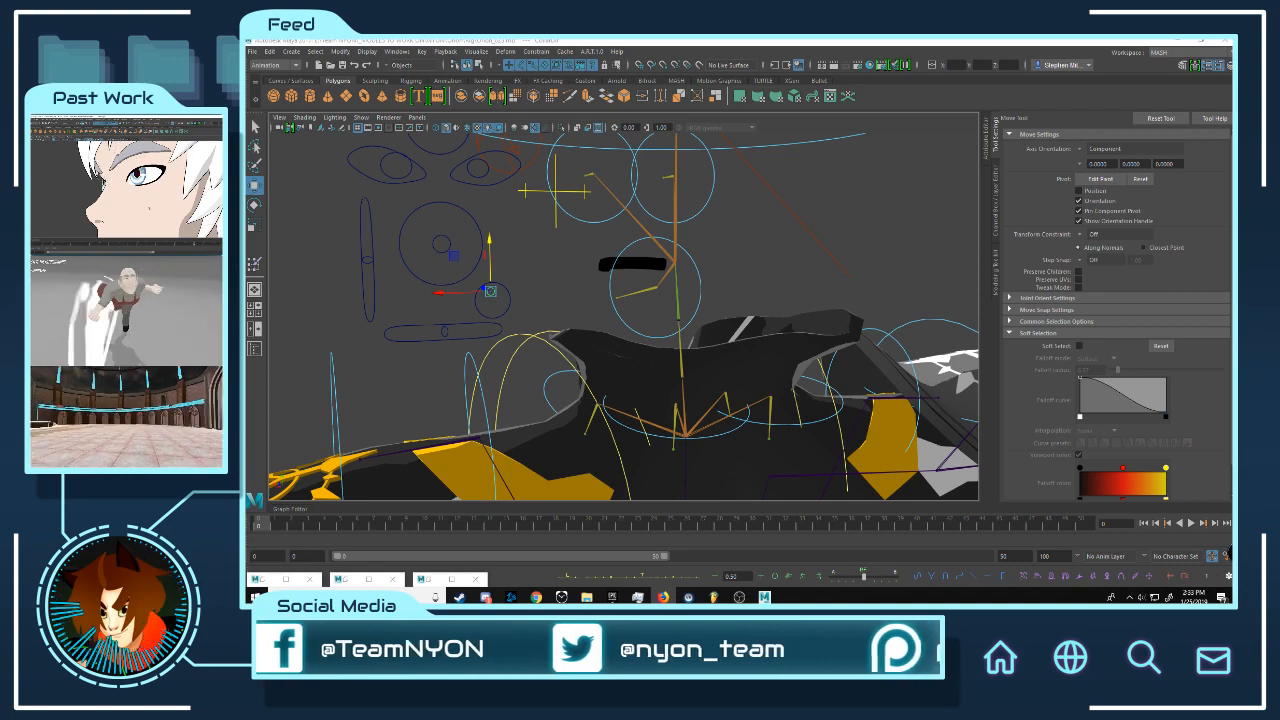
Step: Select a vertex pair on the collar's right rim and repeatedly flood it with CollarBack_R skin weight at value 1
alt+drag(829, 314, 646, 230)
click(838, 270)
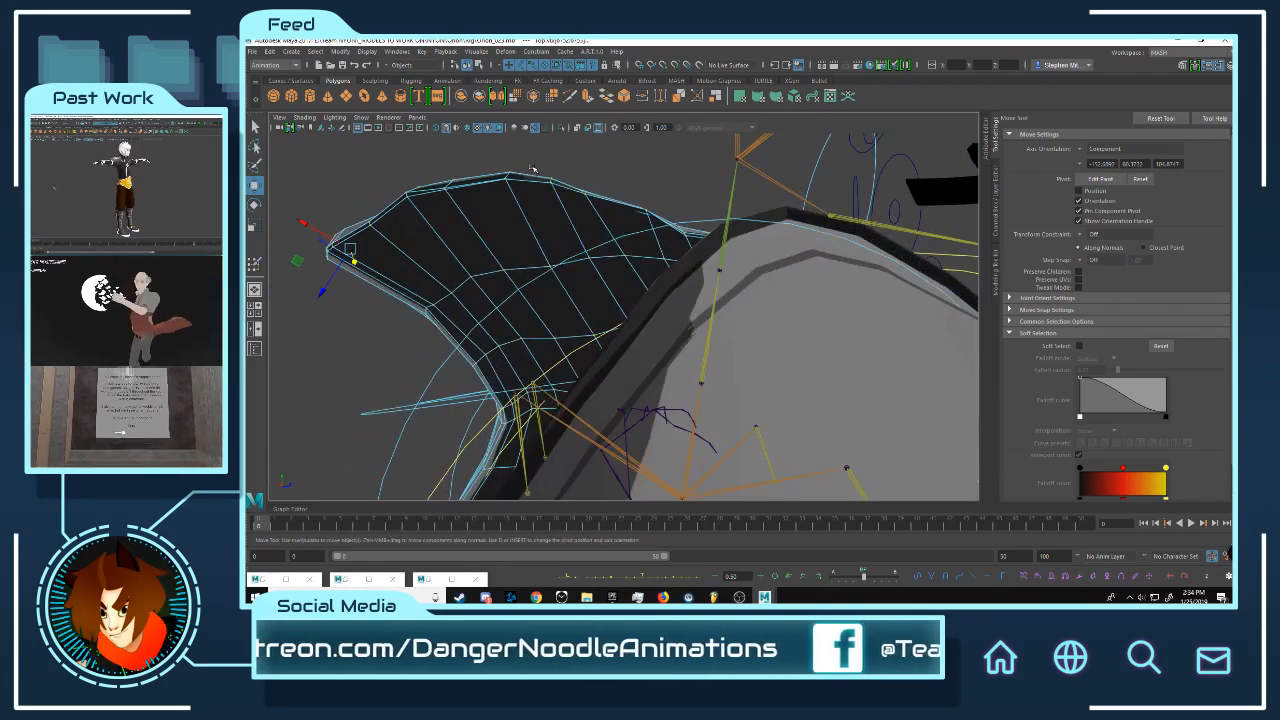
mouse_move(568, 197)
alt+mouse_down()
mouse_move(627, 240)
mouse_move(640, 304)
mouse_move(594, 288)
alt+mouse_up()
key(y)
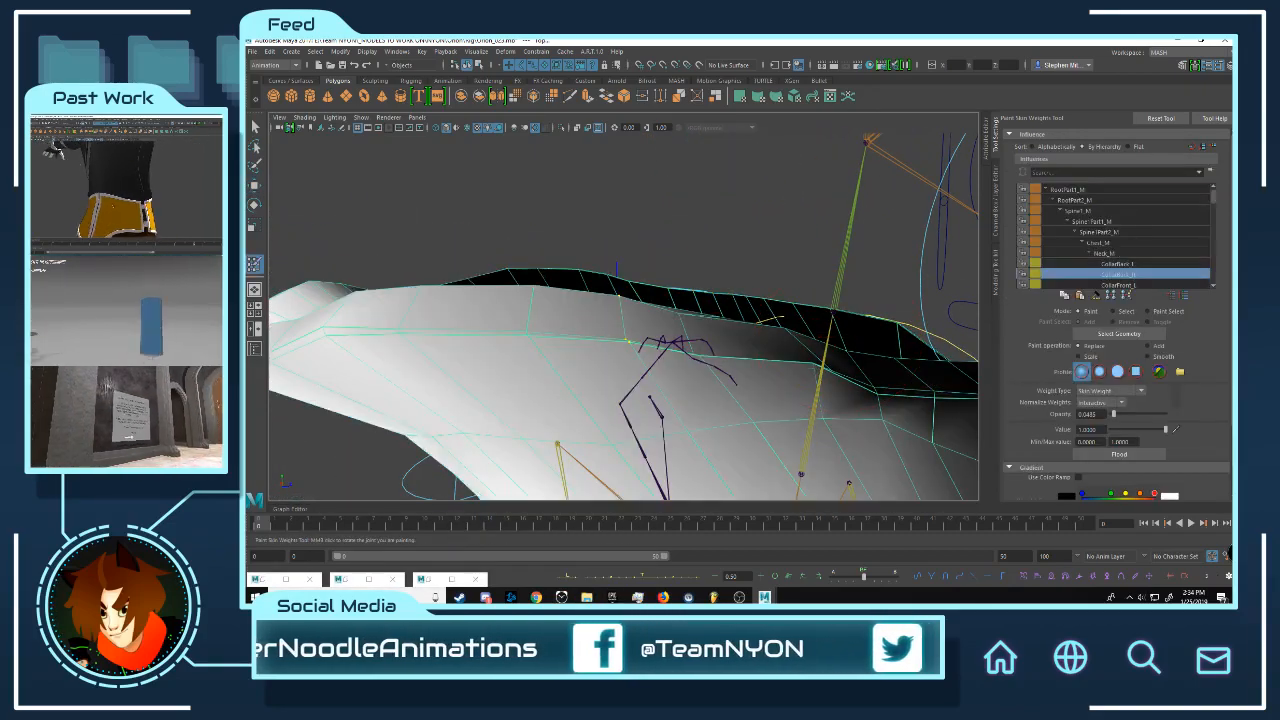
click(1154, 263)
click(1147, 275)
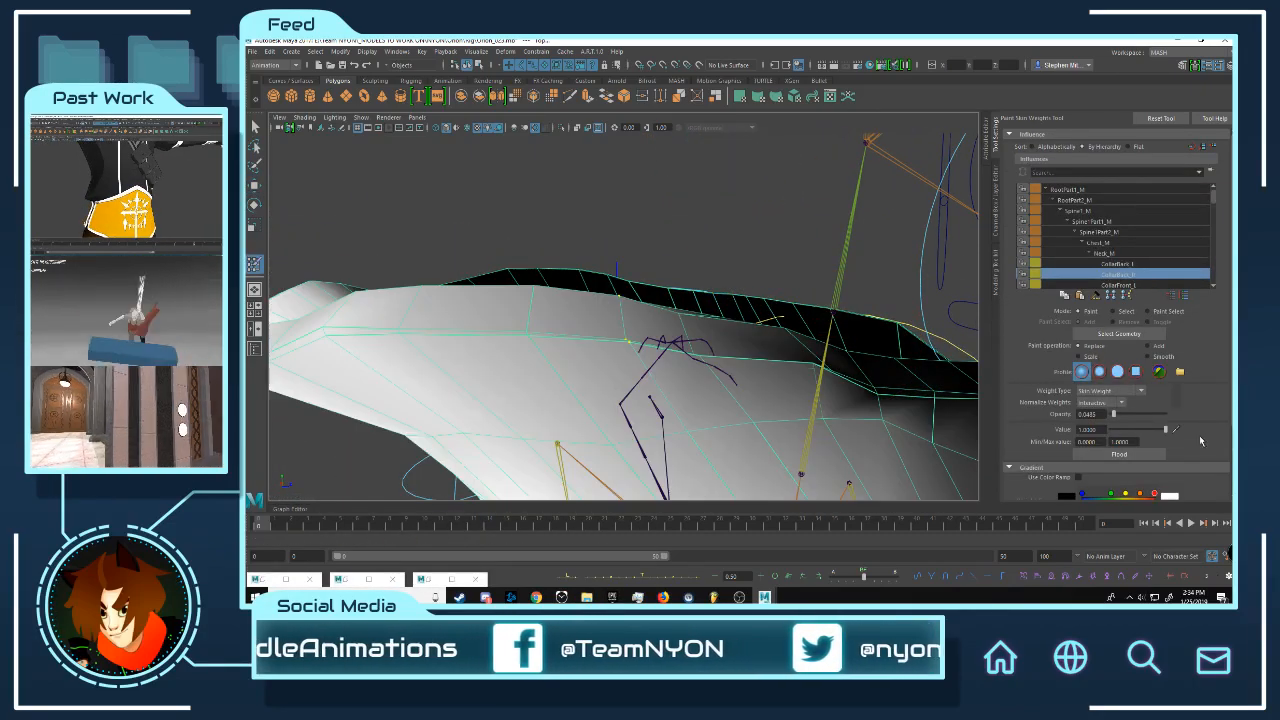
click(1126, 456)
click(1126, 456)
click(1126, 456)
click(1126, 455)
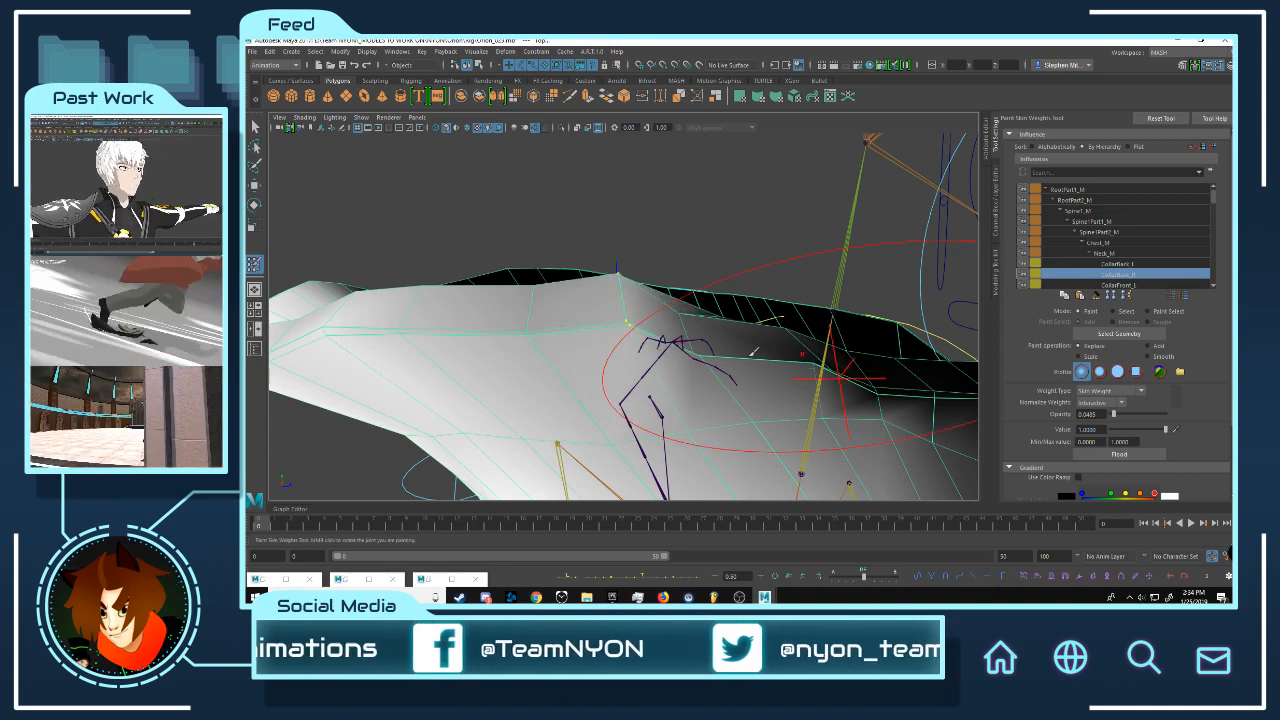
Step: Select the neighbouring rim vertex pair toward the right collar tip and flood it several times with CollarBack_R weight
alt+drag(753, 352, 672, 240)
key(w)
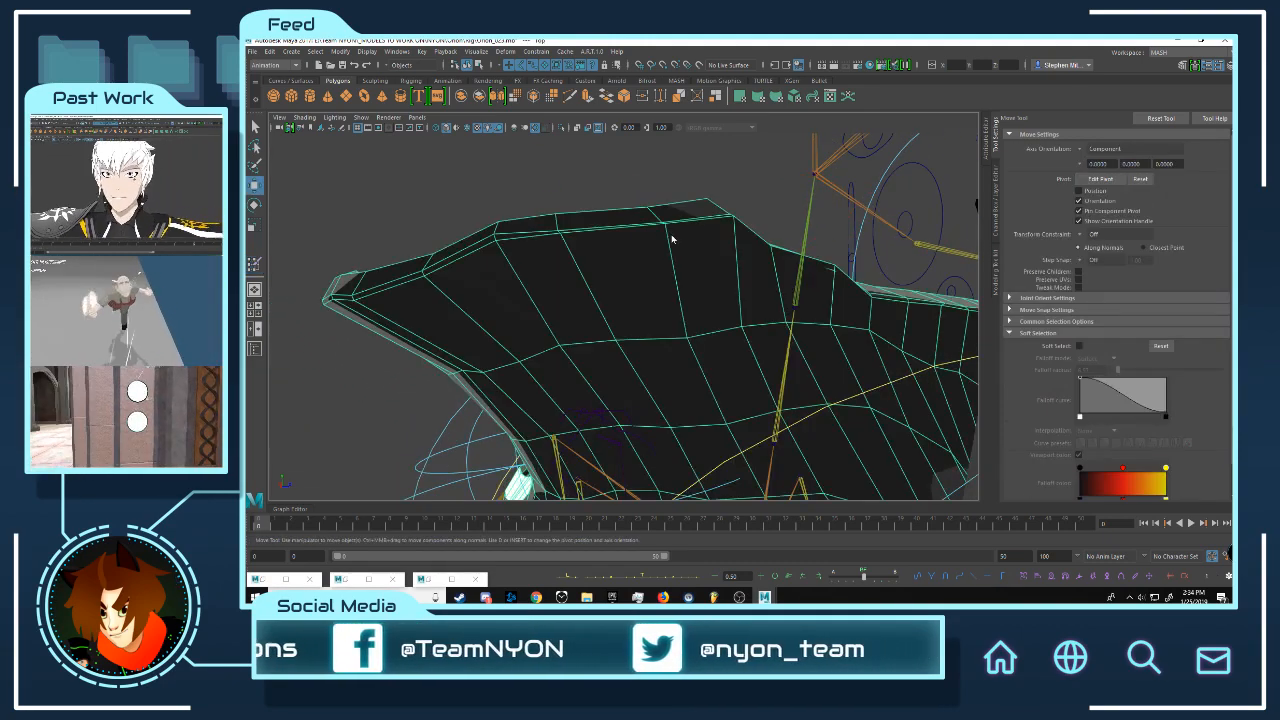
right_drag(691, 238, 642, 212)
click(1137, 457)
click(1137, 457)
click(1137, 457)
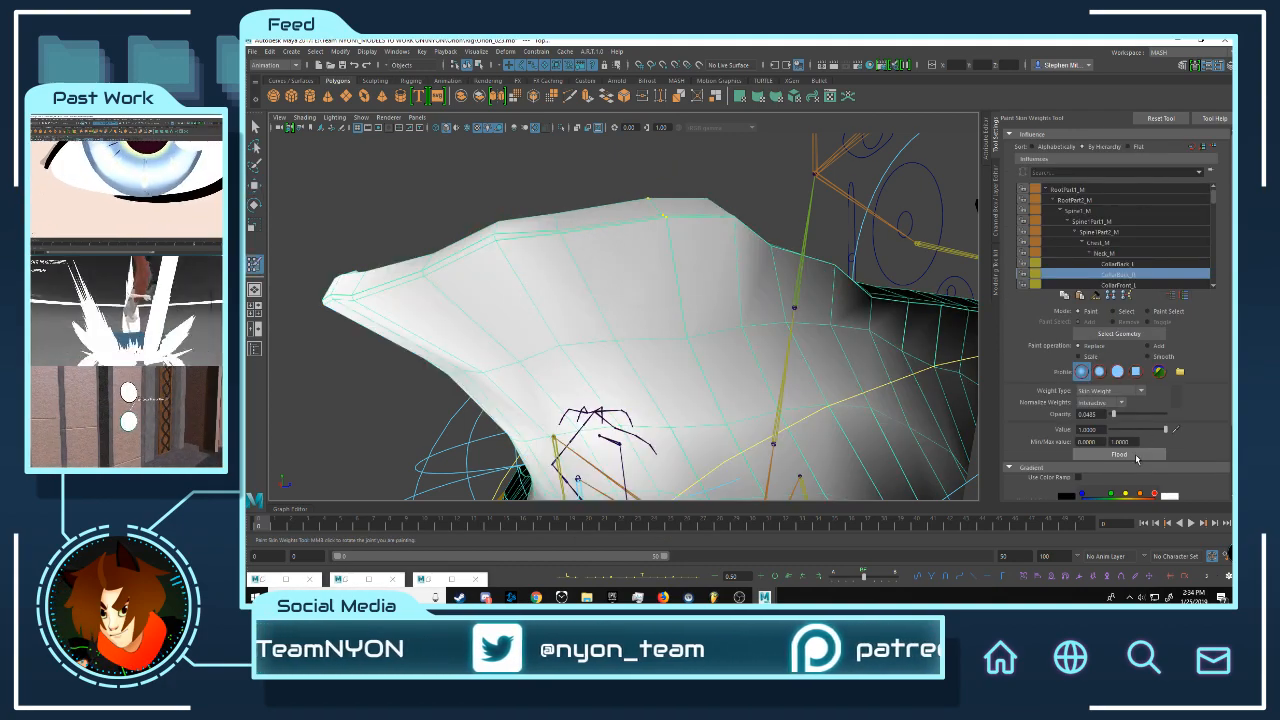
click(1136, 457)
Step: Select the following vertex pair along the right collar's top edge and flood CollarBack_R weight onto it
alt+drag(612, 262, 633, 260)
key(w)
mouse_move(636, 258)
right_down()
mouse_move(645, 240)
mouse_move(583, 207)
right_up()
right_drag(634, 240, 570, 208)
click(1132, 457)
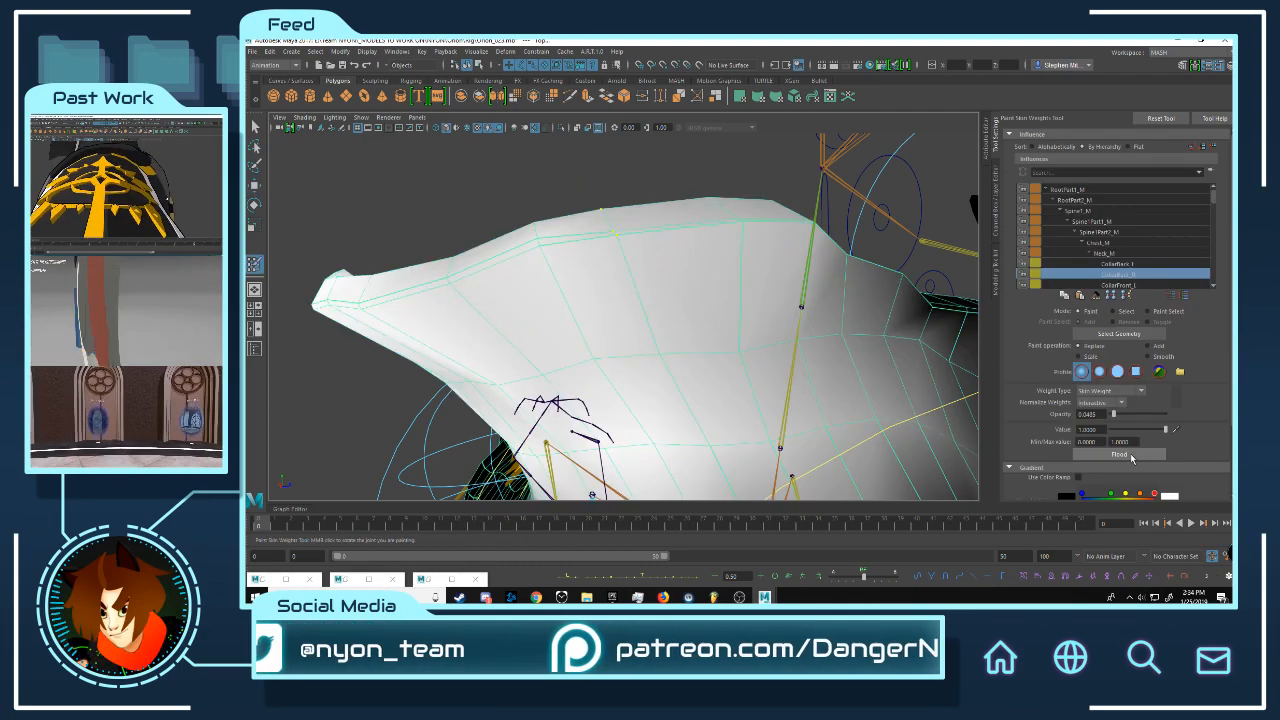
Step: Select the rim vertices one edge loop closer to the right collar tip and flood them with CollarBack_R weight
alt+drag(674, 257, 681, 254)
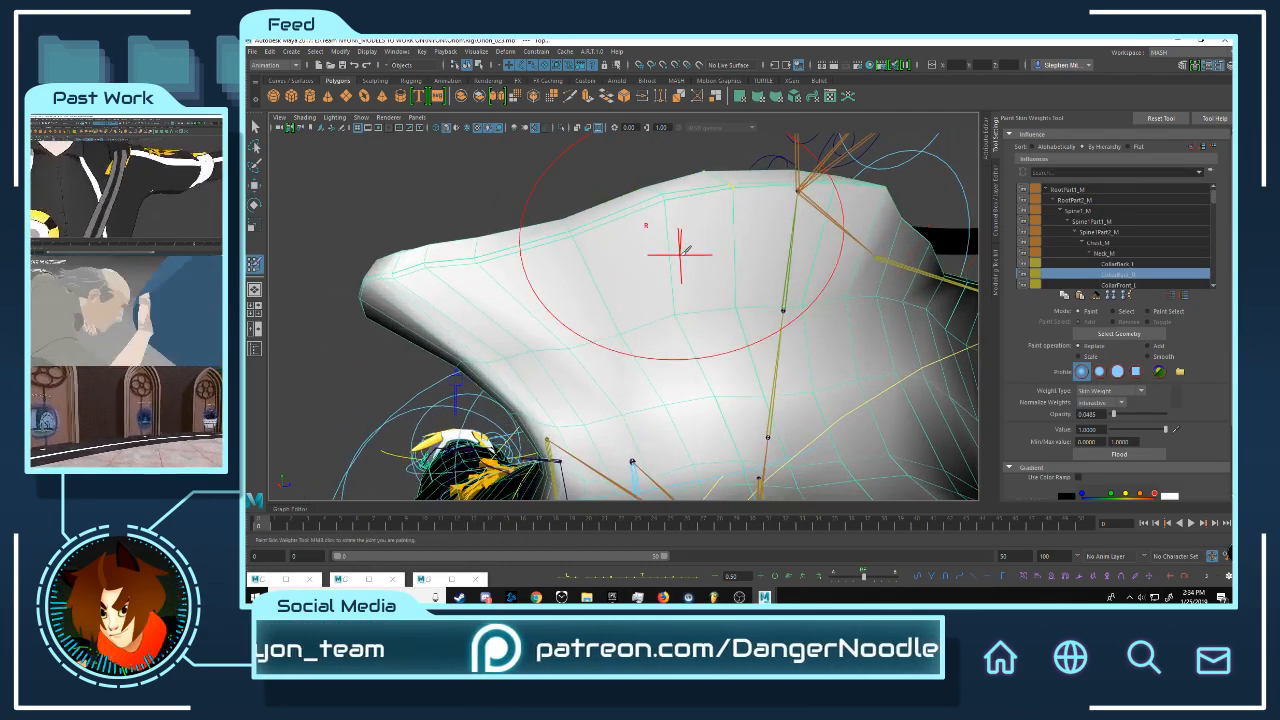
key(w)
mouse_move(684, 232)
right_down()
mouse_move(576, 234)
mouse_move(560, 208)
right_up()
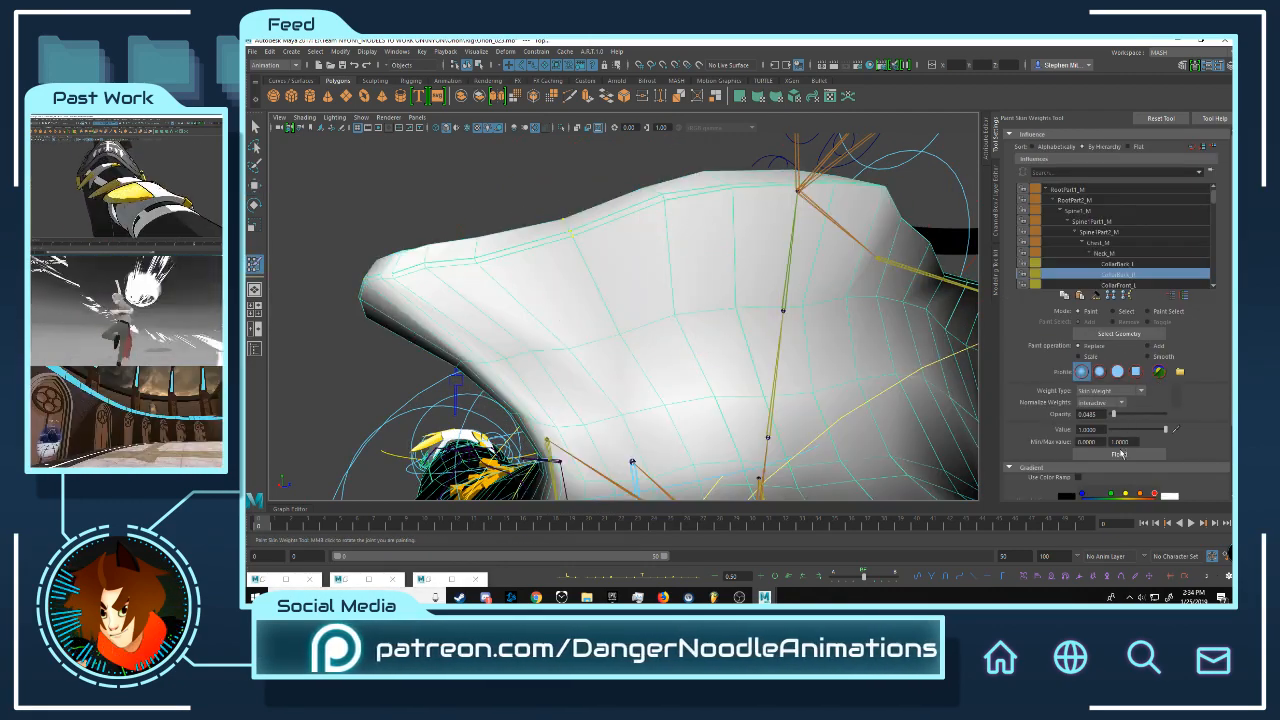
Step: Select a vertex pair on the opposite, left collar rim and repeatedly flood it with CollarBack_L weight at value 1
key(w)
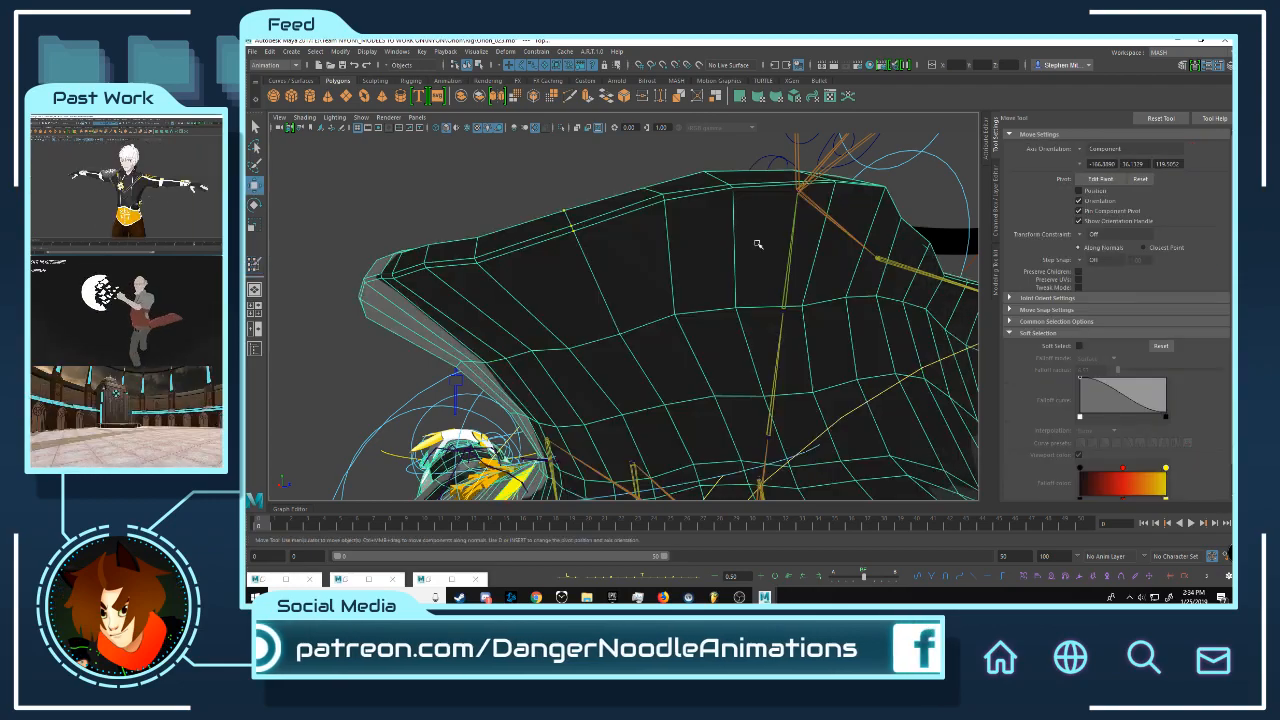
alt+drag(758, 244, 734, 270)
alt+right_drag(690, 313, 805, 365)
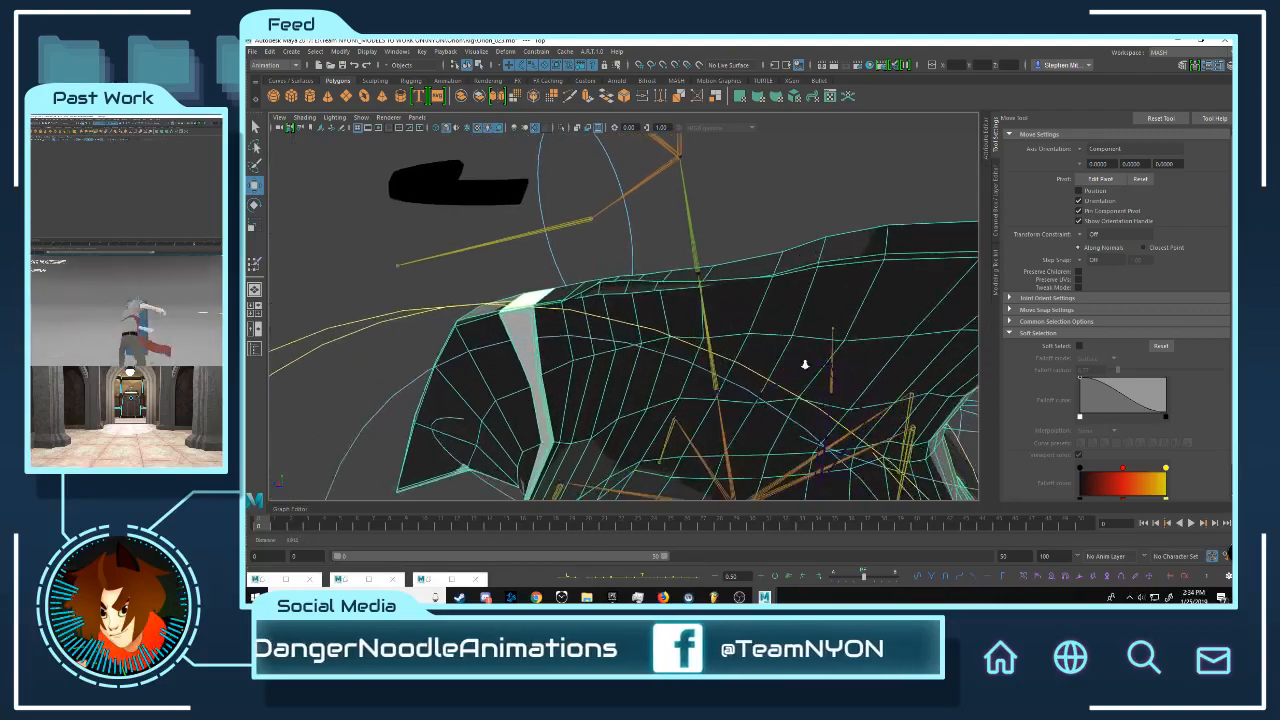
alt+drag(805, 365, 694, 251)
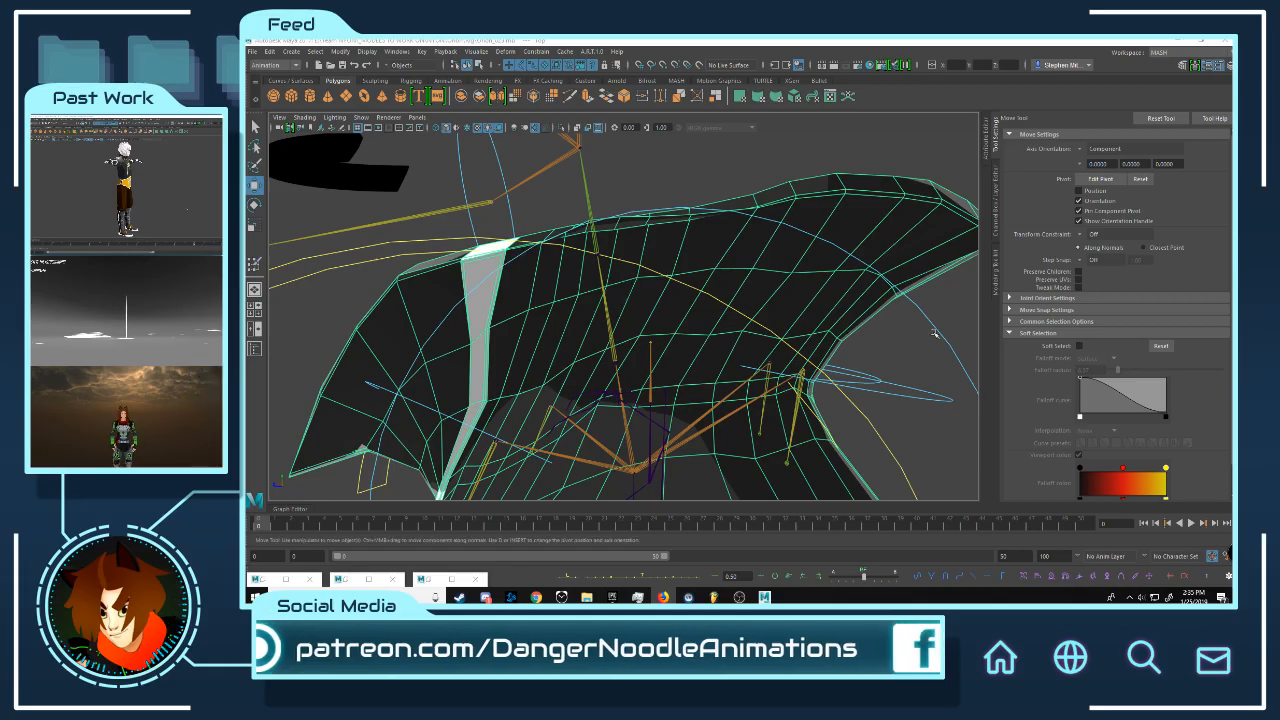
alt+drag(782, 261, 740, 250)
right_drag(740, 250, 770, 228)
alt+drag(770, 228, 757, 226)
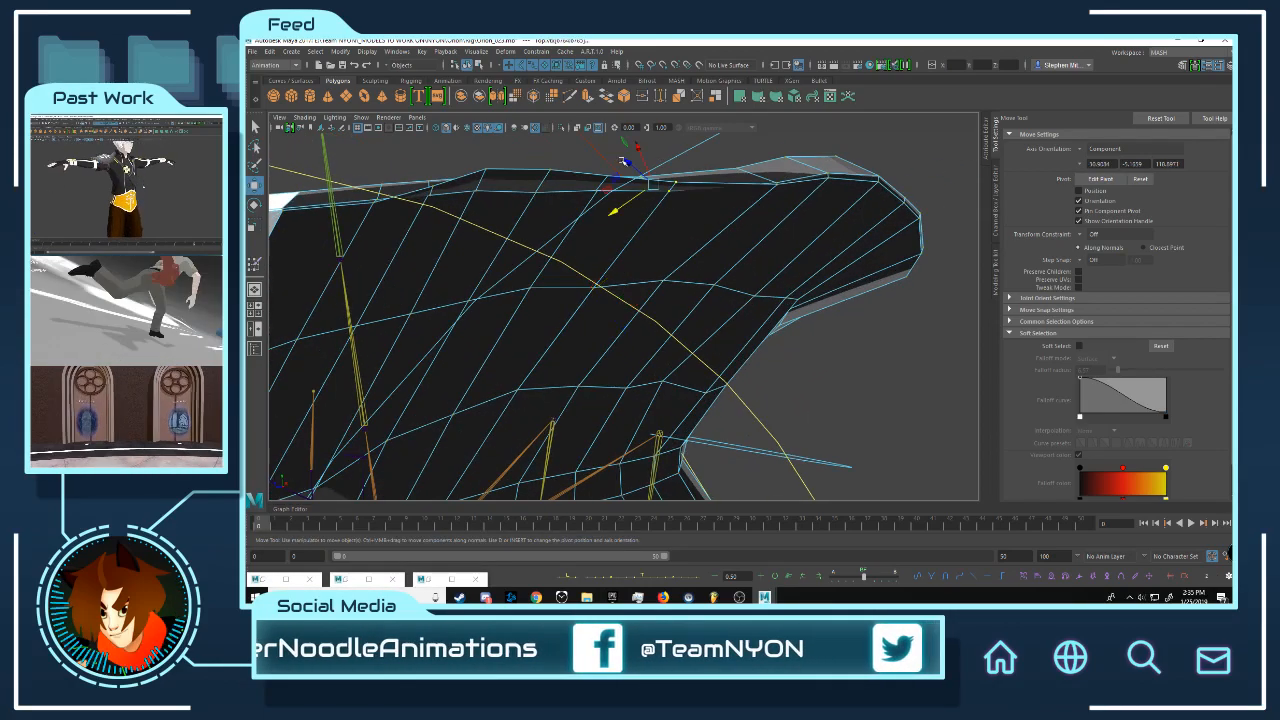
key(y)
alt+drag(743, 210, 790, 262)
click(1133, 263)
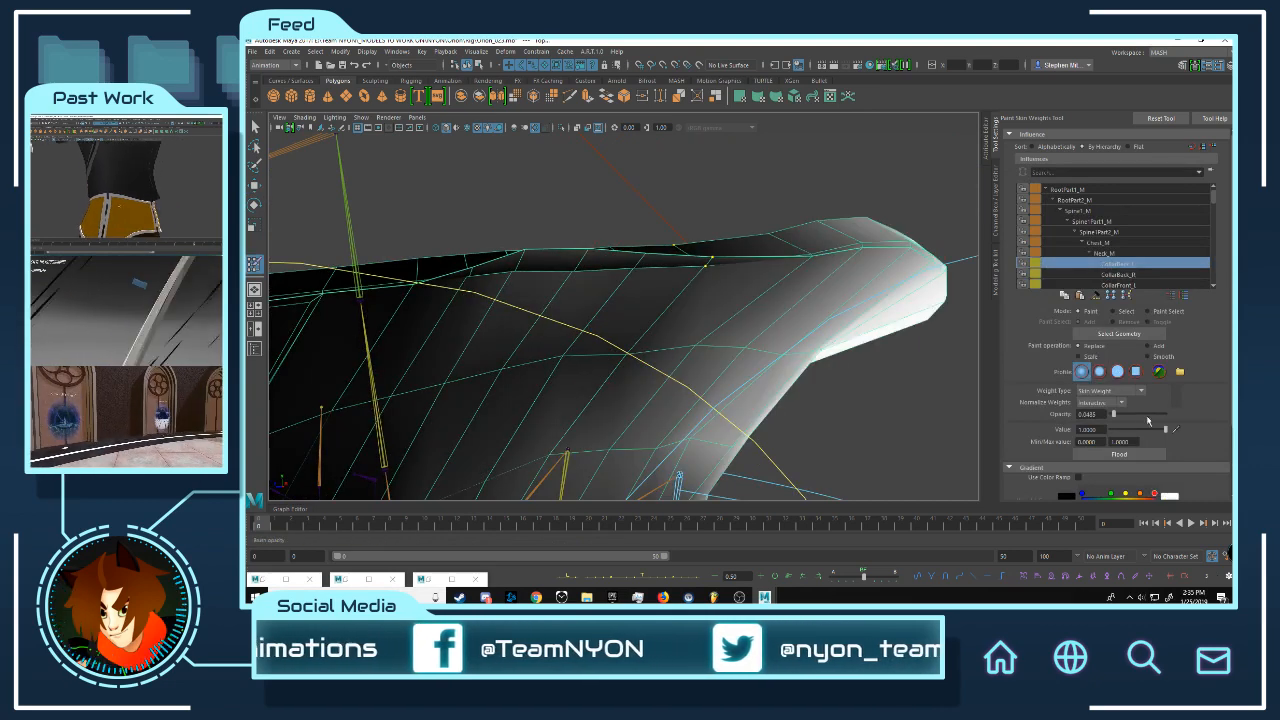
click(1147, 456)
click(1147, 456)
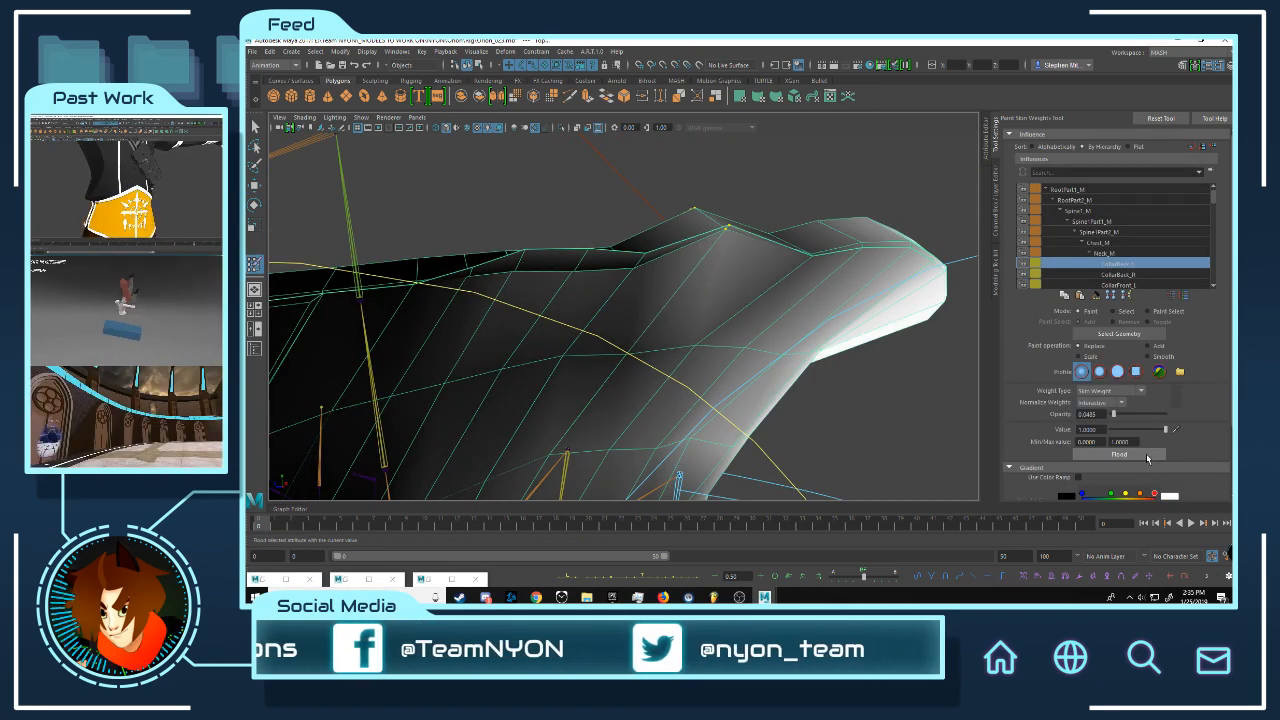
click(1147, 456)
click(1147, 456)
click(1147, 456)
click(1147, 458)
click(1147, 458)
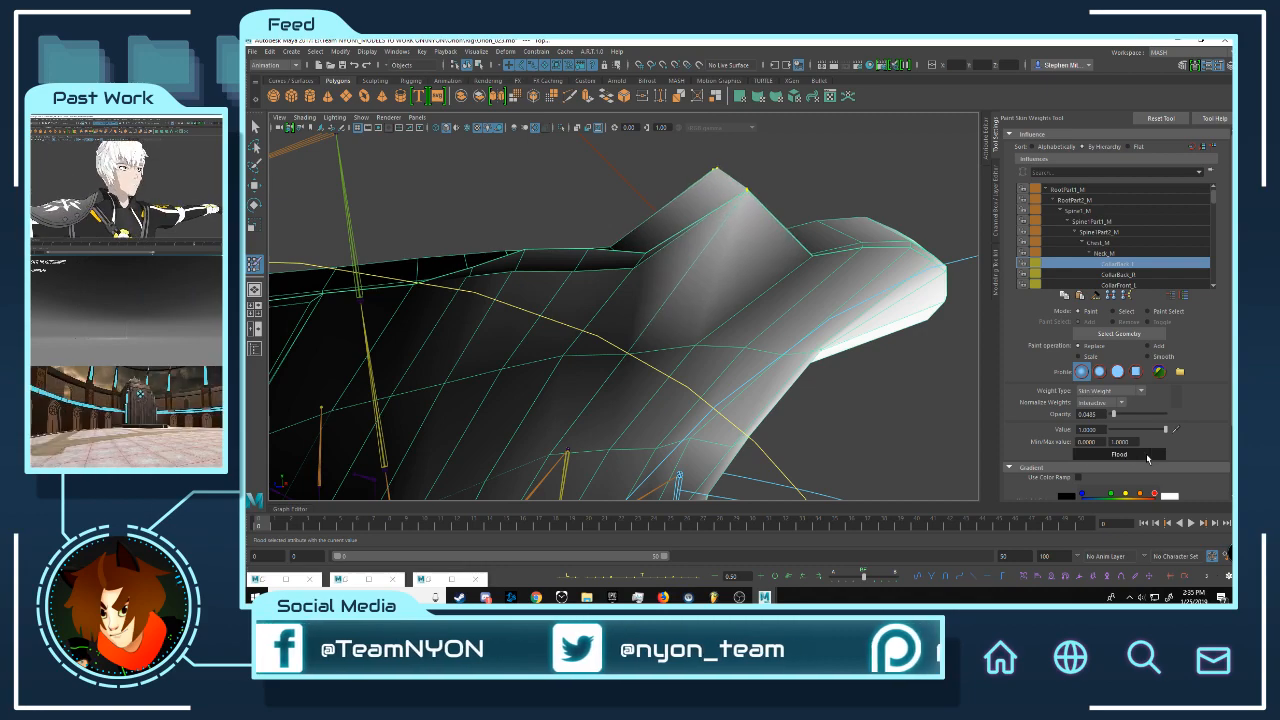
click(1147, 458)
click(1147, 458)
click(1147, 458)
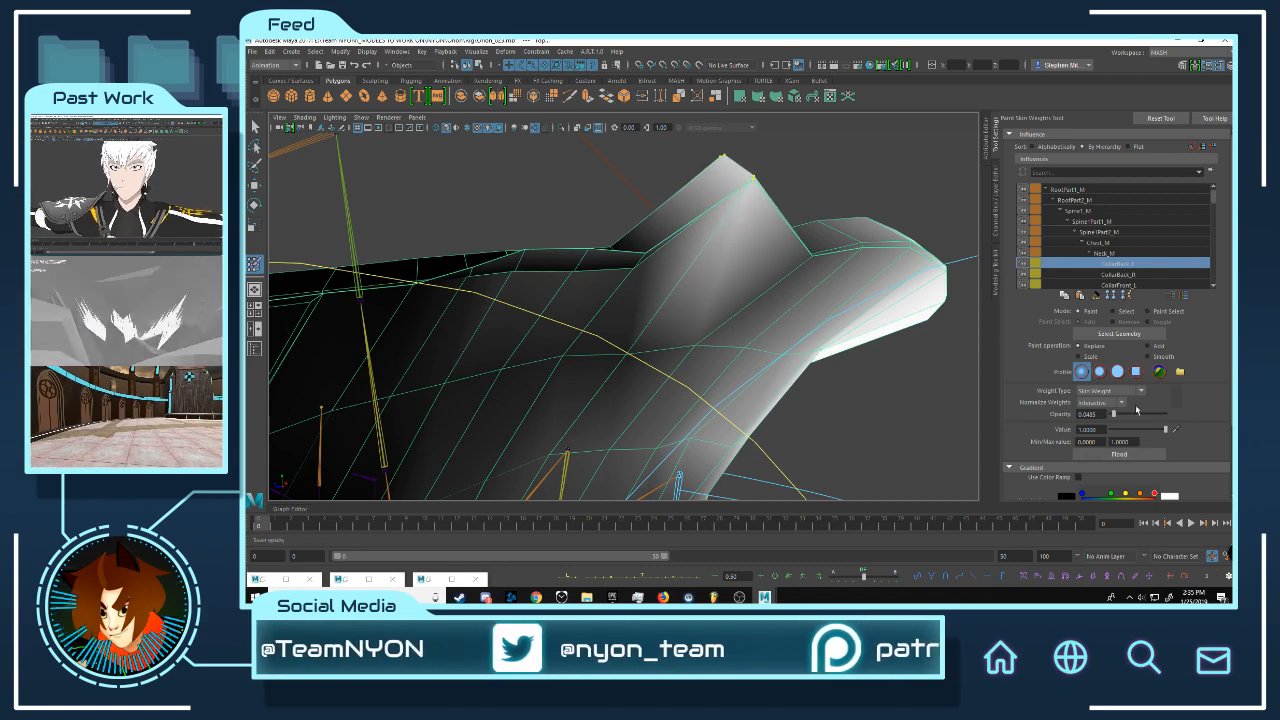
Step: Switch the influence to CollarFront_L and flood the same left rim vertices repeatedly to level the raised peak
click(1150, 286)
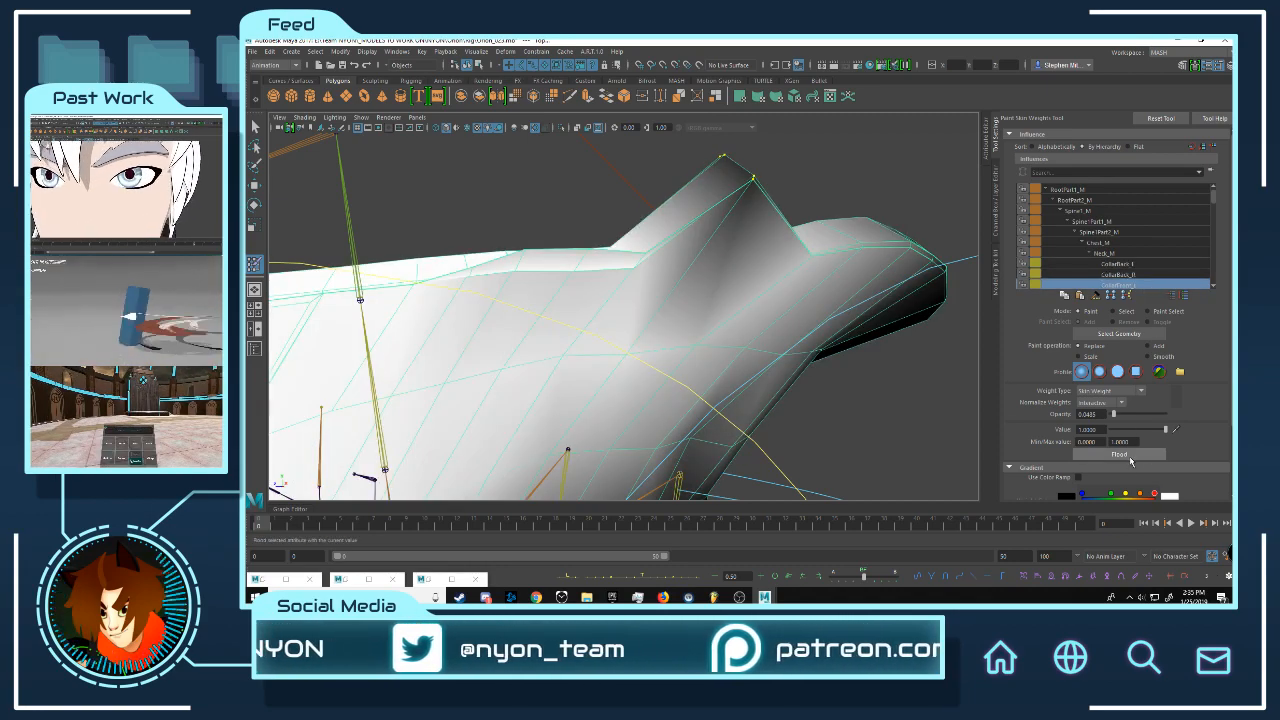
click(1131, 456)
click(1131, 456)
click(1131, 456)
click(1131, 456)
click(1131, 456)
click(1131, 456)
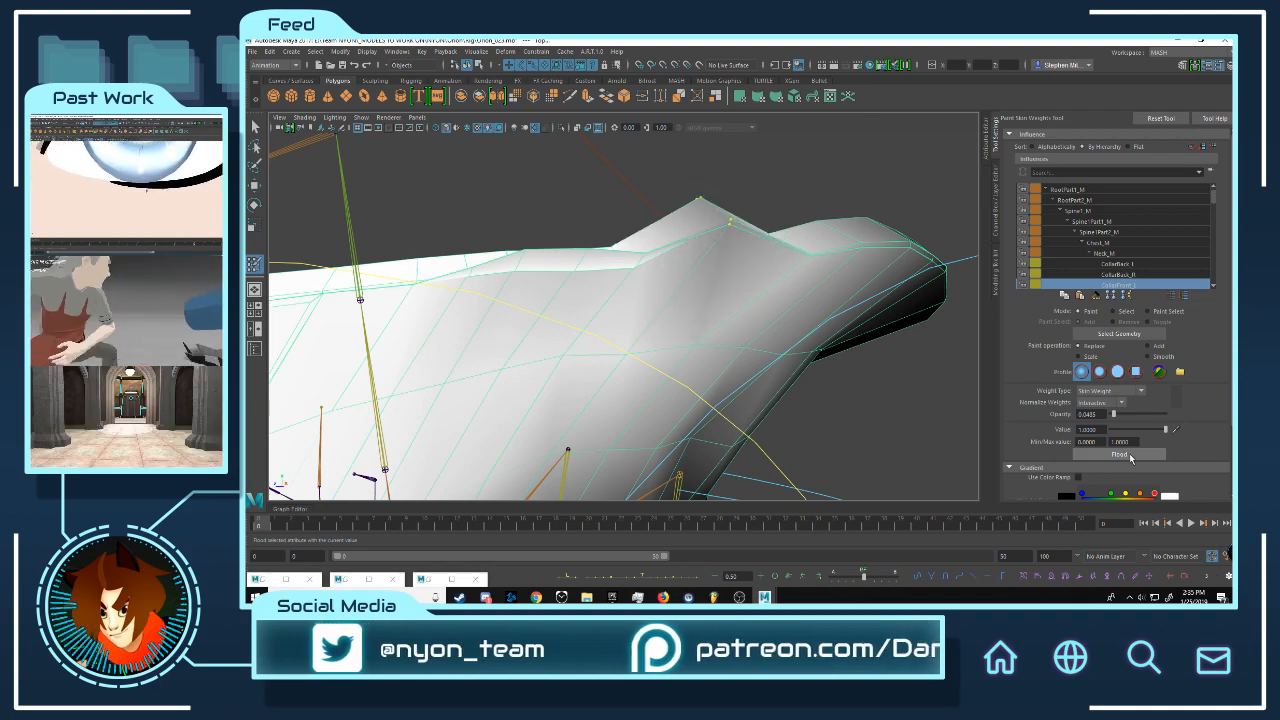
click(1131, 456)
click(1131, 456)
click(1131, 456)
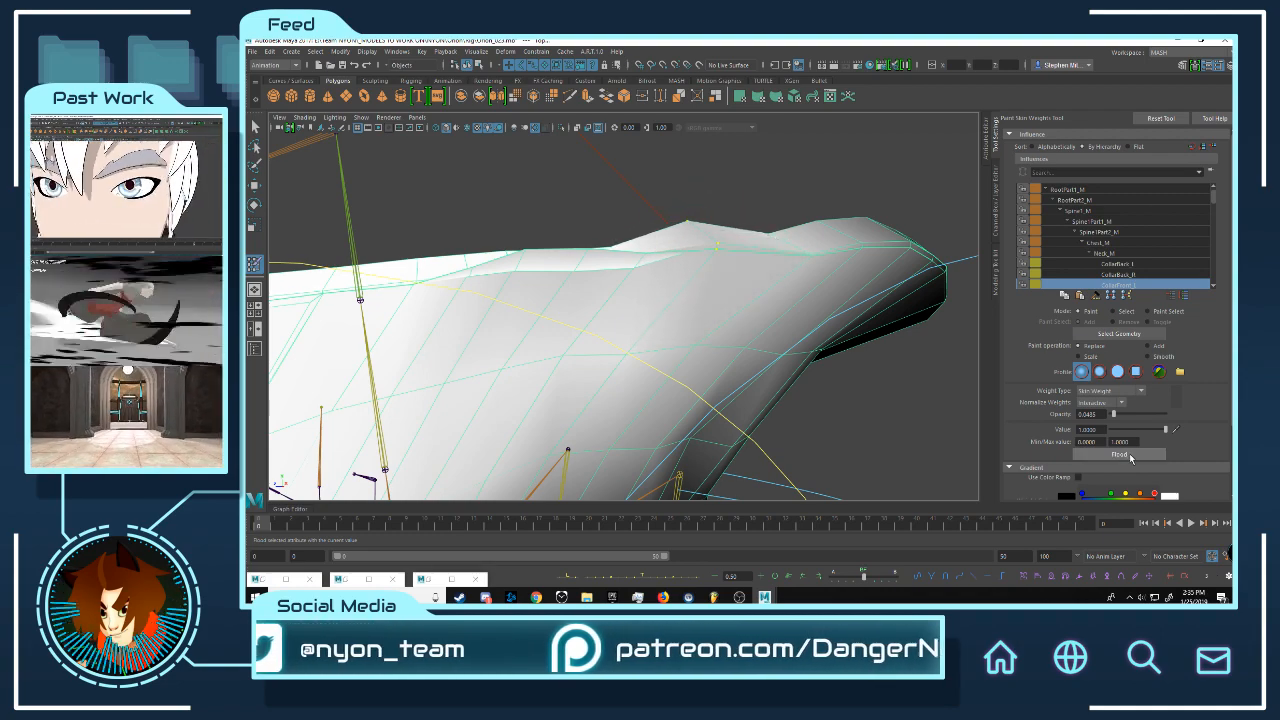
click(1131, 456)
click(1131, 456)
click(1131, 456)
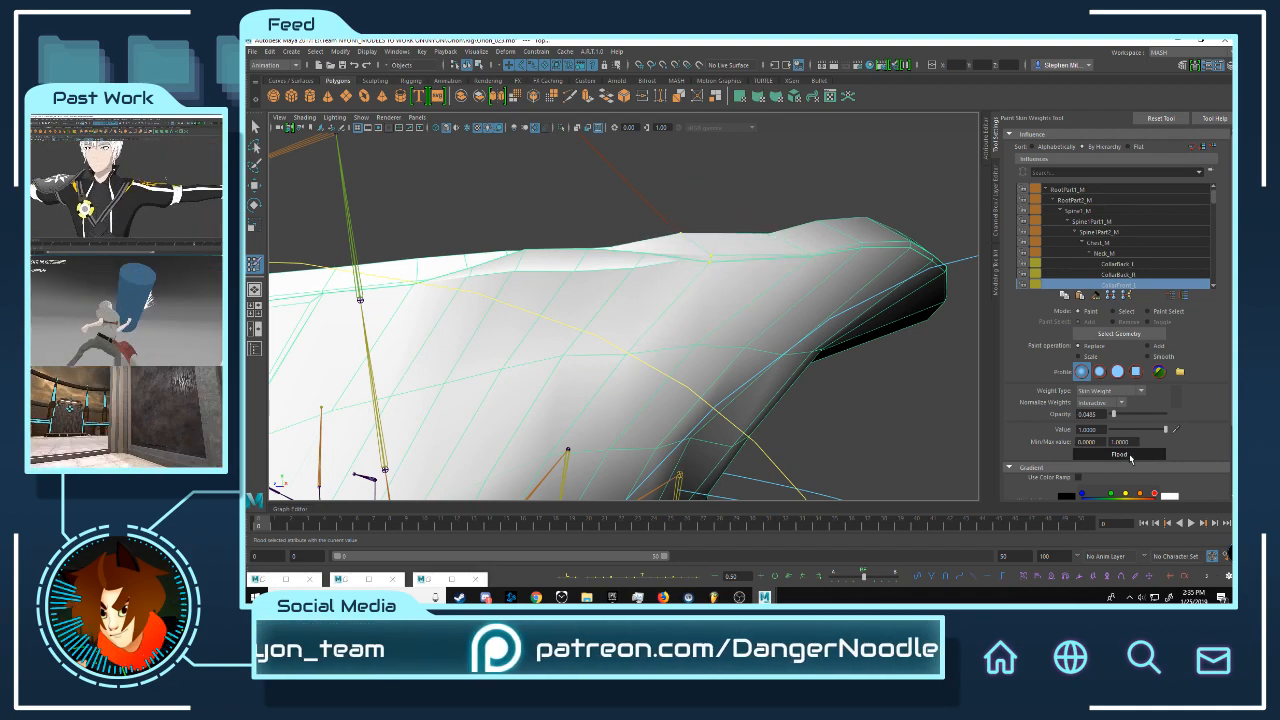
click(1131, 456)
Step: Select the next vertex pair along the left collar rim and flood it several times with CollarFront_L weight
alt+drag(631, 286, 691, 271)
key(w)
click(802, 197)
click(830, 251)
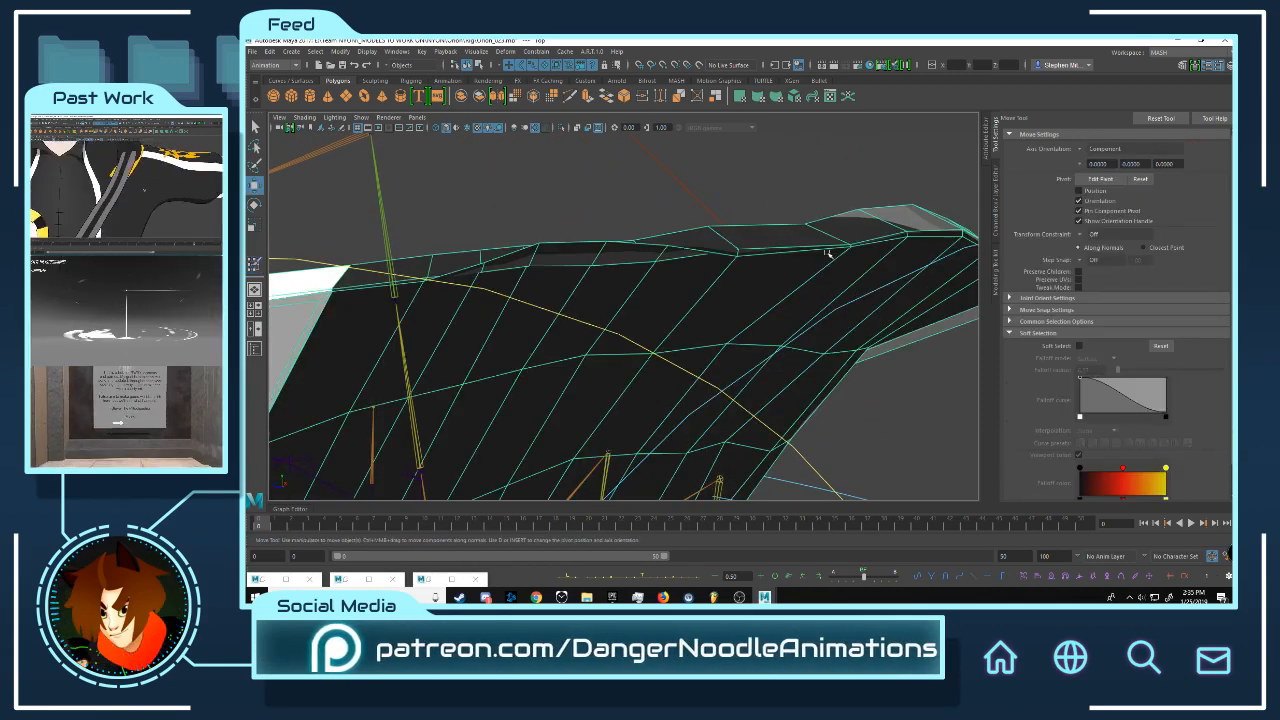
right_drag(827, 252, 765, 255)
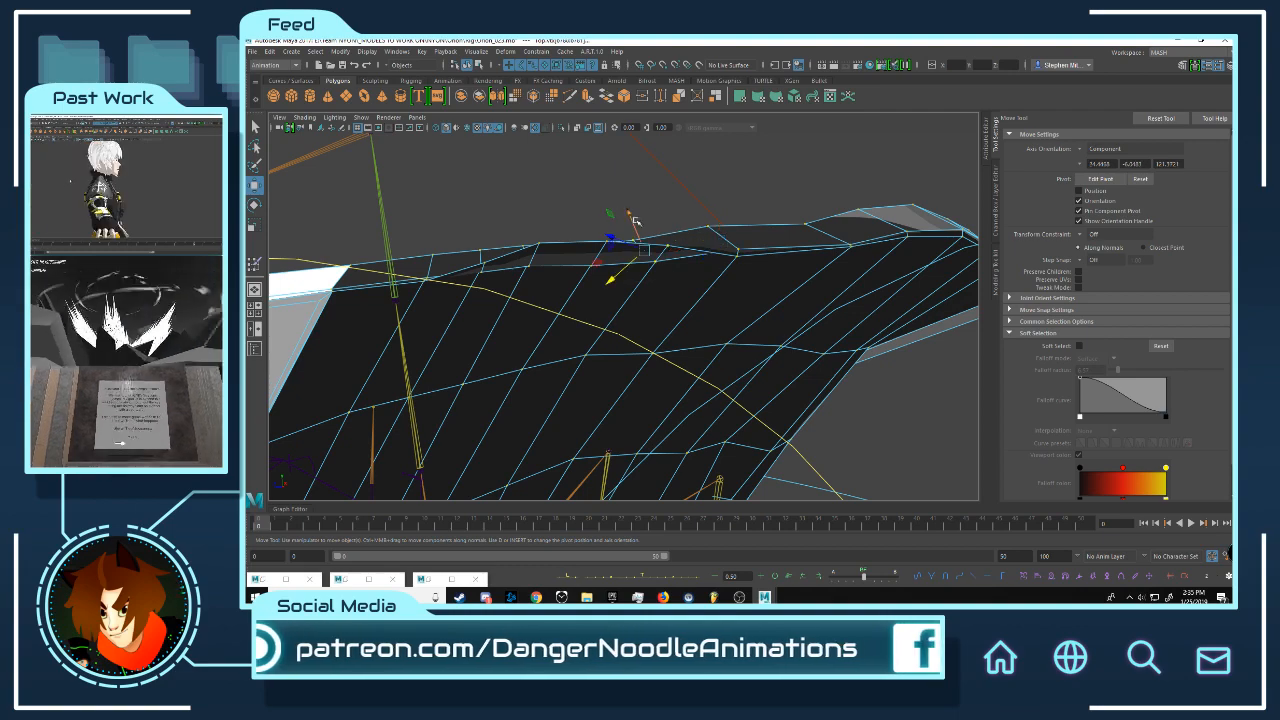
alt+drag(752, 243, 760, 245)
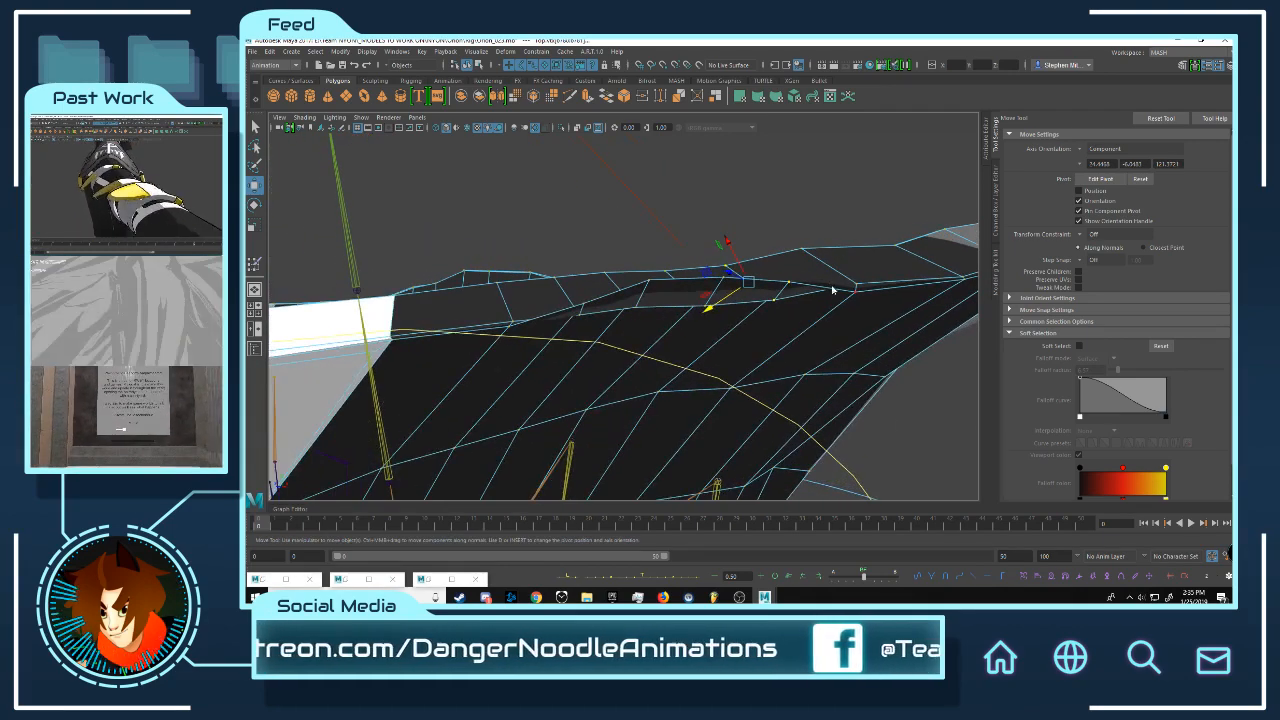
right_drag(831, 279, 789, 260)
key(y)
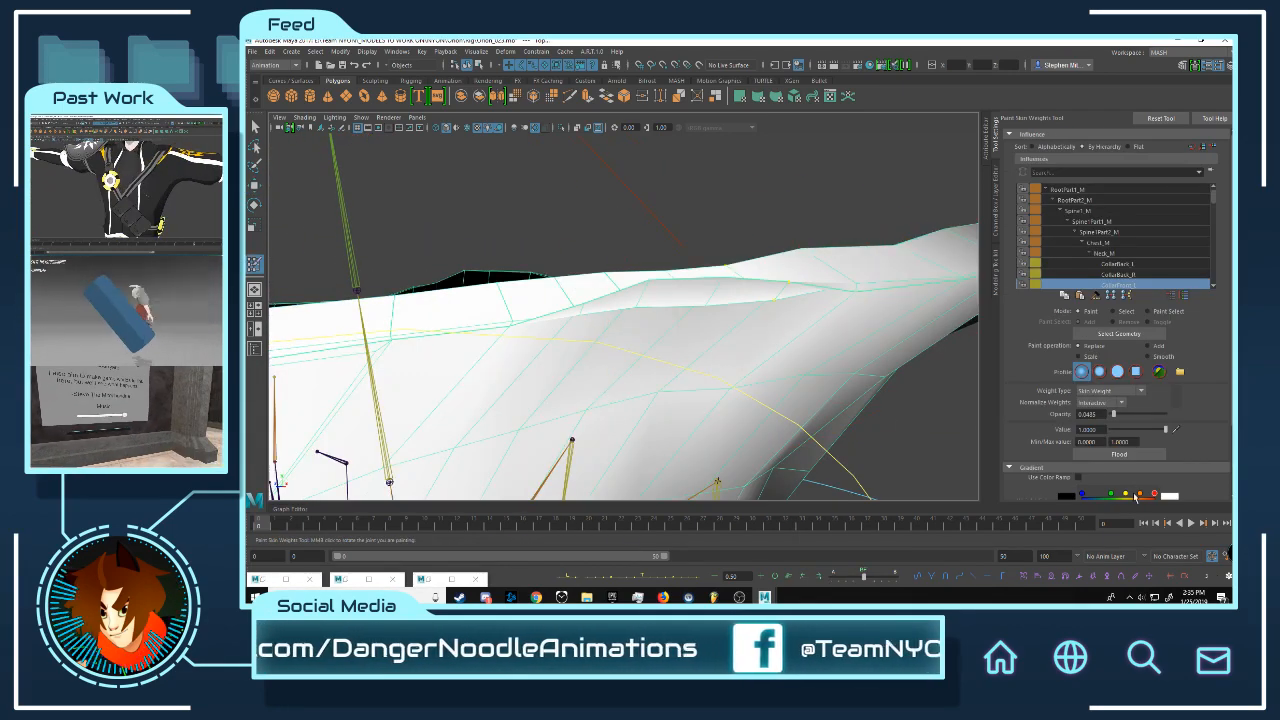
click(1134, 455)
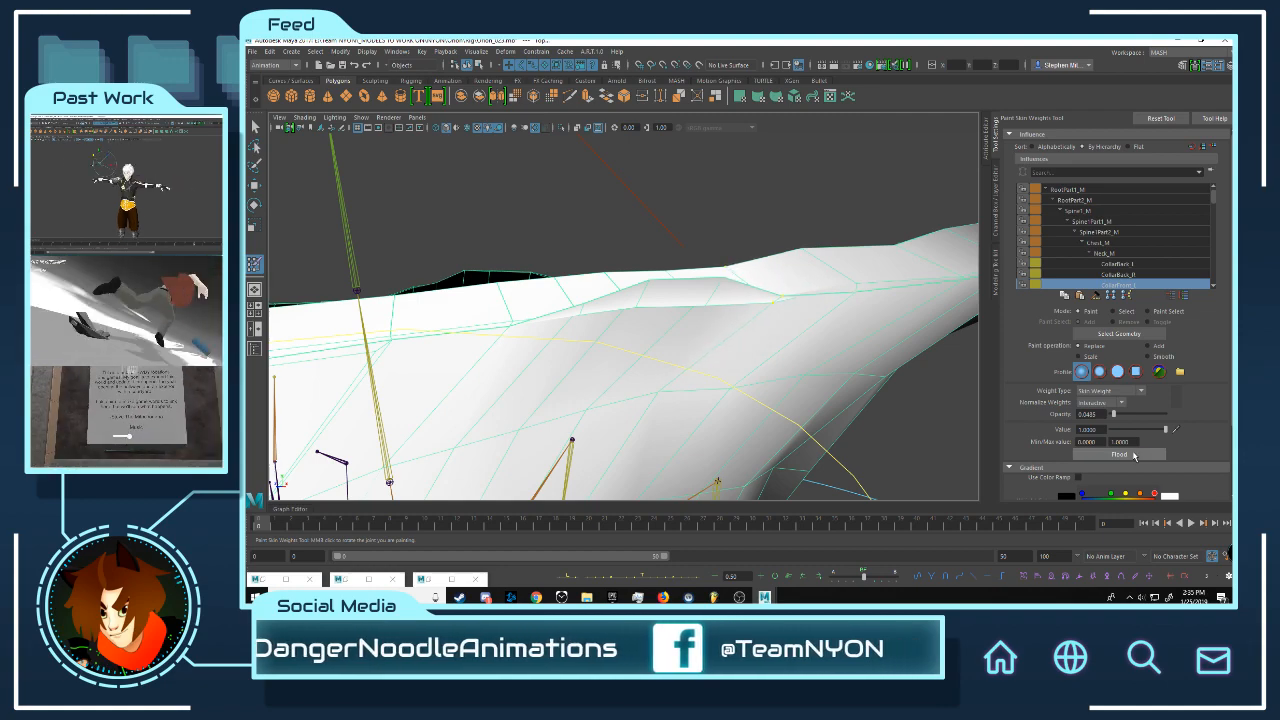
click(1134, 455)
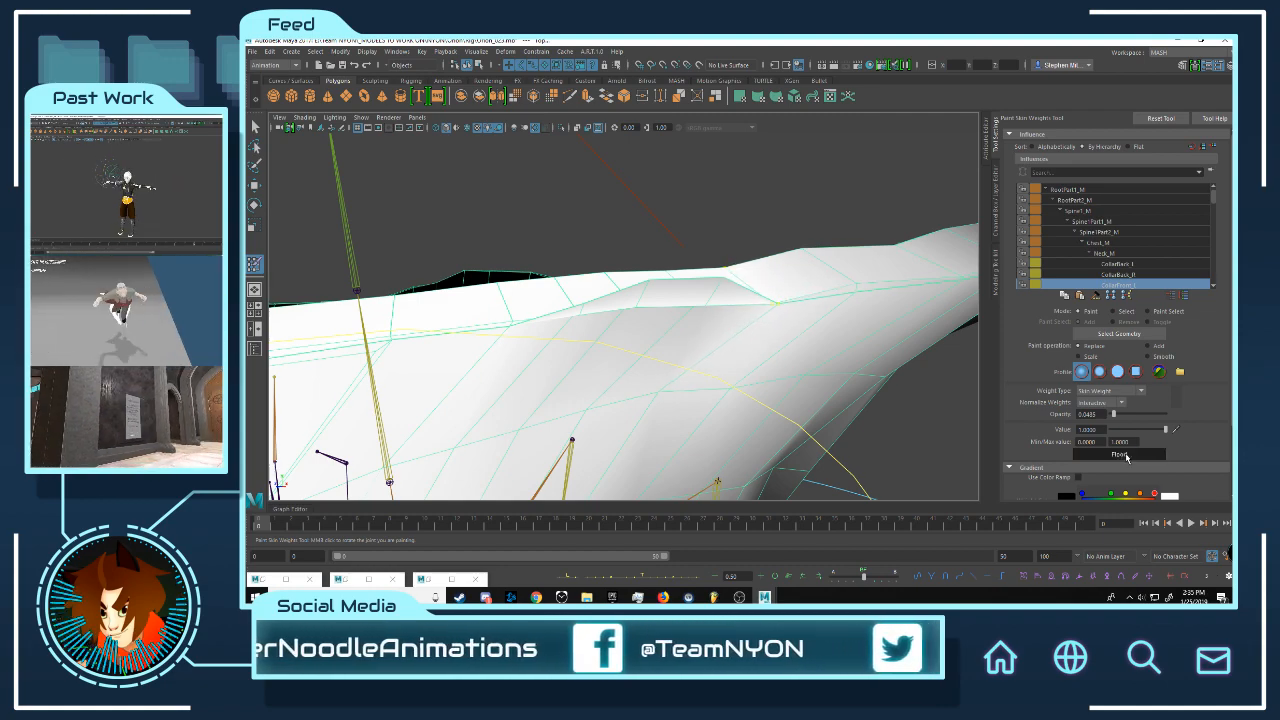
click(1126, 457)
click(1126, 457)
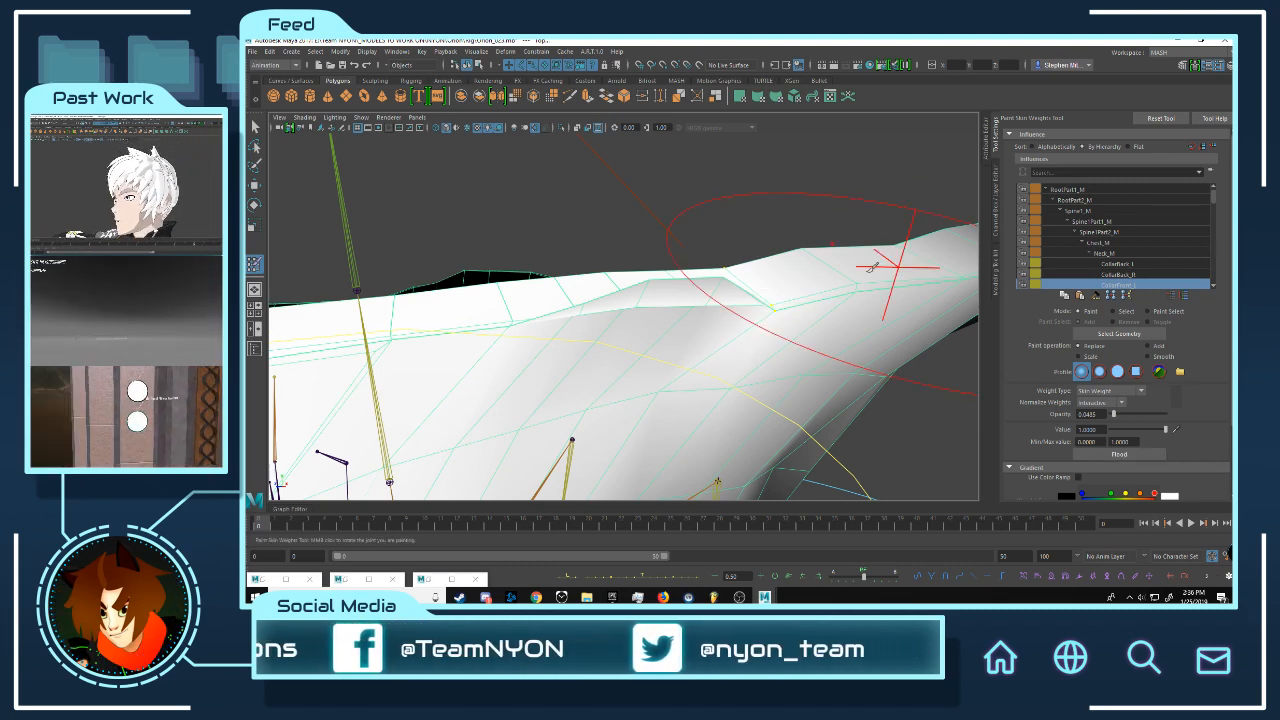
Step: Select the vertices forming the small bump on the left collar's inner rim and flatten it by flooding CollarFront_L weight
key(w)
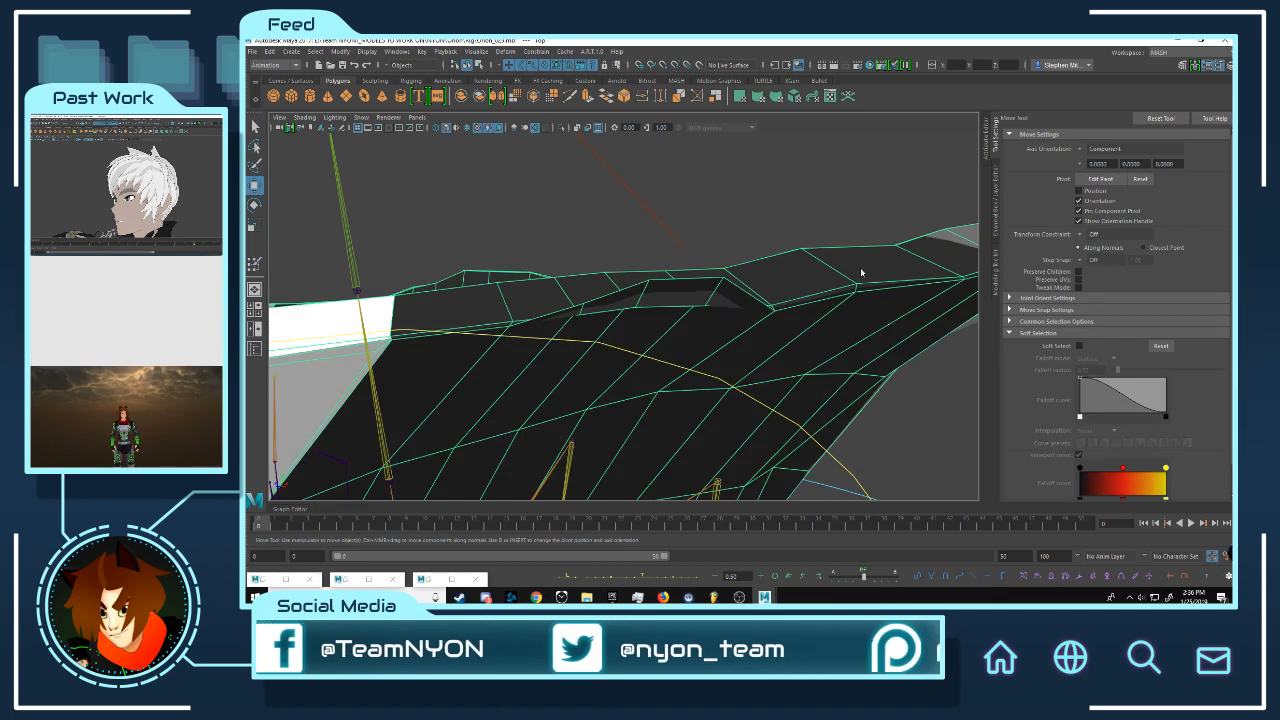
right_drag(861, 272, 804, 268)
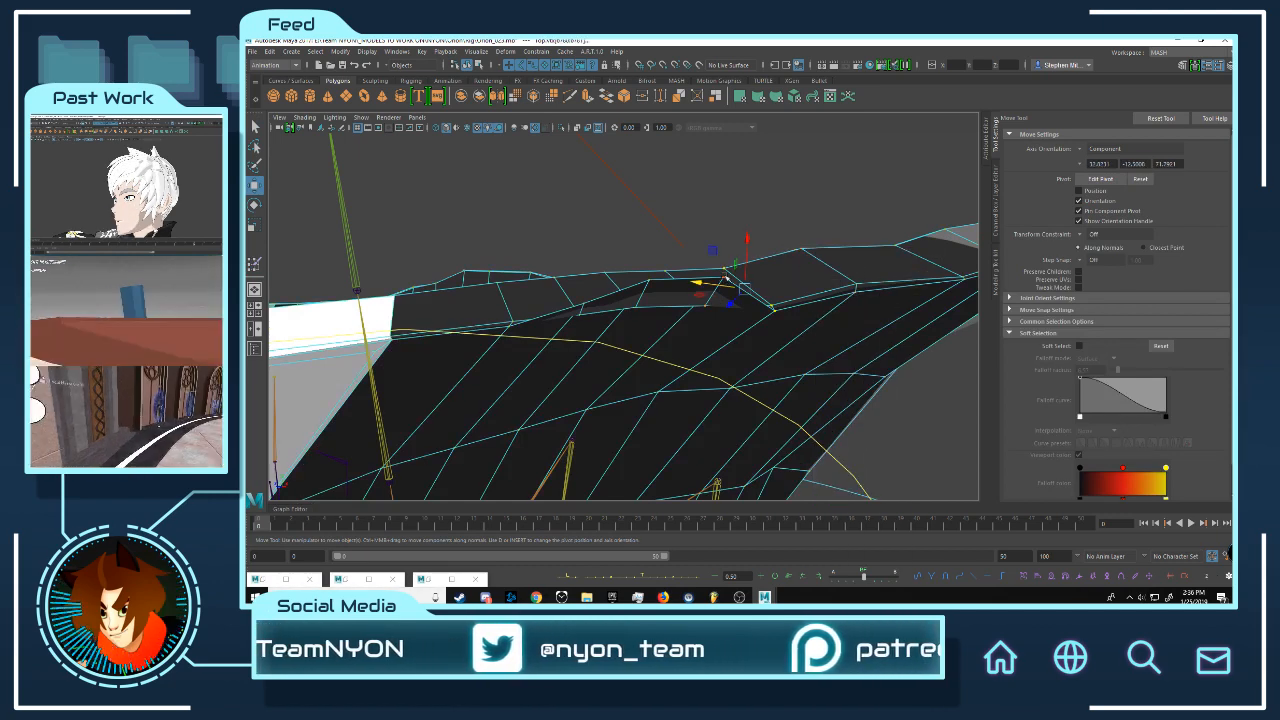
click(721, 278)
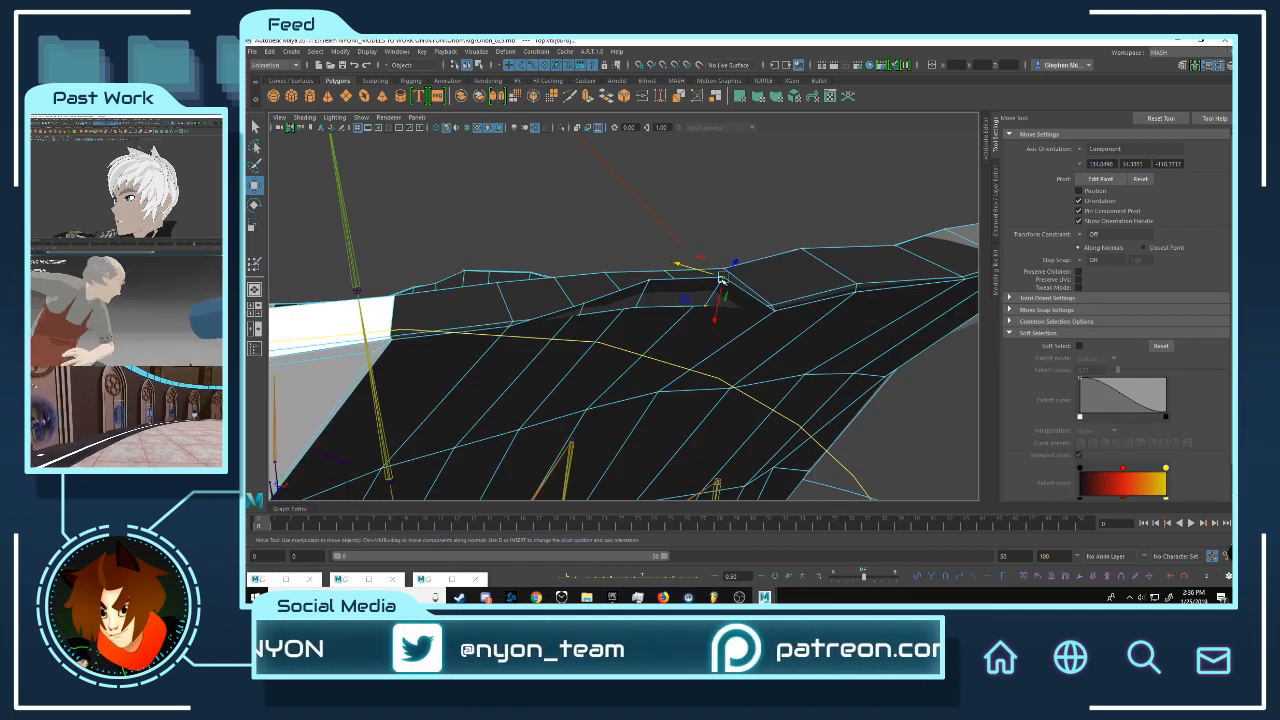
click(722, 282)
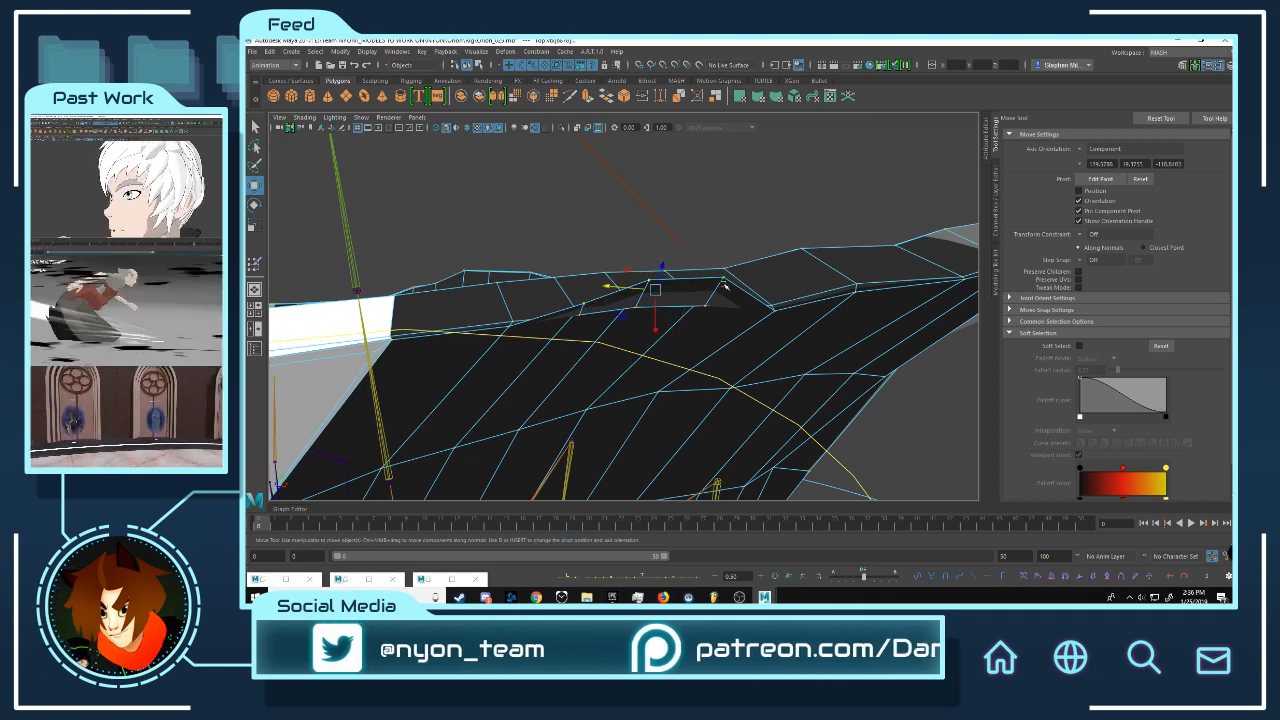
right_drag(718, 282, 688, 274)
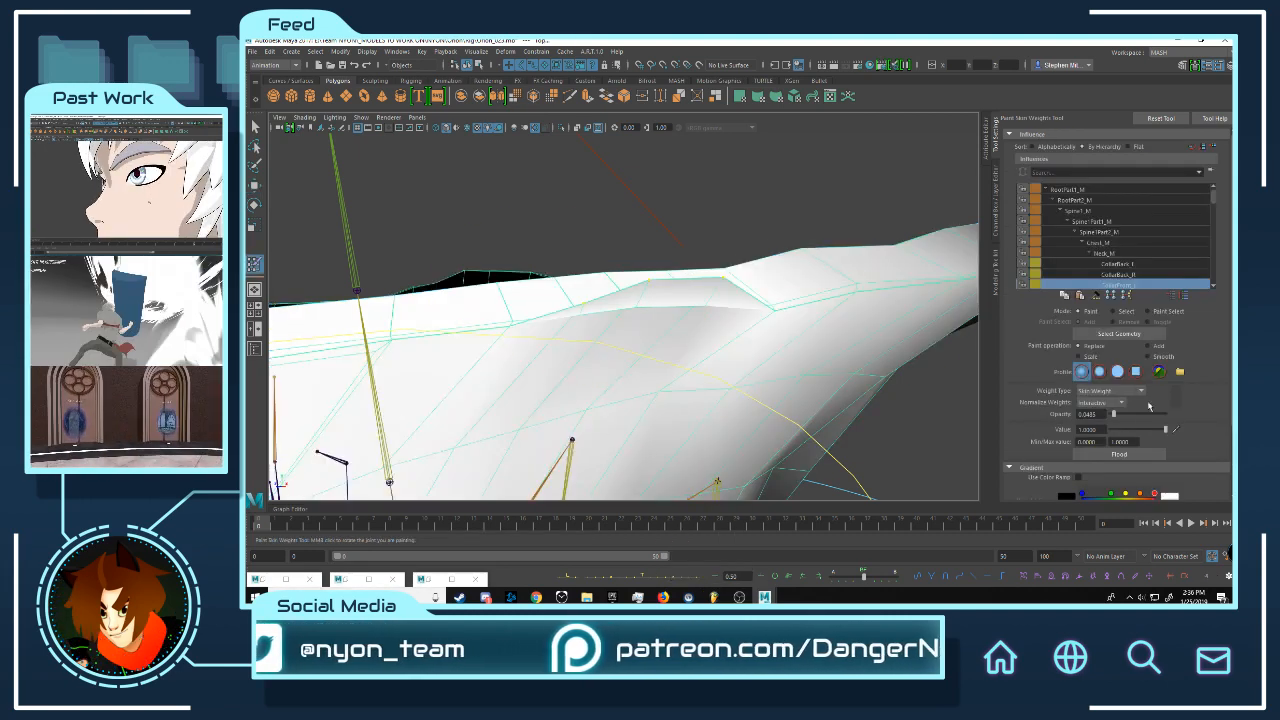
click(1131, 454)
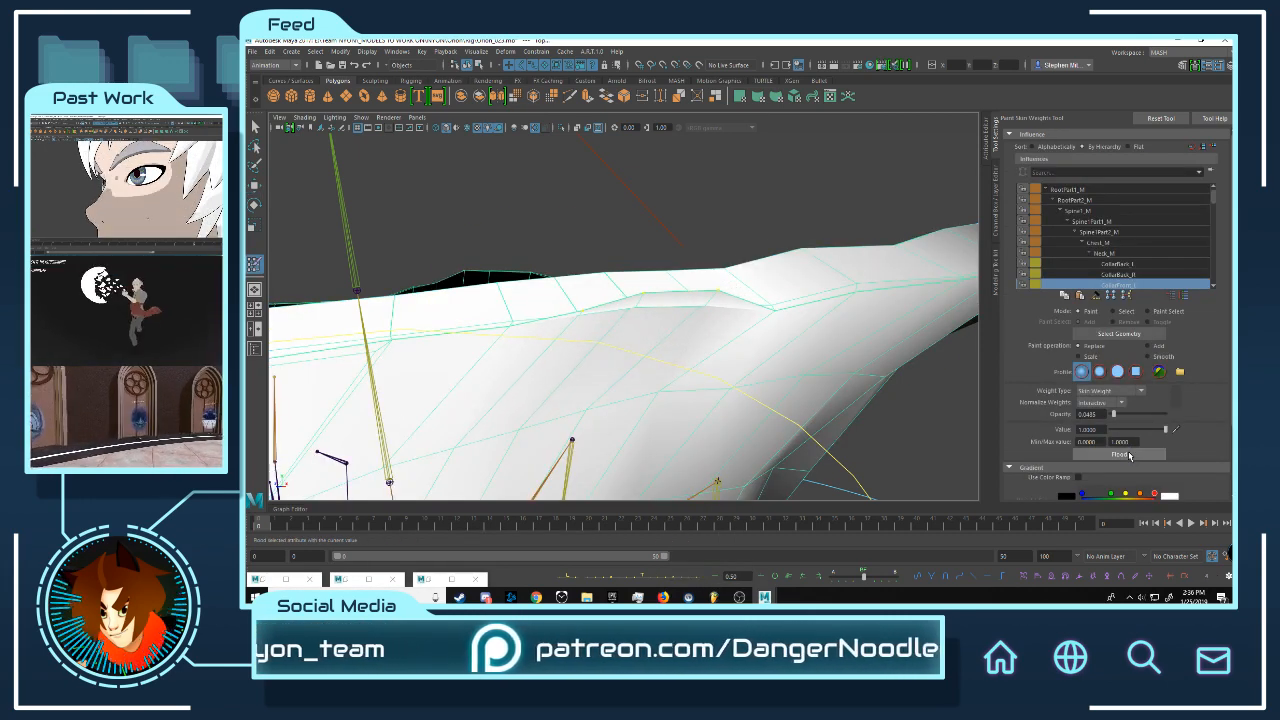
click(1129, 455)
click(1129, 455)
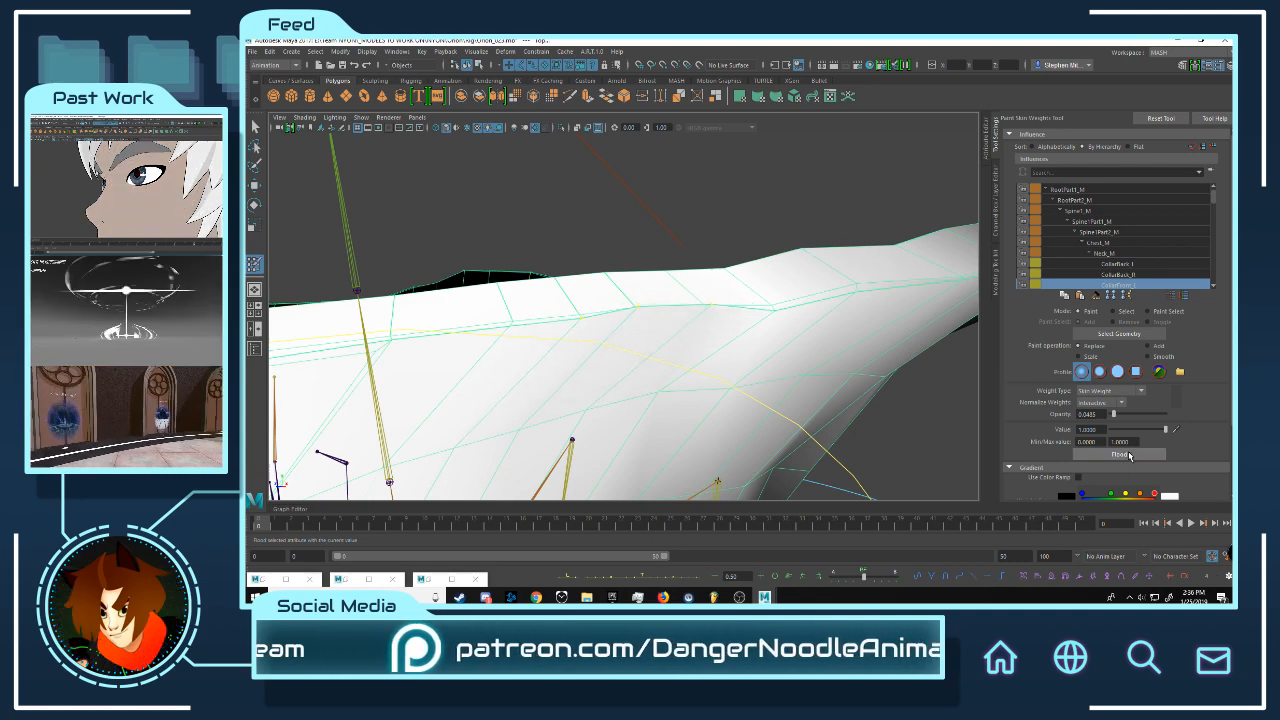
Step: Flood the selected left collar rim vertices three more times with CollarFront_L weight at value 1
click(1129, 455)
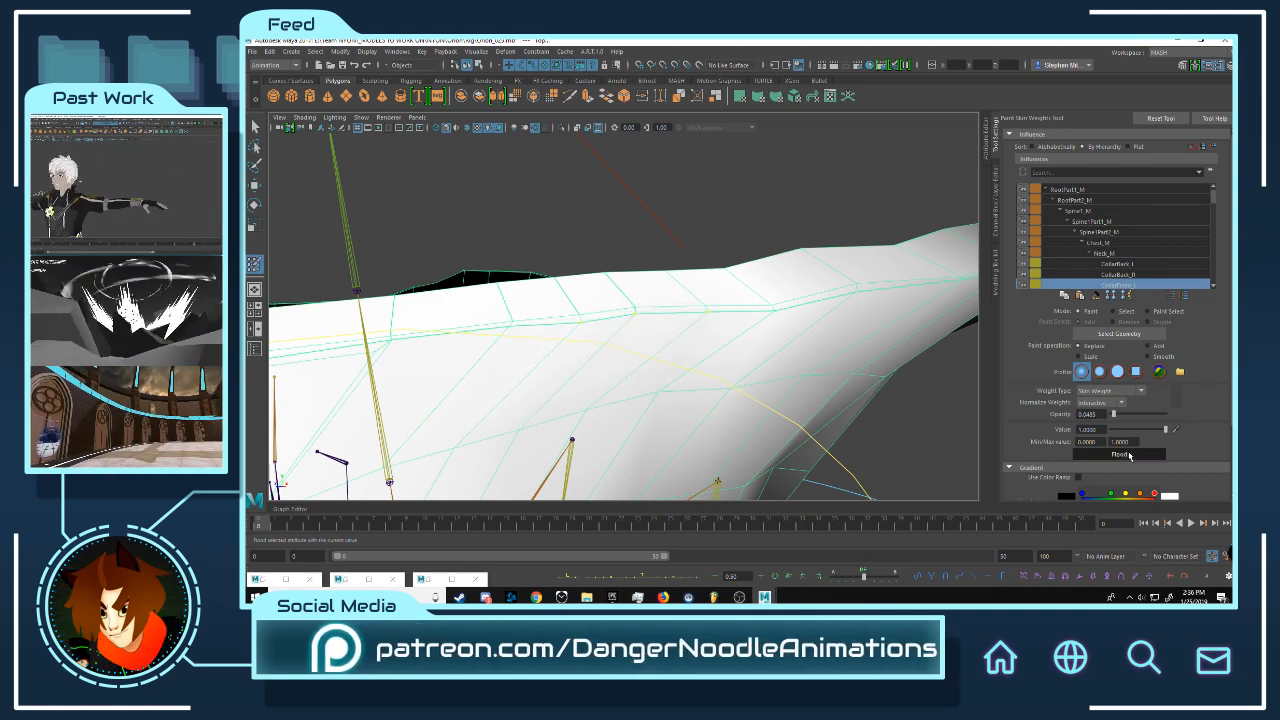
click(1129, 455)
click(1129, 455)
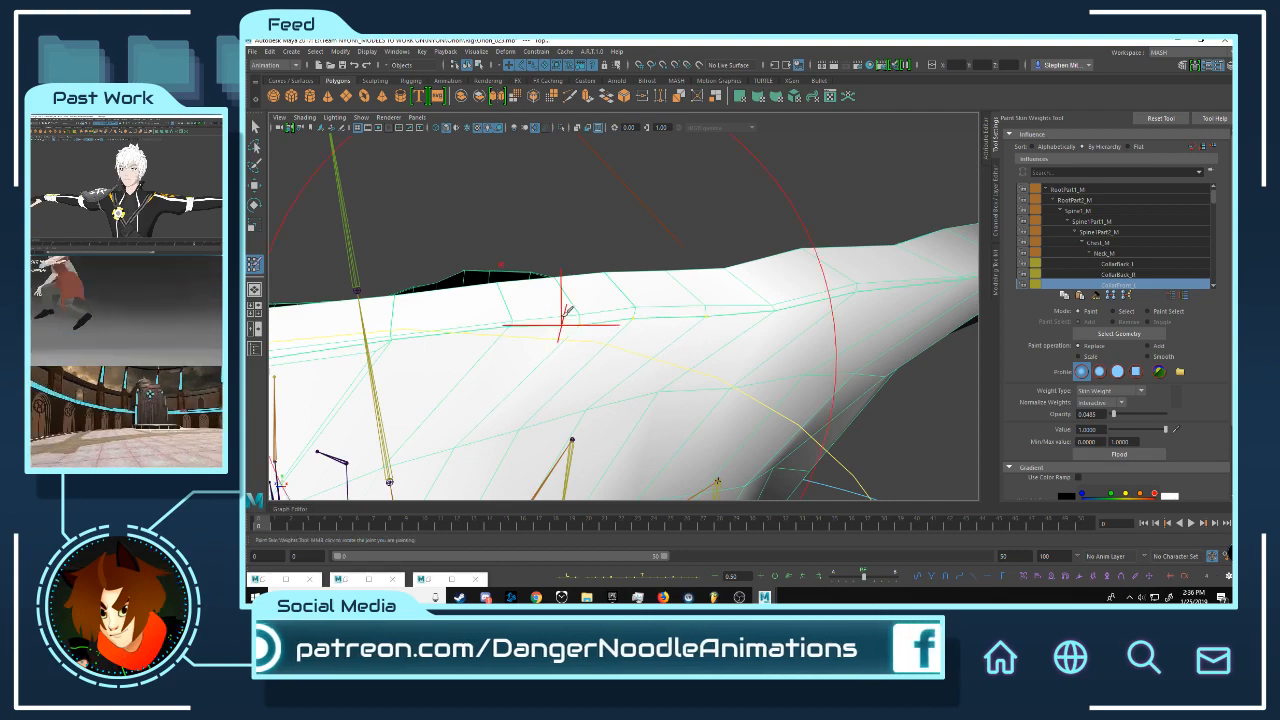
Step: Select the next vertex pair along the left collar rim and flood it with CollarBack_L weight
key(w)
click(819, 279)
alt+drag(819, 279, 743, 279)
mouse_move(637, 255)
right_down()
mouse_move(602, 250)
mouse_move(622, 218)
right_up()
key(y)
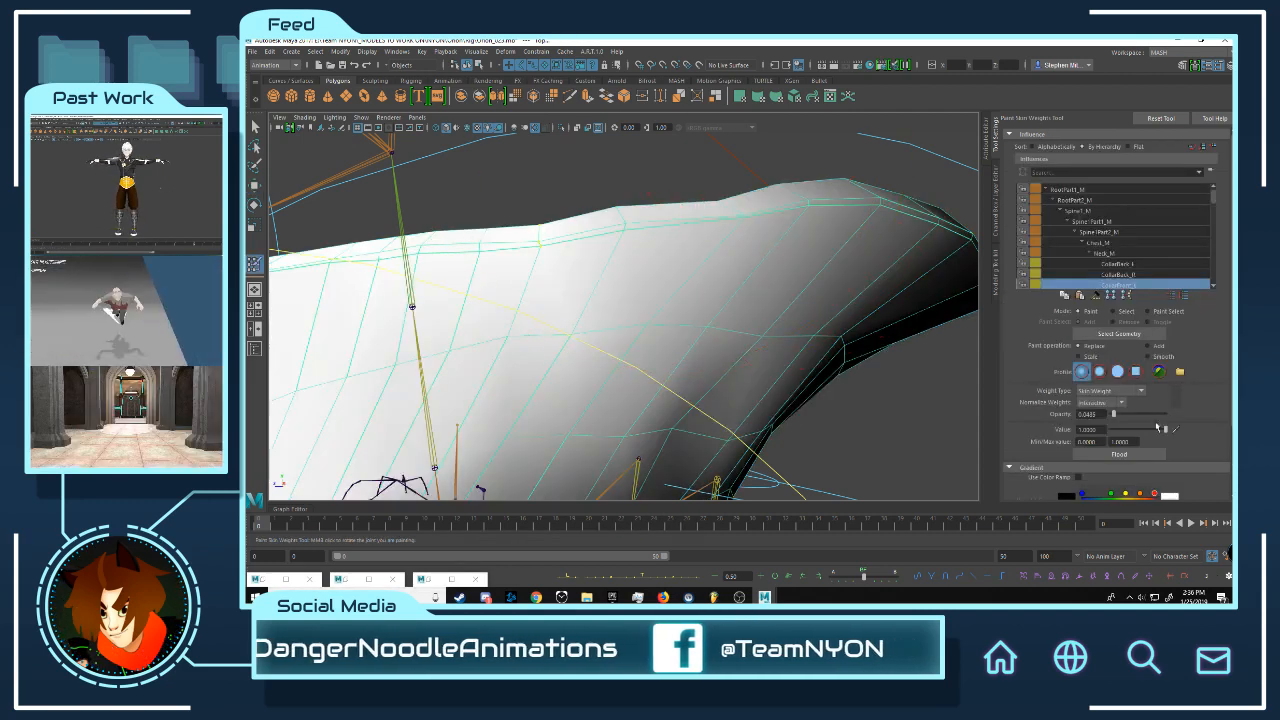
click(1143, 274)
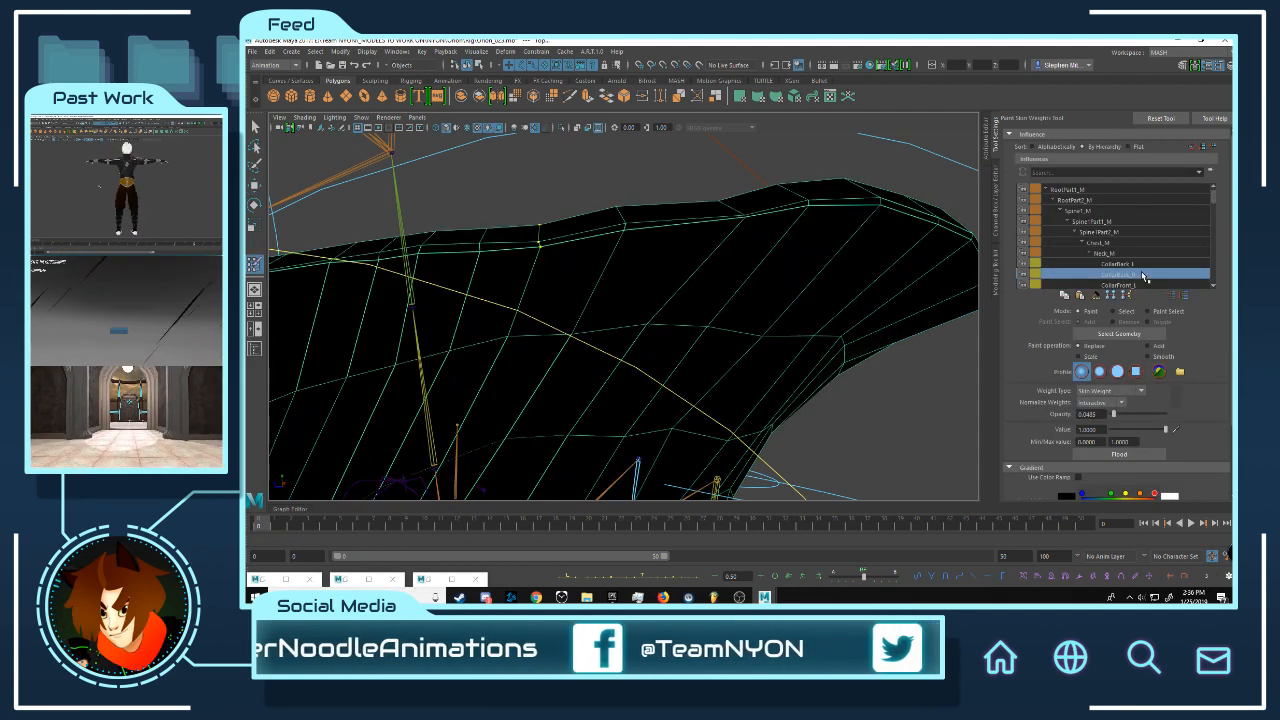
click(1136, 265)
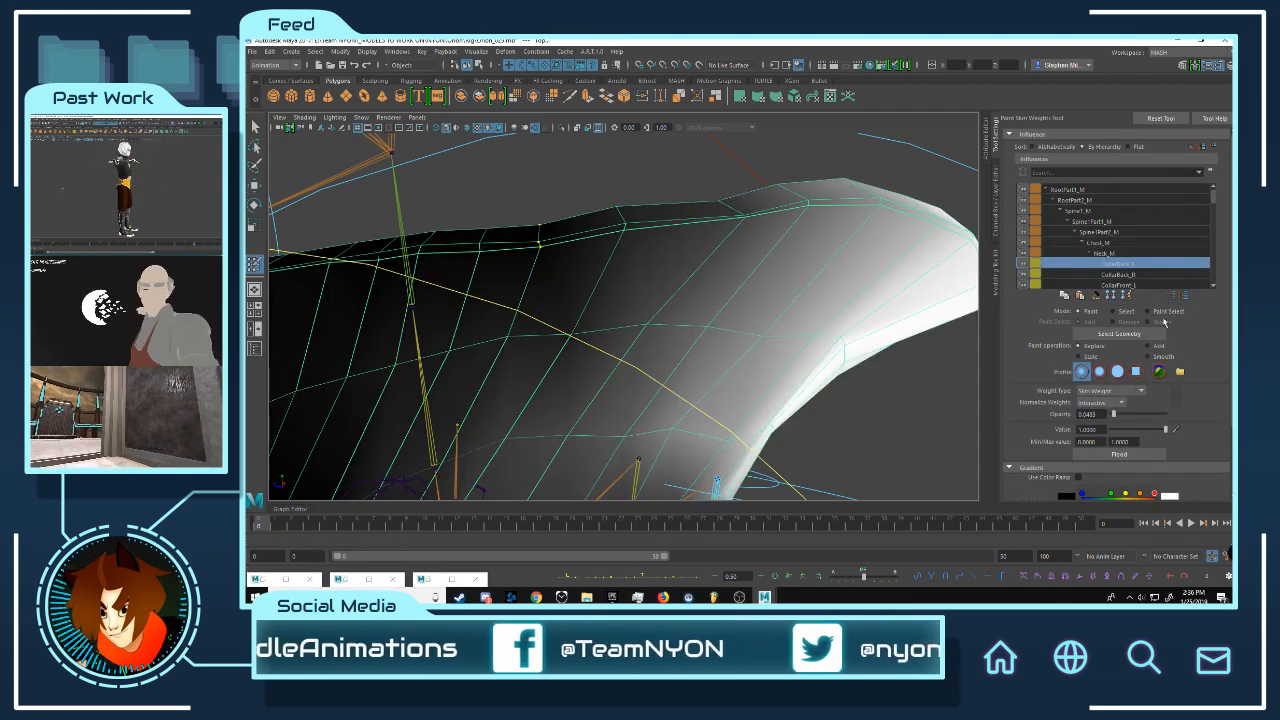
click(1142, 453)
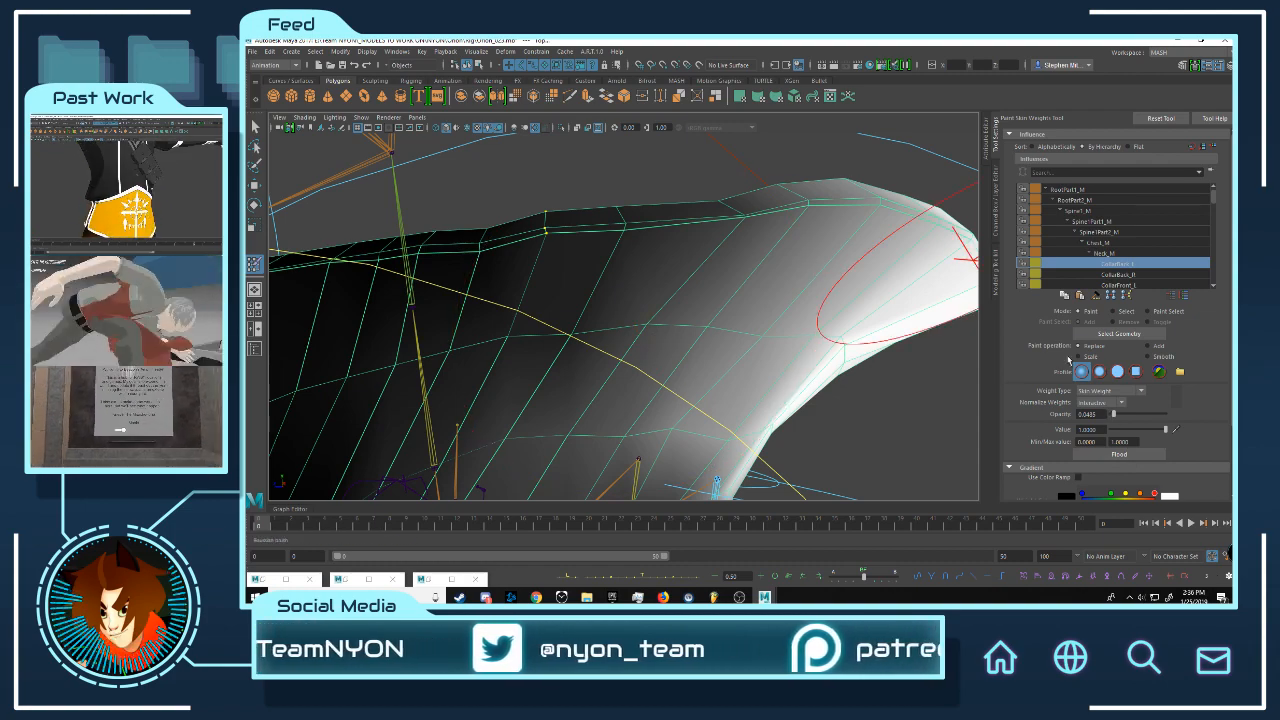
Step: Switch the influence to CollarFront_L and flood the same rim vertex pair to smooth its height
alt+drag(740, 266, 806, 262)
click(1138, 275)
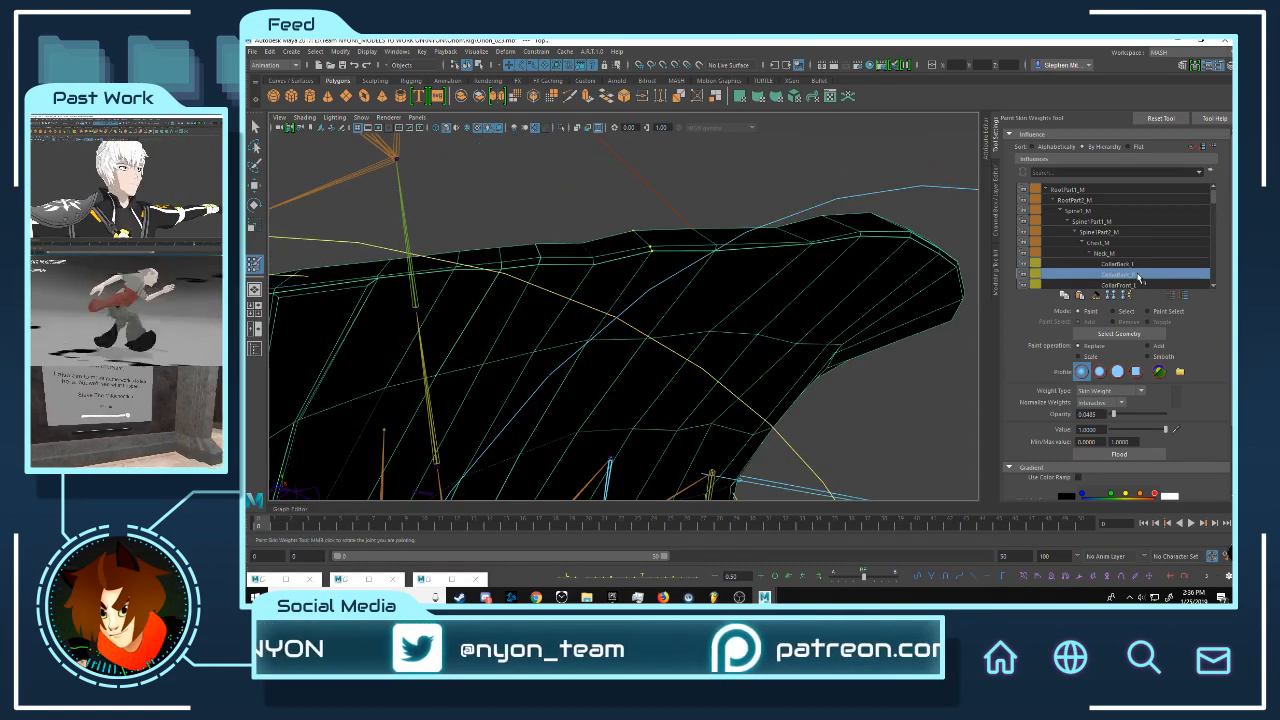
click(1140, 286)
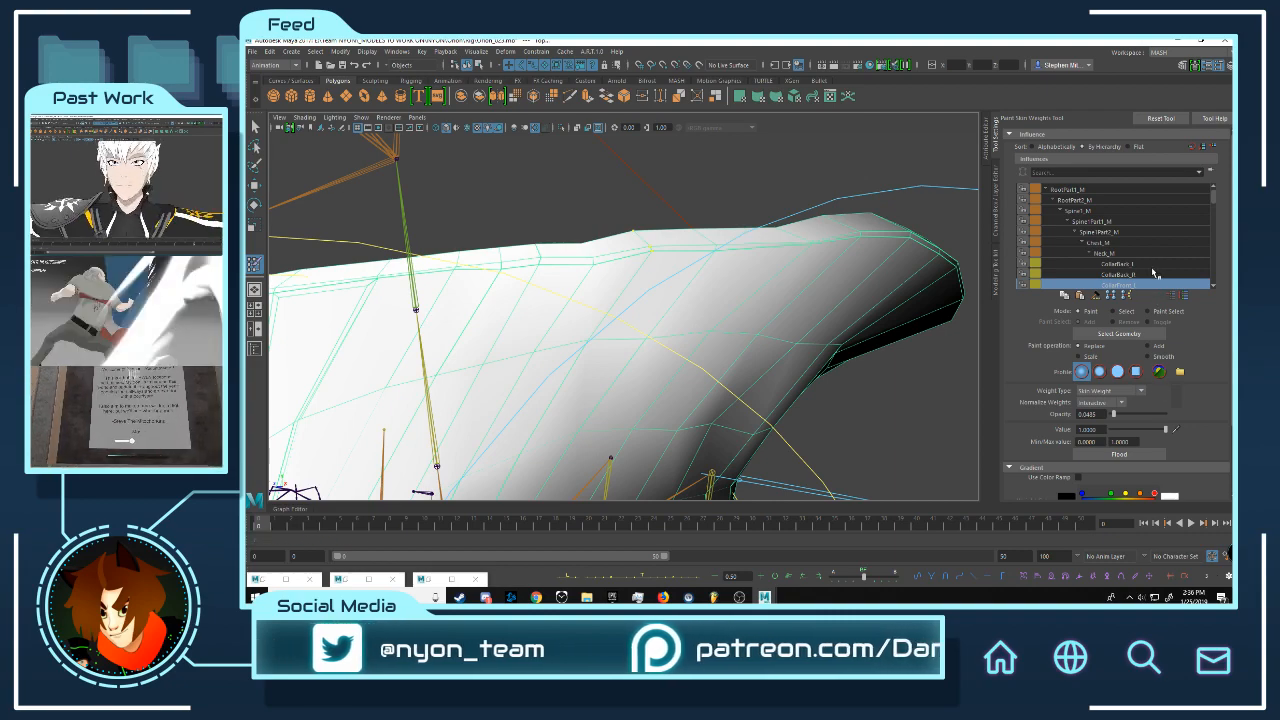
scroll(1145, 275, down, 1)
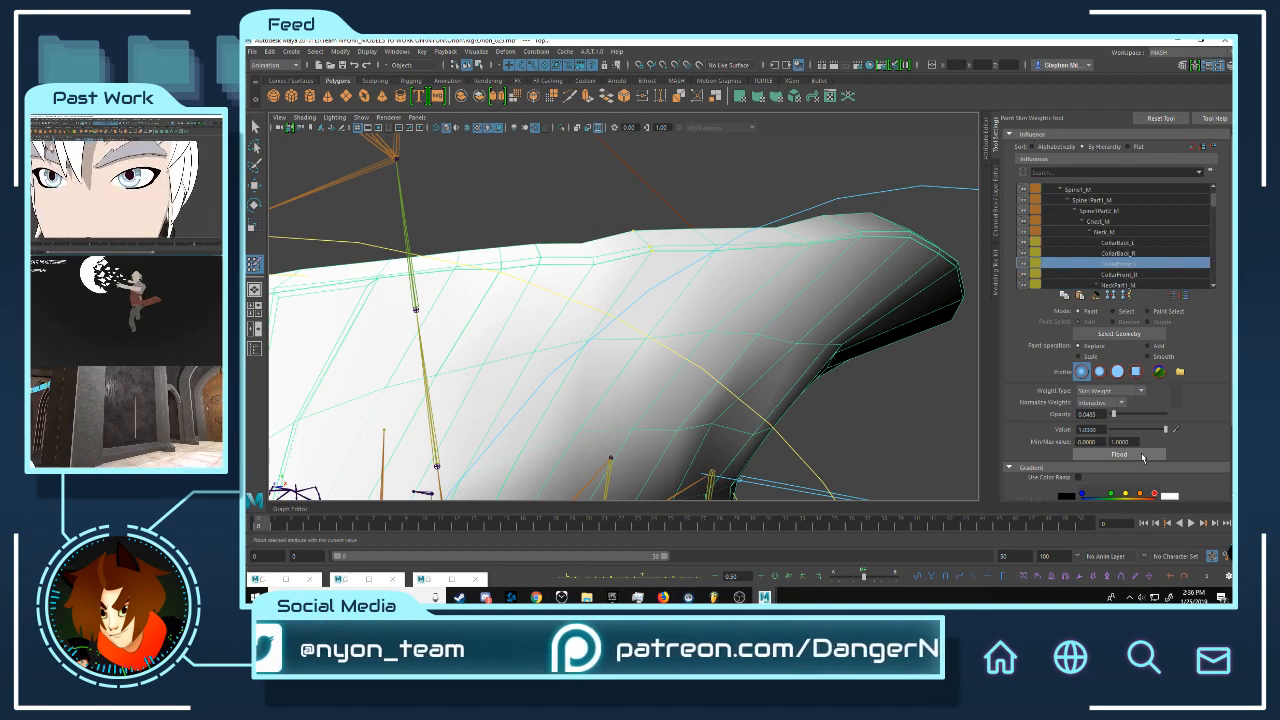
Step: Select the adjacent vertex pair on the left collar rim and even it out by flooding CollarBack_L, then CollarFront_L weight
key(w)
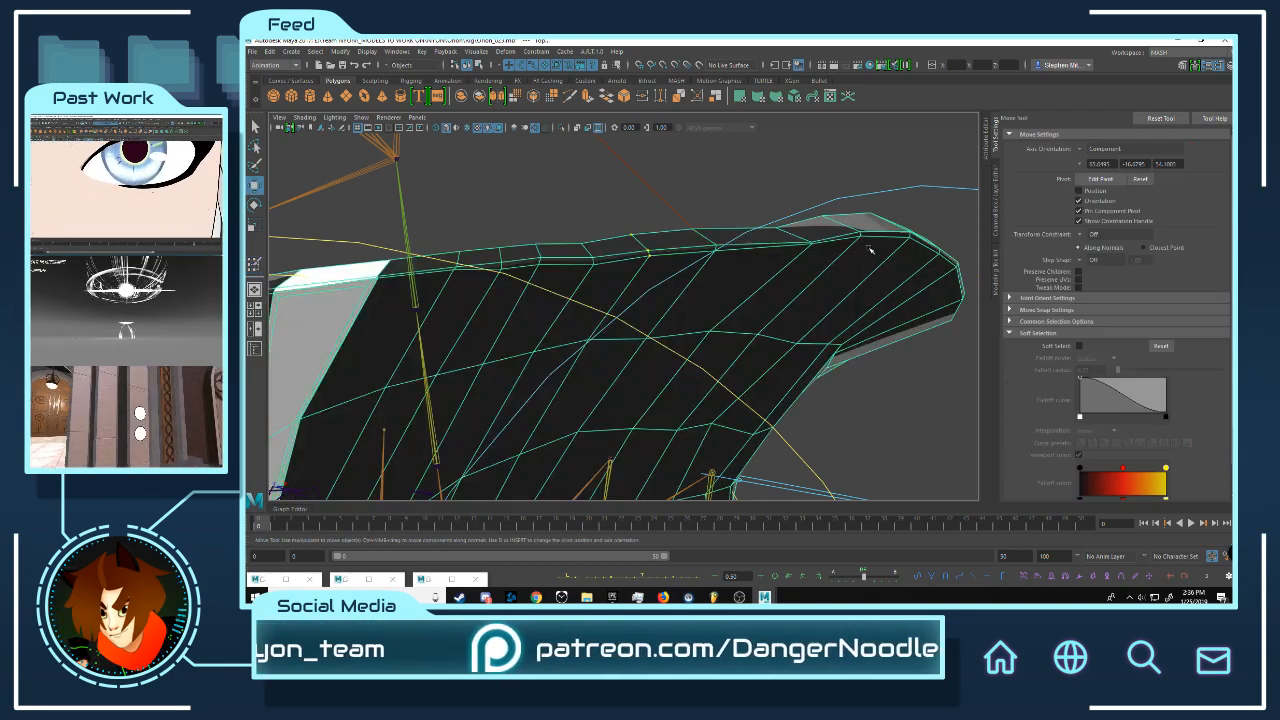
right_drag(818, 258, 791, 261)
click(587, 251)
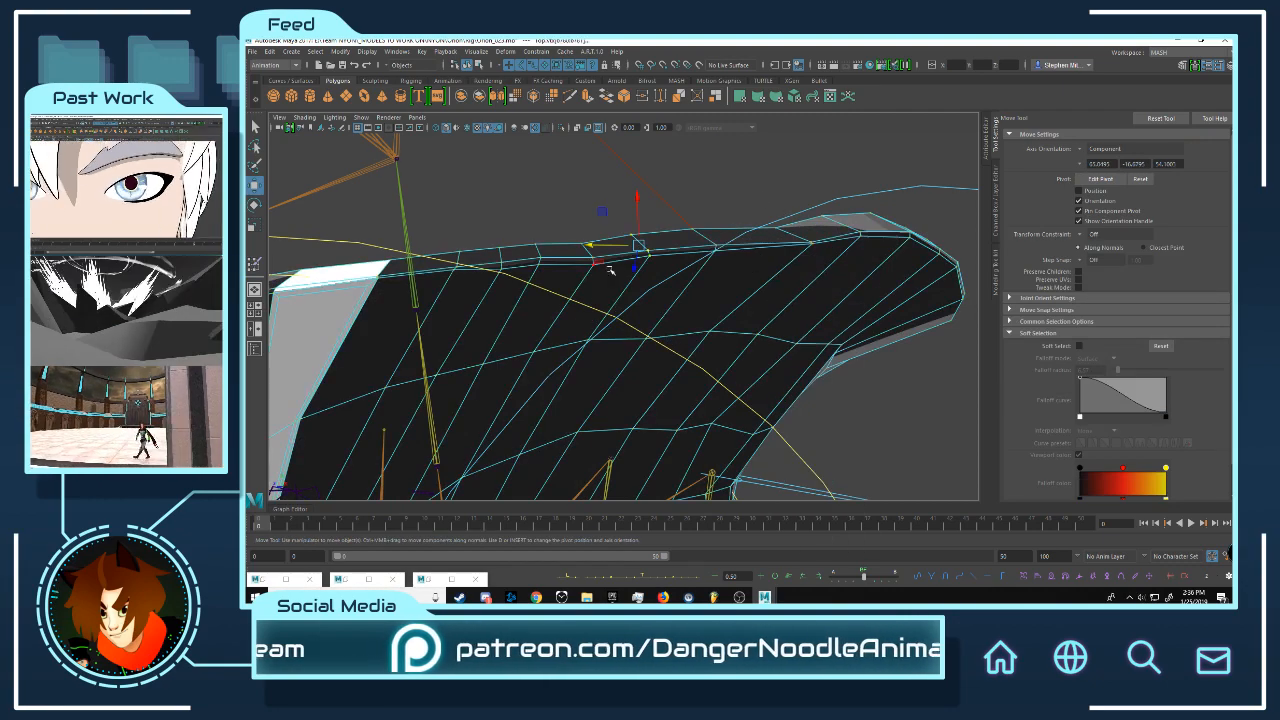
key(y)
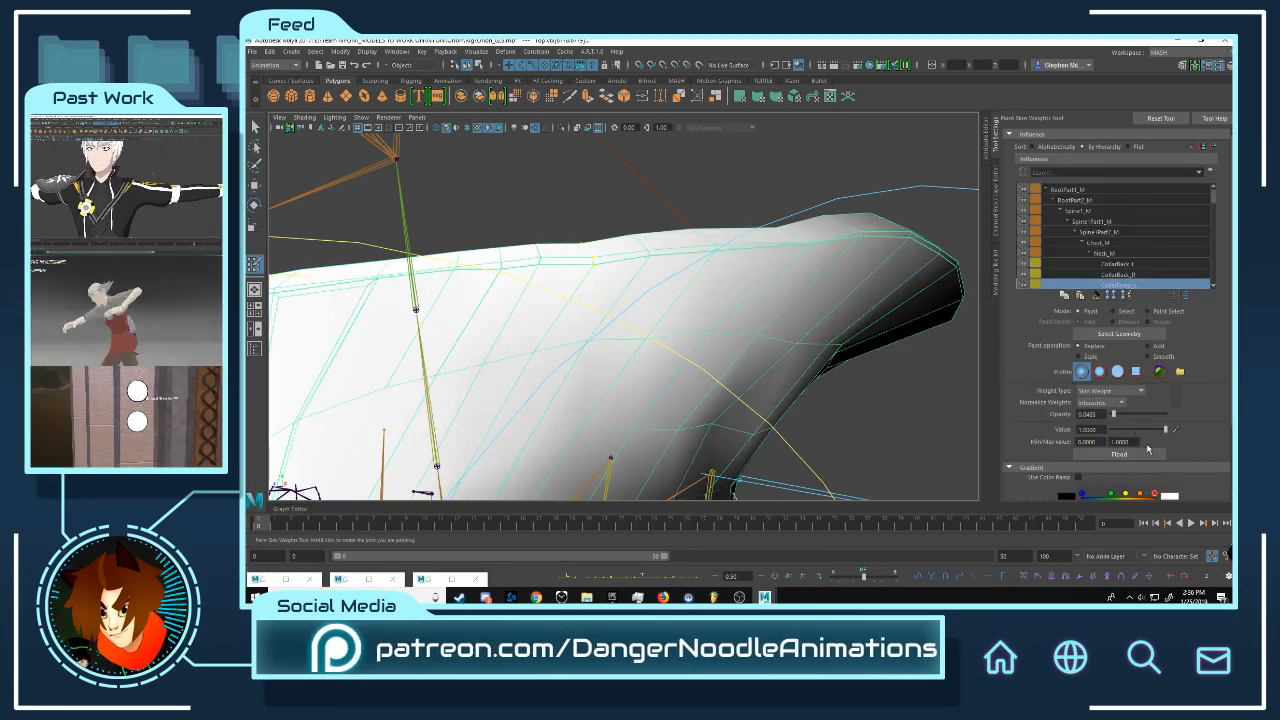
click(1140, 265)
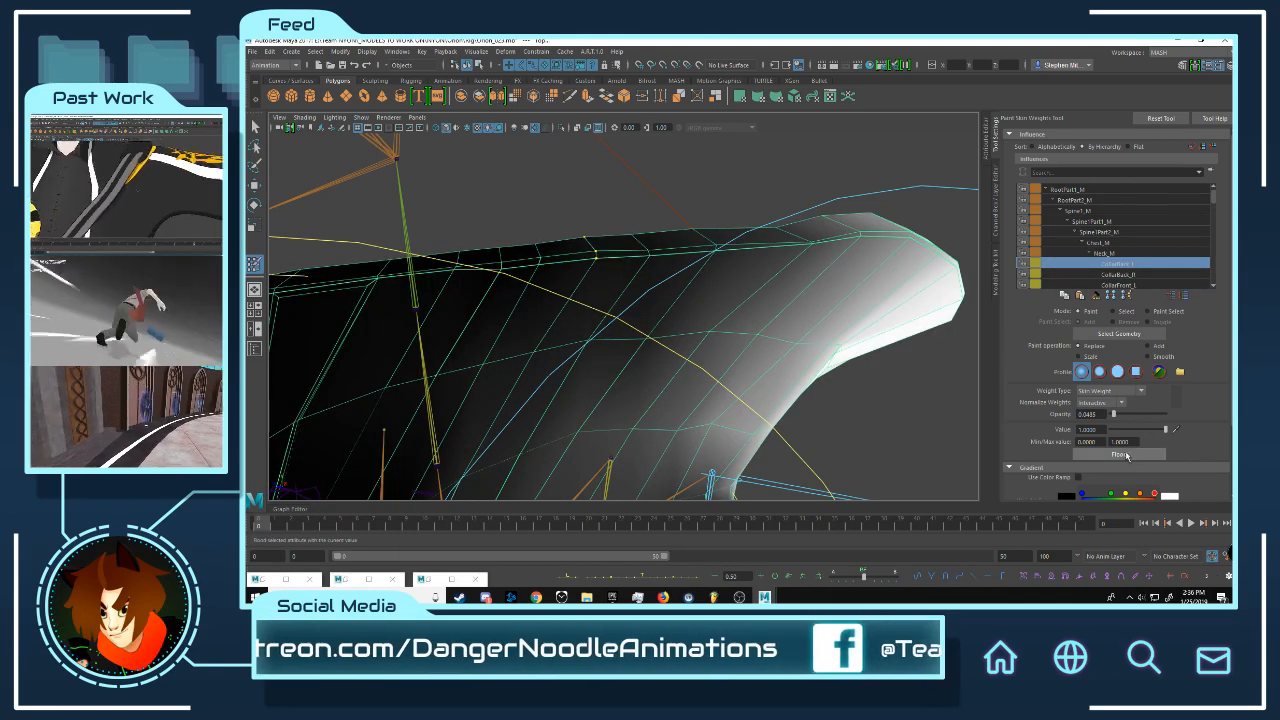
click(1130, 275)
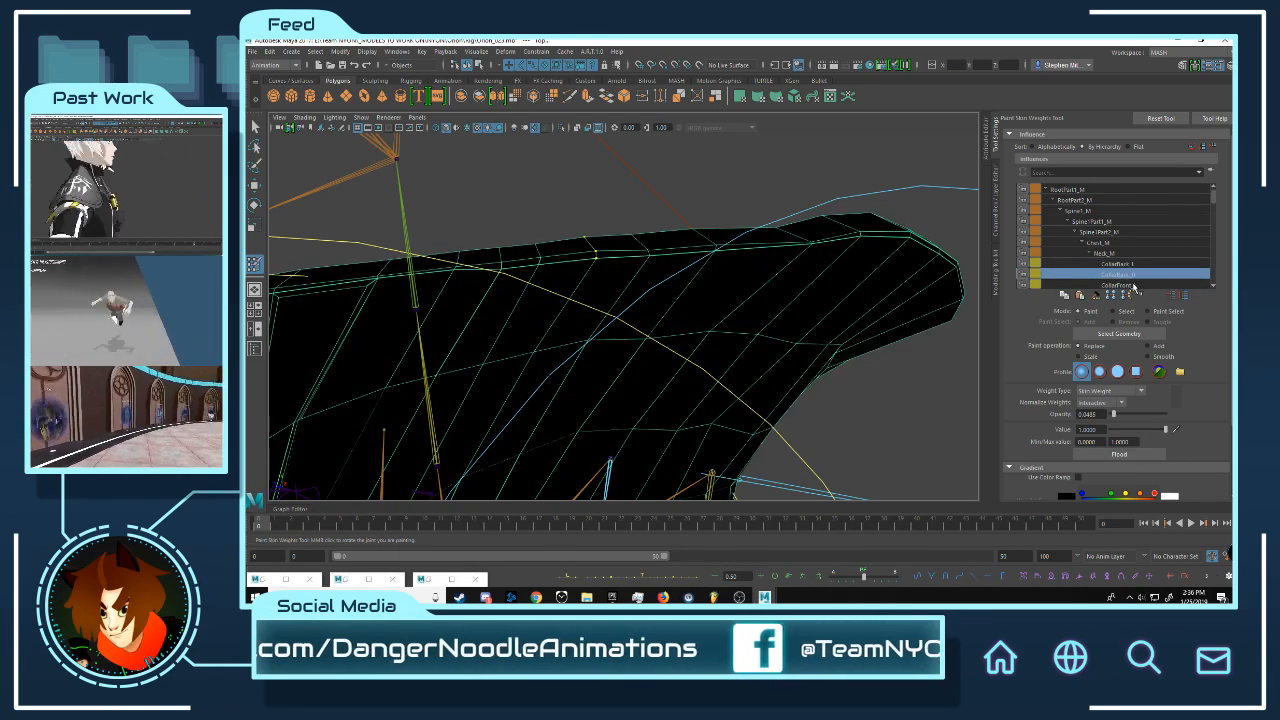
click(1132, 285)
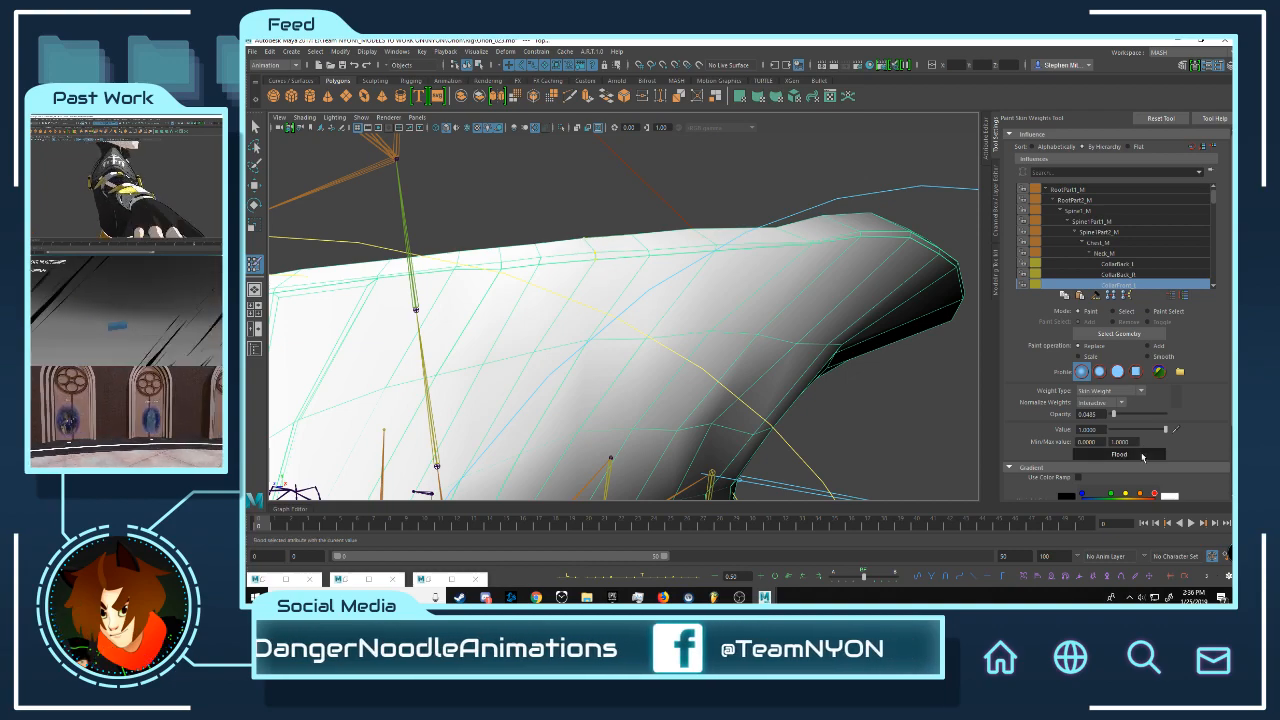
Step: Leave weight painting and make the HairOutline, Face, Outline and Hair display layers visible
key(w)
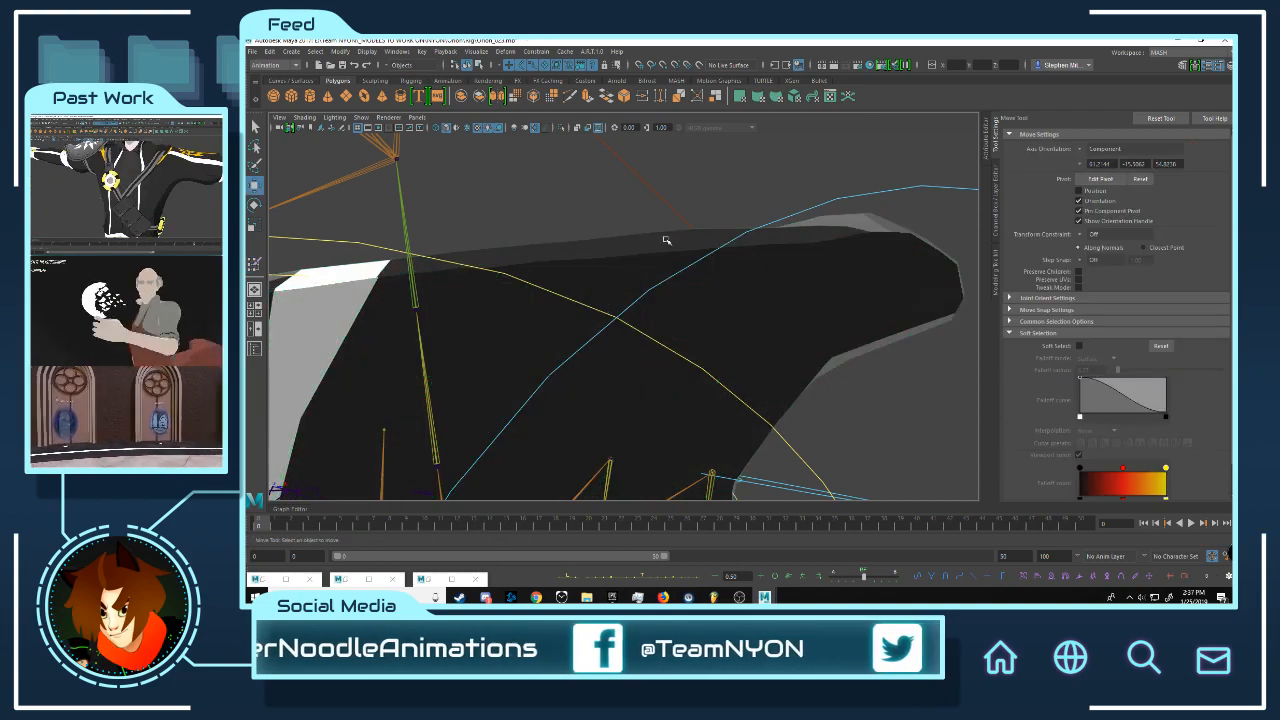
mouse_move(666, 237)
alt+mouse_down()
mouse_move(907, 260)
mouse_move(851, 229)
mouse_move(845, 240)
mouse_move(851, 214)
mouse_move(846, 251)
mouse_move(616, 298)
mouse_move(700, 277)
mouse_move(722, 254)
alt+mouse_up()
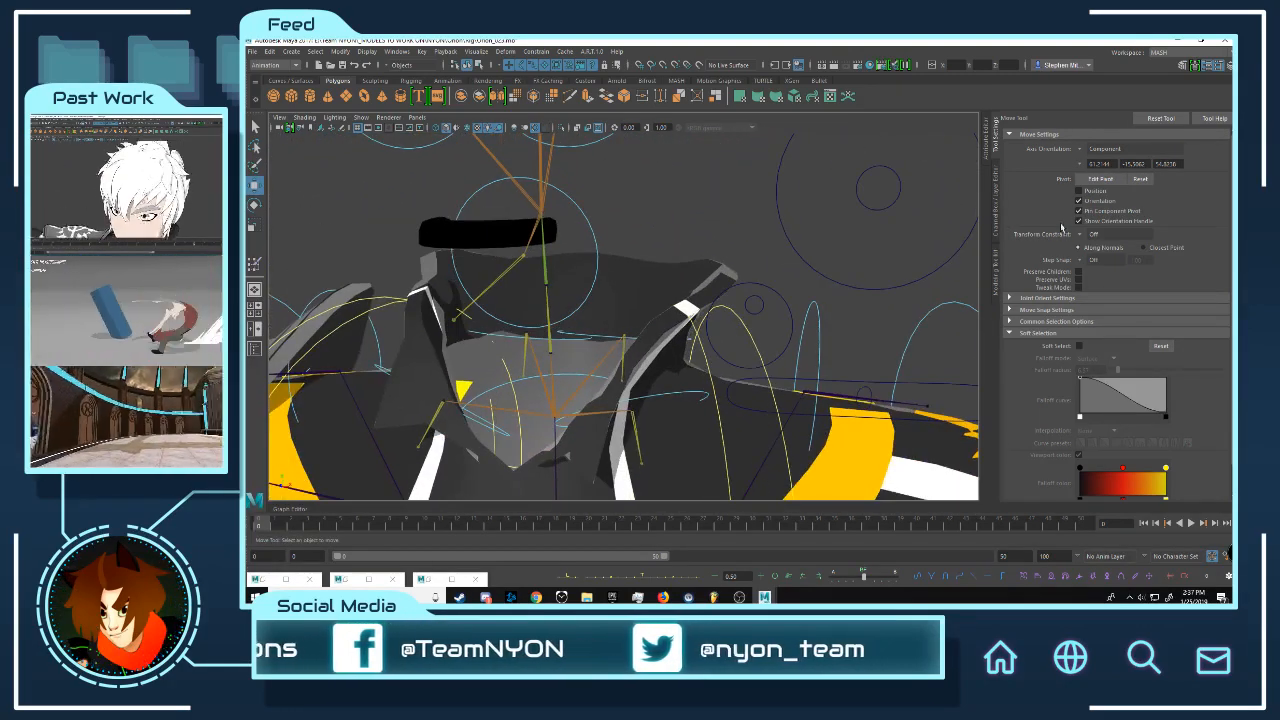
click(998, 185)
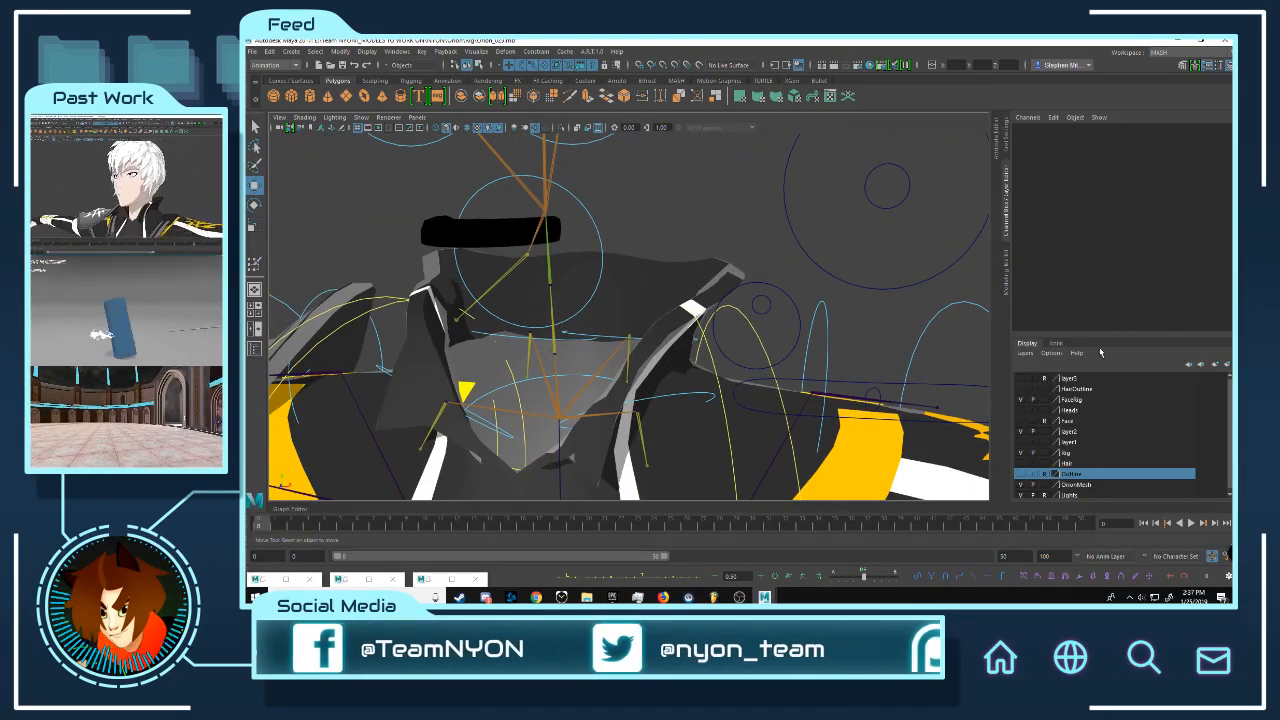
click(1034, 388)
click(1021, 389)
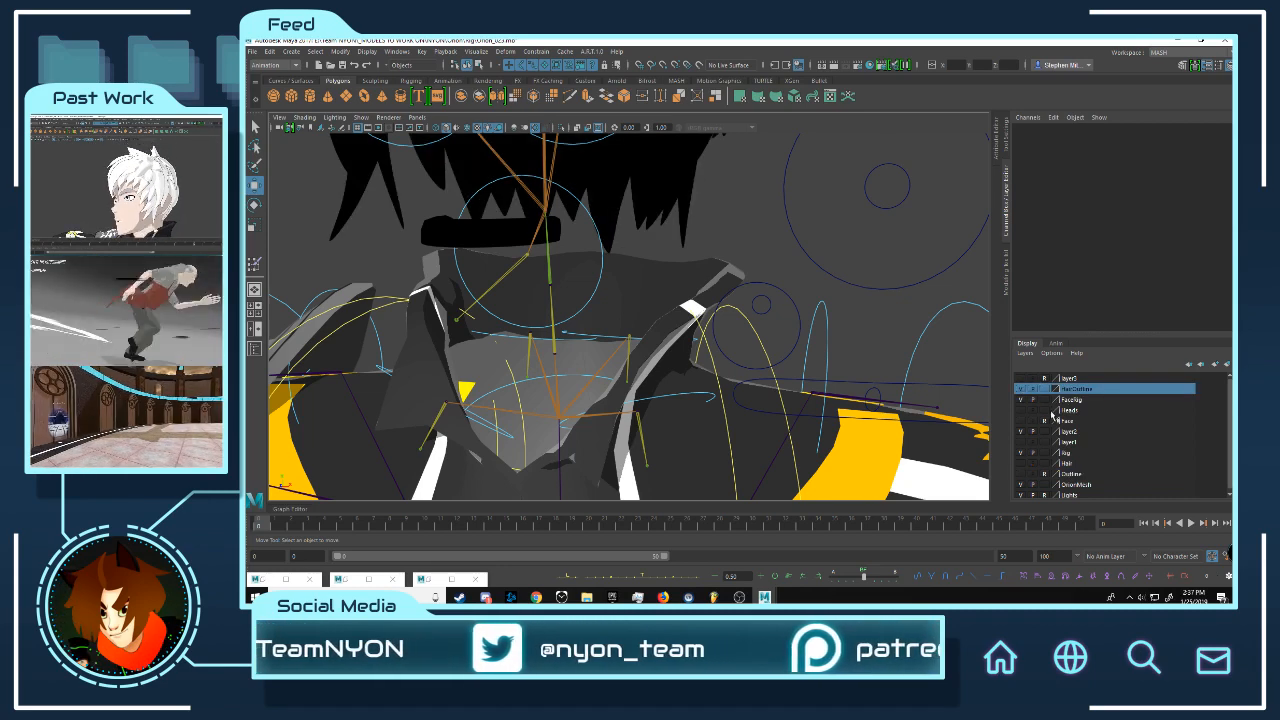
click(1021, 420)
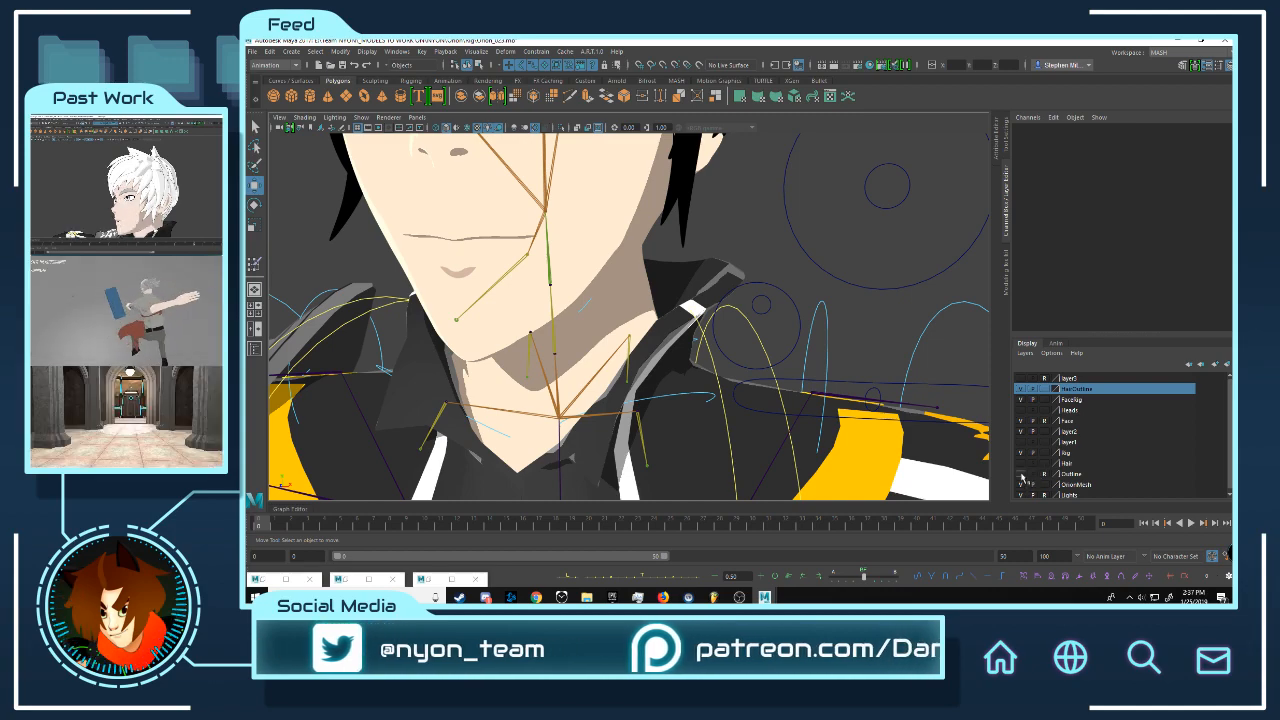
key(f)
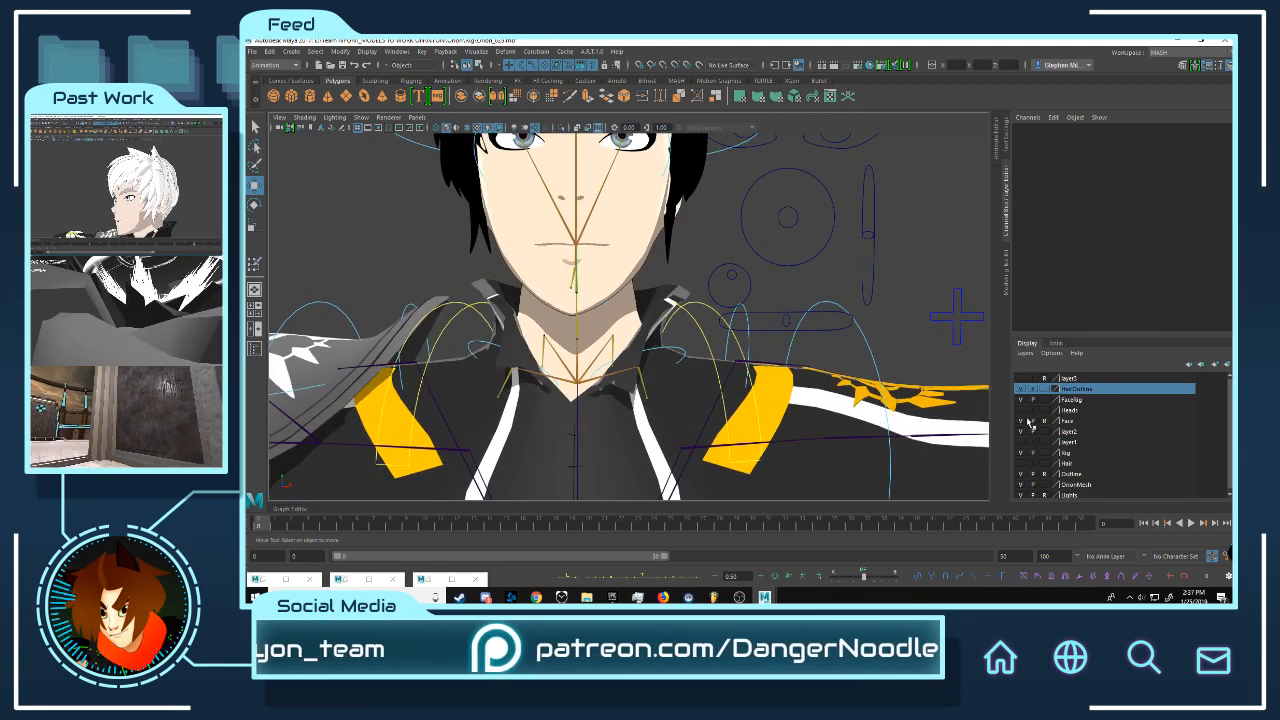
click(1021, 463)
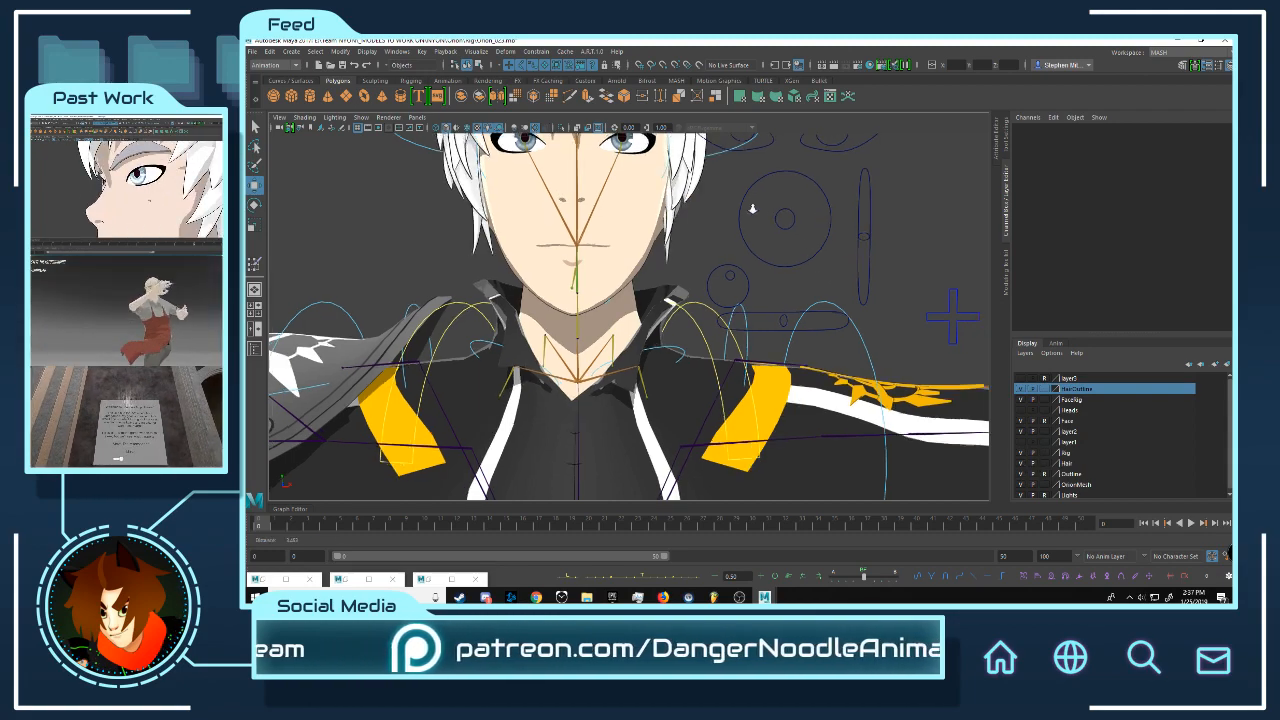
Step: Toggle the Hair layer off and back on to compare the character with and without the white hair
alt+drag(752, 208, 824, 260)
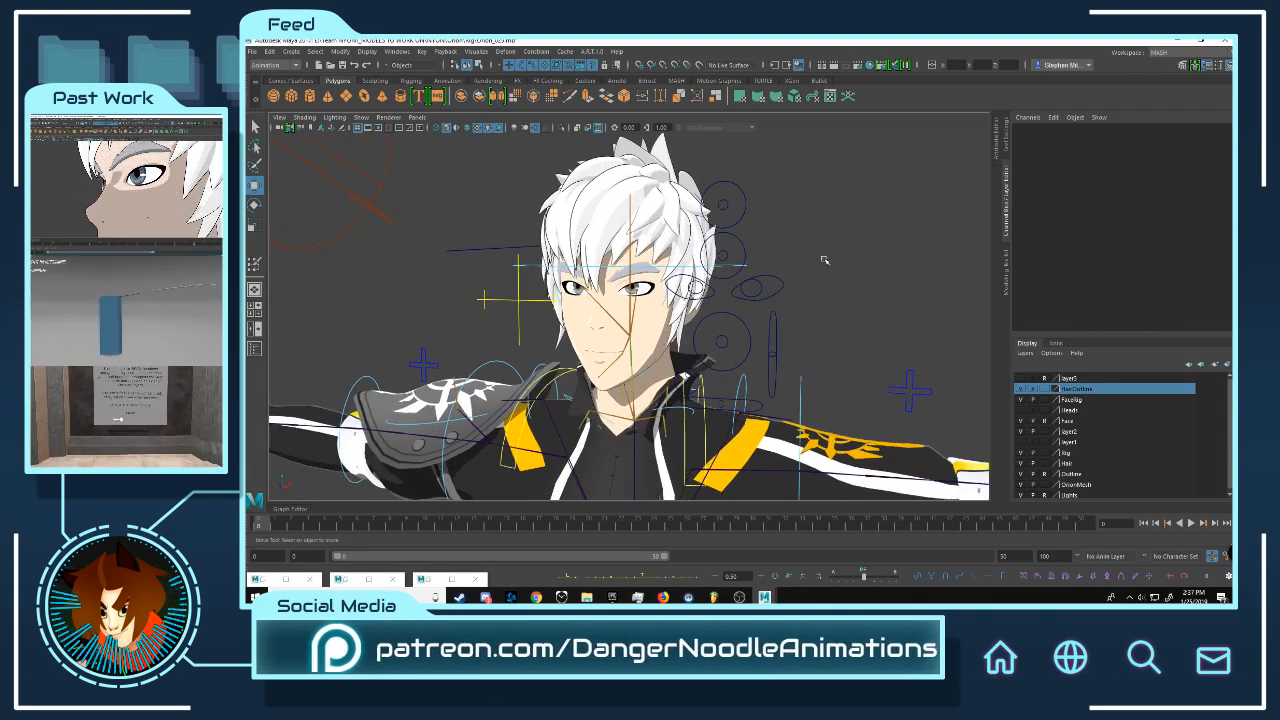
click(1021, 463)
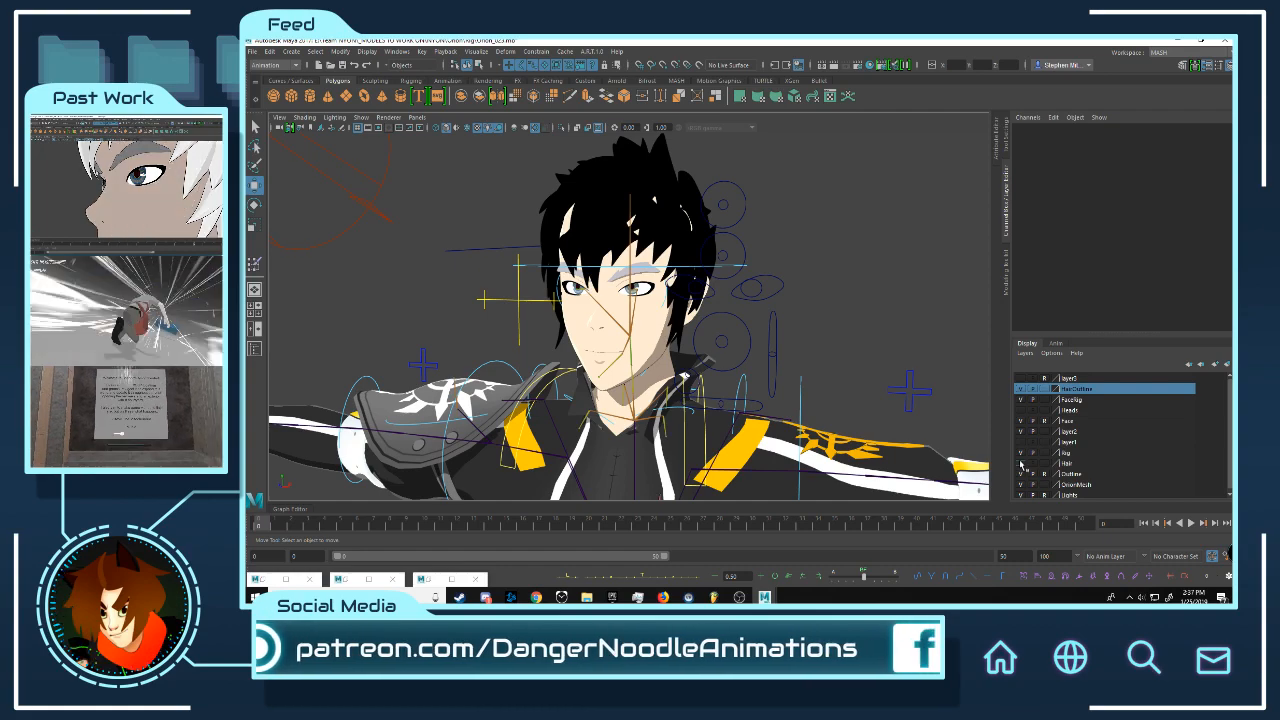
click(1021, 463)
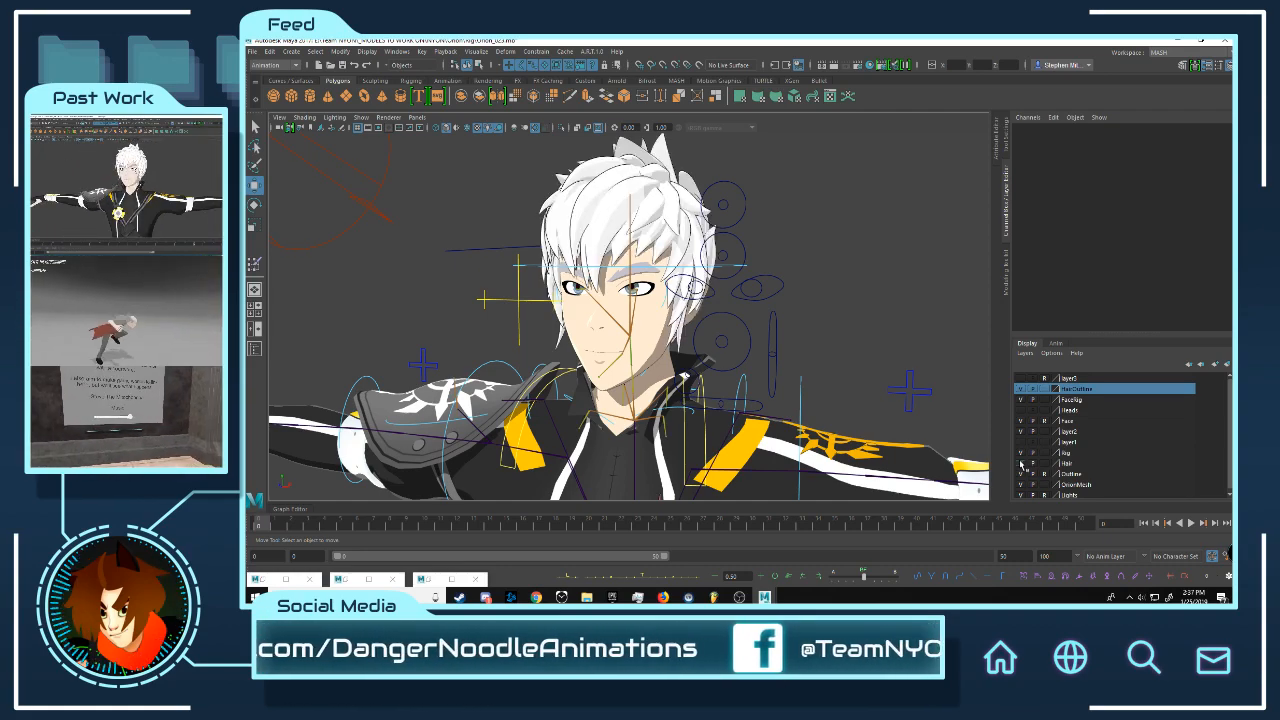
Step: Select the small collar control beside the face and move it diagonally downward to pose the collar
alt+drag(810, 352, 908, 358)
alt+middle_drag(908, 358, 872, 363)
scroll(872, 363, up, 4)
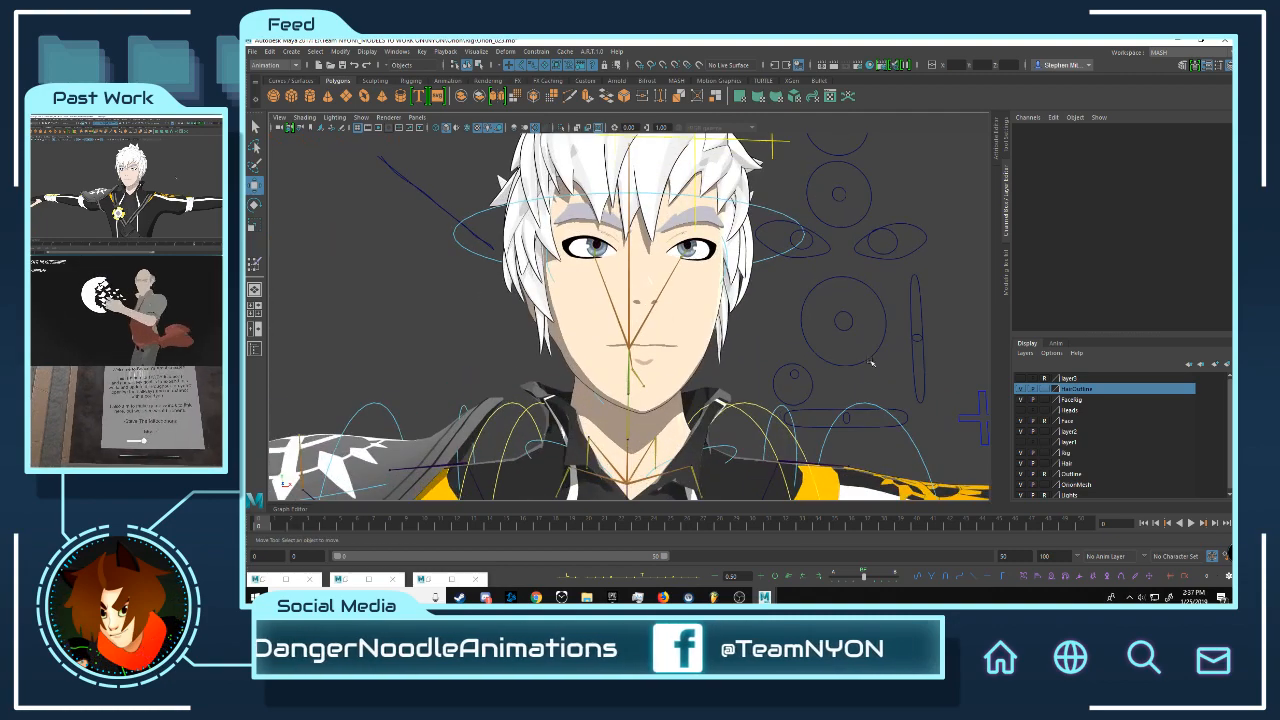
click(797, 375)
drag(795, 375, 707, 470)
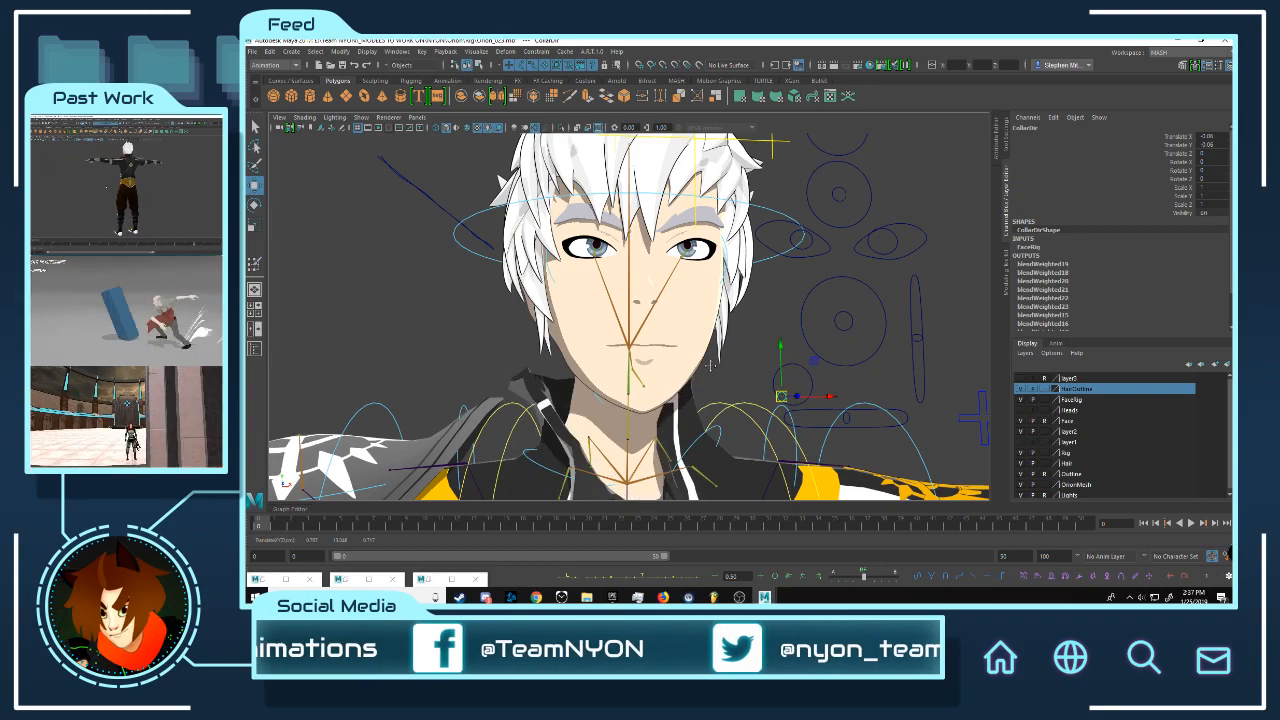
Step: Move the collar control up and back down while checking the collar's deformation from behind the character
alt+drag(710, 364, 651, 303)
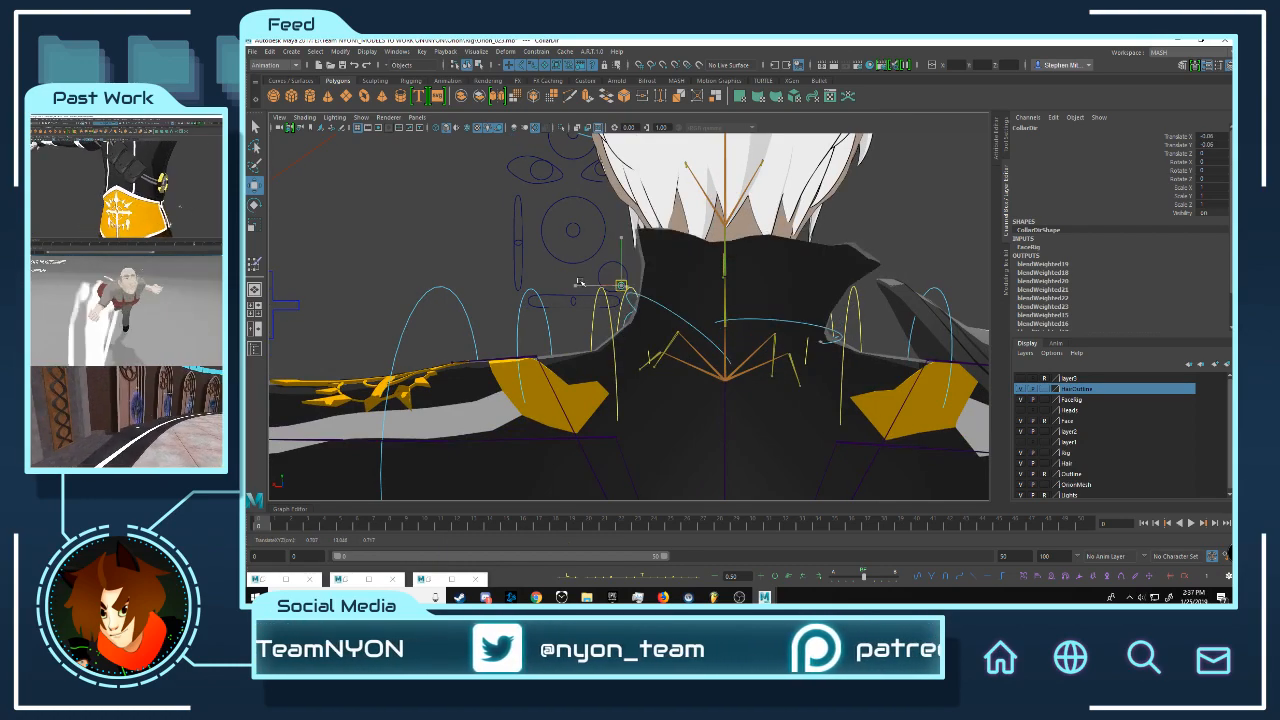
middle_drag(572, 312, 613, 300)
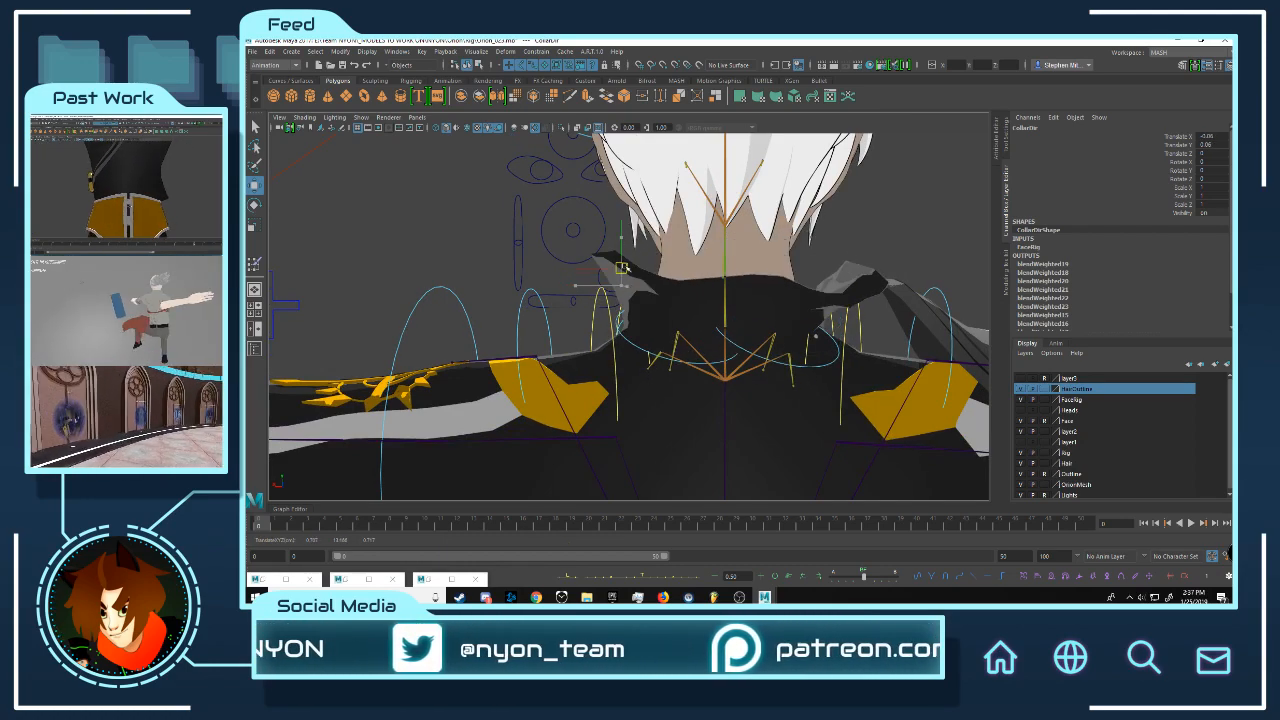
middle_drag(632, 258, 654, 344)
alt+drag(828, 271, 852, 276)
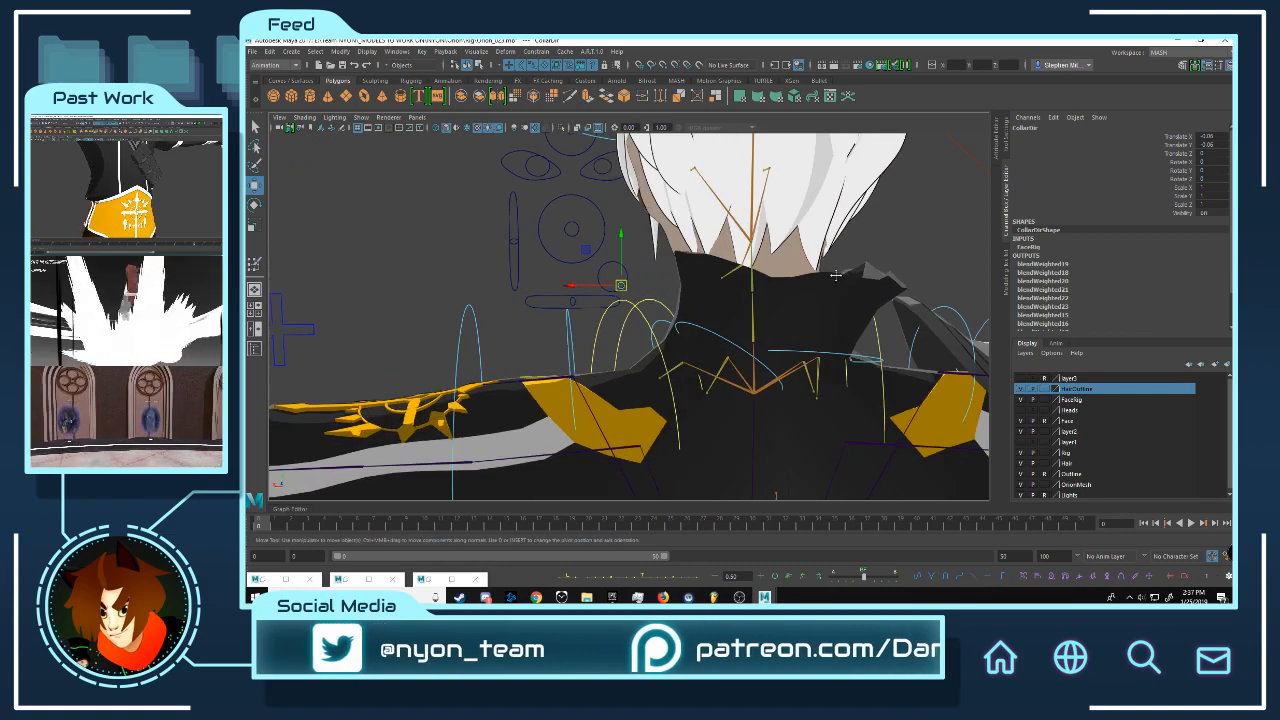
Step: Select the jacket's Top mesh and pick the vertices at the raised peak of its collar rim
alt+middle_drag(852, 276, 700, 284)
alt+right_drag(660, 280, 729, 311)
click(729, 311)
alt+drag(729, 311, 700, 328)
alt+middle_drag(700, 328, 720, 348)
alt+right_drag(720, 348, 754, 323)
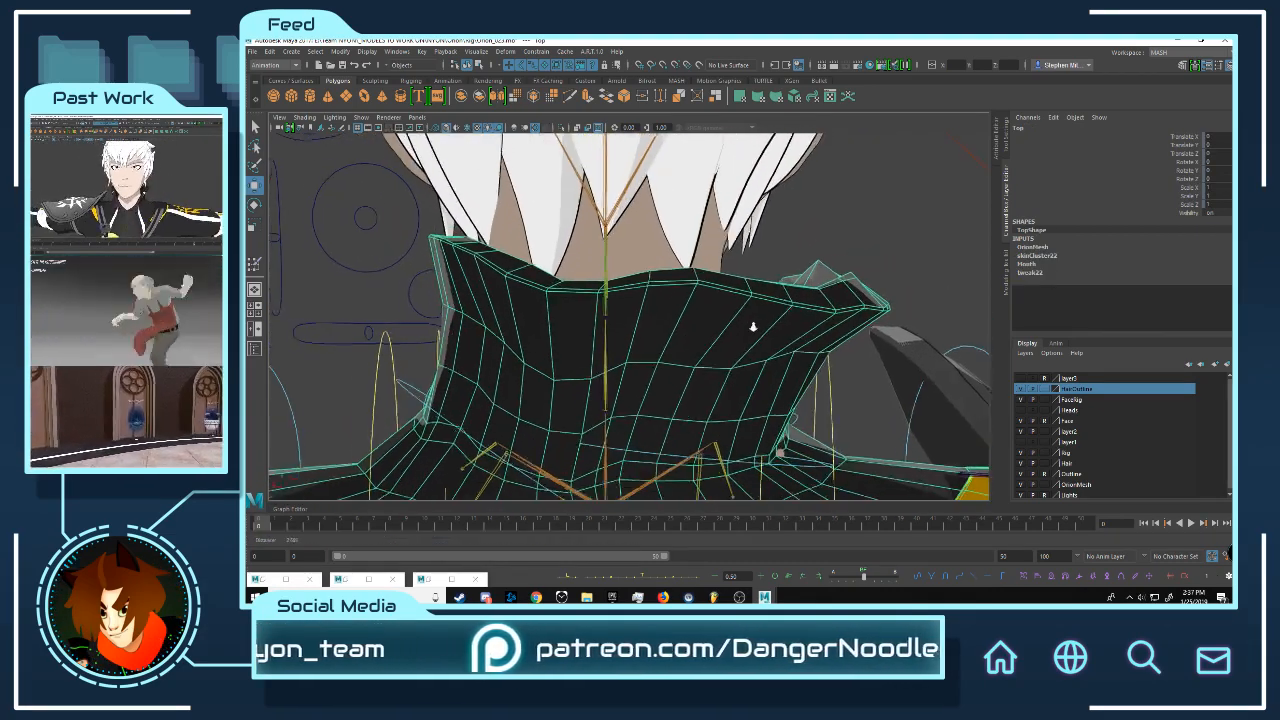
alt+drag(754, 323, 1105, 325)
alt+drag(577, 327, 618, 330)
alt+right_drag(618, 330, 703, 303)
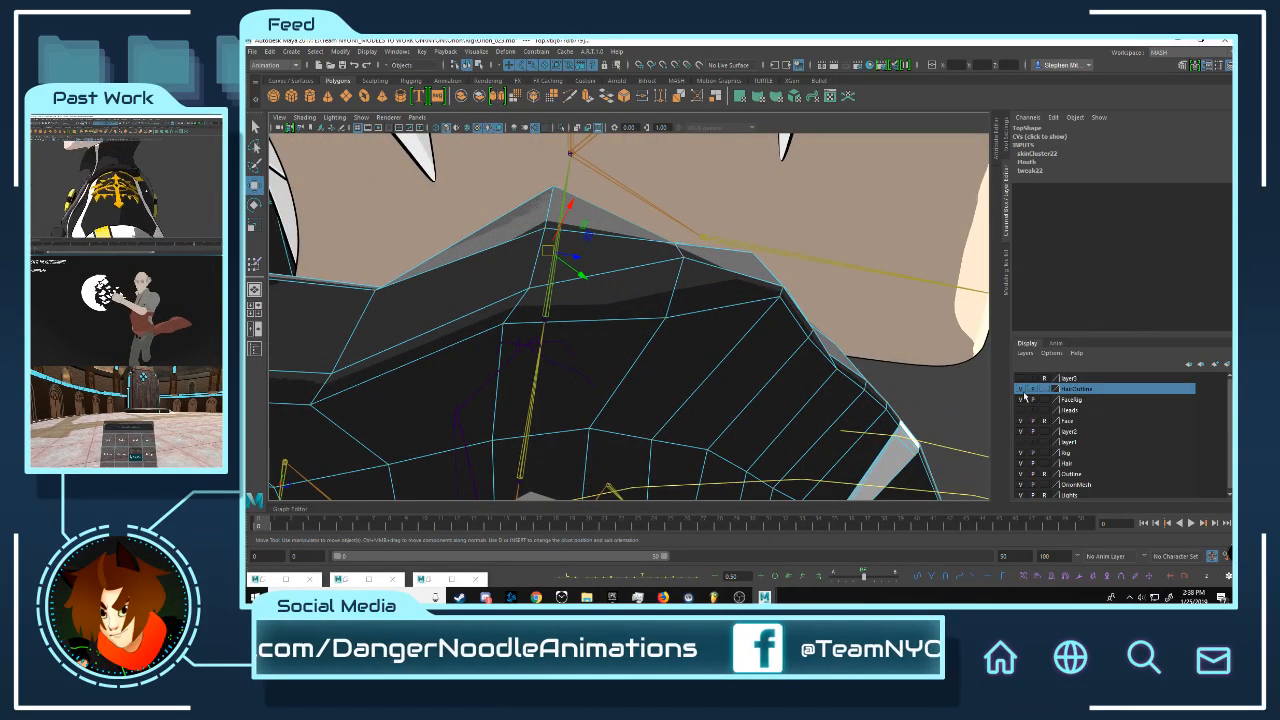
Step: Hide the Face, Outline, Hair and HairOutline display layers to isolate the jacket collar
click(1021, 421)
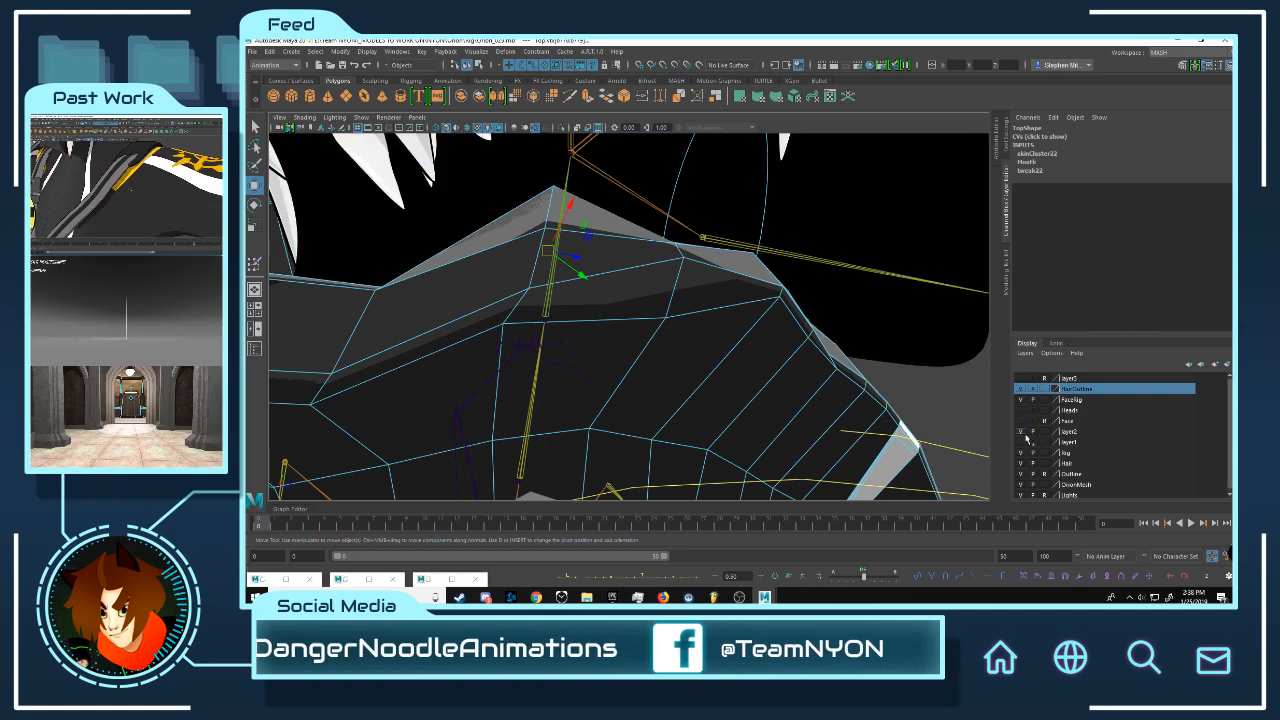
click(1021, 474)
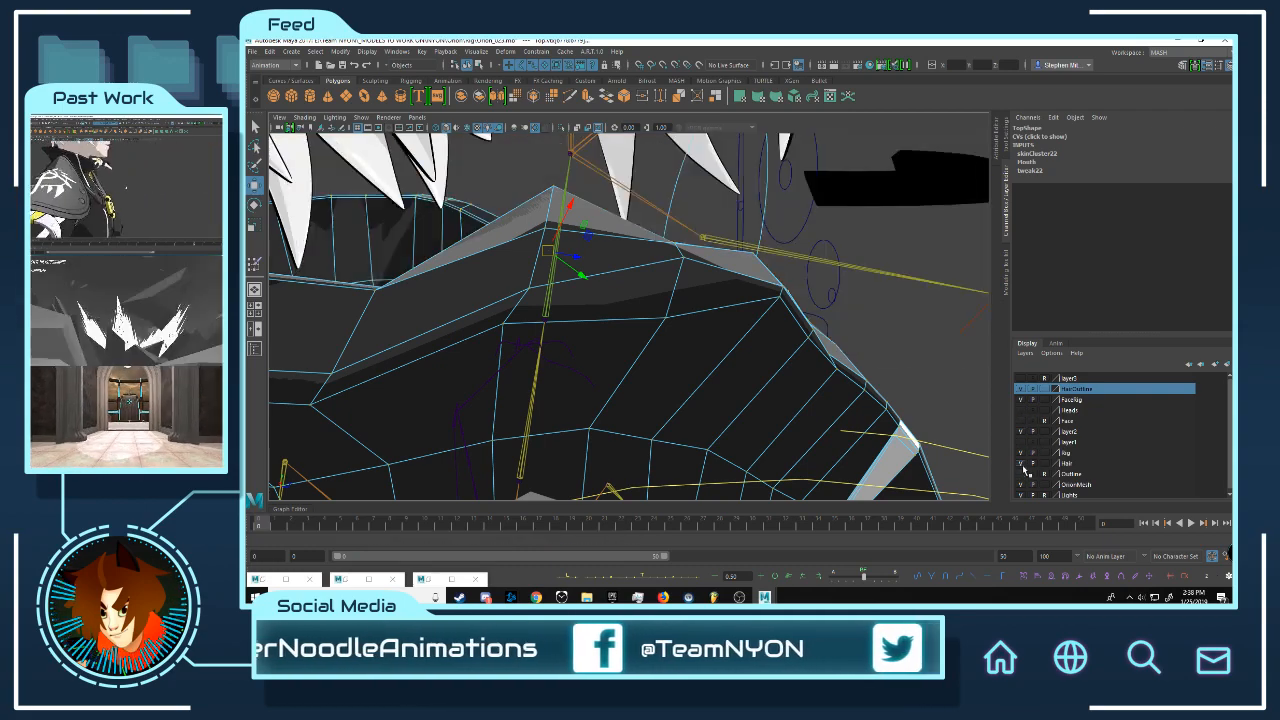
click(1021, 463)
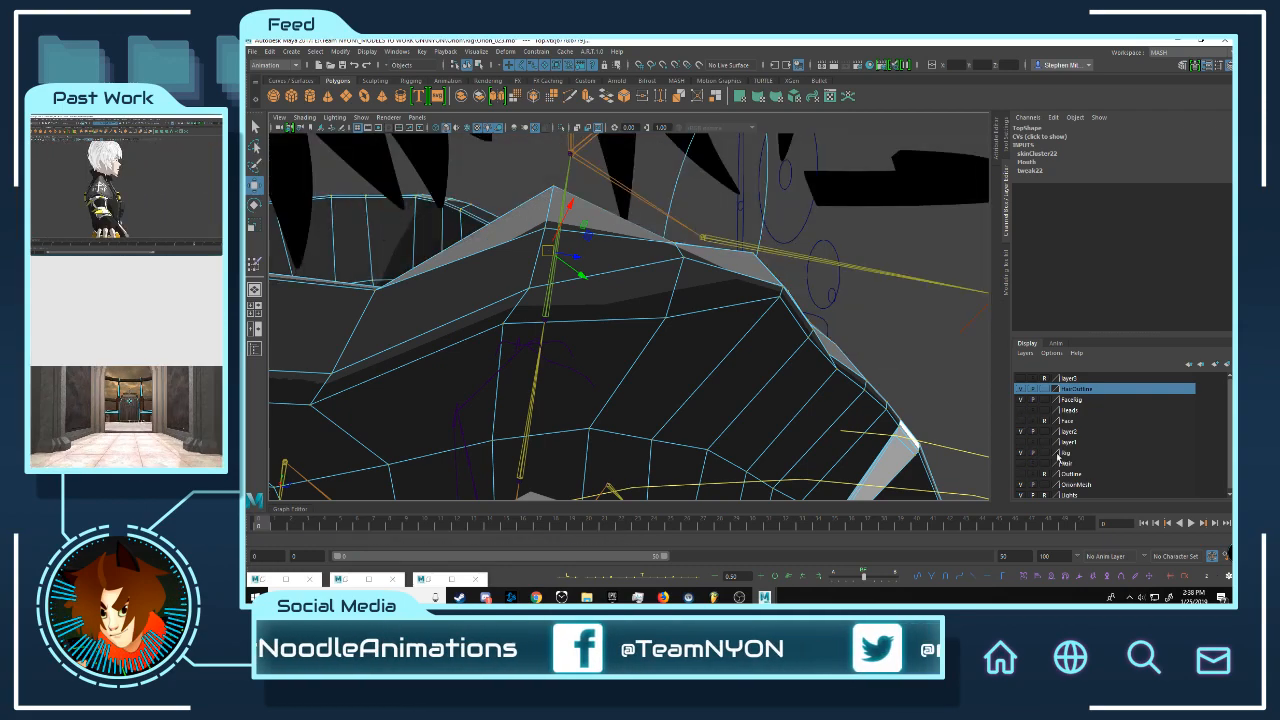
click(1020, 389)
alt+drag(600, 285, 666, 361)
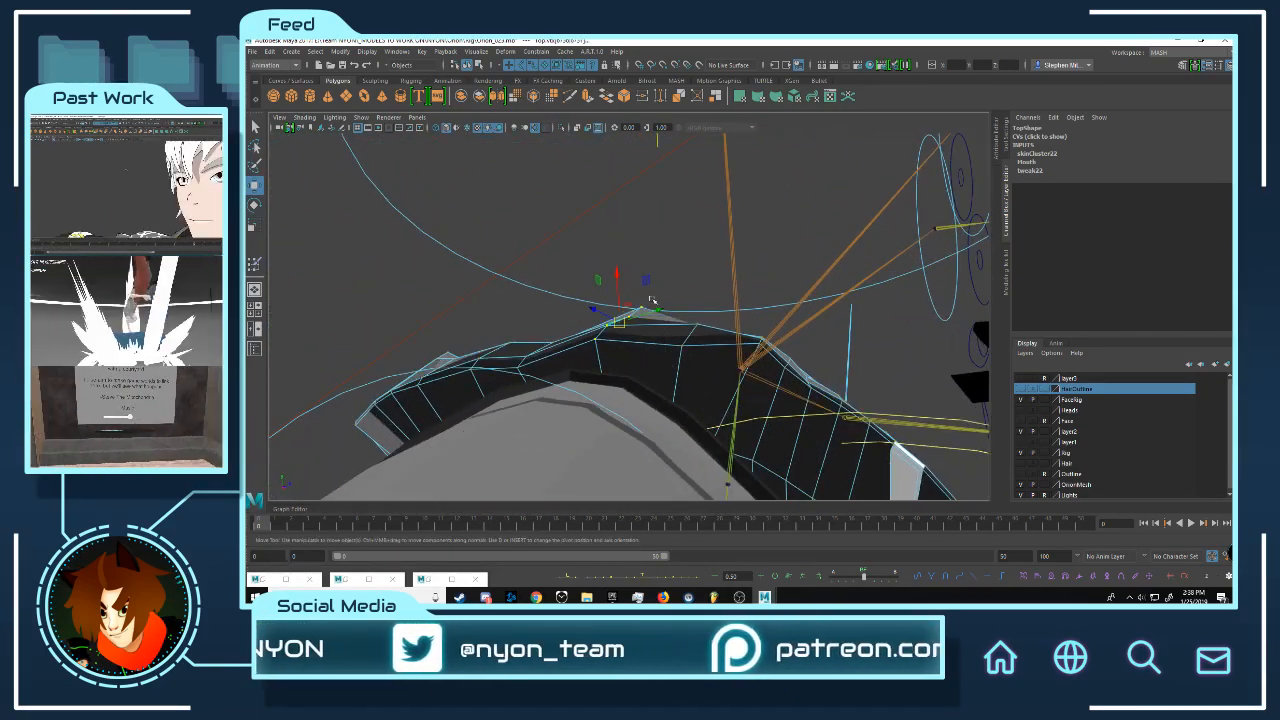
Step: Start Paint Skin Weights on the collar's peak vertices and flood them with the CollarBack_R influence at value 1
alt+drag(651, 300, 651, 318)
right_drag(651, 318, 636, 285)
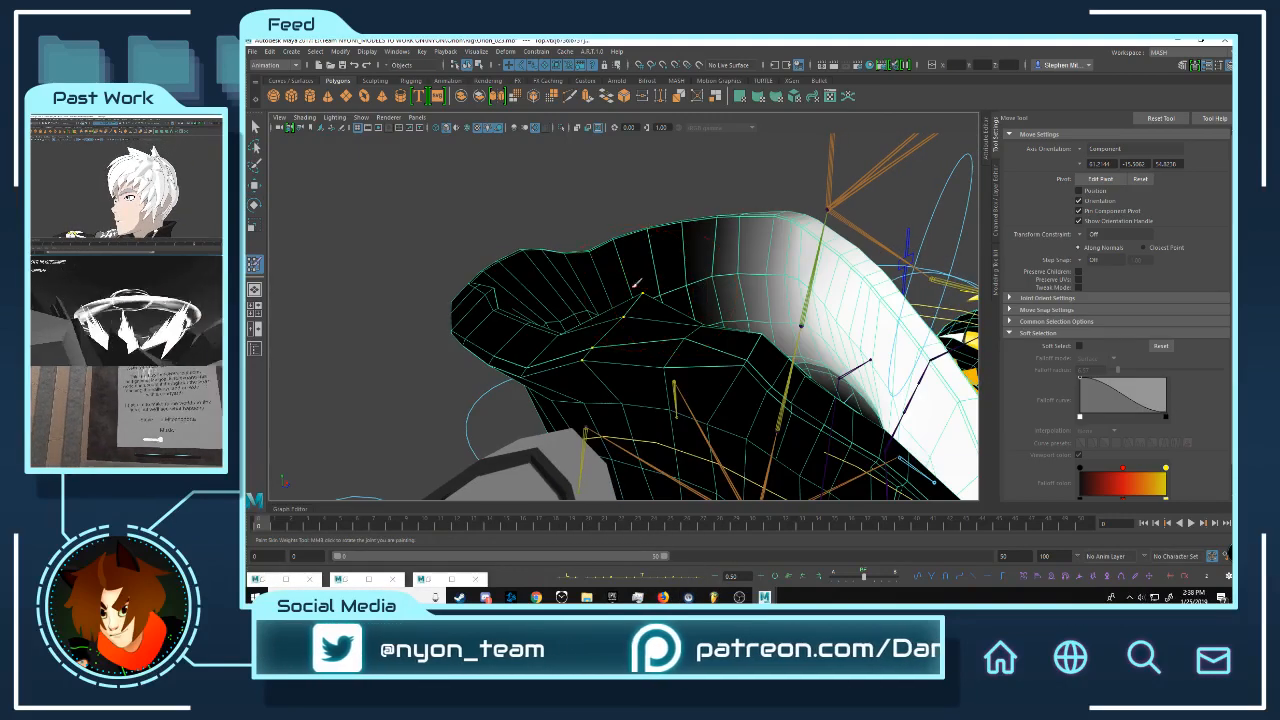
scroll(1130, 241, down, 2)
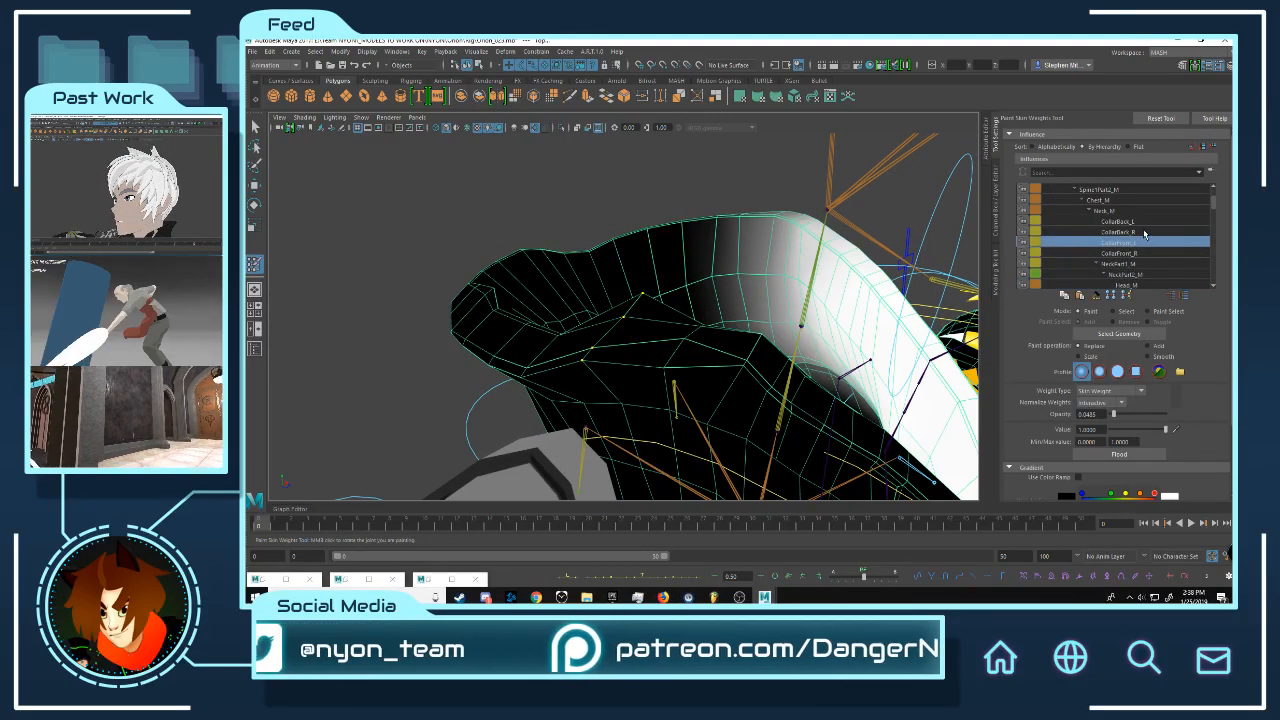
click(1143, 231)
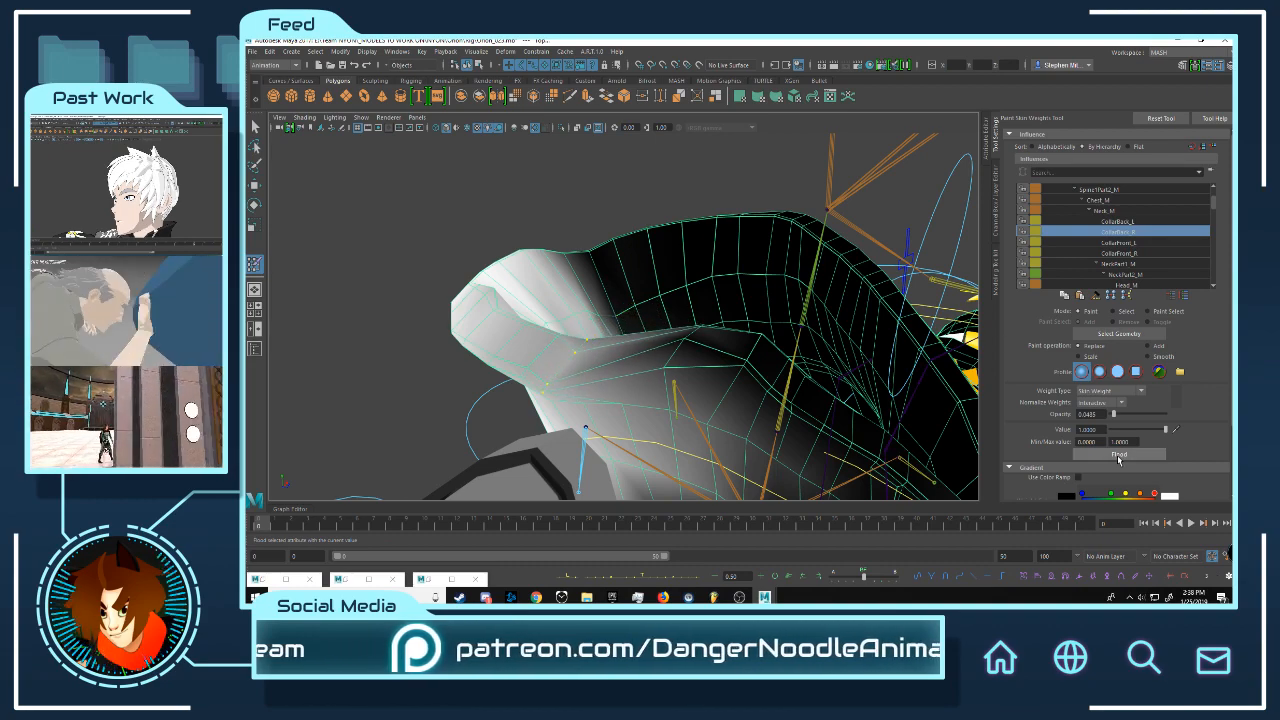
Step: Flood the same rim vertices repeatedly with the CollarFront_R influence to pull them back up
click(1145, 253)
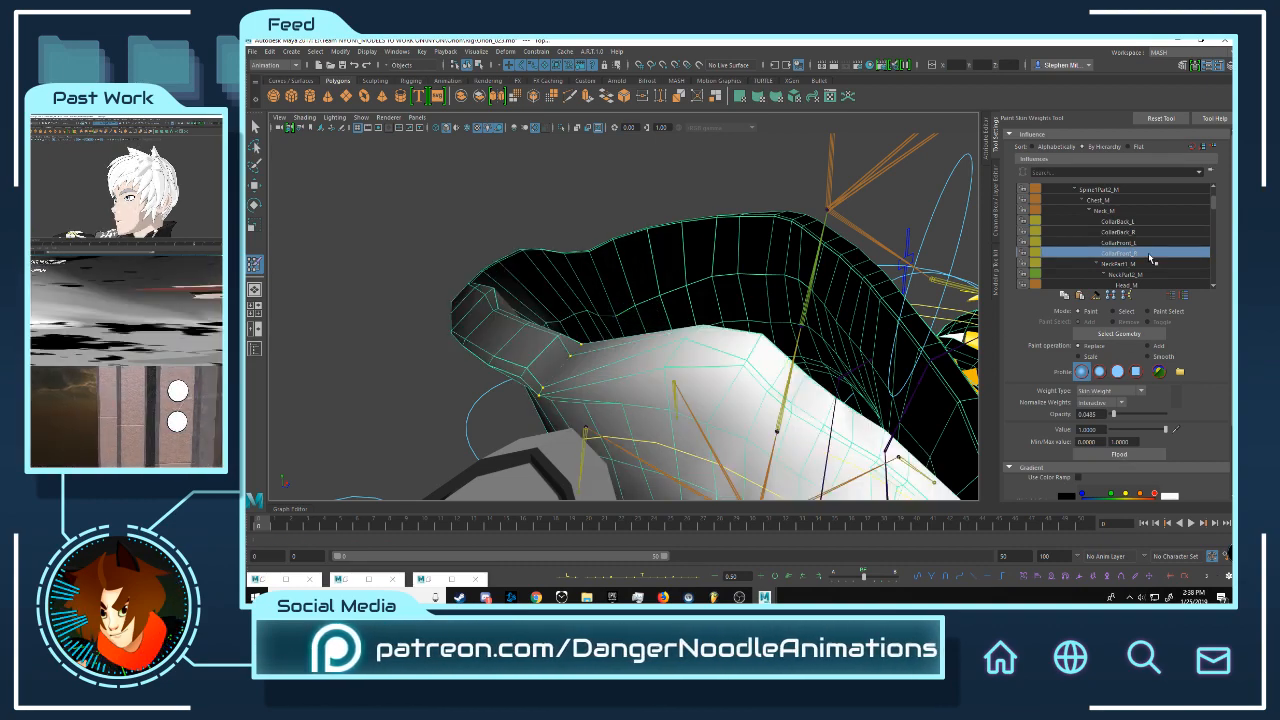
click(1144, 457)
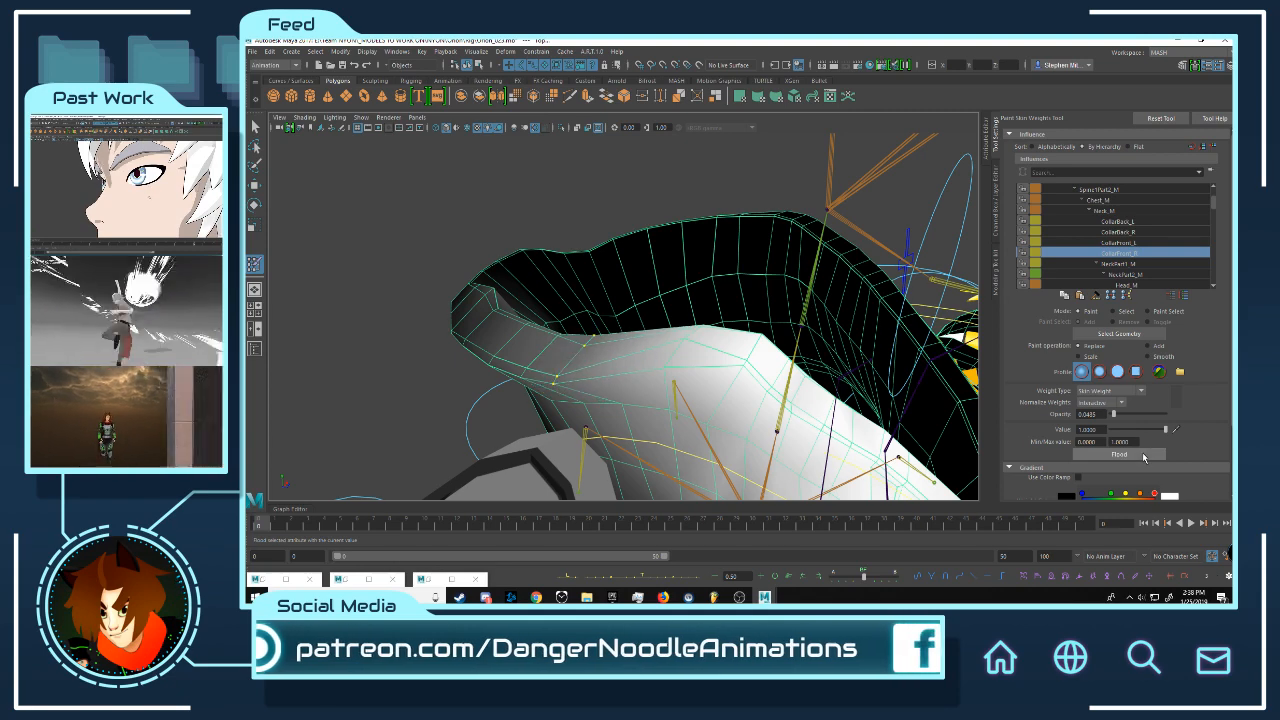
click(1144, 455)
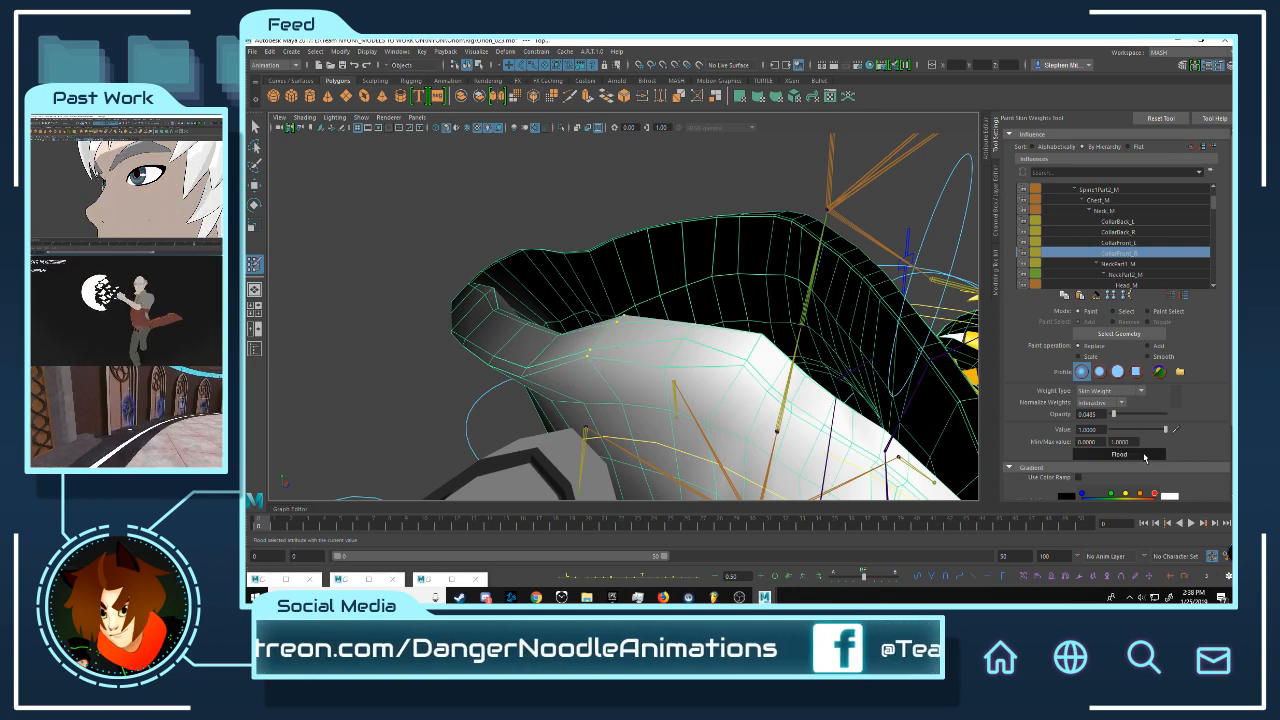
click(1144, 455)
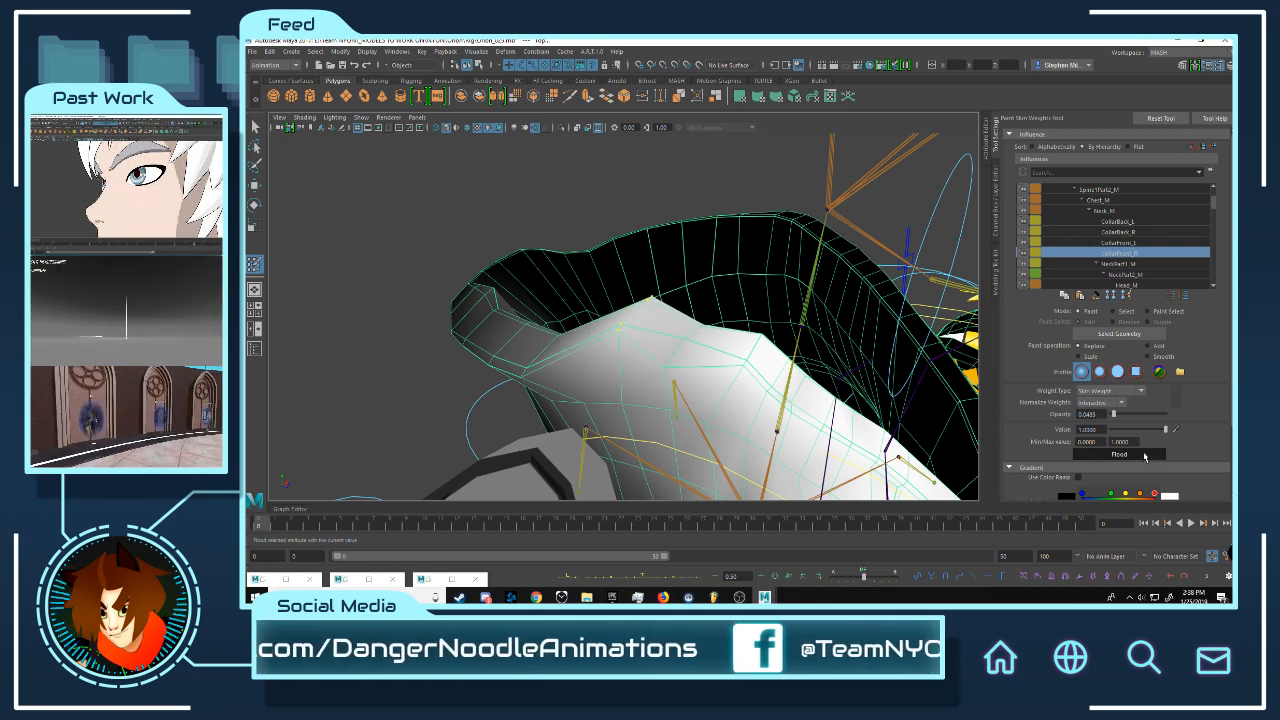
Step: Flood the rim vertices with CollarBack_R to lower them, and display the CollarFront_R weights for comparison
click(1125, 231)
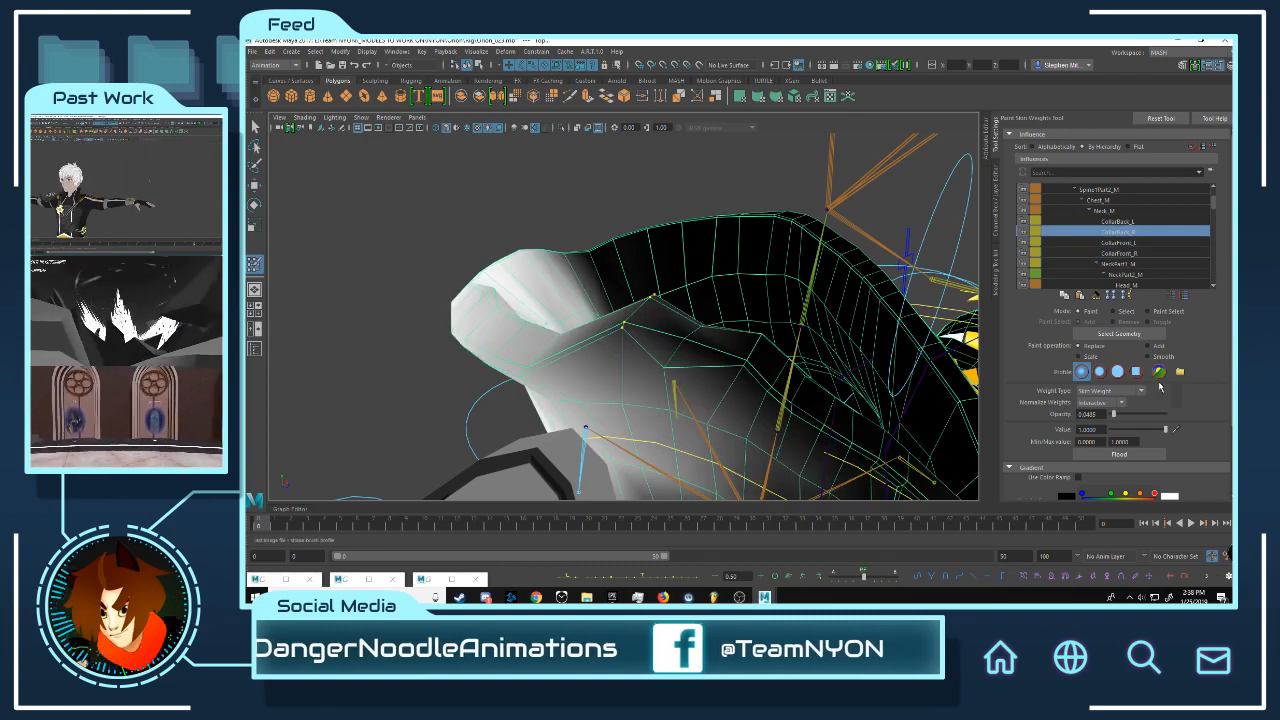
click(1134, 453)
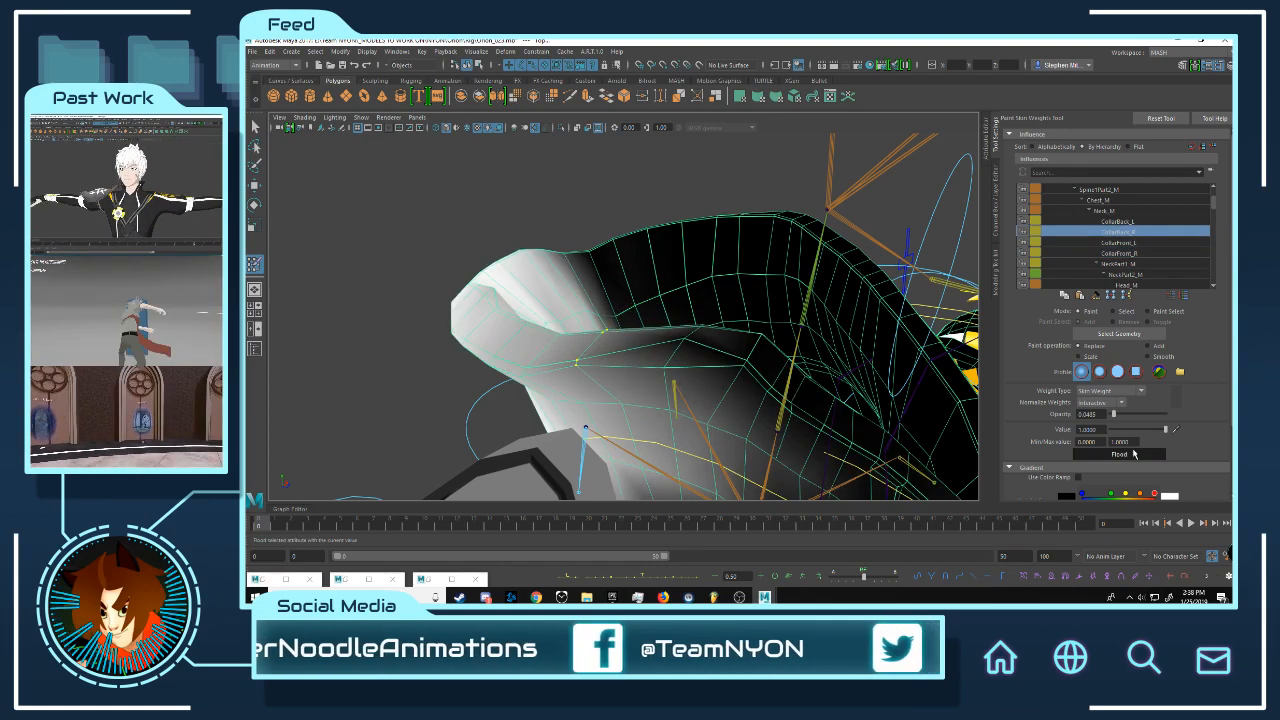
click(1134, 453)
alt+drag(708, 270, 684, 237)
alt+right_drag(684, 237, 762, 303)
mouse_move(750, 195)
alt+mouse_down()
mouse_move(703, 251)
mouse_move(707, 237)
mouse_move(617, 236)
mouse_move(609, 251)
mouse_move(746, 217)
alt+mouse_up()
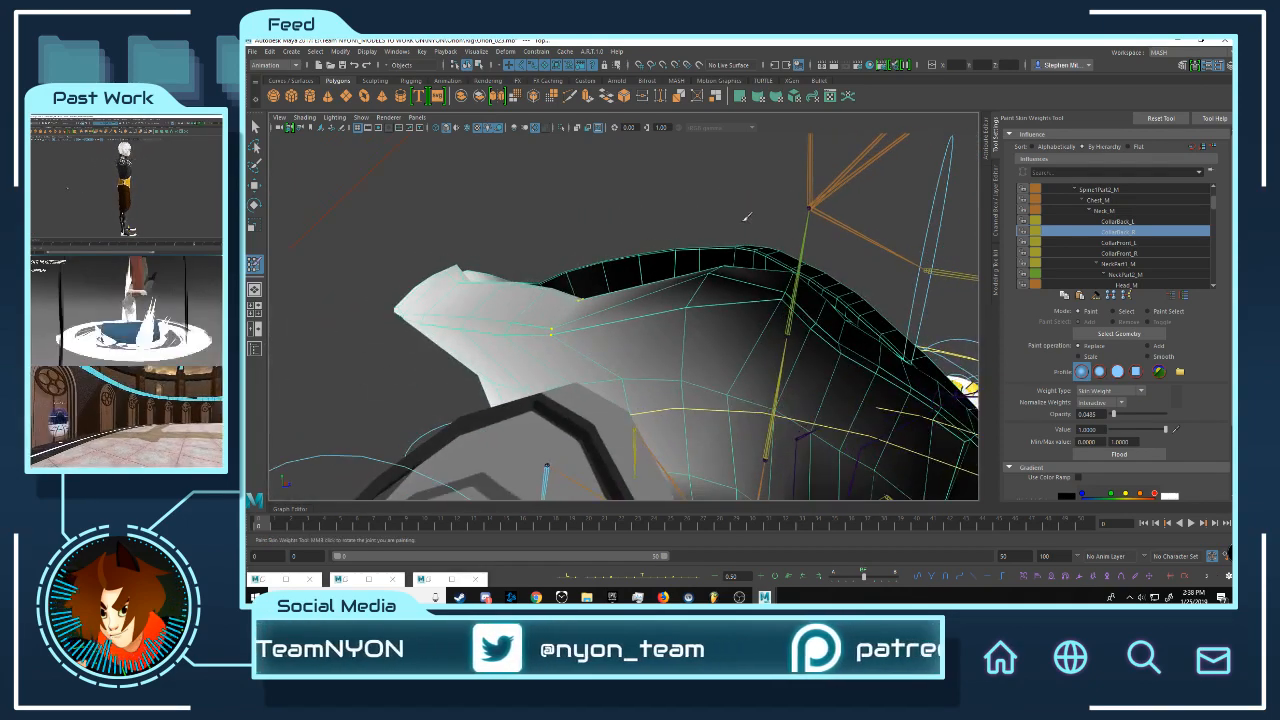
click(1142, 253)
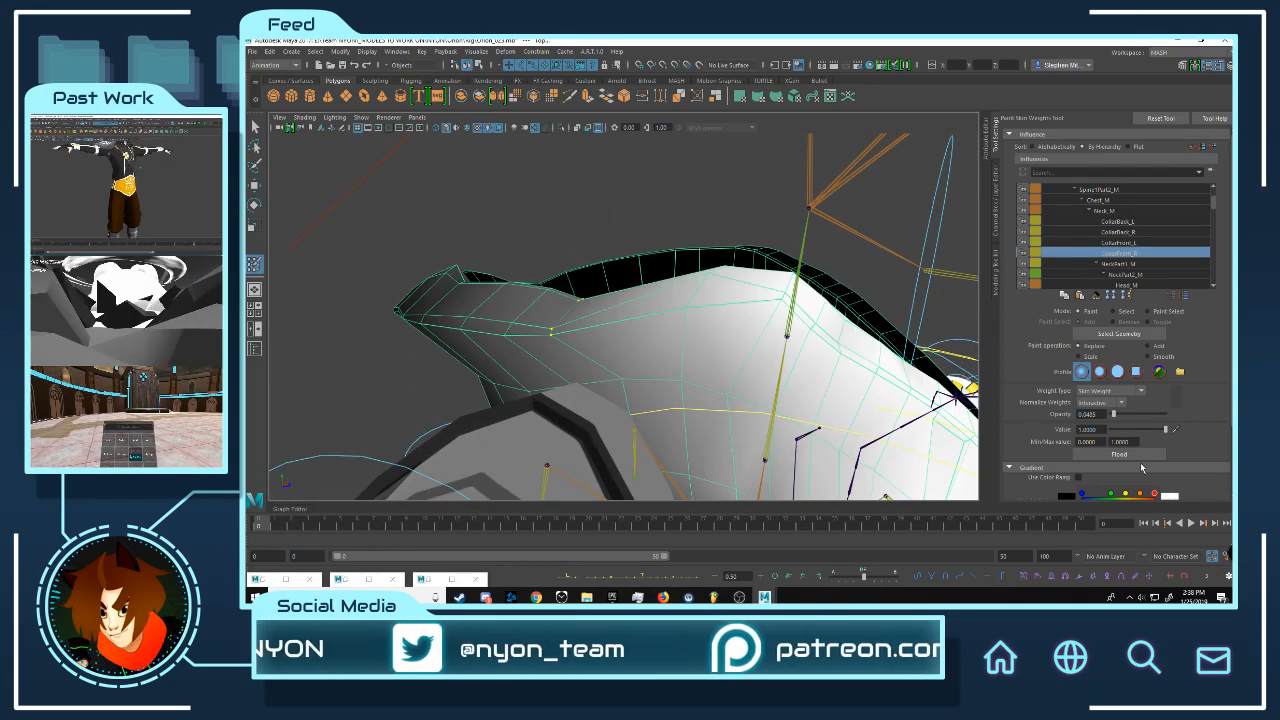
Step: Pick the two neighbouring vertices on the collar's back rim and load them into Paint Skin Weights
alt+drag(735, 283, 597, 268)
key(w)
click(671, 237)
alt+drag(782, 243, 717, 263)
click(625, 263)
alt+drag(625, 263, 580, 281)
right_drag(667, 292, 622, 294)
mouse_move(651, 262)
alt+mouse_down()
mouse_move(819, 275)
mouse_move(700, 300)
mouse_move(722, 308)
mouse_move(714, 317)
mouse_move(760, 290)
mouse_move(688, 270)
mouse_move(754, 275)
mouse_move(656, 308)
mouse_move(833, 185)
alt+mouse_up()
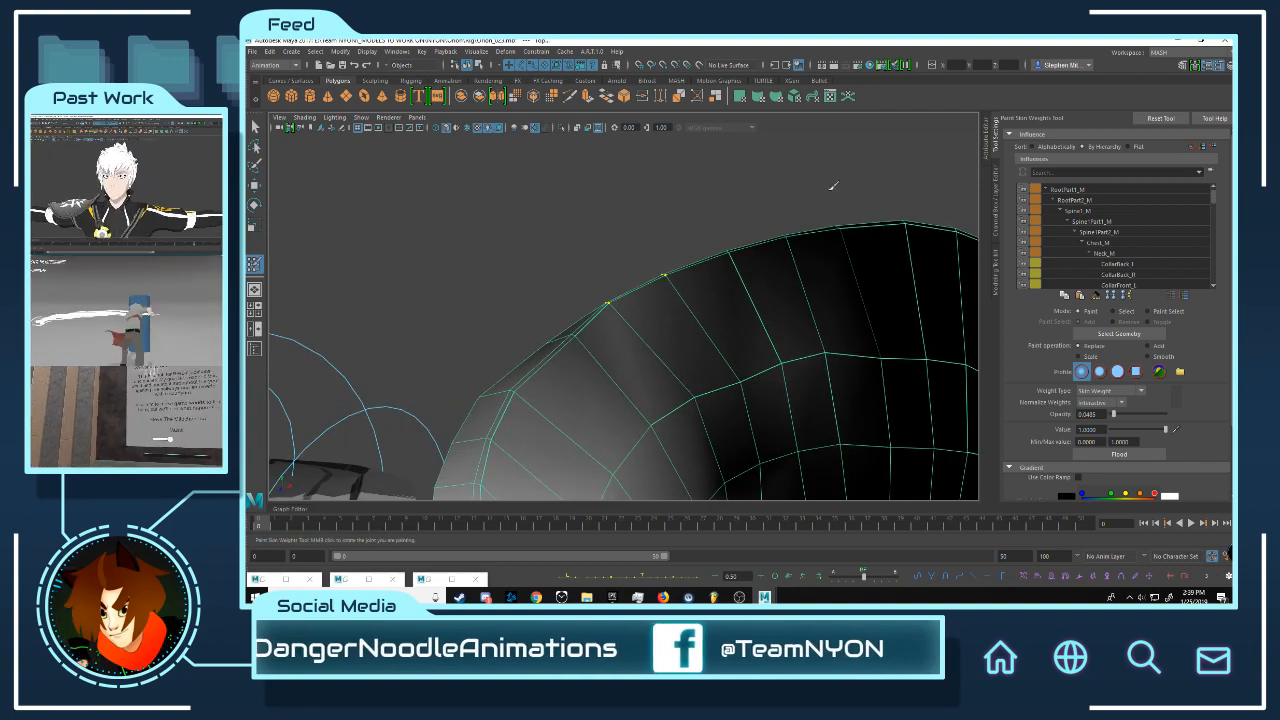
Step: Flood the two back-rim vertices with the CollarBack_R influence to even out the rim's curve
scroll(1180, 265, down, 2)
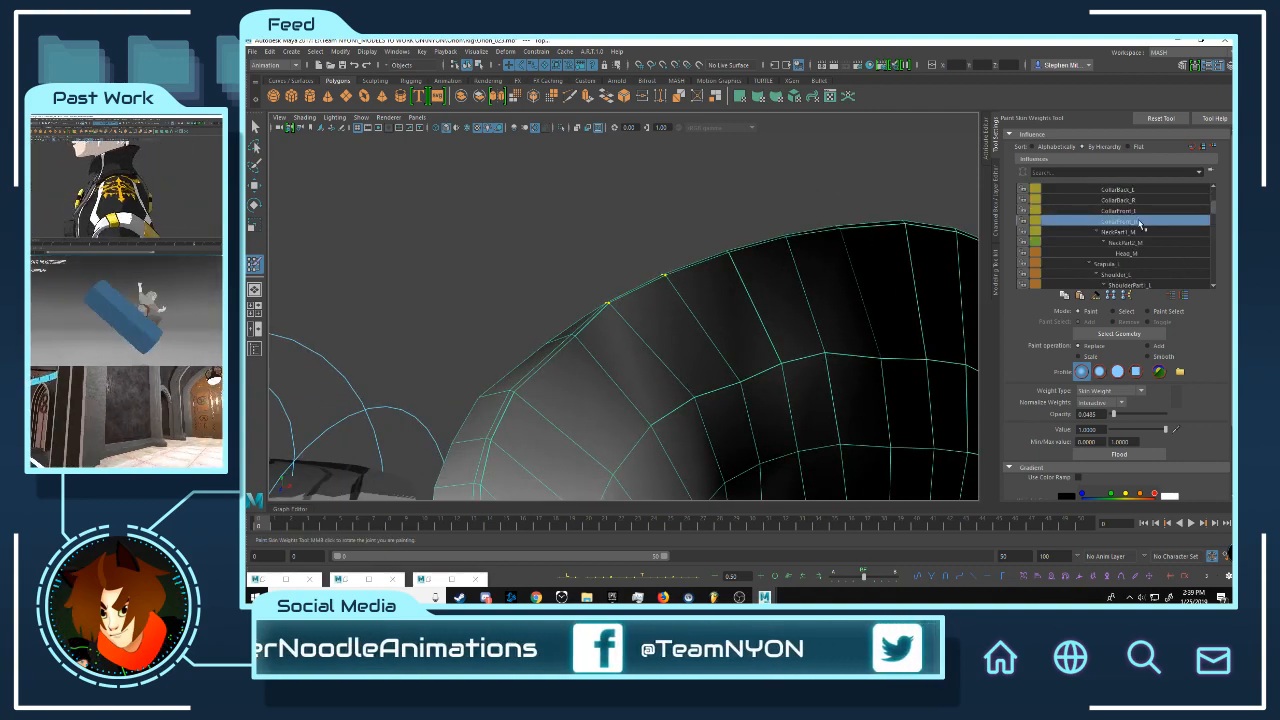
scroll(1134, 242, up, 2)
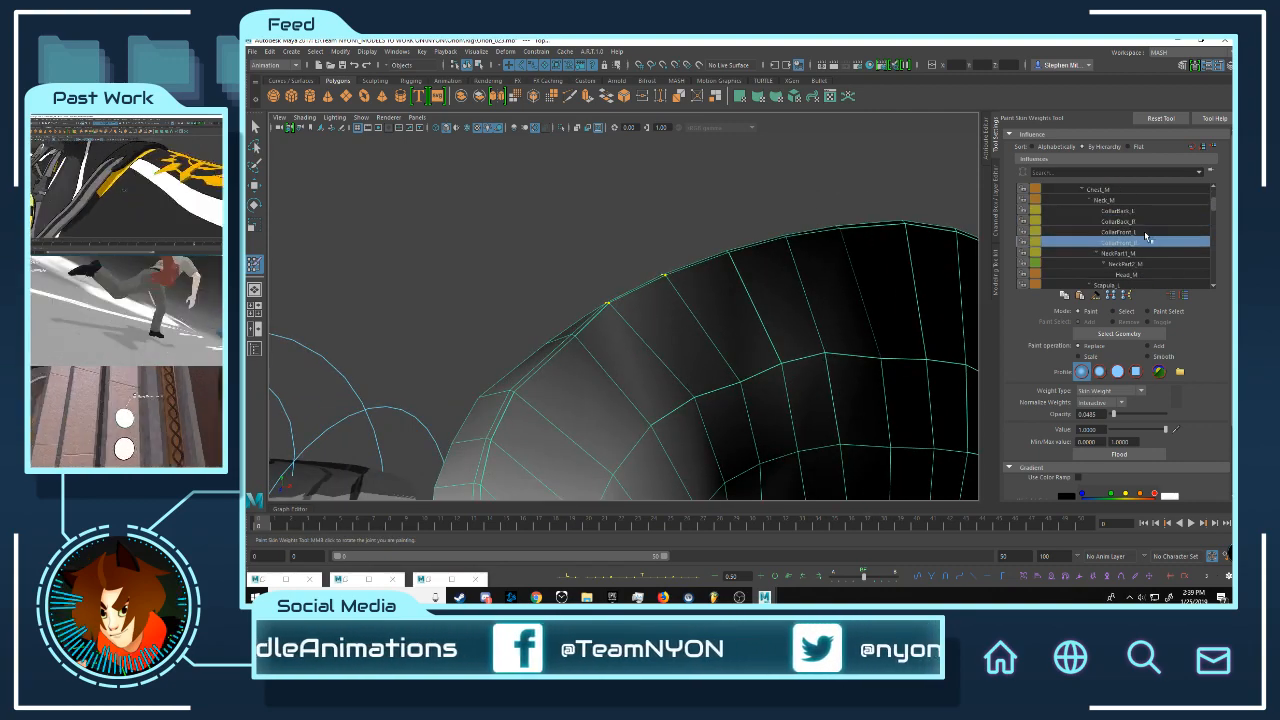
click(1138, 223)
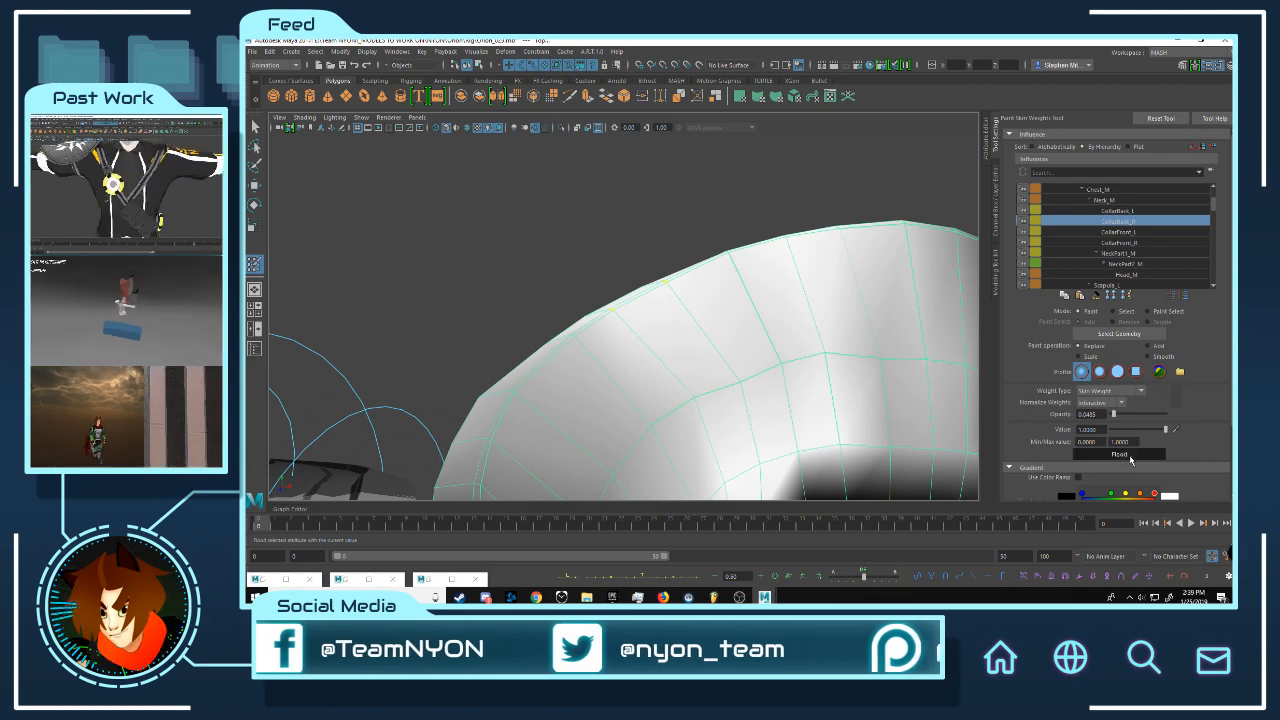
Step: Select the next vertex along the back rim and flood it with the CollarBack_R influence
key(w)
mouse_move(700, 302)
right_down()
mouse_move(546, 303)
mouse_move(542, 290)
right_up()
click(637, 296)
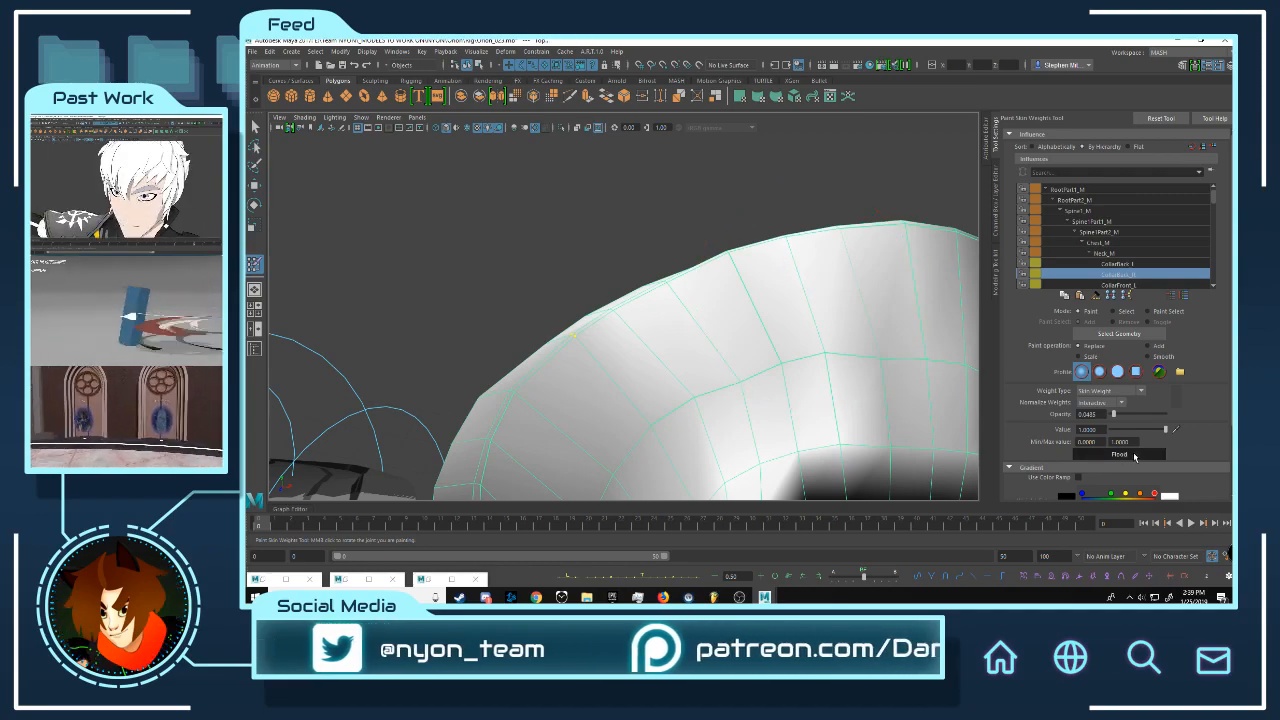
key(w)
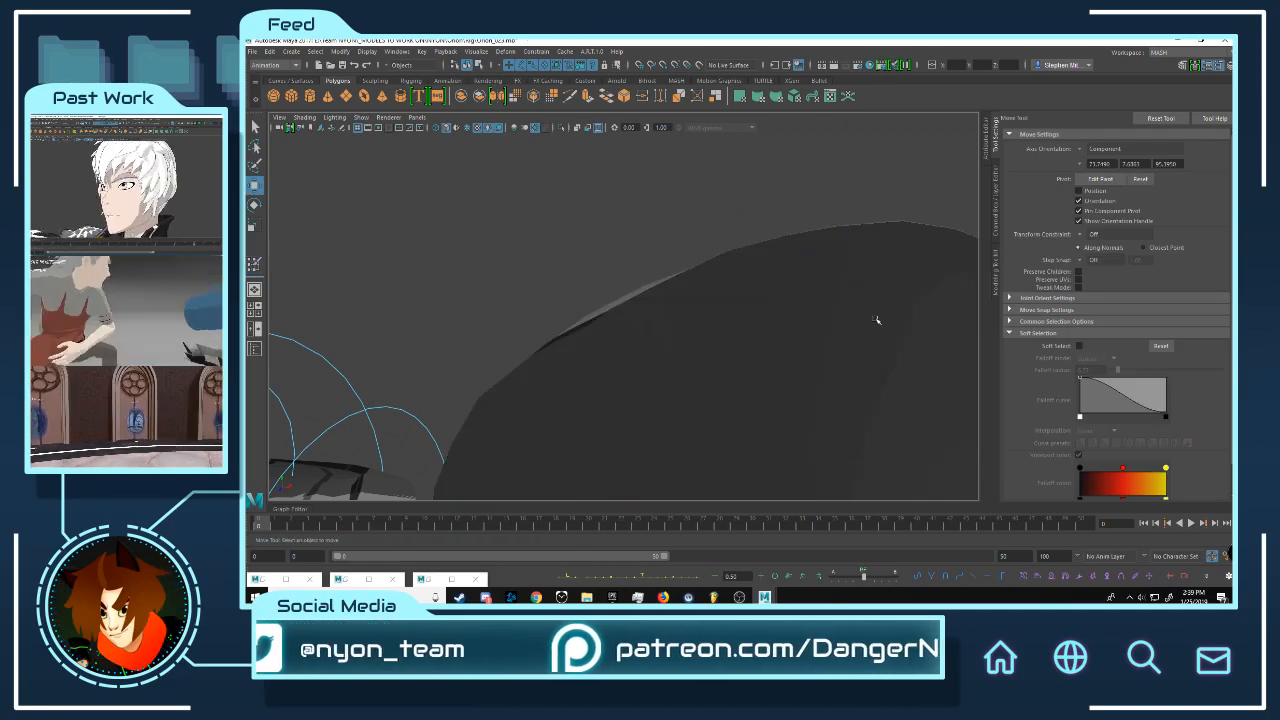
Step: Pick the two stacked rim vertices beside the collar's side peak and load them into Paint Skin Weights
click(691, 334)
alt+drag(691, 334, 600, 240)
alt+right_drag(720, 337, 870, 337)
alt+drag(651, 240, 610, 245)
right_drag(610, 245, 683, 230)
alt+drag(683, 230, 692, 224)
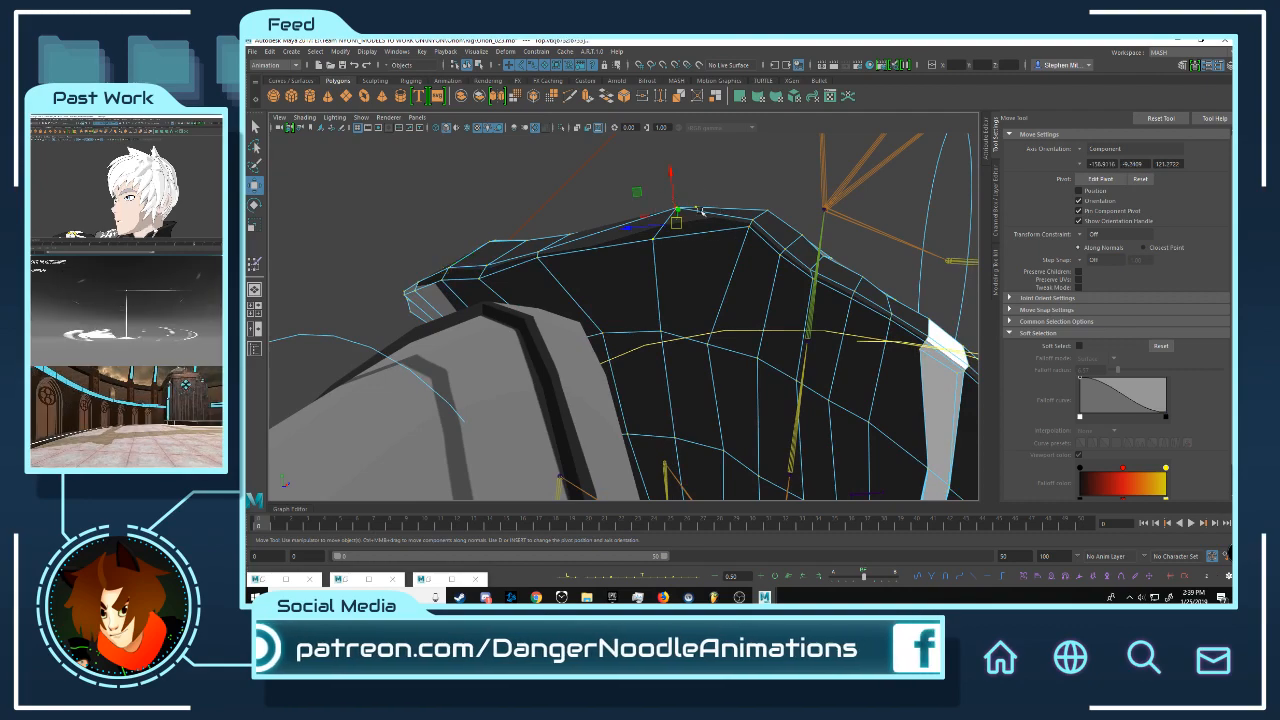
right_drag(703, 221, 745, 207)
key(y)
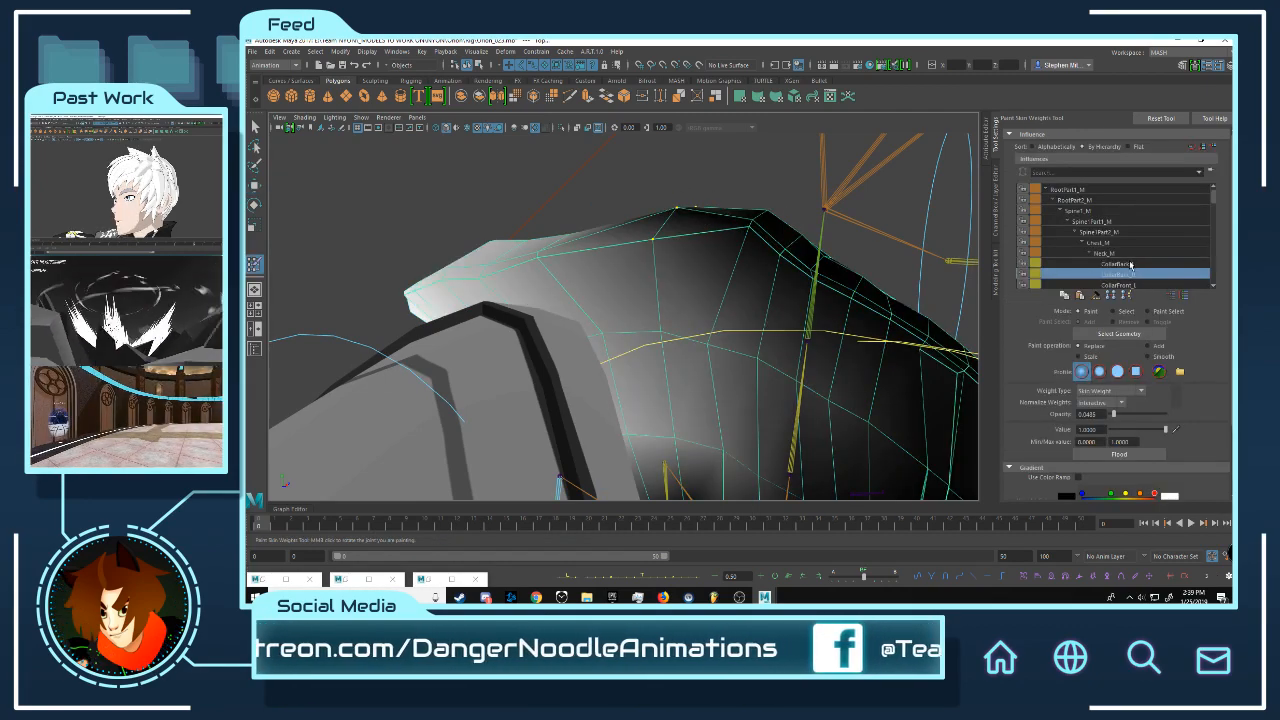
Step: Compare the collar joints' influences and flood the side rim vertices repeatedly with CollarFront_R to raise them
click(1131, 265)
click(1150, 273)
scroll(1151, 273, down, 3)
click(1136, 255)
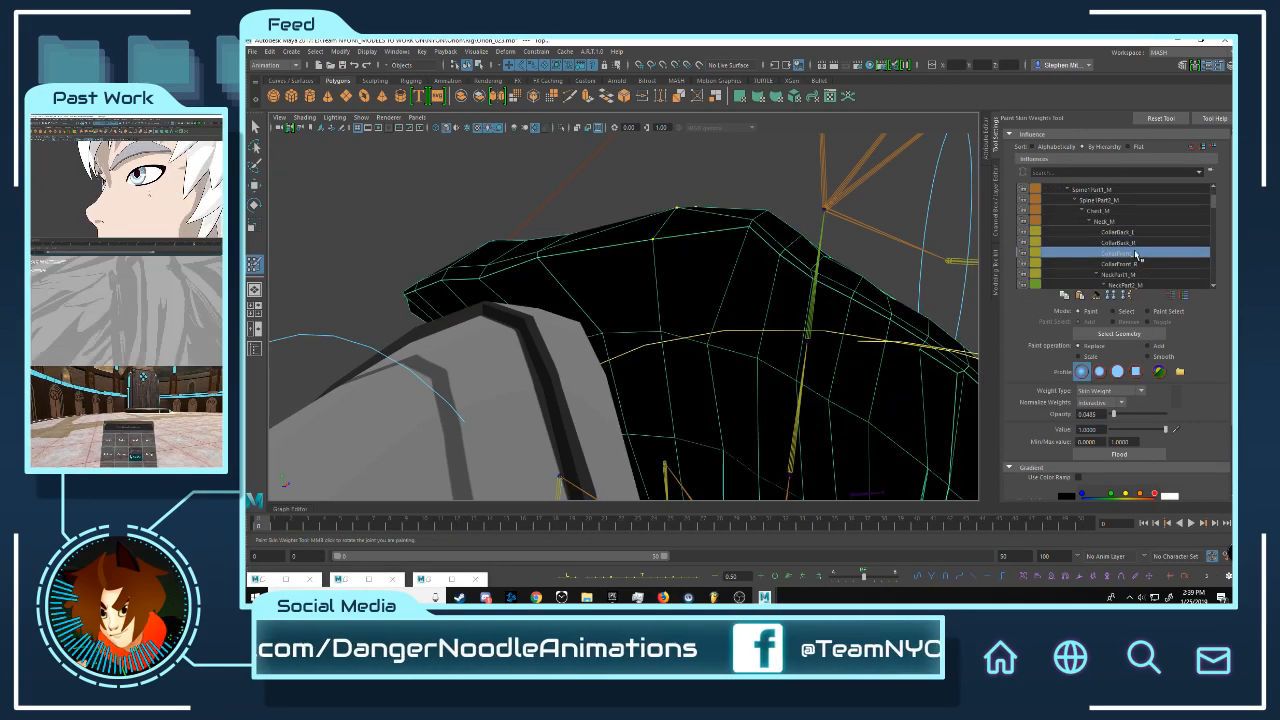
click(1130, 263)
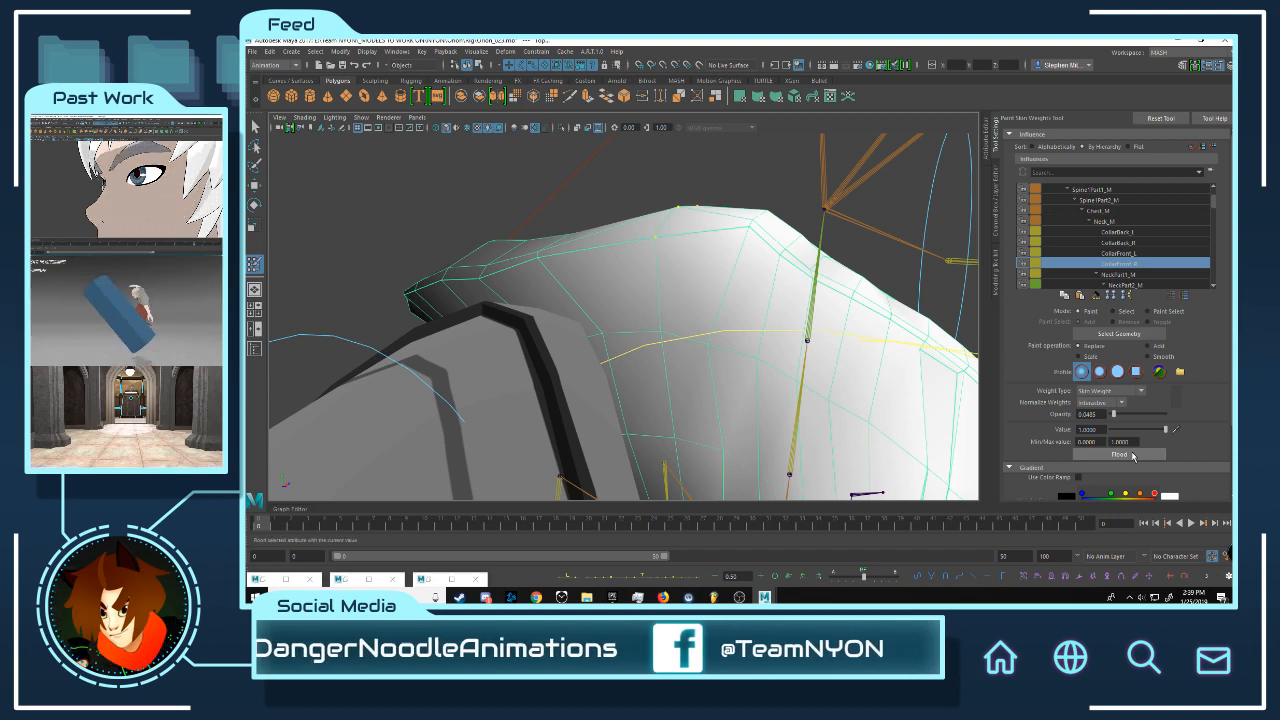
click(1120, 454)
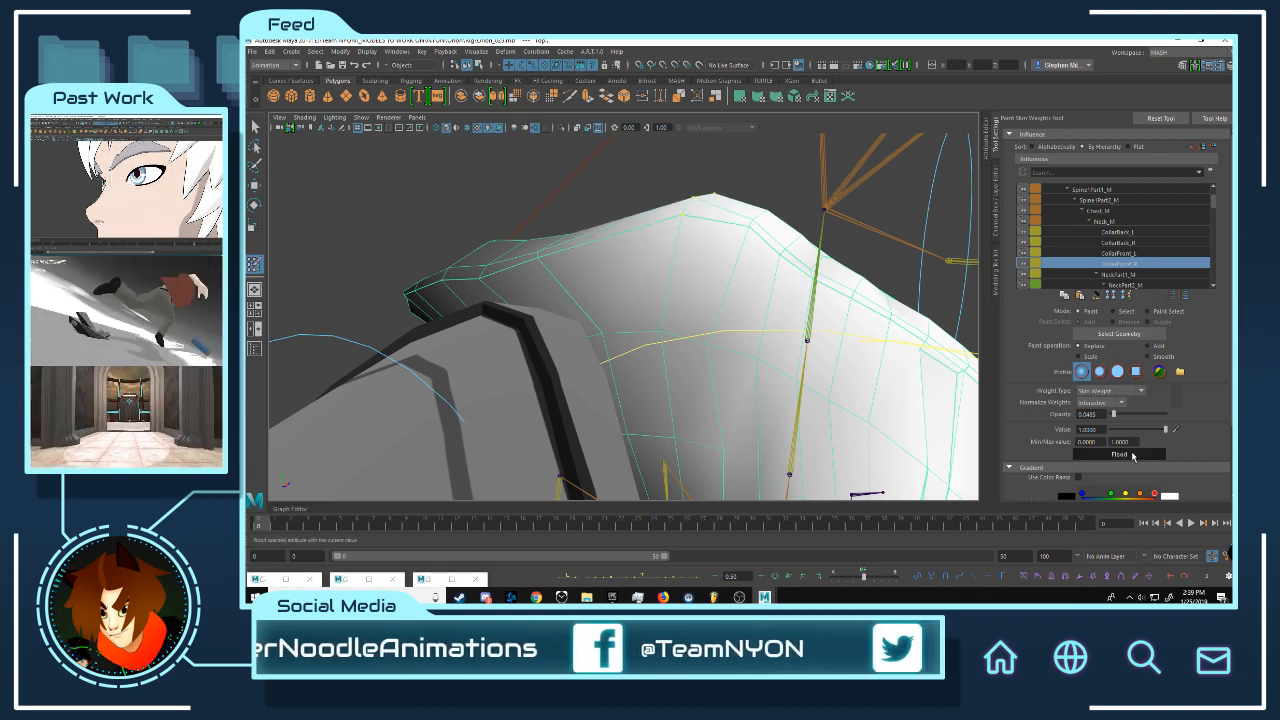
click(1133, 456)
click(1133, 456)
click(1133, 456)
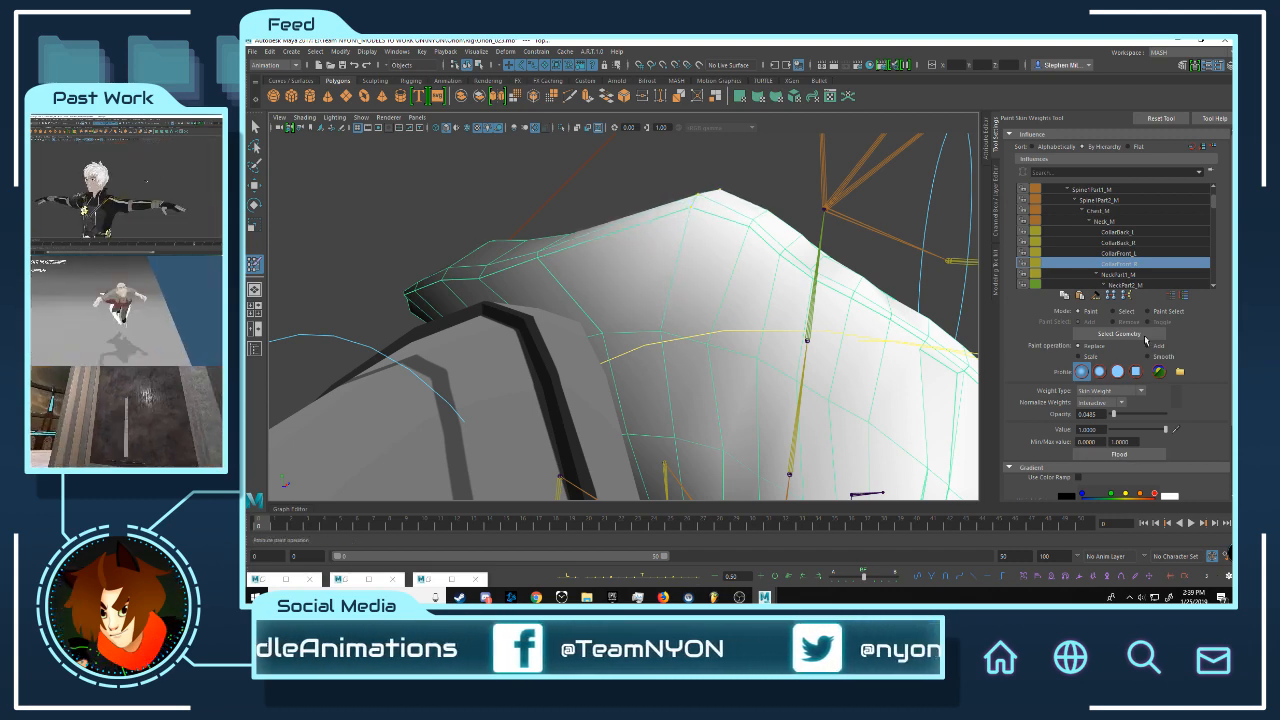
Step: Flood the side rim vertices repeatedly with the CollarBack_R influence to lower them
click(1125, 243)
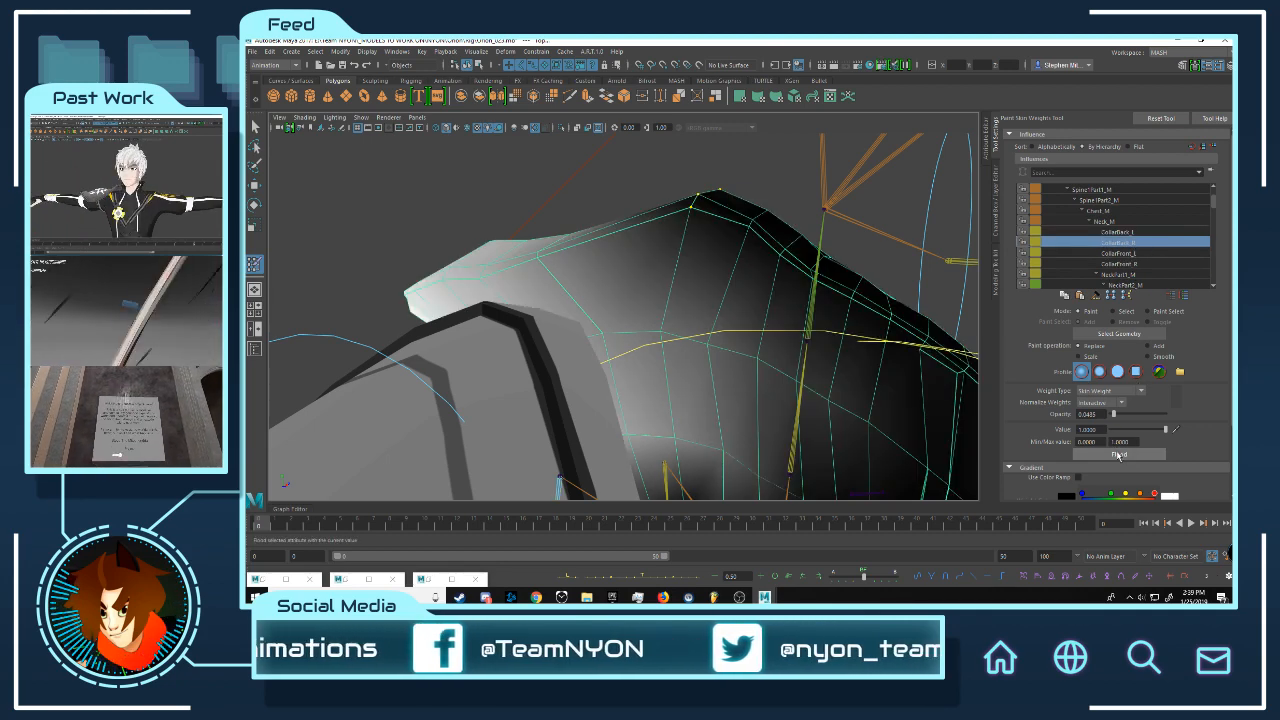
click(1119, 457)
click(1119, 455)
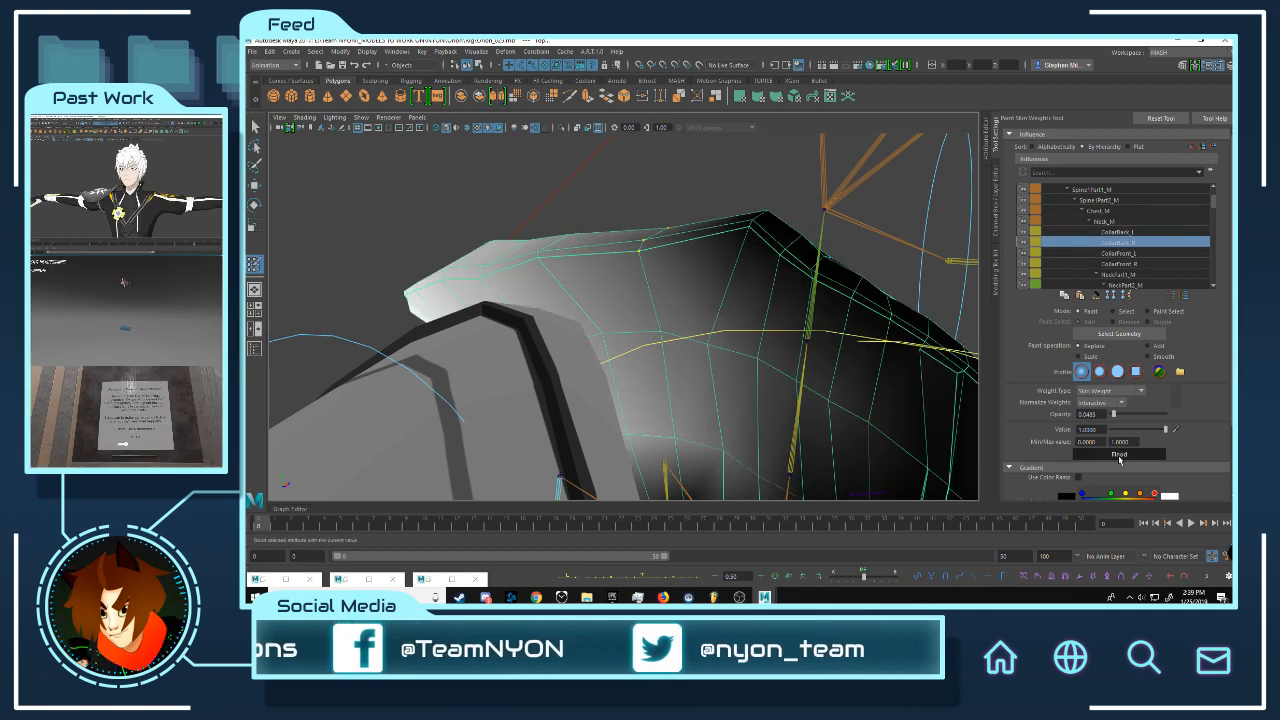
click(1119, 455)
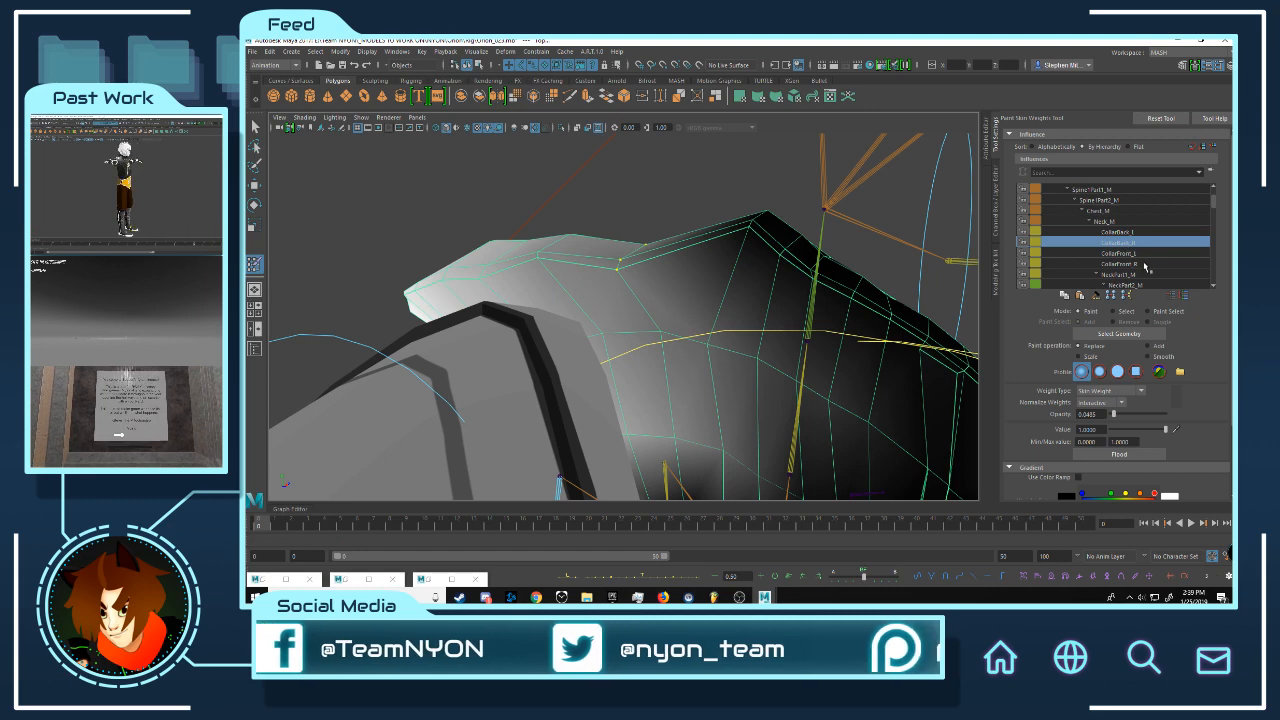
Step: Fine-tune the side rim vertices by flooding CollarFront_R and then CollarBack_R, and check the rim from several angles
click(1146, 264)
click(1110, 455)
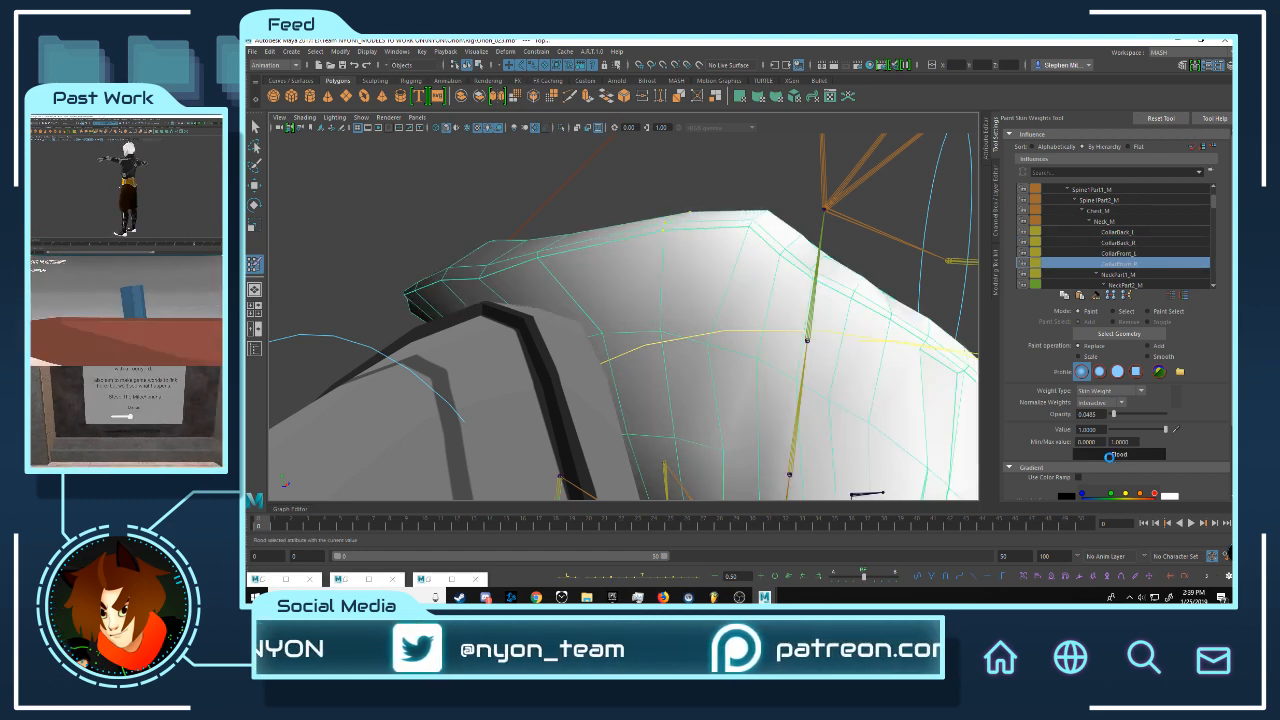
click(1150, 243)
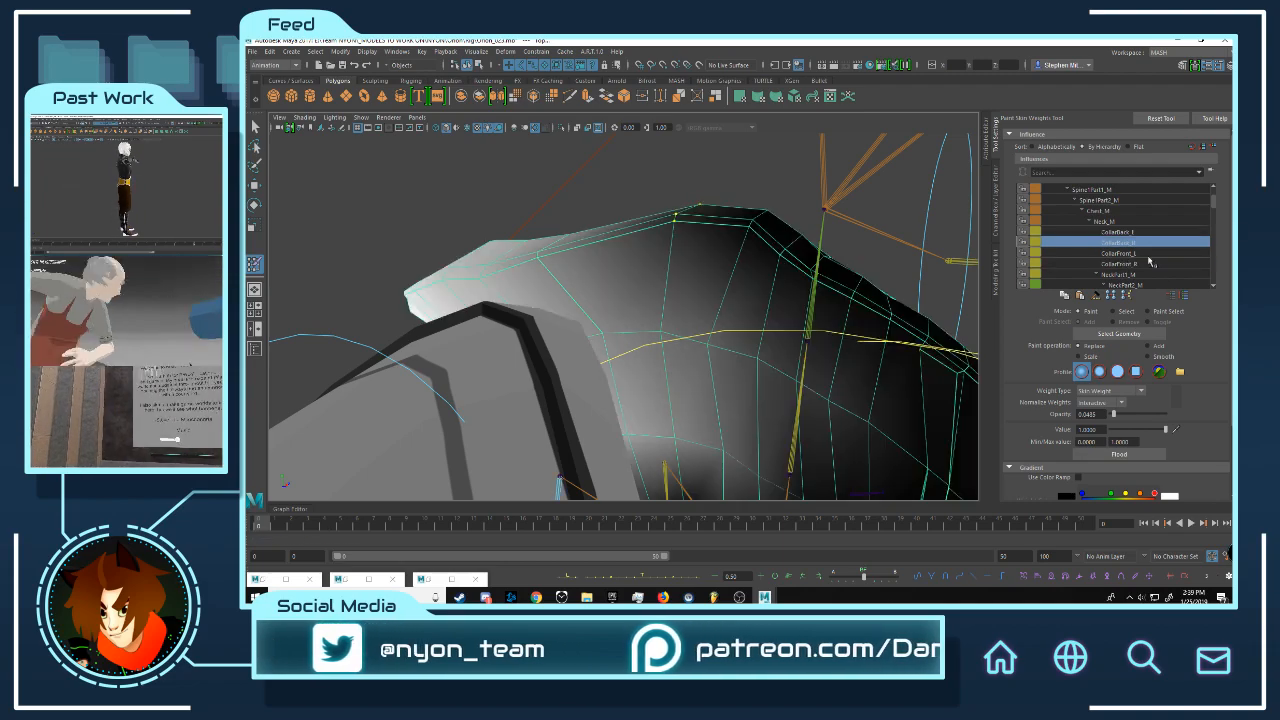
click(1129, 454)
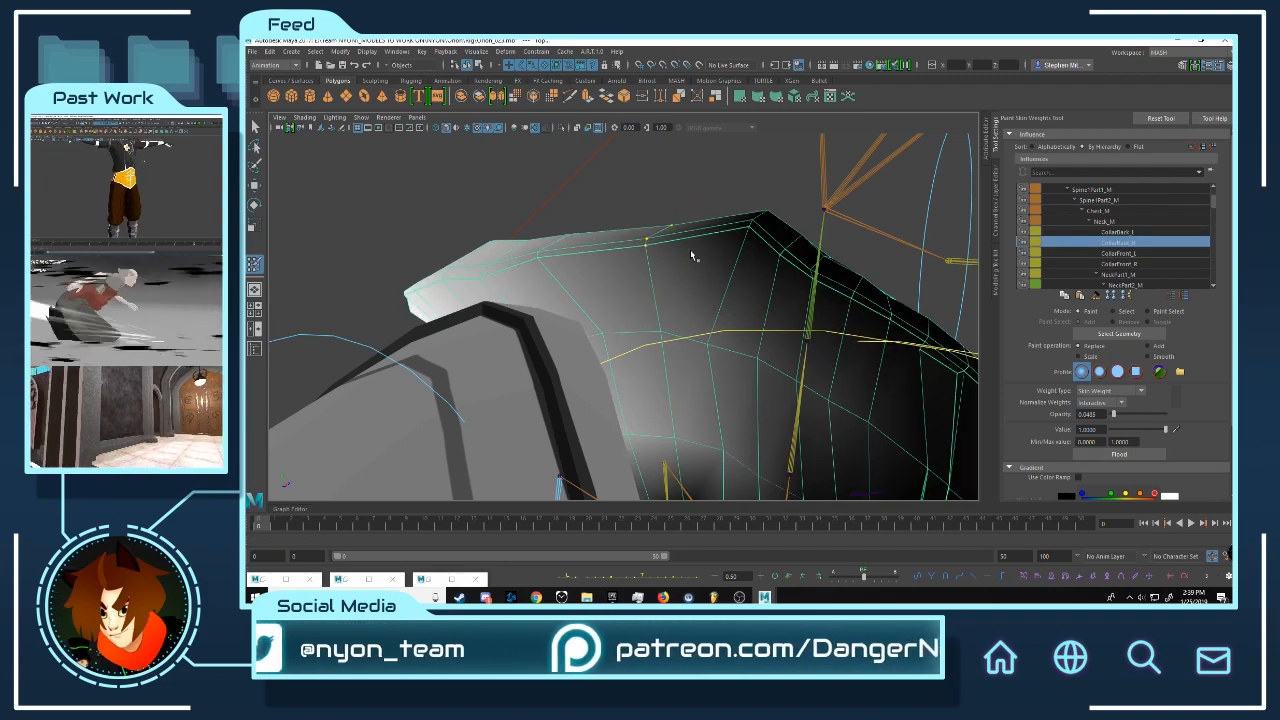
mouse_move(692, 256)
alt+mouse_down()
mouse_move(640, 271)
mouse_move(526, 259)
alt+mouse_up()
alt+middle_drag(579, 268, 651, 223)
alt+drag(651, 223, 656, 212)
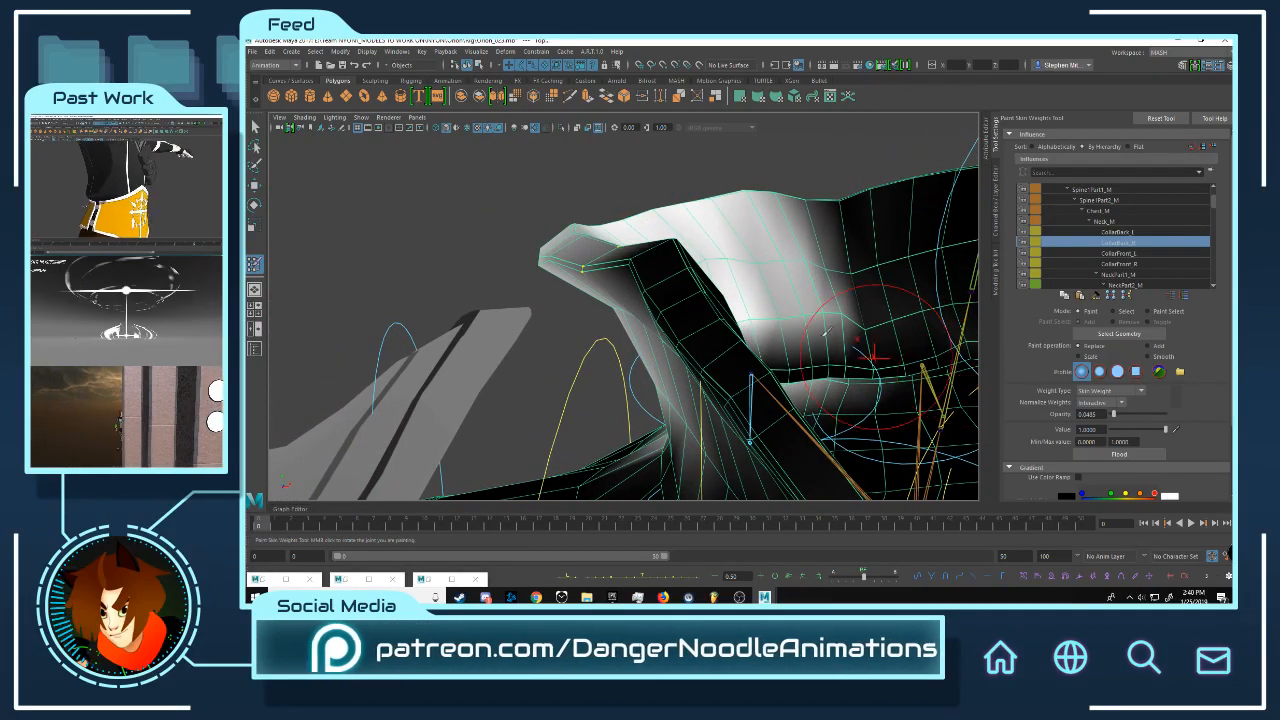
alt+drag(690, 280, 767, 276)
alt+drag(767, 271, 785, 266)
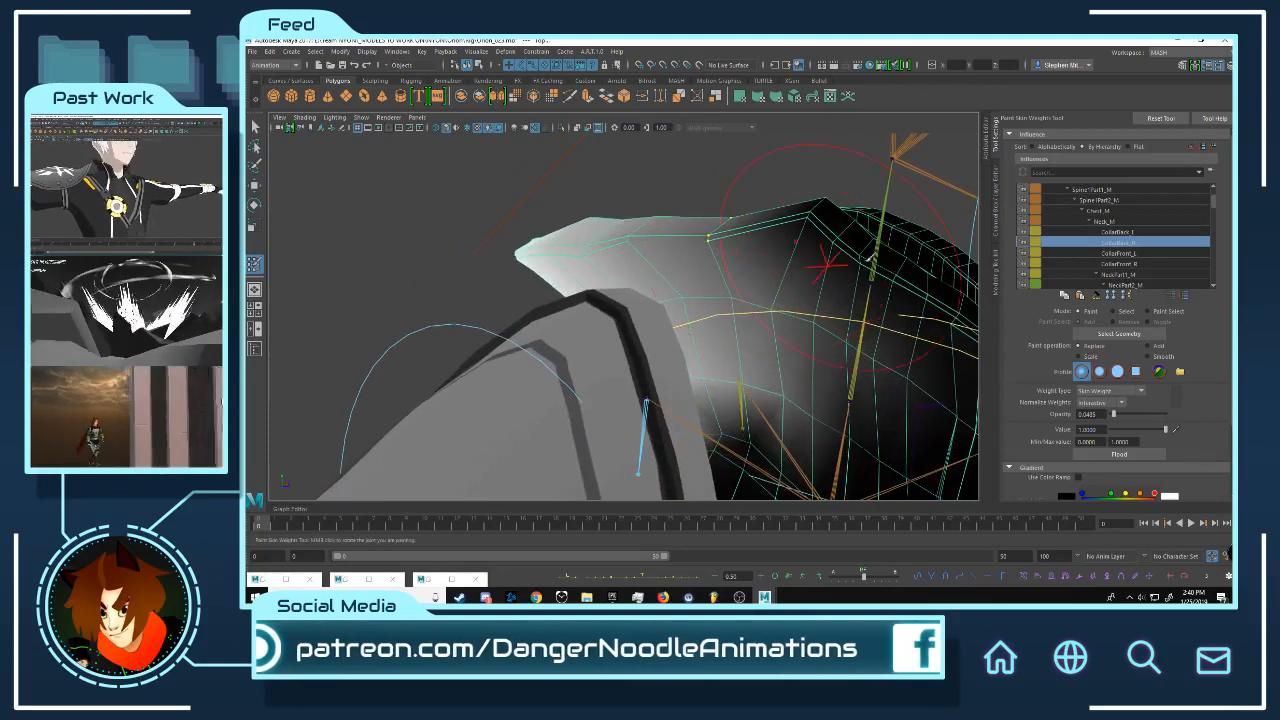
Step: Flood the side rim vertices with CollarFront_R, then load the adjacent rim pair and flood it with the same influence
click(1134, 264)
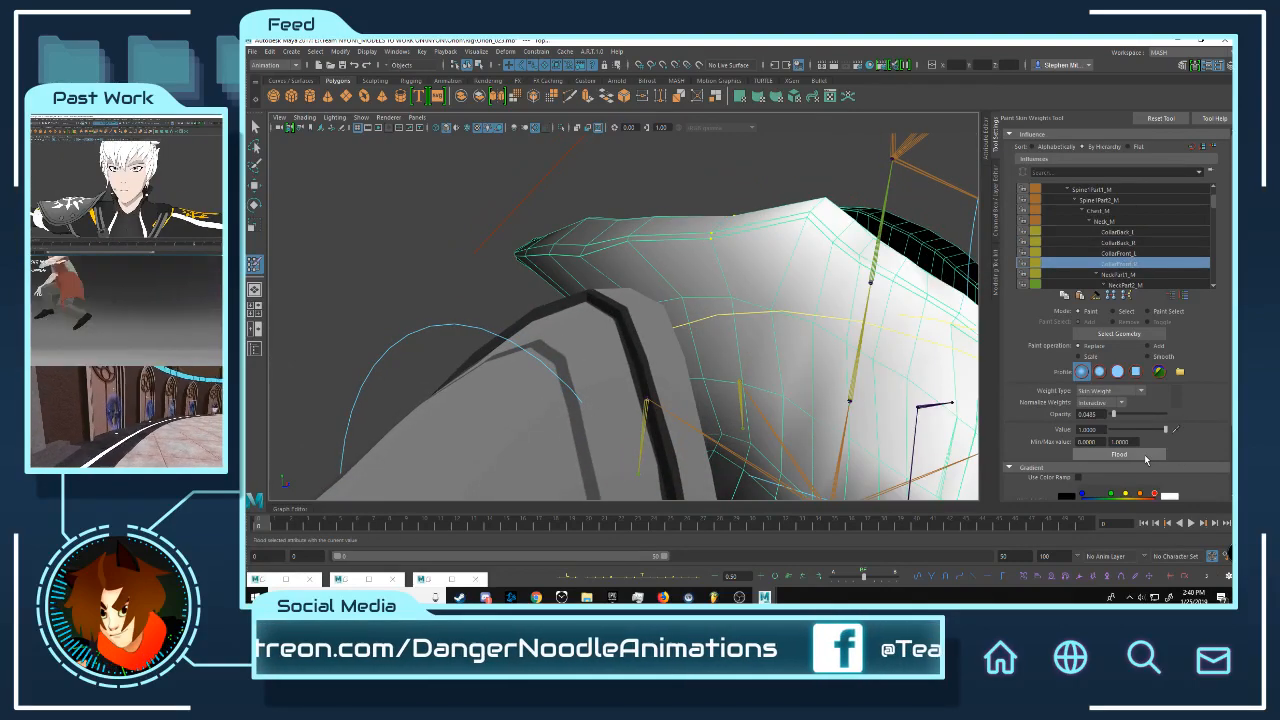
key(w)
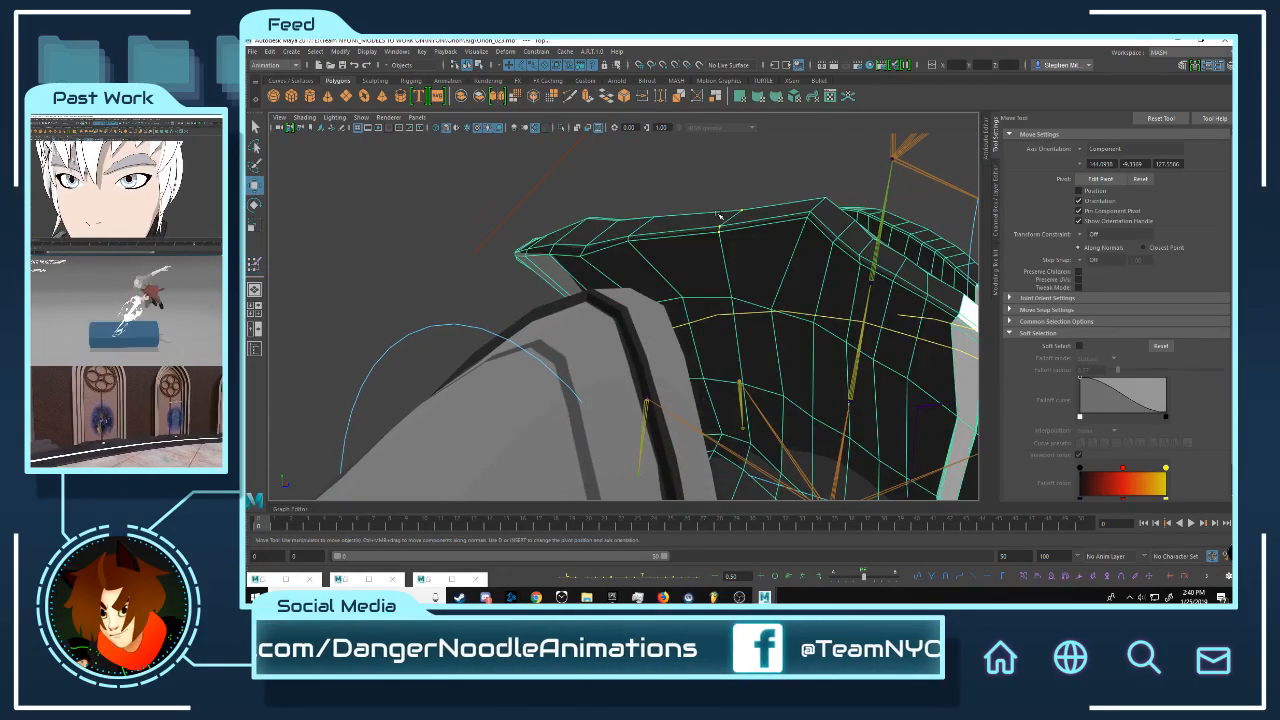
click(730, 228)
alt+drag(730, 228, 713, 225)
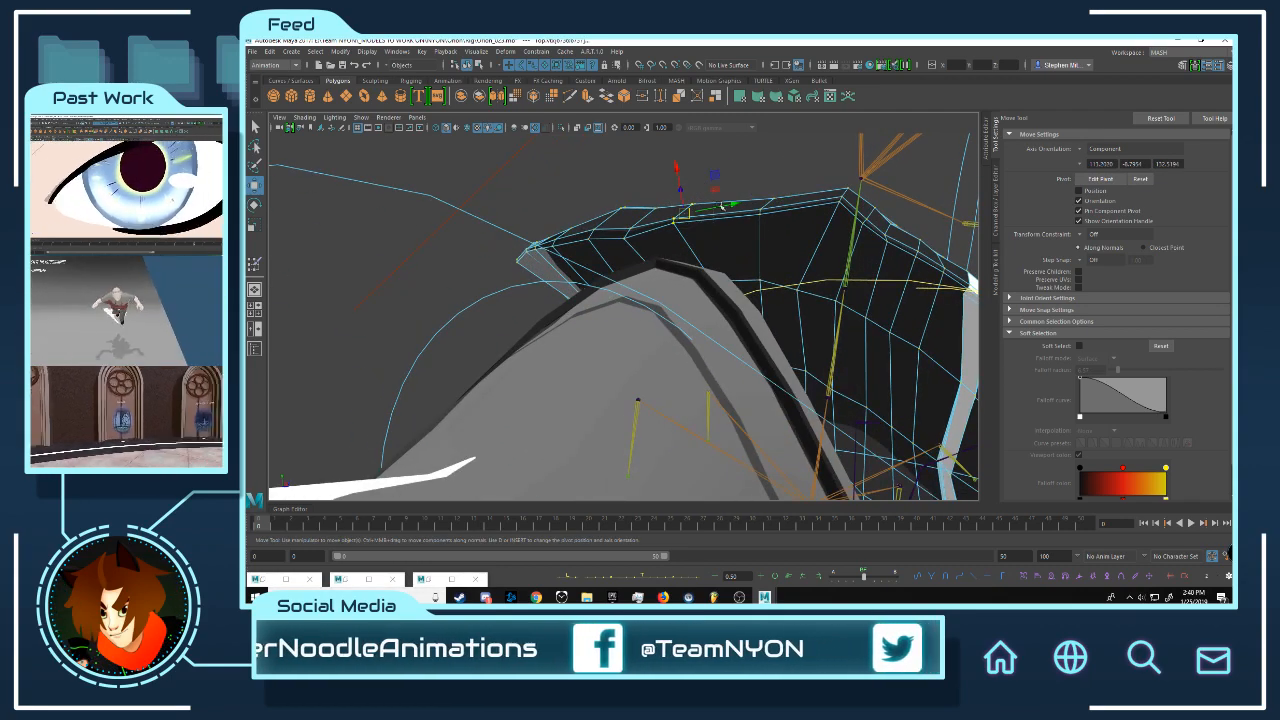
right_drag(761, 222, 738, 208)
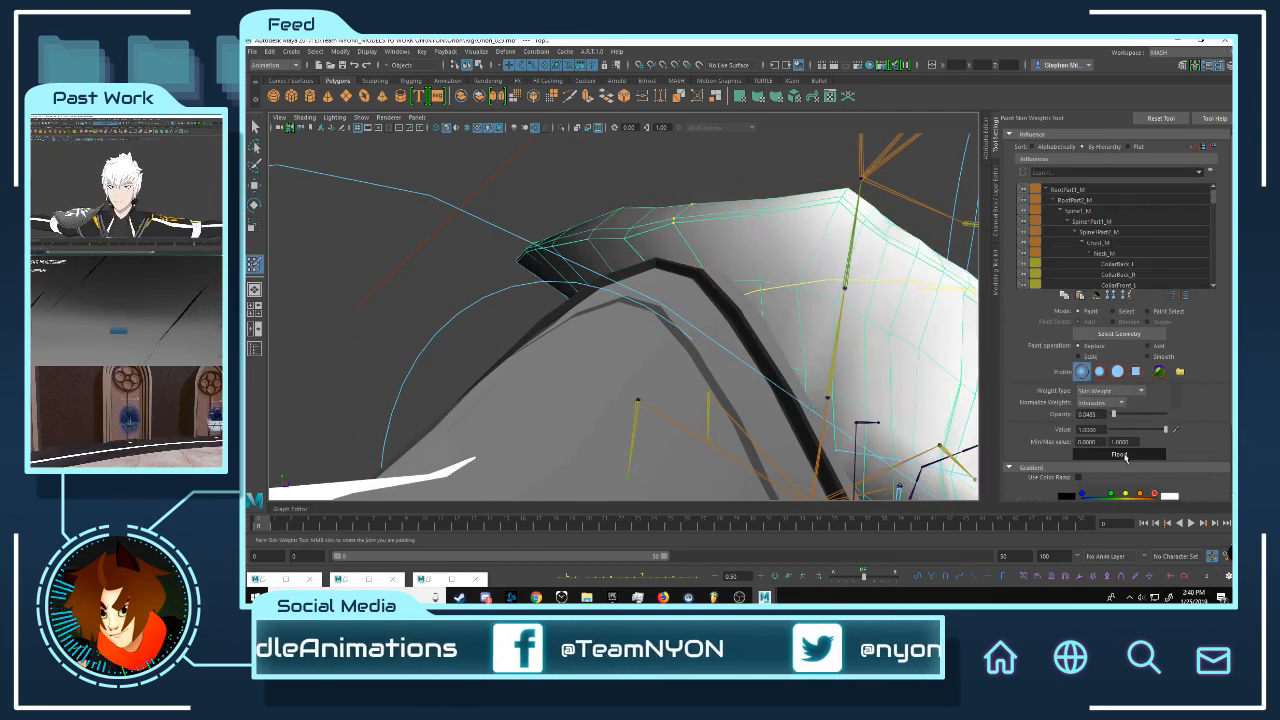
alt+drag(876, 224, 749, 206)
Step: Pick the next stacked rim vertices toward the collar's back and flood them repeatedly with CollarFront_R to raise them
key(w)
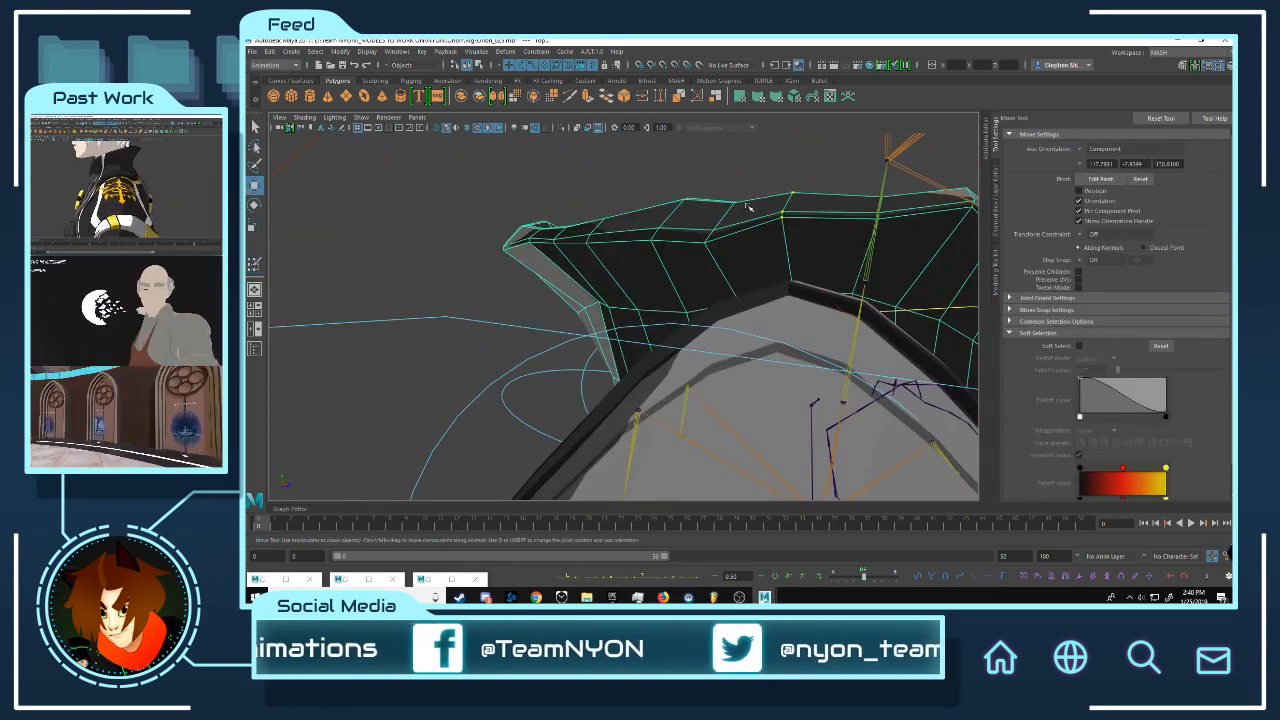
right_drag(757, 206, 746, 206)
alt+drag(746, 206, 781, 216)
drag(781, 214, 745, 160)
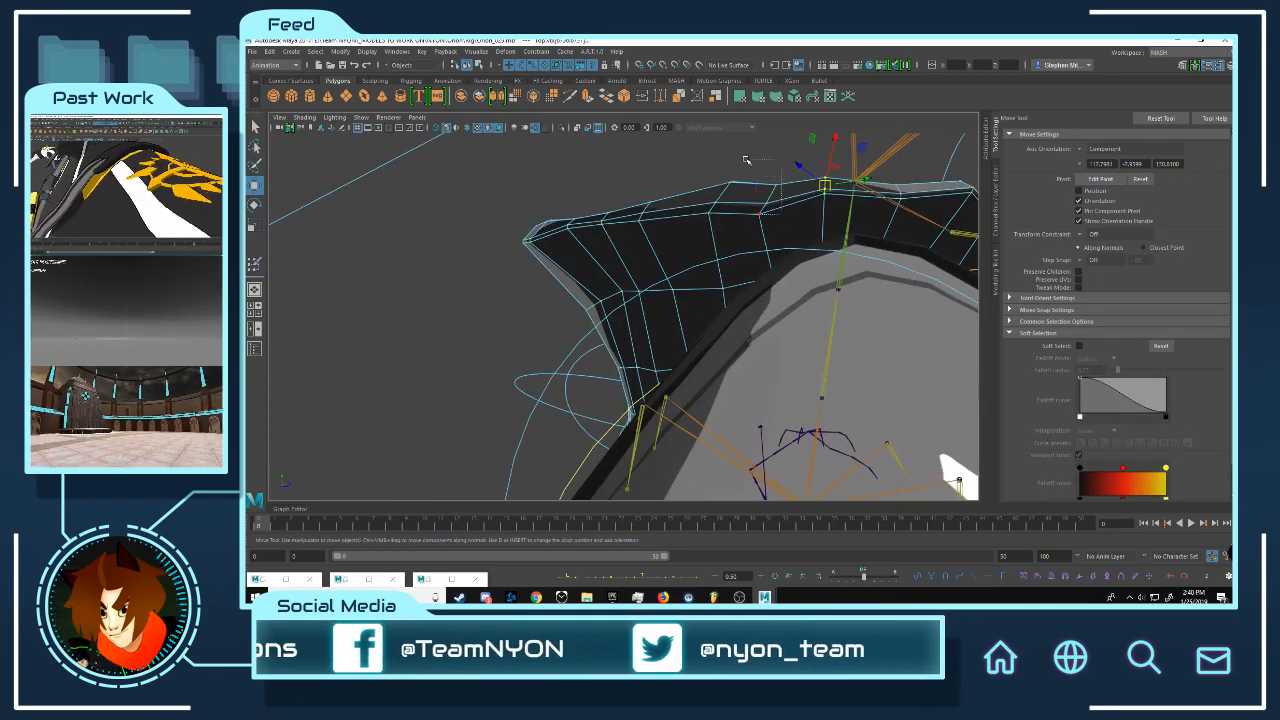
right_drag(783, 206, 762, 193)
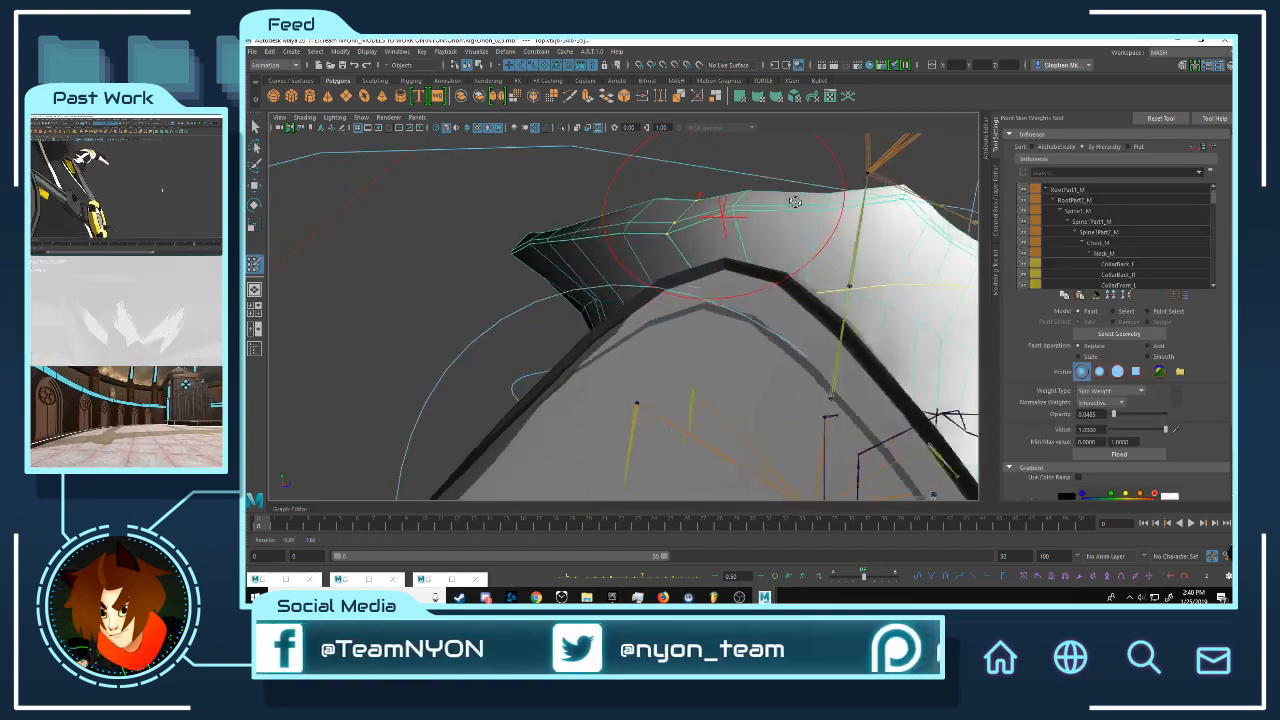
alt+drag(795, 202, 760, 210)
scroll(1176, 268, down, 2)
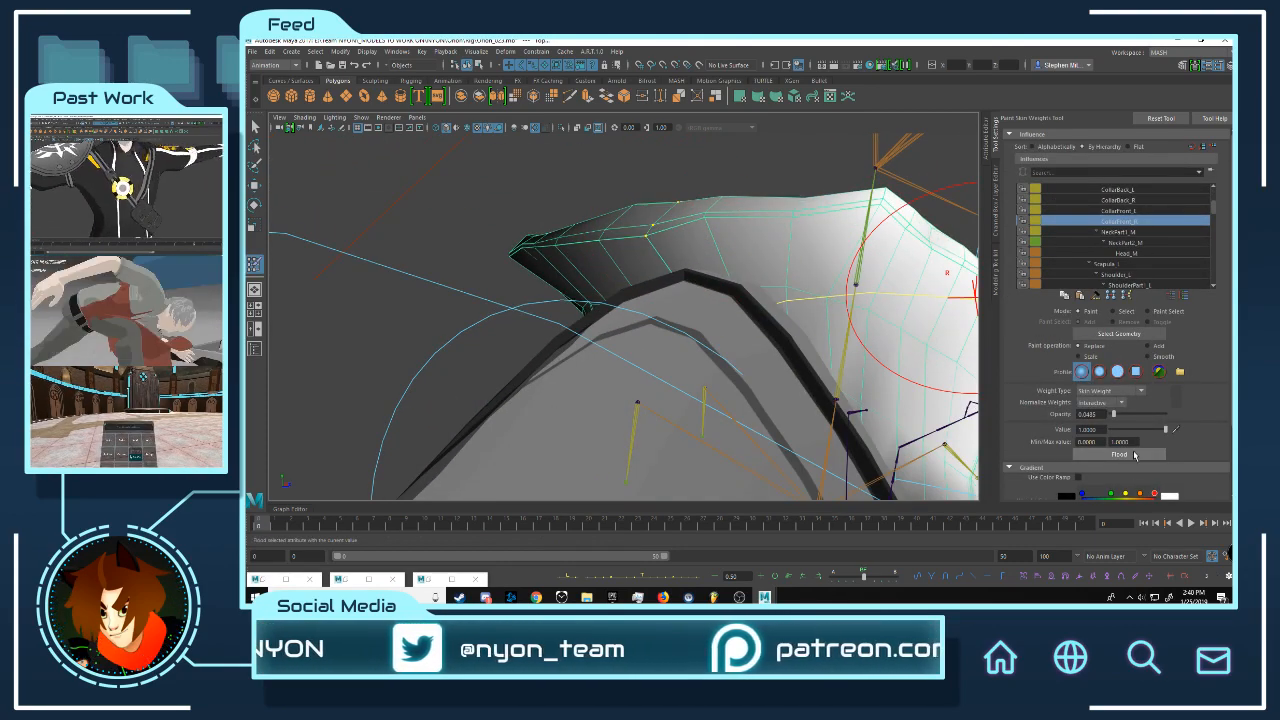
click(1134, 455)
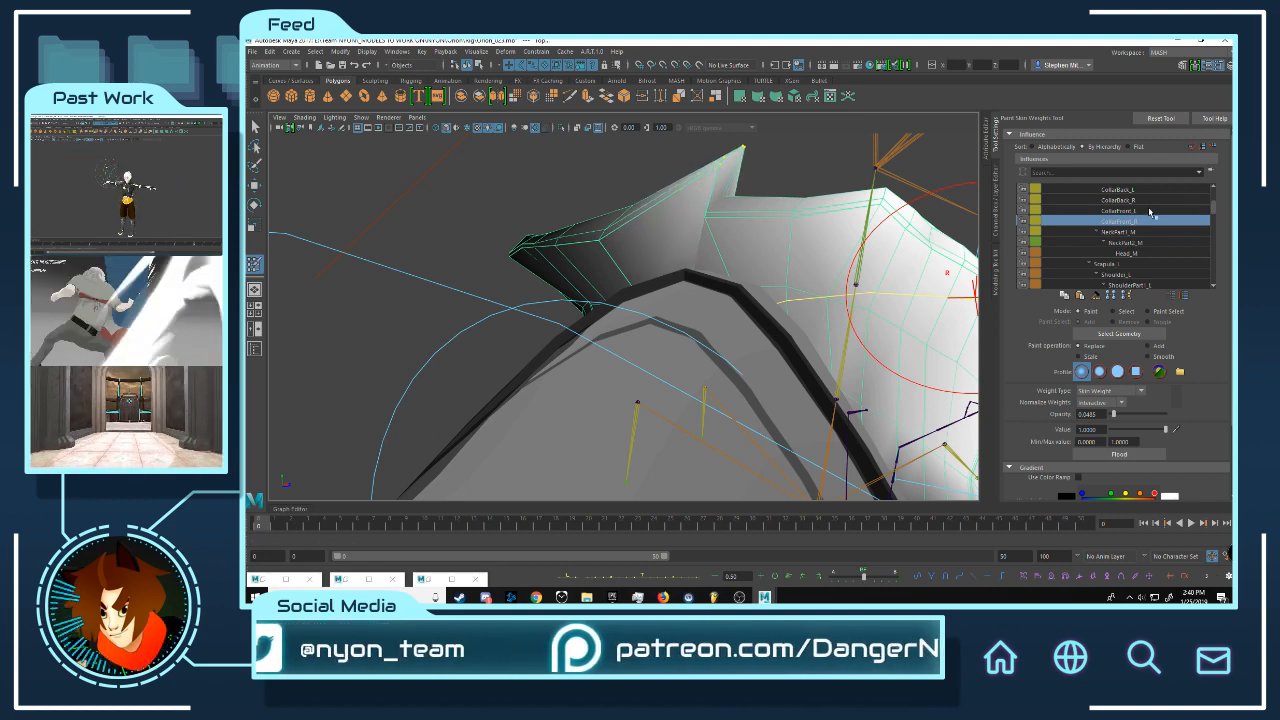
Step: Flood the raised rim vertices repeatedly with CollarBack_R to lower them into line with the rim
click(1145, 199)
click(1142, 456)
click(1142, 456)
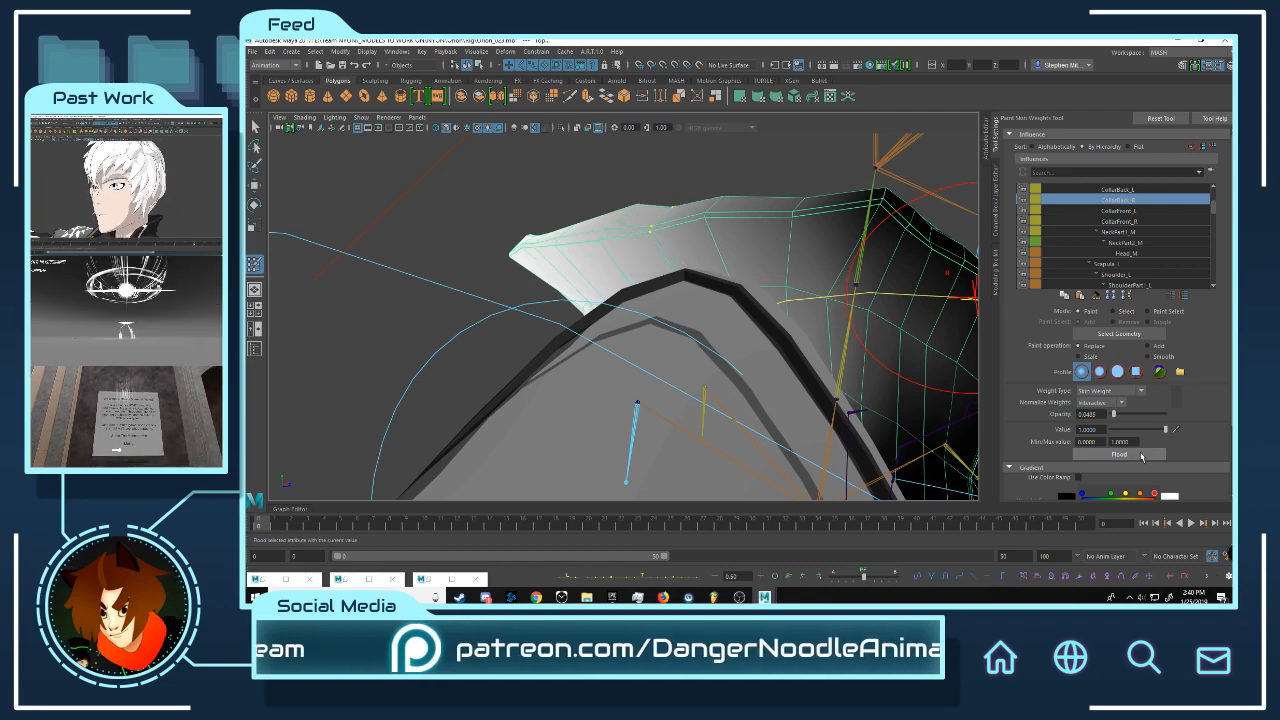
alt+drag(776, 247, 812, 238)
Step: Load the rim vertex pair closer to the collar's back corner and flood it repeatedly with CollarBack_R
key(w)
right_drag(764, 203, 736, 203)
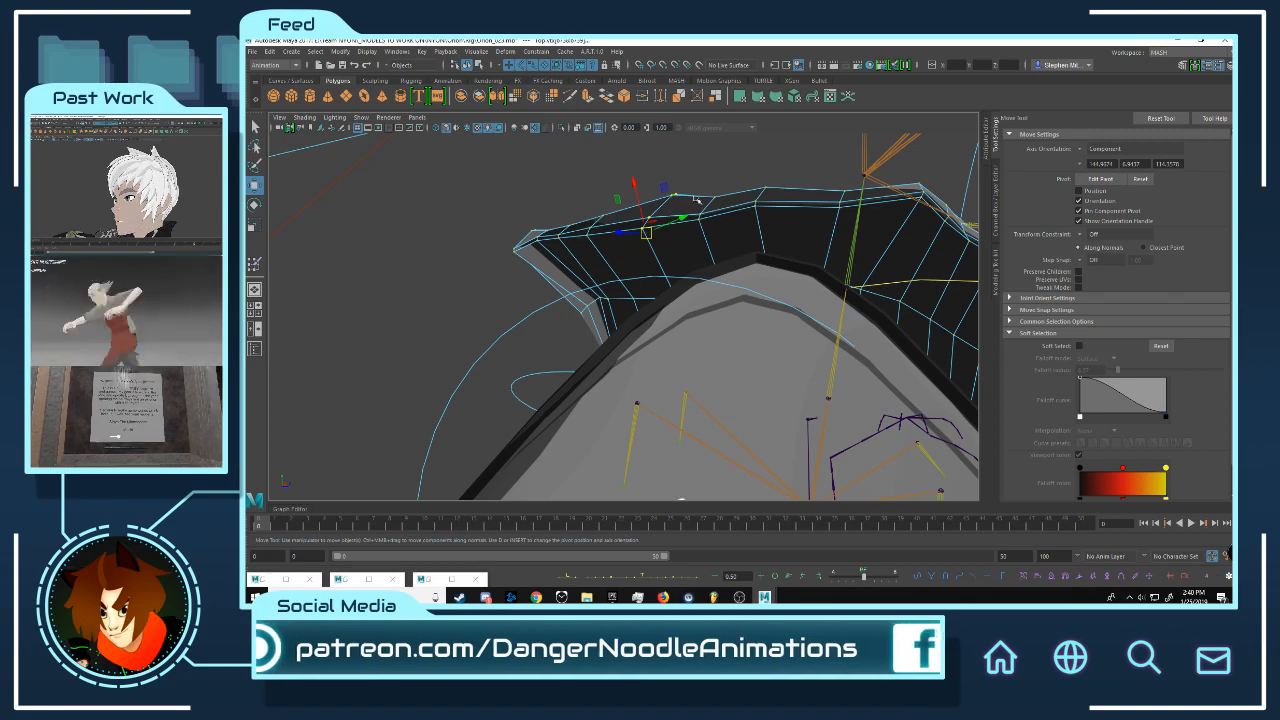
mouse_move(696, 200)
alt+mouse_down()
mouse_move(757, 162)
mouse_move(754, 186)
mouse_move(600, 243)
mouse_move(689, 194)
alt+mouse_up()
key(y)
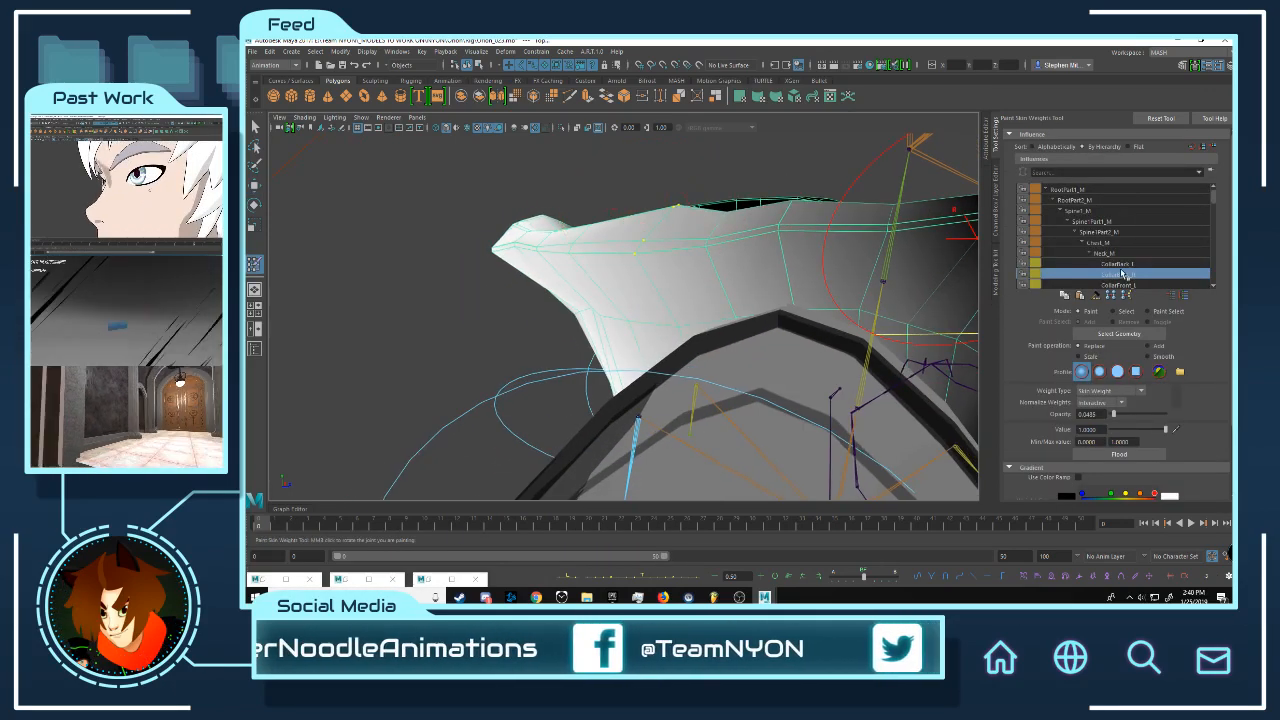
click(1120, 454)
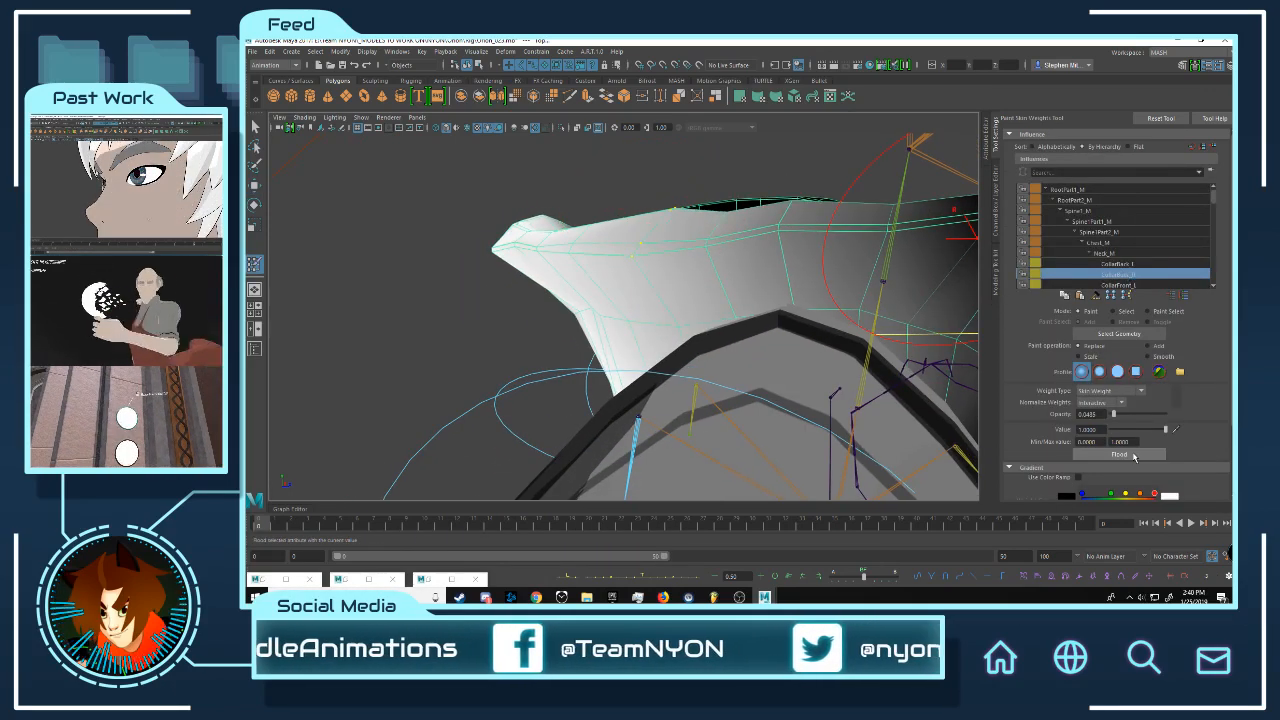
click(1133, 455)
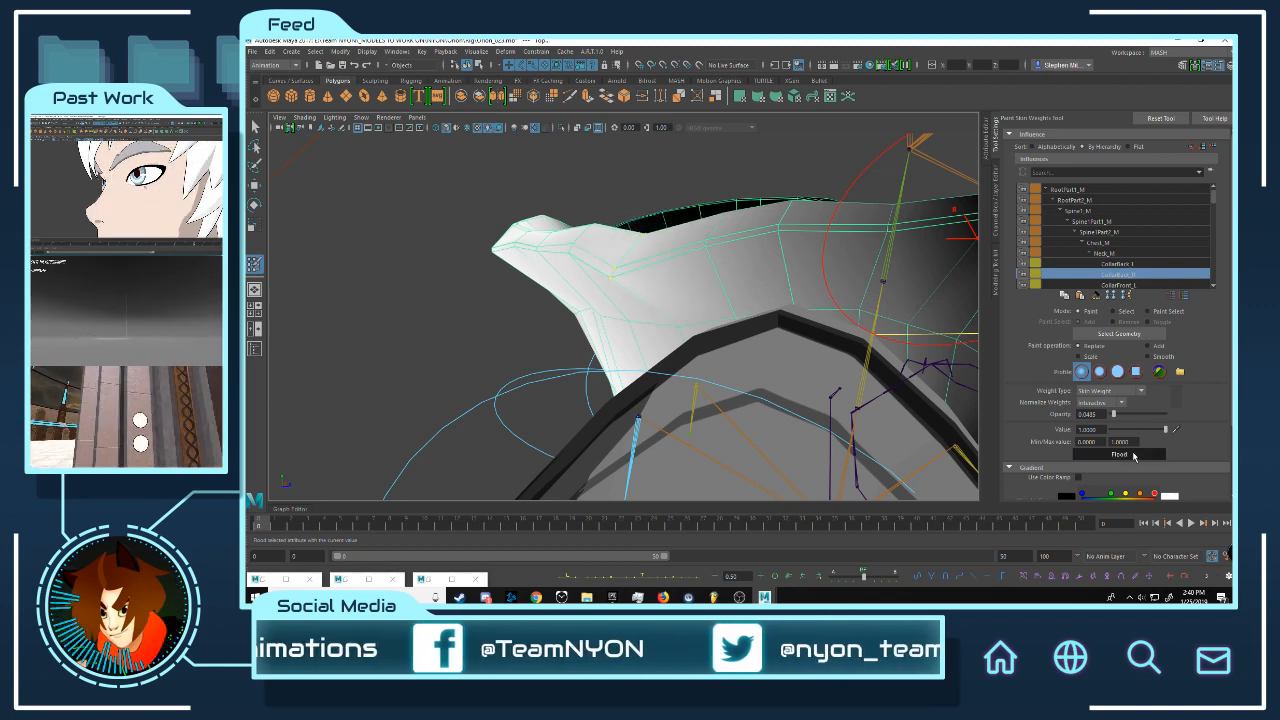
Step: Raise the lowered rim pair by flooding CollarFront_R, then fine-tune it with a CollarBack_R flood
scroll(1135, 280, down, 1)
click(1133, 275)
click(1120, 285)
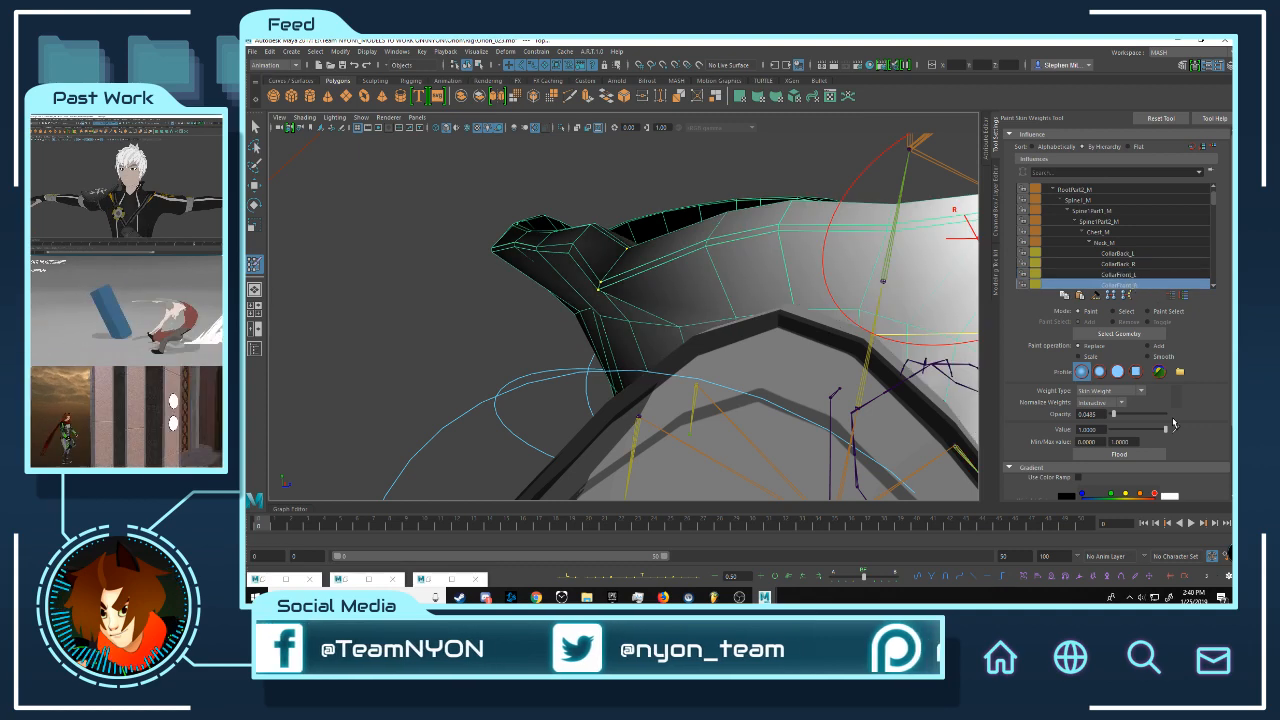
click(1121, 455)
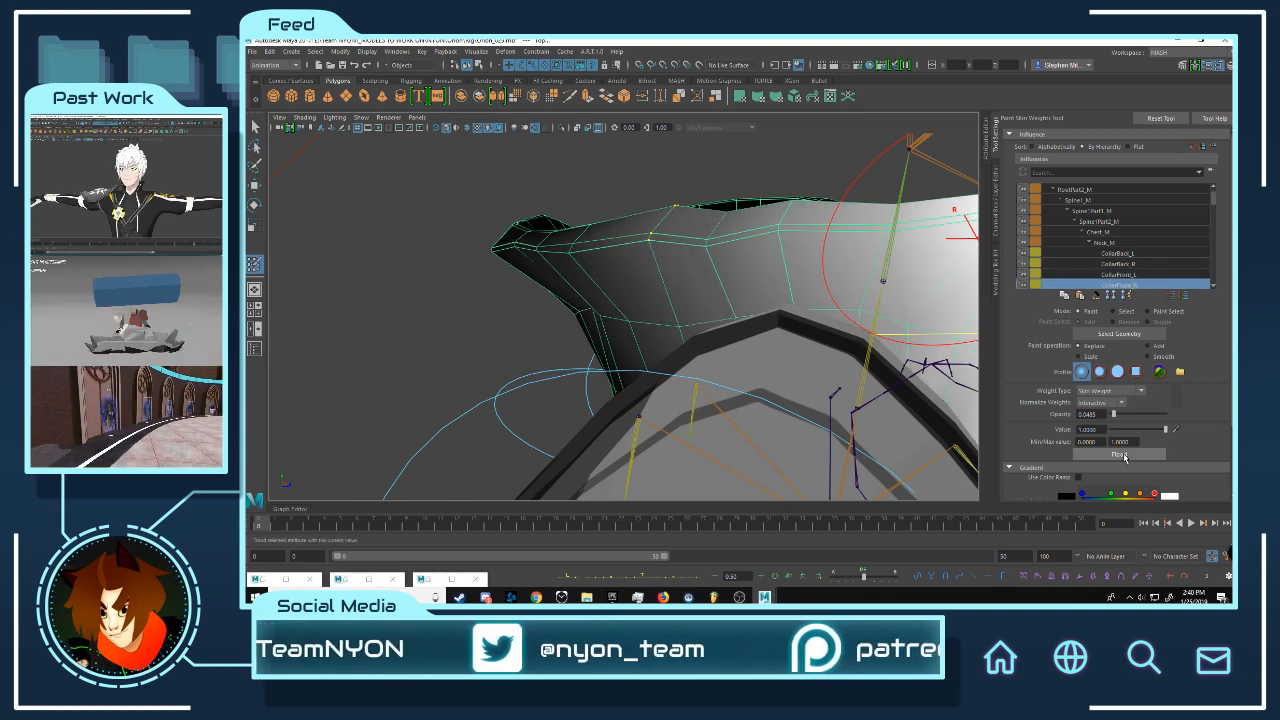
click(1137, 265)
click(1121, 455)
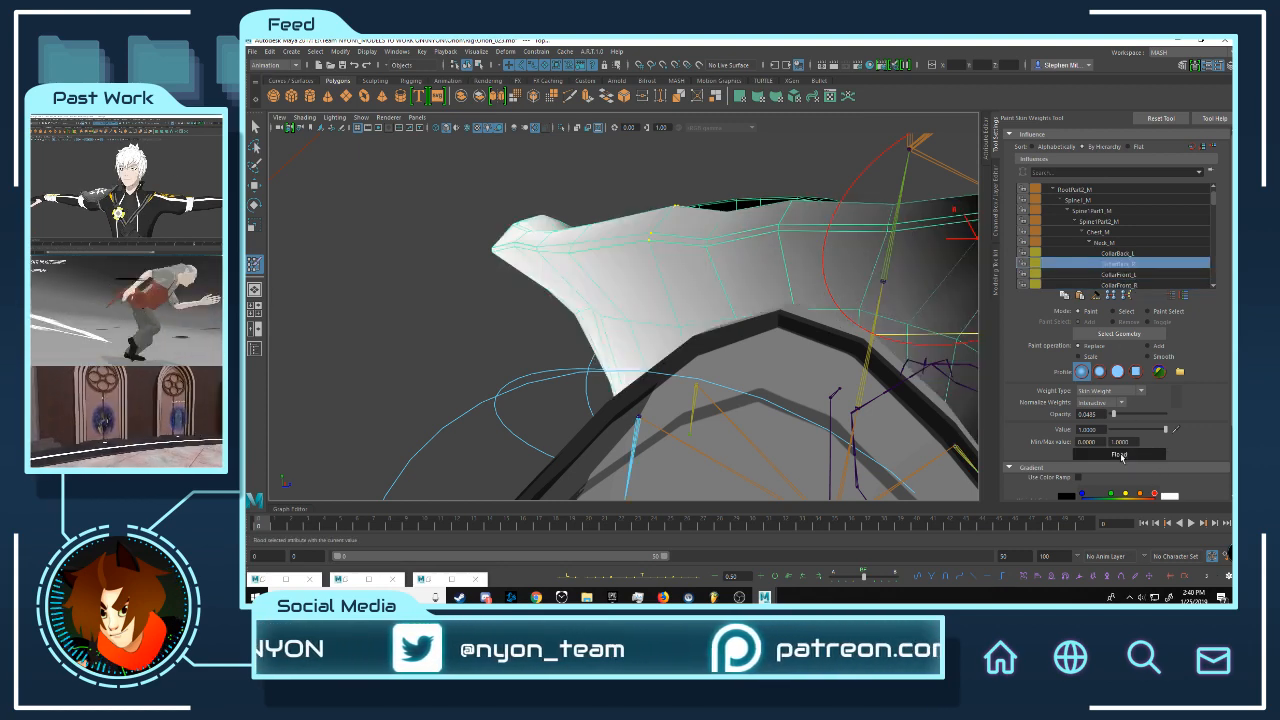
mouse_move(748, 230)
alt+mouse_down()
mouse_move(720, 232)
mouse_move(790, 226)
mouse_move(768, 224)
mouse_move(757, 200)
alt+mouse_up()
Step: Pick the stacked rim vertices nearest the collar's back corner and flood them with CollarBack_R
key(w)
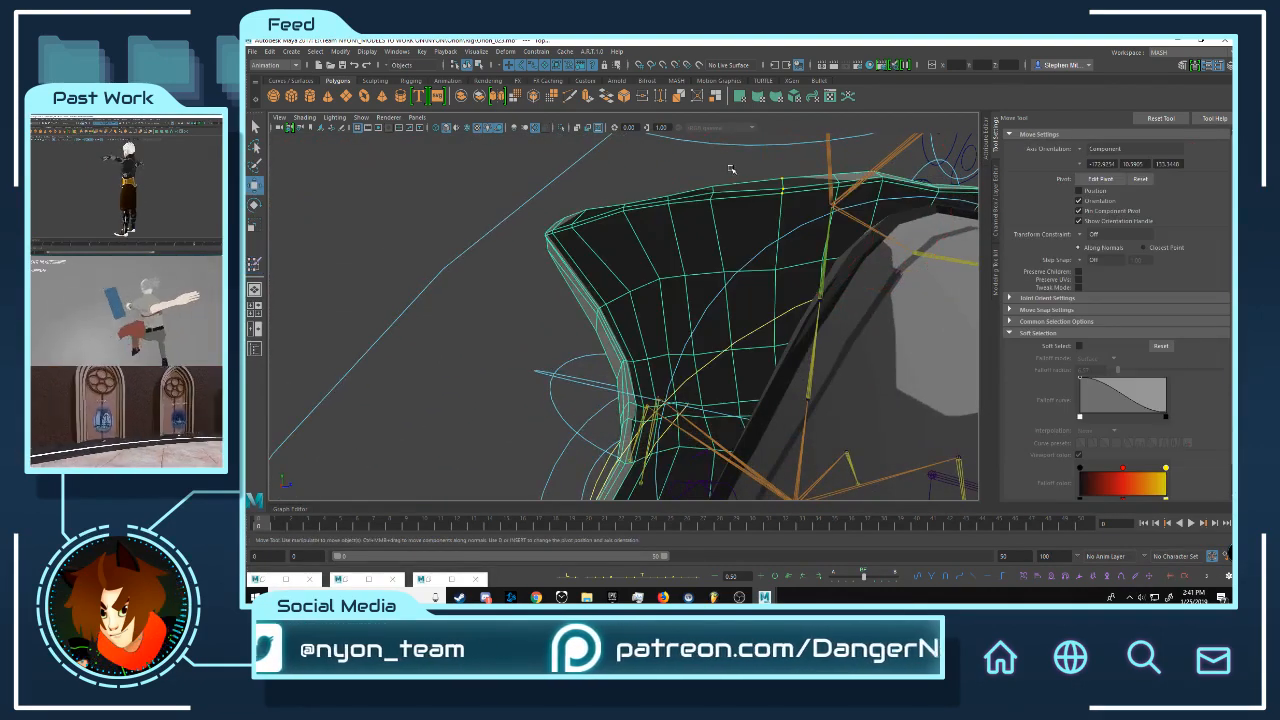
right_drag(755, 189, 742, 192)
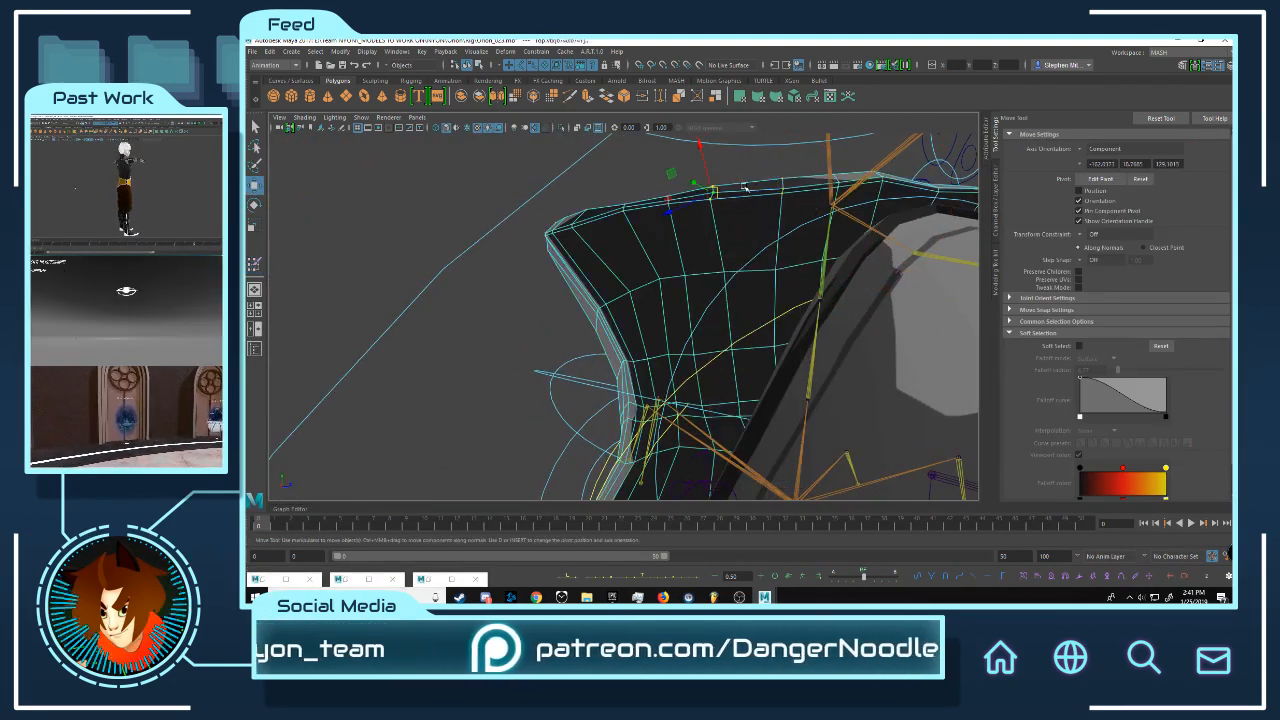
alt+drag(742, 196, 626, 214)
right_drag(626, 214, 626, 212)
mouse_move(672, 264)
right_down()
mouse_move(694, 242)
mouse_move(664, 243)
mouse_move(712, 263)
mouse_move(688, 236)
right_up()
key(y)
key(w)
click(662, 242)
key(y)
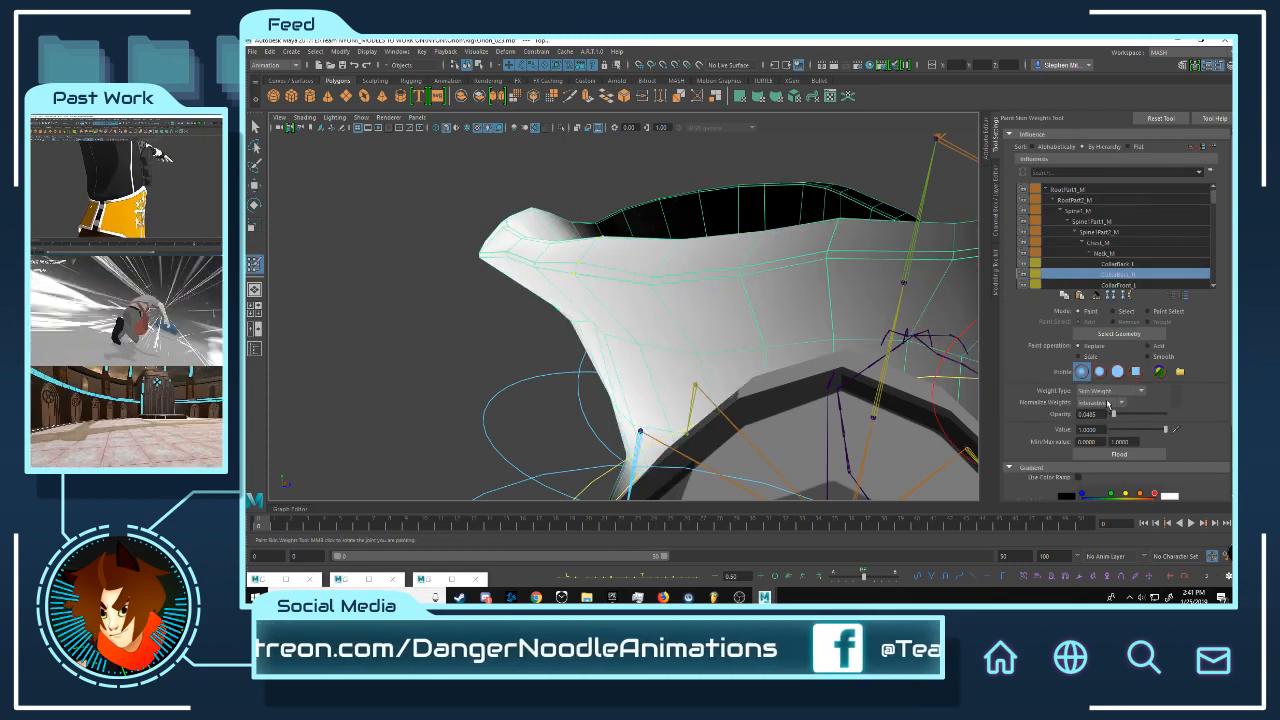
click(1121, 455)
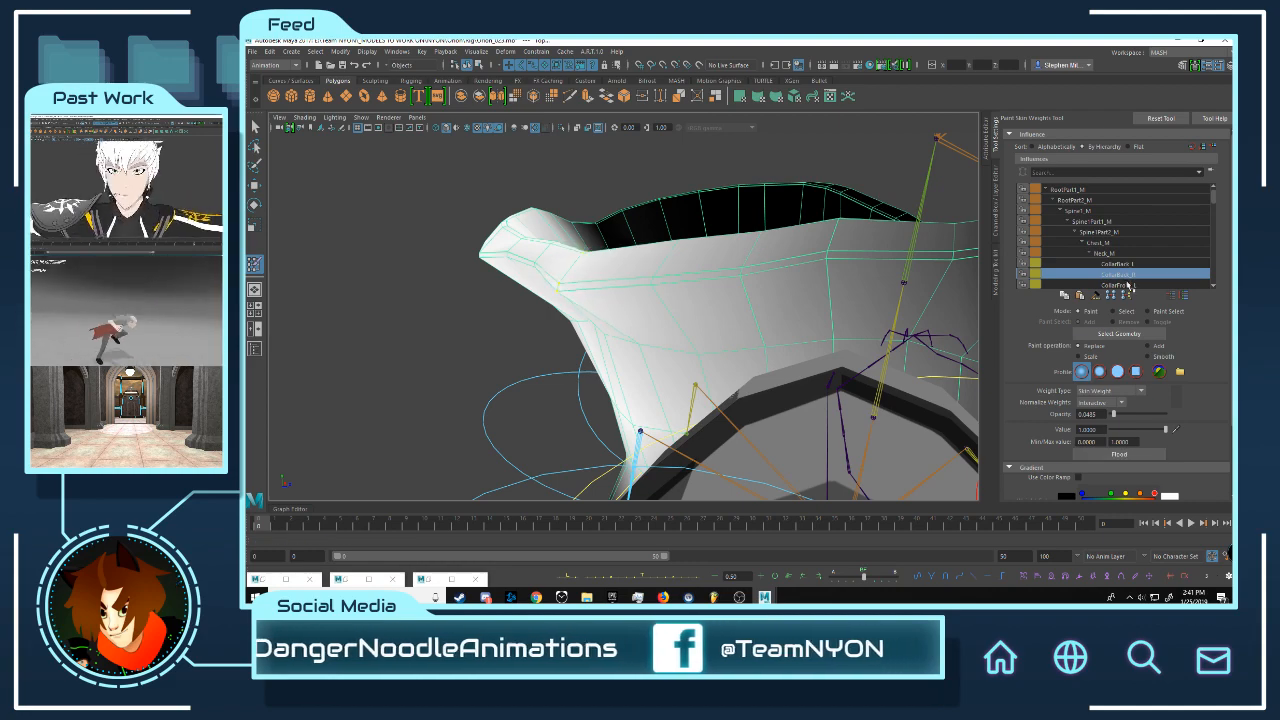
Step: Balance the back corner's neighbouring rim vertices by flooding CollarFront_R and then CollarBack_R, and check them from another angle
scroll(1147, 269, down, 1)
click(1141, 275)
click(1129, 456)
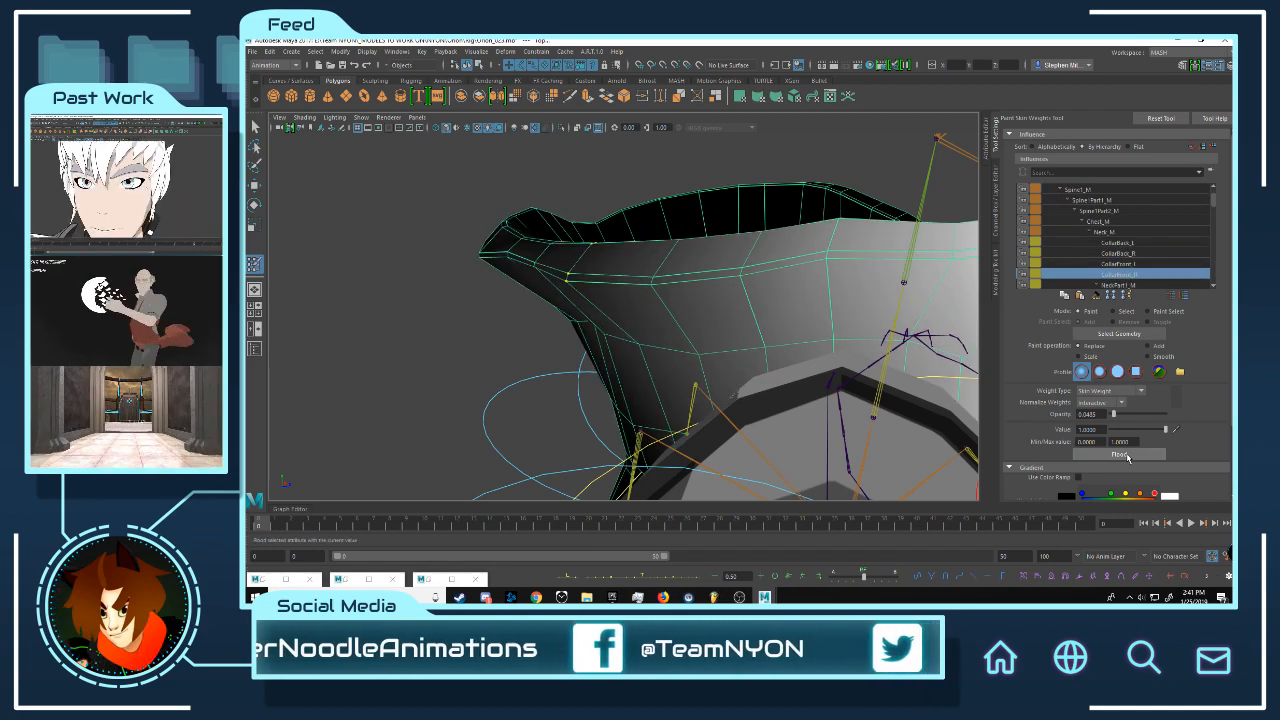
alt+drag(921, 336, 800, 240)
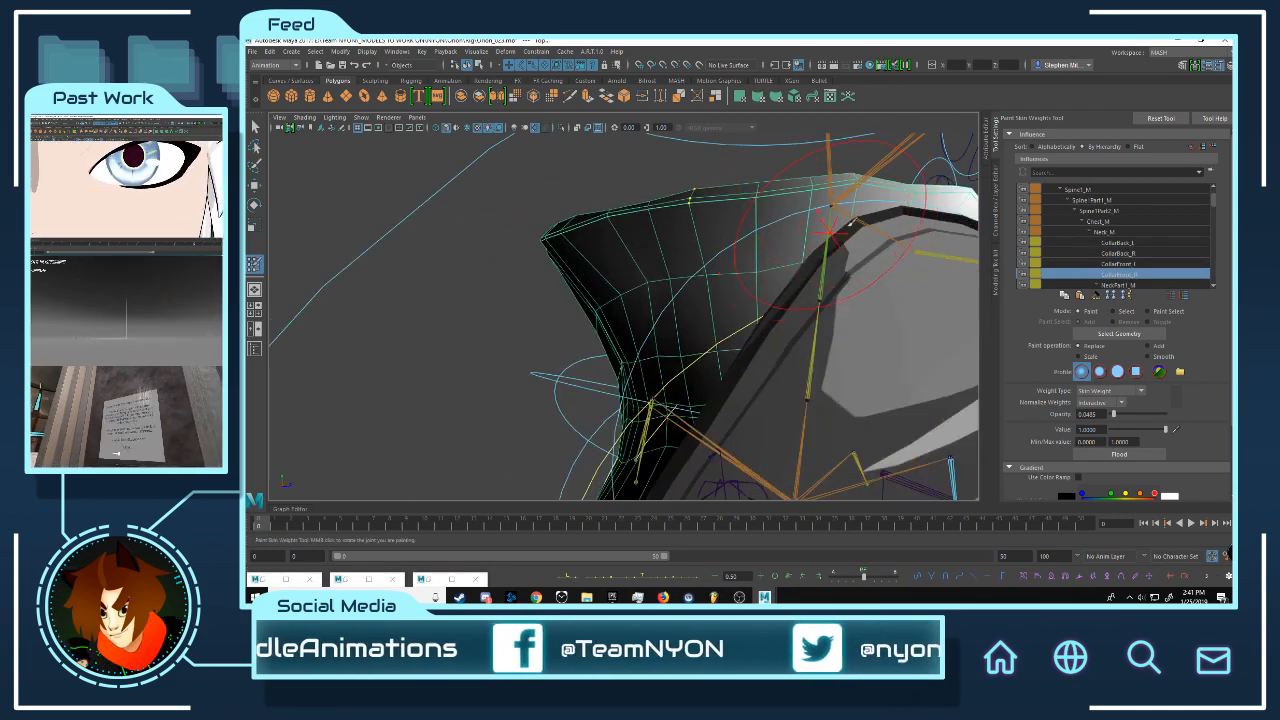
click(1119, 253)
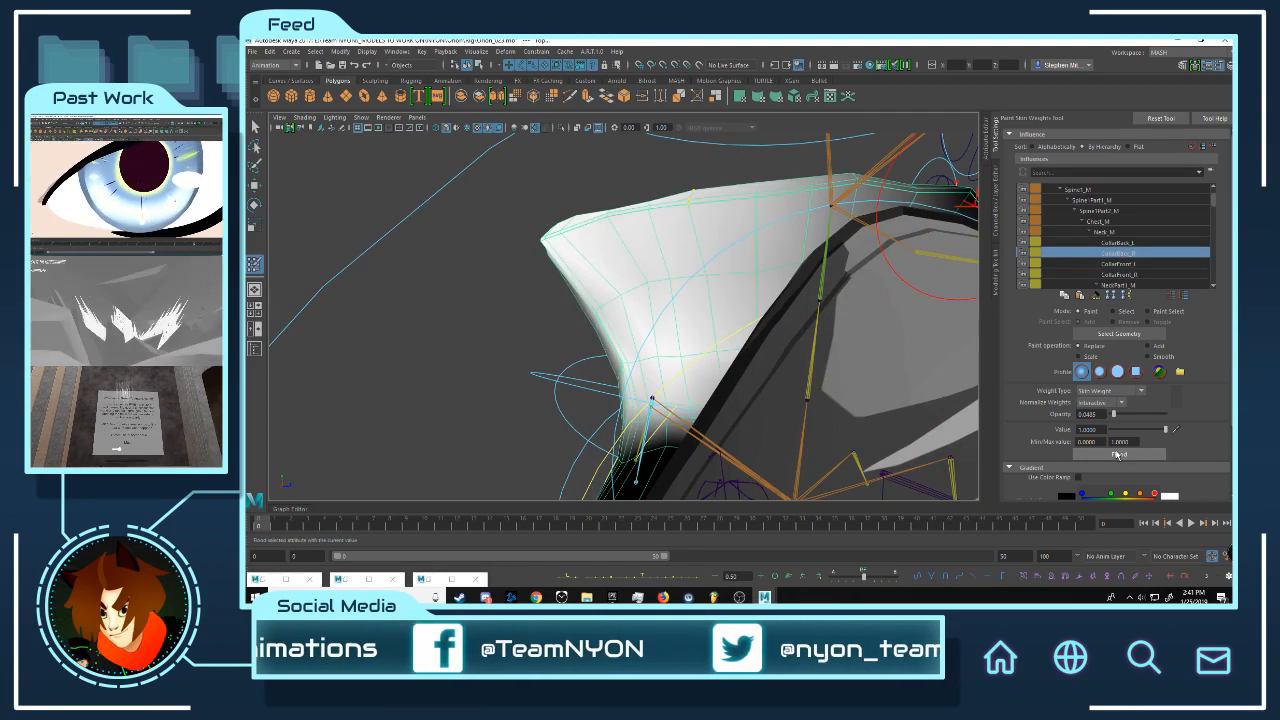
mouse_move(720, 190)
alt+mouse_down()
mouse_move(680, 172)
mouse_move(625, 177)
mouse_move(549, 214)
mouse_move(448, 205)
mouse_move(735, 263)
mouse_move(726, 248)
alt+mouse_up()
Step: Load the two rim vertices at the collar's side peak and flood them repeatedly with CollarBack_R to lower the peak
key(w)
click(735, 263)
right_drag(726, 248, 698, 246)
alt+drag(698, 246, 690, 215)
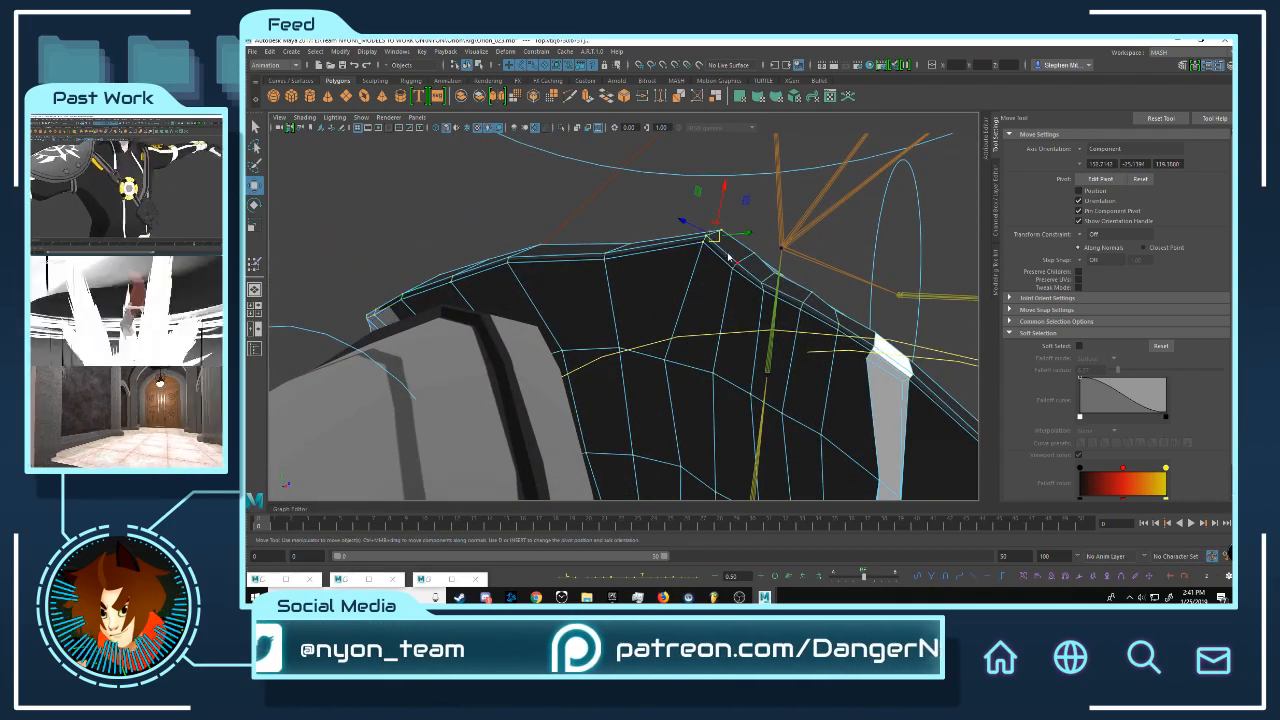
right_drag(729, 263, 708, 218)
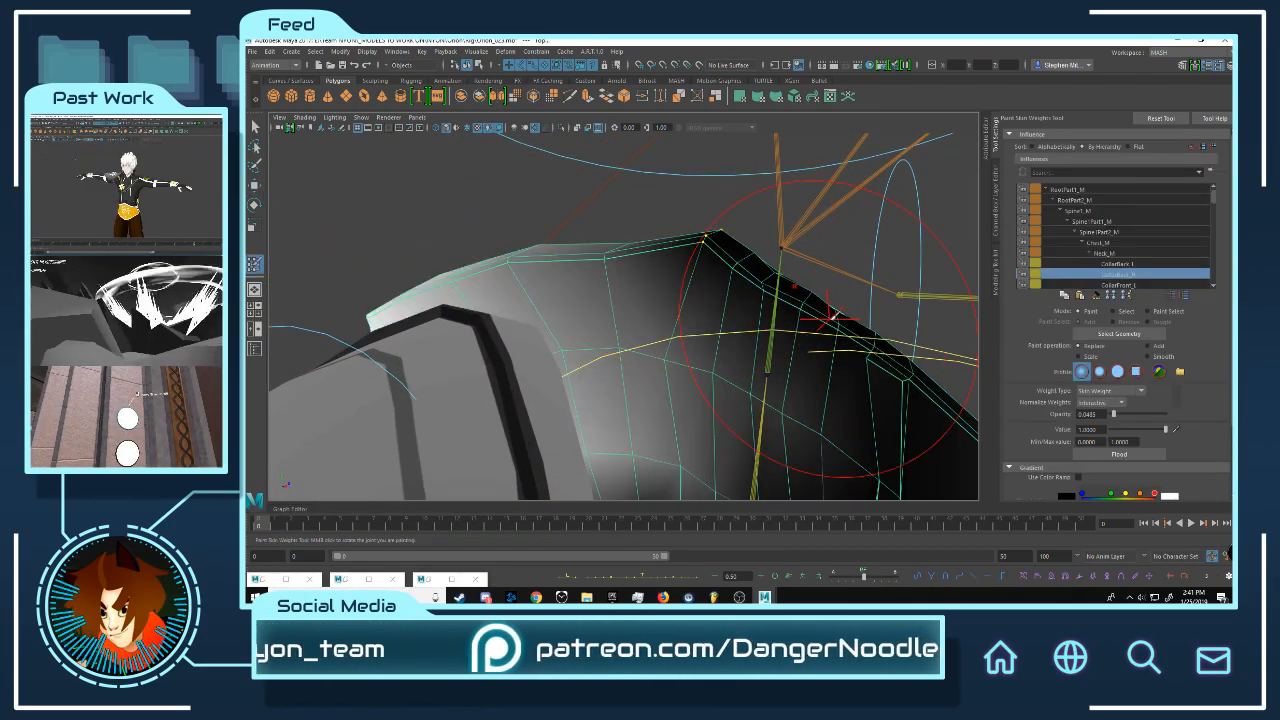
click(1128, 274)
scroll(1141, 277, down, 2)
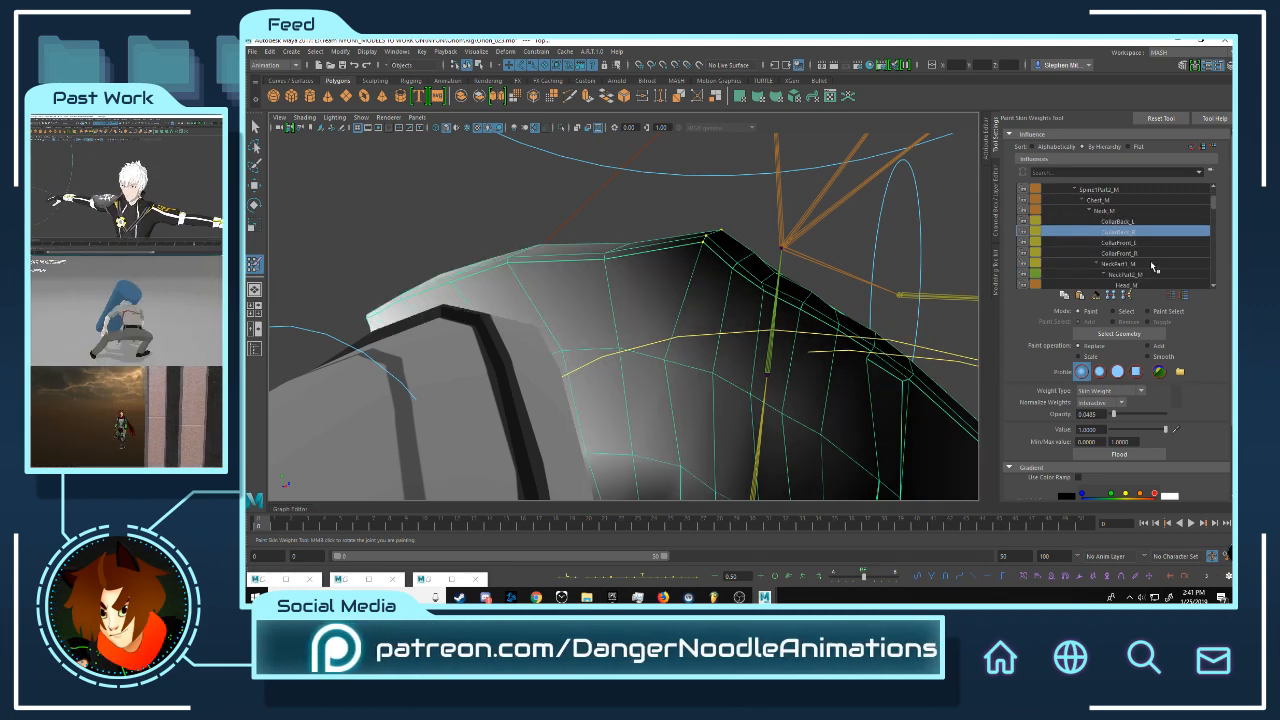
click(1132, 455)
click(1132, 455)
click(1132, 455)
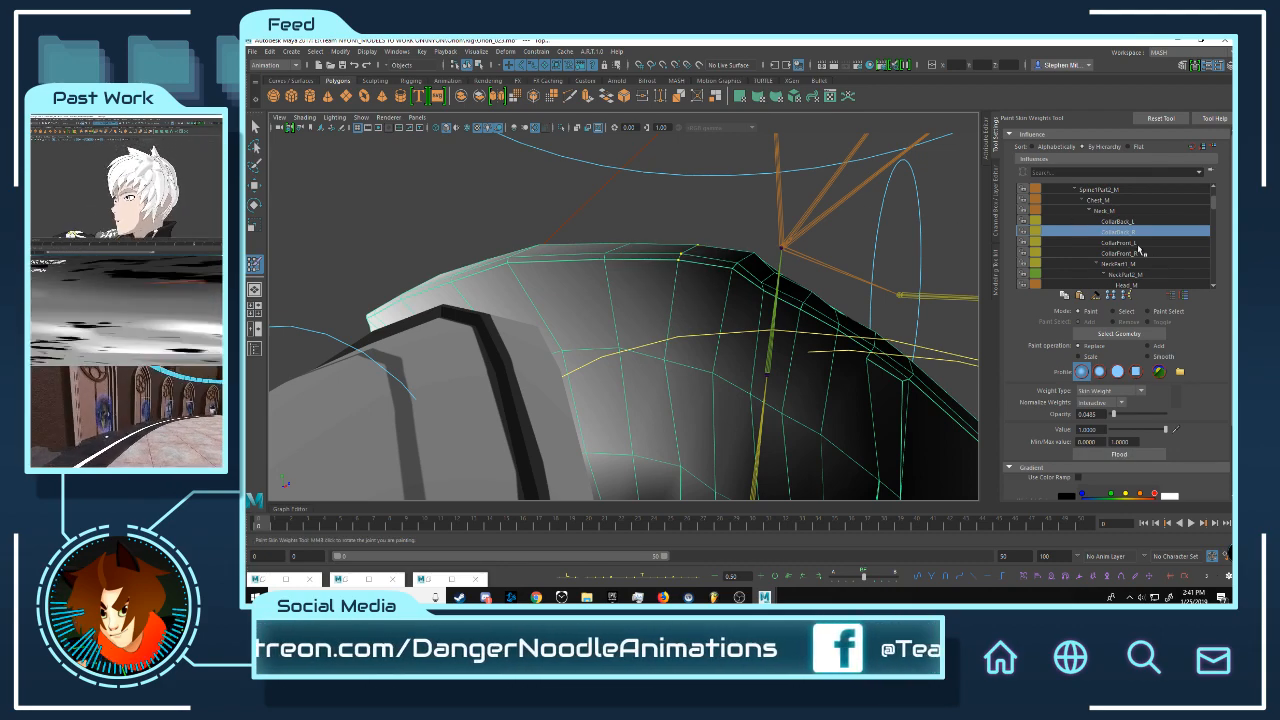
Step: Fine-tune the side peak vertices by flooding CollarFront_R repeatedly and then CollarBack_R
click(1138, 251)
scroll(1138, 251, down, 1)
click(1145, 456)
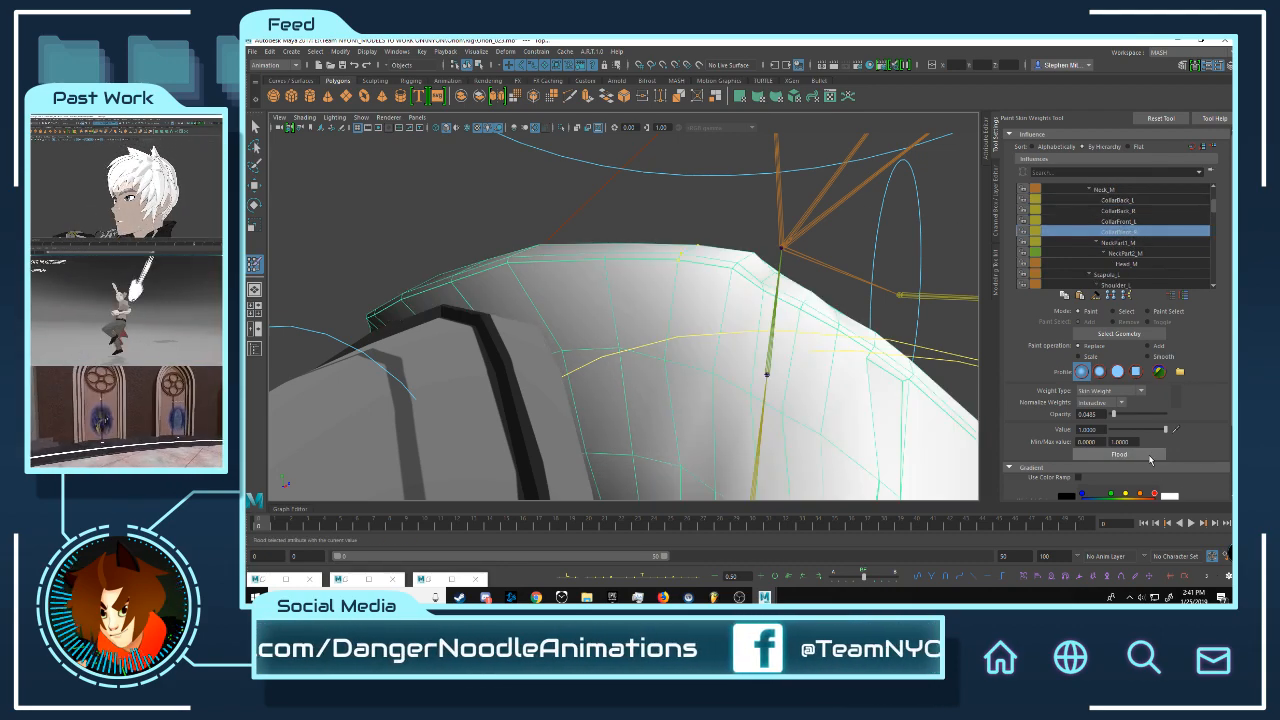
click(1150, 456)
click(1150, 456)
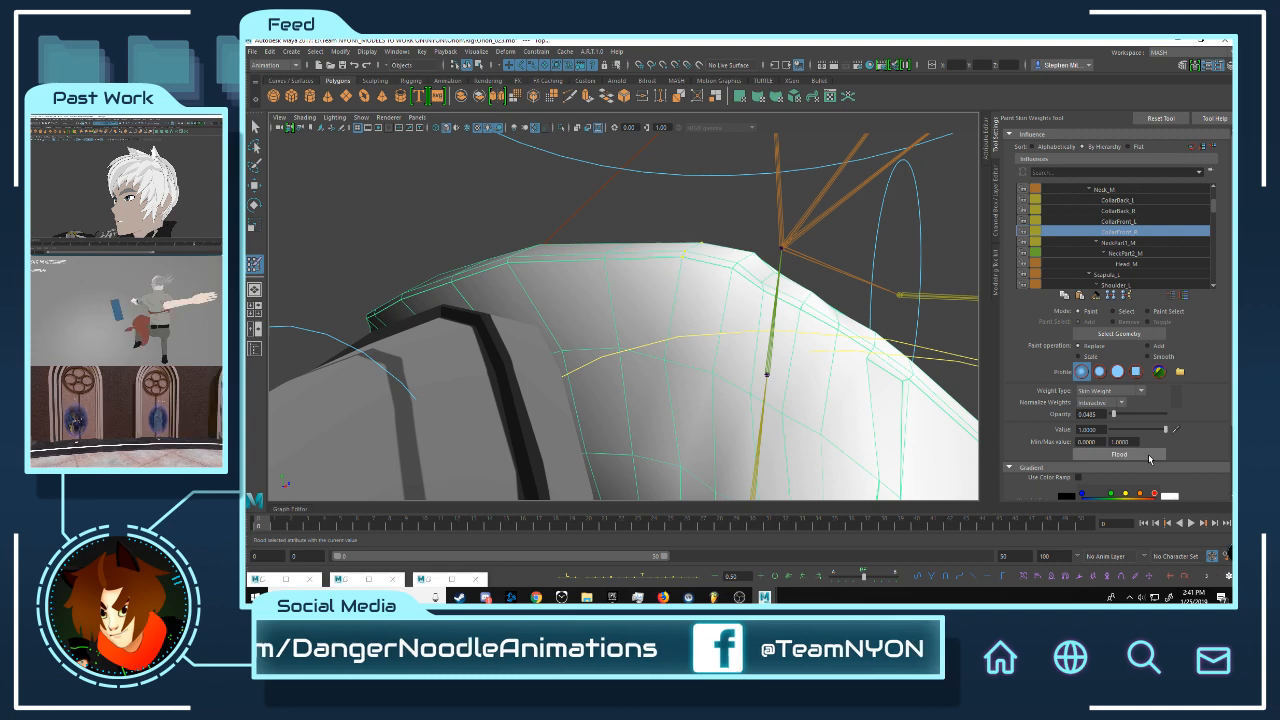
click(1155, 211)
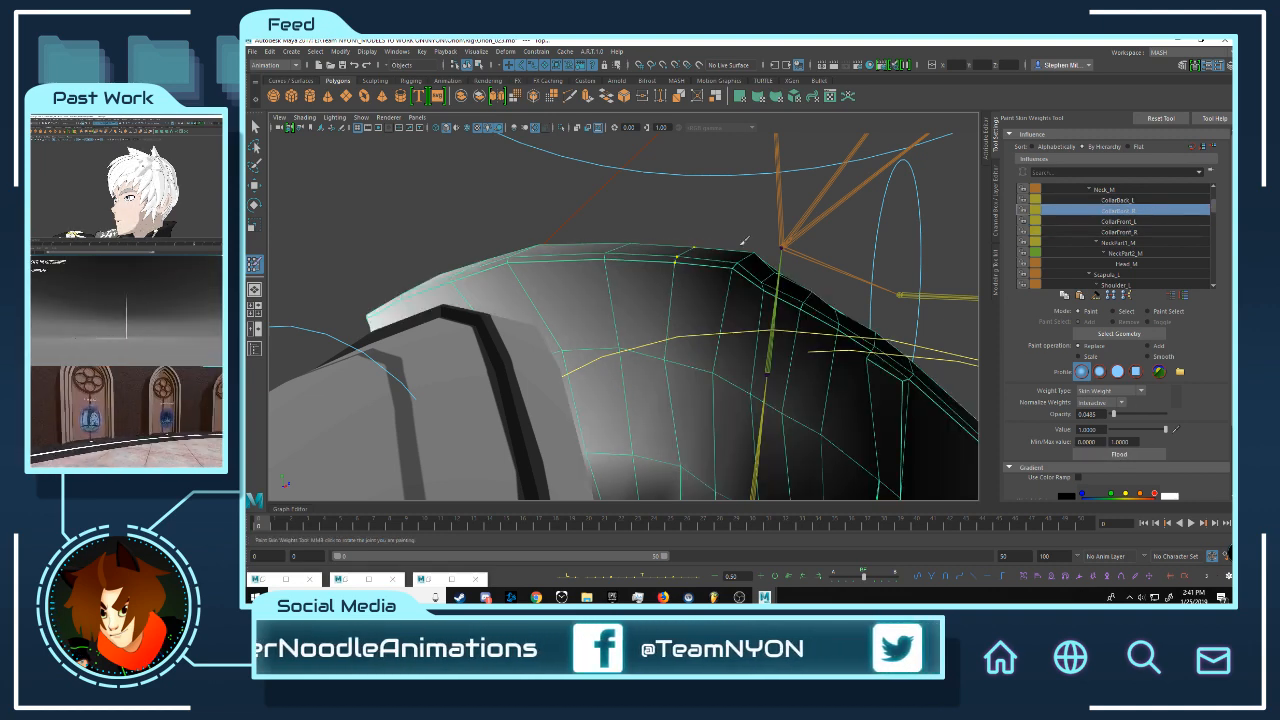
Step: Pick the next stacked rim vertices from the side peak toward the collar's front and flood them with CollarBack_R
key(w)
click(759, 266)
right_drag(759, 266, 736, 264)
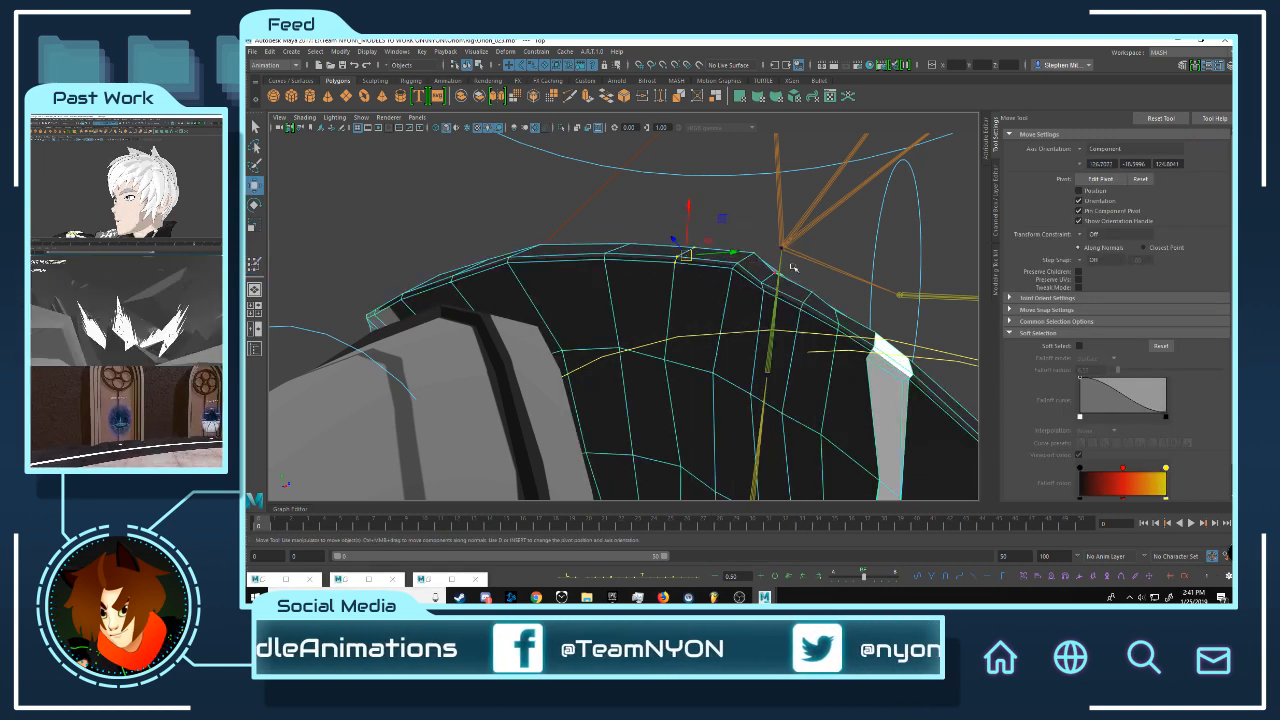
alt+drag(790, 266, 747, 266)
alt+right_drag(747, 266, 858, 364)
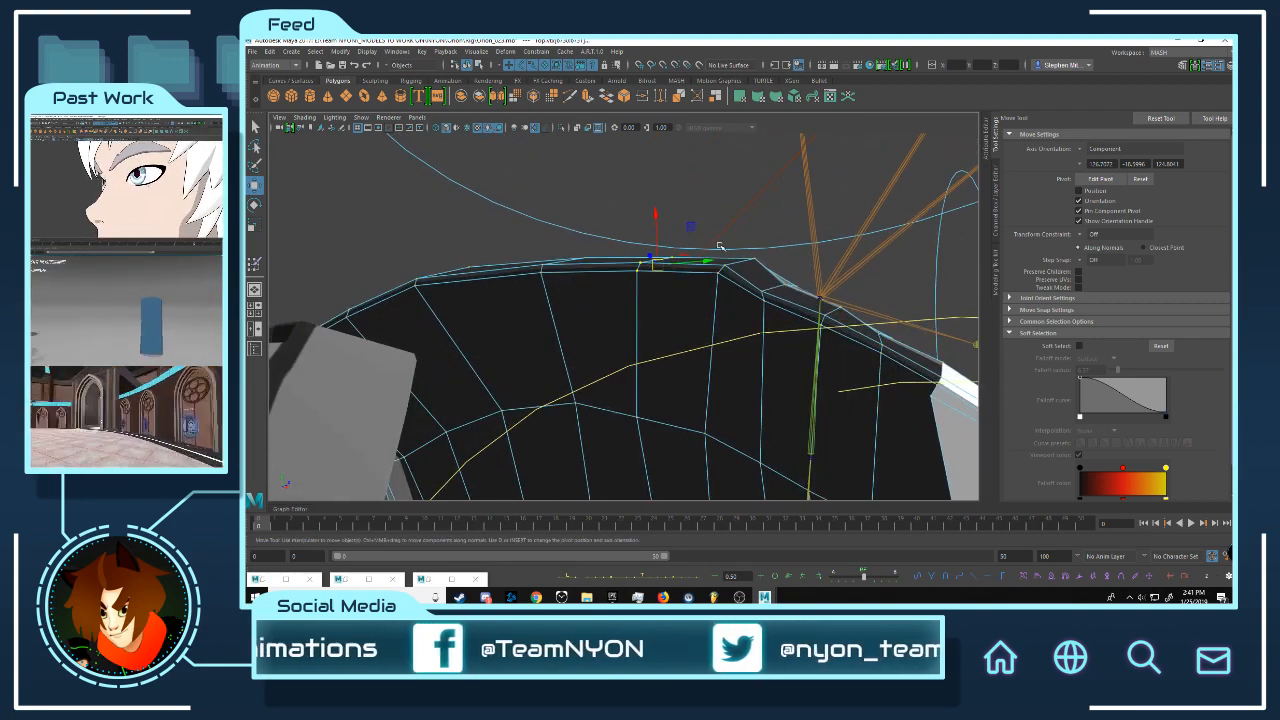
mouse_move(773, 287)
right_down()
mouse_move(752, 272)
mouse_move(790, 258)
right_up()
key(y)
click(1116, 455)
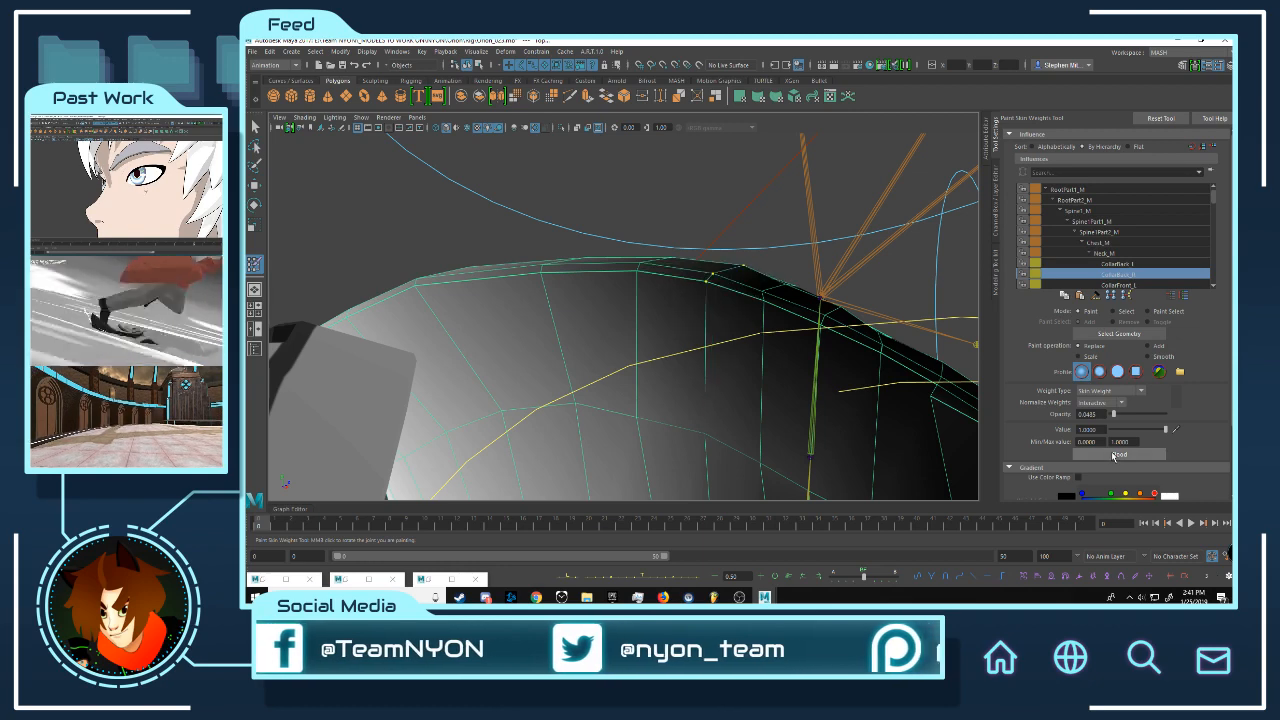
scroll(1130, 250, down, 1)
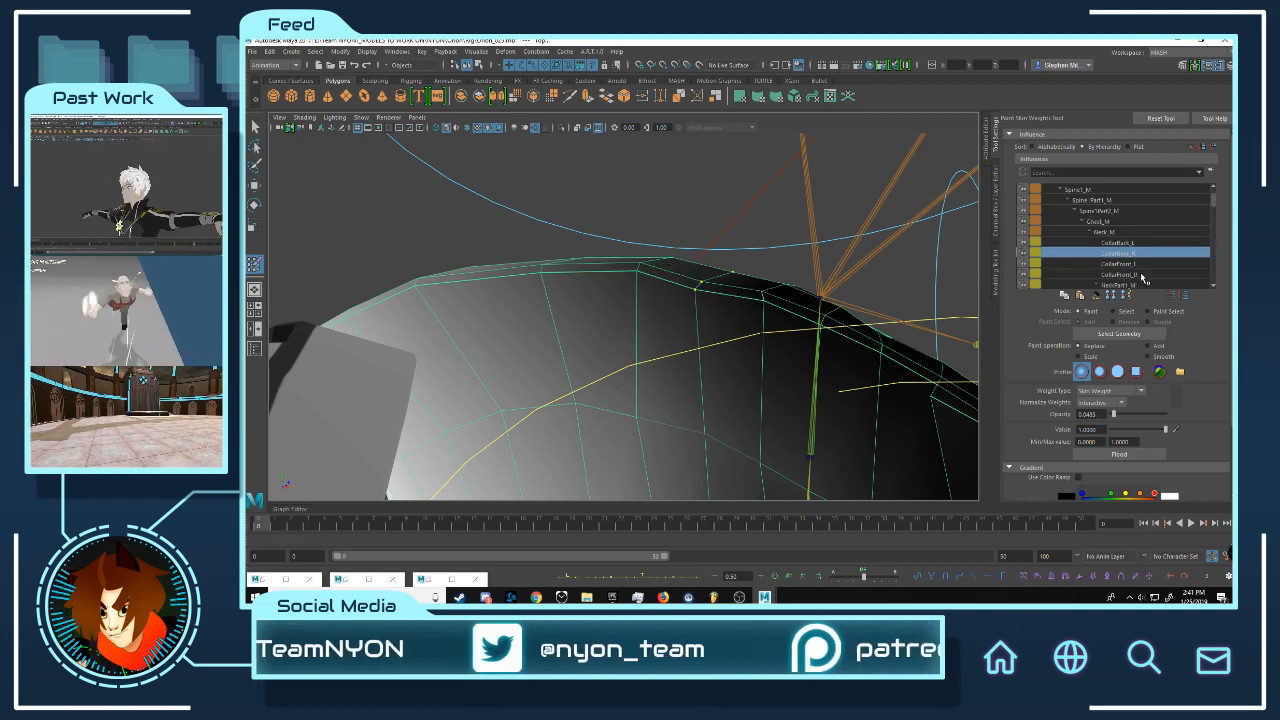
Step: Flood the stacked rim vertices near the collar's side peak with CollarFront_R to balance their weights
click(1137, 272)
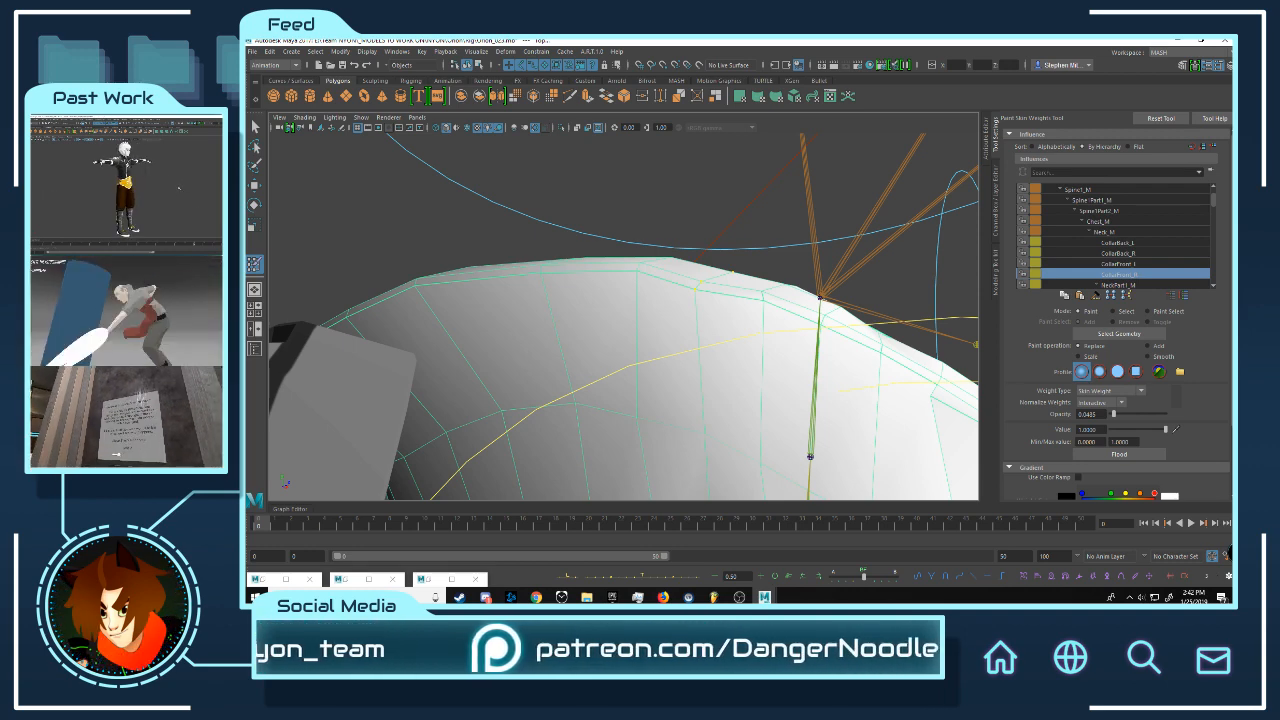
alt+drag(968, 280, 908, 267)
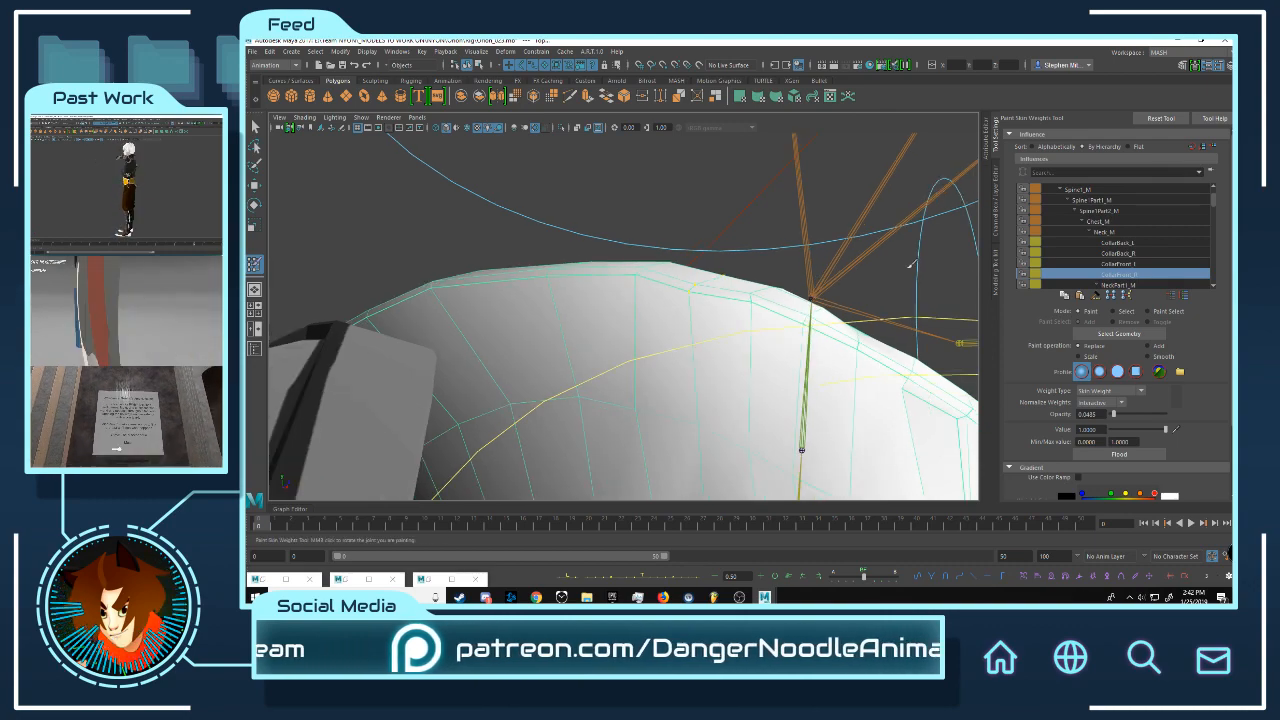
click(1140, 263)
click(1136, 273)
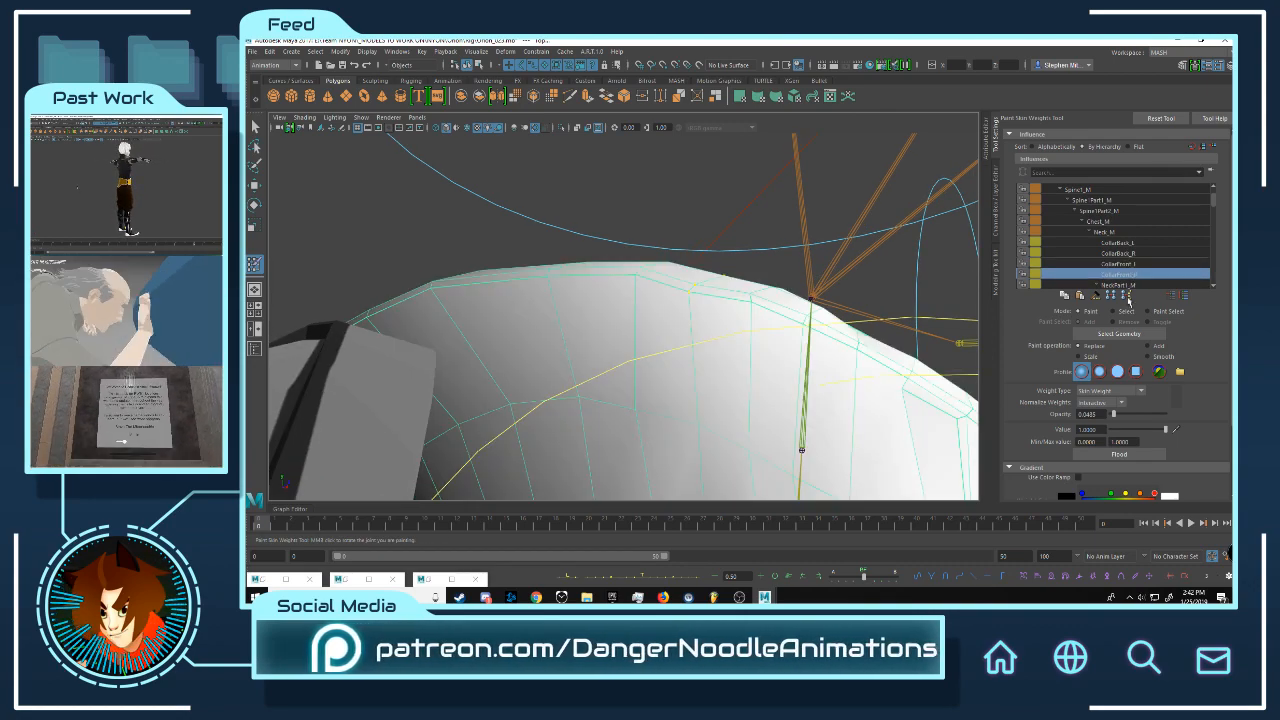
scroll(1165, 238, down, 1)
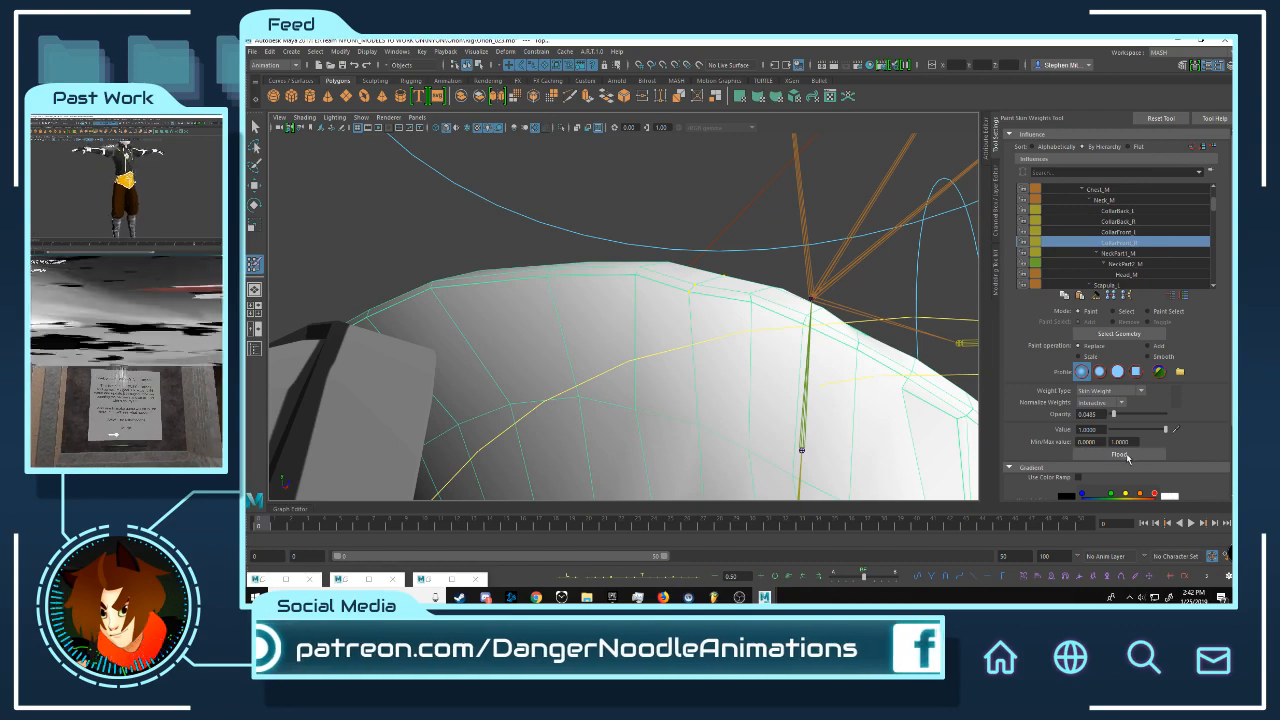
click(1128, 458)
click(1132, 459)
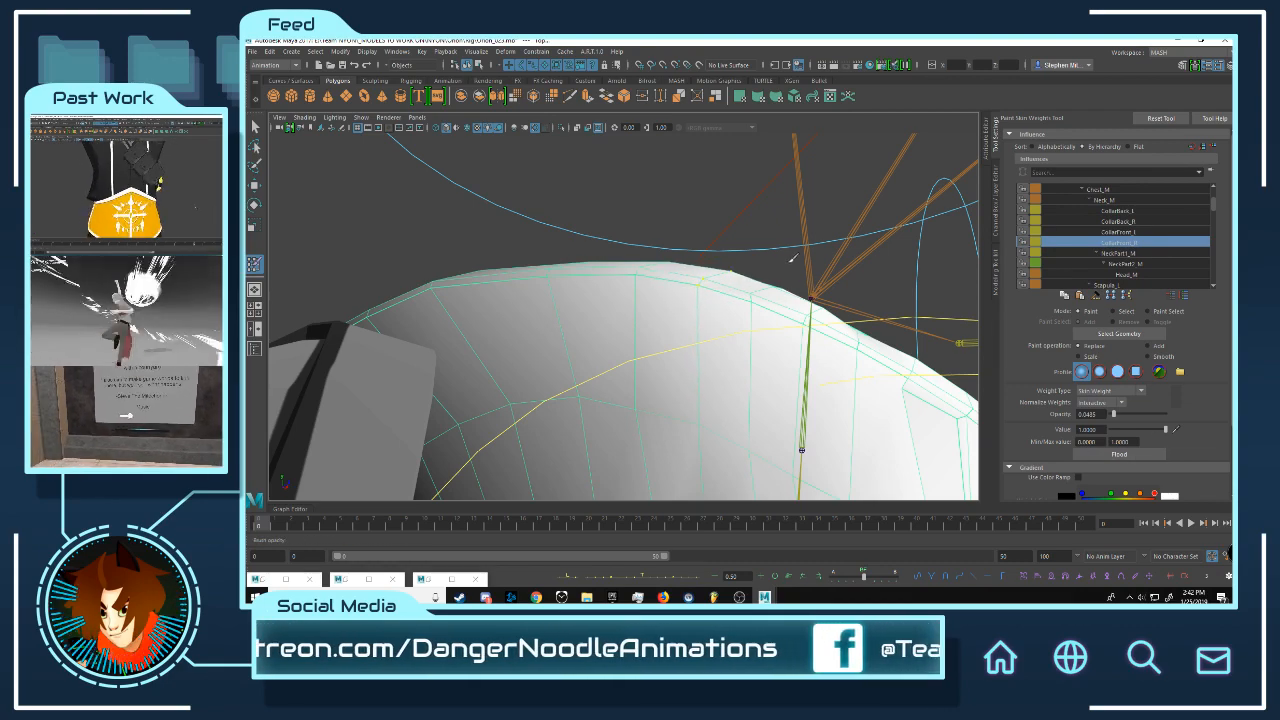
Step: Pick the next vertices at the bend on the collar's inner side and flood them with CollarFront_R
alt+drag(798, 250, 744, 228)
key(w)
click(742, 226)
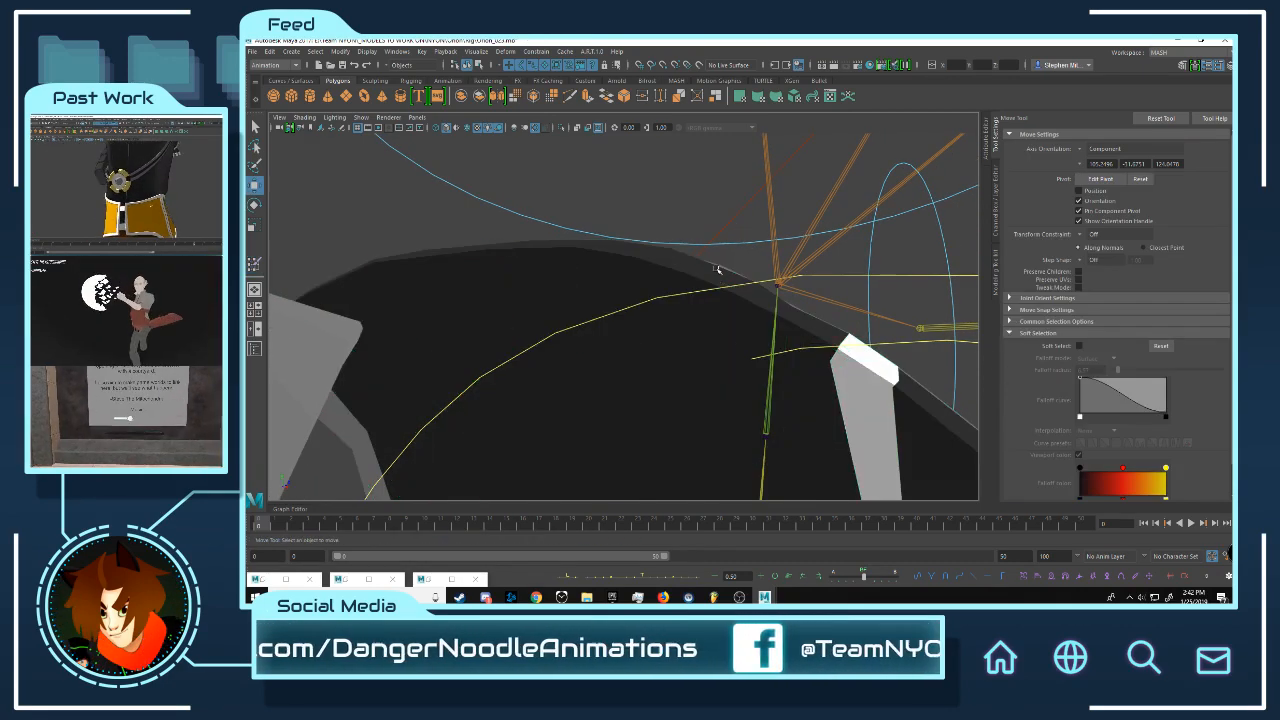
click(717, 269)
right_drag(723, 268, 678, 271)
alt+drag(663, 271, 724, 192)
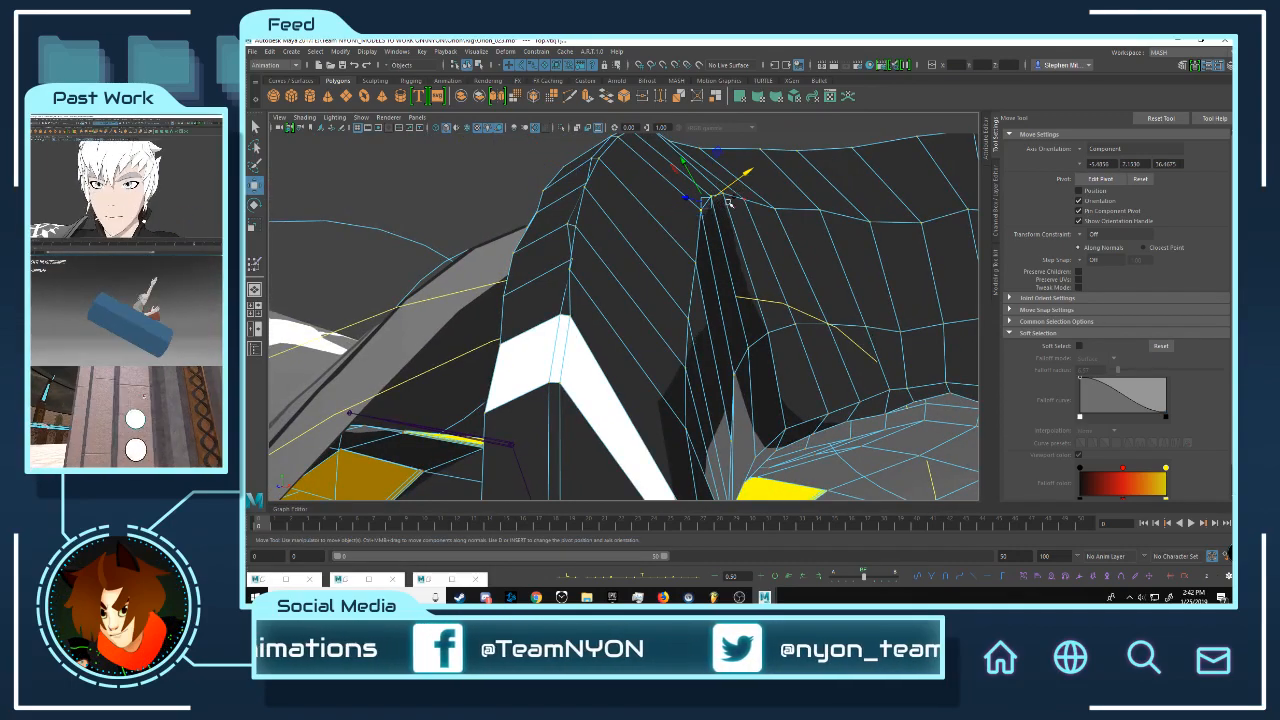
alt+drag(748, 236, 659, 251)
right_drag(659, 251, 625, 238)
alt+drag(720, 277, 741, 262)
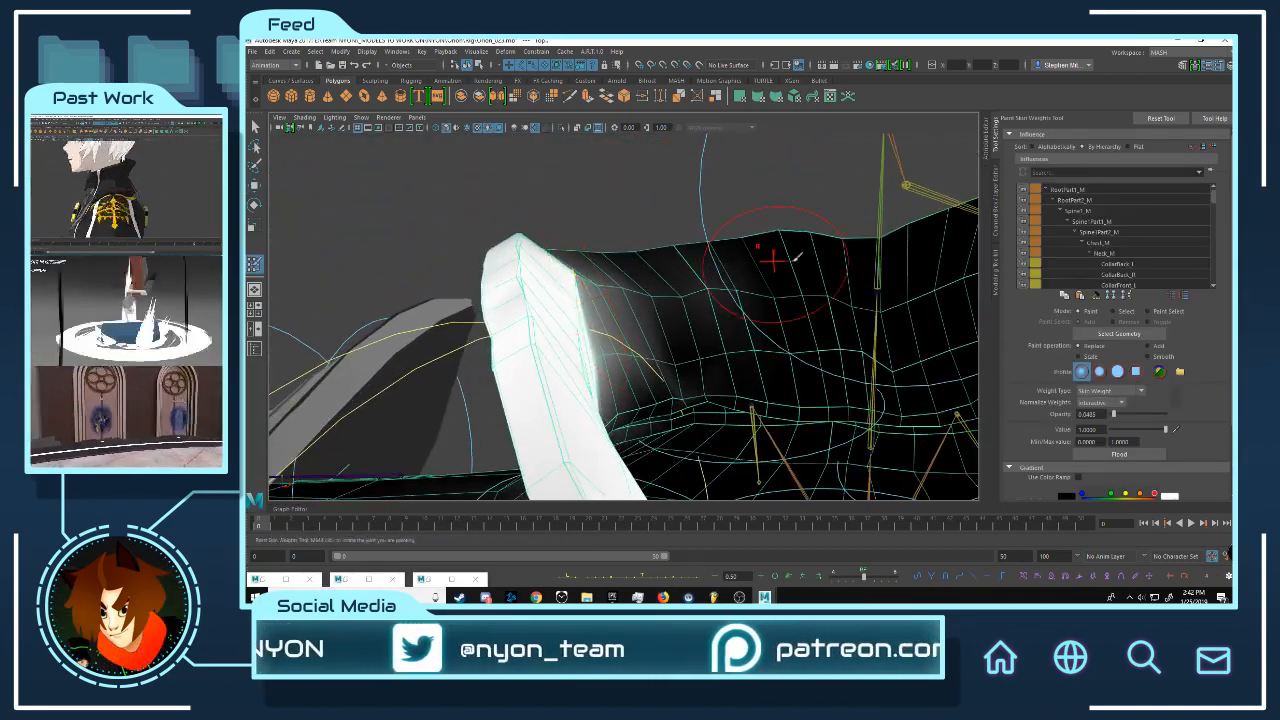
scroll(1162, 276, down, 2)
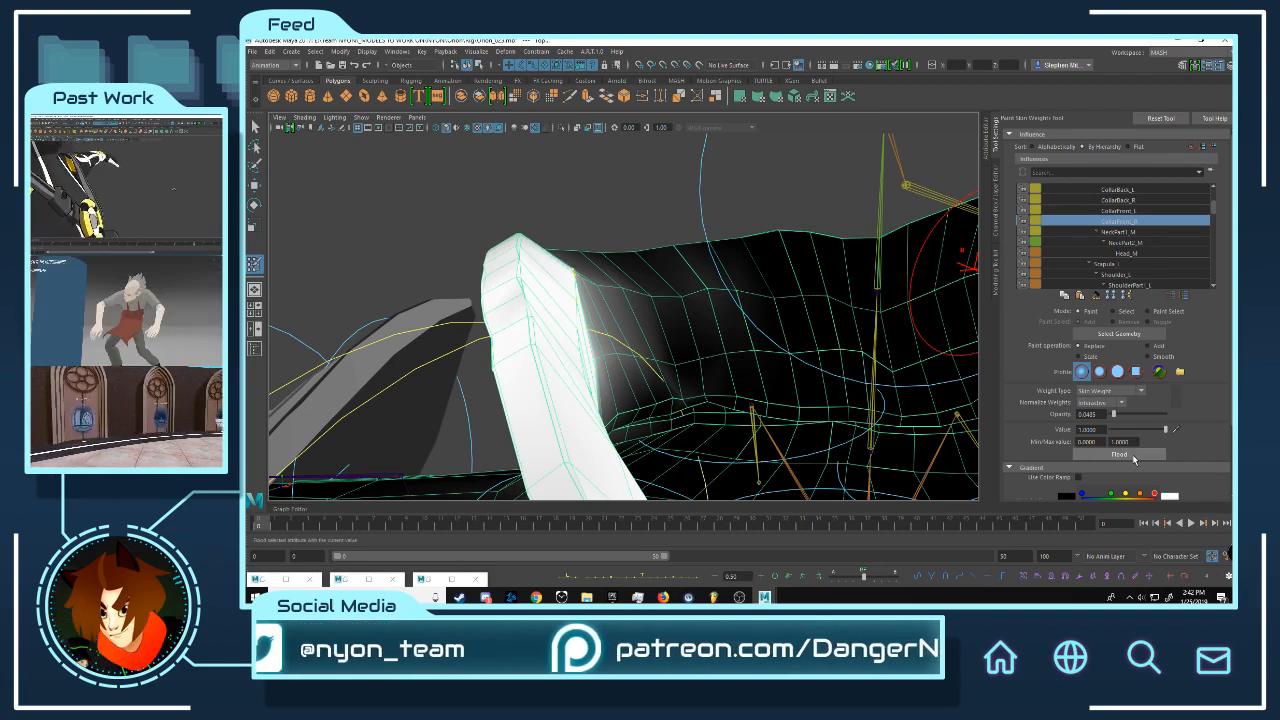
click(1134, 457)
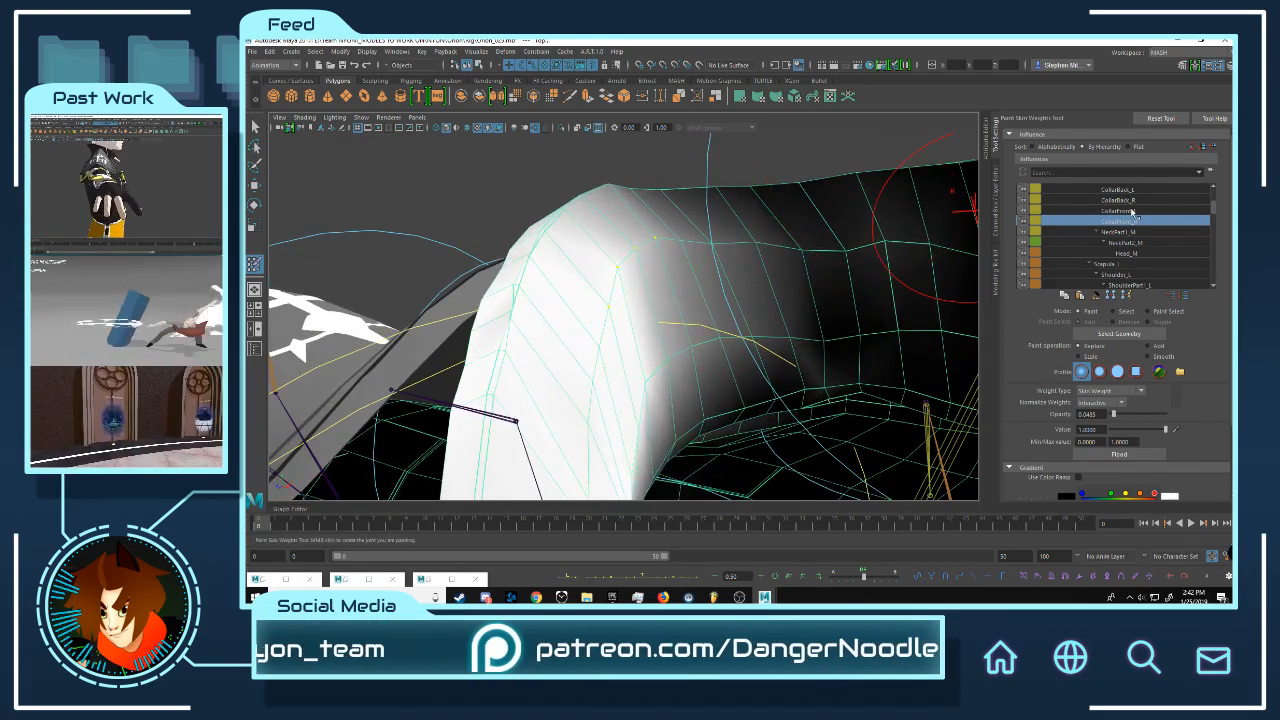
Step: Flood the same inner collar vertices repeatedly with CollarBack_R and check the bend from another angle
click(1130, 200)
click(1145, 455)
click(1145, 455)
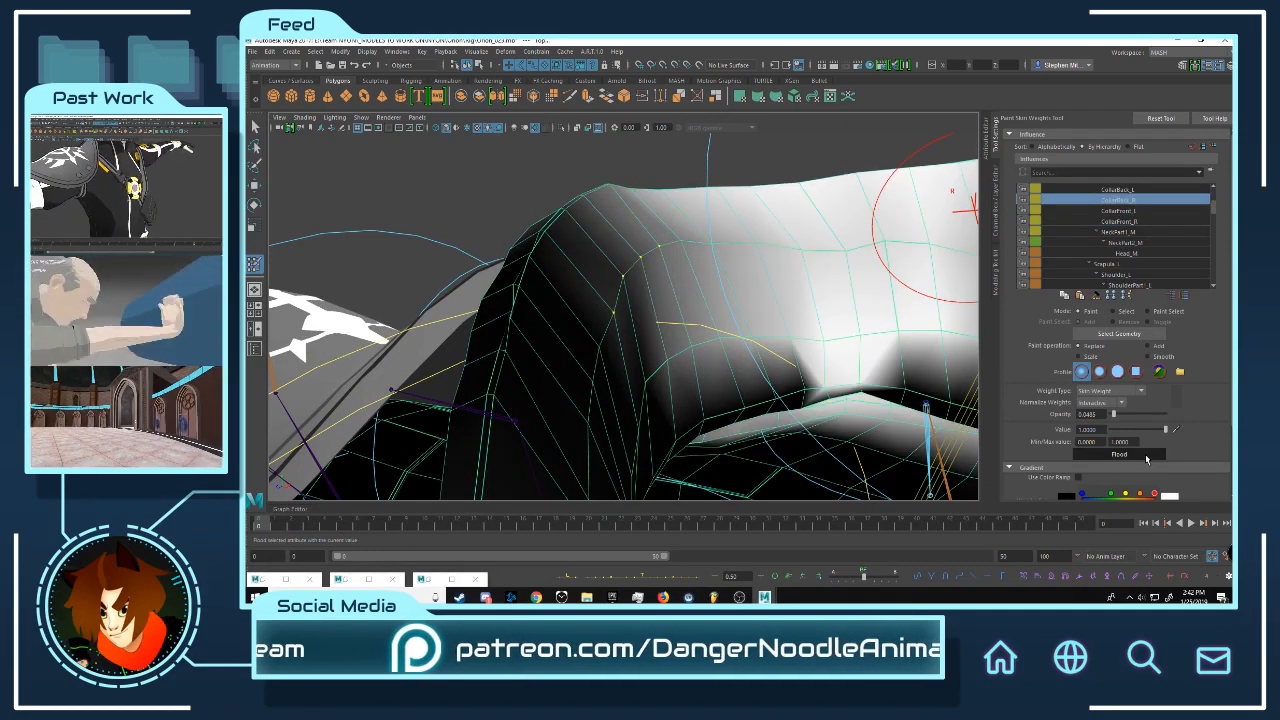
click(1146, 458)
alt+drag(811, 286, 905, 277)
Step: Load the neighbouring inner vertices lower on the collar's bend into Paint Skin Weights with CollarFront_R as the influence
key(w)
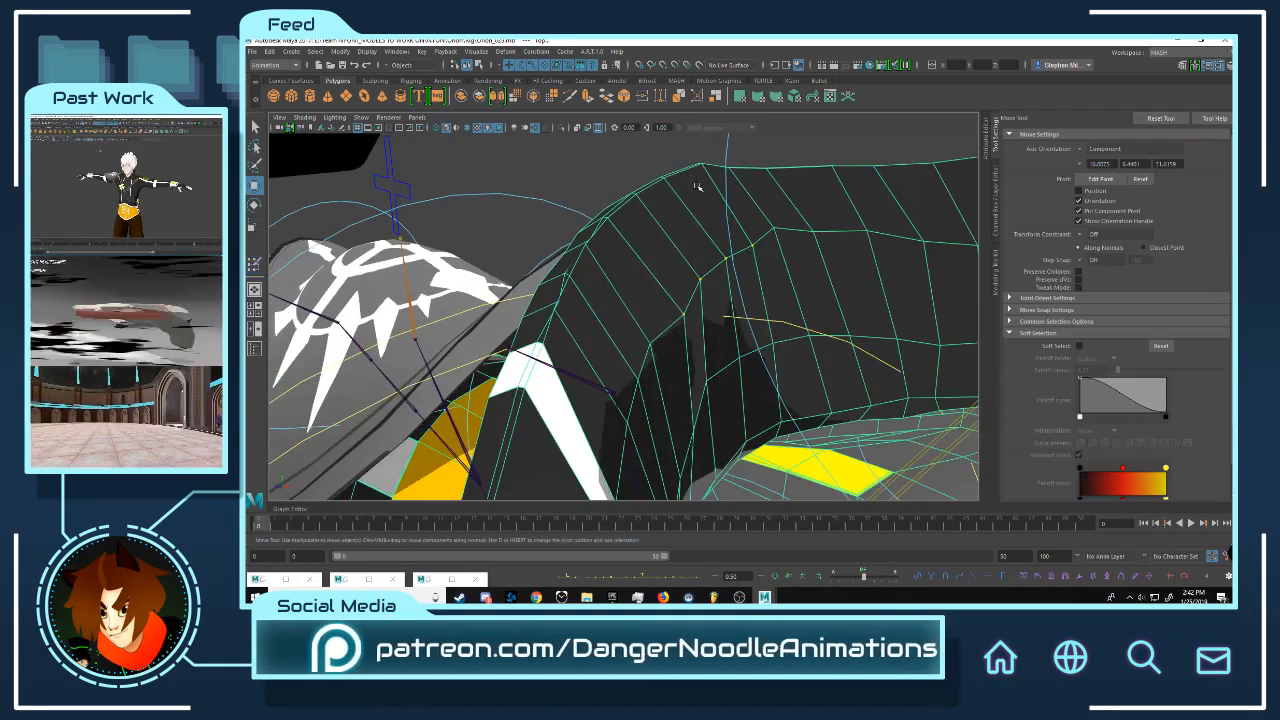
click(672, 160)
click(821, 257)
right_drag(817, 257, 768, 259)
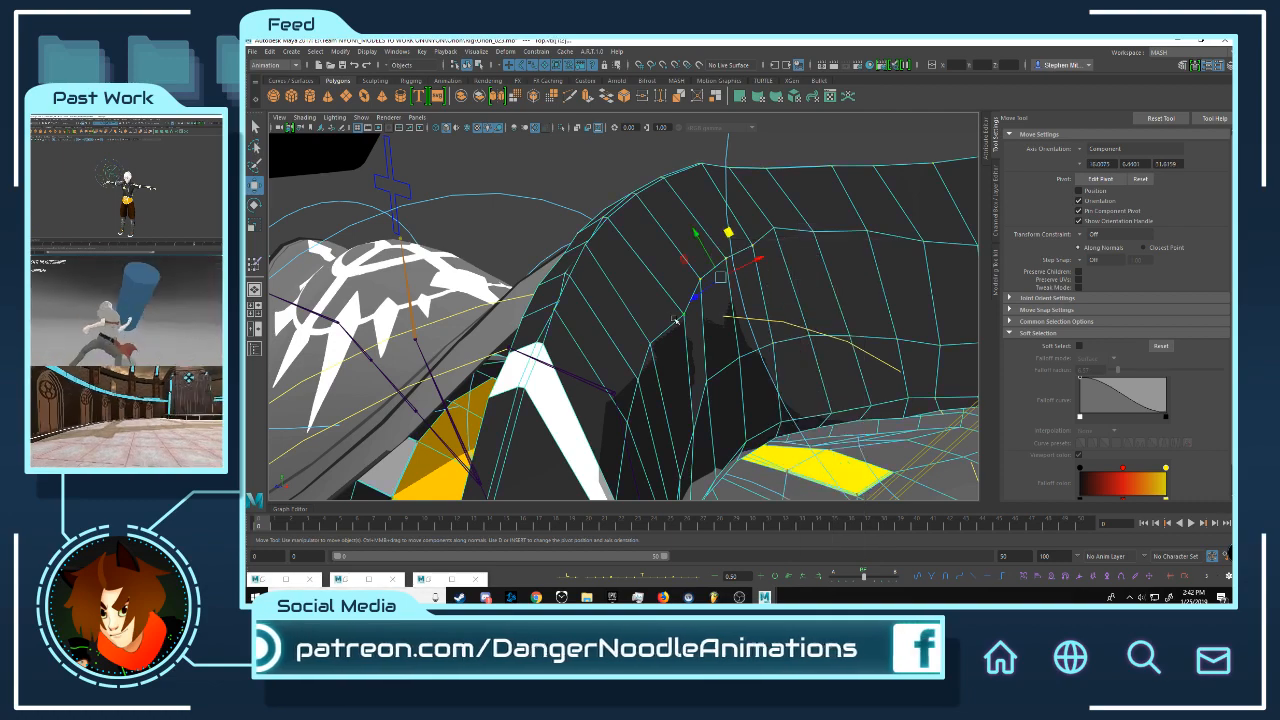
click(682, 316)
right_click(674, 320)
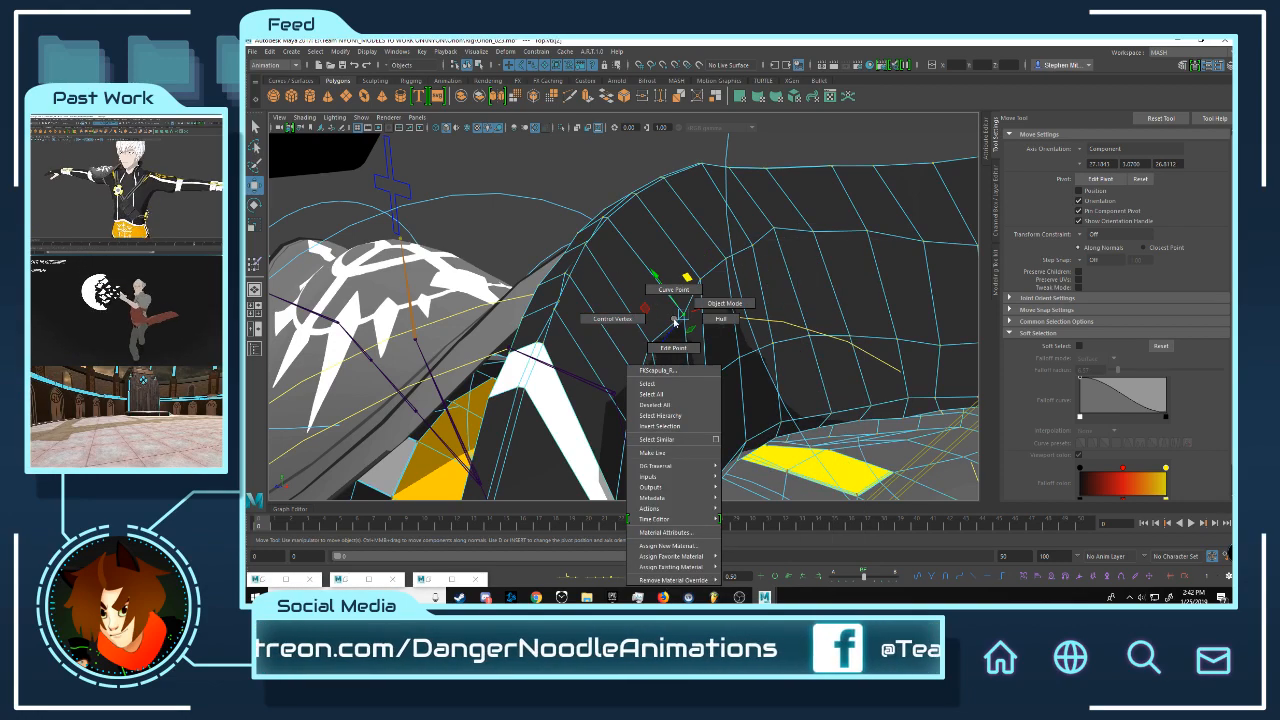
right_click(681, 288)
click(662, 280)
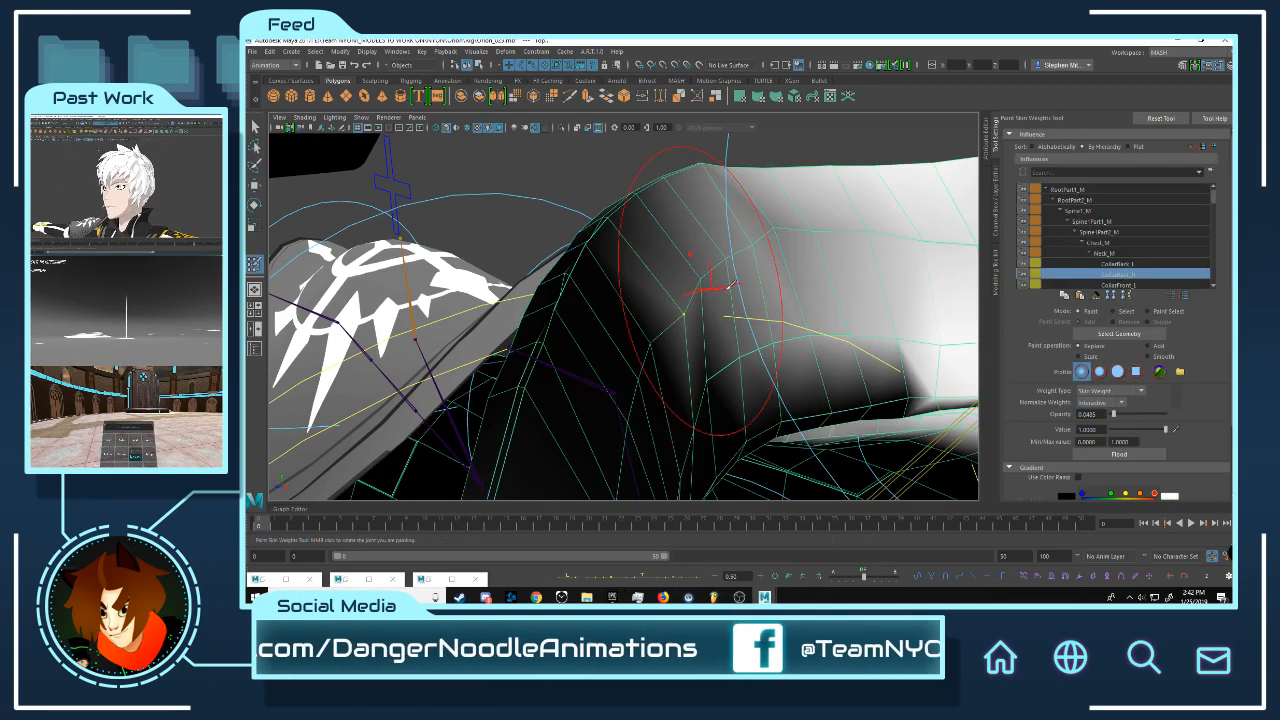
click(1120, 264)
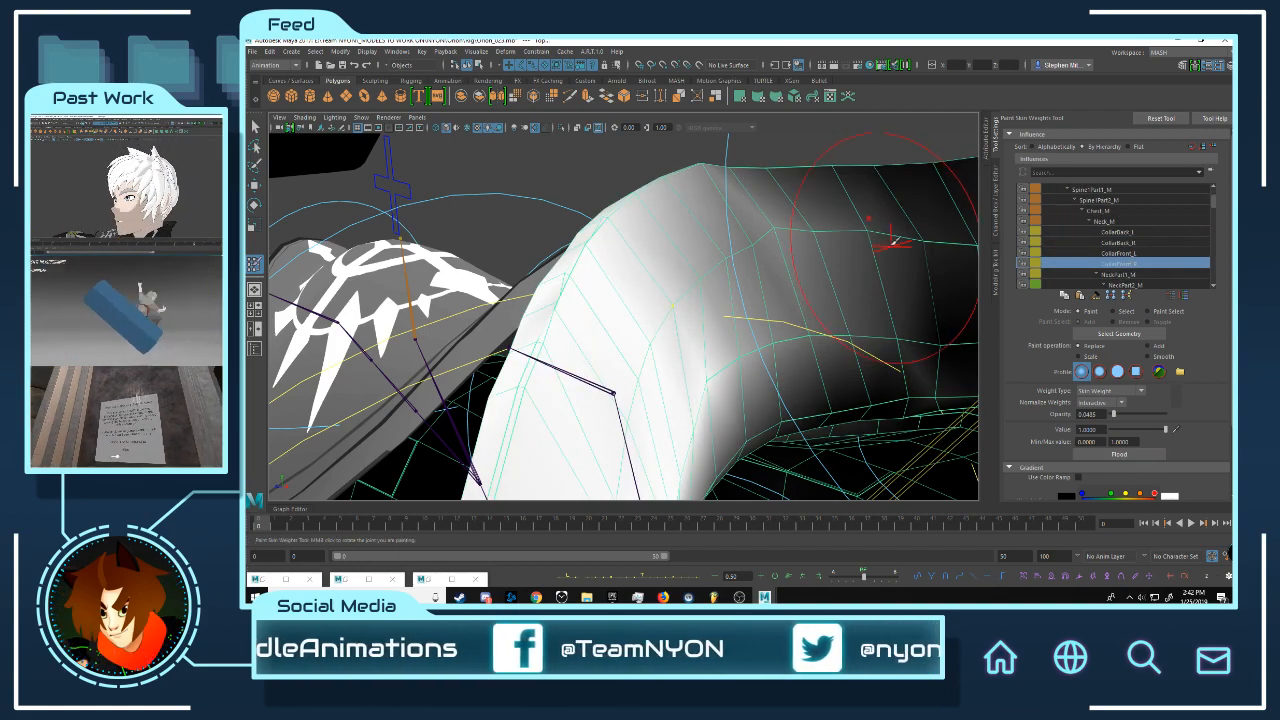
Step: Exit weight painting and nudge the small collar control beside the head to check the collar's deformation from the front
key(w)
click(811, 165)
mouse_move(900, 226)
alt+mouse_down()
mouse_move(764, 234)
mouse_move(883, 209)
mouse_move(591, 266)
alt+mouse_up()
alt+drag(930, 262, 861, 275)
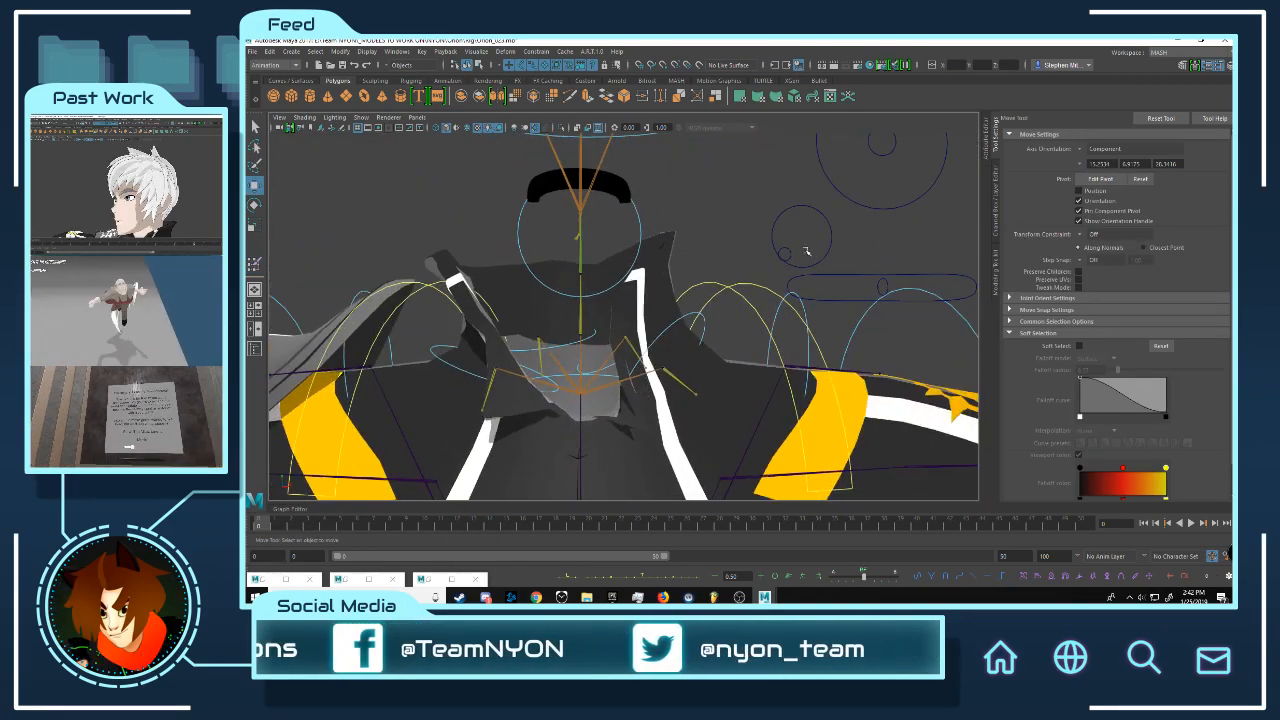
click(784, 254)
mouse_move(784, 254)
mouse_down()
mouse_move(815, 217)
mouse_move(864, 272)
mouse_move(778, 236)
mouse_move(780, 260)
mouse_up()
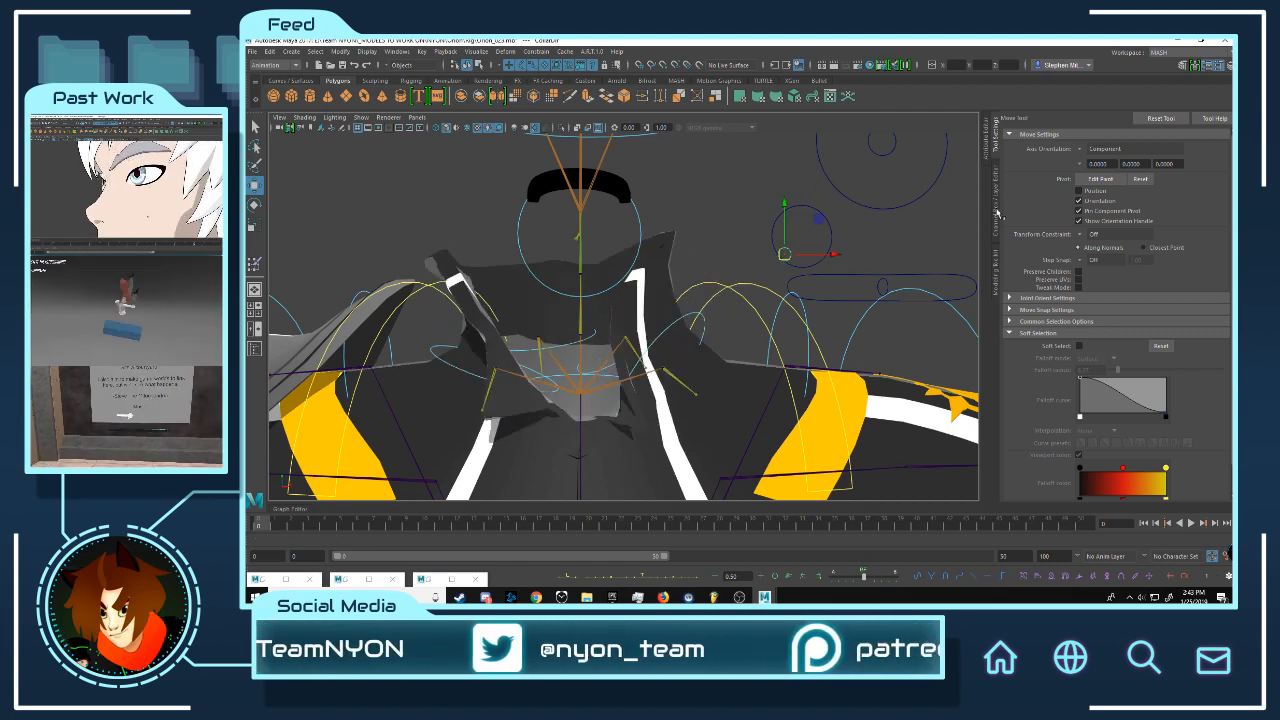
Step: Make the HairOutline, Face, Hair and Outline display layers visible
click(996, 213)
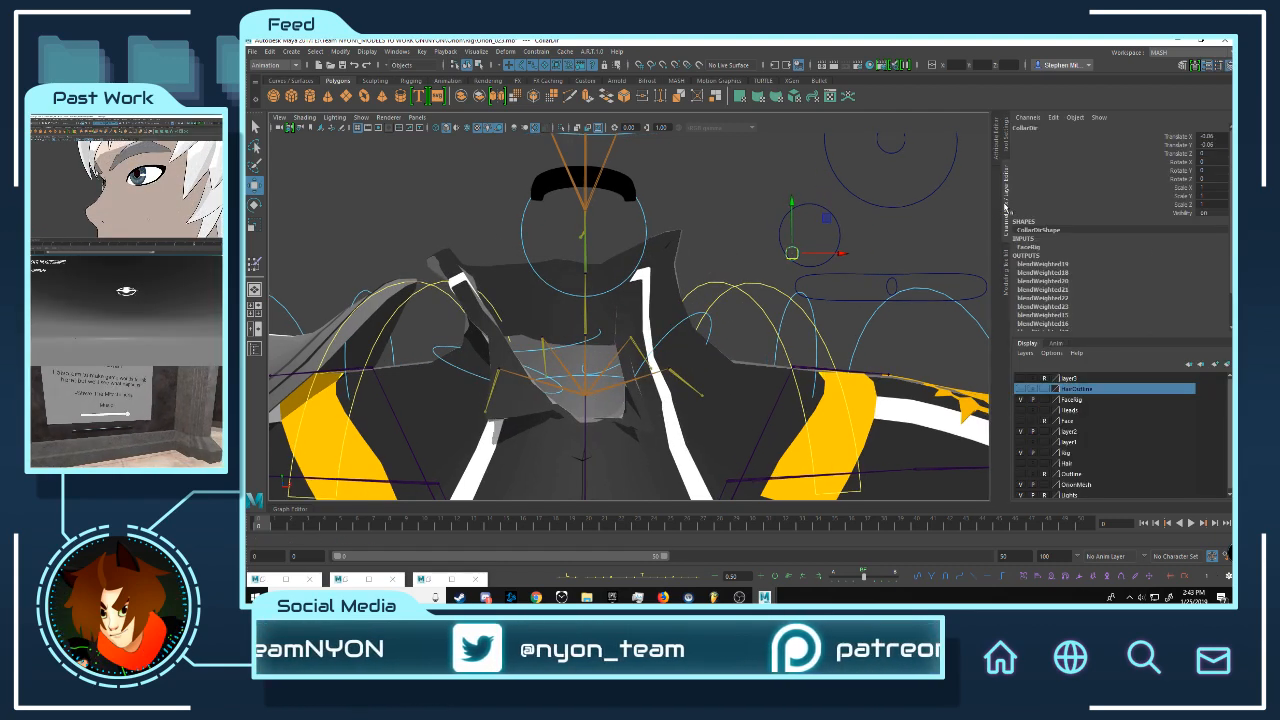
click(1020, 410)
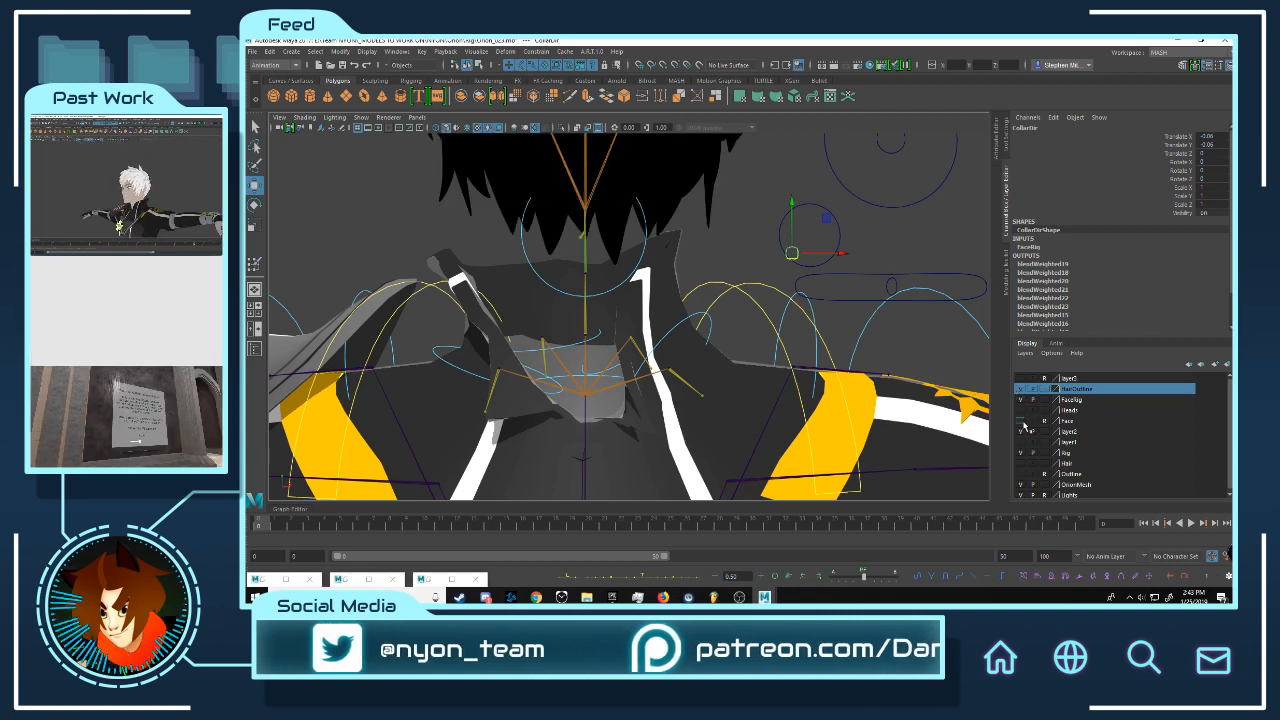
click(1020, 420)
click(1020, 473)
click(1020, 464)
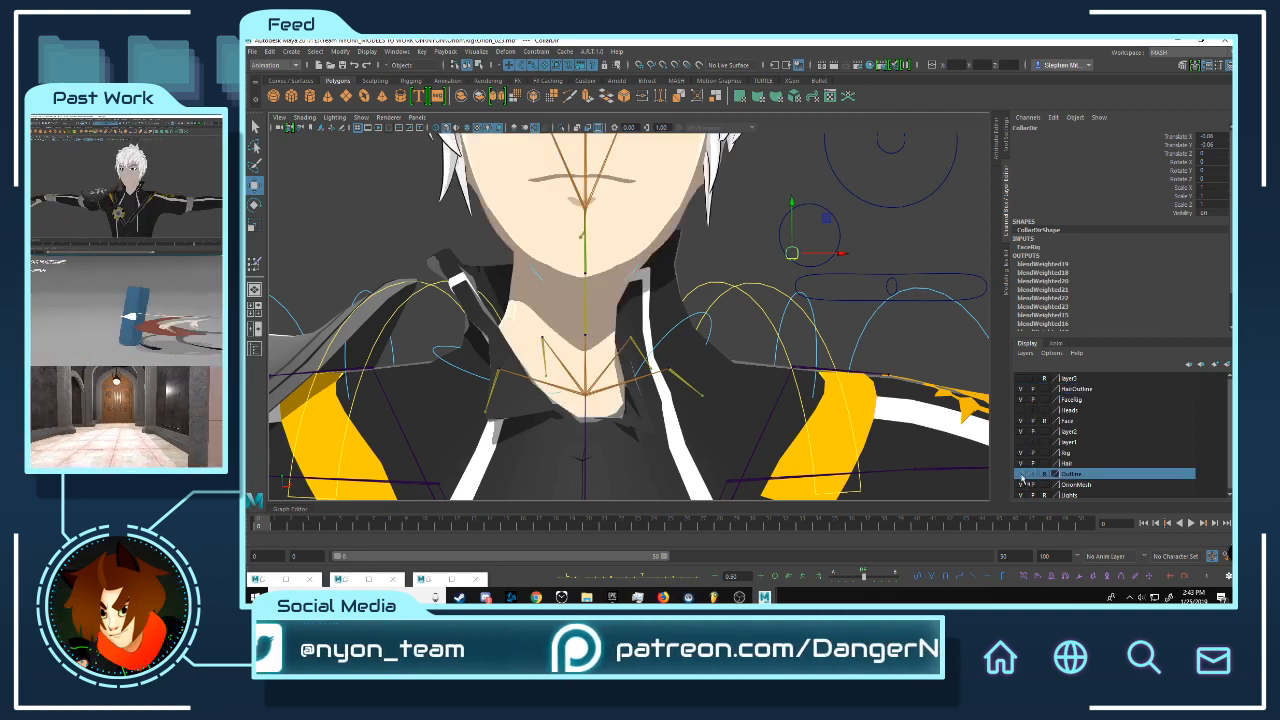
Step: Test the collar control with the head visible, and reset its Translate X and Translate Y to 0
alt+drag(812, 241, 703, 260)
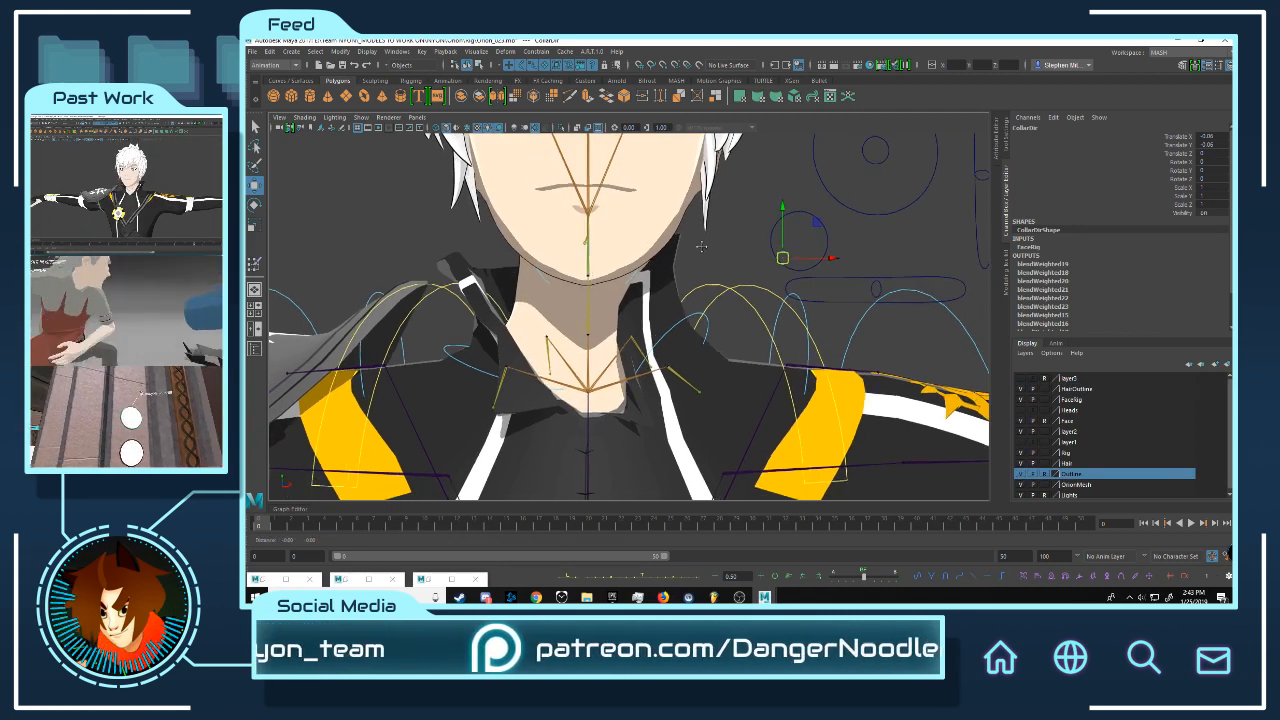
alt+middle_drag(703, 260, 760, 263)
alt+drag(760, 263, 873, 258)
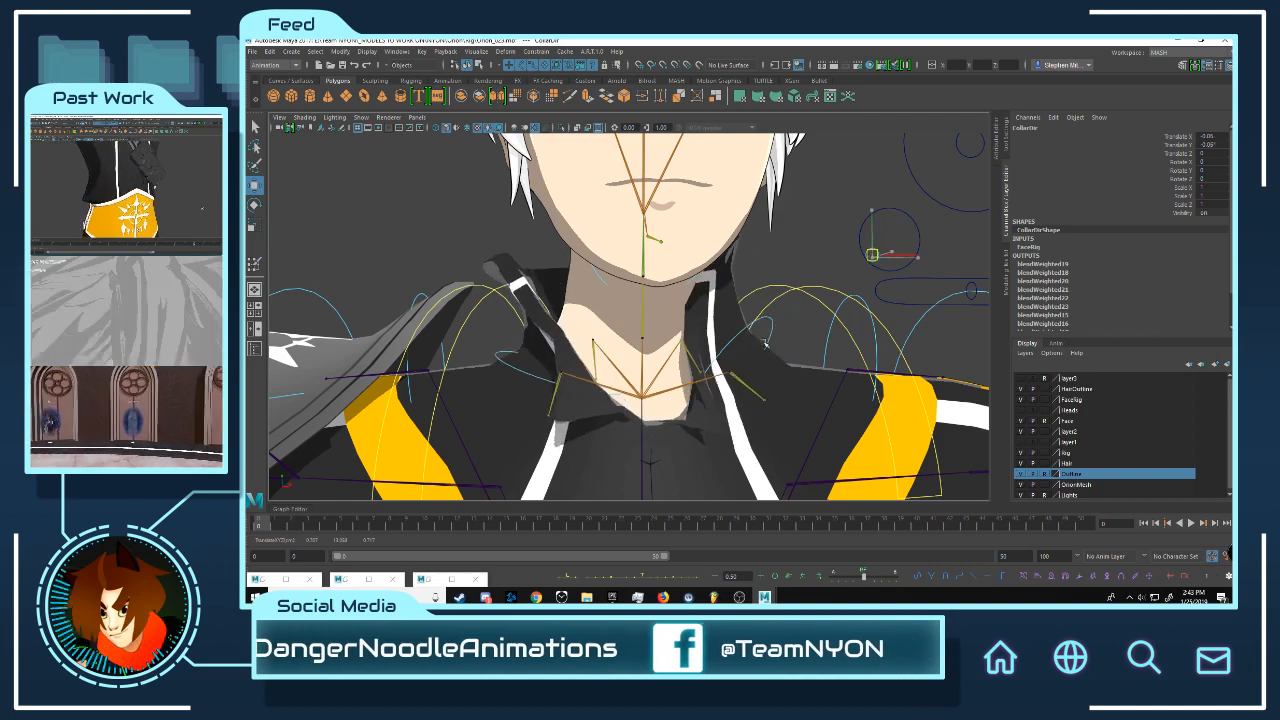
mouse_move(819, 374)
middle_down()
mouse_move(816, 345)
mouse_move(817, 356)
middle_up()
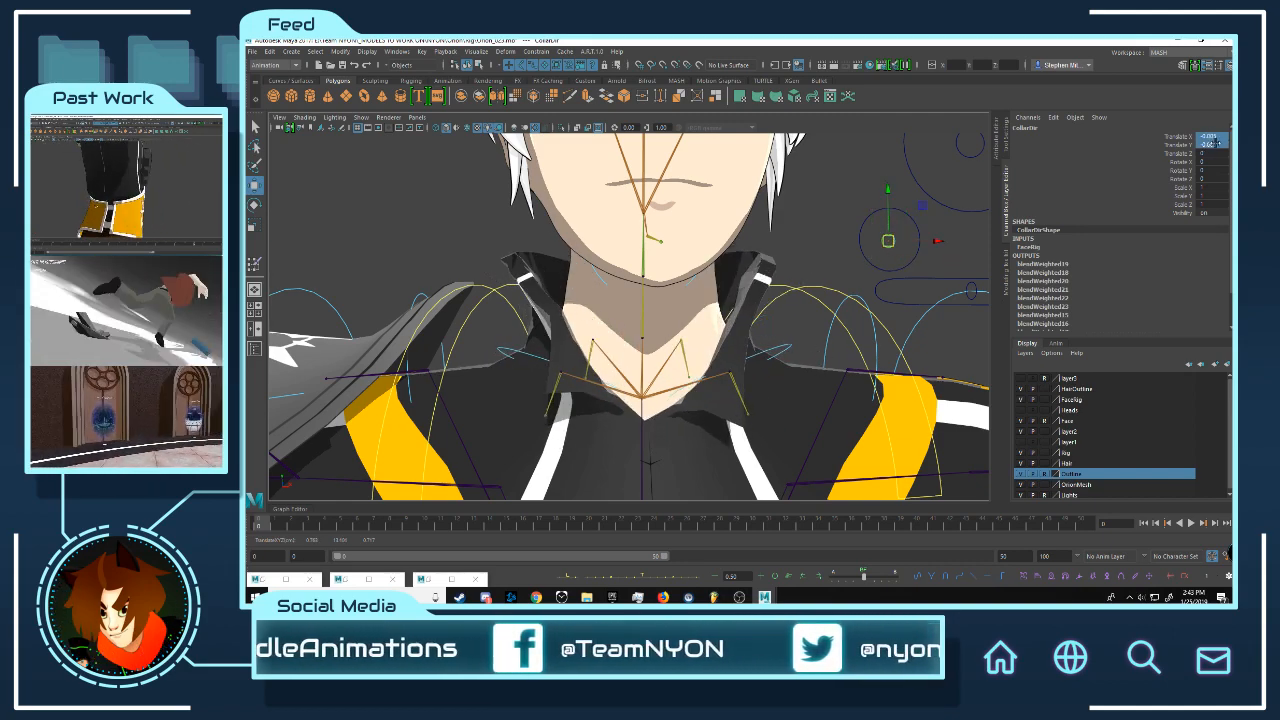
key(Return)
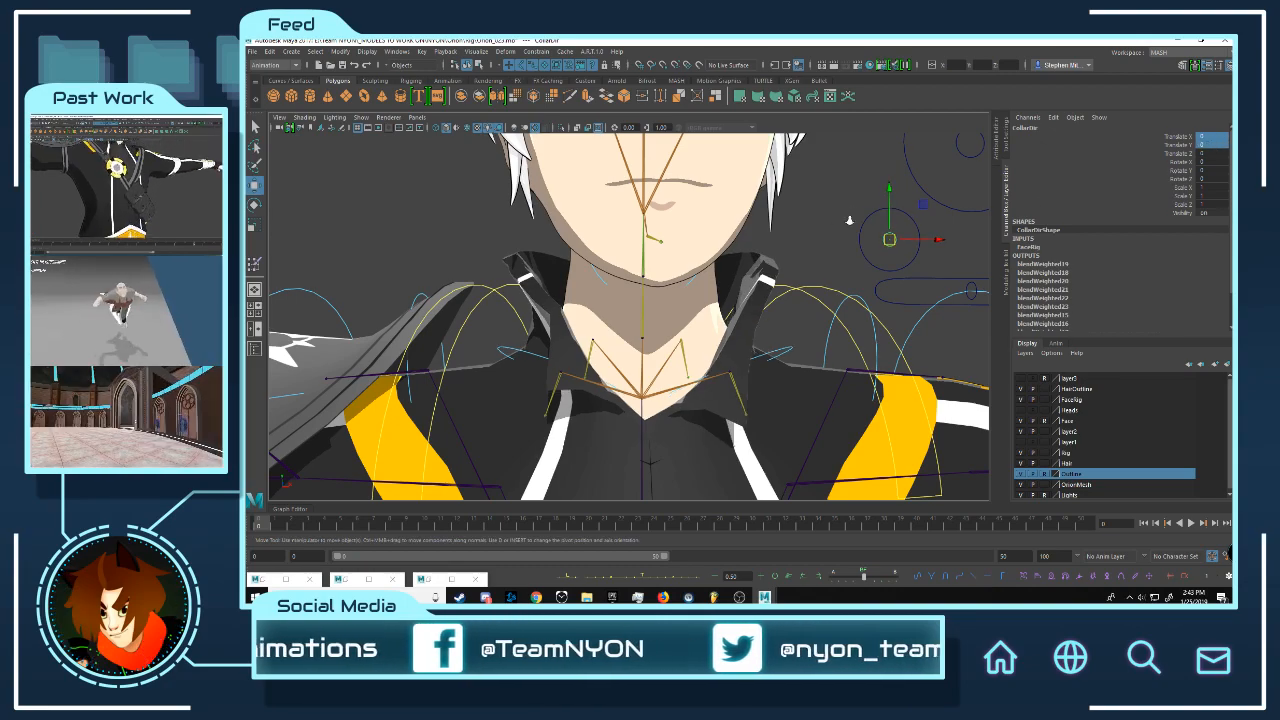
Step: Examine the reset collar from the back, the side and the front of the character with the control deselected
scroll(849, 220, down, 5)
alt+drag(846, 222, 590, 280)
scroll(800, 278, down, 3)
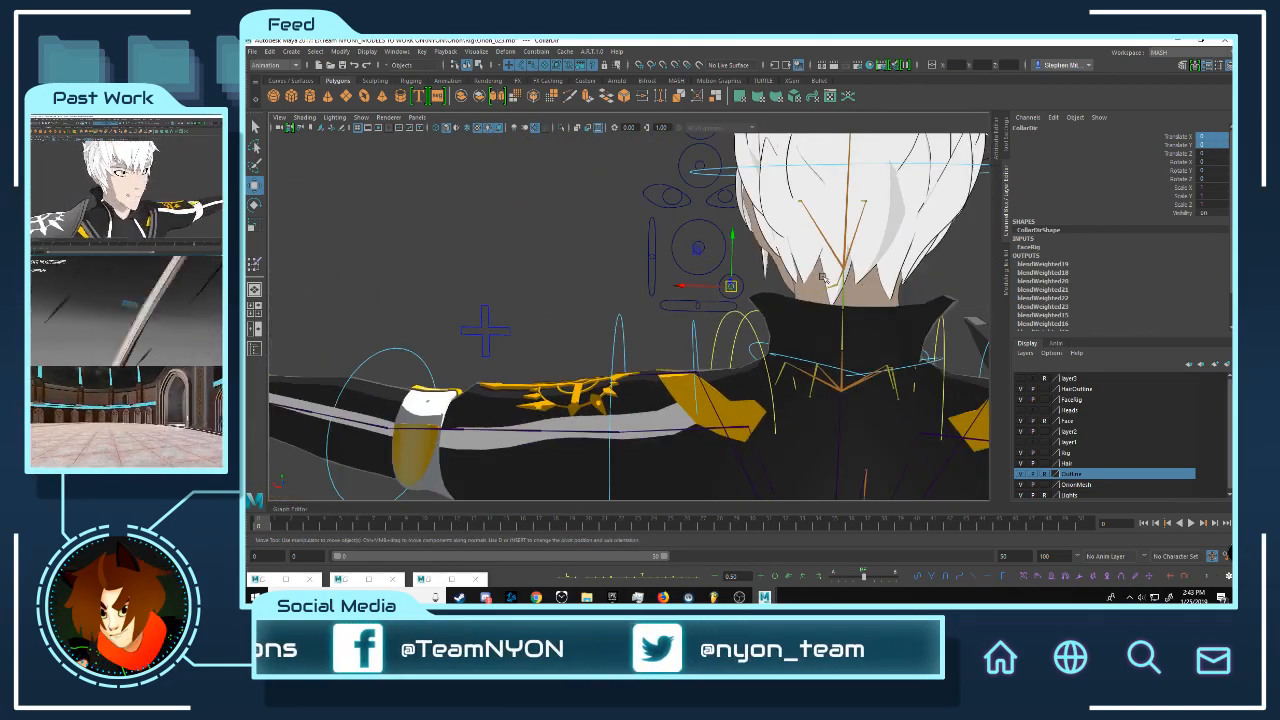
alt+middle_drag(868, 291, 732, 266)
scroll(732, 266, down, 5)
alt+drag(705, 270, 945, 278)
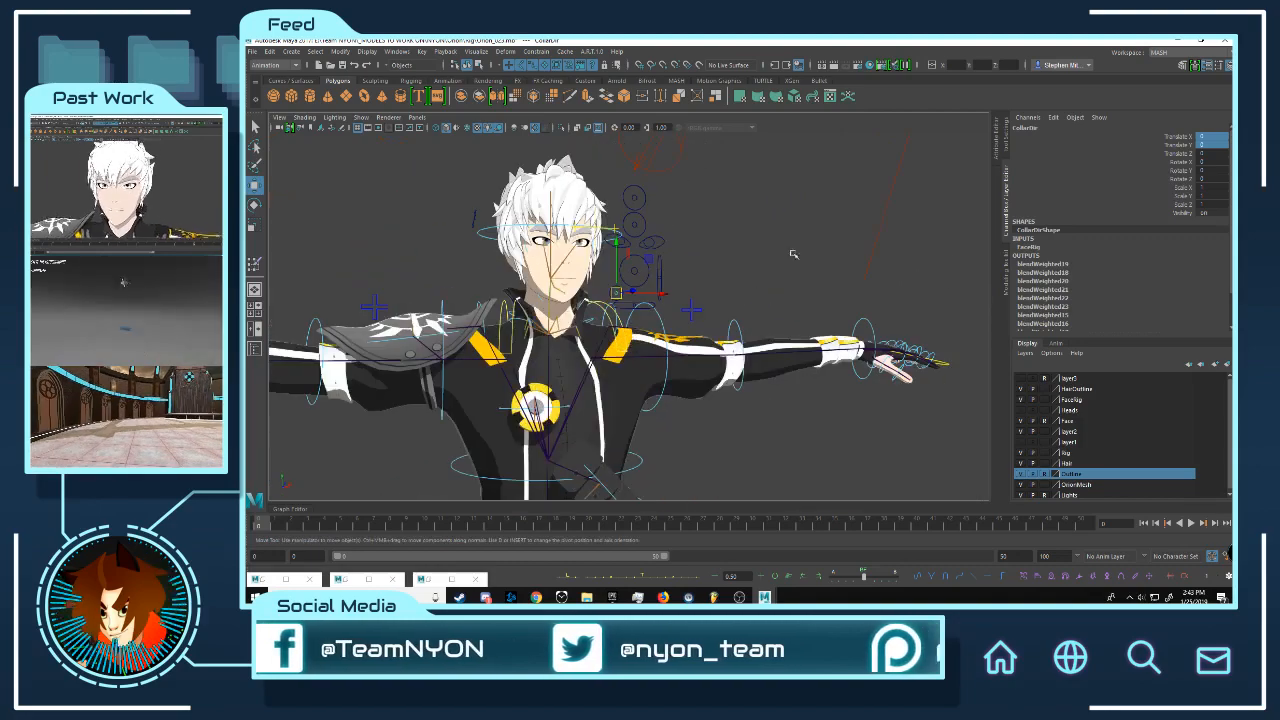
scroll(687, 255, up, 6)
scroll(851, 249, down, 2)
click(909, 224)
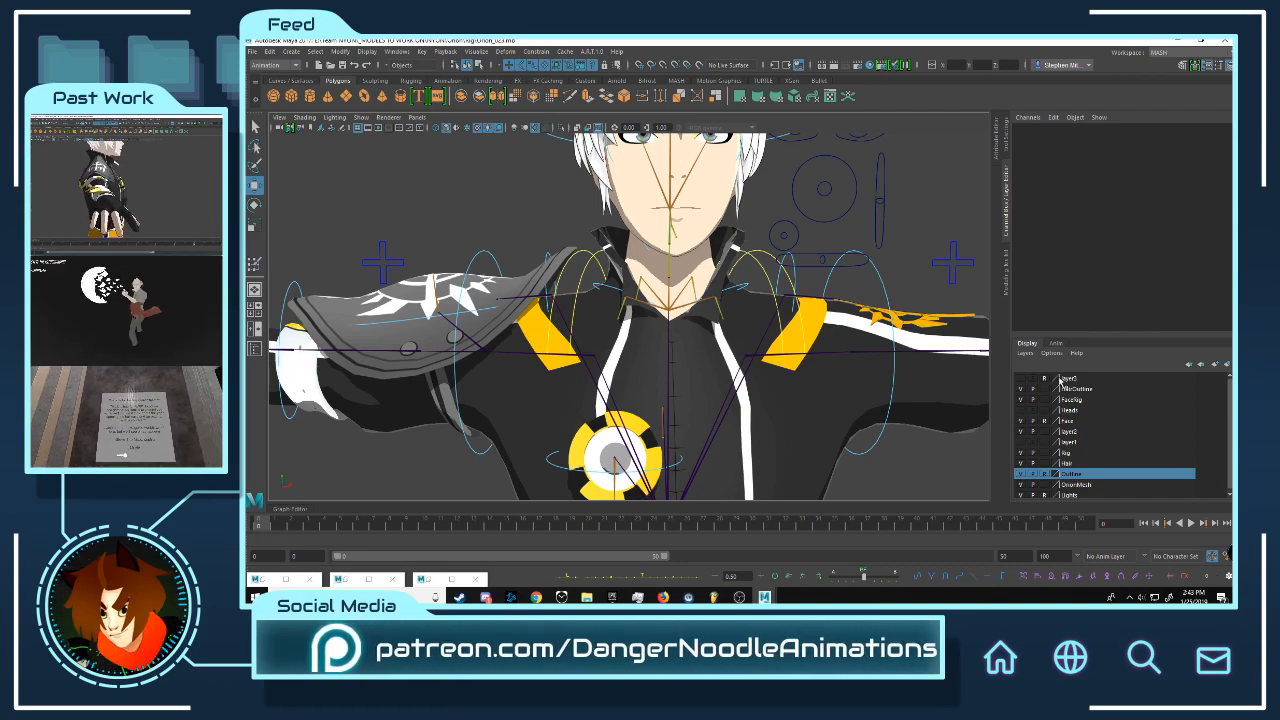
Step: Make the hidden layer with the chest straps visible and review the complete character from several angles
click(1021, 378)
scroll(697, 325, down, 8)
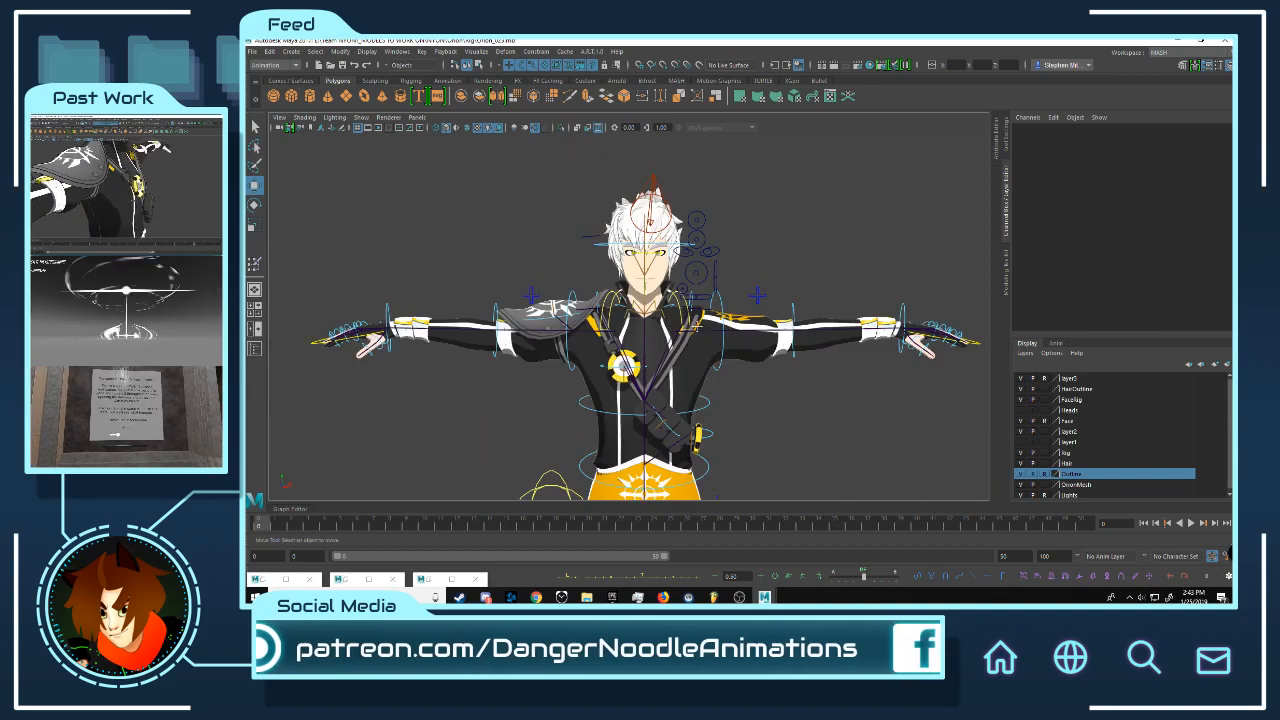
alt+middle_drag(846, 378, 811, 271)
scroll(811, 271, down, 3)
mouse_move(694, 293)
alt+mouse_down()
mouse_move(822, 292)
mouse_move(674, 299)
alt+mouse_up()
alt+middle_drag(767, 265, 761, 346)
scroll(755, 340, up, 6)
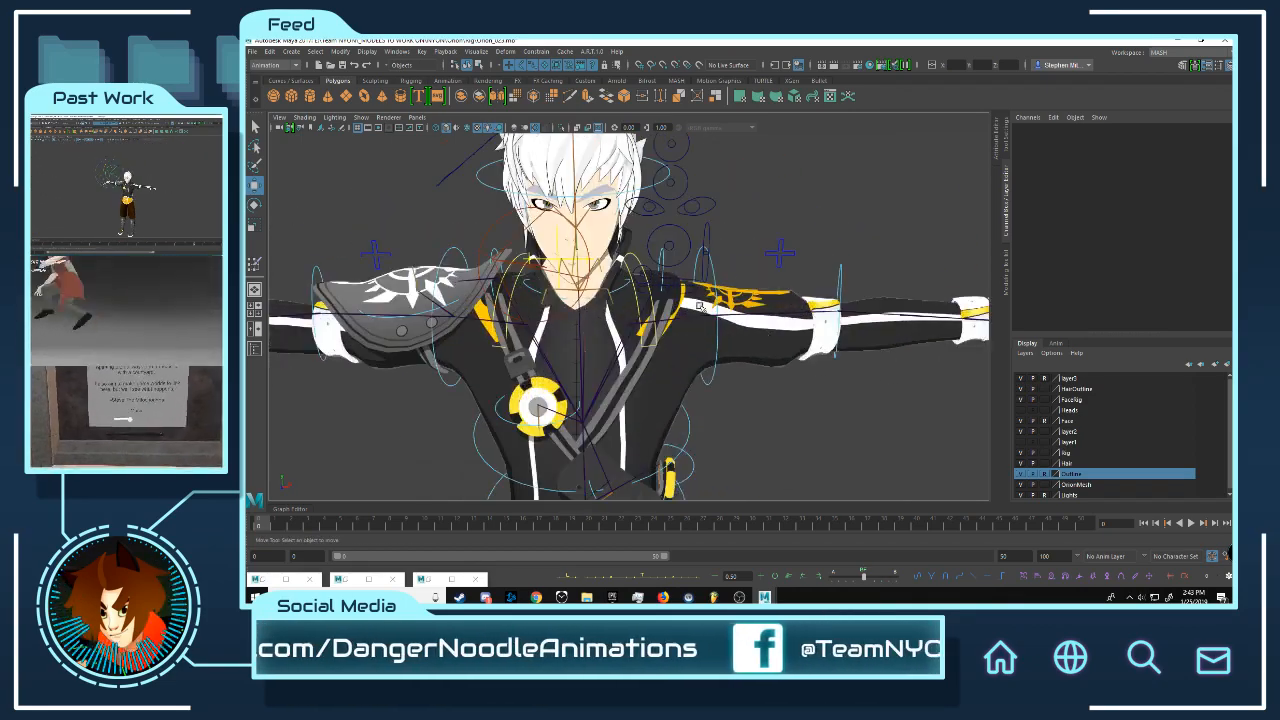
alt+drag(648, 250, 676, 232)
Step: Test the large round face control that drives the mouth, and return its Translate X and Y to 0
click(662, 248)
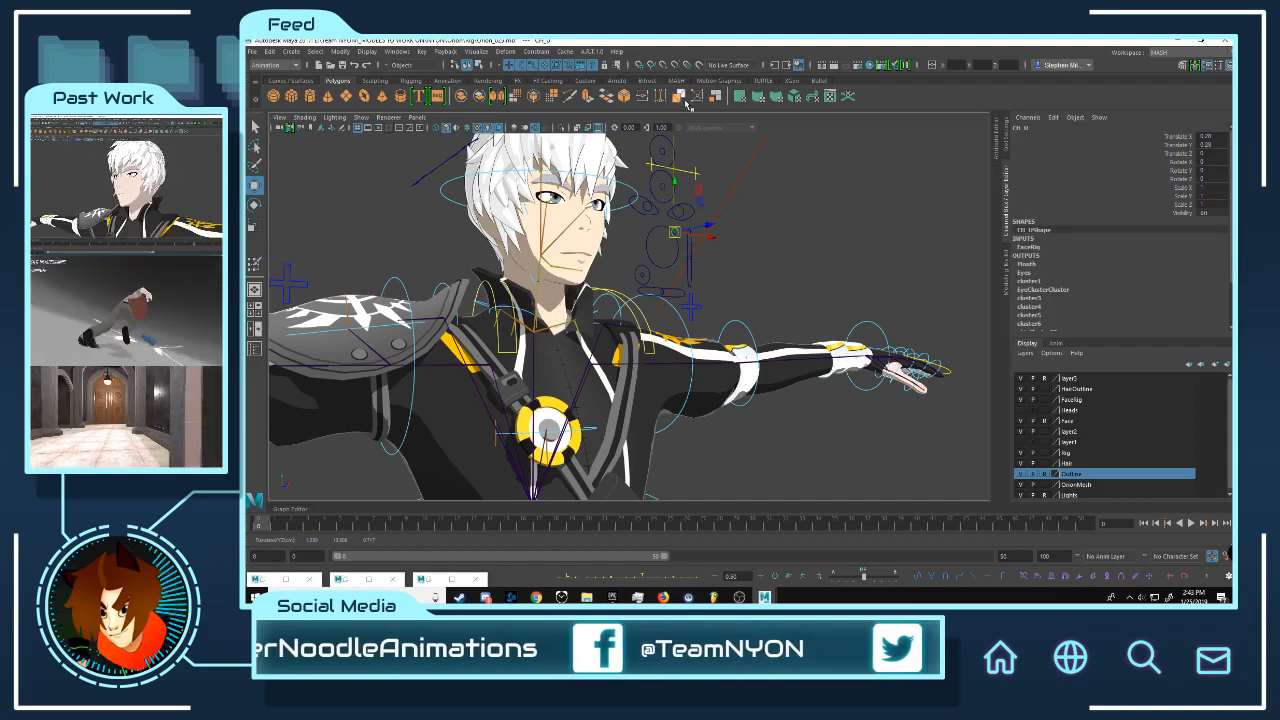
alt+drag(789, 206, 684, 206)
alt+middle_drag(700, 212, 732, 284)
scroll(733, 285, up, 5)
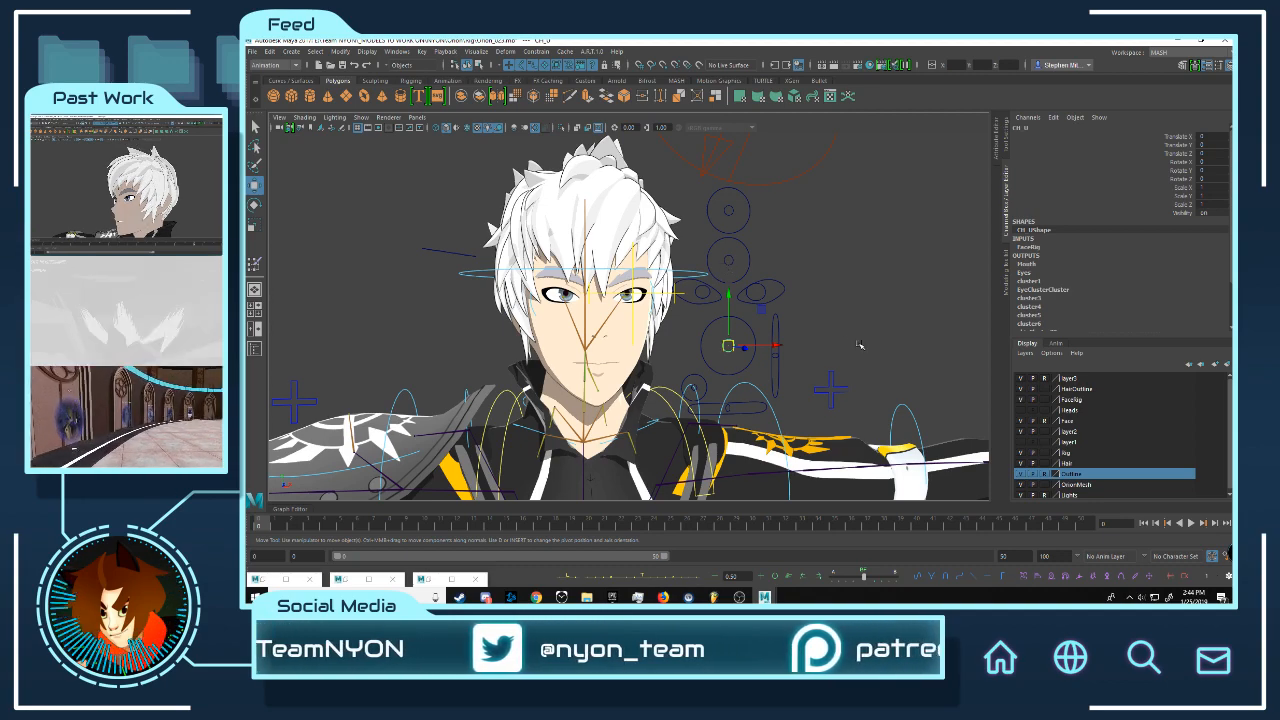
Step: Try moving the round control above the eye controls and scaling the eye control, undoing each test
click(731, 262)
middle_drag(706, 268, 724, 287)
key(ctrl+z)
click(763, 297)
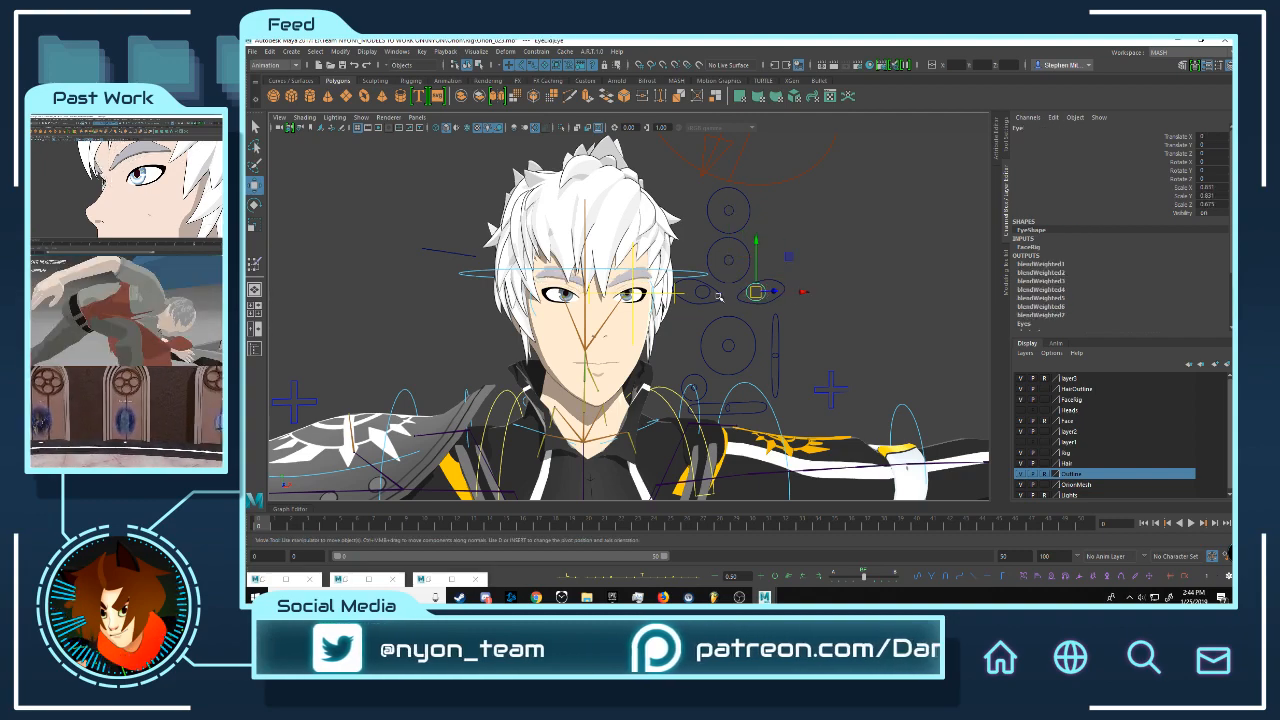
key(r)
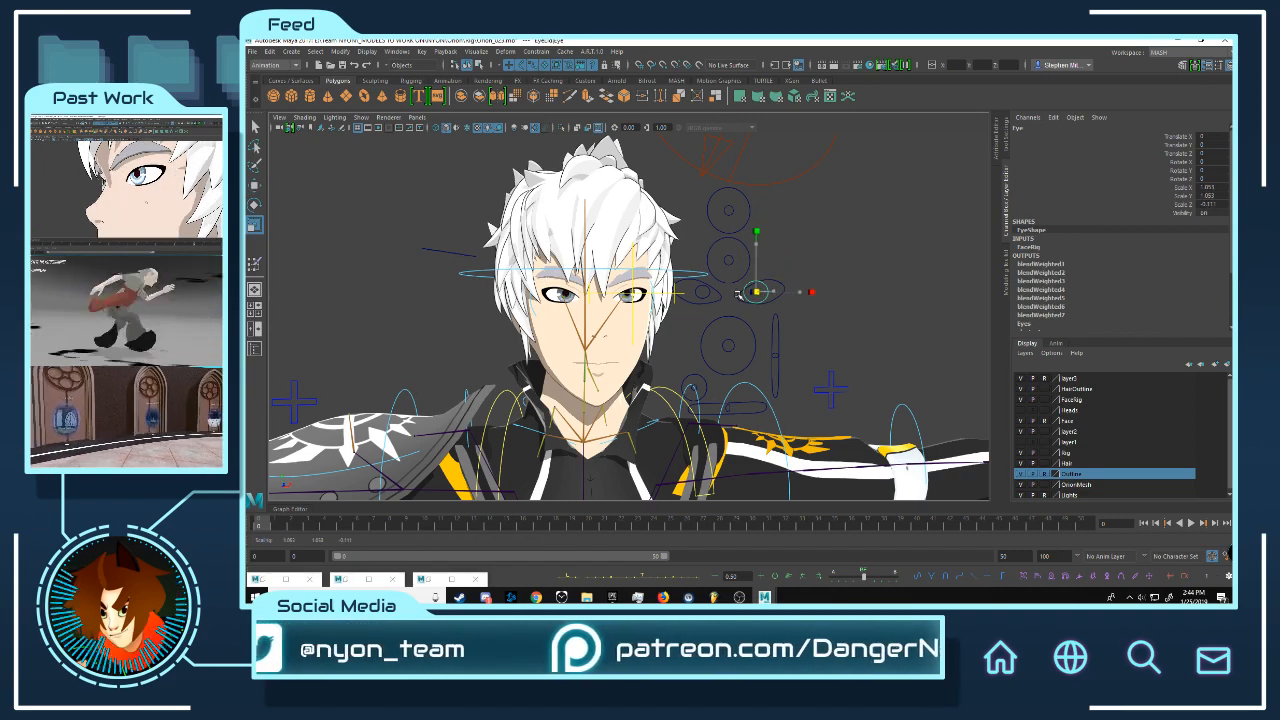
alt+drag(753, 333, 715, 318)
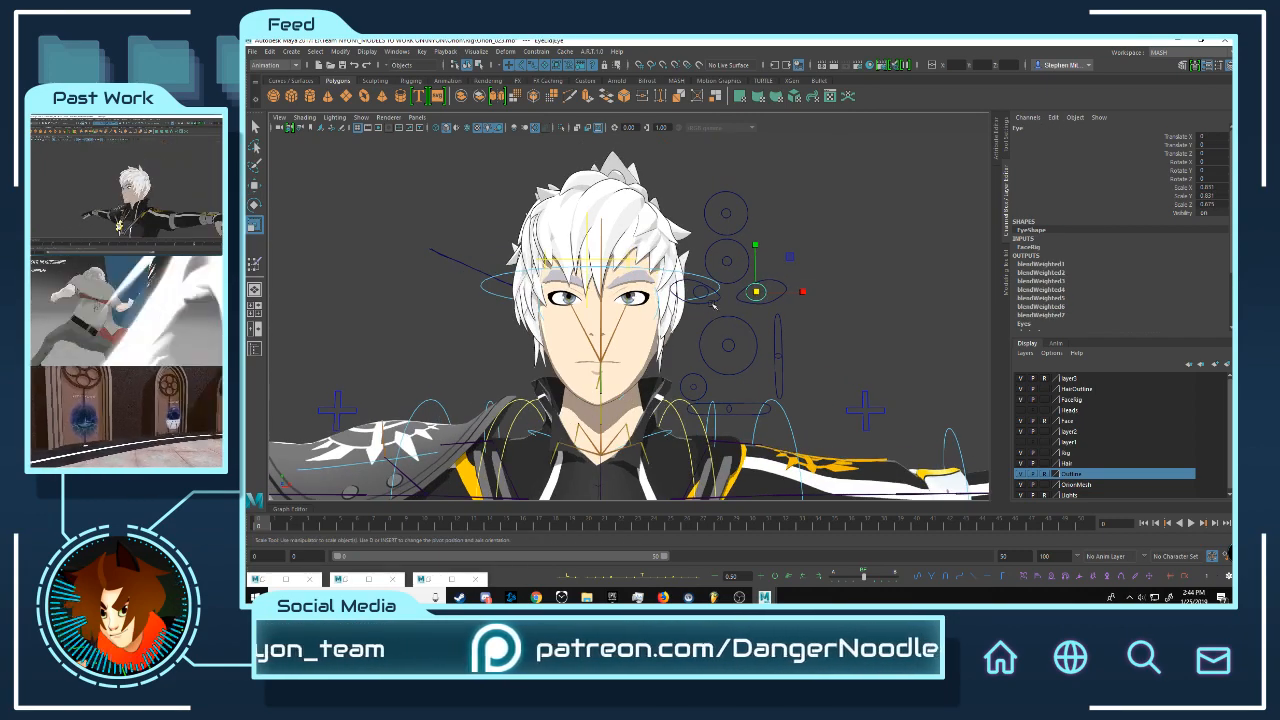
Step: Tilt the head back with the head control and view the neck and collar from the front and the side
alt+middle_drag(714, 285, 702, 206)
scroll(700, 232, up, 5)
scroll(687, 248, down, 3)
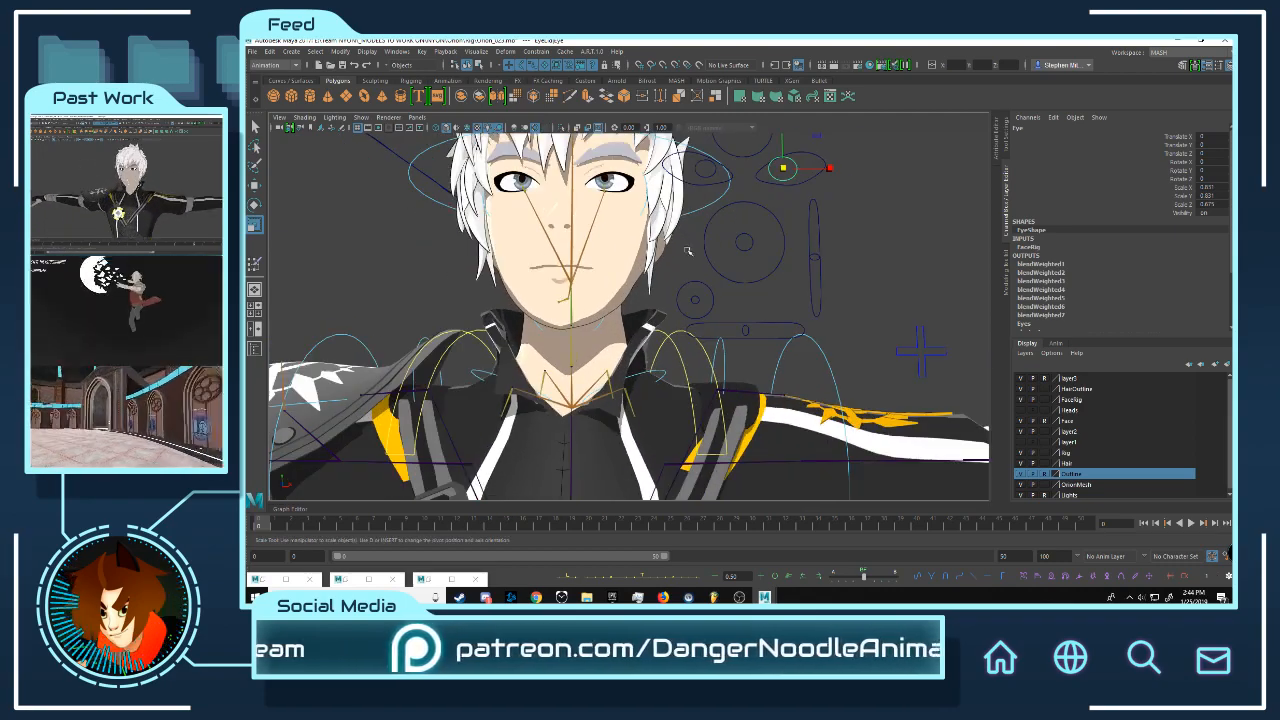
alt+middle_drag(688, 250, 752, 302)
scroll(830, 315, down, 4)
alt+drag(620, 285, 593, 276)
click(485, 250)
key(e)
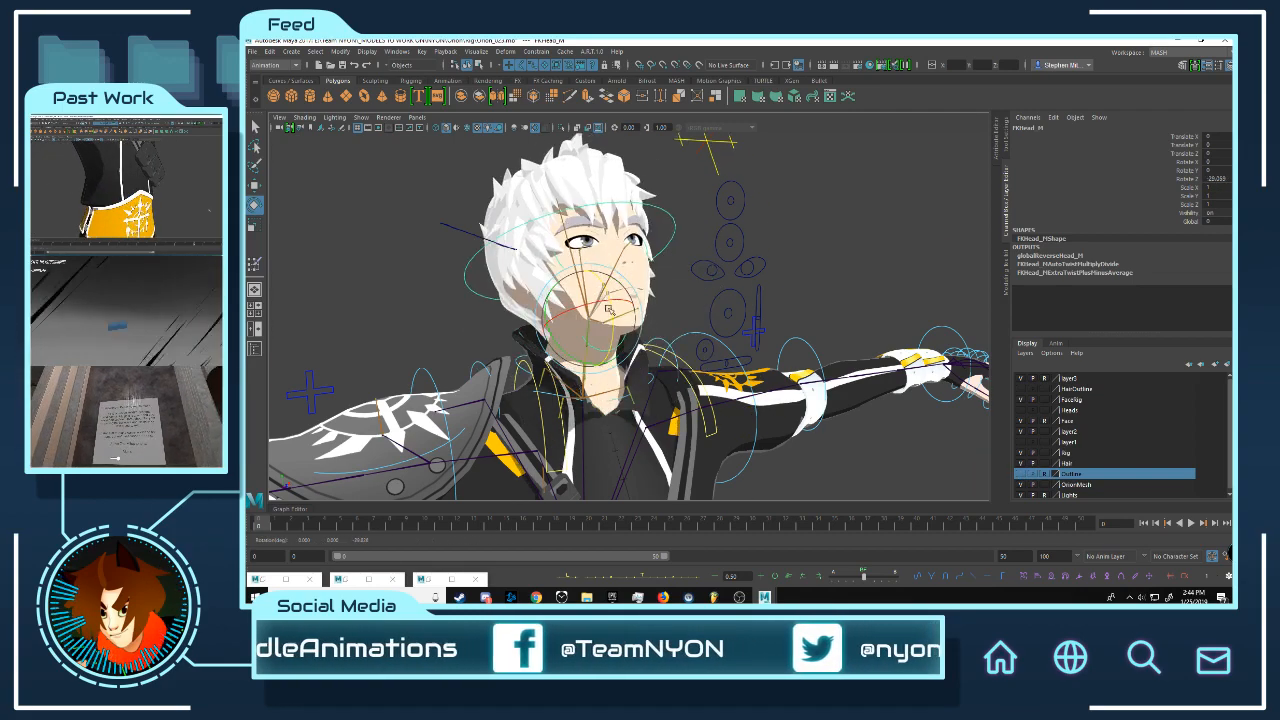
alt+drag(735, 290, 696, 291)
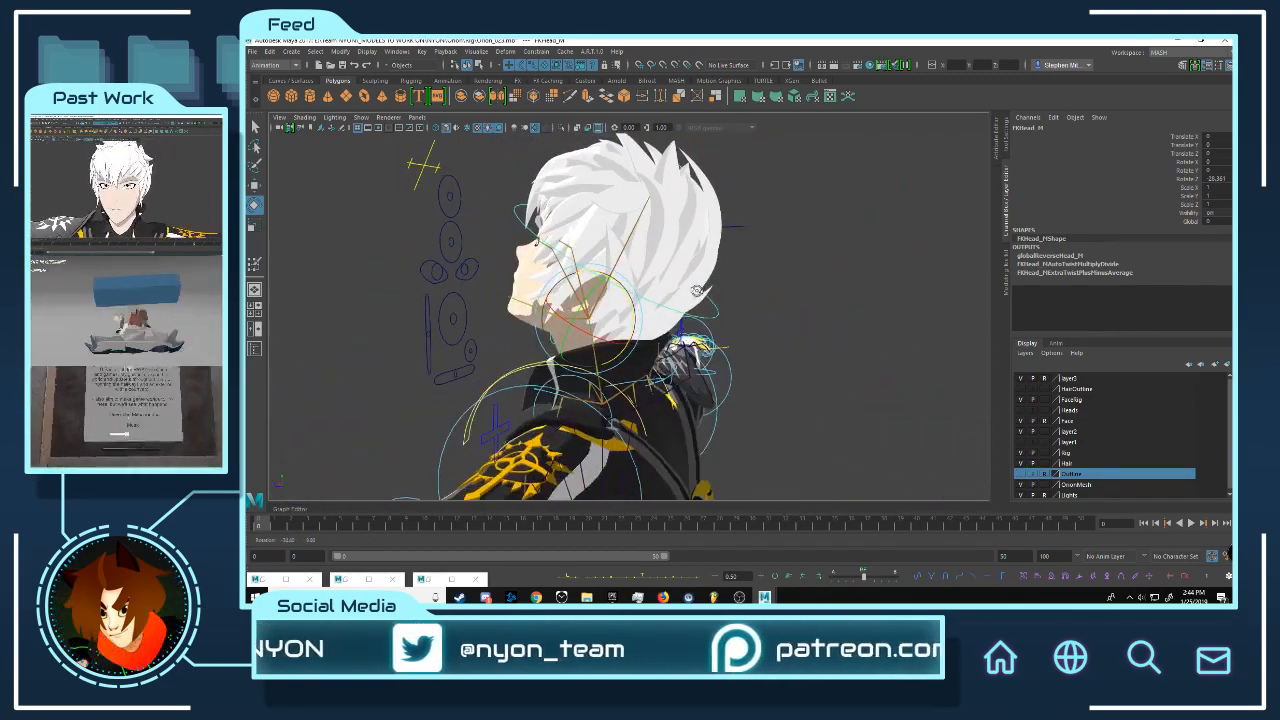
Step: Select the collar control and test moving it beneath the tilted head
alt+right_drag(697, 291, 749, 320)
alt+drag(749, 320, 842, 320)
click(688, 341)
key(w)
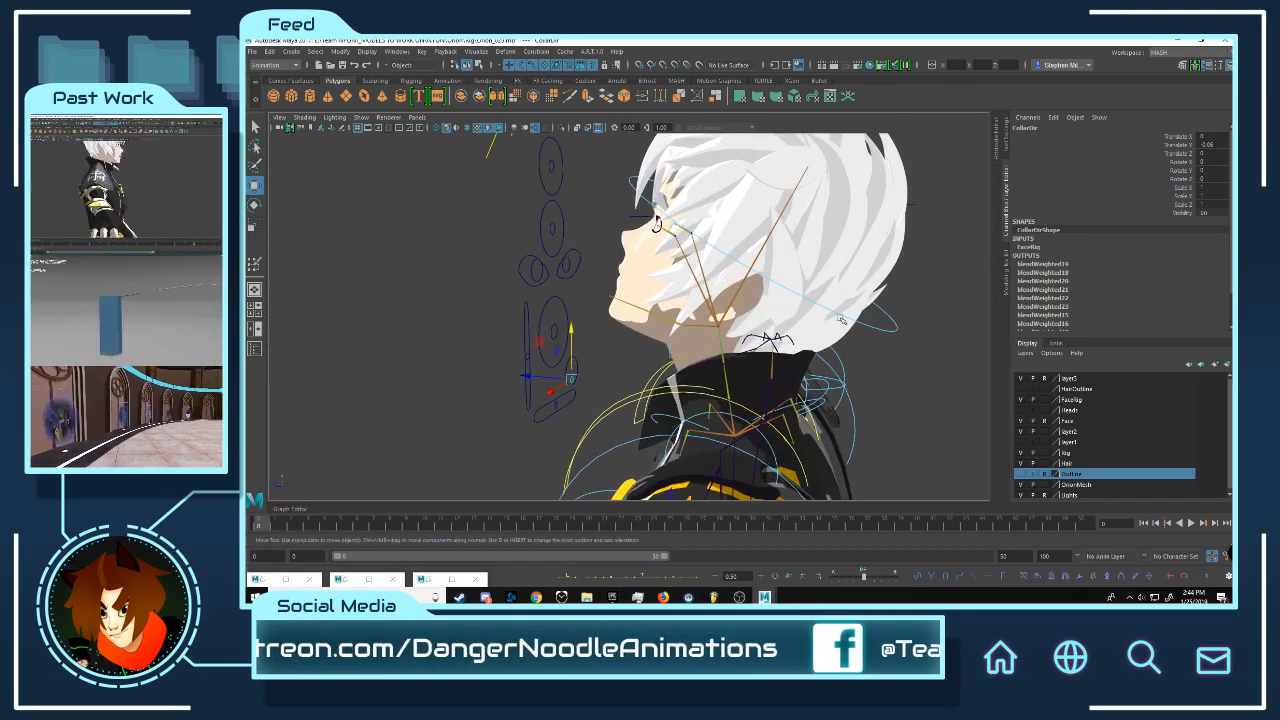
Step: Rotate the head control to a Rotate Z of about -23.48
click(891, 329)
key(e)
drag(762, 301, 855, 298)
middle_drag(855, 298, 853, 299)
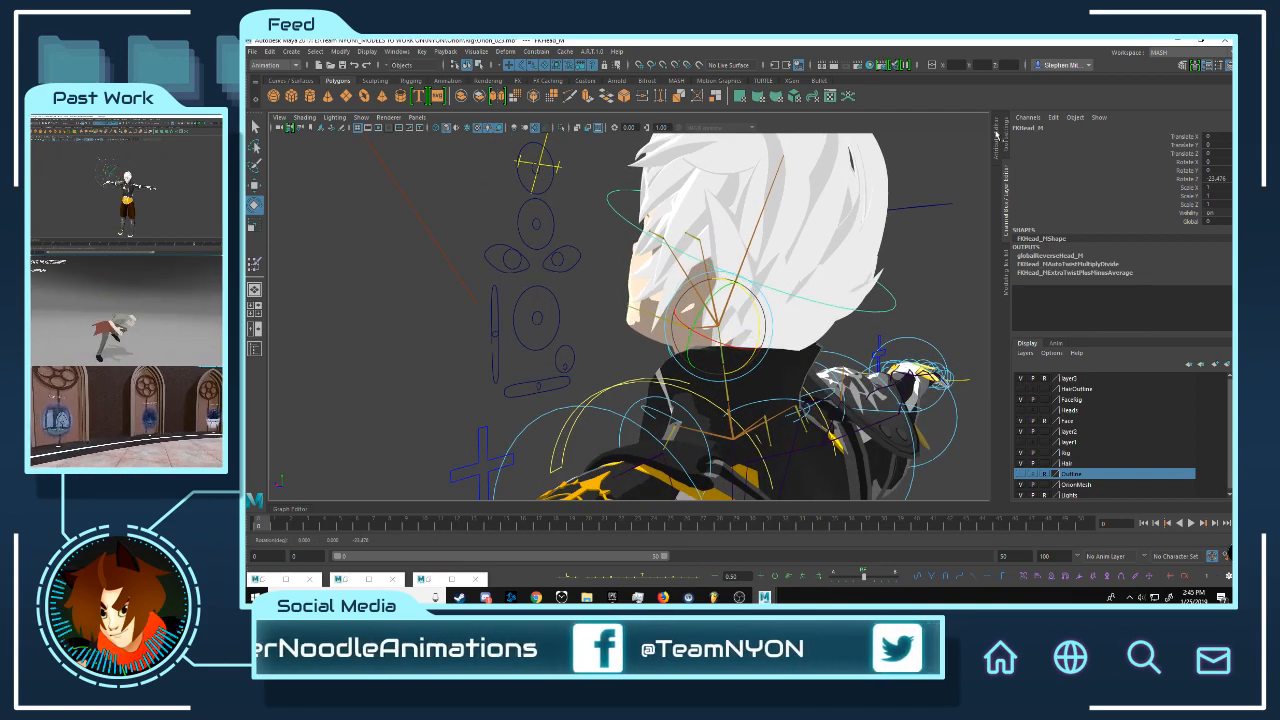
Step: Enable the minimum Z rotation limit of the head control at about -23.48 and check the limited tilt from the side
click(997, 133)
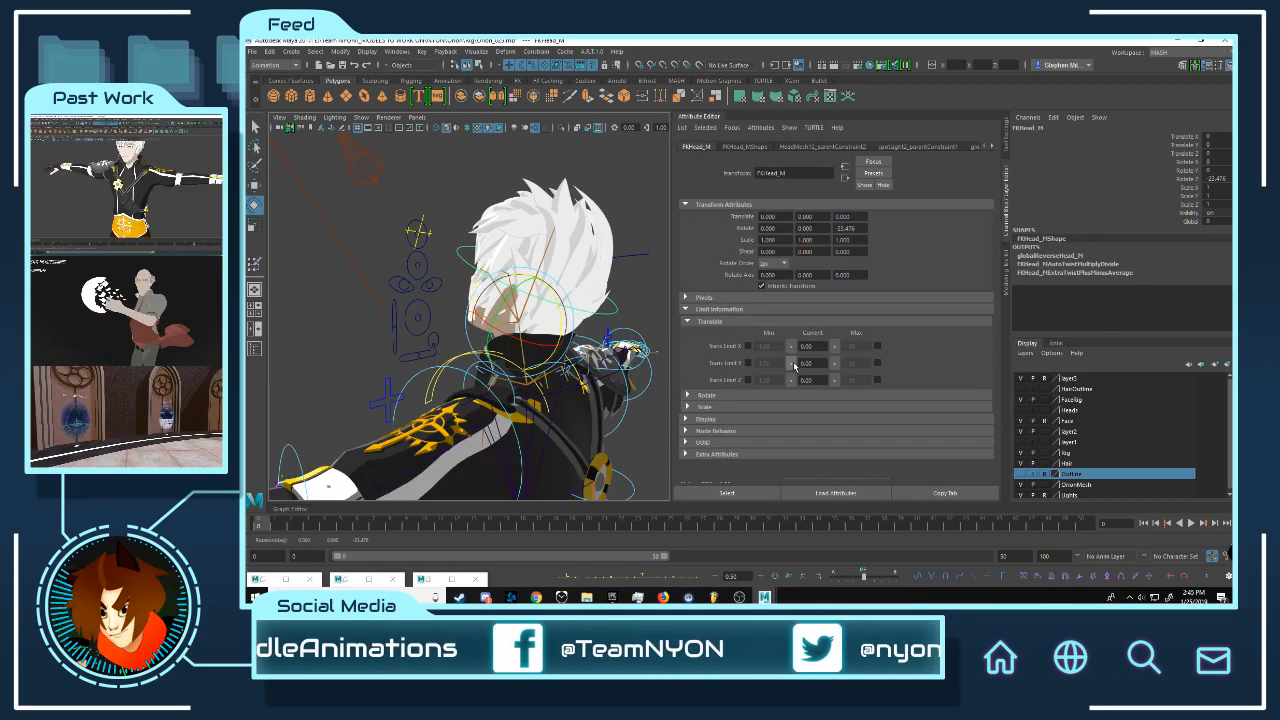
click(712, 321)
click(710, 333)
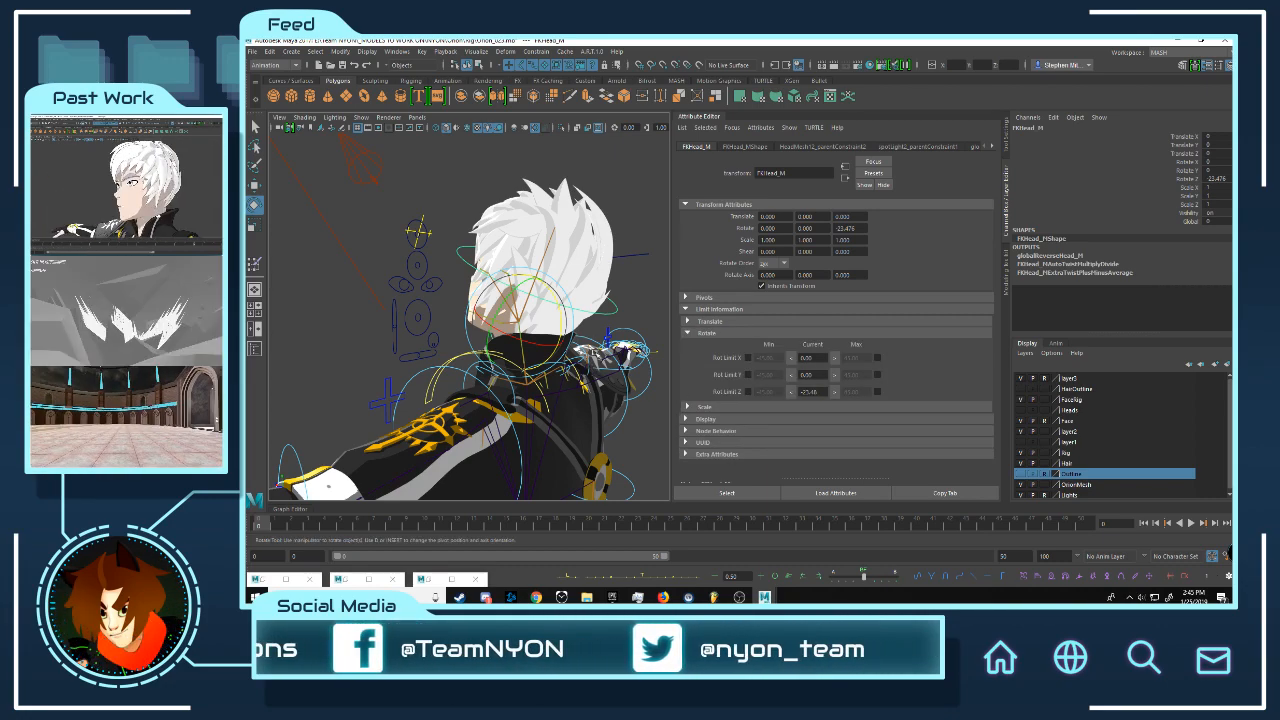
alt+drag(462, 328, 540, 340)
alt+right_drag(540, 340, 565, 350)
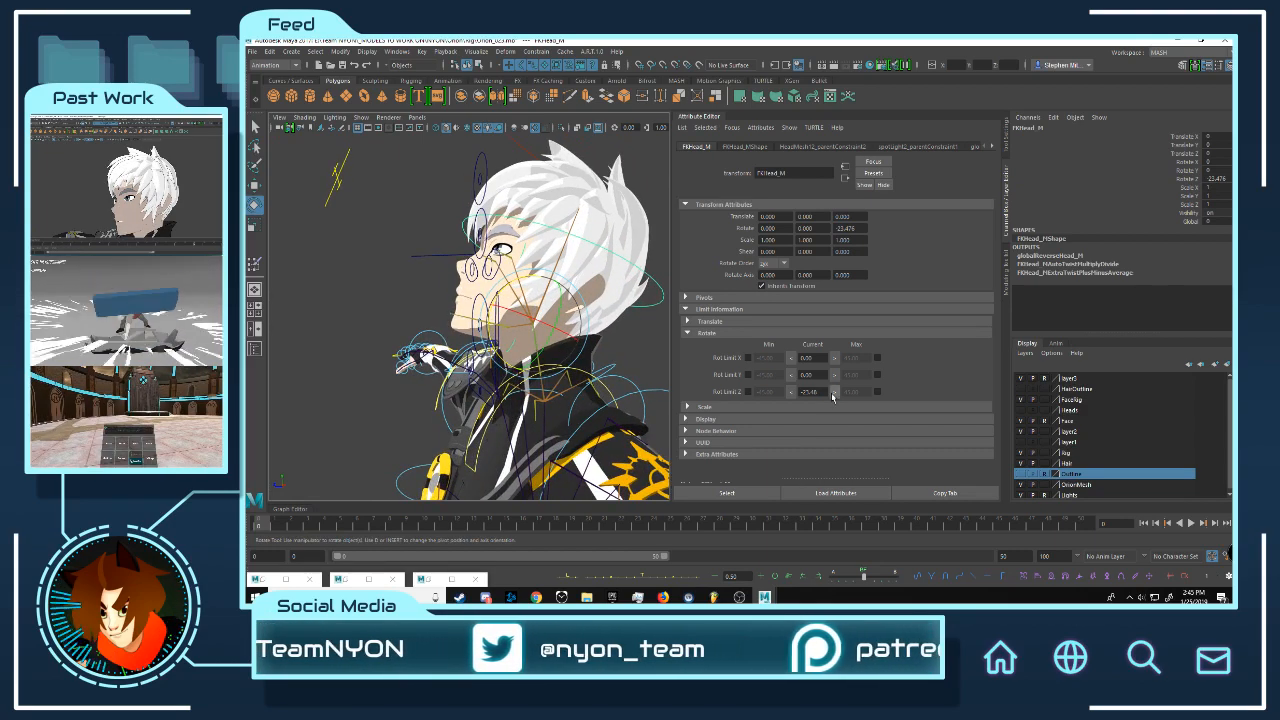
alt+drag(565, 350, 352, 352)
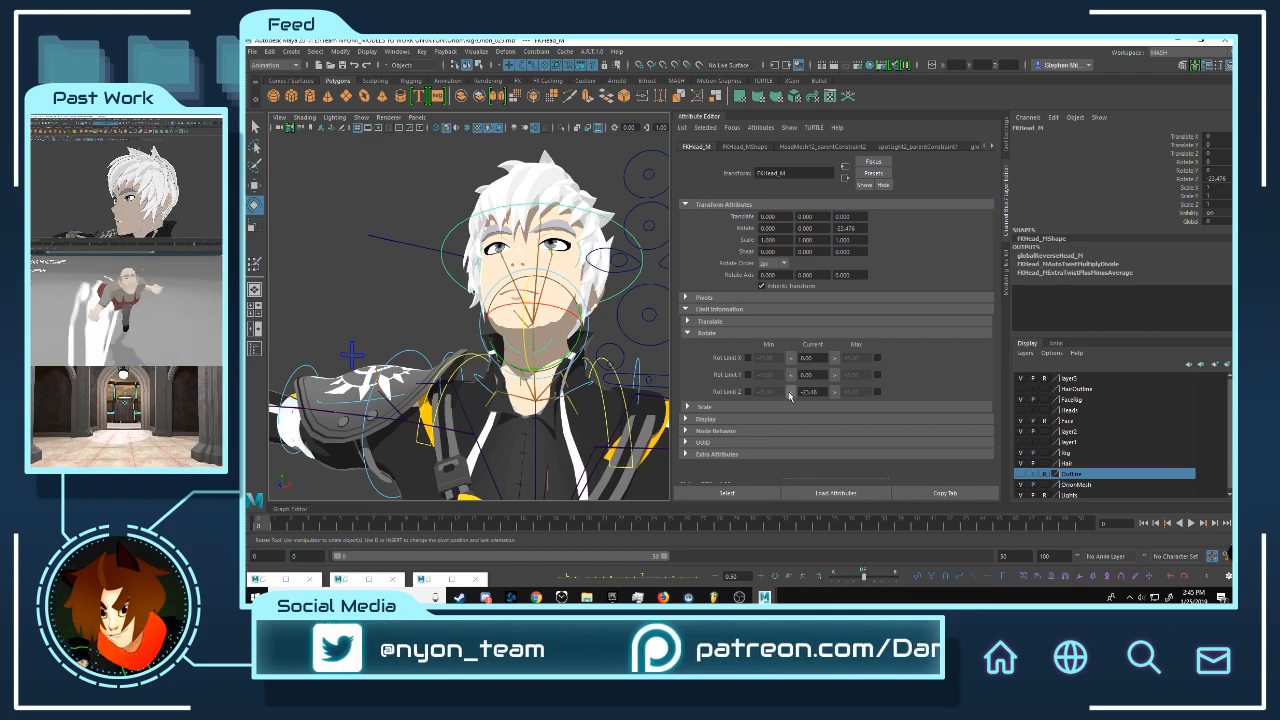
click(748, 391)
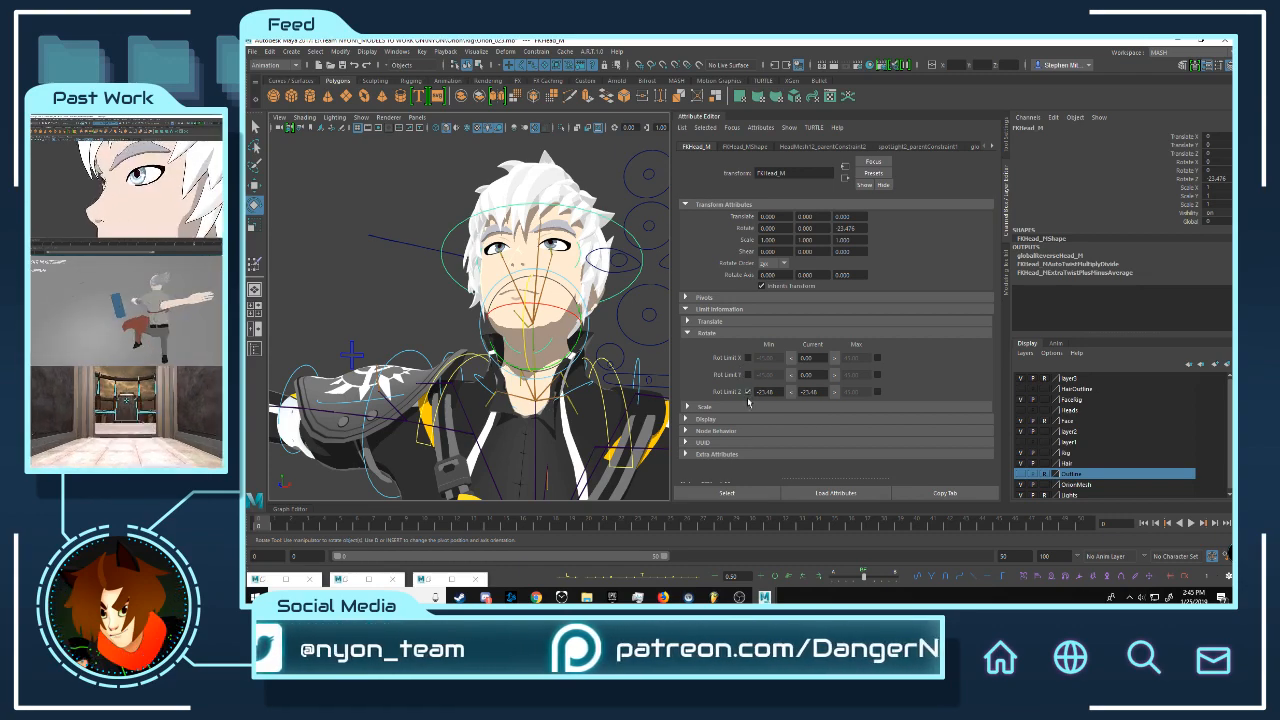
scroll(419, 304, up, 3)
alt+drag(419, 304, 607, 318)
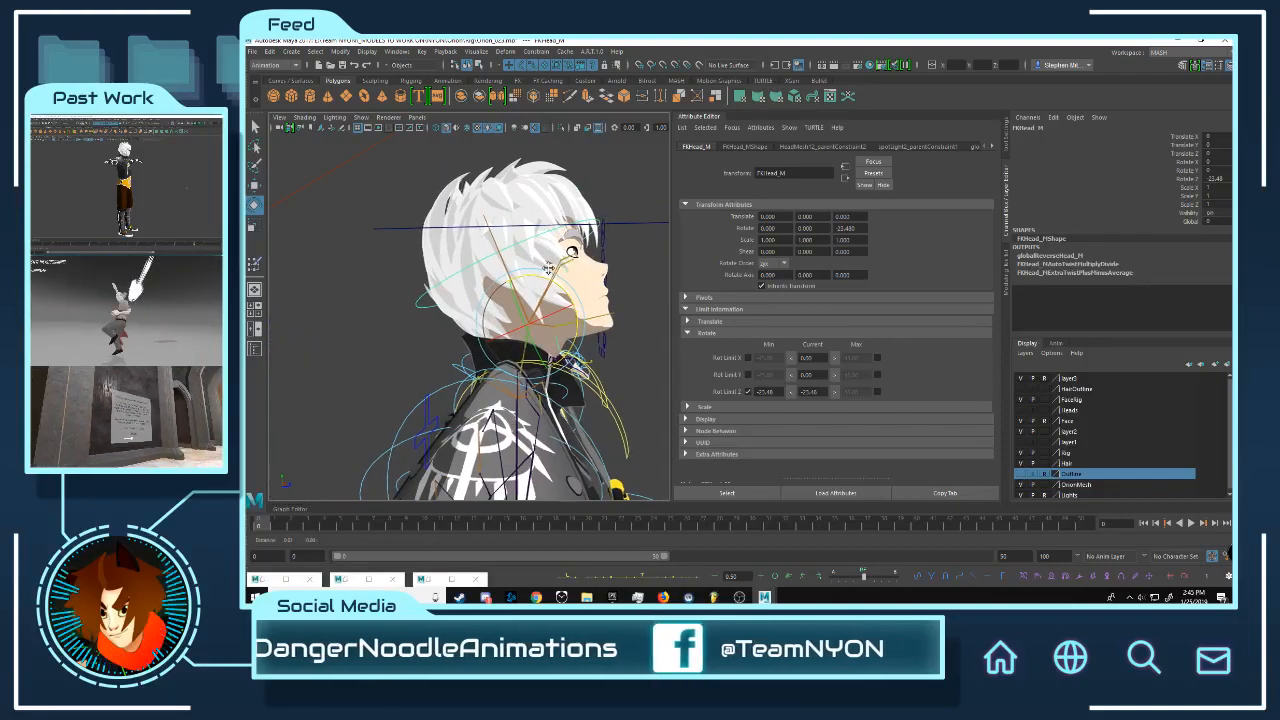
Step: Try to select the head mesh around the jaw and neck
scroll(607, 322, up, 4)
click(620, 299)
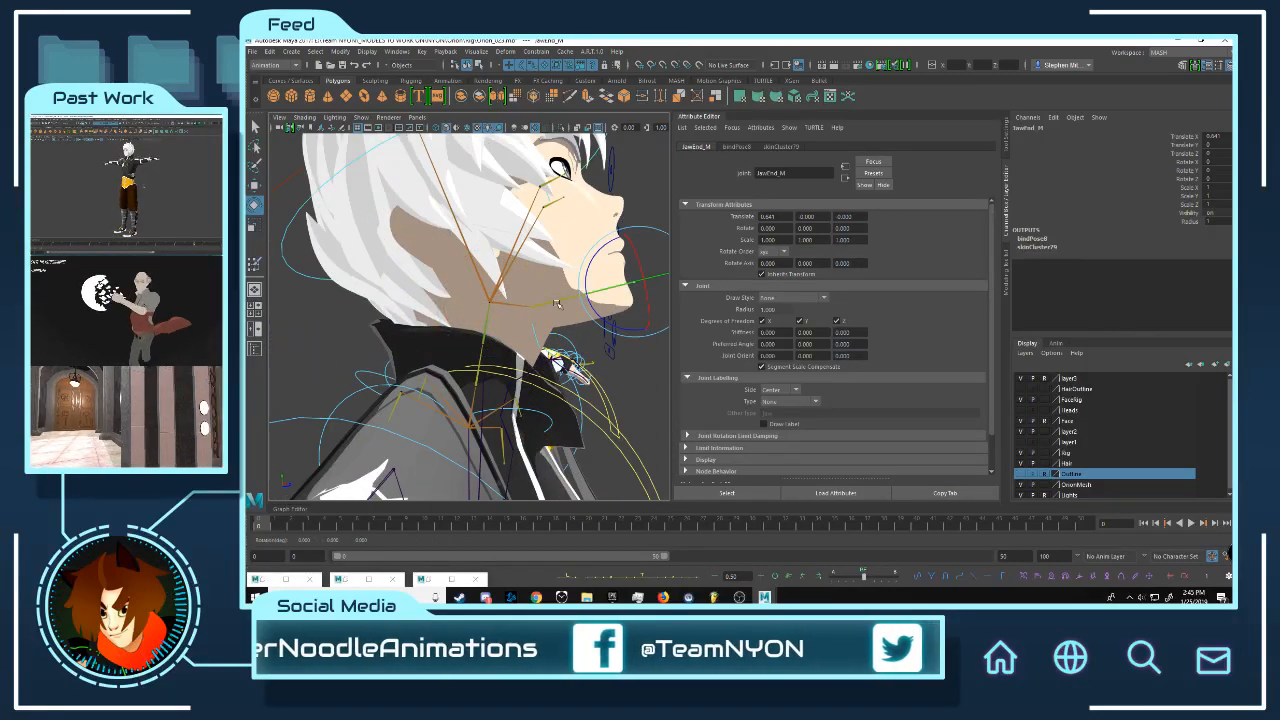
click(645, 322)
alt+drag(645, 322, 555, 288)
click(495, 290)
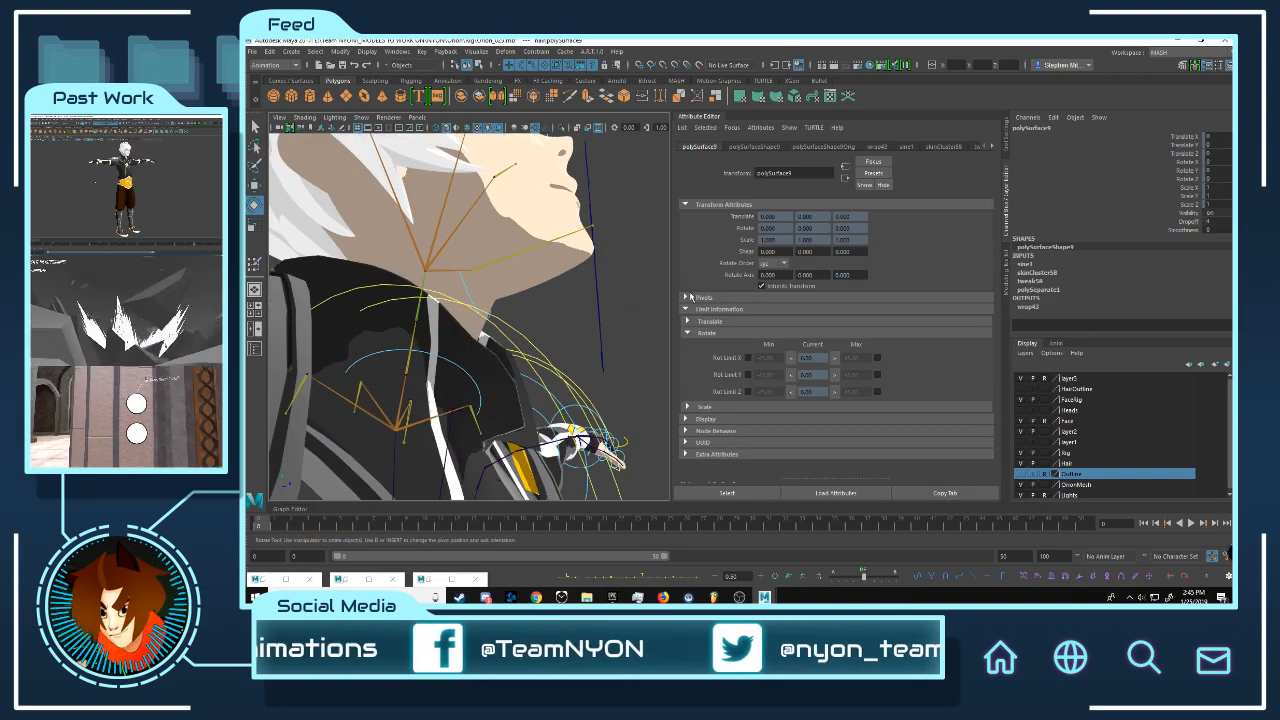
click(548, 238)
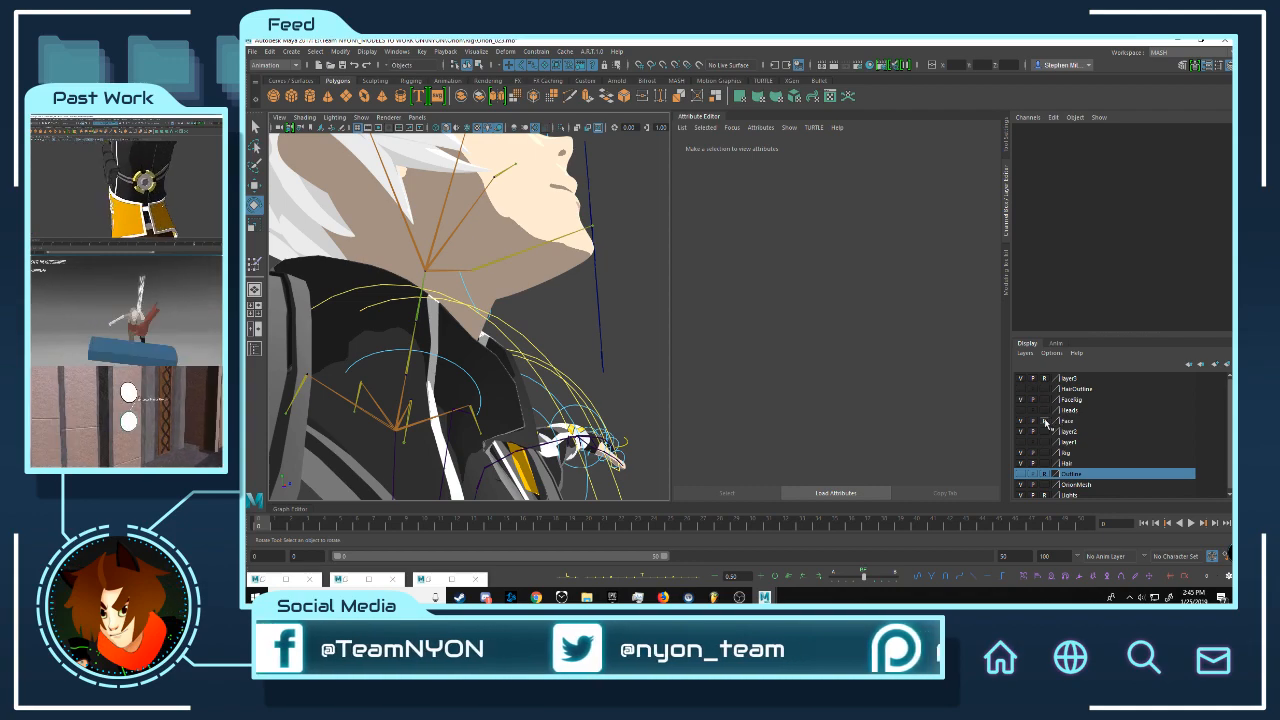
Step: Make the Face layer's objects selectable and inspect the head mesh's wireframe under the chin
click(692, 117)
click(759, 252)
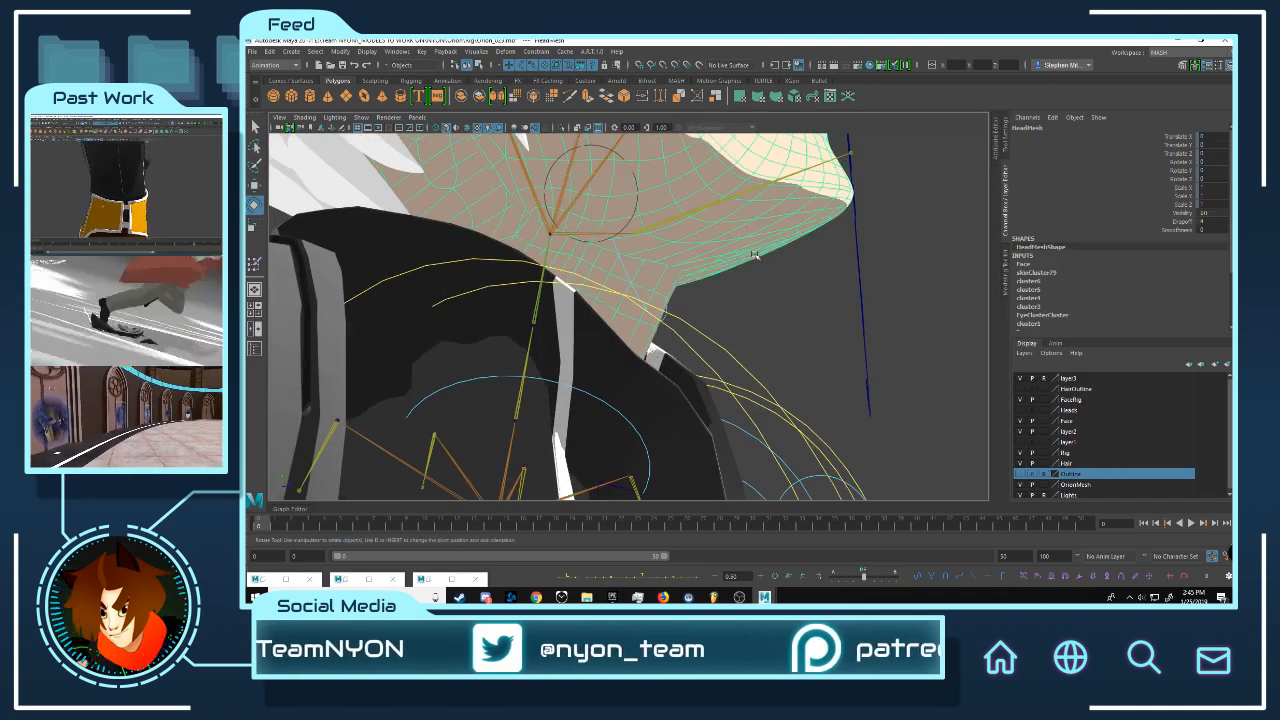
alt+drag(755, 254, 659, 314)
alt+drag(776, 302, 980, 332)
click(749, 297)
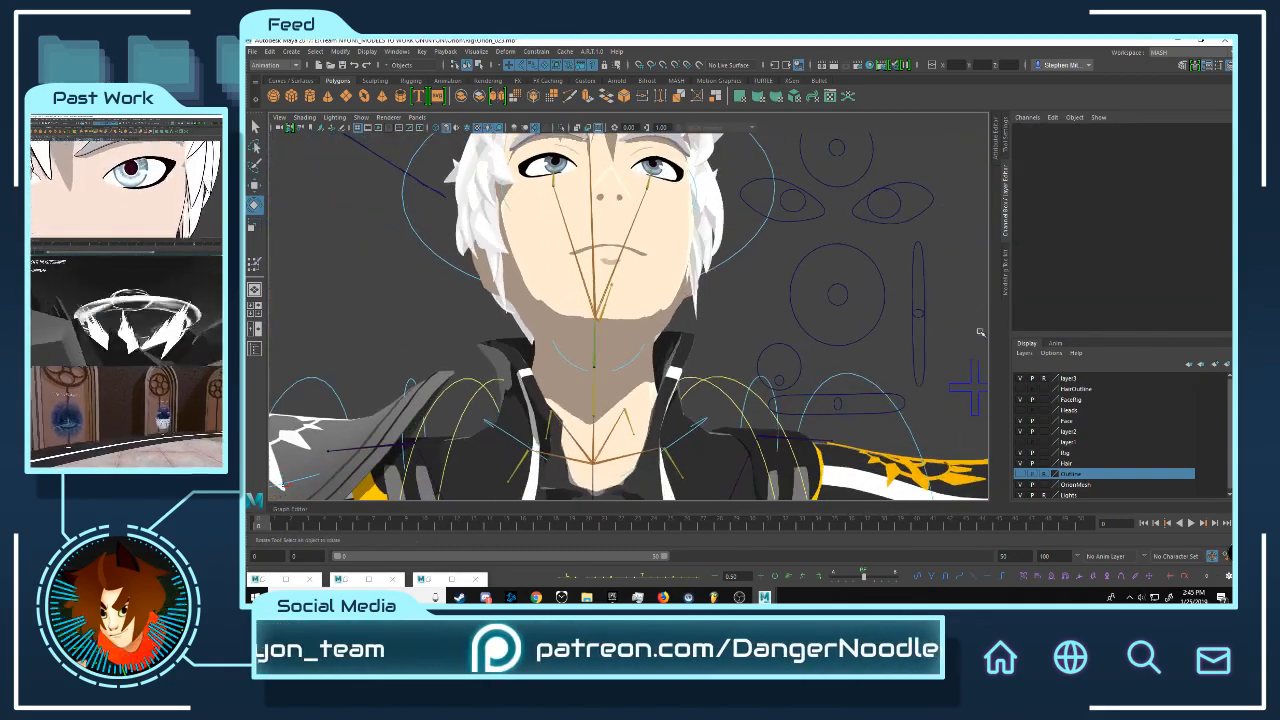
Step: Test nodding the head forward and back with the head control, undoing the last rotation
alt+drag(918, 407, 757, 285)
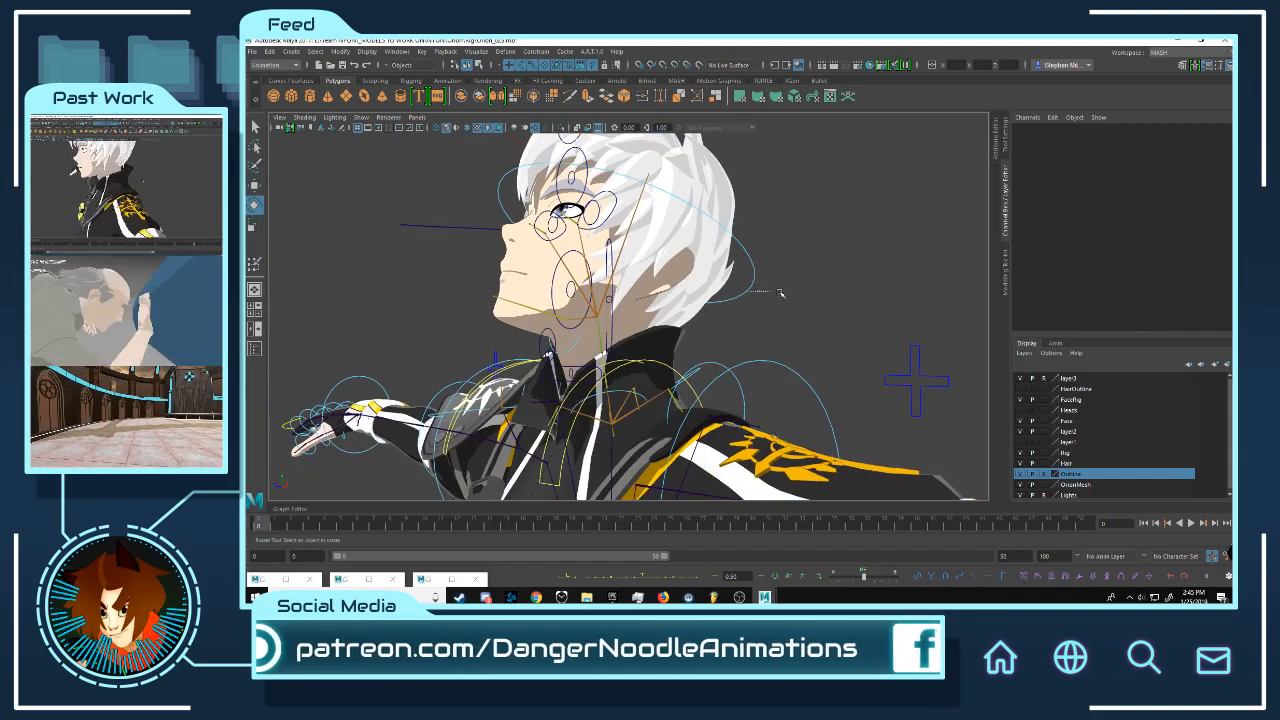
click(752, 291)
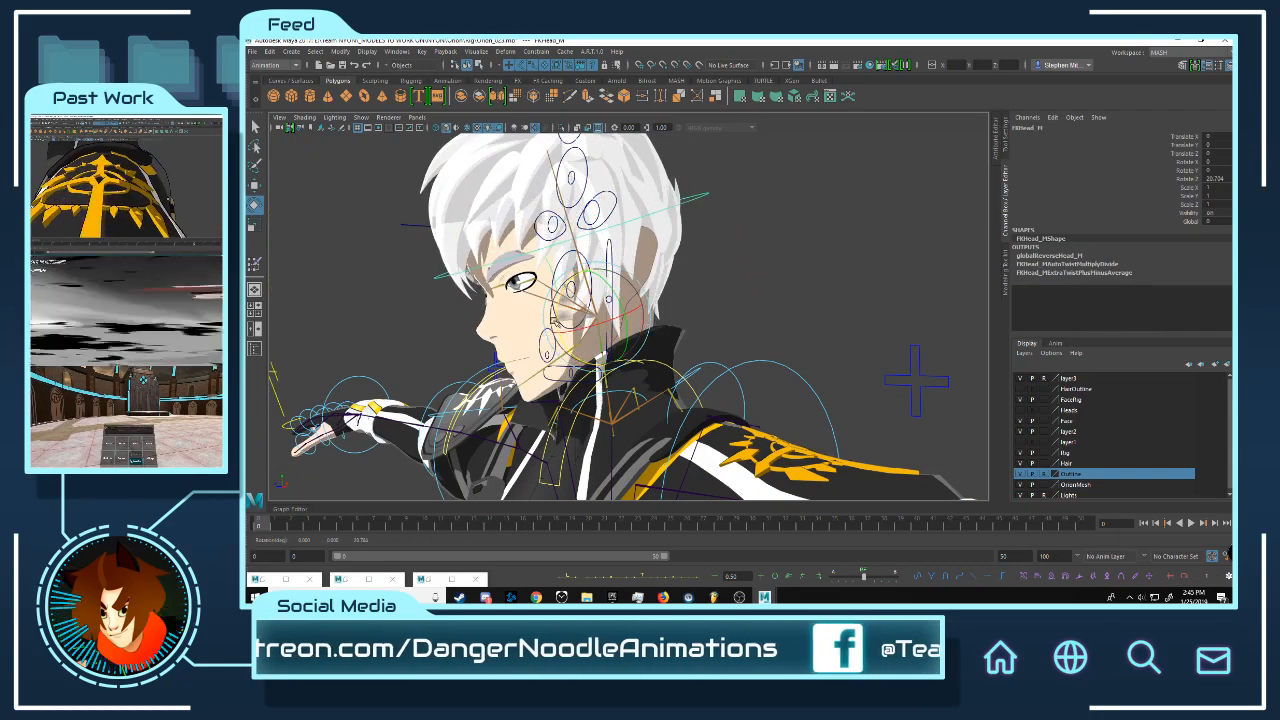
alt+drag(583, 311, 618, 230)
key(ctrl+z)
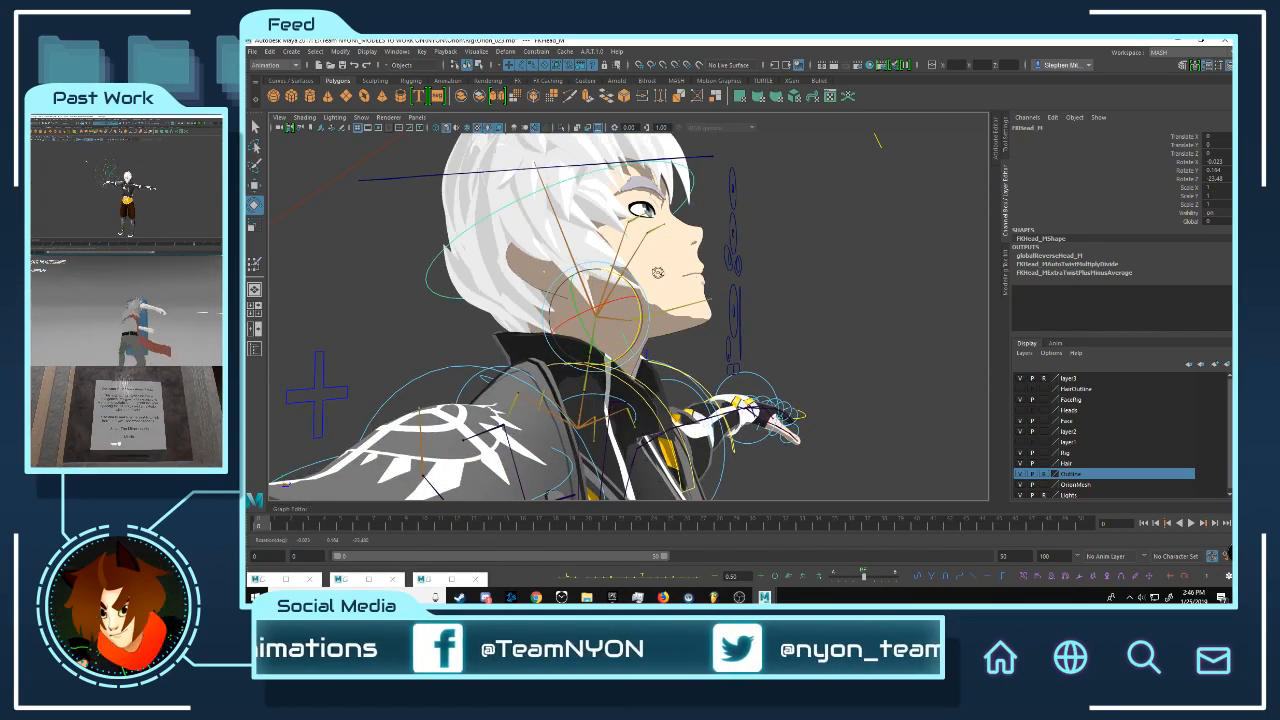
alt+drag(658, 272, 886, 240)
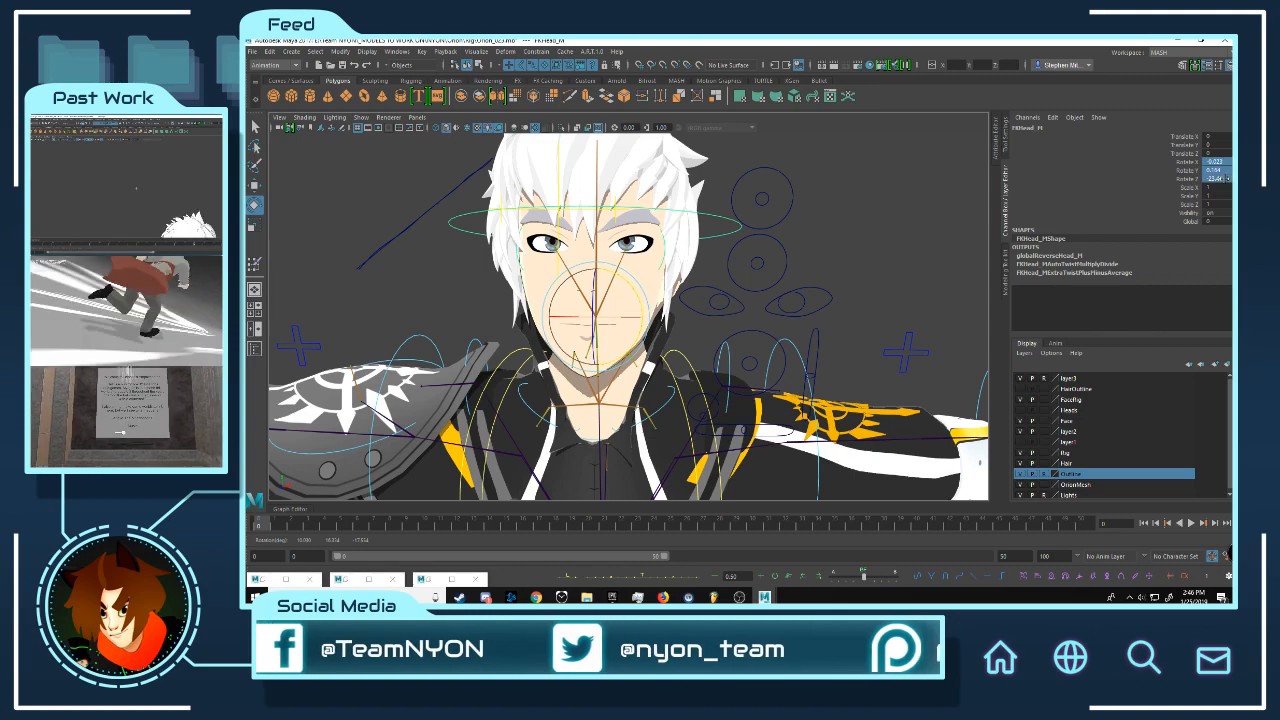
Step: Return the head control's Rotate X, Y and Z to the neutral pose and deselect it
text(9)
key(Return)
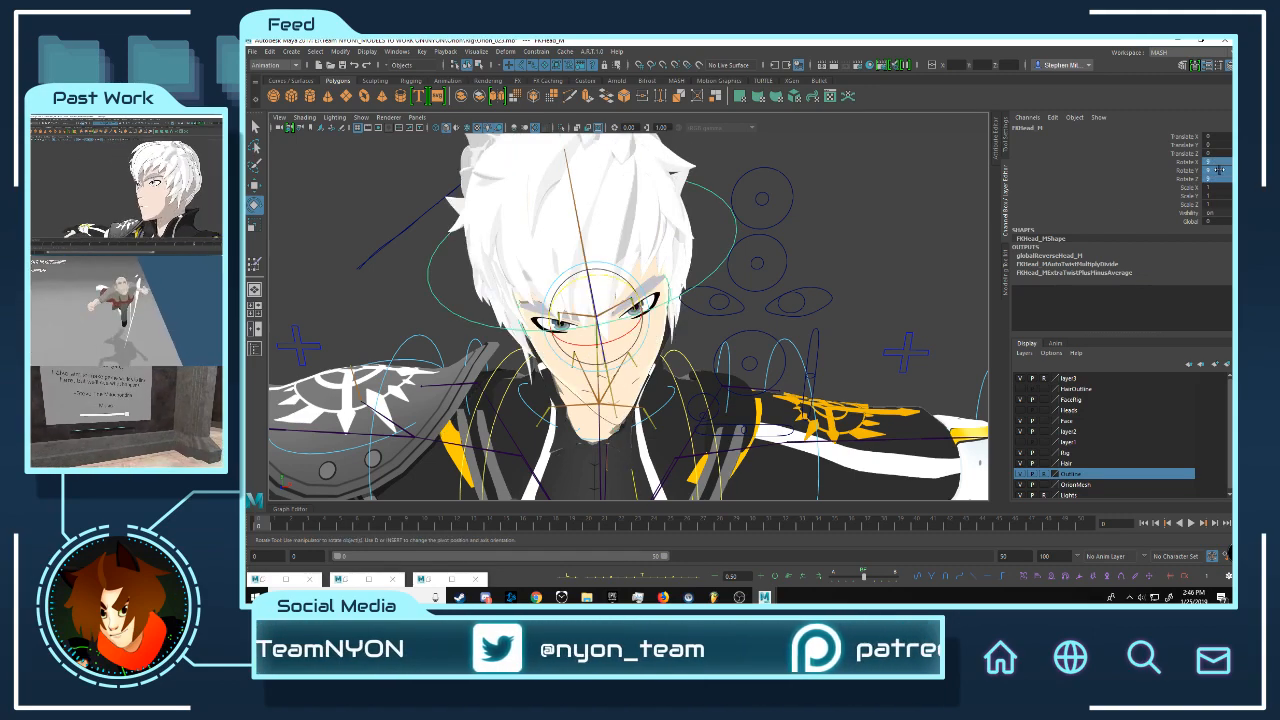
click(1220, 169)
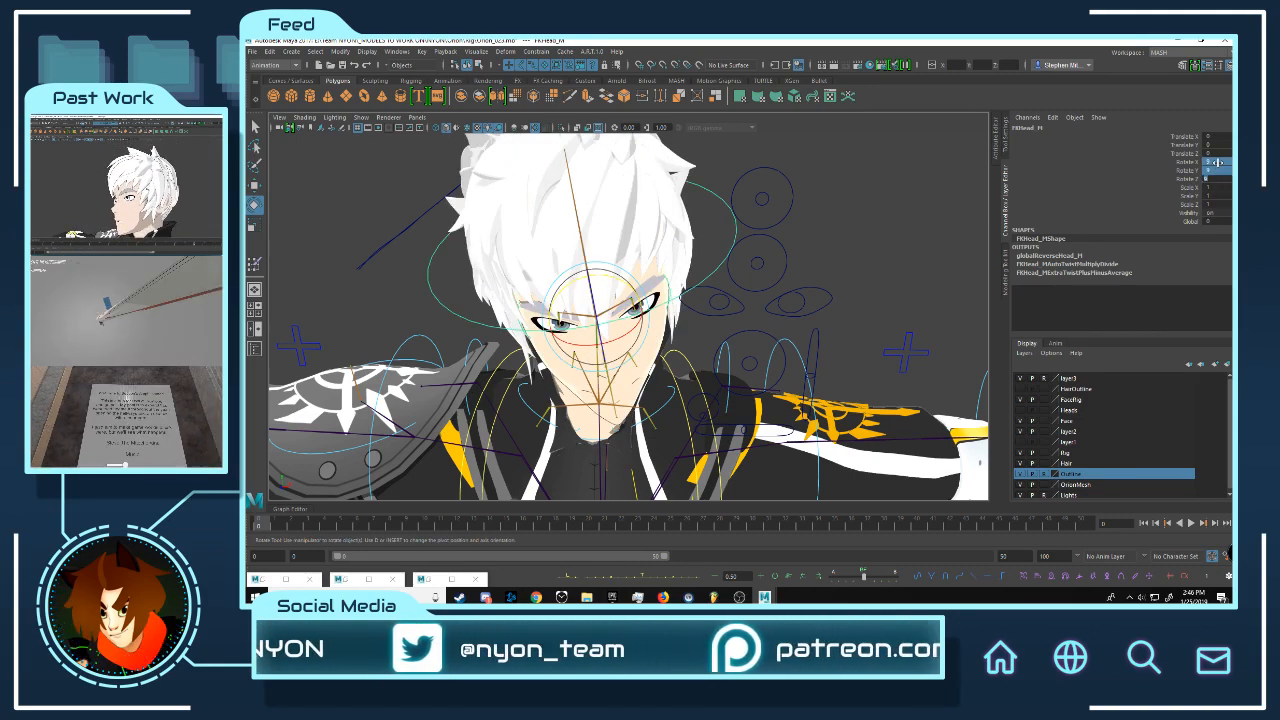
key(Return)
click(784, 308)
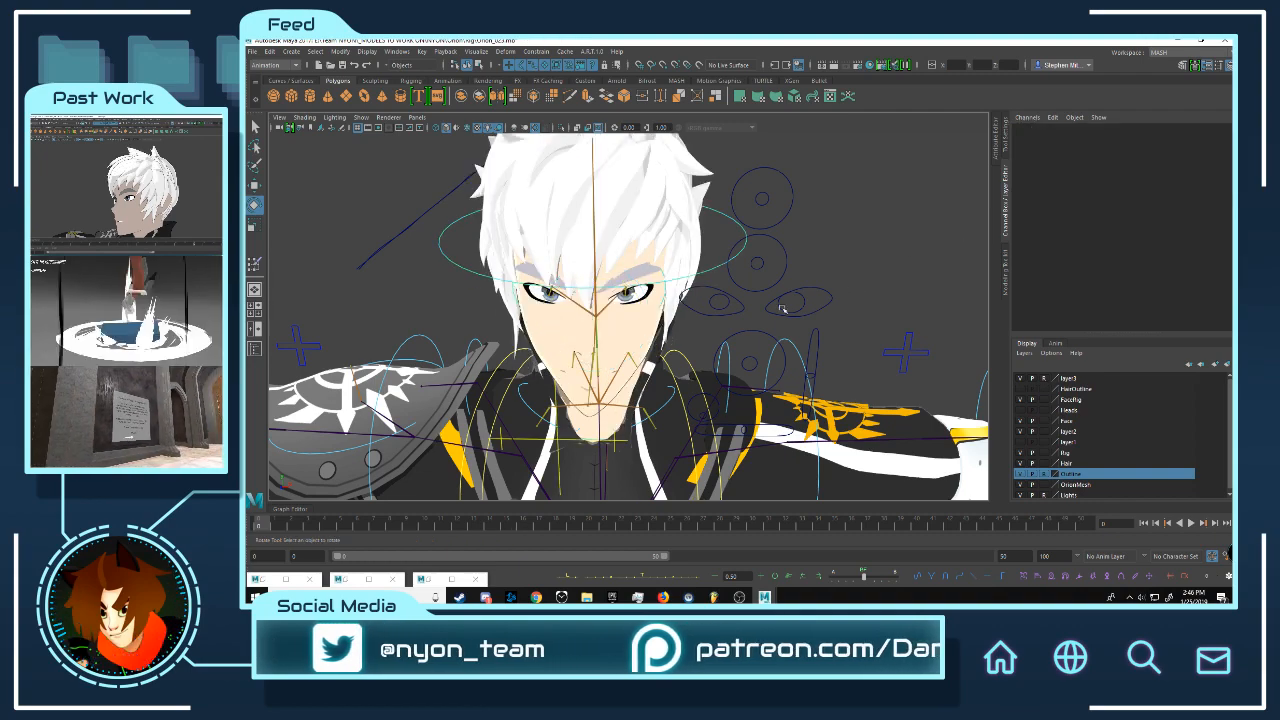
Step: Save the scene with the character's head and shoulders framed from the front
alt+right_drag(728, 312, 583, 280)
alt+drag(583, 280, 664, 272)
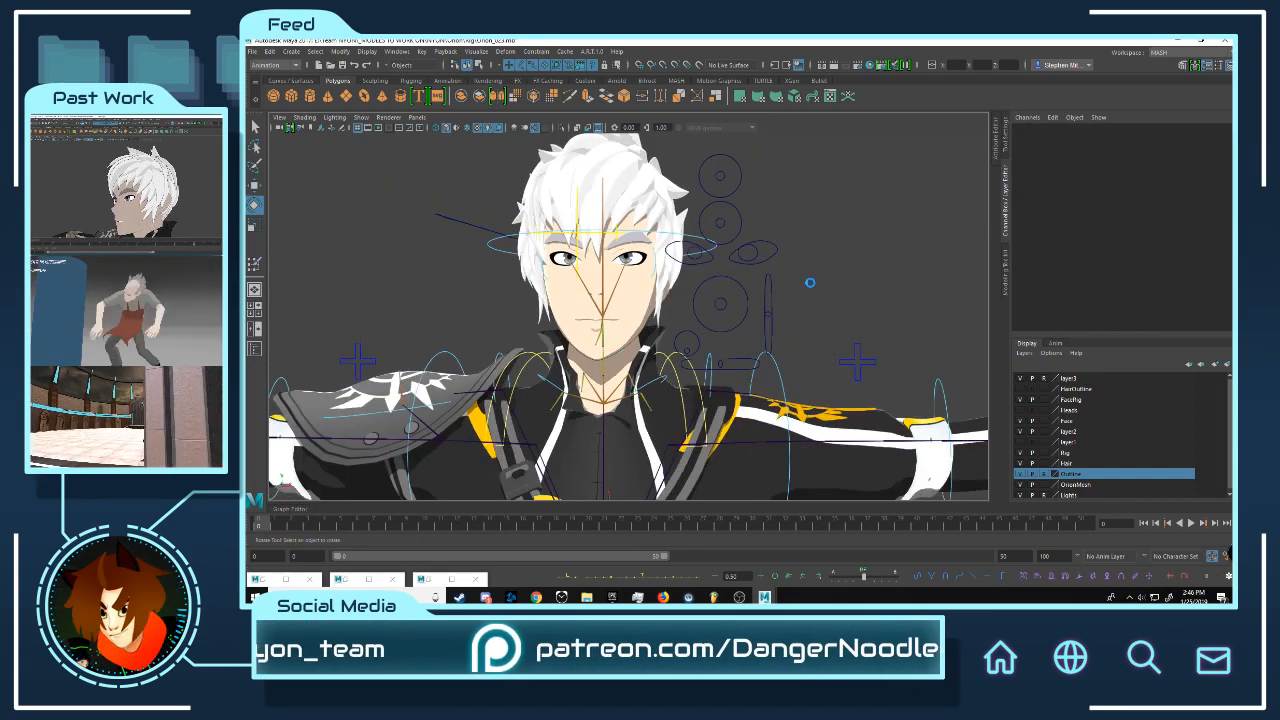
key(q)
key(ctrl+s)
key(e)
Step: Review the whole character from head to boots and the upper body at an angle
alt+right_drag(728, 317, 674, 351)
alt+middle_drag(674, 351, 668, 183)
alt+right_drag(668, 190, 592, 240)
alt+drag(592, 290, 722, 306)
alt+right_drag(722, 306, 788, 287)
alt+drag(788, 287, 641, 305)
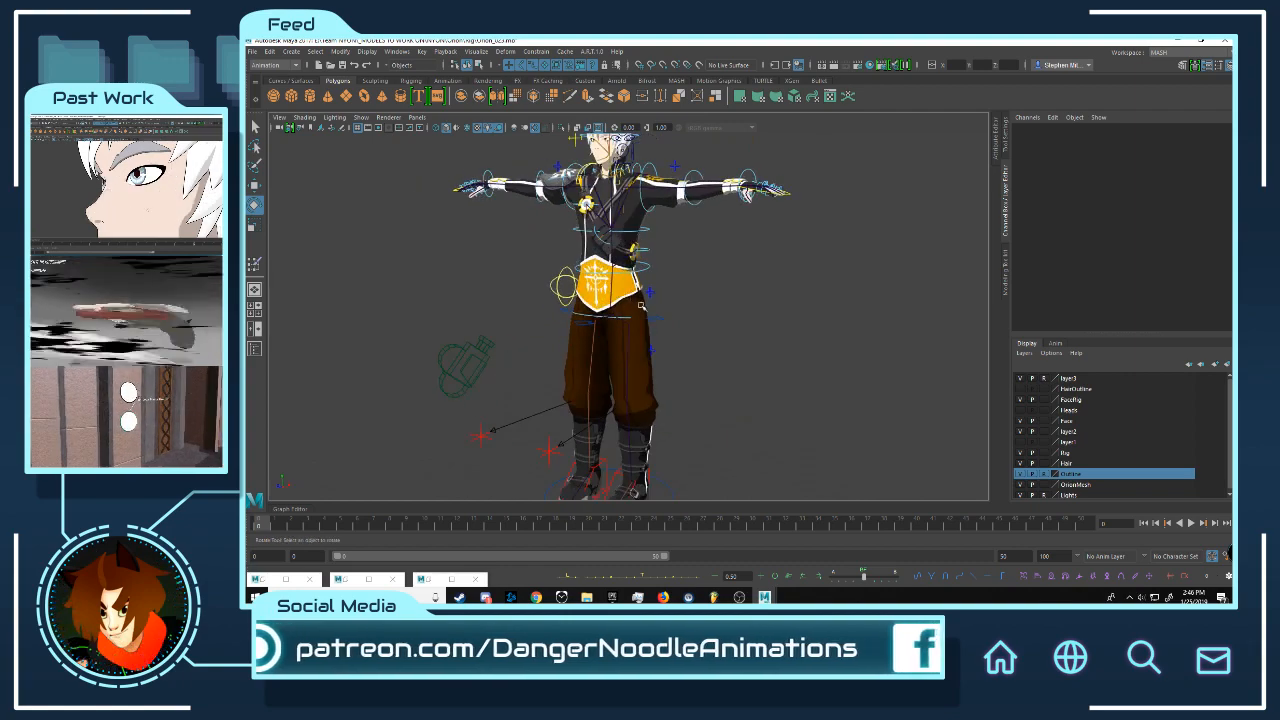
alt+drag(738, 227, 672, 235)
alt+middle_drag(665, 220, 684, 308)
alt+right_drag(684, 306, 748, 290)
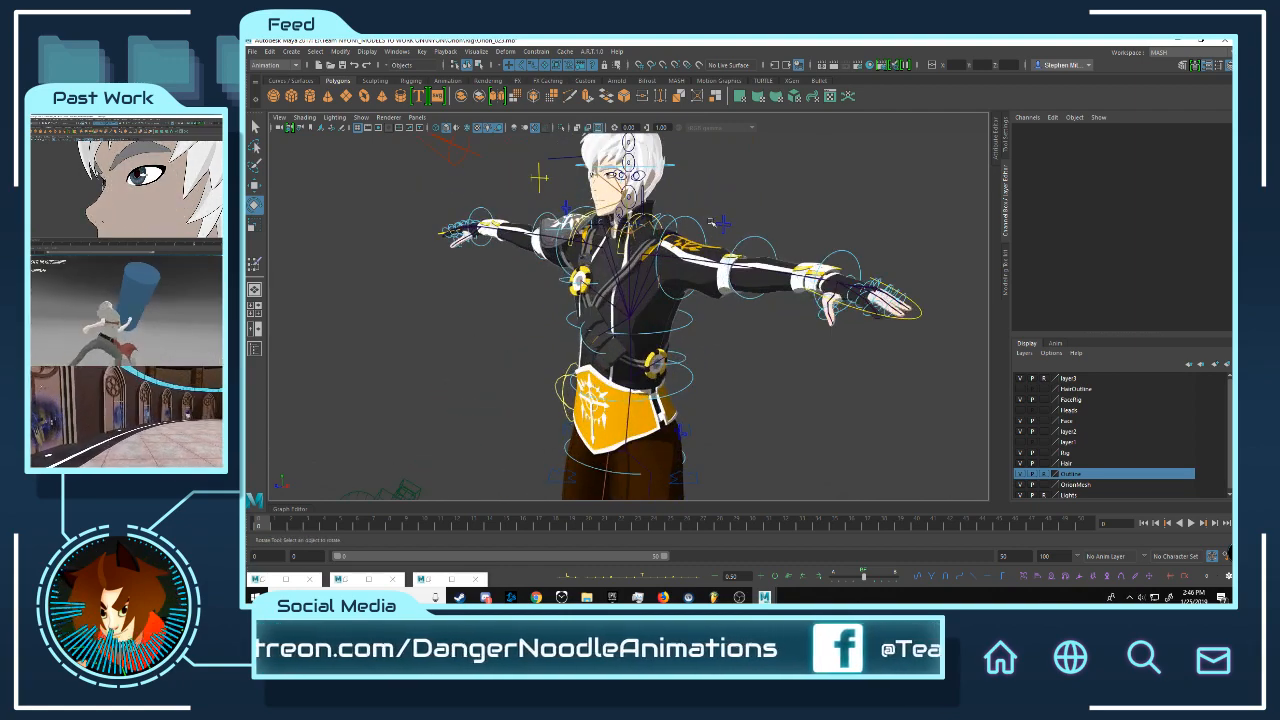
Step: Test lowering the character's left arm with the shoulder control and rotating the left scapula control
click(697, 224)
alt+drag(690, 247, 659, 348)
alt+drag(775, 243, 817, 229)
click(817, 229)
click(651, 225)
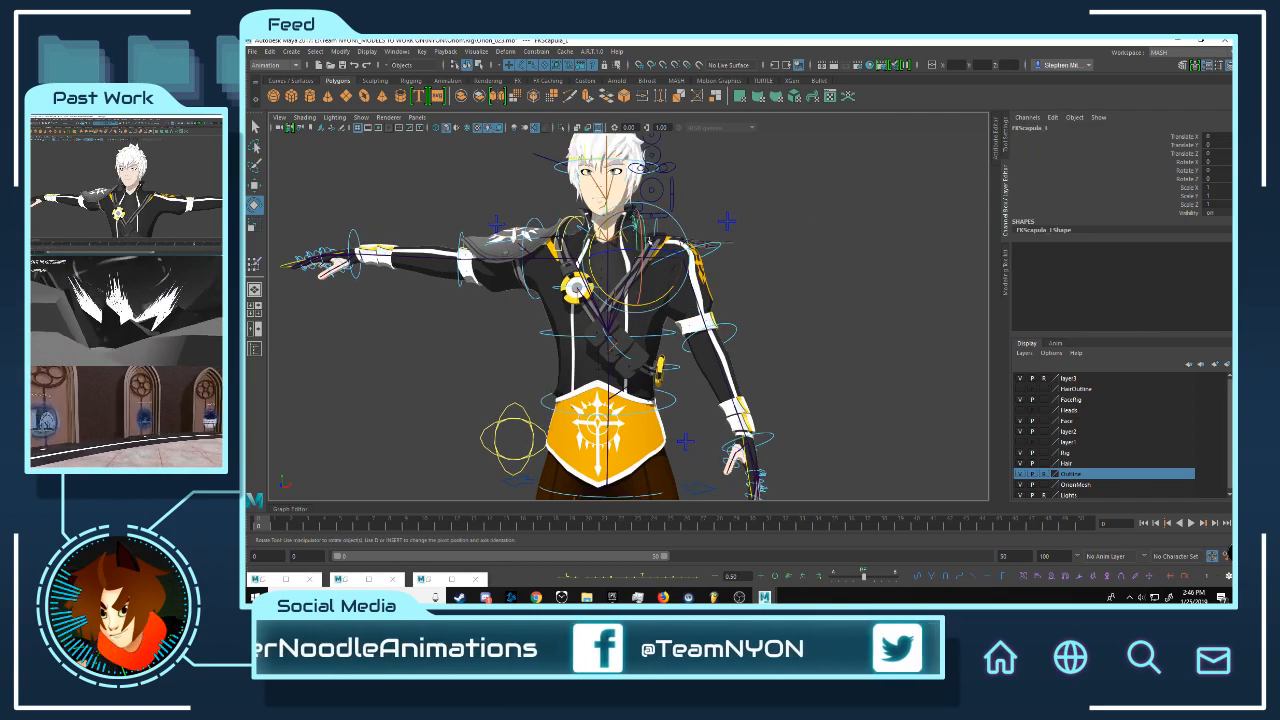
drag(672, 287, 648, 304)
click(775, 271)
Step: Examine up close how the gold emblem on the left shoulder follows the lowered sleeve
alt+drag(775, 271, 712, 265)
alt+middle_drag(712, 265, 656, 313)
scroll(655, 313, up, 8)
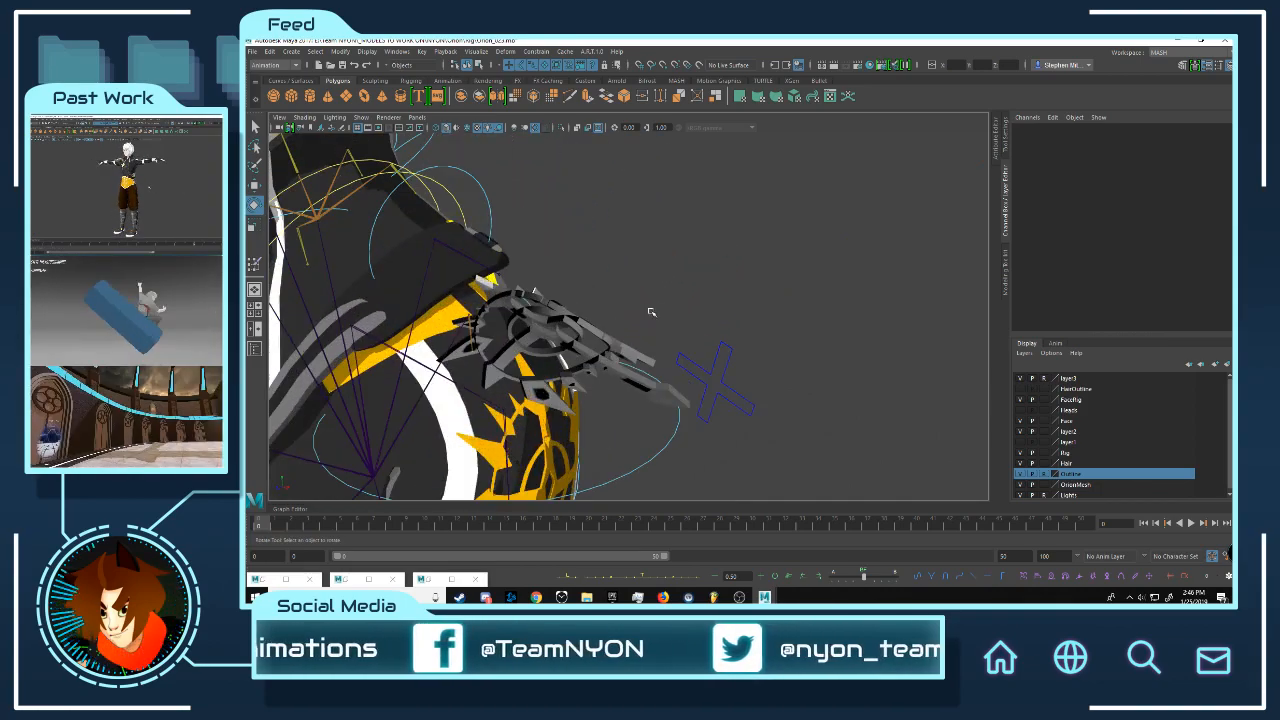
scroll(651, 313, up, 5)
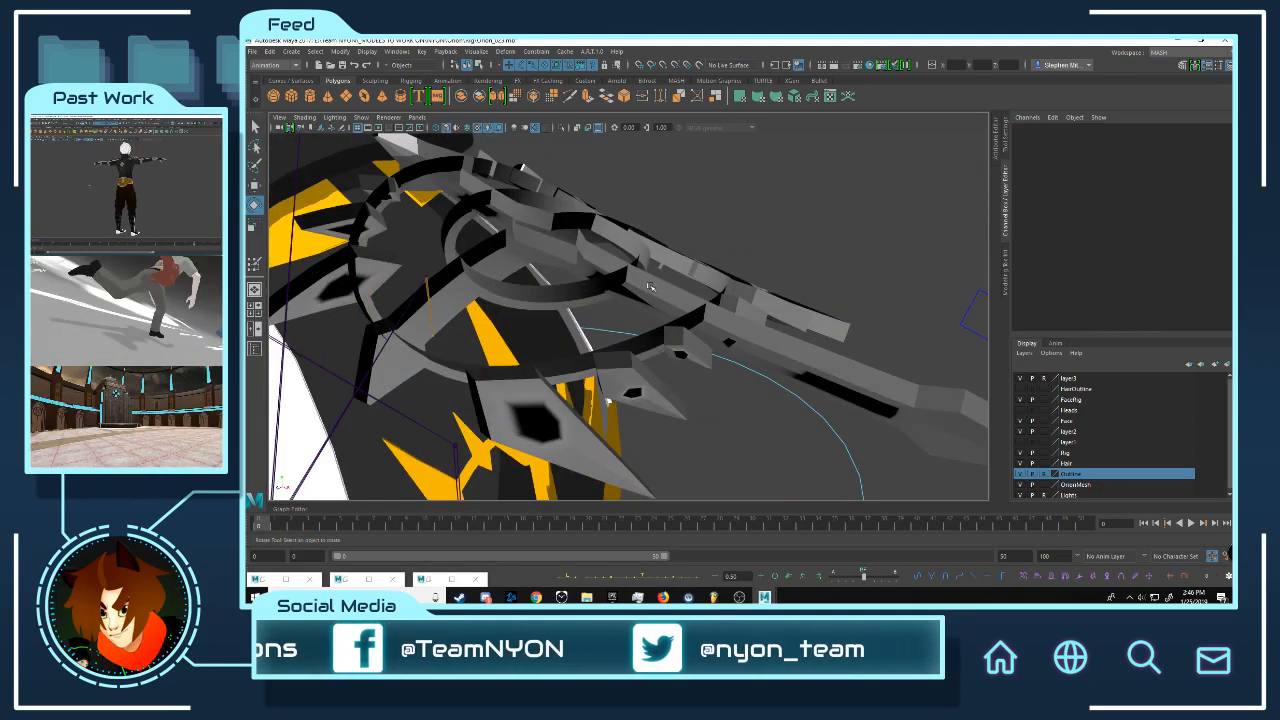
alt+drag(745, 288, 645, 281)
alt+drag(685, 266, 683, 272)
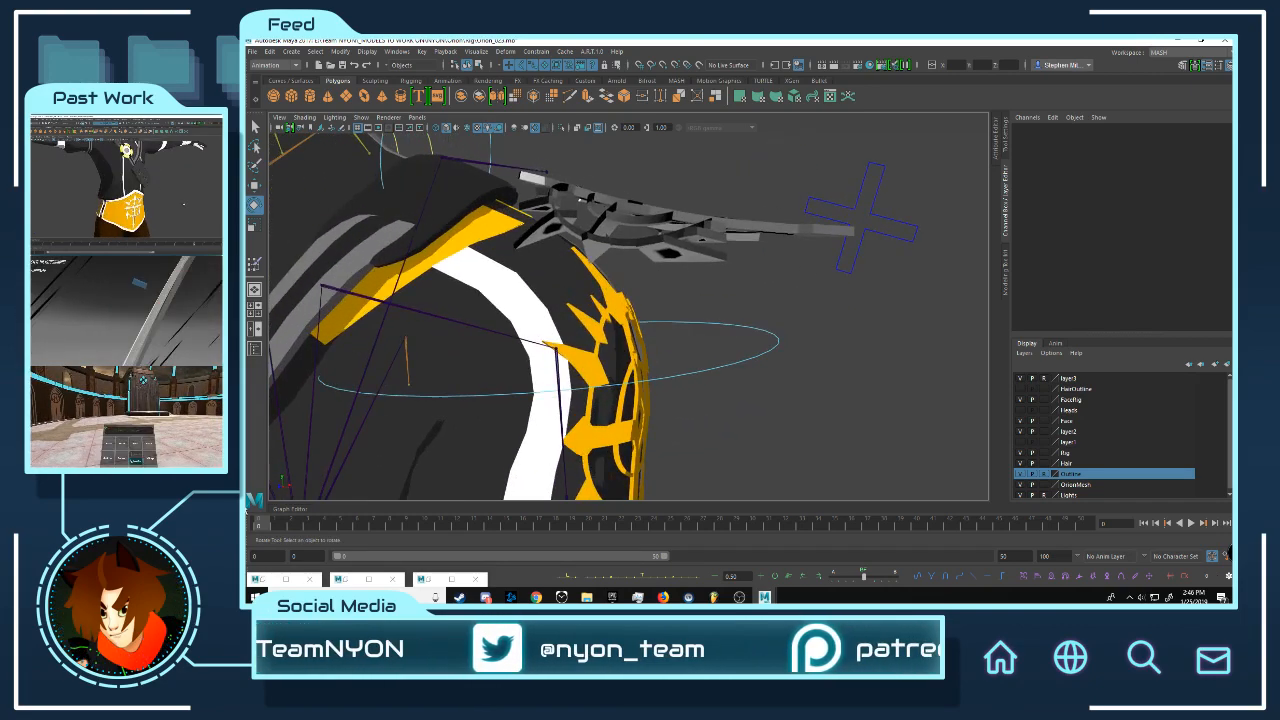
Step: Undo the left arm and scapula rotations to bring the arm back to the T-pose
key(ctrl+z)
key(ctrl+z)
key(ctrl+z)
key(ctrl+z)
key(ctrl+z)
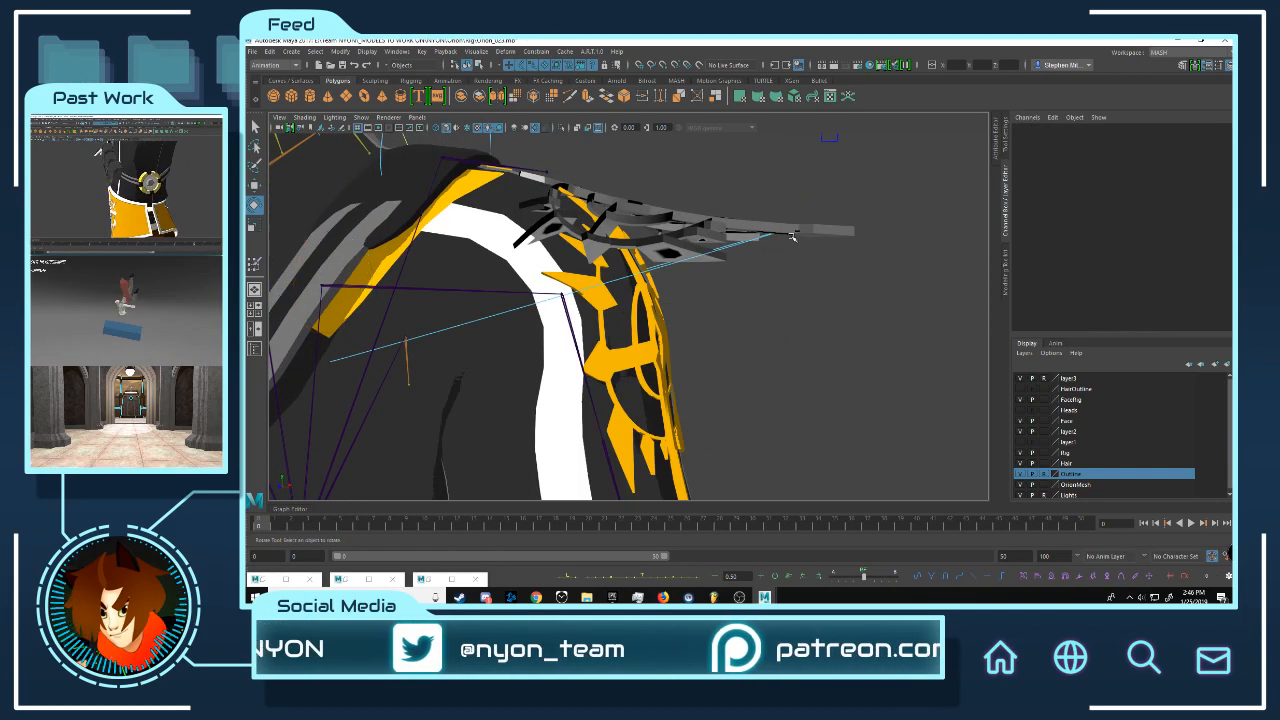
click(711, 154)
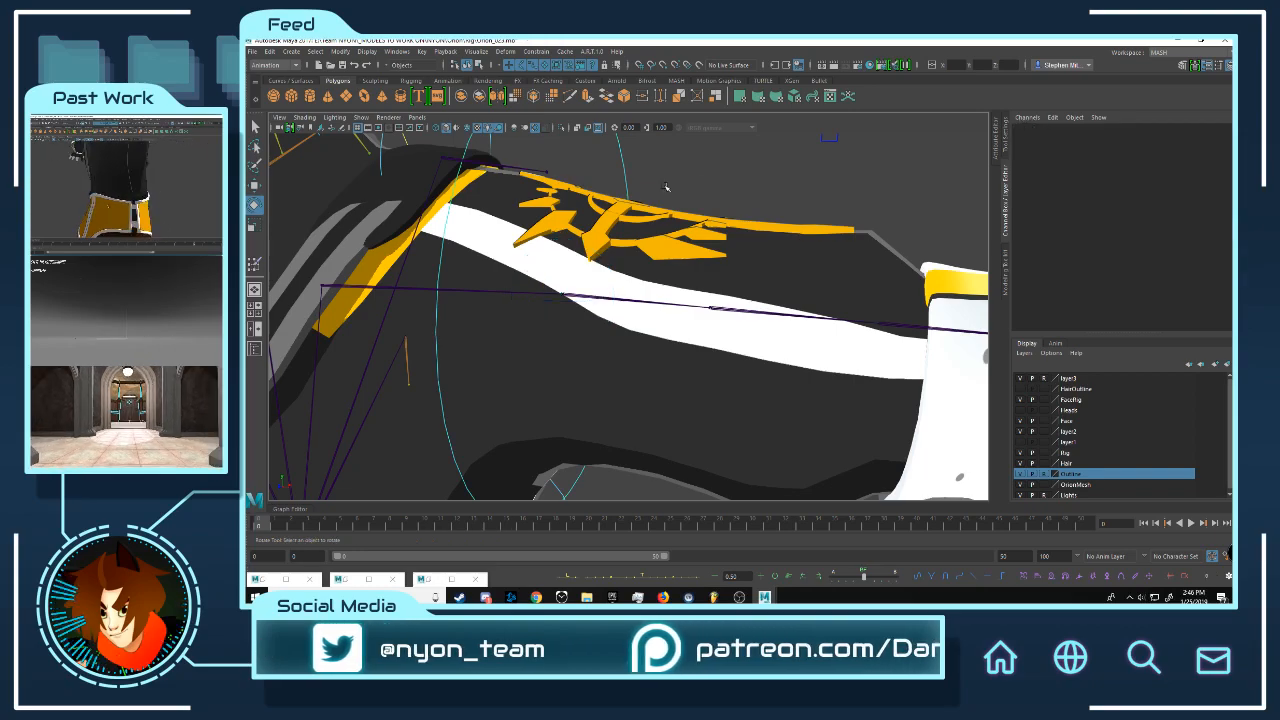
Step: Examine the gold emblem and the sleeve surface on the raised left arm
alt+drag(711, 154, 604, 308)
scroll(660, 214, down, 5)
scroll(690, 219, up, 6)
click(717, 229)
scroll(741, 243, down, 6)
scroll(601, 309, up, 5)
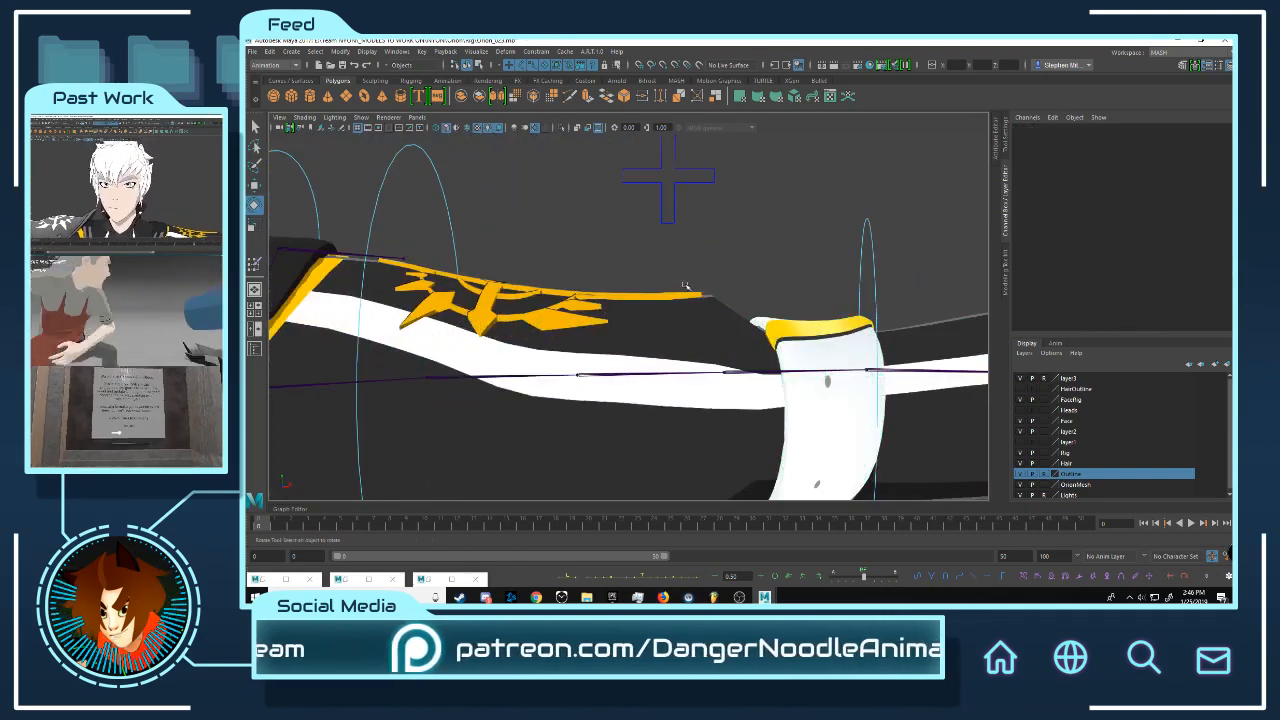
Step: Frame the jacket mesh to inspect its wireframe, and view the upper body with it deselected
click(690, 297)
key(f)
scroll(734, 425, down, 2)
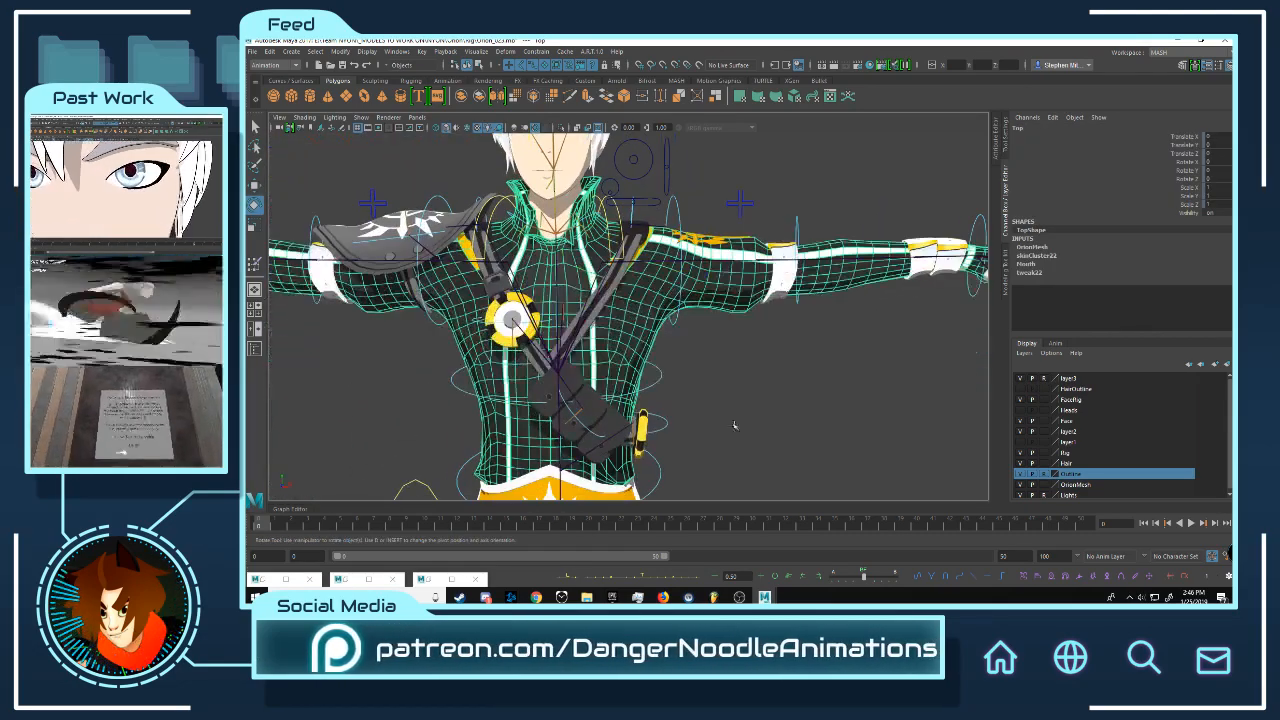
scroll(836, 310, down, 5)
mouse_move(610, 308)
alt+mouse_down()
mouse_move(720, 297)
mouse_move(565, 318)
mouse_move(604, 308)
alt+mouse_up()
click(857, 236)
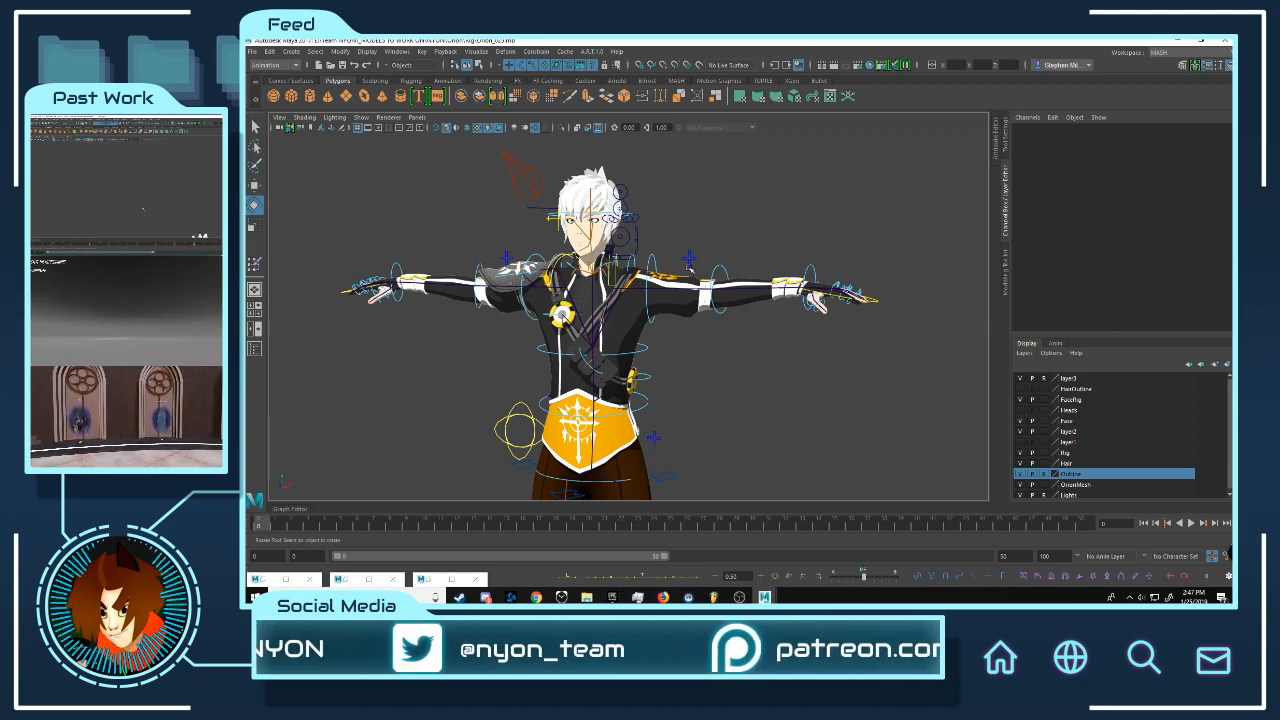
Step: Examine the chest straps and left underarm up close, and briefly select the jacket to check its wireframe
alt+drag(653, 365, 697, 362)
alt+right_drag(666, 314, 943, 434)
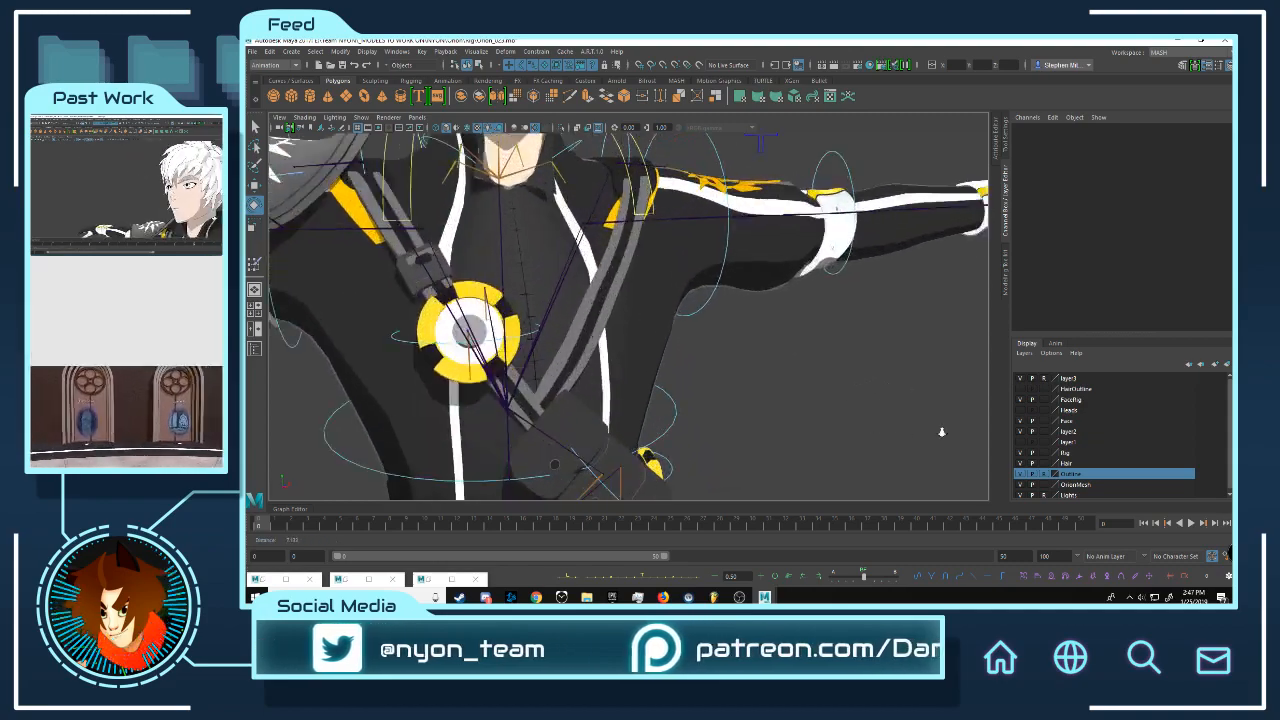
mouse_move(712, 352)
alt+mouse_down()
mouse_move(663, 343)
mouse_move(703, 346)
alt+mouse_up()
alt+right_drag(703, 346, 749, 366)
alt+middle_drag(749, 366, 785, 440)
alt+right_drag(720, 390, 769, 406)
alt+drag(768, 406, 862, 376)
click(553, 405)
scroll(830, 372, down, 5)
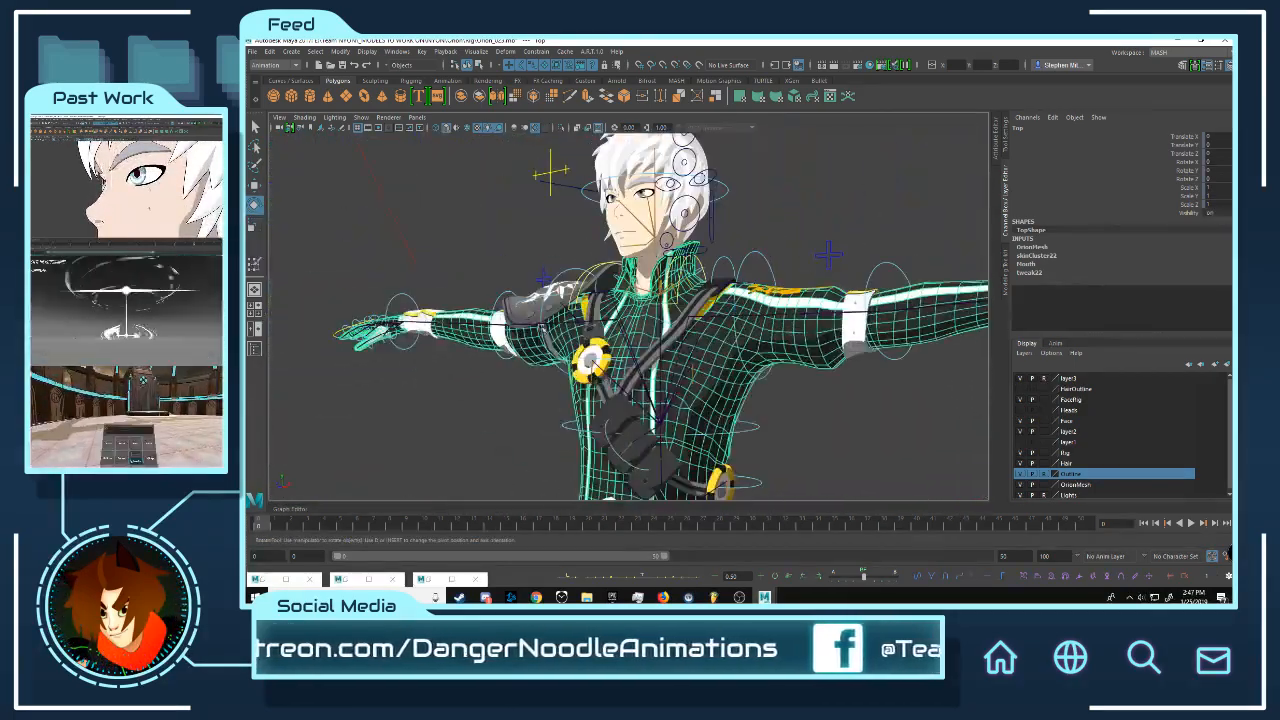
click(750, 365)
alt+drag(738, 358, 771, 348)
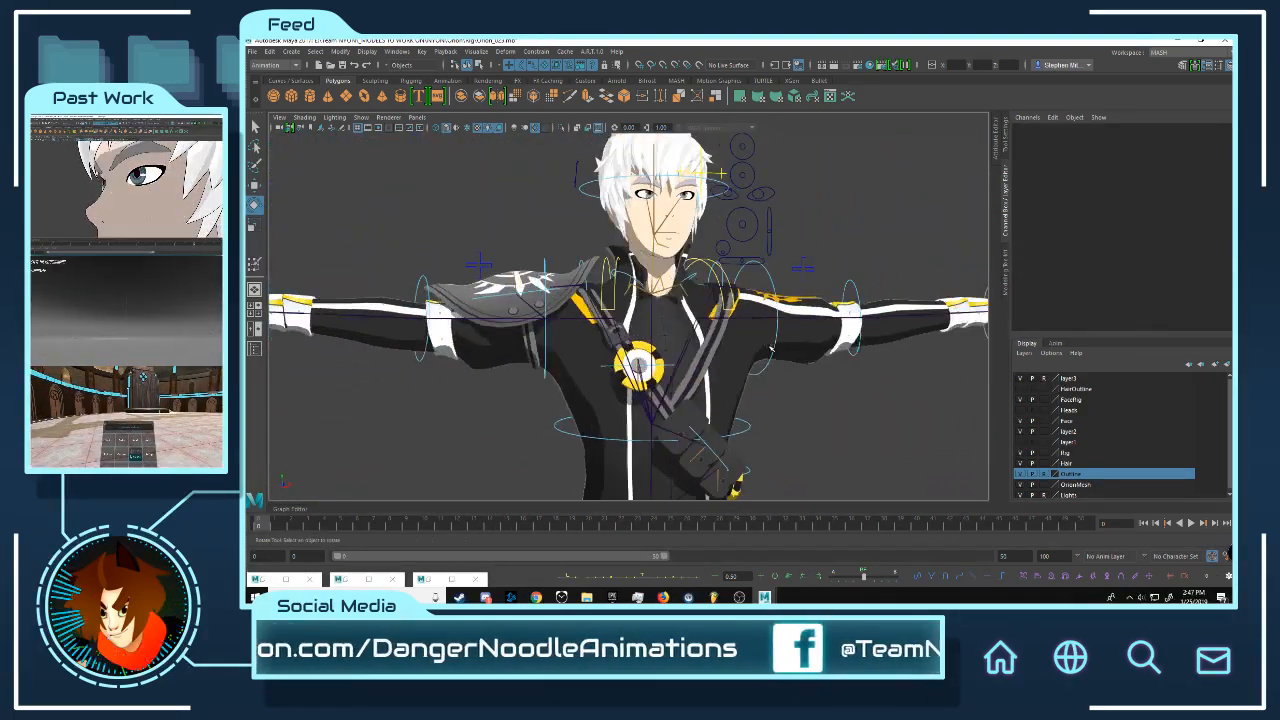
Step: Try raising the right shoulder strap control on the character
click(558, 274)
drag(576, 351, 577, 312)
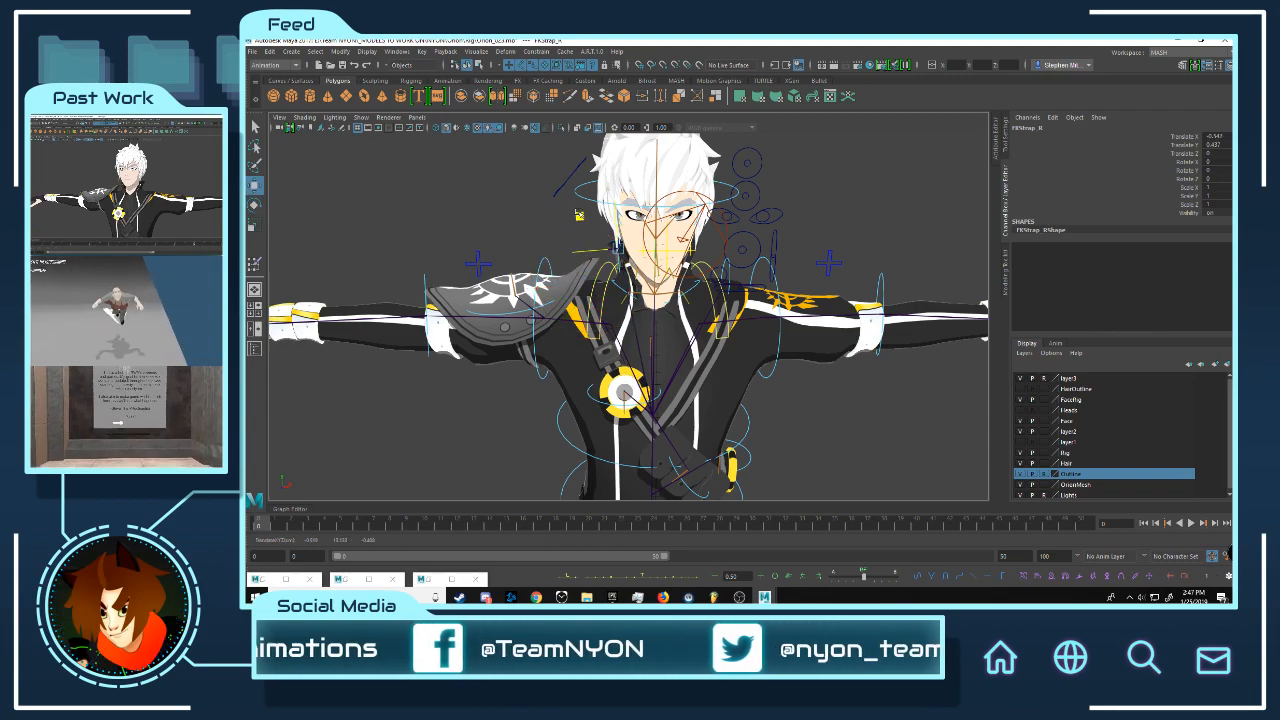
alt+right_drag(752, 328, 707, 292)
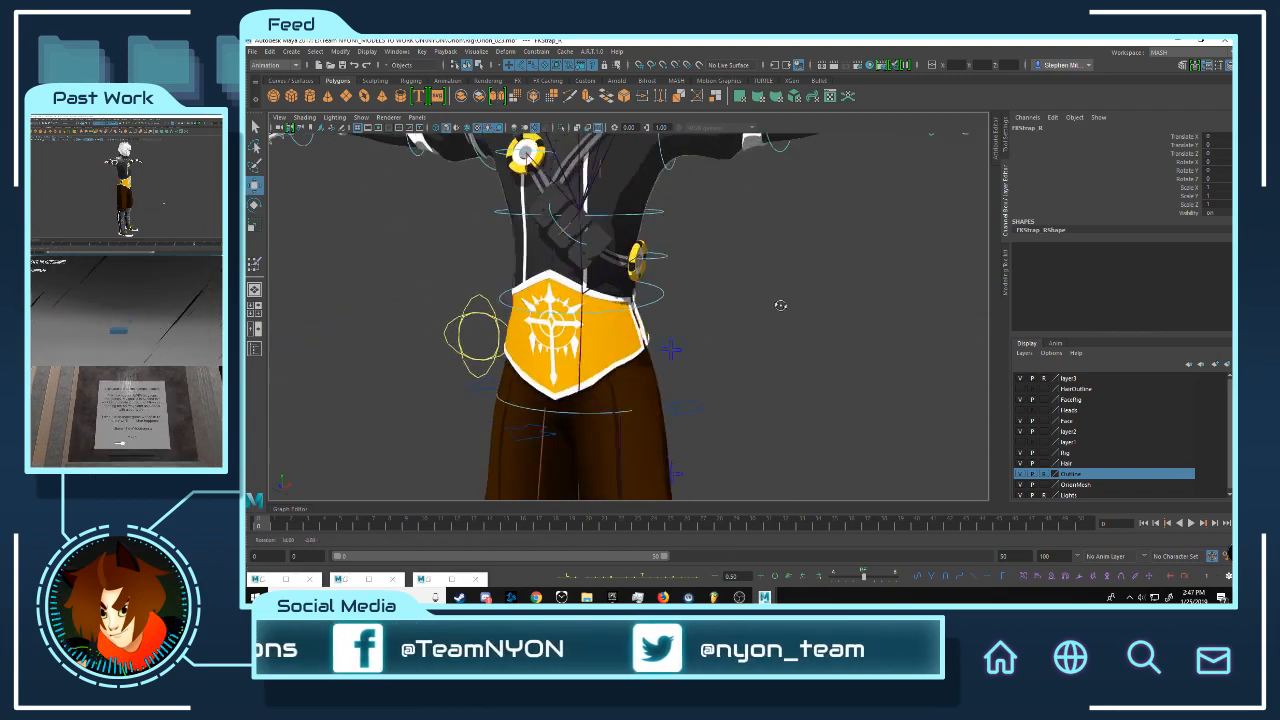
Step: Examine the character's face from the front, an eye's iris up close, and the collar in profile
alt+right_drag(694, 468, 826, 420)
alt+drag(826, 420, 626, 314)
alt+right_drag(626, 314, 613, 343)
alt+drag(613, 343, 660, 339)
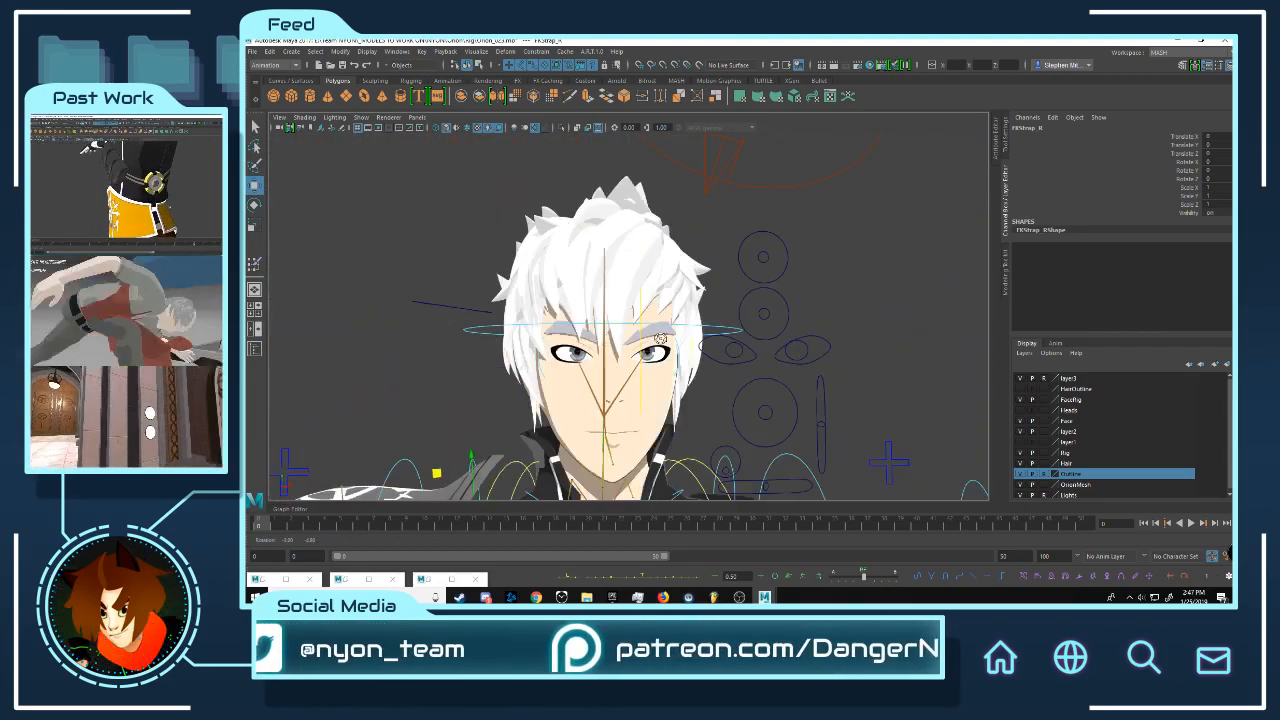
alt+right_drag(629, 363, 659, 363)
alt+drag(660, 364, 735, 371)
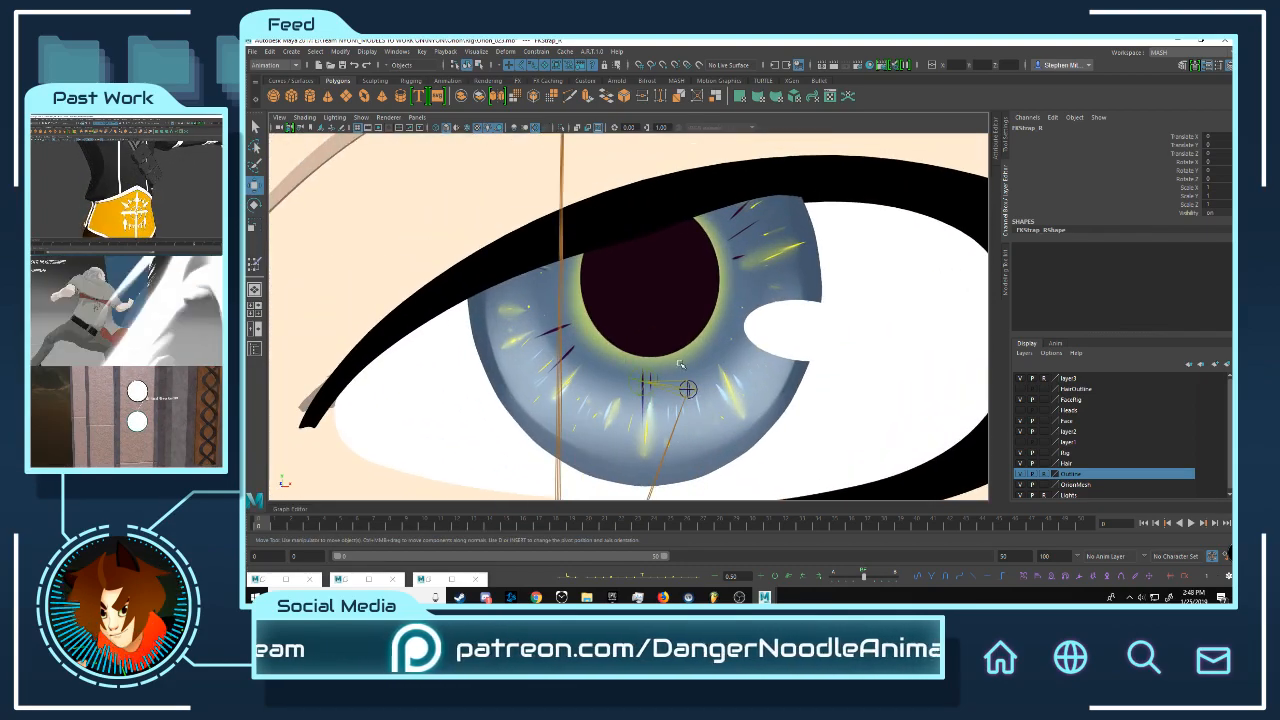
mouse_move(735, 371)
alt+right_down()
mouse_move(823, 377)
mouse_move(740, 373)
alt+right_up()
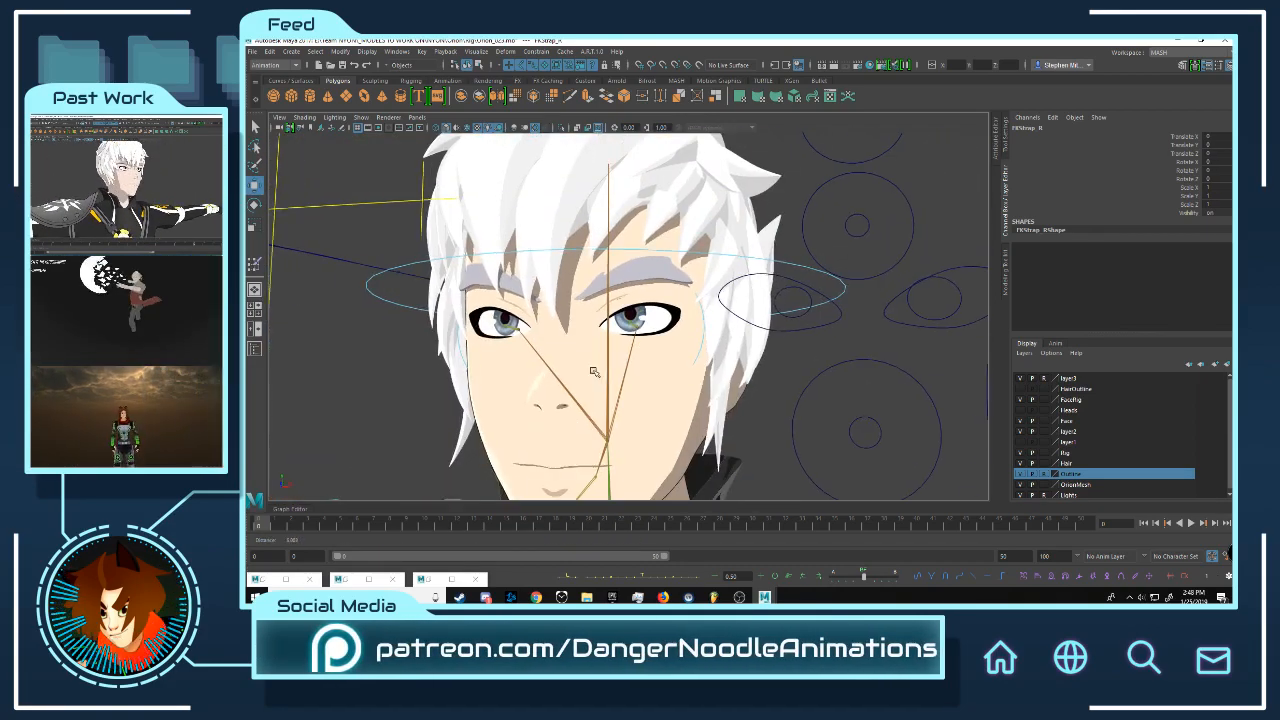
alt+drag(740, 373, 661, 370)
alt+right_drag(664, 370, 680, 326)
alt+middle_drag(680, 326, 700, 290)
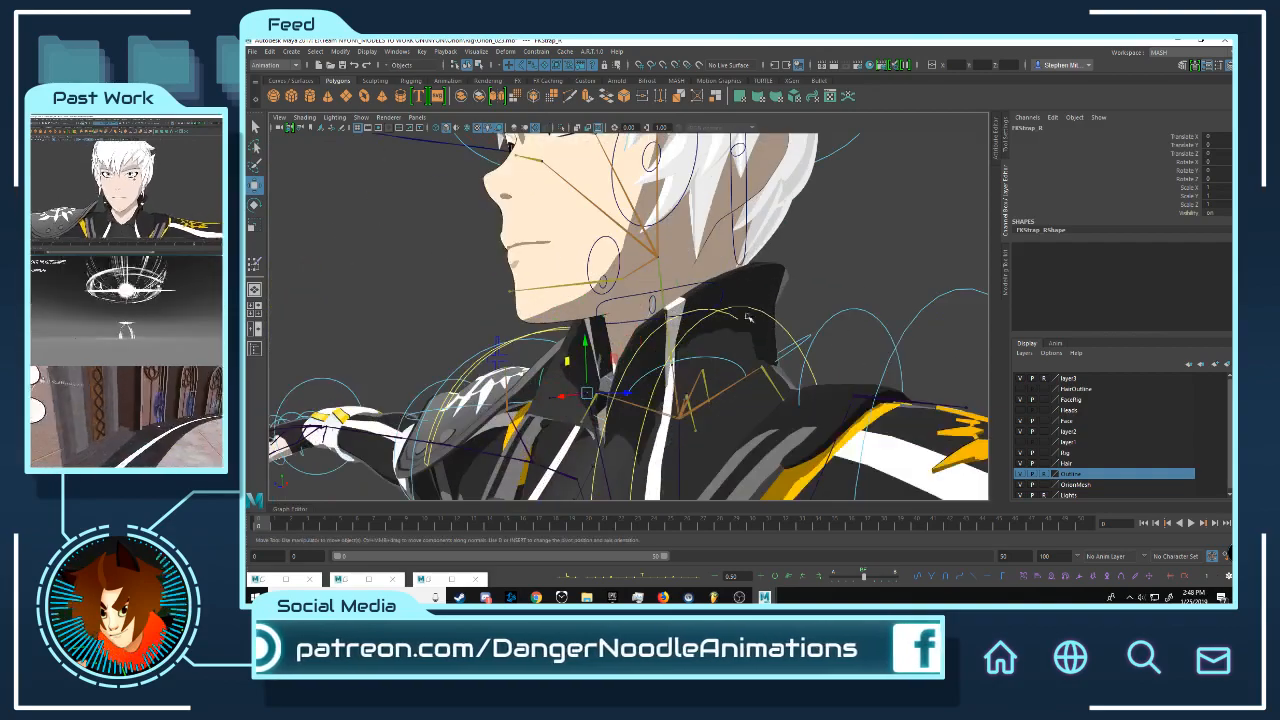
alt+drag(700, 290, 785, 298)
alt+right_drag(785, 298, 743, 301)
Step: Try opening the mouth with the facial mouth control beside the head
click(779, 285)
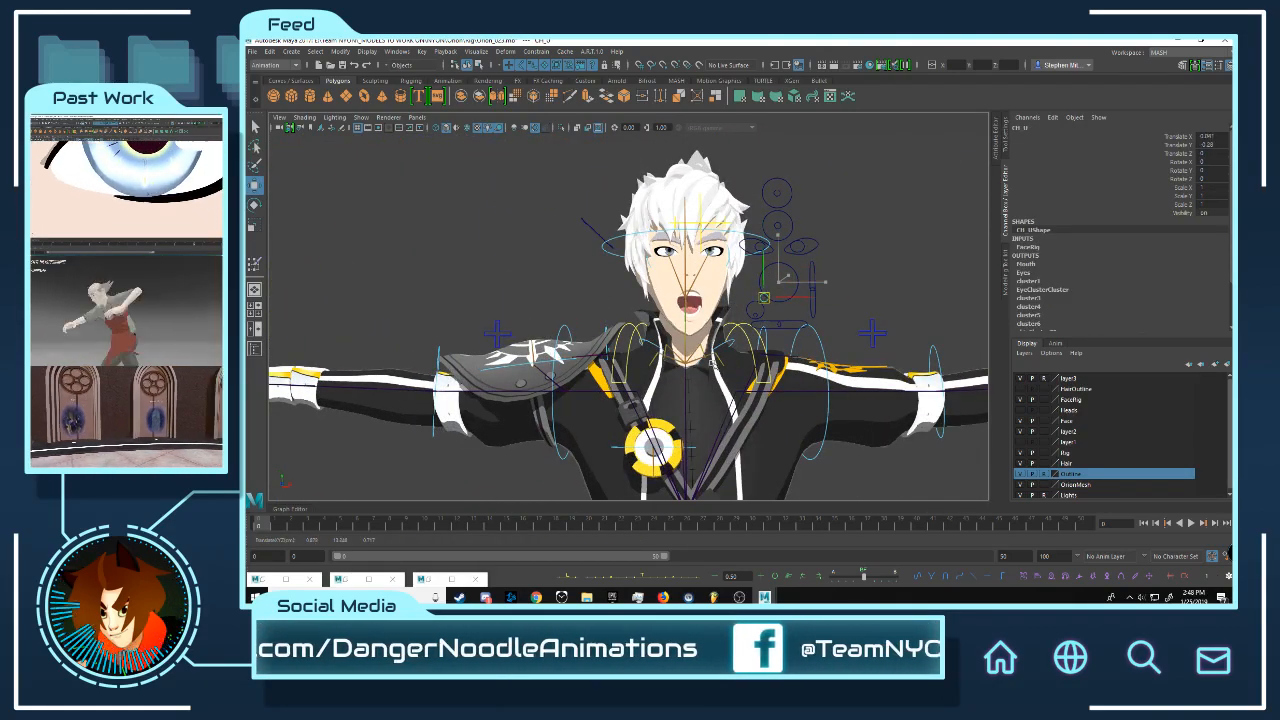
alt+middle_drag(892, 306, 830, 211)
alt+right_drag(830, 211, 780, 218)
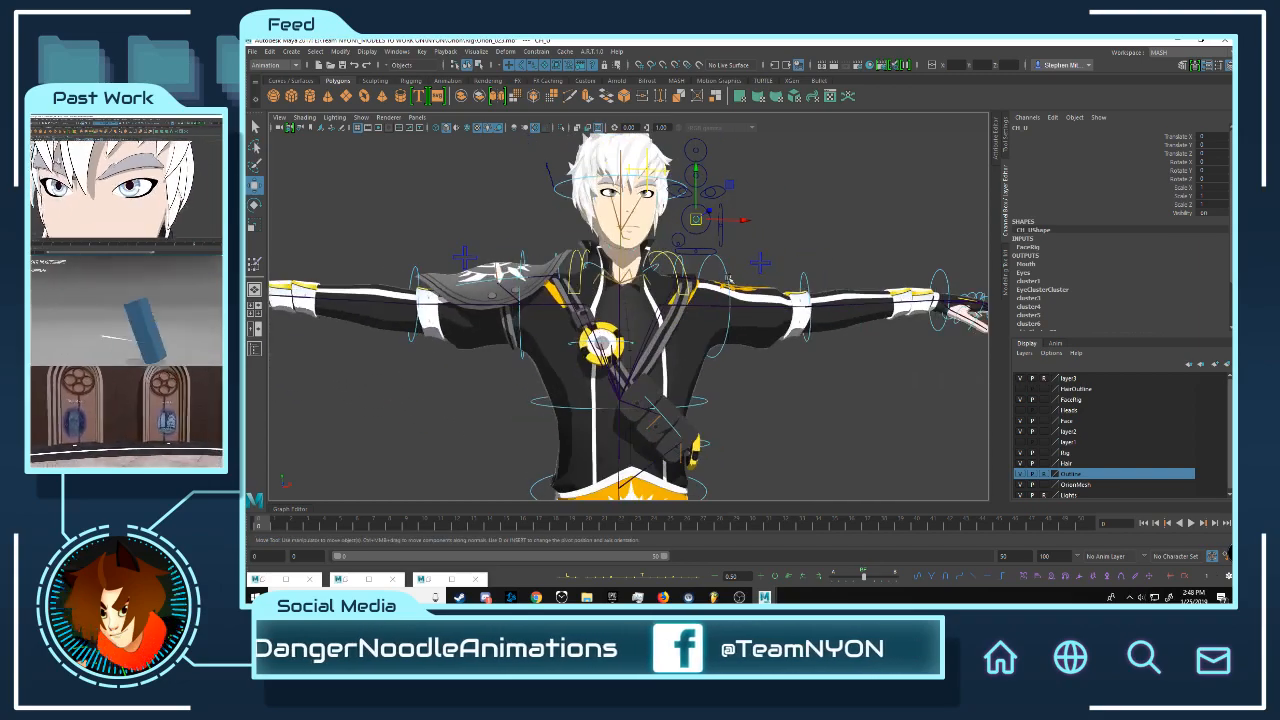
Step: Try lowering the left arm by rotating its FK shoulder control
click(727, 275)
alt+drag(745, 260, 752, 322)
key(e)
drag(762, 279, 783, 338)
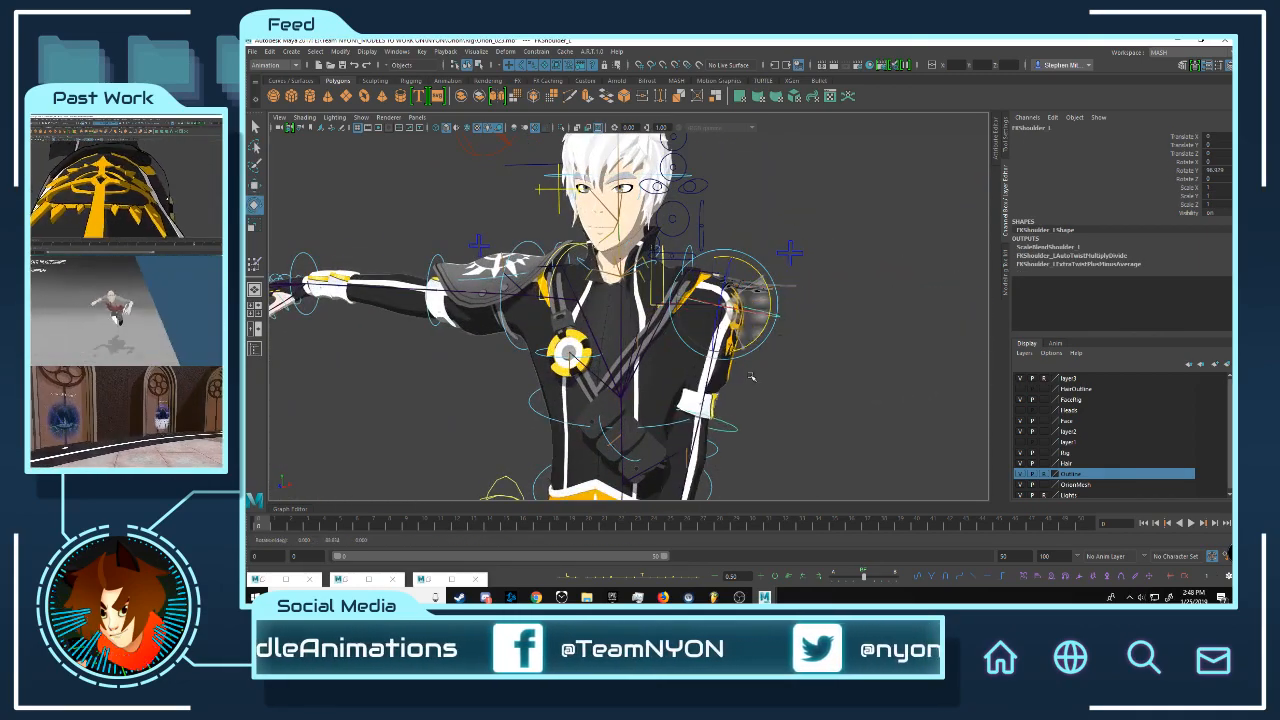
click(799, 350)
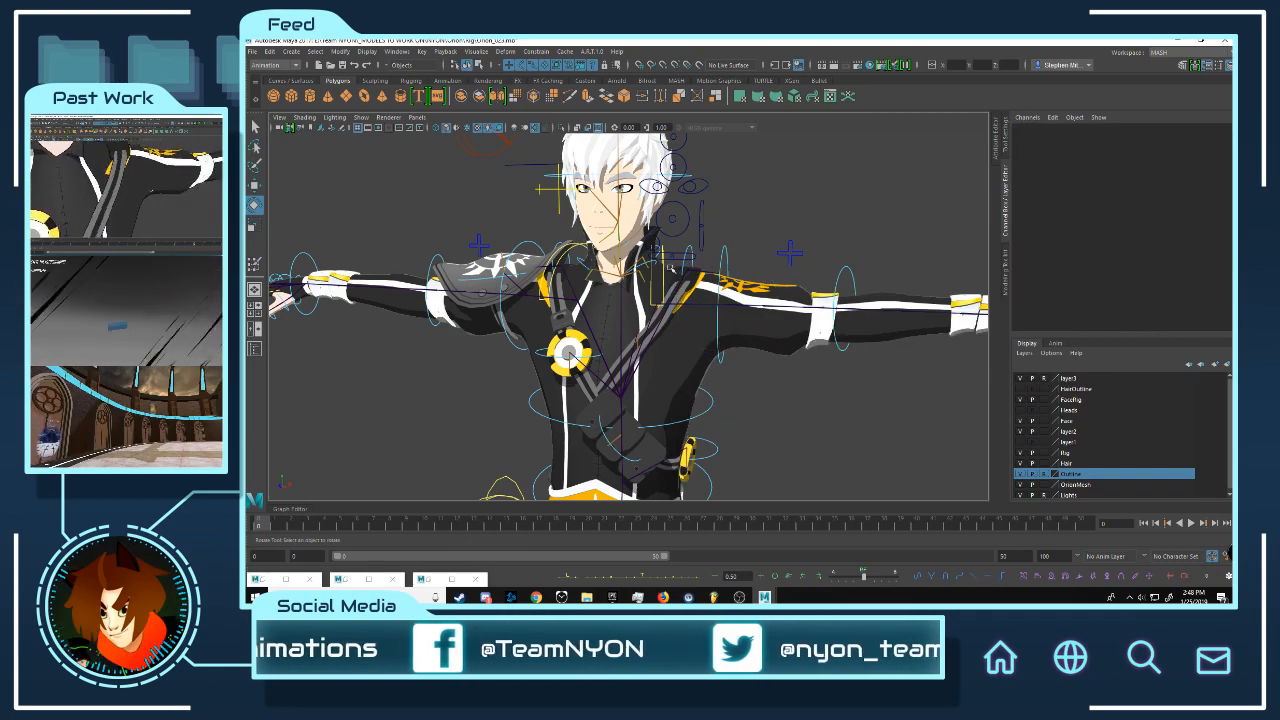
Step: Try rotating the left FK scapula control downward, and undo the rotation
click(662, 270)
drag(694, 268, 715, 311)
key(ctrl+z)
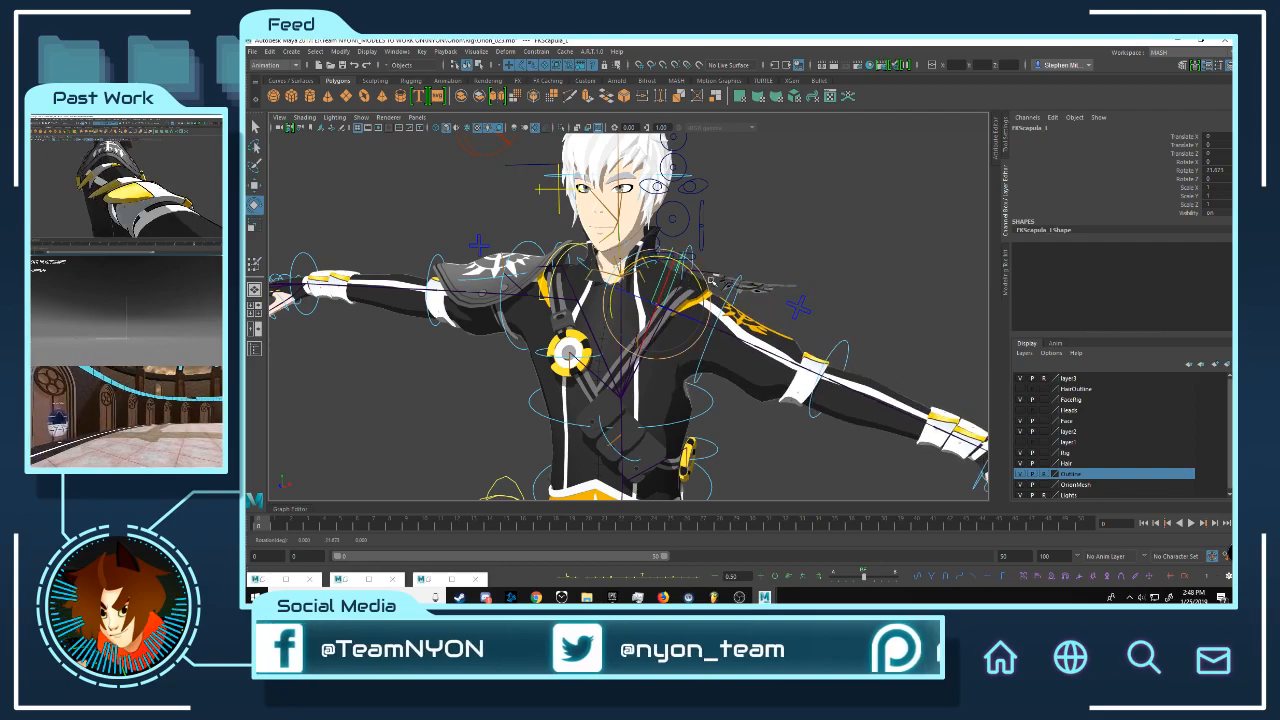
key(ctrl+z)
Step: Examine the left shoulder's strap and gold emblem up close, and check the torso from the front
alt+middle_drag(715, 311, 633, 346)
alt+right_drag(633, 346, 667, 350)
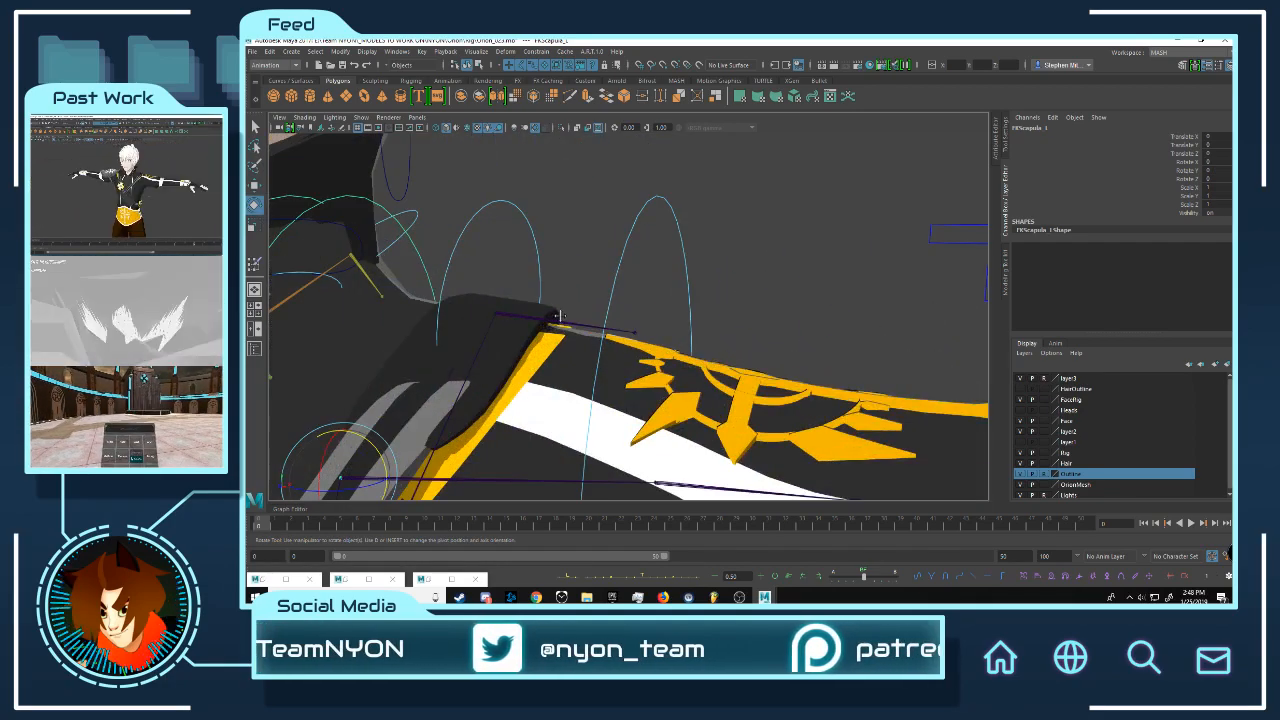
alt+right_drag(560, 316, 535, 330)
alt+middle_drag(640, 335, 560, 300)
alt+right_drag(640, 305, 680, 370)
click(706, 311)
alt+middle_drag(680, 370, 741, 203)
alt+right_drag(650, 327, 689, 311)
alt+drag(810, 313, 527, 314)
alt+right_drag(527, 314, 512, 322)
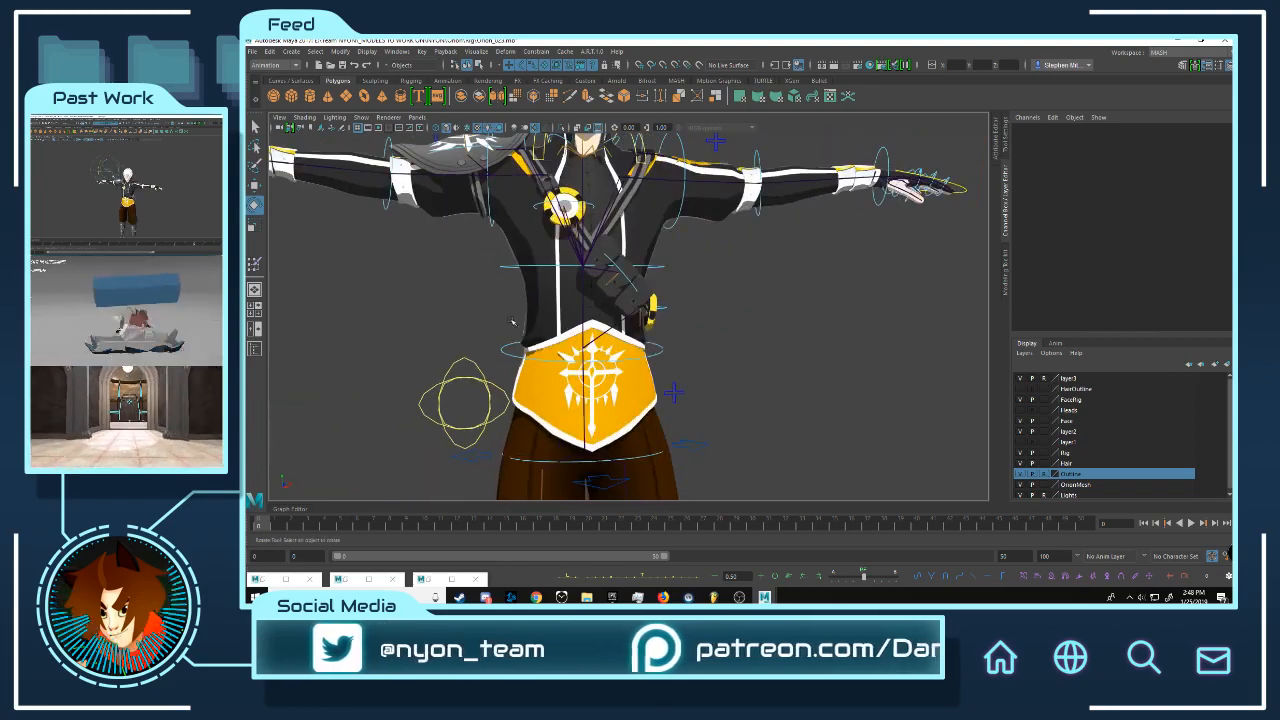
Step: Select the jacket mesh and examine its wireframe along the left side of the torso
click(655, 232)
click(814, 320)
alt+middle_drag(719, 278, 703, 340)
click(703, 277)
alt+right_drag(724, 291, 1053, 405)
double_click(1052, 400)
alt+drag(810, 335, 791, 338)
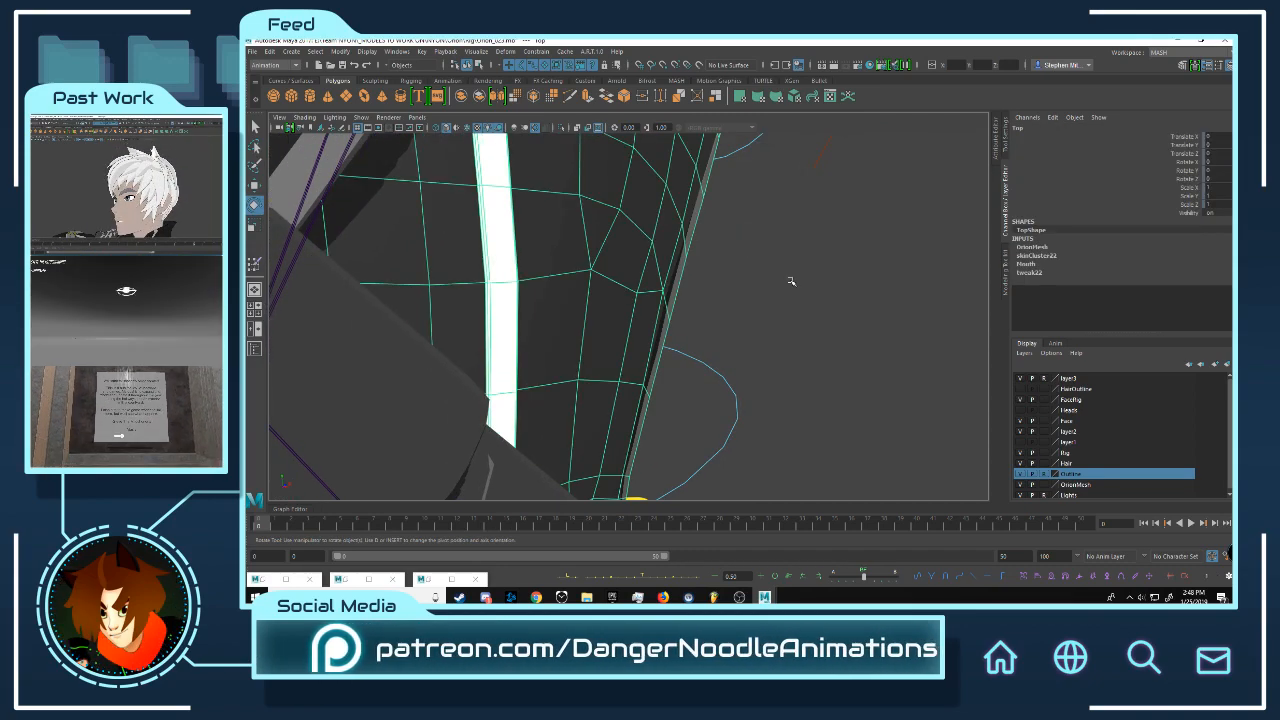
scroll(791, 281, down, 5)
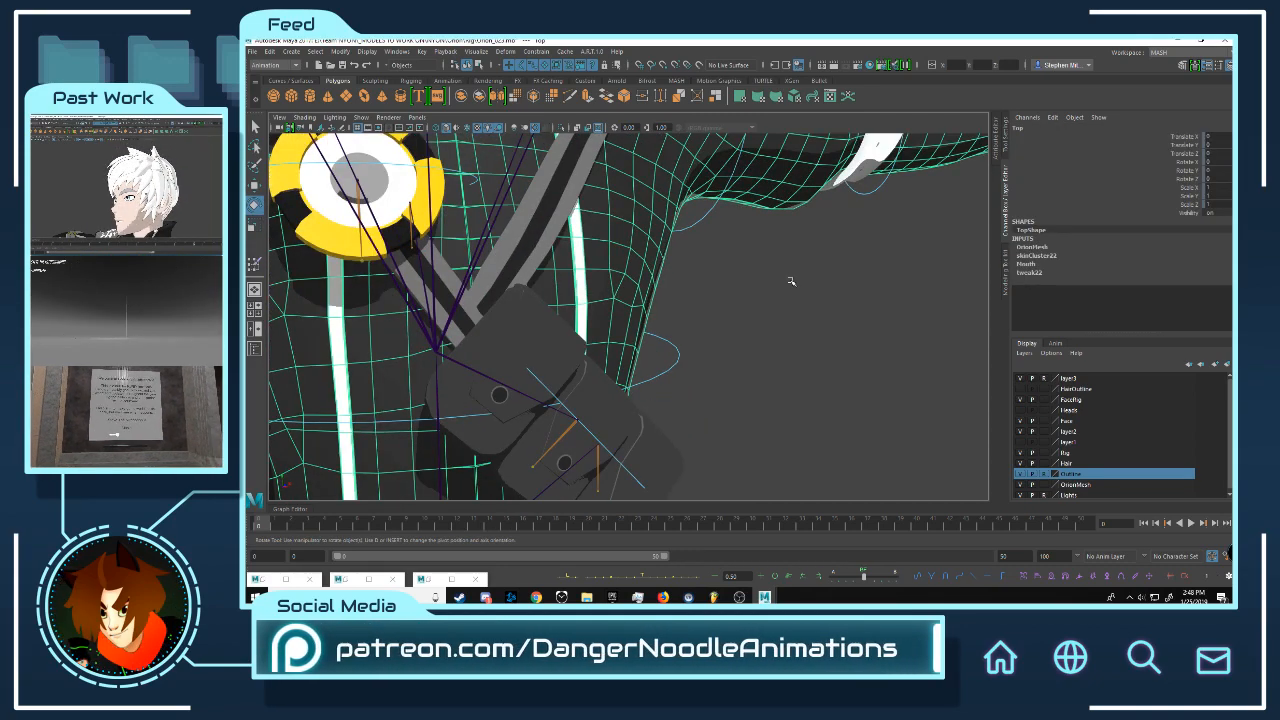
scroll(791, 281, down, 5)
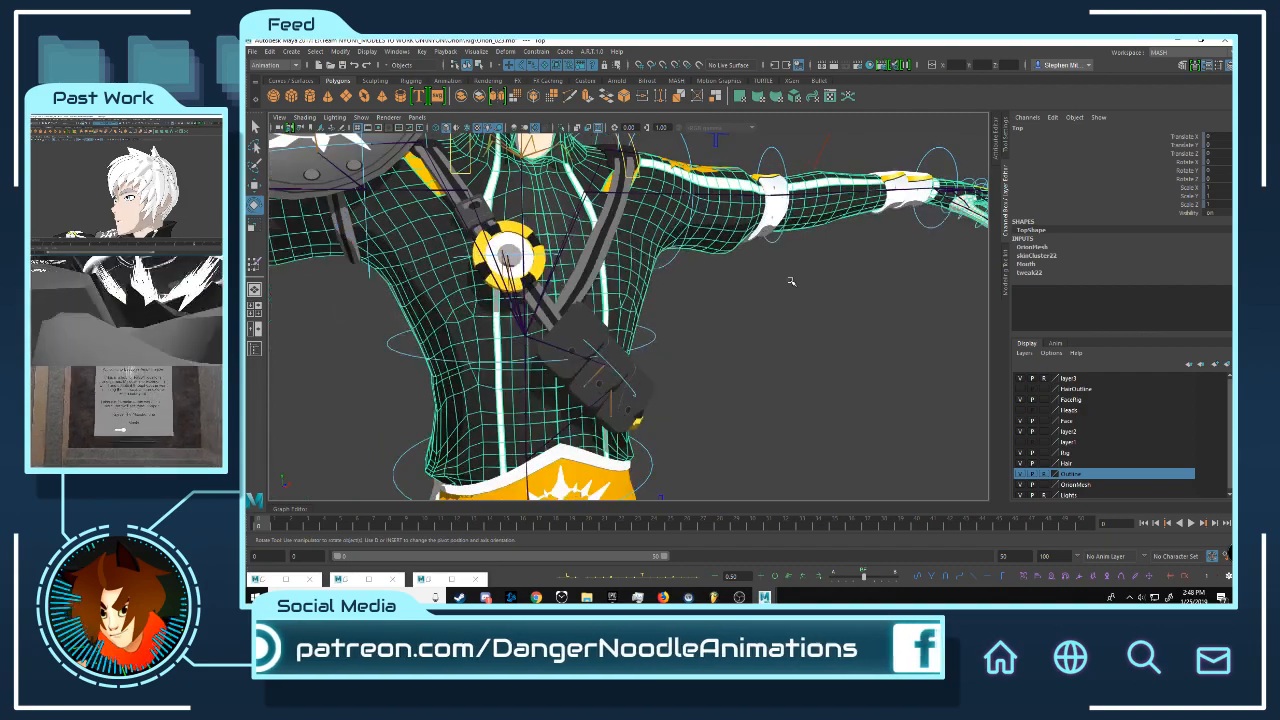
Step: Turn on smooth mesh preview for the jacket while viewing the collar, and deselect the mesh
alt+drag(769, 273, 800, 392)
scroll(775, 390, up, 5)
alt+drag(715, 395, 749, 390)
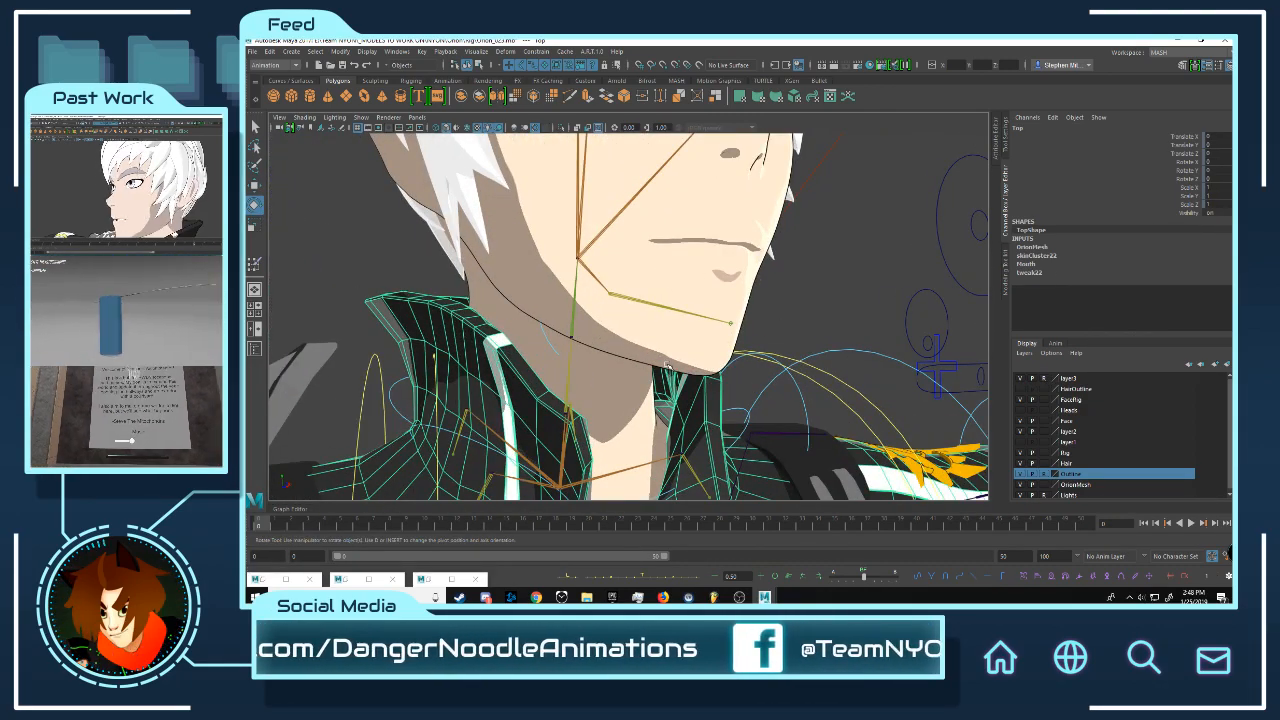
key(3)
click(323, 281)
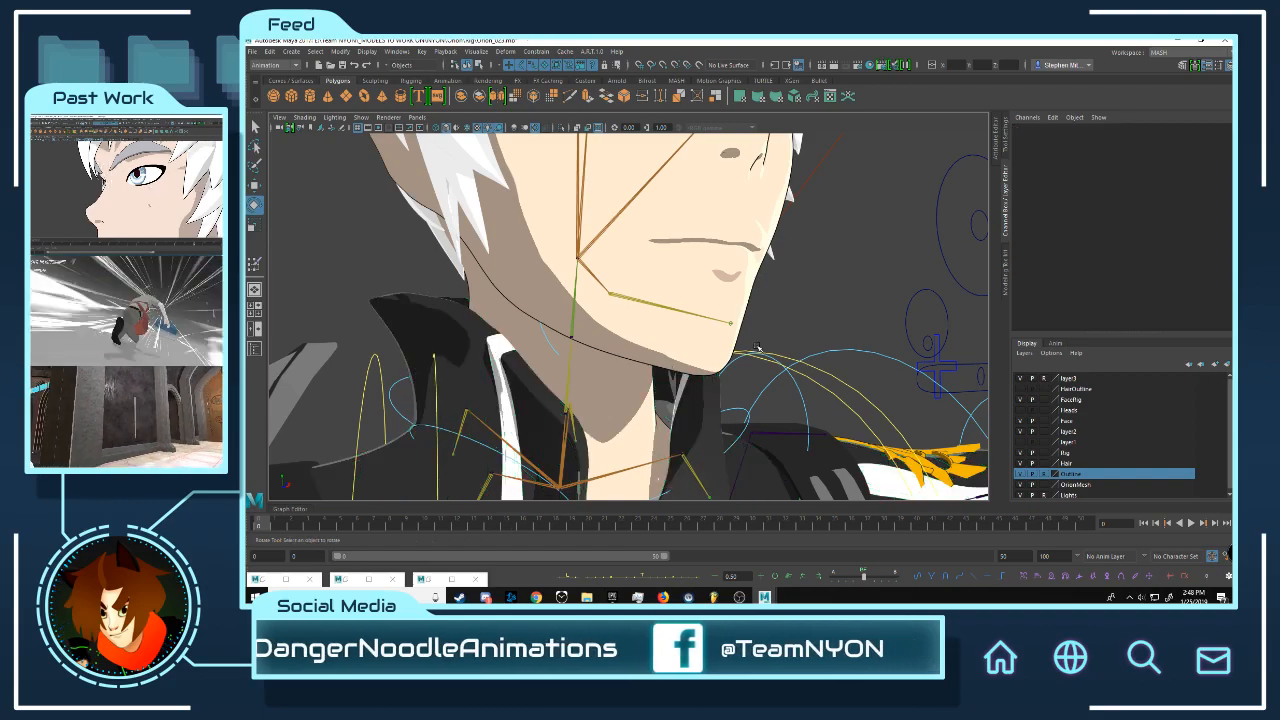
Step: Examine the smoothed collar from another angle, and view the whole upper body from the front
alt+middle_drag(758, 350, 752, 285)
alt+drag(752, 285, 700, 286)
scroll(705, 290, down, 5)
alt+middle_drag(778, 318, 653, 297)
alt+drag(653, 297, 578, 344)
scroll(578, 344, down, 6)
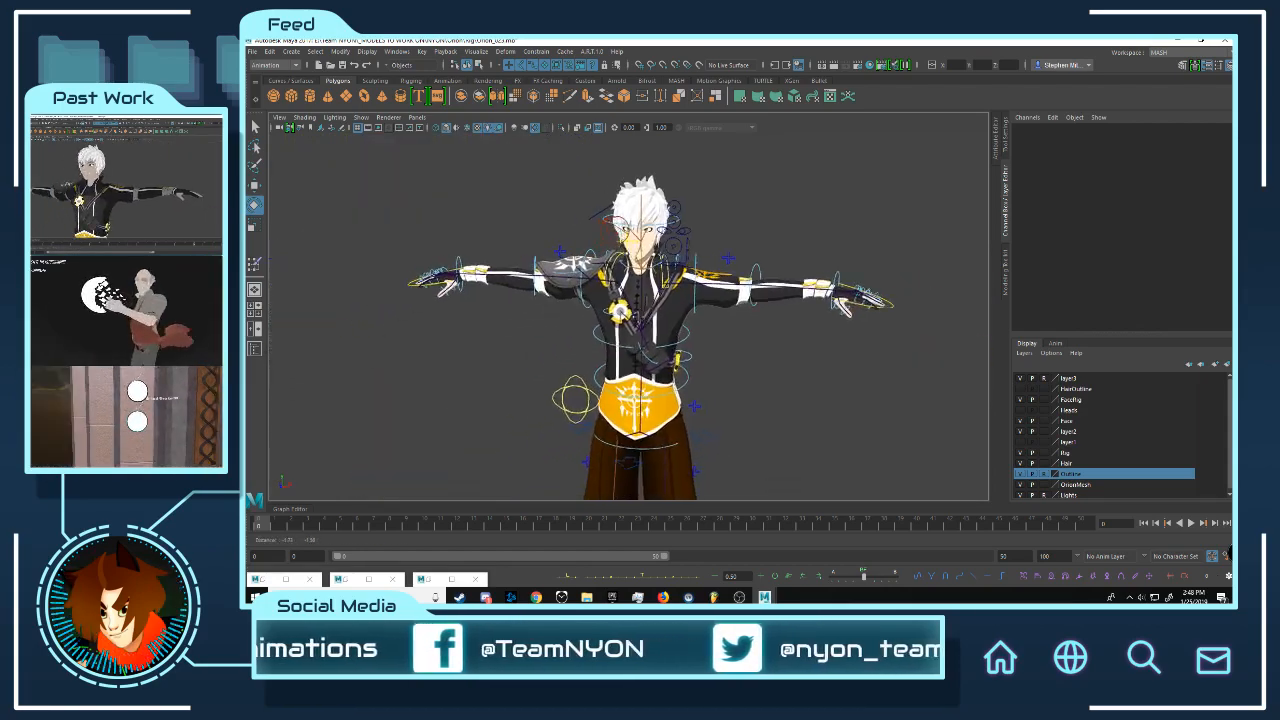
Step: Examine the right hand's glove, thumb and finger joints up close, and return to the shoulders
alt+middle_drag(500, 320, 675, 345)
scroll(675, 345, up, 6)
alt+drag(750, 360, 700, 369)
alt+middle_drag(400, 389, 580, 354)
scroll(580, 354, up, 8)
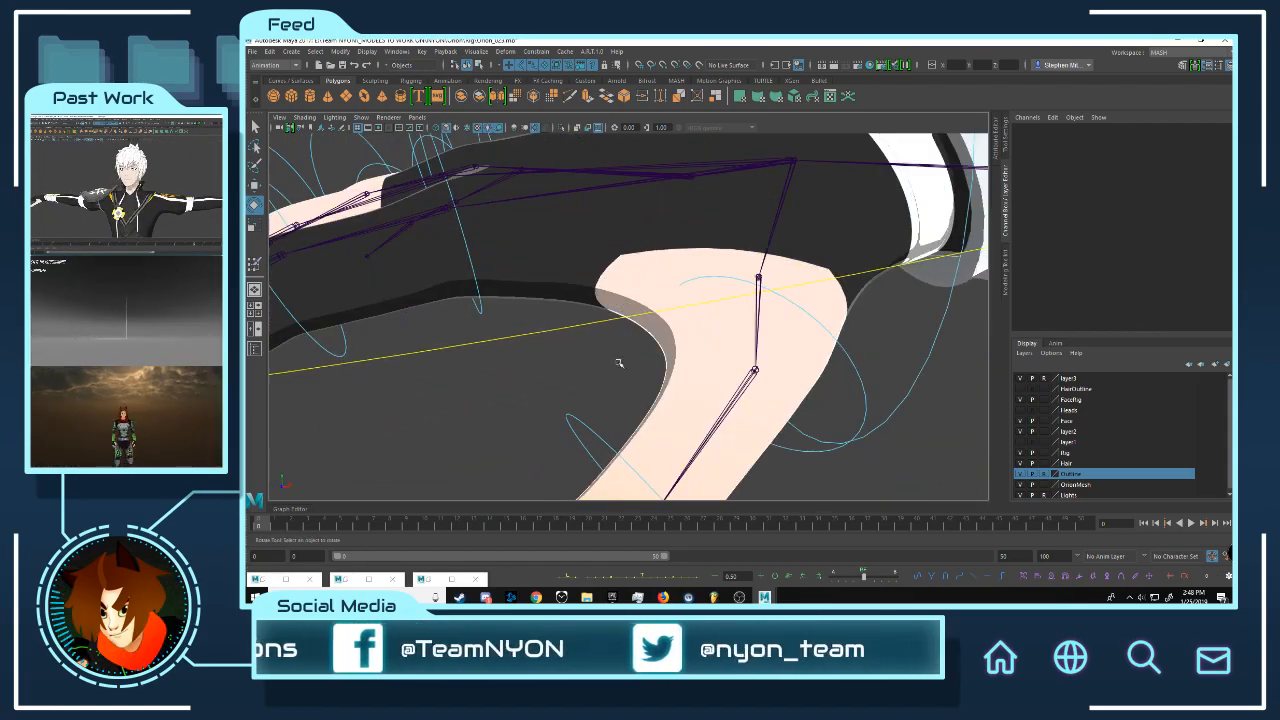
alt+drag(620, 363, 734, 357)
scroll(706, 331, down, 6)
scroll(677, 386, up, 6)
scroll(677, 386, down, 8)
alt+middle_drag(734, 357, 145, 331)
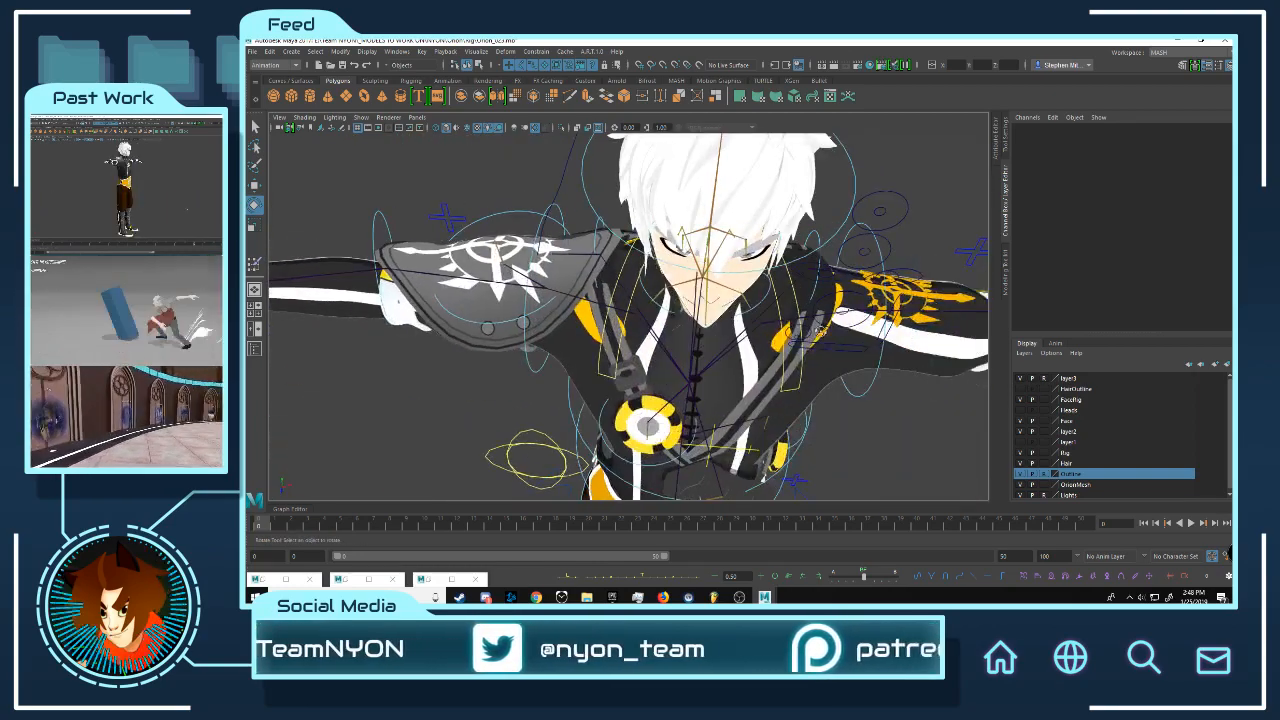
Step: Check the smoothed jacket's wireframe across the chest, and examine the left shoulder and collar with it deselected
alt+drag(849, 388, 849, 326)
click(943, 326)
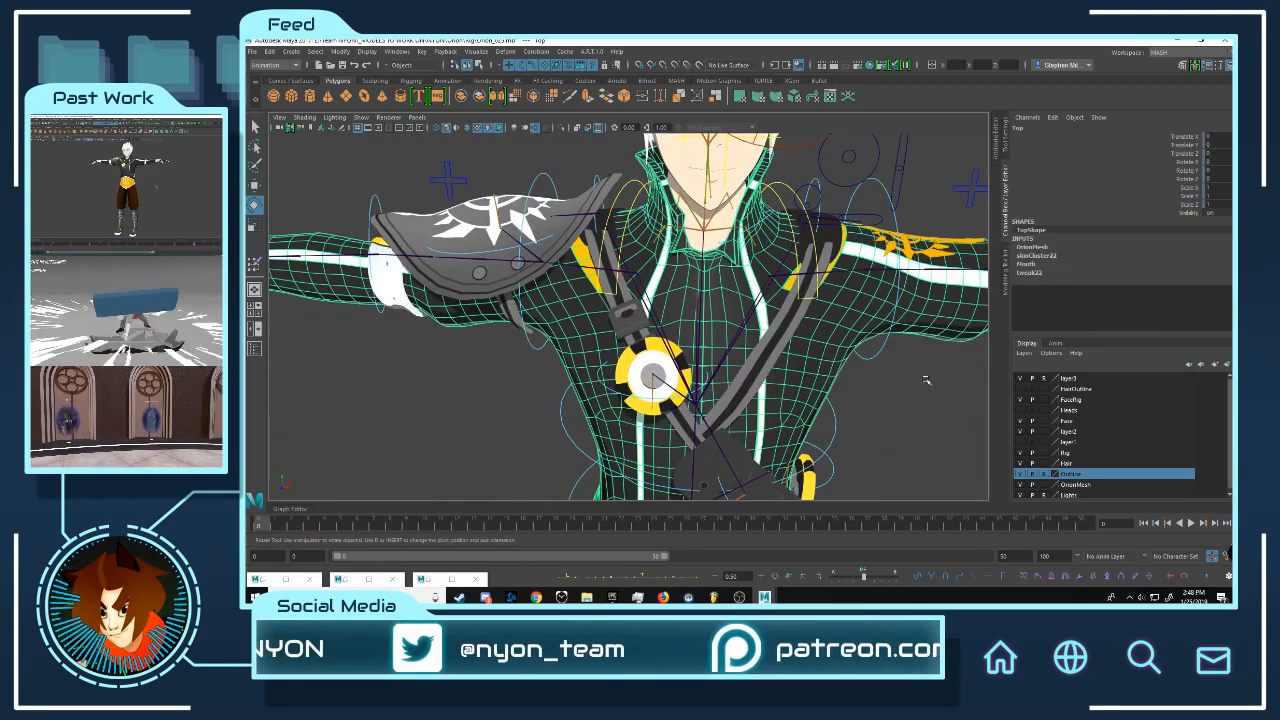
click(921, 411)
scroll(743, 360, down, 5)
scroll(743, 360, up, 6)
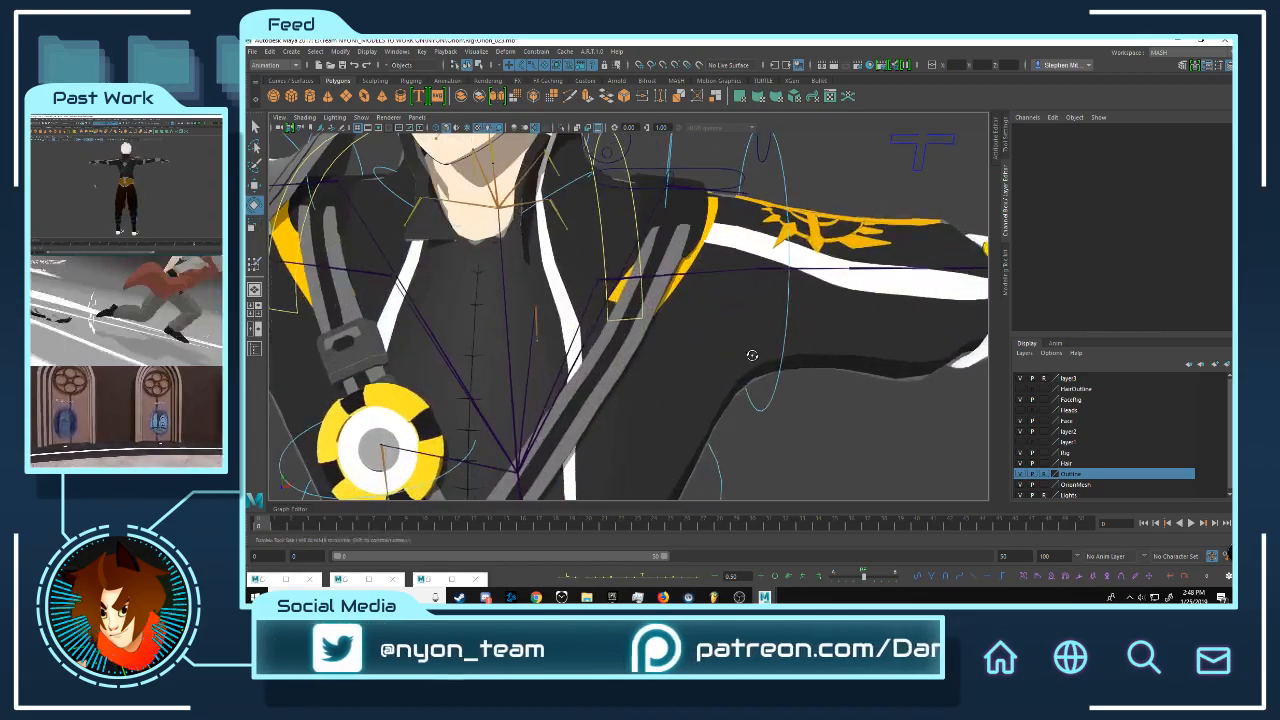
alt+drag(743, 360, 683, 354)
scroll(734, 349, down, 6)
scroll(757, 383, up, 6)
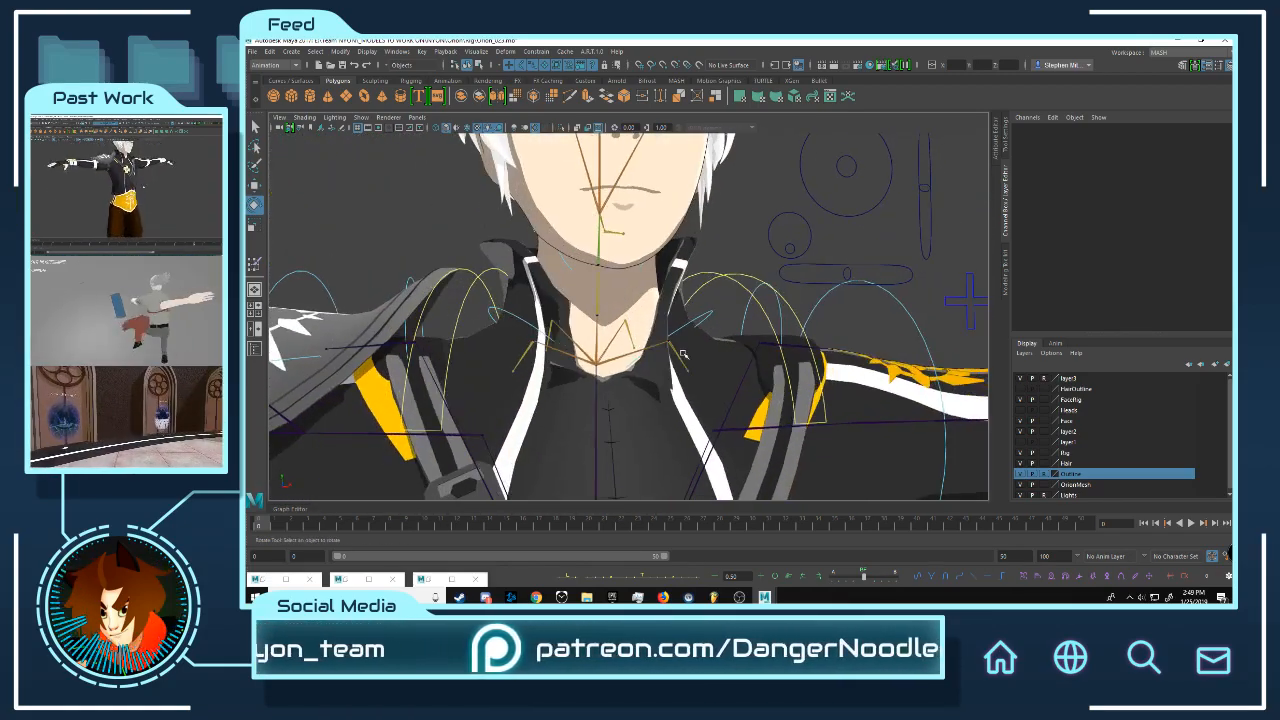
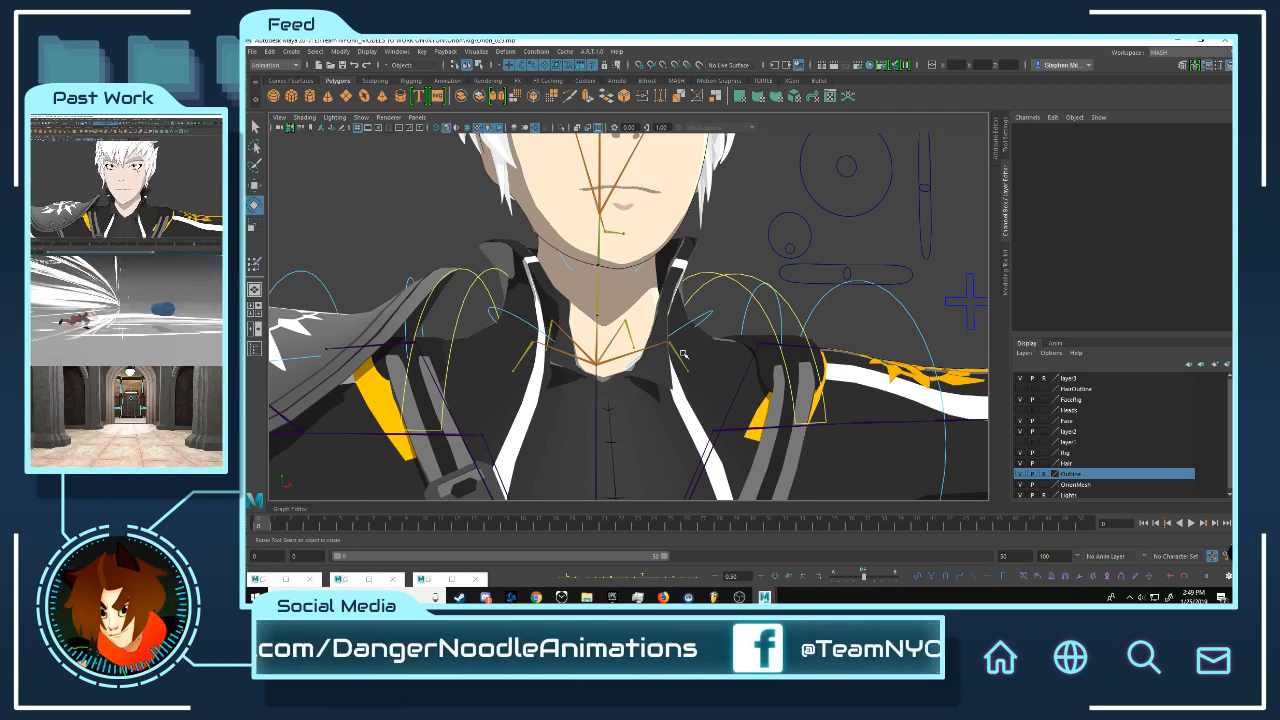
Step: Examine the head and hair from the front and side, briefly selecting a front hair strand
scroll(678, 348, down, 5)
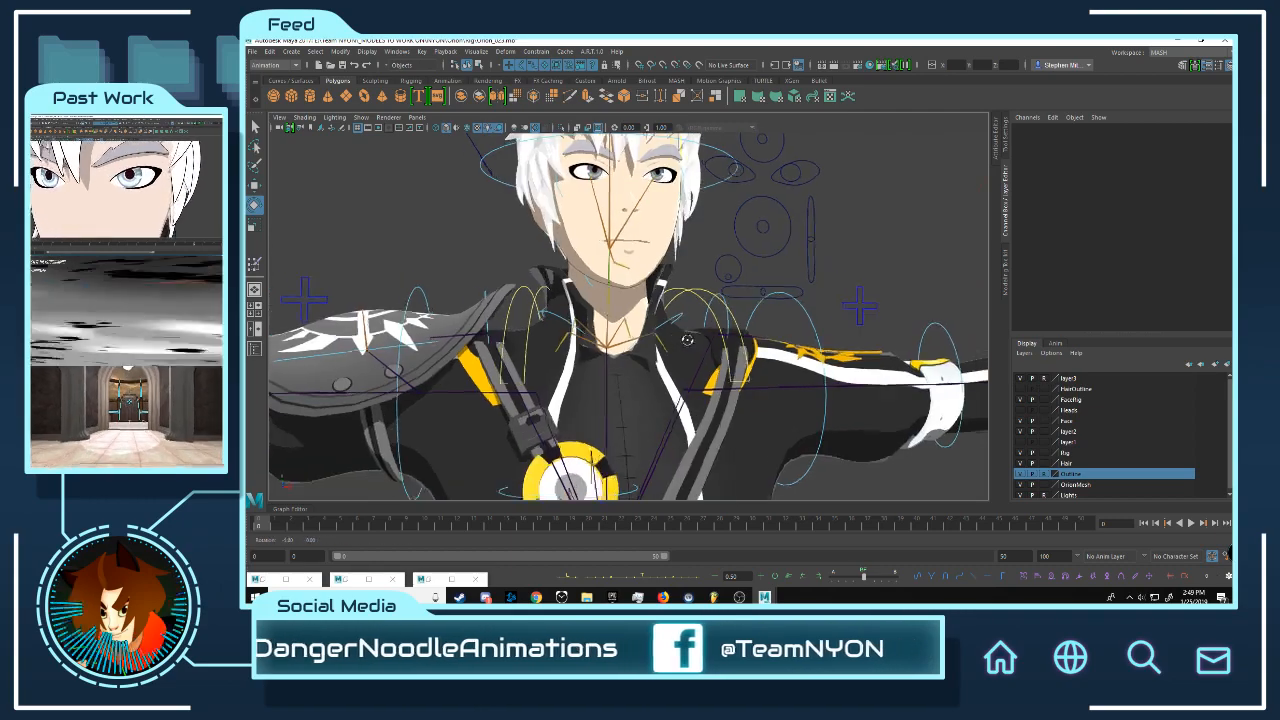
mouse_move(682, 340)
alt+mouse_down()
mouse_move(850, 310)
mouse_move(877, 328)
mouse_move(670, 328)
alt+mouse_up()
alt+middle_drag(671, 328, 735, 372)
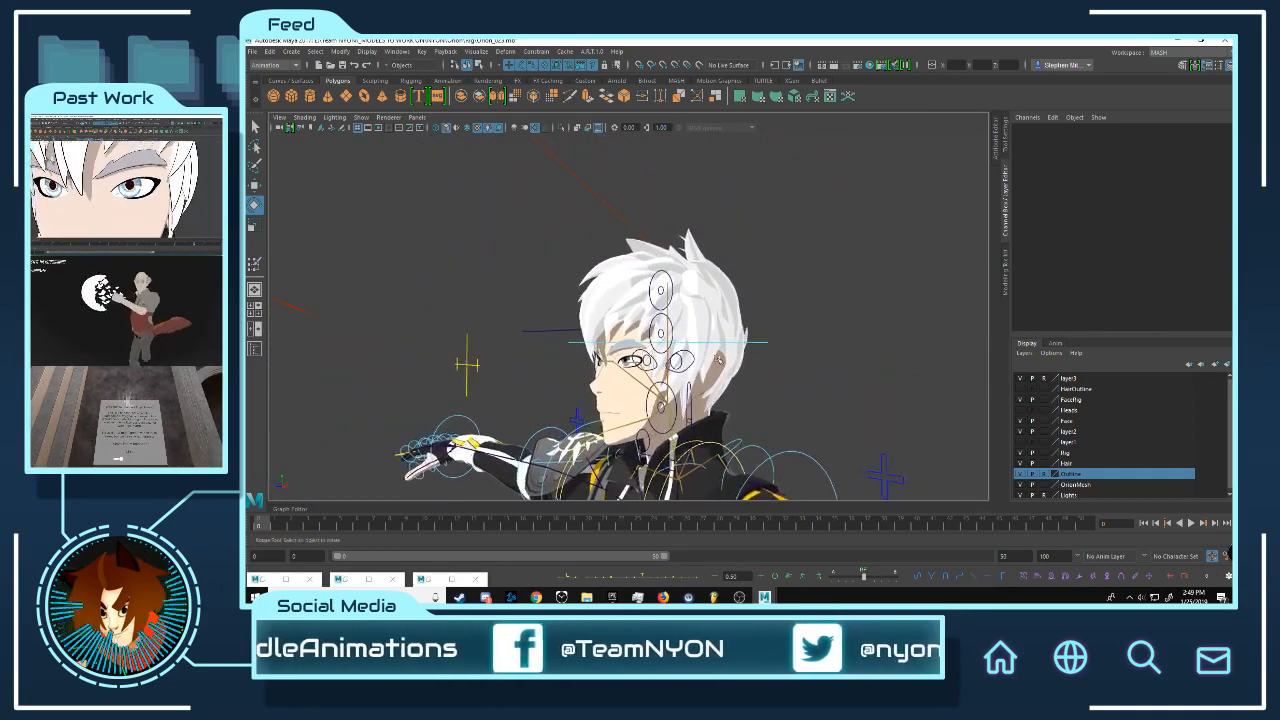
scroll(735, 372, up, 5)
scroll(735, 365, down, 3)
alt+drag(735, 362, 785, 305)
alt+right_drag(785, 305, 706, 335)
alt+drag(706, 335, 675, 330)
click(588, 272)
alt+middle_drag(600, 283, 642, 311)
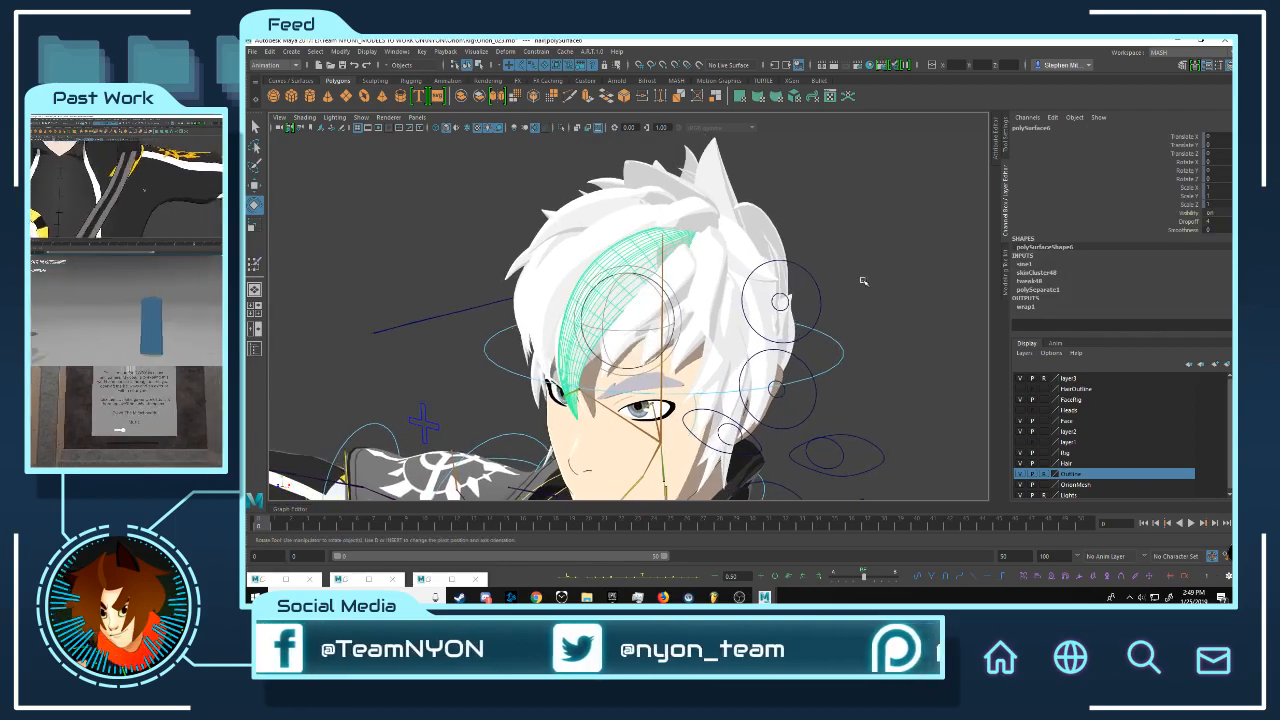
click(847, 320)
Step: Examine the individual hair strands up close, and return to the chest and shoulders
alt+right_drag(730, 412, 650, 395)
alt+middle_drag(650, 395, 662, 318)
mouse_move(662, 318)
alt+mouse_down()
mouse_move(767, 308)
mouse_move(662, 312)
alt+mouse_up()
alt+right_drag(662, 312, 610, 312)
alt+middle_drag(610, 312, 620, 372)
alt+right_drag(620, 372, 678, 372)
alt+middle_drag(678, 372, 680, 347)
alt+right_drag(680, 347, 751, 346)
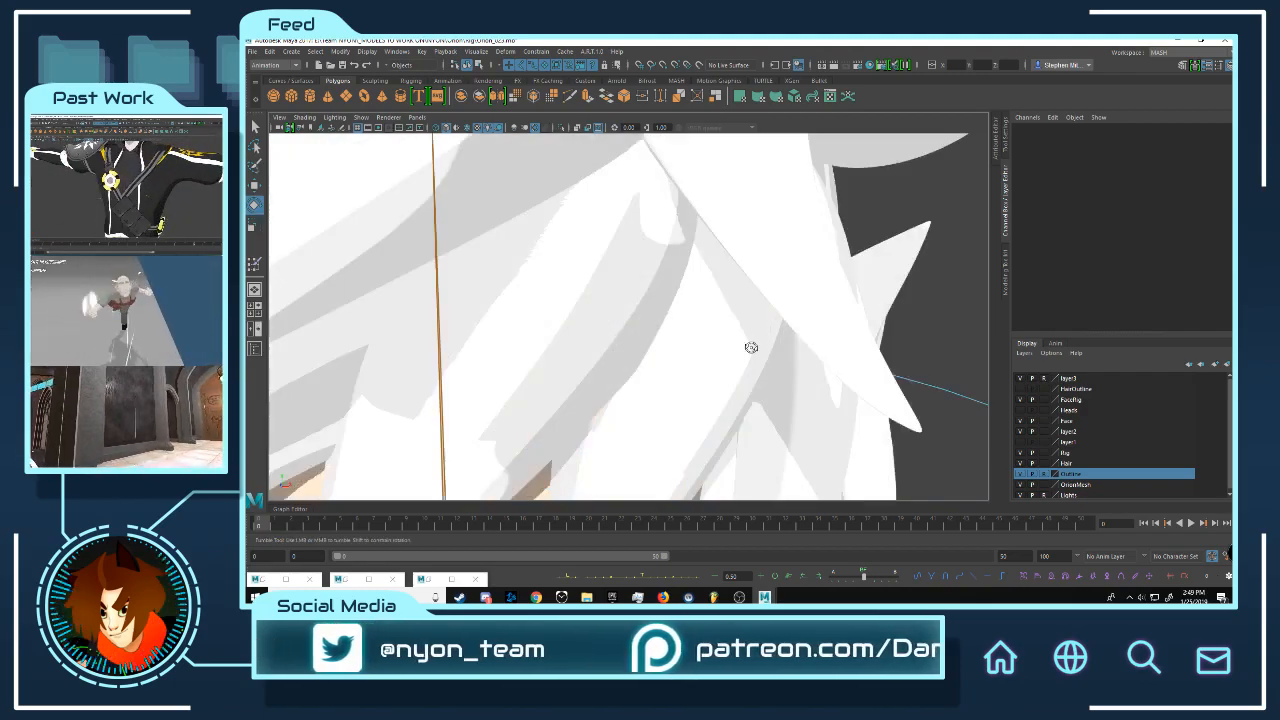
alt+drag(751, 346, 656, 362)
alt+right_drag(656, 362, 600, 392)
alt+middle_drag(600, 392, 651, 236)
alt+right_drag(610, 380, 655, 384)
alt+drag(655, 384, 748, 394)
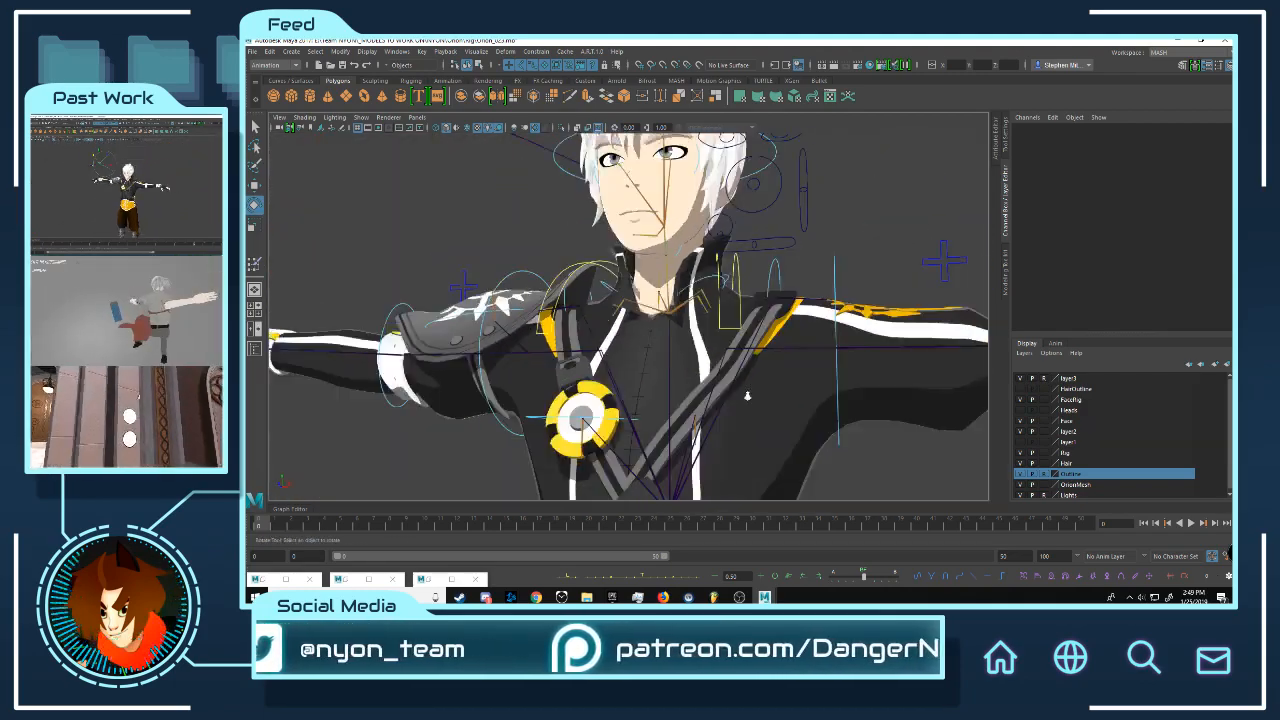
Step: Examine the torso and the waist guard and hips from the front and side
alt+right_drag(748, 394, 688, 308)
alt+middle_drag(688, 308, 645, 203)
alt+right_drag(645, 203, 638, 244)
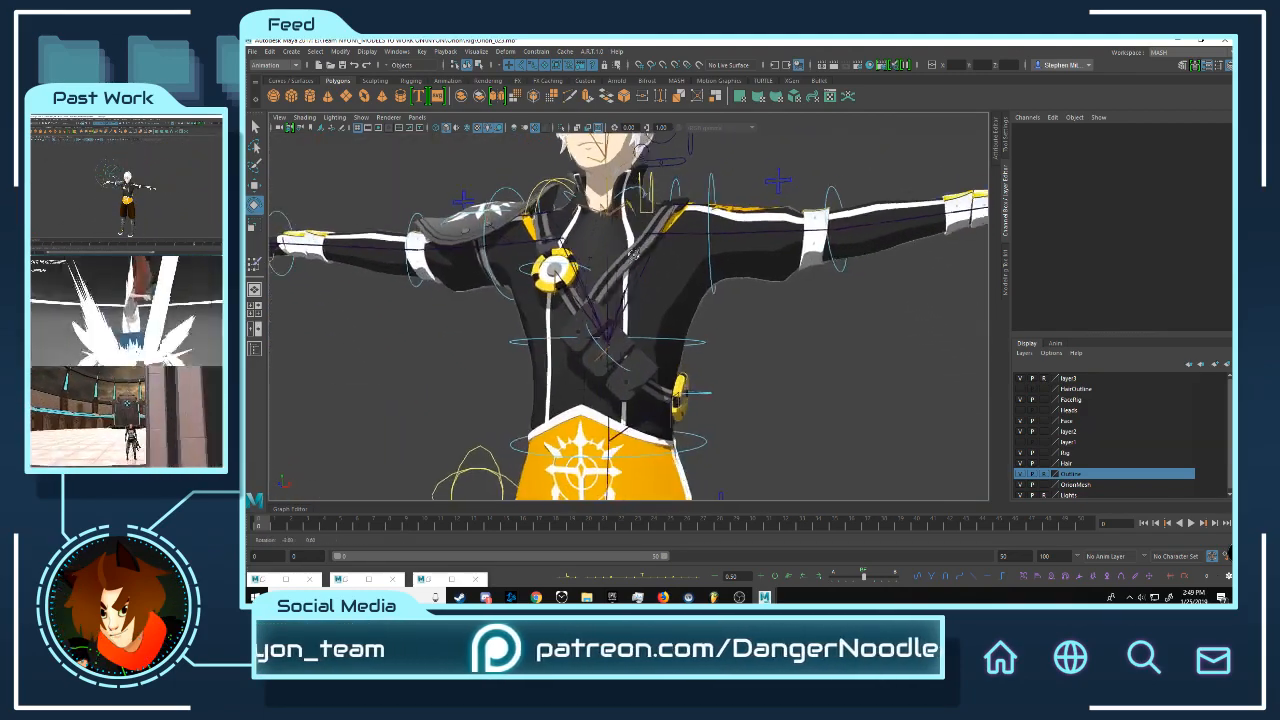
mouse_move(638, 244)
alt+mouse_down()
mouse_move(733, 251)
mouse_move(651, 262)
alt+mouse_up()
alt+right_drag(651, 262, 659, 387)
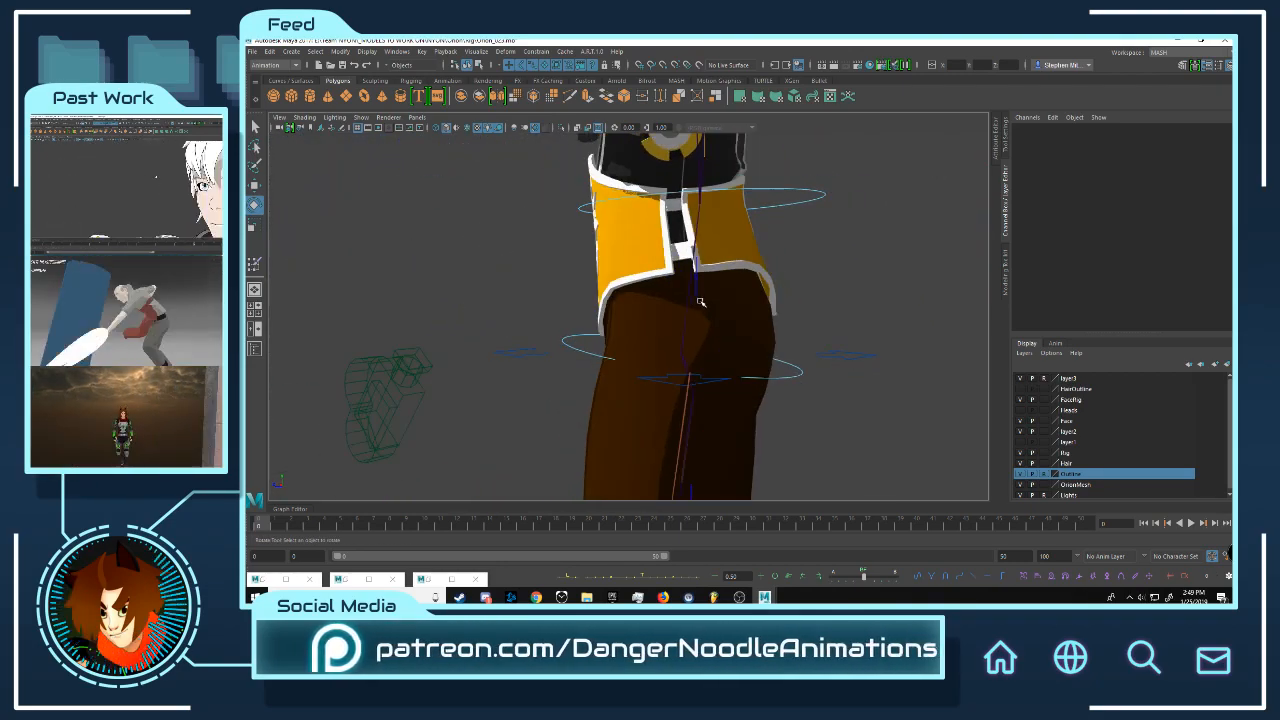
Step: Examine the chest and left arm from the front, briefly selecting the left shoulder control
alt+middle_drag(666, 384, 655, 442)
alt+right_drag(655, 442, 620, 403)
alt+drag(620, 403, 796, 403)
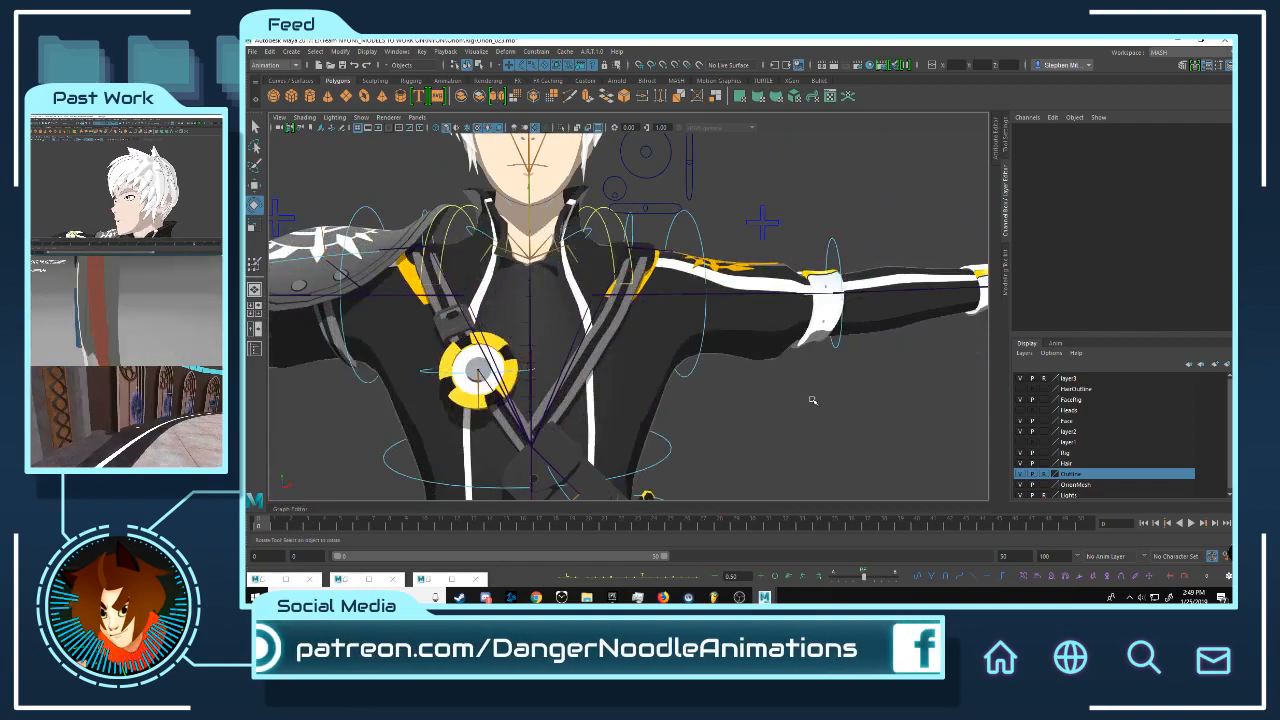
alt+right_drag(813, 400, 757, 352)
alt+drag(757, 352, 686, 358)
click(698, 242)
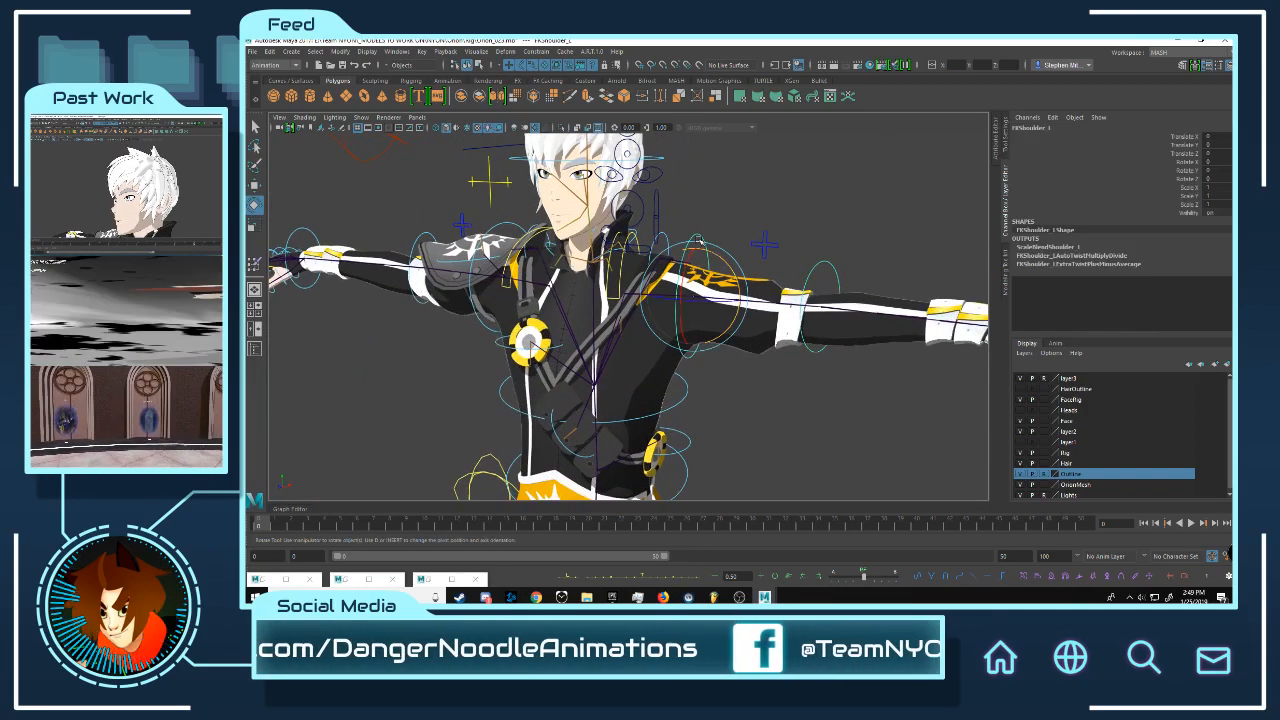
click(736, 213)
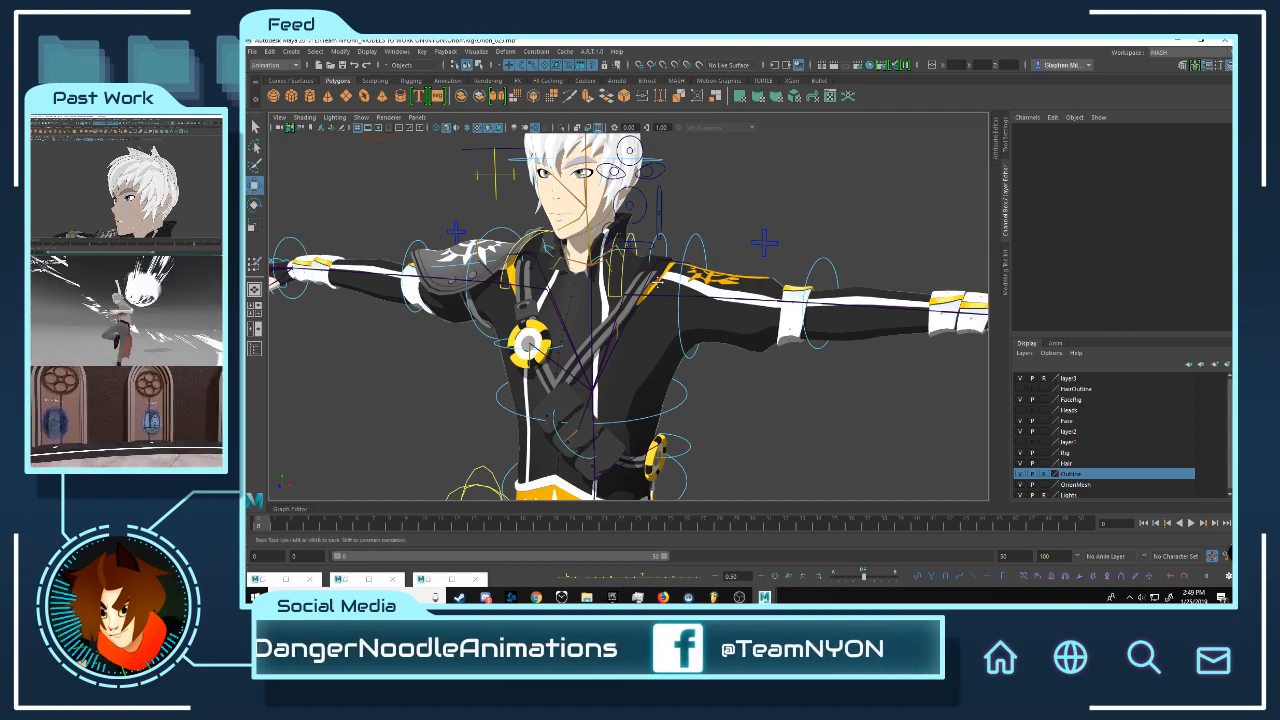
Step: Examine the left shoulder and collar up close with the left shoulder control selected, and deselect it
alt+middle_drag(658, 282, 674, 314)
alt+right_drag(674, 314, 765, 330)
alt+drag(765, 330, 790, 326)
click(783, 256)
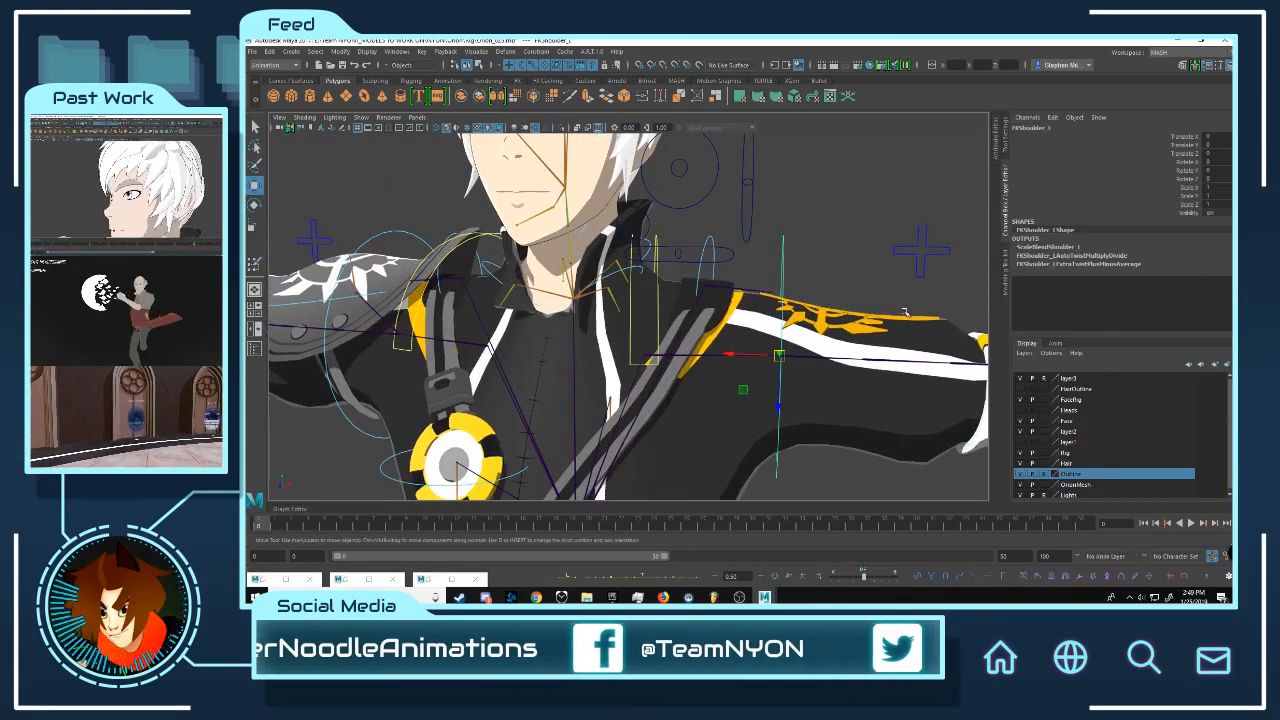
click(887, 298)
alt+right_drag(887, 298, 765, 288)
alt+drag(765, 288, 721, 276)
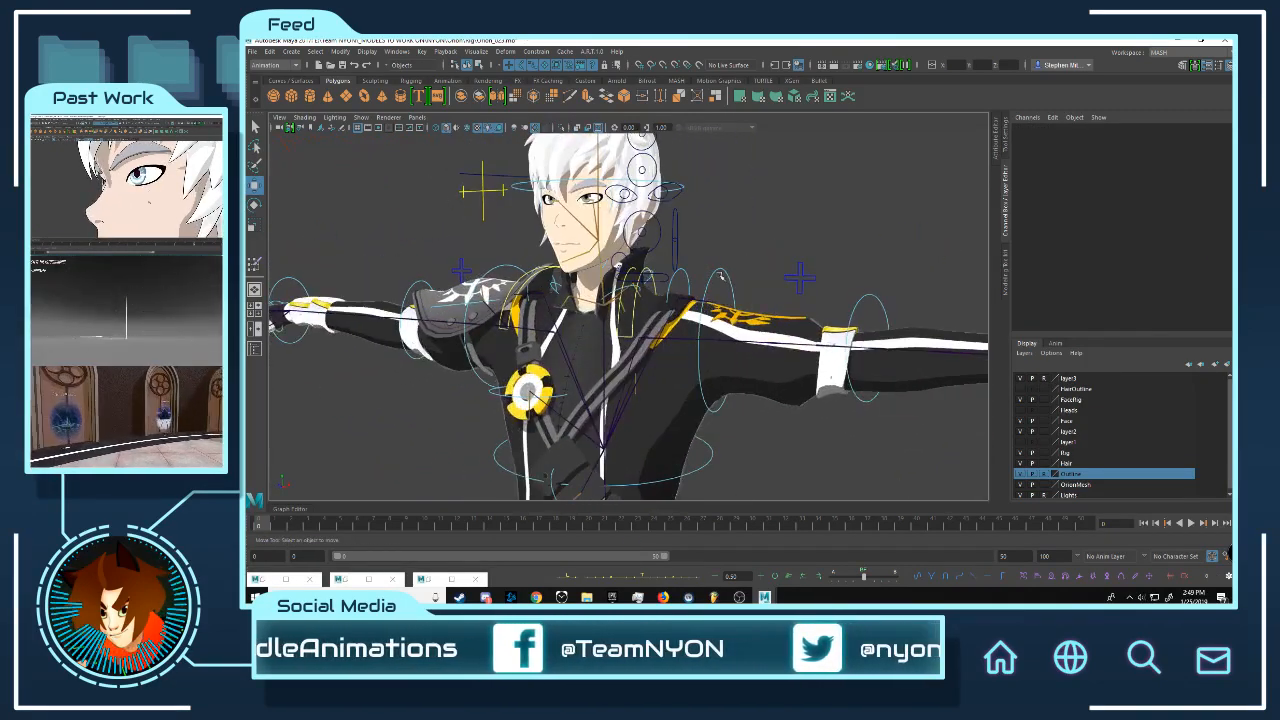
Step: Check the left shoulder control against the whole upper body and the crossed chest straps, and deselect it
click(722, 276)
alt+drag(664, 318, 722, 325)
alt+right_drag(722, 325, 654, 362)
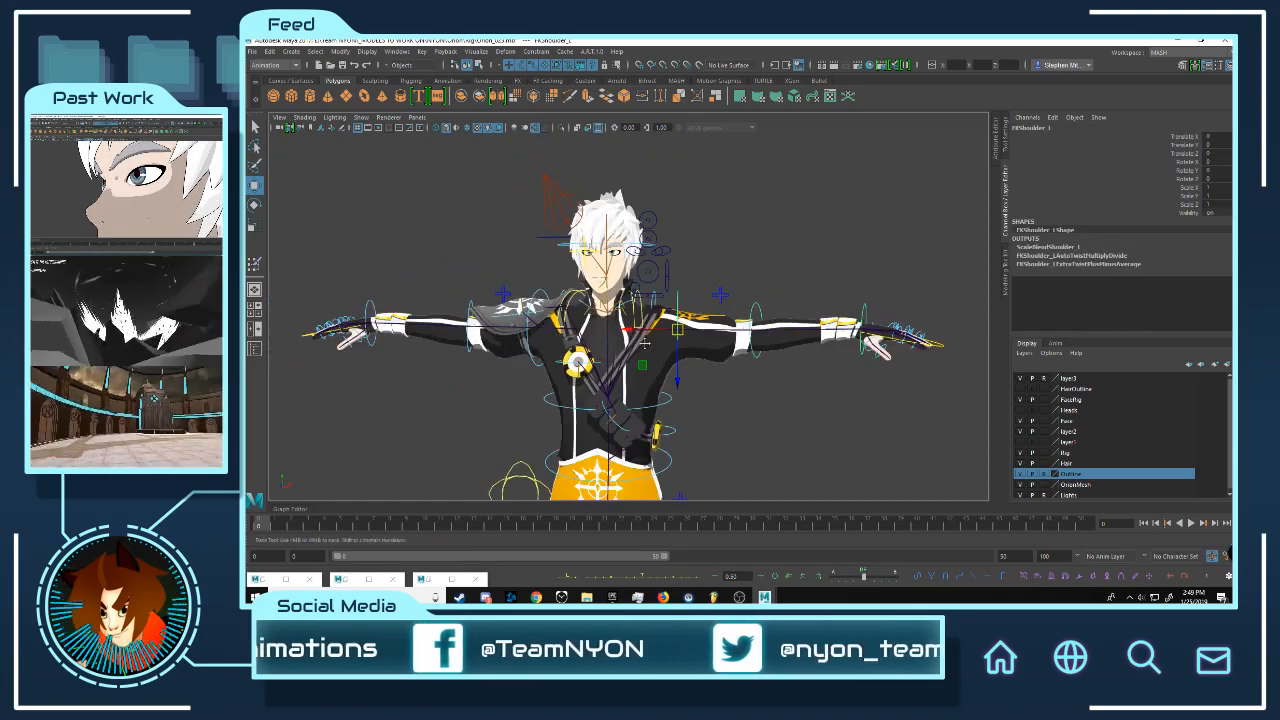
alt+middle_drag(654, 362, 647, 326)
alt+right_drag(646, 326, 738, 322)
alt+drag(738, 322, 795, 325)
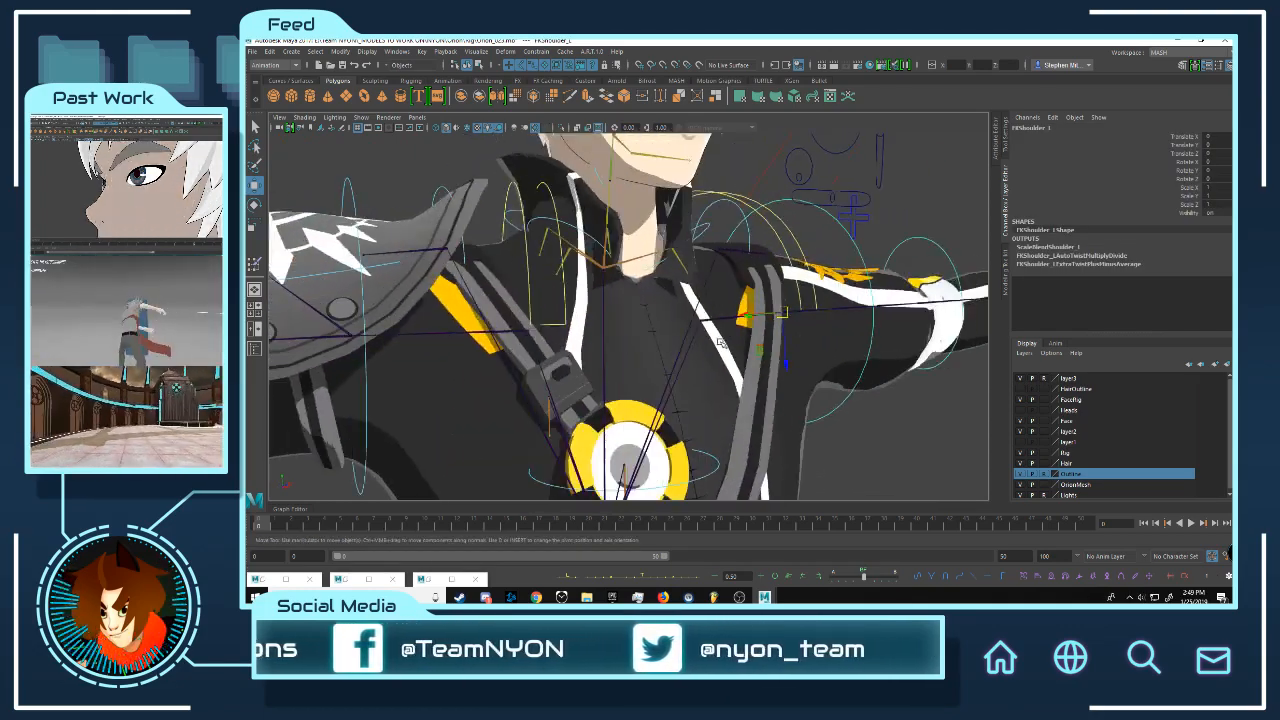
alt+right_drag(795, 325, 695, 362)
alt+middle_drag(695, 362, 705, 258)
alt+right_drag(705, 258, 806, 284)
click(806, 284)
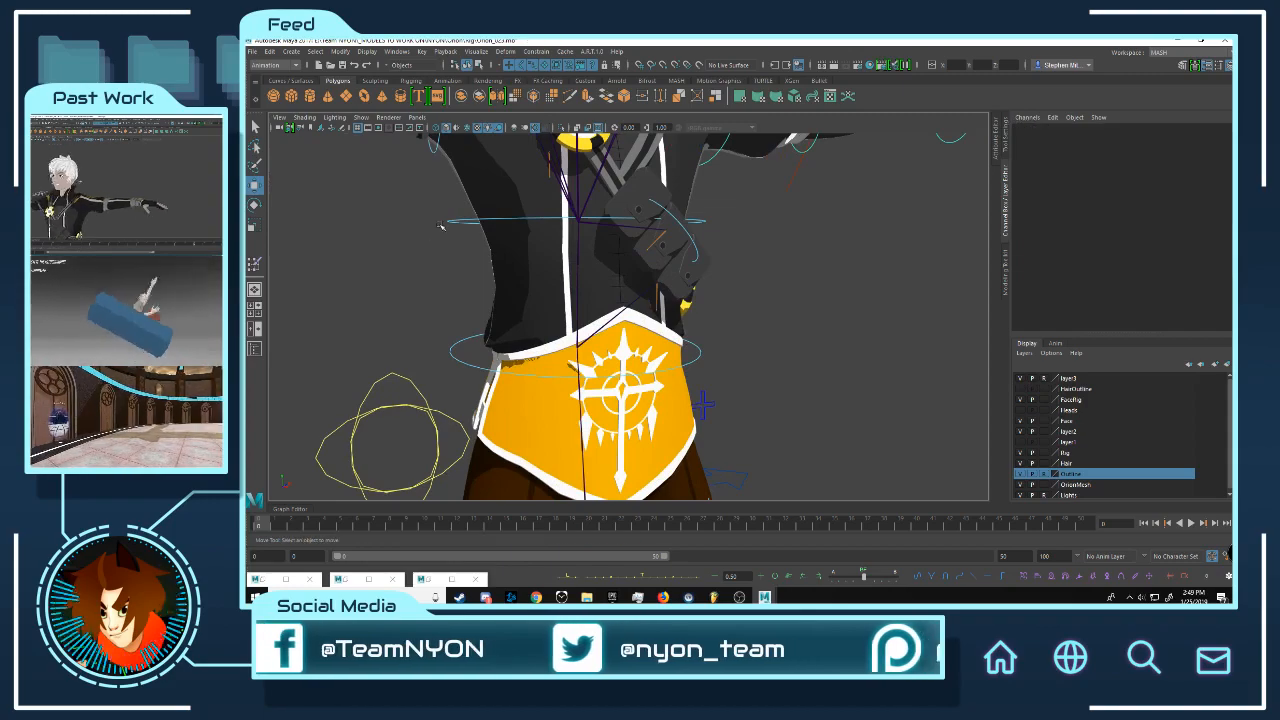
Step: Select the chest control, examine the torso around it up close and from a distance, and deselect it
click(483, 220)
alt+middle_drag(618, 257, 642, 430)
alt+drag(642, 430, 680, 400)
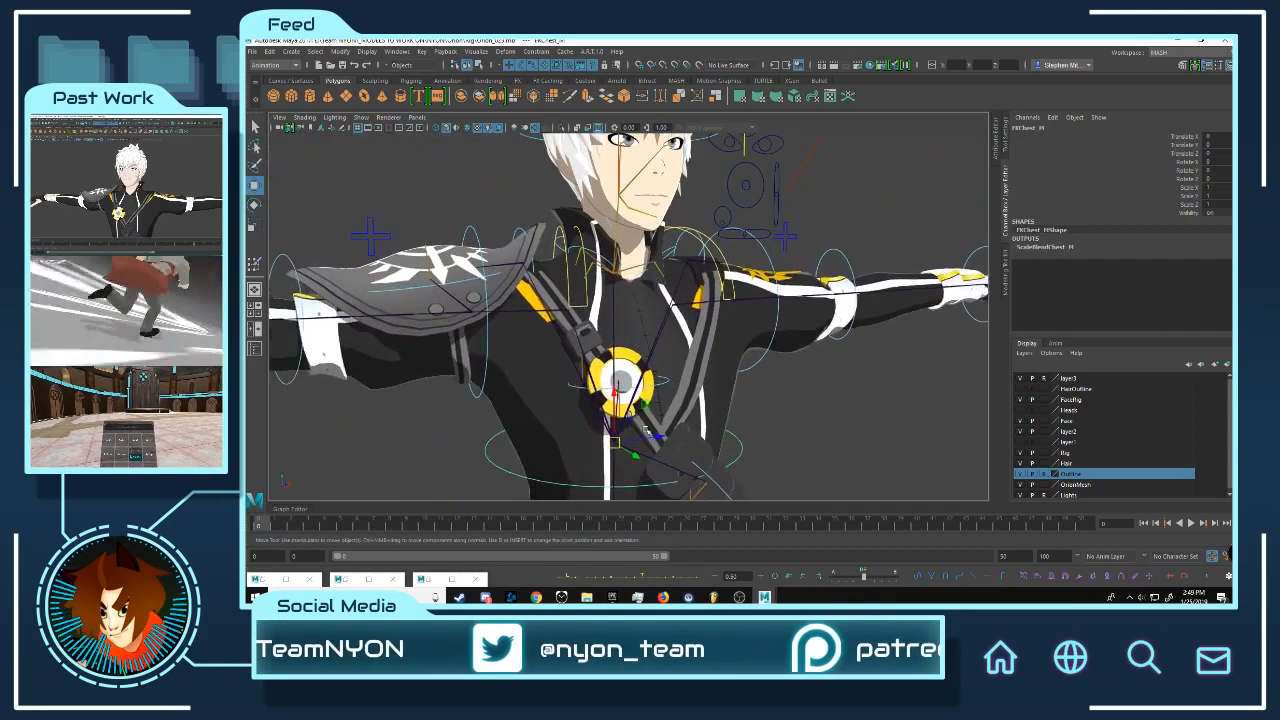
alt+right_drag(680, 400, 850, 345)
alt+drag(900, 330, 848, 300)
alt+right_drag(848, 300, 589, 318)
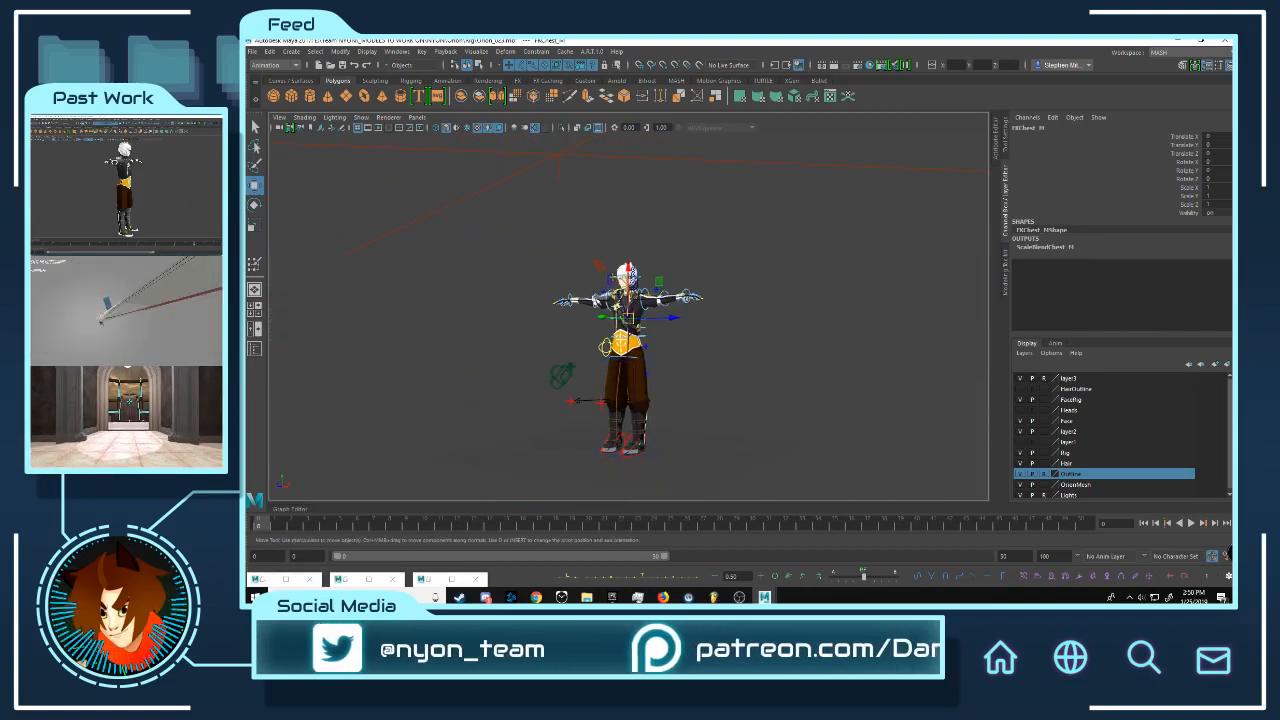
scroll(666, 316, up, 6)
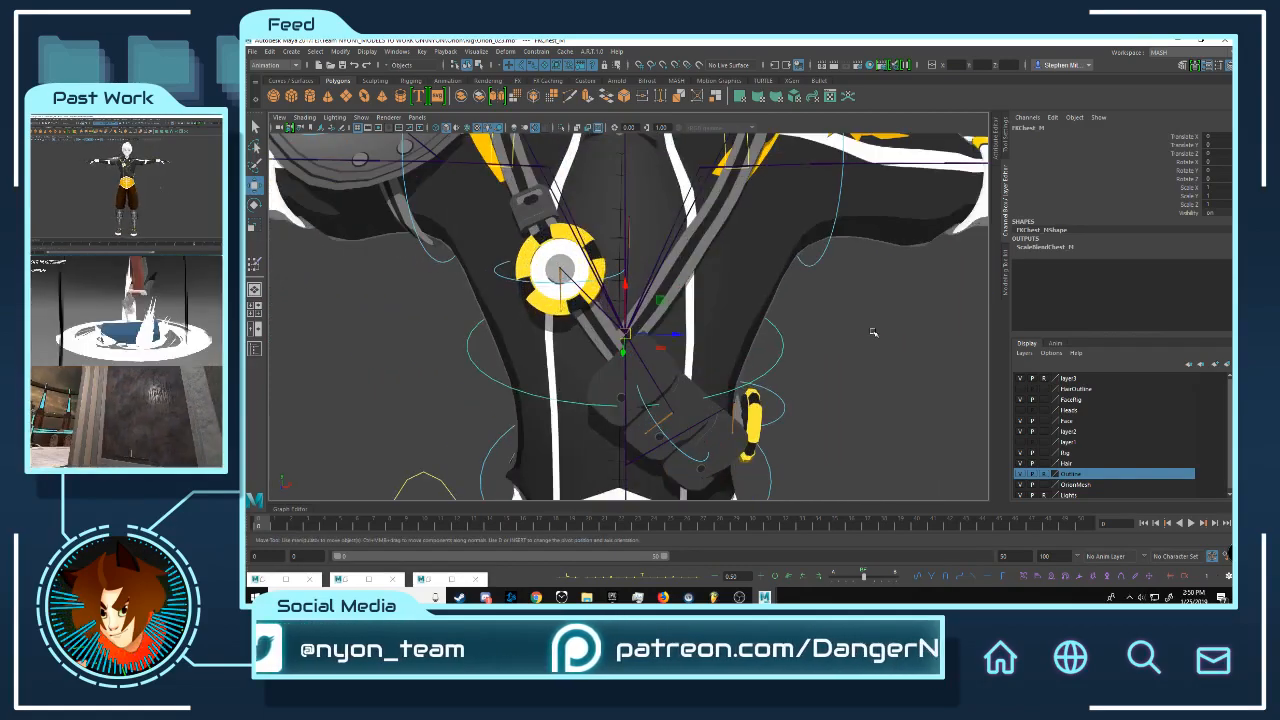
click(813, 331)
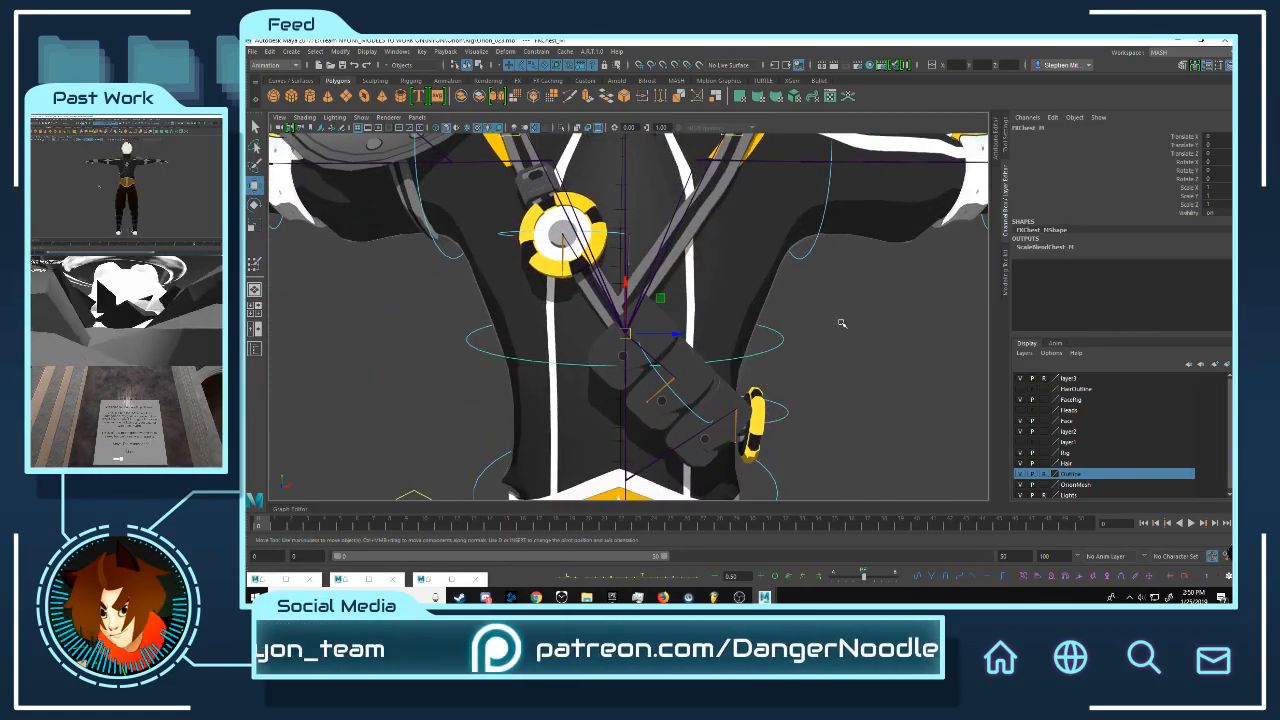
Step: Examine the face, jawline and raised collar up close and in profile
scroll(837, 323, down, 6)
alt+middle_drag(581, 376, 570, 480)
scroll(570, 480, up, 6)
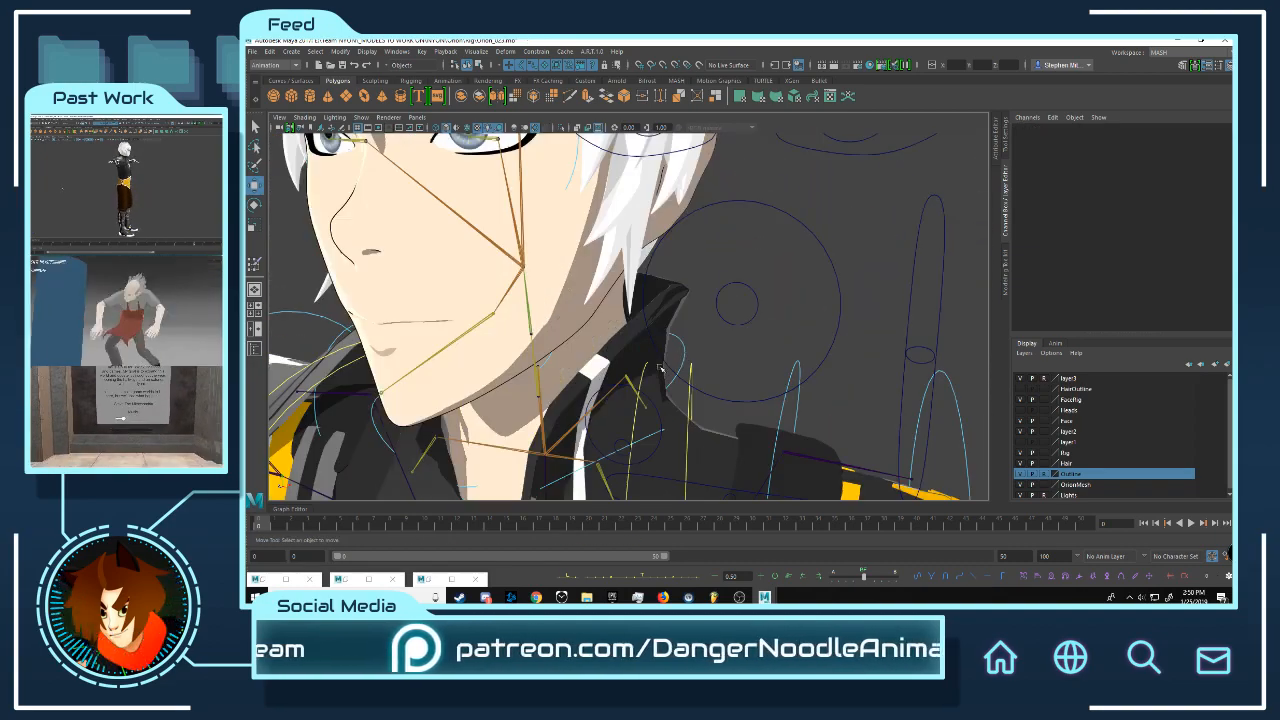
alt+drag(640, 330, 560, 325)
scroll(640, 300, down, 3)
alt+drag(720, 275, 655, 280)
alt+right_drag(655, 280, 660, 311)
alt+drag(660, 311, 657, 317)
alt+right_drag(657, 317, 509, 302)
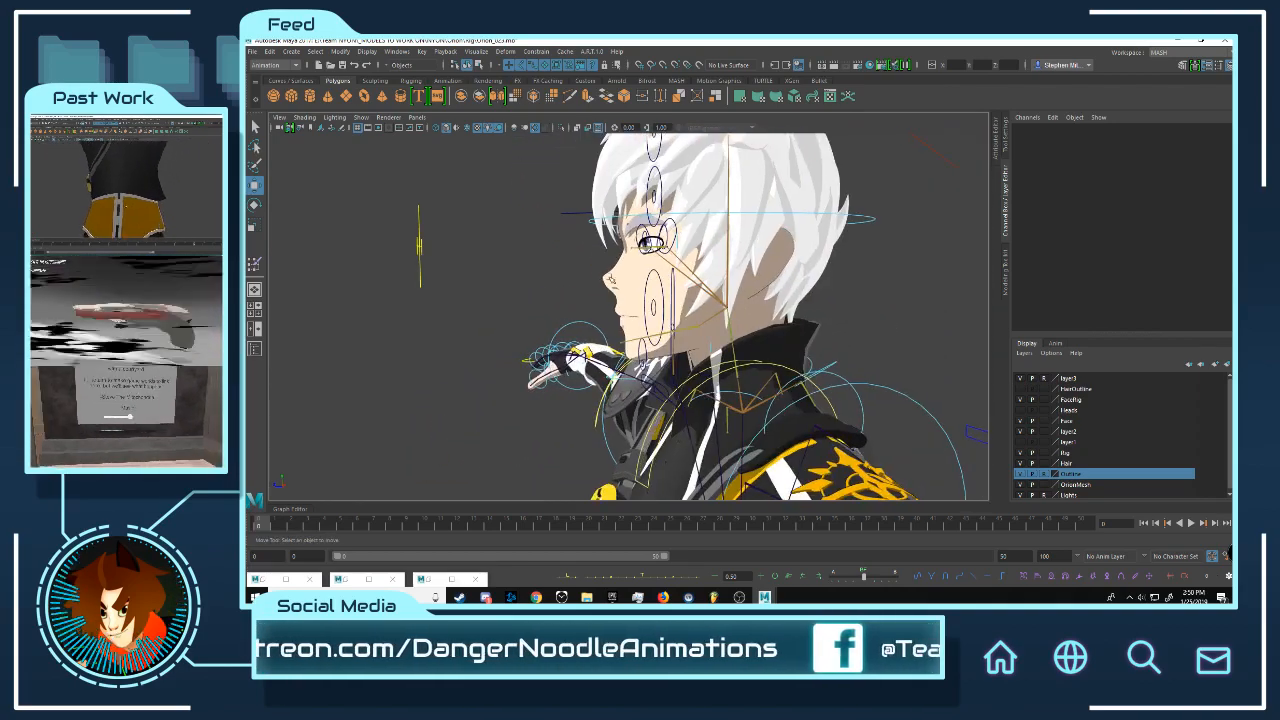
Step: Examine the character from the head and shoulders out to the full figure
alt+drag(509, 302, 580, 296)
alt+right_drag(580, 296, 565, 297)
alt+drag(565, 297, 550, 298)
alt+right_drag(550, 298, 685, 290)
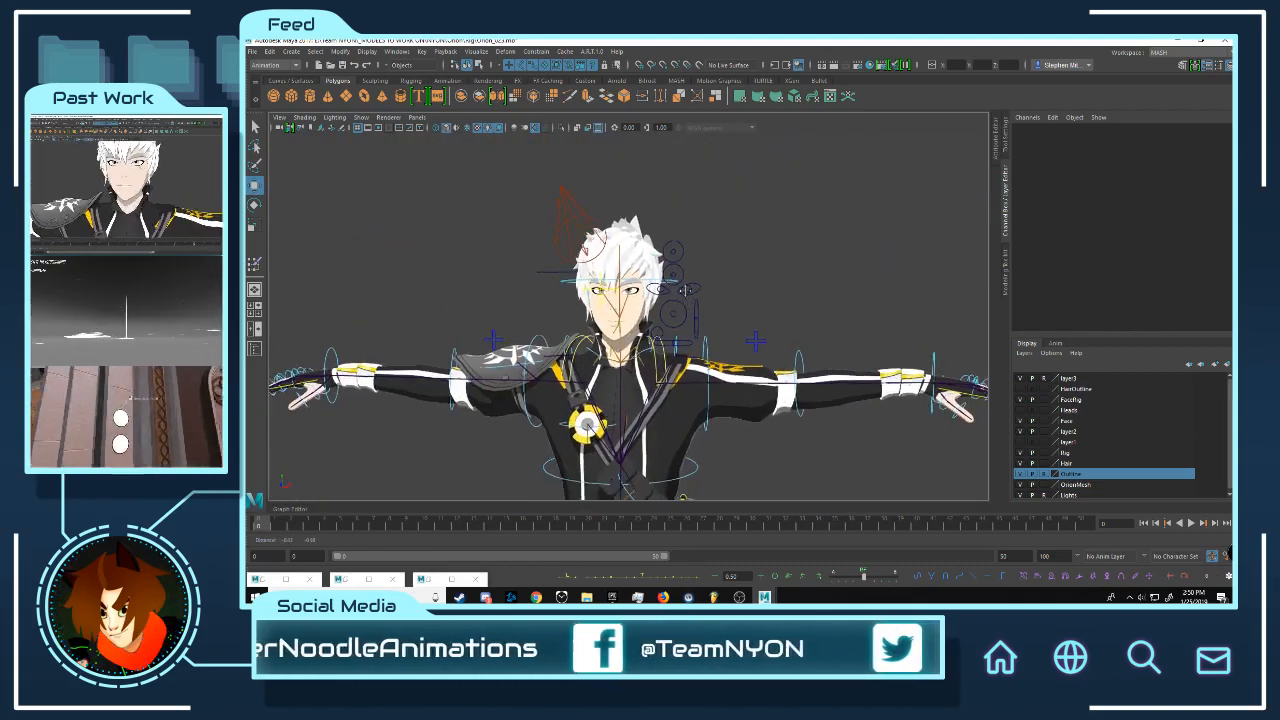
alt+middle_drag(685, 290, 700, 320)
alt+right_drag(700, 320, 727, 360)
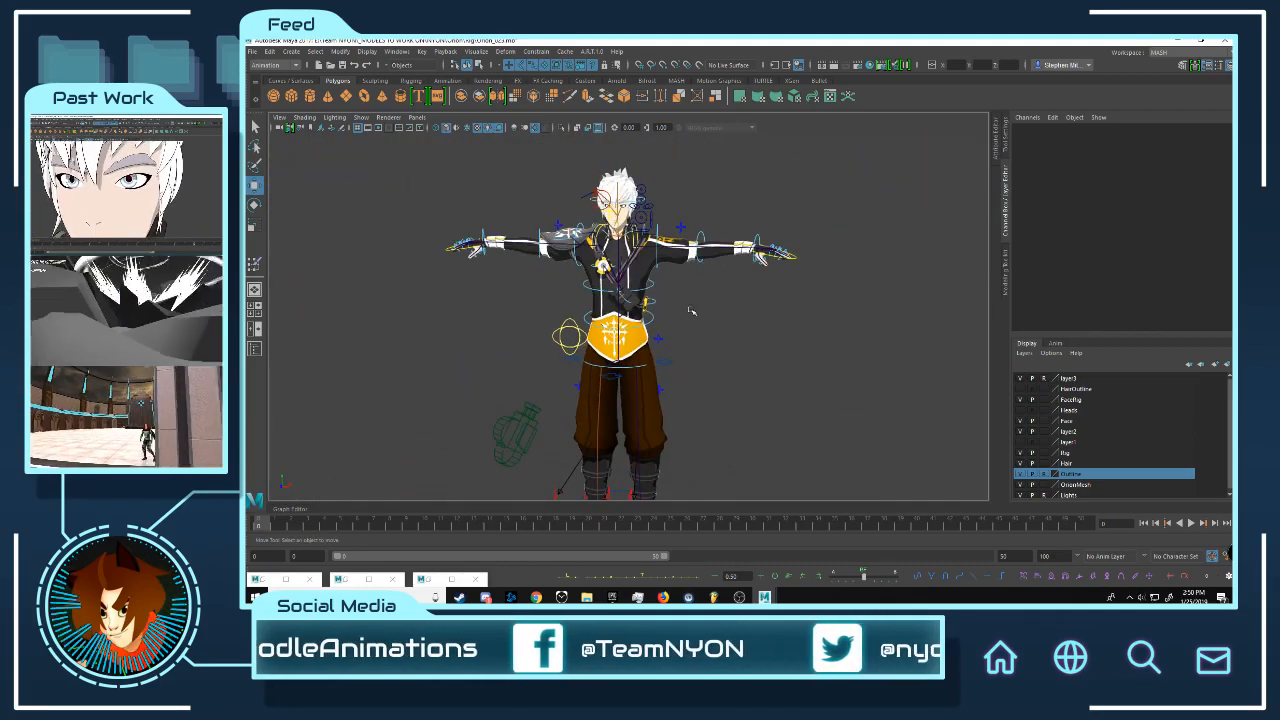
alt+right_drag(690, 311, 739, 346)
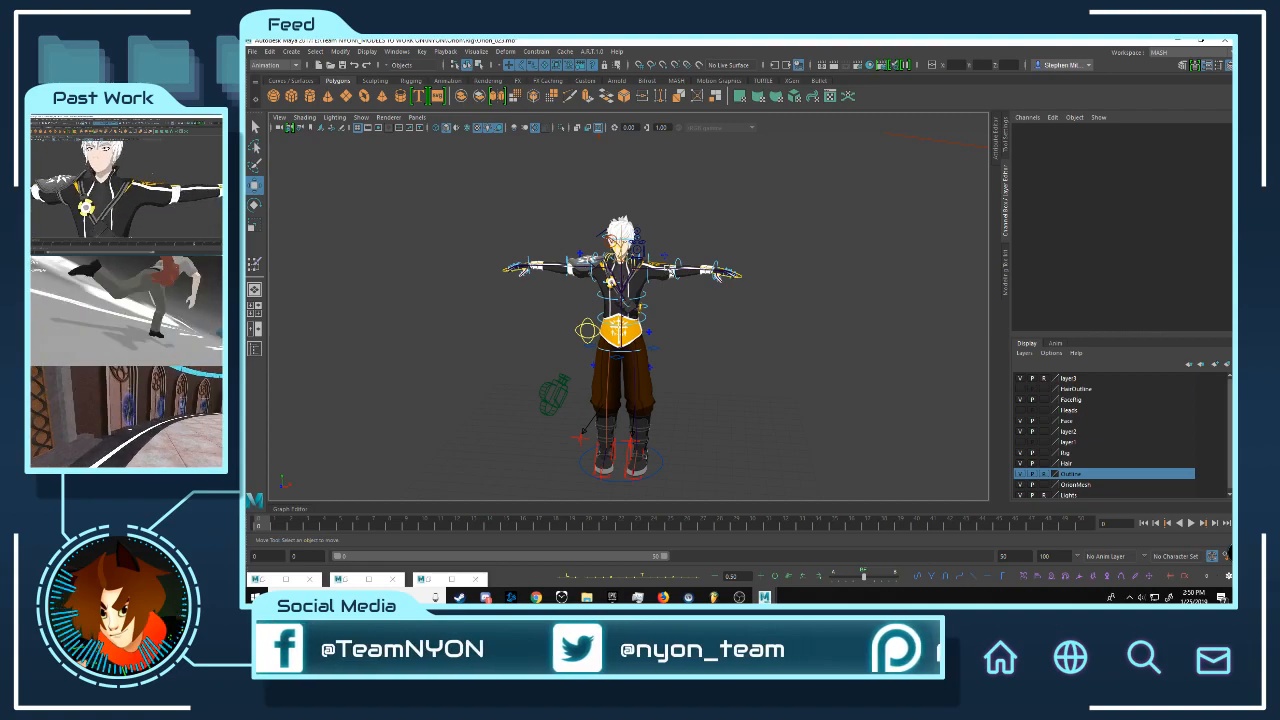
alt+right_drag(658, 267, 745, 242)
Step: Select the right shoulder's armor pad, examine it from the side, and deselect it
click(505, 230)
alt+drag(505, 230, 731, 313)
click(432, 256)
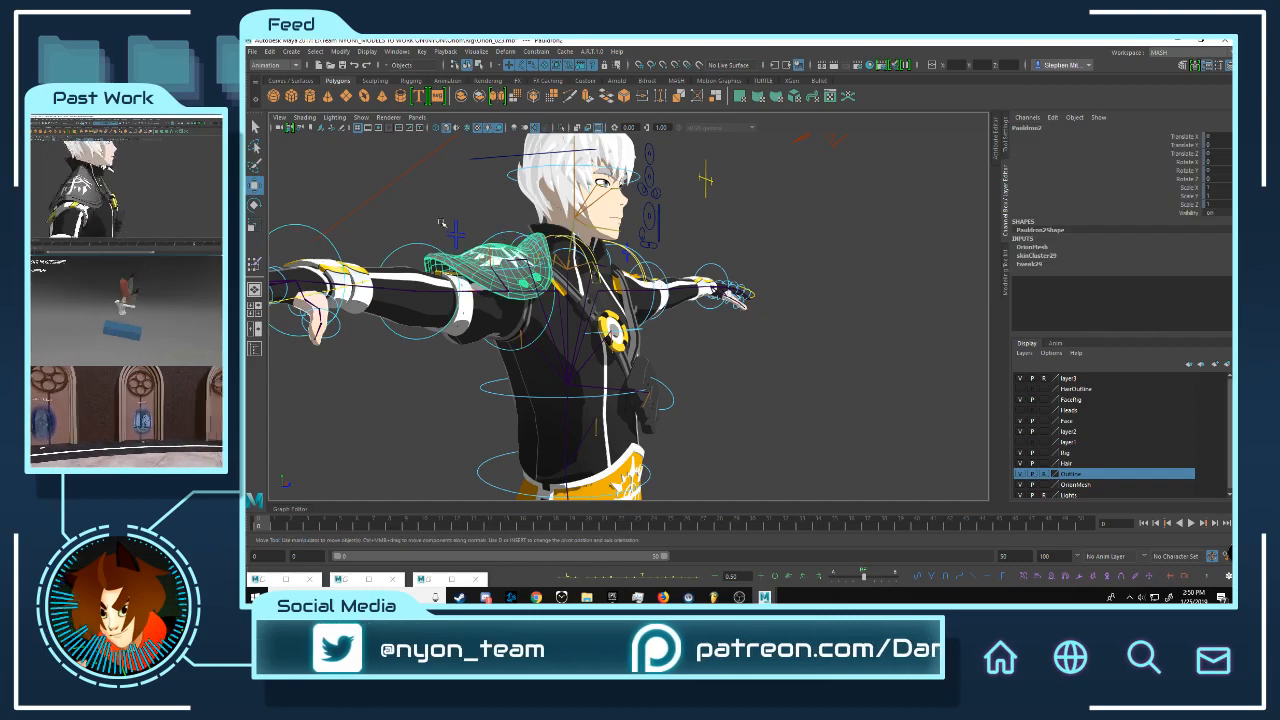
alt+drag(863, 308, 762, 302)
click(374, 394)
alt+drag(630, 346, 583, 349)
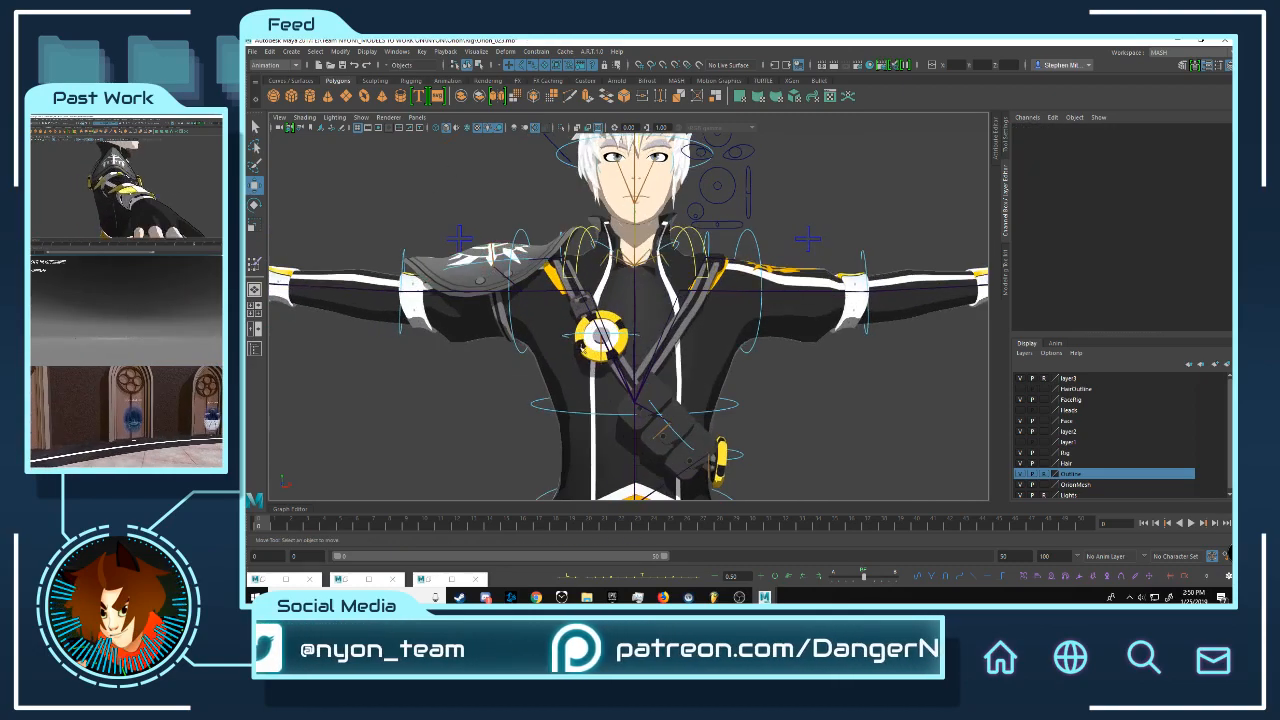
Step: Examine the trousers and boots, and the jacket and waist guard from the front and side
scroll(816, 378, down, 6)
alt+middle_drag(820, 391, 809, 249)
scroll(790, 252, up, 4)
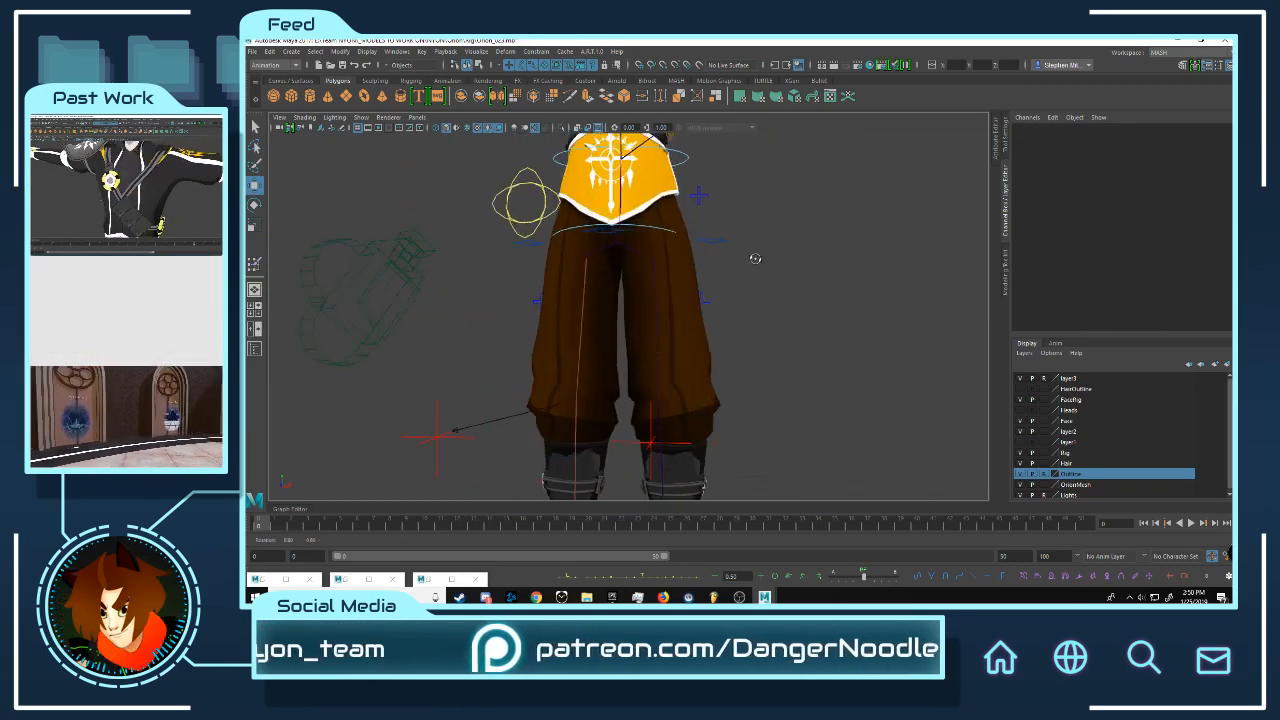
alt+drag(754, 260, 655, 234)
alt+middle_drag(688, 377, 685, 586)
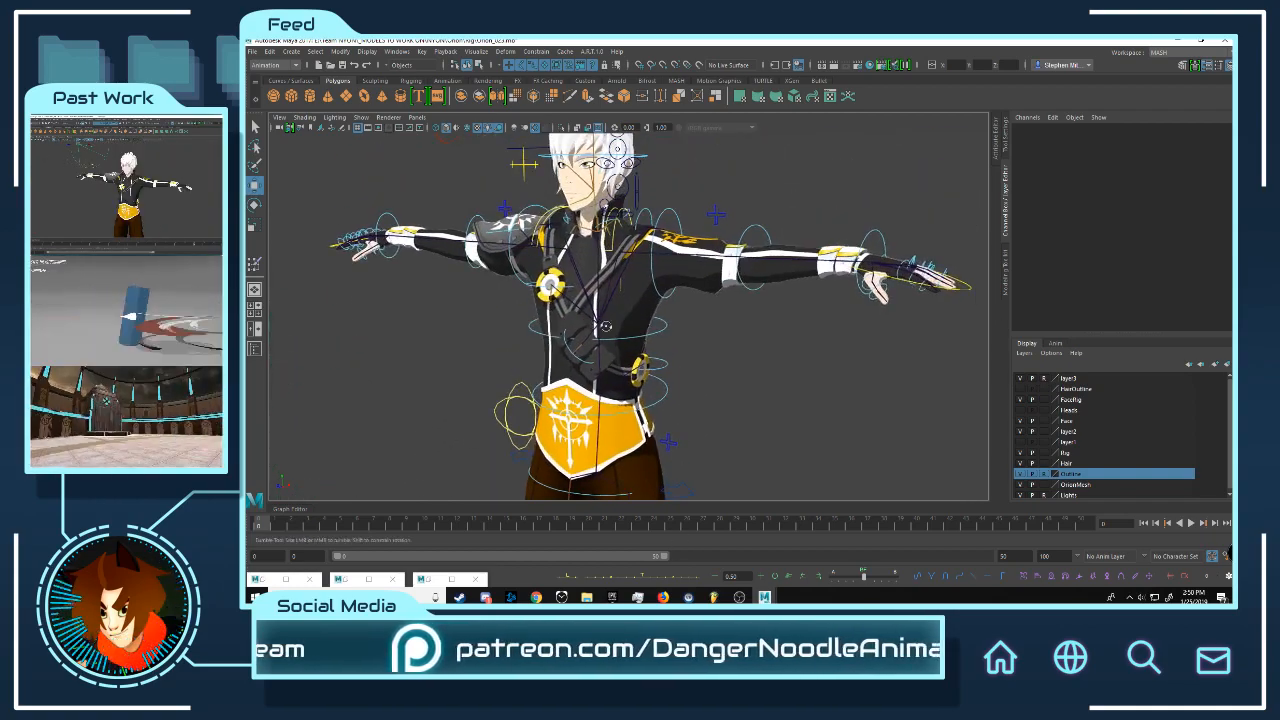
scroll(790, 350, up, 3)
alt+drag(770, 350, 700, 345)
scroll(700, 345, down, 5)
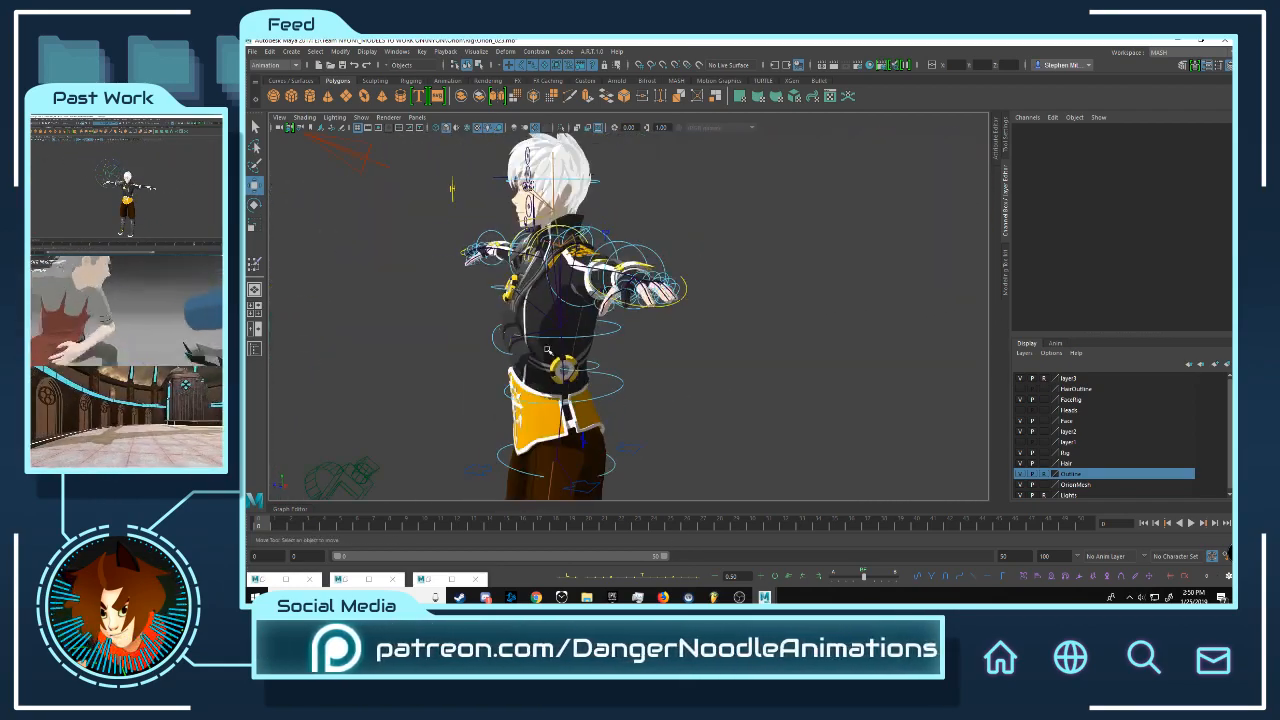
Step: Examine the full outfit and outstretched arms from the front and an angled view
alt+middle_drag(612, 340, 724, 334)
scroll(724, 332, up, 6)
alt+drag(724, 332, 686, 326)
scroll(688, 326, down, 7)
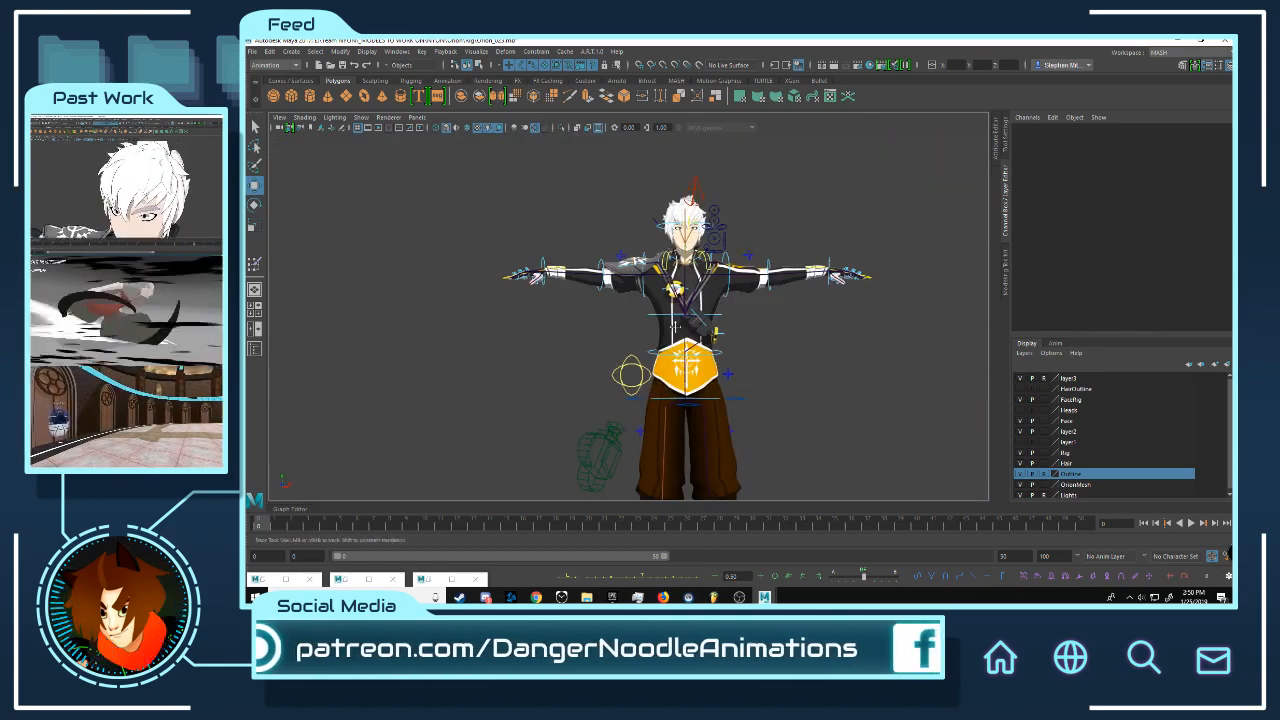
alt+middle_drag(714, 340, 660, 232)
scroll(662, 236, up, 3)
alt+drag(672, 256, 700, 262)
scroll(702, 215, down, 2)
alt+middle_drag(703, 181, 723, 366)
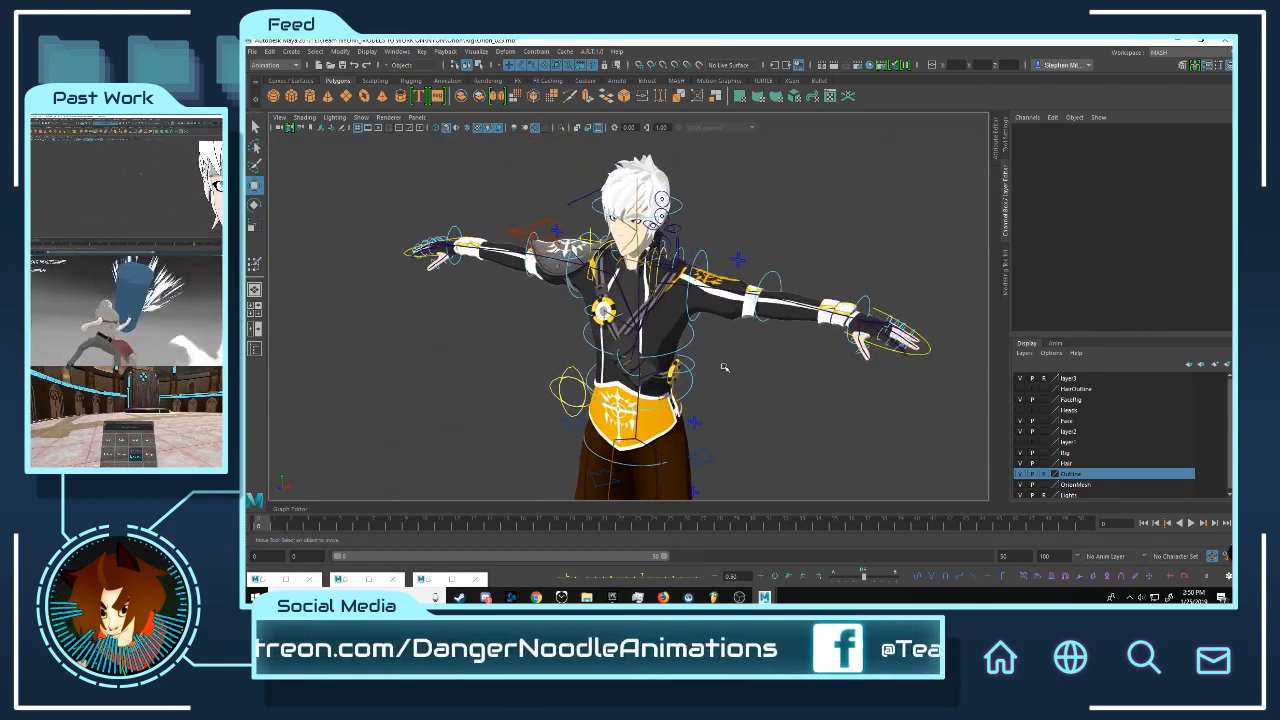
Step: Examine the whole figure from a raised angle, and the head, chin and neck up close
scroll(725, 382, down, 5)
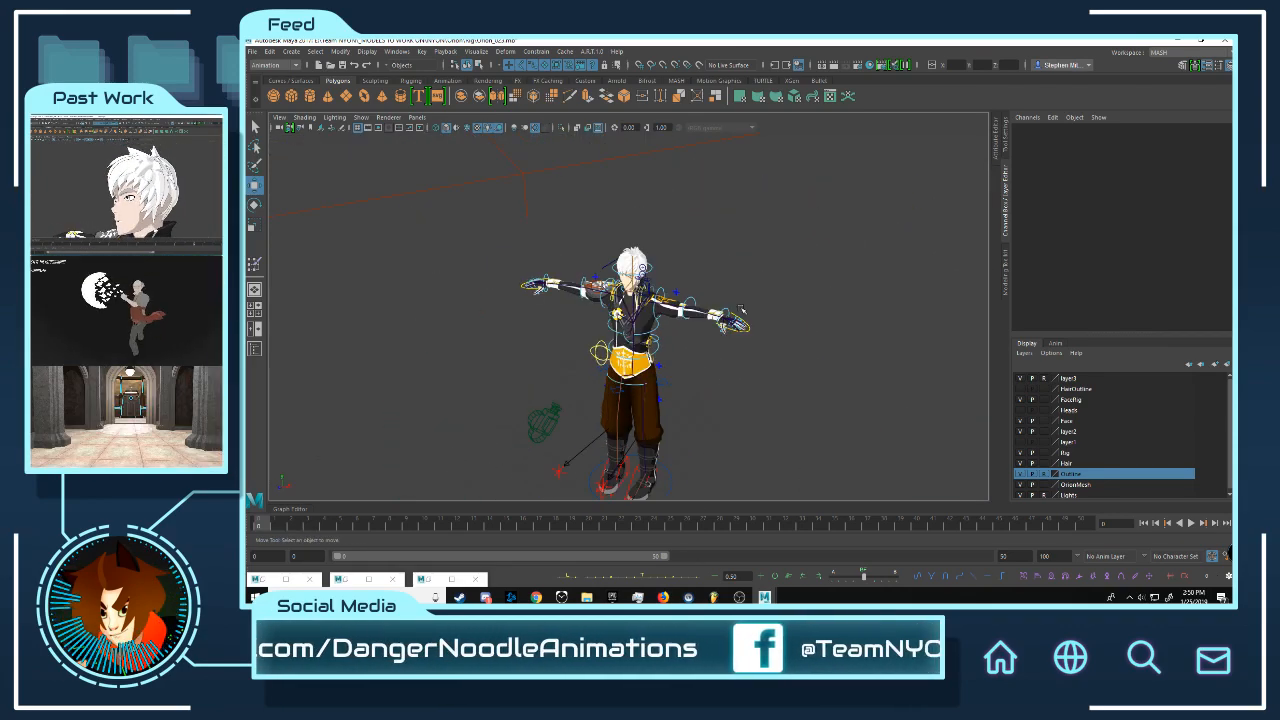
alt+drag(640, 296, 712, 282)
alt+middle_drag(712, 226, 676, 306)
scroll(678, 300, up, 7)
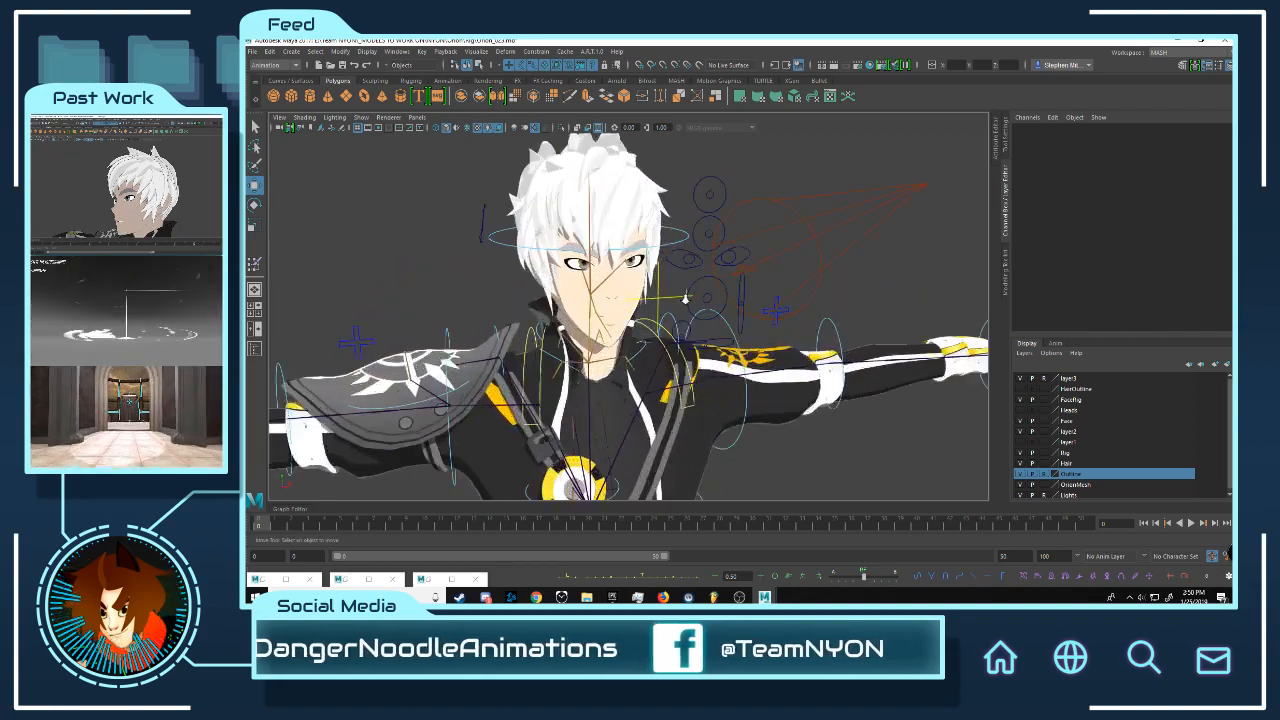
alt+drag(682, 290, 711, 280)
alt+right_drag(711, 280, 876, 316)
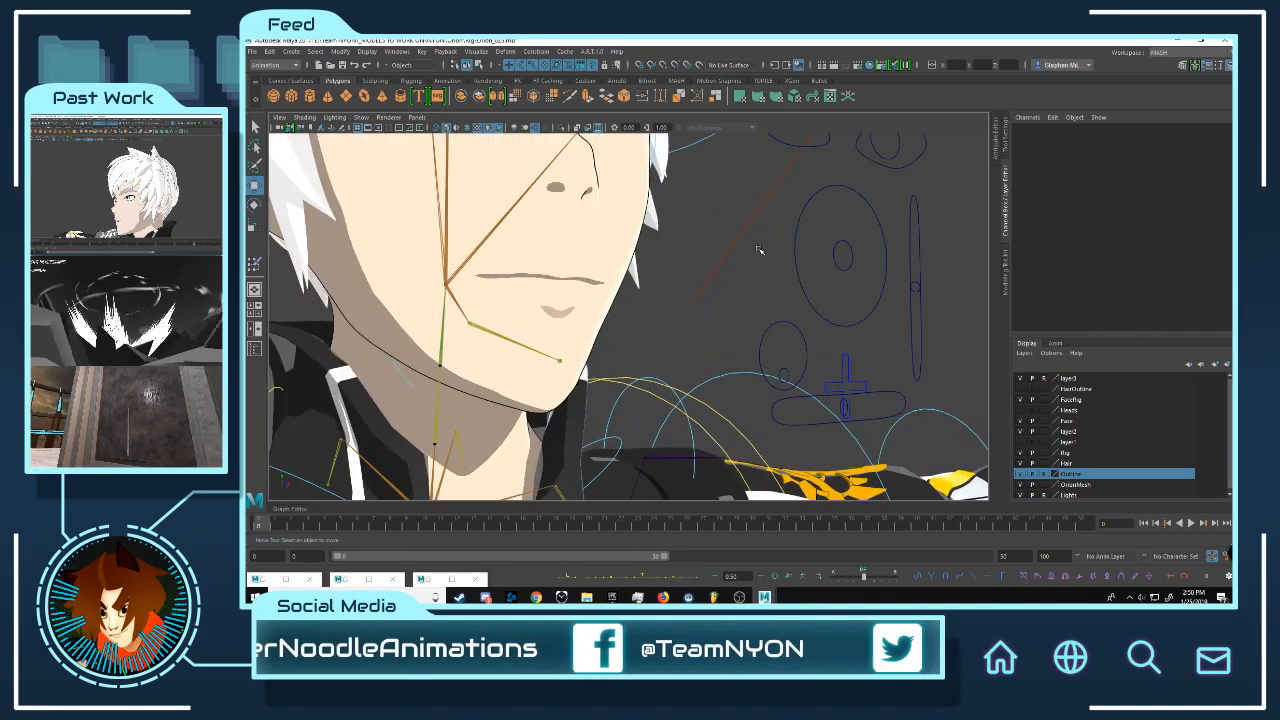
scroll(760, 252, down, 9)
alt+middle_drag(754, 303, 735, 240)
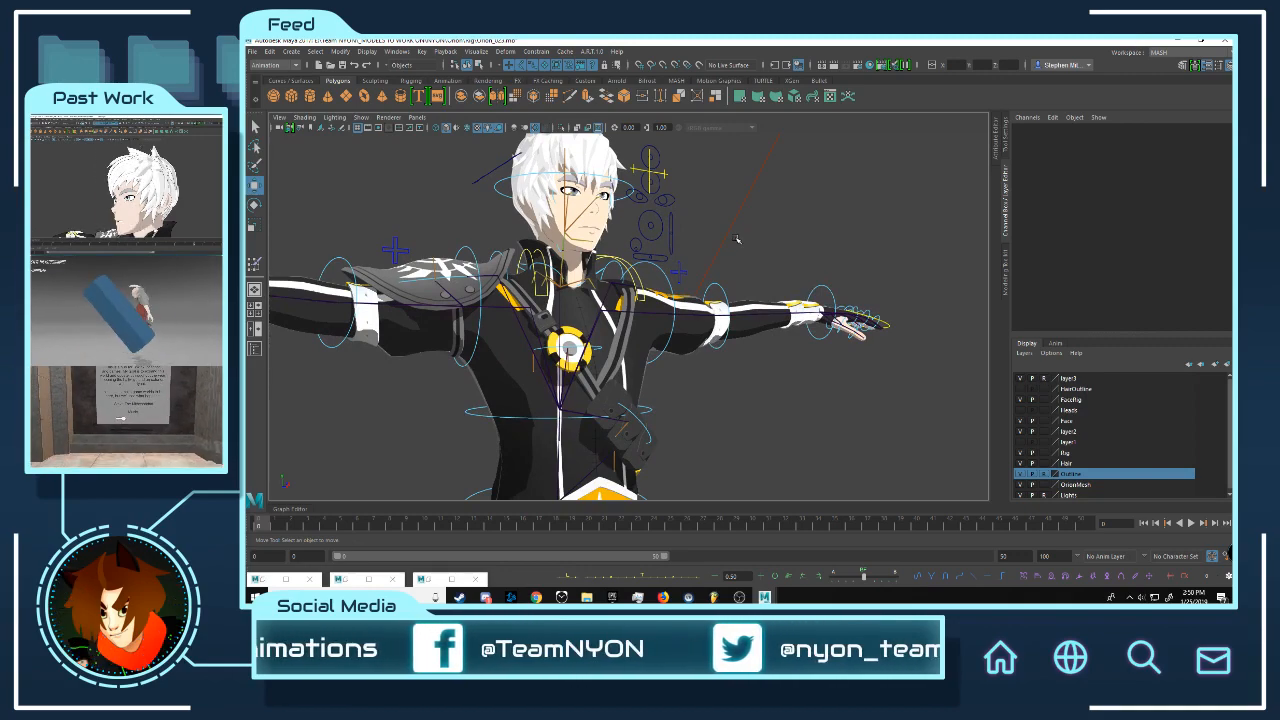
Step: Examine the hair and face controls, the jacket front and the collar at several distances
alt+drag(741, 242, 727, 268)
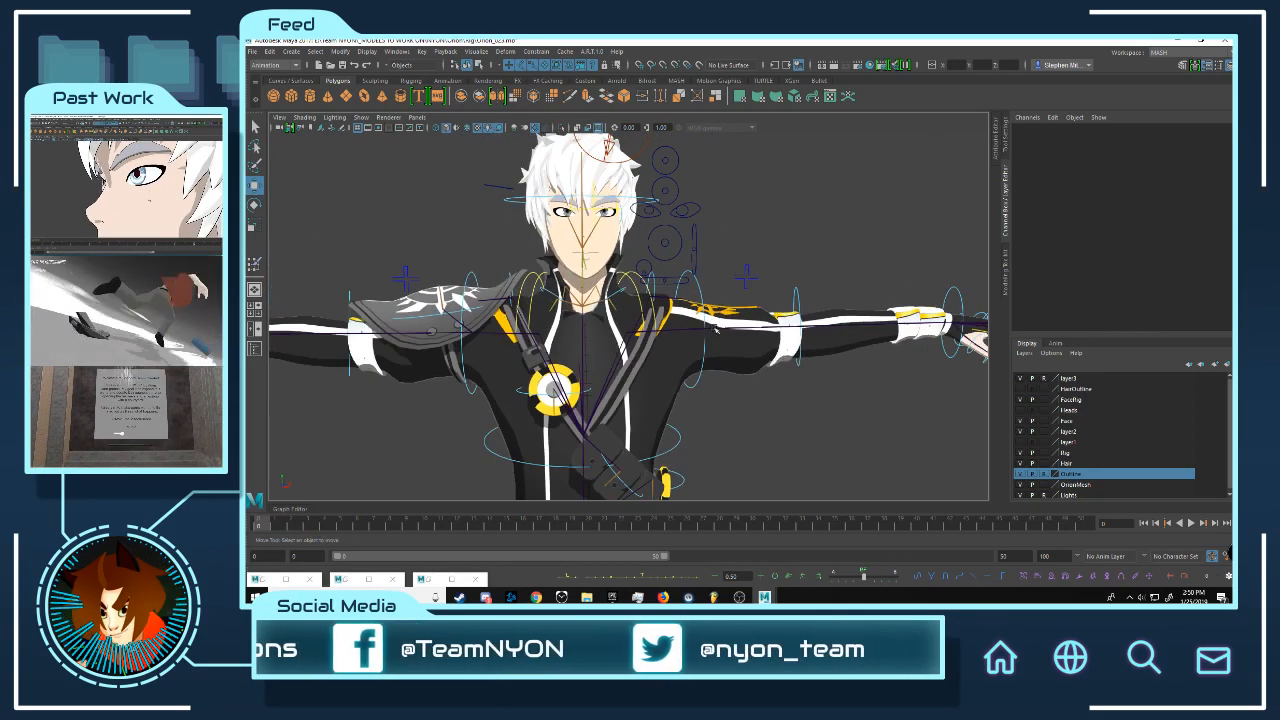
alt+right_drag(694, 246, 808, 355)
scroll(808, 355, down, 9)
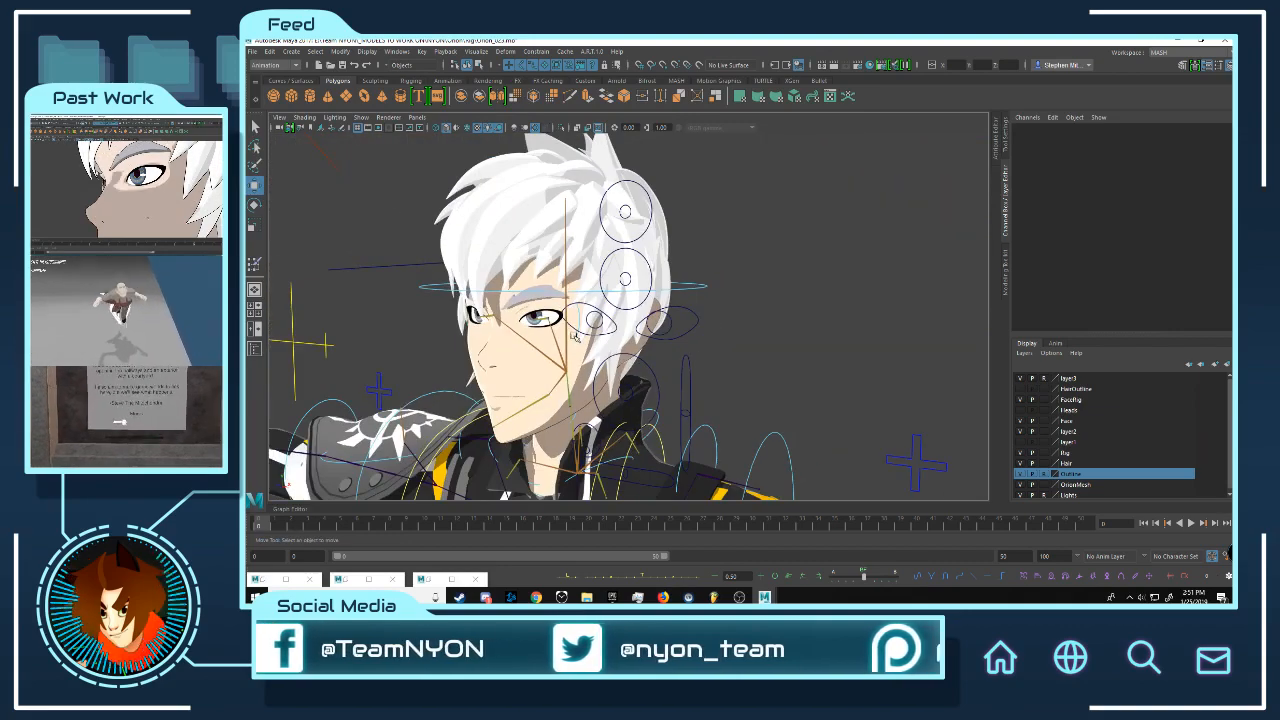
alt+middle_drag(808, 355, 973, 377)
scroll(757, 392, down, 6)
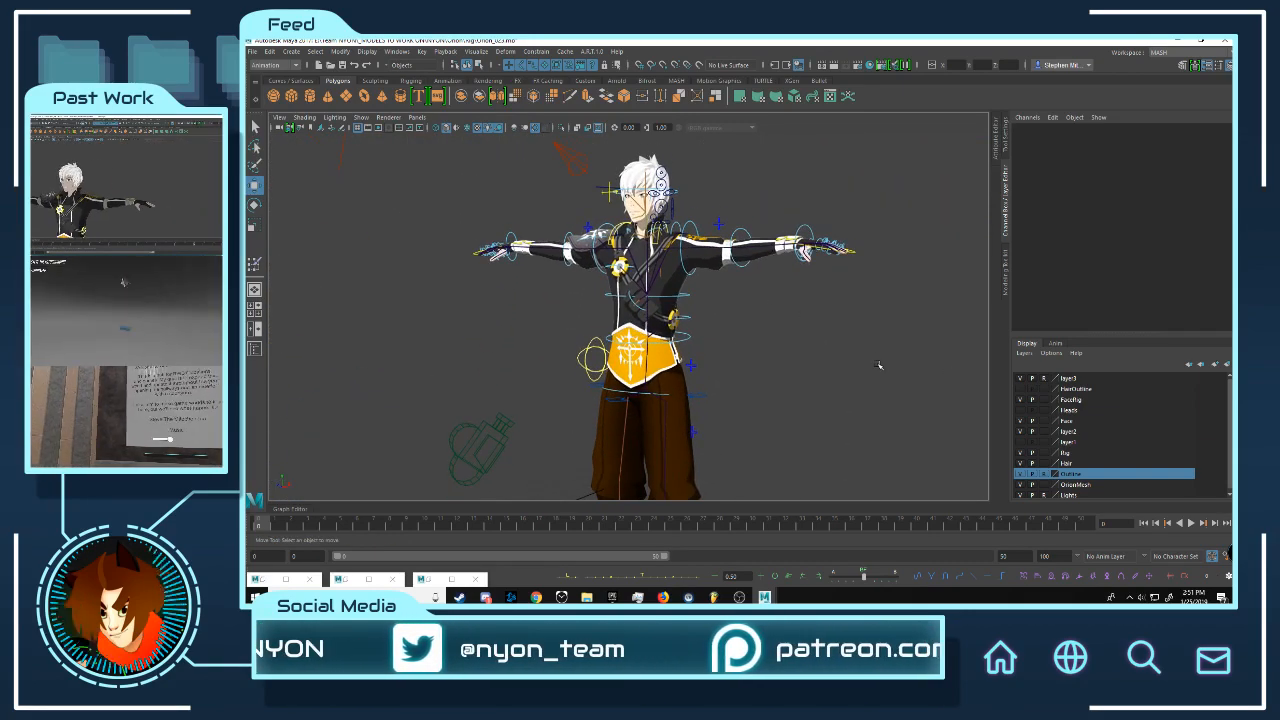
scroll(692, 357, up, 6)
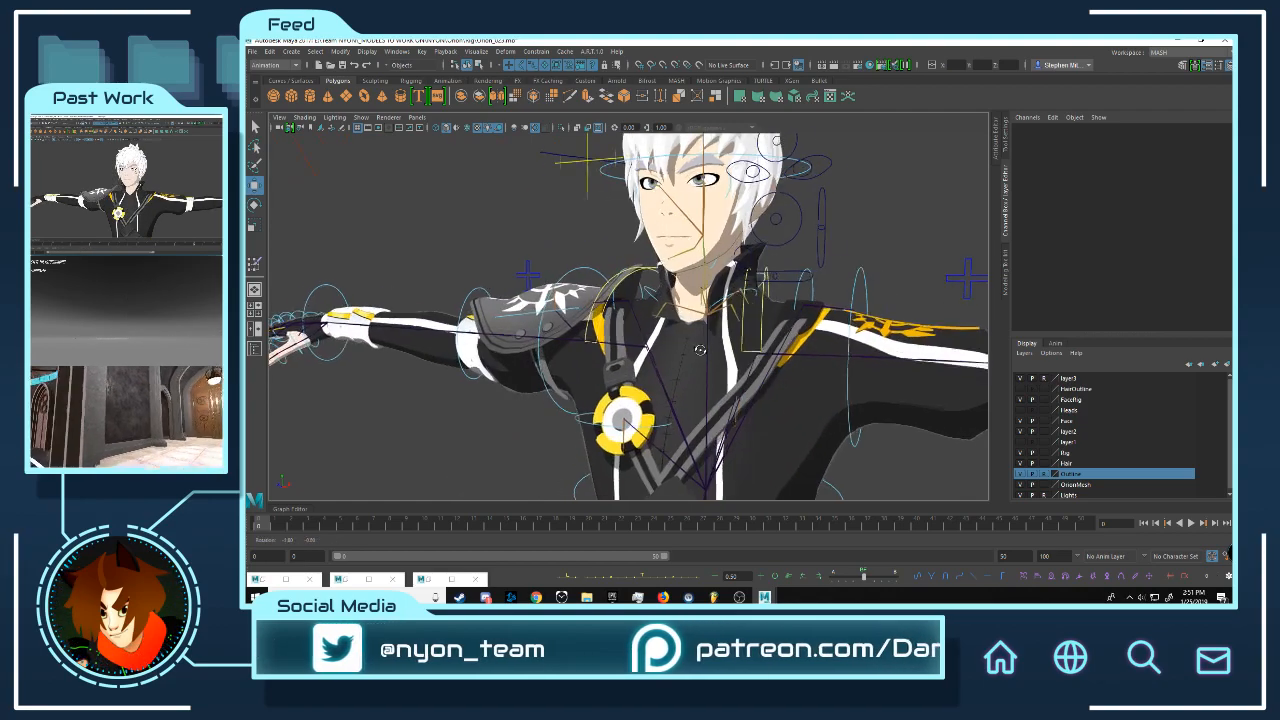
alt+drag(692, 357, 808, 308)
scroll(757, 347, up, 6)
scroll(778, 312, up, 5)
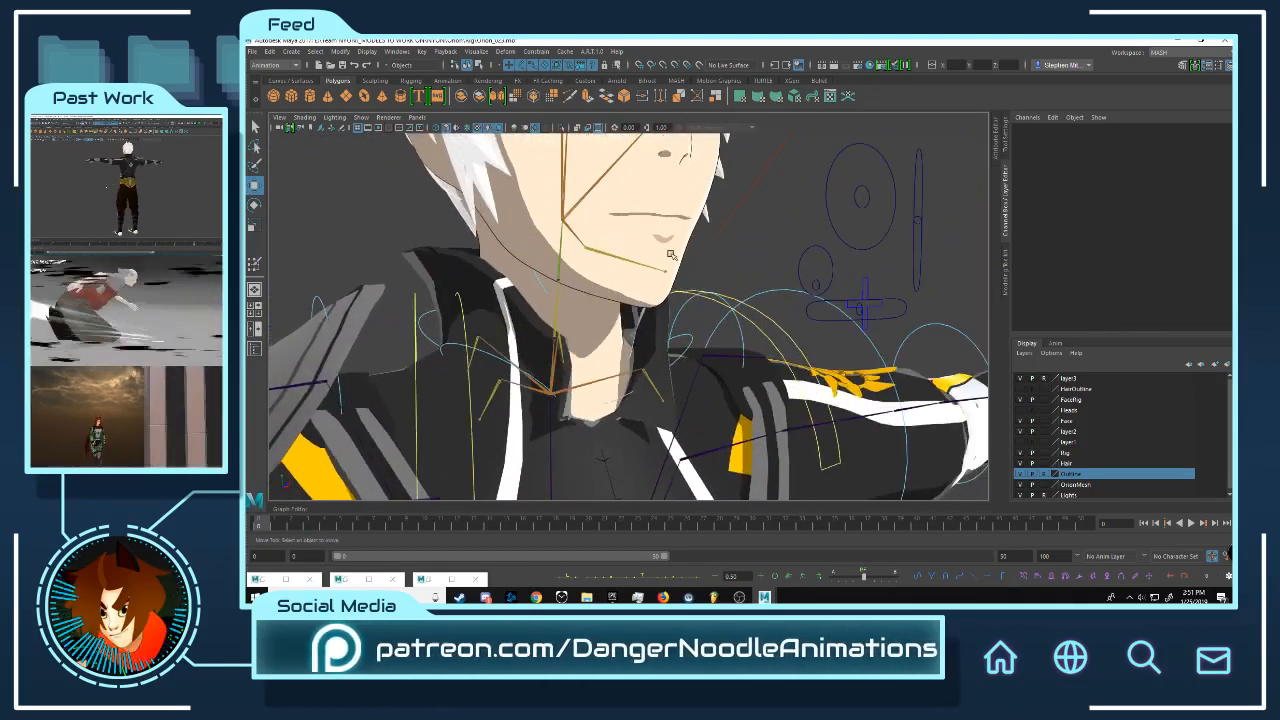
Step: Examine the neck and collar from several angles, and return to a front view of the head
alt+middle_drag(674, 220, 683, 296)
alt+drag(683, 296, 731, 311)
alt+right_drag(731, 311, 712, 314)
mouse_move(712, 314)
alt+mouse_down()
mouse_move(690, 305)
mouse_move(762, 300)
mouse_move(702, 307)
alt+mouse_up()
alt+right_drag(702, 307, 668, 308)
alt+drag(668, 308, 622, 304)
Step: Examine the face controls, the collar control and the jacket front from several angles and distances
scroll(865, 316, up, 5)
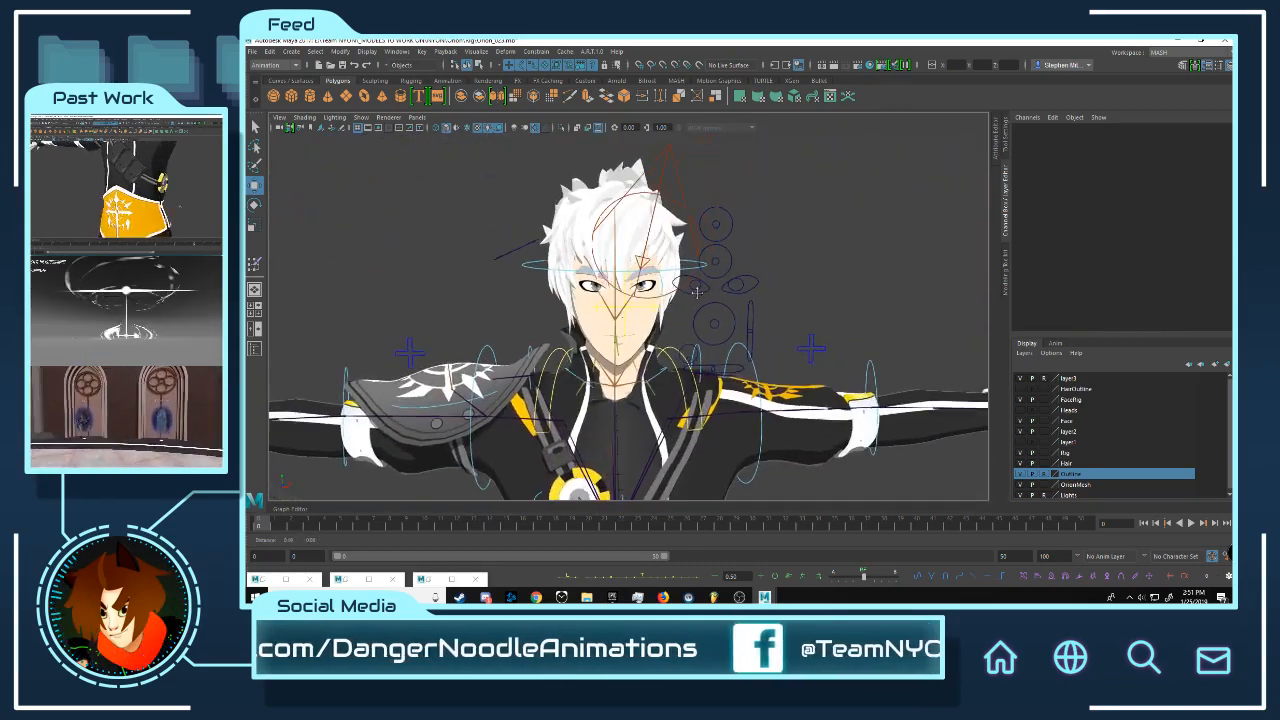
click(770, 322)
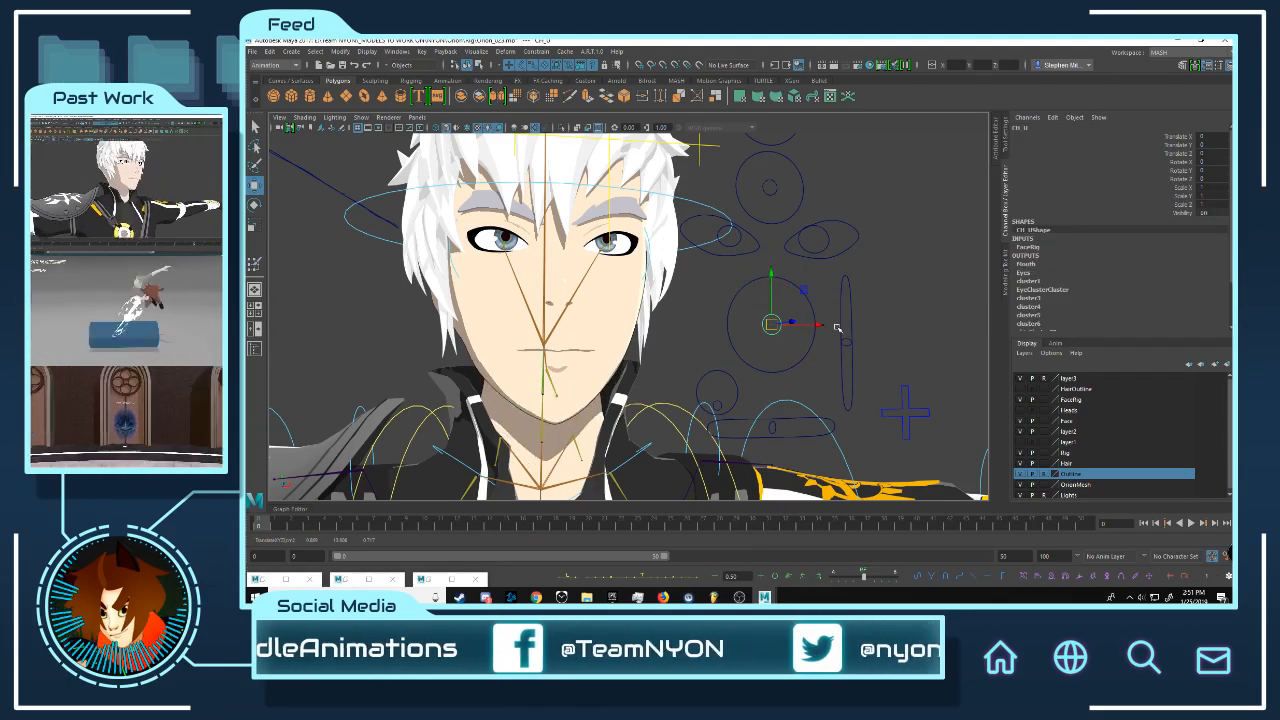
scroll(837, 328, down, 5)
click(780, 300)
alt+drag(690, 345, 712, 352)
alt+middle_drag(712, 352, 722, 300)
scroll(722, 296, up, 4)
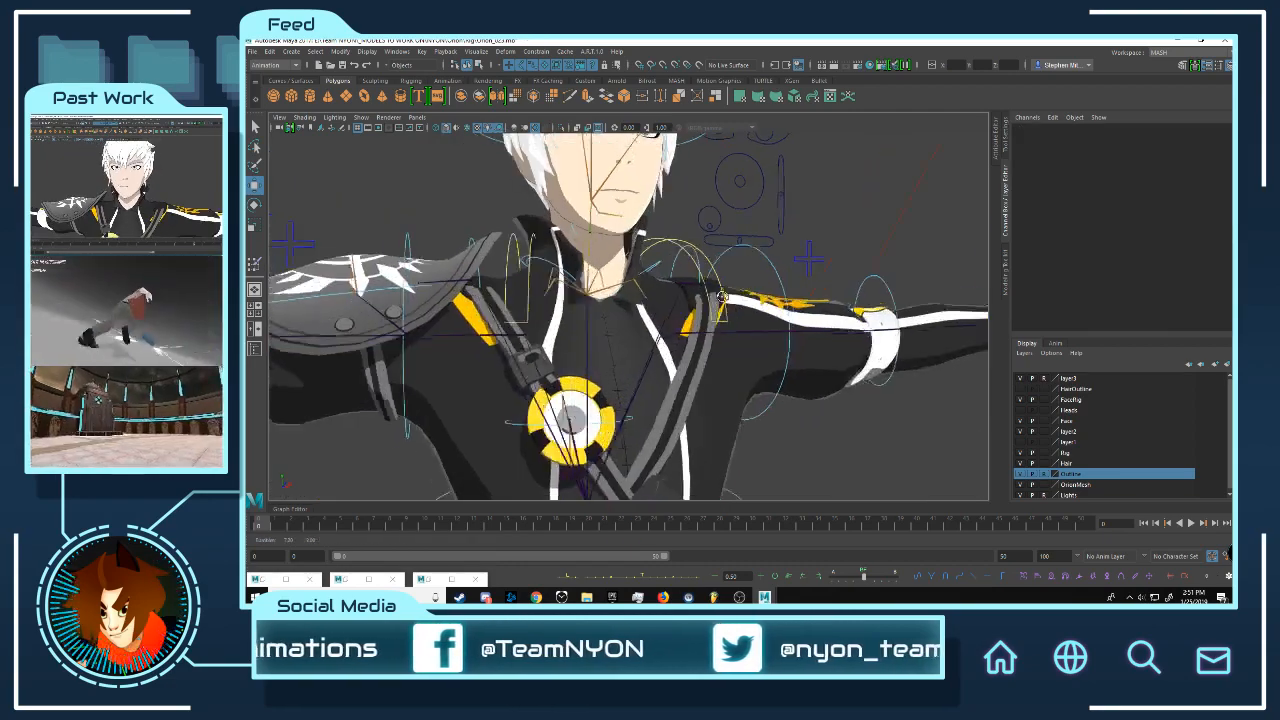
alt+drag(722, 296, 733, 238)
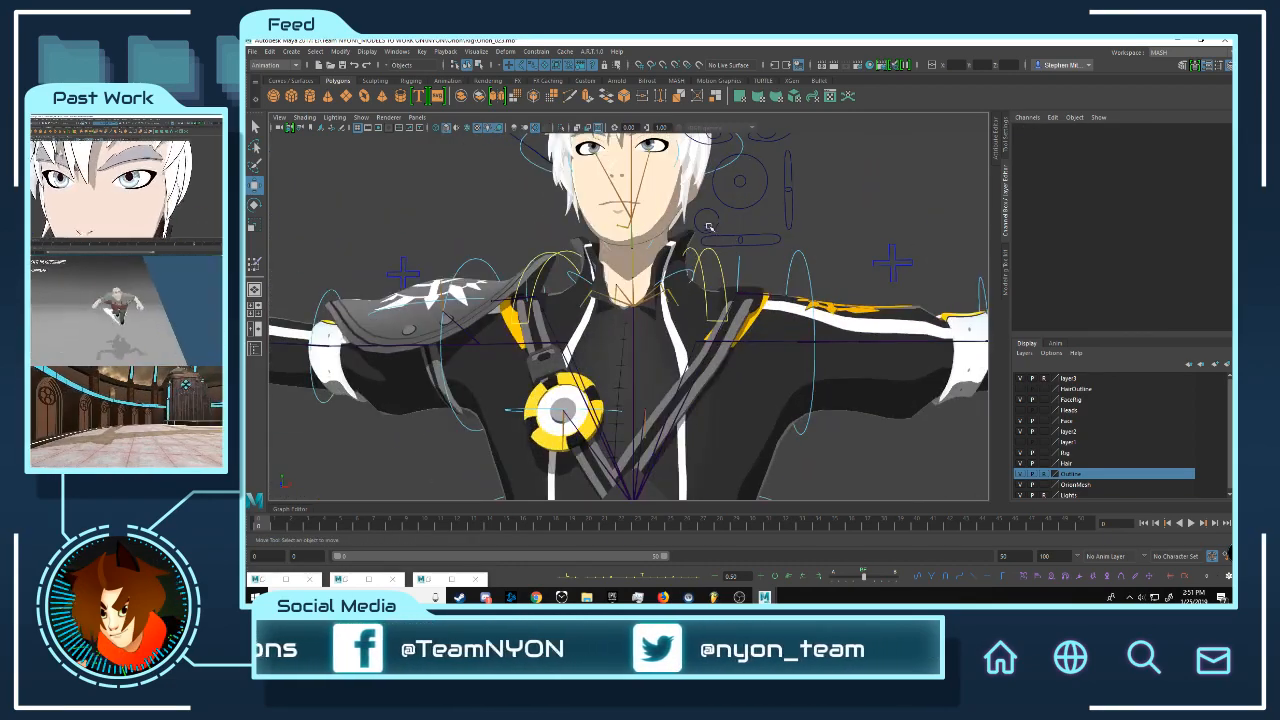
click(708, 226)
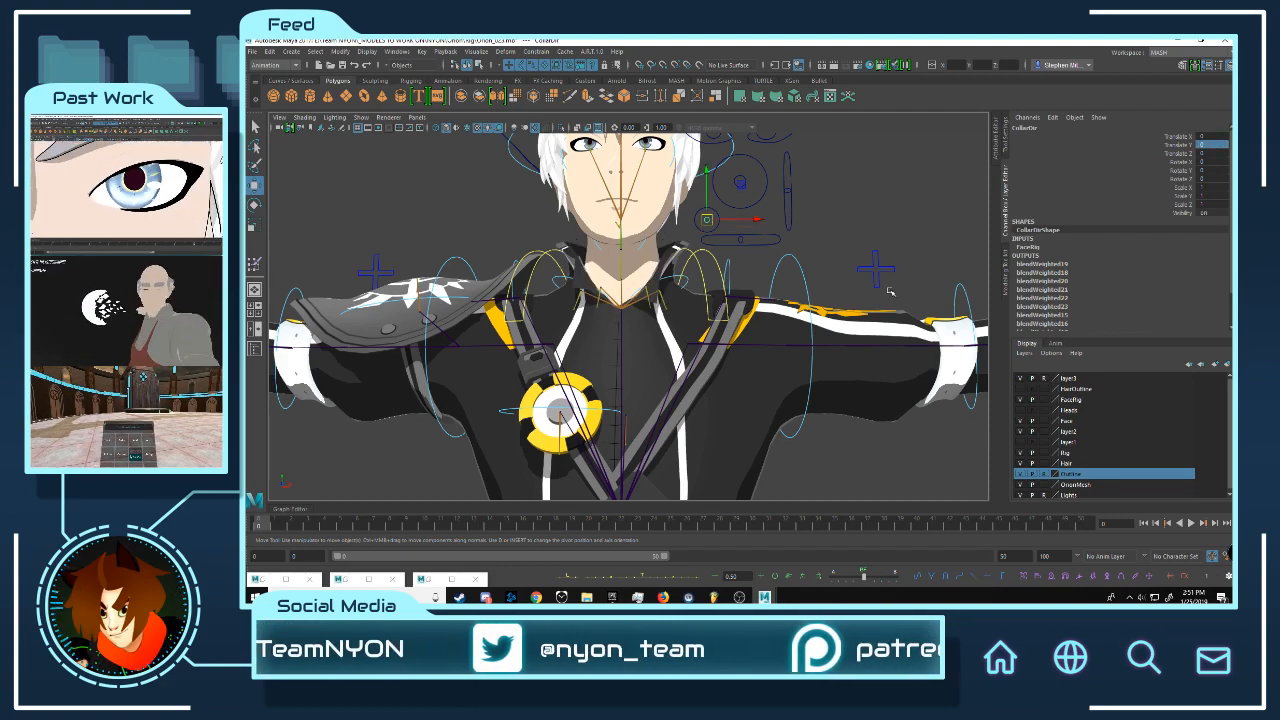
alt+middle_drag(636, 330, 631, 165)
scroll(631, 170, down, 5)
alt+drag(665, 268, 700, 280)
scroll(700, 280, up, 4)
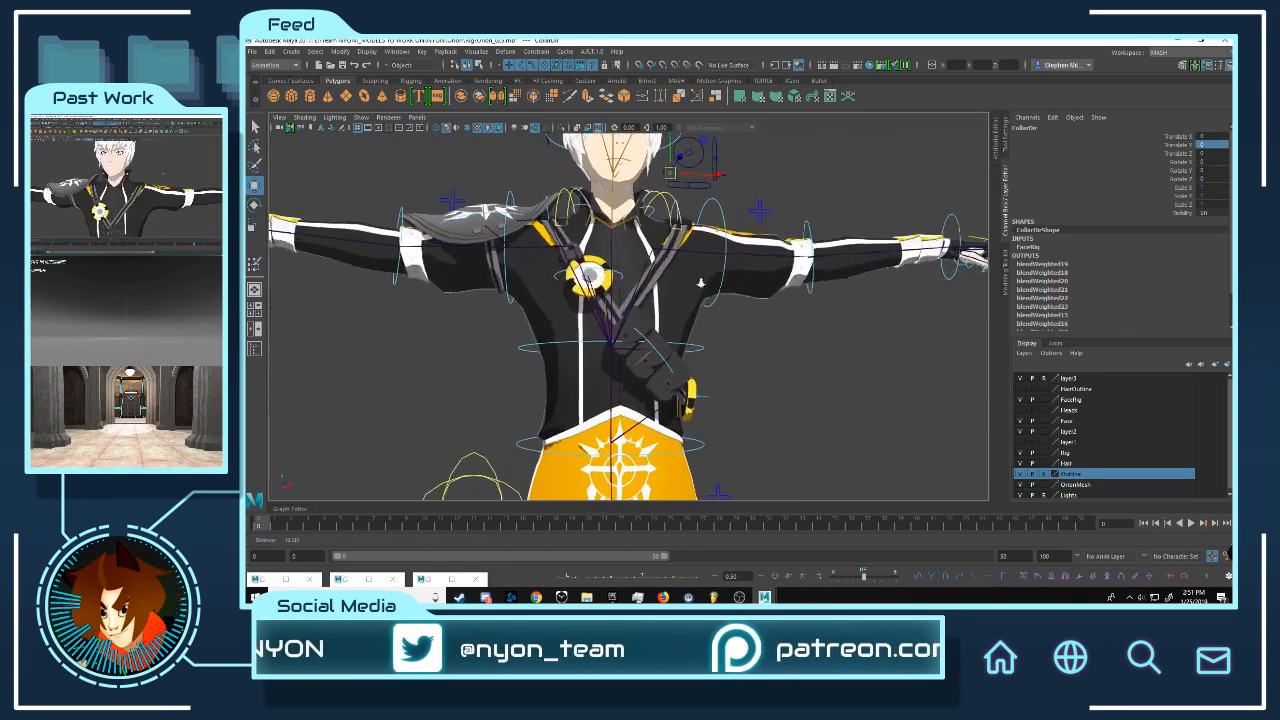
Step: Examine the waist pouch, the chest straps and the jacket mesh, and return to the face controls
alt+middle_drag(577, 362, 612, 226)
alt+drag(640, 224, 690, 250)
click(709, 245)
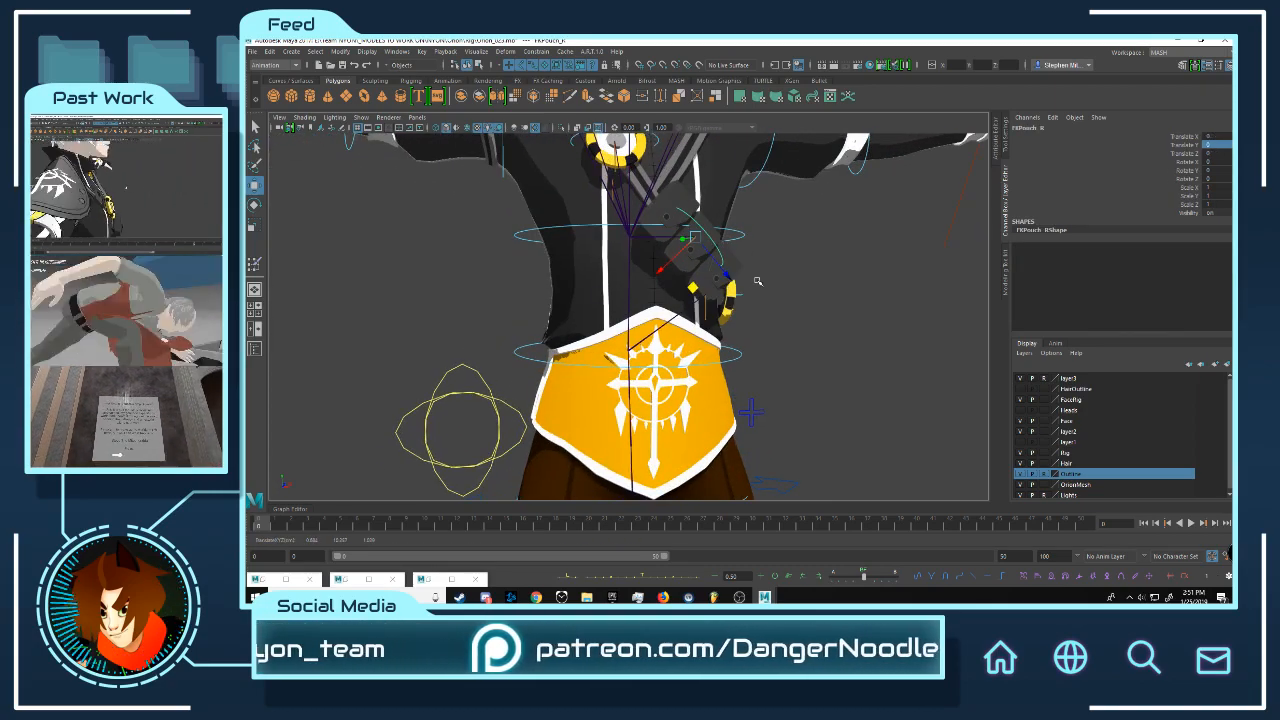
mouse_move(757, 281)
alt+mouse_down()
mouse_move(600, 280)
mouse_move(742, 275)
alt+mouse_up()
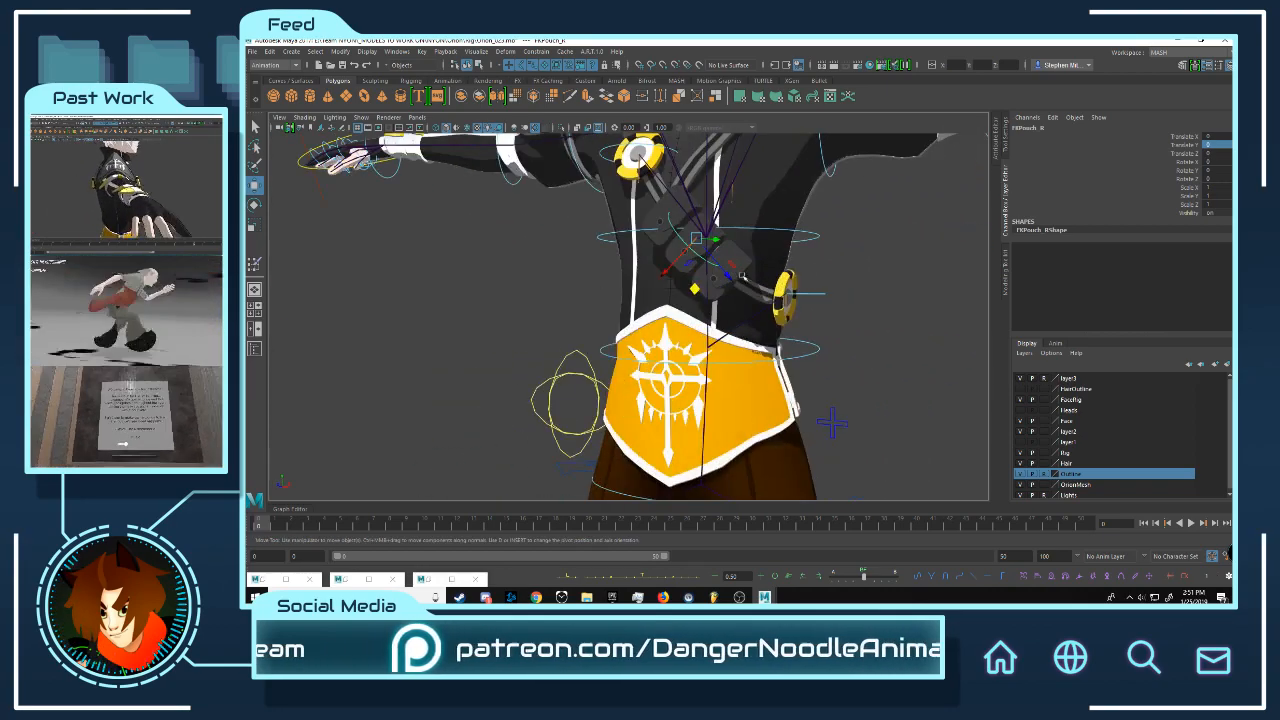
scroll(742, 275, down, 5)
scroll(852, 279, up, 8)
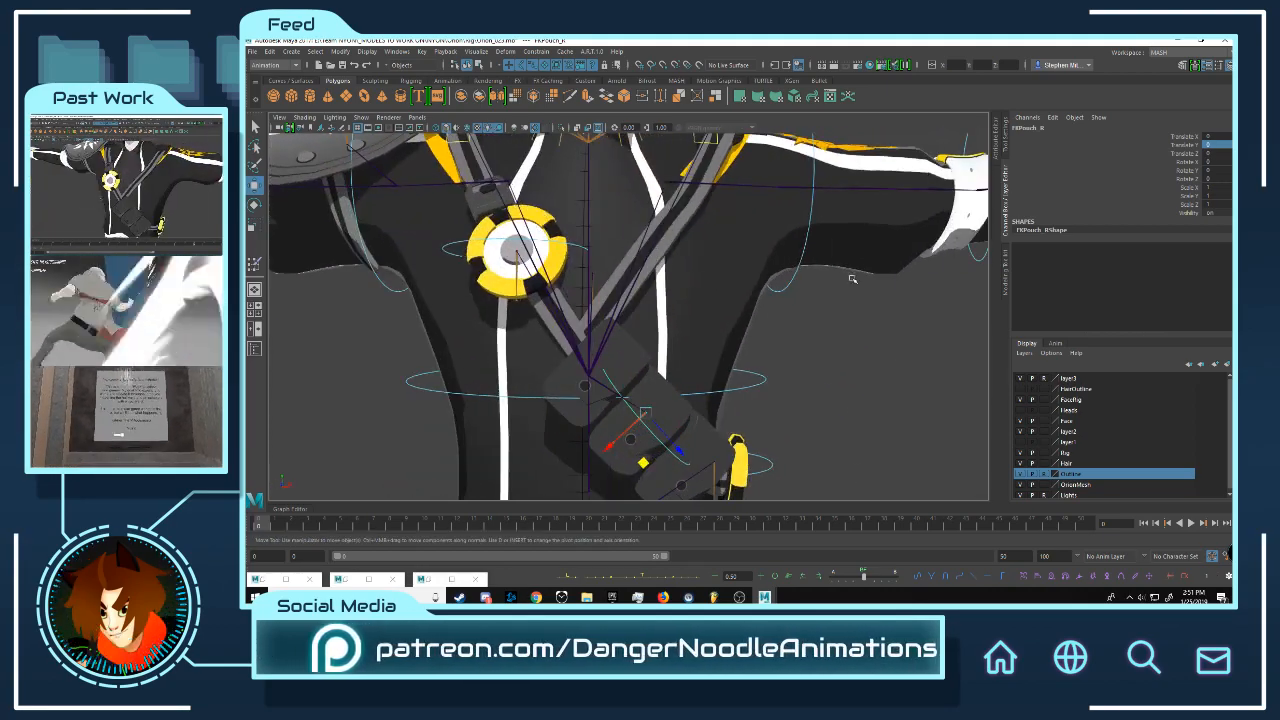
click(850, 270)
scroll(817, 294, down, 6)
alt+drag(854, 277, 677, 322)
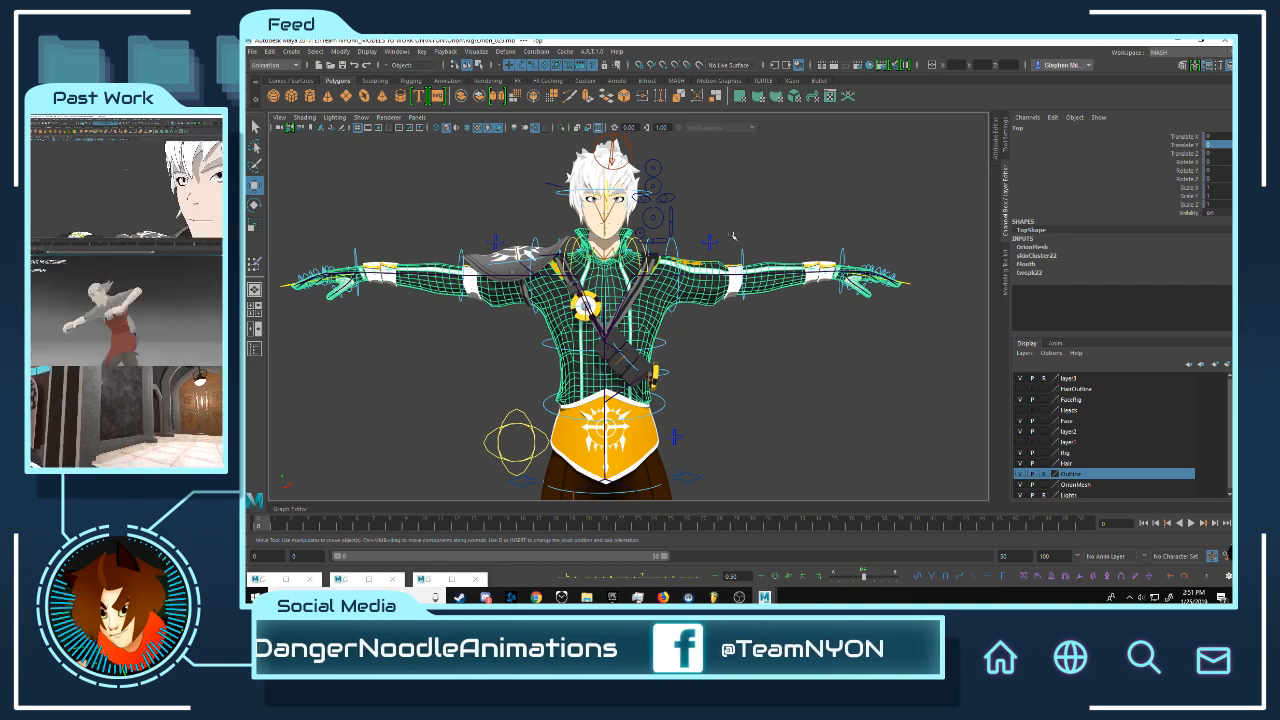
scroll(710, 255, up, 6)
click(690, 270)
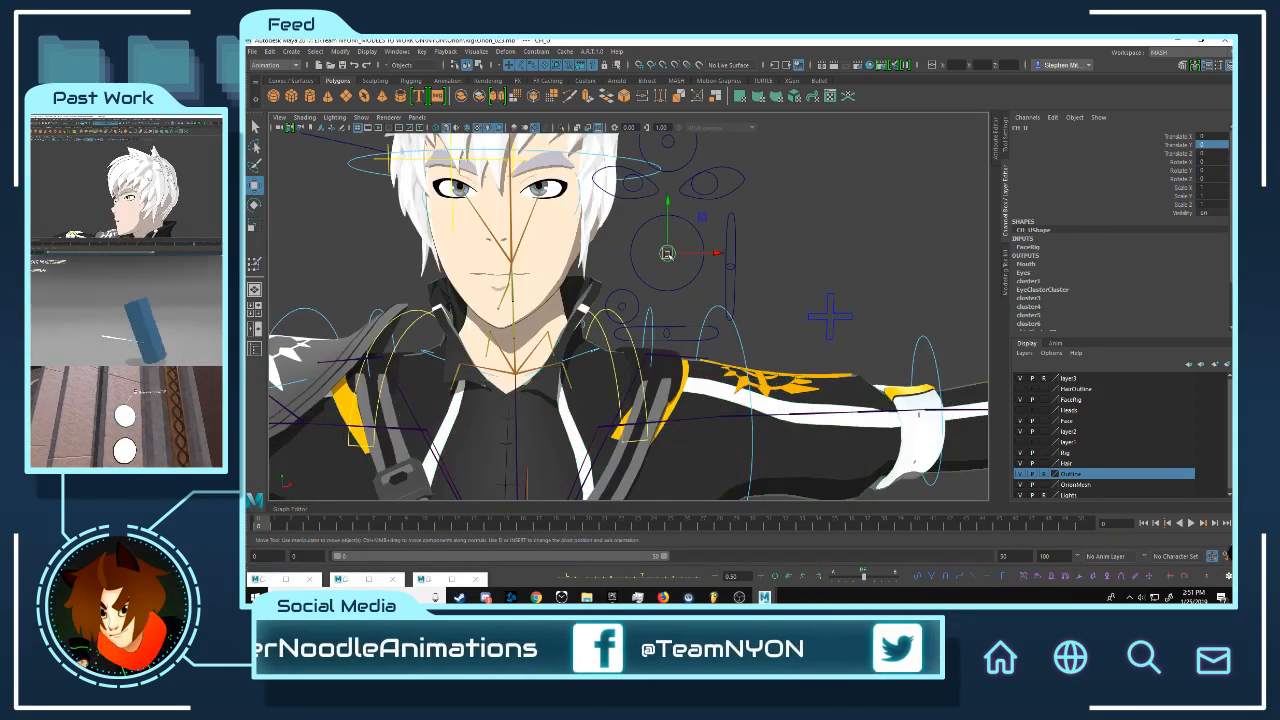
scroll(824, 352, down, 5)
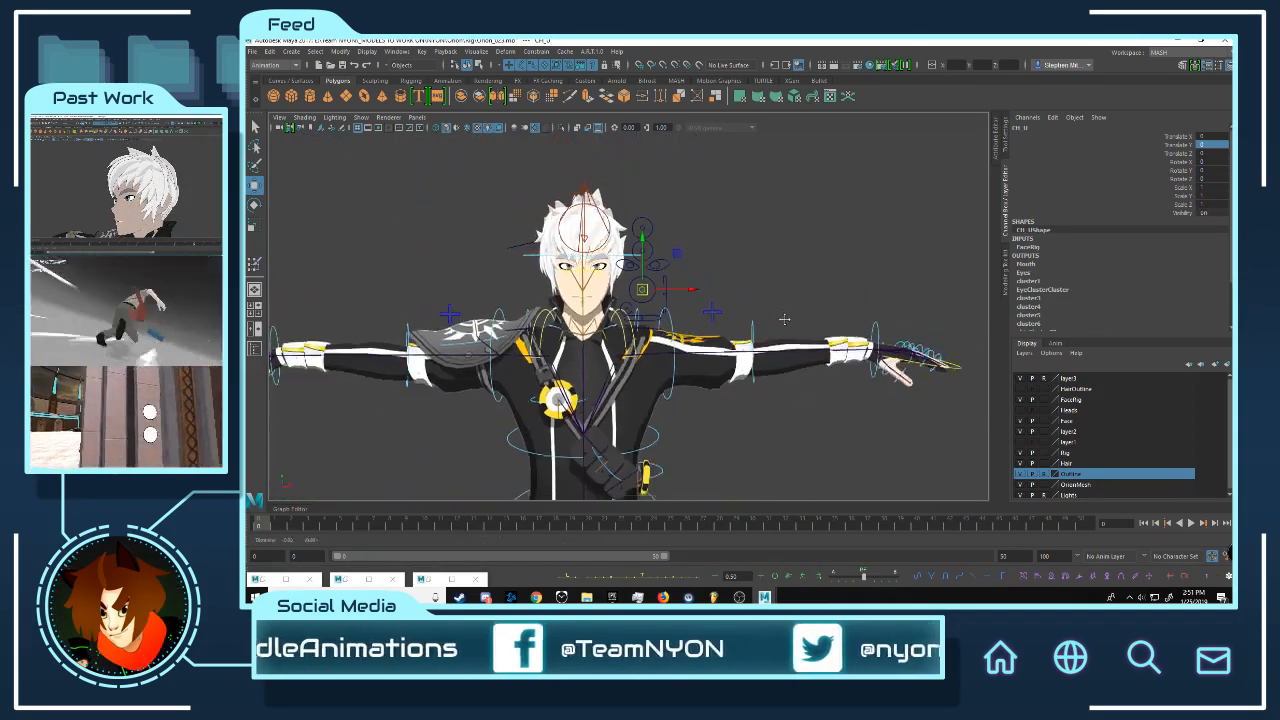
Step: Duplicate the jacket mesh and assign the existing surfaceShader2 material to the copy
click(829, 251)
click(731, 258)
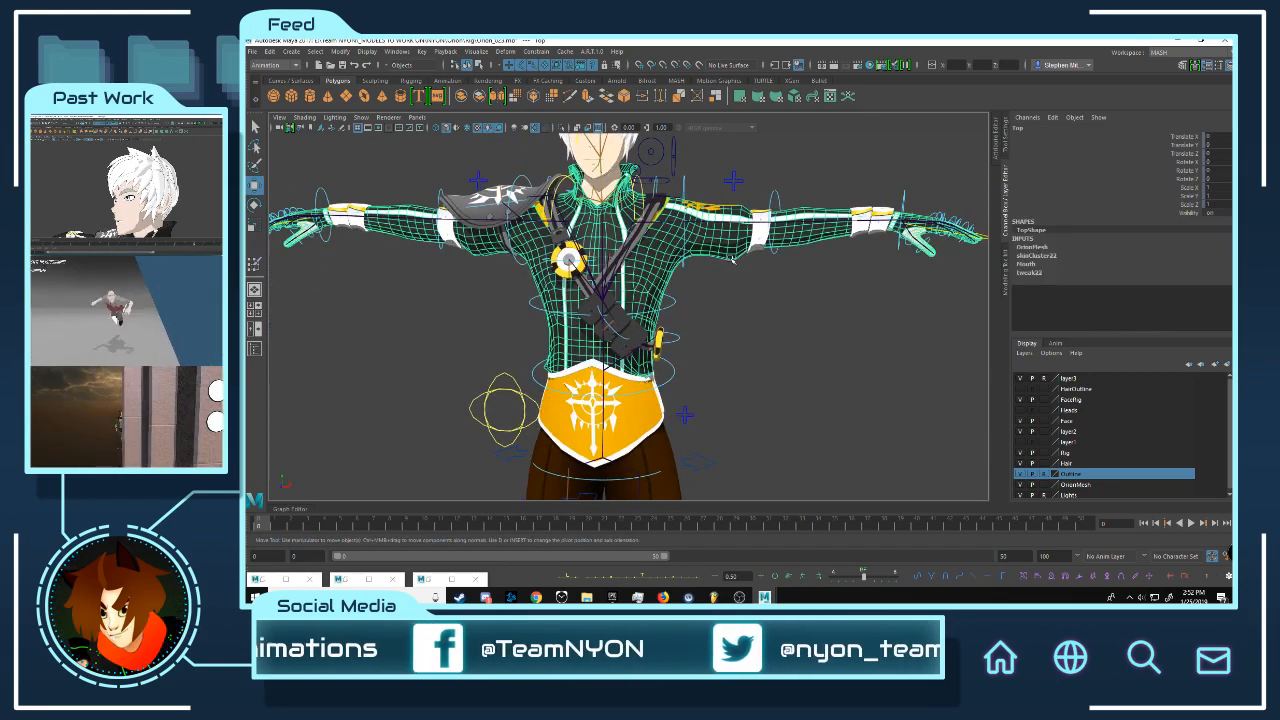
right_click(716, 253)
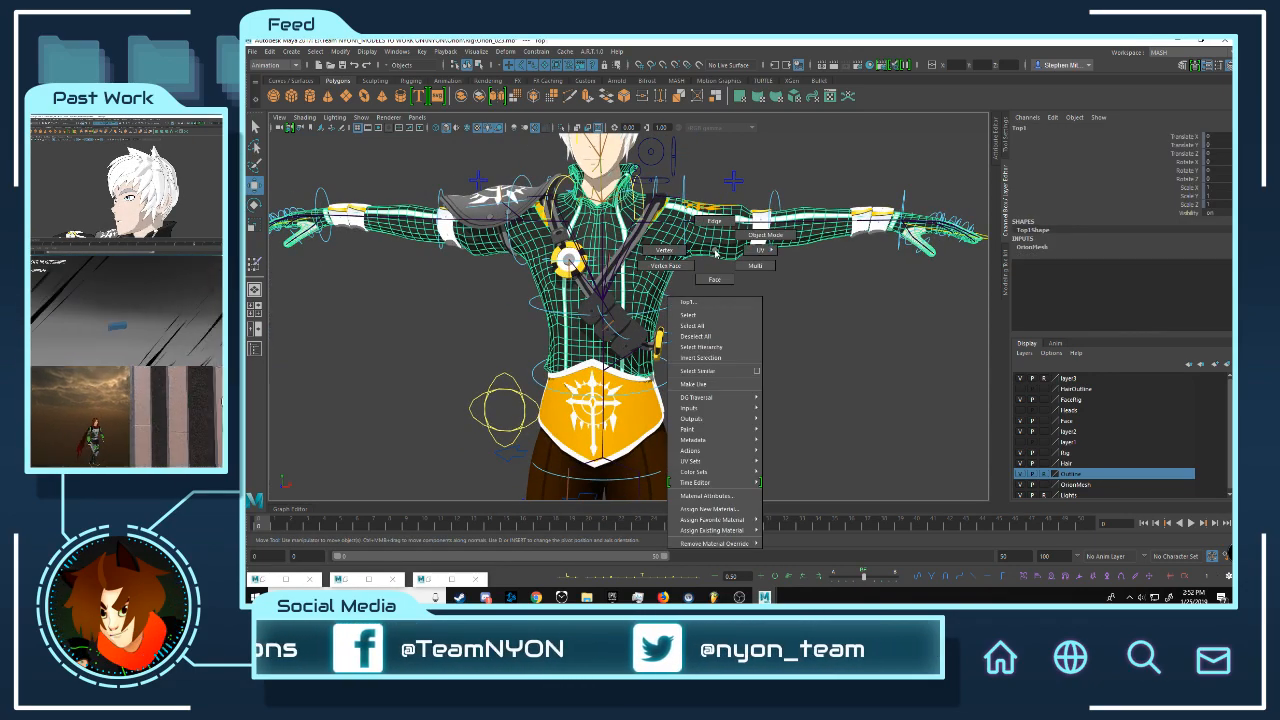
mouse_move(764, 538)
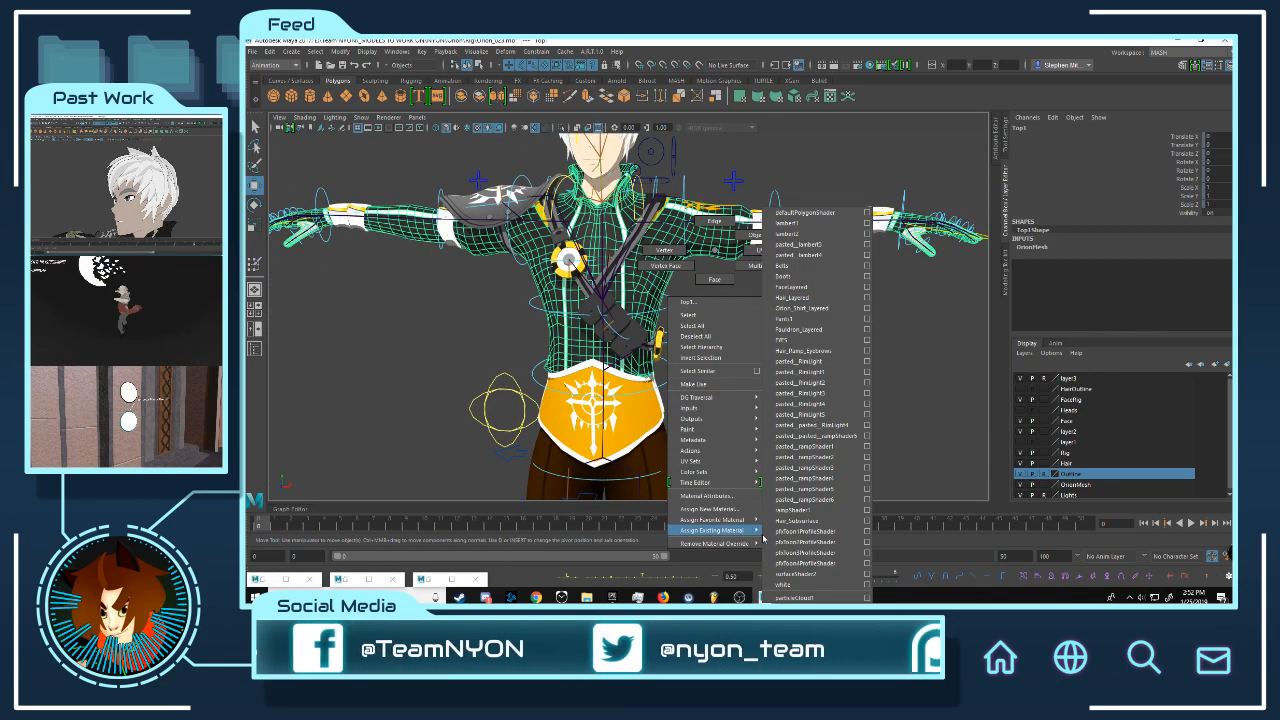
click(815, 575)
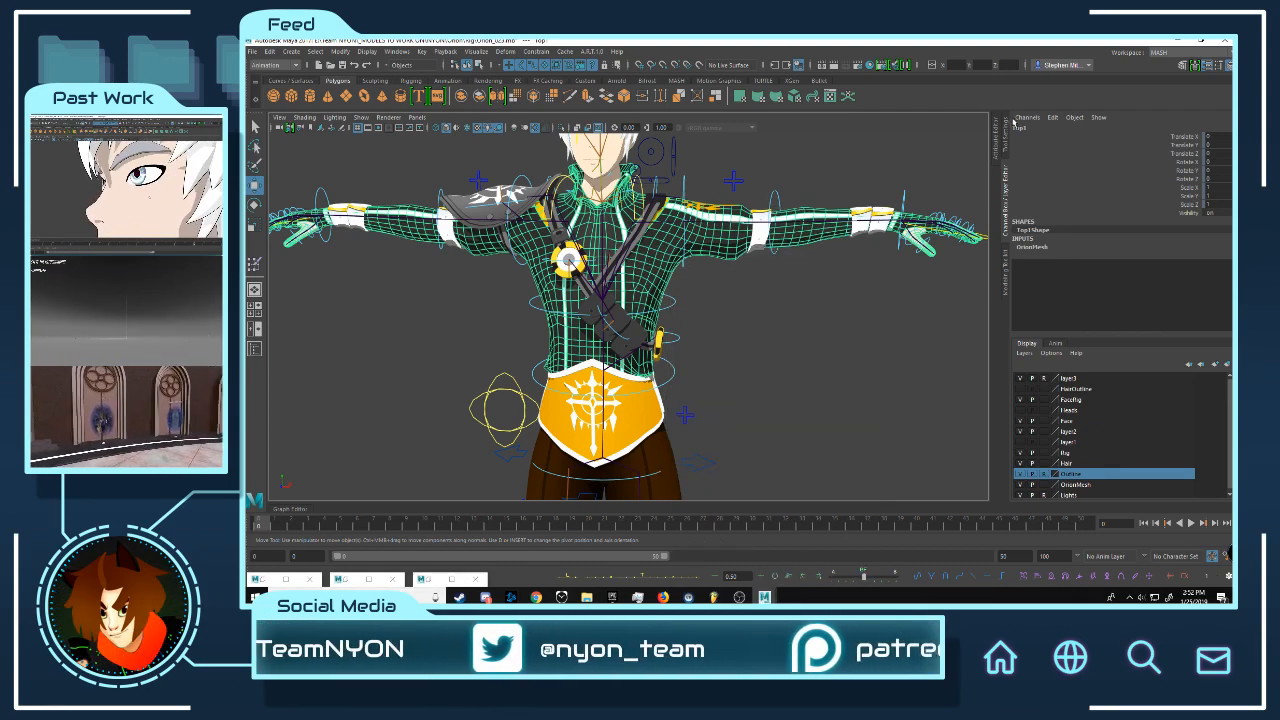
scroll(826, 178, down, 5)
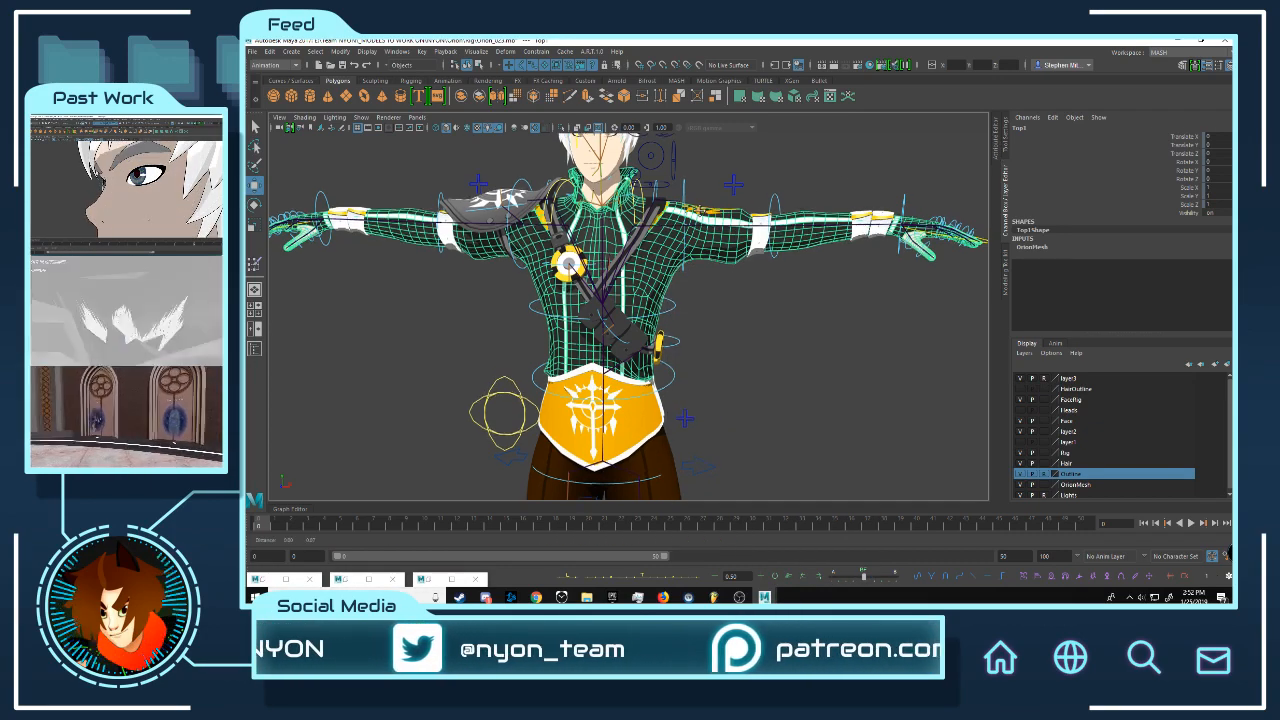
Step: Open the render stats of the duplicated jacket's shape and reverse the duplicate's normals
click(996, 148)
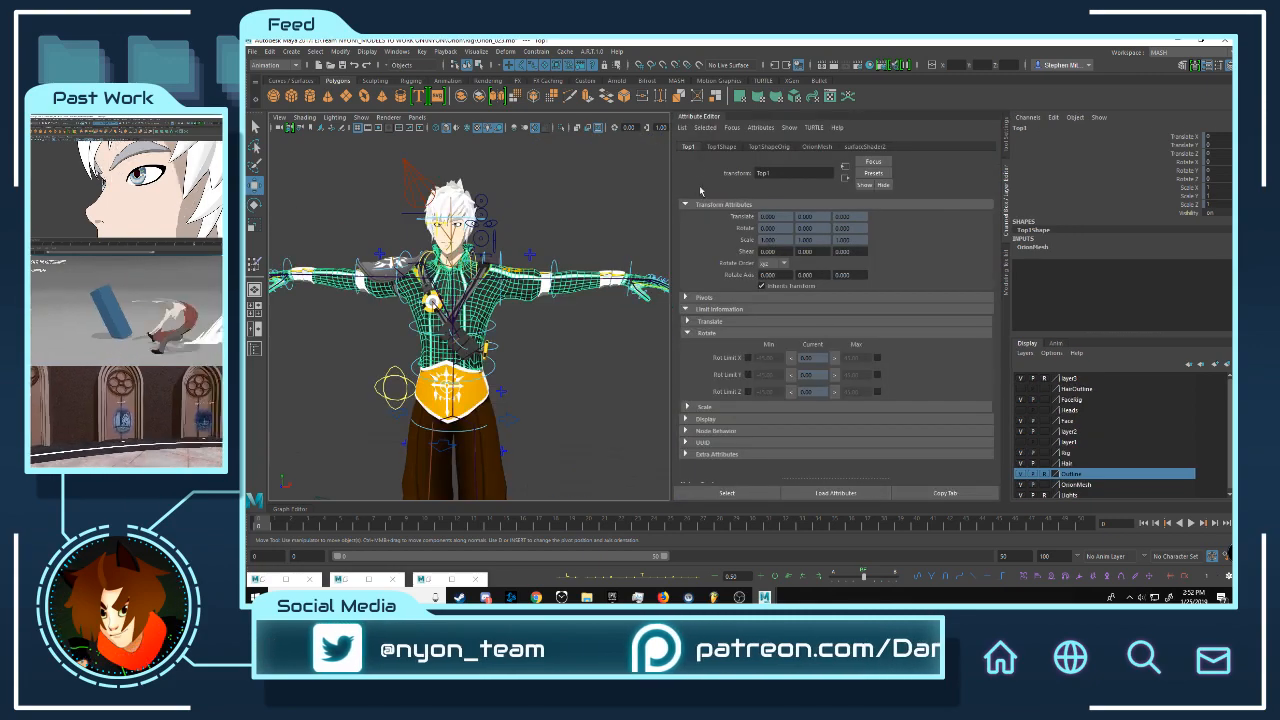
click(721, 147)
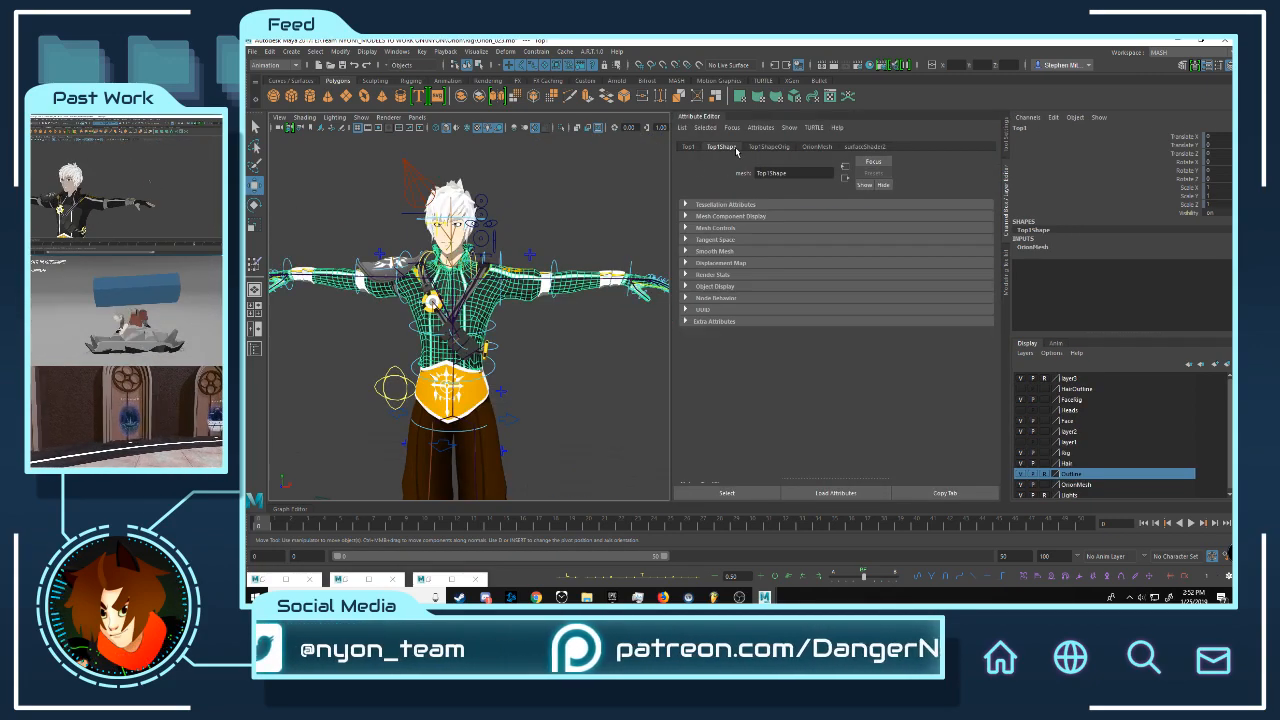
click(714, 275)
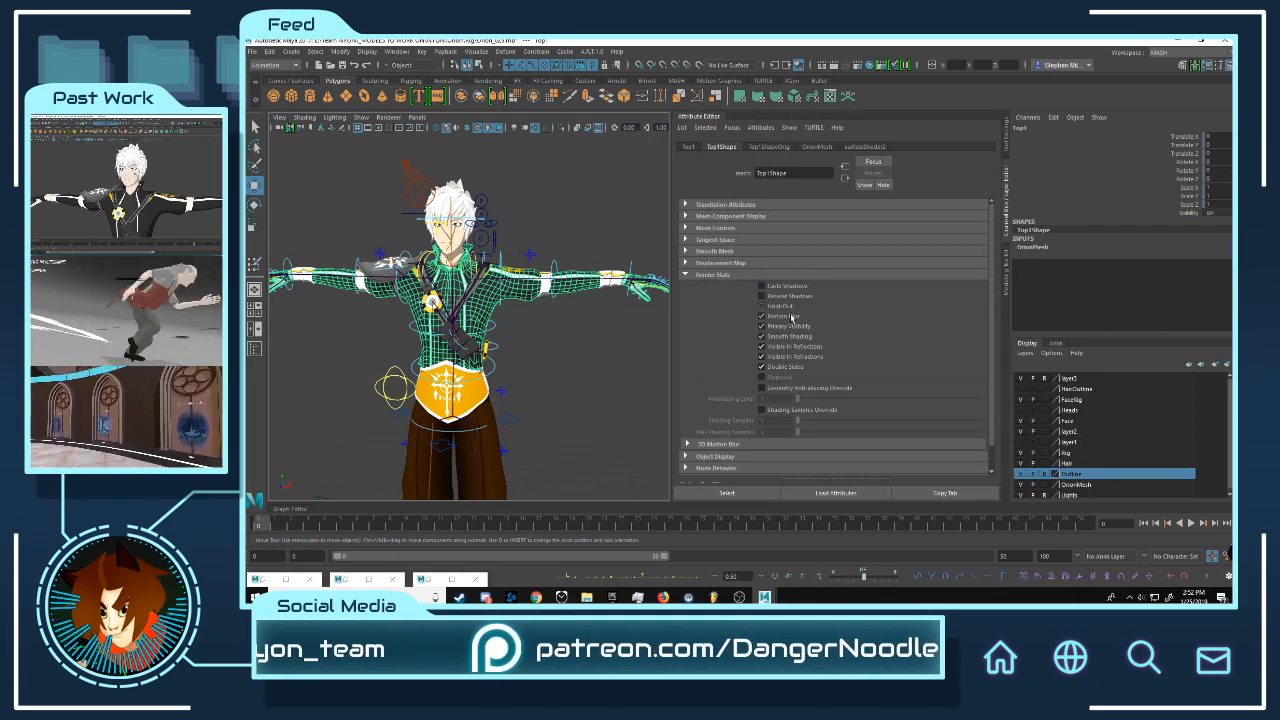
click(702, 118)
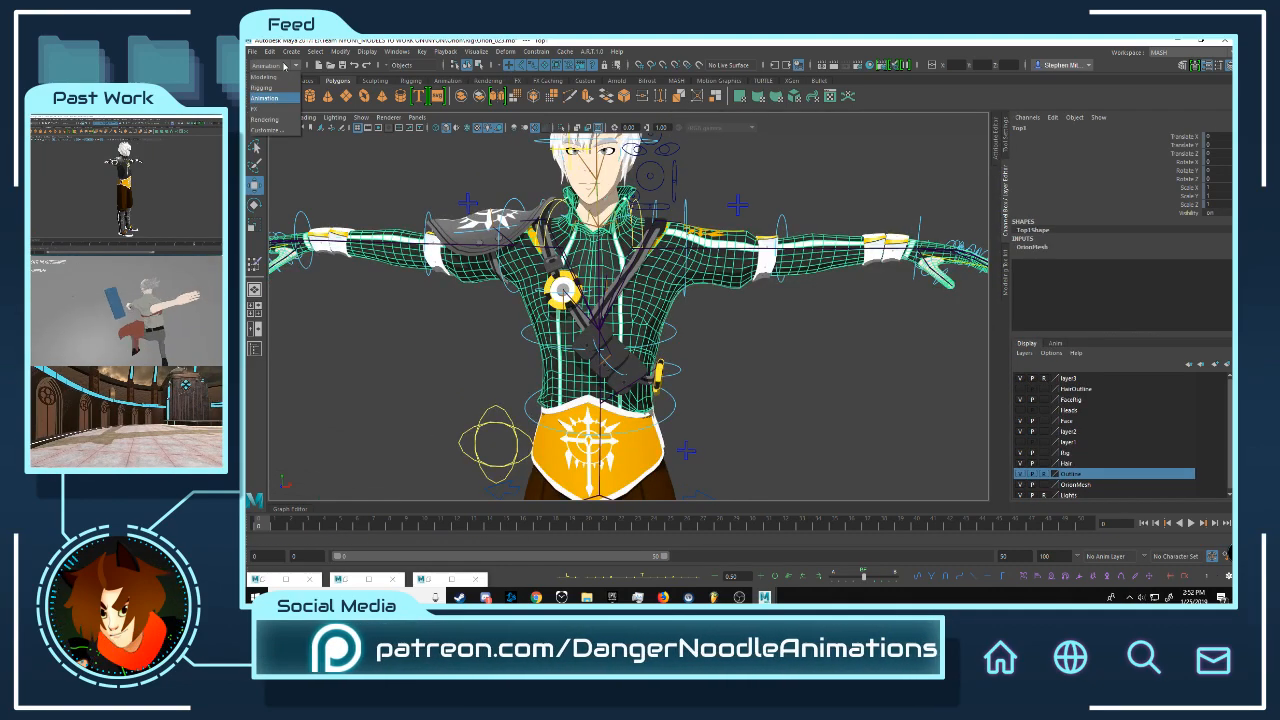
click(524, 51)
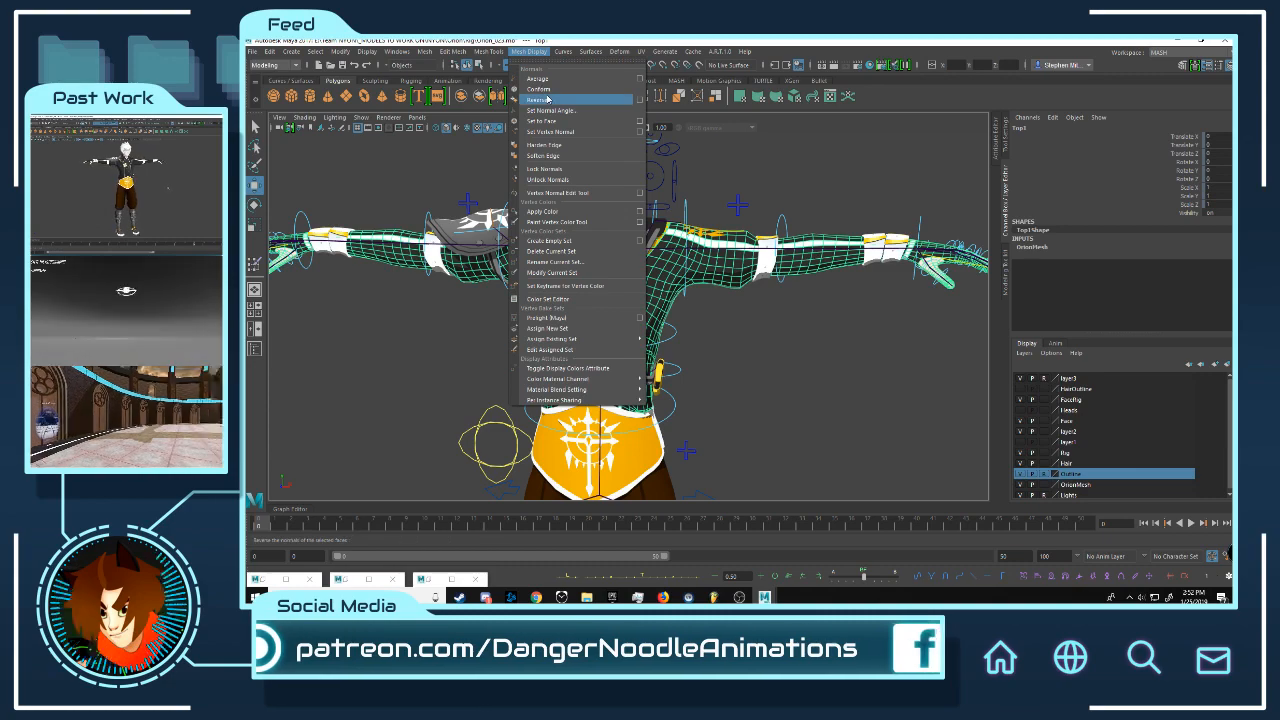
click(547, 99)
Step: Offset the duplicated jacket's faces by about -0.005 in local Z with the Transform command, judging the thickness at the character's left hand
click(453, 51)
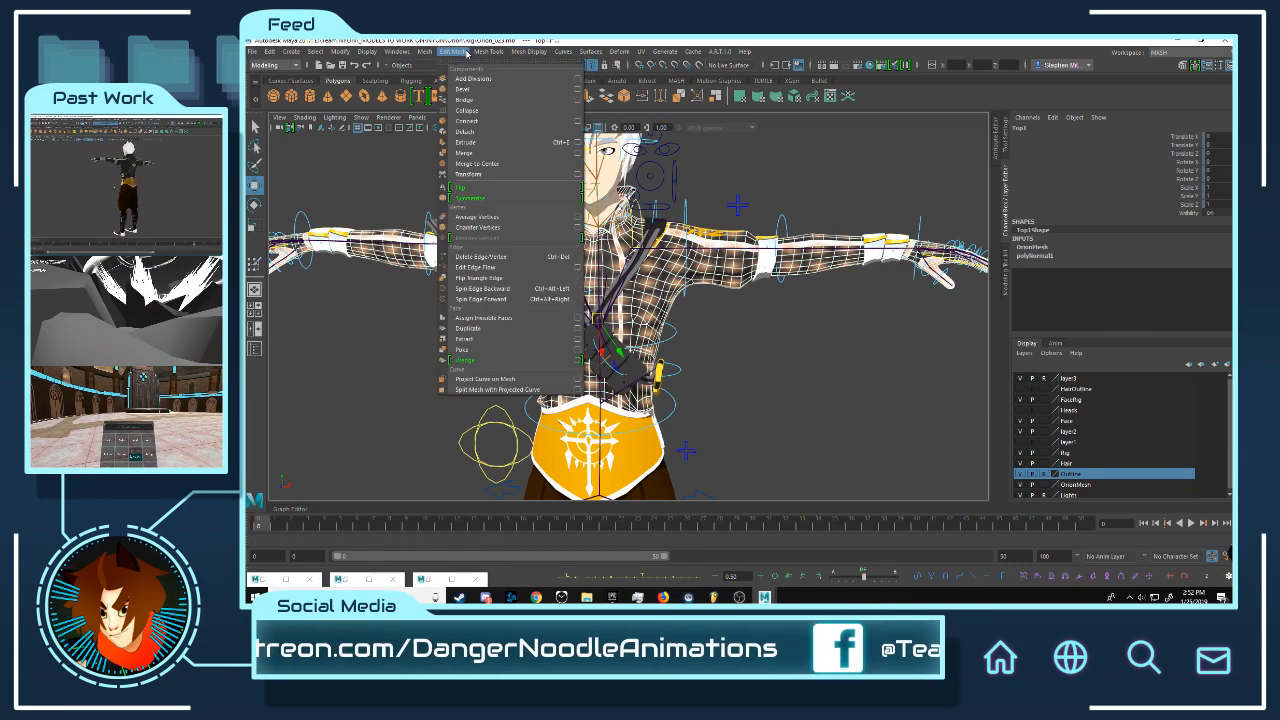
click(468, 174)
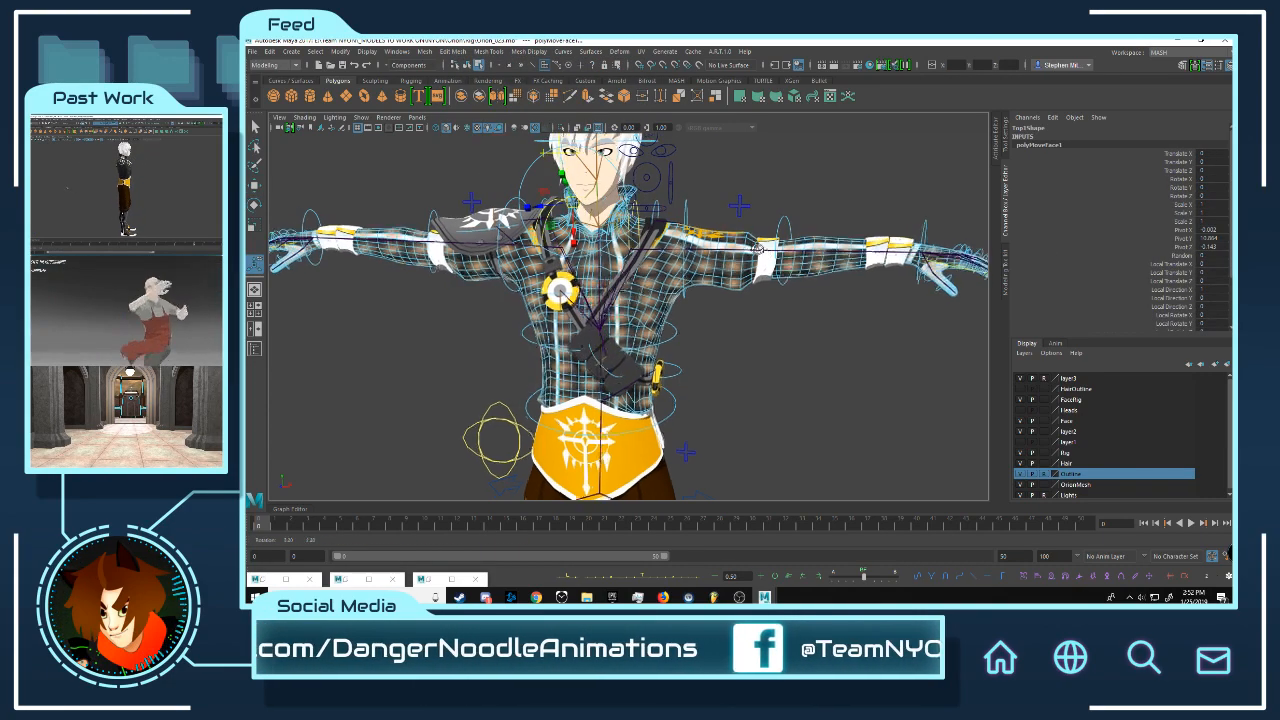
alt+drag(611, 239, 552, 240)
alt+middle_drag(640, 270, 530, 280)
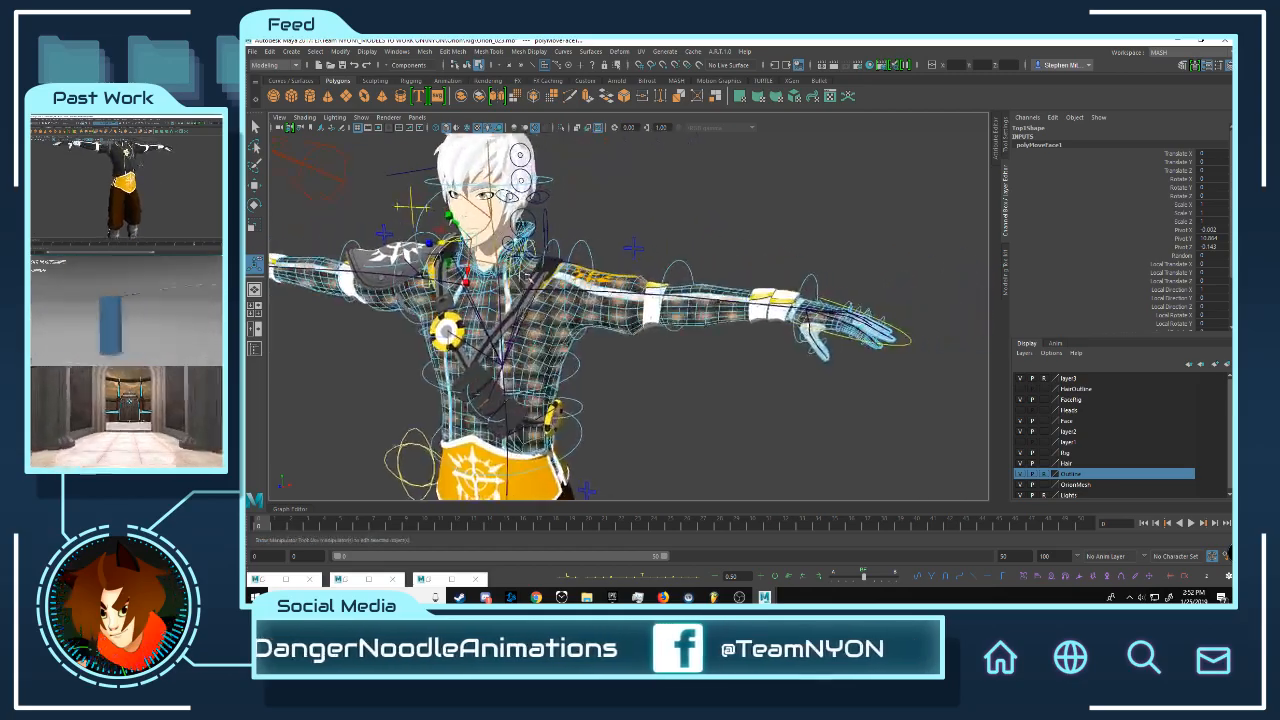
alt+right_drag(460, 275, 700, 320)
alt+right_drag(791, 298, 635, 284)
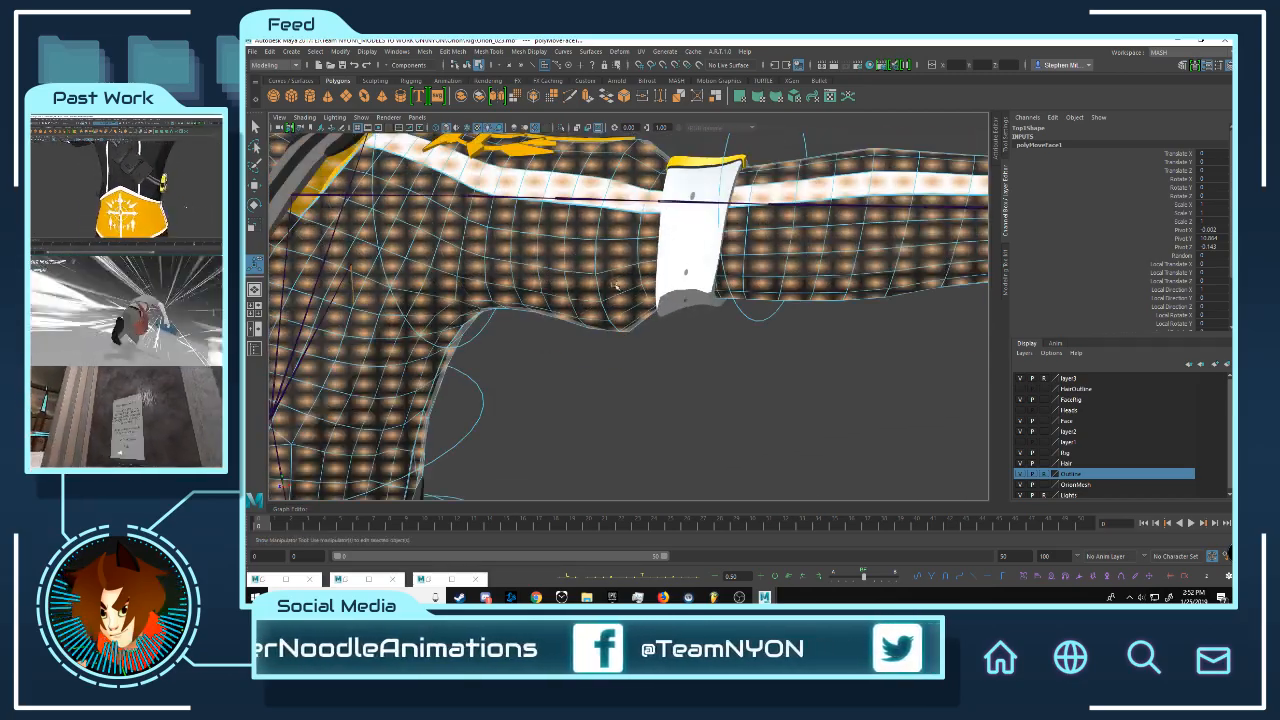
alt+middle_drag(640, 280, 262, 195)
alt+right_drag(530, 270, 624, 289)
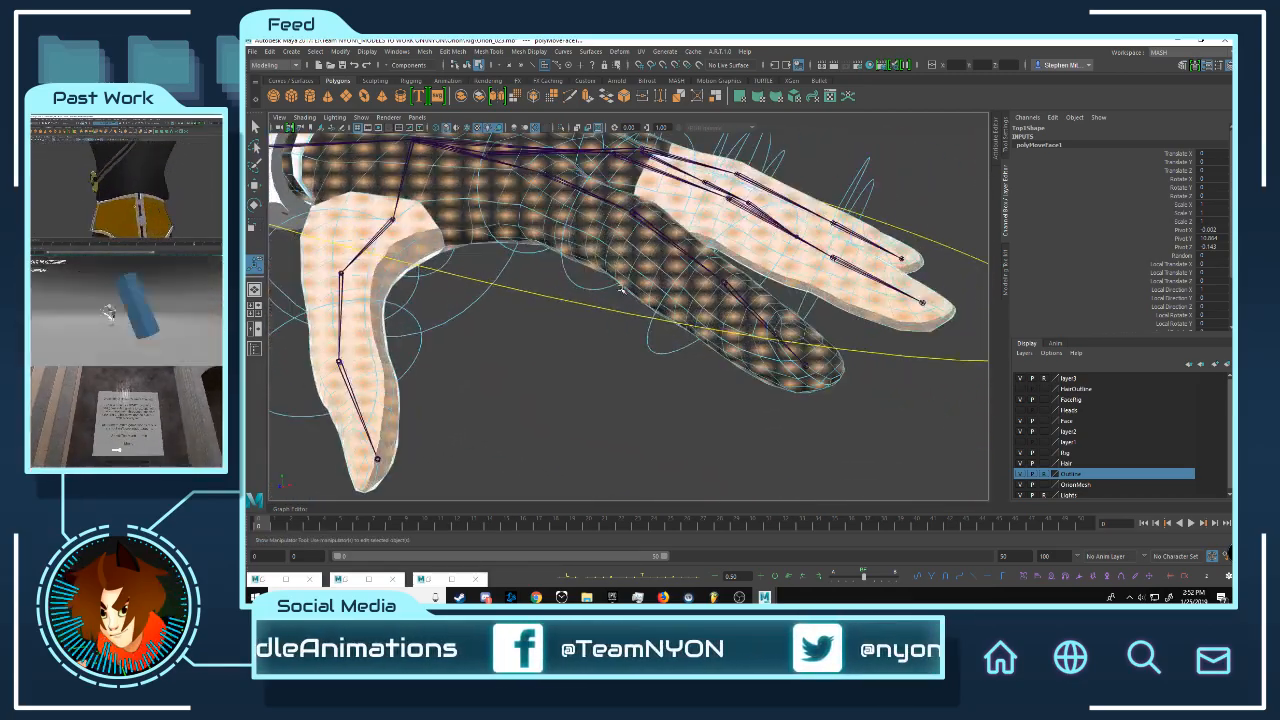
middle_drag(624, 289, 645, 290)
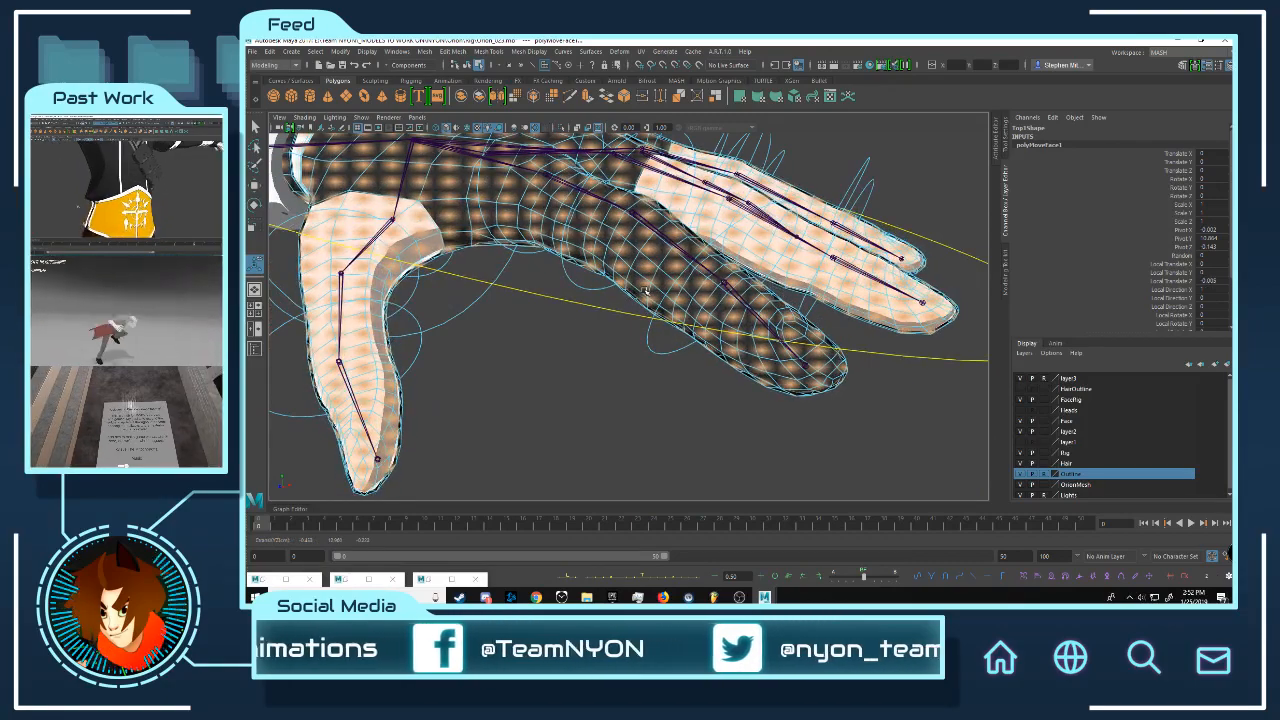
Step: Return to object mode, deselect the duplicated jacket and examine its outline around the left hand's fingertips
alt+drag(659, 286, 752, 269)
alt+middle_drag(755, 269, 653, 279)
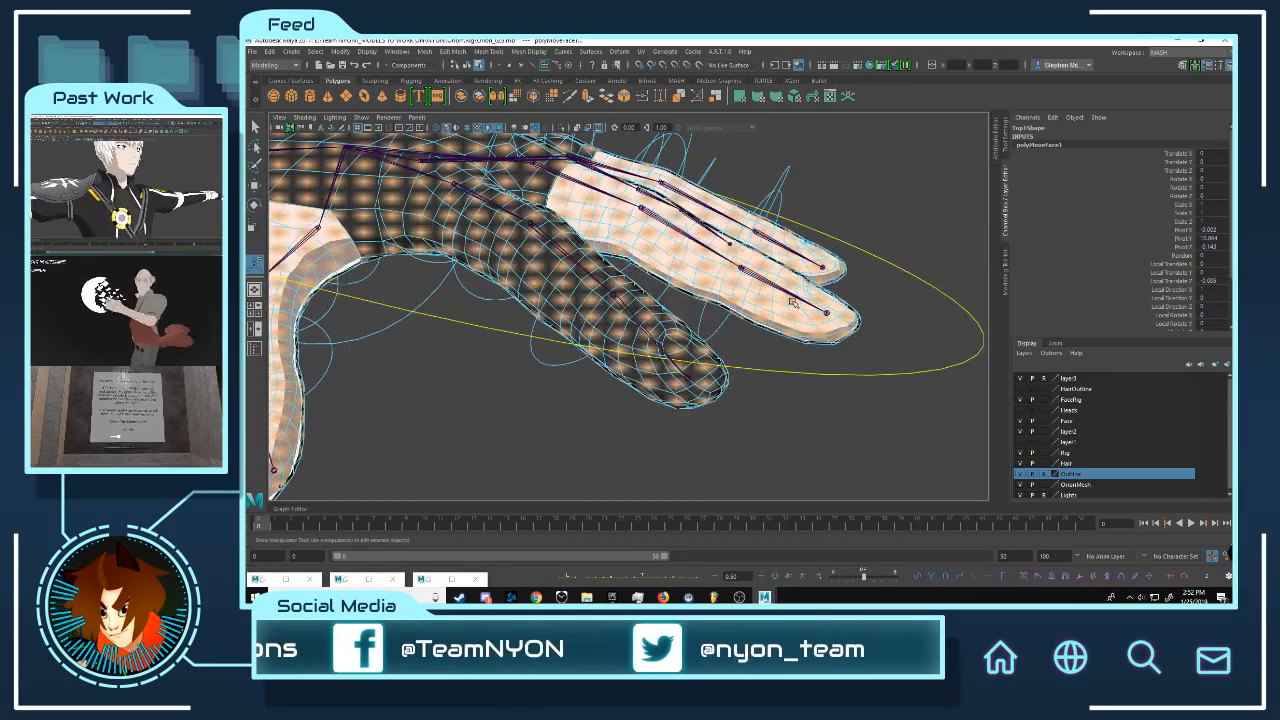
right_drag(794, 304, 735, 277)
click(887, 291)
mouse_move(735, 277)
alt+mouse_down()
mouse_move(720, 283)
mouse_move(719, 268)
alt+mouse_up()
alt+right_drag(719, 268, 888, 337)
alt+drag(888, 337, 831, 311)
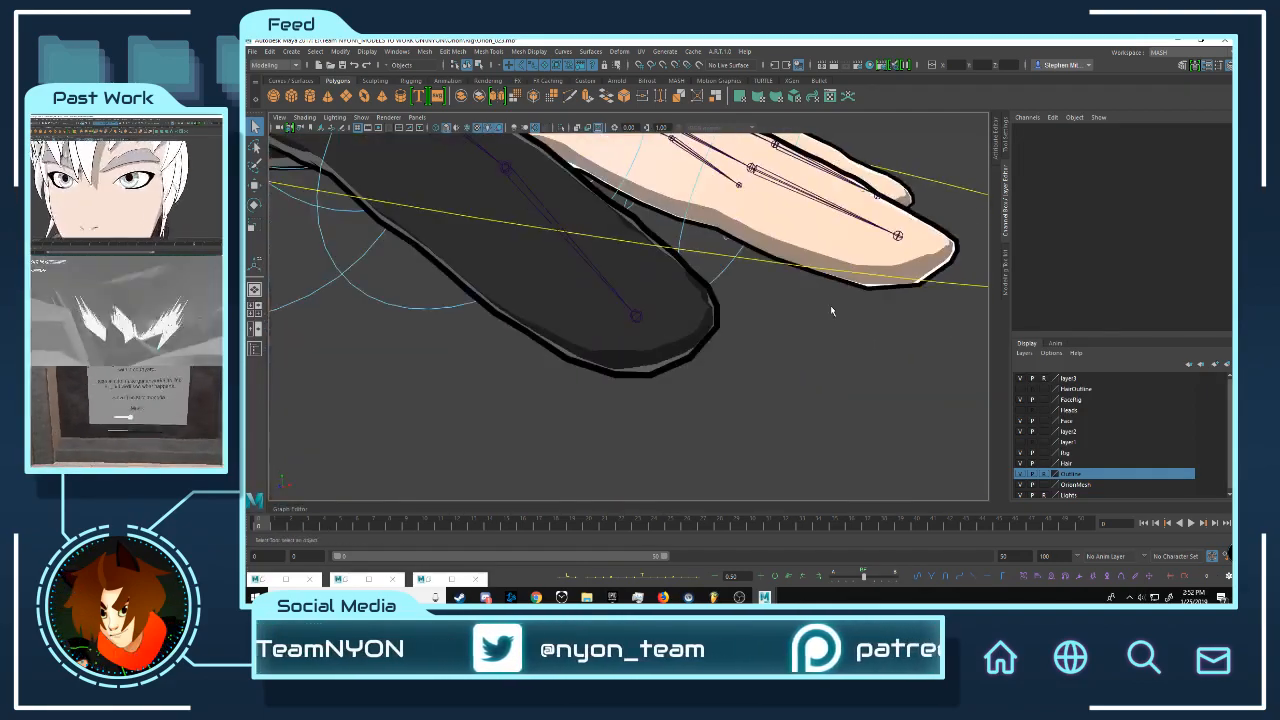
Step: Select the outline mesh and examine it along the character's left arm and from the front
click(952, 243)
alt+right_drag(952, 243, 750, 275)
alt+drag(750, 275, 646, 294)
alt+right_drag(646, 294, 560, 290)
alt+middle_drag(560, 290, 720, 285)
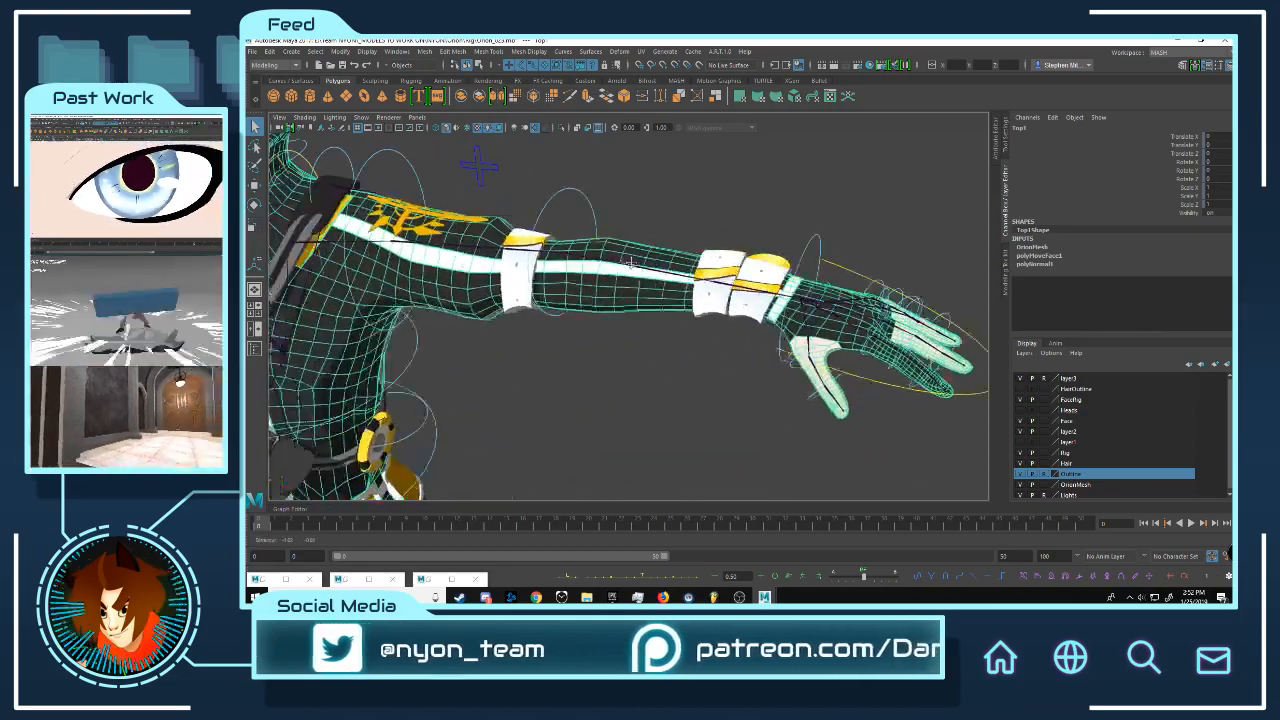
alt+drag(720, 285, 550, 232)
alt+right_drag(550, 232, 440, 245)
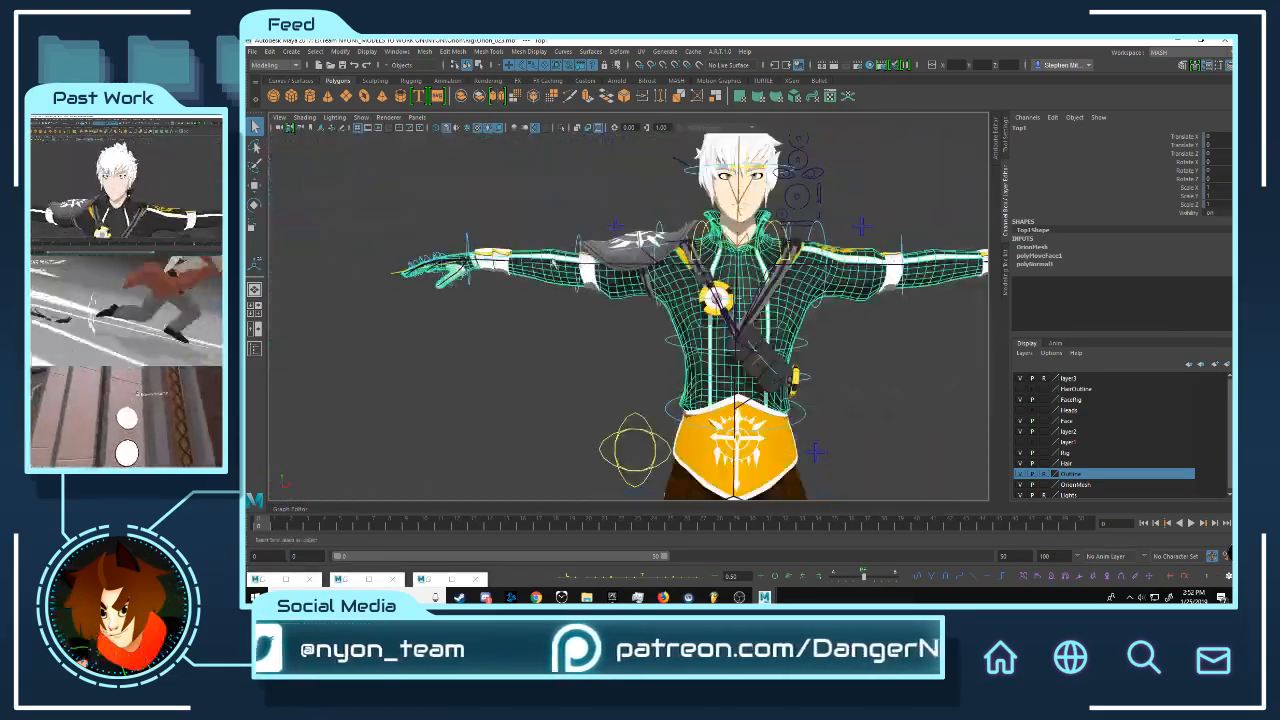
Step: Examine the outline mesh on the character's right hand and arm, up close and from below
alt+drag(440, 245, 450, 235)
alt+middle_drag(450, 235, 545, 304)
mouse_move(545, 304)
alt+right_down()
mouse_move(650, 324)
mouse_move(560, 307)
alt+right_up()
alt+drag(560, 307, 505, 290)
alt+middle_drag(505, 290, 590, 262)
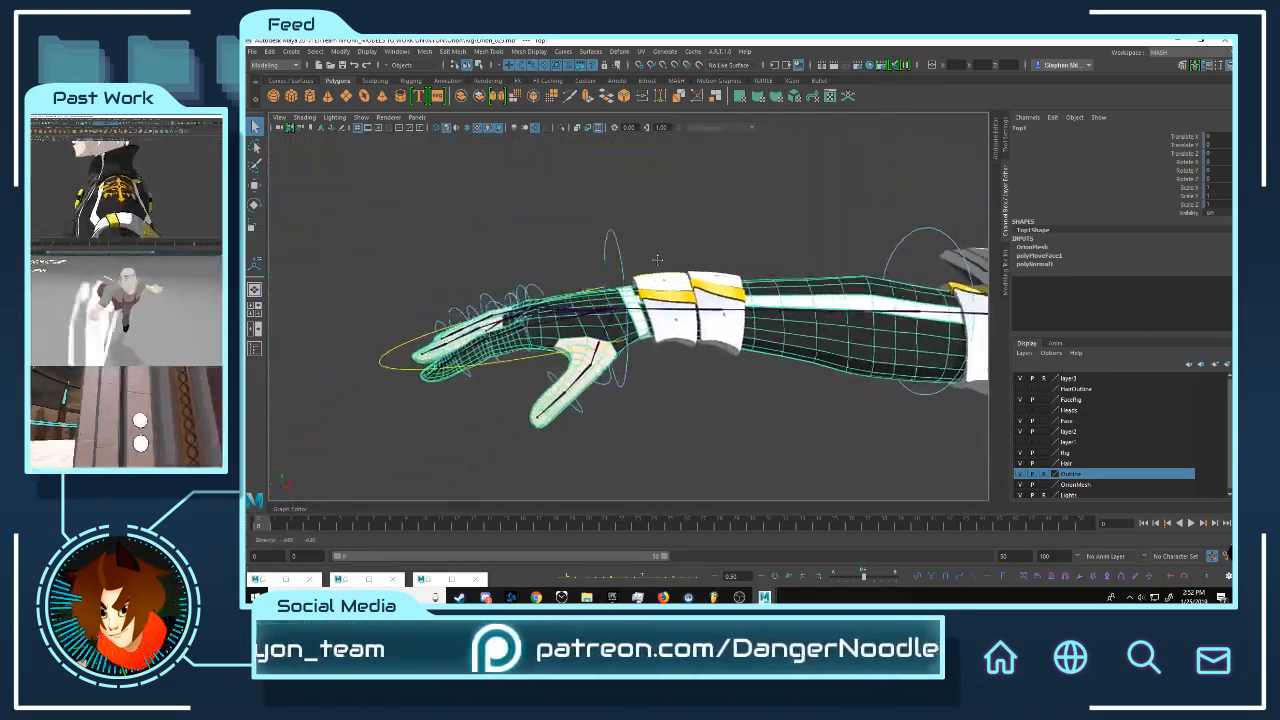
alt+right_drag(590, 262, 698, 268)
alt+drag(698, 268, 700, 237)
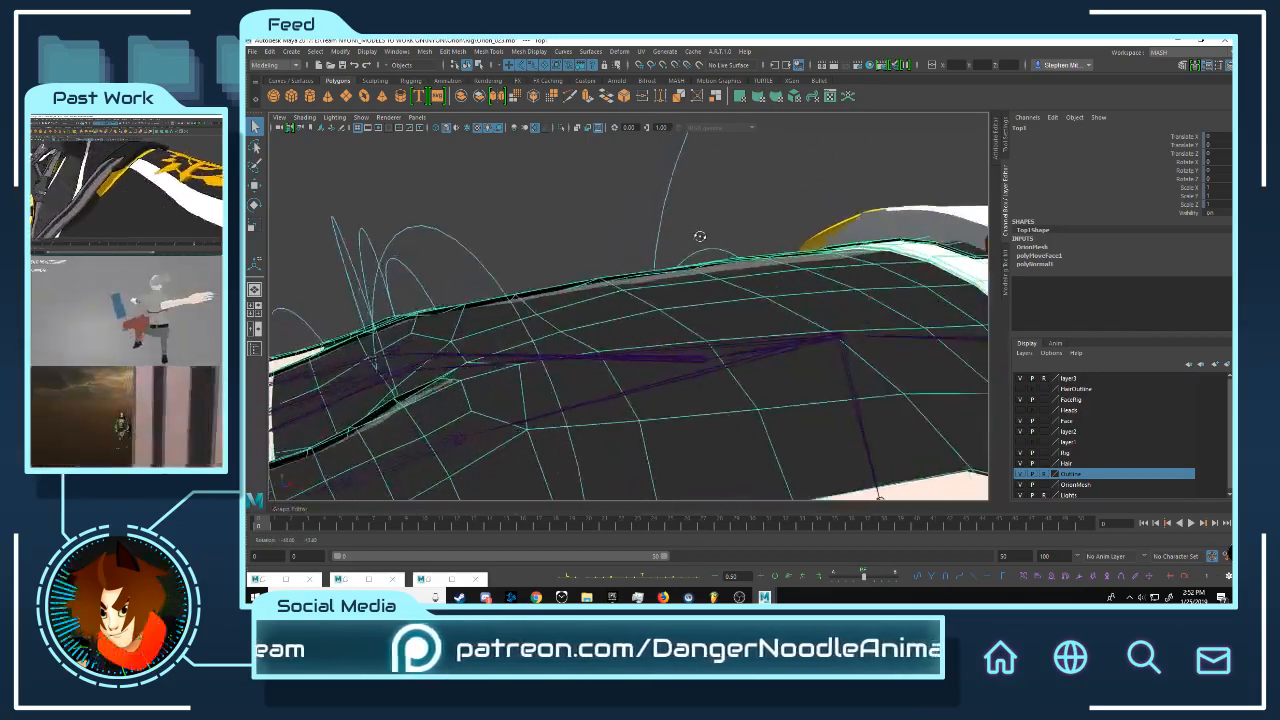
alt+right_drag(700, 237, 606, 257)
alt+drag(606, 257, 480, 248)
alt+right_drag(480, 248, 381, 240)
alt+drag(381, 240, 560, 262)
alt+right_drag(560, 262, 470, 275)
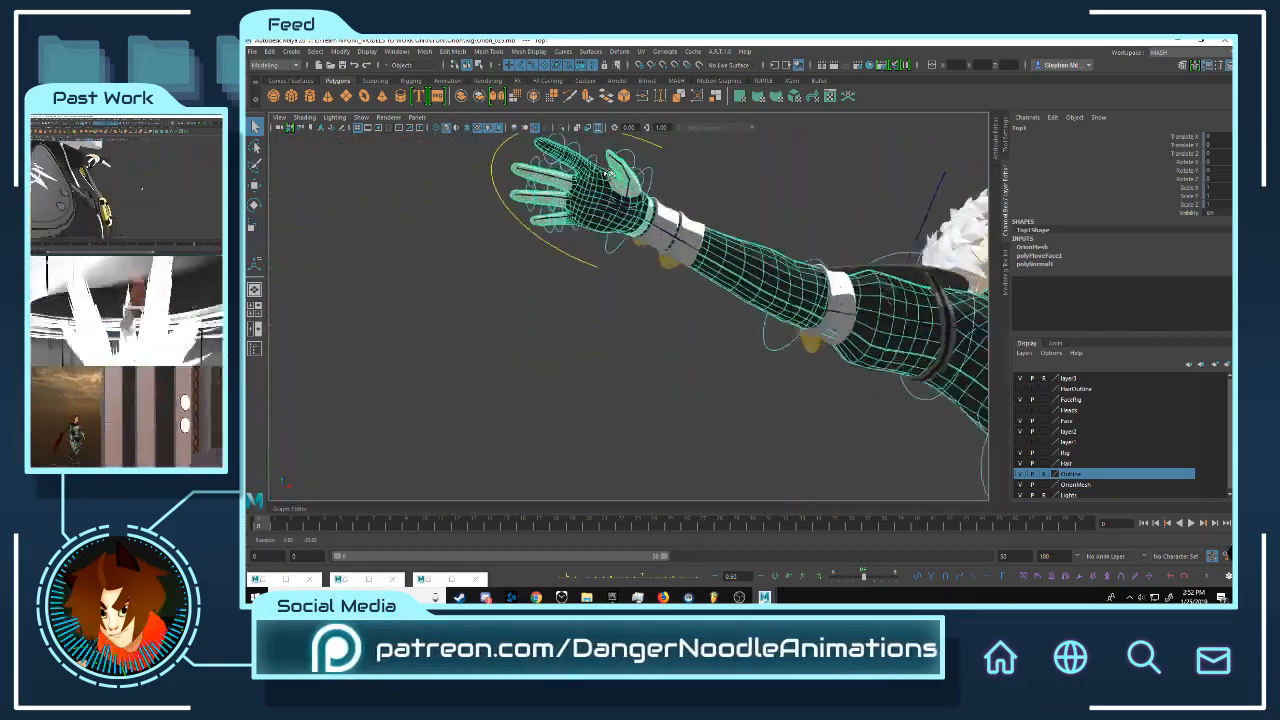
Step: Delete the outline mesh's construction history
alt+drag(470, 275, 683, 276)
alt+middle_drag(683, 276, 608, 259)
scroll(608, 259, up, 6)
scroll(606, 261, down, 3)
alt+drag(606, 262, 612, 279)
alt+right_drag(612, 279, 597, 182)
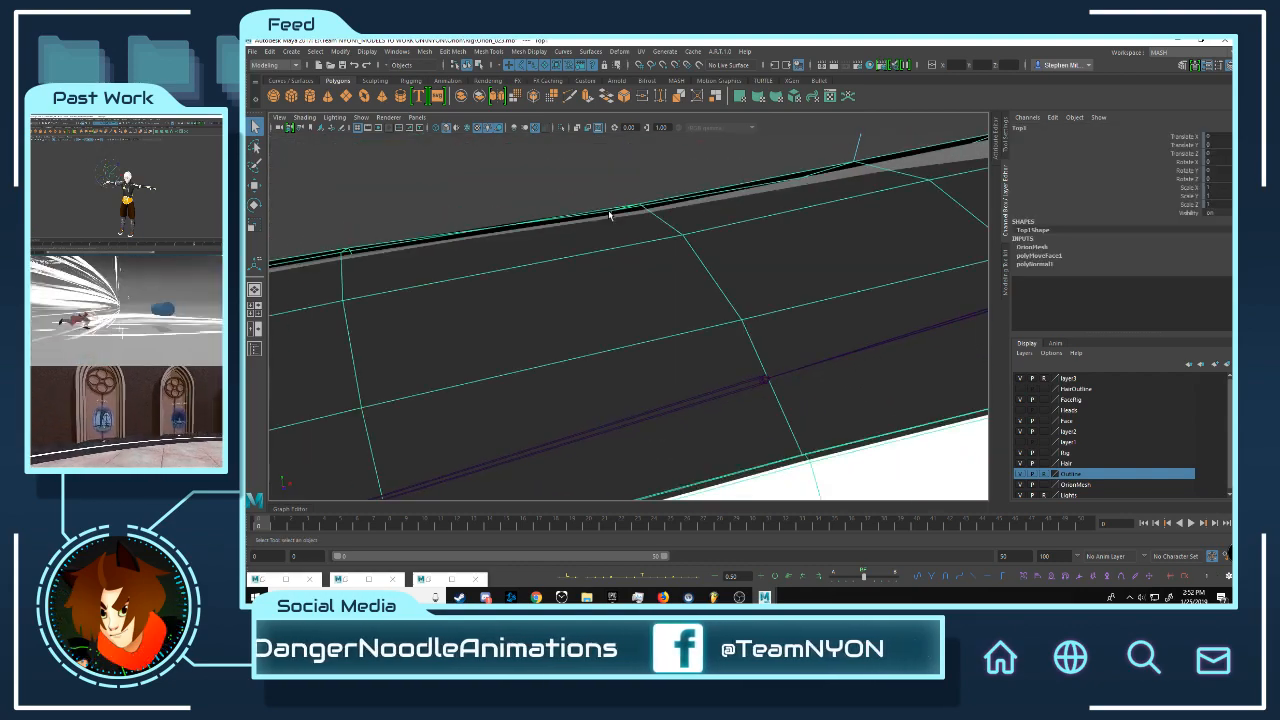
click(270, 51)
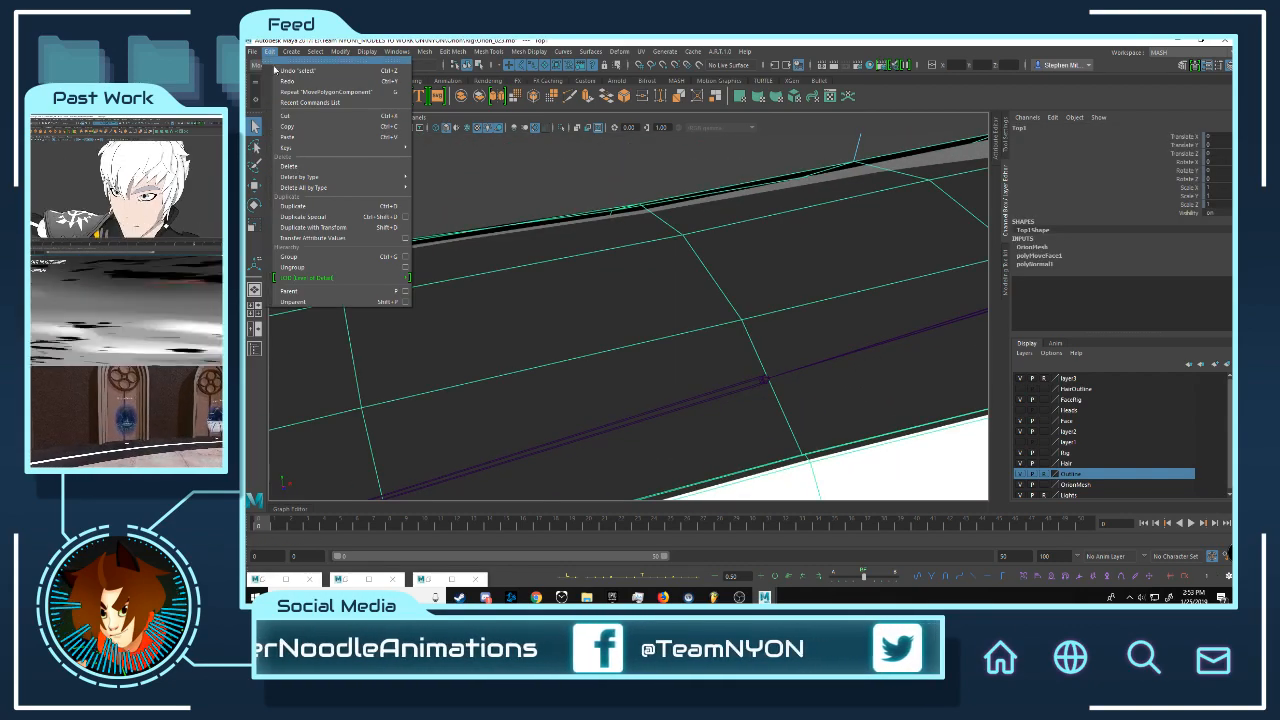
mouse_move(324, 180)
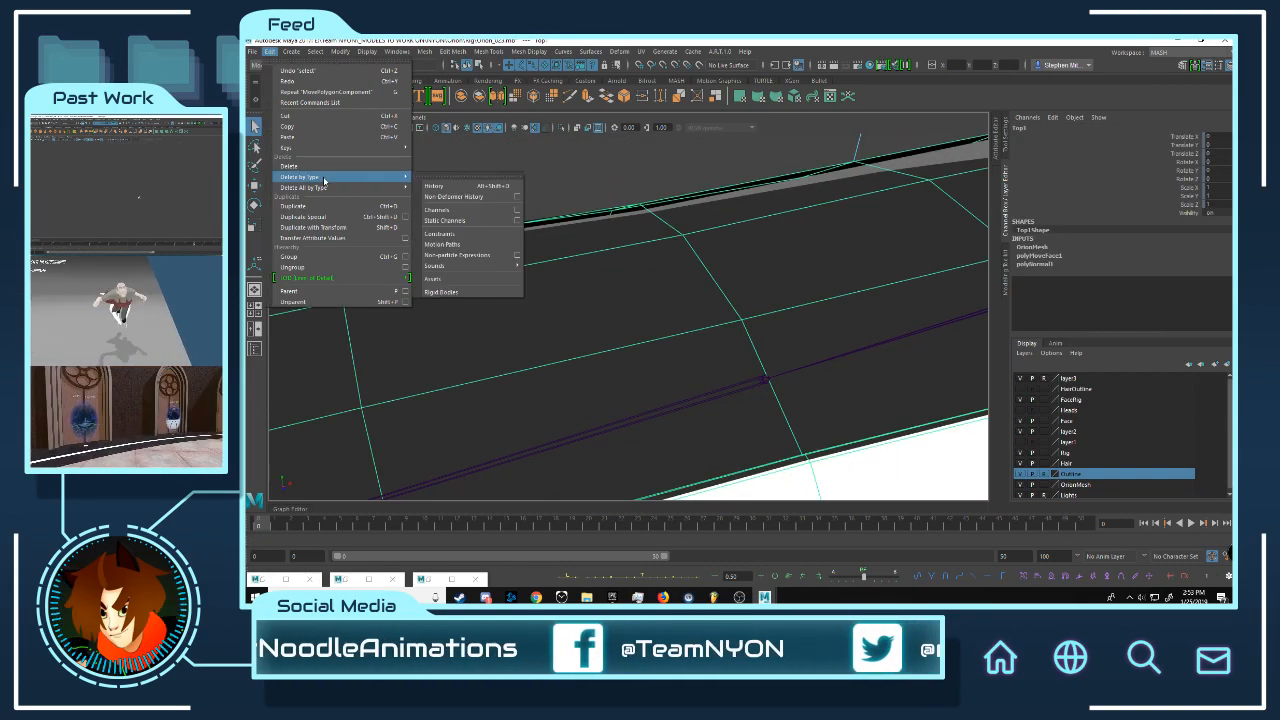
click(459, 187)
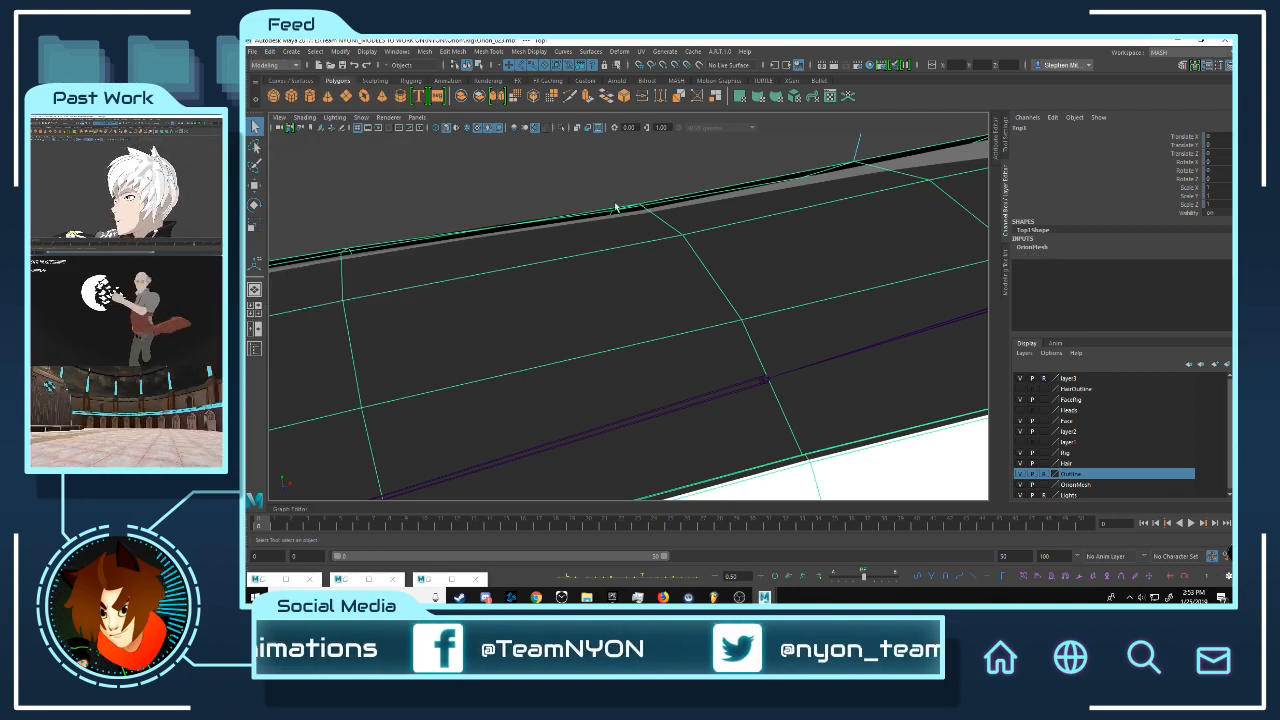
Step: Unlock the outline mesh's translate, rotate and scale channels
alt+drag(617, 207, 515, 204)
alt+middle_drag(515, 204, 400, 248)
alt+right_drag(400, 248, 310, 250)
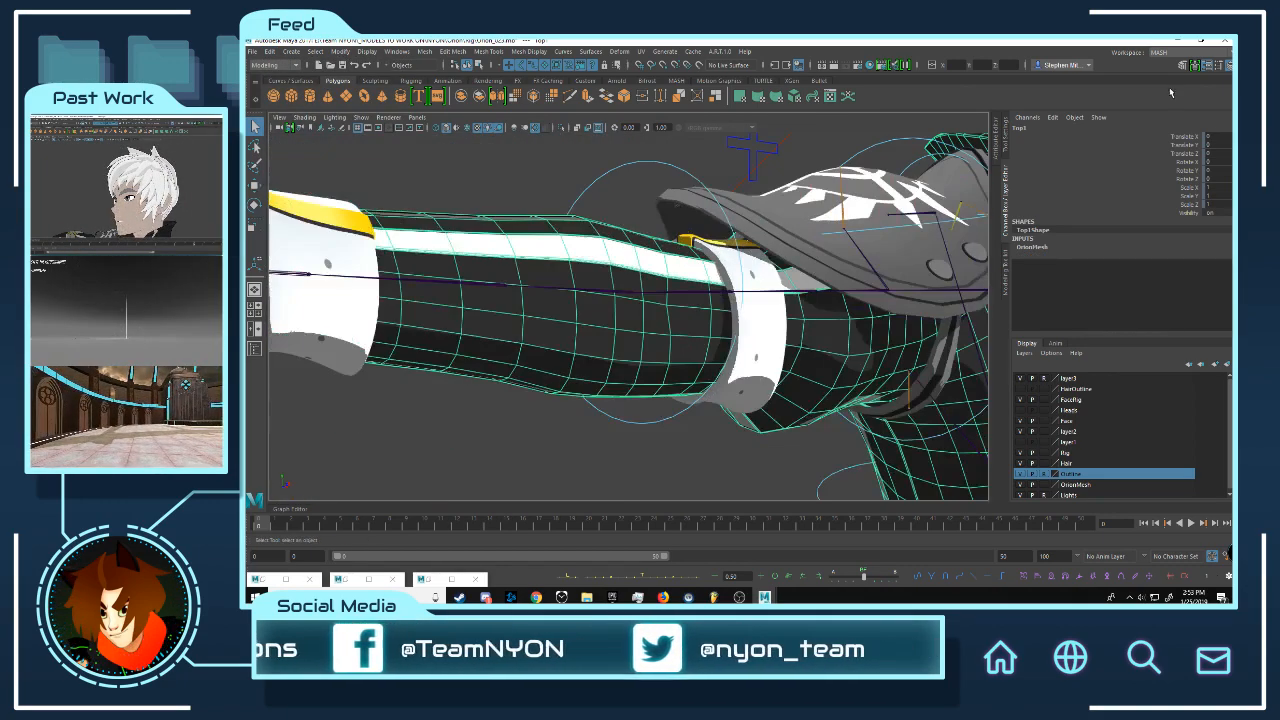
drag(1178, 145, 1182, 213)
right_click(1182, 210)
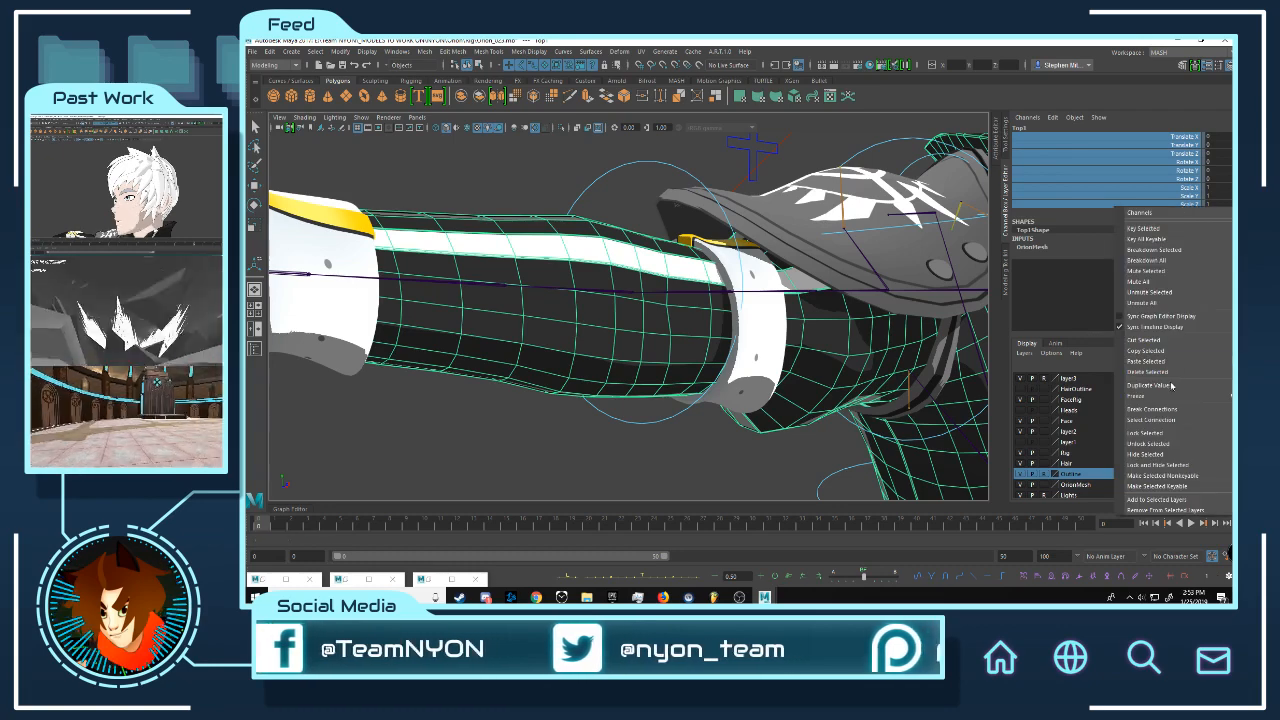
click(1190, 446)
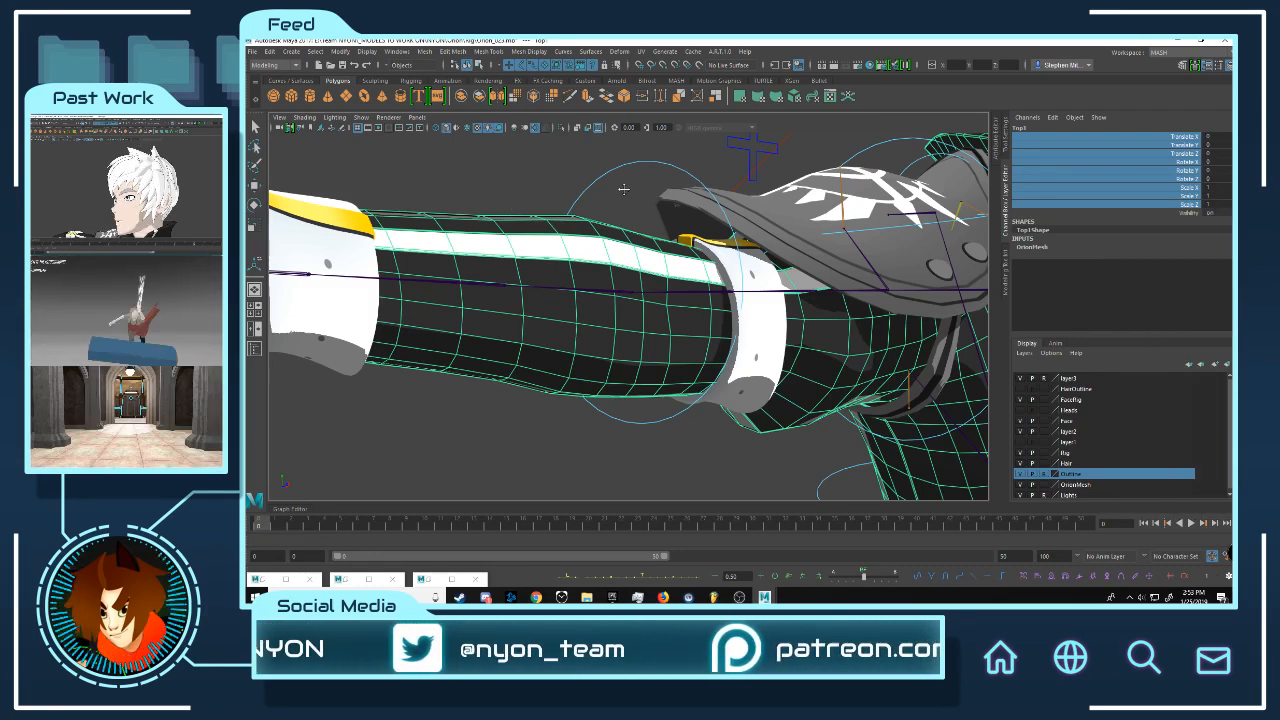
Step: Deselect the outline mesh and select the skeleton's root joint, Root_M, at the character's pelvis
alt+middle_drag(624, 189, 290, 200)
scroll(808, 231, down, 5)
alt+drag(808, 231, 684, 268)
scroll(883, 286, up, 5)
scroll(732, 261, up, 4)
scroll(732, 261, down, 7)
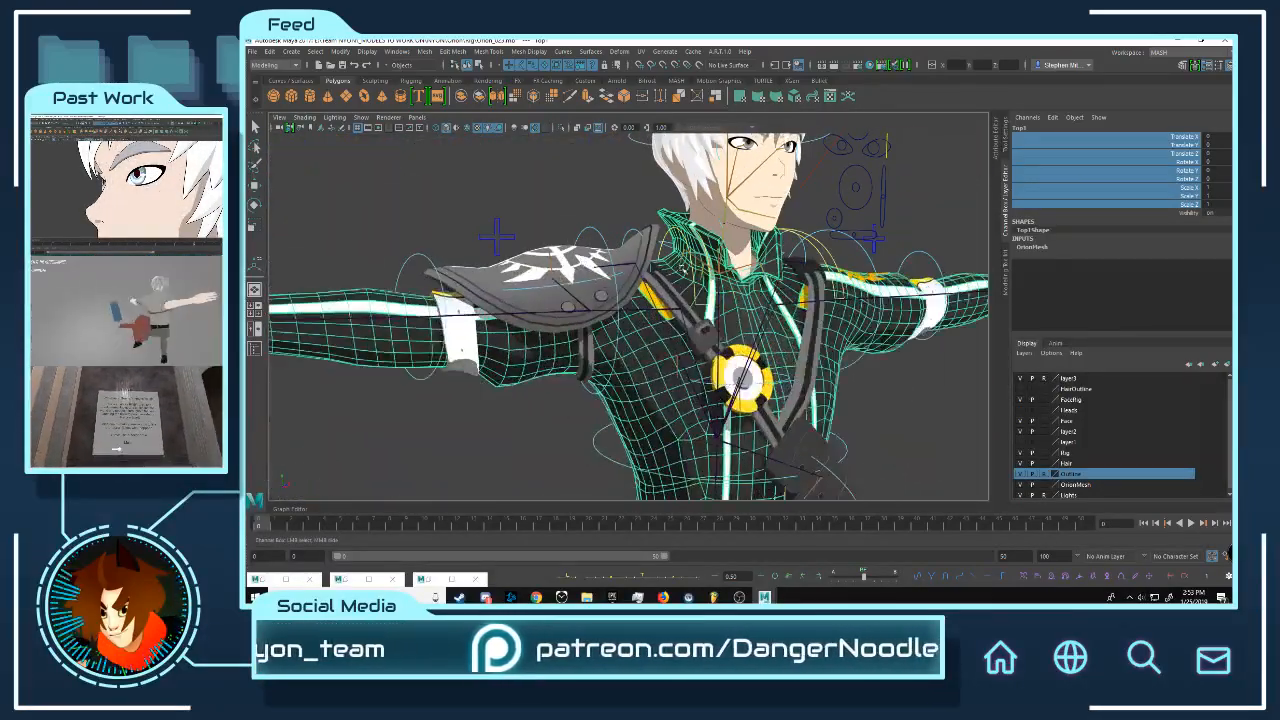
alt+middle_drag(684, 268, 651, 157)
scroll(823, 251, down, 4)
alt+drag(823, 251, 745, 257)
click(662, 297)
scroll(833, 257, down, 3)
click(653, 409)
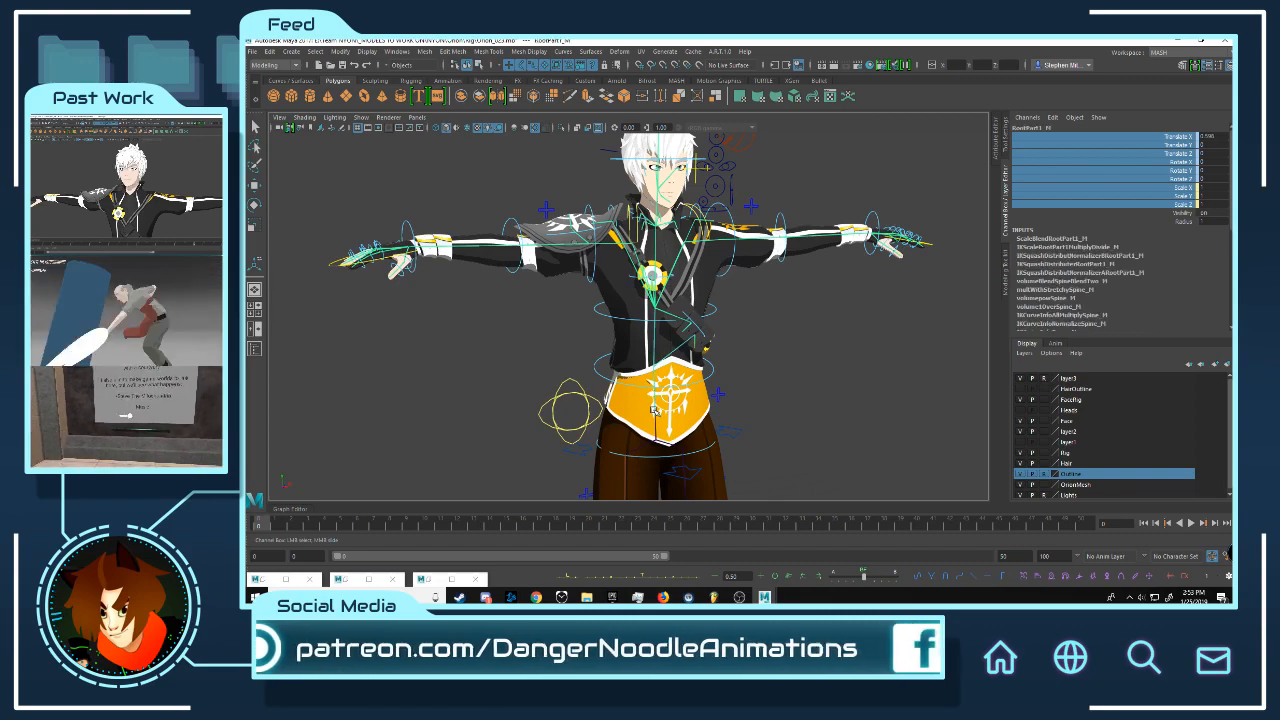
click(657, 423)
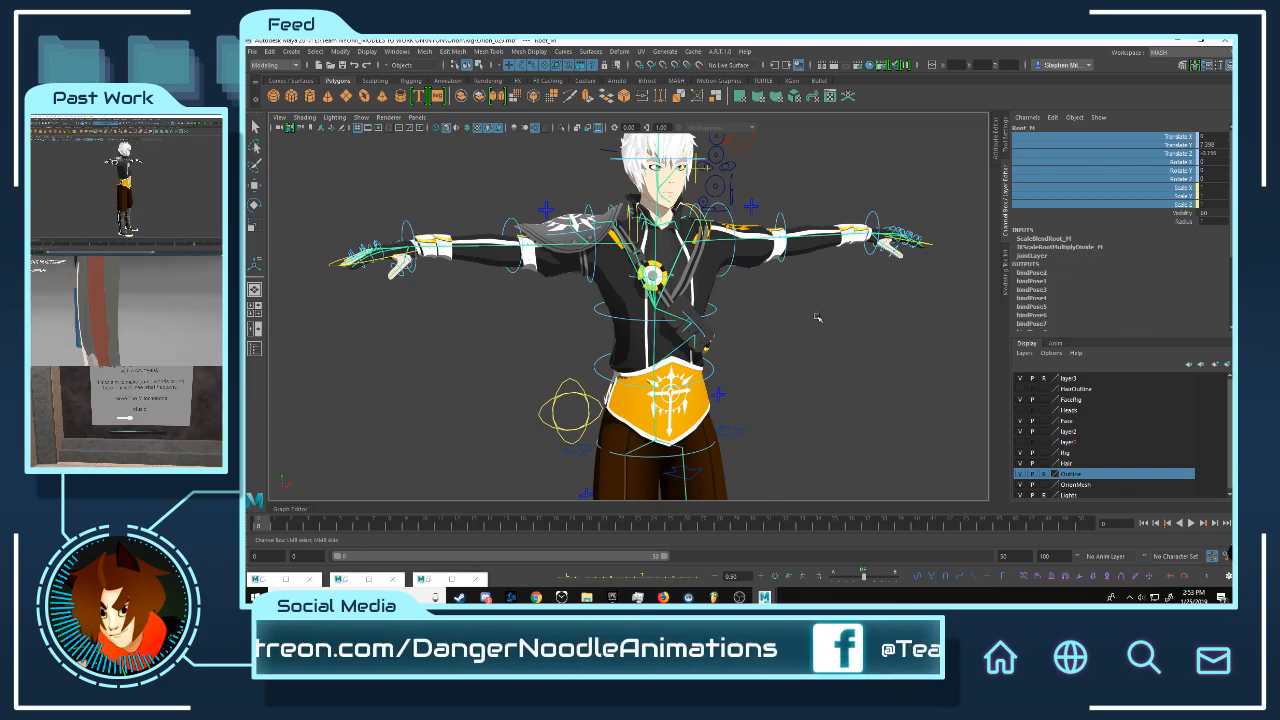
Step: Try to select the root joint's full hierarchy and add the outline mesh at the upper arm to the selection
scroll(450, 165, up, 6)
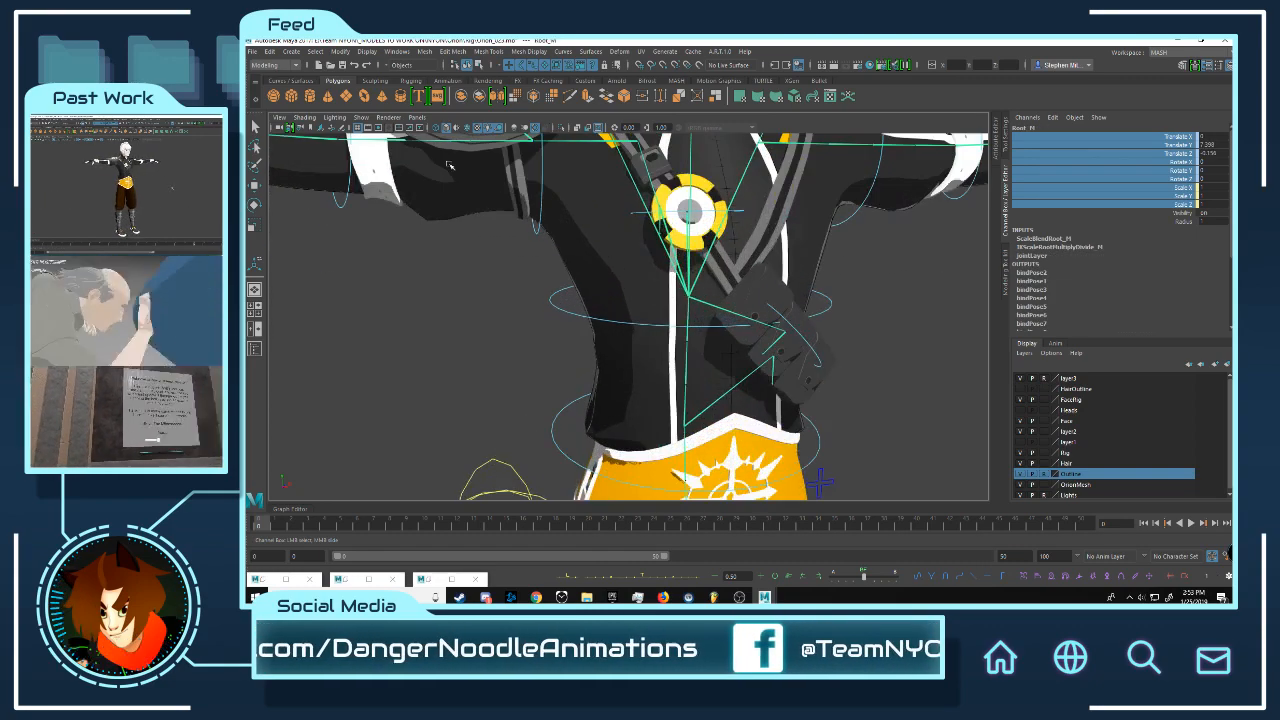
alt+middle_drag(466, 190, 667, 285)
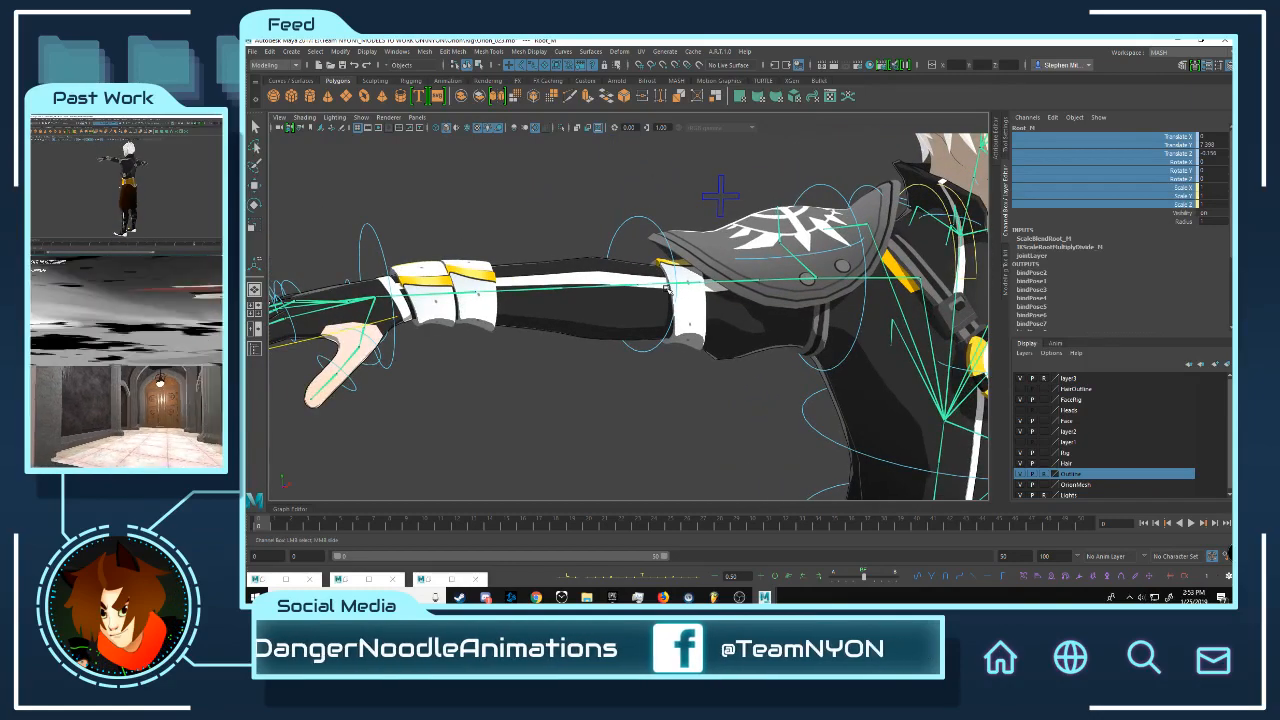
click(316, 52)
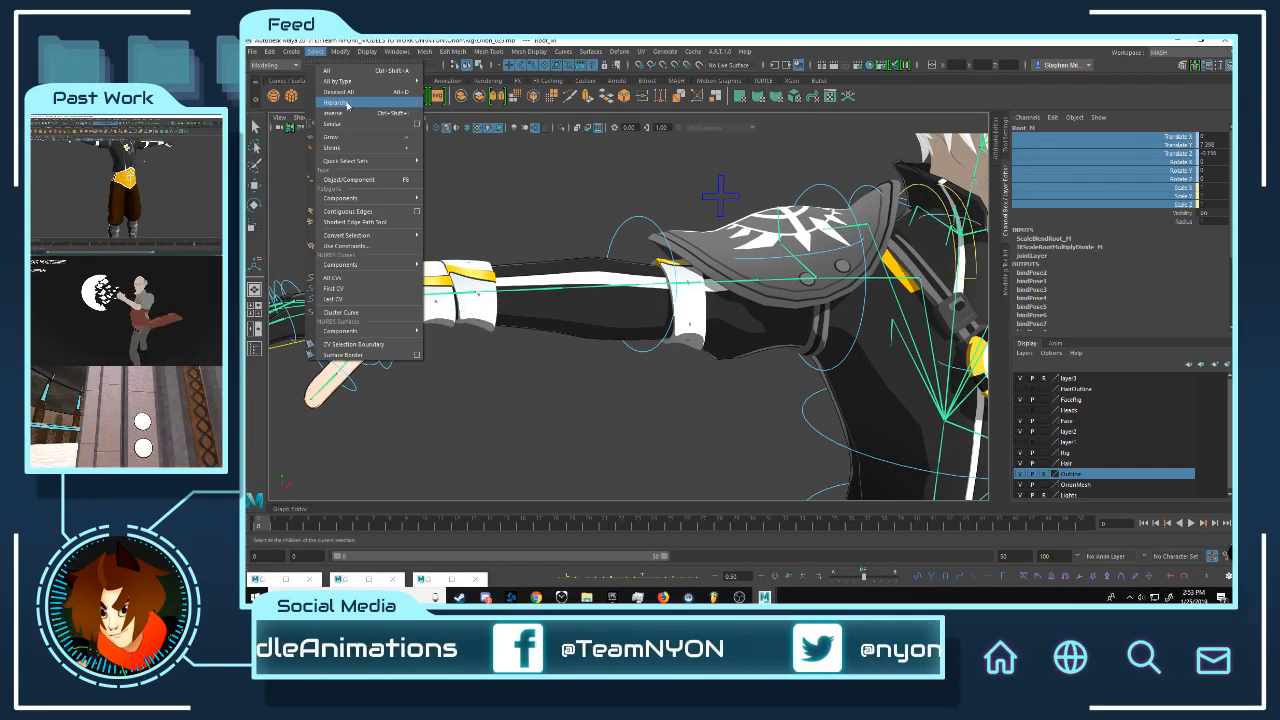
click(347, 104)
scroll(600, 260, up, 10)
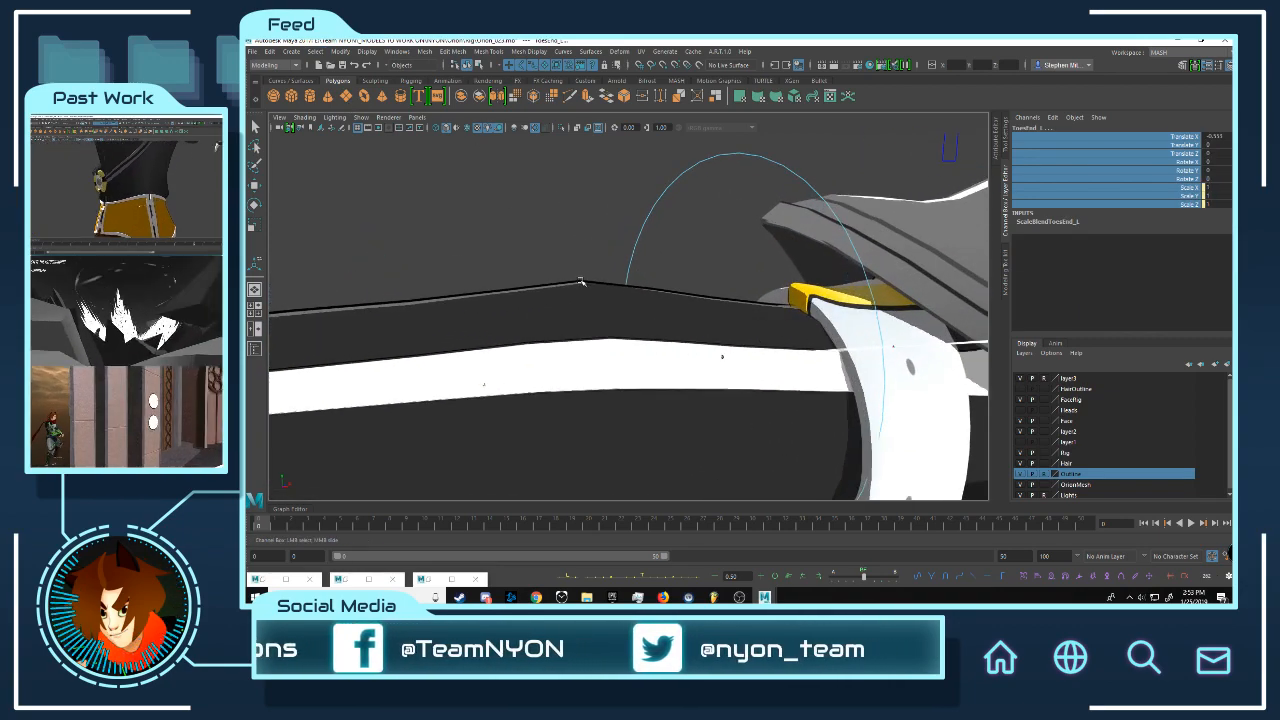
click(581, 282)
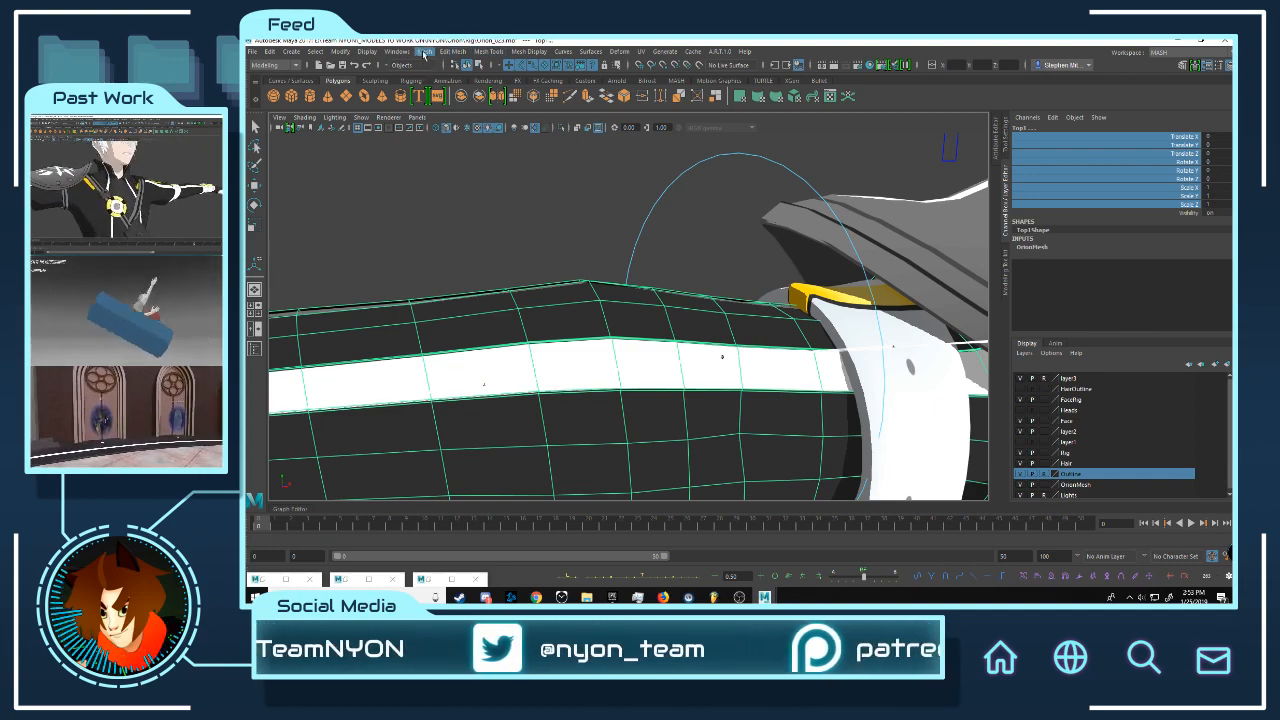
Step: Switch to the Rigging command set and reduce the selection to the root joint
click(273, 66)
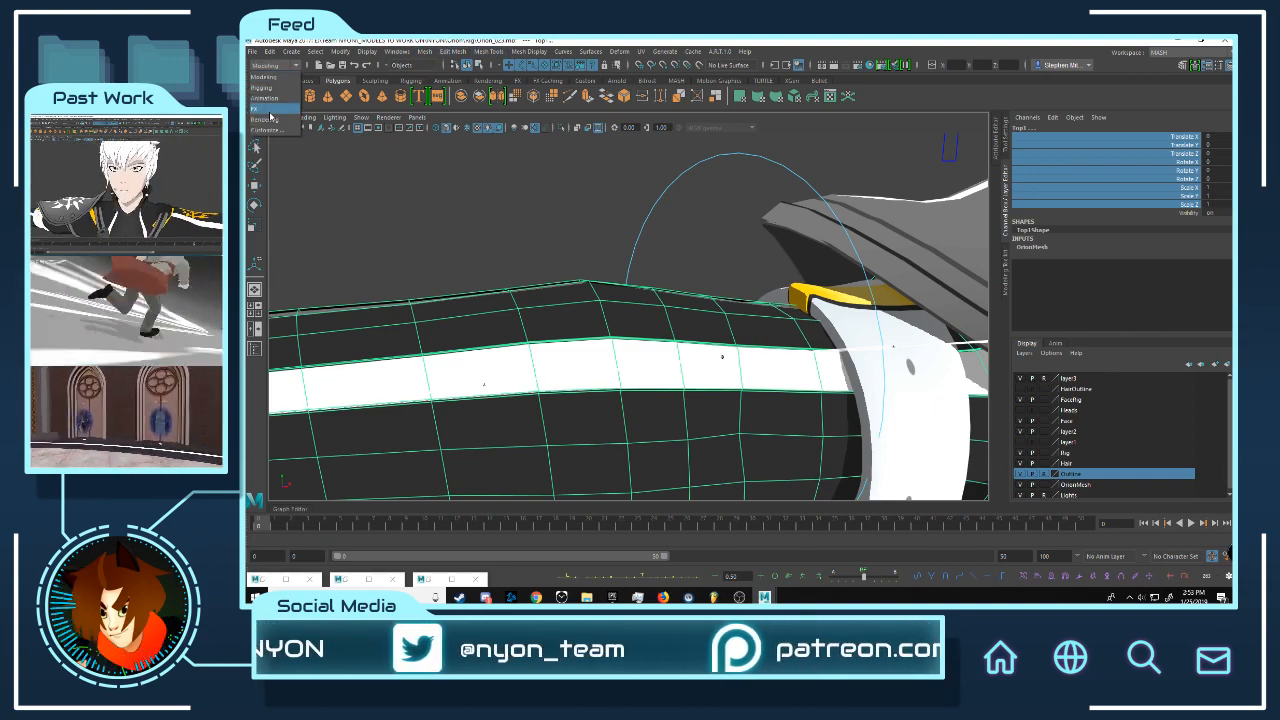
click(262, 89)
click(455, 52)
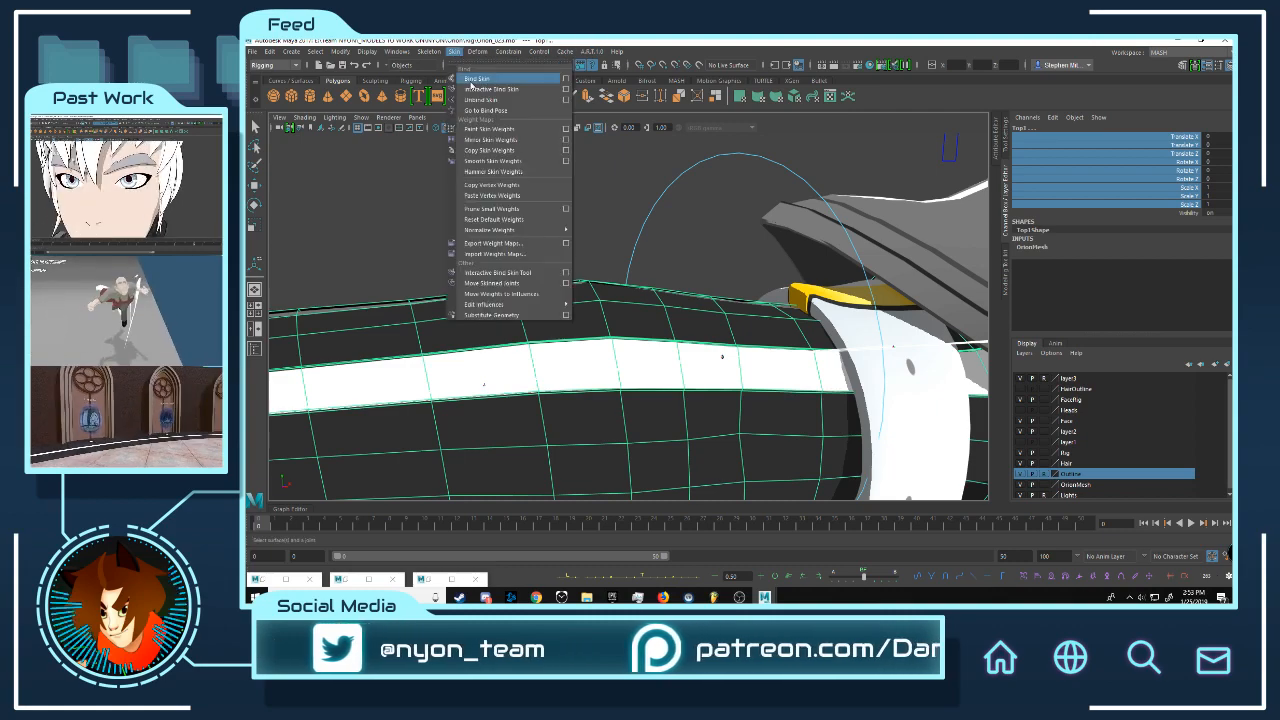
click(592, 181)
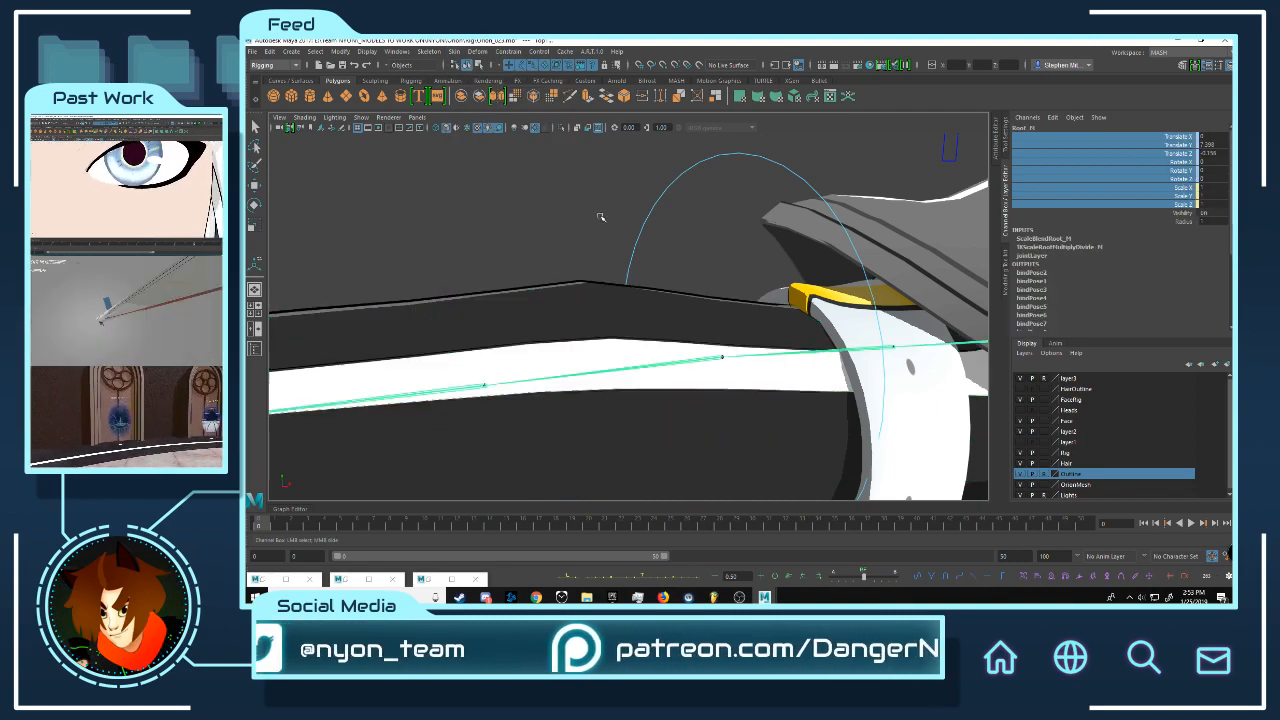
Step: Try to add the outline mesh along the upper arm's edge to the root joint selection
alt+right_drag(722, 229, 772, 263)
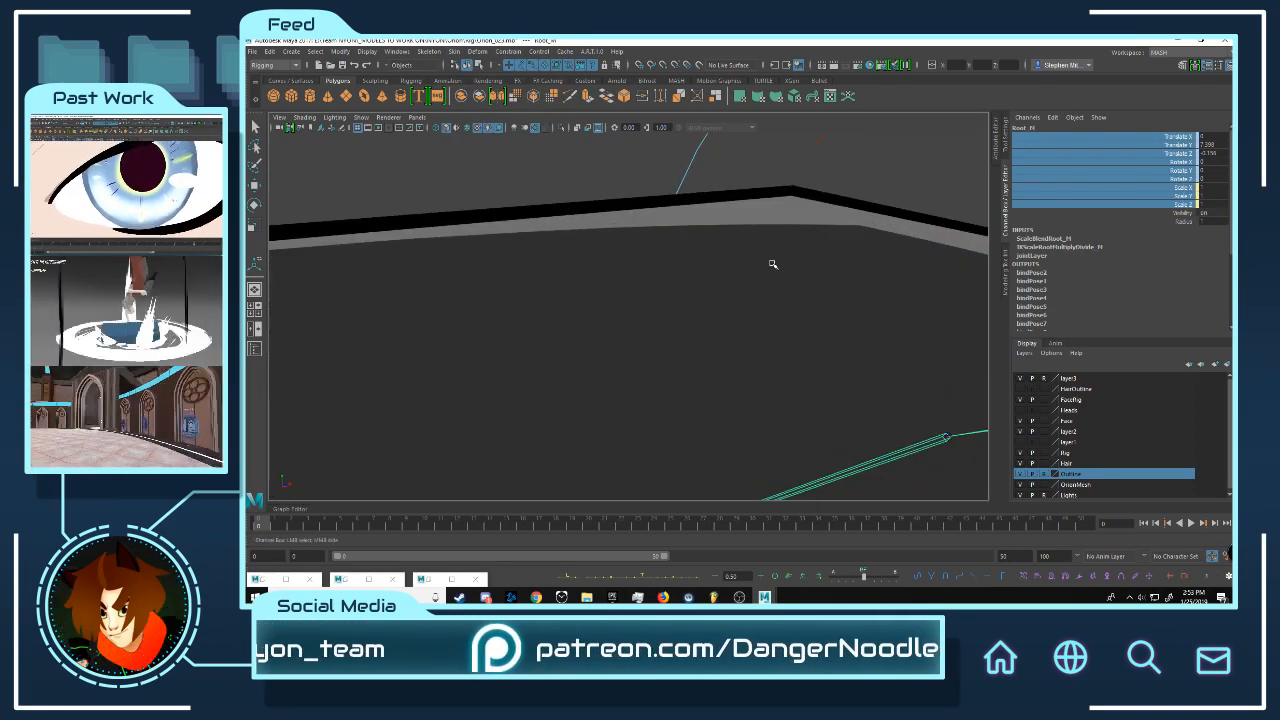
scroll(710, 259, up, 3)
scroll(690, 252, down, 1)
click(647, 244)
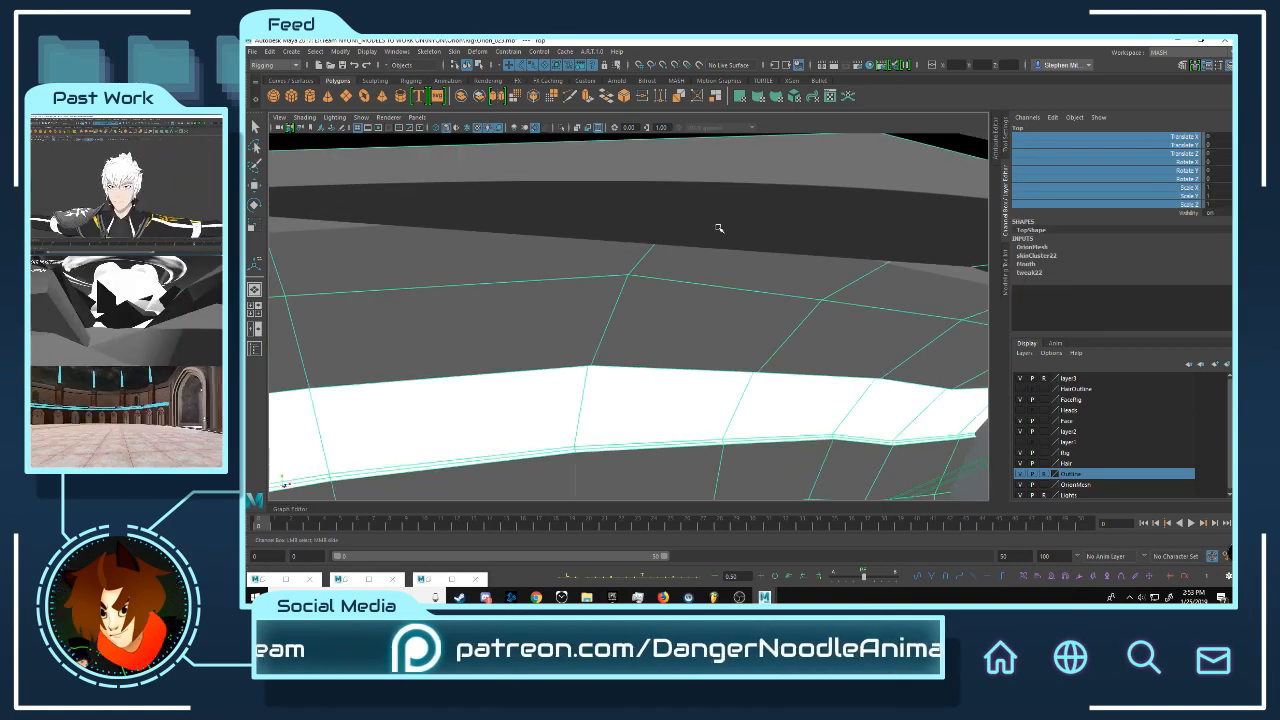
scroll(714, 227, down, 2)
alt+right_drag(714, 227, 701, 231)
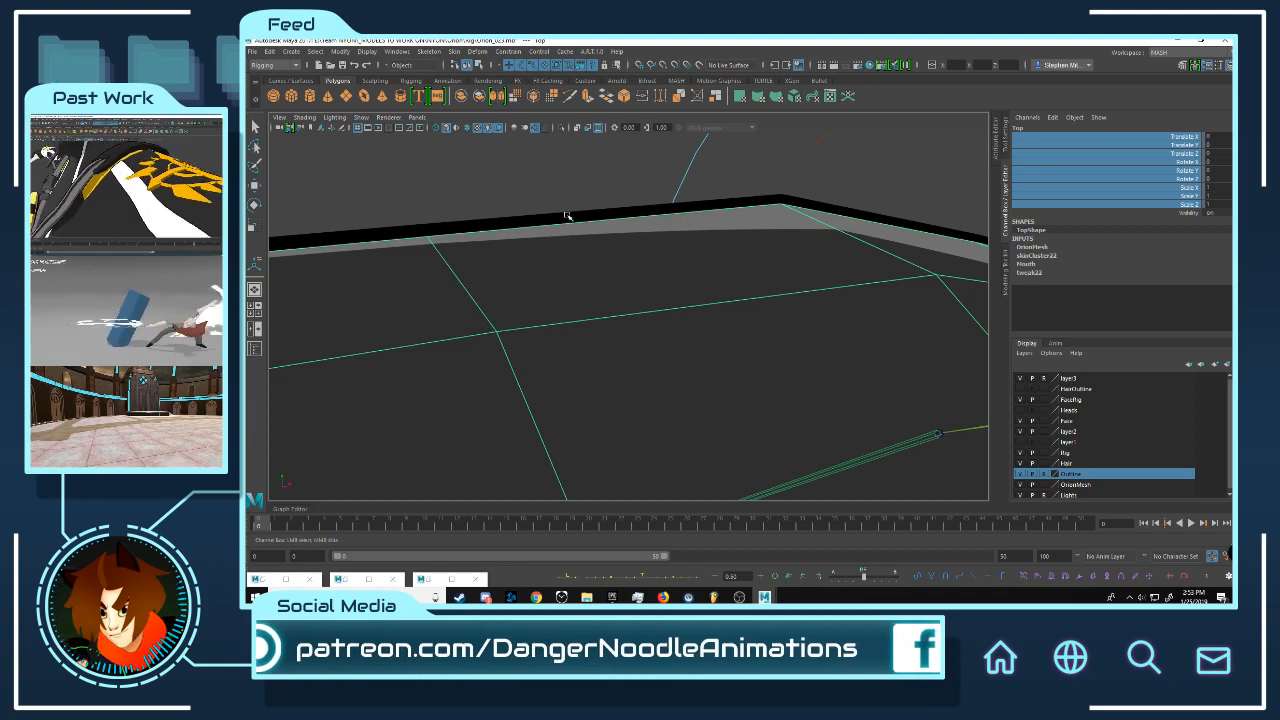
Step: Copy the skin weights from the Top mesh to its outline mesh, using closest point on surface and one-to-one influence association
key(ctrl+d)
click(477, 51)
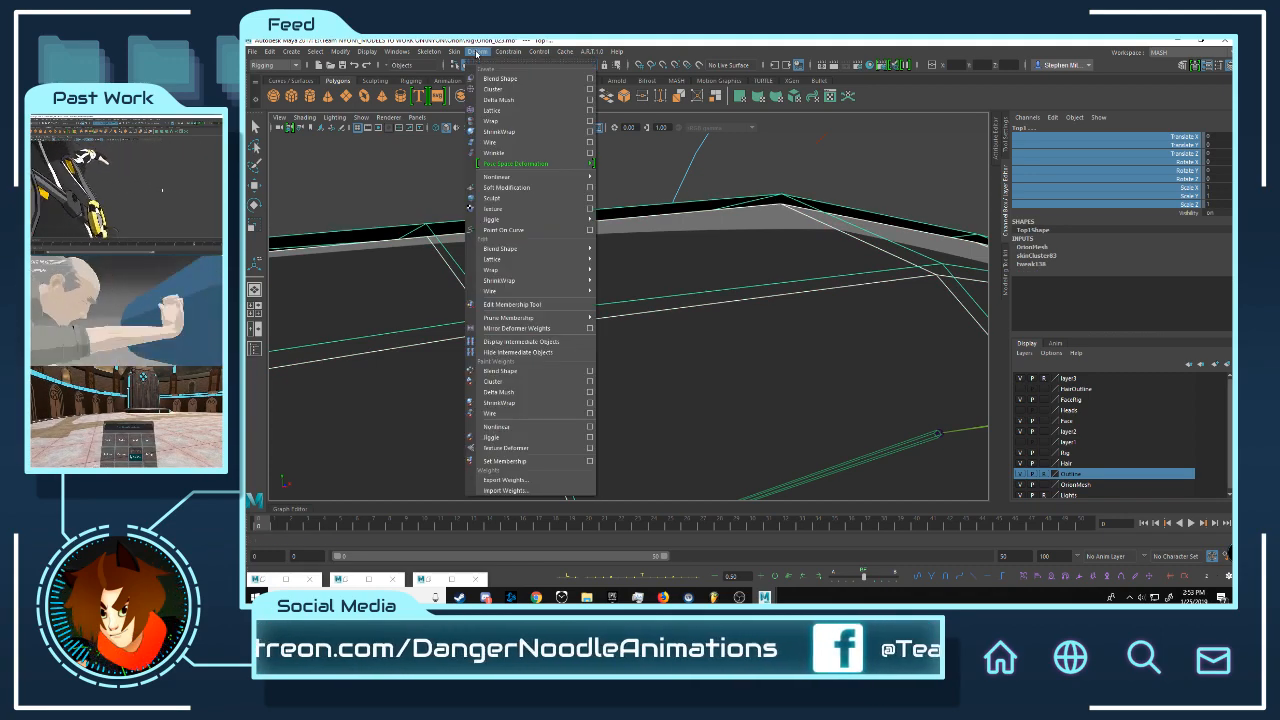
mouse_move(454, 51)
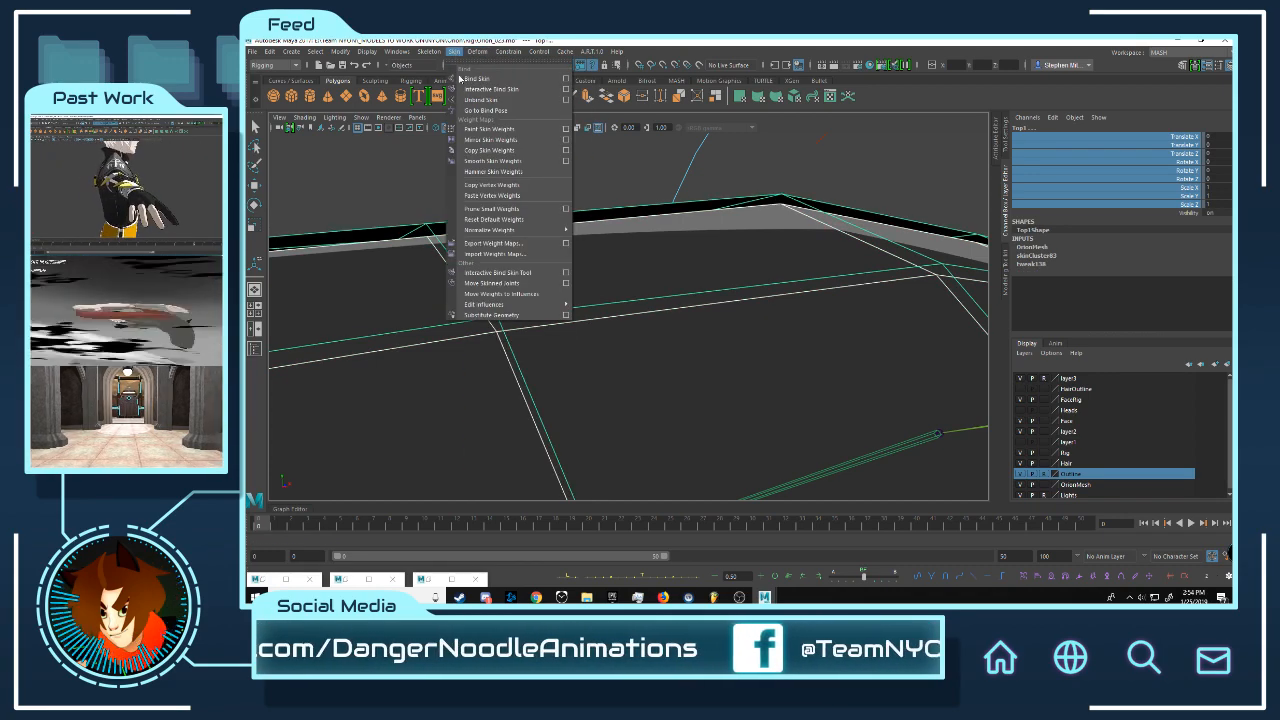
click(565, 151)
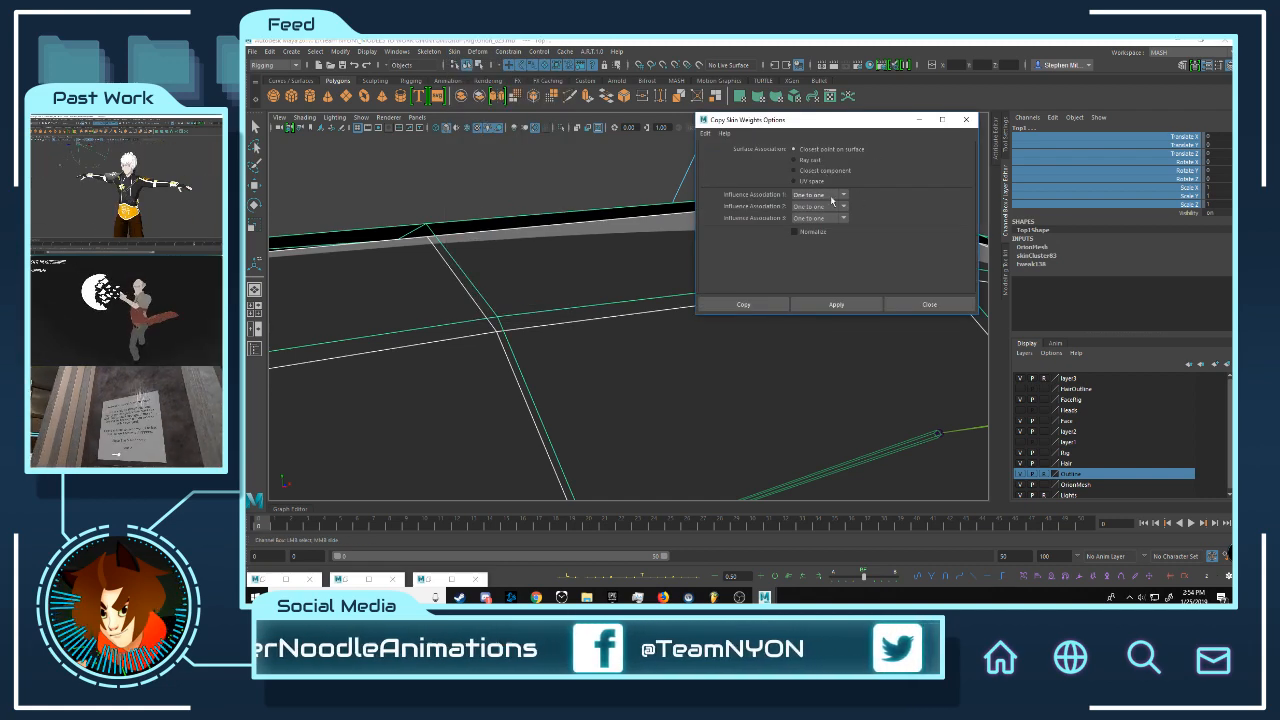
click(755, 309)
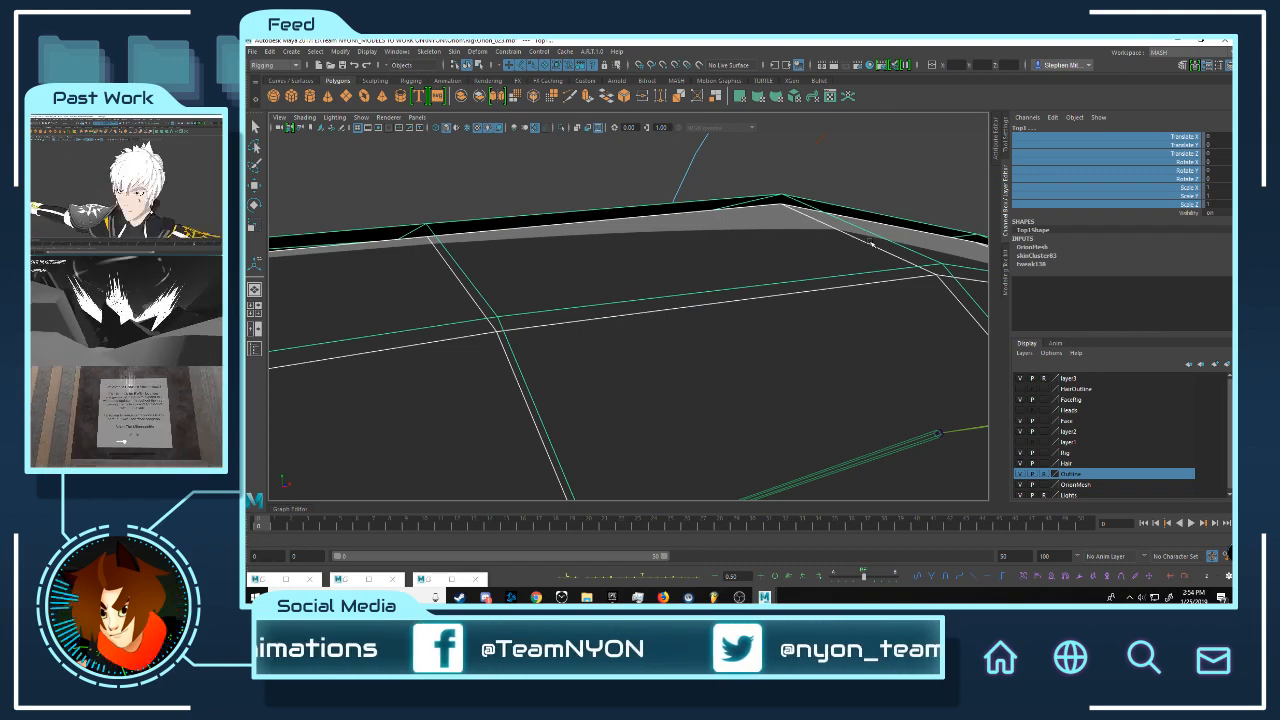
Step: Test-bend the right elbow control to check how the sleeve outline deforms, and undo the rotation
alt+right_drag(867, 243, 710, 240)
click(689, 218)
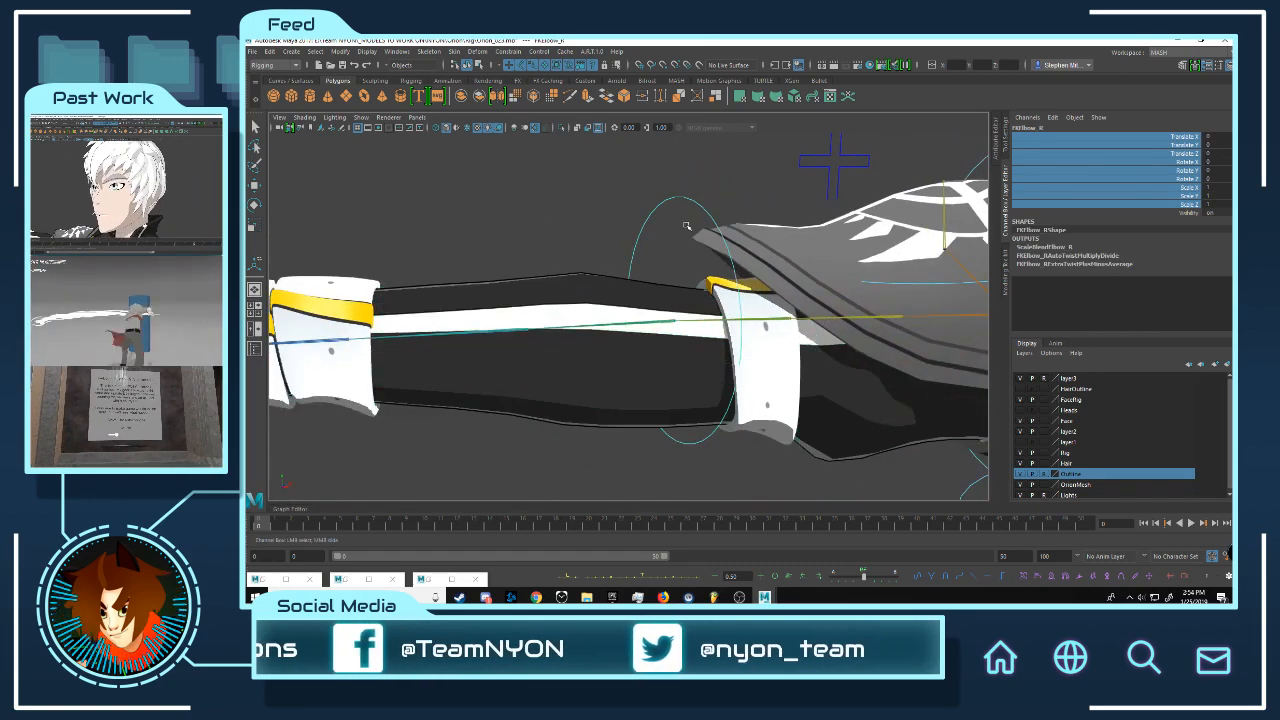
key(e)
drag(660, 325, 577, 291)
key(ctrl+z)
Step: Curl the index and ring fingers of the right hand together through the right fingers control, checking the glove deformation
alt+middle_drag(471, 250, 693, 329)
alt+drag(665, 261, 697, 232)
click(638, 318)
alt+middle_drag(630, 307, 651, 214)
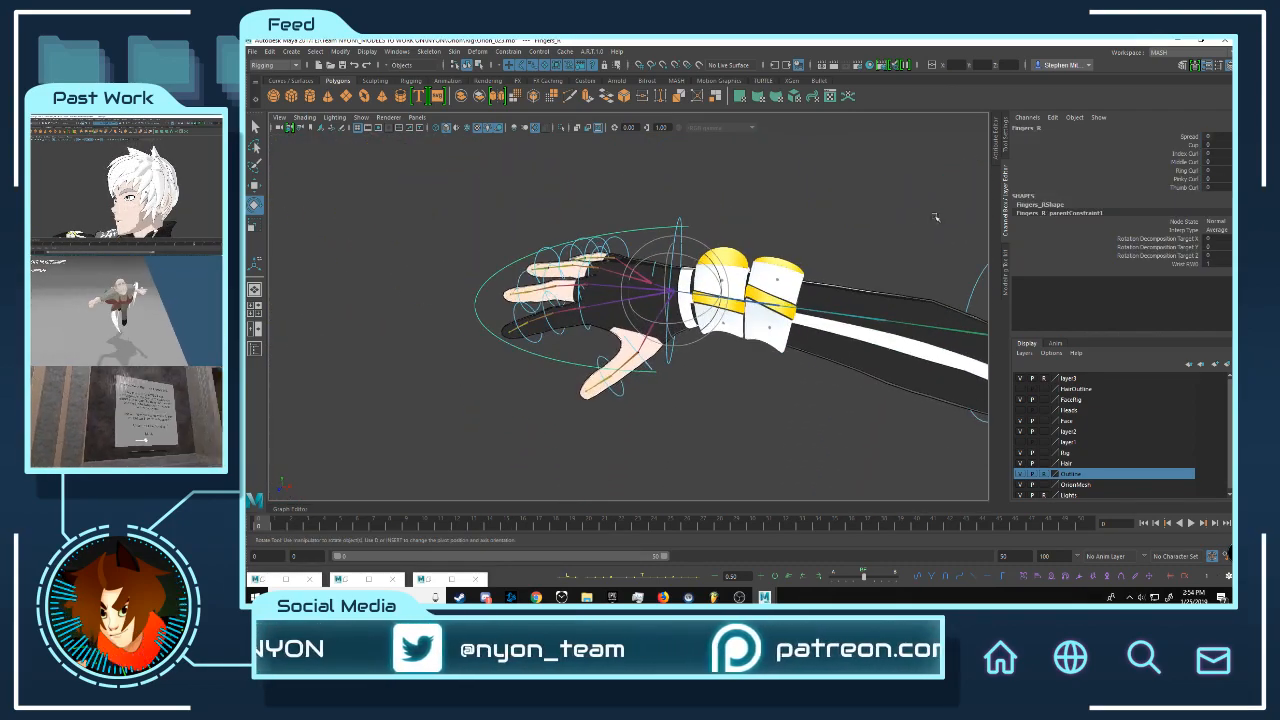
click(1190, 153)
ctrl+click(1187, 170)
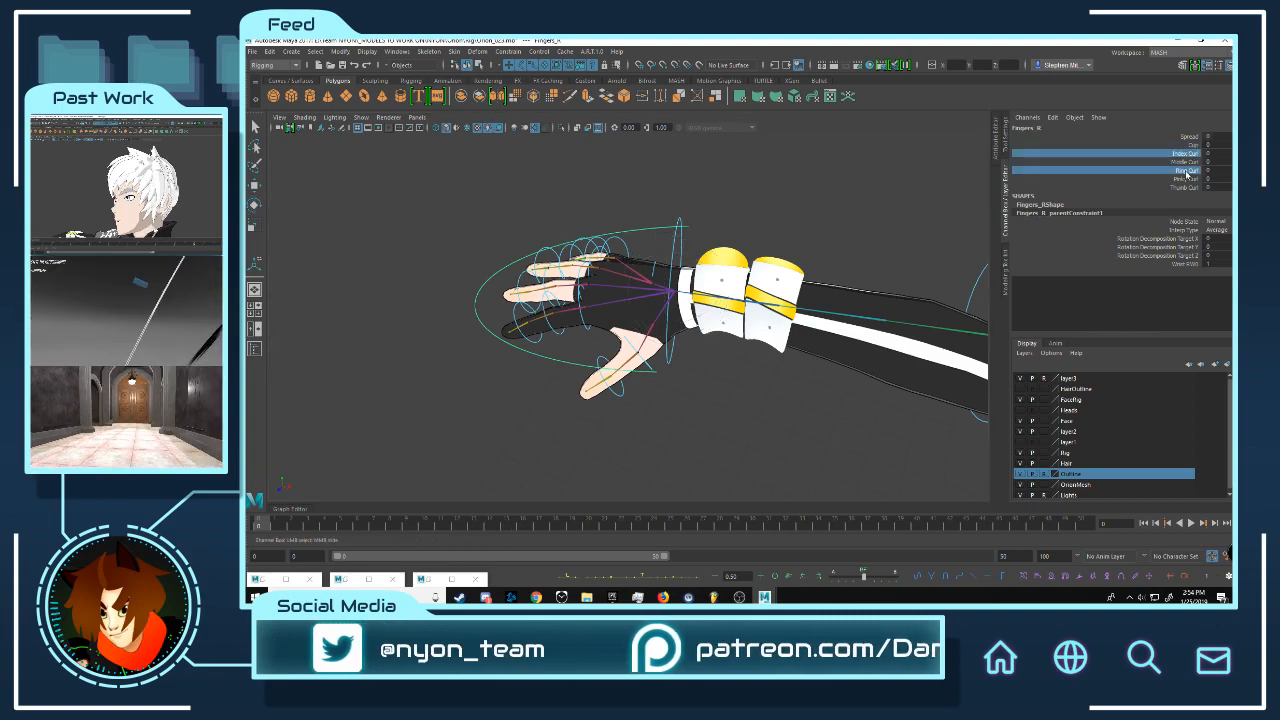
alt+drag(620, 315, 655, 297)
middle_drag(655, 297, 706, 297)
alt+drag(706, 297, 707, 240)
alt+right_drag(707, 240, 817, 292)
mouse_move(658, 298)
middle_down()
mouse_move(688, 298)
mouse_move(635, 298)
mouse_move(680, 297)
middle_up()
alt+right_drag(680, 297, 598, 290)
alt+drag(598, 290, 632, 292)
alt+right_drag(632, 292, 594, 288)
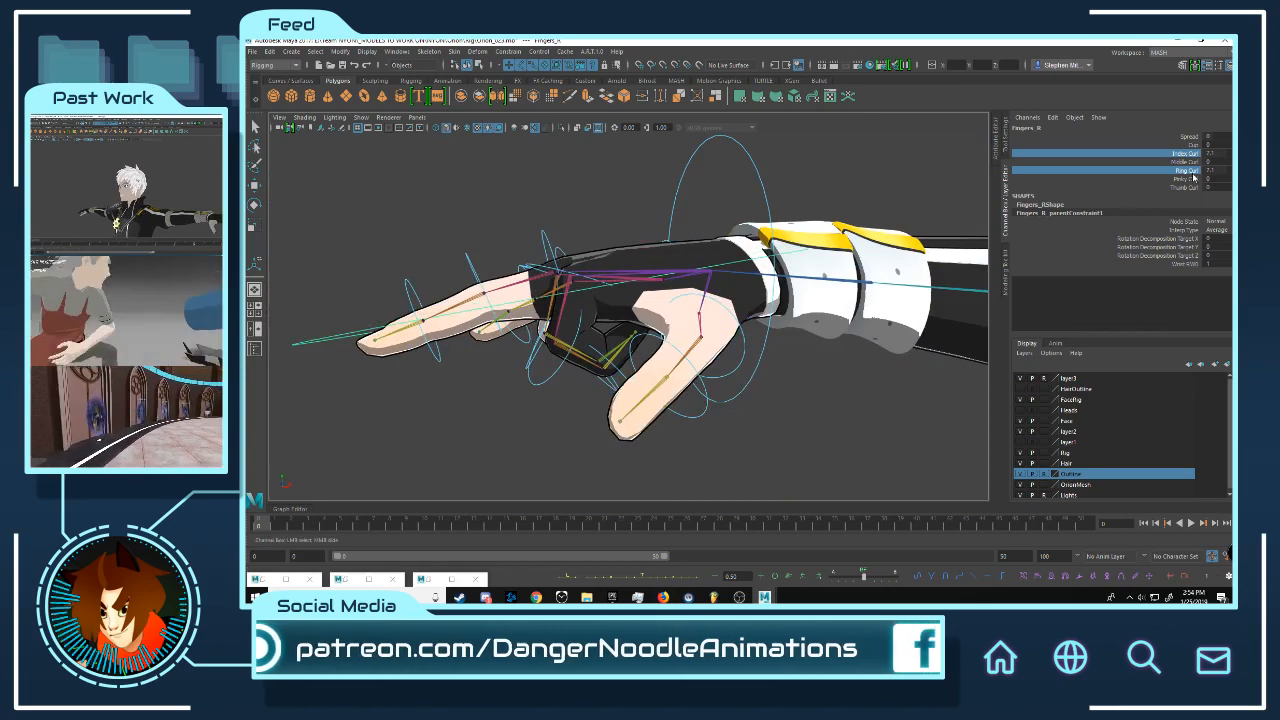
Step: Adjust the right hand's Thumb Curl in both directions, ending on a negative curl value
click(1190, 171)
ctrl+click(1190, 187)
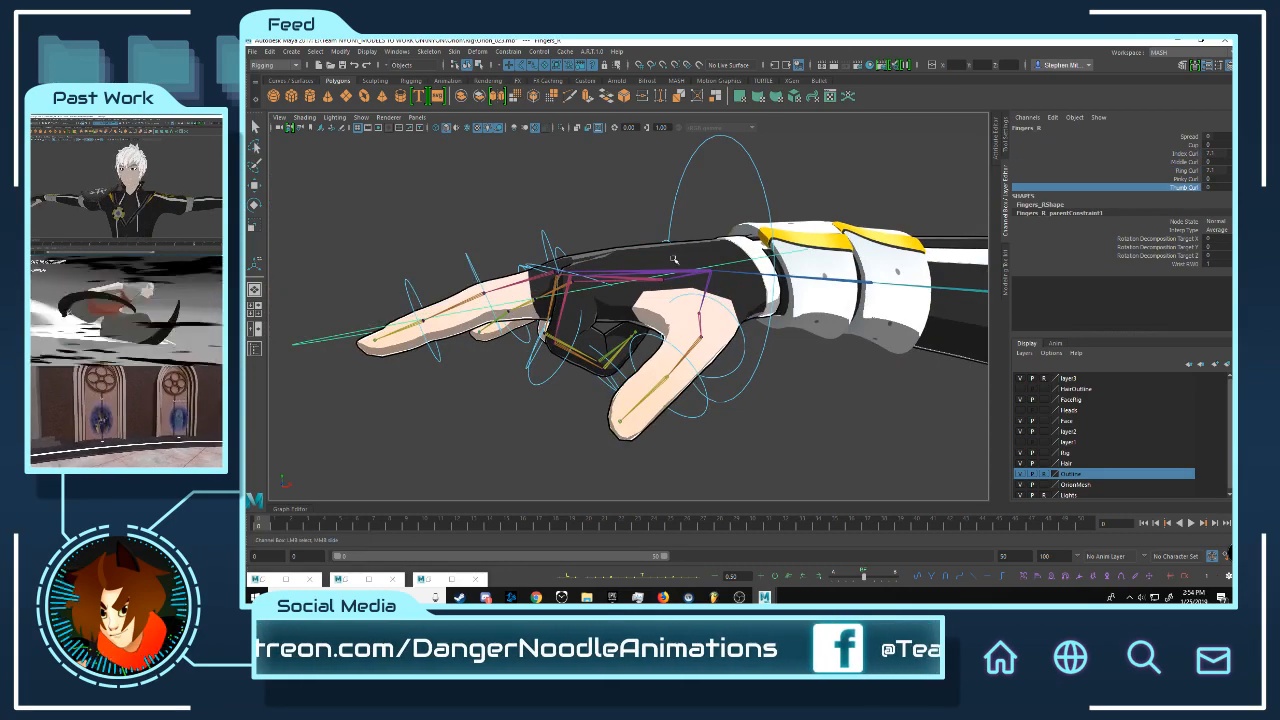
middle_drag(674, 259, 715, 260)
alt+drag(715, 260, 677, 177)
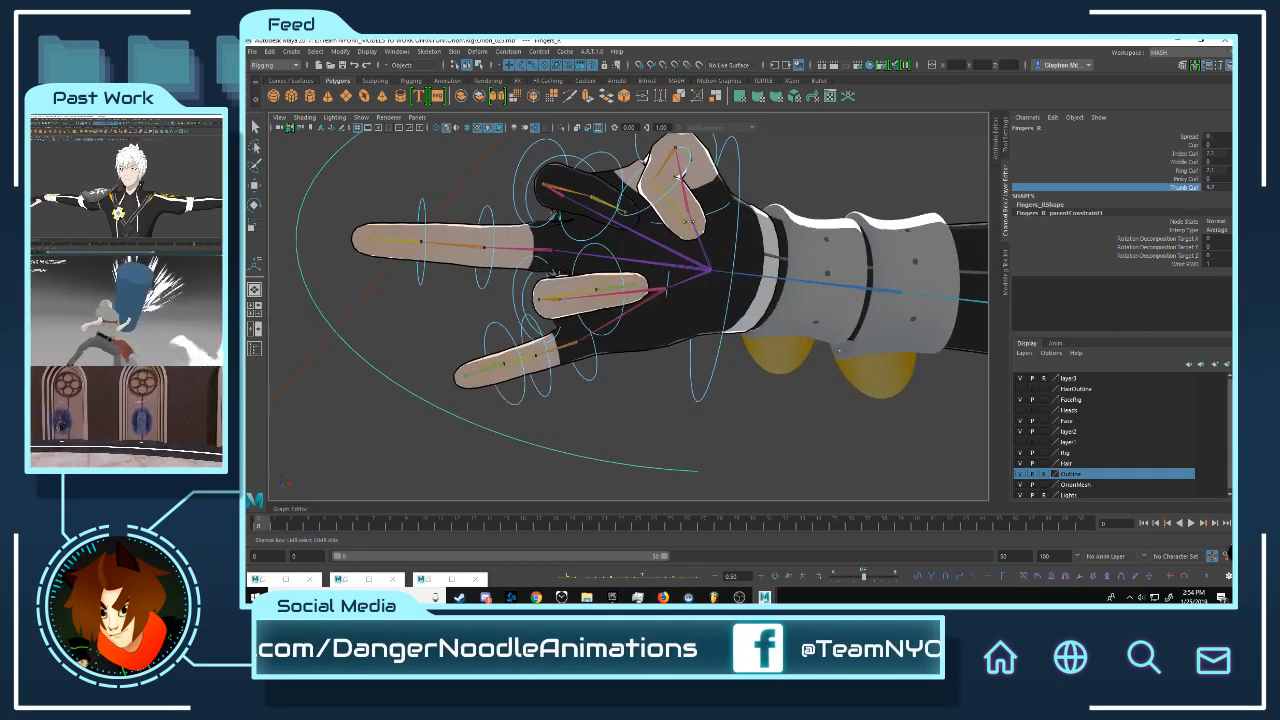
middle_drag(677, 177, 660, 178)
alt+drag(675, 248, 598, 374)
middle_drag(644, 320, 603, 317)
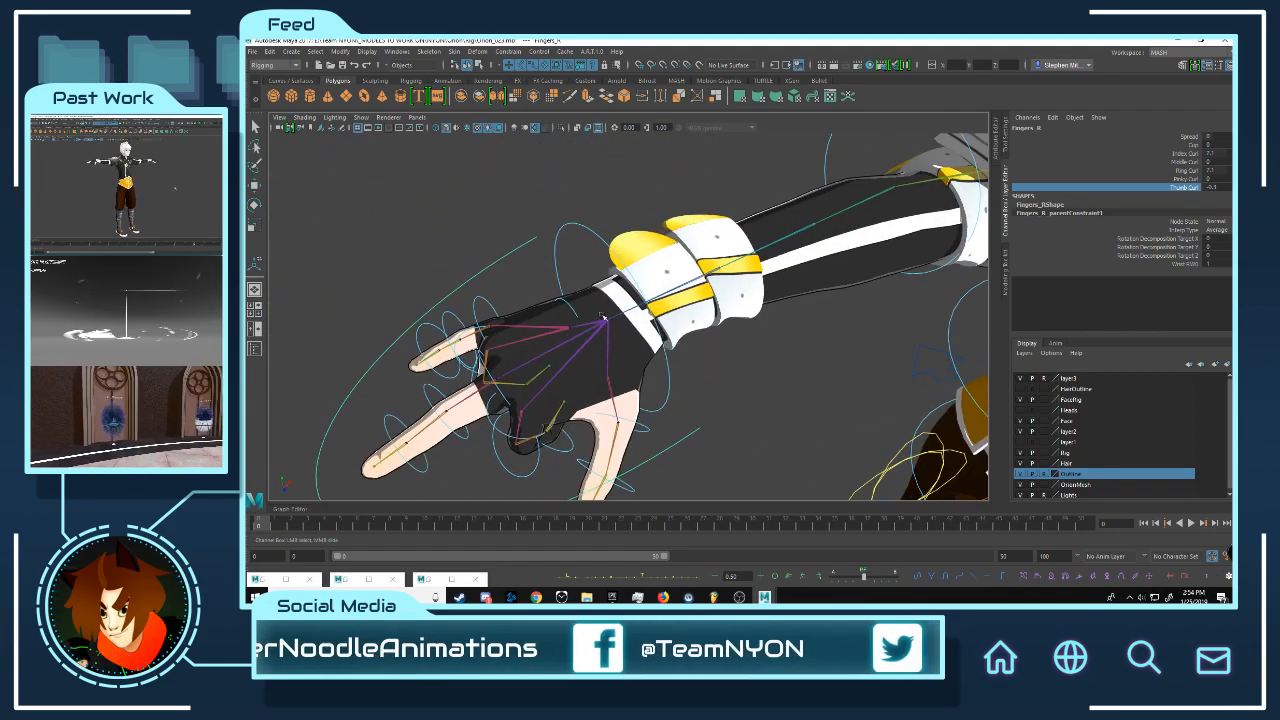
Step: Test-rotate the right wrist control to check the glove and cuff deformation, and undo the rotation
alt+drag(603, 317, 975, 200)
alt+right_drag(998, 226, 709, 233)
click(551, 249)
key(e)
alt+drag(551, 249, 580, 231)
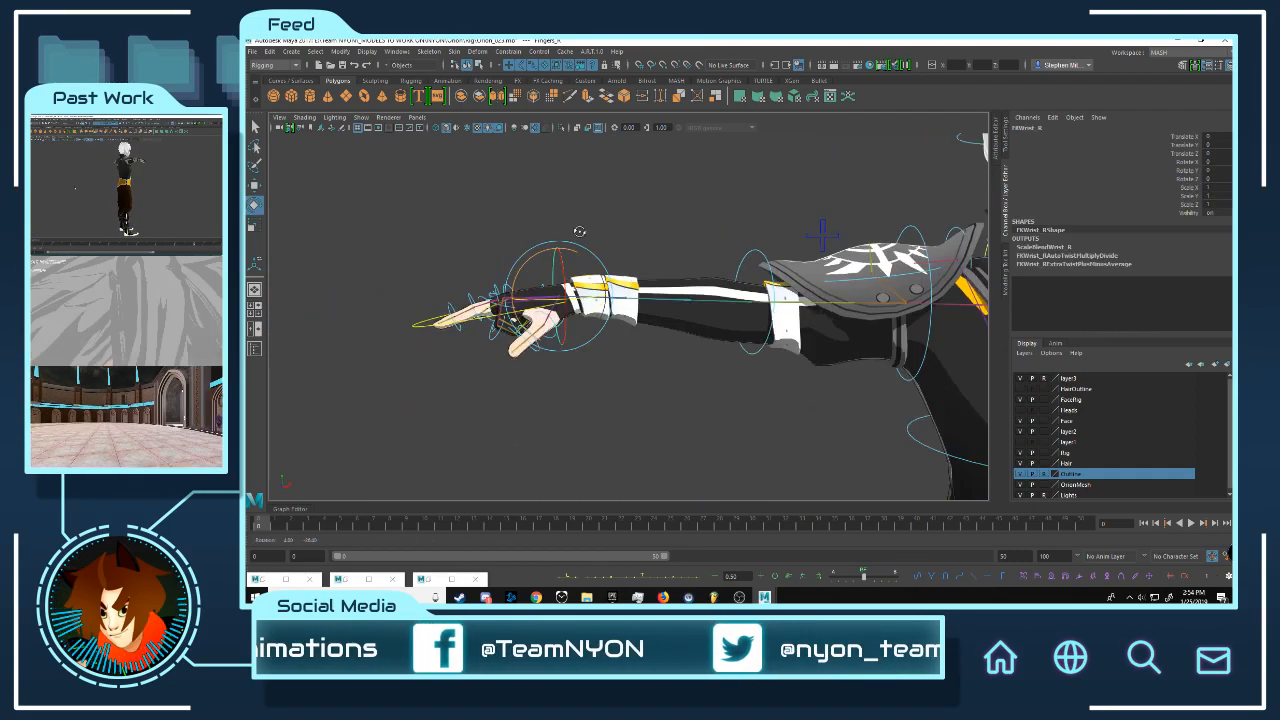
scroll(587, 264, up, 5)
drag(449, 254, 494, 158)
key(ctrl+z)
Step: Test-rotate the right shoulder control to check the upper sleeve deformation, and undo the rotation
alt+middle_drag(792, 244, 500, 232)
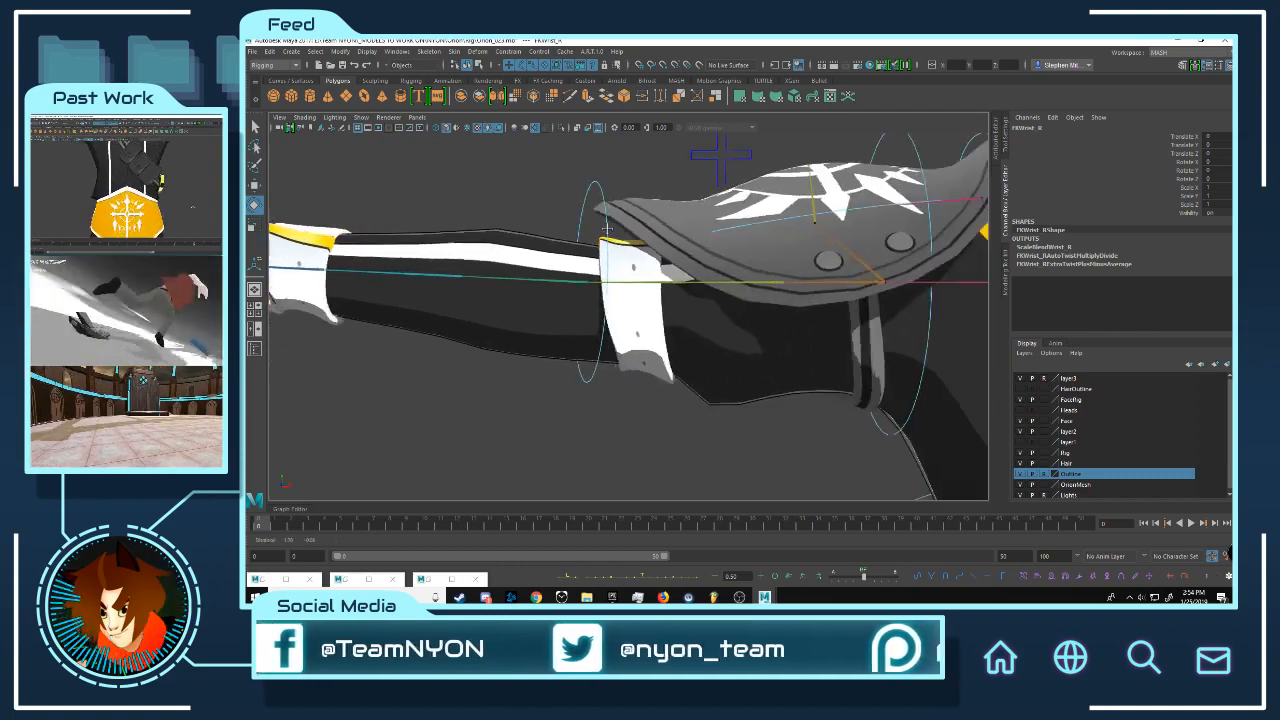
alt+drag(500, 232, 680, 230)
scroll(680, 230, down, 2)
click(668, 202)
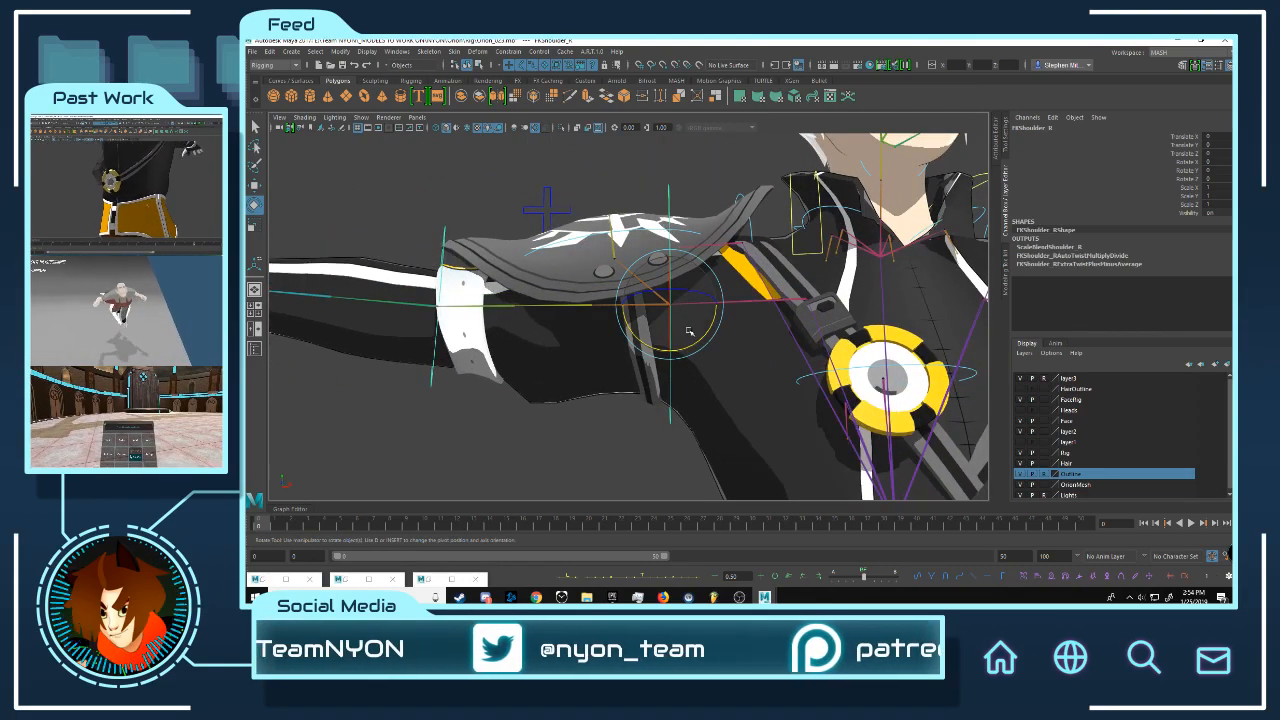
mouse_move(689, 331)
mouse_down()
mouse_move(735, 342)
mouse_move(684, 314)
mouse_move(735, 343)
mouse_move(686, 310)
mouse_up()
key(ctrl+z)
alt+middle_drag(721, 261, 682, 260)
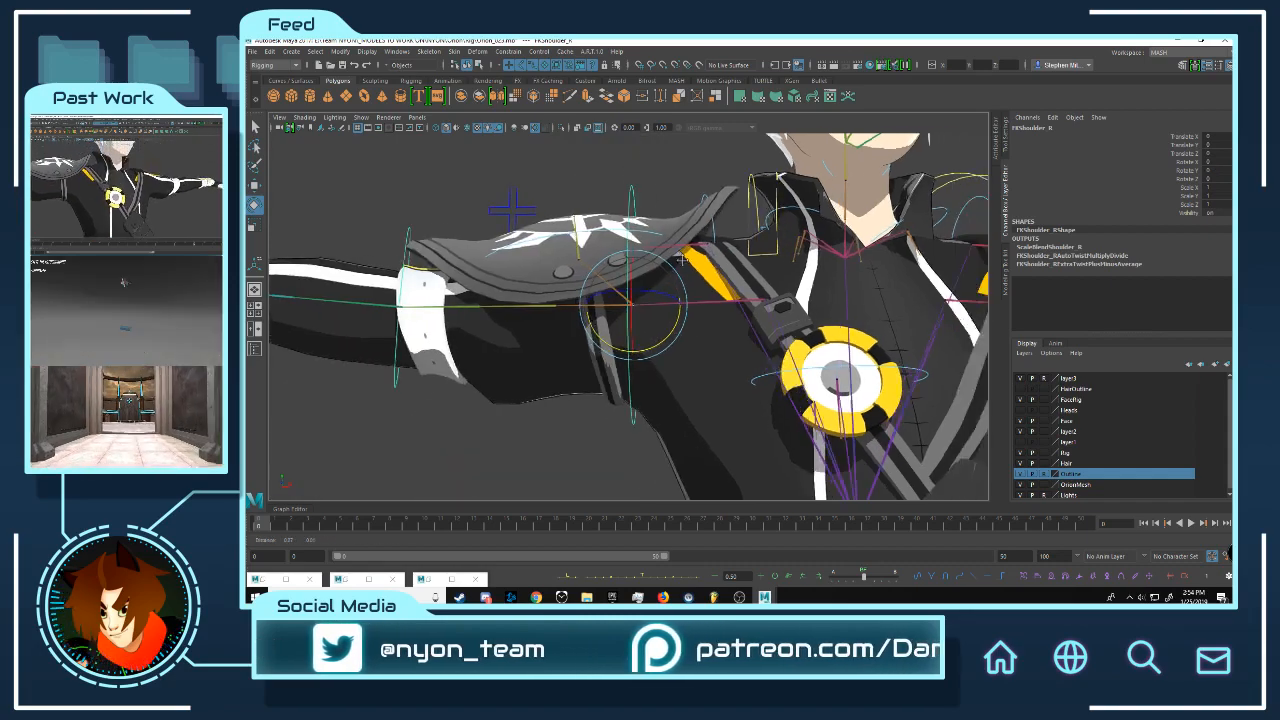
Step: Test-rotate the left shoulder control to check the sleeve outline, and undo the rotation
alt+drag(682, 259, 442, 197)
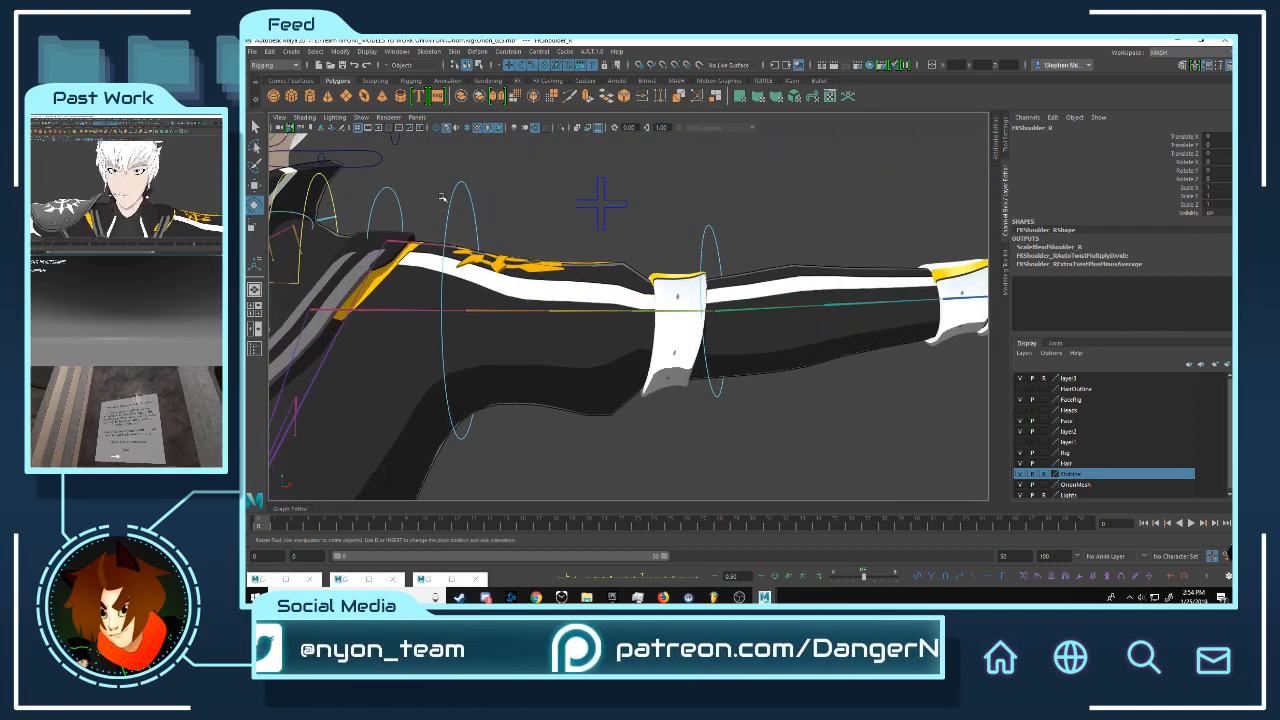
drag(507, 337, 518, 272)
key(ctrl+z)
alt+drag(612, 246, 634, 268)
alt+middle_drag(698, 264, 637, 259)
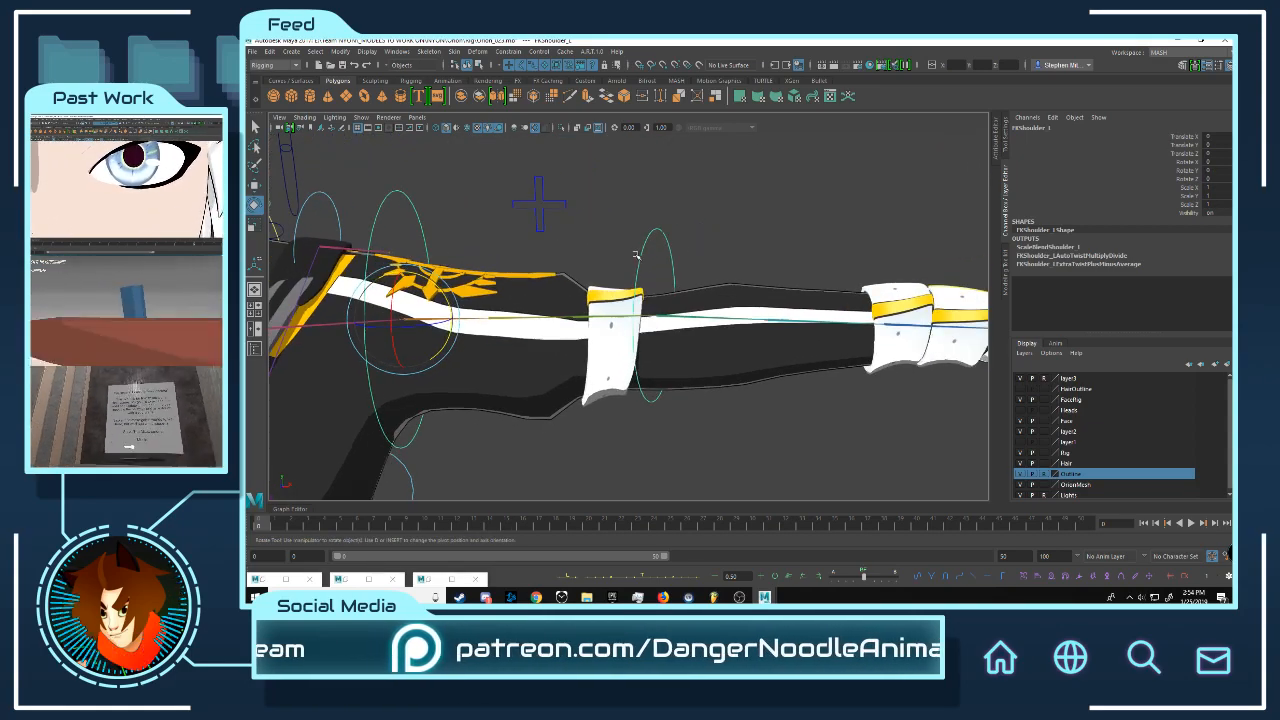
Step: Test-bend the left elbow control by about 76 degrees in Z, inspect the sleeve, and restore its straight pose
alt+drag(637, 259, 646, 220)
drag(673, 309, 596, 312)
alt+drag(596, 312, 762, 306)
middle_drag(762, 306, 782, 279)
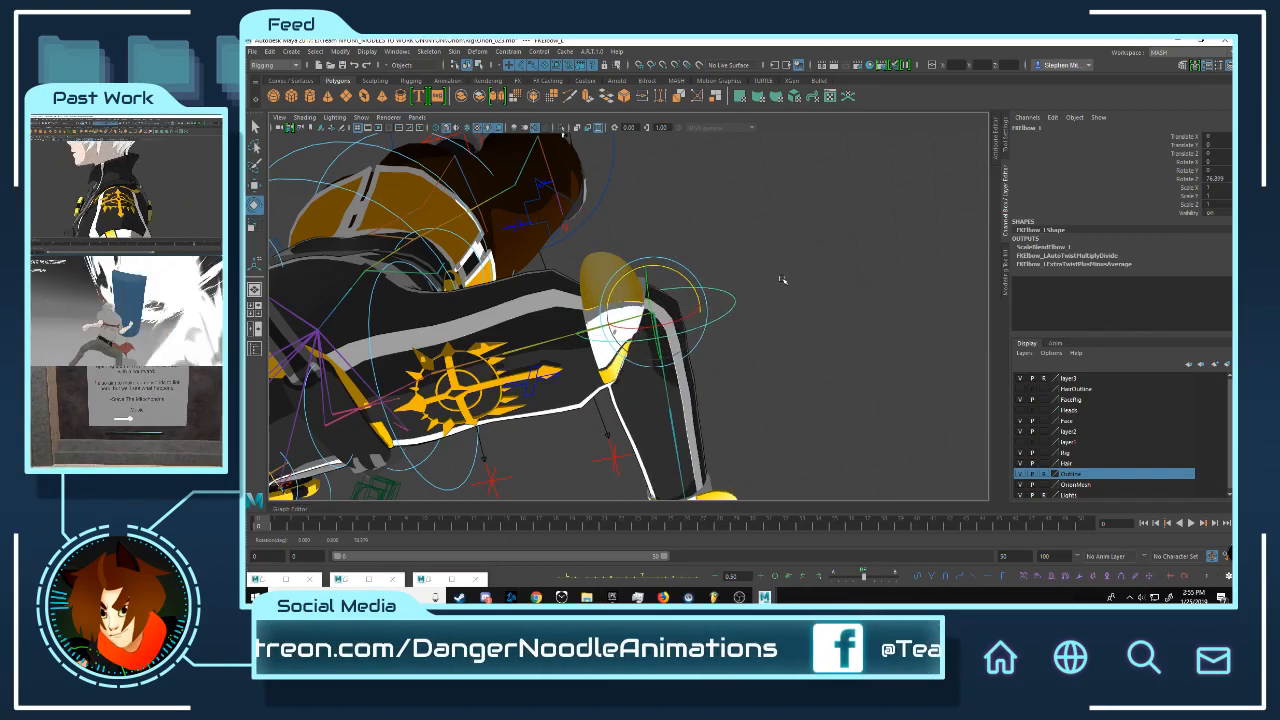
alt+drag(741, 283, 697, 241)
scroll(697, 241, up, 5)
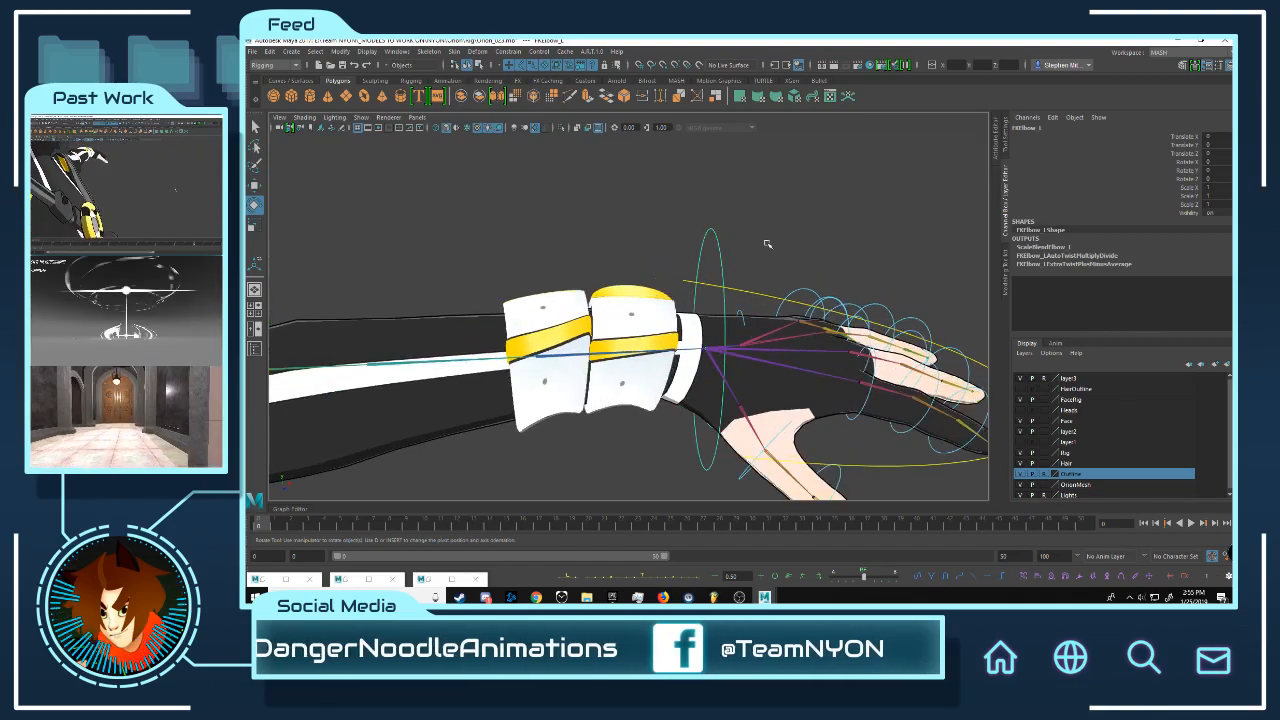
Step: Test-rotate the left wrist control to check the hand and cuff deformation, and undo the rotations
mouse_move(733, 304)
mouse_down()
mouse_move(752, 345)
mouse_move(730, 318)
mouse_up()
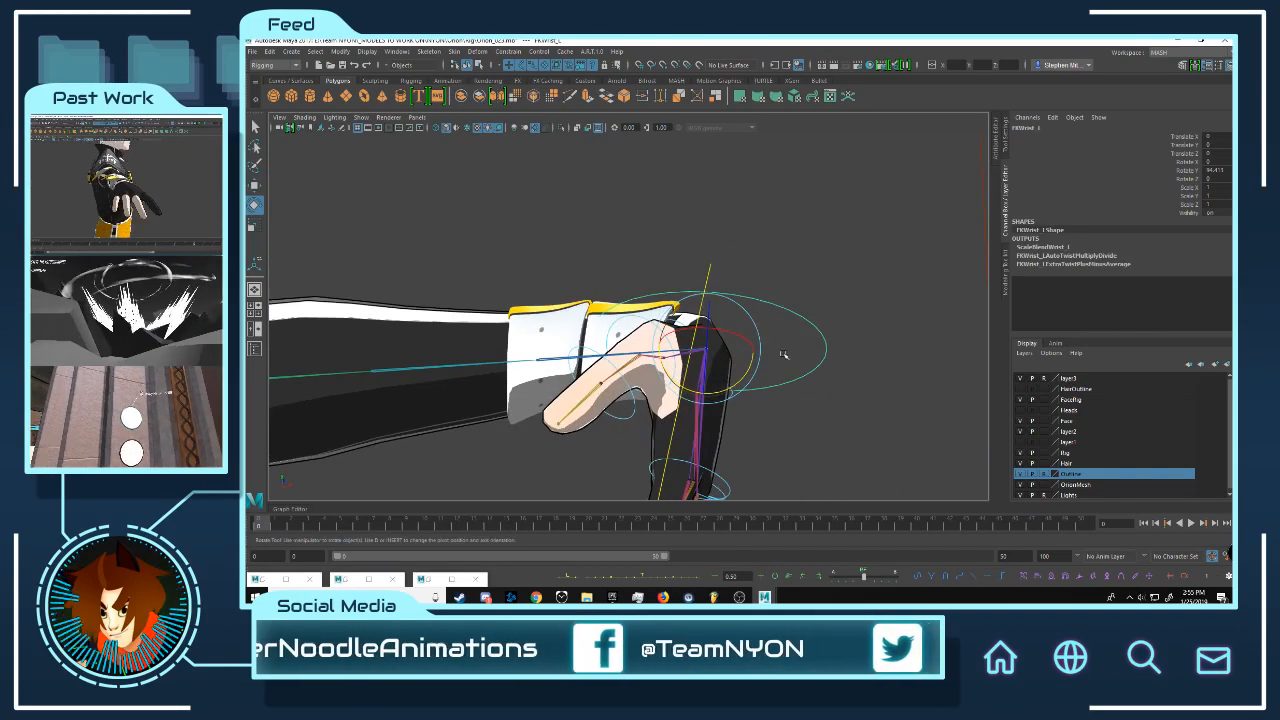
middle_drag(786, 356, 887, 300)
drag(887, 300, 563, 226)
mouse_move(655, 232)
alt+mouse_down()
mouse_move(640, 263)
mouse_move(541, 257)
mouse_move(650, 257)
alt+mouse_up()
key(ctrl+z)
alt+middle_drag(777, 243, 705, 227)
key(ctrl+z)
Step: Curl the index and ring fingers of the left hand together through the left fingers control, checking the deformation
click(789, 339)
alt+drag(772, 290, 702, 348)
click(1188, 153)
ctrl+click(1188, 171)
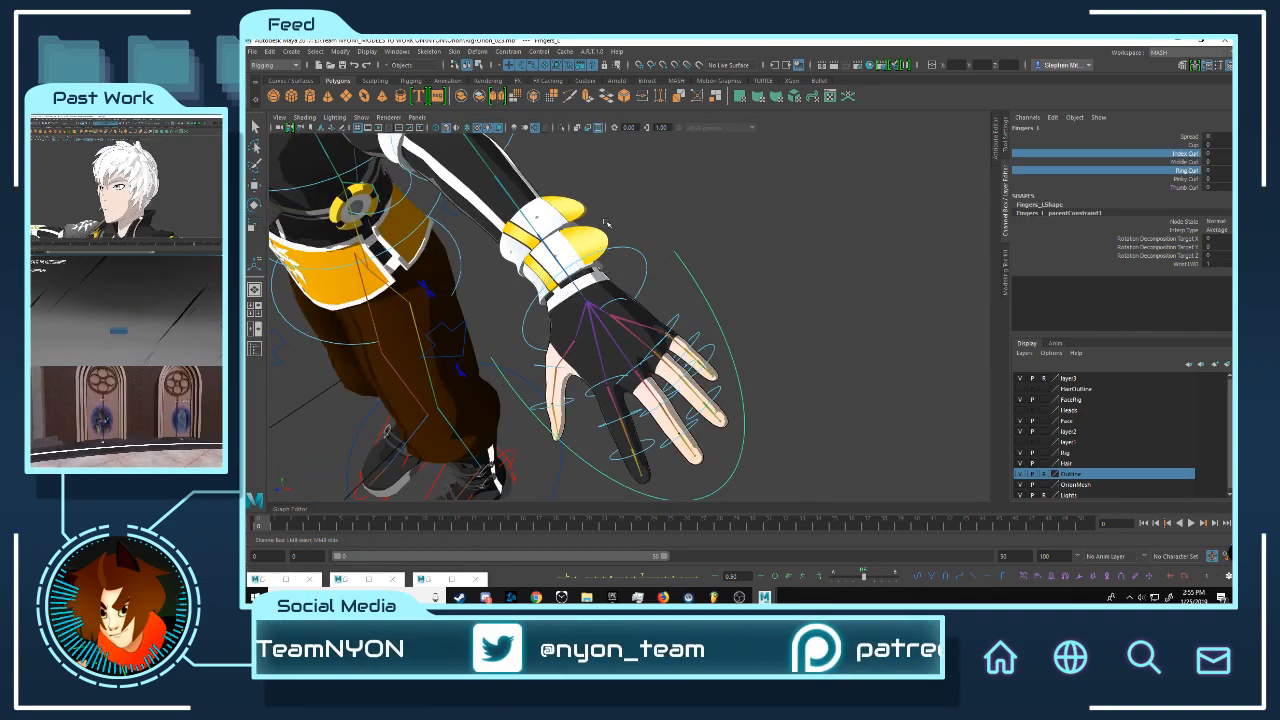
alt+drag(677, 269, 711, 206)
alt+right_drag(711, 206, 925, 290)
alt+middle_drag(703, 225, 748, 249)
alt+right_drag(748, 249, 673, 243)
alt+drag(673, 243, 592, 238)
alt+right_drag(592, 238, 430, 243)
alt+middle_drag(430, 290, 560, 225)
alt+right_drag(560, 225, 610, 235)
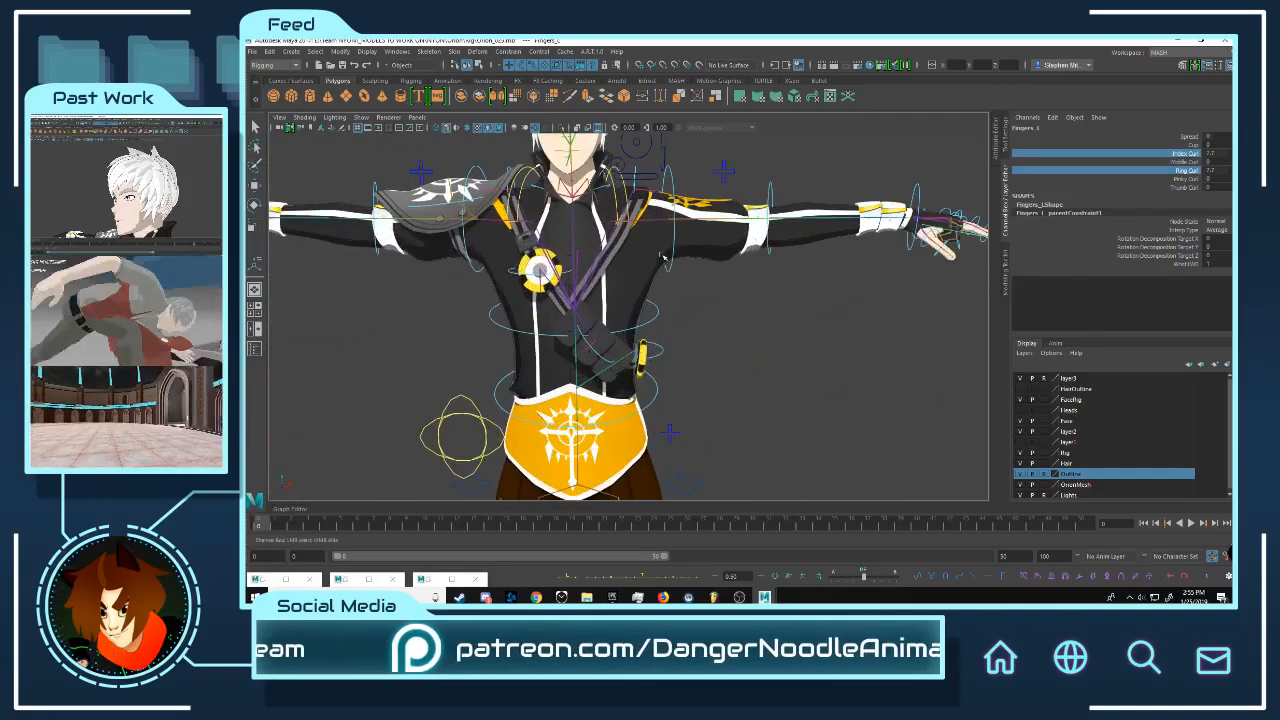
Step: Test-rotate the chest control to check the torso and jacket deformation, and undo the rotation
alt+drag(610, 250, 670, 255)
alt+middle_drag(670, 255, 708, 346)
click(706, 350)
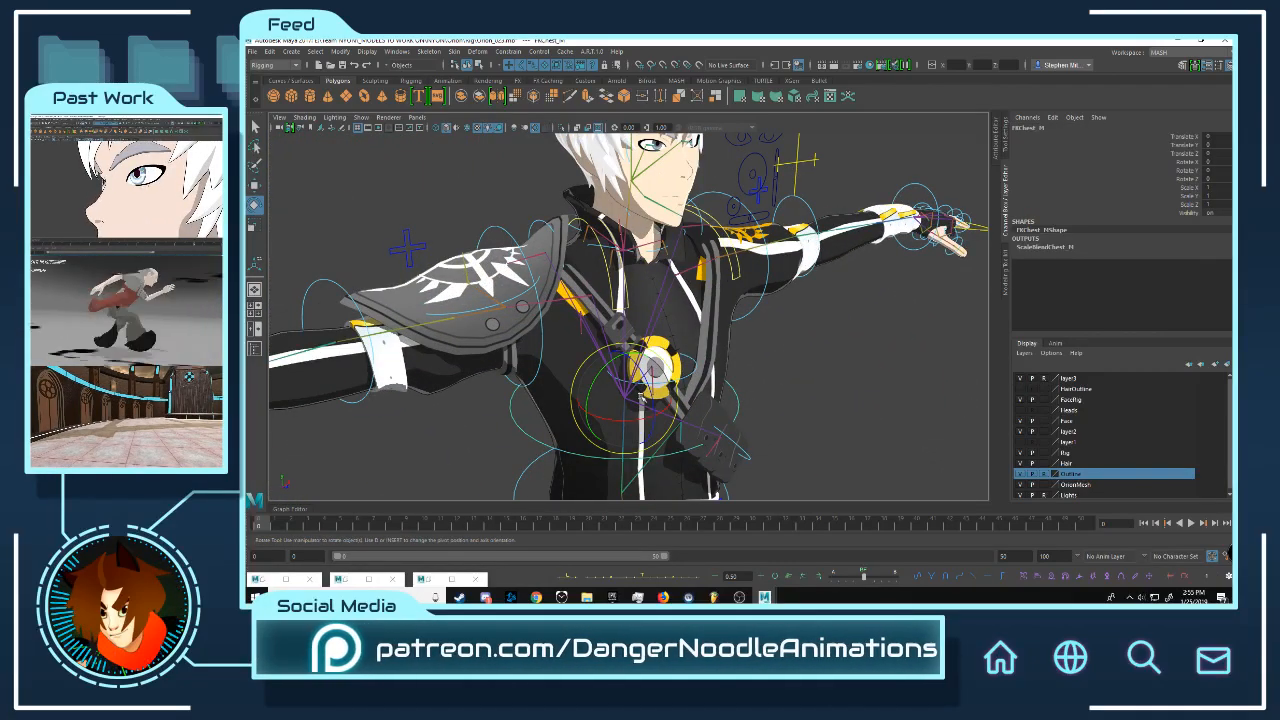
drag(655, 370, 590, 280)
key(ctrl+z)
alt+right_drag(590, 280, 690, 262)
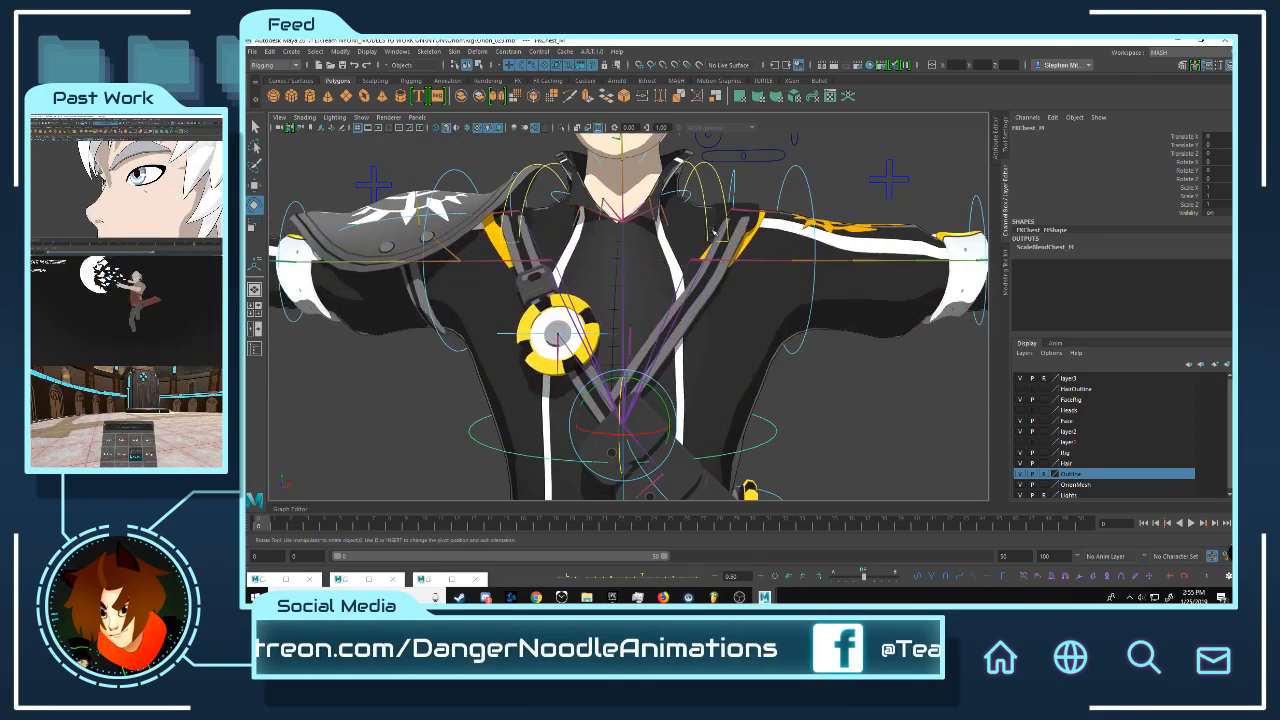
Step: Test-move the collar control beside the face to check how the jacket collar follows, and undo the moves
alt+middle_drag(703, 254, 706, 401)
alt+right_drag(706, 401, 796, 375)
click(815, 314)
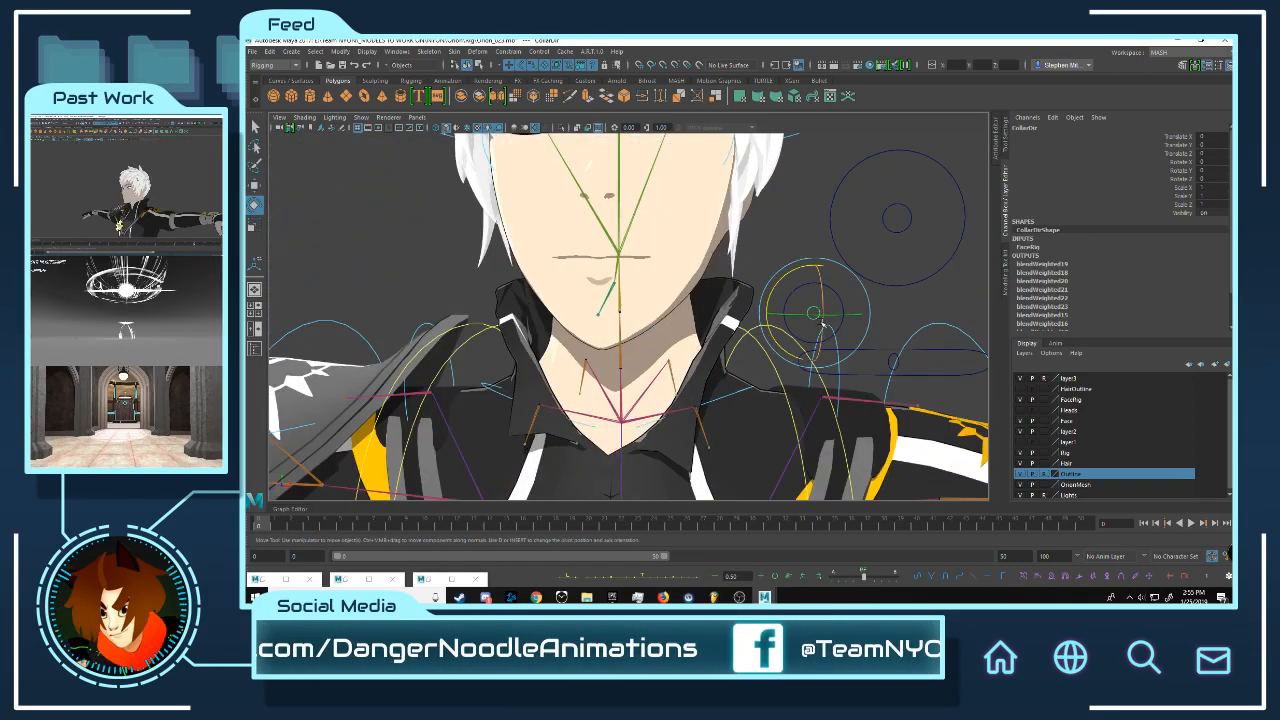
key(w)
drag(814, 314, 807, 315)
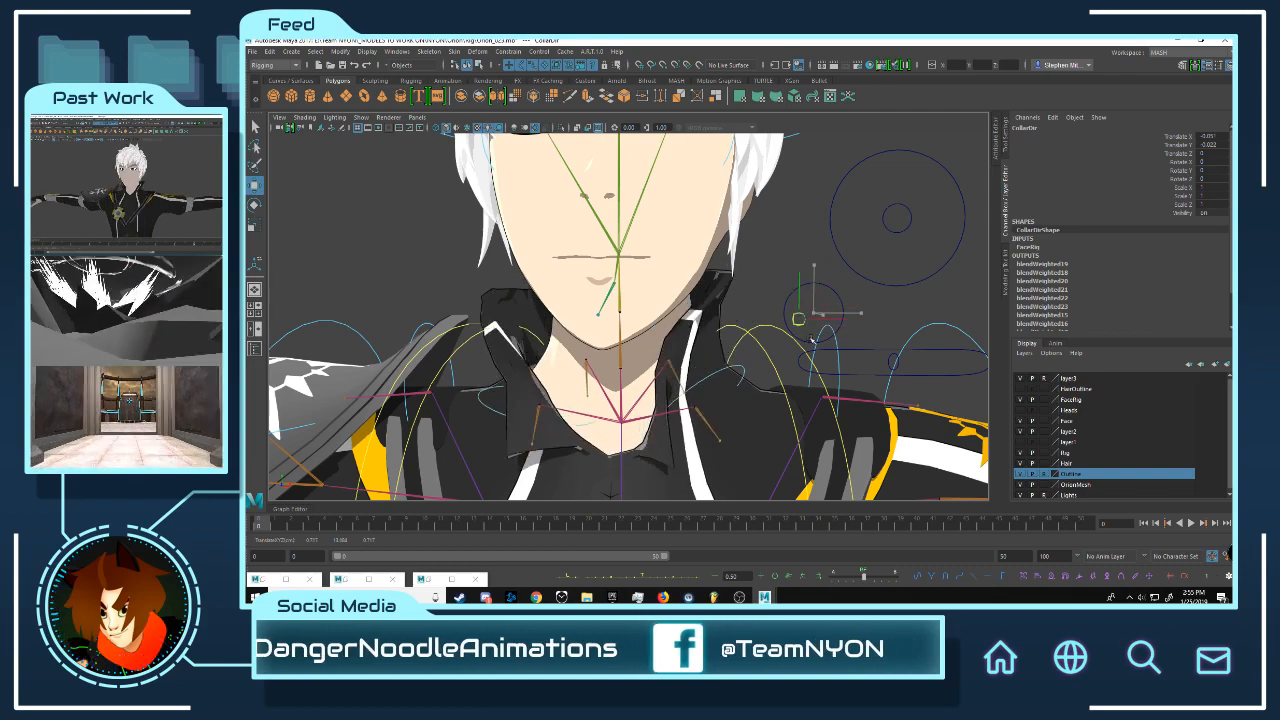
drag(803, 325, 800, 237)
key(ctrl+z)
alt+right_drag(780, 266, 626, 248)
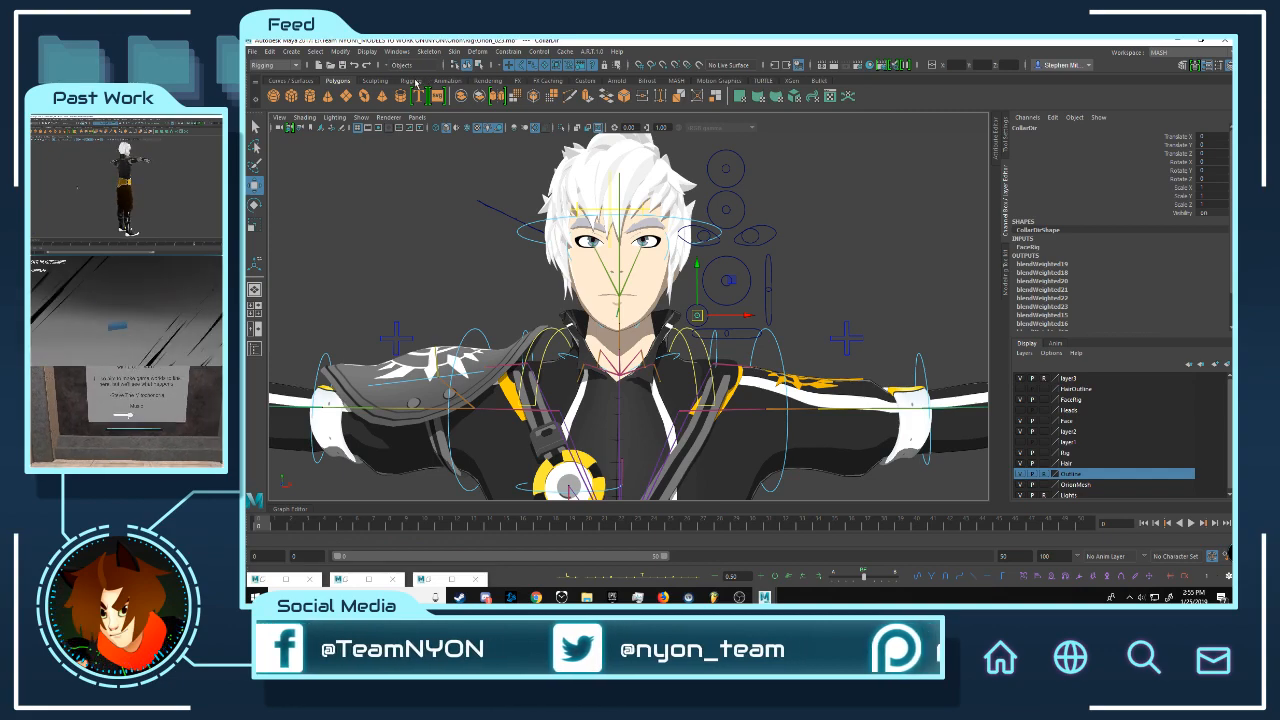
Step: Open the AdvancedSkeleton rigging tools
click(588, 80)
click(274, 96)
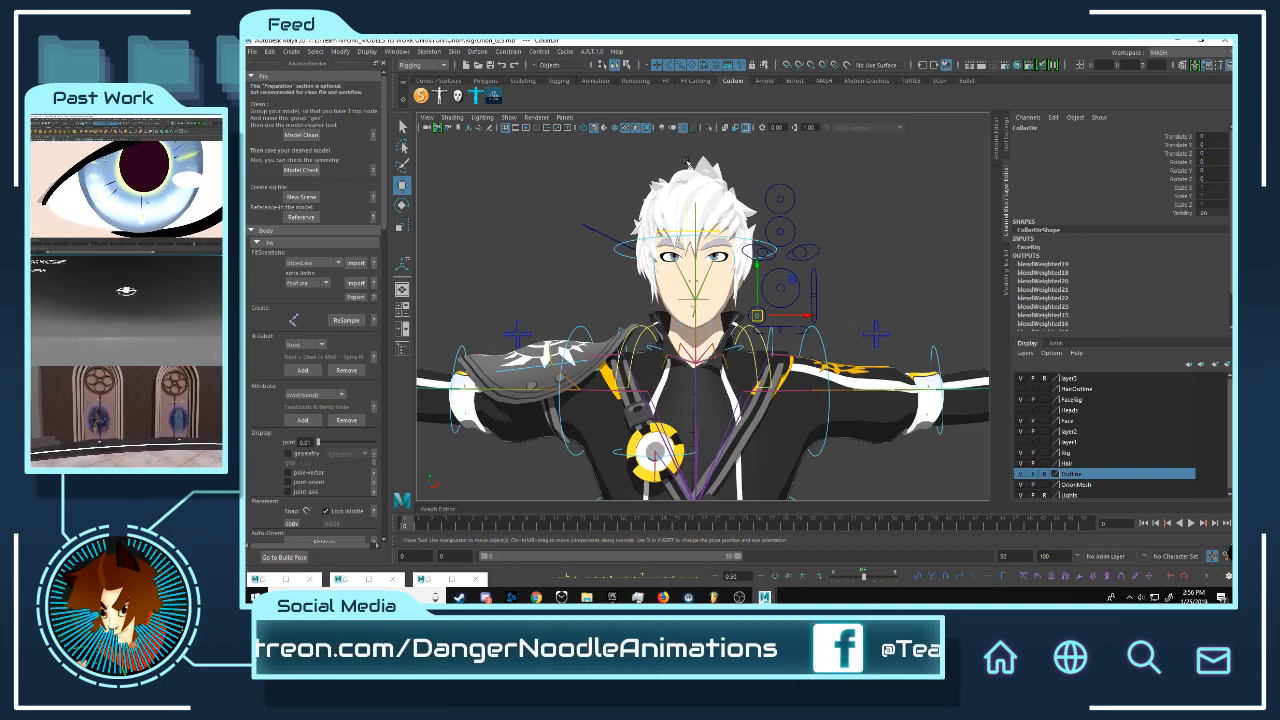
Step: Deselect the collar control and inspect the rigged character's torso, head and arms from several angles
scroll(585, 274, down, 10)
alt+middle_drag(606, 283, 597, 267)
scroll(630, 254, up, 4)
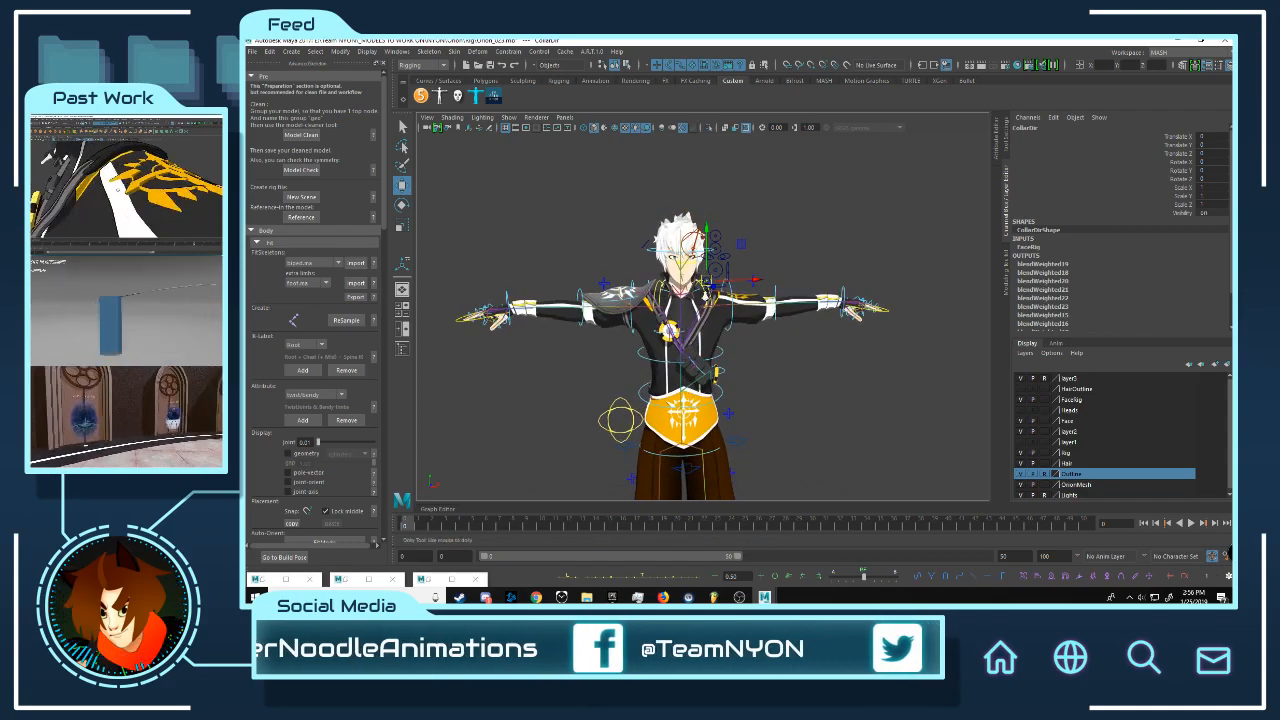
scroll(607, 325, up, 6)
scroll(640, 320, down, 4)
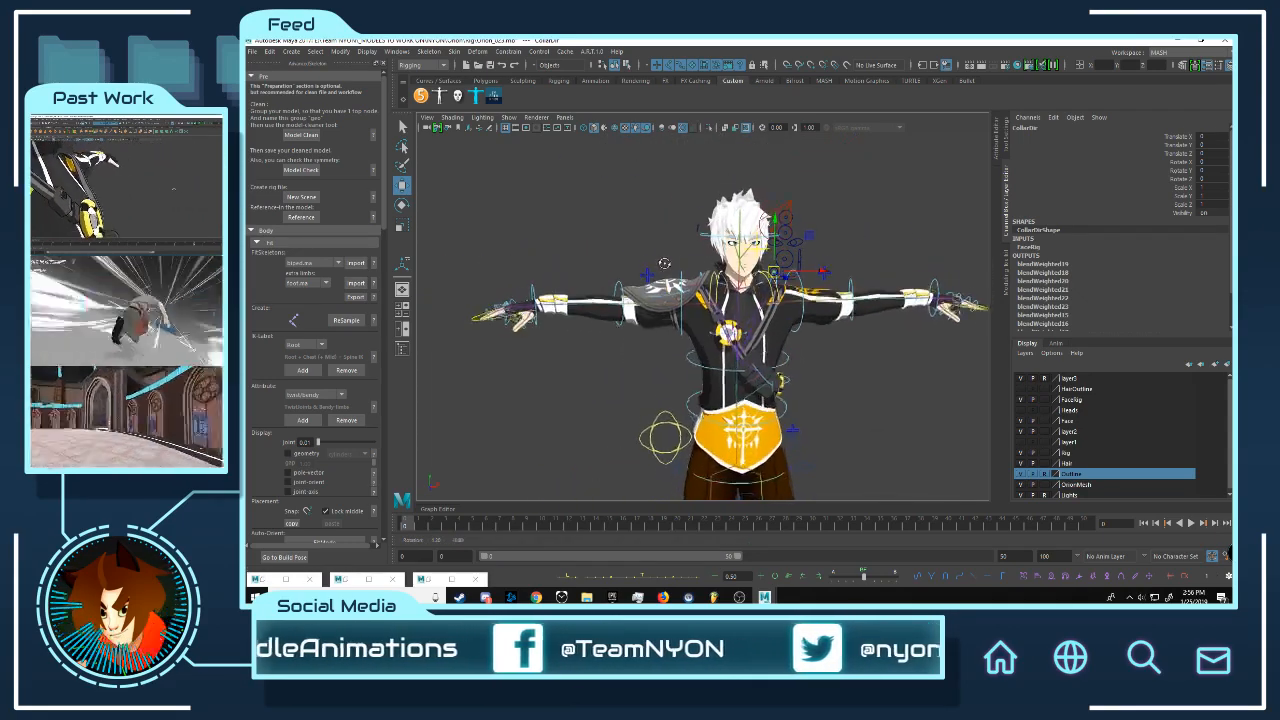
alt+drag(580, 368, 532, 398)
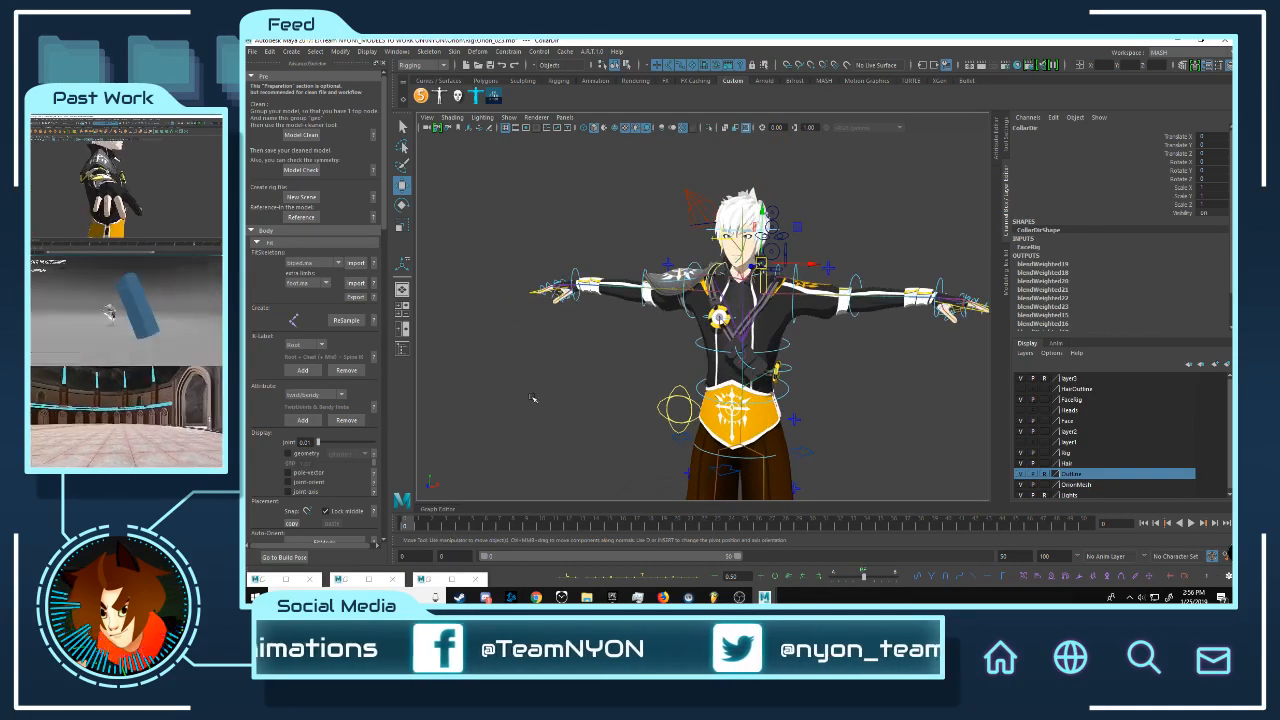
click(627, 326)
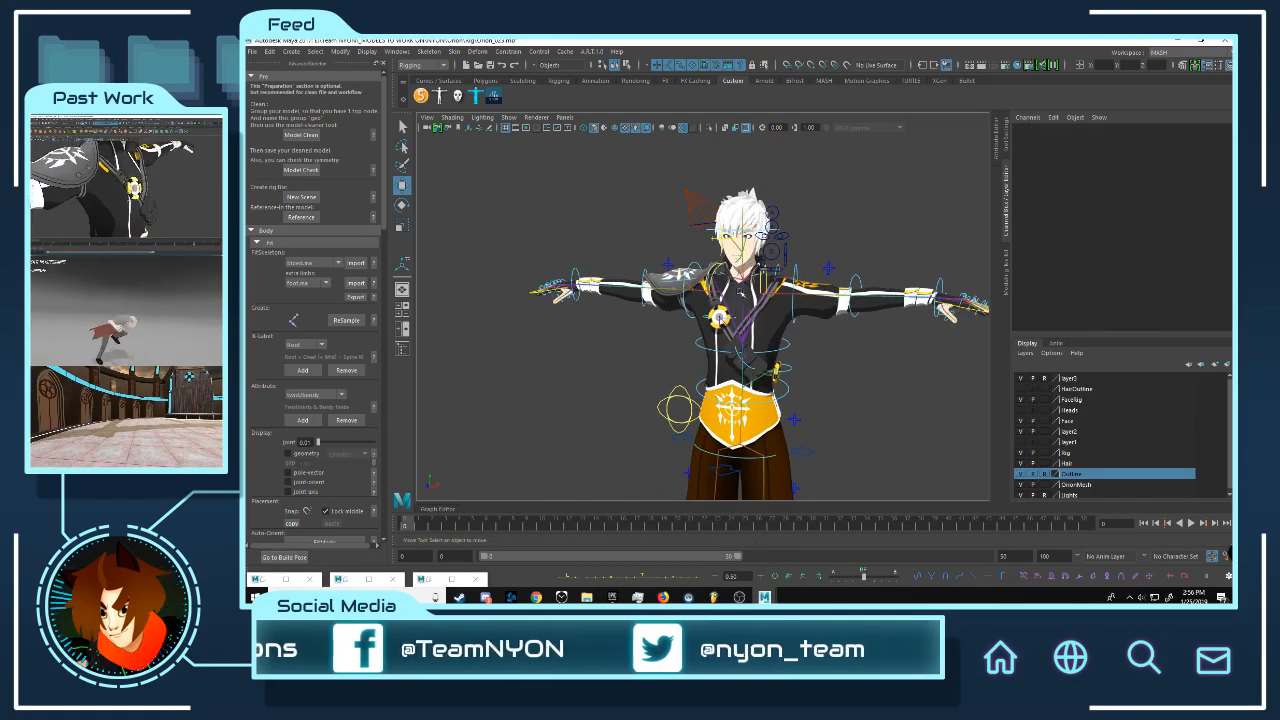
alt+middle_drag(735, 293, 627, 318)
alt+right_drag(627, 318, 684, 296)
alt+drag(684, 296, 673, 285)
alt+middle_drag(673, 285, 592, 308)
alt+right_drag(592, 308, 490, 320)
alt+middle_drag(490, 320, 600, 270)
alt+right_drag(600, 270, 895, 280)
alt+drag(895, 280, 927, 273)
alt+right_drag(927, 273, 745, 258)
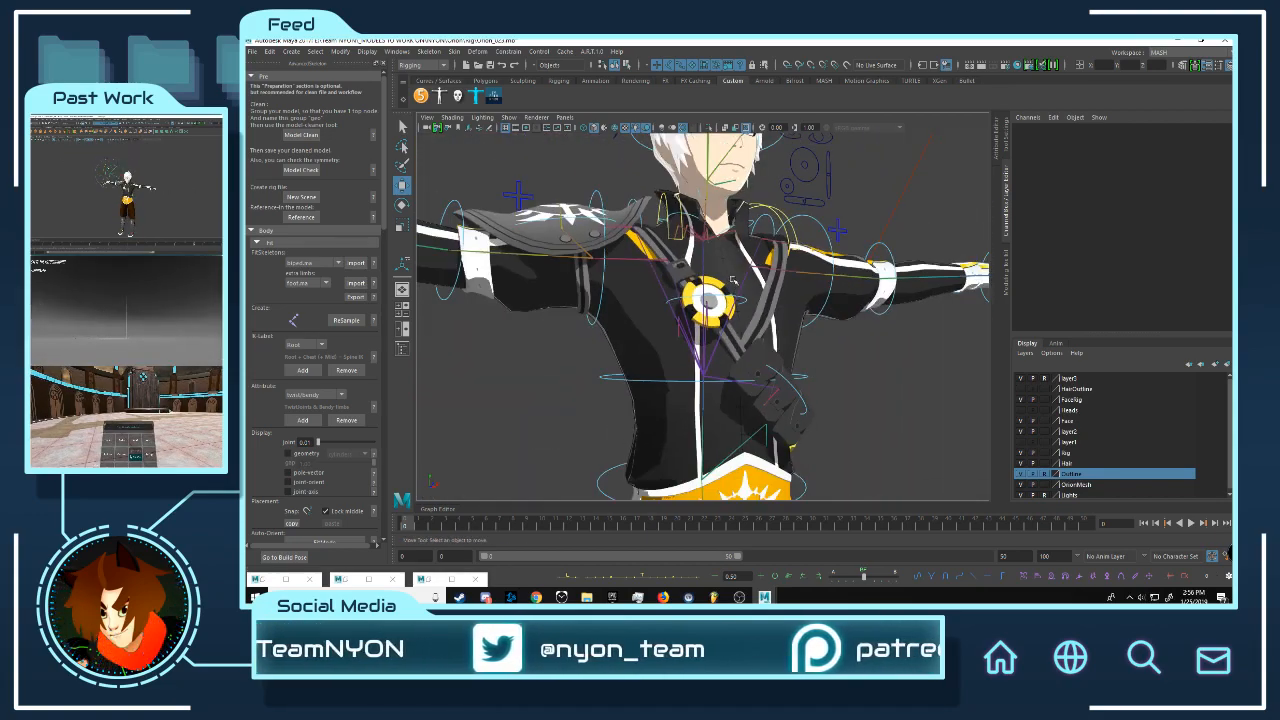
alt+drag(745, 258, 768, 235)
alt+middle_drag(768, 235, 748, 262)
alt+drag(748, 262, 758, 245)
alt+middle_drag(758, 245, 724, 270)
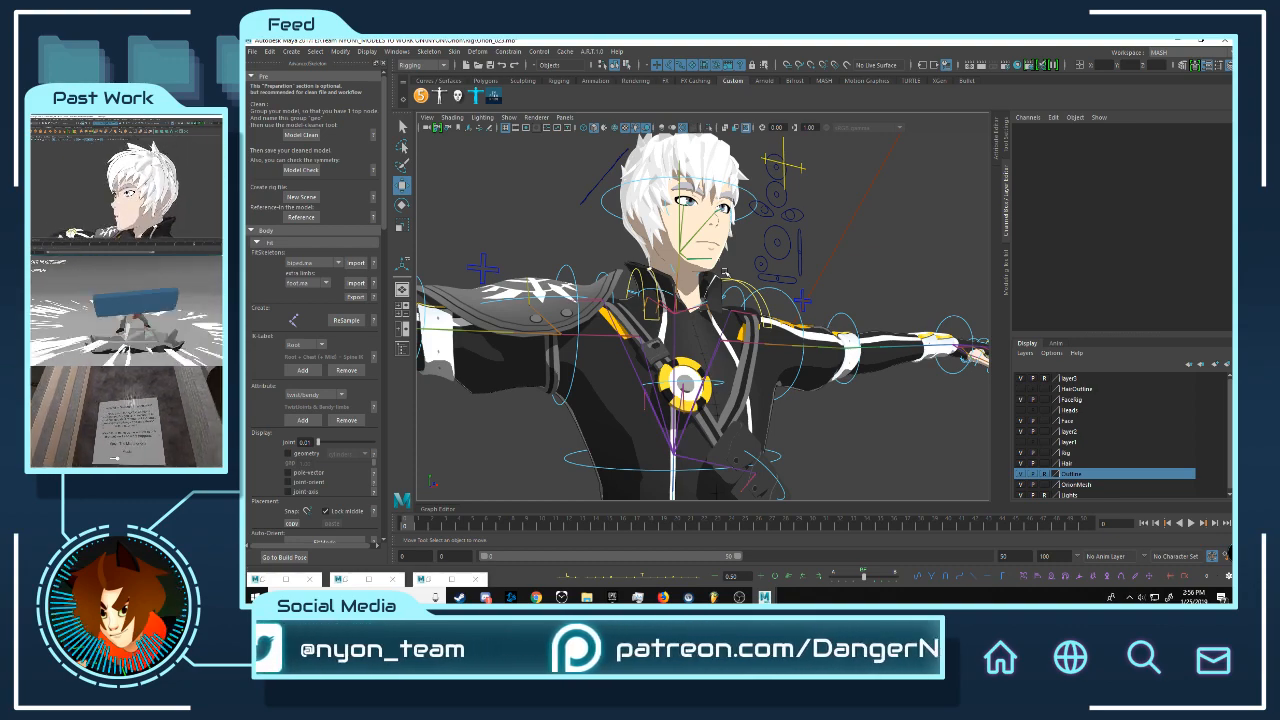
alt+drag(779, 223, 801, 210)
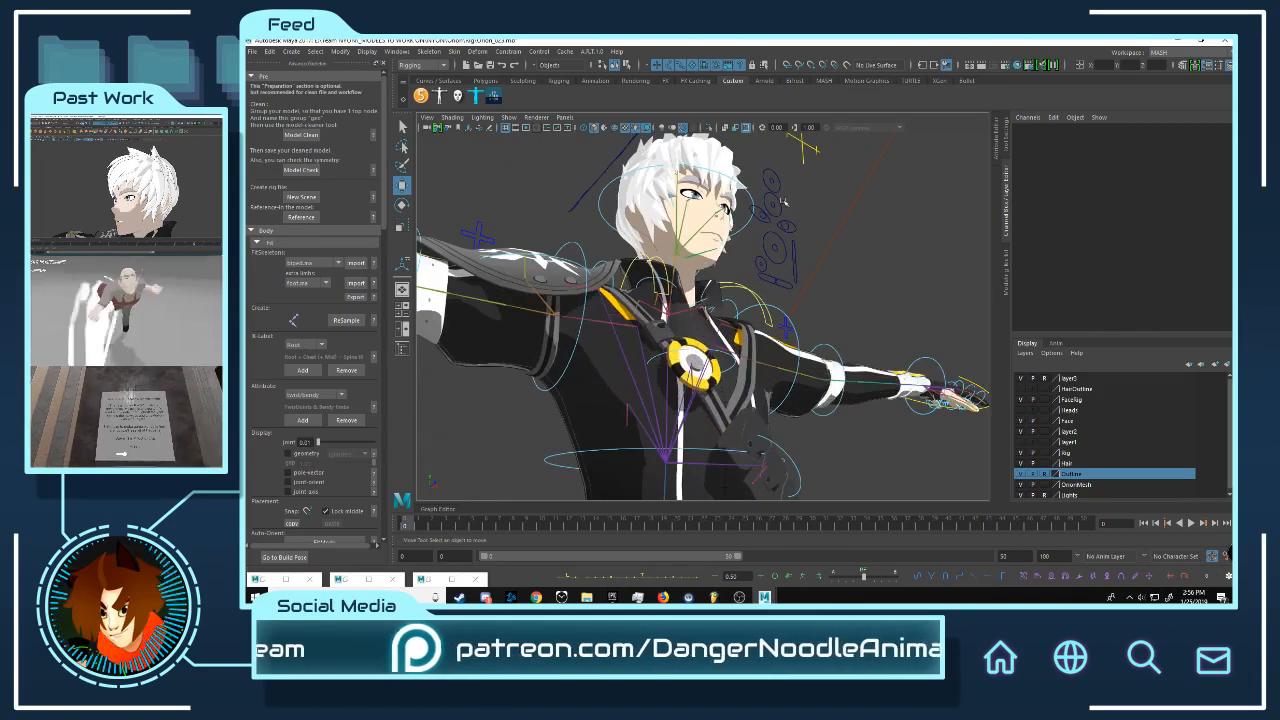
Step: Select the head control, test-rotate it to check the neck and collar deformation, and undo the rotation
alt+middle_drag(690, 205, 668, 282)
alt+right_drag(575, 260, 549, 266)
click(554, 260)
alt+right_drag(750, 305, 690, 326)
key(e)
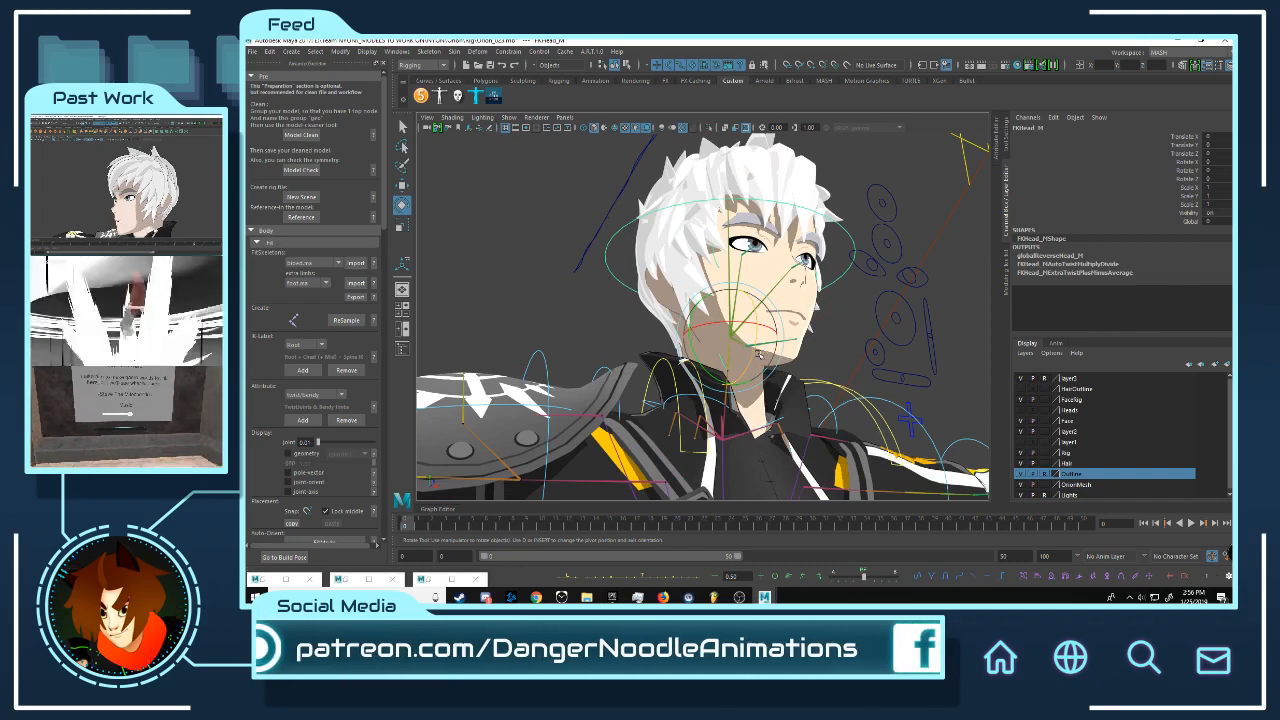
drag(752, 349, 768, 322)
alt+right_drag(768, 318, 708, 300)
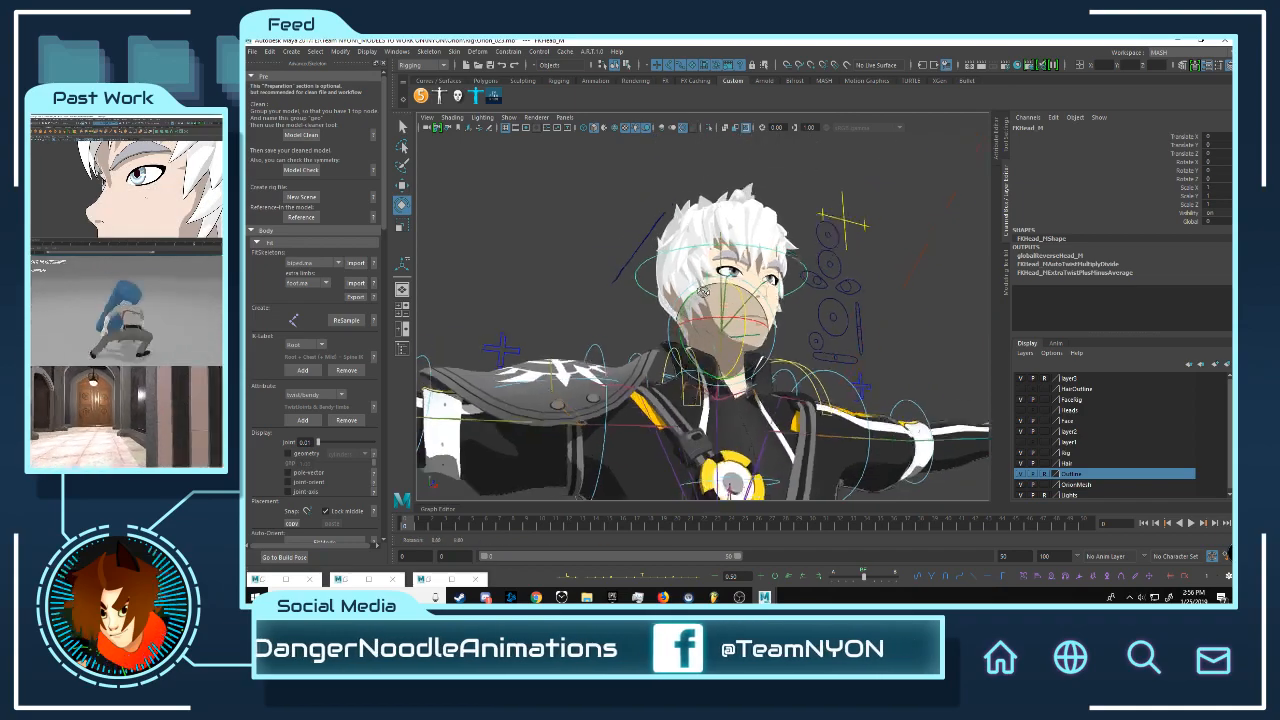
key(ctrl+z)
Step: Inspect the jacket collar up close, test-rotate the head control about its Z axis again, and undo the rotation
alt+drag(700, 296, 591, 292)
scroll(730, 255, up, 10)
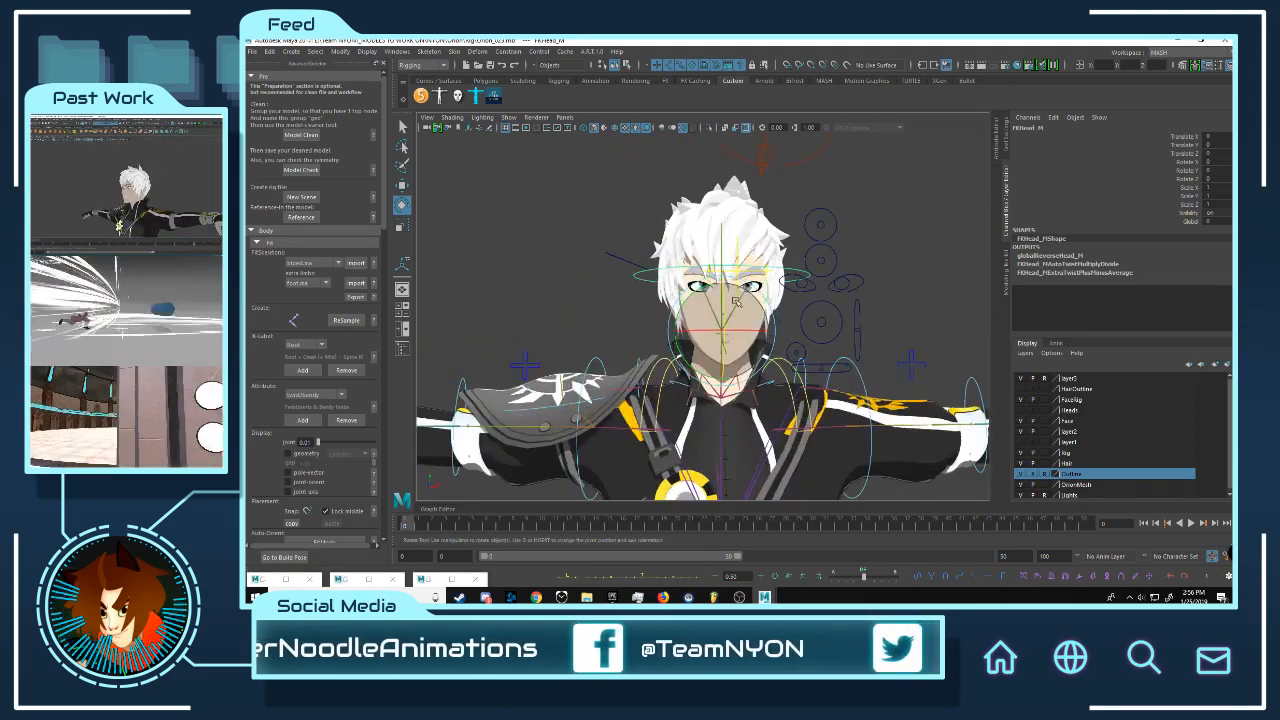
scroll(730, 255, down, 10)
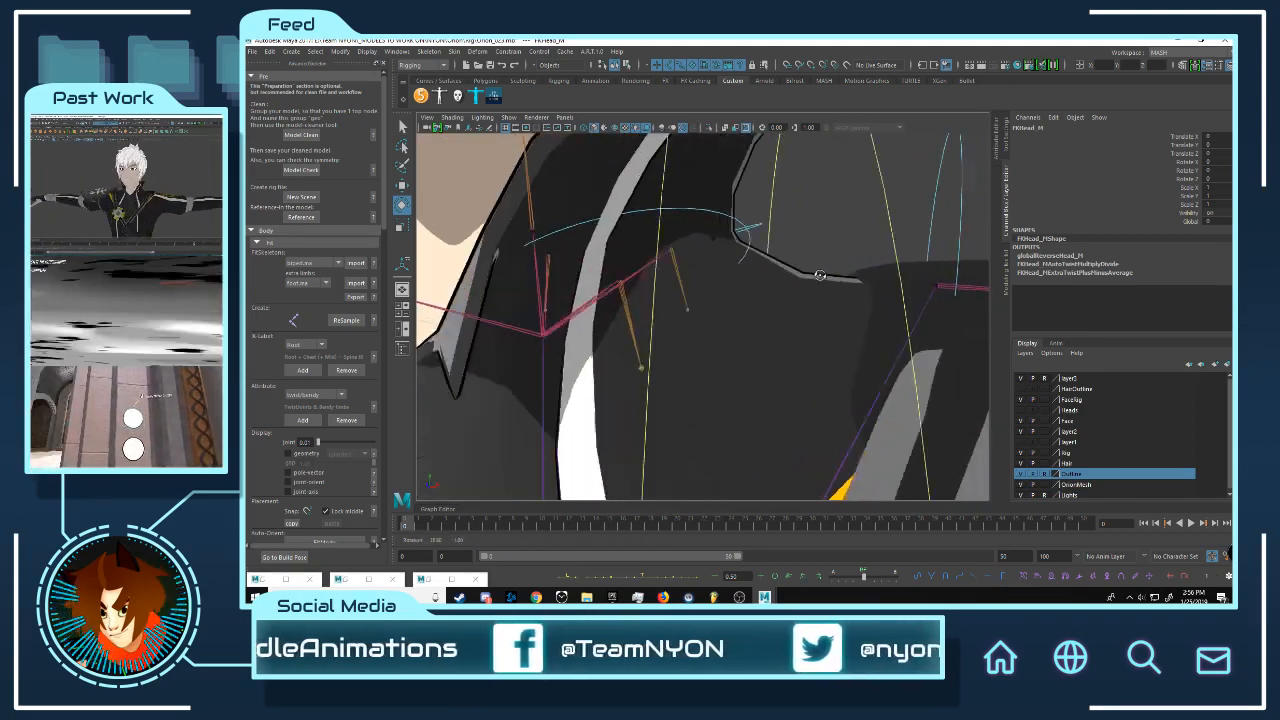
alt+drag(628, 291, 706, 257)
scroll(730, 250, up, 2)
mouse_move(771, 283)
alt+mouse_down()
mouse_move(622, 285)
mouse_move(790, 280)
alt+mouse_up()
key(ctrl+z)
drag(697, 232, 704, 263)
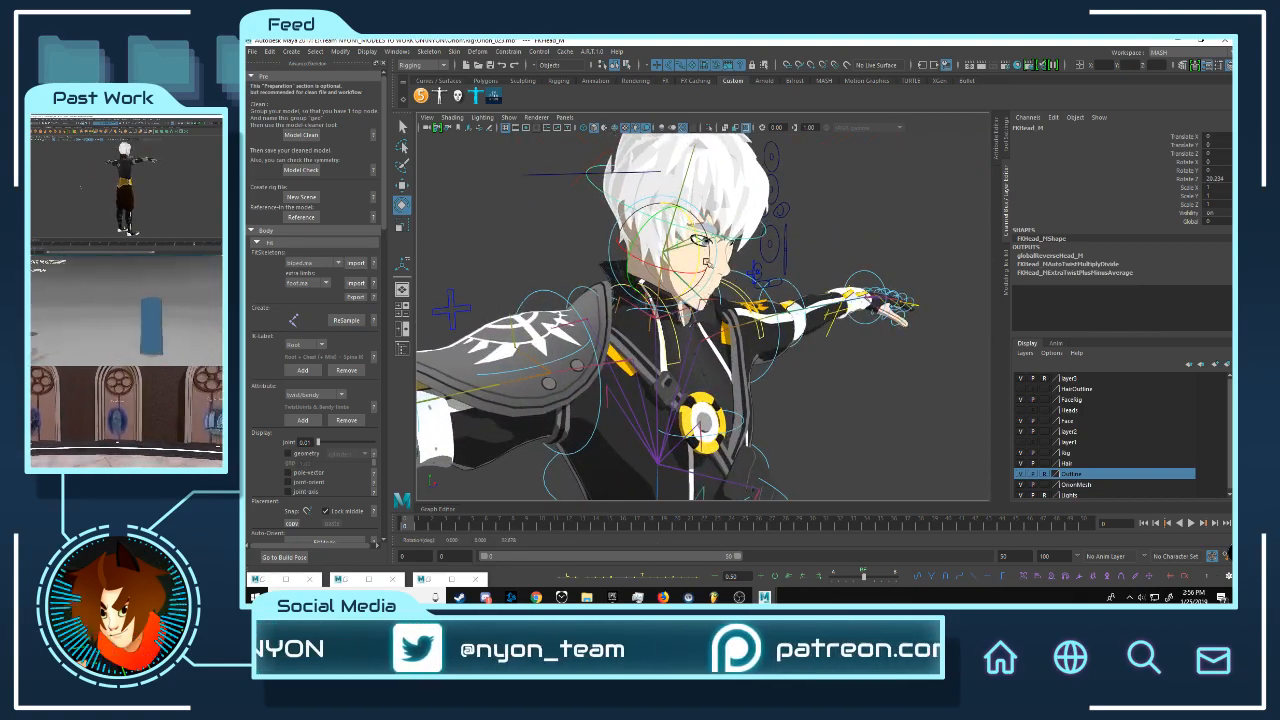
key(ctrl+z)
Step: Deselect the head control and examine the character's waist guard, torso, shoulders and legs from several angles
alt+drag(785, 300, 700, 310)
scroll(714, 404, down, 6)
alt+middle_drag(714, 403, 714, 333)
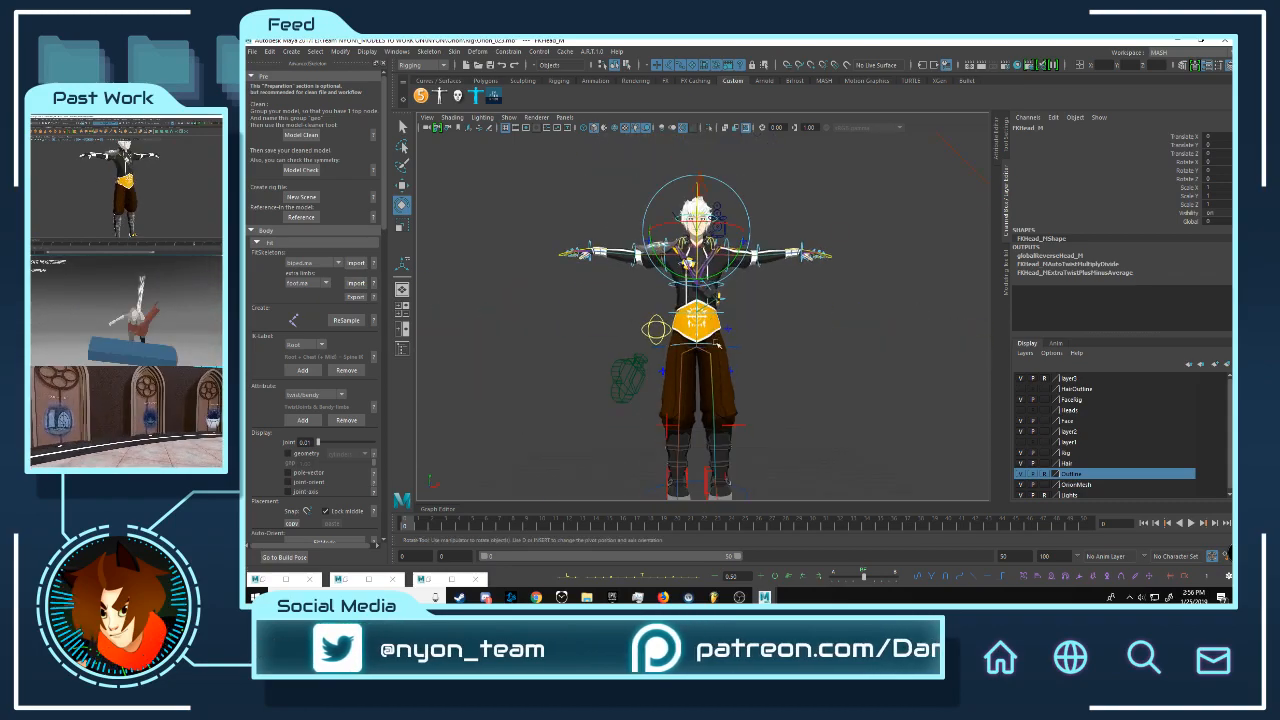
scroll(800, 328, up, 7)
alt+drag(831, 326, 768, 329)
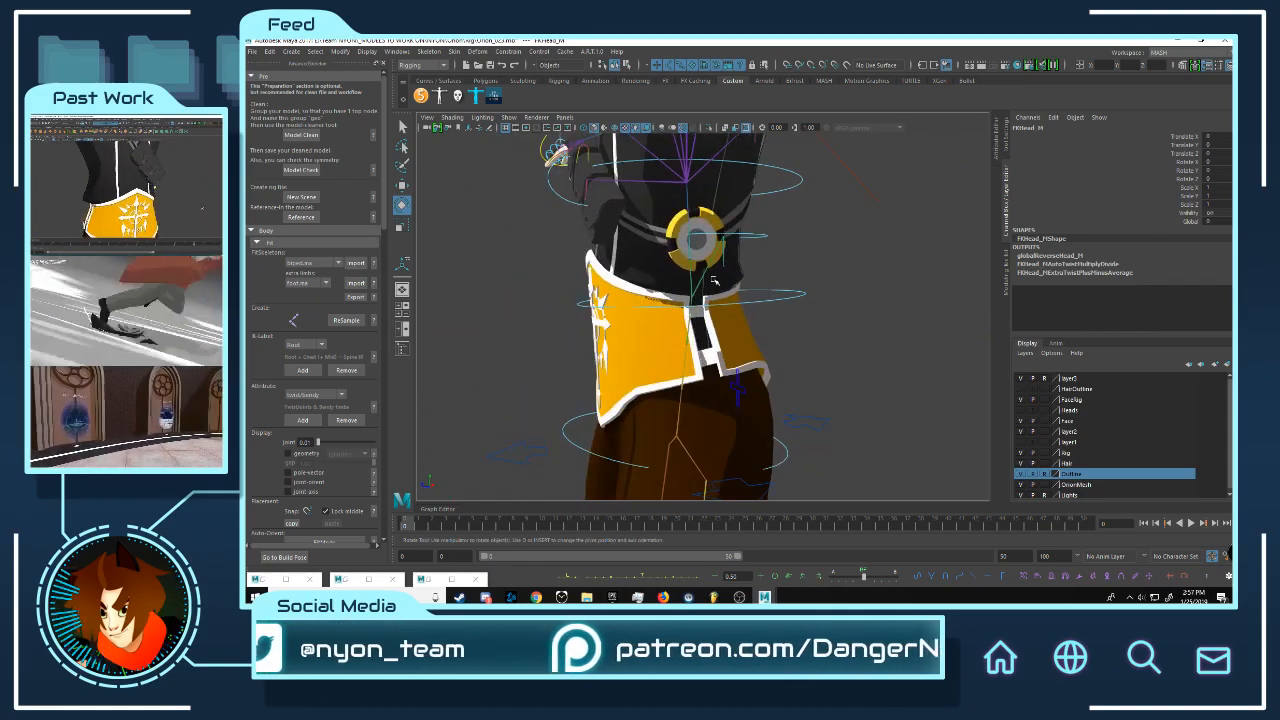
alt+middle_drag(716, 208, 748, 351)
scroll(748, 345, down, 5)
alt+drag(749, 328, 800, 343)
click(800, 341)
scroll(792, 297, up, 7)
scroll(792, 297, down, 7)
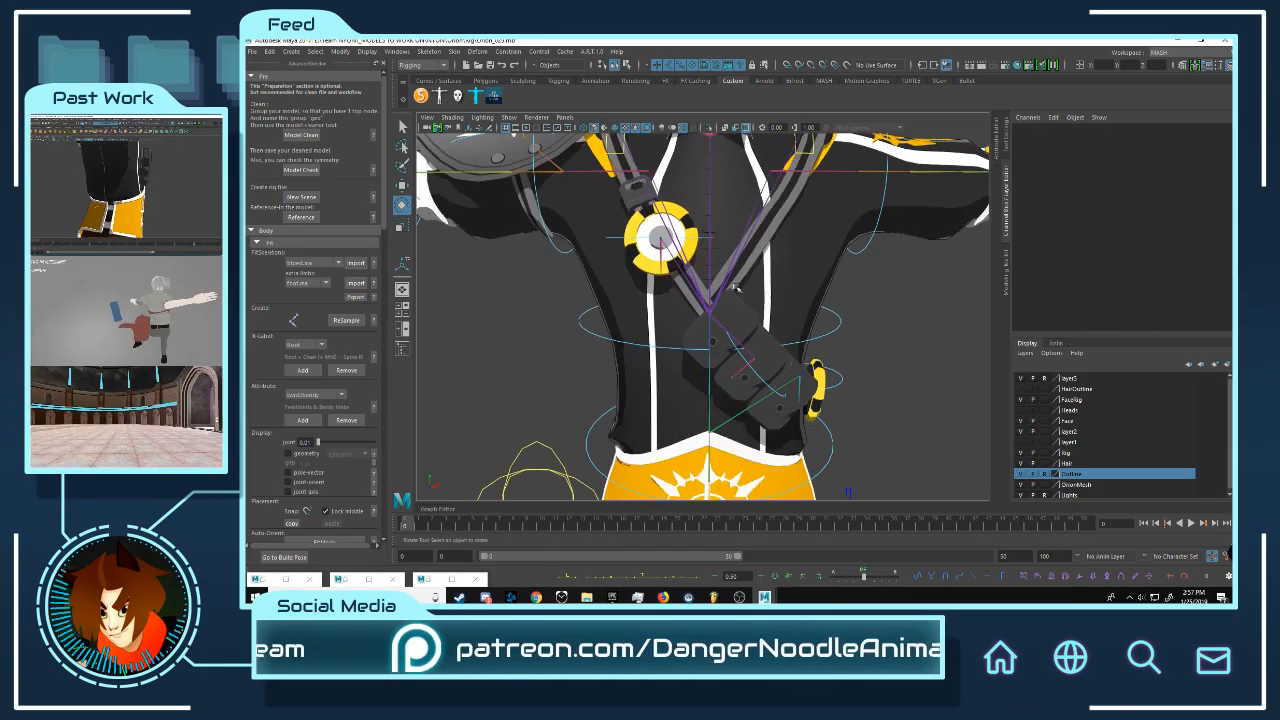
alt+middle_drag(597, 210, 628, 252)
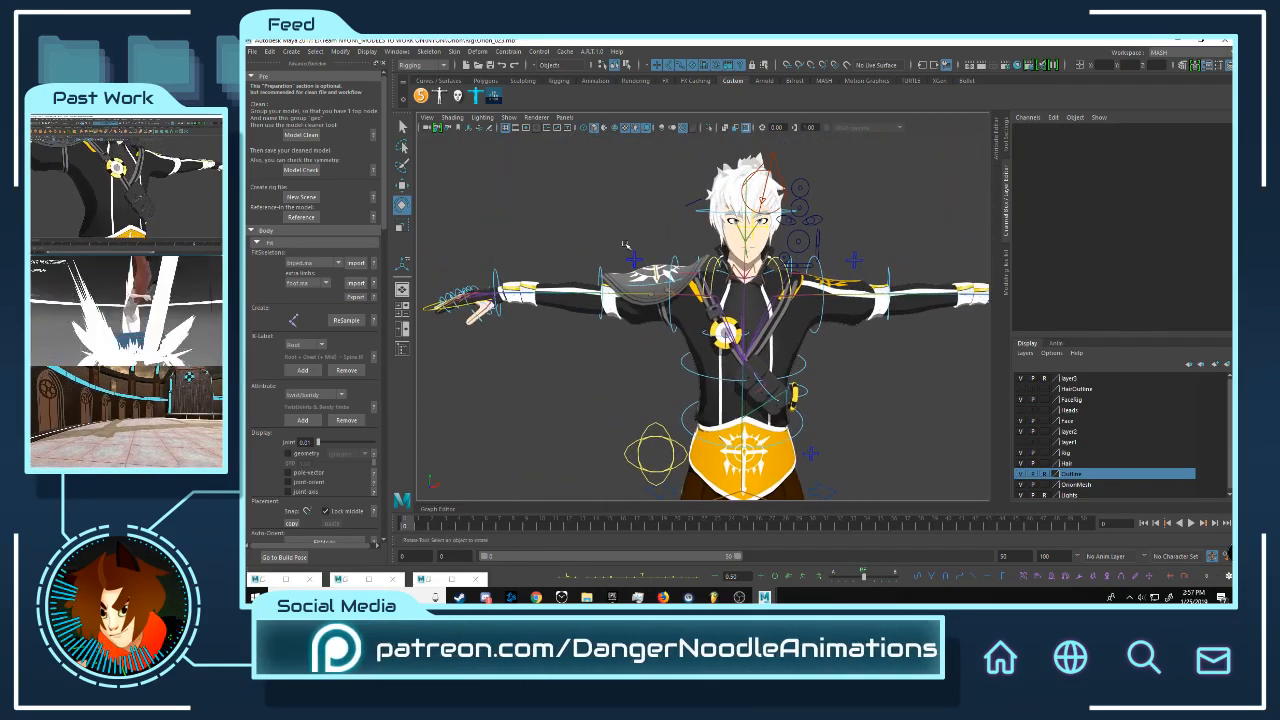
alt+right_drag(628, 252, 694, 197)
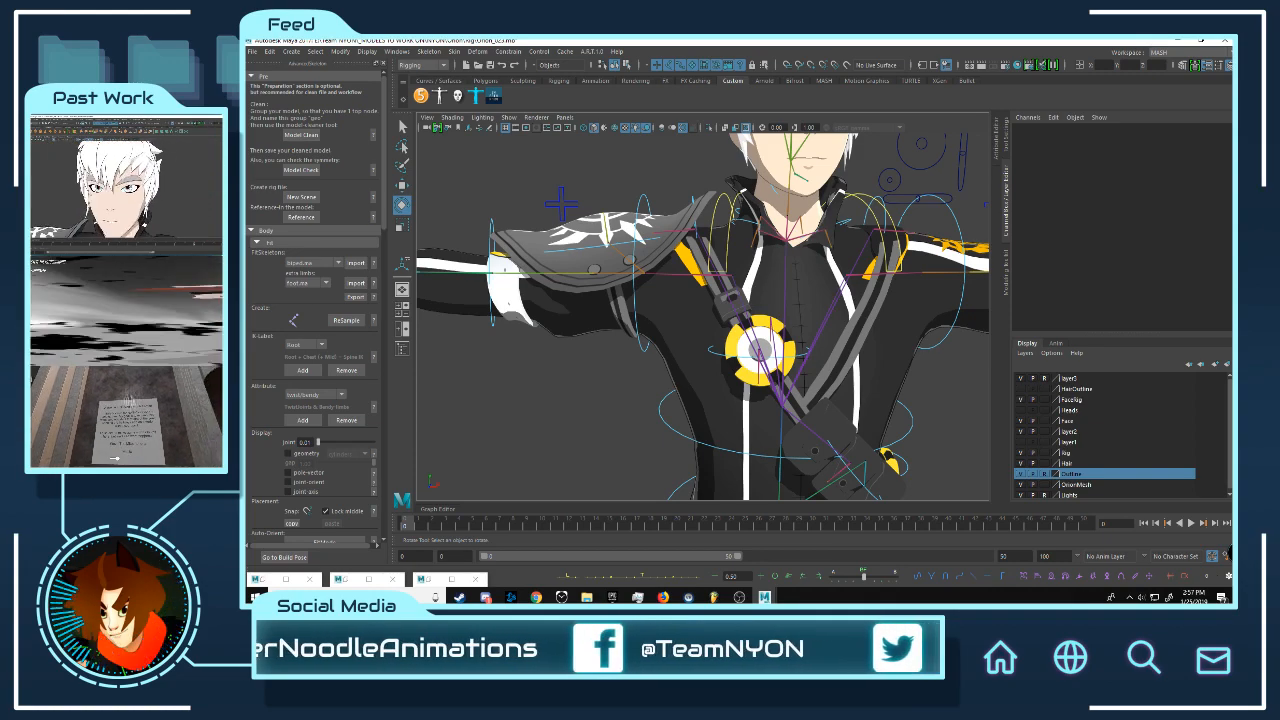
alt+right_drag(860, 330, 790, 440)
alt+middle_drag(790, 440, 755, 265)
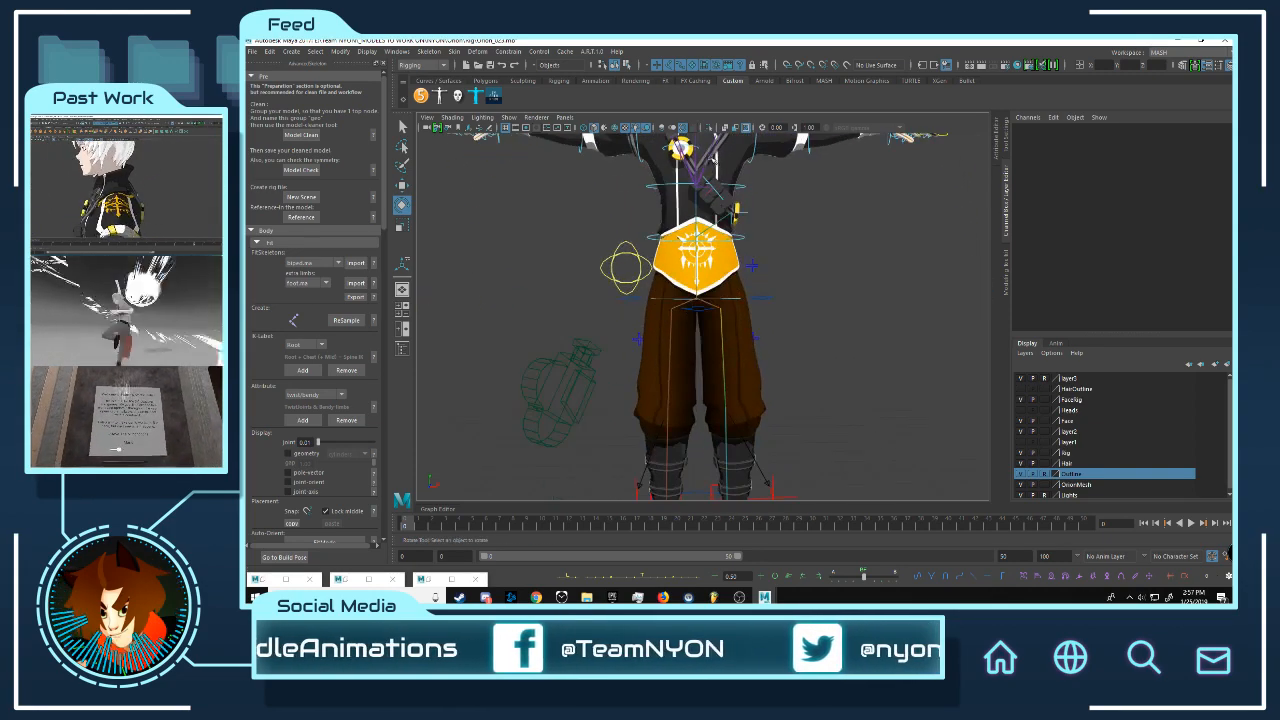
alt+right_drag(755, 265, 729, 287)
alt+drag(729, 287, 743, 289)
alt+right_drag(743, 289, 783, 306)
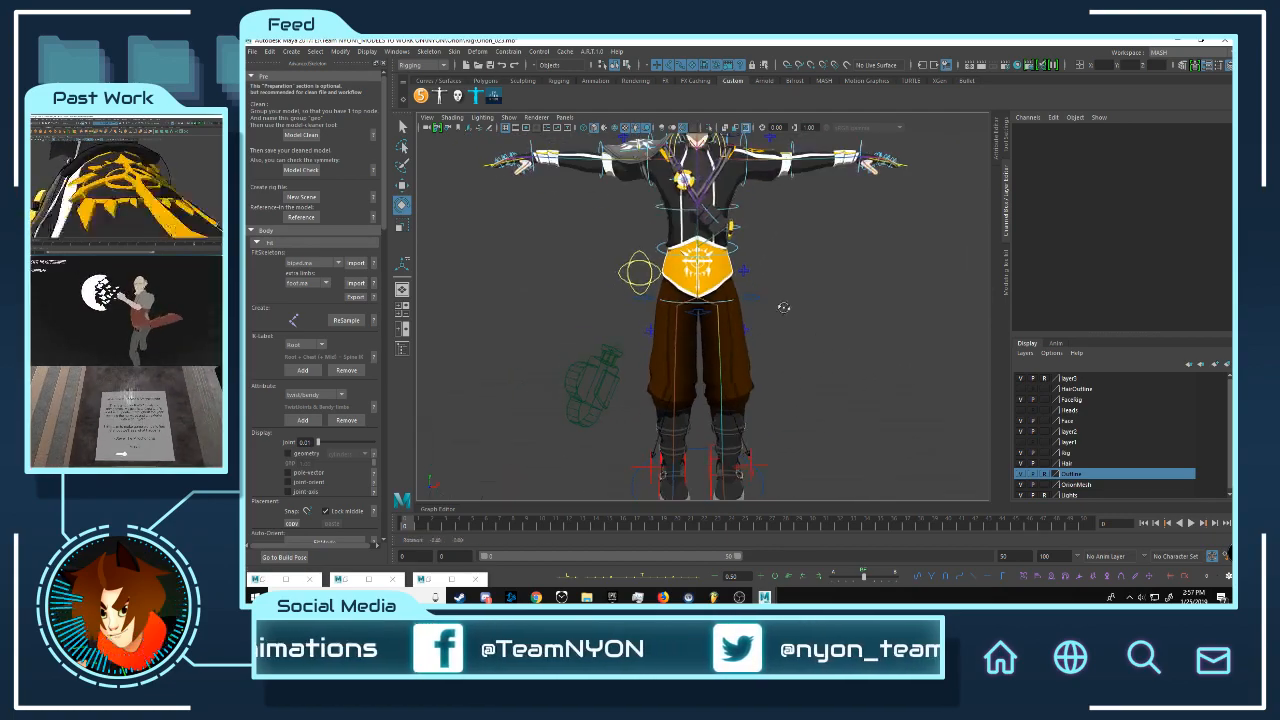
Step: Select the root control at the hips and test-move it downward to check how the knees, trousers and waist guard deform
alt+drag(783, 306, 828, 283)
click(744, 302)
alt+right_drag(750, 286, 791, 294)
key(w)
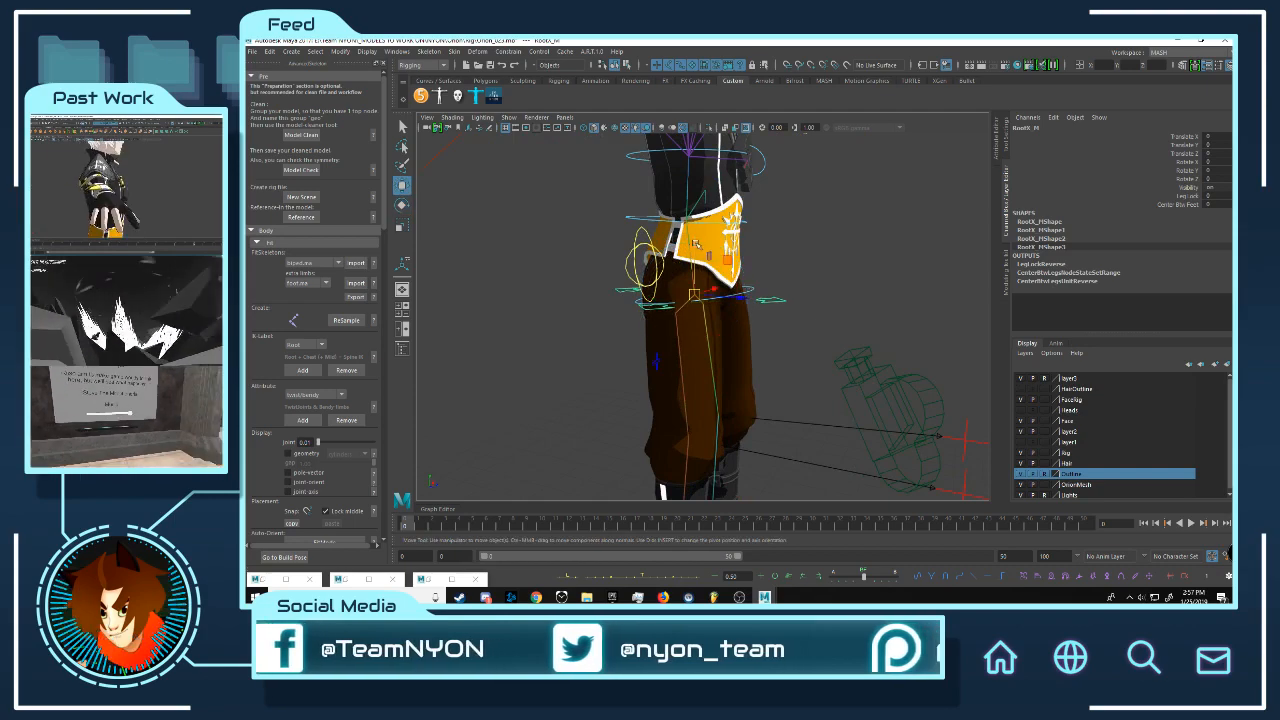
drag(696, 249, 711, 369)
alt+right_drag(777, 382, 695, 368)
alt+middle_drag(695, 368, 697, 341)
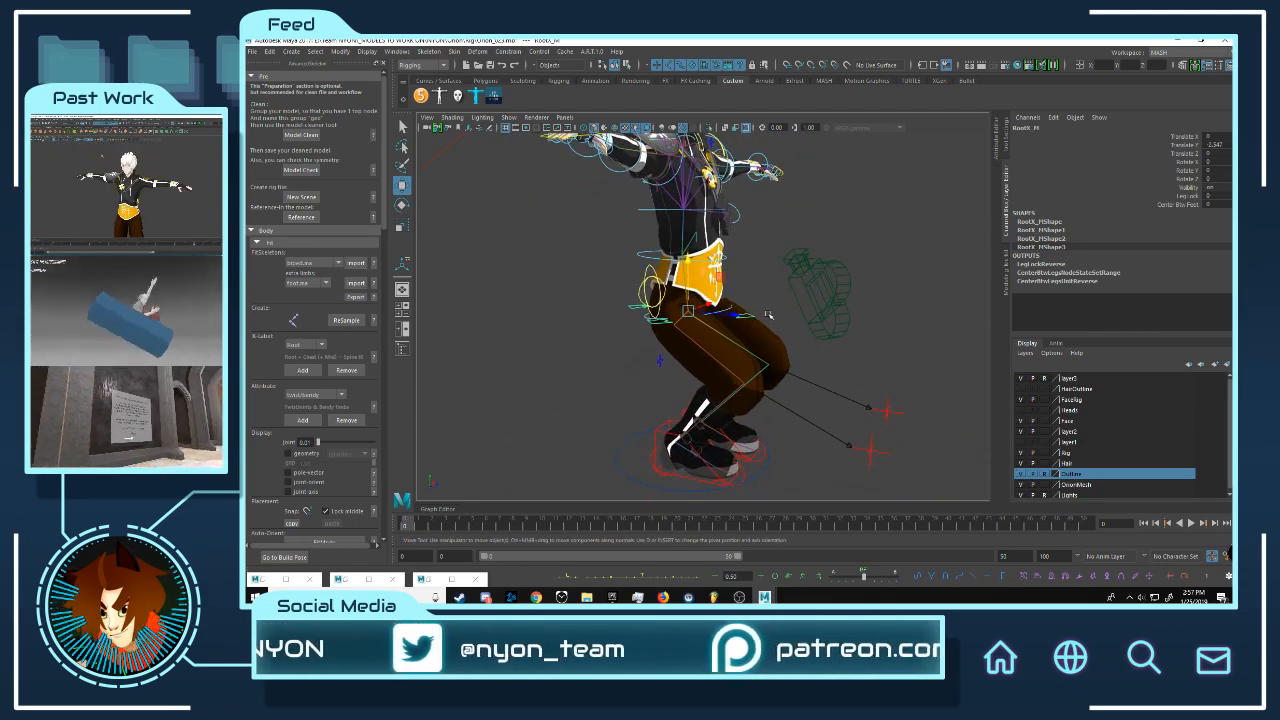
alt+right_drag(660, 325, 745, 302)
alt+drag(745, 302, 712, 296)
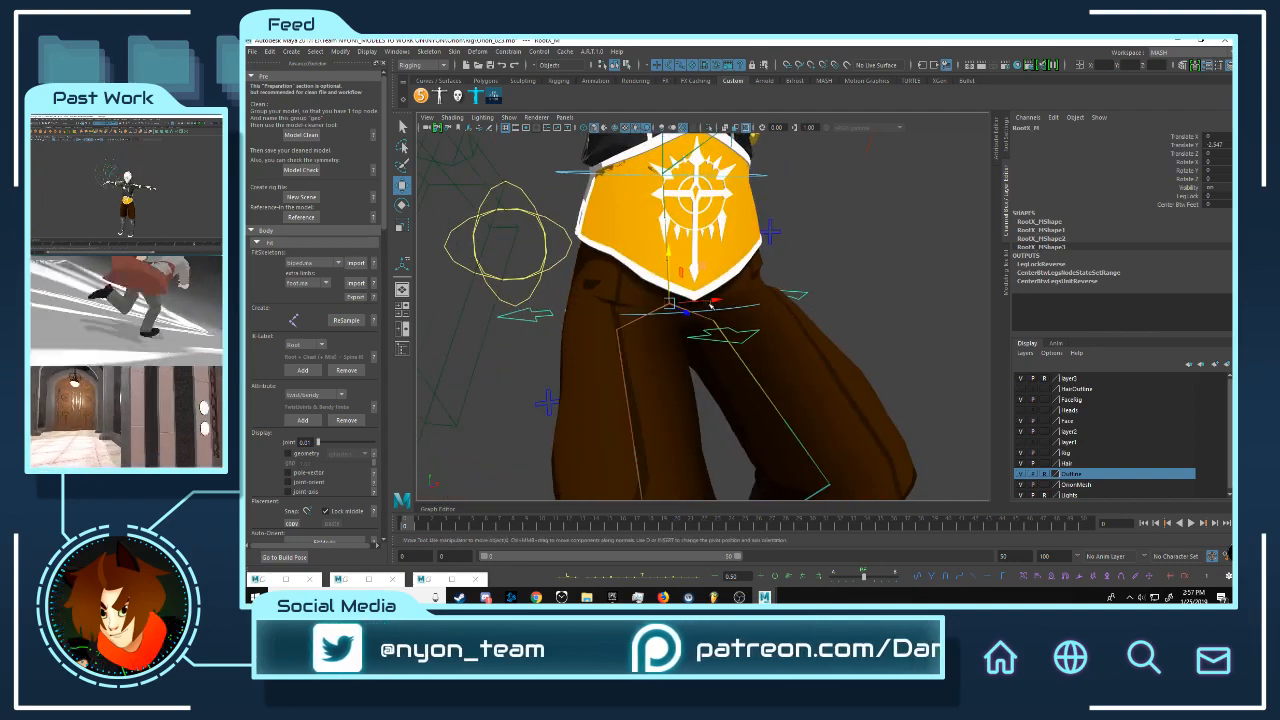
Step: Test-rotate the root control at the hips, and undo both the rotation and the downward move
key(e)
mouse_move(631, 266)
mouse_down()
mouse_move(623, 297)
mouse_move(638, 258)
mouse_up()
key(ctrl+z)
alt+right_drag(735, 225, 672, 204)
alt+middle_drag(672, 204, 698, 373)
alt+right_drag(698, 373, 778, 300)
key(ctrl+z)
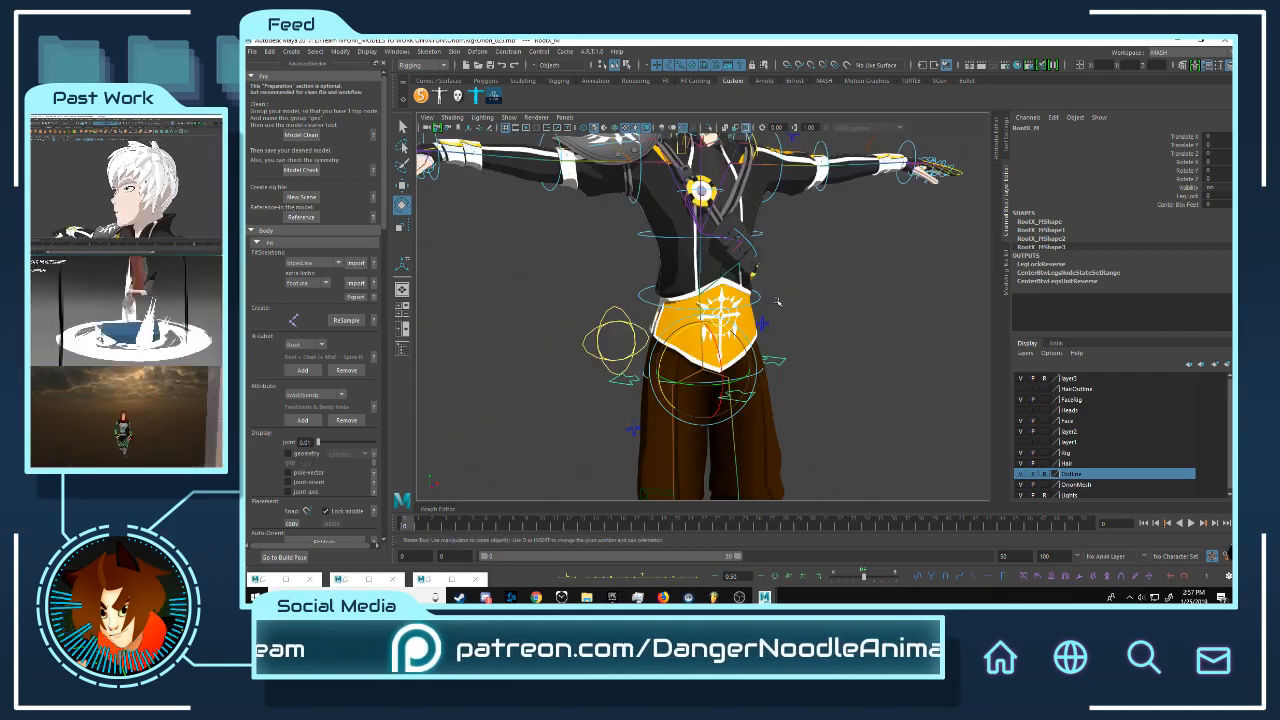
Step: Look over the upper body and head, and deselect the root control
mouse_move(778, 300)
alt+mouse_down()
mouse_move(995, 294)
mouse_move(776, 288)
alt+mouse_up()
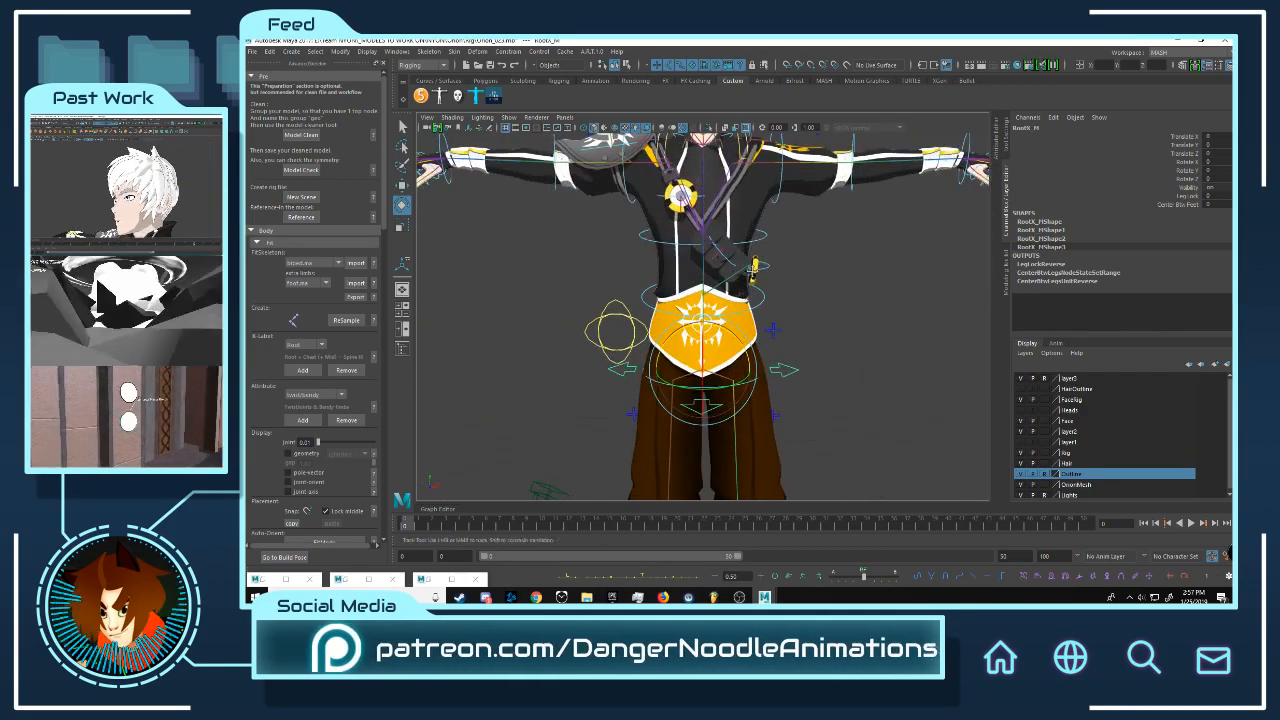
alt+middle_drag(711, 228, 698, 430)
mouse_move(698, 430)
alt+right_down()
mouse_move(800, 430)
mouse_move(720, 430)
alt+right_up()
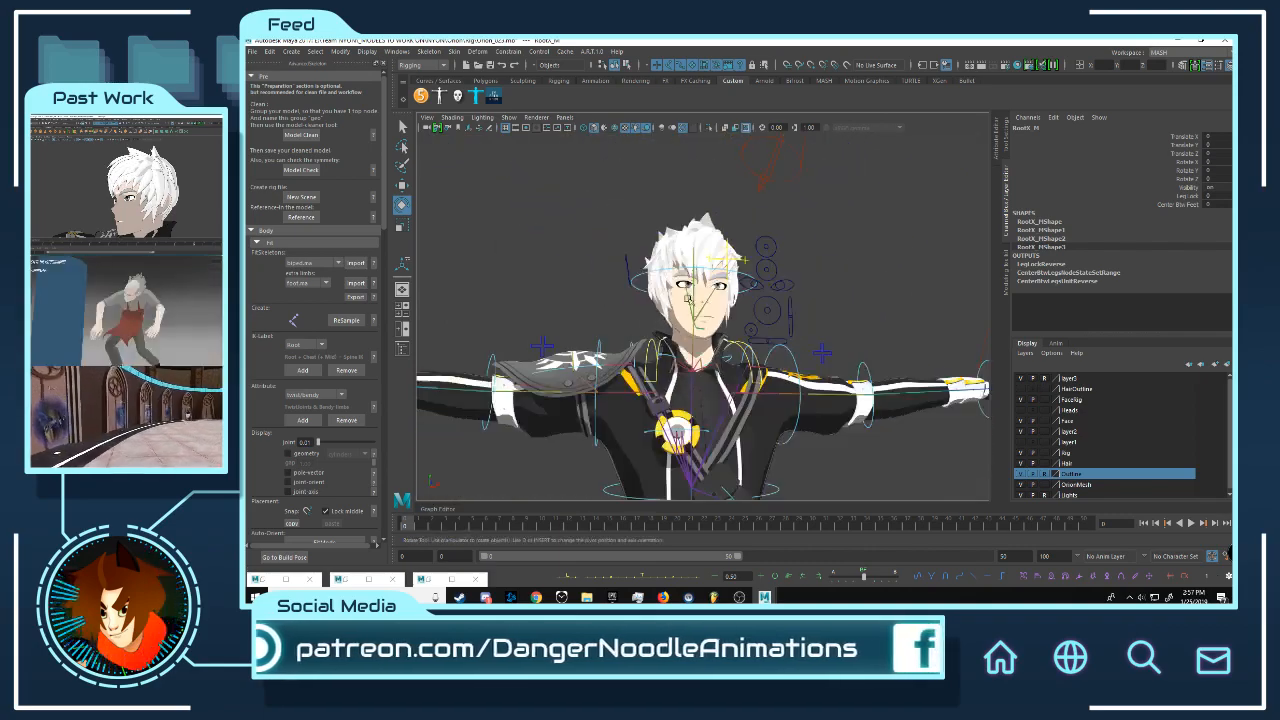
alt+drag(720, 430, 655, 320)
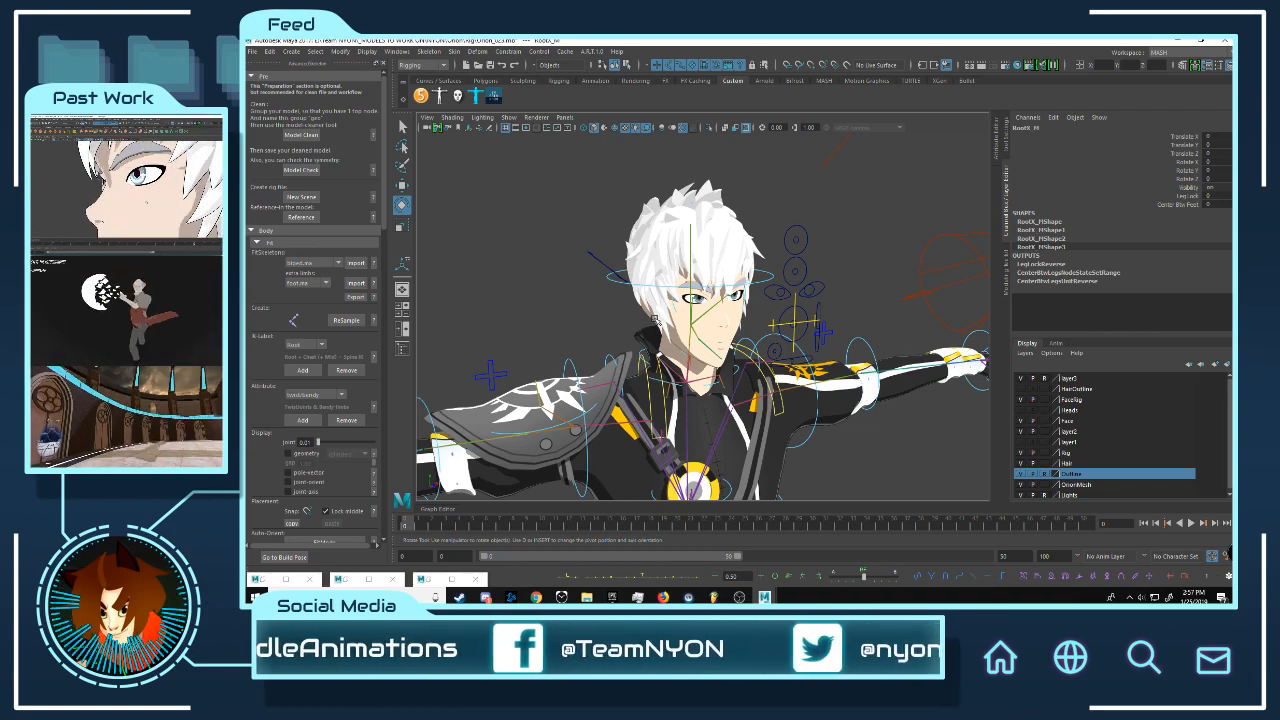
alt+right_drag(655, 320, 570, 229)
click(570, 229)
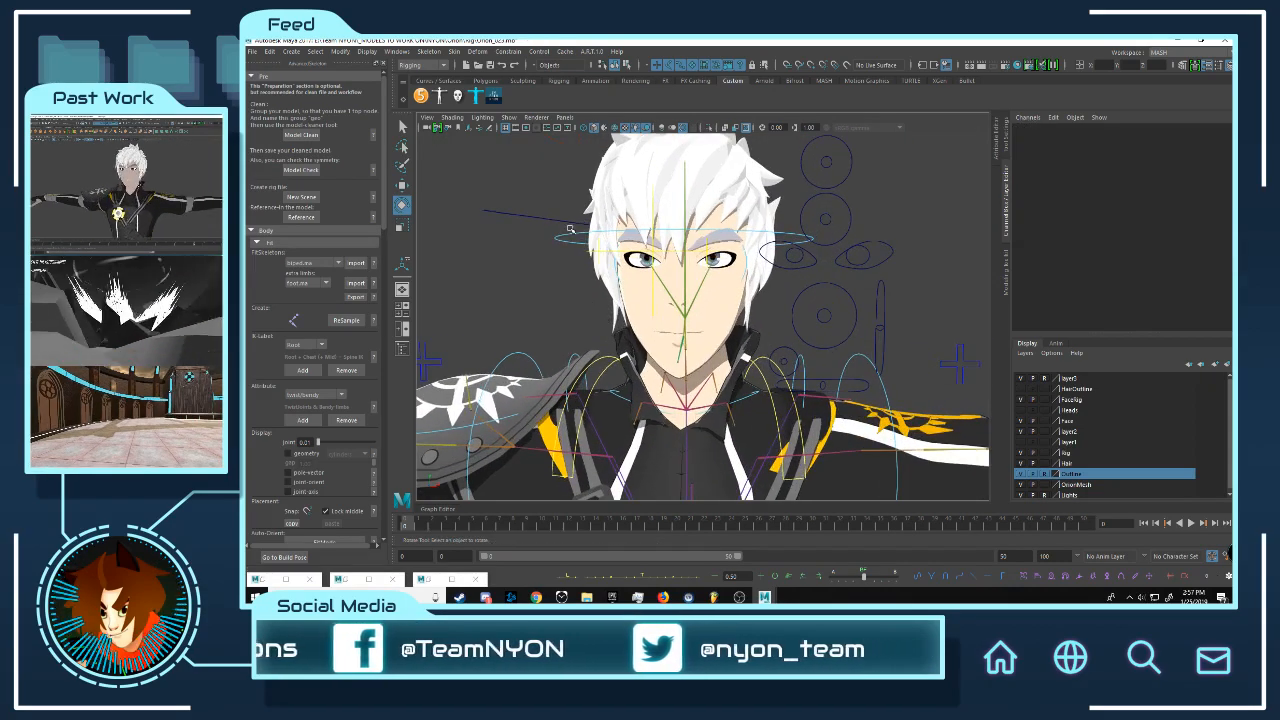
Step: Examine the hair, face, neck, collar and shoulders closely from the front and both sides
mouse_move(727, 234)
alt+mouse_down()
mouse_move(806, 256)
mouse_move(925, 262)
mouse_move(740, 251)
alt+mouse_up()
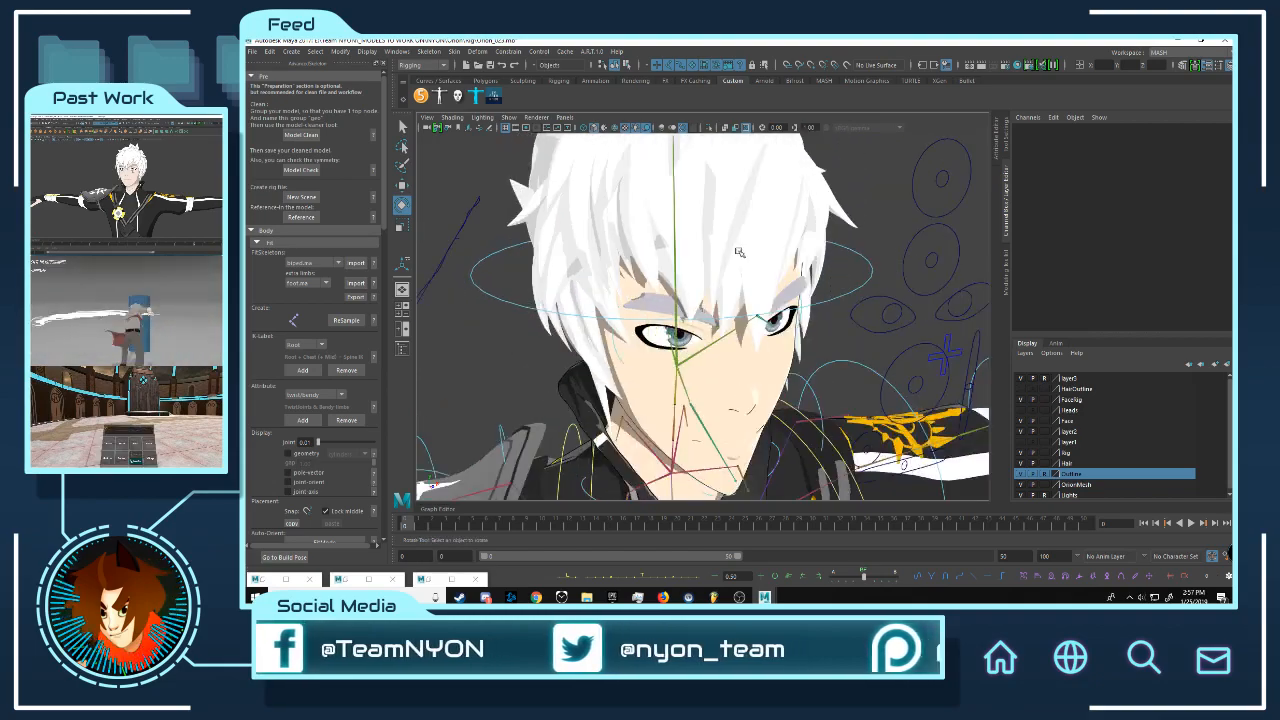
alt+right_drag(740, 251, 690, 285)
alt+drag(690, 285, 775, 270)
alt+right_drag(775, 270, 915, 340)
alt+drag(915, 340, 851, 333)
alt+right_drag(851, 333, 822, 332)
alt+middle_drag(772, 497, 760, 195)
alt+right_drag(891, 313, 640, 312)
mouse_move(640, 312)
alt+mouse_down()
mouse_move(605, 311)
mouse_move(640, 290)
alt+mouse_up()
alt+middle_drag(640, 260, 638, 345)
alt+right_drag(600, 345, 748, 360)
alt+drag(748, 360, 810, 297)
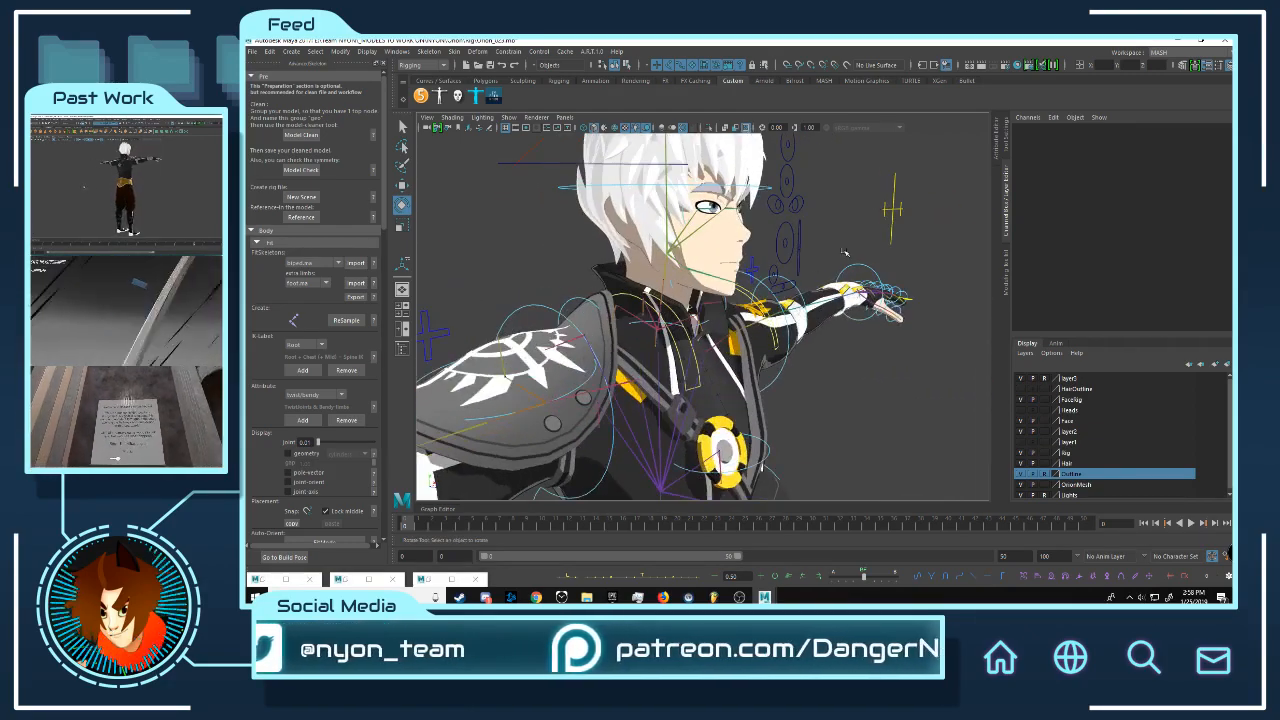
alt+middle_drag(686, 244, 662, 290)
alt+right_drag(610, 285, 667, 278)
alt+drag(684, 276, 714, 274)
alt+right_drag(714, 274, 646, 277)
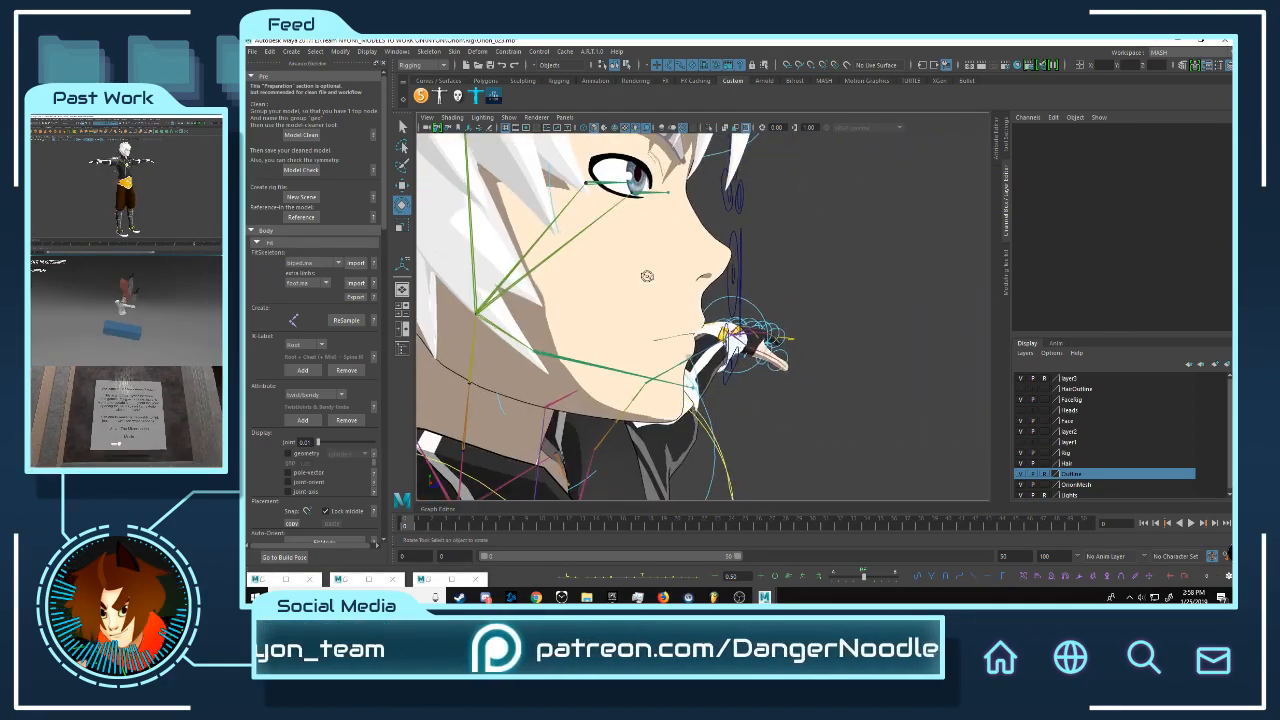
alt+drag(770, 288, 707, 296)
alt+right_drag(707, 296, 686, 292)
alt+drag(686, 292, 559, 291)
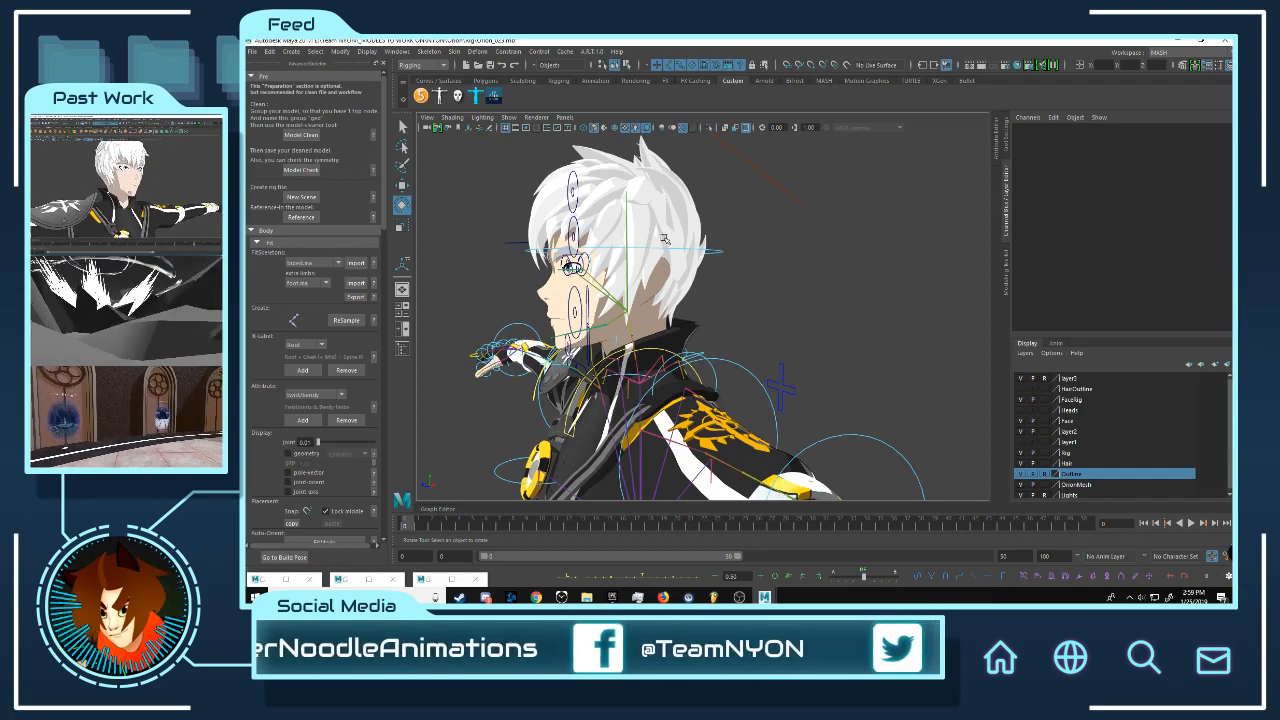
Step: Select the head control and test-tilt the head back to about -23.4 in Rotate Z, checking the neck and collar
alt+drag(692, 248, 770, 240)
alt+right_drag(700, 250, 738, 262)
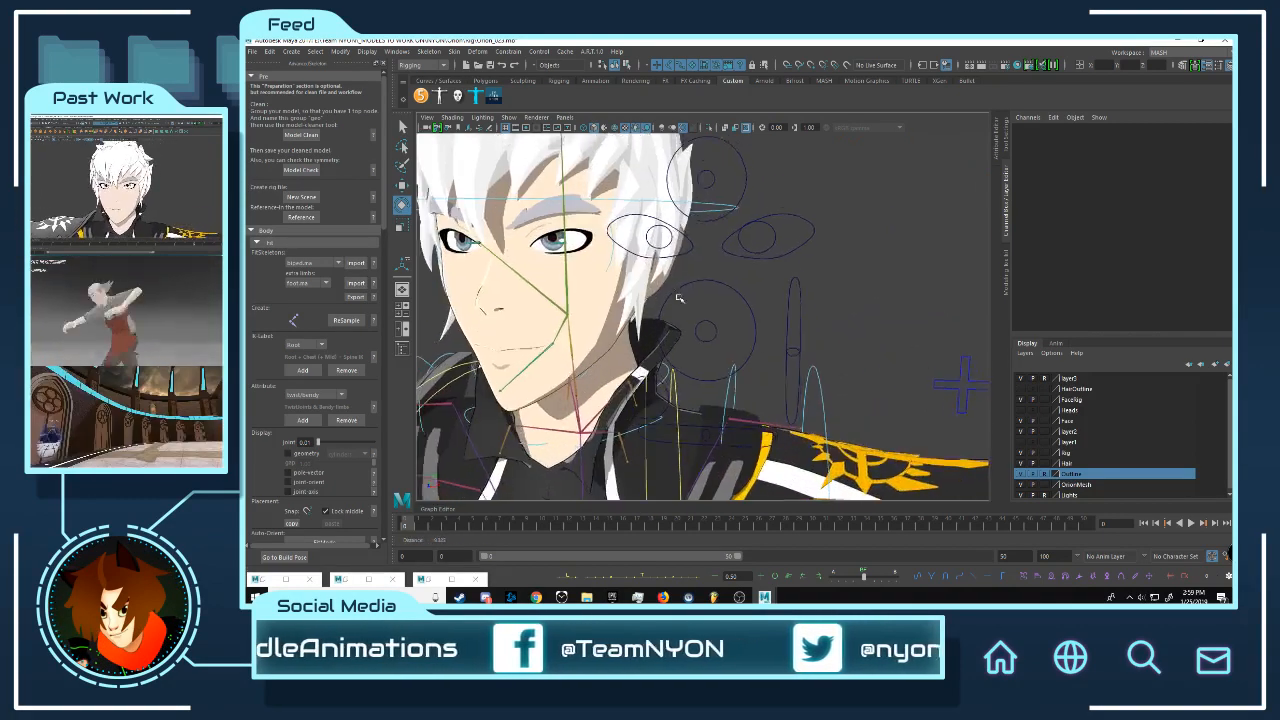
alt+drag(738, 262, 708, 253)
click(713, 207)
alt+drag(544, 272, 620, 275)
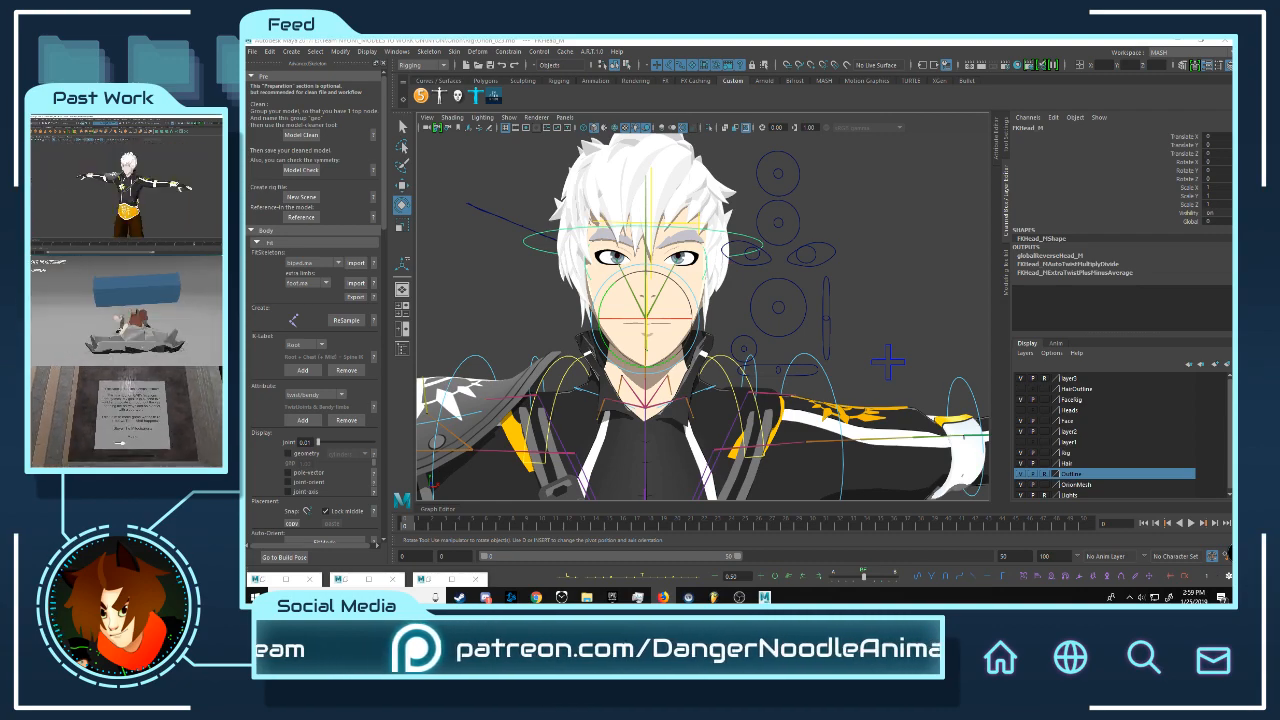
drag(799, 291, 788, 293)
alt+drag(692, 302, 722, 303)
alt+middle_drag(730, 300, 797, 317)
alt+drag(799, 318, 880, 322)
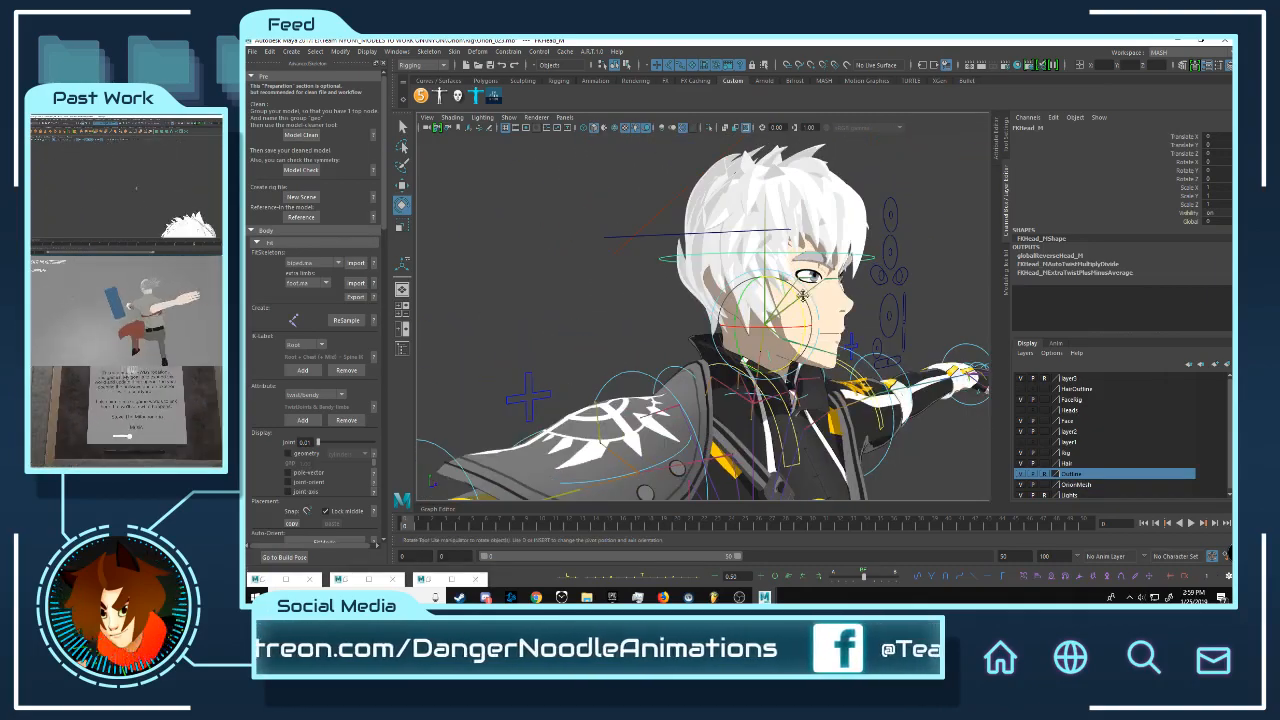
alt+middle_drag(732, 312, 660, 313)
scroll(658, 313, up, 5)
mouse_move(663, 298)
mouse_down()
mouse_move(649, 279)
mouse_move(679, 280)
mouse_move(706, 304)
mouse_move(692, 281)
mouse_move(675, 283)
mouse_up()
scroll(735, 279, down, 5)
alt+right_drag(697, 282, 717, 308)
alt+drag(717, 308, 704, 304)
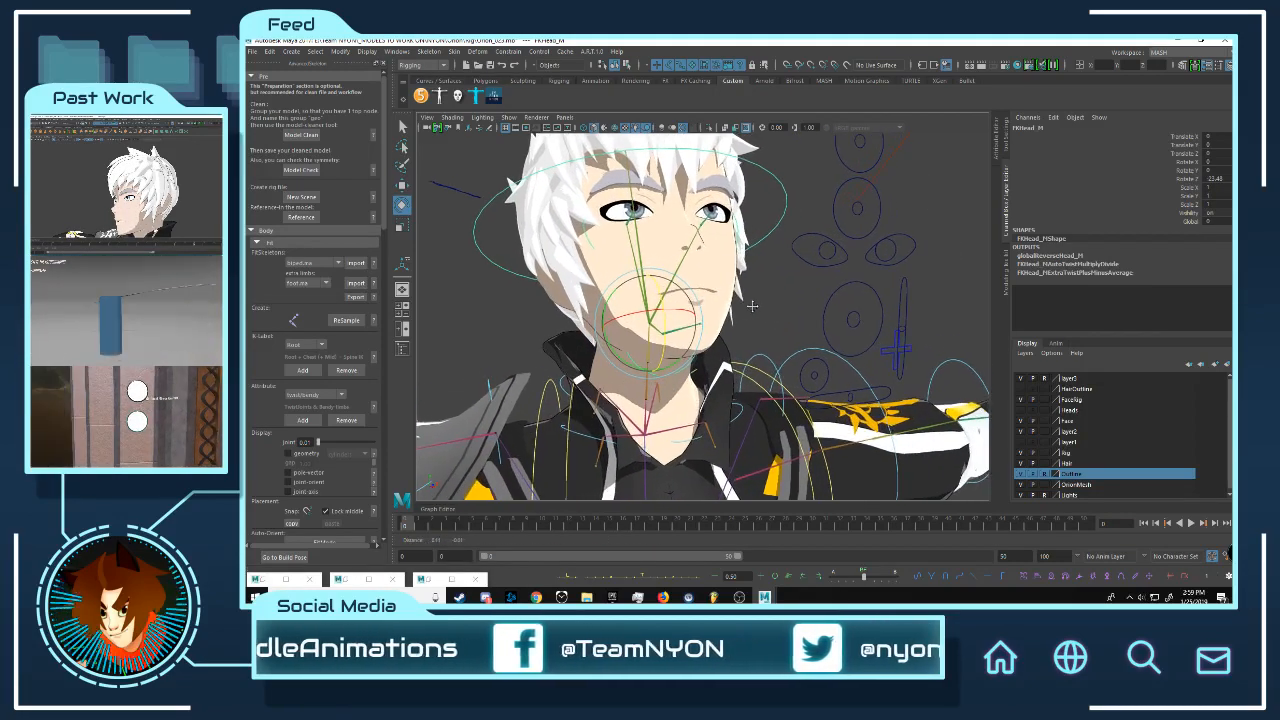
alt+middle_drag(704, 304, 680, 290)
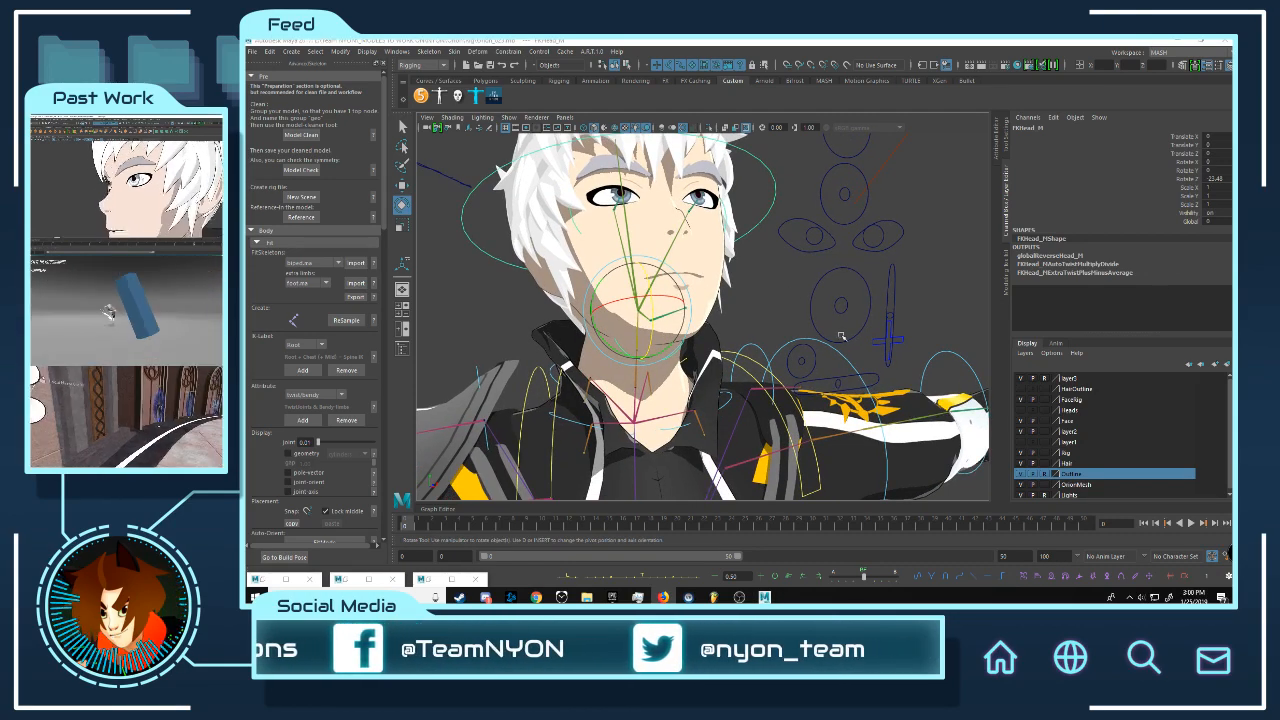
Step: Test-rotate the tilted head further to check the chin against the collar, and undo that rotation
alt+drag(633, 246, 765, 262)
drag(677, 281, 709, 337)
alt+drag(790, 305, 728, 292)
key(ctrl+z)
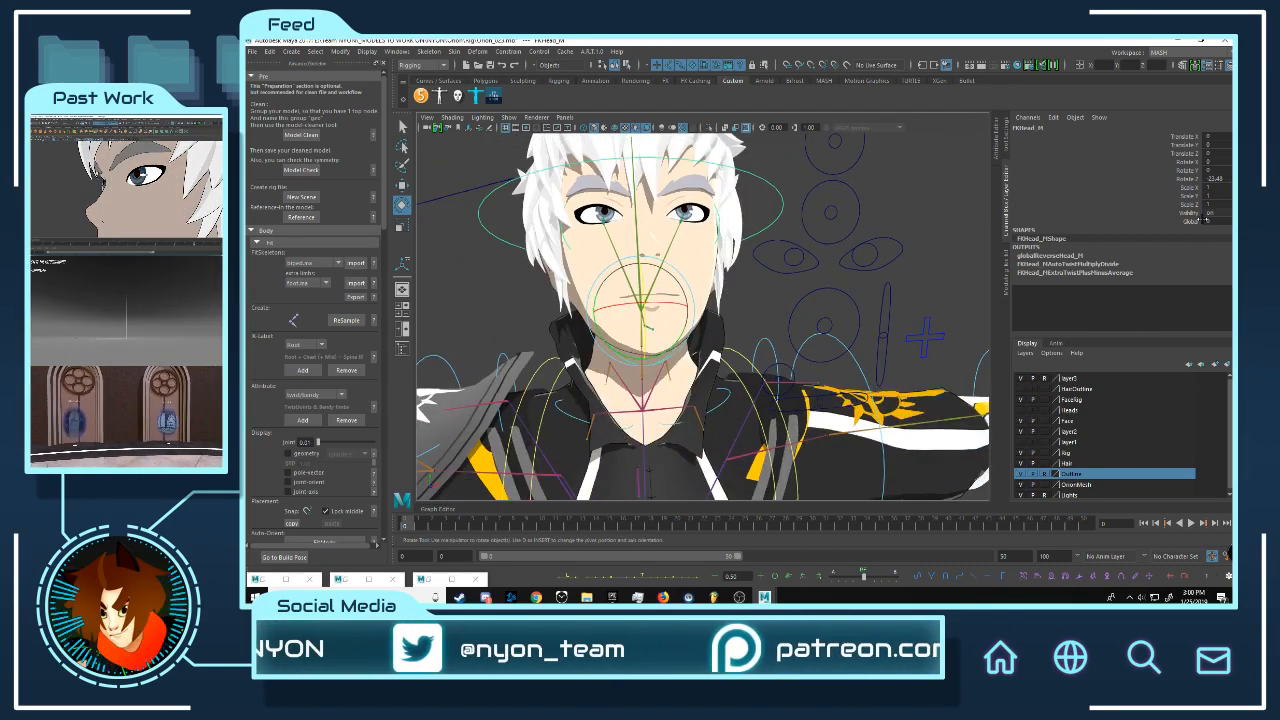
Step: Reset the head control's Rotate Z to 0
click(1226, 179)
text(0)
key(Return)
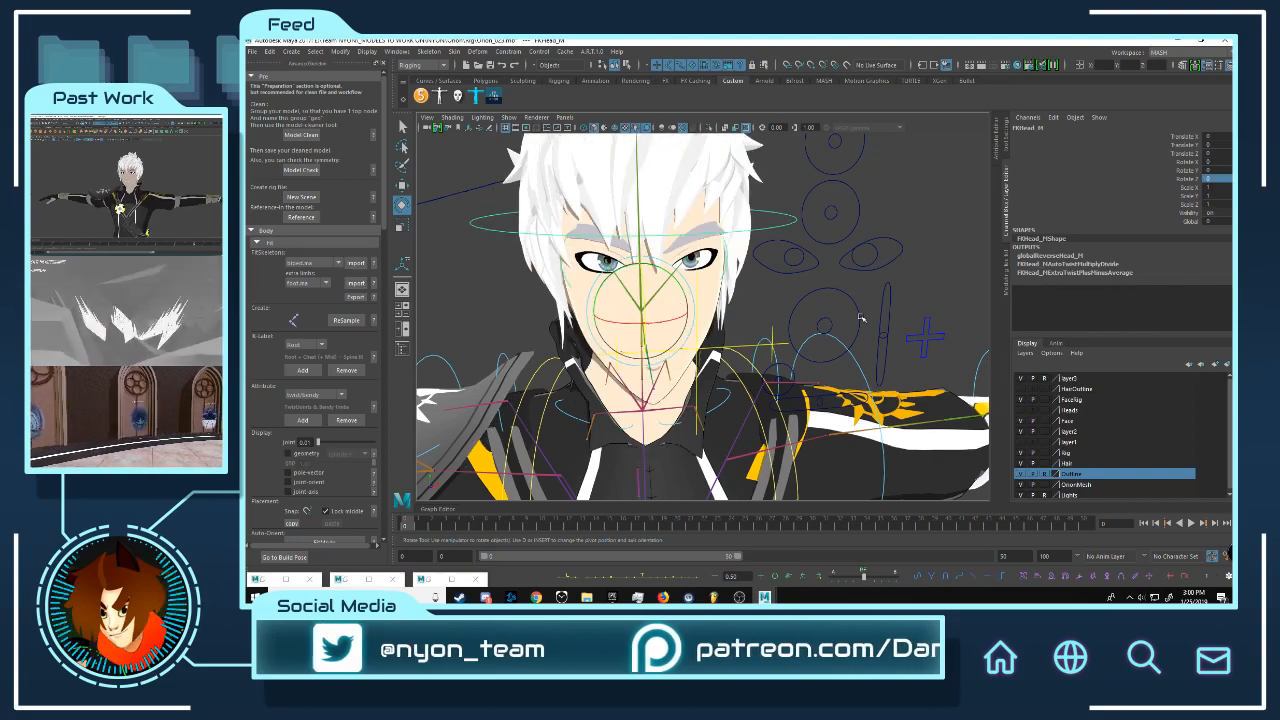
Step: Examine the head, collar and upper body of the reset rig from the front and at an angle
scroll(858, 318, down, 5)
scroll(746, 272, up, 5)
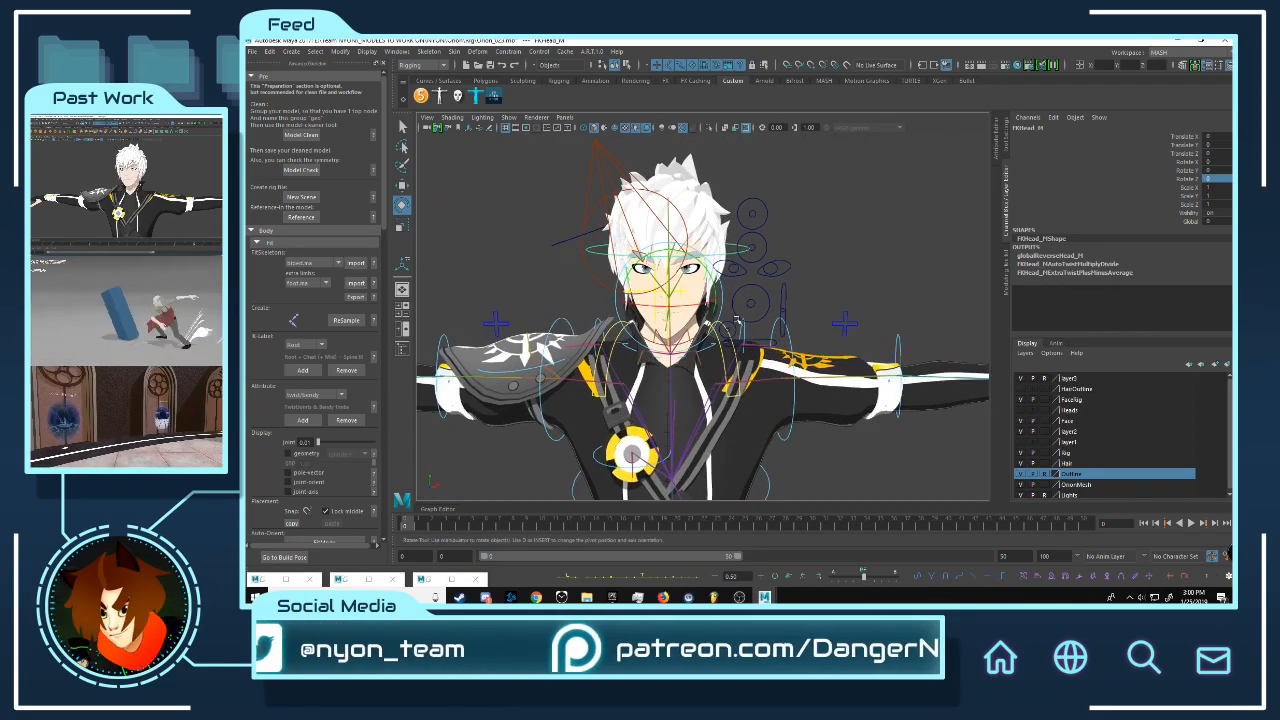
scroll(746, 272, up, 4)
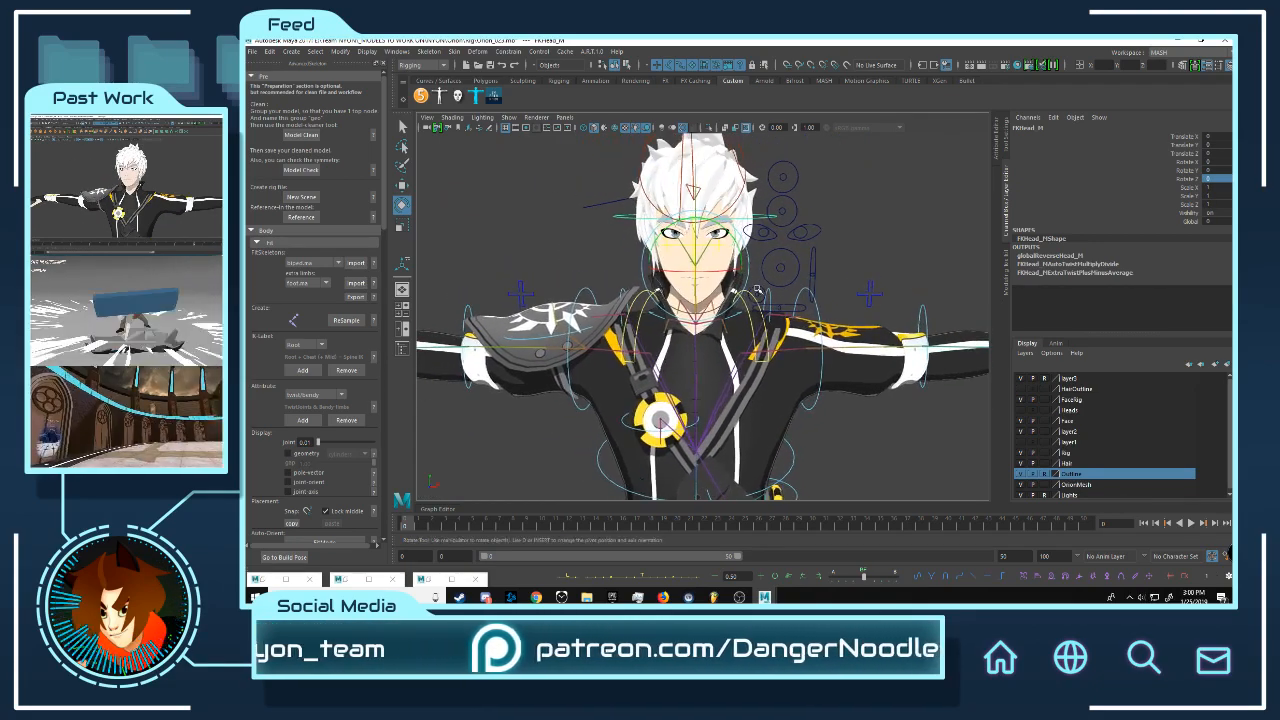
alt+drag(794, 285, 761, 278)
alt+middle_drag(761, 278, 782, 321)
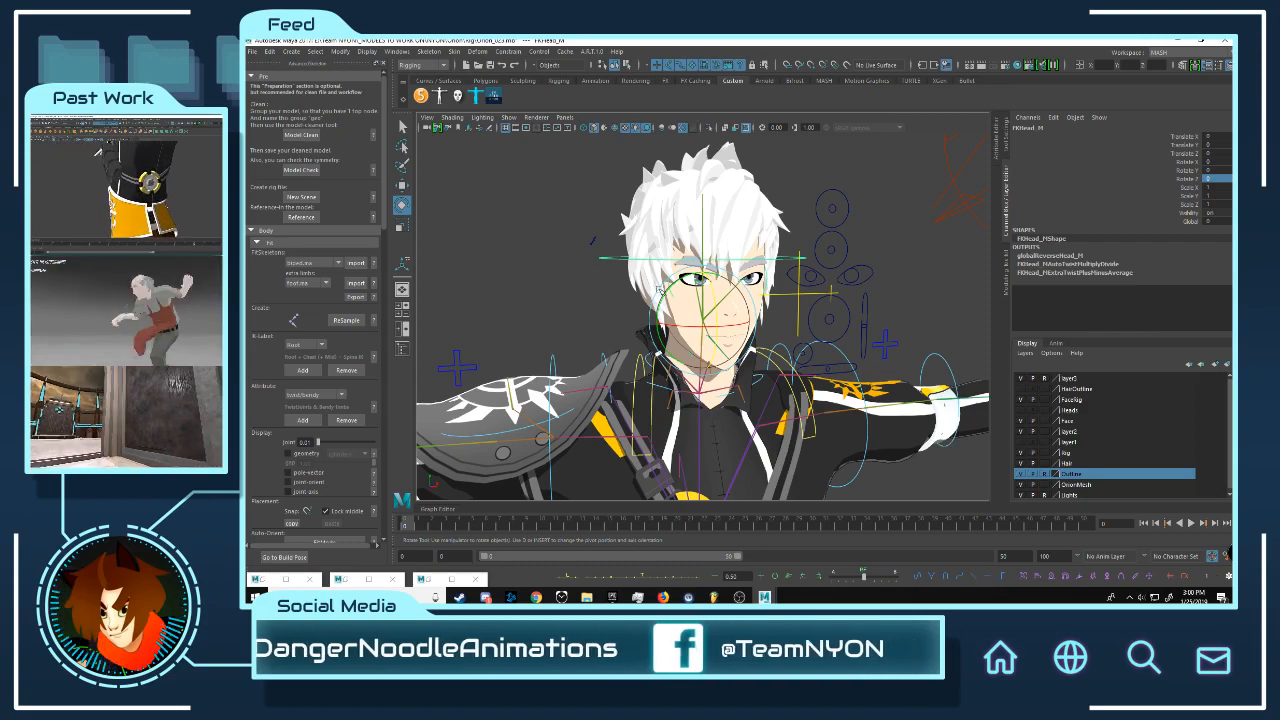
alt+drag(659, 289, 790, 318)
key(ctrl+z)
scroll(771, 308, down, 10)
scroll(775, 300, up, 7)
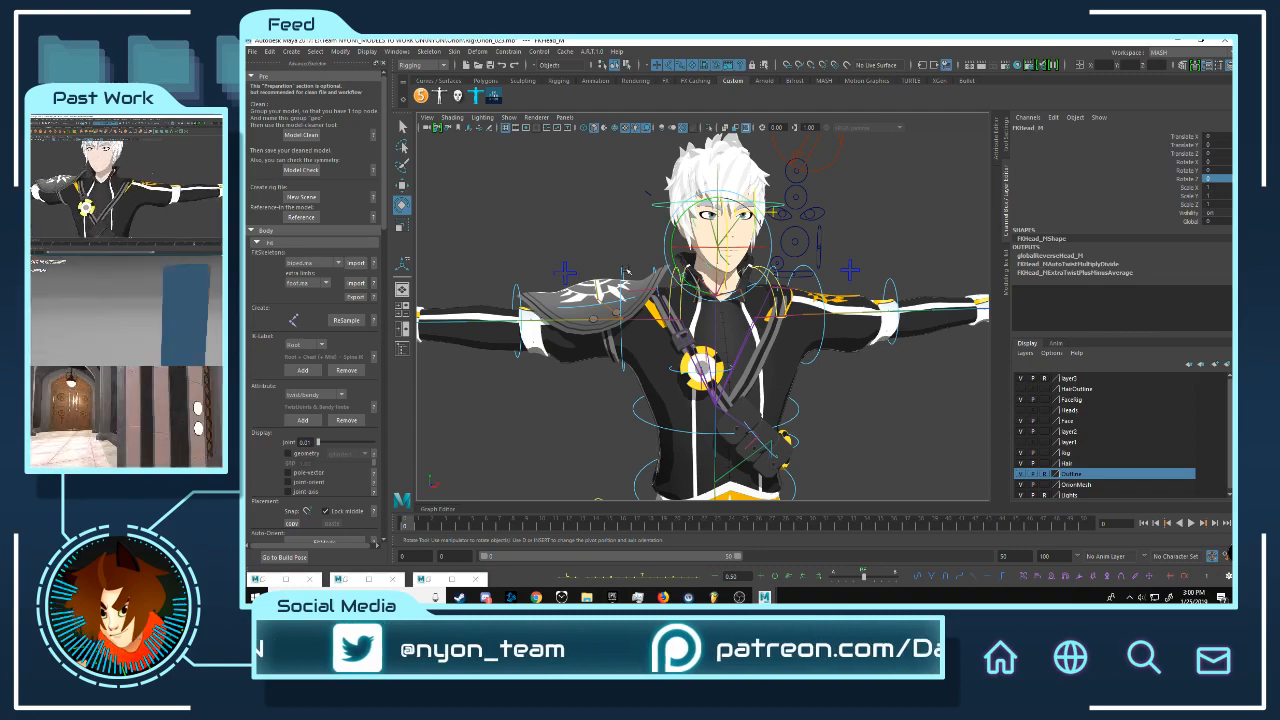
Step: Deselect the head control and examine the outlines on the face, collar and upper body at full-body and close range
click(630, 271)
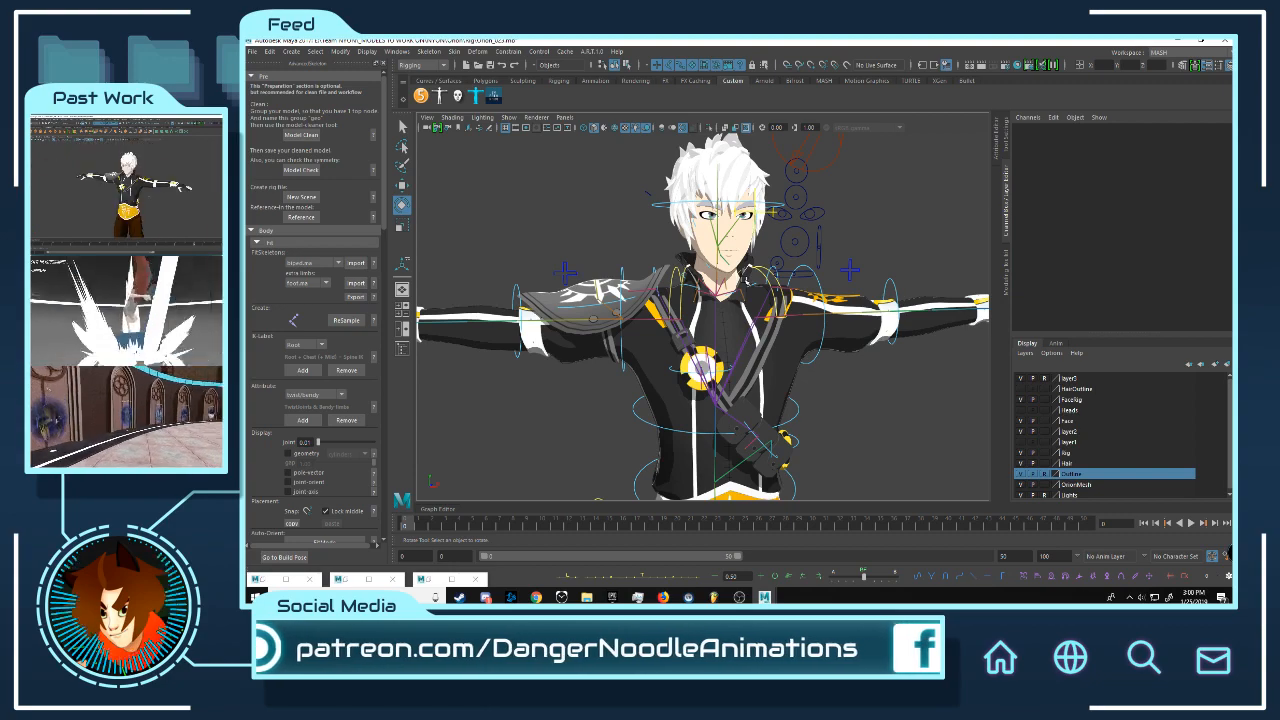
scroll(684, 313, down, 6)
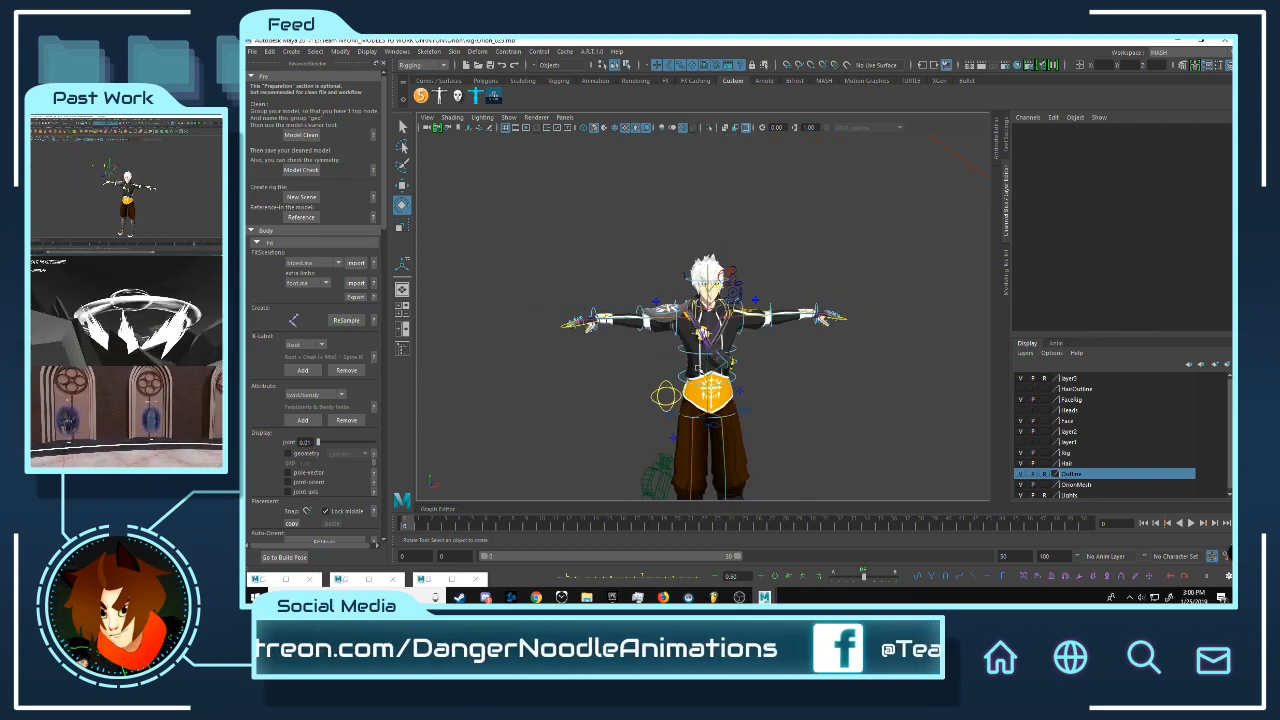
alt+middle_drag(712, 340, 688, 312)
mouse_move(760, 362)
alt+mouse_down()
mouse_move(788, 386)
mouse_move(744, 343)
alt+mouse_up()
alt+right_drag(744, 343, 815, 315)
alt+drag(800, 308, 735, 266)
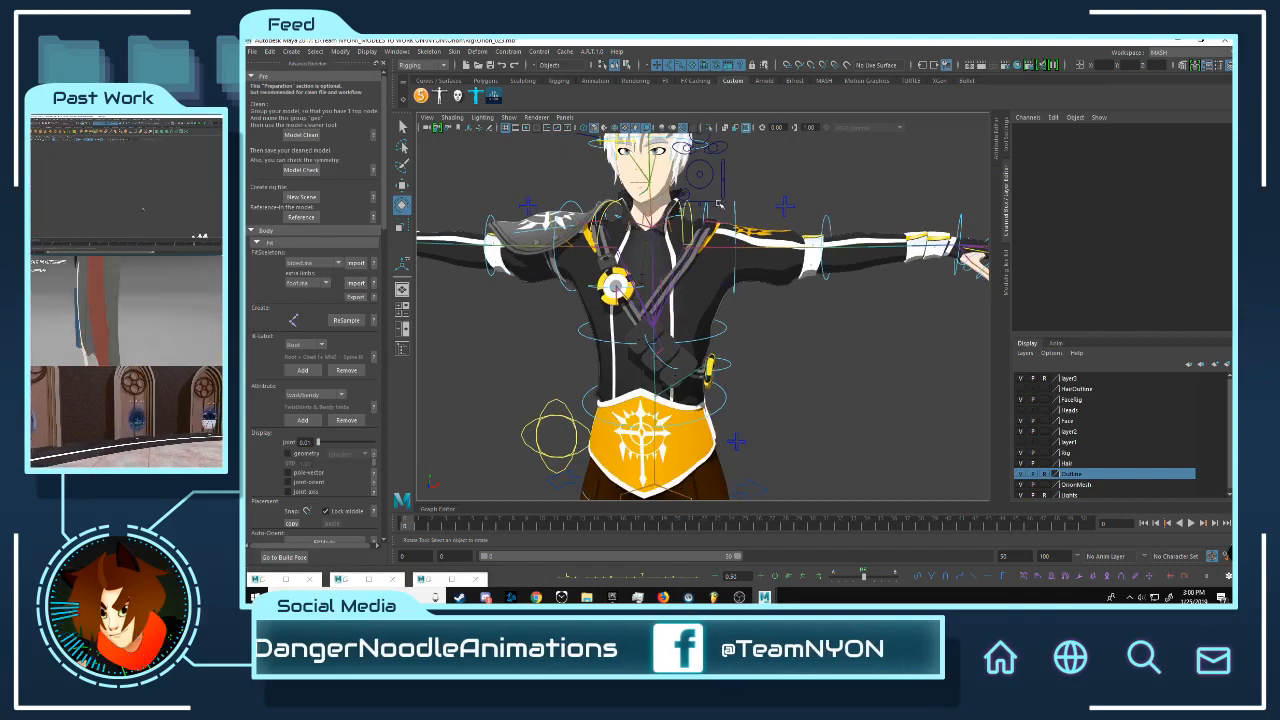
alt+middle_drag(719, 203, 797, 330)
scroll(798, 322, up, 6)
alt+drag(800, 306, 702, 308)
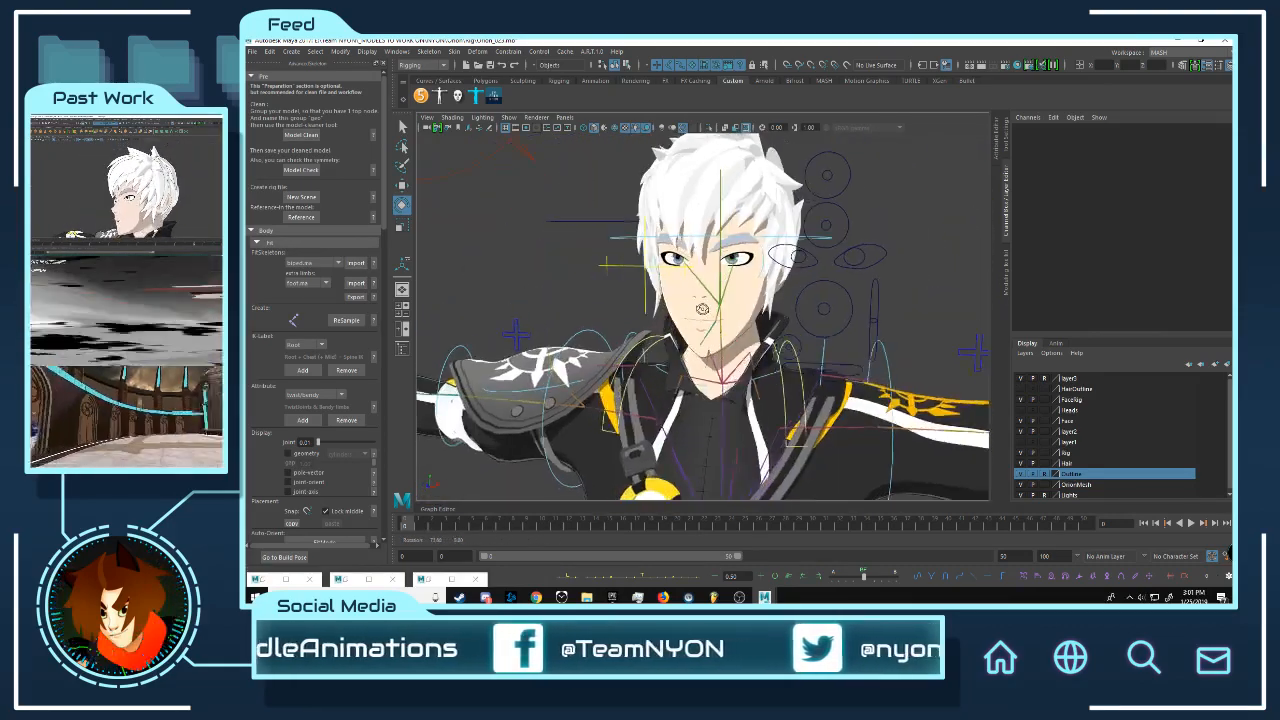
Step: Examine the whole character from several angles and distances, comparing the outlines on the body, trousers, head and arms
scroll(765, 320, down, 10)
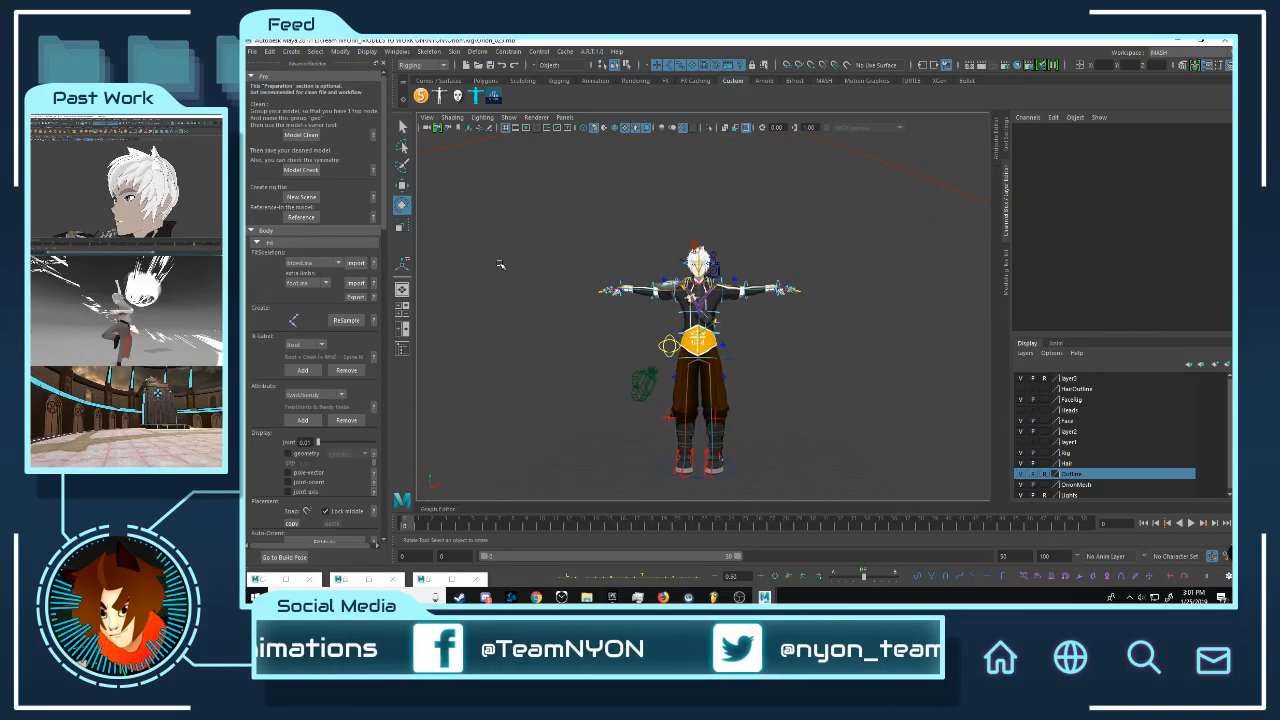
alt+drag(808, 331, 924, 329)
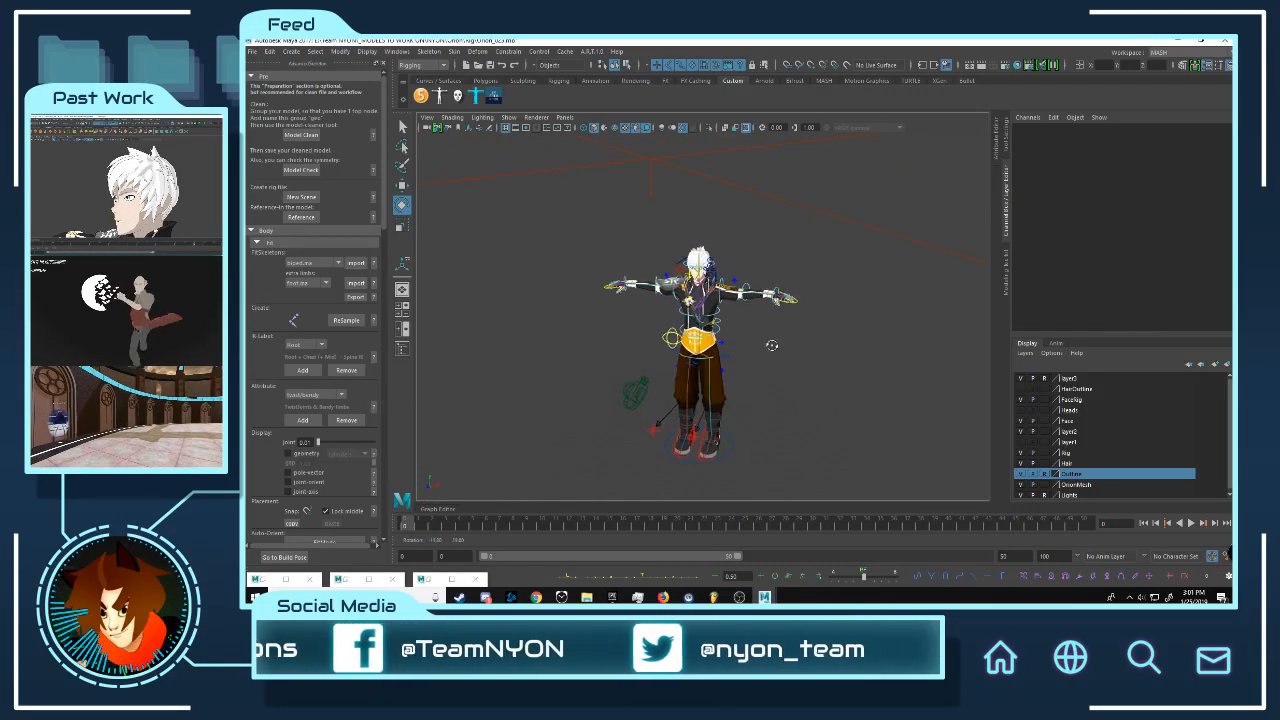
scroll(772, 345, up, 5)
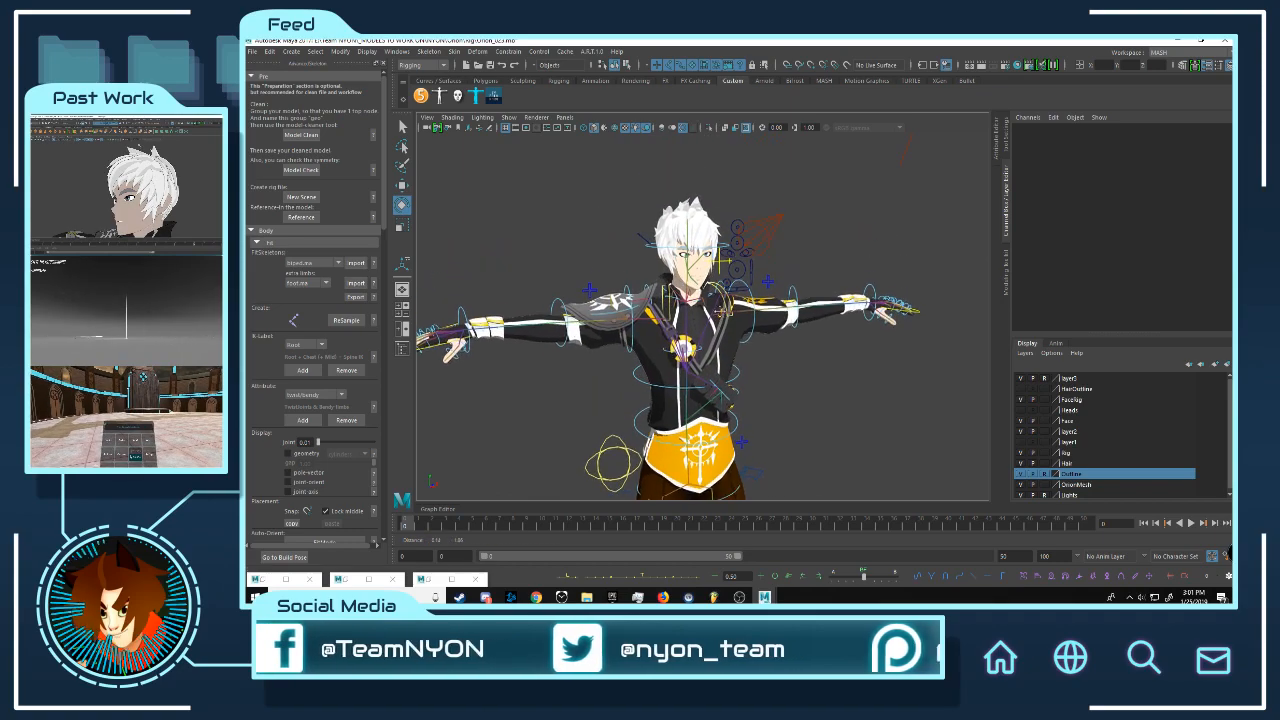
alt+middle_drag(724, 312, 716, 352)
scroll(720, 325, up, 5)
mouse_move(722, 306)
alt+mouse_down()
mouse_move(782, 305)
mouse_move(731, 307)
alt+mouse_up()
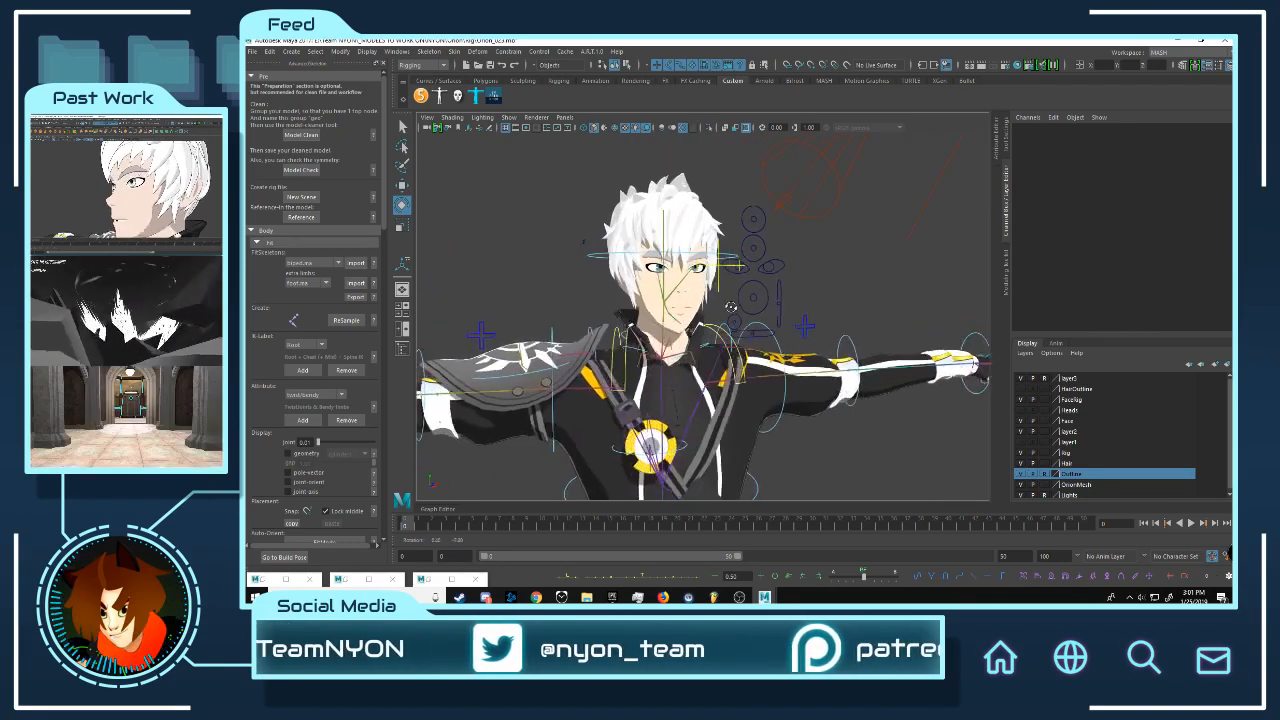
scroll(828, 339, down, 5)
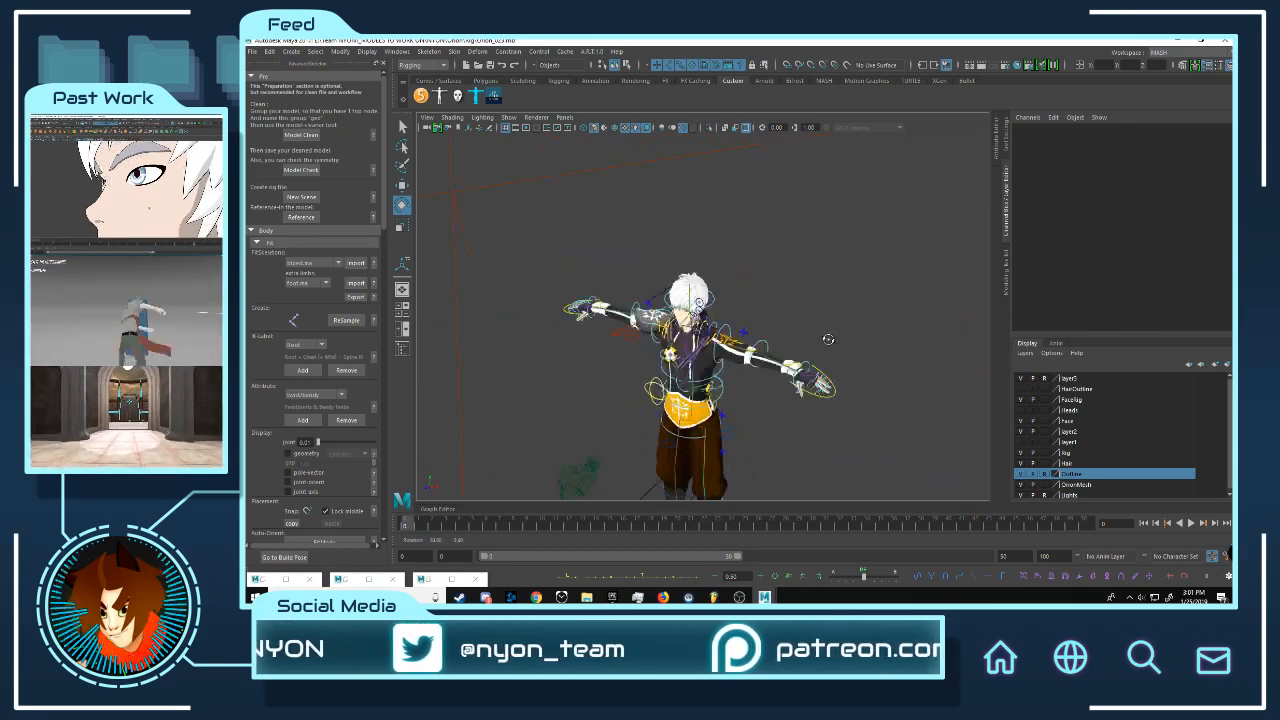
alt+drag(828, 339, 770, 380)
scroll(814, 317, up, 5)
scroll(763, 388, down, 8)
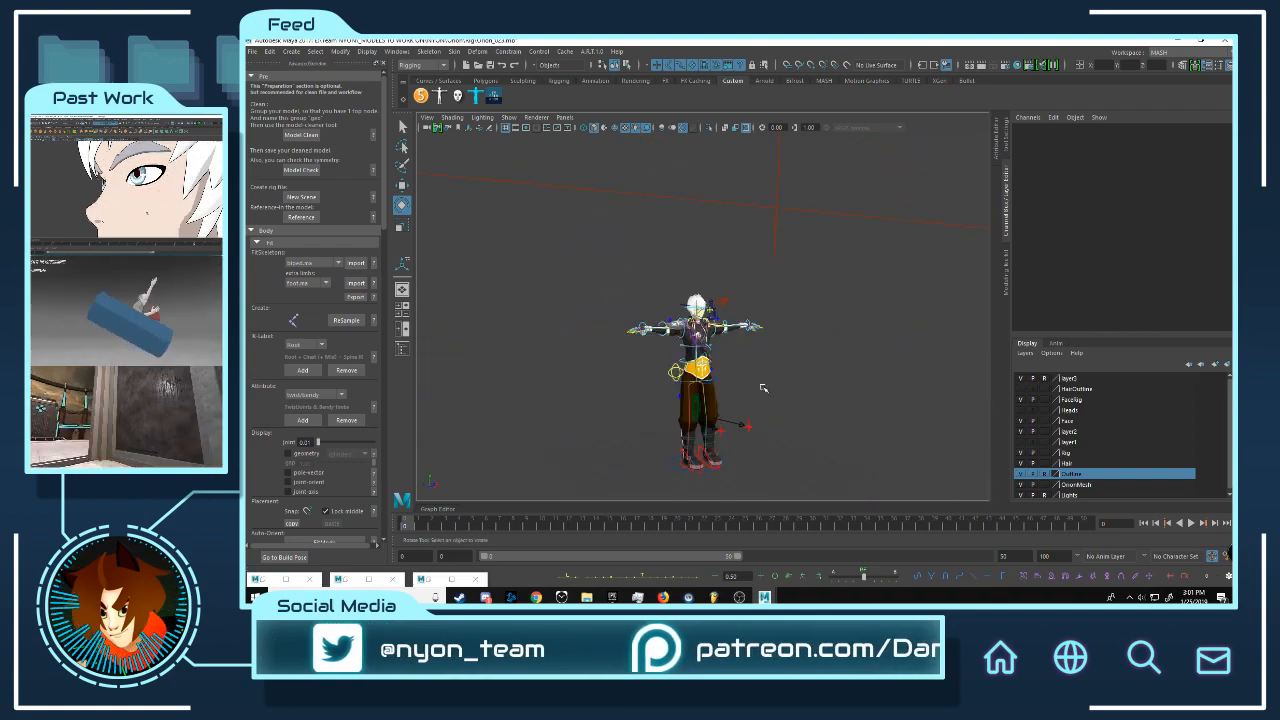
scroll(757, 405, up, 6)
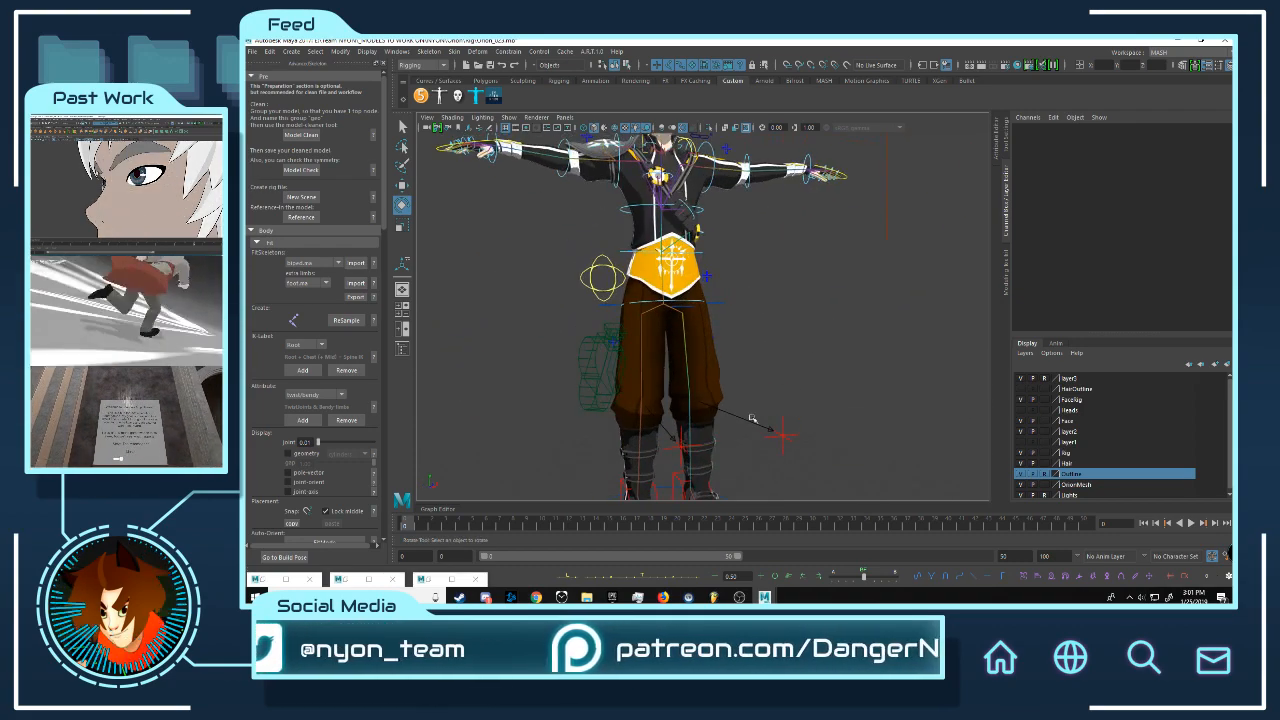
alt+middle_drag(768, 146, 790, 320)
scroll(790, 320, up, 4)
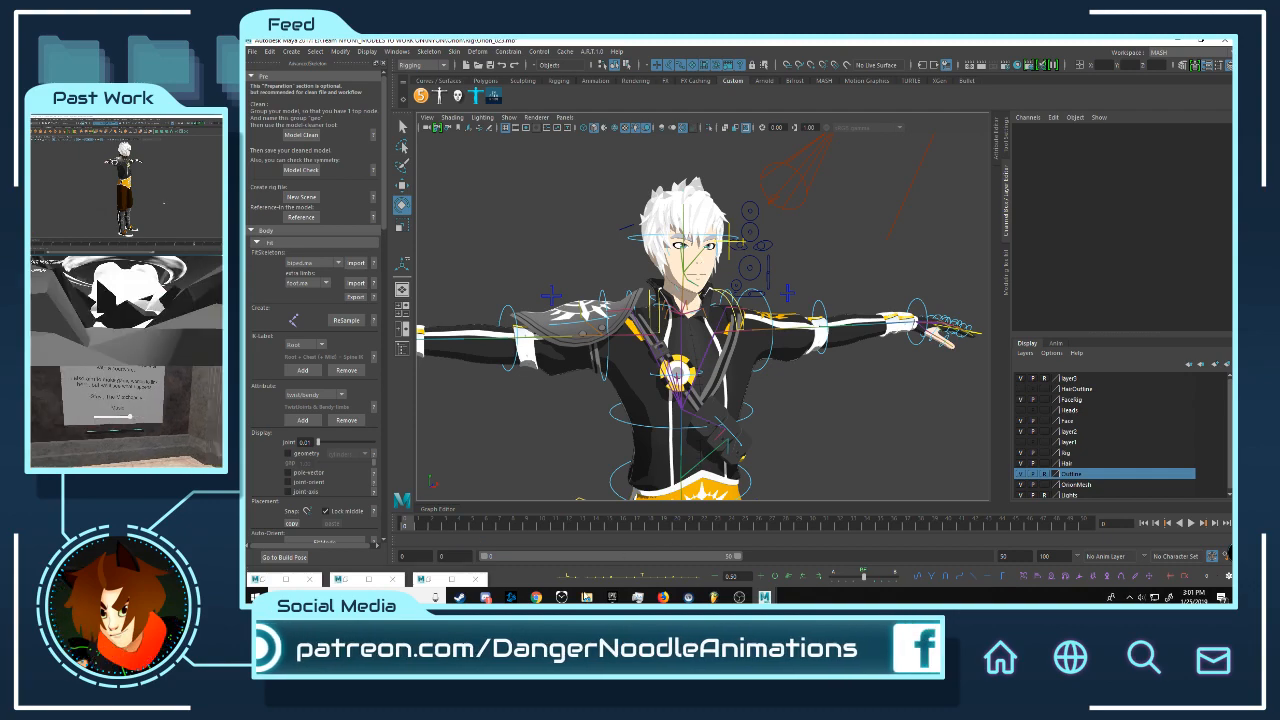
Step: Switch to File Explorer's Capture folder, play the 2018-11-18 robotic-arm video, and close the player and hide the folder window
mouse_move(587, 597)
click(620, 550)
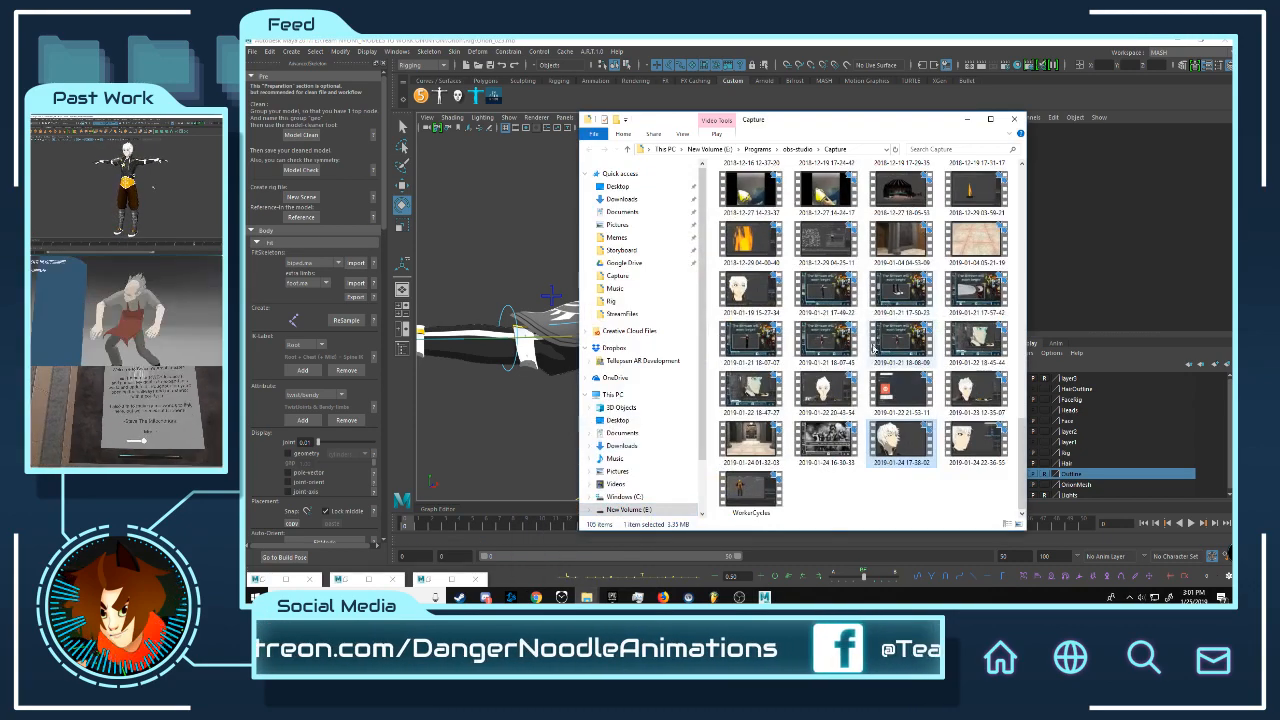
scroll(878, 360, up, 5)
click(883, 377)
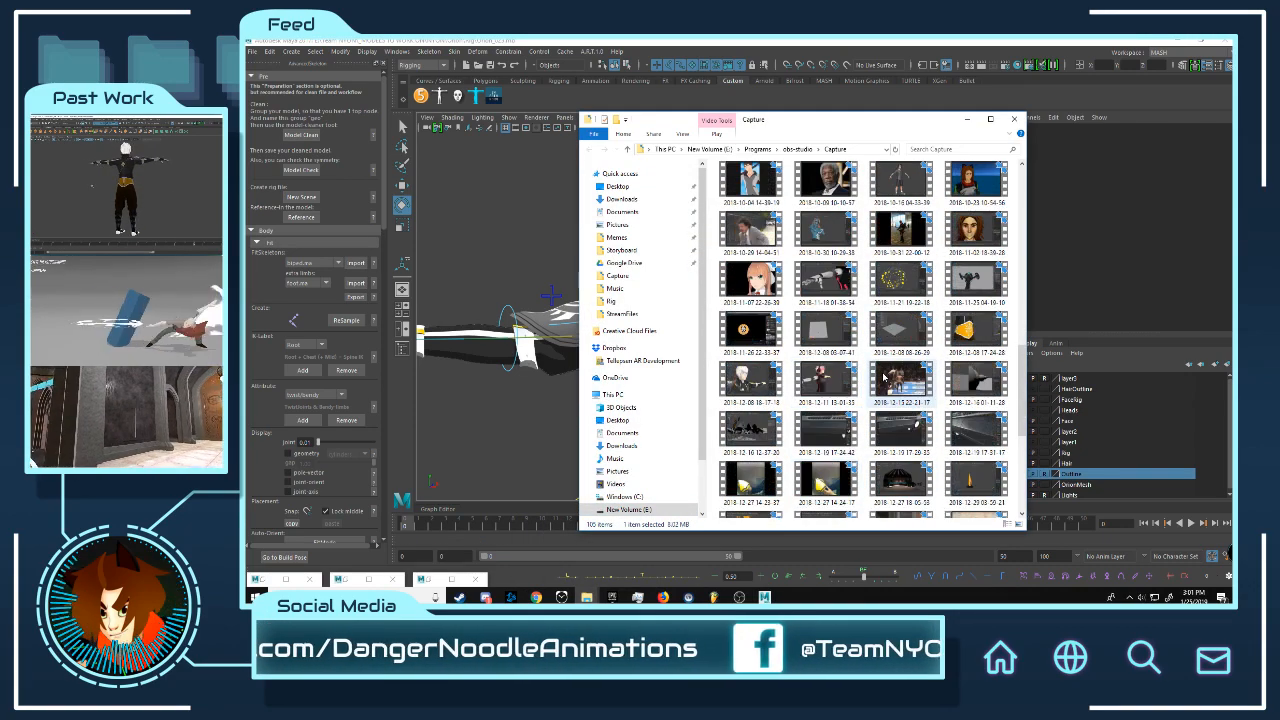
double_click(841, 283)
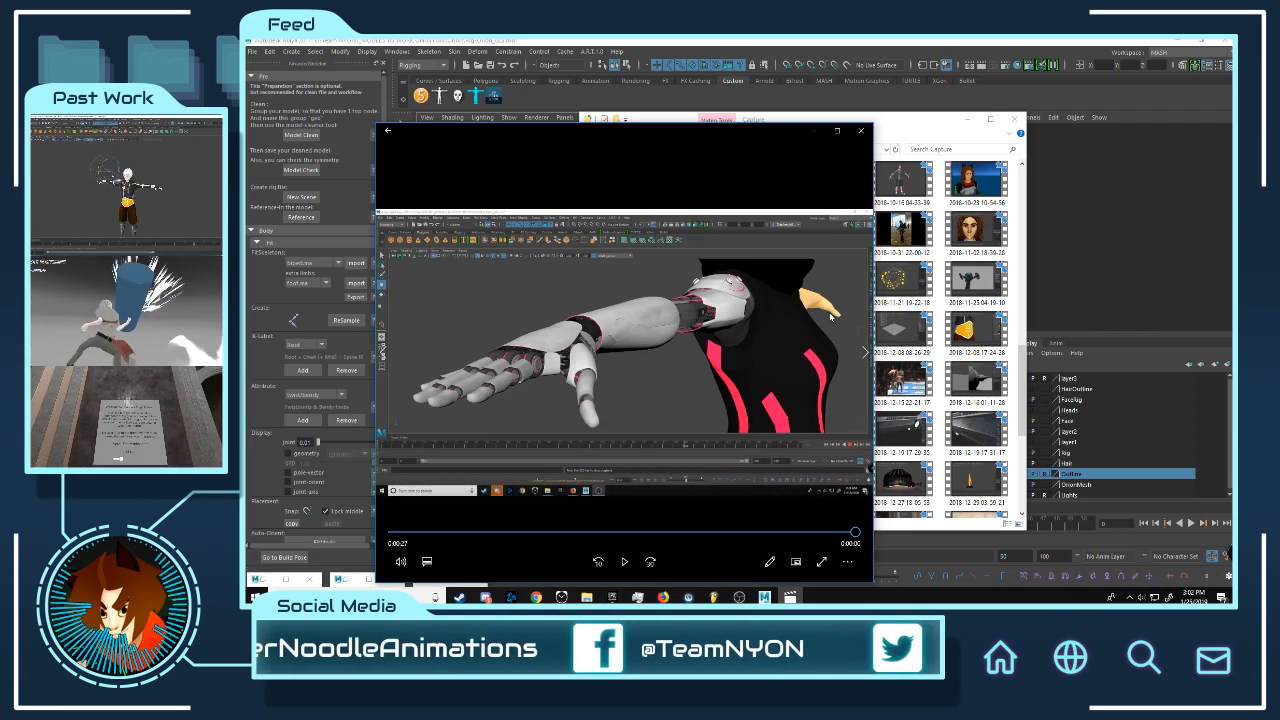
click(860, 131)
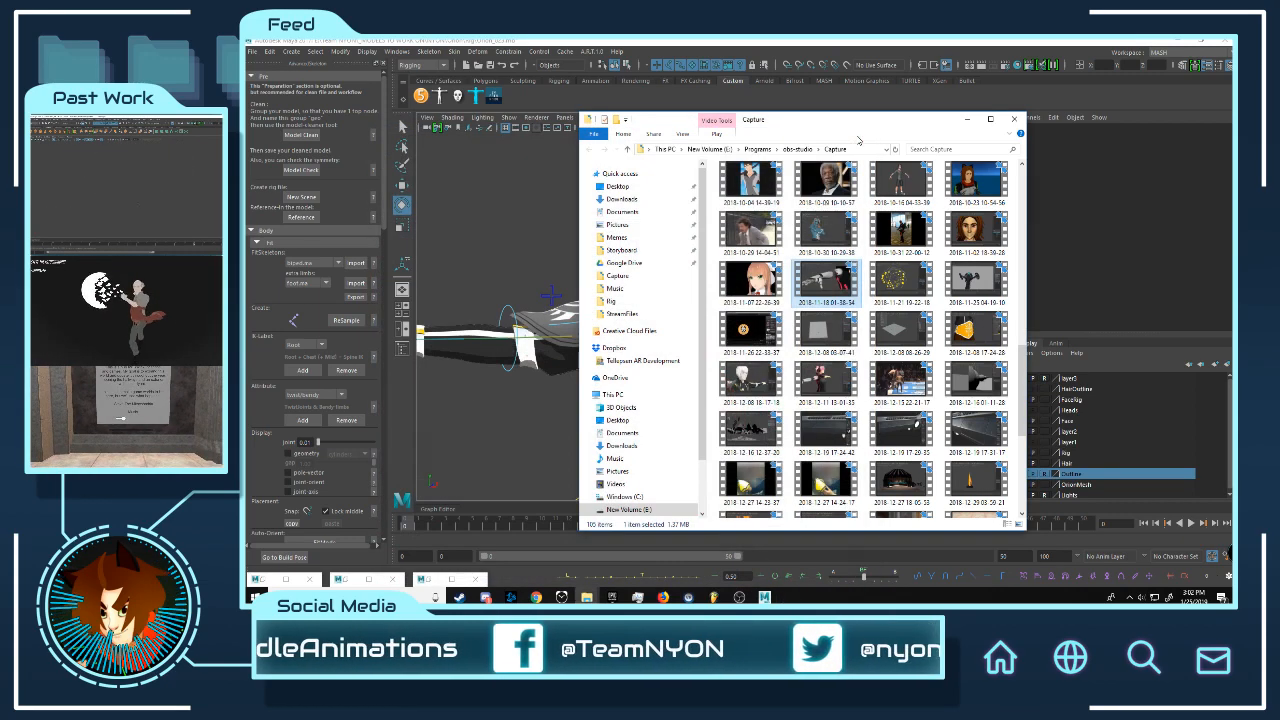
click(966, 119)
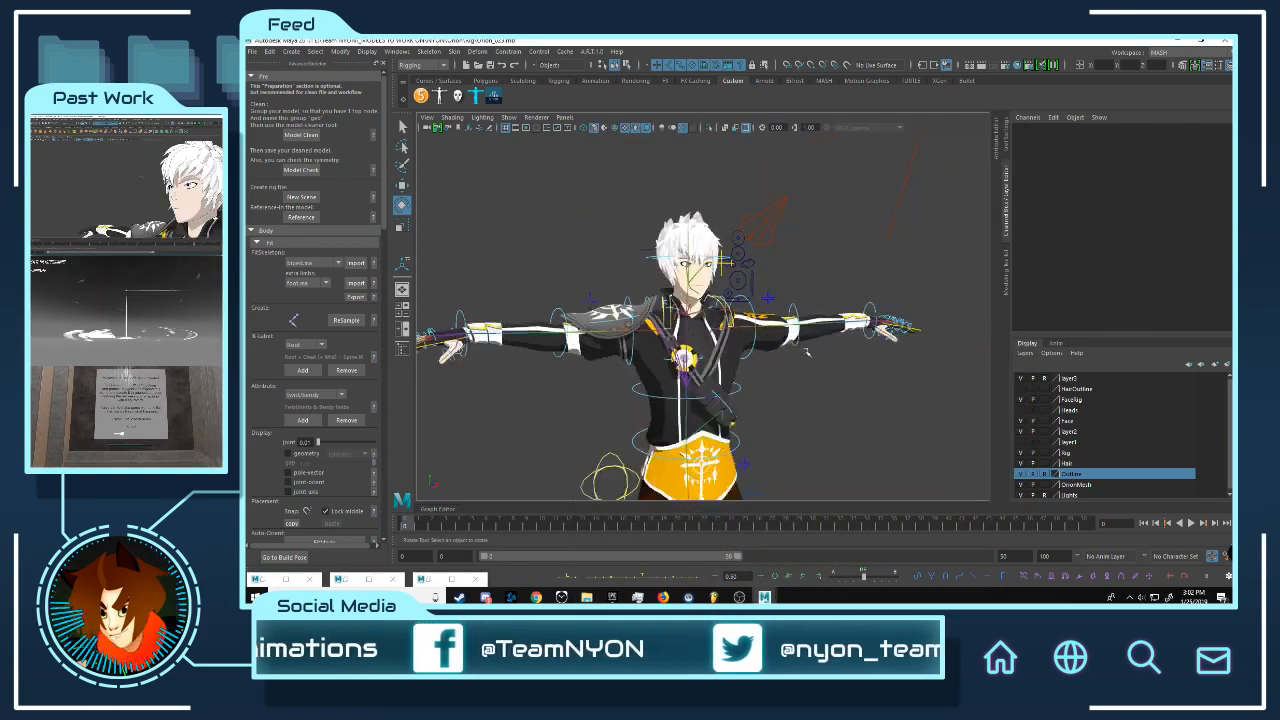
Step: Select the upper spine control and test-rotate the torso twice, checking the straps and jacket and undoing each rotation
scroll(790, 354, down, 3)
alt+middle_drag(665, 354, 659, 283)
alt+drag(778, 354, 744, 359)
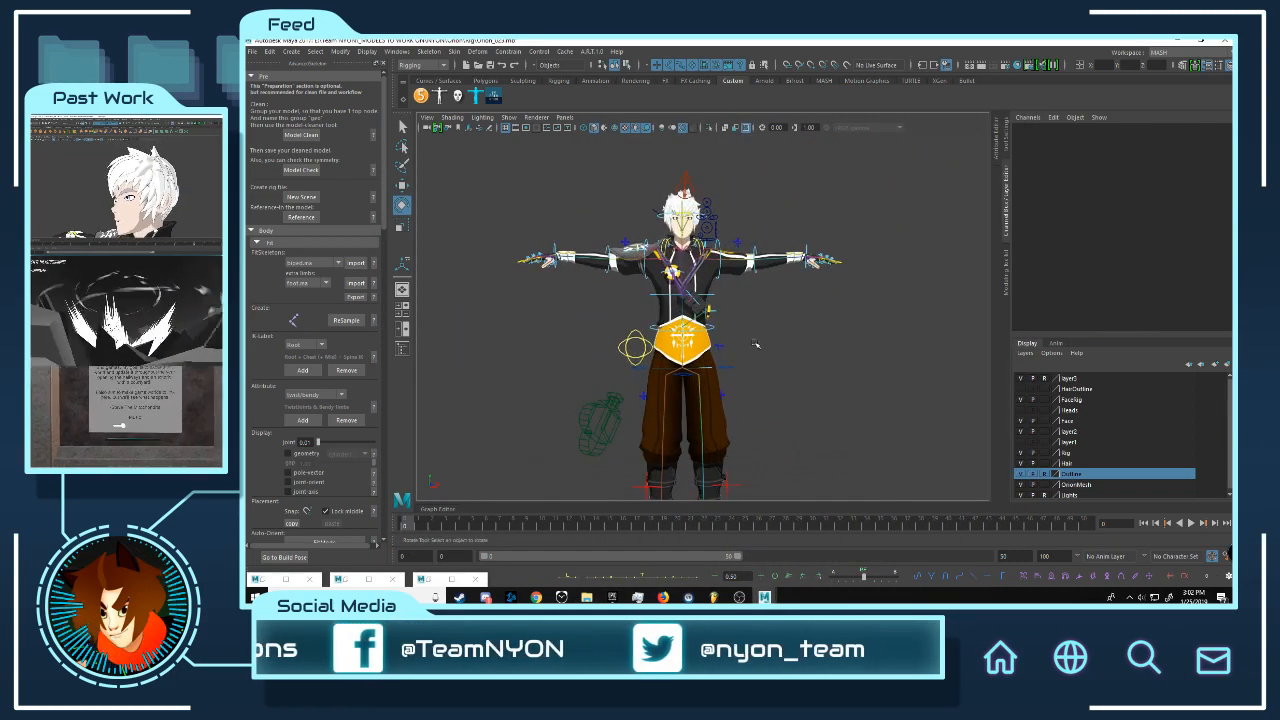
scroll(756, 345, up, 8)
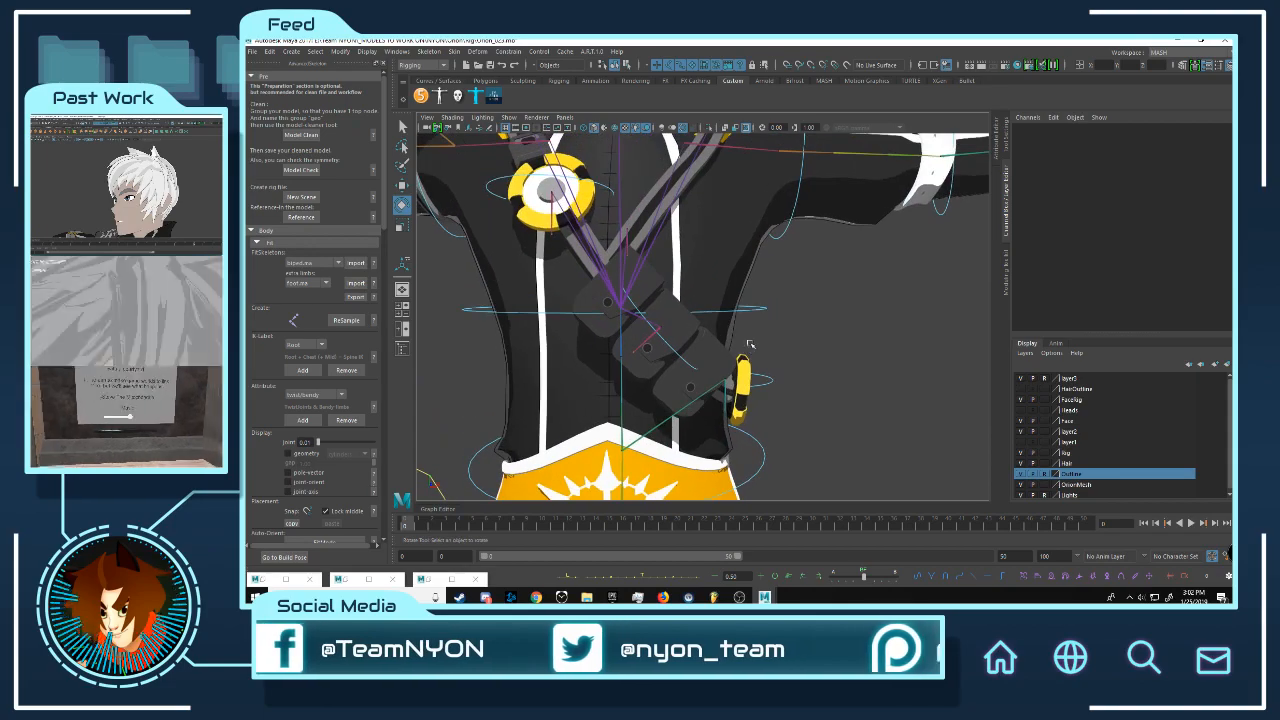
click(756, 311)
alt+drag(777, 331, 831, 323)
scroll(831, 323, down, 5)
drag(697, 284, 645, 262)
alt+drag(880, 300, 858, 314)
key(ctrl+z)
drag(684, 289, 660, 260)
alt+drag(846, 316, 706, 323)
key(ctrl+z)
Step: Select the lowest spine control, test-bend the torso to about -26.4 in Rotate Z to check the waist, and undo the test rotations
alt+right_drag(706, 323, 768, 372)
click(769, 438)
alt+middle_drag(712, 427, 720, 312)
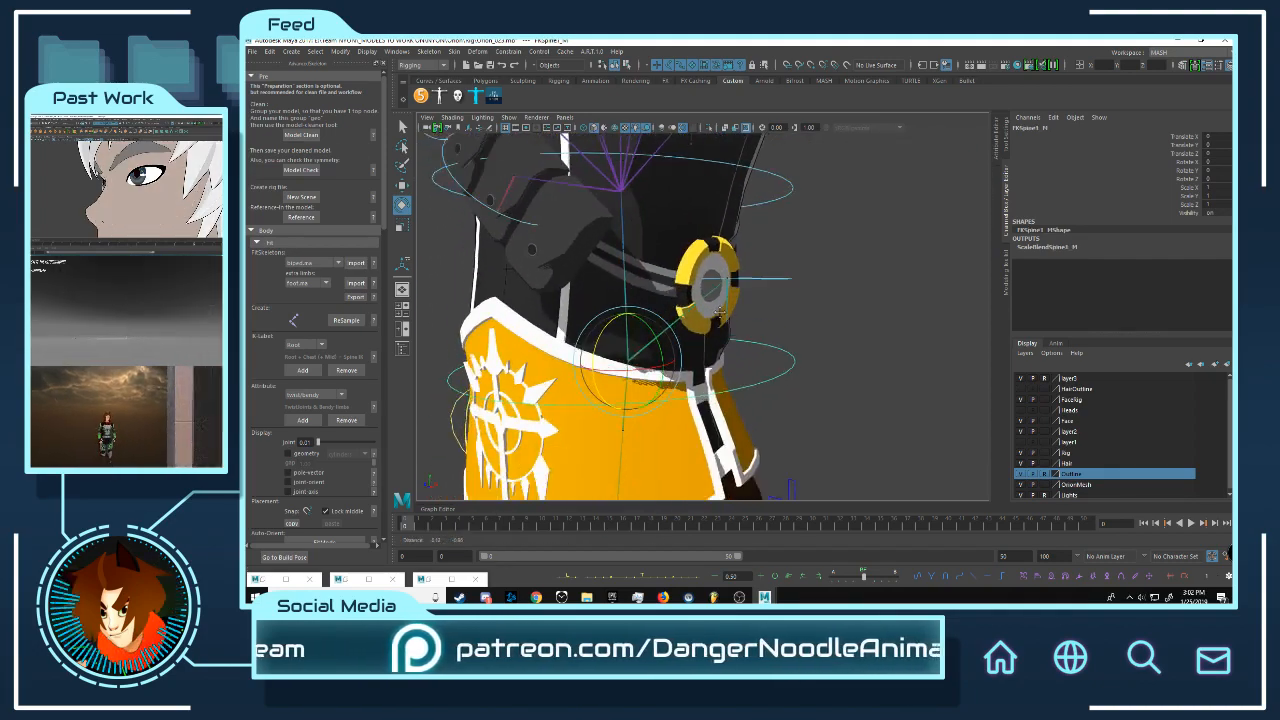
alt+right_drag(720, 312, 642, 290)
alt+drag(642, 290, 743, 288)
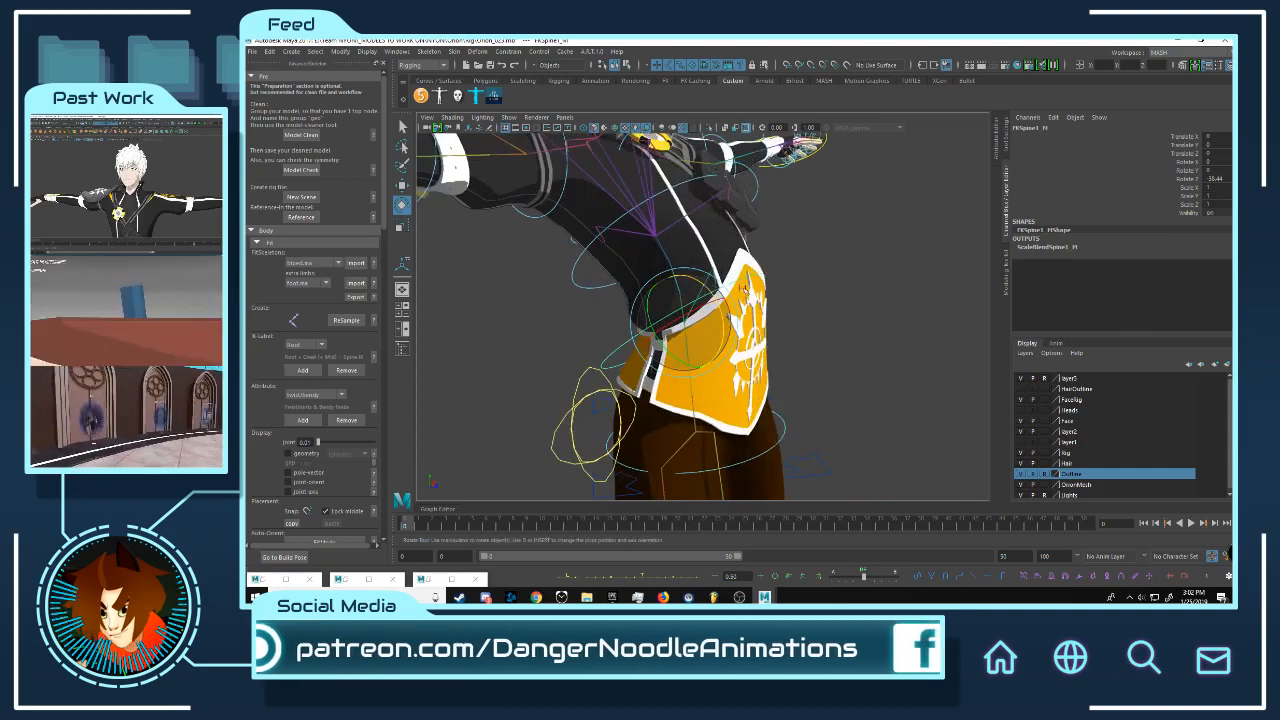
key(ctrl+z)
key(ctrl+z)
alt+middle_drag(790, 225, 808, 337)
alt+right_drag(808, 337, 722, 312)
alt+drag(722, 312, 711, 387)
key(ctrl+z)
Step: Select the jacket's Top1 mesh at the collar and add it to the Outline display layer
alt+drag(864, 366, 776, 365)
alt+right_drag(776, 365, 803, 392)
click(756, 342)
click(755, 342)
alt+drag(760, 372, 780, 317)
alt+middle_drag(781, 317, 755, 450)
alt+right_drag(730, 440, 705, 286)
click(695, 270)
scroll(1110, 450, down, 1)
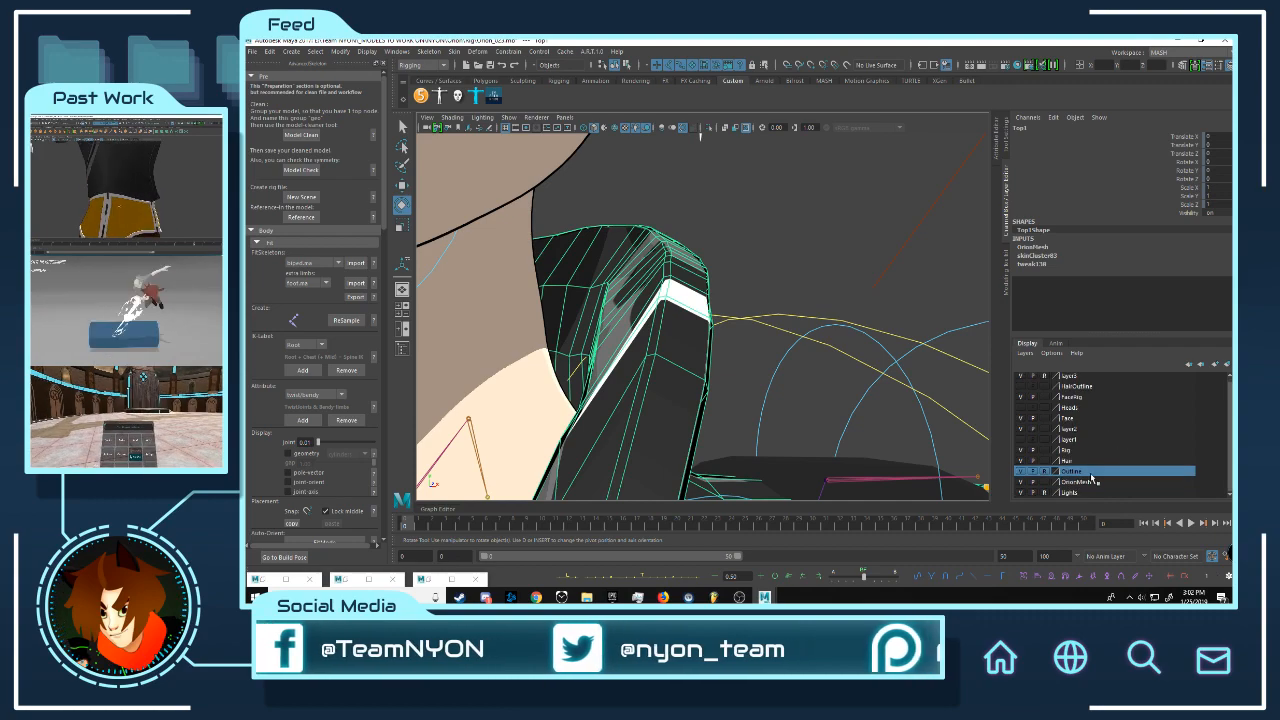
right_click(1075, 474)
click(1112, 500)
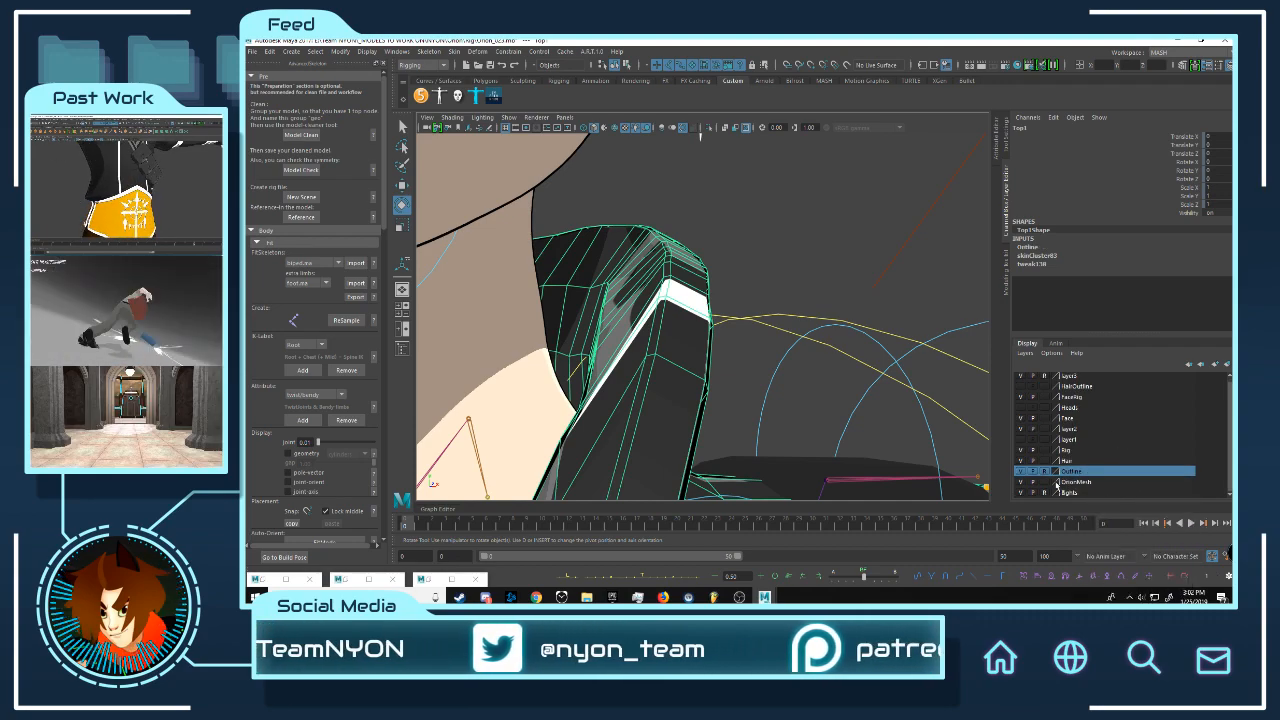
Step: Toggle the Outline layer's visibility off and on to compare the jacket, and clear the selection
alt+right_drag(795, 329, 700, 300)
alt+drag(860, 330, 972, 357)
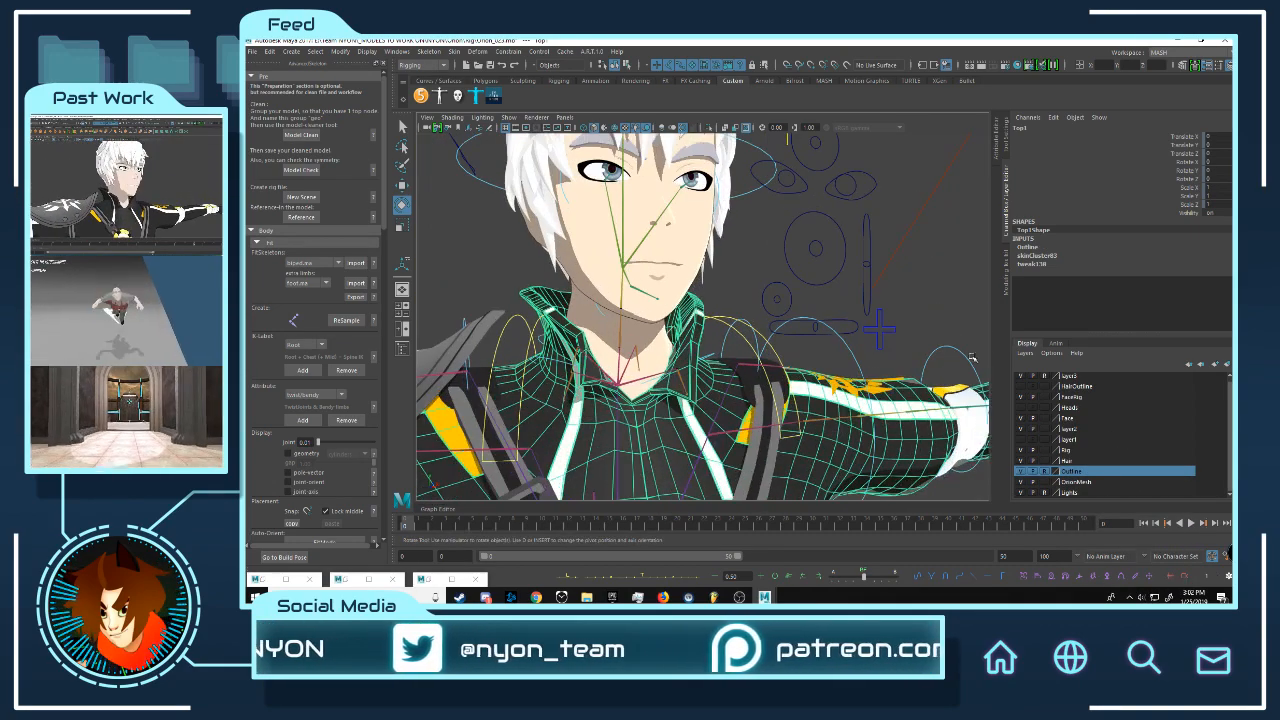
click(1021, 471)
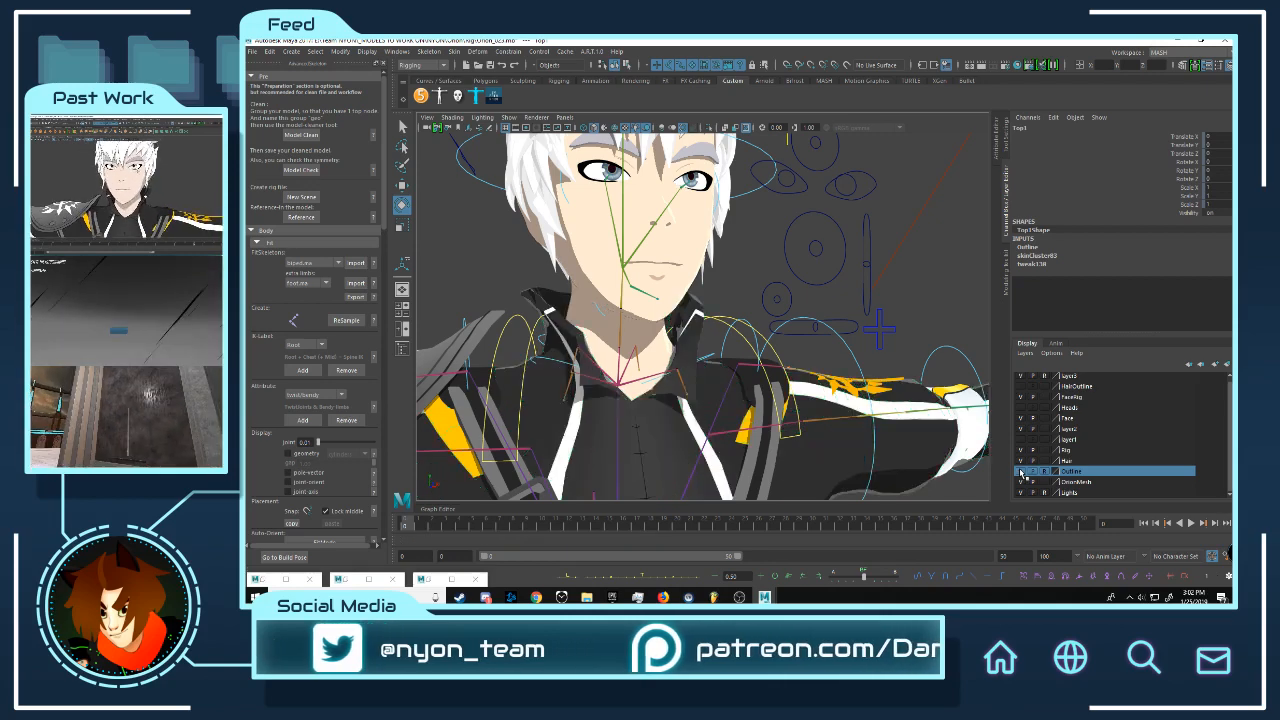
click(1021, 472)
click(884, 334)
alt+right_drag(924, 337, 803, 320)
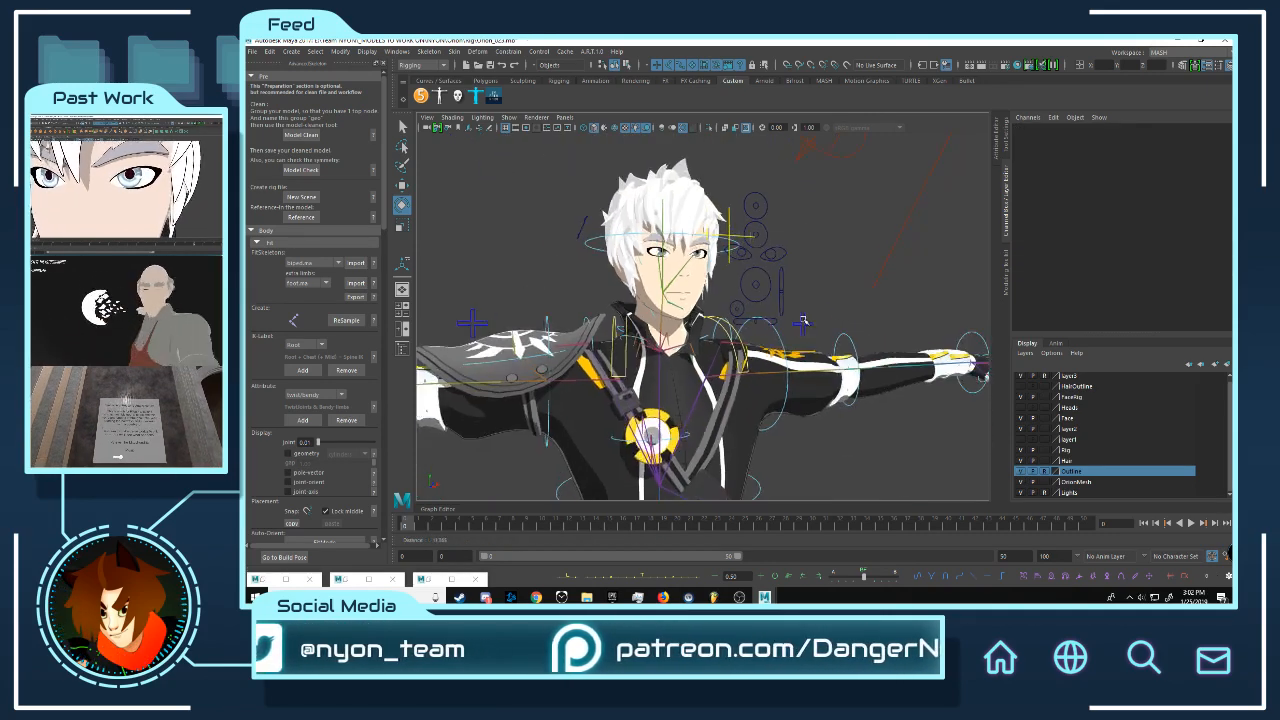
alt+drag(803, 321, 767, 318)
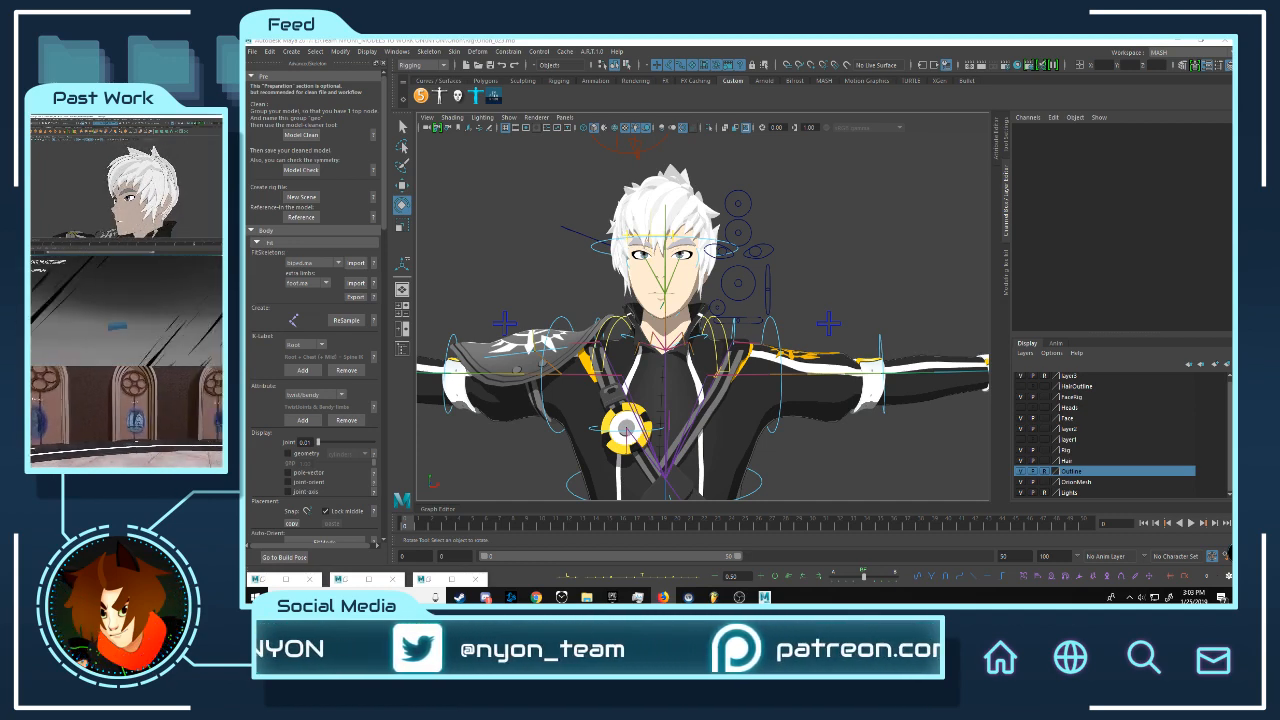
Step: Examine the face, collar and chest from the front and at an angle with nothing selected
scroll(782, 294, up, 3)
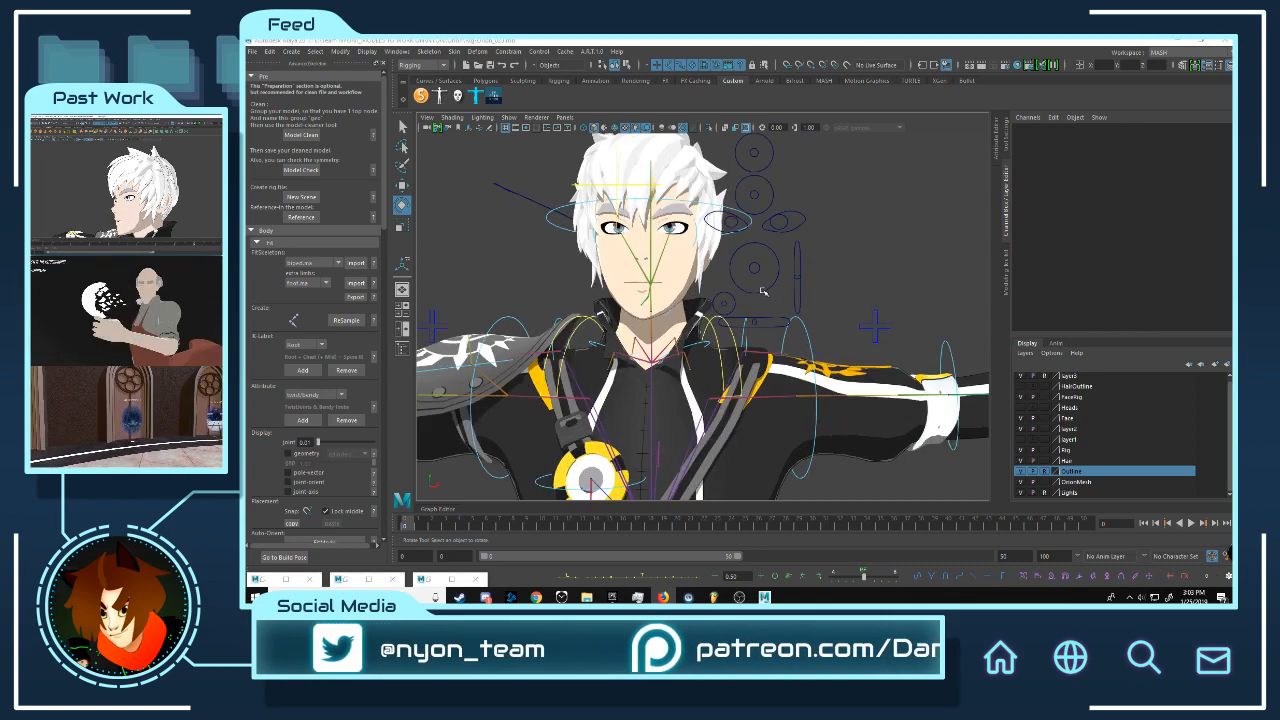
alt+drag(764, 292, 801, 294)
alt+drag(701, 282, 729, 249)
click(662, 222)
click(733, 243)
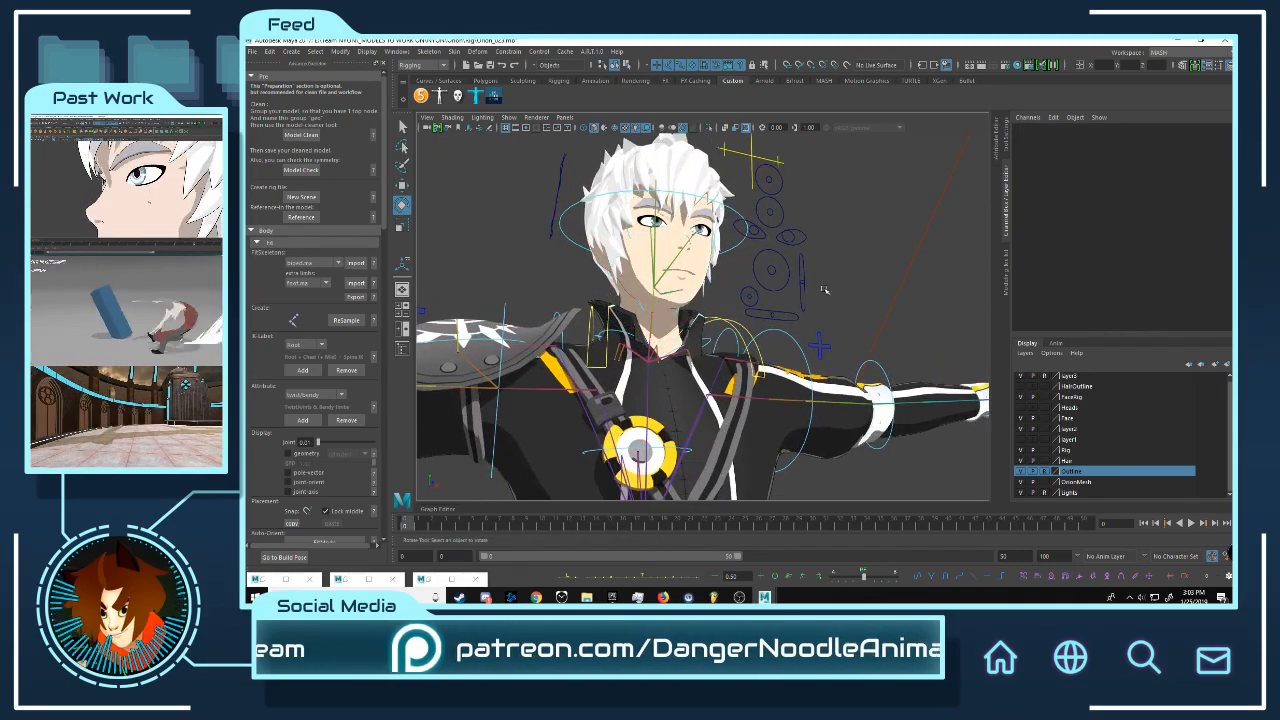
alt+drag(920, 294, 669, 272)
scroll(835, 302, up, 5)
scroll(724, 313, up, 3)
scroll(700, 290, down, 3)
scroll(715, 321, down, 5)
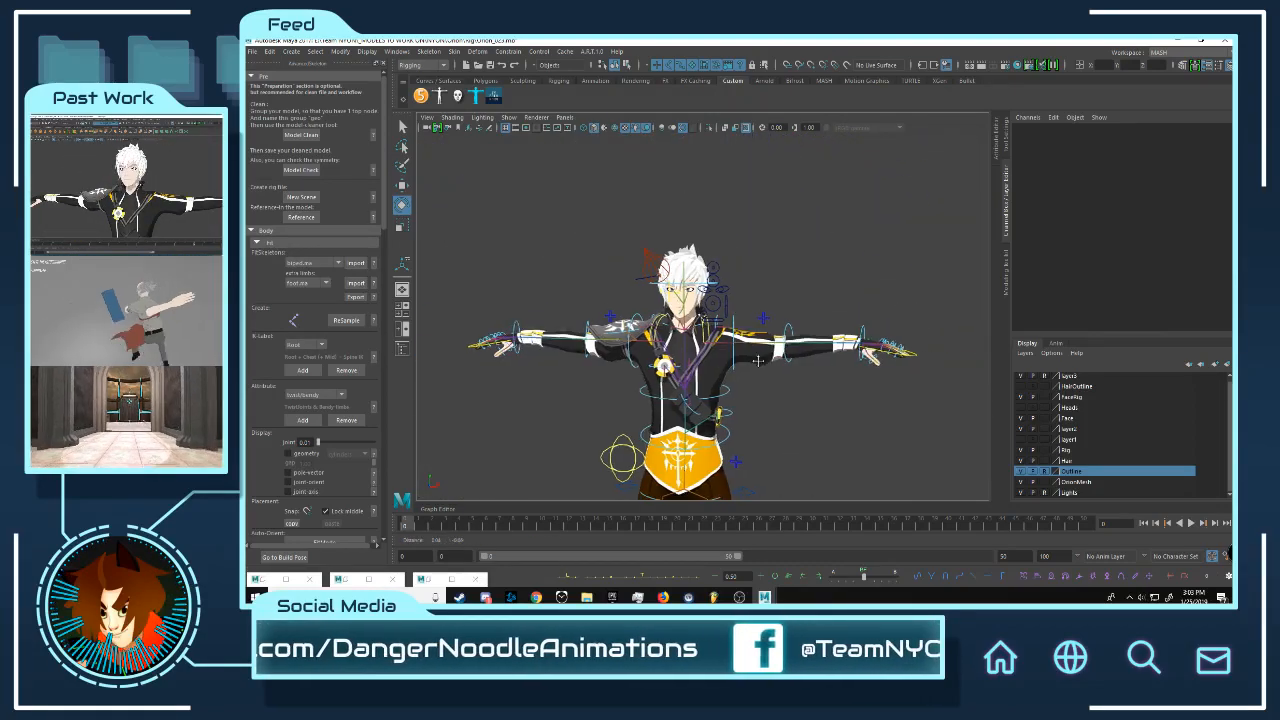
Step: Select the root control at the hips, test-rotate the body, undo the rotation, and inspect the hips and trousers
alt+middle_drag(720, 400, 755, 200)
scroll(759, 256, up, 4)
scroll(770, 260, down, 5)
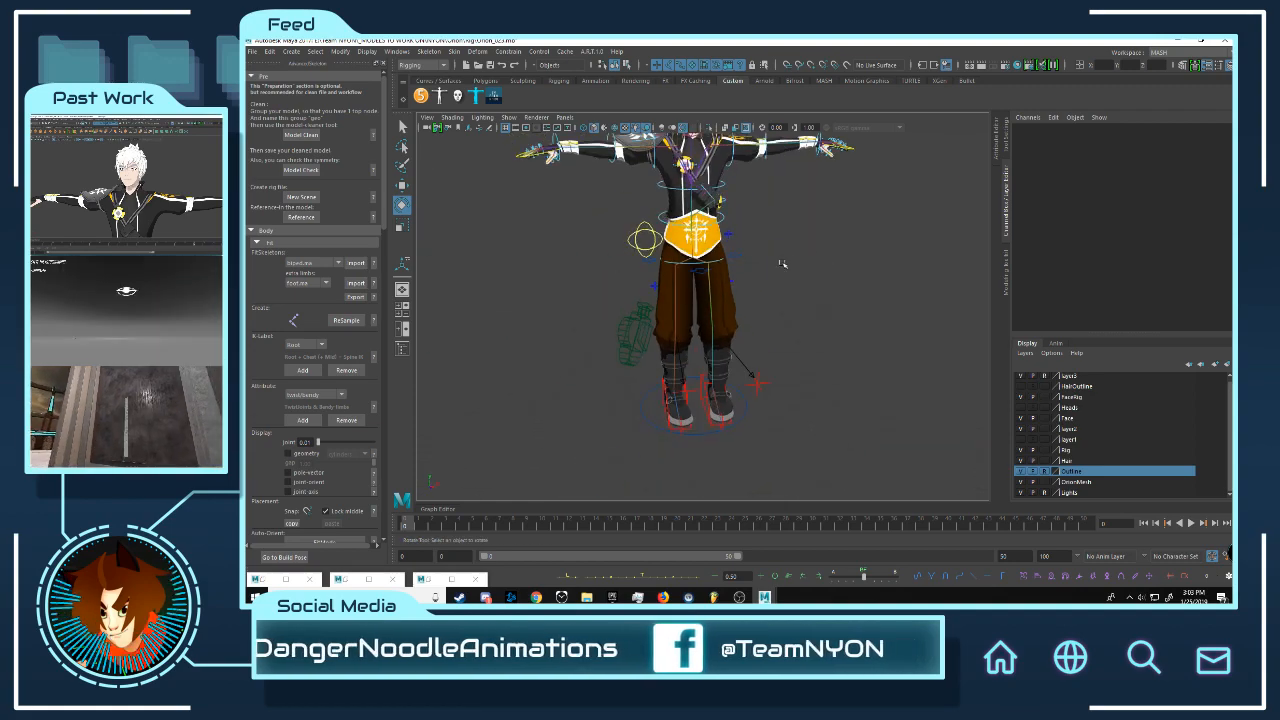
scroll(775, 325, up, 4)
click(763, 322)
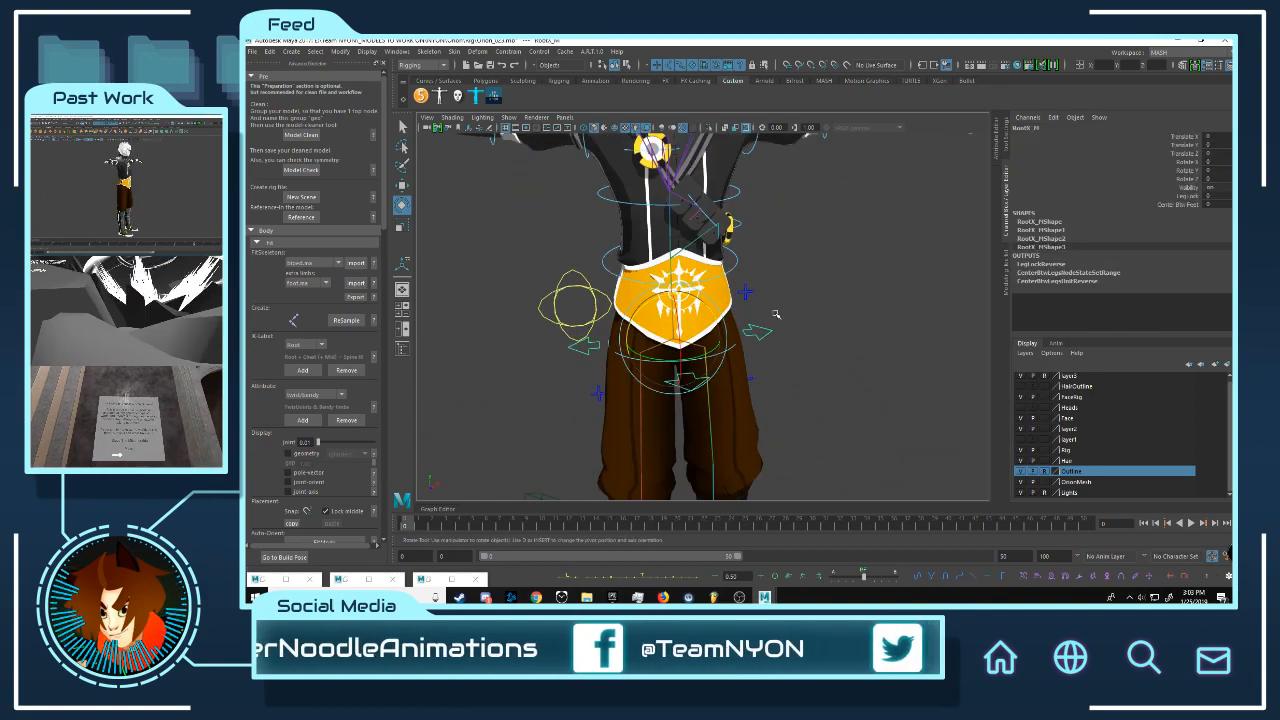
scroll(701, 316, down, 5)
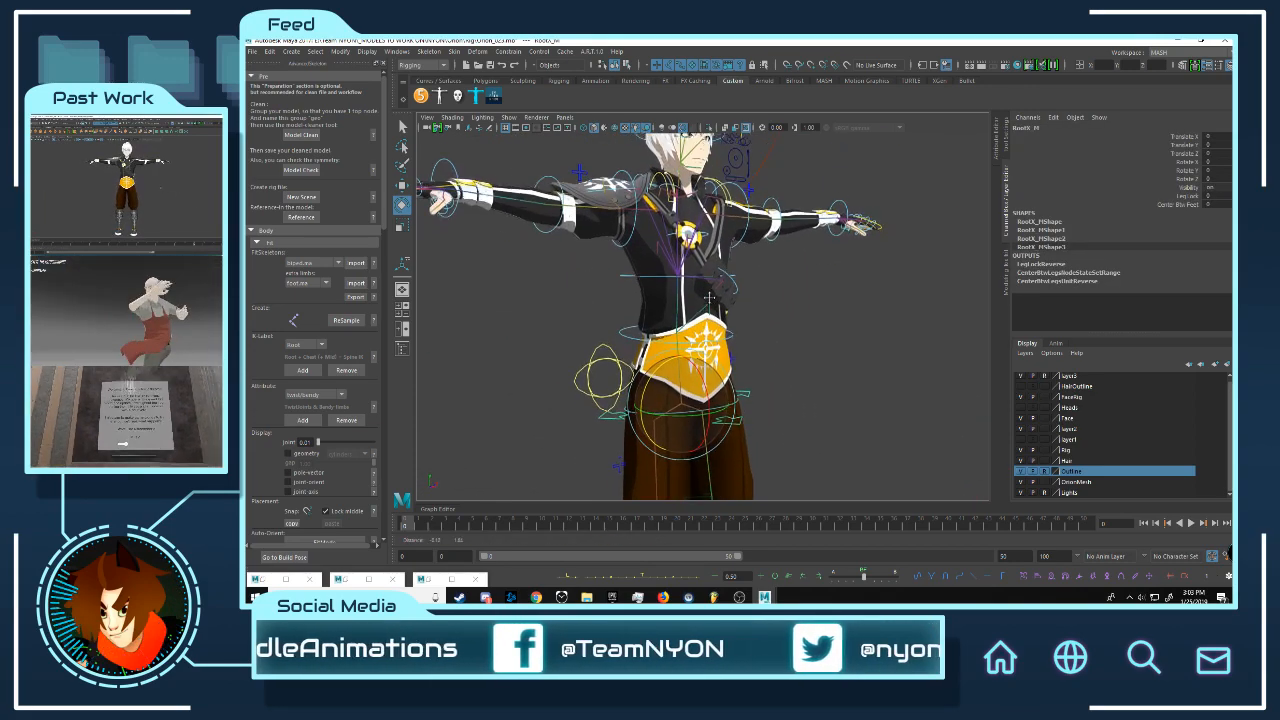
drag(735, 313, 635, 404)
key(ctrl+z)
scroll(894, 273, up, 4)
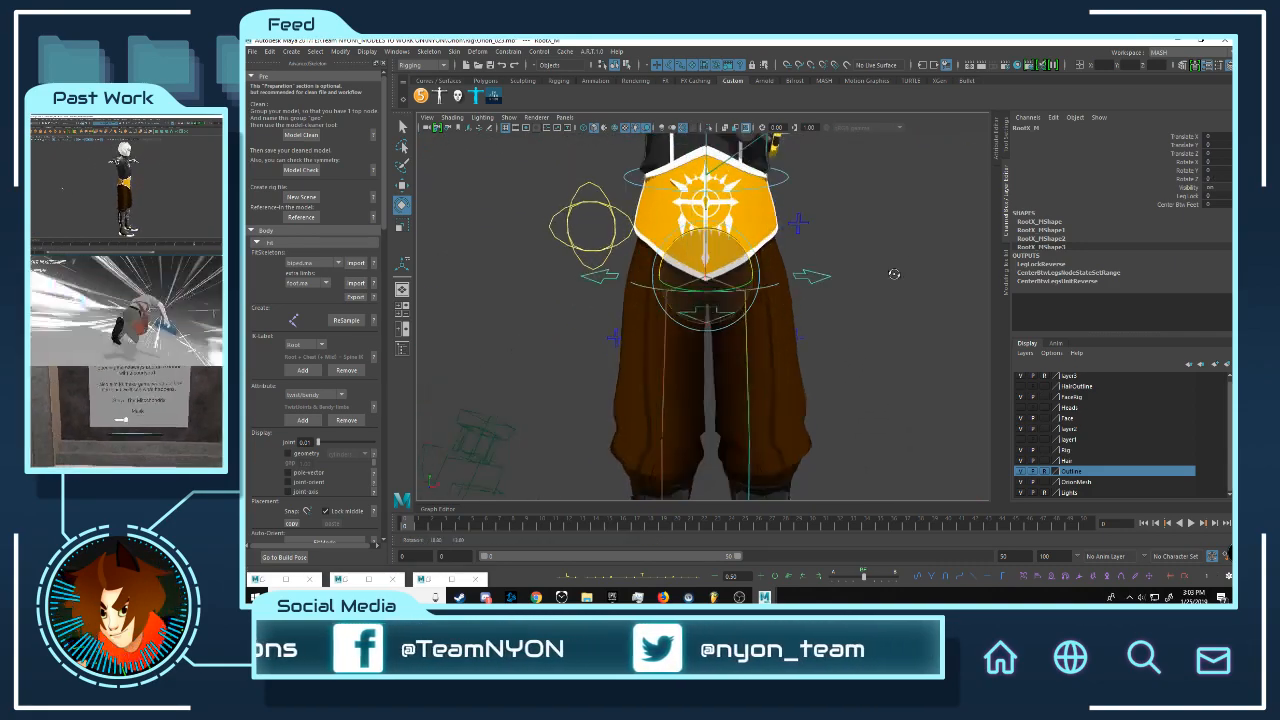
scroll(900, 315, down, 5)
scroll(900, 315, up, 4)
alt+drag(900, 315, 797, 249)
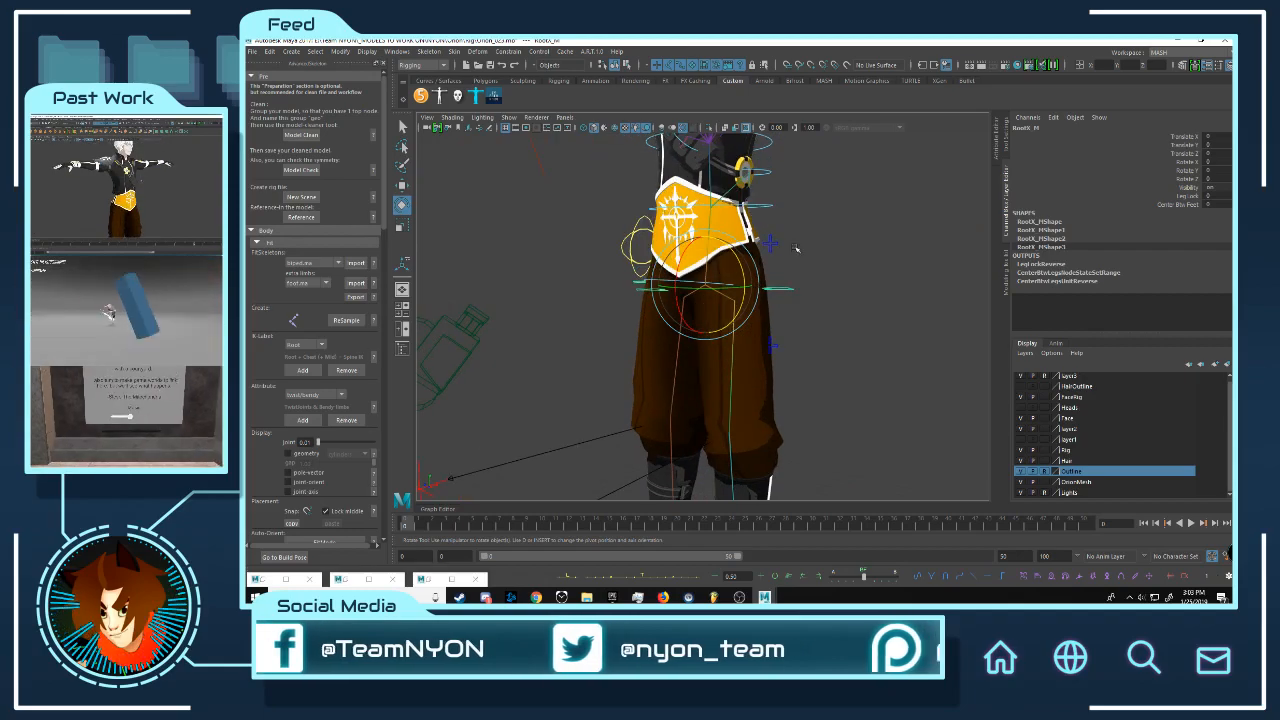
Step: Select the FKChest_M control, test-rotate the upper body, undo the rotation, and inspect the torso
alt+middle_drag(797, 249, 770, 324)
scroll(785, 305, up, 4)
click(808, 274)
click(788, 277)
mouse_move(770, 278)
alt+mouse_down()
mouse_move(868, 283)
mouse_move(755, 276)
alt+mouse_up()
alt+middle_drag(606, 232, 617, 327)
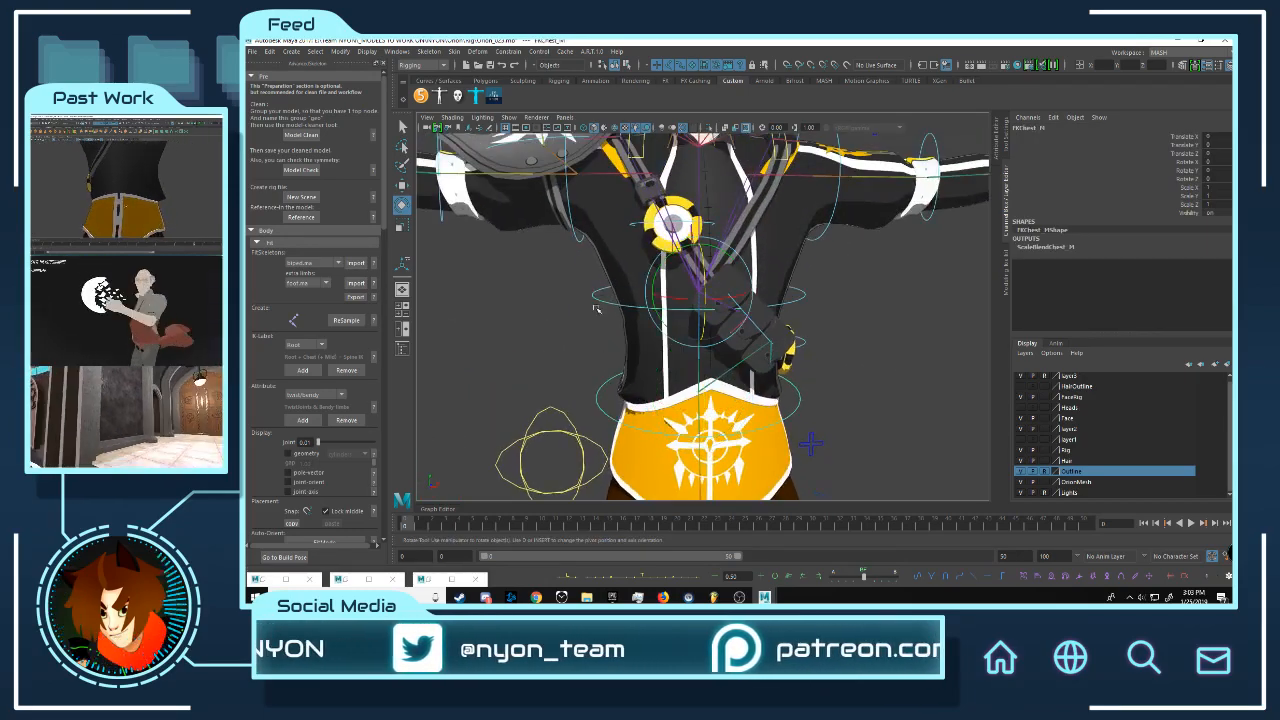
alt+drag(597, 309, 783, 274)
key(ctrl+z)
key(ctrl+z)
scroll(783, 274, up, 3)
scroll(765, 290, down, 7)
alt+middle_drag(759, 304, 748, 385)
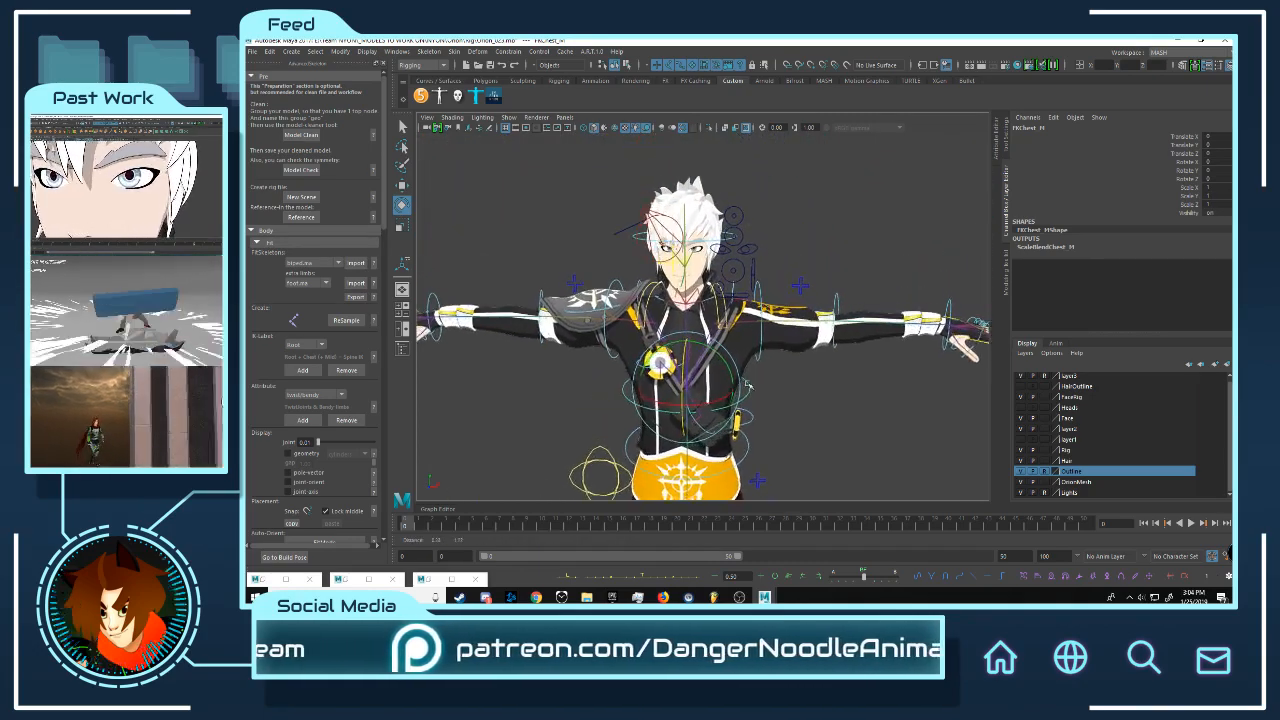
Step: Clear the selection and examine the collar, chest and arms from close up and at full-body distance
alt+right_drag(748, 385, 854, 314)
mouse_move(856, 312)
alt+middle_down()
mouse_move(862, 298)
mouse_move(842, 304)
alt+middle_up()
click(864, 266)
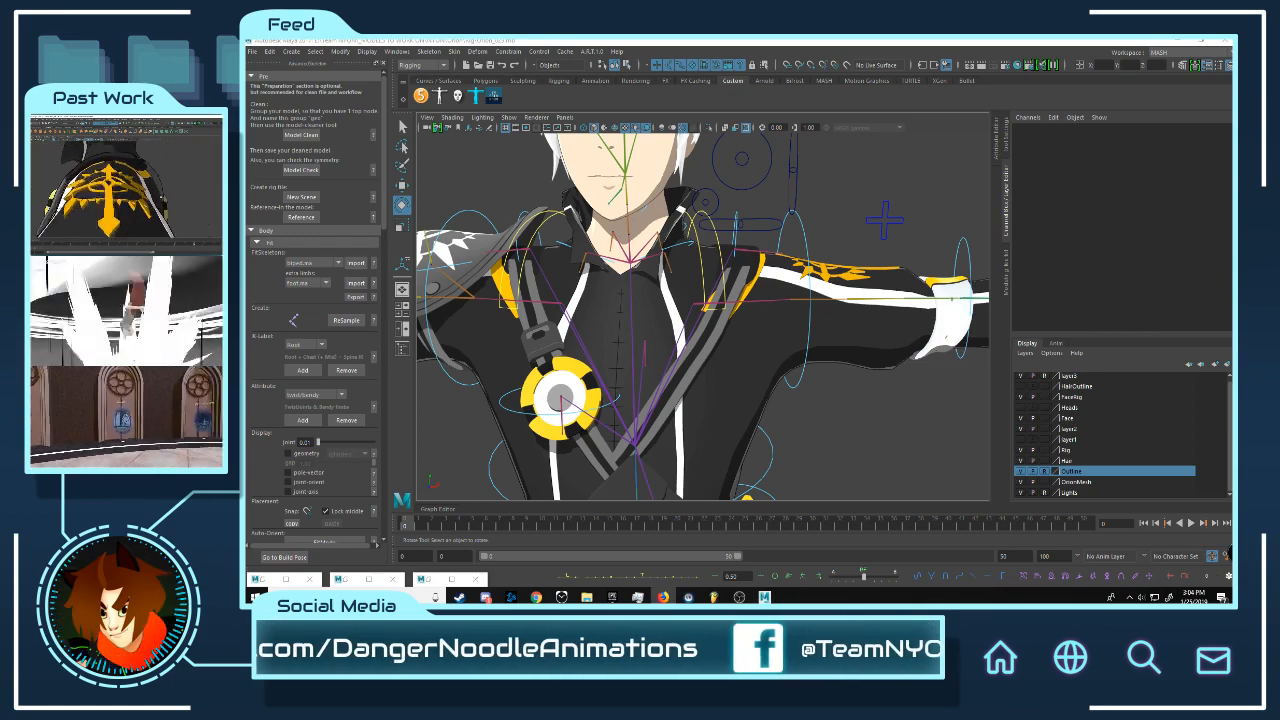
alt+right_drag(837, 430, 724, 384)
alt+drag(724, 384, 730, 362)
alt+middle_drag(732, 350, 736, 318)
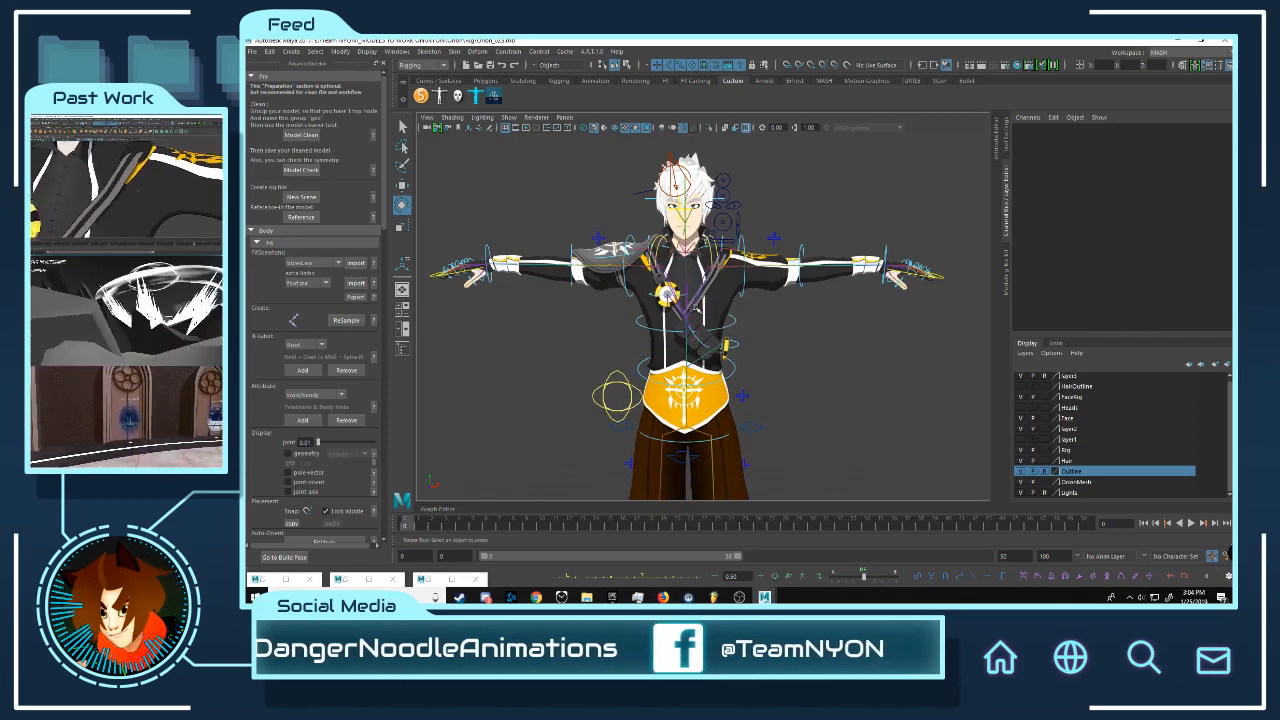
alt+right_drag(736, 318, 779, 268)
mouse_move(779, 268)
alt+mouse_down()
mouse_move(705, 255)
mouse_move(785, 245)
alt+mouse_up()
alt+middle_drag(785, 245, 793, 324)
mouse_move(740, 321)
alt+mouse_down()
mouse_move(807, 311)
mouse_move(758, 316)
alt+mouse_up()
mouse_move(758, 316)
alt+right_down()
mouse_move(820, 355)
mouse_move(752, 330)
alt+right_up()
Step: Examine the character's right shoulder pauldron, sleeve and chest straps from several angles
alt+drag(670, 355, 632, 308)
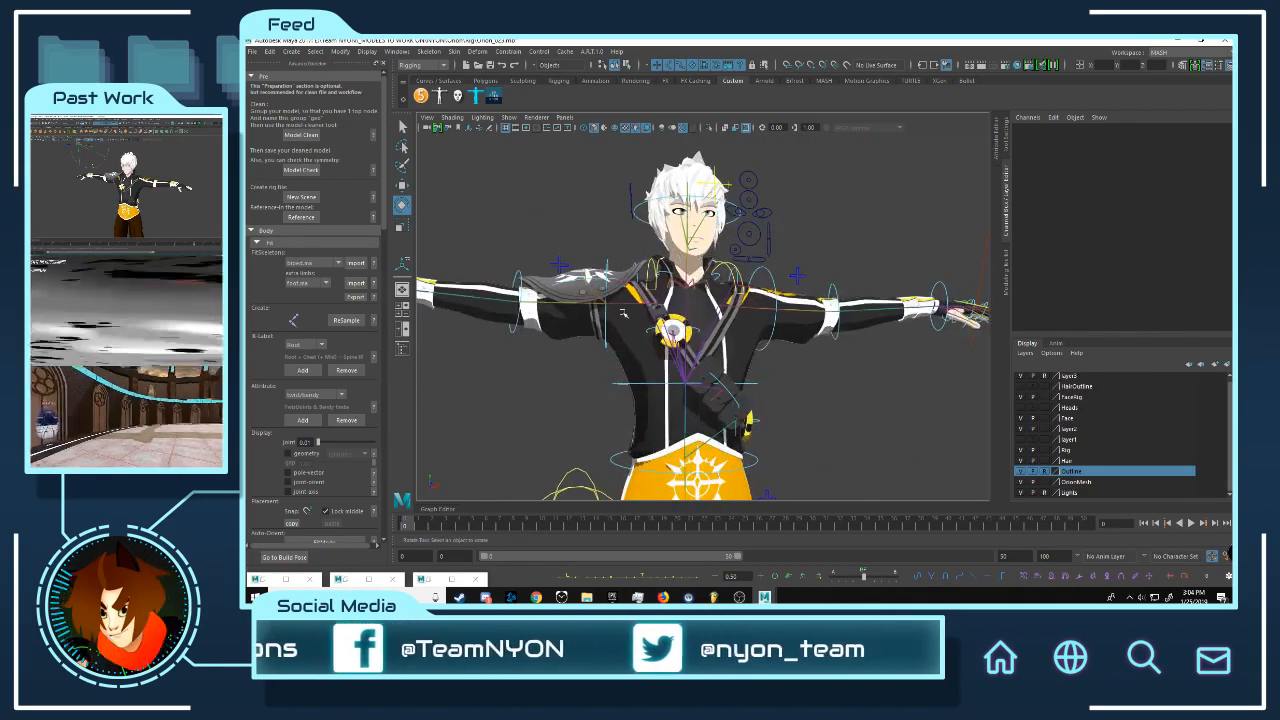
alt+middle_drag(632, 308, 695, 332)
alt+drag(695, 332, 735, 330)
alt+right_drag(735, 330, 790, 350)
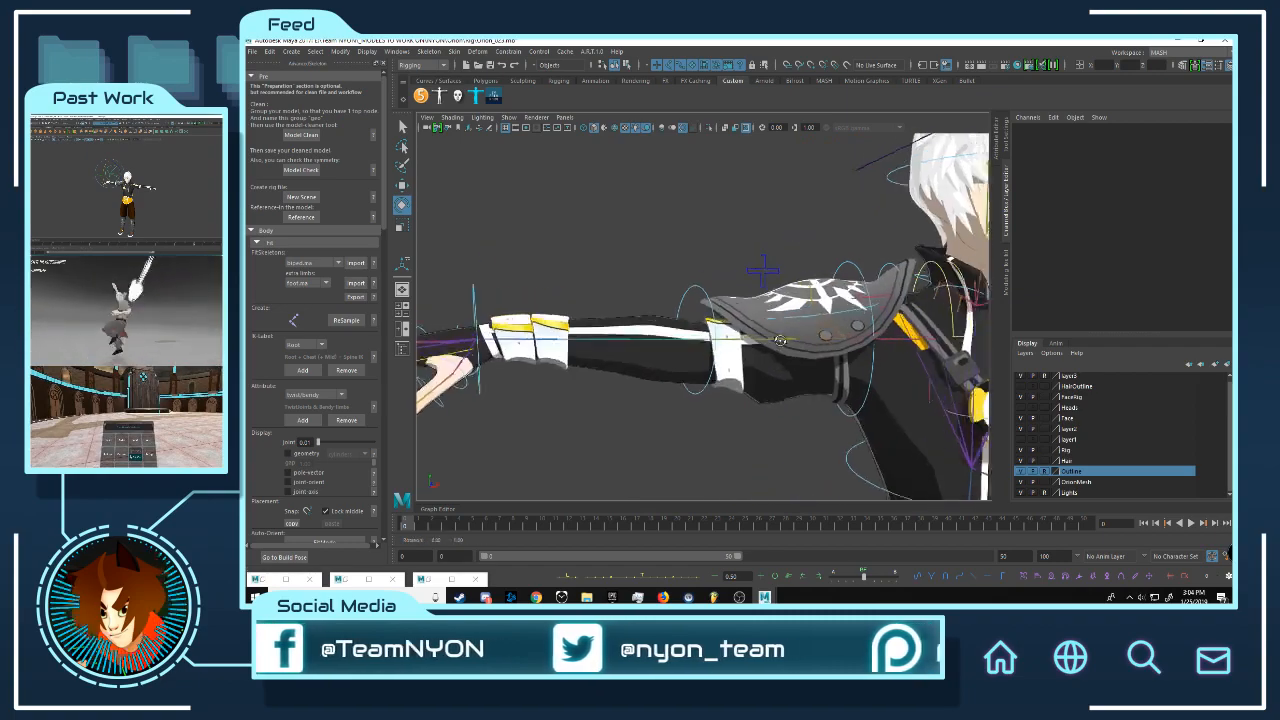
mouse_move(755, 345)
alt+mouse_down()
mouse_move(765, 405)
mouse_move(757, 335)
alt+mouse_up()
alt+right_drag(757, 335, 675, 315)
alt+middle_drag(675, 315, 565, 290)
alt+right_drag(565, 290, 611, 304)
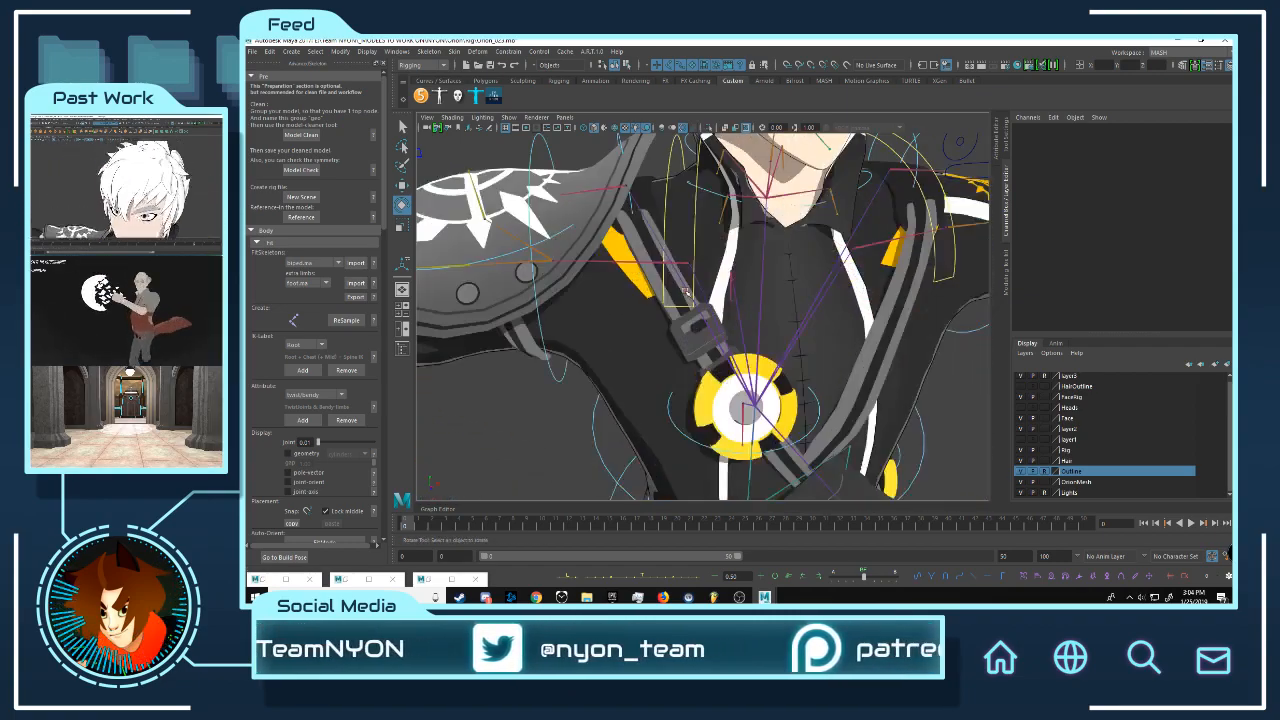
alt+middle_drag(611, 304, 713, 341)
alt+drag(713, 341, 728, 330)
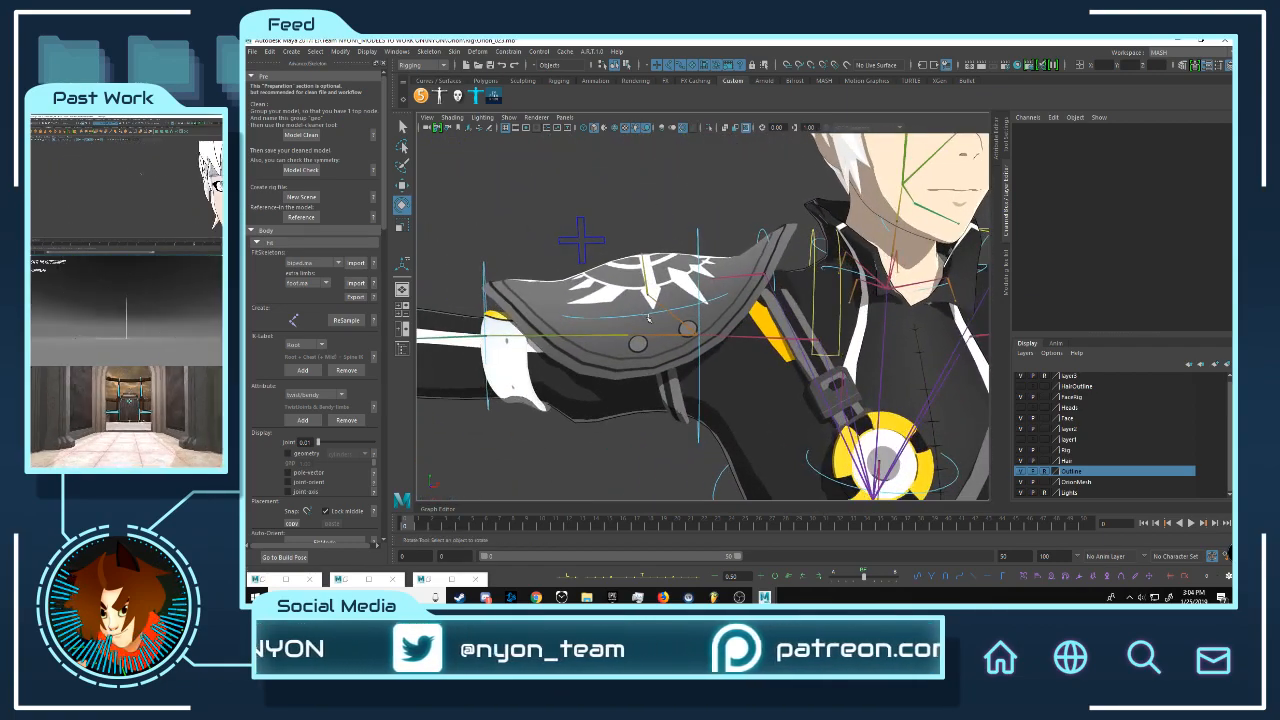
Step: Check the right pauldron and strap controls, and rotate the right FK shoulder control to raise the arm
click(648, 316)
alt+drag(648, 314, 789, 289)
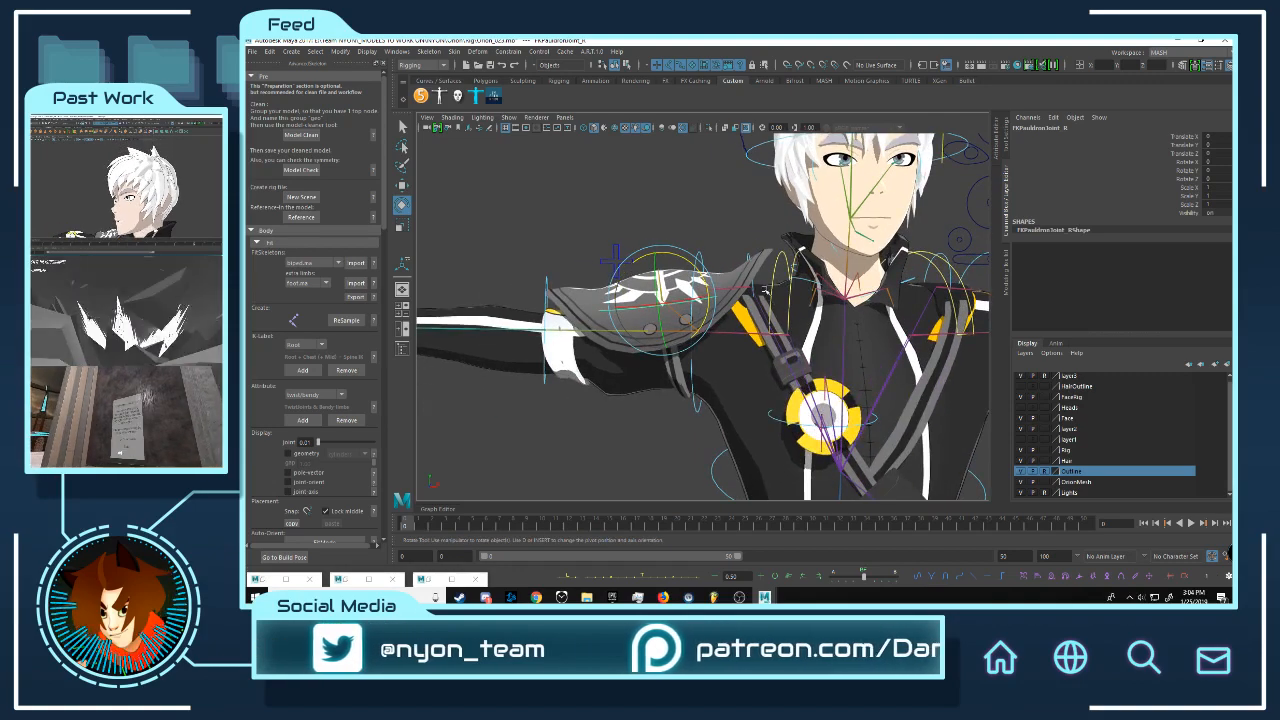
click(735, 233)
click(783, 267)
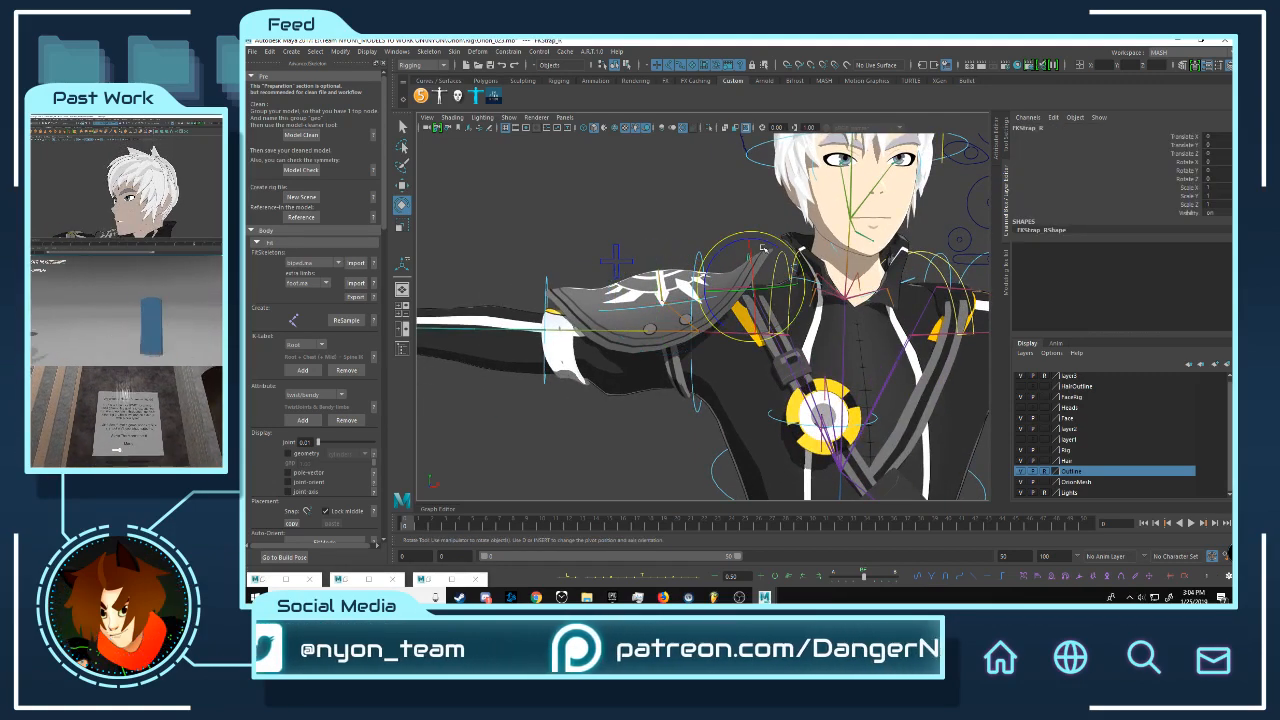
click(694, 259)
drag(728, 291, 733, 345)
click(735, 347)
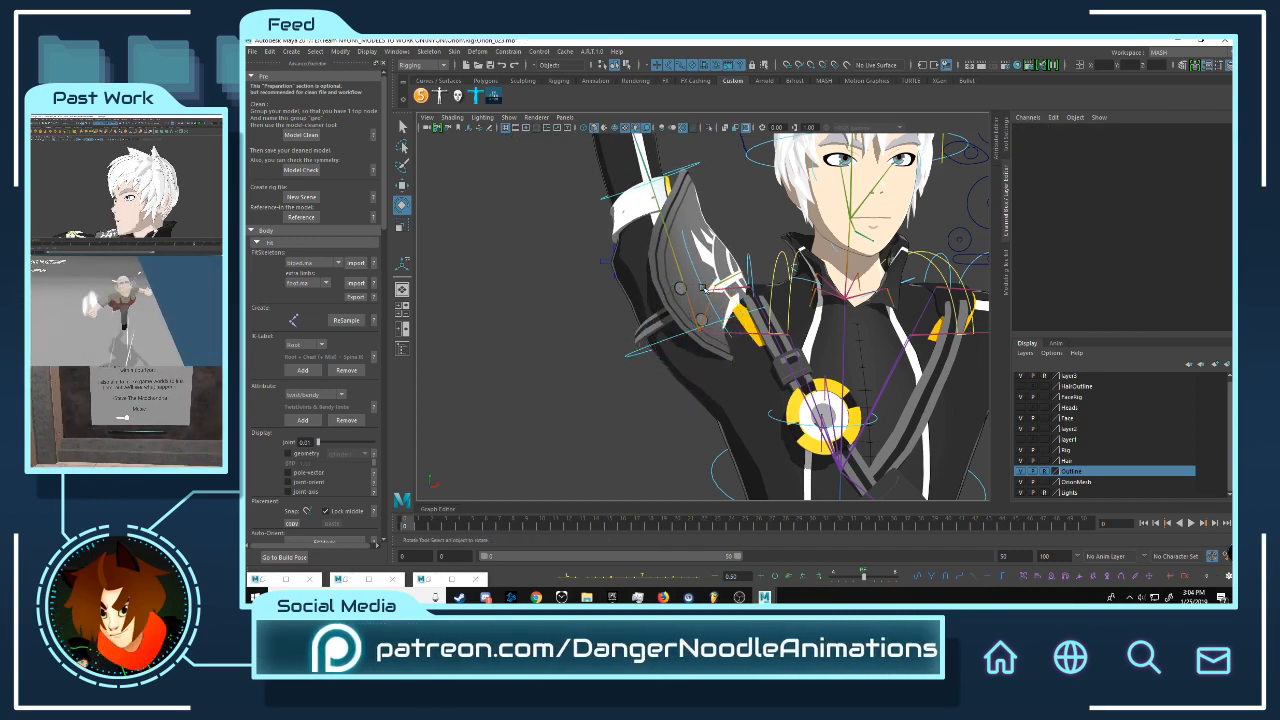
Step: Select the right pauldron control and test-rotate and move the armour plate over the raised arm
click(704, 289)
alt+drag(778, 294, 768, 299)
alt+middle_drag(768, 299, 762, 321)
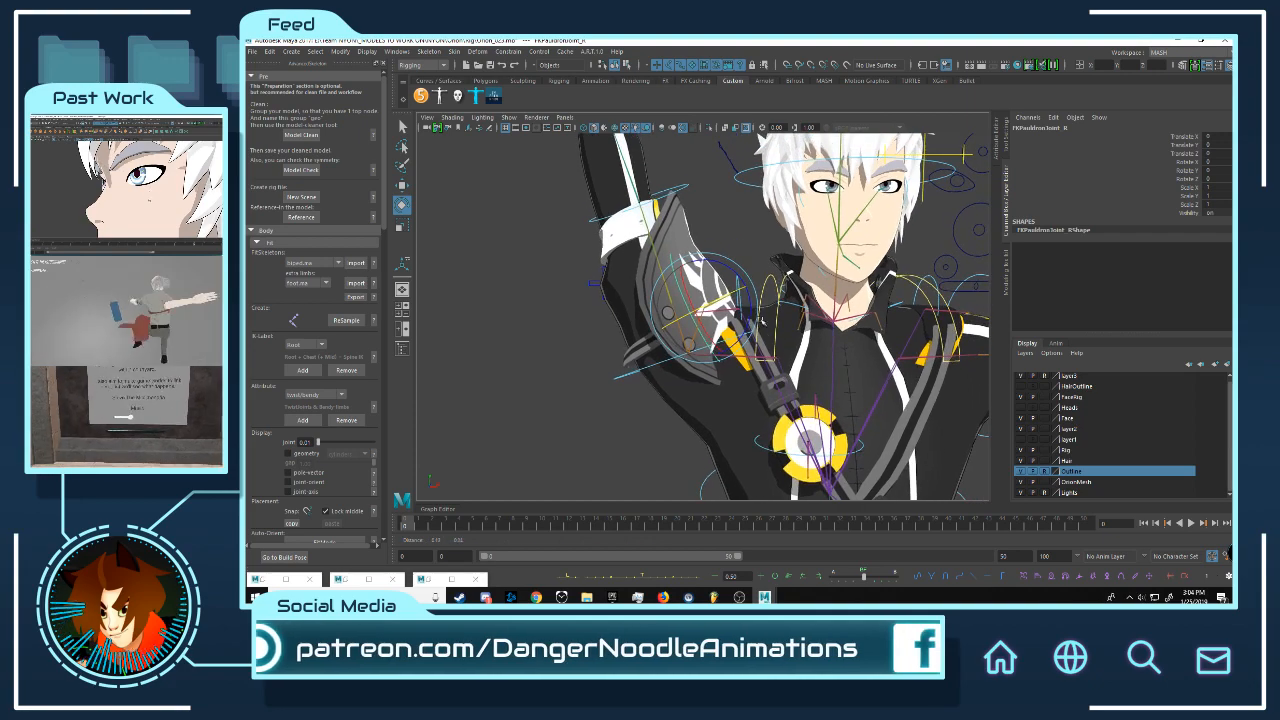
alt+drag(762, 321, 704, 344)
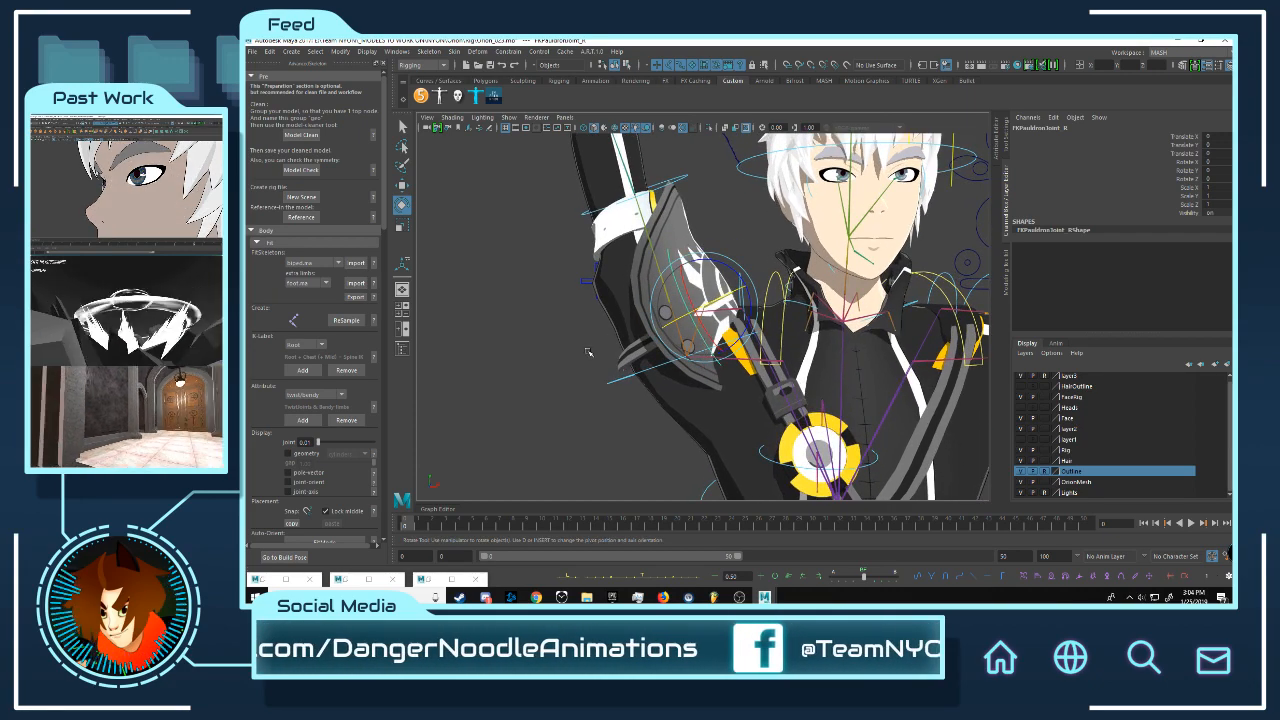
click(678, 298)
click(680, 300)
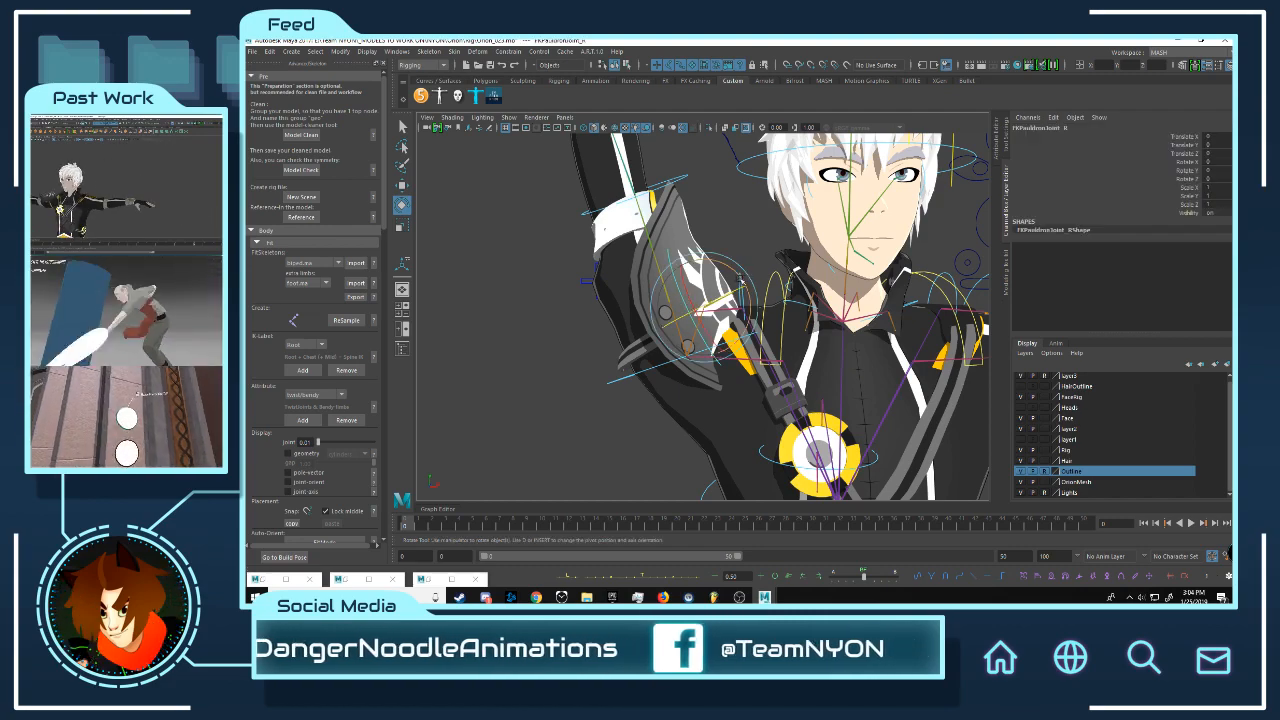
mouse_move(698, 260)
mouse_down()
mouse_move(740, 275)
mouse_move(735, 265)
mouse_move(714, 298)
mouse_move(705, 245)
mouse_up()
key(w)
key(e)
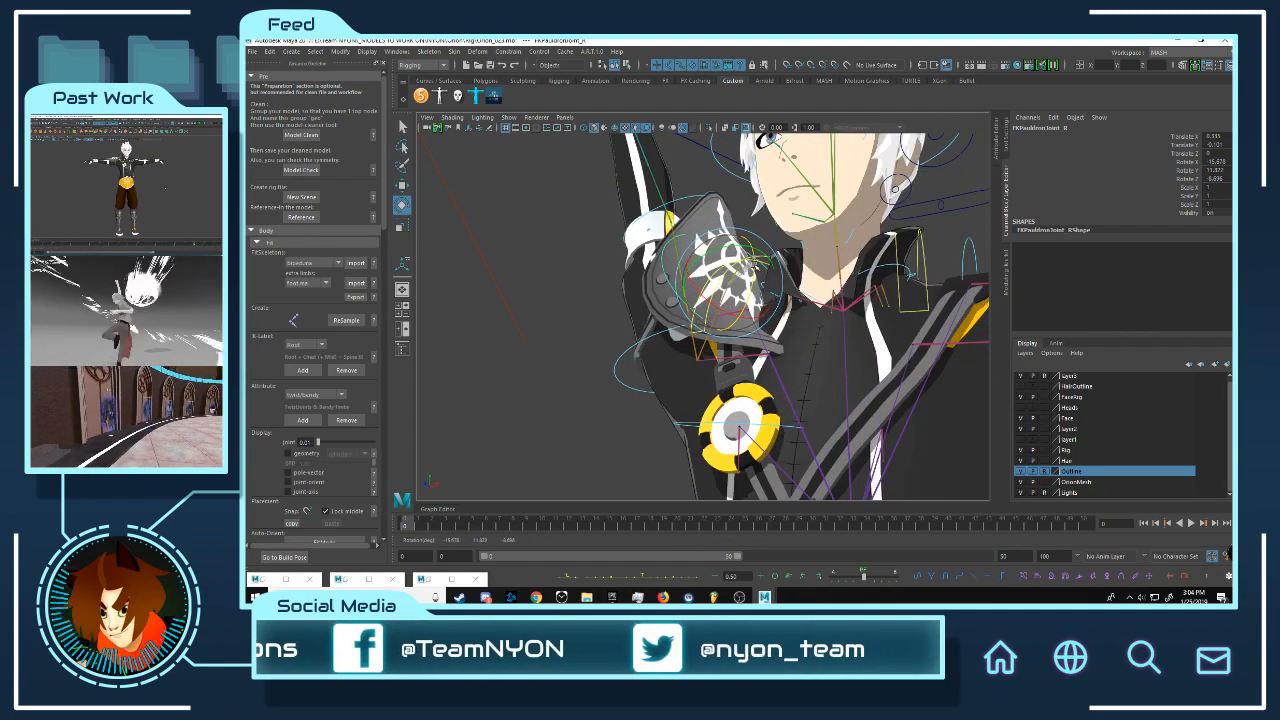
Step: Move and rotate the right pauldron control further to lift the plate clear above the shoulder
key(w)
drag(775, 266, 635, 256)
key(e)
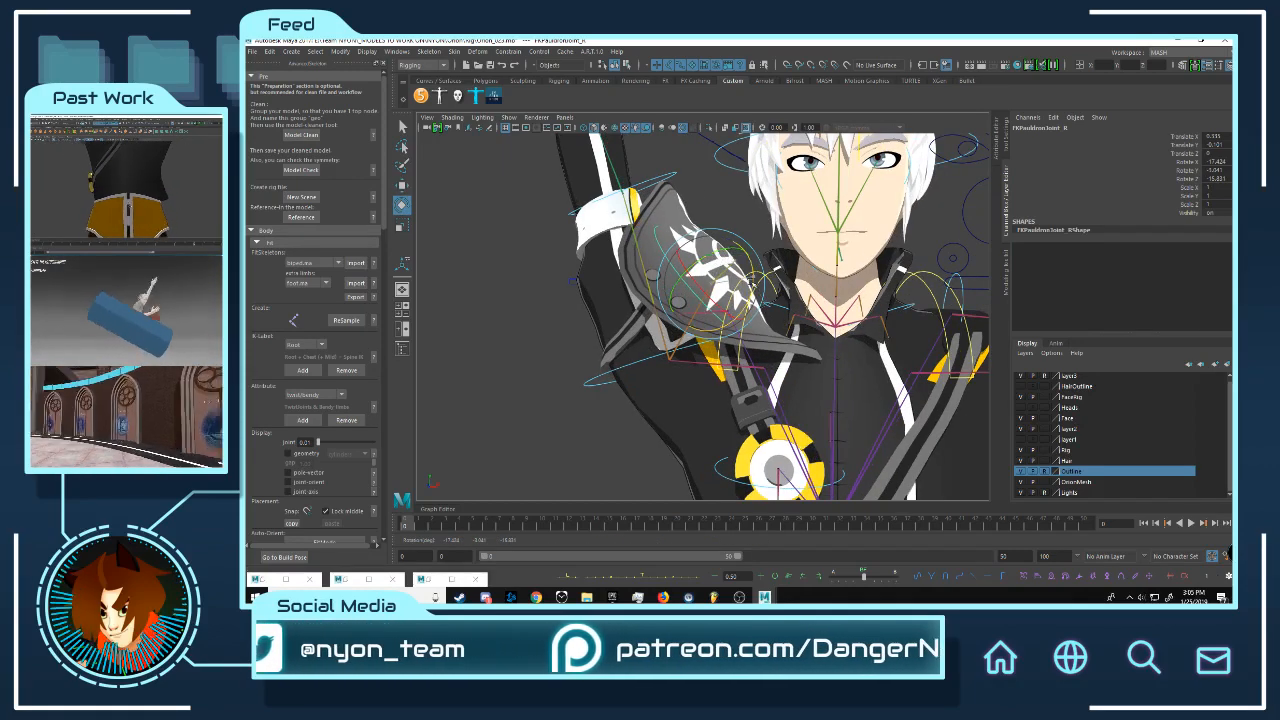
drag(752, 285, 712, 254)
key(w)
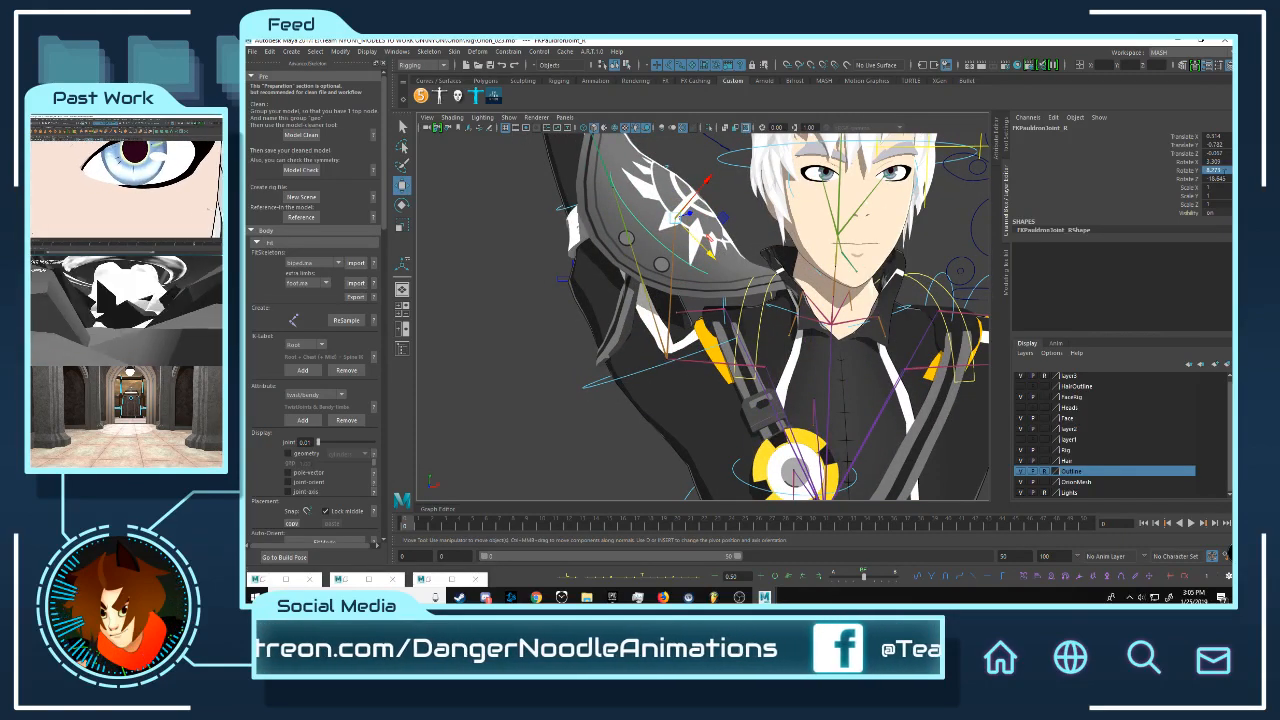
Step: Reset the right pauldron control's translation and rotation to 0 and the right FK shoulder control's Rotate Y to 0
drag(1220, 179, 1219, 145)
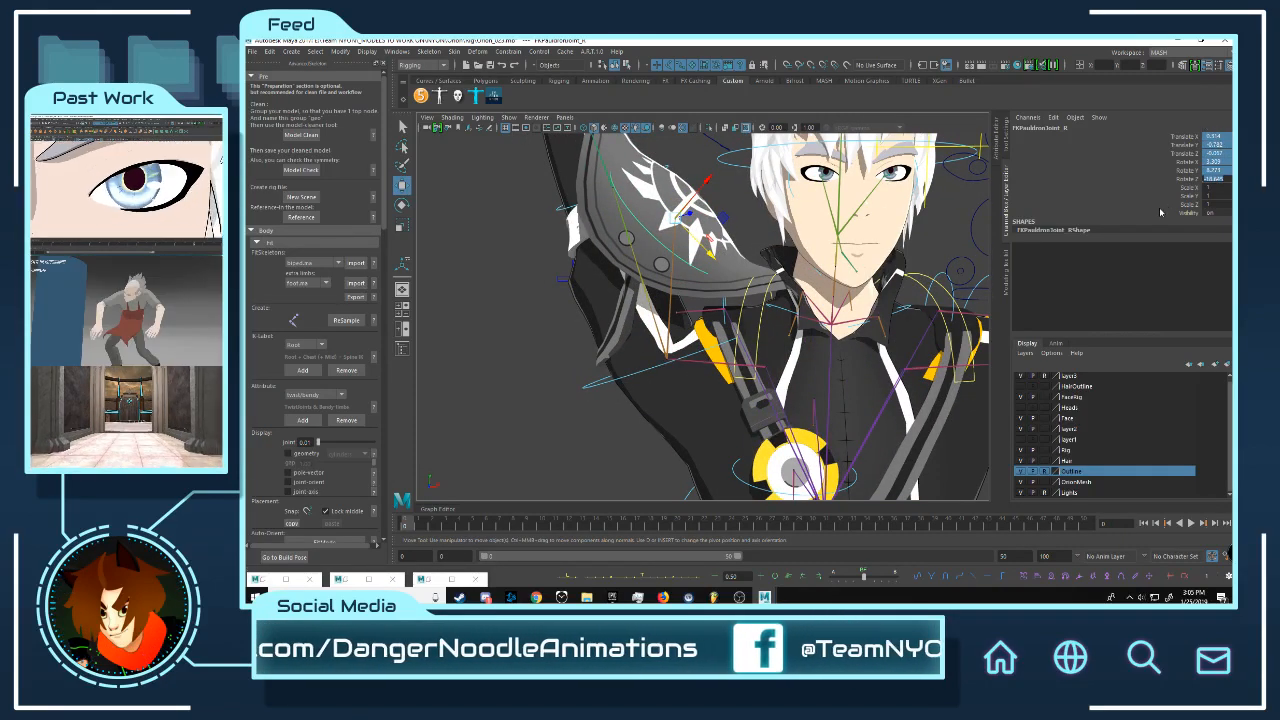
text(0)
key(Return)
click(604, 383)
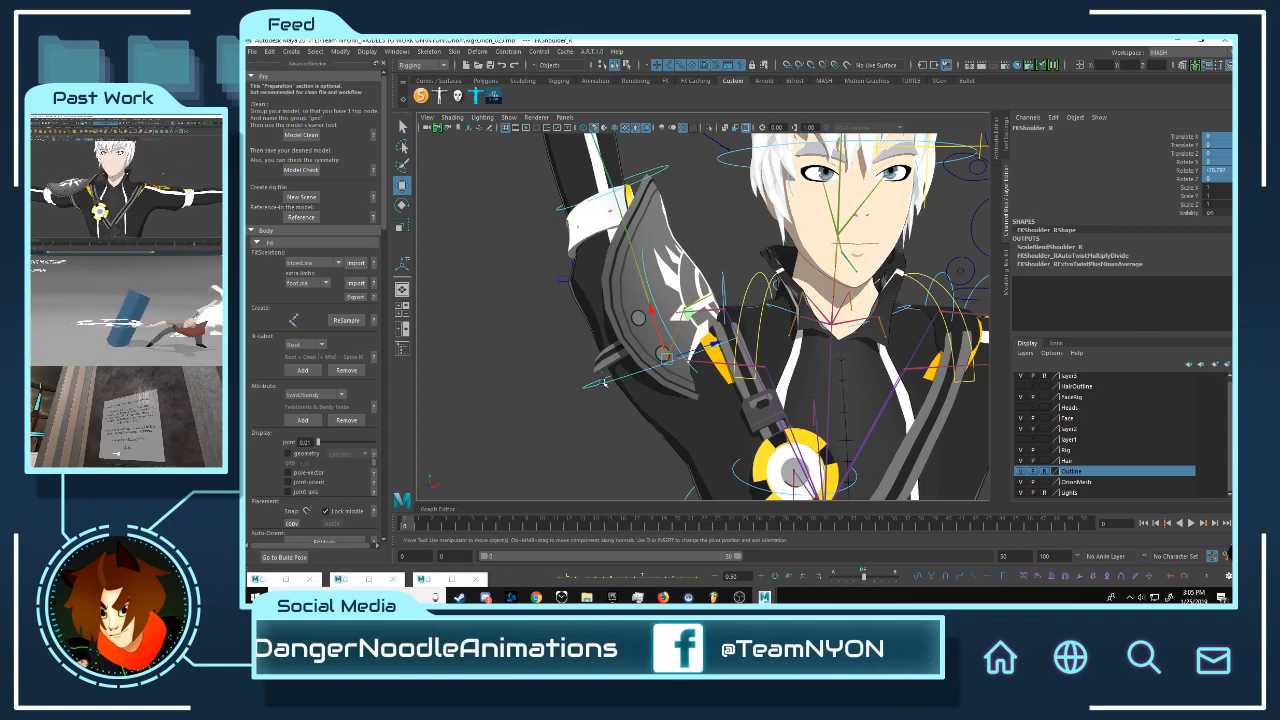
click(1219, 171)
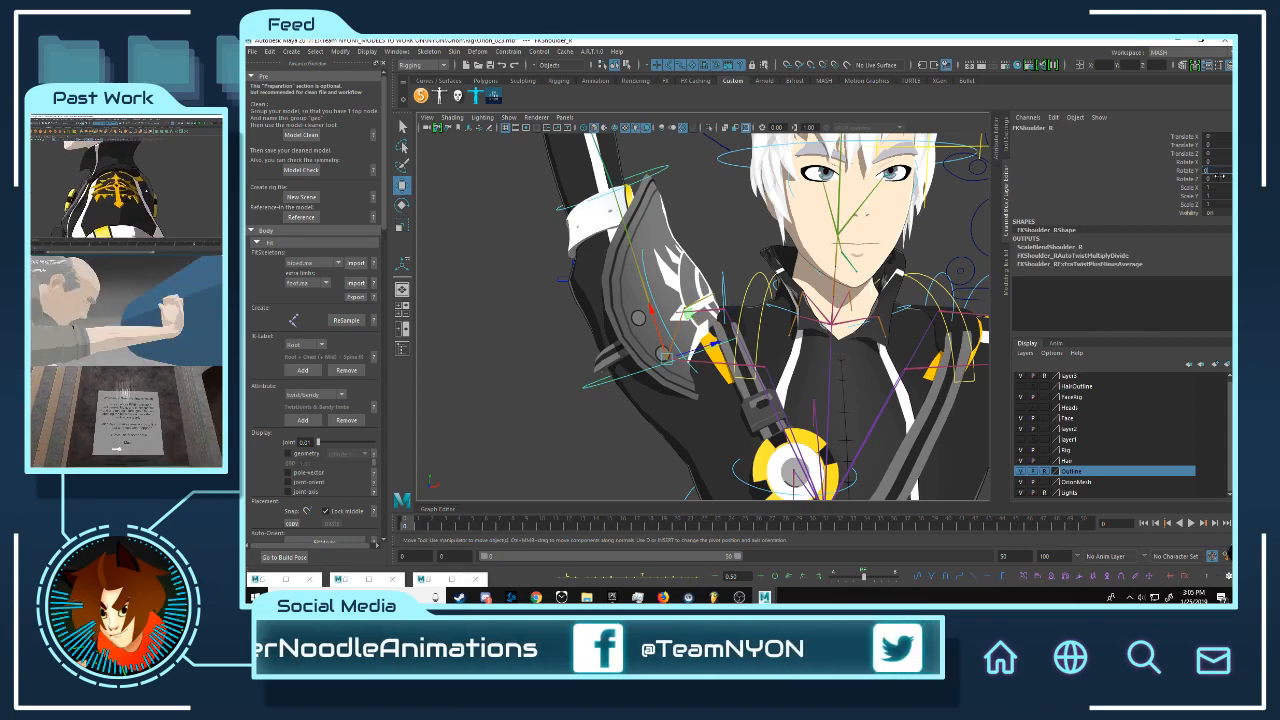
key(Return)
Step: Examine the chest buckle, crossing straps and the character's left arm in the default pose
scroll(696, 355, down, 6)
alt+drag(706, 325, 766, 350)
scroll(738, 320, up, 6)
scroll(766, 356, down, 6)
mouse_move(766, 357)
alt+middle_down()
mouse_move(751, 254)
mouse_move(754, 335)
mouse_move(768, 341)
alt+middle_up()
scroll(754, 340, up, 8)
scroll(794, 373, down, 2)
mouse_move(794, 373)
alt+mouse_down()
mouse_move(831, 409)
mouse_move(816, 379)
alt+mouse_up()
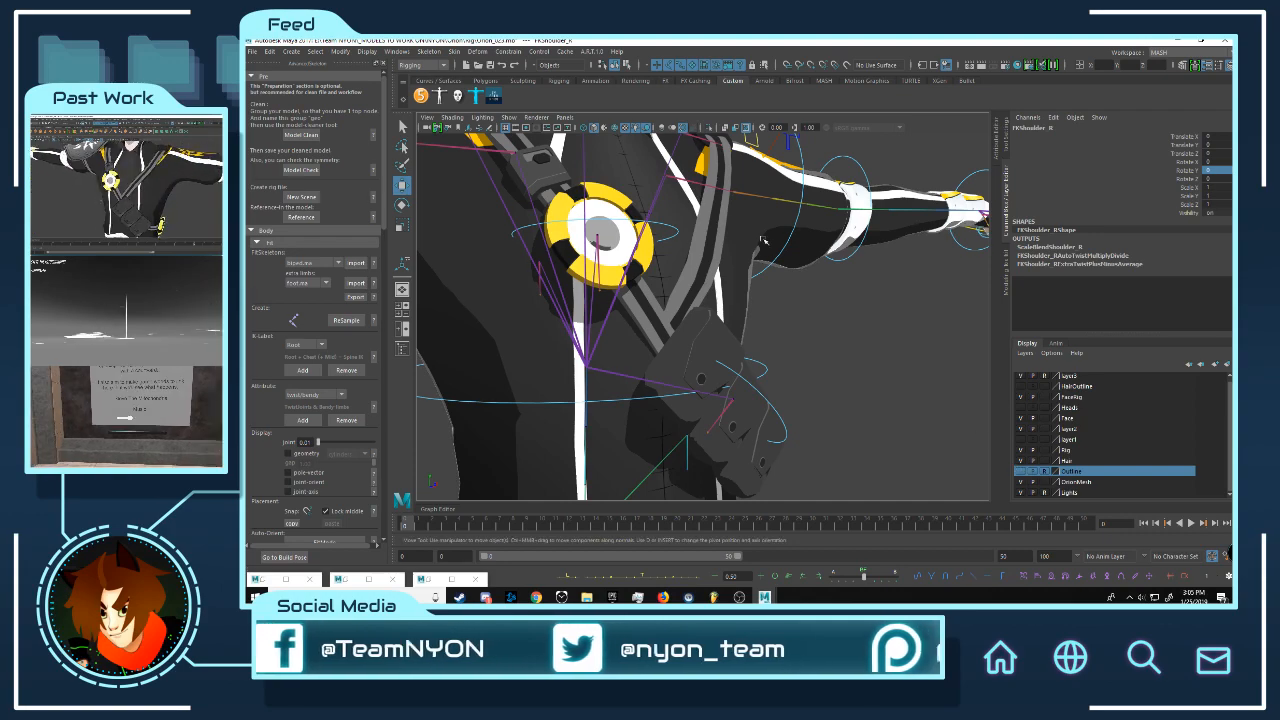
Step: Select the jacket's Top mesh at the chest and delete the layer3 display layer
scroll(830, 393, up, 5)
click(806, 318)
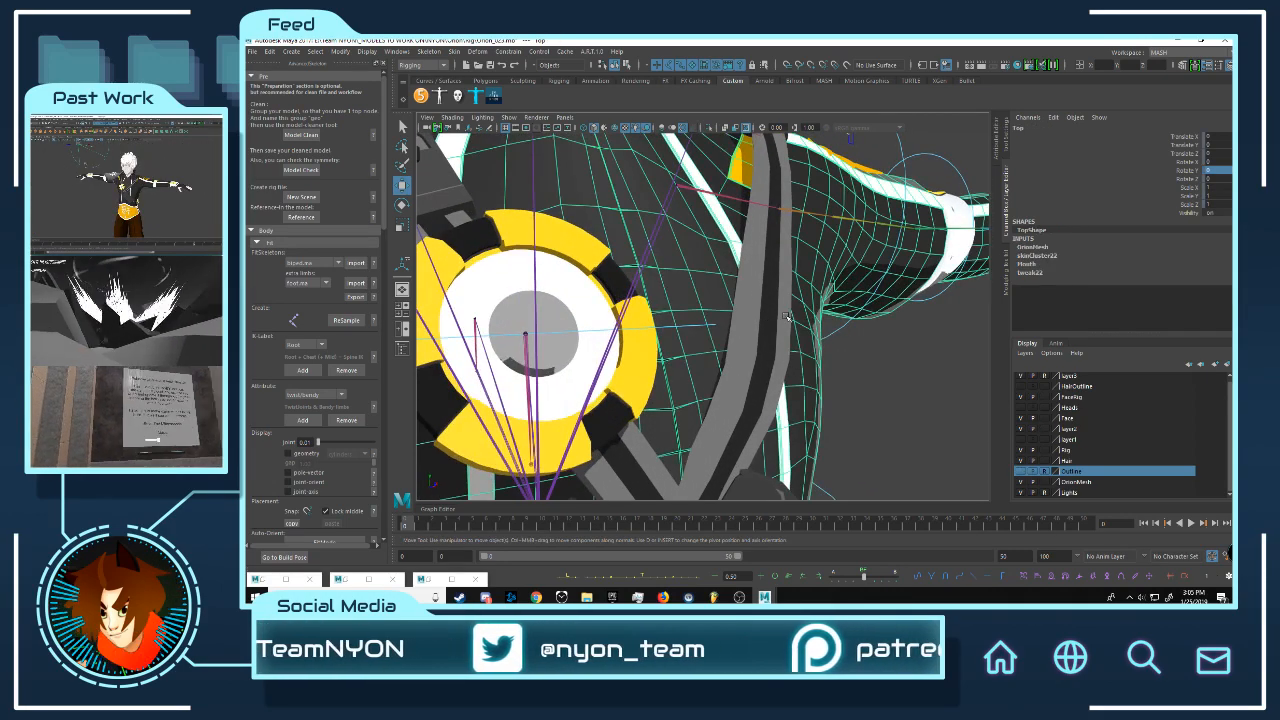
scroll(788, 234, down, 6)
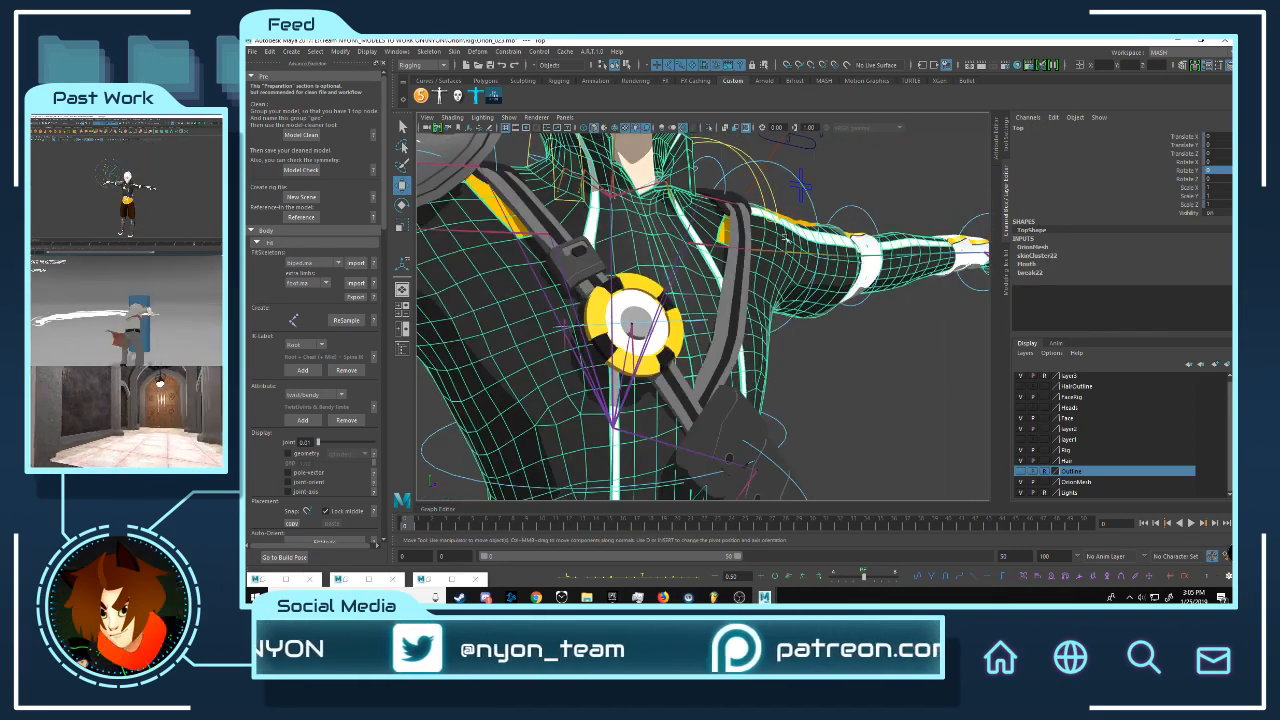
right_click(1075, 378)
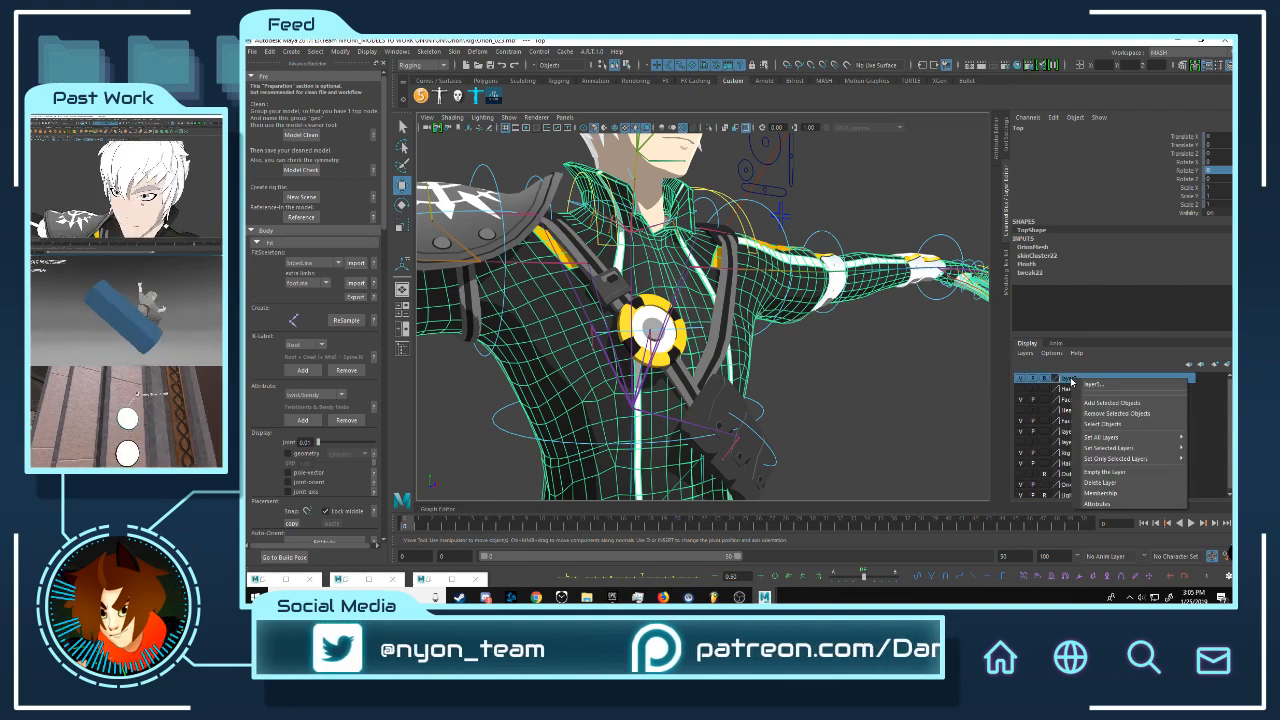
click(1100, 482)
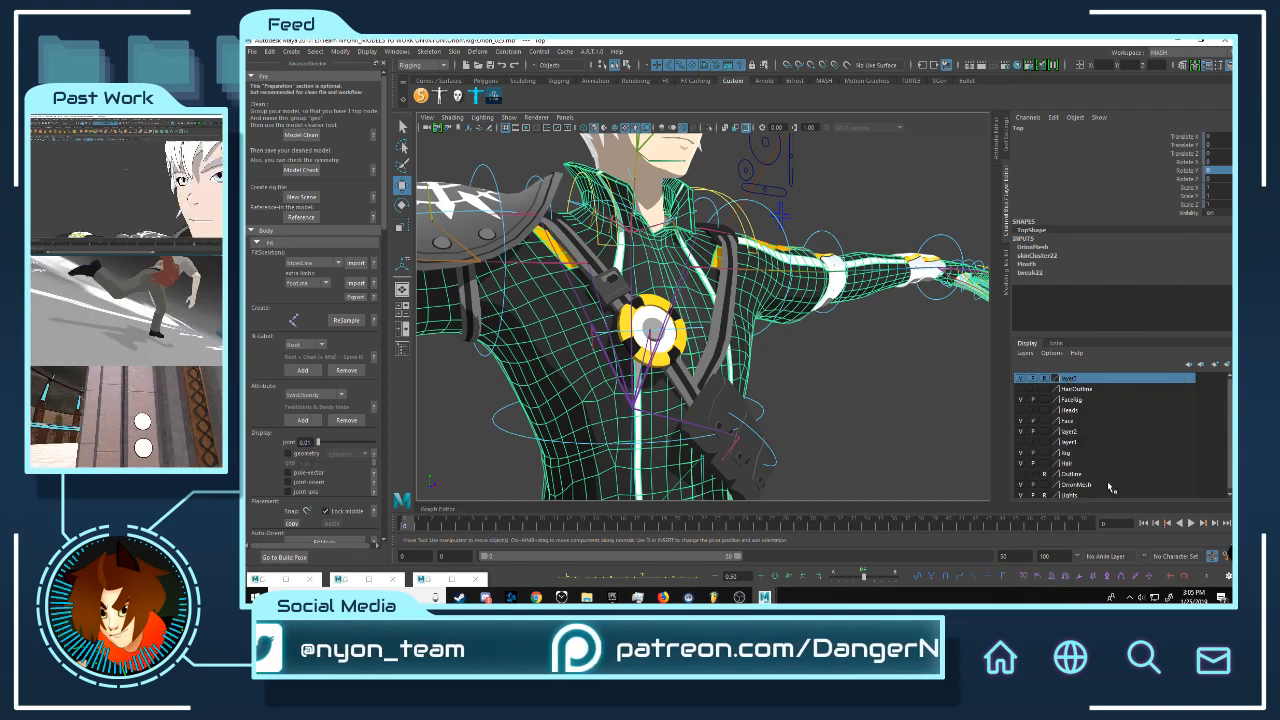
Step: Select the BeltTorso strap mesh and examine how it sits on the character's left shoulder
click(735, 249)
click(736, 250)
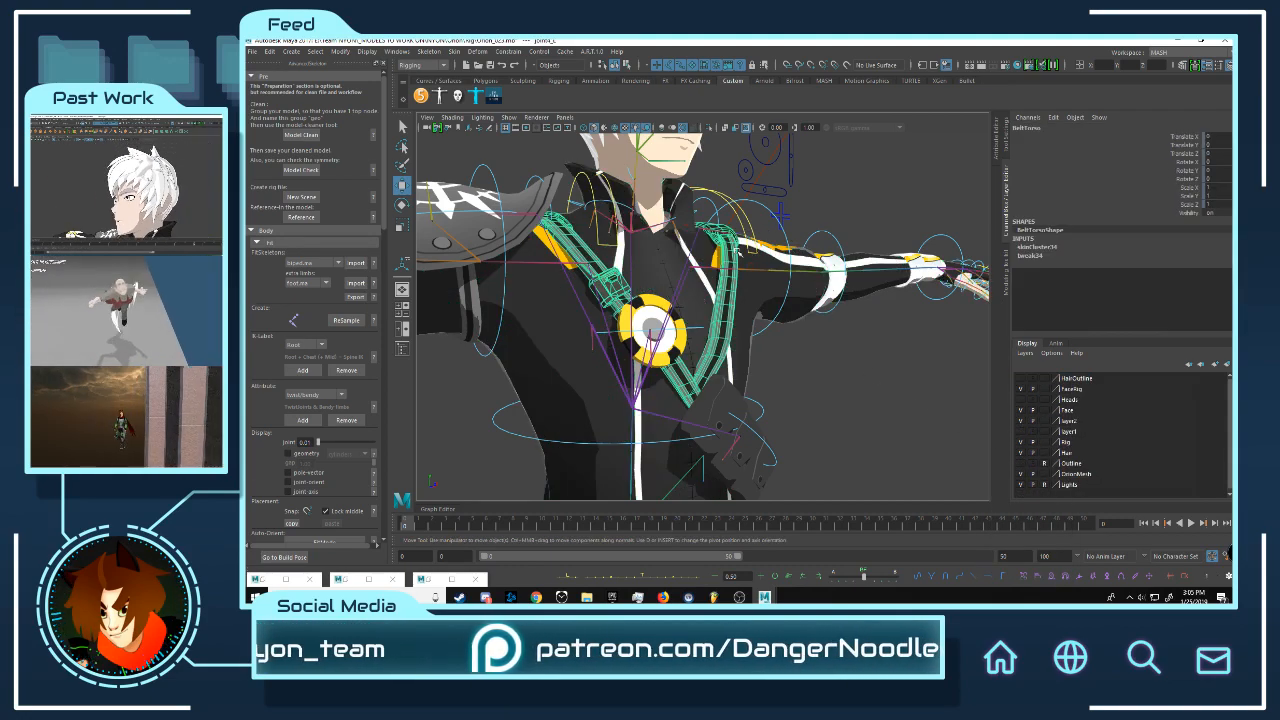
alt+drag(833, 270, 695, 272)
alt+right_drag(680, 290, 720, 320)
alt+drag(569, 298, 650, 285)
alt+right_drag(795, 288, 777, 285)
alt+drag(777, 285, 674, 291)
alt+right_drag(832, 274, 801, 307)
alt+middle_drag(801, 307, 776, 333)
alt+right_drag(776, 333, 862, 300)
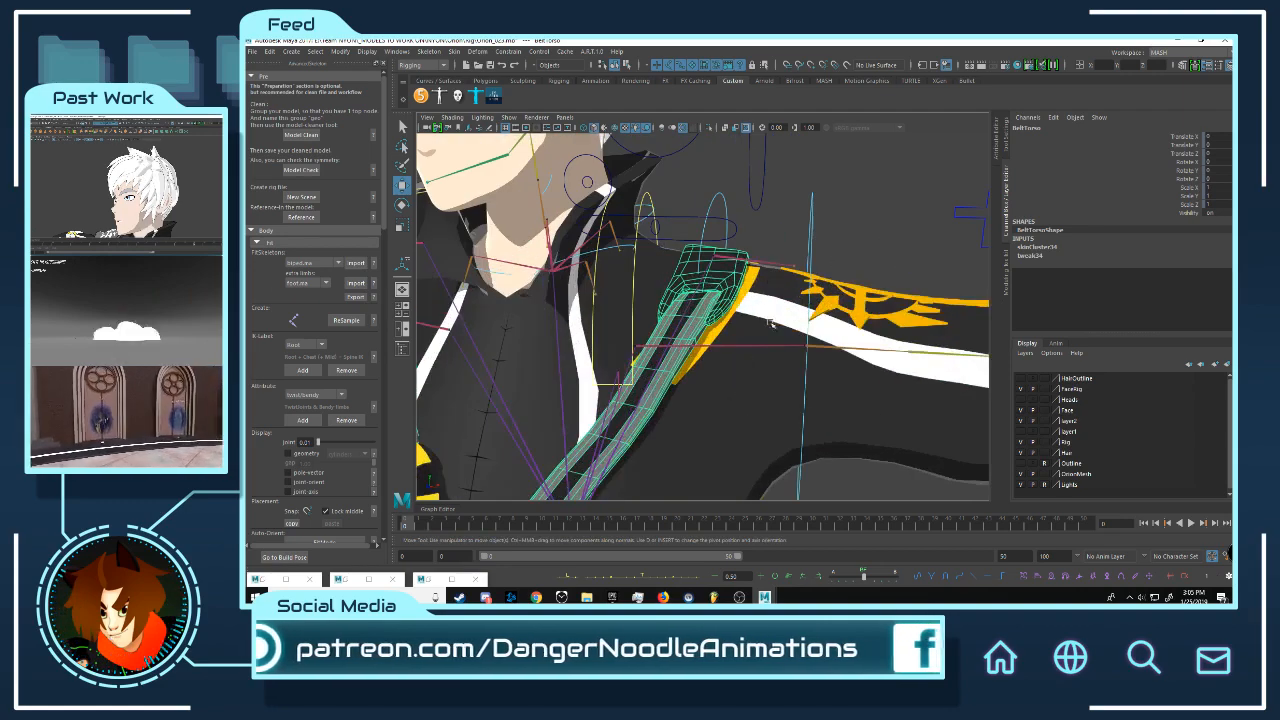
click(762, 239)
click(752, 287)
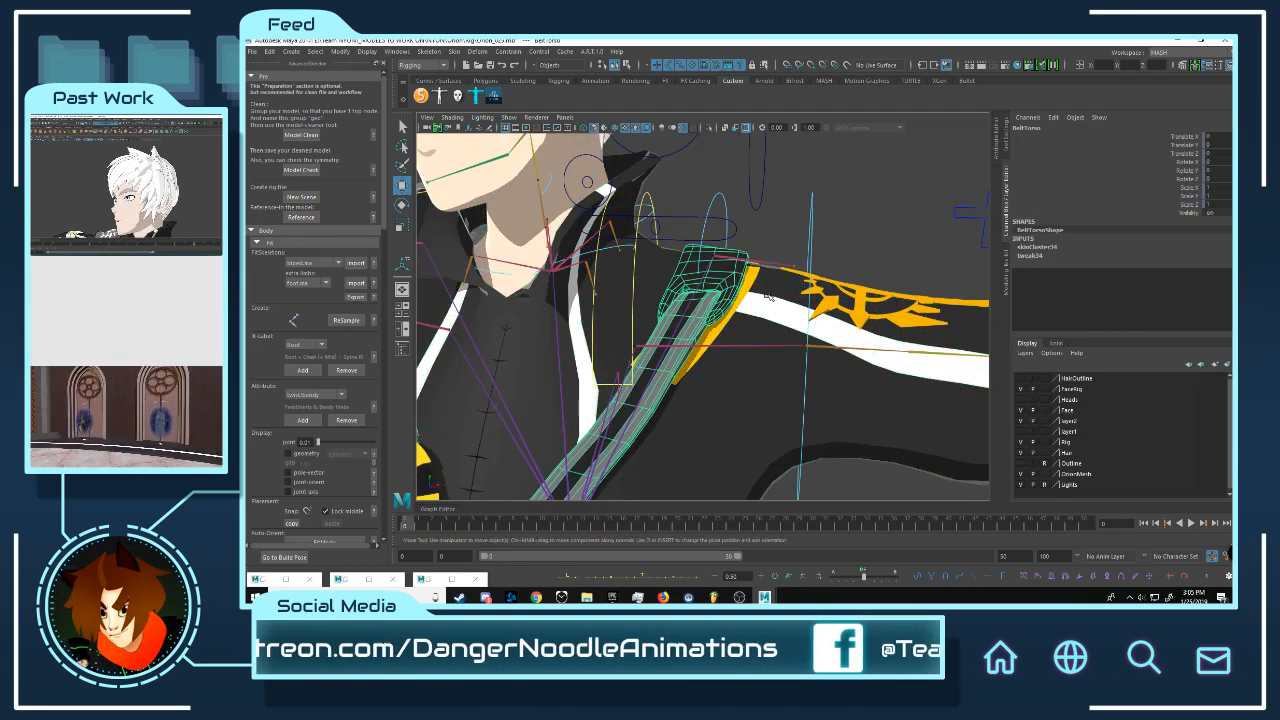
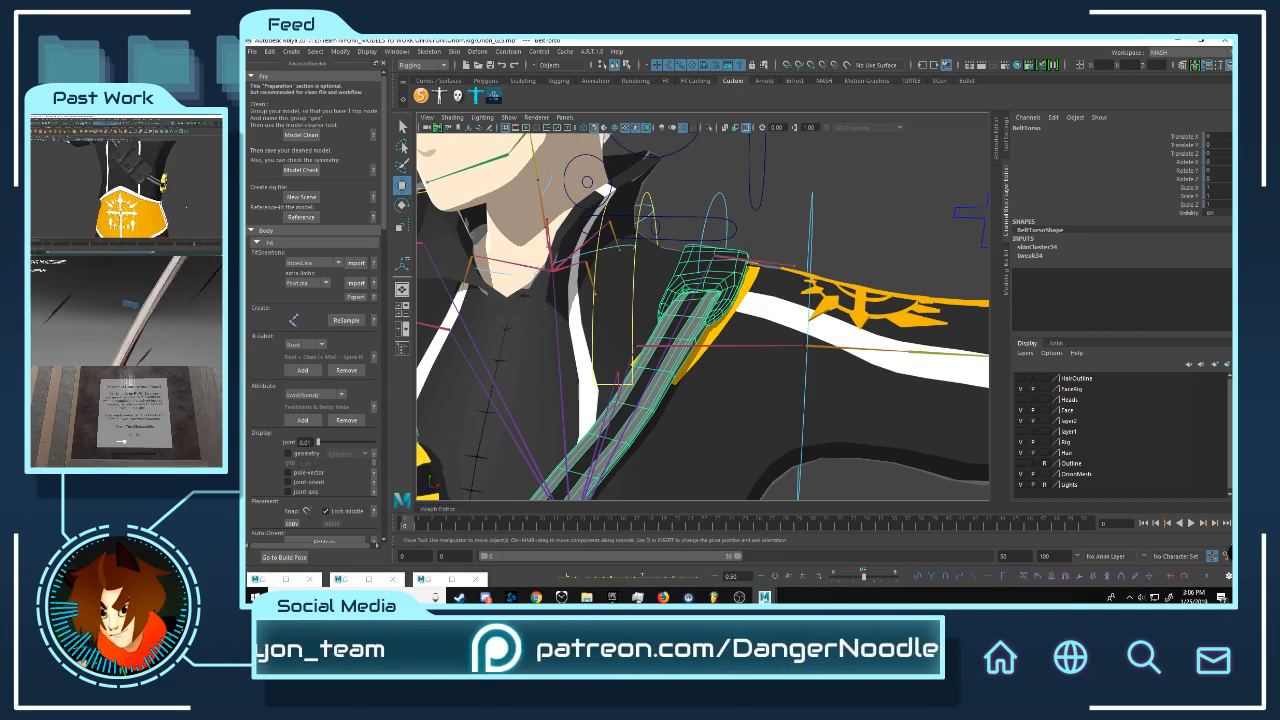
Step: Examine the straps from the front and side, select the Chest_M joint to check it, and clear the selection
scroll(900, 349, down, 5)
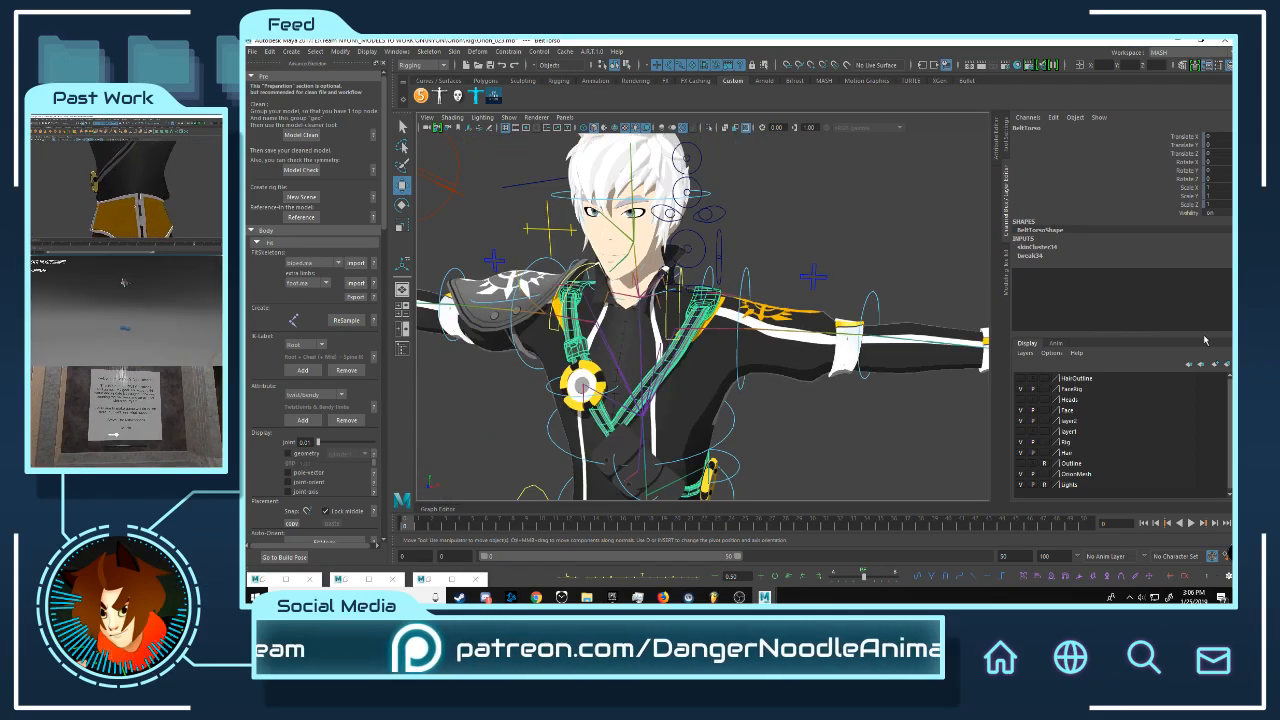
alt+drag(650, 313, 778, 304)
alt+right_drag(780, 304, 893, 275)
alt+drag(893, 275, 823, 263)
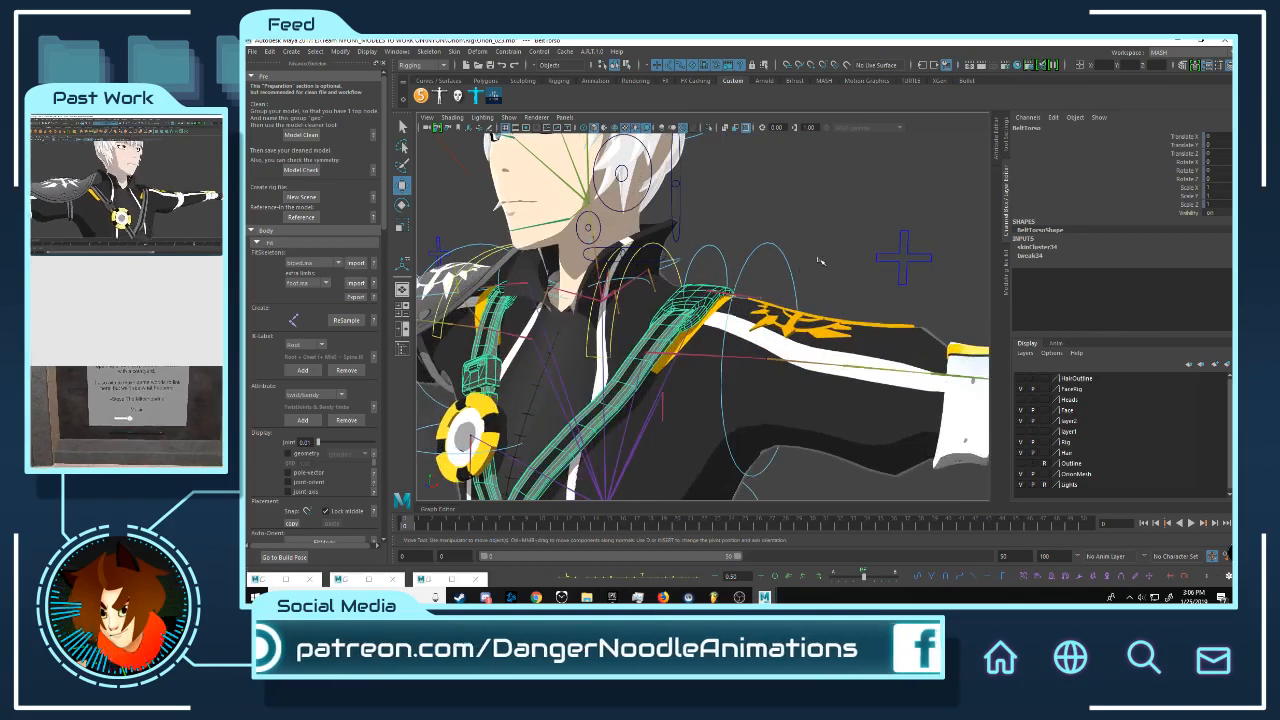
click(823, 263)
click(727, 290)
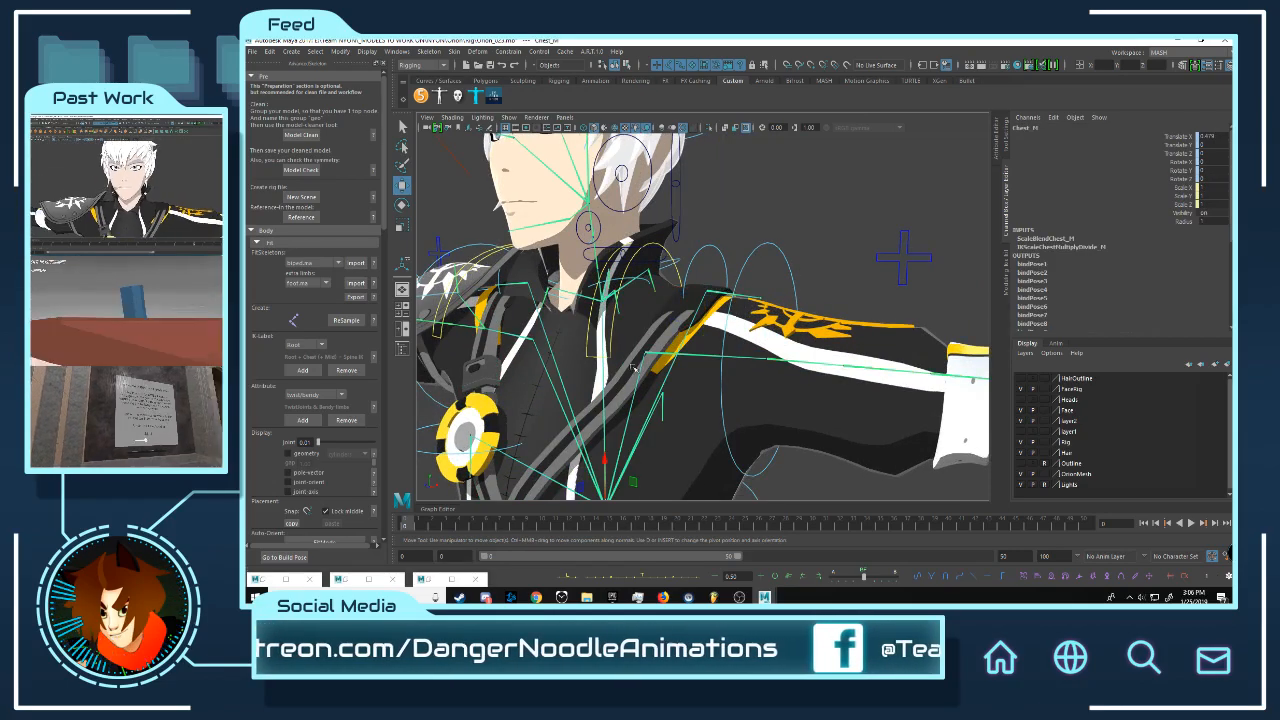
click(657, 342)
key(q)
key(w)
alt+middle_drag(829, 450, 934, 279)
alt+drag(934, 279, 785, 341)
click(790, 284)
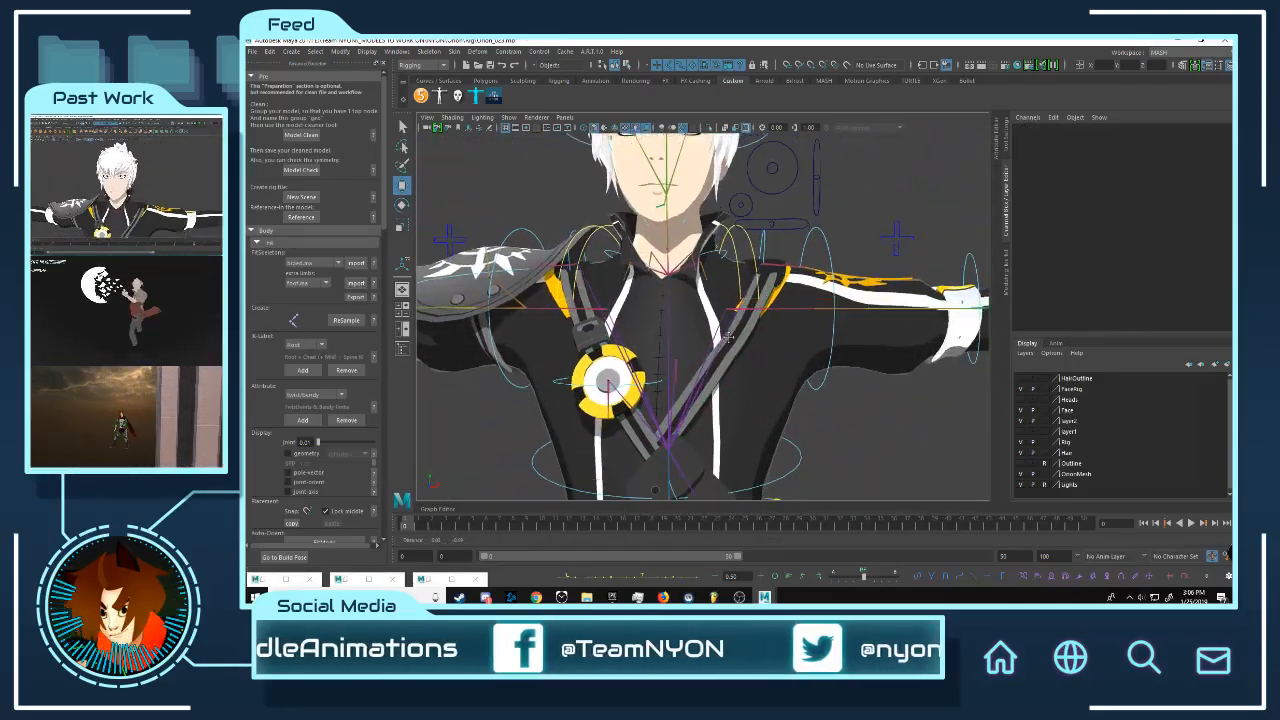
Step: Reselect the BeltTorso strap mesh and inspect its fit over the chest and the character's left shoulder
alt+middle_drag(729, 337, 727, 313)
scroll(727, 313, up, 5)
scroll(727, 313, down, 2)
click(722, 322)
alt+drag(722, 330, 871, 394)
scroll(699, 347, up, 3)
scroll(816, 340, down, 5)
scroll(800, 372, up, 5)
scroll(871, 394, down, 5)
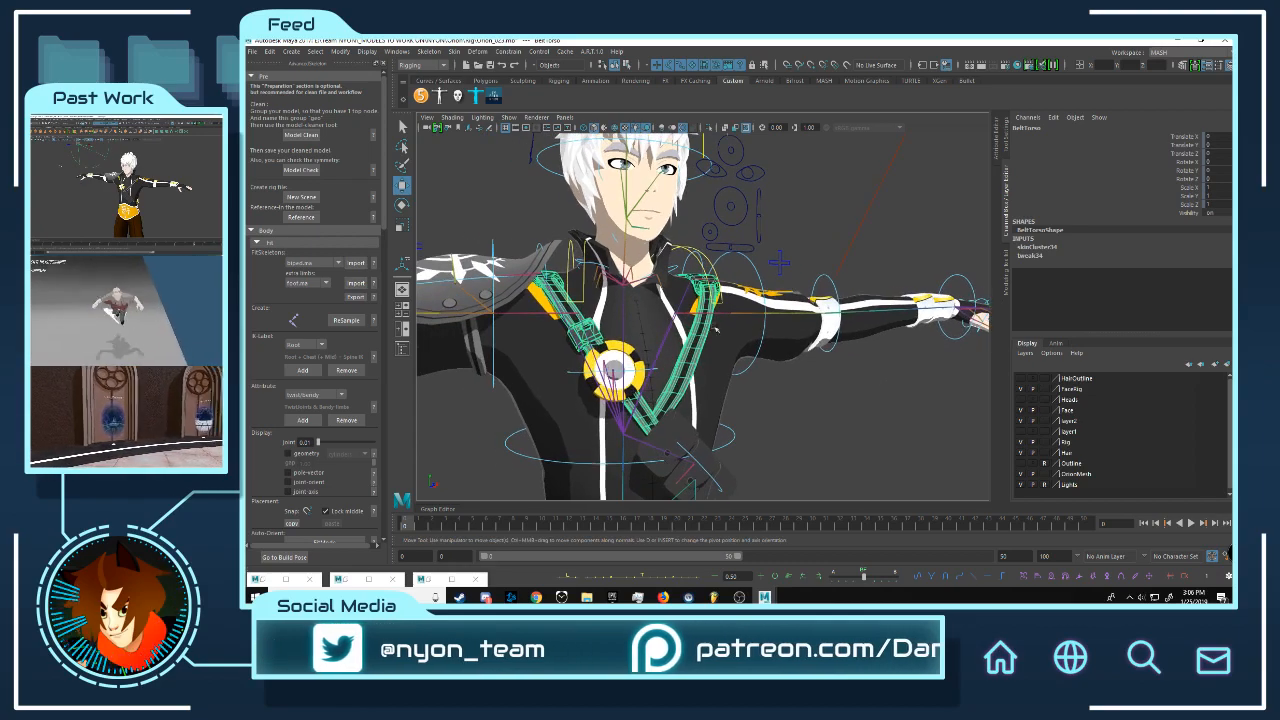
alt+drag(722, 317, 695, 328)
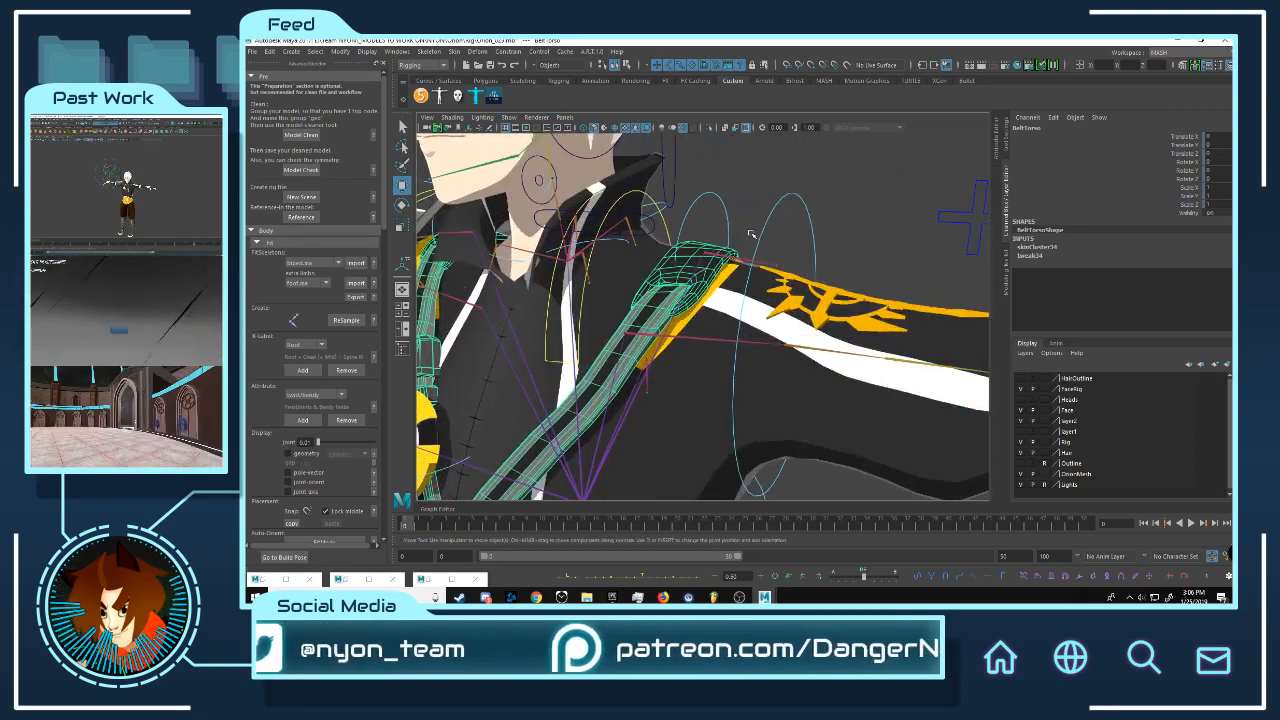
Step: Examine the BeltTorso strap along the chest from the round buckle up to the character's left shoulder
alt+drag(752, 234, 779, 259)
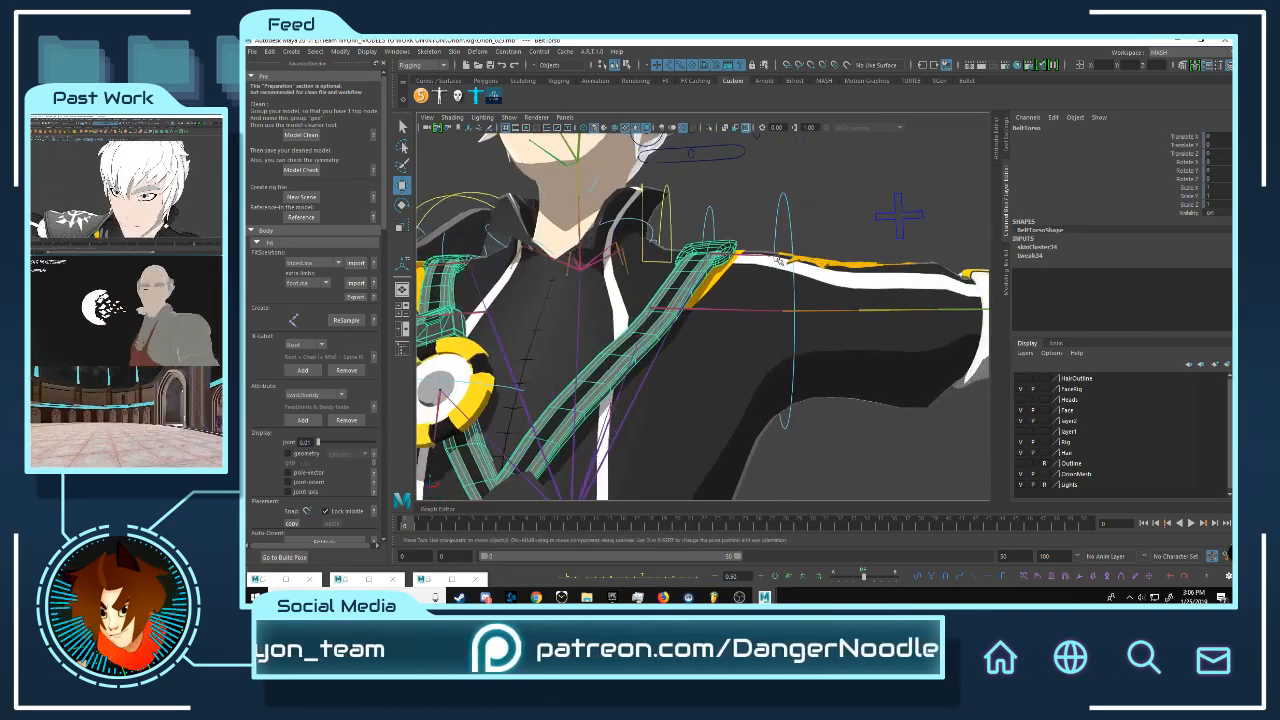
scroll(674, 318, up, 5)
alt+drag(674, 318, 765, 283)
alt+middle_drag(765, 283, 679, 287)
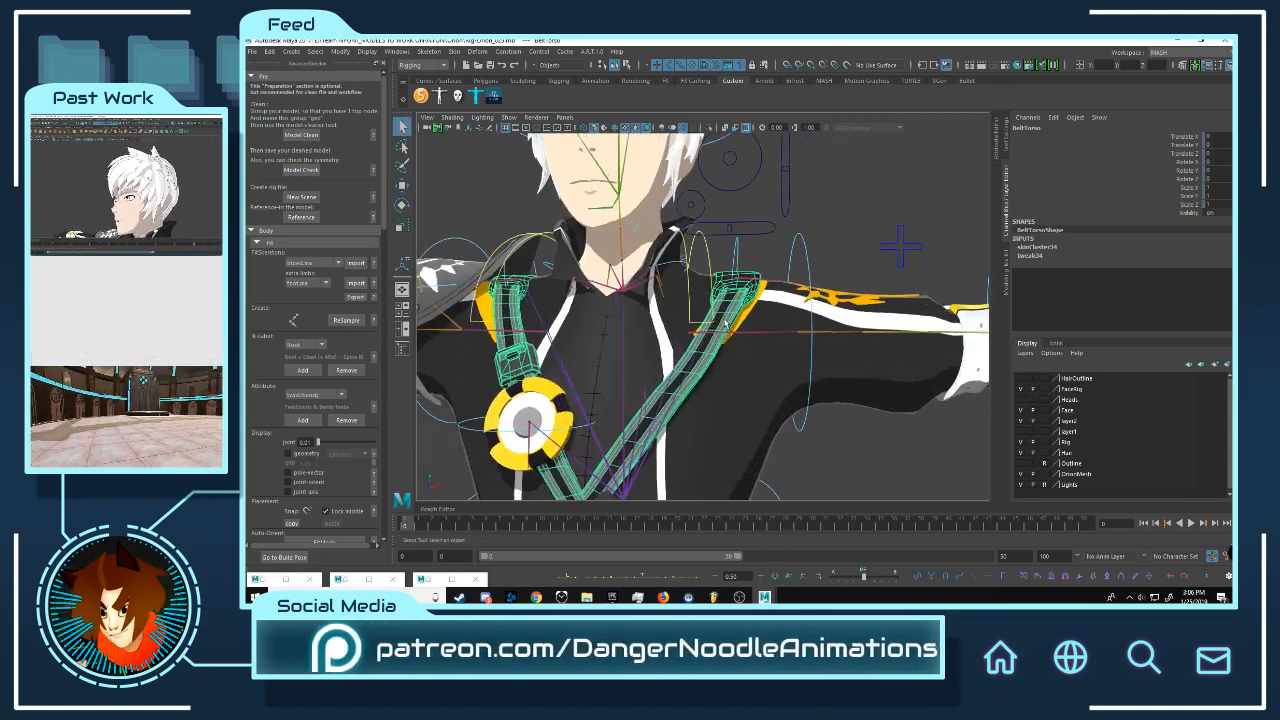
alt+drag(683, 369, 705, 245)
alt+drag(745, 320, 765, 289)
alt+middle_drag(765, 289, 745, 350)
scroll(745, 350, up, 5)
scroll(745, 350, down, 5)
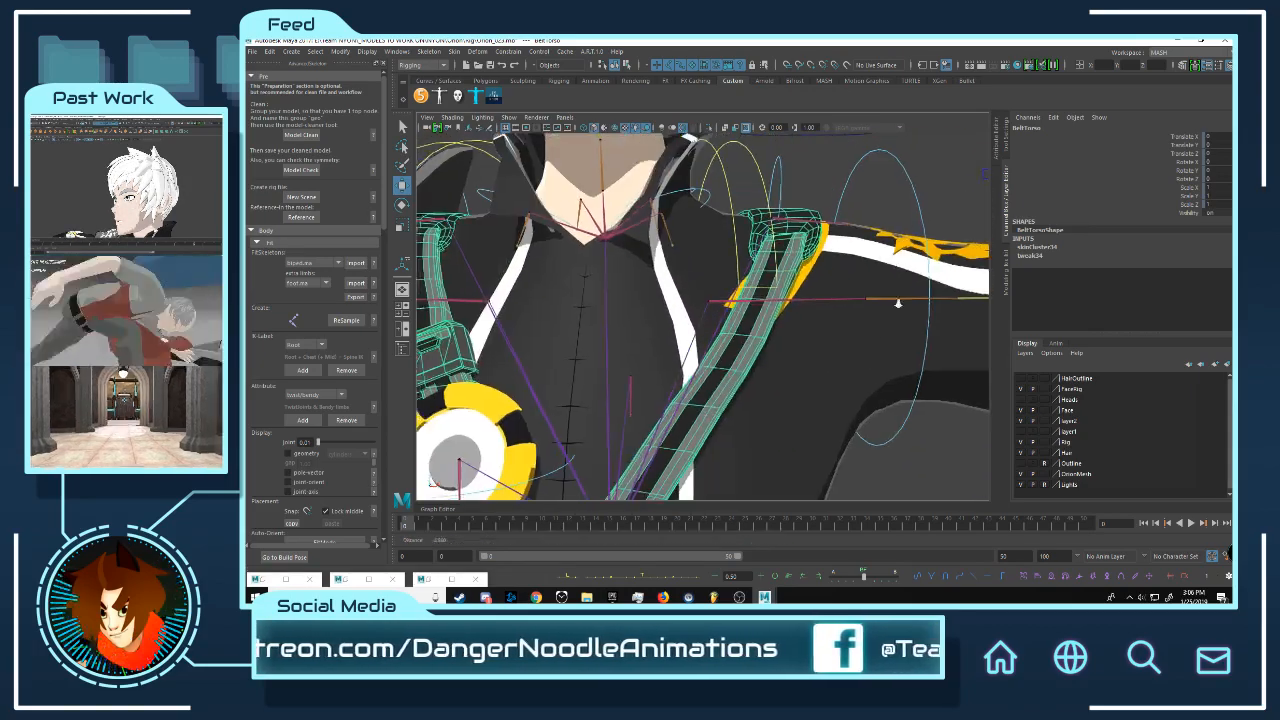
click(775, 242)
click(770, 245)
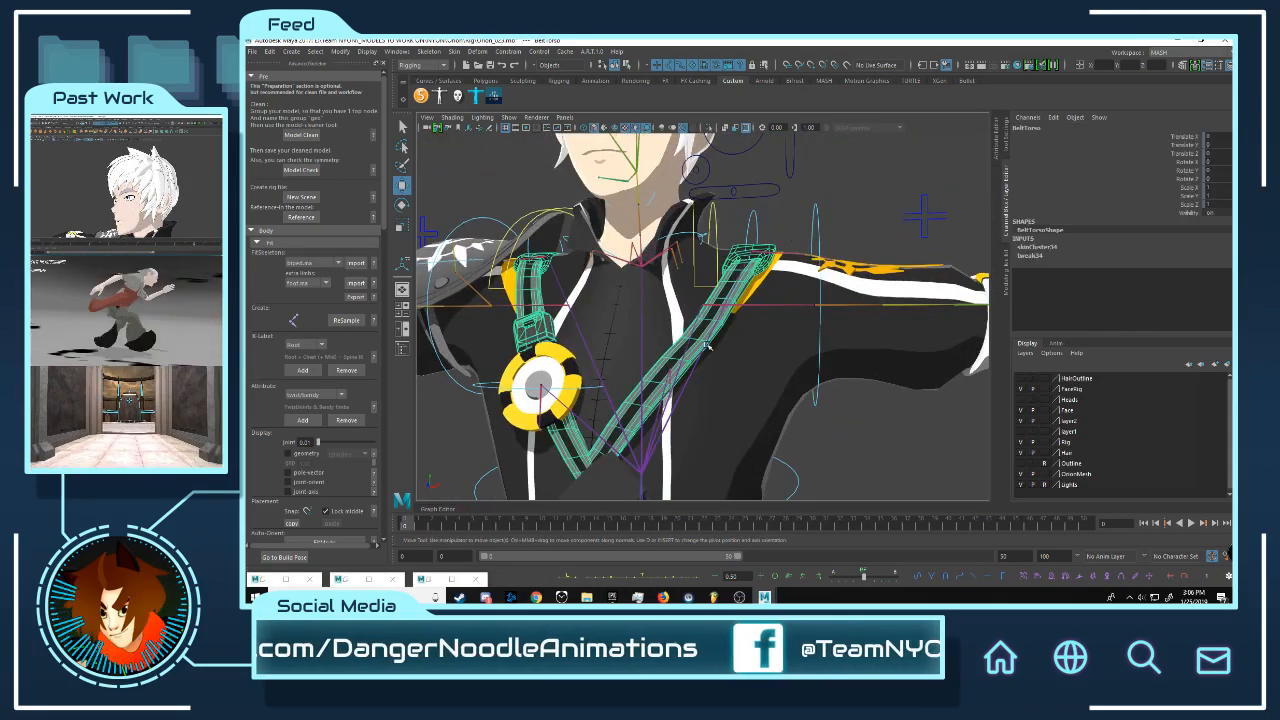
Step: Inspect the BeltTorso strap's shoulder pad up close from above and compare it with the whole strap from the front
scroll(766, 246, up, 6)
alt+drag(763, 245, 771, 328)
key(q)
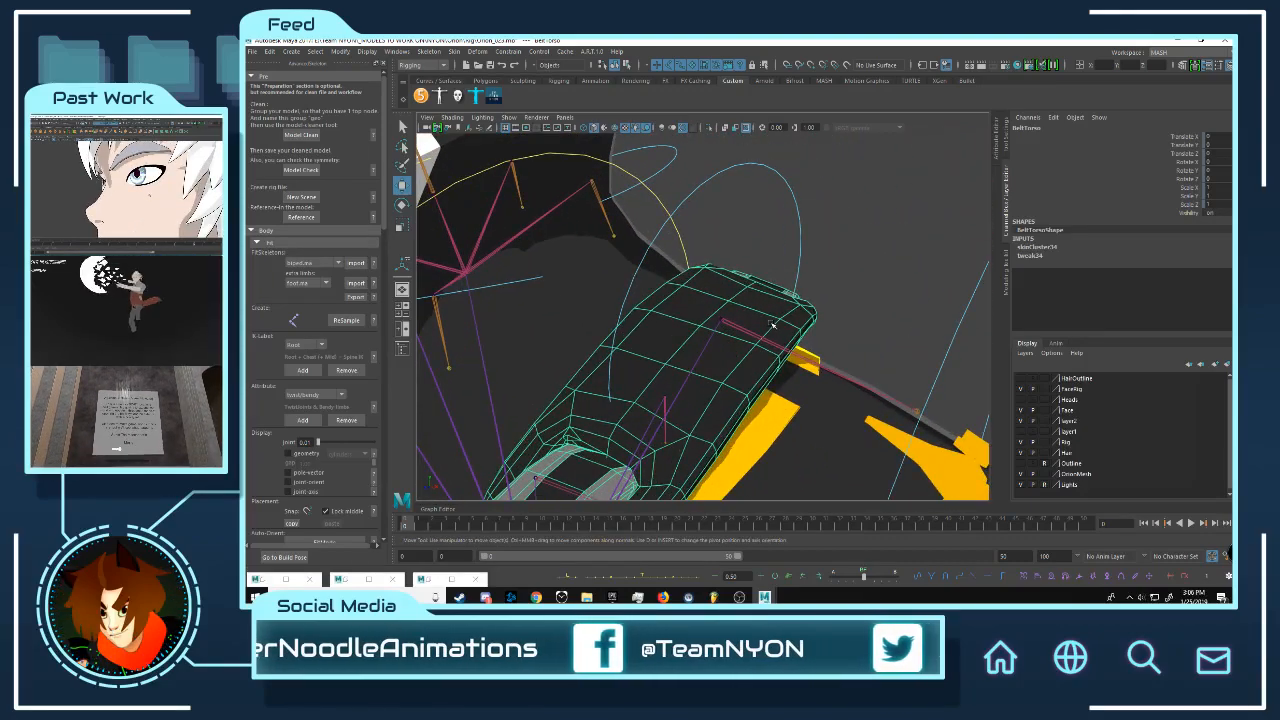
scroll(771, 323, down, 6)
alt+drag(675, 372, 729, 331)
mouse_move(729, 331)
alt+middle_down()
mouse_move(769, 277)
mouse_move(734, 346)
alt+middle_up()
alt+drag(880, 292, 838, 316)
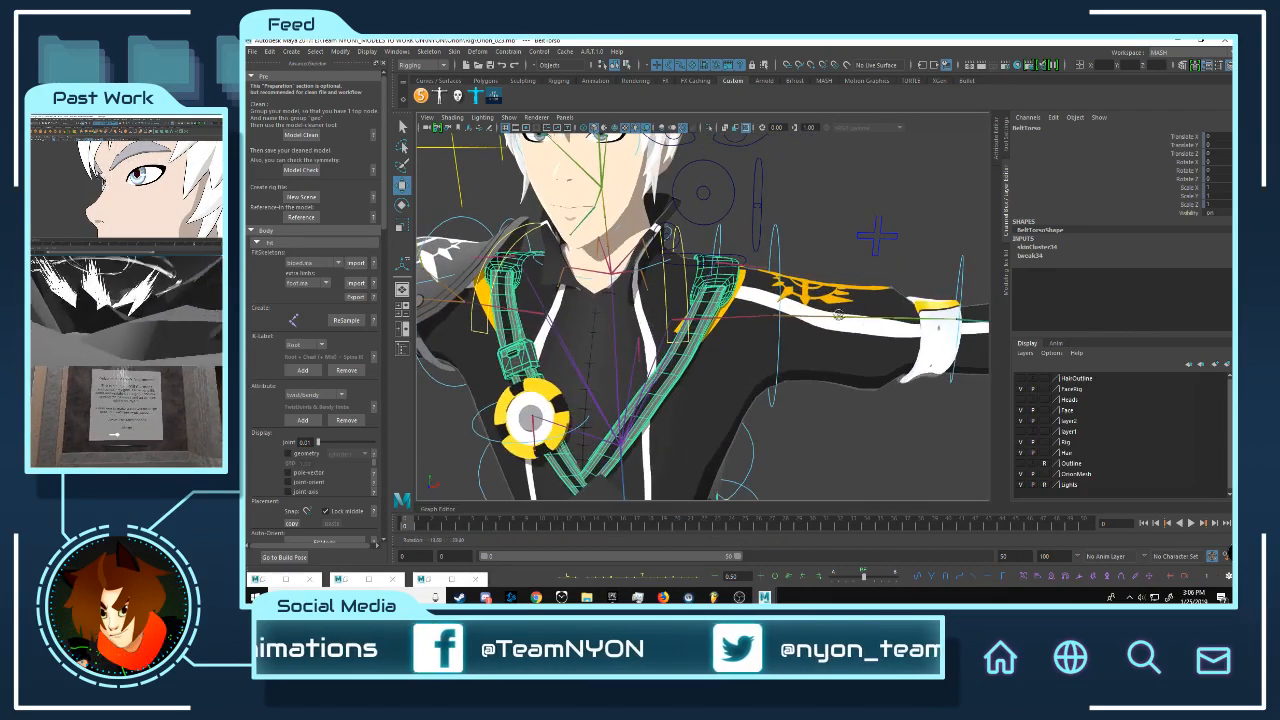
alt+middle_drag(838, 316, 870, 232)
scroll(854, 270, down, 3)
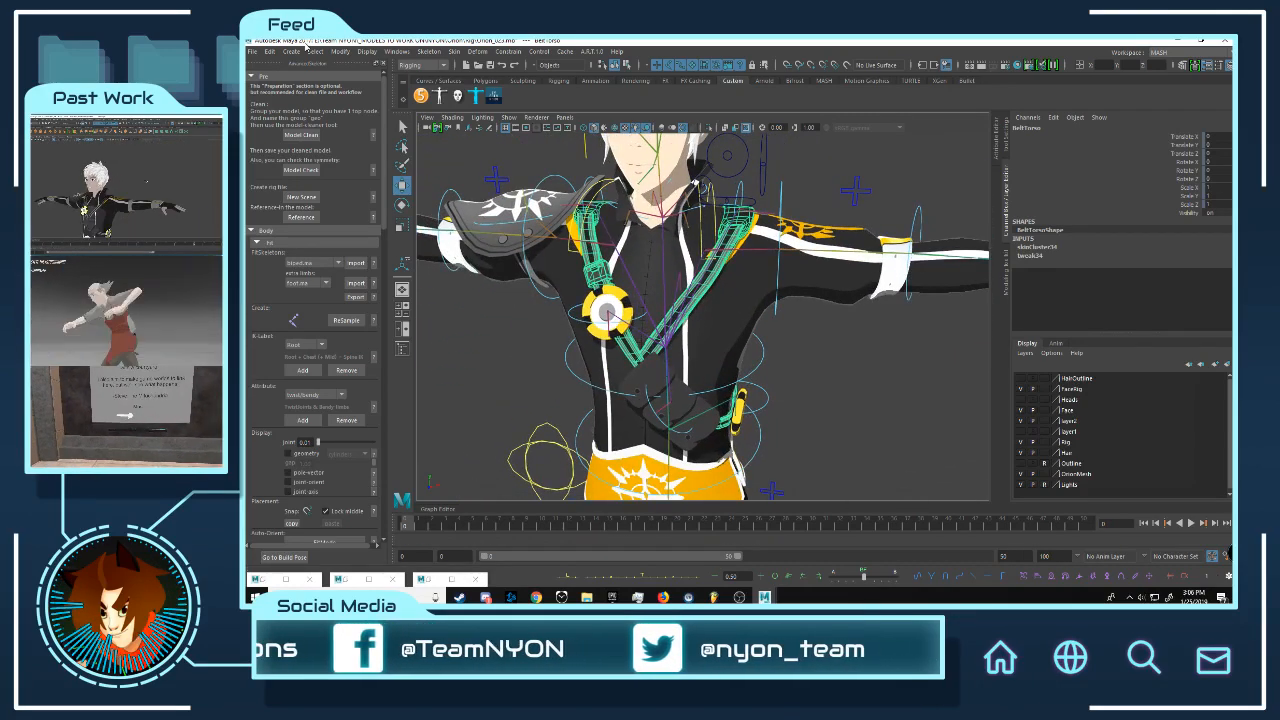
Step: Center the pivot of the BeltTorso strap mesh and duplicate the mesh
click(341, 51)
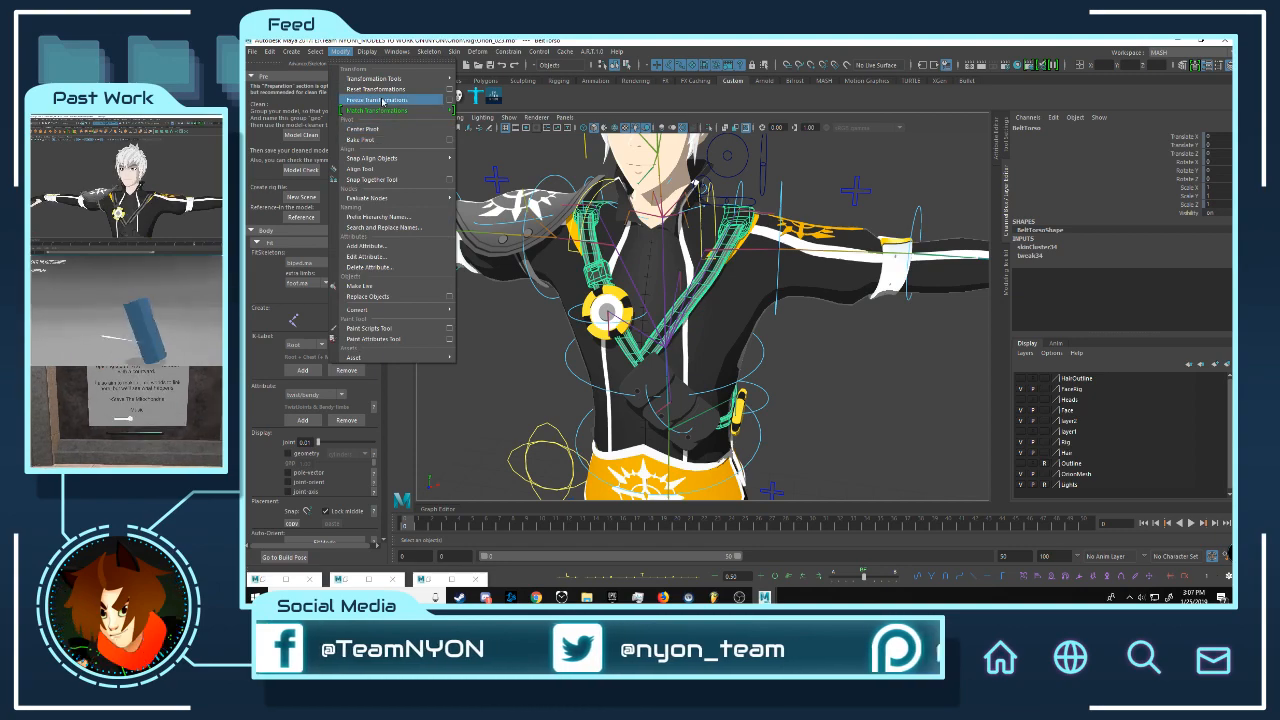
click(388, 131)
alt+drag(858, 306, 760, 325)
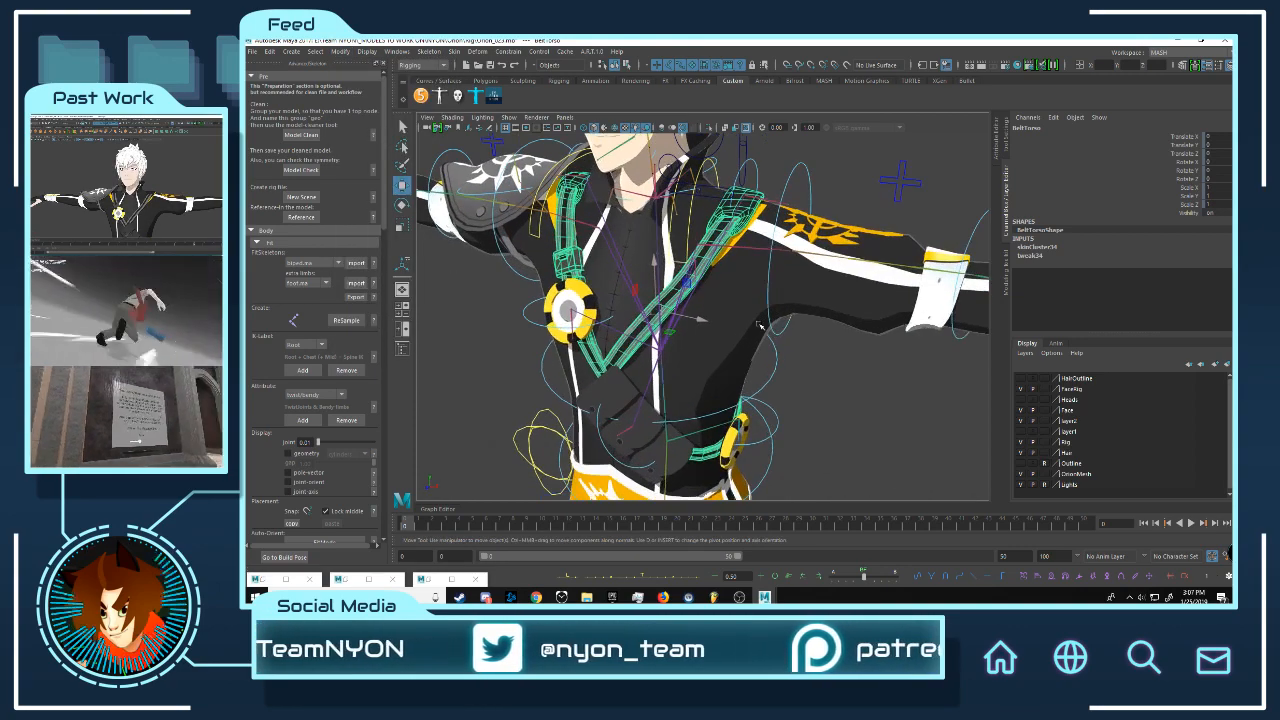
key(ctrl+d)
Step: Assign the existing surfaceShader2 material to the duplicated BeltTorso strap mesh
alt+right_drag(731, 243, 790, 236)
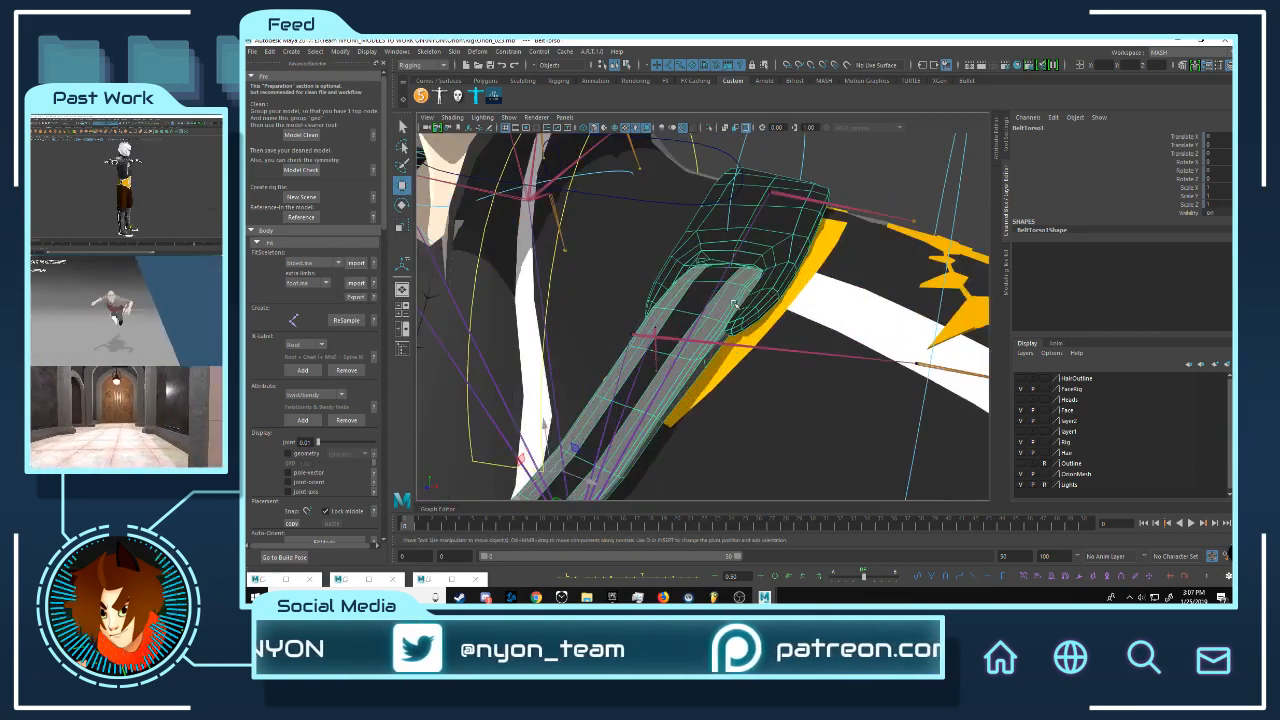
alt+middle_drag(768, 236, 763, 306)
alt+drag(712, 307, 808, 300)
alt+right_drag(808, 300, 866, 337)
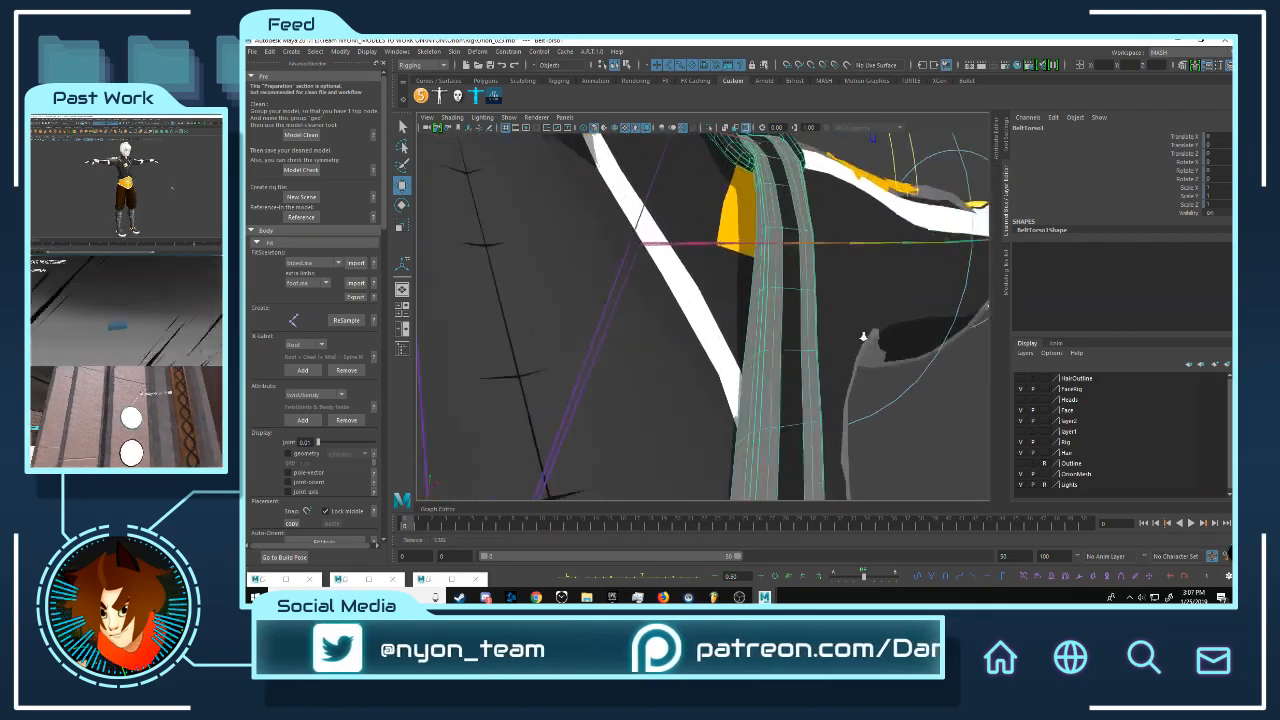
alt+drag(866, 337, 806, 314)
right_drag(801, 304, 802, 320)
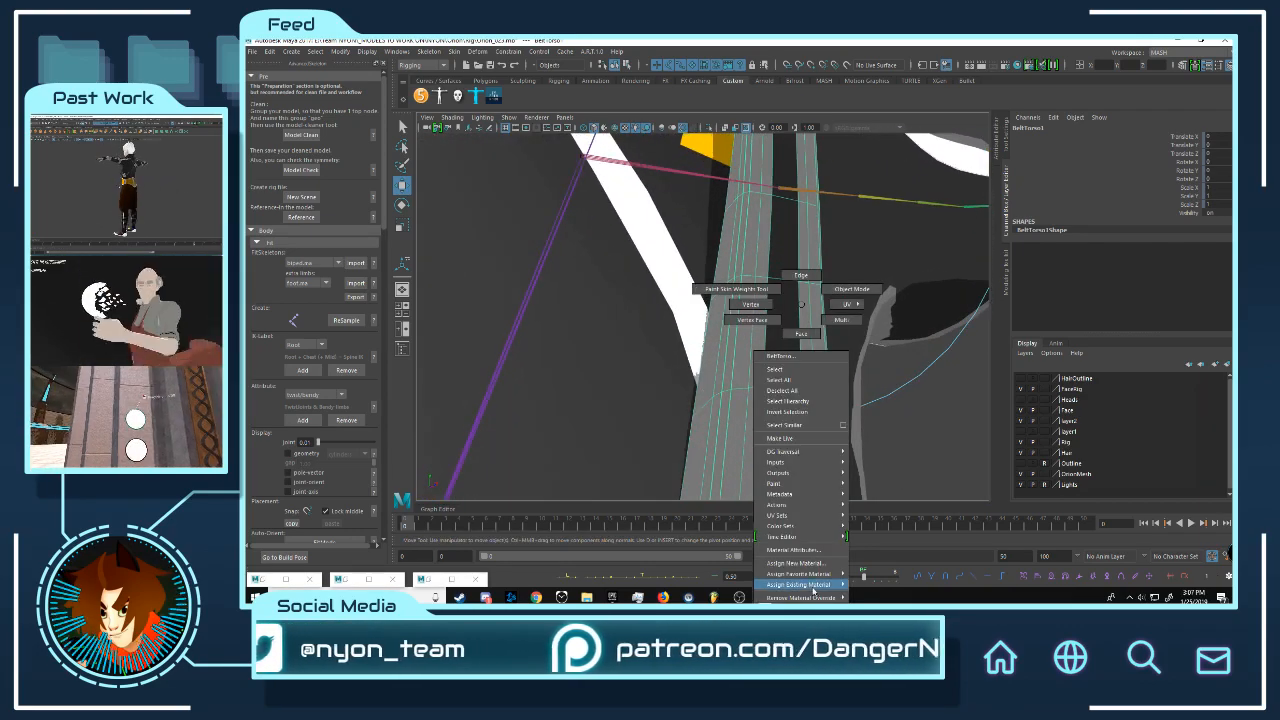
mouse_move(813, 588)
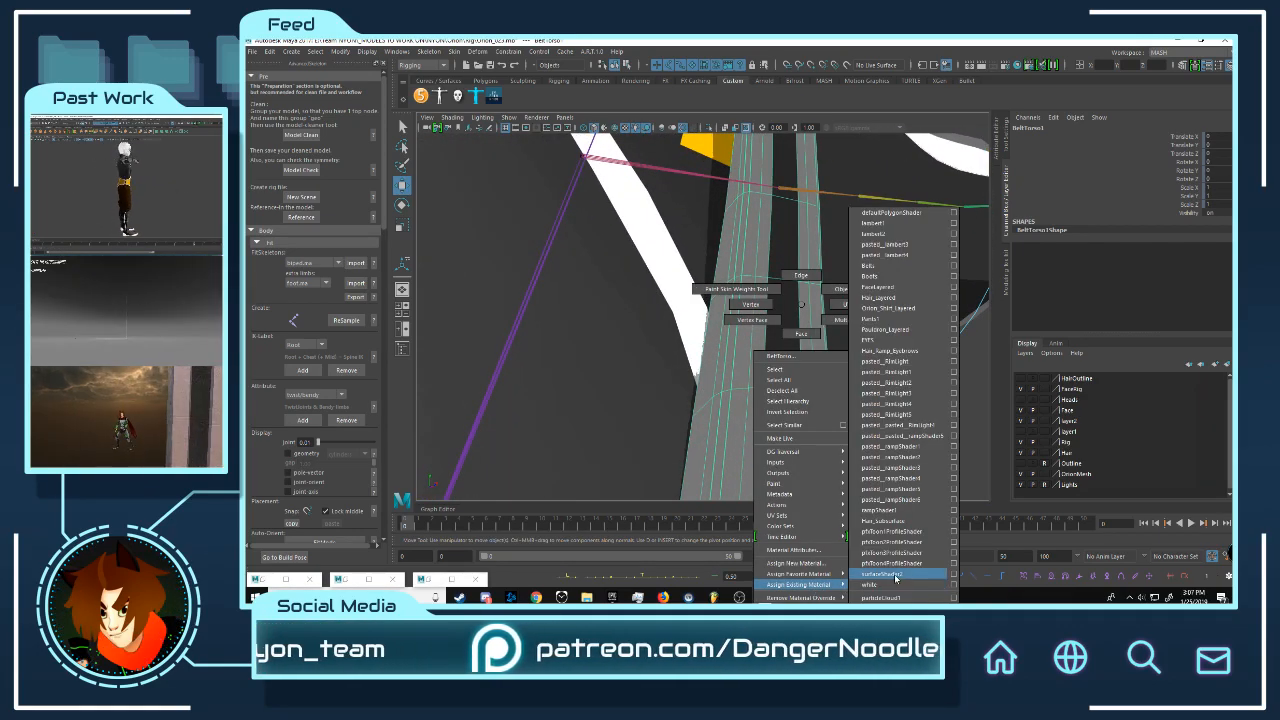
click(909, 577)
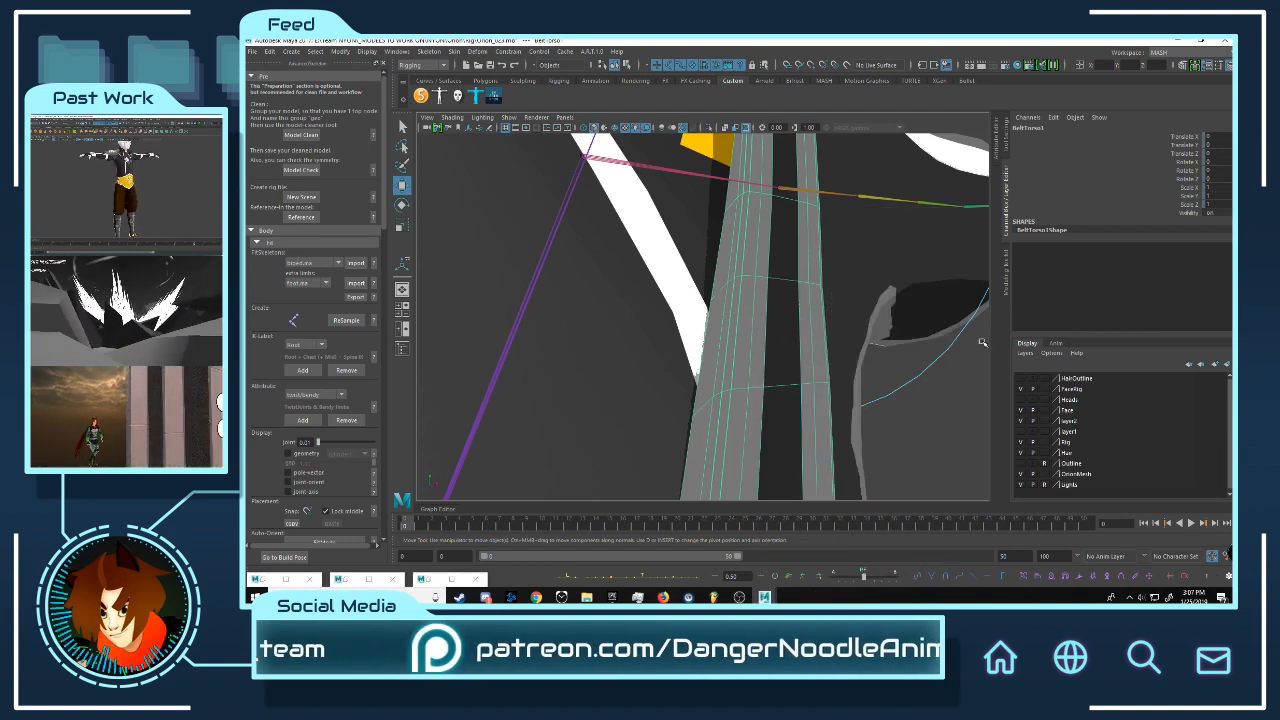
Step: Show the duplicated strap's shape attributes, switch to the Modeling menu set and reverse the mesh normals
click(995, 148)
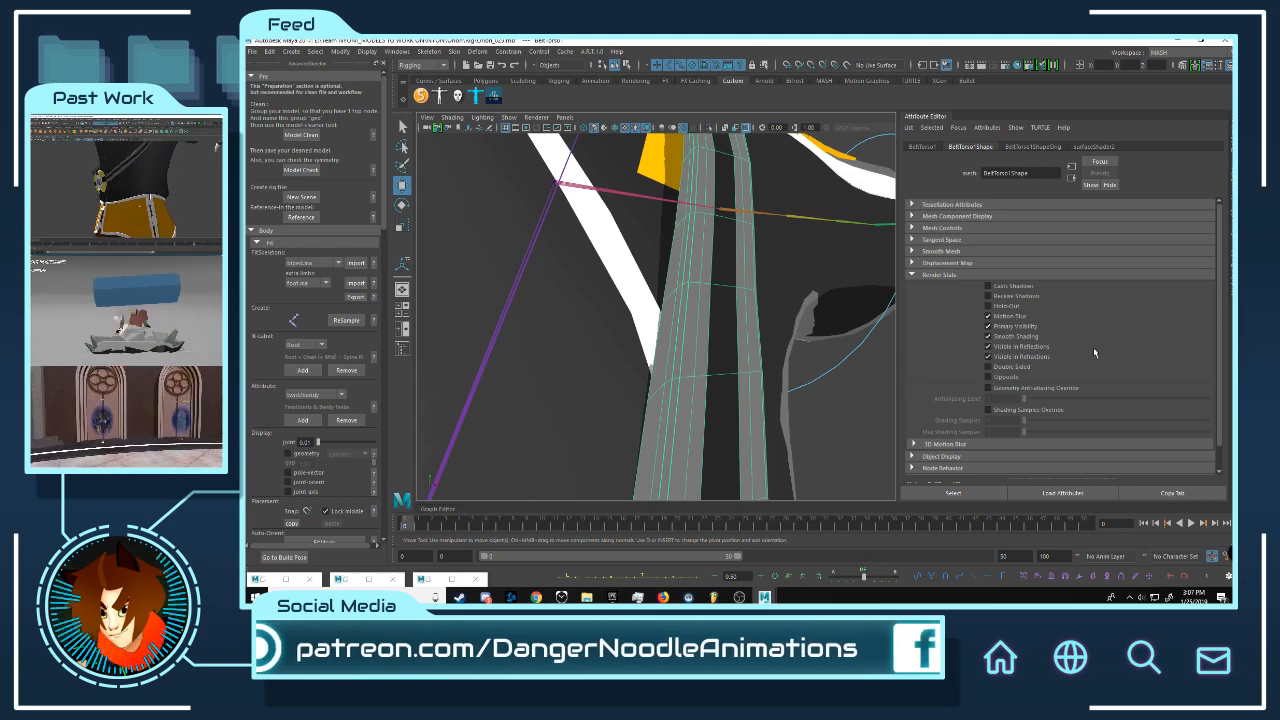
click(479, 52)
click(479, 52)
click(430, 52)
click(433, 53)
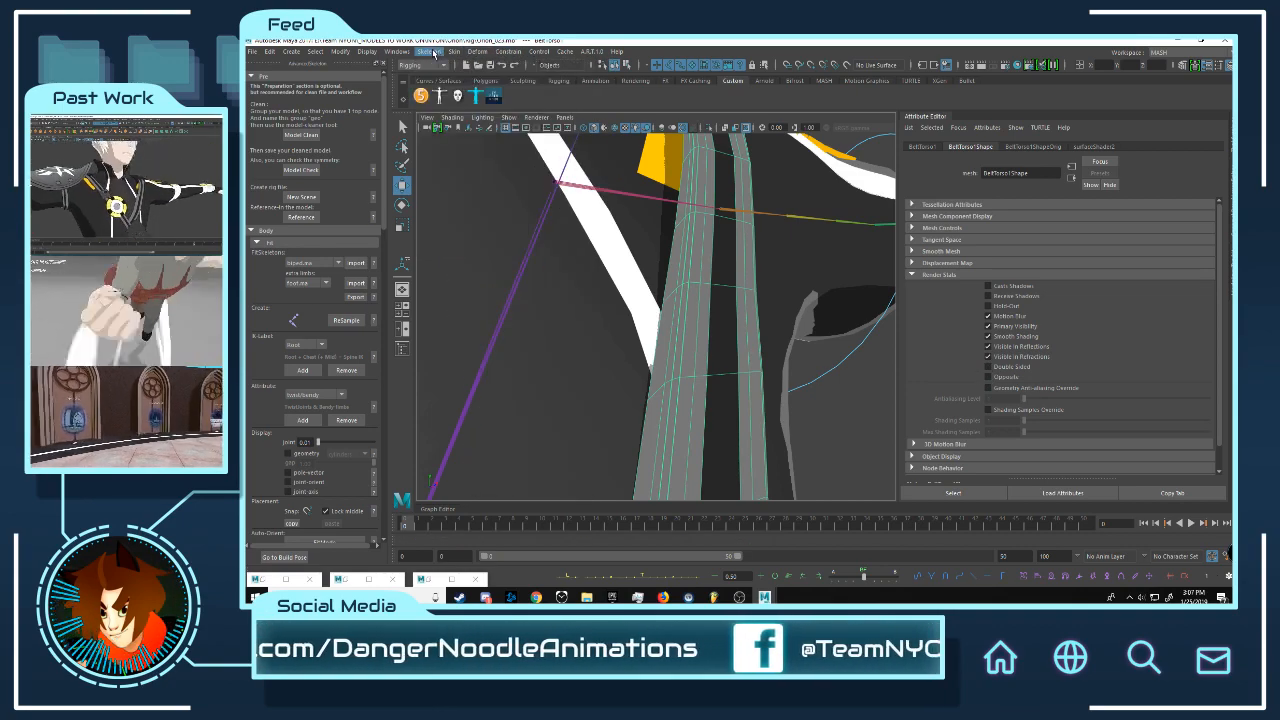
click(414, 66)
click(416, 78)
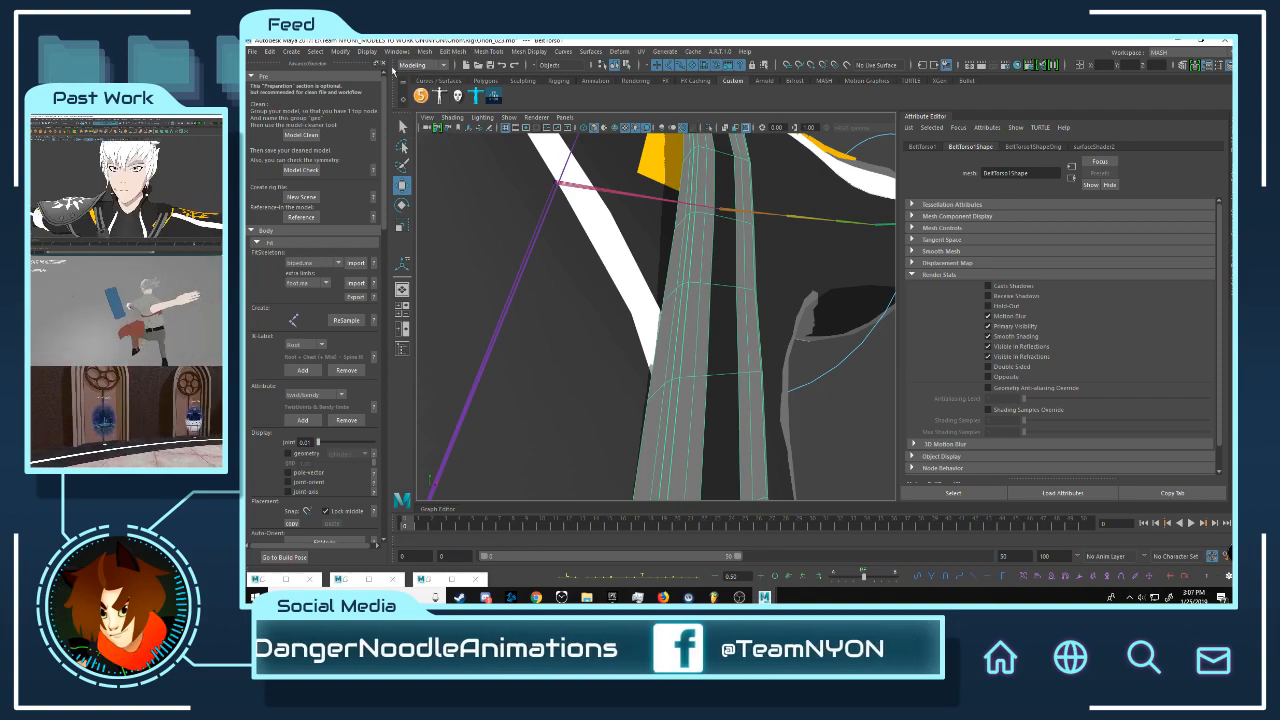
click(388, 63)
click(530, 51)
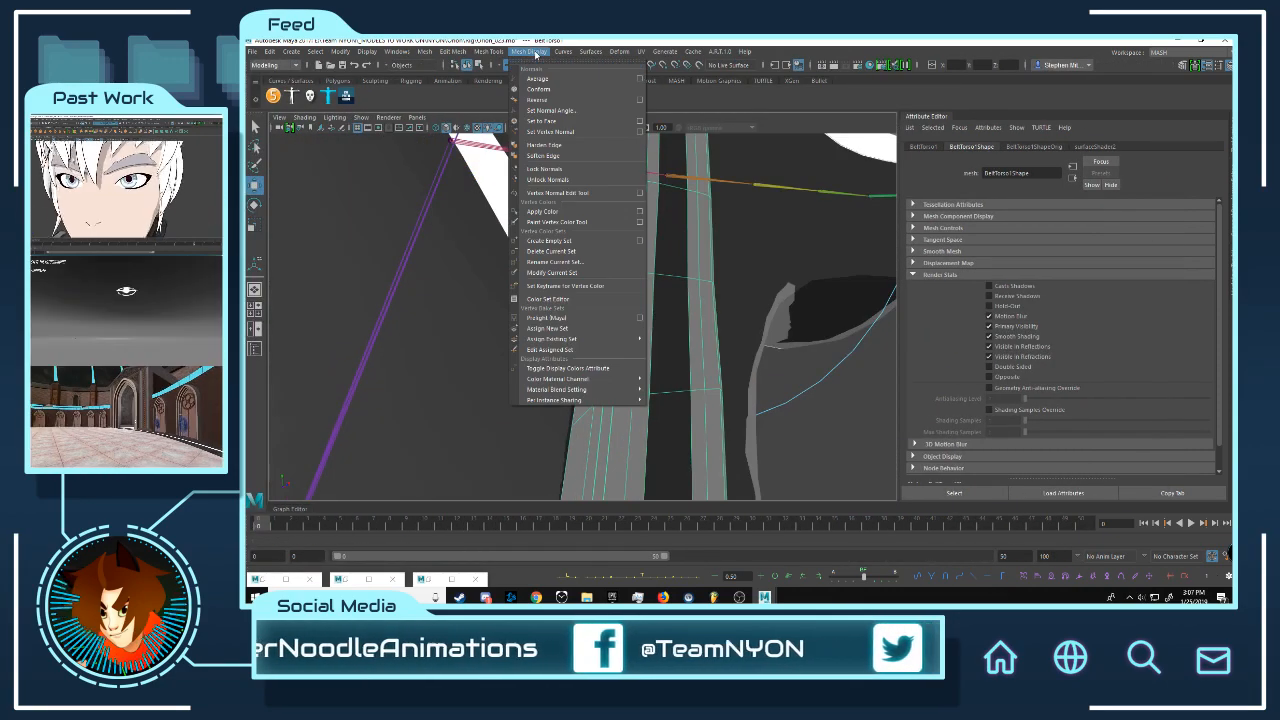
click(537, 99)
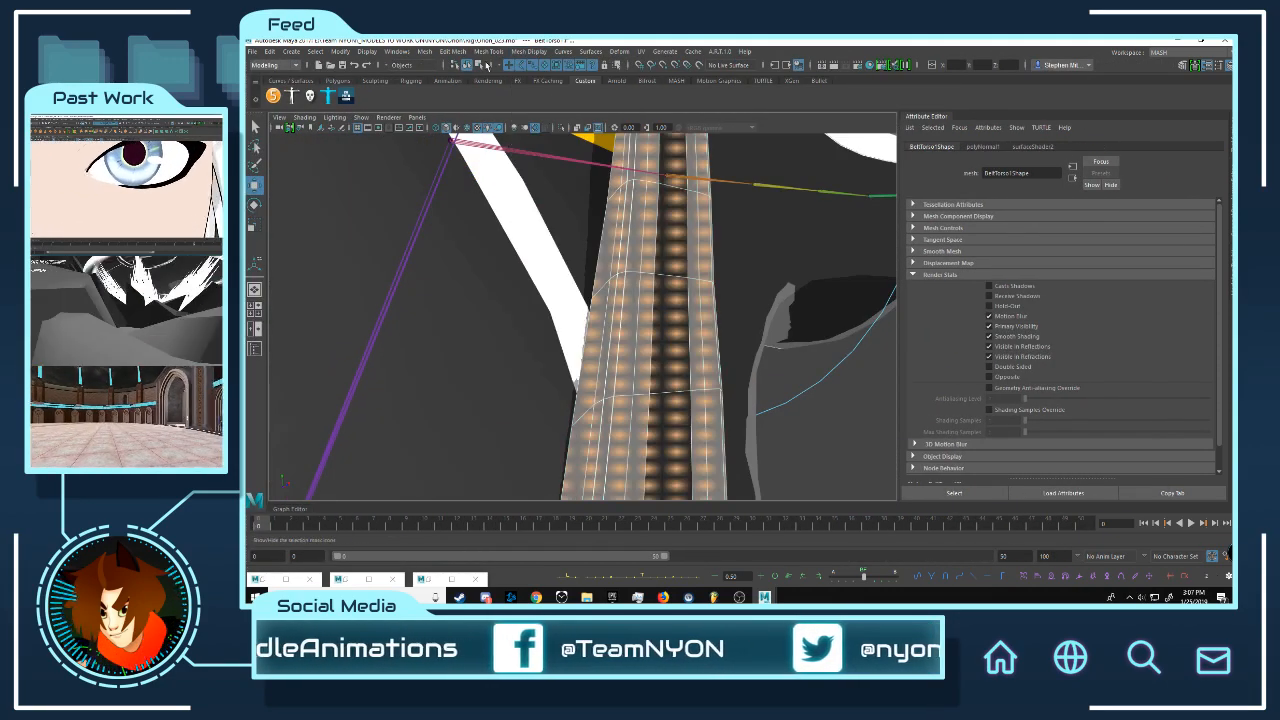
Step: Offset all faces of the duplicated strap slightly along their local Z with Transform to form an outline, and return to object mode
click(453, 51)
click(469, 174)
scroll(677, 278, down, 10)
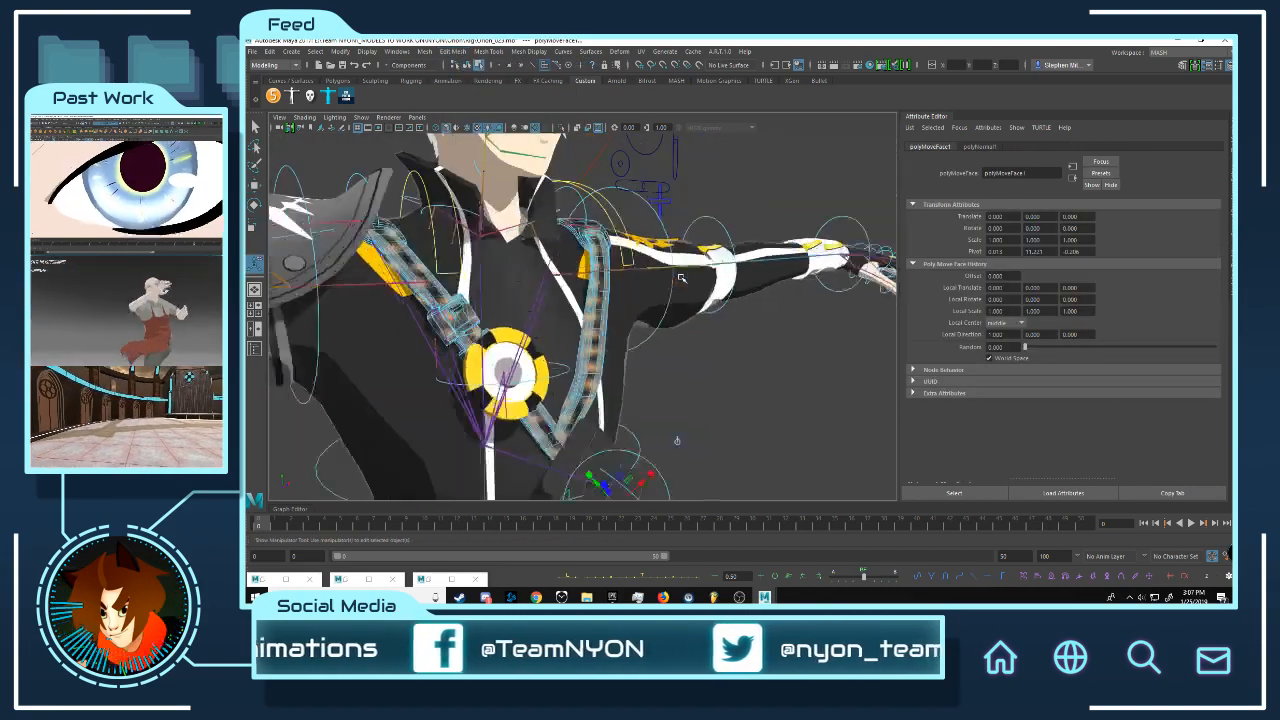
alt+drag(592, 406, 575, 372)
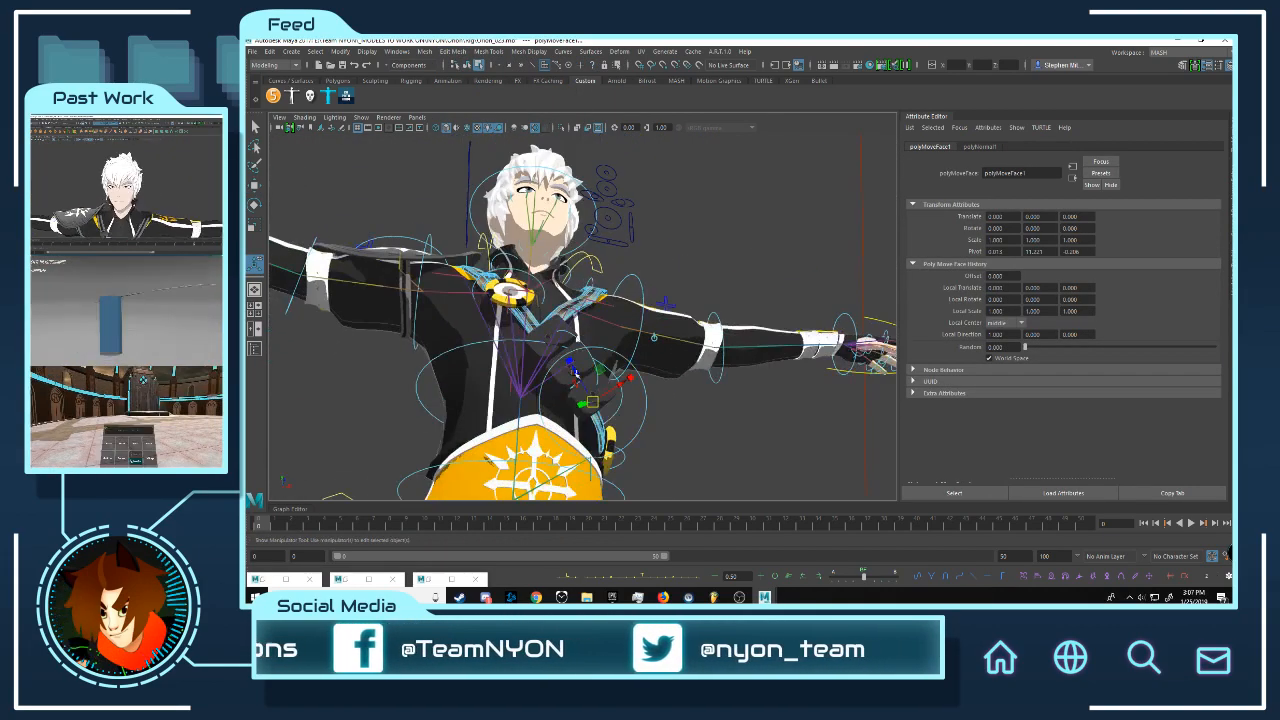
scroll(611, 311, up, 15)
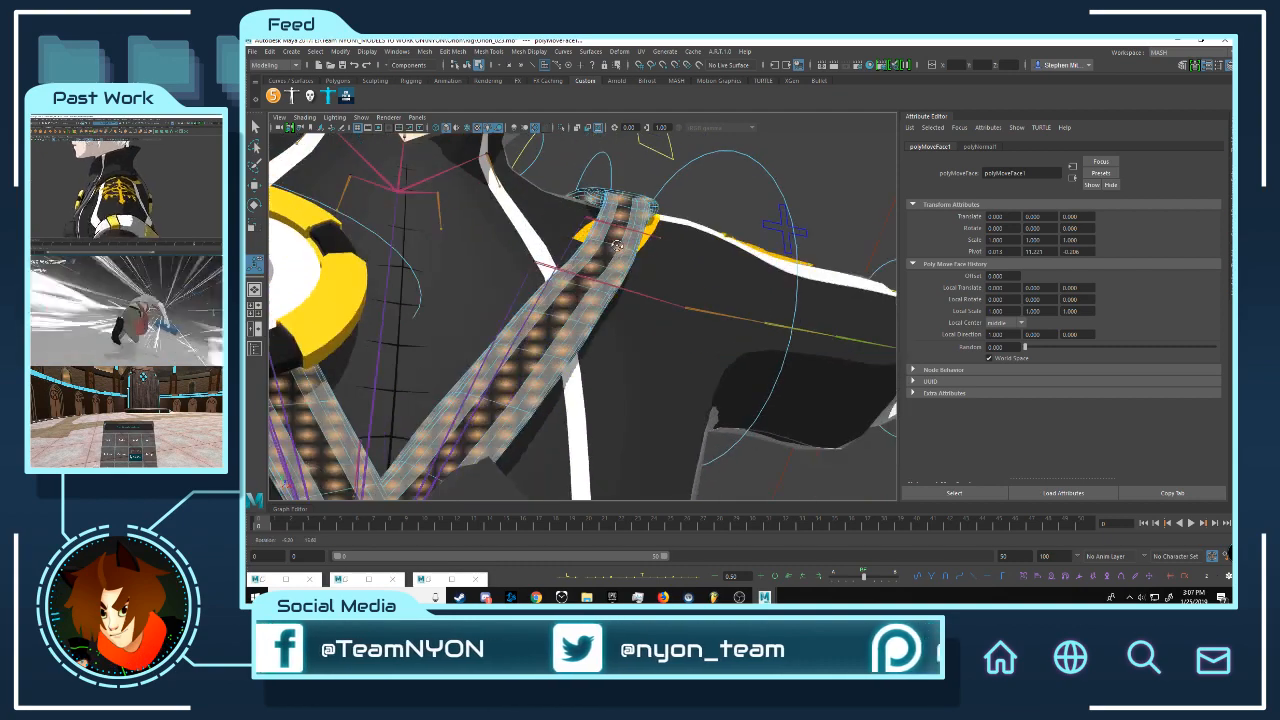
middle_drag(680, 312, 692, 318)
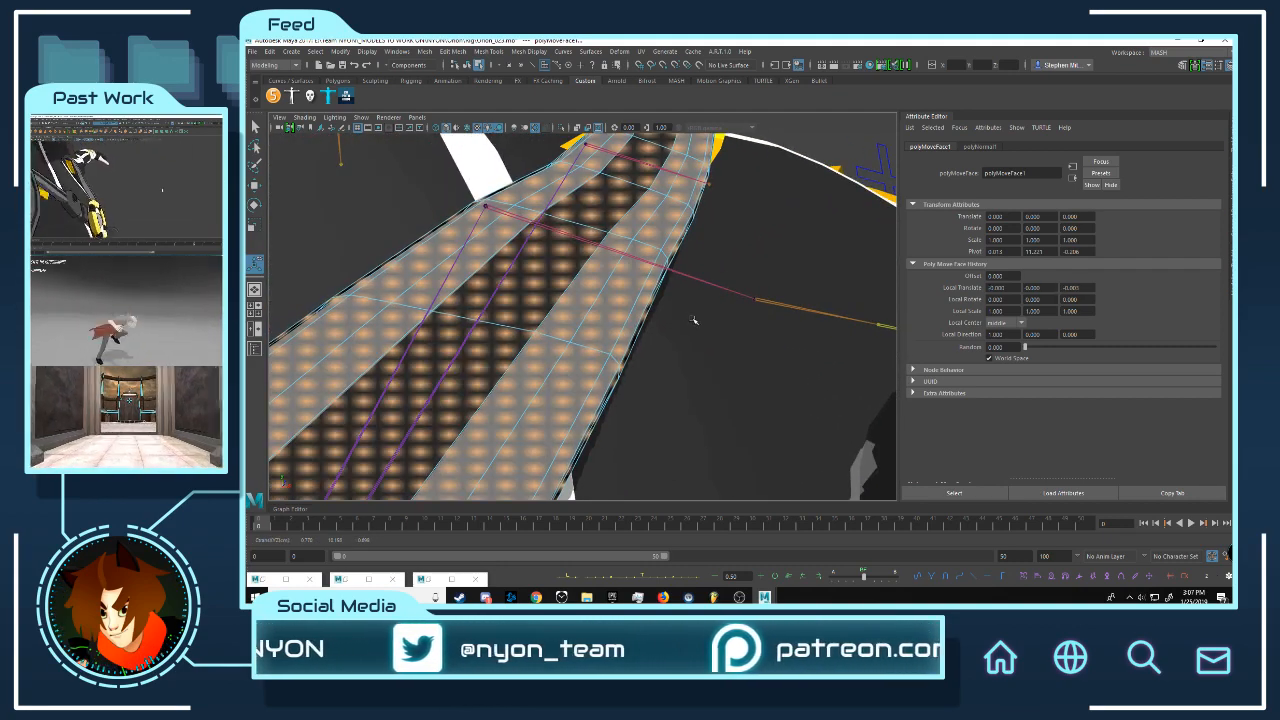
scroll(704, 281, down, 6)
alt+drag(640, 281, 709, 262)
scroll(709, 262, up, 8)
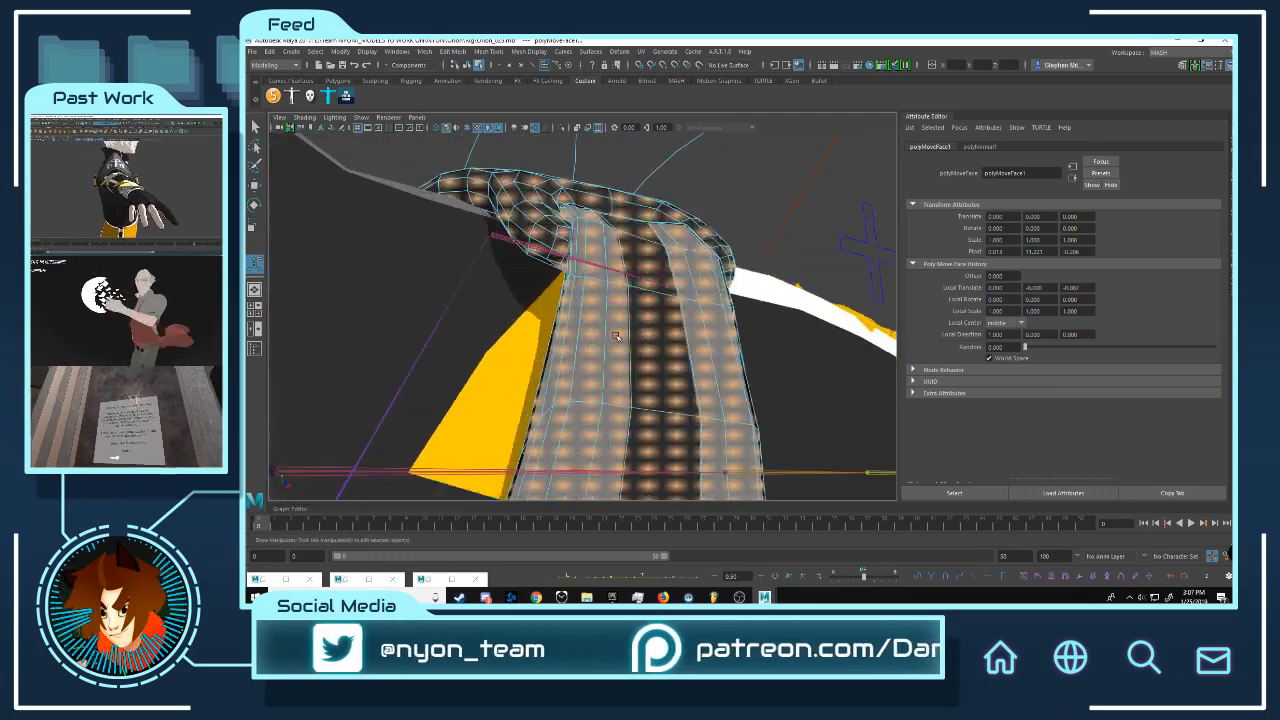
right_drag(760, 232, 812, 214)
click(843, 199)
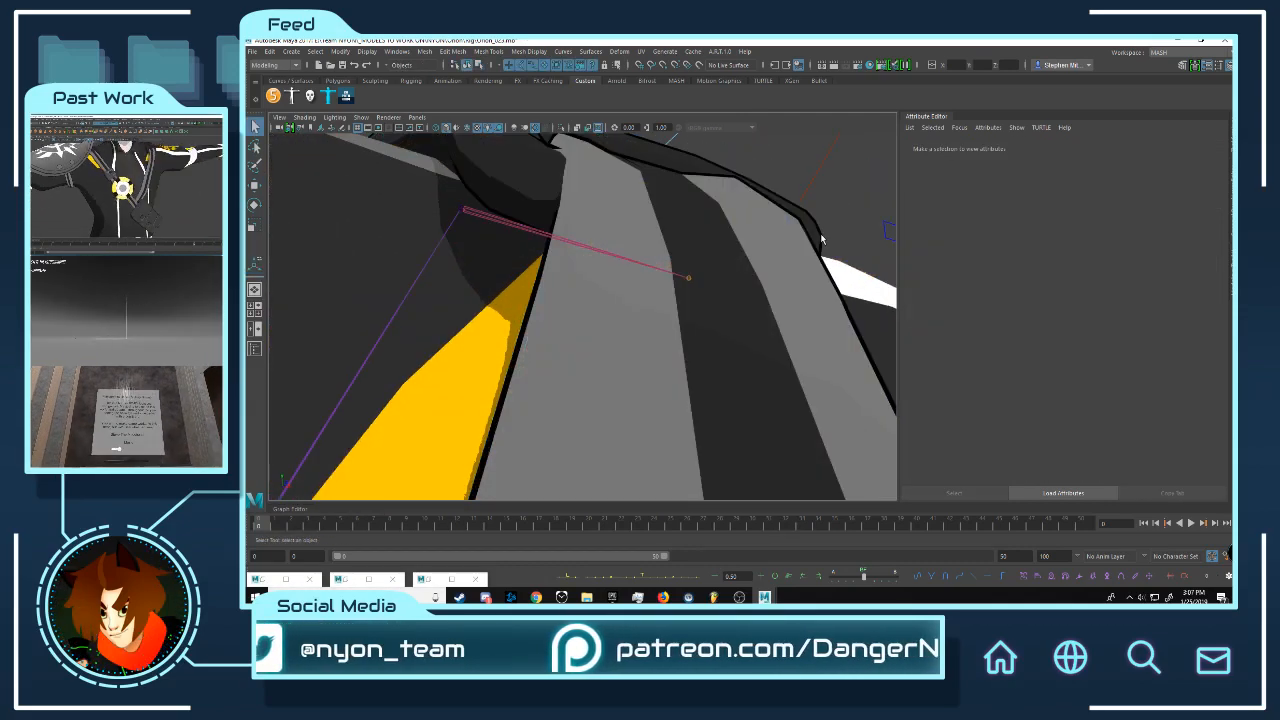
Step: Check the strap outline at the left shoulder, select the outline mesh and delete its construction history
scroll(700, 250, down, 4)
alt+drag(700, 250, 518, 287)
click(697, 259)
scroll(605, 292, up, 4)
scroll(518, 287, down, 4)
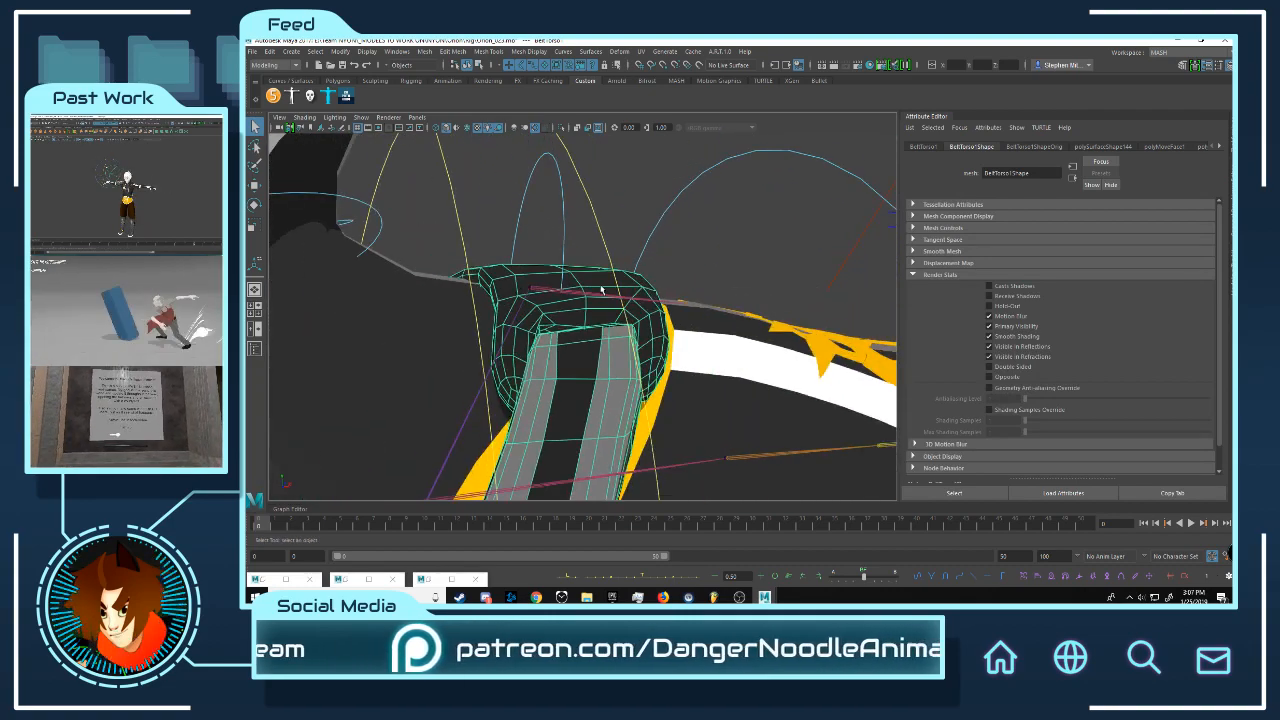
scroll(674, 300, down, 8)
mouse_move(660, 237)
alt+mouse_down()
mouse_move(672, 222)
mouse_move(643, 240)
alt+mouse_up()
click(270, 51)
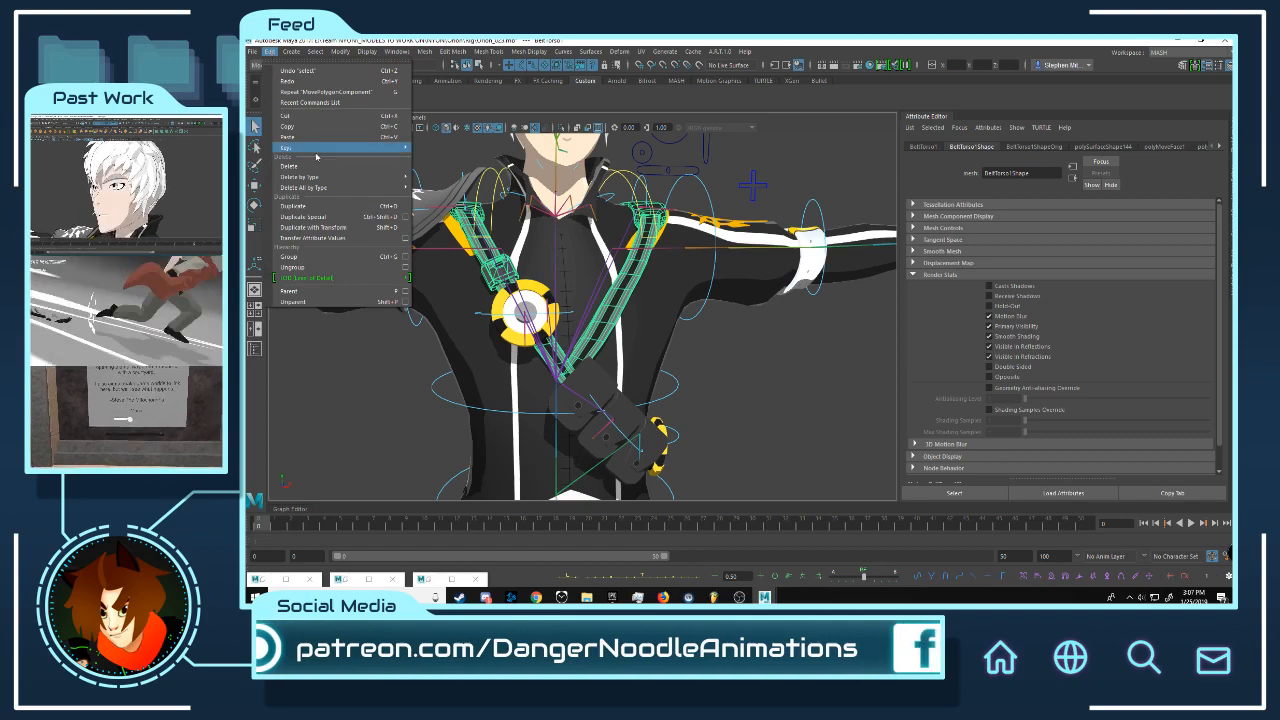
mouse_move(324, 181)
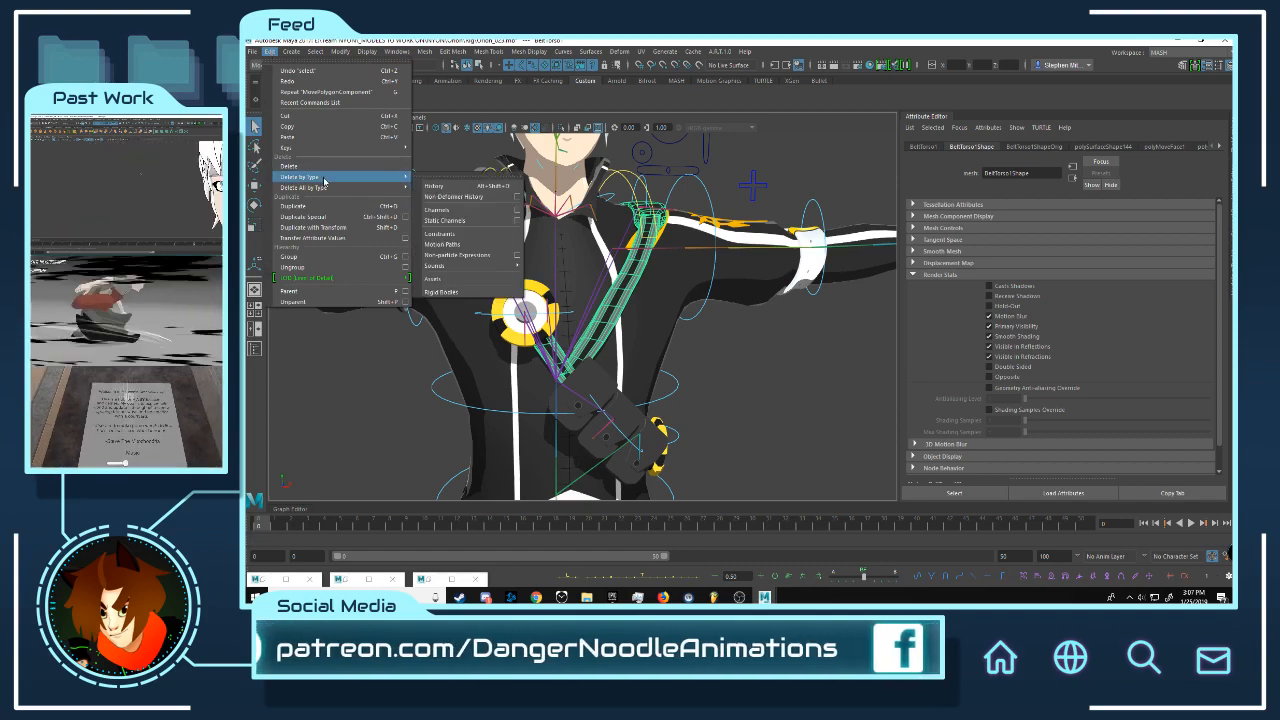
click(453, 187)
Step: Unlock the strap outline's translate, rotate and scale channels and close the Attribute Editor
click(1228, 65)
drag(1190, 136, 1187, 206)
right_click(1187, 206)
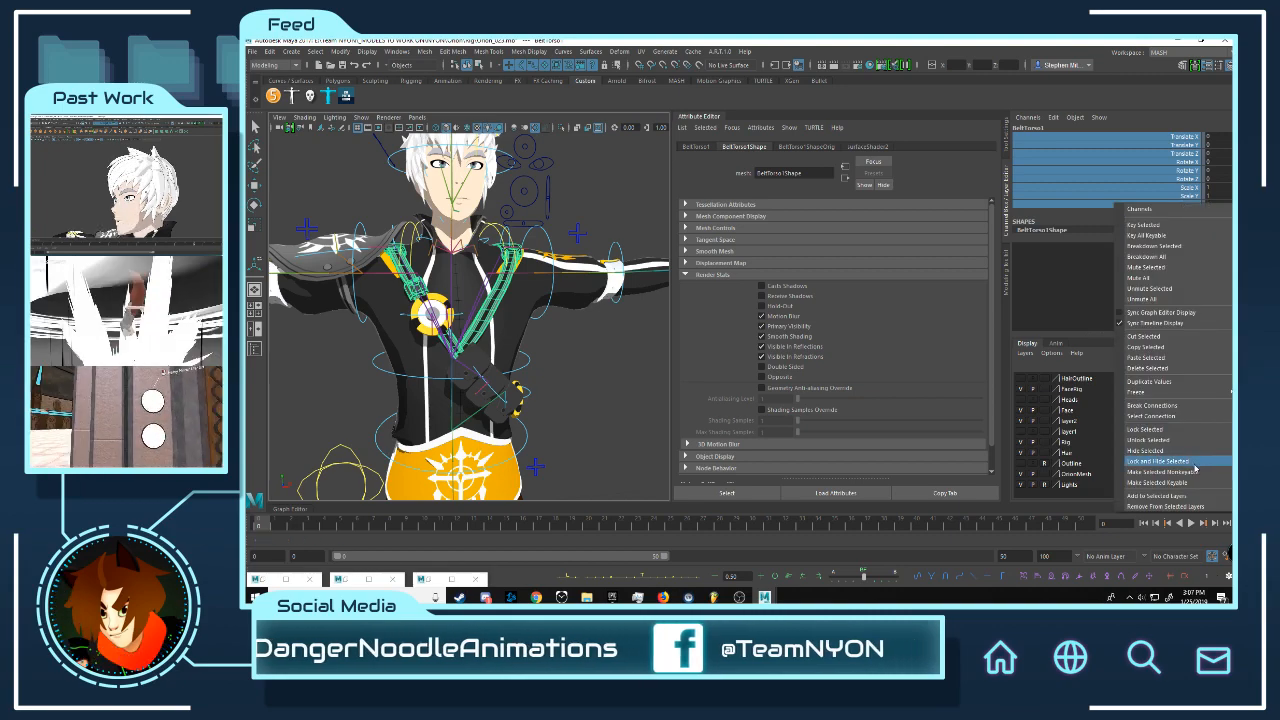
click(1160, 442)
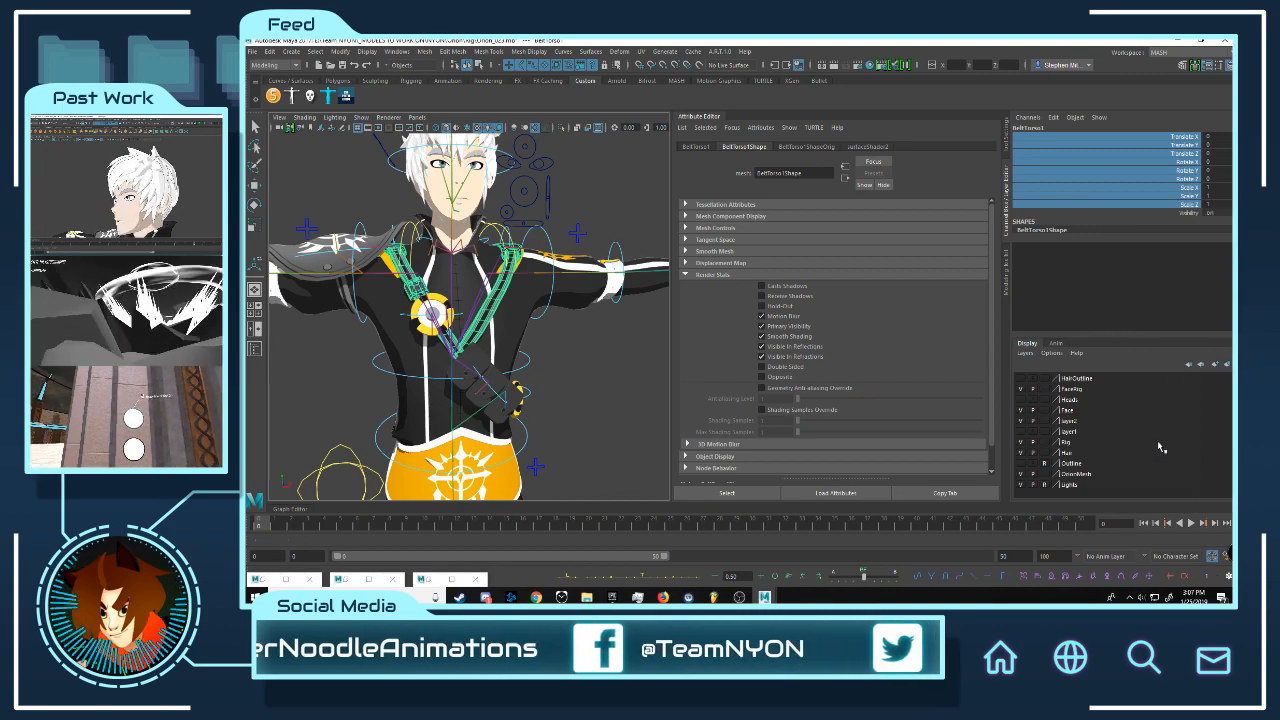
click(700, 118)
Step: Select the root joint's whole hierarchy and add the strap outline mesh, rather than the original strap, to the selection
alt+middle_drag(709, 282, 718, 121)
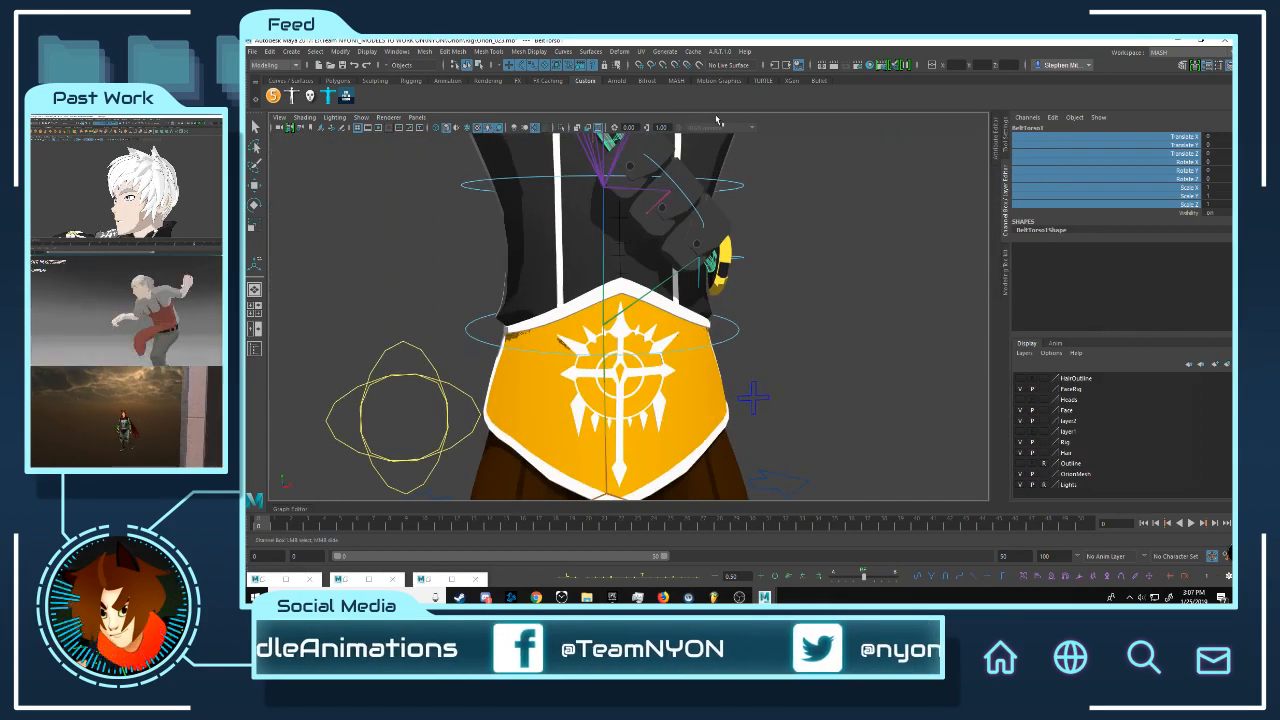
alt+drag(574, 322, 606, 326)
click(684, 302)
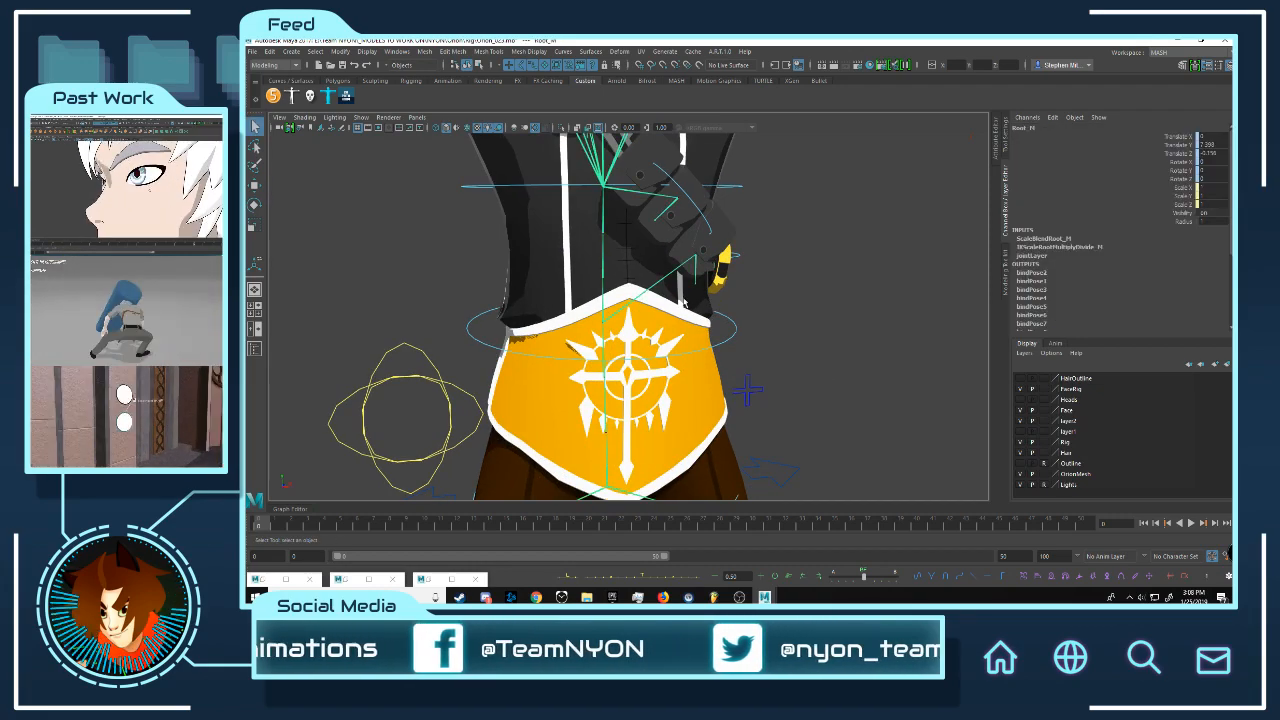
click(316, 51)
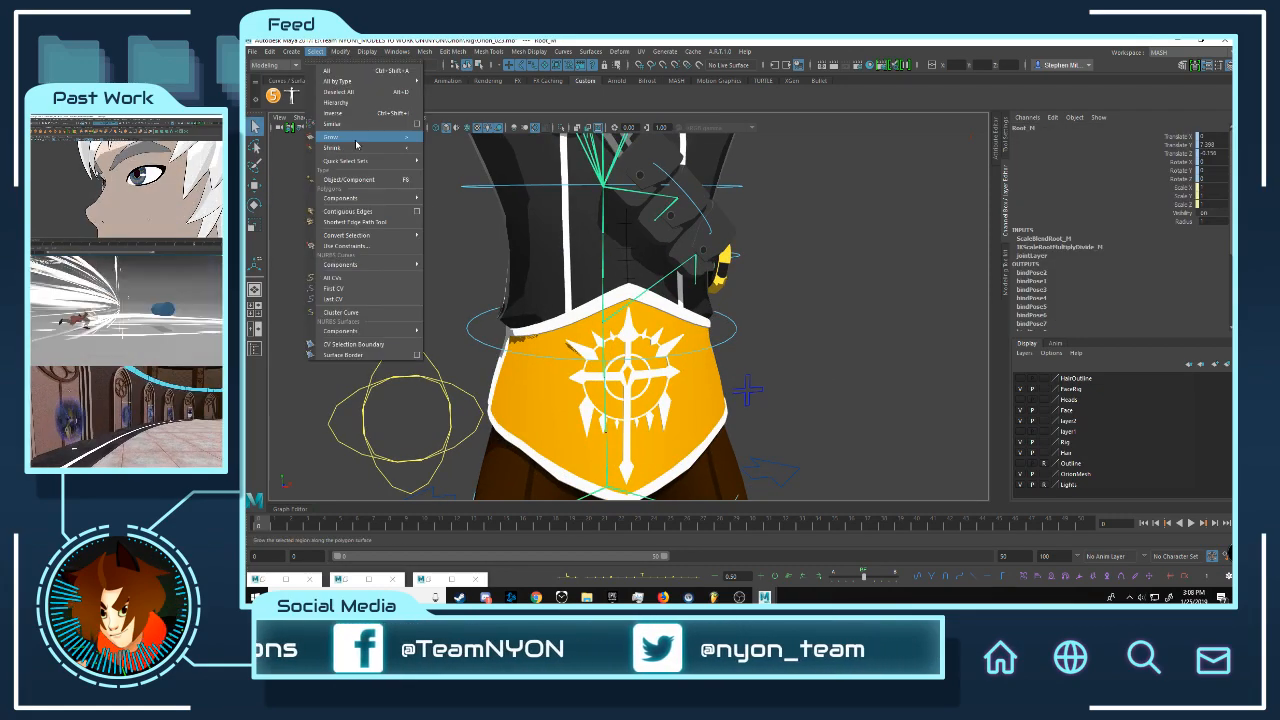
click(348, 107)
alt+middle_drag(690, 200, 625, 475)
scroll(672, 282, up, 4)
alt+drag(672, 282, 686, 280)
scroll(686, 280, up, 6)
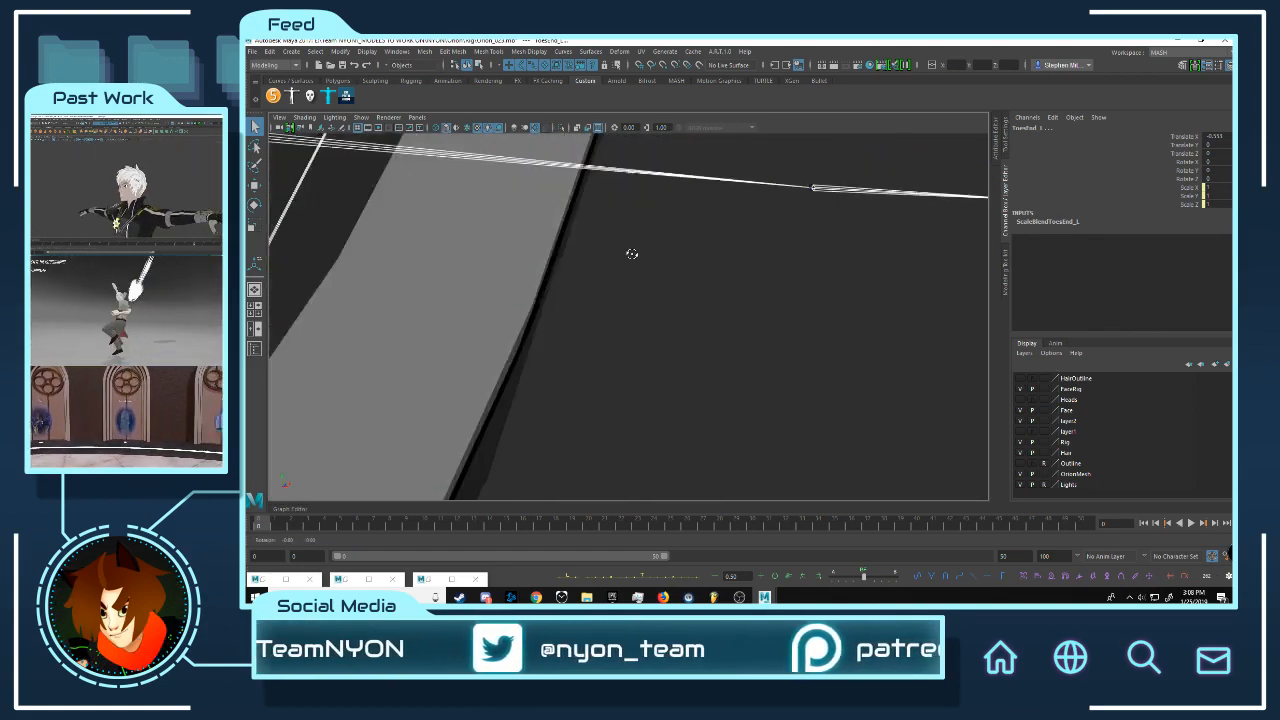
scroll(514, 234, down, 3)
alt+drag(578, 253, 659, 276)
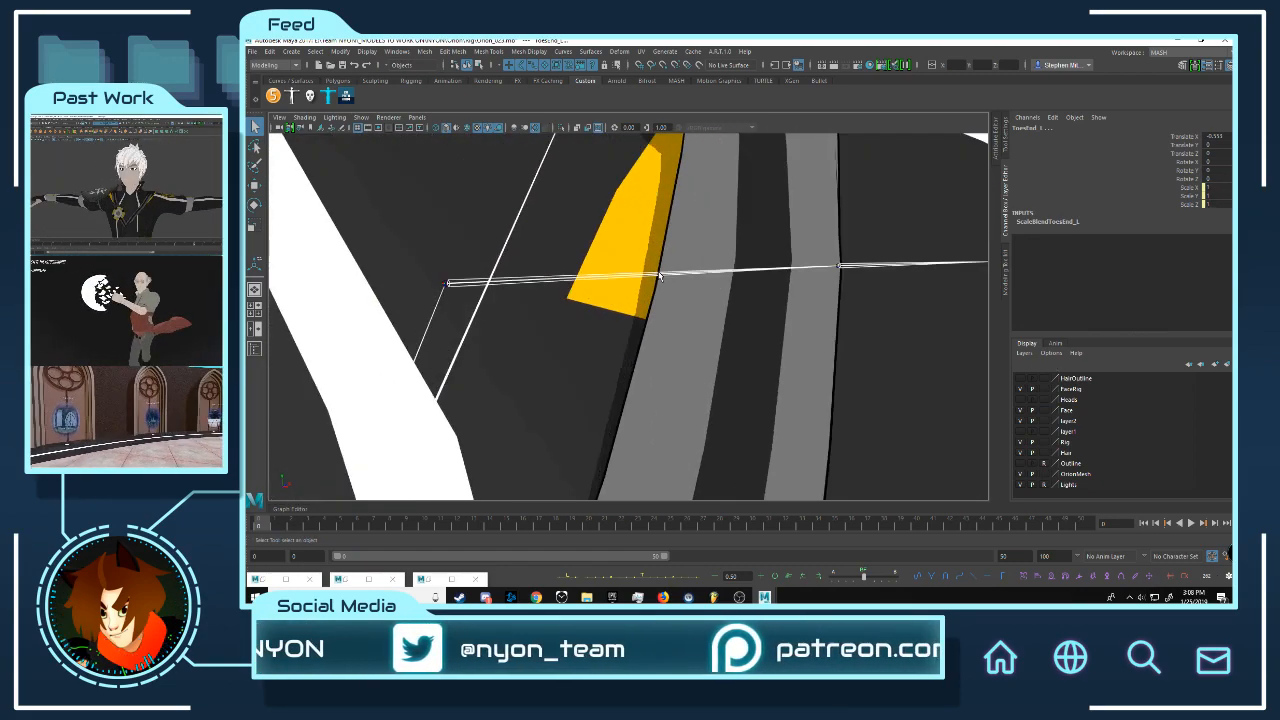
click(662, 267)
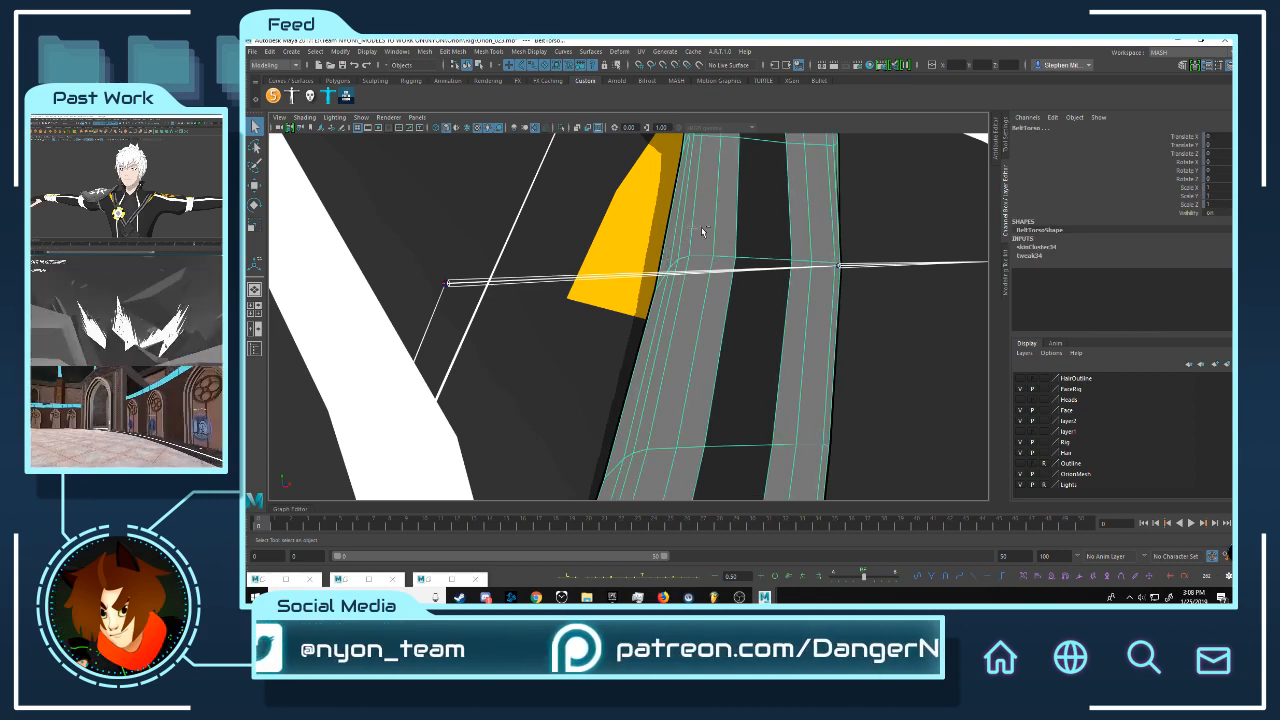
click(664, 233)
click(665, 233)
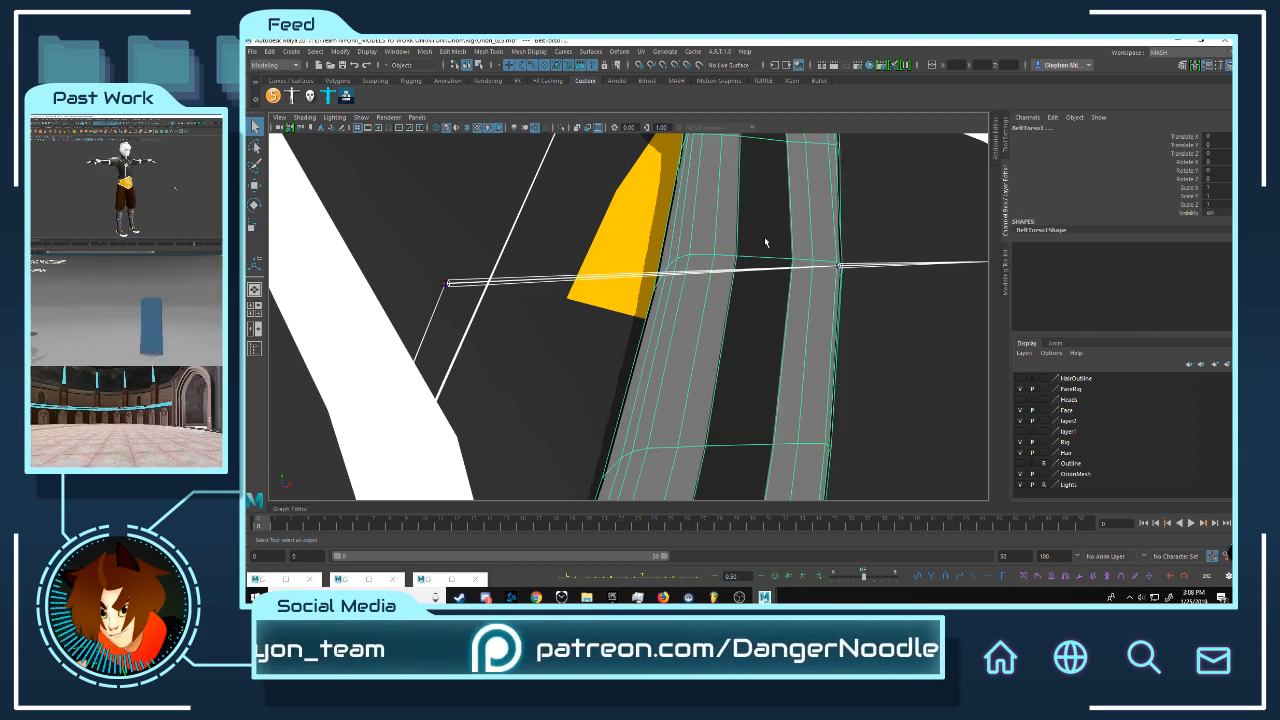
alt+drag(766, 242, 582, 232)
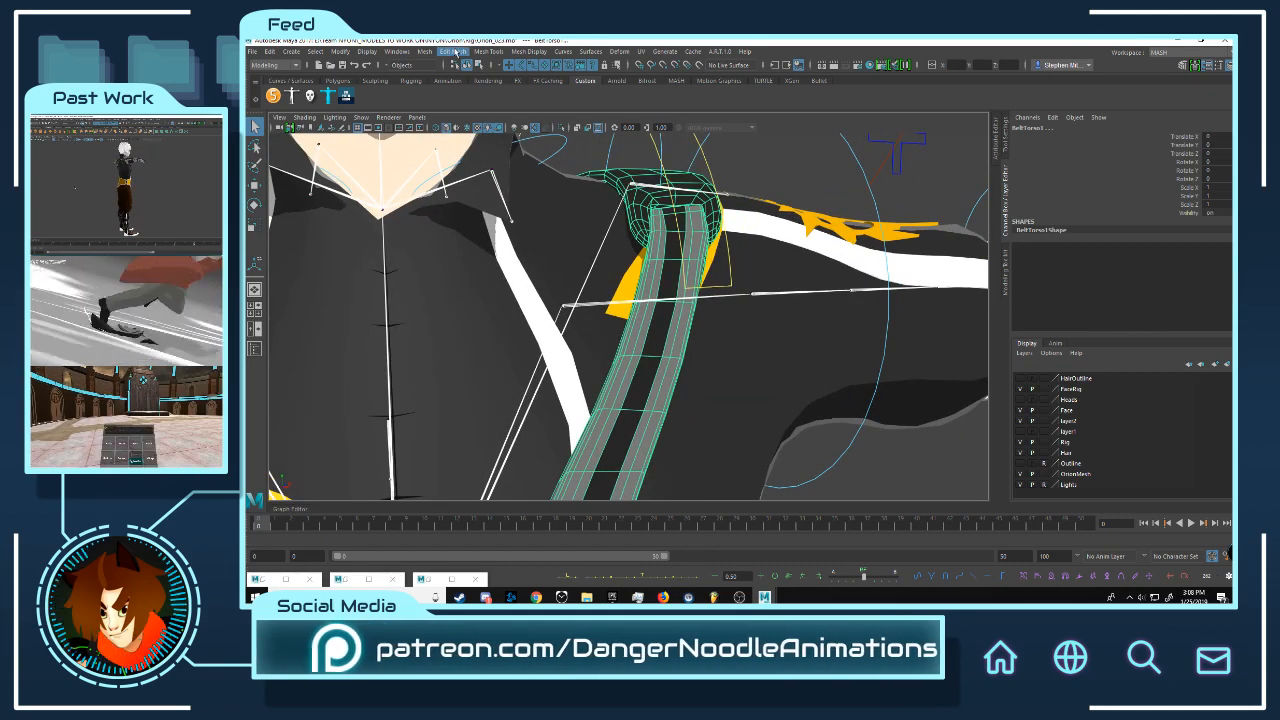
Step: Switch to the Rigging menu set, bind the strap outline mesh to the selected joints and select the outline
click(276, 66)
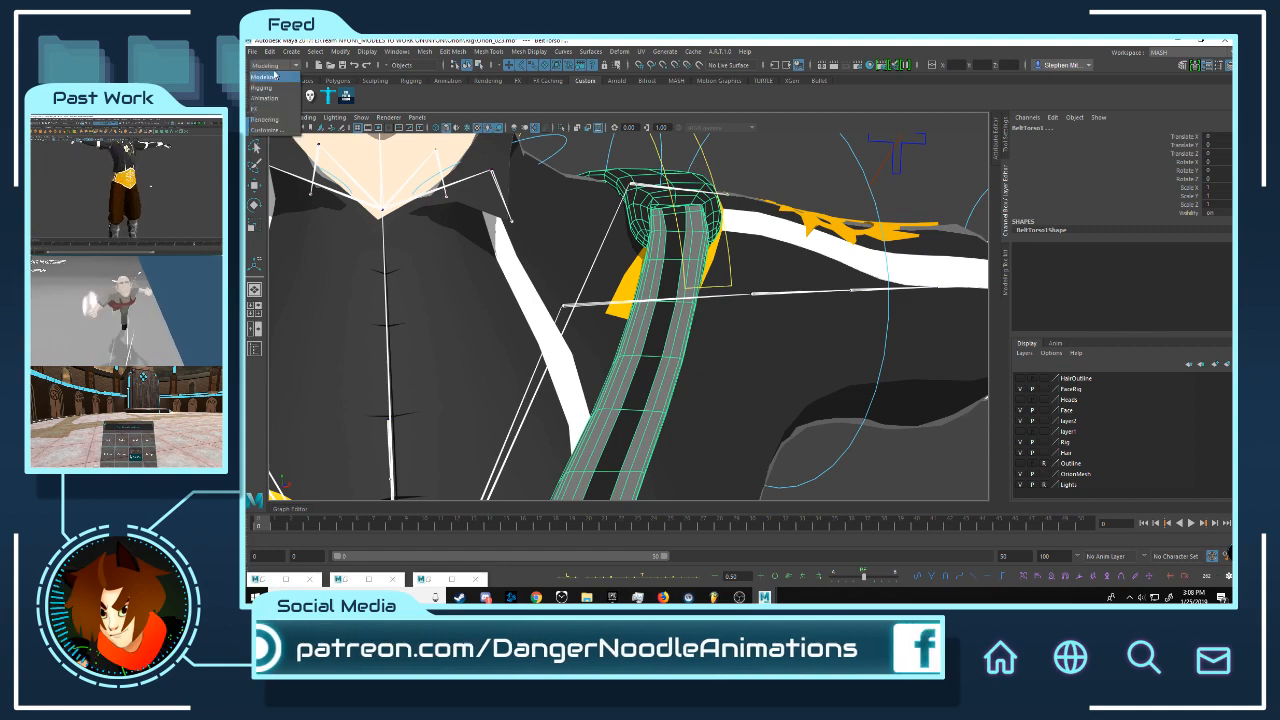
click(263, 87)
click(452, 52)
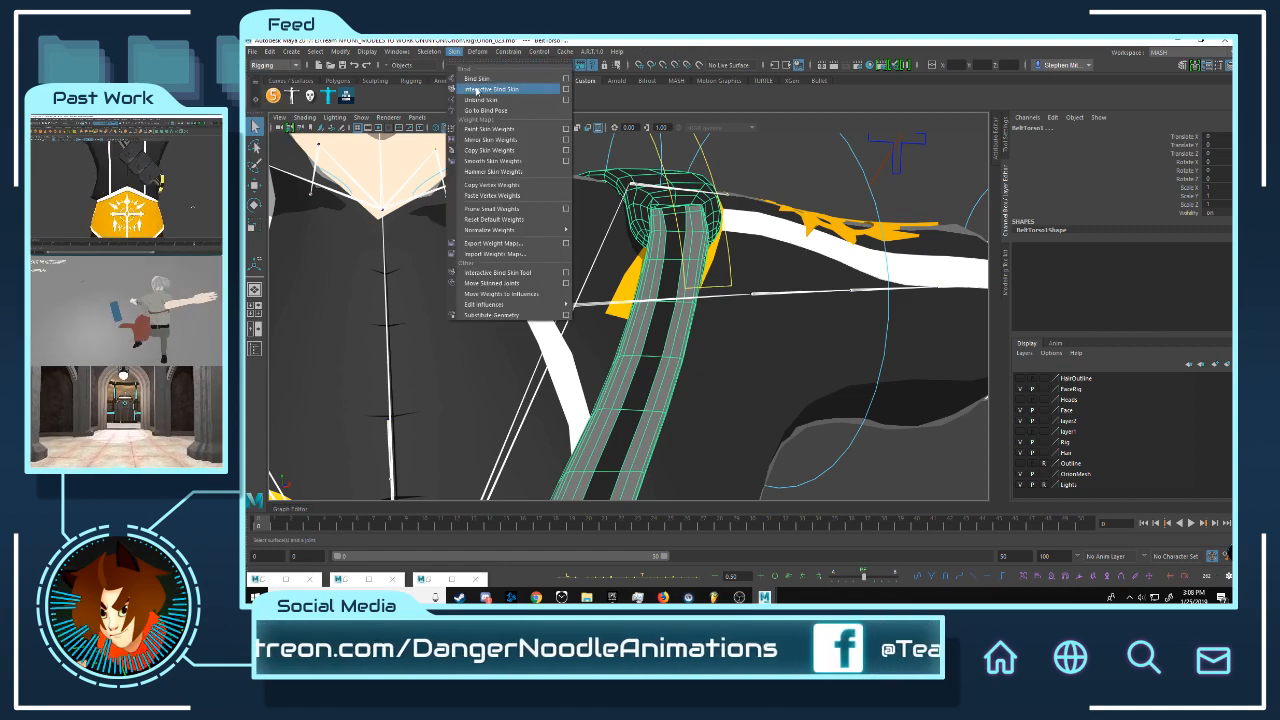
click(490, 88)
click(648, 278)
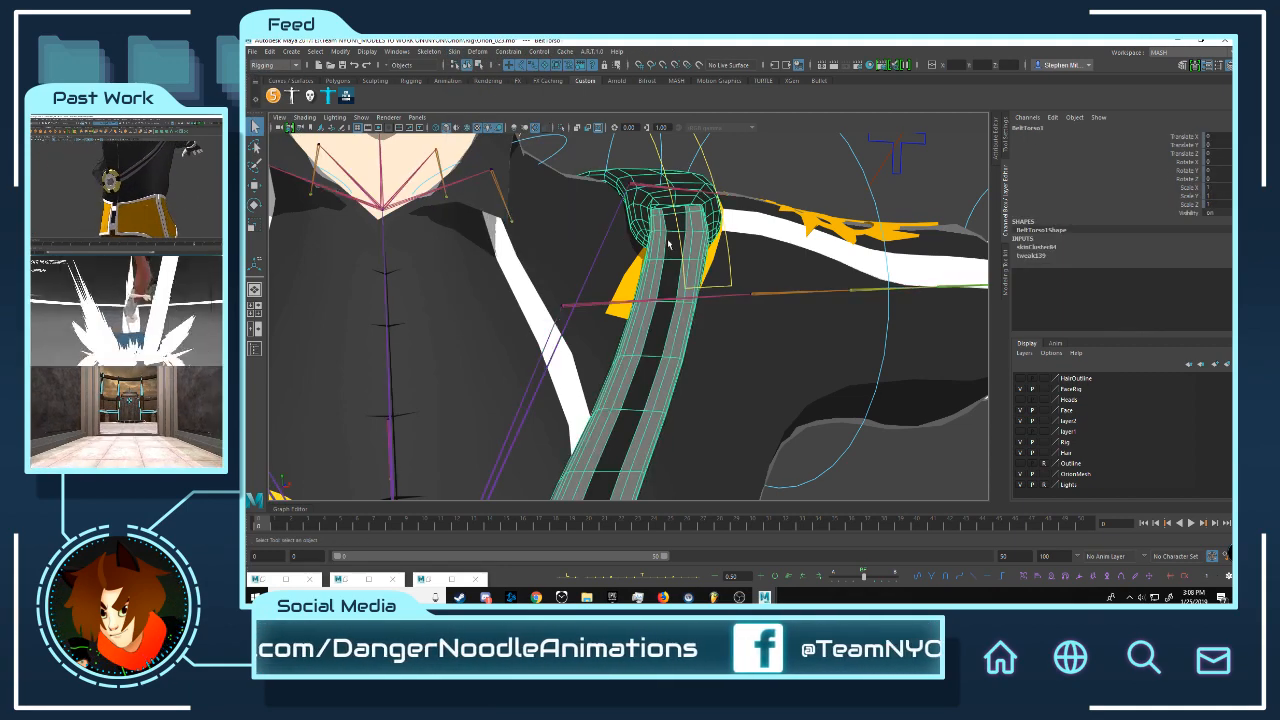
Step: Copy skin weights from the original BeltTorso strap to its outline mesh using closest point on surface and one-to-one influence association, and clear the selection
key(f)
alt+drag(690, 245, 738, 204)
alt+middle_drag(738, 204, 652, 278)
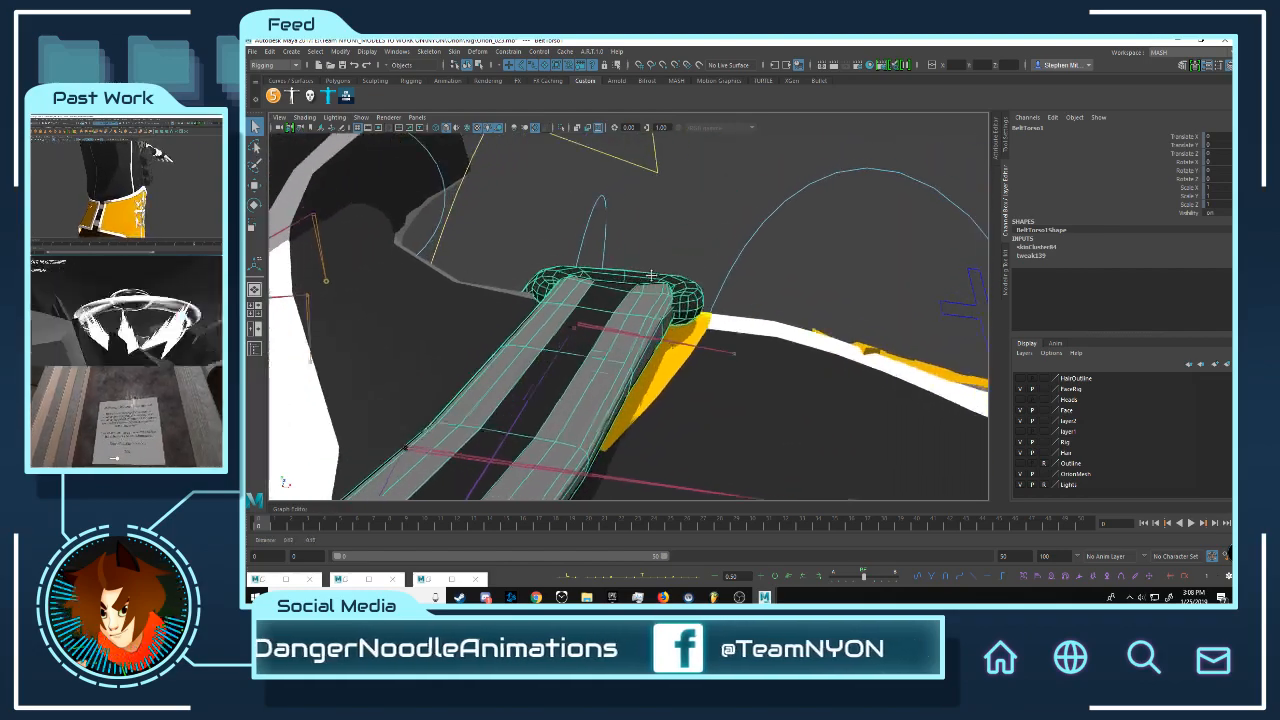
alt+right_drag(652, 278, 829, 323)
alt+drag(829, 323, 801, 281)
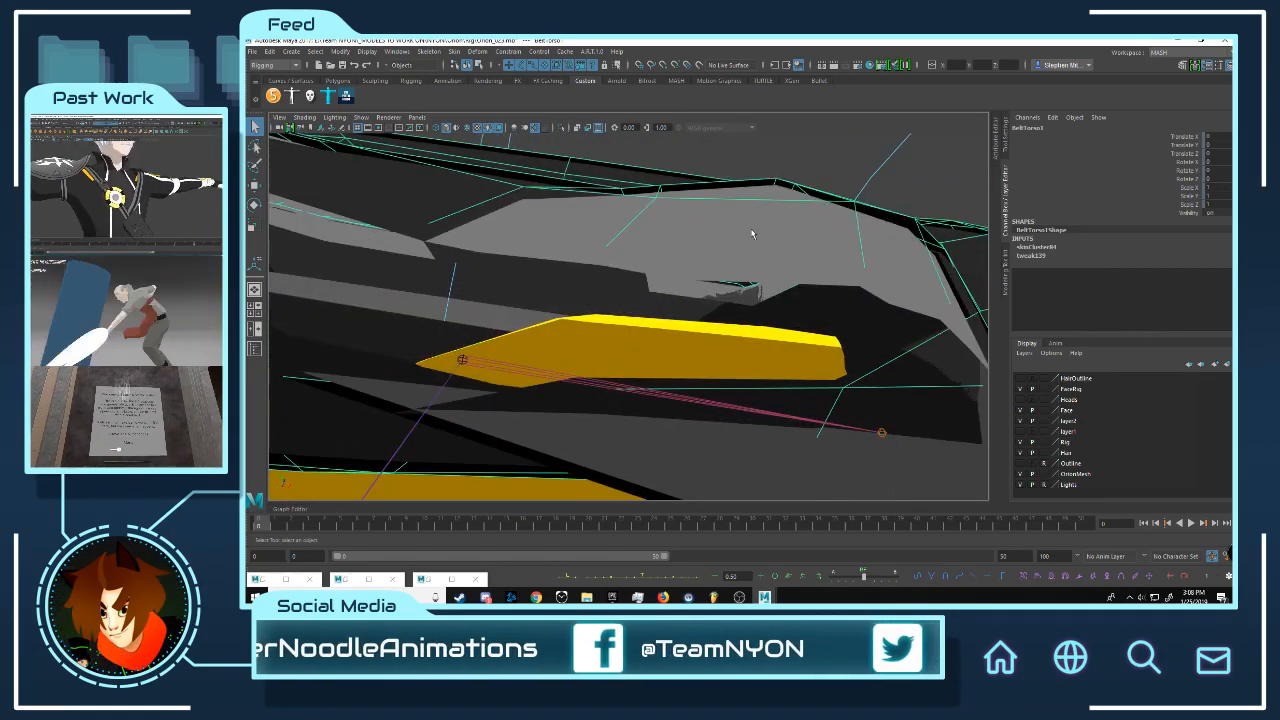
click(722, 286)
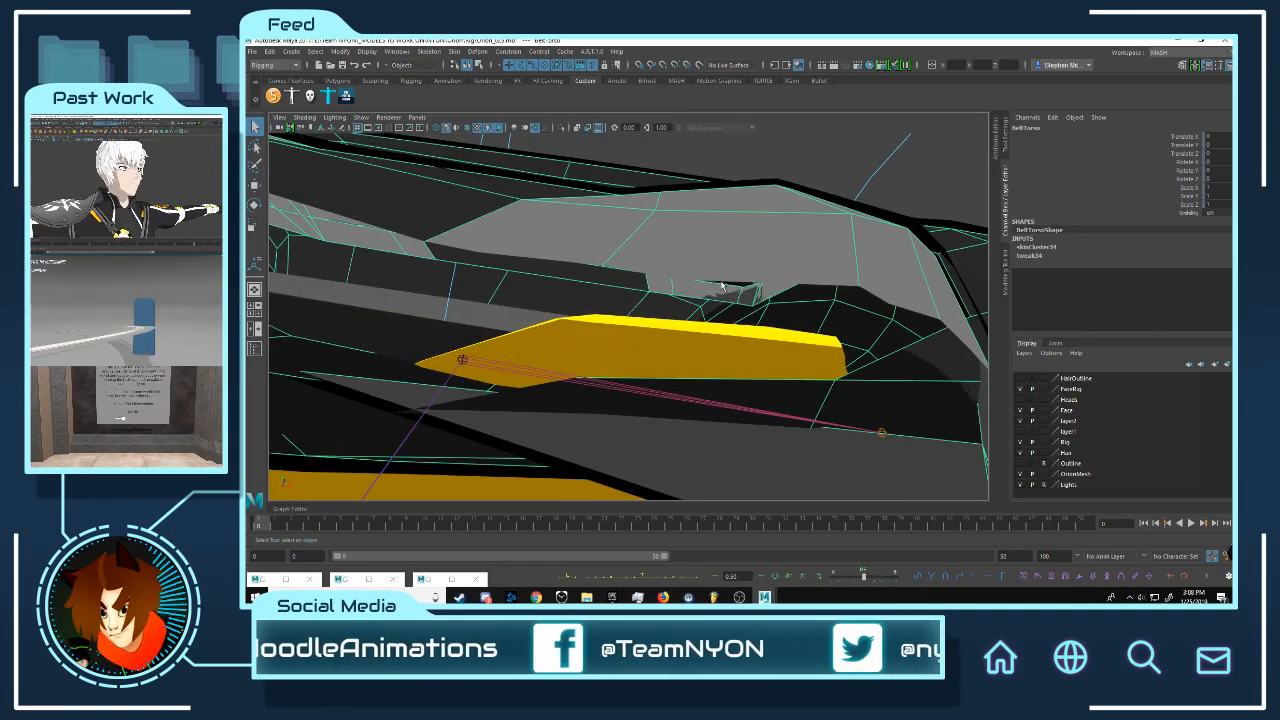
click(811, 193)
click(456, 52)
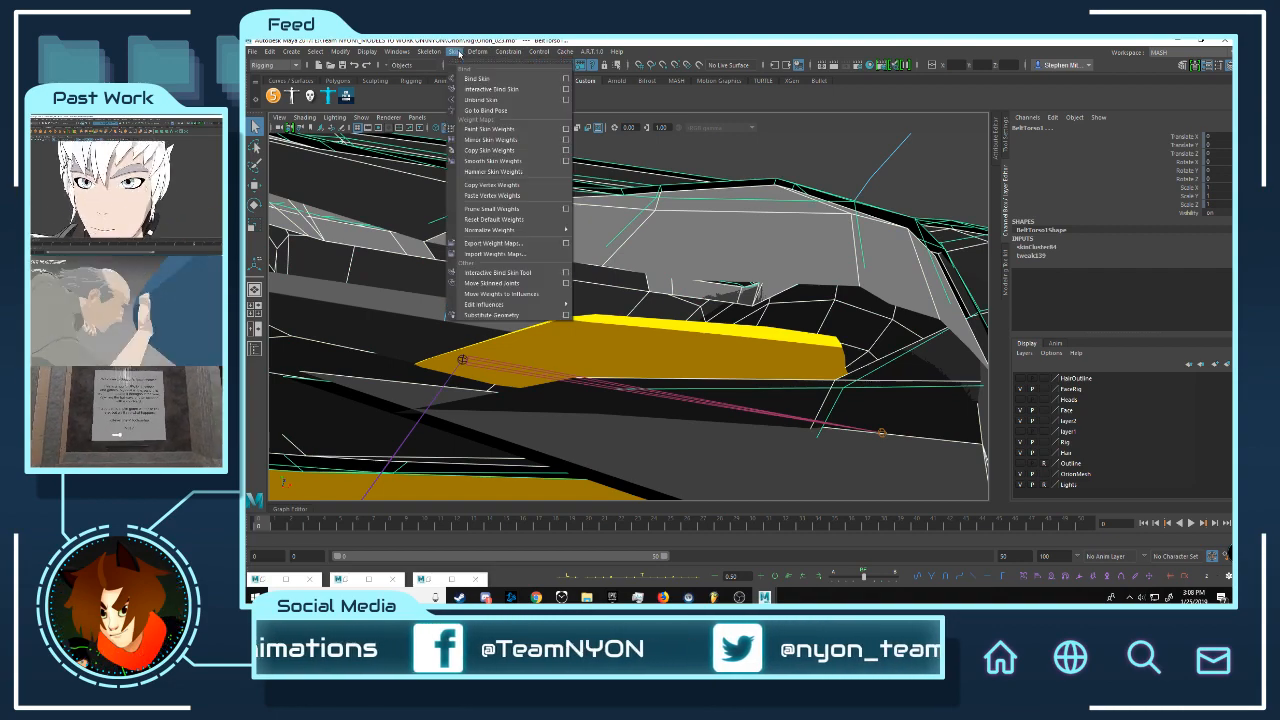
click(566, 150)
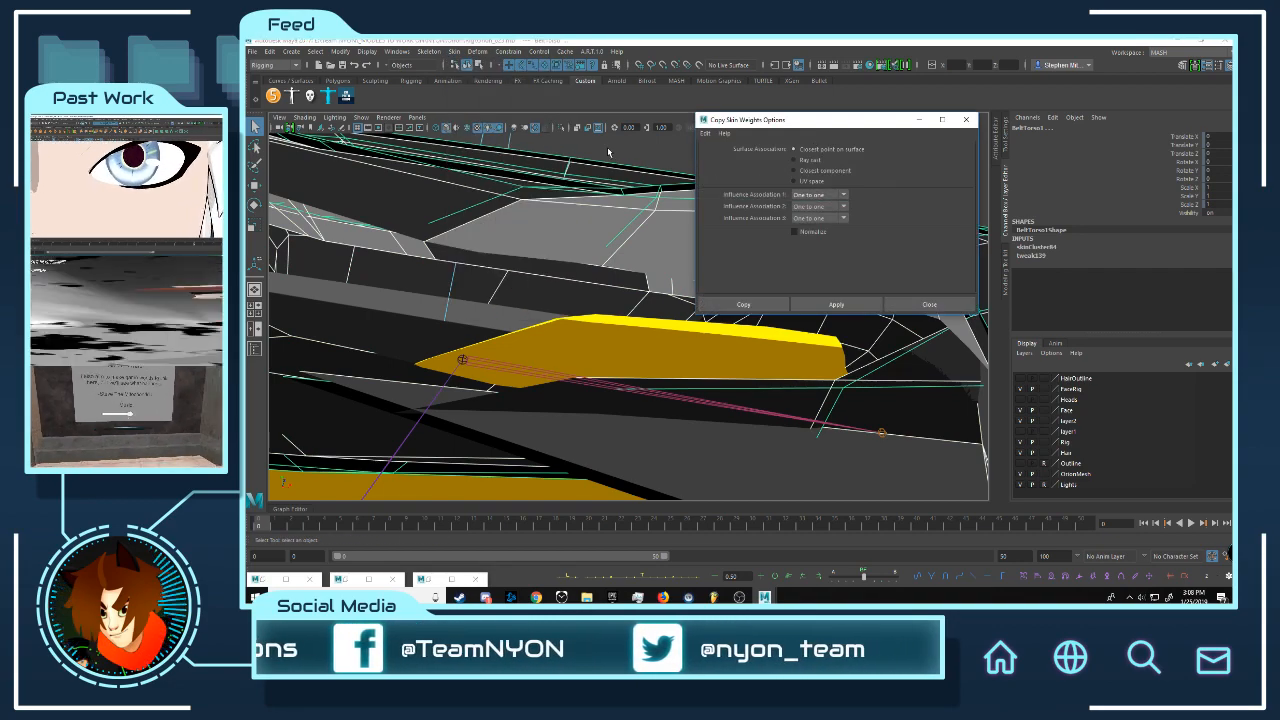
click(744, 305)
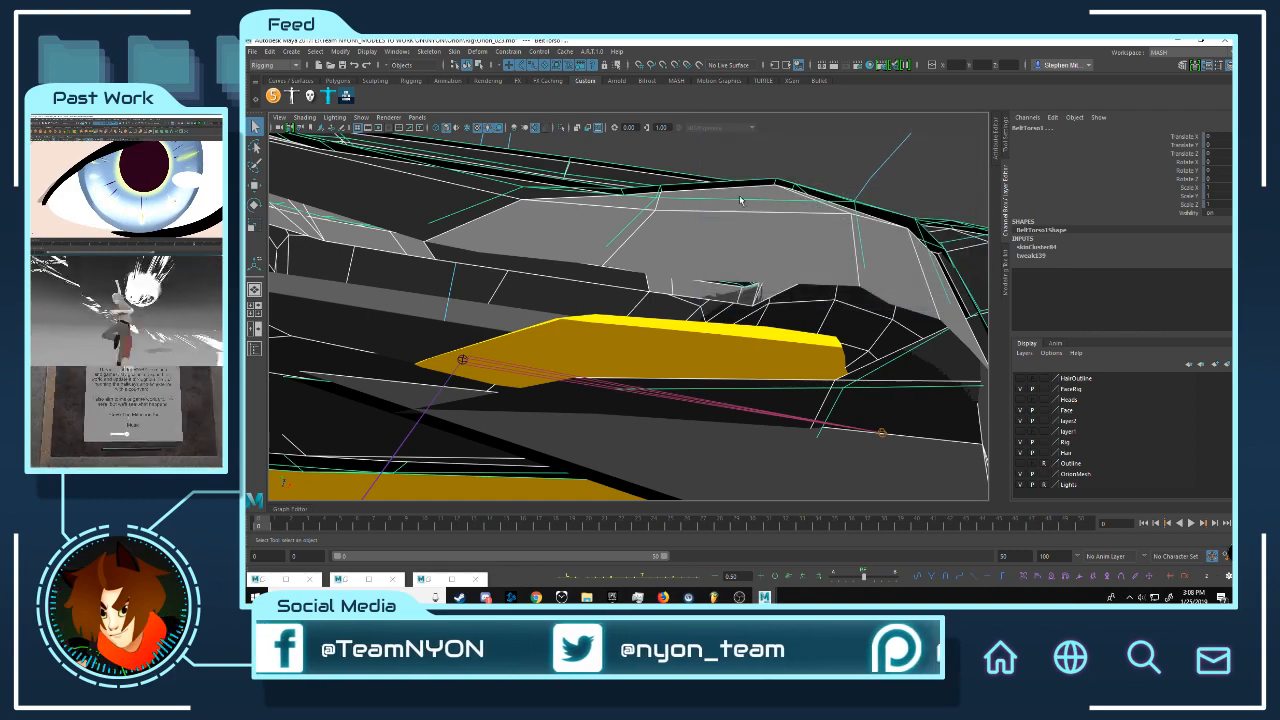
scroll(746, 230, down, 10)
click(700, 248)
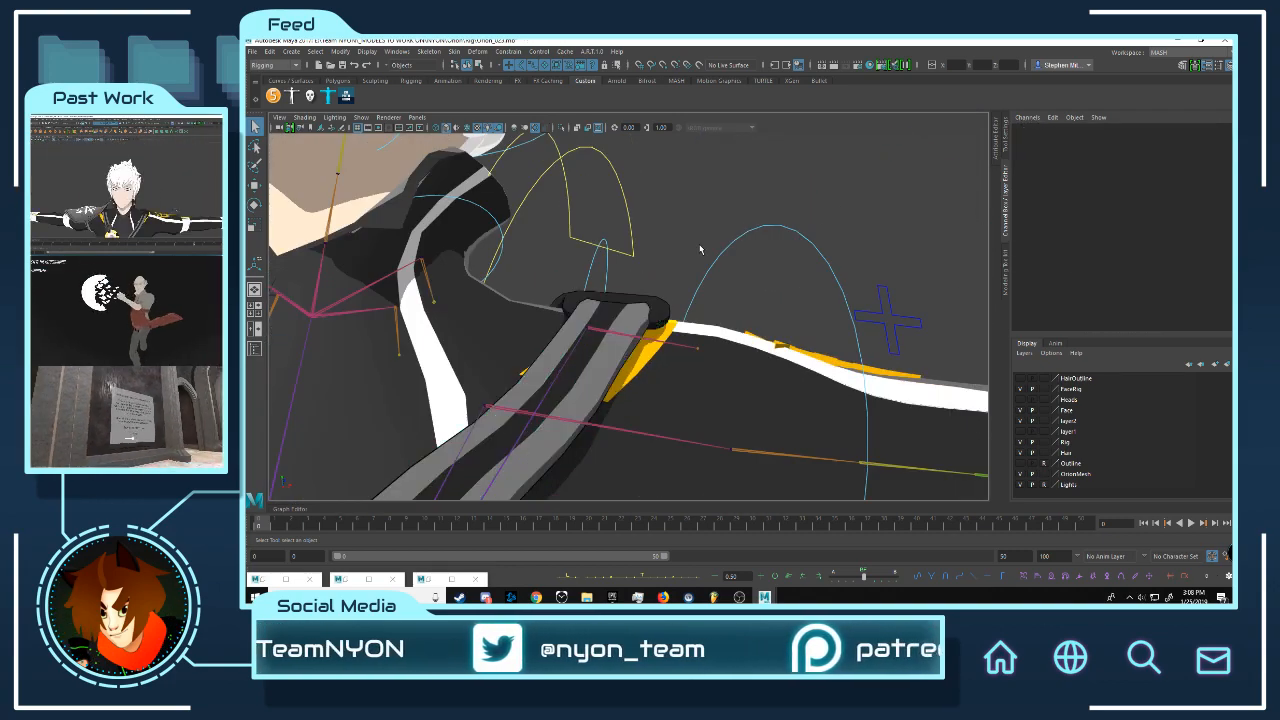
Step: Rotate the FK chest control to test how the strap and its outline deform, and undo the rotations
scroll(700, 248, down, 4)
alt+drag(700, 248, 662, 302)
scroll(662, 302, down, 5)
alt+middle_drag(650, 370, 670, 290)
scroll(671, 310, down, 2)
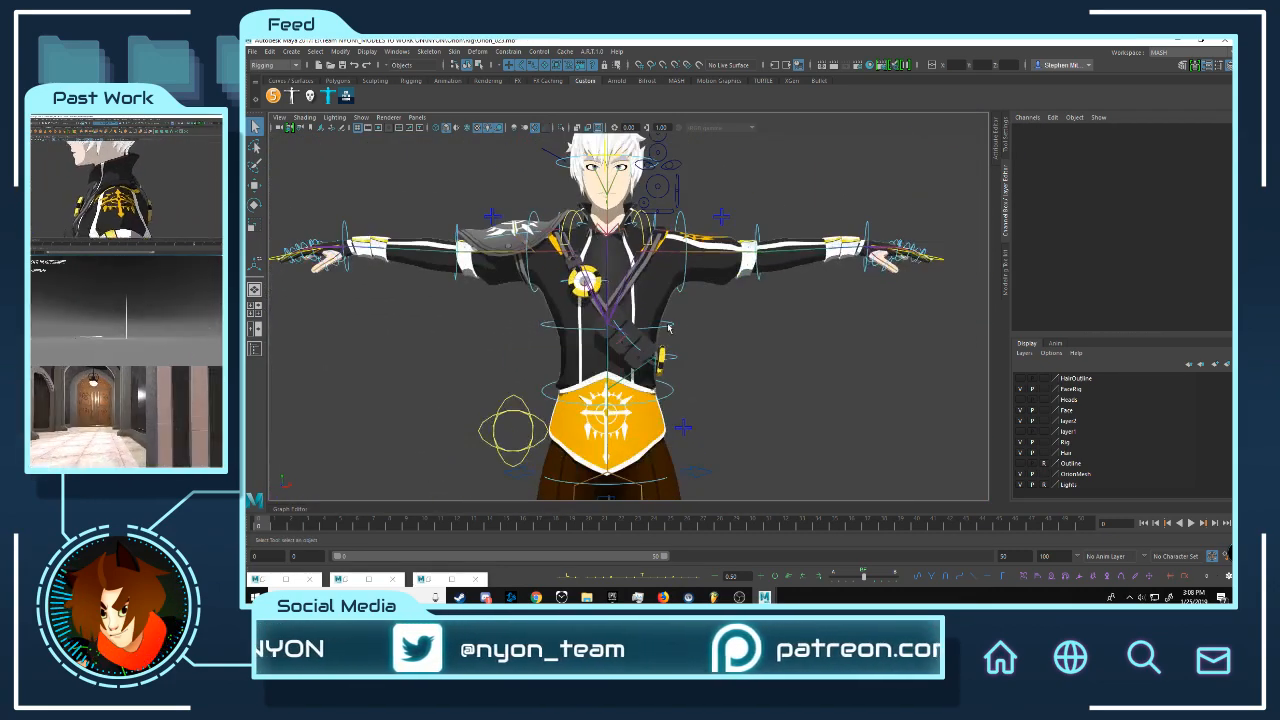
click(672, 326)
scroll(672, 333, up, 3)
key(w)
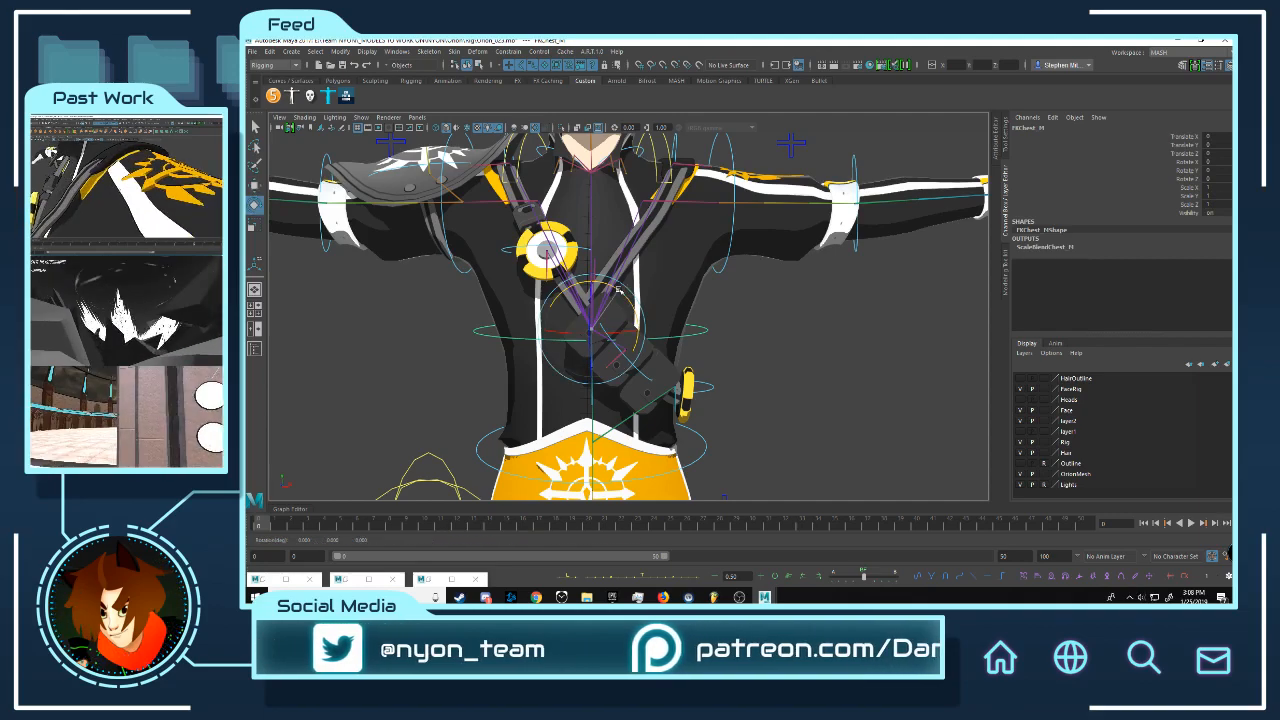
drag(618, 290, 594, 349)
key(ctrl+z)
alt+drag(594, 349, 640, 310)
mouse_move(640, 310)
alt+right_down()
mouse_move(951, 323)
mouse_move(650, 290)
alt+right_up()
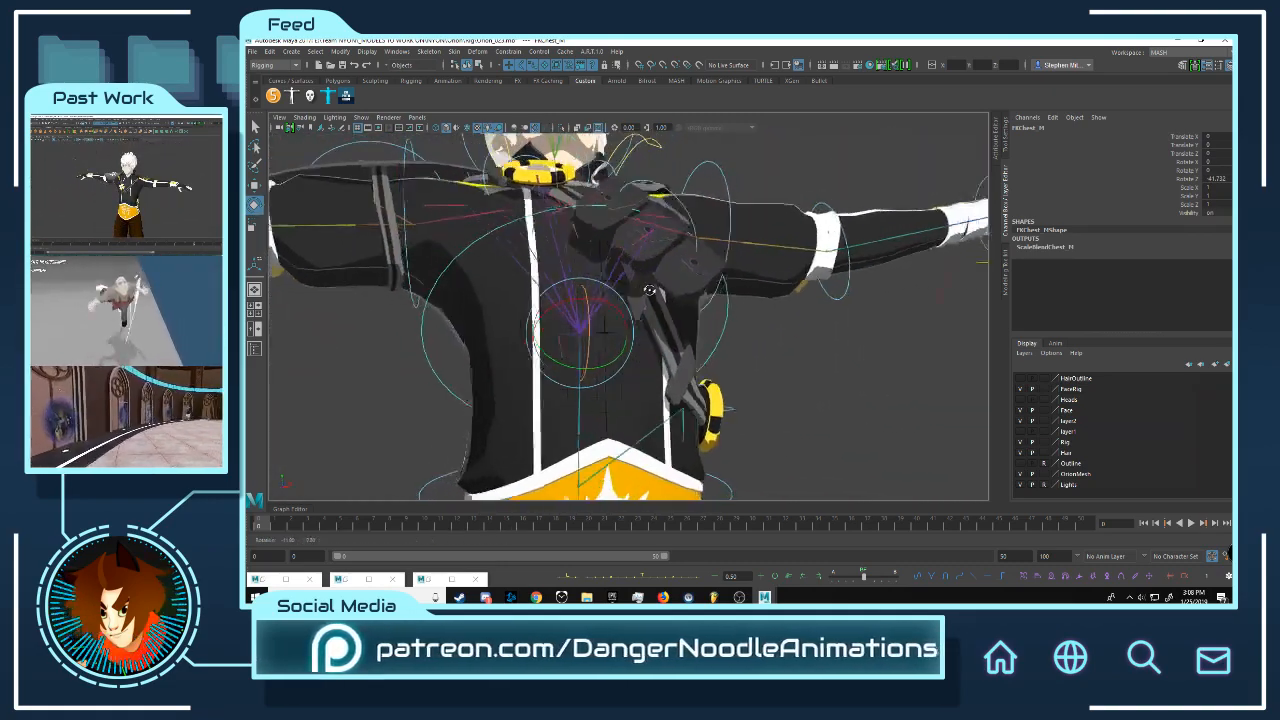
alt+drag(649, 290, 694, 287)
drag(592, 327, 590, 355)
alt+drag(715, 318, 671, 271)
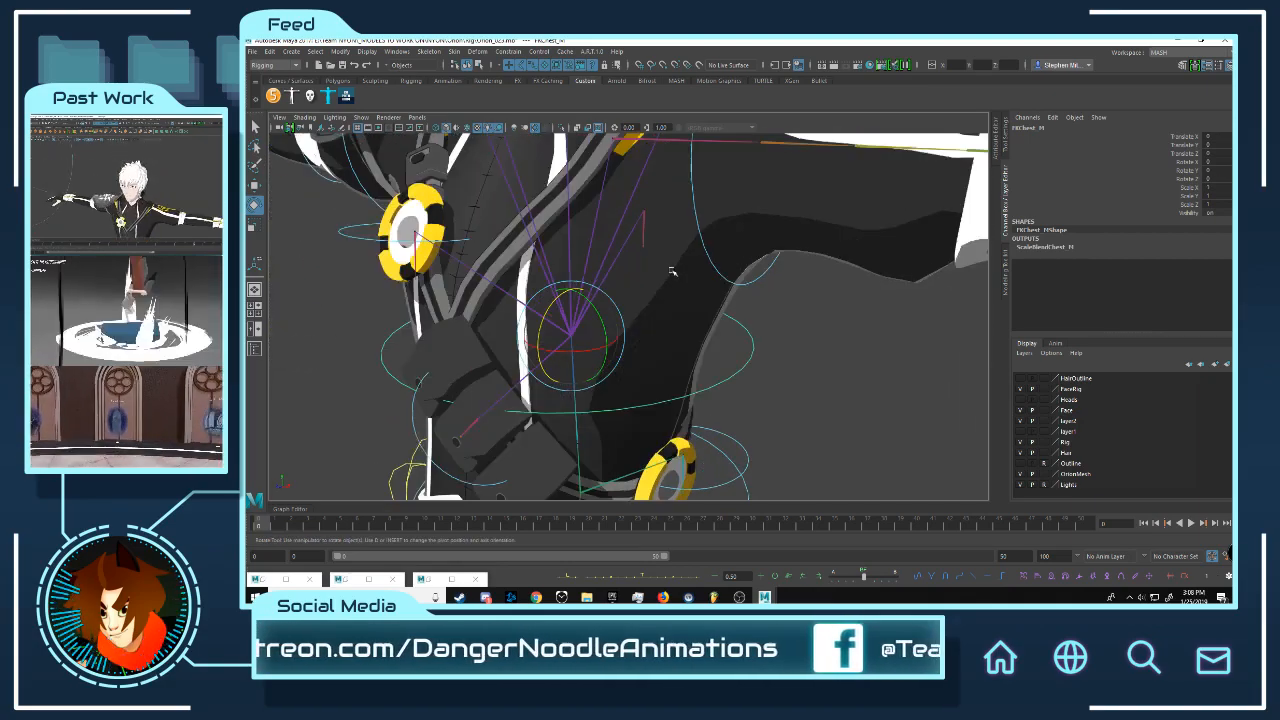
key(ctrl+z)
Step: Examine the character's head, hair, shoulders and torso outlines from several angles
alt+right_drag(671, 271, 580, 215)
alt+drag(580, 215, 606, 190)
alt+middle_drag(606, 190, 655, 313)
alt+right_drag(655, 313, 703, 315)
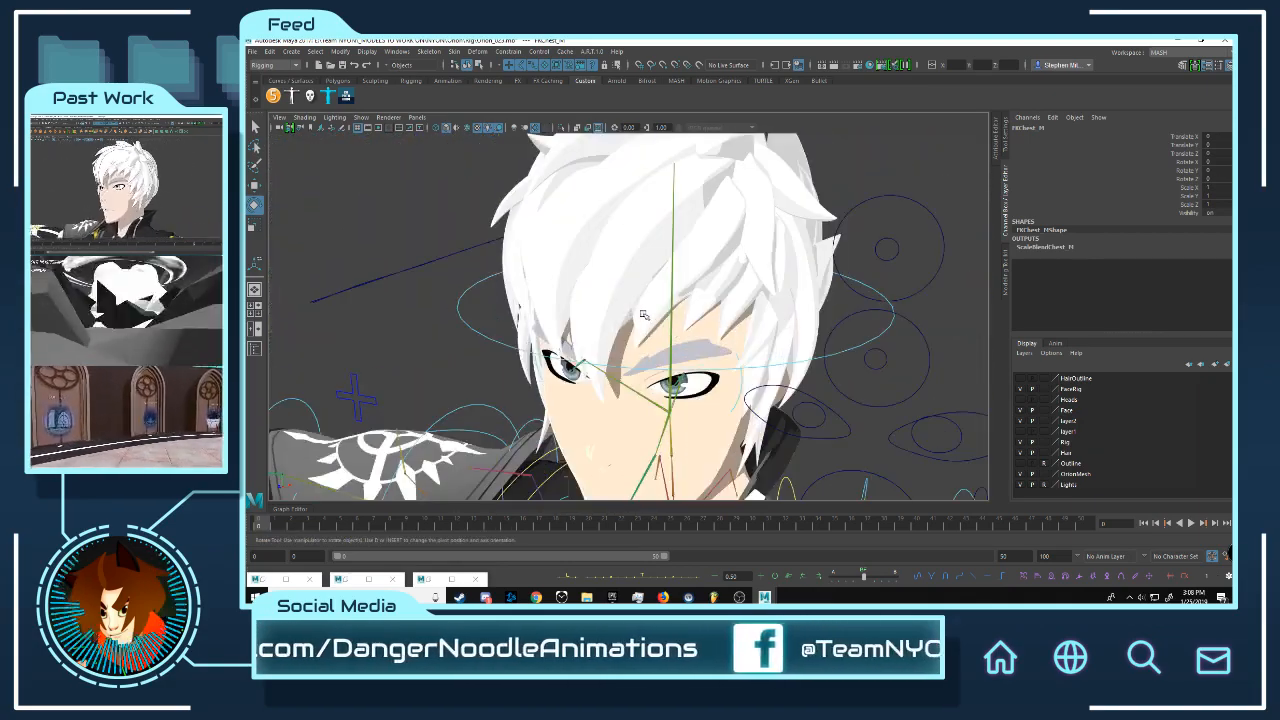
mouse_move(703, 315)
alt+mouse_down()
mouse_move(690, 300)
mouse_move(715, 310)
alt+mouse_up()
alt+right_drag(715, 310, 653, 319)
alt+middle_drag(653, 319, 595, 150)
alt+right_drag(595, 150, 612, 218)
alt+middle_drag(612, 218, 626, 287)
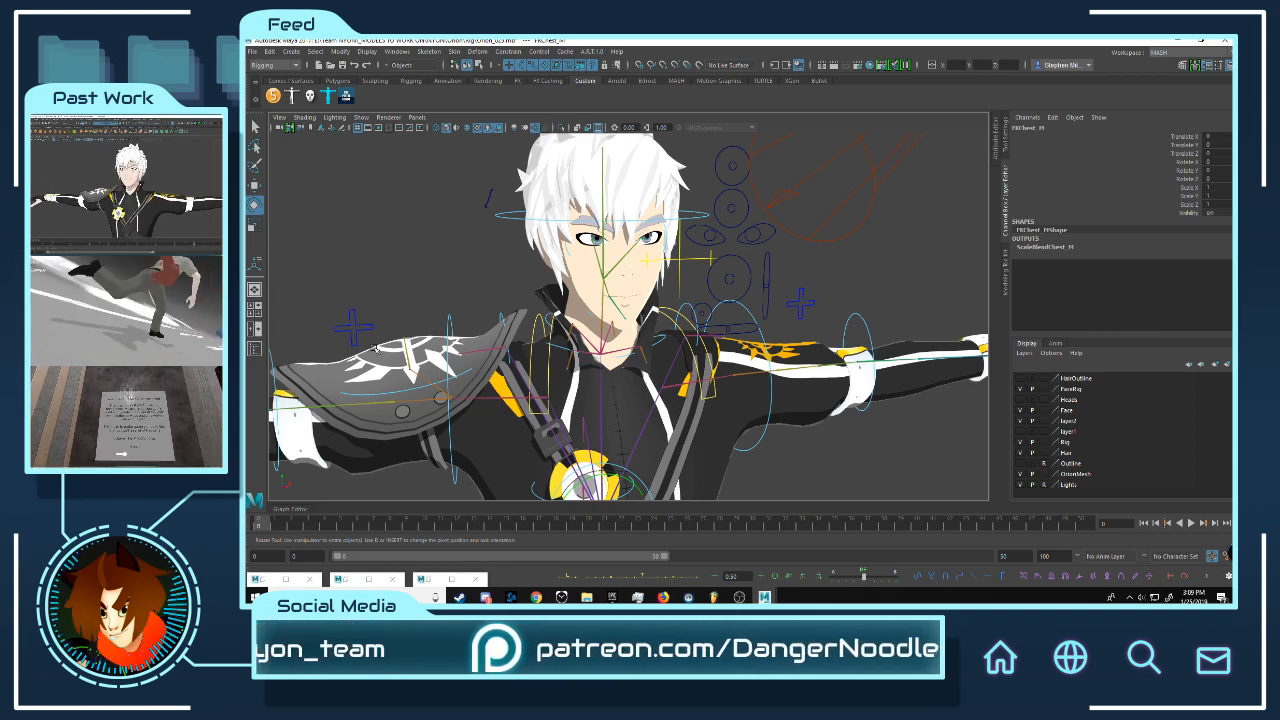
scroll(635, 355, down, 5)
alt+middle_drag(666, 339, 641, 278)
scroll(675, 303, up, 5)
alt+drag(675, 303, 745, 343)
Step: Reselect the FK chest control, rotate it to recheck the straps' deformation, and undo the rotation
click(708, 421)
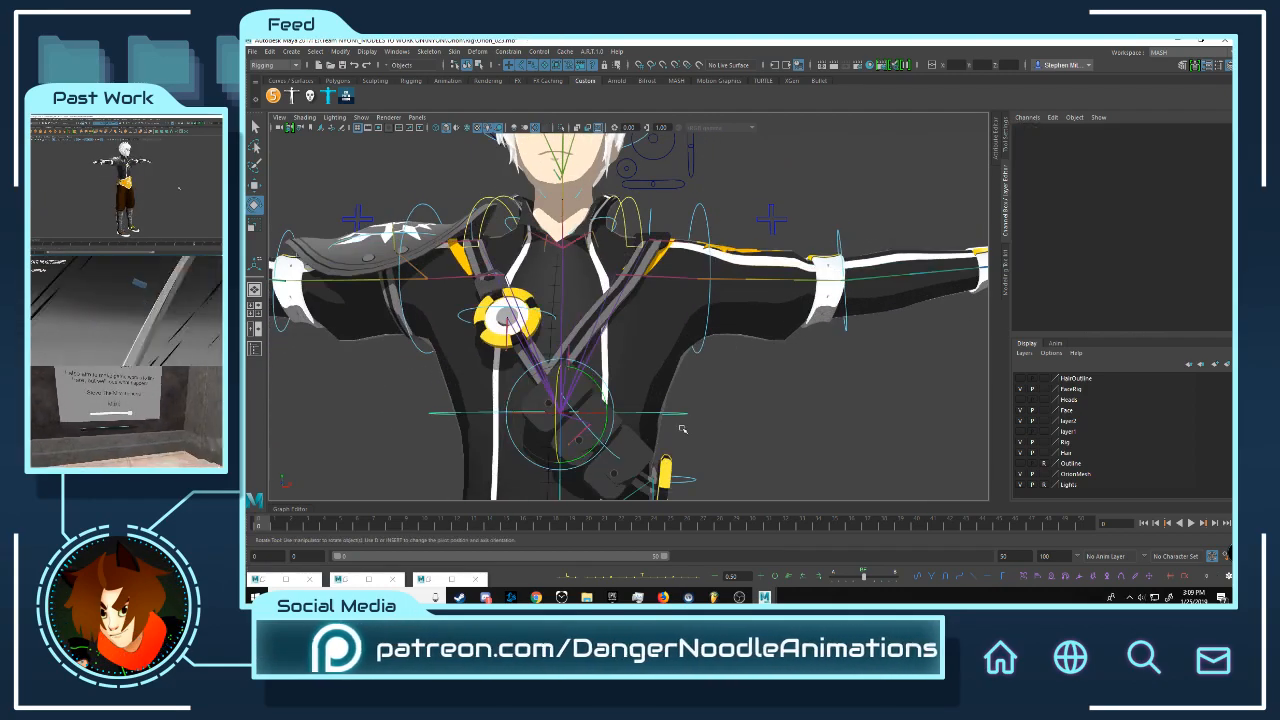
click(681, 420)
alt+drag(698, 396, 744, 335)
scroll(730, 348, down, 4)
scroll(731, 346, up, 5)
alt+drag(625, 314, 748, 344)
scroll(750, 346, down, 5)
scroll(753, 346, up, 4)
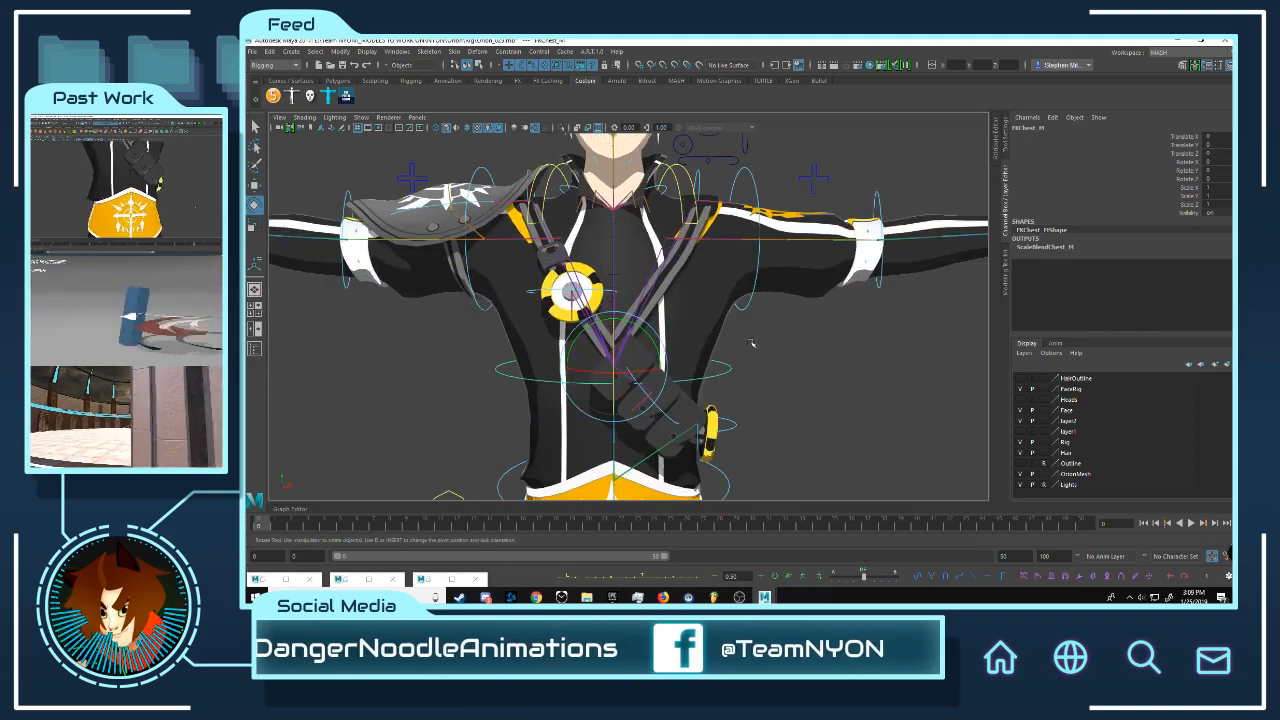
click(750, 362)
click(729, 366)
drag(617, 342, 767, 414)
key(ctrl+z)
key(ctrl+z)
scroll(767, 414, up, 3)
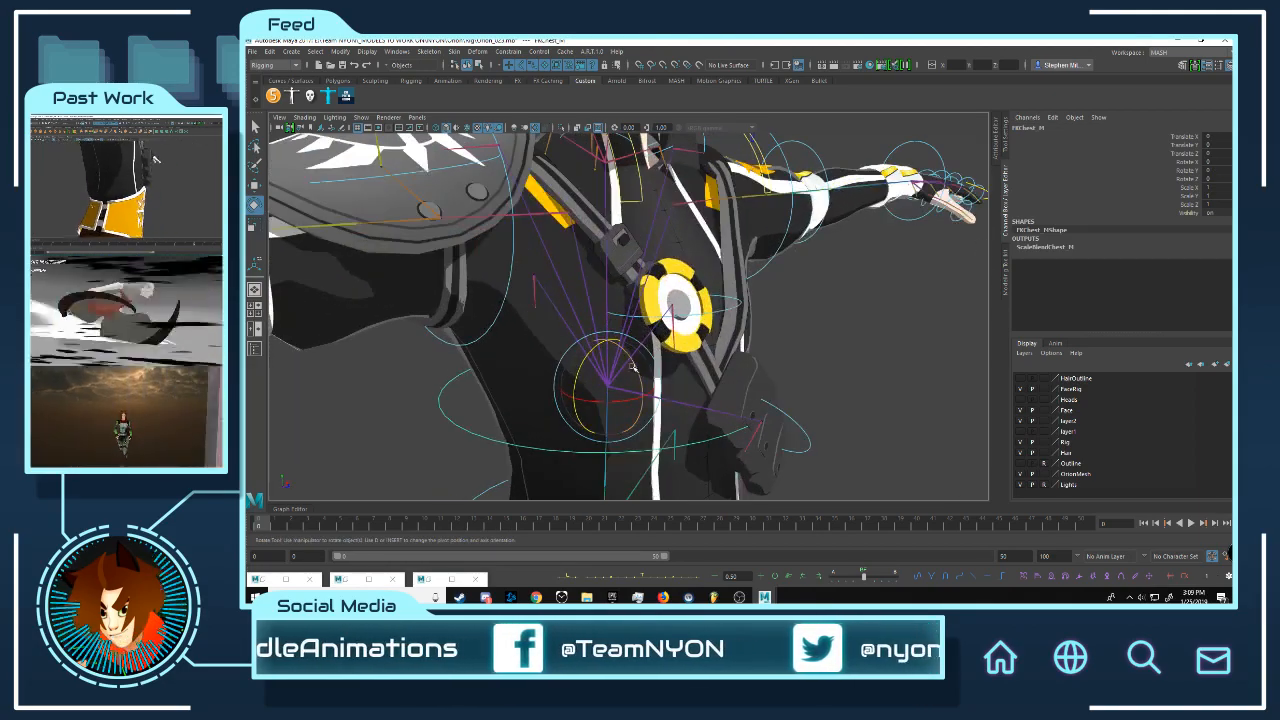
Step: Inspect the chest straps, select the left FK strap control with the Move tool to check its placement, and clear the selection
alt+drag(632, 366, 724, 234)
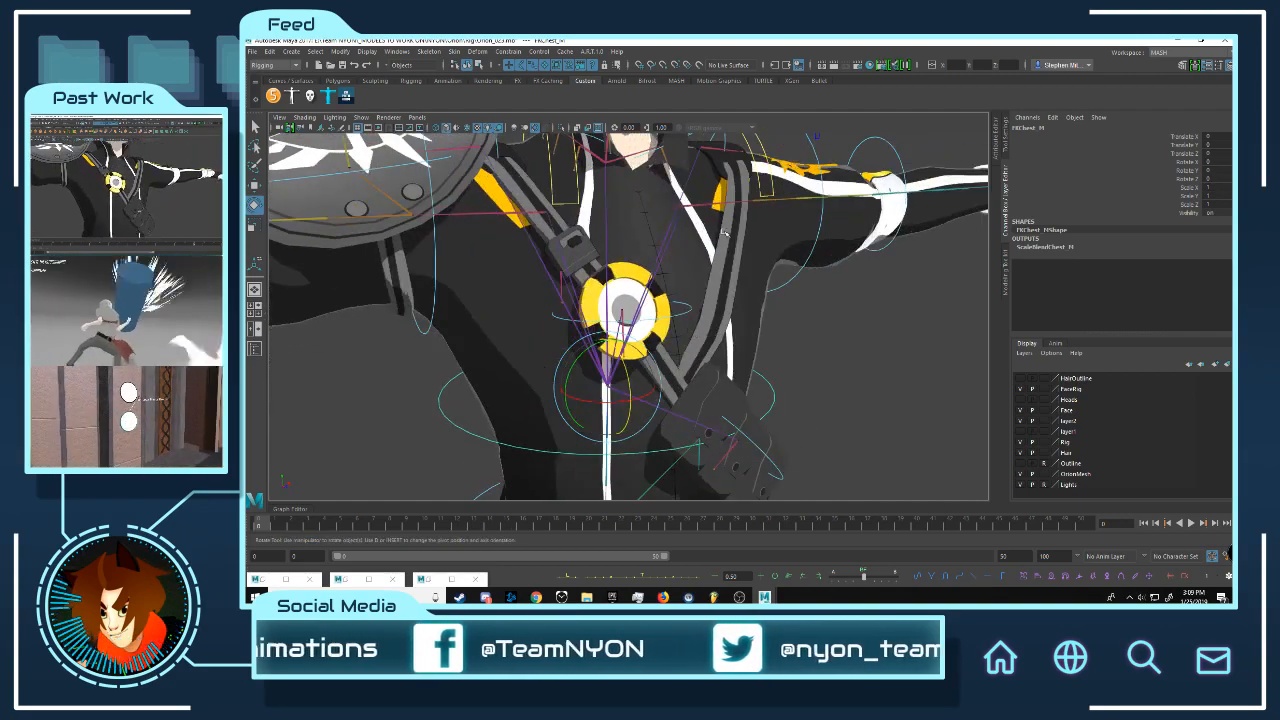
alt+middle_drag(724, 234, 700, 400)
alt+drag(700, 400, 655, 393)
click(643, 393)
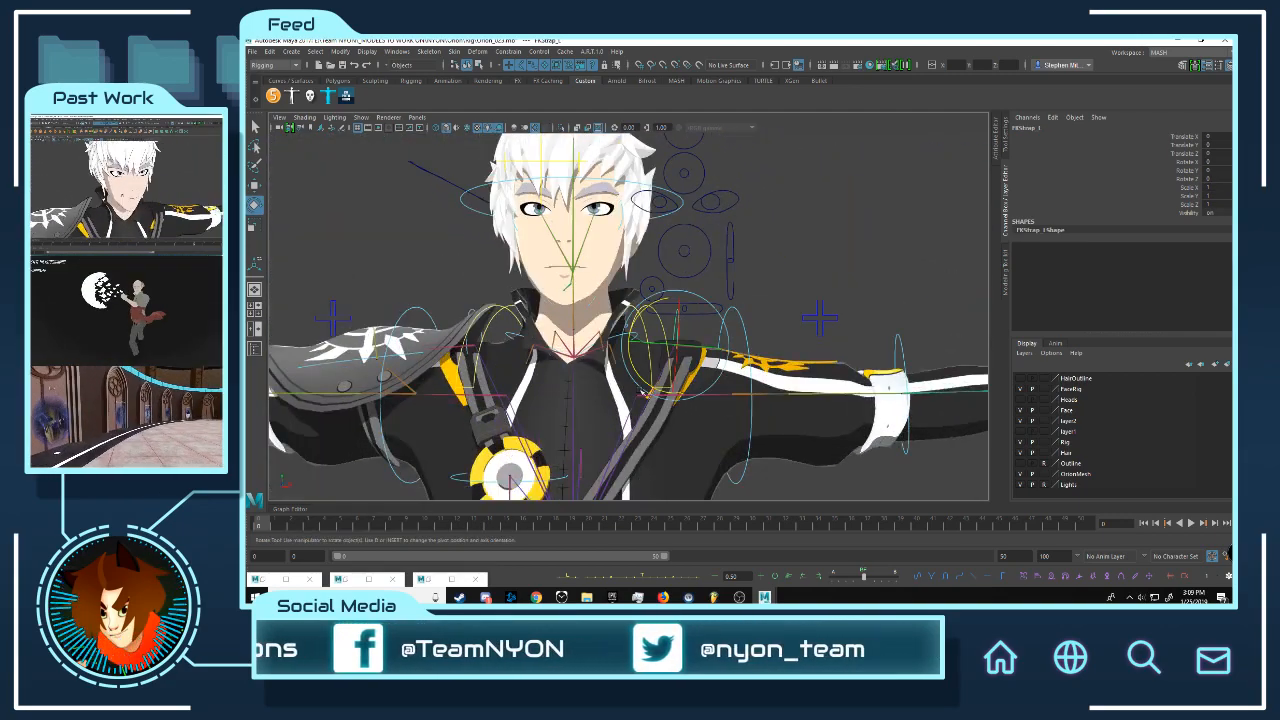
alt+middle_drag(643, 393, 643, 334)
alt+drag(643, 334, 600, 358)
alt+right_drag(600, 358, 734, 314)
key(w)
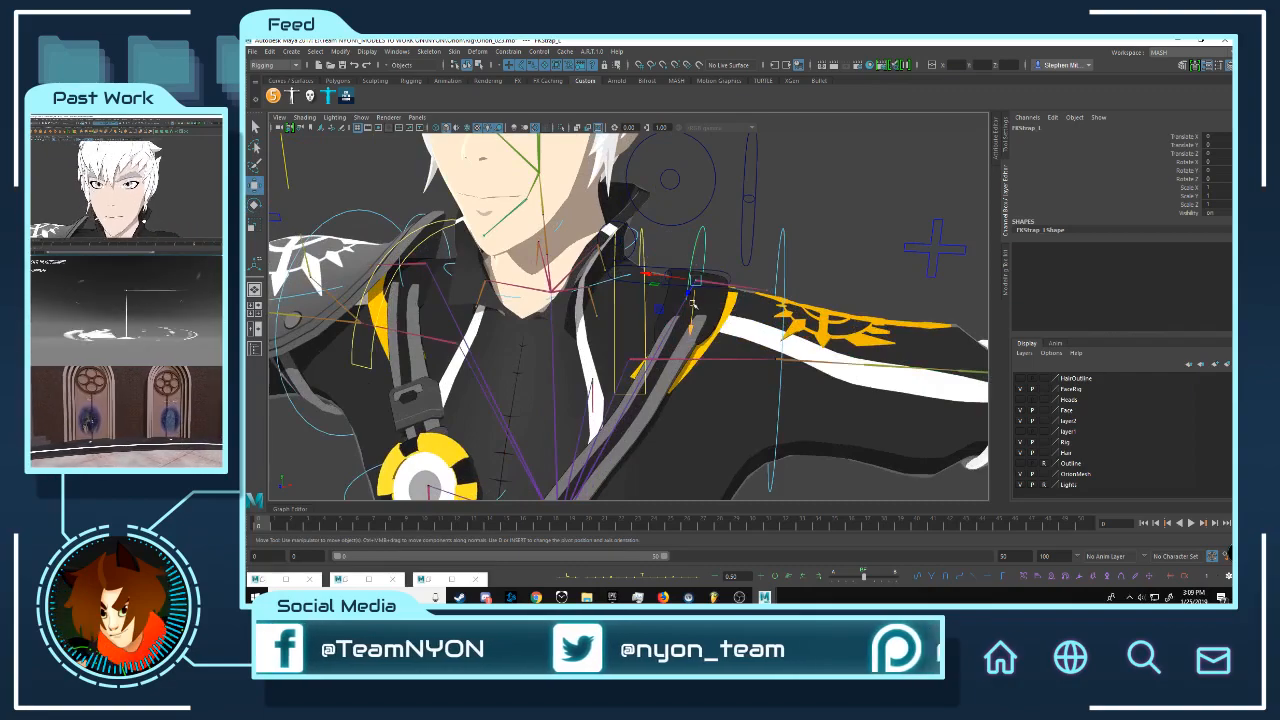
click(803, 252)
Step: Select the left FK shoulder control and examine the straps, shoulder and sleeve from the front and back
alt+right_drag(803, 252, 590, 310)
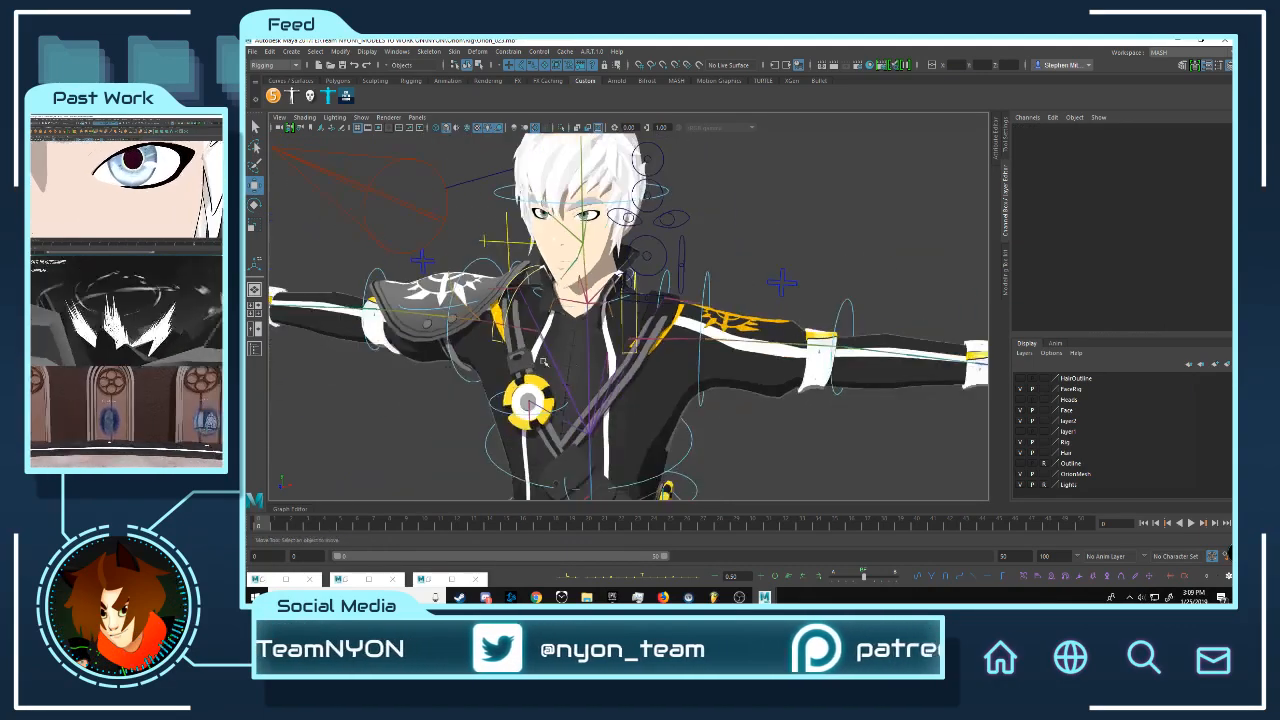
alt+drag(590, 310, 648, 348)
alt+middle_drag(648, 348, 610, 208)
alt+right_drag(610, 208, 738, 246)
alt+drag(738, 246, 686, 286)
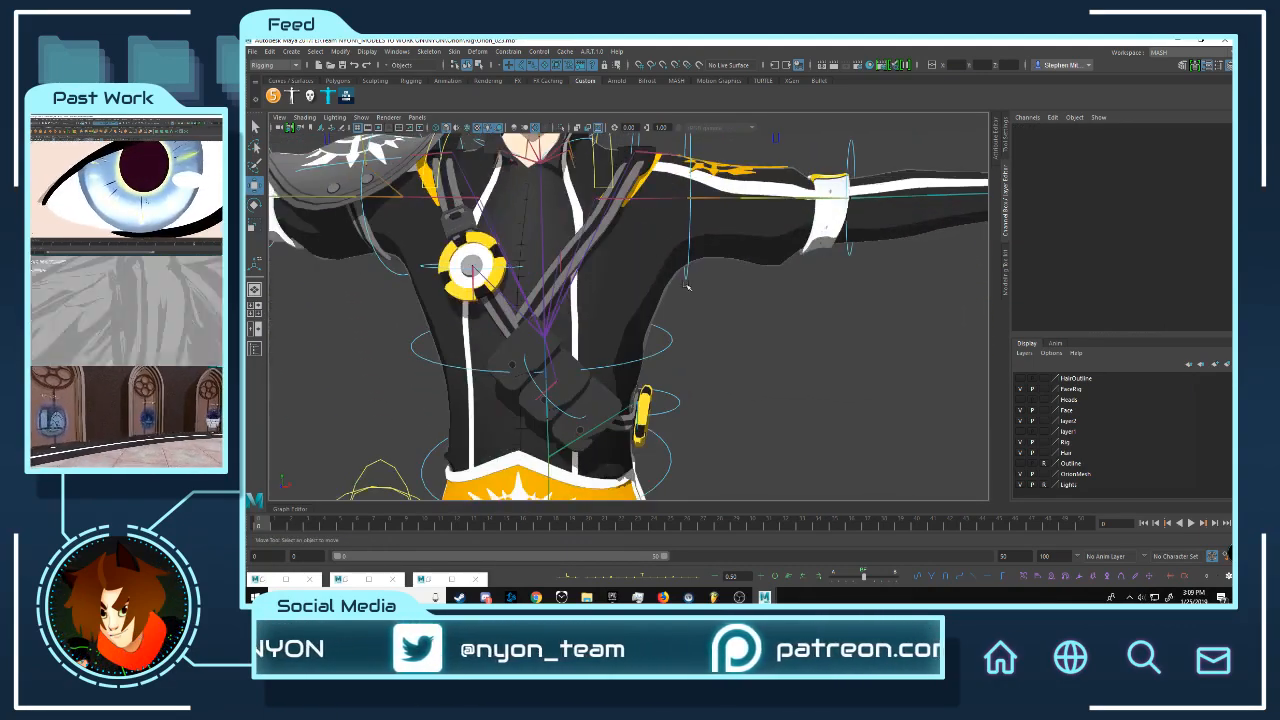
alt+drag(770, 251, 686, 271)
click(686, 273)
alt+middle_drag(686, 273, 720, 374)
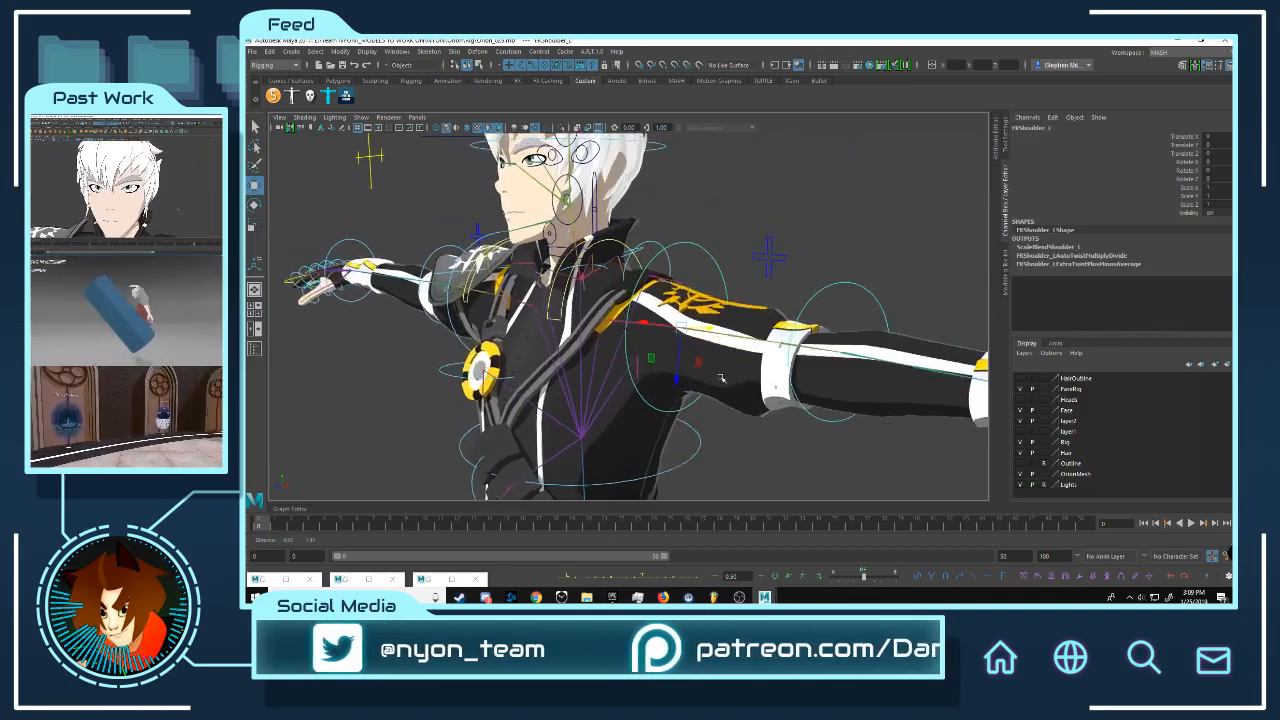
alt+drag(720, 374, 589, 314)
alt+right_drag(589, 314, 500, 298)
alt+drag(500, 298, 520, 302)
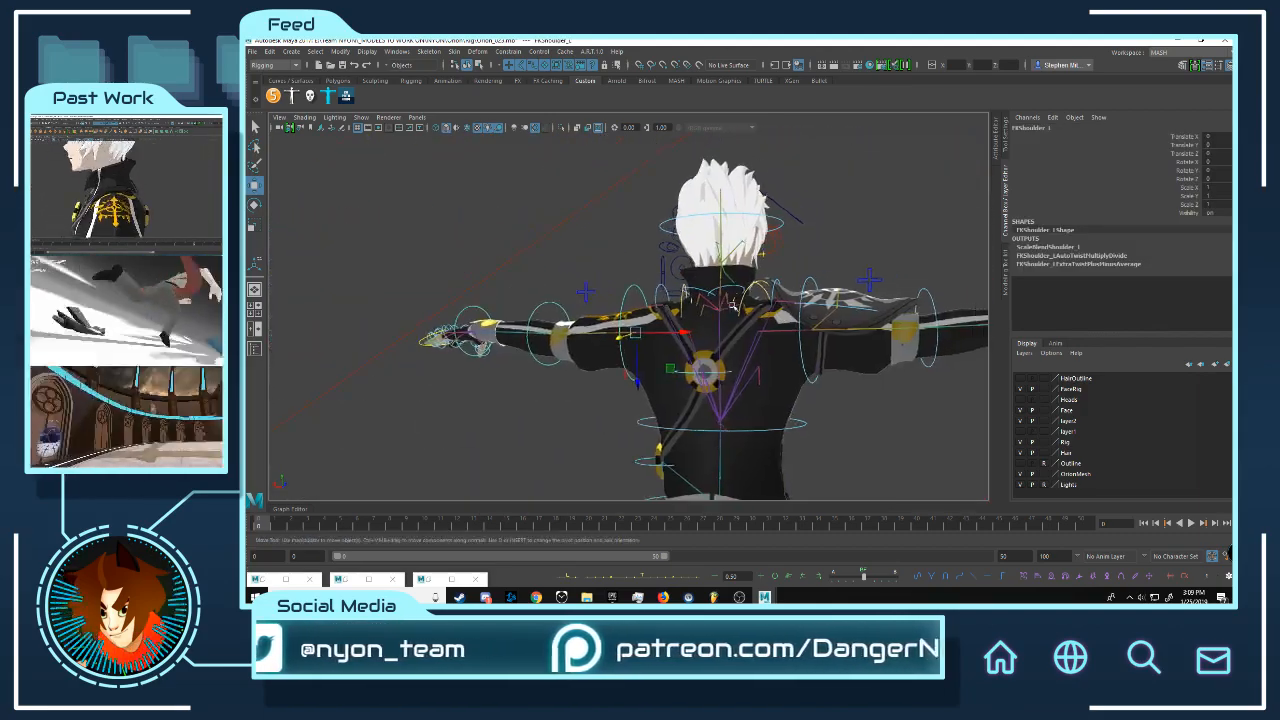
alt+right_drag(520, 302, 635, 322)
alt+drag(635, 322, 880, 383)
alt+middle_drag(880, 383, 802, 391)
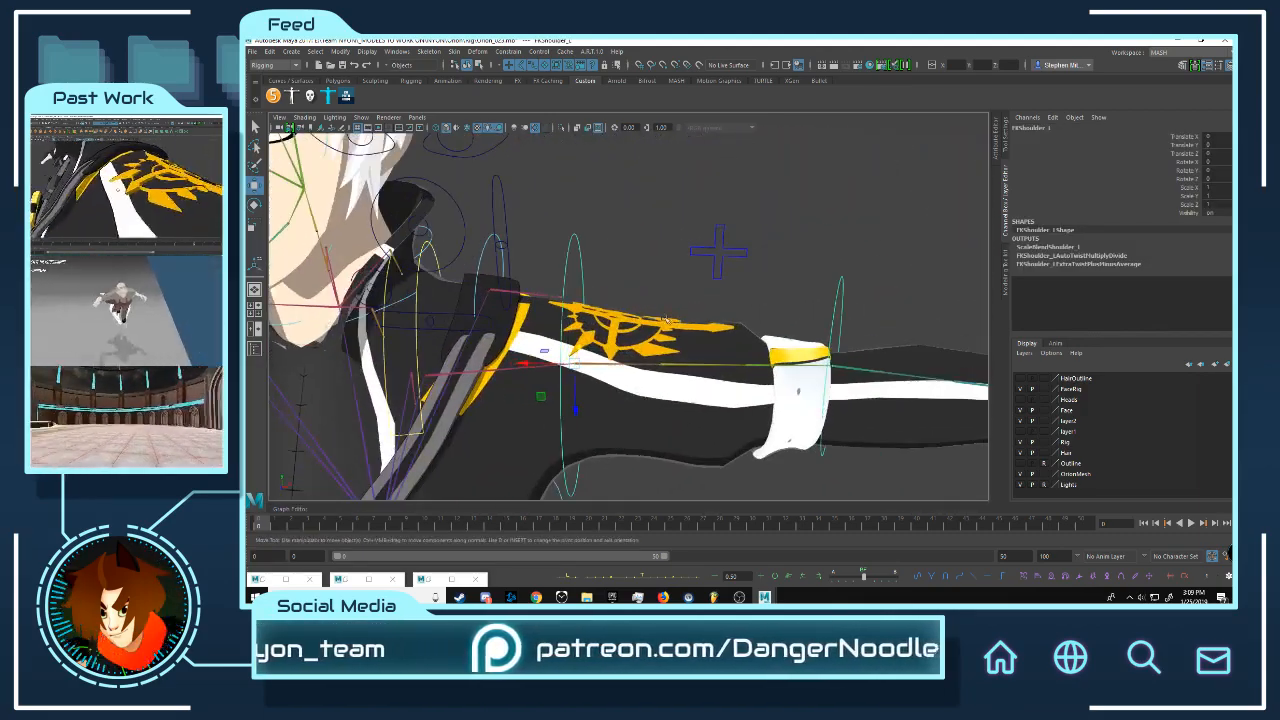
Step: Select the gold symbol on the left upper sleeve and examine its mesh up close and from the front
alt+right_drag(802, 391, 690, 305)
alt+drag(690, 305, 651, 294)
alt+right_drag(651, 294, 734, 354)
click(742, 325)
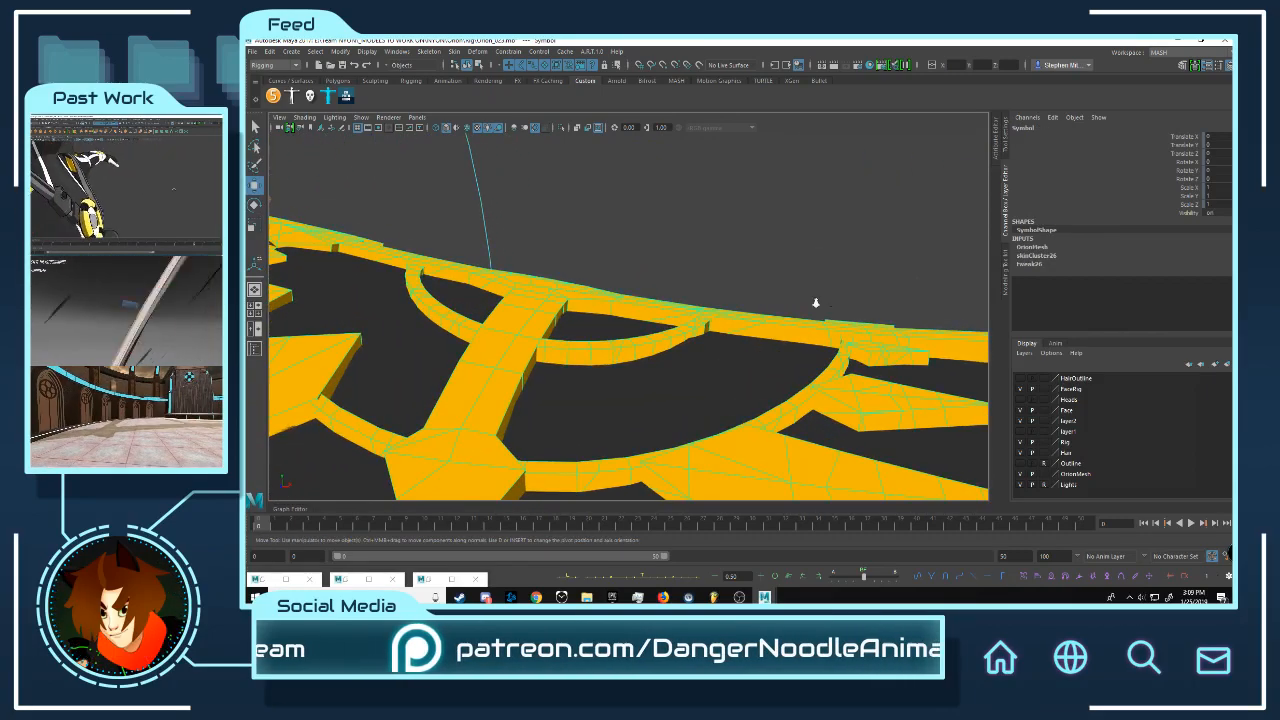
alt+right_drag(814, 300, 540, 306)
alt+drag(540, 306, 470, 375)
alt+right_drag(600, 330, 400, 320)
alt+drag(480, 400, 560, 390)
alt+middle_drag(560, 390, 677, 155)
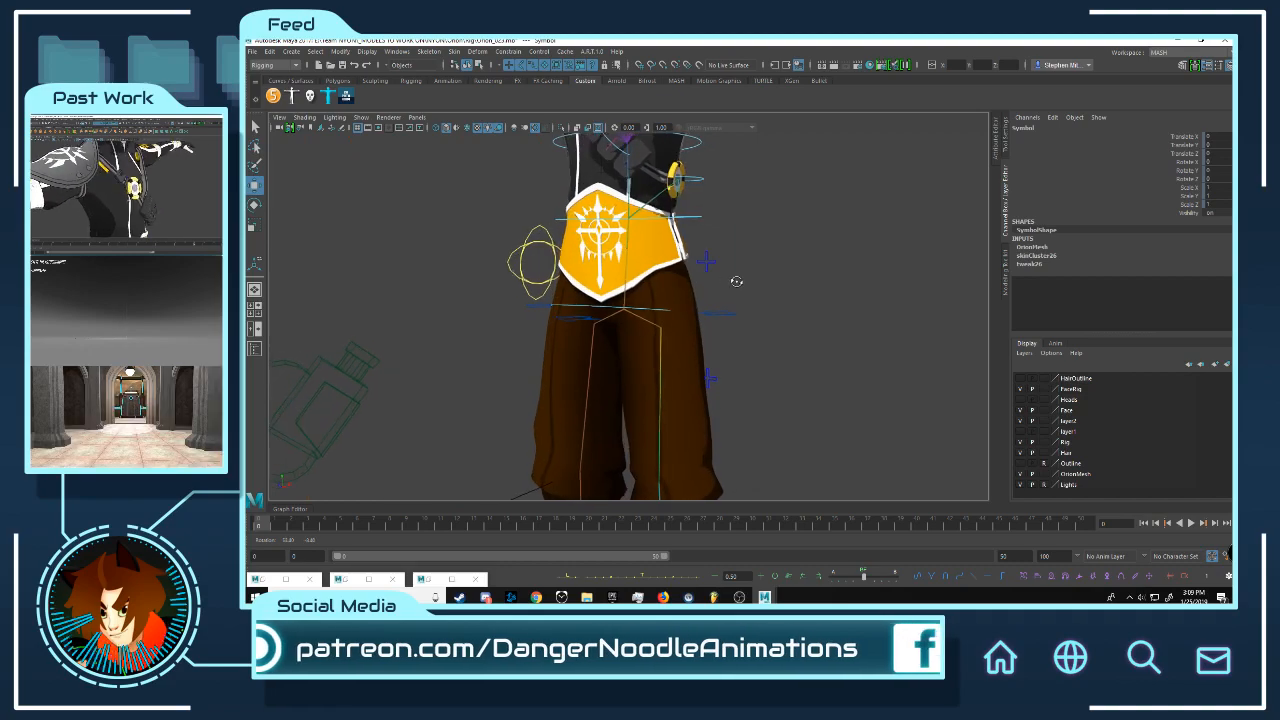
Step: Examine the waist, chest emblem and torso straps up to the left shoulder strap
alt+middle_drag(703, 369, 718, 459)
alt+right_drag(718, 459, 820, 415)
alt+drag(640, 345, 746, 329)
alt+middle_drag(746, 329, 628, 320)
alt+right_drag(628, 320, 690, 312)
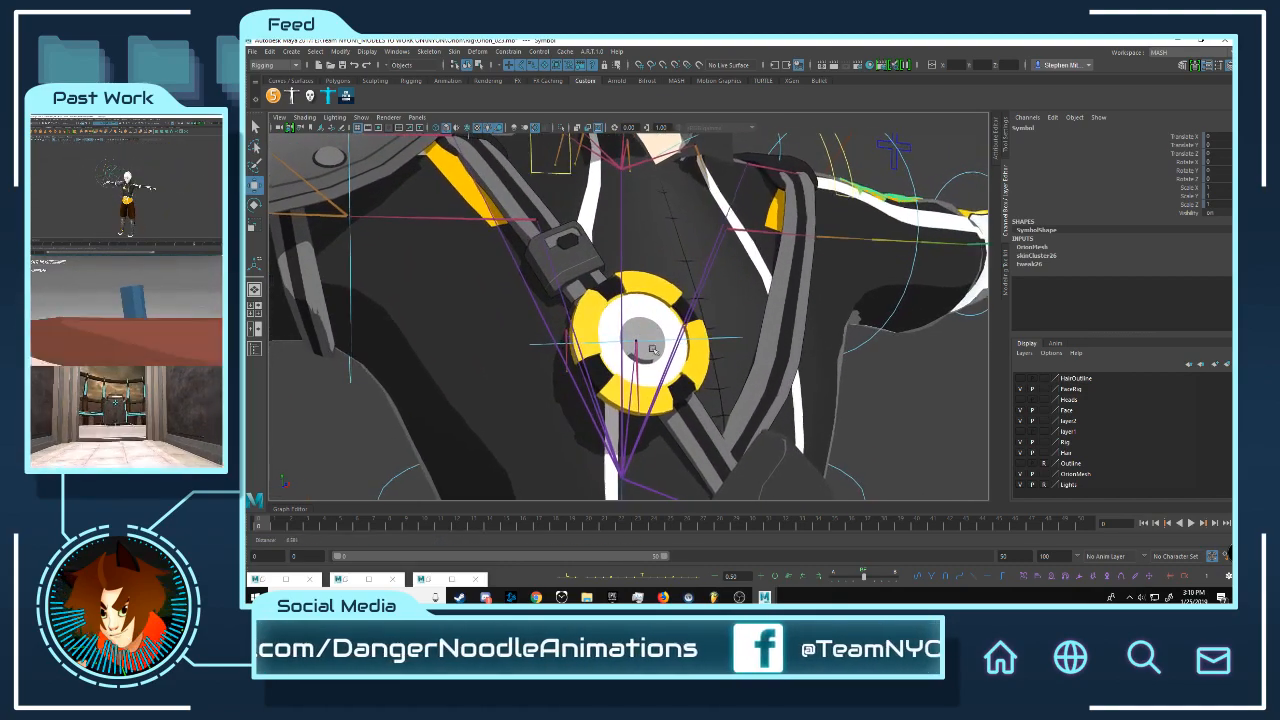
alt+middle_drag(731, 270, 575, 448)
alt+right_drag(575, 448, 609, 363)
alt+drag(609, 363, 591, 323)
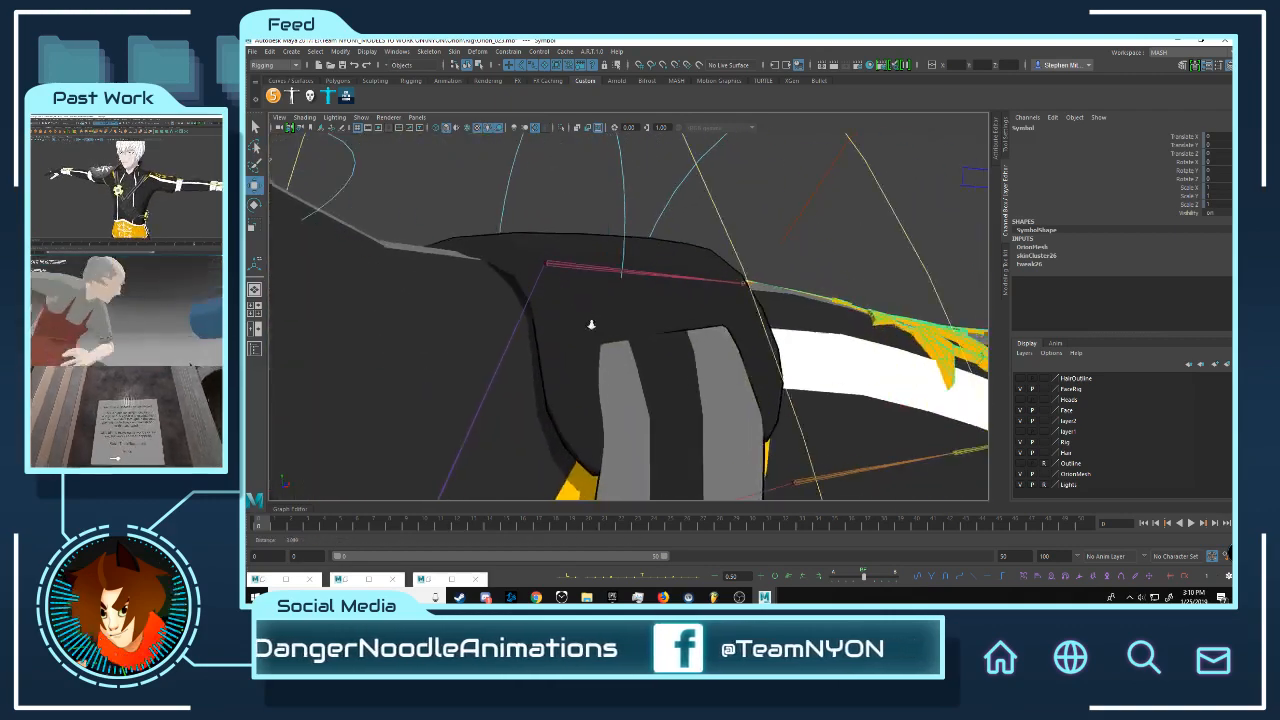
Step: Select the torso strap's outline mesh at the left shoulder and add it to the Outline display layer
alt+right_drag(591, 323, 763, 260)
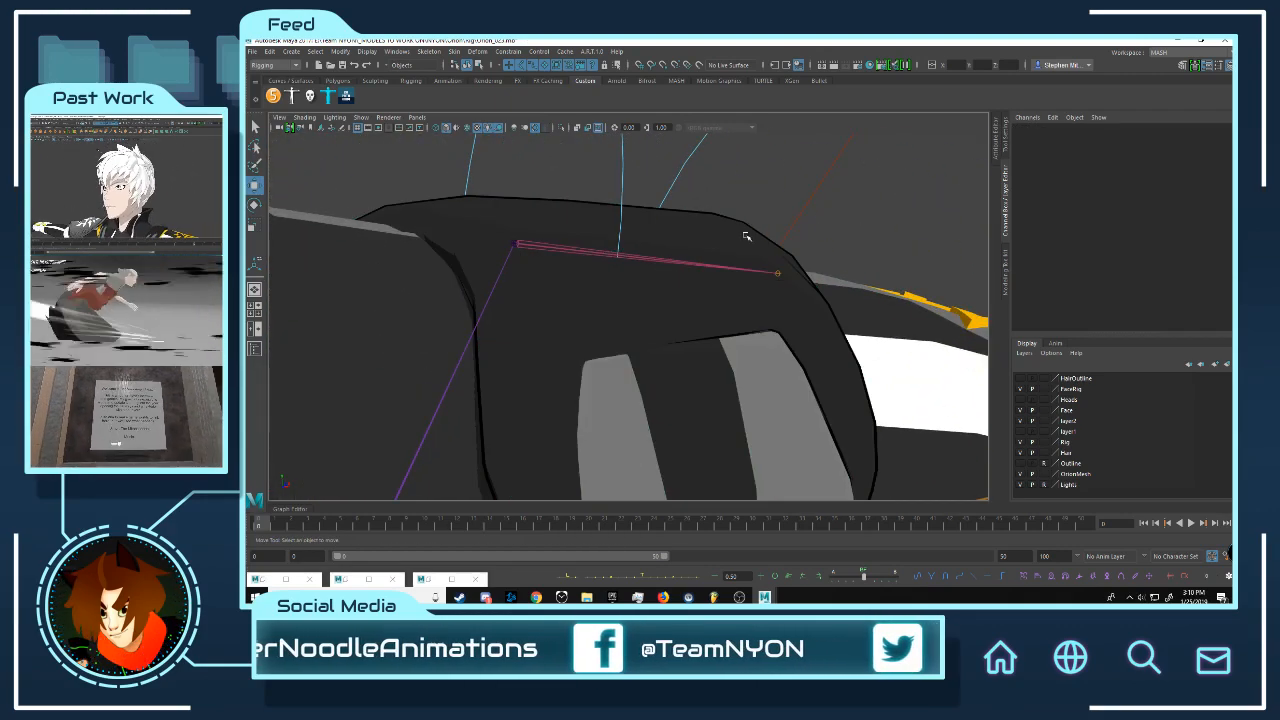
click(750, 228)
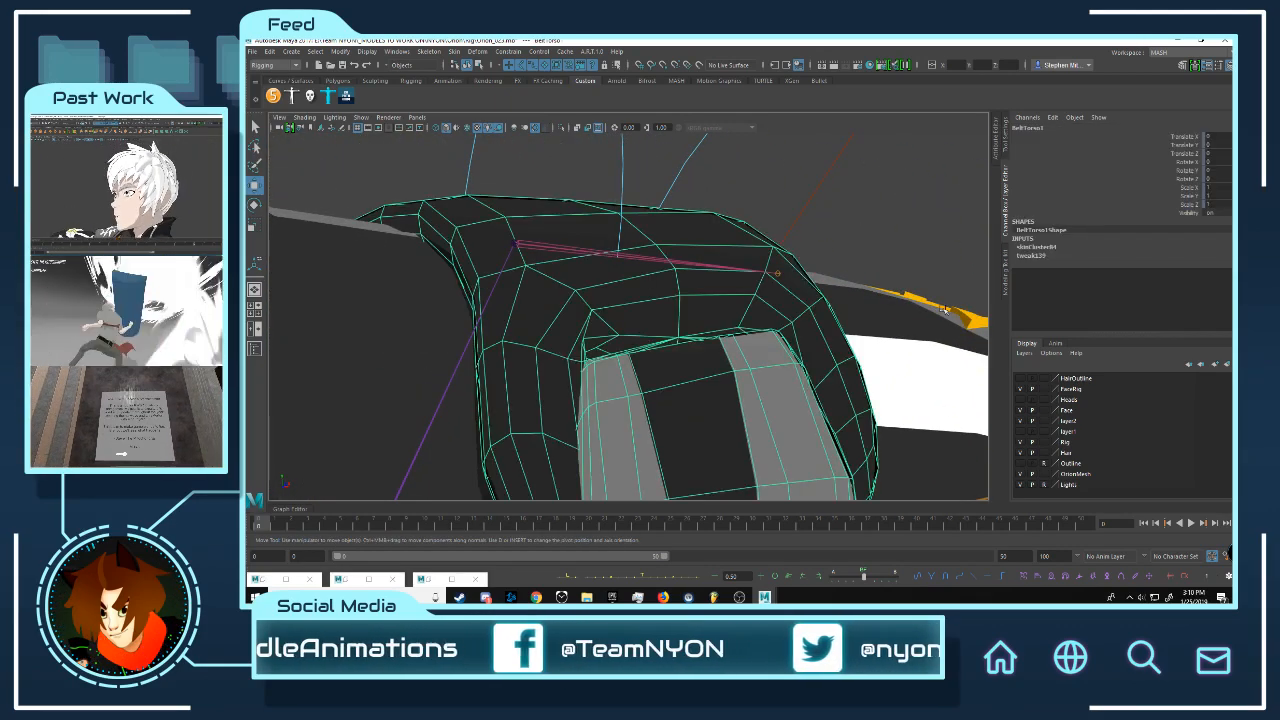
click(1020, 464)
right_click(1068, 465)
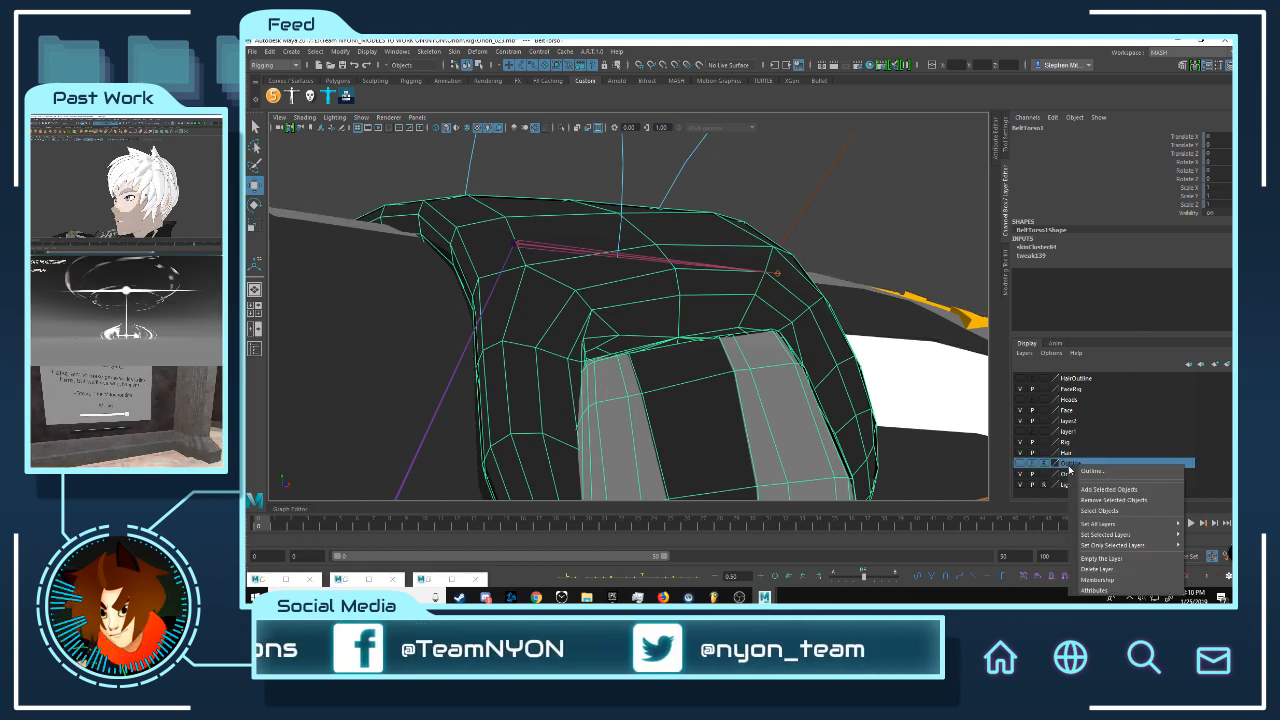
mouse_move(1101, 525)
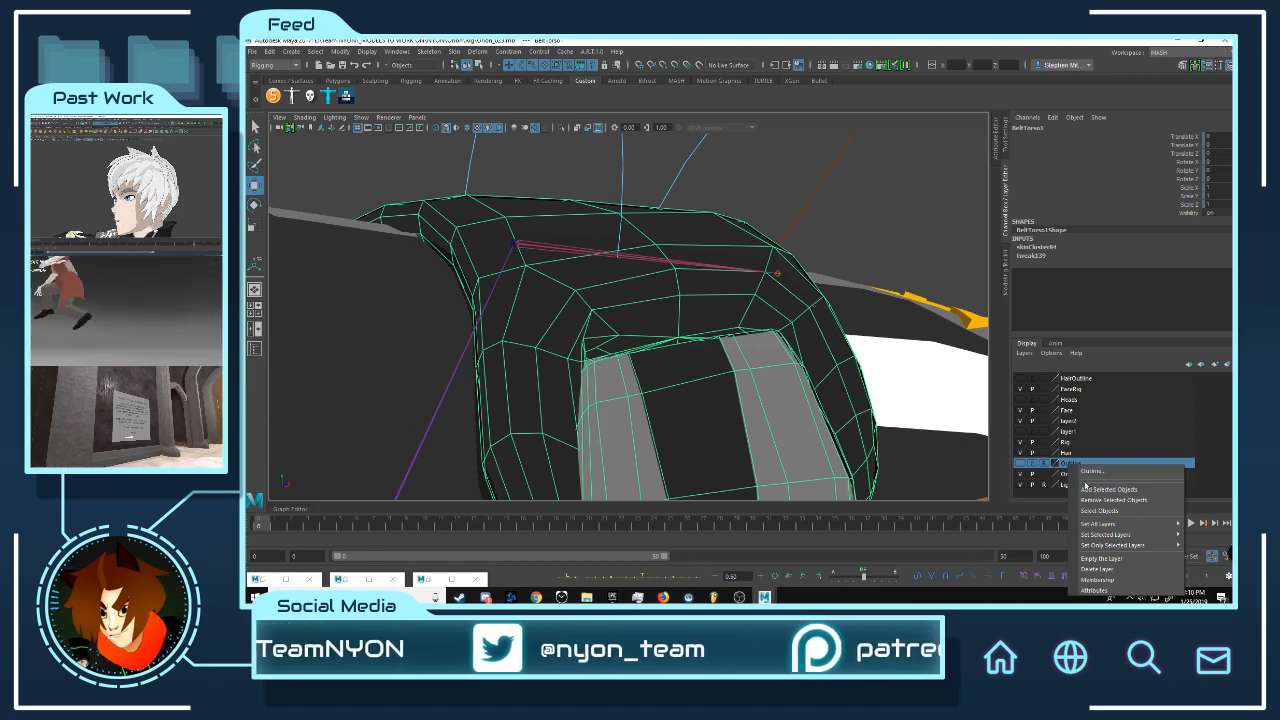
click(1065, 467)
right_click(1067, 466)
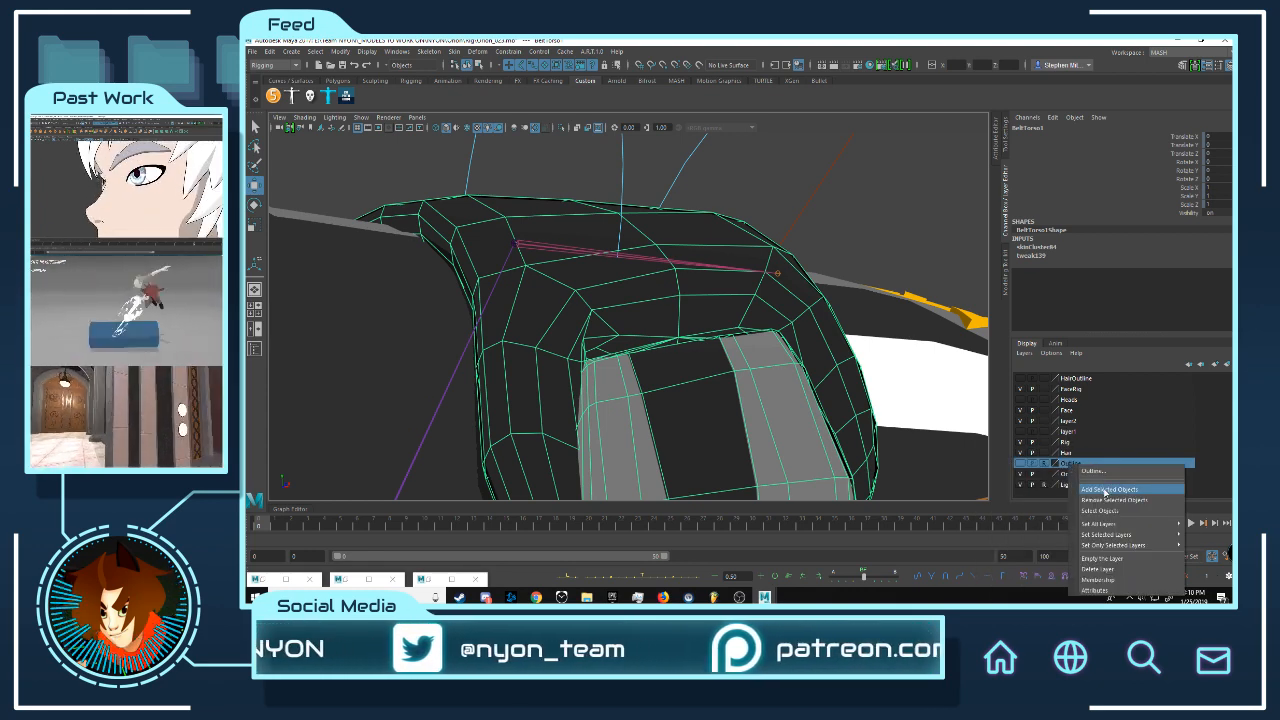
click(1106, 490)
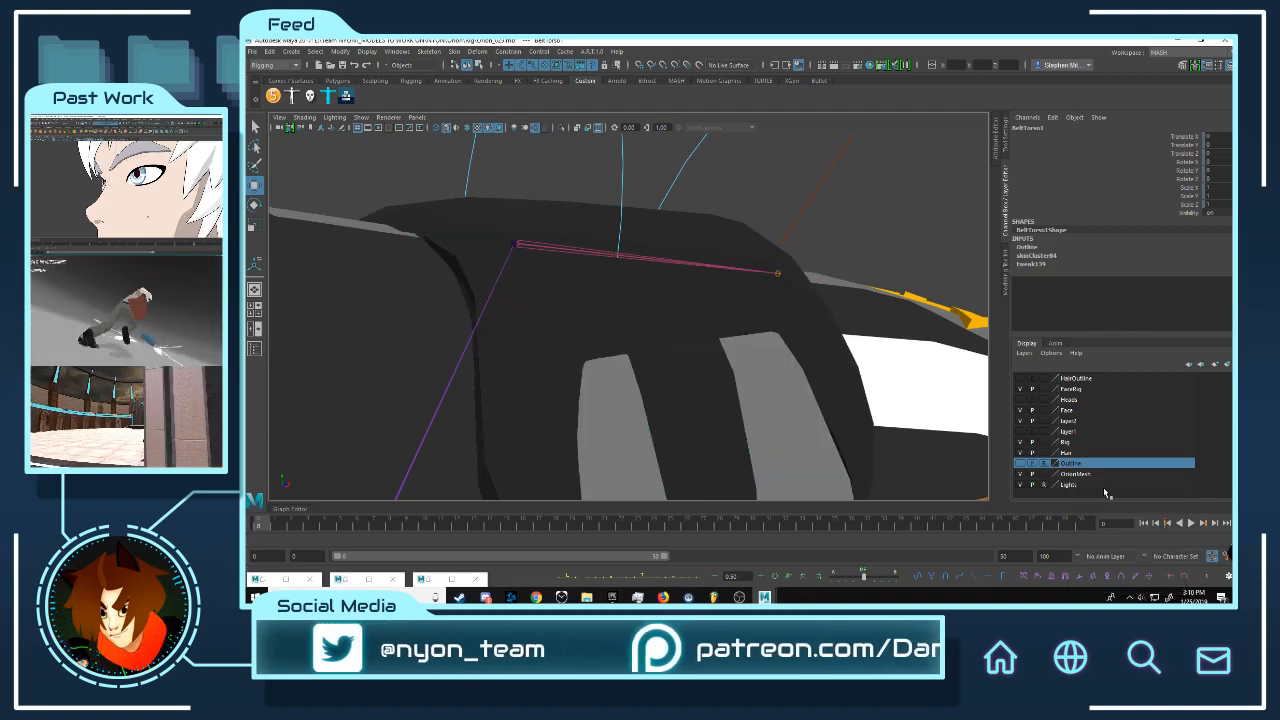
Step: Examine the crossed straps and belt pouches on the front of the torso
alt+drag(644, 341, 737, 320)
alt+right_drag(737, 320, 700, 340)
alt+drag(700, 340, 782, 350)
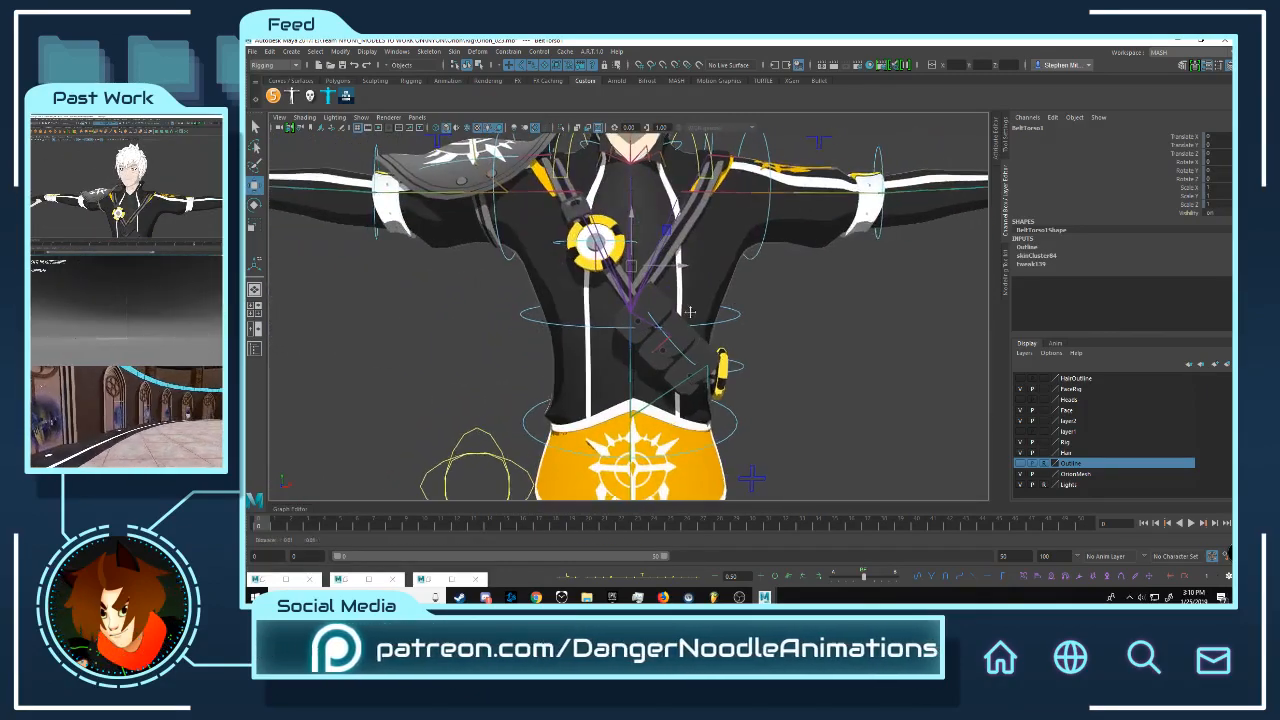
alt+middle_drag(700, 267, 663, 275)
alt+right_drag(655, 280, 770, 340)
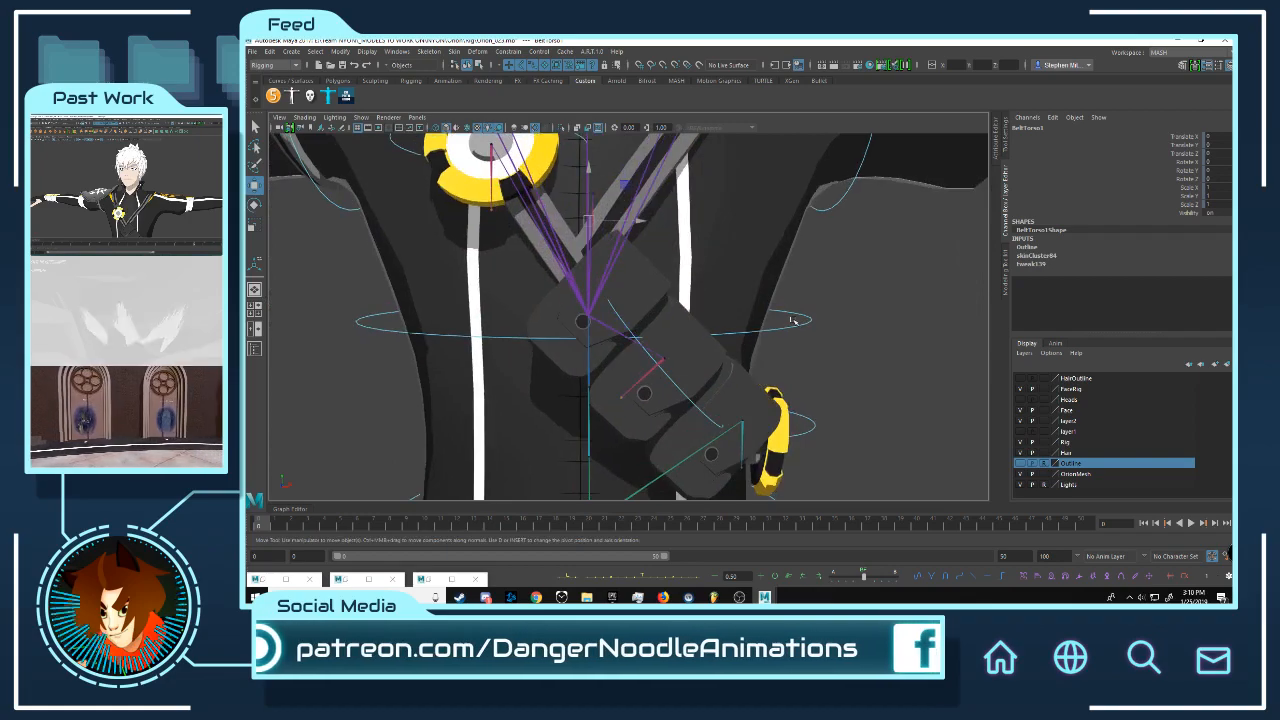
Step: Select the FK chest control and check the straps and shoulders from the back and front
click(835, 335)
alt+right_drag(849, 357, 672, 299)
alt+middle_drag(672, 299, 665, 430)
alt+right_drag(660, 420, 720, 440)
alt+drag(720, 400, 587, 350)
alt+right_drag(587, 350, 500, 335)
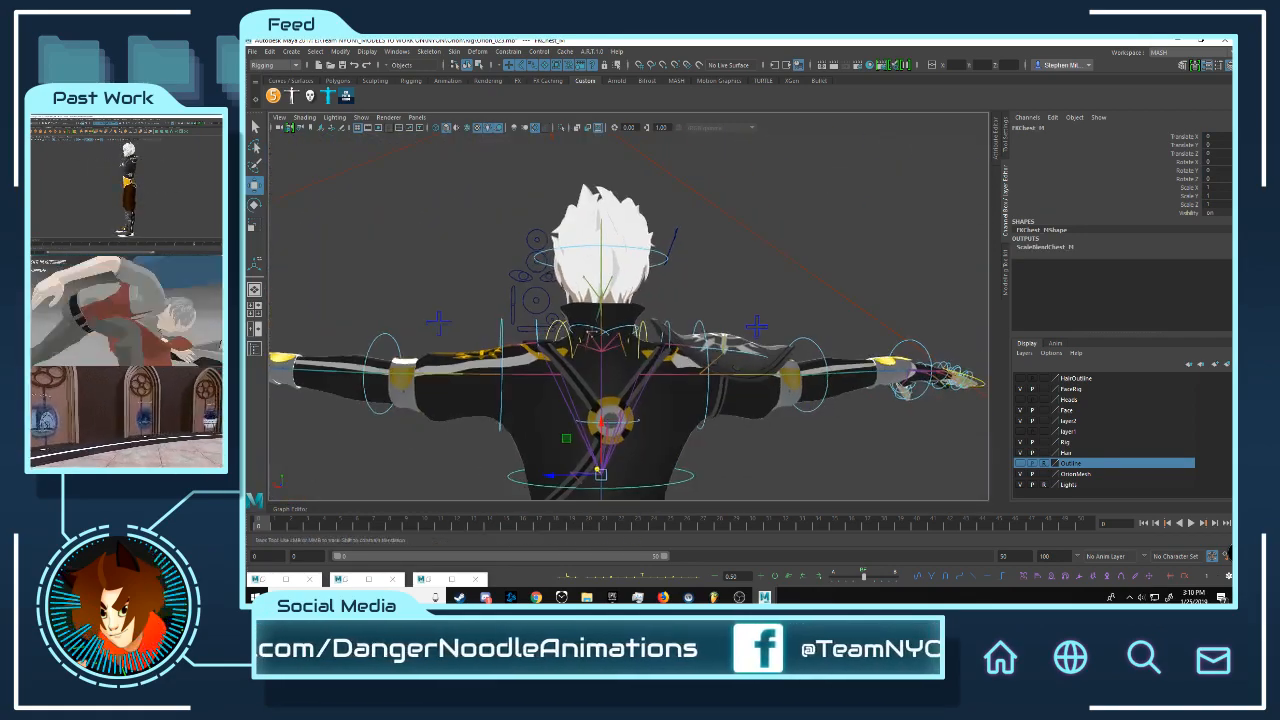
alt+middle_drag(505, 350, 518, 300)
alt+right_drag(518, 300, 550, 315)
alt+drag(550, 315, 700, 268)
Step: Select the left FK strap and shoulder controls in turn, test the shoulder's rotation, and undo the changes
click(725, 245)
key(q)
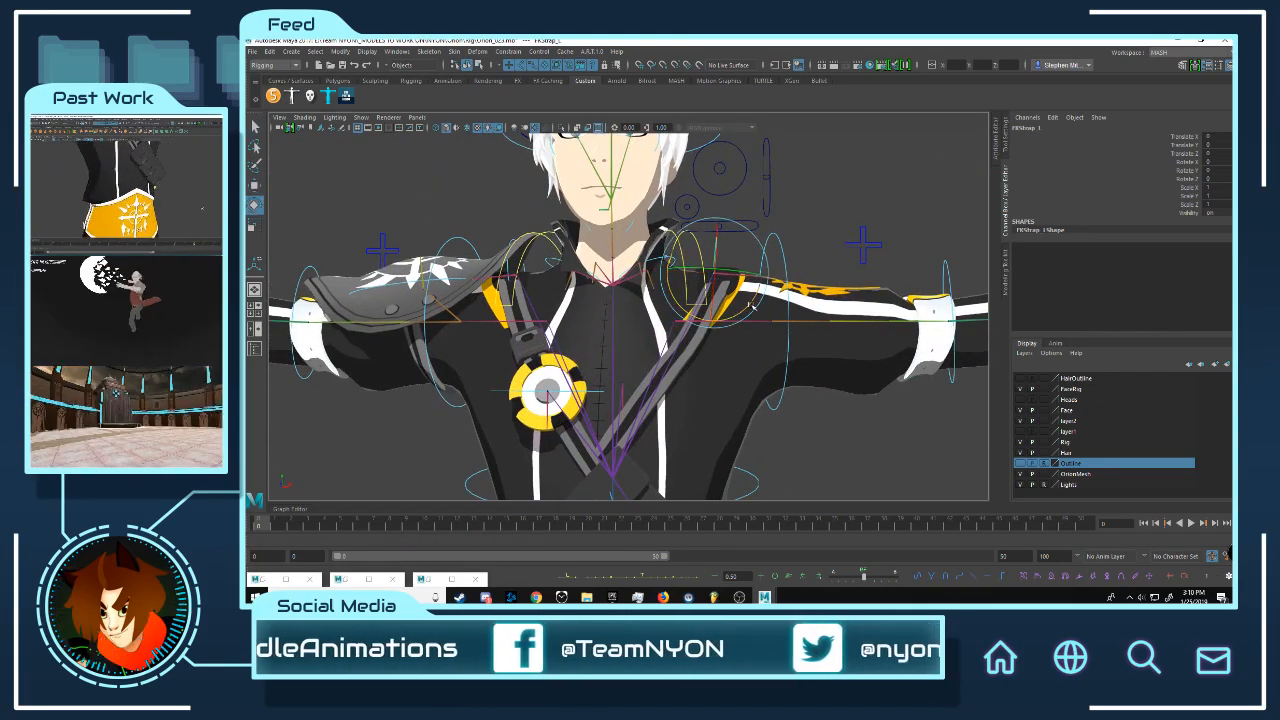
key(ctrl+z)
click(813, 239)
click(786, 270)
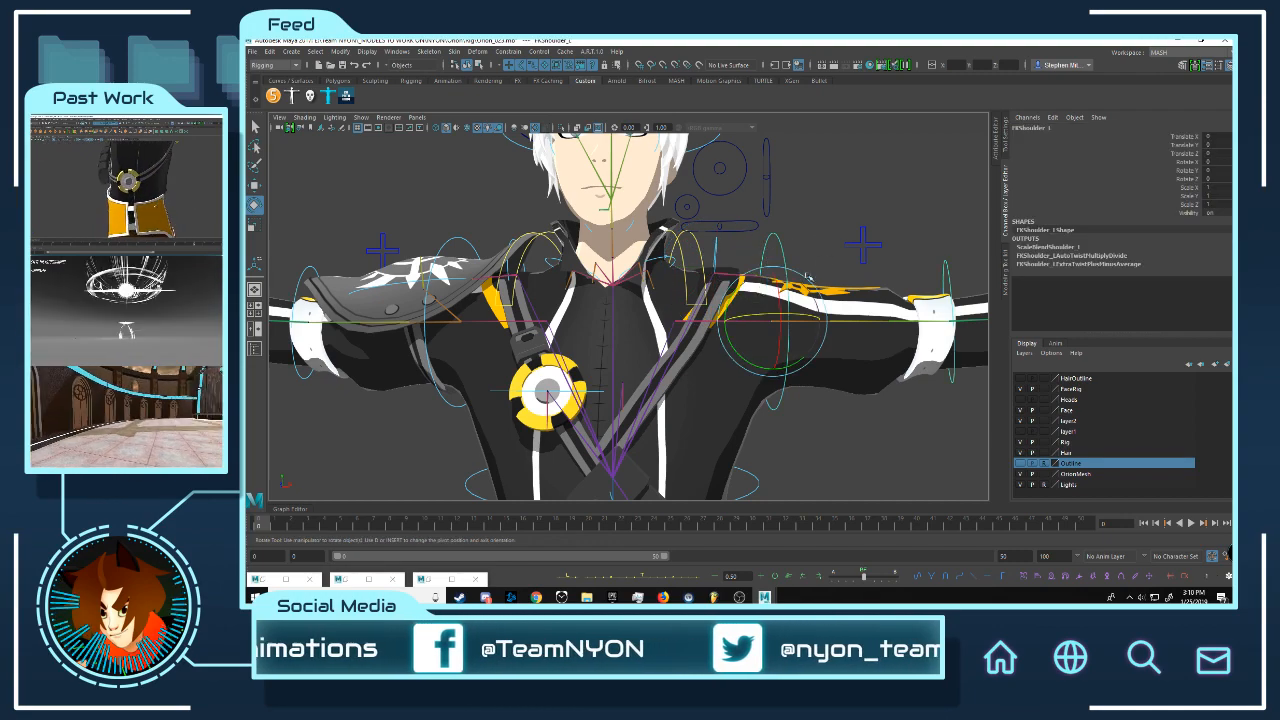
drag(788, 362, 750, 300)
key(ctrl+z)
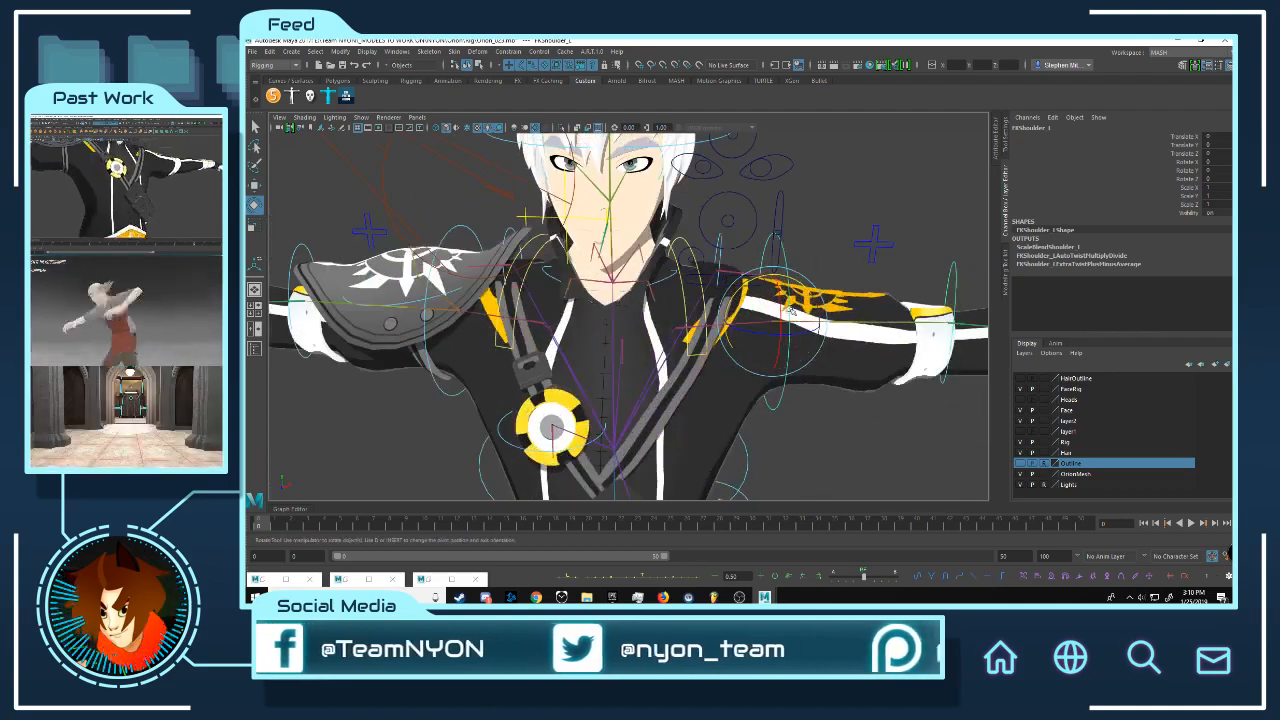
Step: Clear the selection, select the gold sleeve symbol, and inspect how it sits on the left upper arm
alt+middle_drag(750, 300, 632, 340)
scroll(632, 340, up, 5)
click(797, 260)
alt+middle_drag(756, 336, 578, 290)
scroll(578, 290, up, 5)
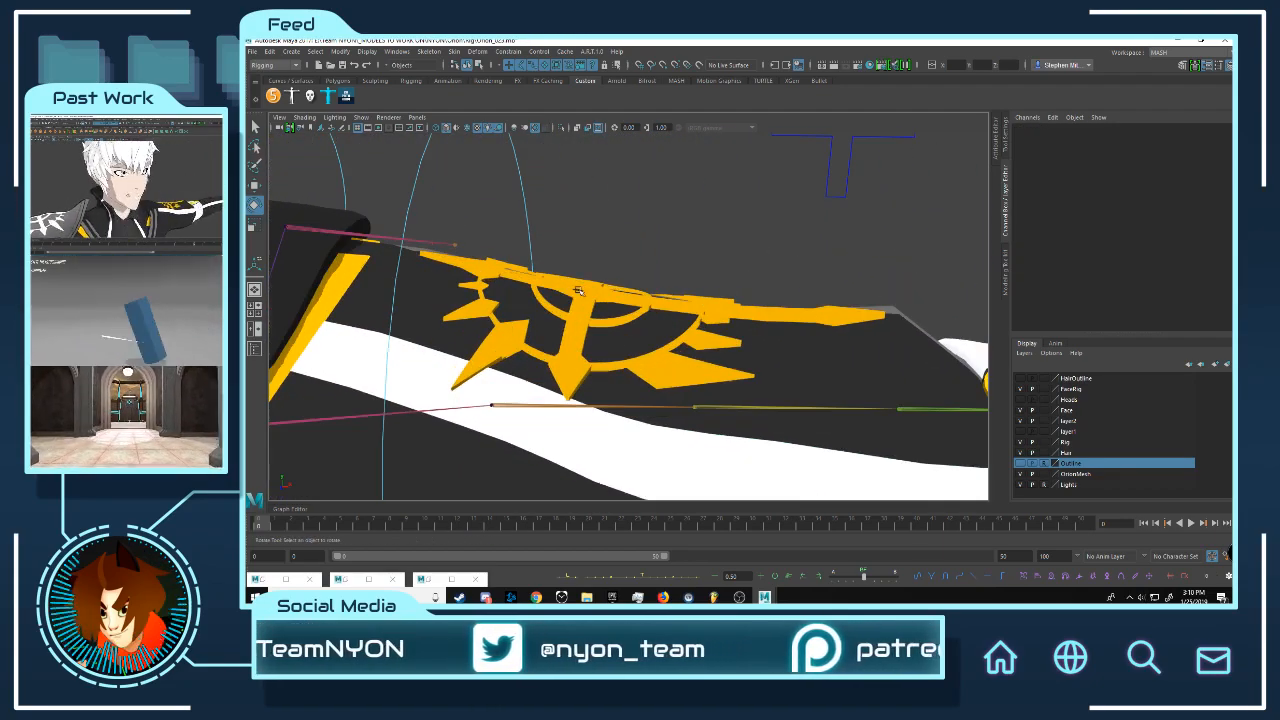
click(620, 293)
alt+drag(812, 292, 684, 302)
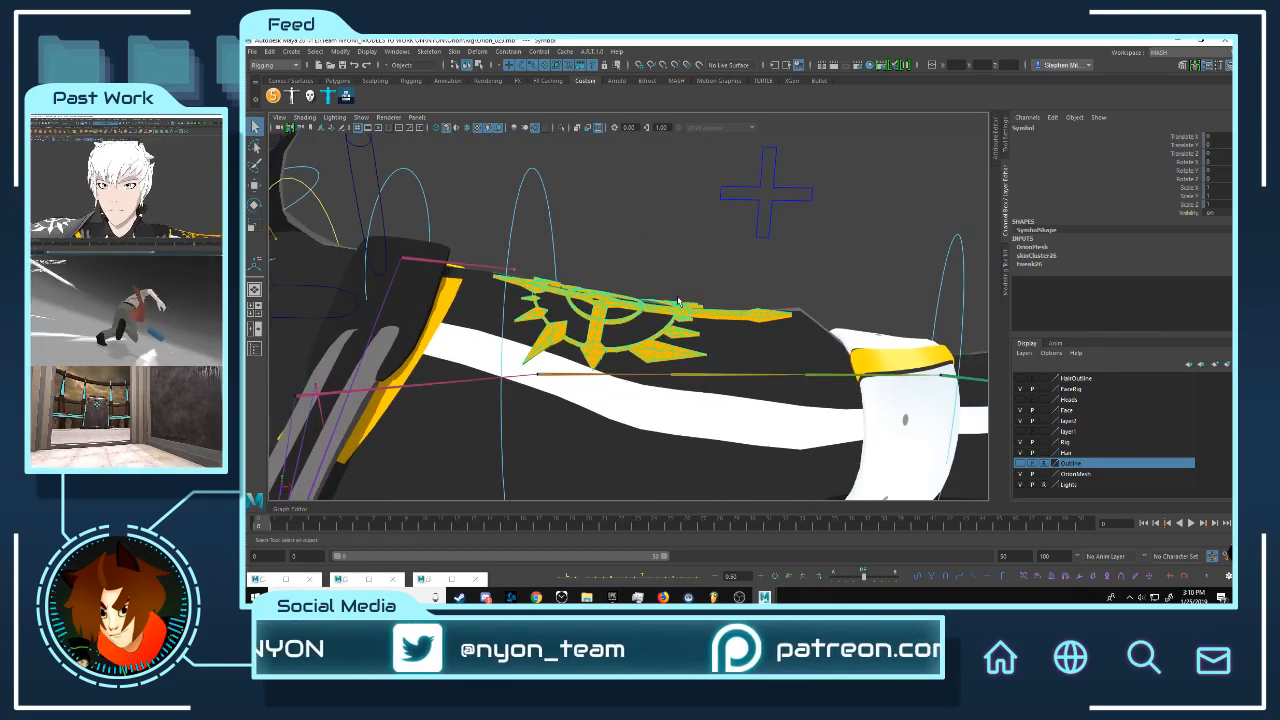
key(w)
alt+middle_drag(612, 298, 640, 300)
scroll(660, 312, up, 3)
alt+drag(692, 331, 718, 316)
scroll(720, 318, up, 1)
scroll(700, 302, down, 4)
Step: Rotate the left FK shoulder control without and with the Outline layer shown to test the sleeve symbol's deformation, undoing each rotation
click(604, 247)
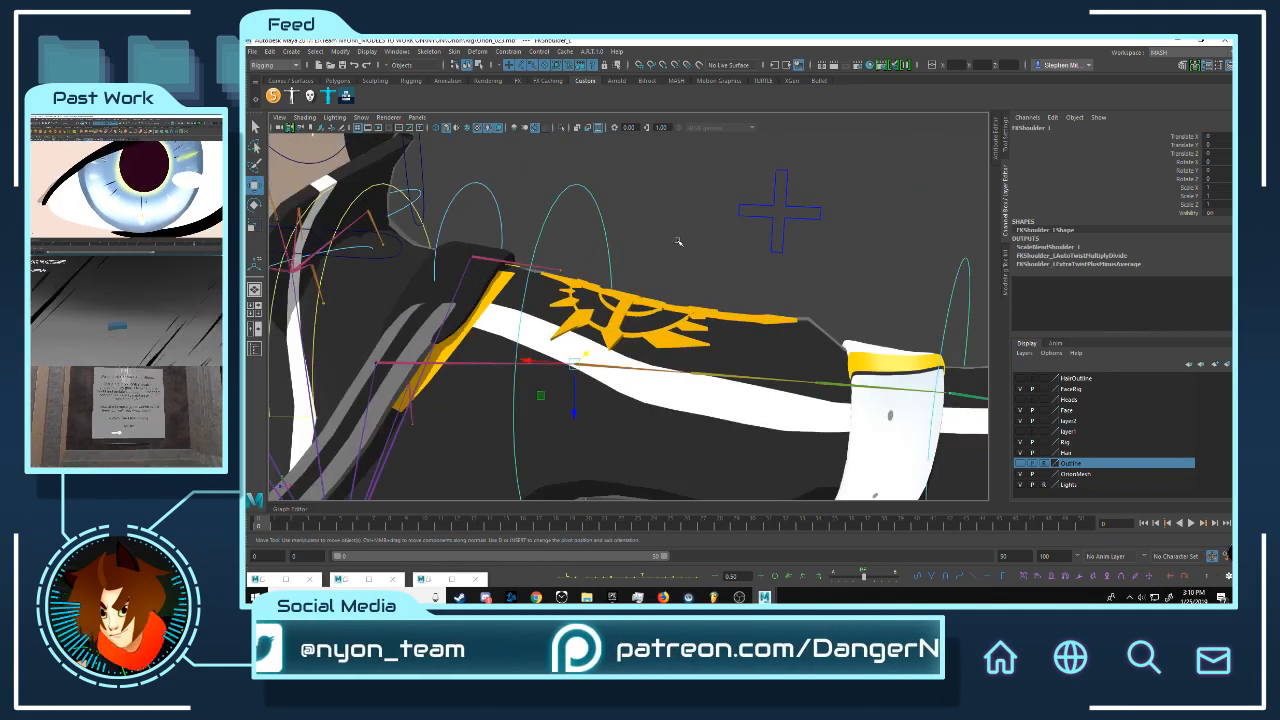
key(e)
drag(640, 310, 871, 404)
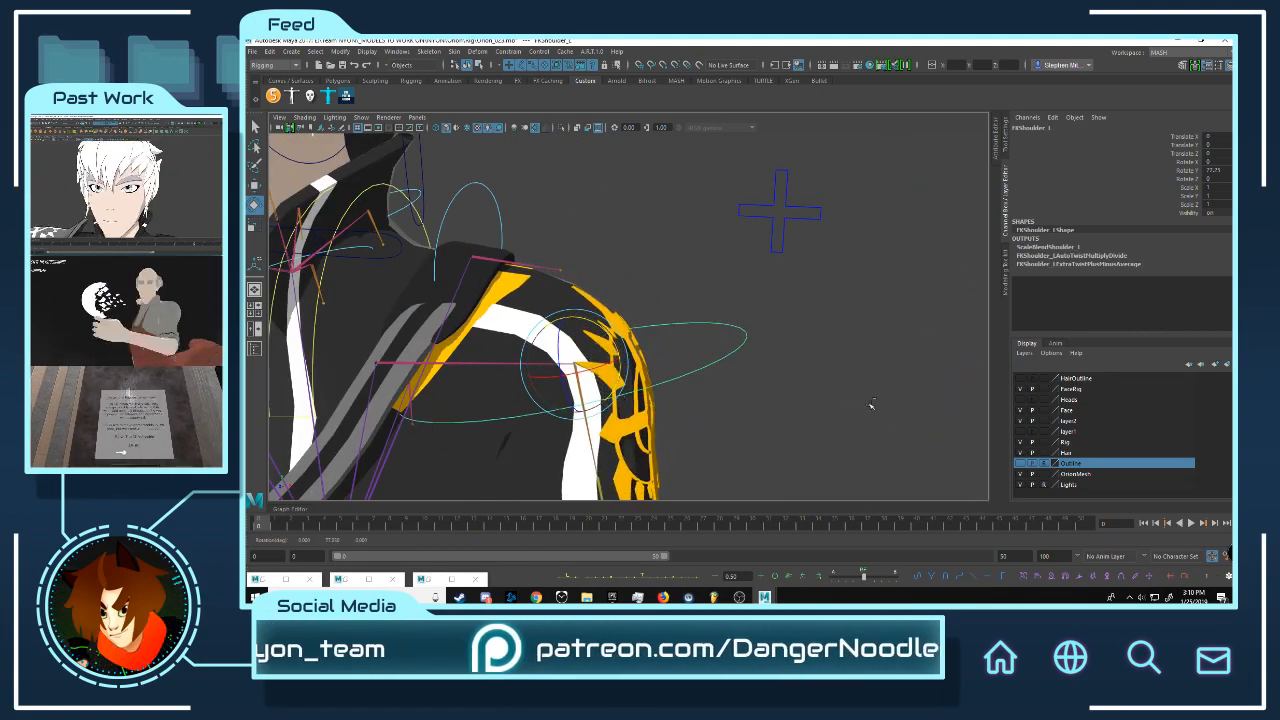
key(ctrl+z)
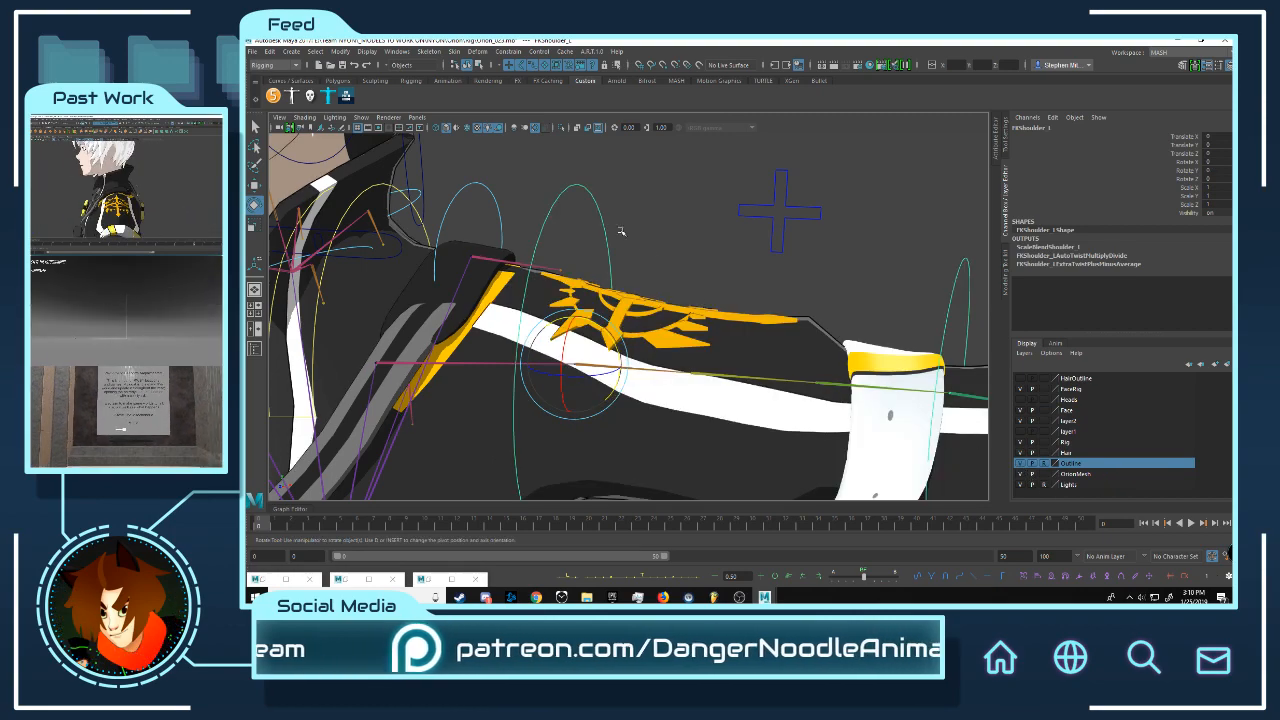
drag(611, 341, 625, 375)
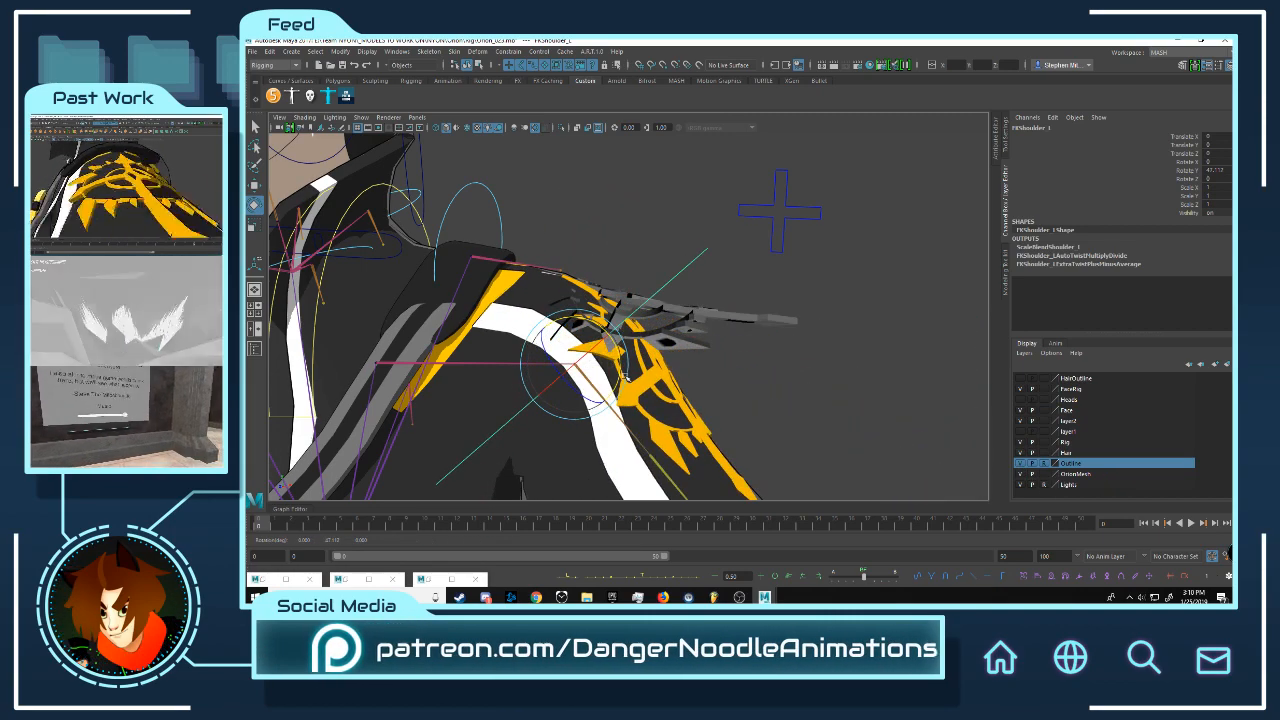
key(ctrl+z)
Step: Inspect the sleeve symbol's outline up close, hiding and reshowing the OrionMesh layer for comparison
alt+right_drag(650, 305, 817, 391)
alt+drag(817, 391, 726, 299)
click(704, 232)
click(708, 237)
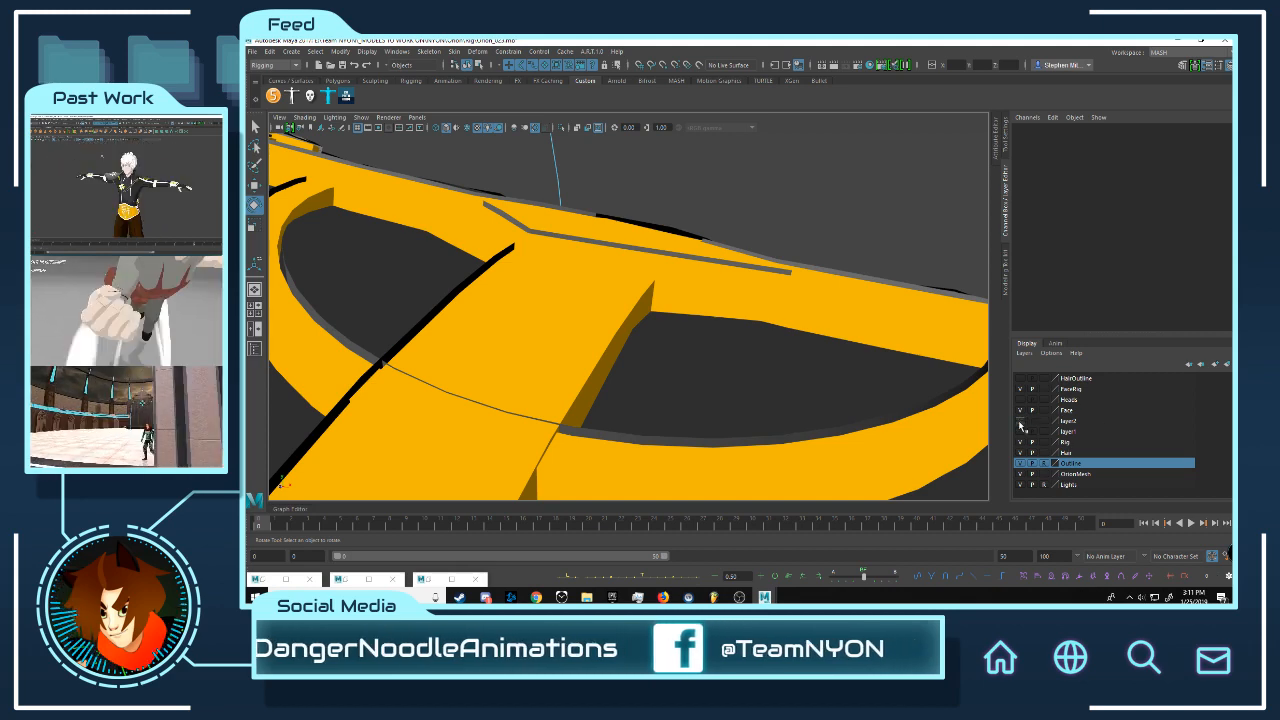
click(1020, 475)
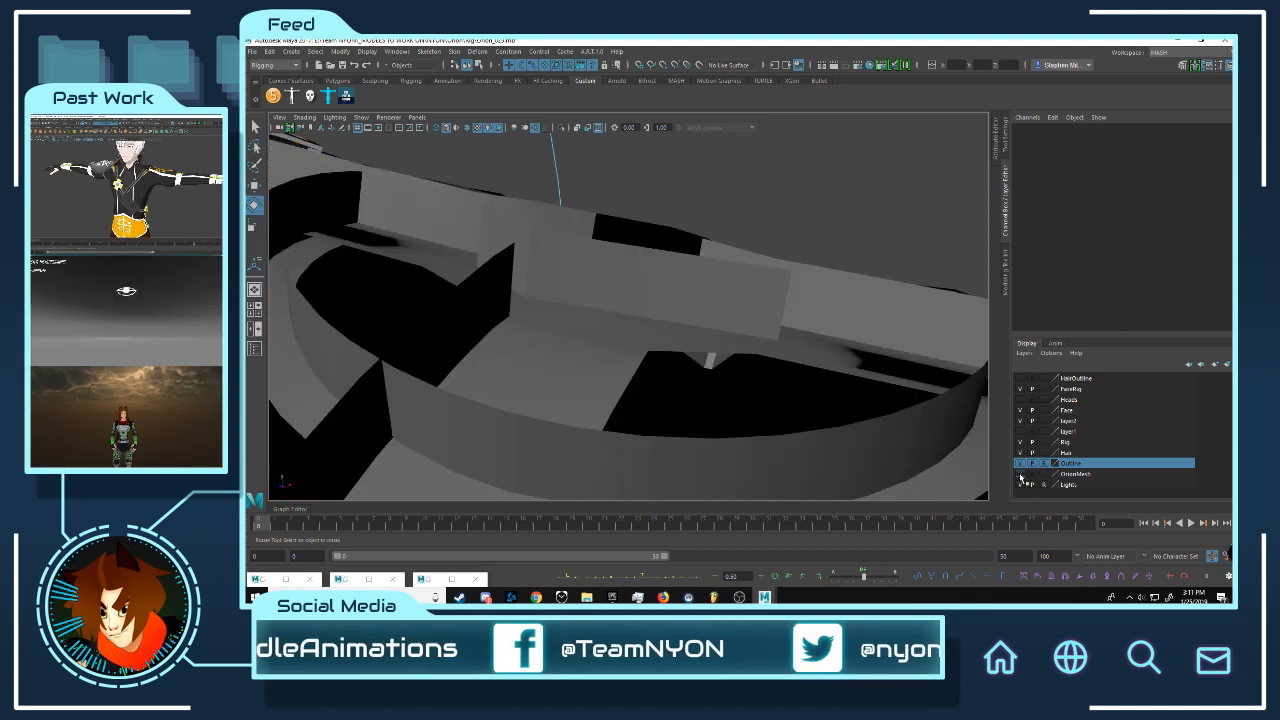
click(1020, 475)
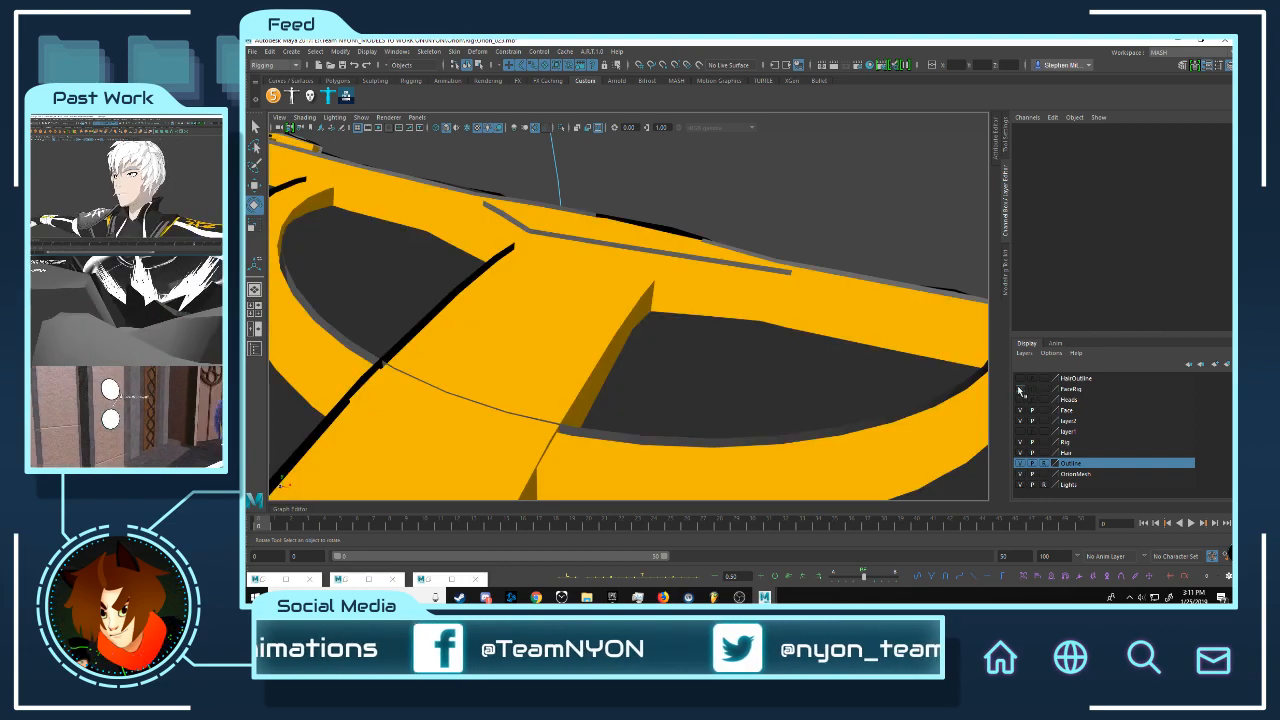
alt+drag(730, 243, 685, 320)
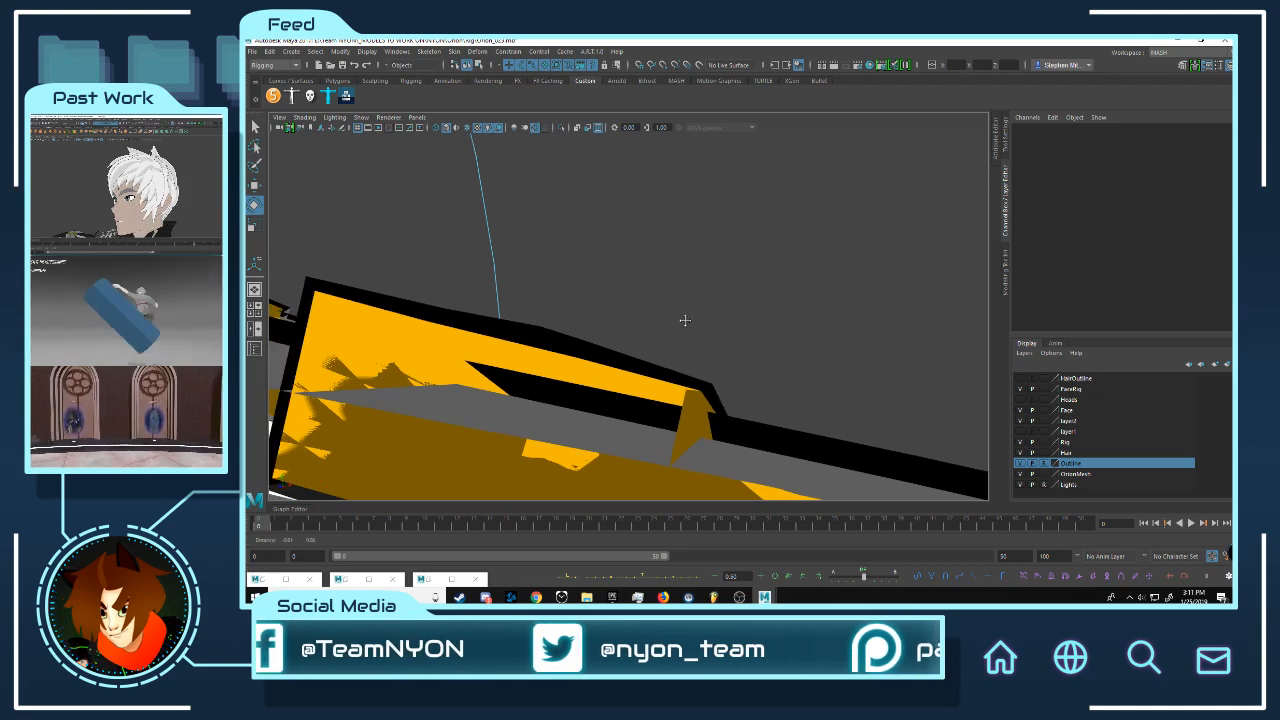
Step: Take the Outline layer out of reference mode and select the sleeve symbol's outline mesh
click(635, 365)
alt+drag(837, 360, 629, 371)
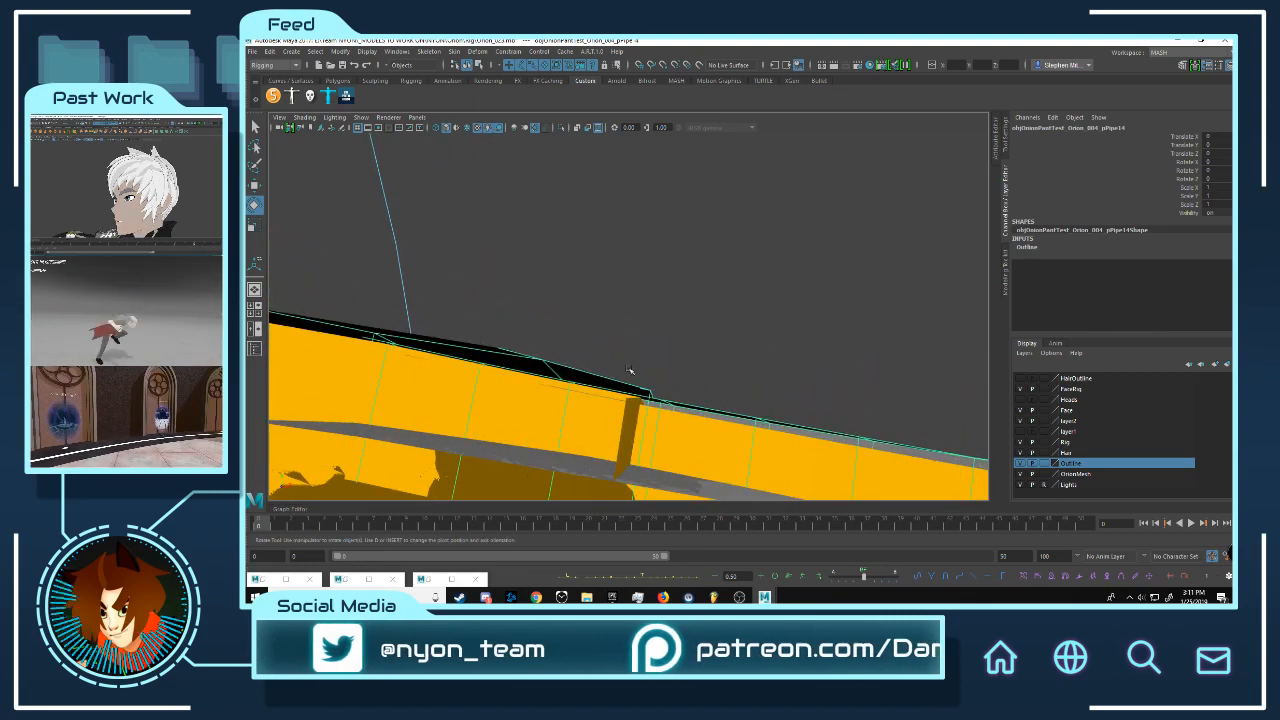
right_drag(546, 303, 664, 576)
alt+drag(763, 314, 602, 311)
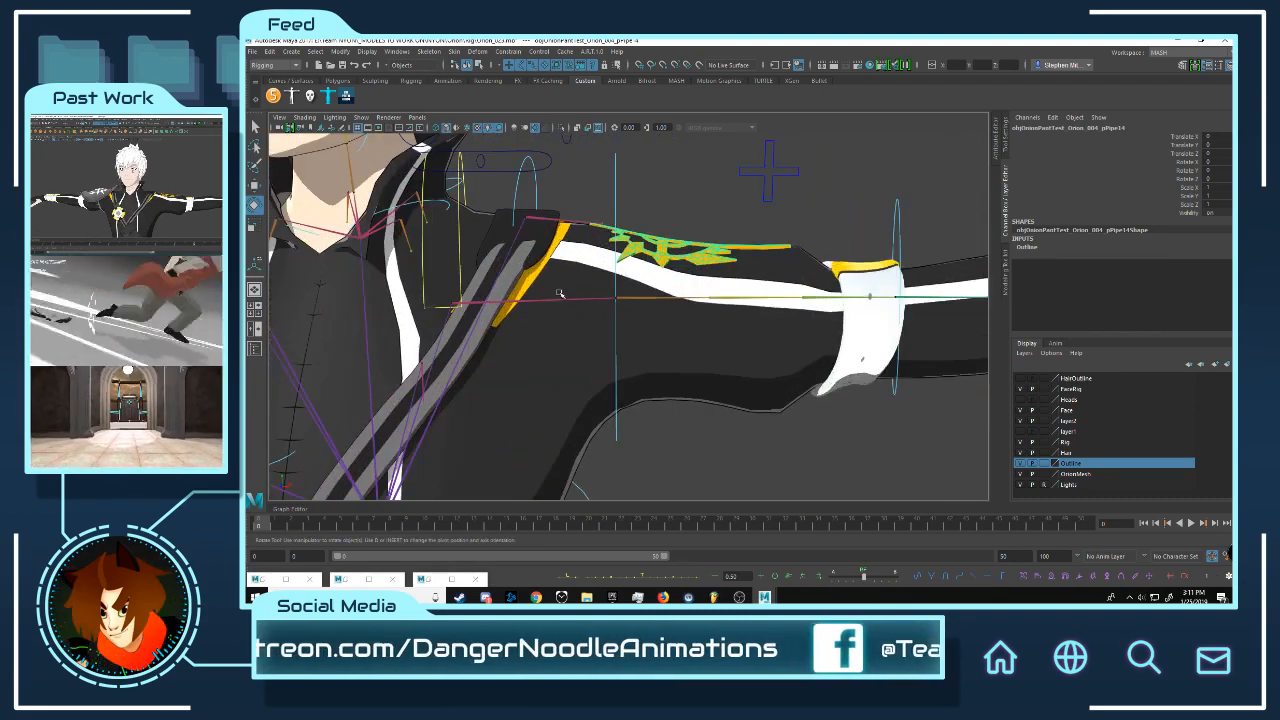
Step: Select the Chest_M joint together with its entire joint hierarchy
click(553, 300)
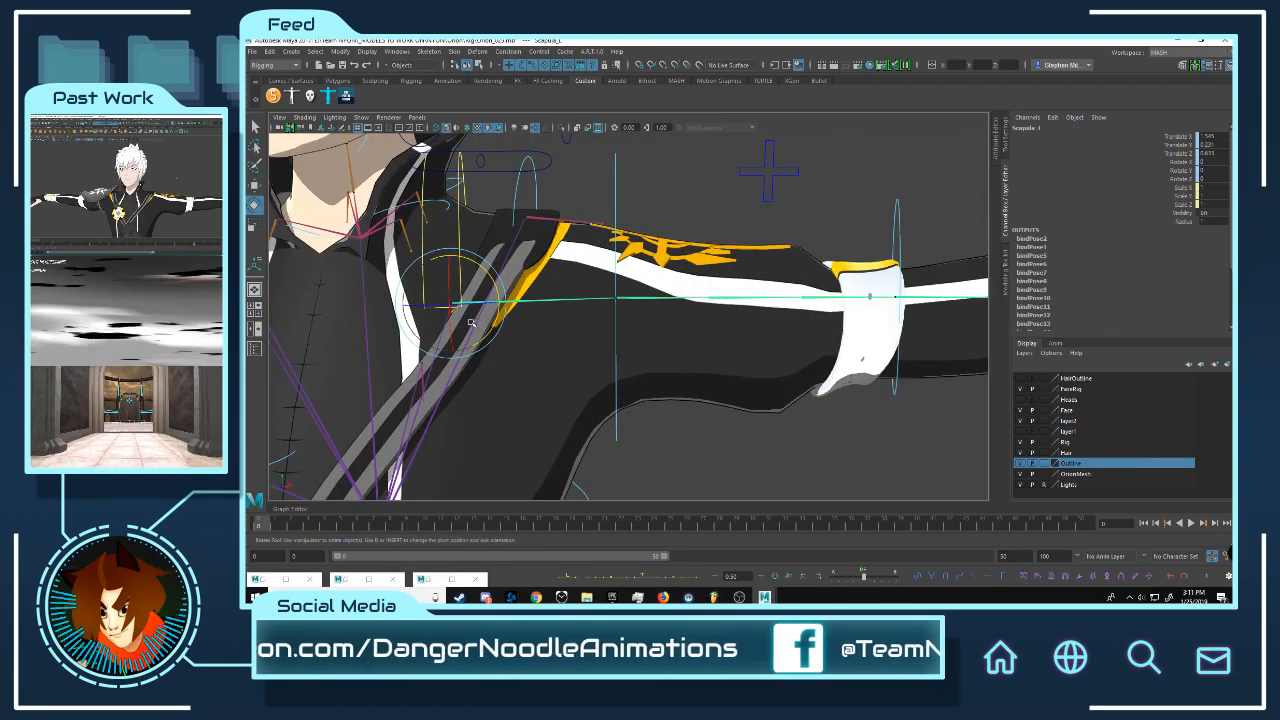
click(316, 52)
mouse_move(454, 52)
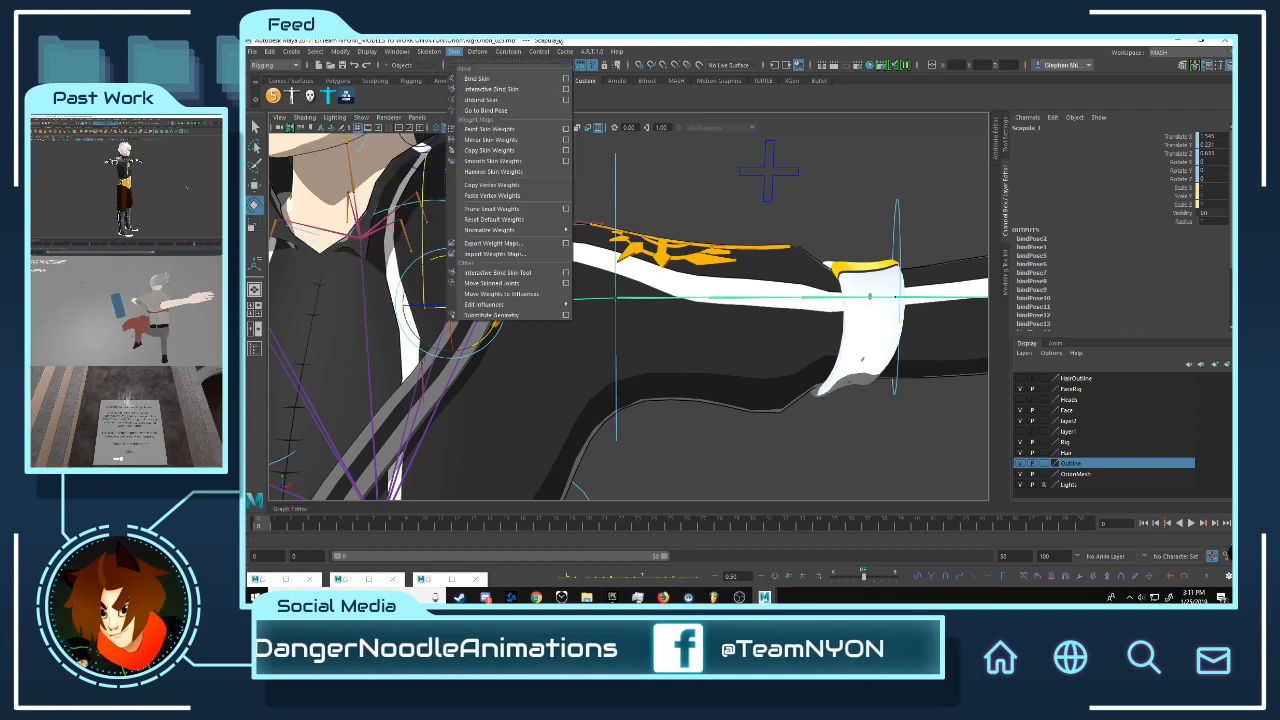
click(560, 41)
click(370, 392)
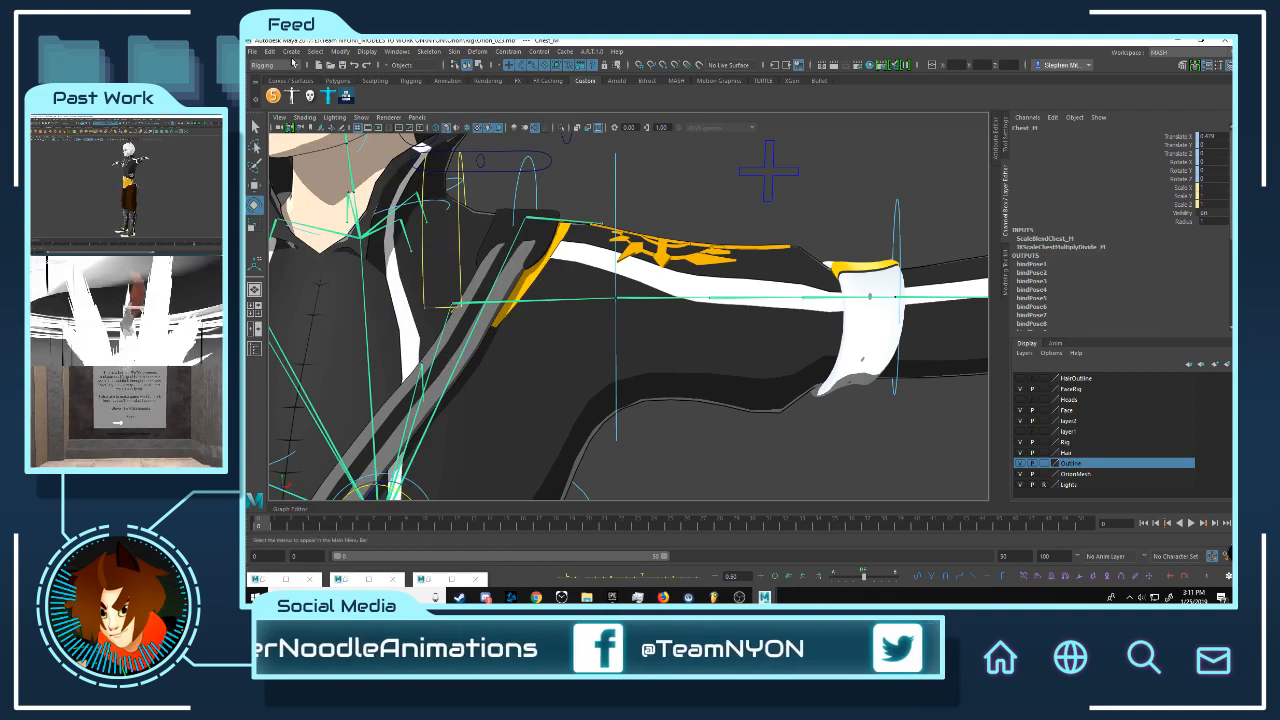
click(317, 52)
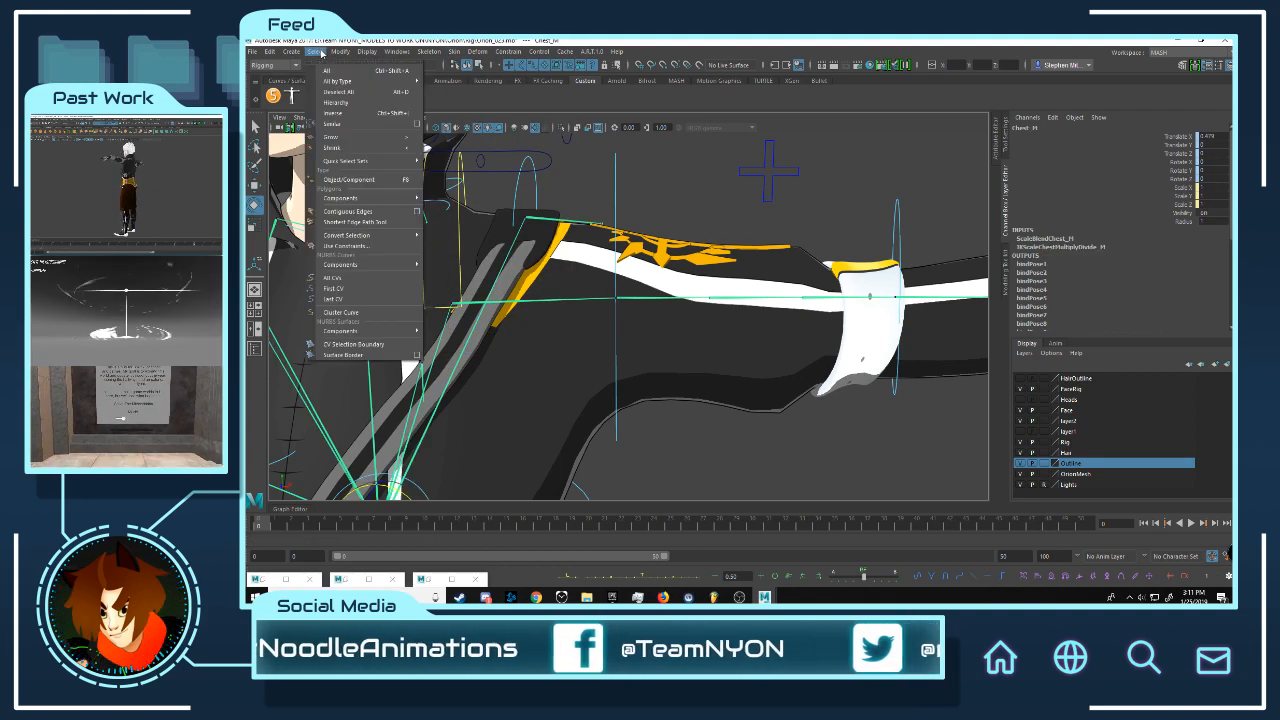
click(348, 104)
scroll(645, 218, up, 10)
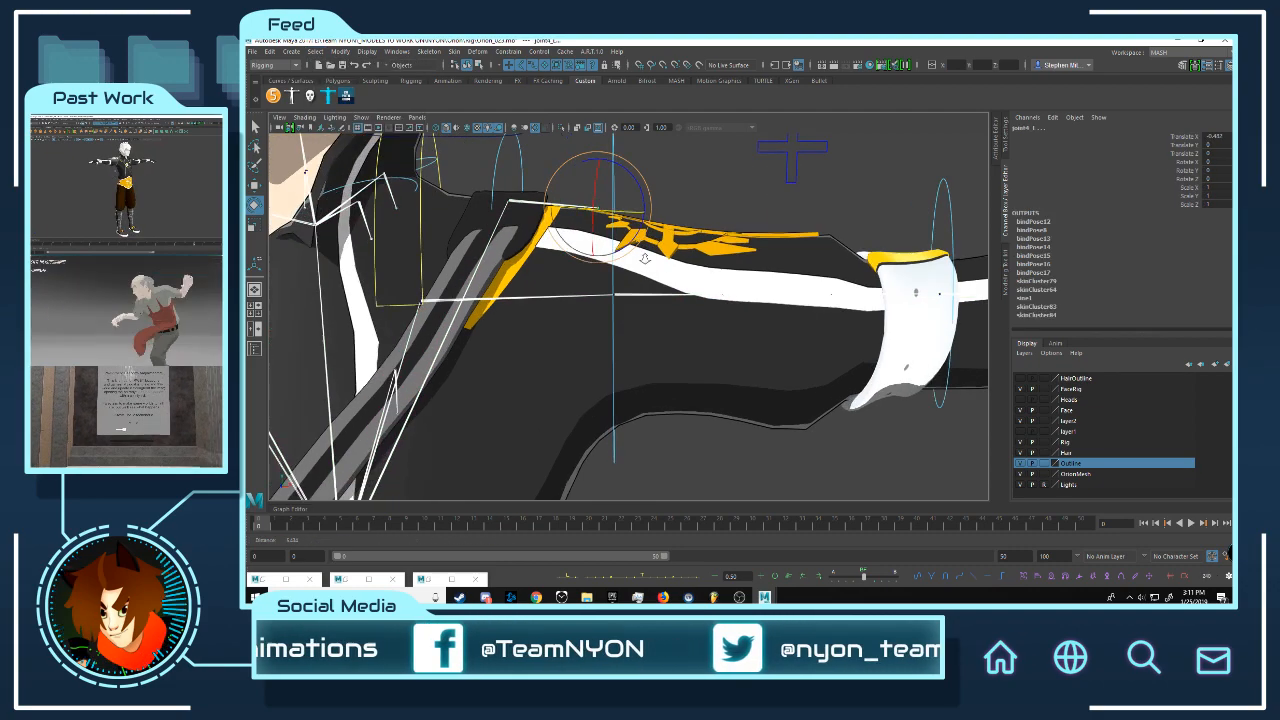
Step: Add the sleeve symbol's outline mesh to the joint selection and bind its skin to the chest joint hierarchy
alt+drag(666, 295, 748, 161)
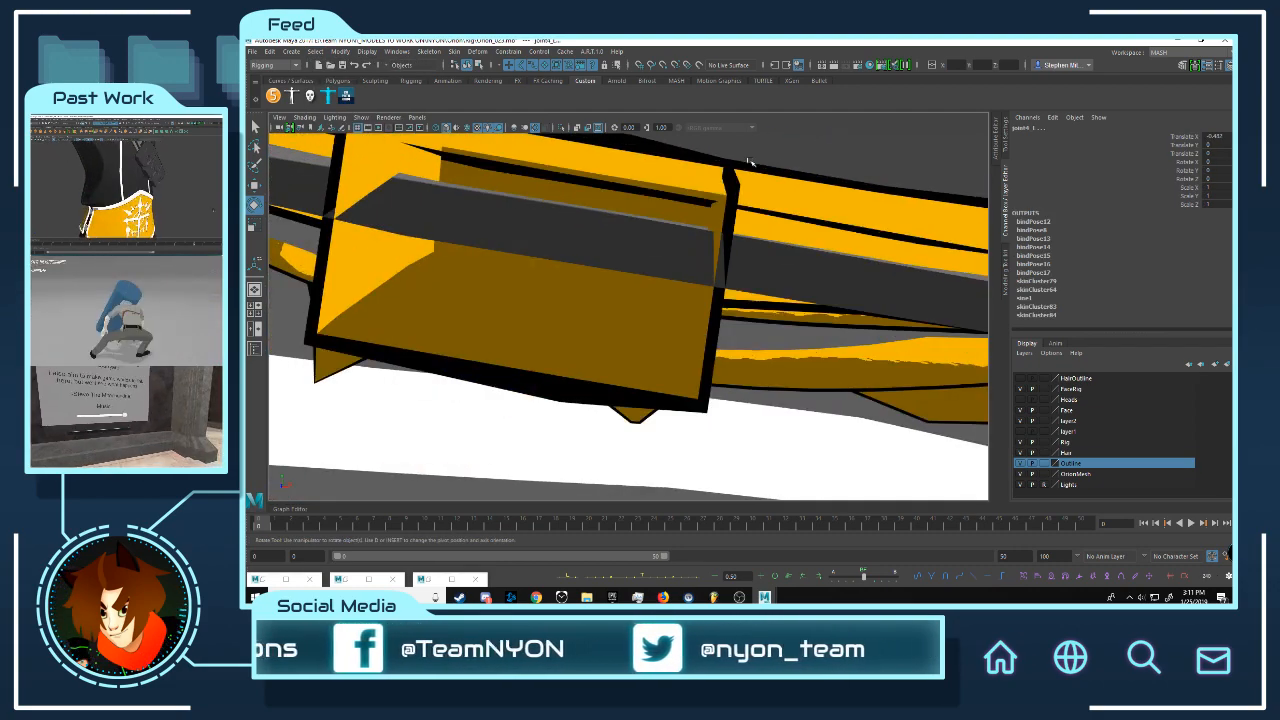
click(789, 179)
alt+right_drag(777, 228, 501, 151)
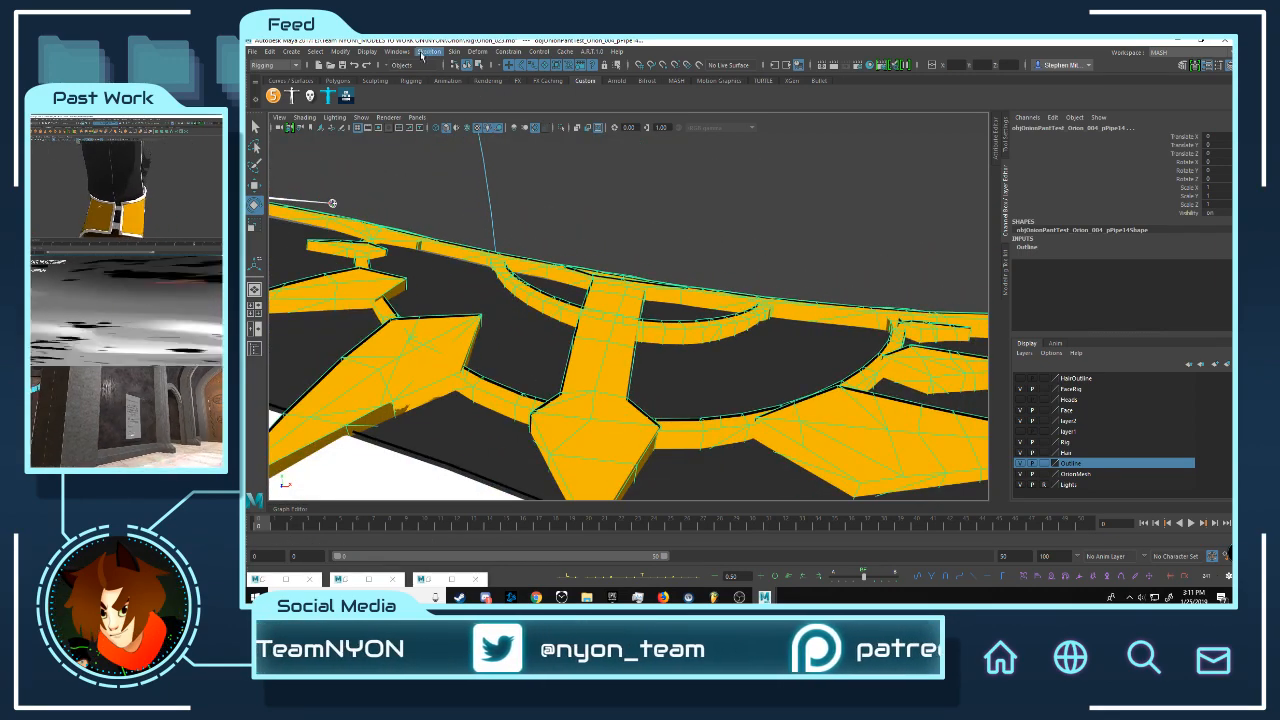
click(458, 53)
click(476, 80)
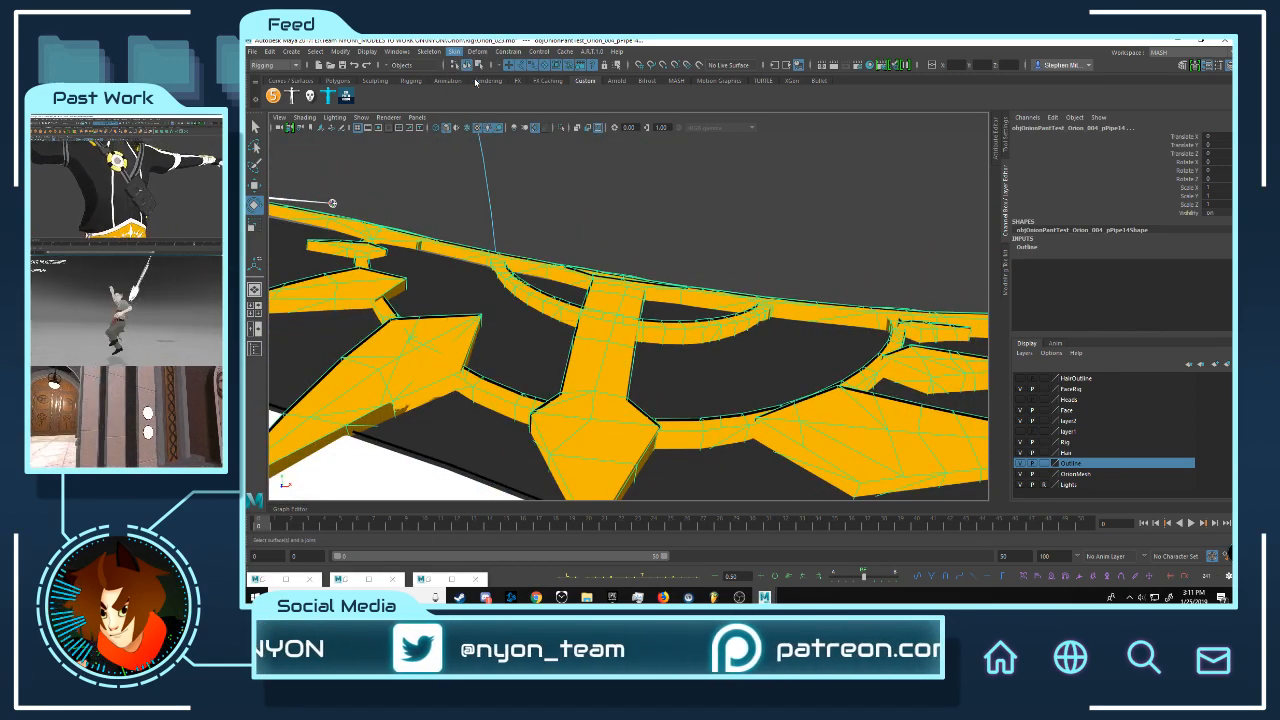
Step: Copy the skin weights from the original sleeve symbol mesh to its outline mesh
click(646, 287)
alt+right_drag(646, 287, 656, 357)
click(720, 188)
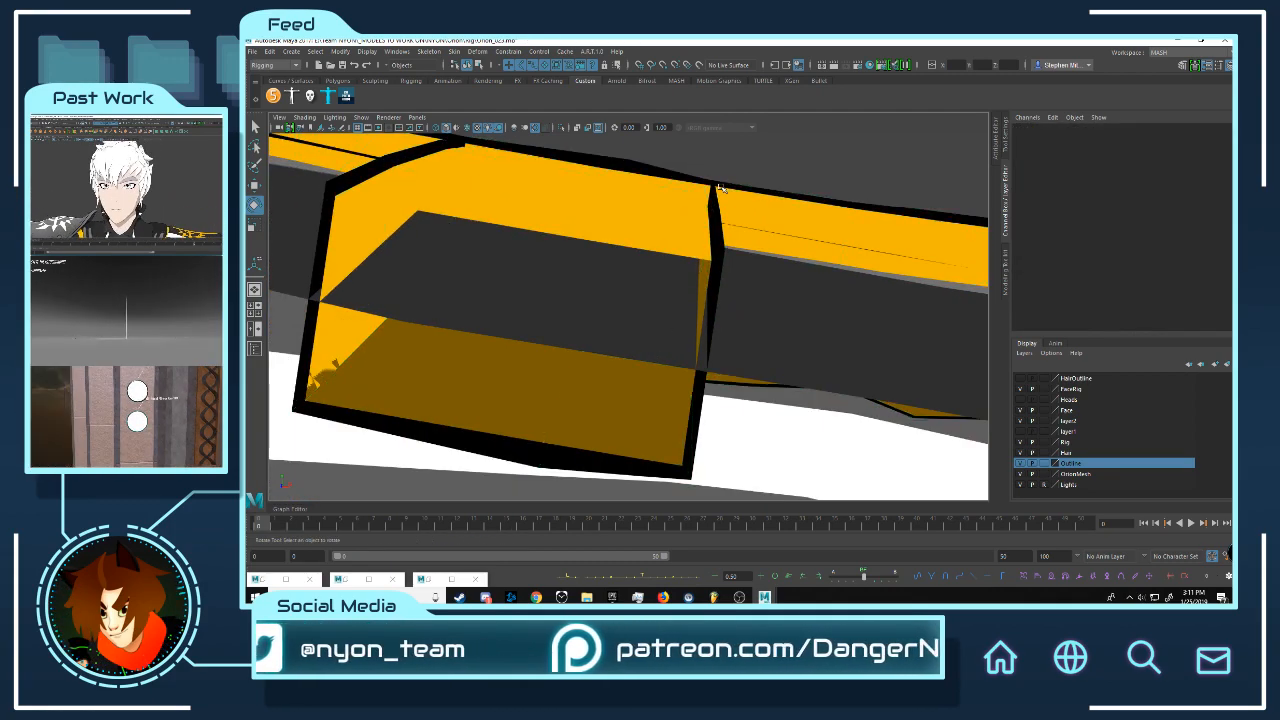
click(640, 190)
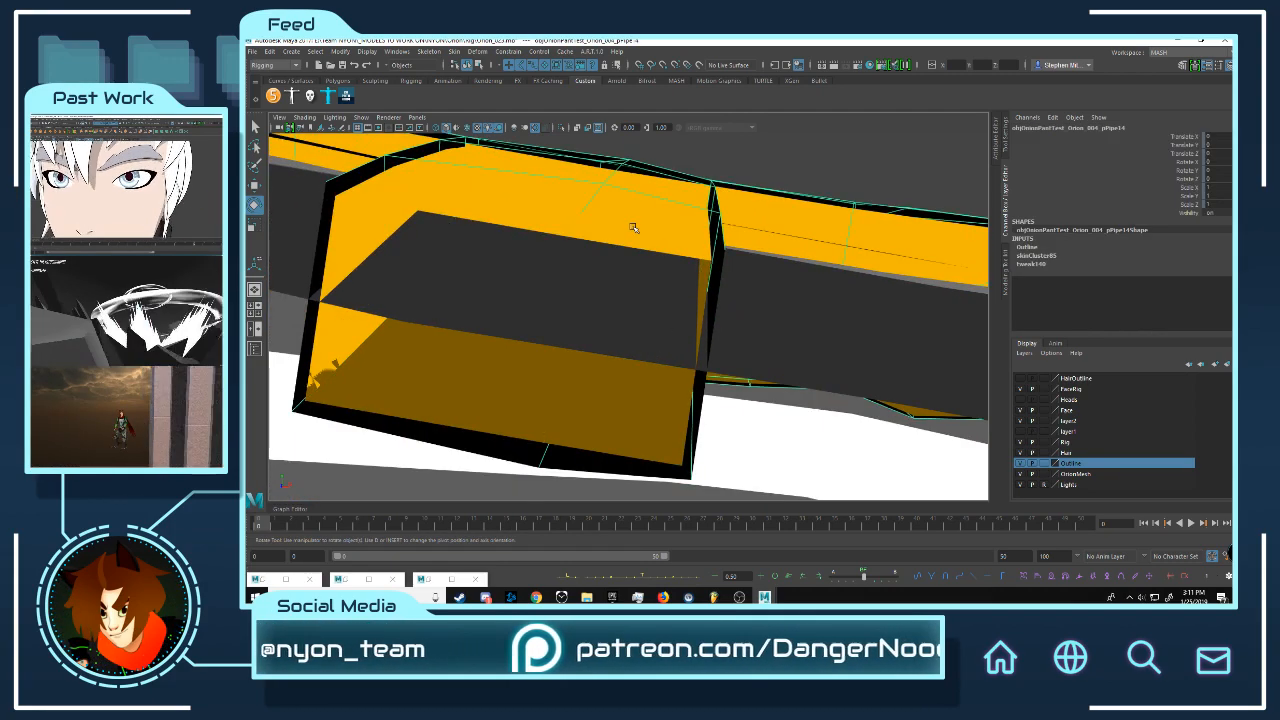
click(533, 222)
click(622, 162)
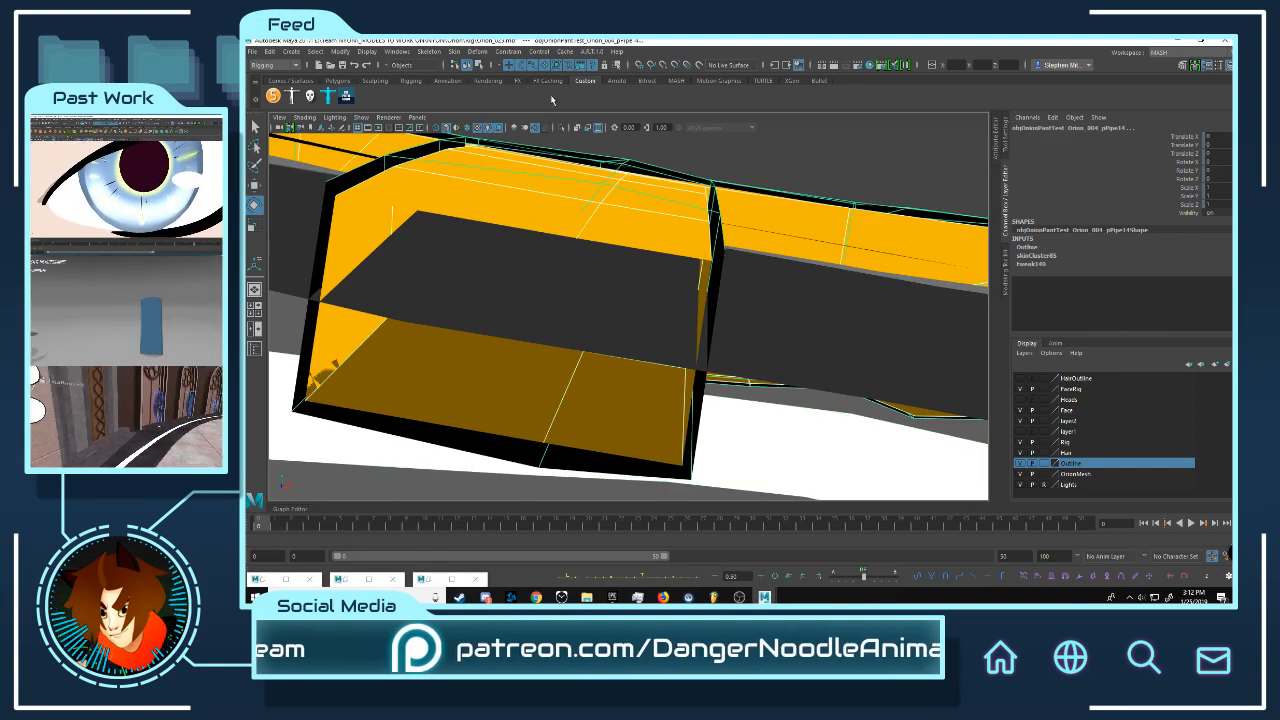
click(462, 52)
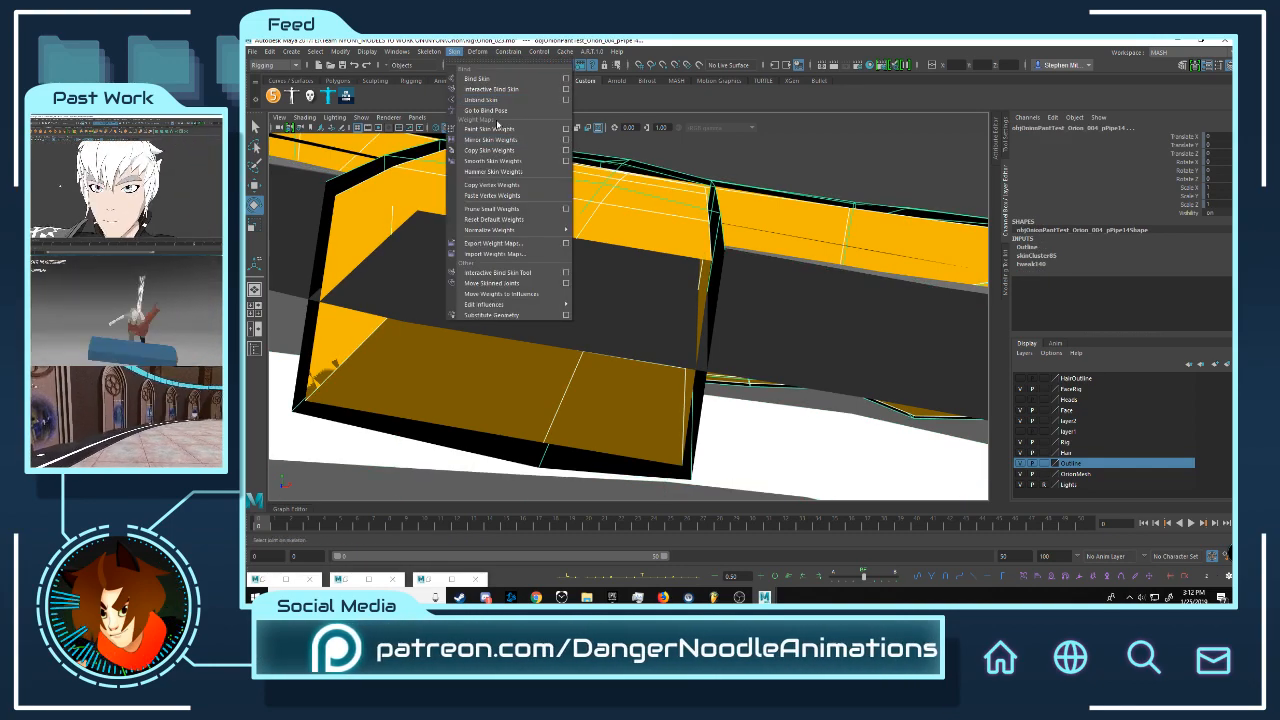
click(492, 148)
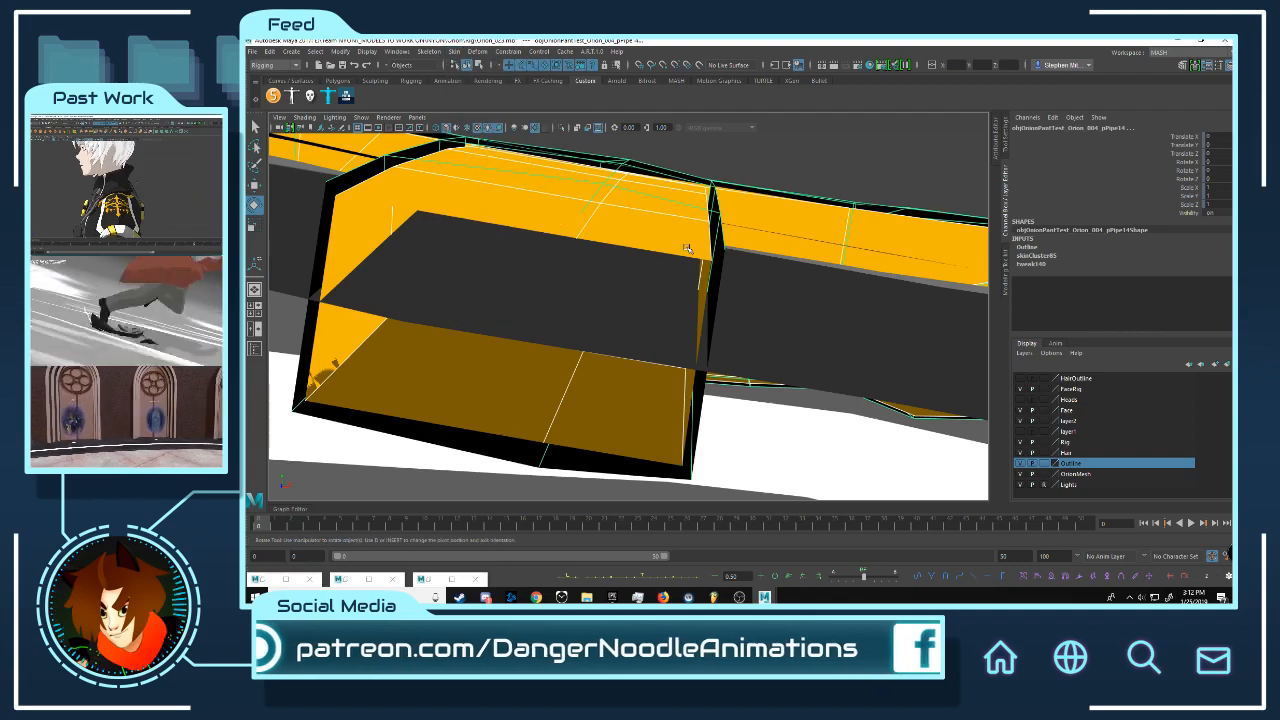
Step: Rotate the left FK shoulder control to test the newly weighted sleeve outline, and undo the rotation
scroll(689, 246, down, 10)
click(585, 232)
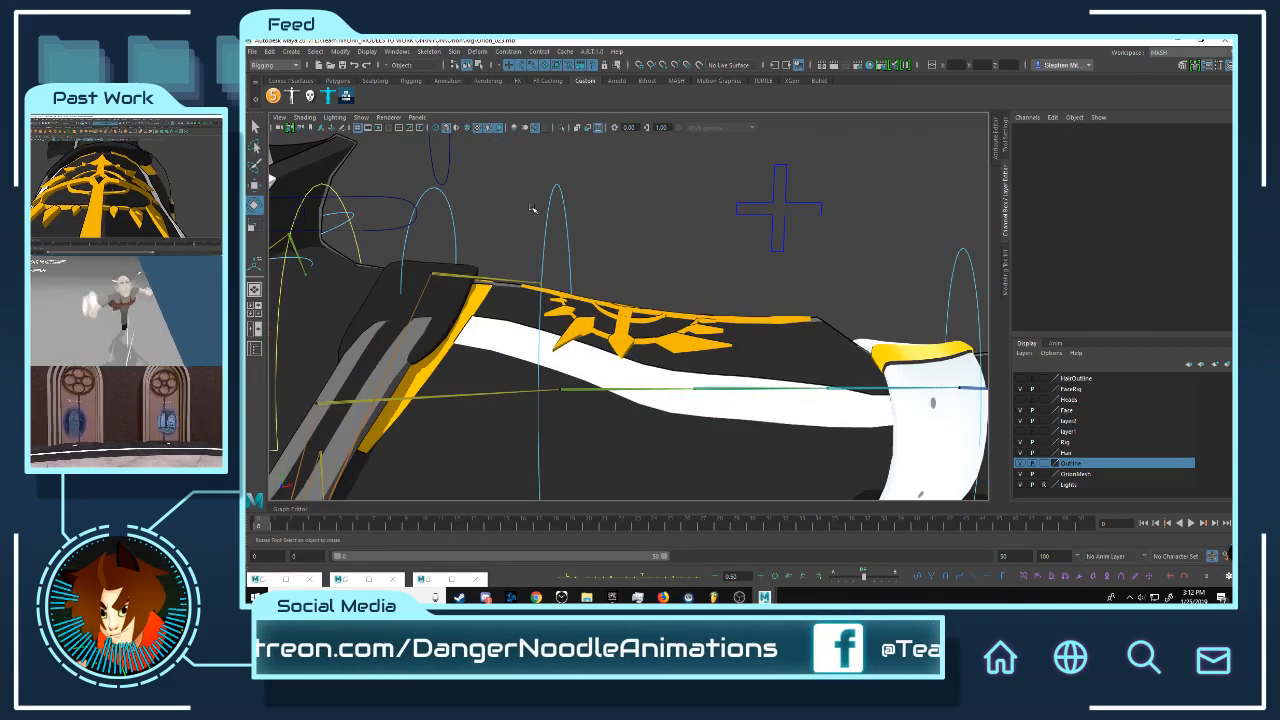
drag(535, 227, 602, 250)
drag(586, 357, 660, 291)
scroll(714, 307, down, 3)
key(ctrl+z)
scroll(544, 332, down, 2)
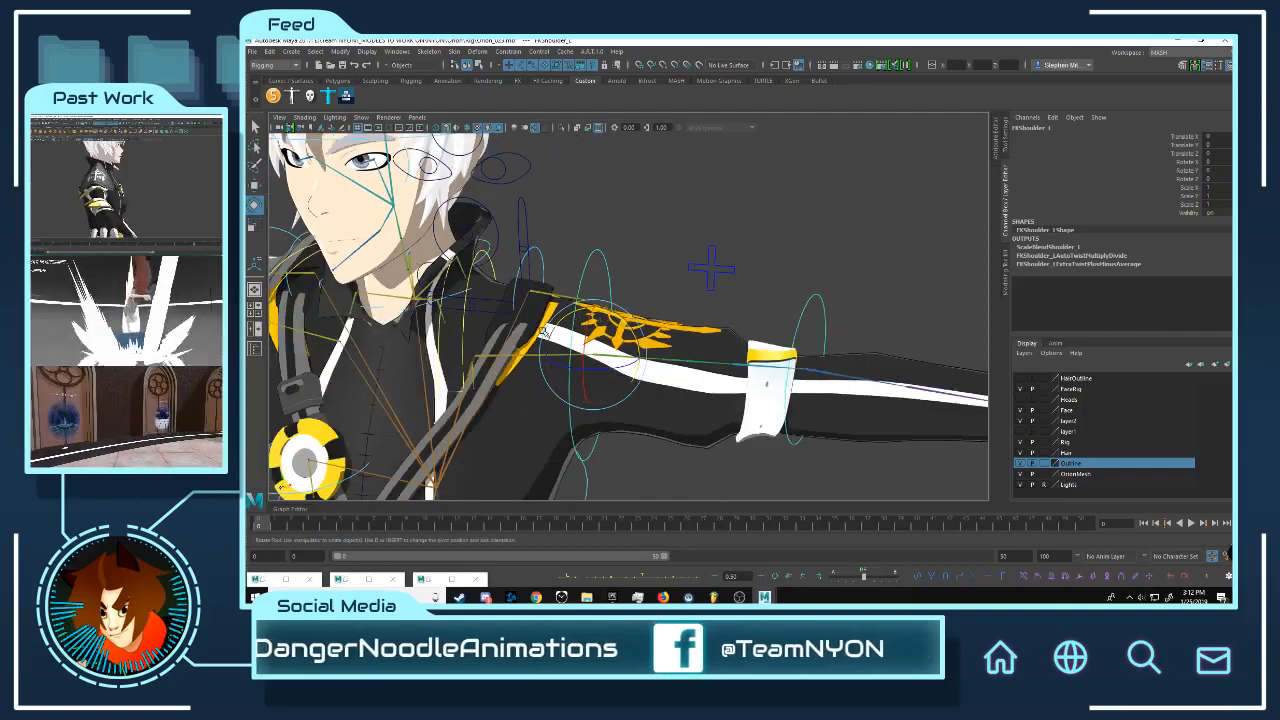
Step: Examine the left sleeve symbol up close, hiding and reshowing the Outline layer for comparison
scroll(544, 332, down, 6)
alt+drag(544, 332, 682, 223)
scroll(640, 285, up, 4)
alt+middle_drag(682, 223, 582, 397)
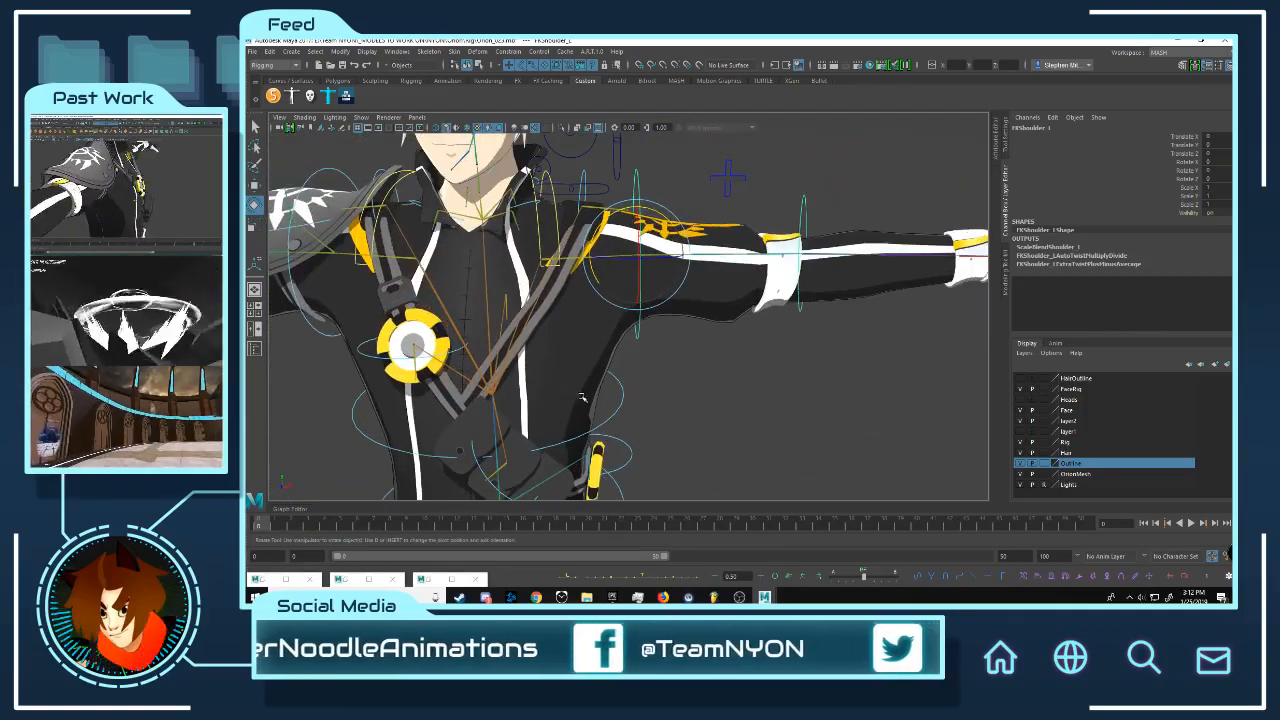
scroll(582, 397, up, 6)
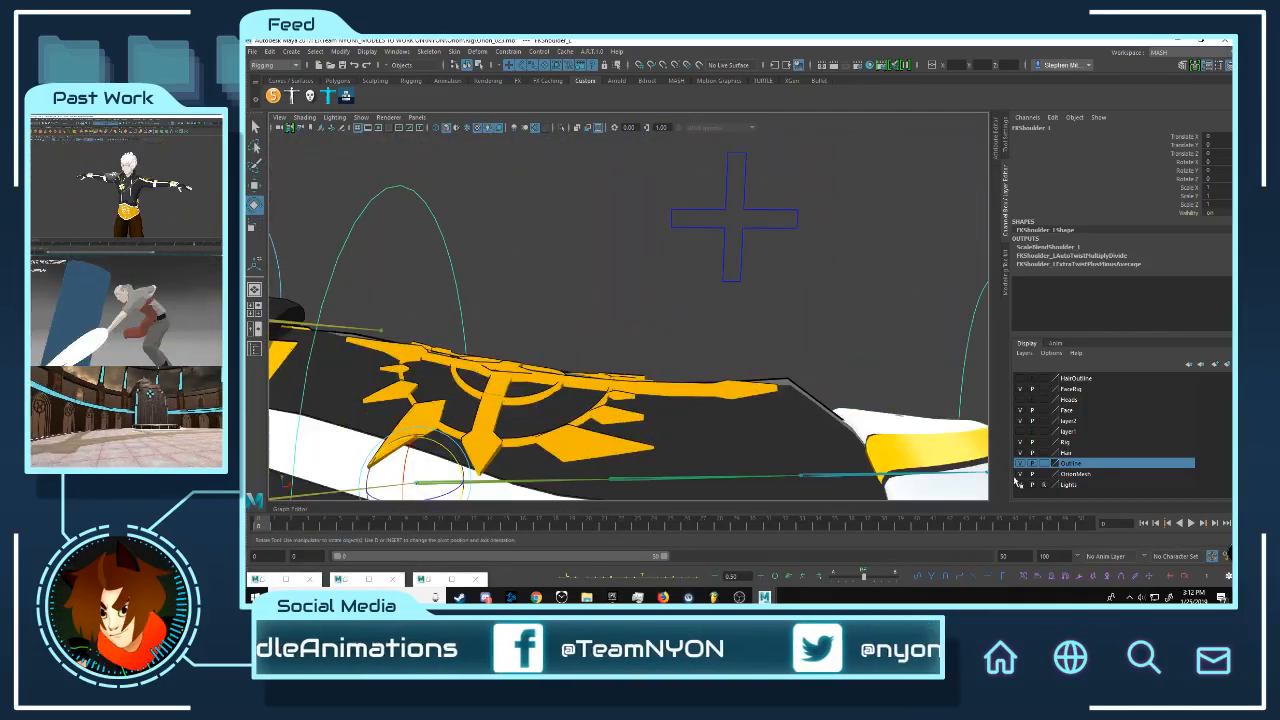
click(1020, 464)
click(1020, 464)
scroll(622, 414, down, 7)
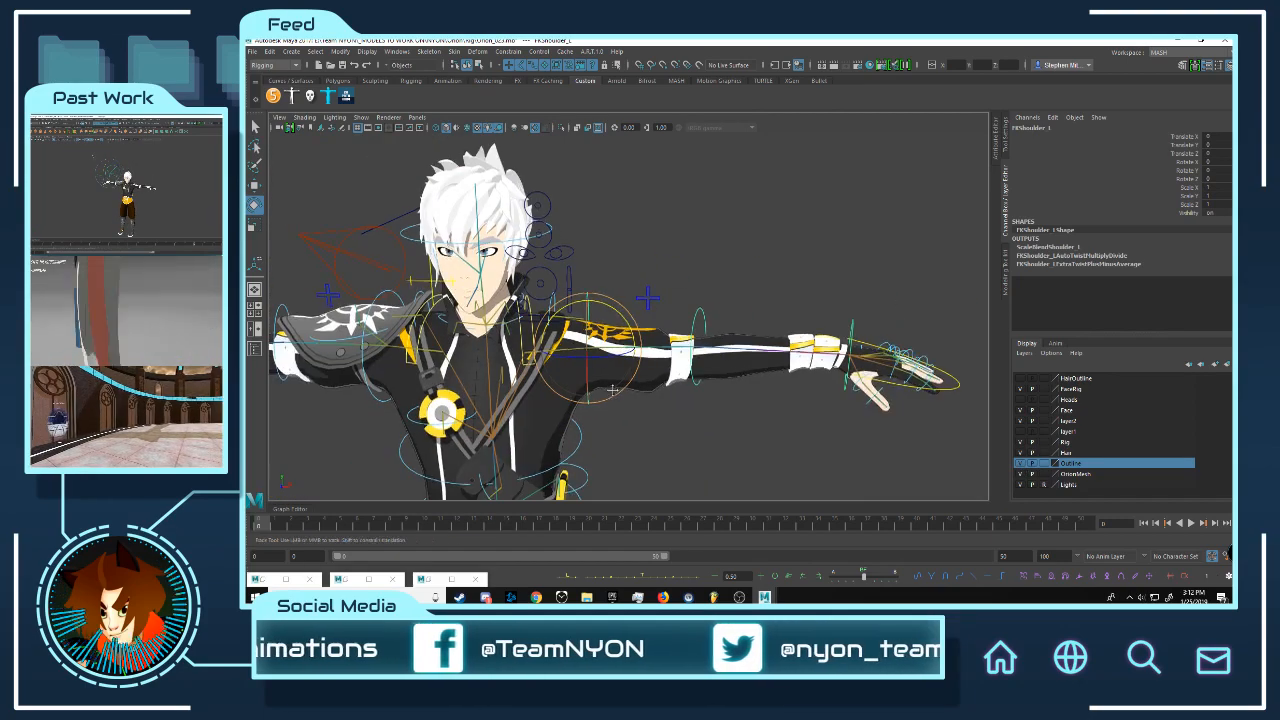
Step: Examine the outlines on the shoulder armour, chest and both upper arms from several angles
alt+drag(622, 414, 672, 402)
alt+middle_drag(672, 402, 768, 338)
scroll(767, 338, up, 6)
alt+drag(767, 338, 615, 309)
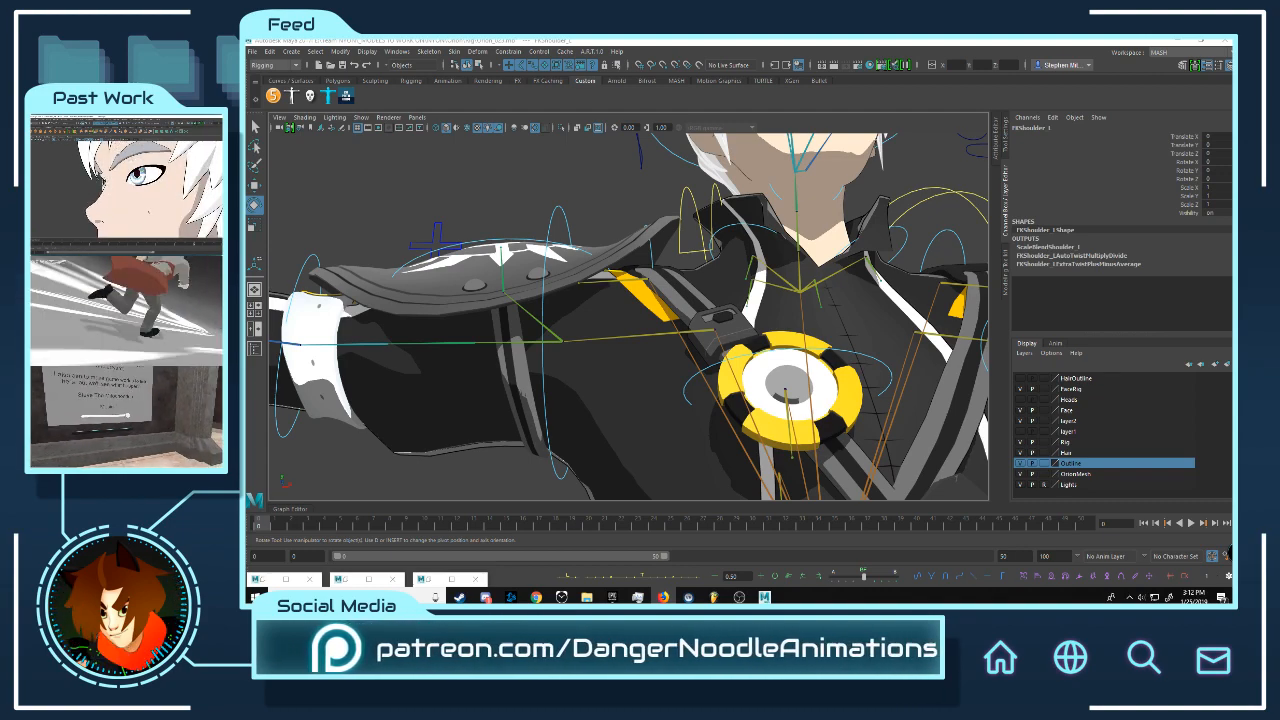
scroll(860, 339, down, 6)
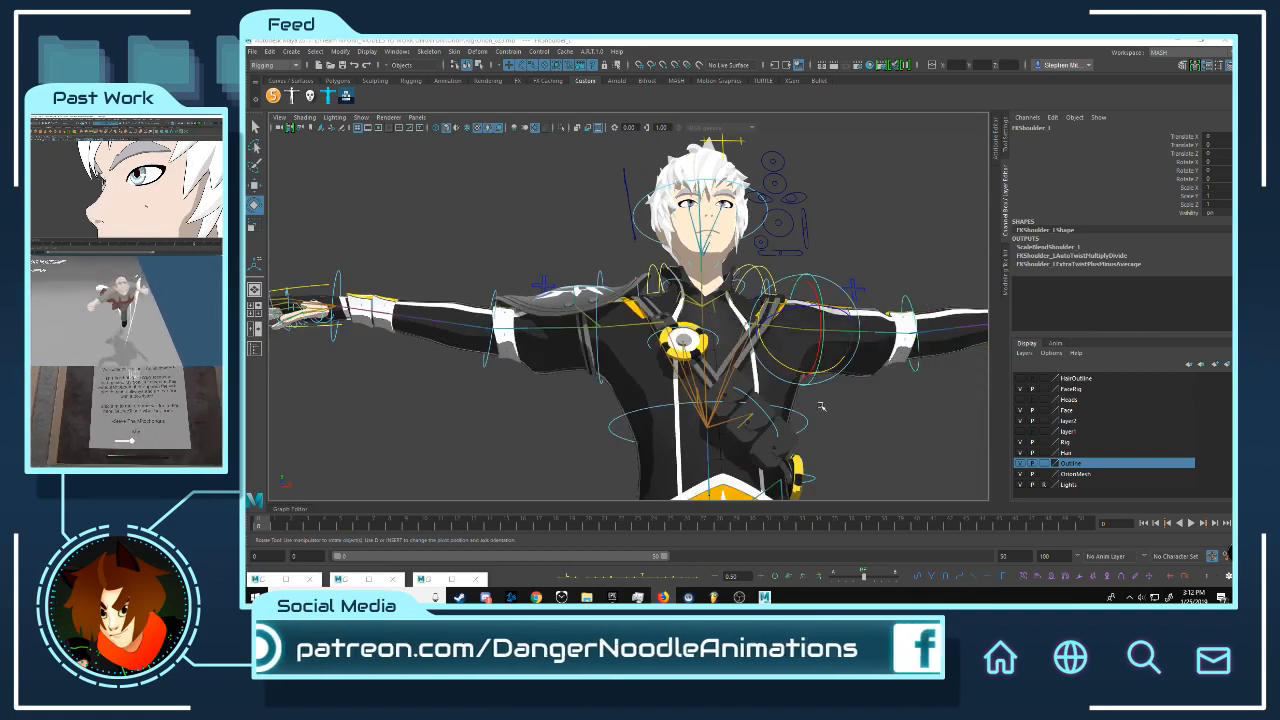
click(843, 391)
scroll(819, 349, down, 3)
alt+middle_drag(819, 349, 757, 343)
scroll(757, 343, up, 6)
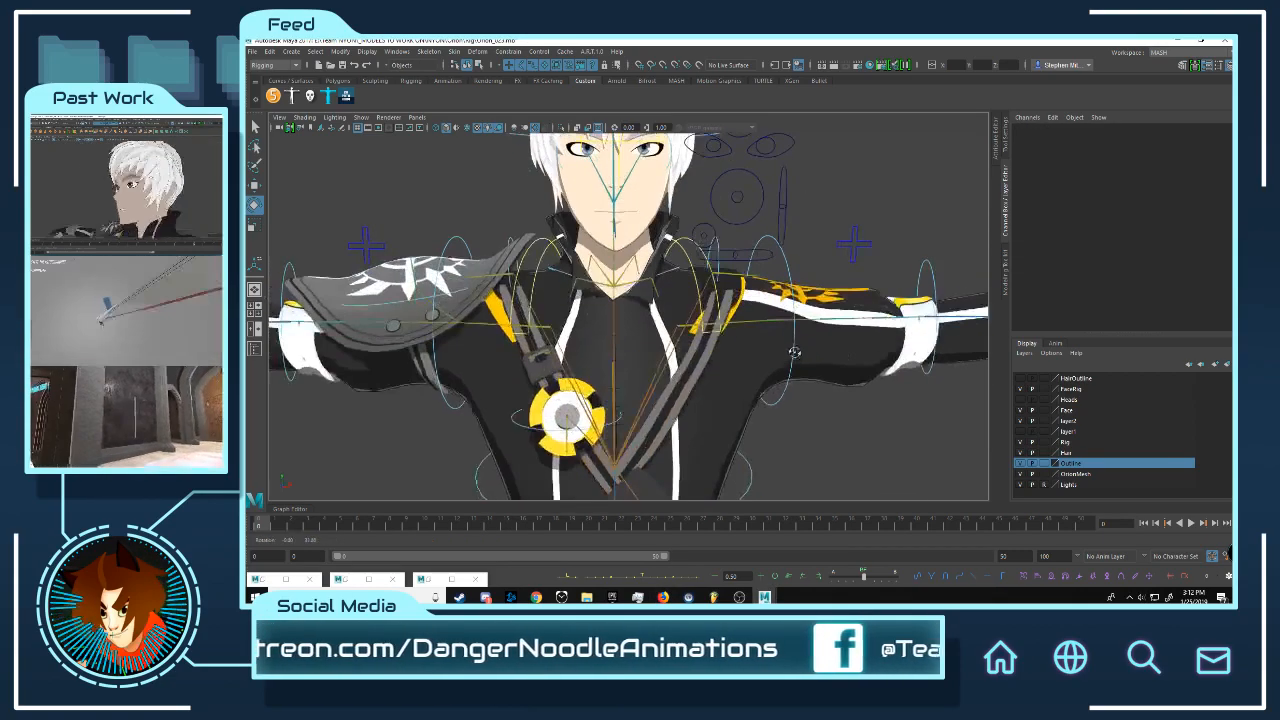
alt+drag(757, 343, 862, 352)
alt+middle_drag(756, 290, 672, 381)
scroll(672, 381, up, 3)
alt+drag(672, 381, 592, 366)
scroll(592, 366, down, 4)
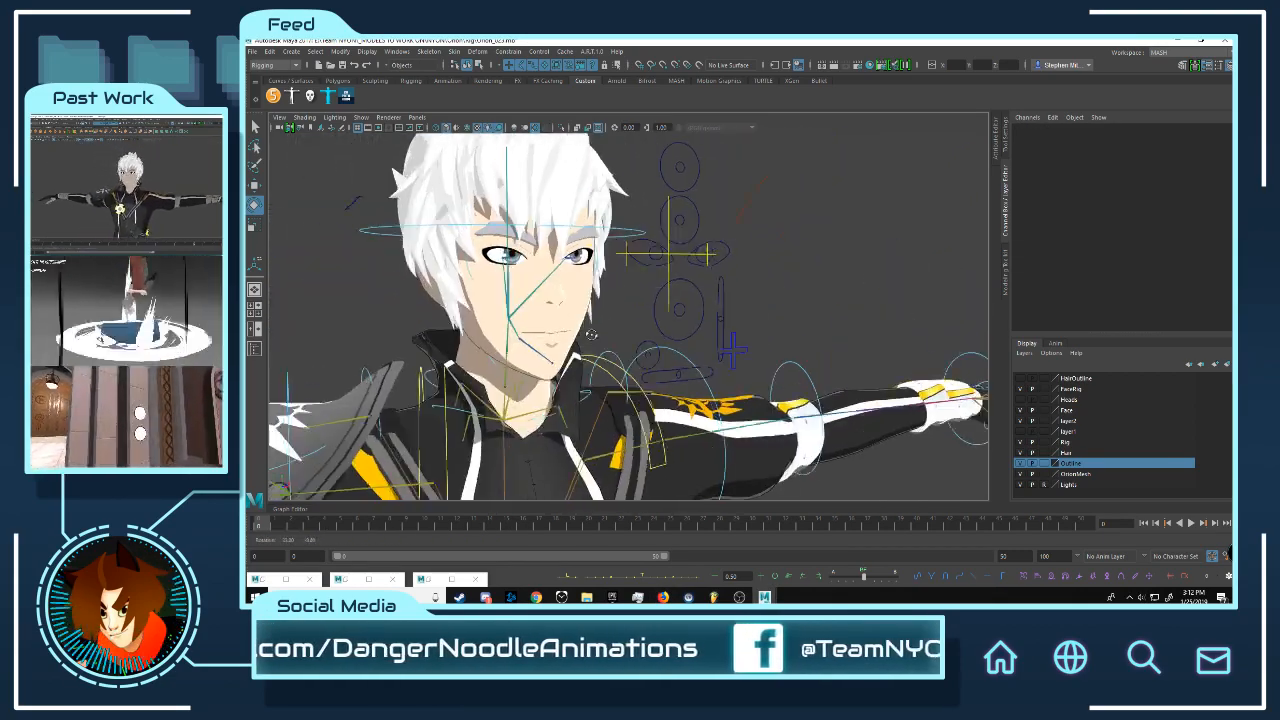
Step: Examine the outlines along the face, jaw, neck and jacket collar from close up and from different angles
alt+middle_drag(600, 290, 681, 334)
scroll(681, 334, up, 5)
scroll(754, 414, up, 3)
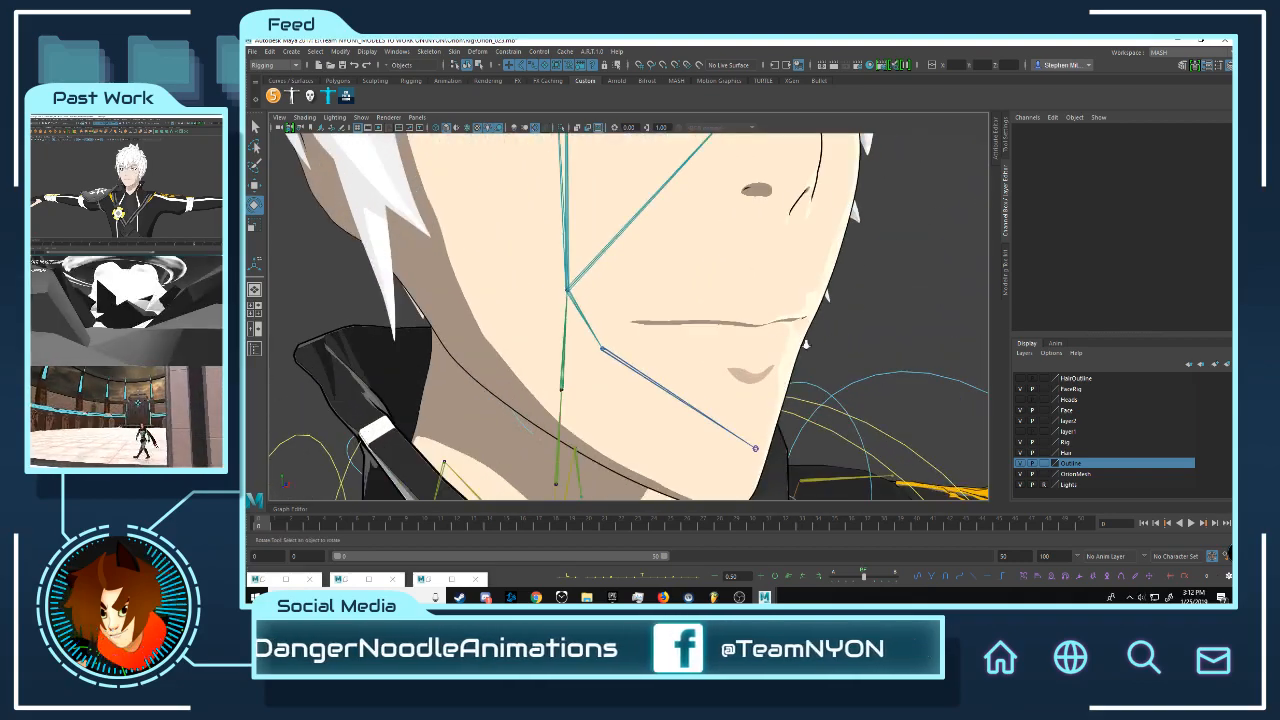
scroll(806, 345, down, 5)
alt+drag(806, 345, 885, 345)
scroll(700, 320, up, 2)
scroll(731, 331, up, 2)
alt+right_drag(885, 345, 650, 352)
alt+middle_drag(650, 352, 640, 328)
alt+right_drag(640, 328, 722, 367)
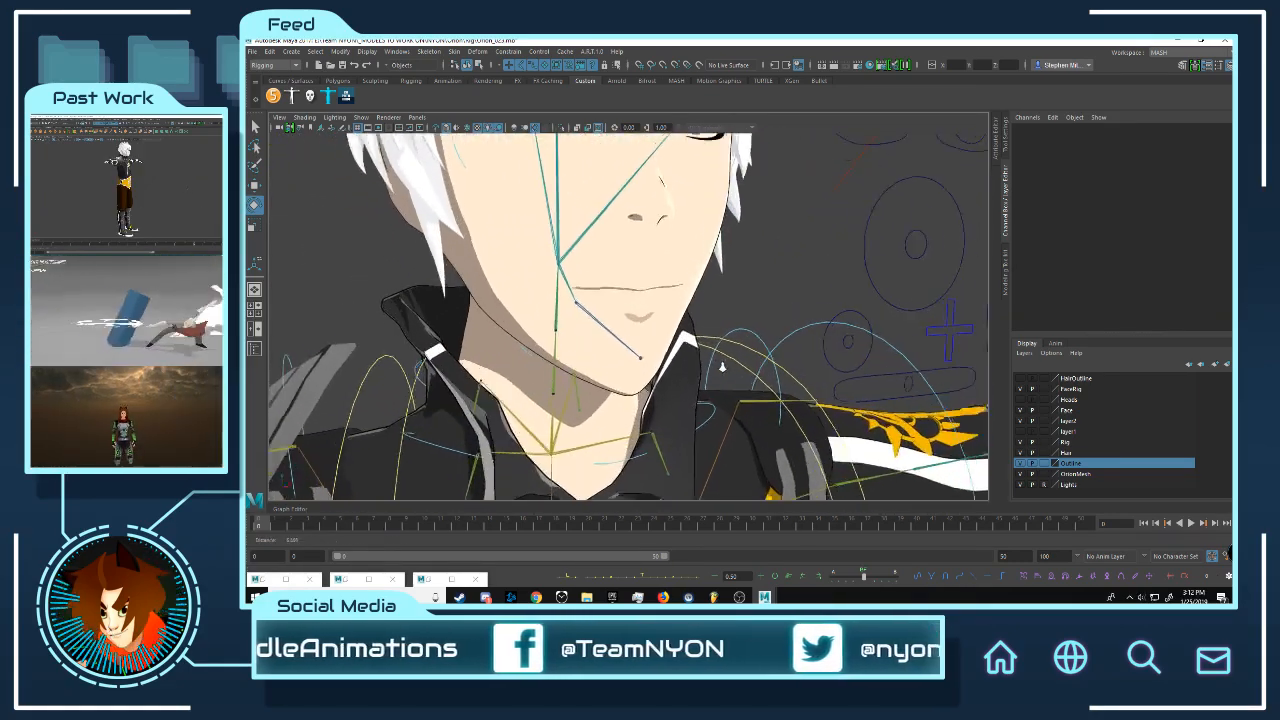
alt+drag(722, 367, 527, 358)
click(595, 303)
click(780, 243)
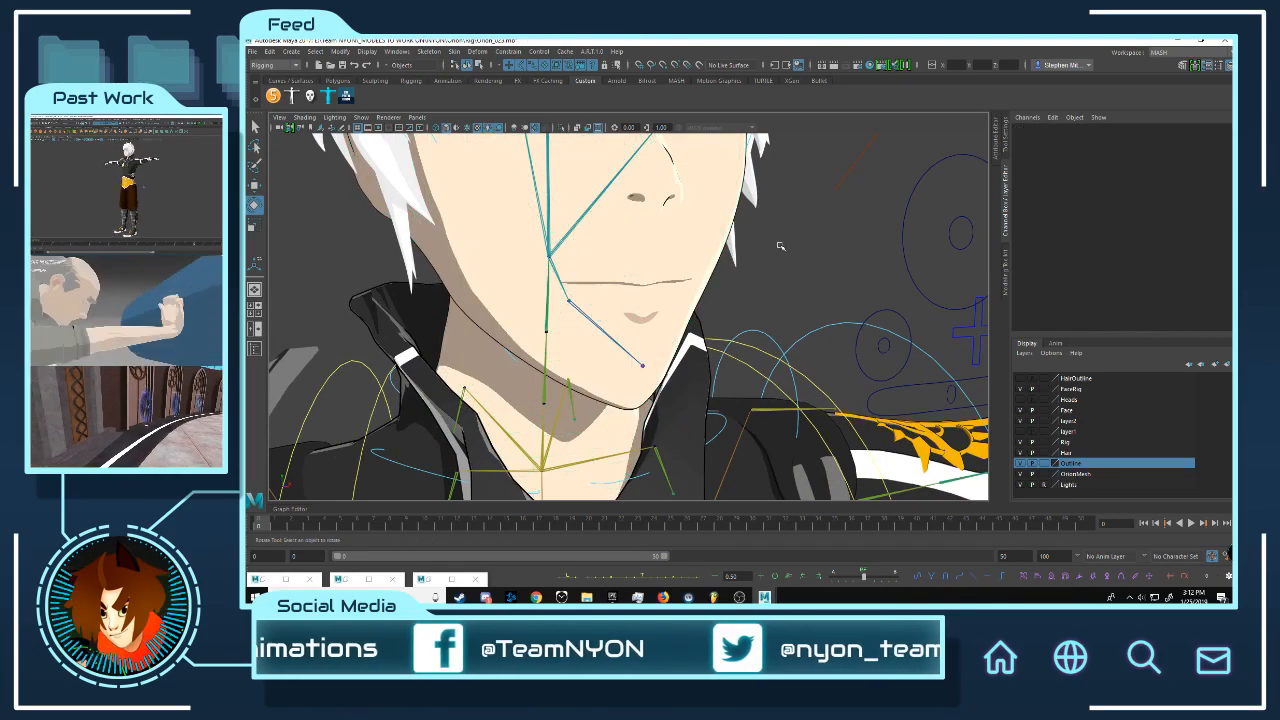
alt+drag(780, 243, 740, 289)
alt+middle_drag(740, 289, 734, 311)
alt+right_drag(734, 311, 771, 303)
click(831, 294)
alt+middle_drag(771, 303, 740, 312)
alt+right_drag(740, 312, 692, 318)
mouse_move(692, 318)
alt+mouse_down()
mouse_move(726, 323)
mouse_move(703, 317)
alt+mouse_up()
click(726, 323)
alt+middle_drag(703, 317, 735, 297)
alt+drag(735, 297, 695, 298)
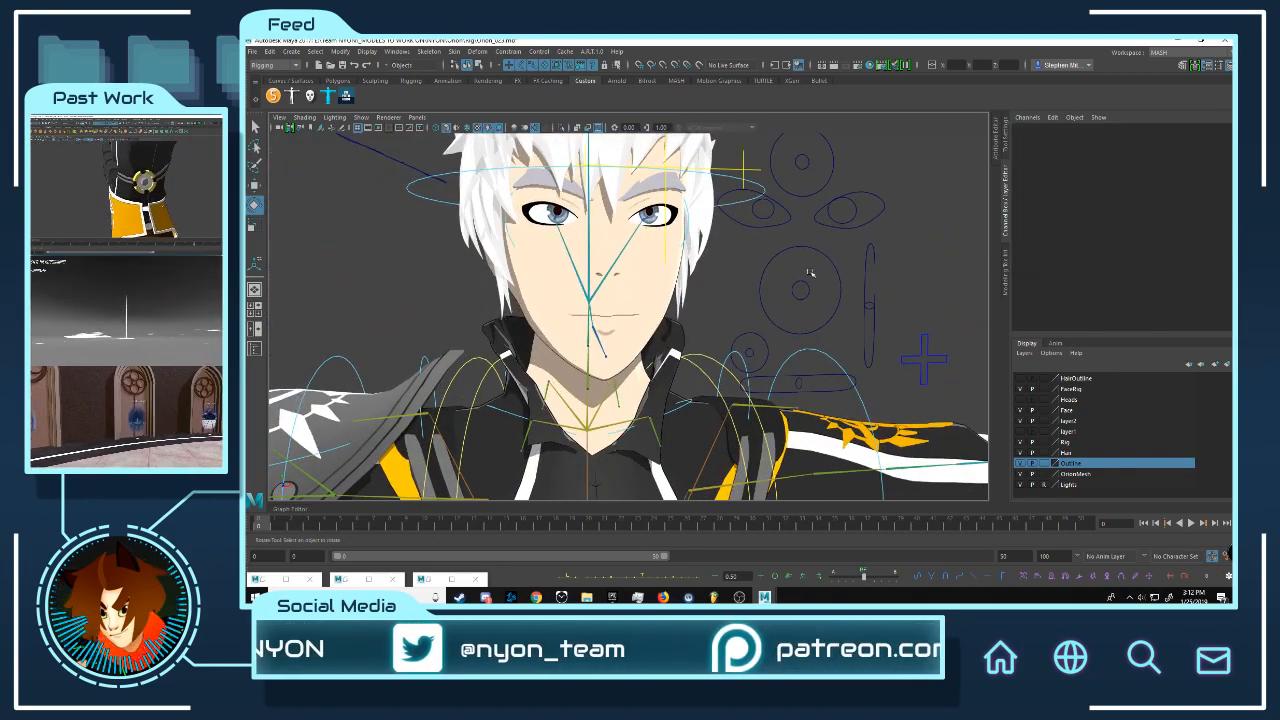
Step: Review the whole character from the front, checking the waist and the face in close-up
alt+right_drag(810, 272, 679, 322)
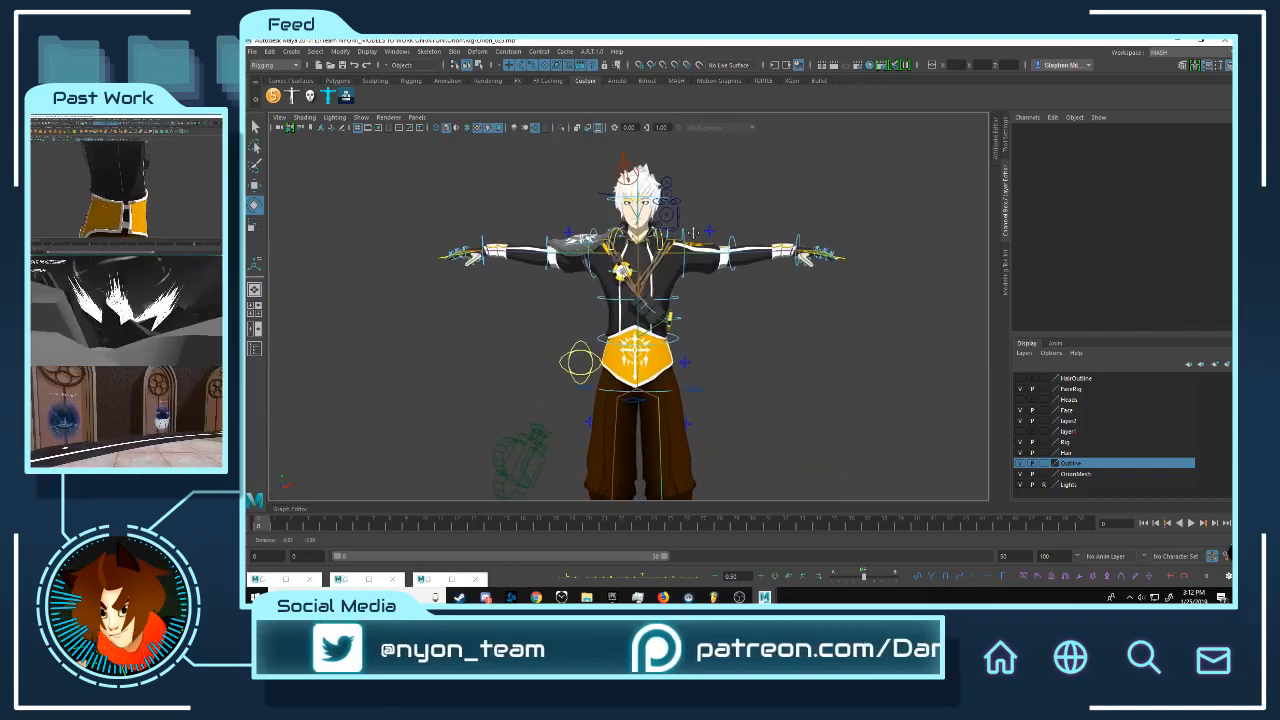
mouse_move(692, 237)
alt+mouse_down()
mouse_move(728, 234)
mouse_move(686, 243)
alt+mouse_up()
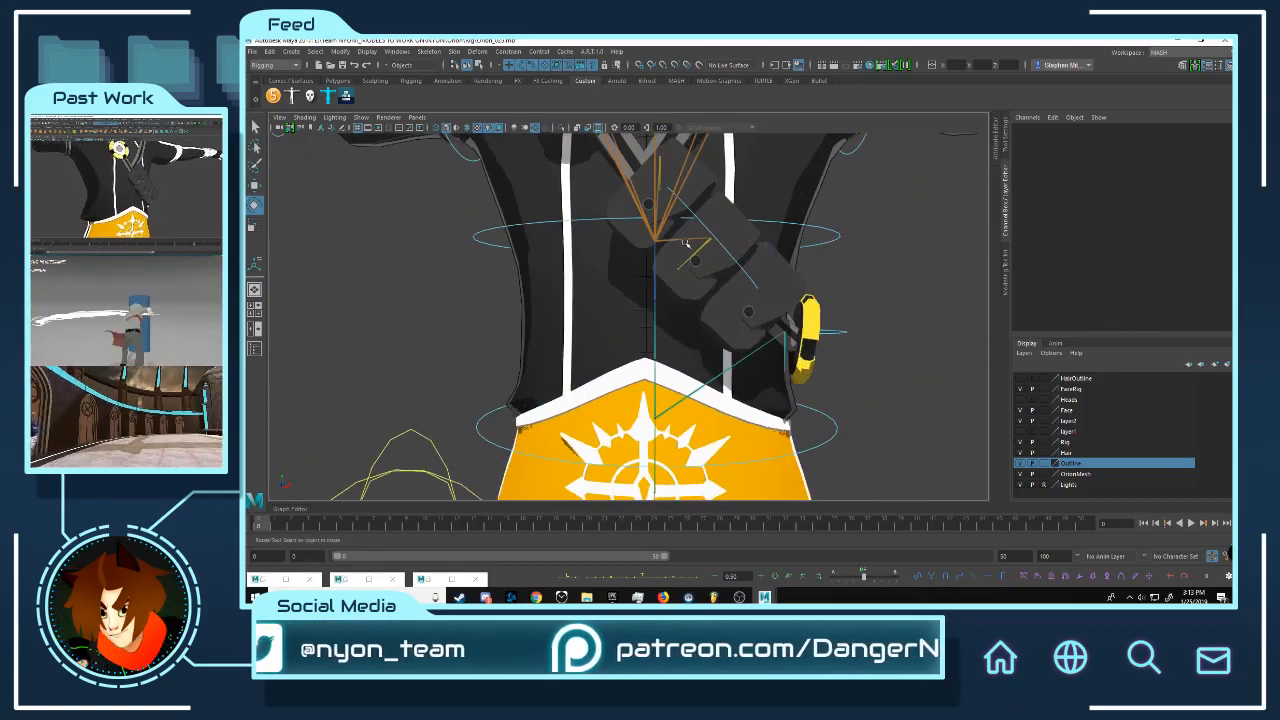
alt+middle_drag(672, 264, 676, 500)
alt+drag(760, 246, 783, 218)
alt+drag(693, 245, 726, 252)
alt+middle_drag(726, 252, 650, 300)
alt+right_drag(650, 300, 770, 310)
alt+drag(770, 310, 764, 296)
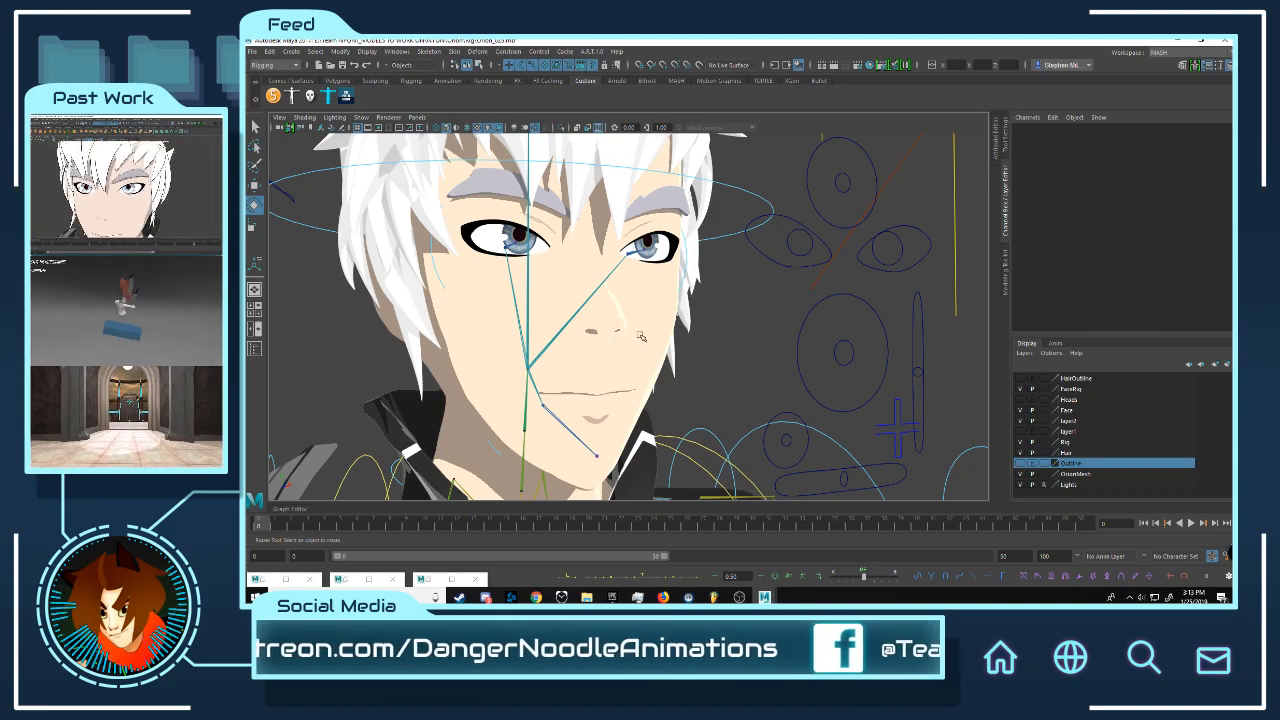
Step: Examine the torso, the yellow waist piece and the round chest magnet for missing outlines
alt+right_drag(641, 337, 540, 338)
alt+drag(700, 345, 655, 348)
alt+middle_drag(788, 480, 808, 254)
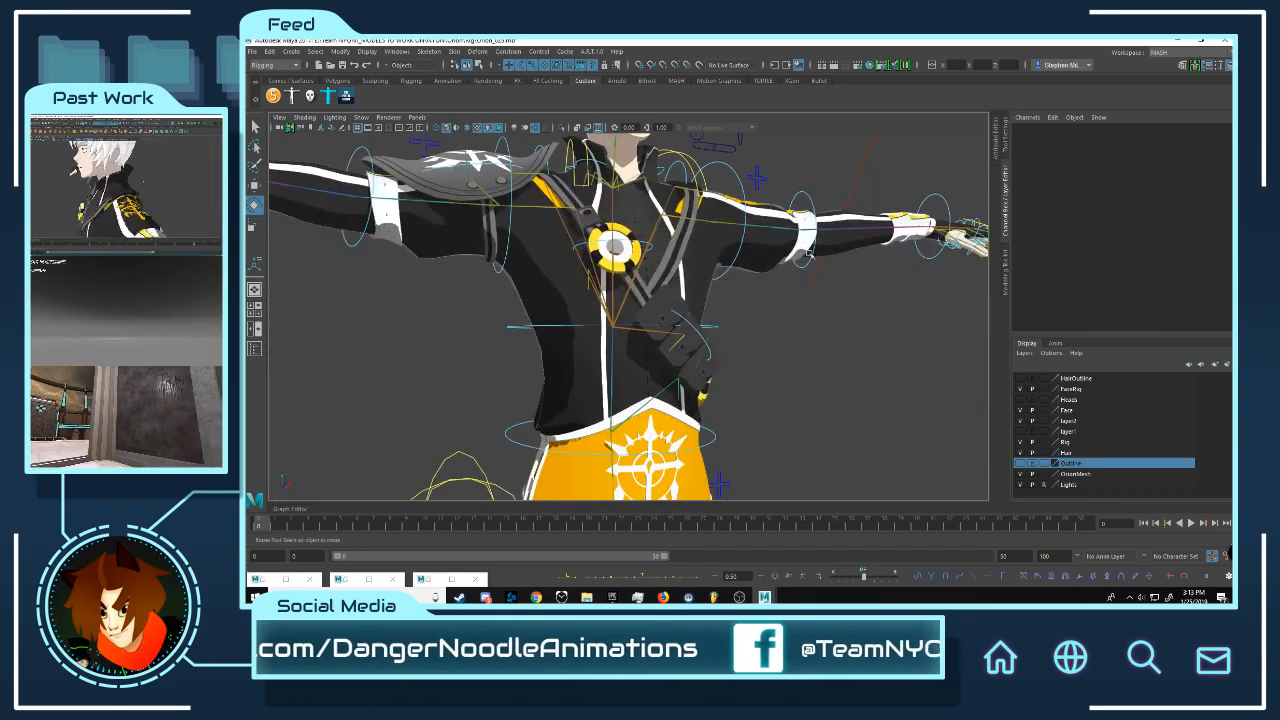
alt+drag(808, 254, 551, 286)
alt+middle_drag(551, 286, 621, 211)
alt+right_drag(560, 262, 674, 265)
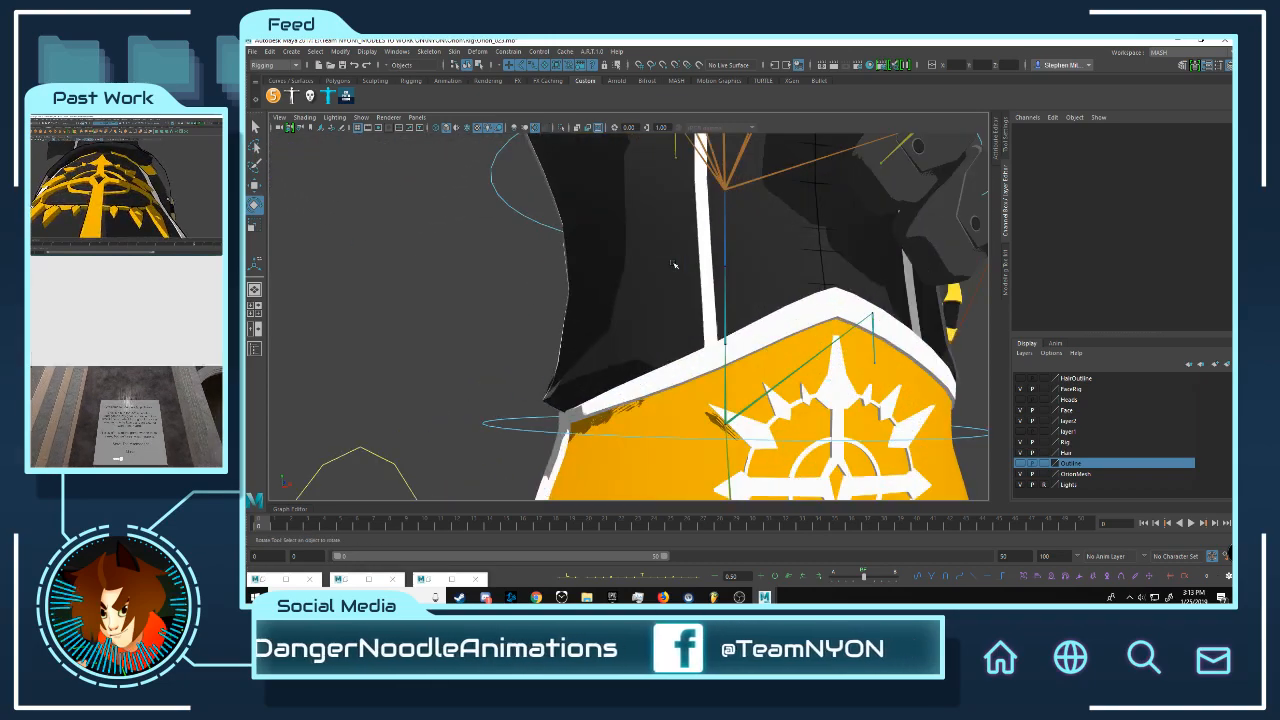
mouse_move(674, 265)
alt+mouse_down()
mouse_move(717, 274)
mouse_move(680, 274)
alt+mouse_up()
alt+right_drag(730, 276, 608, 292)
alt+middle_drag(658, 322, 638, 397)
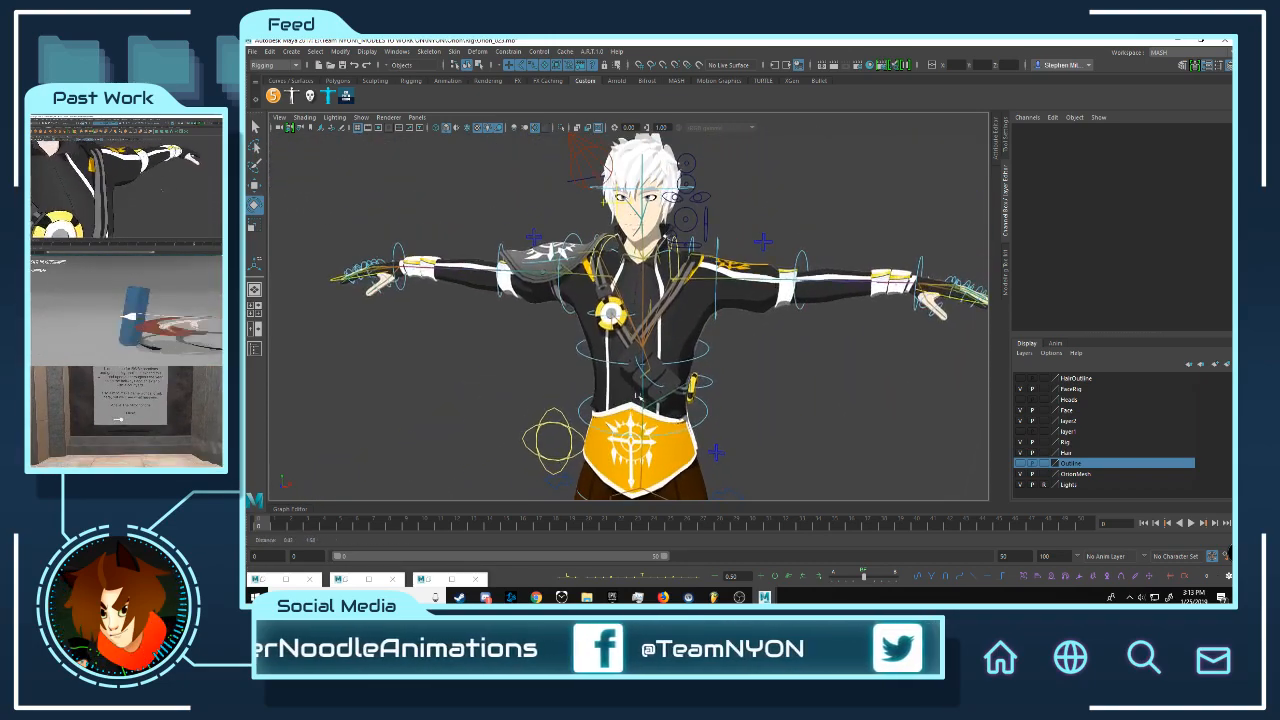
alt+right_drag(540, 360, 612, 350)
alt+drag(590, 346, 637, 321)
alt+middle_drag(620, 322, 690, 360)
alt+right_drag(600, 345, 690, 345)
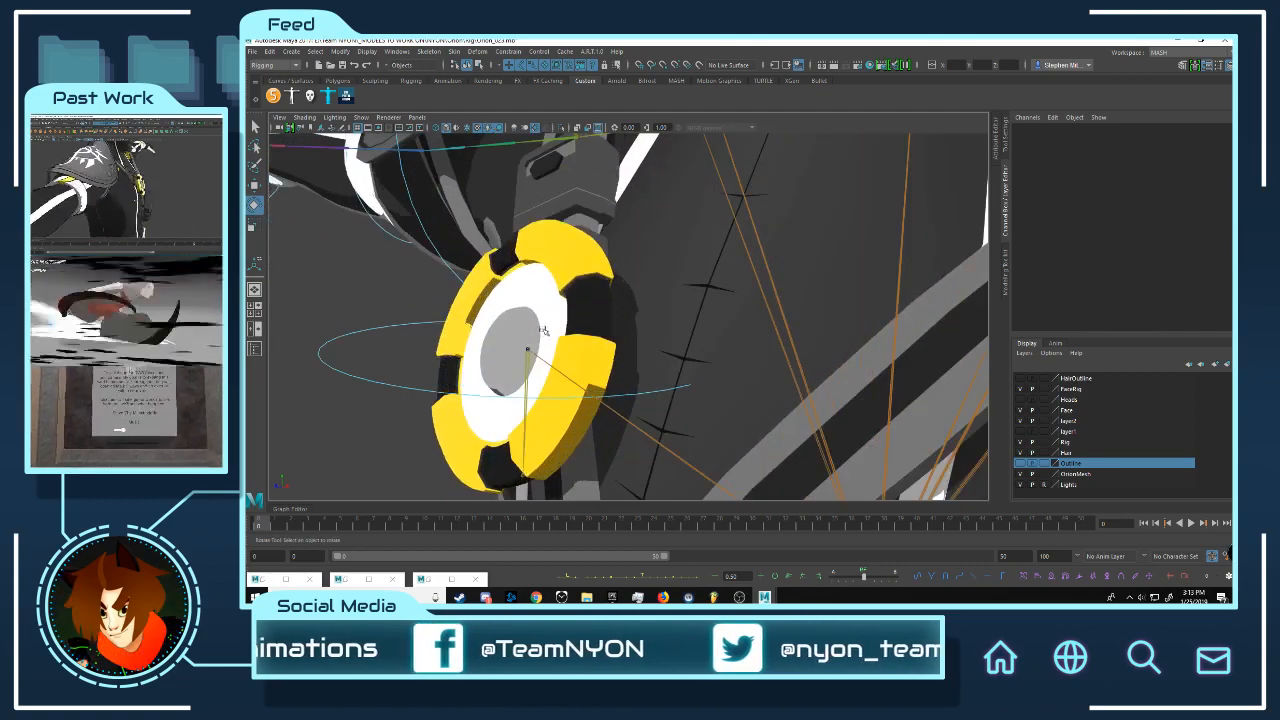
Step: Duplicate the MagnetChest mesh and check the copy's Render Stats attributes
click(530, 347)
alt+drag(575, 300, 621, 311)
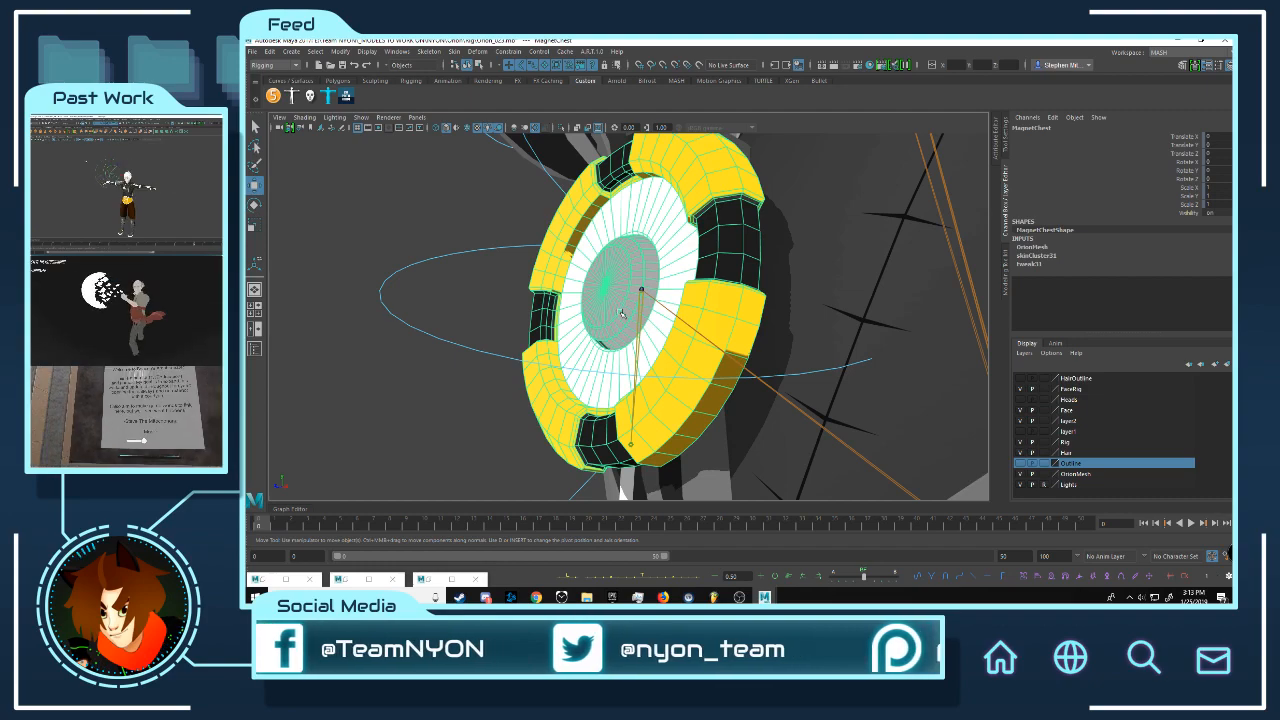
alt+drag(622, 313, 691, 257)
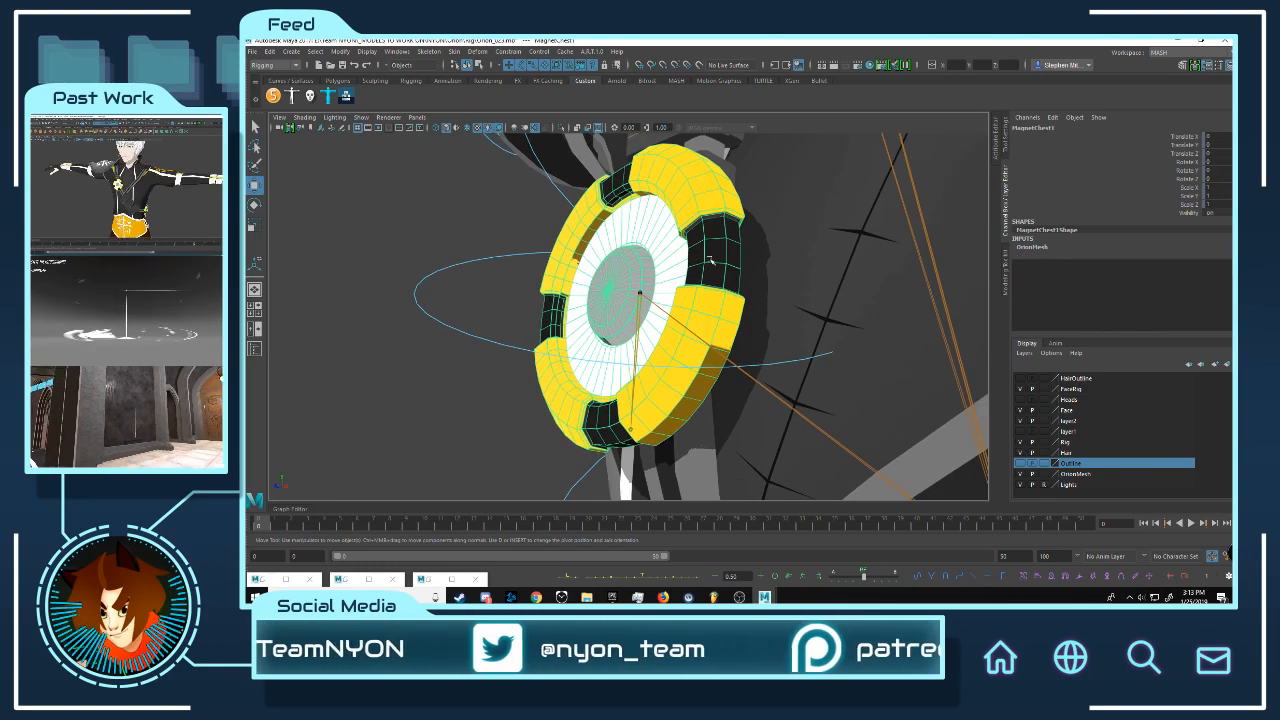
right_drag(706, 259, 815, 556)
click(997, 136)
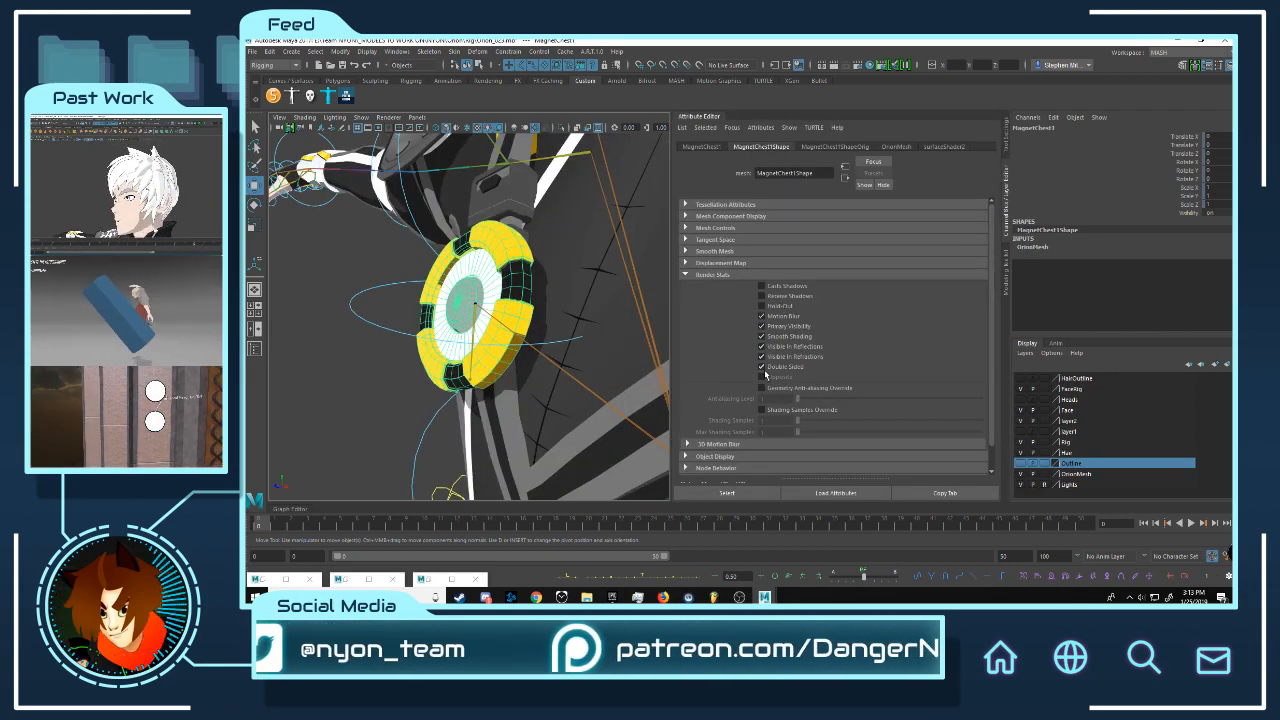
key(ctrl+a)
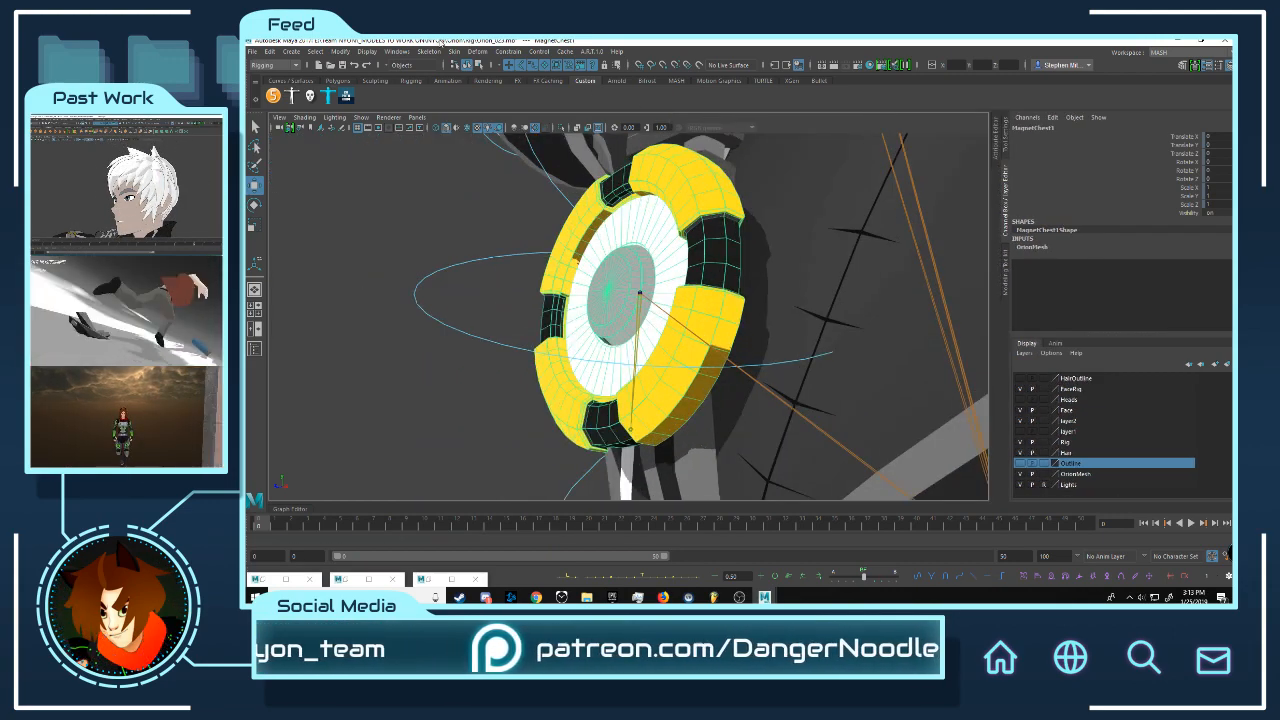
Step: Switch to the Modeling tool set and reverse the normals of the duplicated chest magnet mesh
click(454, 51)
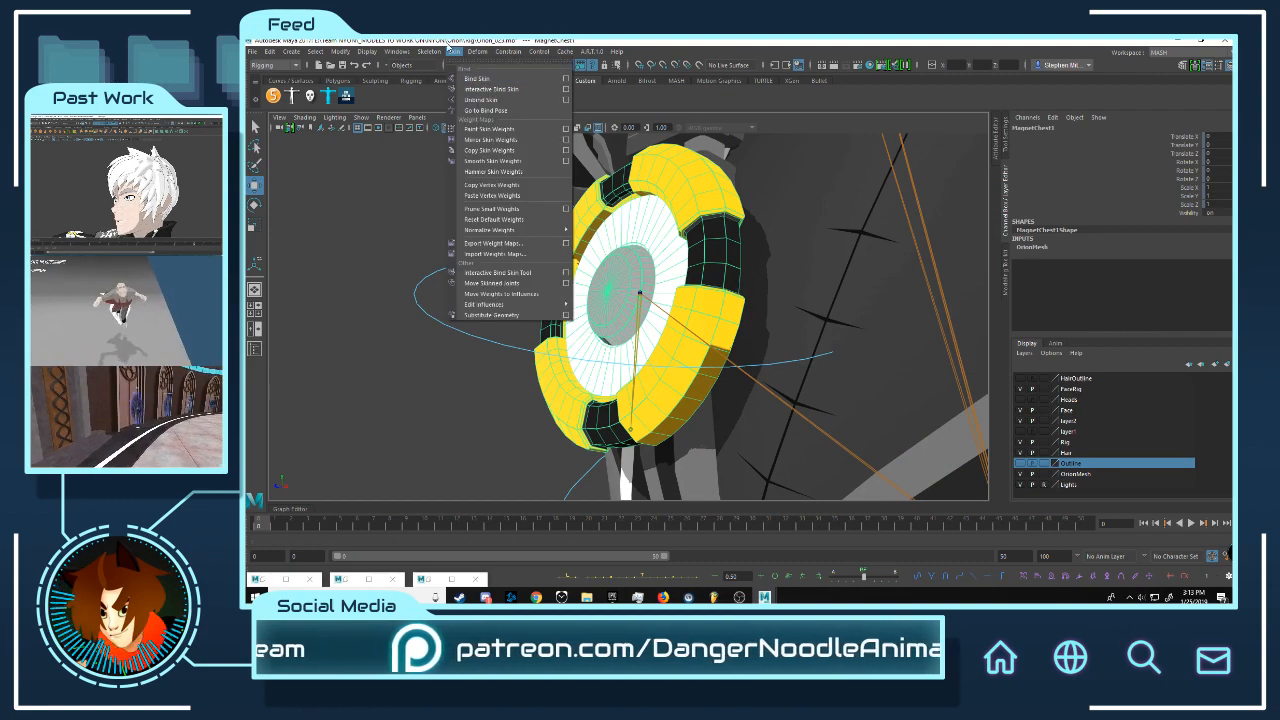
click(452, 51)
click(452, 51)
click(452, 51)
click(273, 65)
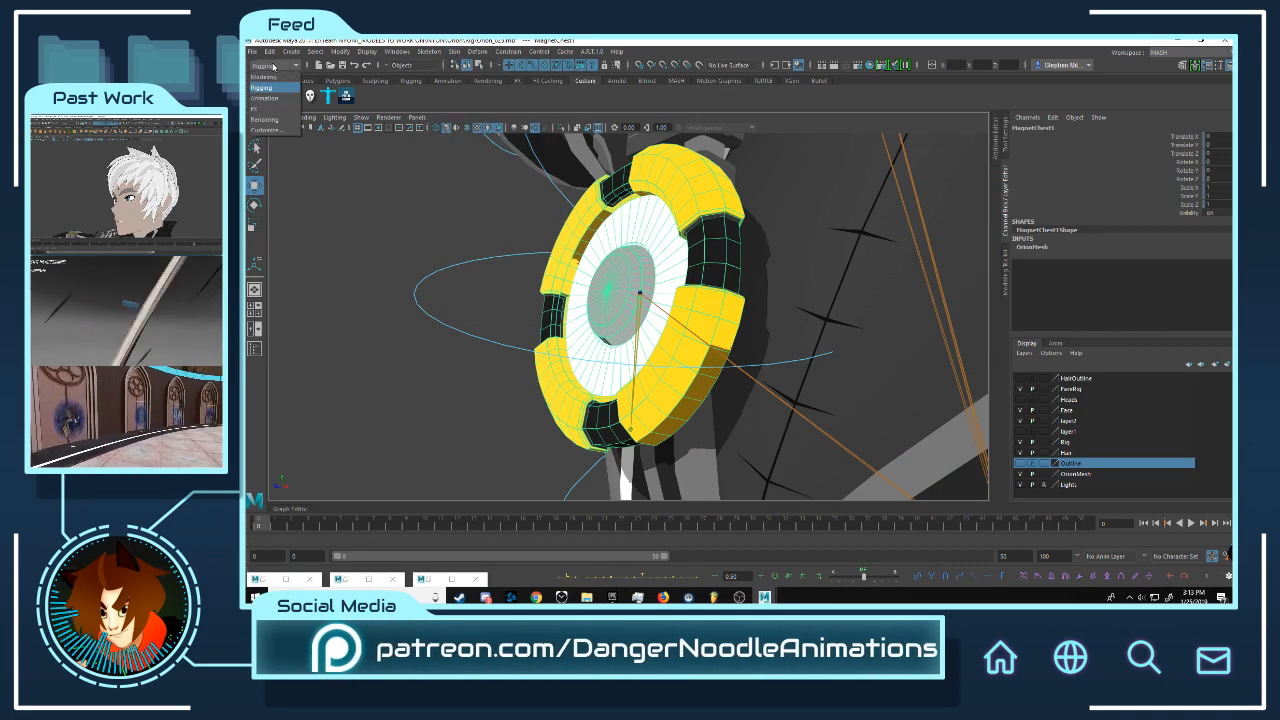
click(282, 77)
click(523, 53)
click(545, 98)
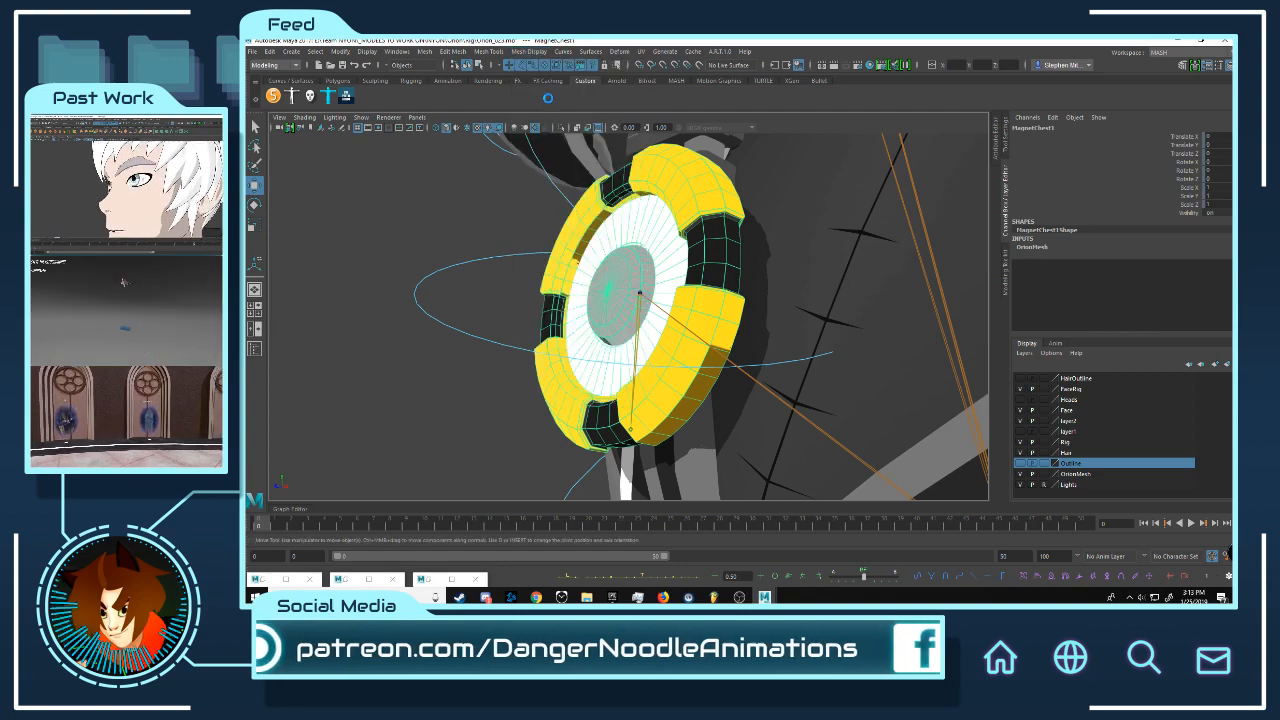
Step: Push all faces of the duplicated chest magnet slightly outward along their normals with Transform Component, and return to object selection
click(454, 52)
click(470, 174)
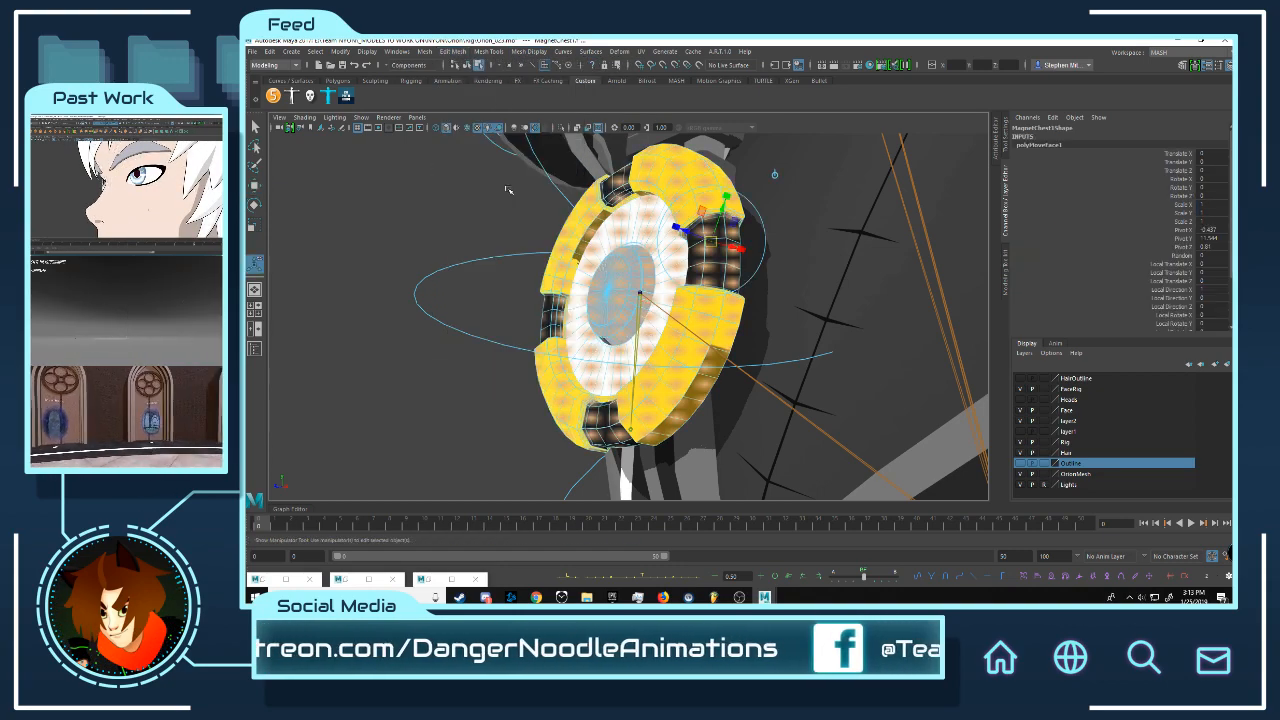
drag(692, 238, 691, 234)
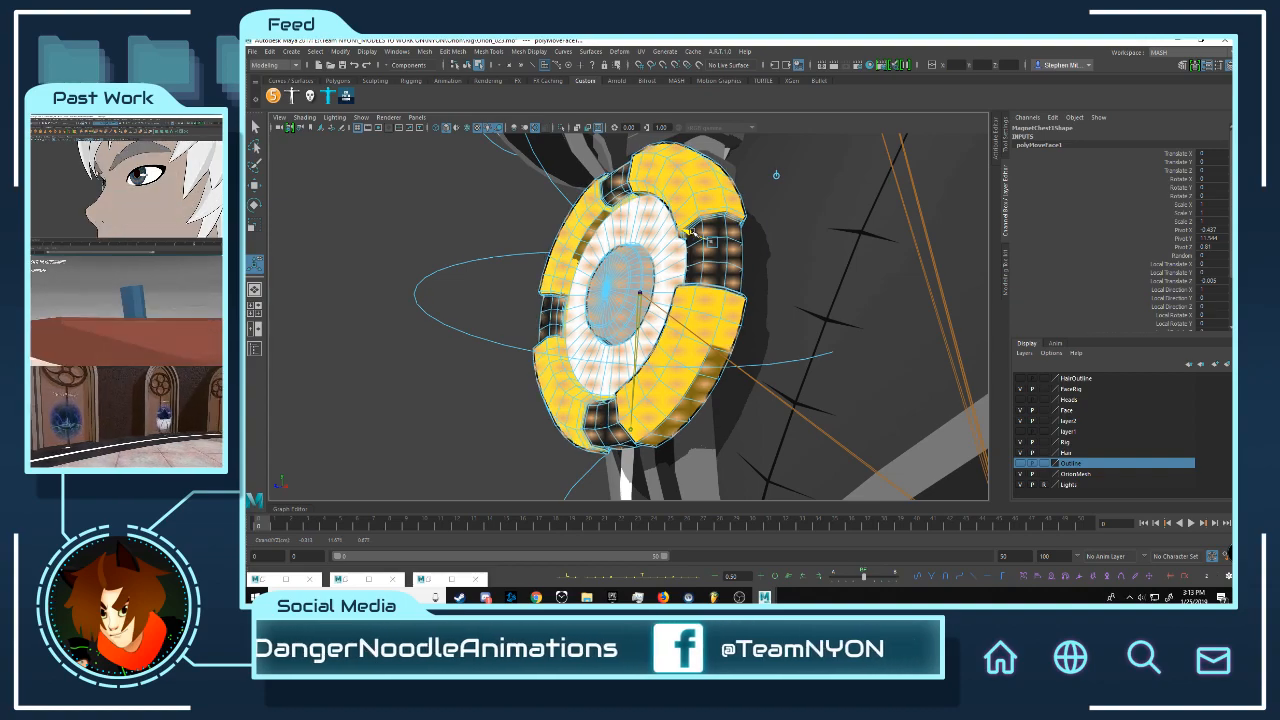
key(w)
key(F8)
click(744, 228)
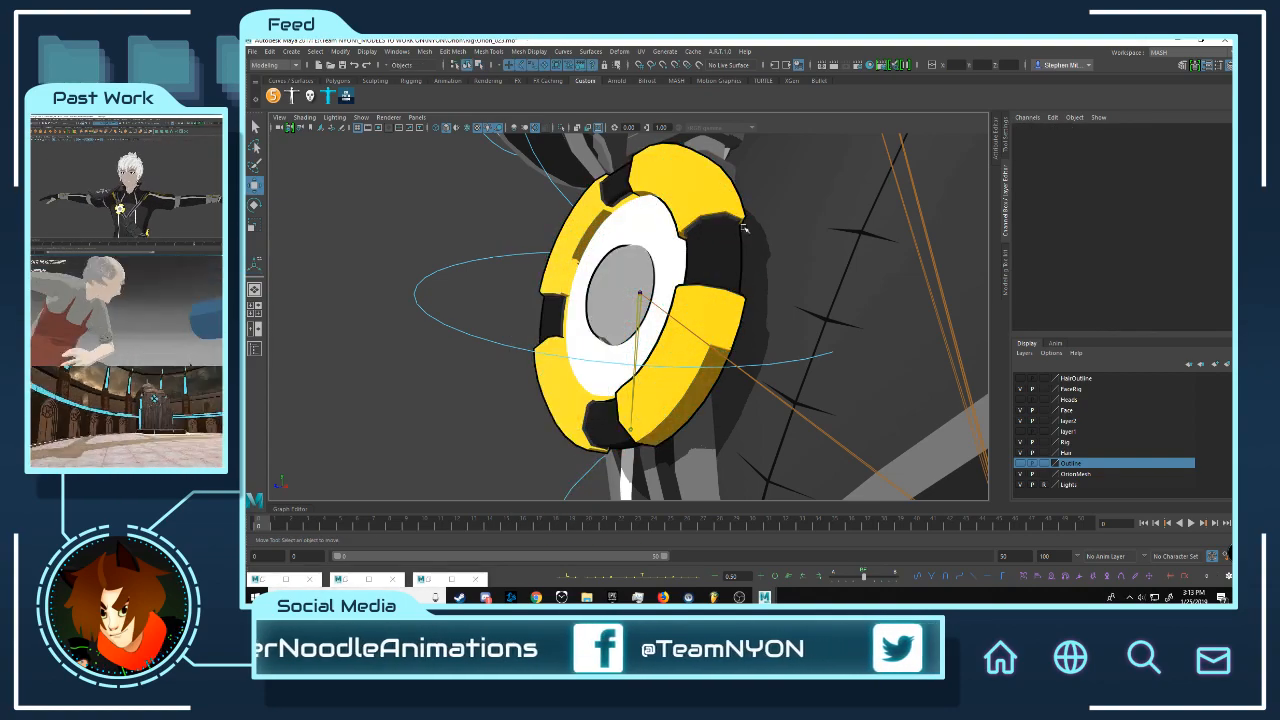
Step: Select the duplicated chest magnet mesh and delete its construction history
alt+drag(744, 228, 600, 272)
alt+right_drag(600, 272, 746, 287)
alt+drag(746, 287, 648, 237)
alt+middle_drag(648, 237, 639, 268)
scroll(641, 253, down, 5)
scroll(641, 270, up, 1)
click(641, 247)
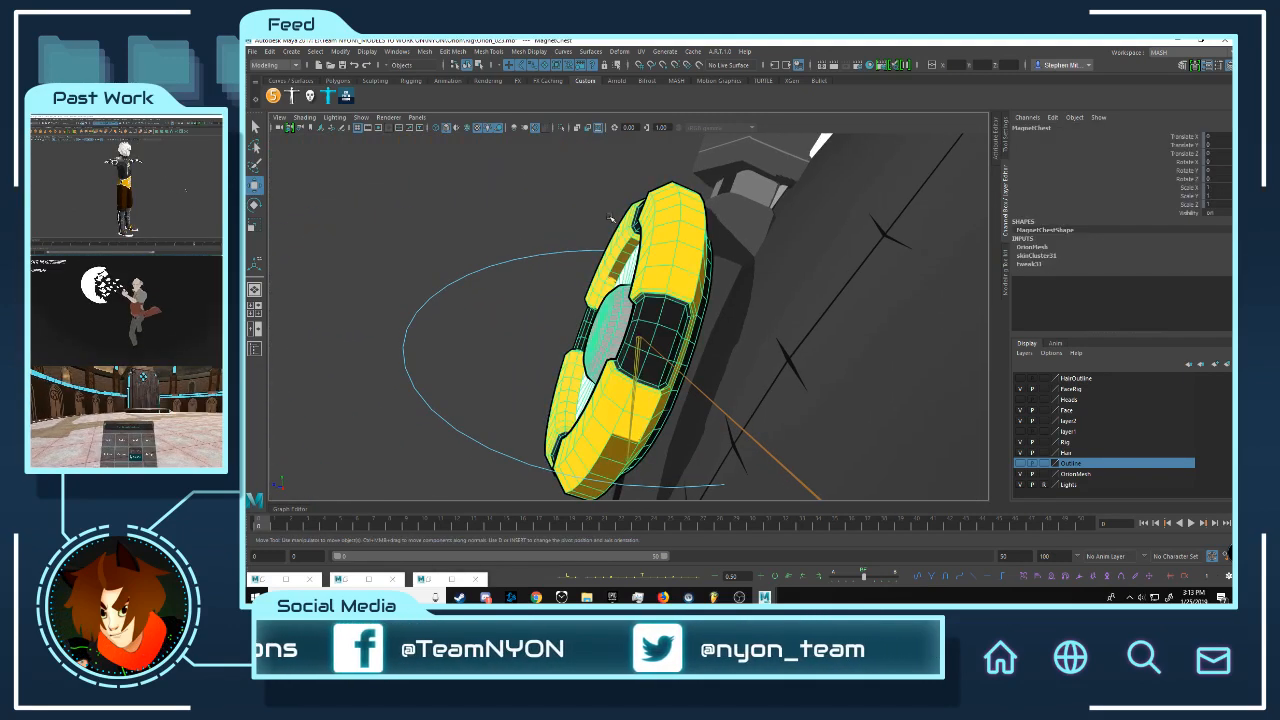
click(623, 208)
click(630, 205)
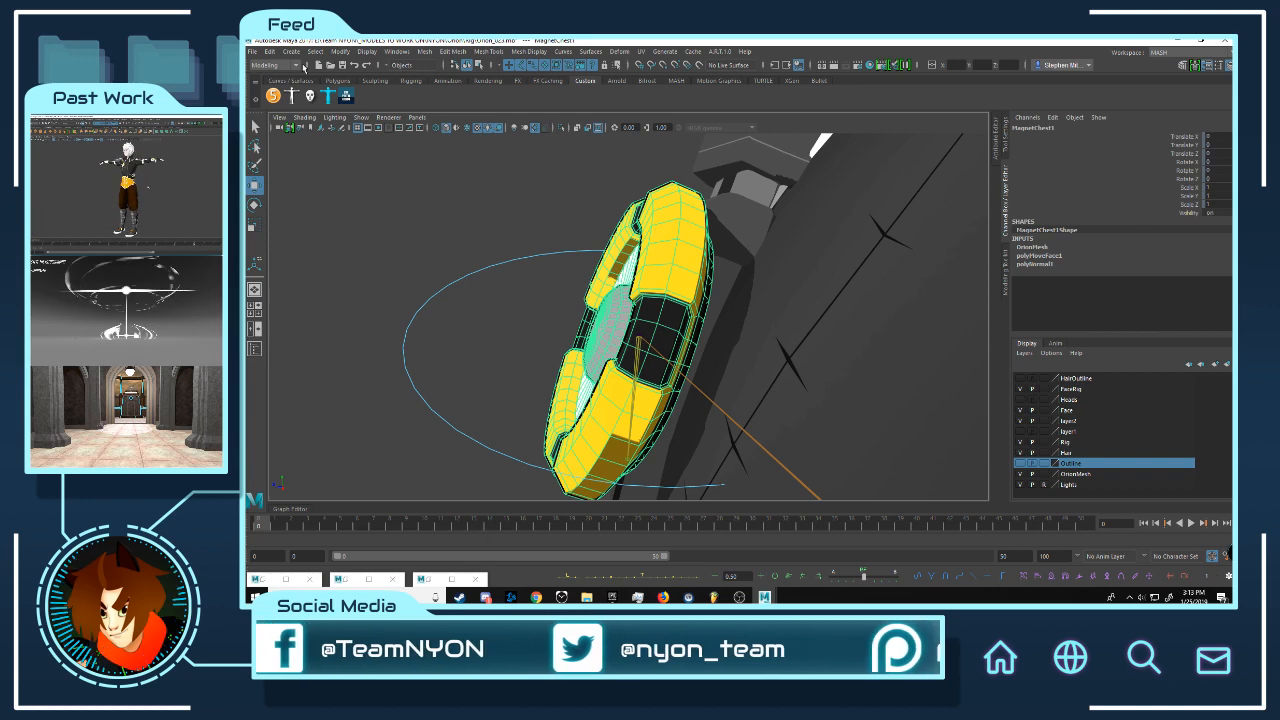
click(269, 51)
mouse_move(320, 177)
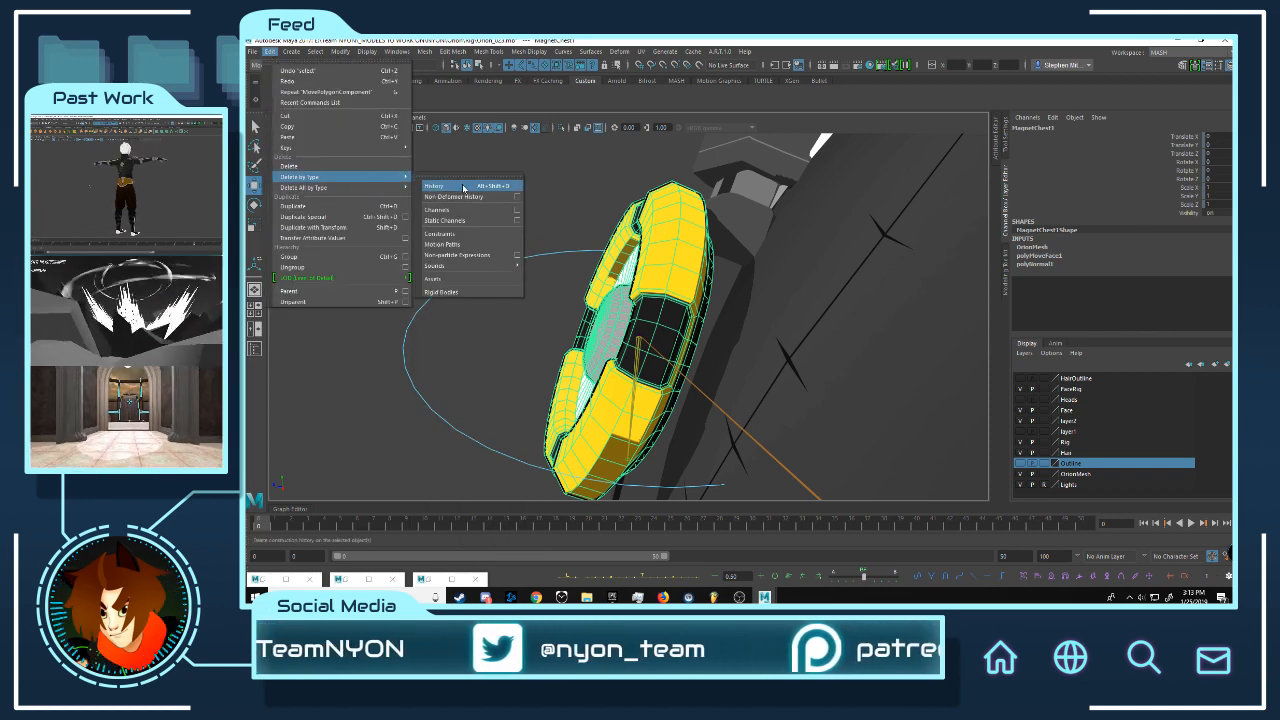
click(462, 184)
Step: Unlock the duplicate's translate, rotate and scale channels
mouse_move(1185, 137)
mouse_down()
mouse_move(1188, 206)
mouse_move(1179, 138)
mouse_up()
right_click(1179, 140)
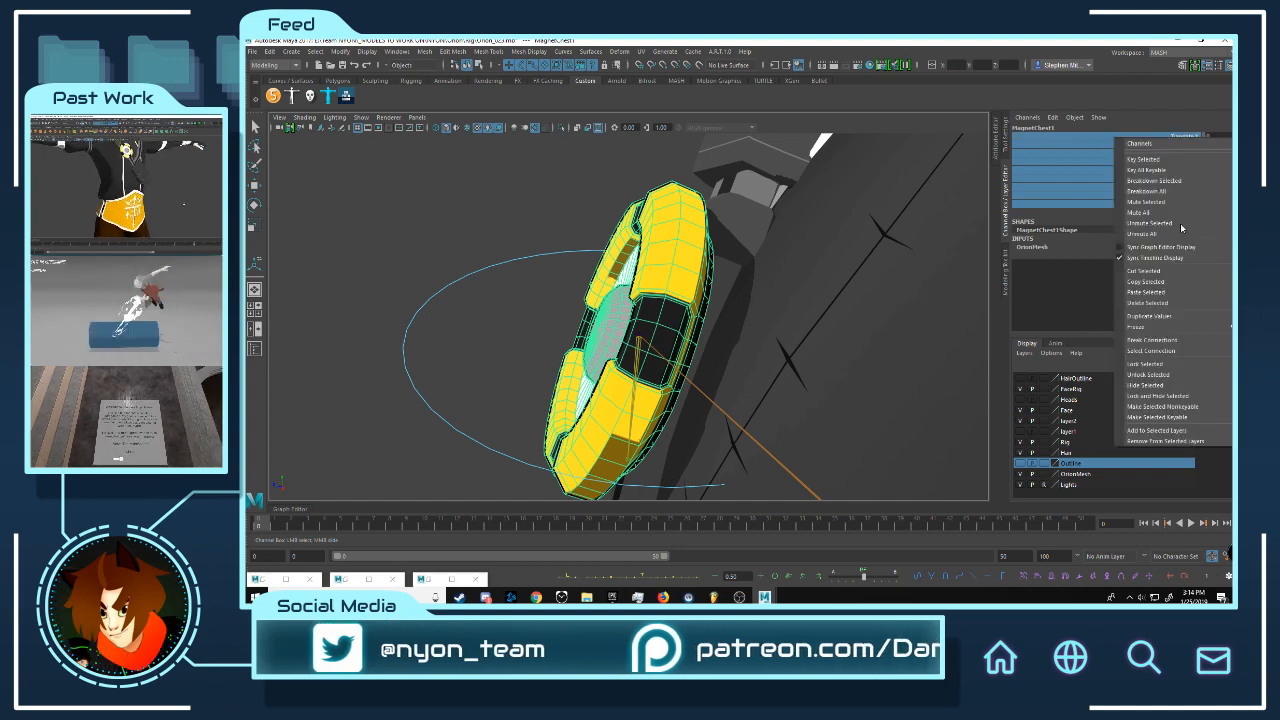
click(1160, 374)
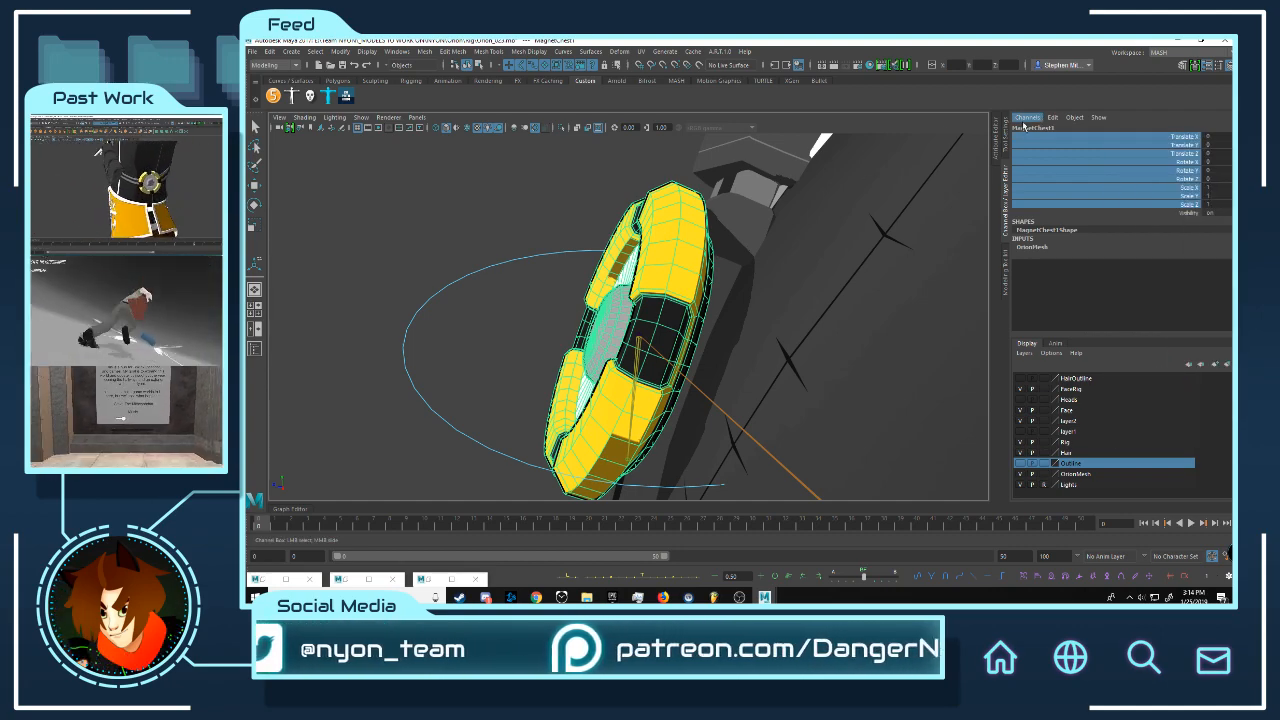
Step: Switch to the Rigging tool set and bind the duplicated chest magnet mesh to the skeleton with Bind Skin
alt+drag(659, 291, 680, 297)
alt+right_drag(680, 297, 637, 381)
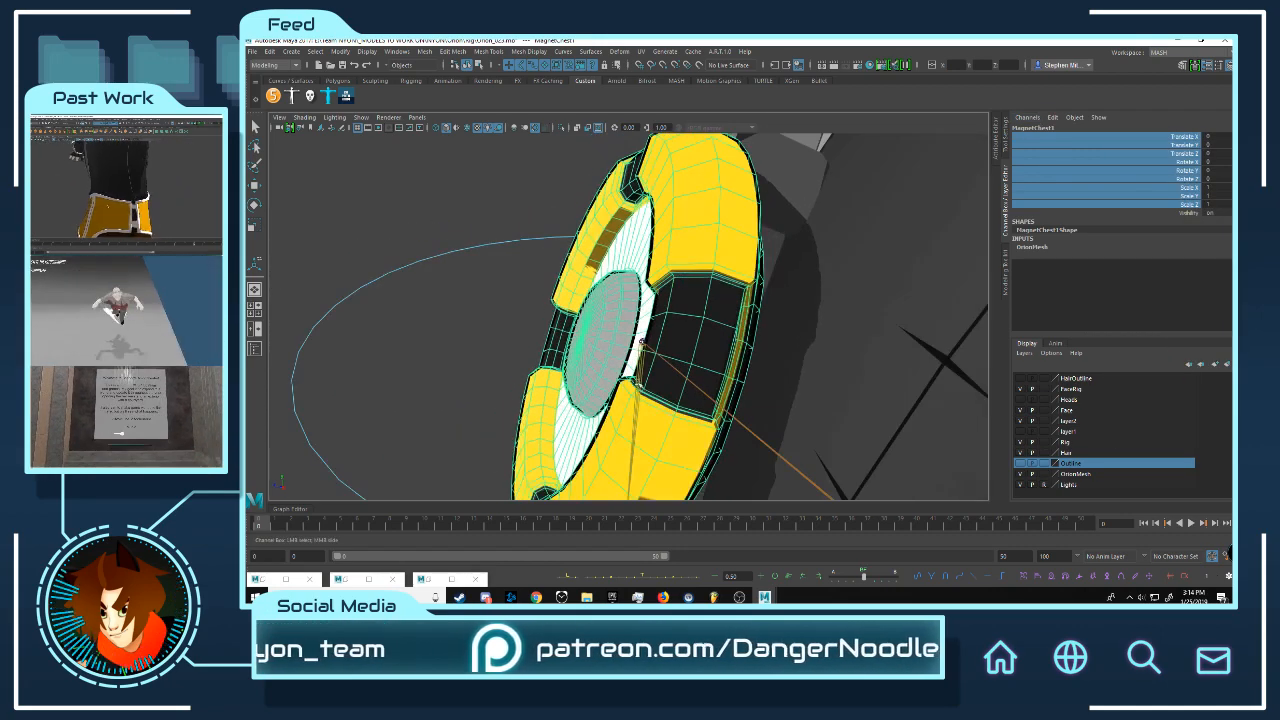
click(645, 374)
click(613, 165)
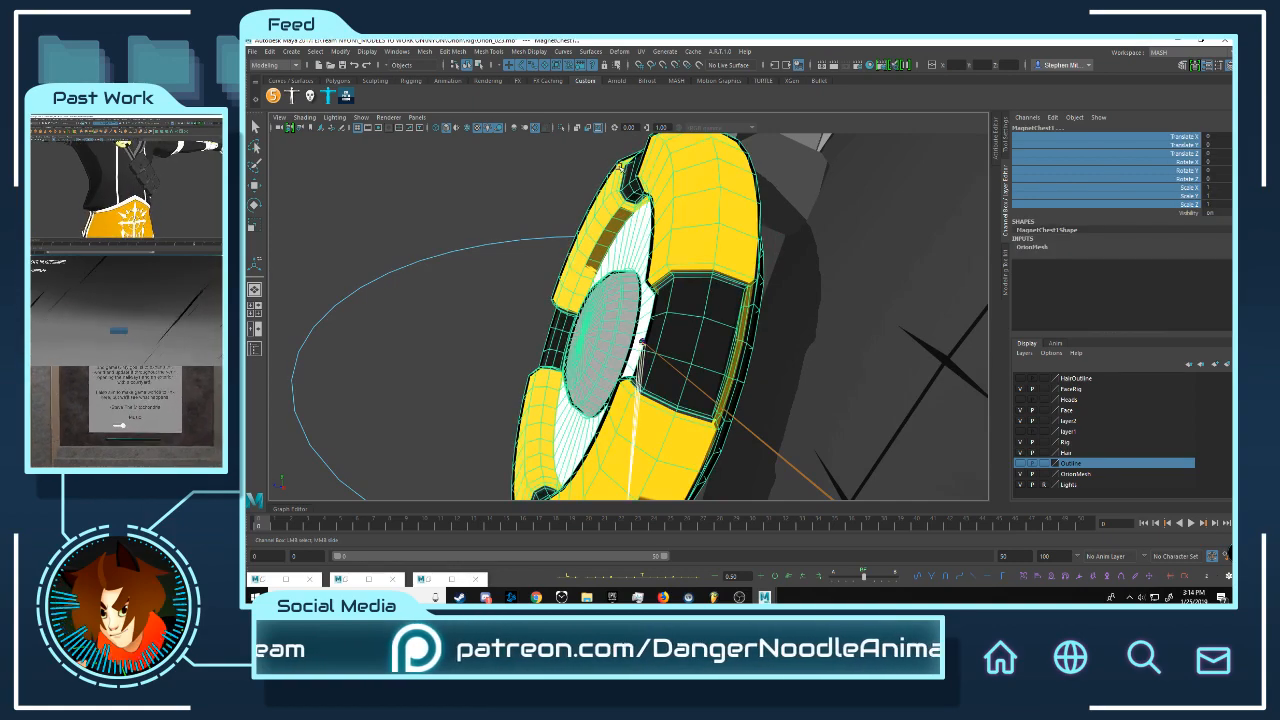
click(283, 65)
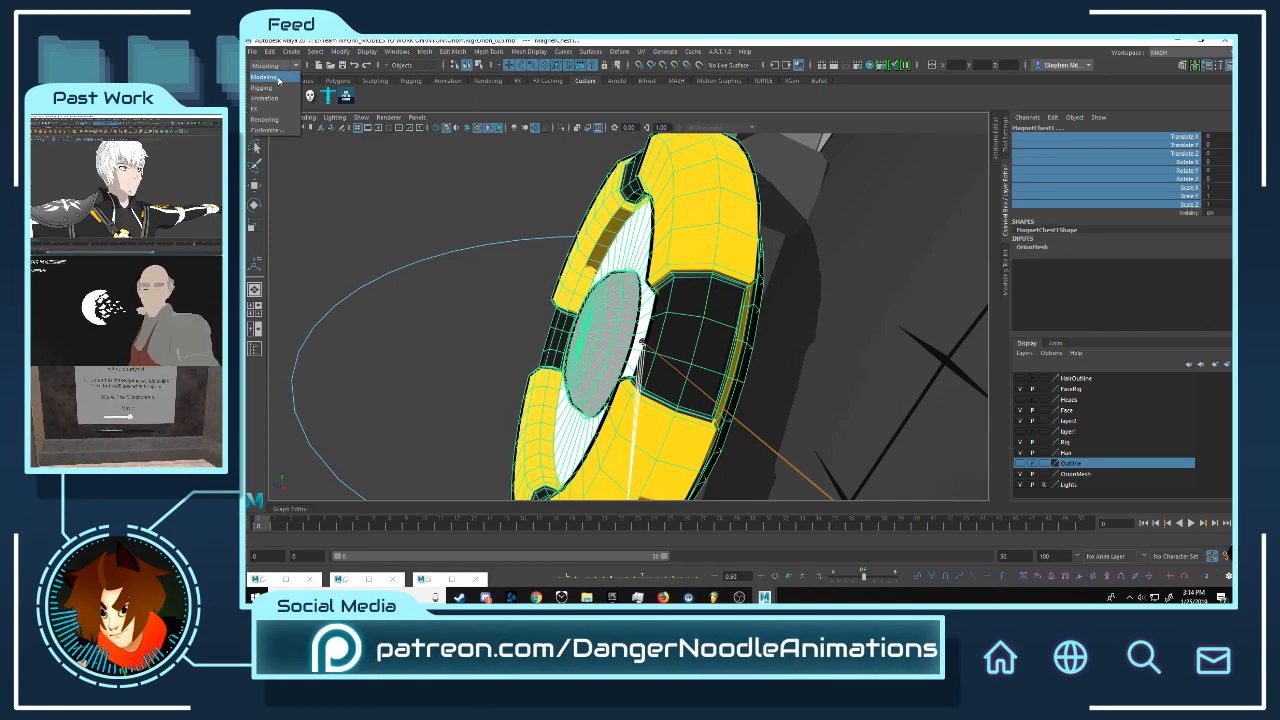
click(273, 88)
click(456, 53)
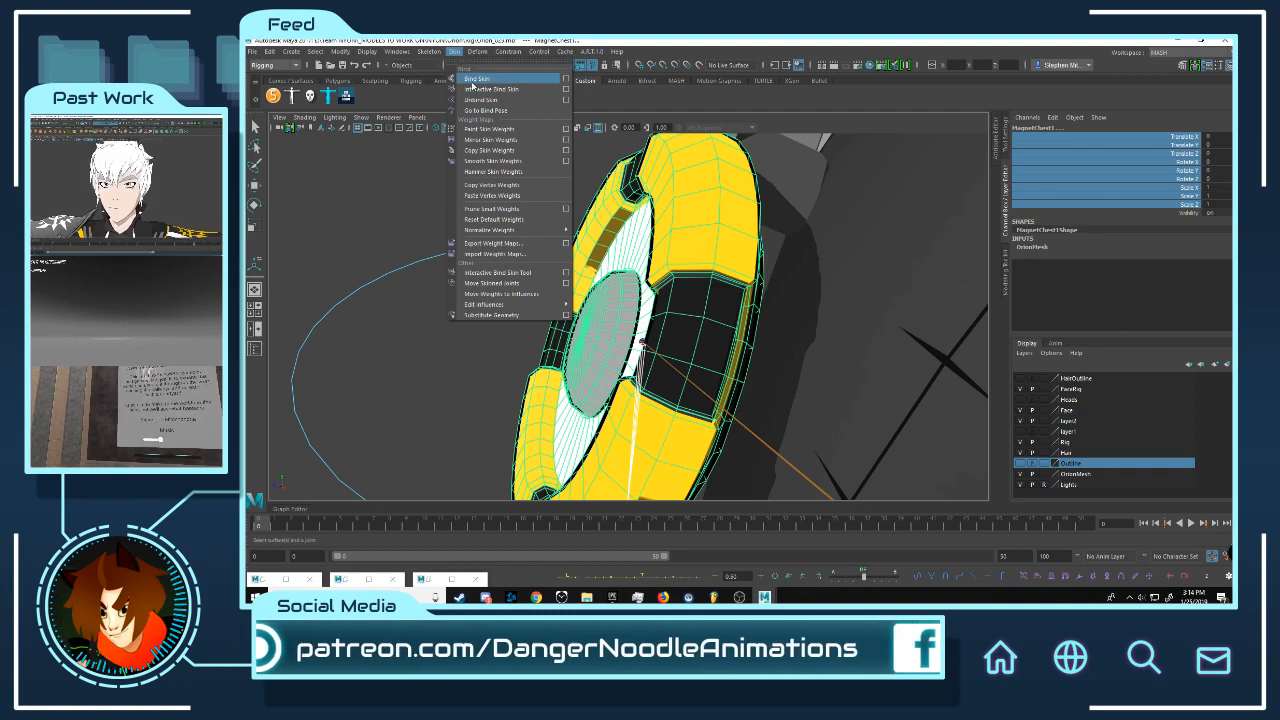
click(476, 78)
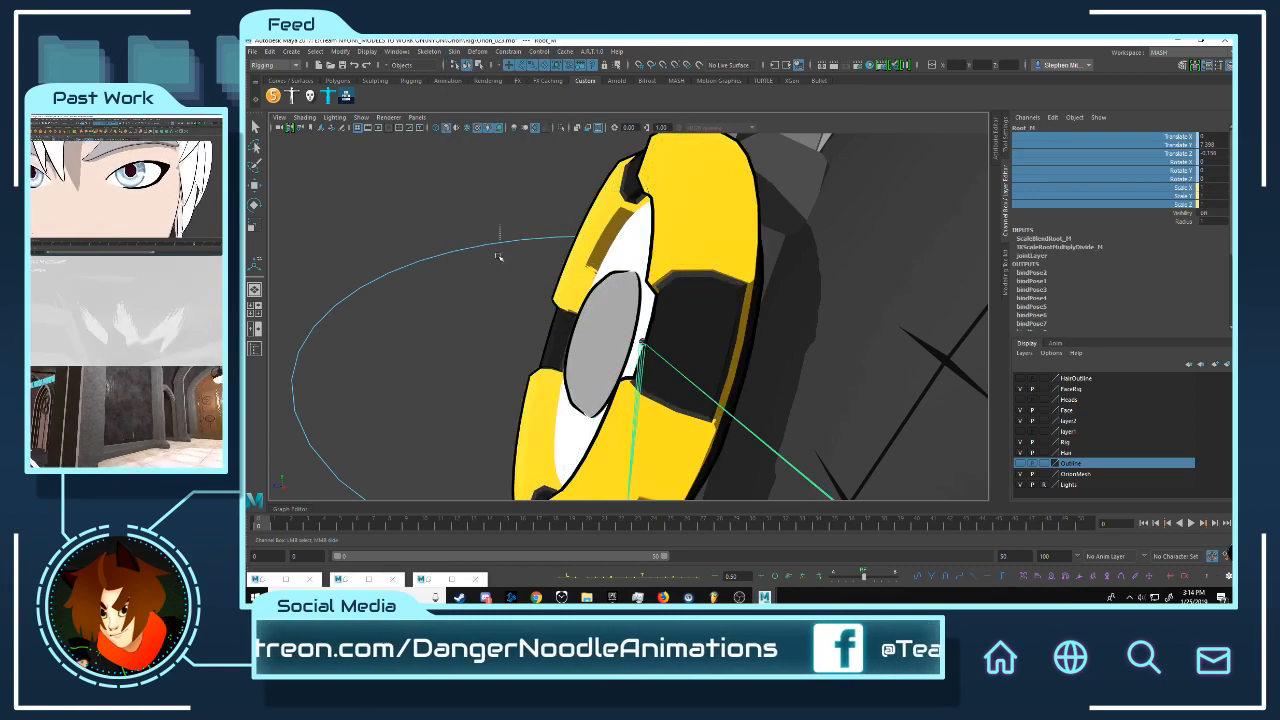
Step: Move the FKMagChest_R control away from the chest to test the new binding, and undo the move
drag(498, 257, 498, 260)
scroll(498, 260, down, 5)
key(w)
drag(592, 330, 355, 324)
key(ctrl+z)
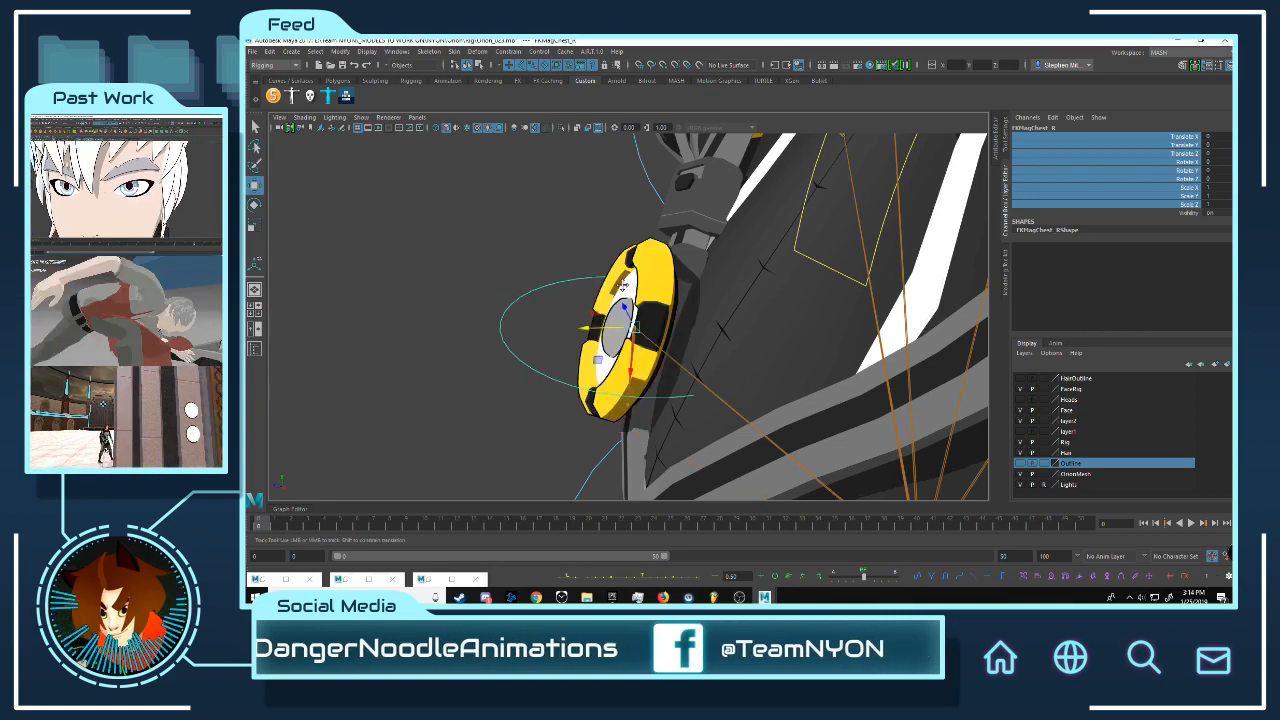
Step: Copy the skin weights from the original MagnetChest mesh to the MagnetChest1 outline mesh
scroll(622, 287, up, 5)
click(592, 225)
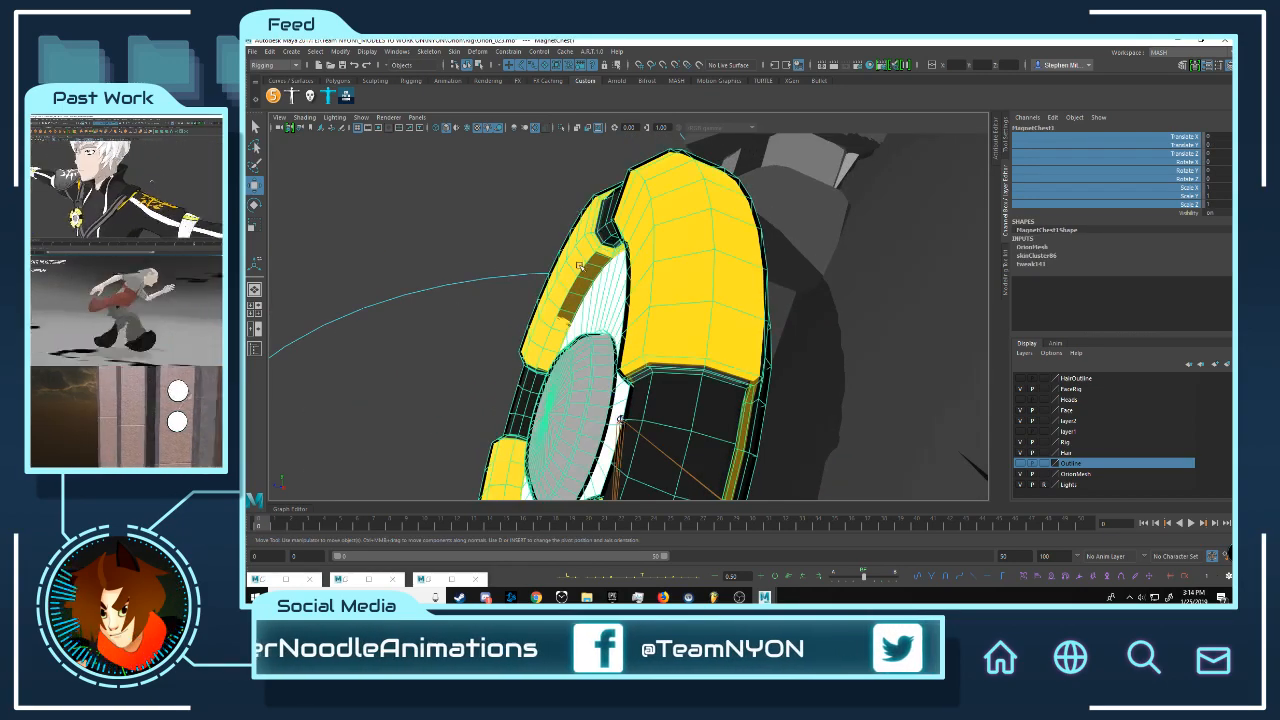
alt+drag(581, 264, 576, 240)
click(549, 171)
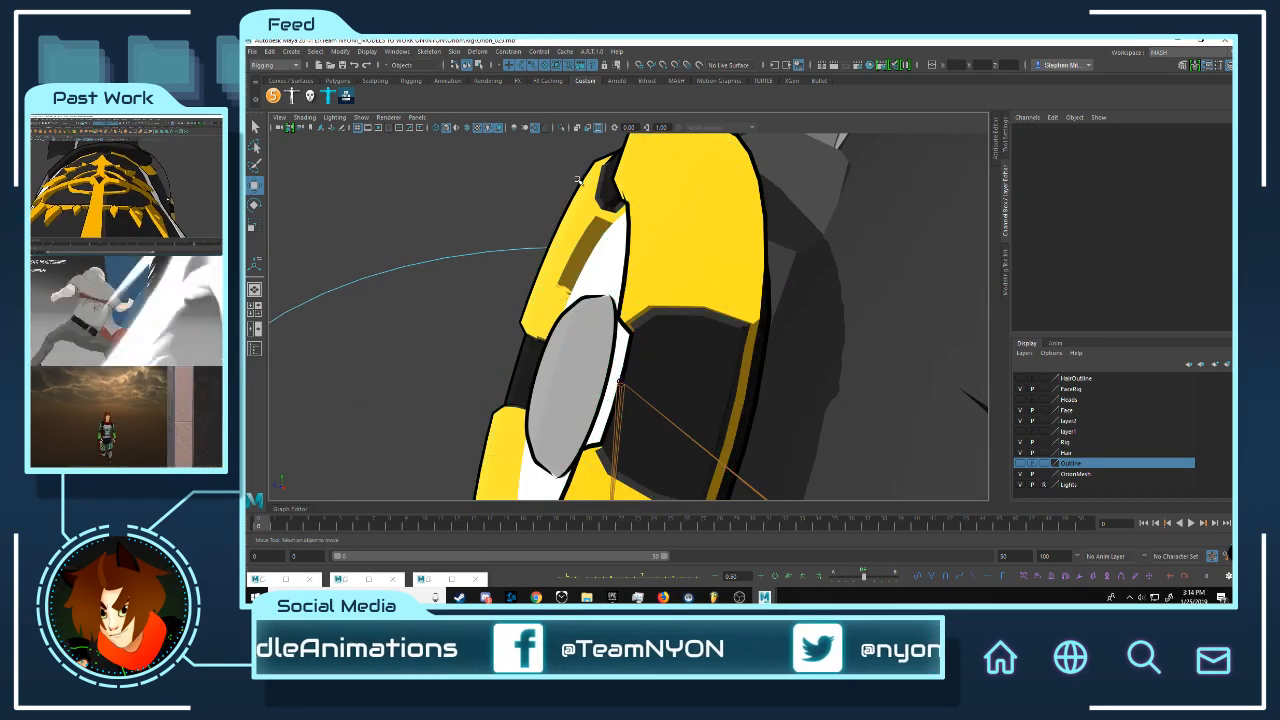
click(586, 173)
alt+right_drag(631, 210, 647, 249)
alt+middle_drag(647, 249, 616, 250)
click(617, 244)
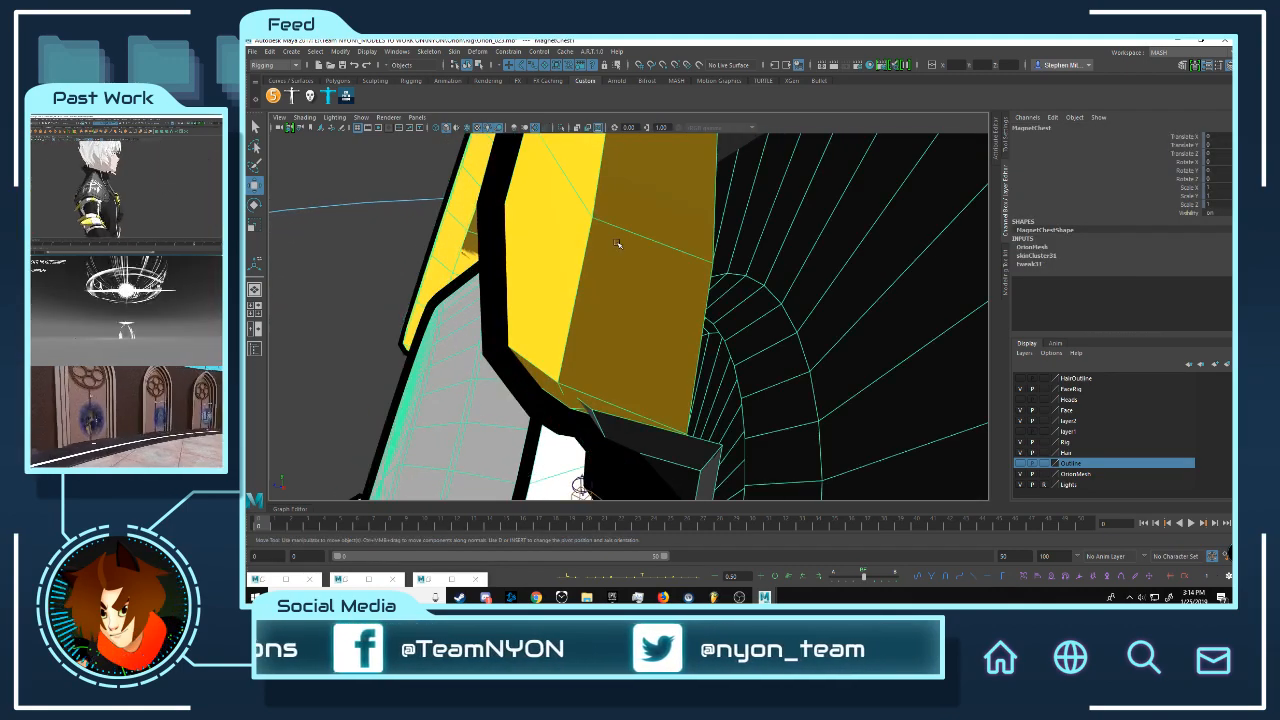
shift+click(483, 227)
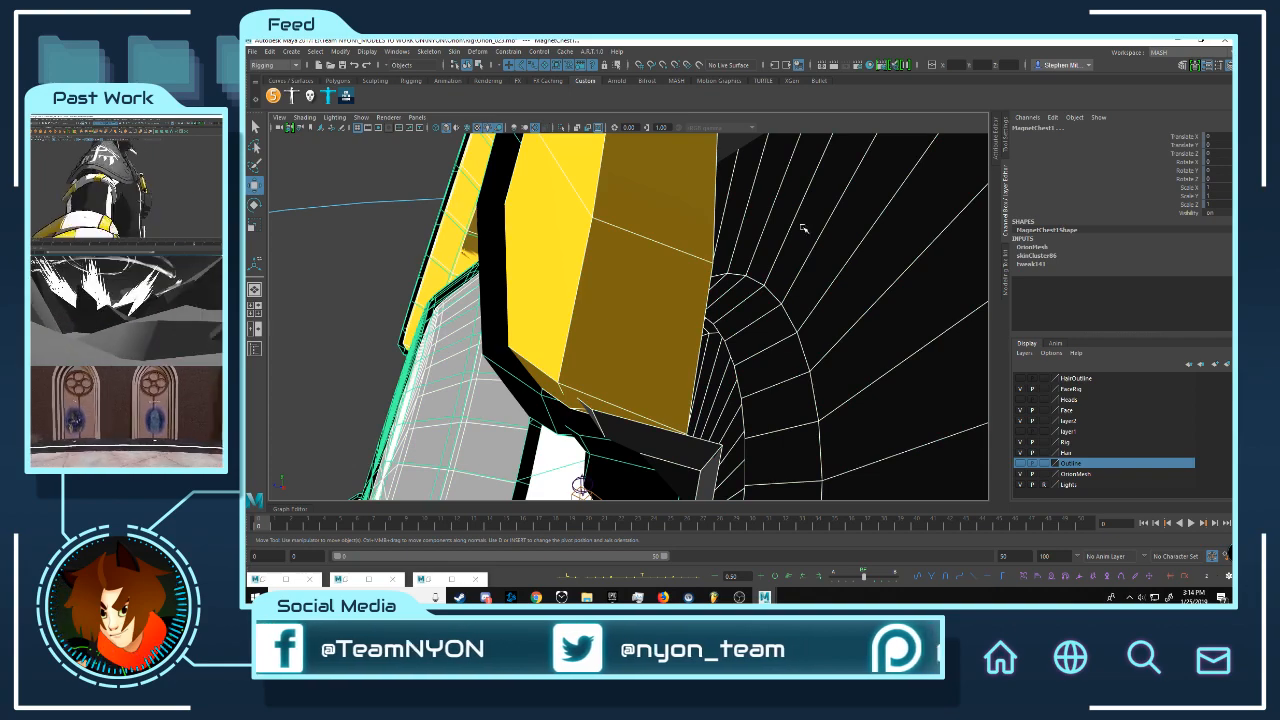
key(f)
click(454, 51)
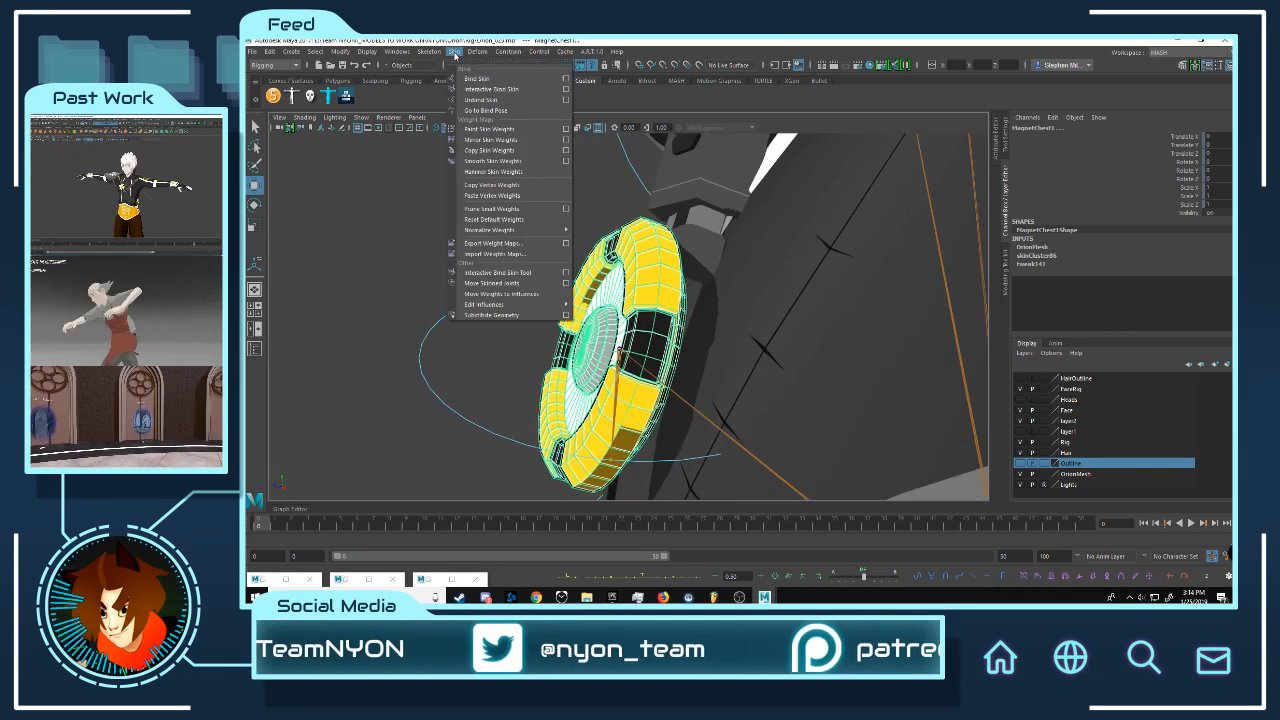
click(506, 150)
Step: Test the copied weights by pulling the FKMagChest_R control away from the chest, and check the magnet from the front
drag(536, 249, 495, 332)
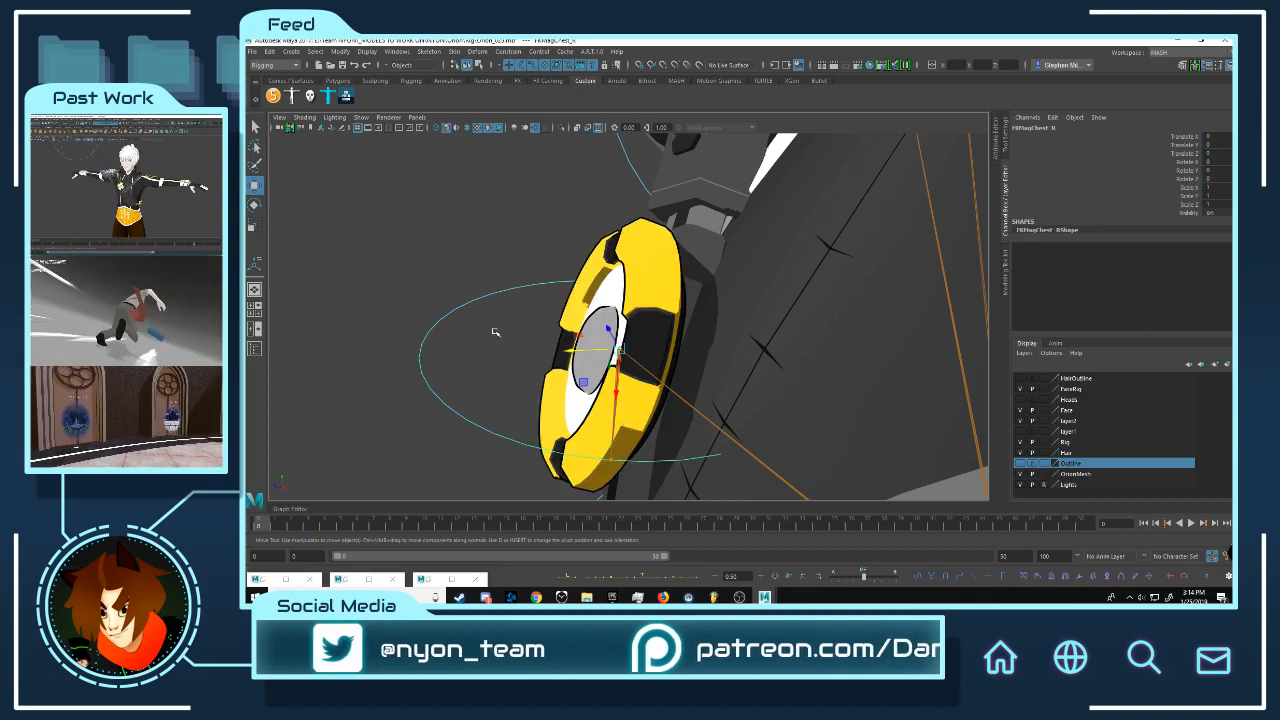
drag(600, 352, 392, 357)
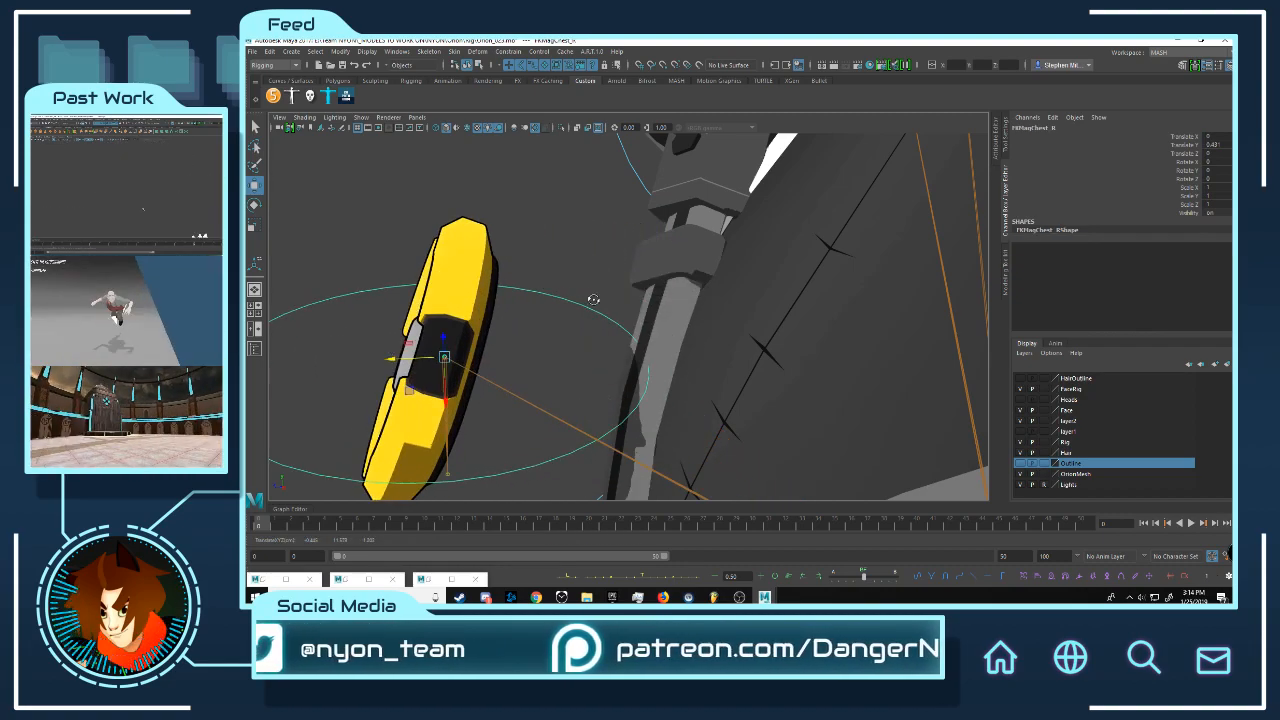
alt+drag(593, 299, 694, 286)
scroll(690, 286, down, 6)
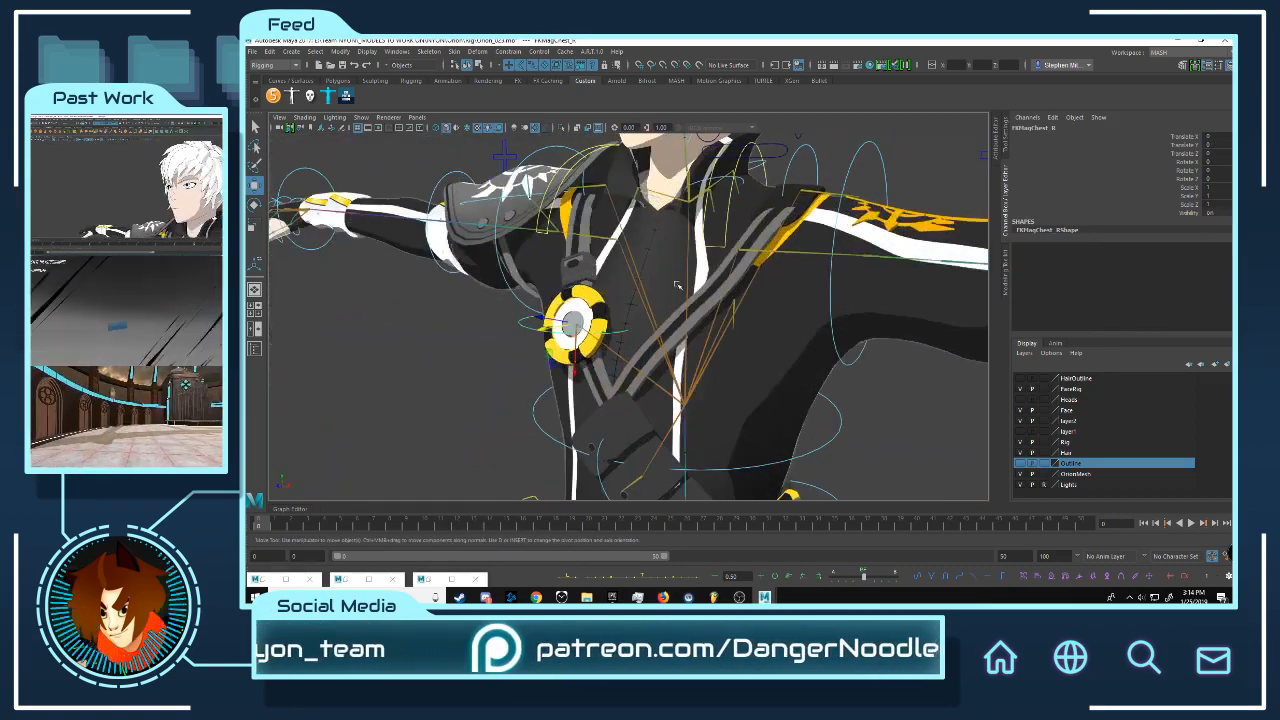
scroll(677, 286, down, 5)
alt+middle_drag(677, 286, 676, 248)
scroll(676, 248, up, 6)
alt+drag(676, 248, 602, 240)
Step: Rotate the FKChest_M control to test how the chest magnet and its outline follow the torso
click(467, 268)
alt+drag(606, 289, 844, 353)
scroll(844, 353, down, 4)
click(796, 348)
key(e)
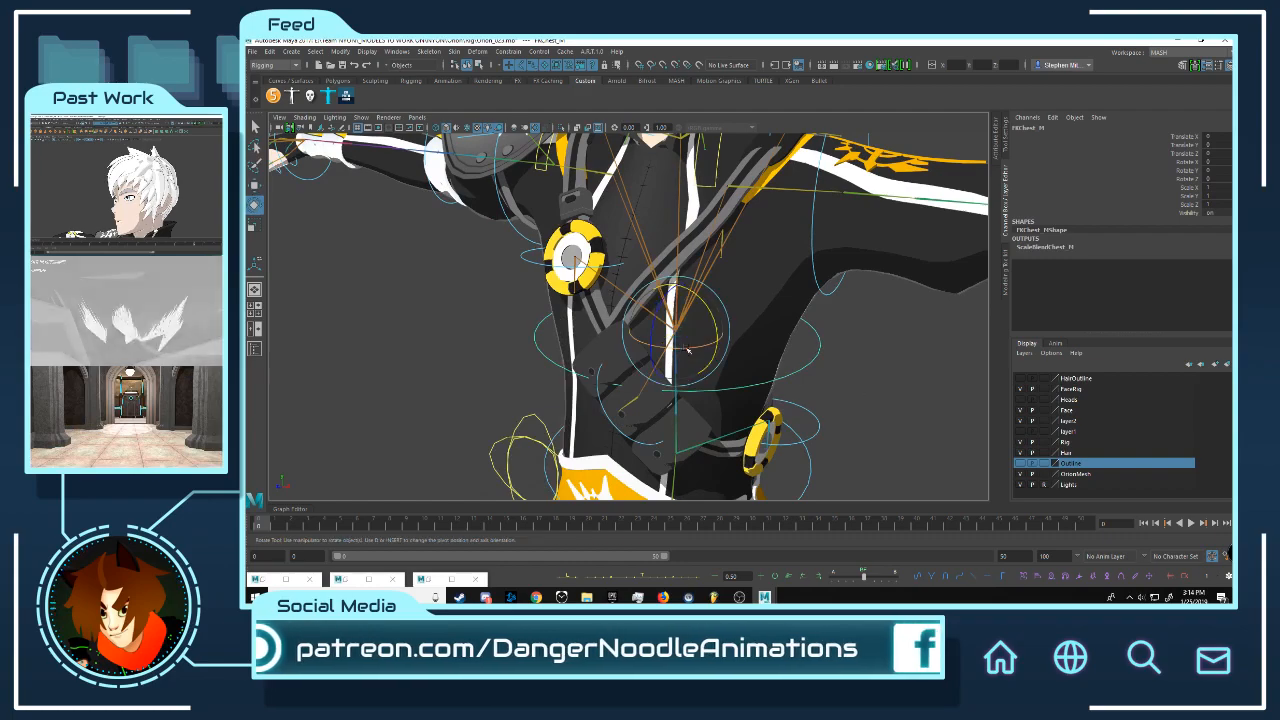
drag(690, 298, 737, 288)
Step: Select the MagnetChest1 outline mesh and add it to the Outline display layer
scroll(737, 288, up, 10)
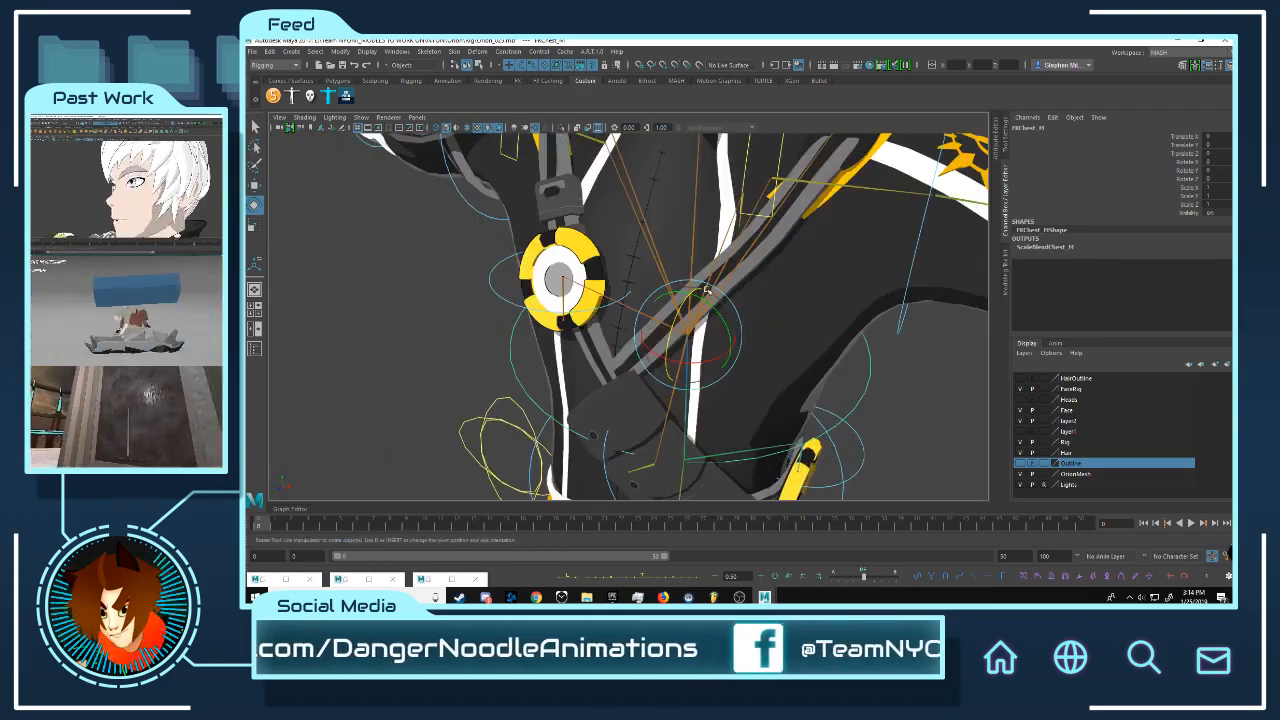
scroll(688, 270, up, 8)
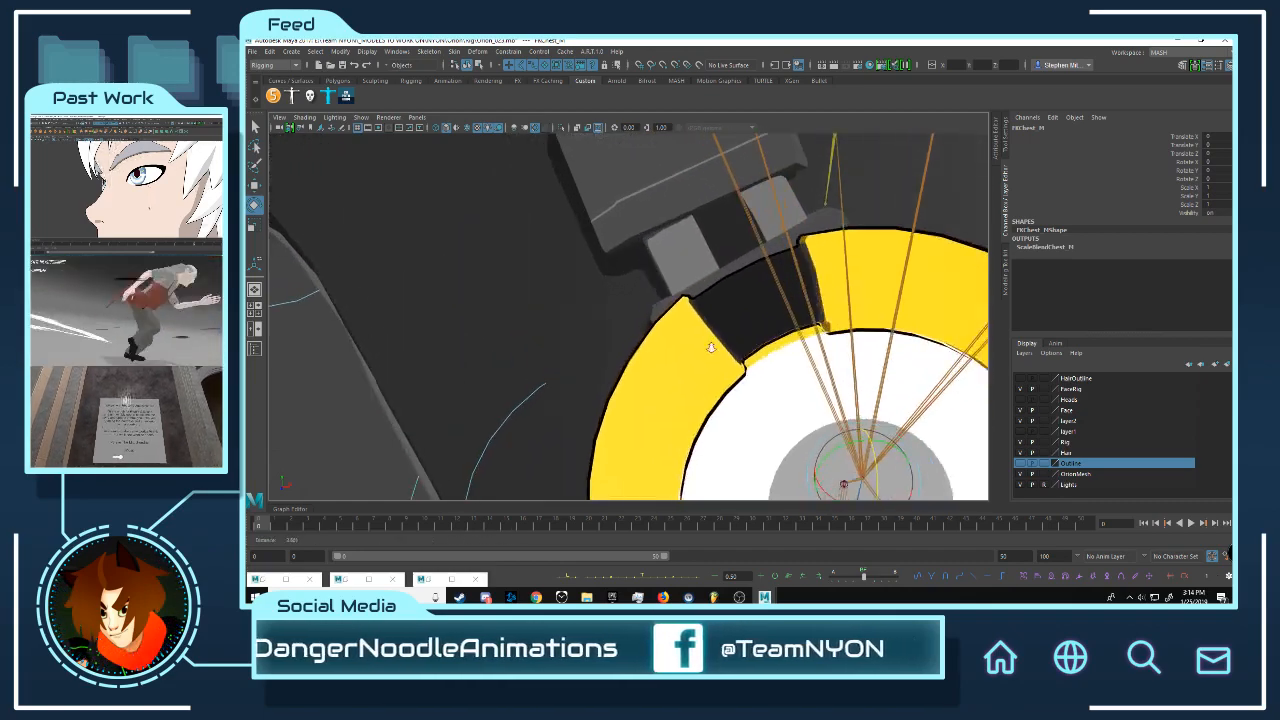
click(680, 318)
click(688, 326)
scroll(680, 320, down, 10)
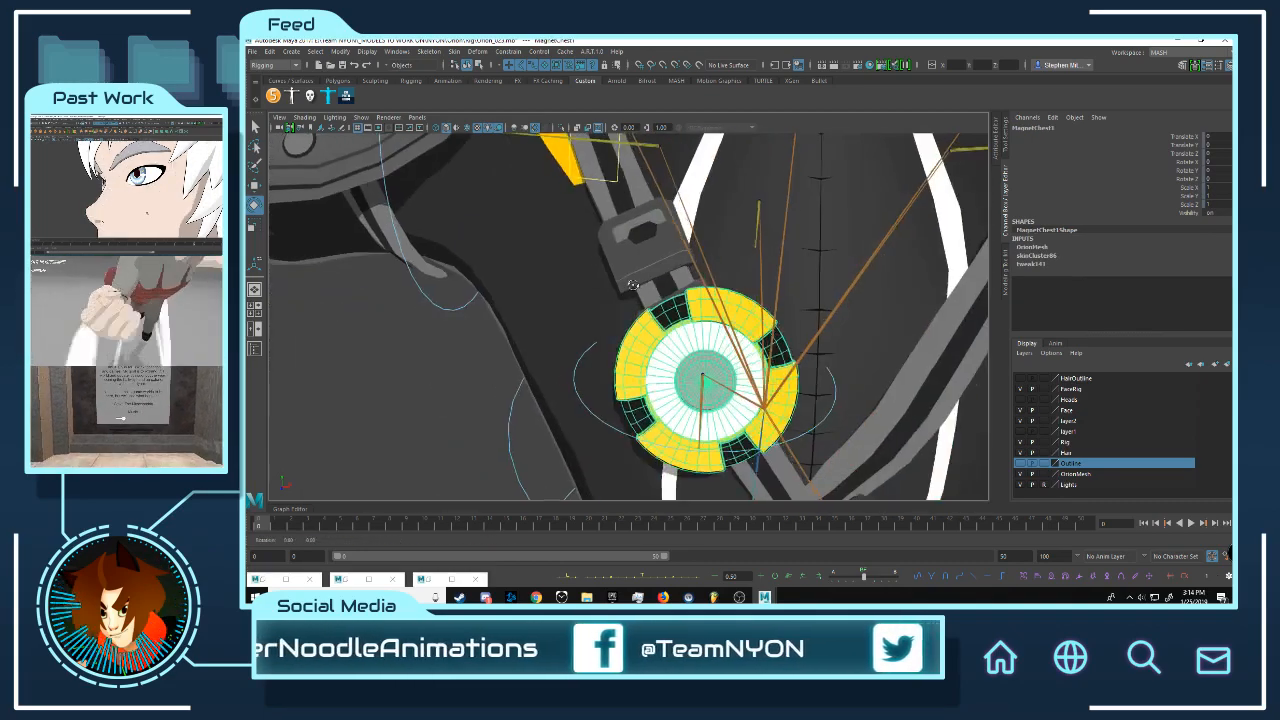
right_click(1076, 466)
click(1100, 487)
Step: Toggle the Outline layer's visibility to check the chest magnet's outline, leaving the layer hidden
scroll(836, 314, down, 3)
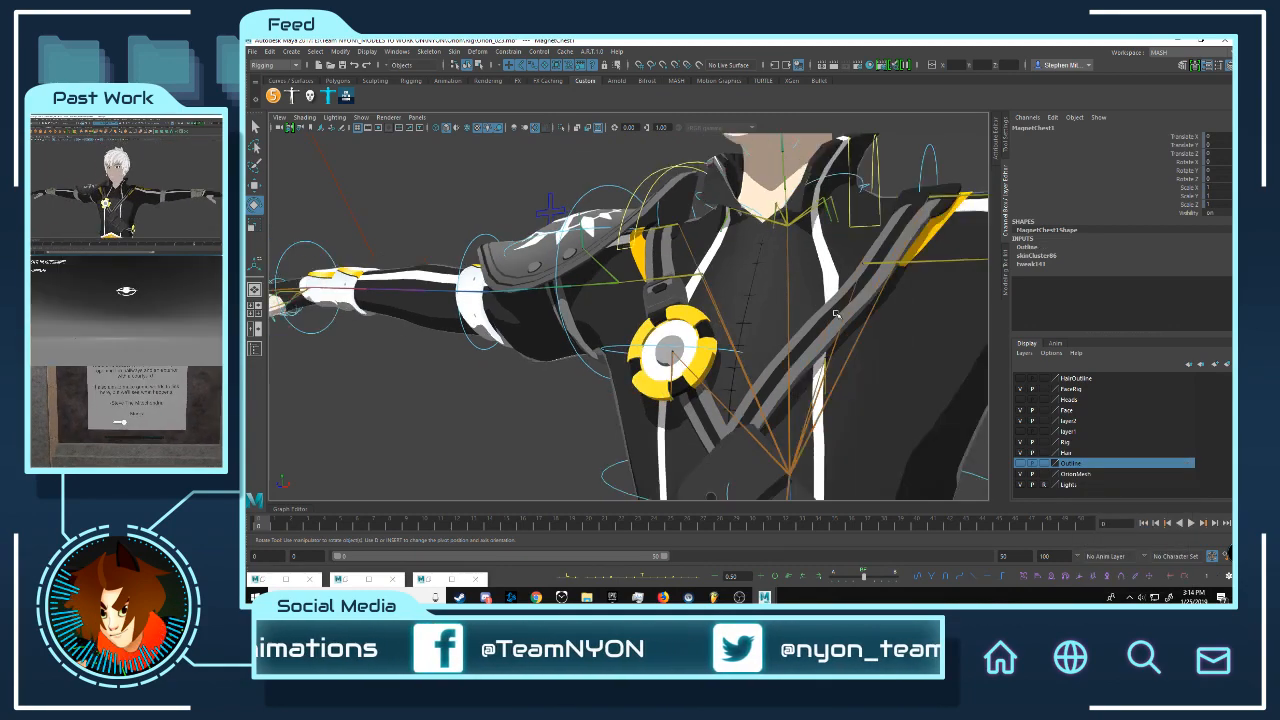
scroll(790, 308, down, 3)
click(1021, 465)
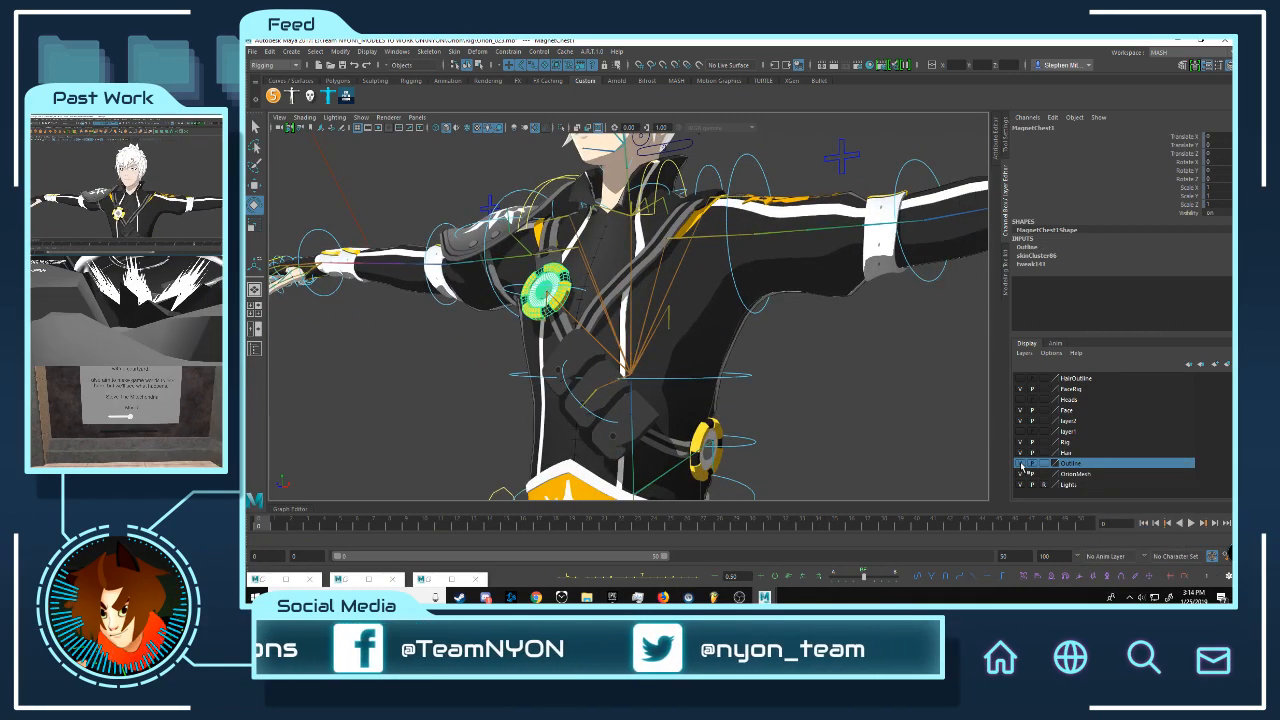
click(1021, 466)
click(1021, 466)
click(1021, 466)
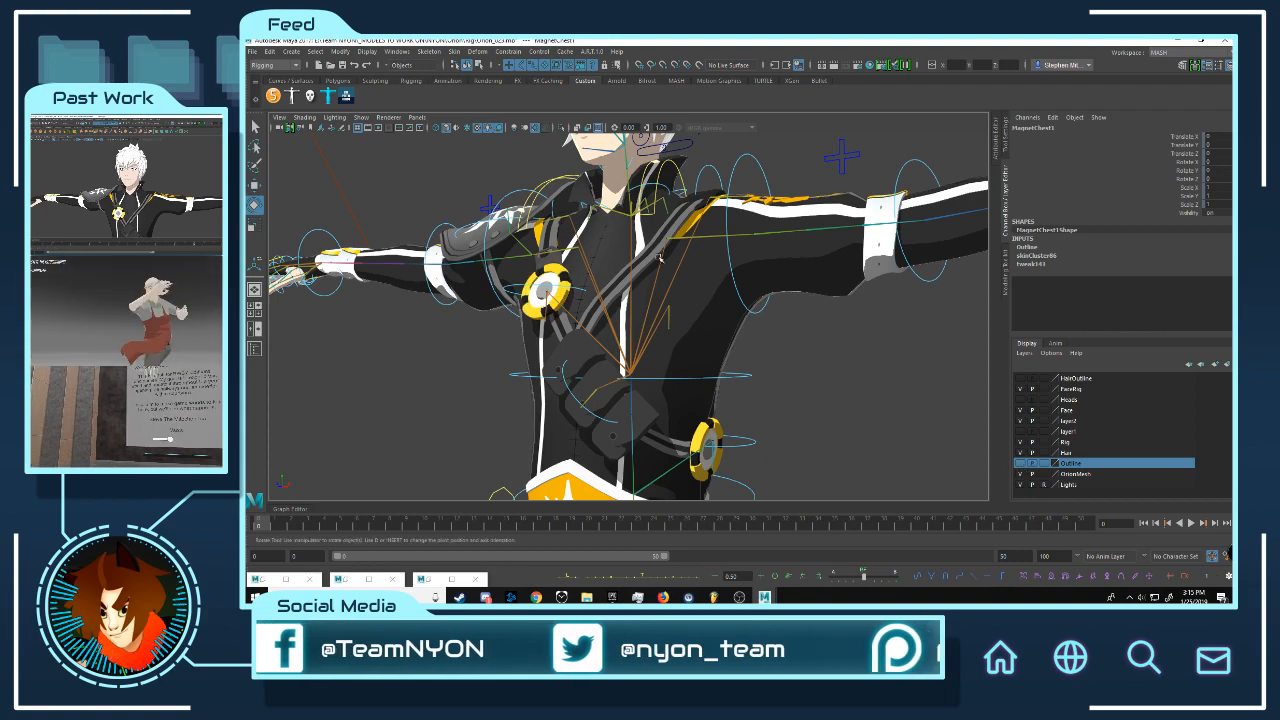
Step: Rotate the FKChest_M control to test the torso's deformation, and undo the rotation
alt+drag(700, 343, 730, 358)
click(705, 377)
drag(614, 340, 582, 337)
key(ctrl+z)
alt+drag(726, 249, 677, 257)
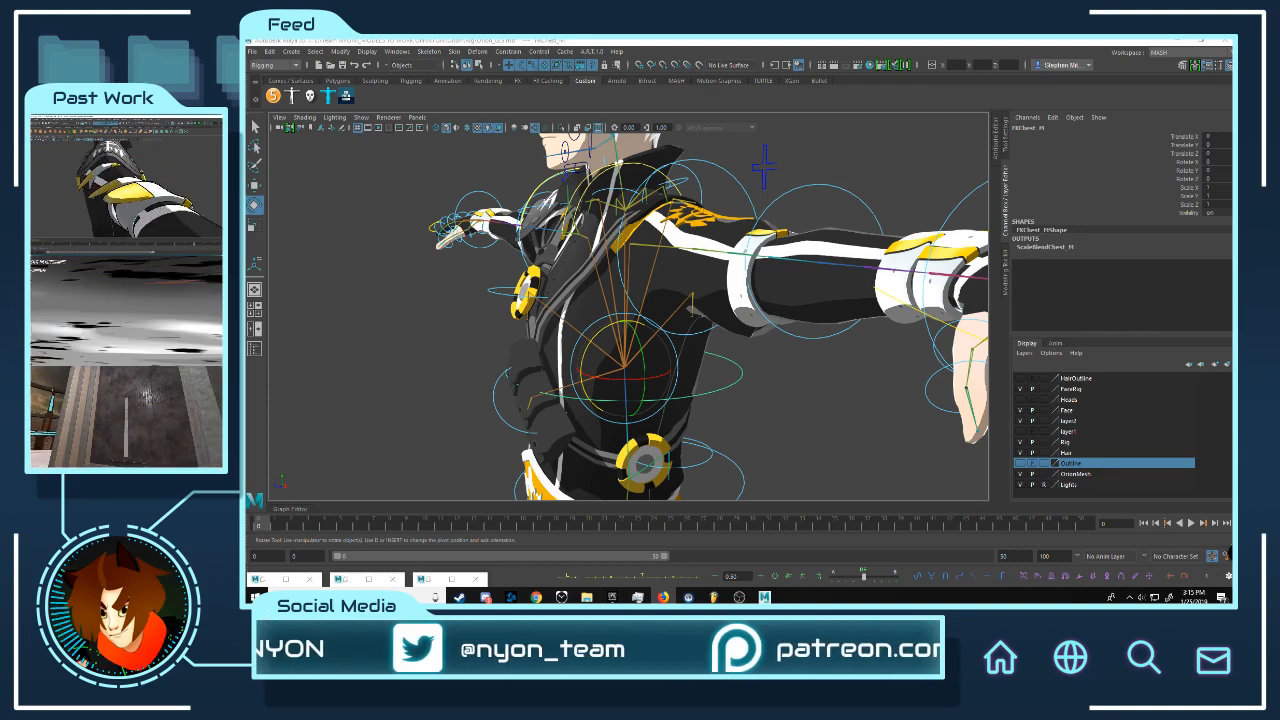
Step: Examine the chest magnet, torso straps and waist piece up close from several angles with the outlines hidden
alt+right_drag(764, 281, 560, 281)
alt+drag(560, 281, 660, 285)
alt+right_drag(680, 290, 1160, 420)
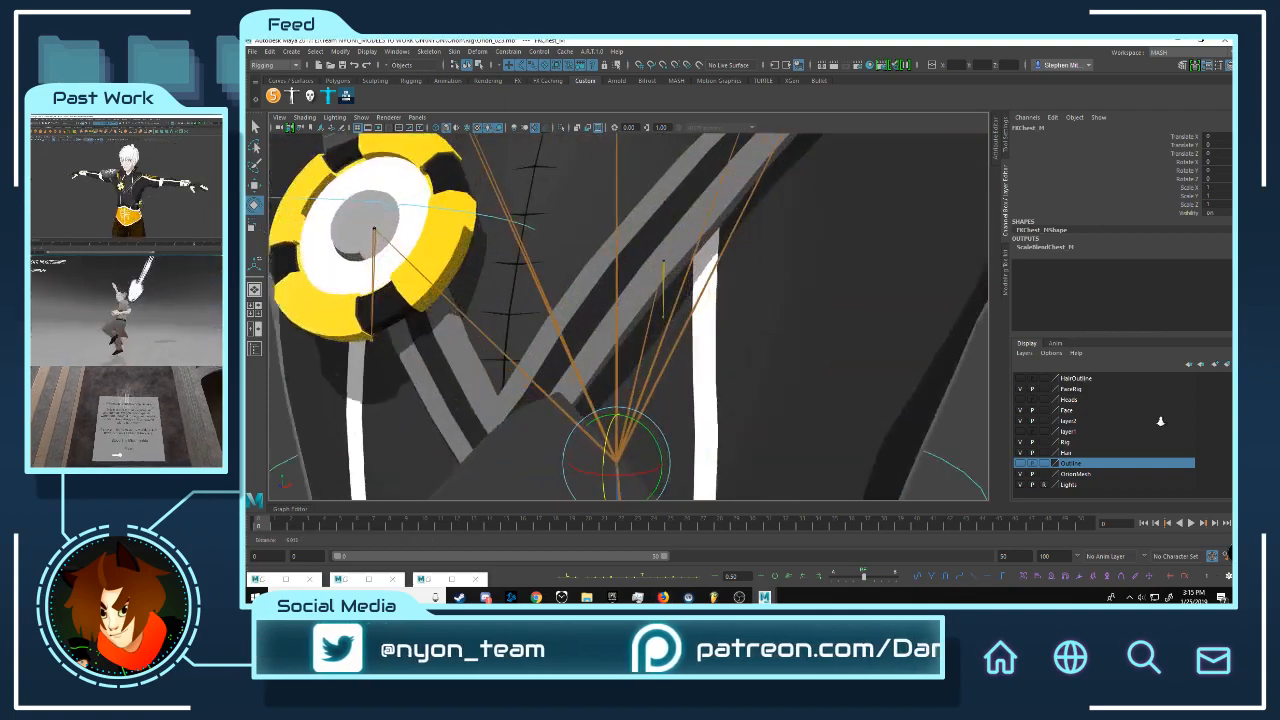
alt+drag(770, 300, 600, 281)
alt+middle_drag(600, 281, 723, 343)
alt+drag(723, 343, 688, 329)
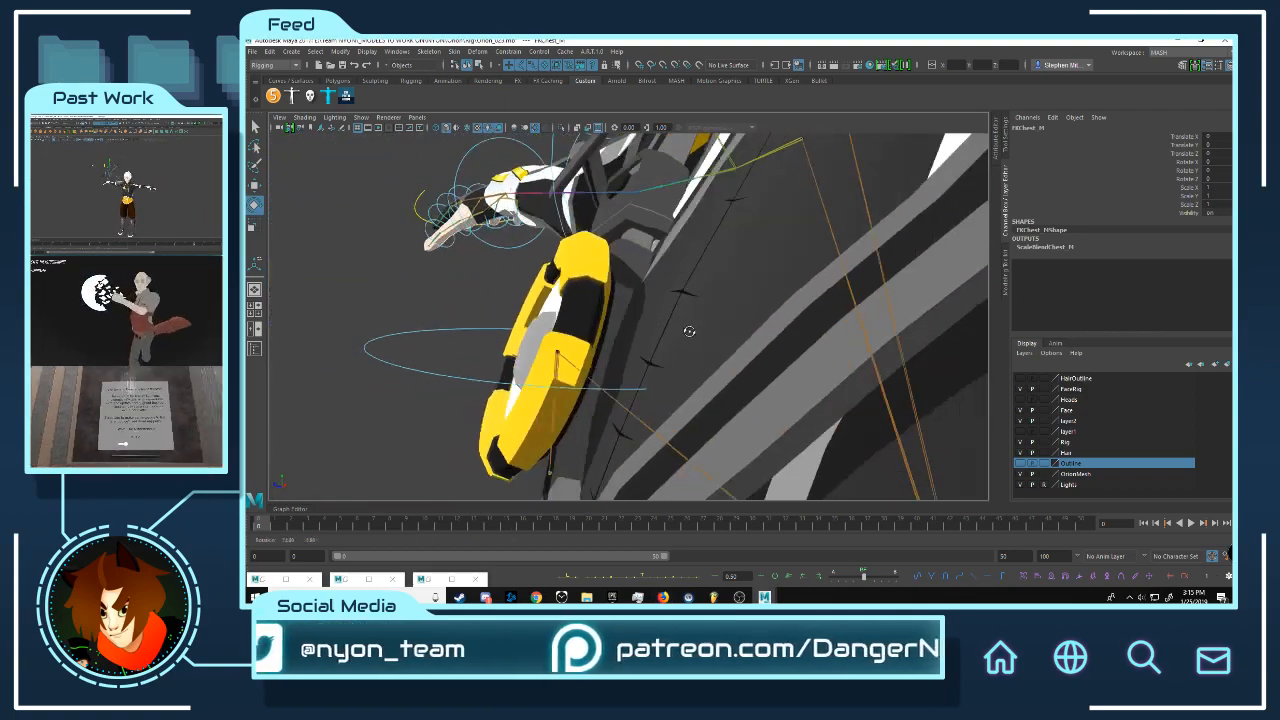
alt+right_drag(688, 329, 500, 335)
alt+middle_drag(703, 345, 675, 172)
alt+drag(675, 172, 866, 257)
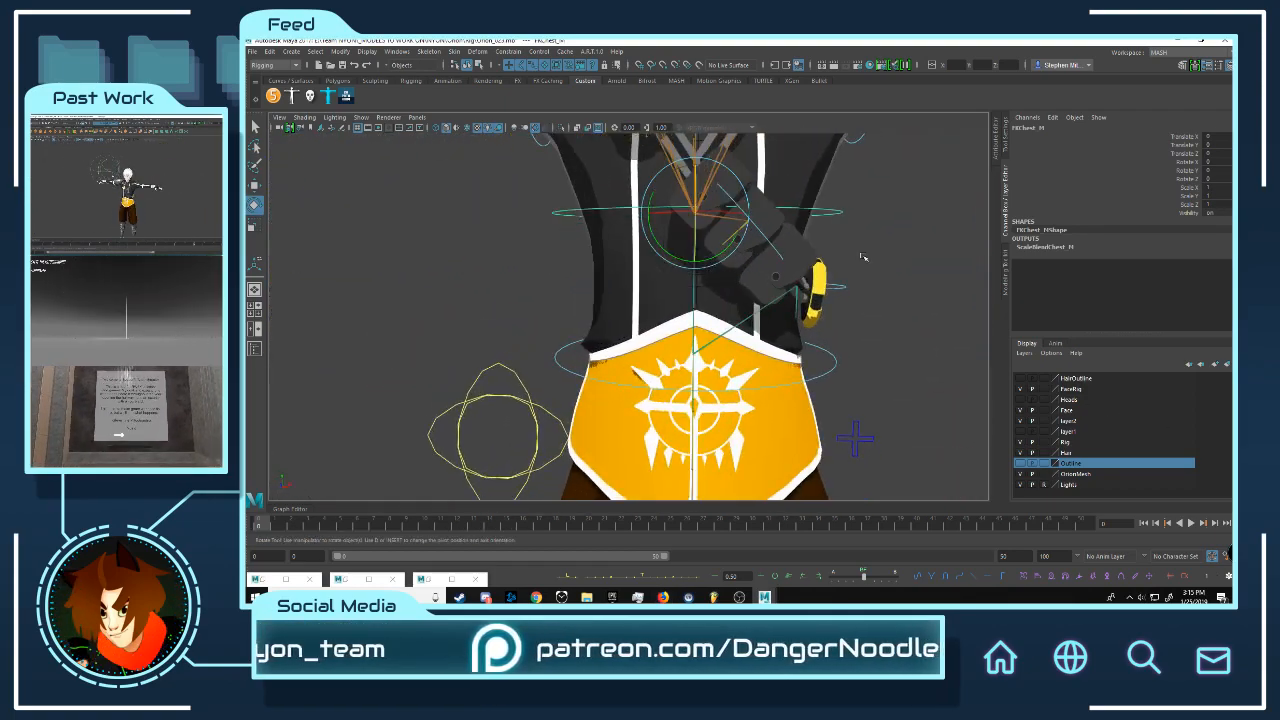
alt+middle_drag(866, 257, 771, 336)
alt+drag(771, 336, 865, 353)
Step: Test the pouch's skinning by moving the FKPouch_R control away from the body
alt+drag(697, 318, 735, 305)
alt+middle_drag(701, 303, 650, 328)
alt+right_drag(650, 328, 781, 369)
drag(797, 337, 902, 385)
alt+right_drag(854, 358, 846, 356)
alt+drag(846, 356, 569, 320)
key(w)
alt+right_drag(569, 320, 640, 326)
drag(733, 325, 651, 320)
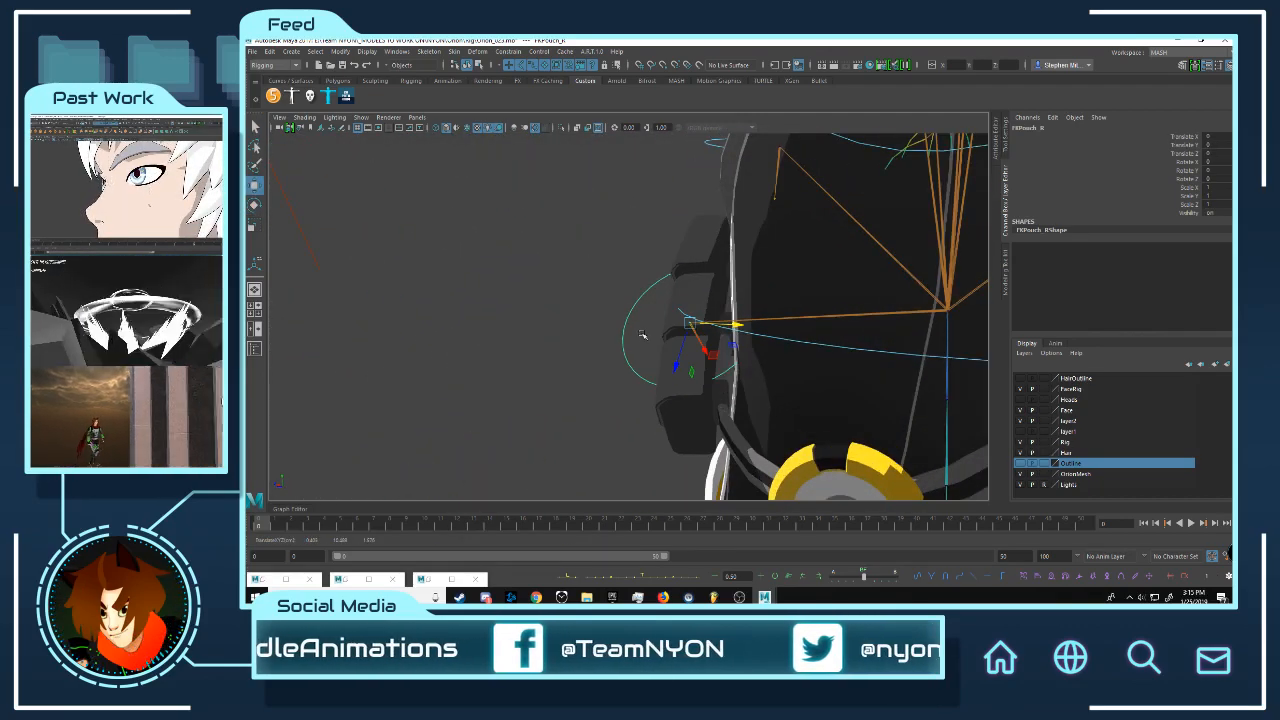
Step: Examine the torso from behind and from the side, and check the FKMagBack_M control beneath the arm
alt+right_drag(642, 334, 606, 332)
alt+drag(606, 332, 716, 333)
alt+right_drag(716, 333, 691, 332)
alt+middle_drag(691, 332, 534, 379)
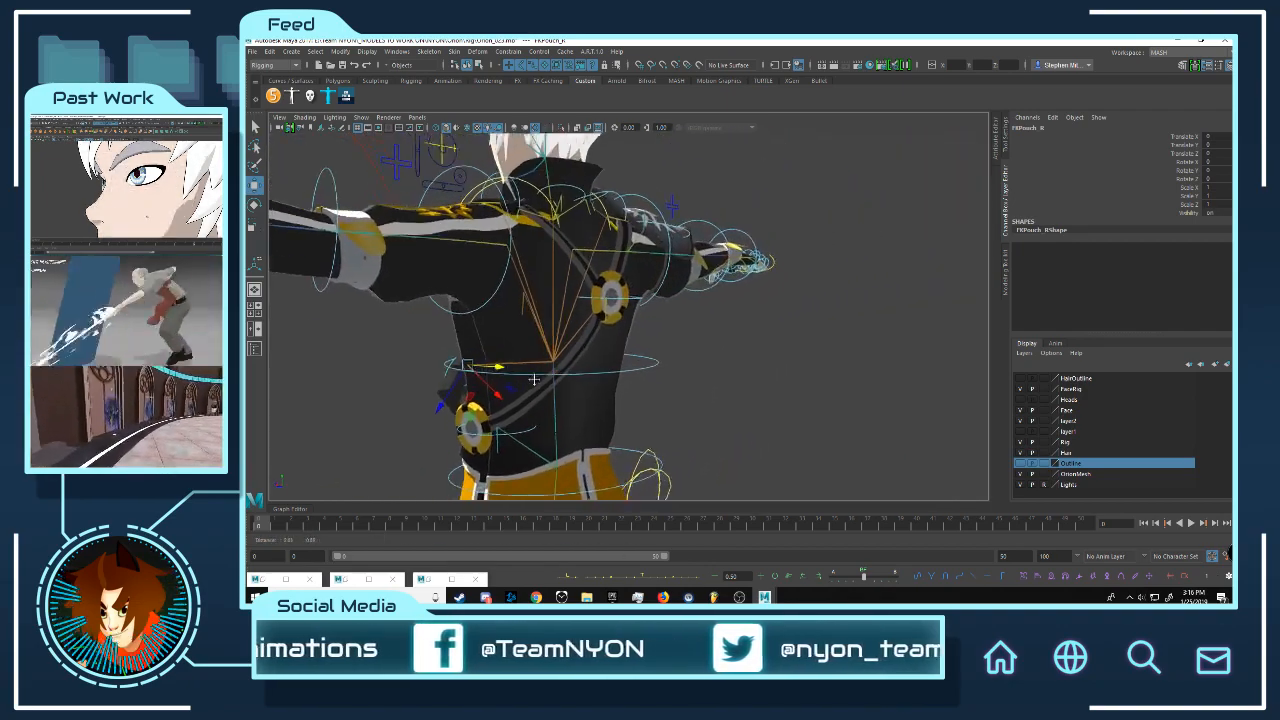
alt+right_drag(534, 379, 675, 399)
alt+drag(669, 430, 815, 376)
click(622, 365)
alt+right_drag(815, 376, 629, 298)
alt+right_drag(657, 348, 690, 390)
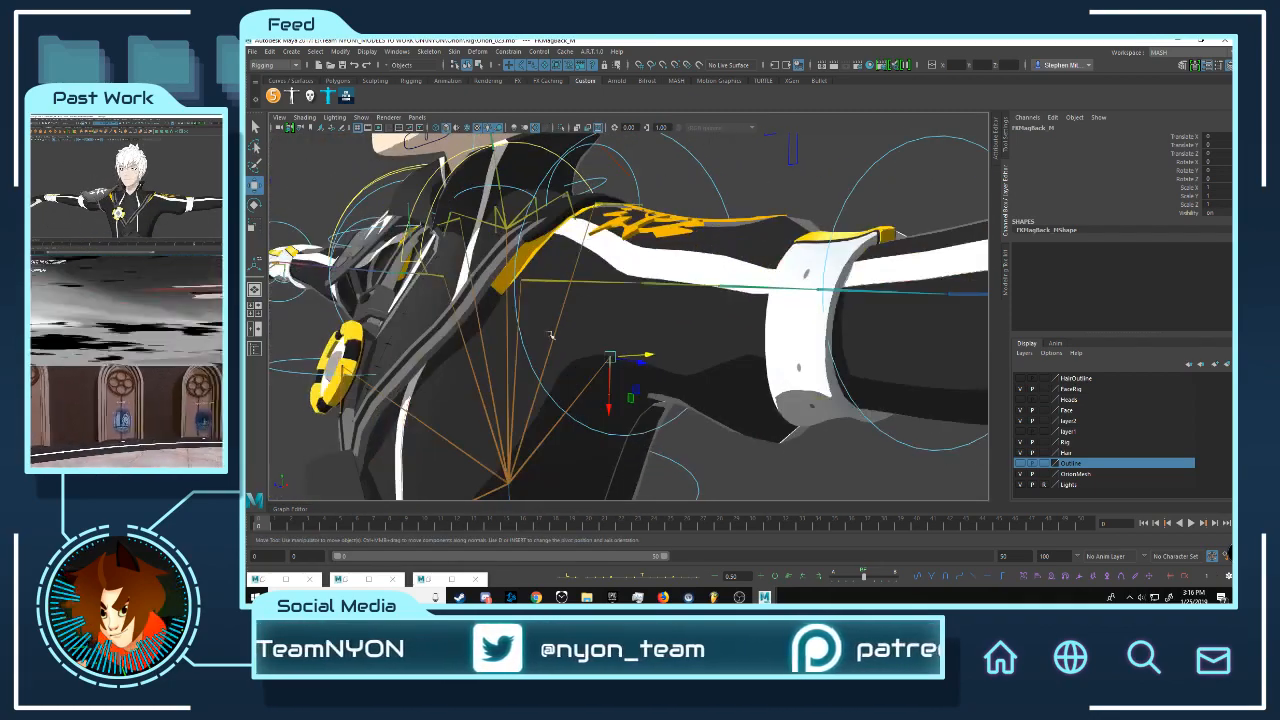
alt+drag(551, 337, 670, 328)
alt+middle_drag(670, 328, 662, 326)
alt+right_drag(662, 325, 746, 391)
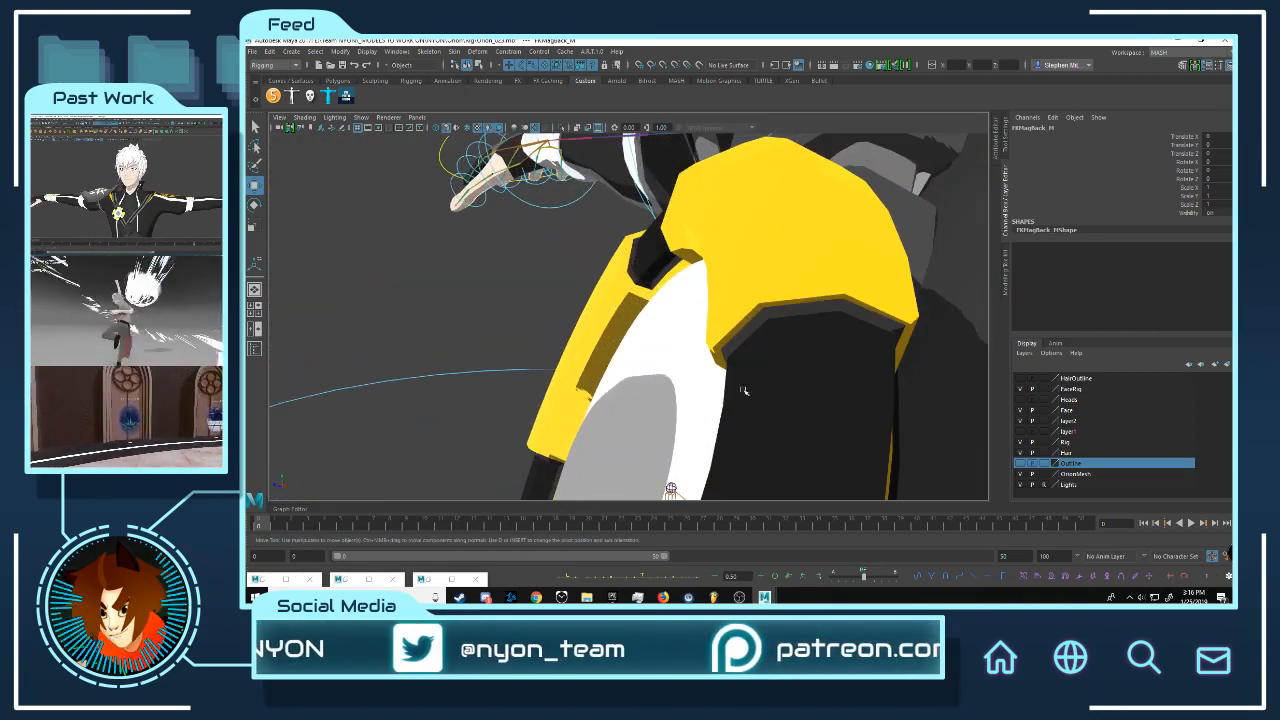
Step: Inspect the MagnetChest mesh up close from several angles
click(656, 320)
alt+right_drag(660, 314, 571, 318)
alt+middle_drag(571, 320, 566, 294)
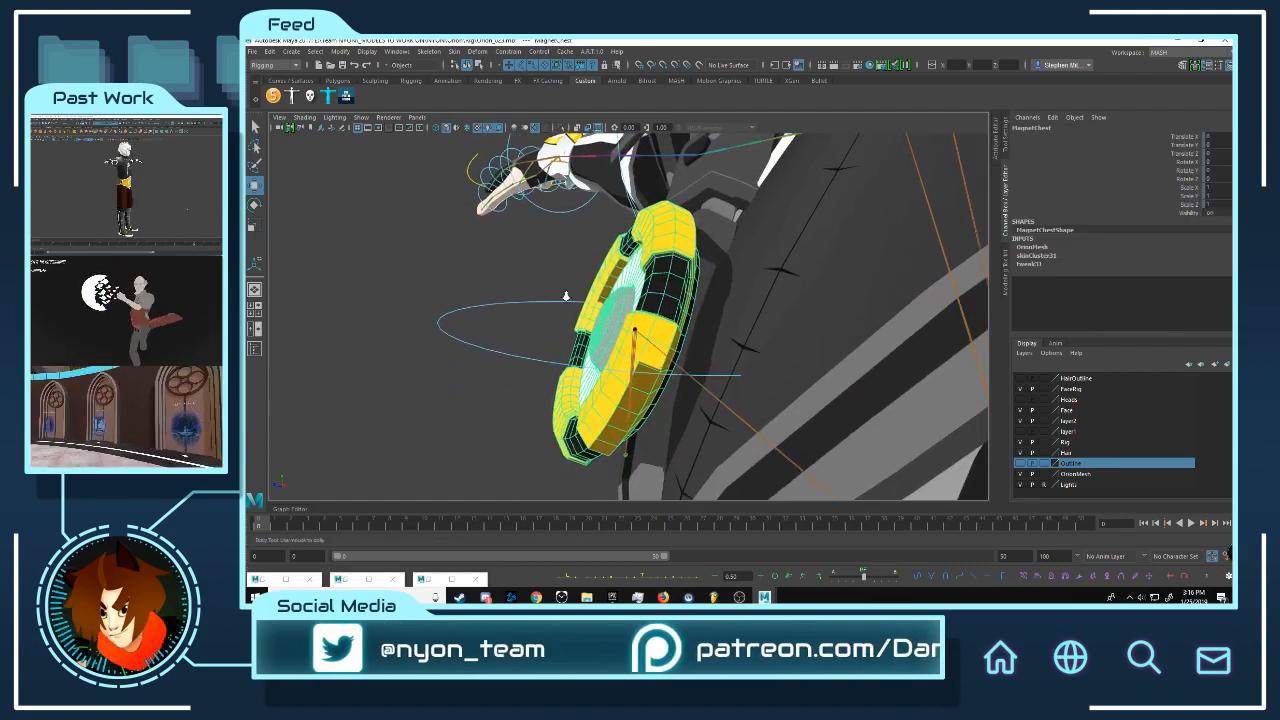
alt+right_drag(566, 294, 508, 312)
alt+drag(508, 312, 613, 300)
alt+right_drag(613, 300, 518, 302)
alt+drag(518, 302, 610, 310)
alt+right_drag(610, 310, 708, 314)
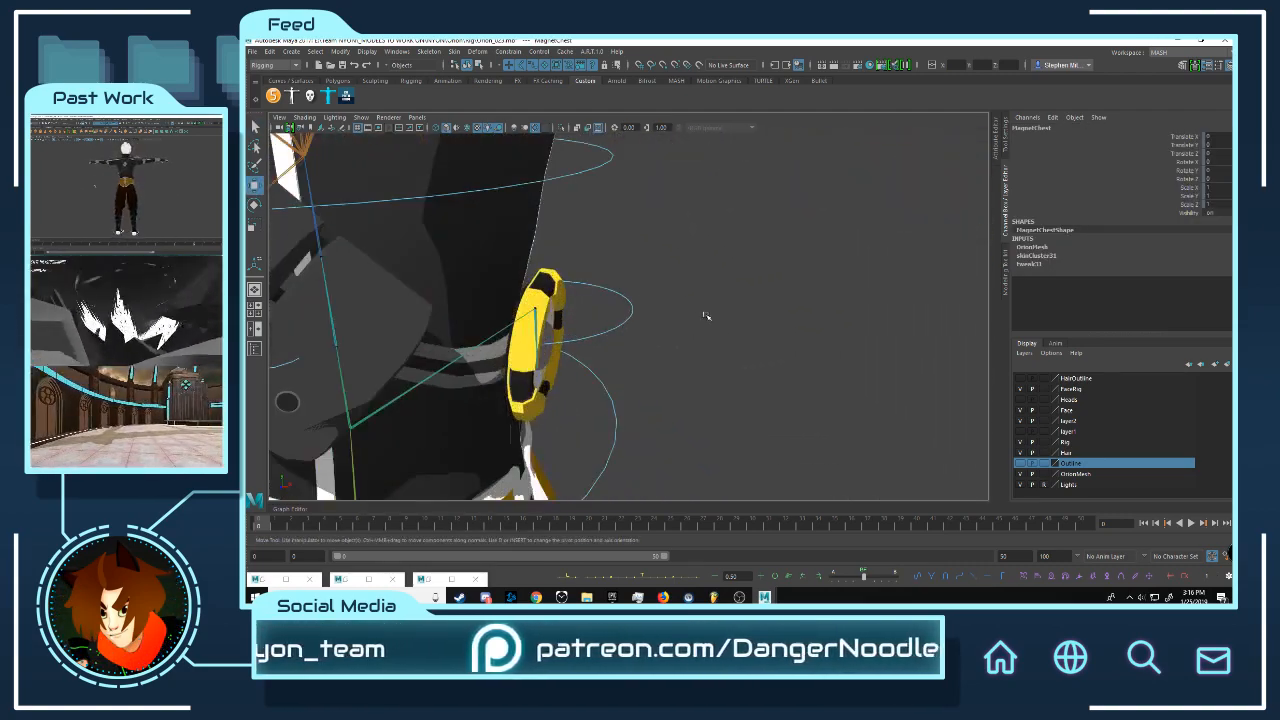
Step: Duplicate the MagnetHip mesh at the character's waist
alt+drag(708, 314, 523, 289)
alt+right_drag(523, 289, 629, 286)
click(629, 286)
alt+right_drag(760, 290, 683, 294)
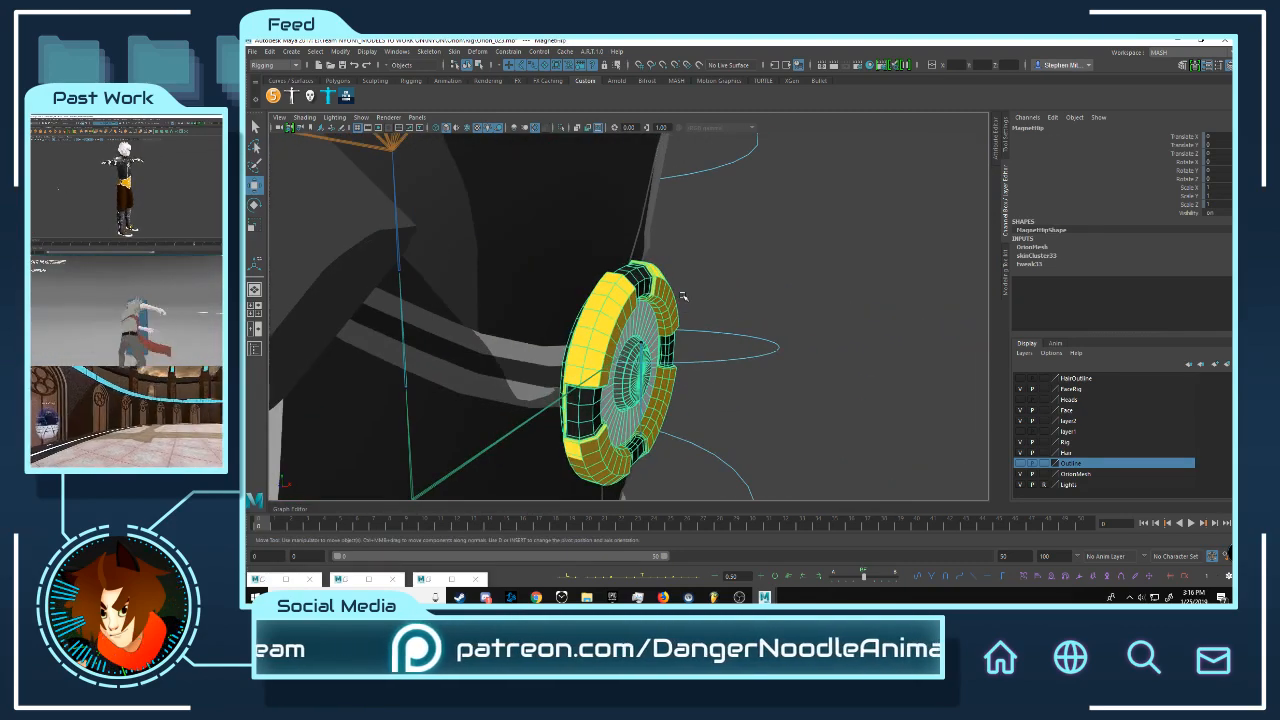
alt+drag(683, 294, 686, 343)
alt+middle_drag(686, 343, 684, 302)
alt+drag(651, 302, 678, 291)
key(ctrl+d)
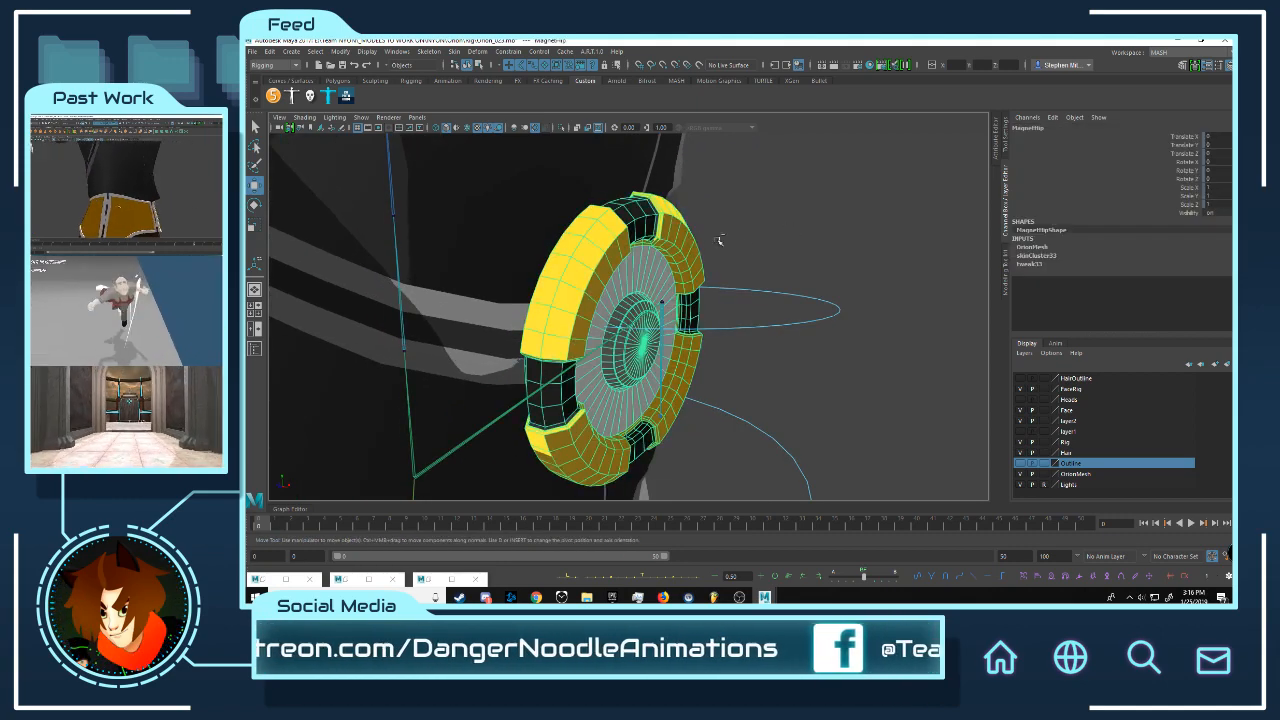
alt+right_drag(649, 268, 826, 577)
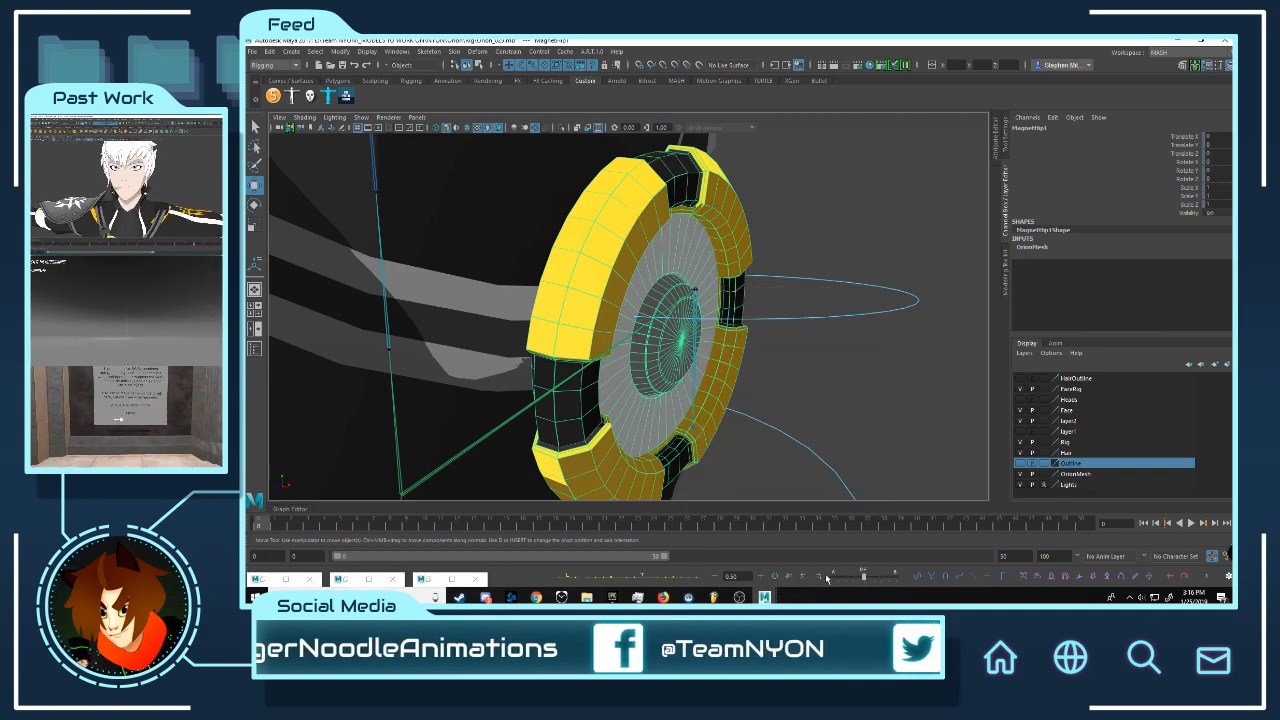
Step: Turn off Receive Shadows in the render stats of the duplicated hip magnet
click(998, 145)
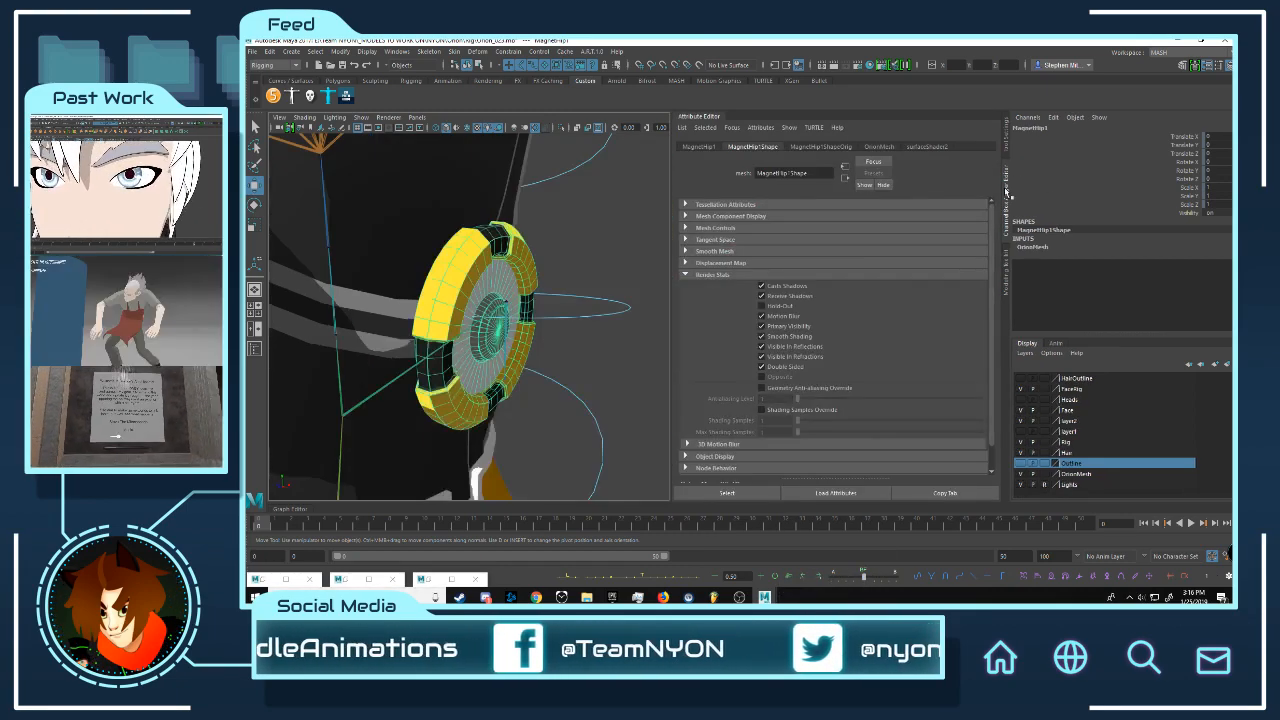
click(1006, 192)
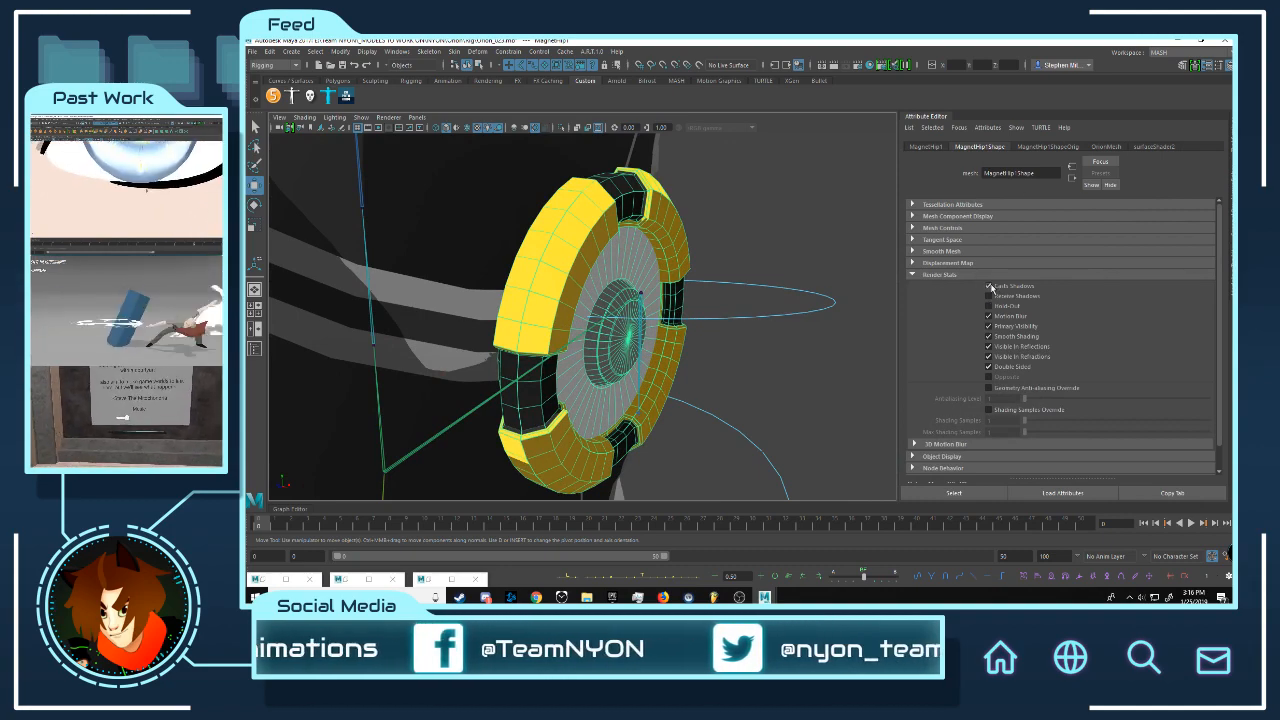
key(ctrl+a)
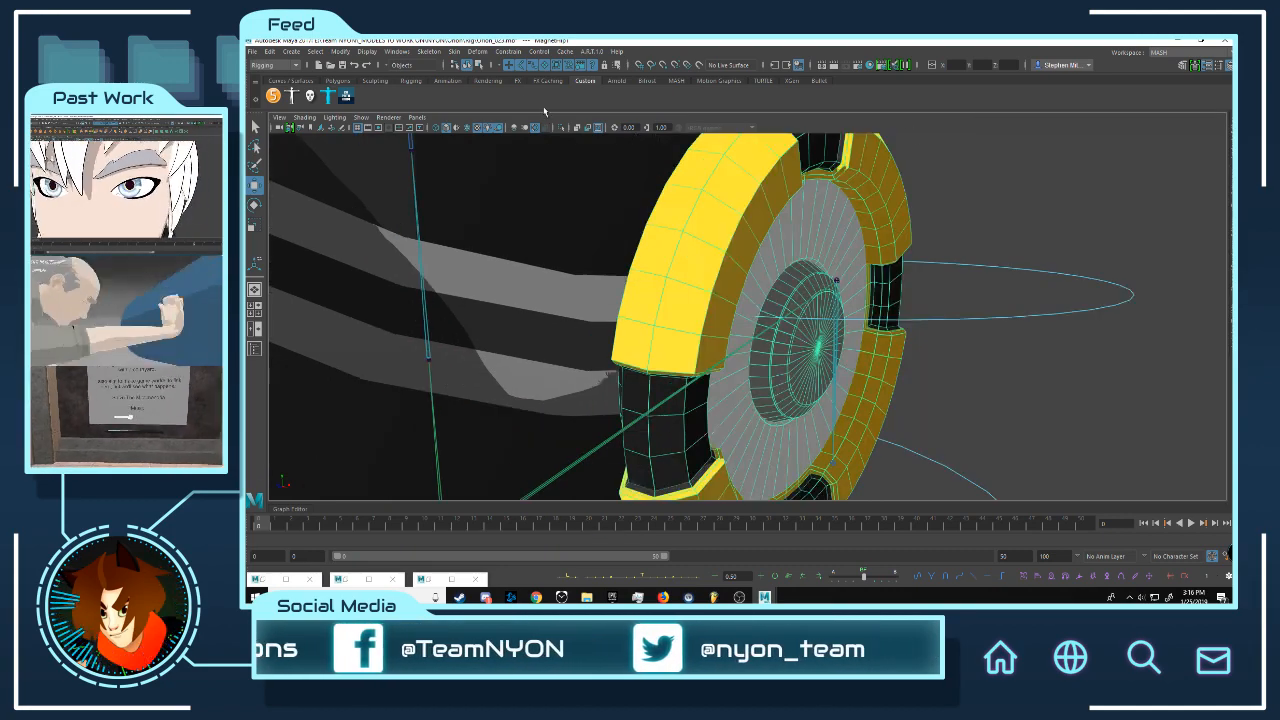
Step: Reverse the normals of the duplicated hip magnet using the Modeling tools
click(275, 64)
click(270, 70)
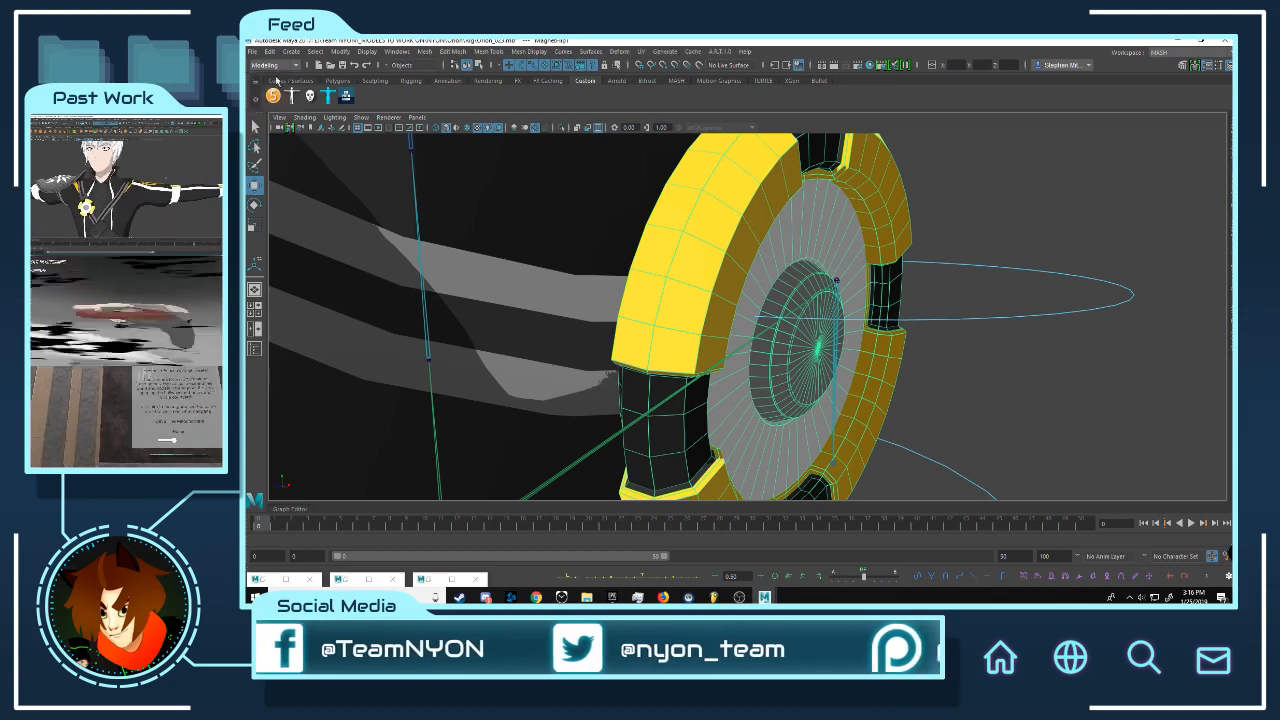
click(529, 51)
click(550, 91)
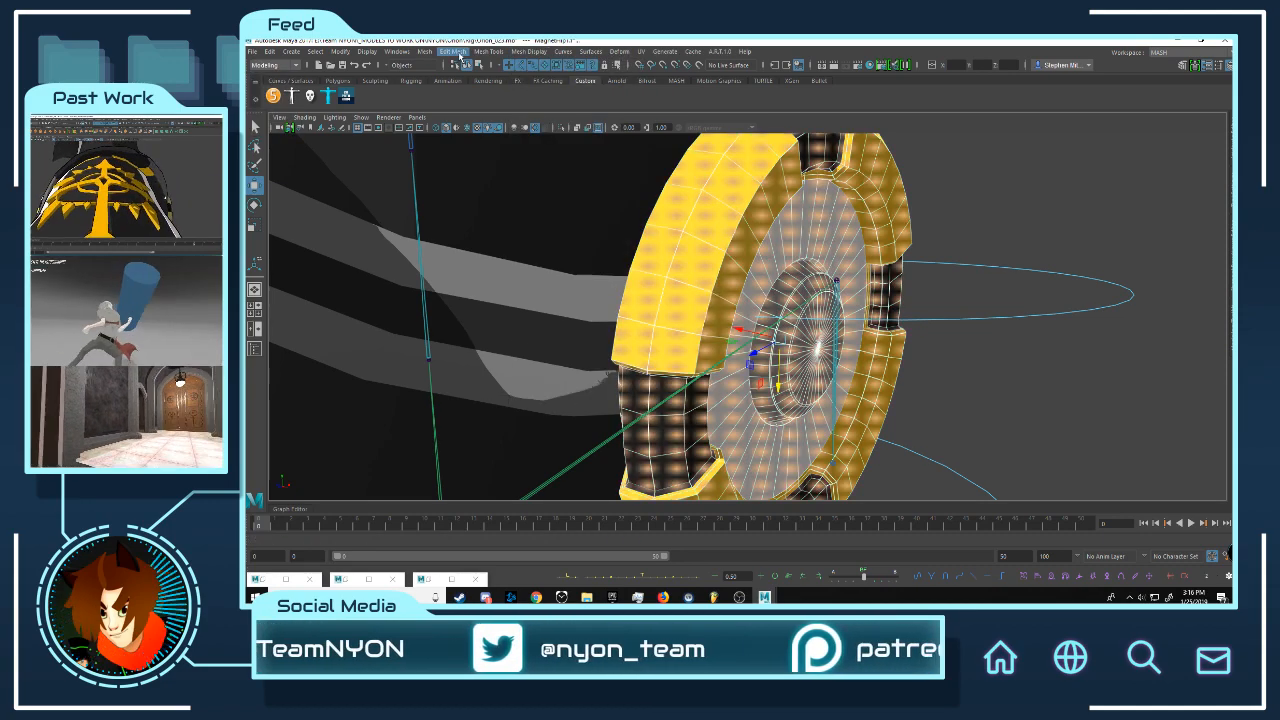
Step: Offset all faces of the duplicated hip magnet slightly outward to form an outline shell, and return to object mode
click(453, 51)
click(487, 167)
drag(831, 239, 826, 236)
drag(827, 236, 829, 237)
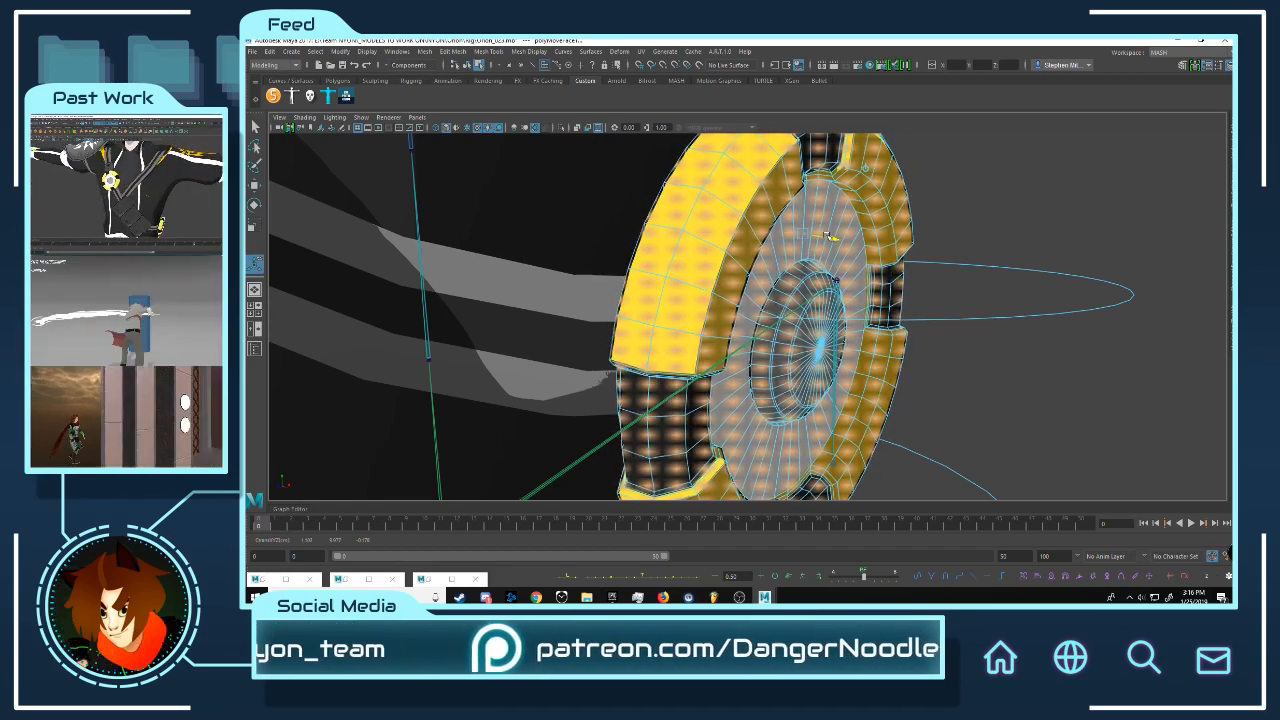
right_drag(921, 214, 938, 240)
Step: Delete the construction history of the hip magnet's outline mesh and bring back the Channel Box
alt+drag(938, 240, 782, 252)
click(781, 247)
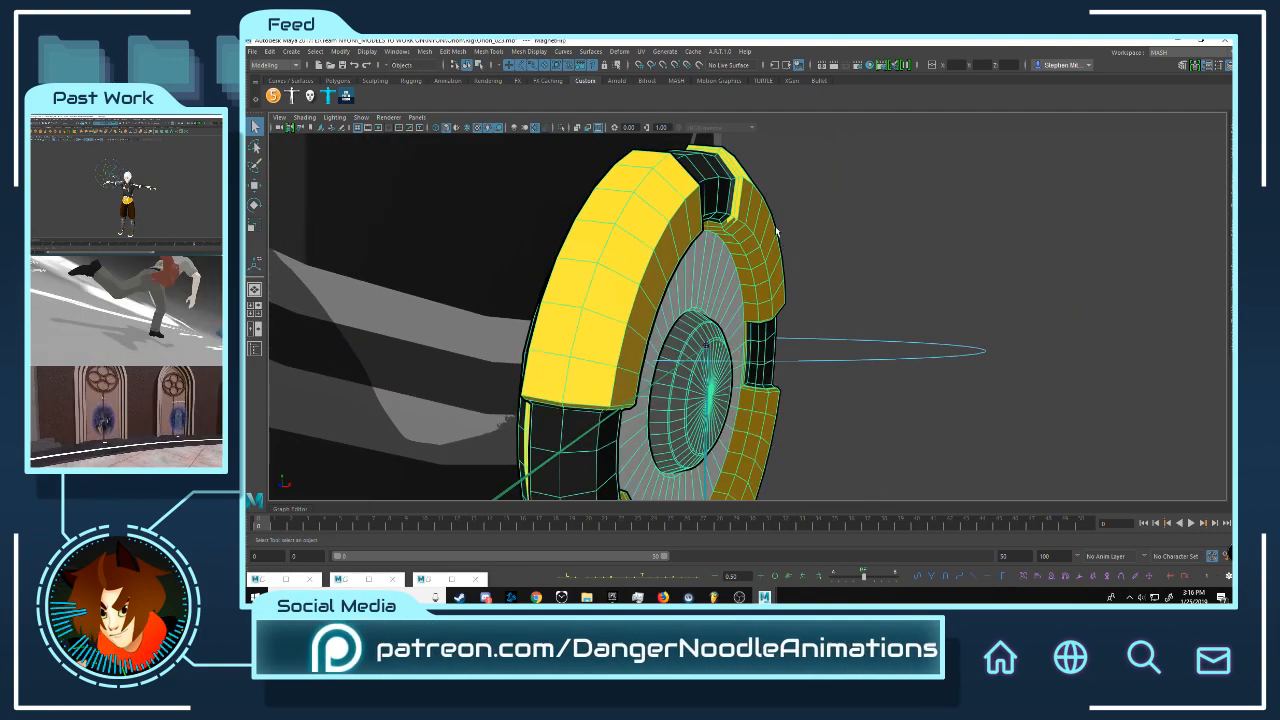
click(269, 51)
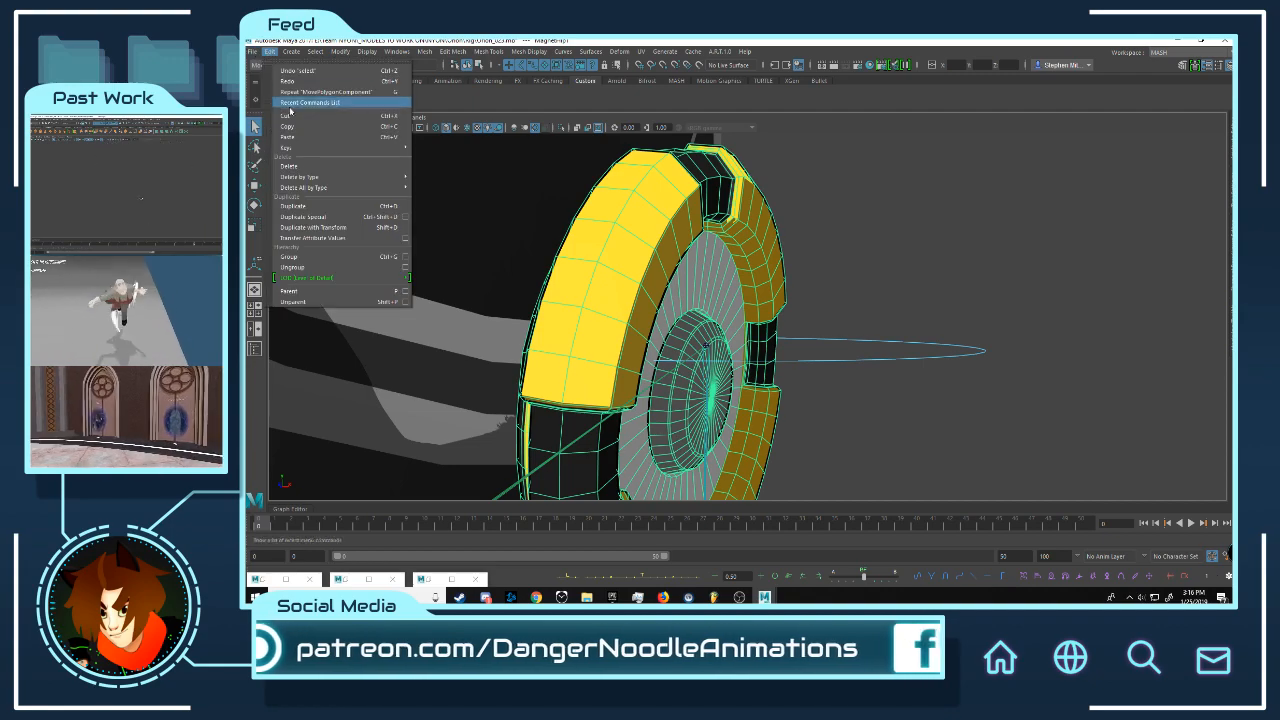
click(455, 177)
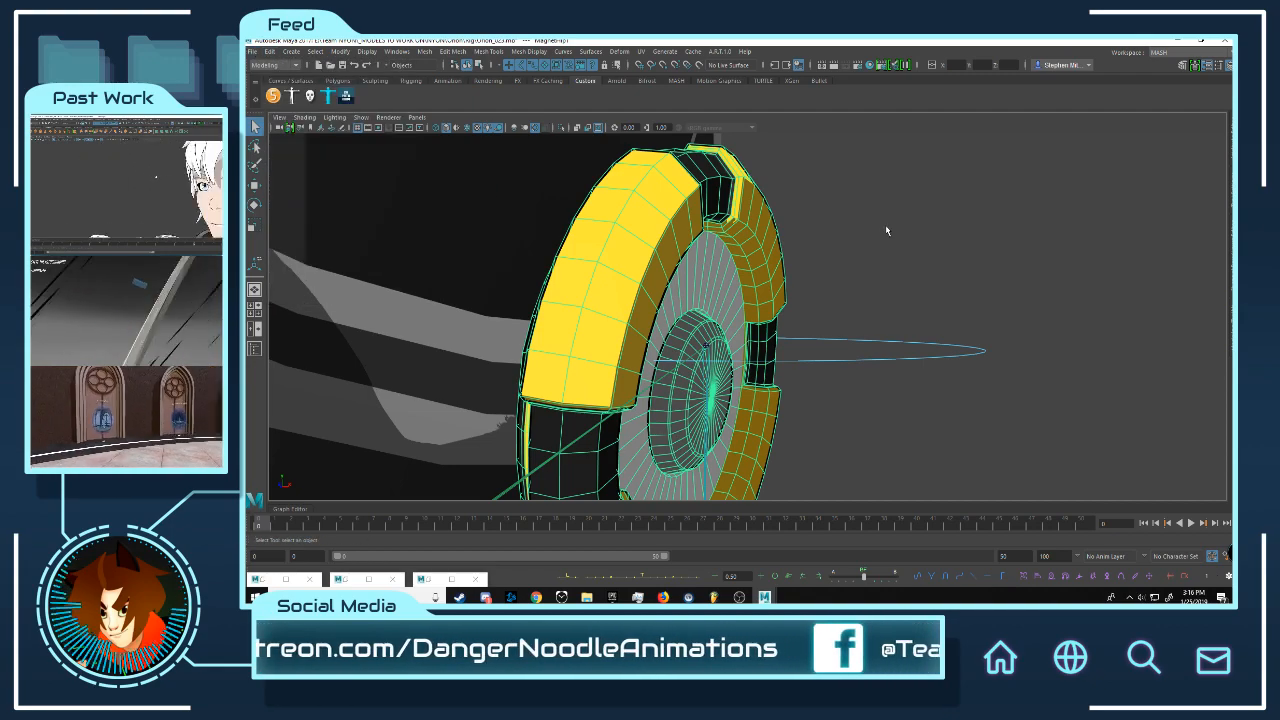
click(1229, 65)
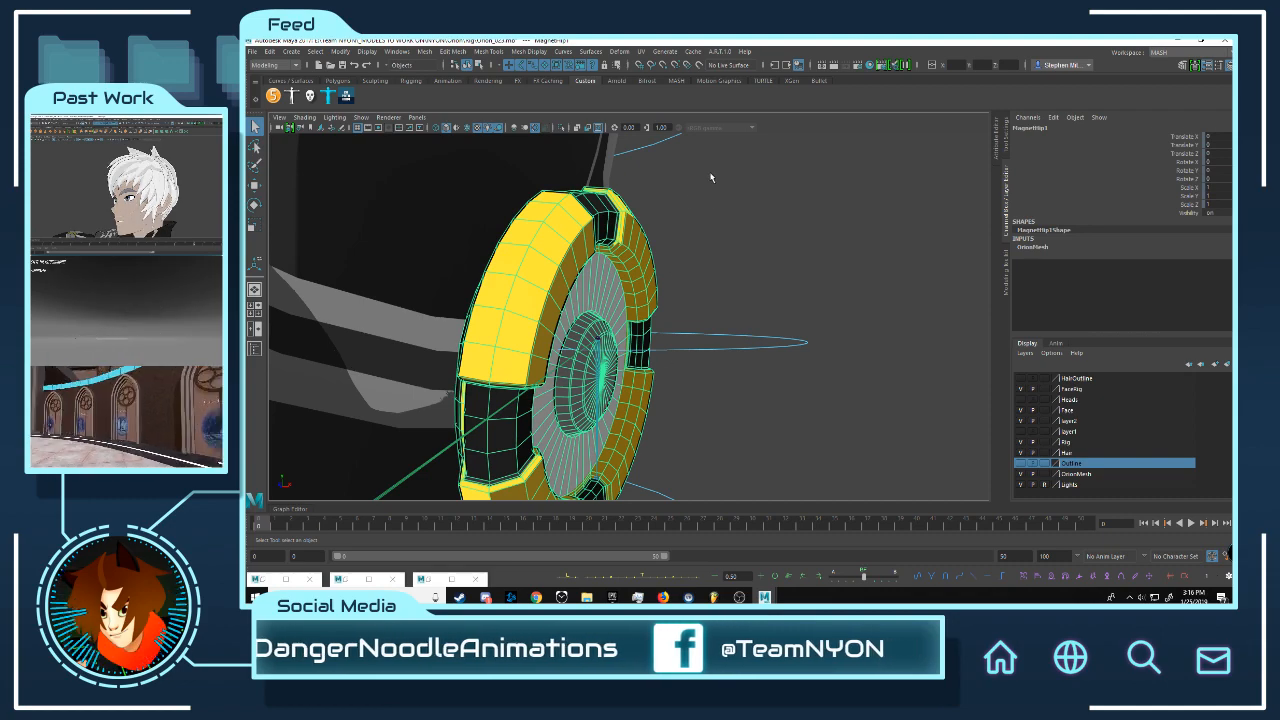
Step: Bind the hip magnet's outline mesh to the hip magnet joint with Bind Skin from the Rigging tools
alt+middle_drag(557, 334, 655, 215)
alt+right_drag(655, 215, 545, 280)
alt+drag(545, 280, 611, 337)
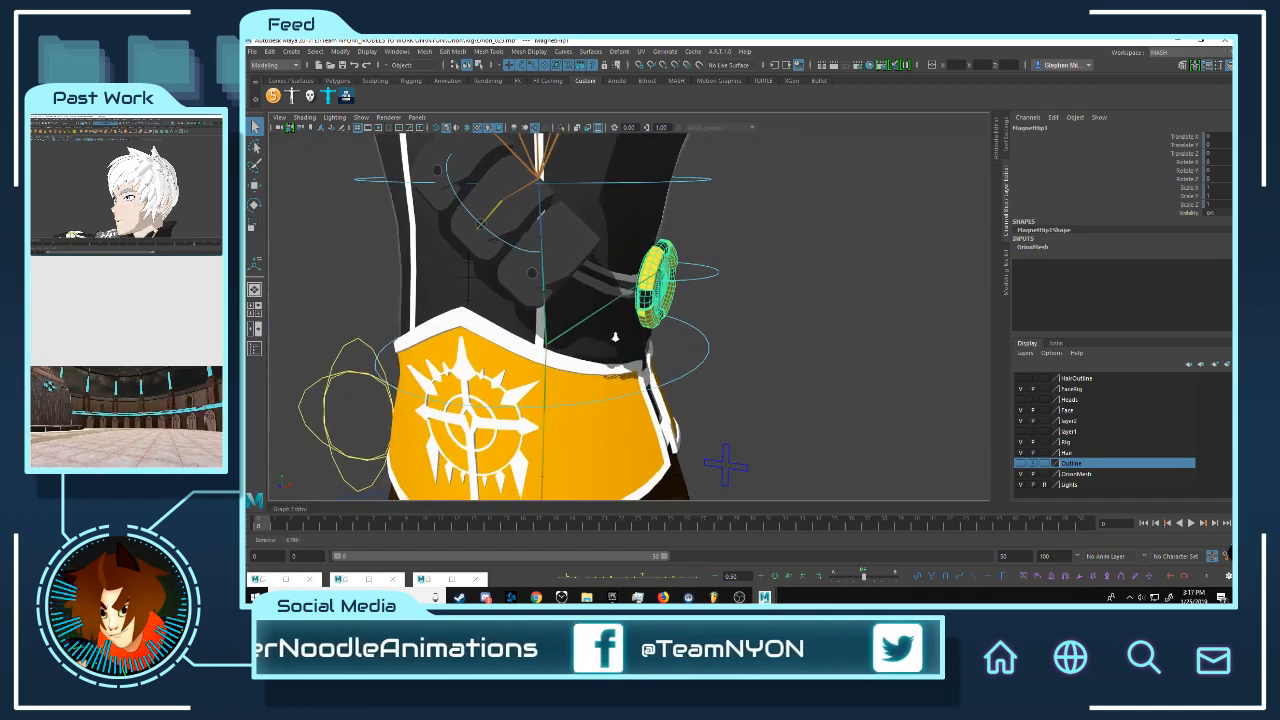
alt+right_drag(611, 337, 642, 408)
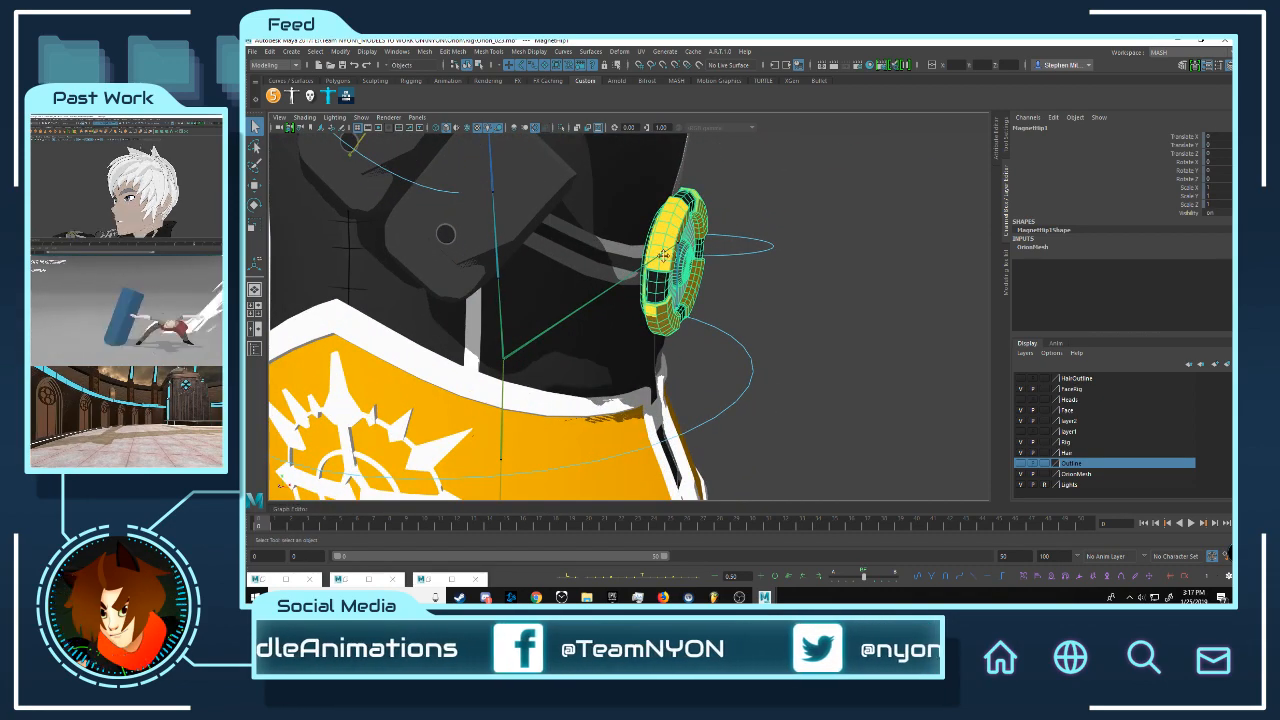
alt+middle_drag(660, 254, 610, 278)
alt+right_drag(610, 278, 672, 341)
click(639, 260)
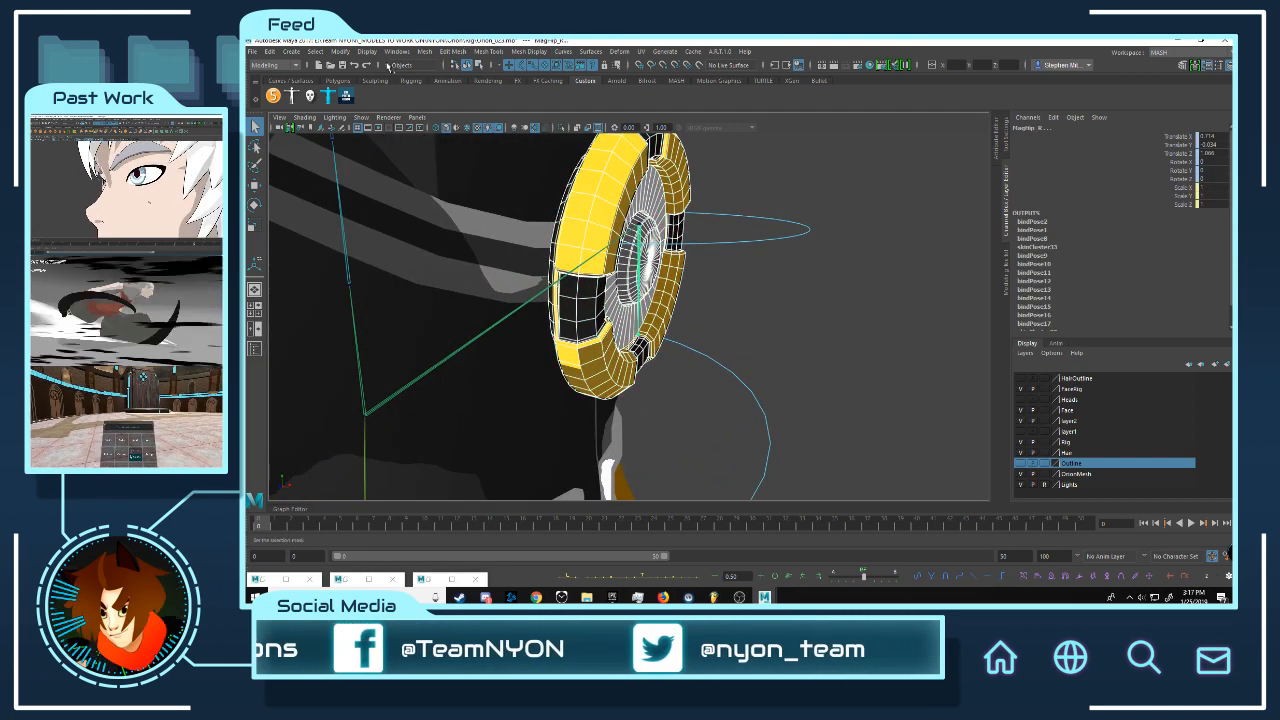
click(291, 66)
click(272, 87)
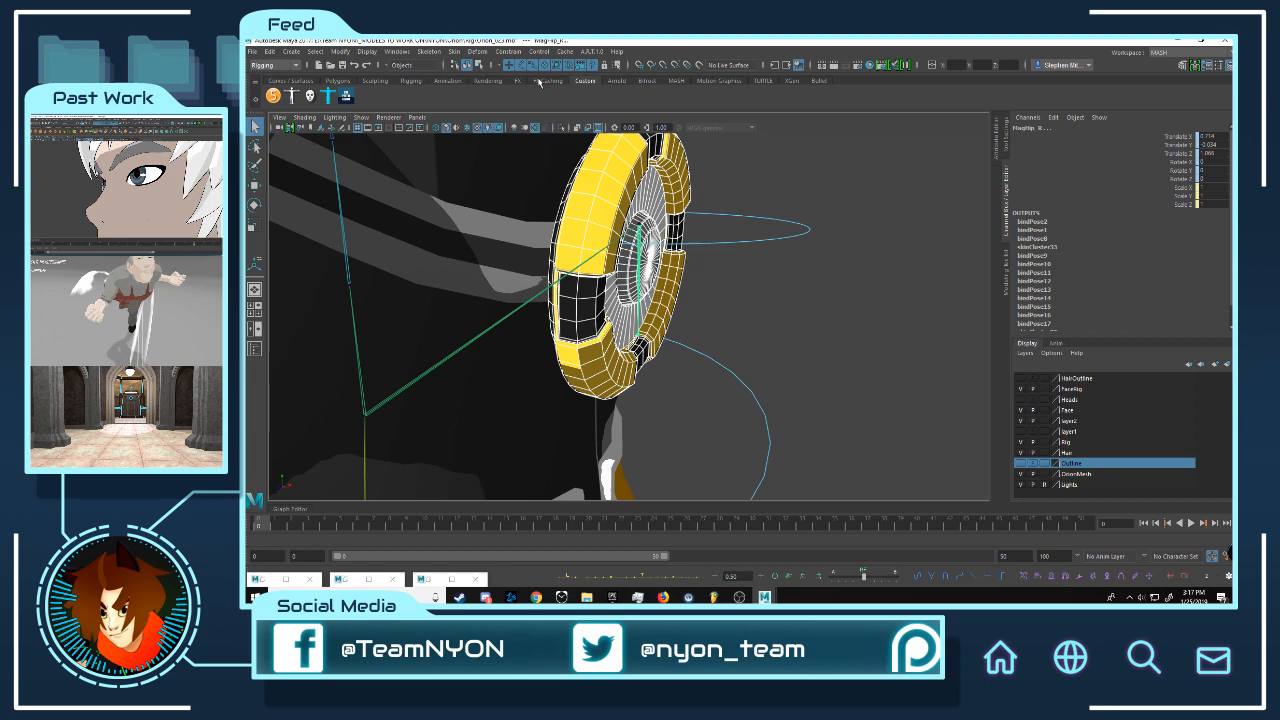
click(454, 51)
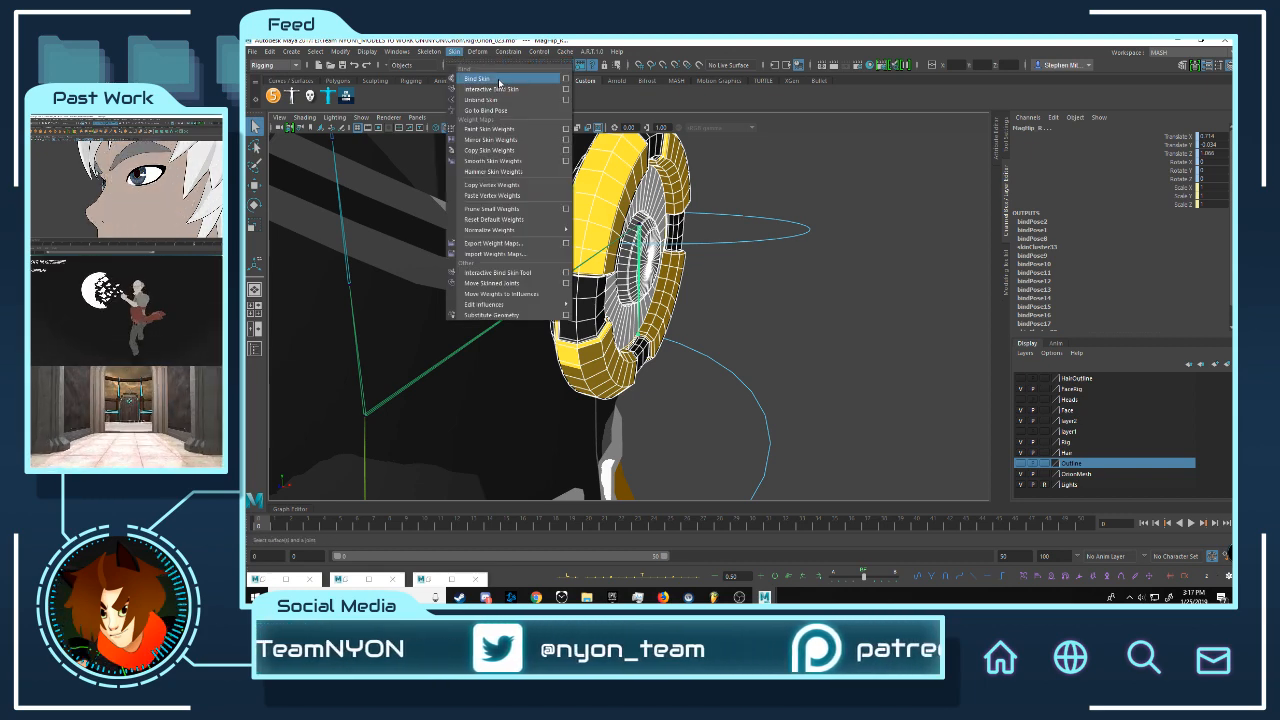
click(499, 82)
Step: Select the hip magnet's outline mesh and inspect it up close
alt+drag(714, 237, 684, 278)
click(688, 186)
mouse_move(674, 221)
alt+mouse_down()
mouse_move(688, 221)
mouse_move(661, 206)
alt+mouse_up()
alt+right_drag(661, 206, 734, 270)
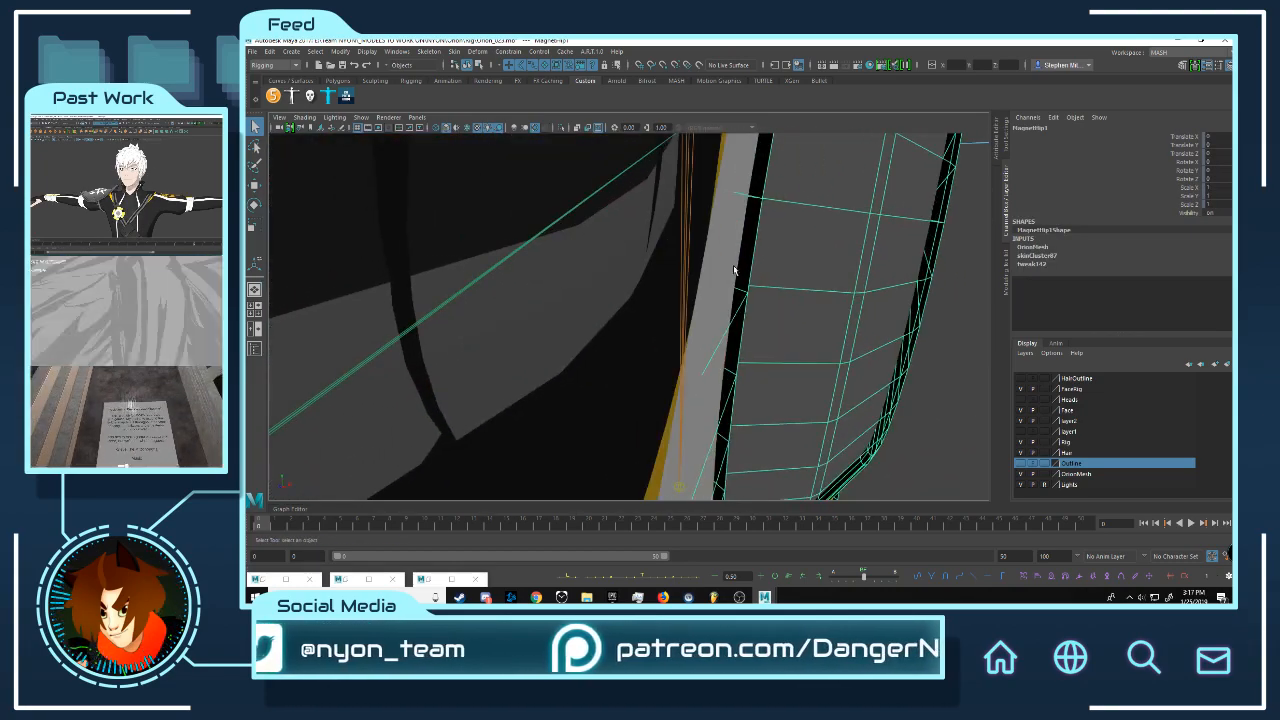
Step: Copy the skin weights from the hip magnet mesh to its outline shell
shift+click(724, 266)
click(769, 277)
shift+click(711, 272)
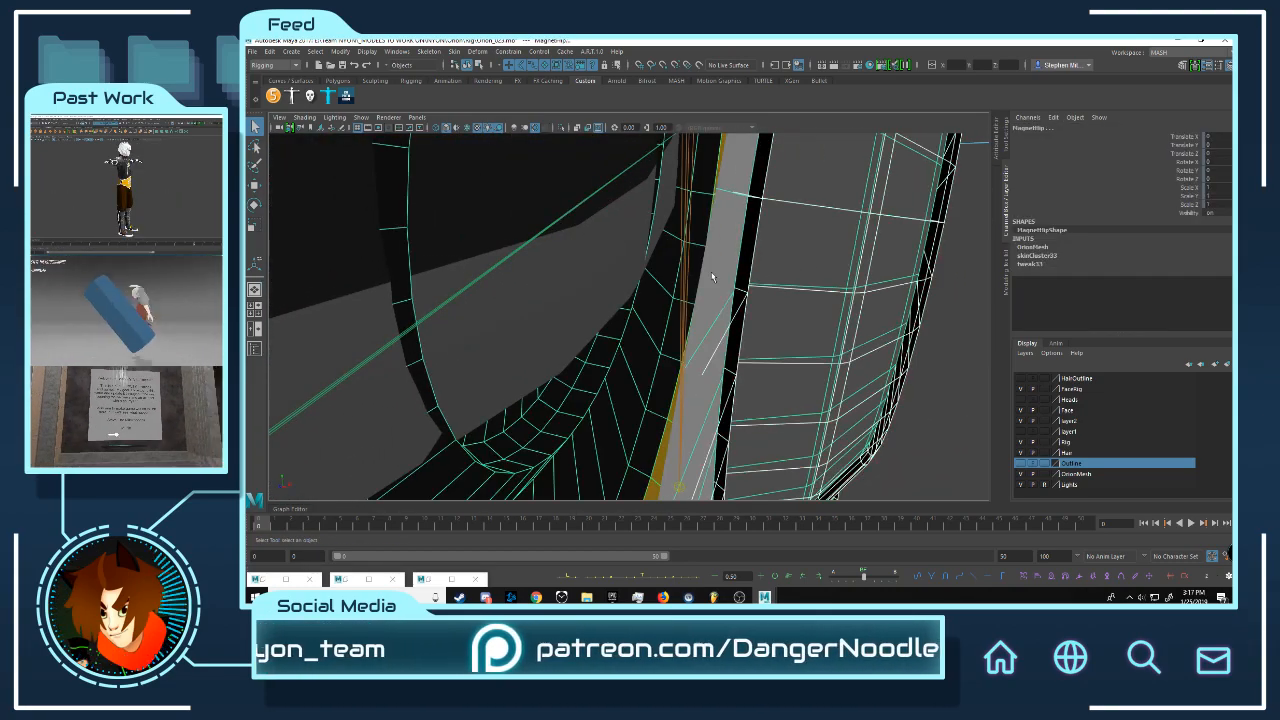
alt+right_drag(837, 261, 736, 295)
click(655, 276)
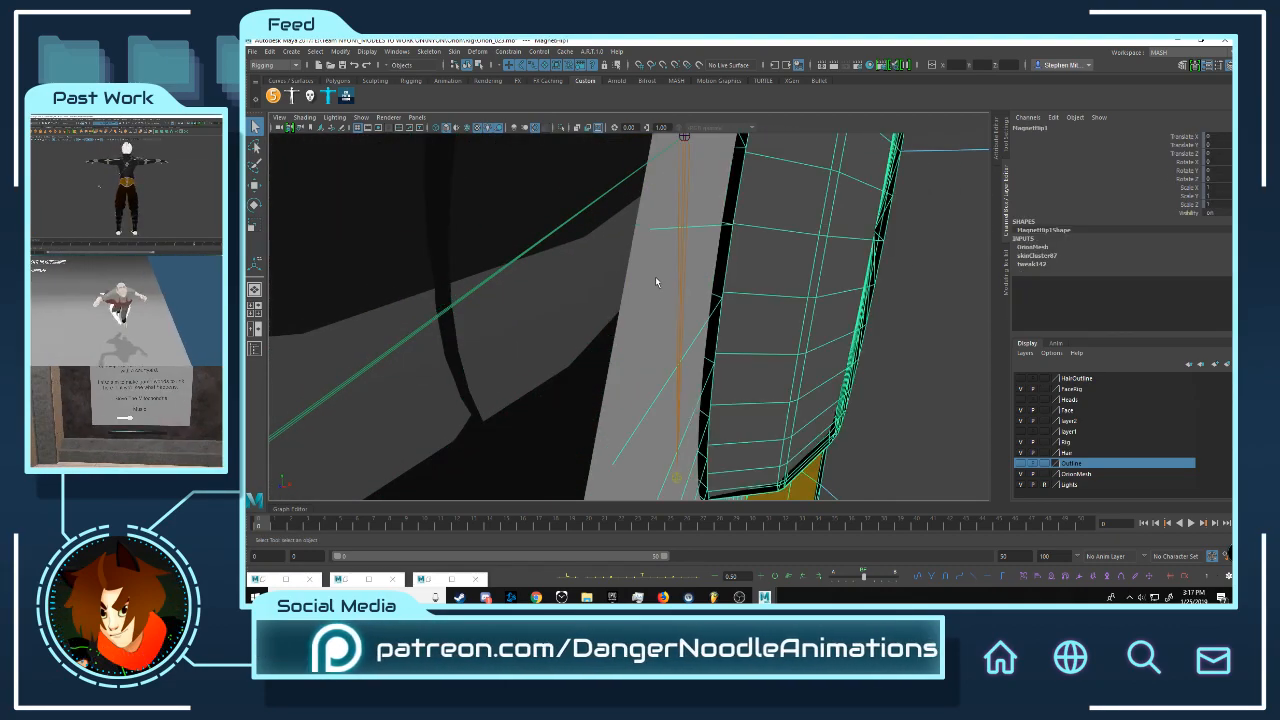
click(633, 272)
shift+click(723, 269)
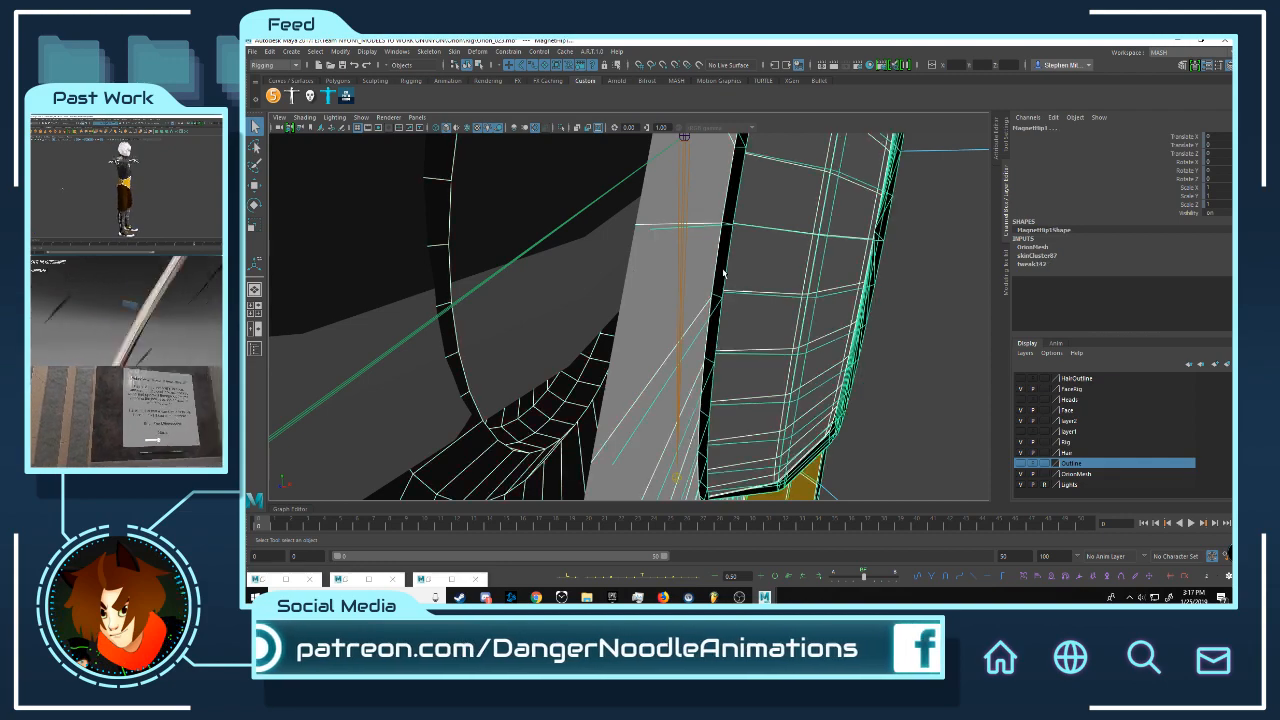
key(f)
click(456, 52)
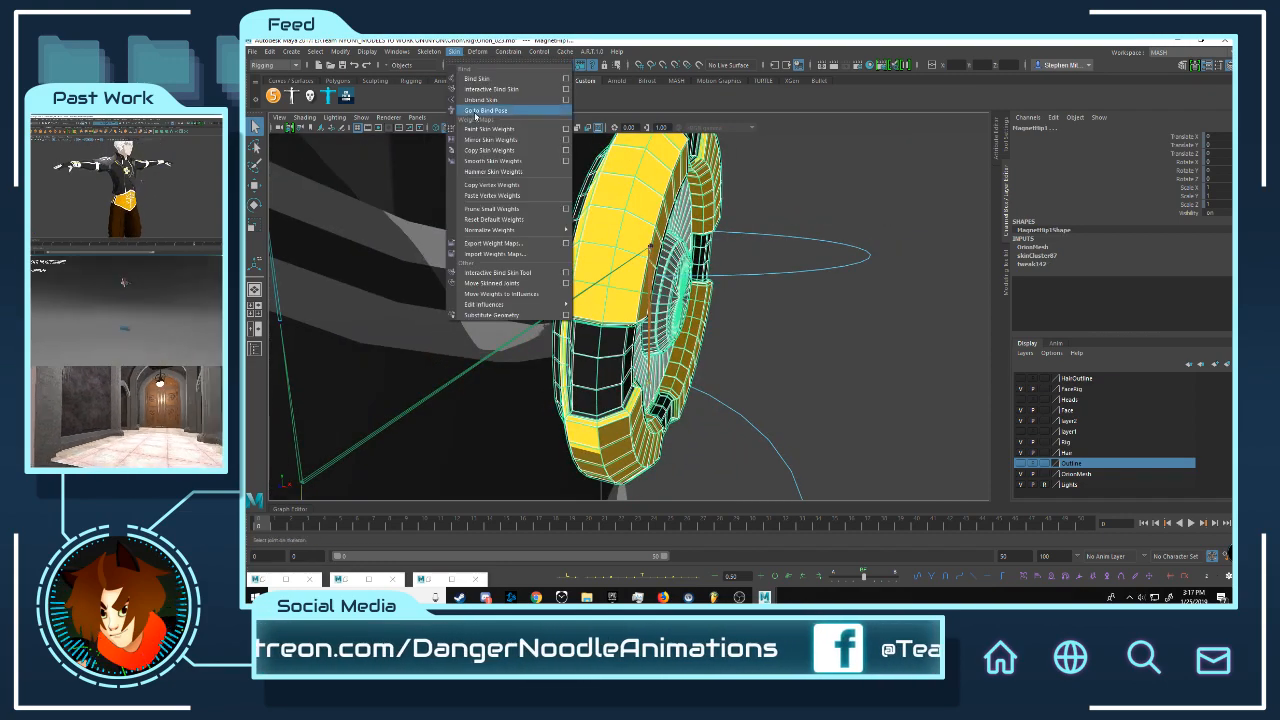
click(515, 152)
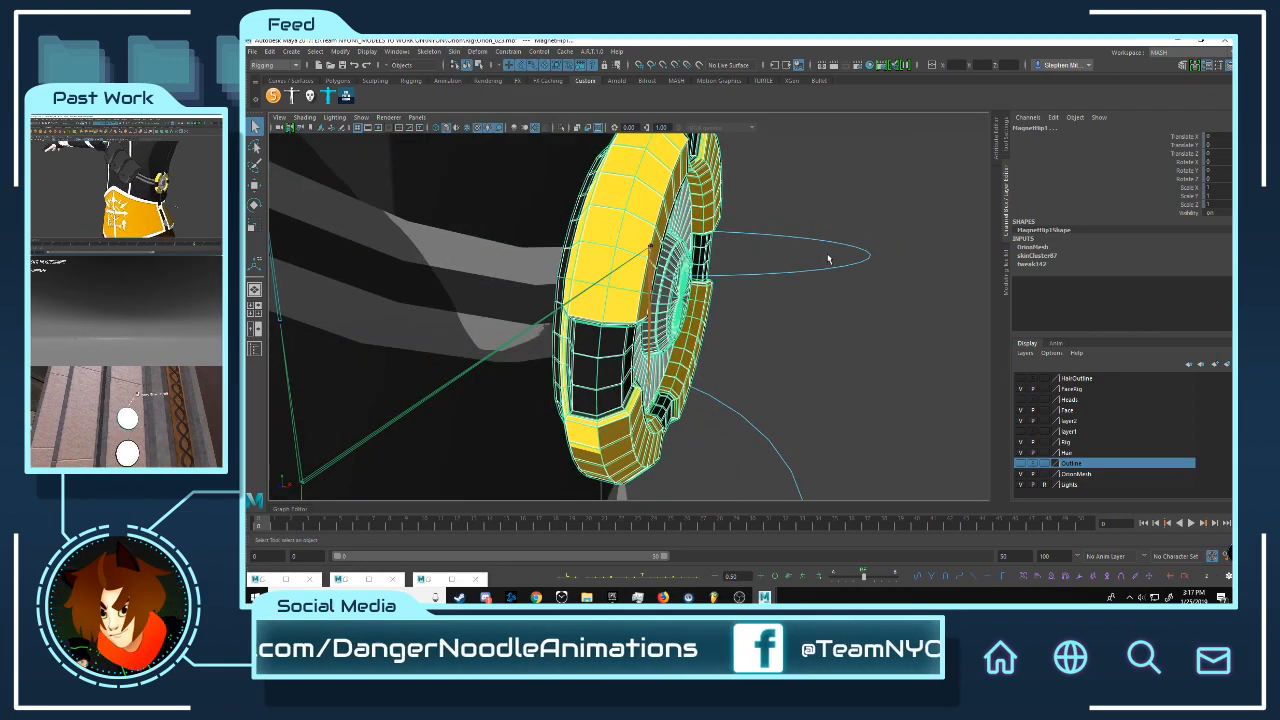
Step: Try moving the hip magnet's control to test how the skinned outline follows, and undo the move
drag(820, 231, 857, 306)
alt+right_drag(857, 306, 733, 300)
key(w)
alt+drag(602, 274, 842, 269)
key(ctrl+z)
alt+right_drag(842, 269, 725, 237)
click(774, 265)
alt+middle_drag(709, 262, 704, 281)
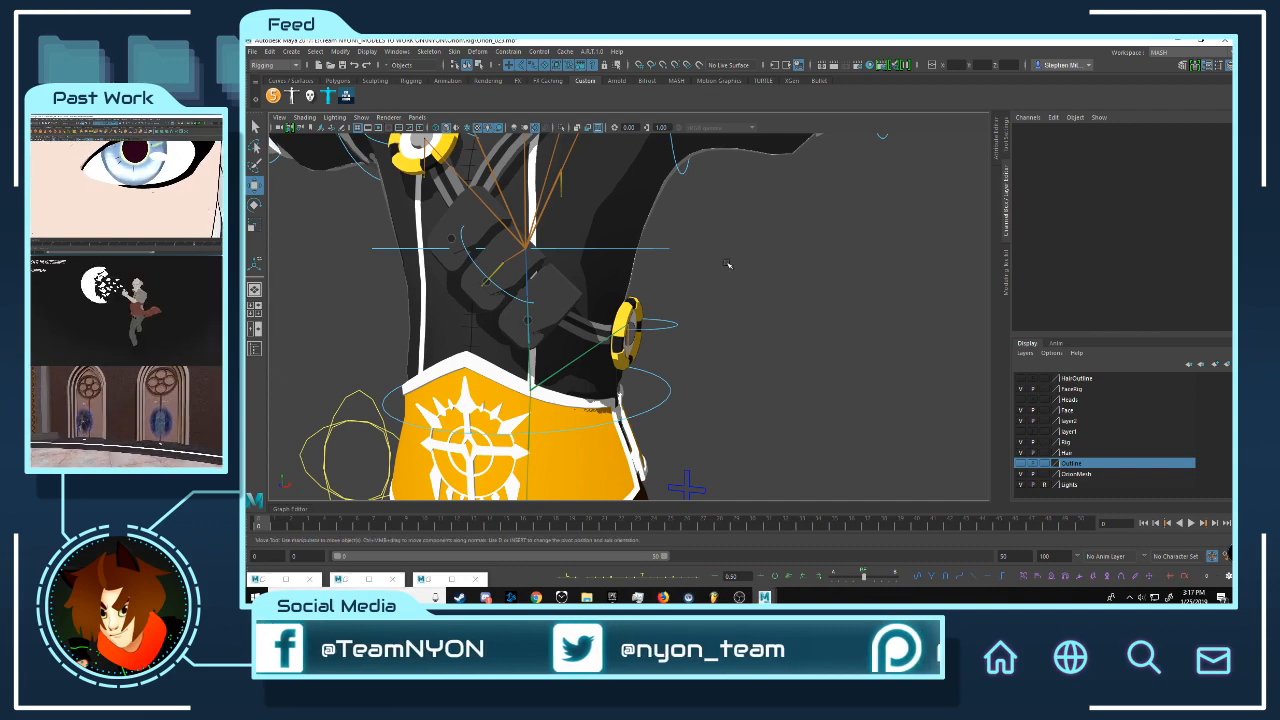
Step: Examine the character's waist and the hip magnet's outline from several angles and up close
key(ctrl+shift+a)
right_drag(681, 257, 718, 240)
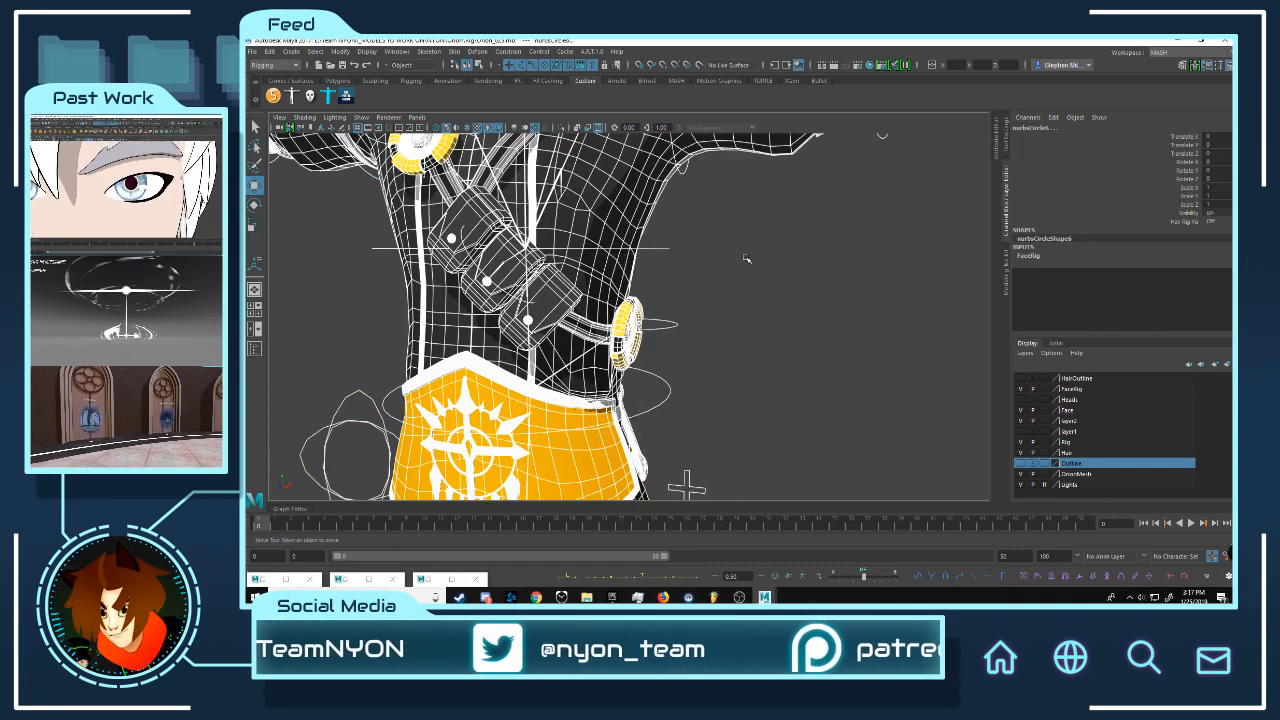
click(745, 258)
alt+drag(754, 283, 840, 293)
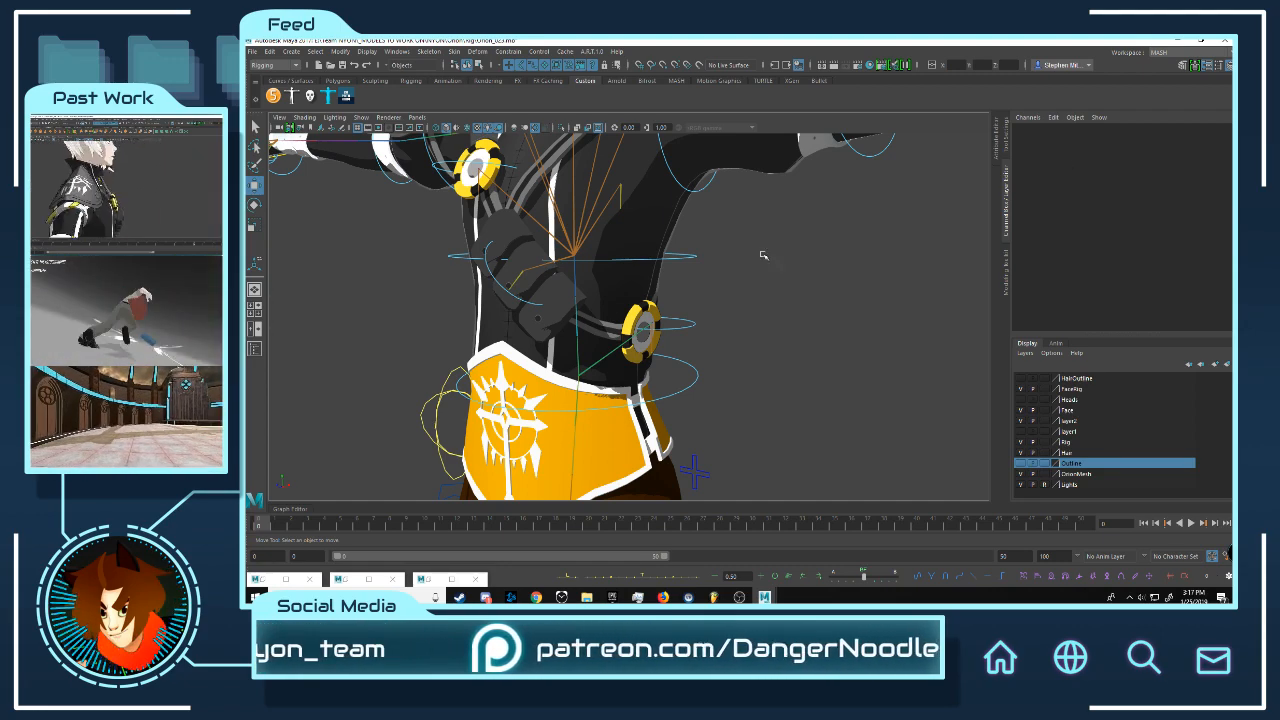
alt+right_drag(763, 255, 647, 288)
scroll(711, 264, up, 5)
alt+middle_drag(641, 259, 680, 305)
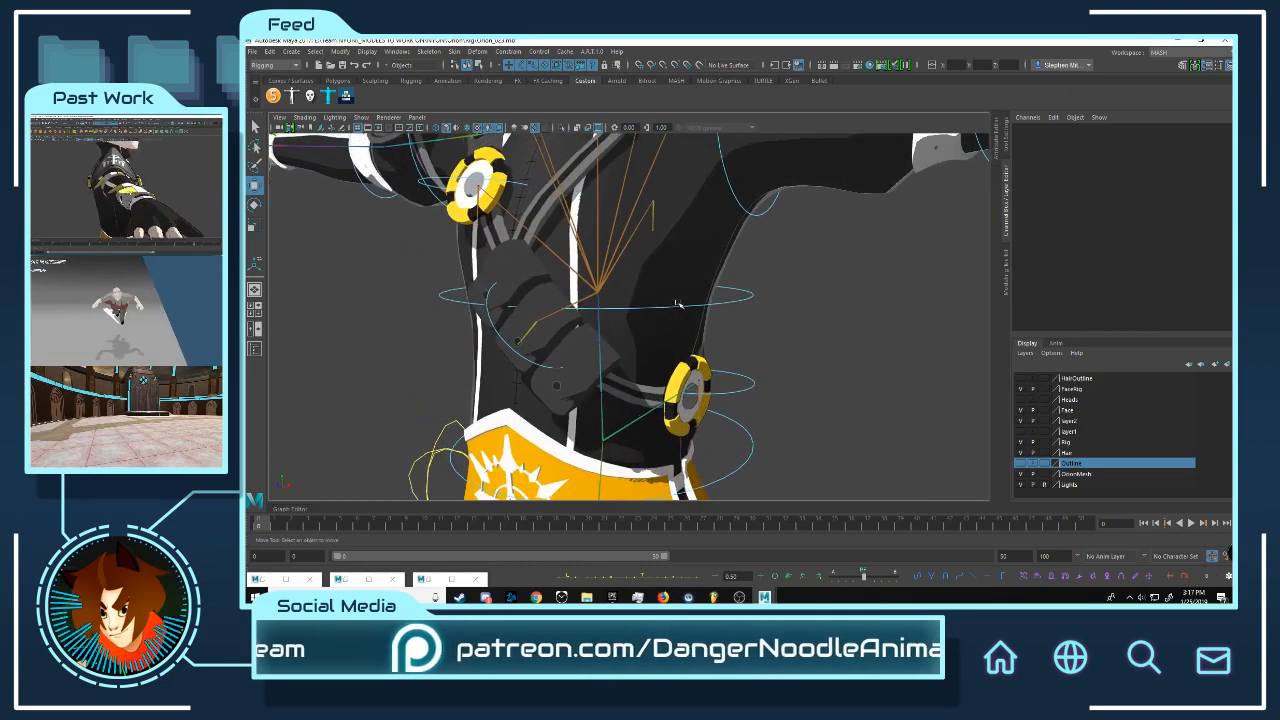
alt+right_drag(825, 299, 774, 300)
alt+drag(773, 301, 643, 234)
alt+middle_drag(643, 234, 699, 277)
scroll(731, 281, down, 3)
scroll(731, 281, up, 10)
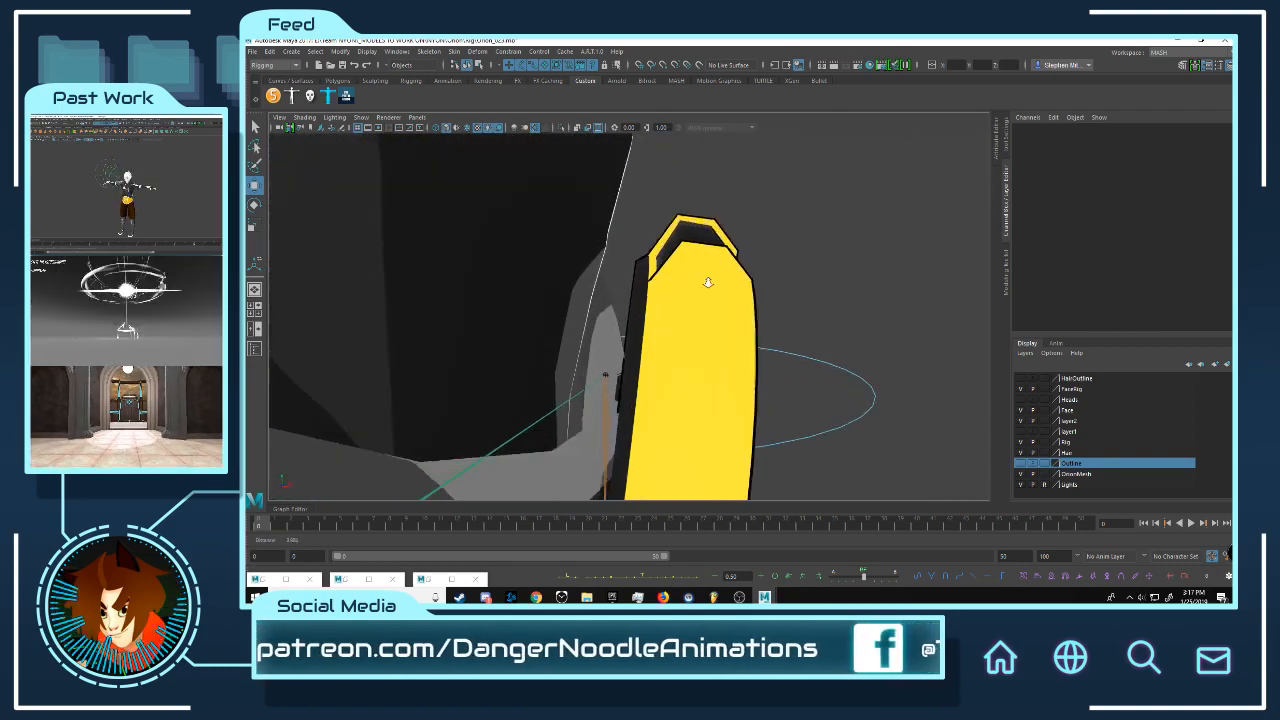
Step: Add the hip magnet's outline mesh to the Outline display layer
alt+drag(707, 283, 800, 260)
click(739, 200)
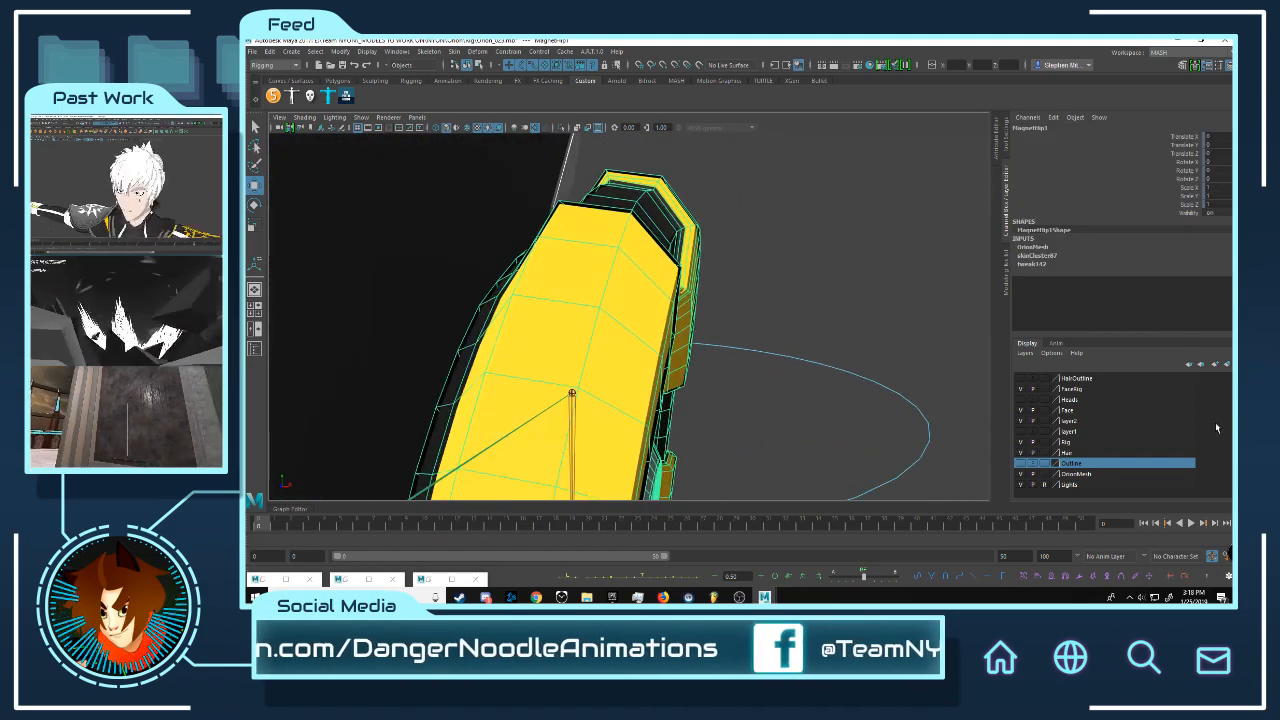
right_click(1066, 463)
click(1100, 489)
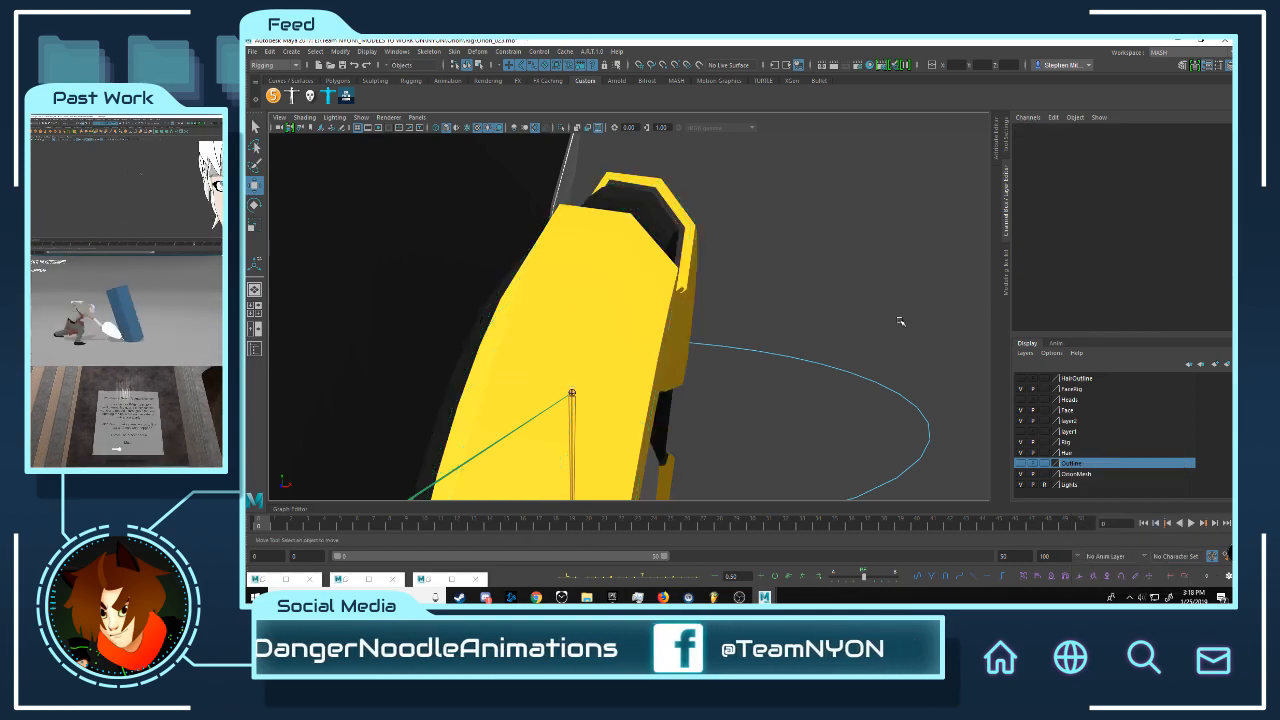
Step: Duplicate the round magnet mesh on the character's back
scroll(848, 312, down, 6)
alt+drag(846, 280, 687, 255)
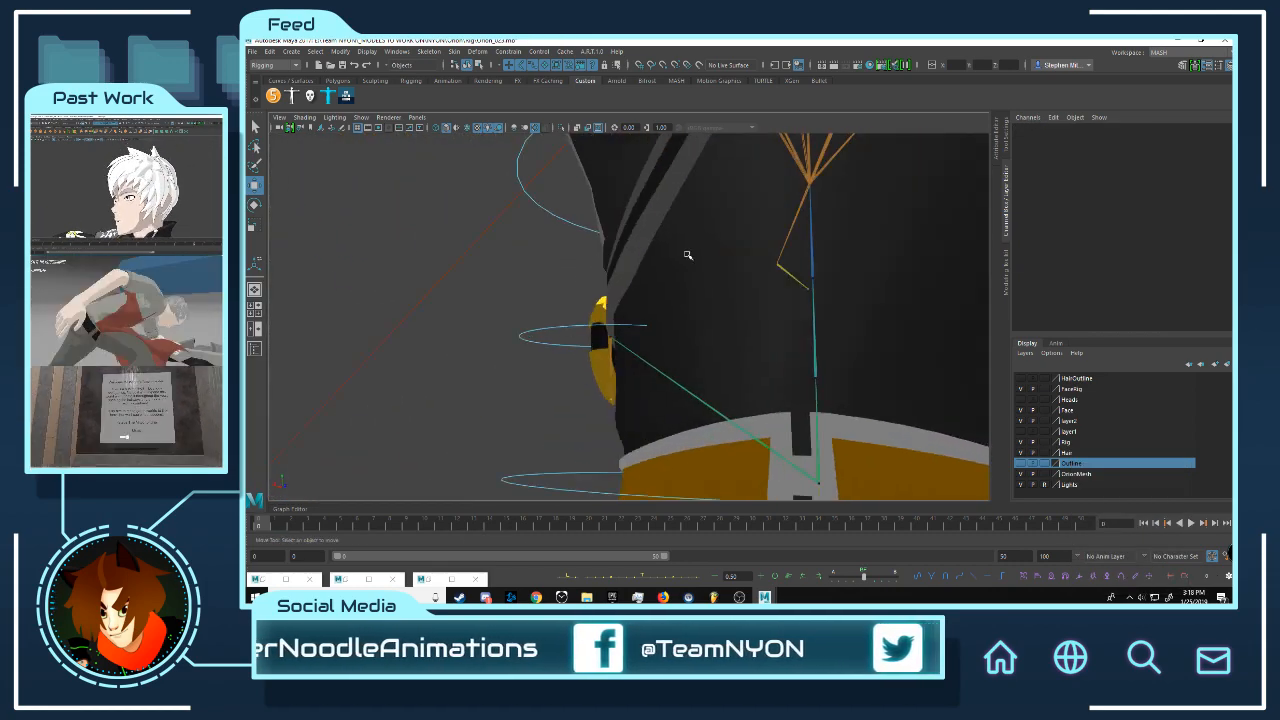
scroll(777, 257, down, 4)
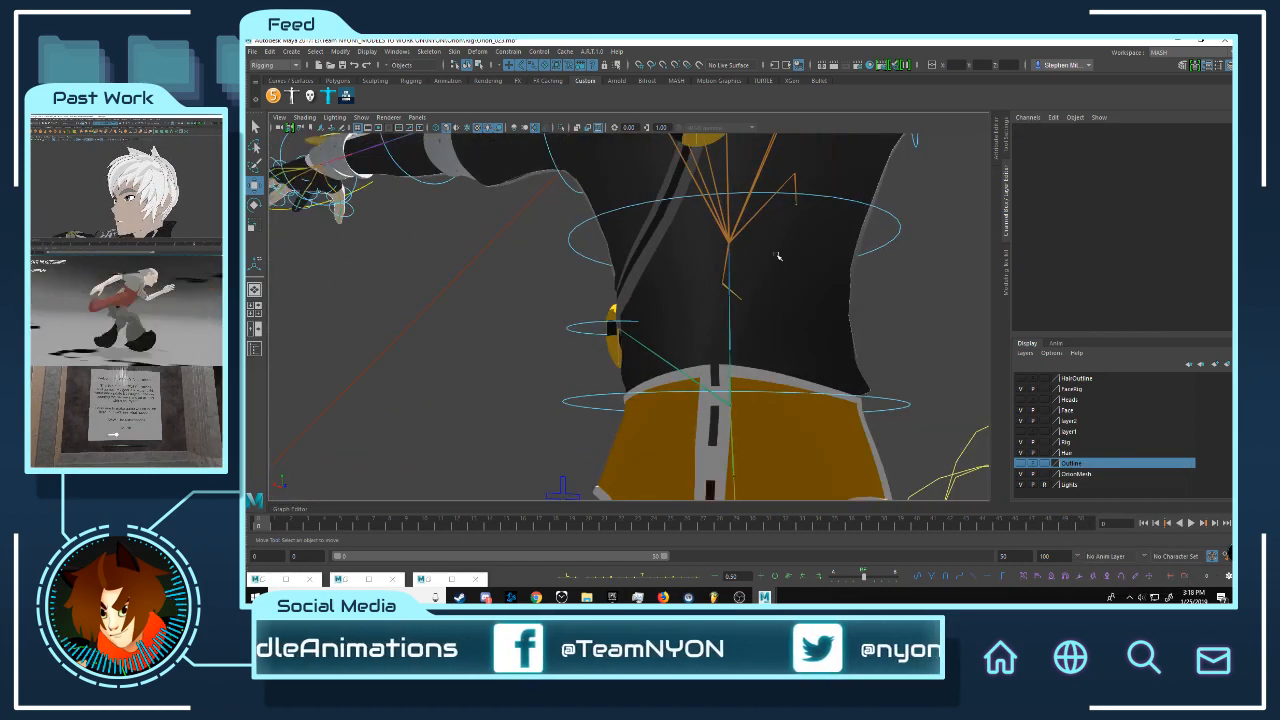
alt+middle_drag(777, 257, 711, 360)
scroll(711, 360, up, 6)
alt+drag(625, 322, 762, 316)
scroll(724, 277, up, 5)
click(699, 257)
scroll(762, 307, up, 1)
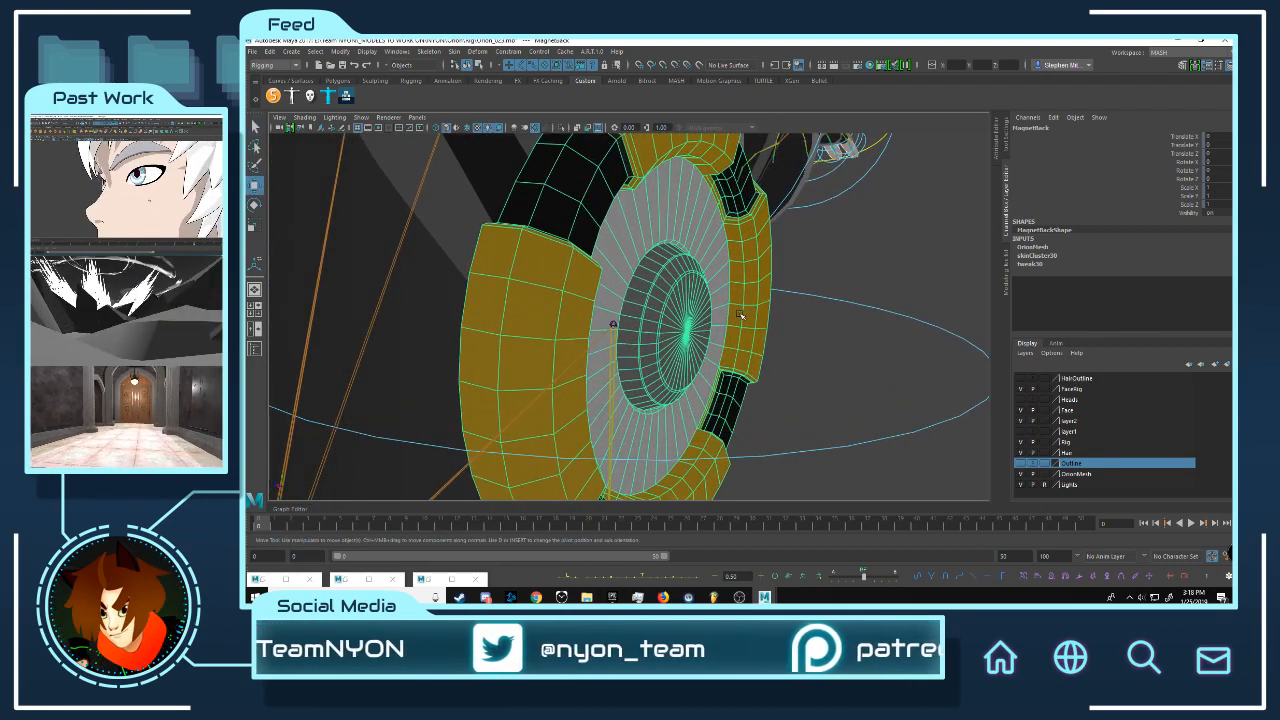
click(725, 258)
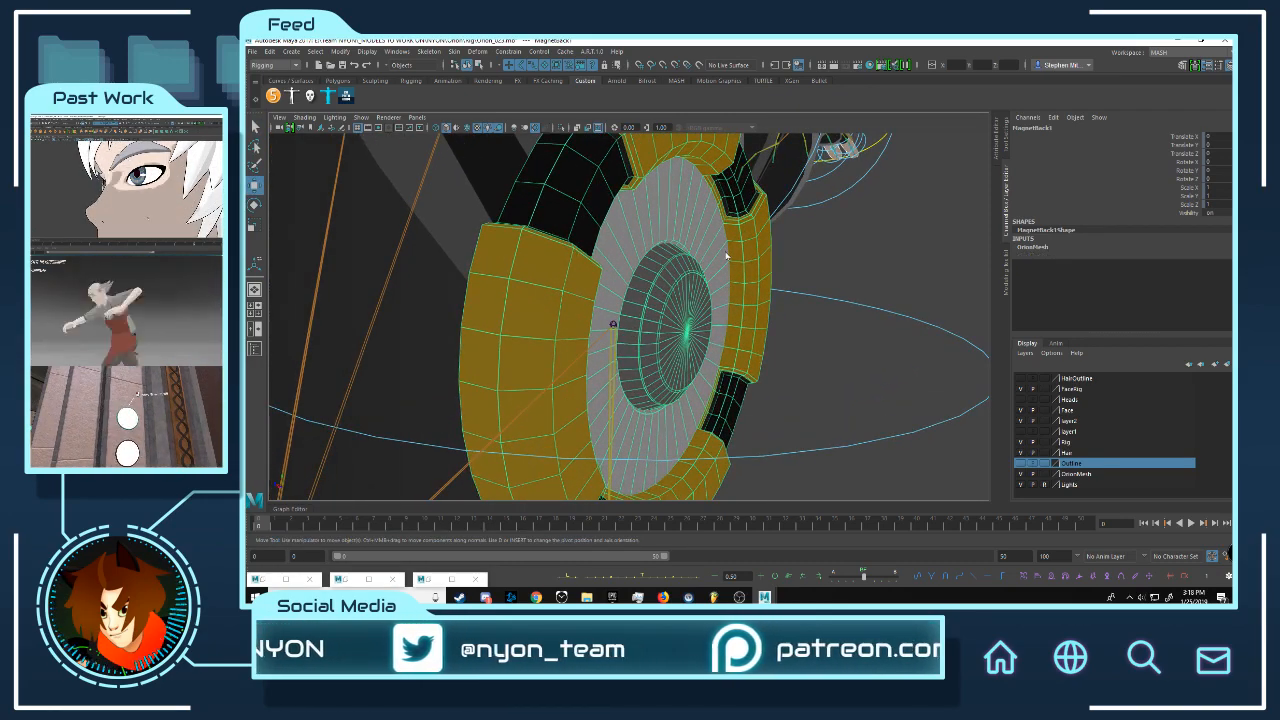
Step: Assign the existing surfaceShader2 material to the duplicated back magnet and disable its Casts Shadows, Receive Shadows and Double Sided render stats
right_drag(725, 252, 849, 578)
click(994, 134)
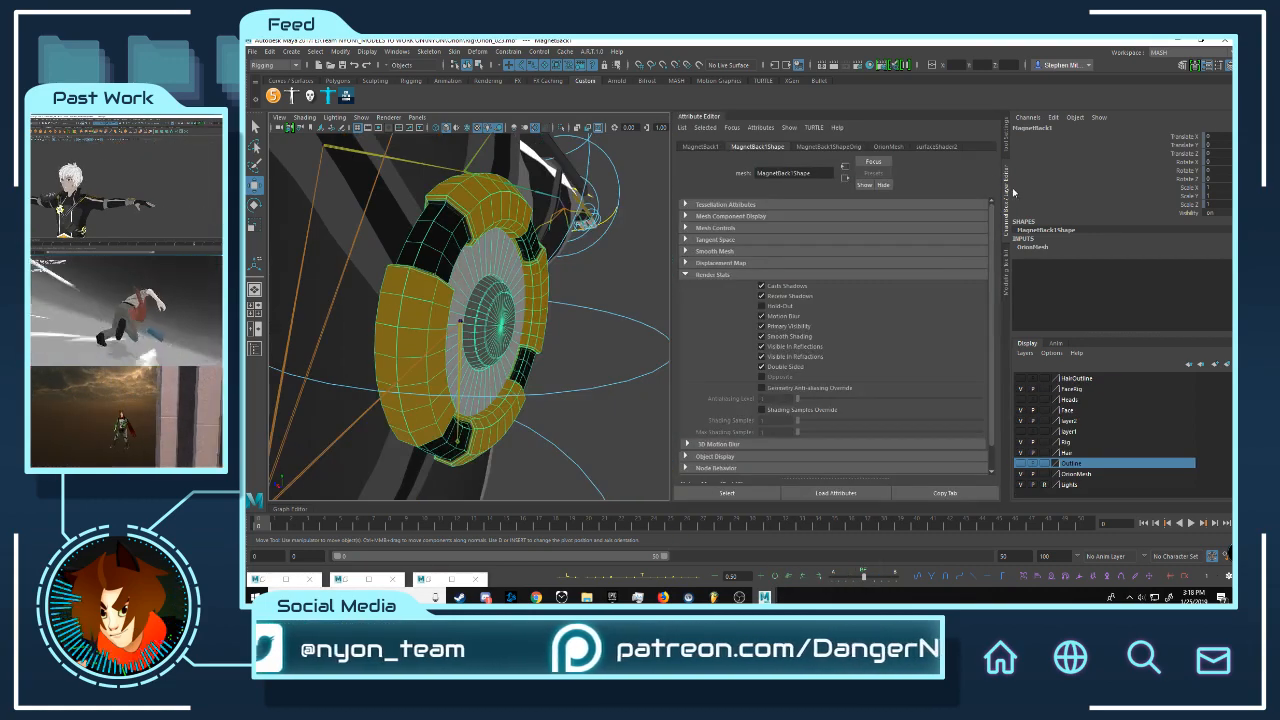
click(1008, 194)
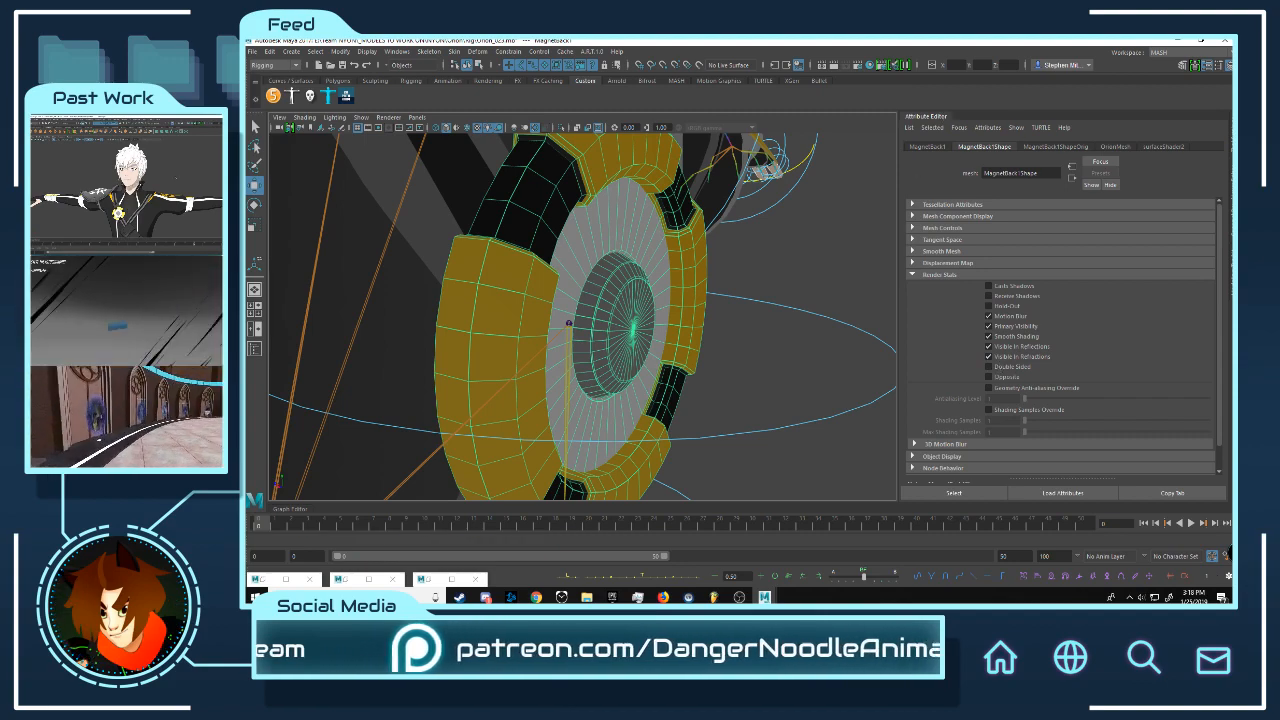
click(1232, 198)
click(714, 117)
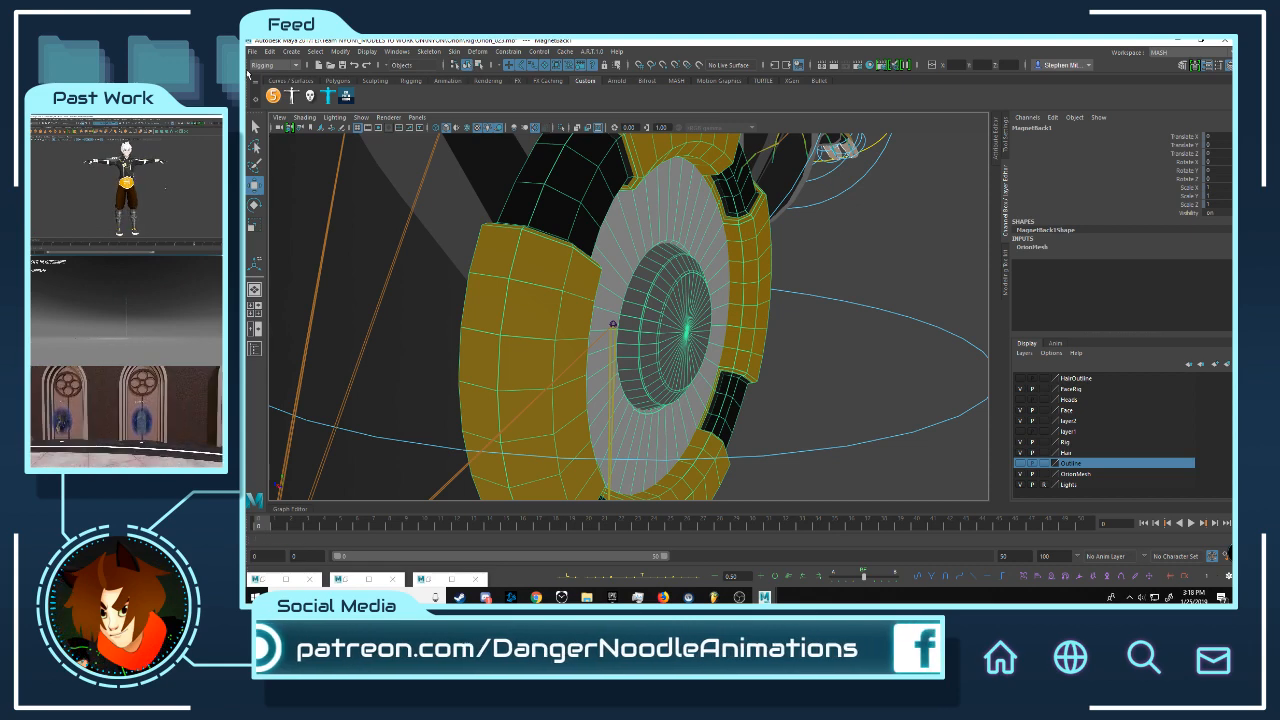
Step: Reverse the normals of the duplicated back magnet using the Modeling menu set
click(272, 64)
click(268, 69)
click(529, 51)
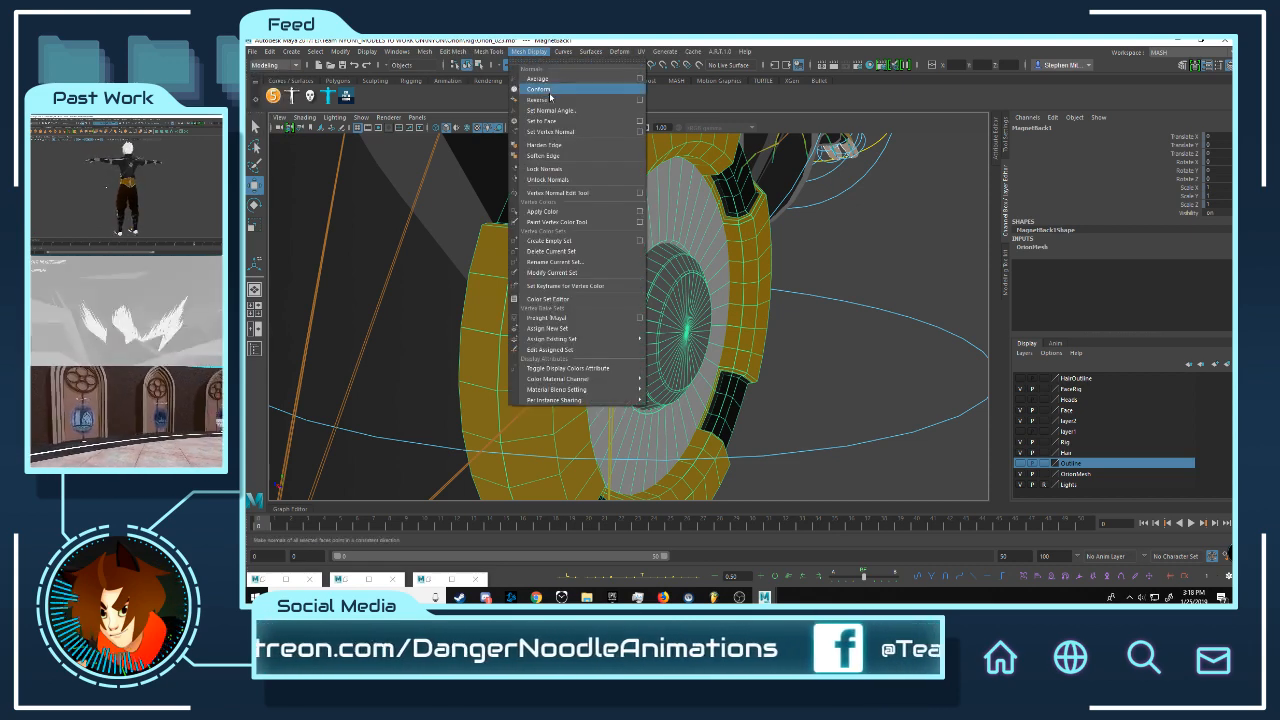
click(550, 99)
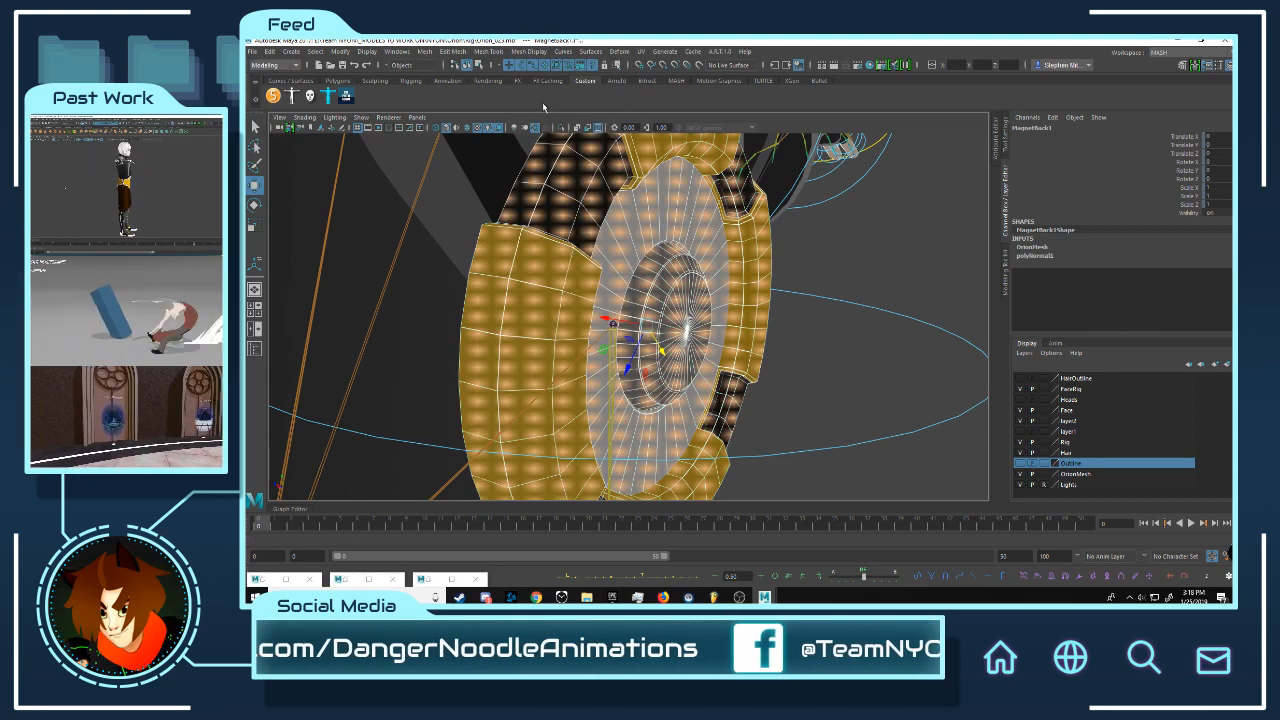
Step: Offset all faces of the duplicated magnet along their normals by about -0.002 in local Z, and return to object mode
click(487, 52)
click(487, 52)
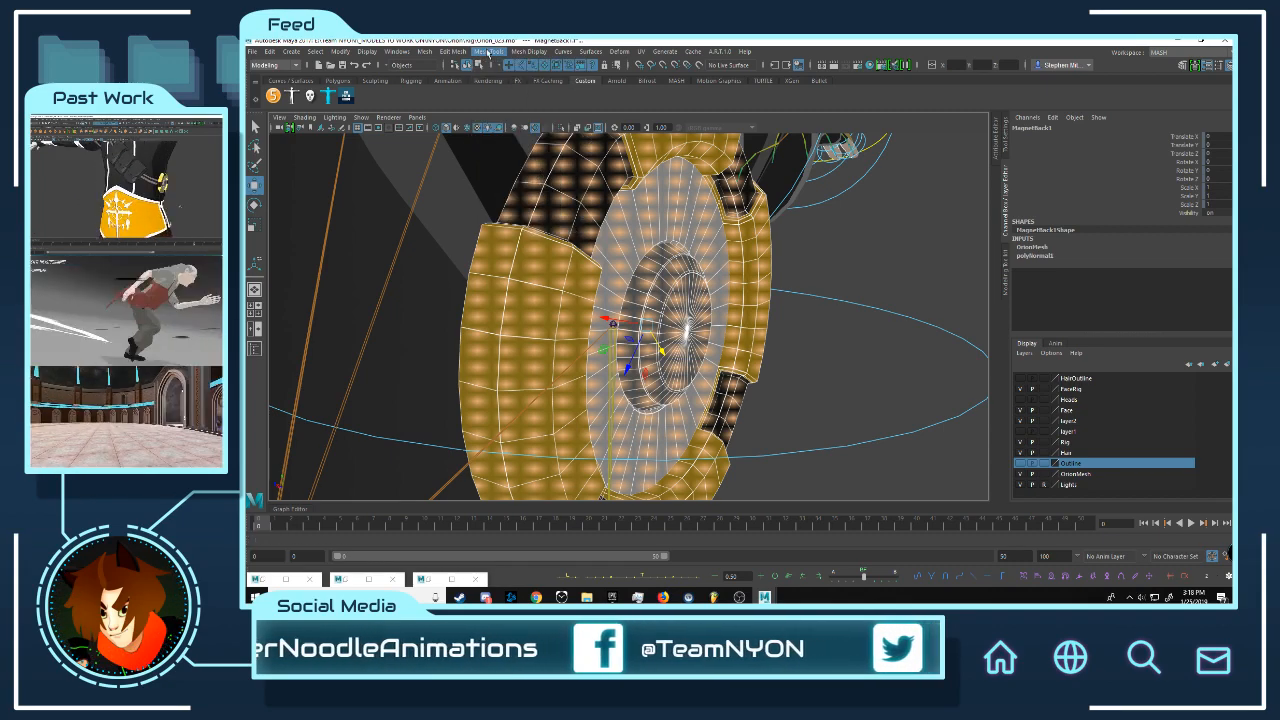
click(457, 51)
click(480, 188)
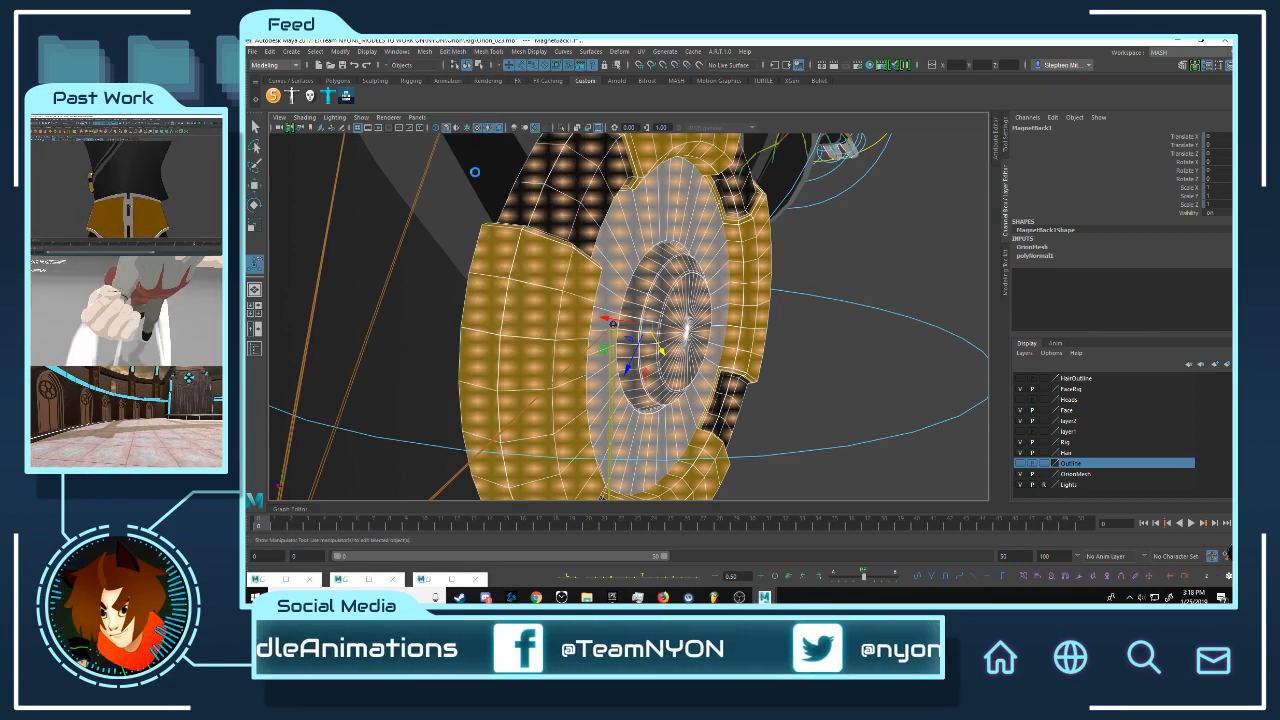
mouse_move(656, 174)
mouse_down()
mouse_move(662, 190)
mouse_move(655, 174)
mouse_up()
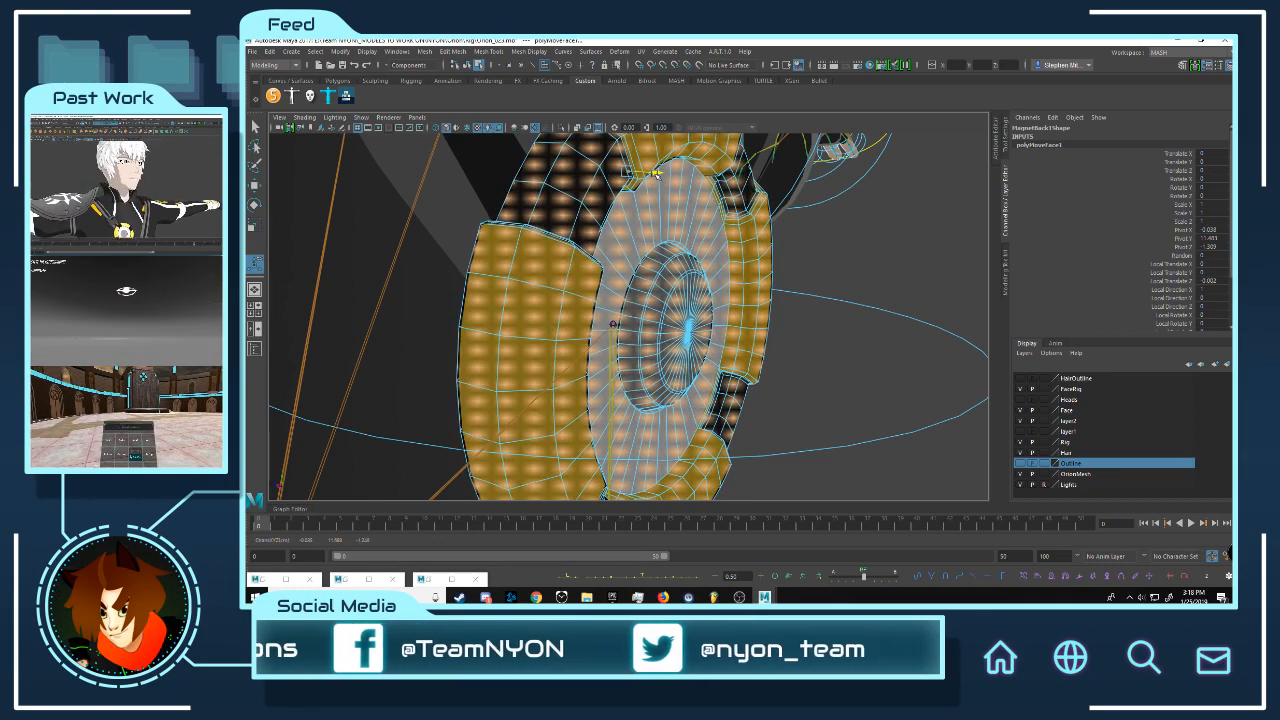
right_drag(766, 237, 832, 212)
click(869, 215)
Step: Delete the construction history of the back magnet's outline mesh
alt+drag(702, 190, 684, 196)
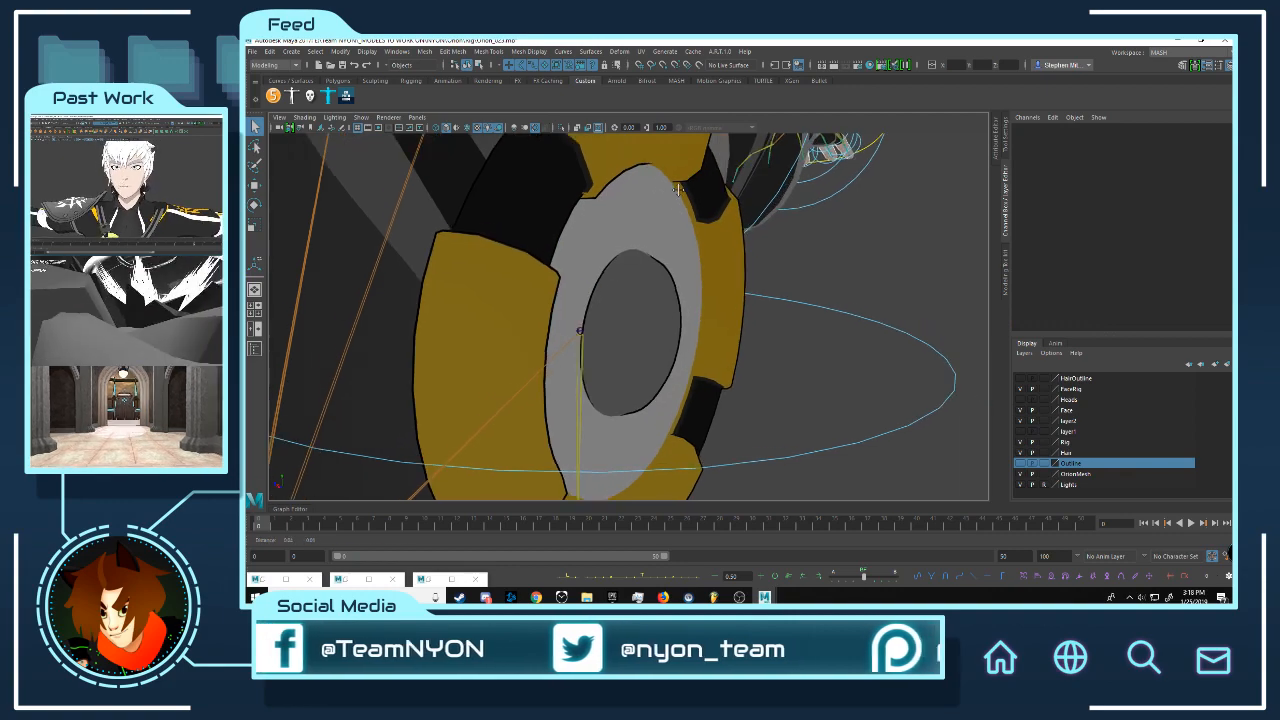
scroll(692, 228, up, 3)
click(766, 246)
alt+drag(766, 246, 790, 267)
scroll(768, 266, up, 2)
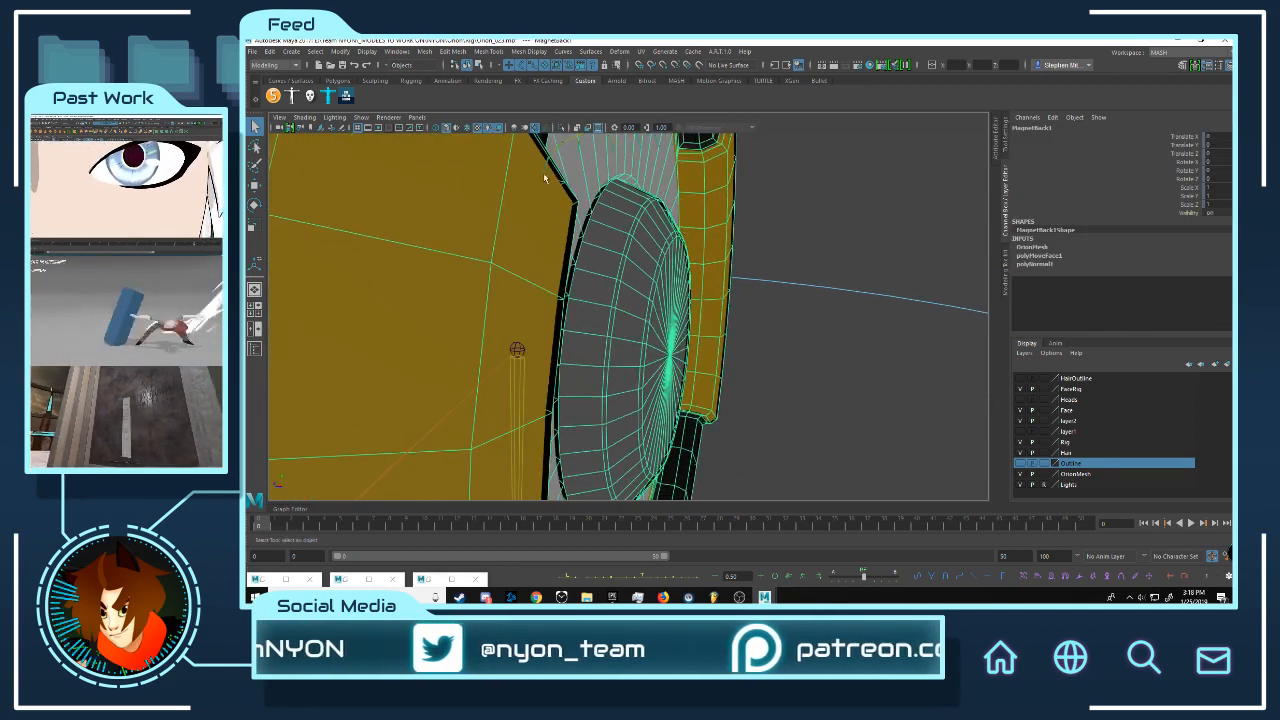
click(271, 54)
mouse_move(340, 176)
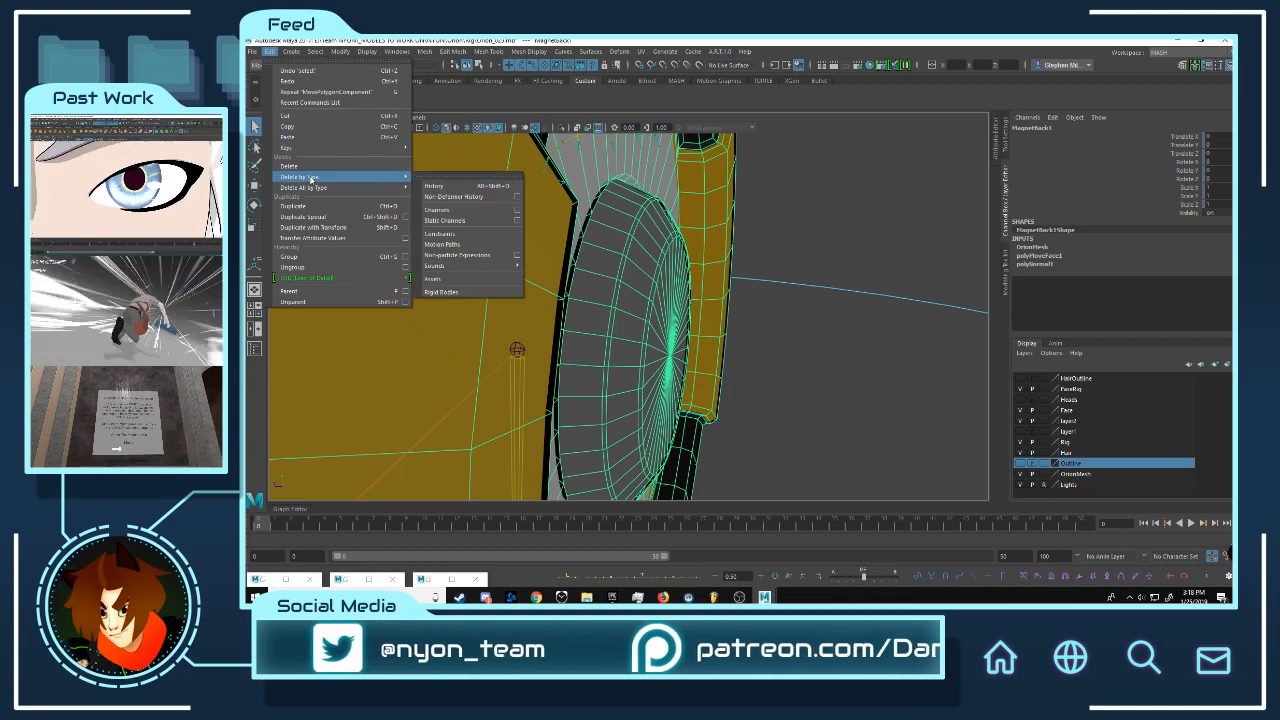
click(448, 187)
scroll(617, 233, up, 6)
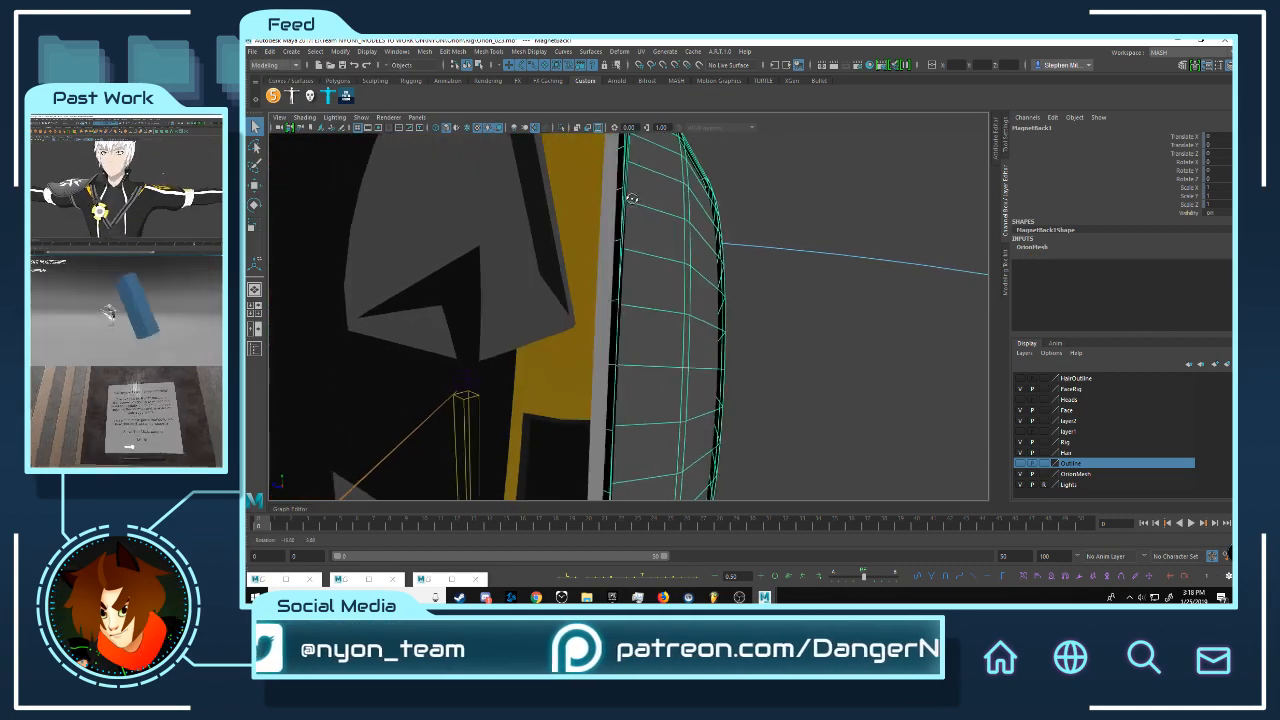
Step: Bind the back magnet's outline mesh to the magnet's joint with Bind Skin from the Rigging menu set
click(617, 233)
click(632, 226)
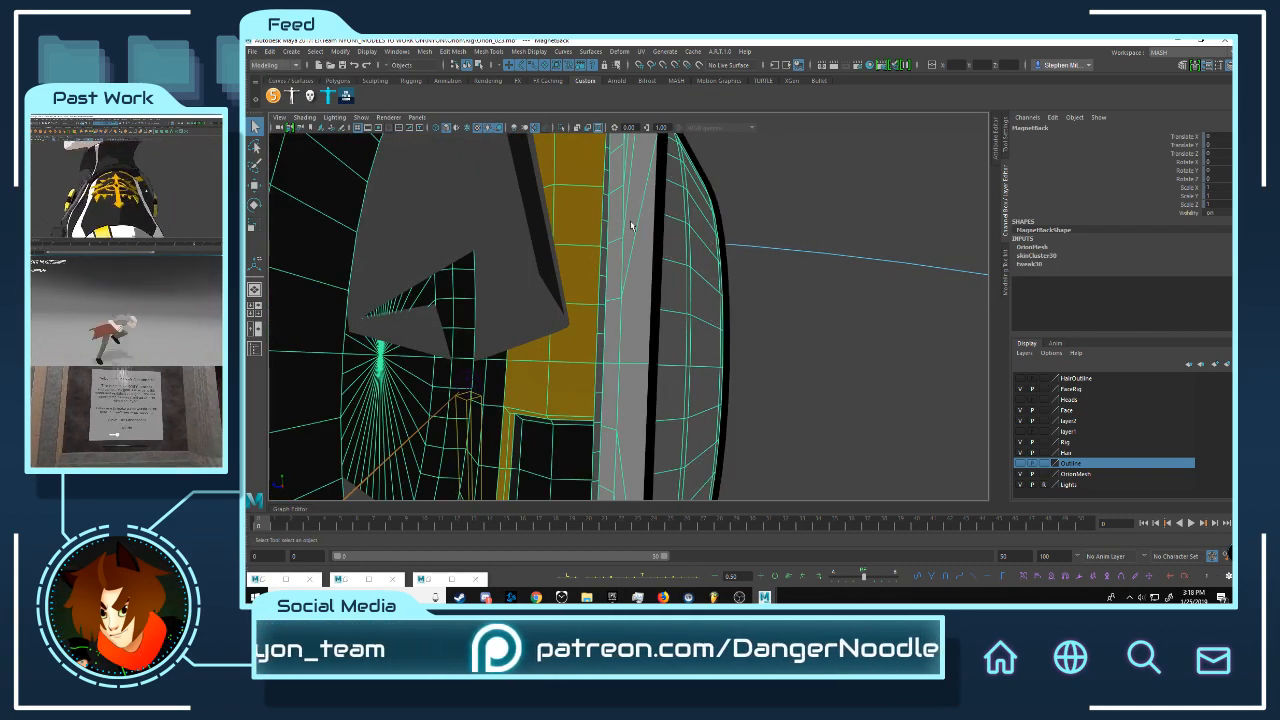
click(707, 224)
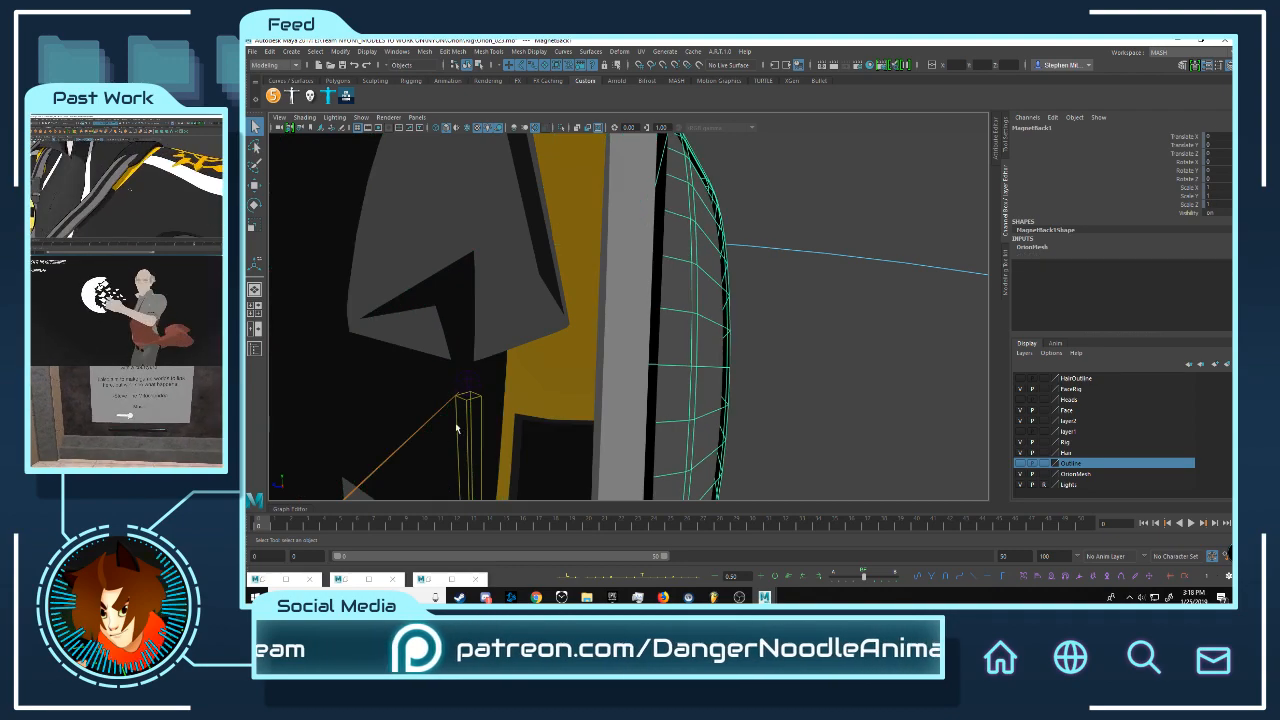
shift+click(481, 401)
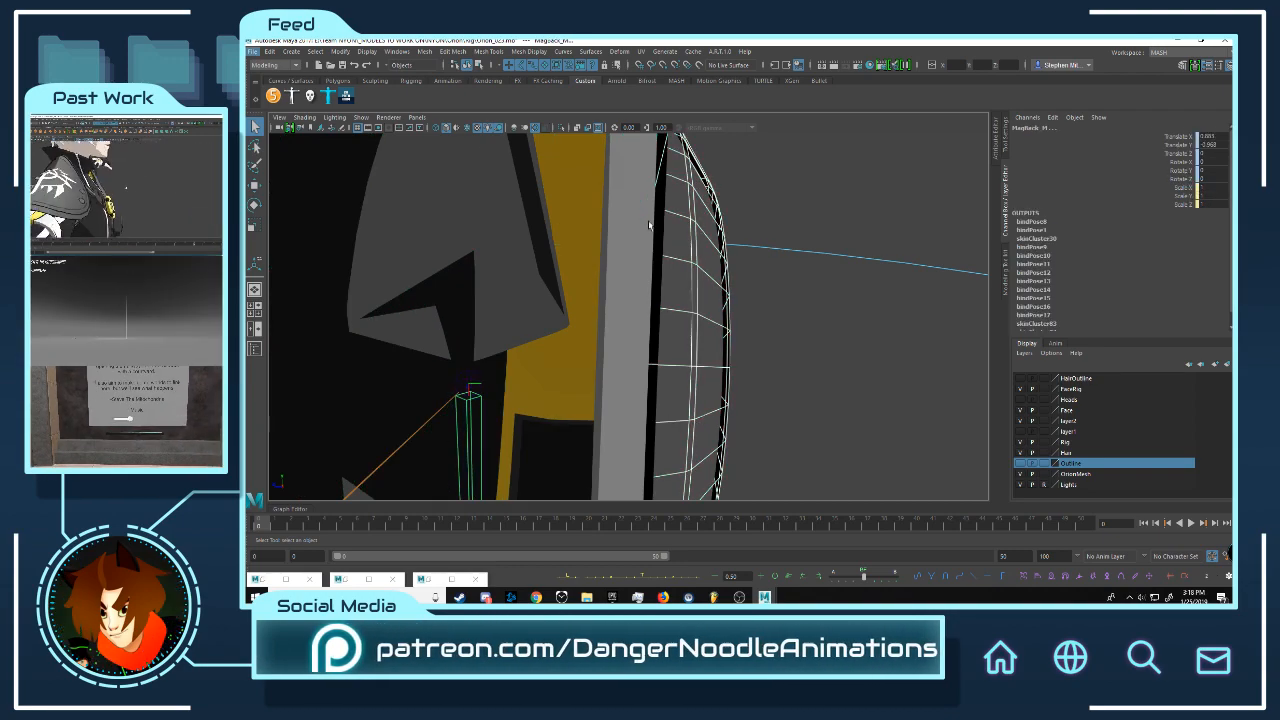
click(580, 52)
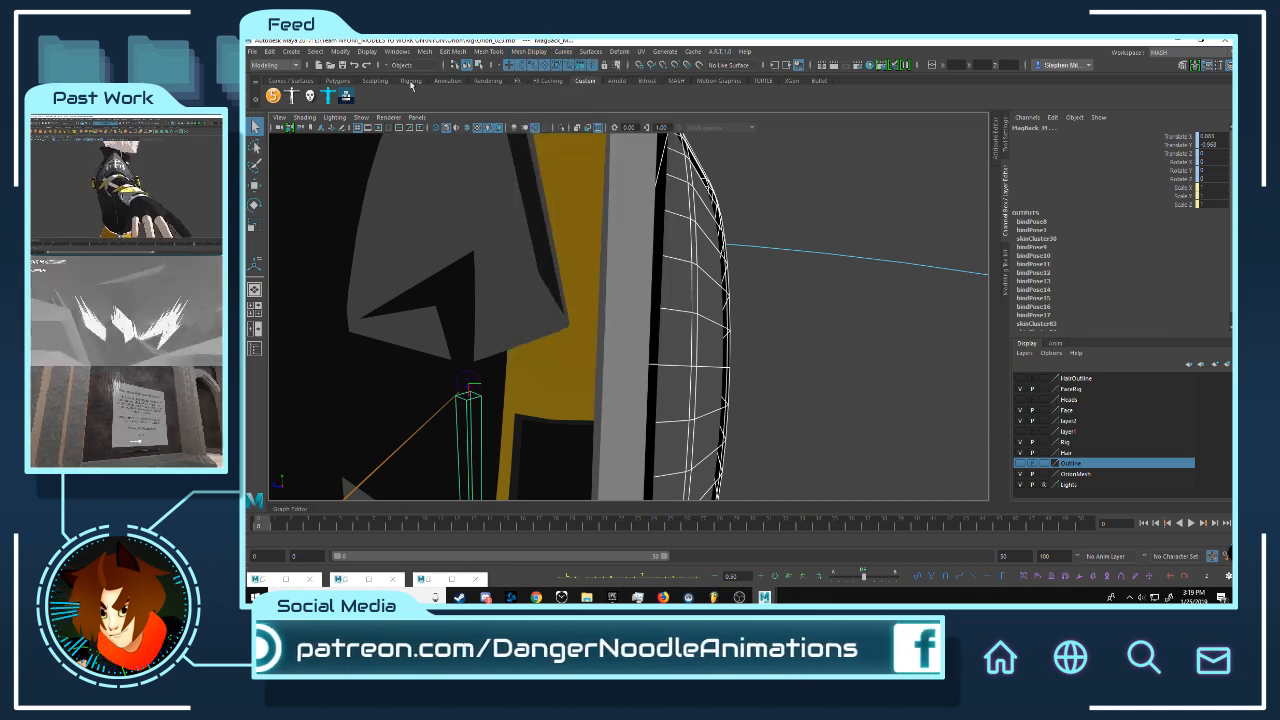
click(275, 65)
click(267, 88)
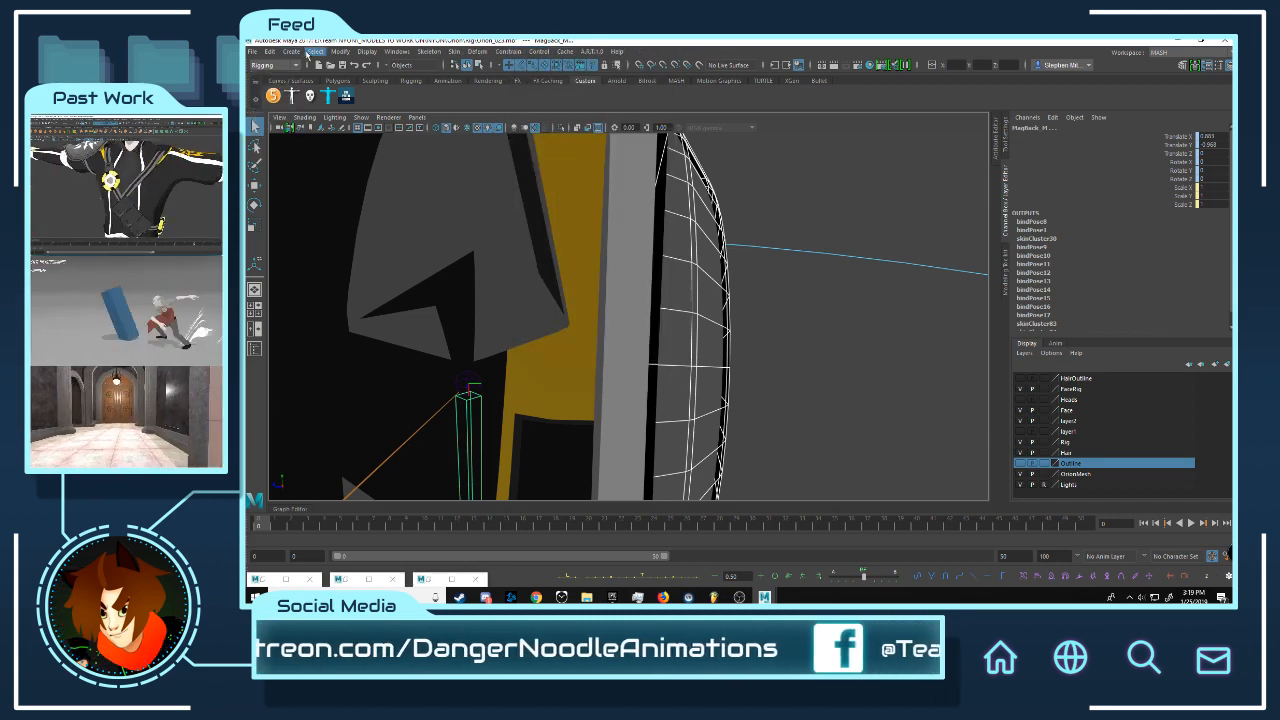
click(452, 52)
click(487, 76)
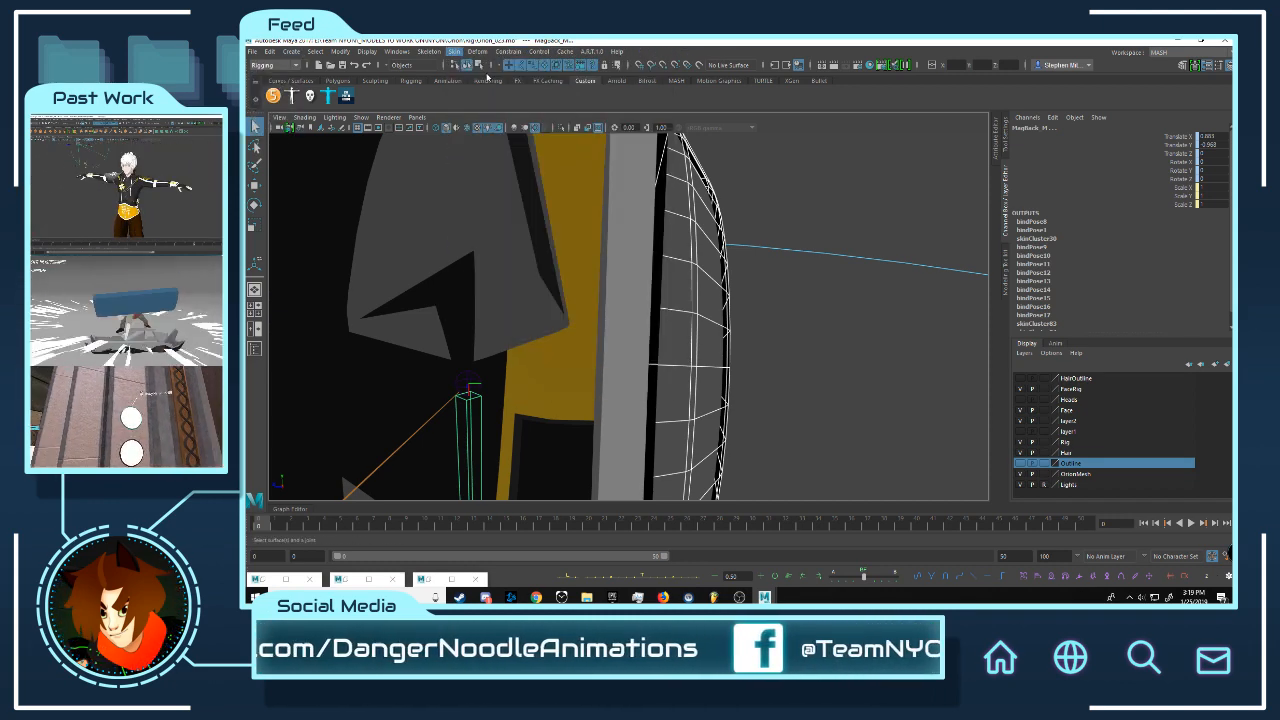
Step: Copy the skin weights from the original back magnet to its outline mesh and clear the selection
click(643, 226)
key(ctrl+d)
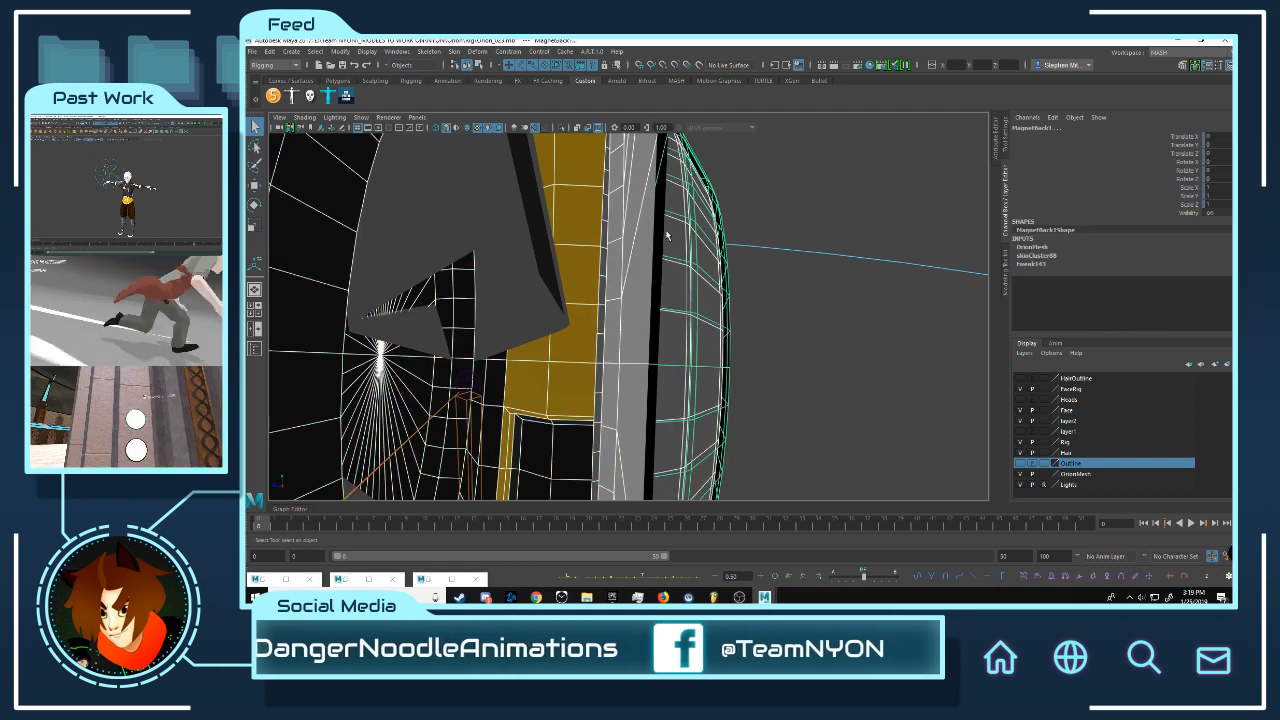
click(456, 52)
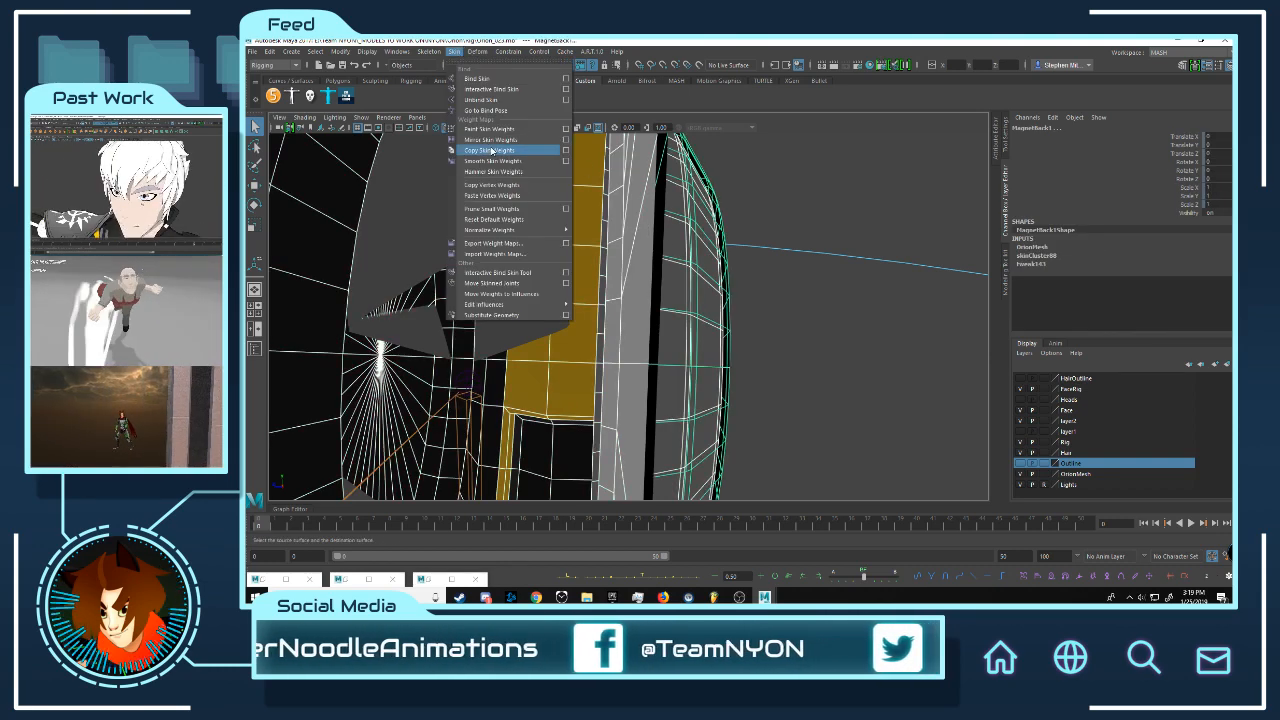
click(515, 153)
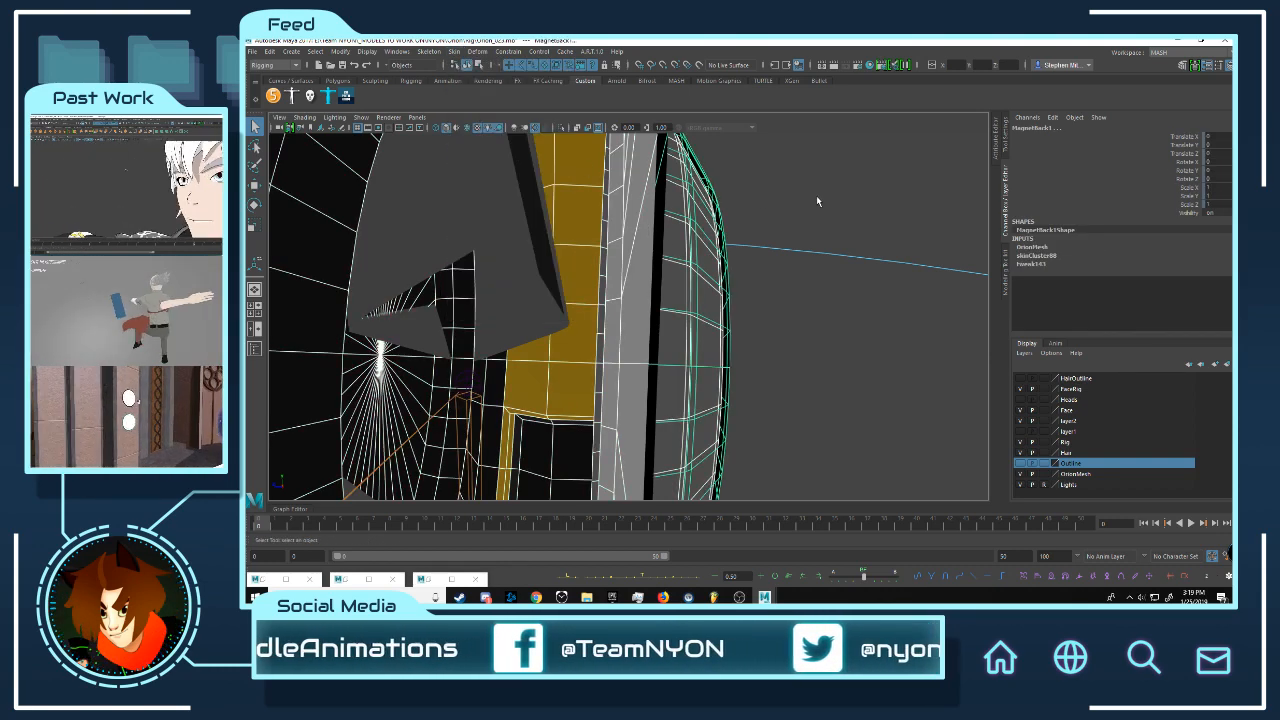
click(816, 195)
Step: Try moving the back magnet's FK control to test the skinning, and undo the move
alt+drag(817, 194, 750, 366)
drag(708, 336, 736, 379)
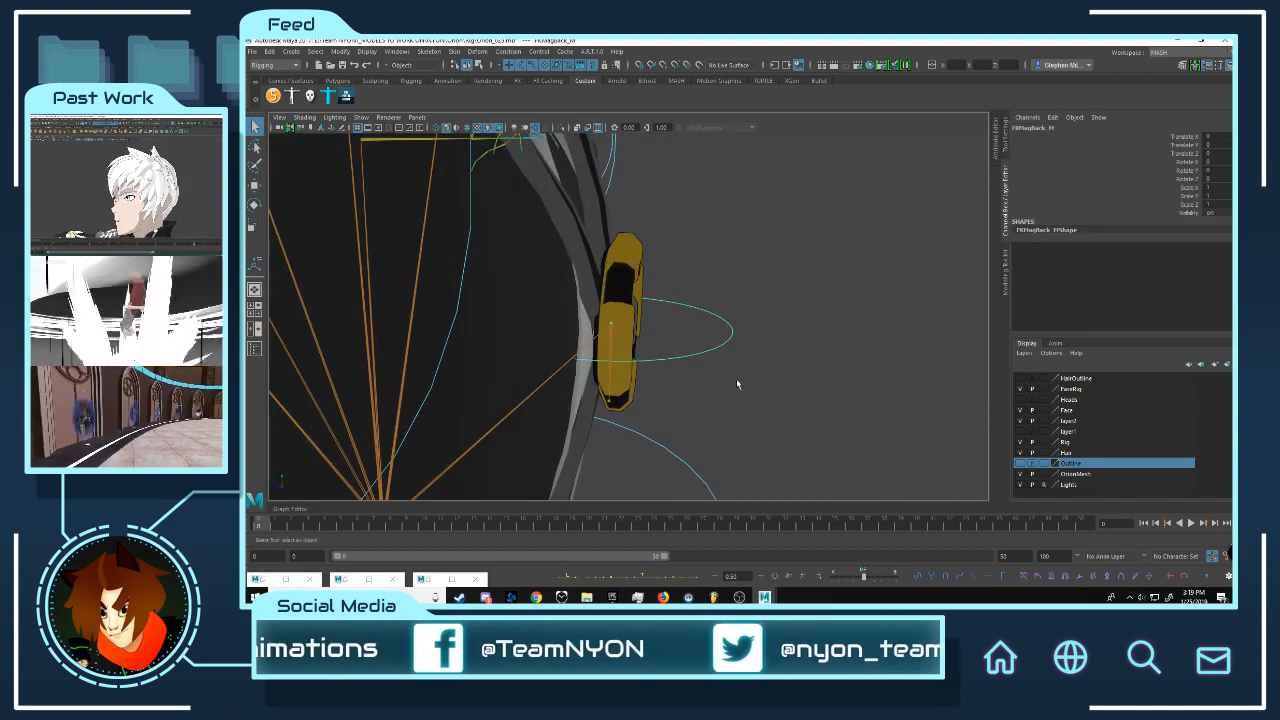
key(w)
drag(652, 329, 768, 335)
key(ctrl+z)
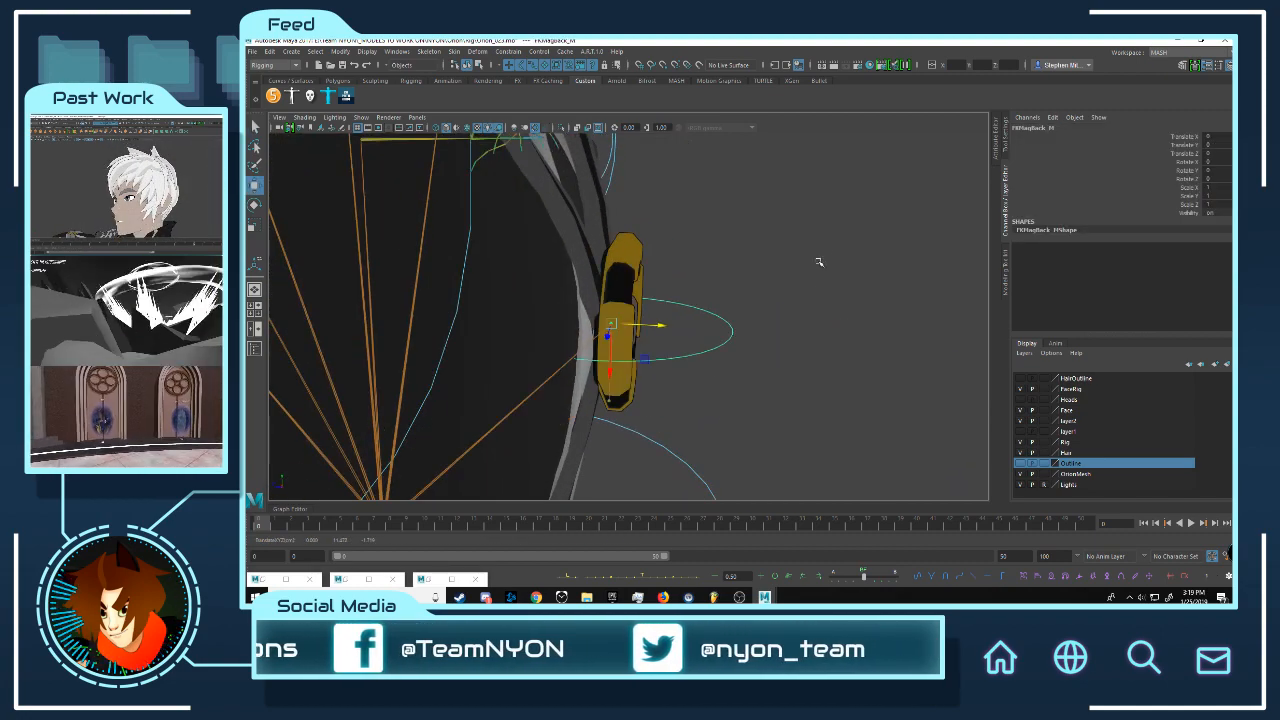
Step: Examine the back magnet's outline from behind, from the side and at close range
alt+drag(820, 260, 627, 232)
scroll(630, 250, down, 5)
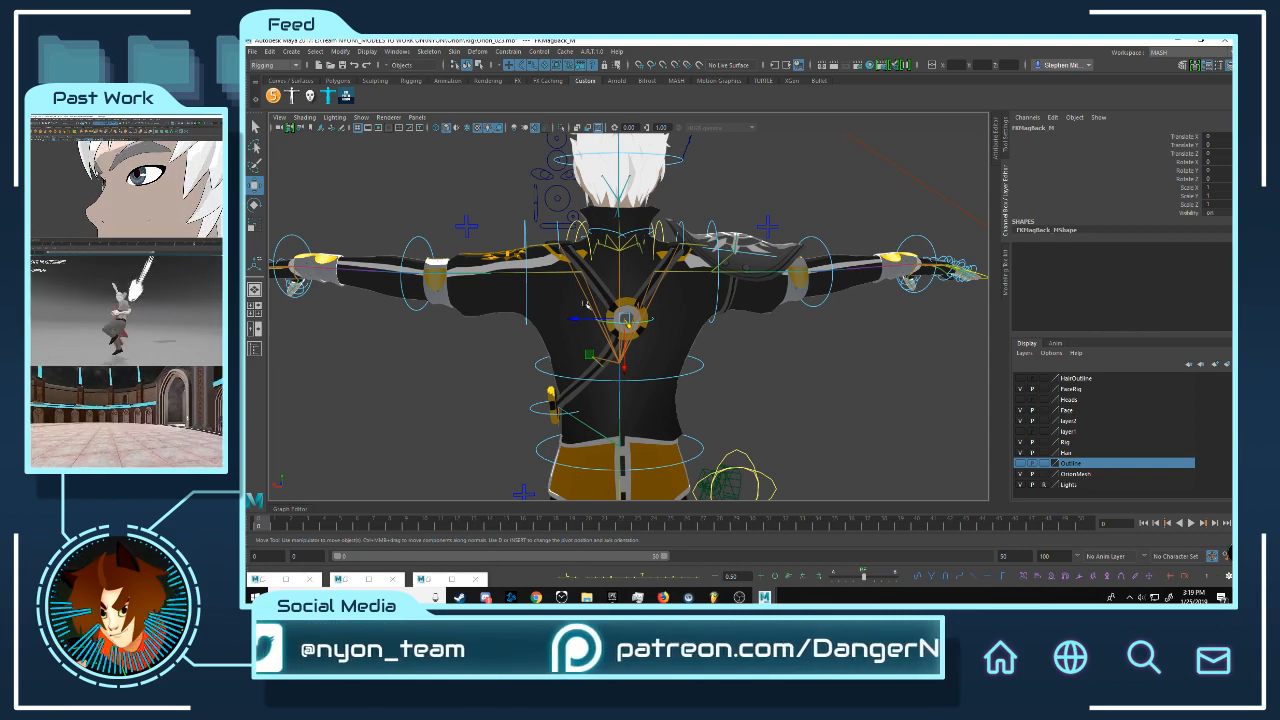
alt+drag(627, 263, 553, 312)
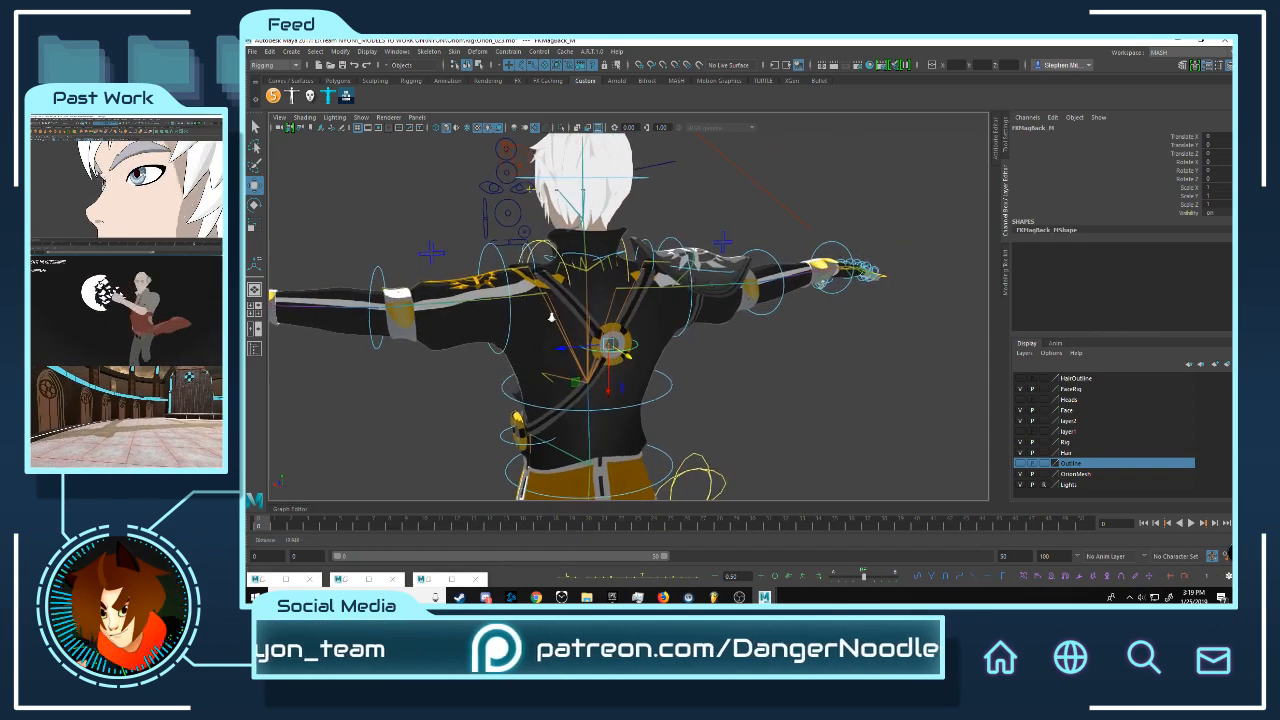
alt+right_drag(553, 312, 660, 326)
alt+drag(660, 326, 630, 308)
alt+middle_drag(540, 267, 523, 291)
alt+right_drag(523, 291, 700, 300)
alt+drag(700, 300, 614, 310)
alt+right_drag(614, 310, 605, 320)
alt+middle_drag(605, 320, 628, 267)
alt+right_drag(628, 267, 770, 285)
alt+drag(770, 285, 740, 275)
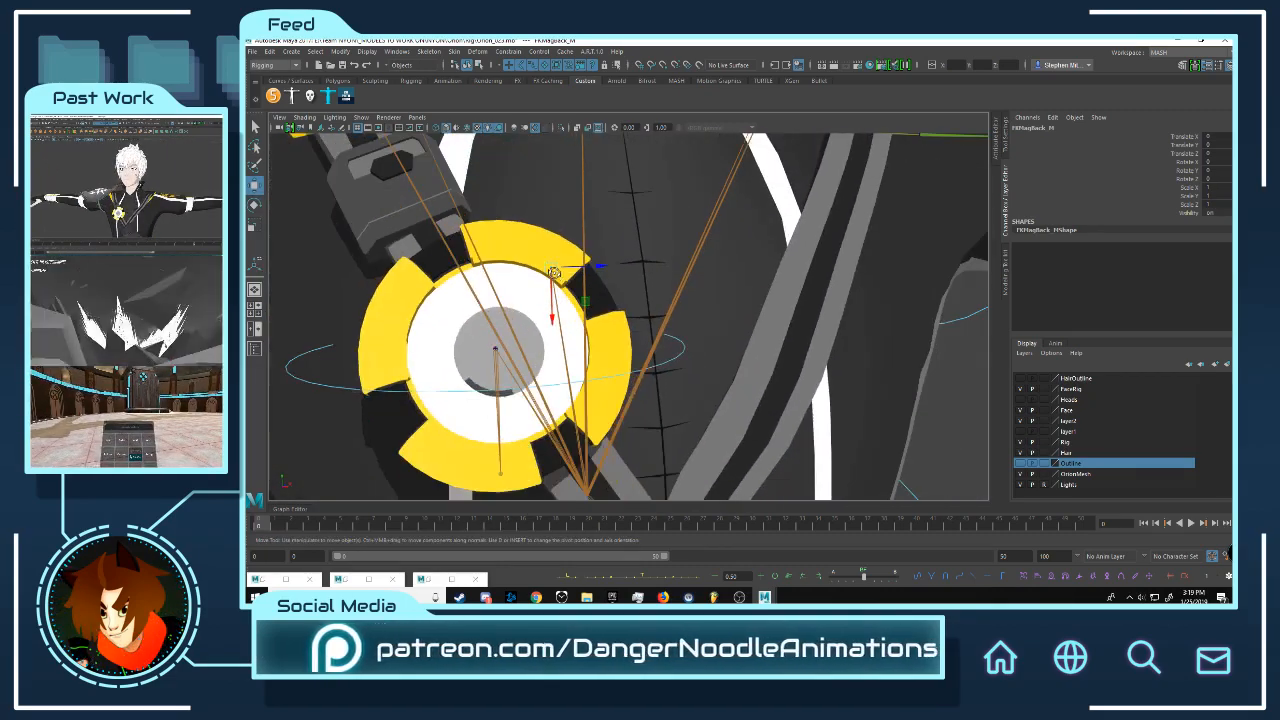
alt+right_drag(740, 275, 735, 270)
alt+drag(735, 270, 714, 266)
alt+right_drag(714, 266, 830, 290)
alt+drag(830, 290, 643, 244)
alt+drag(543, 234, 635, 325)
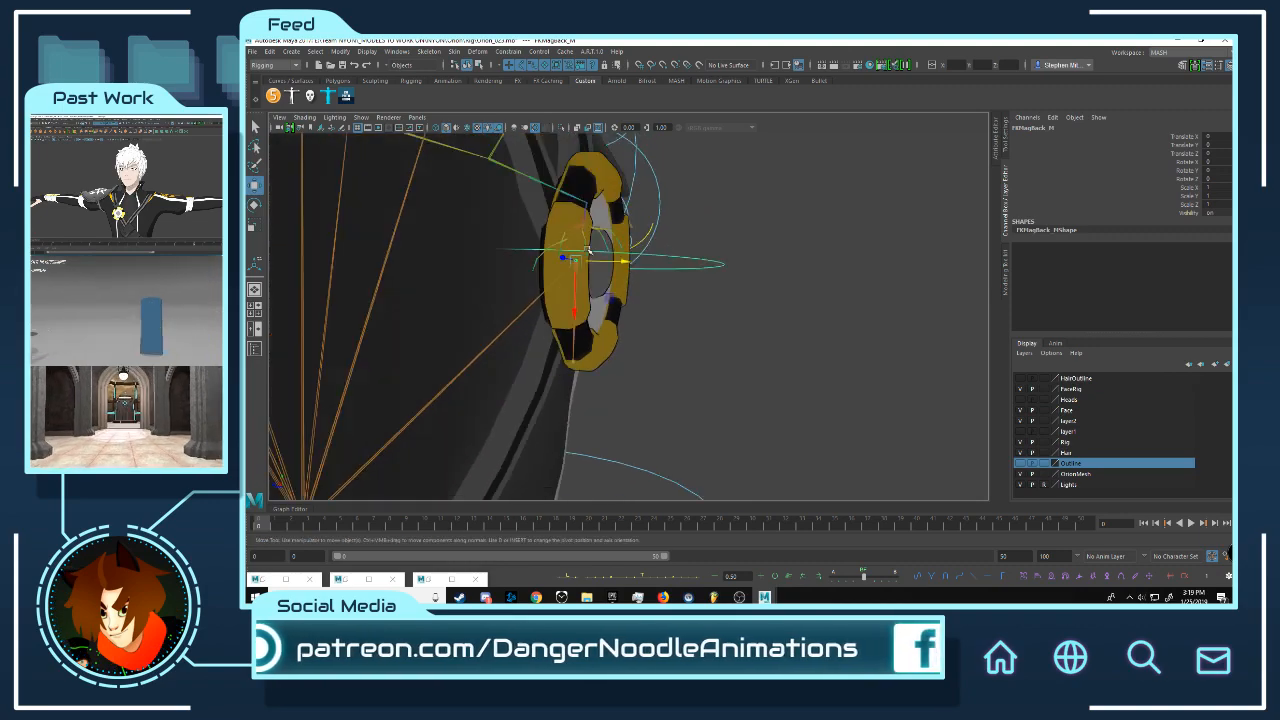
alt+right_drag(635, 325, 720, 310)
alt+drag(720, 310, 553, 283)
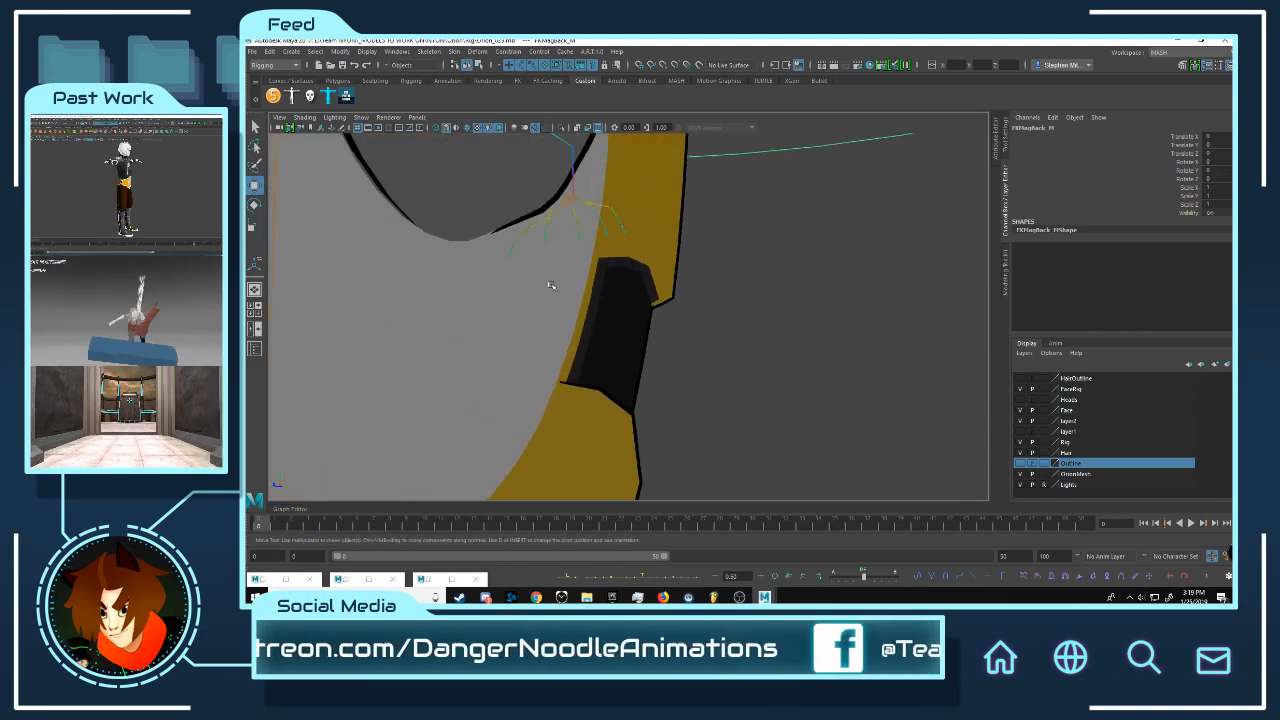
alt+right_drag(553, 283, 571, 305)
Step: Add the back magnet's outline mesh to the Outline layer and clear the selection
click(703, 290)
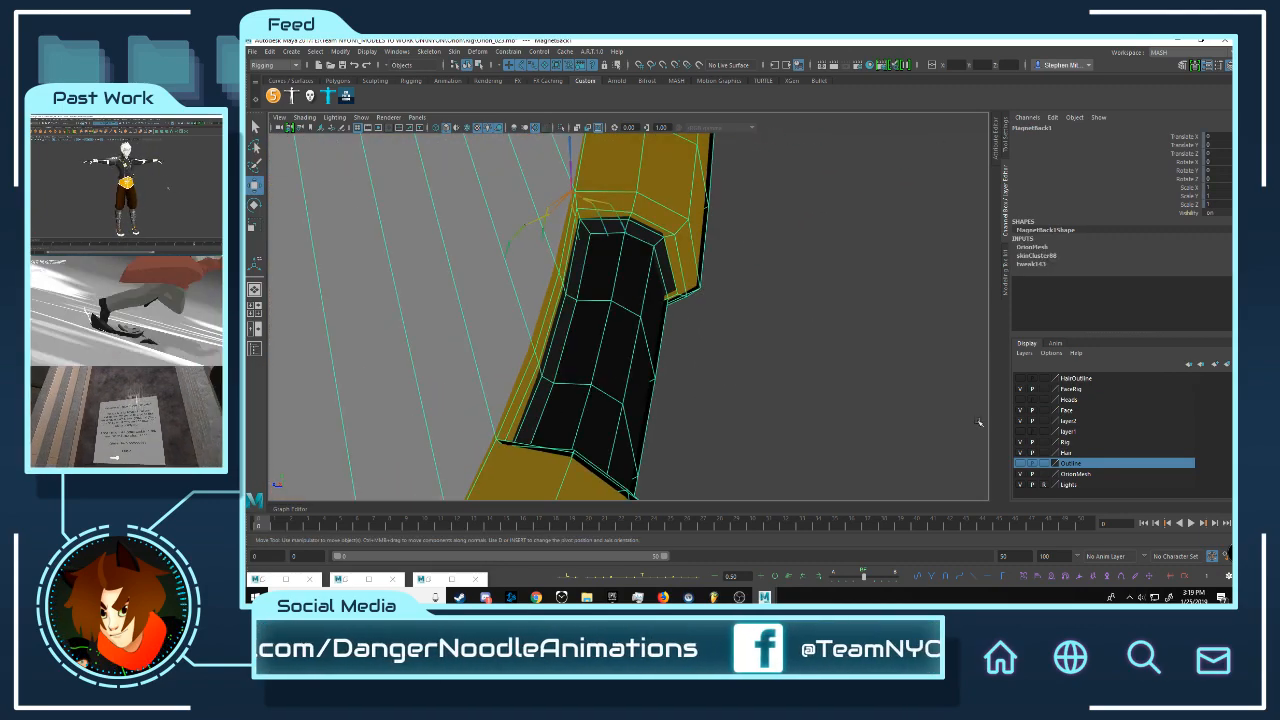
alt+right_drag(909, 355, 871, 352)
alt+drag(871, 352, 788, 388)
alt+middle_drag(788, 388, 792, 394)
mouse_move(792, 394)
alt+right_down()
mouse_move(806, 403)
mouse_move(793, 397)
alt+right_up()
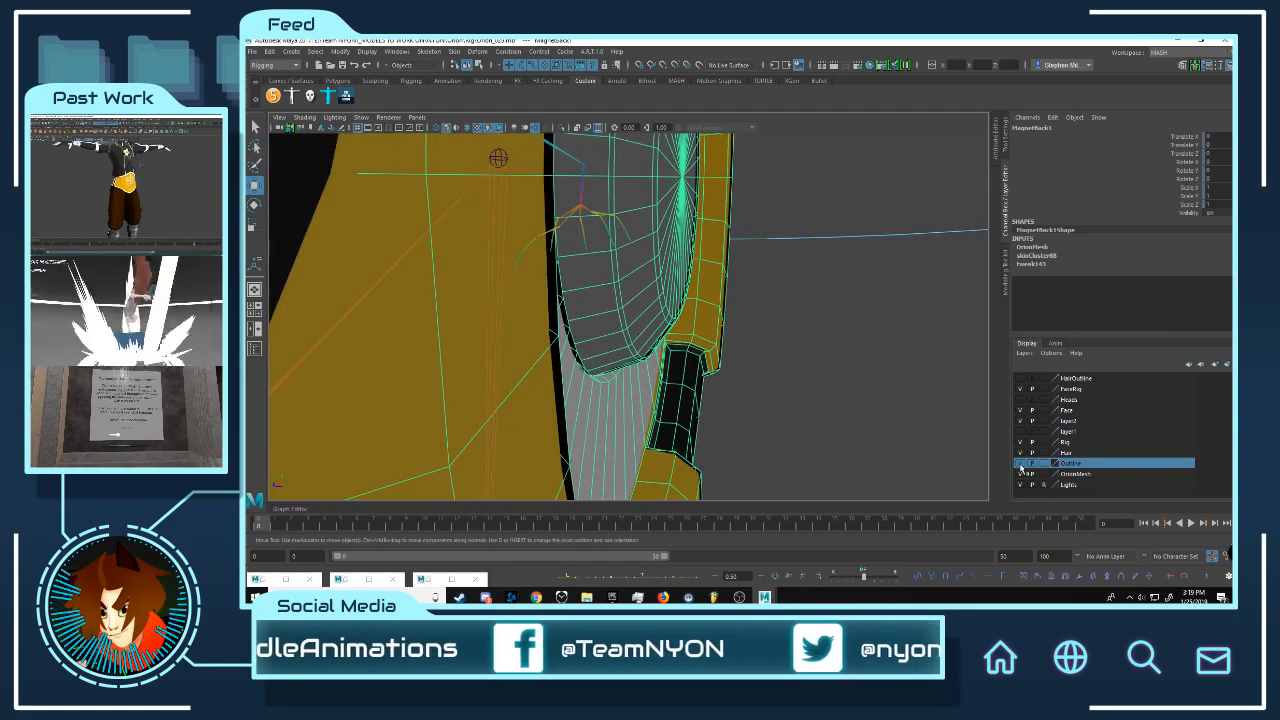
right_click(1072, 466)
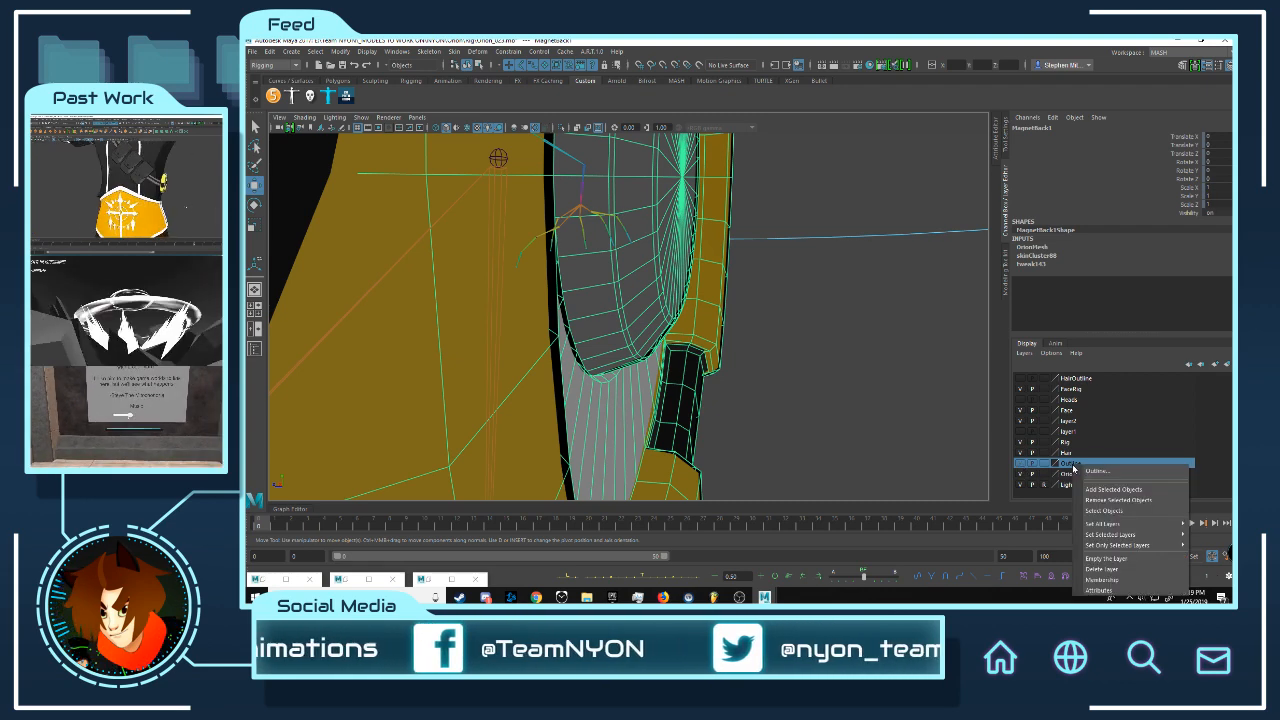
click(1107, 491)
scroll(863, 343, down, 5)
click(743, 343)
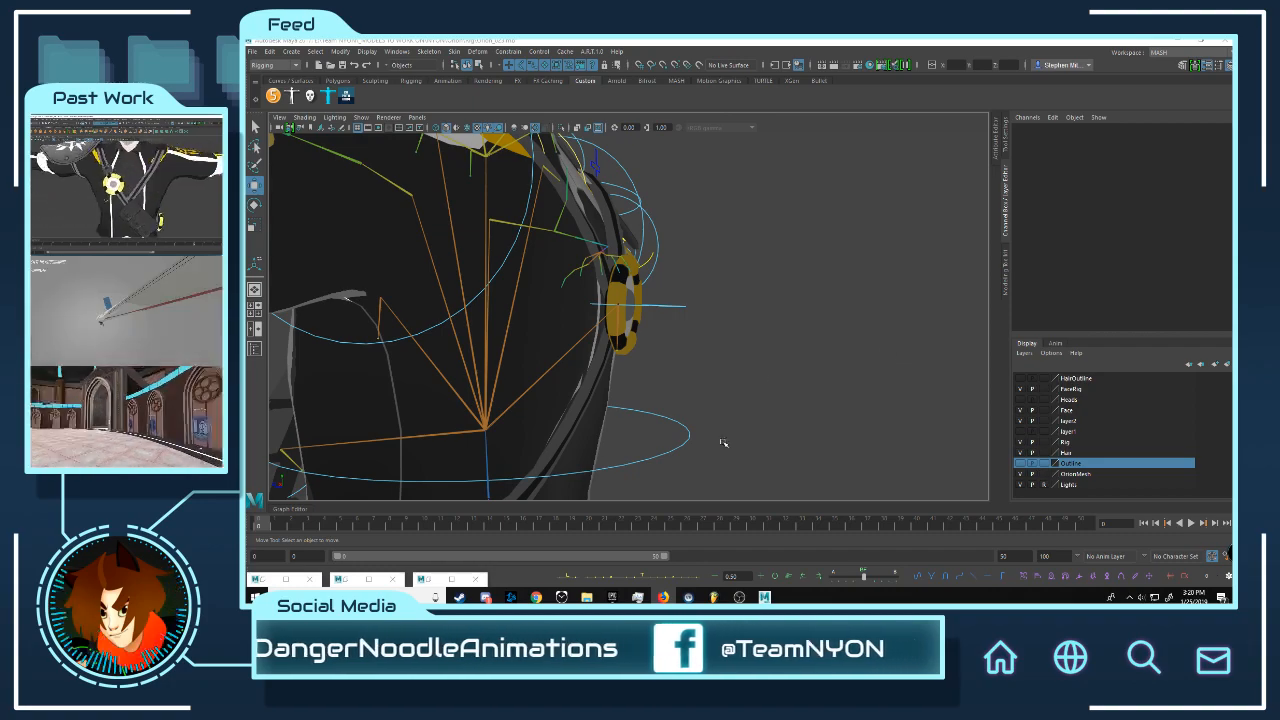
Step: Inspect the magnets and the back magnet and chest controls from the side and front of the torso
scroll(706, 363, down, 3)
alt+drag(697, 410, 804, 257)
alt+drag(741, 230, 793, 467)
alt+right_drag(793, 467, 795, 480)
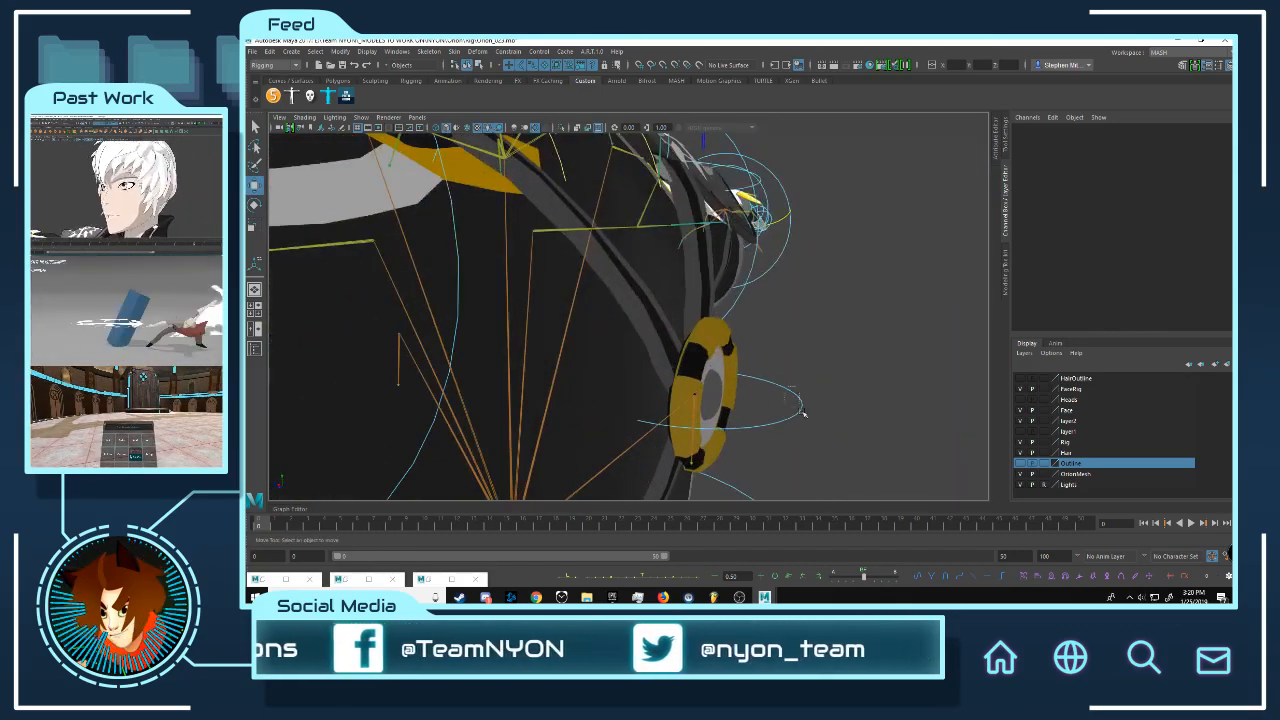
click(803, 413)
alt+right_drag(803, 413, 762, 371)
alt+middle_drag(822, 371, 831, 290)
alt+drag(830, 290, 714, 320)
alt+middle_drag(714, 320, 684, 311)
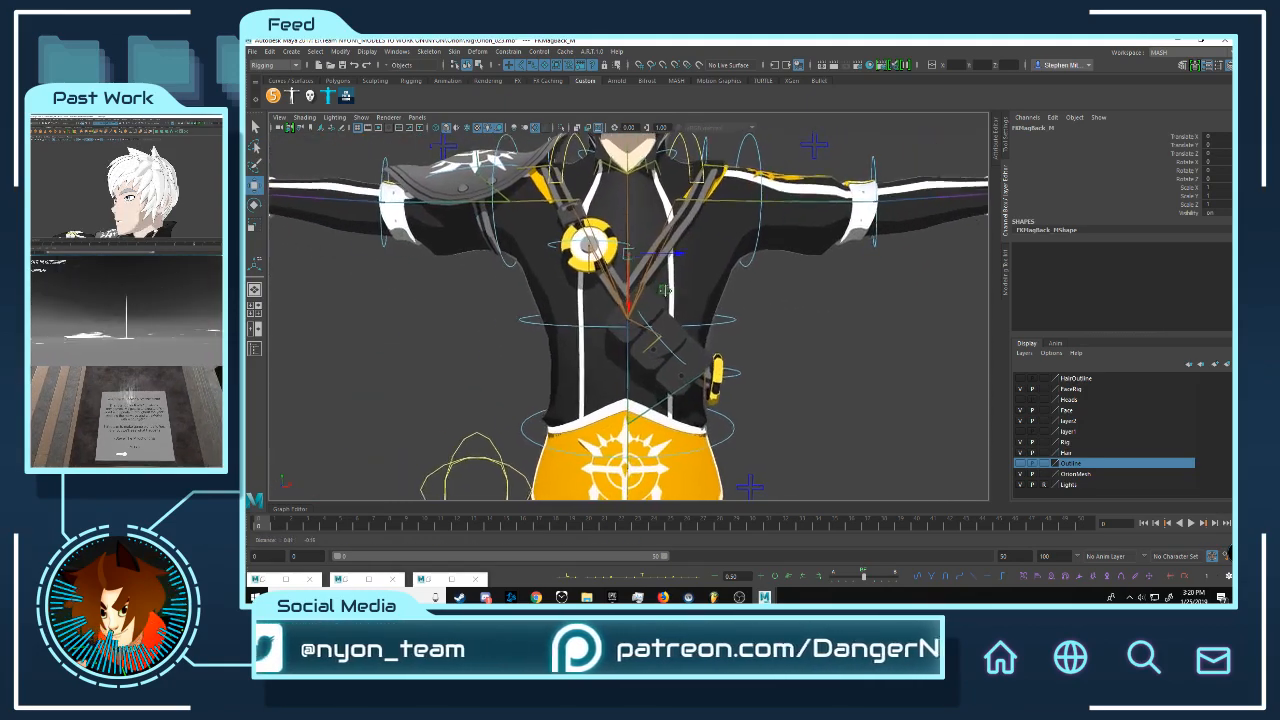
alt+right_drag(684, 311, 780, 326)
alt+drag(780, 326, 800, 348)
click(810, 349)
alt+right_drag(897, 354, 694, 343)
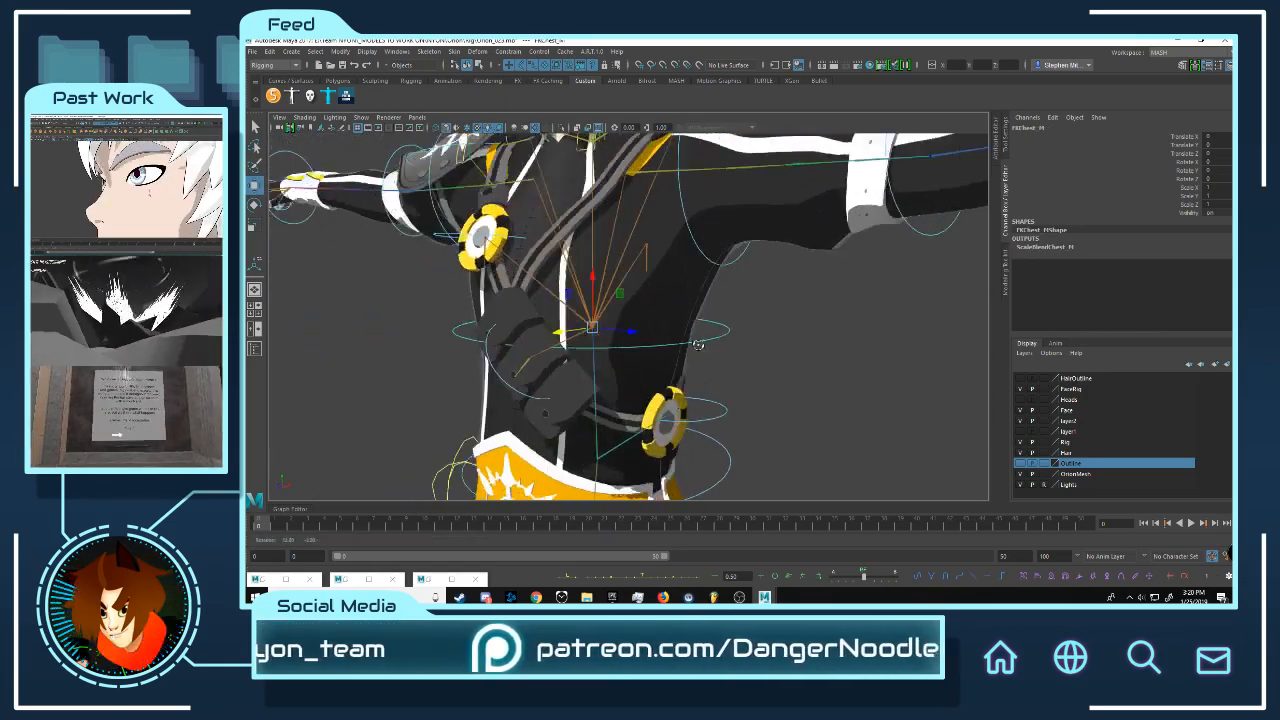
alt+drag(694, 343, 633, 343)
click(738, 268)
alt+drag(738, 268, 728, 286)
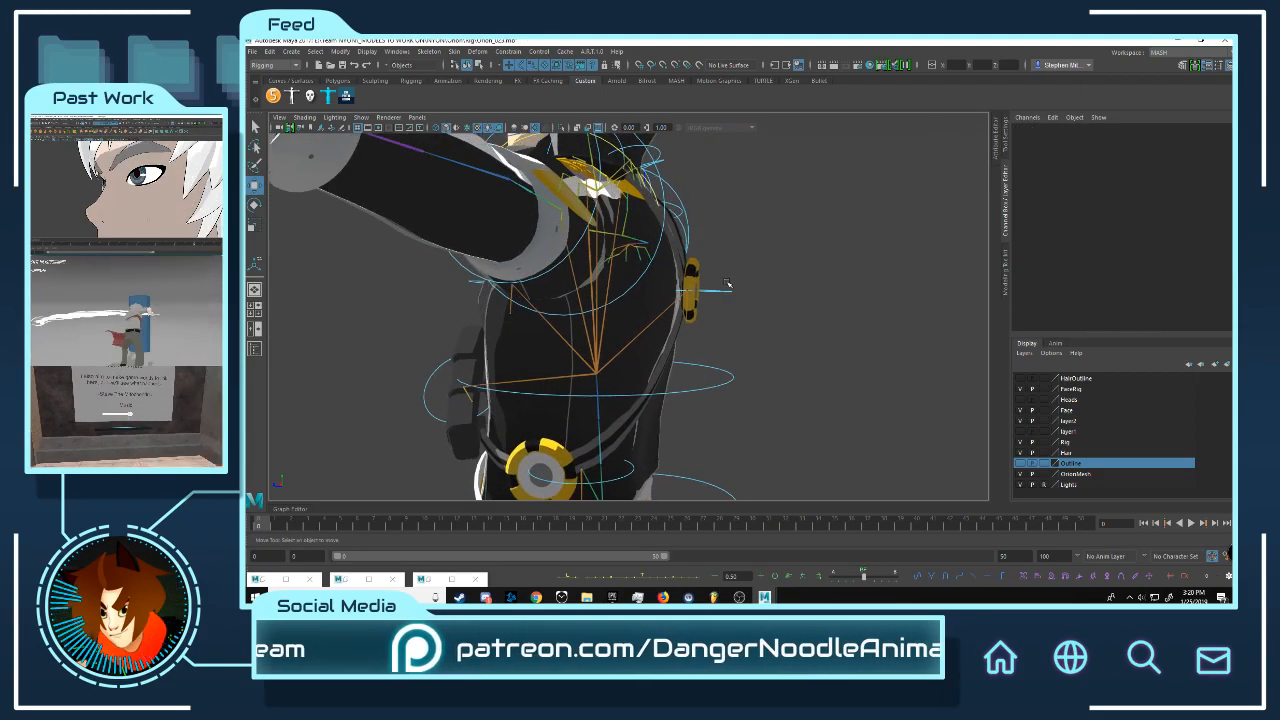
click(728, 285)
mouse_move(820, 315)
alt+mouse_down()
mouse_move(803, 371)
mouse_move(794, 314)
mouse_move(897, 311)
mouse_move(838, 313)
alt+mouse_up()
alt+right_drag(838, 313, 696, 313)
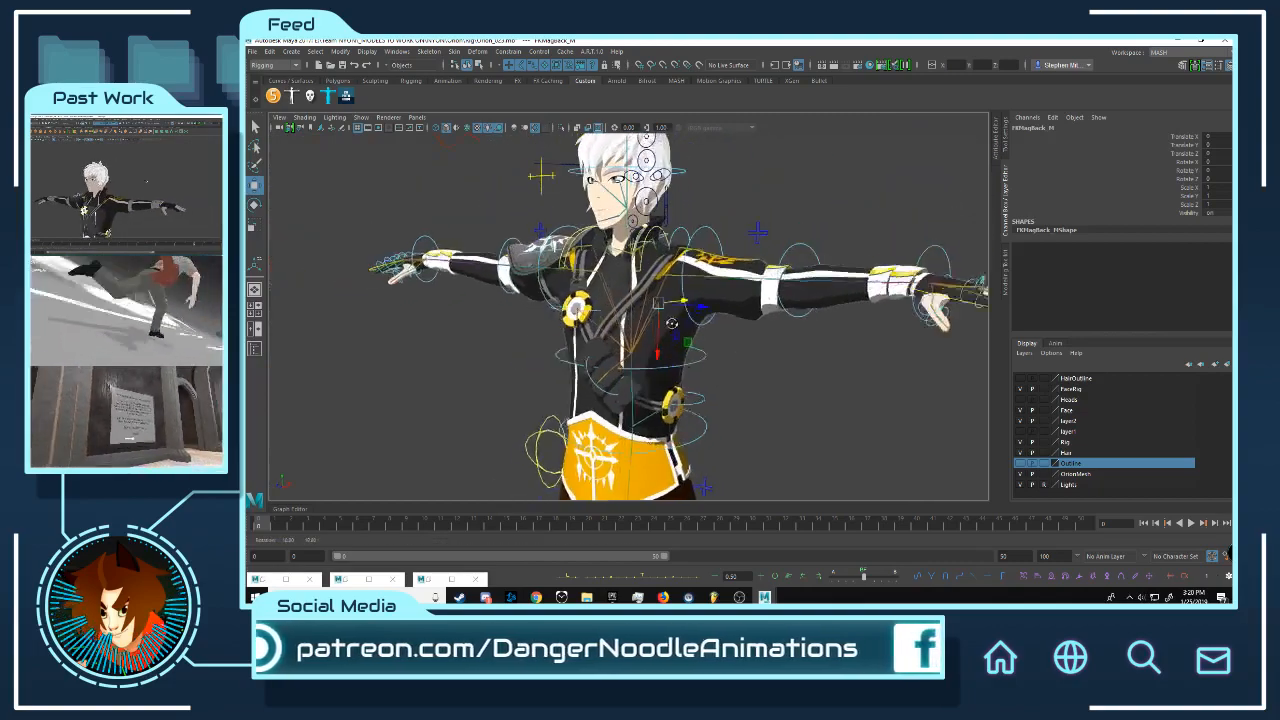
alt+drag(696, 313, 726, 314)
alt+middle_drag(726, 314, 640, 368)
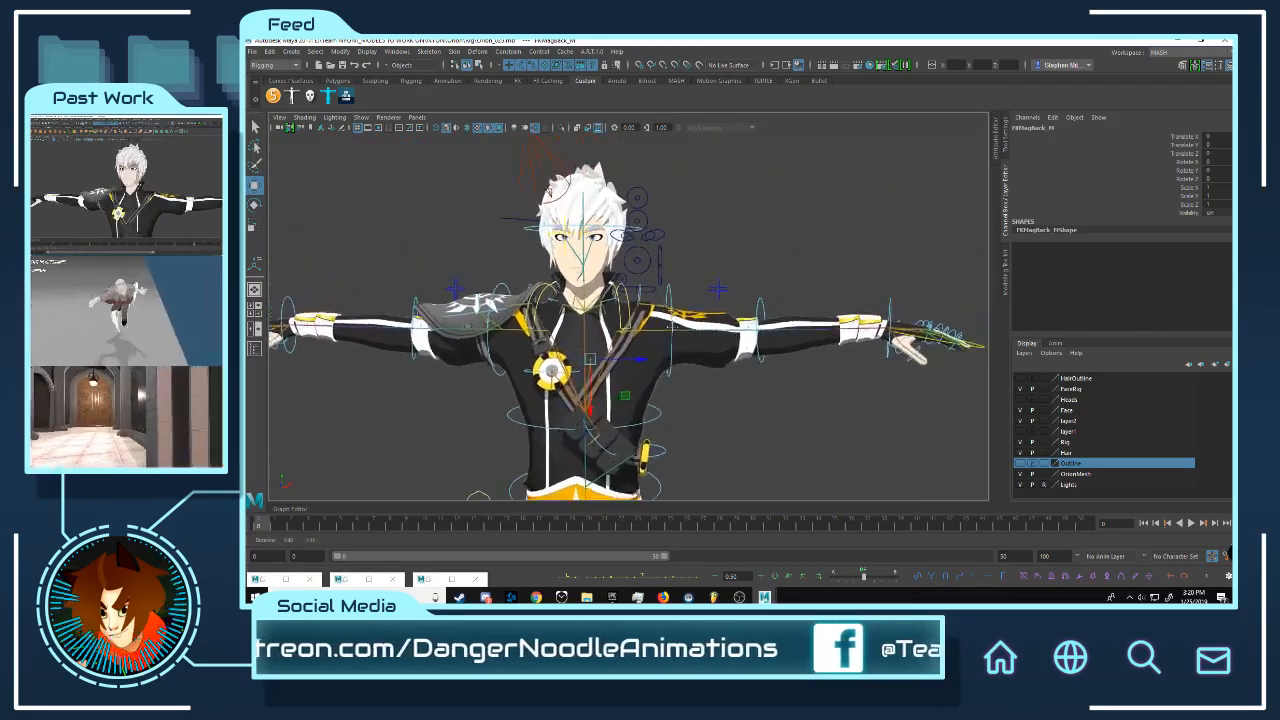
Step: Examine the left shoulder and strap controls and how the straps run across the character's back
alt+right_drag(640, 368, 694, 340)
click(676, 308)
alt+drag(745, 297, 658, 300)
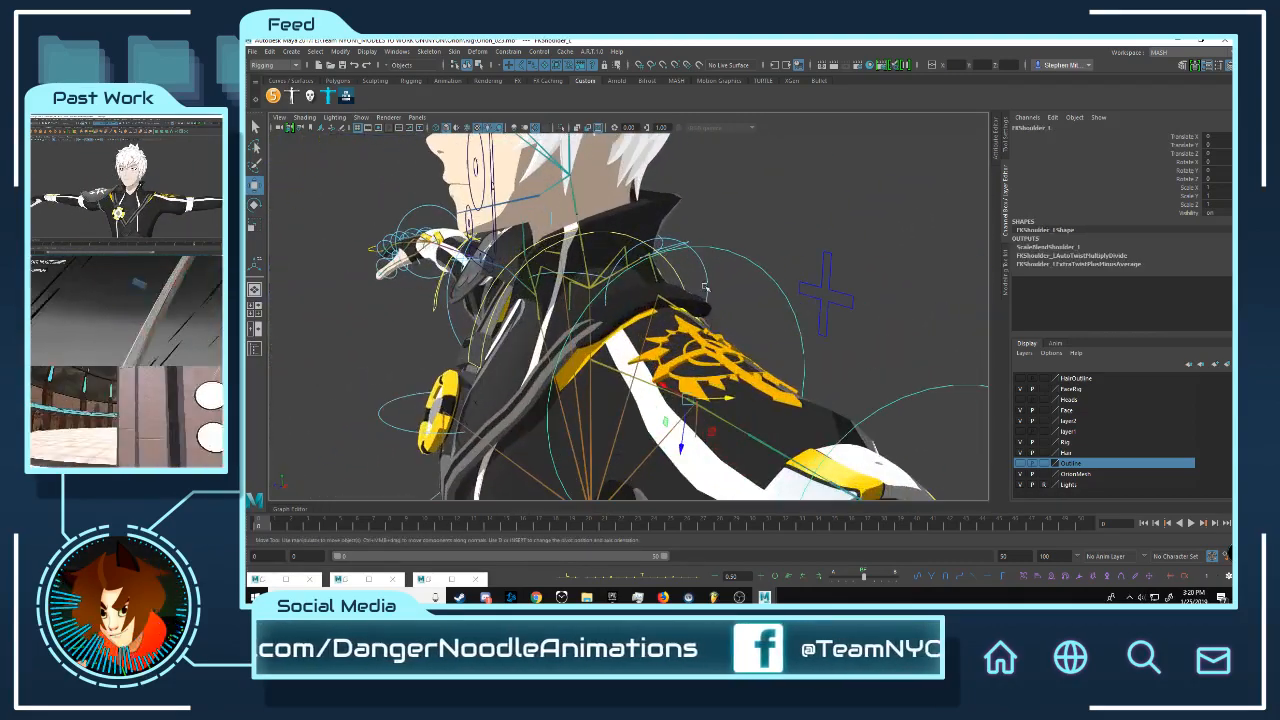
click(672, 287)
alt+drag(788, 285, 664, 294)
alt+right_drag(762, 324, 701, 327)
alt+middle_drag(701, 327, 704, 303)
alt+right_drag(704, 303, 760, 303)
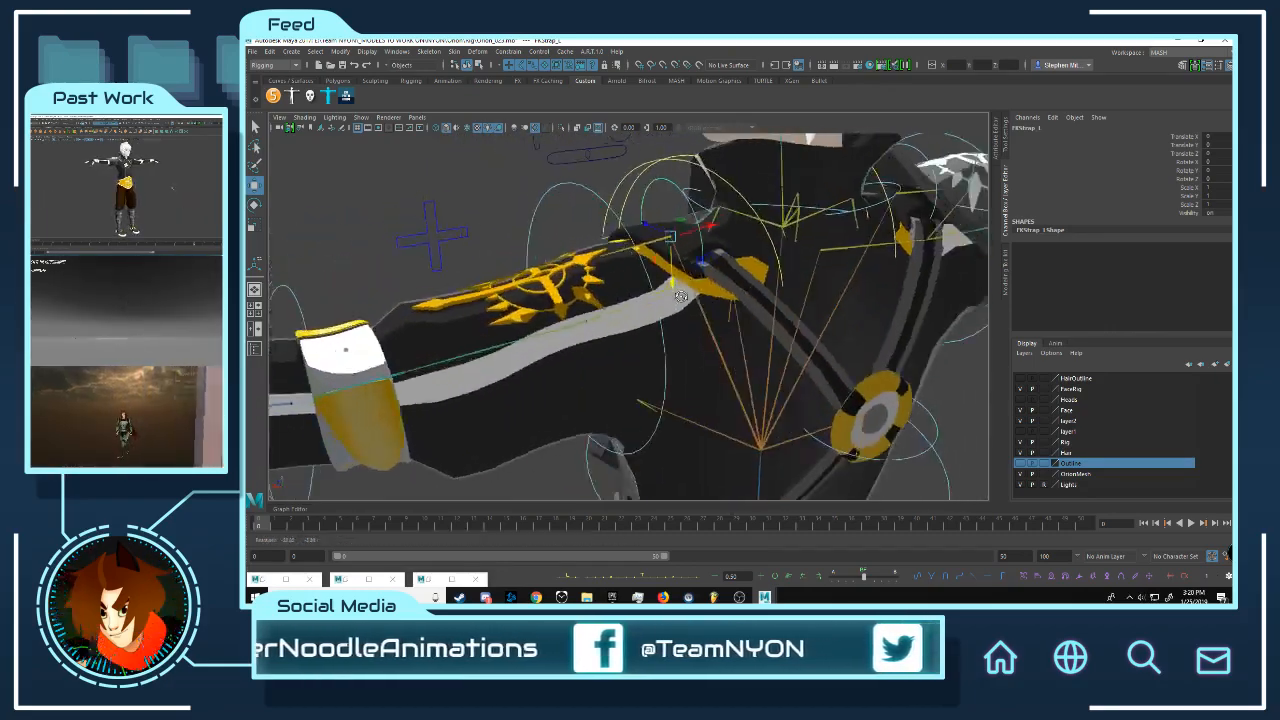
mouse_move(676, 292)
alt+mouse_down()
mouse_move(787, 292)
mouse_move(678, 288)
alt+mouse_up()
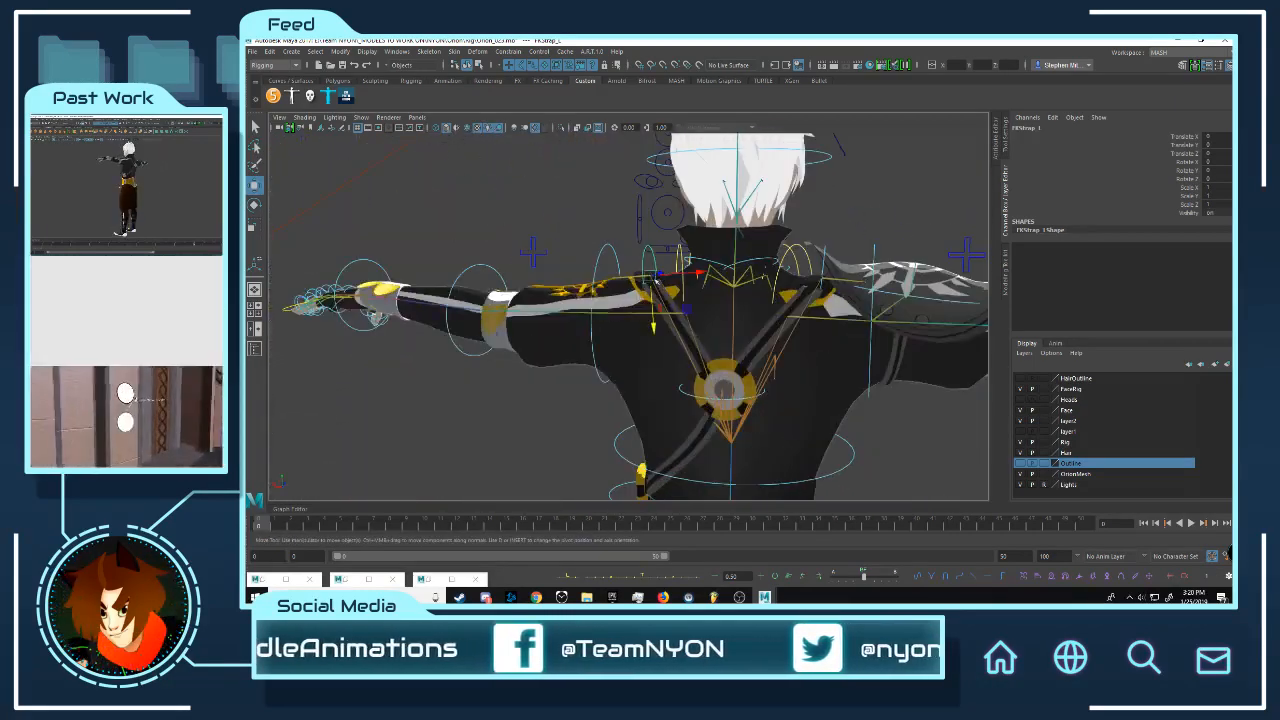
alt+middle_drag(750, 279, 612, 281)
alt+right_drag(612, 281, 704, 282)
mouse_move(704, 282)
alt+mouse_down()
mouse_move(814, 280)
mouse_move(728, 287)
alt+mouse_up()
alt+right_drag(728, 287, 636, 285)
alt+middle_drag(636, 285, 598, 274)
alt+right_drag(598, 274, 704, 242)
alt+drag(704, 242, 710, 234)
Step: Check the pauldron and strap area in wireframe, shaded and textured display, and clear the selection
key(4)
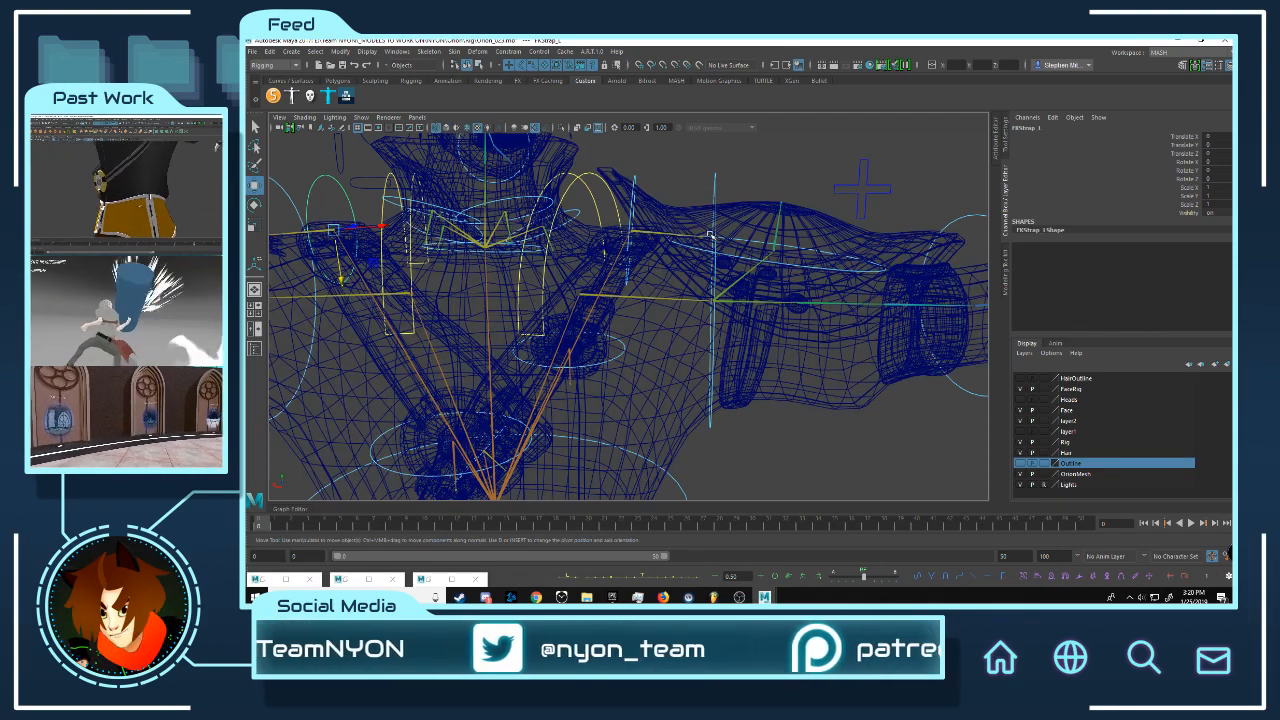
scroll(716, 229, down, 2)
scroll(716, 229, up, 5)
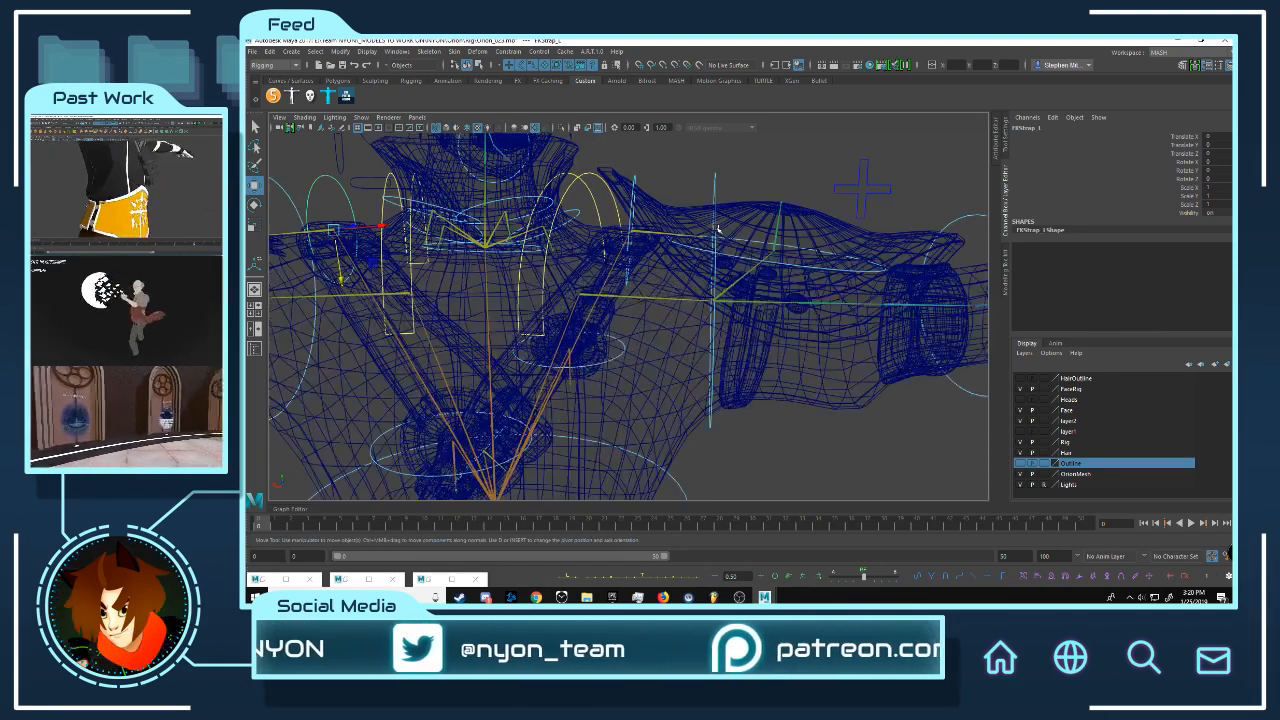
key(5)
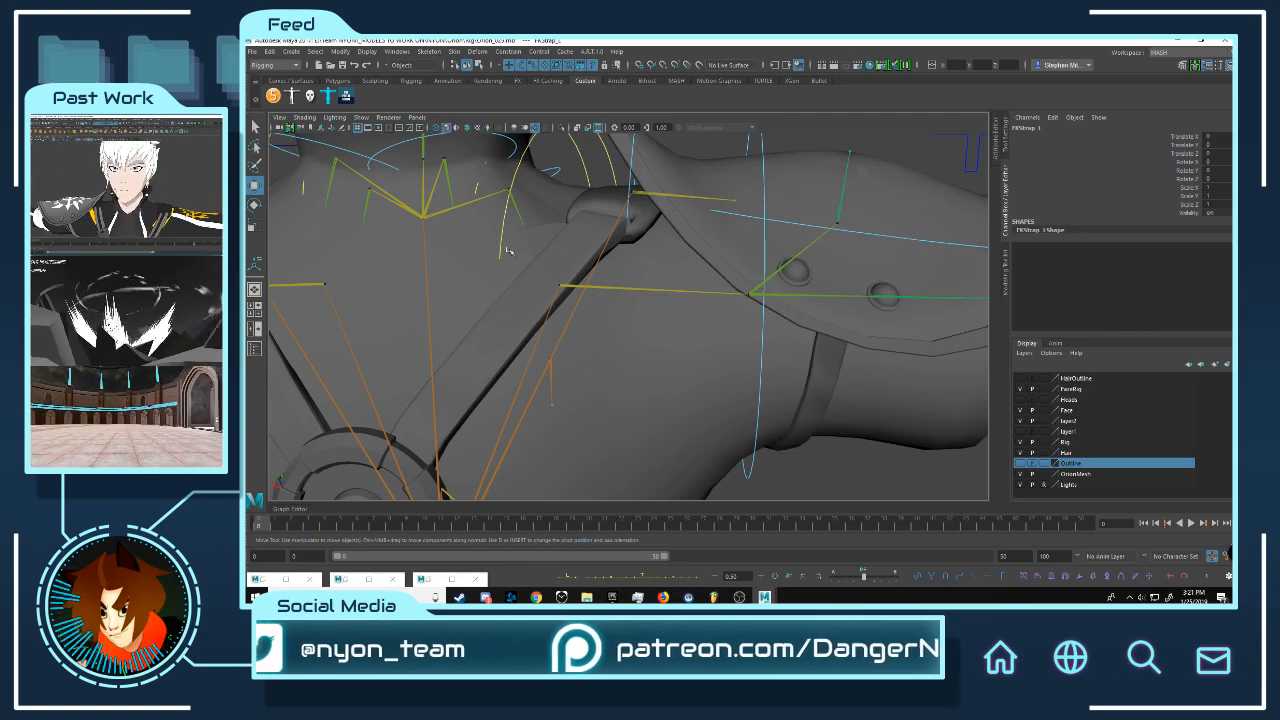
key(6)
scroll(775, 278, down, 5)
click(767, 198)
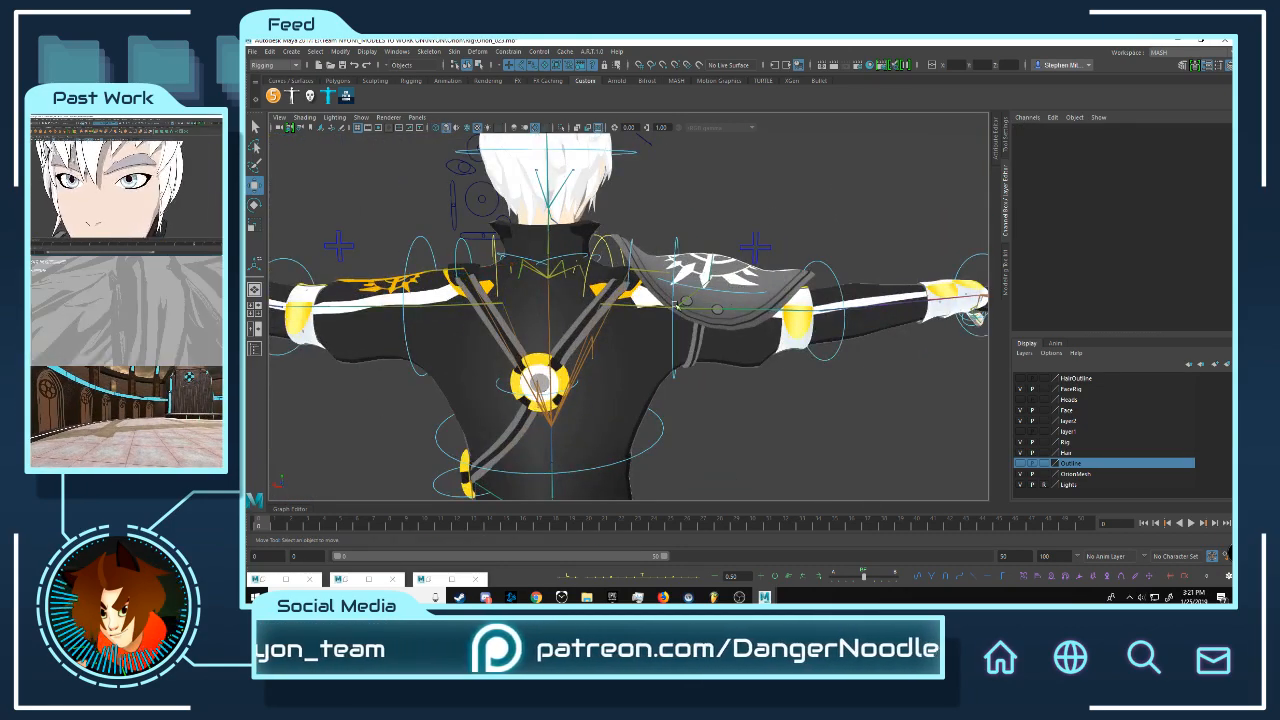
Step: Inspect the left strap and right shoulder controls around the pauldron from the front and back
alt+drag(676, 304, 688, 348)
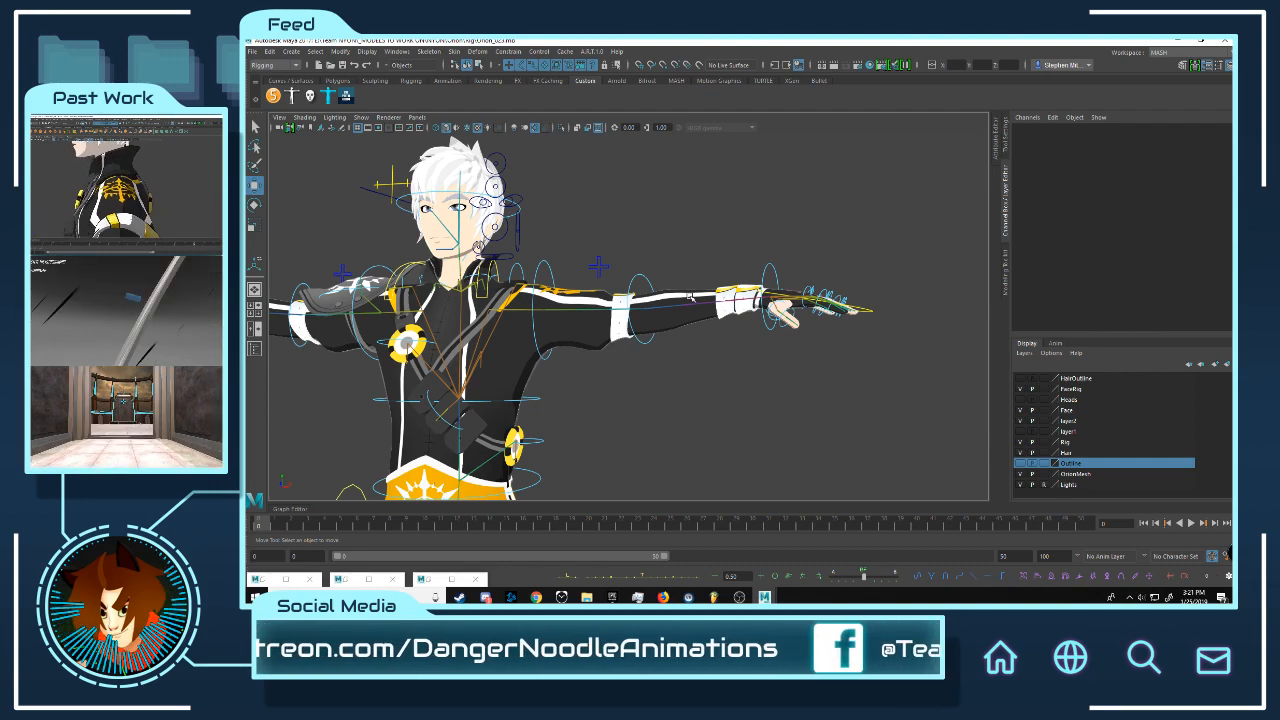
alt+drag(635, 334, 648, 331)
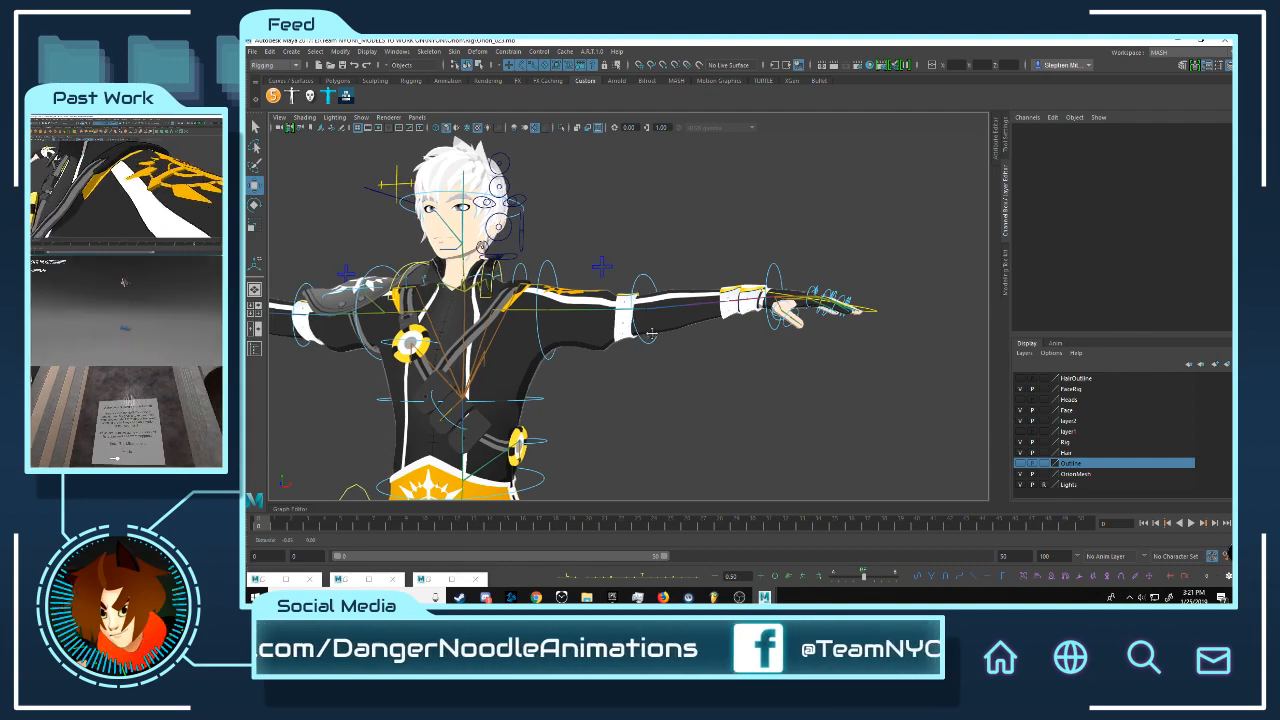
alt+middle_drag(600, 325, 702, 316)
alt+right_drag(612, 300, 682, 281)
click(645, 248)
alt+drag(763, 236, 797, 291)
alt+middle_drag(742, 292, 635, 309)
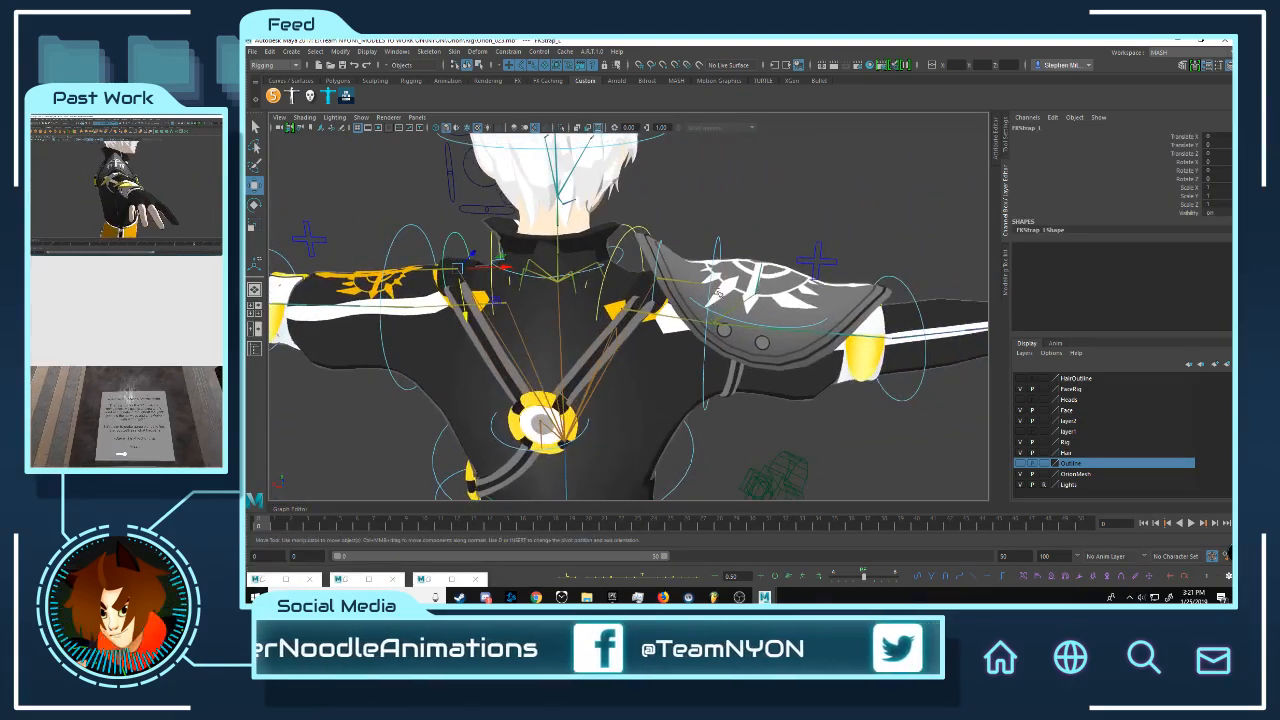
alt+drag(645, 308, 662, 272)
click(713, 227)
alt+right_drag(860, 332, 785, 340)
alt+middle_drag(785, 340, 706, 294)
alt+drag(906, 326, 614, 325)
alt+right_drag(614, 325, 643, 308)
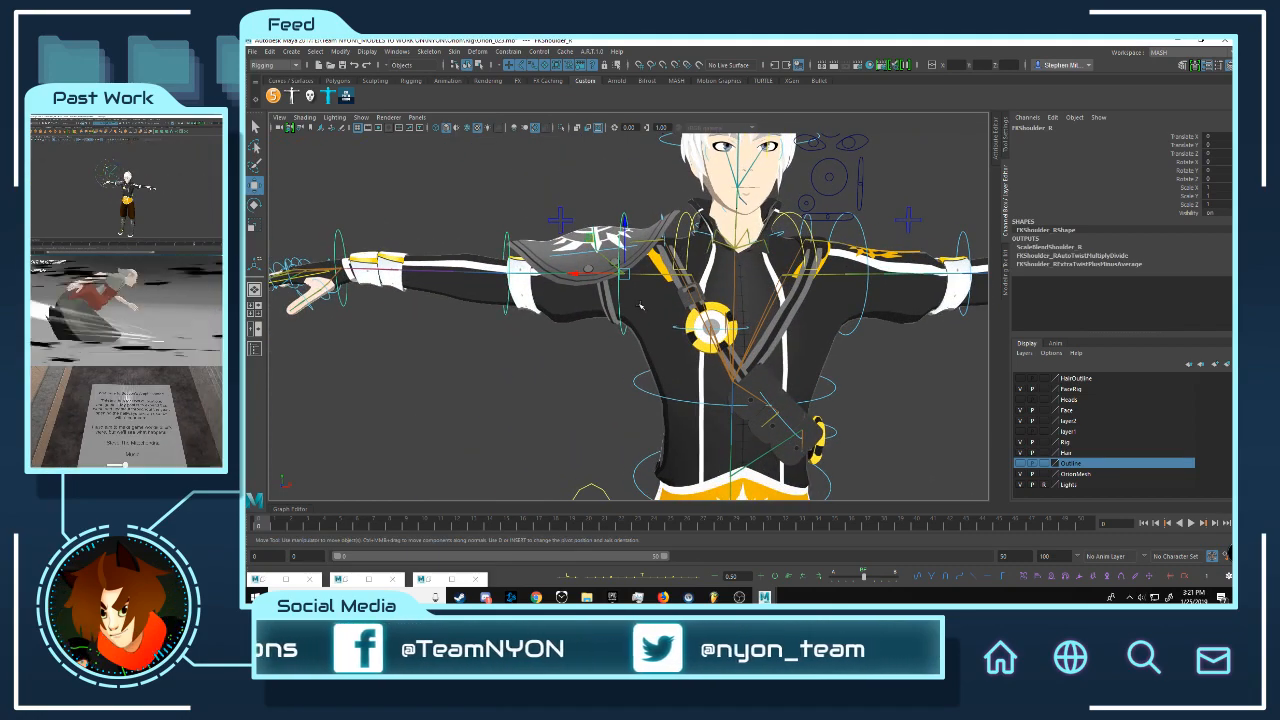
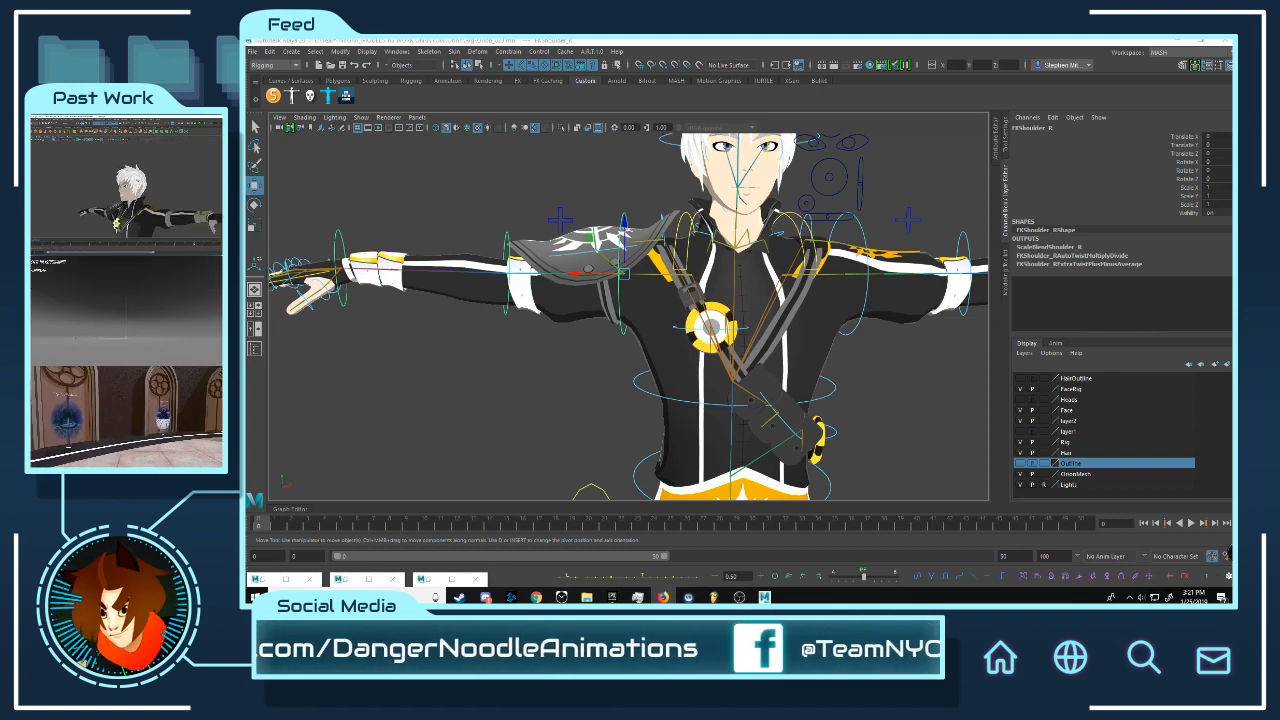
Step: Inspect the right pauldron and the belt beneath it up close with the Outline layer shown
scroll(589, 268, down, 3)
scroll(589, 268, up, 3)
alt+middle_drag(589, 268, 661, 306)
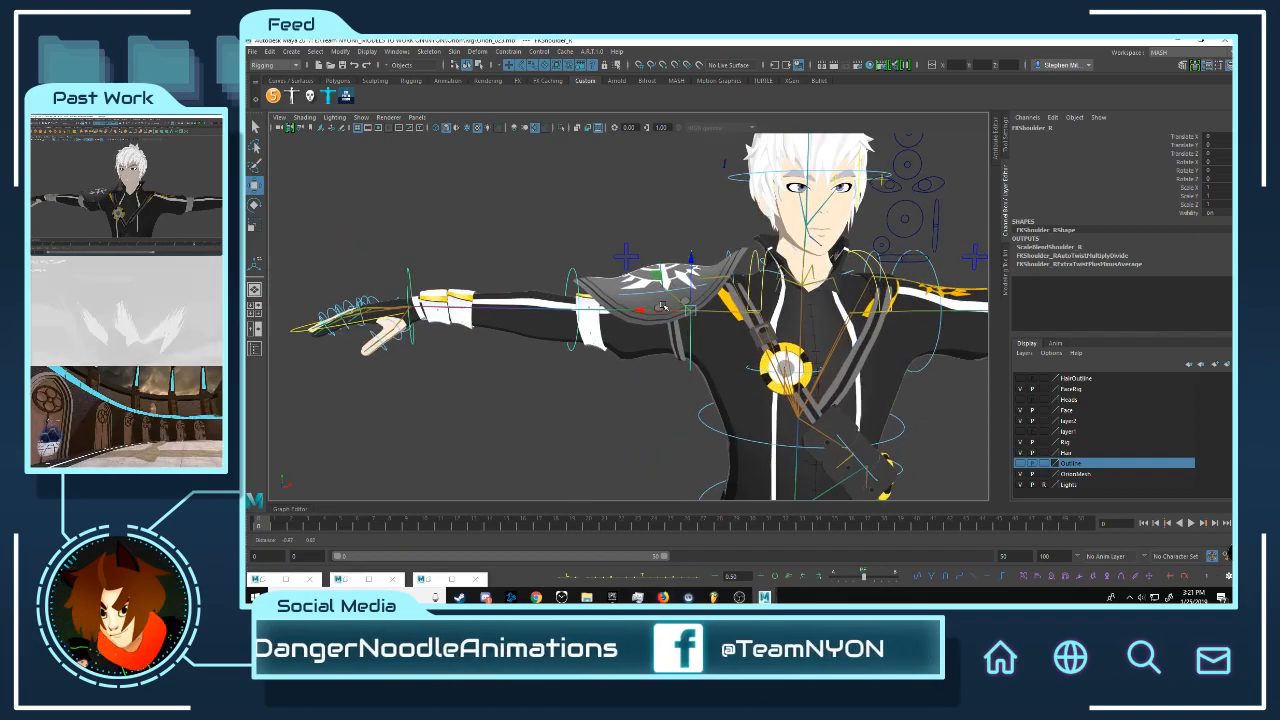
scroll(661, 306, up, 3)
alt+middle_drag(757, 268, 743, 262)
click(743, 262)
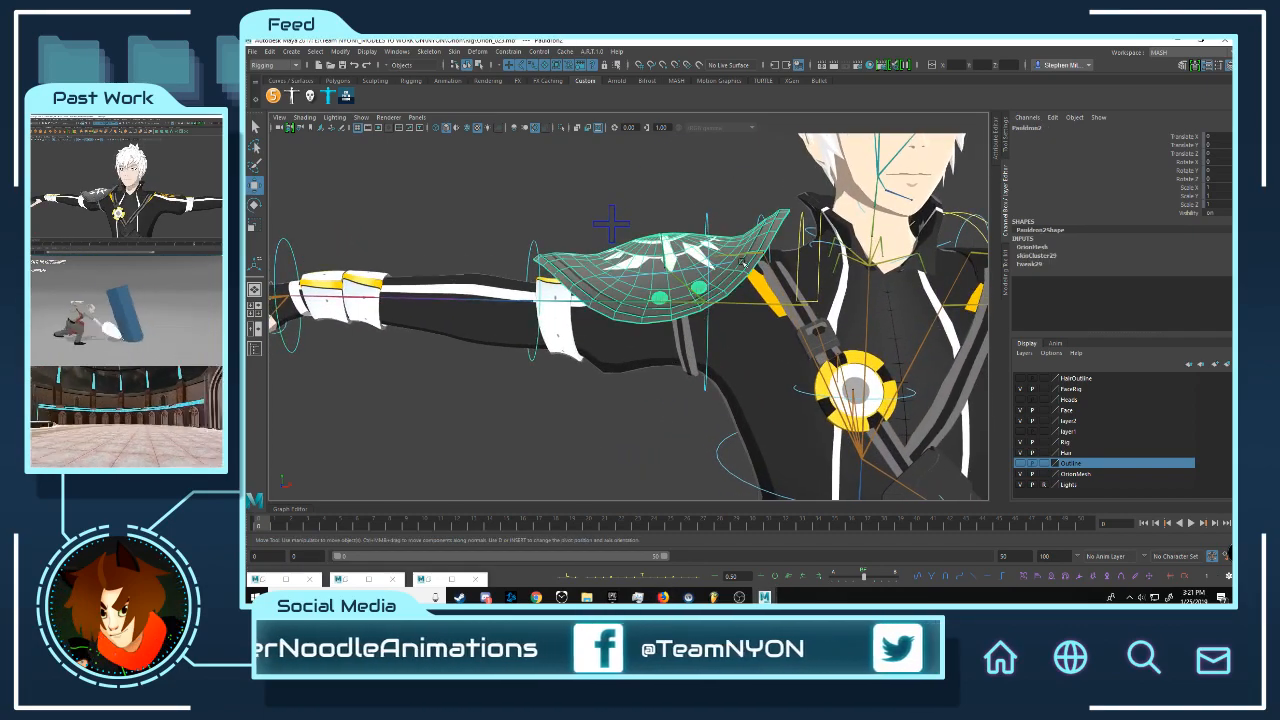
alt+drag(743, 262, 858, 292)
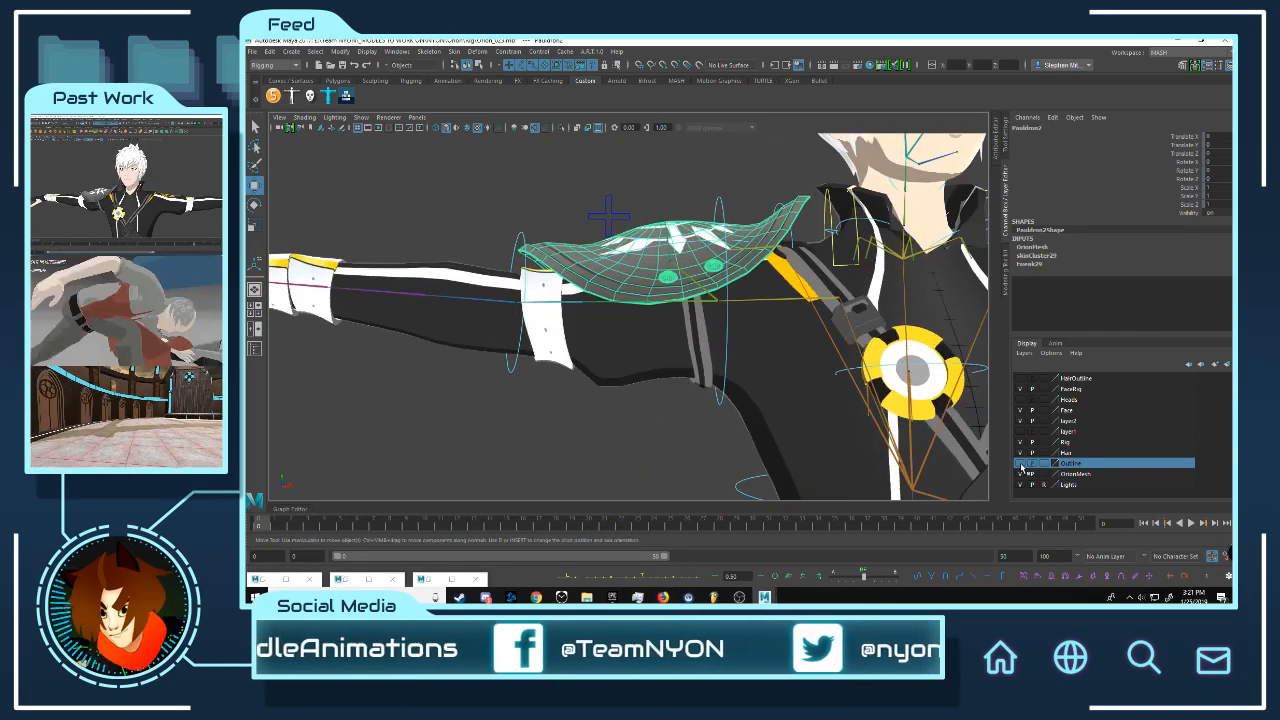
scroll(757, 277, up, 10)
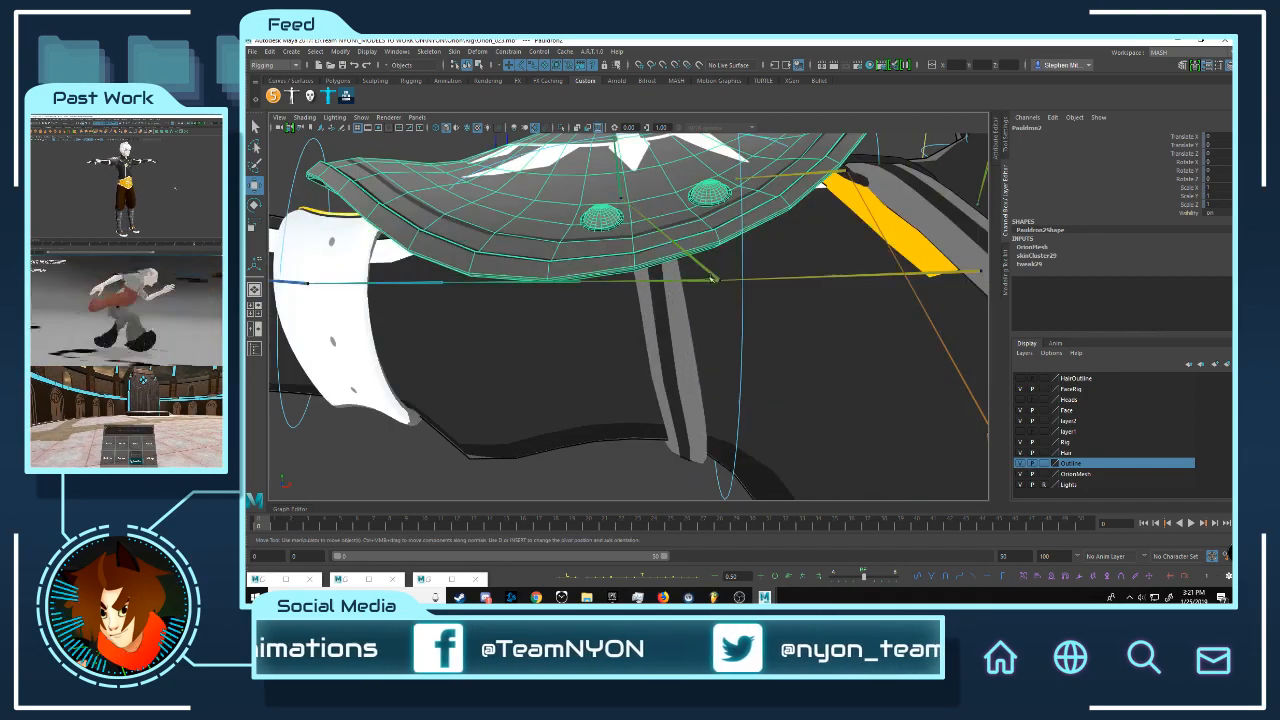
click(623, 343)
scroll(625, 343, down, 12)
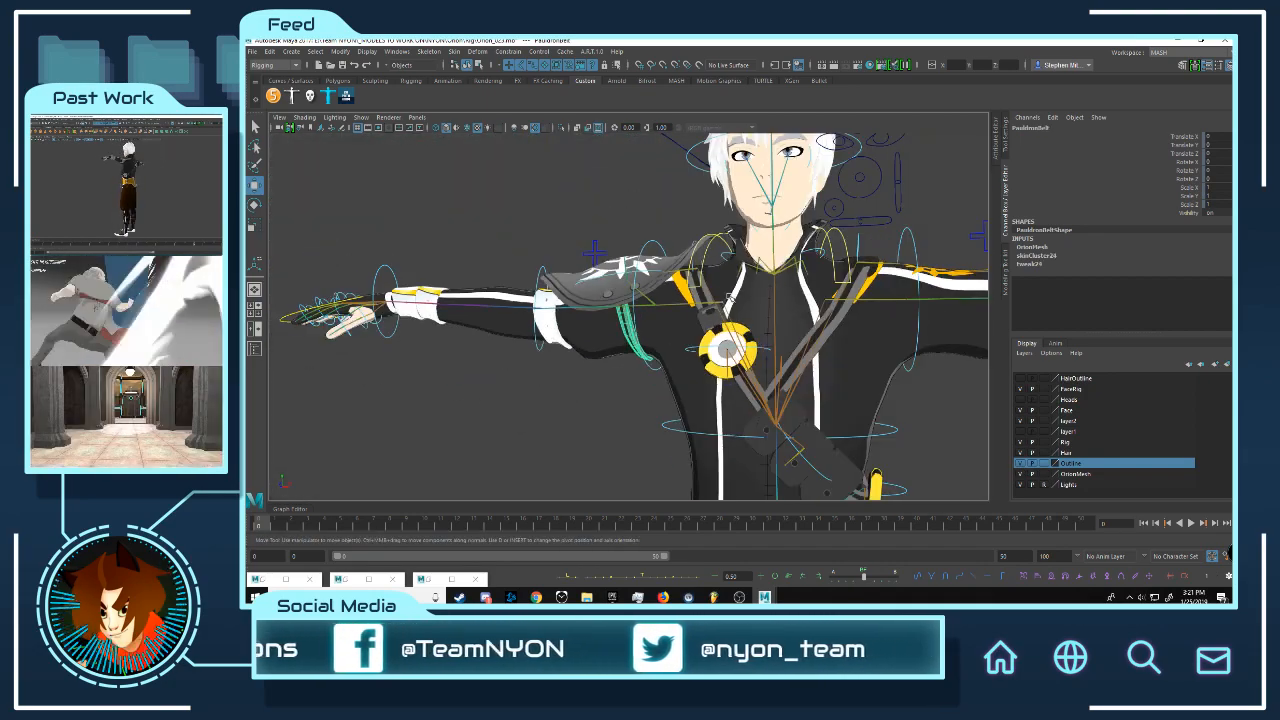
Step: Examine the pouches and the chest straps around them from below and from the front
alt+middle_drag(772, 345, 634, 248)
scroll(636, 250, up, 5)
mouse_move(666, 251)
alt+mouse_down()
mouse_move(574, 249)
mouse_move(660, 251)
alt+mouse_up()
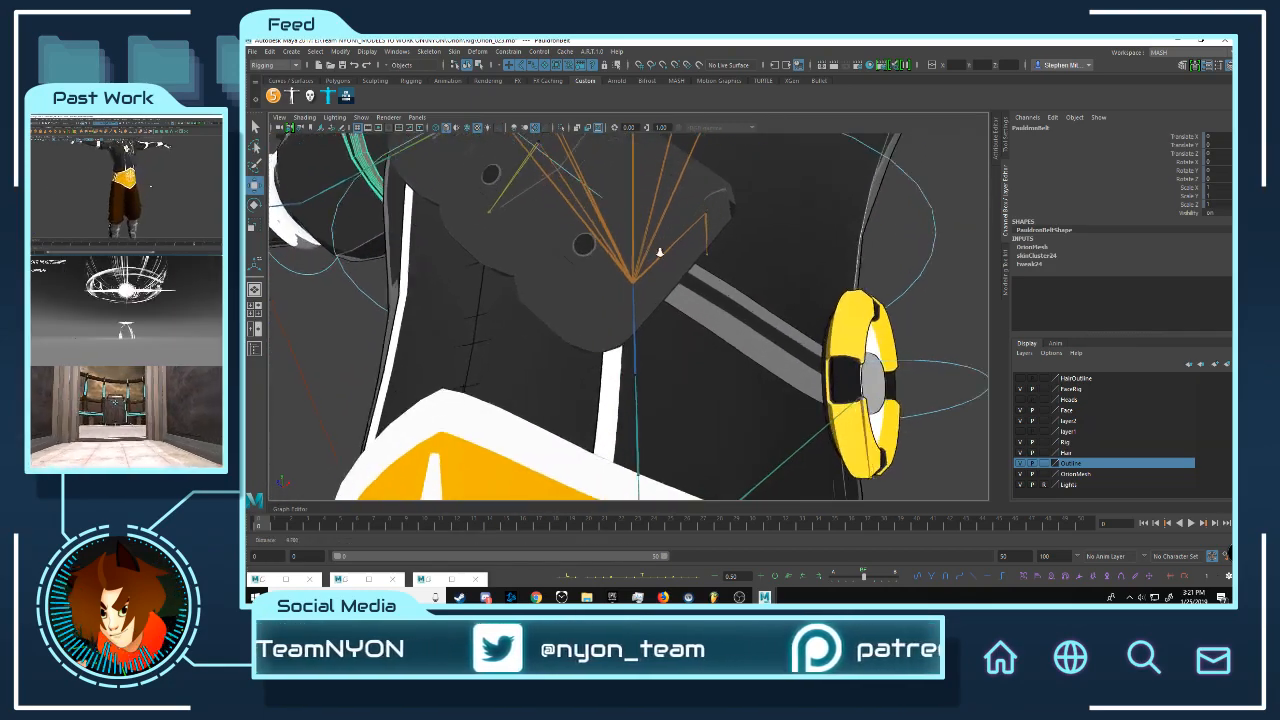
scroll(674, 278, up, 5)
scroll(671, 278, down, 6)
alt+drag(580, 280, 603, 296)
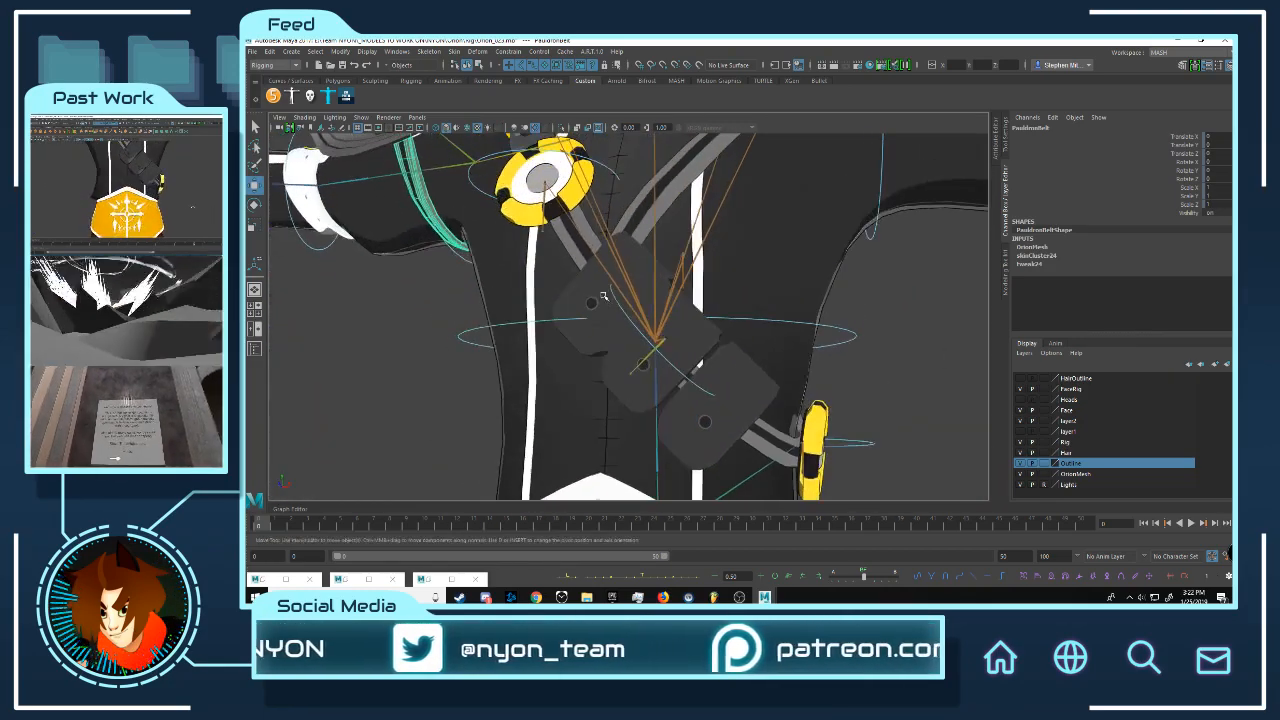
scroll(620, 262, up, 2)
Step: Center the pivot of the pouches mesh and duplicate the mesh
click(630, 242)
scroll(799, 276, down, 5)
alt+drag(799, 276, 700, 317)
scroll(728, 278, up, 3)
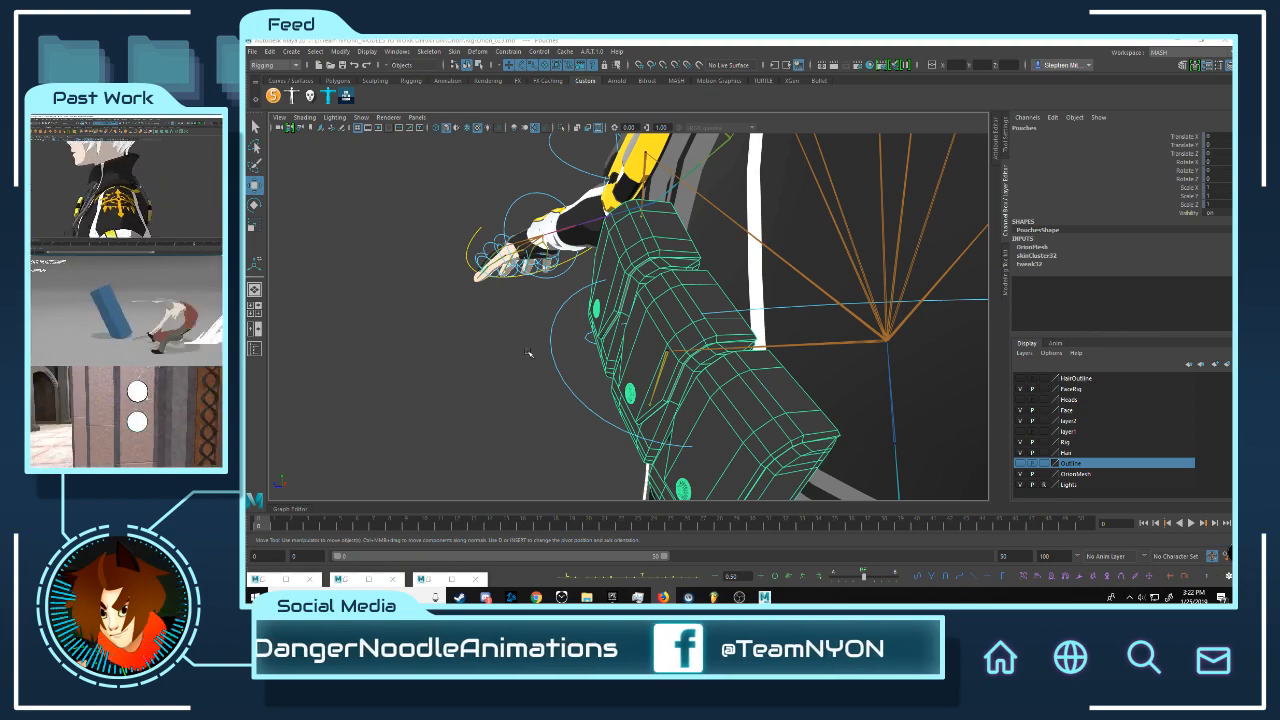
alt+drag(529, 353, 627, 322)
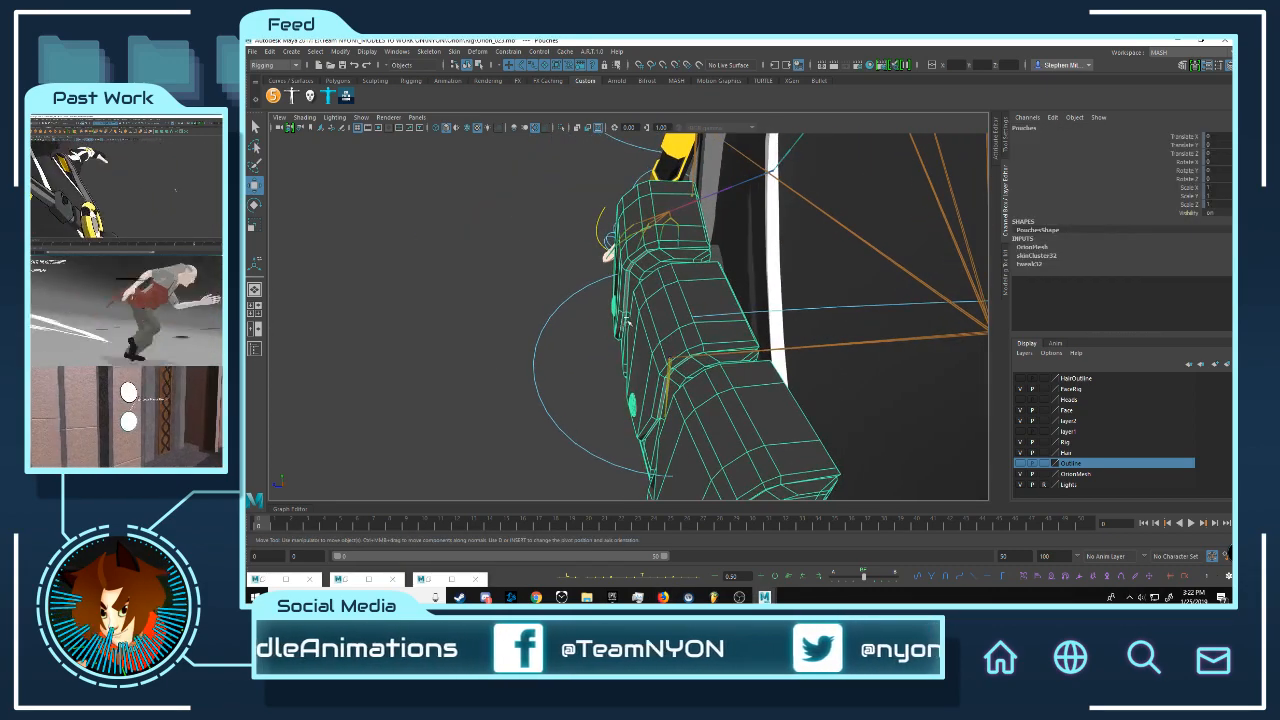
alt+drag(726, 331, 702, 345)
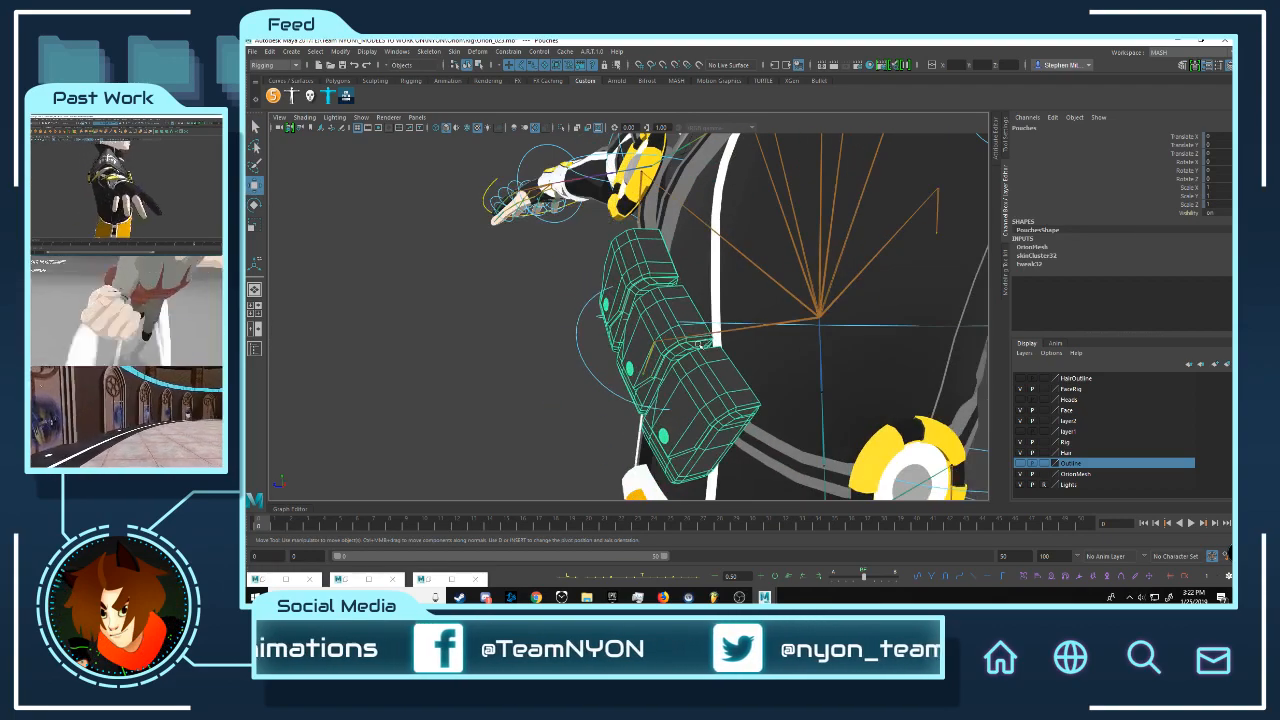
click(341, 54)
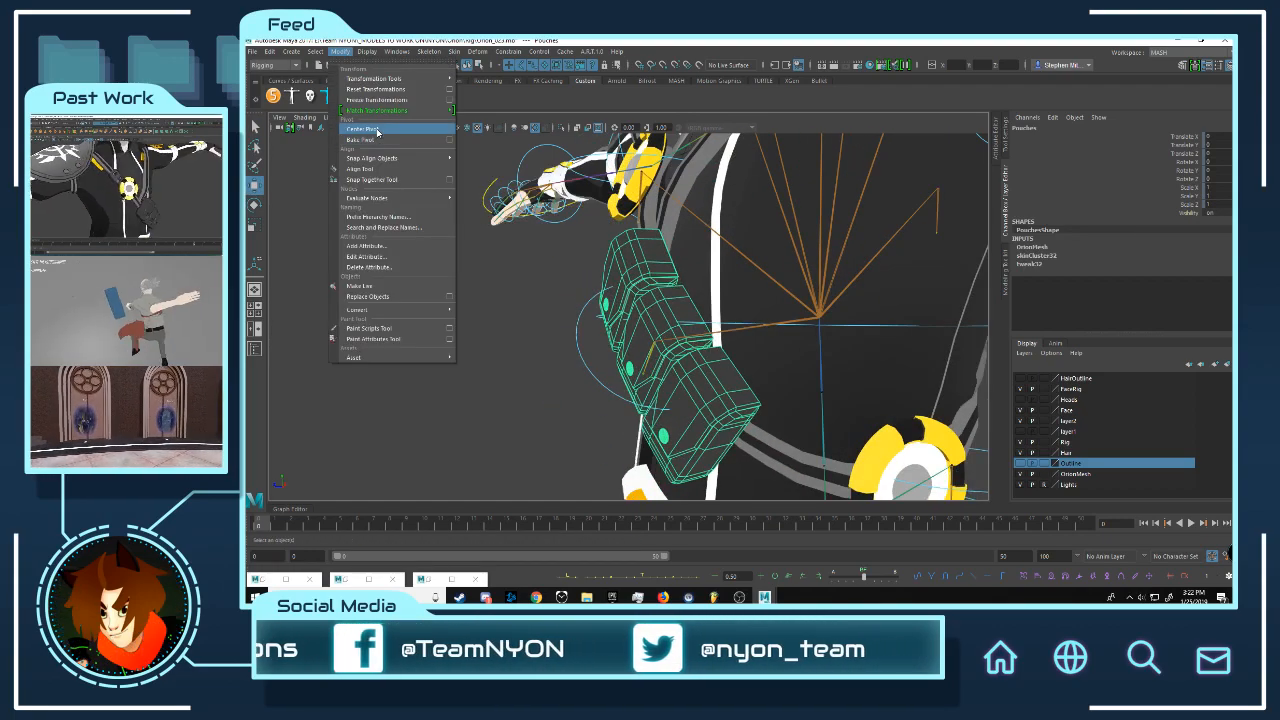
click(371, 129)
alt+drag(702, 284, 708, 312)
key(ctrl+d)
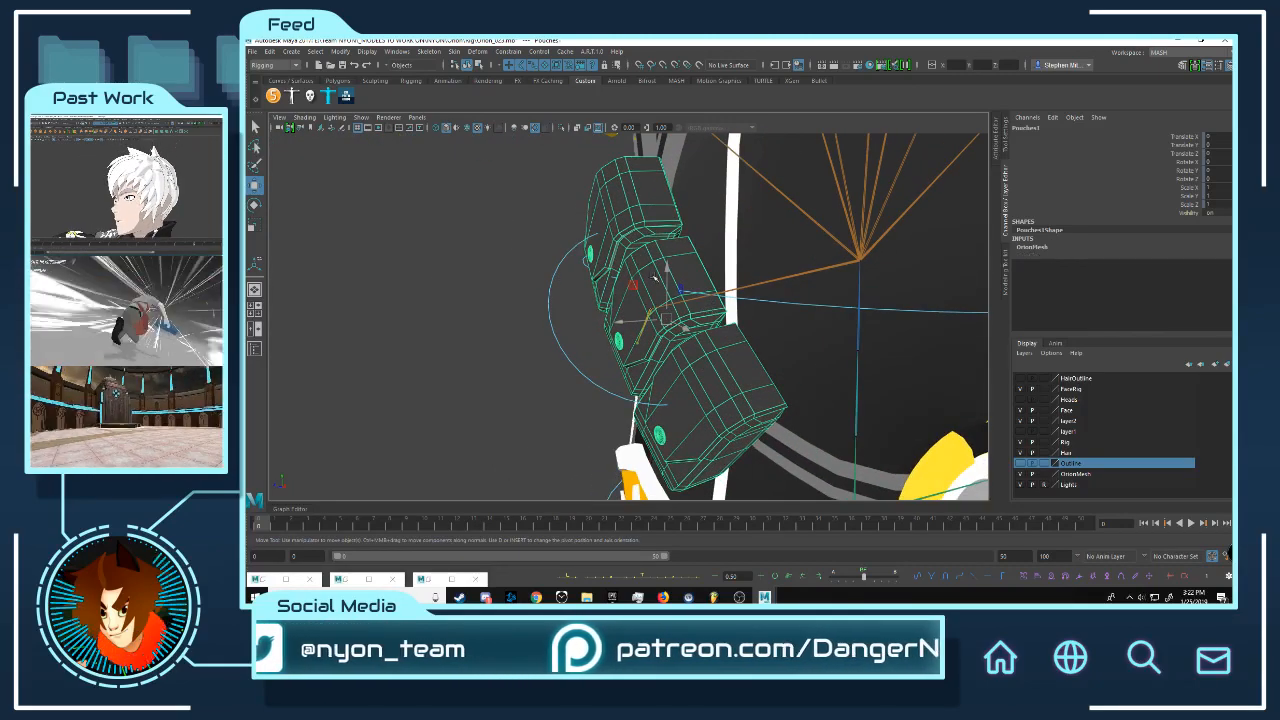
Step: Assign the existing surfaceShader2 material to the duplicated pouches mesh
alt+drag(656, 275, 625, 202)
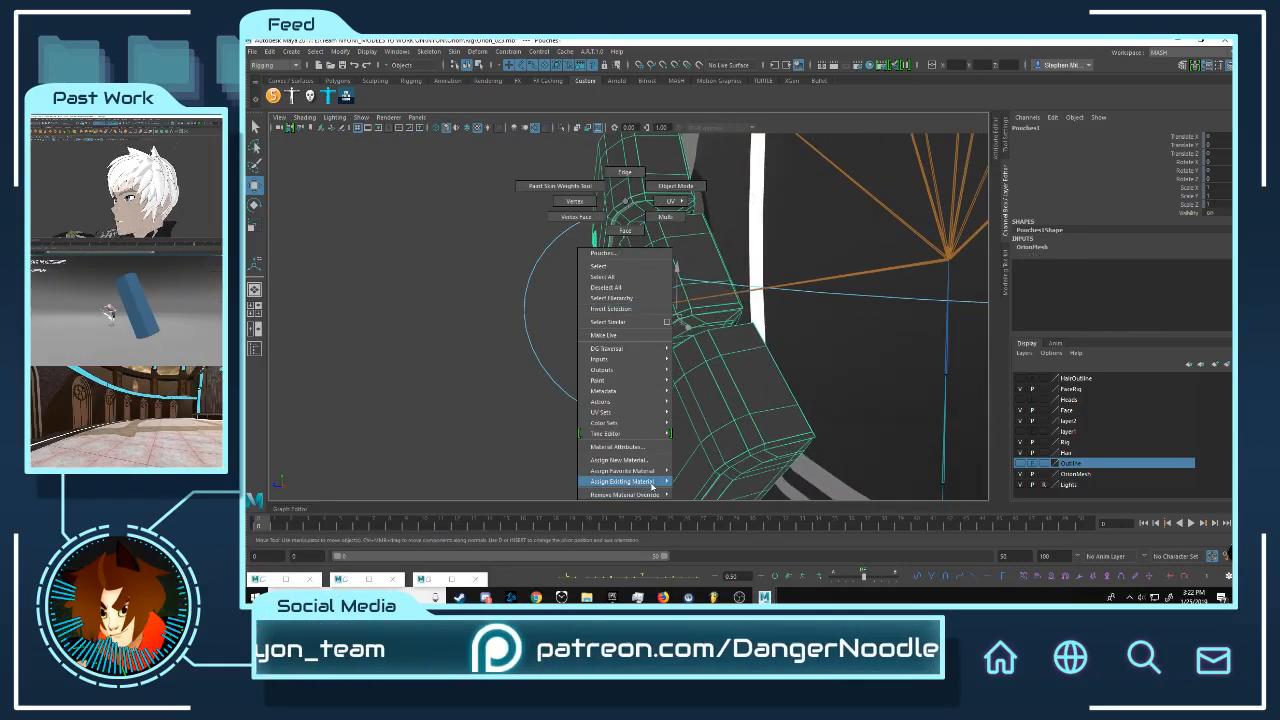
mouse_move(652, 487)
click(716, 574)
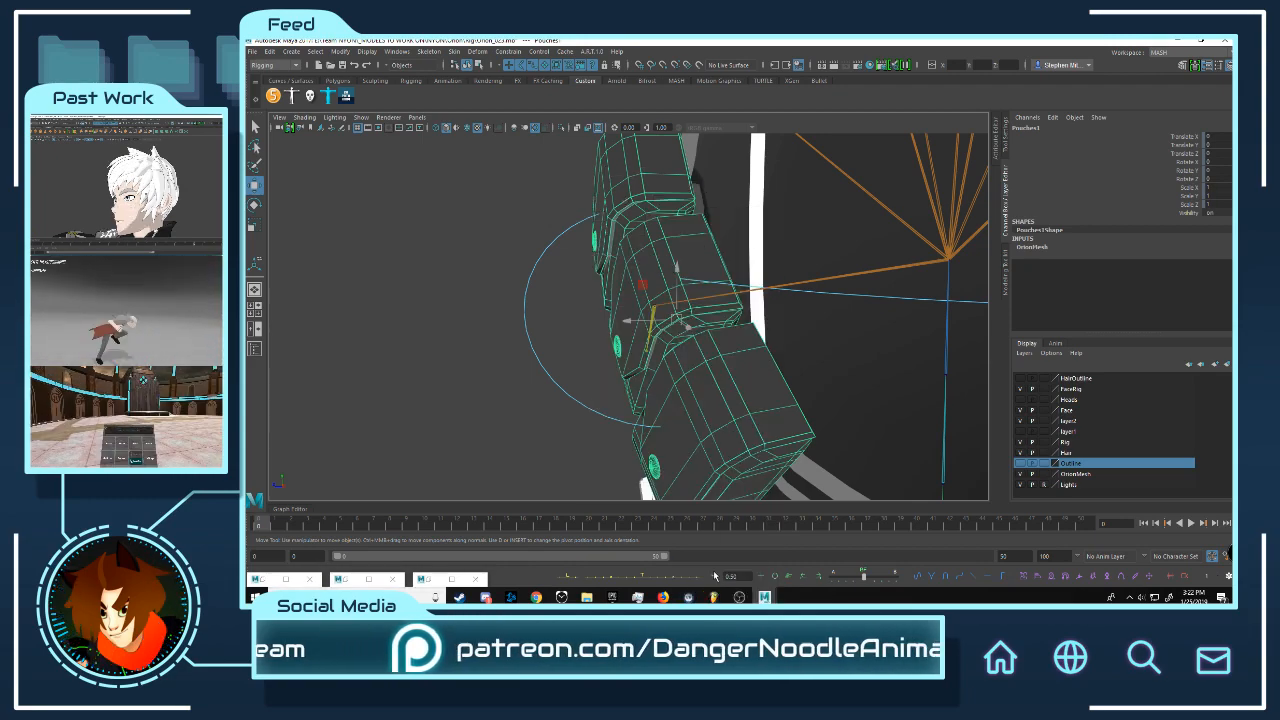
Step: Turn off Casts Shadows and Receive Shadows in the render stats of the duplicated pouches
alt+drag(818, 220, 670, 265)
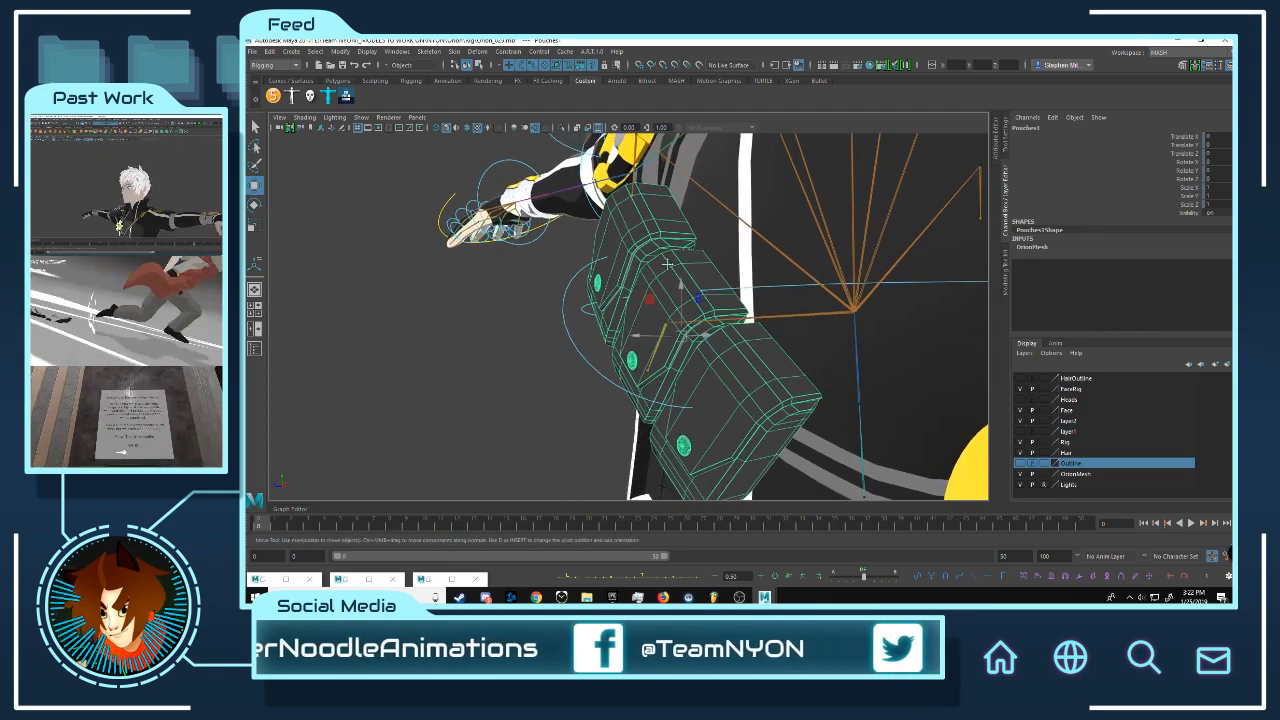
alt+right_drag(670, 265, 665, 258)
alt+drag(665, 258, 662, 243)
alt+middle_drag(662, 243, 654, 256)
click(998, 137)
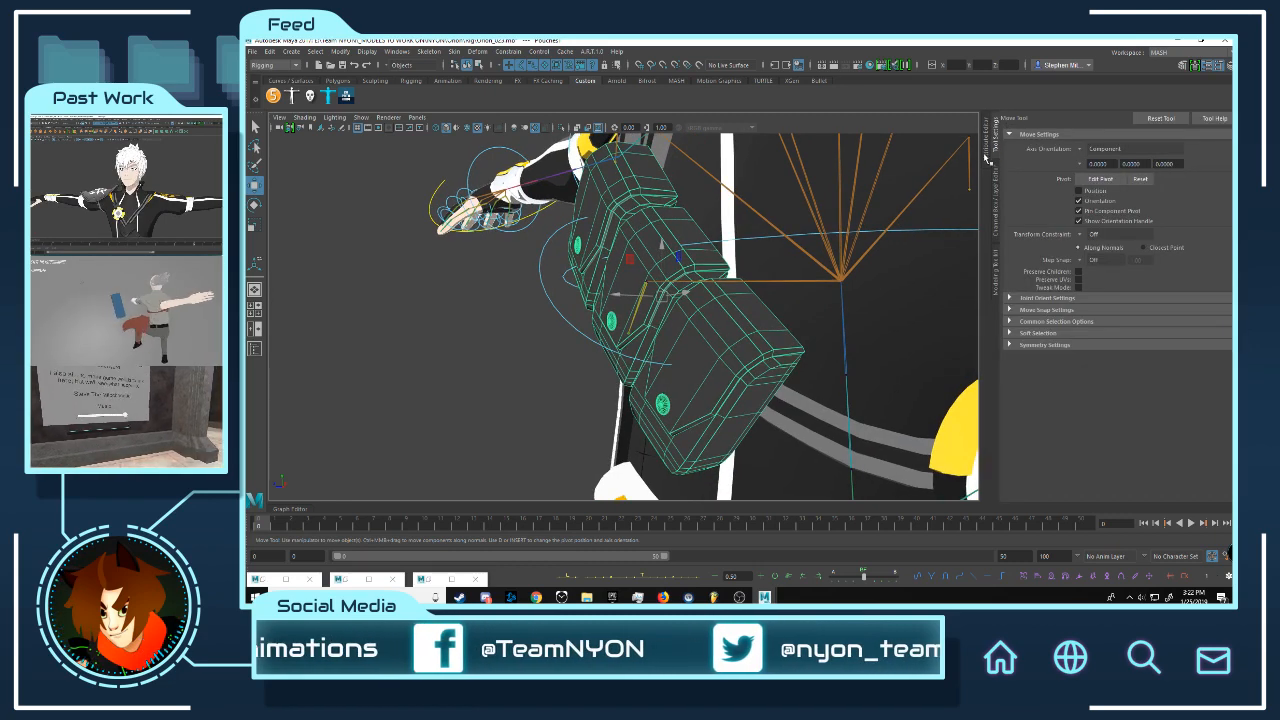
click(987, 143)
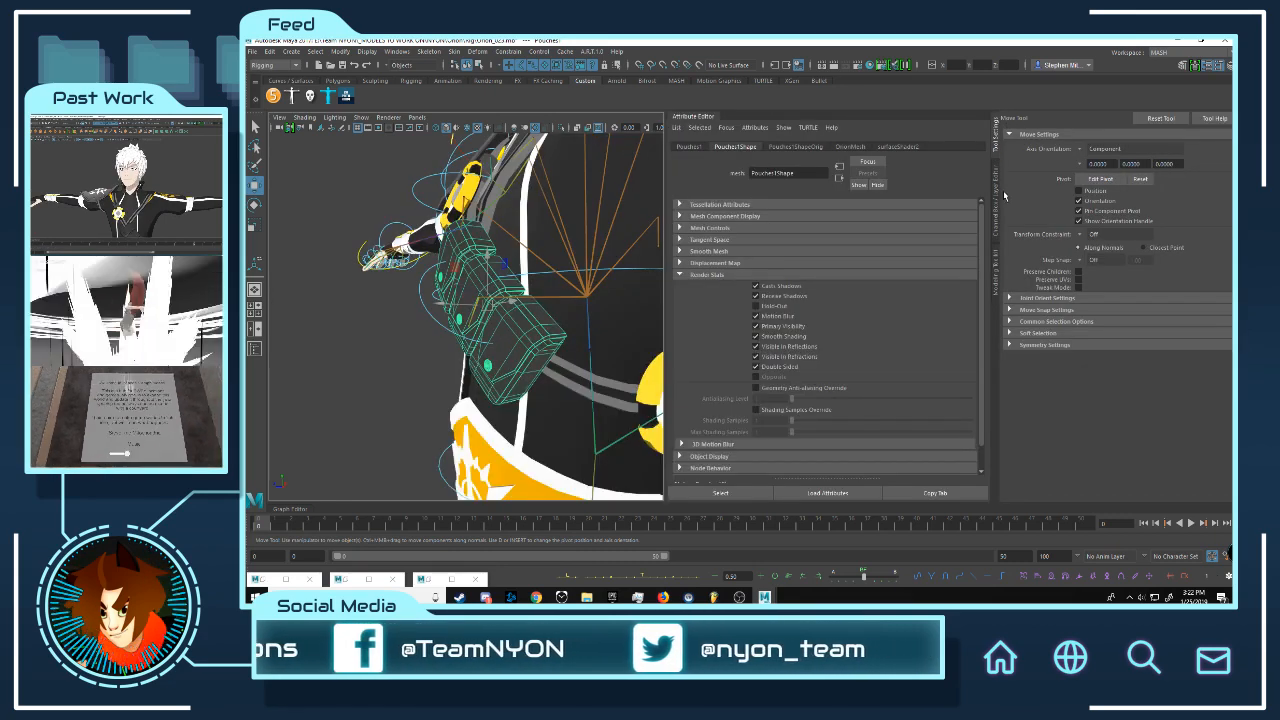
click(1003, 190)
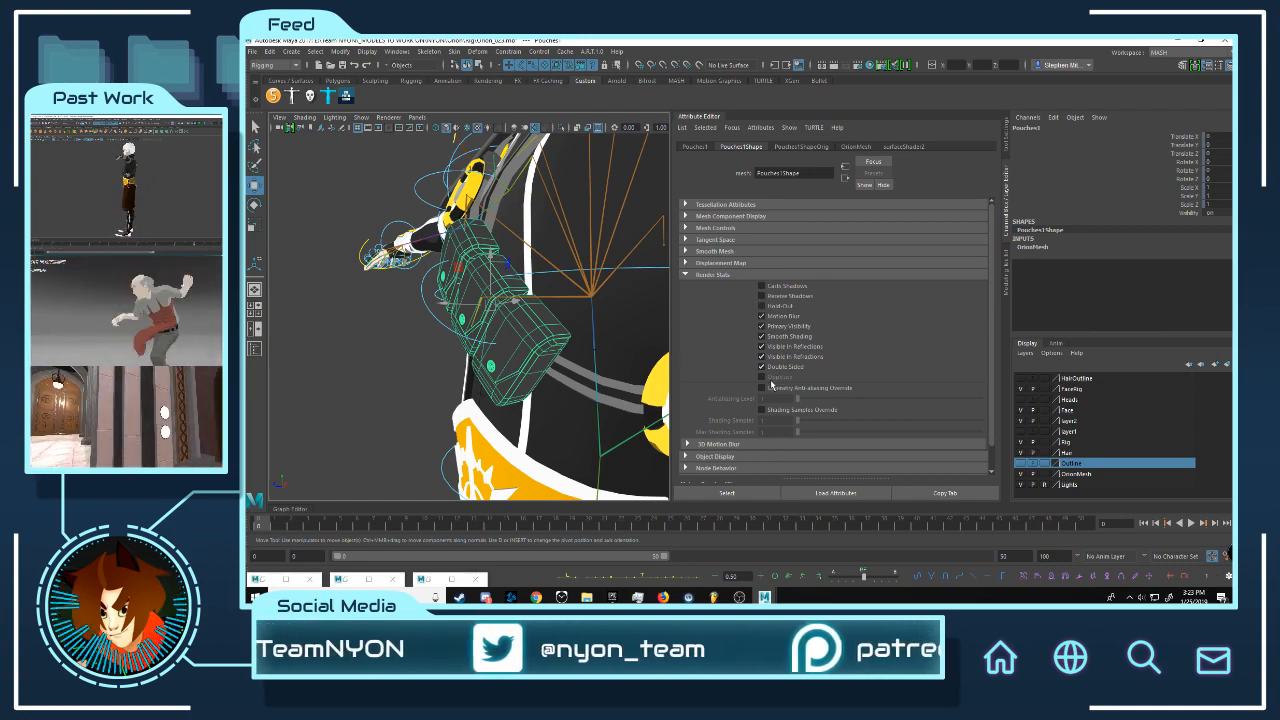
click(715, 119)
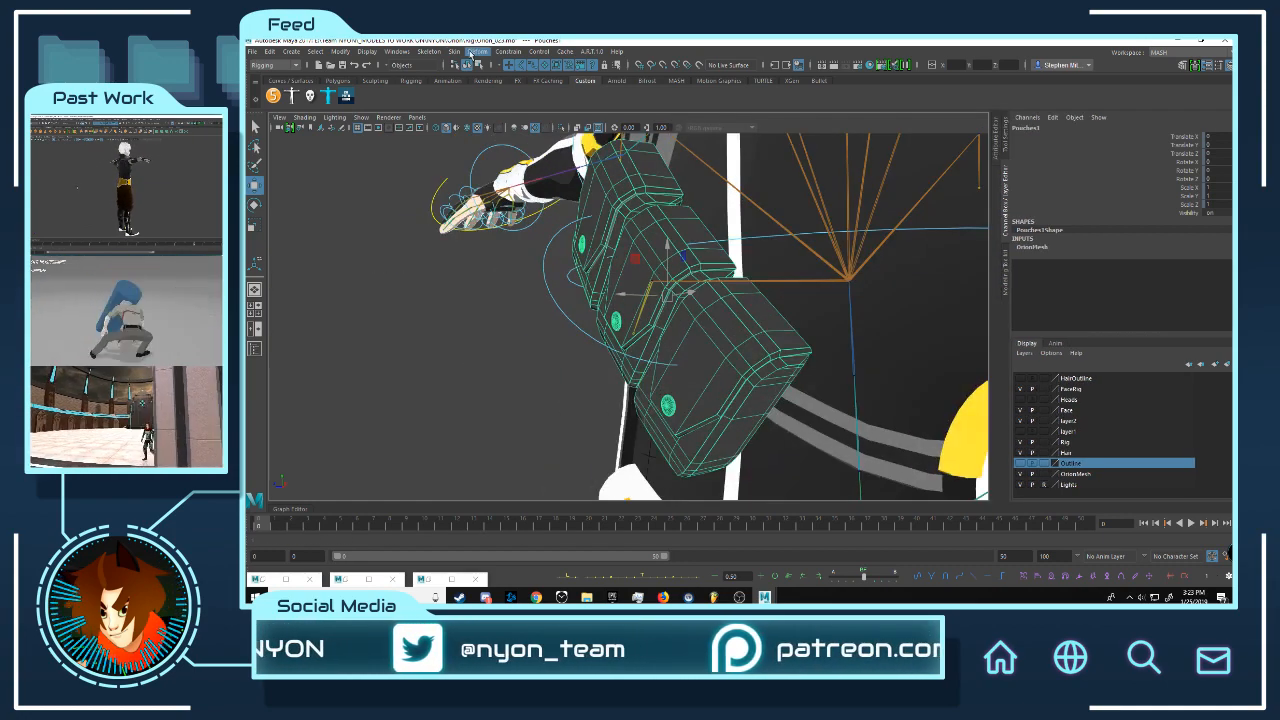
Step: Reverse the normals of the duplicated pouches mesh using the Modeling tool set
click(272, 65)
click(265, 67)
click(528, 51)
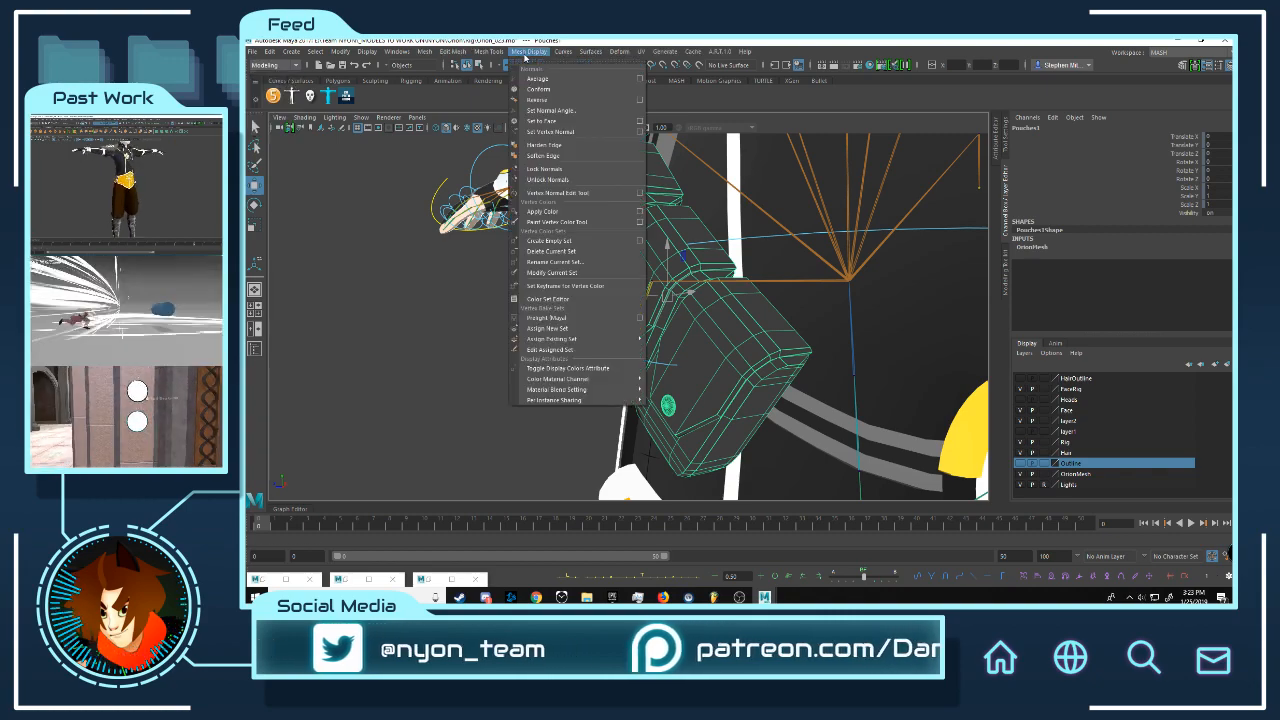
click(560, 101)
Step: Transform the duplicated pouches' faces to a Local Translate Z of about -0.005 and return to object mode
click(455, 51)
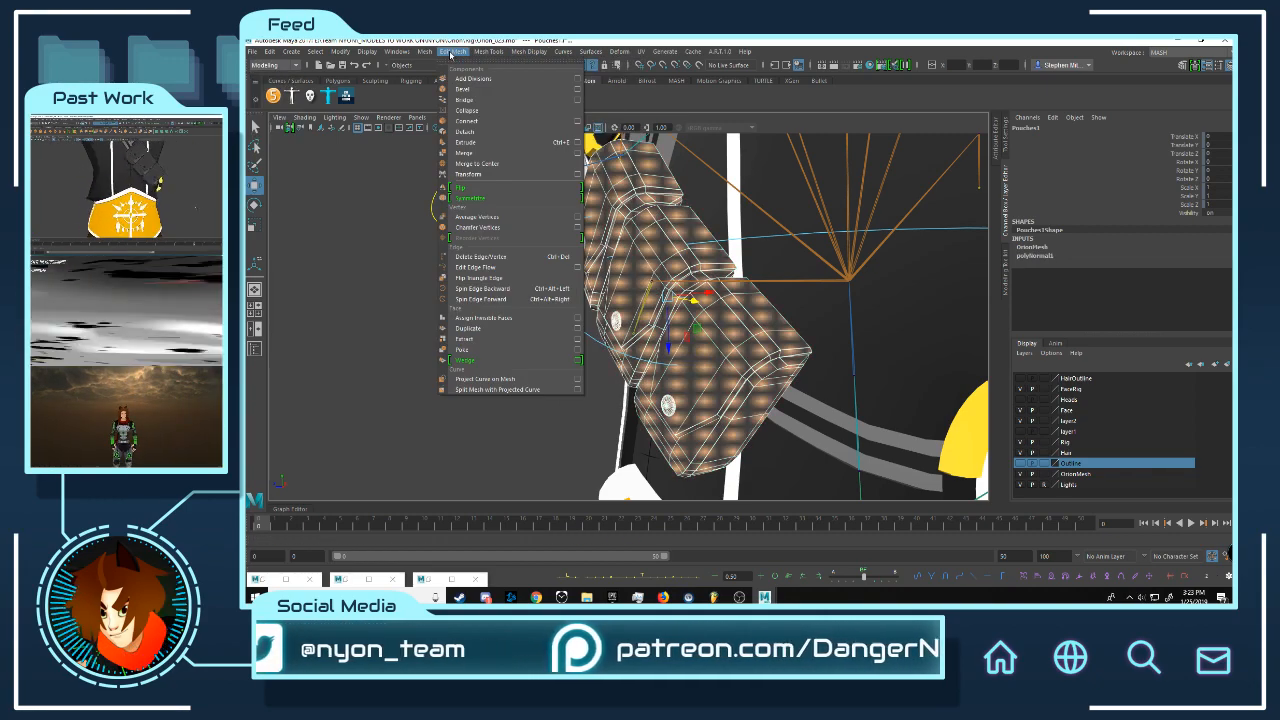
click(490, 174)
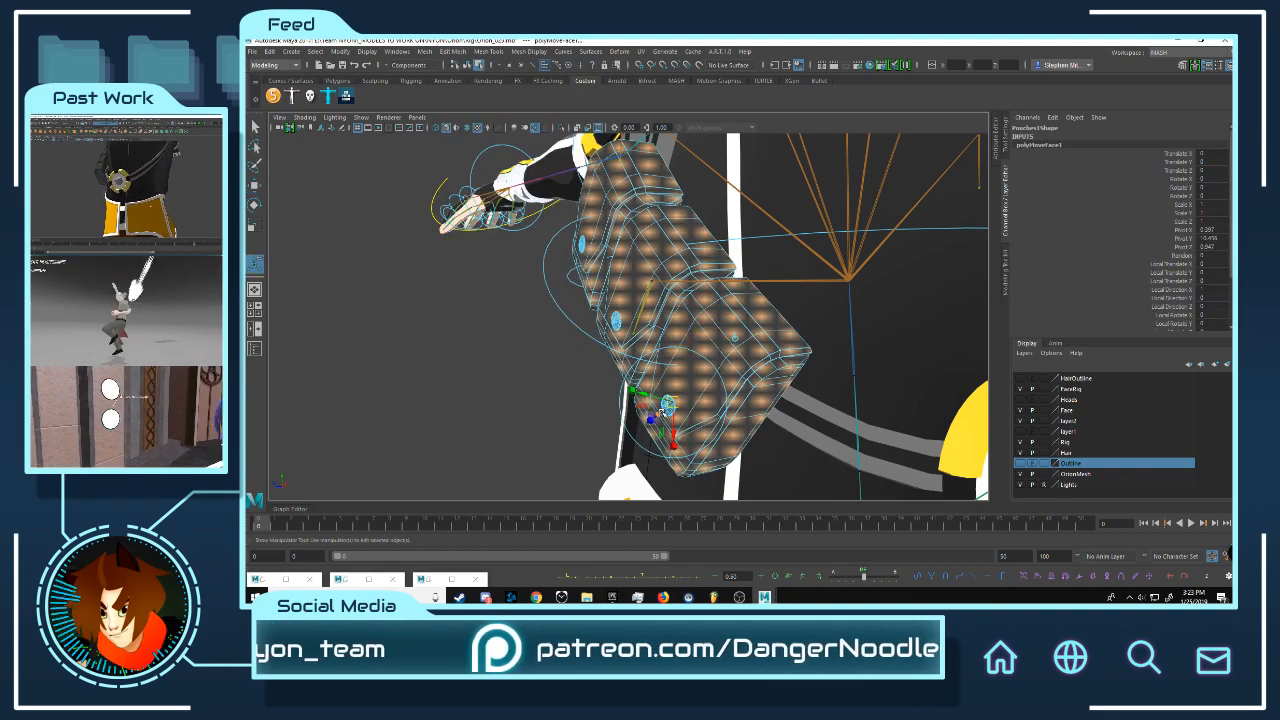
scroll(645, 287, up, 10)
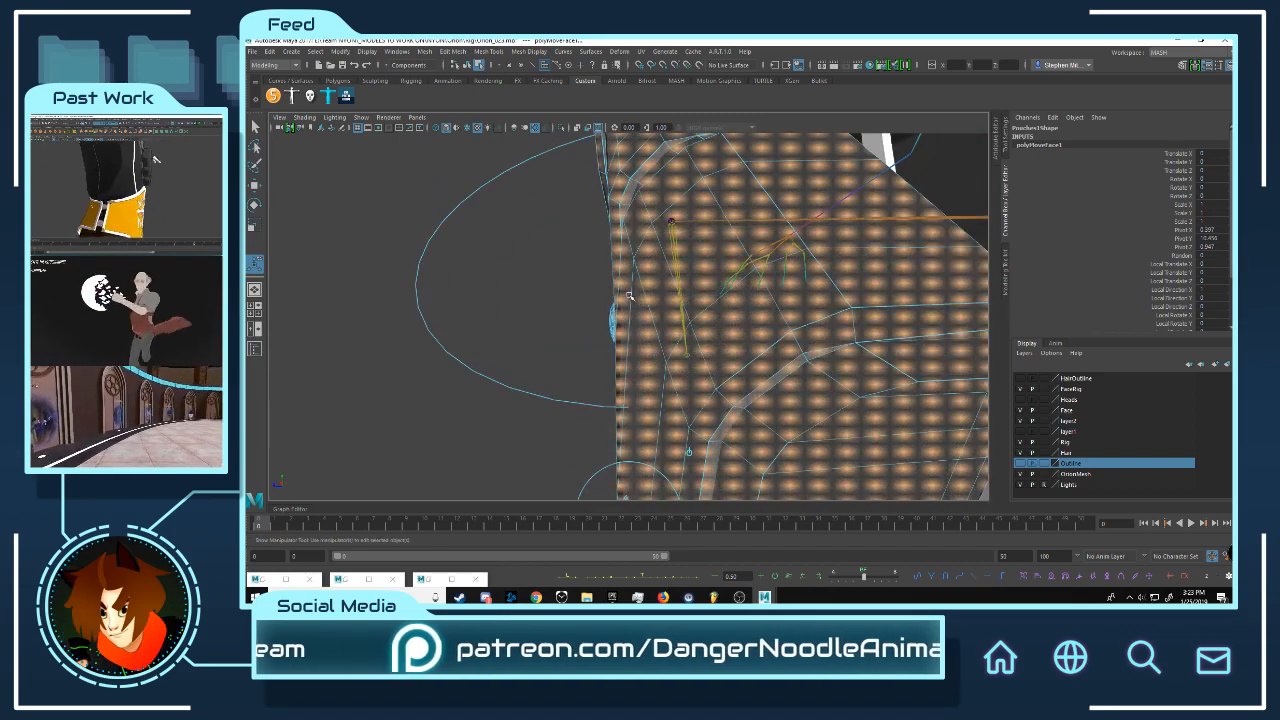
mouse_move(628, 296)
mouse_down()
mouse_move(641, 296)
mouse_move(616, 292)
mouse_up()
scroll(696, 281, down, 5)
alt+drag(696, 281, 677, 279)
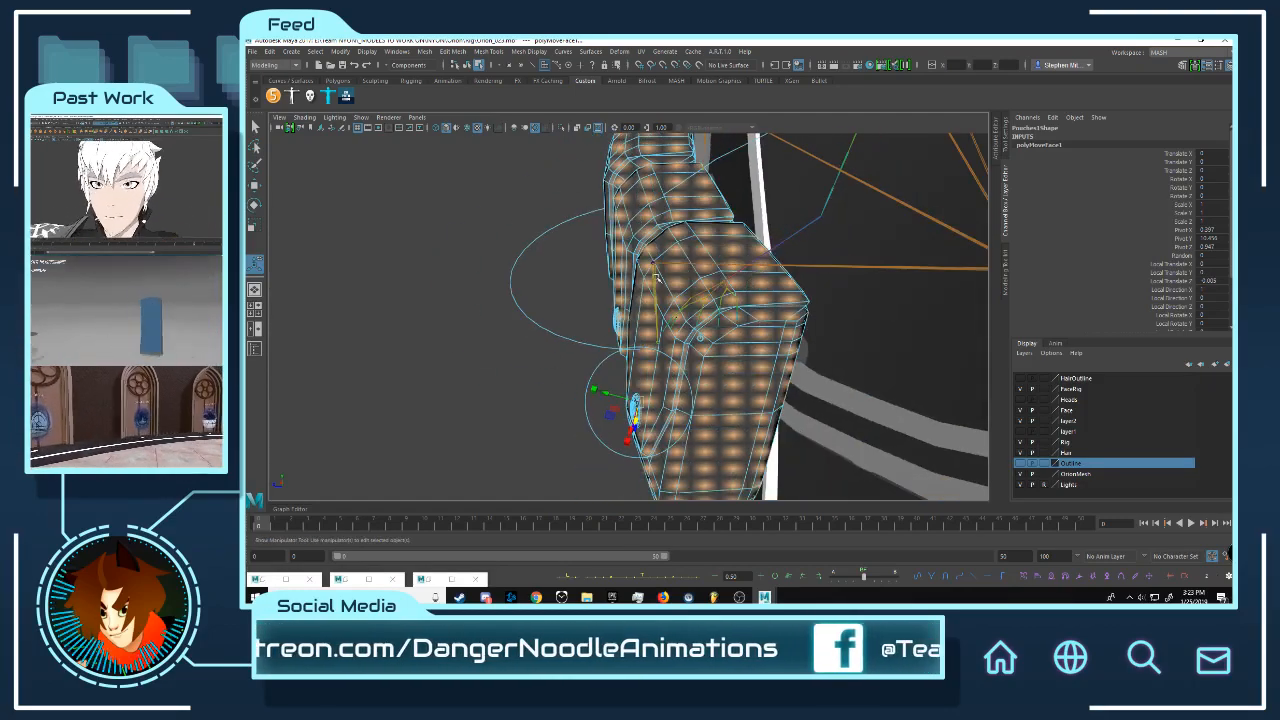
right_drag(641, 290, 692, 275)
click(531, 349)
Step: Check the pouches outline from several angles and delete the outline mesh's history
alt+drag(690, 268, 831, 283)
alt+right_drag(831, 283, 740, 310)
alt+drag(742, 291, 649, 277)
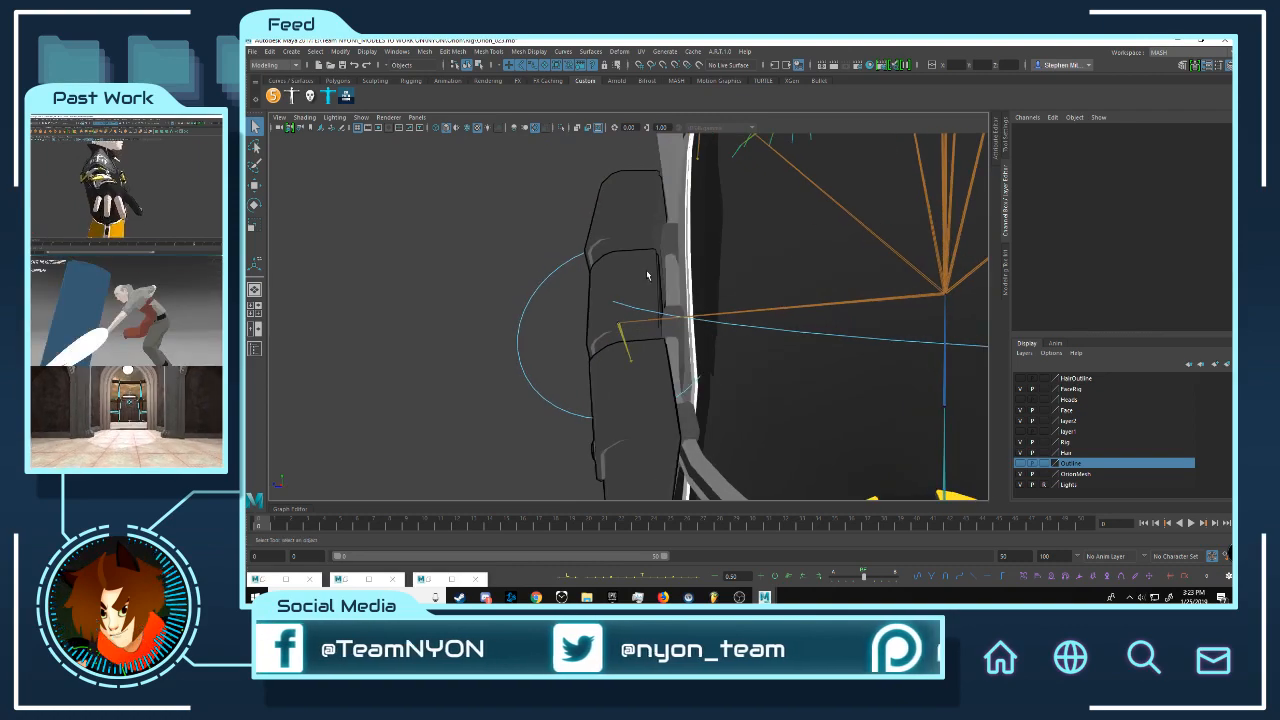
alt+middle_drag(575, 190, 629, 266)
scroll(645, 273, up, 4)
alt+drag(649, 274, 638, 248)
click(734, 271)
click(638, 248)
alt+drag(740, 304, 700, 283)
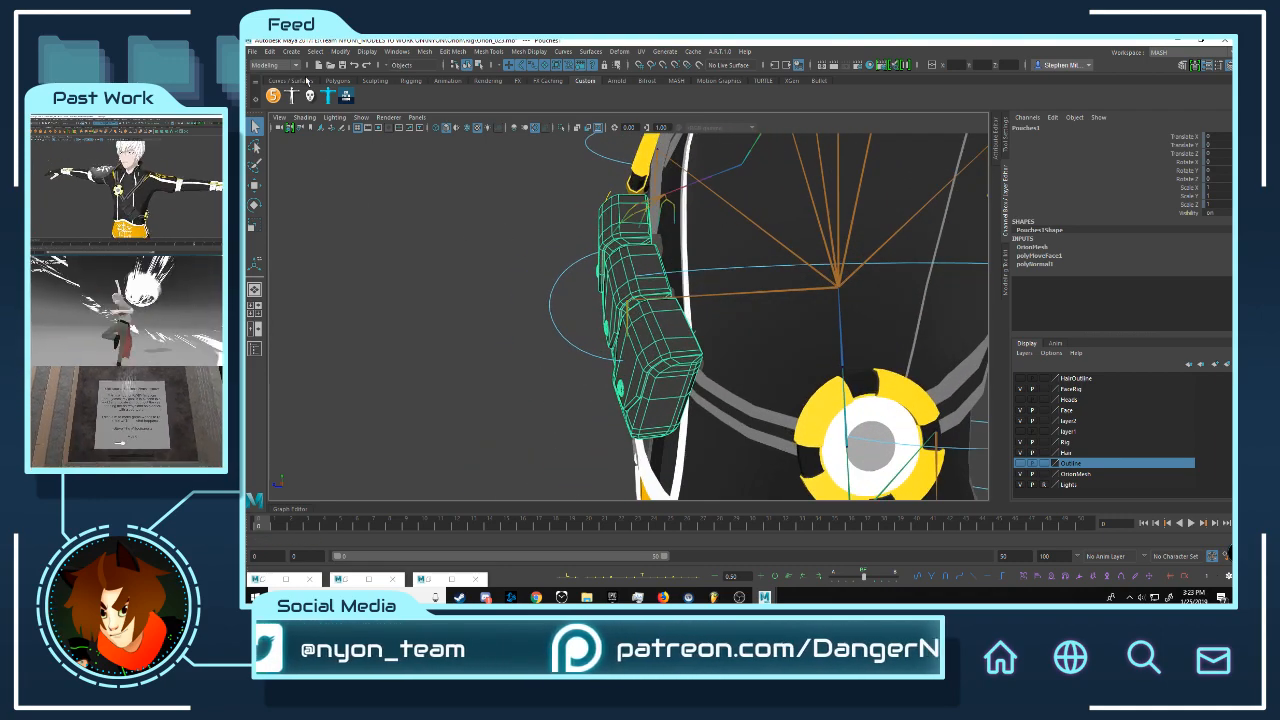
click(269, 51)
mouse_move(340, 176)
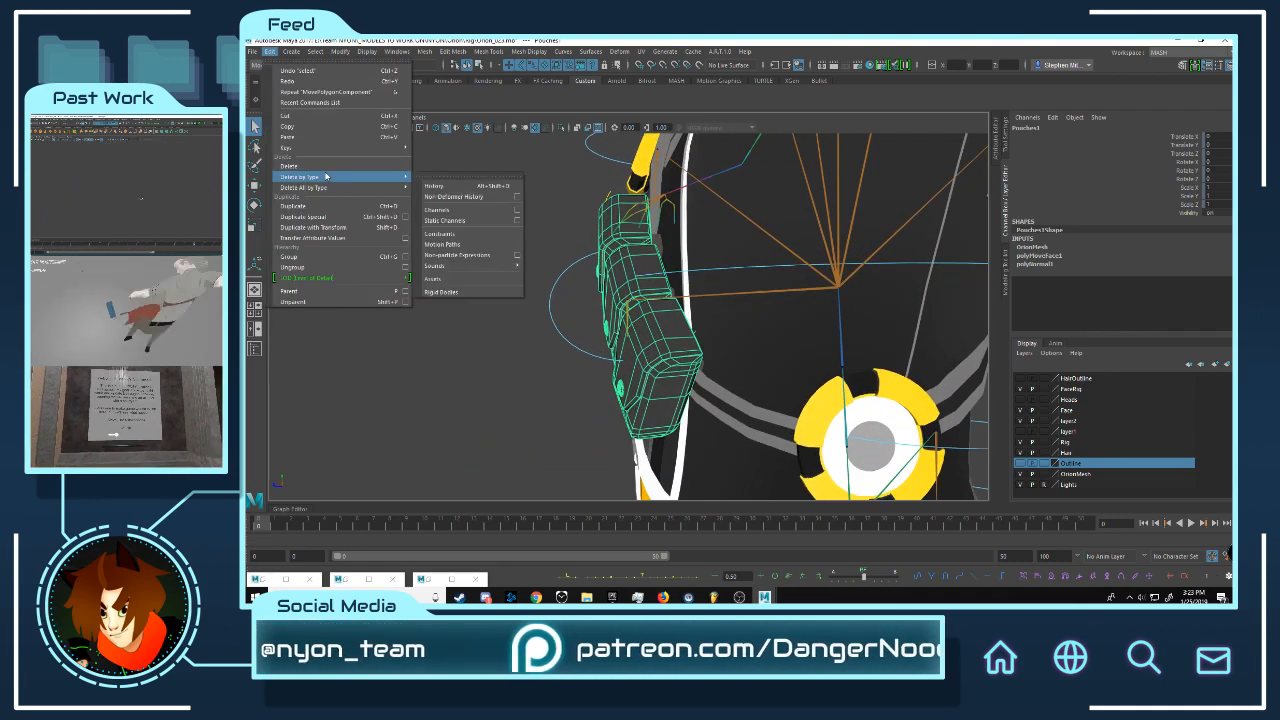
click(473, 187)
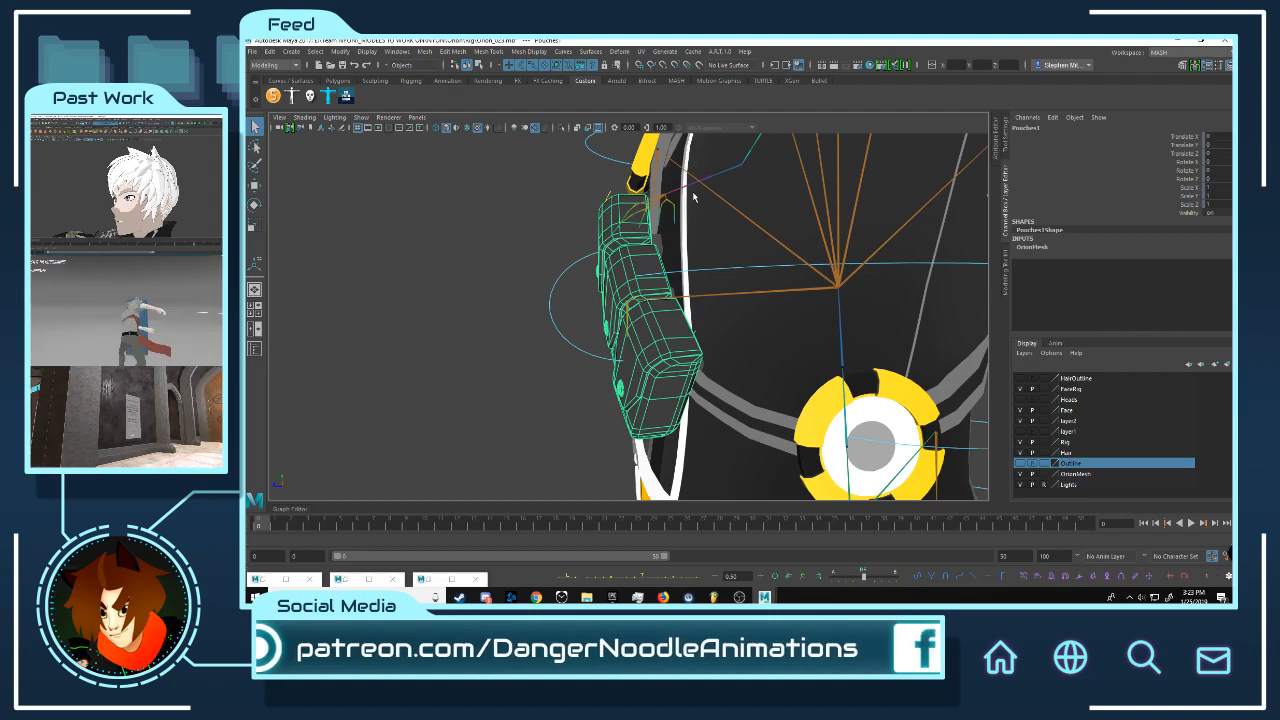
Step: Bind the pouches outline mesh to the pouch joint using the Rigging tool set
alt+drag(697, 250, 703, 249)
alt+right_drag(703, 249, 731, 320)
alt+drag(731, 320, 660, 307)
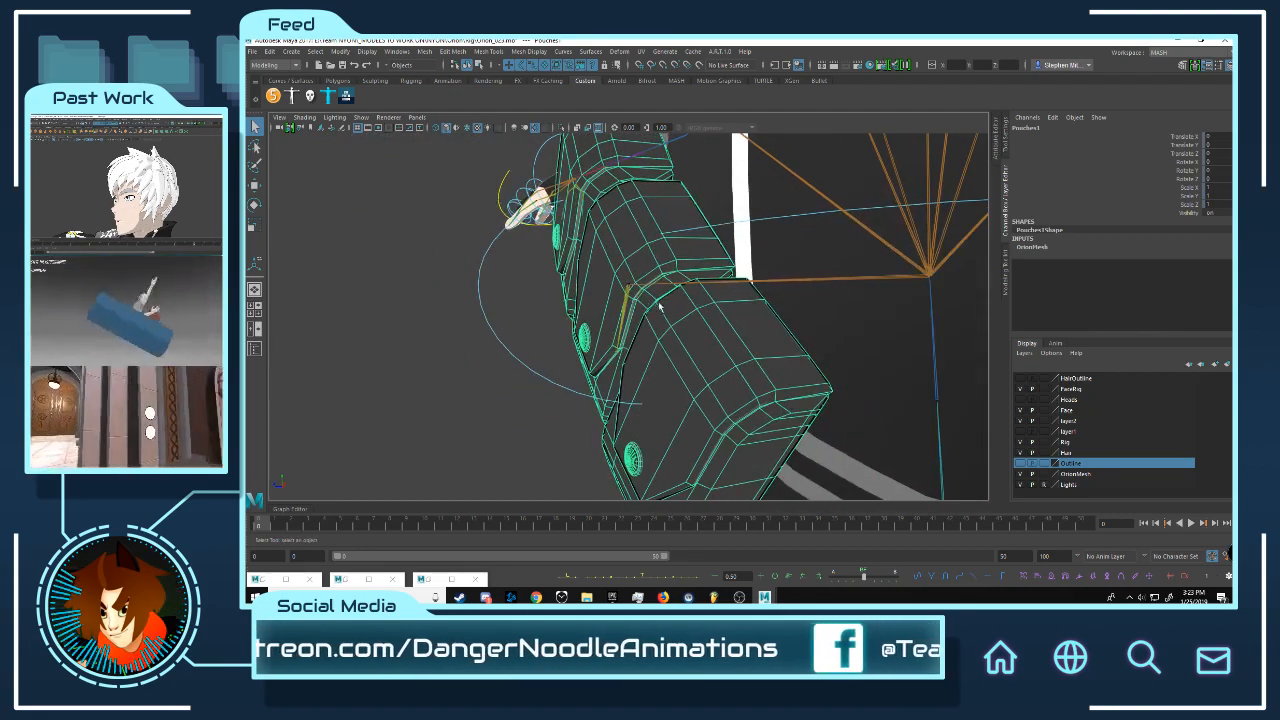
click(629, 306)
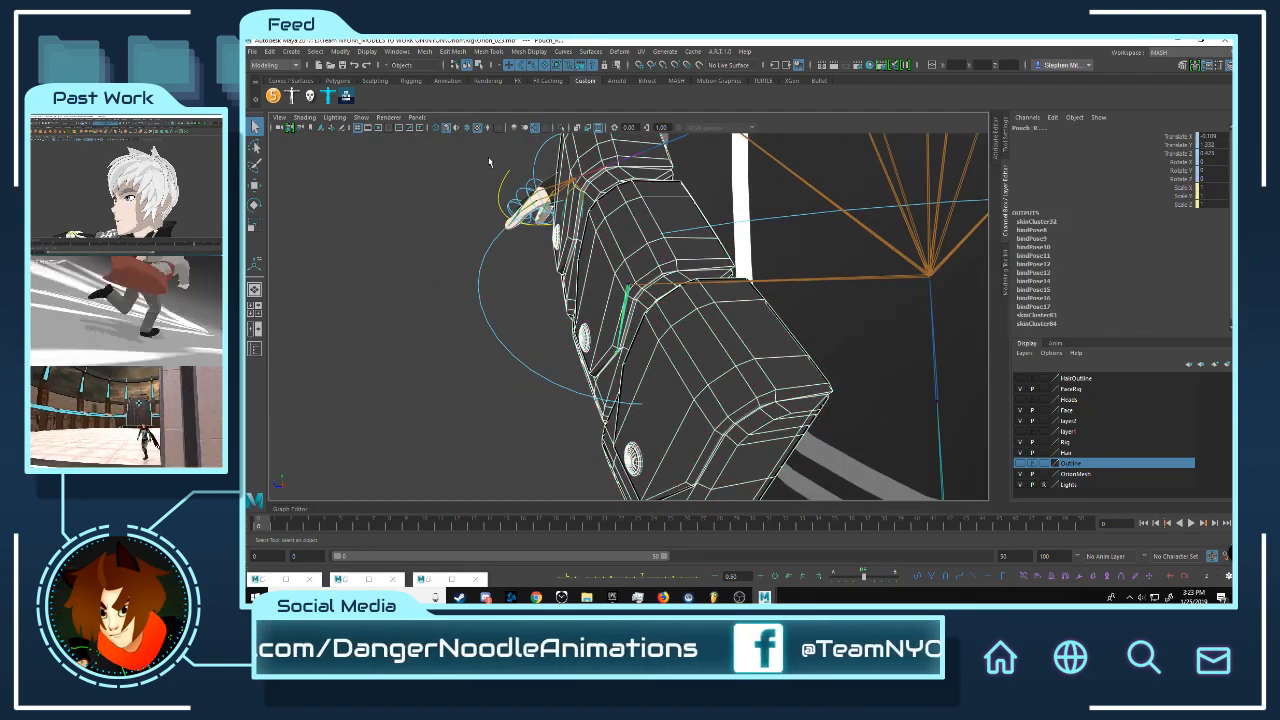
click(275, 64)
click(270, 83)
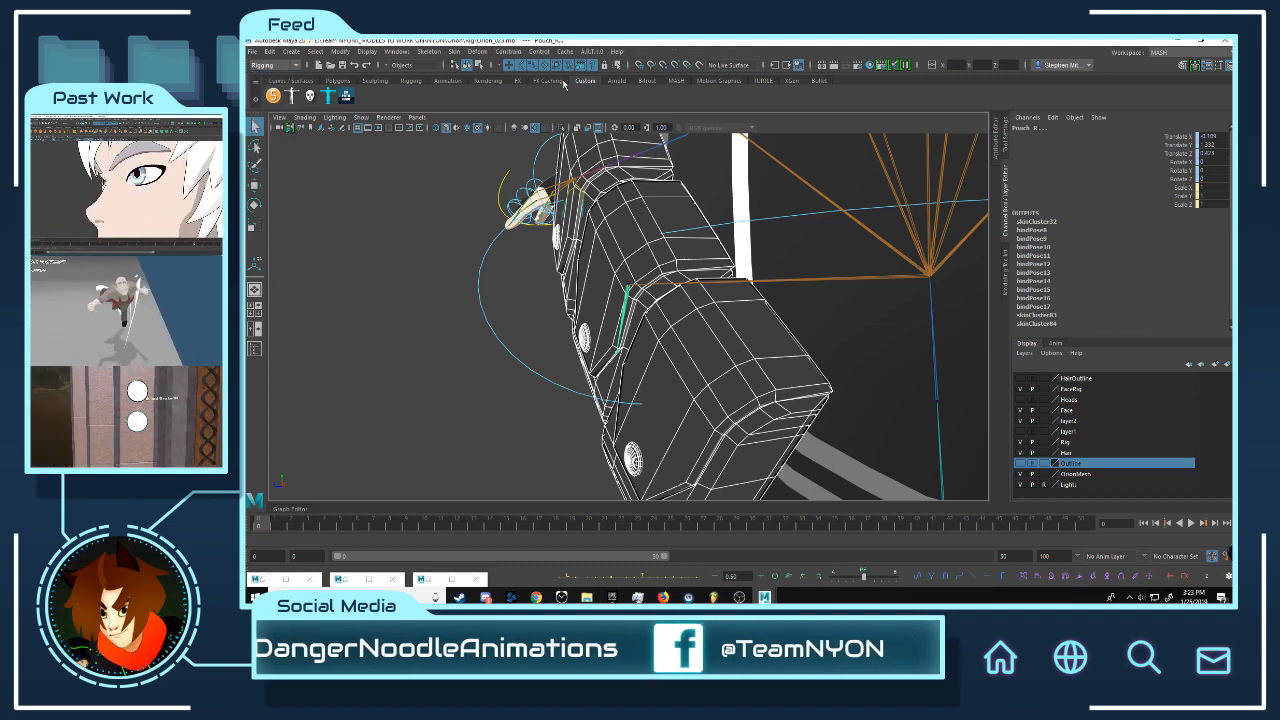
click(458, 52)
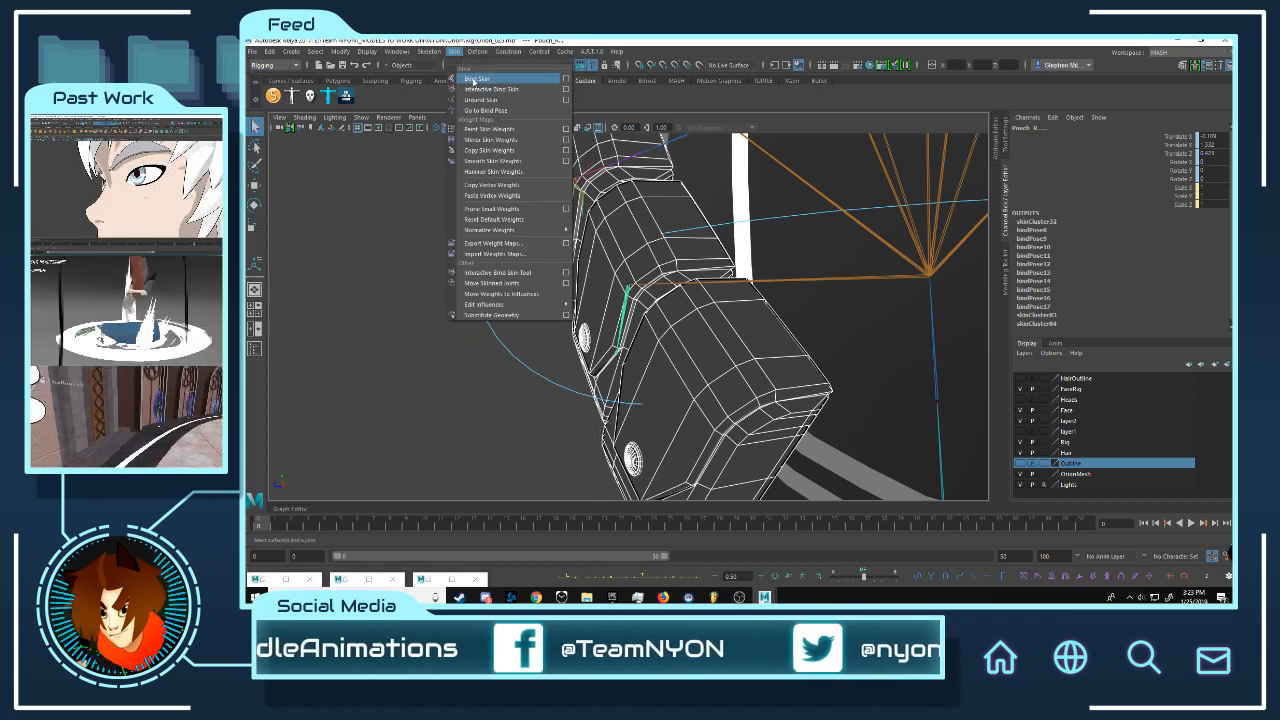
click(488, 80)
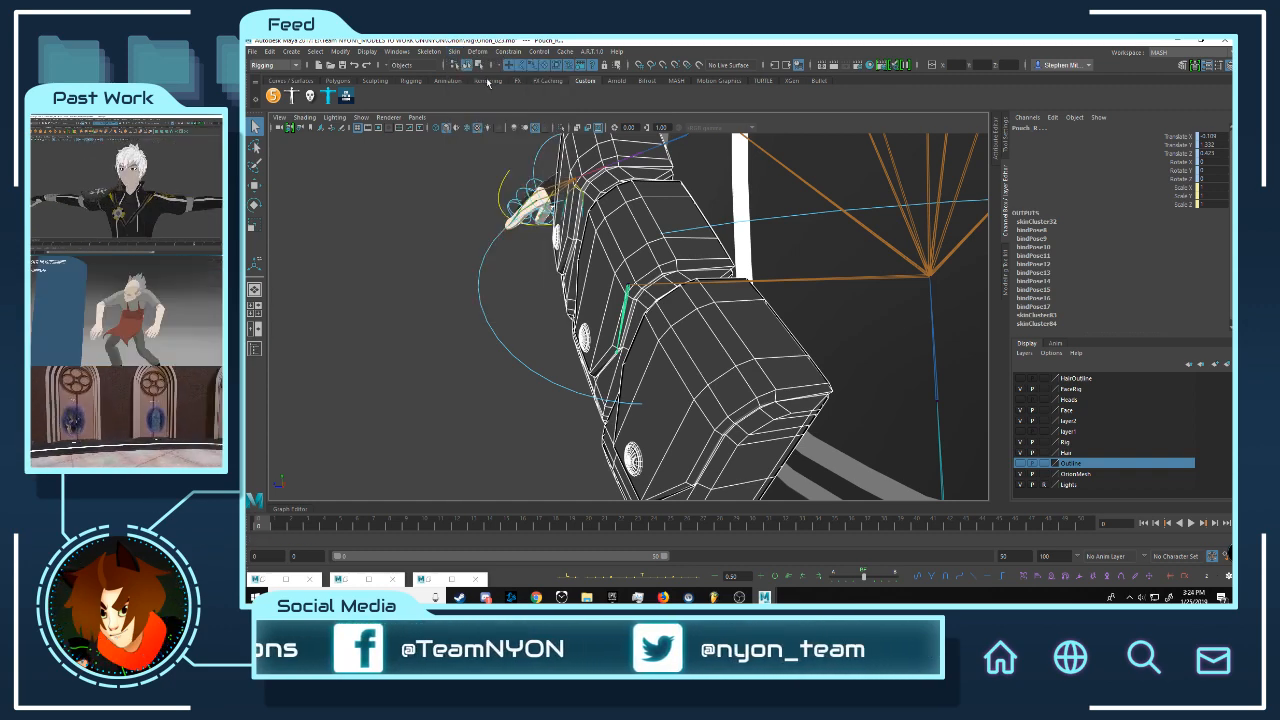
Step: Copy the skin weights from the original pouches mesh to the pouches outline mesh
alt+drag(665, 222, 703, 308)
click(666, 260)
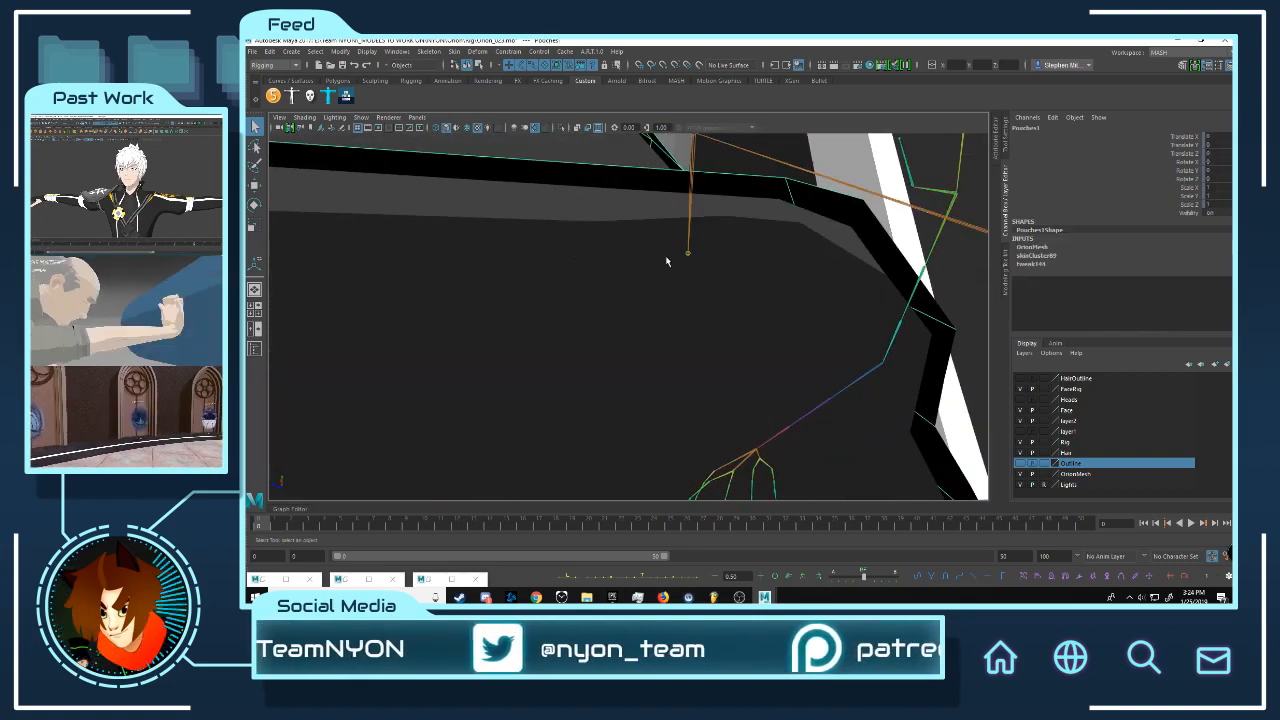
alt+drag(744, 203, 655, 262)
click(454, 51)
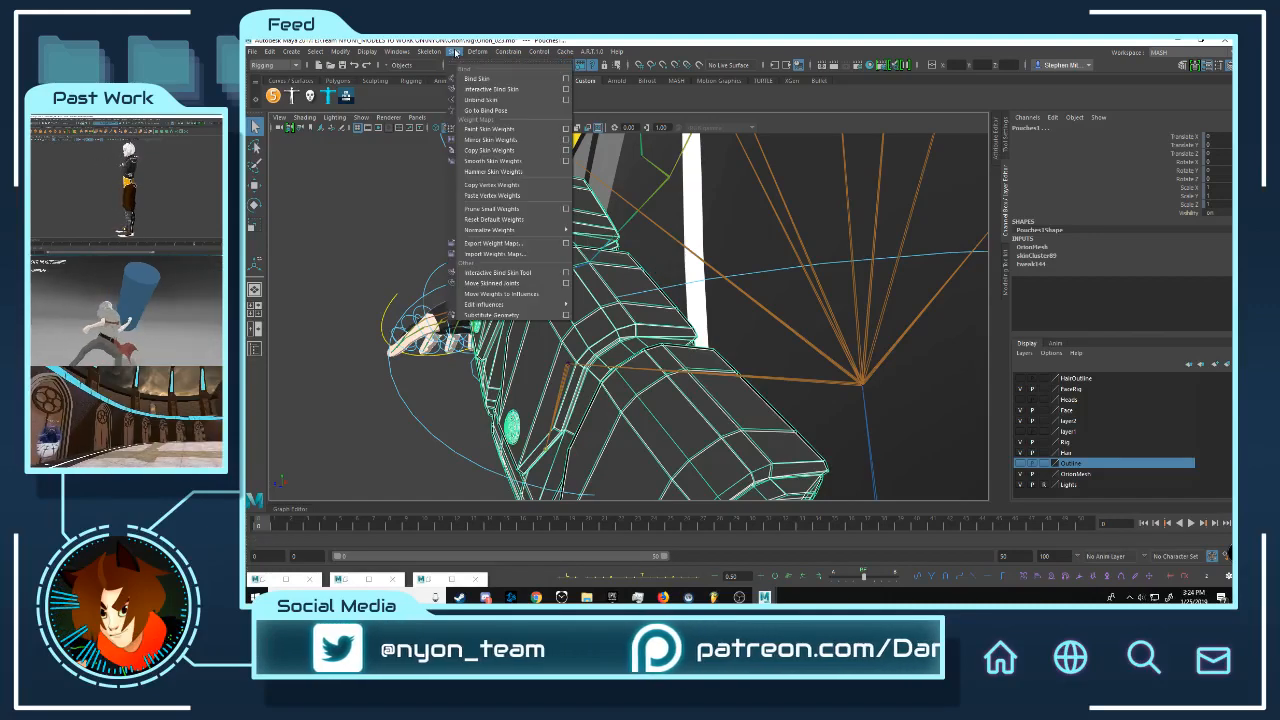
click(506, 151)
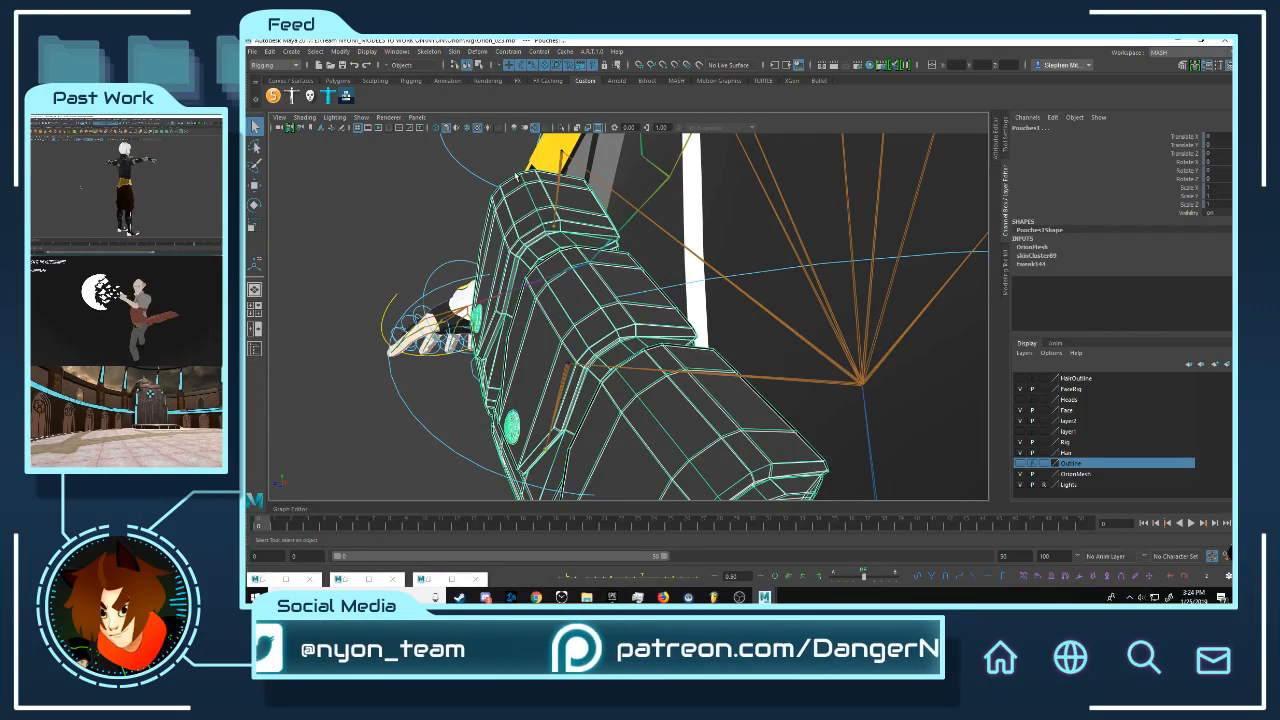
Step: Test-move the FK pouch control to check the outline's skinning, undo the move and inspect the pouches from several angles
alt+drag(550, 332, 501, 338)
click(399, 394)
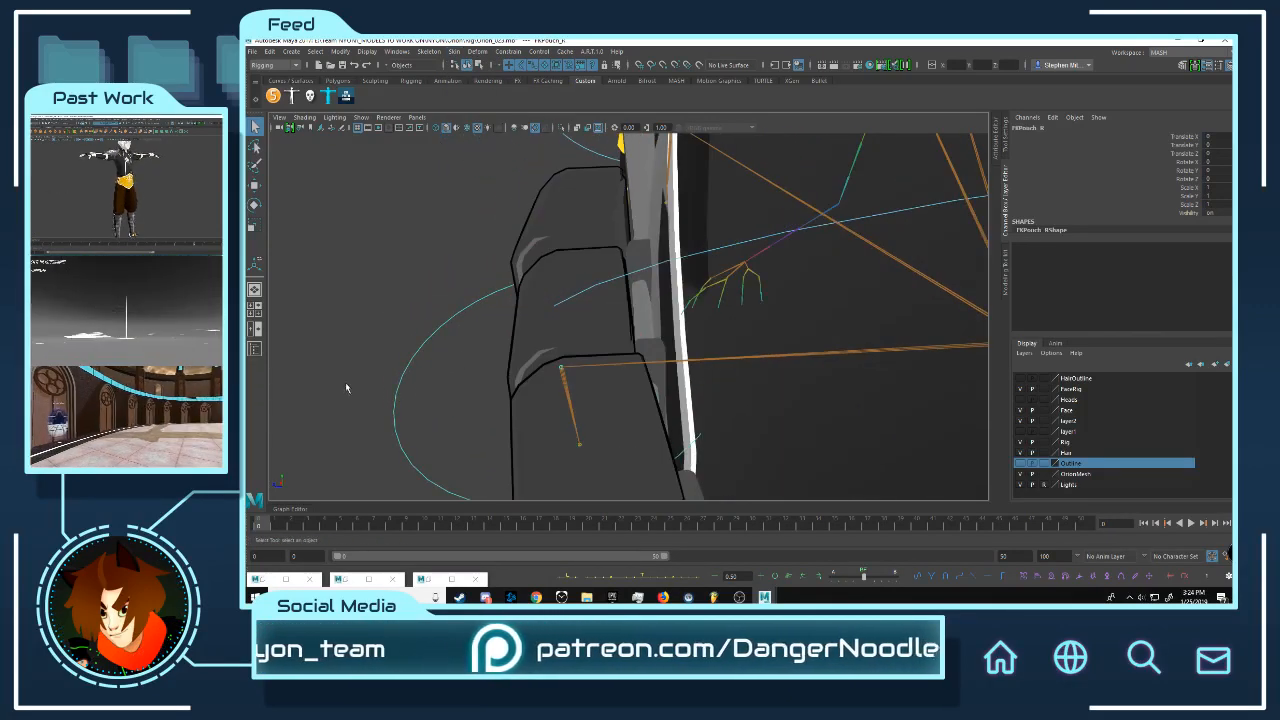
key(w)
drag(601, 371, 517, 371)
key(ctrl+z)
alt+right_drag(740, 306, 660, 306)
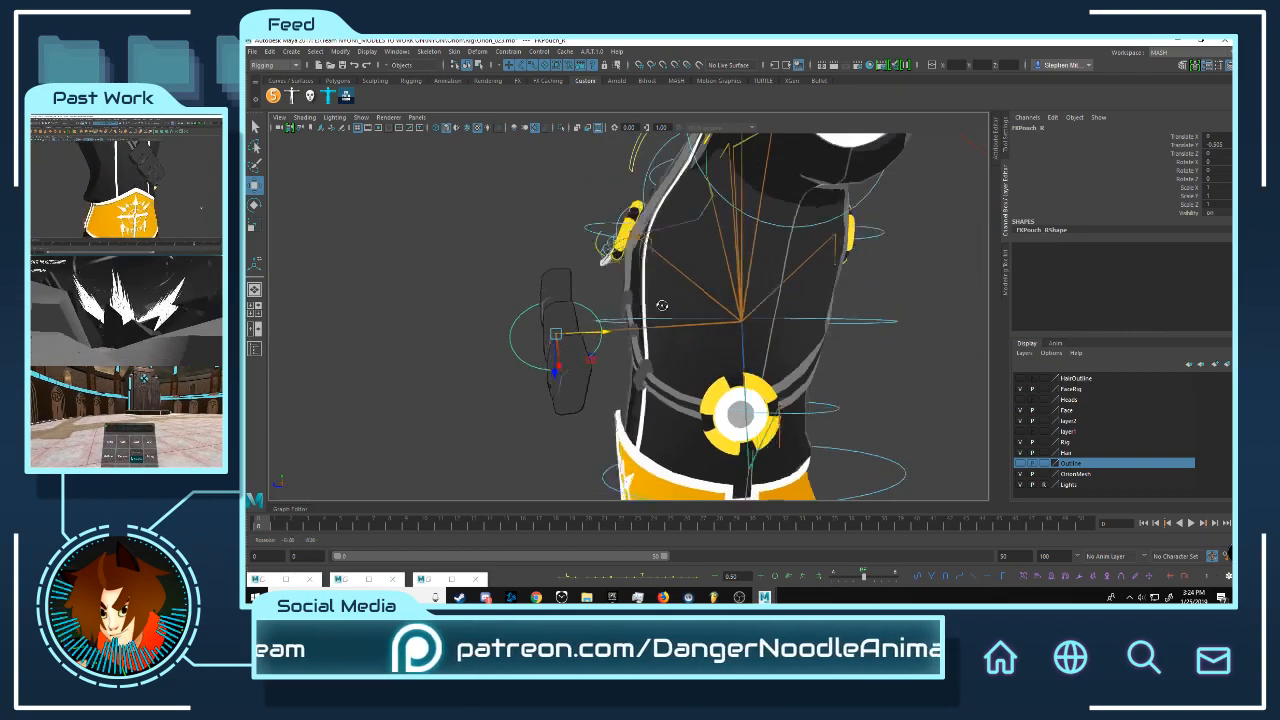
alt+drag(660, 306, 713, 312)
alt+drag(590, 306, 511, 283)
alt+right_drag(506, 302, 594, 320)
alt+drag(593, 320, 621, 280)
alt+right_drag(750, 302, 680, 304)
alt+drag(680, 304, 765, 342)
click(774, 372)
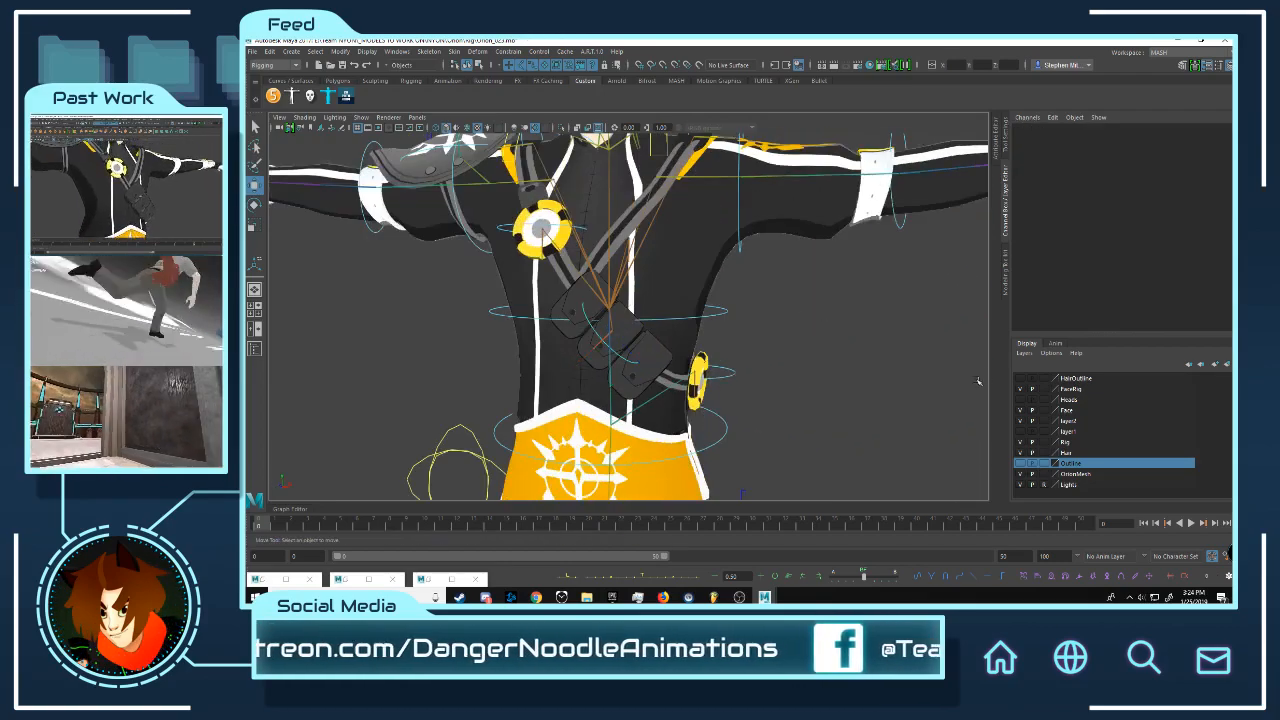
Step: Add the pouches outline mesh to the Outline display layer and clear the selection
alt+right_drag(620, 342, 714, 337)
alt+drag(632, 330, 660, 360)
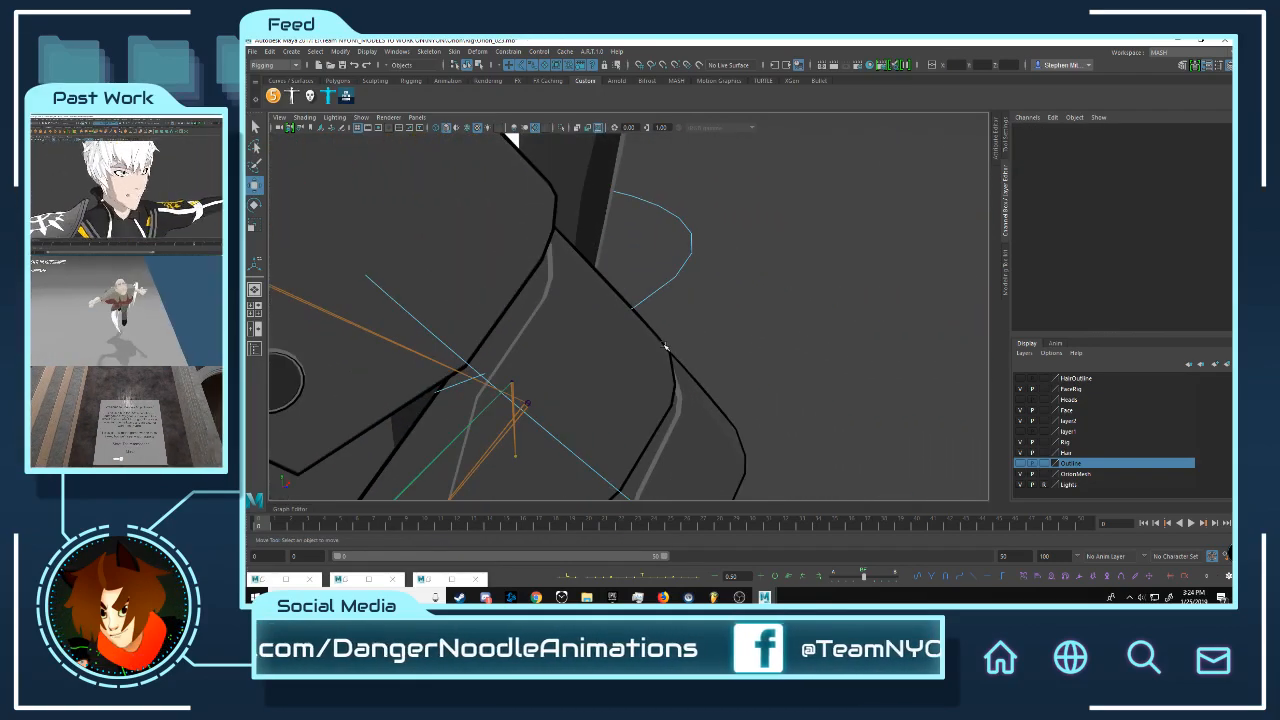
click(665, 346)
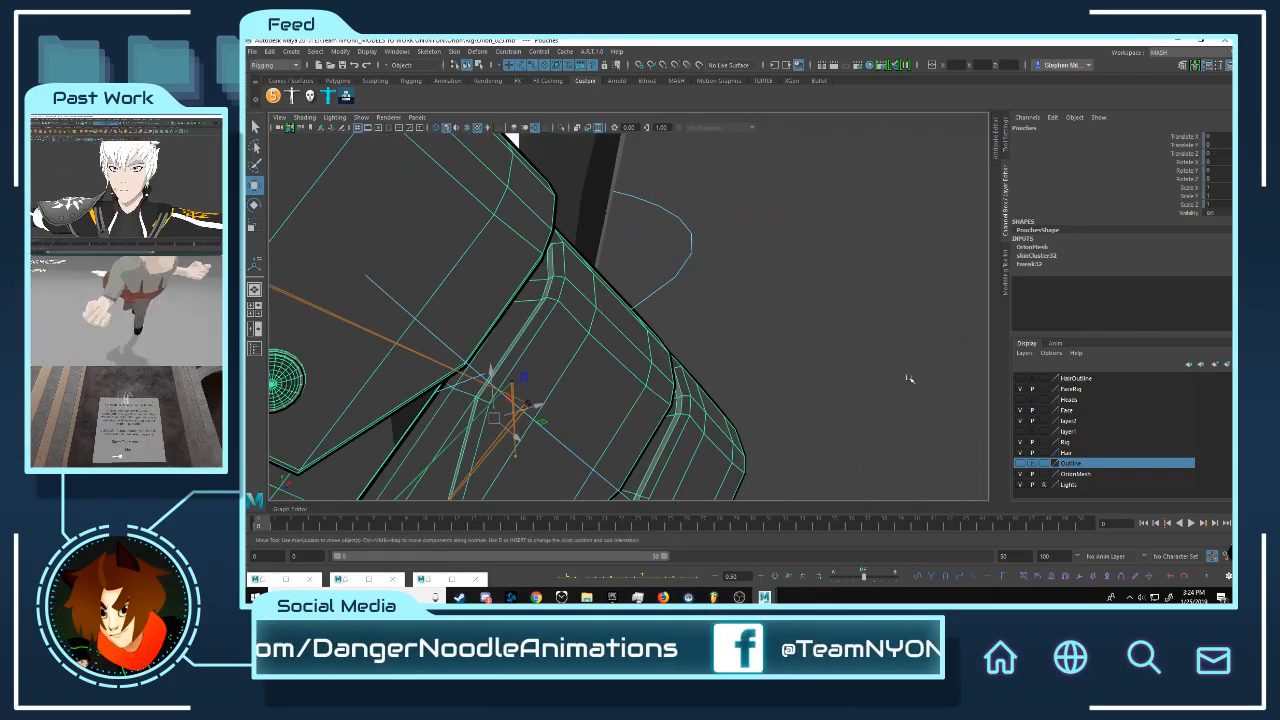
click(678, 366)
right_click(1074, 464)
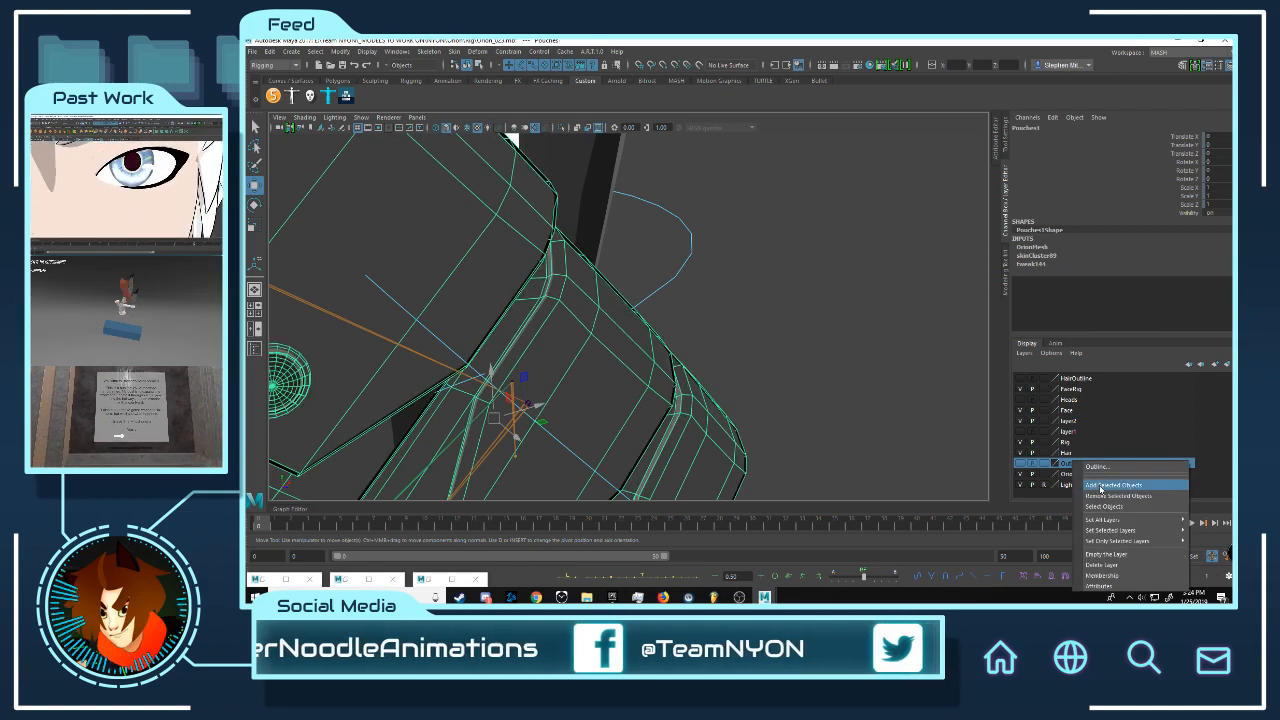
click(1103, 486)
click(820, 349)
Step: Duplicate the pauldron belt, assign surfaceShader2 to the copy and turn off its Casts Shadows, Receive Shadows and Double Sided render stats
alt+right_drag(818, 347, 578, 283)
alt+drag(578, 283, 492, 215)
alt+middle_drag(492, 215, 667, 240)
mouse_move(667, 240)
alt+right_down()
mouse_move(596, 238)
mouse_move(681, 261)
alt+right_up()
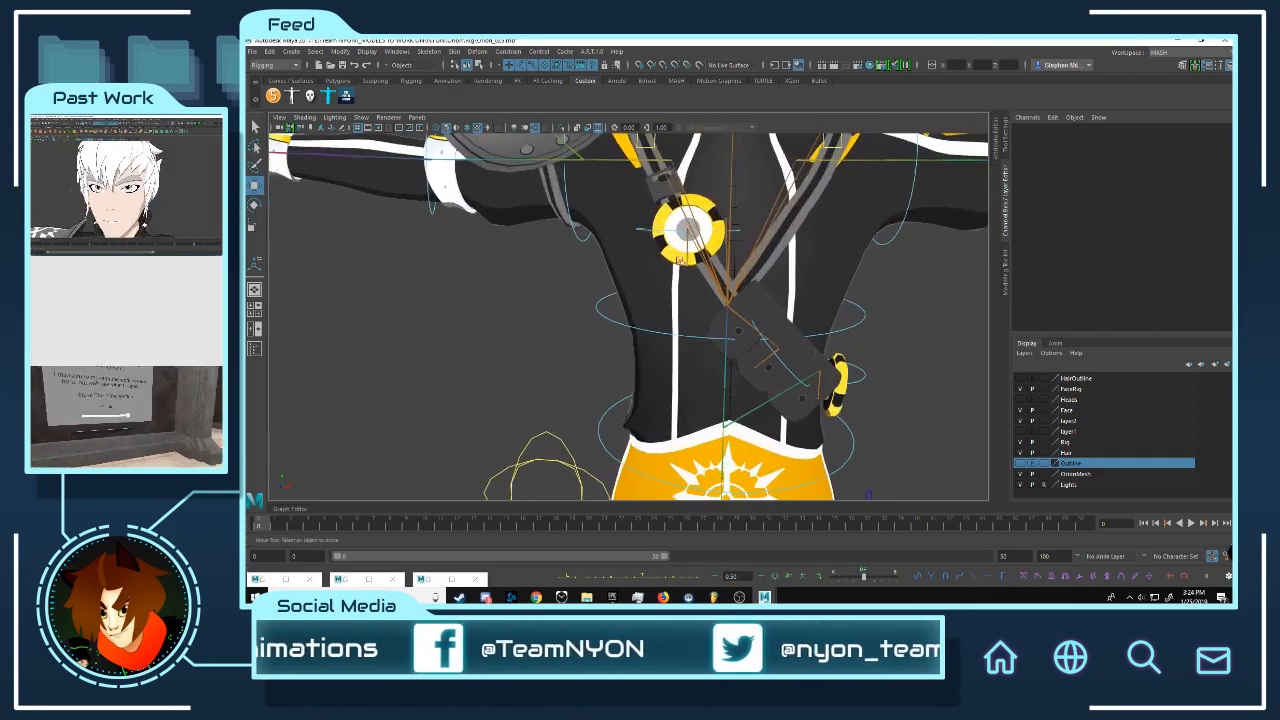
alt+middle_drag(575, 172, 704, 333)
alt+right_drag(588, 256, 718, 282)
click(718, 282)
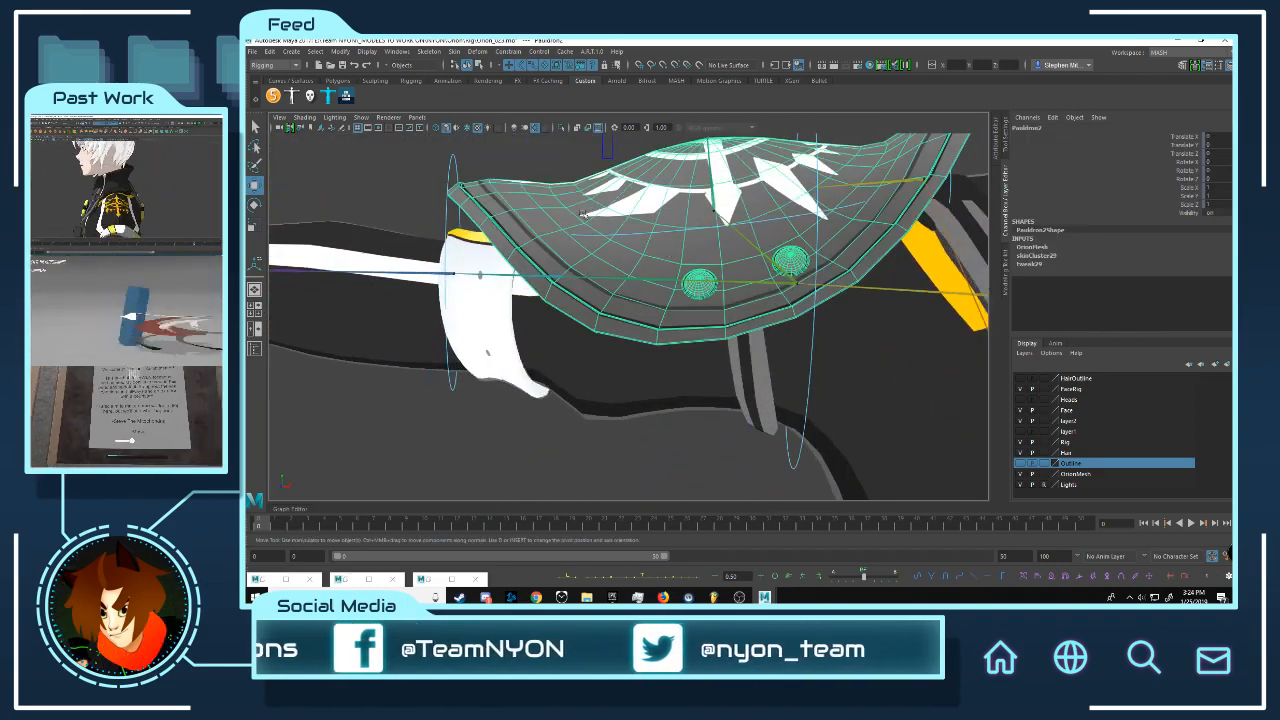
alt+drag(718, 282, 728, 242)
alt+middle_drag(788, 344, 663, 254)
alt+right_drag(663, 254, 720, 352)
click(769, 331)
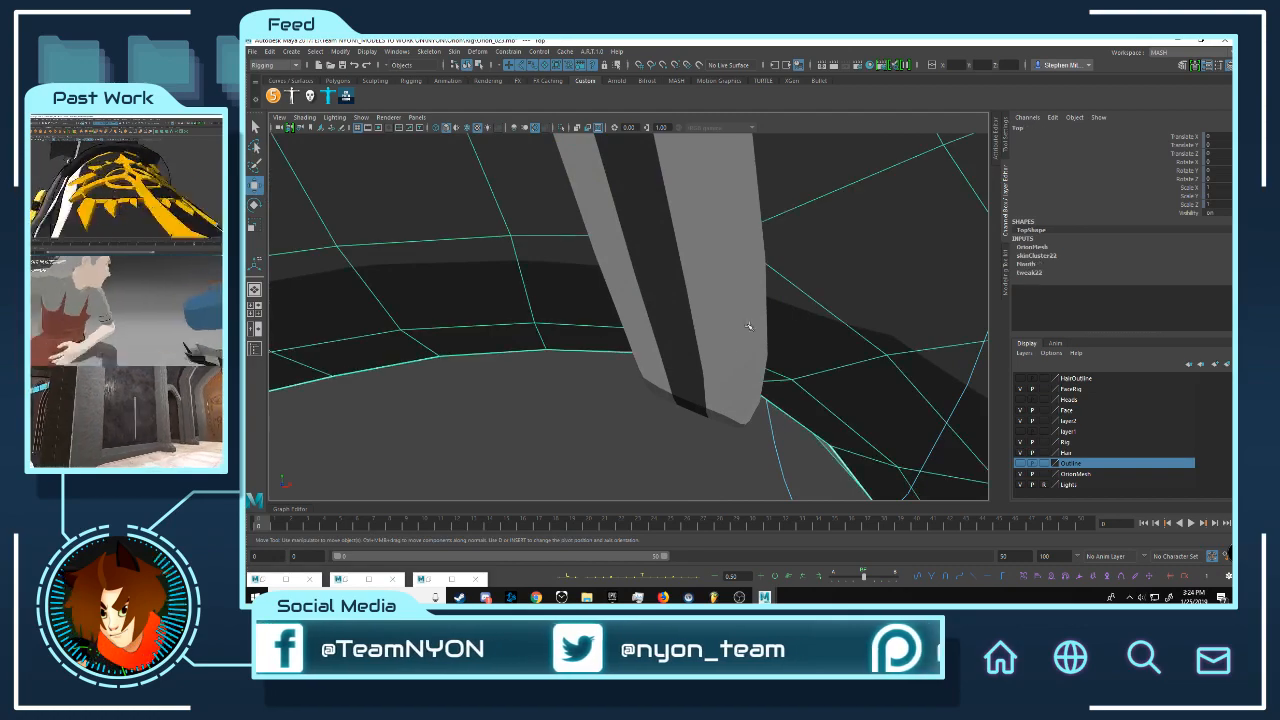
click(629, 383)
click(663, 380)
alt+drag(797, 339, 670, 340)
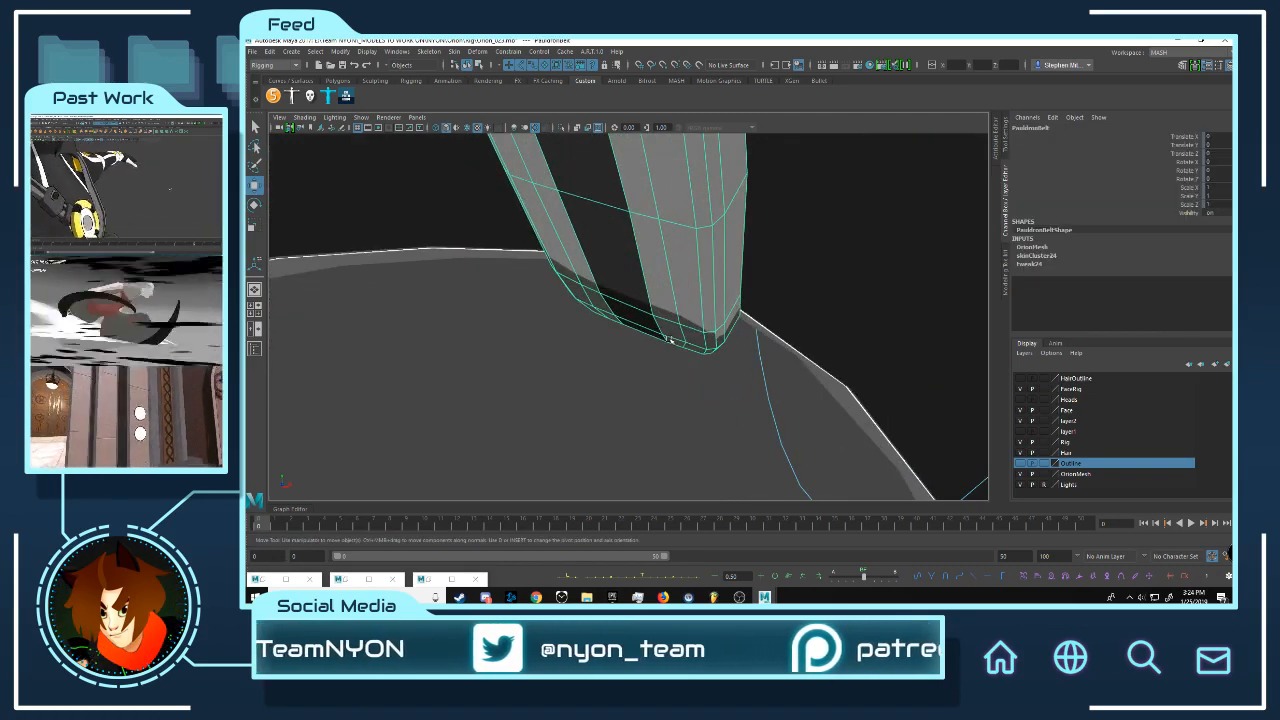
click(674, 303)
right_drag(646, 296, 740, 577)
key(ctrl+a)
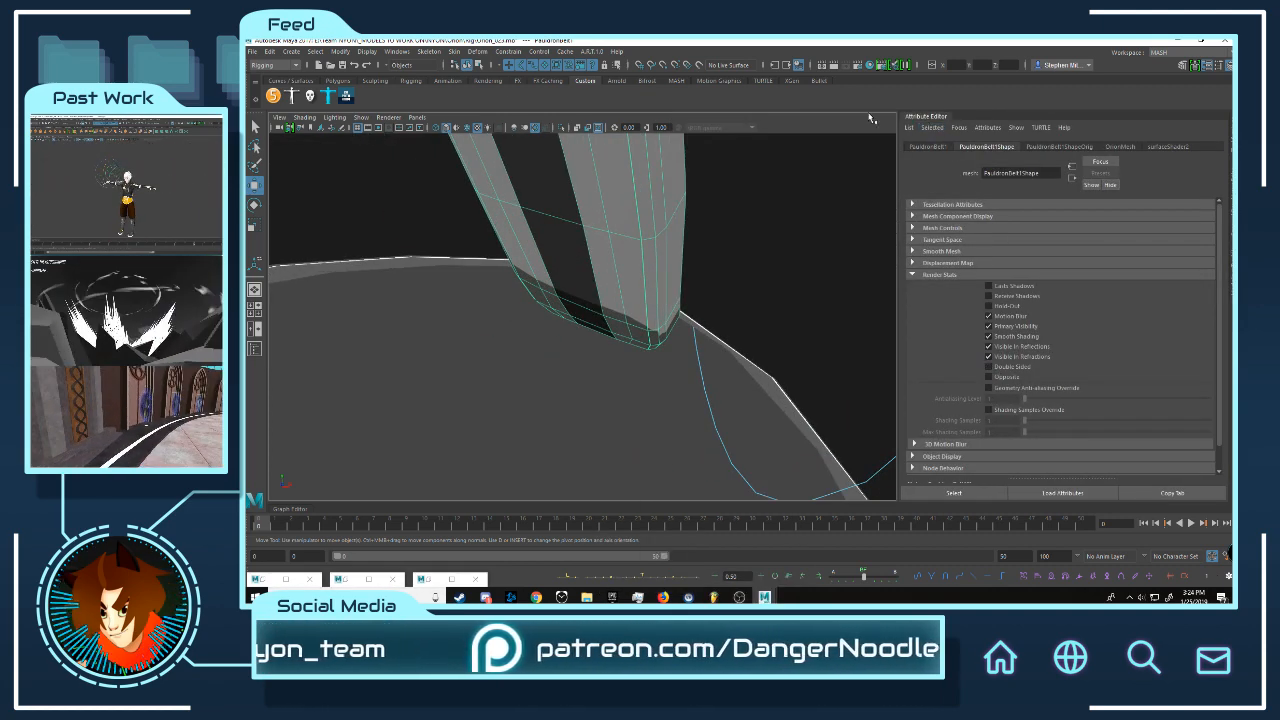
Step: Reverse the normals of the duplicated pauldron belt using the Modeling tool set
click(265, 64)
click(268, 73)
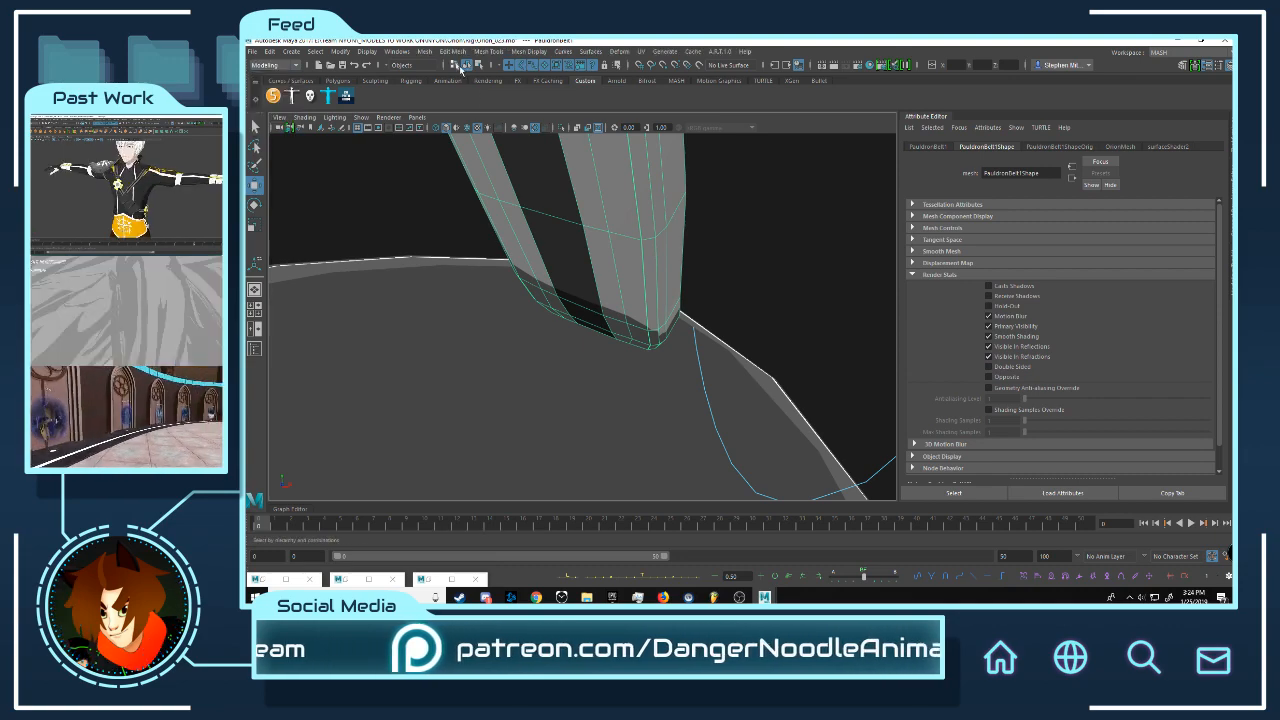
click(519, 52)
click(546, 102)
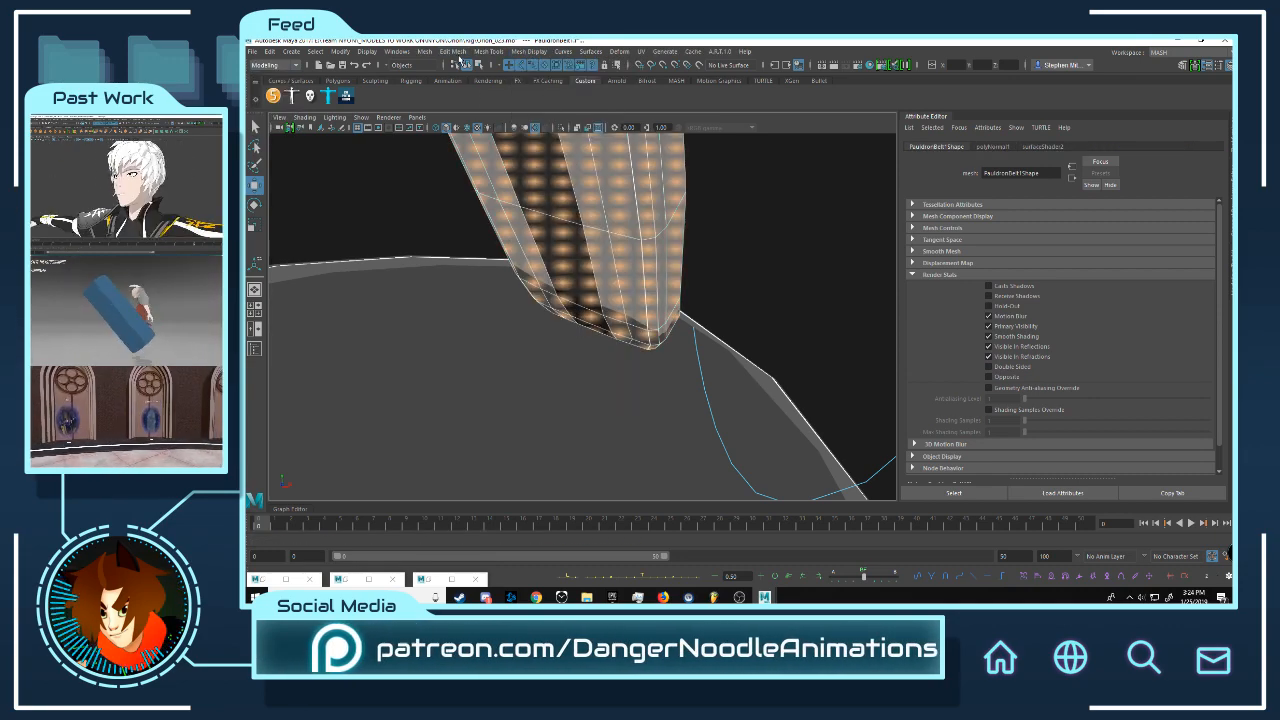
Step: Transform the duplicated belt's faces to a Local Translate Z of about -0.005 and return to object mode
click(461, 54)
click(468, 174)
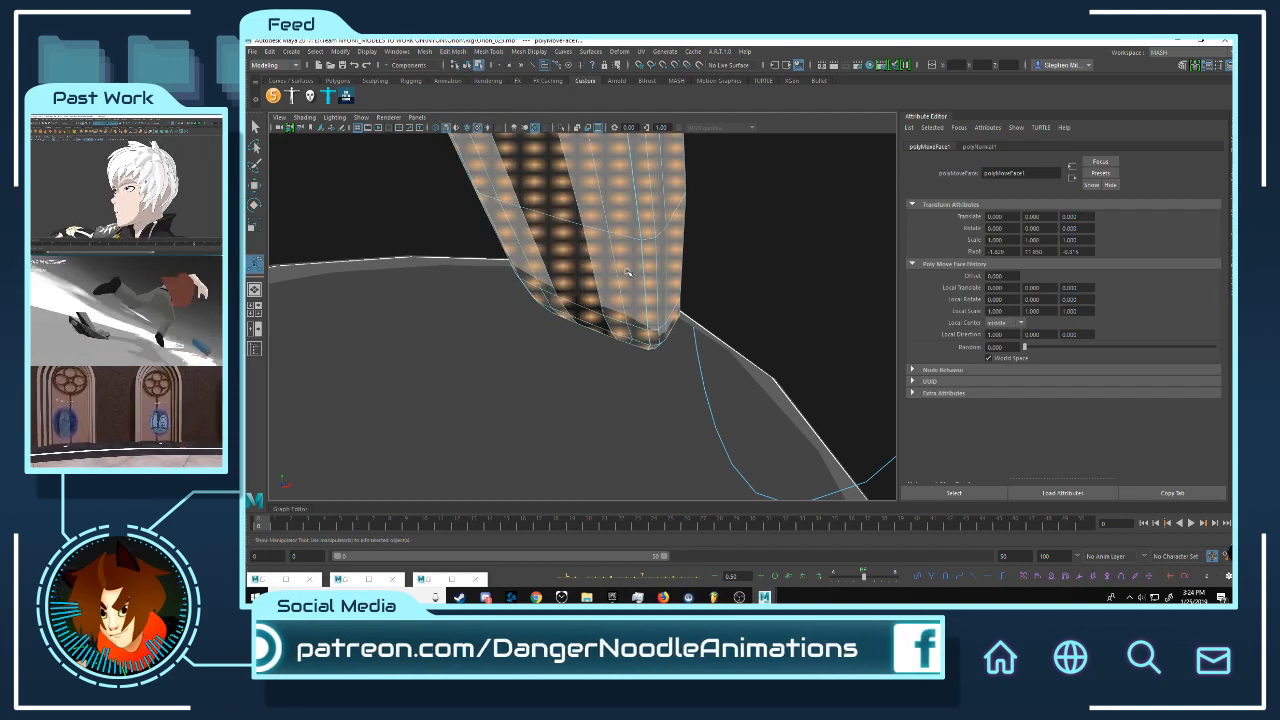
key(ctrl+1)
key(f)
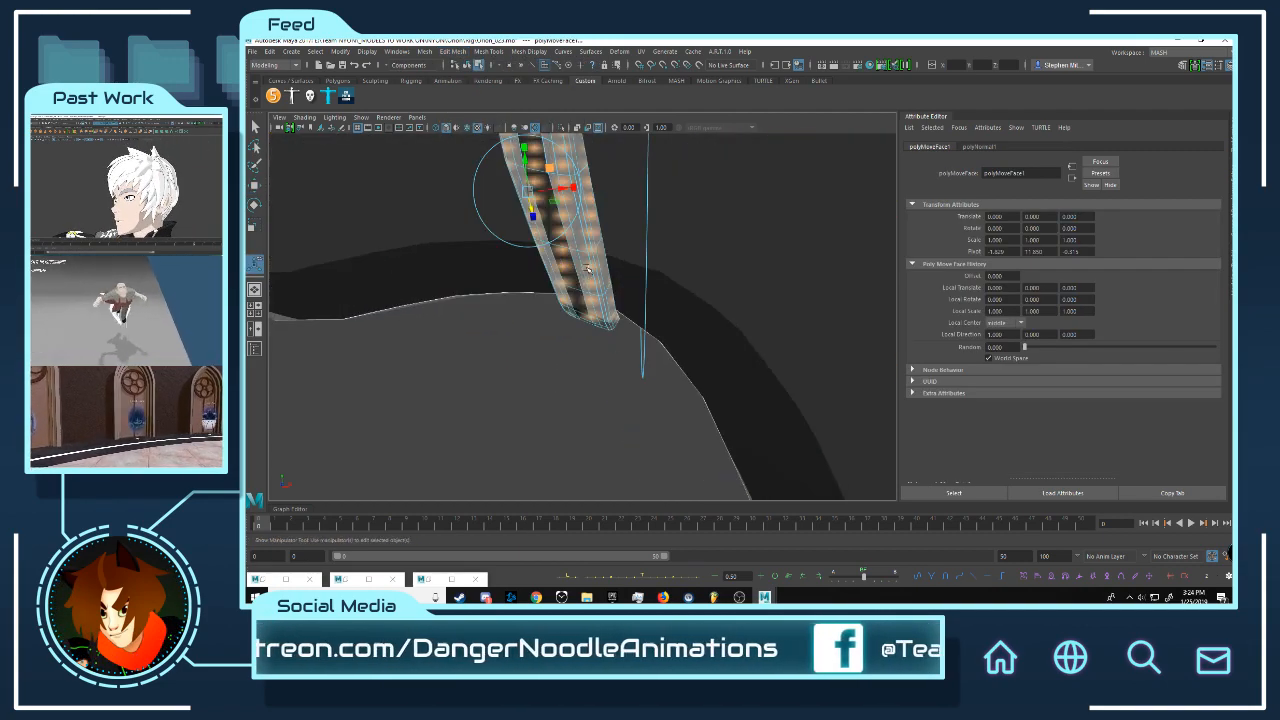
alt+drag(571, 303, 612, 293)
middle_drag(631, 295, 630, 292)
alt+drag(631, 292, 689, 260)
scroll(689, 260, up, 3)
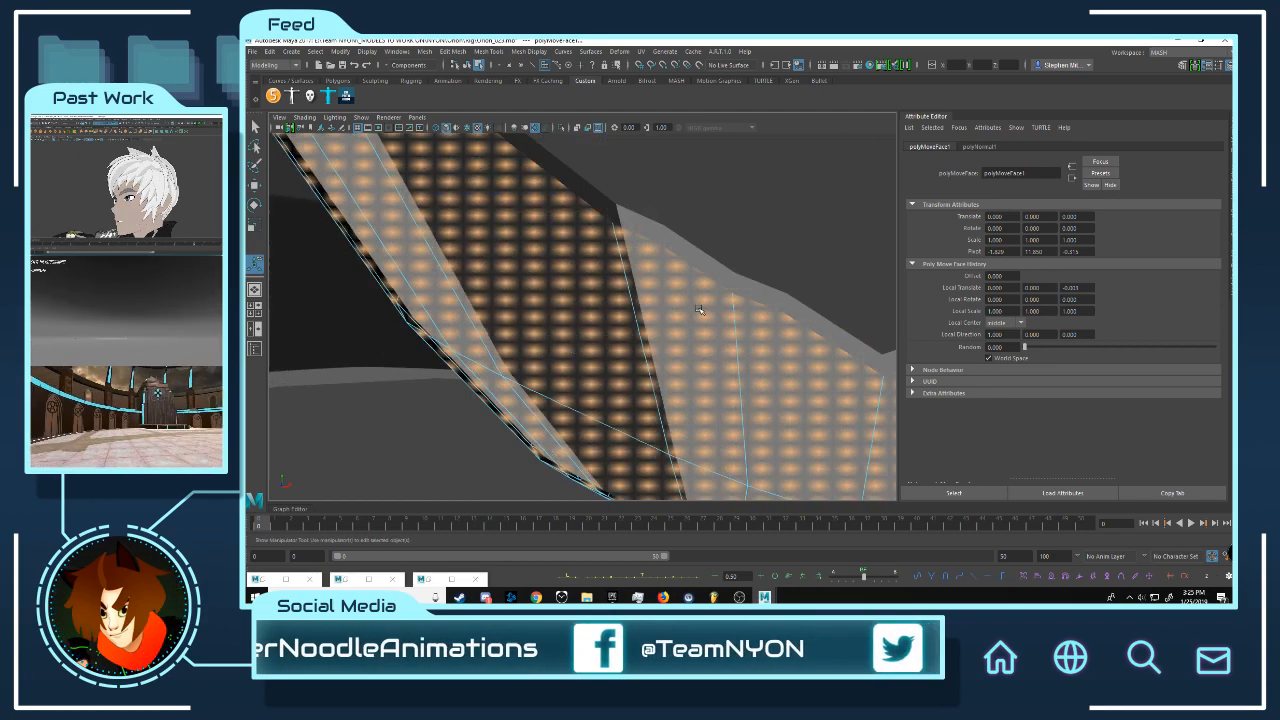
scroll(600, 300, down, 2)
right_drag(545, 303, 590, 289)
click(514, 375)
scroll(620, 282, down, 3)
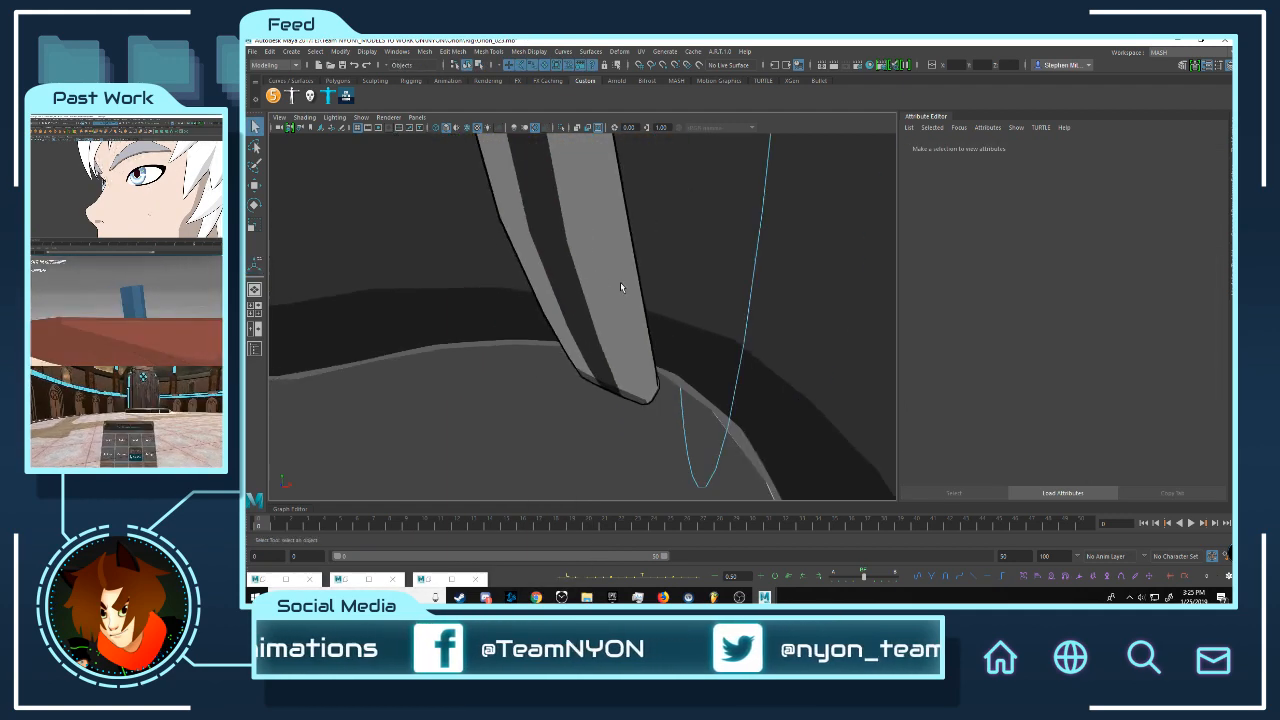
Step: Check the belt outline from another angle and delete the outline mesh's history
alt+drag(620, 282, 589, 284)
scroll(648, 391, up, 4)
click(659, 391)
key(f)
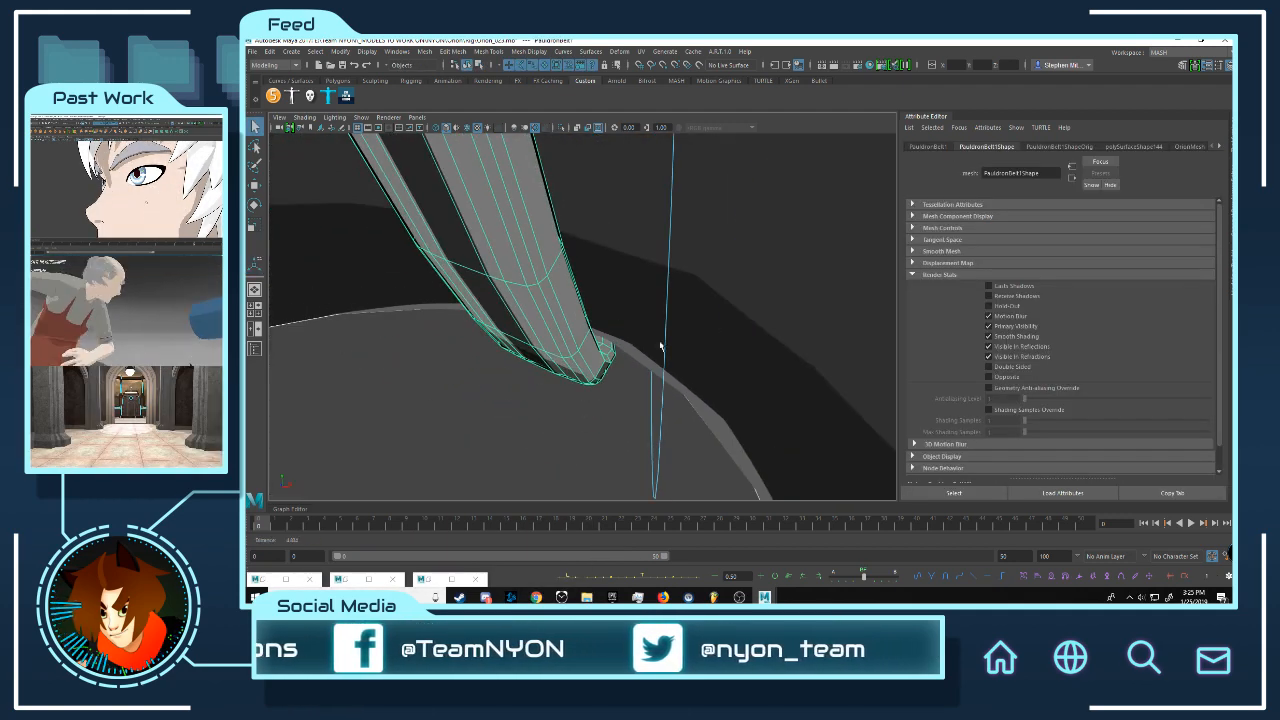
click(270, 51)
mouse_move(303, 179)
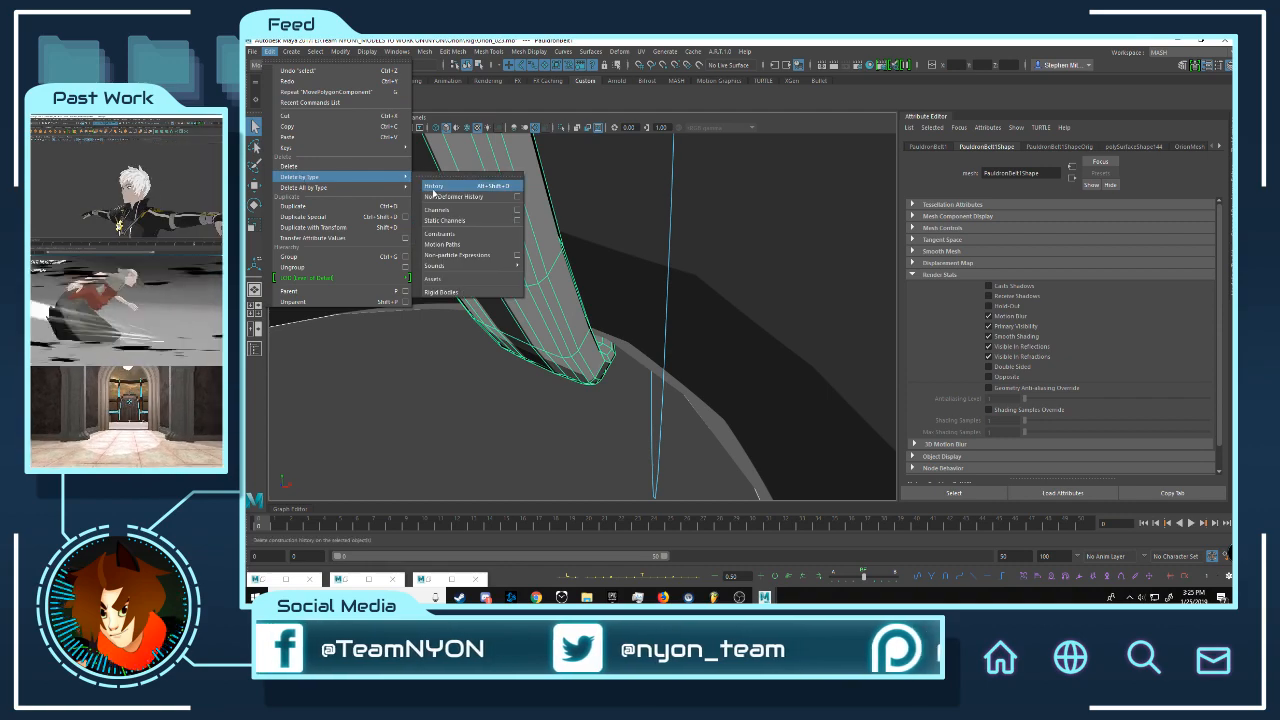
click(434, 190)
alt+drag(500, 220, 566, 281)
scroll(566, 281, up, 1)
scroll(566, 281, down, 6)
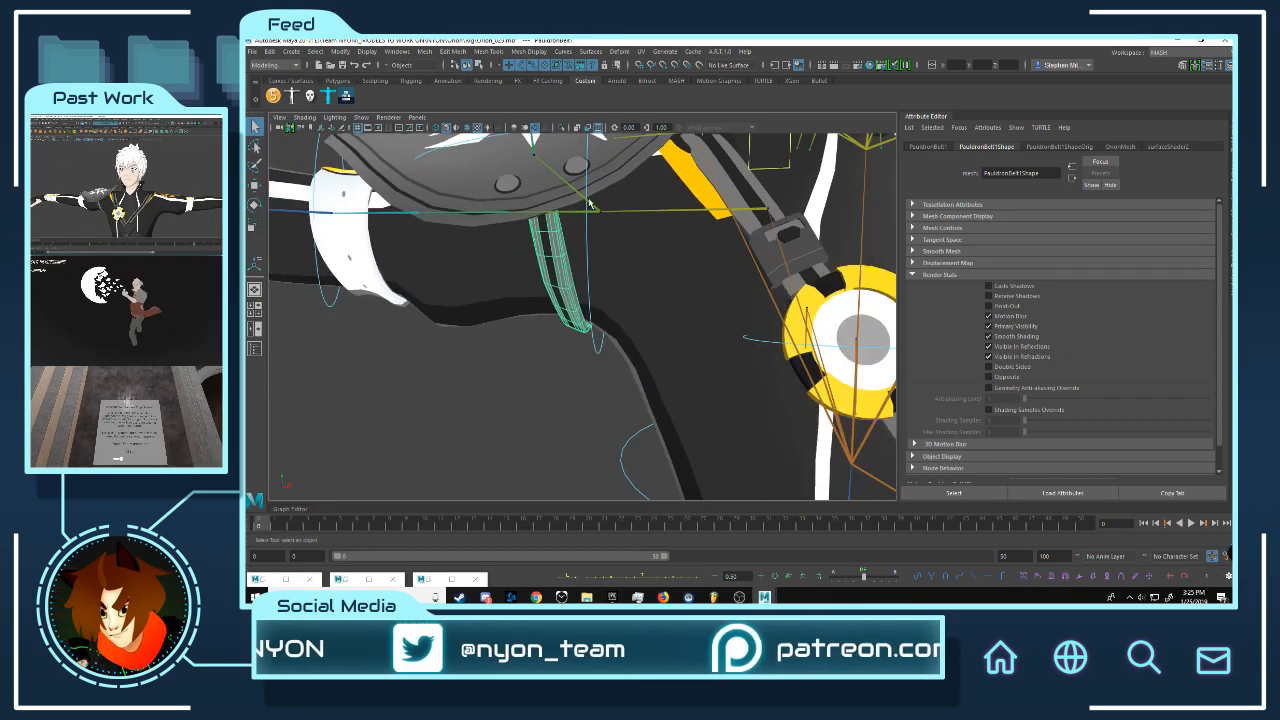
click(578, 211)
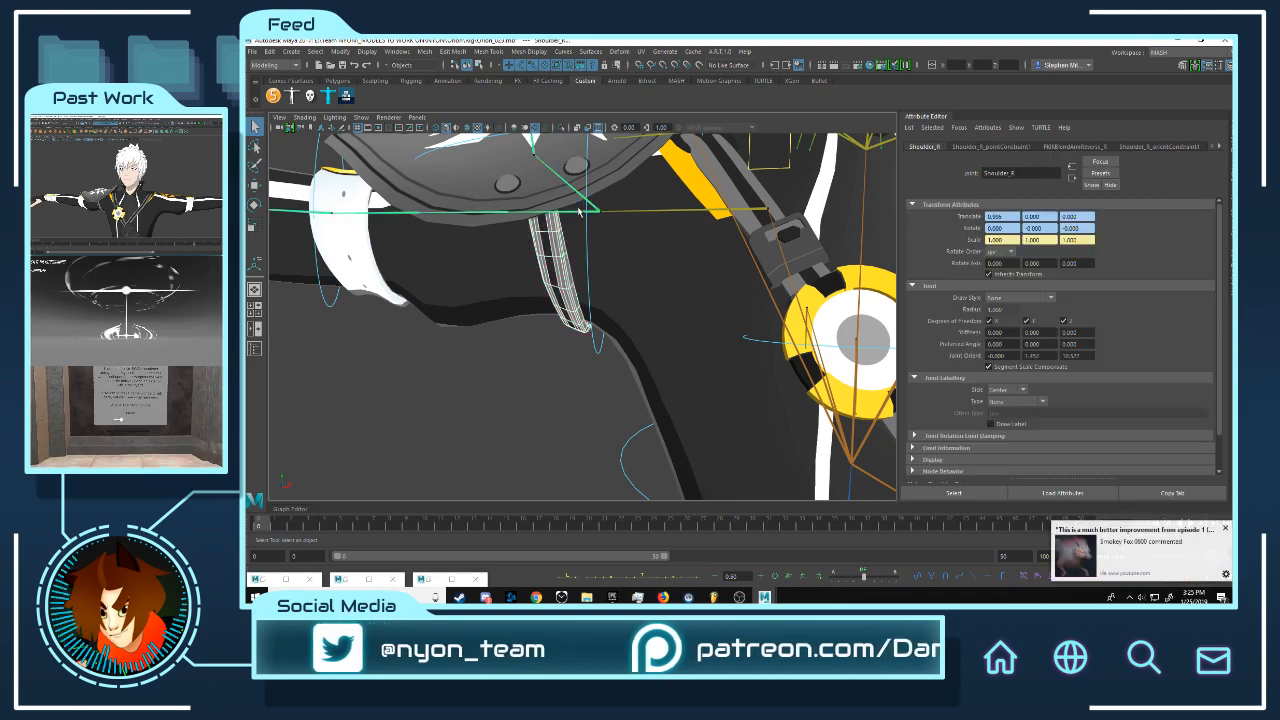
scroll(540, 205, up, 5)
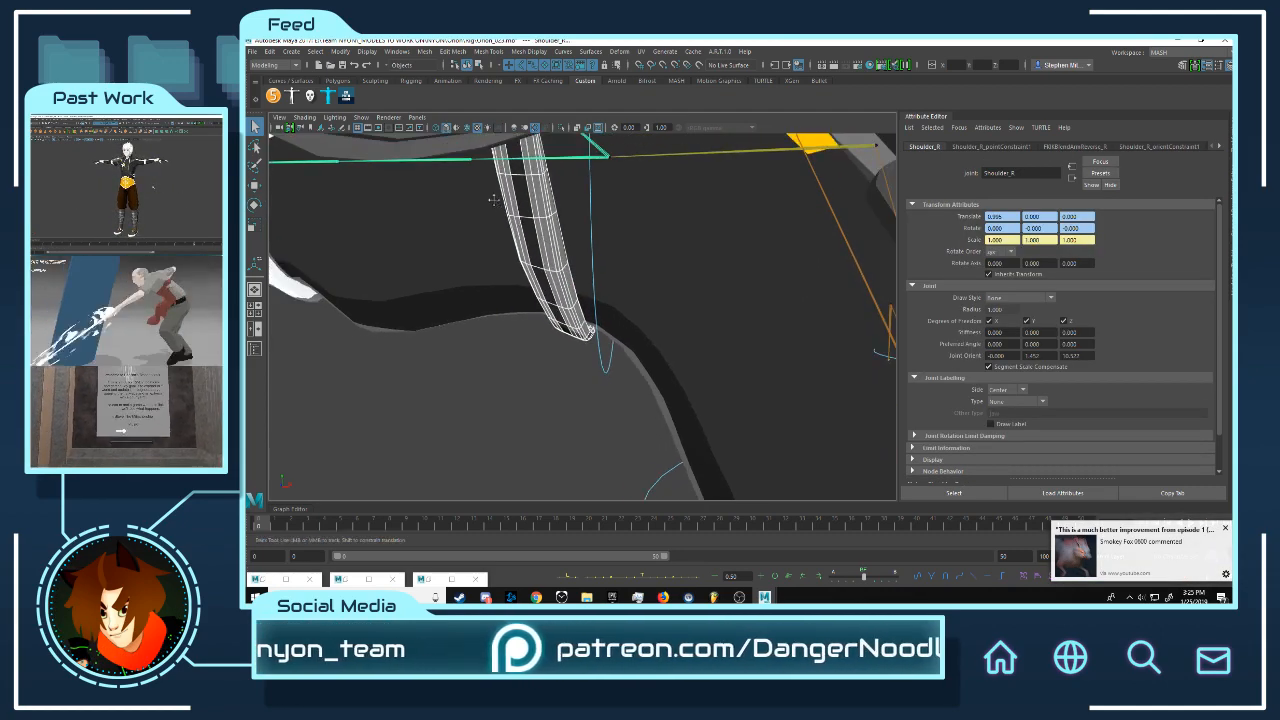
alt+middle_drag(493, 200, 512, 204)
alt+right_drag(512, 204, 522, 243)
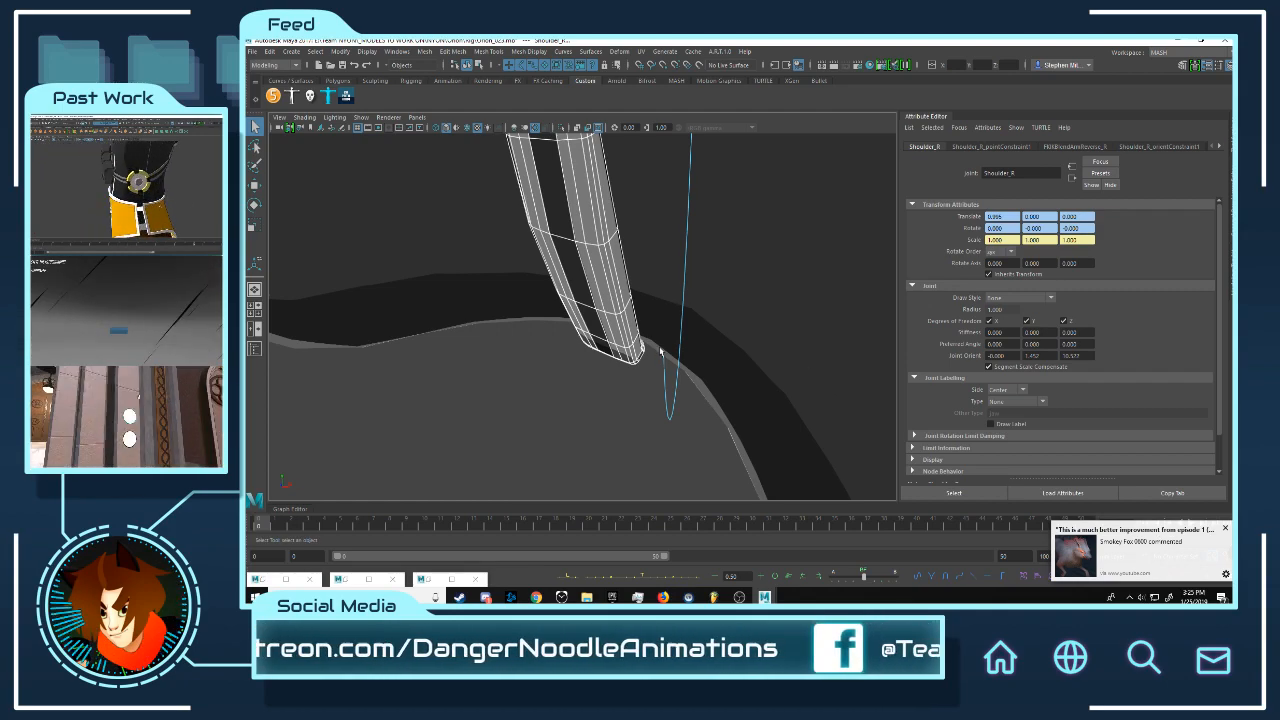
alt+middle_drag(594, 243, 616, 254)
alt+drag(614, 256, 660, 310)
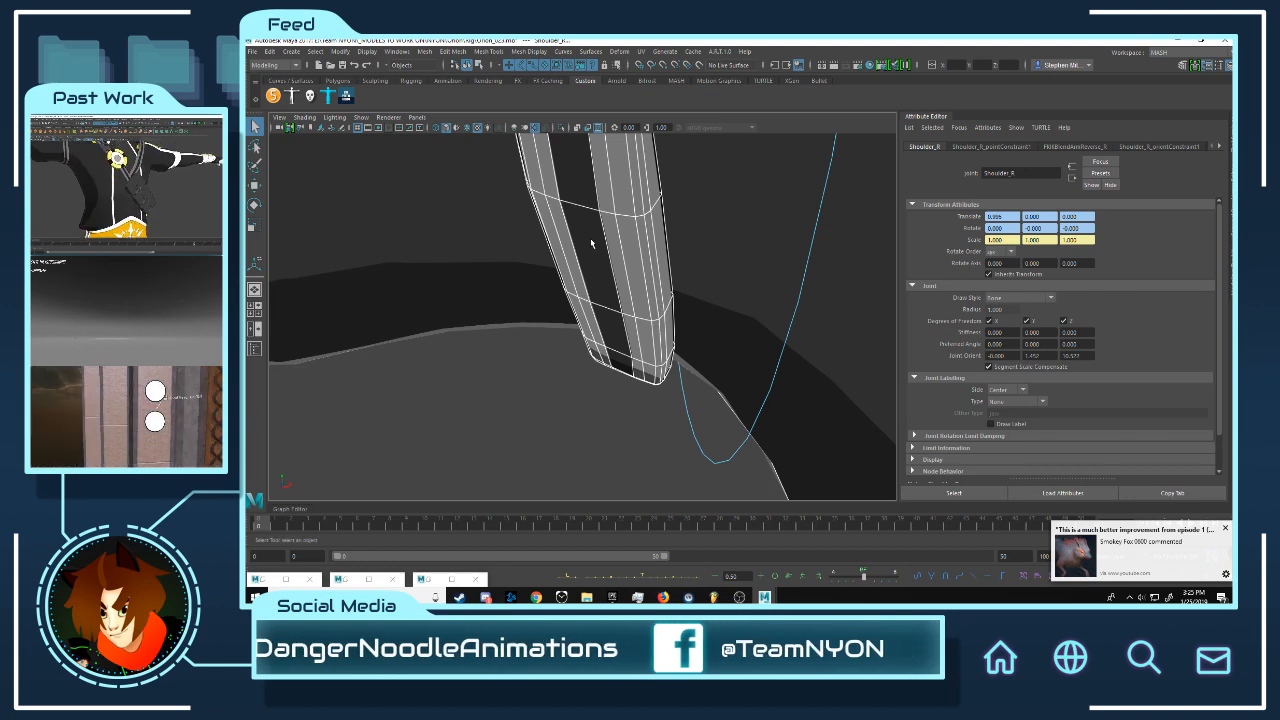
click(517, 488)
click(670, 258)
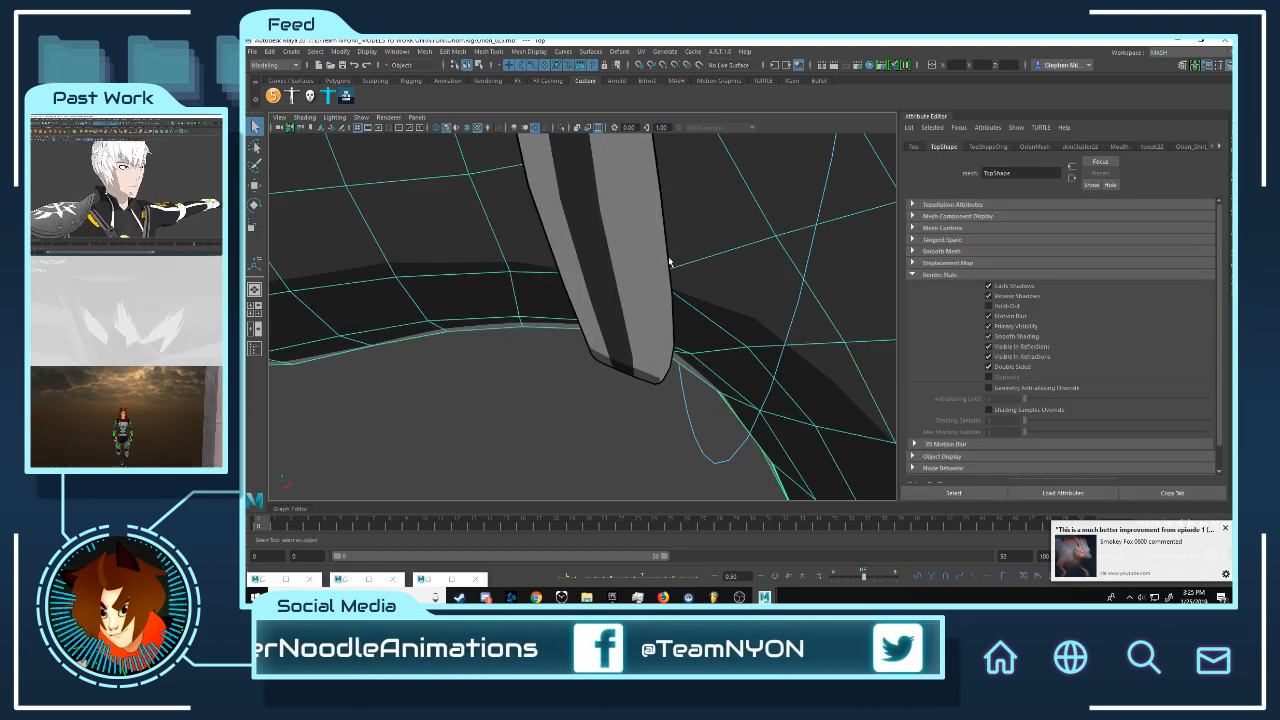
Step: Bind the pauldron belt outline mesh to the Shoulder_R joint using the Rigging tool set
scroll(678, 290, up, 5)
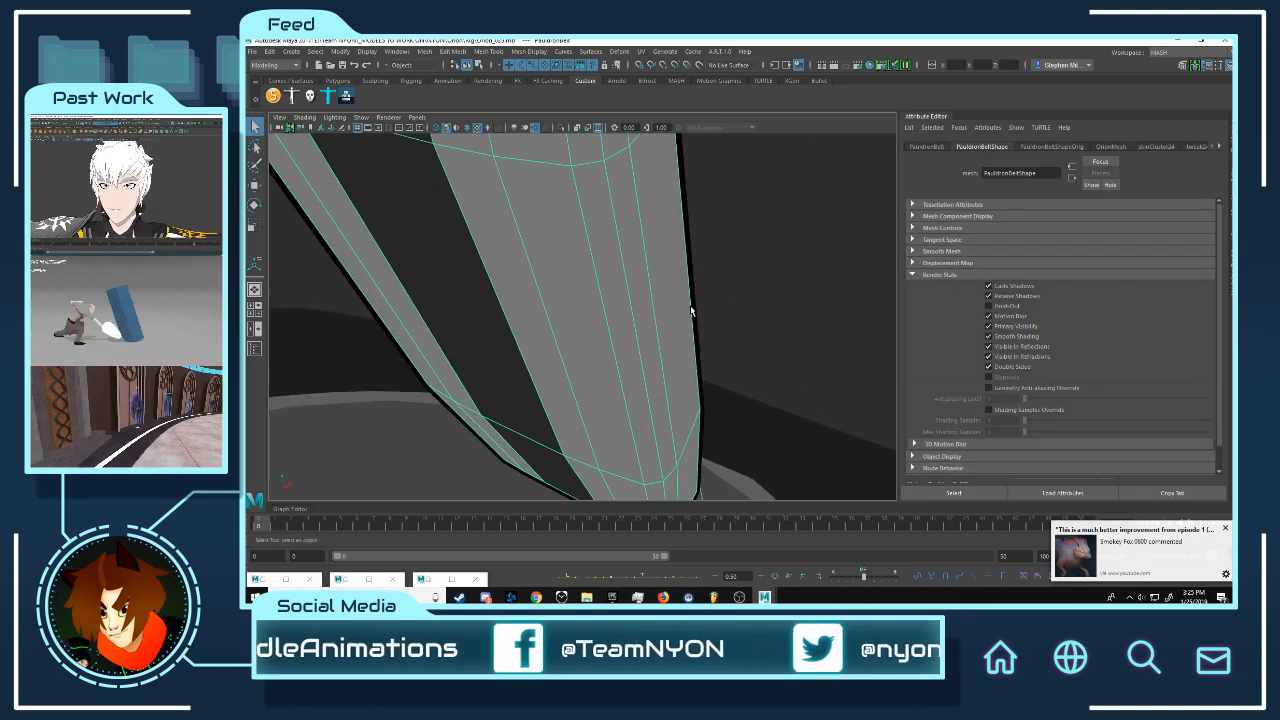
click(694, 296)
alt+right_drag(716, 290, 591, 292)
click(612, 192)
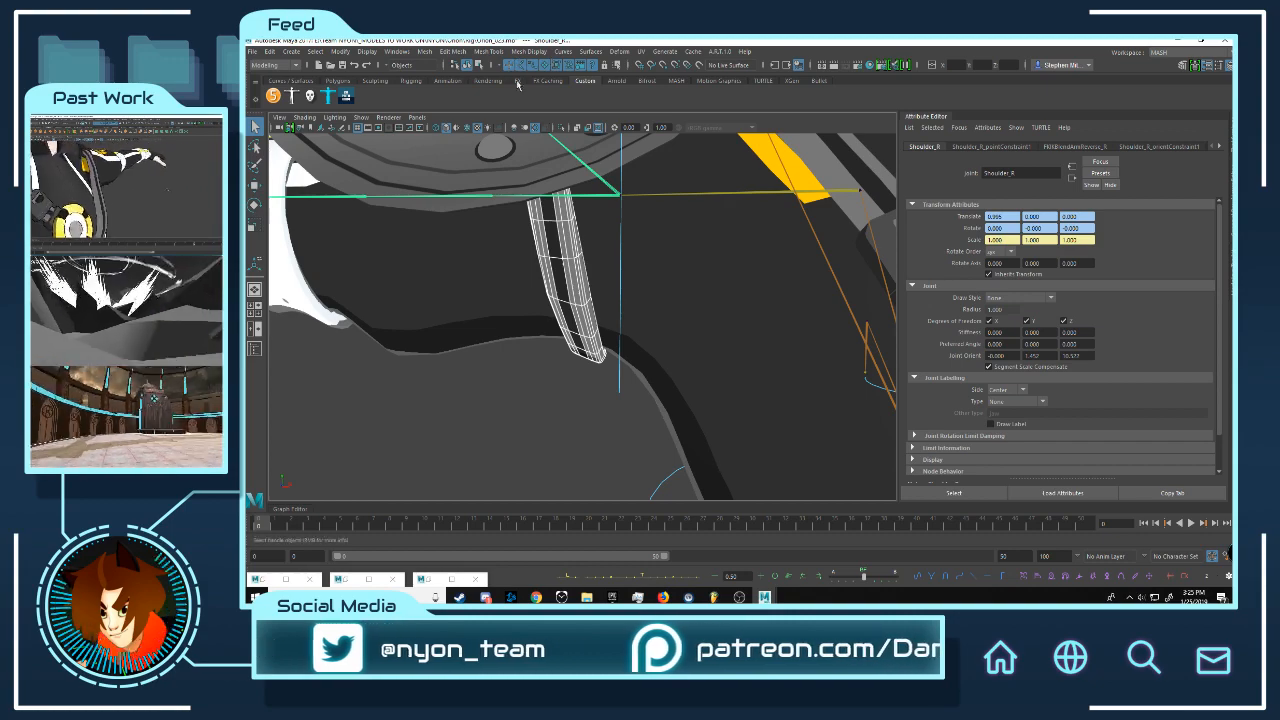
scroll(580, 418, up, 5)
scroll(582, 419, down, 3)
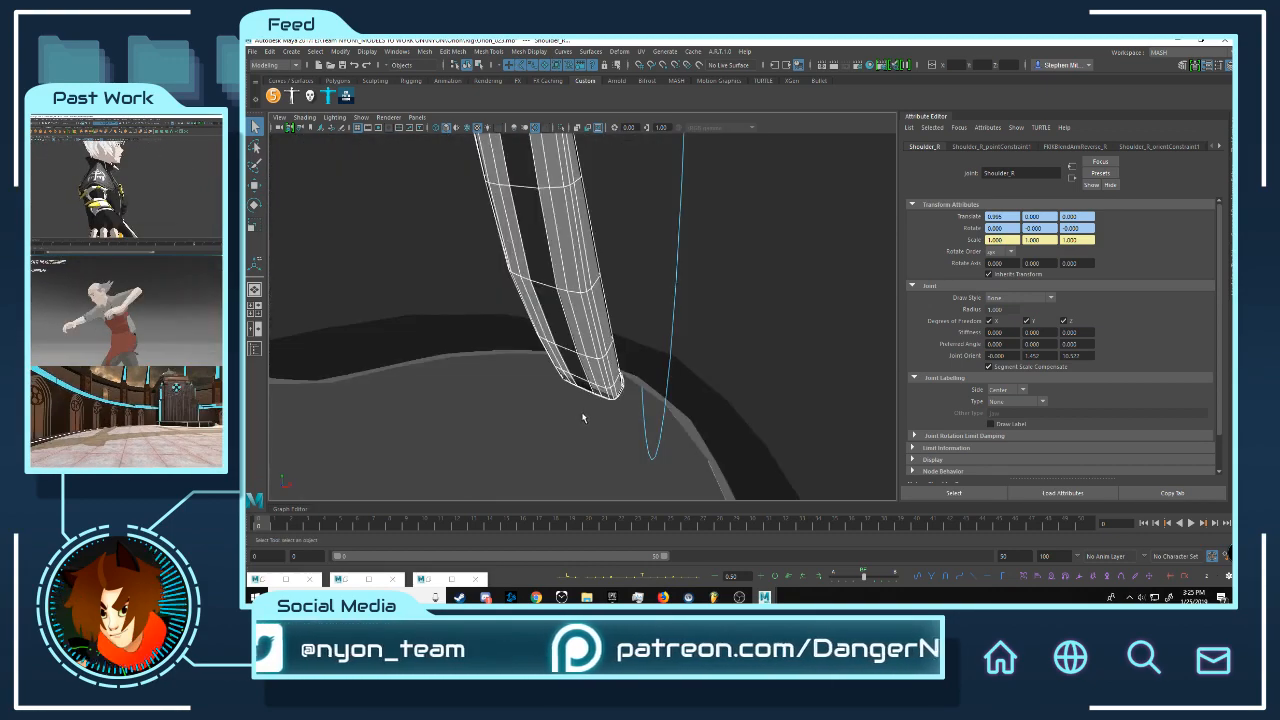
click(273, 65)
click(270, 87)
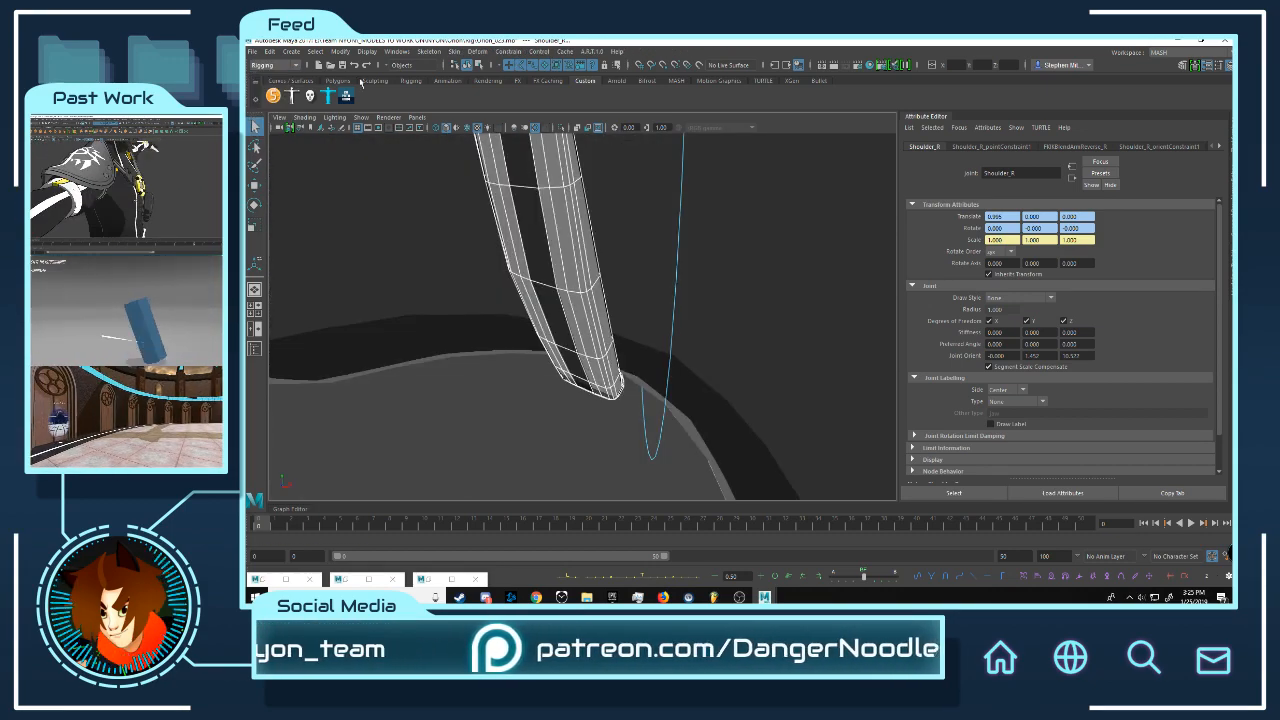
click(454, 52)
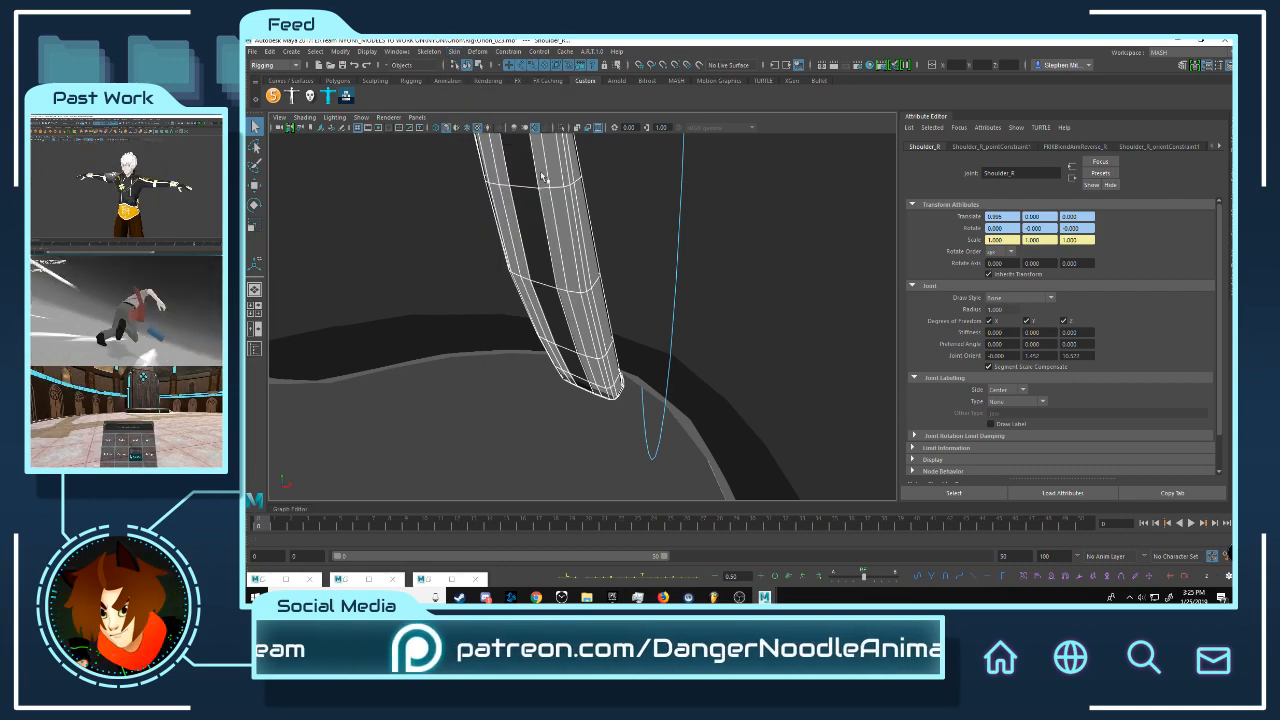
Step: Copy the skin weights from the original pauldron belt to its outline mesh and clear the selection
click(606, 358)
scroll(606, 358, up, 10)
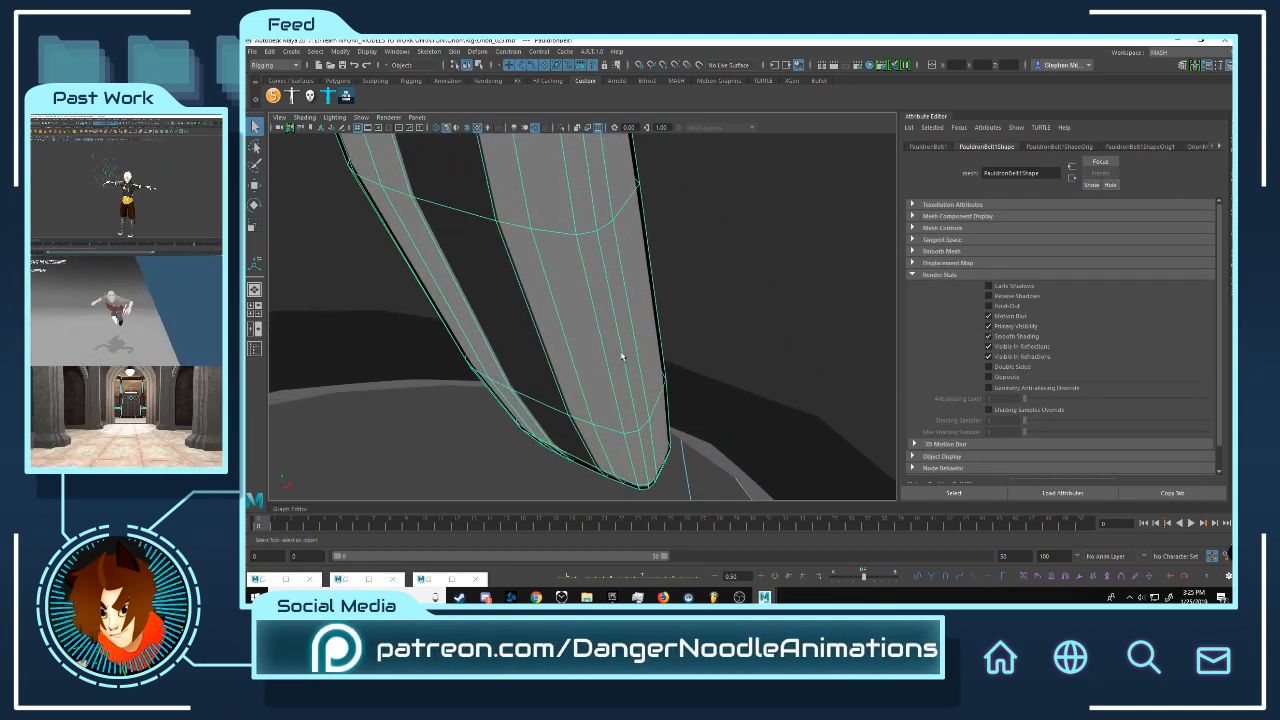
click(799, 377)
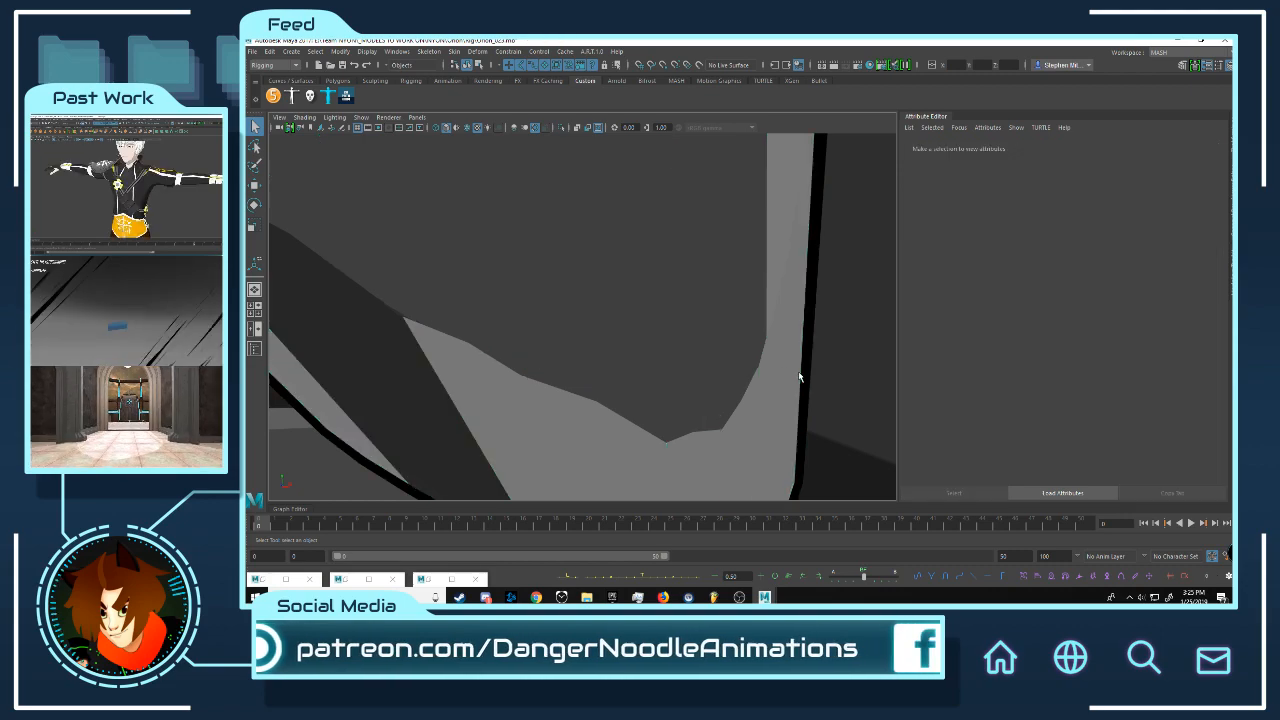
click(735, 325)
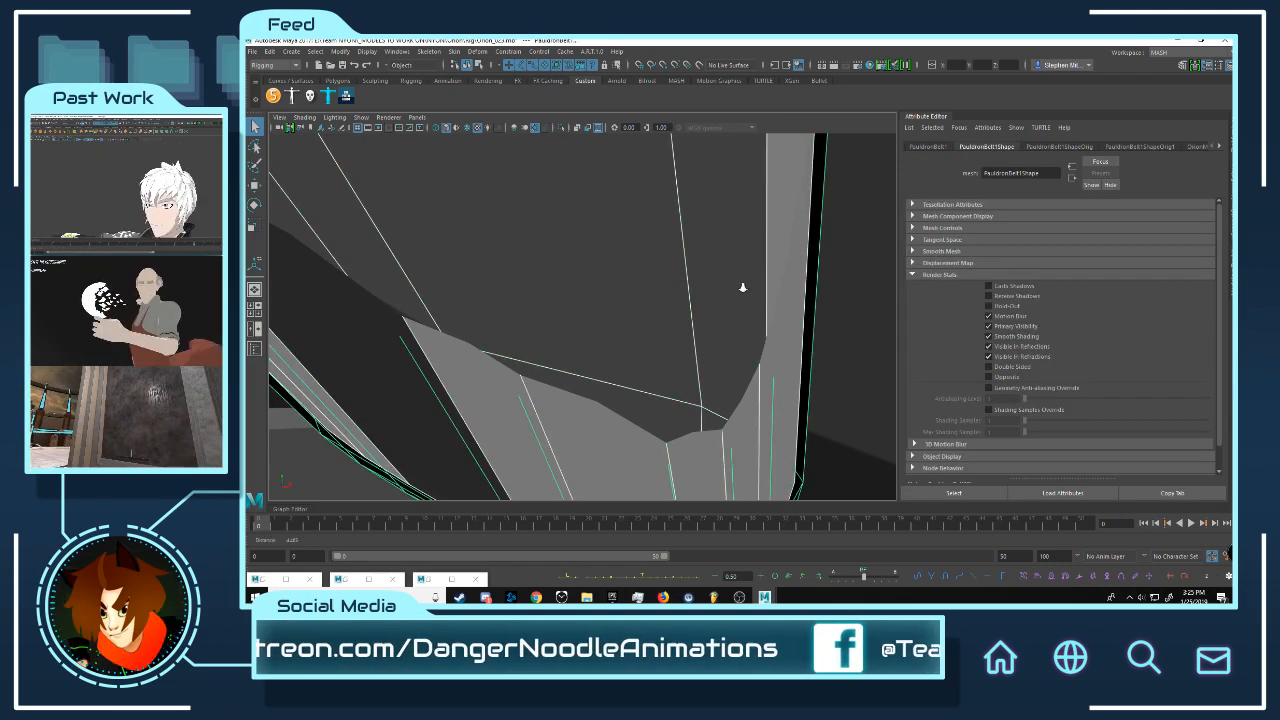
scroll(742, 287, down, 6)
alt+drag(700, 287, 634, 290)
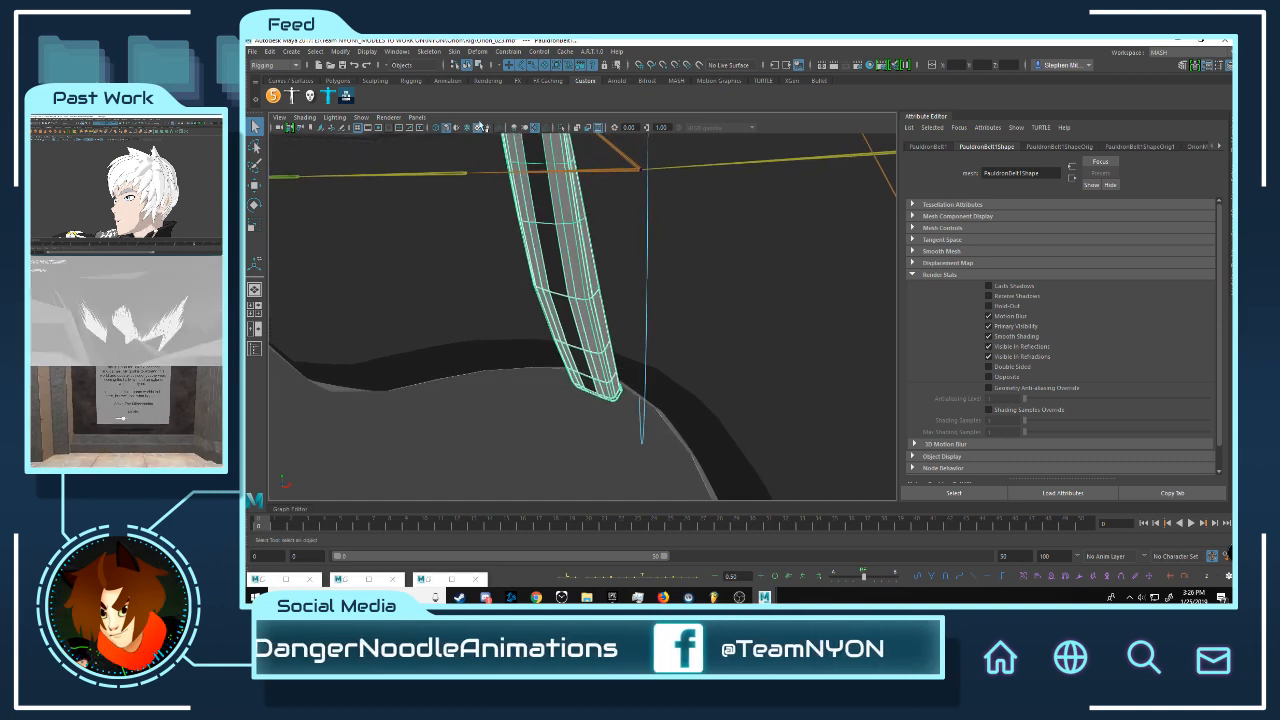
click(454, 51)
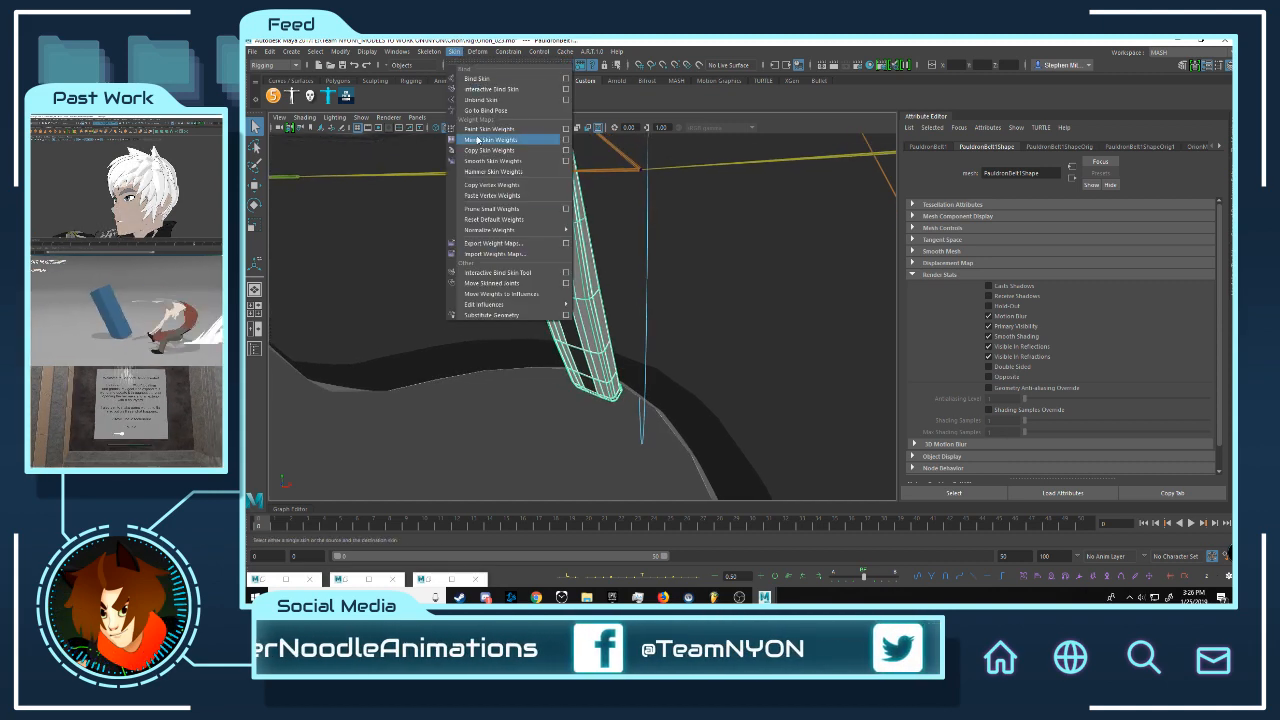
click(508, 151)
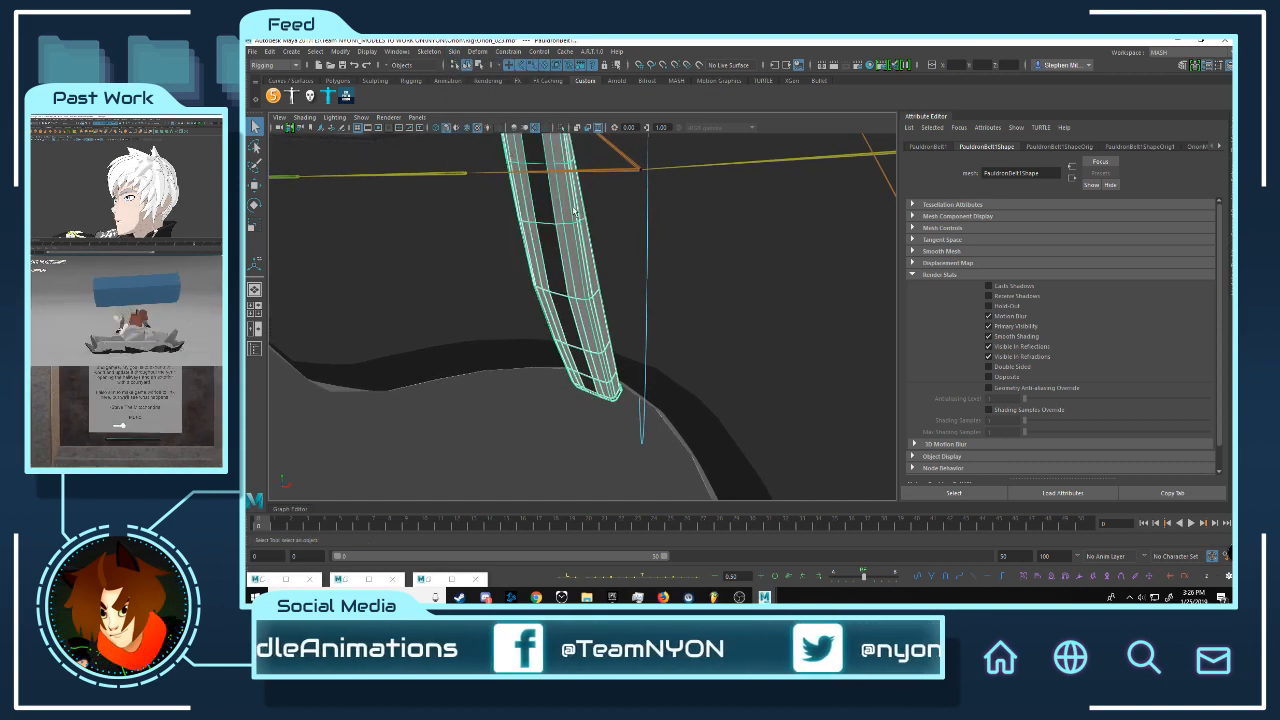
click(528, 411)
Step: Examine the outlines around the right upper arm, armband and pauldron belt from several angles
alt+right_drag(547, 337, 457, 334)
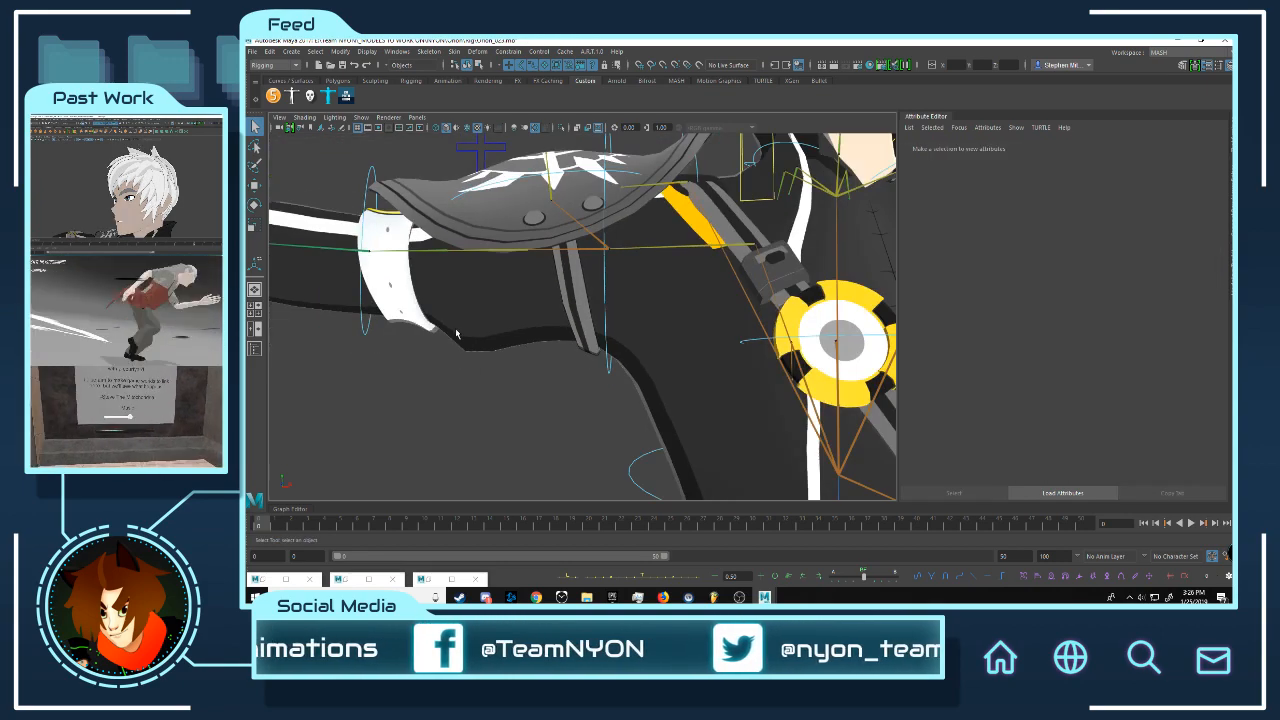
alt+middle_drag(400, 334, 523, 334)
alt+right_drag(540, 337, 739, 368)
alt+drag(739, 368, 704, 352)
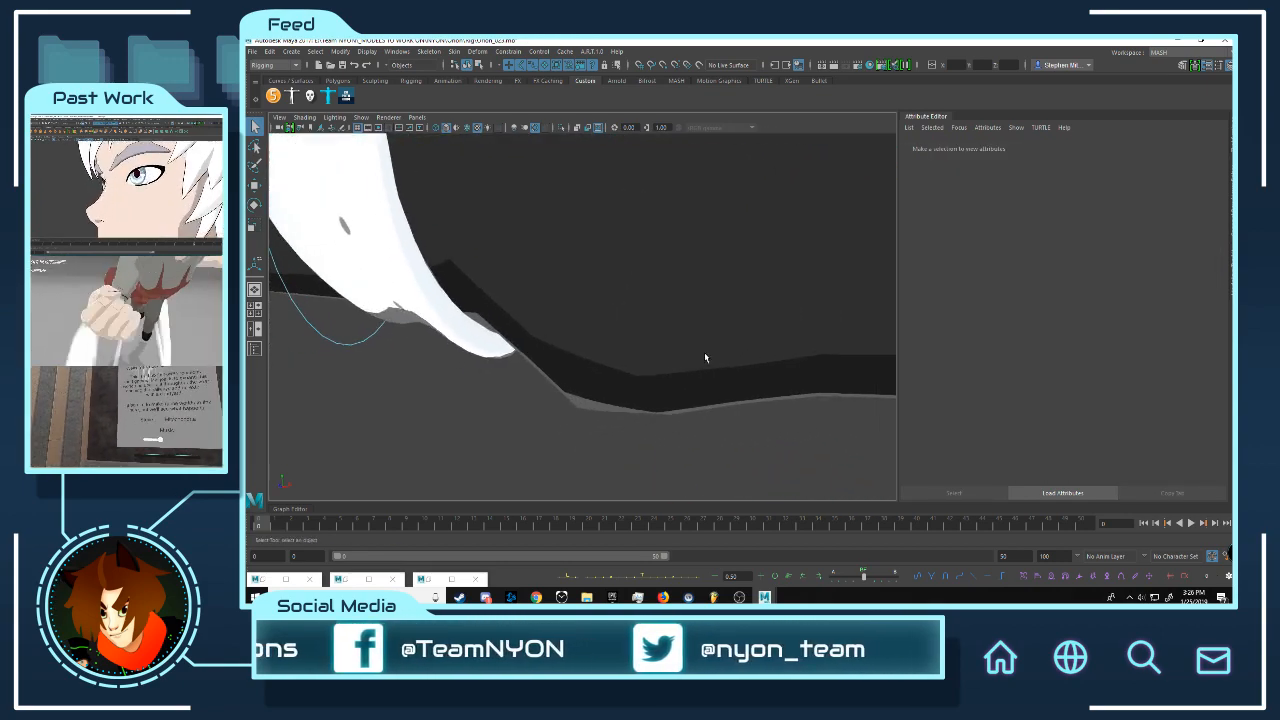
alt+right_drag(704, 352, 598, 325)
alt+middle_drag(598, 325, 512, 322)
alt+right_drag(512, 322, 591, 340)
alt+drag(591, 340, 622, 358)
Step: Rotate the FKShoulder_R control to test how the belt and its outline follow the arm, and undo the rotations
click(683, 388)
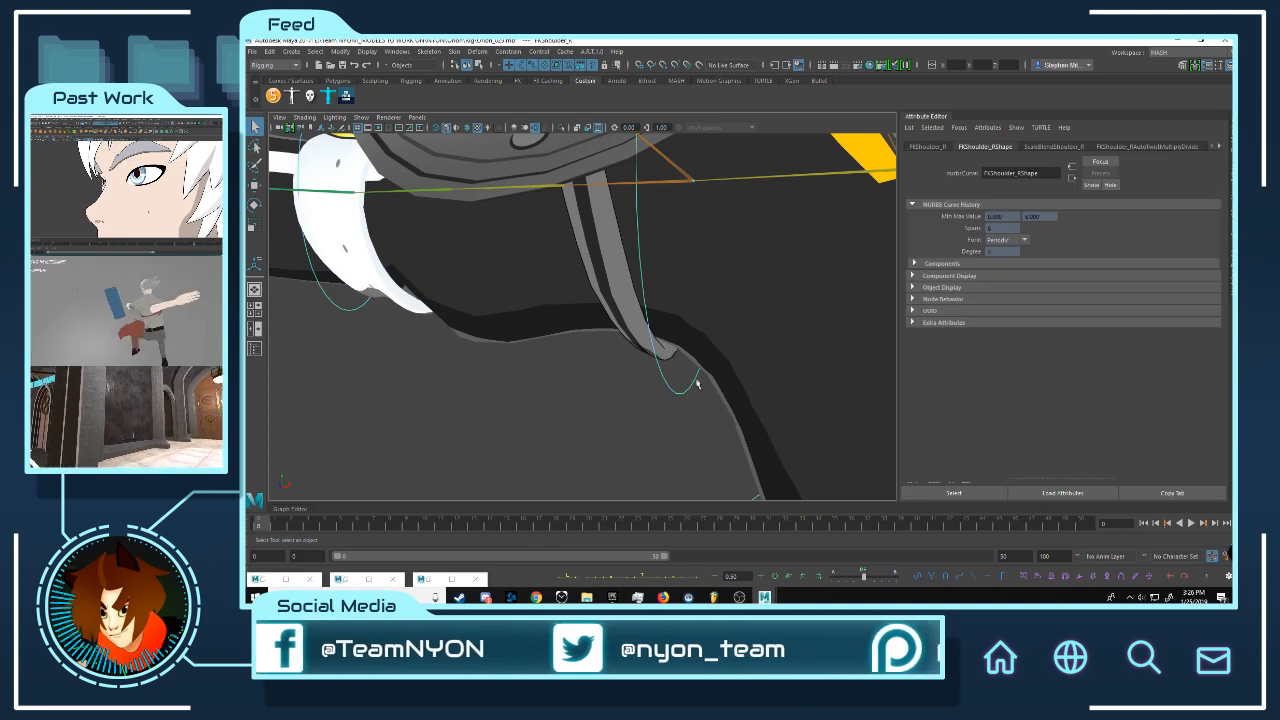
key(e)
drag(731, 207, 694, 244)
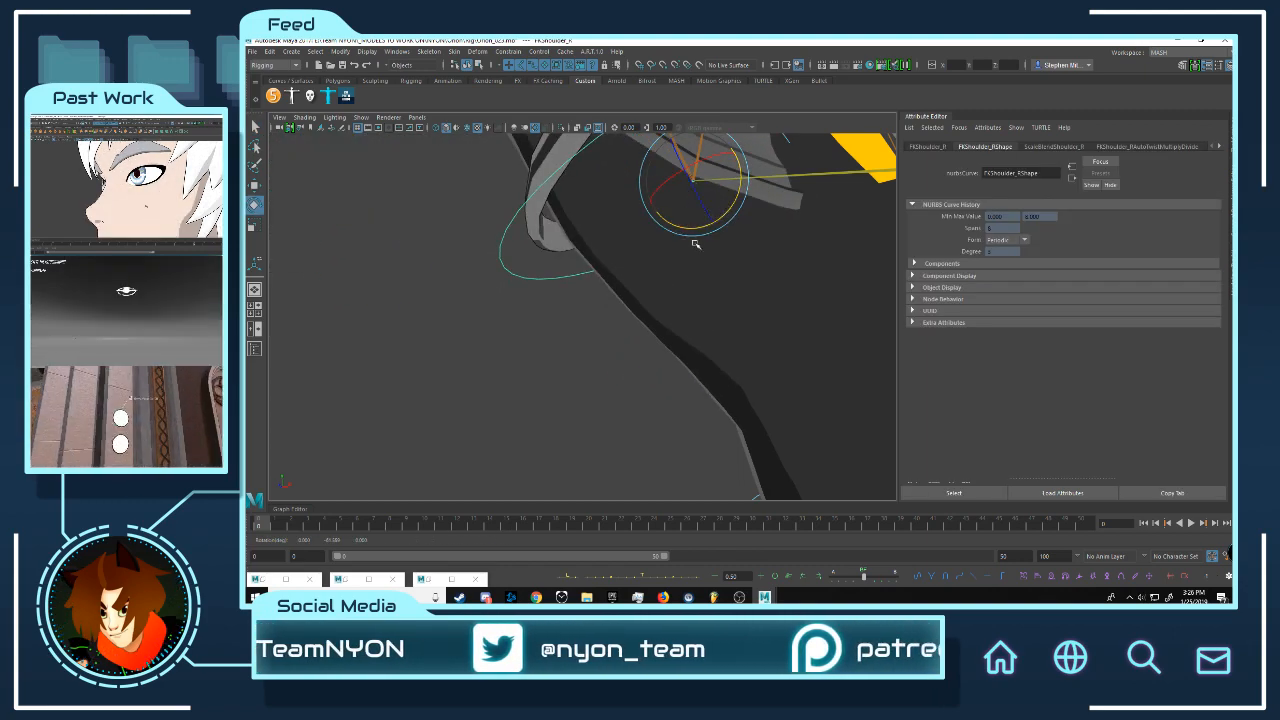
alt+right_drag(694, 244, 519, 253)
key(ctrl+z)
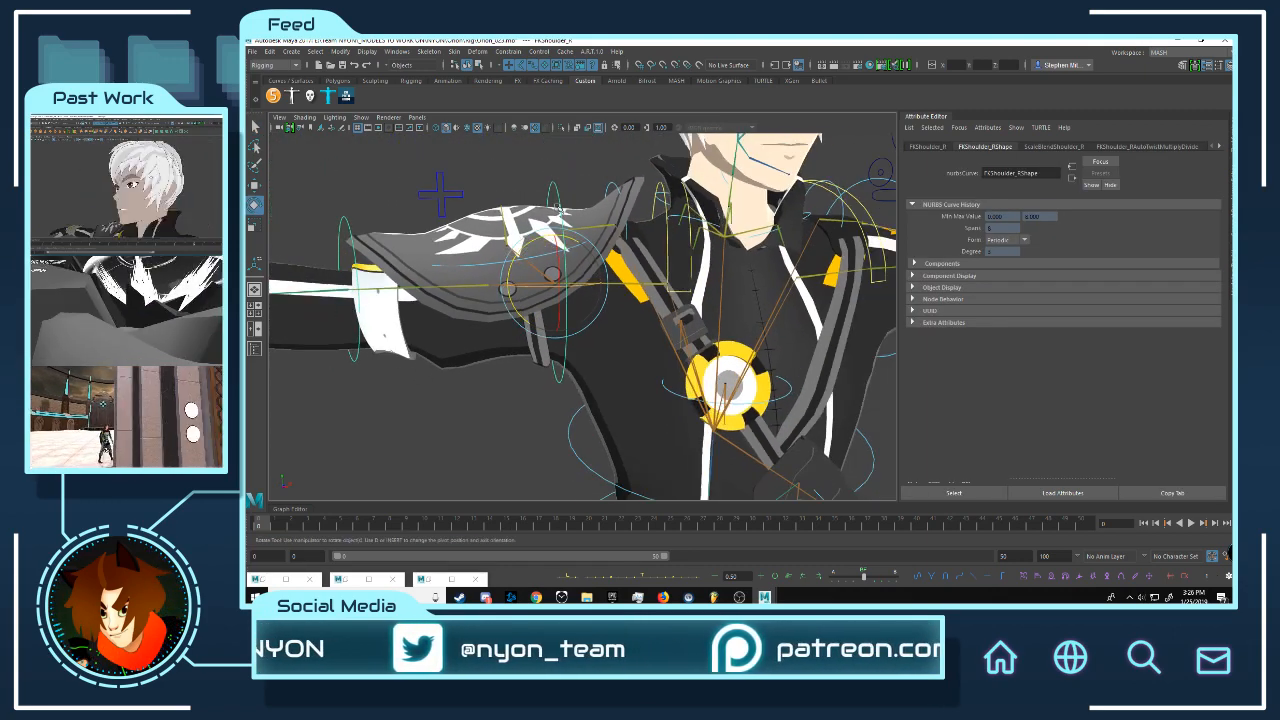
drag(519, 253, 515, 310)
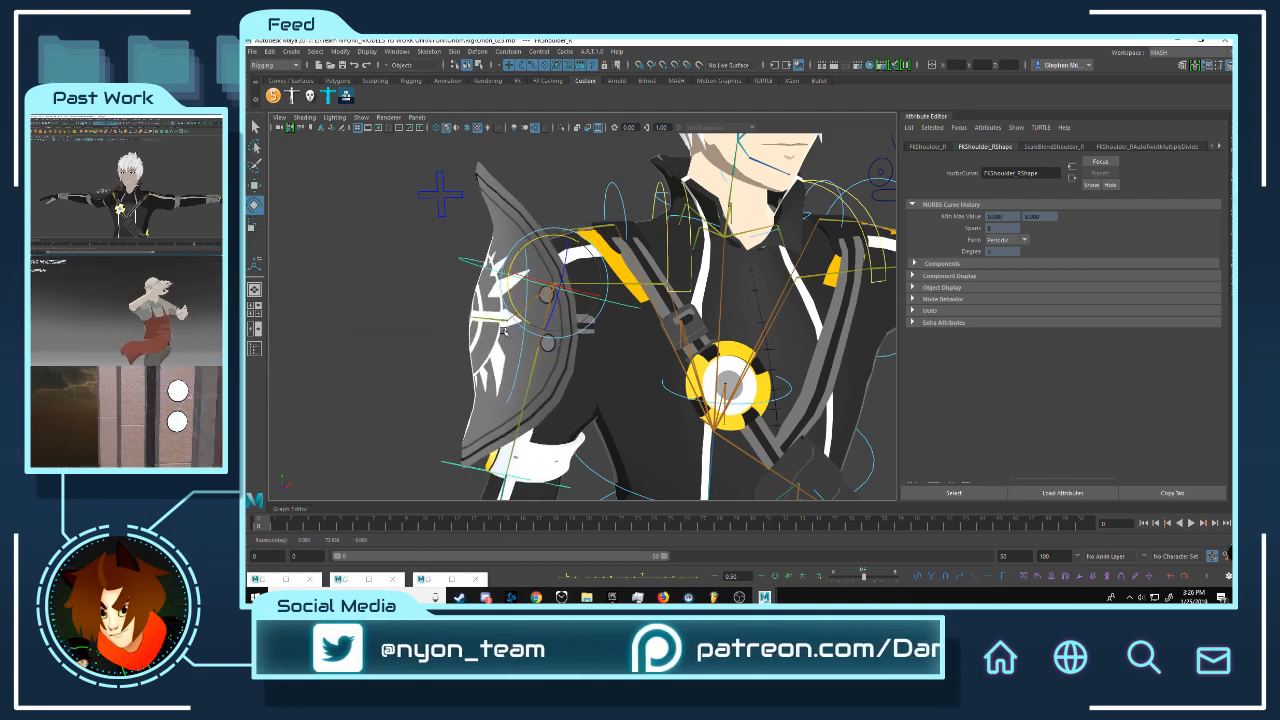
key(ctrl+z)
Step: Add the pauldron belt outline mesh to the Outline display layer and collapse the attribute display
alt+drag(718, 268, 685, 273)
alt+right_drag(549, 314, 486, 311)
alt+drag(486, 311, 690, 335)
click(583, 354)
click(1231, 218)
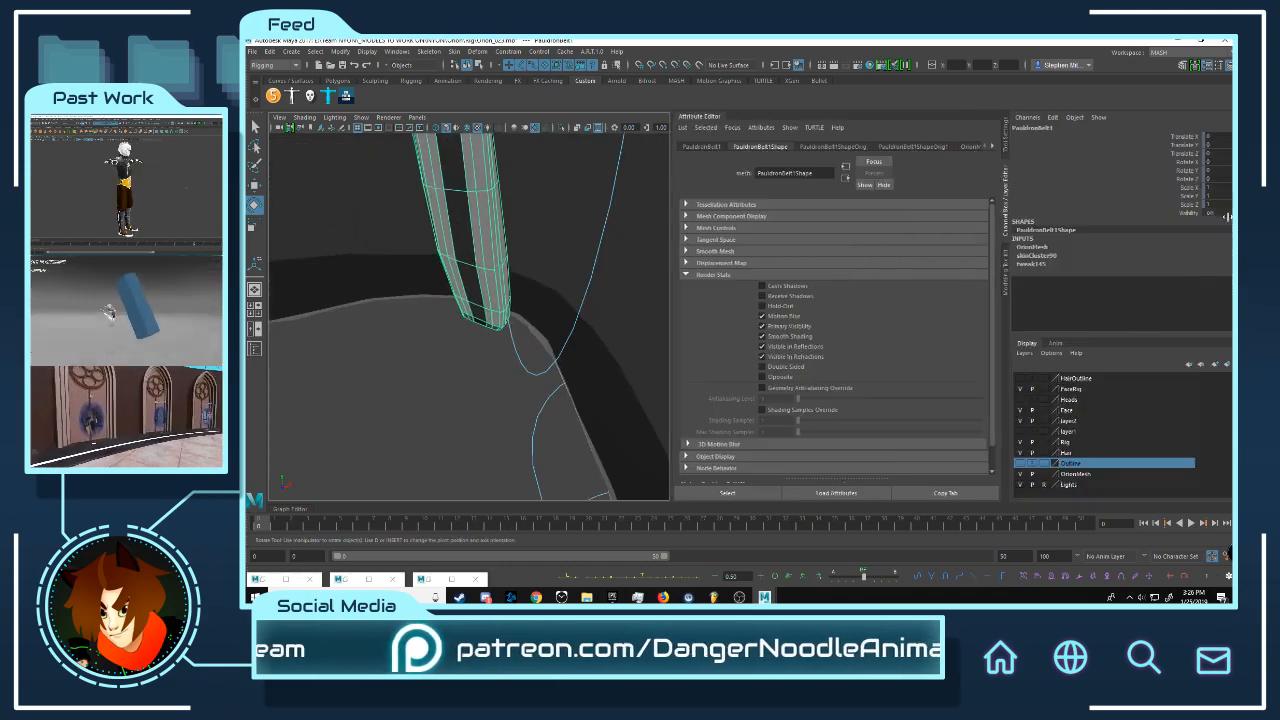
right_click(1075, 468)
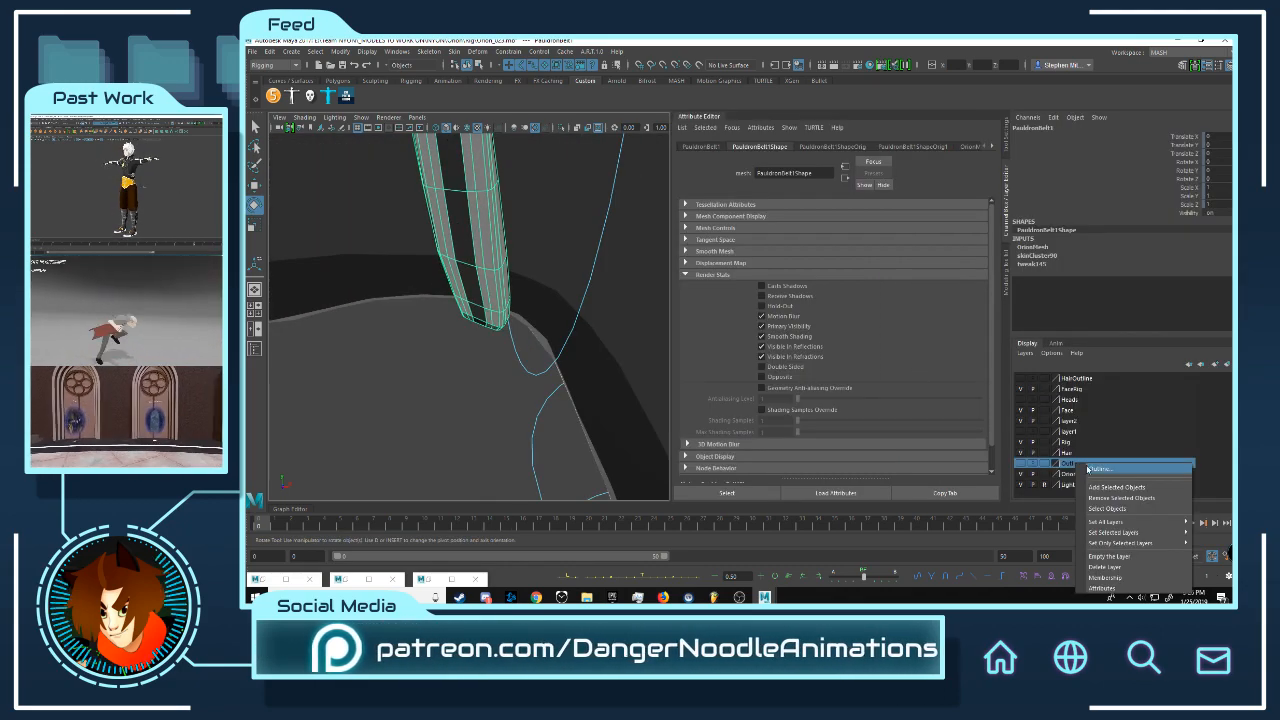
click(1117, 487)
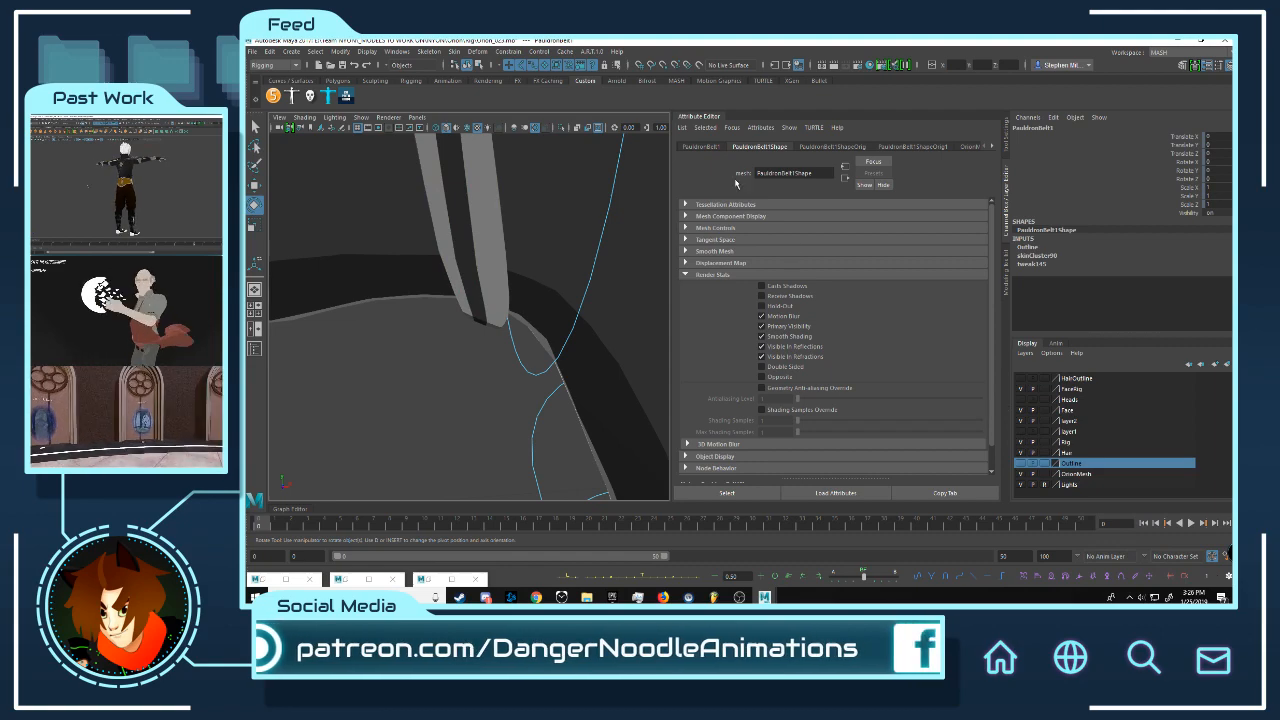
double_click(708, 117)
Step: Duplicate the right shoulder's pauldron mesh and assign the black outline surface shader to the copy
scroll(789, 278, down, 6)
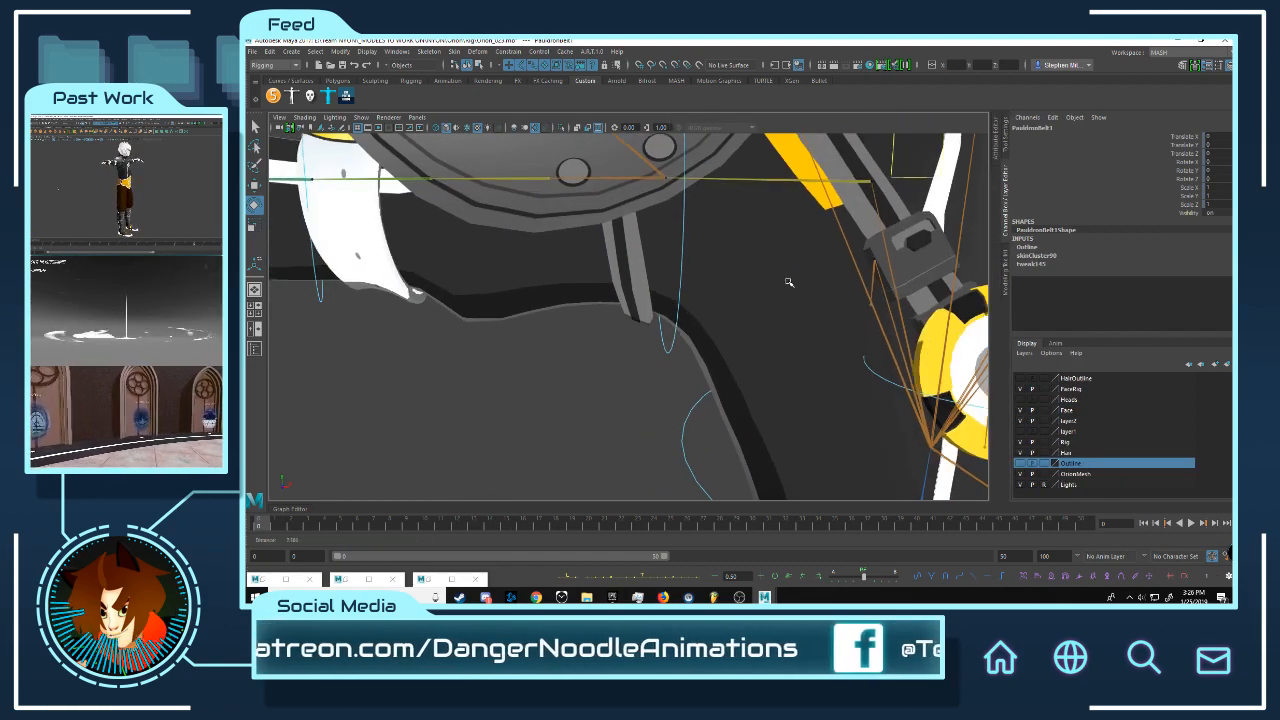
scroll(724, 244, down, 3)
alt+middle_drag(704, 223, 700, 217)
alt+drag(700, 216, 658, 226)
click(706, 260)
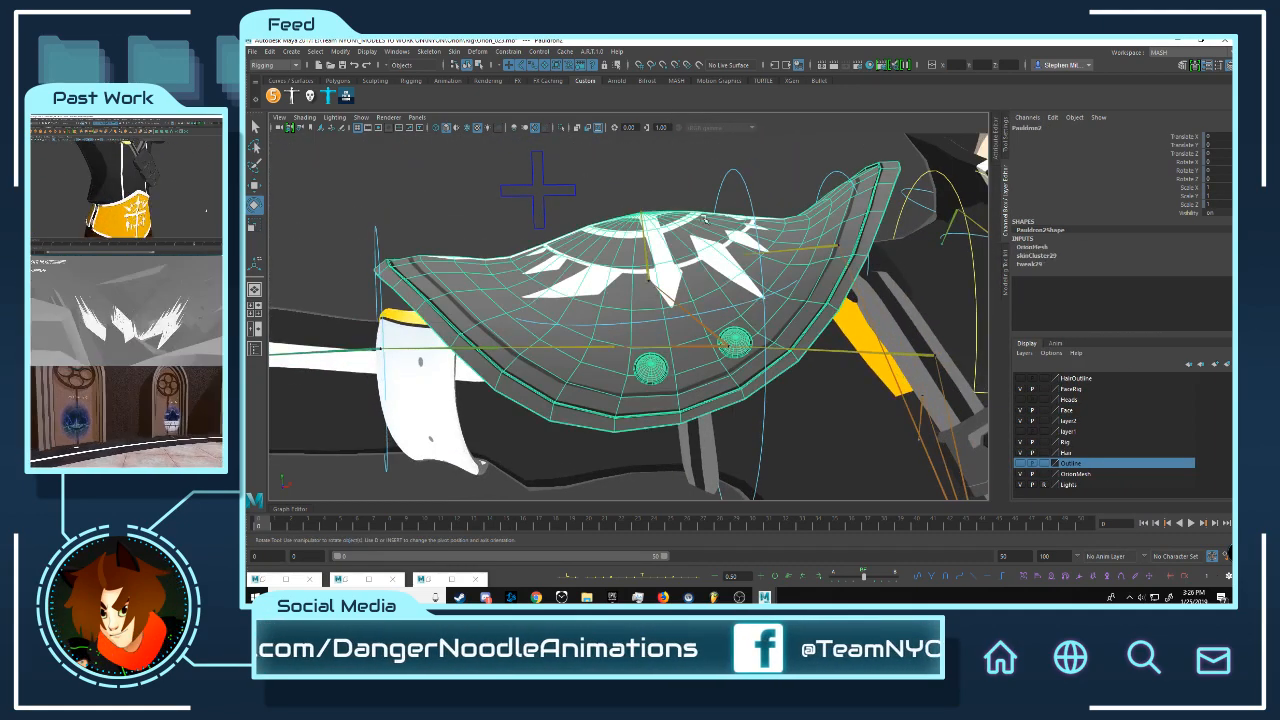
mouse_move(763, 239)
alt+mouse_down()
mouse_move(844, 232)
mouse_move(752, 228)
alt+mouse_up()
alt+middle_drag(557, 231, 661, 236)
scroll(661, 236, up, 4)
scroll(660, 237, up, 2)
key(w)
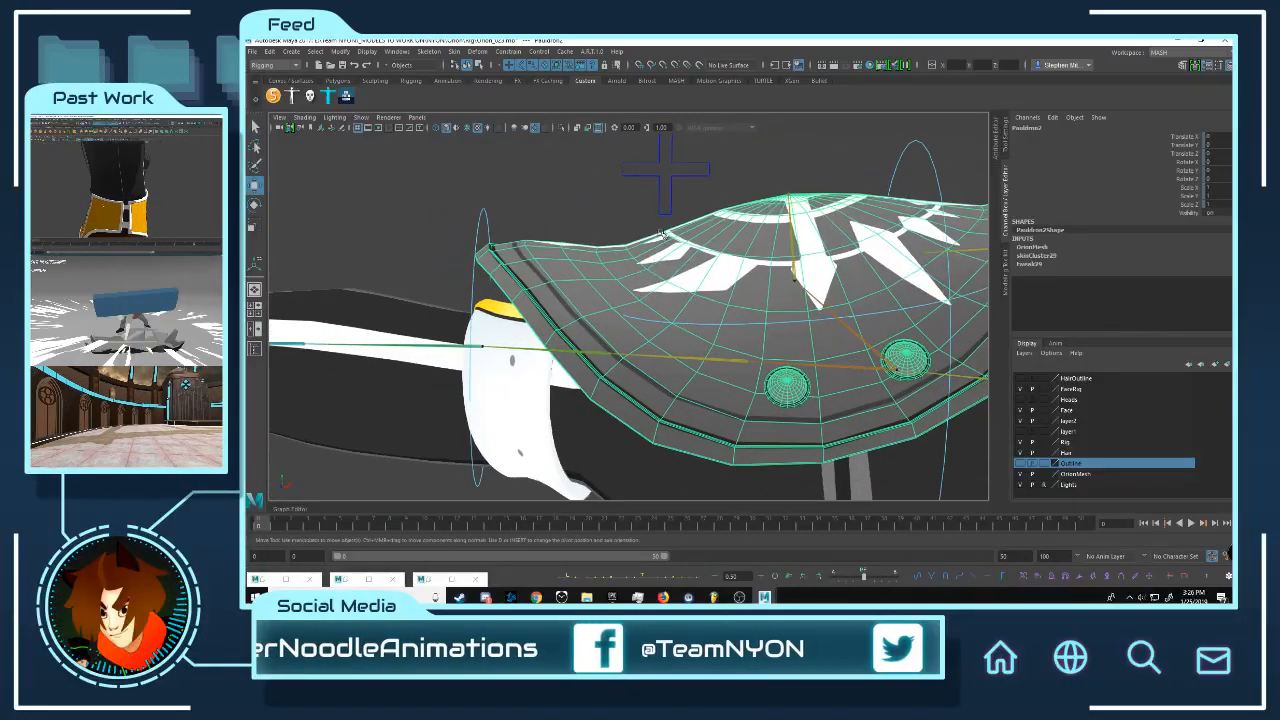
click(651, 297)
right_drag(612, 262, 705, 566)
Step: Turn off Double Sided on the duplicated pauldron and reverse its normals using the Modeling tool set
click(996, 142)
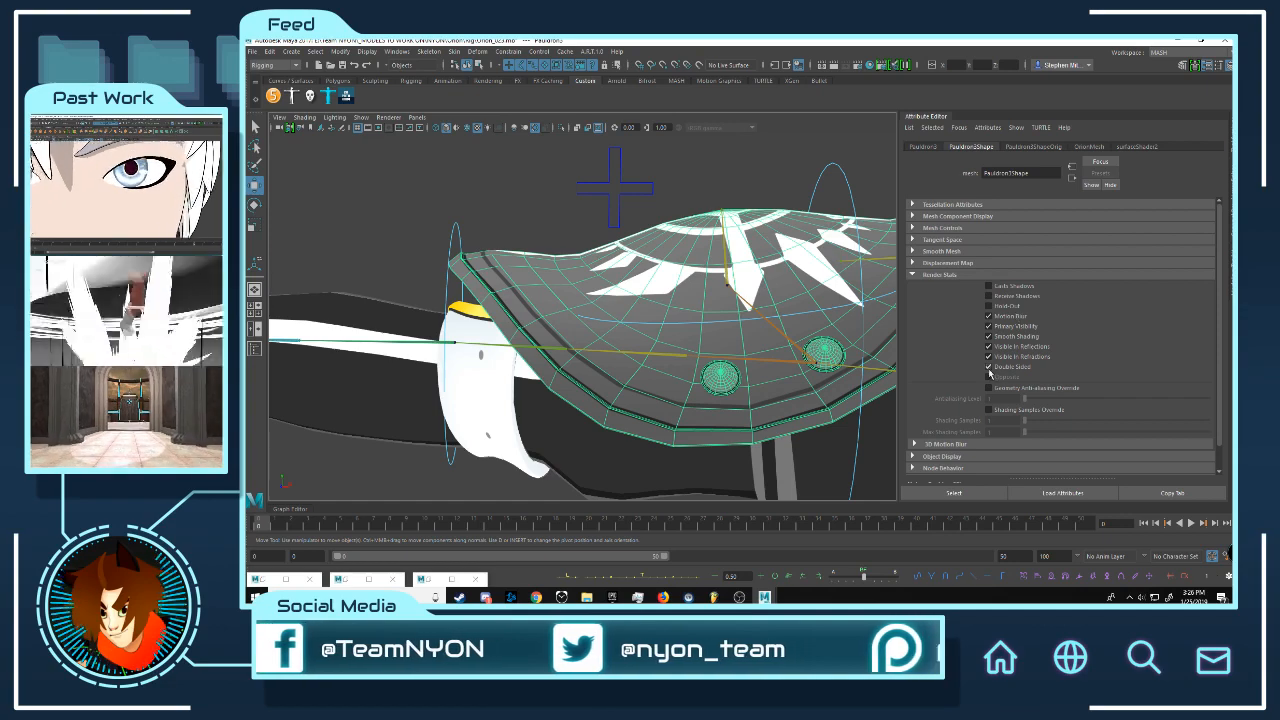
key(ctrl+a)
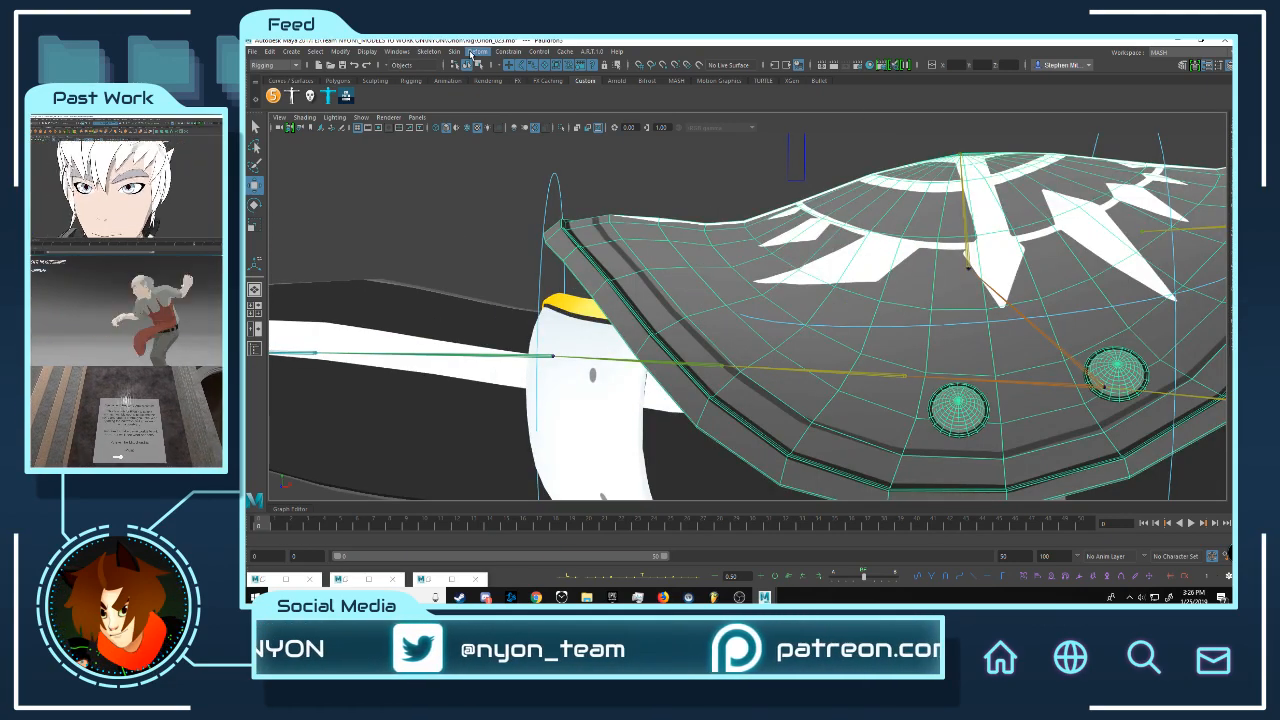
click(280, 65)
click(275, 76)
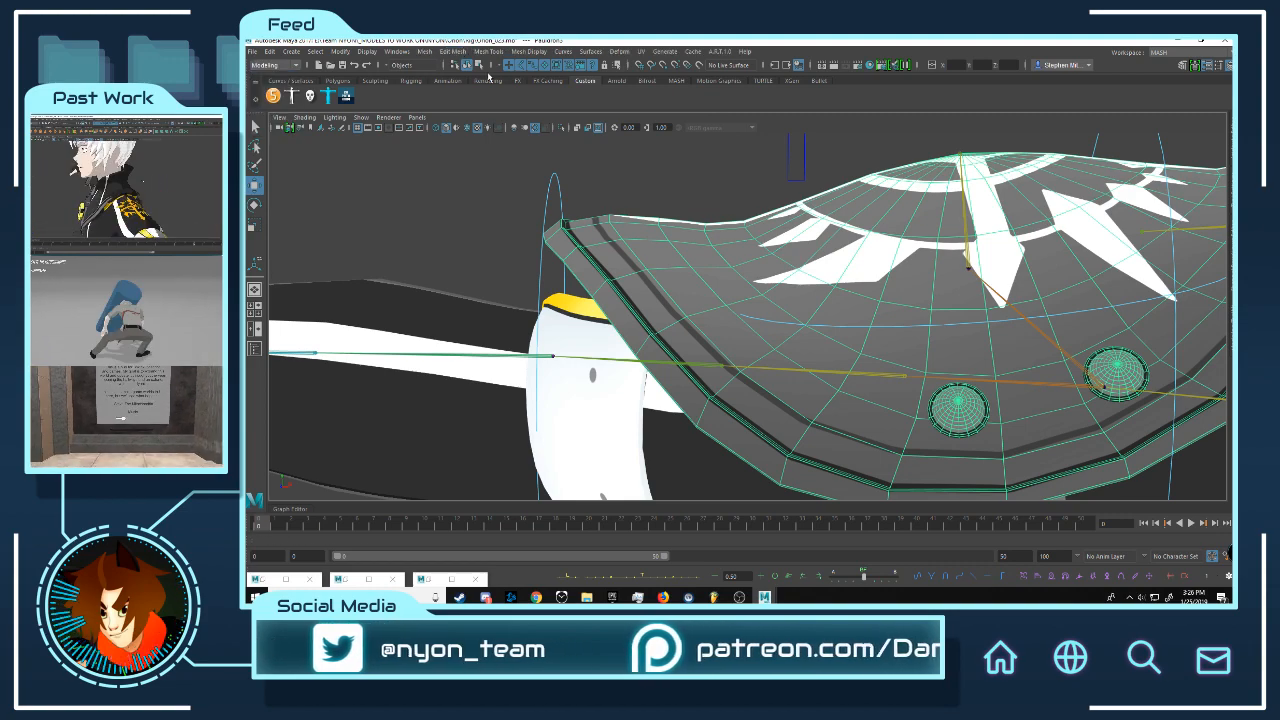
click(545, 52)
click(552, 100)
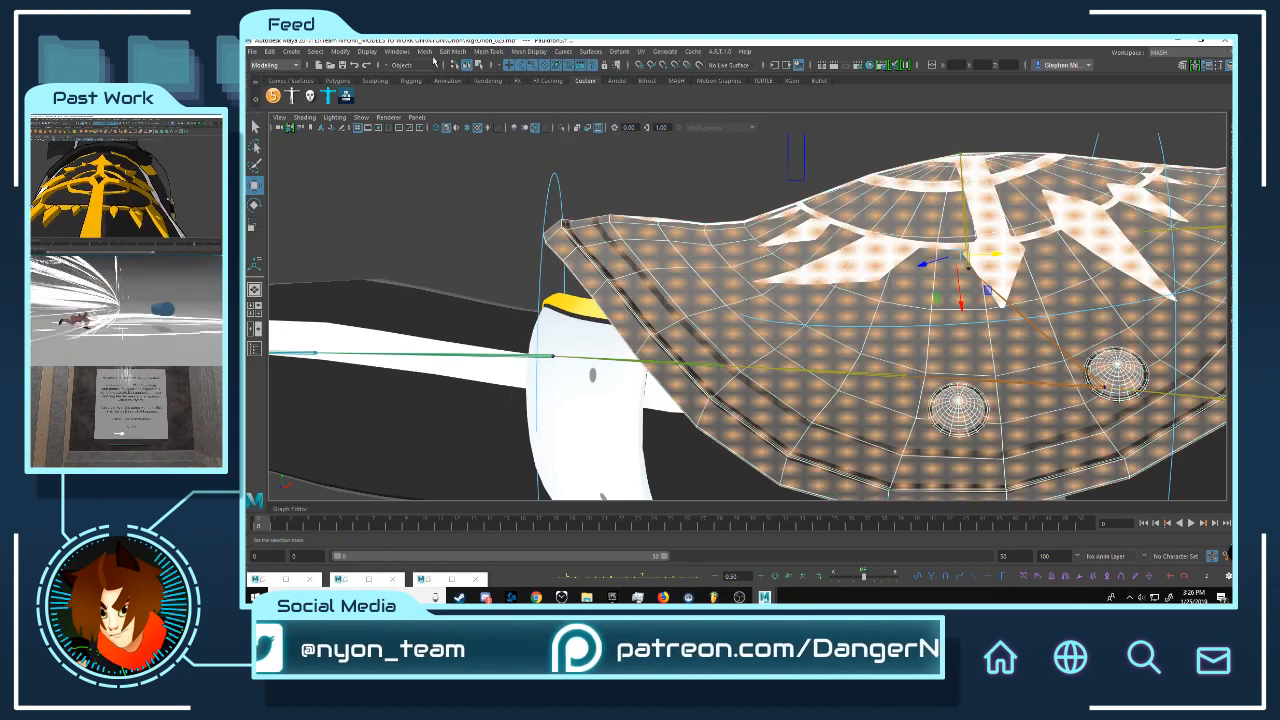
Step: Transform the duplicated pauldron's faces slightly outward along local Z to form the outline, and return to object mode
click(455, 52)
click(490, 176)
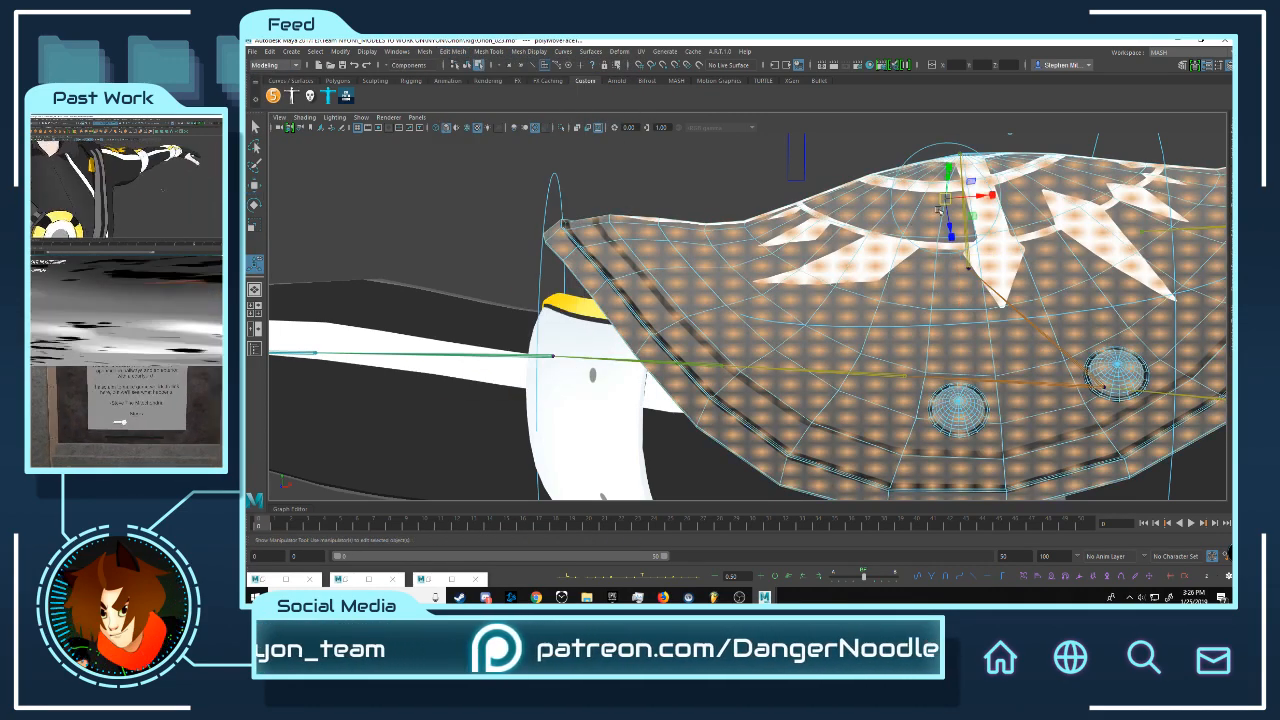
drag(950, 219, 948, 223)
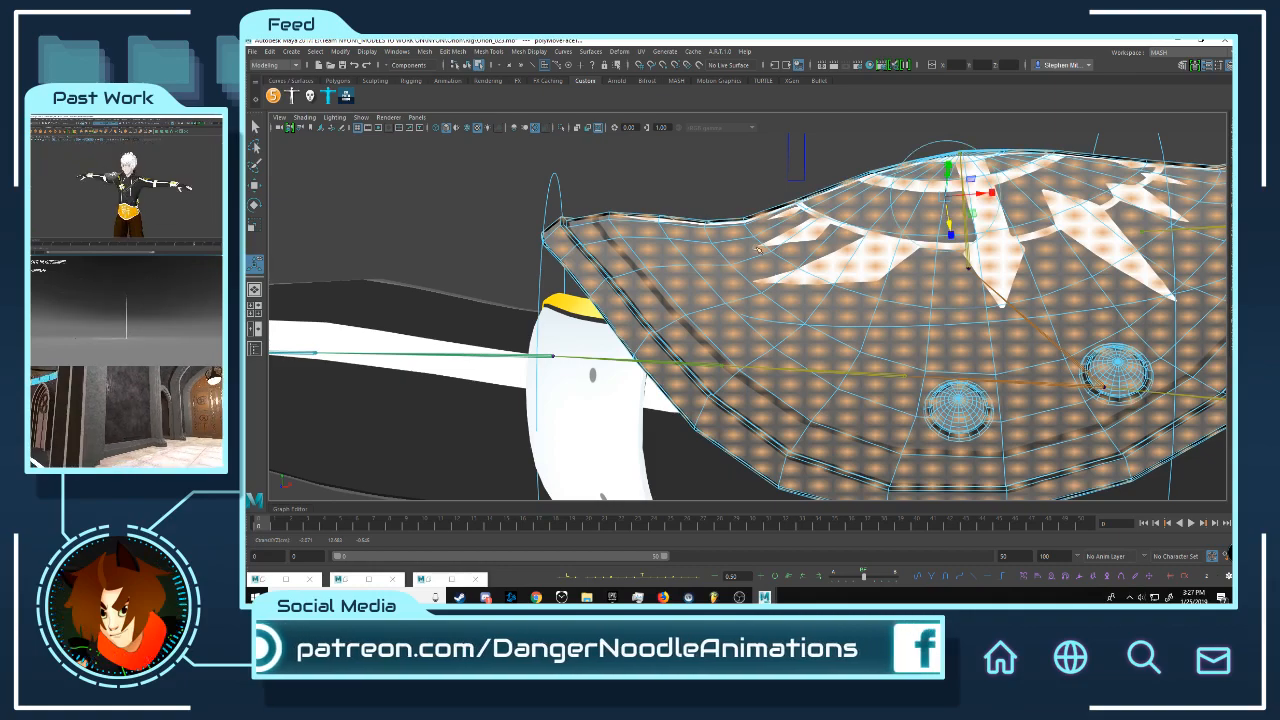
right_drag(614, 228, 662, 194)
click(683, 186)
alt+drag(748, 230, 721, 221)
Step: Bind the pauldron outline mesh to the right pauldron joint using the Rigging tool set
click(740, 178)
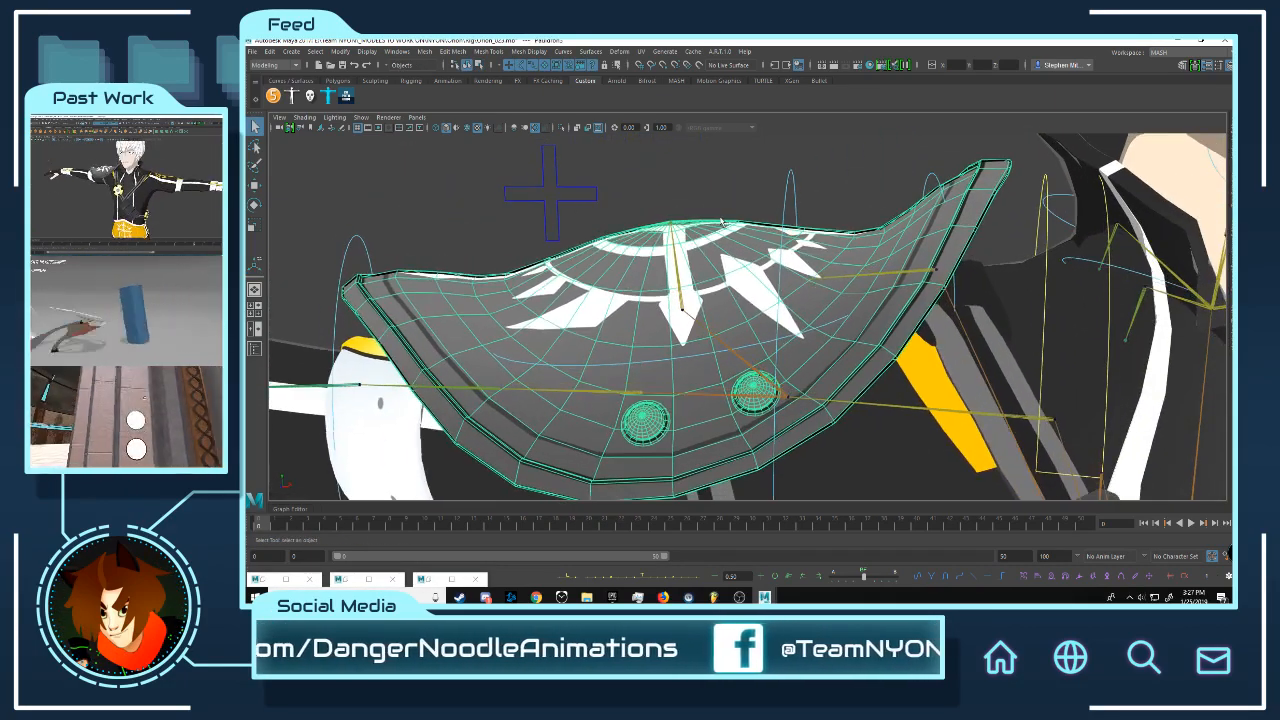
click(677, 276)
click(757, 262)
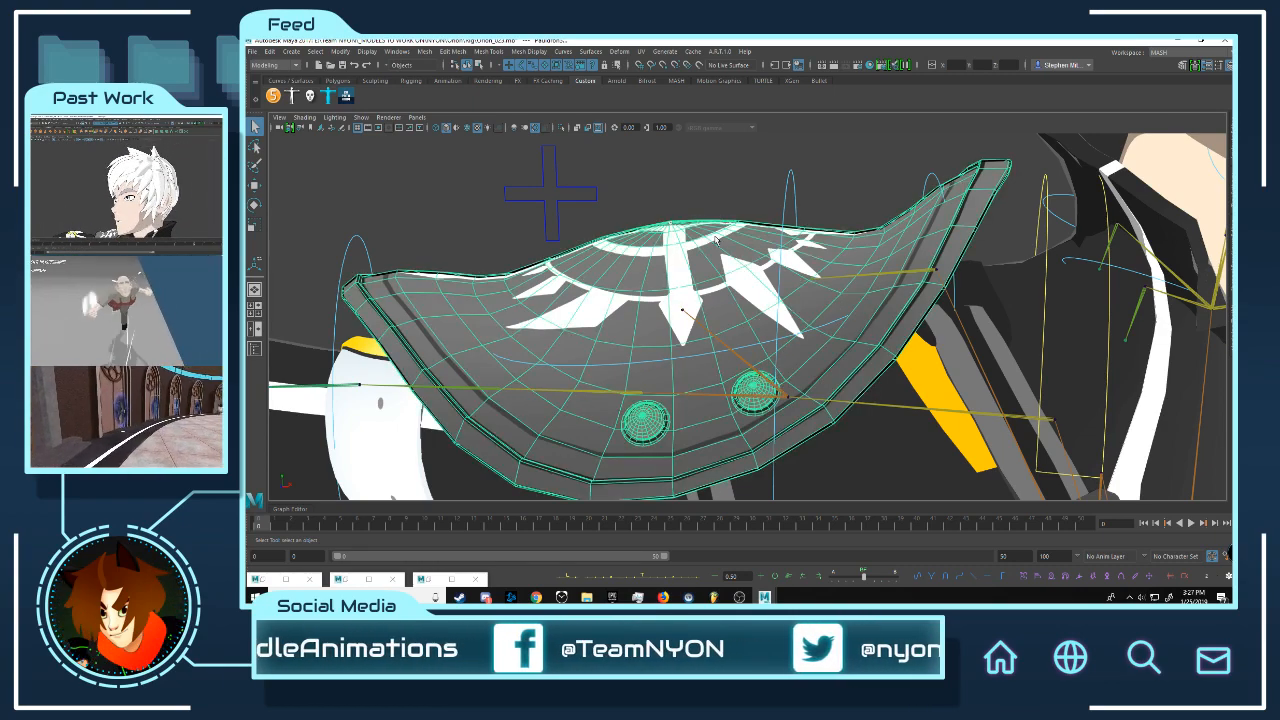
click(275, 65)
click(272, 84)
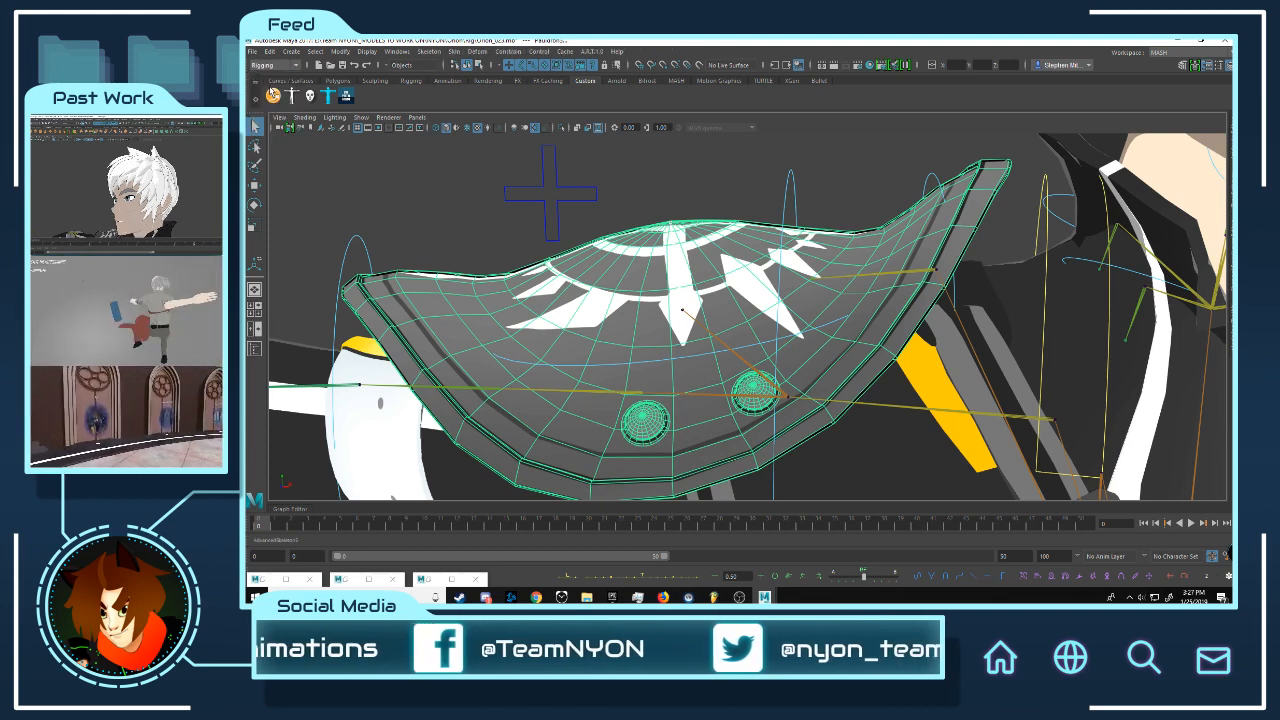
click(457, 52)
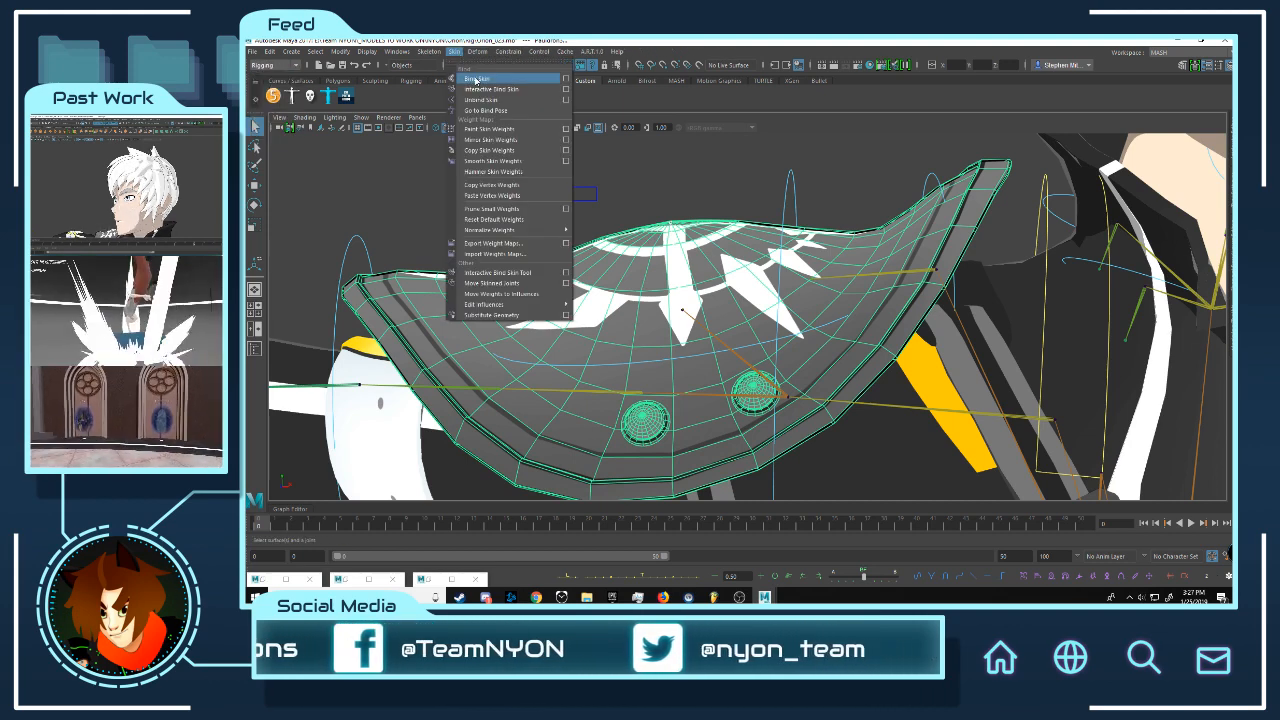
click(475, 79)
Step: Copy the skin weights from the original pauldron to the pauldron outline mesh
click(727, 238)
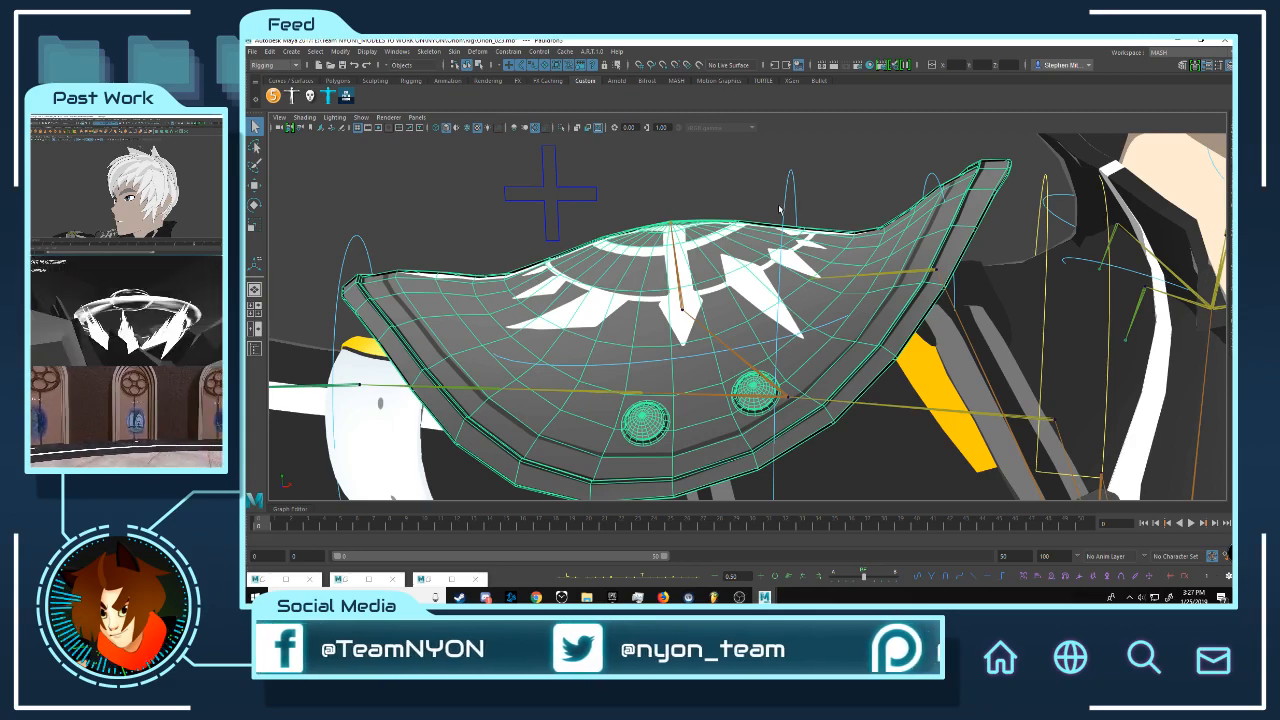
alt+middle_drag(780, 209, 651, 266)
alt+right_drag(651, 266, 757, 370)
alt+middle_drag(686, 246, 689, 314)
scroll(689, 314, up, 4)
scroll(743, 294, down, 1)
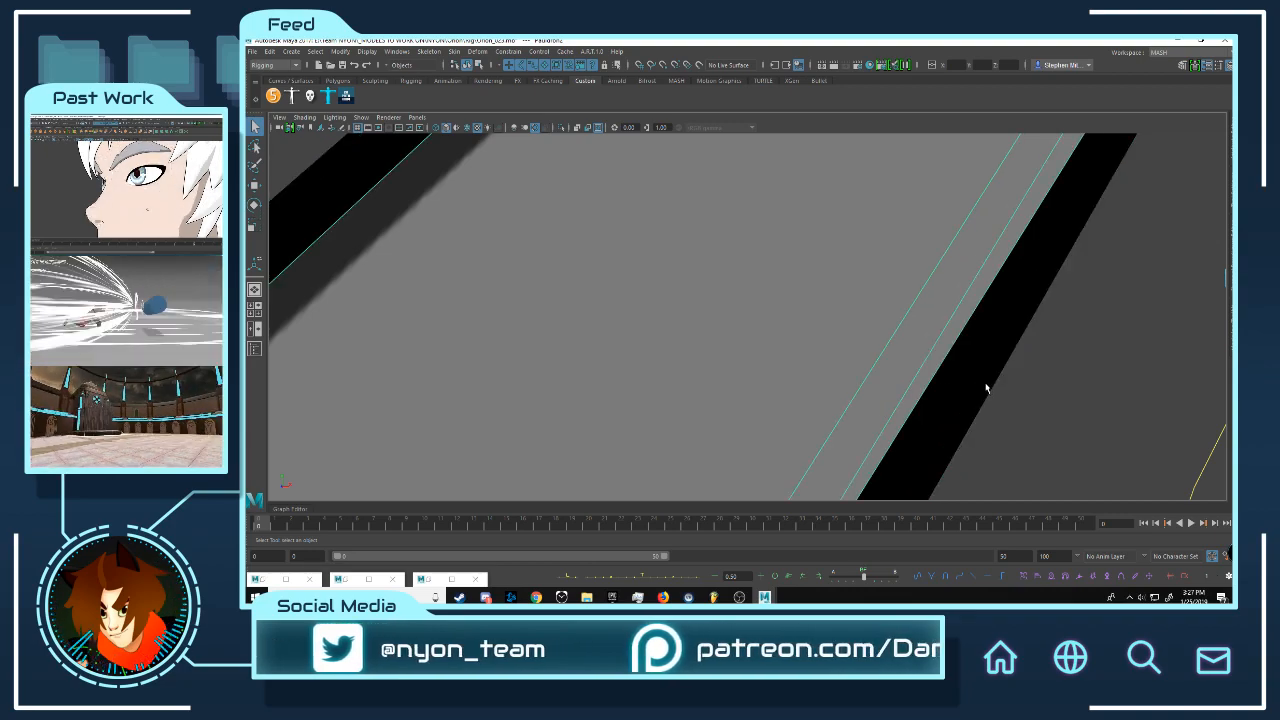
alt+right_drag(986, 386, 691, 316)
alt+middle_drag(691, 316, 910, 192)
alt+right_drag(910, 192, 880, 194)
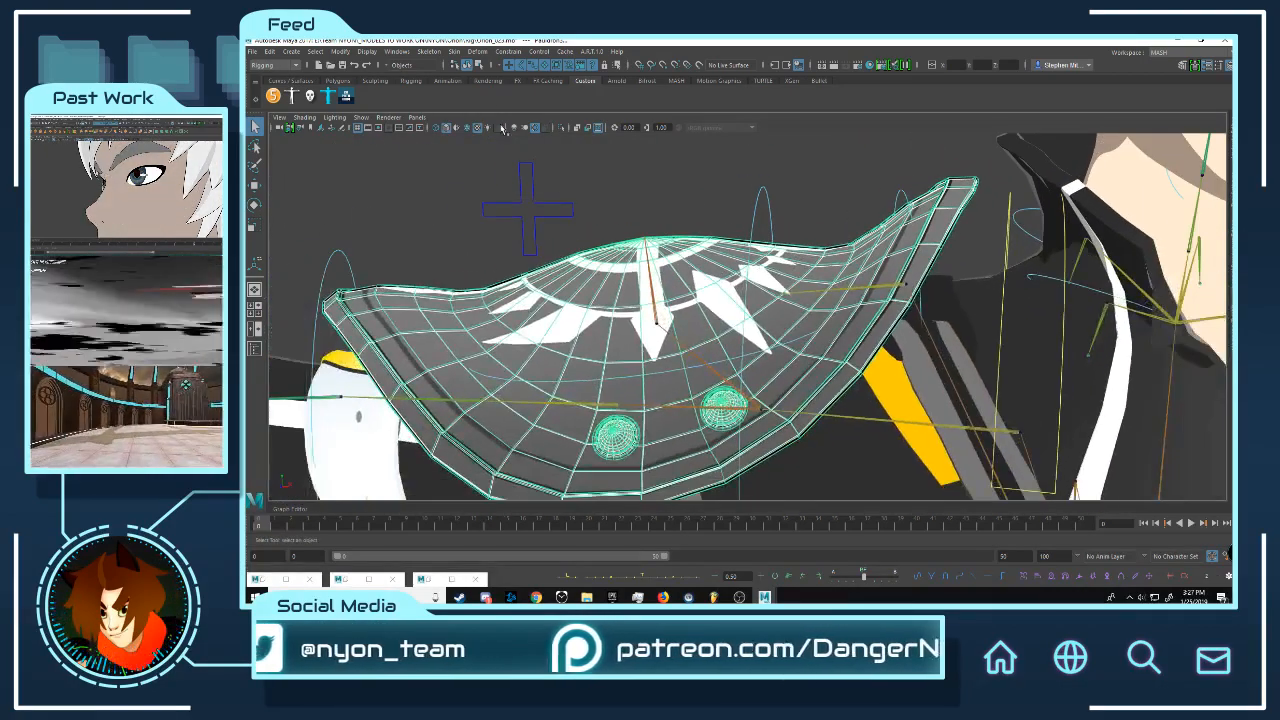
click(454, 51)
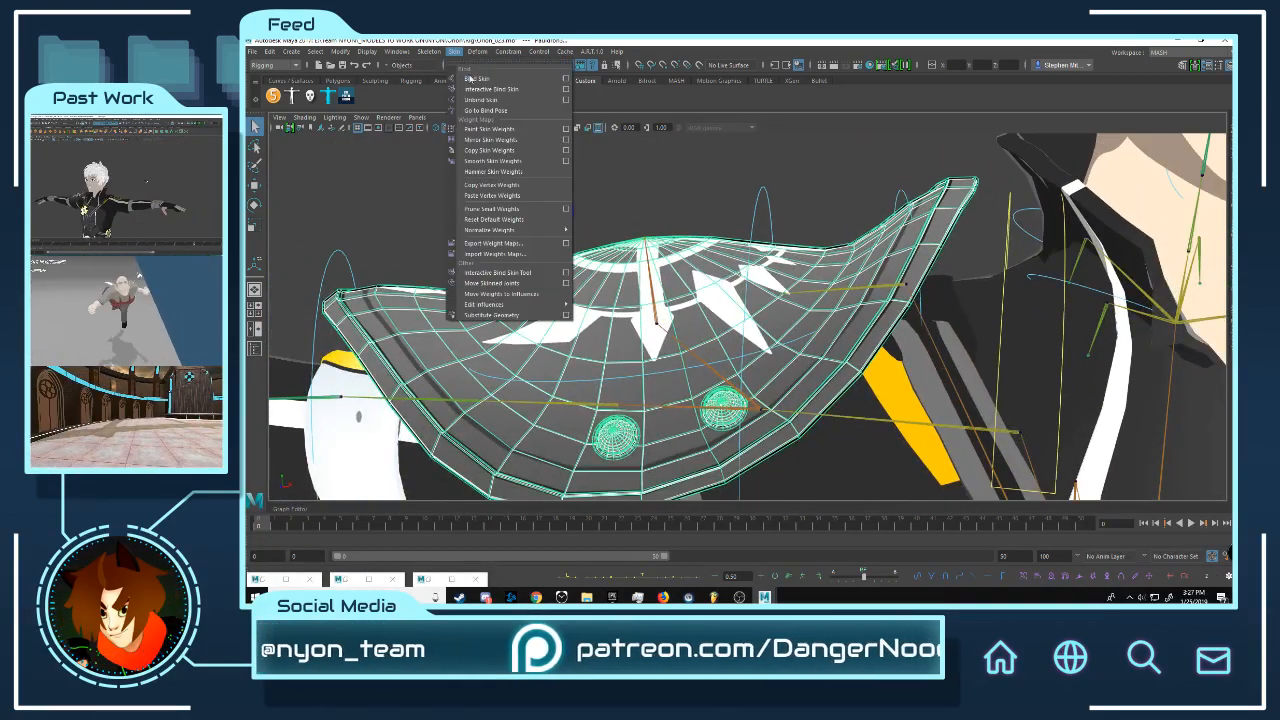
click(514, 152)
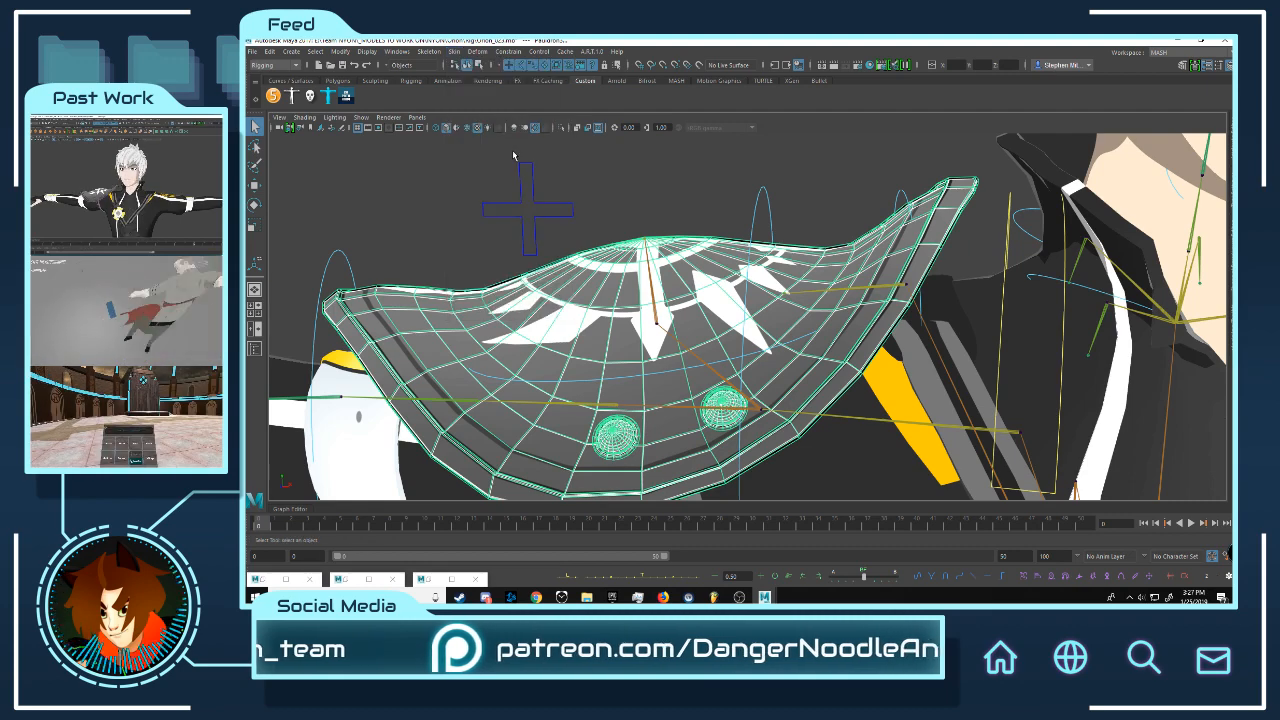
Step: Move the right pauldron's FK control to test that the outline follows the pauldron, and undo the move
click(673, 194)
click(775, 206)
alt+right_drag(744, 256, 700, 286)
key(w)
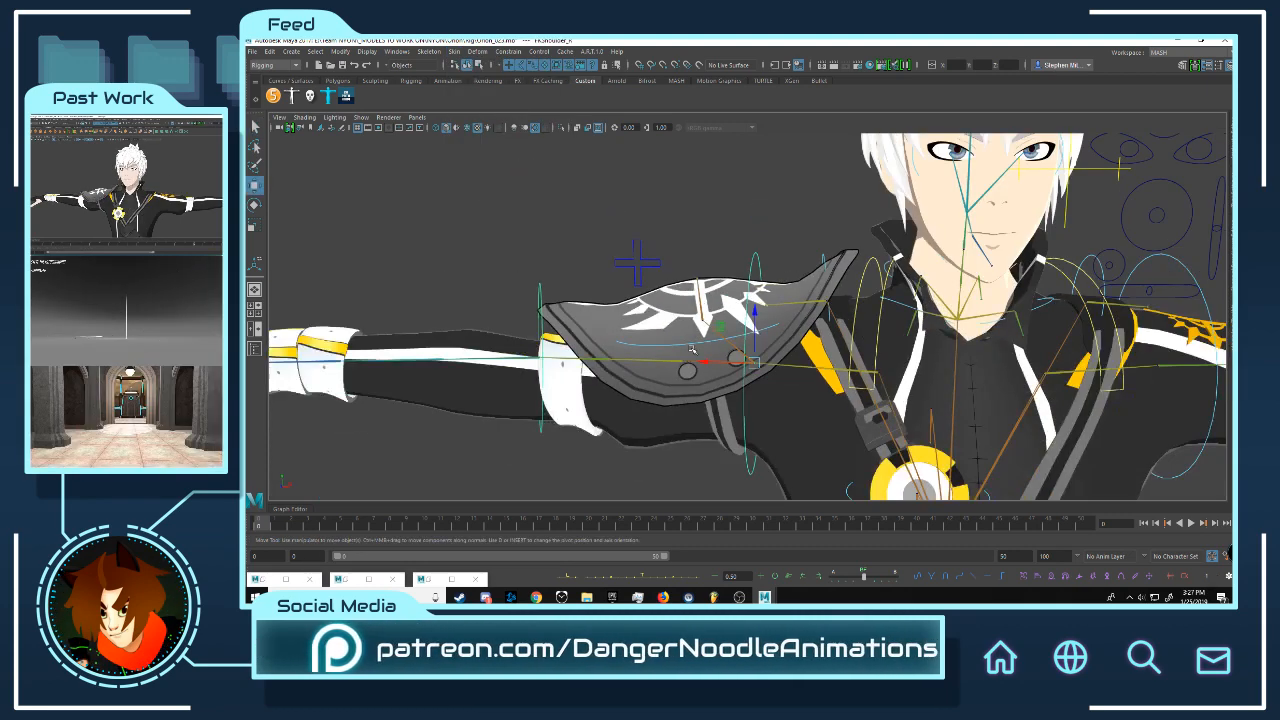
click(690, 347)
click(689, 342)
drag(735, 281, 712, 212)
key(ctrl+z)
Step: Add the pauldron outline mesh to the Outline display layer and hide that layer
alt+middle_drag(669, 283, 606, 128)
alt+right_drag(606, 128, 549, 133)
click(1229, 65)
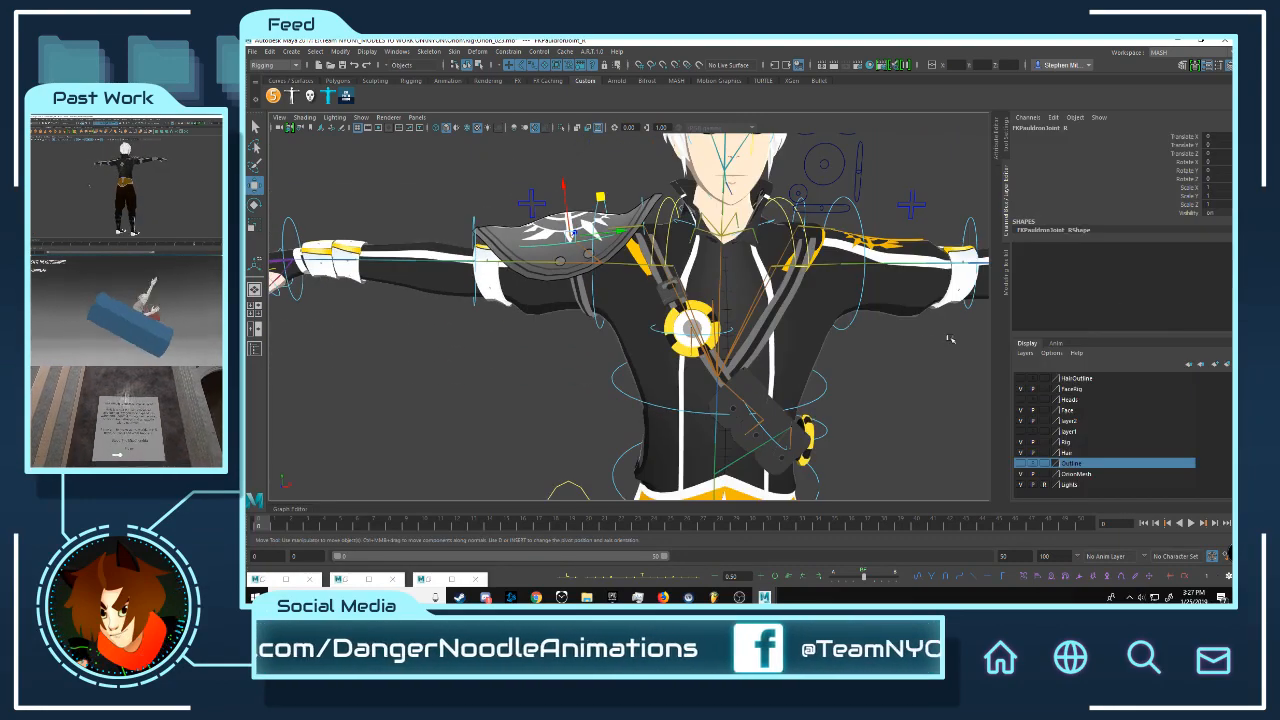
click(898, 376)
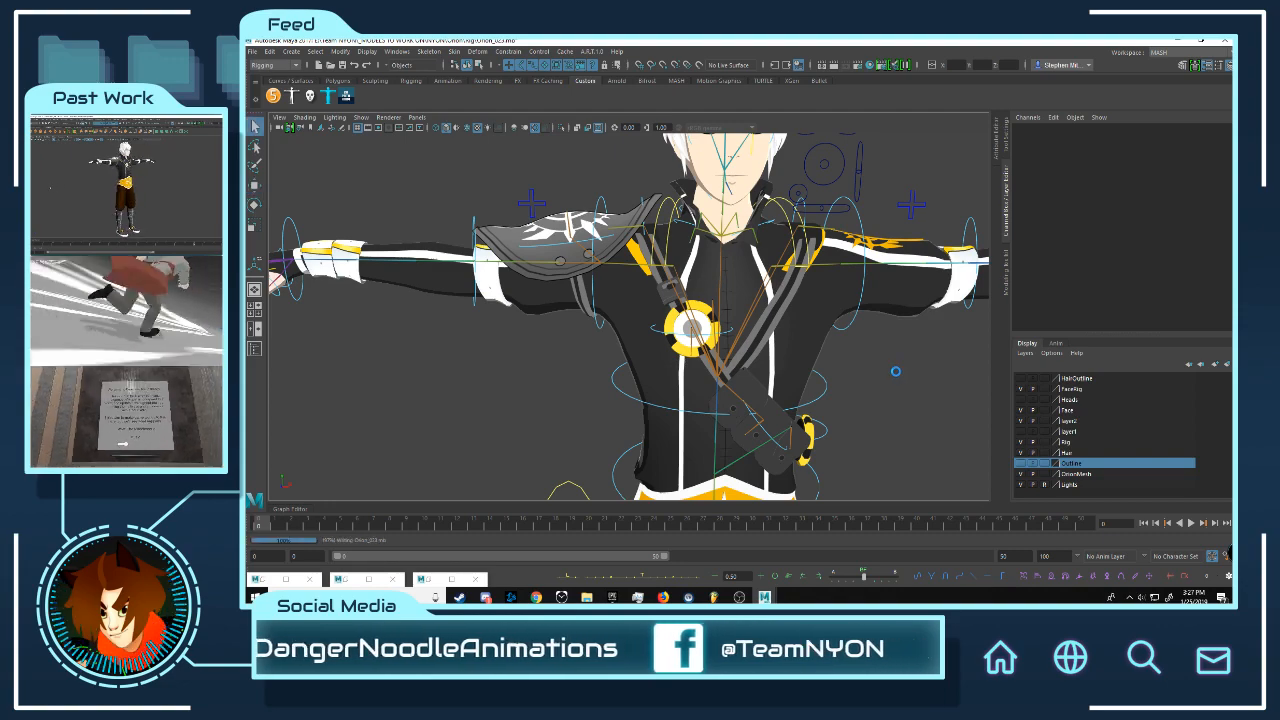
scroll(579, 211, up, 8)
click(545, 181)
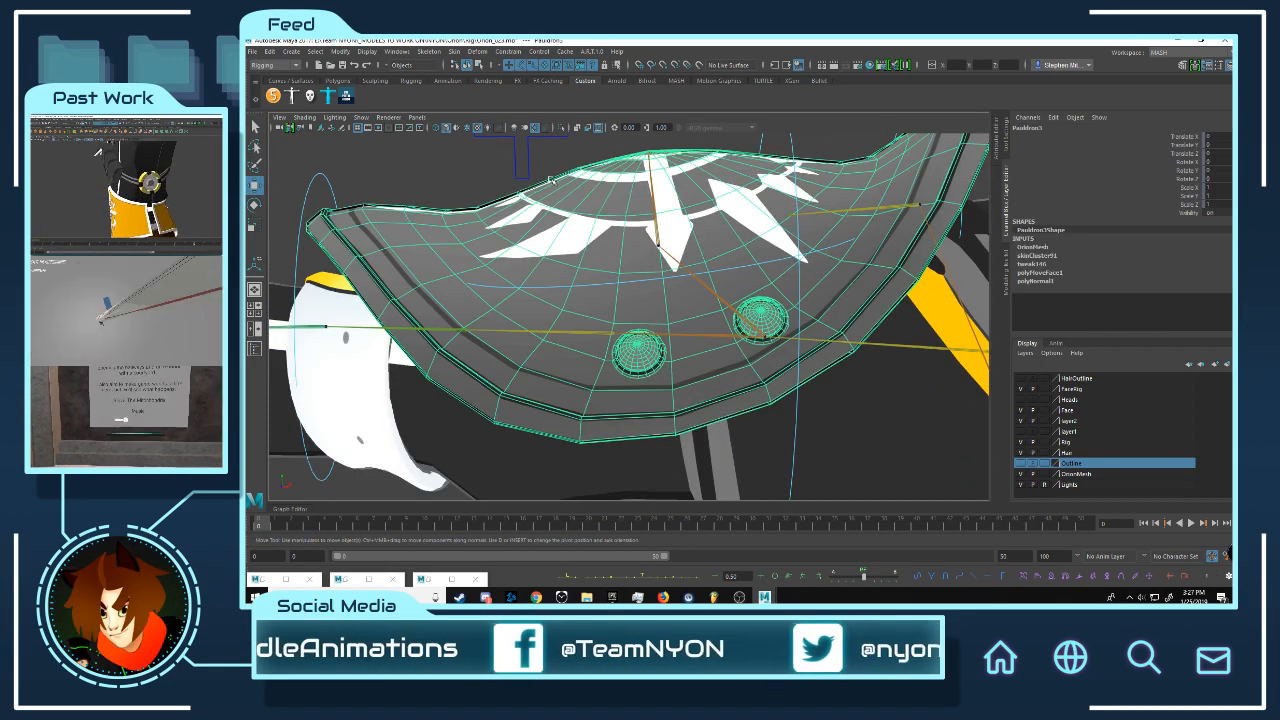
right_click(1078, 465)
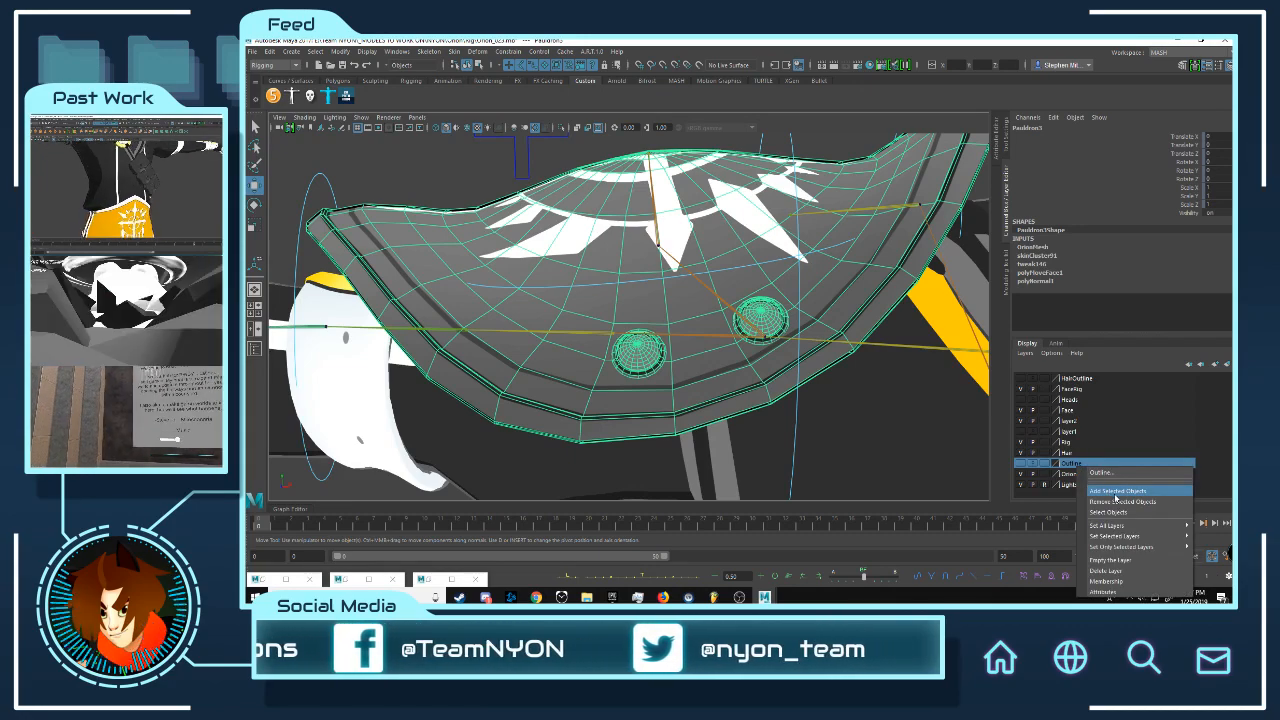
click(1117, 492)
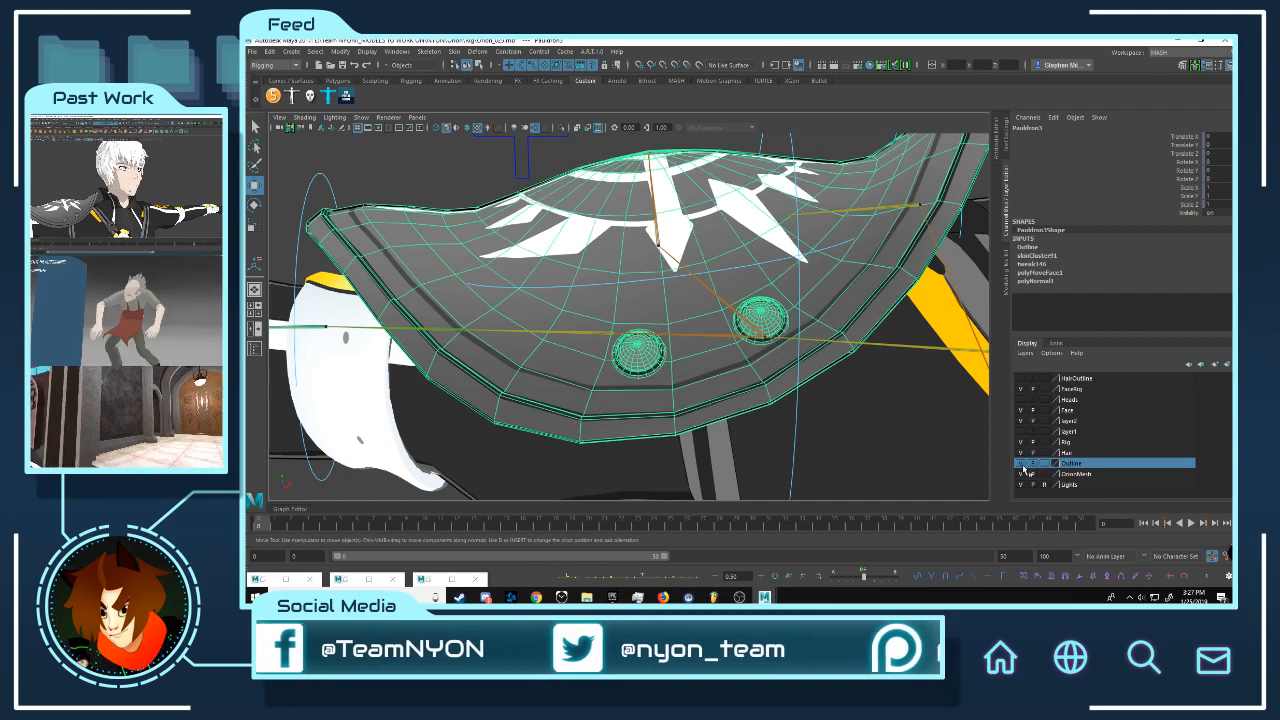
click(475, 204)
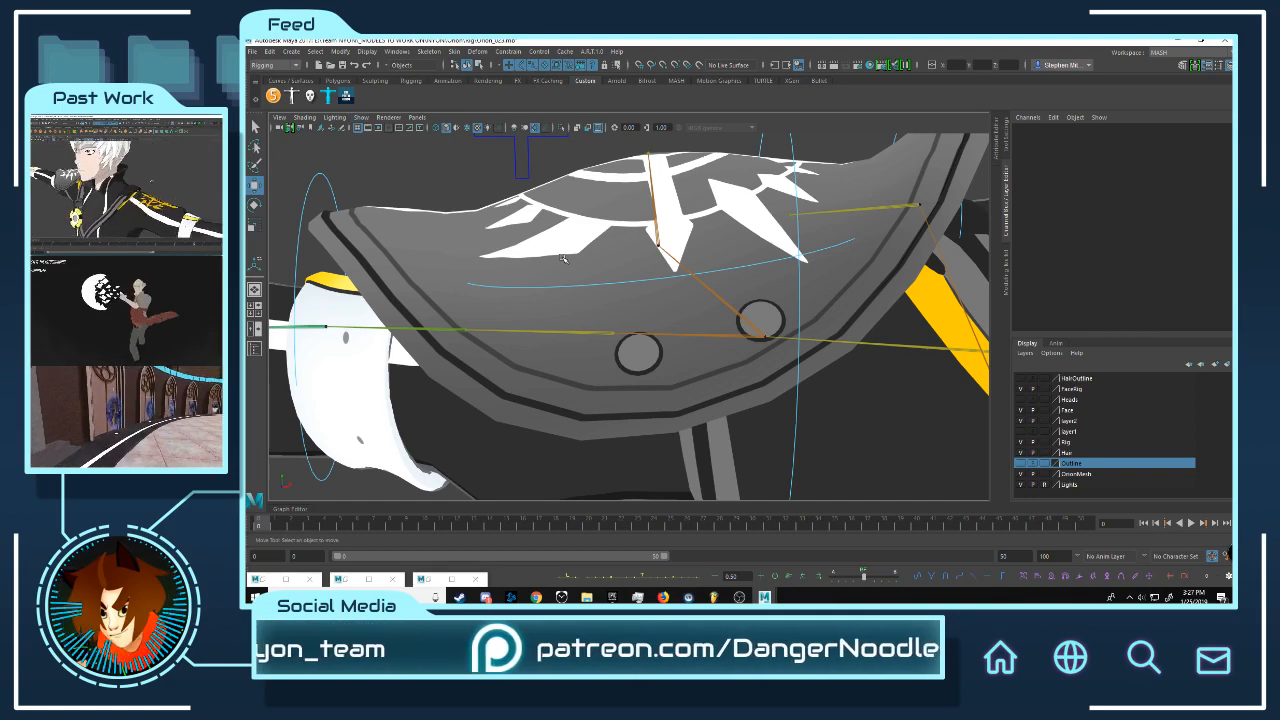
Step: Examine the belt meshes on the character's right arm up close, including their edges and thickness
scroll(640, 290, down, 10)
alt+drag(631, 308, 670, 400)
scroll(672, 296, up, 8)
scroll(700, 343, down, 4)
scroll(708, 240, up, 6)
click(708, 225)
scroll(660, 390, up, 8)
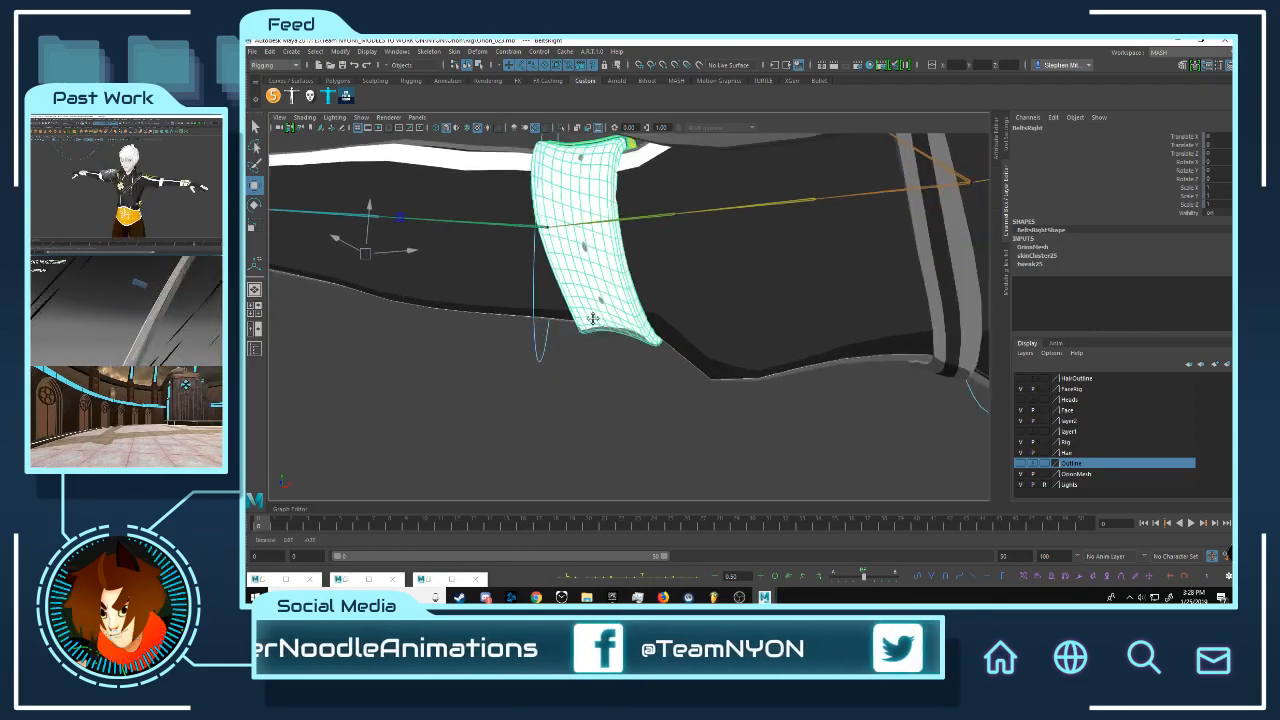
alt+right_drag(649, 379, 660, 372)
alt+middle_drag(560, 210, 670, 328)
alt+right_drag(670, 328, 686, 334)
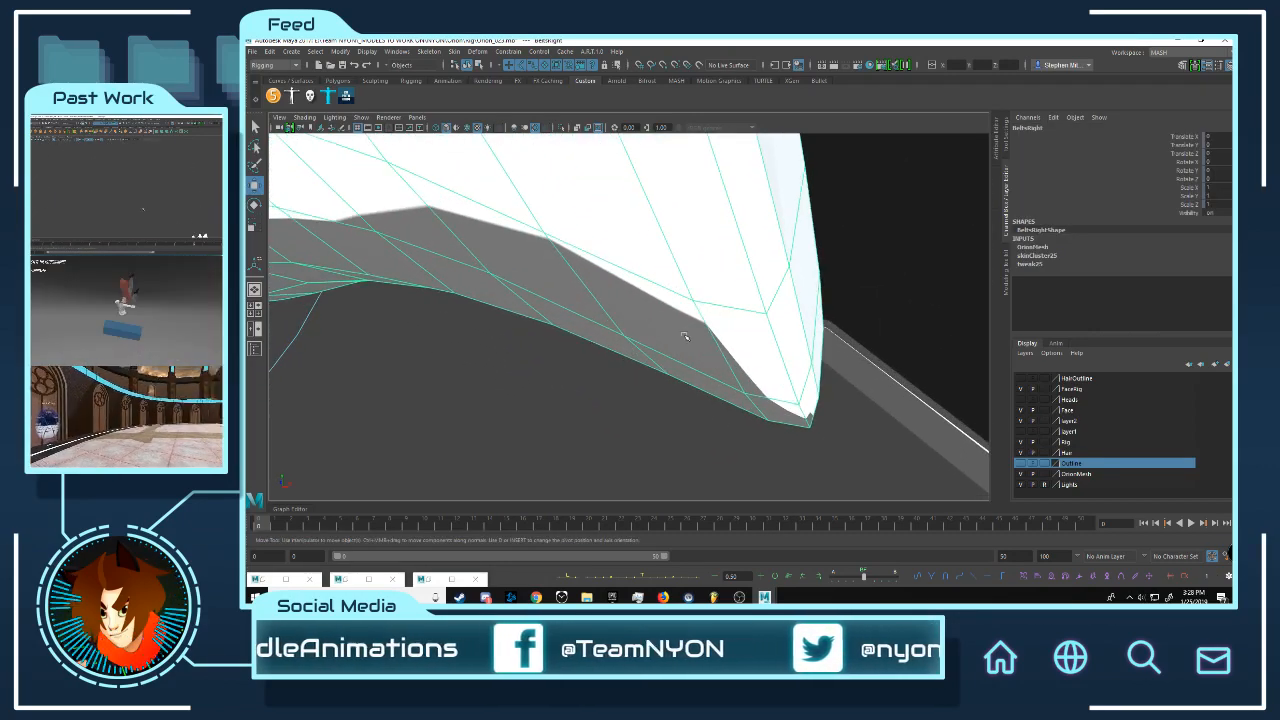
click(825, 432)
click(822, 389)
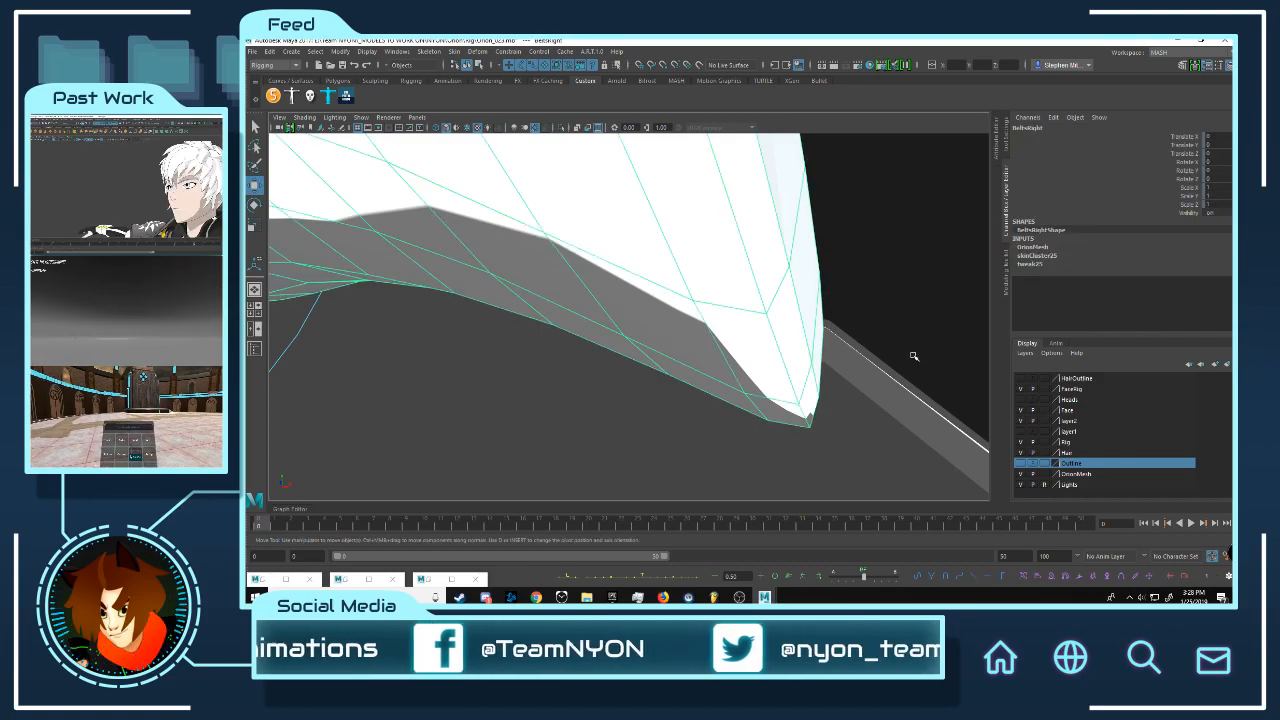
alt+right_drag(914, 357, 671, 283)
alt+drag(671, 283, 579, 226)
alt+middle_drag(579, 226, 598, 274)
mouse_move(598, 274)
alt+mouse_down()
mouse_move(606, 345)
mouse_move(598, 285)
alt+mouse_up()
alt+right_drag(598, 285, 757, 385)
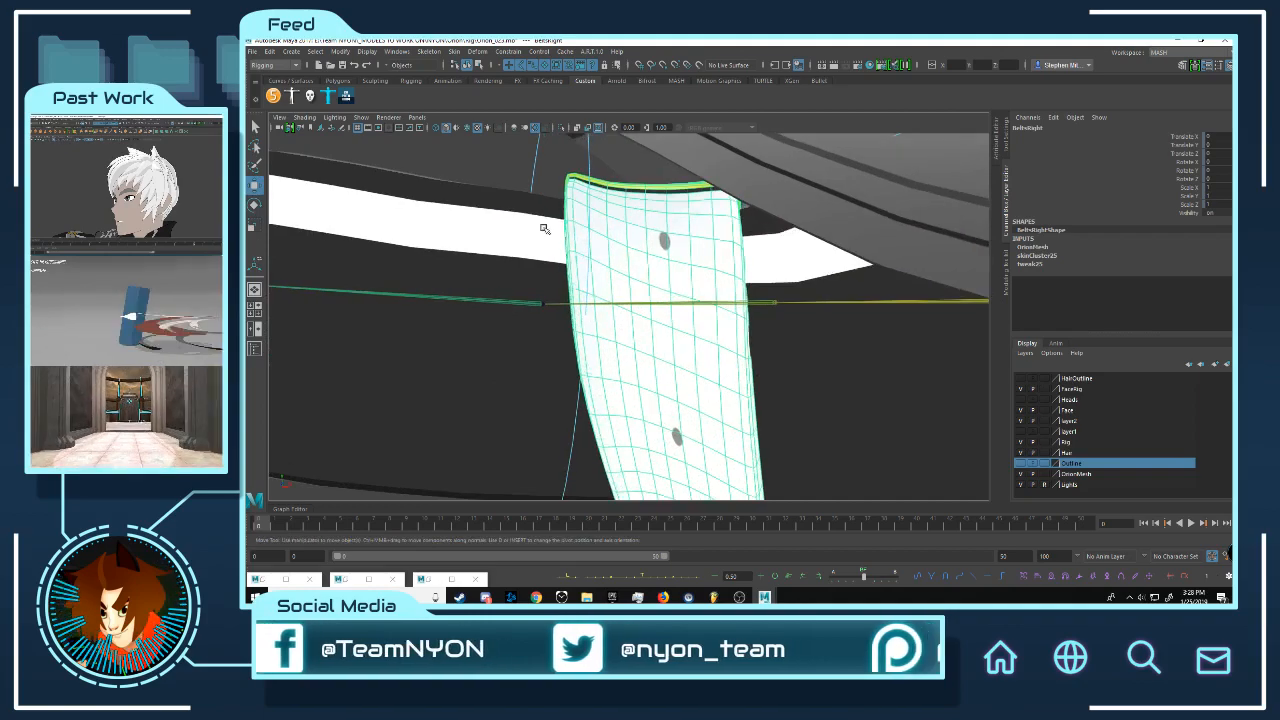
alt+right_drag(546, 229, 491, 200)
click(491, 200)
alt+right_drag(734, 337, 605, 313)
alt+middle_drag(605, 313, 613, 323)
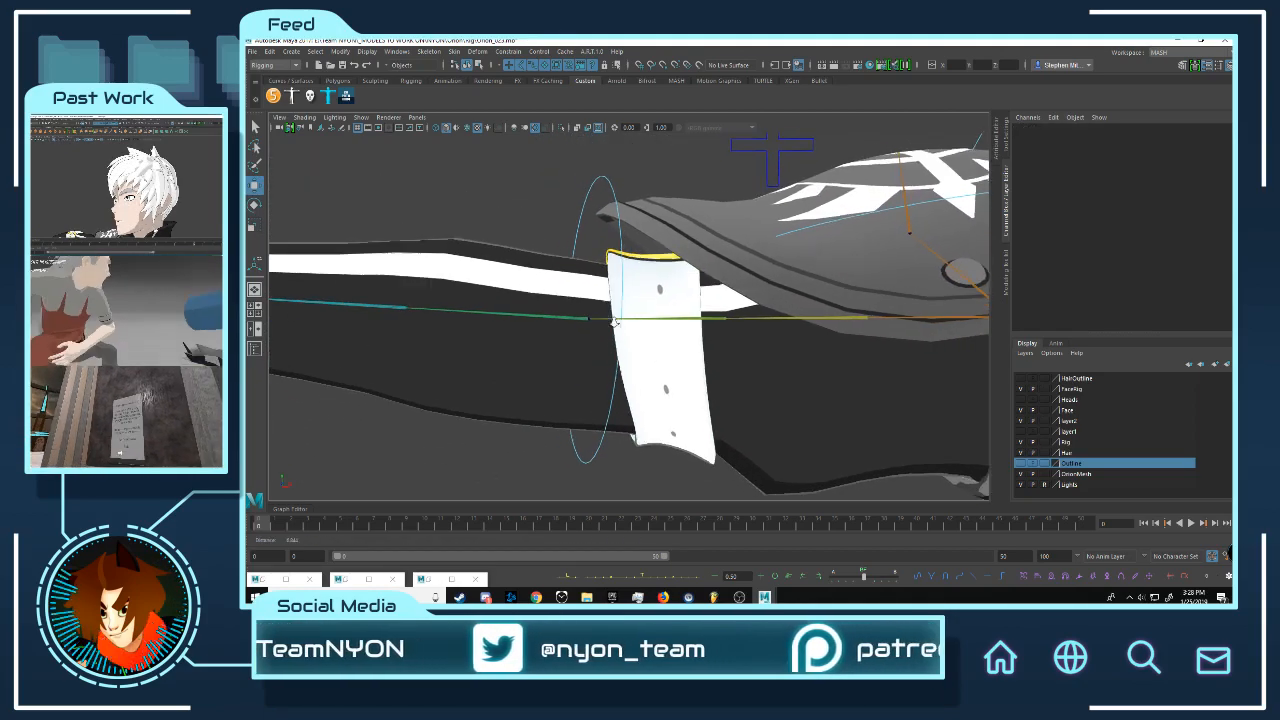
alt+right_drag(613, 323, 650, 318)
Step: Duplicate the right arm's belts mesh and assign the existing surfaceShader2 material to the copy
click(668, 276)
alt+right_drag(668, 276, 640, 301)
alt+drag(640, 301, 545, 280)
alt+middle_drag(545, 280, 690, 270)
mouse_move(690, 270)
alt+mouse_down()
mouse_move(743, 254)
mouse_move(657, 268)
mouse_move(700, 276)
alt+mouse_up()
alt+middle_drag(700, 276, 662, 287)
alt+right_drag(662, 287, 708, 338)
alt+middle_drag(563, 280, 630, 281)
scroll(630, 281, down, 3)
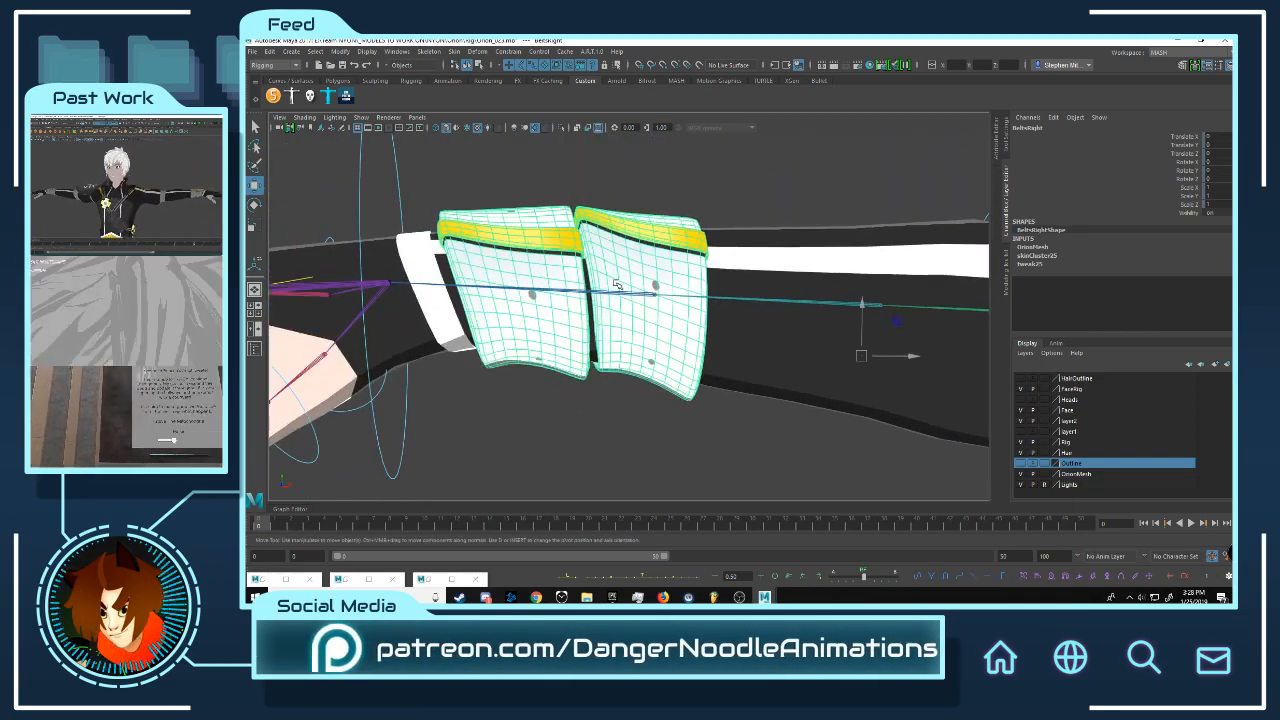
mouse_move(630, 281)
alt+mouse_down()
mouse_move(609, 283)
mouse_move(646, 289)
alt+mouse_up()
scroll(612, 288, up, 1)
key(ctrl+d)
scroll(646, 289, up, 2)
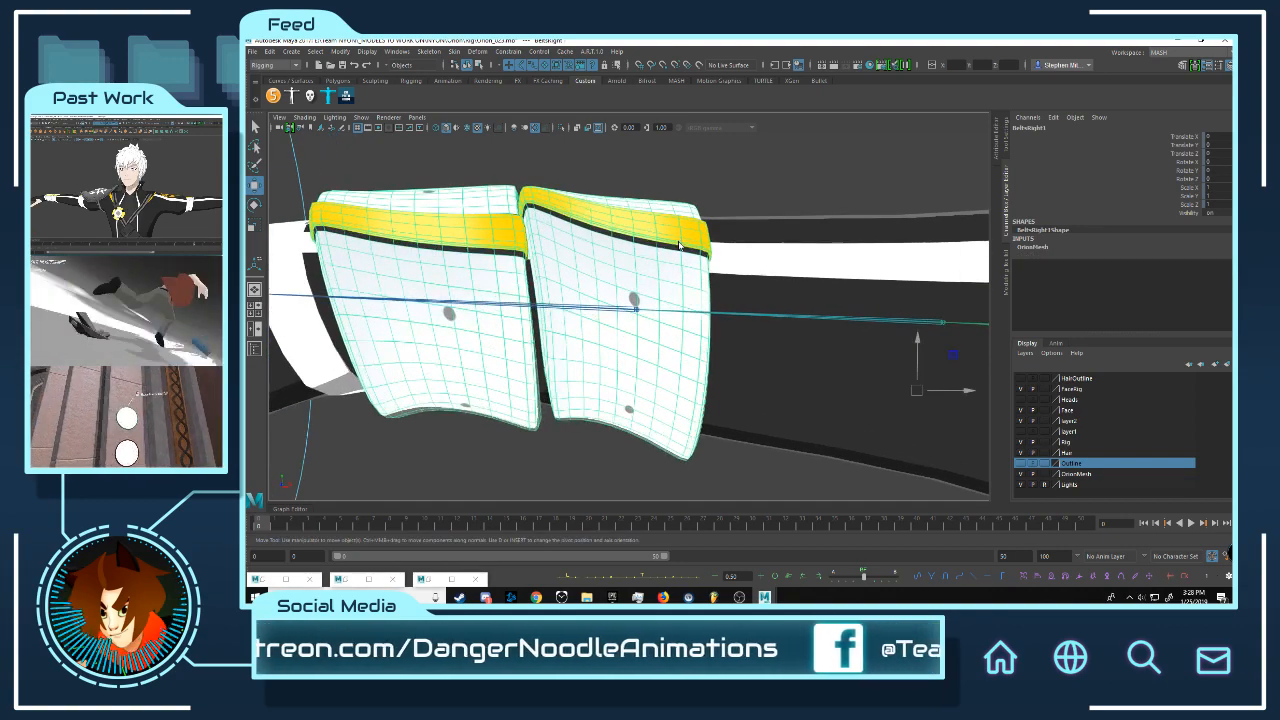
right_drag(678, 243, 777, 572)
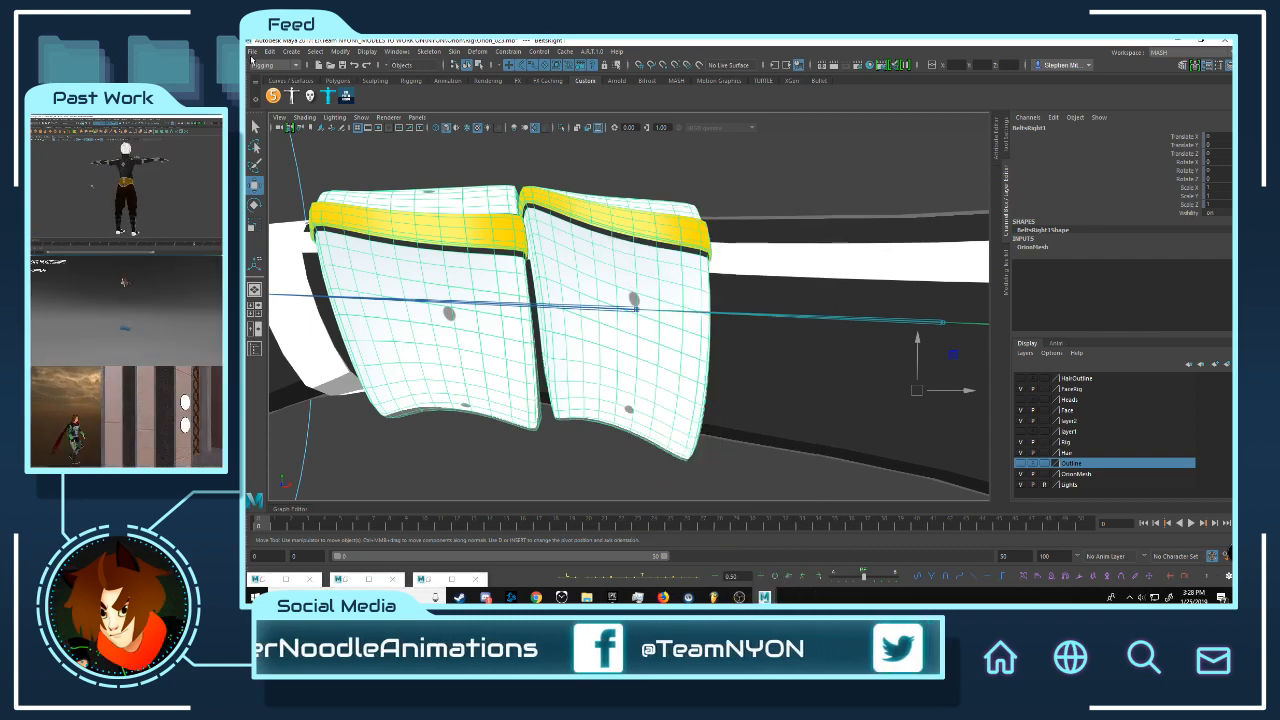
Step: Reverse the duplicated belts' normals and turn off Casts Shadows, Receive Shadows and Double Sided in their render stats
click(264, 65)
click(276, 79)
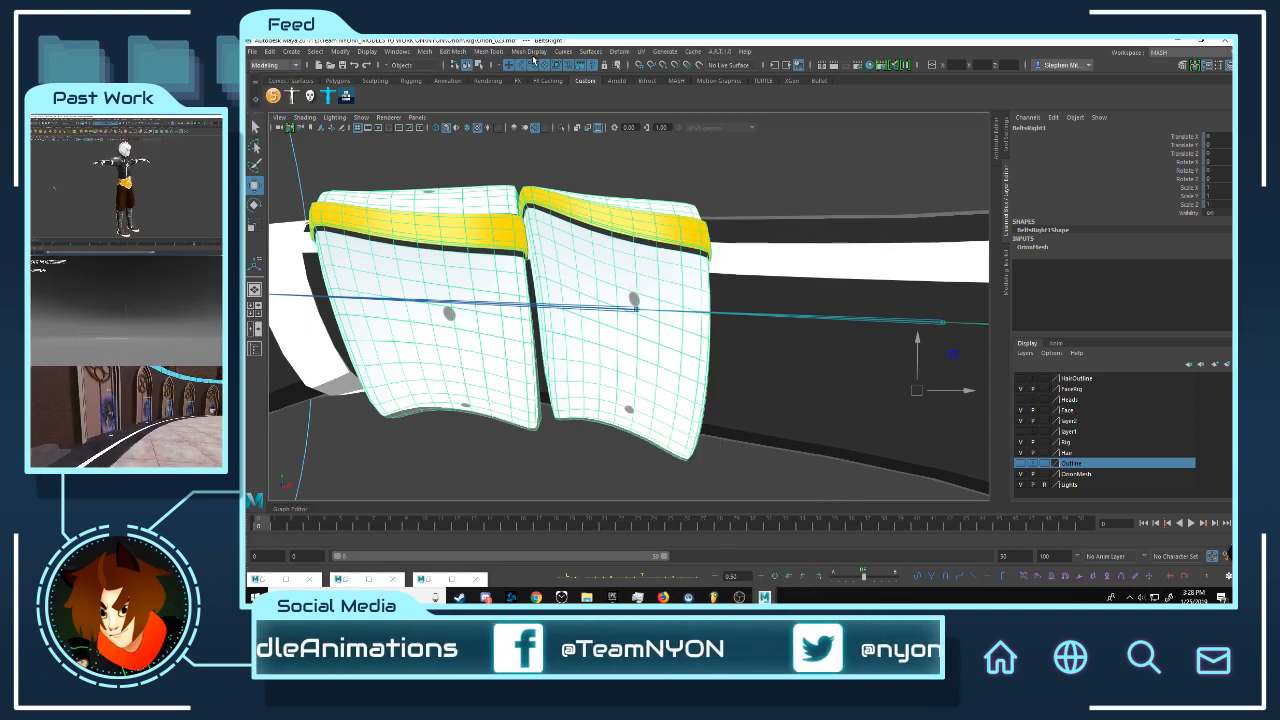
click(529, 51)
click(540, 99)
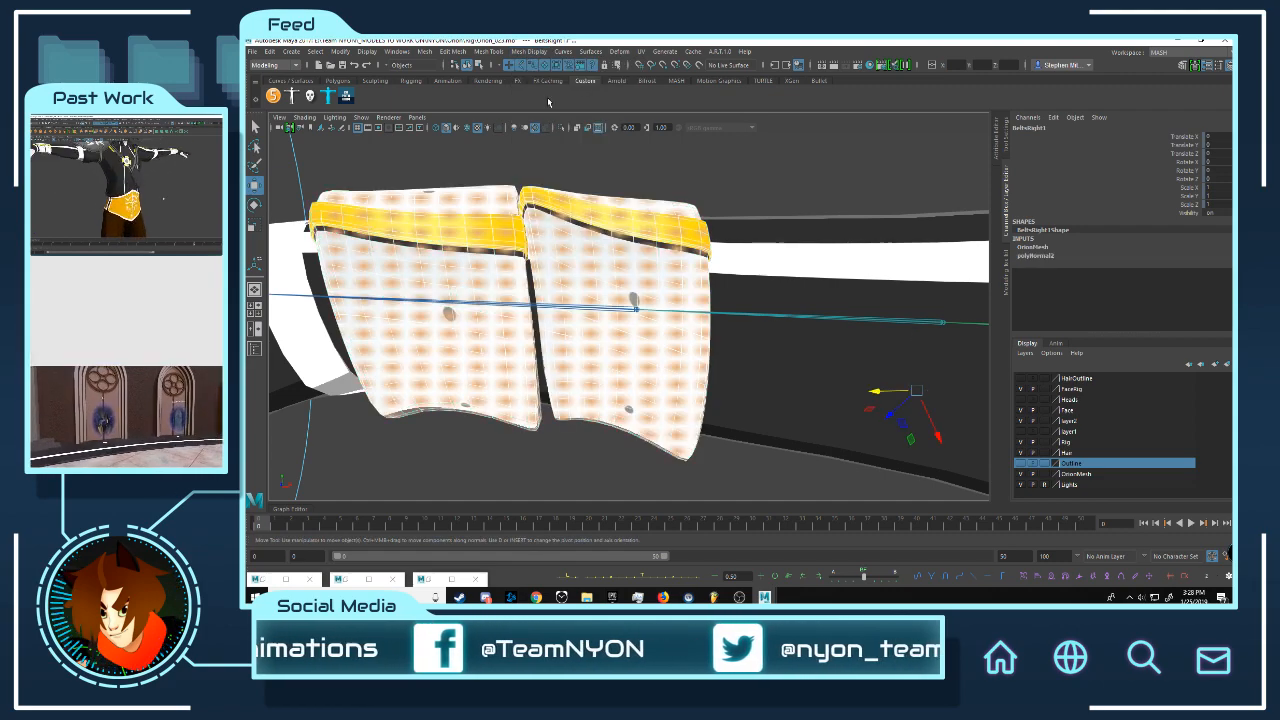
click(996, 140)
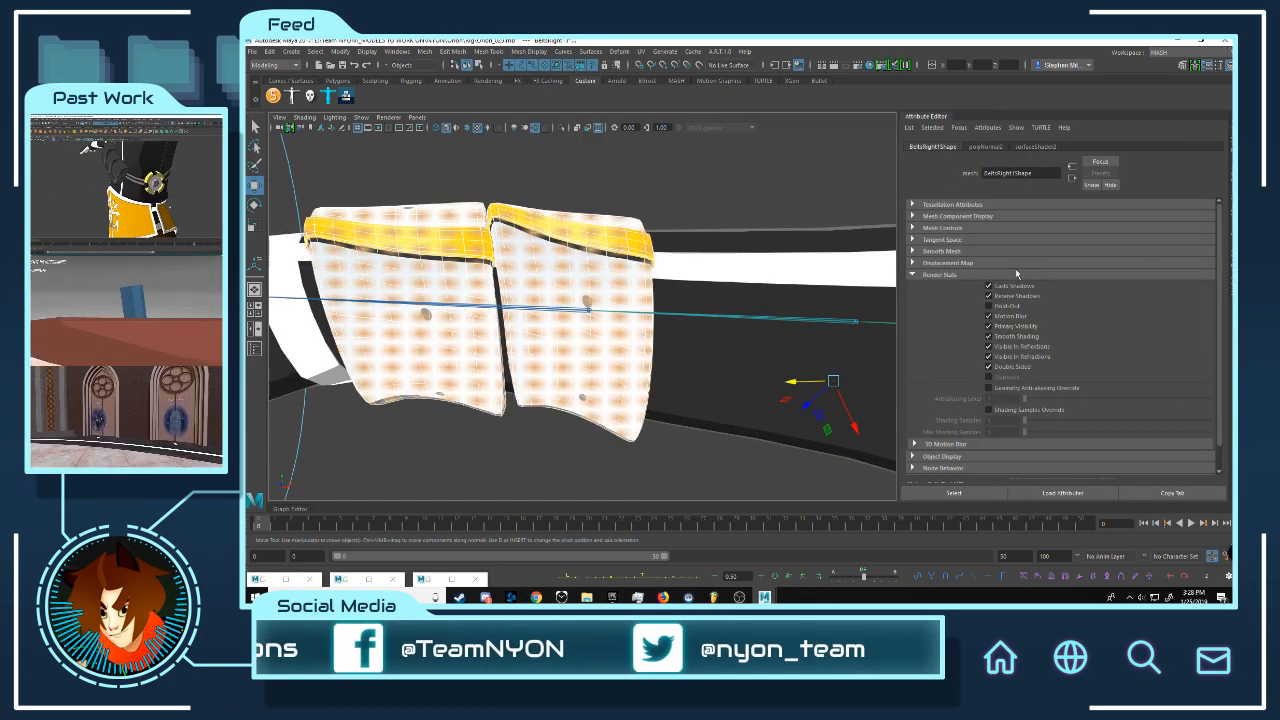
click(989, 366)
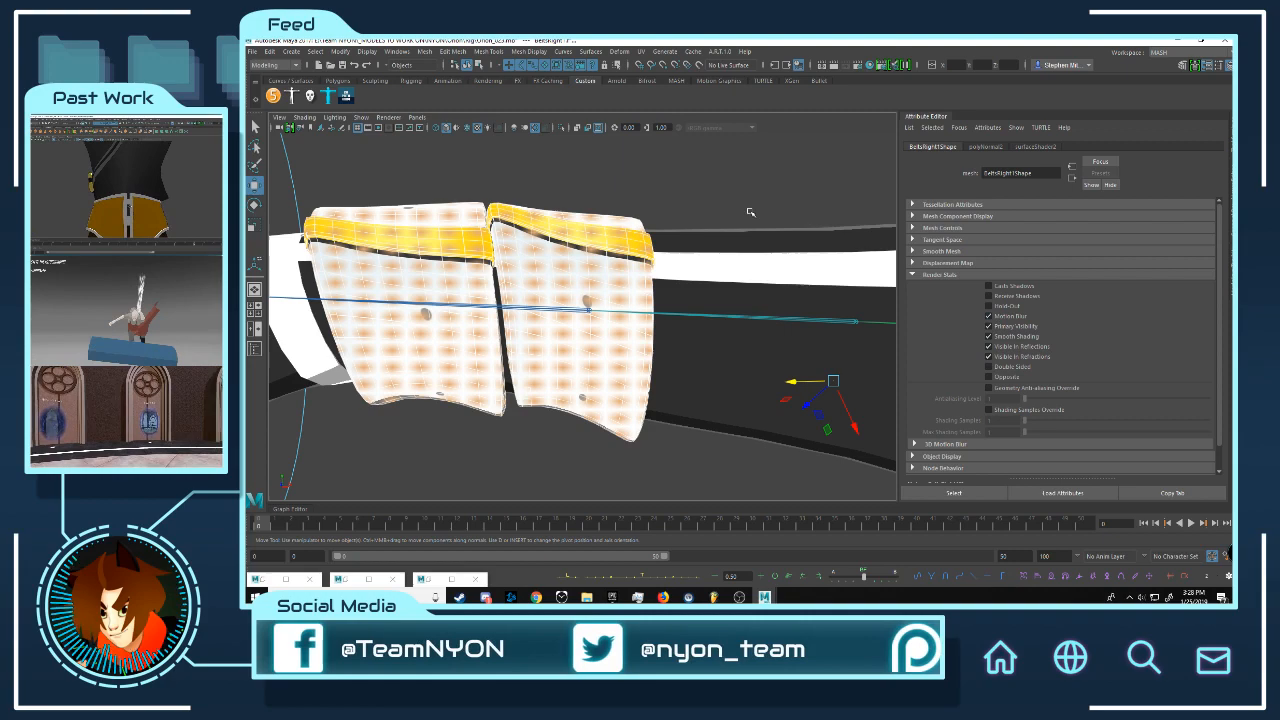
Step: Transform the duplicated belts' faces slightly outward along local Z to form the outline, and return to object mode
click(453, 51)
click(489, 174)
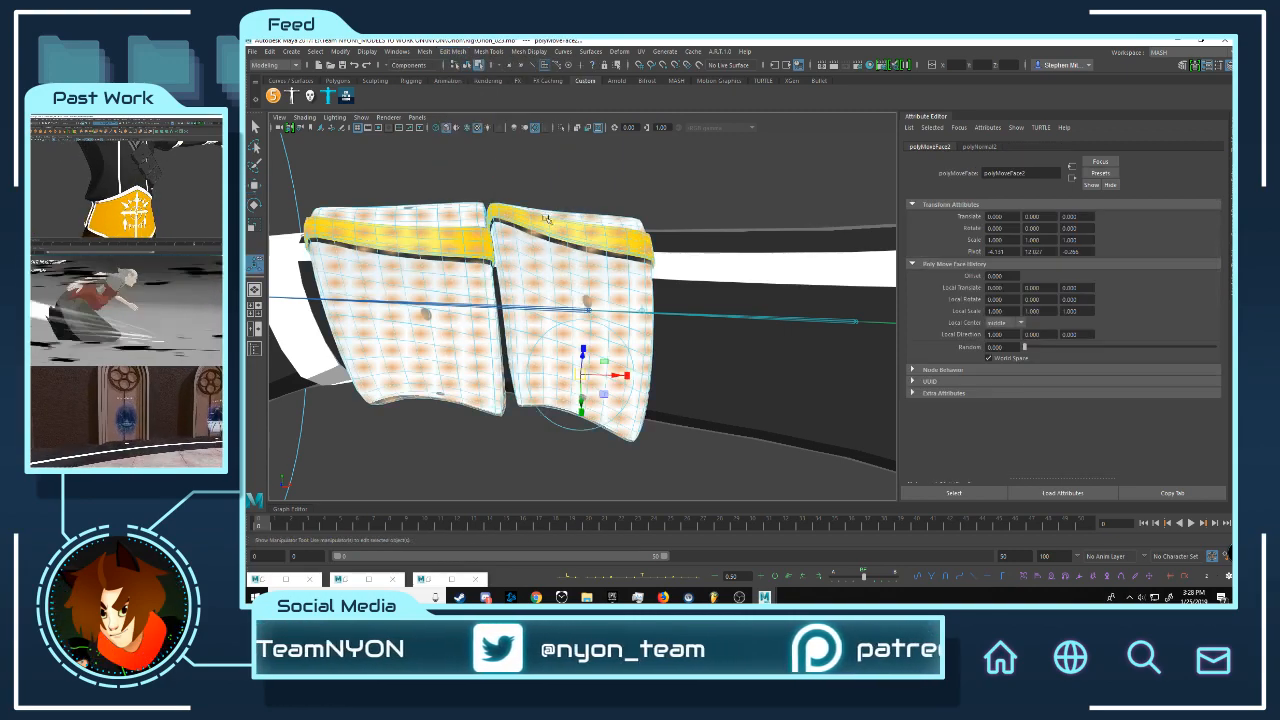
drag(583, 360, 583, 361)
scroll(586, 226, up, 6)
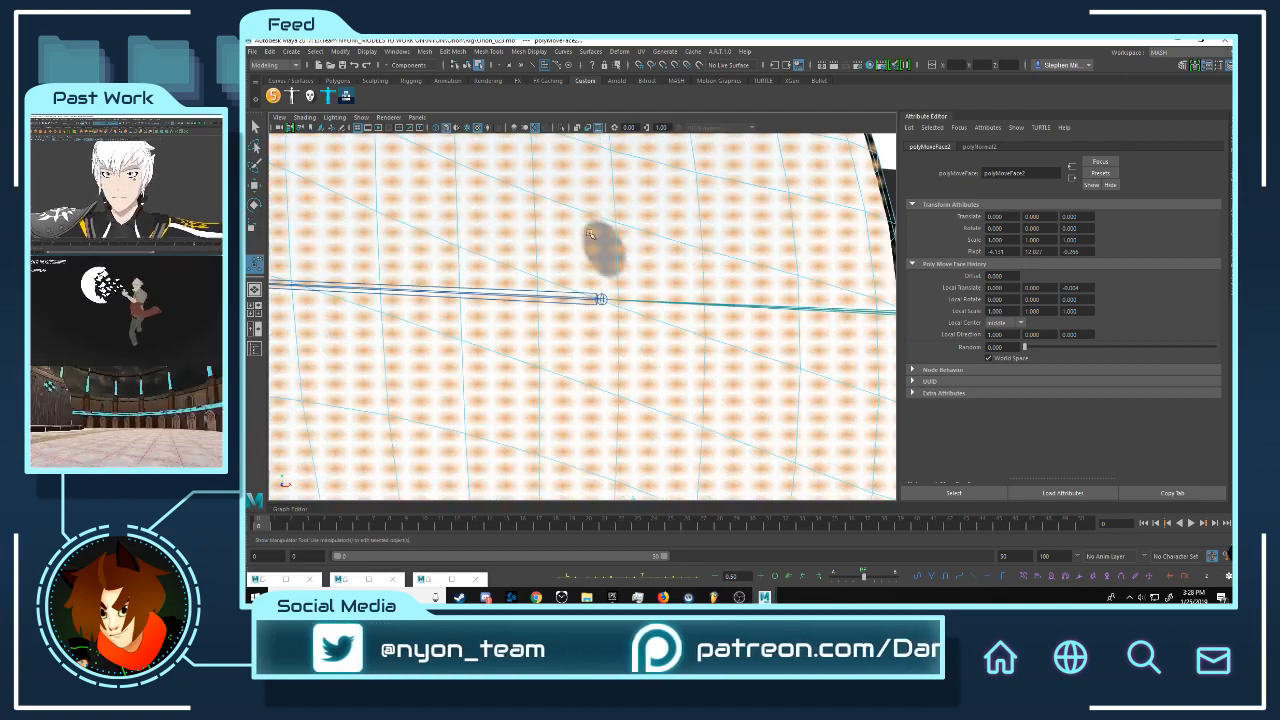
scroll(580, 211, up, 1)
middle_drag(631, 222, 628, 219)
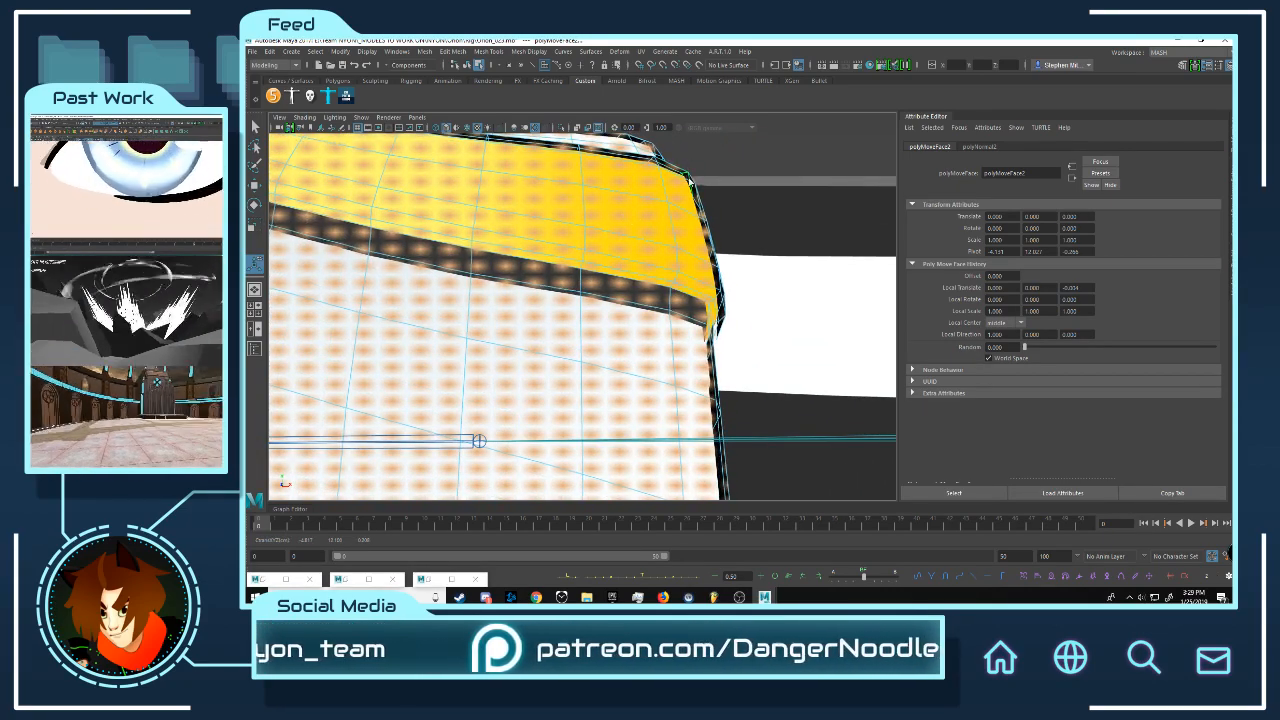
key(q)
key(F8)
click(754, 163)
Step: Inspect the new outline around the right forearm belts from several angles
scroll(722, 212, down, 10)
scroll(717, 220, up, 2)
alt+middle_drag(717, 220, 663, 214)
scroll(662, 213, up, 3)
alt+drag(661, 212, 597, 214)
scroll(658, 278, up, 5)
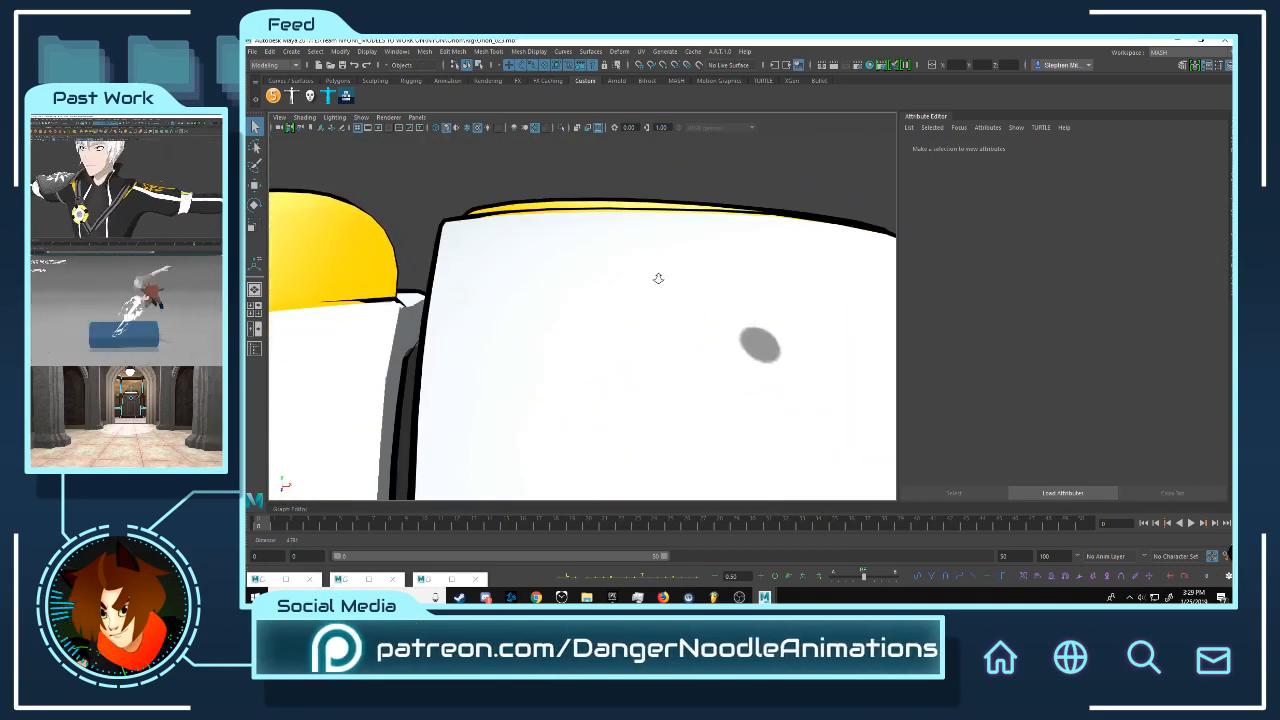
alt+drag(658, 278, 451, 175)
scroll(476, 218, down, 5)
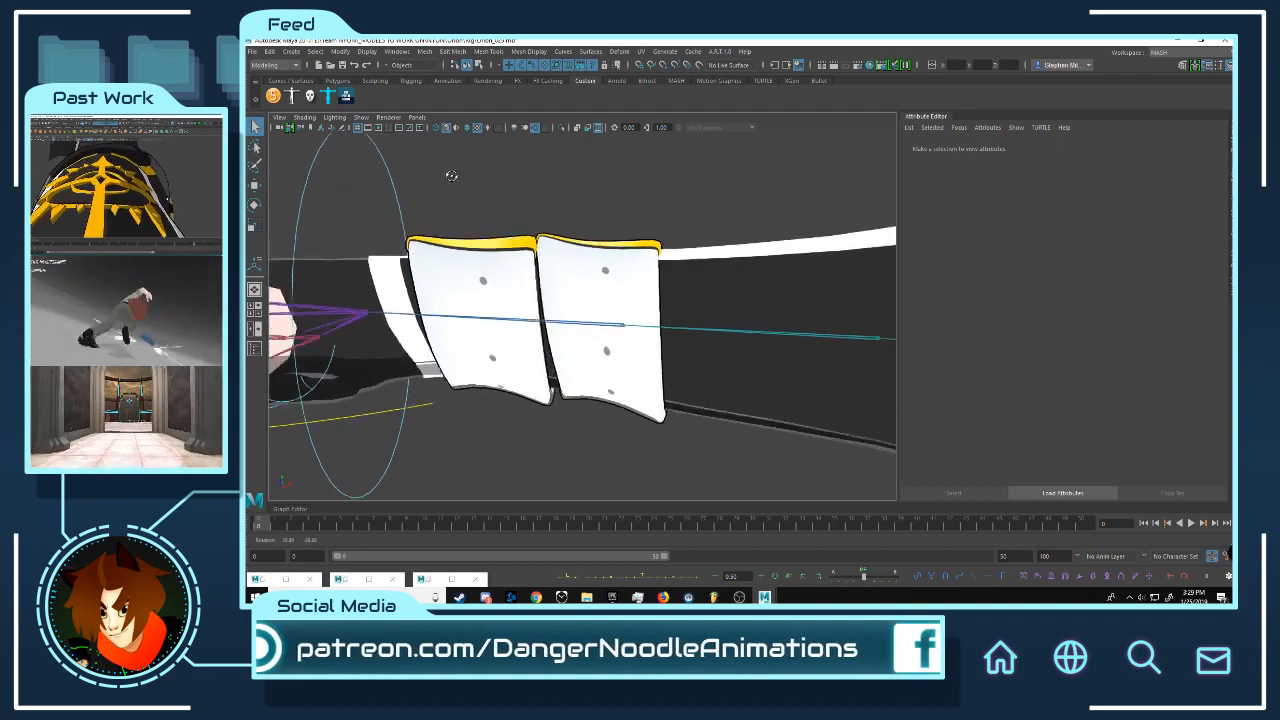
scroll(451, 175, up, 3)
Step: Delete the construction history of the right arm's belt outline mesh
click(619, 180)
scroll(584, 201, up, 5)
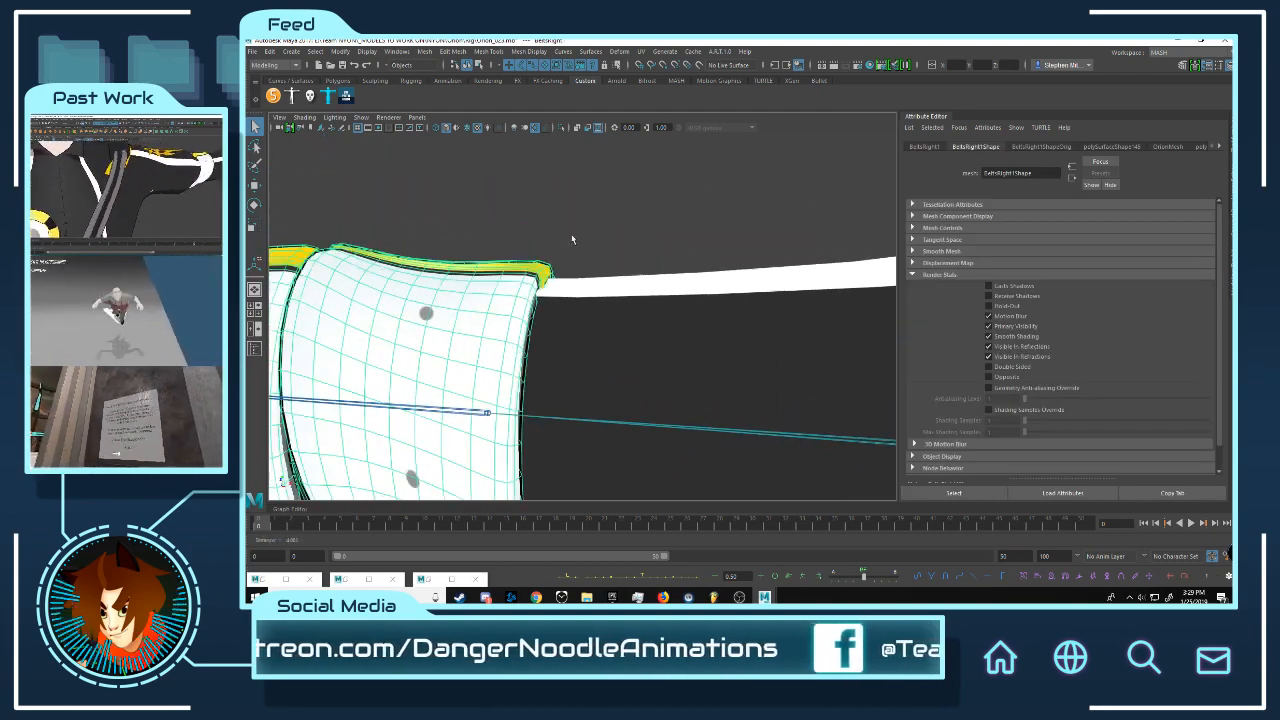
alt+drag(572, 239, 590, 220)
click(278, 50)
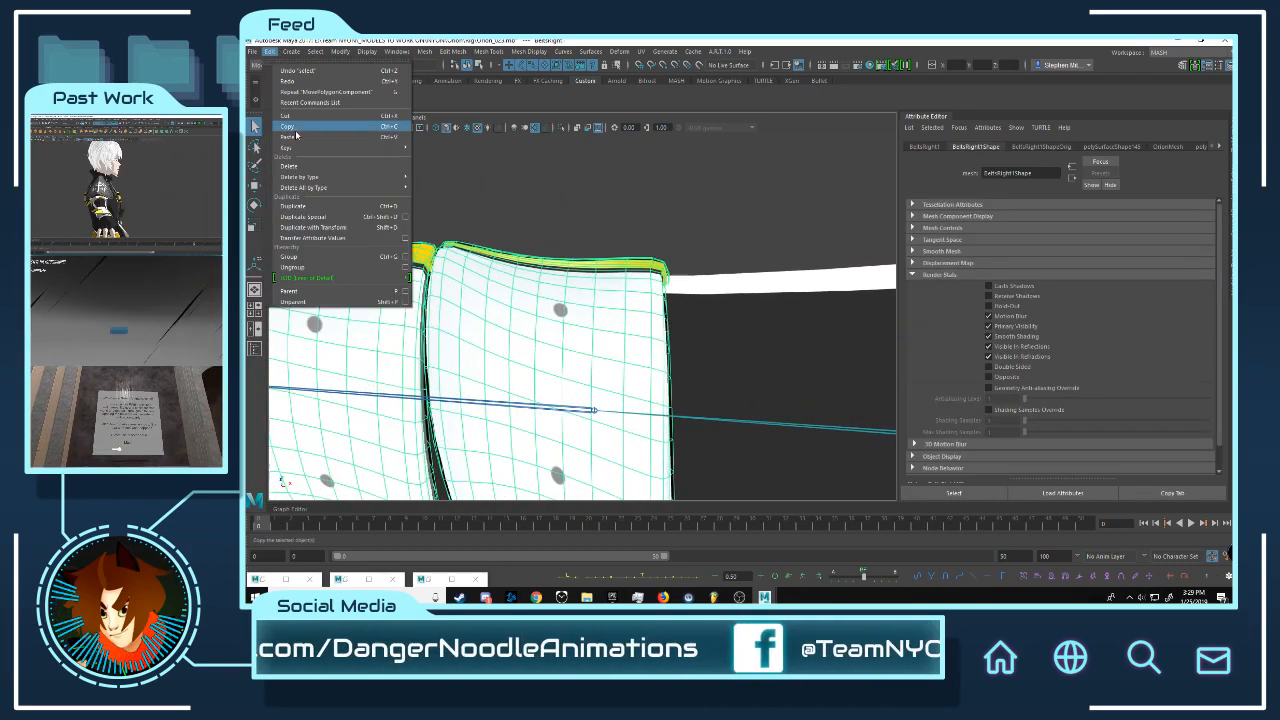
mouse_move(370, 171)
click(440, 187)
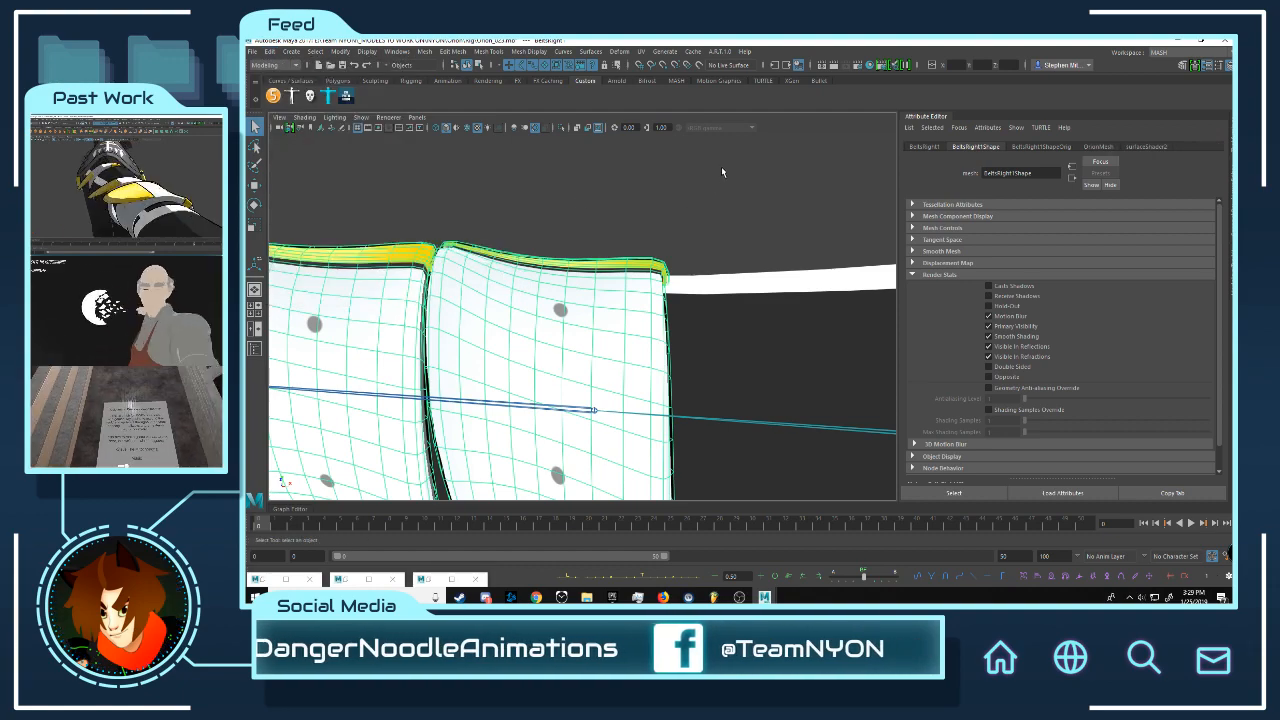
Step: Bind the belt outline mesh to the arm's skeleton using the Rigging tool set
alt+middle_drag(669, 237, 646, 207)
scroll(634, 271, up, 3)
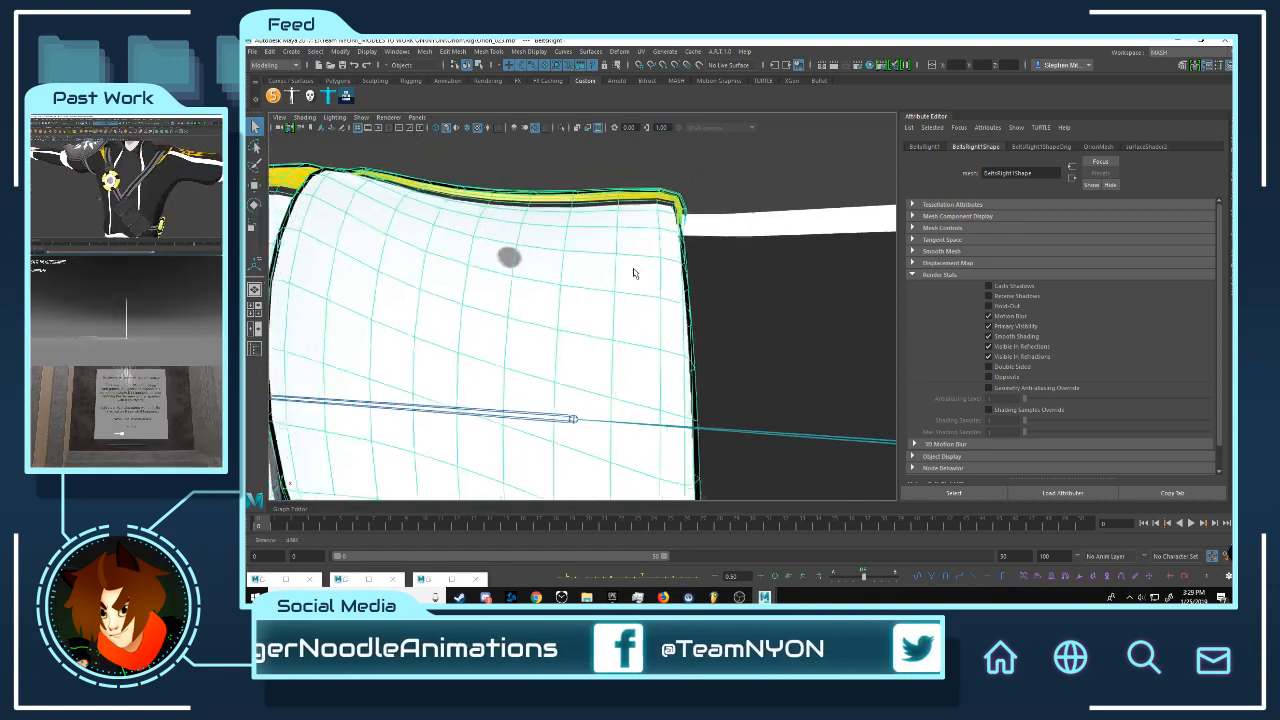
click(539, 421)
click(683, 194)
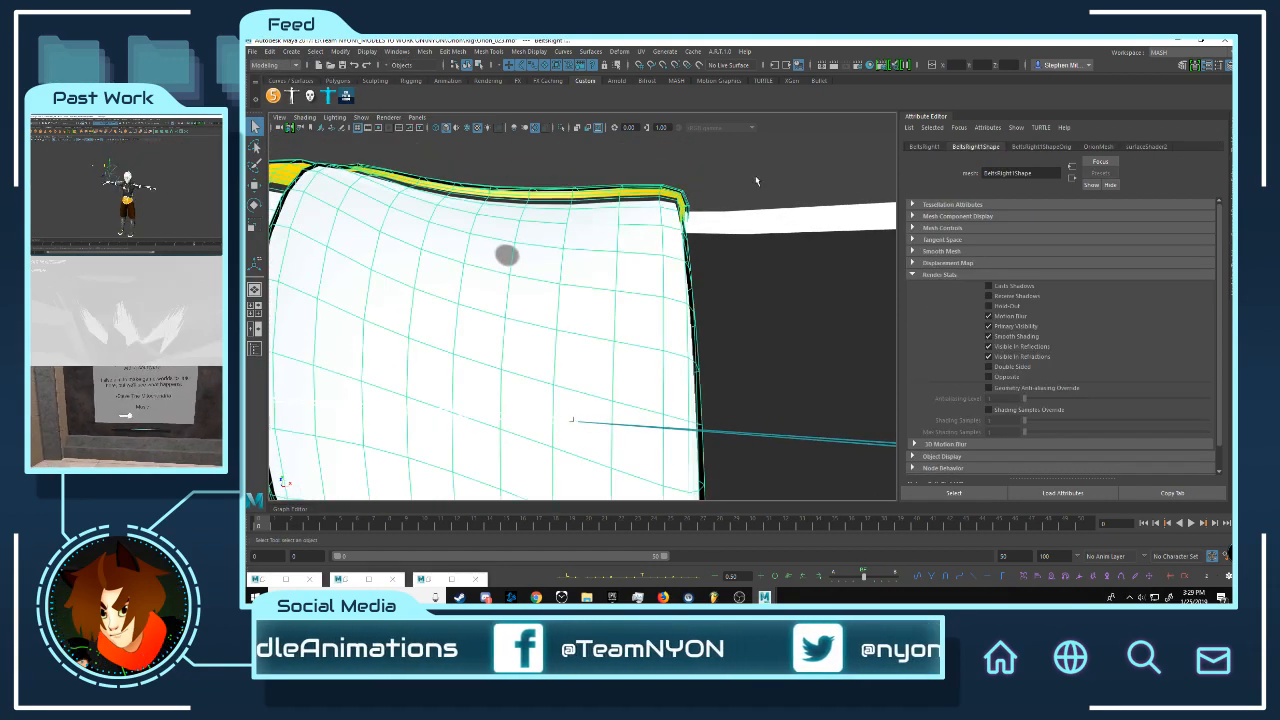
click(269, 66)
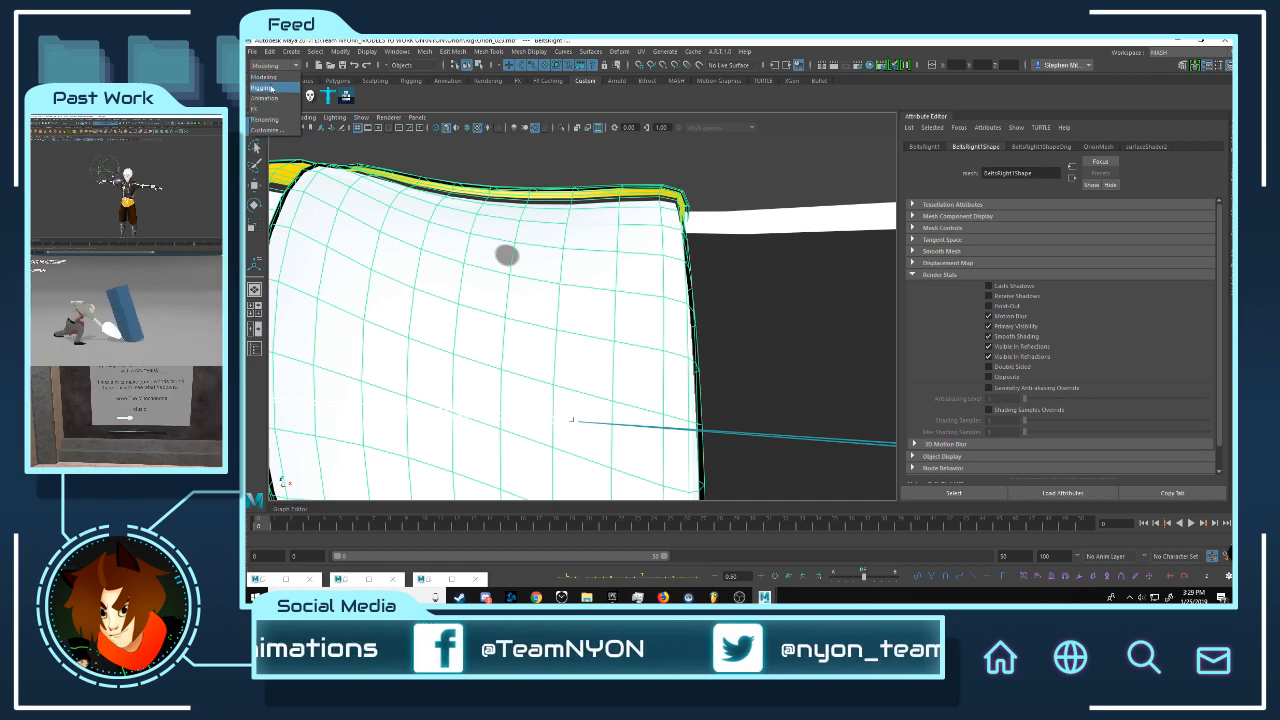
click(265, 88)
click(452, 53)
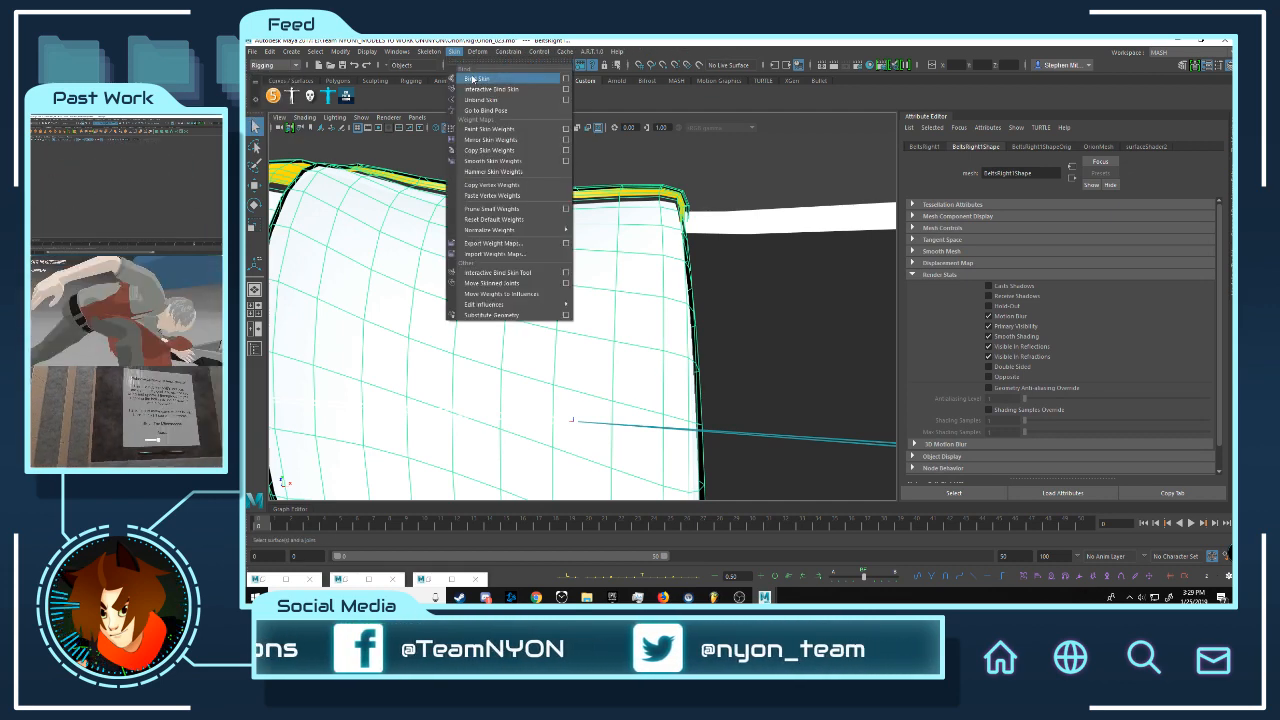
click(580, 421)
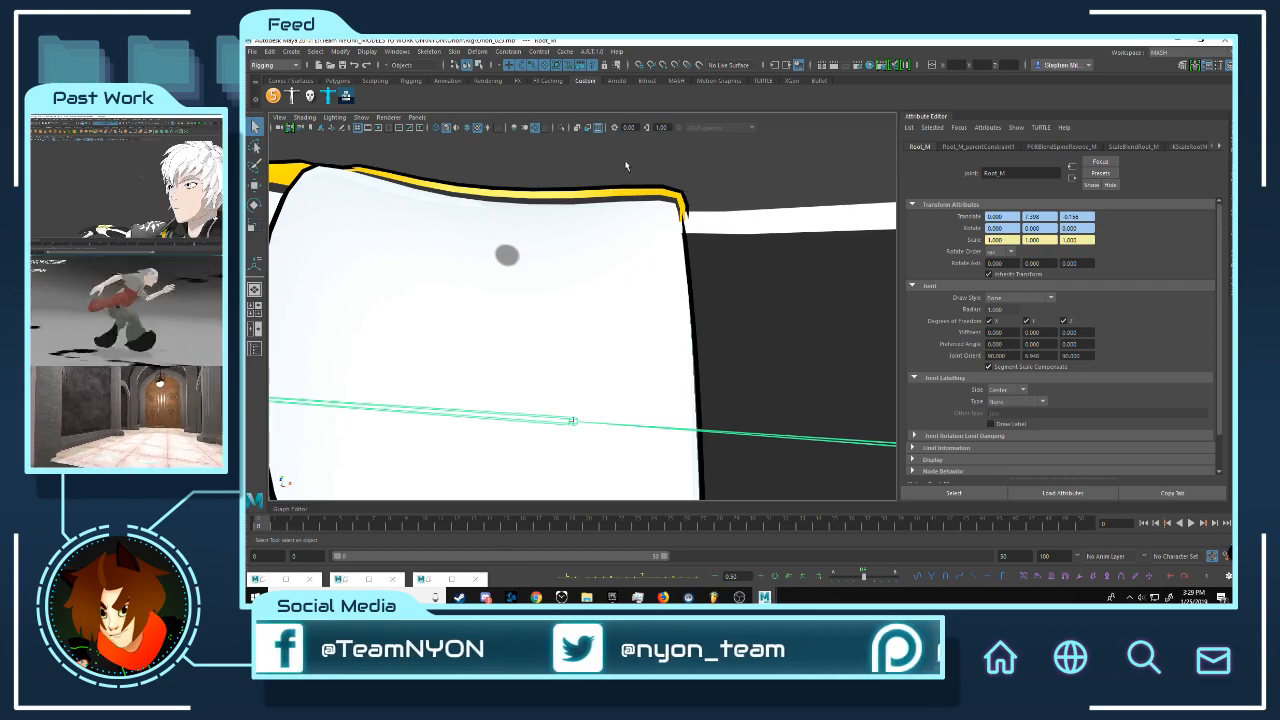
Step: Copy the skin weights from the original right arm belts to the belt outline mesh
alt+drag(626, 166, 613, 190)
alt+right_drag(613, 190, 616, 201)
shift+click(687, 220)
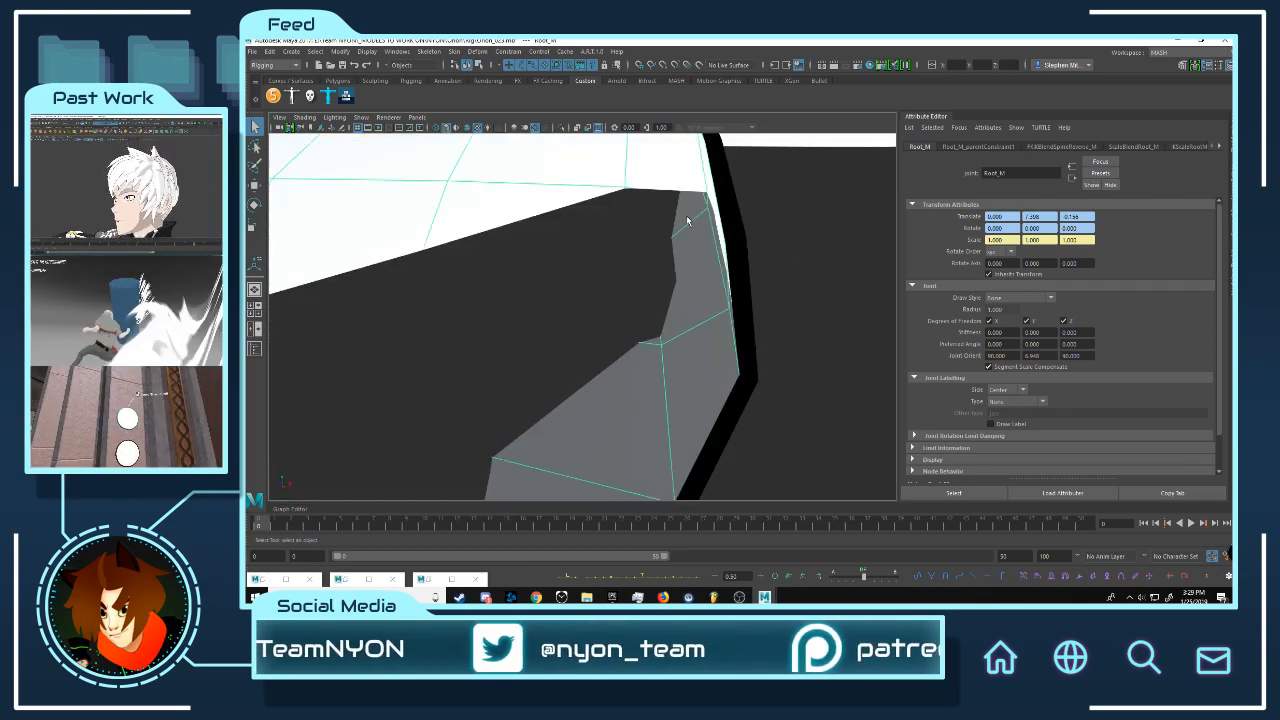
shift+click(735, 216)
alt+right_drag(762, 217, 648, 206)
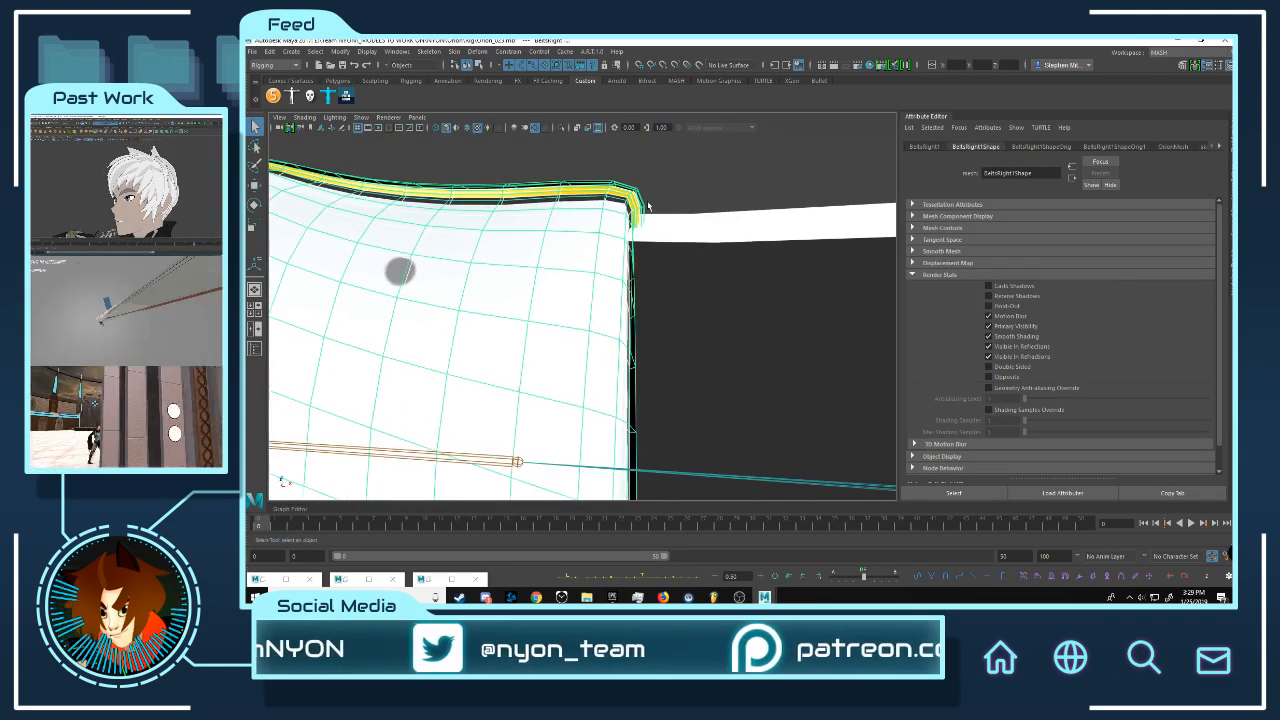
click(455, 52)
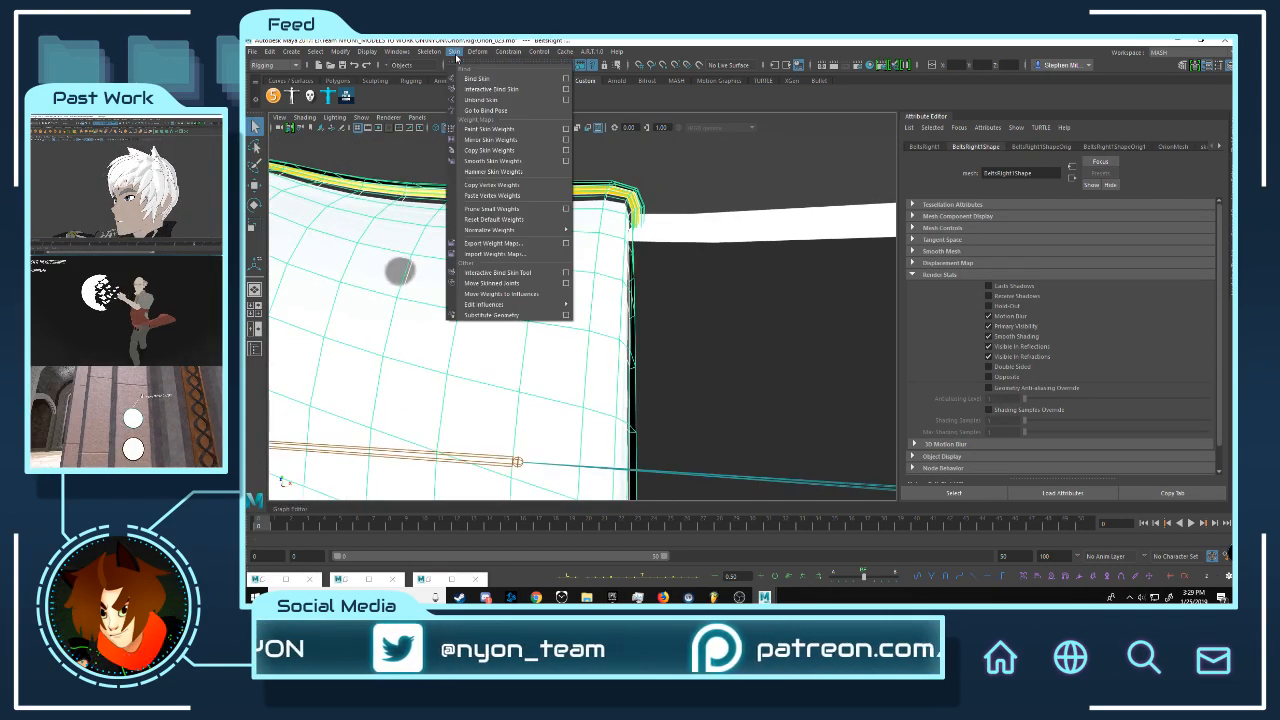
click(520, 151)
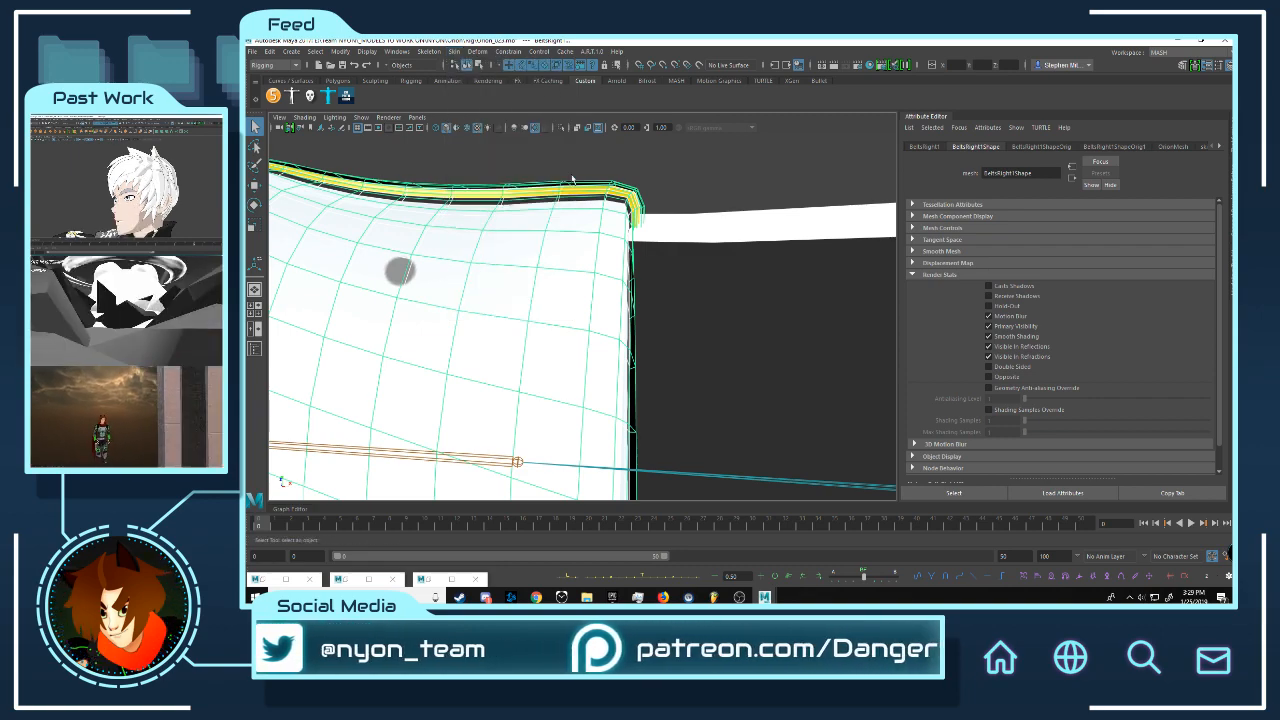
Step: Test-rotate the right wrist control to check how the forearm belt outline deforms, and undo the rotation
click(682, 191)
alt+right_drag(682, 191, 539, 201)
alt+drag(539, 201, 580, 260)
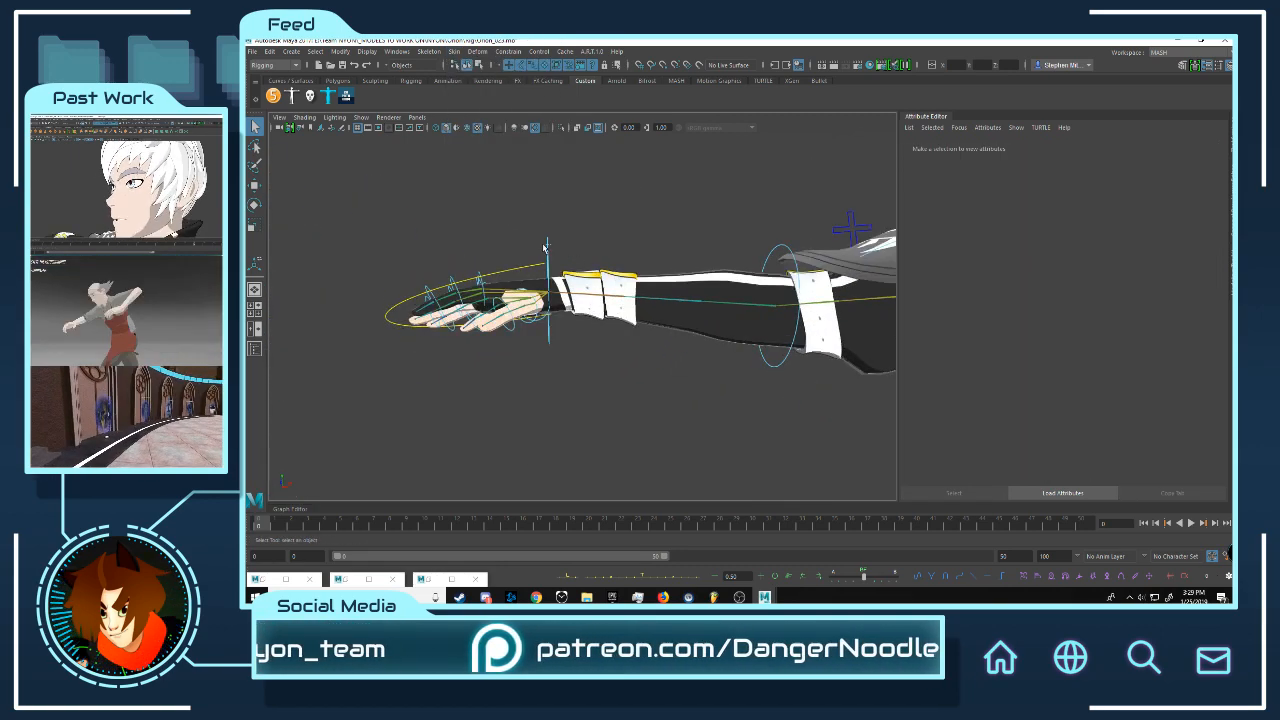
click(547, 250)
key(e)
drag(592, 303, 535, 323)
key(ctrl+z)
Step: Test-rotate the right elbow control to check the arm belts' deformation, and undo the rotation
alt+middle_drag(635, 250, 505, 201)
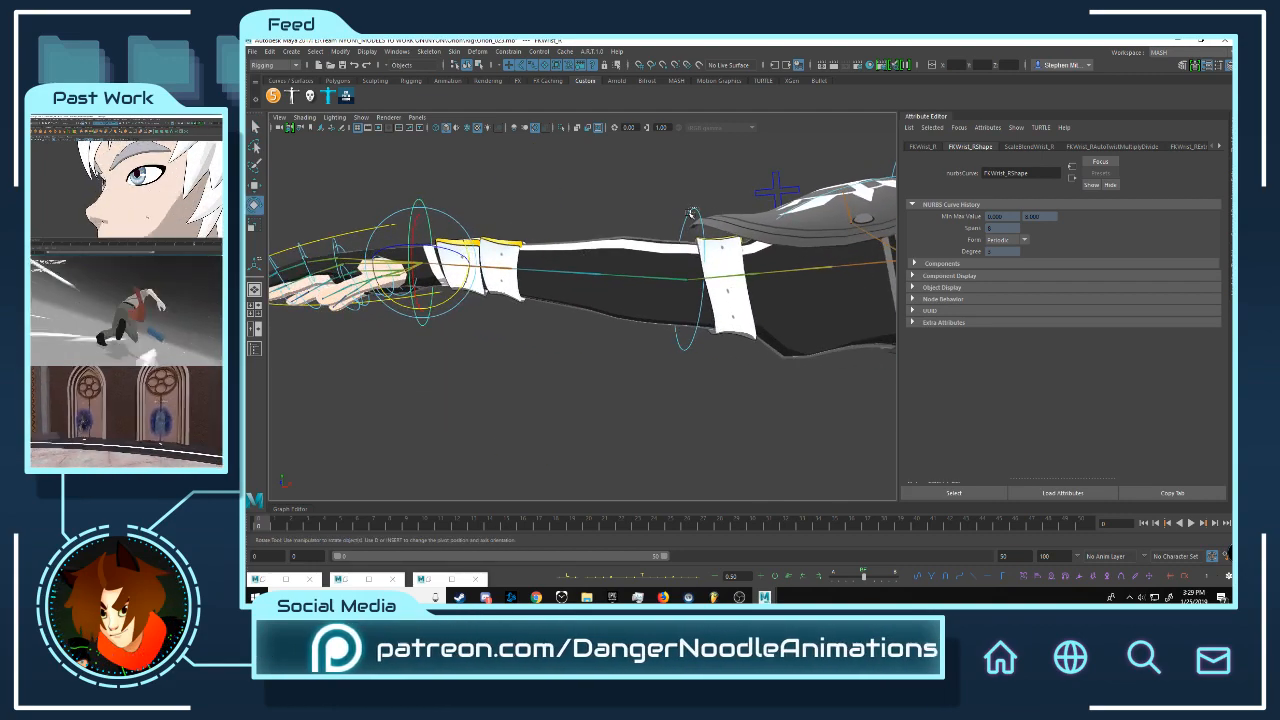
click(688, 263)
drag(686, 264, 764, 214)
key(ctrl+z)
Step: Examine the character's face, shoulders and arms from several angles, and clear the facial control selection
scroll(764, 214, down, 5)
alt+middle_drag(764, 214, 590, 262)
scroll(590, 262, up, 4)
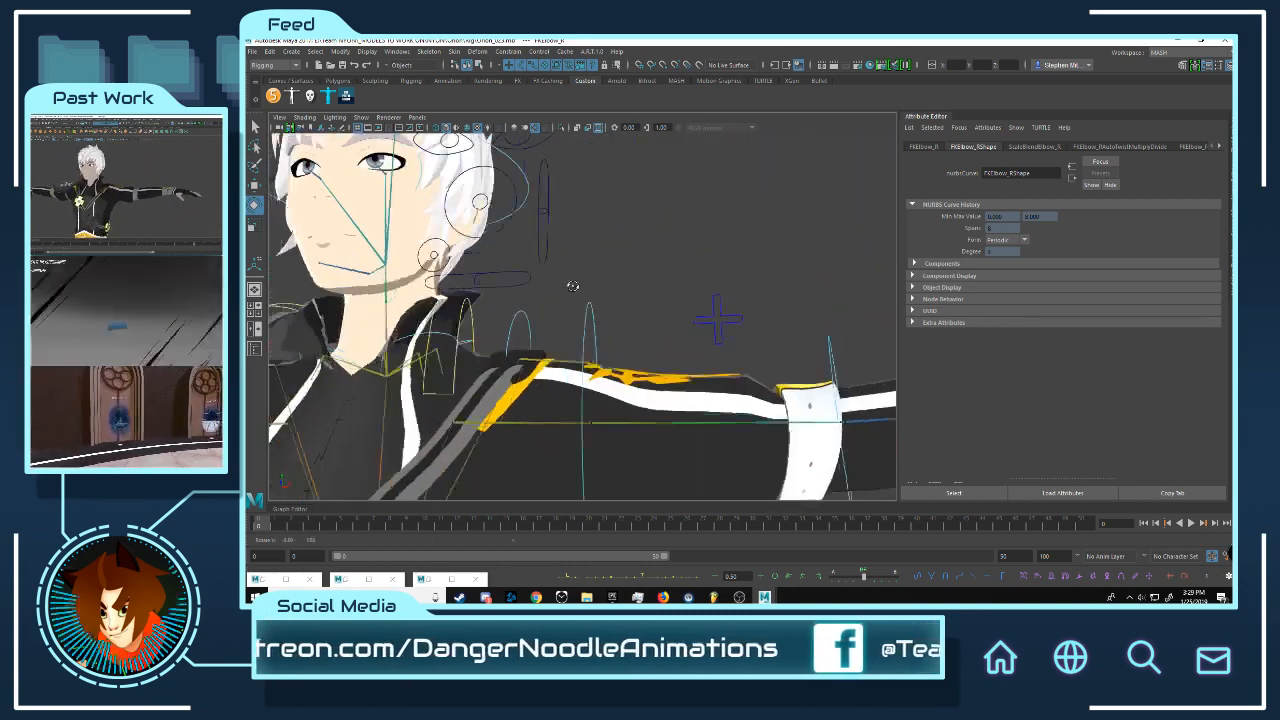
alt+drag(590, 262, 725, 275)
scroll(656, 265, up, 4)
click(656, 279)
key(w)
scroll(604, 262, down, 6)
alt+middle_drag(604, 262, 634, 234)
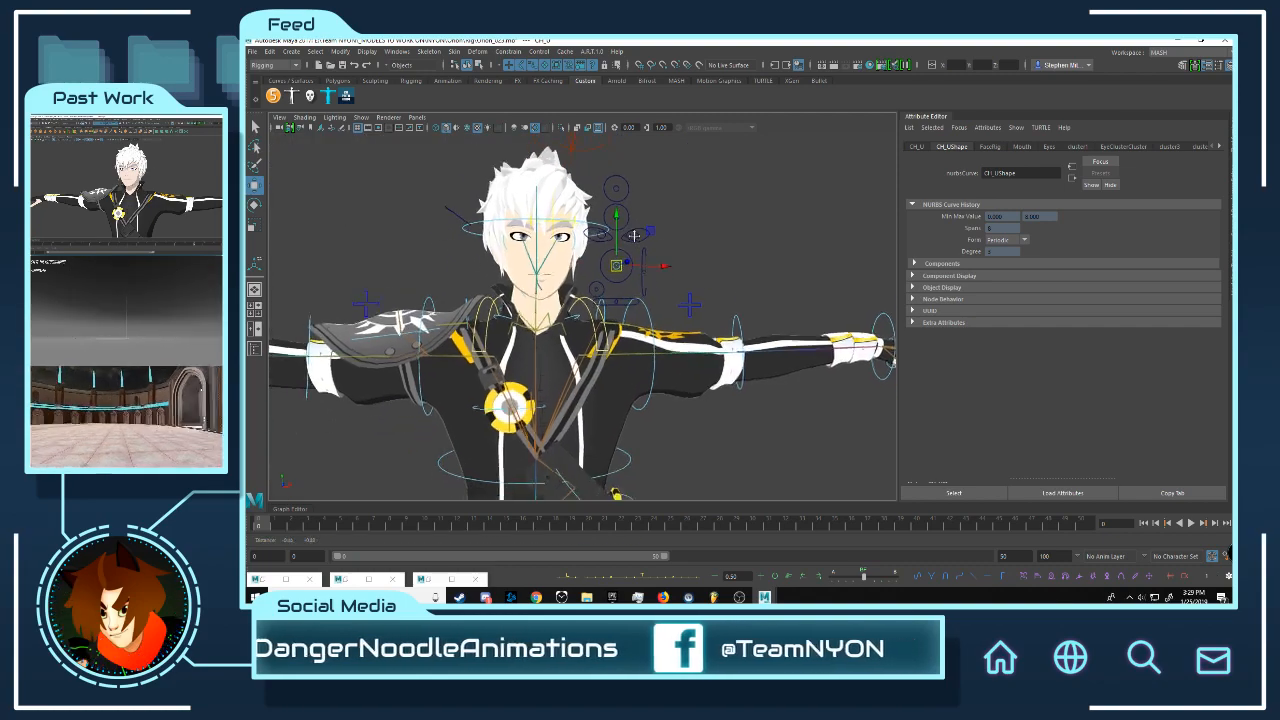
scroll(640, 232, up, 6)
alt+drag(748, 222, 700, 223)
scroll(719, 239, down, 4)
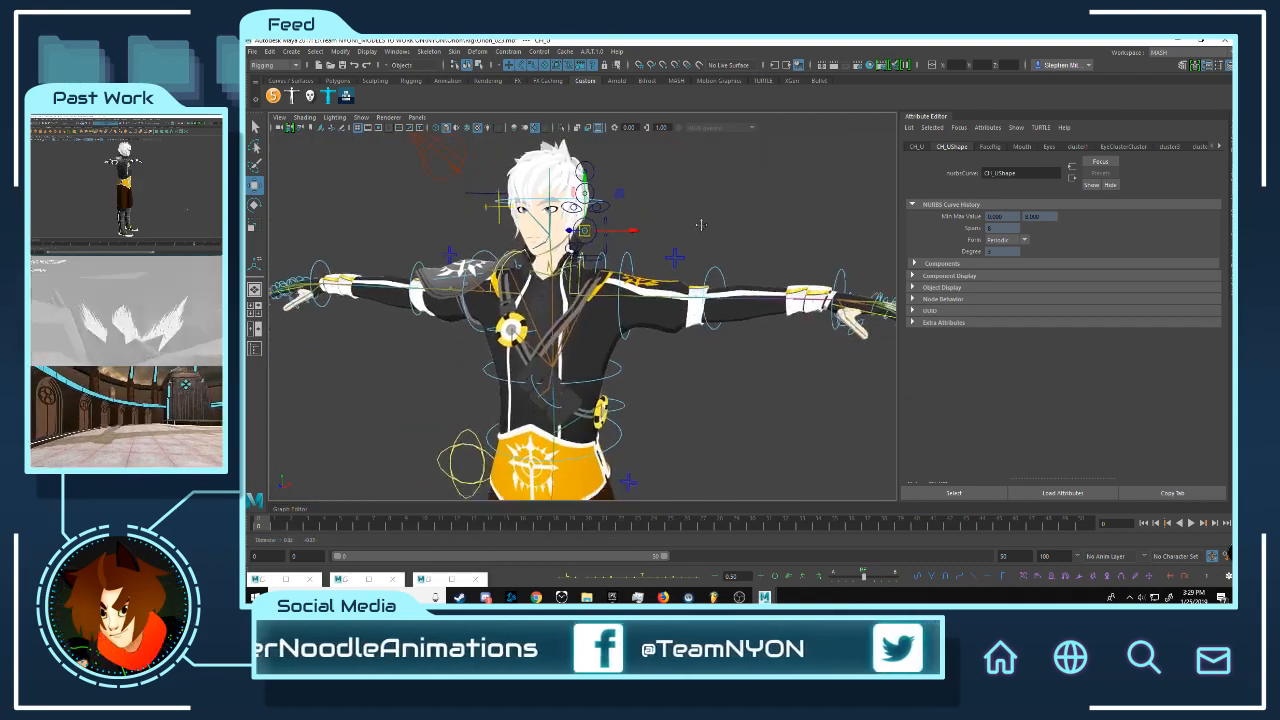
scroll(700, 223, up, 3)
alt+middle_drag(702, 222, 688, 217)
click(706, 218)
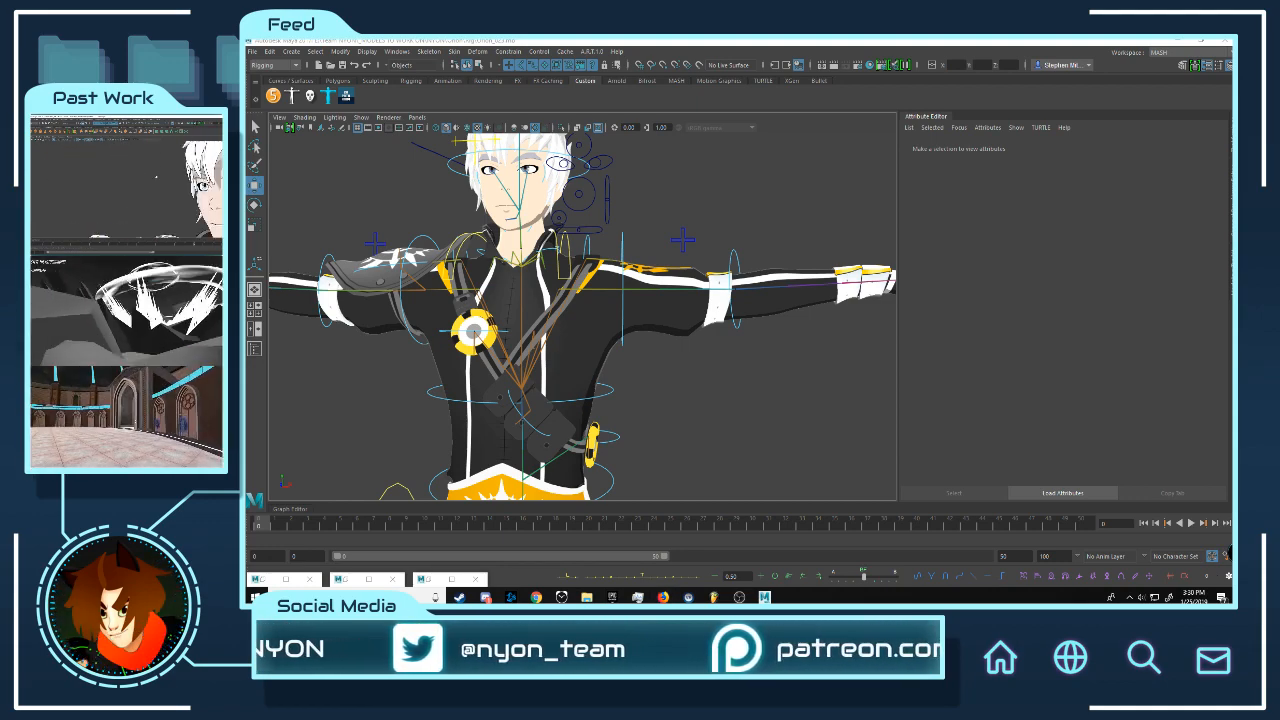
key(alt+Tab)
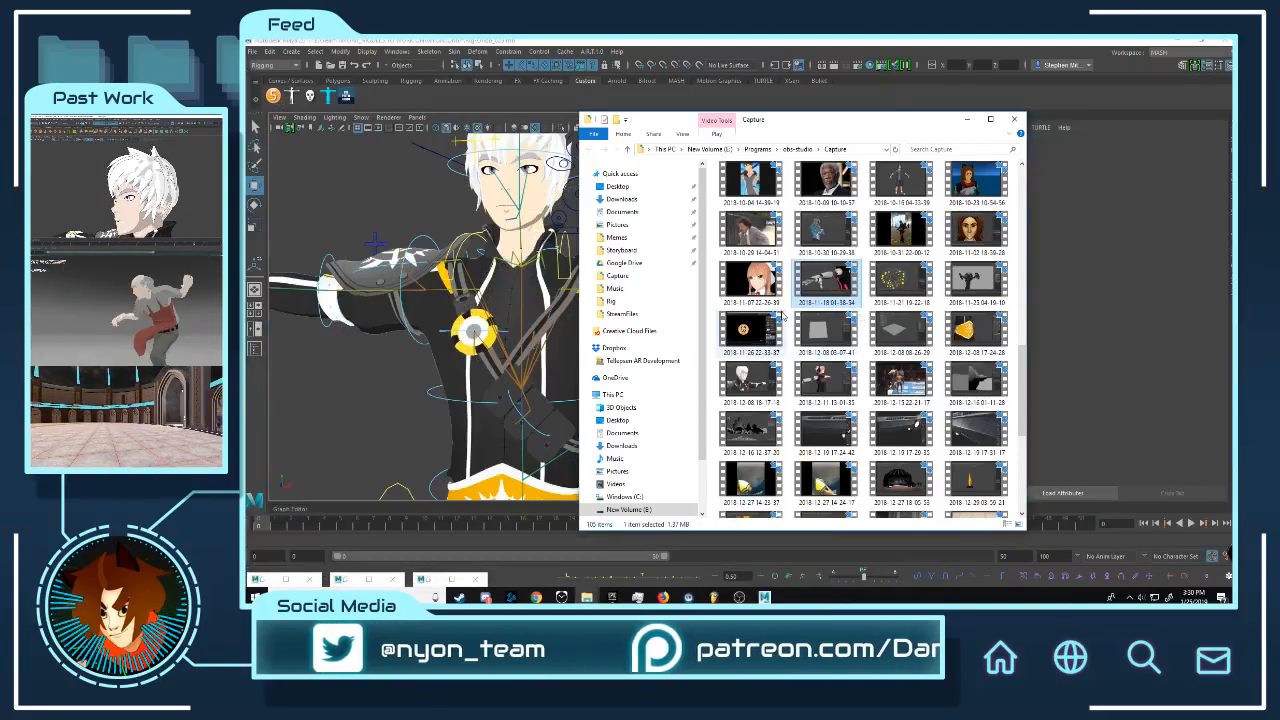
scroll(783, 316, up, 3)
click(750, 340)
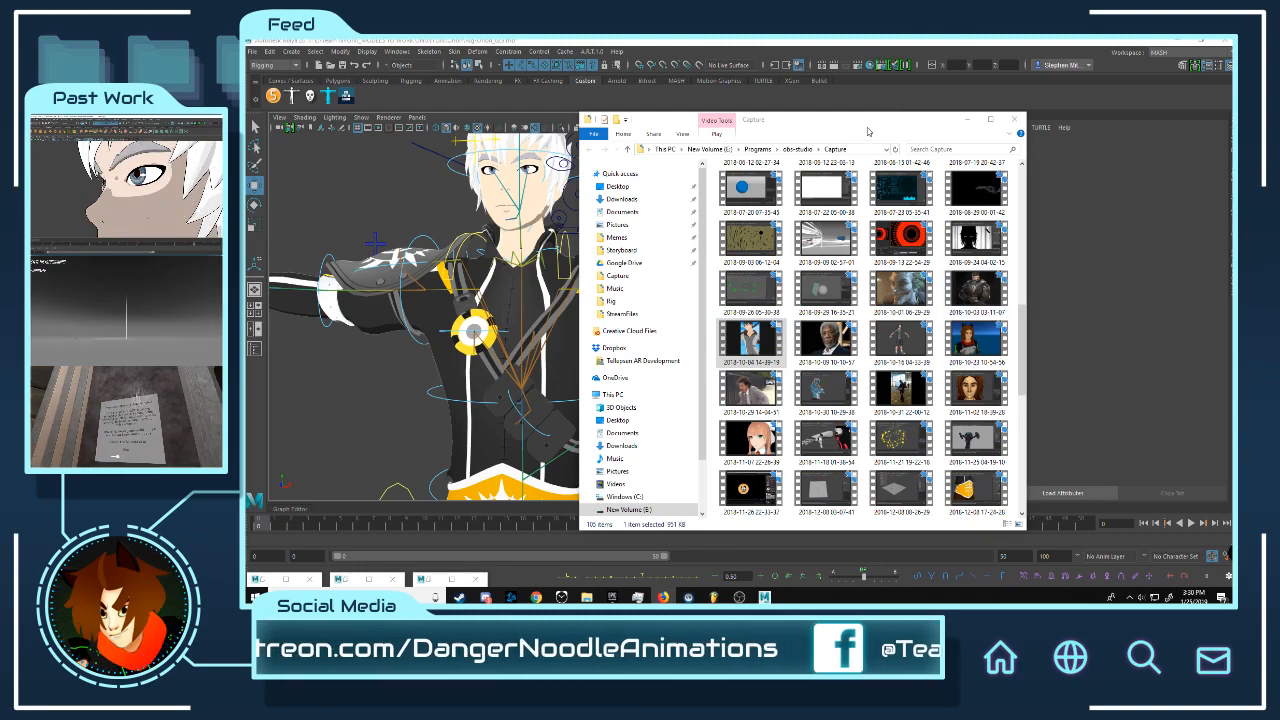
drag(868, 124, 850, 119)
double_click(747, 342)
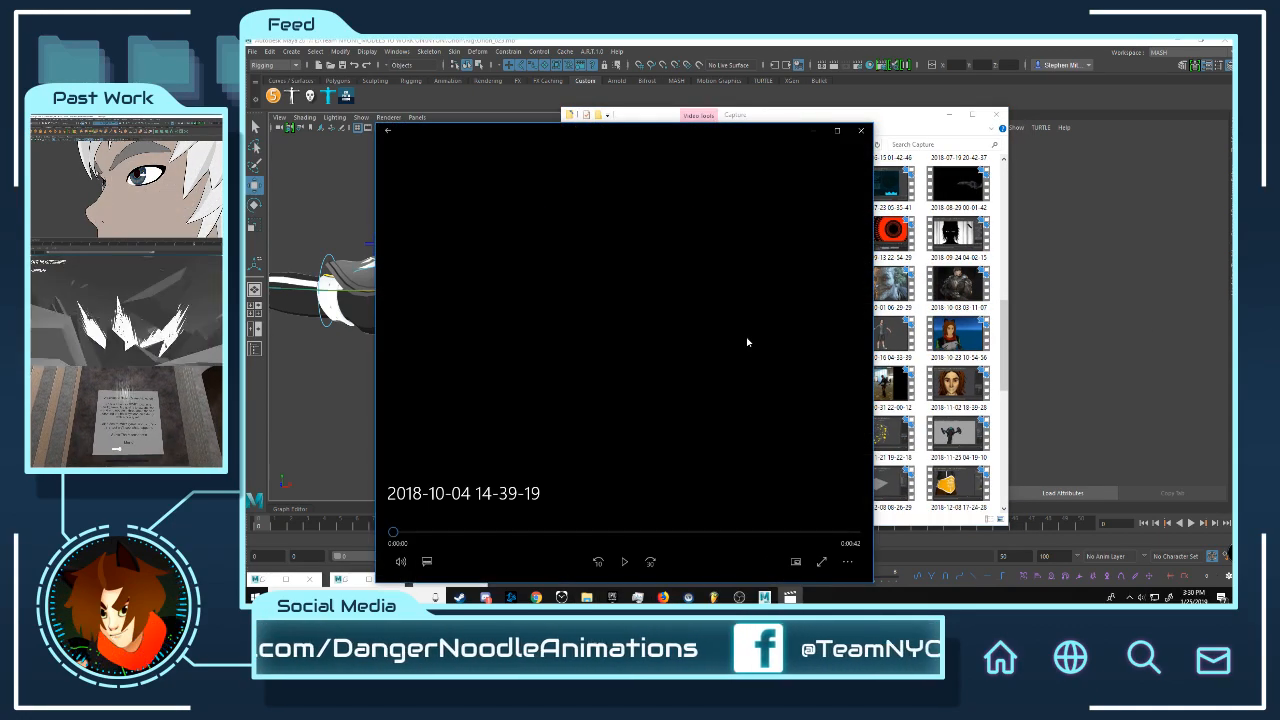
click(400, 561)
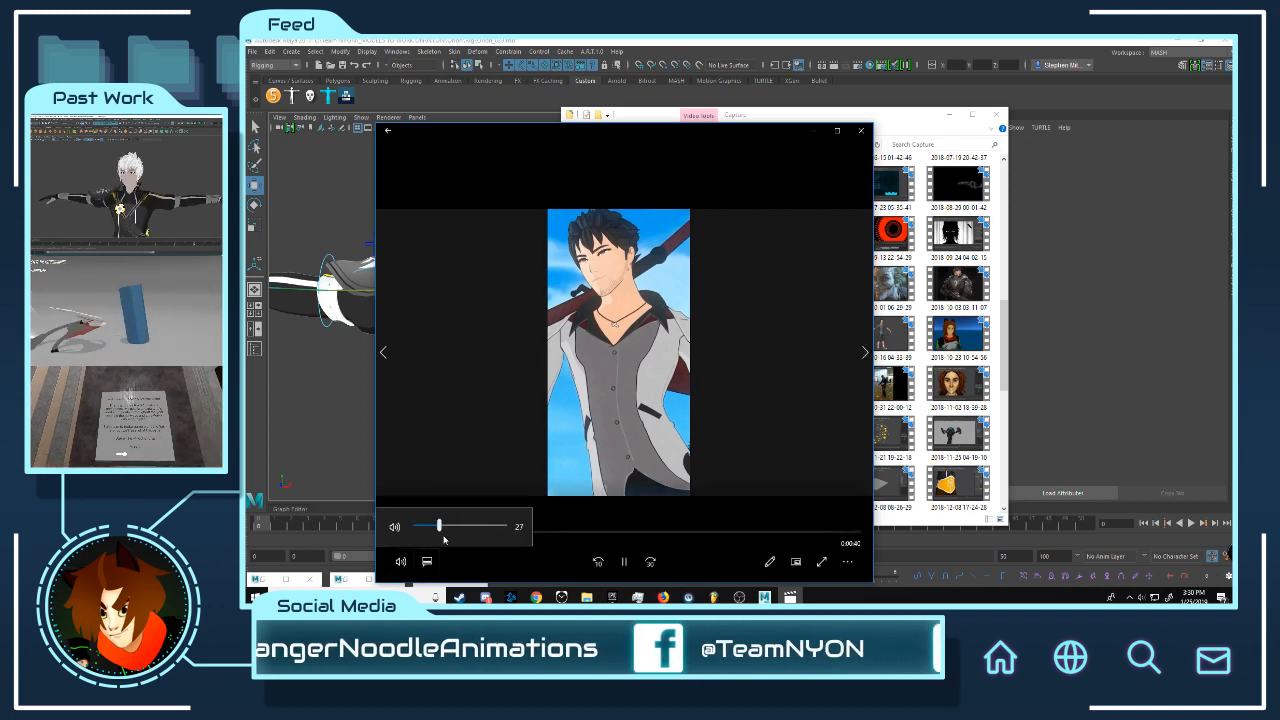
click(738, 560)
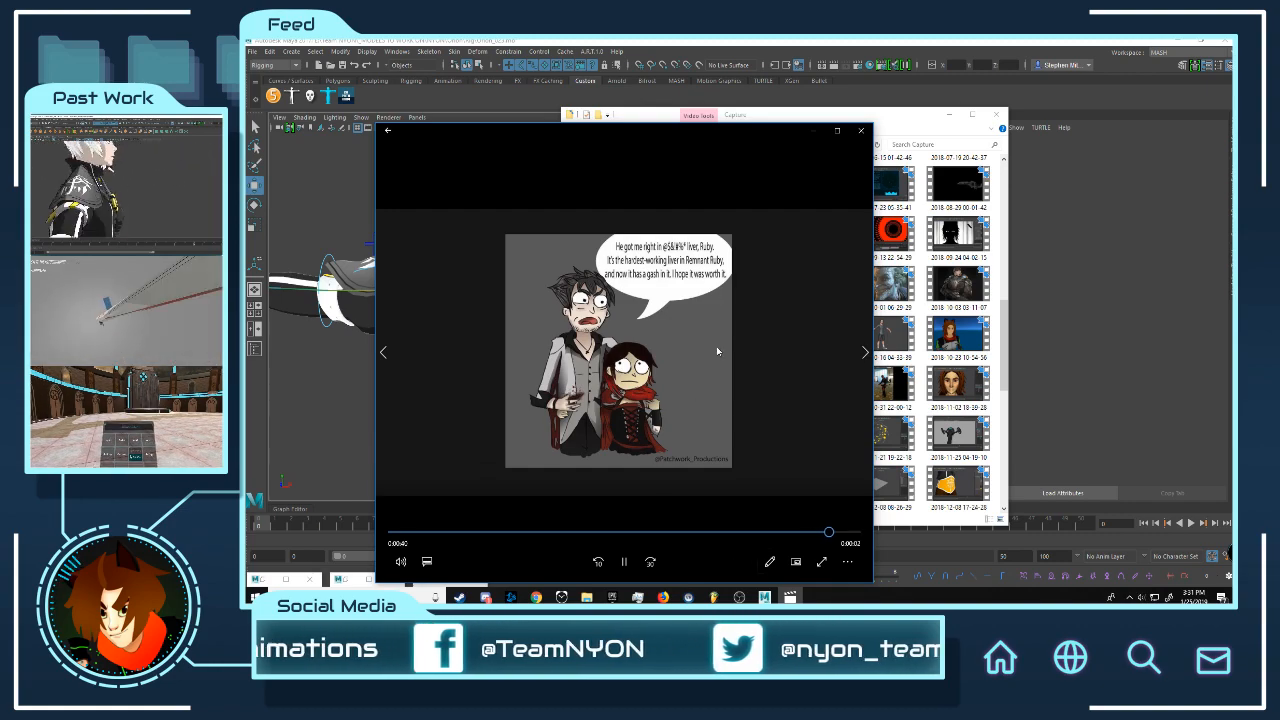
click(862, 131)
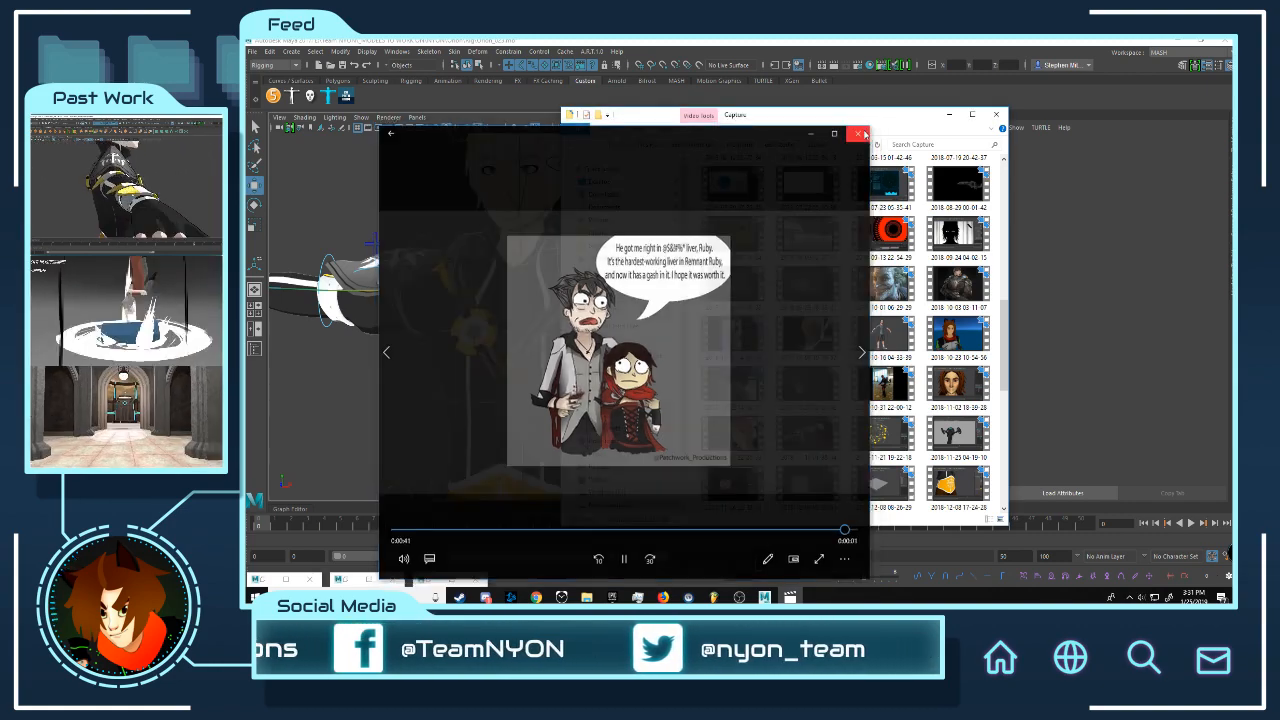
drag(931, 121, 918, 124)
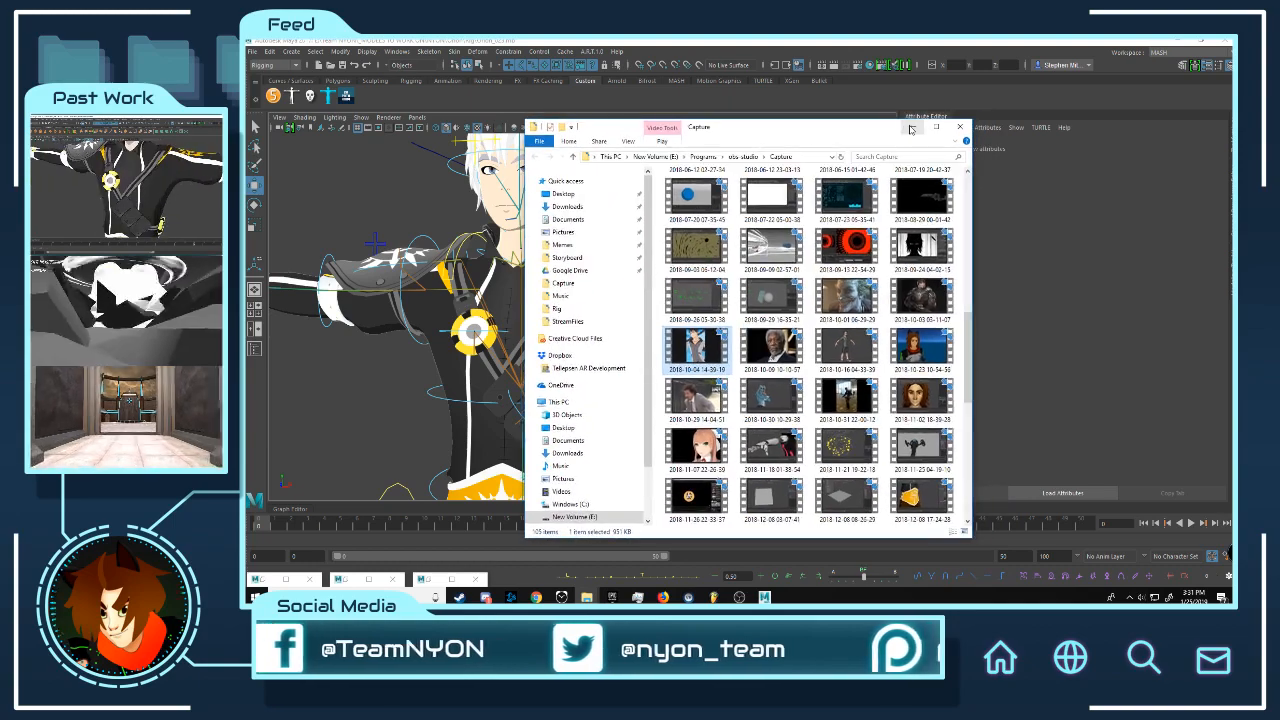
click(936, 119)
Step: Examine the jacket, chest straps and right shoulder pauldron from several angles
alt+drag(679, 364, 696, 364)
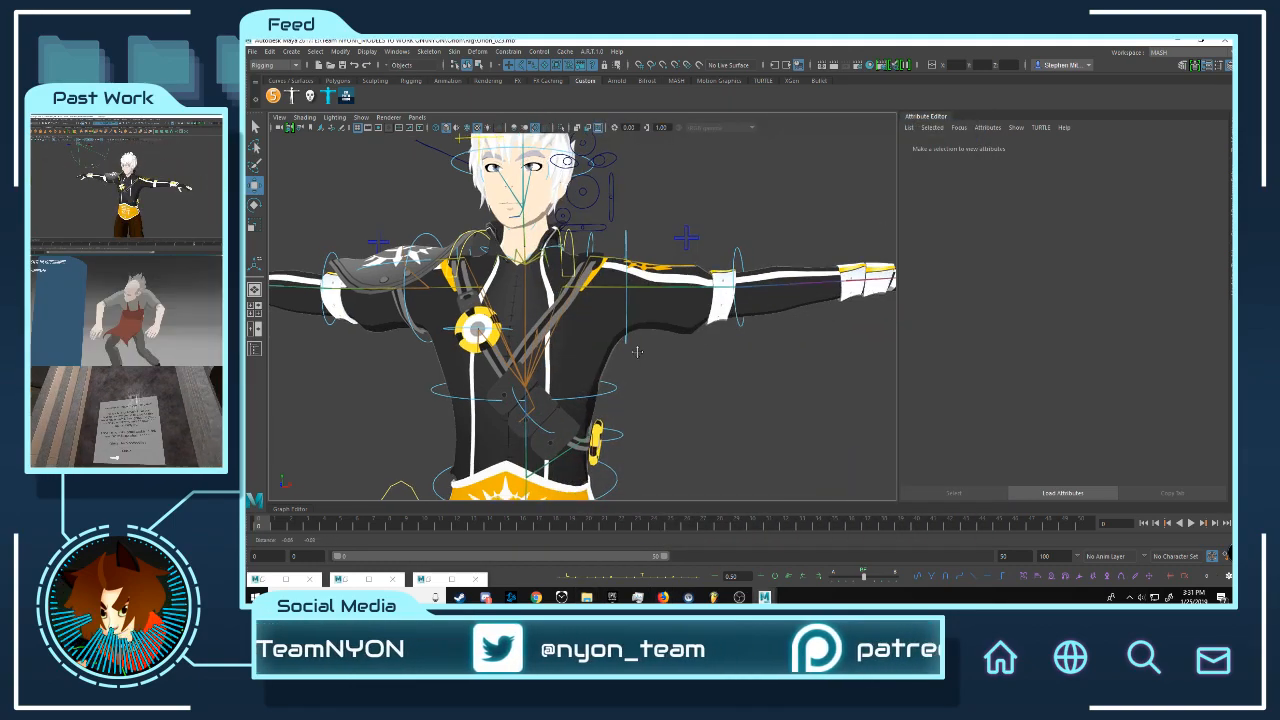
alt+middle_drag(696, 364, 682, 320)
alt+middle_drag(641, 267, 665, 295)
alt+drag(665, 295, 737, 320)
scroll(760, 330, up, 3)
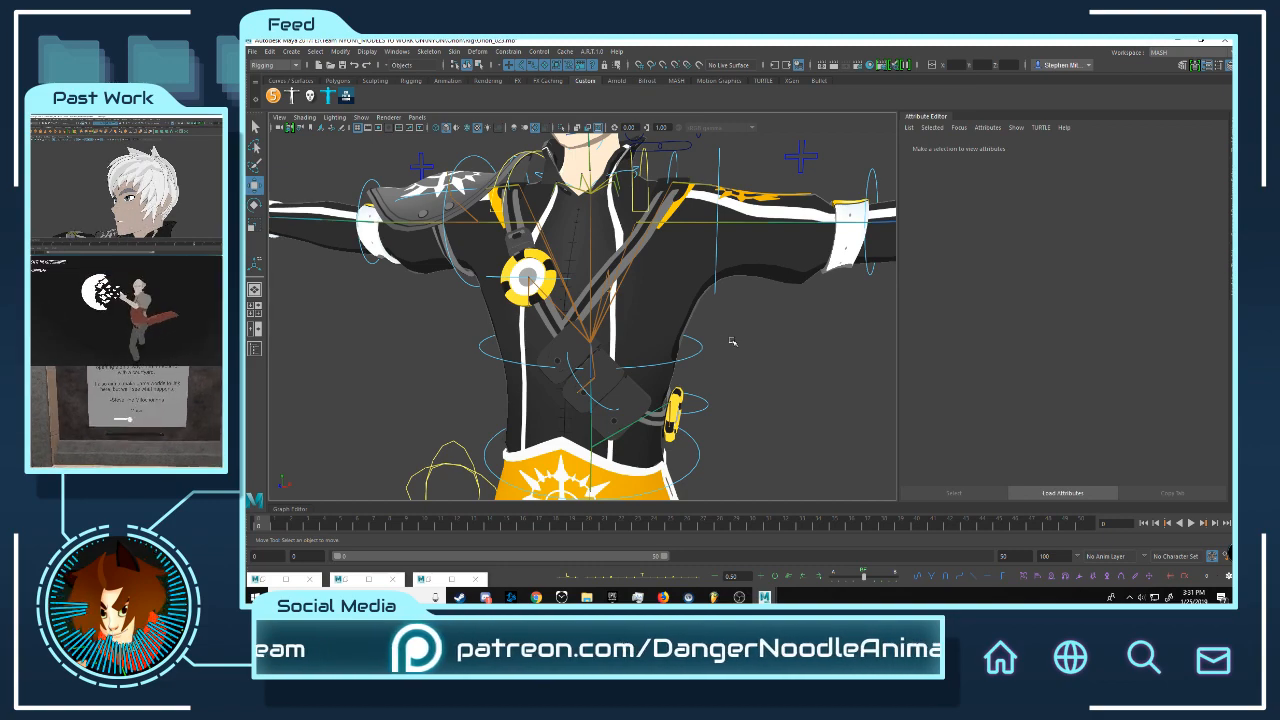
alt+drag(733, 342, 714, 299)
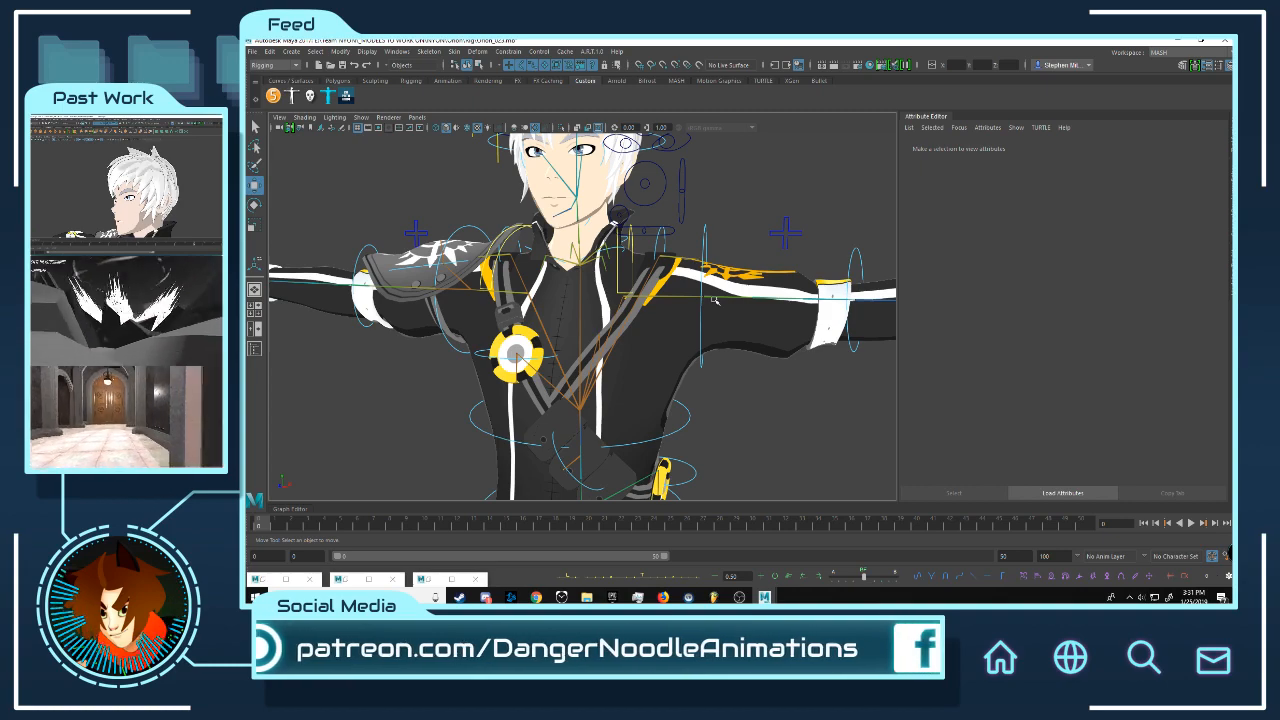
alt+middle_drag(616, 350, 676, 294)
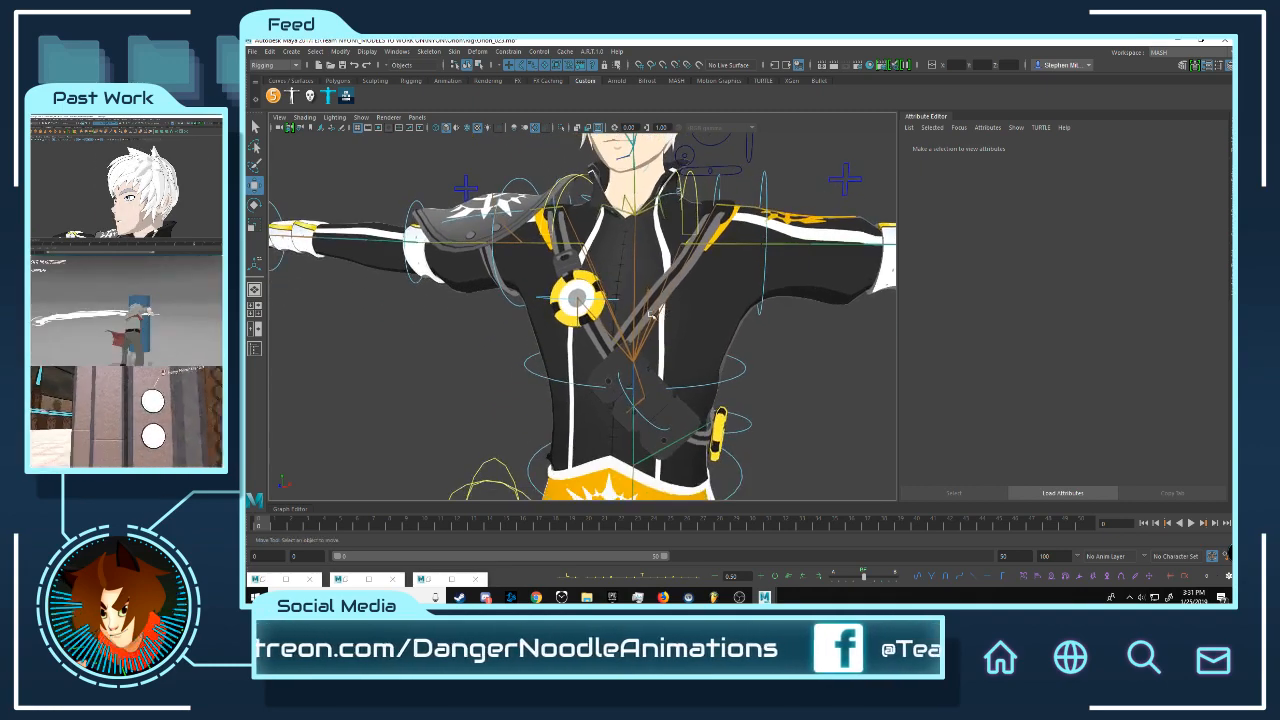
alt+drag(676, 294, 851, 374)
alt+middle_drag(590, 332, 757, 418)
scroll(761, 270, up, 5)
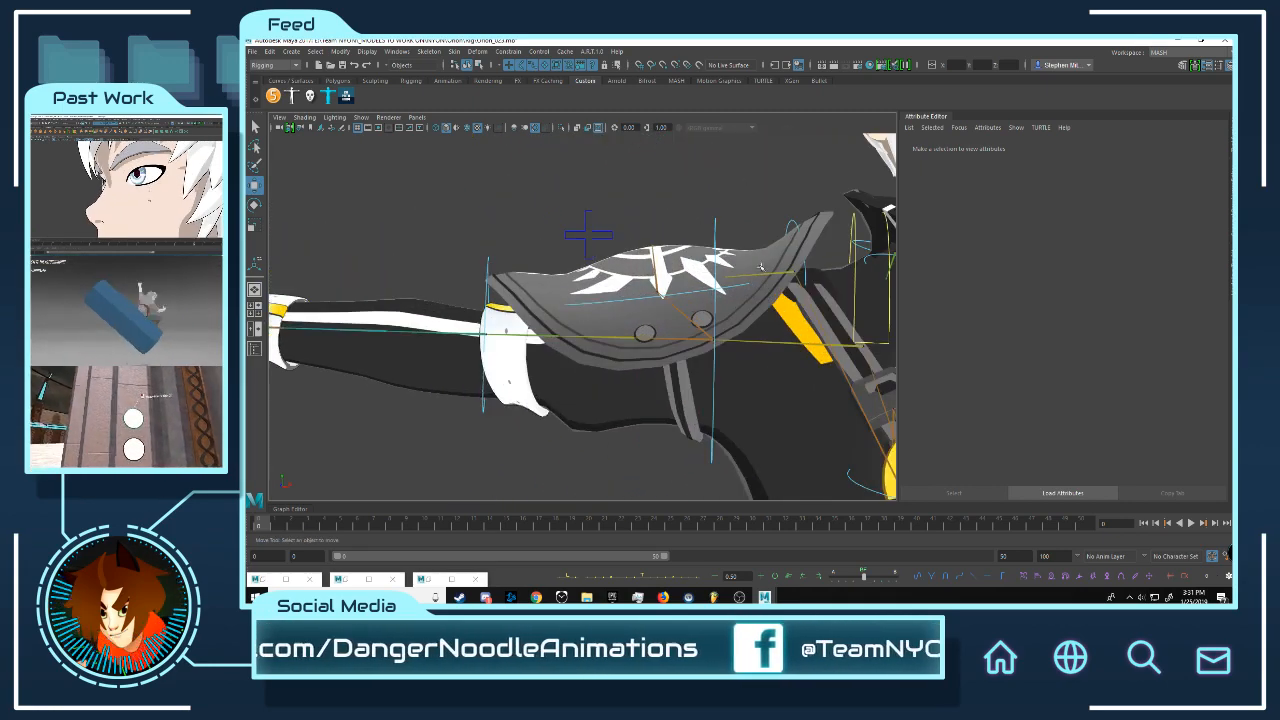
alt+middle_drag(466, 346, 526, 339)
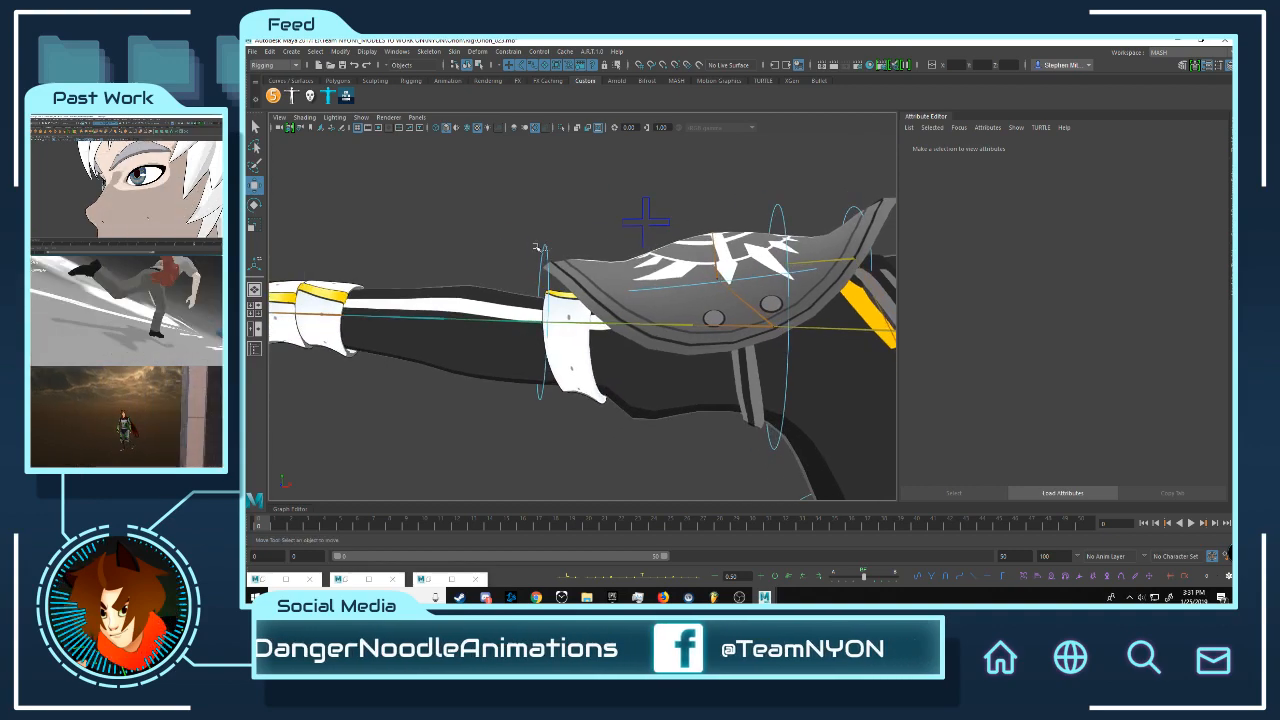
Step: Select the right elbow control for rotation and check the pauldron and upper-arm belt around it
click(544, 262)
alt+drag(546, 264, 598, 319)
key(e)
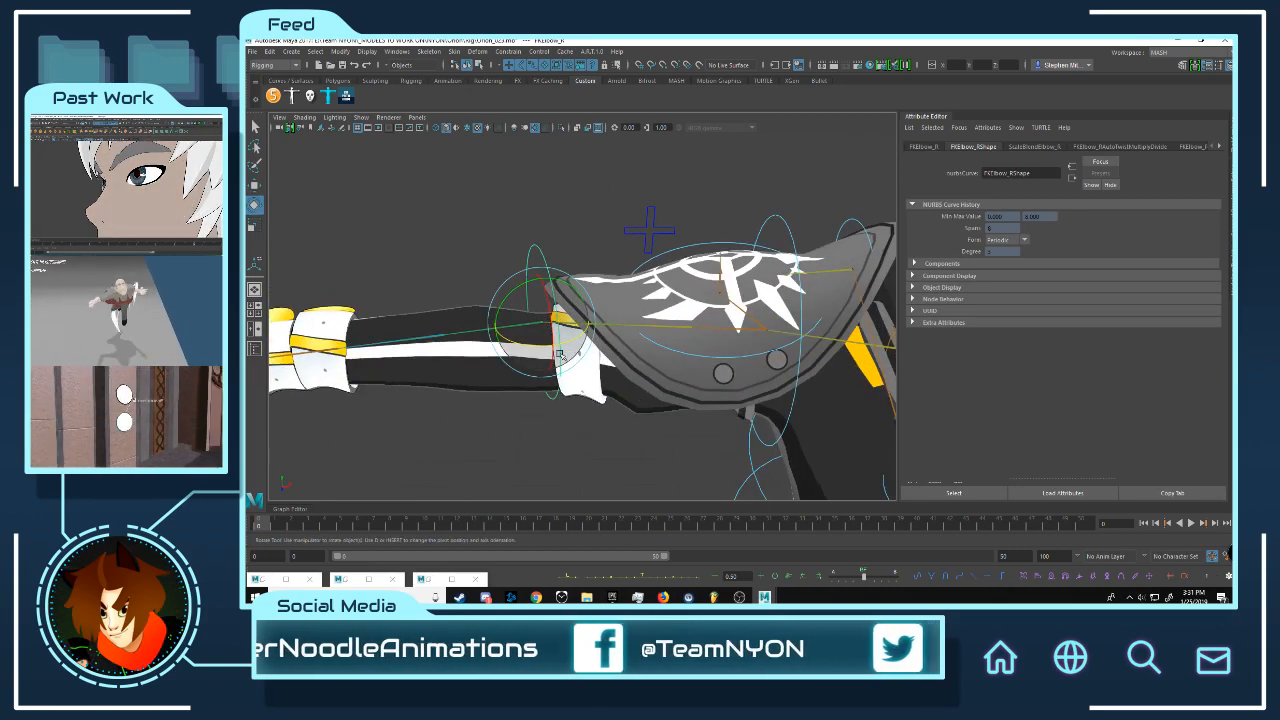
alt+middle_drag(710, 440, 612, 387)
alt+drag(612, 387, 655, 345)
scroll(640, 380, down, 3)
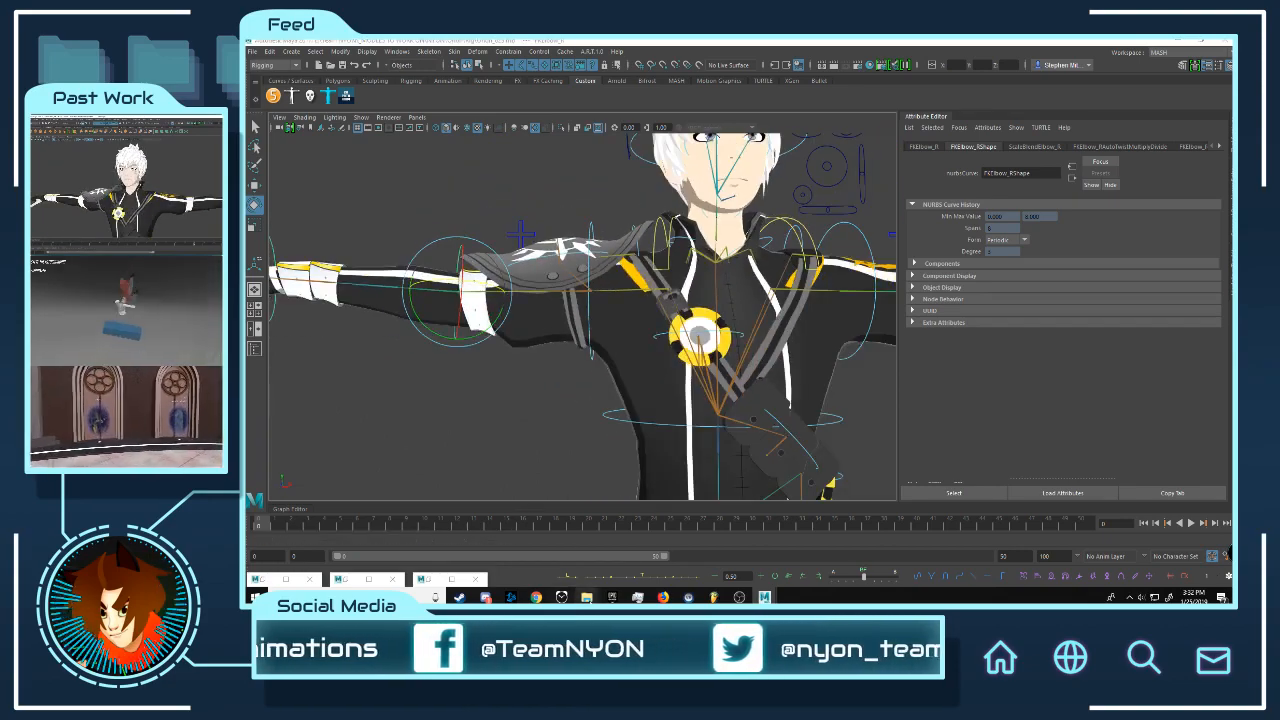
click(587, 597)
click(634, 560)
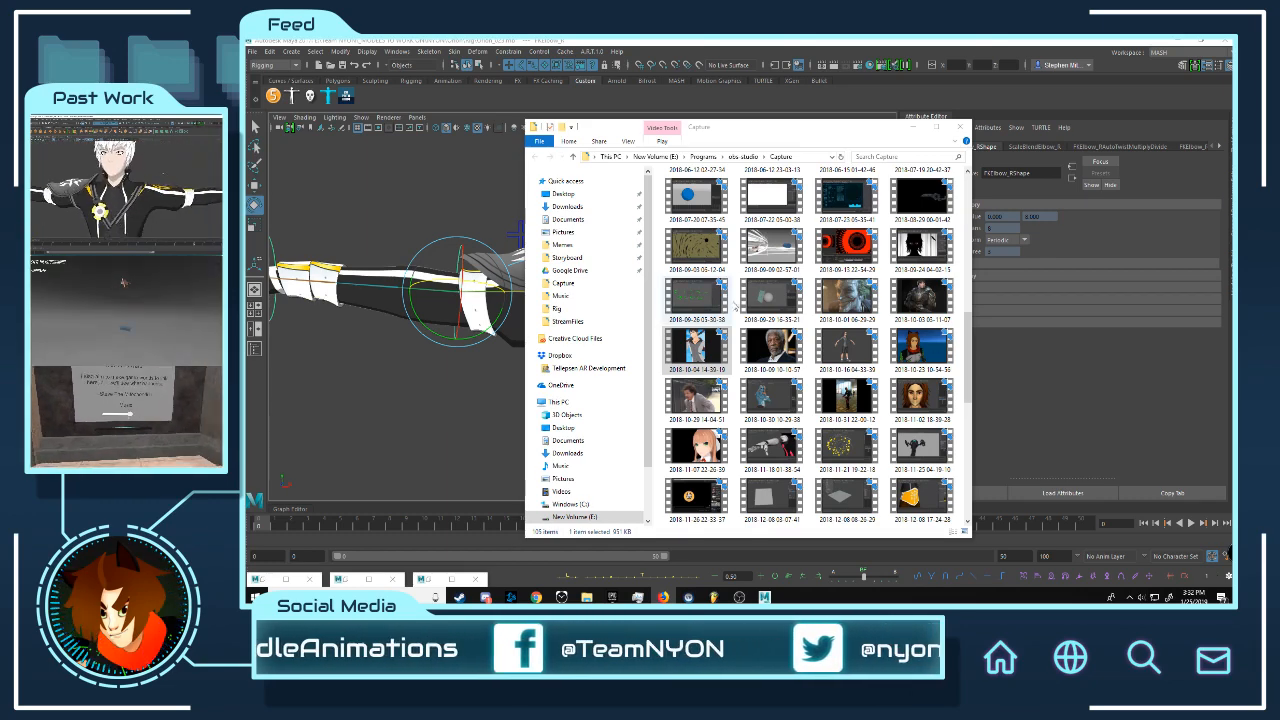
drag(774, 128, 698, 106)
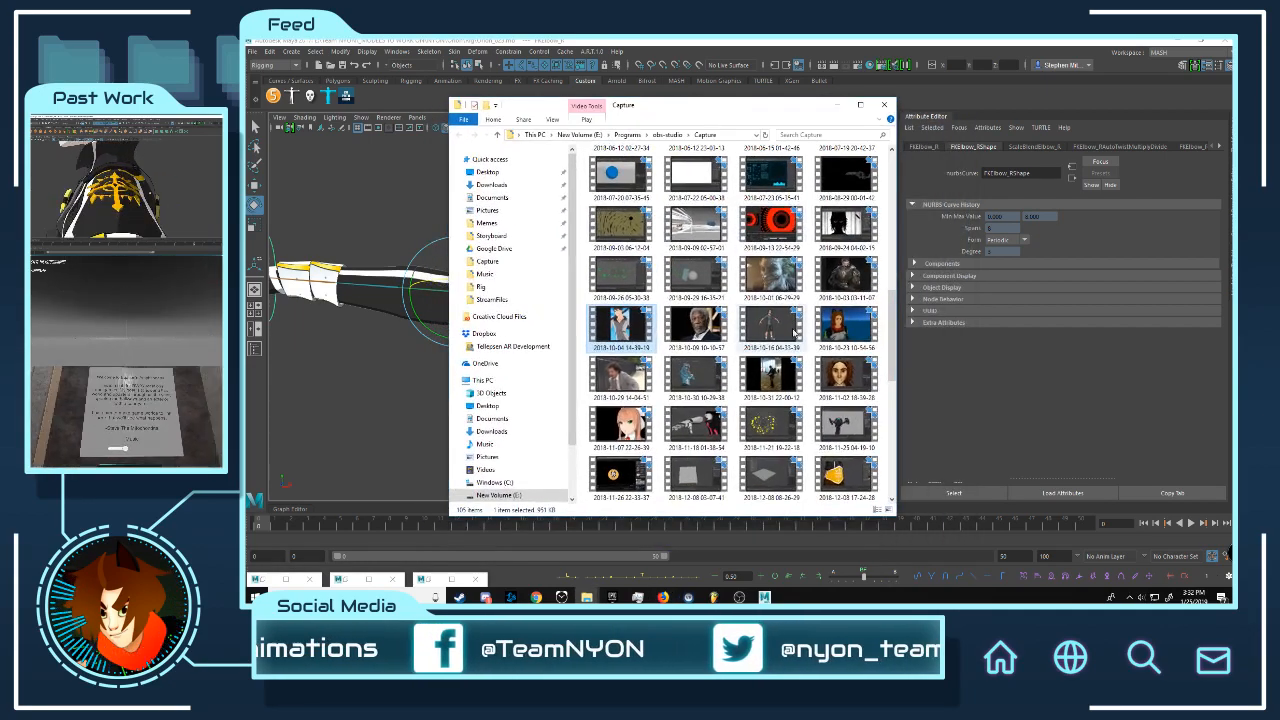
click(697, 325)
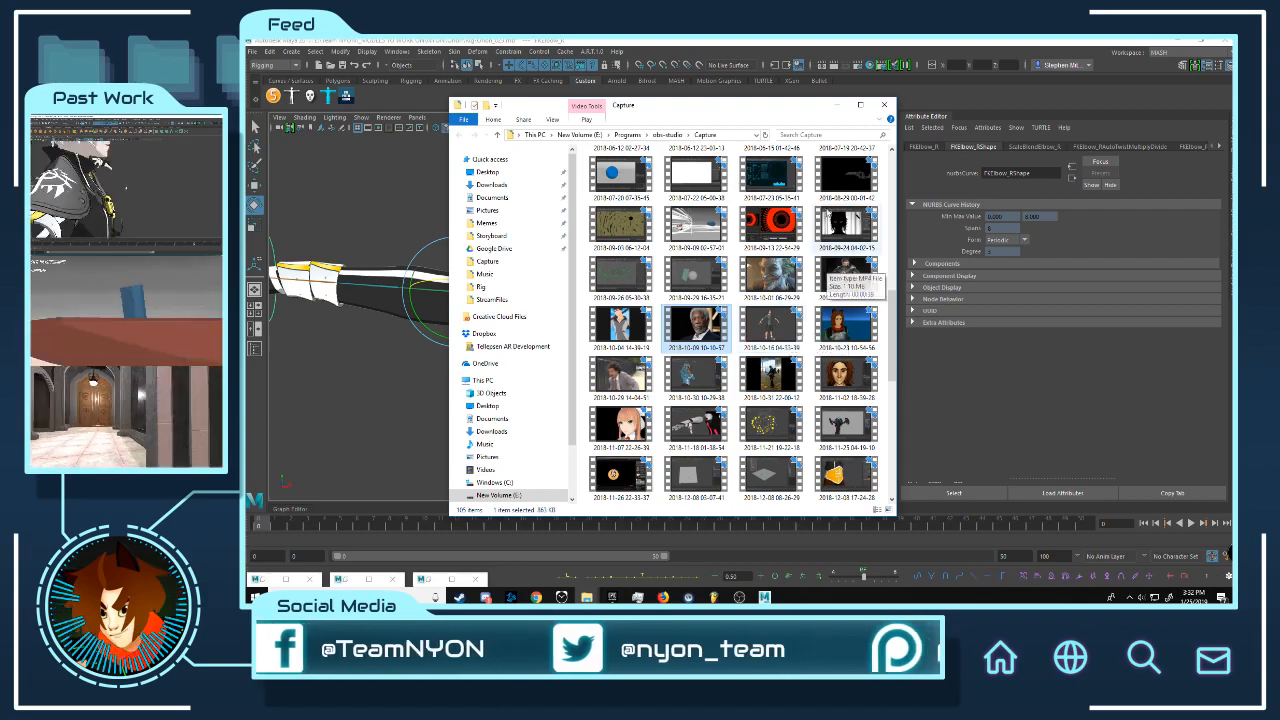
drag(775, 107, 759, 171)
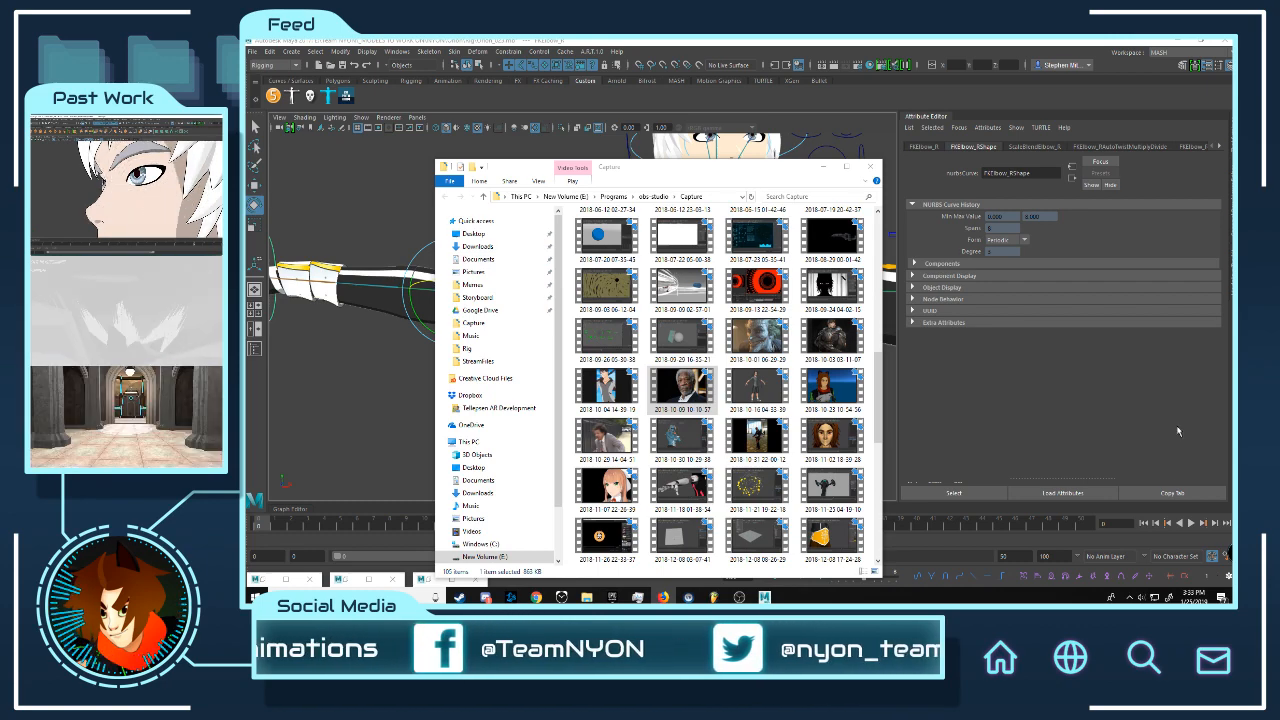
scroll(744, 497, down, 5)
scroll(744, 497, up, 8)
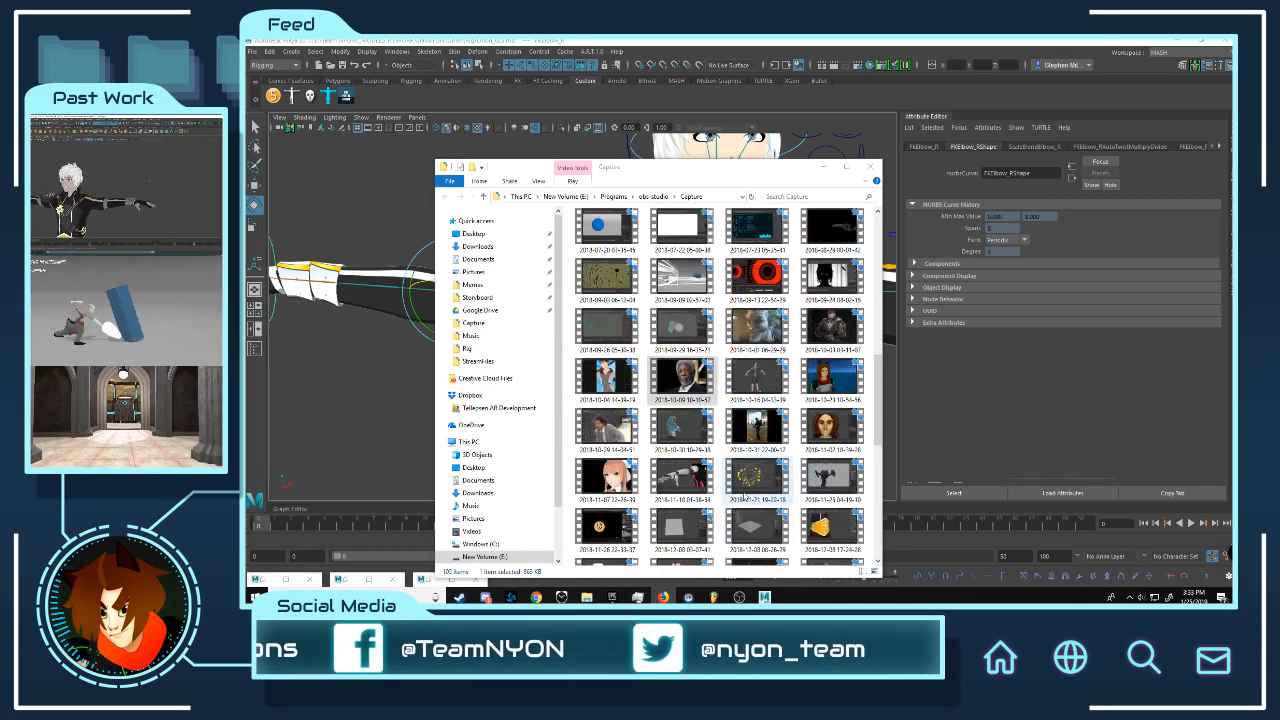
click(632, 375)
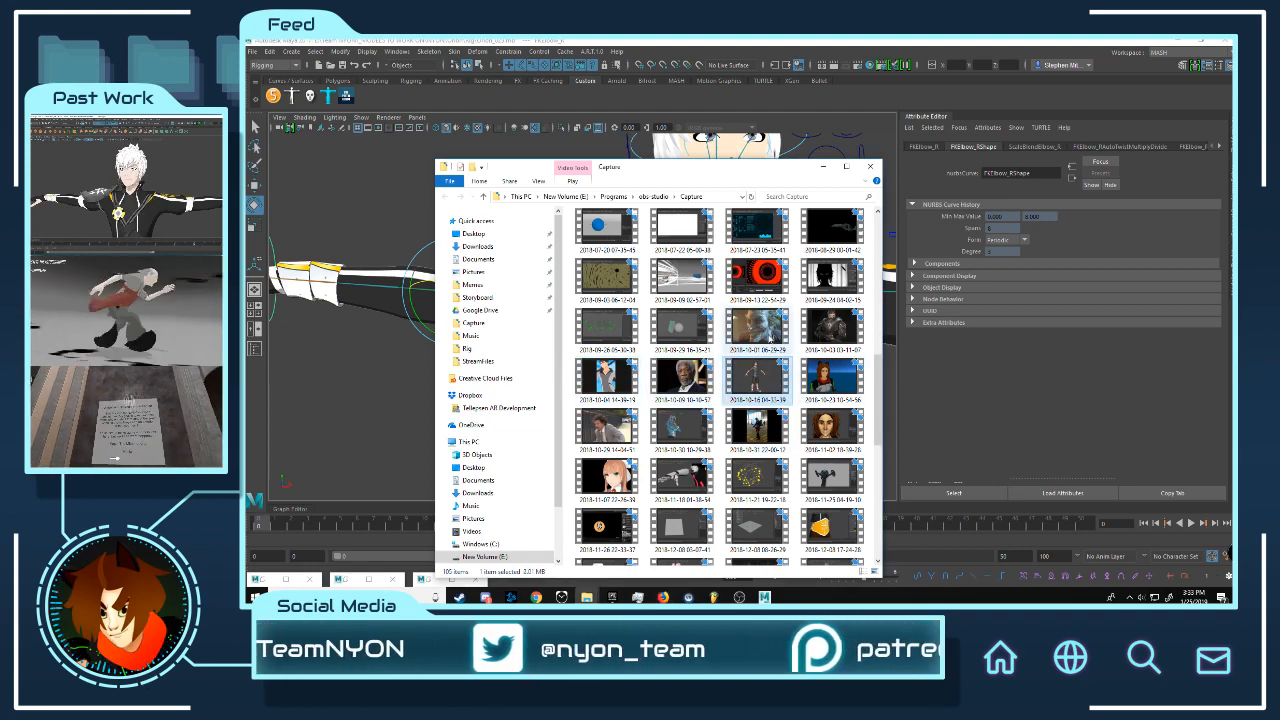
click(832, 330)
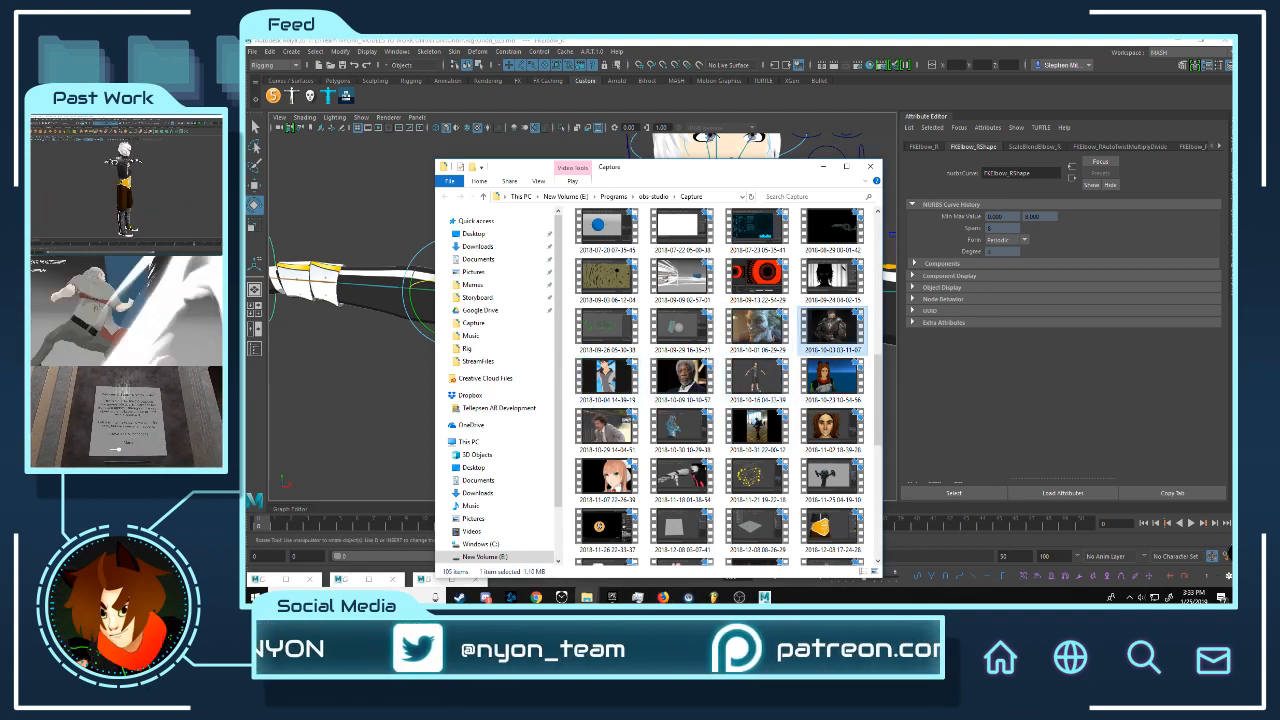
double_click(804, 333)
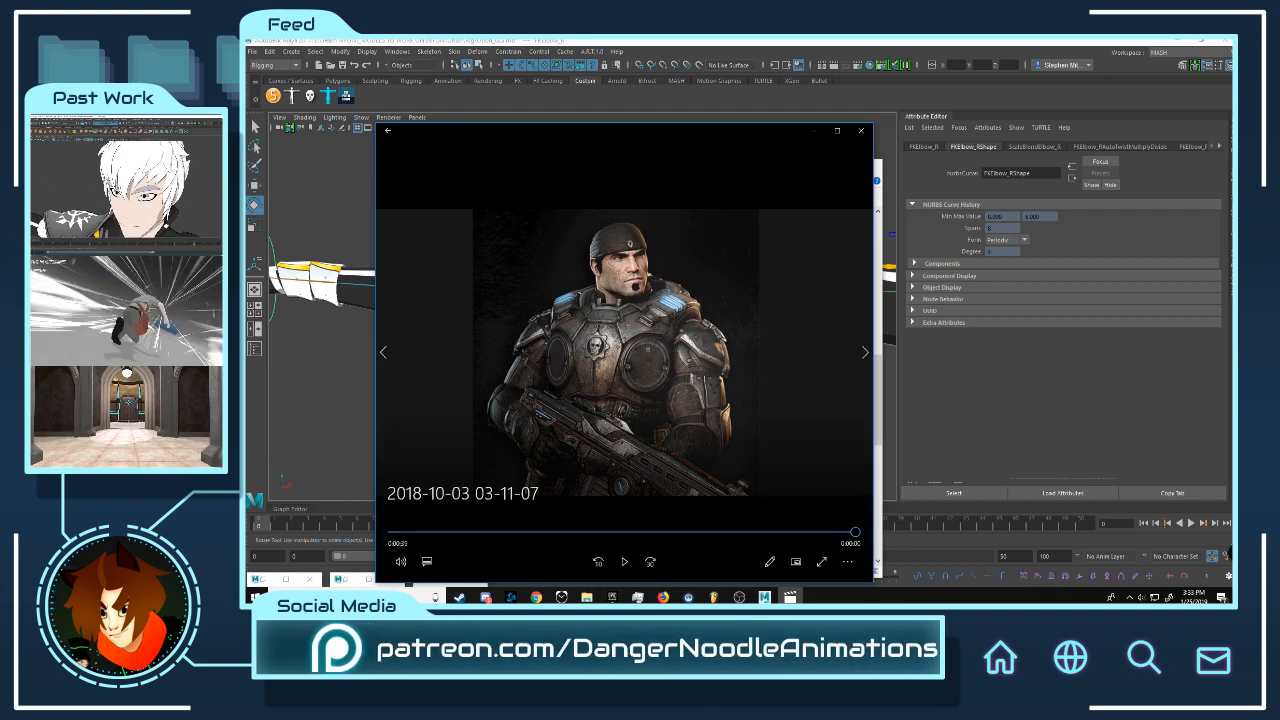
click(861, 130)
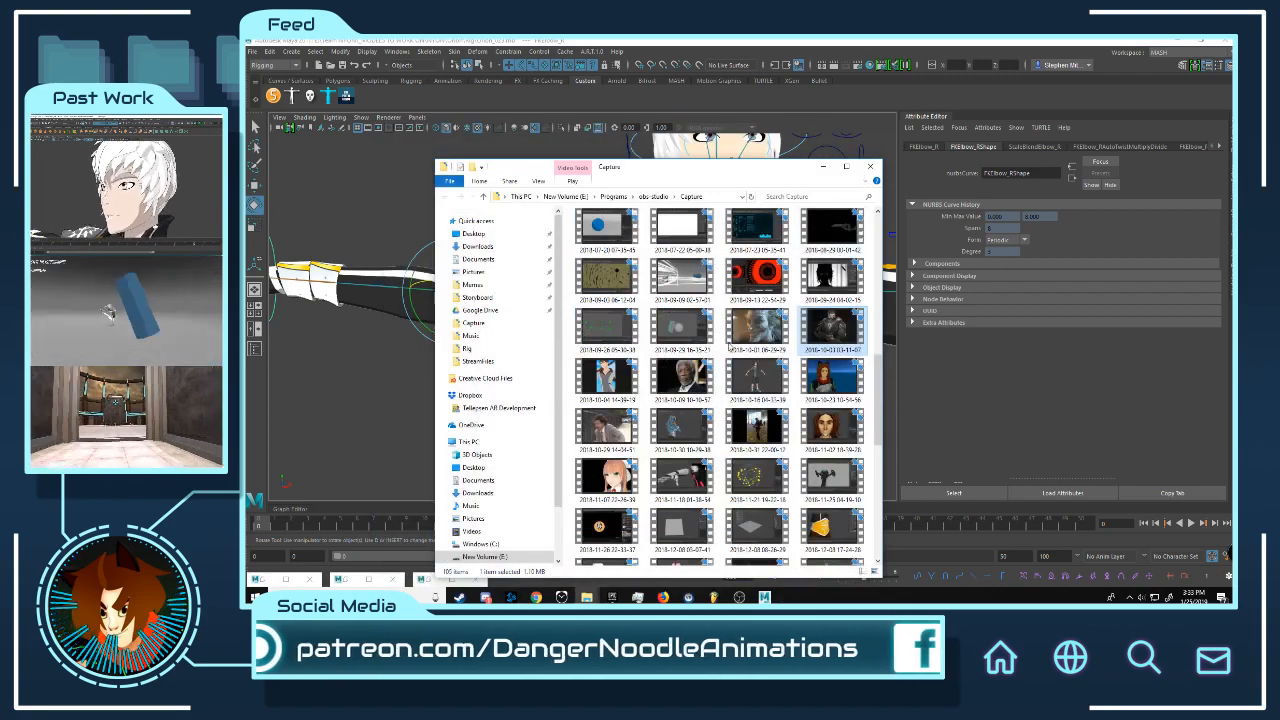
click(825, 168)
Step: Examine the character's upper body and right arm accessories from different angles and distances
scroll(672, 330, down, 5)
alt+middle_drag(669, 334, 603, 320)
scroll(603, 320, up, 2)
alt+drag(603, 320, 668, 317)
alt+middle_drag(668, 317, 709, 346)
alt+right_drag(709, 346, 734, 348)
alt+middle_drag(723, 368, 692, 355)
alt+drag(768, 266, 764, 308)
alt+right_drag(640, 325, 700, 340)
alt+drag(642, 345, 645, 288)
alt+right_drag(645, 288, 690, 295)
alt+drag(690, 295, 745, 280)
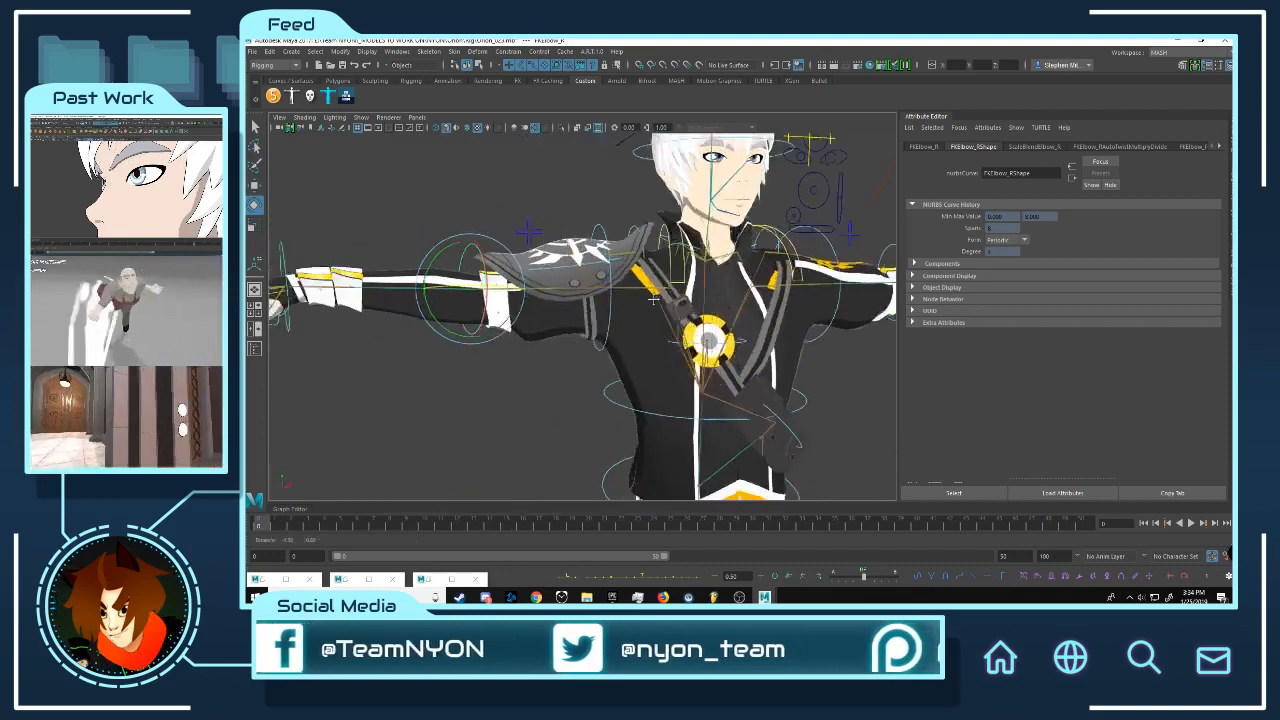
Step: Add the outline mesh of the right arm belts to the Outline display layer and hide that layer
key(f)
alt+middle_drag(320, 318, 474, 309)
alt+drag(474, 309, 490, 325)
click(575, 249)
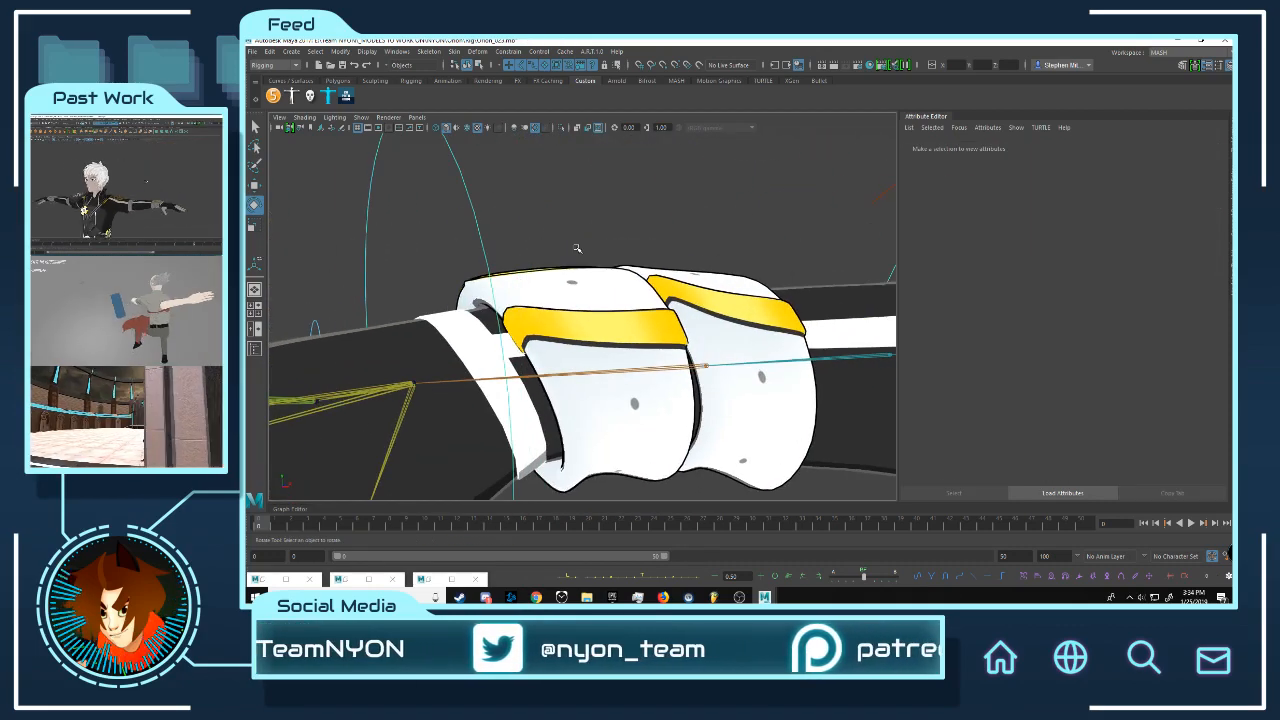
scroll(575, 249, down, 5)
click(1232, 215)
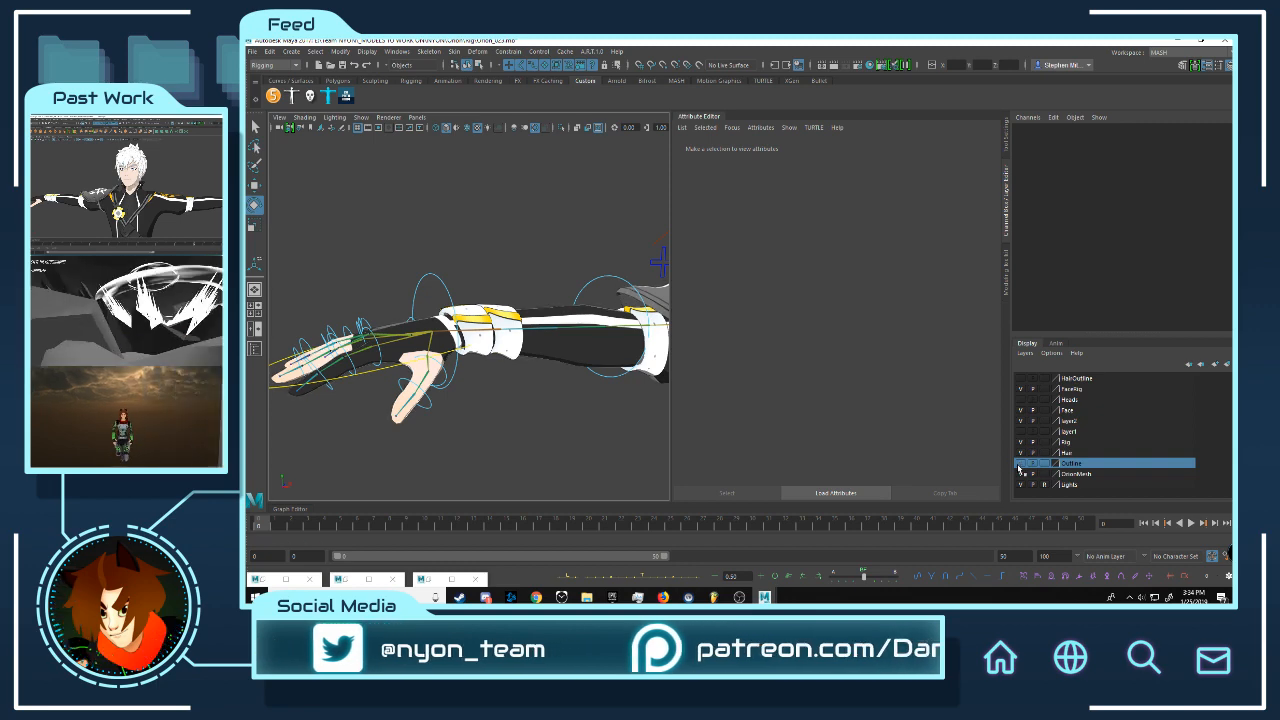
scroll(523, 326, up, 6)
click(548, 229)
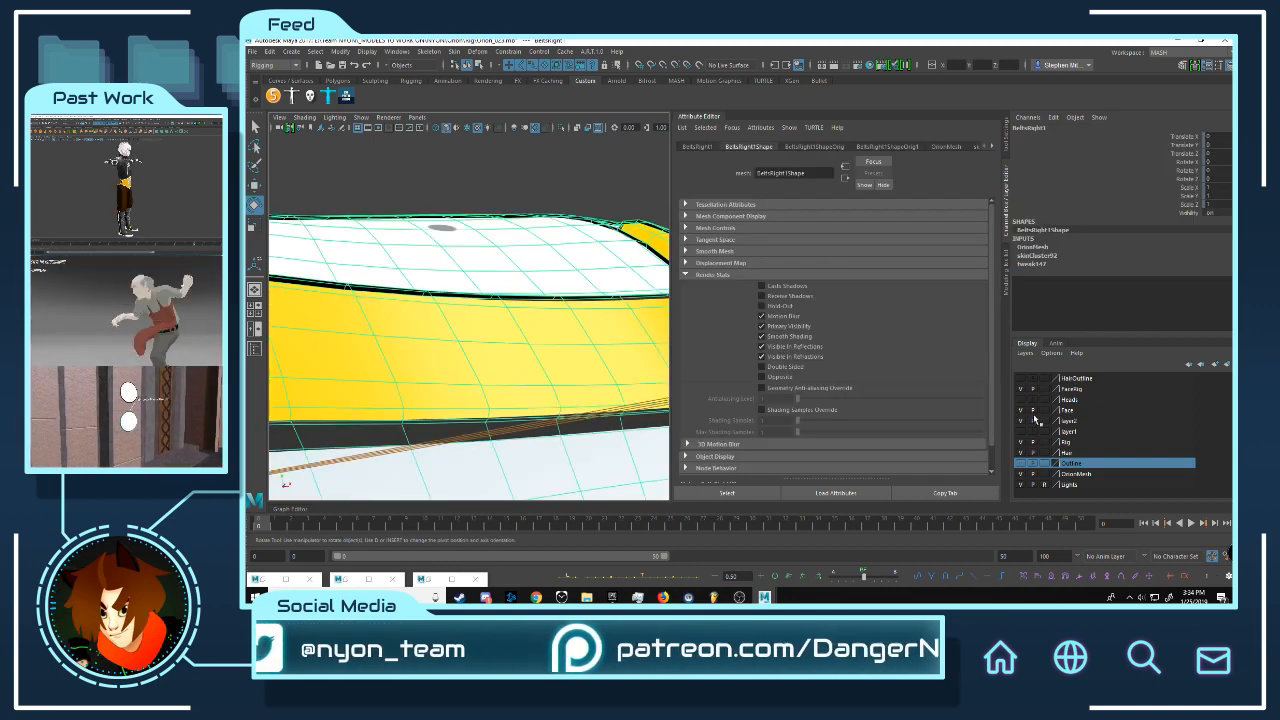
right_click(1070, 466)
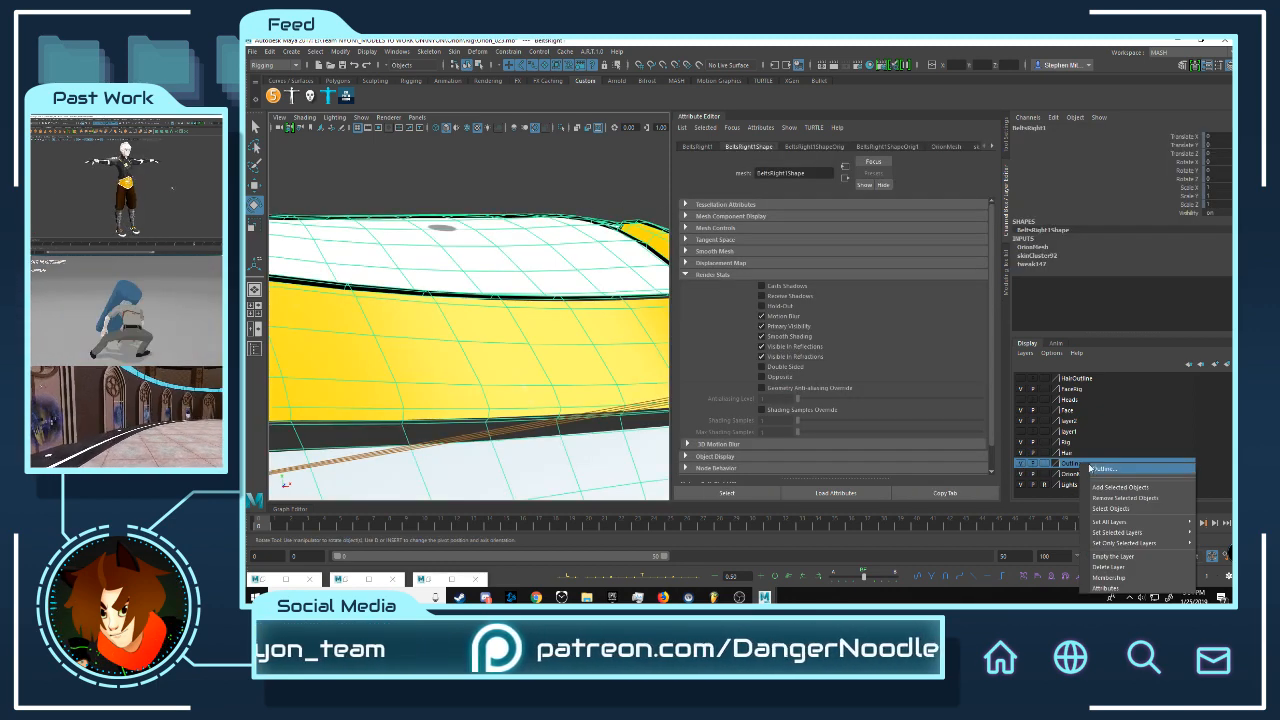
click(1092, 489)
click(1021, 464)
scroll(558, 252, down, 6)
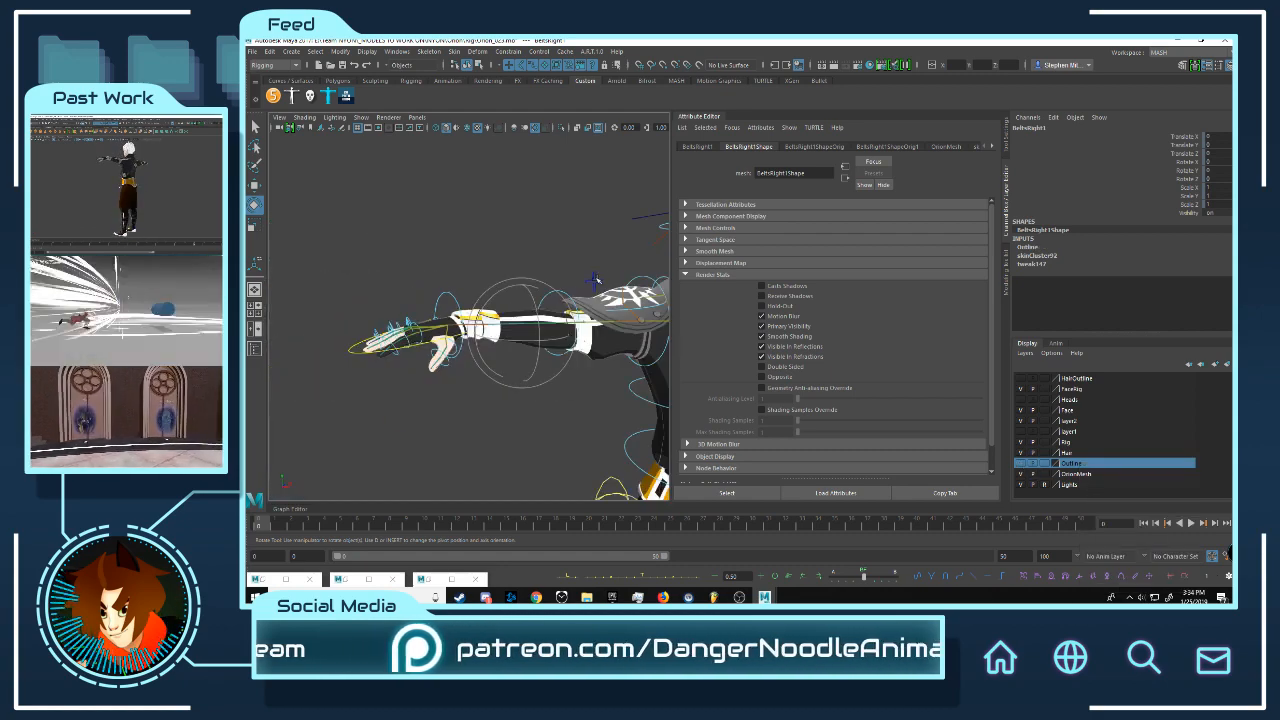
Step: Select the left arm belts mesh and examine the upper-arm belt up close
scroll(597, 281, down, 3)
alt+middle_drag(645, 285, 540, 294)
scroll(542, 292, up, 8)
alt+drag(544, 290, 470, 286)
scroll(468, 286, down, 3)
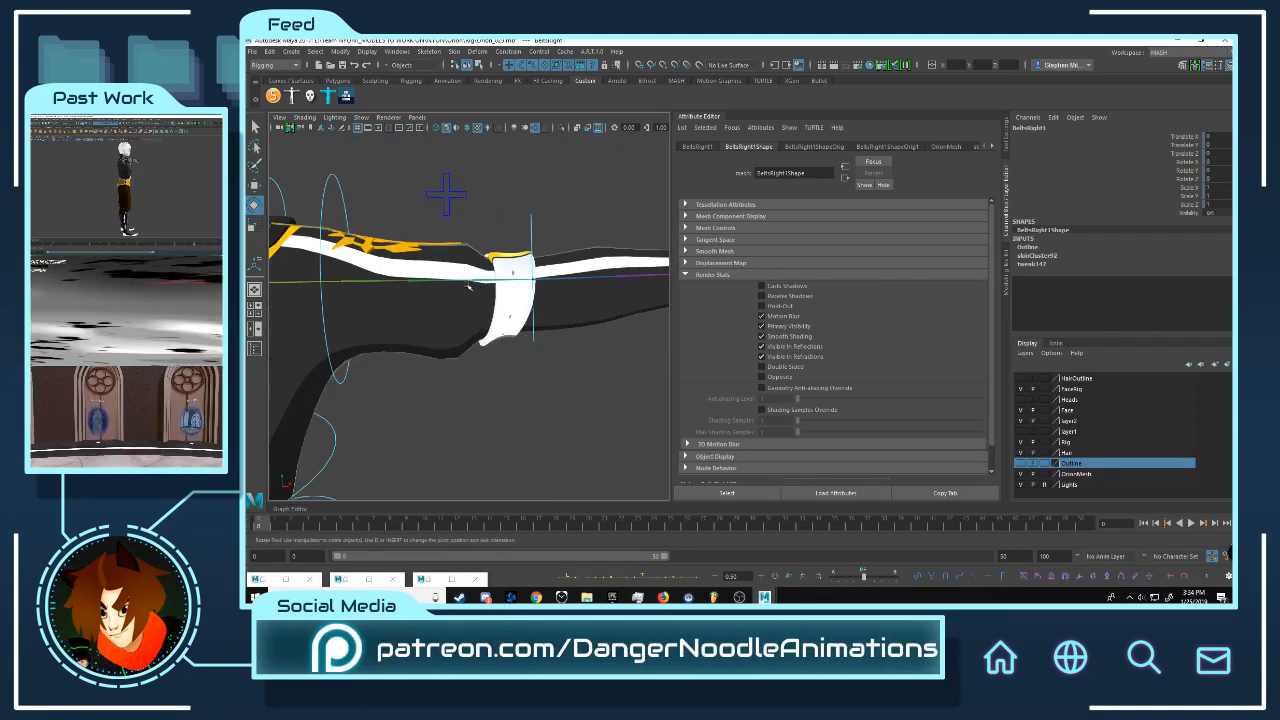
alt+middle_drag(529, 260, 497, 270)
scroll(497, 270, up, 7)
click(640, 227)
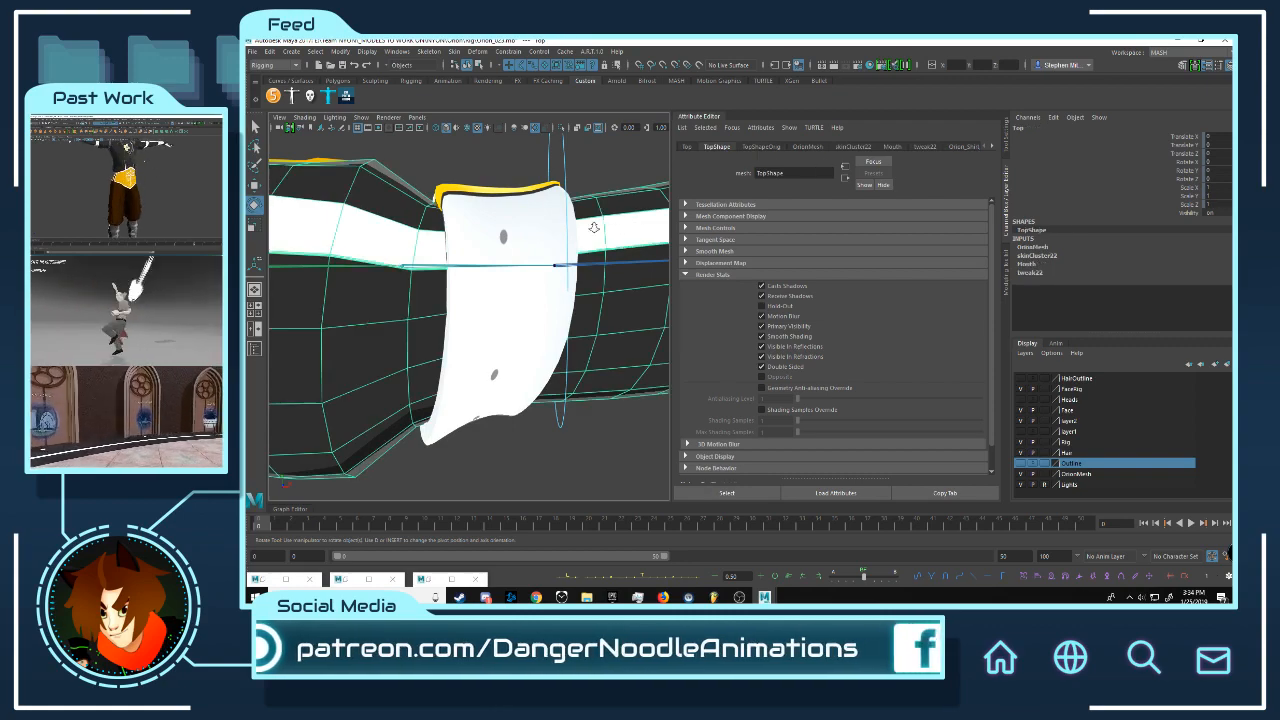
scroll(594, 227, down, 2)
alt+middle_drag(594, 212, 558, 248)
scroll(558, 248, up, 2)
click(497, 215)
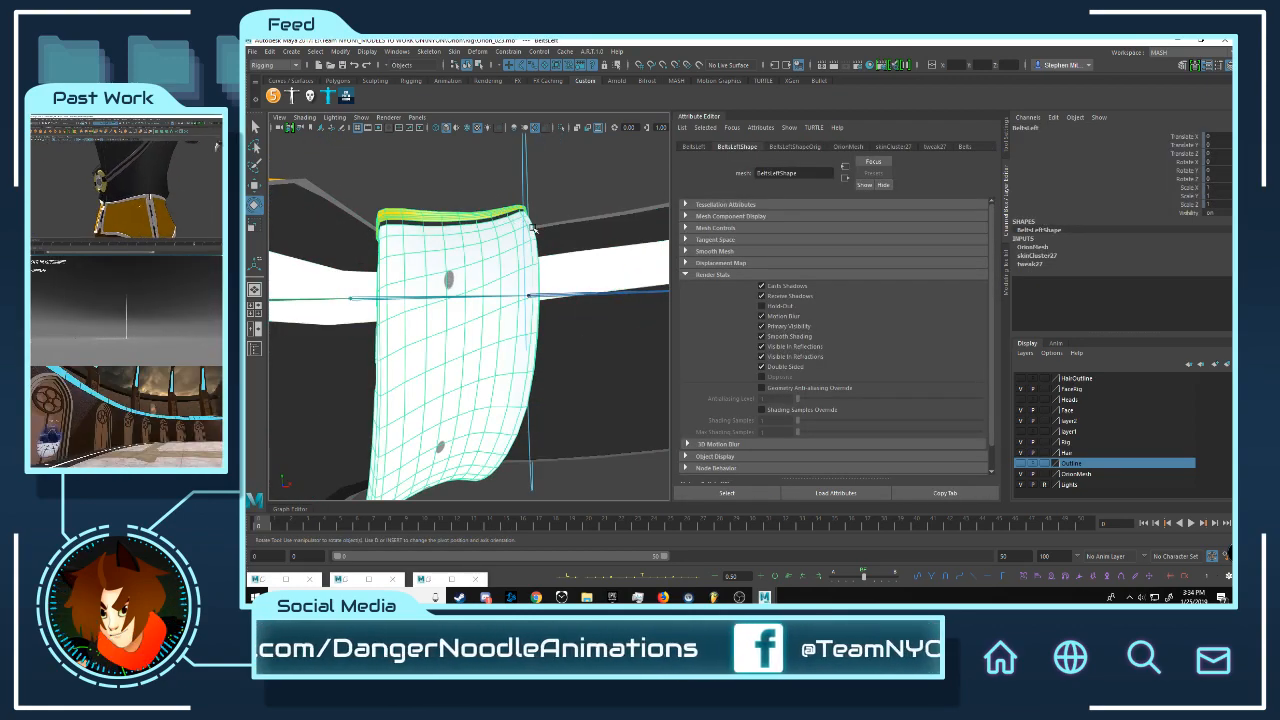
scroll(566, 249, down, 4)
alt+drag(520, 253, 498, 257)
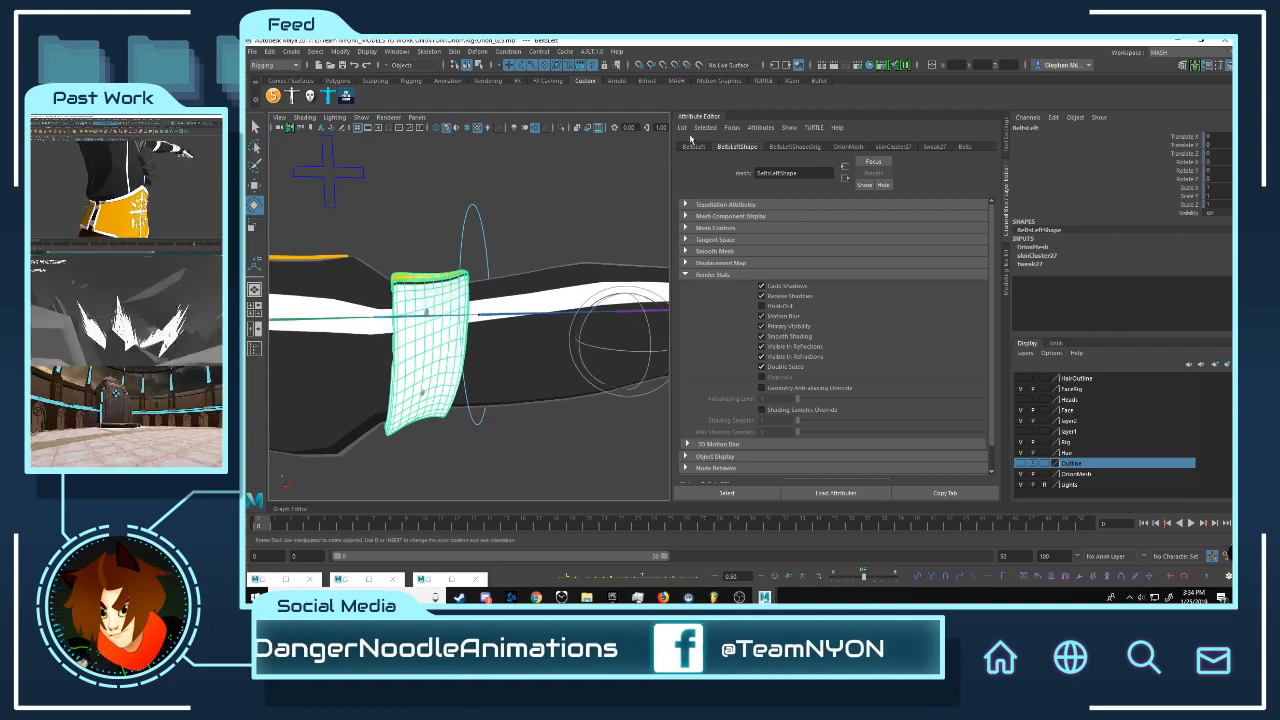
Step: Hide the Attribute Editor and examine the left upper-arm and wrist belts from several angles
click(706, 117)
alt+drag(707, 203, 742, 279)
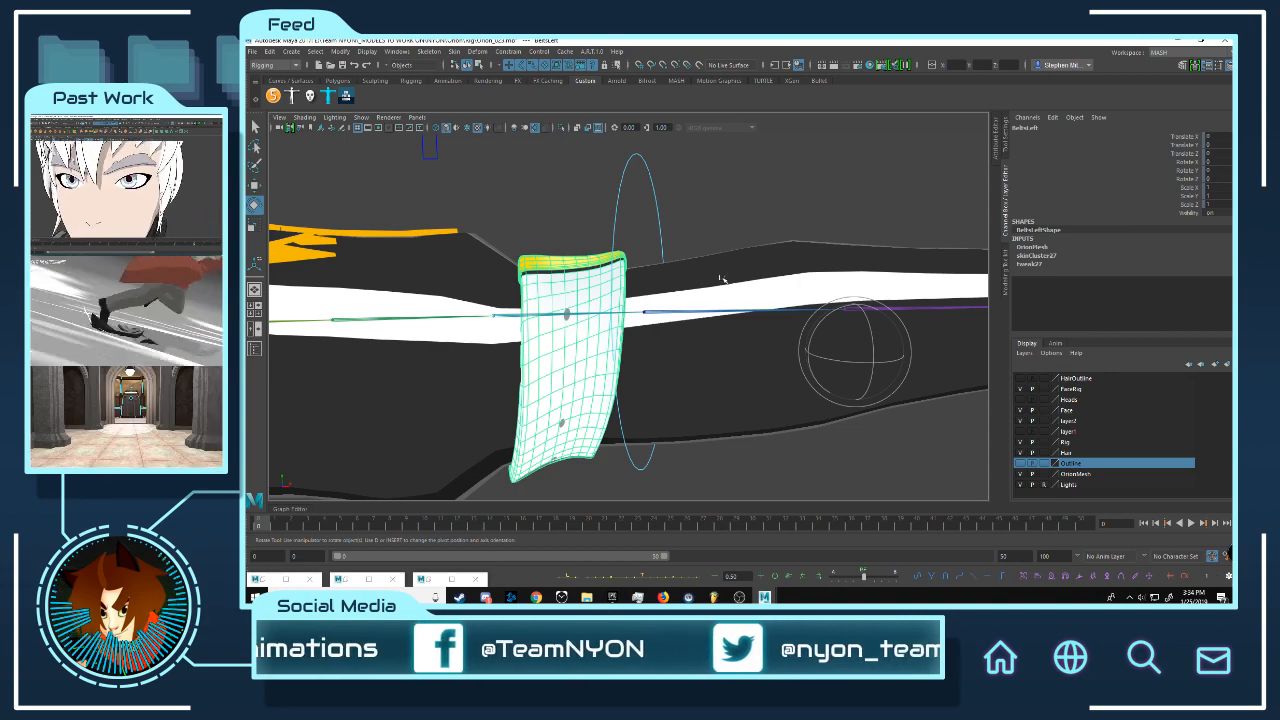
click(736, 224)
alt+drag(736, 224, 694, 252)
click(660, 290)
click(608, 300)
alt+middle_drag(720, 288, 577, 286)
alt+drag(629, 291, 495, 250)
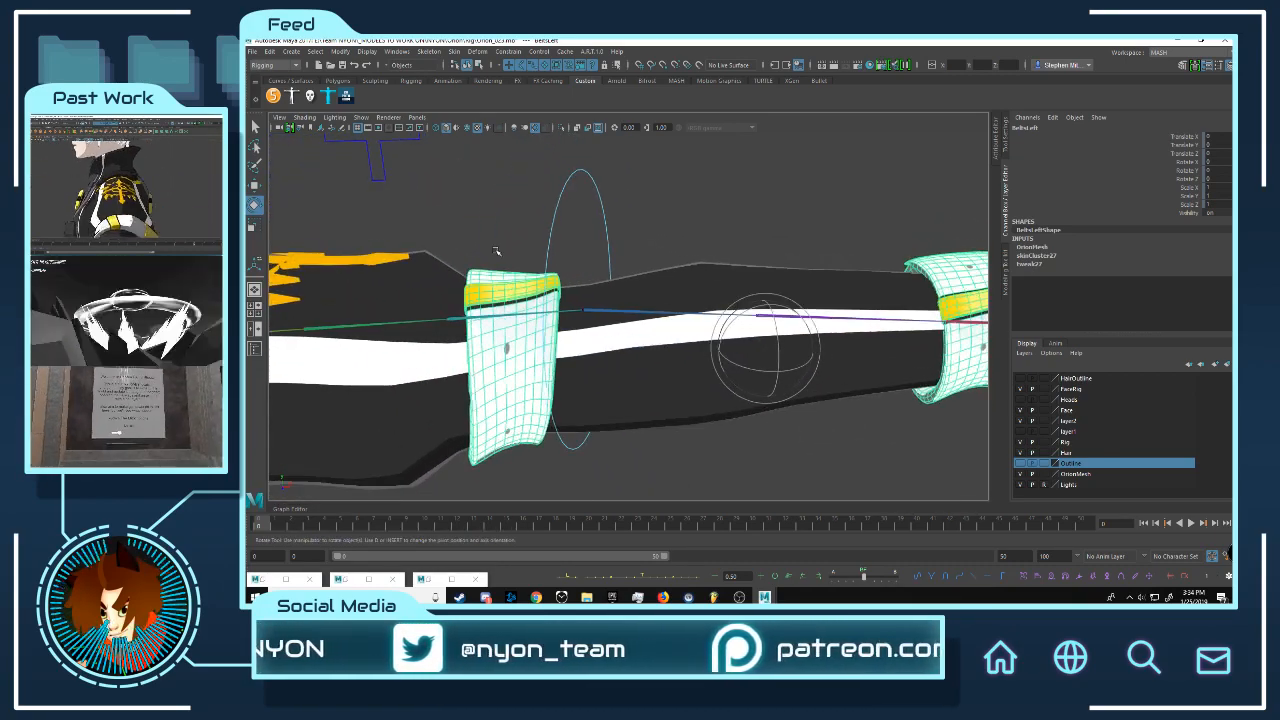
click(495, 250)
alt+middle_drag(515, 252, 596, 238)
alt+drag(596, 238, 602, 205)
alt+right_drag(620, 250, 664, 272)
alt+drag(598, 216, 606, 245)
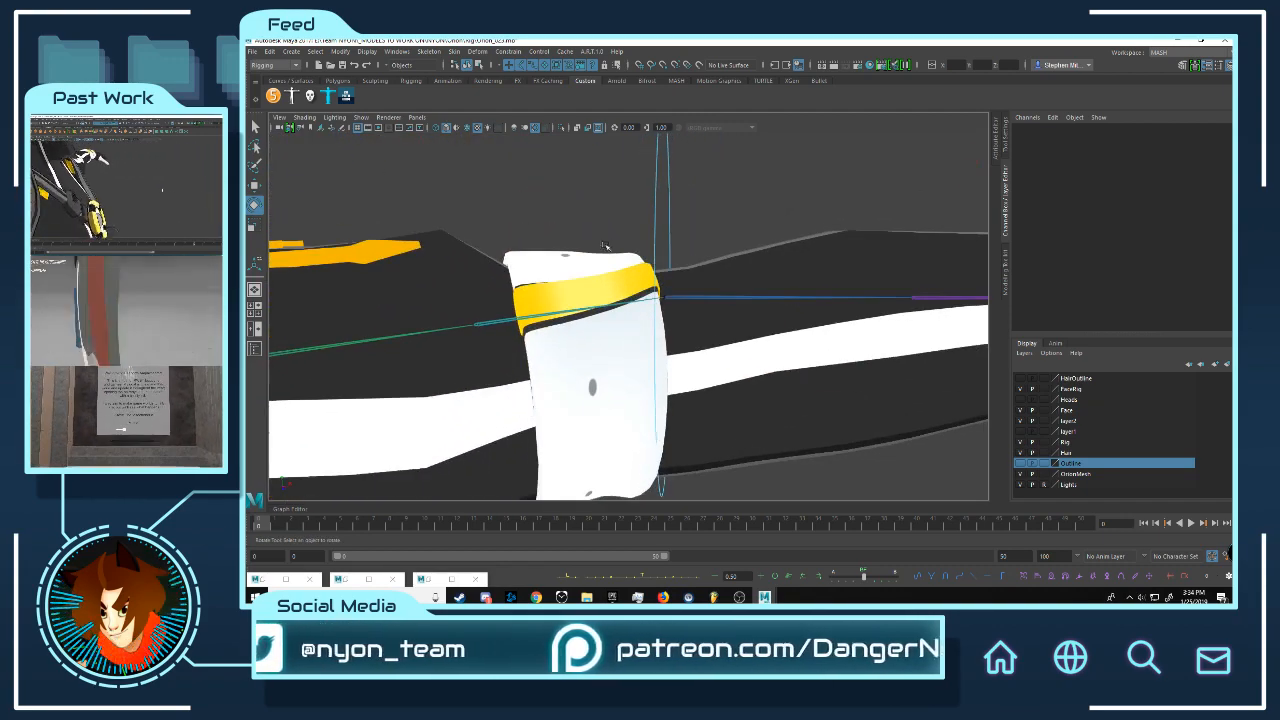
Step: Duplicate the left arm belts mesh and assign the existing surfaceShader2 material to the copy
click(632, 292)
scroll(740, 285, down, 5)
alt+middle_drag(809, 285, 660, 271)
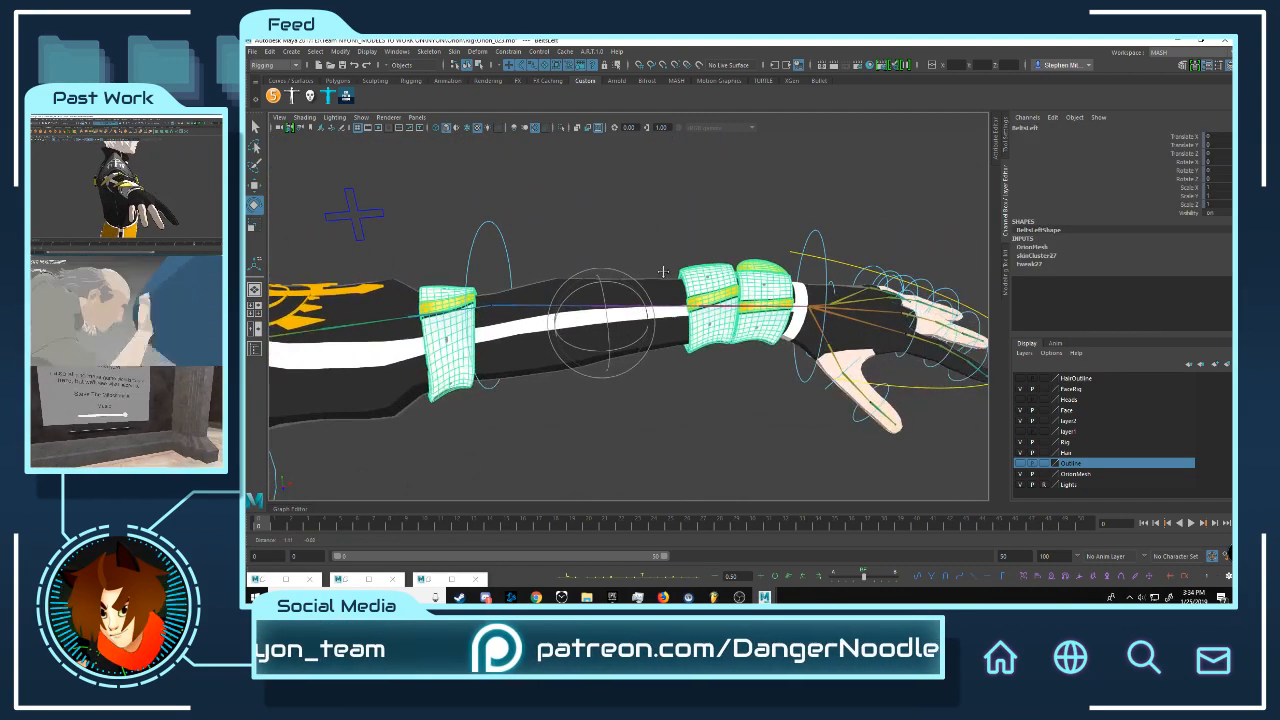
scroll(660, 271, up, 3)
alt+drag(660, 271, 746, 196)
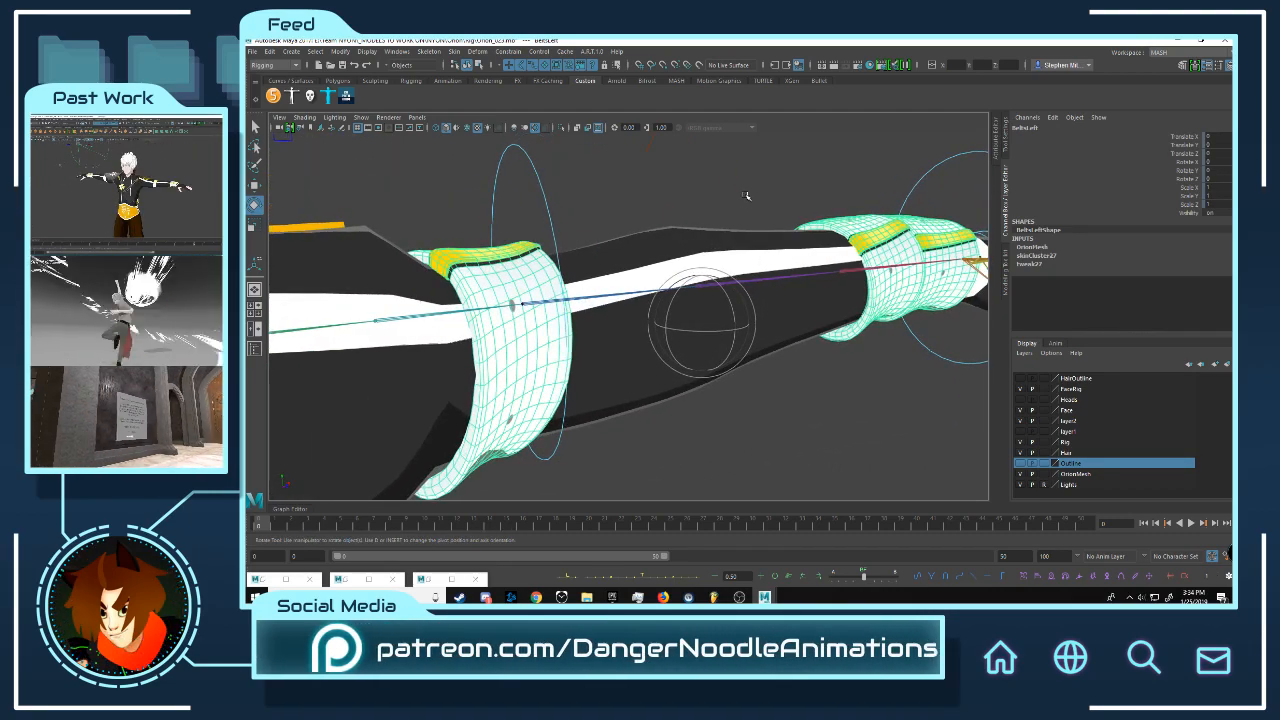
key(w)
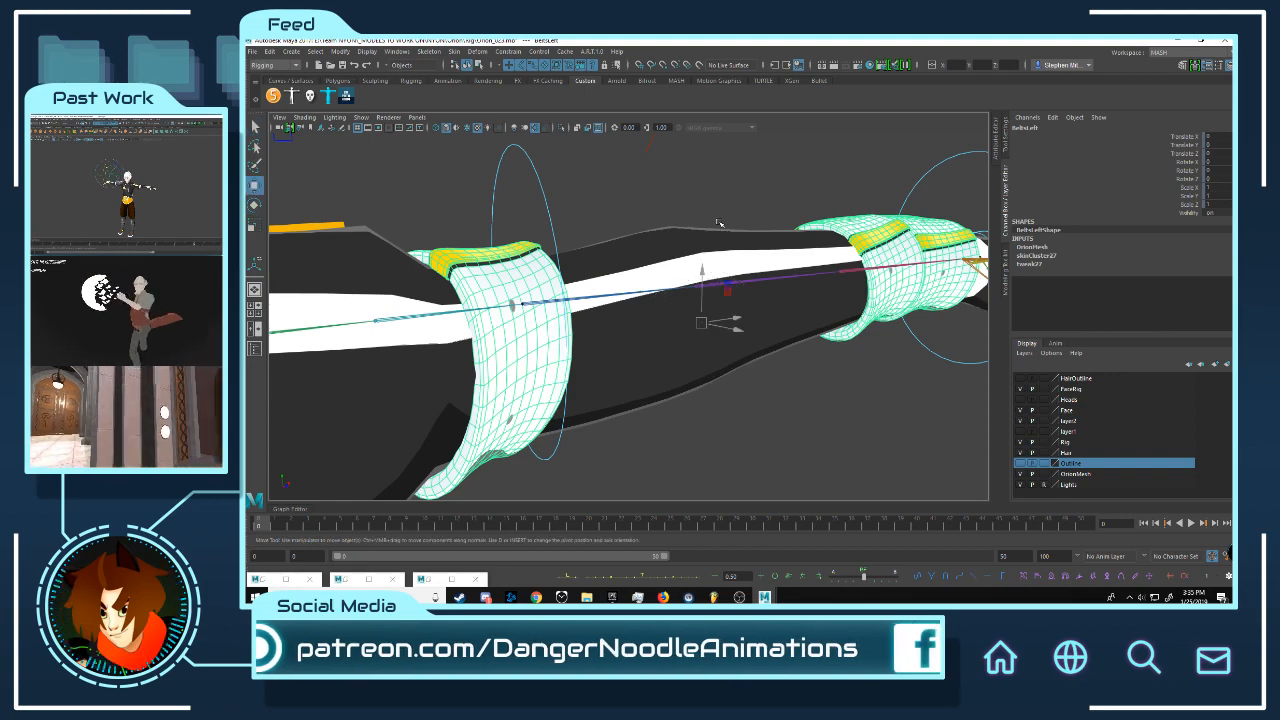
alt+drag(708, 292, 710, 262)
key(ctrl+d)
right_drag(563, 262, 587, 327)
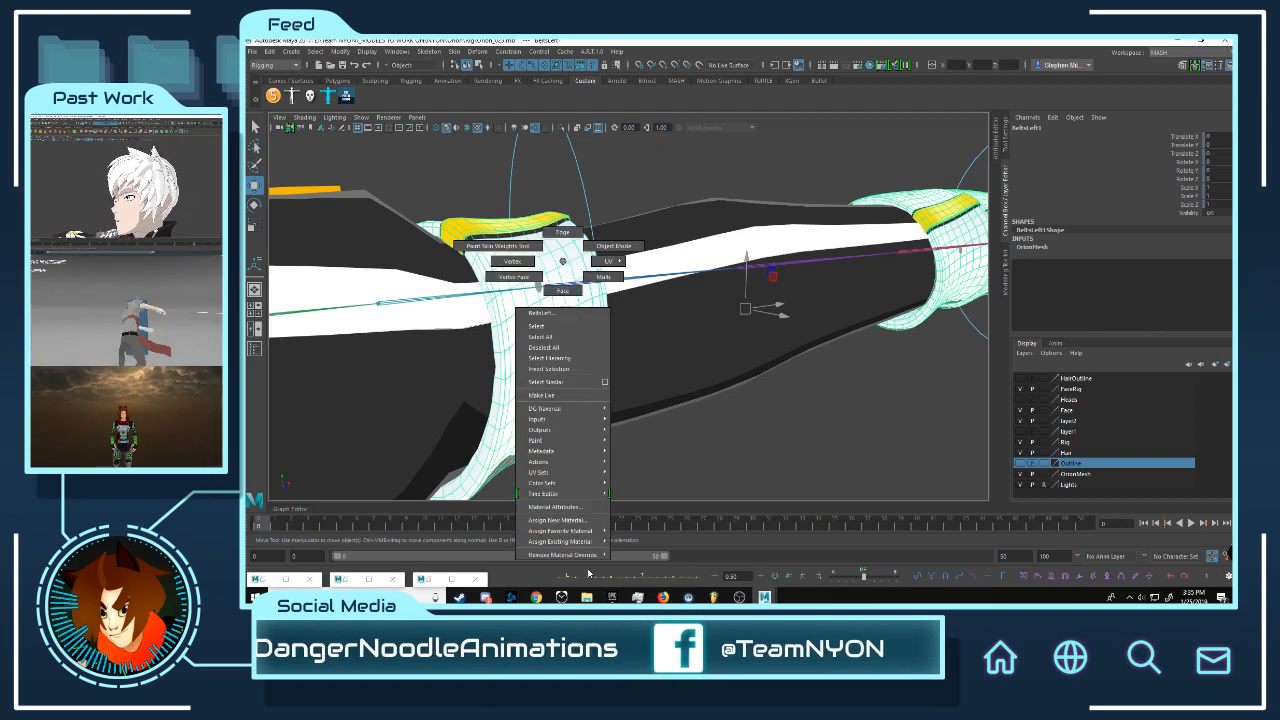
mouse_move(587, 554)
click(658, 577)
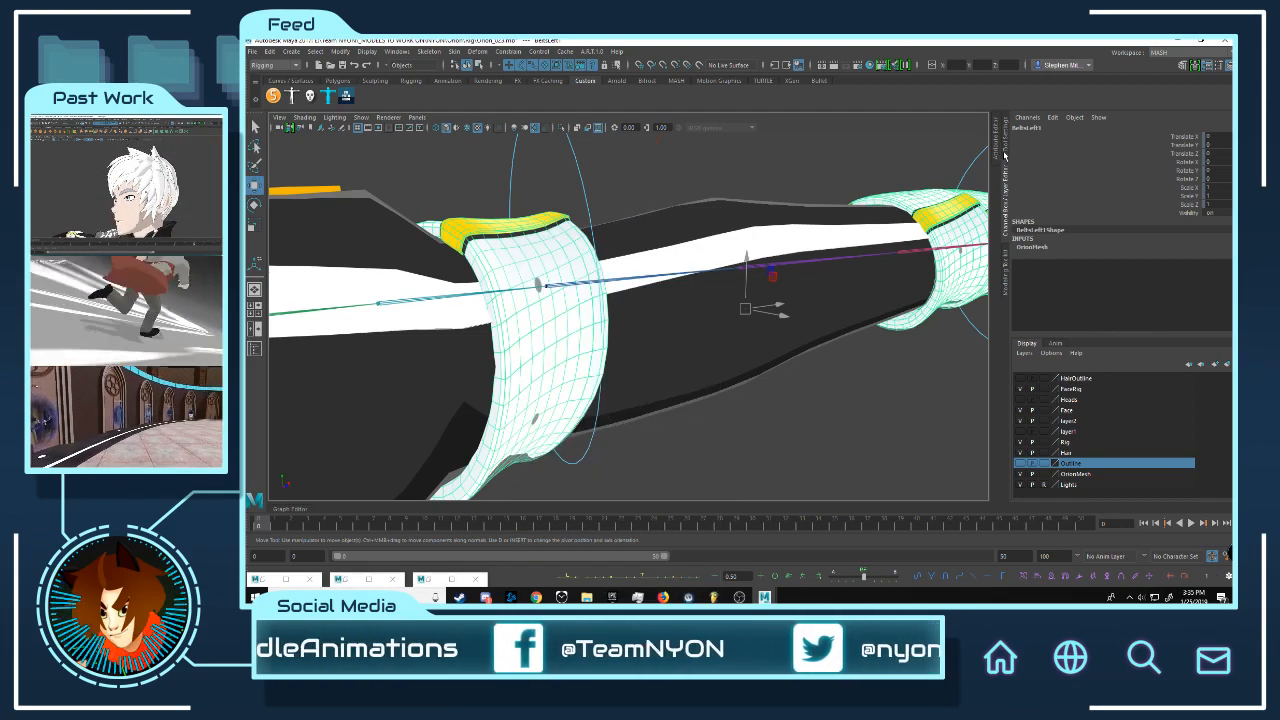
Step: Disable Cast Shadows, Receive Shadows and Double Sided in the render stats of the duplicated belts
click(1000, 160)
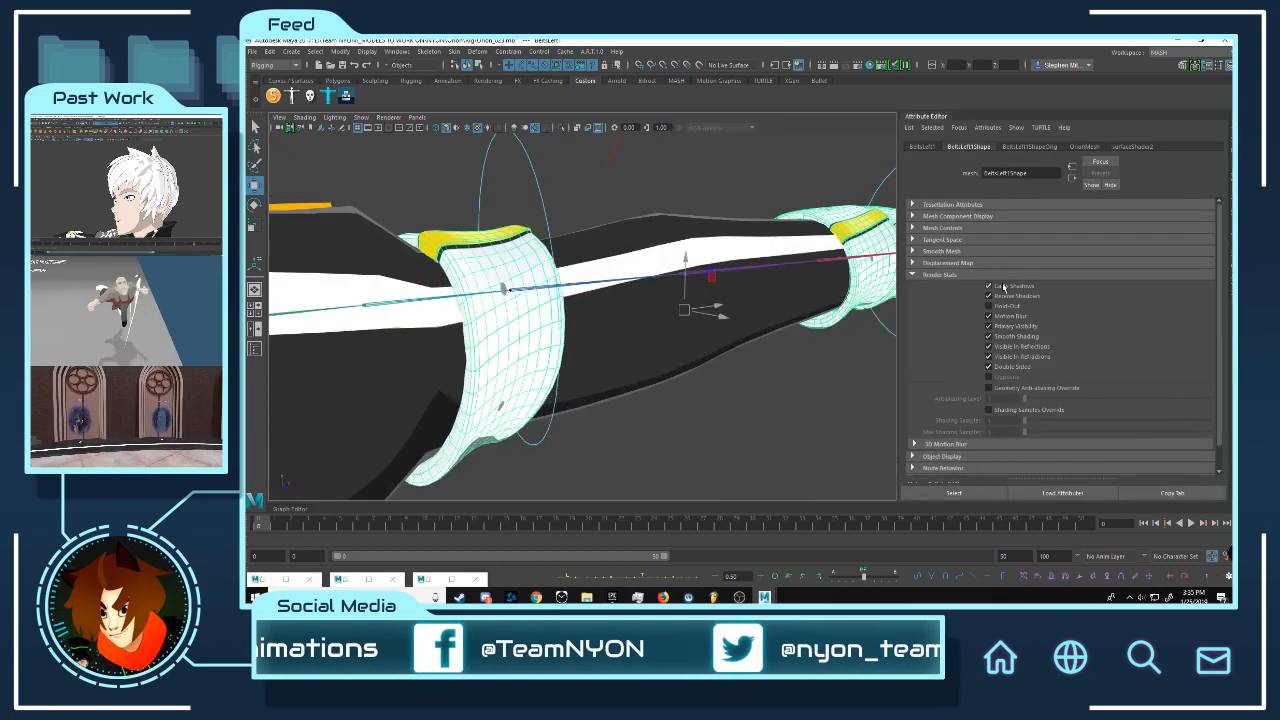
click(992, 297)
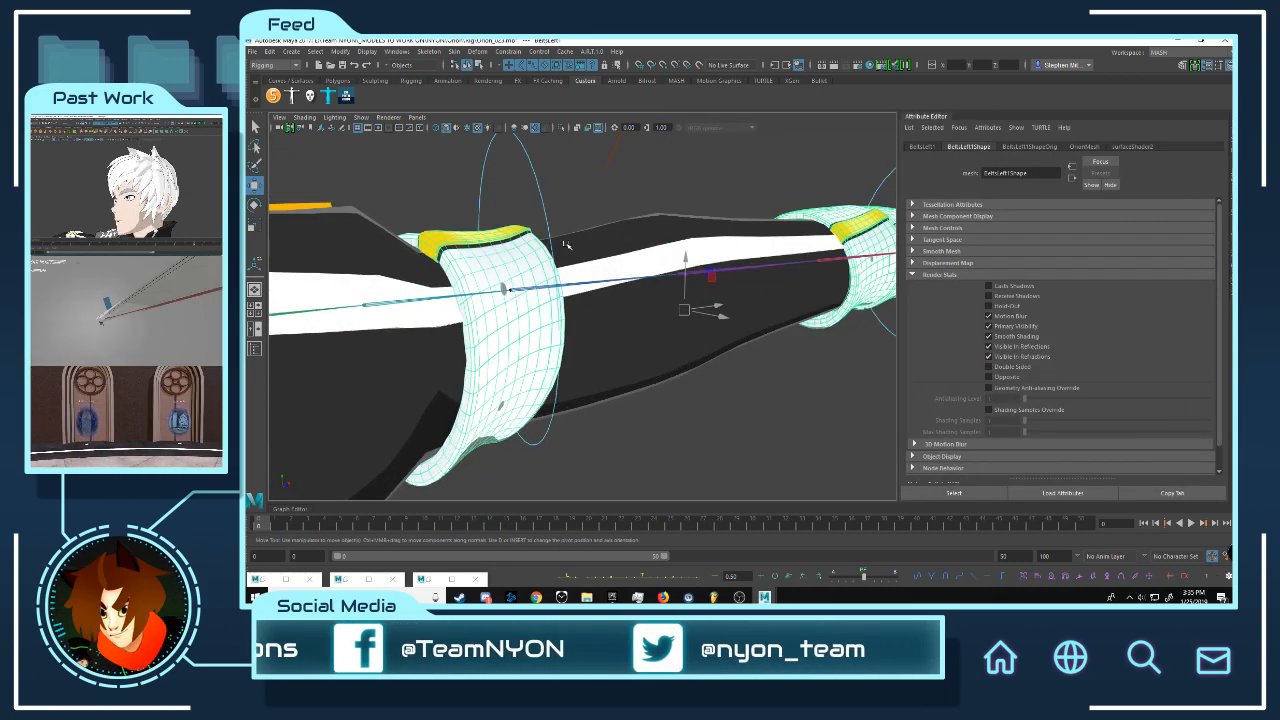
alt+drag(566, 246, 708, 243)
alt+middle_drag(708, 243, 685, 248)
mouse_move(685, 248)
alt+mouse_down()
mouse_move(668, 249)
mouse_move(674, 258)
alt+mouse_up()
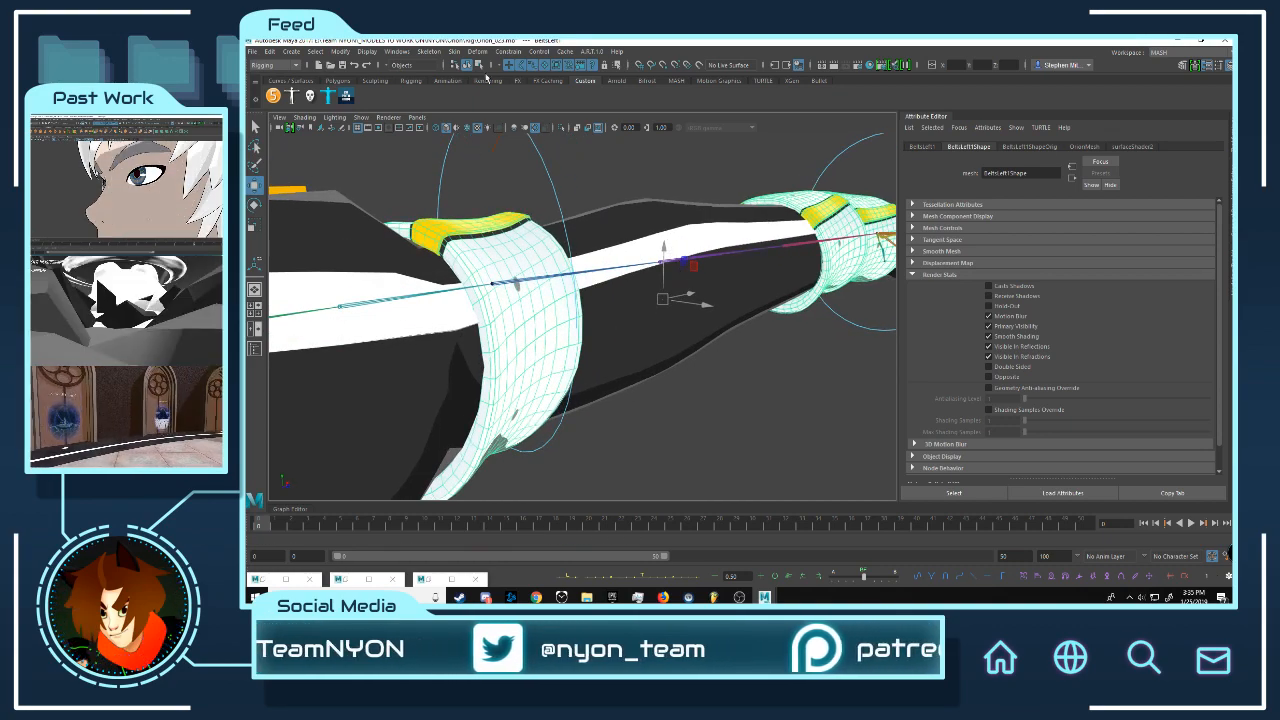
Step: Switch to the Modeling menu set and reverse the normals of the duplicated left arm belts
click(285, 64)
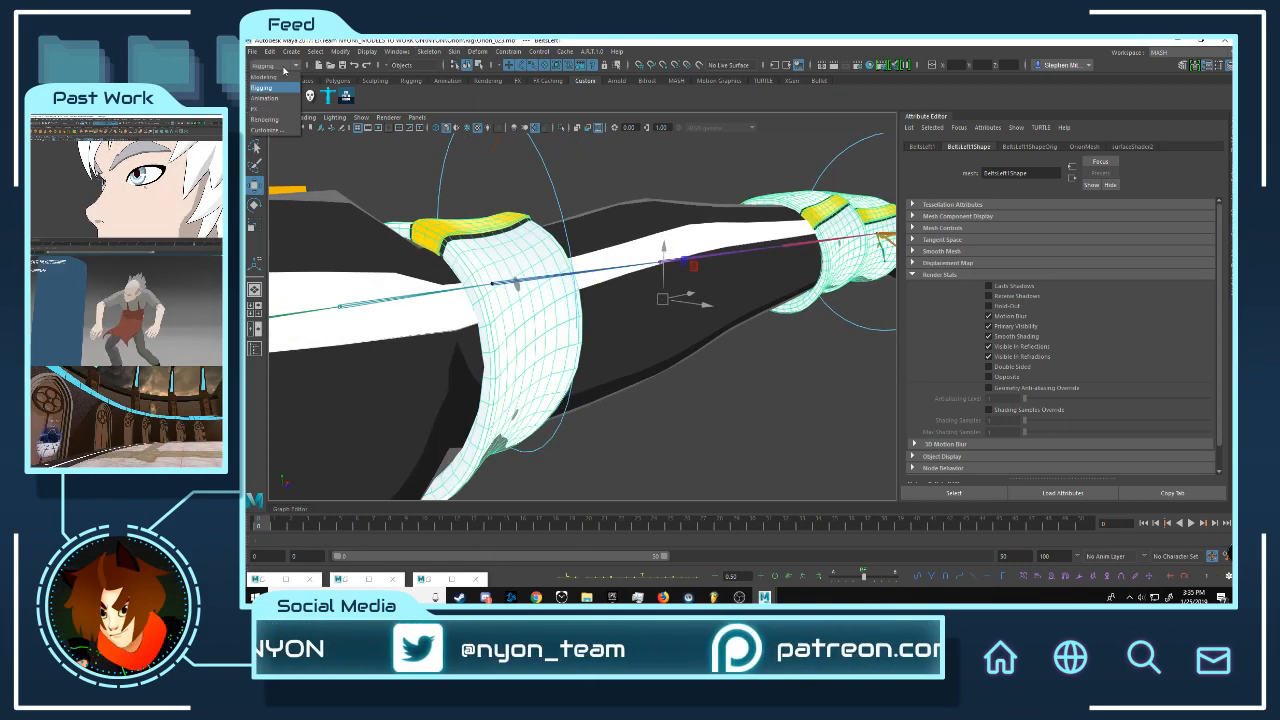
click(275, 77)
click(520, 51)
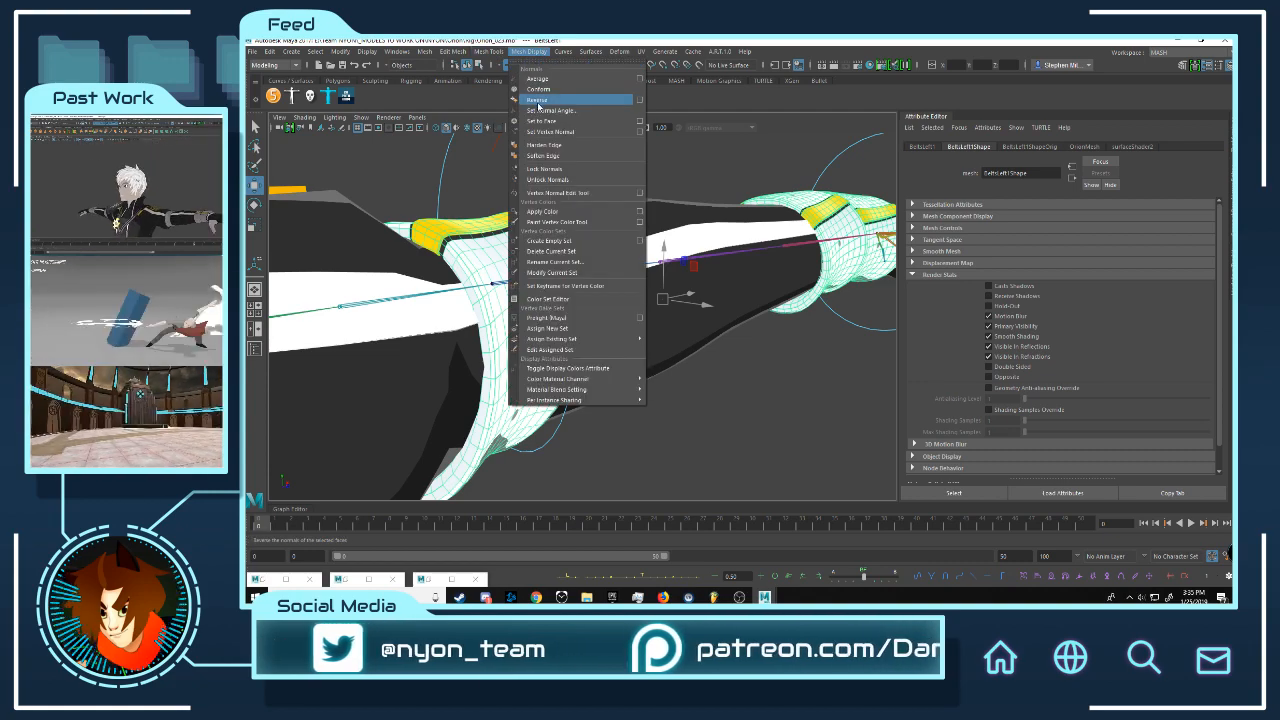
click(540, 98)
Step: Offset the duplicated belts slightly along their normals with Transform Component to form the outline, and return to object mode
click(452, 51)
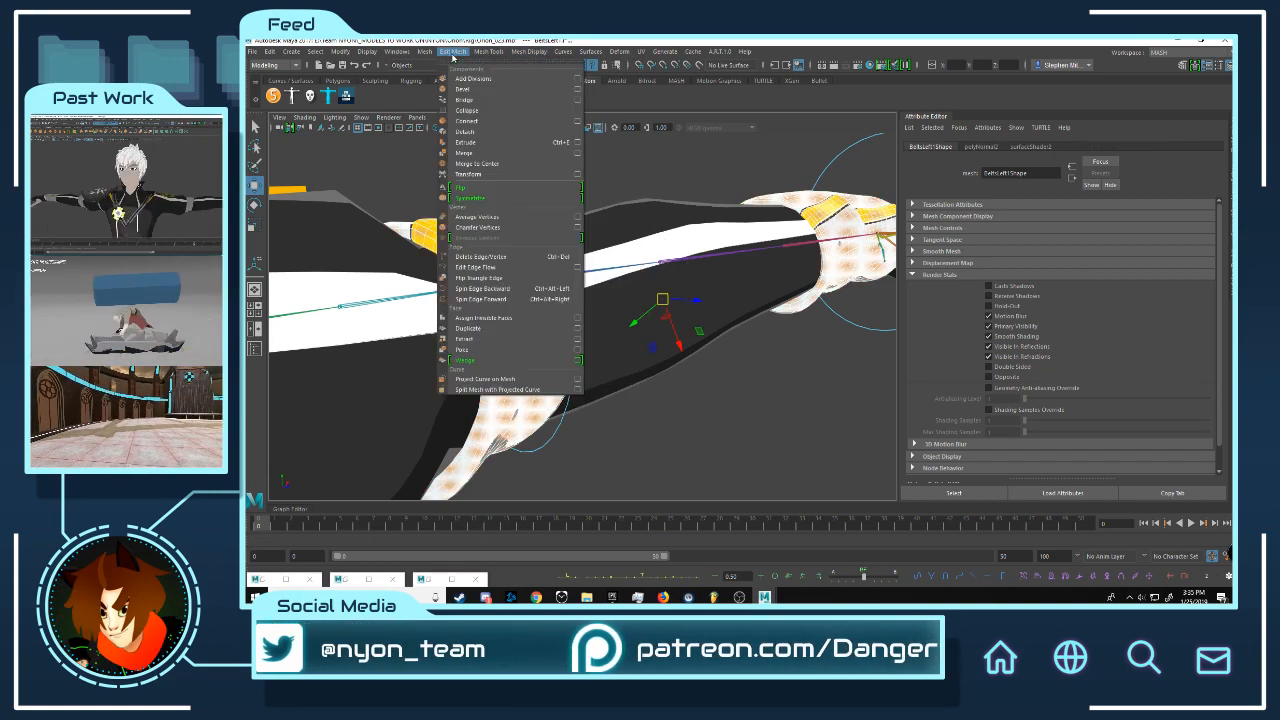
click(468, 174)
drag(757, 222, 755, 224)
key(q)
right_drag(503, 218, 606, 174)
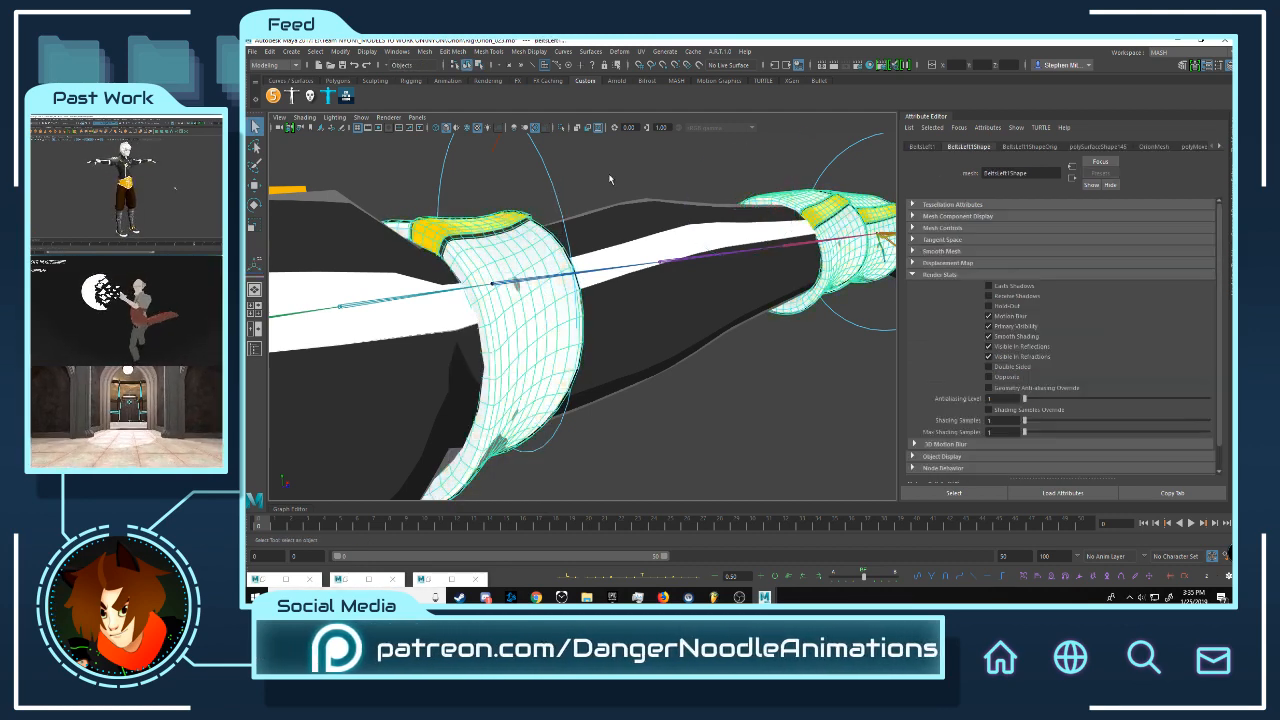
click(608, 173)
alt+drag(686, 225, 566, 222)
click(566, 222)
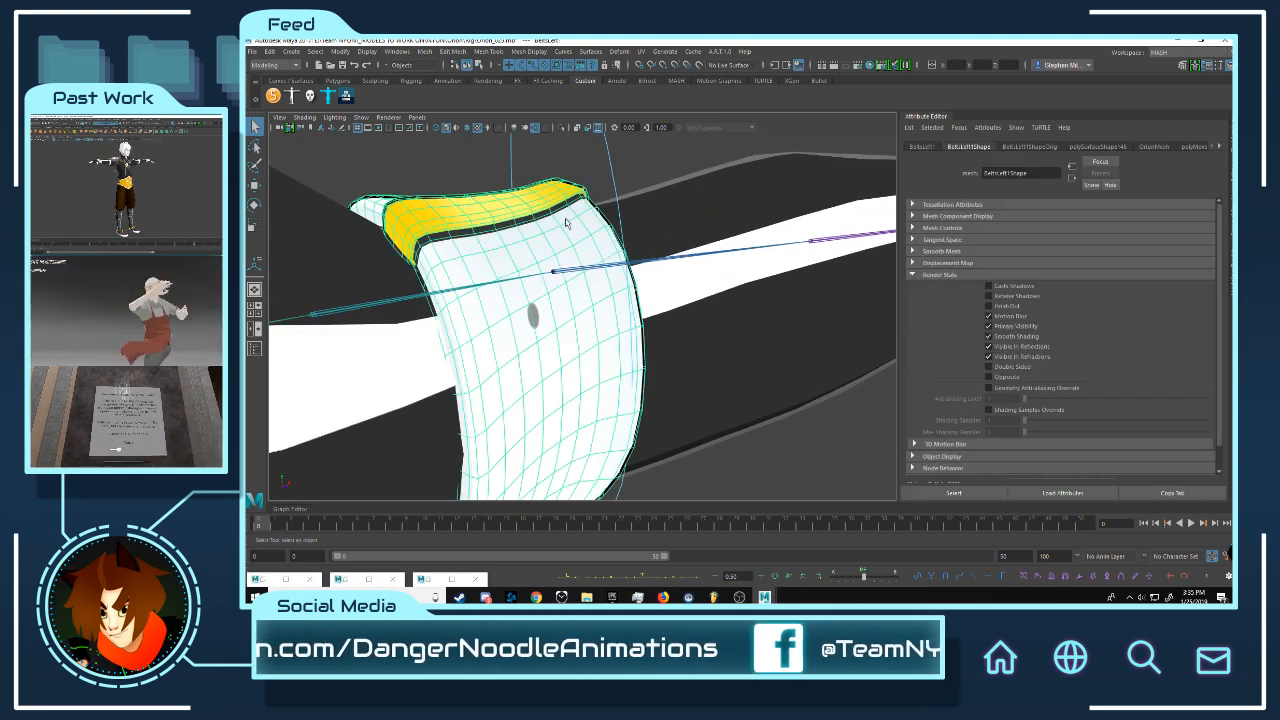
Step: Delete the construction history of the left arm belts' outline mesh
click(270, 51)
mouse_move(350, 176)
click(447, 186)
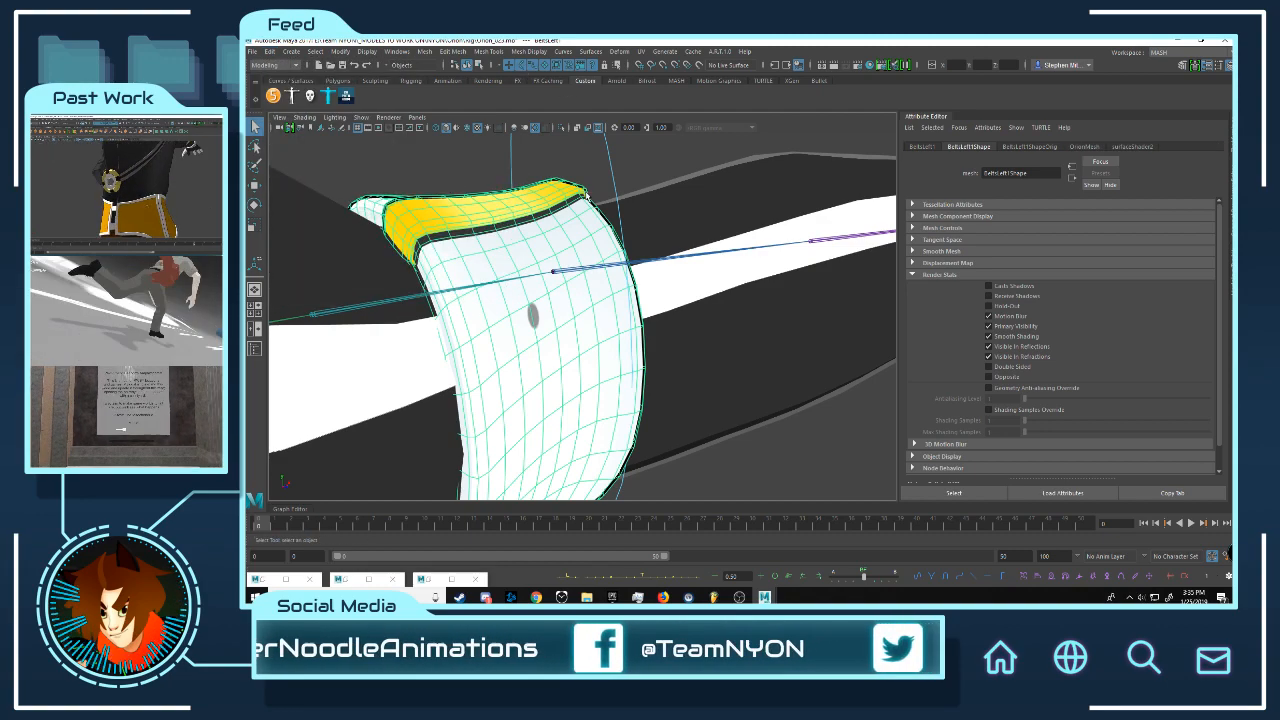
alt+drag(590, 181, 588, 148)
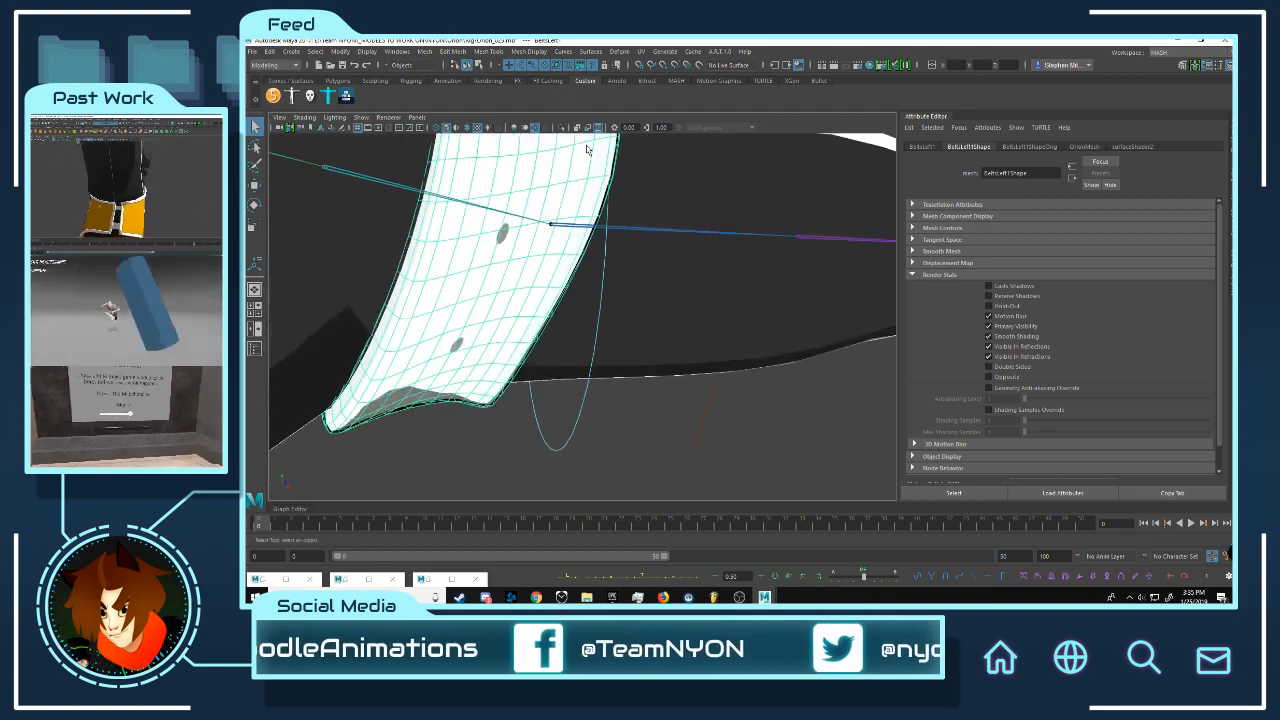
Step: Bind the left arm belts' outline mesh to the character's skeleton using Bind Skin in the Rigging menu set
click(532, 218)
scroll(531, 214, down, 4)
alt+drag(531, 214, 536, 185)
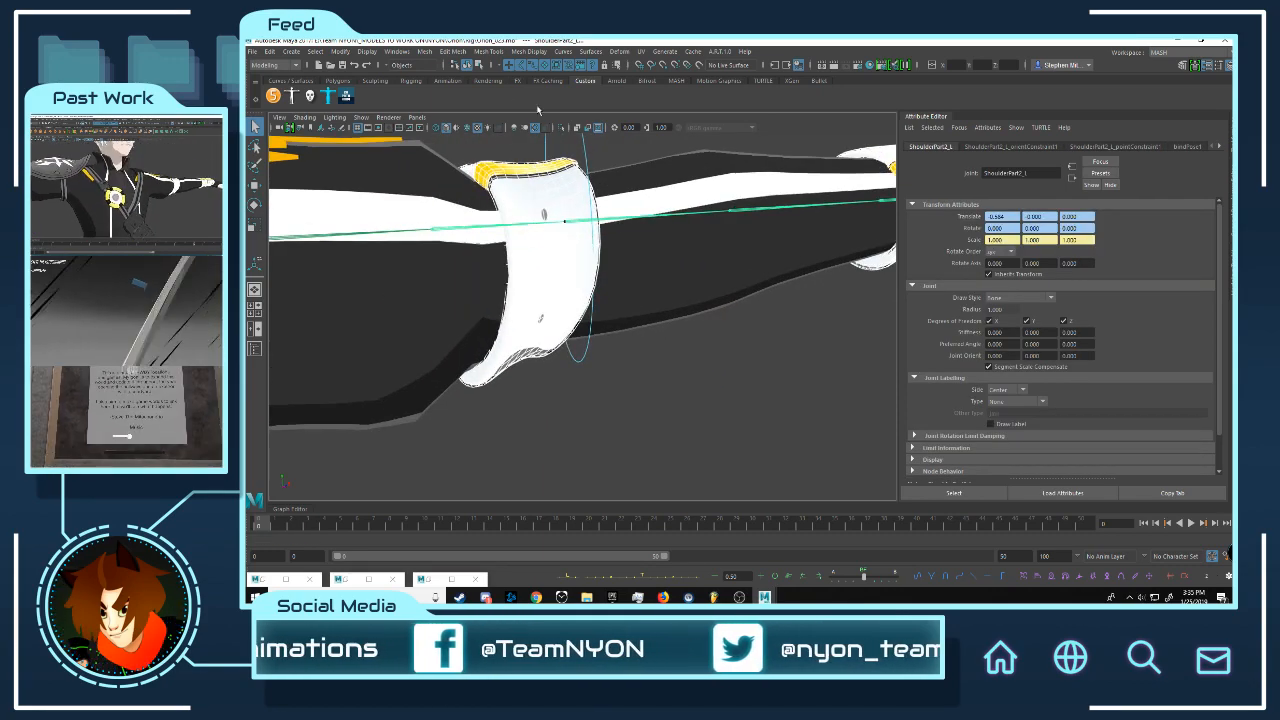
click(284, 66)
click(289, 88)
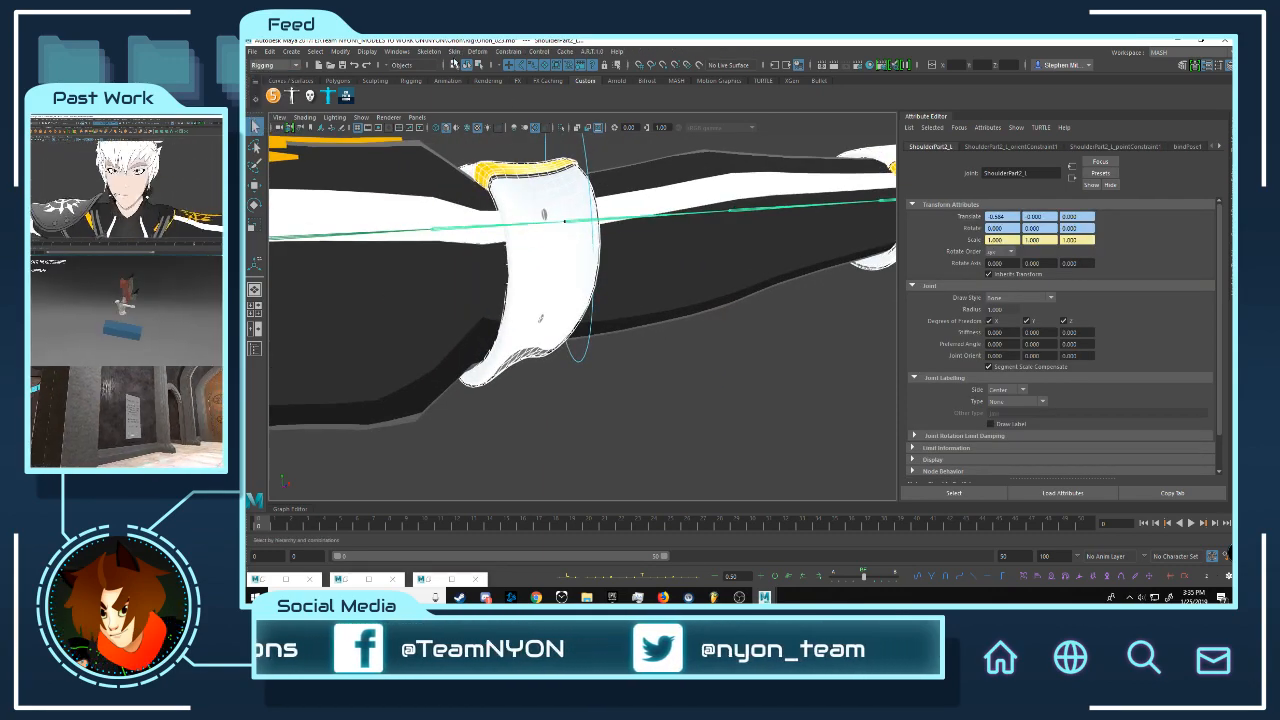
click(454, 53)
click(474, 78)
alt+drag(606, 202, 618, 233)
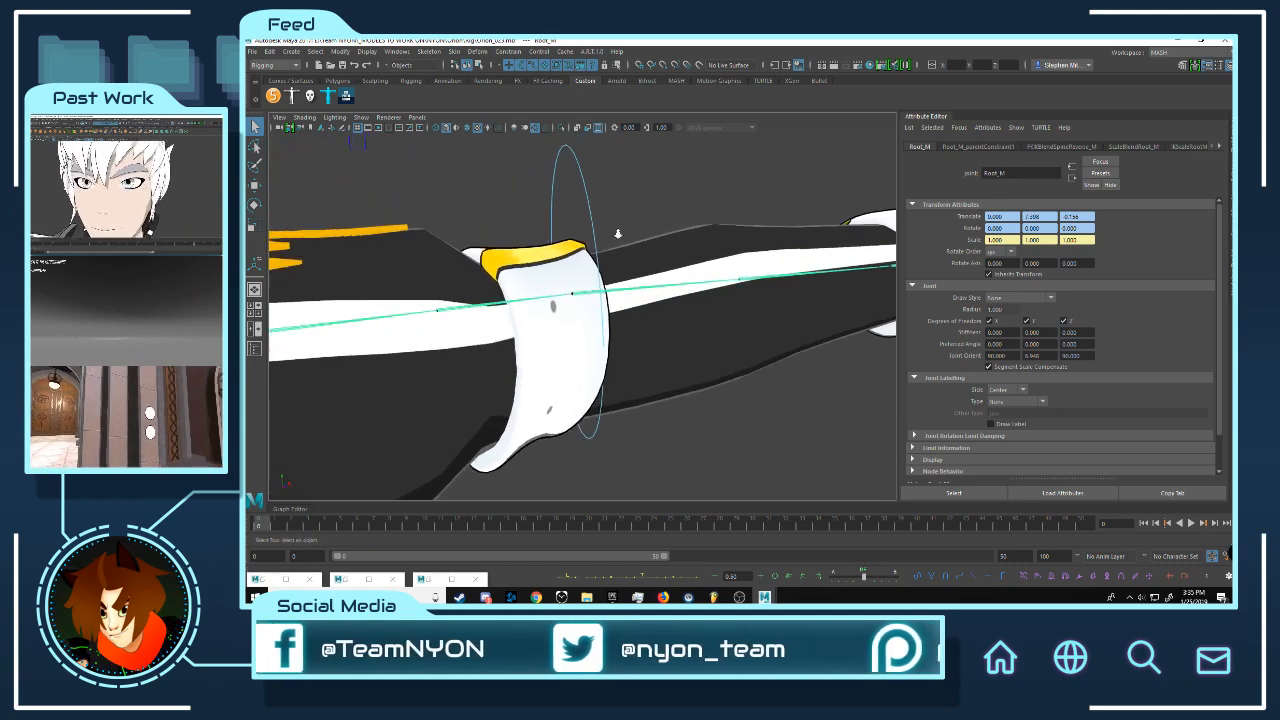
Step: Copy the skin weights from the original left arm belts to their outline mesh
alt+right_drag(618, 233, 696, 387)
alt+middle_drag(696, 387, 651, 306)
alt+right_drag(651, 306, 718, 388)
click(718, 292)
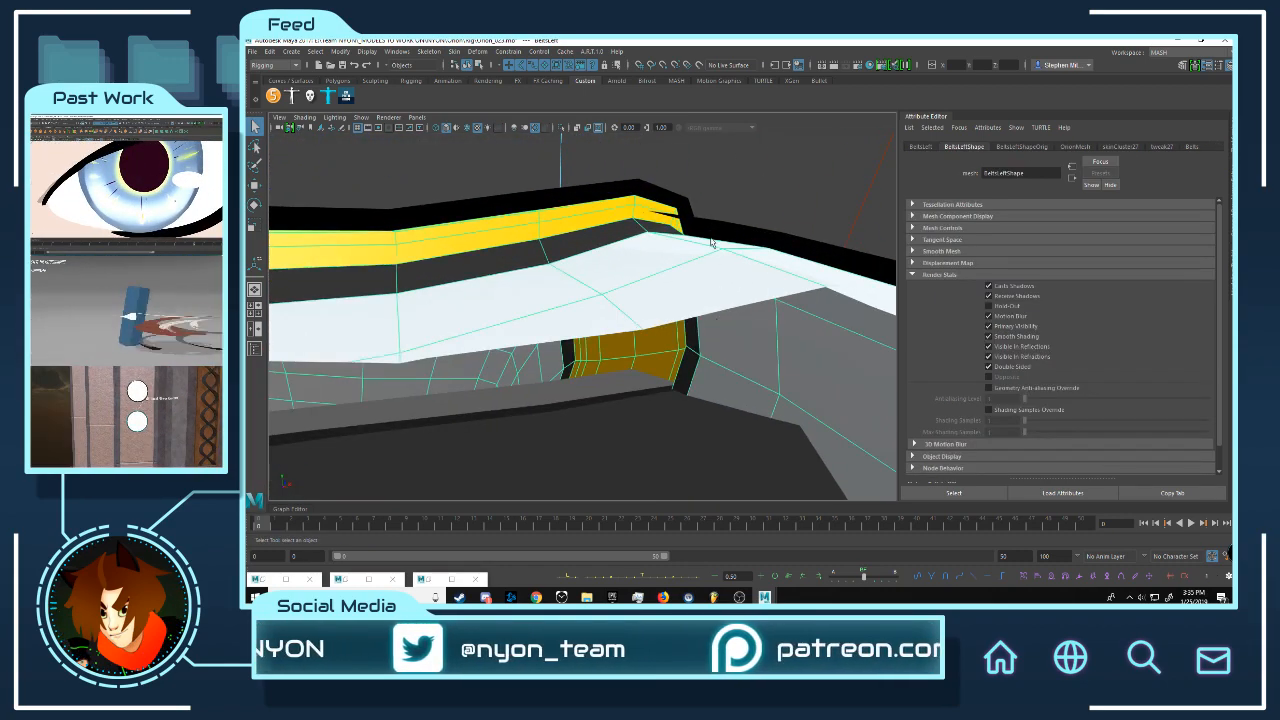
click(710, 227)
click(453, 51)
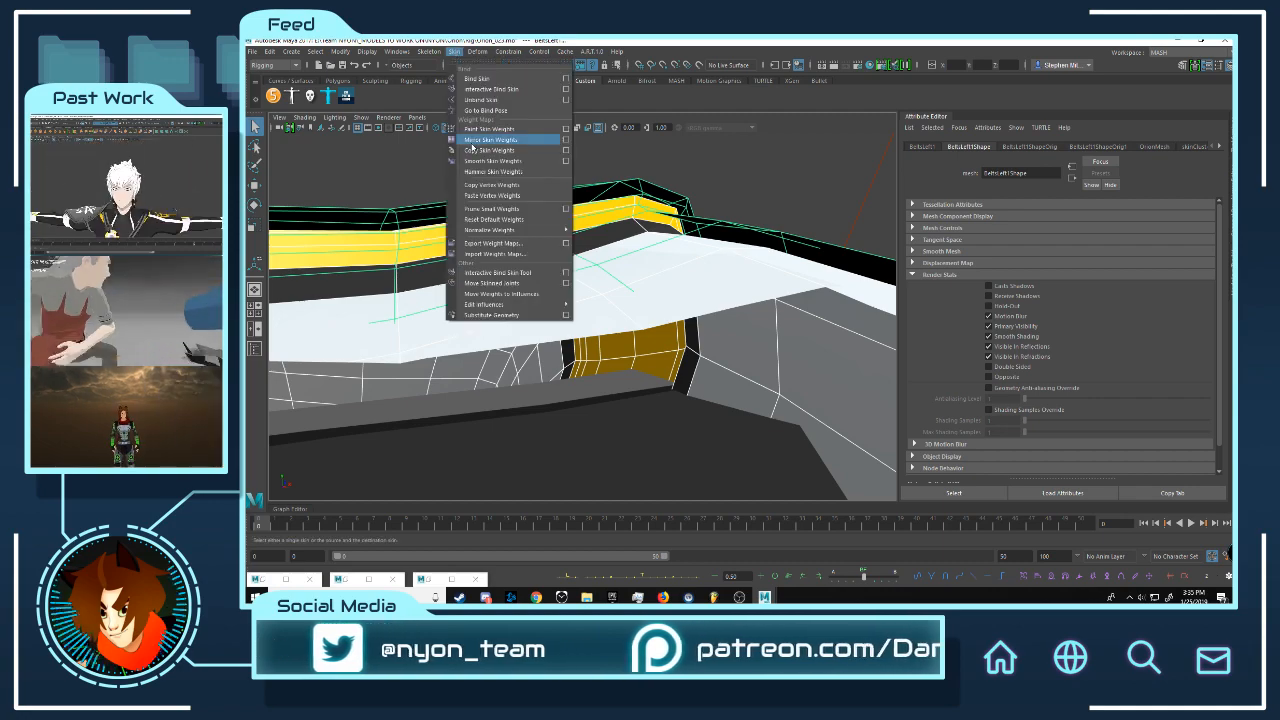
click(499, 141)
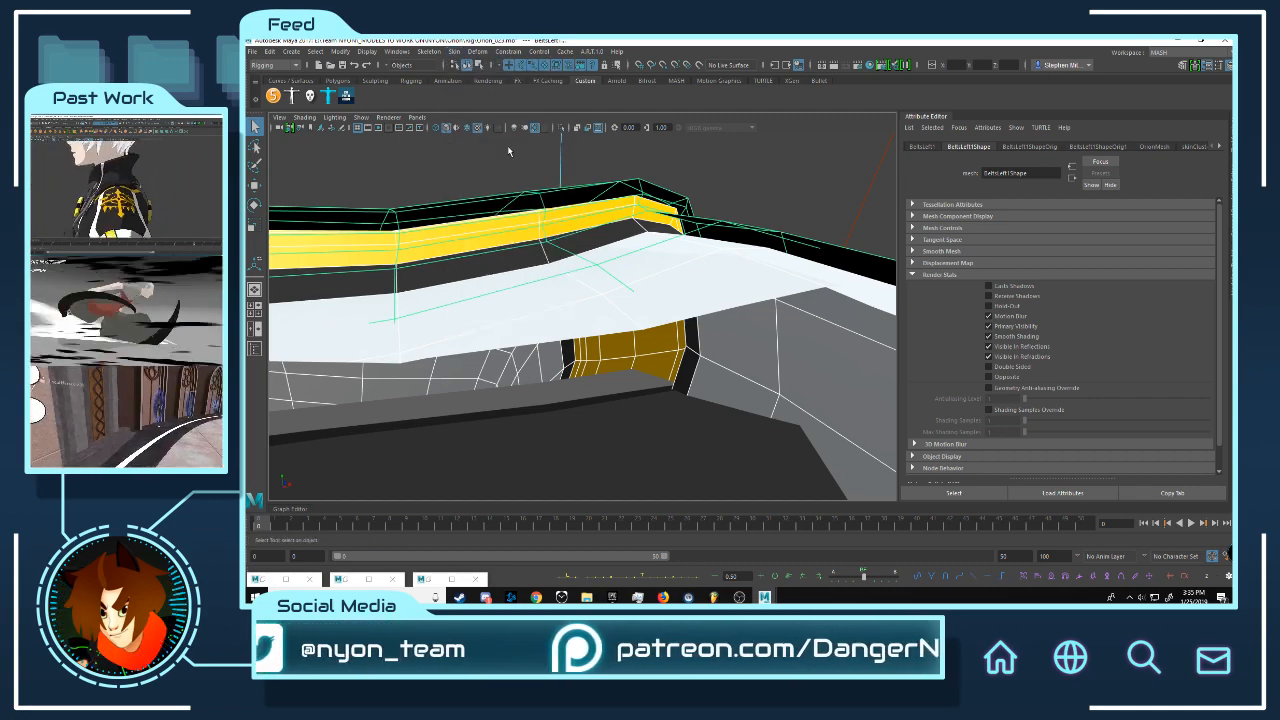
Step: Test-rotate the left elbow control to check how the belts and outline deform, undo the rotation, and inspect the arm
click(730, 207)
alt+drag(730, 207, 577, 212)
click(546, 212)
key(e)
scroll(580, 310, down, 5)
drag(596, 332, 622, 350)
key(ctrl+z)
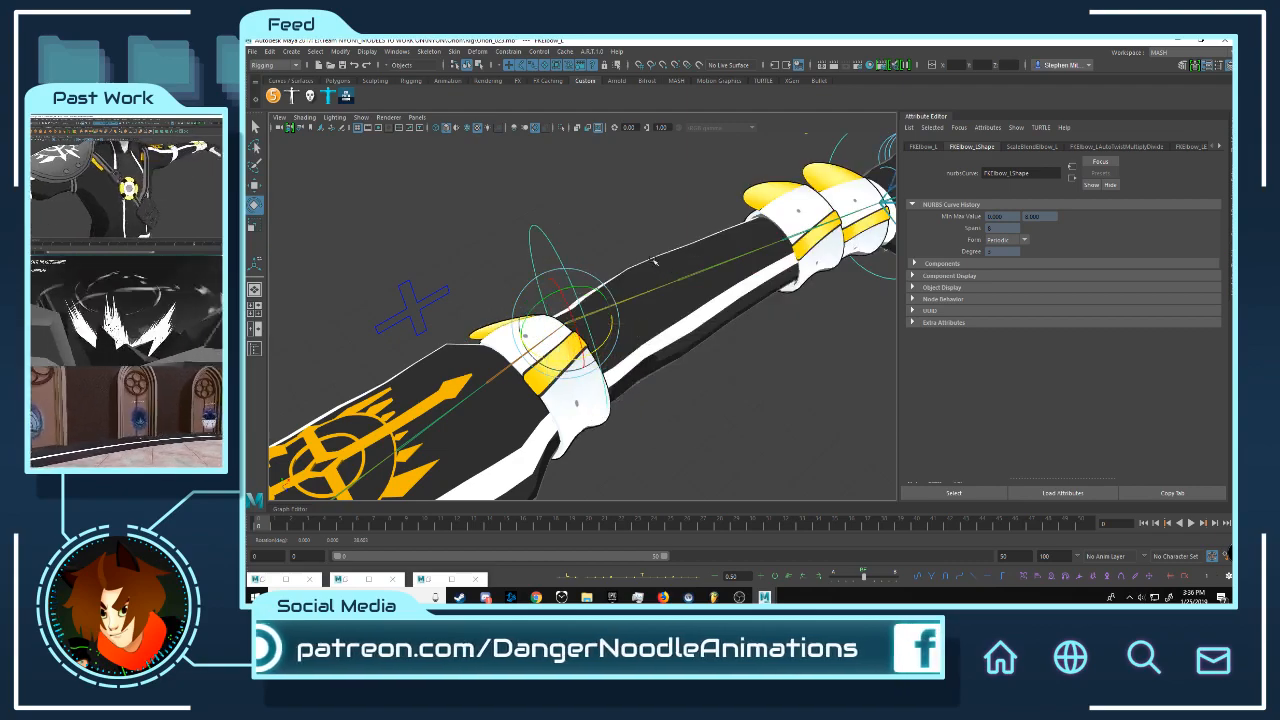
alt+drag(657, 263, 630, 295)
alt+right_drag(630, 295, 560, 310)
alt+drag(560, 310, 440, 337)
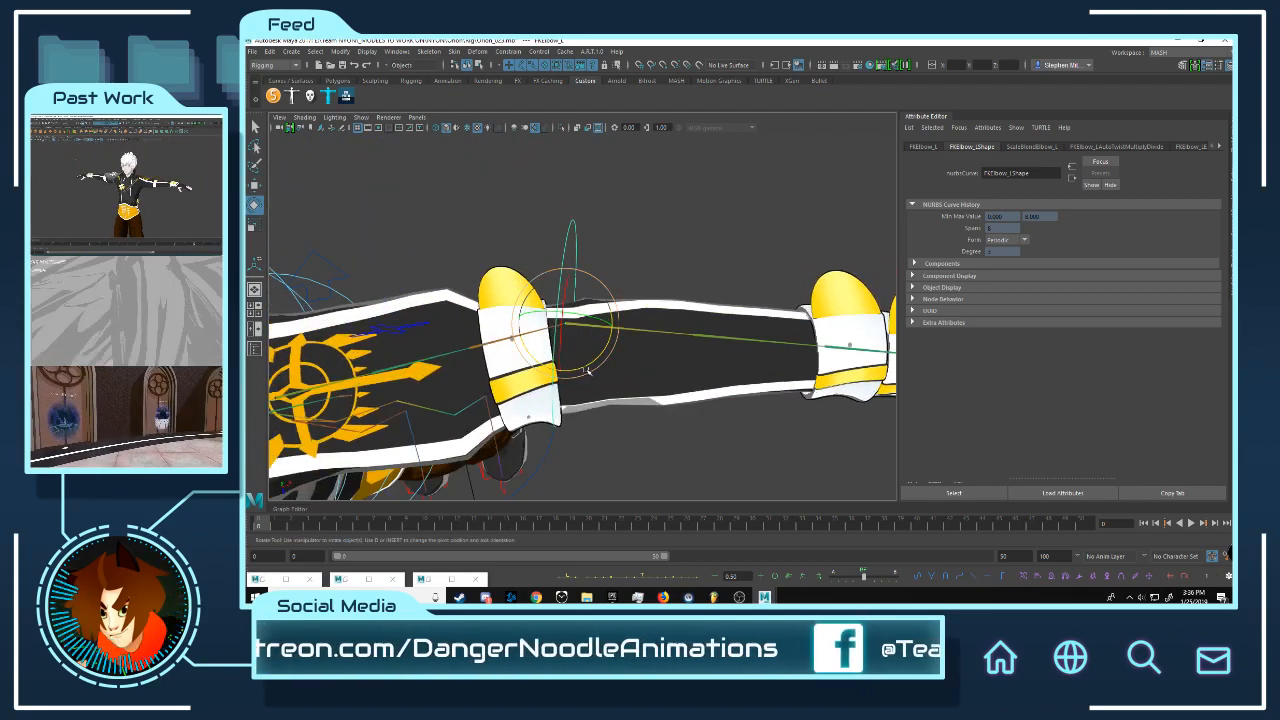
Step: Test-rotate the left elbow control again to check the belts and their outline from several angles, and undo the rotation
drag(602, 361, 606, 239)
alt+right_drag(606, 239, 380, 290)
alt+drag(380, 290, 605, 262)
alt+right_drag(618, 287, 629, 286)
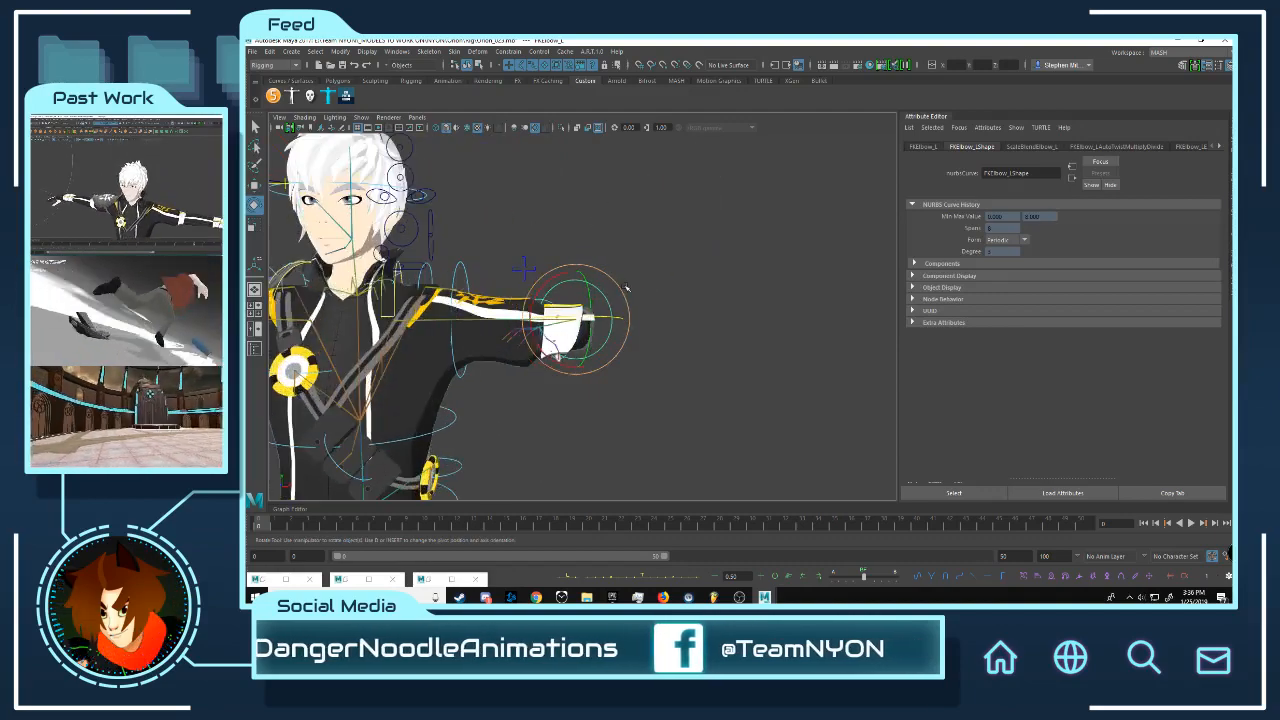
alt+drag(629, 286, 623, 357)
alt+right_drag(623, 357, 540, 350)
alt+drag(540, 350, 575, 280)
key(ctrl+z)
alt+right_drag(575, 280, 633, 283)
alt+drag(633, 283, 687, 291)
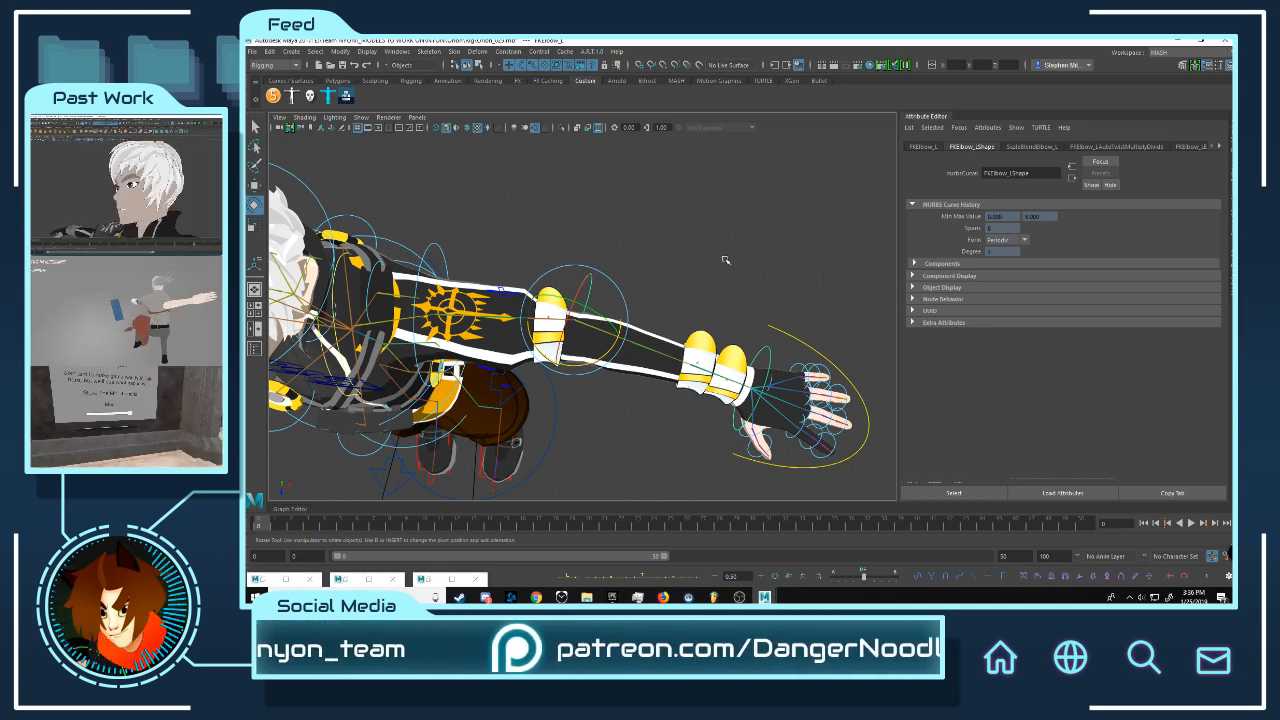
Step: Frame the left elbow control and examine the outline around the elbow belt up close
click(722, 260)
scroll(637, 261, up, 2)
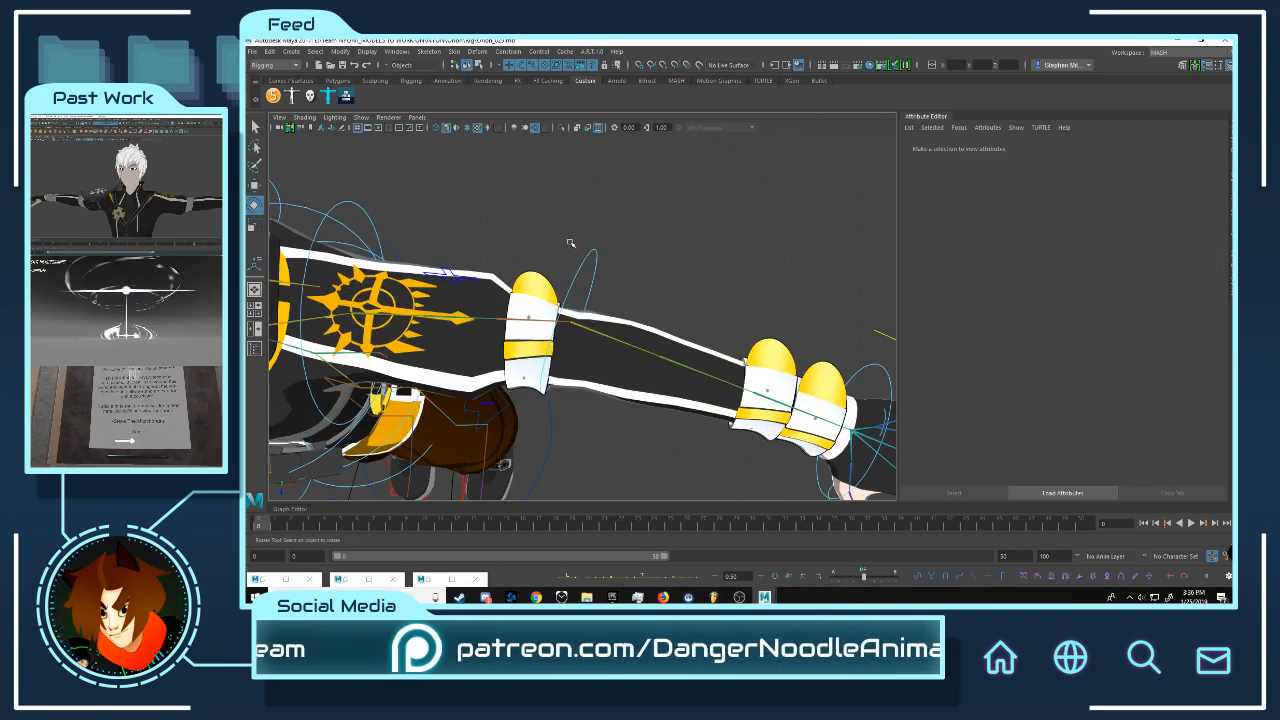
click(591, 250)
key(f)
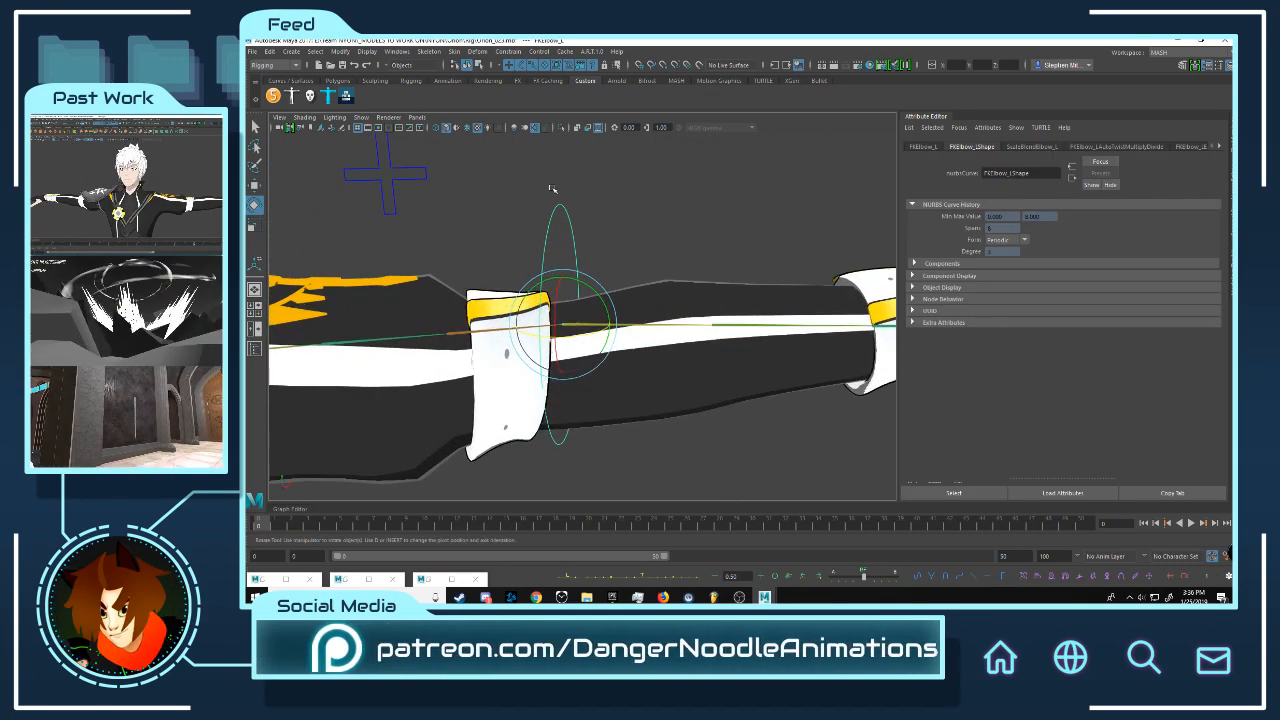
drag(554, 189, 617, 265)
alt+middle_drag(618, 258, 708, 268)
scroll(672, 267, up, 7)
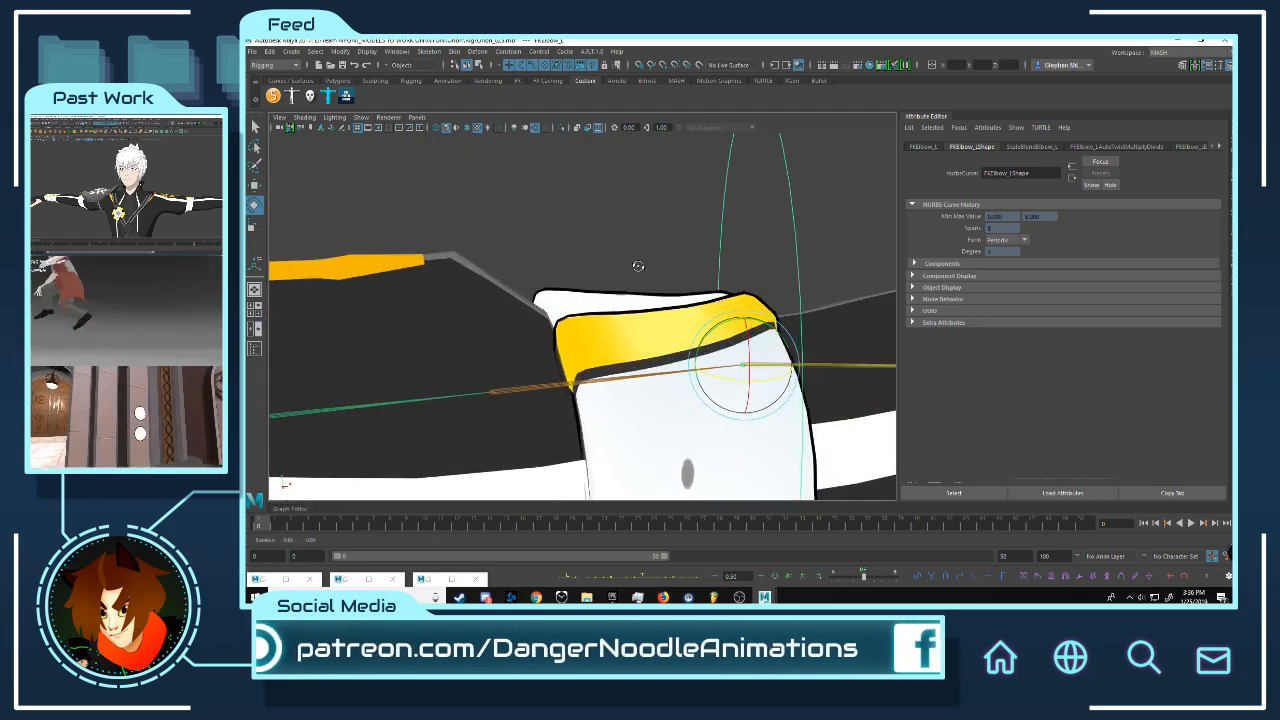
Step: Add the left arm belts' outline mesh to the Outline display layer and frame the character
click(590, 279)
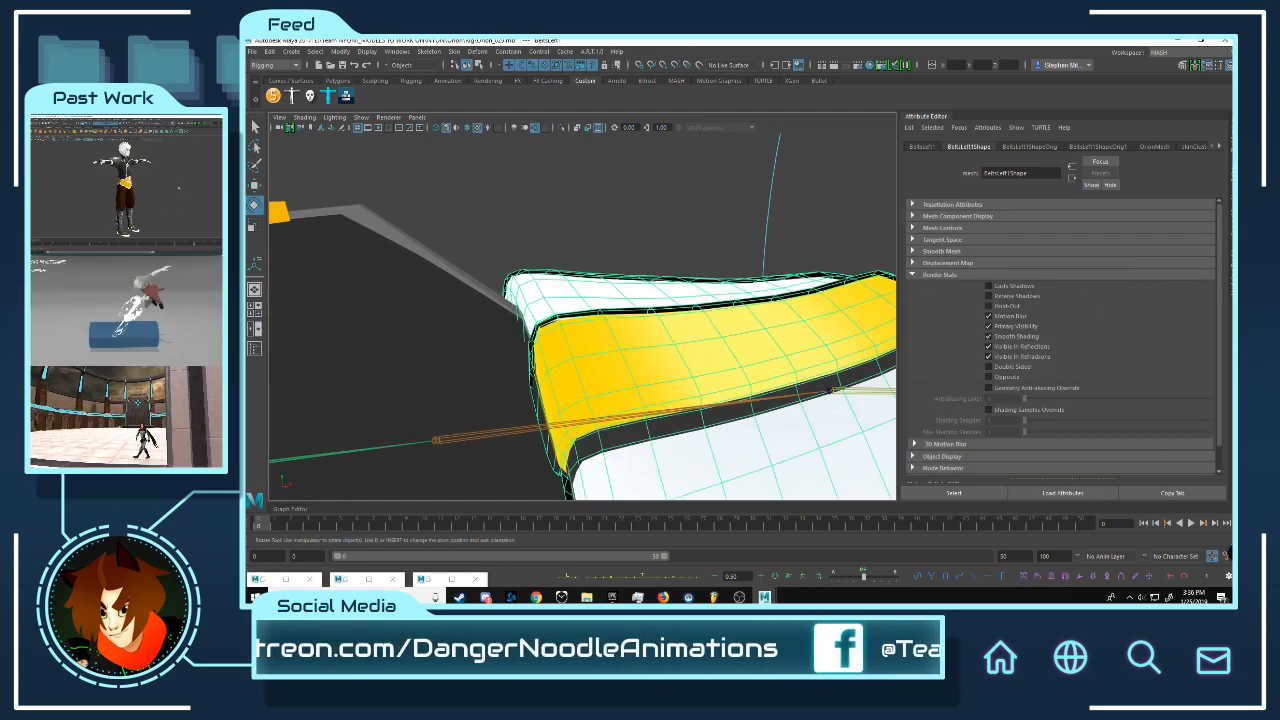
key(ctrl+a)
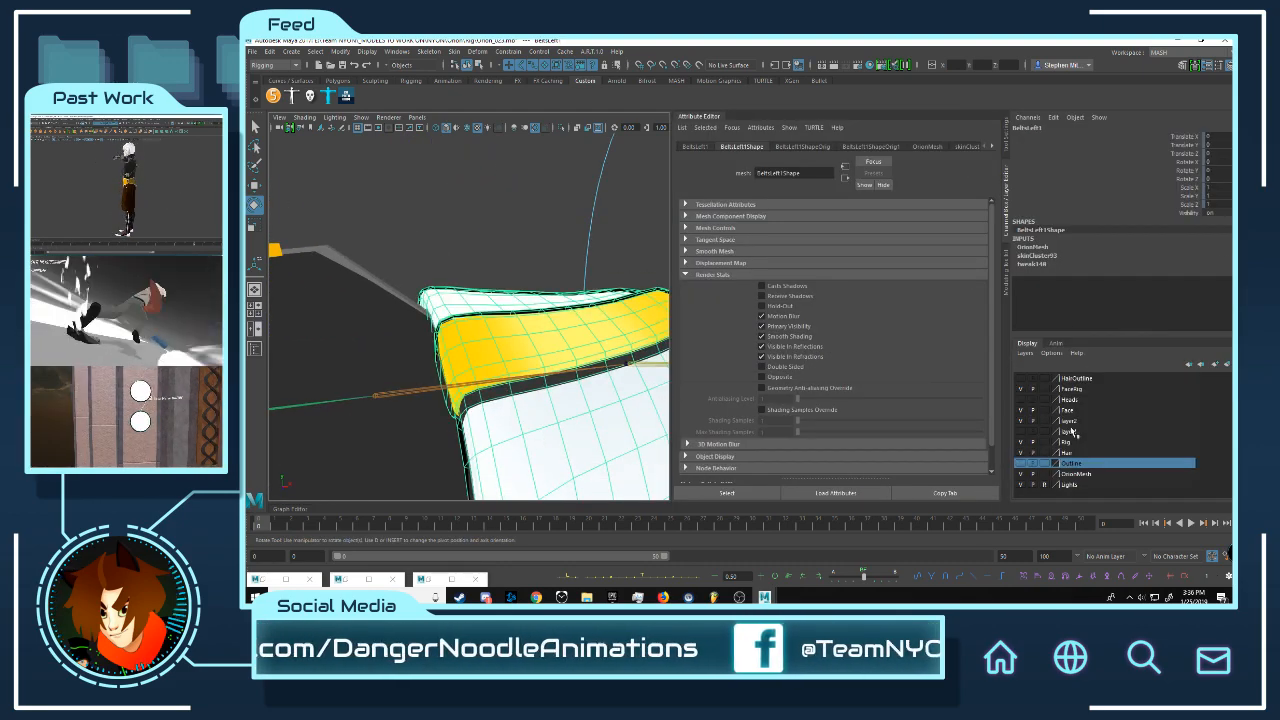
right_click(1072, 463)
click(1098, 472)
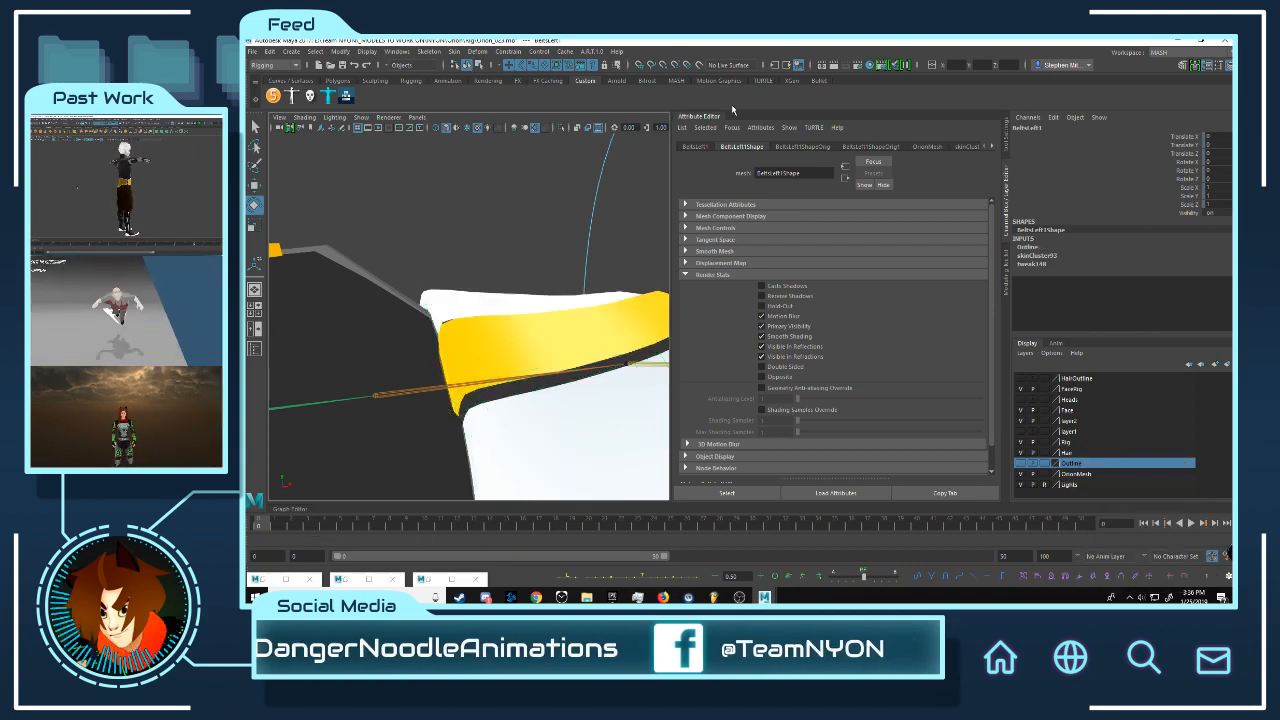
double_click(715, 115)
scroll(693, 236, down, 4)
key(f)
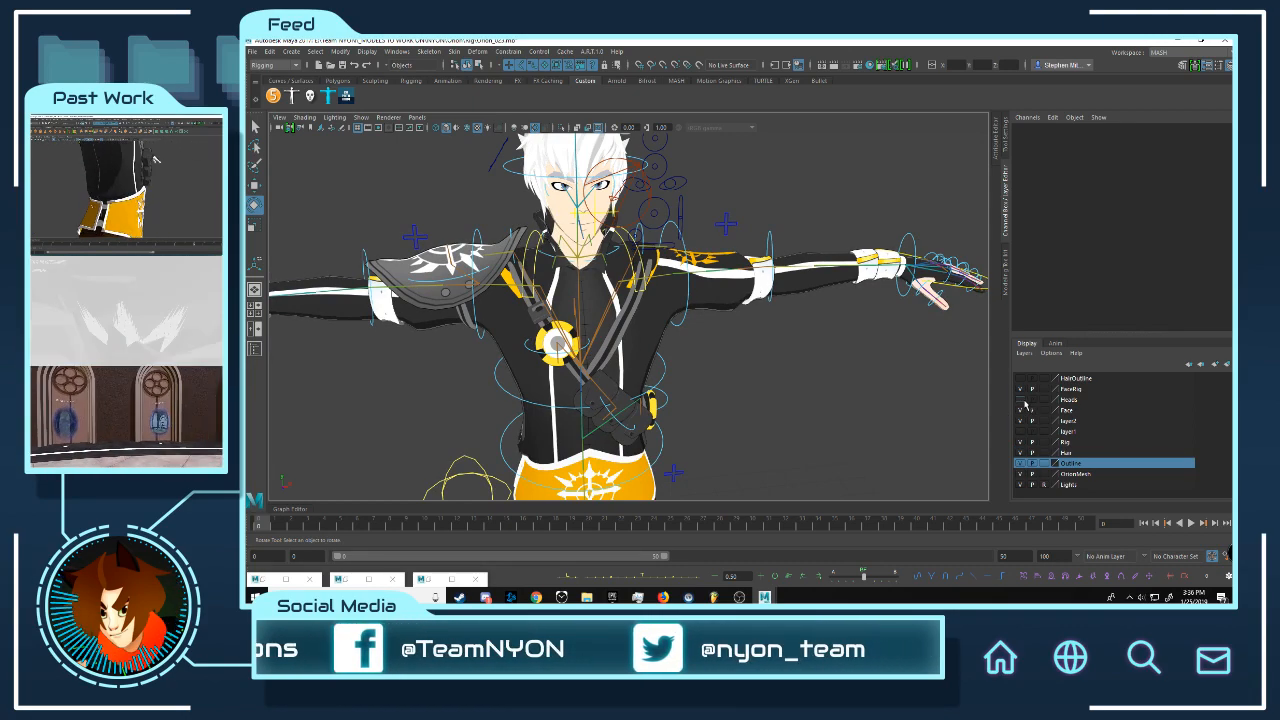
Step: Hide the Rig layer so the character's outlines can be viewed without the body controls
click(1020, 441)
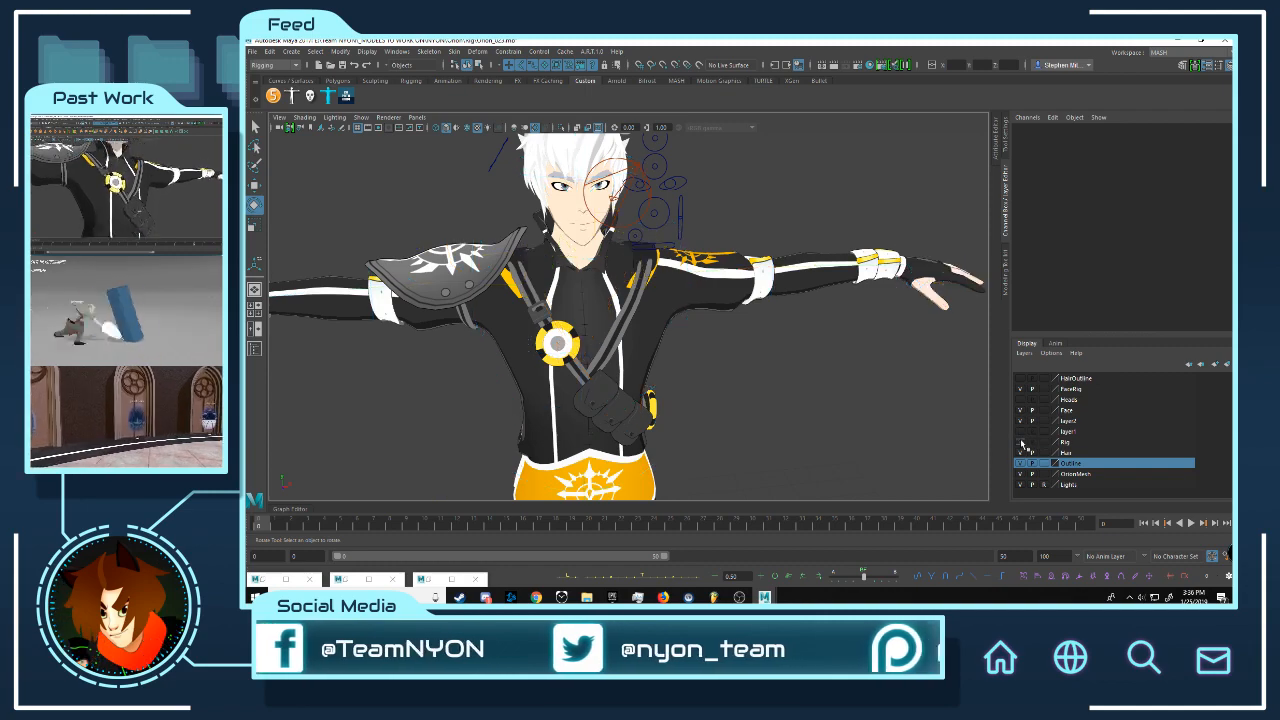
alt+drag(782, 347, 697, 284)
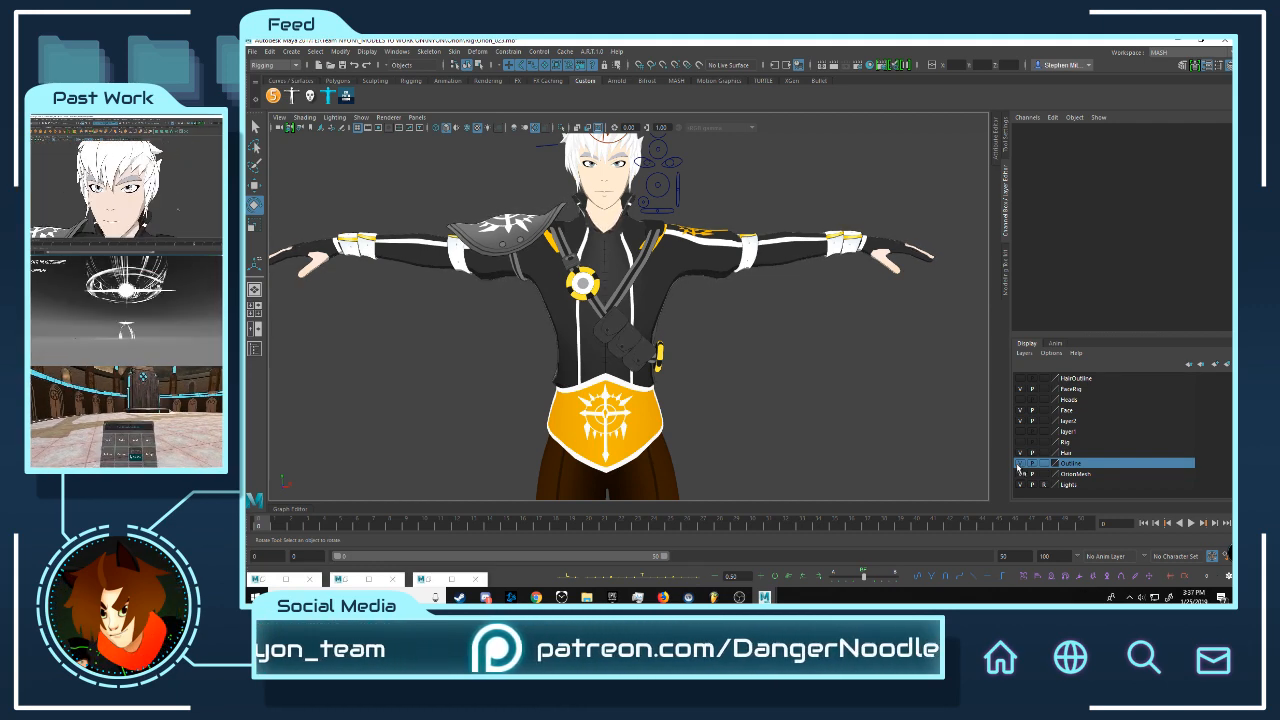
alt+drag(900, 388, 743, 300)
alt+right_drag(743, 300, 800, 311)
alt+middle_drag(800, 311, 790, 258)
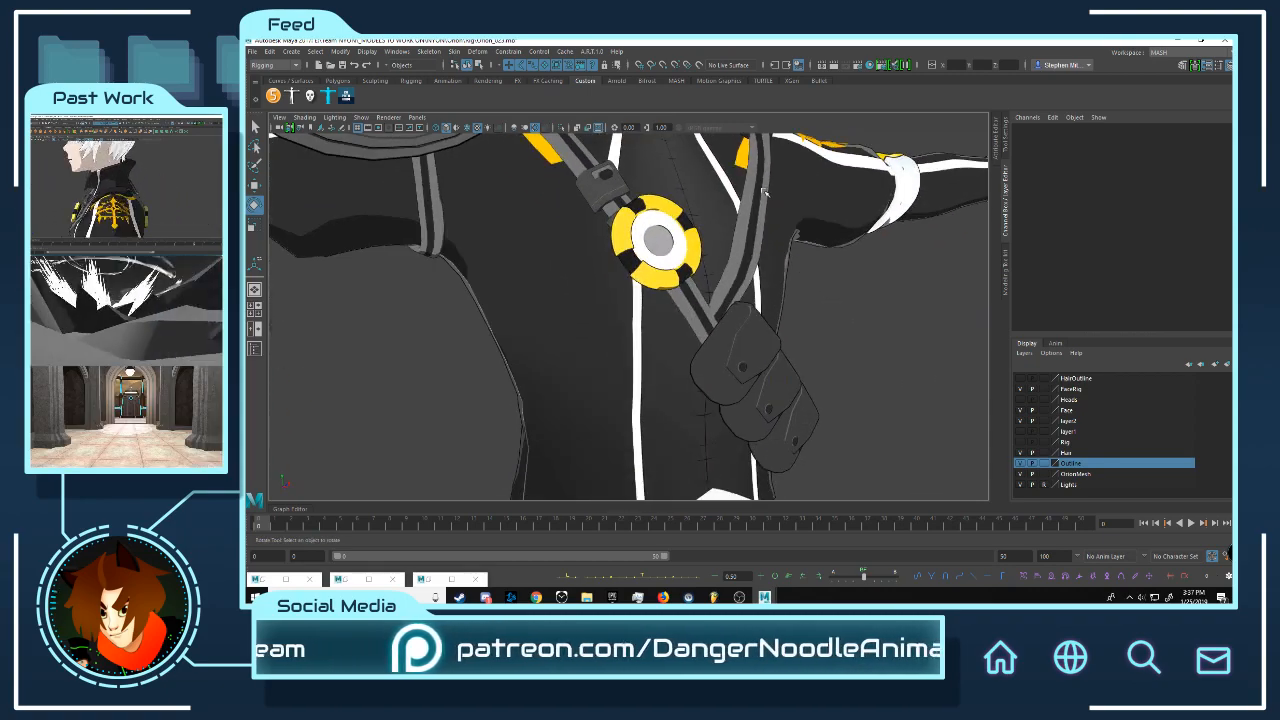
Step: Examine the outlines on the chest straps, collar, jaw and shoulders from several angles
alt+middle_drag(765, 192, 665, 360)
alt+drag(665, 360, 708, 370)
alt+right_drag(708, 370, 670, 350)
alt+drag(670, 350, 610, 325)
alt+right_drag(610, 325, 700, 336)
alt+drag(700, 336, 634, 337)
alt+right_drag(634, 337, 700, 335)
alt+drag(700, 335, 775, 331)
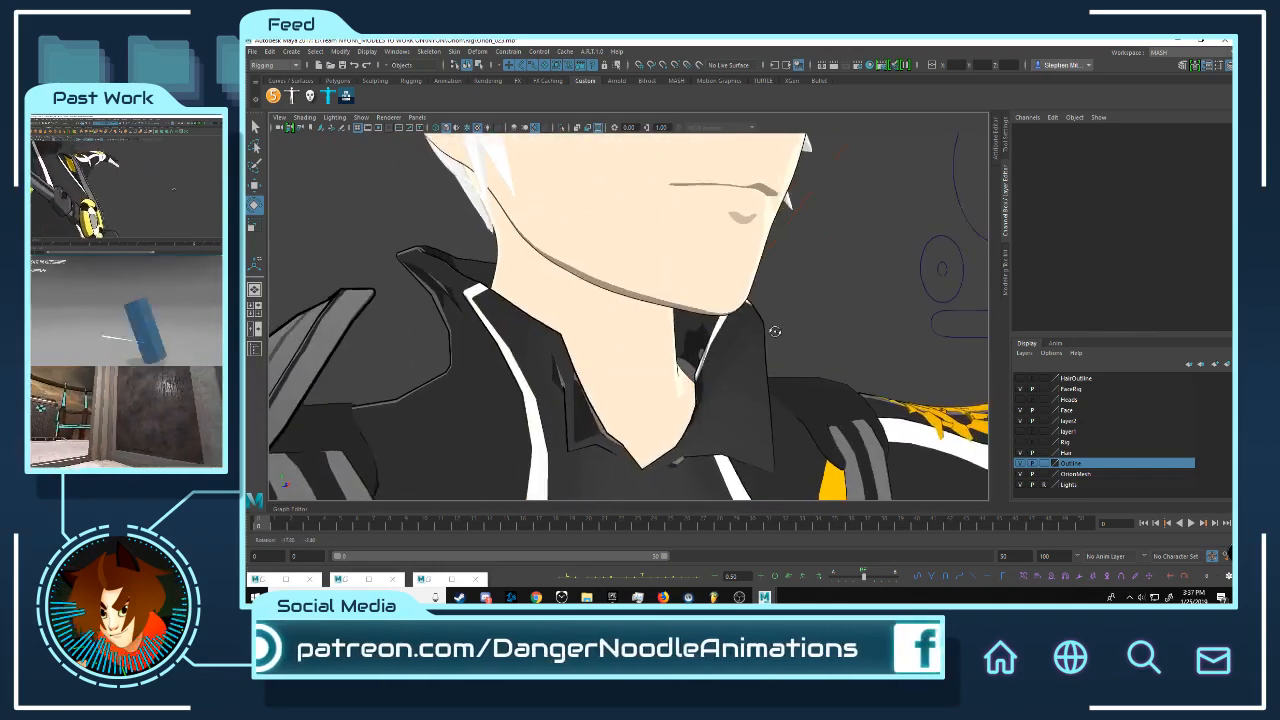
alt+right_drag(775, 331, 690, 327)
alt+drag(690, 327, 645, 365)
alt+right_drag(645, 365, 715, 345)
alt+drag(715, 345, 863, 151)
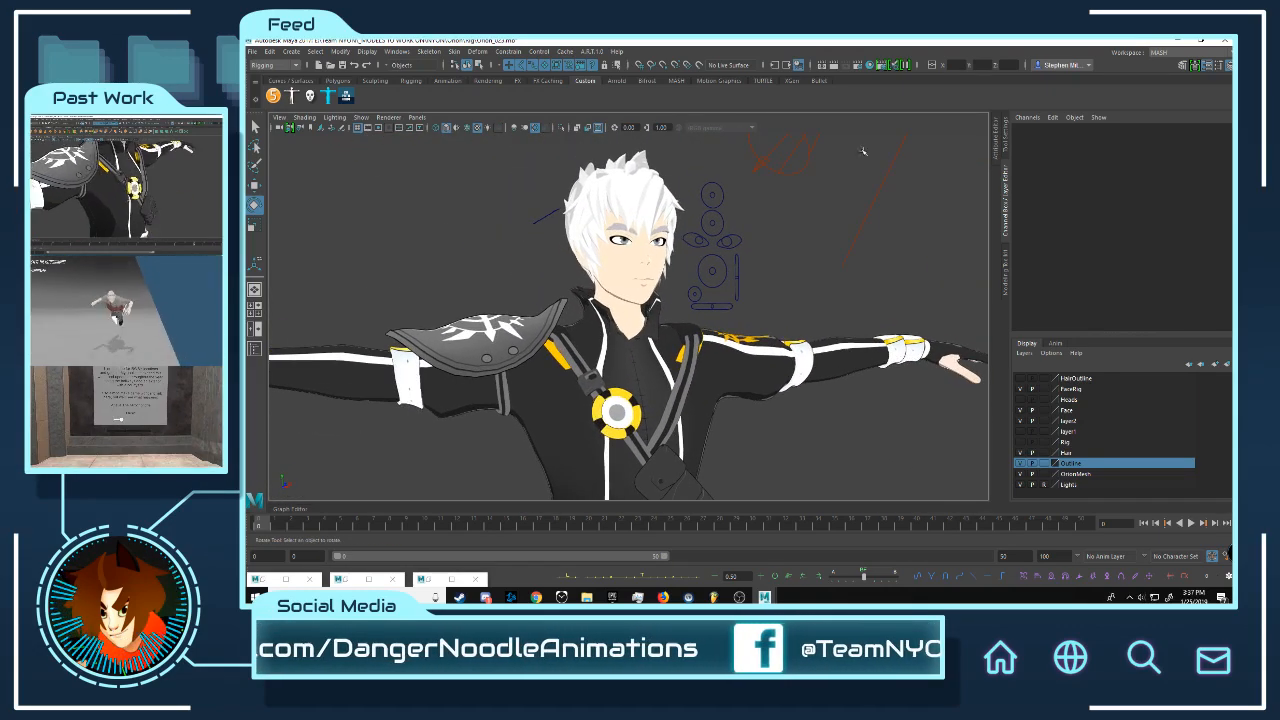
Step: Render the character's upper body with Maya Hardware 2.0 and inspect the enlarged image
click(833, 67)
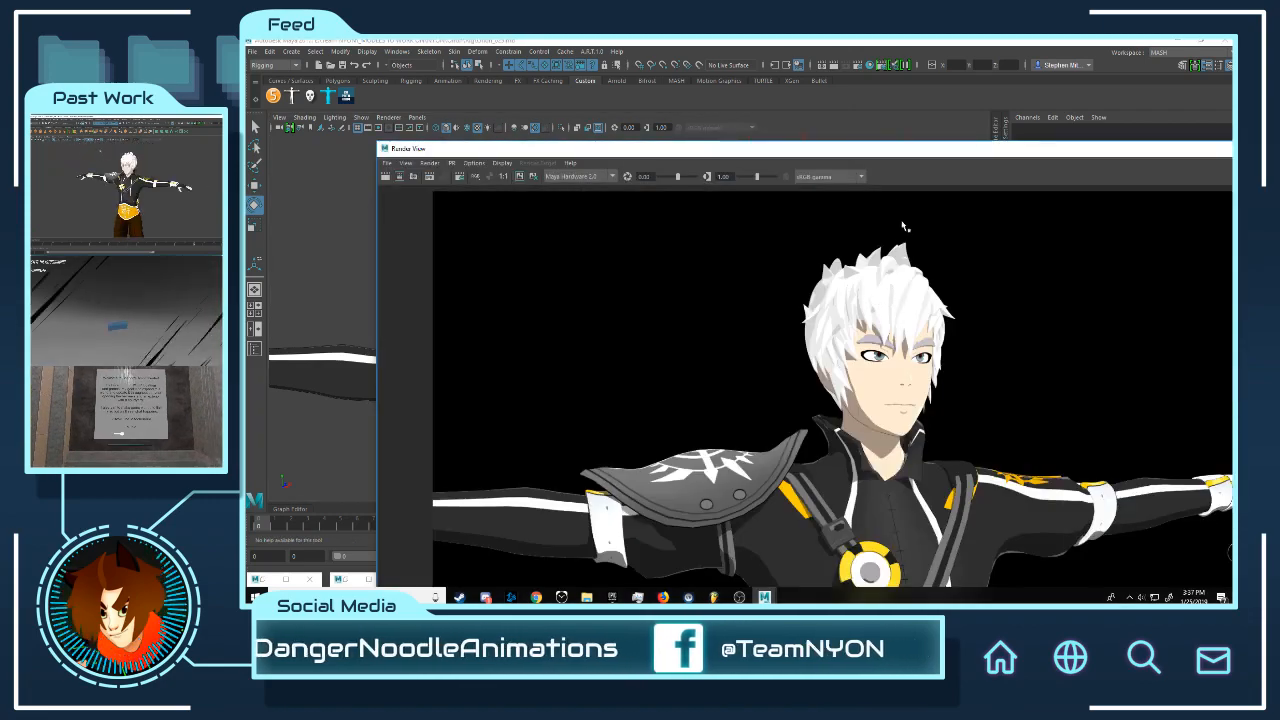
double_click(881, 150)
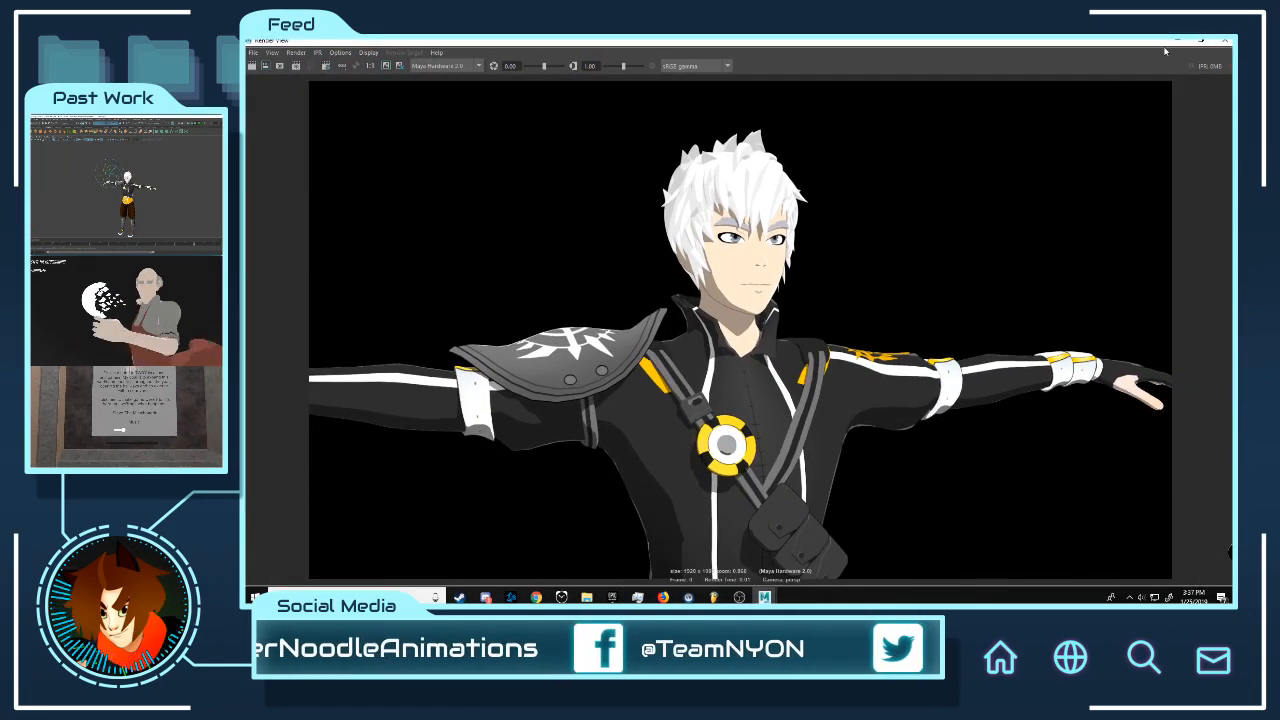
click(1177, 40)
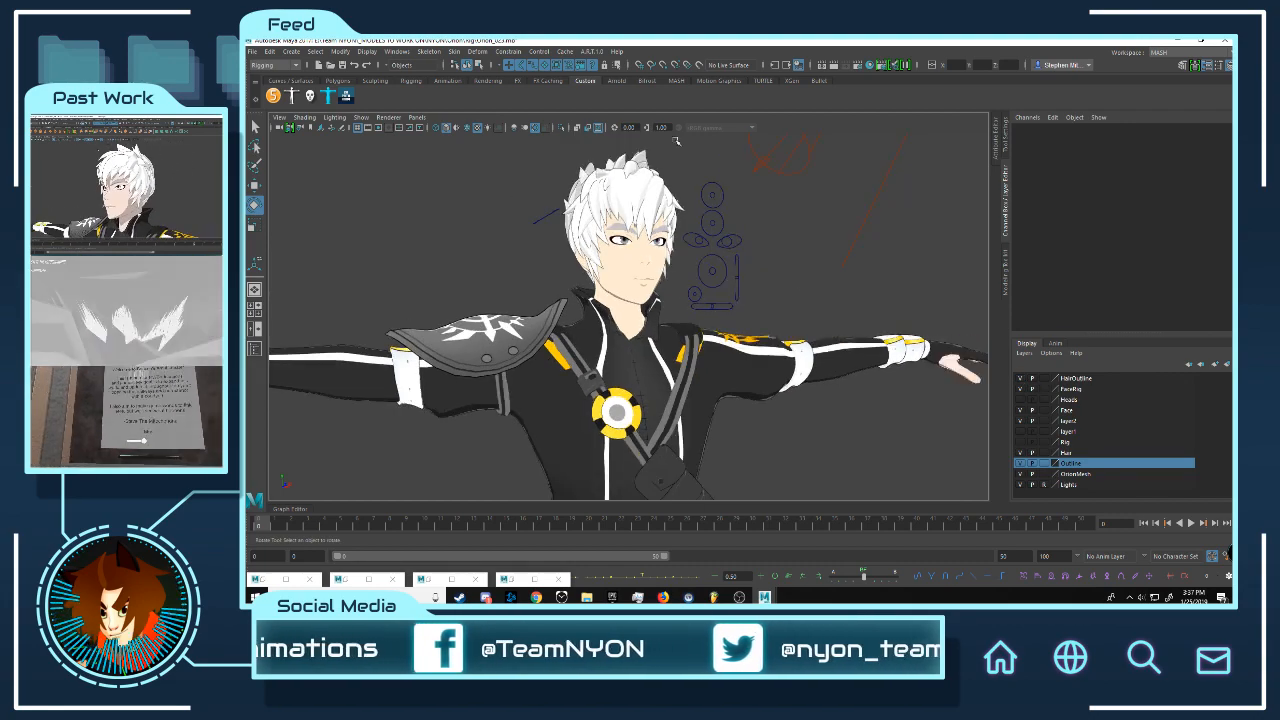
Step: Render the same view again with the HairOutline layer visible and inspect the hair's outline
click(836, 68)
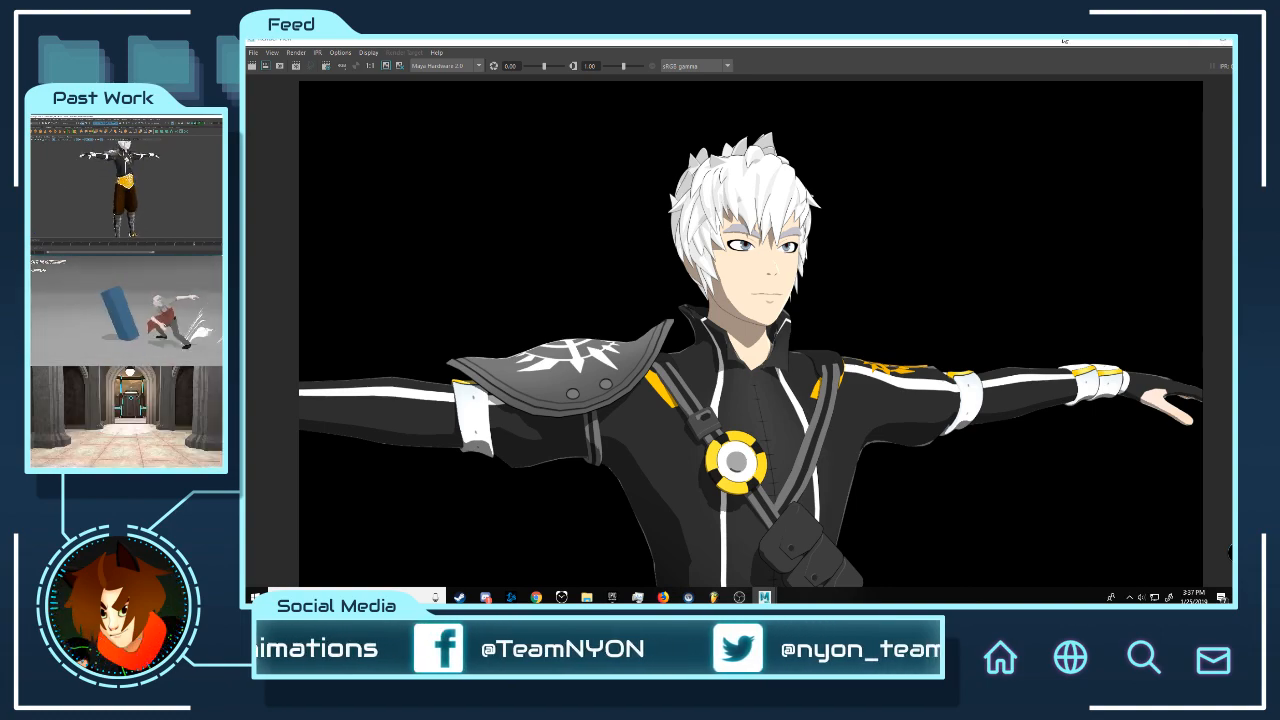
drag(1064, 41, 1009, 74)
click(1176, 73)
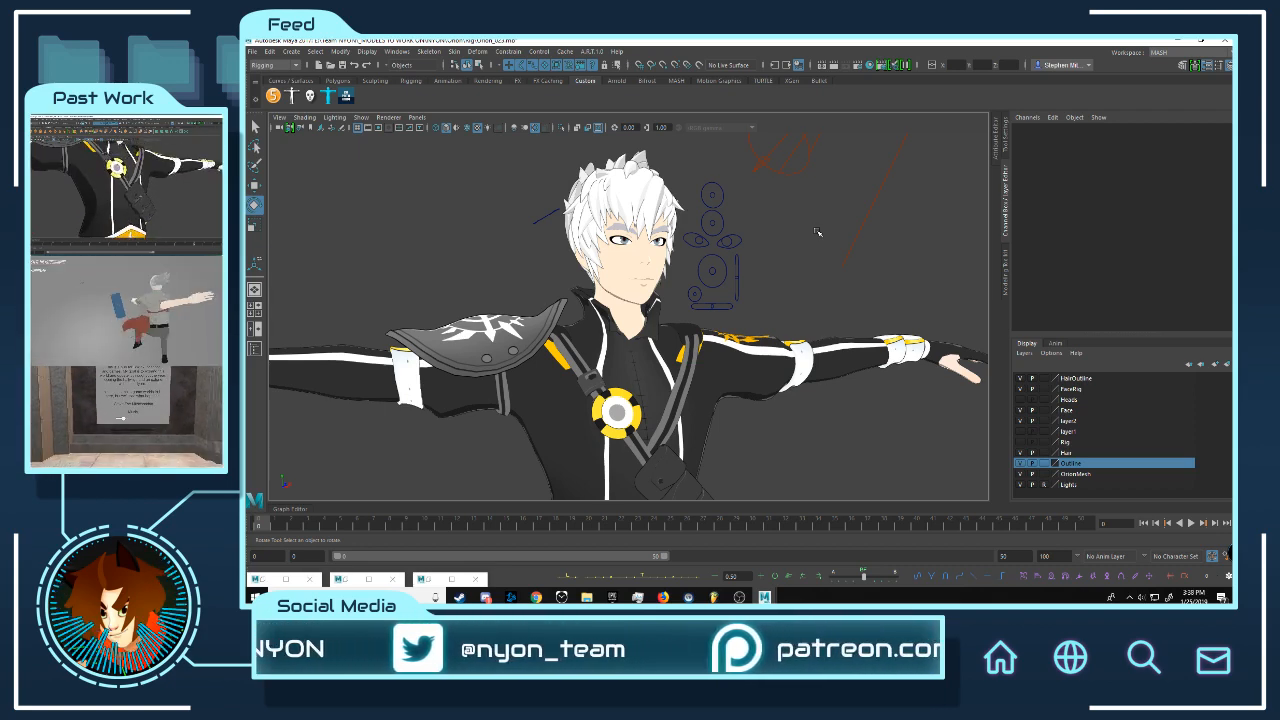
Step: Test-move the mouth control beside the head to check the facial deformation, undo the move, and deselect the control
scroll(832, 370, down, 4)
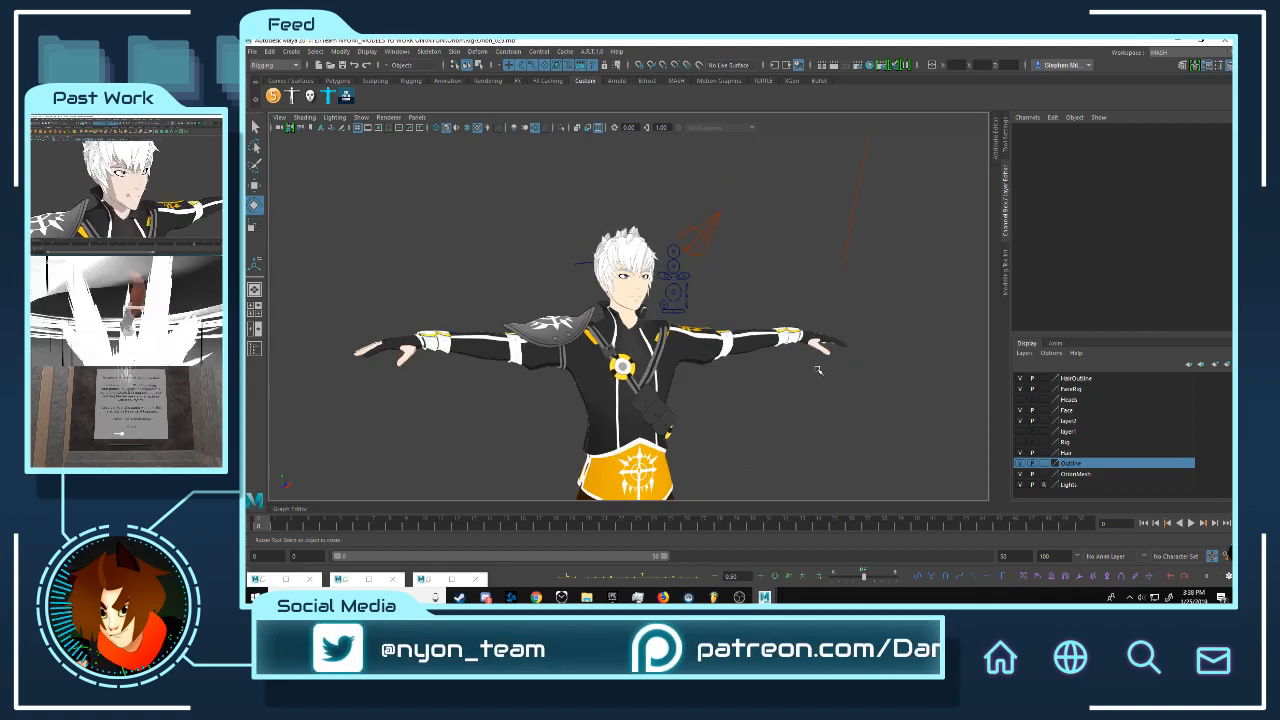
alt+drag(801, 367, 810, 306)
scroll(787, 359, up, 4)
scroll(639, 186, up, 2)
alt+middle_drag(706, 238, 703, 270)
scroll(705, 275, up, 5)
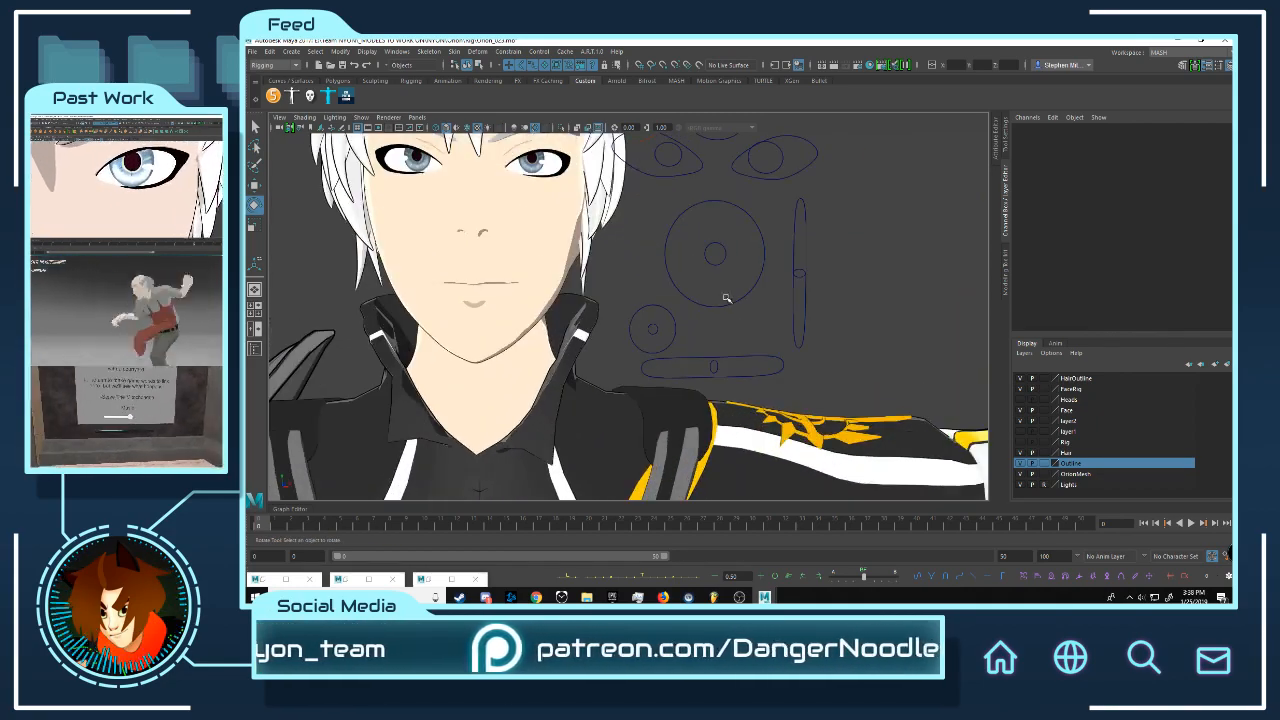
click(667, 262)
scroll(746, 286, down, 5)
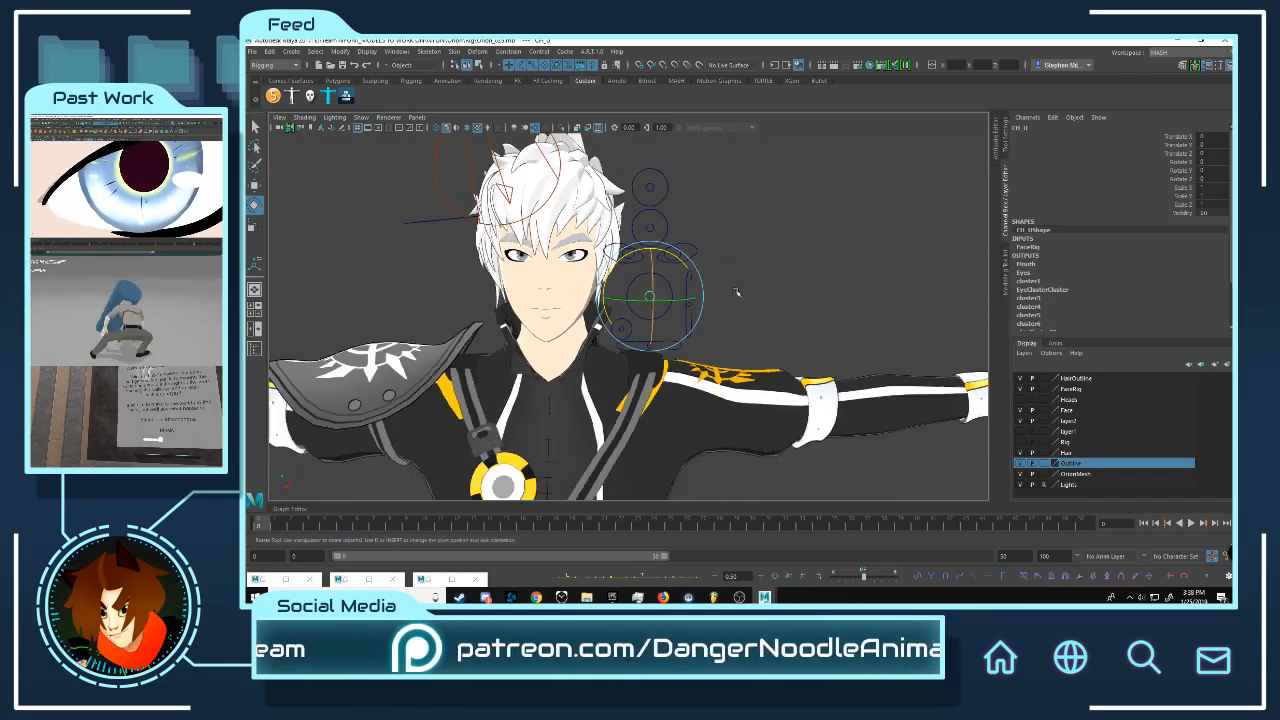
alt+drag(712, 288, 675, 286)
scroll(723, 275, up, 4)
key(w)
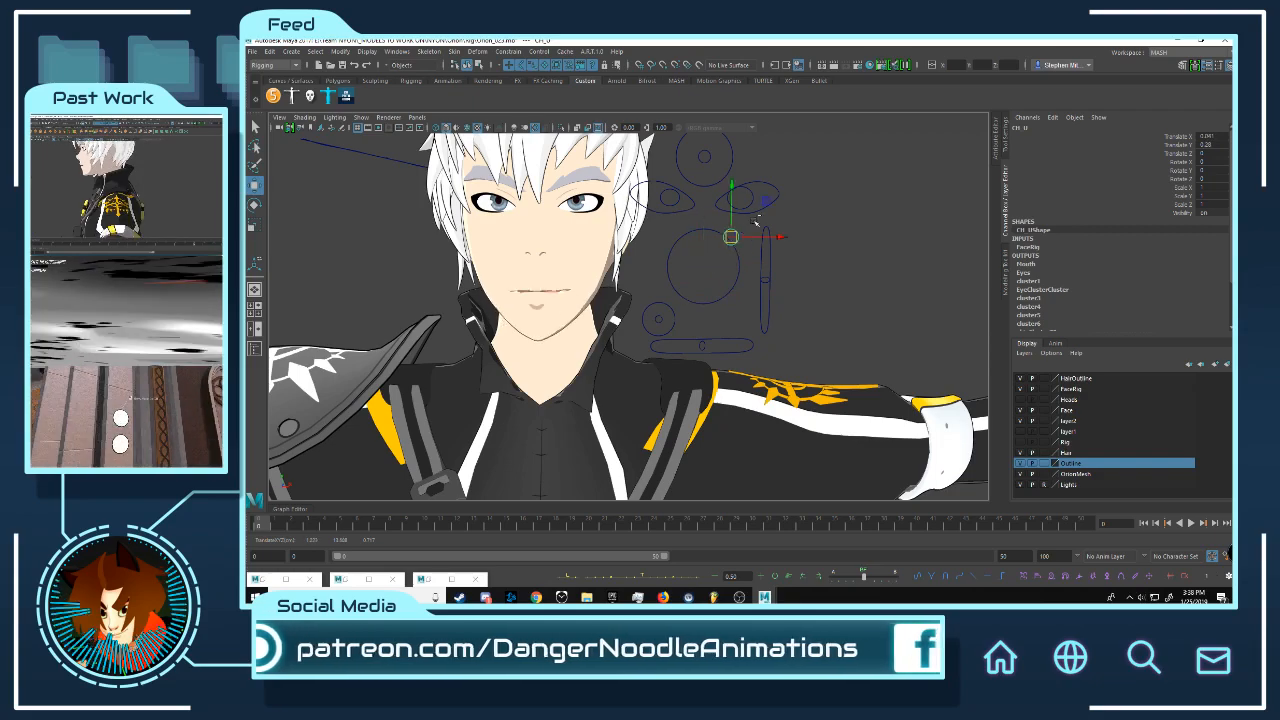
key(ctrl+z)
click(817, 329)
Step: Duplicate the wide orange waist belt mesh to serve as its outline
scroll(812, 345, down, 5)
alt+middle_drag(800, 440, 812, 240)
scroll(812, 280, up, 1)
alt+drag(820, 288, 781, 283)
scroll(780, 284, down, 5)
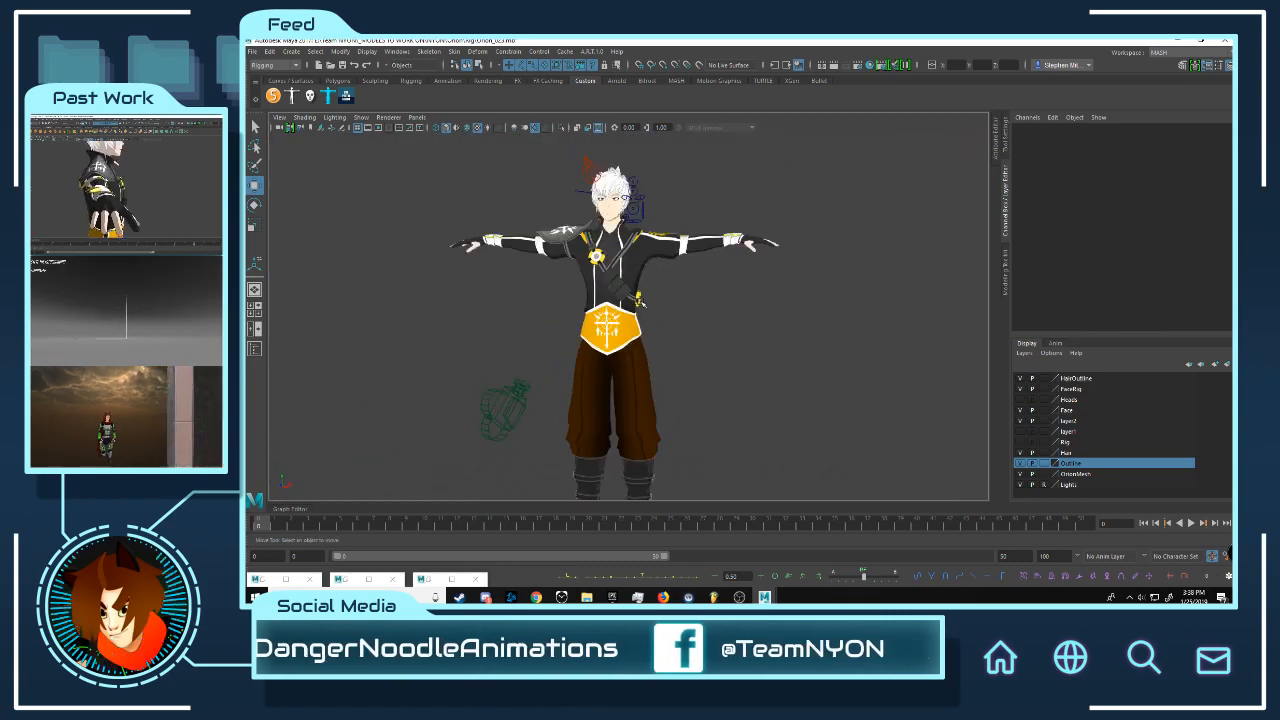
scroll(651, 292, up, 5)
click(686, 298)
mouse_move(686, 298)
alt+mouse_down()
mouse_move(800, 306)
mouse_move(603, 318)
mouse_move(660, 298)
mouse_move(702, 305)
alt+mouse_up()
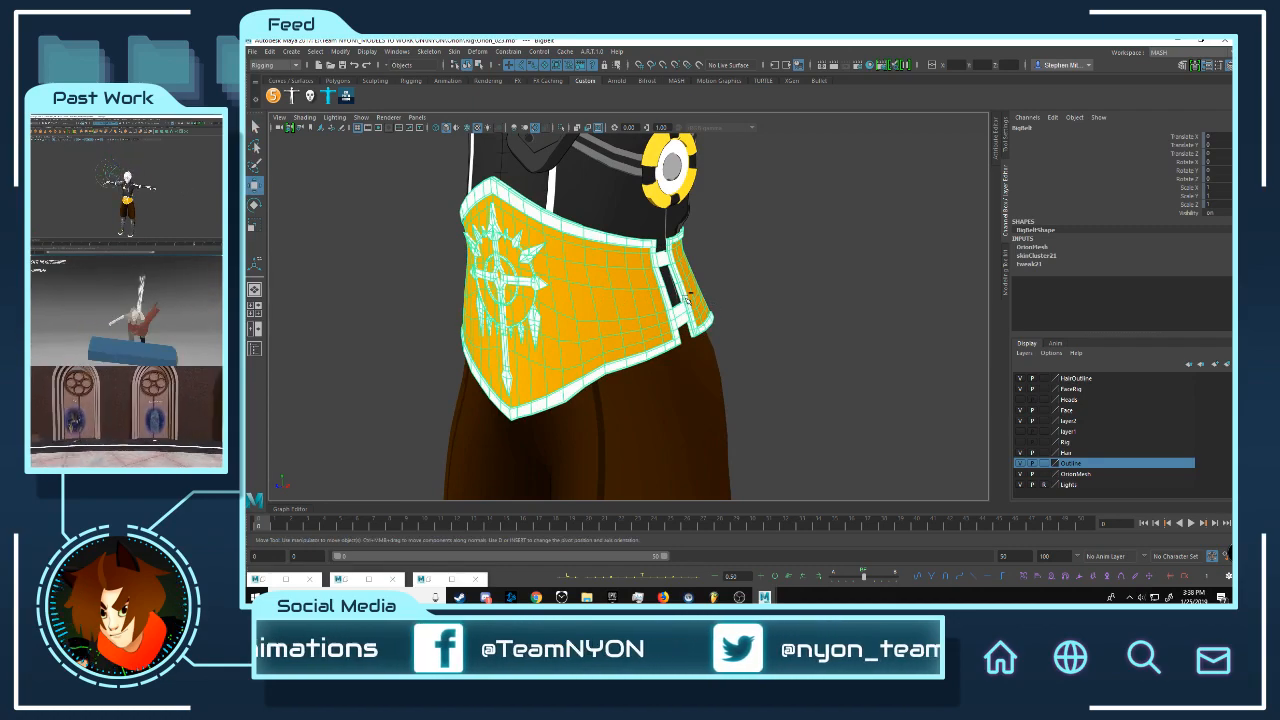
key(ctrl+d)
Step: Assign the existing surfaceShader2 material to the duplicated waist belt
alt+drag(638, 277, 676, 316)
right_click(657, 291)
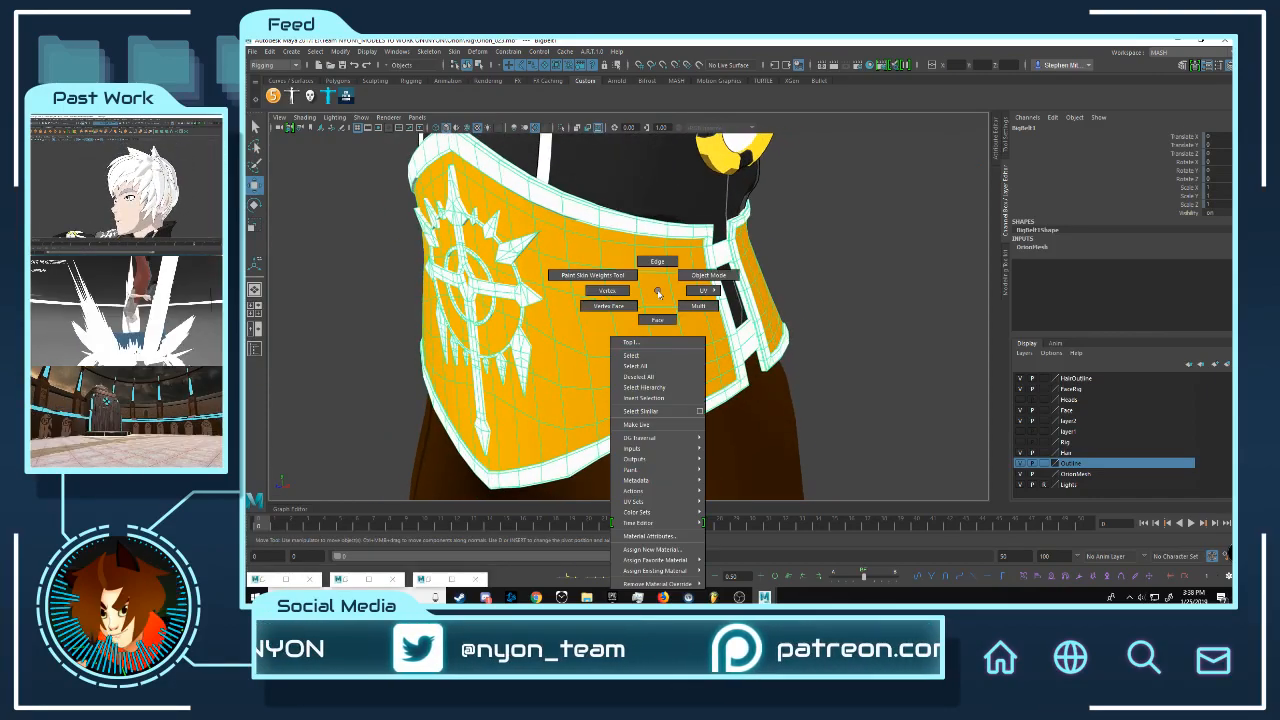
mouse_move(660, 560)
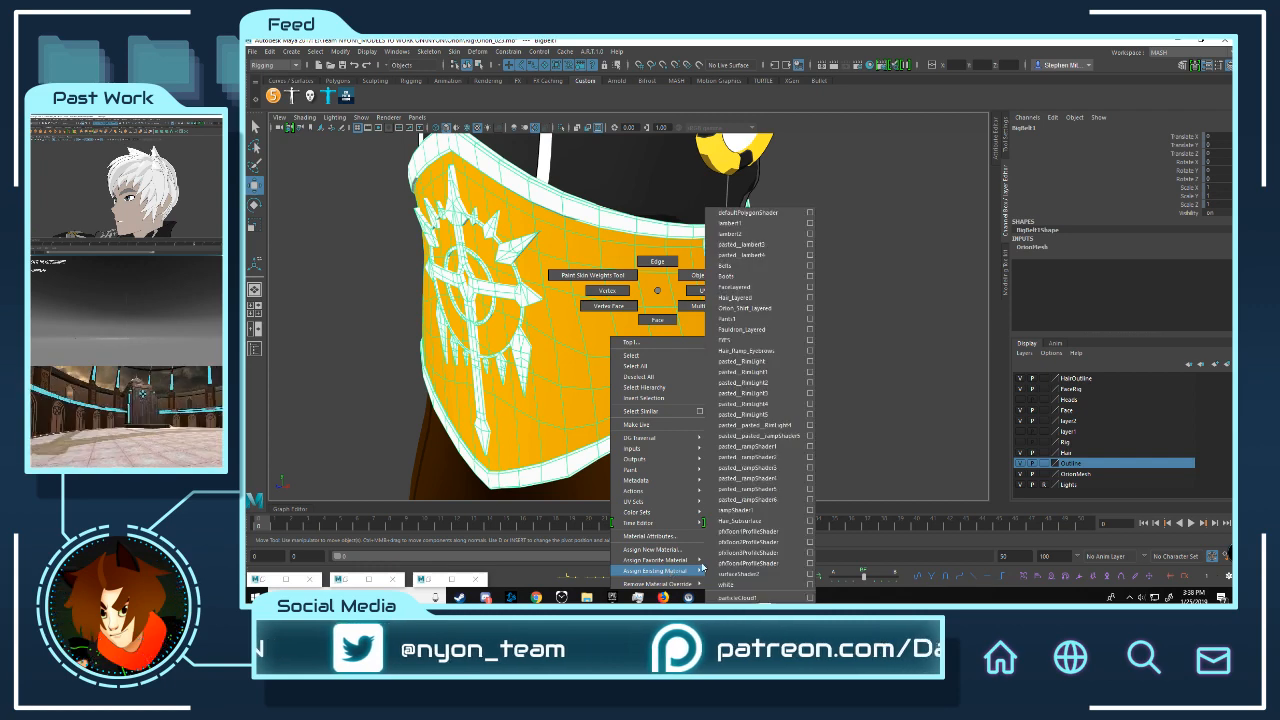
click(762, 566)
alt+drag(789, 326, 800, 300)
Step: Turn off Casts Shadows, Receive Shadows and Double Sided in the duplicated waist belt's render stats
click(997, 147)
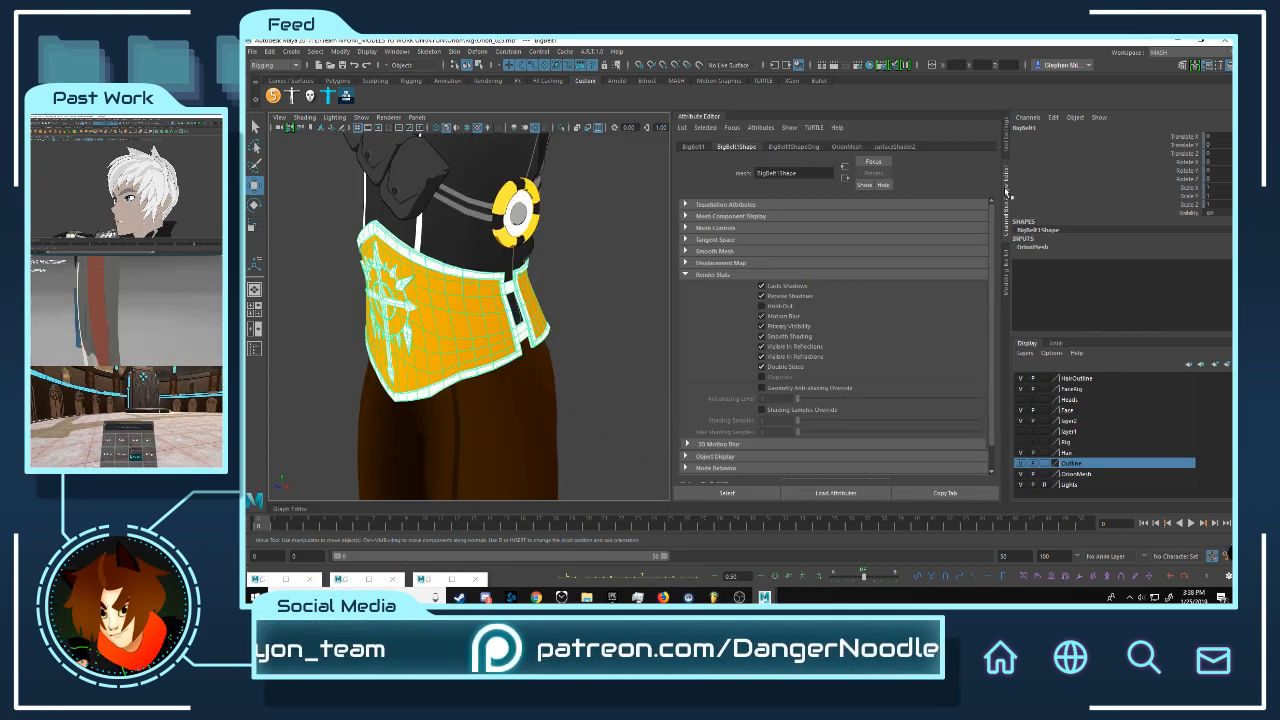
click(1007, 184)
click(999, 287)
click(999, 296)
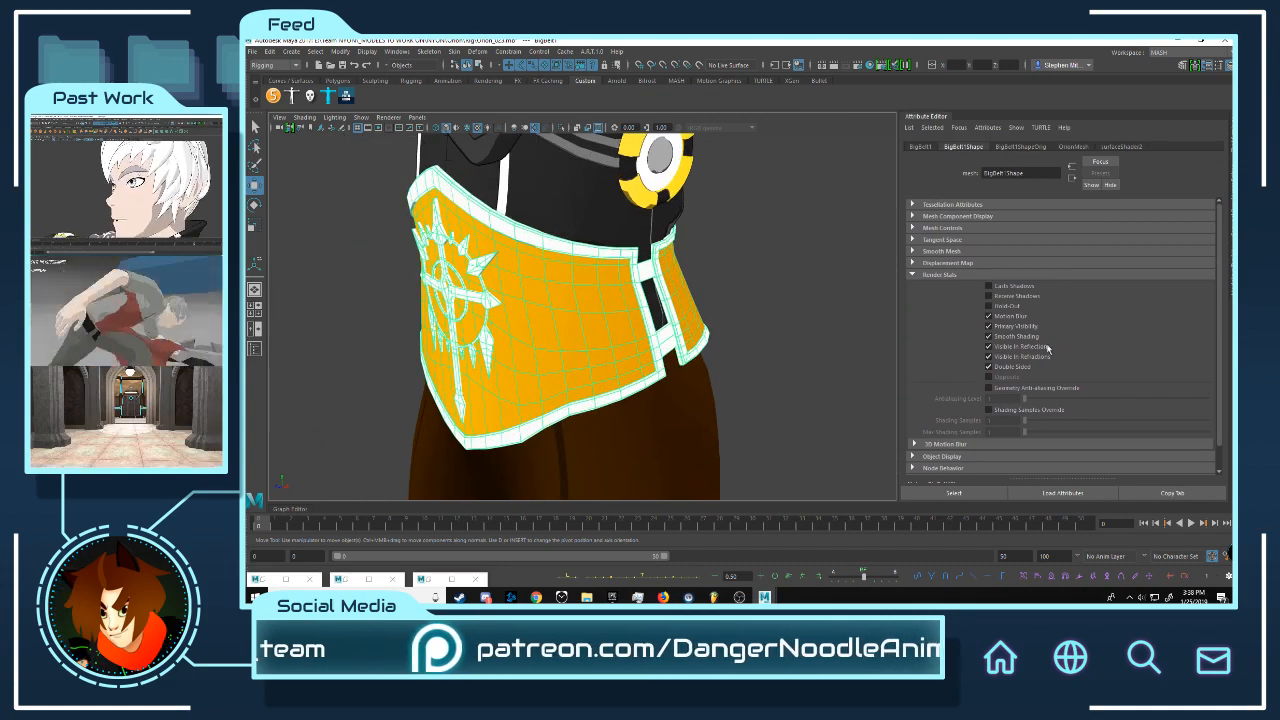
click(989, 366)
click(989, 356)
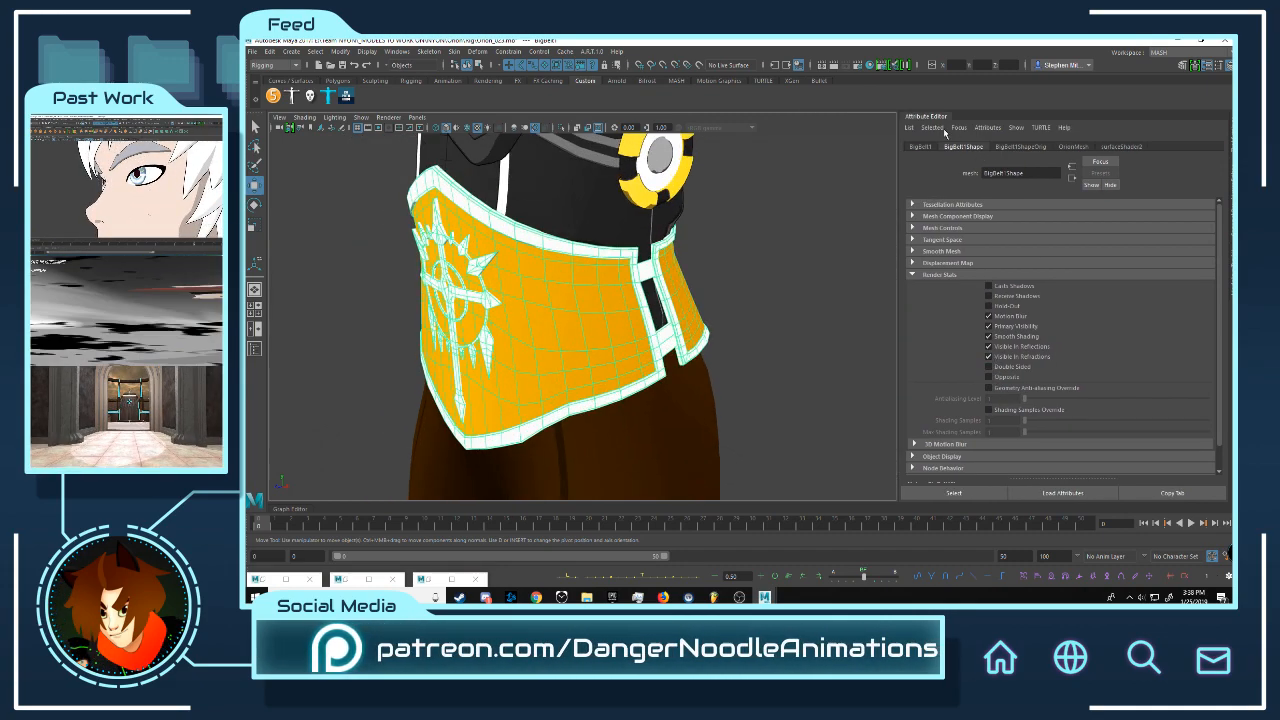
click(928, 117)
click(1228, 217)
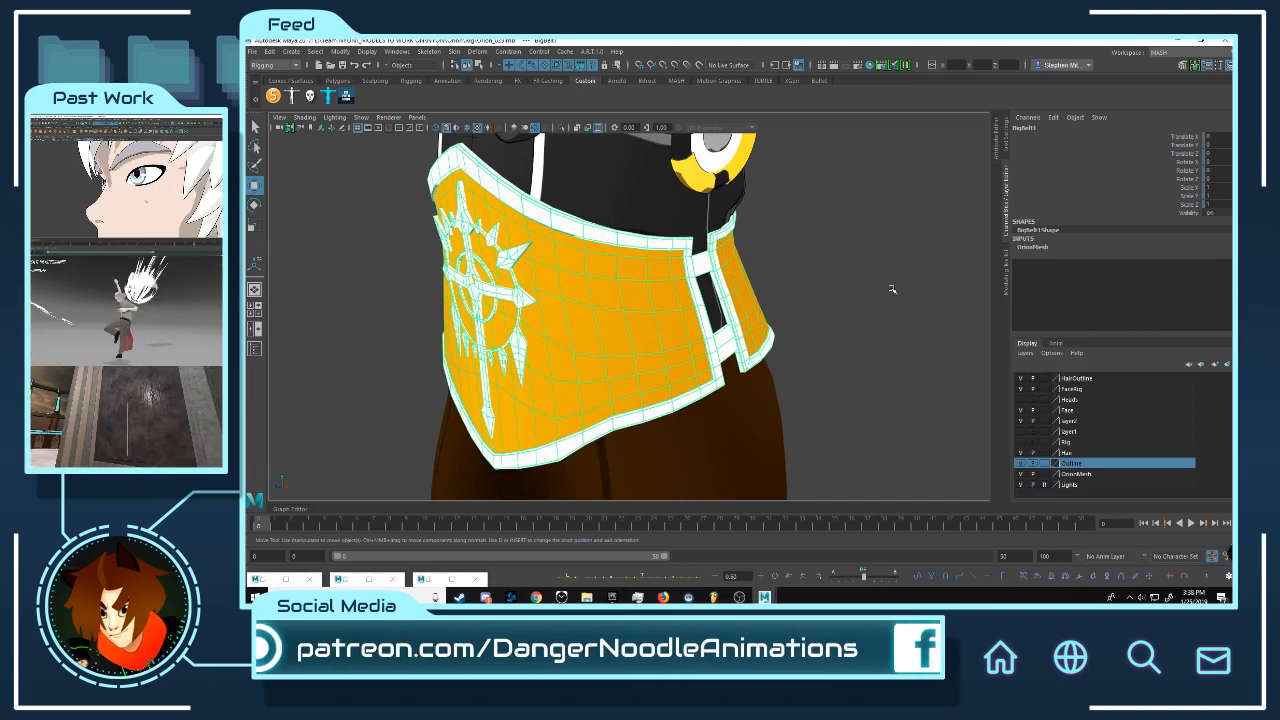
Step: Reverse the normals of the duplicated waist belt using the Modeling menu set
click(283, 64)
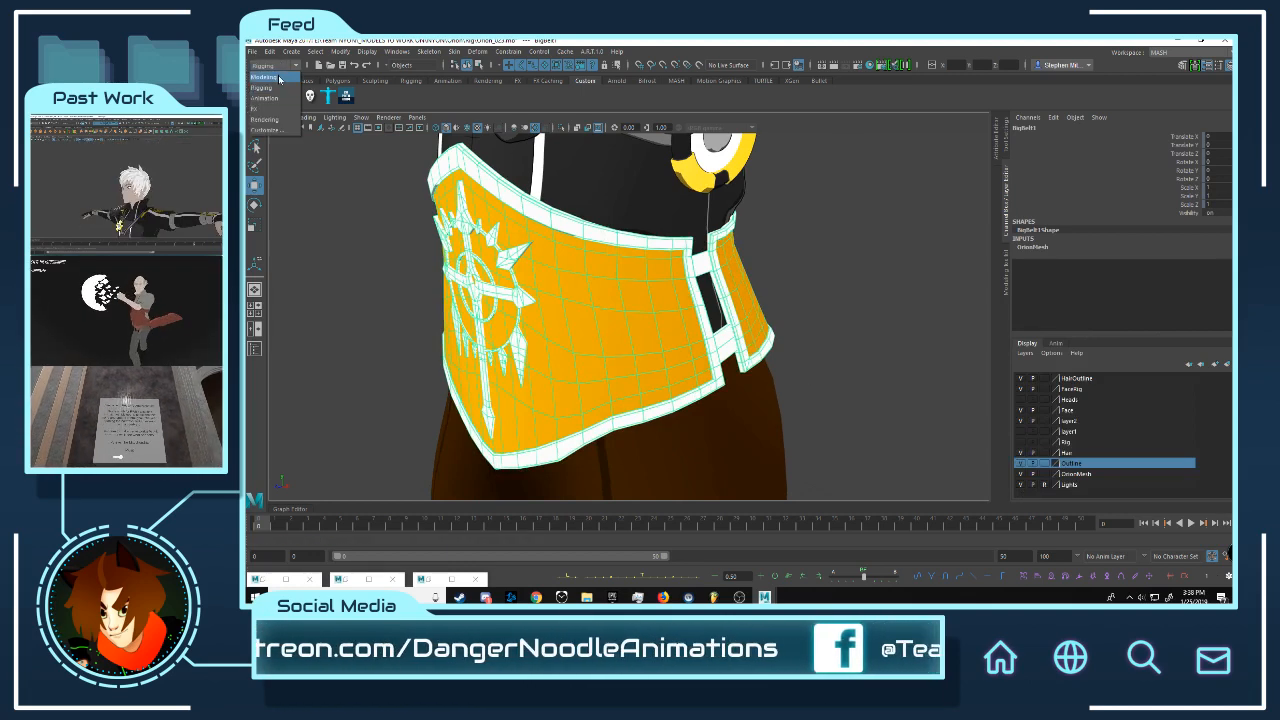
click(268, 71)
click(529, 51)
click(535, 89)
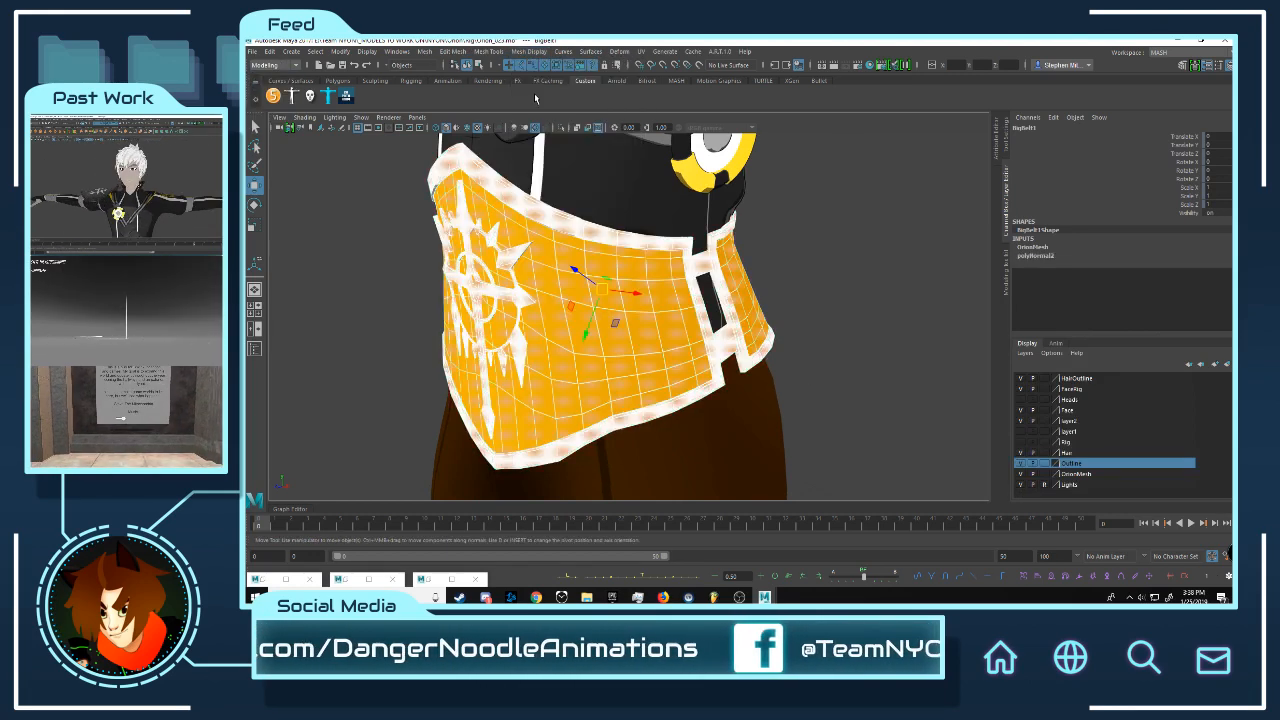
Step: Use Transform to offset the faces of the duplicated waist belt along their local Z axis, creating the outline thickness
click(453, 51)
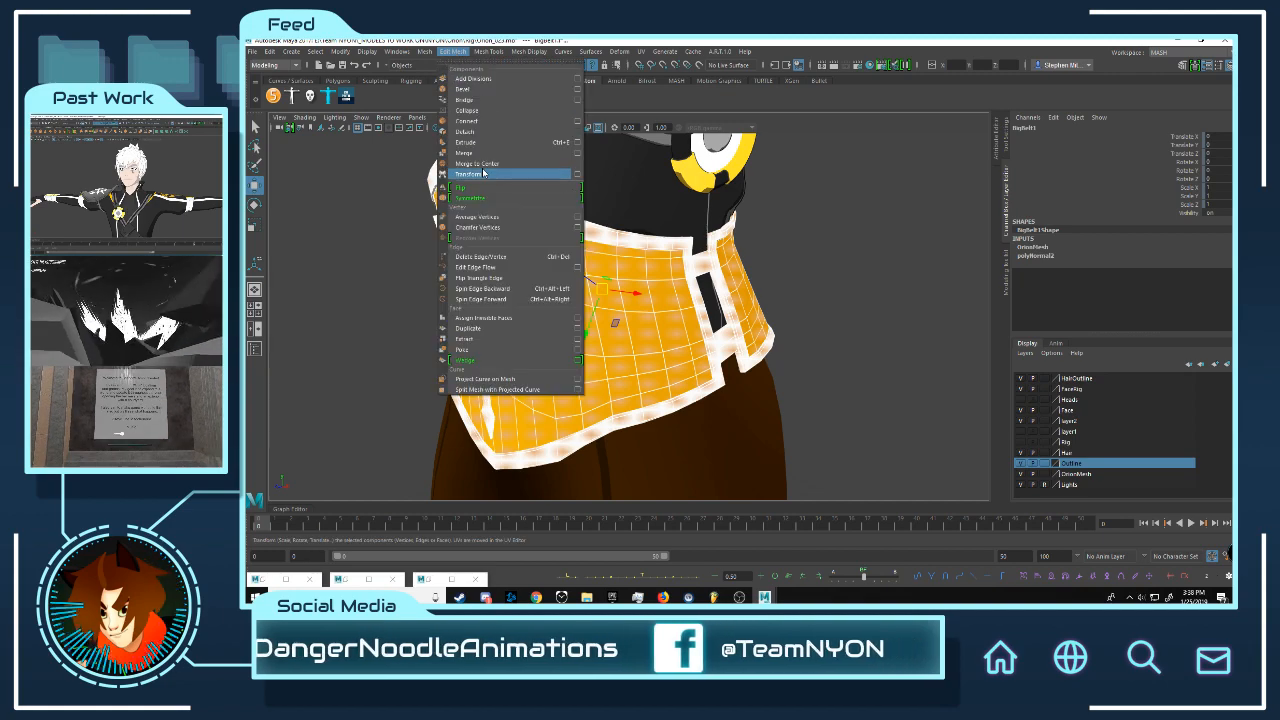
click(469, 174)
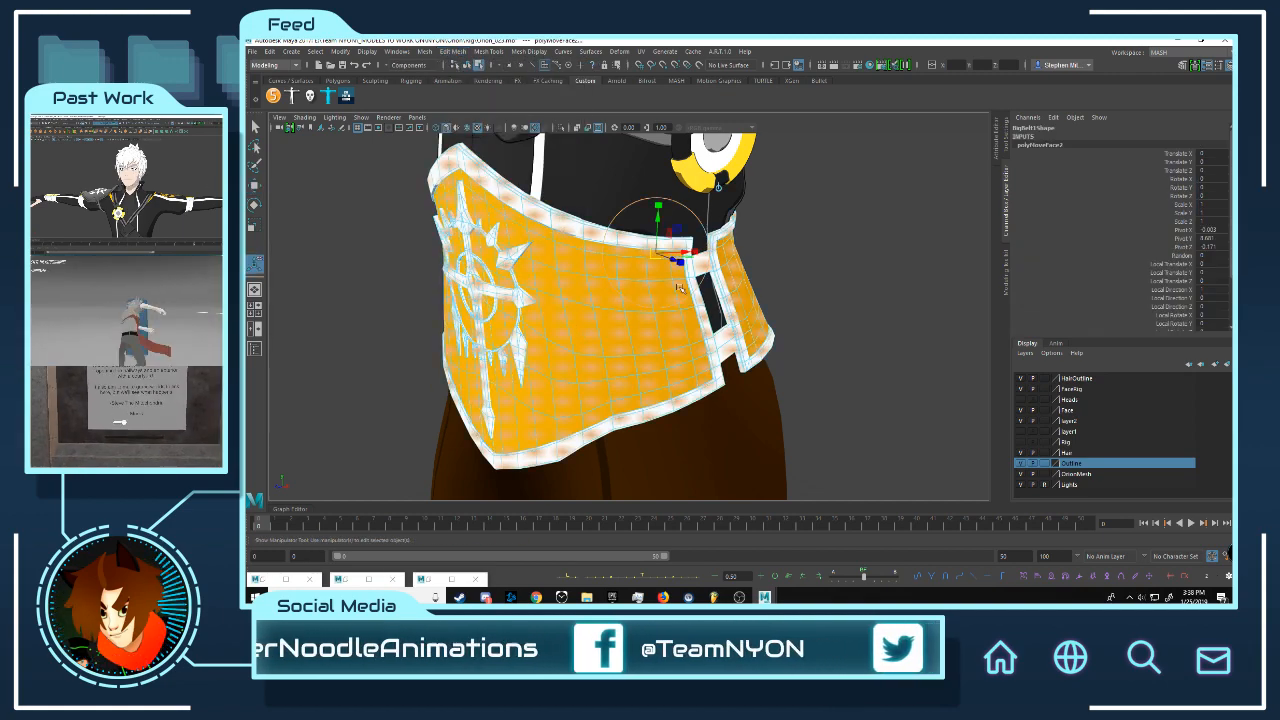
alt+right_drag(668, 256, 715, 298)
alt+drag(715, 298, 722, 343)
middle_drag(722, 343, 719, 340)
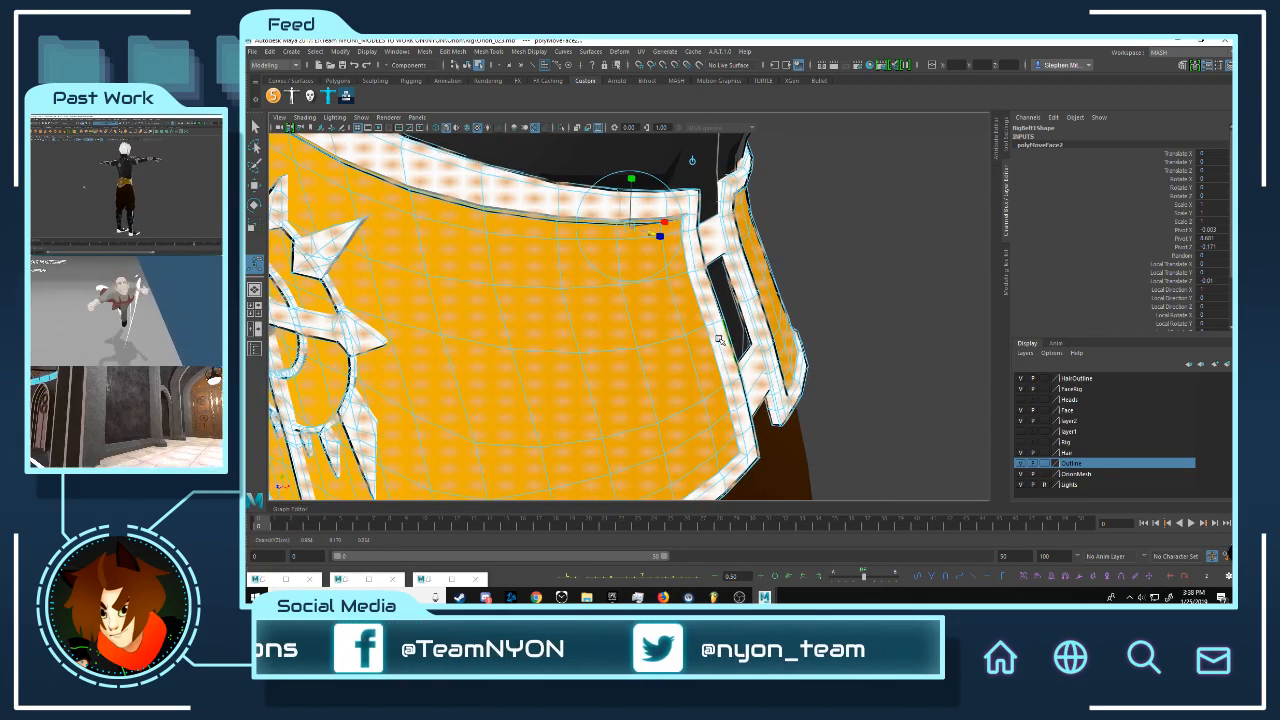
right_drag(697, 207, 750, 188)
key(q)
click(794, 260)
Step: Examine the waist belt outline around the back opening and along the front emblem for thickness and artifacts
alt+drag(747, 275, 535, 267)
alt+right_drag(535, 267, 309, 269)
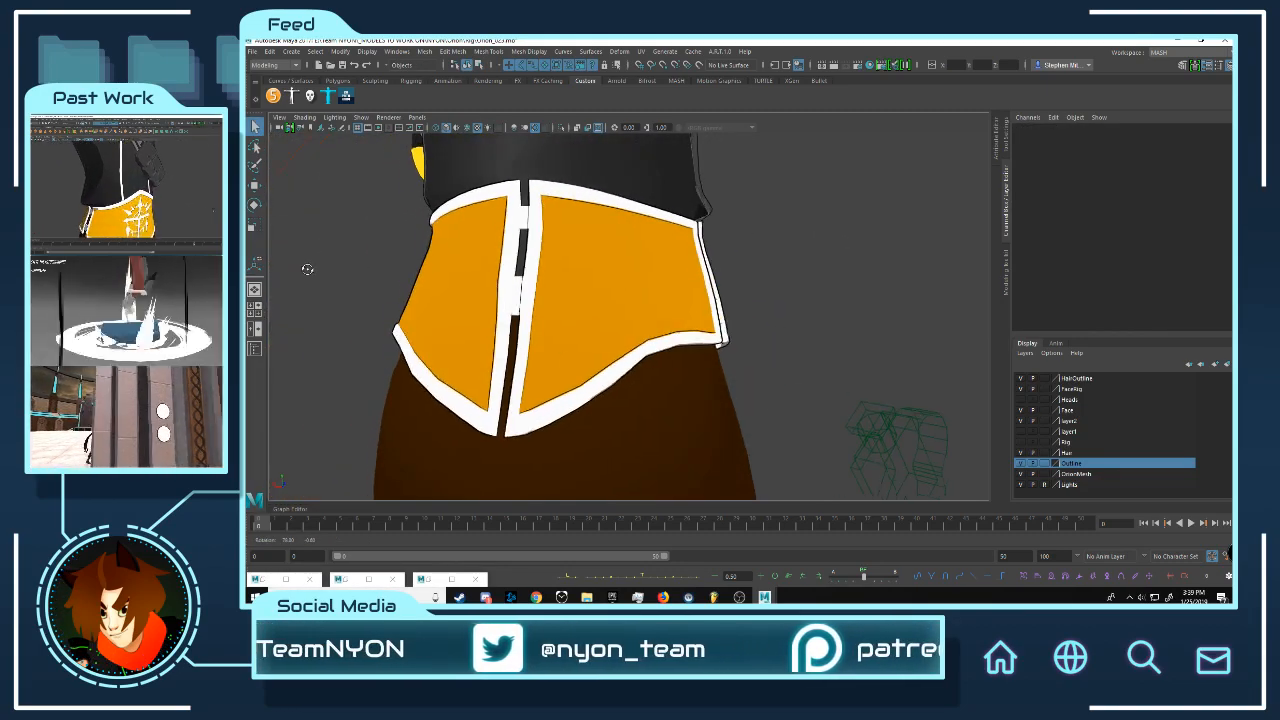
alt+drag(309, 269, 597, 288)
alt+right_drag(597, 288, 823, 314)
alt+drag(585, 250, 580, 319)
scroll(580, 317, up, 5)
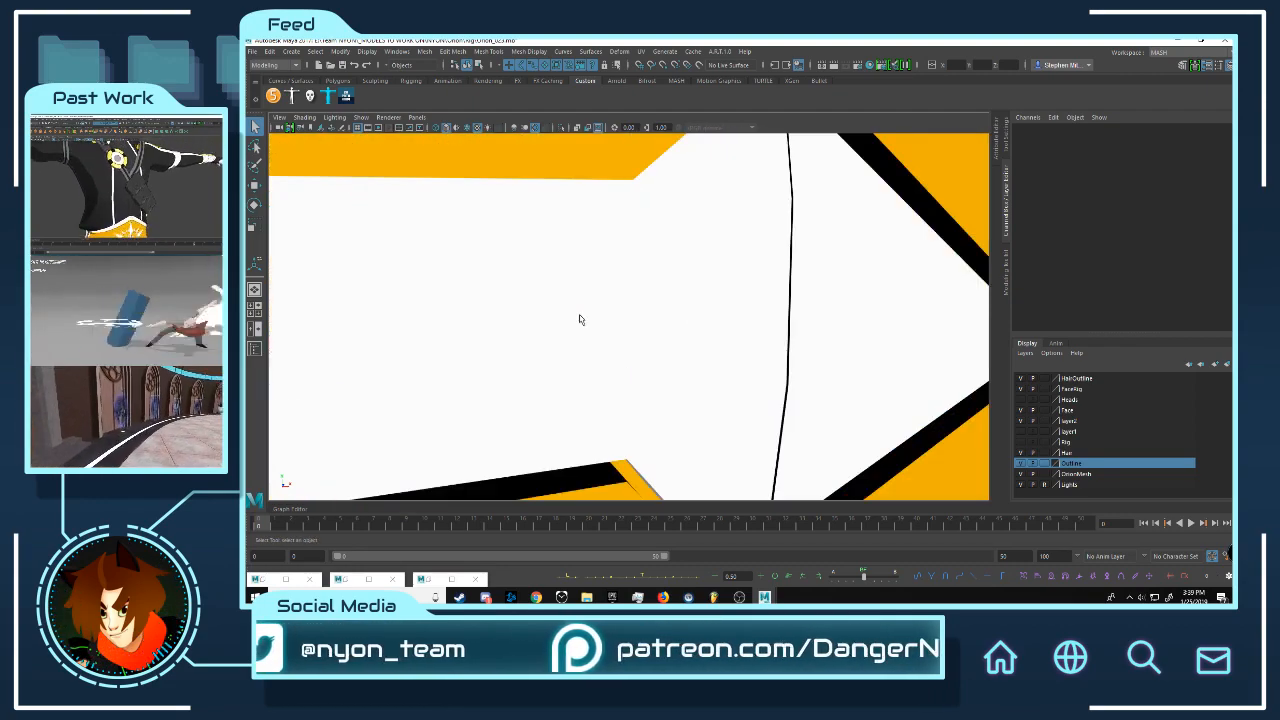
scroll(580, 317, down, 5)
scroll(572, 314, up, 1)
scroll(566, 311, up, 3)
scroll(580, 295, down, 2)
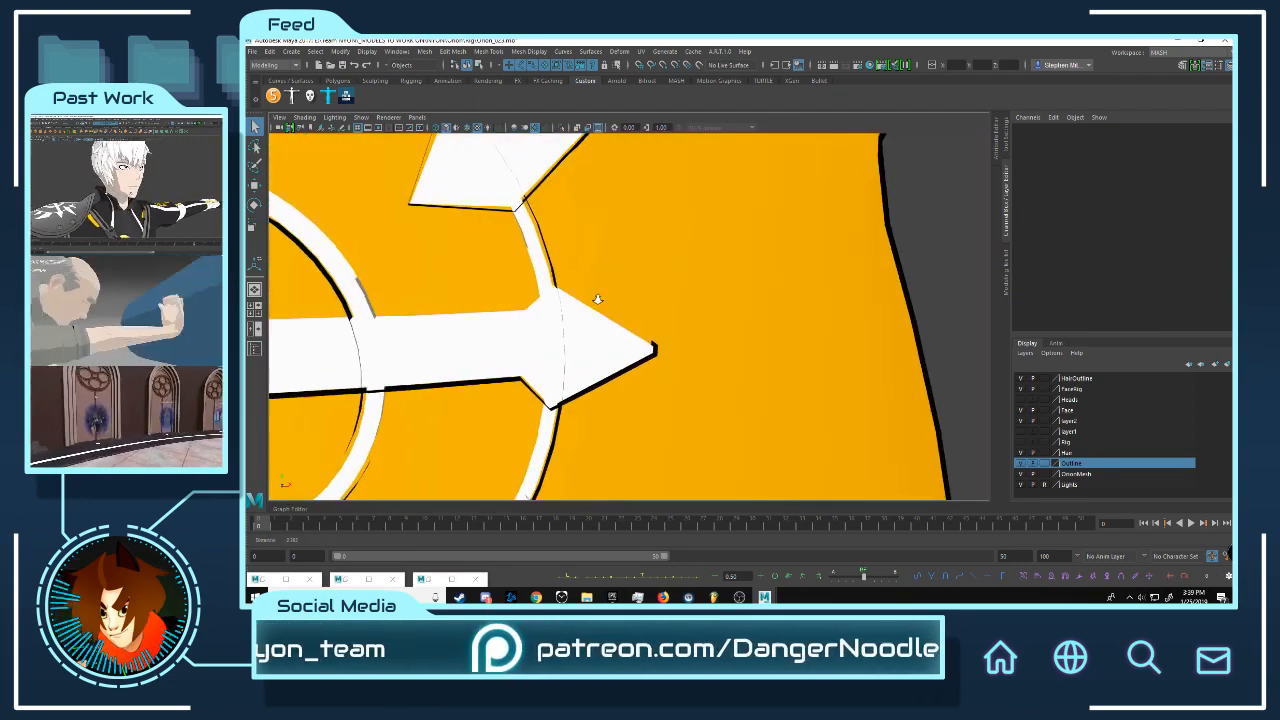
scroll(594, 286, up, 3)
click(586, 334)
scroll(562, 321, down, 1)
alt+drag(563, 321, 680, 270)
scroll(740, 300, down, 5)
click(822, 262)
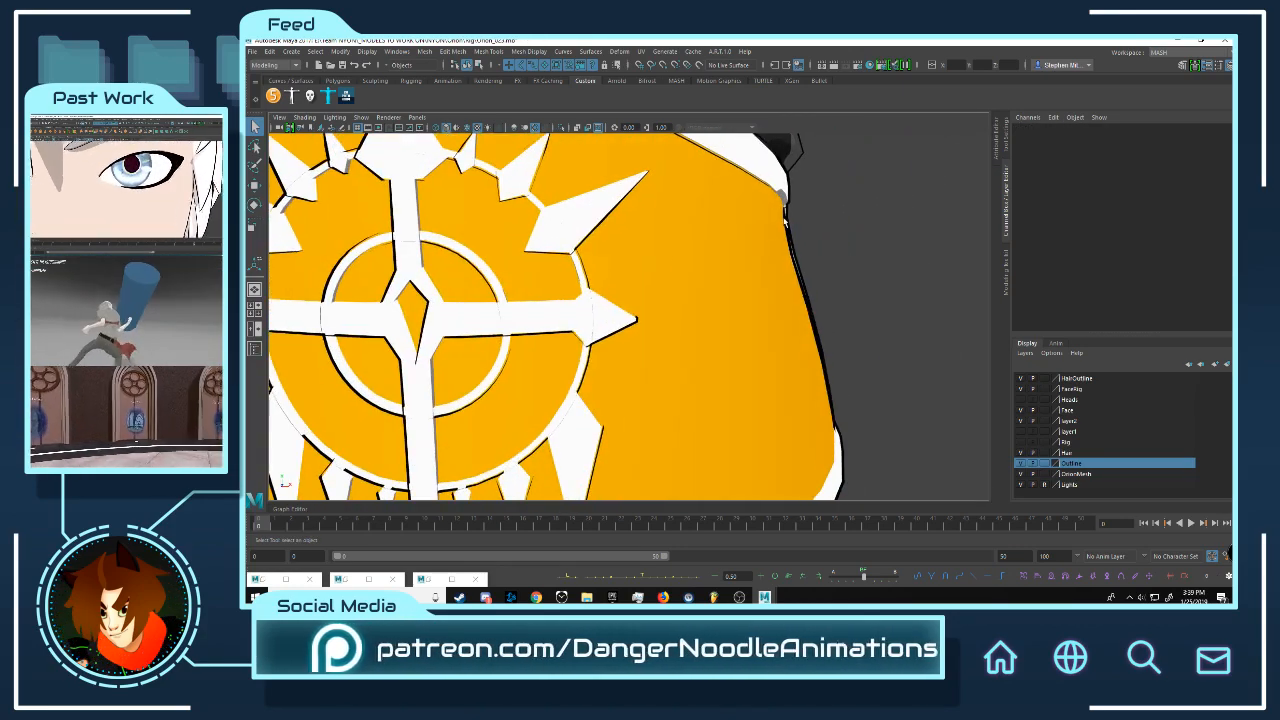
Step: Apply a vertex Transform to the waist belt outline, nudging its vertices along local Z, and return to object mode
click(799, 260)
key(g)
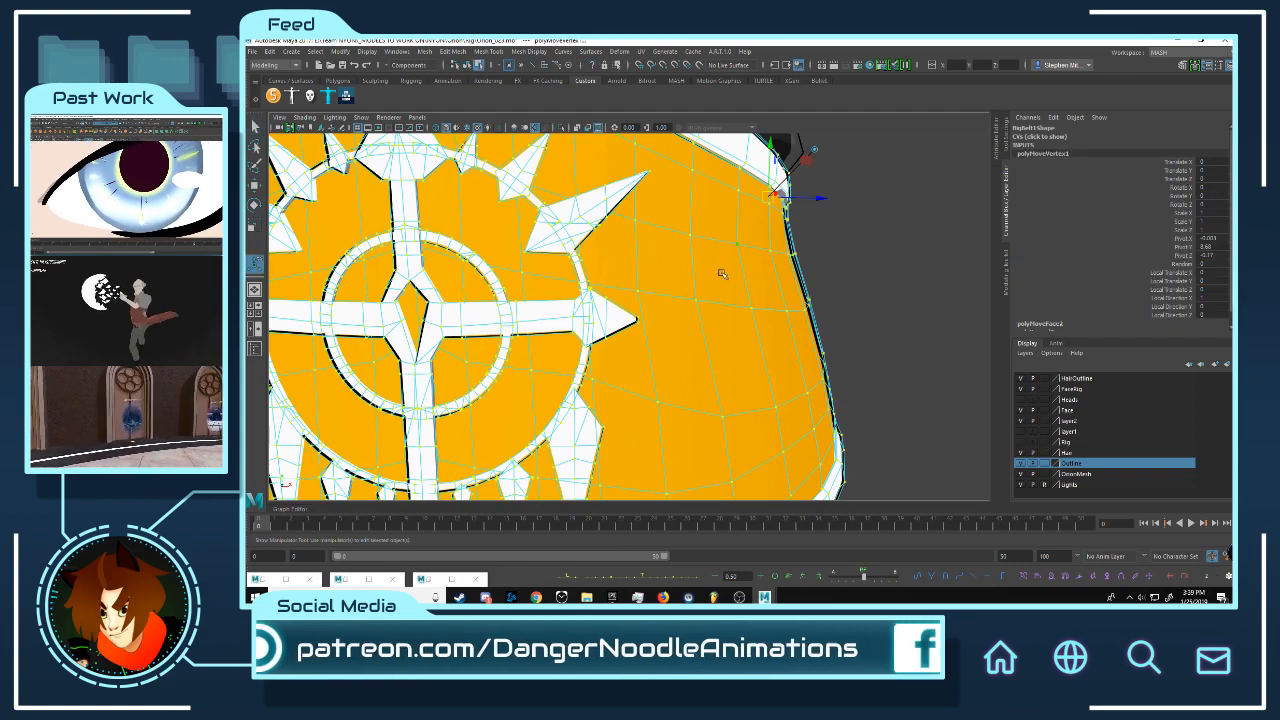
drag(790, 206, 808, 203)
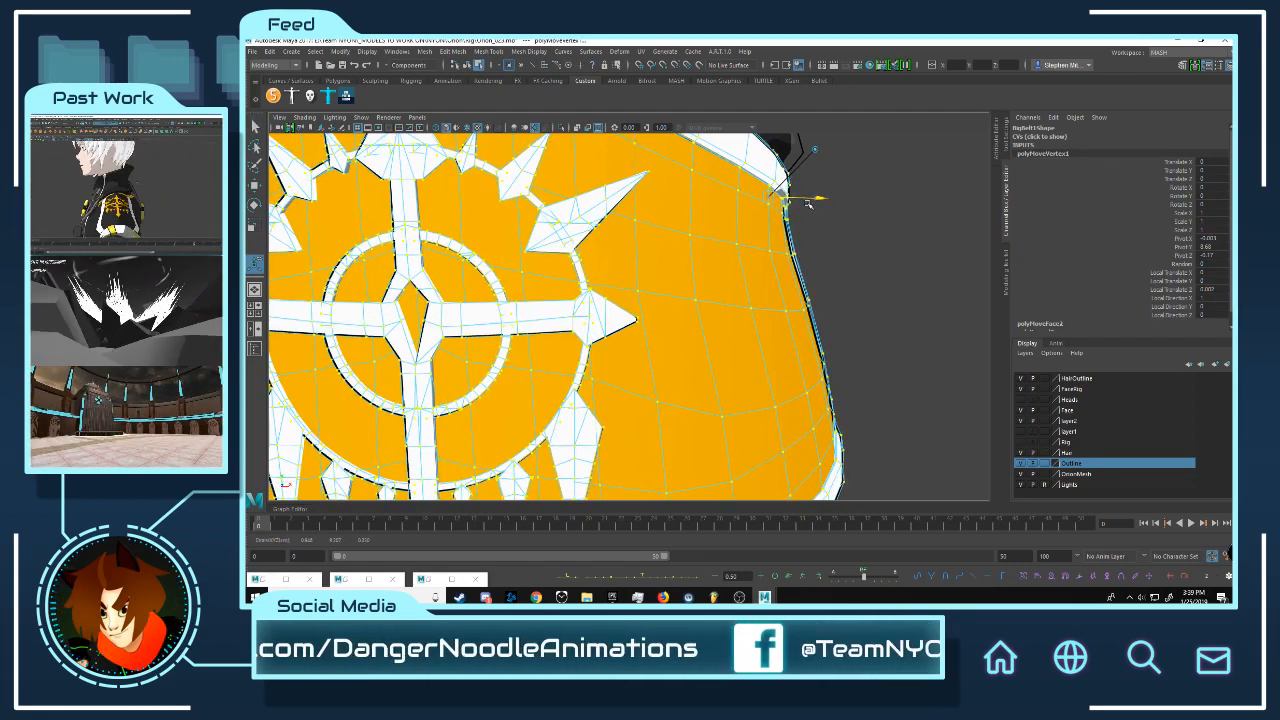
right_drag(748, 295, 795, 279)
click(840, 251)
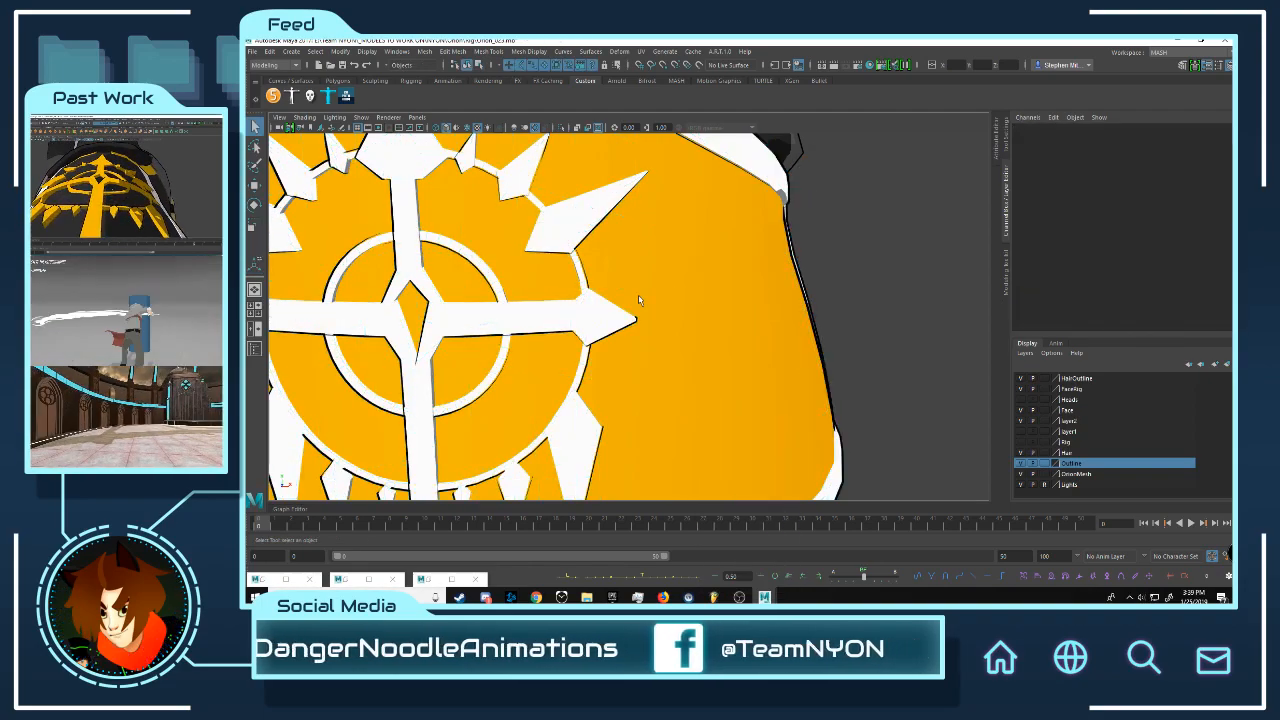
Step: Examine the adjusted outline around the emblem's spikes and rings for lines showing through the white surfaces
alt+drag(638, 299, 682, 284)
alt+right_drag(682, 284, 622, 292)
alt+drag(622, 292, 580, 296)
alt+right_drag(580, 296, 688, 318)
alt+drag(660, 262, 646, 346)
alt+right_drag(646, 346, 671, 369)
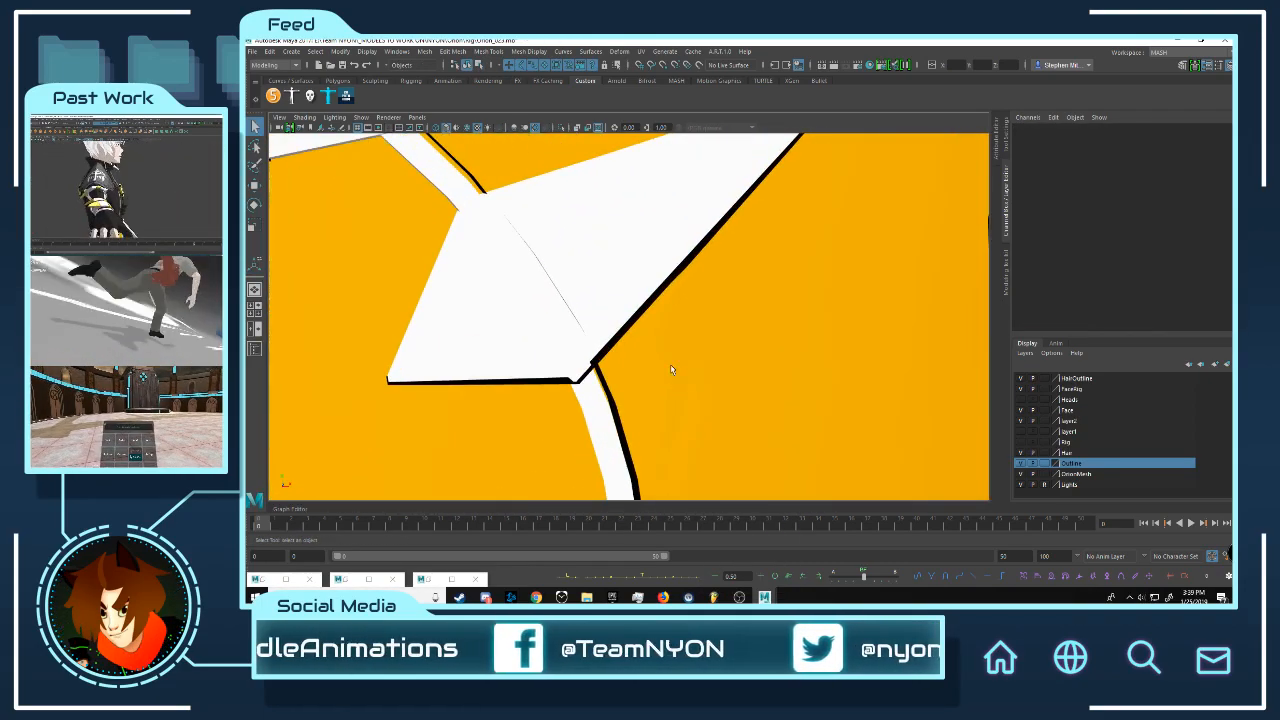
click(633, 312)
alt+right_drag(684, 323, 669, 322)
alt+drag(669, 322, 749, 301)
alt+right_drag(749, 301, 690, 298)
click(891, 293)
alt+right_drag(780, 303, 674, 300)
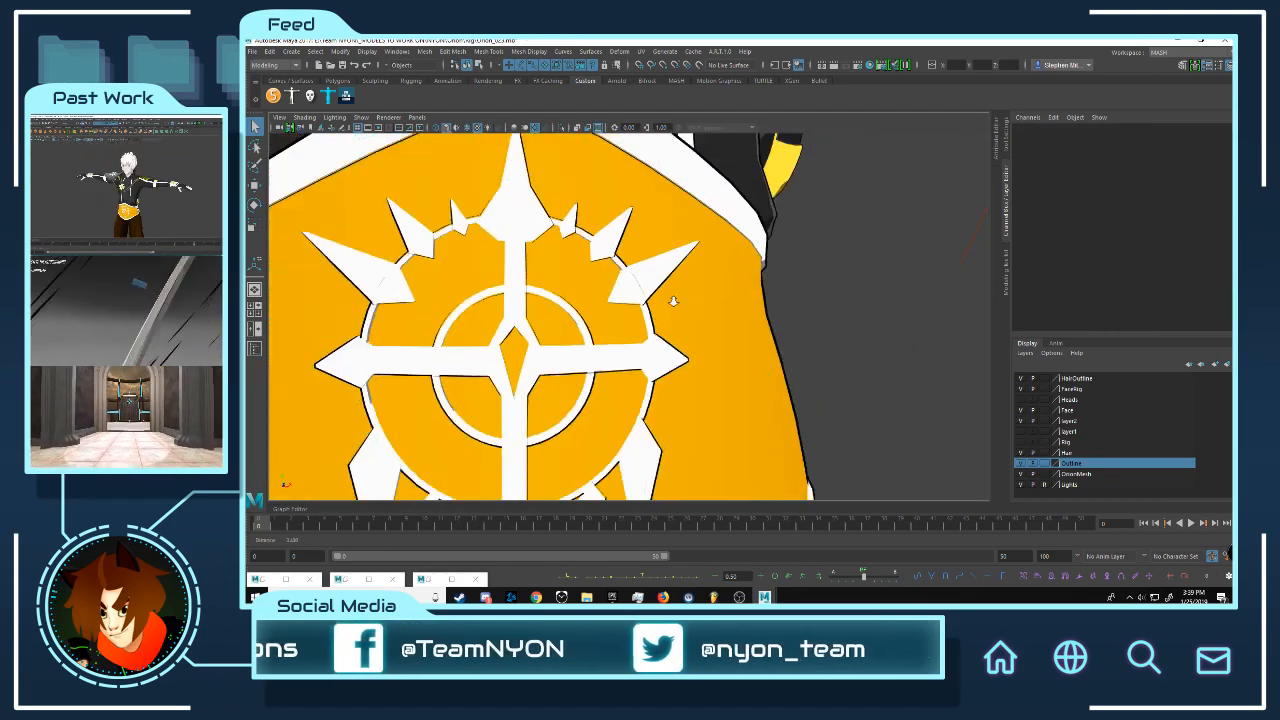
alt+drag(674, 300, 769, 342)
alt+right_drag(769, 342, 890, 342)
alt+drag(890, 342, 896, 341)
Step: Select the outline edges inside the emblem's upper-left diagonal spike and move them beneath its white surface
click(742, 277)
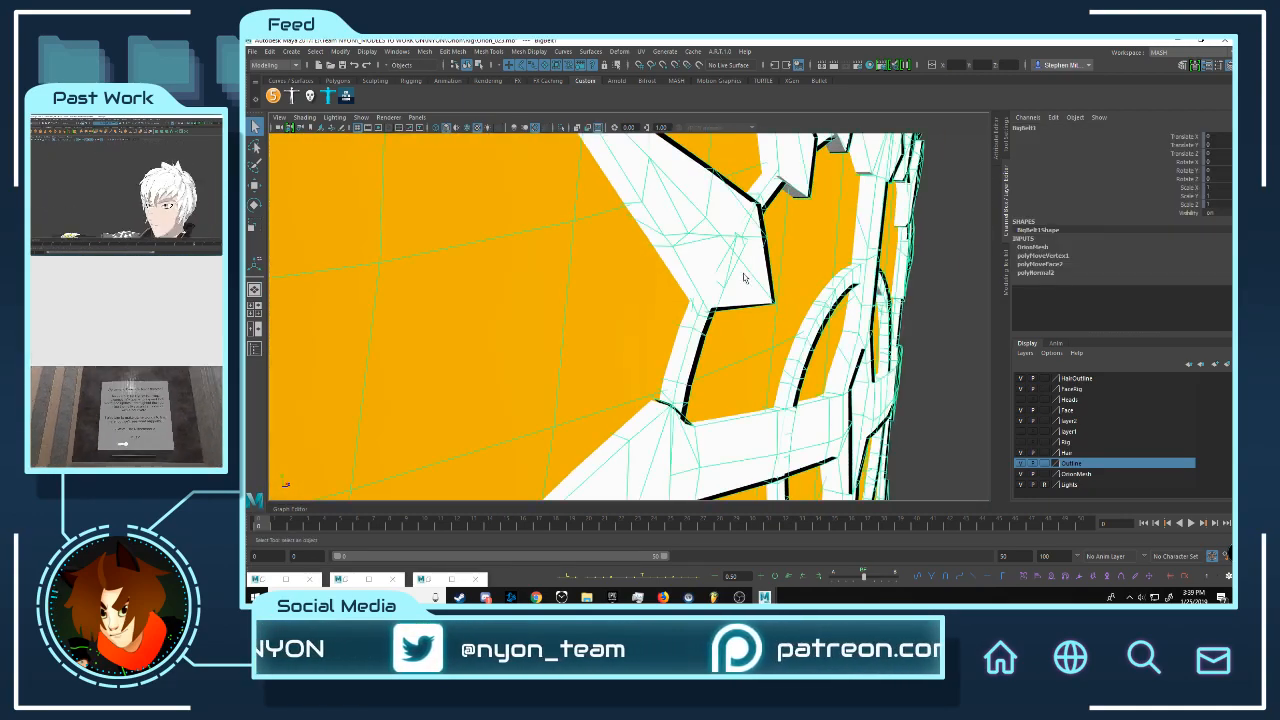
alt+drag(744, 277, 676, 304)
alt+right_drag(676, 304, 708, 260)
key(w)
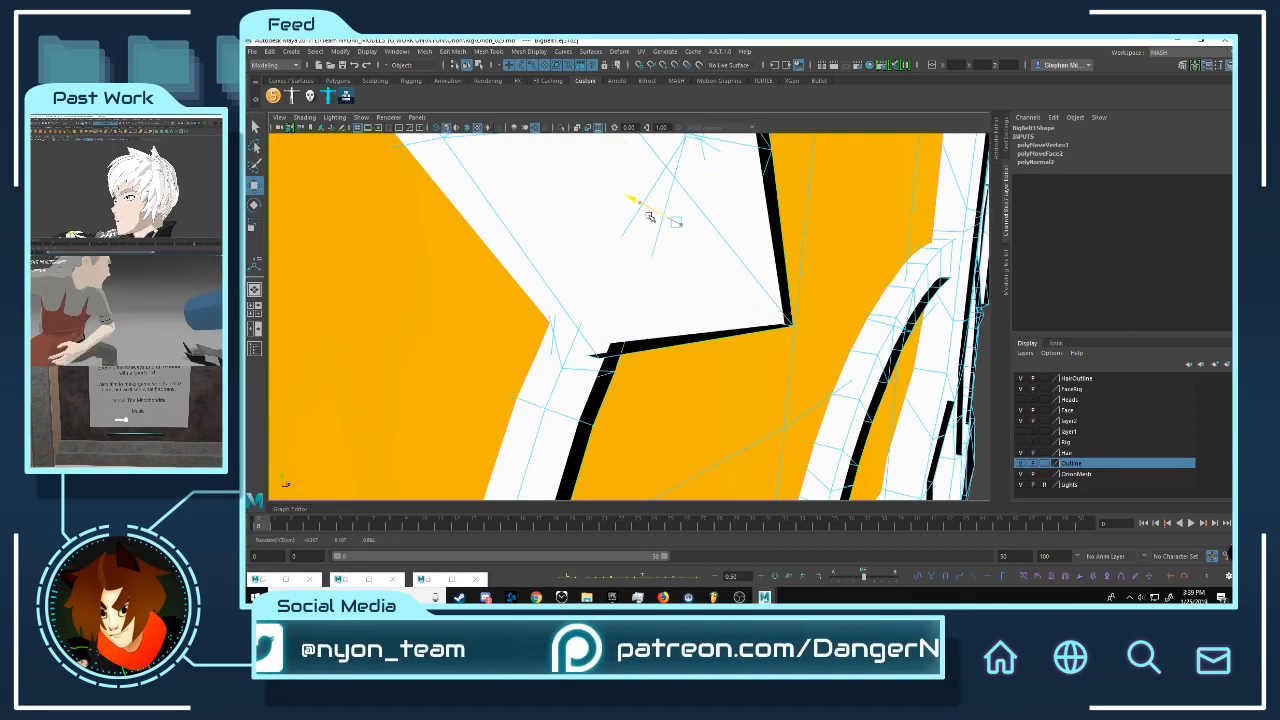
alt+drag(802, 246, 686, 246)
alt+right_drag(686, 246, 557, 263)
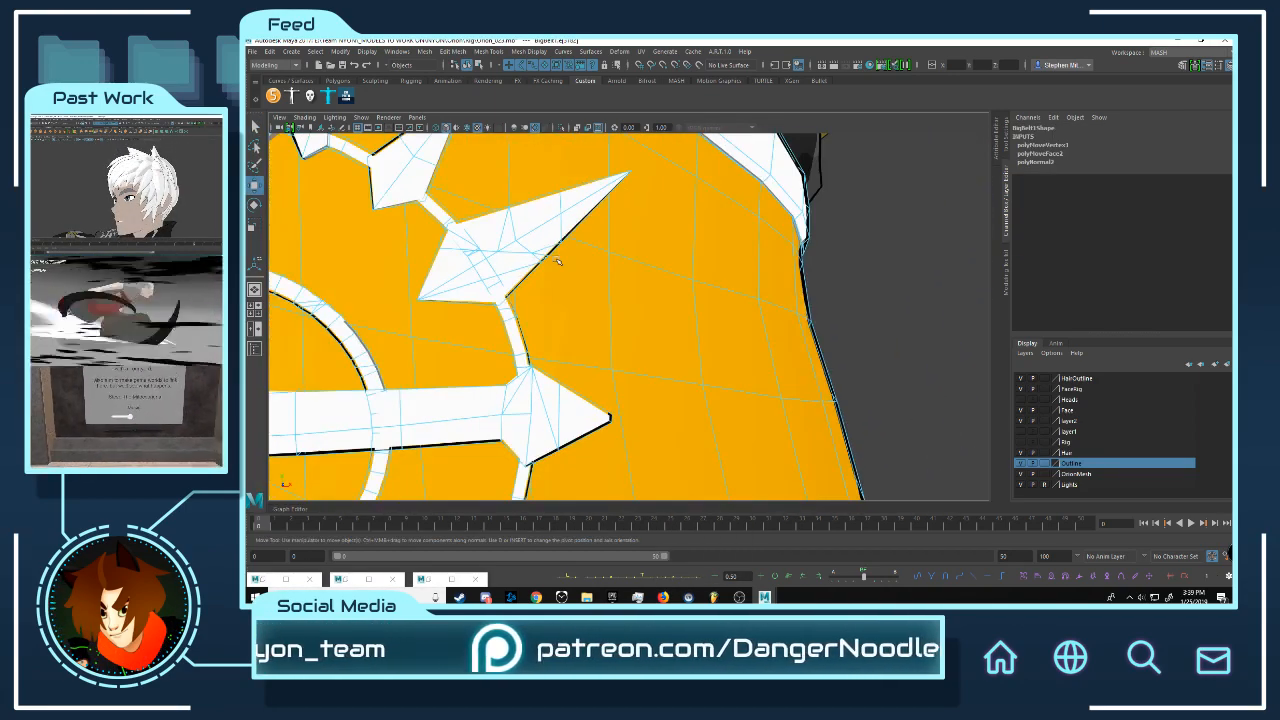
Step: Move the outline edge inside the emblem's upper-right diagonal spike beneath the white surface
alt+middle_drag(557, 263, 656, 297)
alt+right_drag(656, 297, 694, 316)
scroll(694, 316, up, 3)
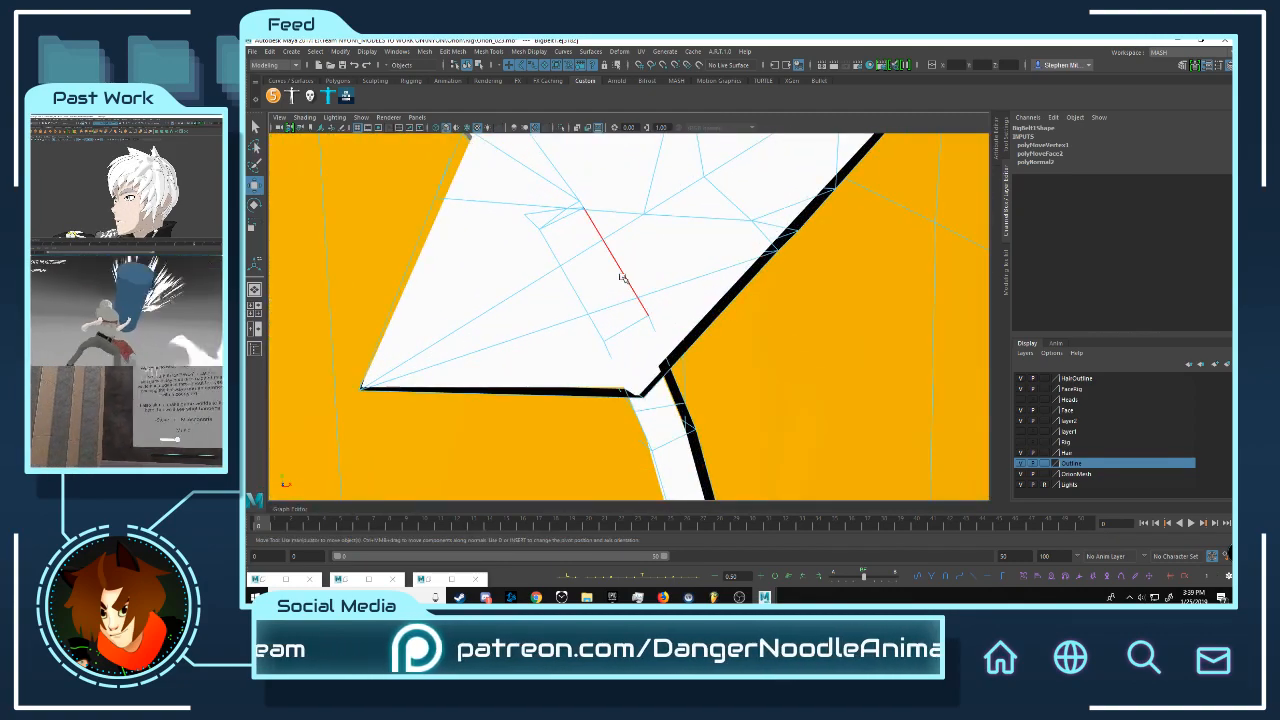
scroll(684, 277, up, 3)
scroll(686, 277, down, 5)
alt+drag(686, 277, 509, 286)
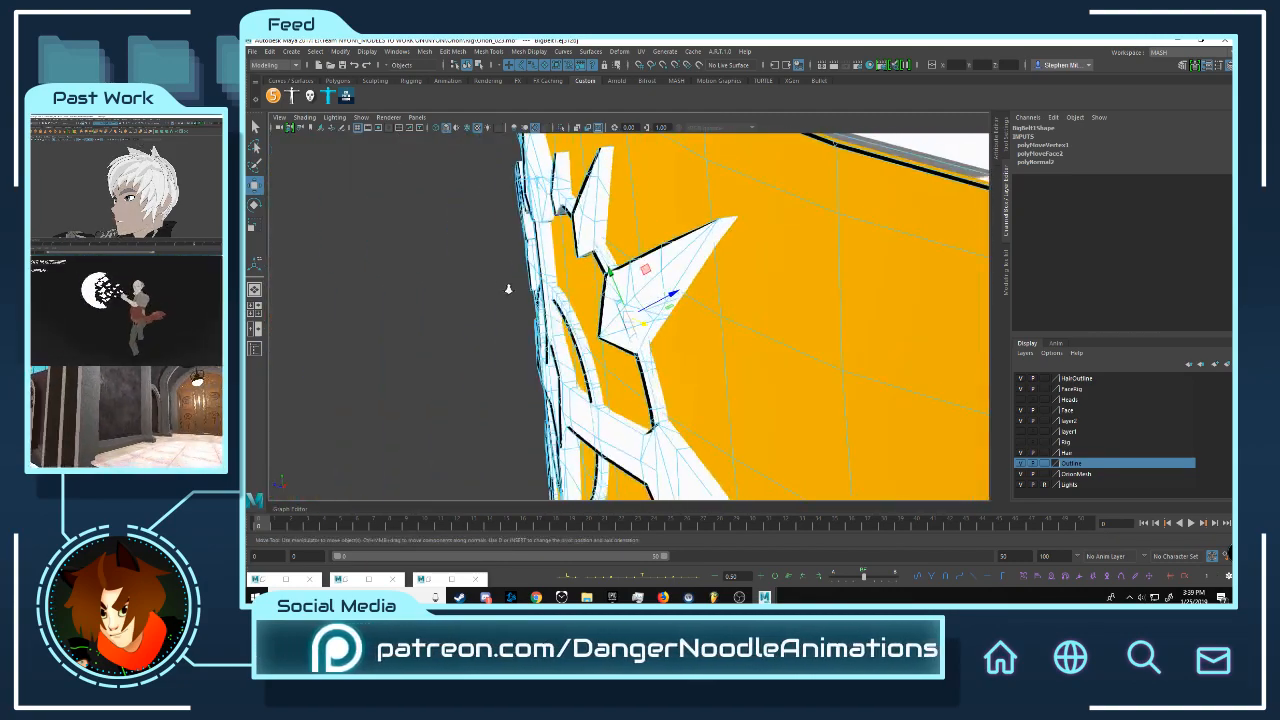
alt+right_drag(509, 286, 610, 322)
click(609, 328)
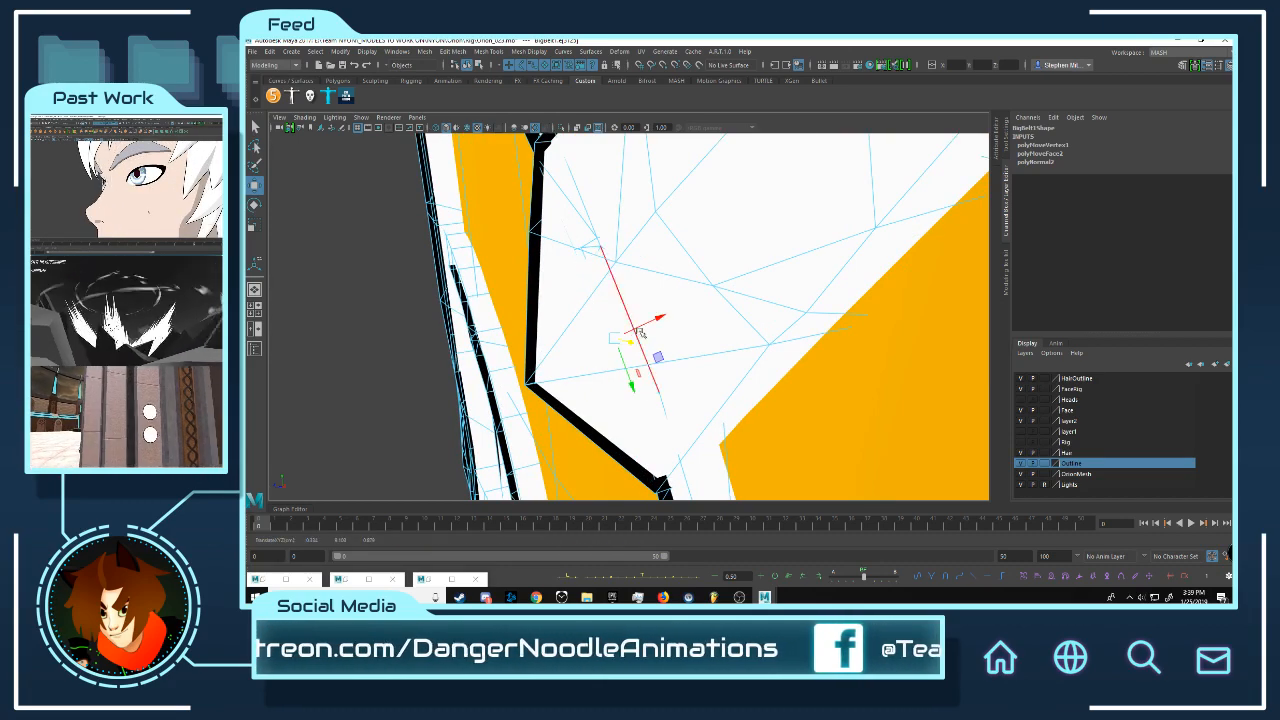
alt+drag(641, 330, 731, 309)
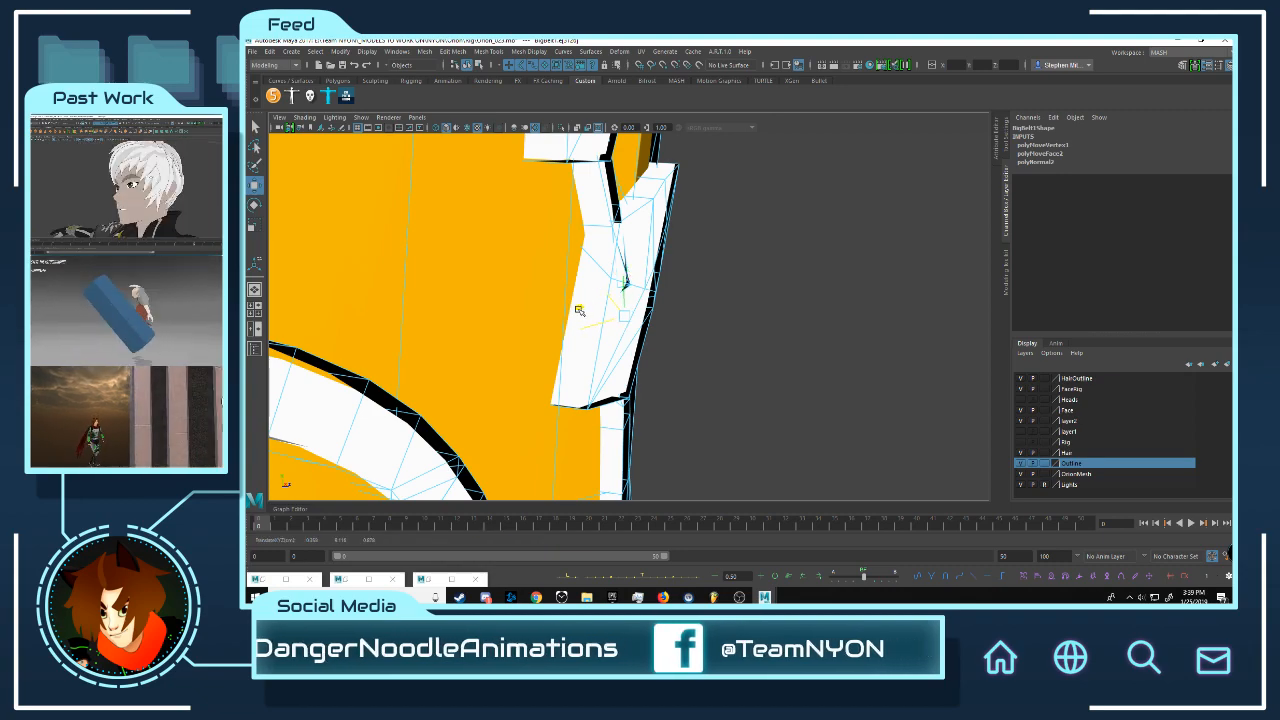
Step: Switch to vertices and reposition the outline vertices protruding through the upper-right diagonal spike
alt+drag(650, 281, 586, 297)
alt+right_drag(586, 297, 614, 309)
alt+drag(614, 309, 638, 271)
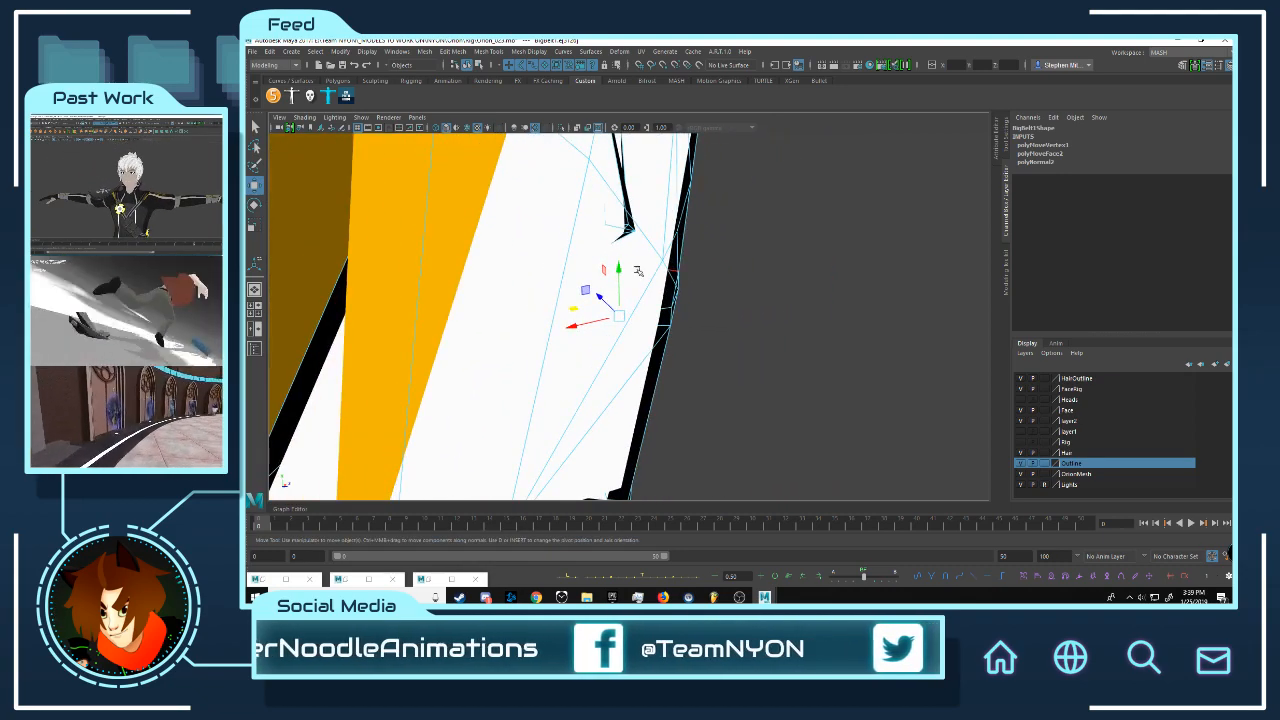
right_drag(631, 229, 633, 232)
mouse_move(588, 243)
mouse_down()
mouse_move(603, 238)
mouse_move(585, 222)
mouse_up()
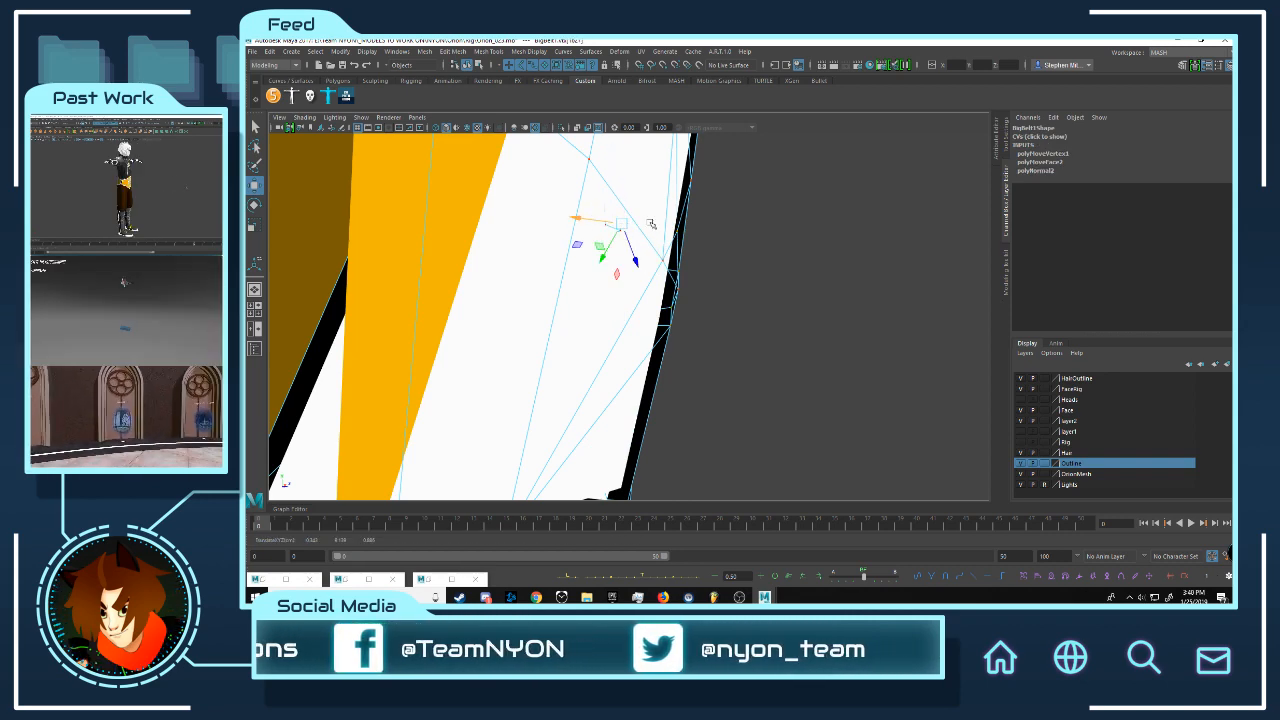
Step: Reposition the outline vertices inside the upper-left diagonal spike beneath its white surface and deselect the mesh
alt+drag(688, 217, 895, 245)
alt+drag(560, 230, 473, 343)
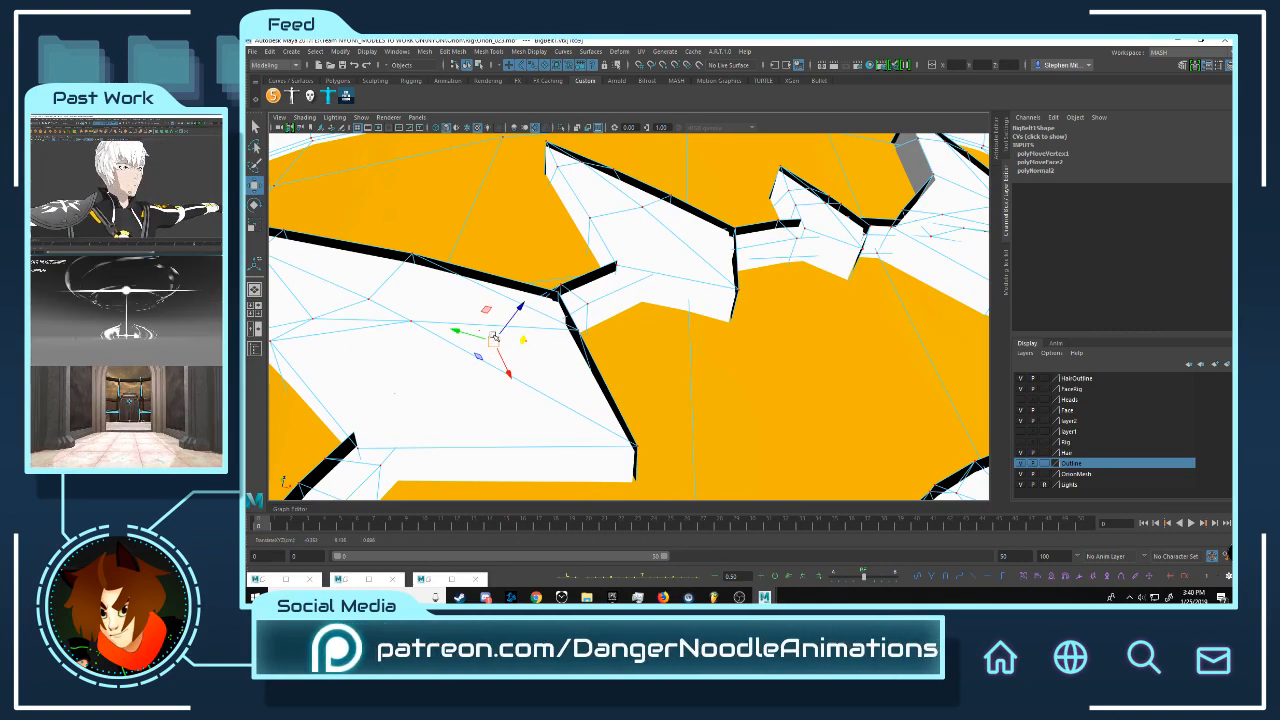
alt+drag(493, 340, 534, 403)
scroll(621, 351, down, 6)
alt+drag(621, 351, 669, 264)
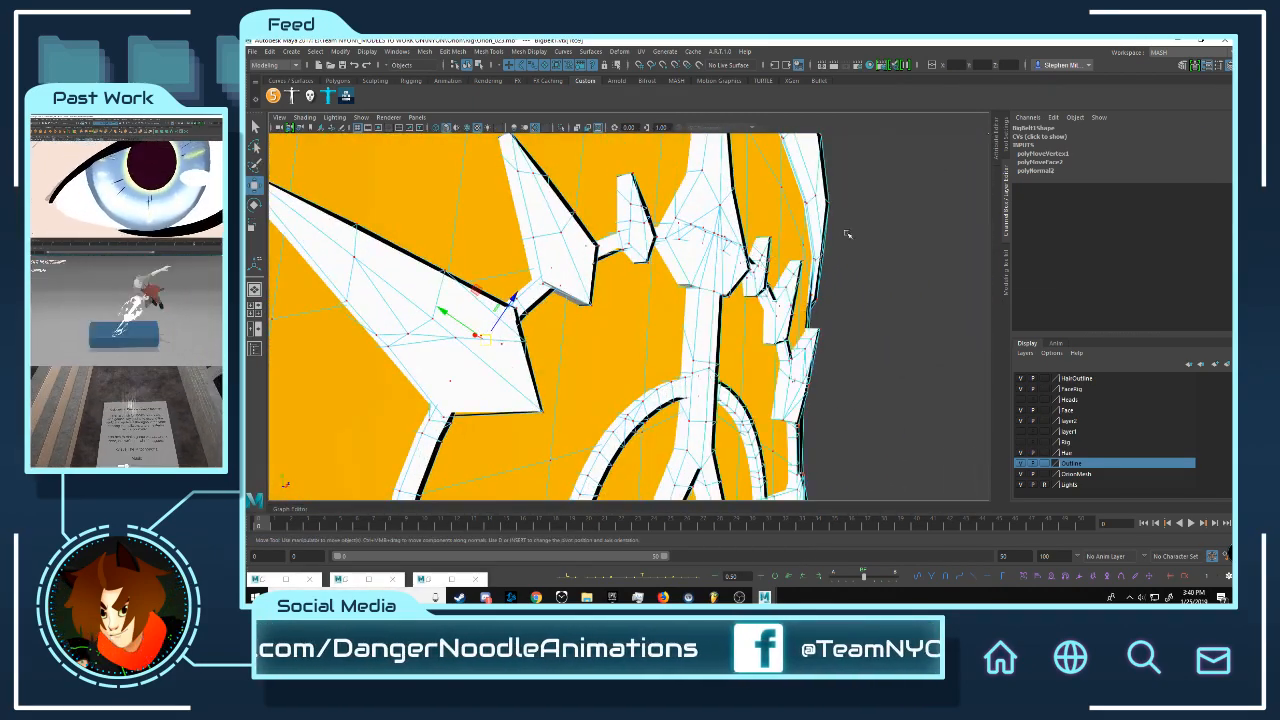
click(844, 311)
Step: Select the outline edges crossing the emblem's top central spike and move them beneath the white surface
scroll(810, 326, down, 5)
alt+drag(810, 326, 697, 345)
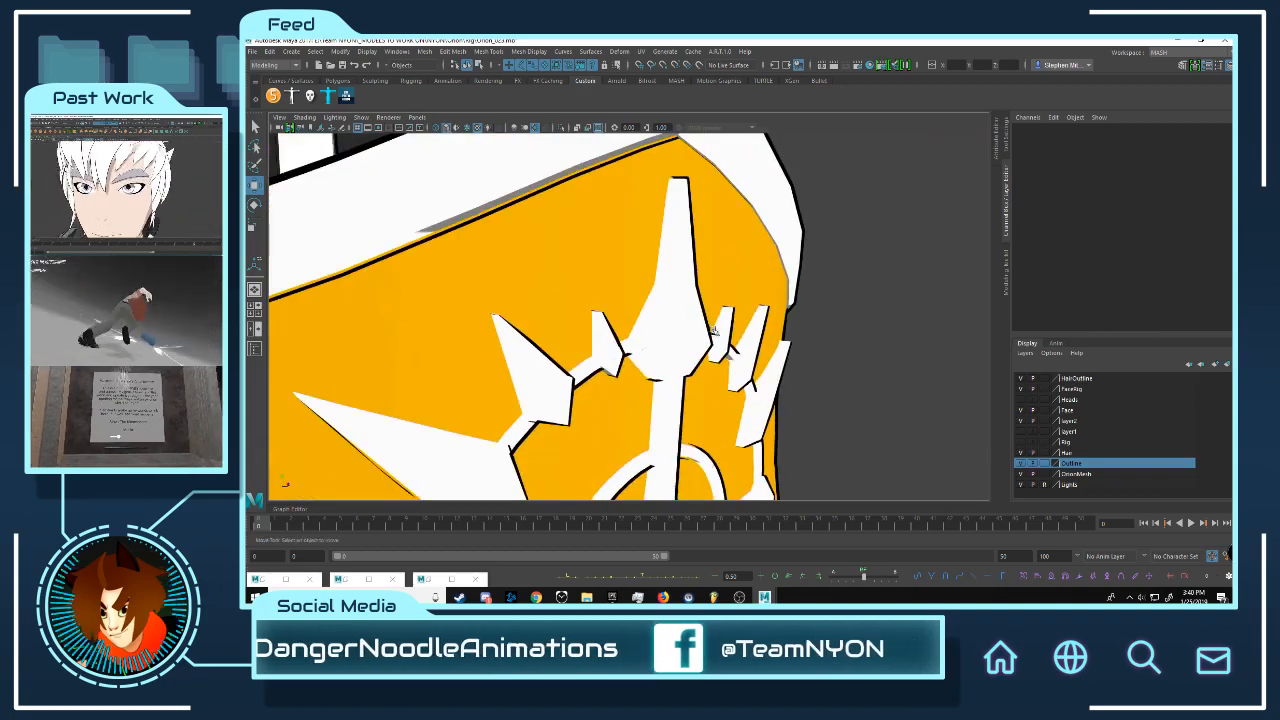
scroll(695, 350, up, 5)
click(695, 352)
scroll(694, 352, up, 5)
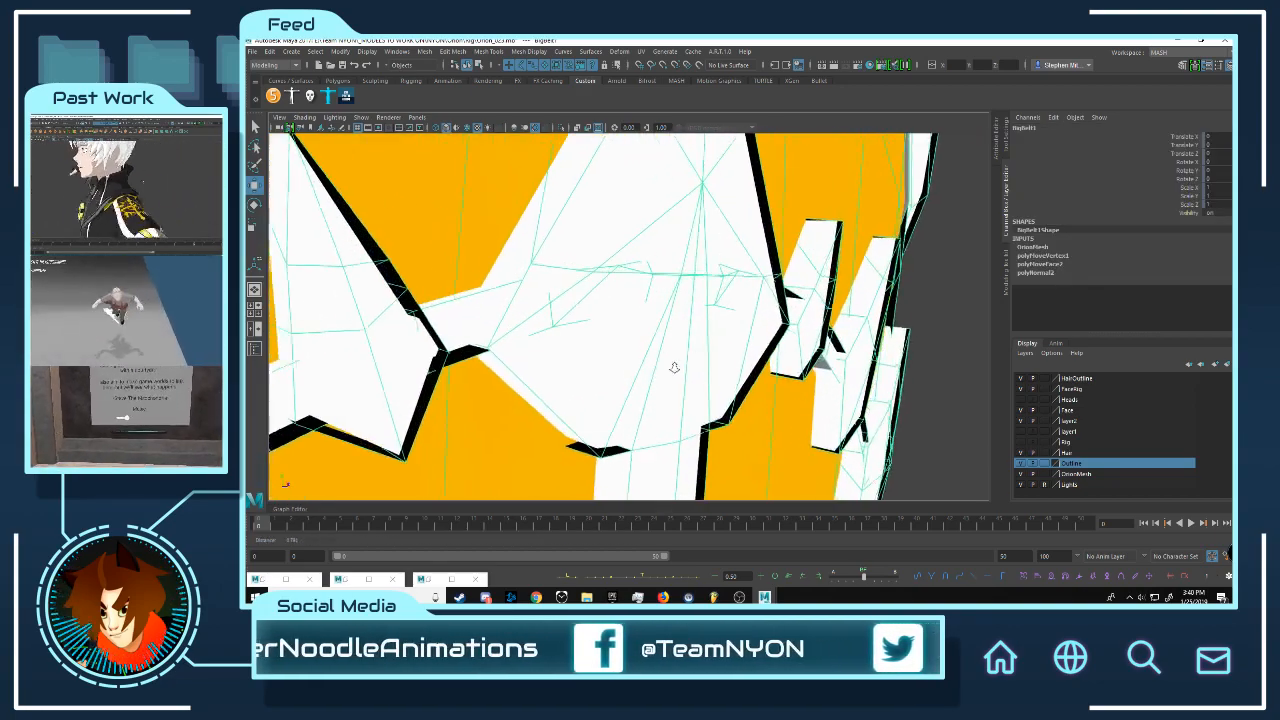
click(789, 297)
click(789, 297)
right_click(786, 304)
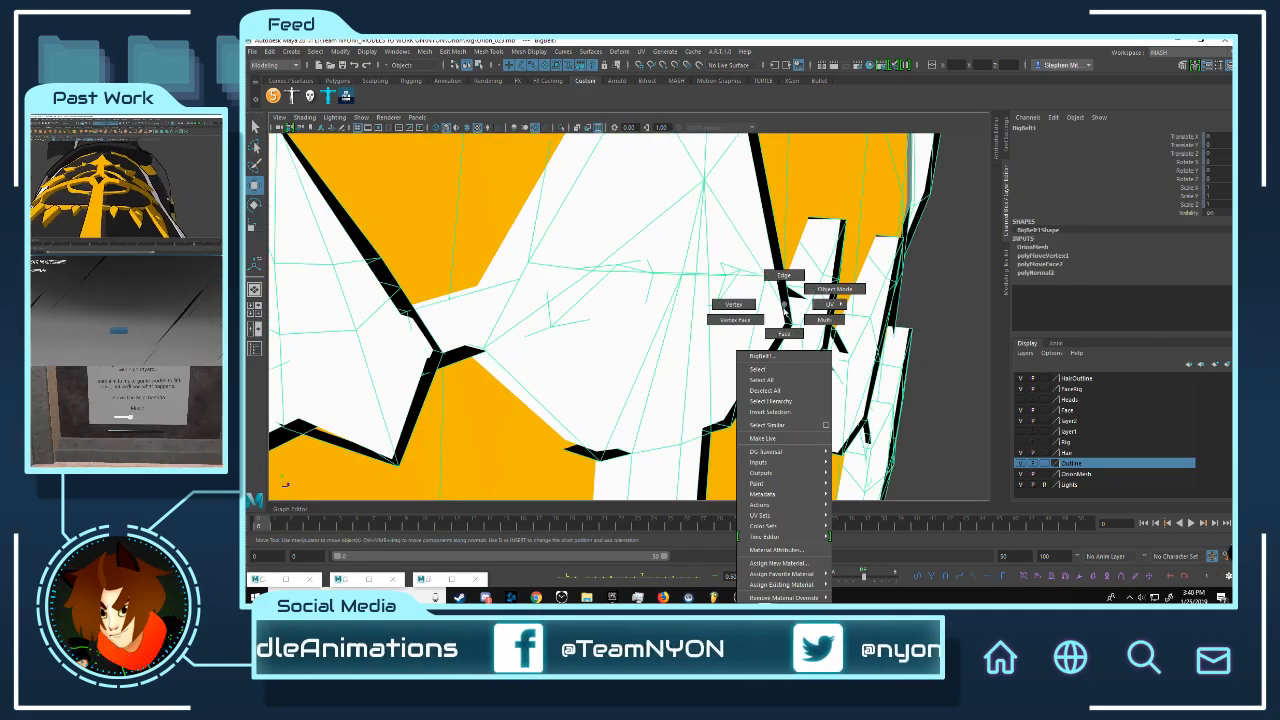
right_drag(786, 312, 735, 298)
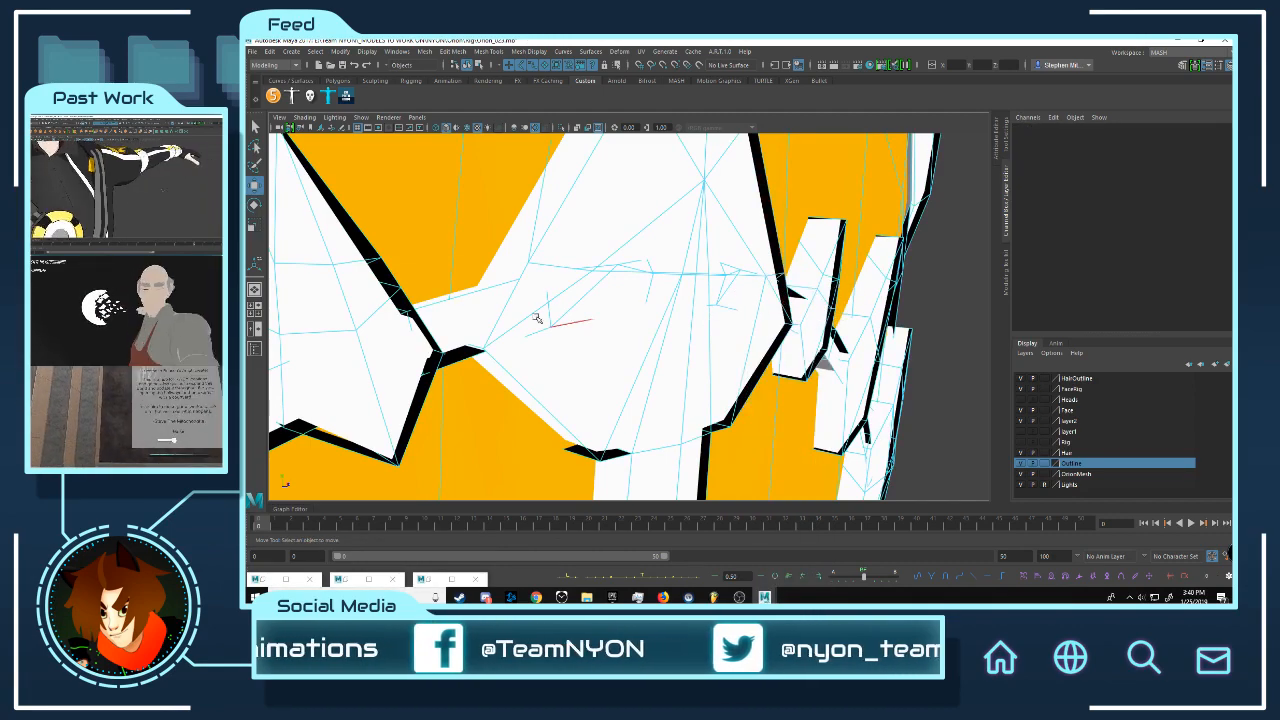
click(563, 325)
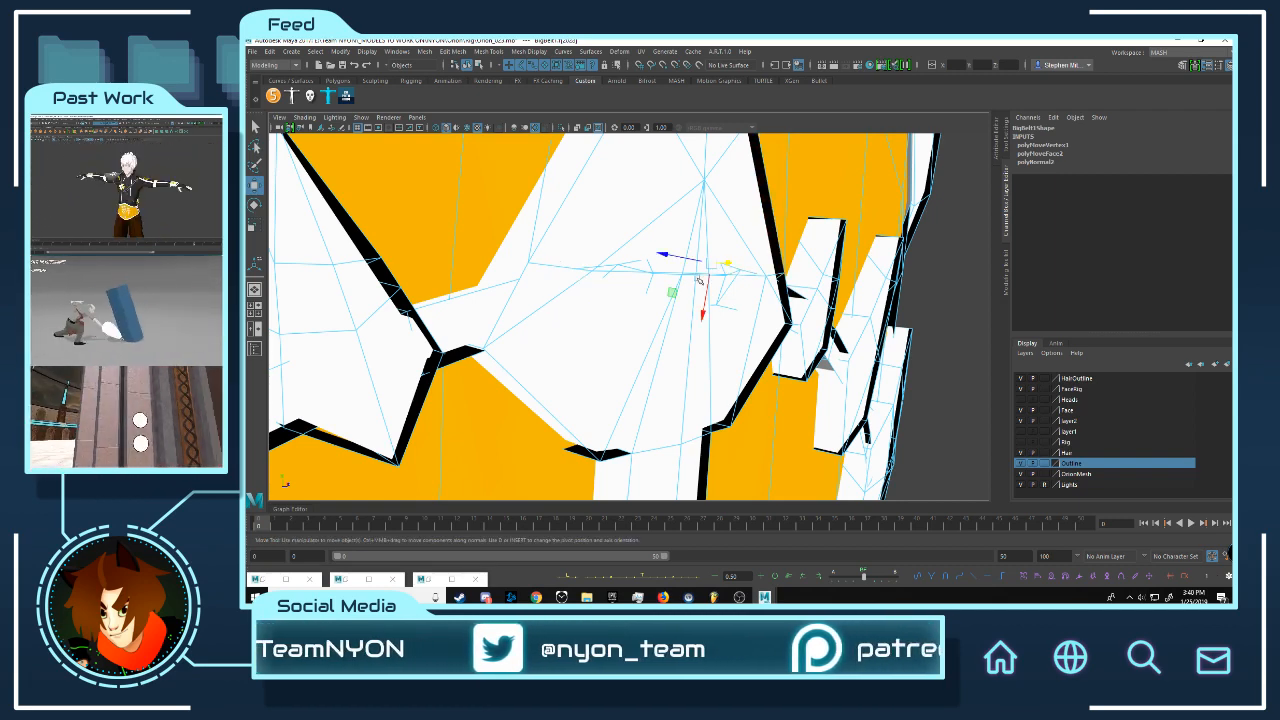
Step: Move the remaining outline edges on the other side of the top central spike beneath its surface
alt+drag(730, 266, 598, 345)
key(f)
scroll(702, 293, down, 10)
scroll(702, 293, up, 3)
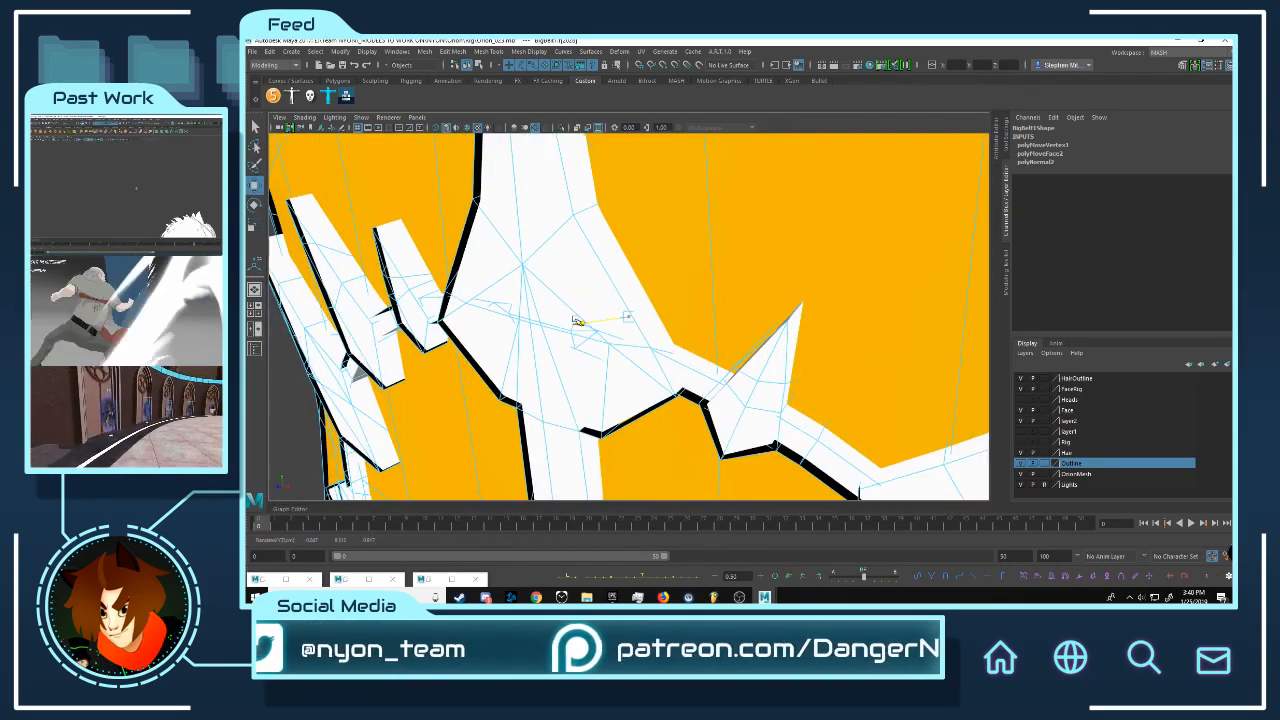
click(593, 350)
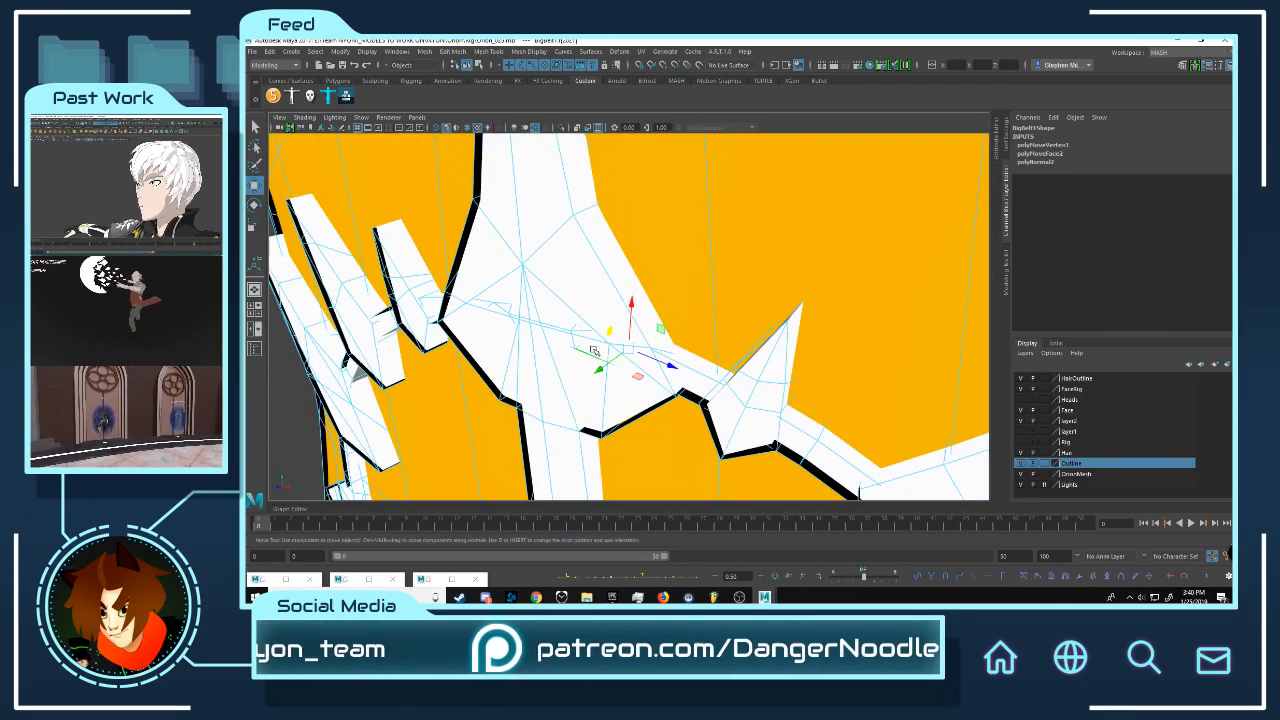
Step: Adjust the vertices around the base of the belt emblem's upper spike, then leave vertex editing and deselect the mesh
mouse_move(601, 367)
alt+mouse_down()
mouse_move(534, 346)
mouse_move(634, 340)
mouse_move(620, 350)
alt+mouse_up()
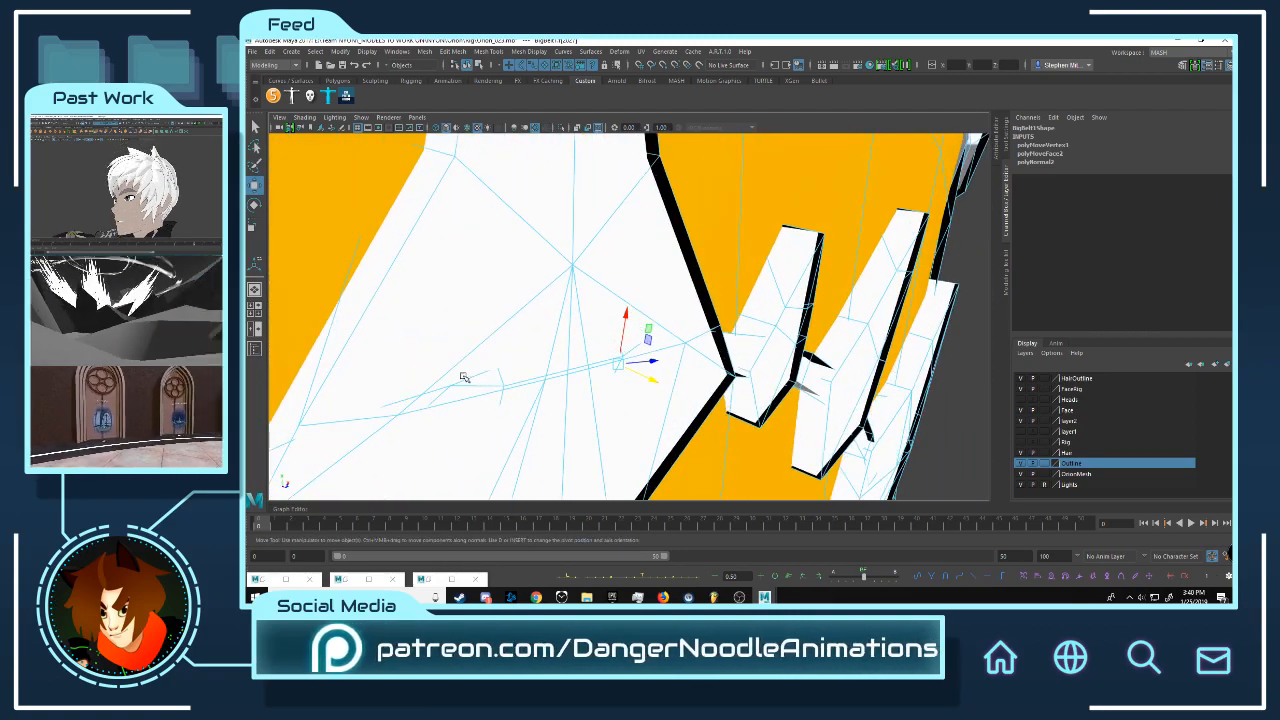
alt+drag(464, 377, 464, 284)
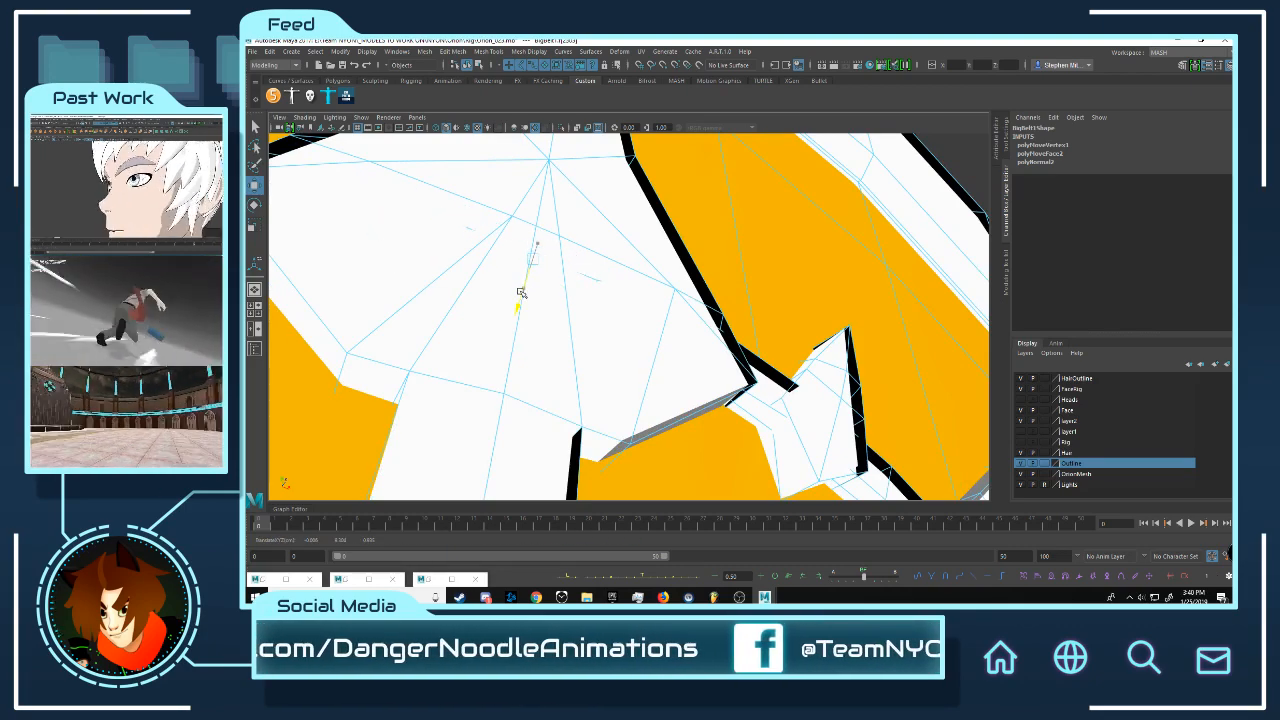
alt+drag(540, 284, 696, 329)
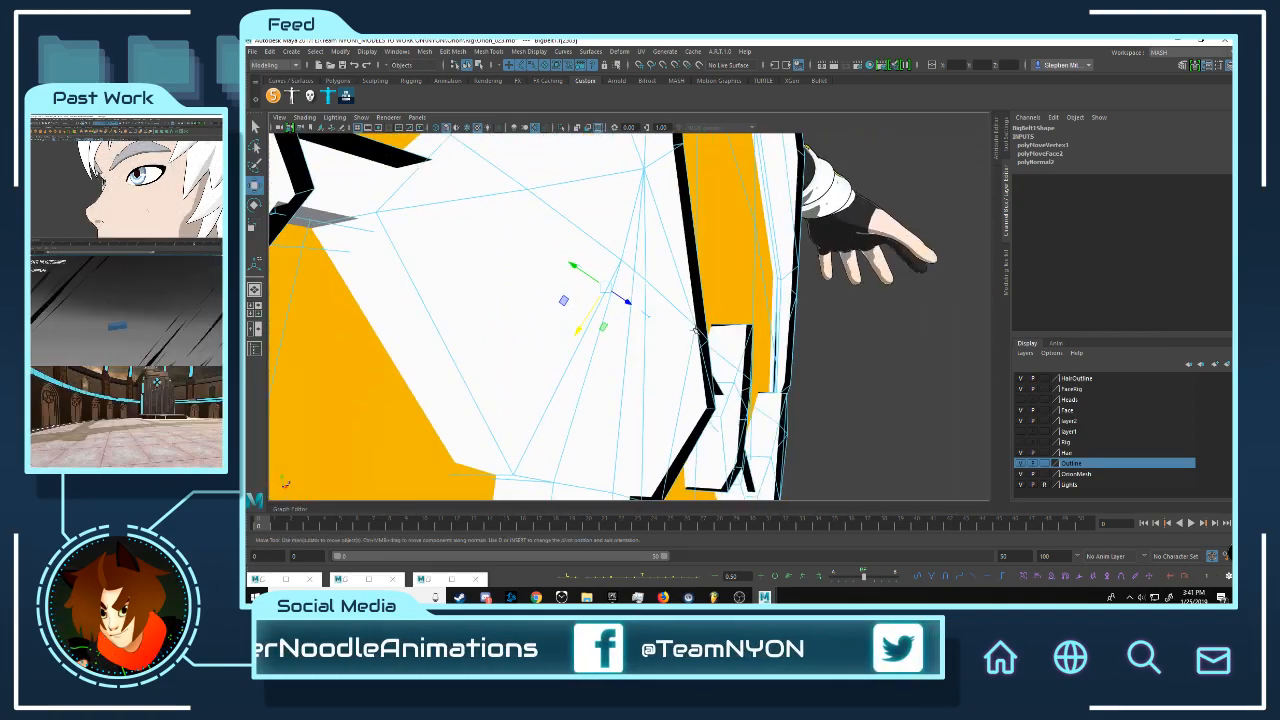
right_drag(716, 332, 700, 300)
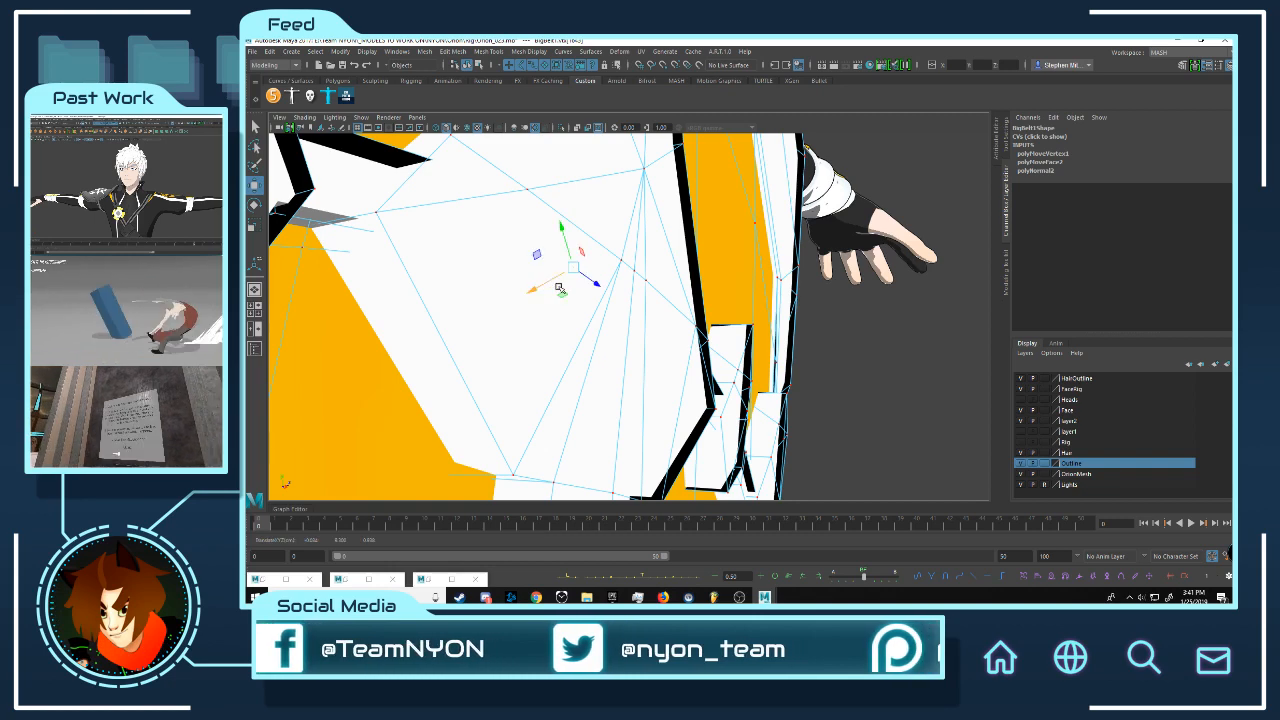
right_drag(713, 399, 786, 350)
click(846, 332)
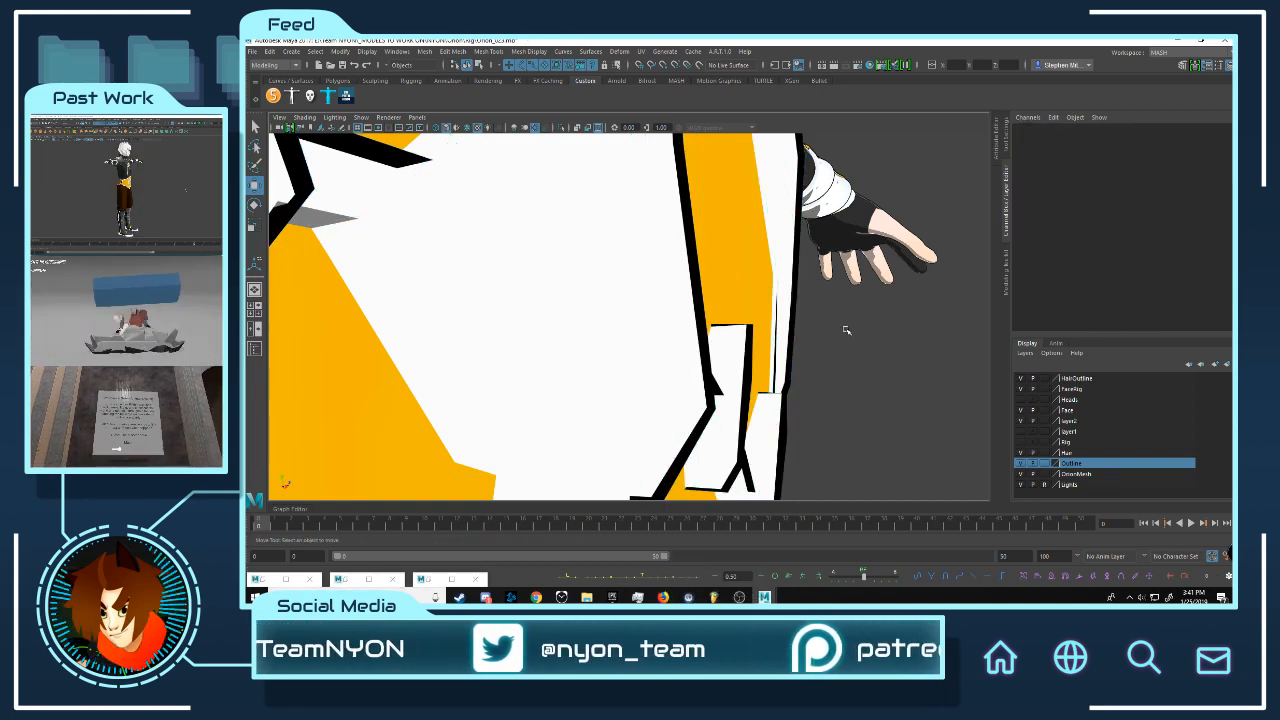
scroll(830, 326, down, 6)
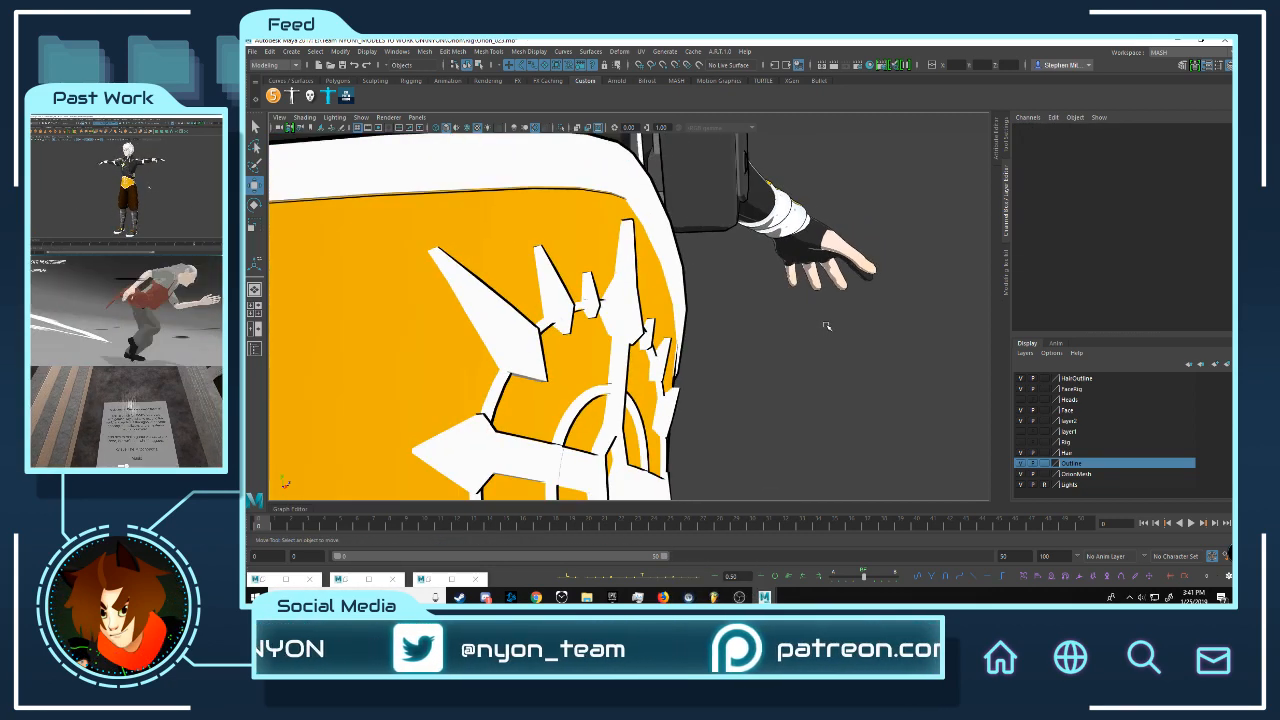
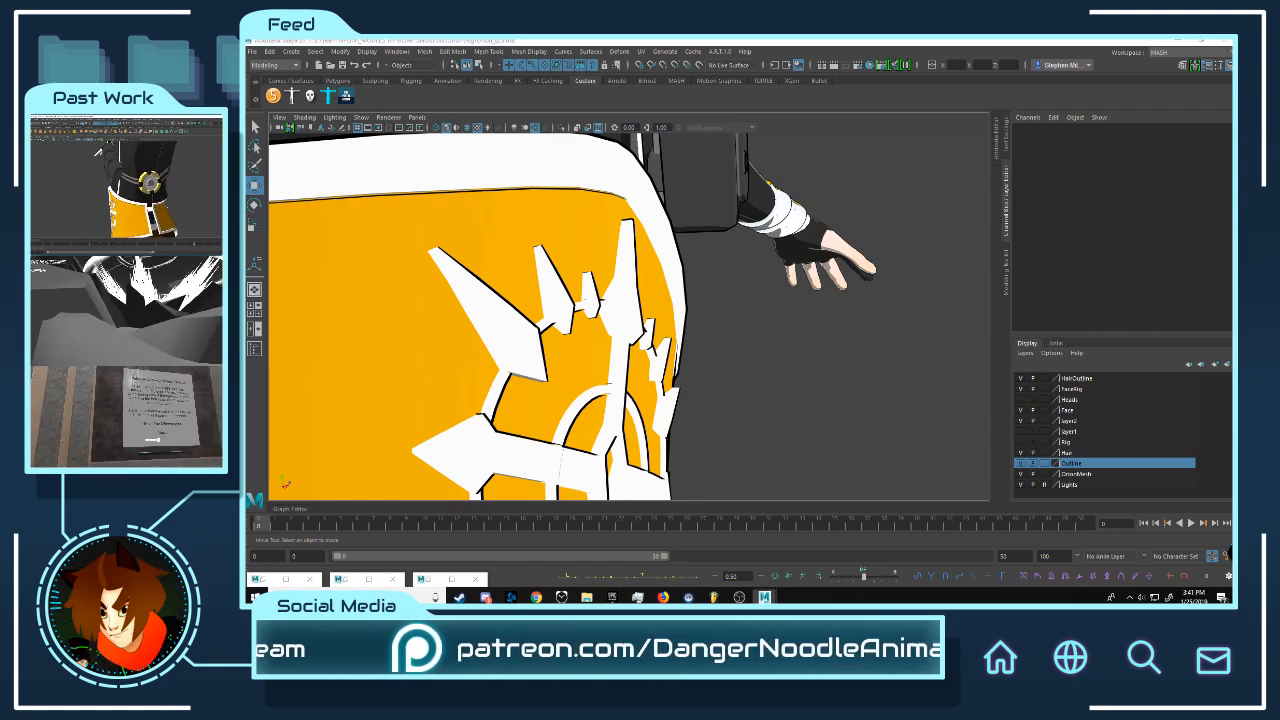
Step: Move the vertex at the upper corner of the emblem's side arrowhead inward, where a stray outline sliver cuts into the white
alt+drag(786, 400, 659, 298)
scroll(637, 306, down, 4)
alt+middle_drag(476, 302, 705, 297)
scroll(705, 297, up, 3)
scroll(705, 297, up, 3)
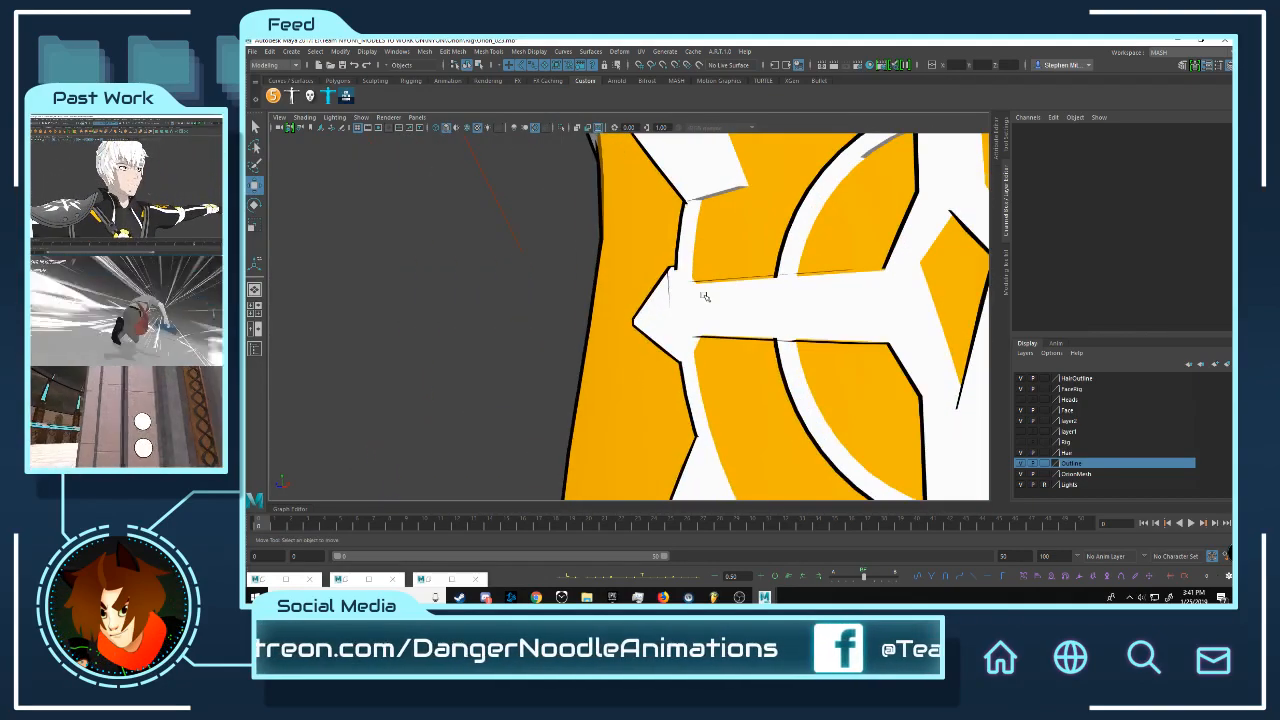
scroll(677, 302, up, 4)
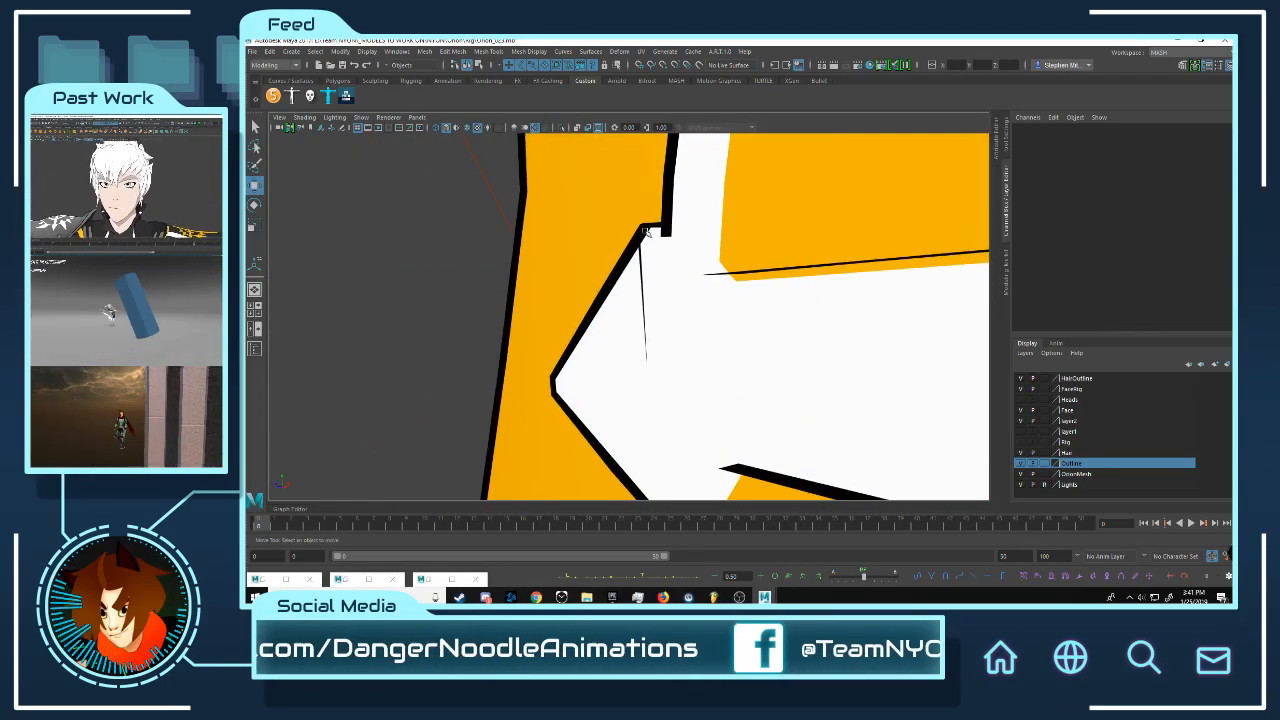
click(646, 231)
scroll(624, 304, up, 5)
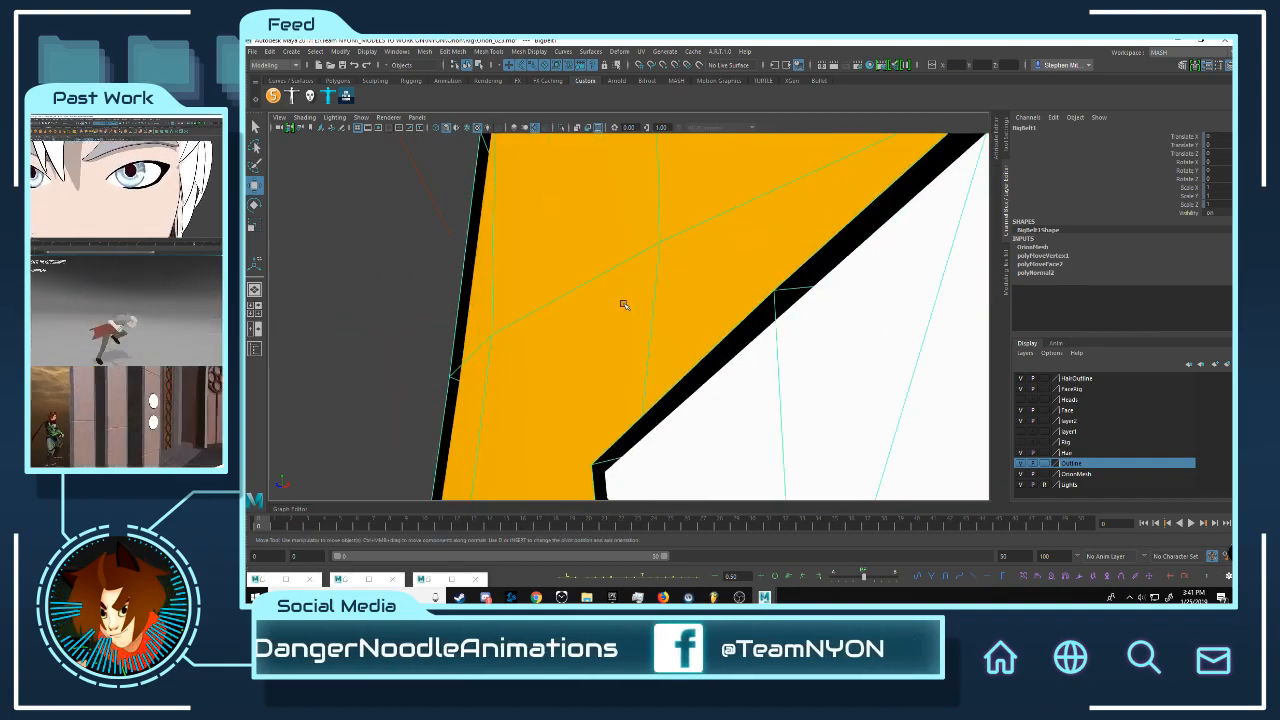
scroll(624, 304, down, 4)
scroll(580, 300, up, 2)
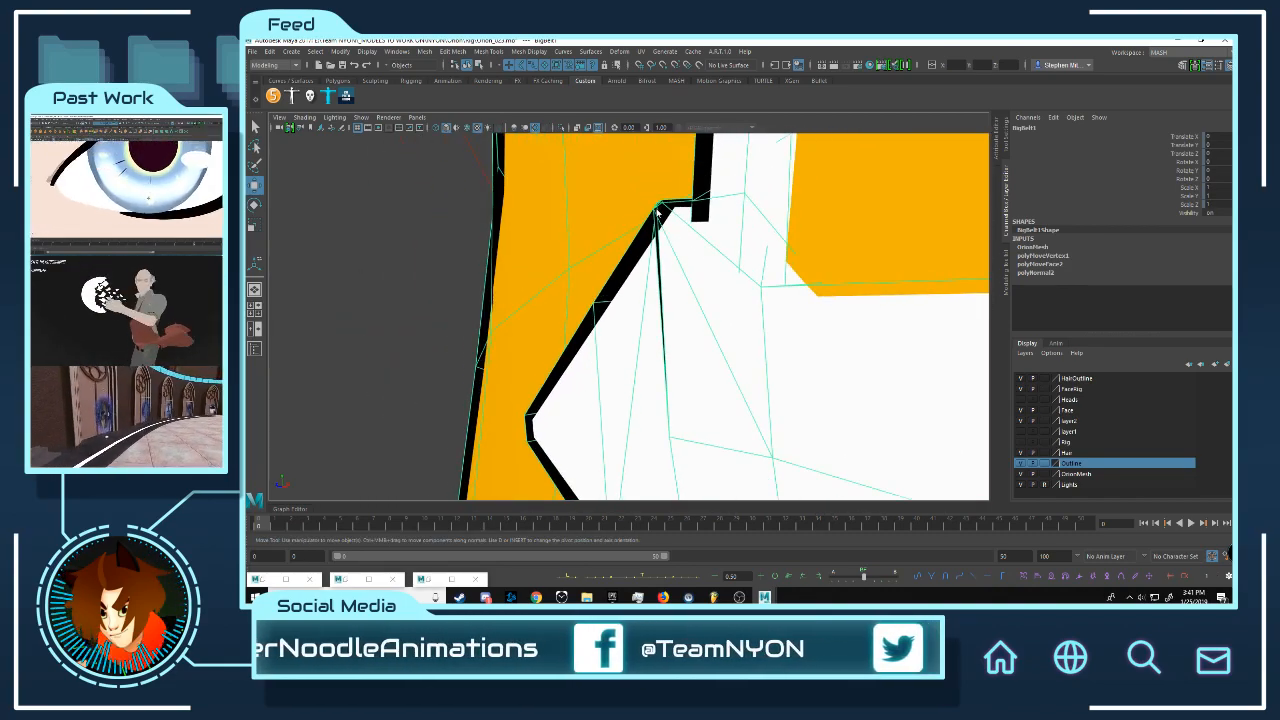
right_drag(657, 212, 668, 290)
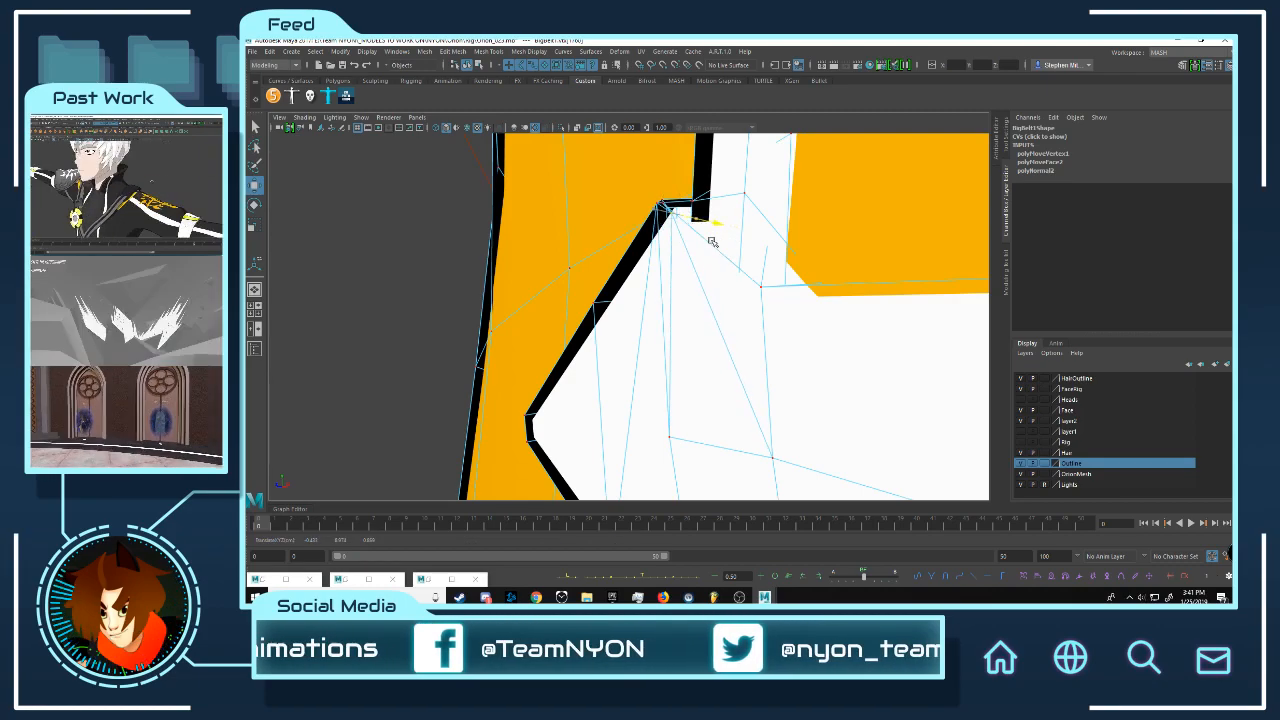
scroll(677, 252, down, 6)
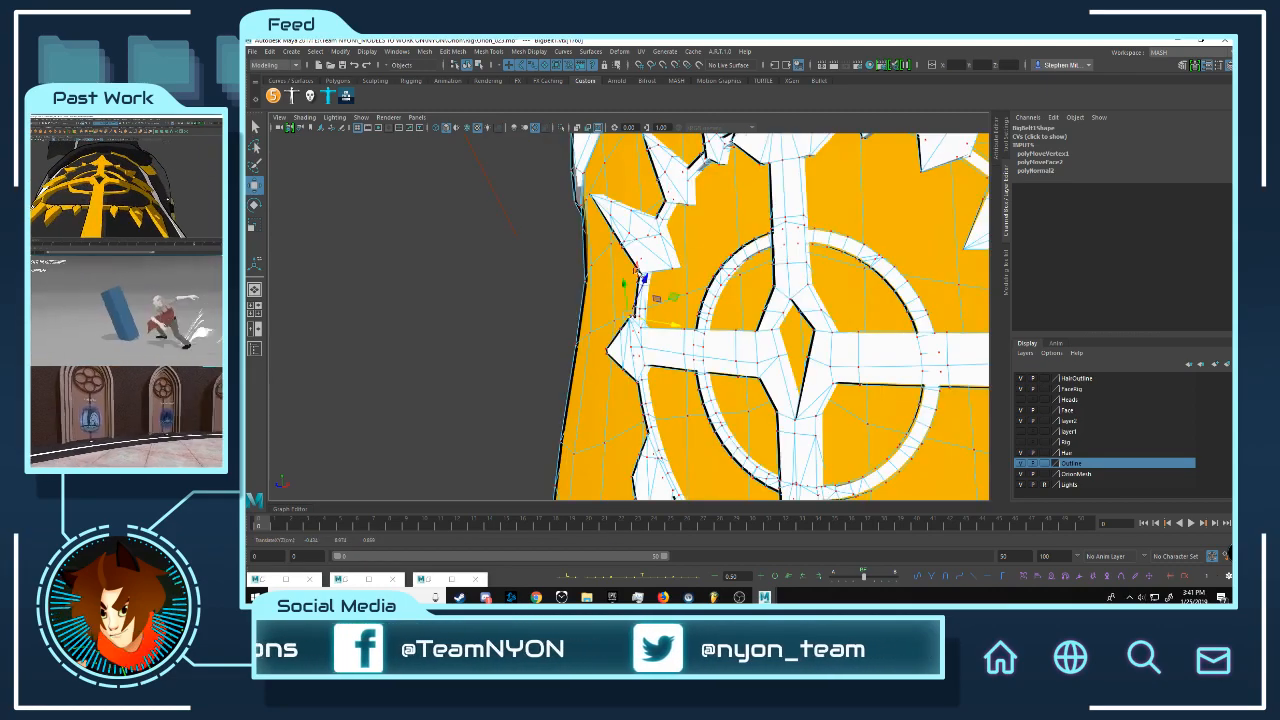
Step: Refine the vertex where the side arrowhead meets the outer ring, then return to object mode and deselect the belt
scroll(677, 252, up, 6)
alt+drag(677, 252, 633, 393)
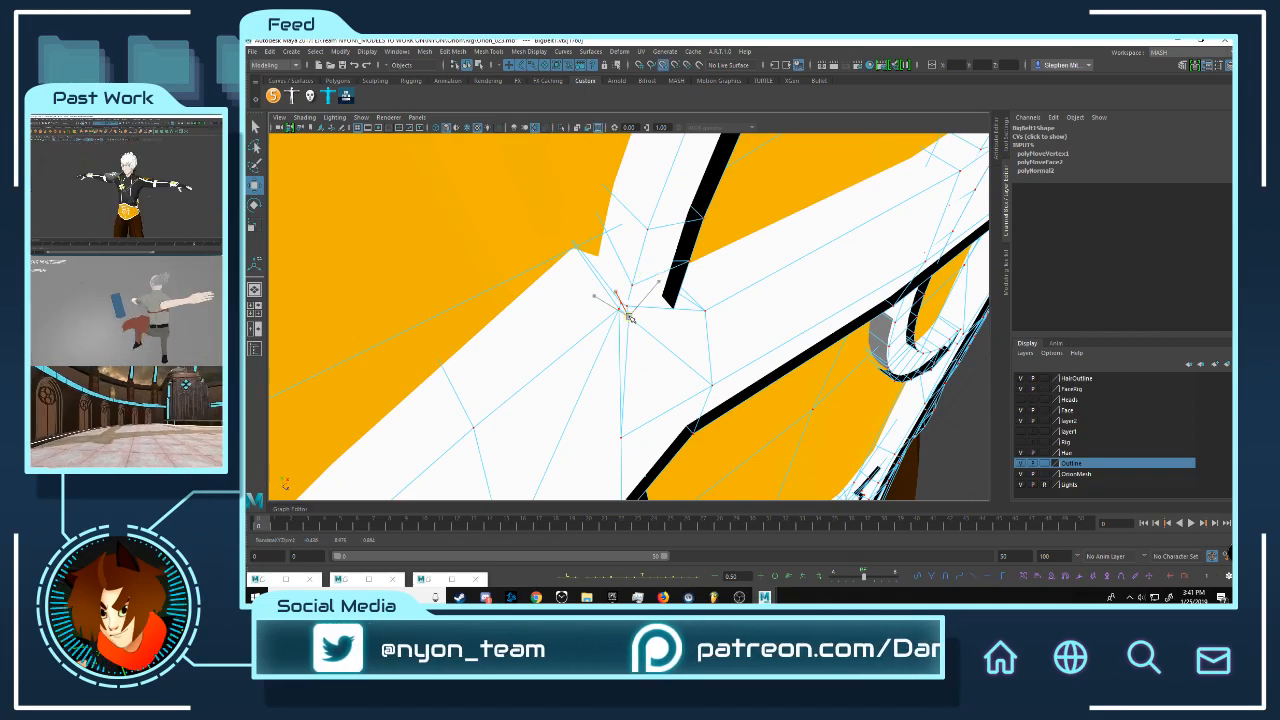
alt+drag(790, 373, 648, 304)
right_drag(652, 304, 722, 288)
click(547, 434)
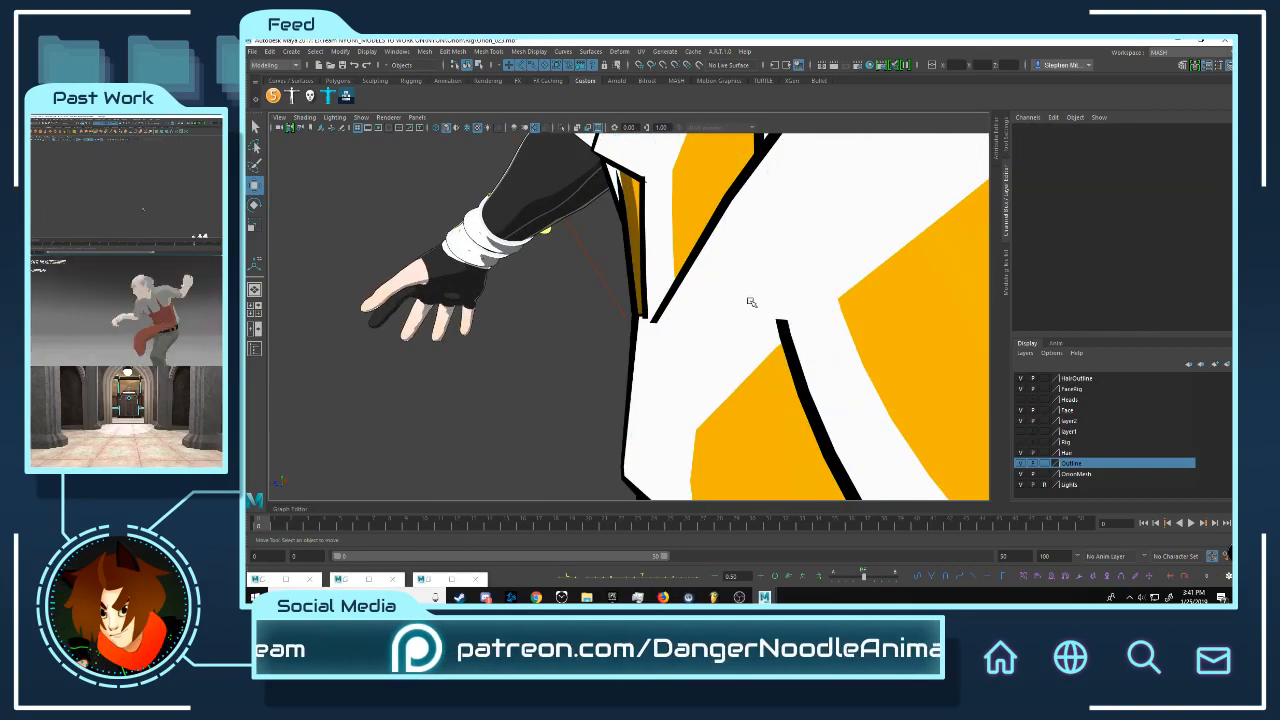
Step: Examine the emblem's crossbar, rings and the belt's side edge from several angles for stray outline artifacts
alt+drag(751, 302, 463, 351)
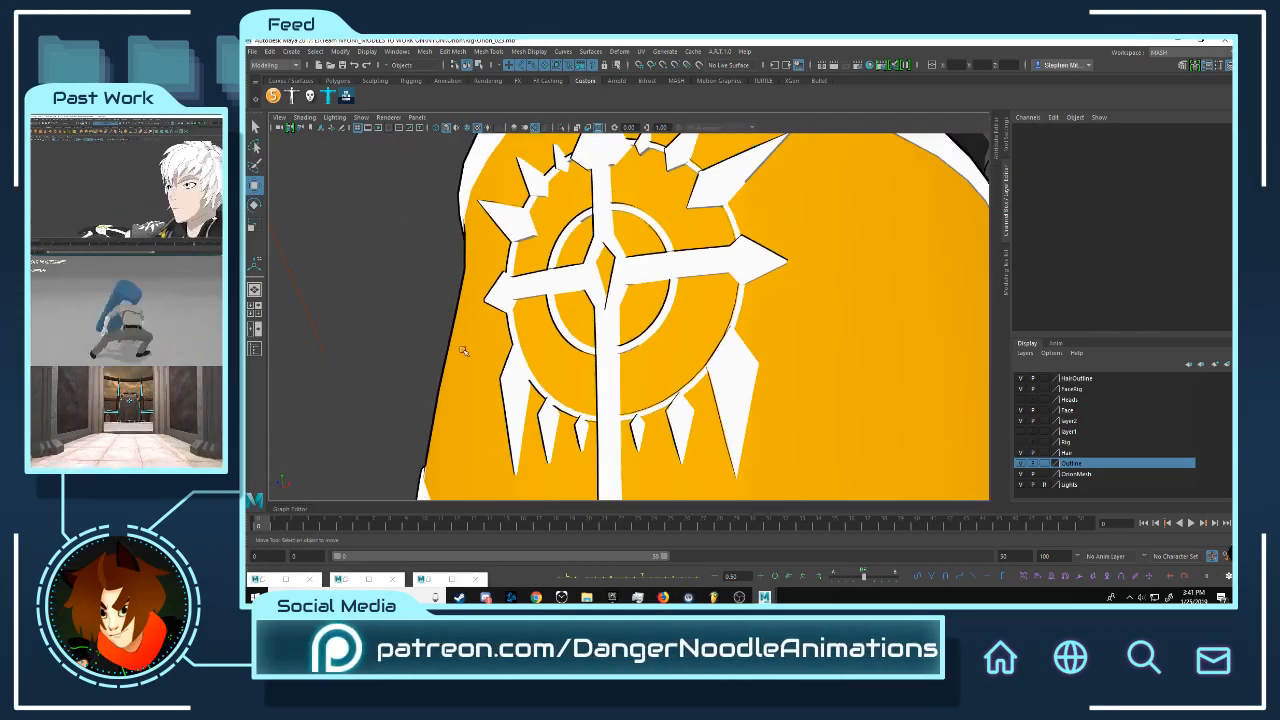
click(784, 295)
alt+drag(786, 297, 851, 297)
alt+middle_drag(851, 297, 506, 260)
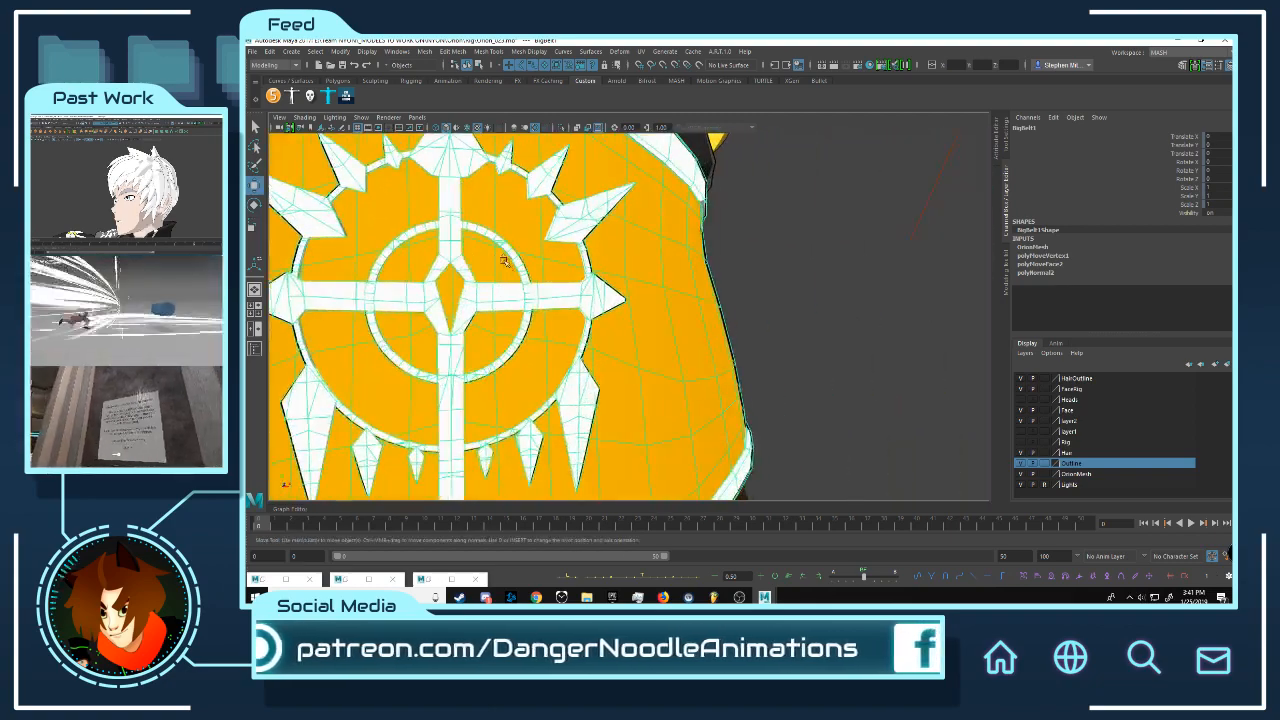
alt+right_drag(506, 260, 612, 278)
alt+drag(612, 278, 677, 284)
alt+right_drag(677, 284, 897, 457)
alt+middle_drag(897, 457, 820, 334)
alt+right_drag(820, 334, 906, 369)
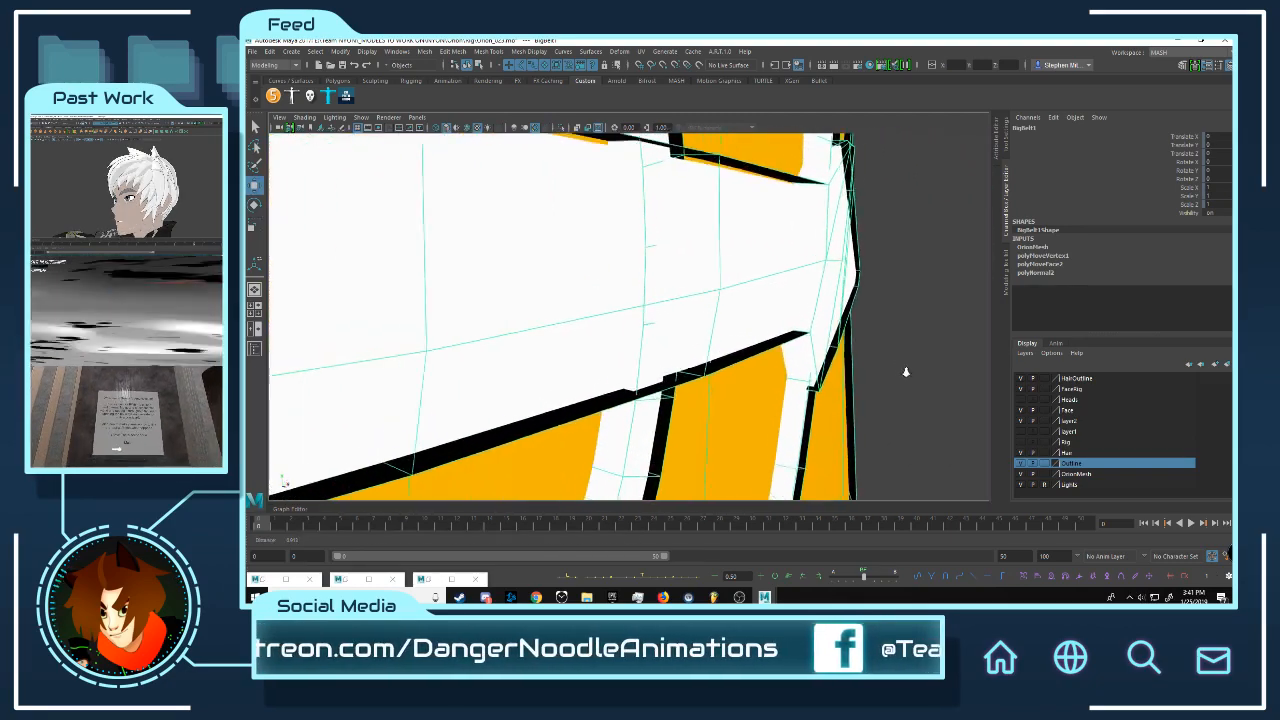
click(921, 325)
alt+drag(921, 325, 567, 319)
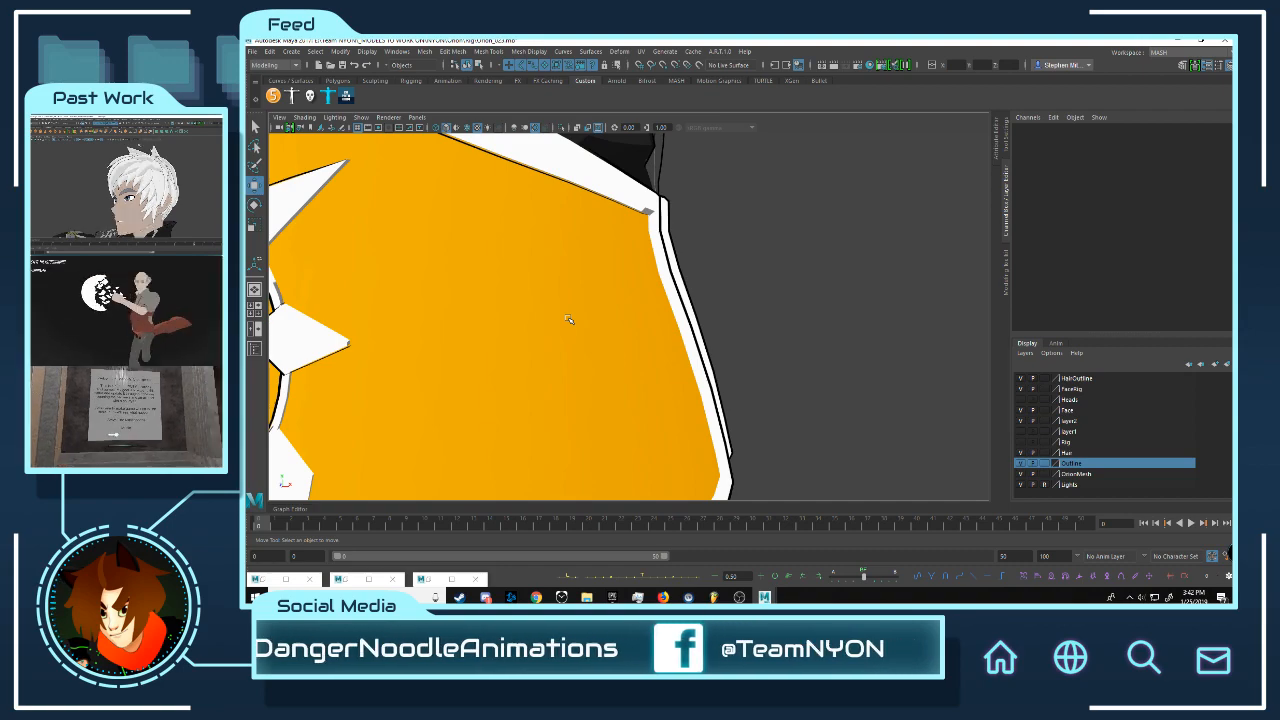
alt+drag(567, 317, 727, 291)
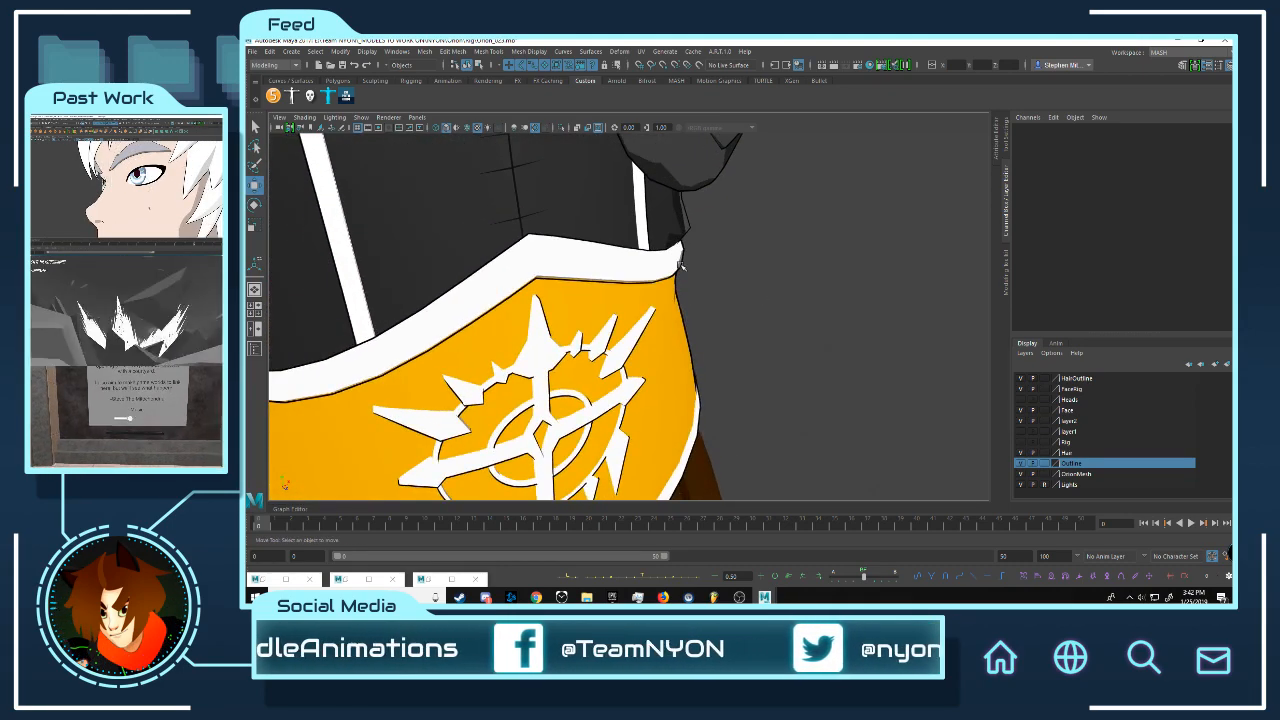
Step: Delete the construction history of the big belt mesh and deselect it
click(681, 273)
click(681, 271)
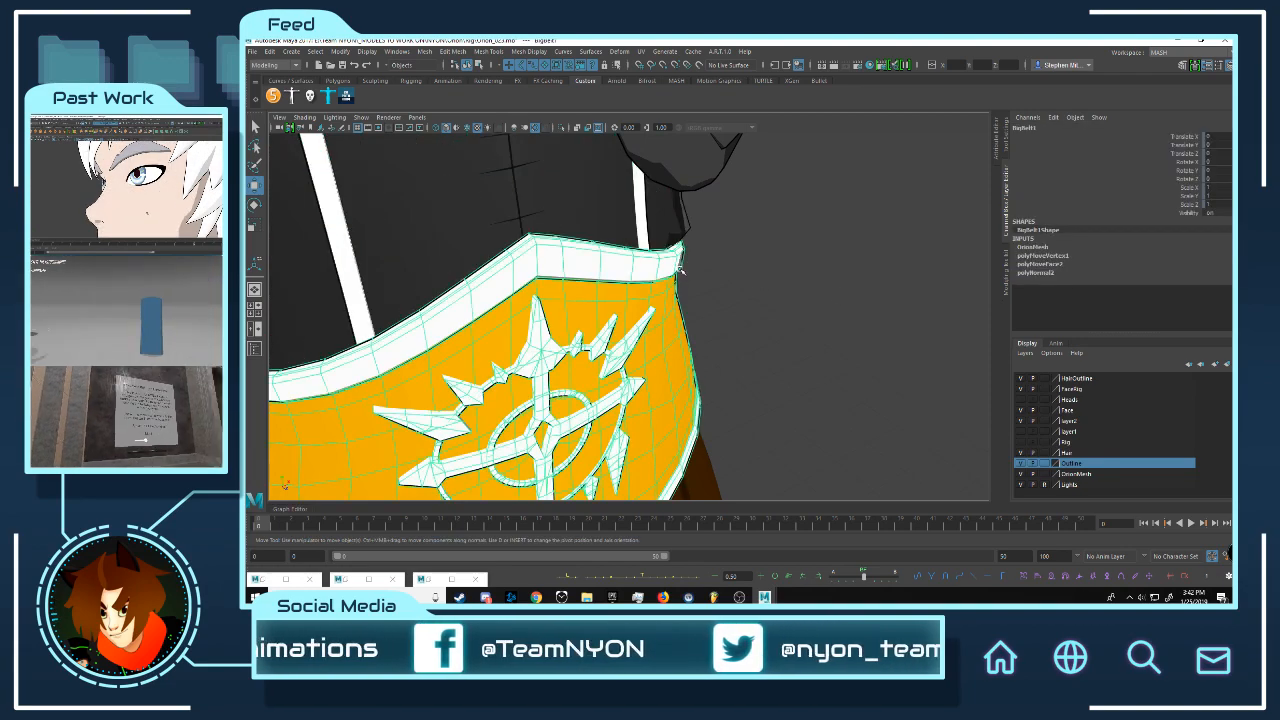
alt+drag(747, 287, 645, 269)
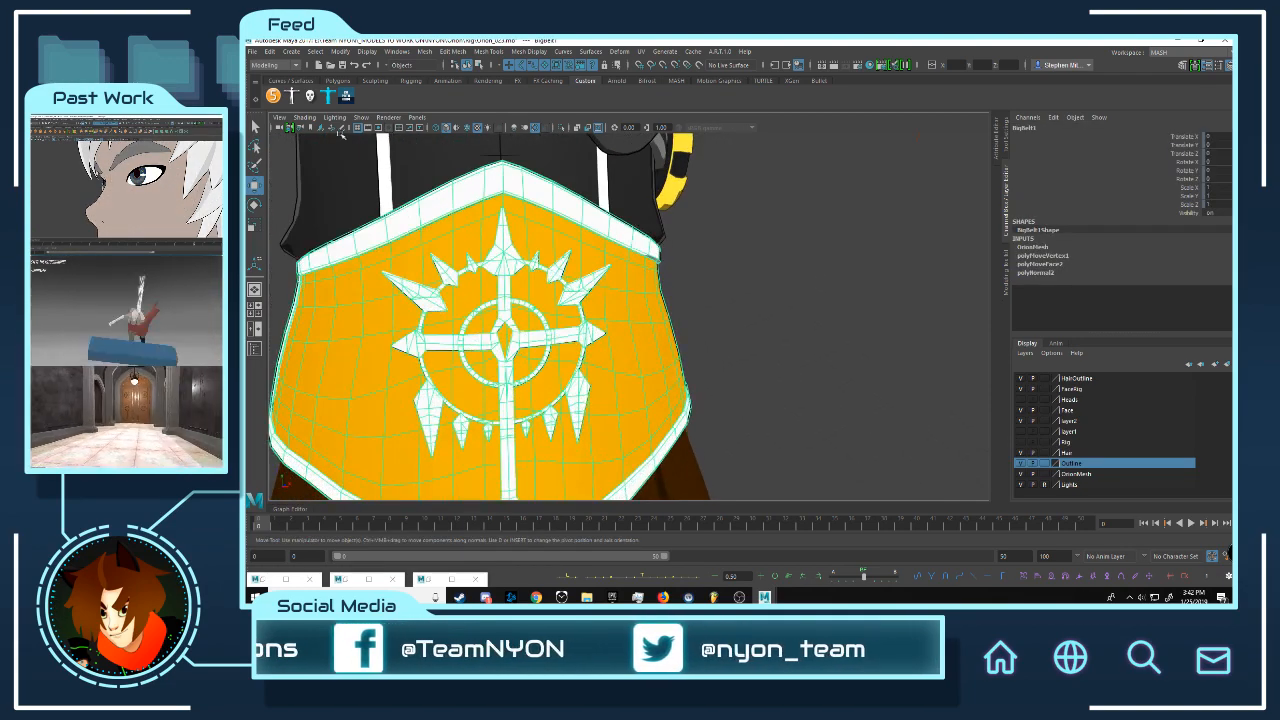
click(270, 53)
mouse_move(323, 177)
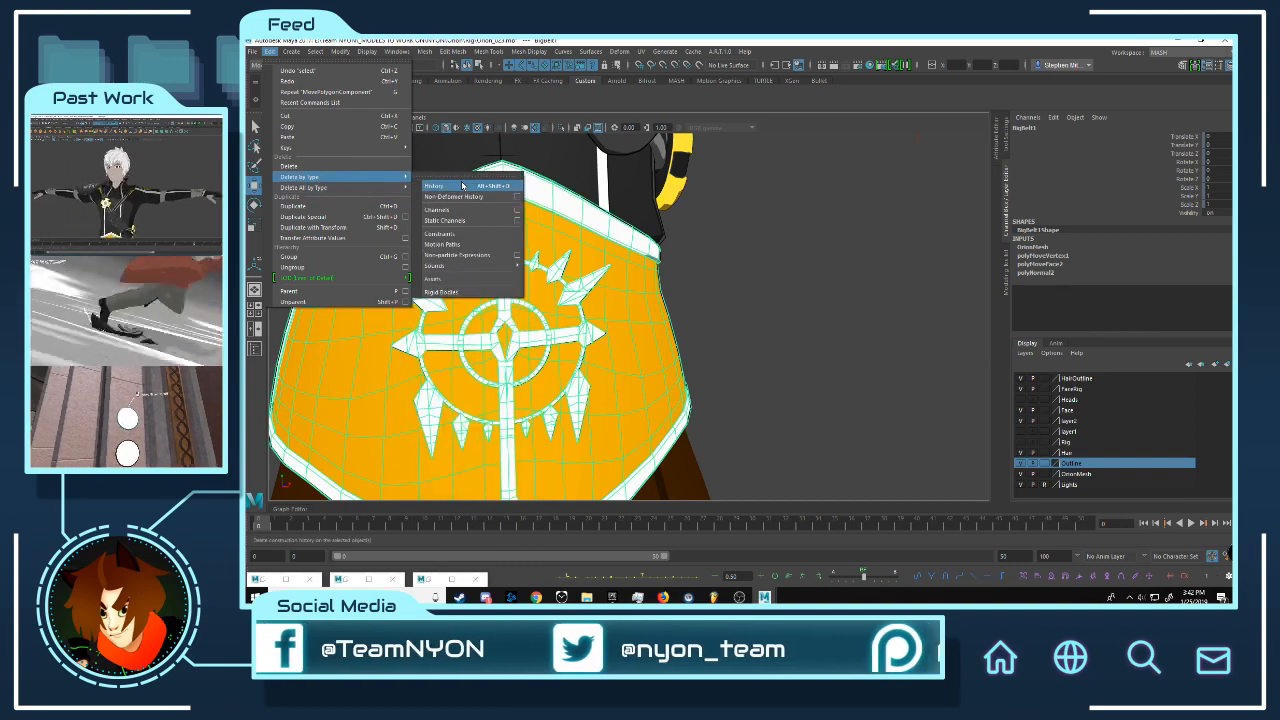
click(466, 186)
click(811, 276)
scroll(759, 251, down, 6)
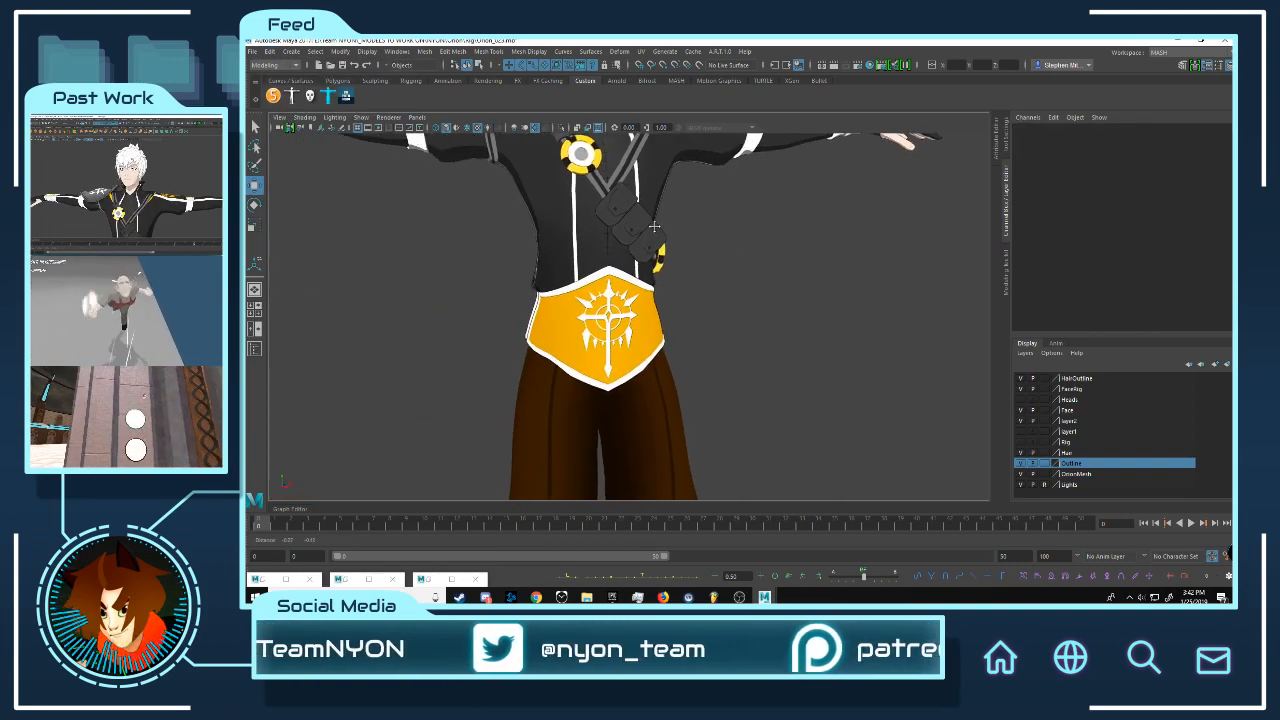
Step: Inspect the belt's side panels, white trim and front emblem from the side and front
scroll(785, 238, up, 4)
alt+drag(791, 234, 692, 209)
alt+middle_drag(489, 193, 621, 205)
scroll(621, 205, up, 4)
alt+drag(733, 205, 604, 214)
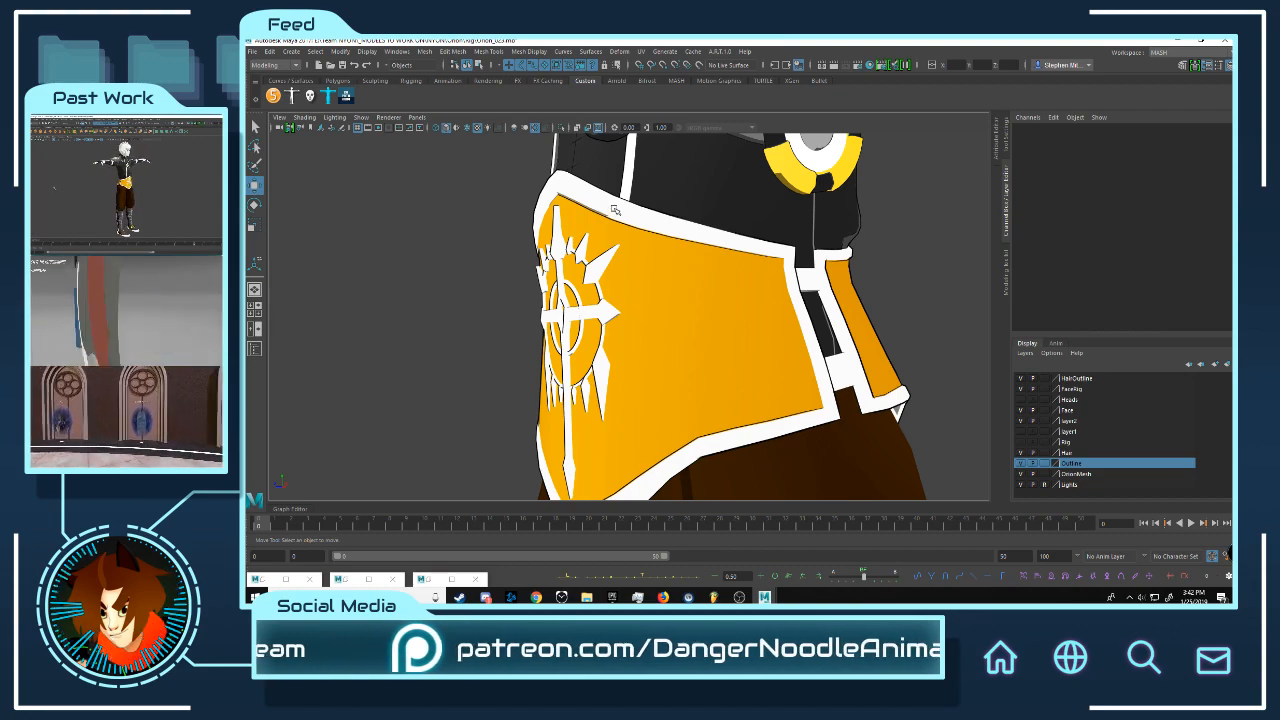
click(556, 176)
alt+drag(556, 176, 590, 186)
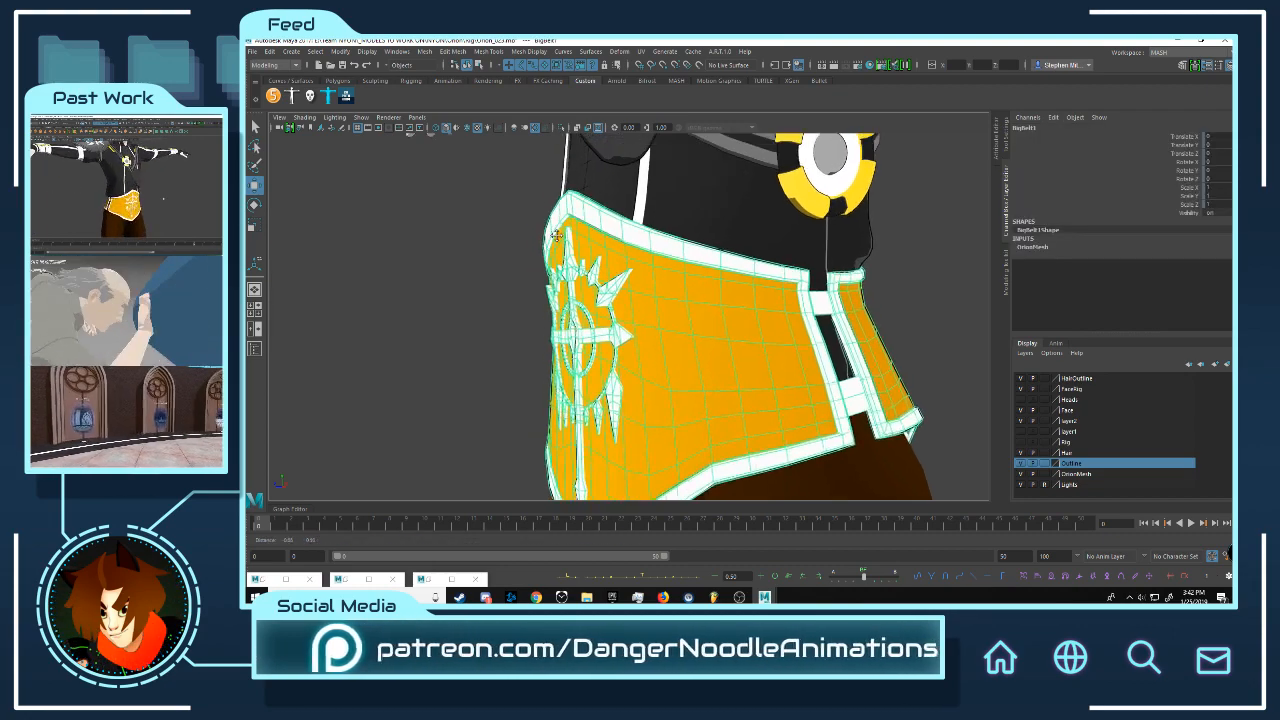
scroll(590, 200, up, 3)
alt+middle_drag(590, 200, 635, 272)
alt+drag(635, 272, 652, 252)
scroll(765, 292, down, 5)
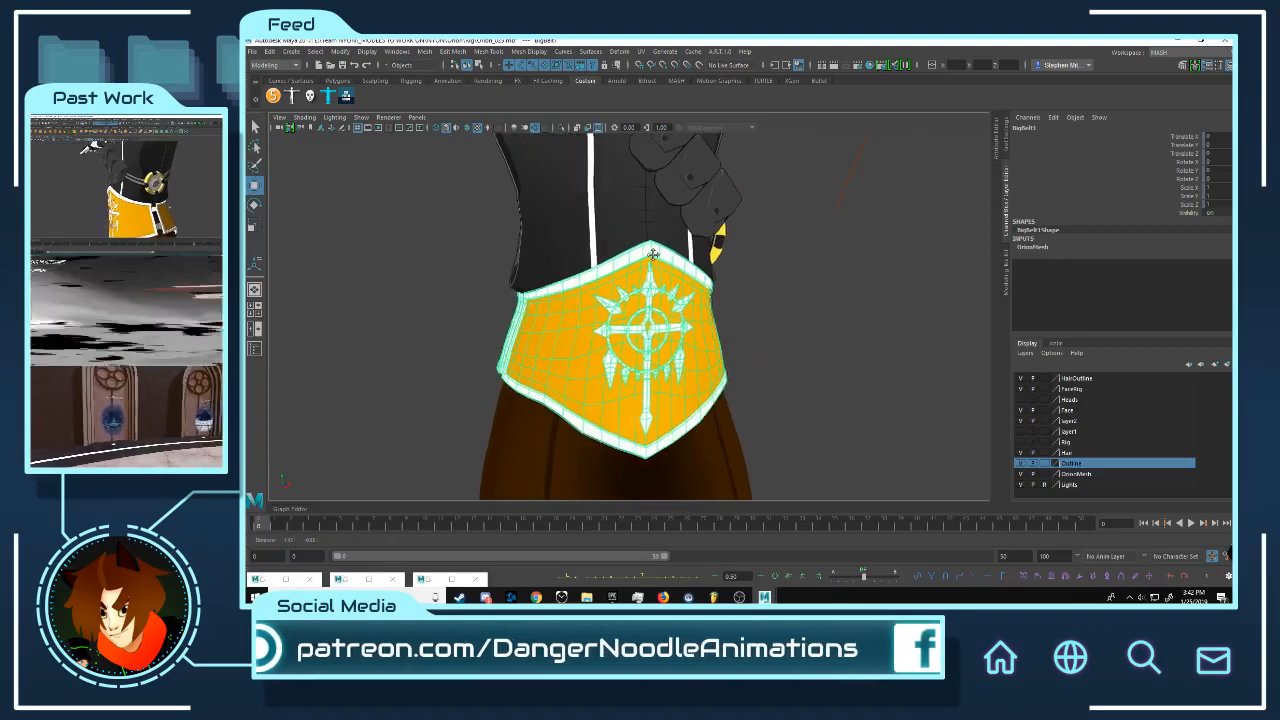
Step: Review the full character, including the buckled boots and the torso above the belt
scroll(660, 255, up, 5)
alt+drag(751, 267, 724, 281)
scroll(803, 295, down, 4)
scroll(811, 277, up, 2)
scroll(811, 277, down, 4)
scroll(724, 281, down, 8)
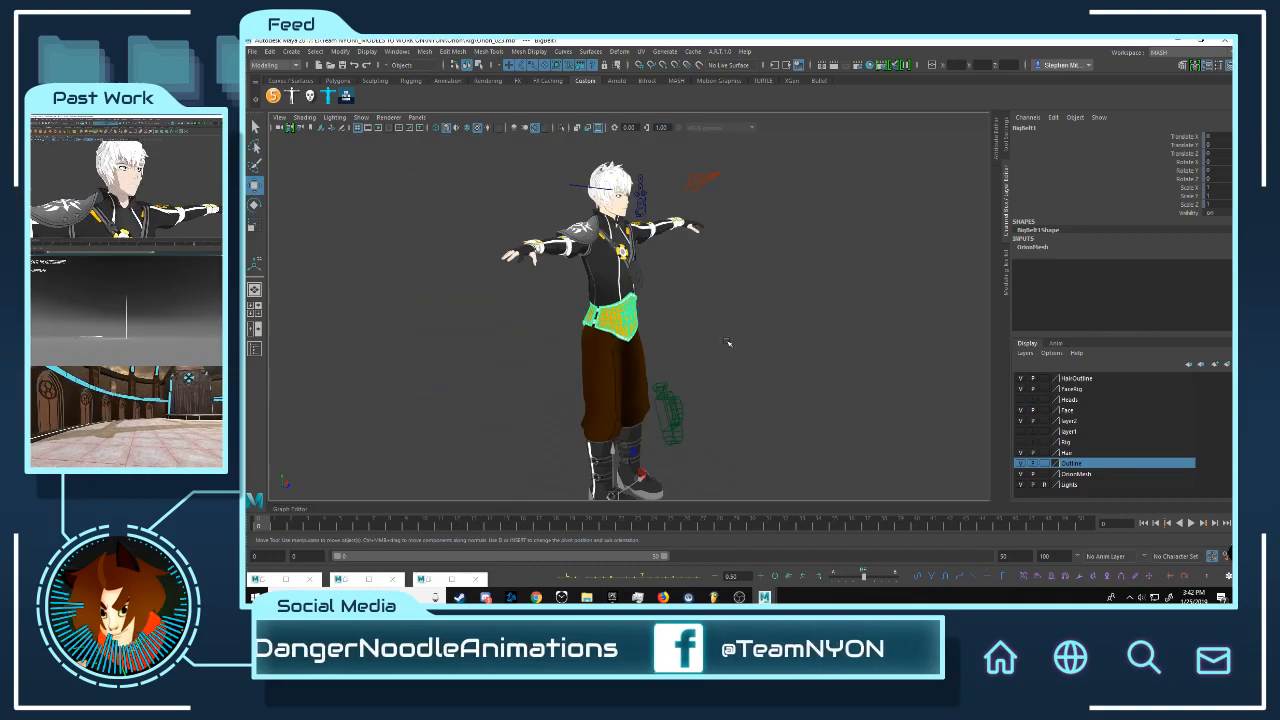
alt+middle_drag(678, 349, 668, 229)
scroll(668, 229, up, 6)
scroll(771, 286, up, 3)
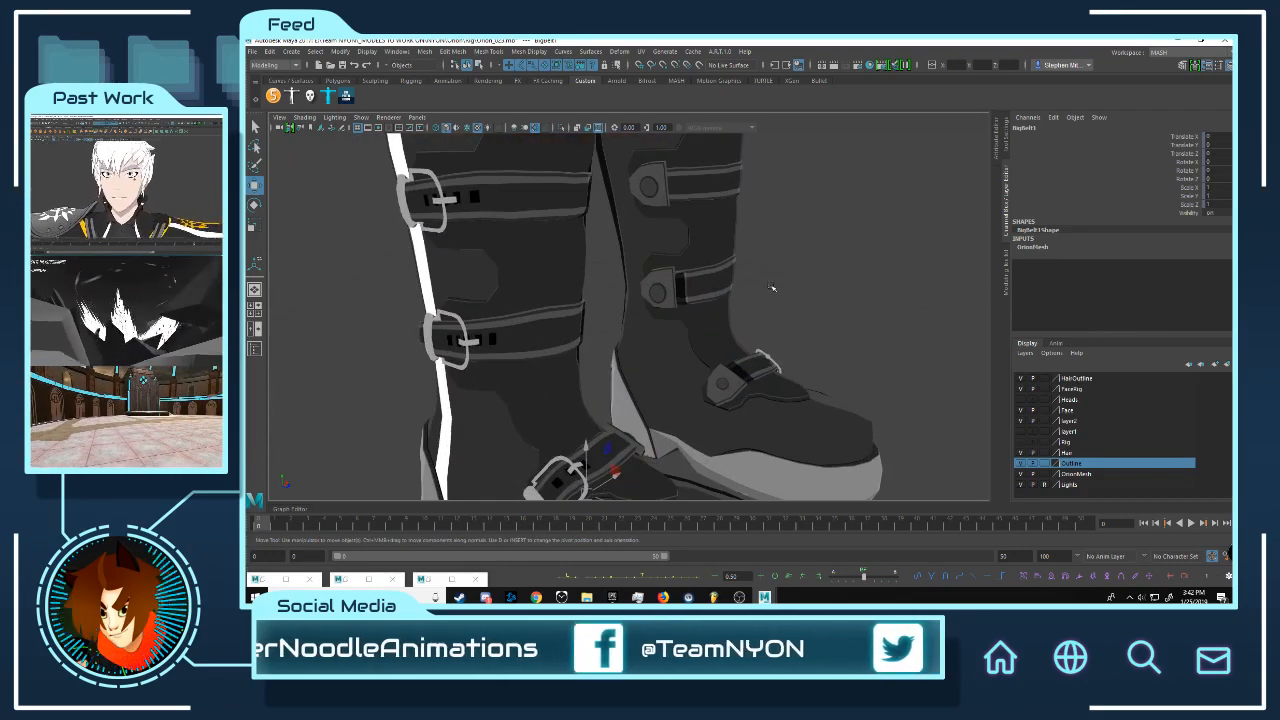
scroll(737, 246, down, 4)
alt+middle_drag(703, 254, 694, 297)
scroll(694, 297, up, 6)
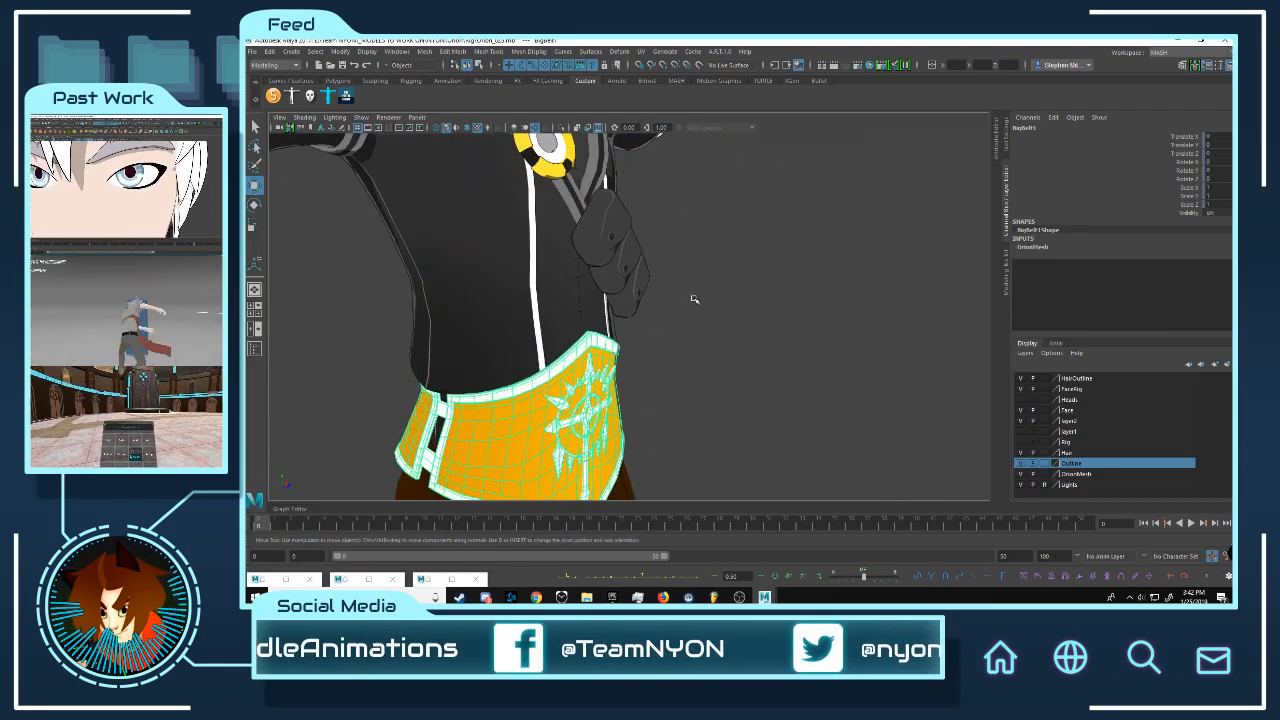
Step: Examine the outline along the belt's upper white trim and the emblem's top spikes up close
alt+drag(694, 297, 437, 337)
alt+middle_drag(437, 337, 621, 272)
scroll(621, 272, up, 4)
alt+drag(621, 272, 668, 337)
scroll(782, 263, down, 6)
scroll(549, 297, up, 6)
click(592, 300)
scroll(723, 311, up, 3)
click(705, 256)
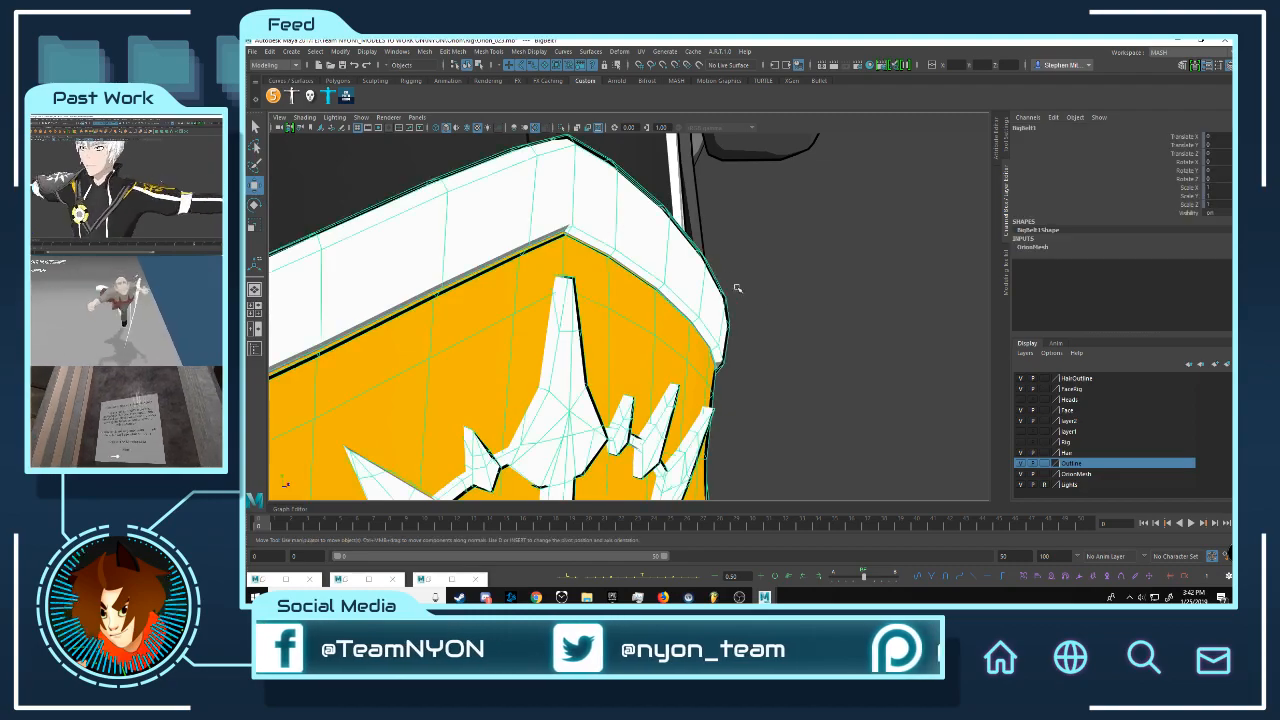
Step: Check the thickness of the belt's upper trim, then delete the selected belt mesh's history again
alt+drag(737, 286, 797, 303)
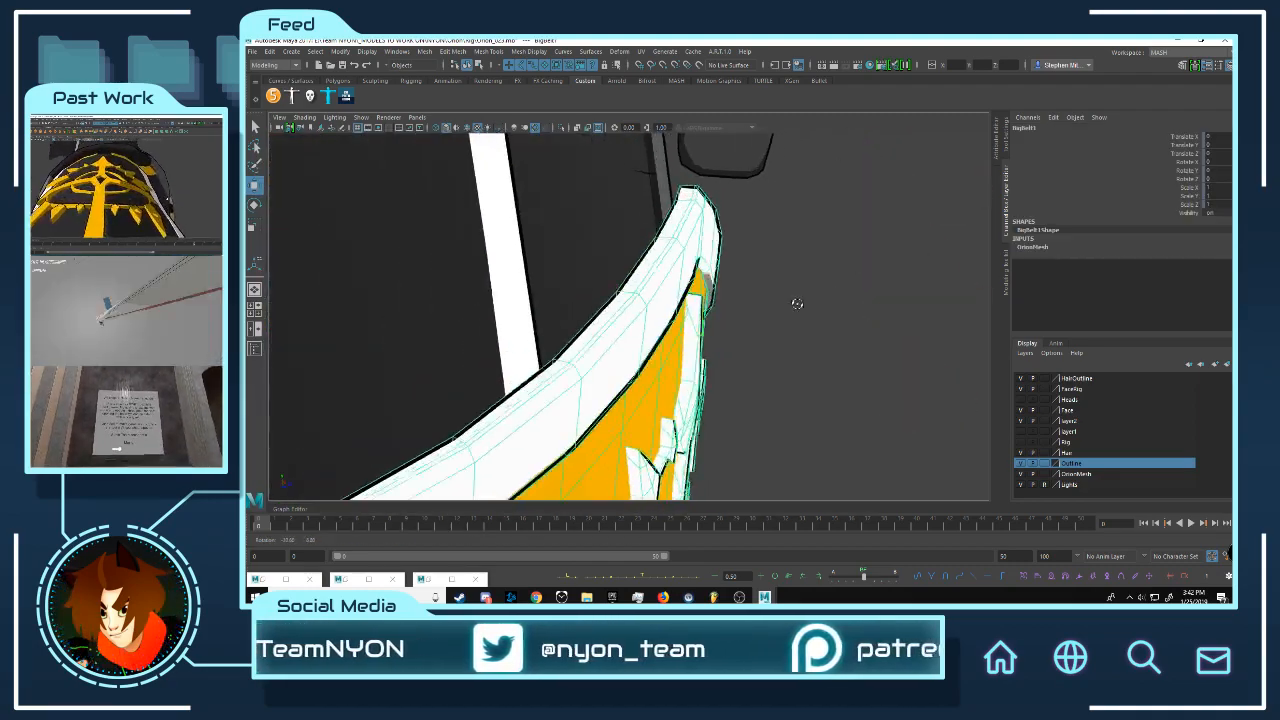
alt+drag(699, 253, 806, 305)
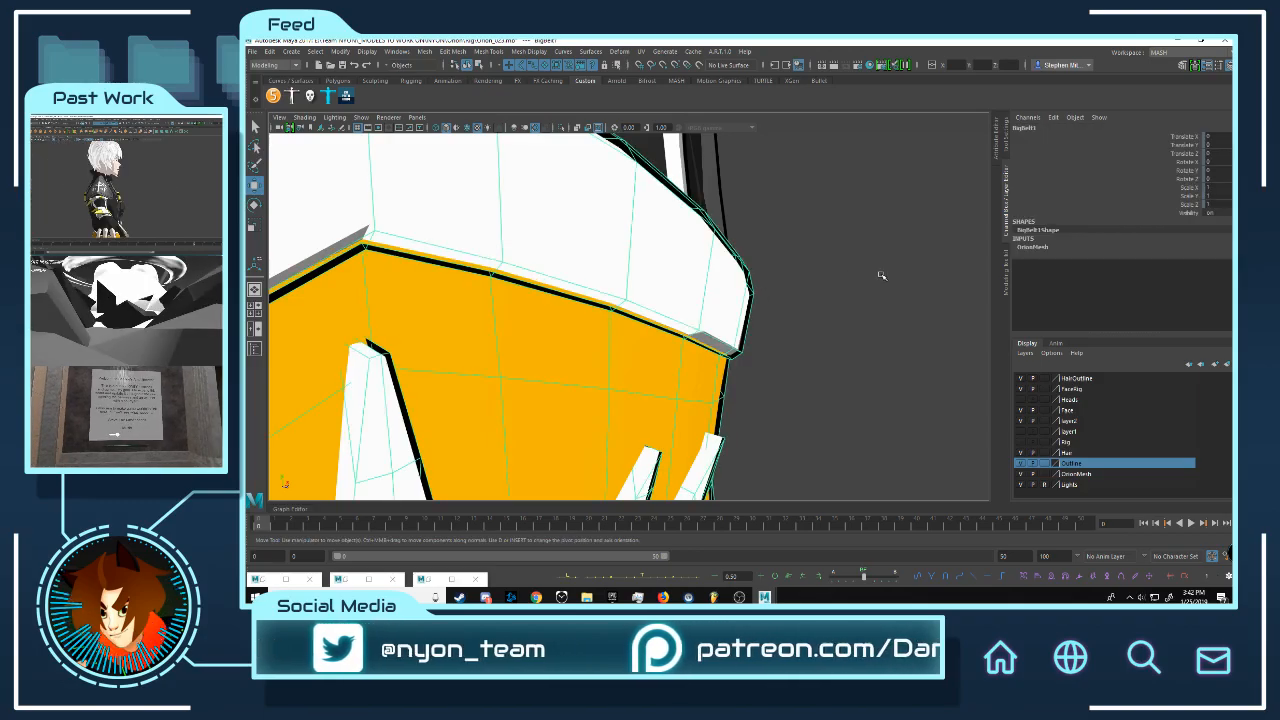
alt+drag(880, 277, 728, 240)
alt+middle_drag(728, 240, 733, 263)
alt+drag(733, 263, 731, 289)
click(270, 51)
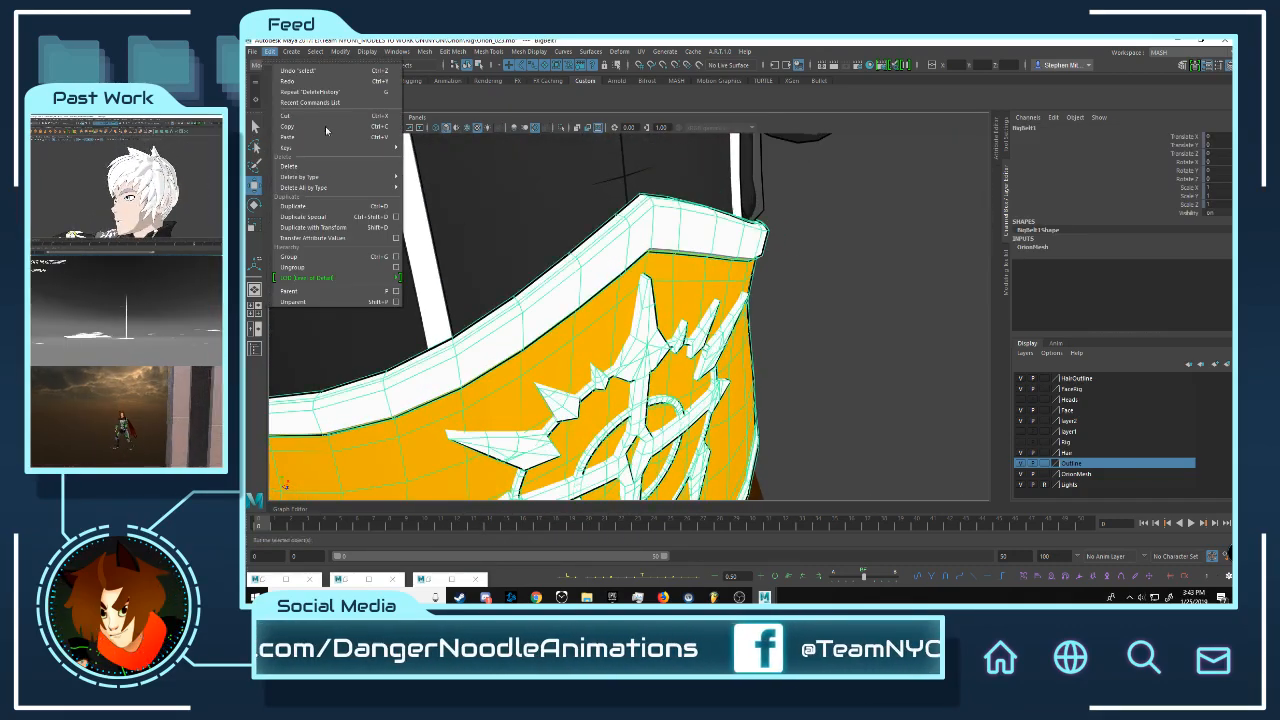
click(474, 181)
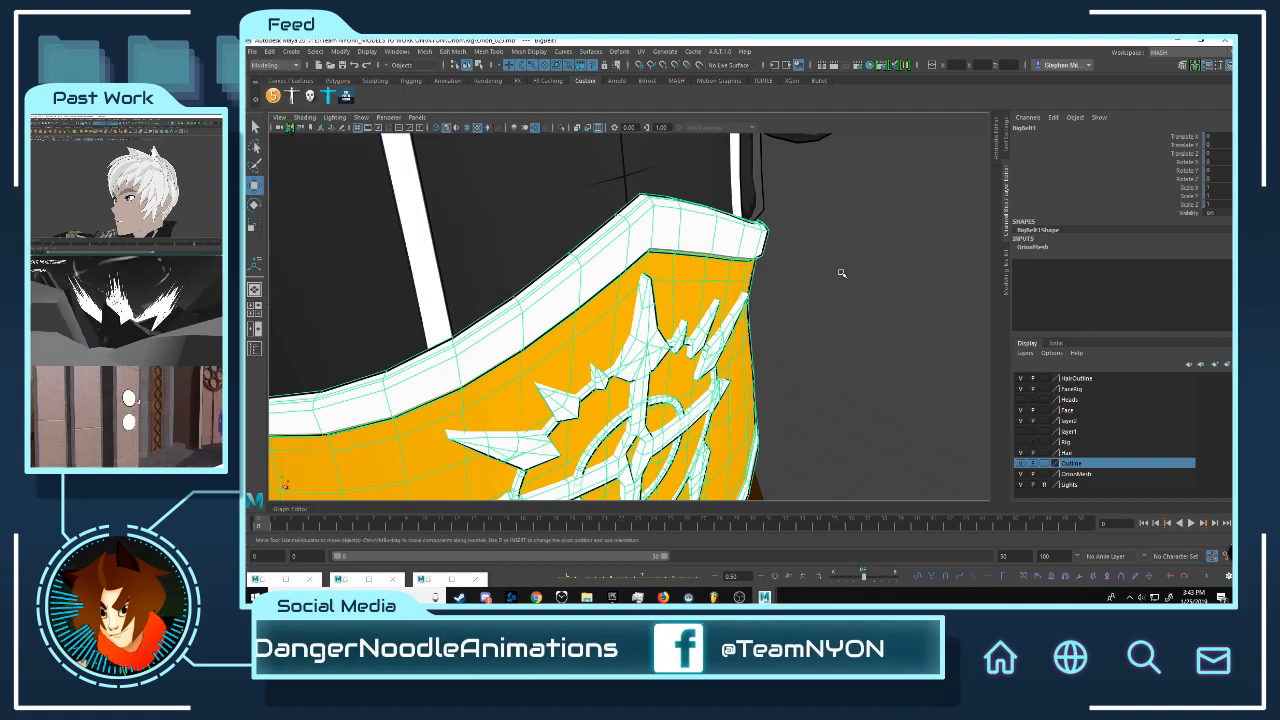
Step: Inspect the whole emblem belt and its white trim from the front and slightly to each side
alt+right_drag(842, 273, 669, 254)
alt+drag(669, 254, 634, 223)
alt+right_drag(634, 223, 621, 231)
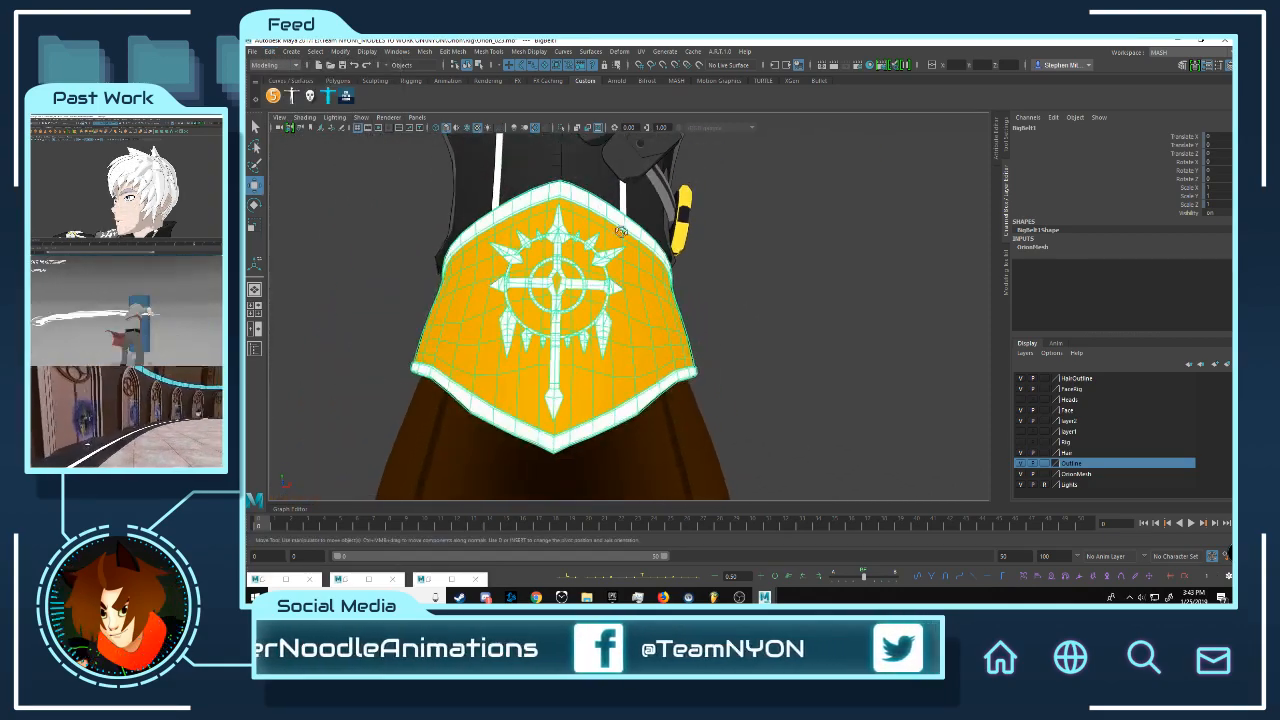
alt+middle_drag(591, 237, 648, 208)
alt+drag(608, 217, 592, 232)
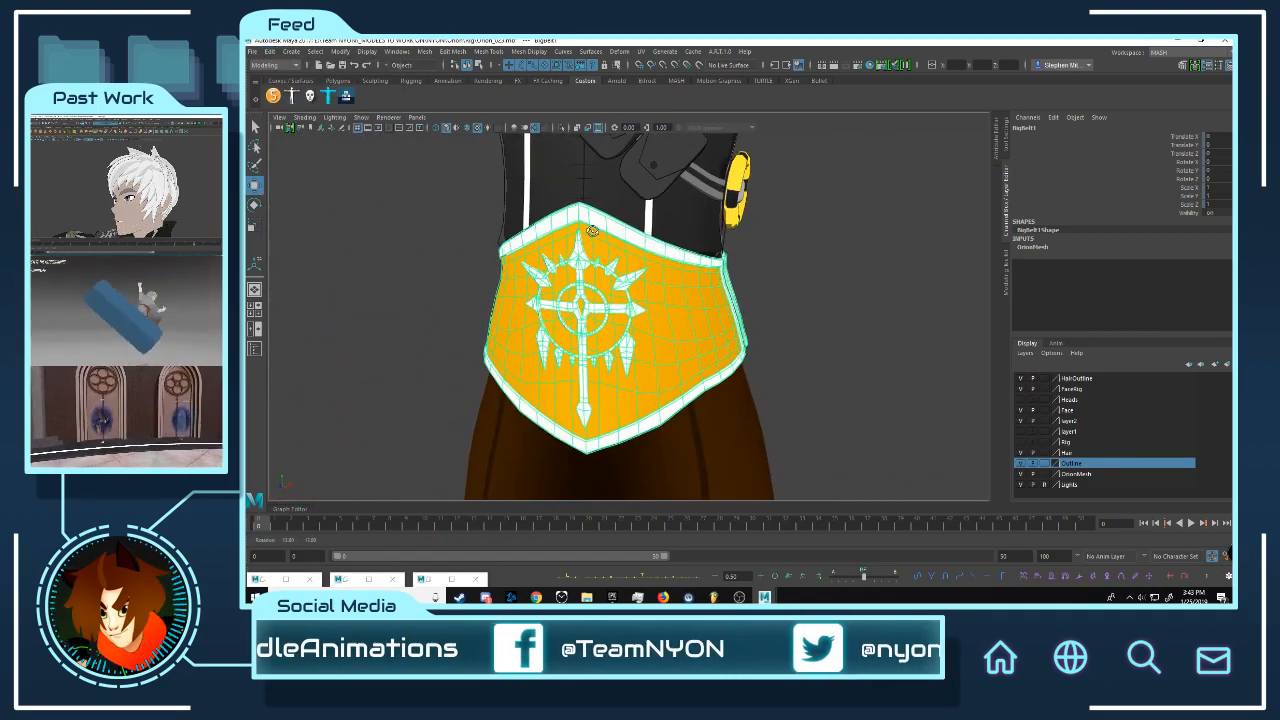
alt+right_drag(597, 235, 769, 309)
alt+drag(660, 292, 737, 251)
alt+middle_drag(737, 251, 565, 319)
alt+right_drag(565, 319, 534, 306)
alt+drag(534, 306, 432, 266)
alt+right_drag(432, 266, 330, 240)
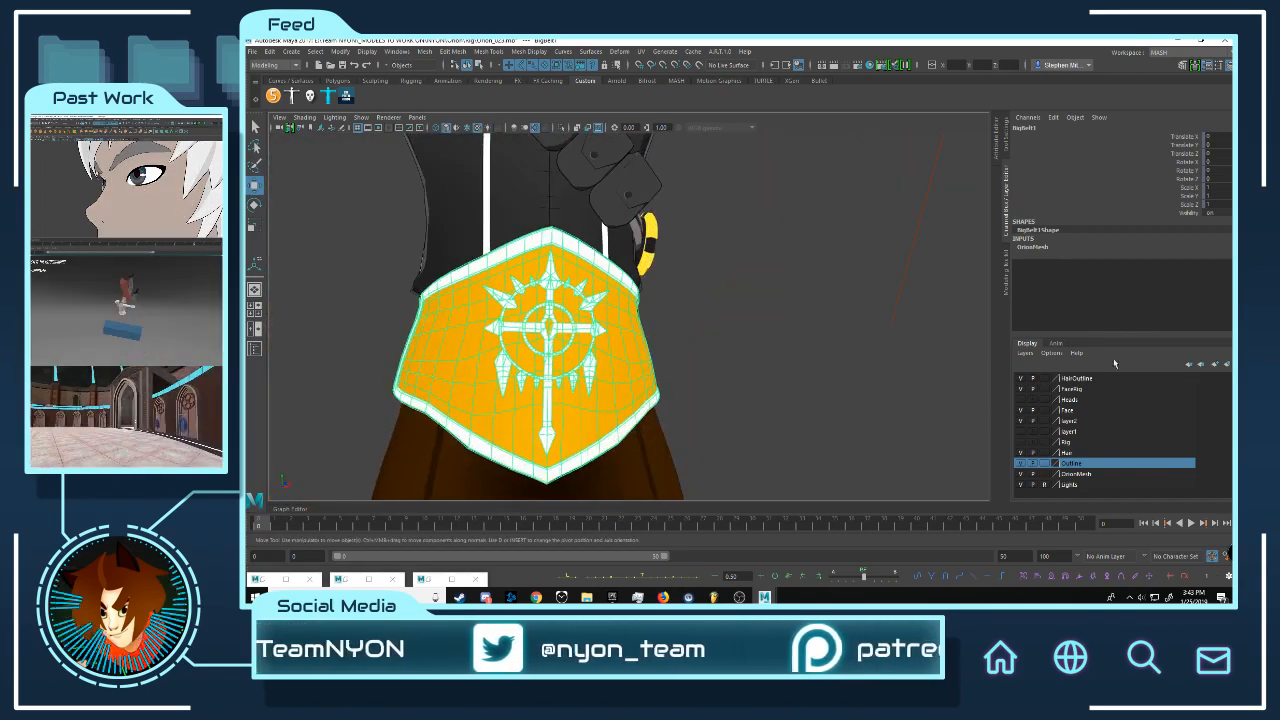
Step: Show the Rig layer, select the root joint with the belt outline mesh and bind the skin using the Rigging tools
click(1020, 441)
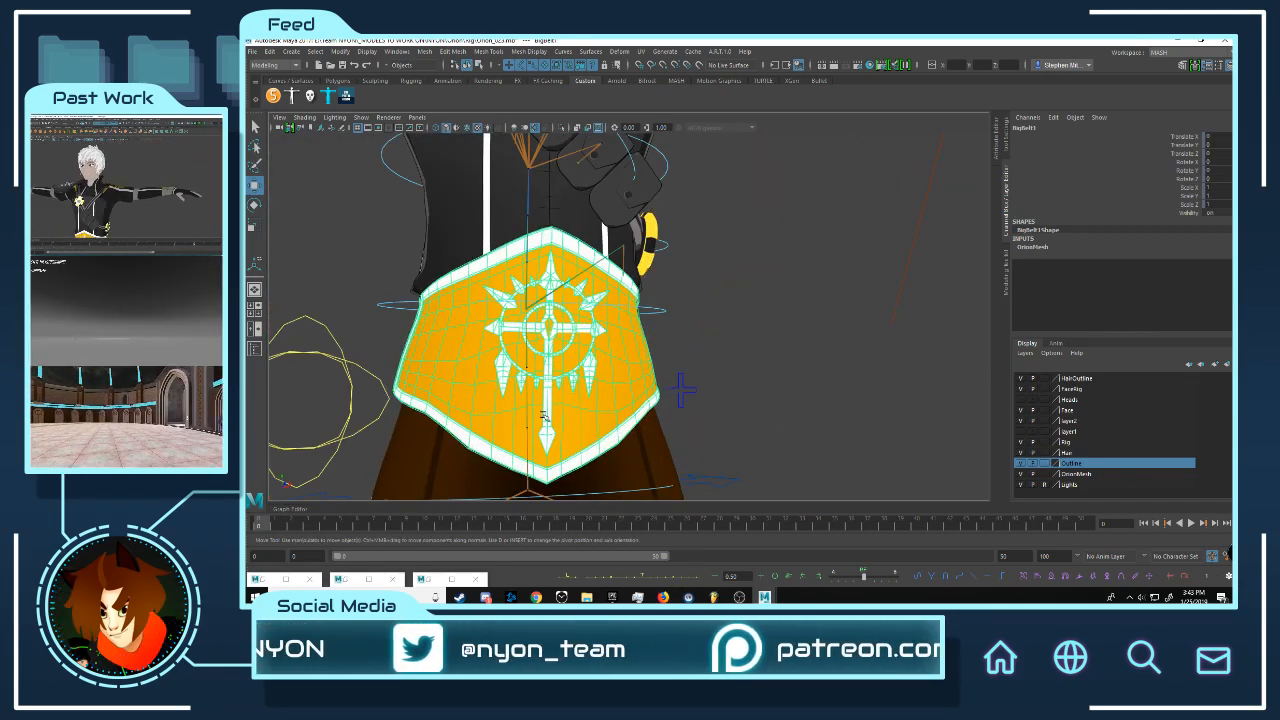
key(ctrl+z)
click(527, 397)
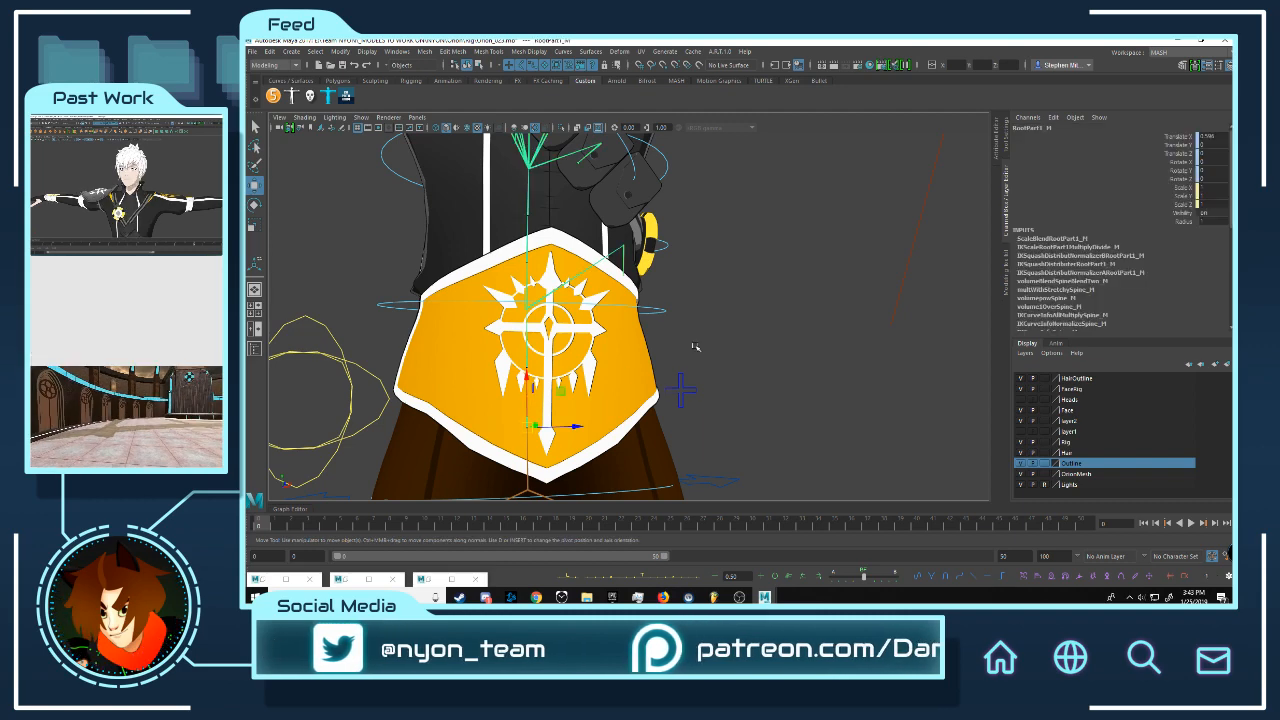
scroll(731, 337, up, 5)
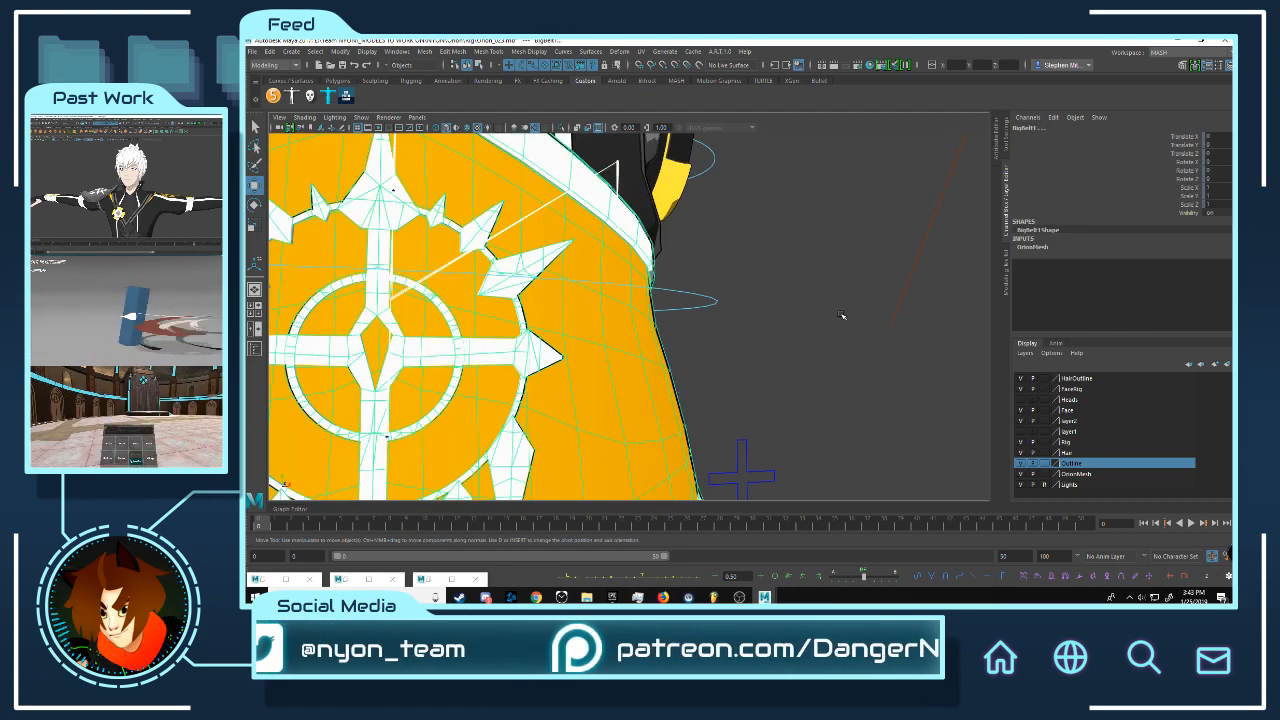
click(272, 64)
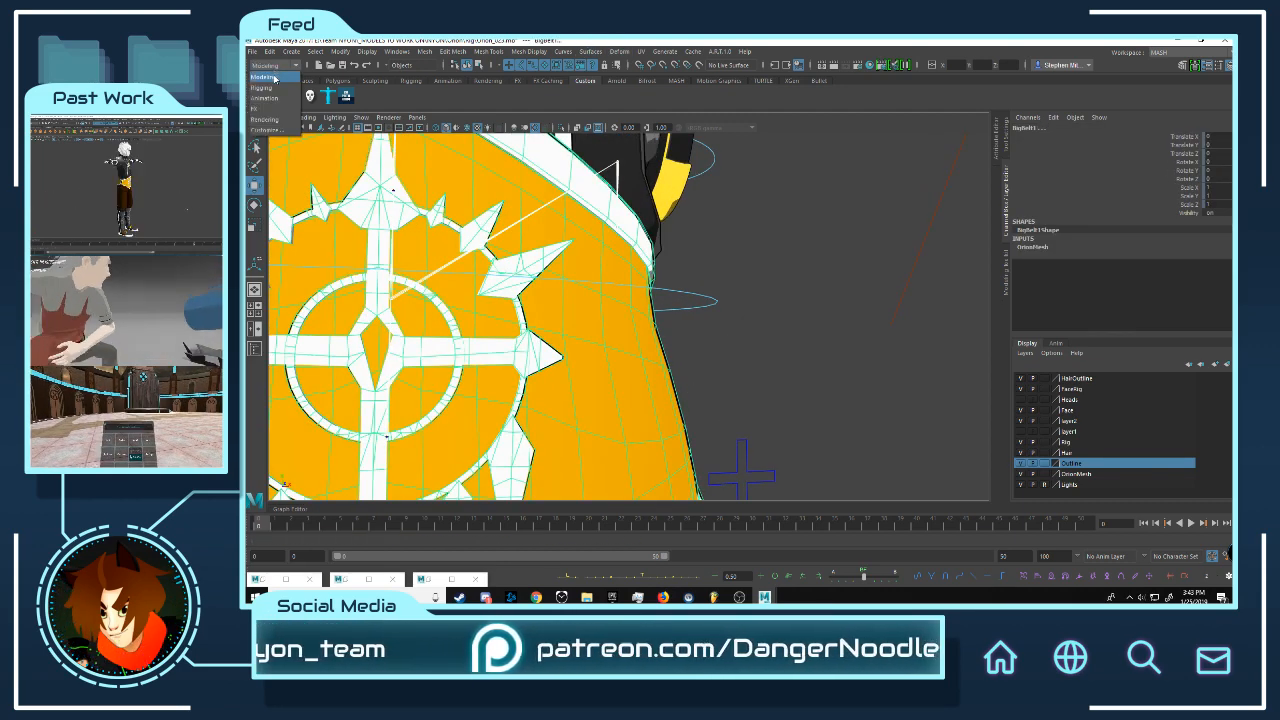
click(290, 81)
click(451, 52)
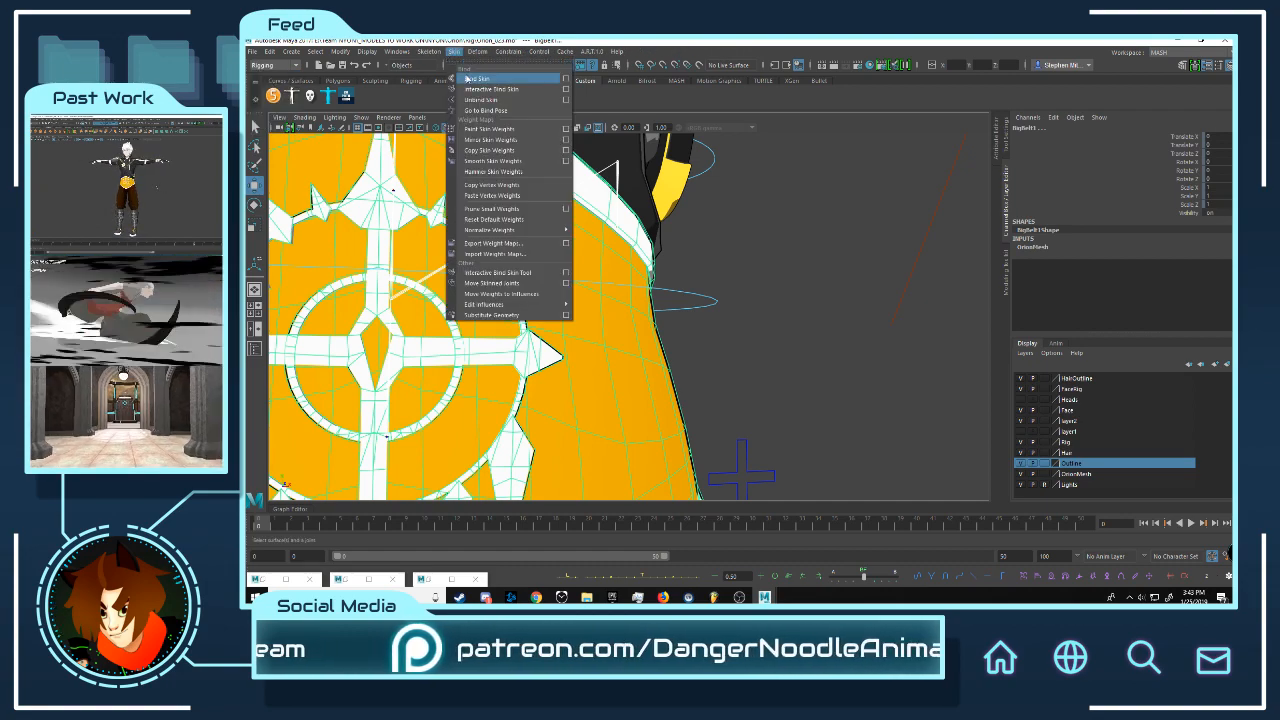
click(467, 79)
Step: Select the newly bound BigBelt1 mesh and check its outline around the emblem's cross and the belt's side edge
scroll(735, 307, down, 3)
alt+drag(708, 290, 716, 253)
scroll(710, 246, up, 3)
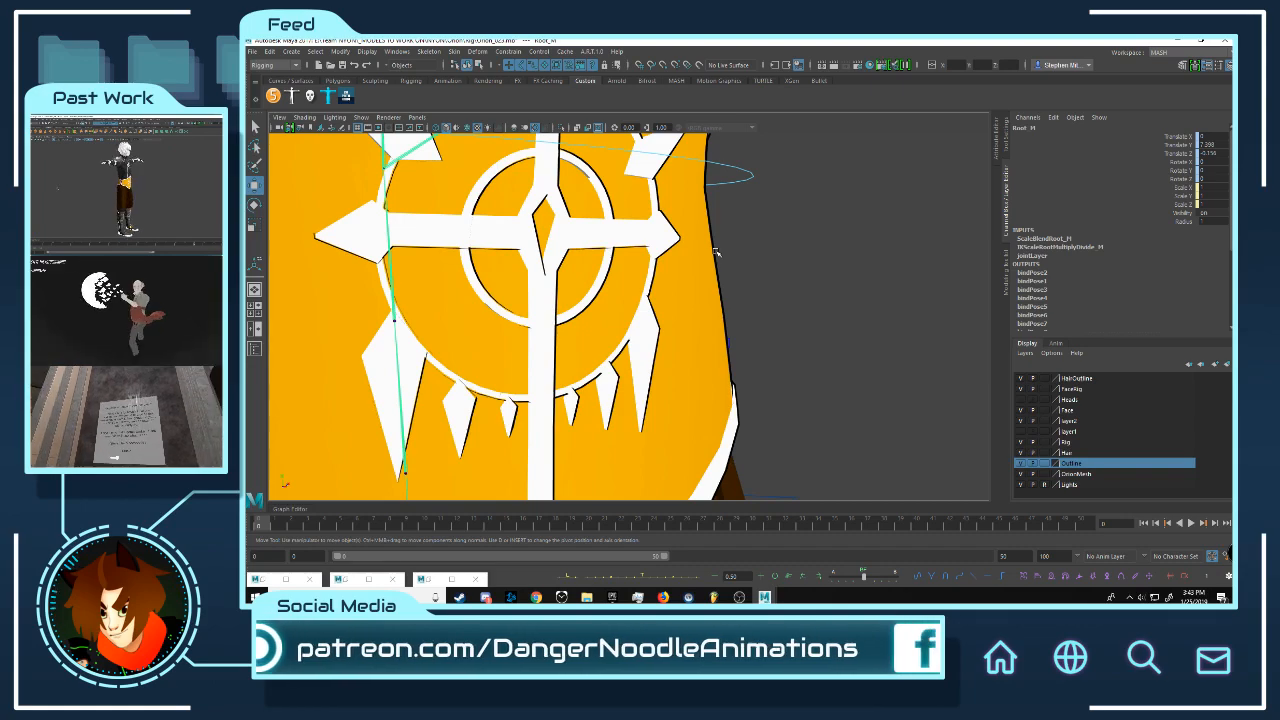
alt+right_drag(716, 259, 774, 317)
click(774, 317)
mouse_move(700, 246)
alt+mouse_down()
mouse_move(687, 307)
mouse_move(766, 266)
mouse_move(723, 236)
alt+mouse_up()
click(745, 267)
alt+drag(810, 270, 686, 252)
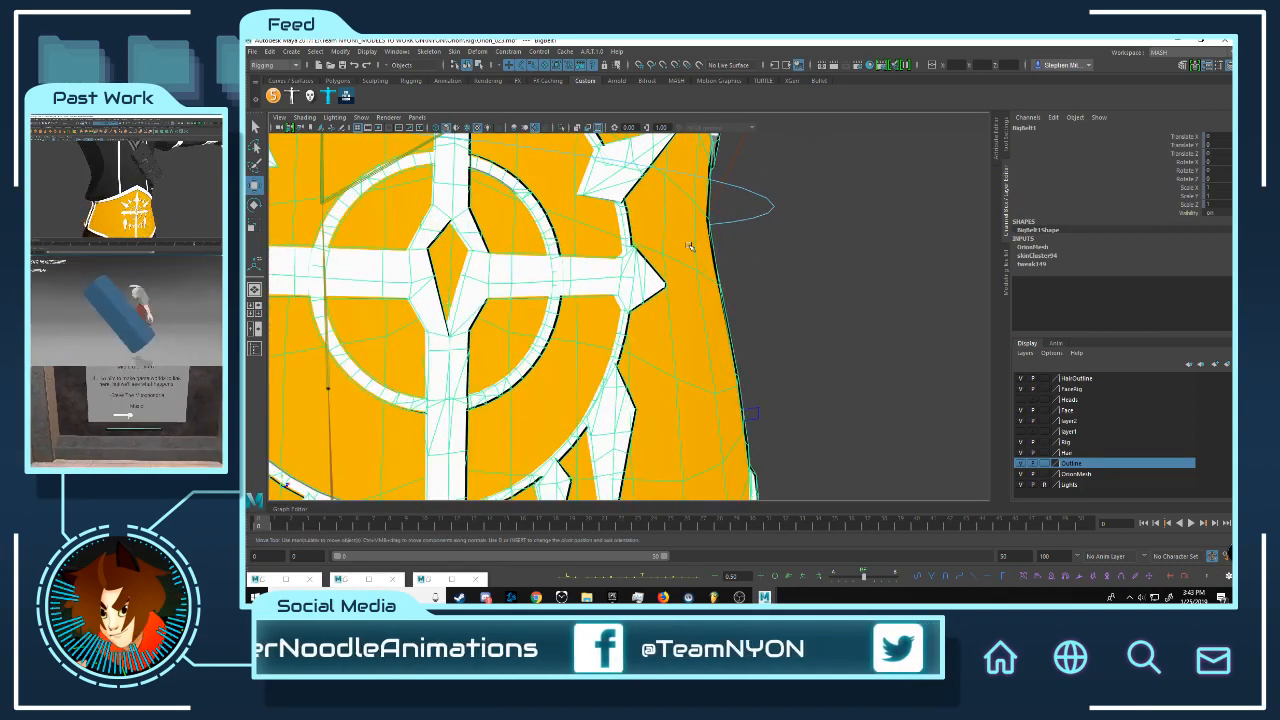
Step: Inspect the bound belt mesh as a whole from the front and both sides
scroll(689, 246, down, 5)
mouse_move(830, 278)
alt+mouse_down()
mouse_move(654, 263)
mouse_move(780, 265)
mouse_move(812, 288)
alt+mouse_up()
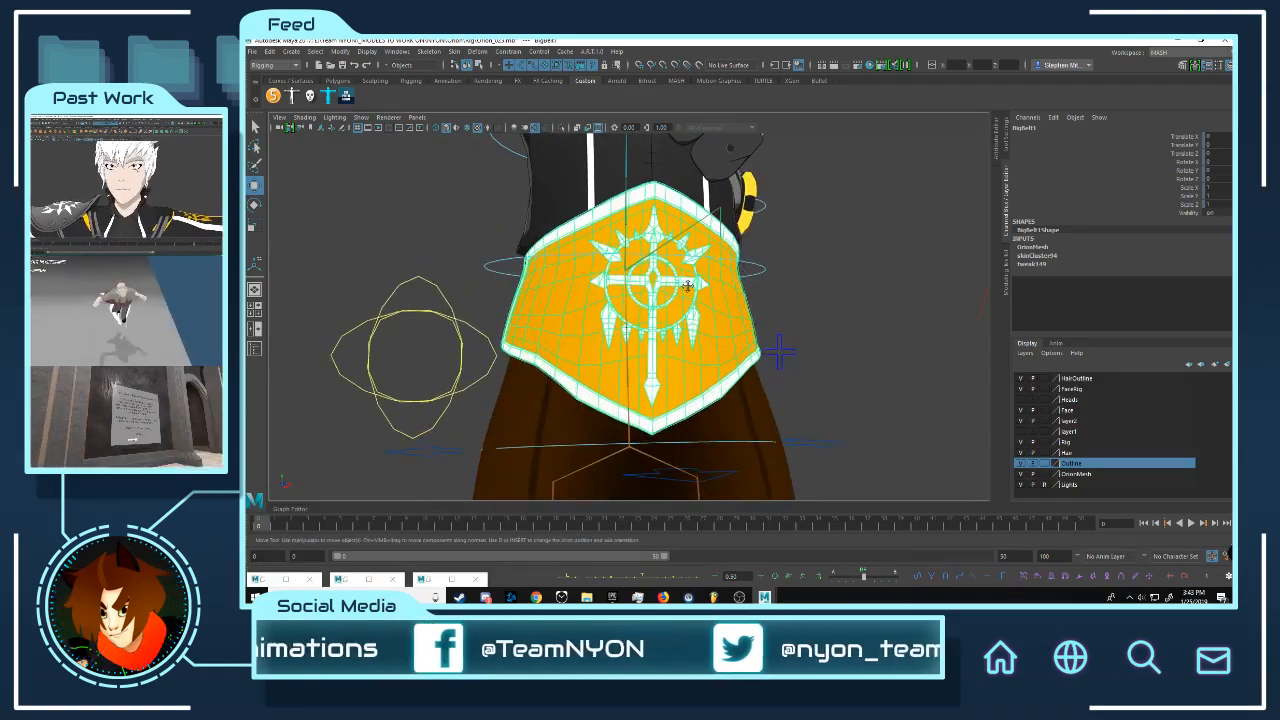
scroll(680, 270, up, 3)
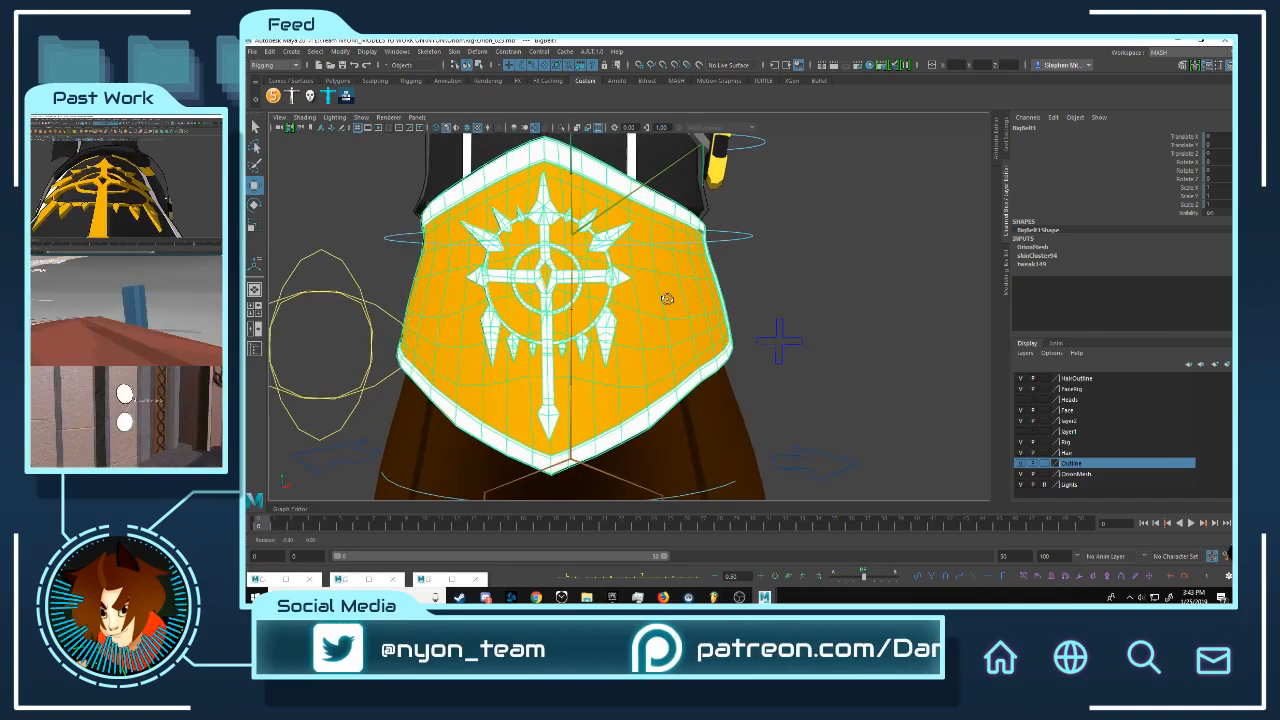
alt+drag(594, 265, 758, 244)
alt+middle_drag(763, 255, 669, 282)
alt+right_drag(669, 285, 770, 348)
alt+middle_drag(601, 282, 731, 306)
alt+right_drag(731, 306, 572, 303)
alt+drag(572, 303, 591, 301)
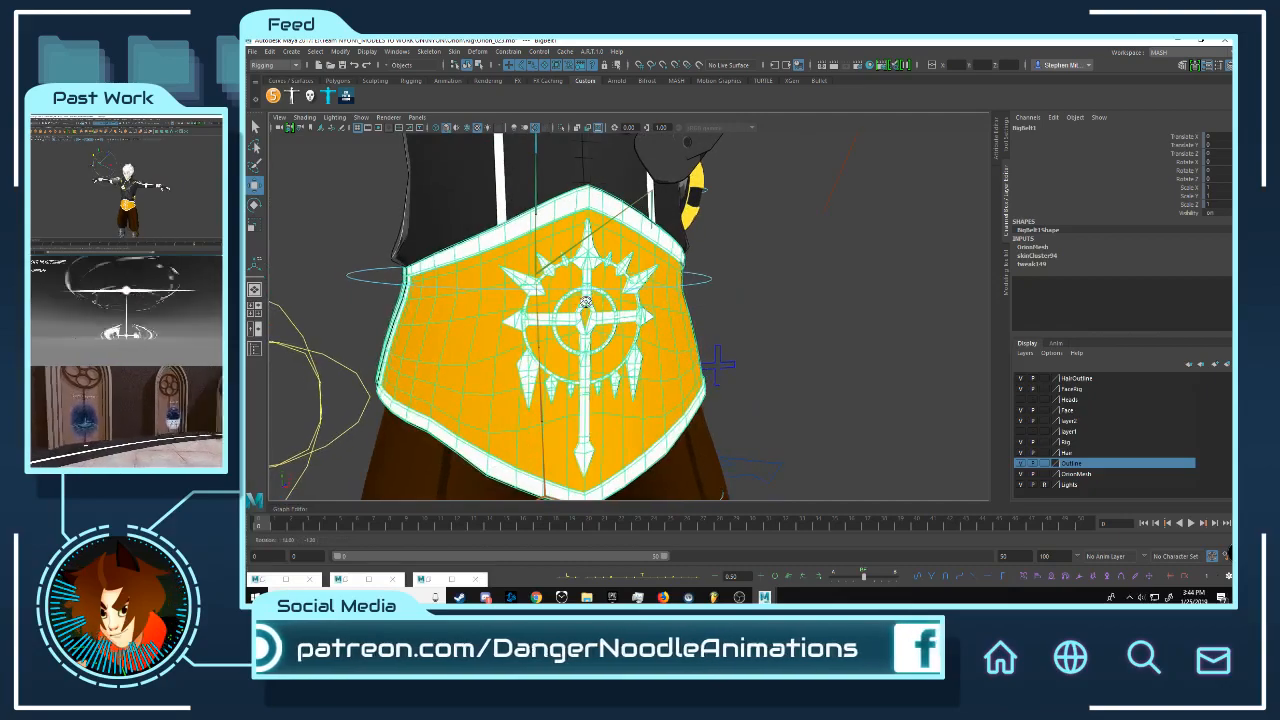
Step: Select the original BigBelt mesh at the belt's side edge and add the BigBelt1 outline mesh to the selection
scroll(720, 297, up, 15)
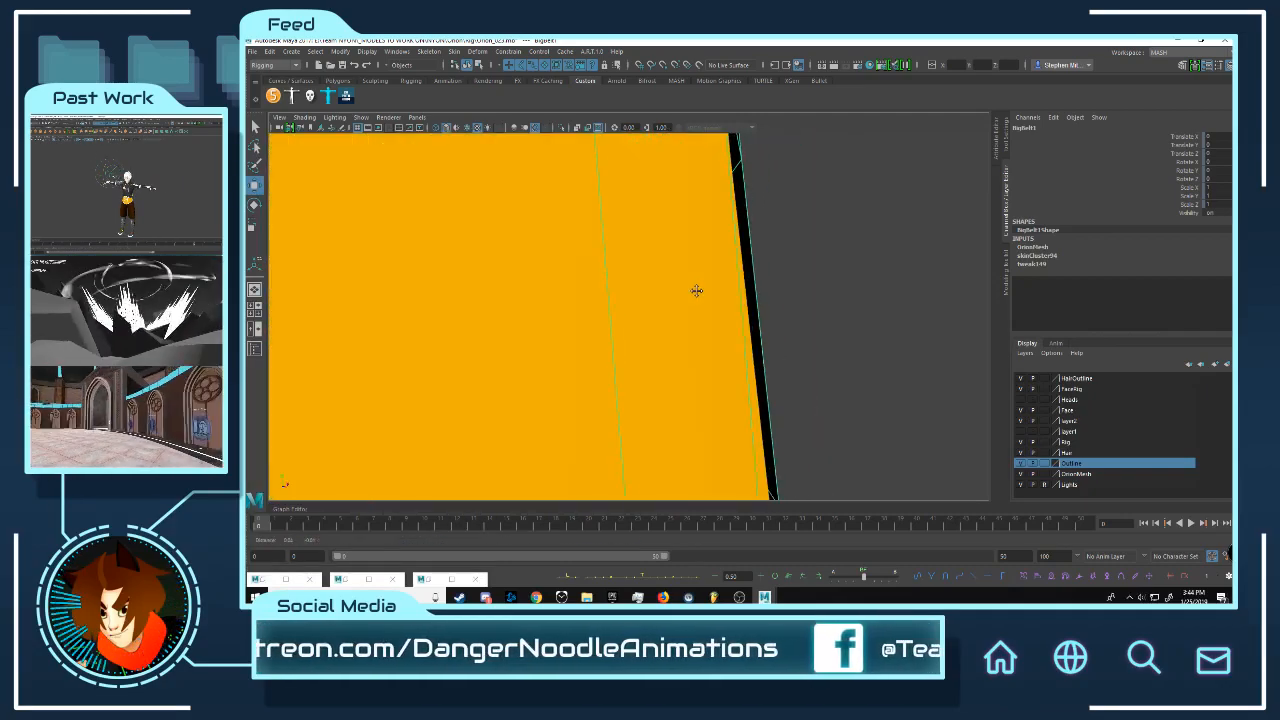
alt+drag(711, 309, 680, 320)
click(768, 303)
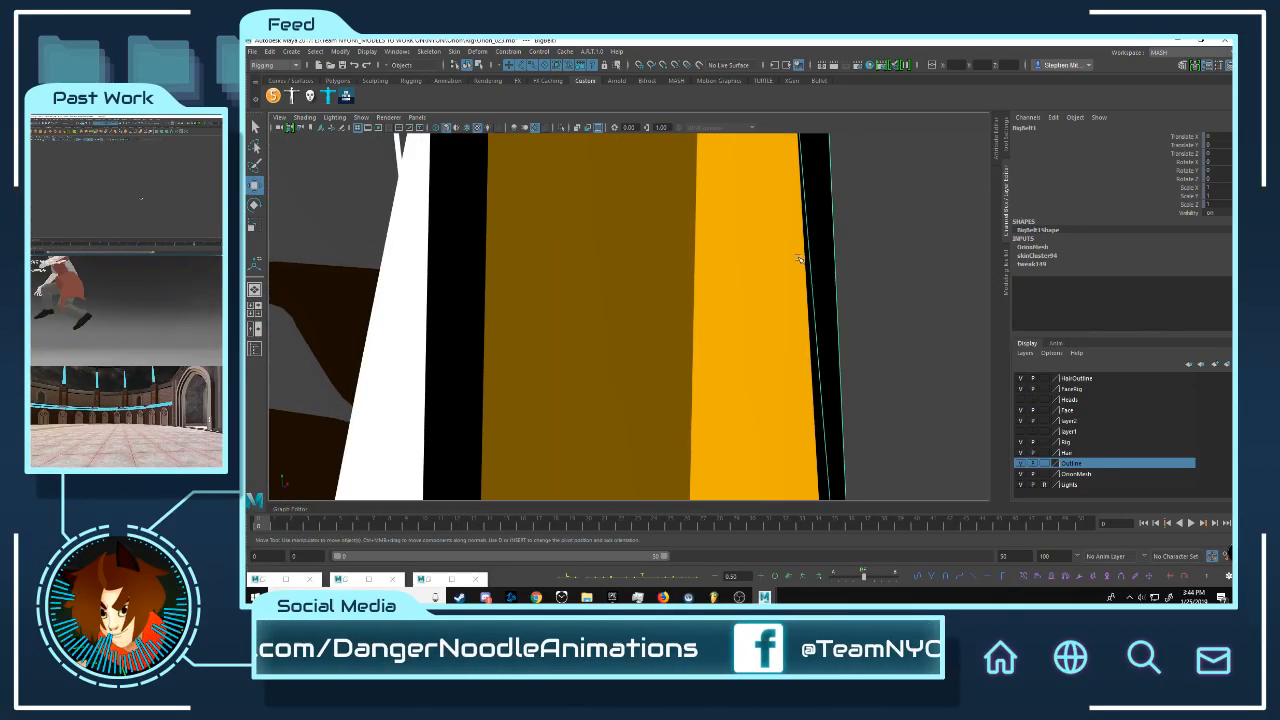
click(655, 295)
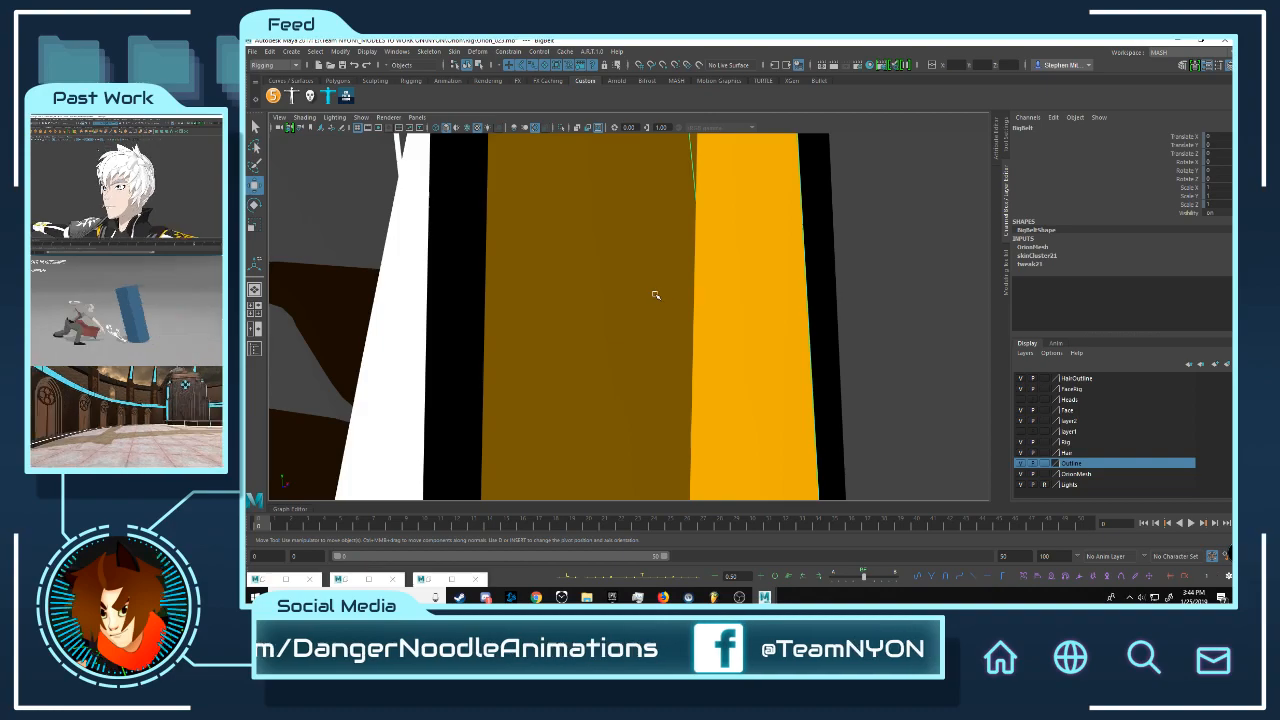
click(827, 269)
alt+drag(894, 274, 849, 269)
alt+right_drag(849, 269, 663, 263)
alt+middle_drag(663, 263, 678, 260)
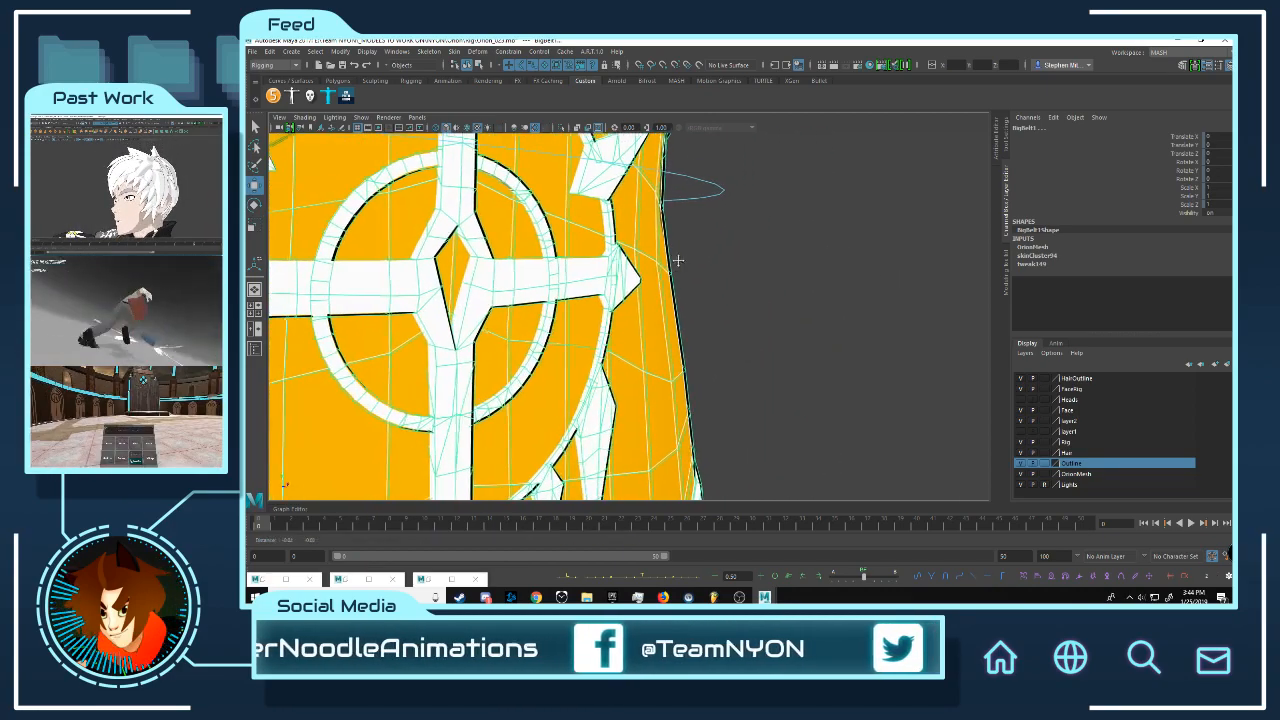
Step: Copy the skin weights from the original belt to the belt outline mesh
alt+drag(678, 260, 758, 261)
alt+right_drag(758, 261, 608, 258)
mouse_move(608, 258)
alt+mouse_down()
mouse_move(557, 285)
mouse_move(690, 300)
mouse_move(621, 305)
mouse_move(640, 272)
mouse_move(658, 272)
mouse_move(626, 247)
alt+mouse_up()
alt+middle_drag(626, 247, 680, 234)
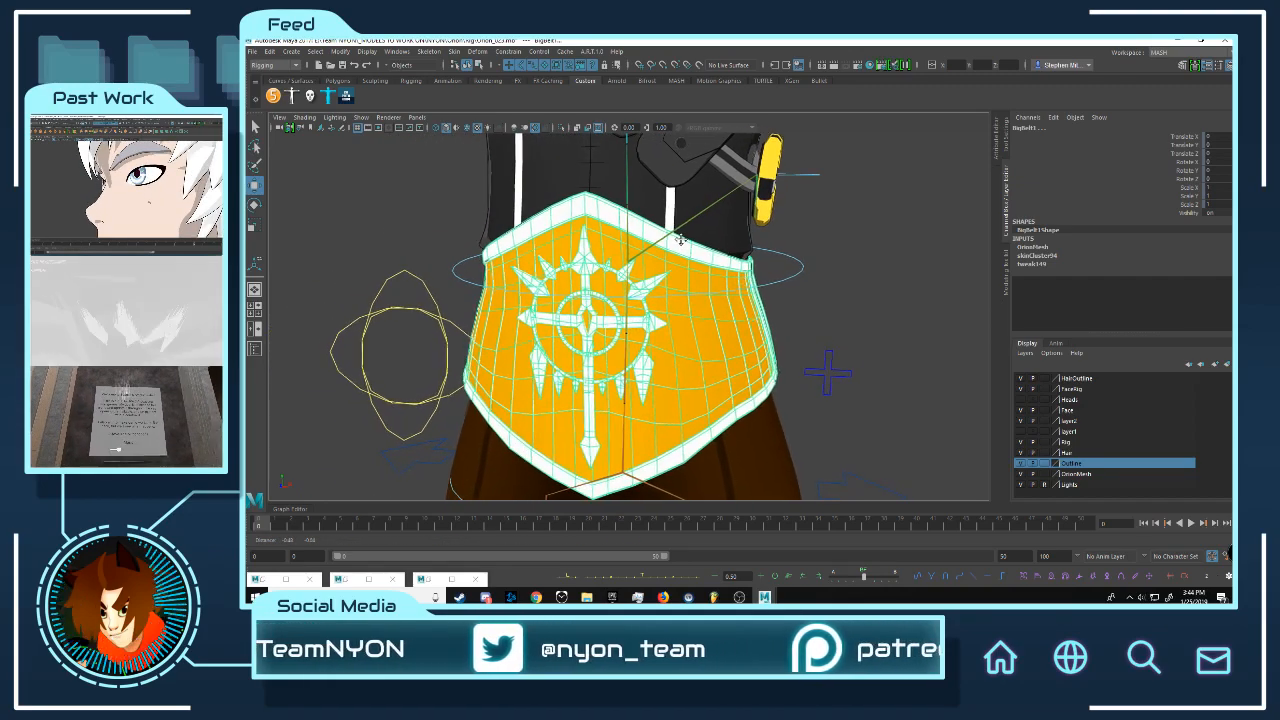
alt+drag(737, 257, 708, 284)
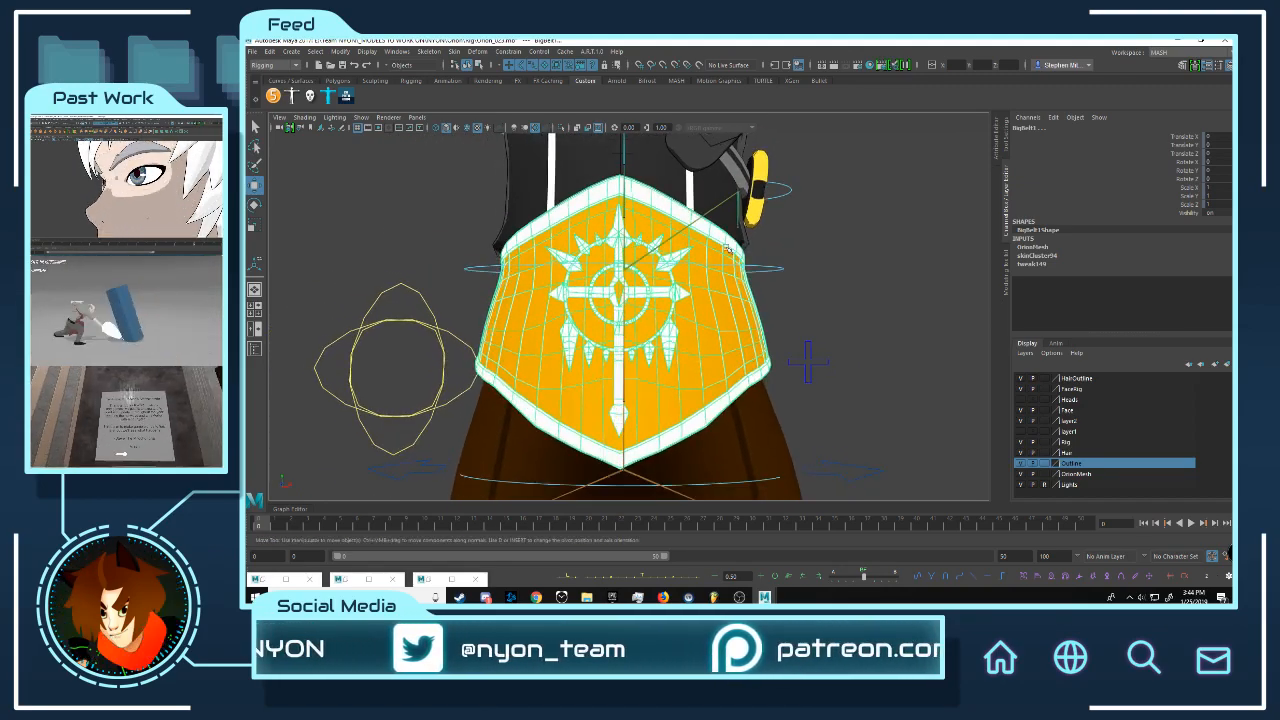
alt+middle_drag(708, 284, 727, 292)
alt+drag(727, 292, 671, 314)
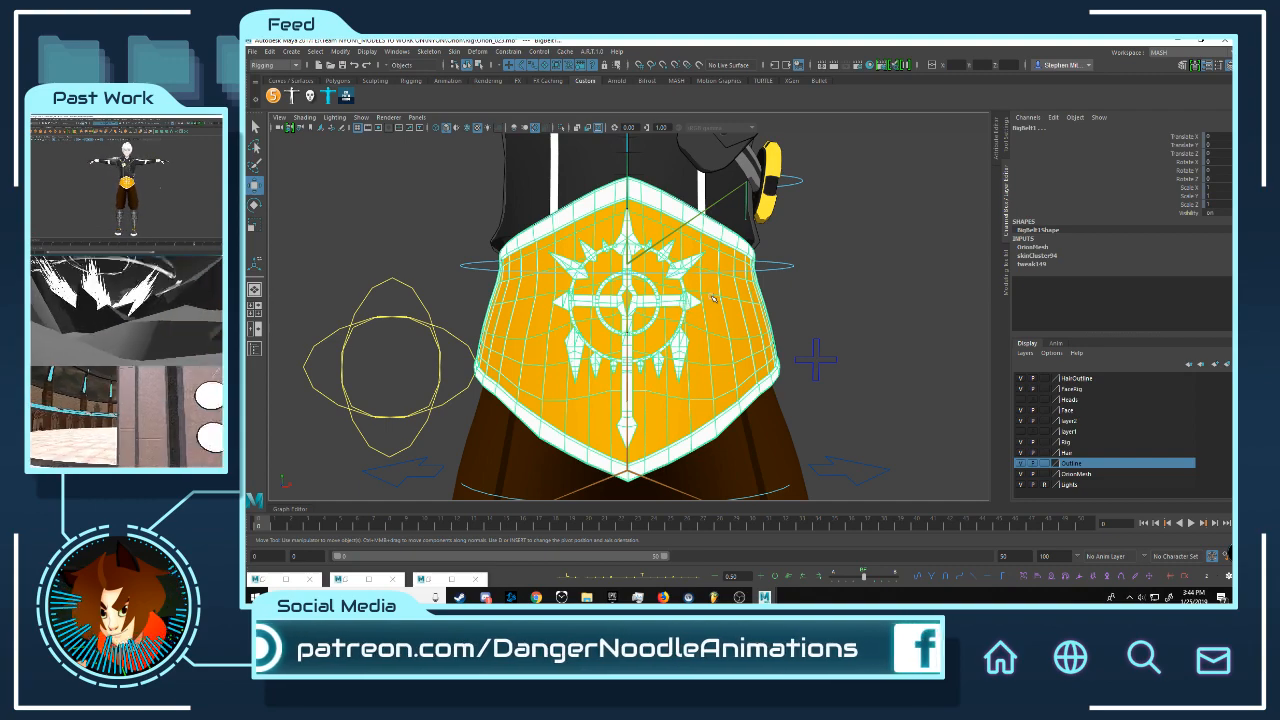
alt+middle_drag(713, 298, 710, 295)
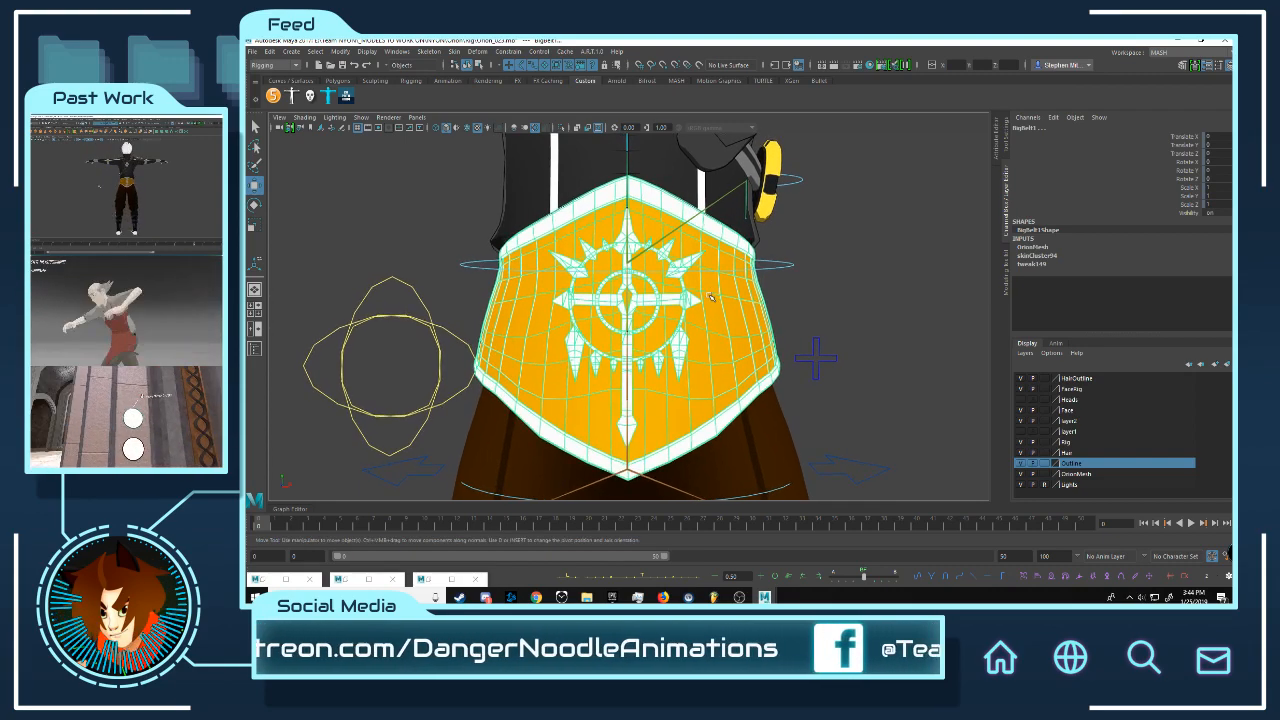
alt+right_drag(711, 297, 713, 297)
click(451, 52)
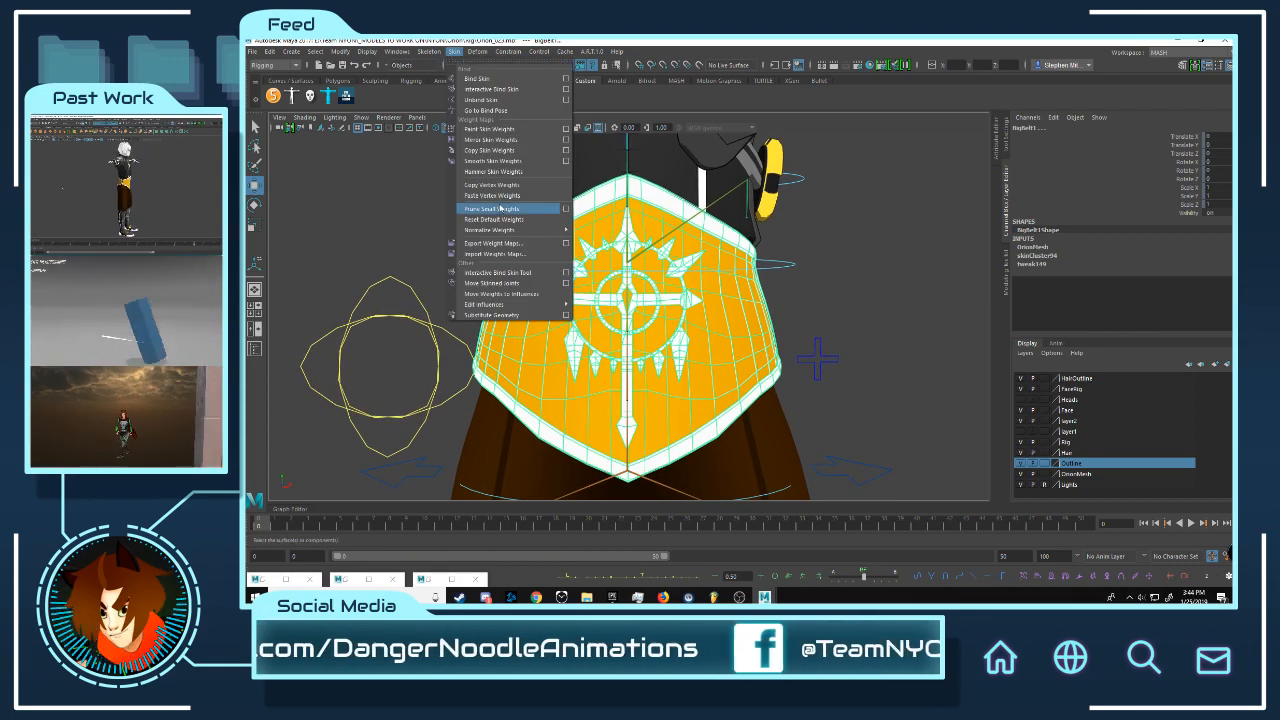
click(509, 155)
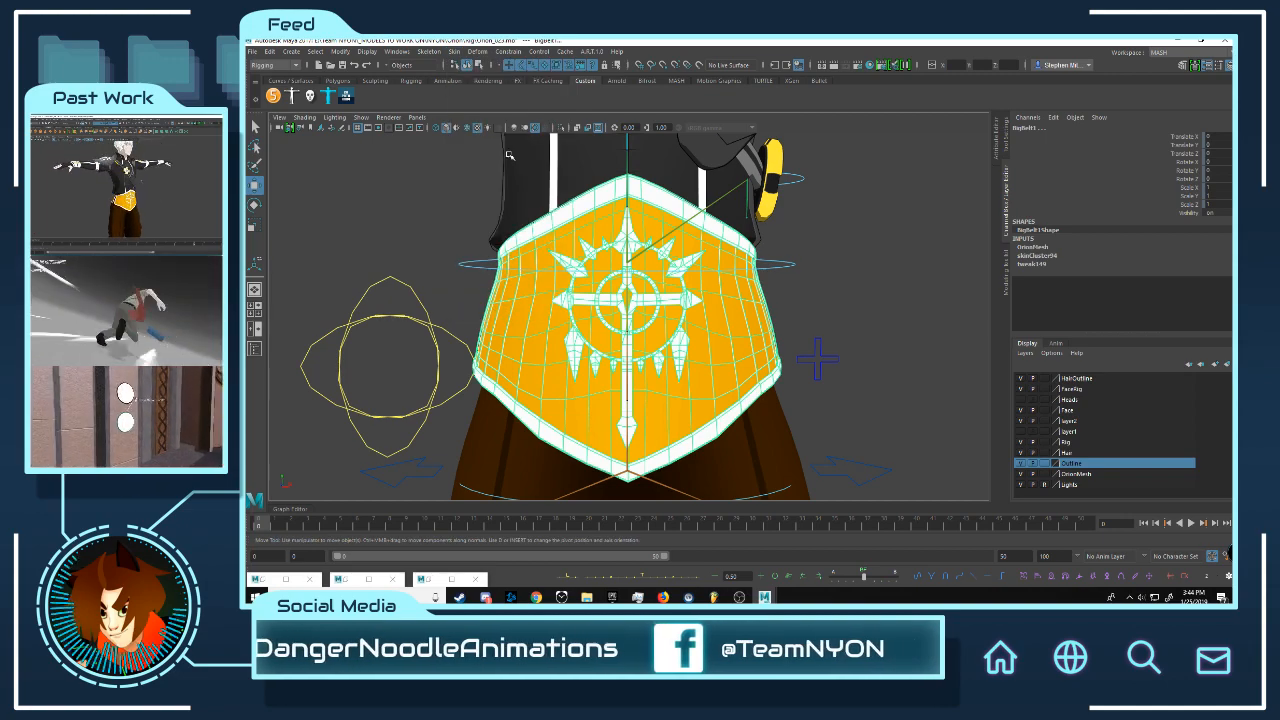
Step: Test the belt's deformation by rotating the lower spine control and the root control, and undo the rotation
click(788, 263)
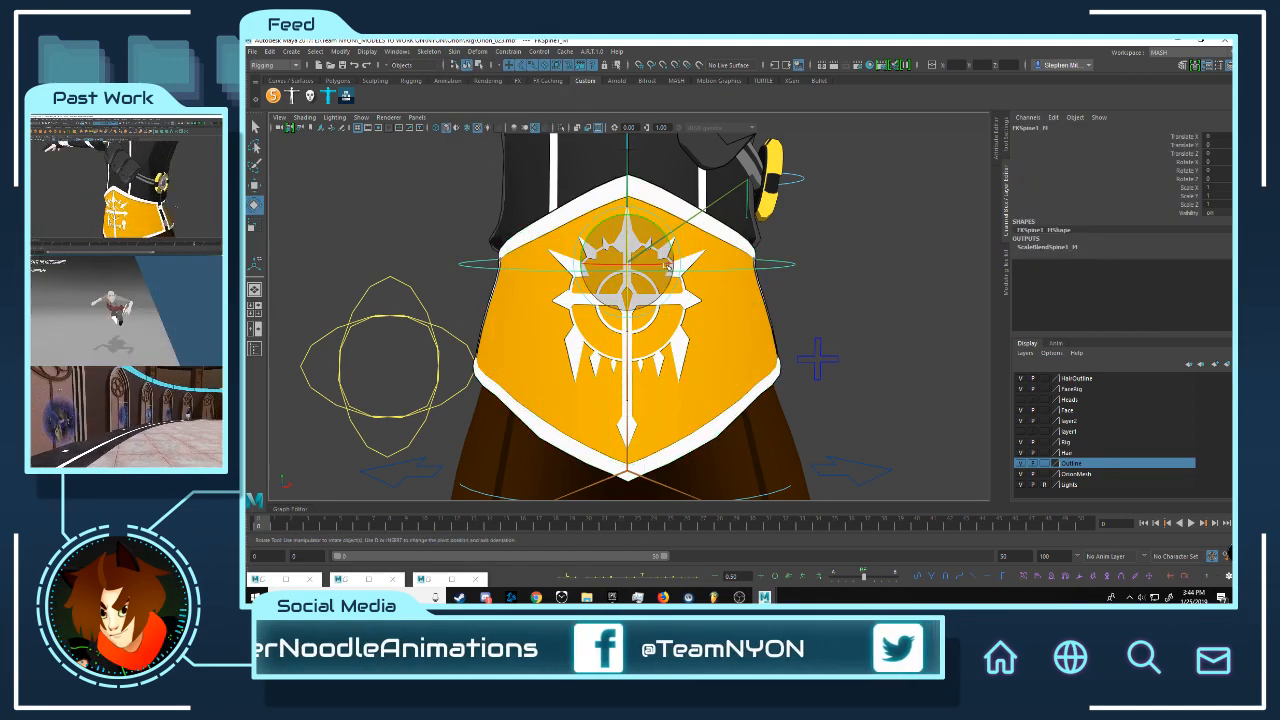
drag(652, 225, 679, 287)
alt+right_drag(679, 287, 592, 310)
click(769, 419)
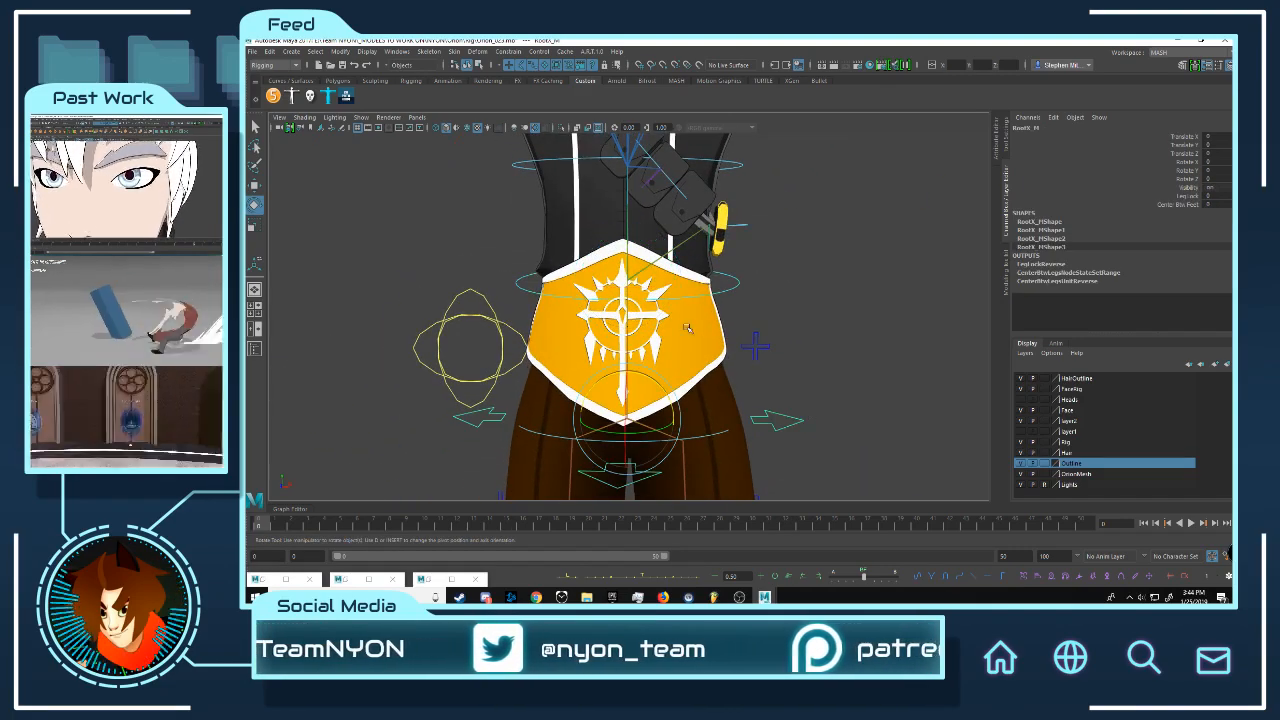
drag(653, 377, 623, 357)
key(ctrl+z)
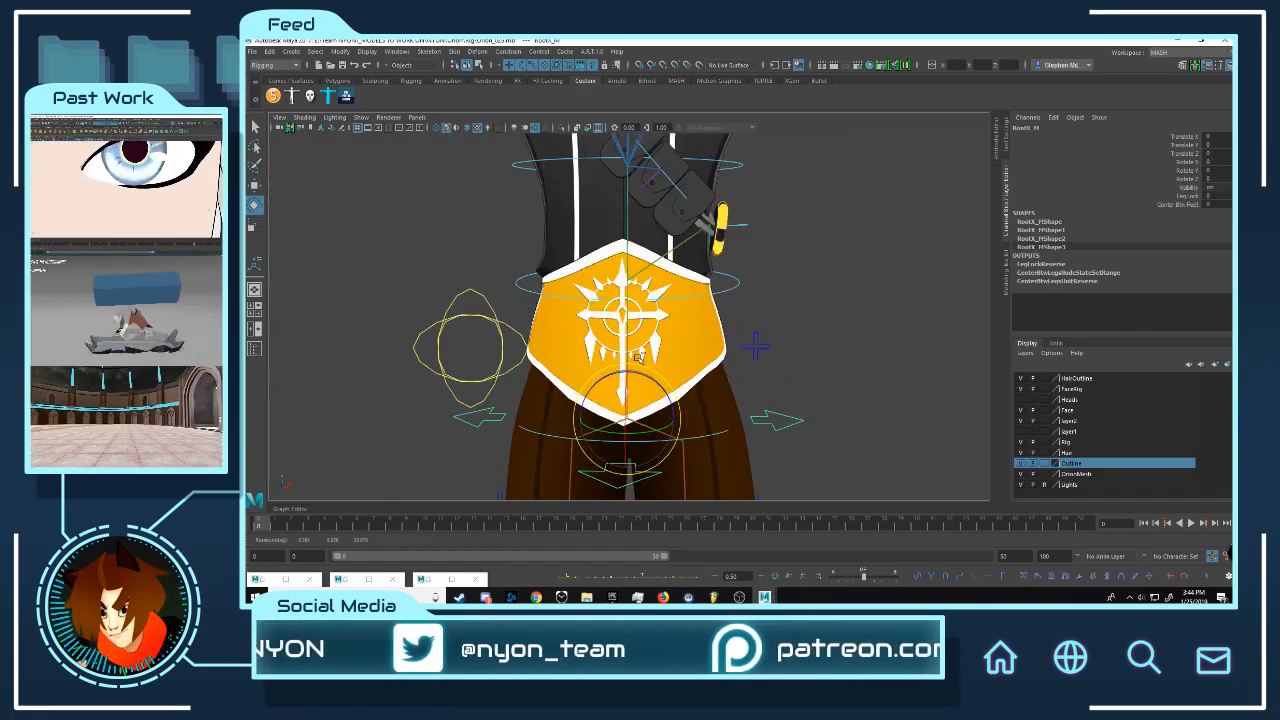
Step: Test-rotate the hip swinger control beside the belt and undo the rotation
click(428, 290)
scroll(552, 310, down, 2)
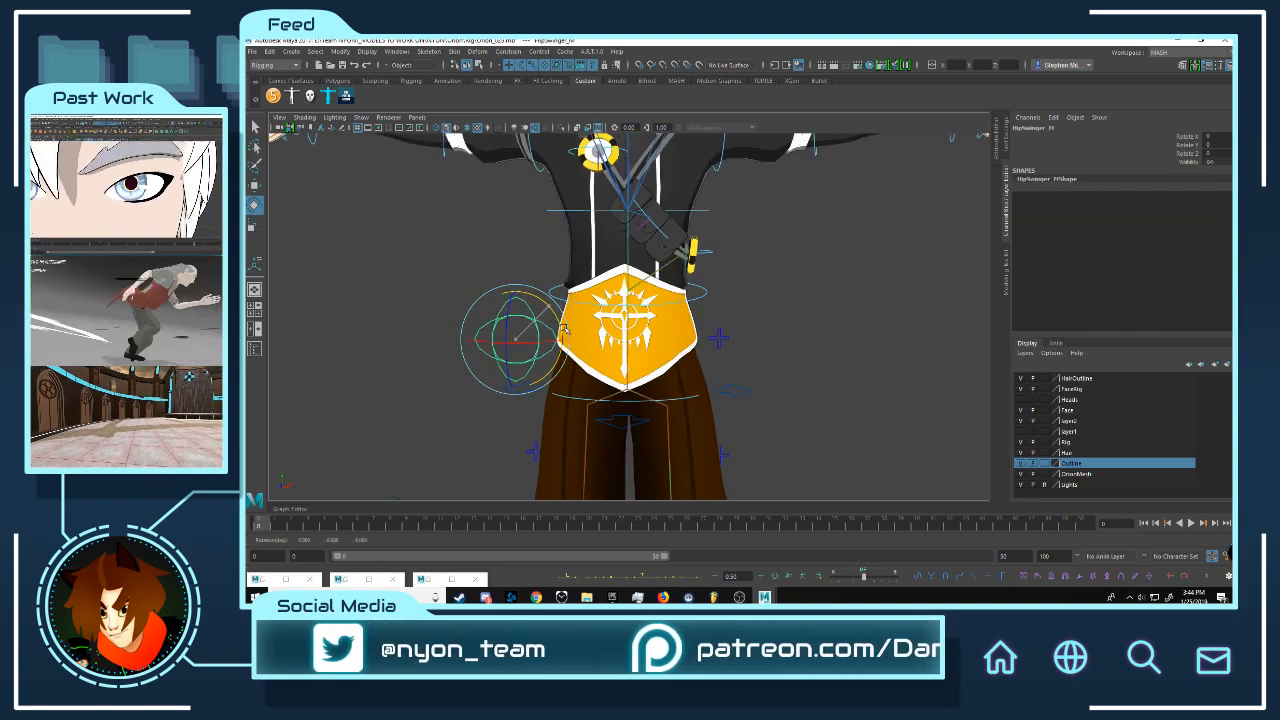
drag(563, 332, 489, 187)
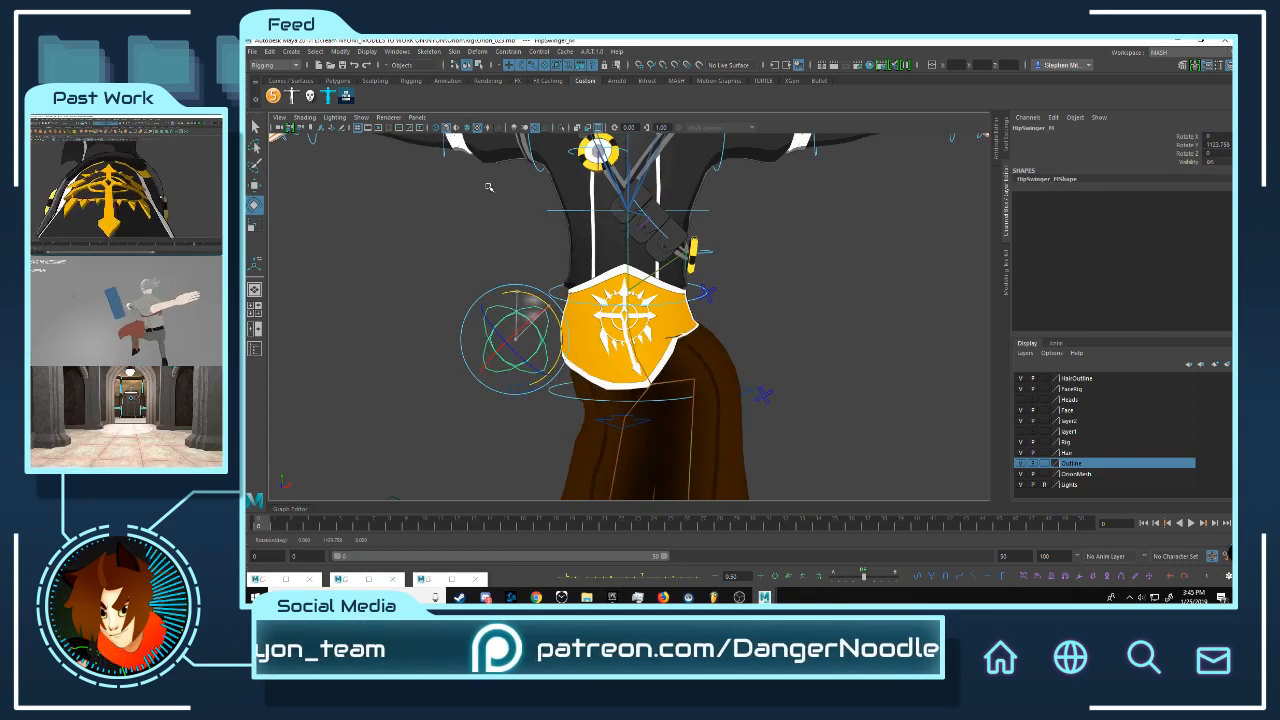
key(ctrl+z)
Step: Review the full rigged character in its T-pose and clear the control selection
scroll(629, 250, down, 4)
scroll(760, 330, up, 5)
alt+middle_drag(787, 385, 777, 266)
alt+drag(777, 266, 627, 251)
scroll(721, 273, down, 6)
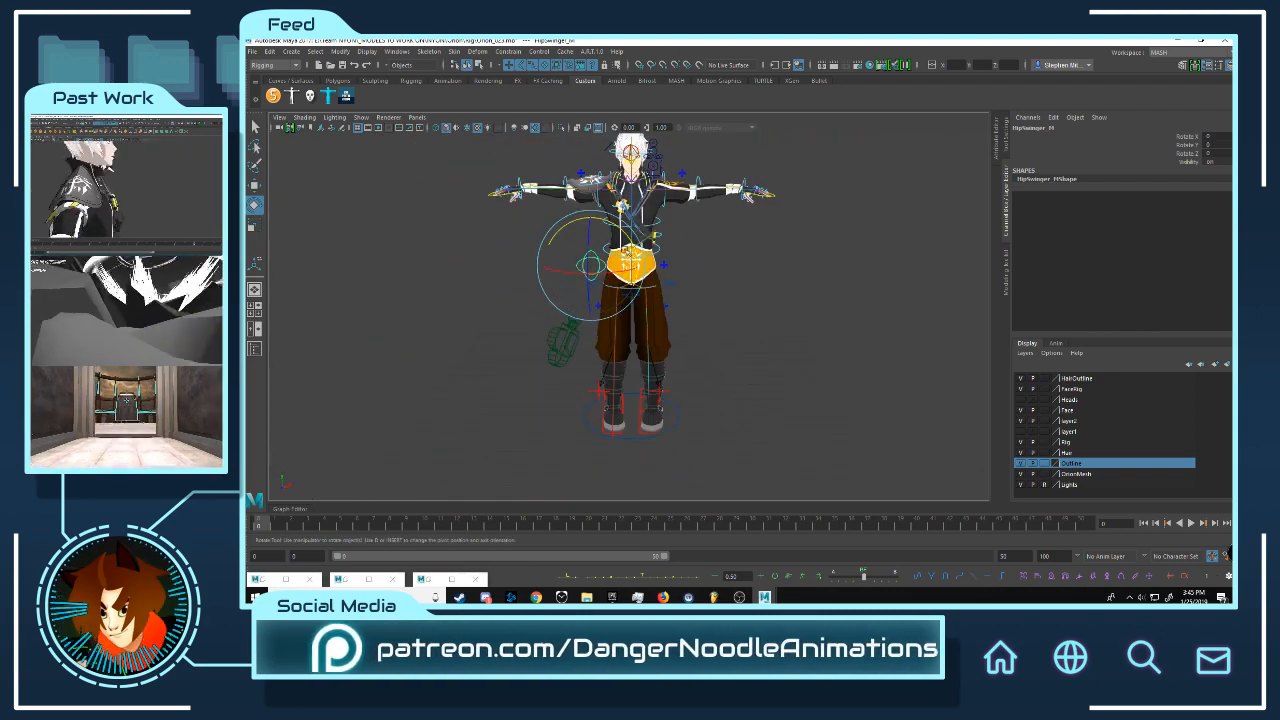
scroll(728, 301, up, 2)
click(728, 301)
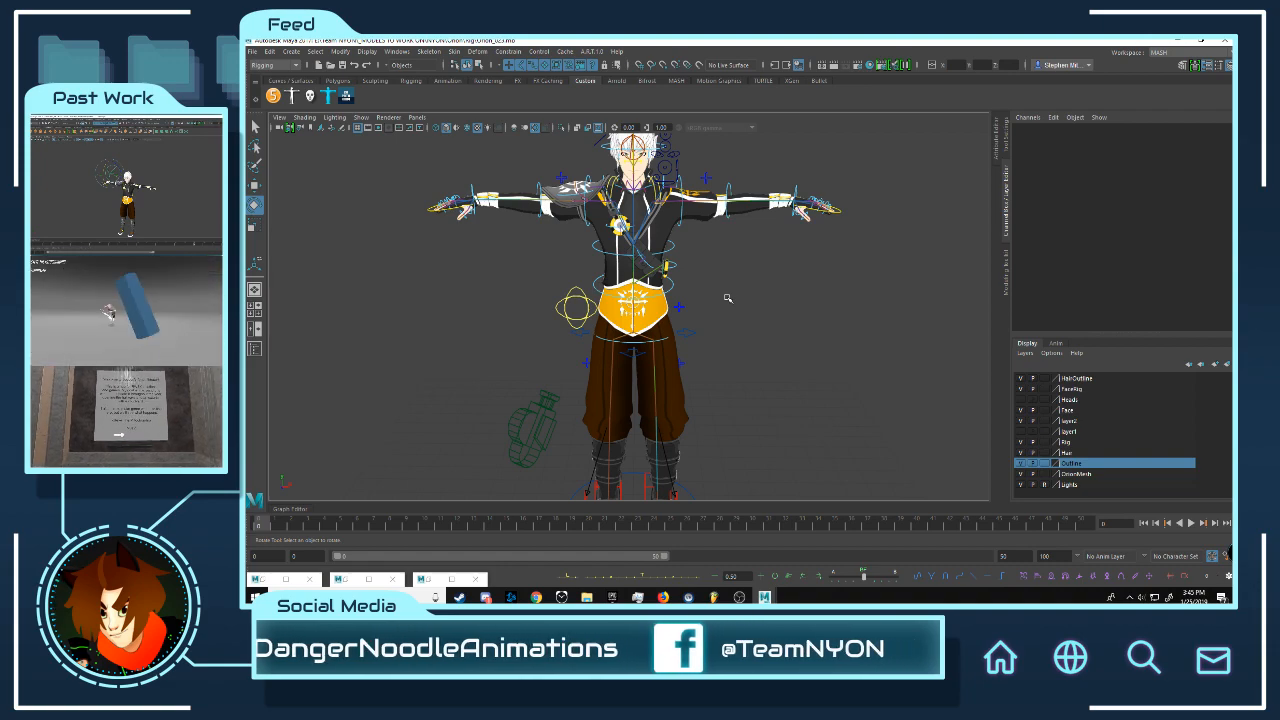
scroll(728, 298, up, 4)
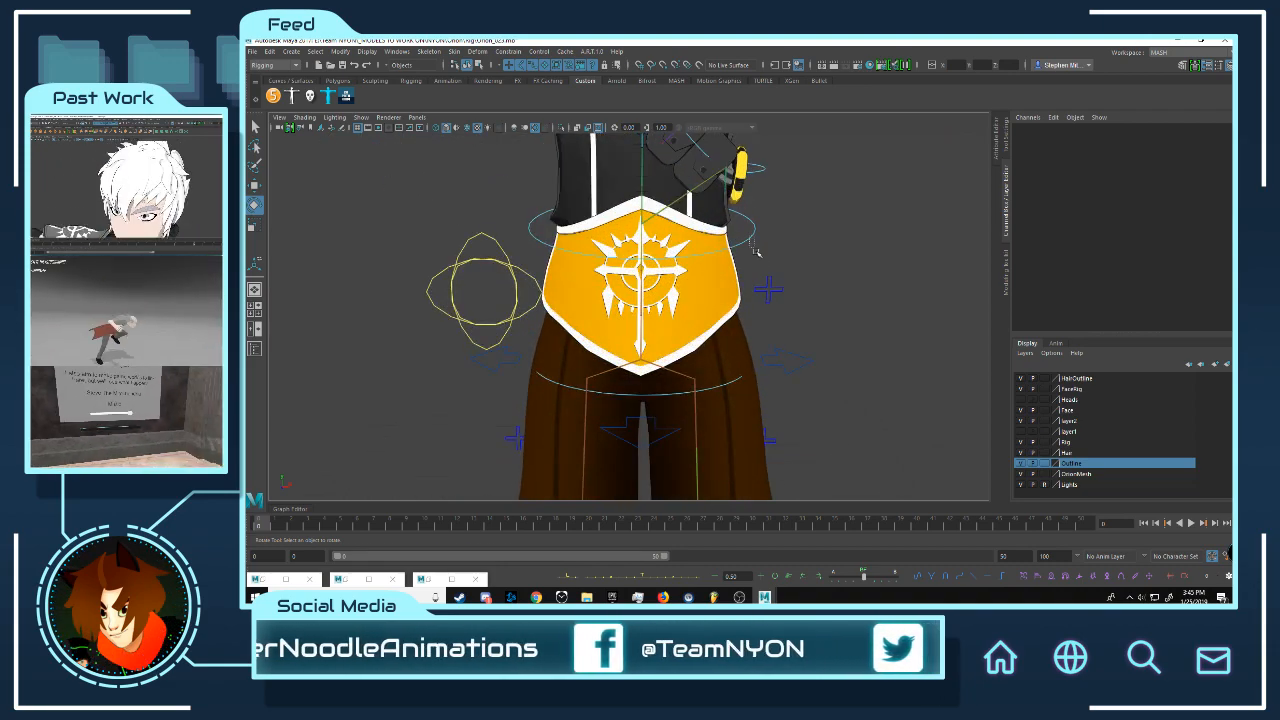
Step: Examine the belt's emblem, lower trim and side edges up close around the spine control
click(757, 254)
scroll(759, 260, up, 5)
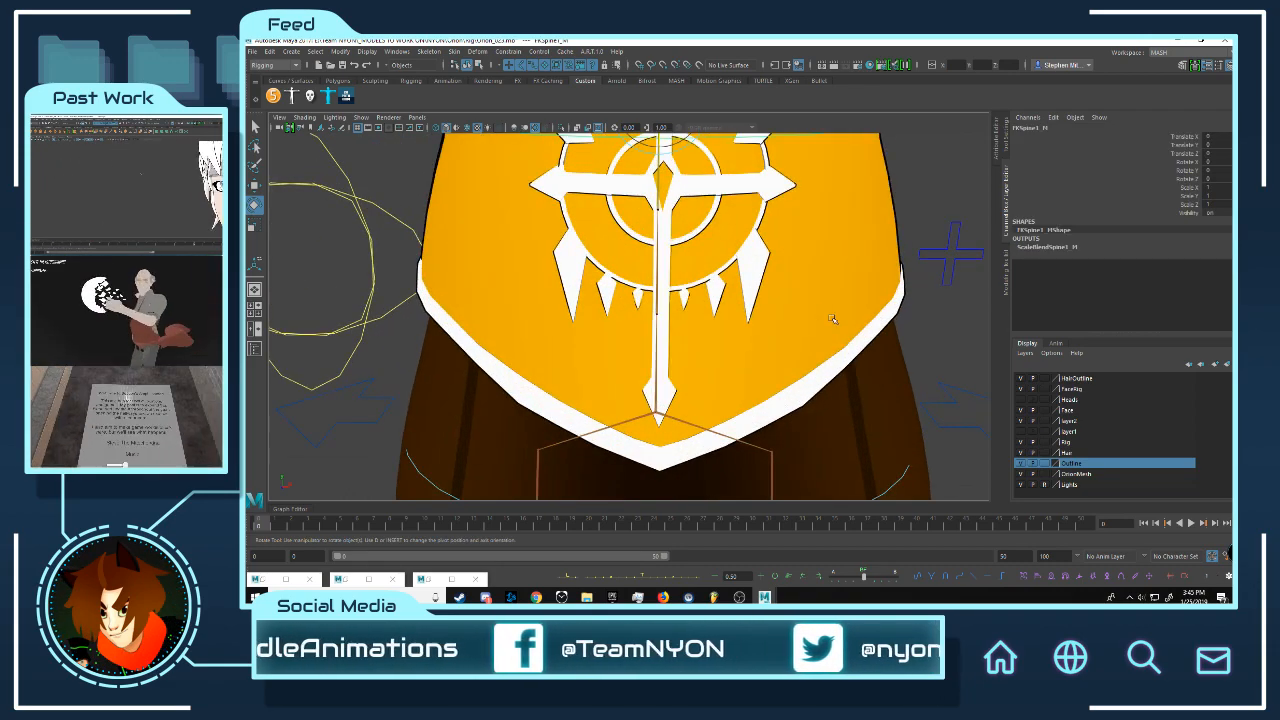
scroll(834, 320, down, 3)
scroll(737, 274, up, 3)
alt+drag(717, 346, 800, 320)
click(908, 323)
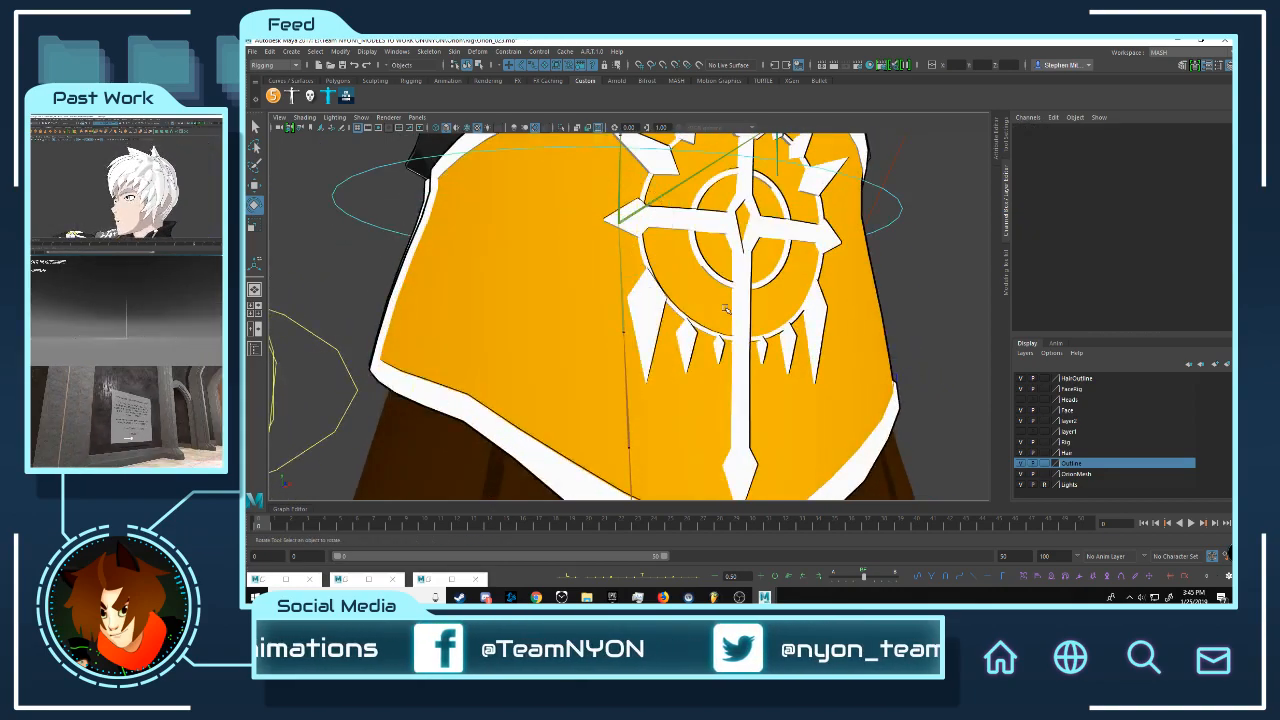
alt+right_drag(908, 323, 762, 346)
alt+drag(762, 346, 731, 334)
Step: Examine the belt's lower tip and the upper trouser legs around the root control
click(668, 363)
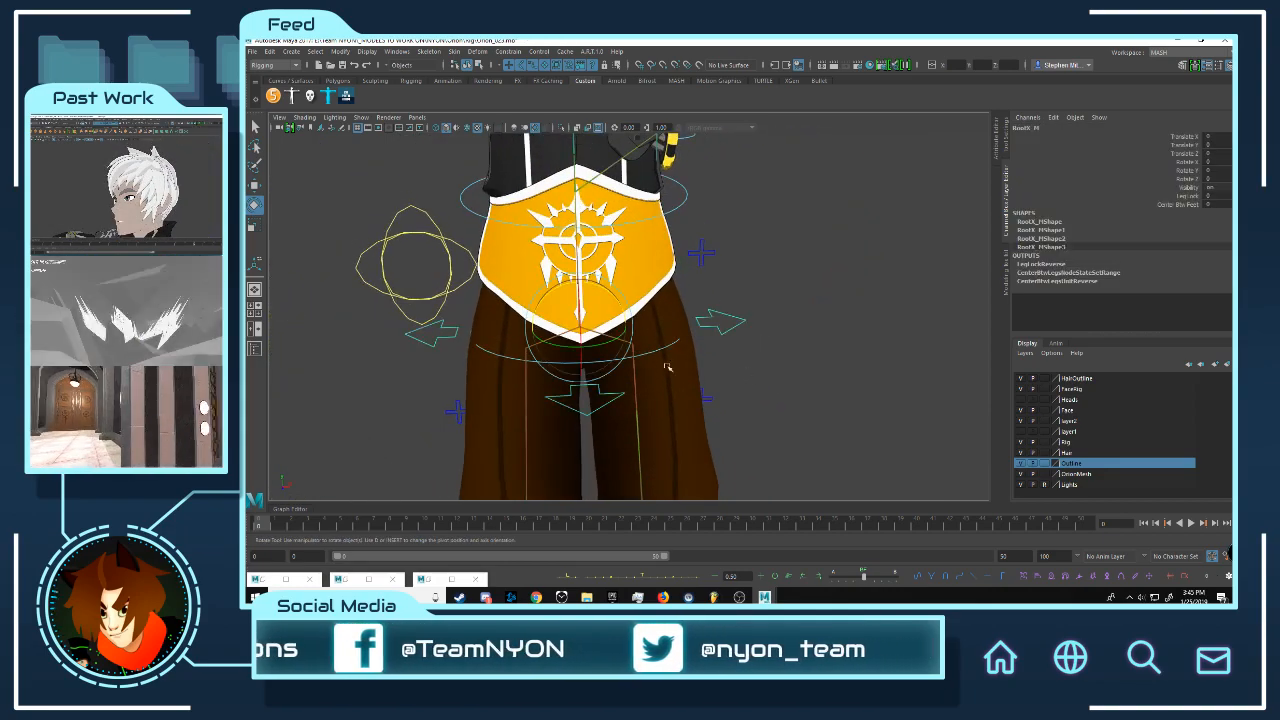
alt+middle_drag(656, 361, 697, 246)
alt+right_drag(697, 246, 733, 336)
alt+drag(733, 336, 659, 278)
alt+middle_drag(659, 278, 671, 308)
scroll(673, 313, up, 4)
mouse_move(677, 321)
alt+mouse_down()
mouse_move(669, 340)
mouse_move(685, 337)
alt+mouse_up()
click(861, 333)
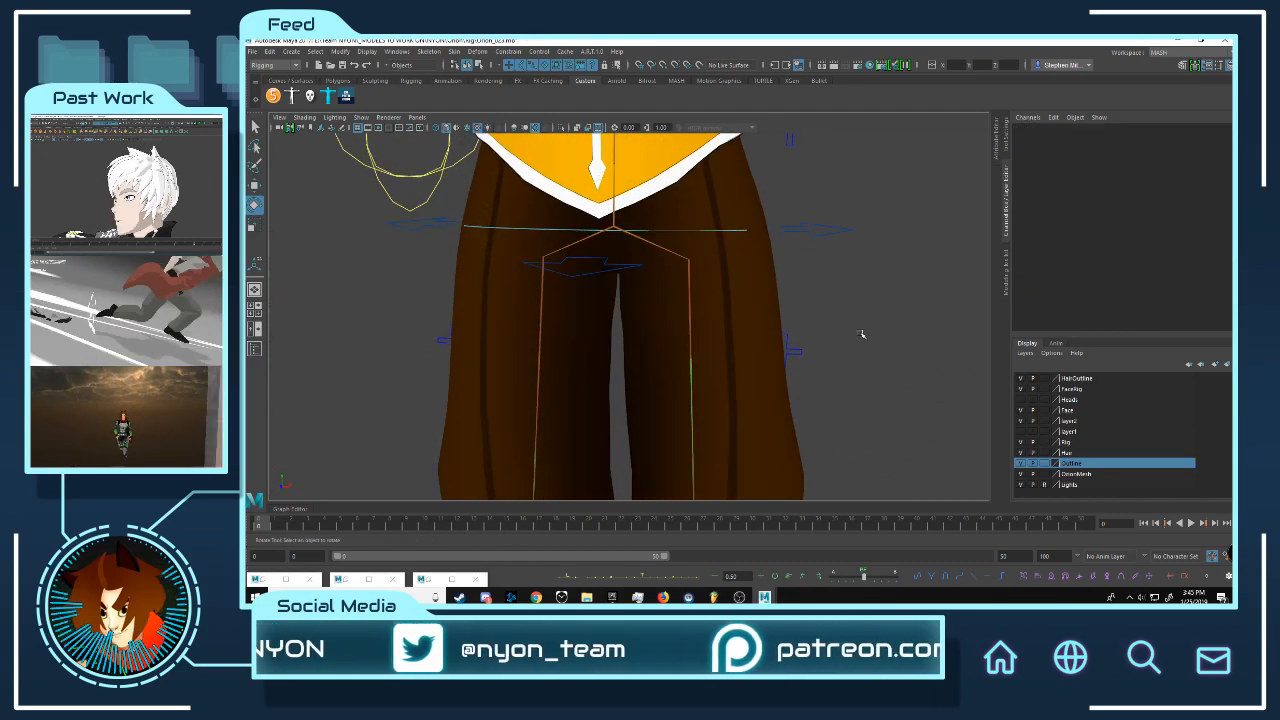
Step: Examine the trouser legs and boots from the front and side around the root and left foot controls
scroll(834, 348, down, 5)
click(740, 272)
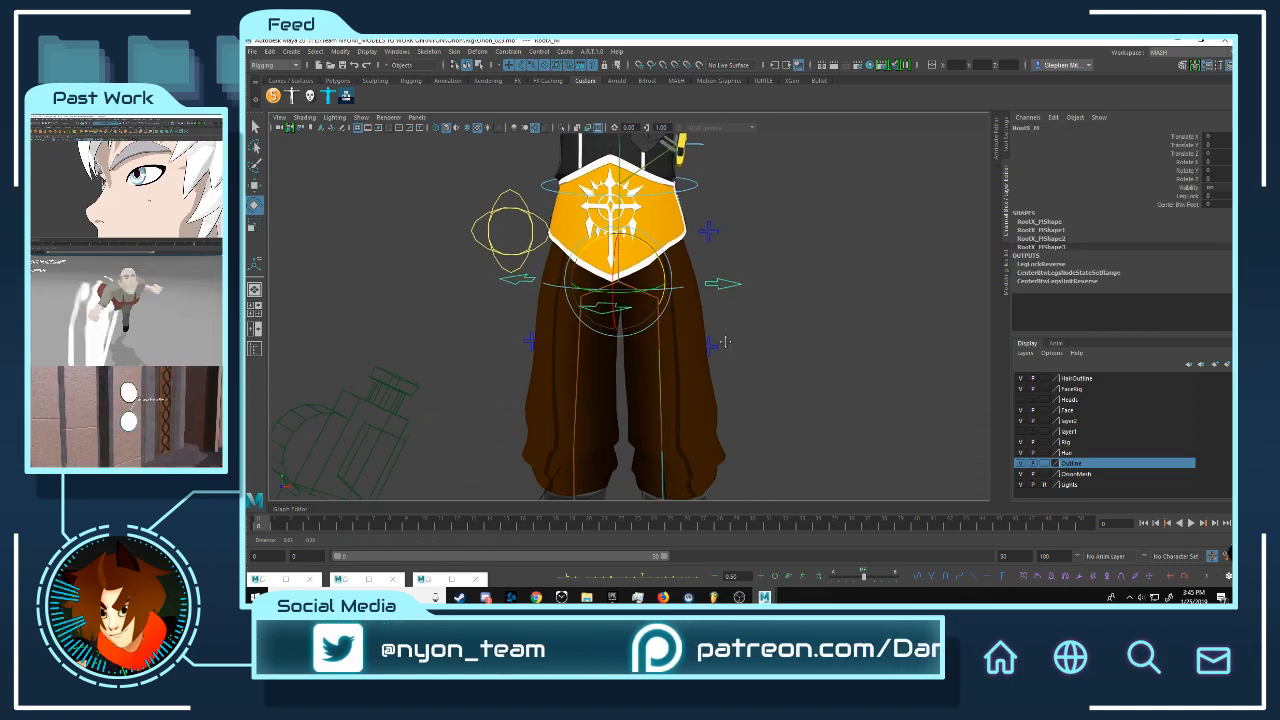
scroll(760, 336, up, 5)
alt+drag(794, 329, 698, 314)
scroll(668, 318, up, 6)
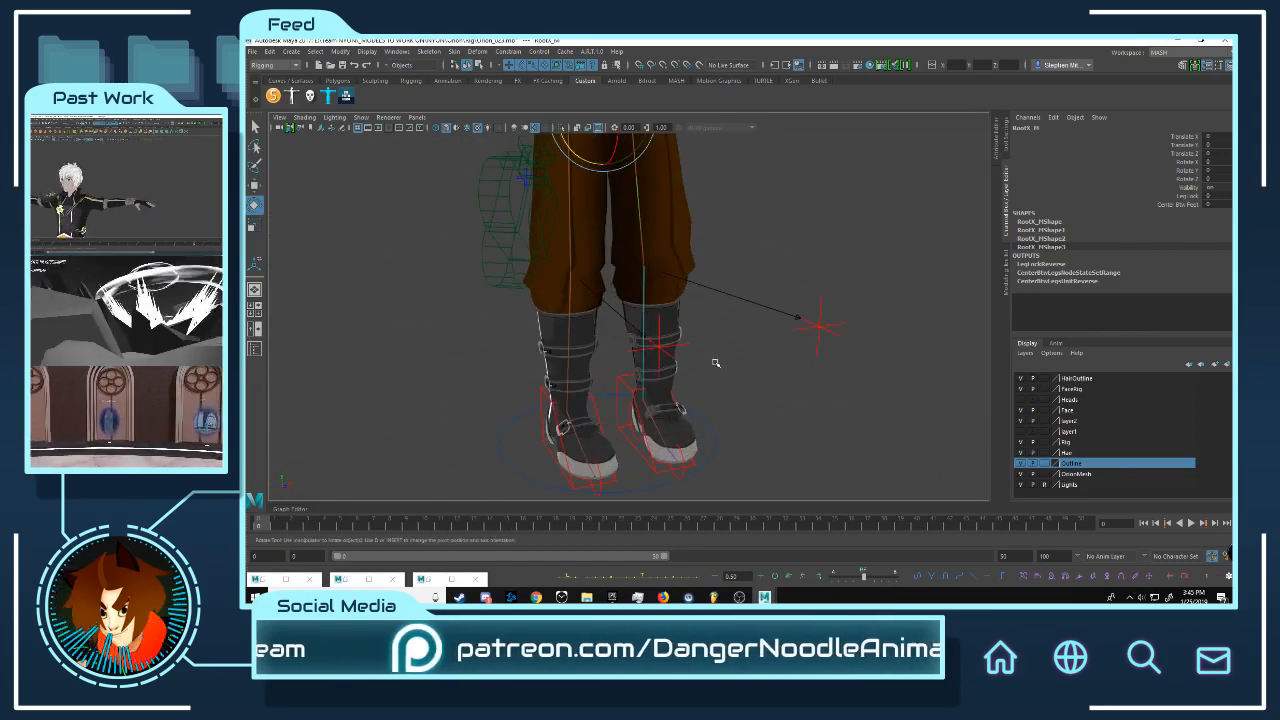
click(686, 414)
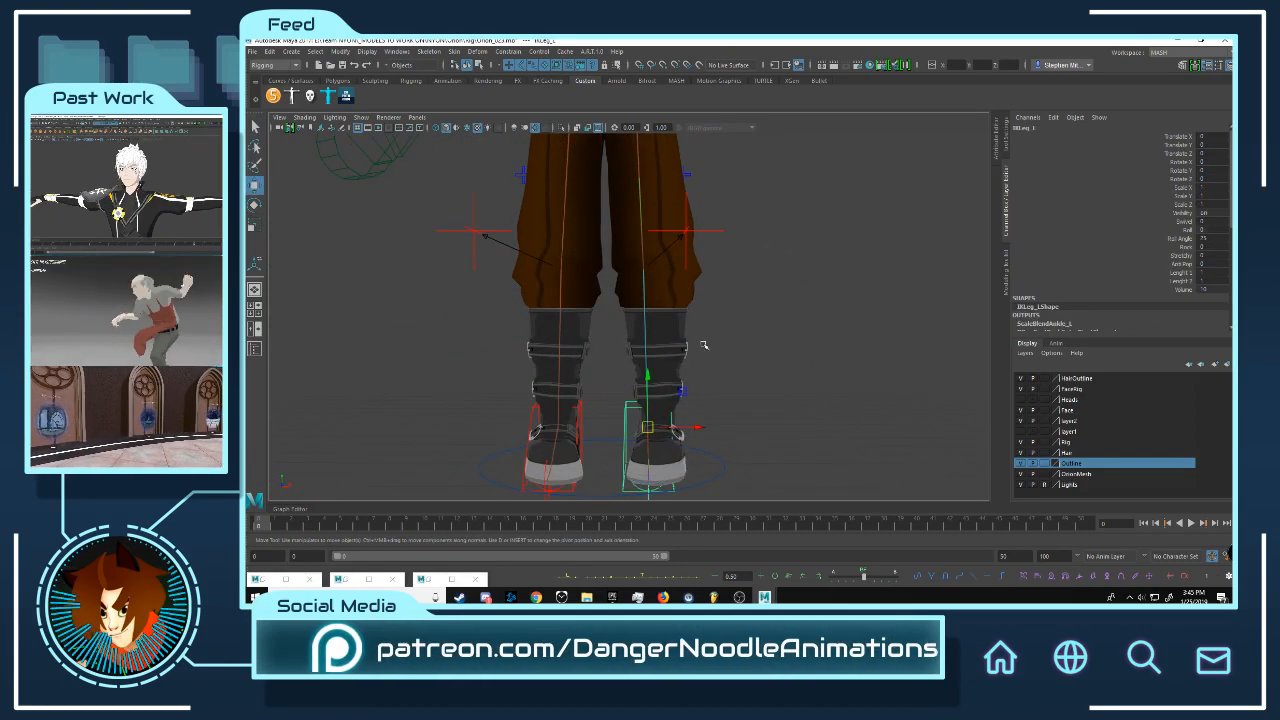
alt+right_drag(704, 345, 666, 311)
alt+middle_drag(666, 311, 671, 360)
alt+right_drag(671, 360, 620, 383)
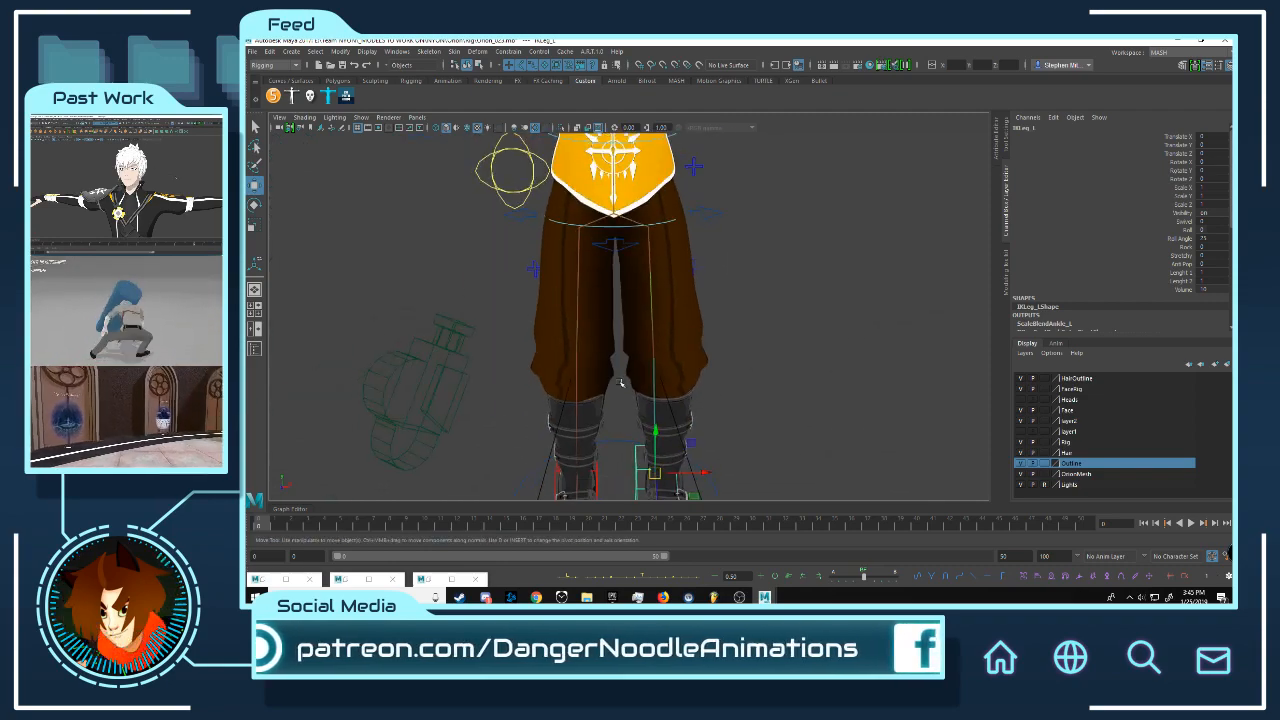
alt+middle_drag(620, 383, 620, 397)
alt+right_drag(620, 397, 749, 366)
alt+drag(749, 366, 683, 360)
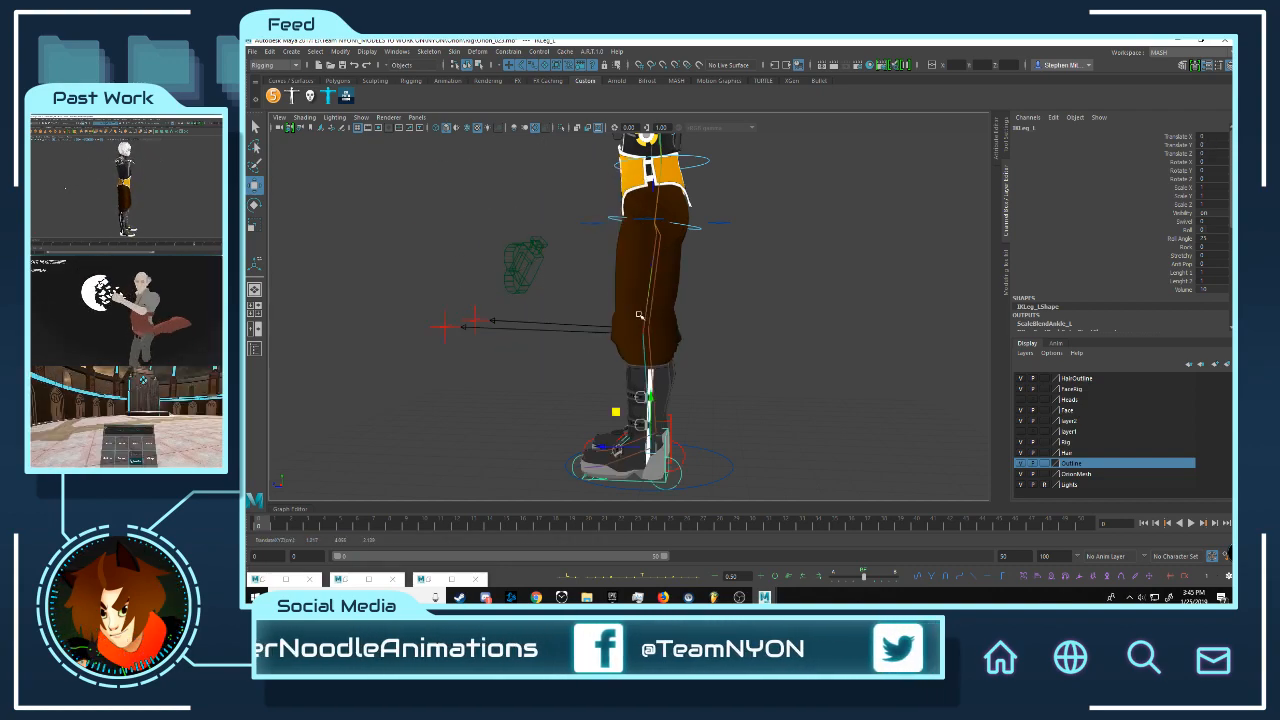
Step: Add the belt outline mesh to the Outline layer, then hide that layer and clear the selection
alt+drag(652, 281, 576, 264)
alt+middle_drag(576, 264, 612, 342)
scroll(599, 396, up, 10)
scroll(612, 342, up, 5)
click(607, 297)
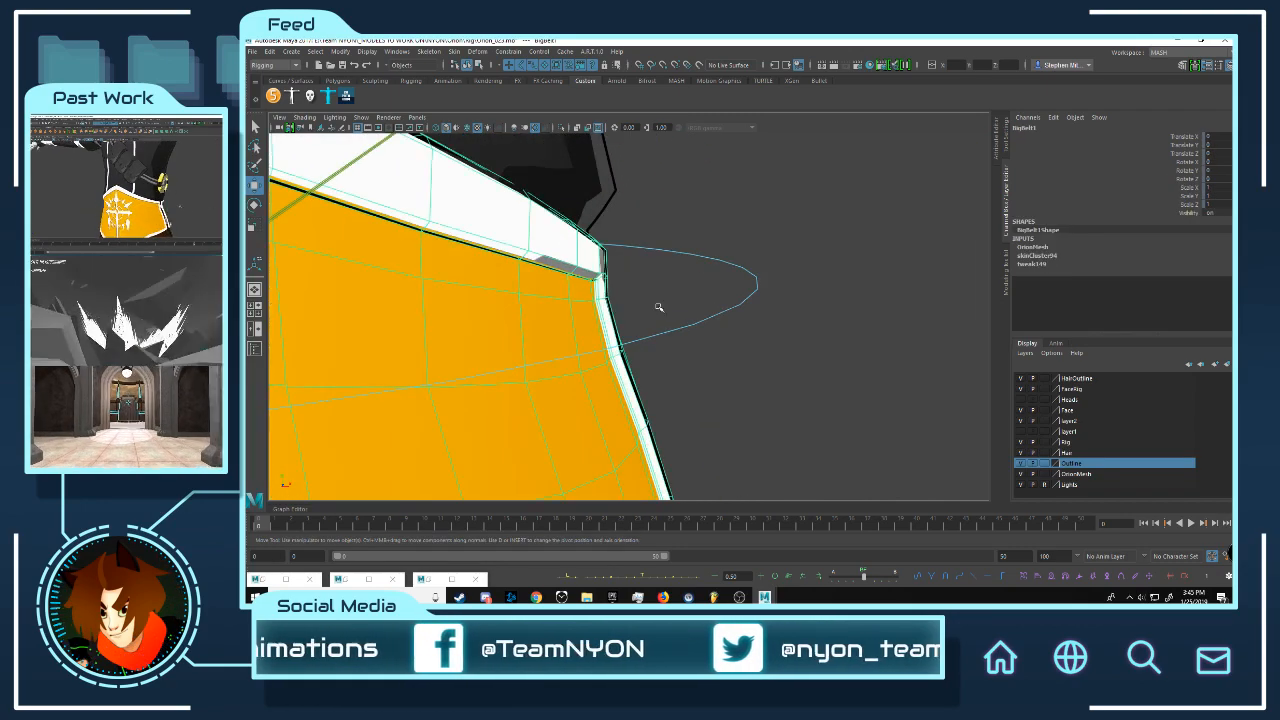
right_click(1072, 464)
click(1120, 484)
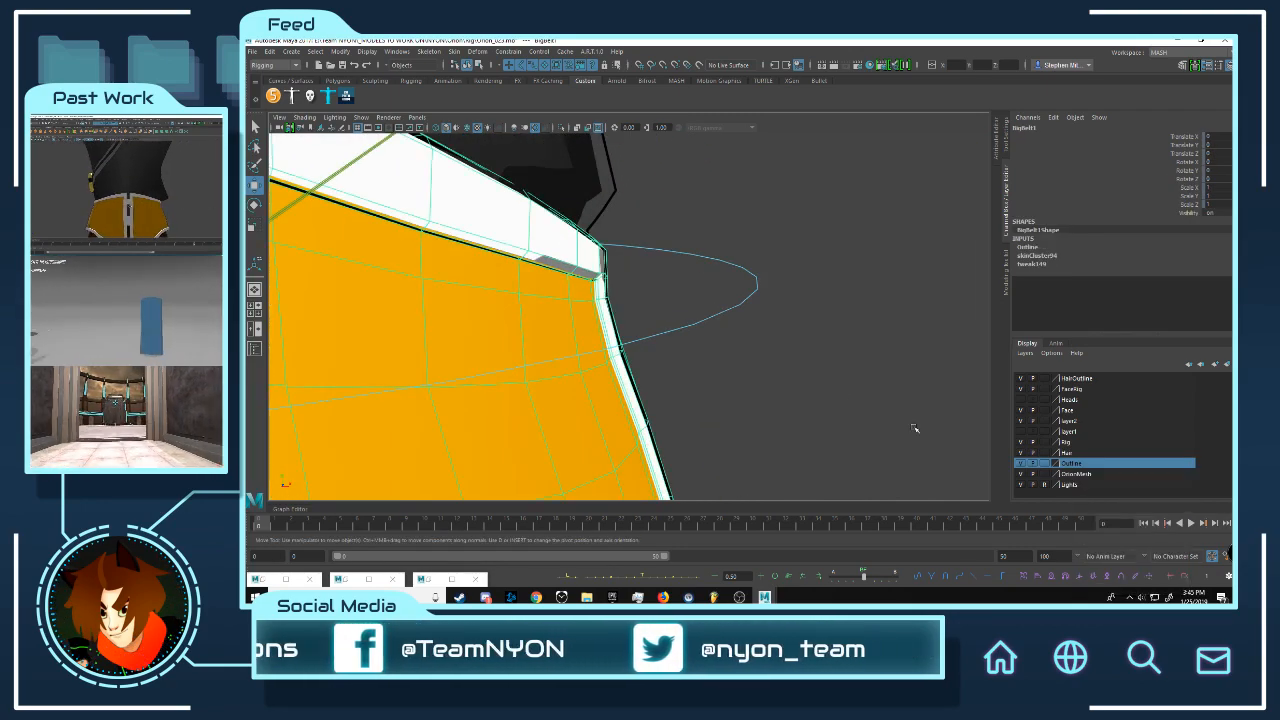
scroll(766, 390, down, 5)
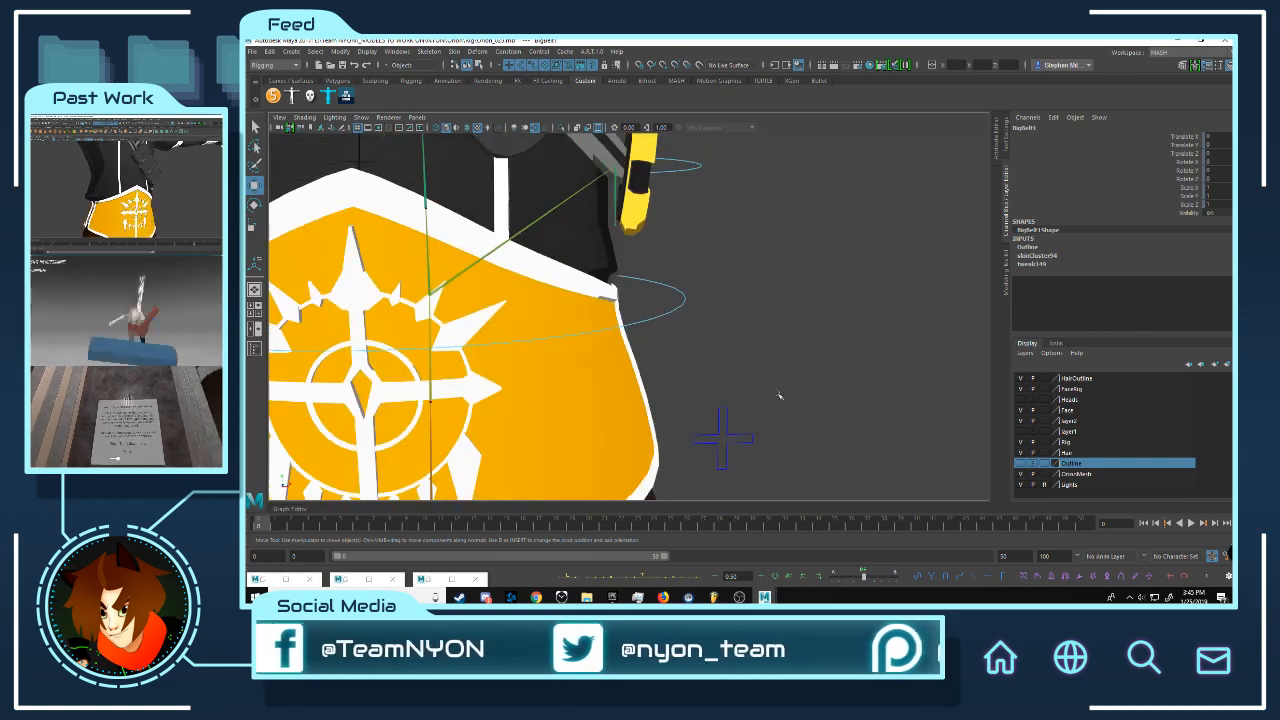
click(877, 395)
Step: Examine the belt's lower edge and the upper trousers from several angles with the outlines hidden
alt+drag(734, 405, 754, 286)
alt+middle_drag(755, 286, 766, 231)
alt+right_drag(766, 235, 820, 317)
alt+middle_drag(728, 310, 790, 257)
alt+right_drag(790, 257, 735, 262)
mouse_move(672, 270)
alt+mouse_down()
mouse_move(620, 271)
mouse_move(749, 278)
mouse_move(652, 284)
alt+mouse_up()
alt+right_drag(745, 292, 677, 311)
alt+middle_drag(677, 311, 706, 256)
alt+right_drag(706, 256, 774, 294)
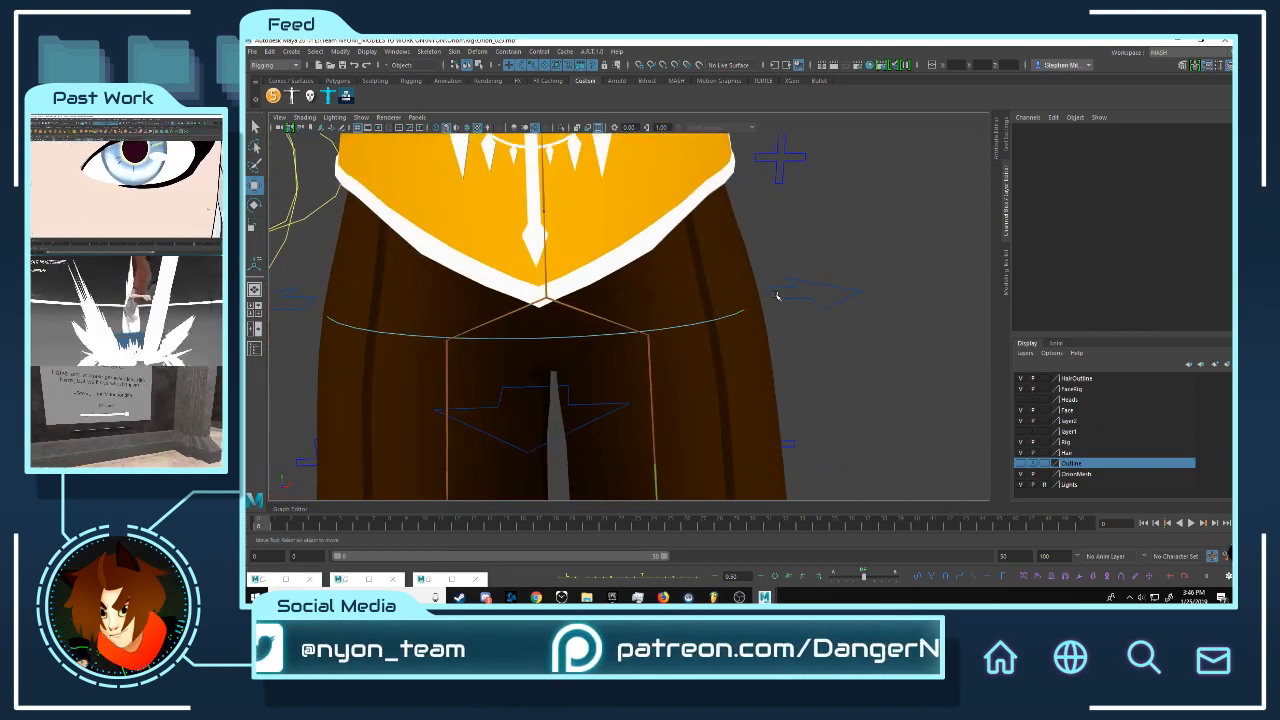
Step: Inspect the trouser mesh's wireframe around the hips and crotch, then clear the selection
alt+drag(774, 294, 742, 272)
click(744, 270)
alt+drag(813, 313, 800, 316)
alt+right_drag(800, 316, 663, 346)
alt+middle_drag(663, 346, 680, 277)
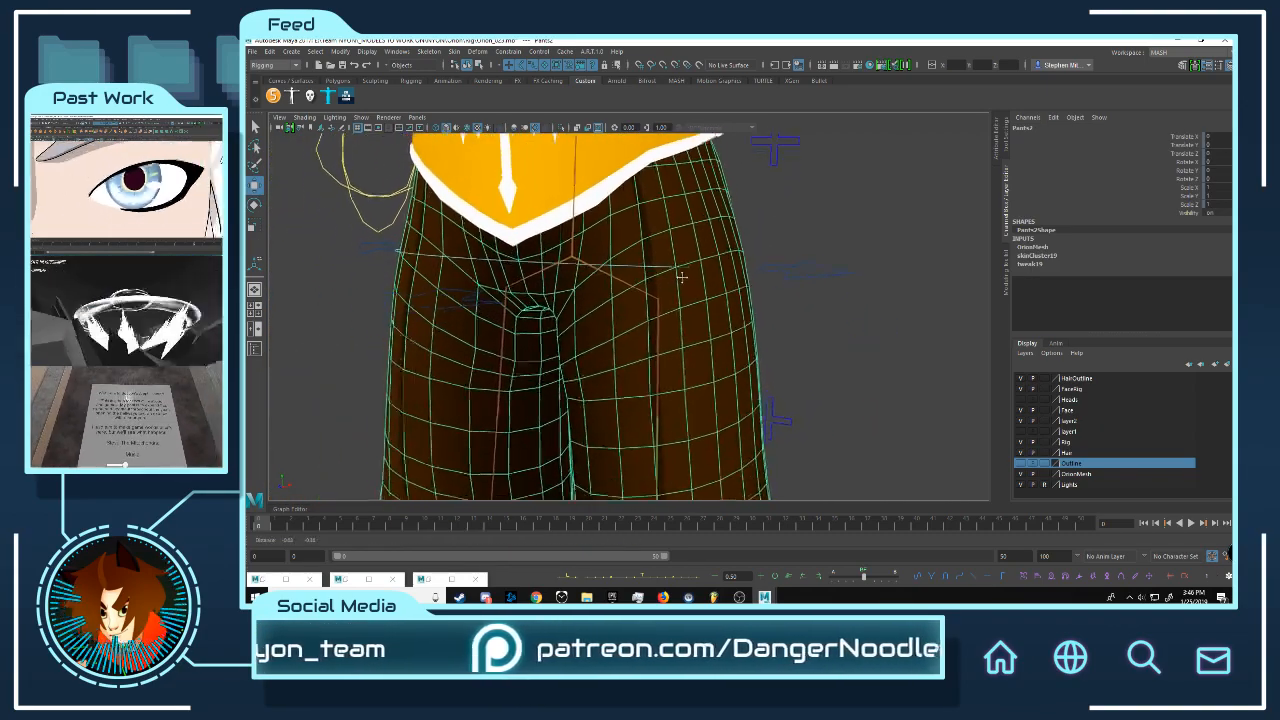
alt+drag(680, 277, 690, 258)
alt+right_drag(690, 258, 654, 314)
alt+drag(654, 314, 854, 346)
click(855, 347)
alt+right_drag(855, 347, 720, 383)
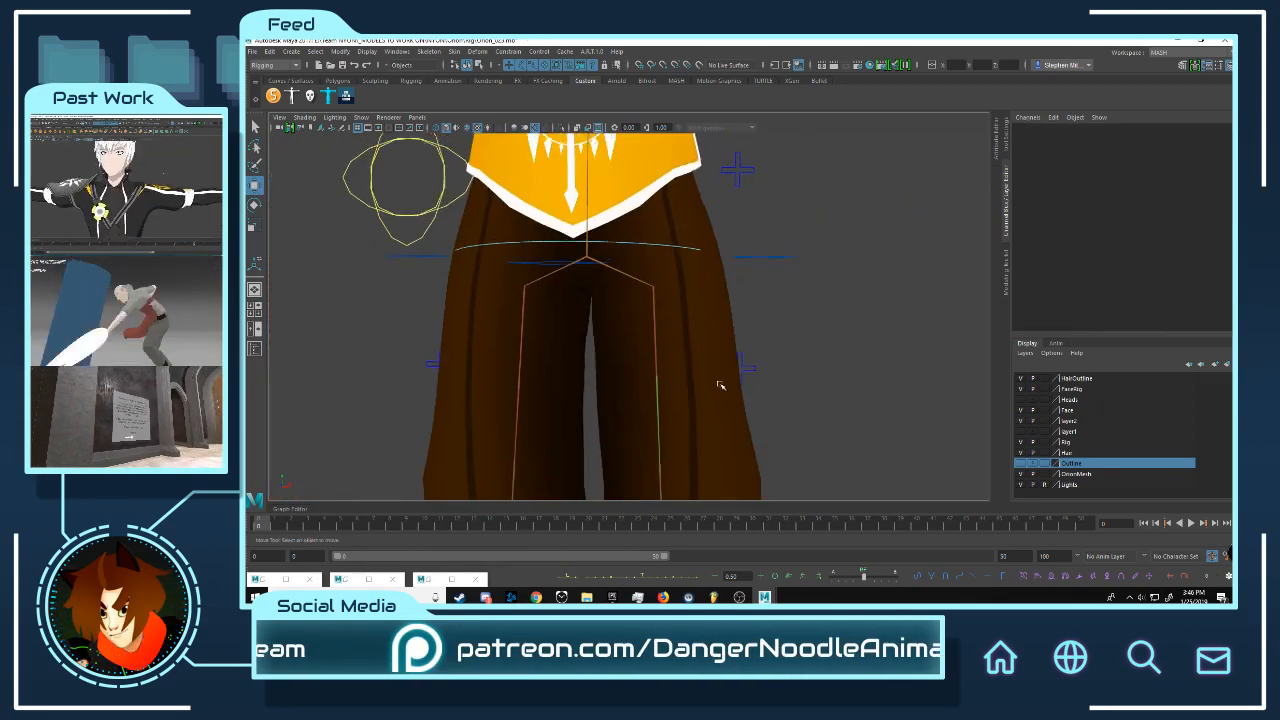
alt+middle_drag(720, 383, 700, 203)
Step: Select the trousers mesh and center its pivot
click(733, 393)
alt+middle_drag(715, 428, 766, 400)
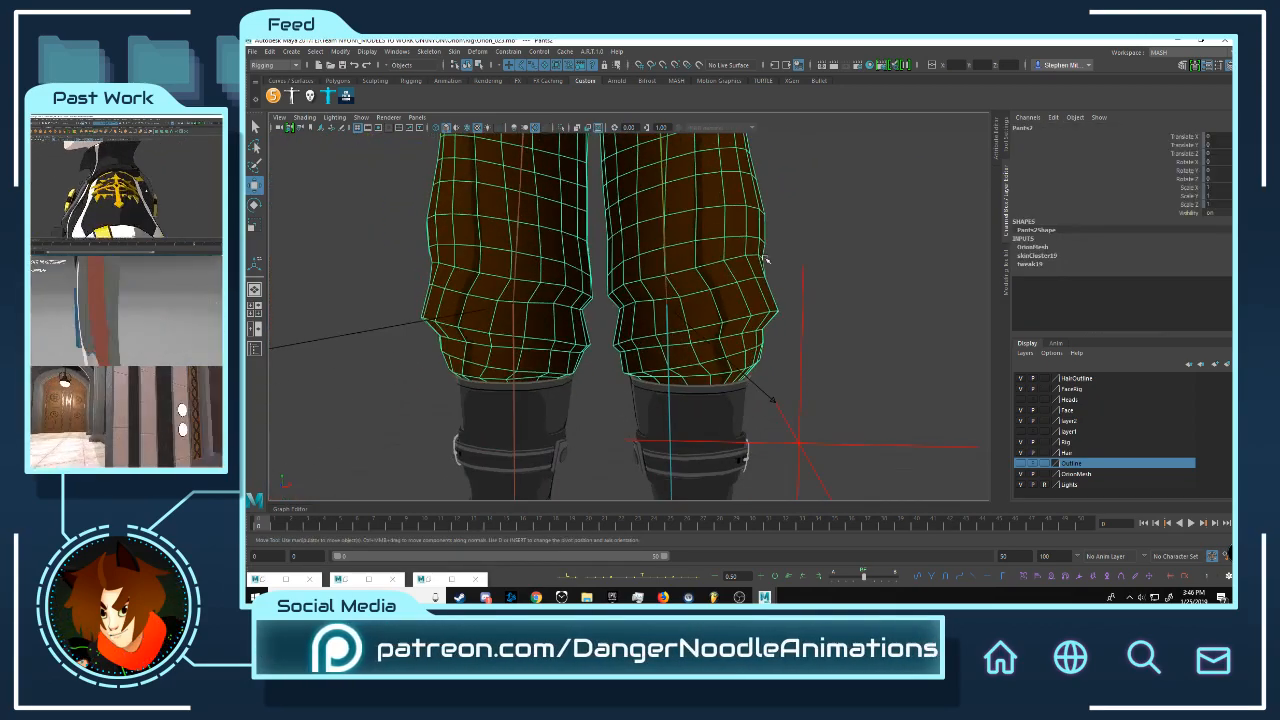
alt+drag(766, 400, 632, 320)
alt+middle_drag(680, 246, 722, 367)
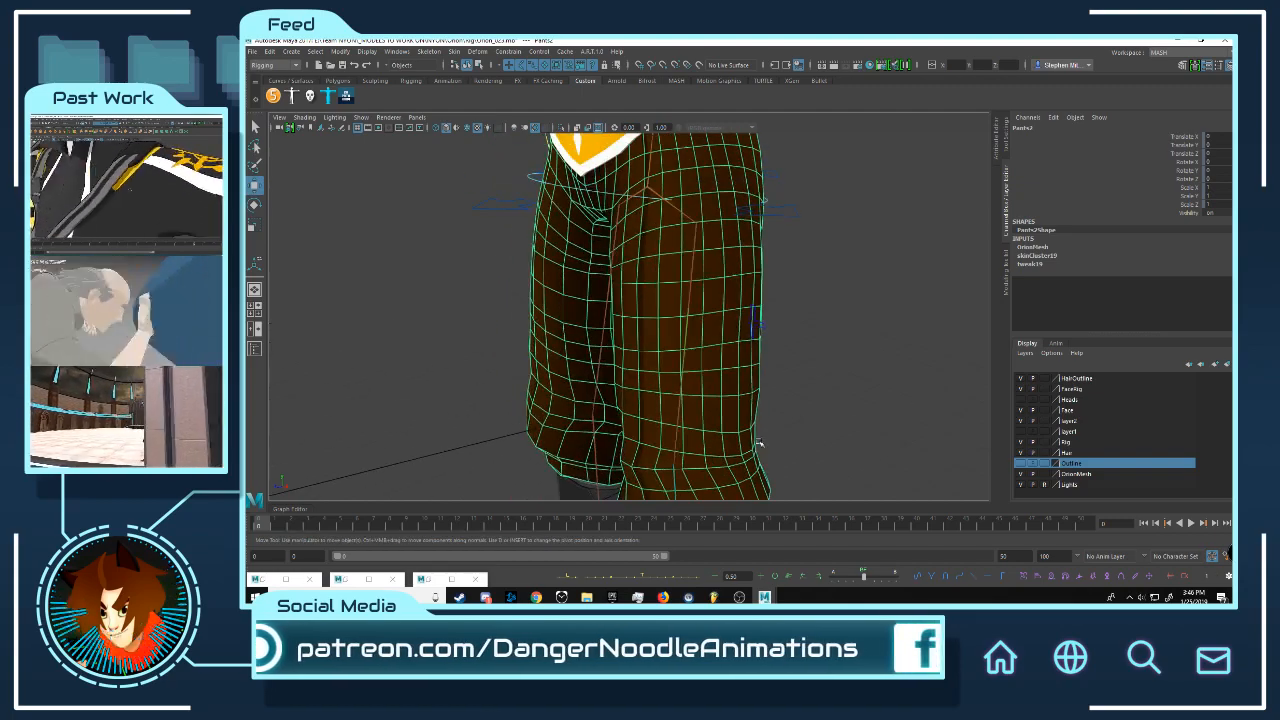
alt+drag(722, 367, 614, 343)
alt+middle_drag(625, 281, 644, 305)
mouse_move(644, 305)
alt+mouse_down()
mouse_move(575, 318)
mouse_move(667, 310)
alt+mouse_up()
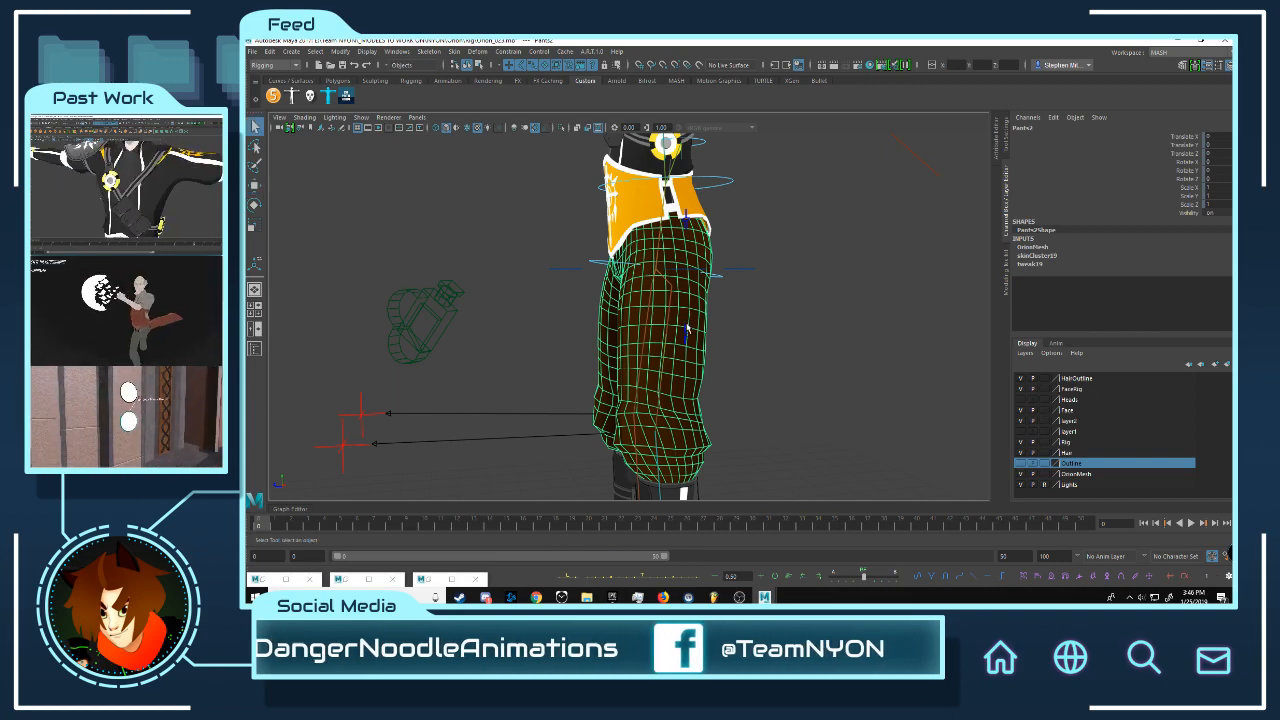
click(341, 51)
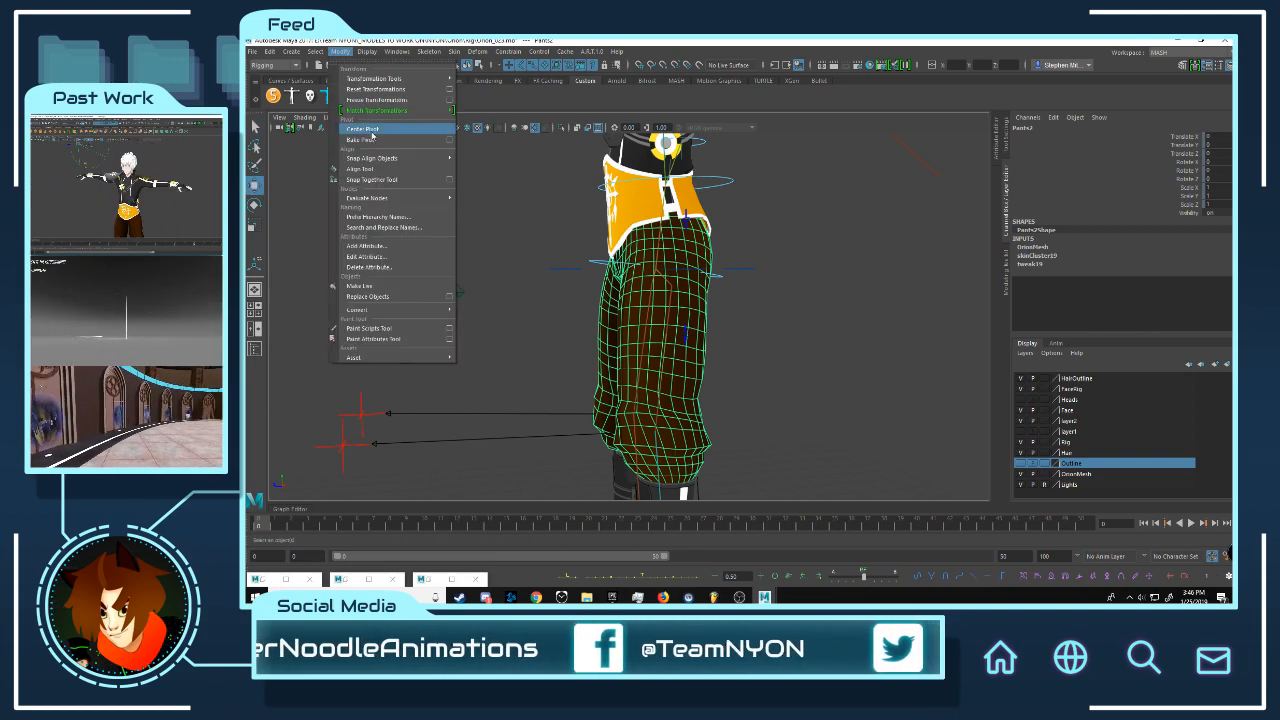
click(373, 131)
Step: Duplicate the trousers mesh in place to serve as its outline shell
alt+drag(633, 274, 603, 322)
alt+middle_drag(603, 322, 606, 268)
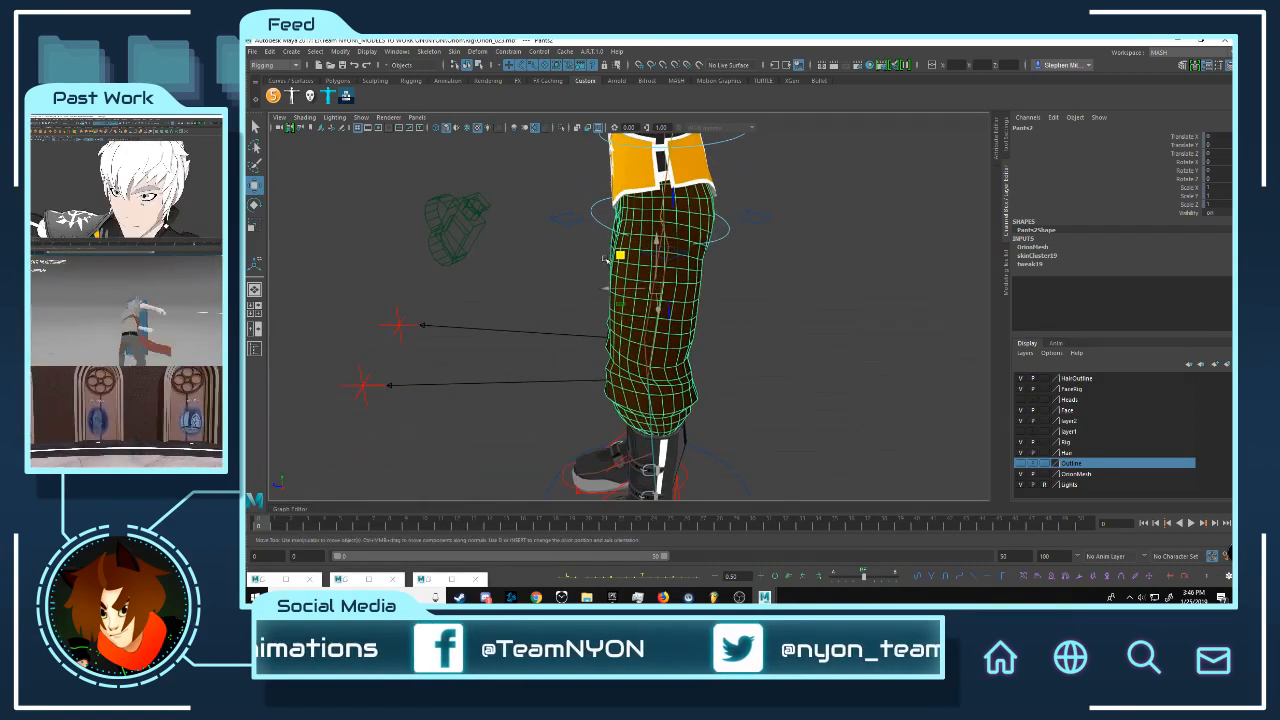
alt+right_drag(606, 268, 632, 270)
alt+drag(614, 272, 641, 306)
alt+right_drag(641, 306, 592, 298)
alt+drag(592, 298, 574, 269)
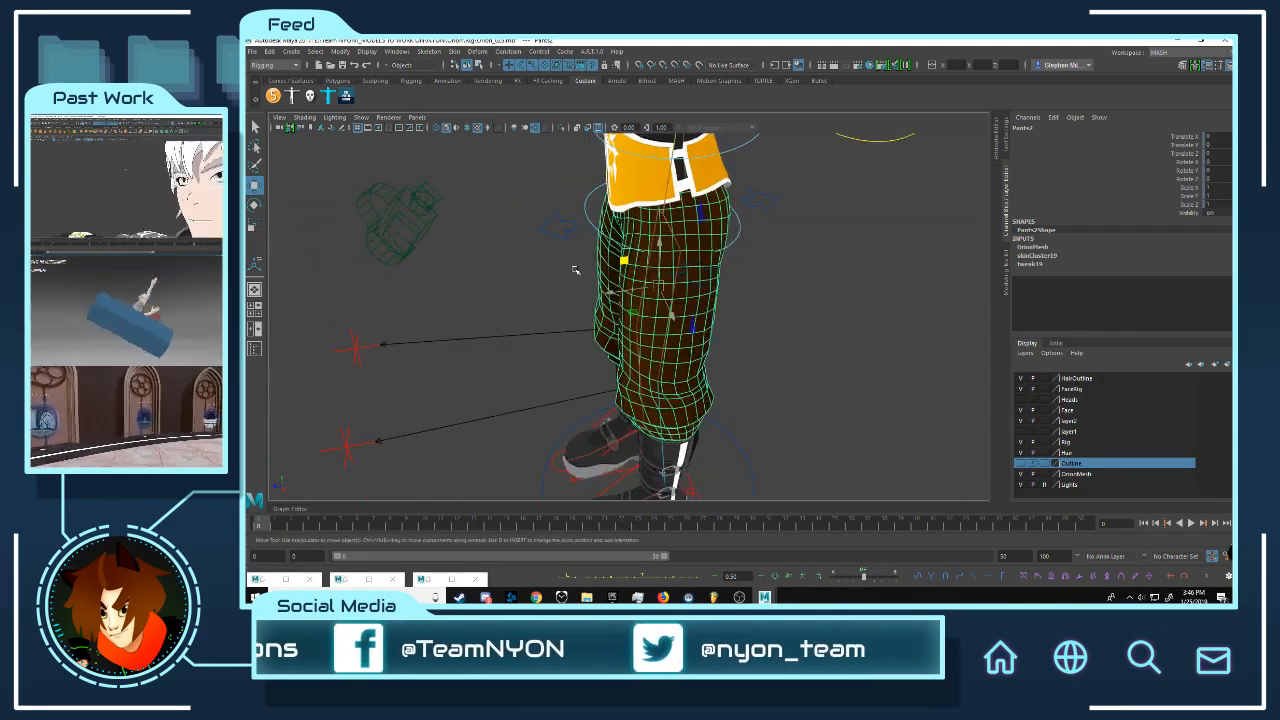
alt+middle_drag(574, 269, 580, 291)
alt+right_drag(580, 291, 560, 272)
alt+drag(560, 272, 549, 289)
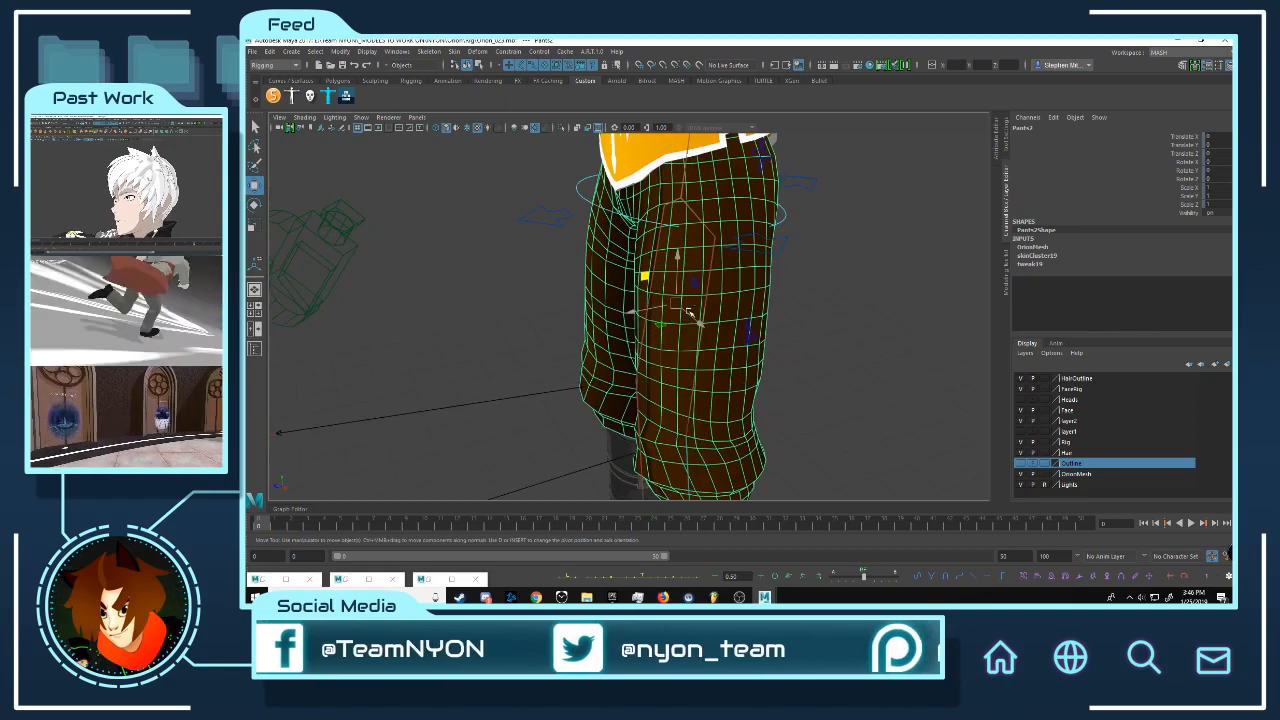
key(ctrl+d)
Step: Turn off Double Sided in the duplicated trousers' render stats
alt+right_drag(668, 307, 712, 304)
alt+drag(712, 304, 752, 290)
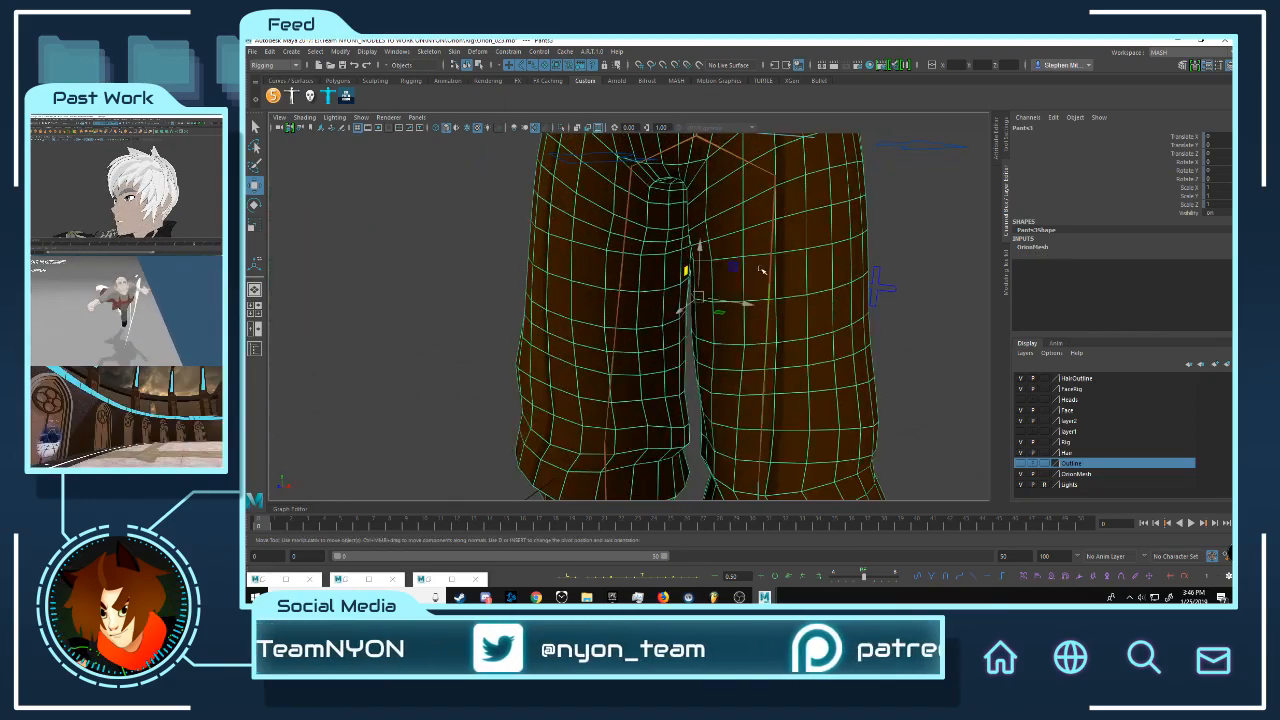
alt+middle_drag(752, 290, 603, 303)
alt+right_drag(603, 303, 753, 582)
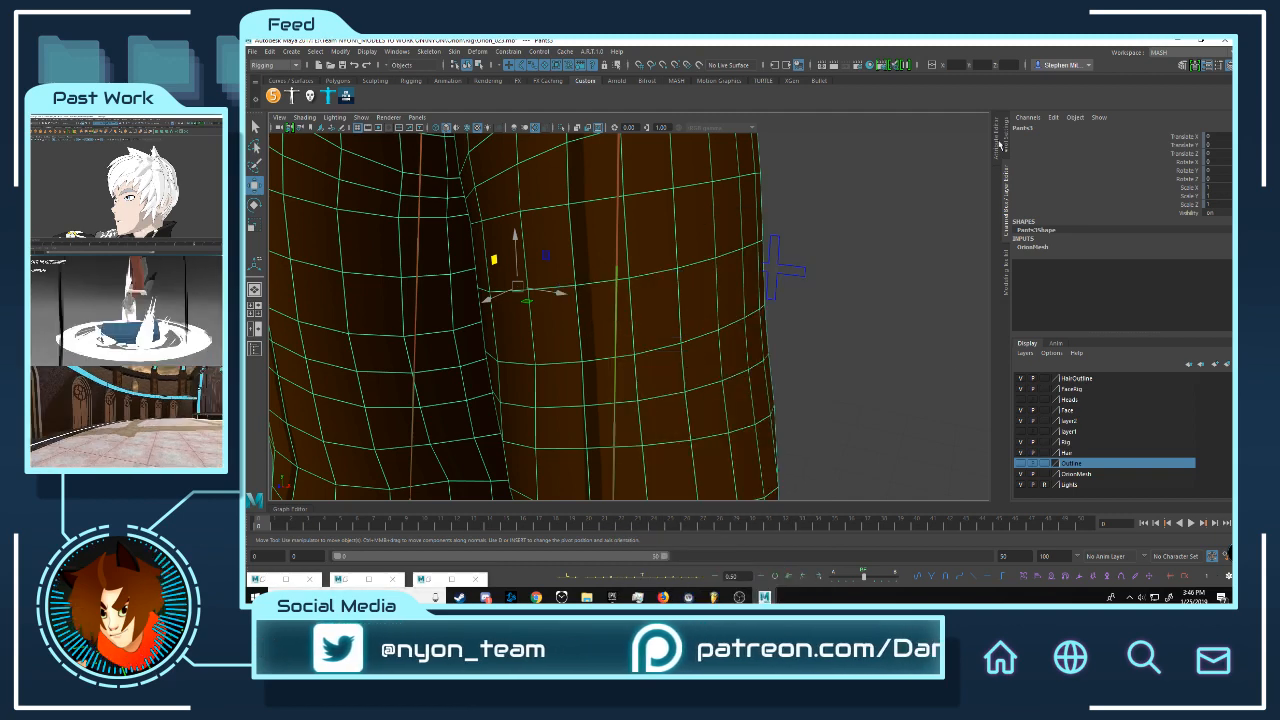
key(ctrl+a)
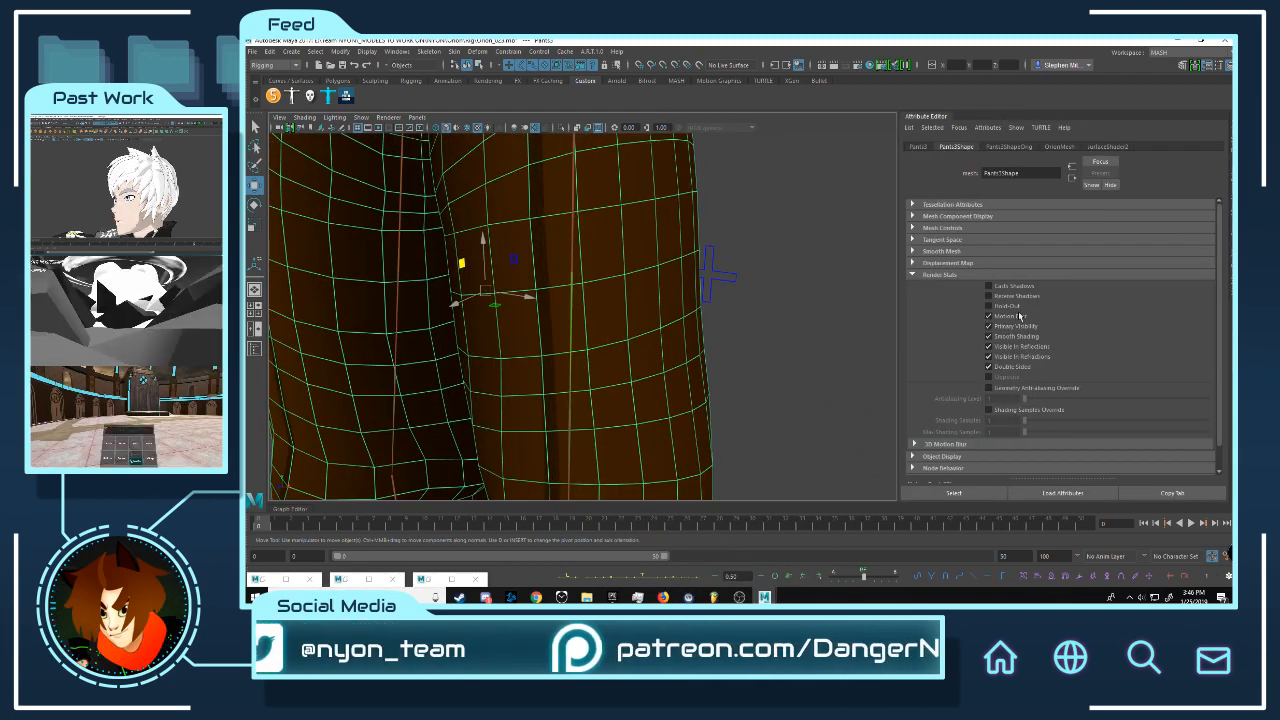
click(989, 366)
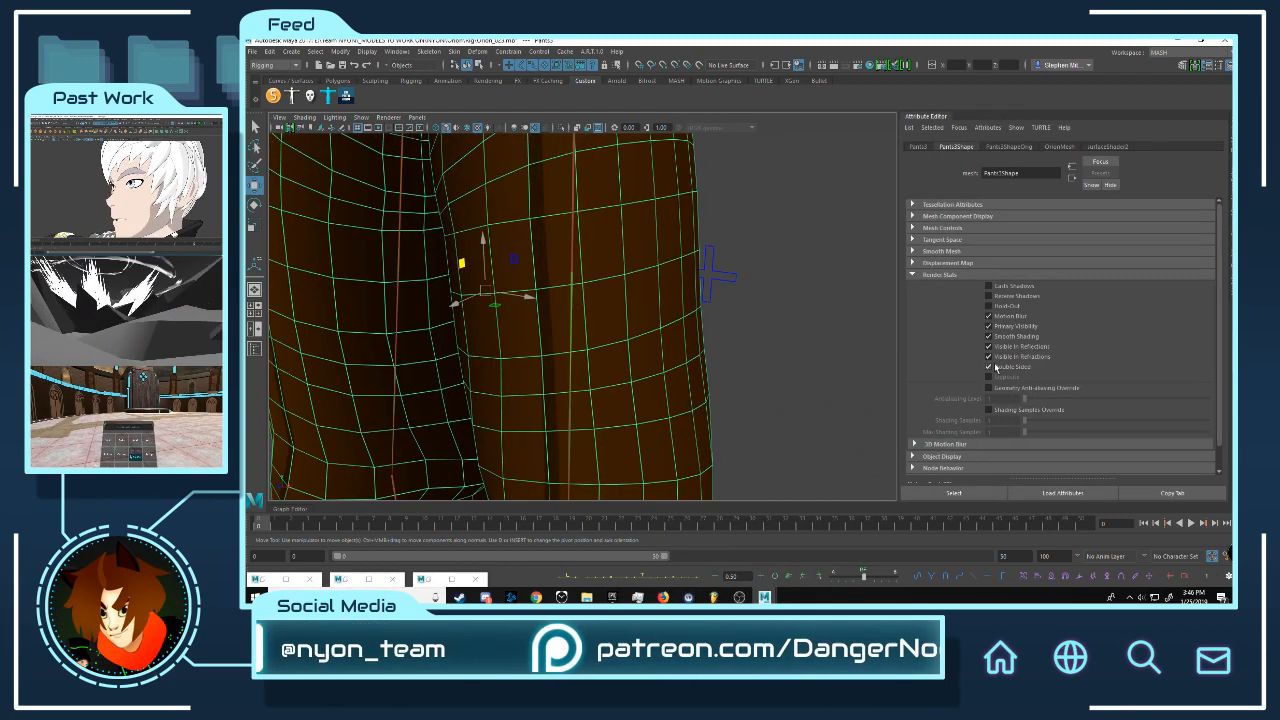
Step: Reverse the normals of the duplicated trousers using the Modeling commands
click(453, 53)
click(275, 65)
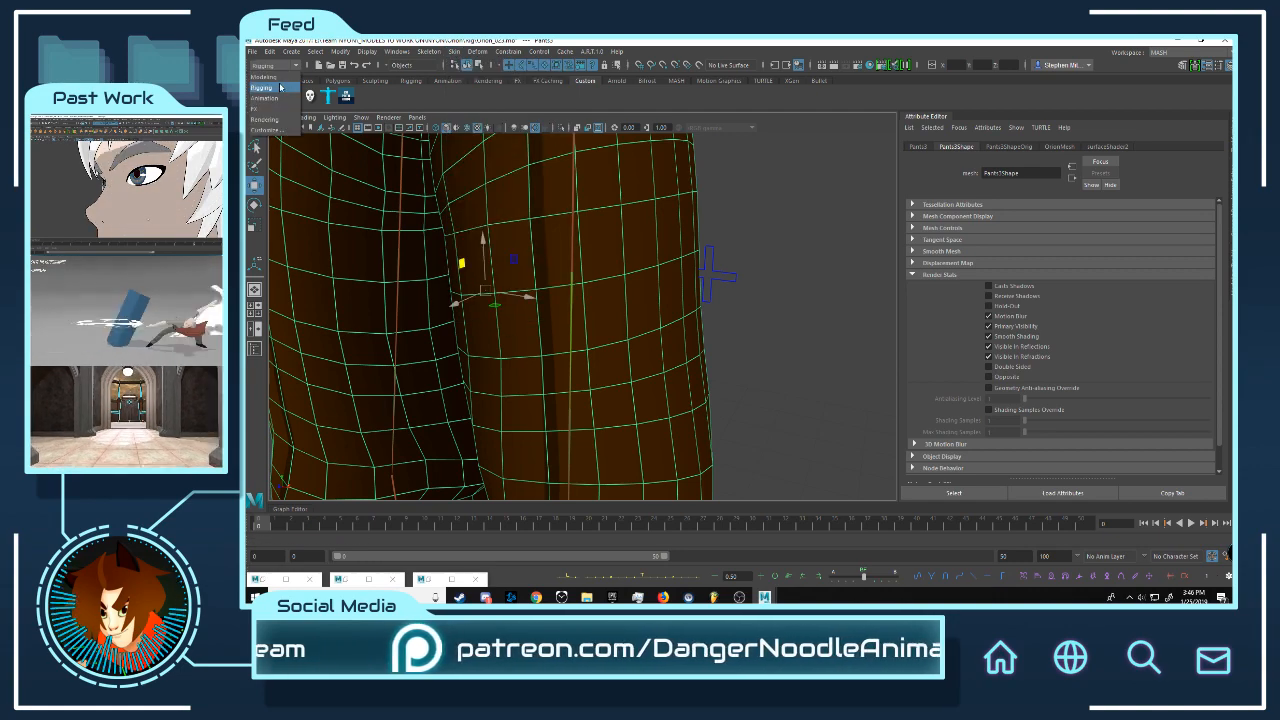
click(268, 76)
click(529, 51)
click(543, 106)
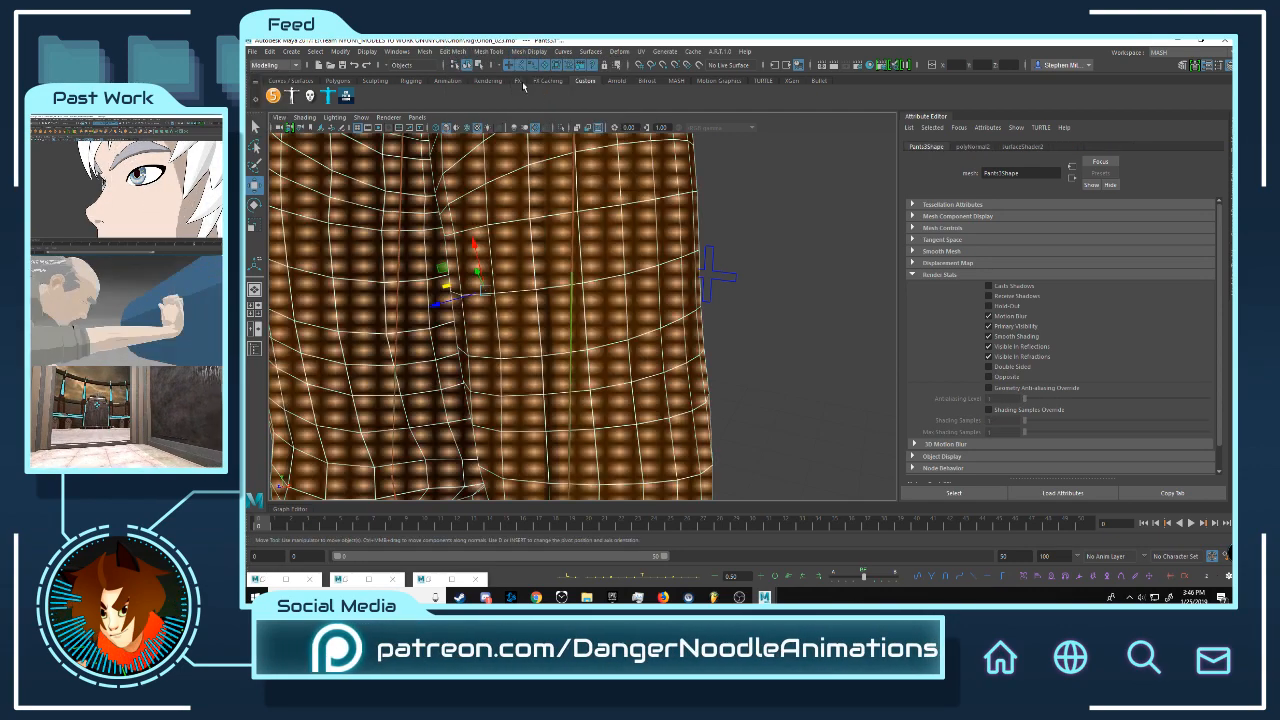
Step: Apply a face Transform to the duplicated trousers for the outline offset, then return to object mode and clear the selection
click(453, 51)
scroll(471, 174, down, 10)
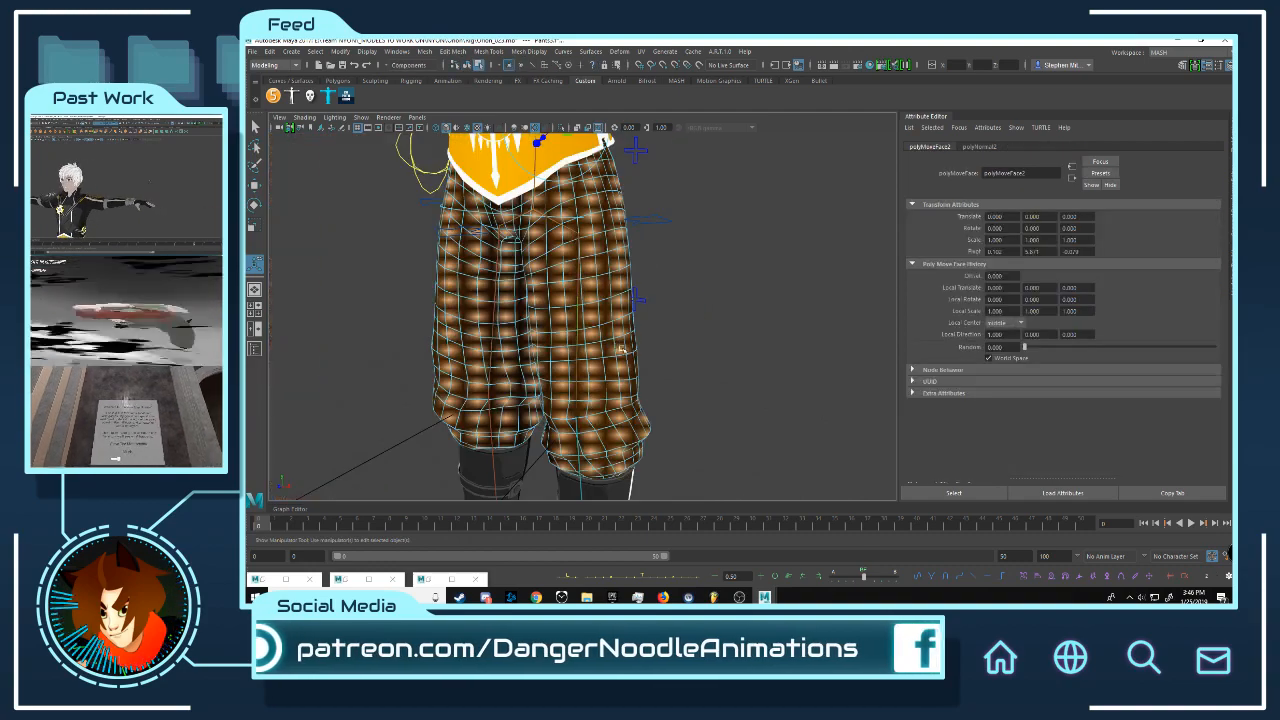
scroll(560, 280, down, 4)
scroll(556, 215, up, 12)
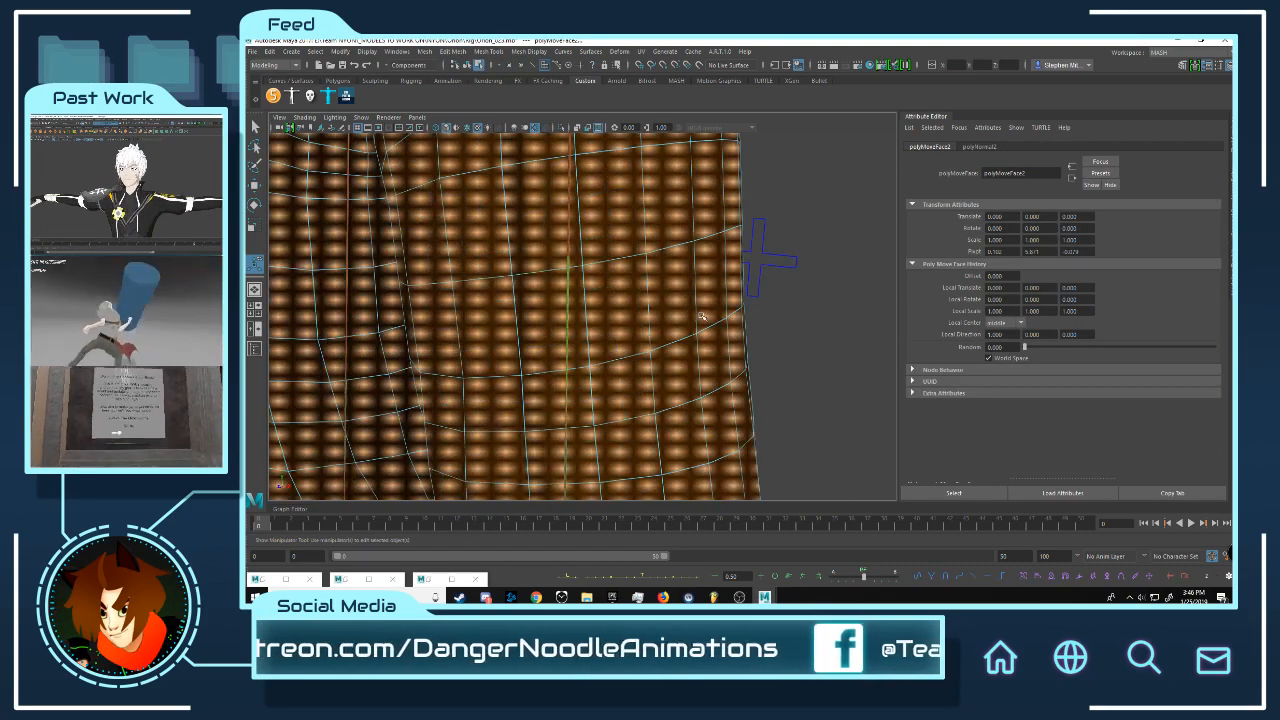
mouse_move(696, 314)
mouse_down()
mouse_move(687, 302)
mouse_move(694, 311)
mouse_move(620, 305)
mouse_move(639, 306)
mouse_up()
key(q)
key(F8)
click(811, 277)
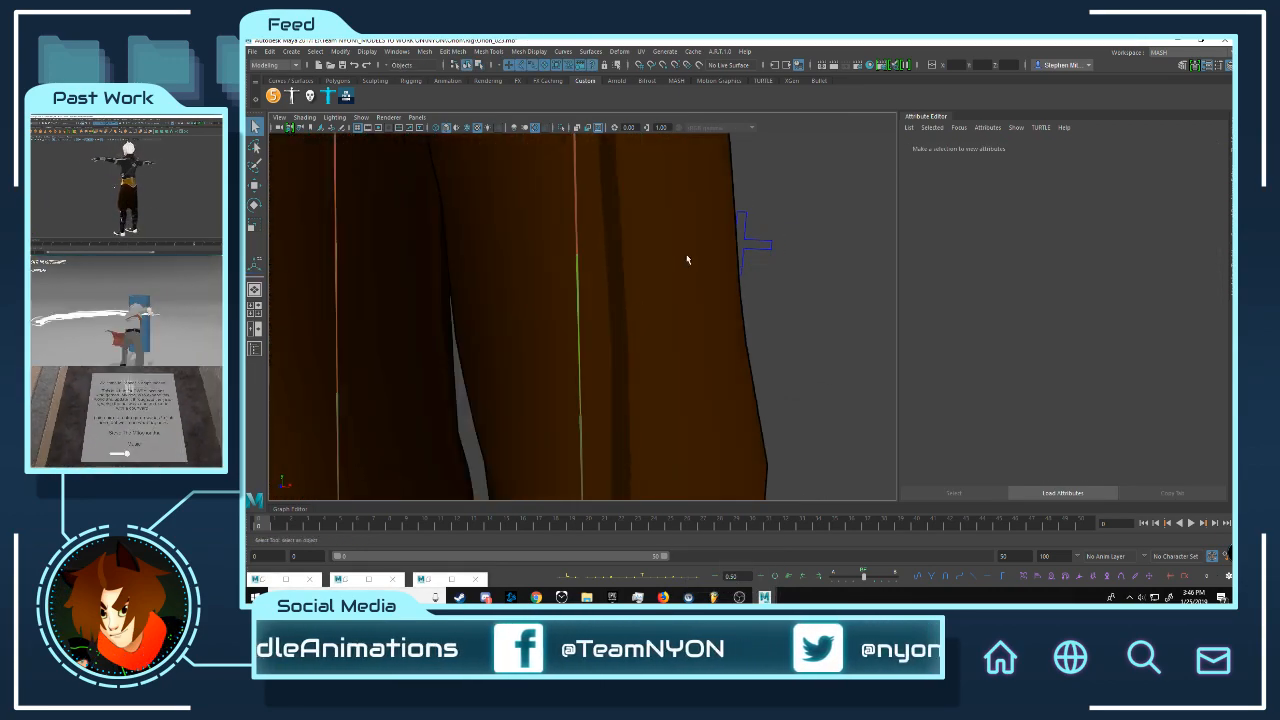
Step: Apply a vertex Transform to the duplicated trousers, offsetting them by about -0.013 along local Z, and return to object mode
alt+drag(687, 260, 581, 382)
click(813, 280)
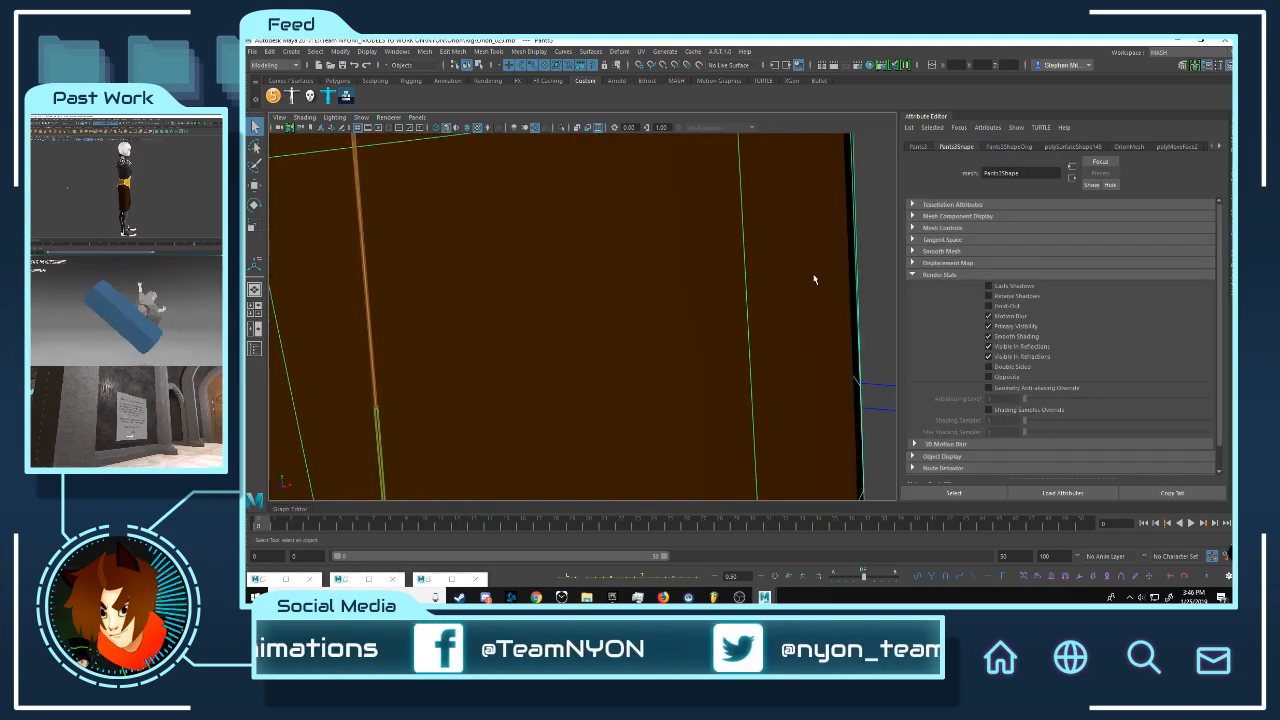
scroll(757, 286, down, 4)
key(g)
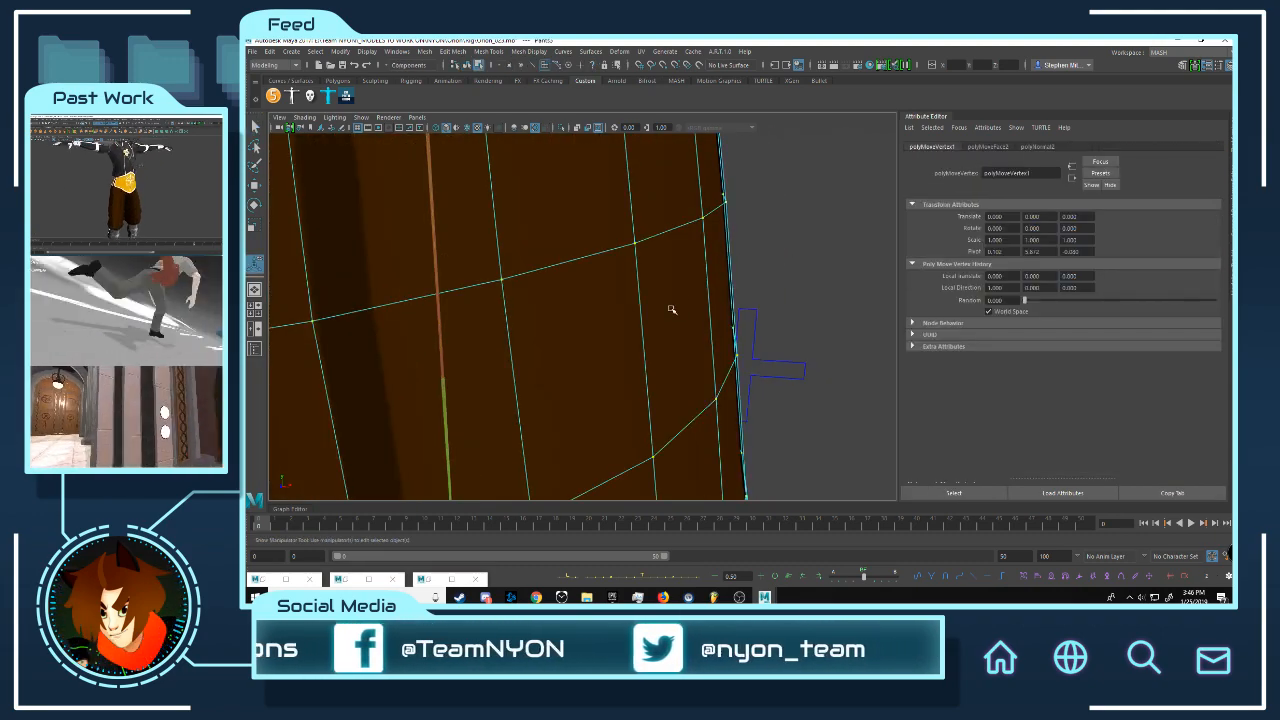
scroll(670, 312, down, 5)
scroll(666, 314, down, 6)
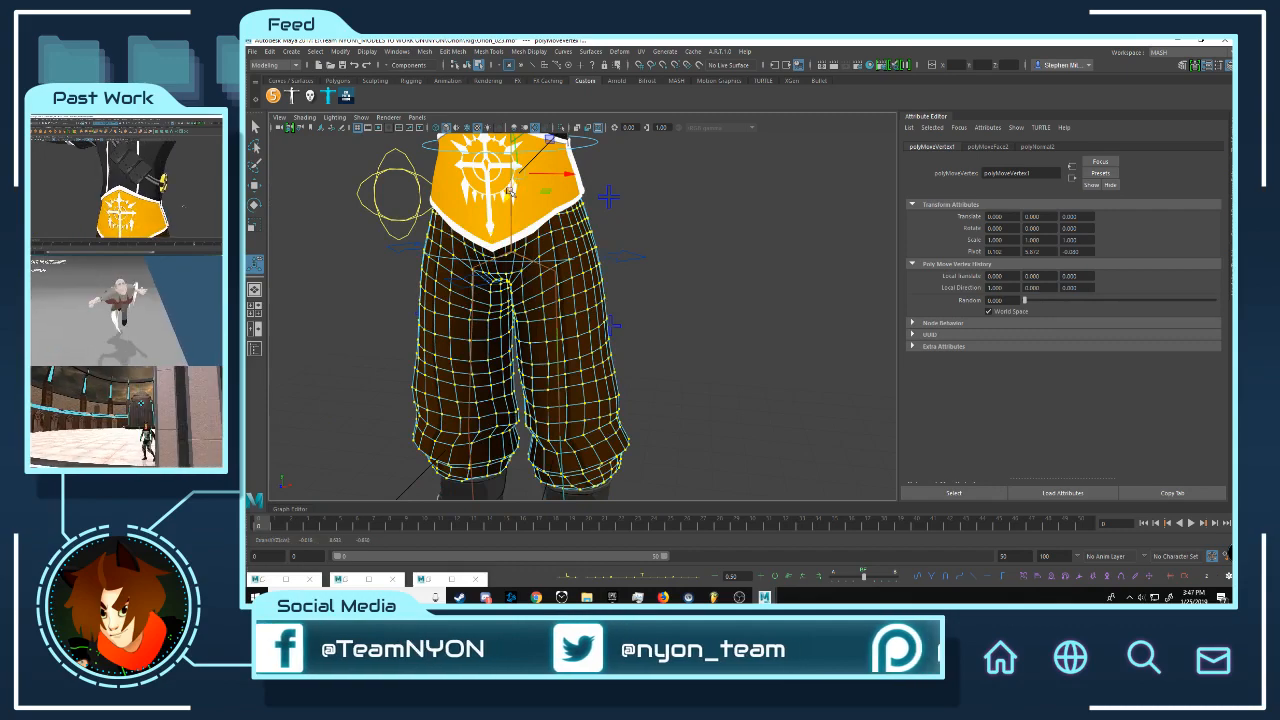
scroll(677, 289, up, 10)
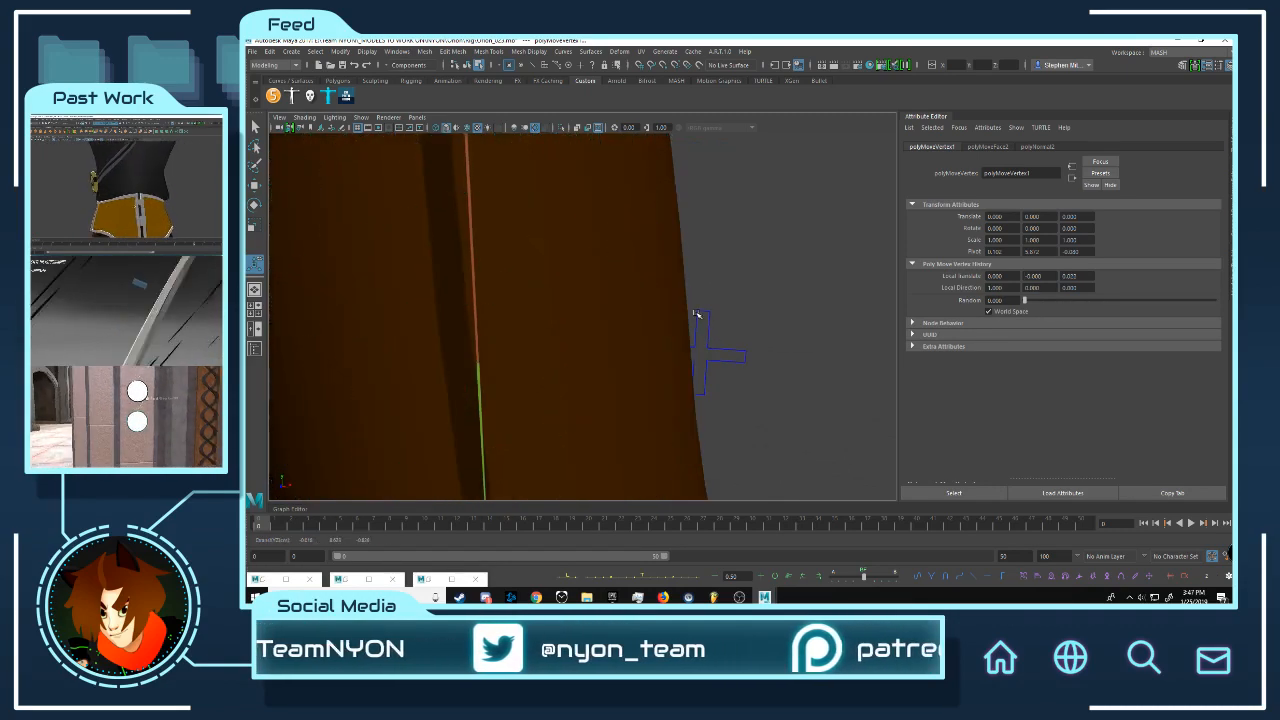
drag(692, 310, 686, 302)
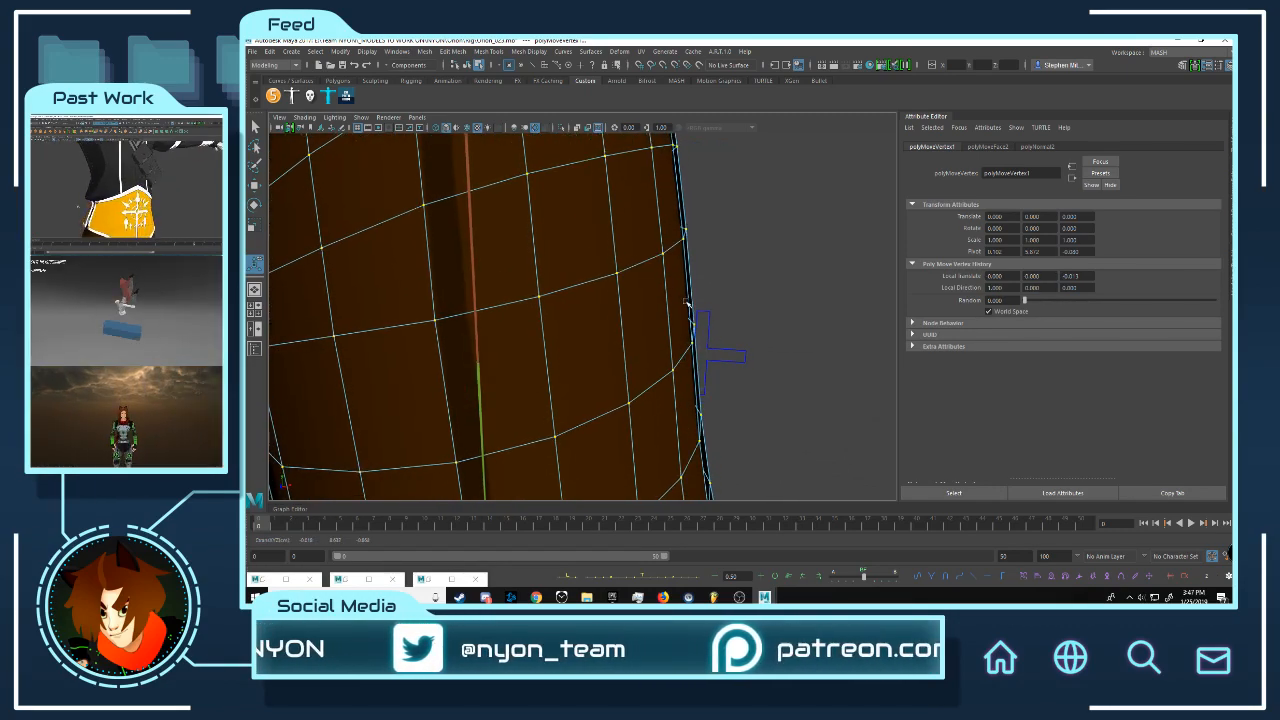
scroll(761, 242, down, 5)
key(F8)
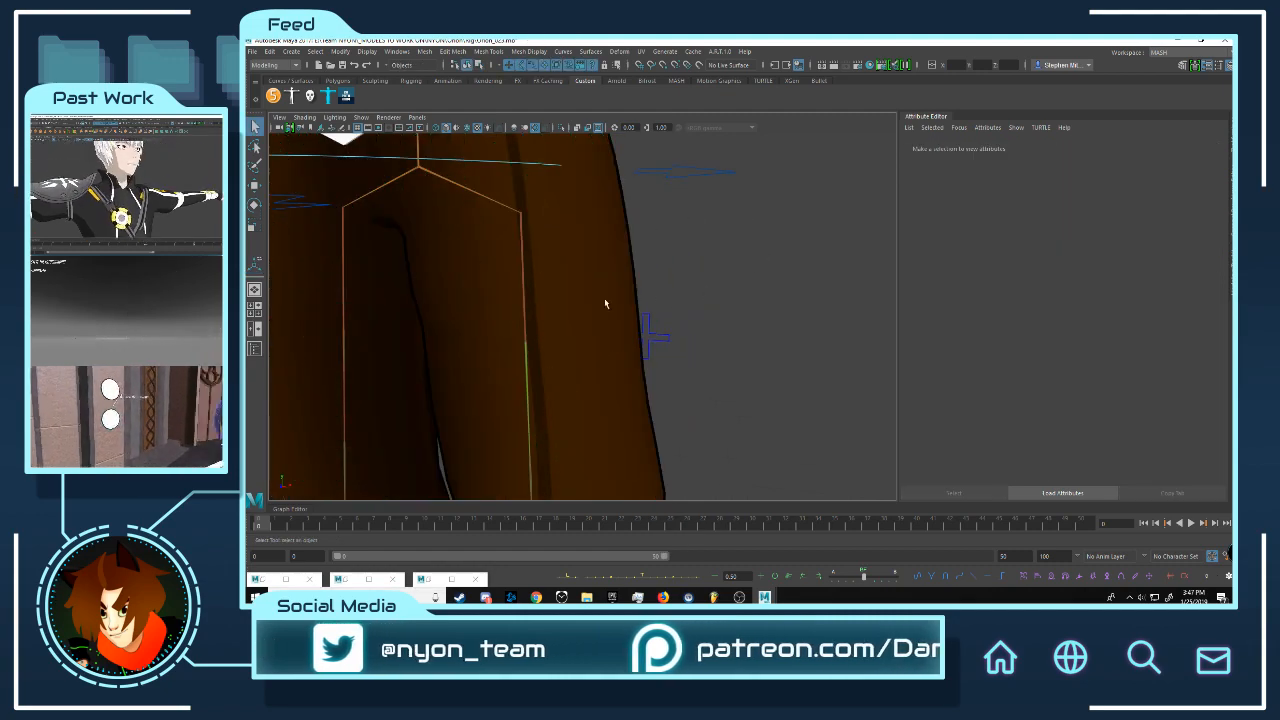
Step: Select the duplicated trousers outline mesh and delete its construction history
scroll(604, 298, down, 3)
alt+drag(511, 291, 543, 252)
alt+right_drag(543, 252, 611, 260)
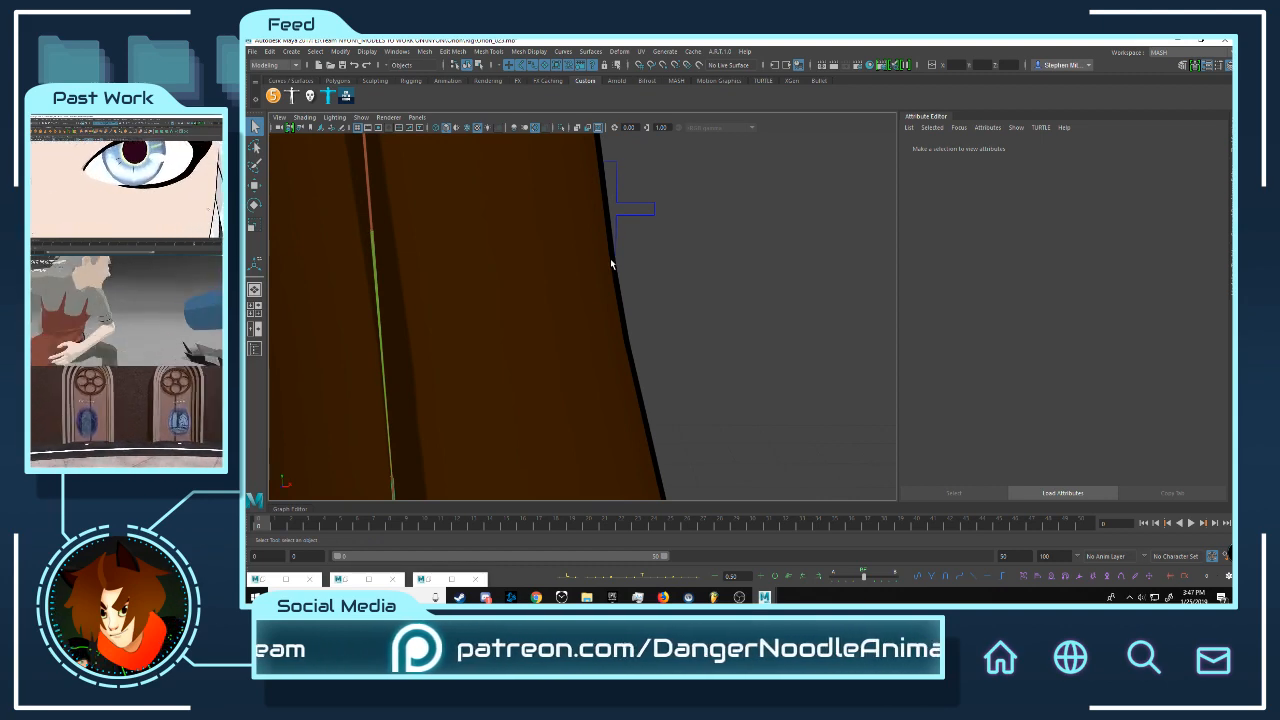
click(605, 318)
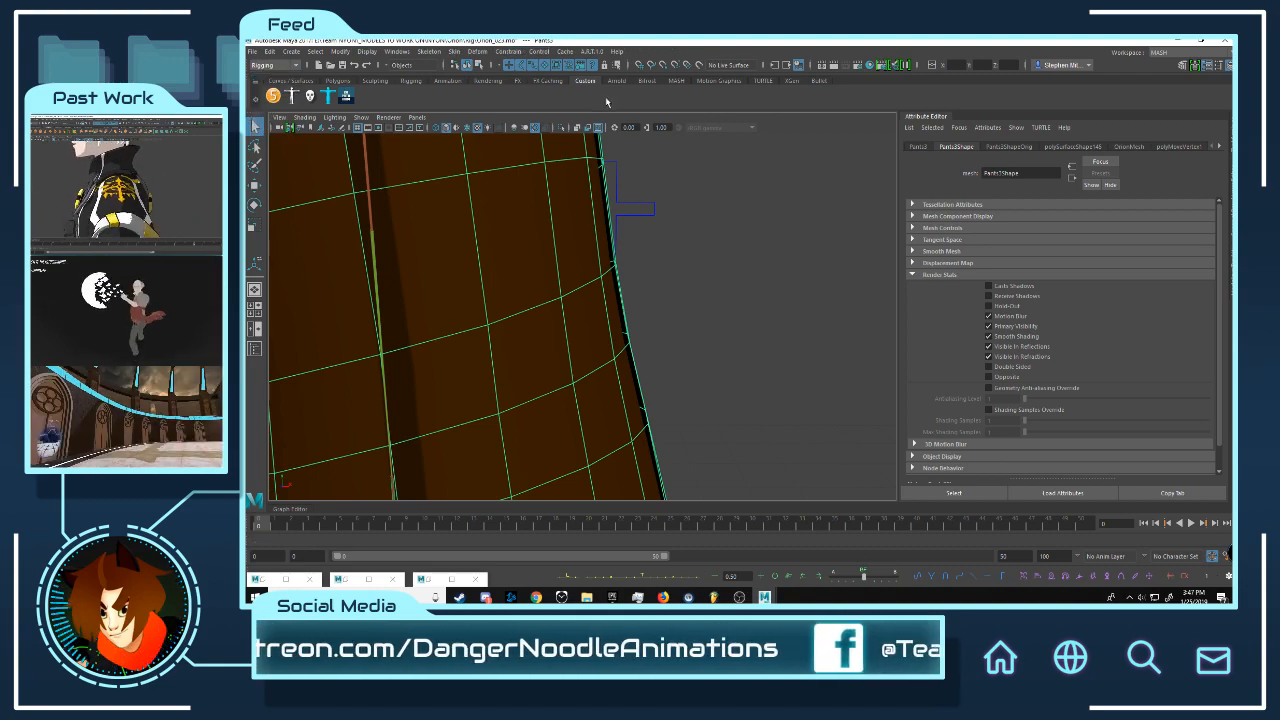
click(271, 53)
mouse_move(380, 172)
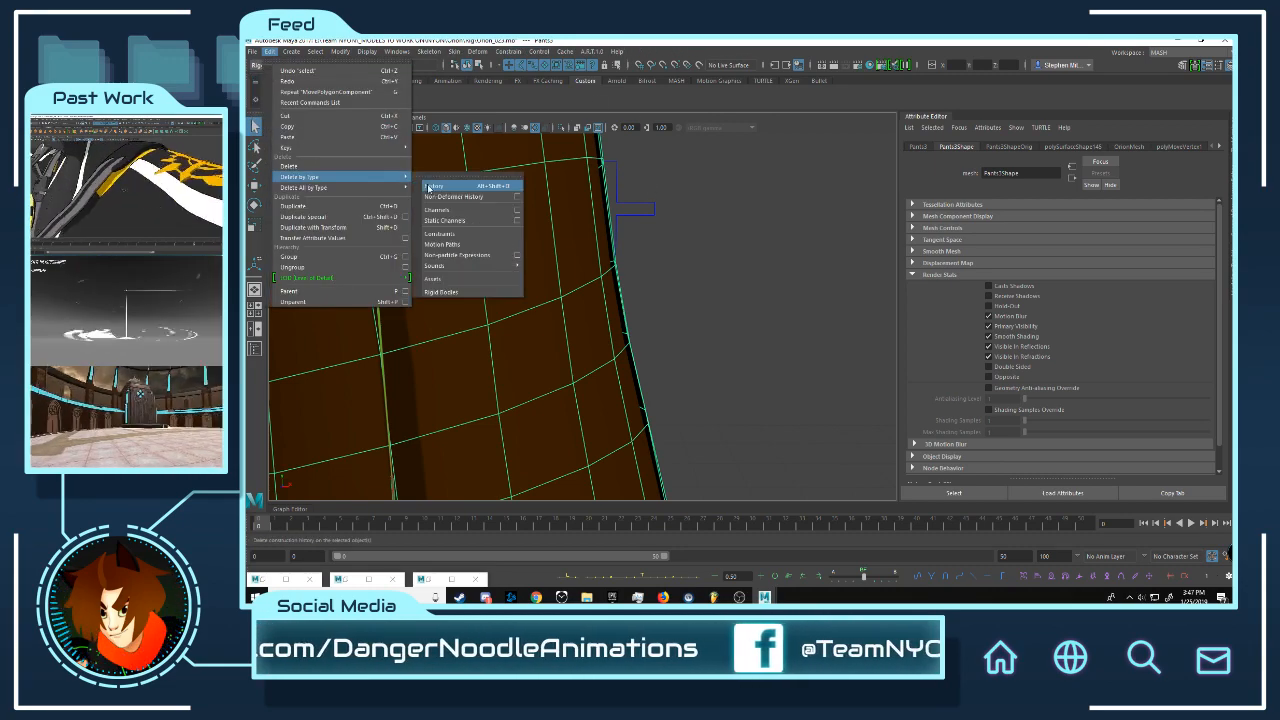
click(441, 192)
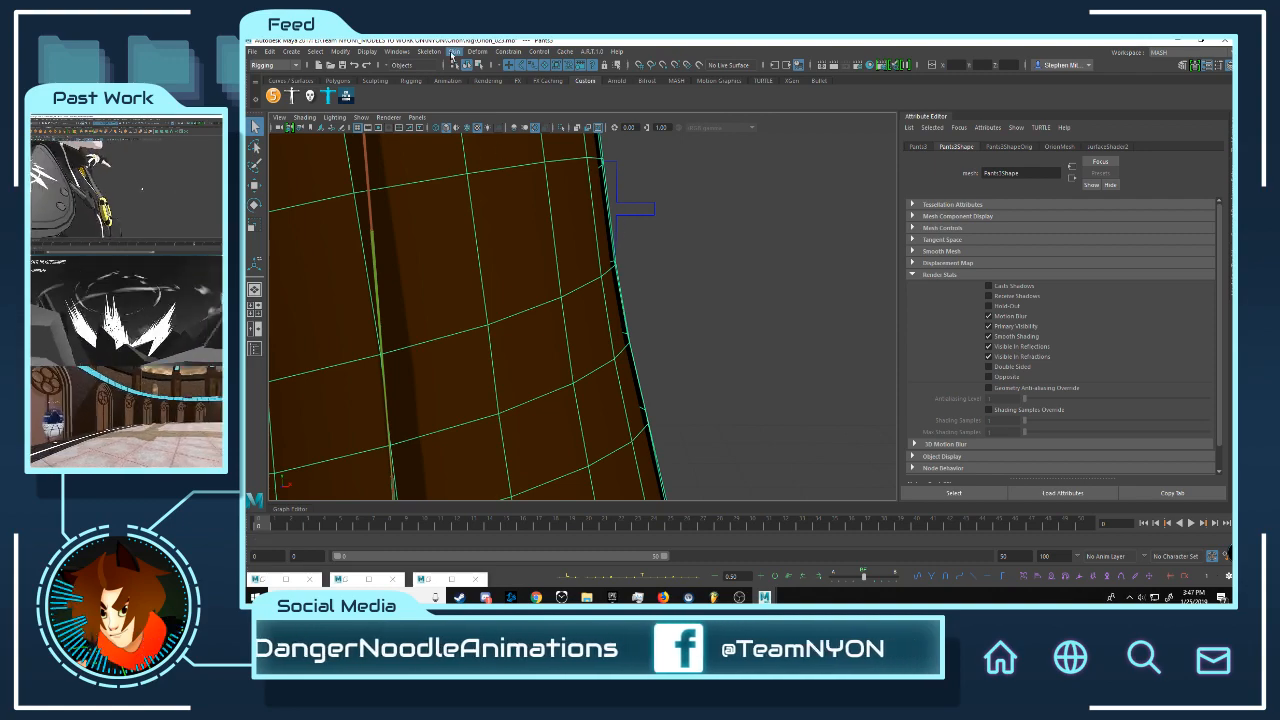
Step: Add the root joint Root_M to the trousers outline selection and bind the outline mesh to the skeleton
key(f)
click(463, 196)
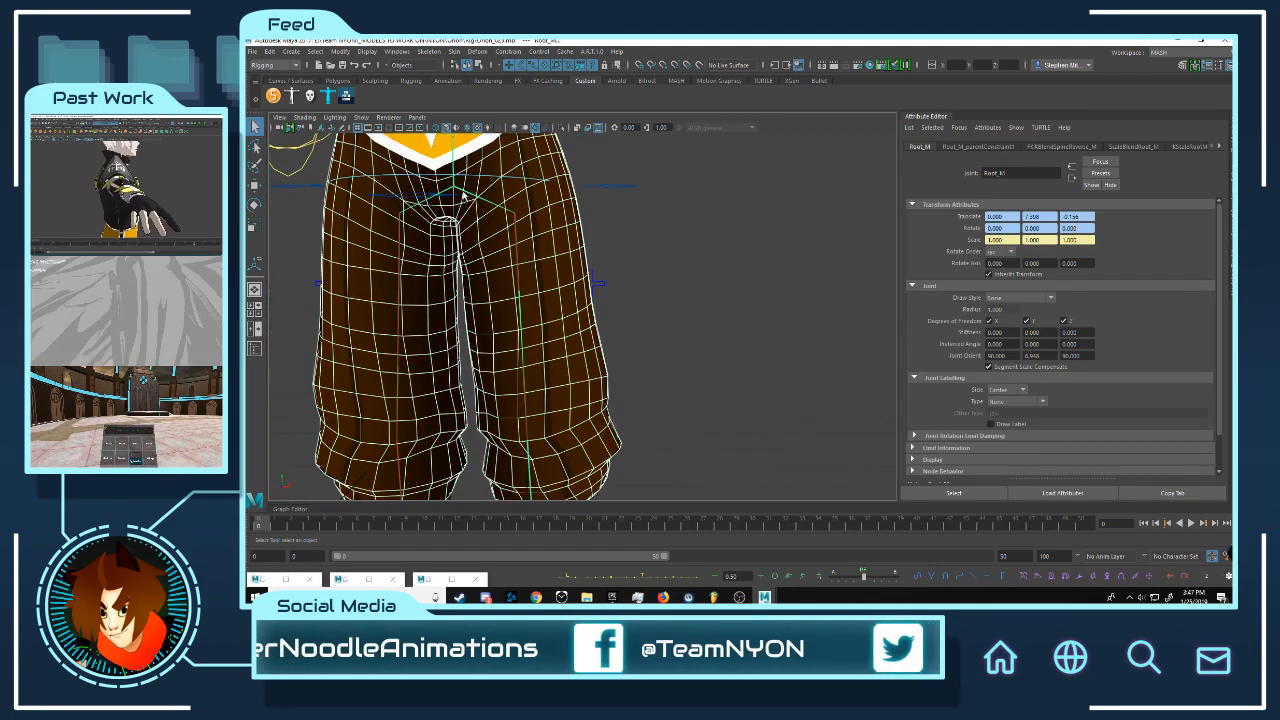
key(f)
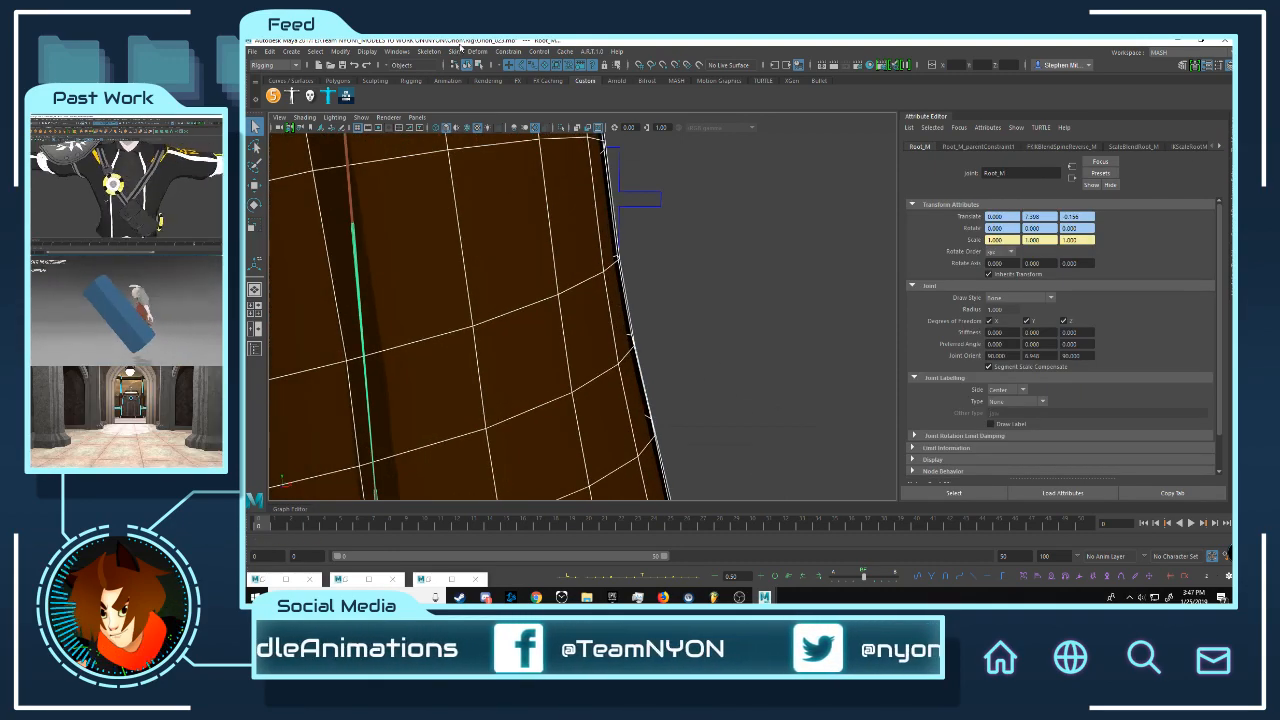
click(454, 51)
click(485, 99)
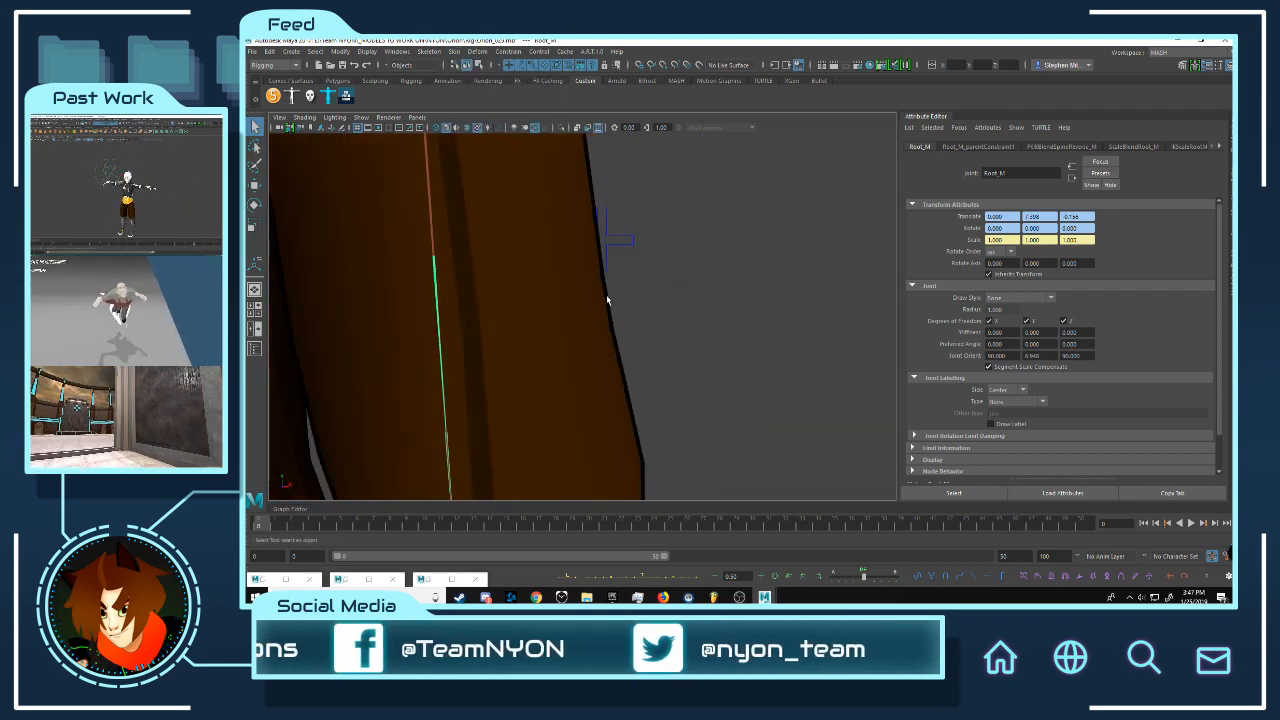
Step: Copy the skin weights from the original trousers to the outline trousers, and clear the selection
click(606, 295)
scroll(616, 315, up, 10)
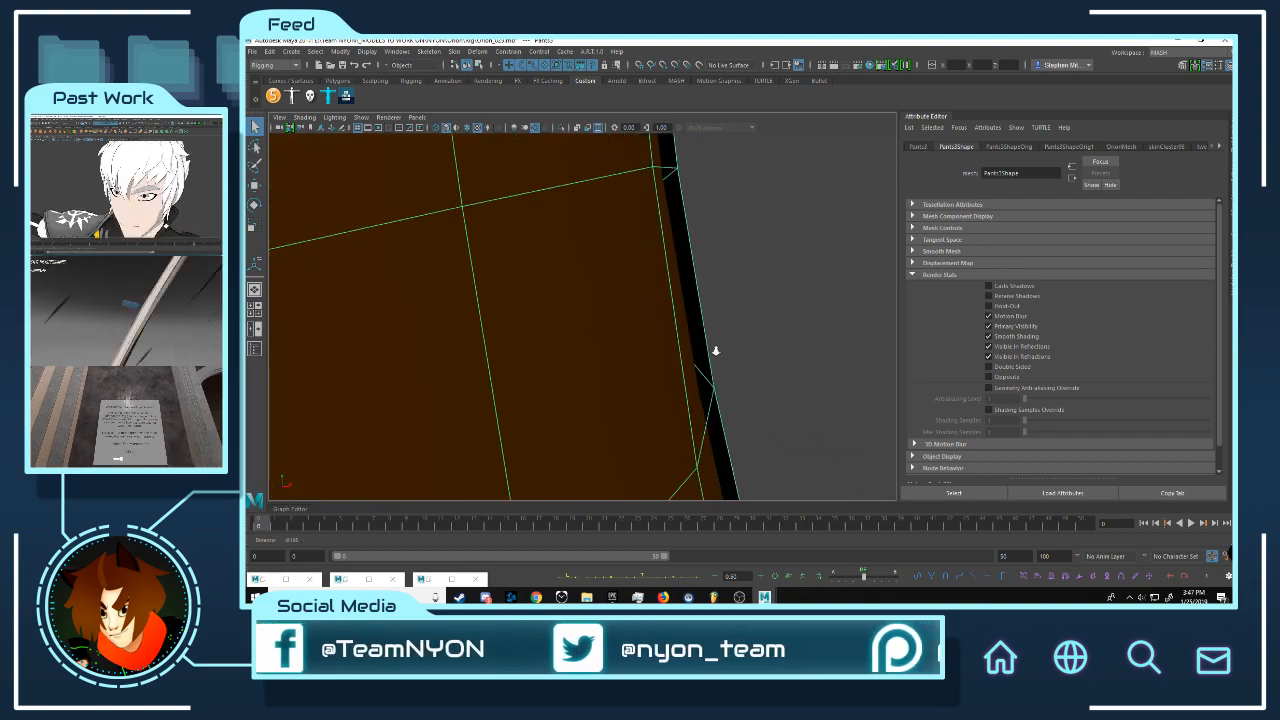
scroll(700, 320, down, 3)
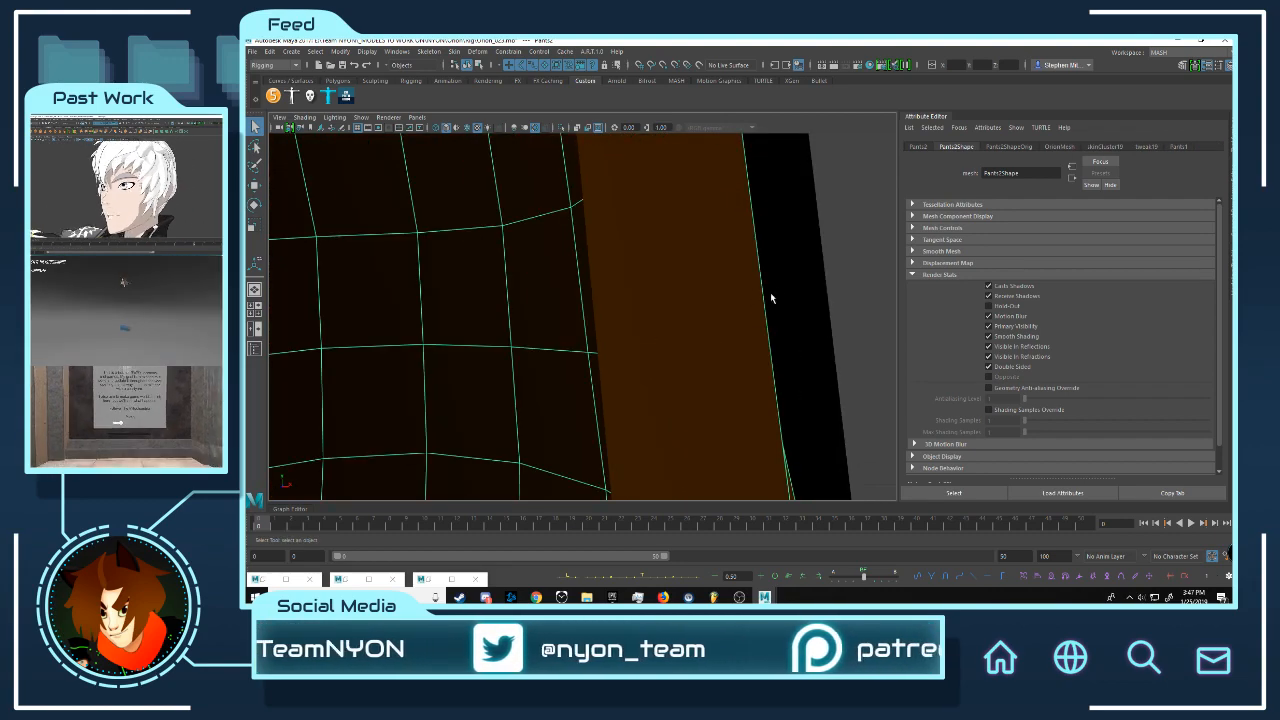
scroll(651, 280, down, 8)
alt+drag(574, 273, 603, 271)
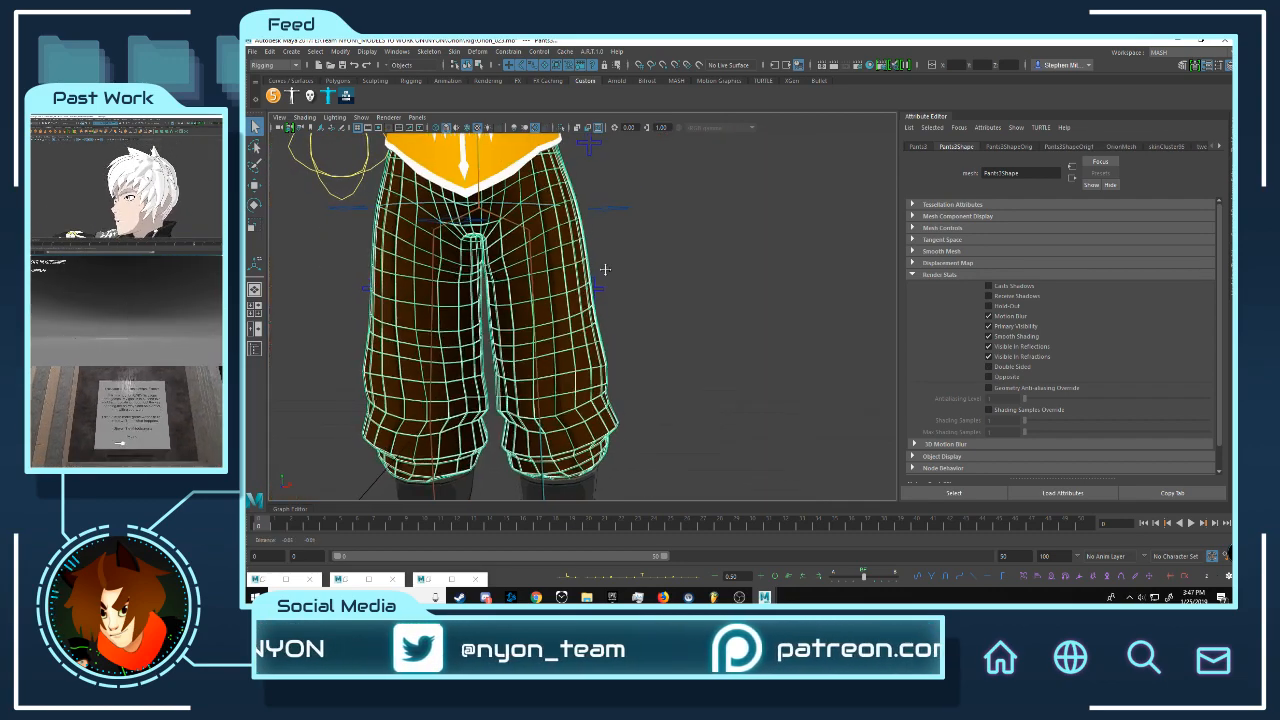
alt+middle_drag(603, 271, 668, 266)
alt+drag(668, 266, 588, 244)
alt+middle_drag(588, 244, 633, 259)
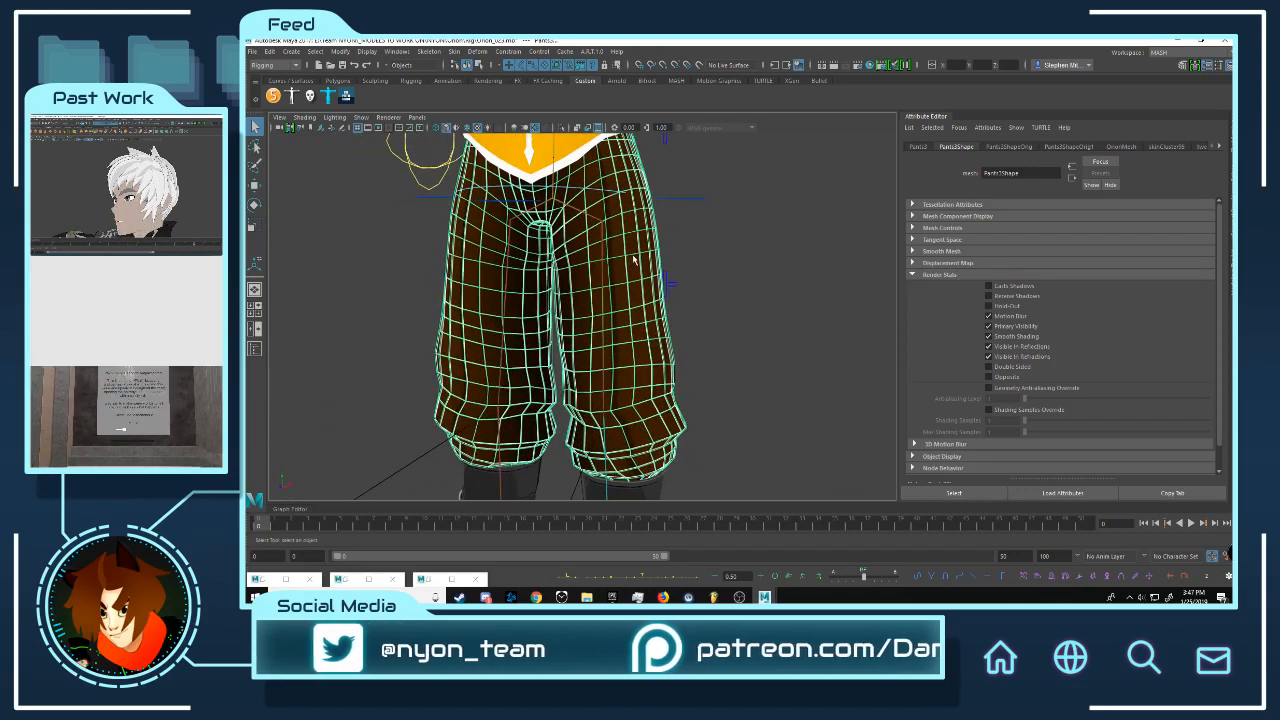
click(453, 52)
click(487, 153)
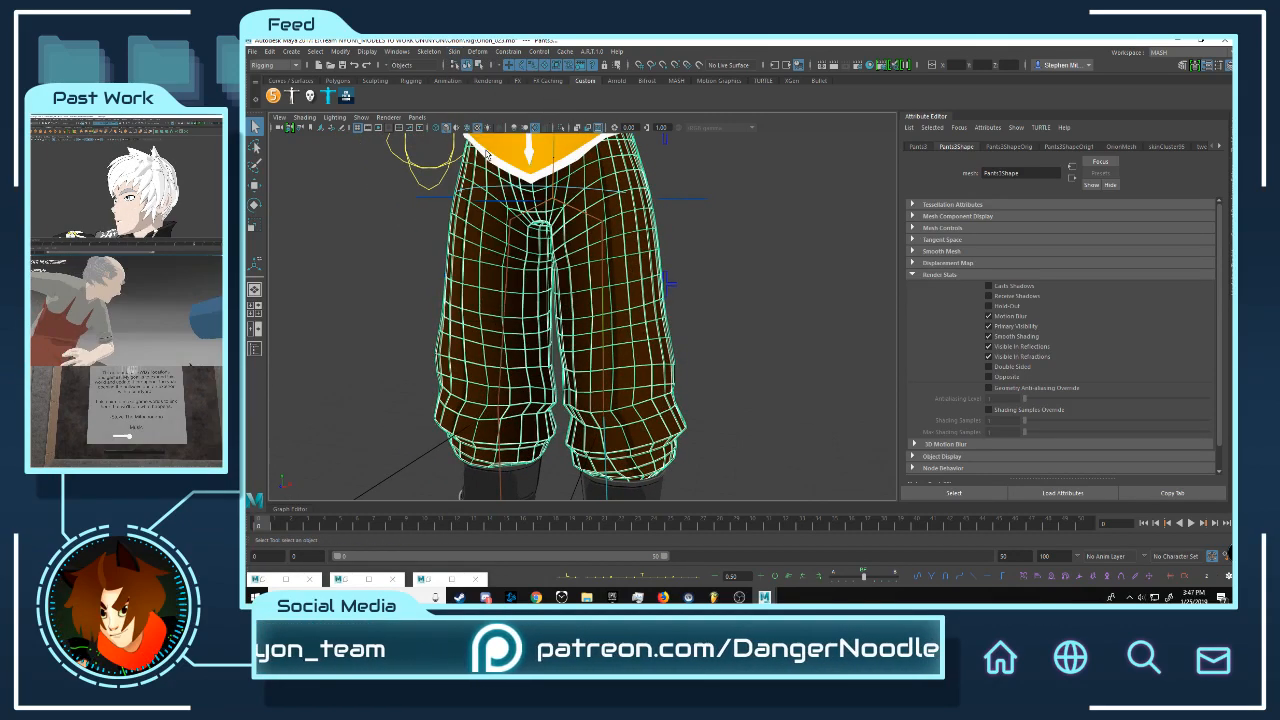
alt+drag(571, 266, 580, 290)
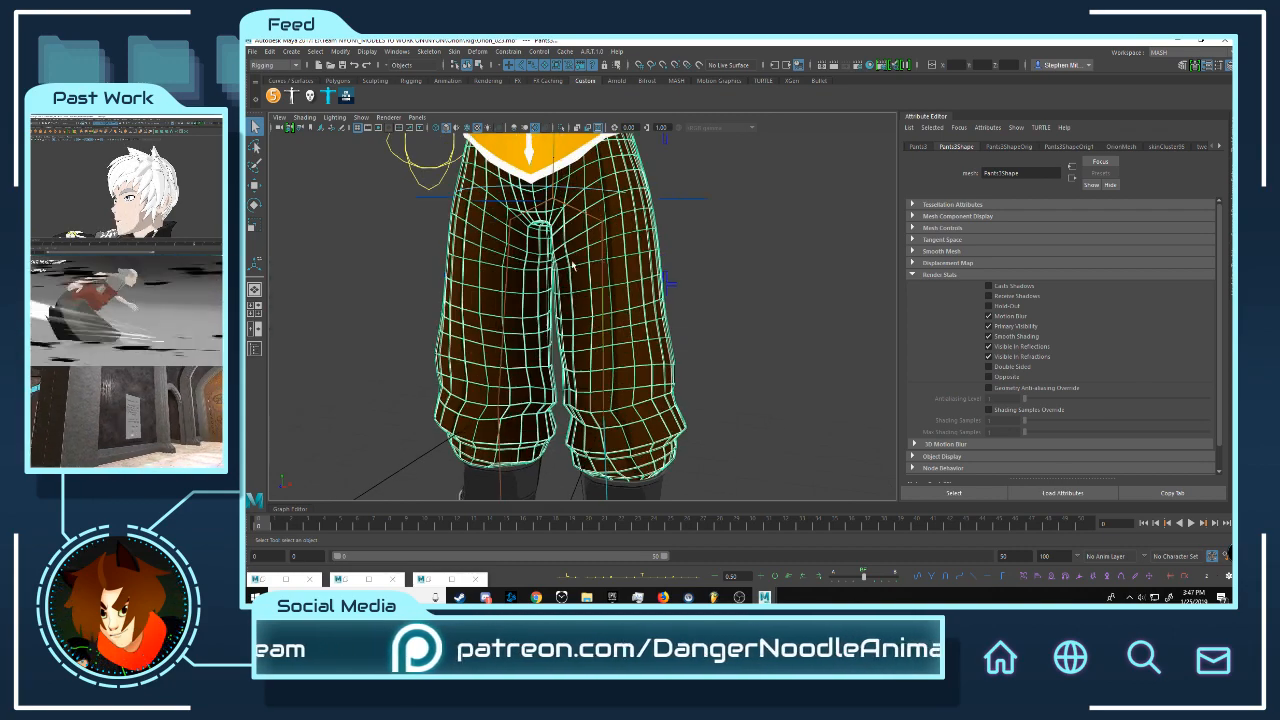
click(566, 374)
Step: Examine the outlined trouser cuffs and both boots from the front and side
scroll(566, 374, down, 4)
alt+middle_drag(566, 374, 585, 326)
scroll(585, 326, down, 5)
scroll(590, 324, up, 8)
alt+drag(590, 324, 612, 322)
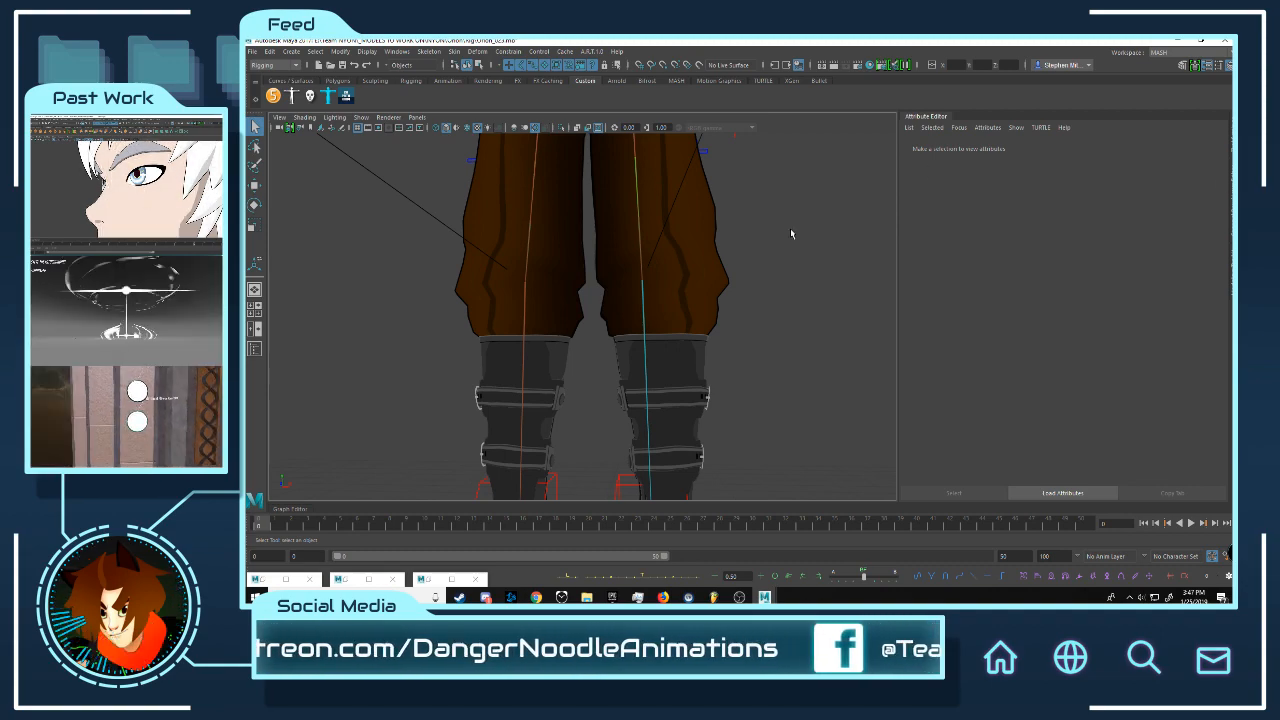
scroll(800, 262, down, 4)
alt+middle_drag(837, 366, 786, 277)
scroll(786, 277, up, 6)
alt+drag(786, 277, 712, 268)
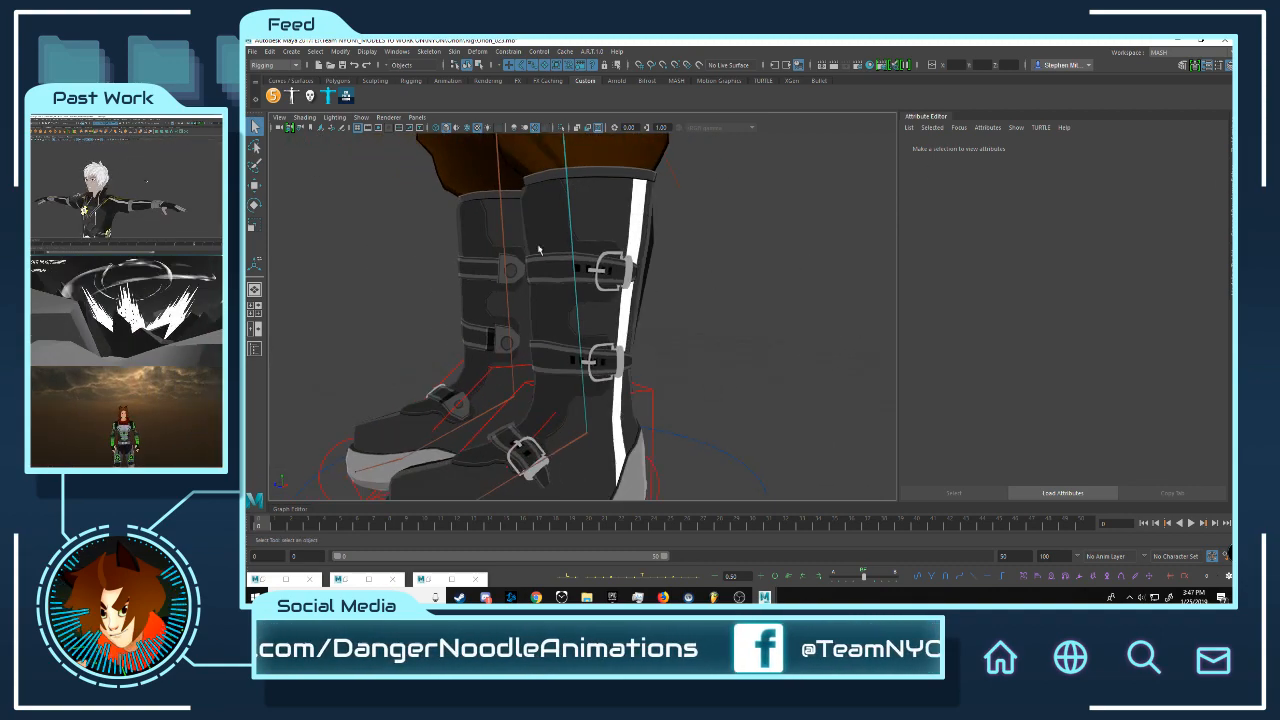
Step: Inspect the left boot's mesh, straps and buckles from several angles, with the boot selected and deselected
click(538, 249)
alt+drag(538, 249, 718, 232)
key(w)
alt+middle_drag(718, 232, 711, 402)
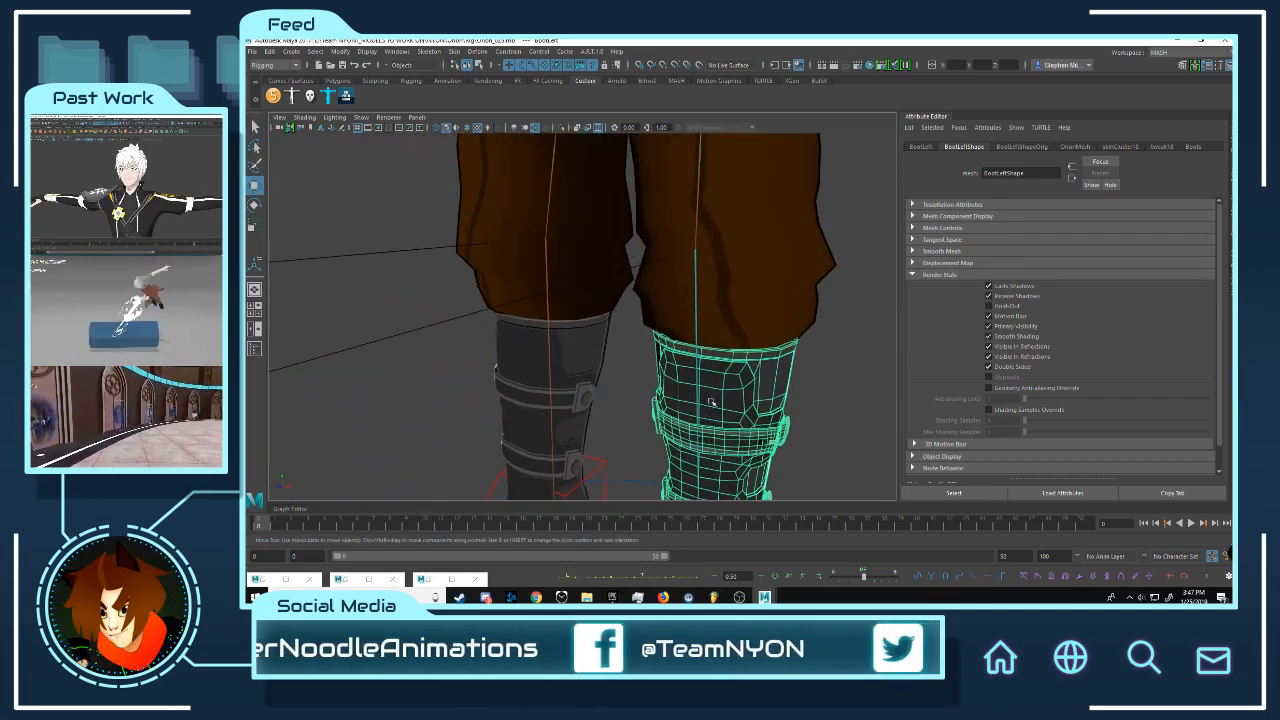
scroll(711, 402, down, 5)
alt+middle_drag(558, 171, 558, 145)
scroll(663, 237, up, 6)
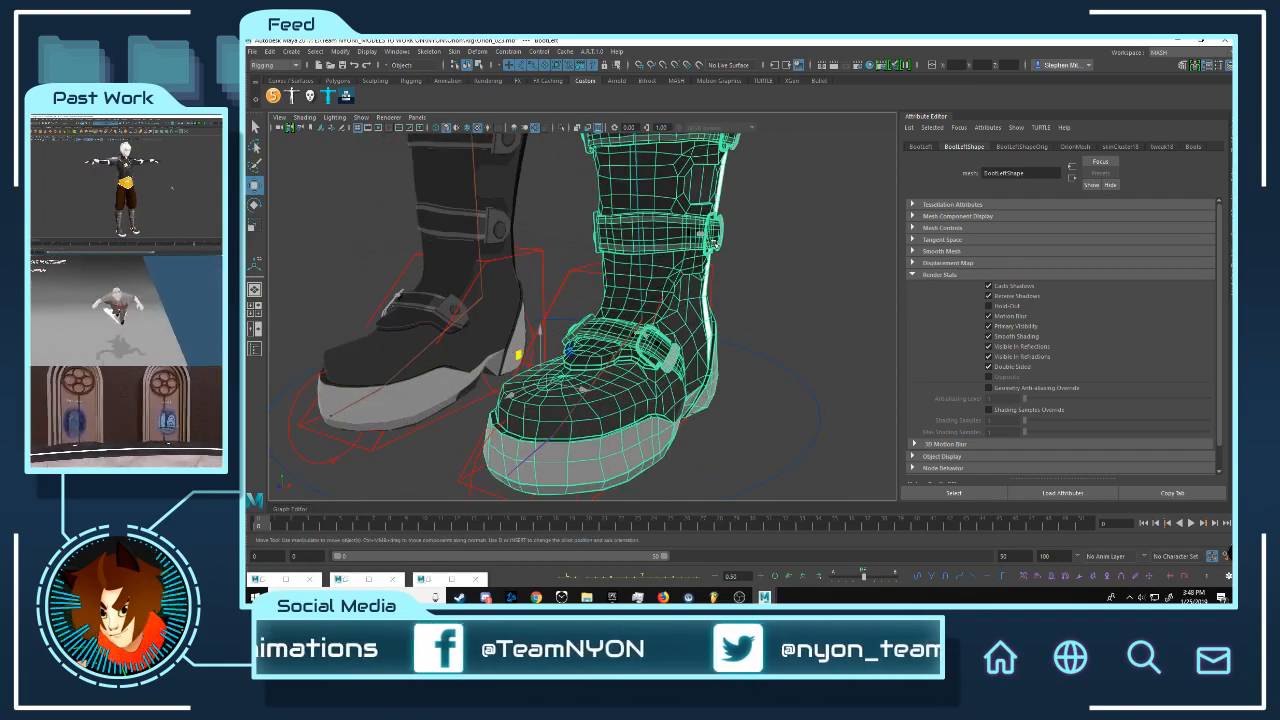
alt+middle_drag(714, 243, 679, 354)
scroll(679, 354, up, 3)
alt+drag(668, 338, 709, 323)
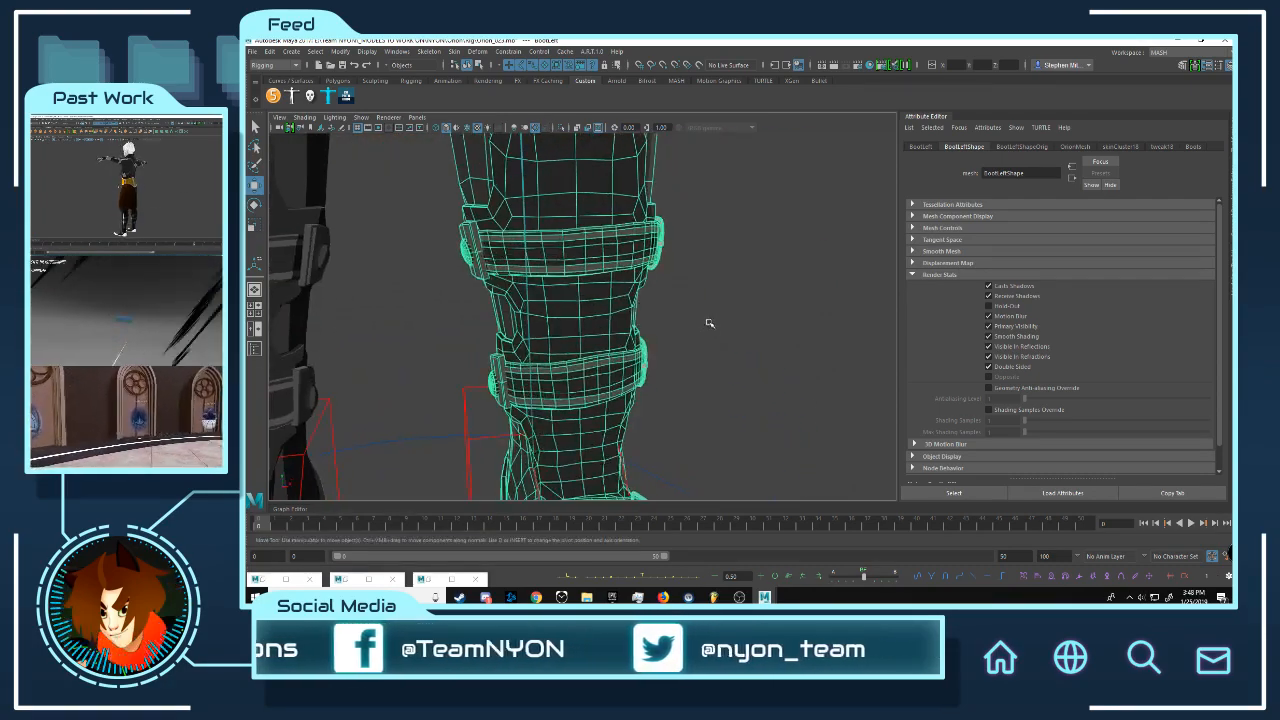
alt+right_drag(709, 323, 846, 334)
click(686, 289)
alt+drag(740, 303, 664, 283)
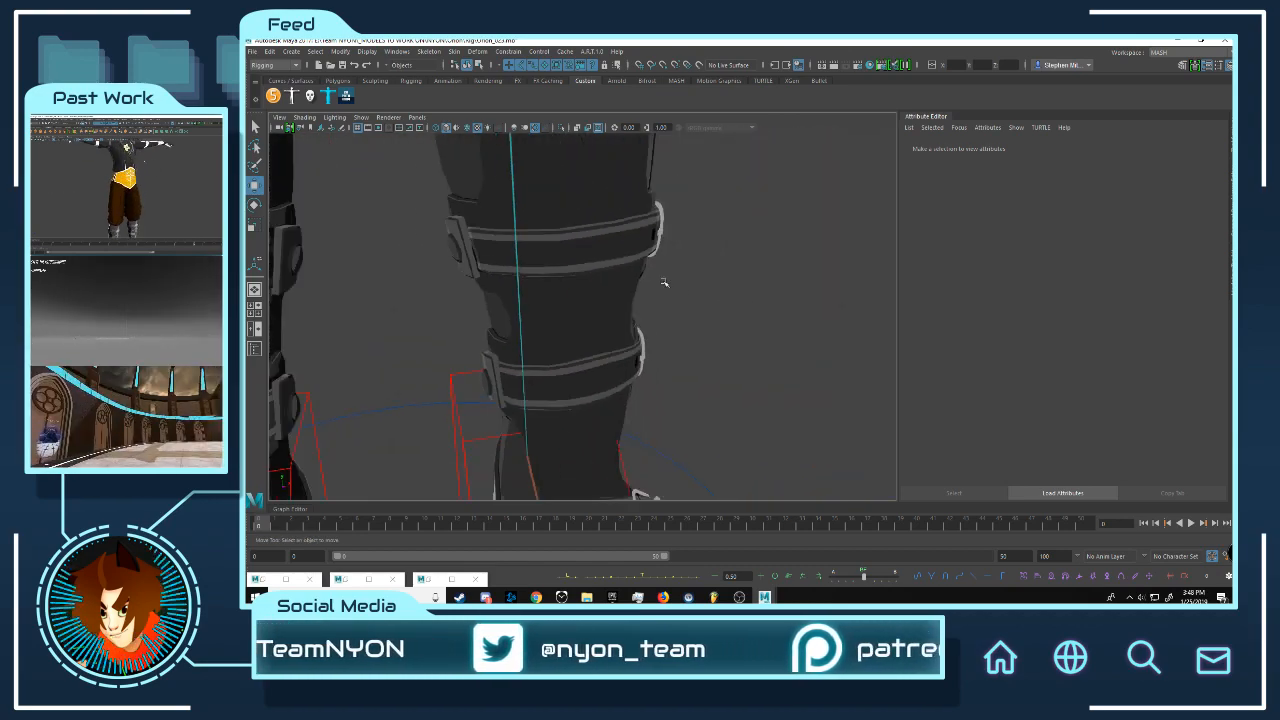
alt+right_drag(664, 283, 694, 278)
click(618, 287)
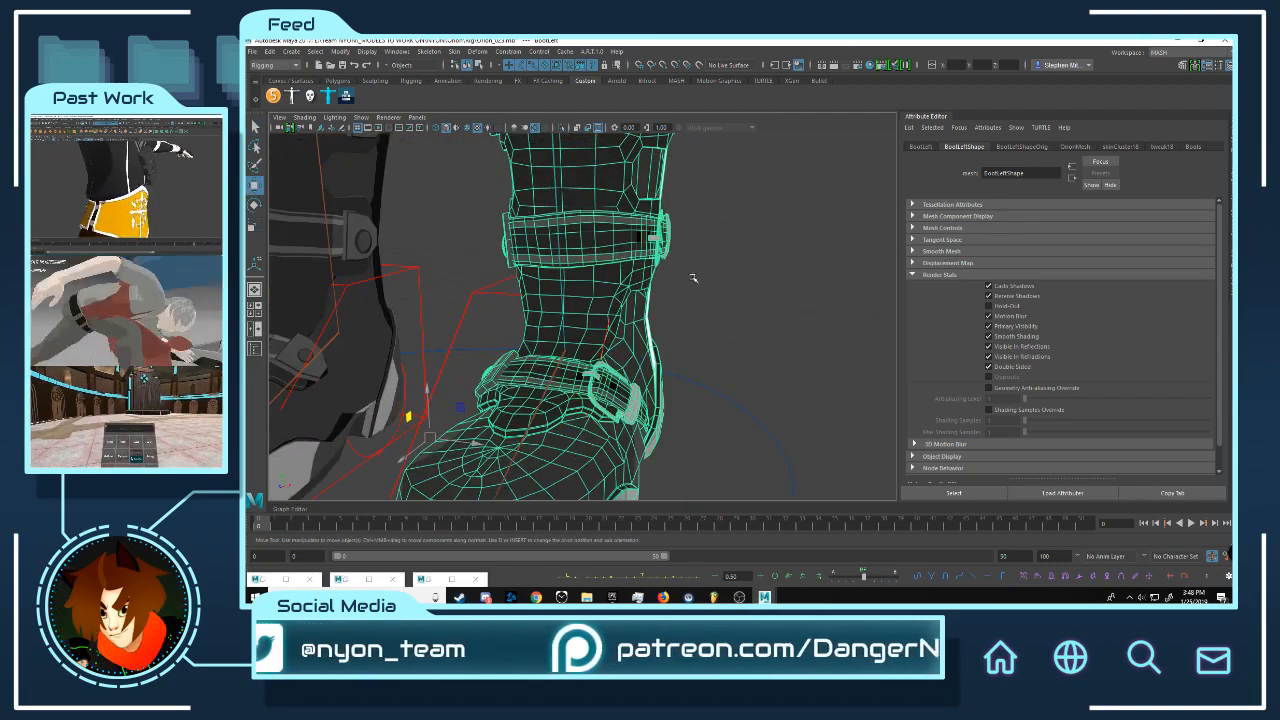
alt+drag(694, 278, 608, 368)
alt+right_drag(608, 368, 751, 334)
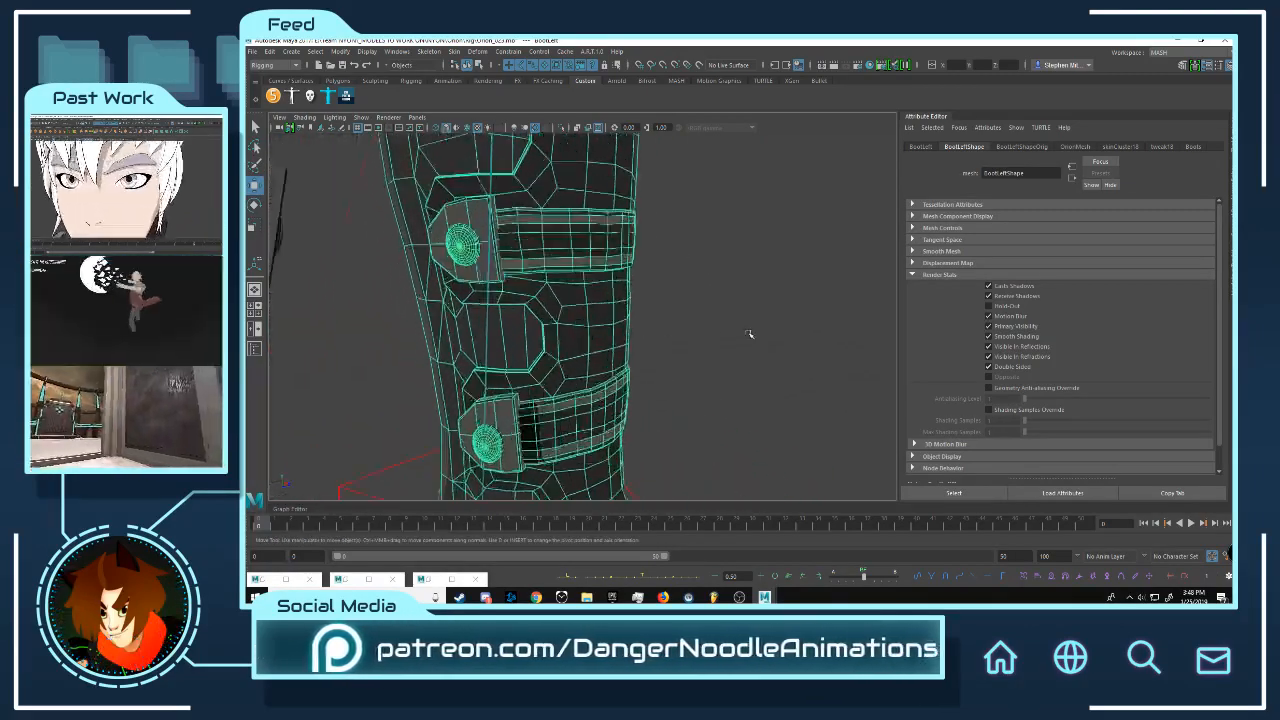
alt+drag(751, 334, 660, 318)
alt+right_drag(660, 318, 640, 340)
alt+drag(640, 340, 706, 324)
click(748, 317)
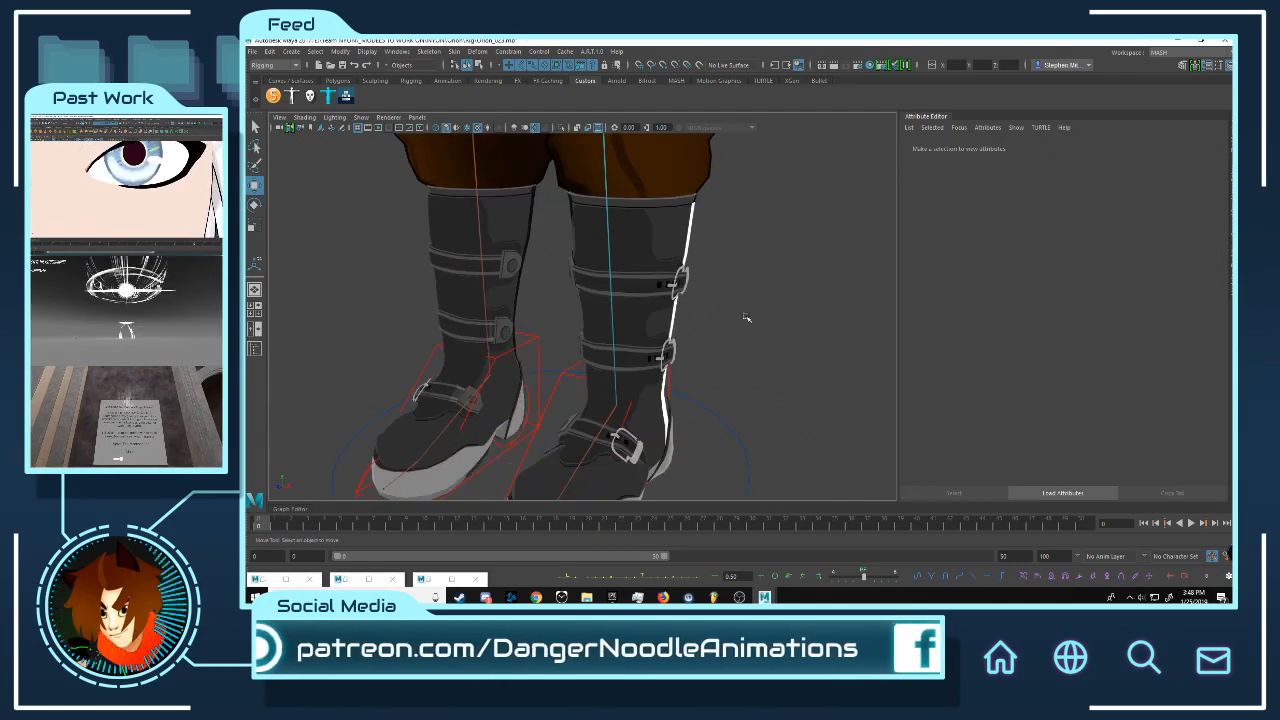
Step: Select the left boot mesh as the source for the boot outline
alt+middle_drag(748, 317, 705, 251)
alt+right_drag(705, 251, 752, 264)
alt+drag(752, 264, 690, 262)
click(630, 262)
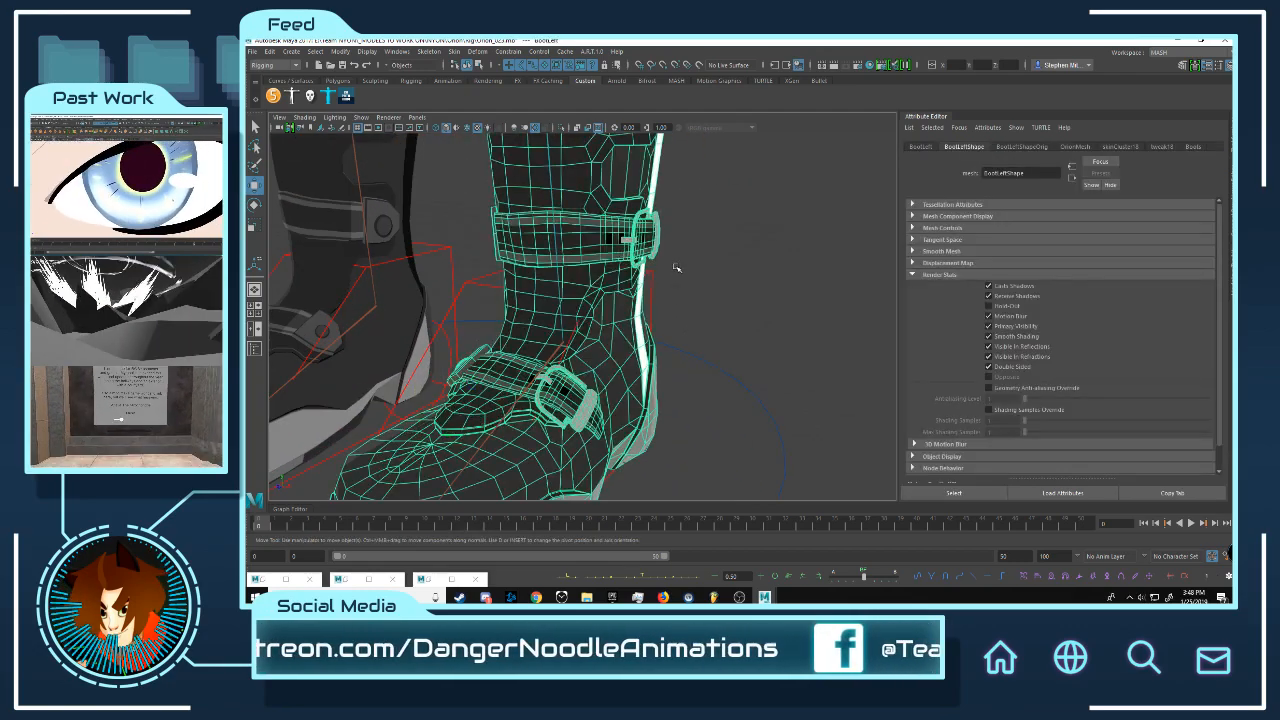
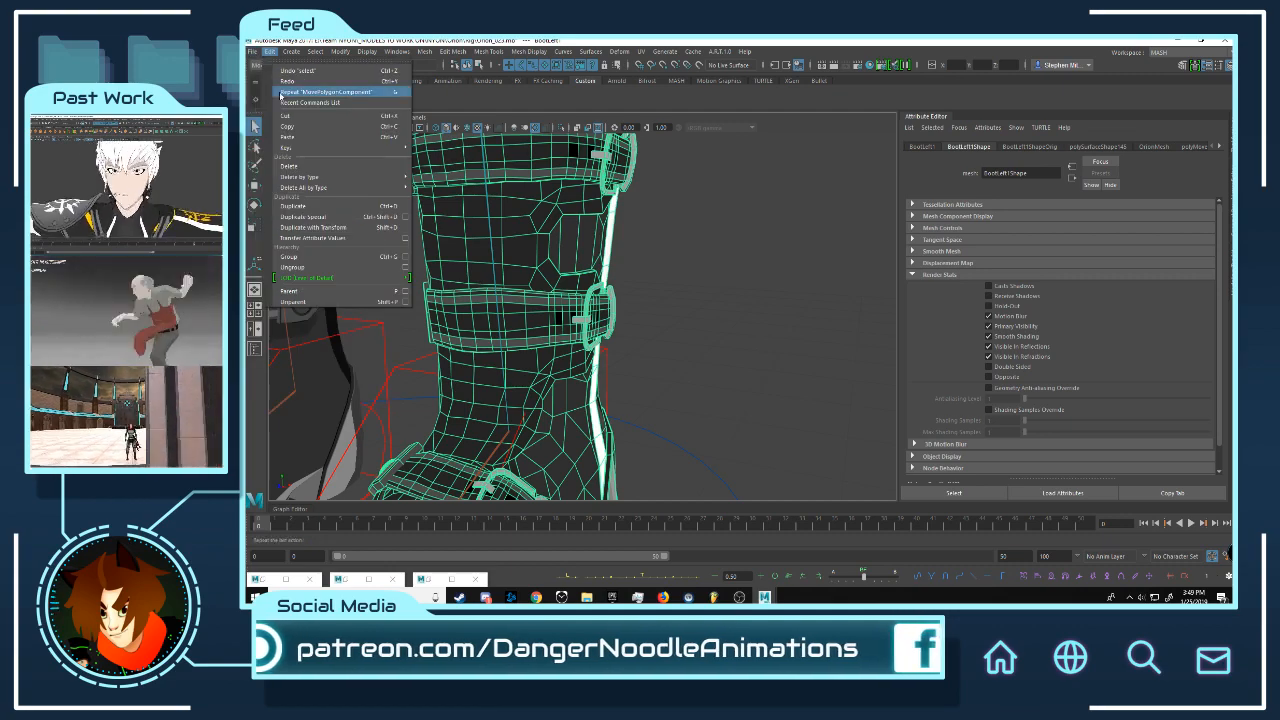
Step: Delete the construction history of the duplicated left boot outline mesh
mouse_move(309, 179)
click(449, 186)
scroll(598, 233, down, 5)
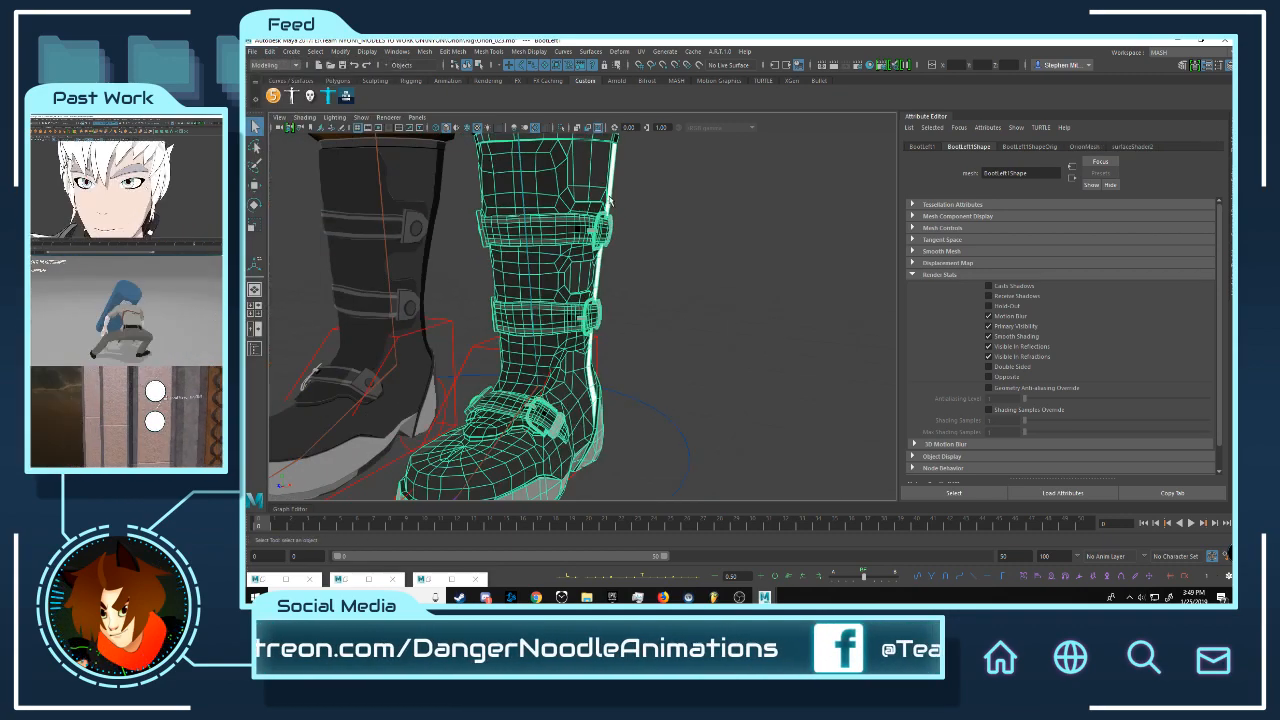
alt+drag(598, 233, 672, 260)
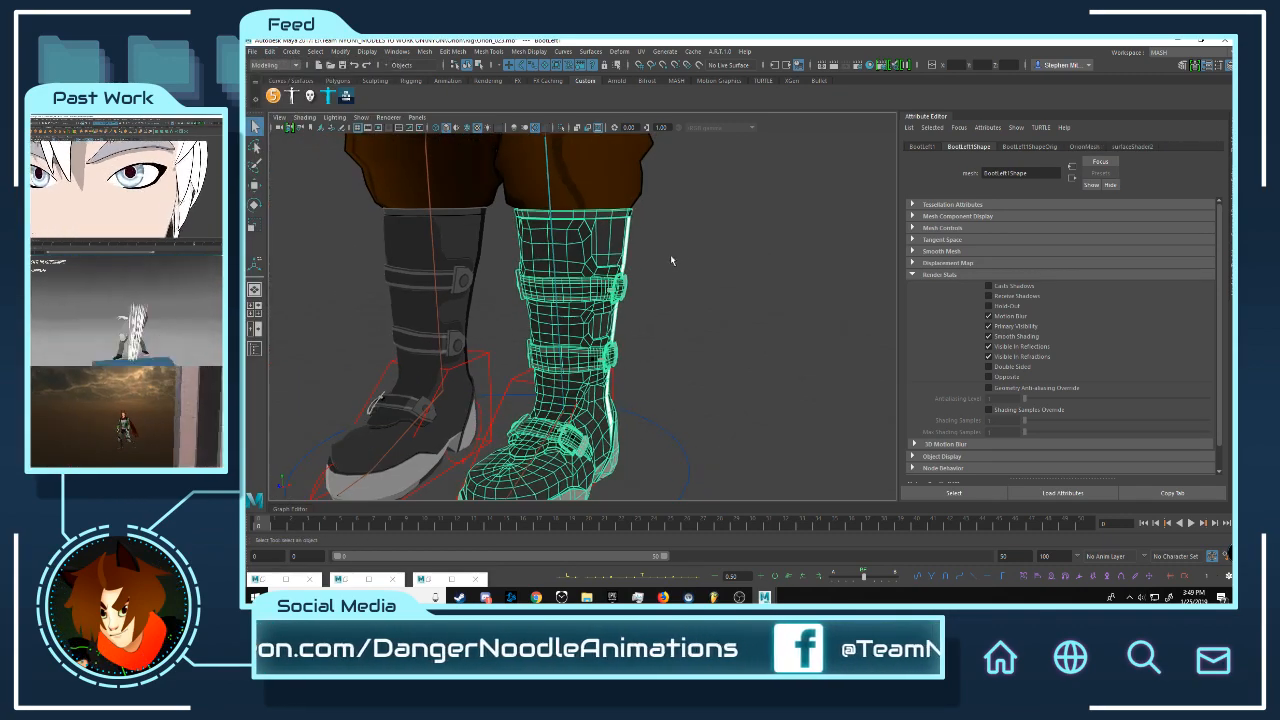
Step: Show the Channel Box with the display layers, and switch to the Rigging menu set
click(1228, 190)
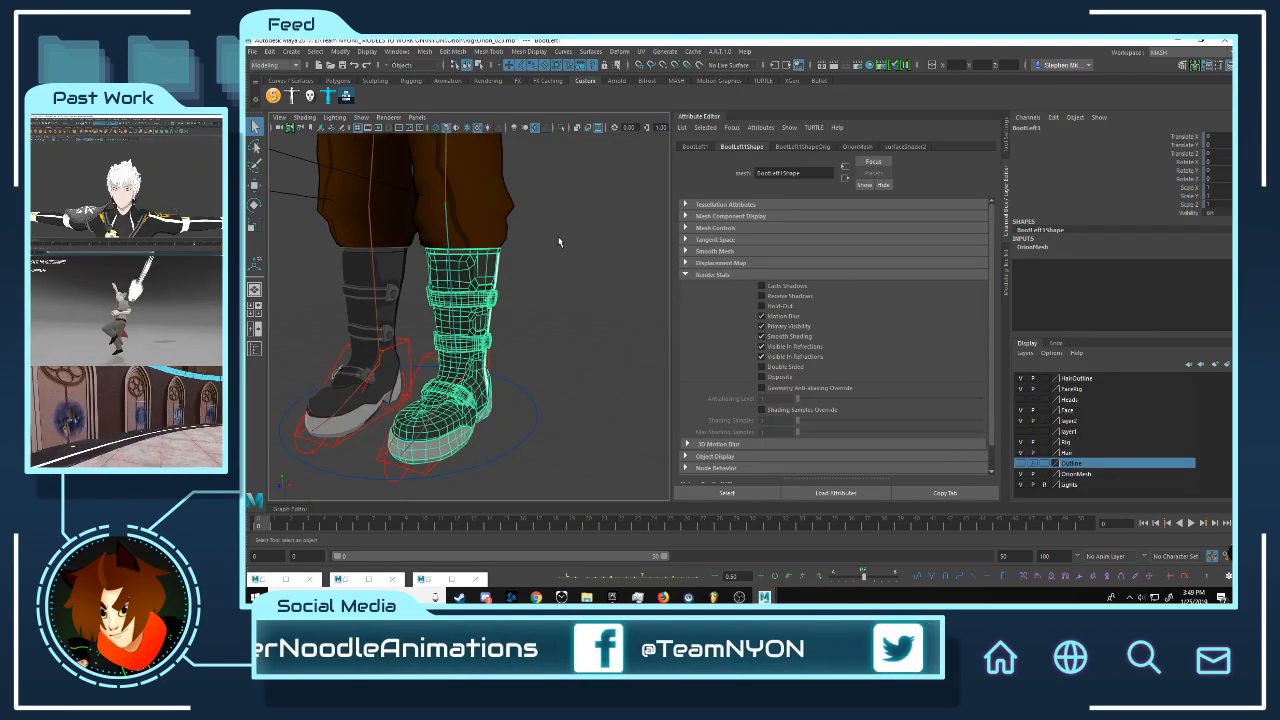
alt+drag(559, 242, 544, 226)
scroll(551, 234, up, 5)
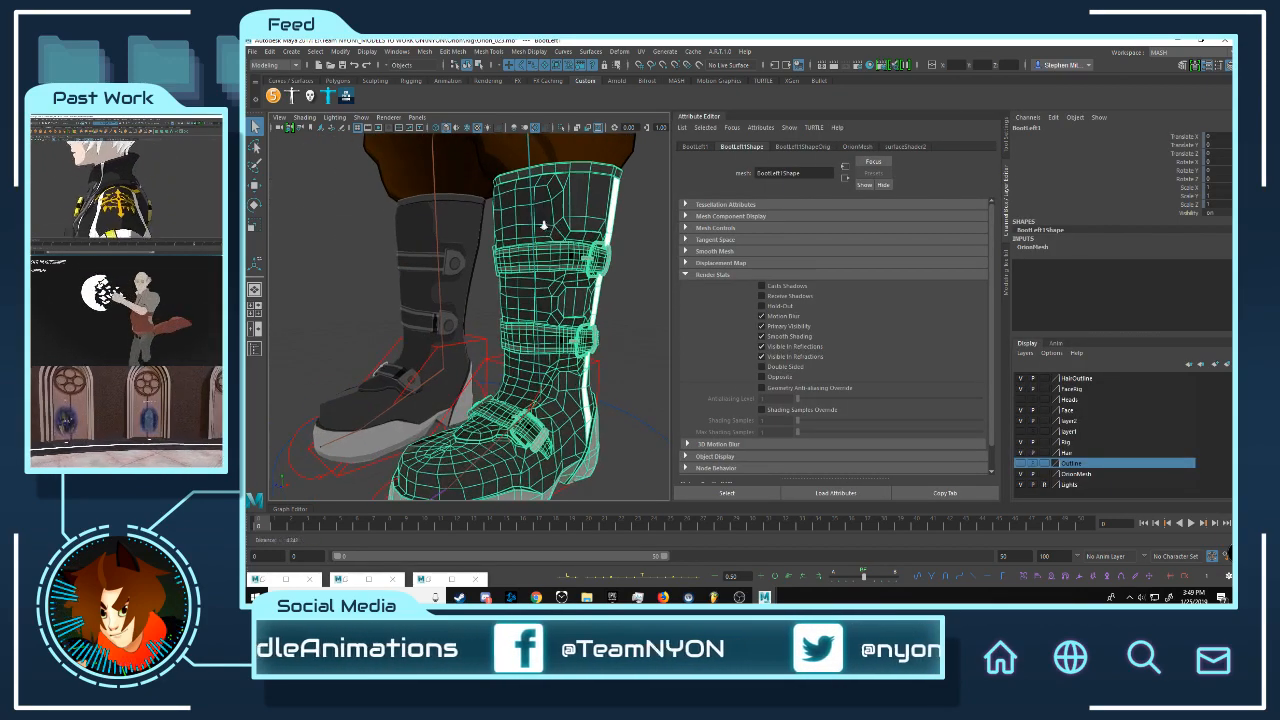
click(277, 65)
click(273, 85)
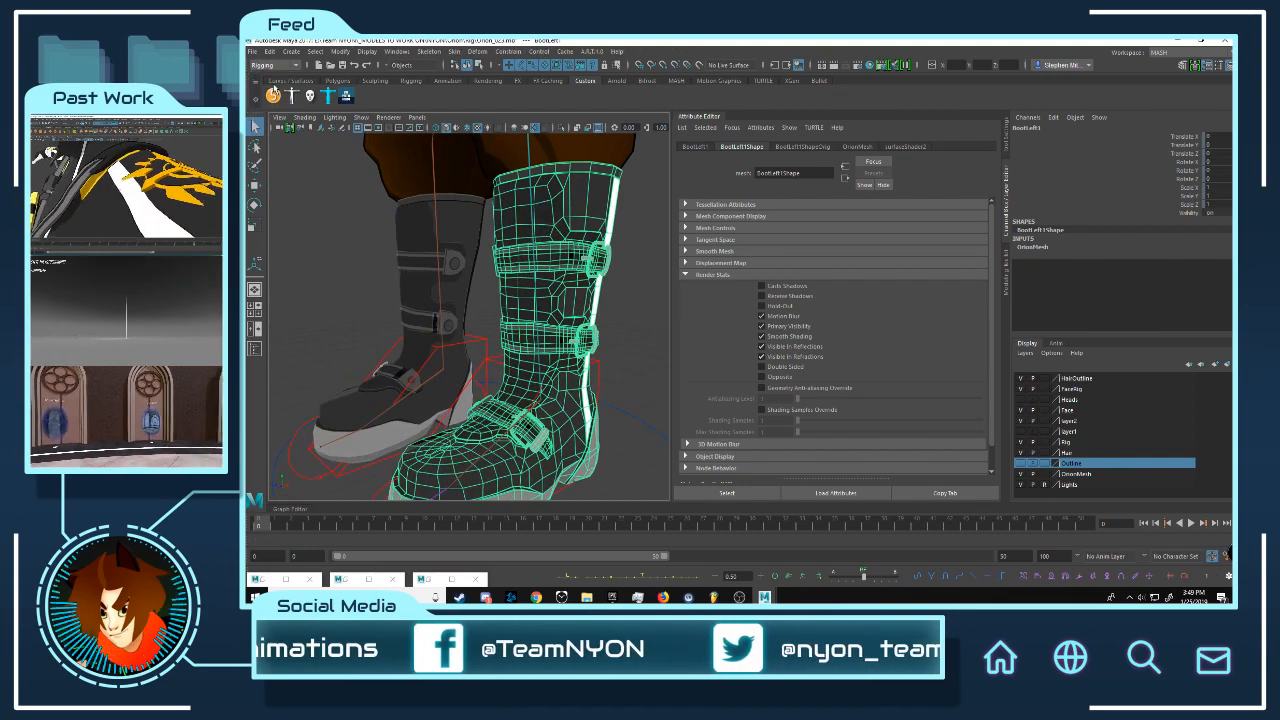
Step: Try selecting the left knee joint together with the boot outline for skin binding
click(537, 213)
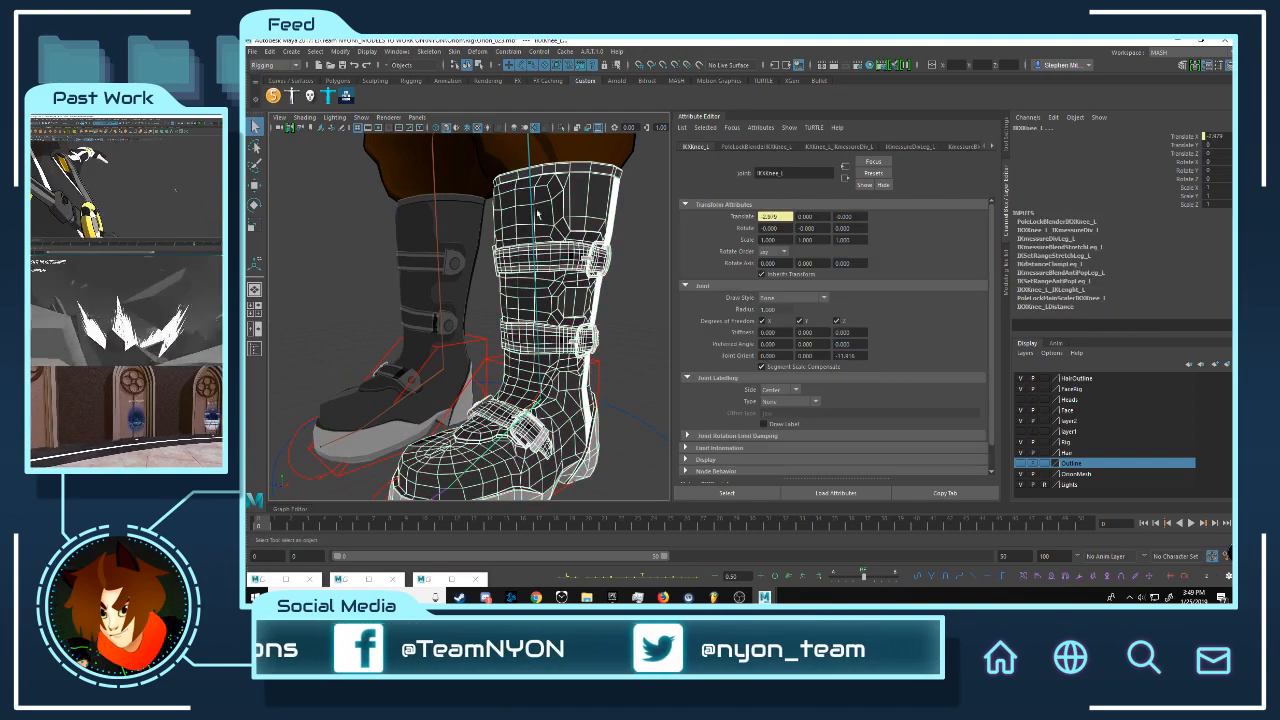
click(531, 230)
click(540, 226)
scroll(511, 304, up, 5)
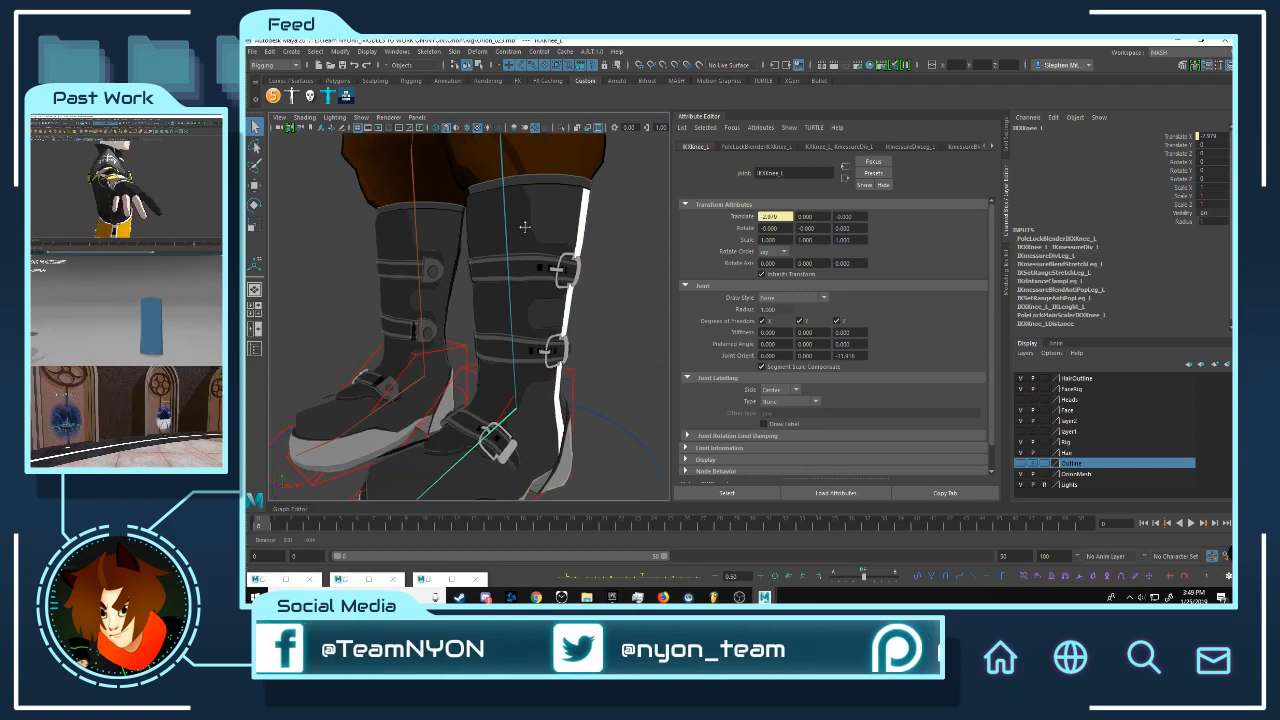
scroll(511, 304, down, 4)
scroll(482, 228, down, 4)
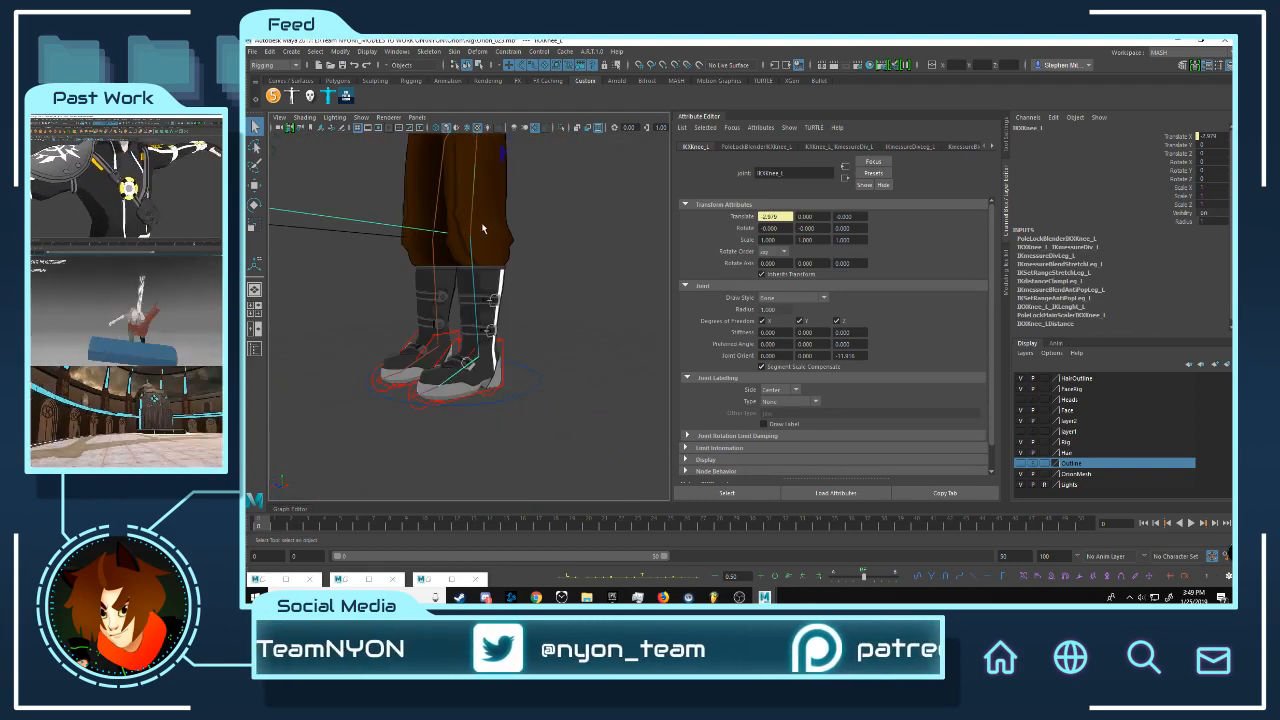
Step: Select the rig's root joint together with the left boot outline mesh and bind the outline with Bind Skin
click(475, 218)
scroll(508, 318, up, 5)
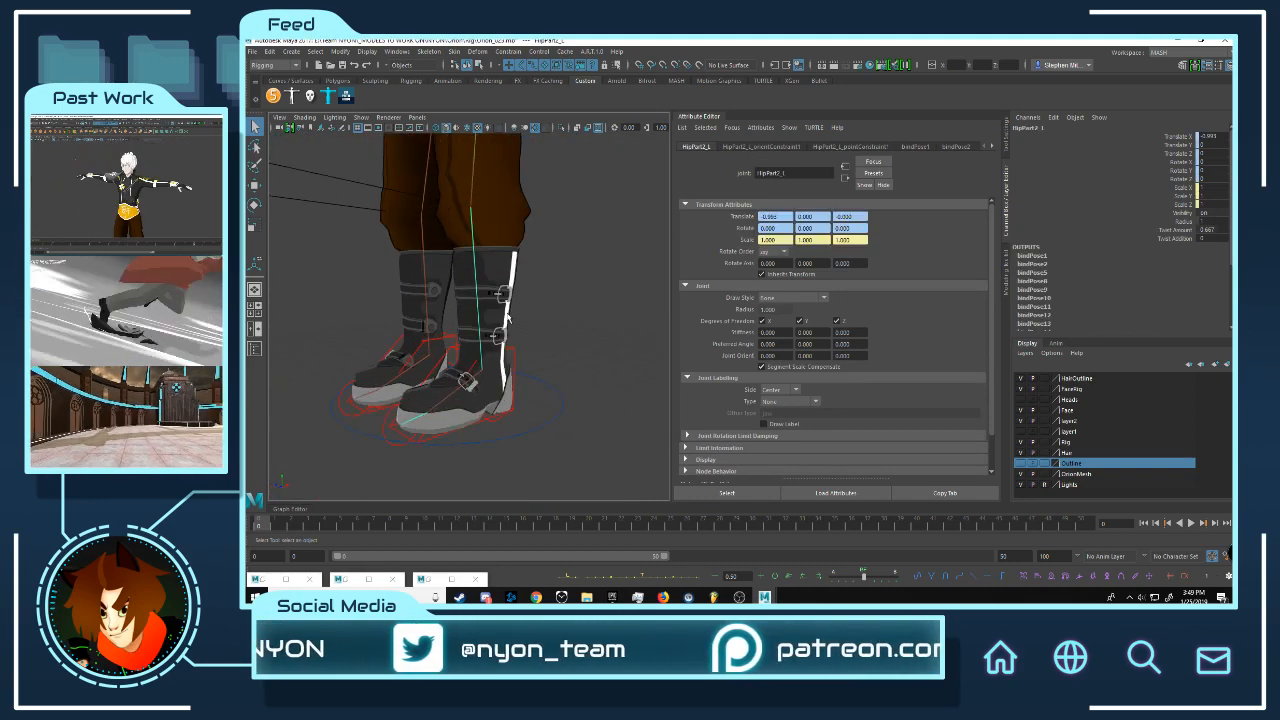
scroll(503, 323, down, 8)
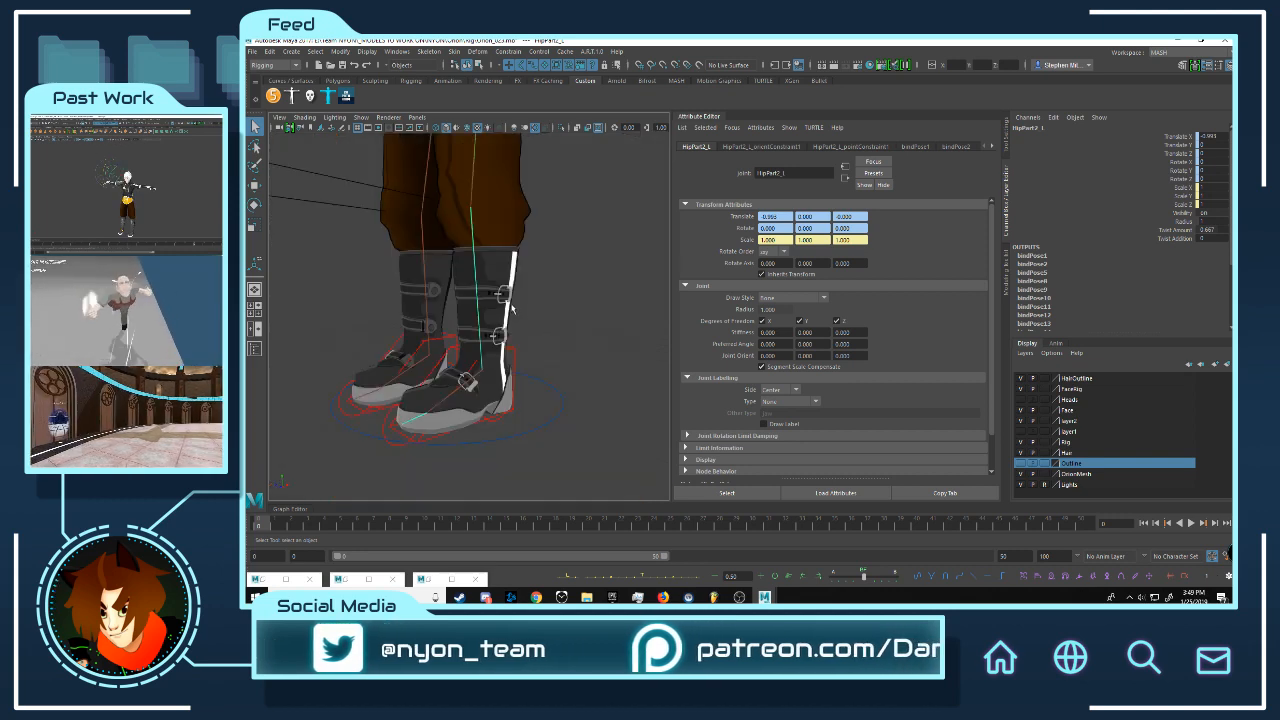
scroll(468, 190, up, 5)
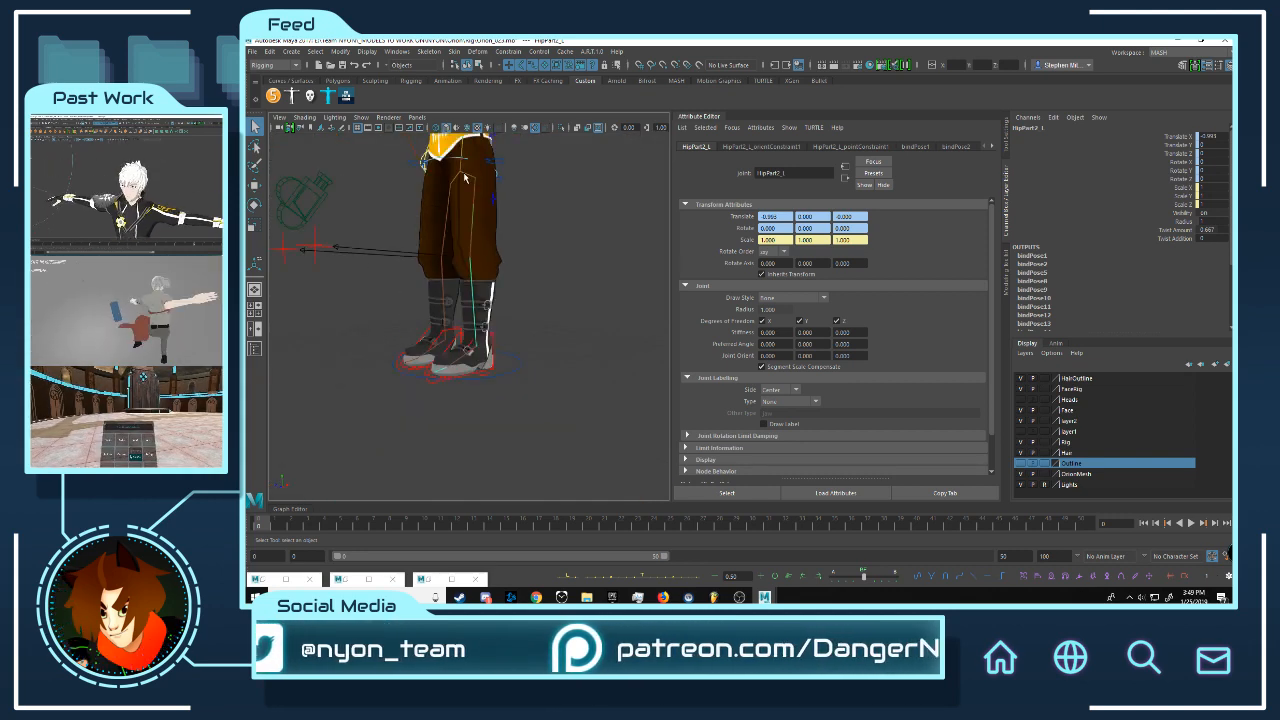
click(465, 177)
scroll(526, 286, up, 5)
mouse_move(597, 319)
alt+mouse_down()
mouse_move(457, 234)
mouse_move(585, 330)
alt+mouse_up()
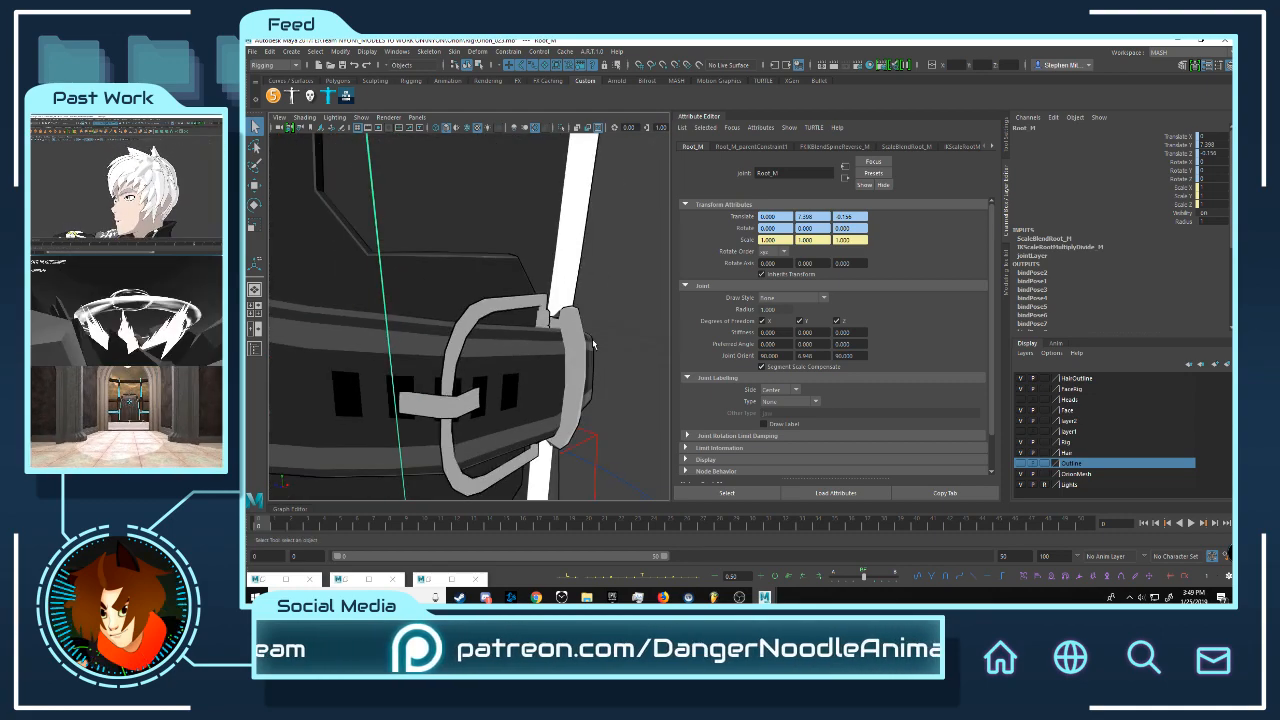
click(614, 346)
click(456, 51)
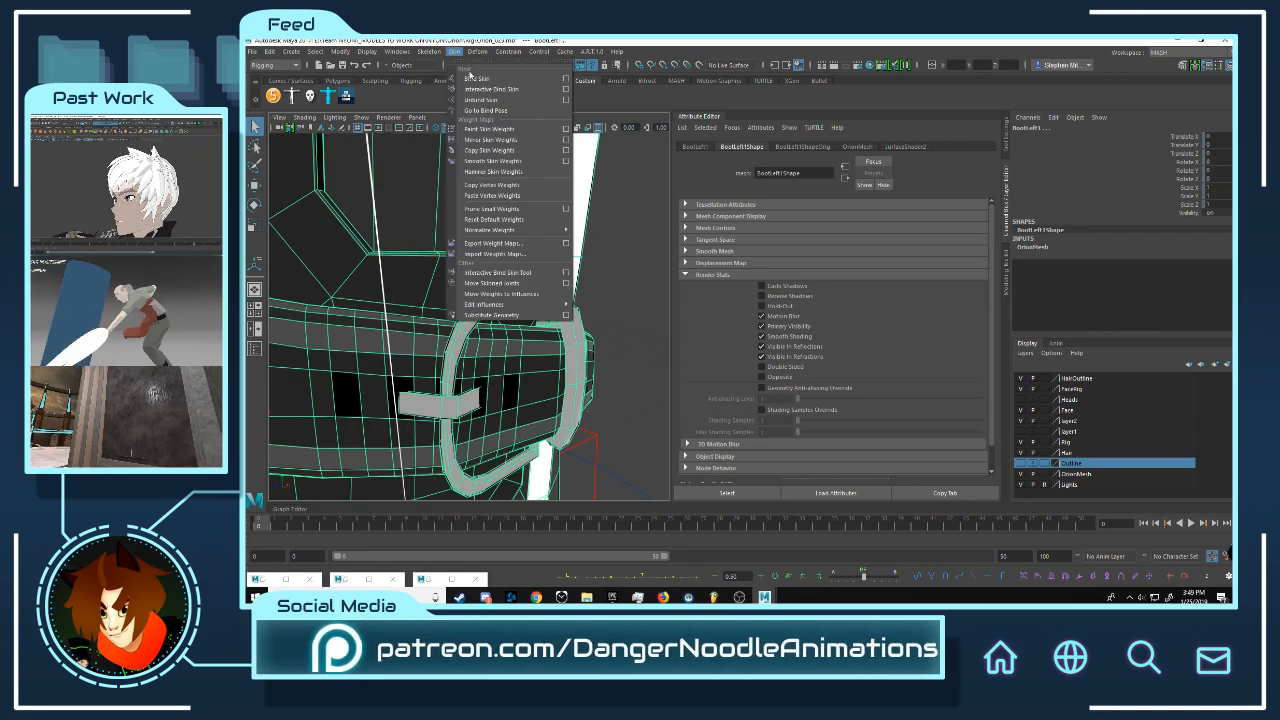
click(472, 78)
Step: Copy the skin weights from the original left boot mesh to the left boot outline mesh
alt+middle_drag(568, 245, 511, 214)
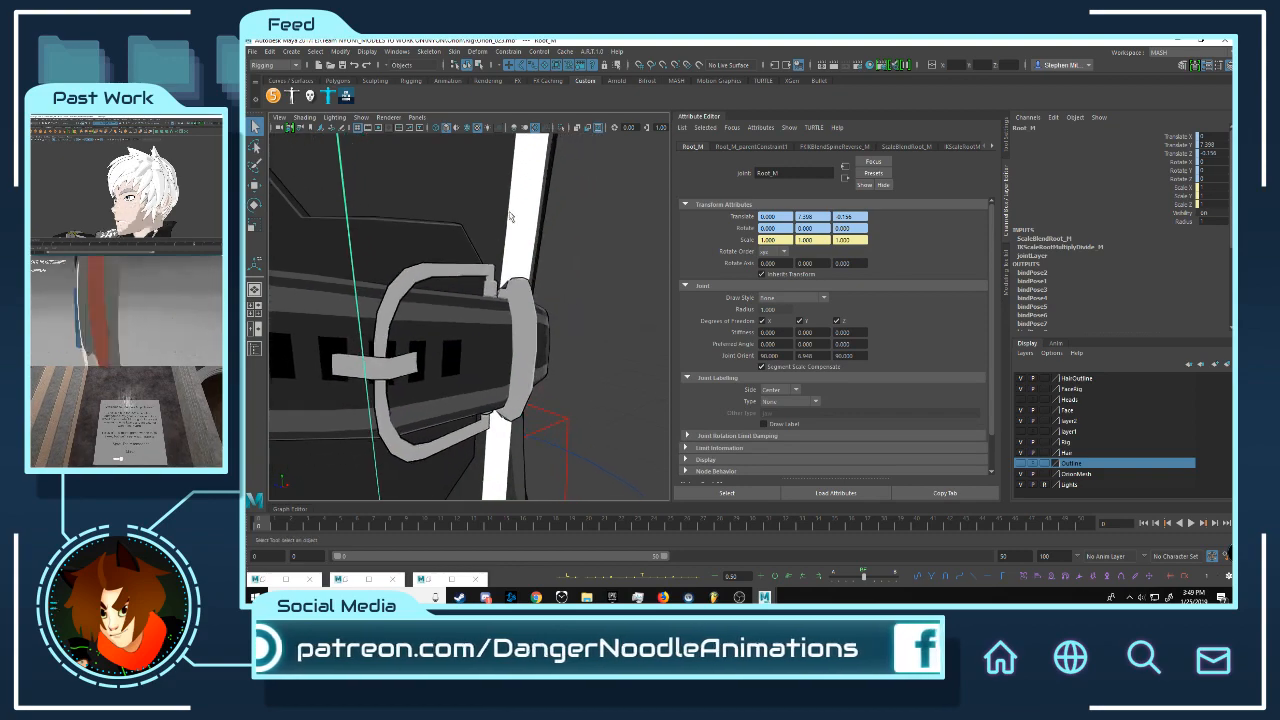
alt+drag(475, 290, 489, 294)
alt+right_drag(489, 294, 668, 374)
alt+middle_drag(648, 296, 593, 274)
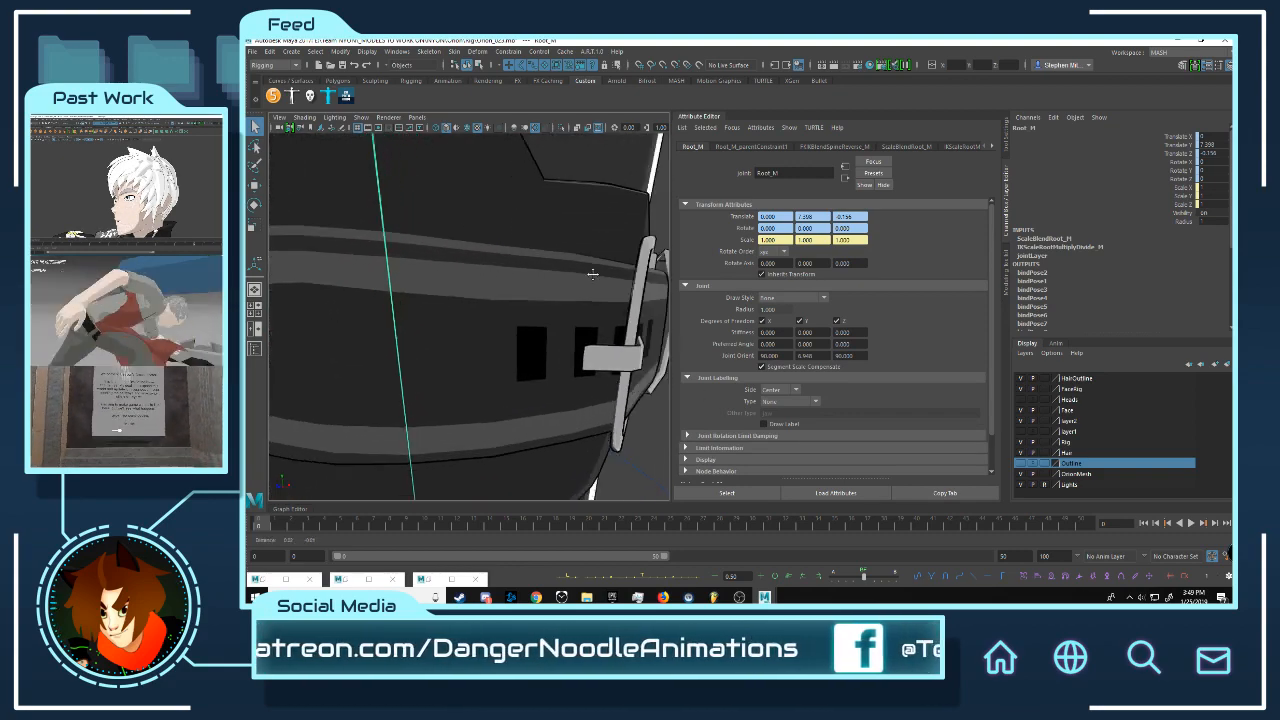
alt+drag(593, 274, 549, 278)
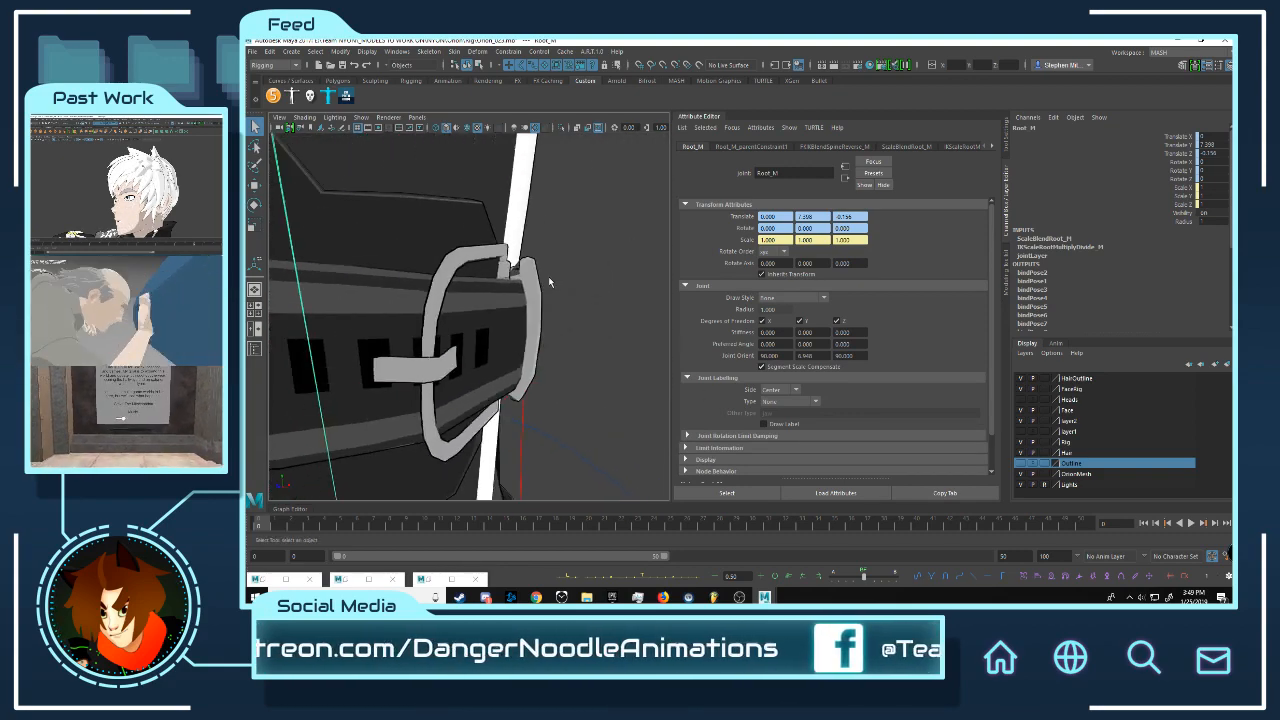
alt+right_drag(549, 278, 586, 312)
alt+drag(586, 312, 574, 307)
alt+middle_drag(574, 307, 581, 287)
click(581, 287)
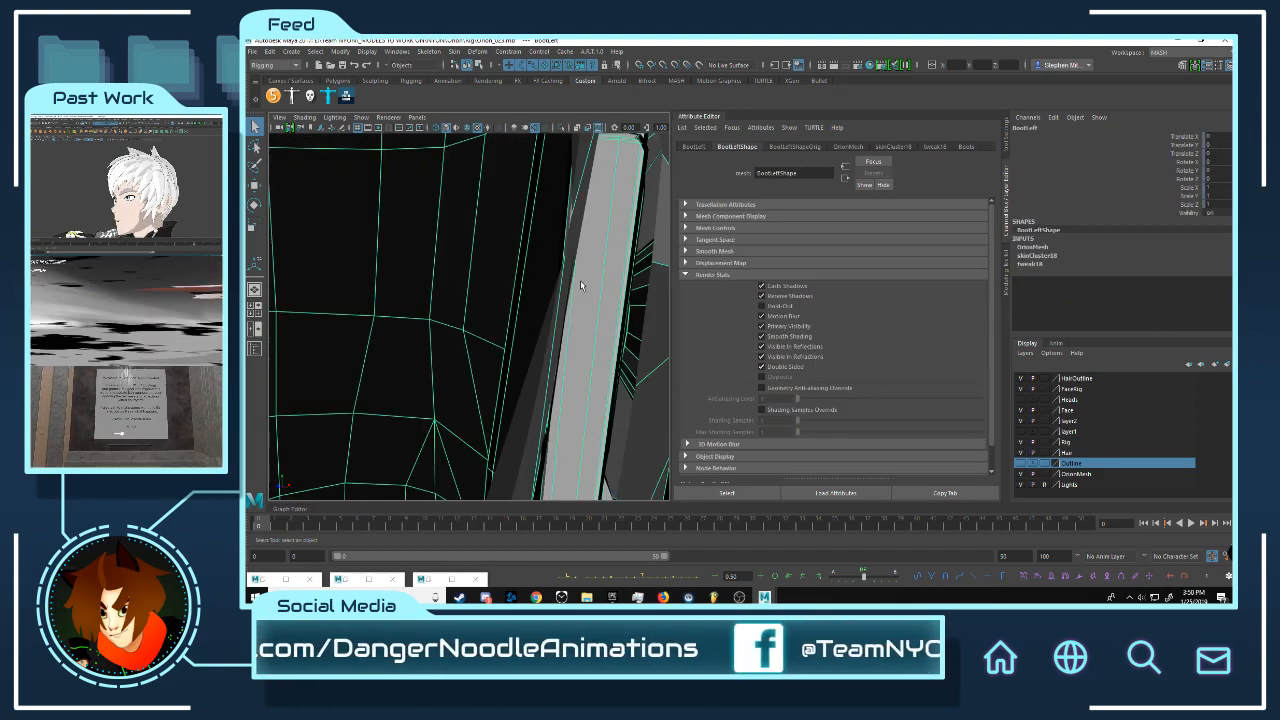
scroll(582, 276, down, 3)
click(633, 205)
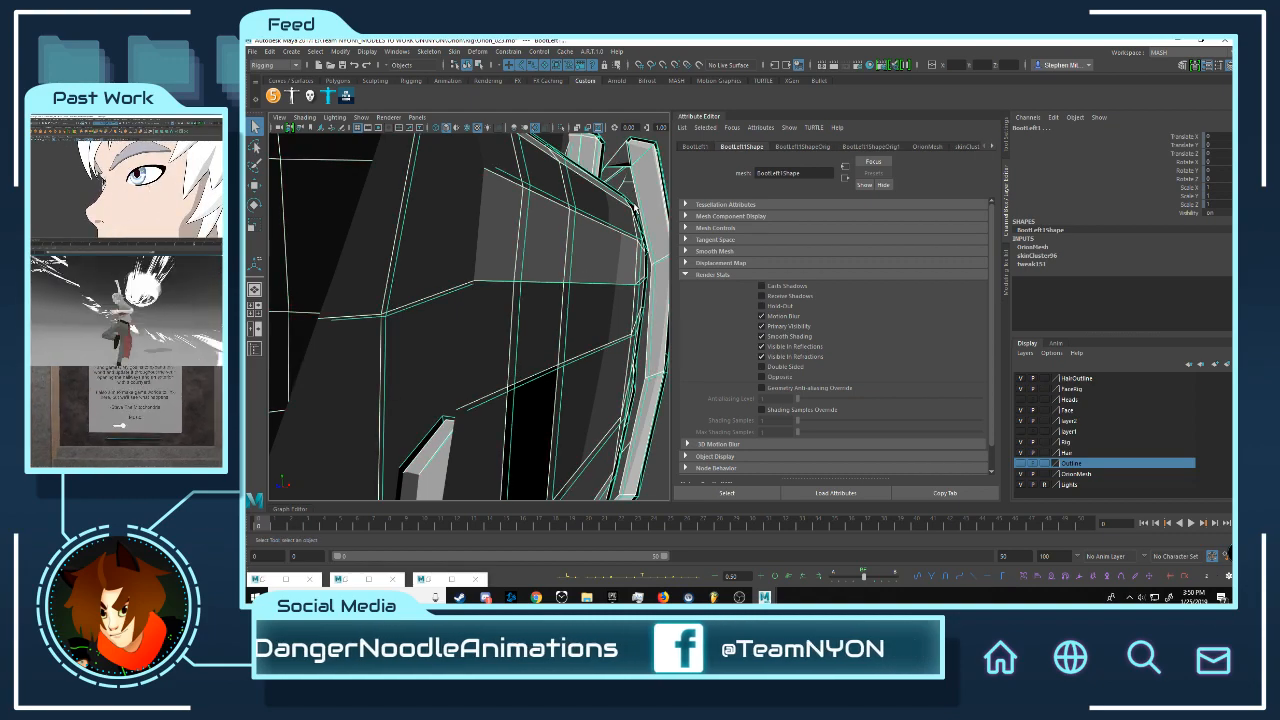
alt+right_drag(619, 259, 525, 248)
click(455, 52)
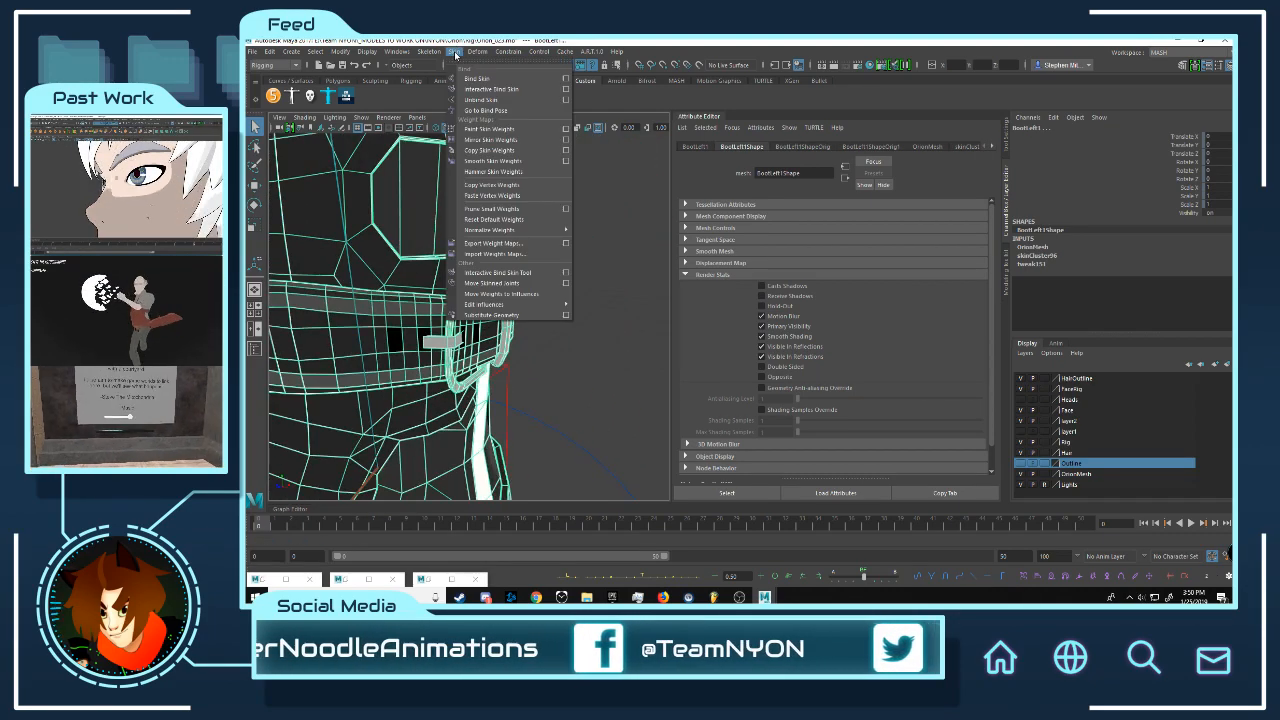
click(500, 150)
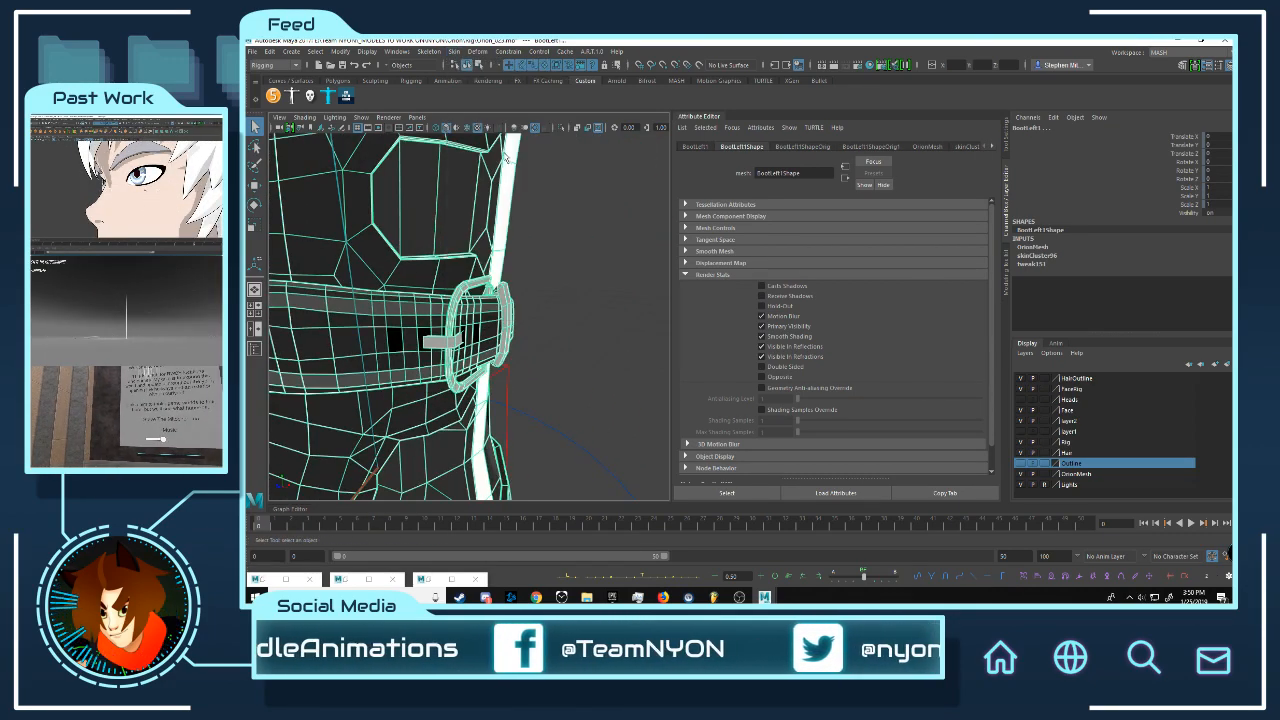
Step: Raise the left leg IK control about 3.8 units to test how the boot outline follows the rig
click(573, 278)
alt+right_drag(573, 278, 473, 255)
alt+middle_drag(473, 255, 500, 285)
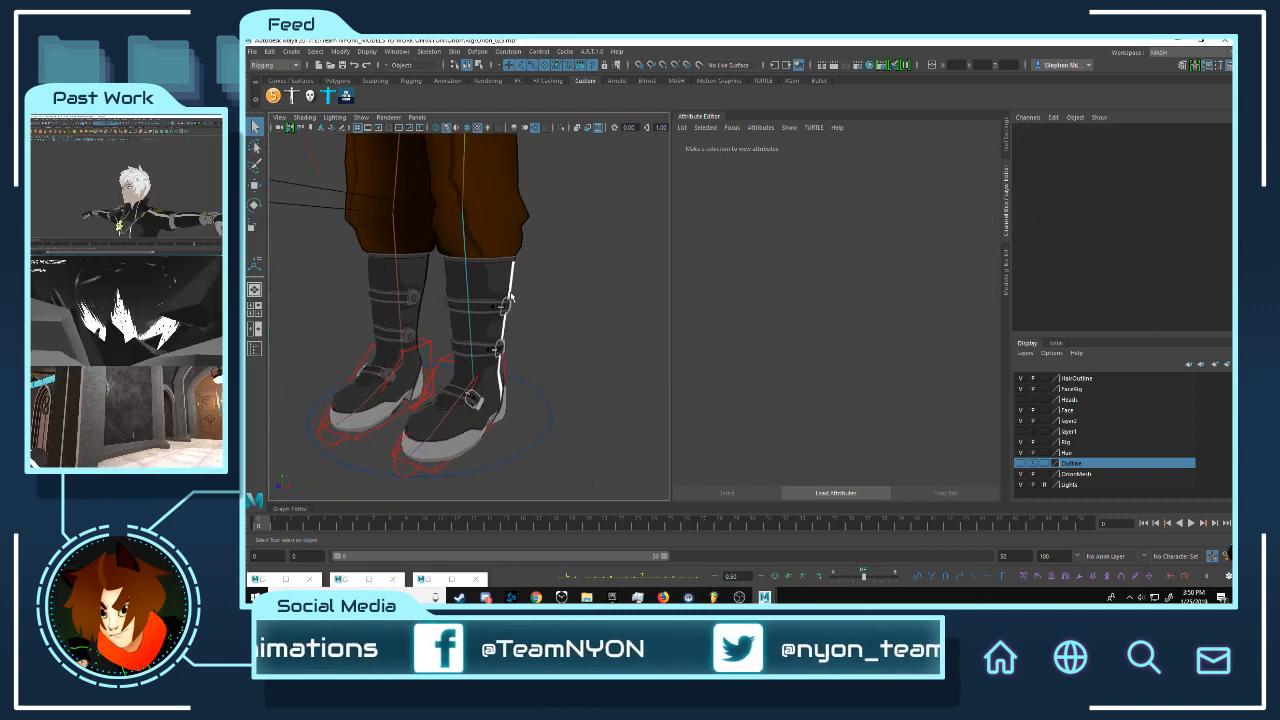
alt+right_drag(500, 285, 455, 280)
alt+drag(455, 280, 512, 292)
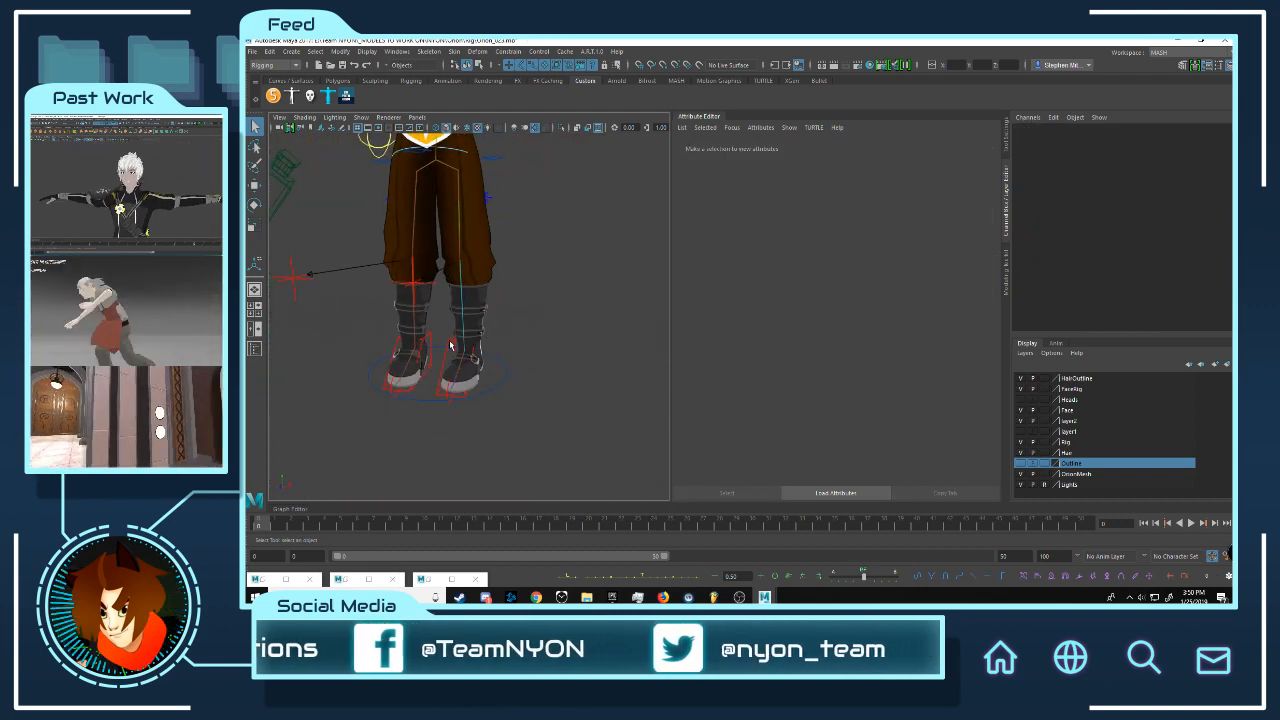
click(451, 345)
key(w)
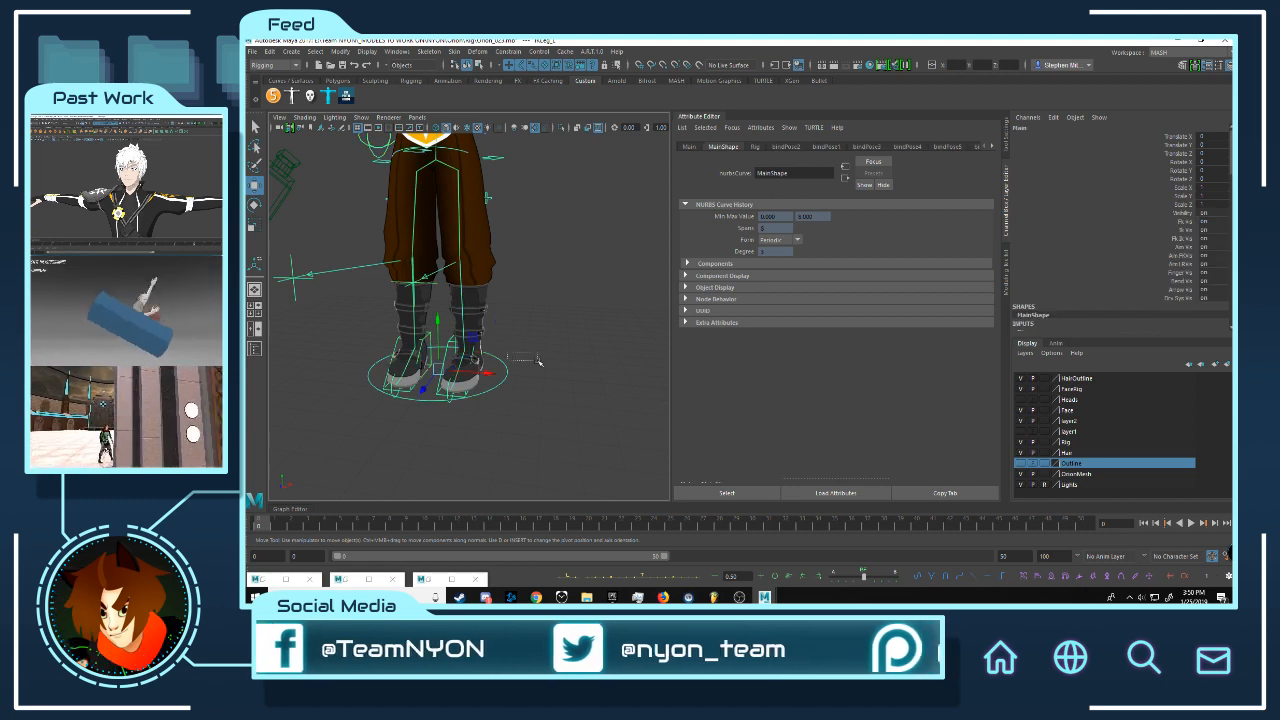
click(488, 373)
click(449, 345)
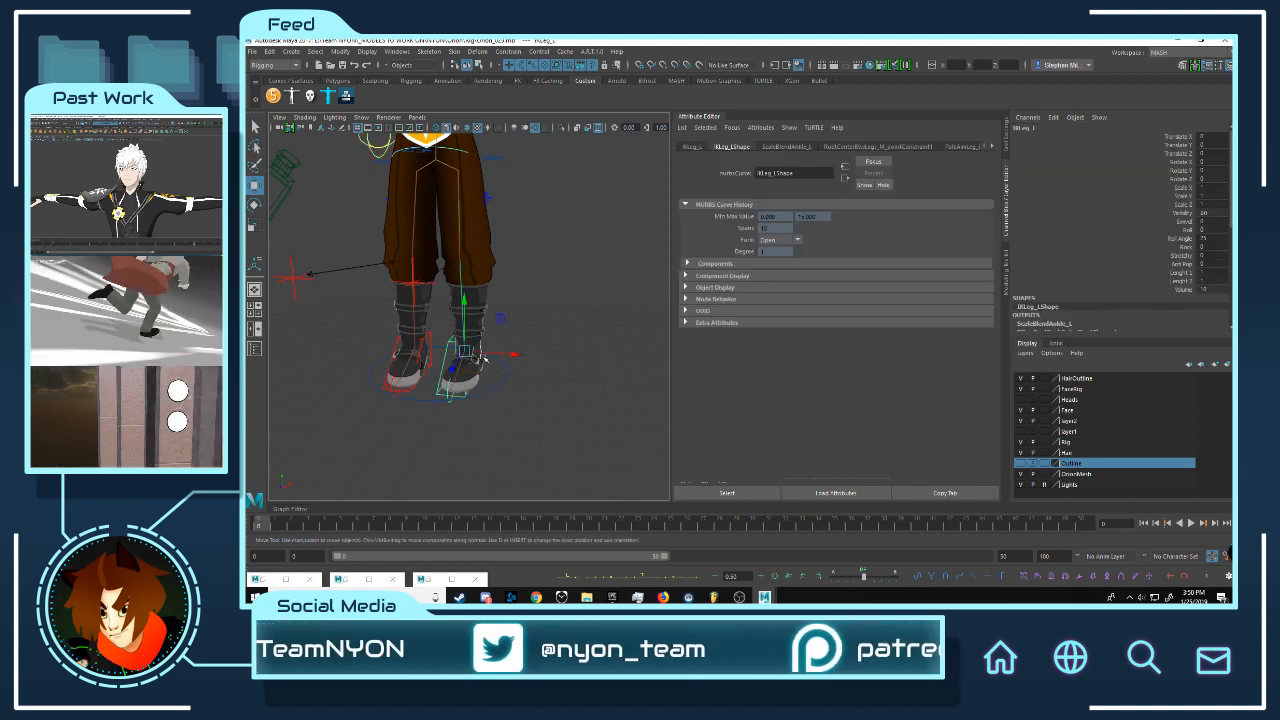
drag(500, 354, 537, 267)
Step: Rotate the left leg IK control to several foot angles and check the boot outline's deformation
key(e)
drag(484, 218, 566, 226)
alt+middle_drag(527, 203, 500, 238)
alt+right_drag(500, 238, 620, 346)
alt+right_drag(562, 274, 518, 232)
alt+middle_drag(518, 232, 520, 273)
mouse_move(520, 273)
alt+mouse_down()
mouse_move(542, 262)
mouse_move(505, 268)
alt+mouse_up()
alt+right_drag(490, 268, 518, 294)
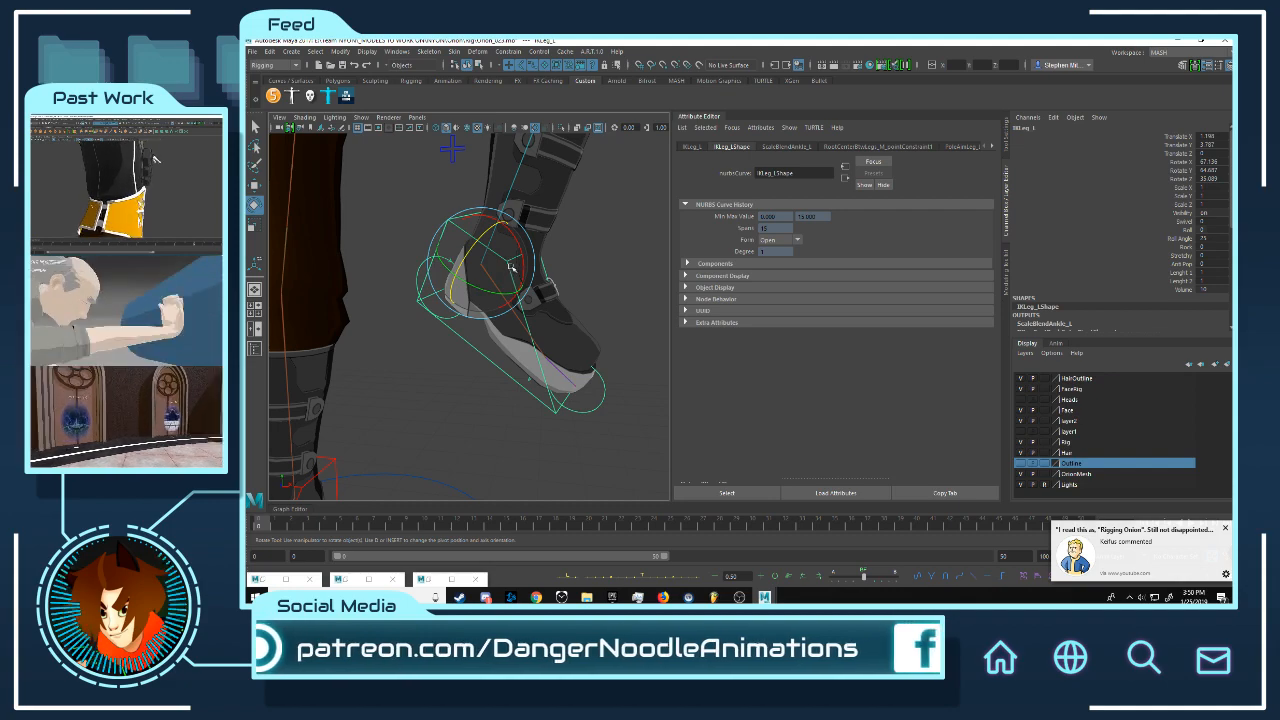
alt+drag(513, 289, 495, 243)
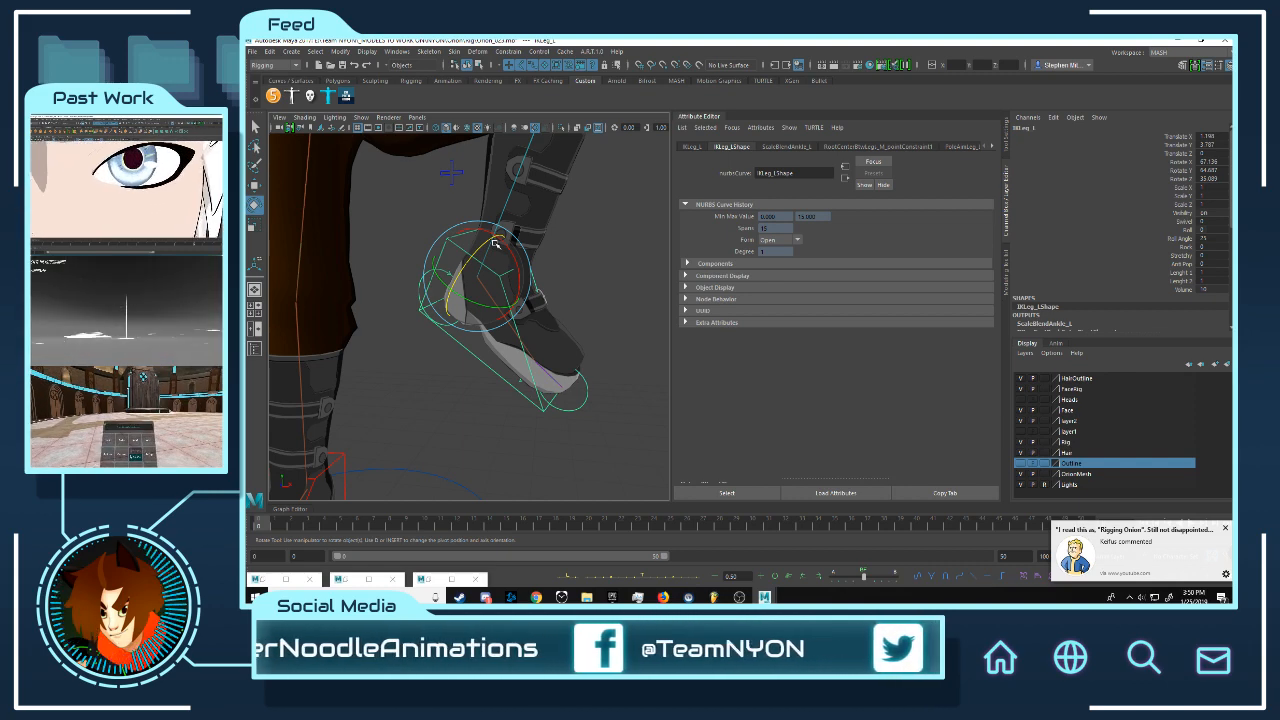
drag(463, 217, 540, 285)
scroll(540, 285, down, 3)
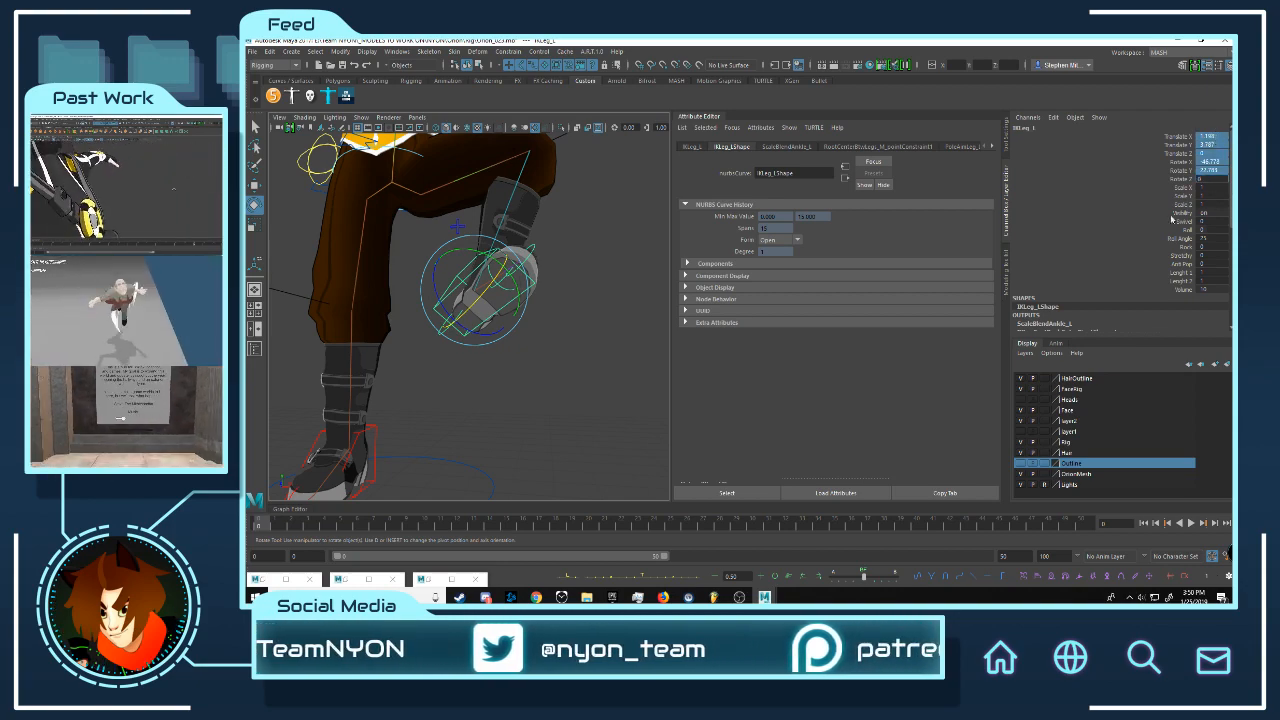
Step: Reset the left leg IK control's translate and rotate values to 0 and deselect it
key(Return)
scroll(514, 394, down, 5)
alt+middle_drag(476, 368, 522, 307)
scroll(522, 307, up, 6)
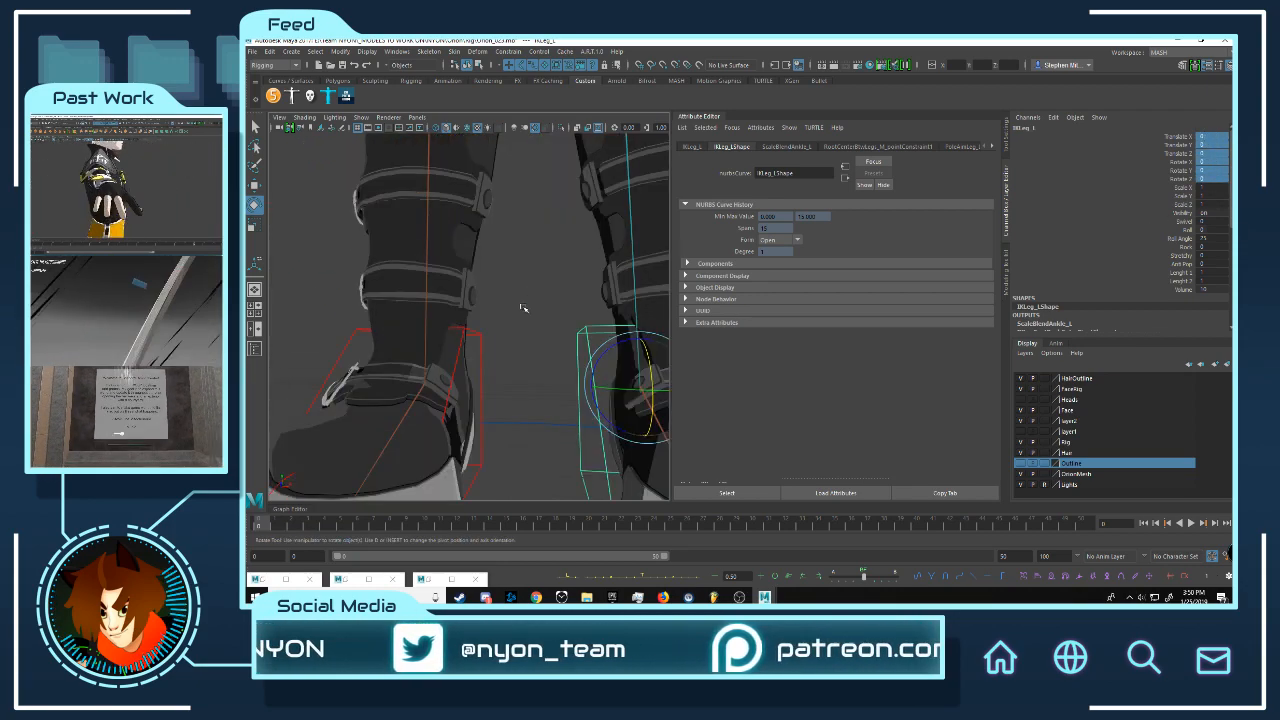
alt+drag(523, 308, 438, 325)
scroll(438, 325, down, 3)
click(343, 303)
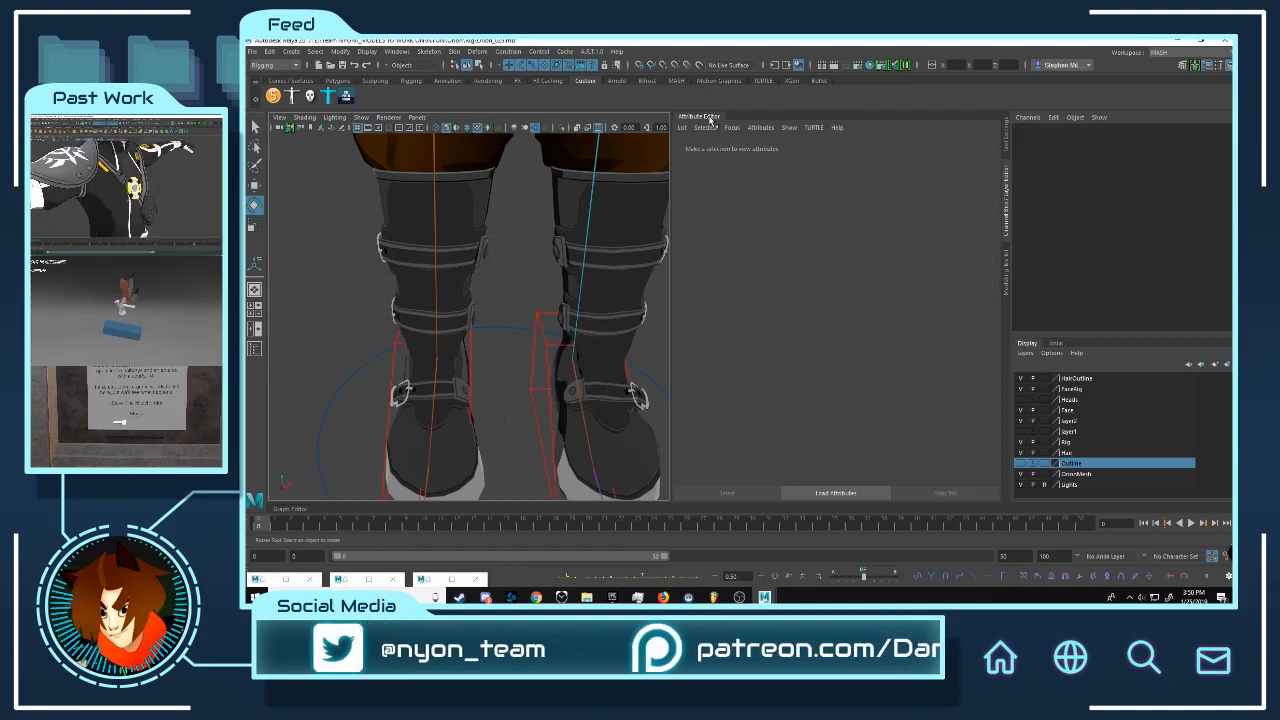
Step: Hide the Attribute Editor to enlarge the view of both boots
click(710, 122)
scroll(700, 298, down, 4)
scroll(660, 280, up, 3)
alt+drag(660, 280, 608, 271)
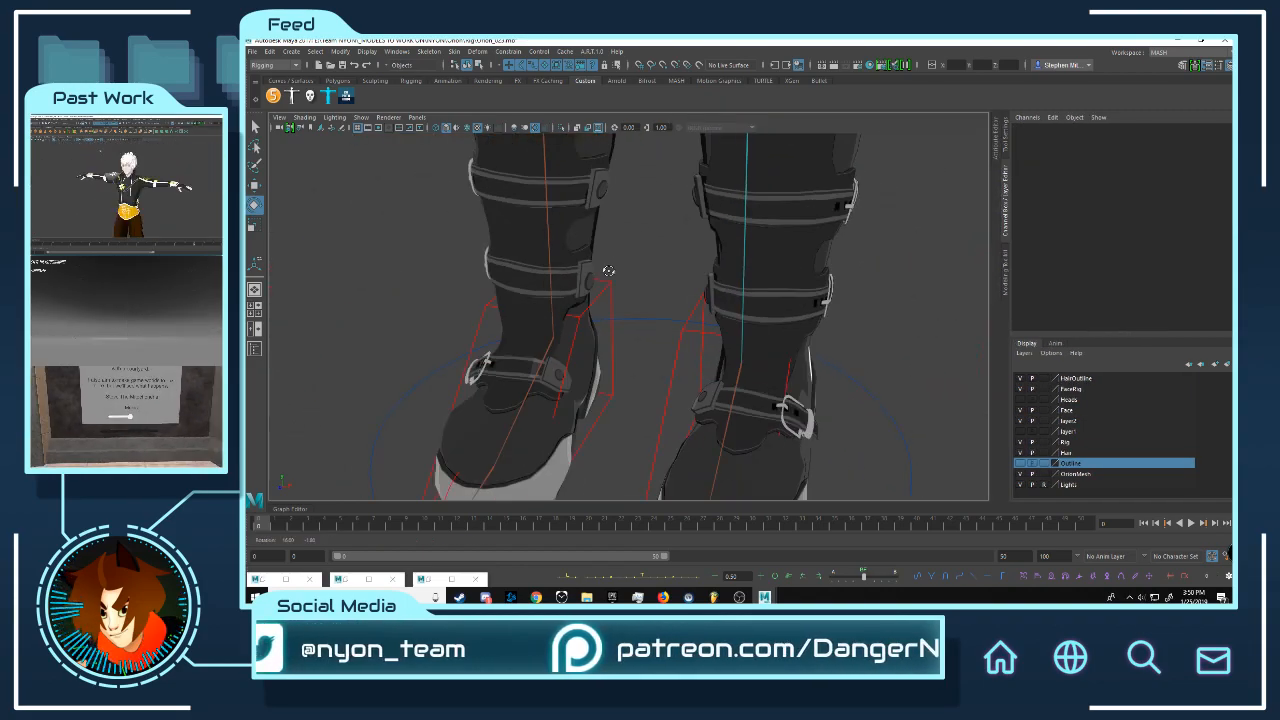
Step: Duplicate the right boot mesh and assign the outline material surfaceShader2 to the copy
click(583, 204)
scroll(620, 215, up, 5)
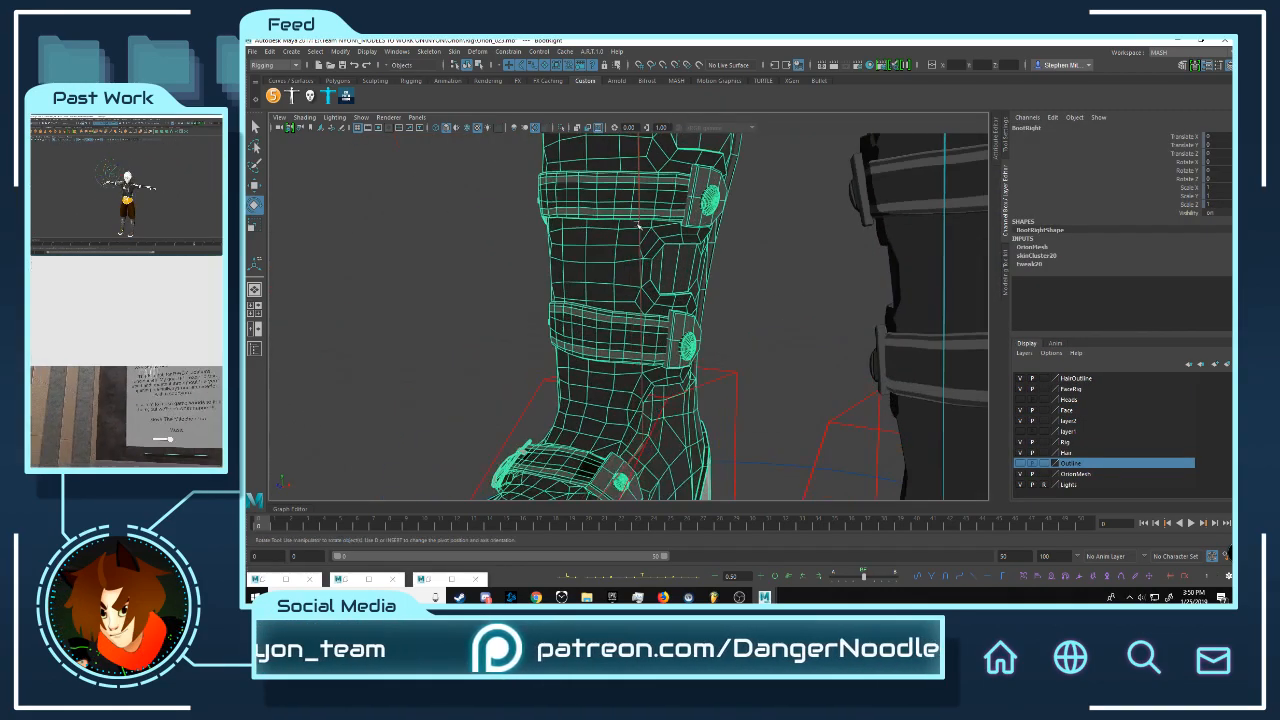
key(w)
alt+drag(640, 251, 572, 217)
scroll(572, 217, down, 2)
scroll(683, 301, down, 2)
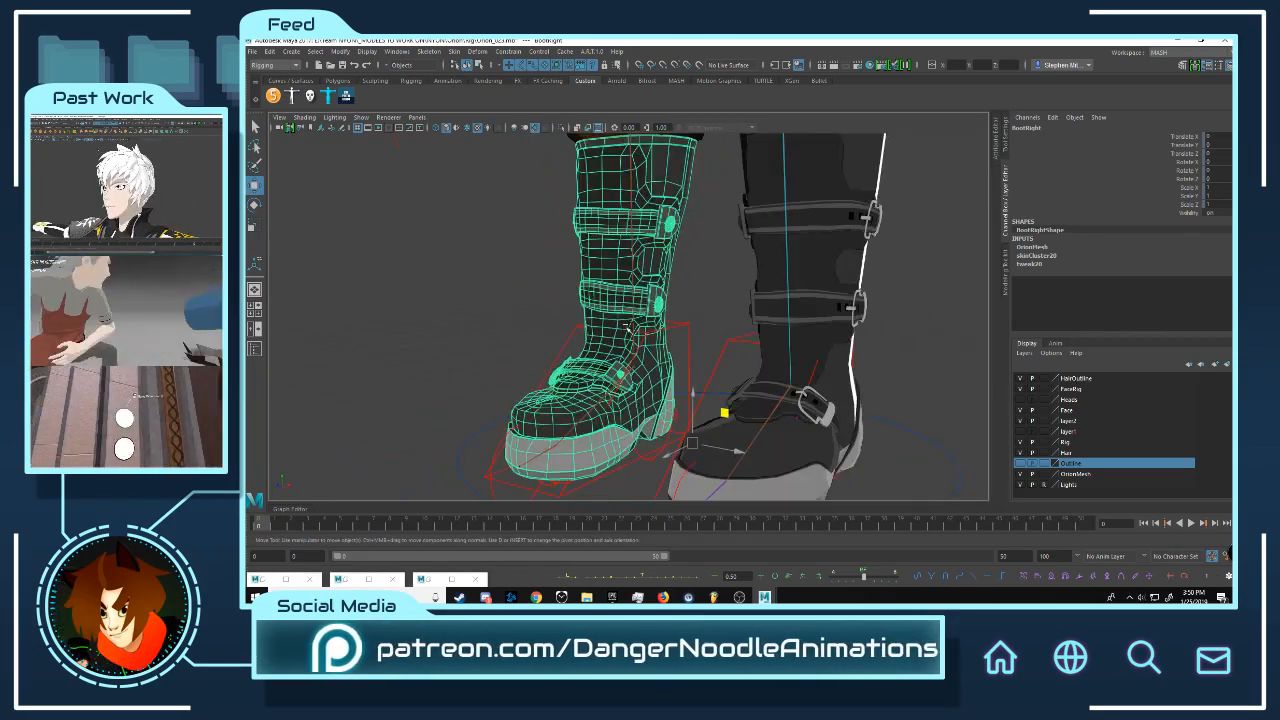
scroll(629, 327, up, 3)
right_drag(584, 260, 693, 578)
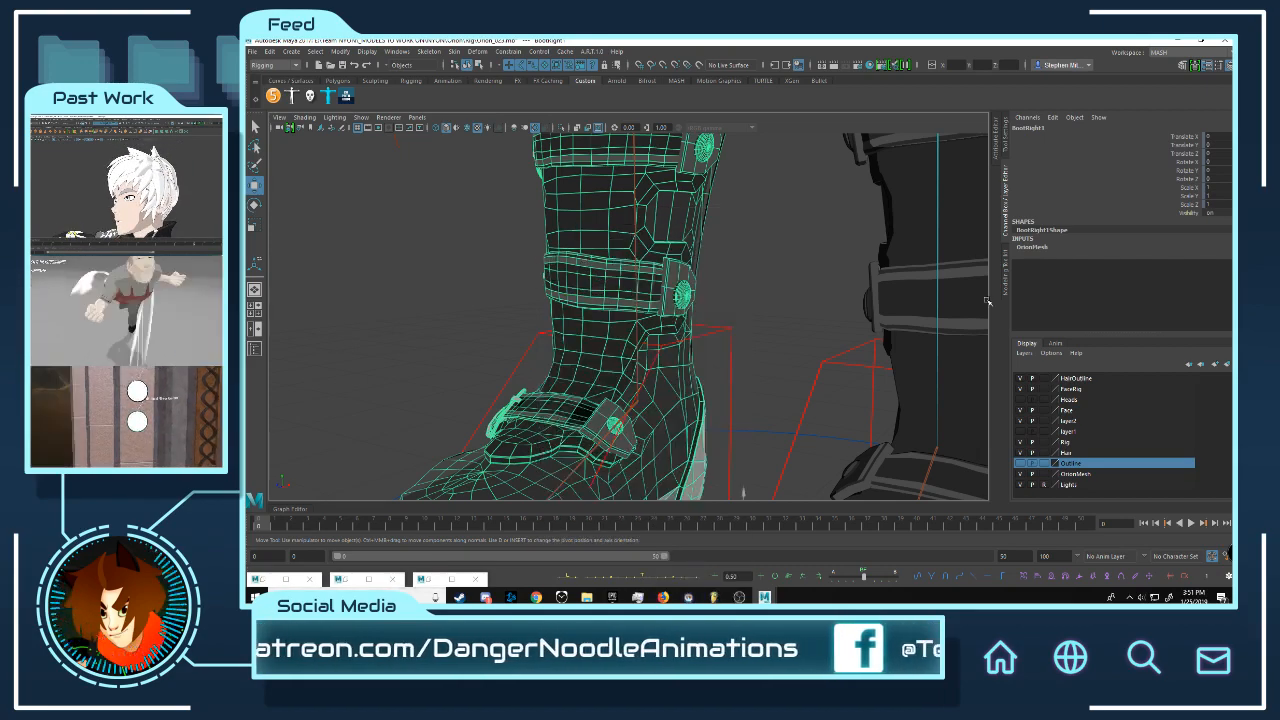
Step: Turn off cast shadows, receive shadows and Double Sided in the duplicated right boot's render stats, and reverse its normals
click(995, 137)
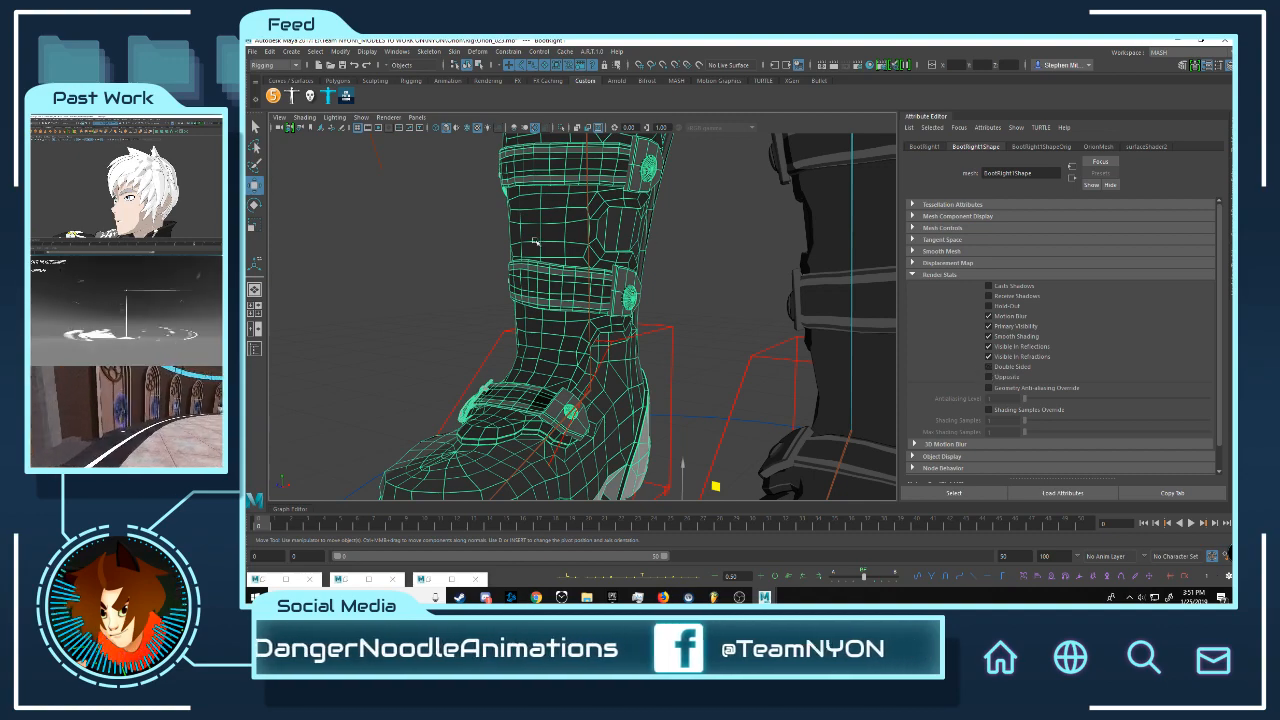
scroll(534, 242, up, 5)
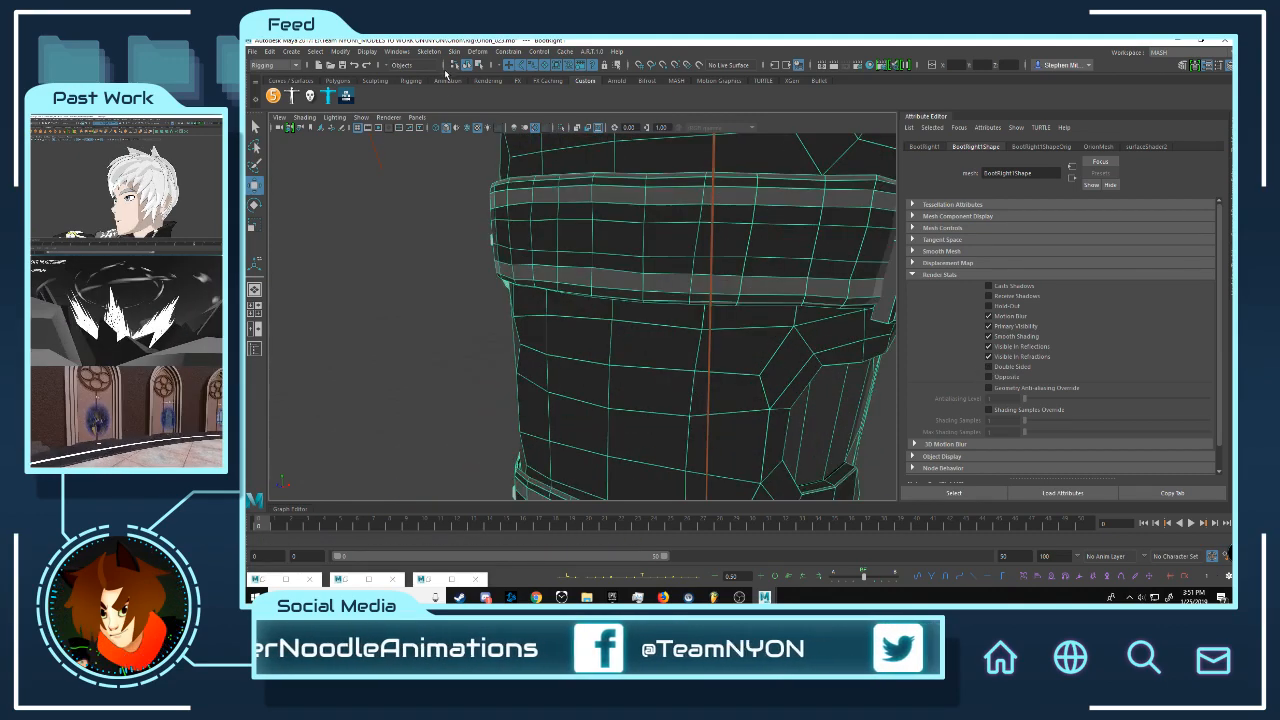
click(275, 65)
click(270, 77)
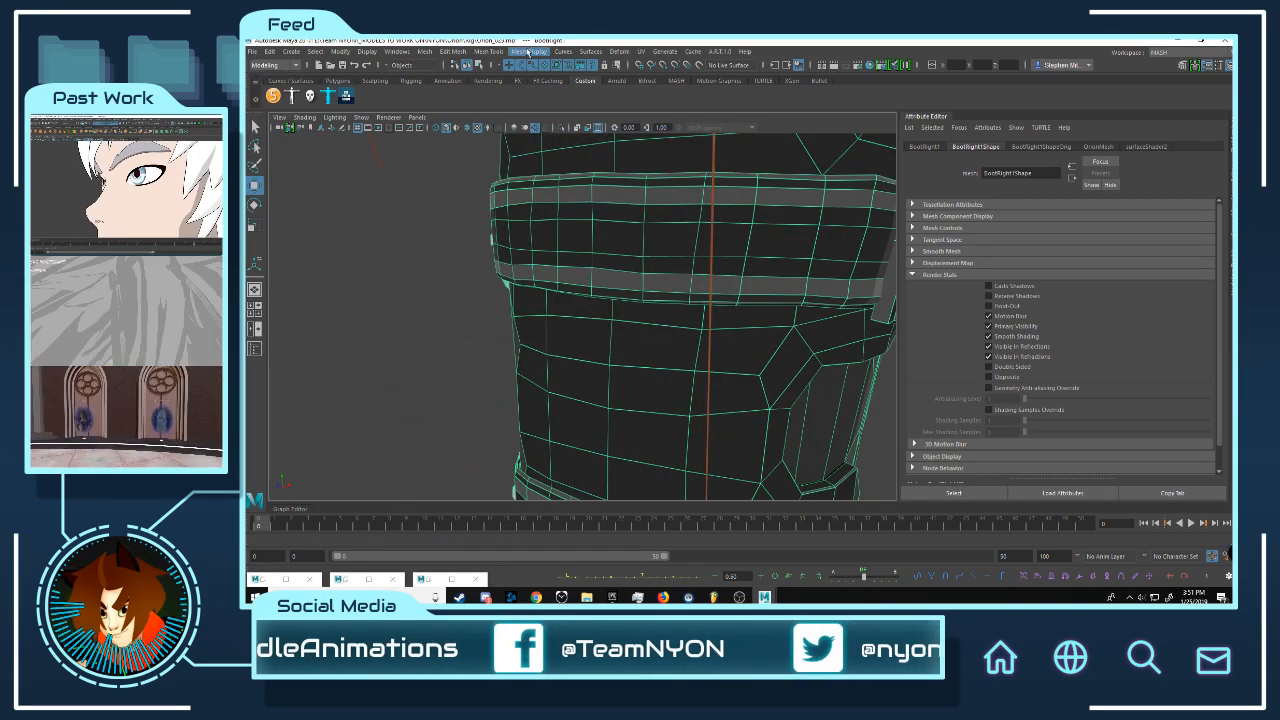
click(529, 51)
click(539, 89)
Step: Apply Transform to the duplicated right boot's faces and offset them slightly along local Z to form the outline thickness
click(453, 51)
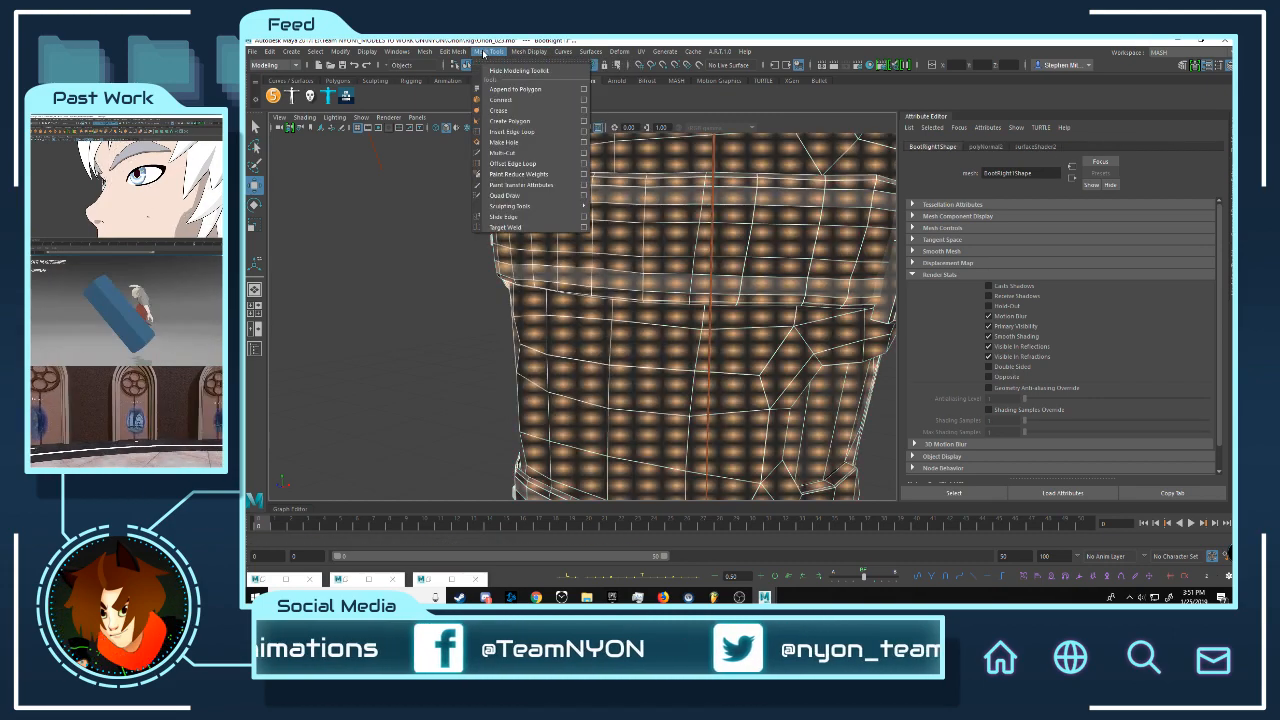
click(456, 133)
scroll(598, 338, down, 5)
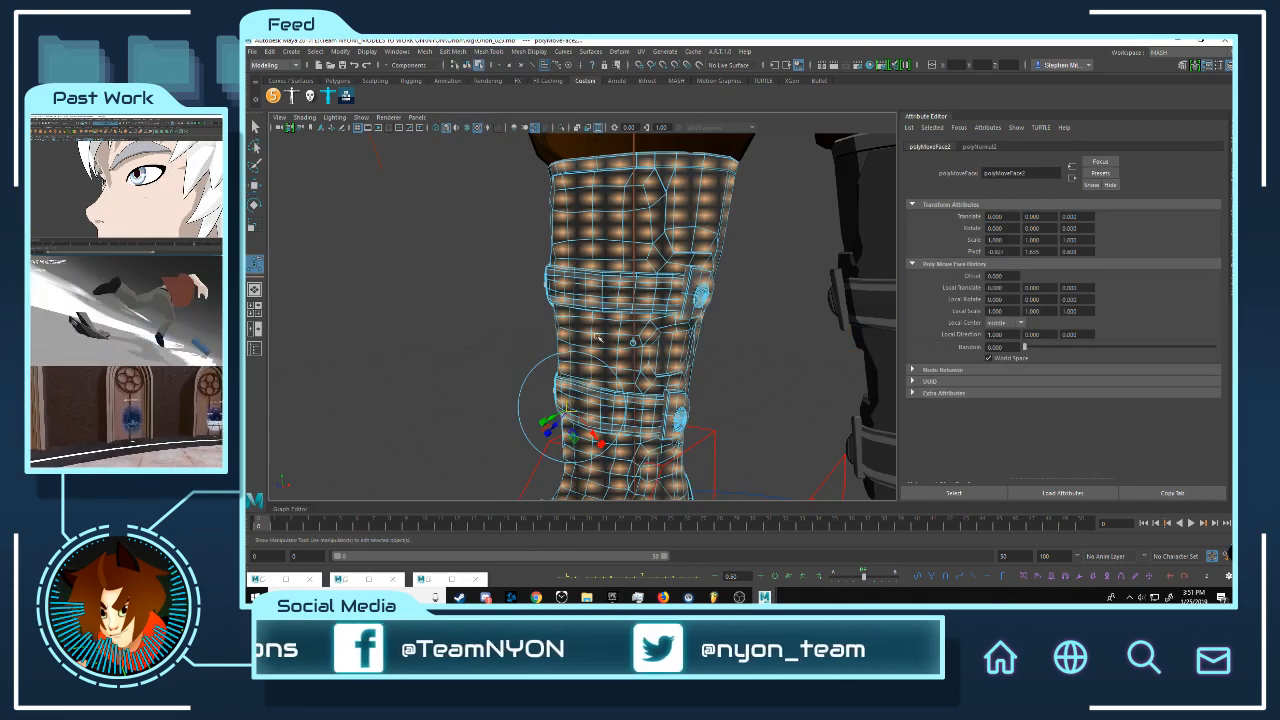
scroll(561, 420, up, 10)
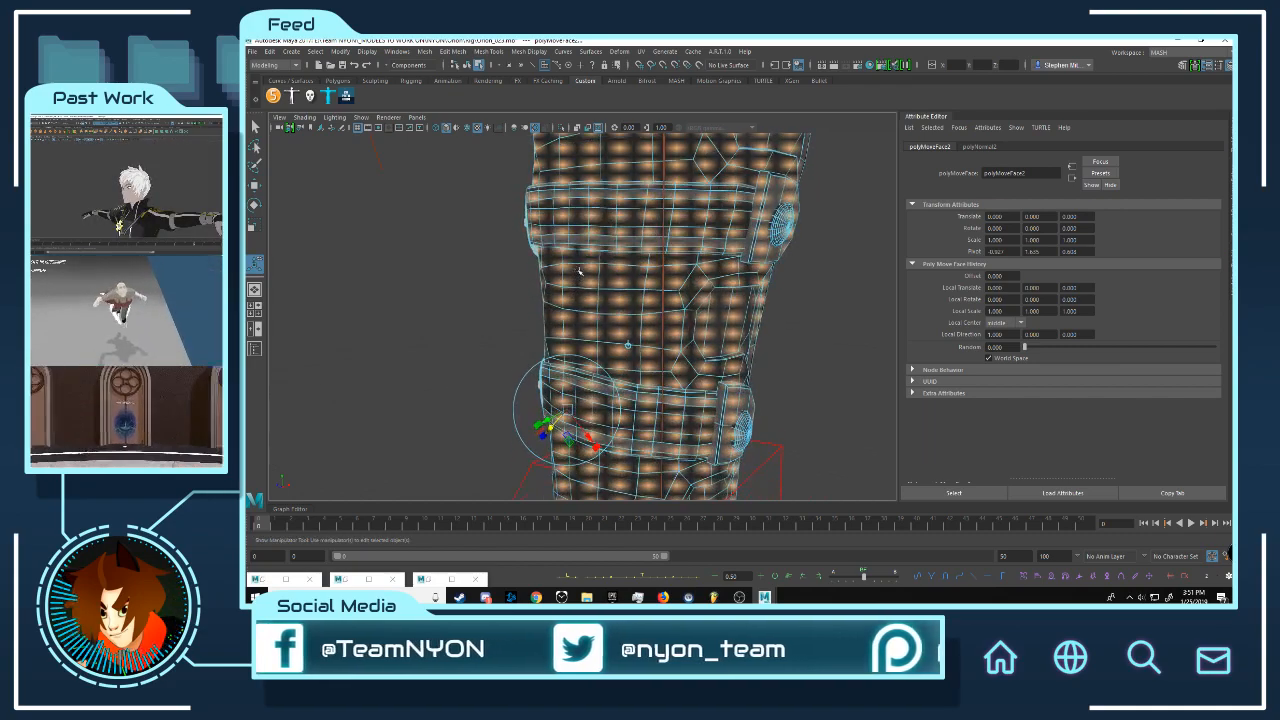
scroll(561, 292, up, 8)
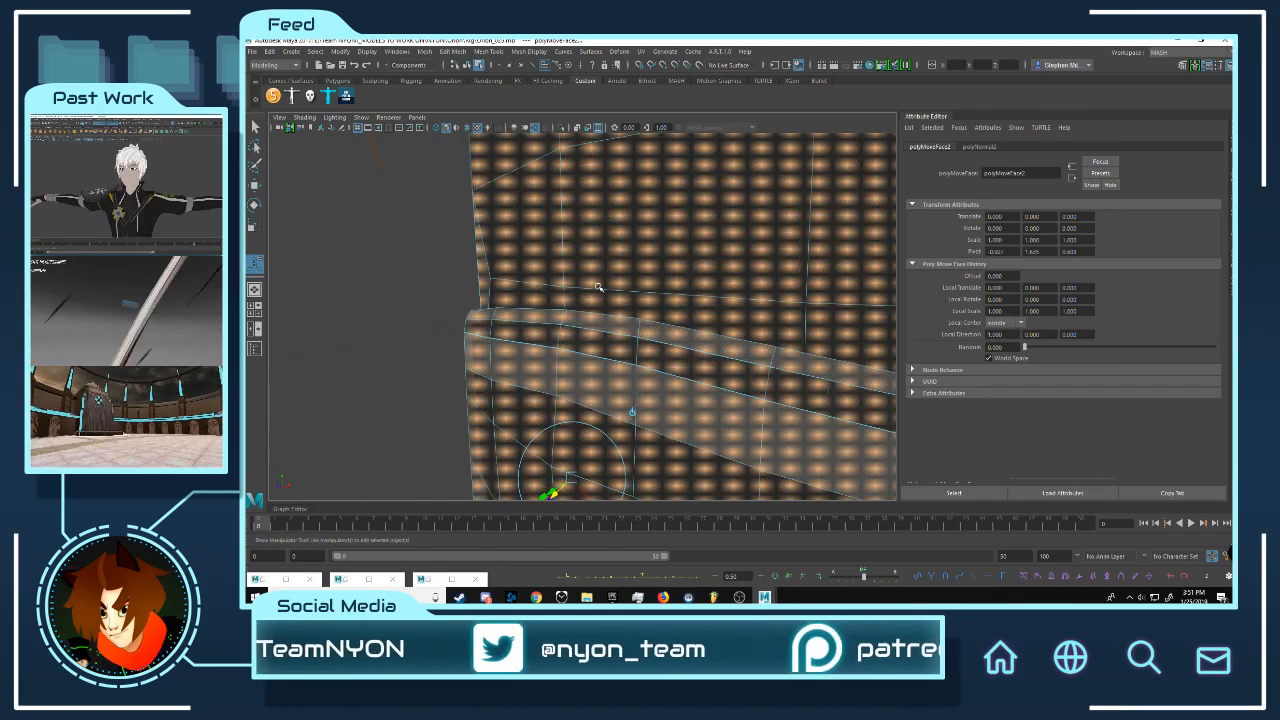
scroll(591, 285, down, 3)
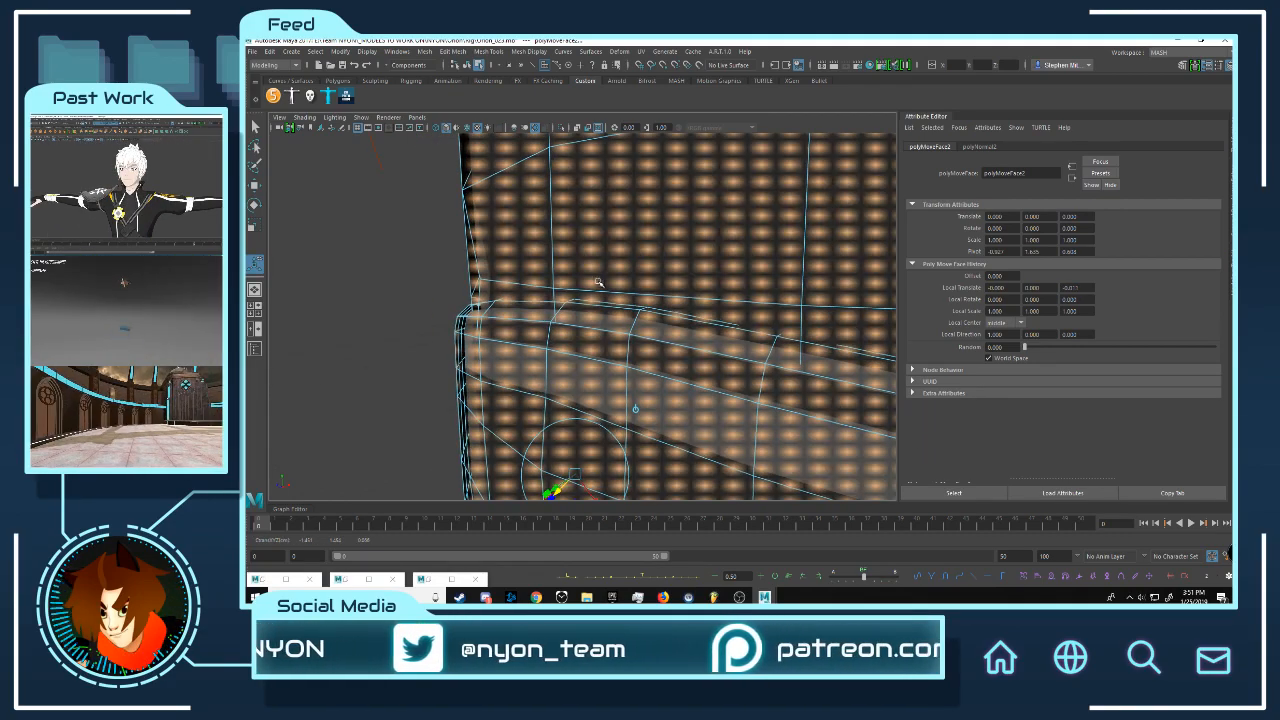
alt+drag(597, 282, 665, 257)
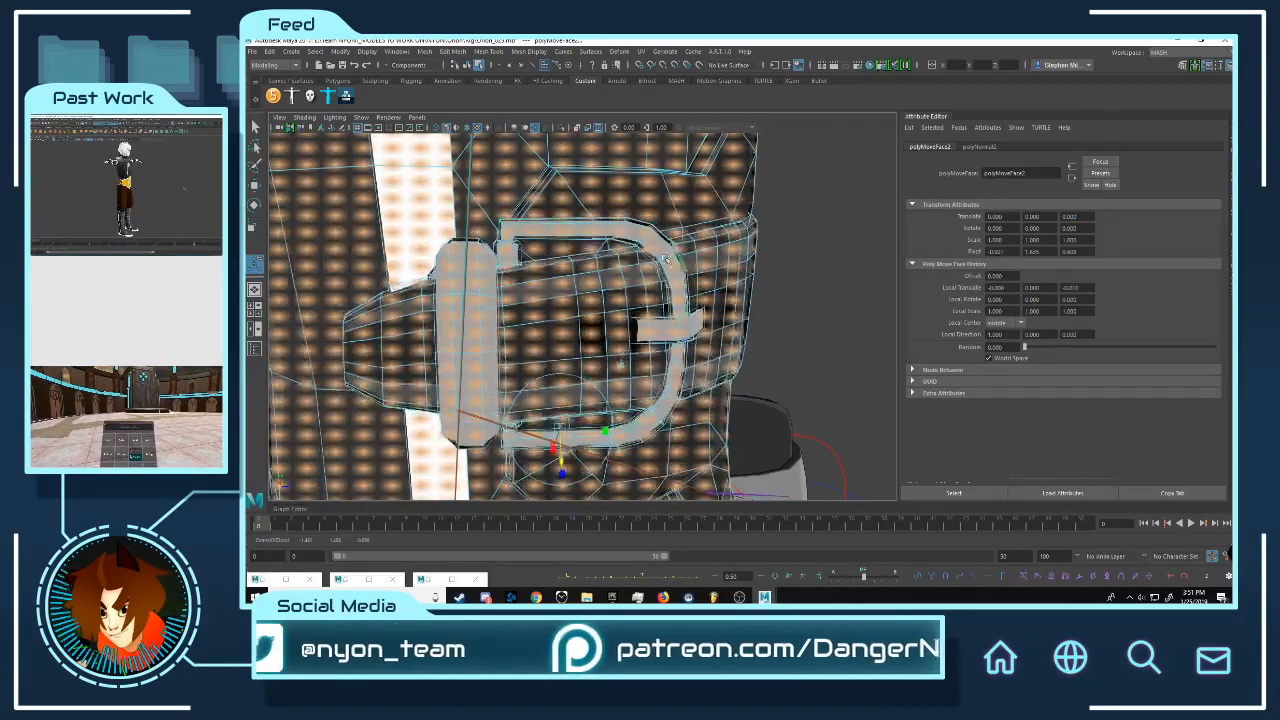
middle_drag(665, 258, 648, 260)
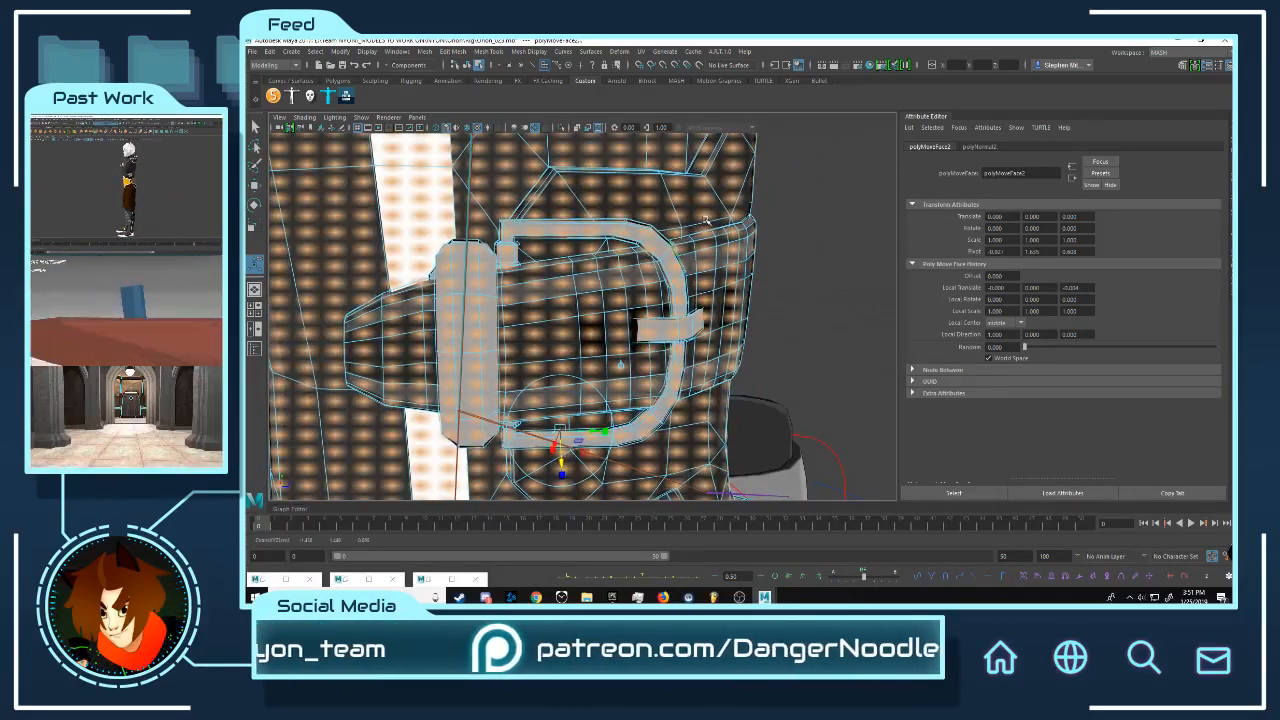
key(q)
click(769, 213)
mouse_move(705, 220)
right_down()
mouse_move(748, 205)
mouse_move(690, 231)
right_up()
alt+drag(690, 231, 582, 230)
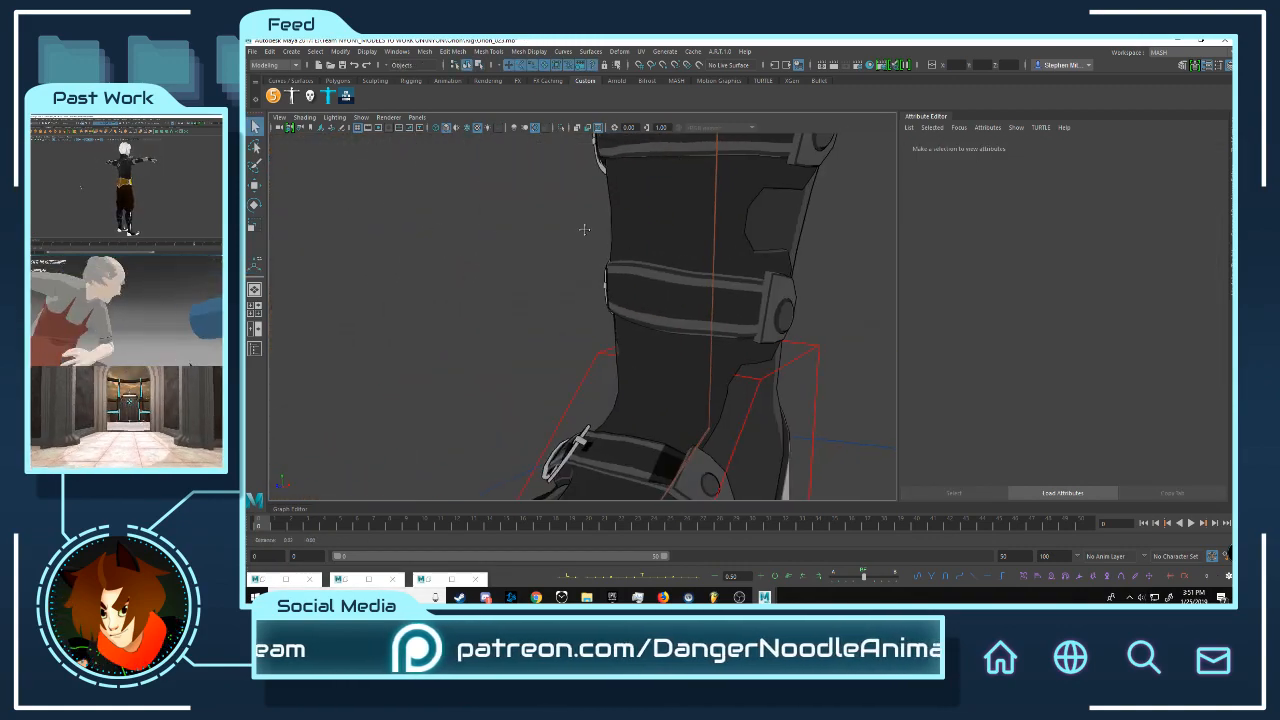
Step: Delete the construction history of the right boot outline mesh
alt+middle_drag(584, 229, 474, 257)
click(614, 283)
scroll(664, 274, up, 3)
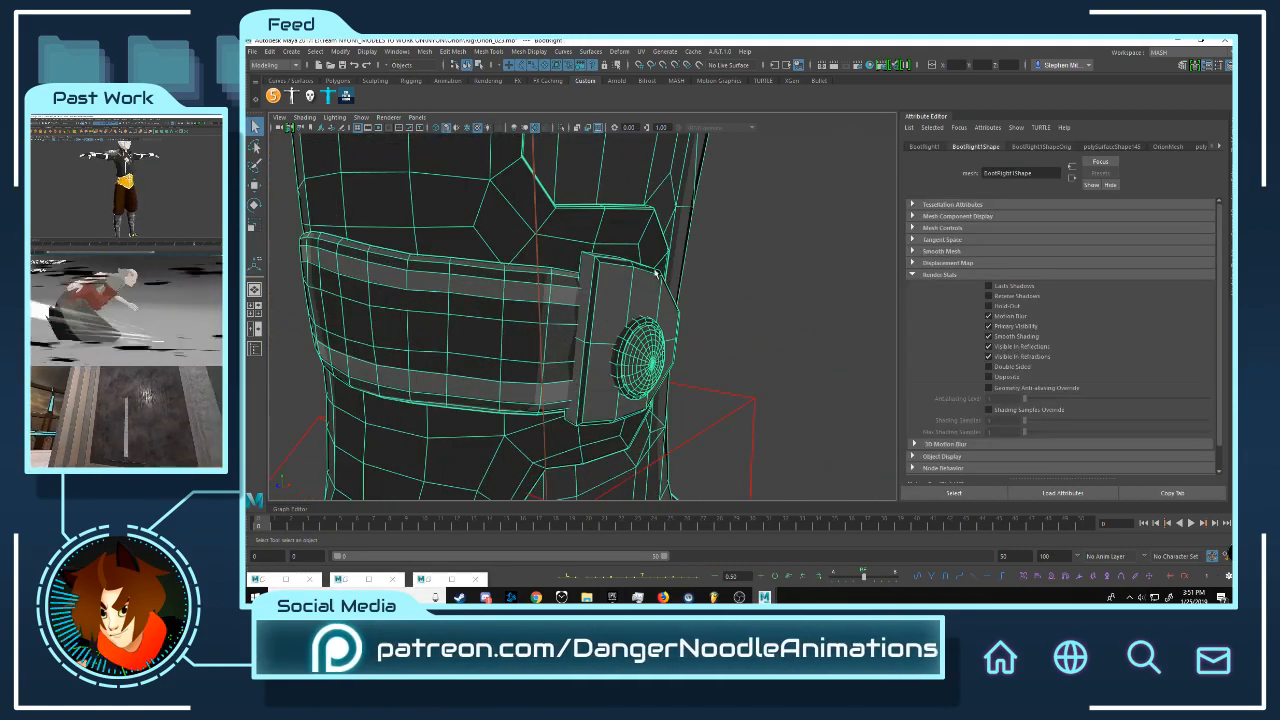
click(269, 51)
mouse_move(322, 180)
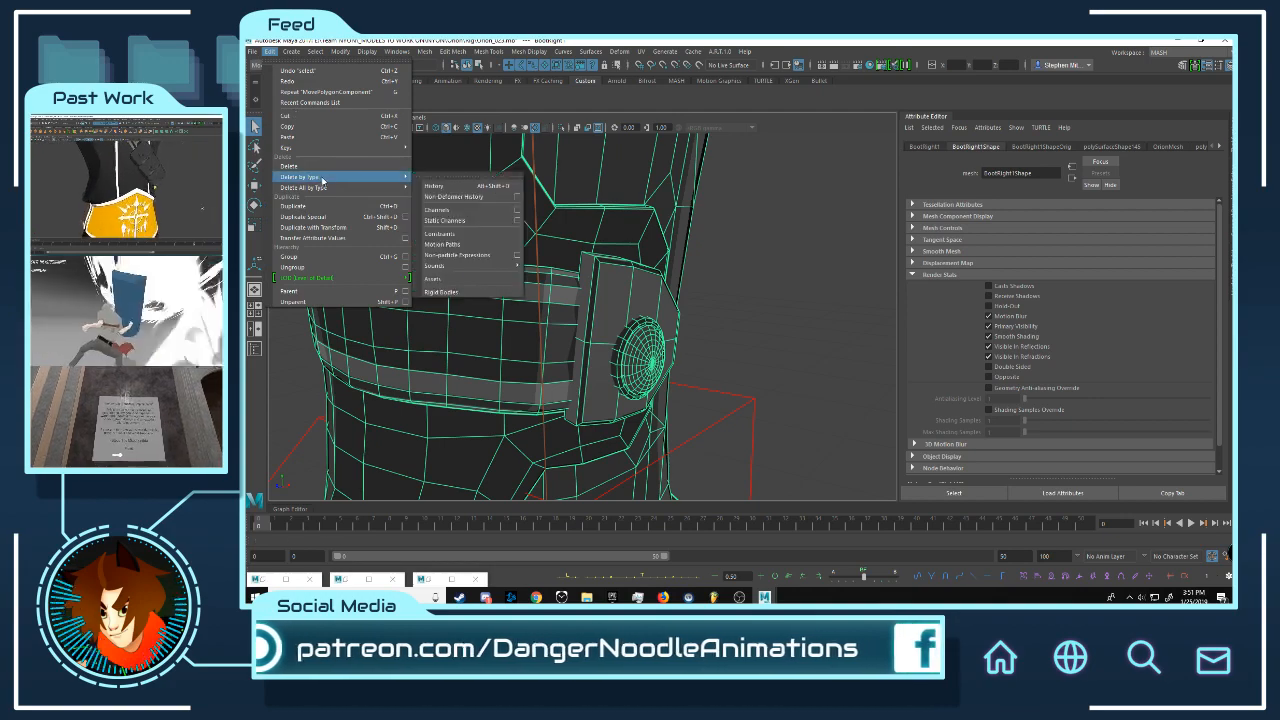
click(450, 188)
Step: Bind the right boot outline to the rig's Root_M joint with Bind Skin, using the Rigging menu set
scroll(630, 234, up, 6)
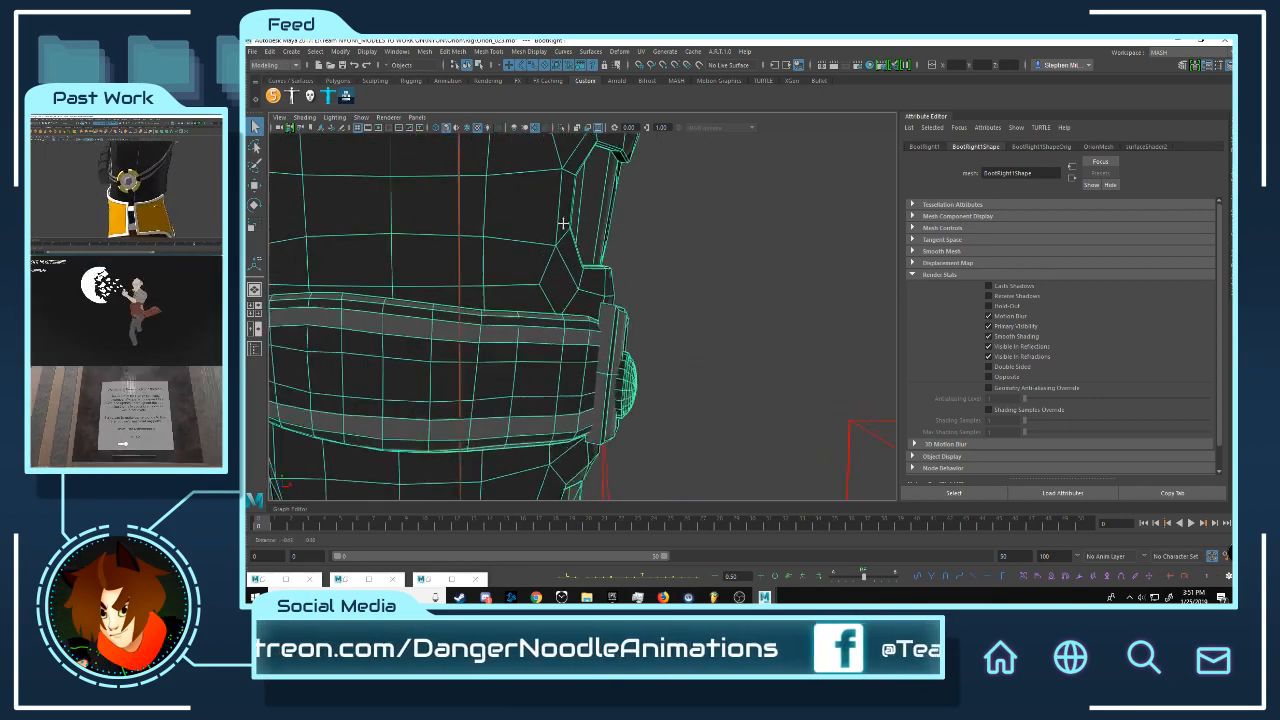
scroll(660, 233, up, 5)
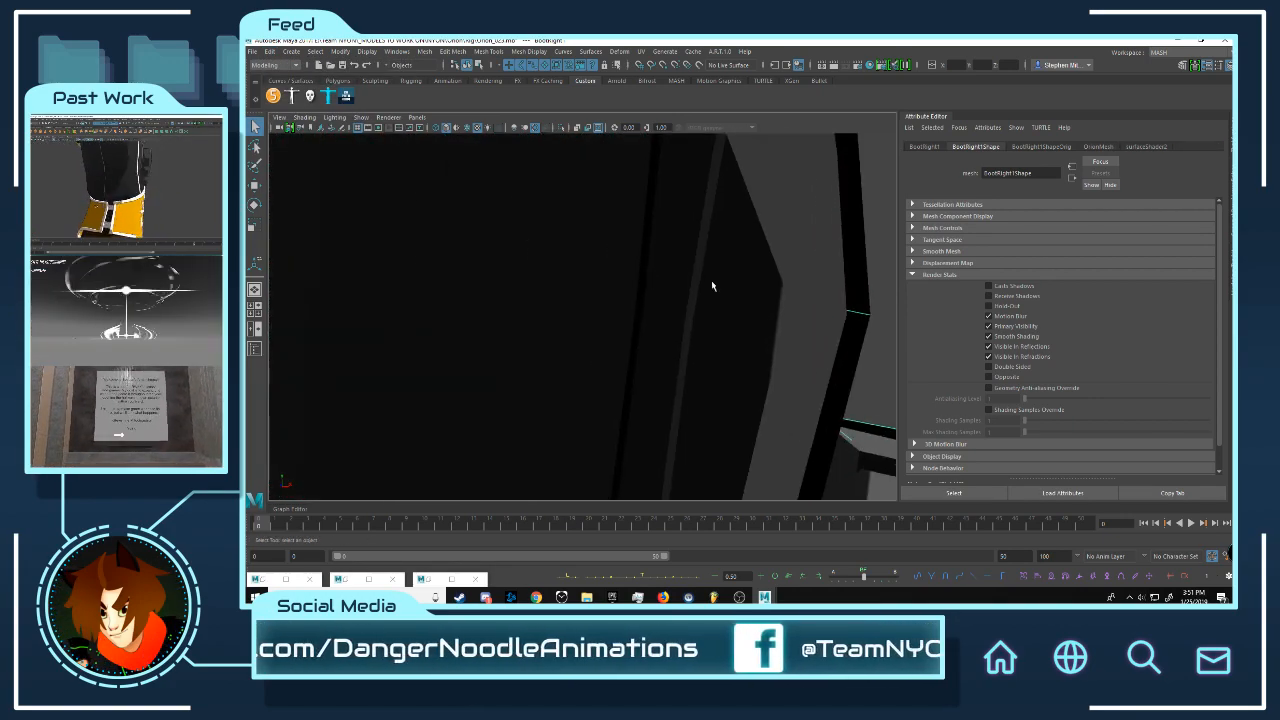
scroll(735, 270, down, 10)
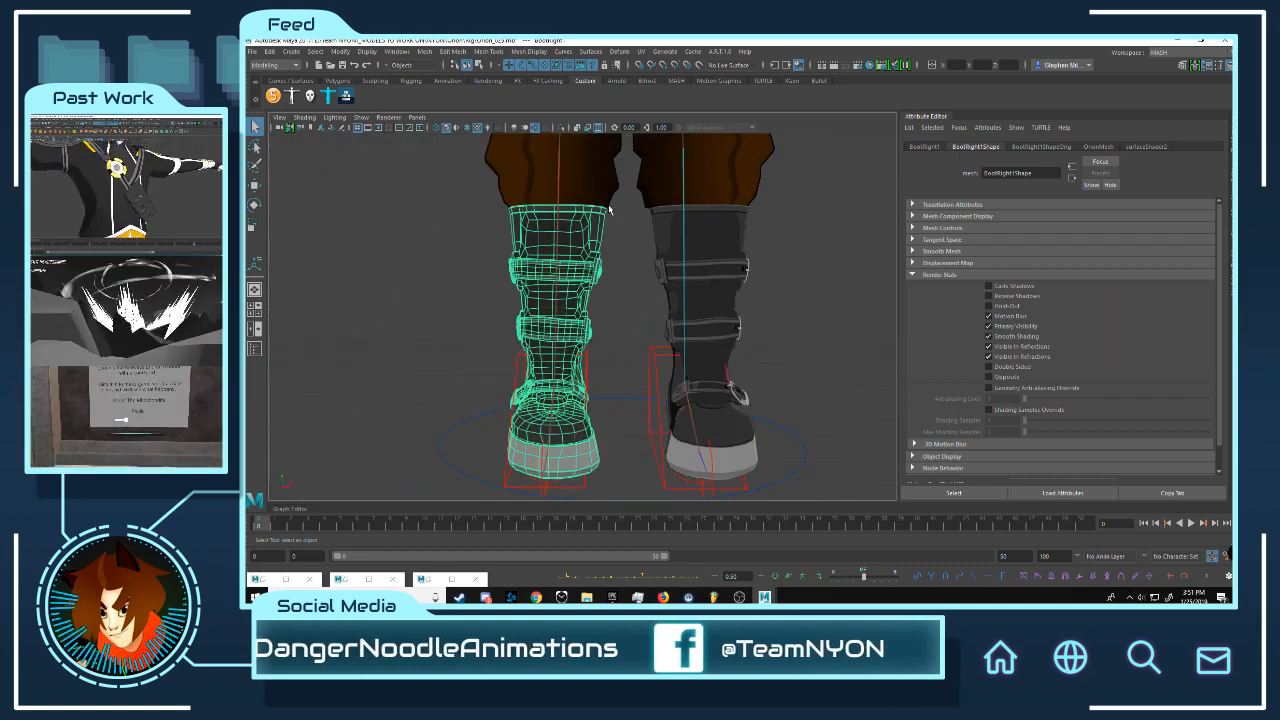
alt+middle_drag(609, 206, 596, 299)
click(596, 222)
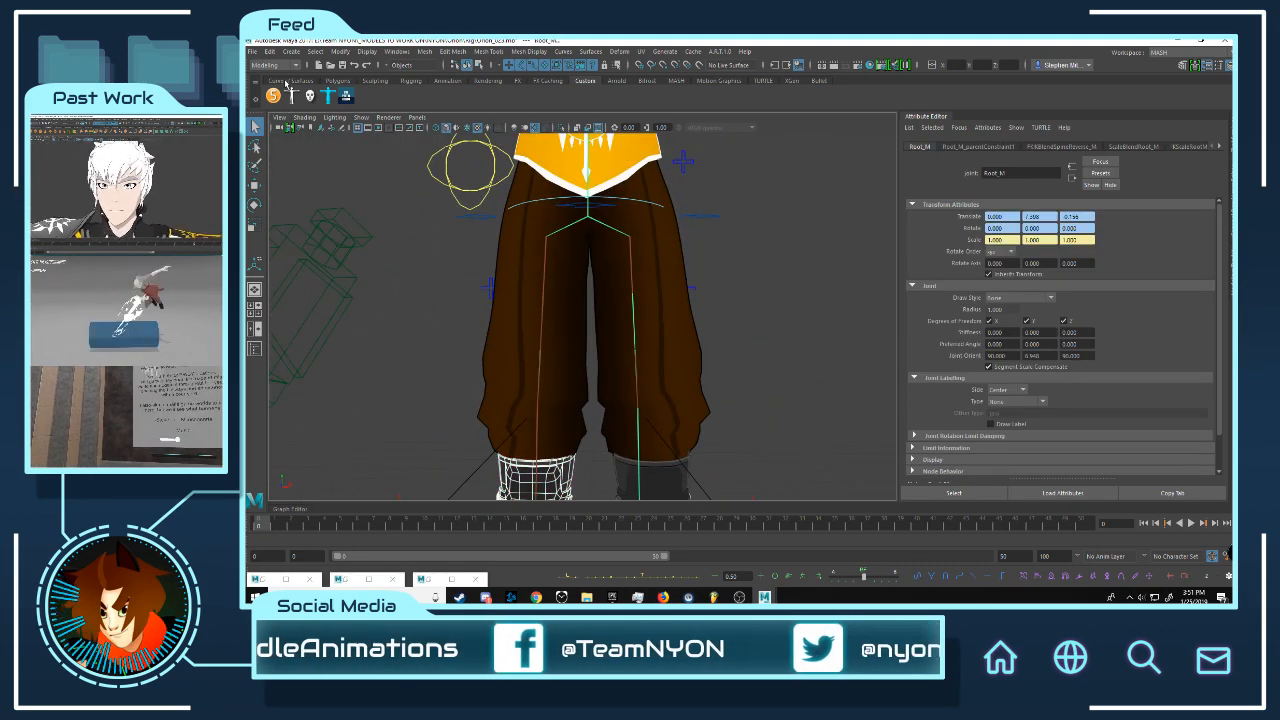
click(280, 65)
click(264, 87)
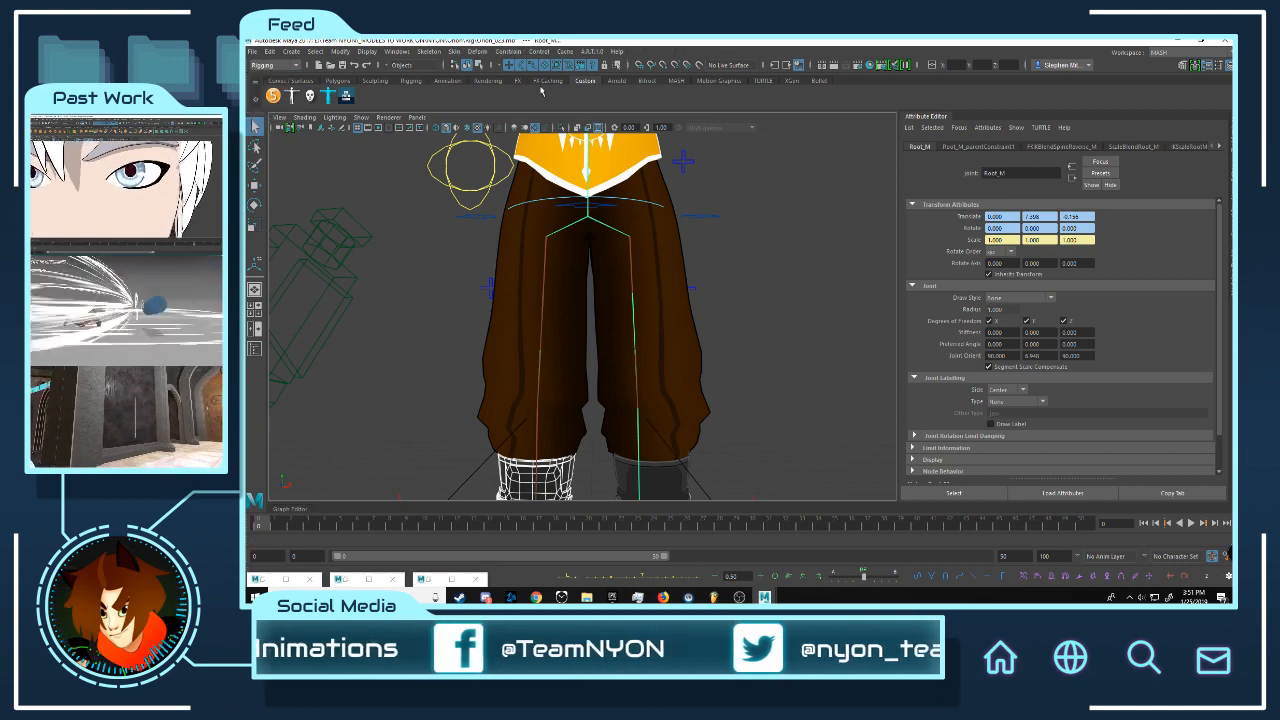
click(458, 54)
click(481, 79)
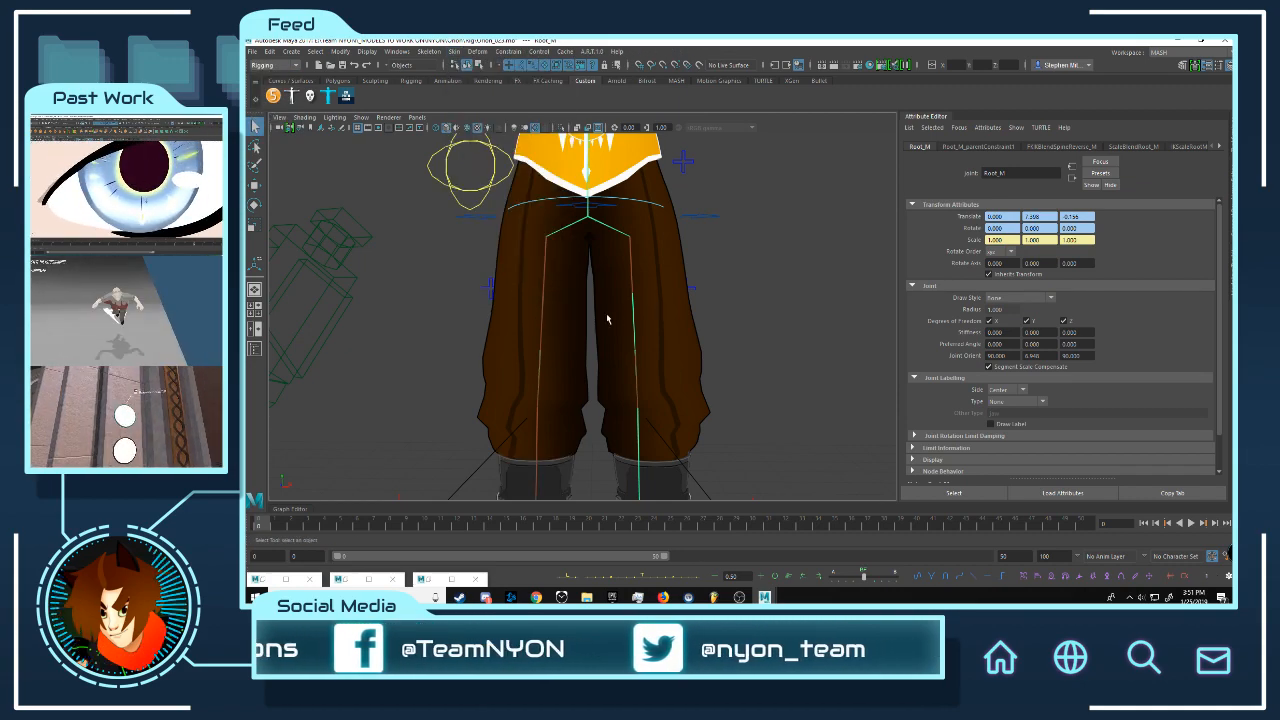
Step: Copy the skin weights from the original right boot to its outline mesh and clear the selection
alt+middle_drag(583, 361, 586, 163)
scroll(527, 362, up, 12)
alt+middle_drag(412, 311, 469, 293)
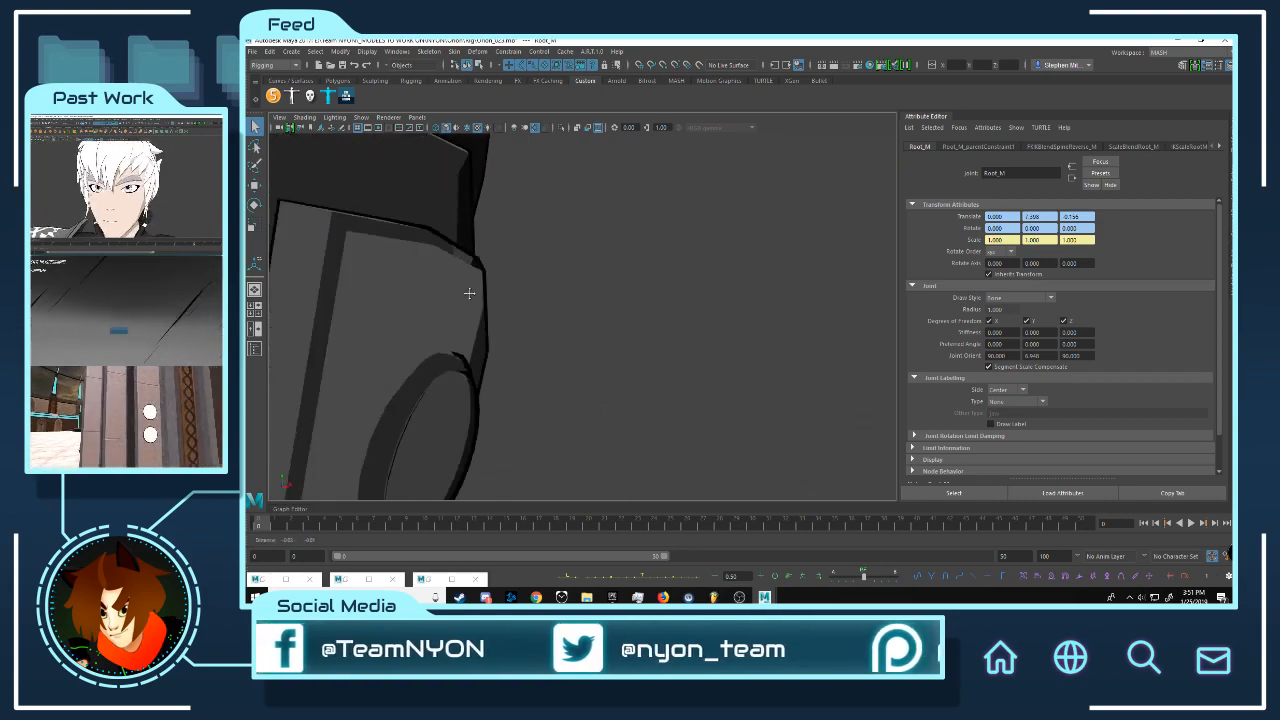
alt+drag(469, 293, 594, 314)
scroll(603, 345, up, 4)
click(739, 309)
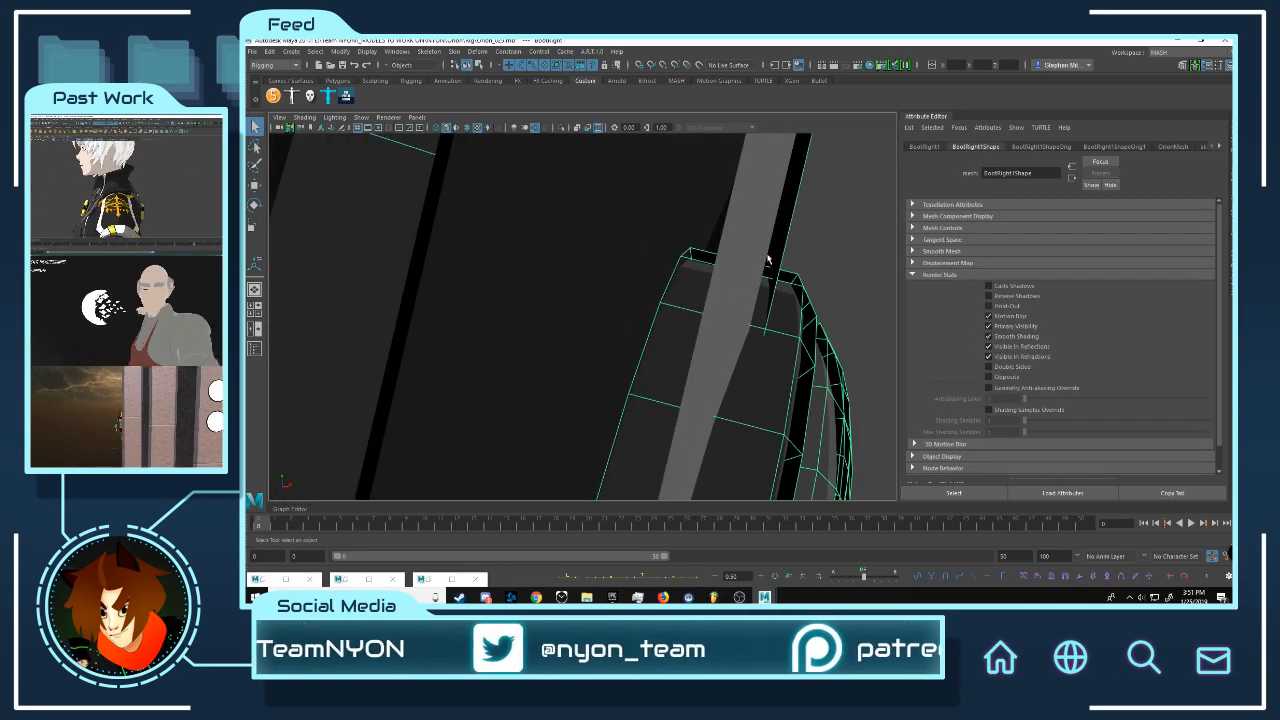
click(712, 274)
click(749, 263)
key(f)
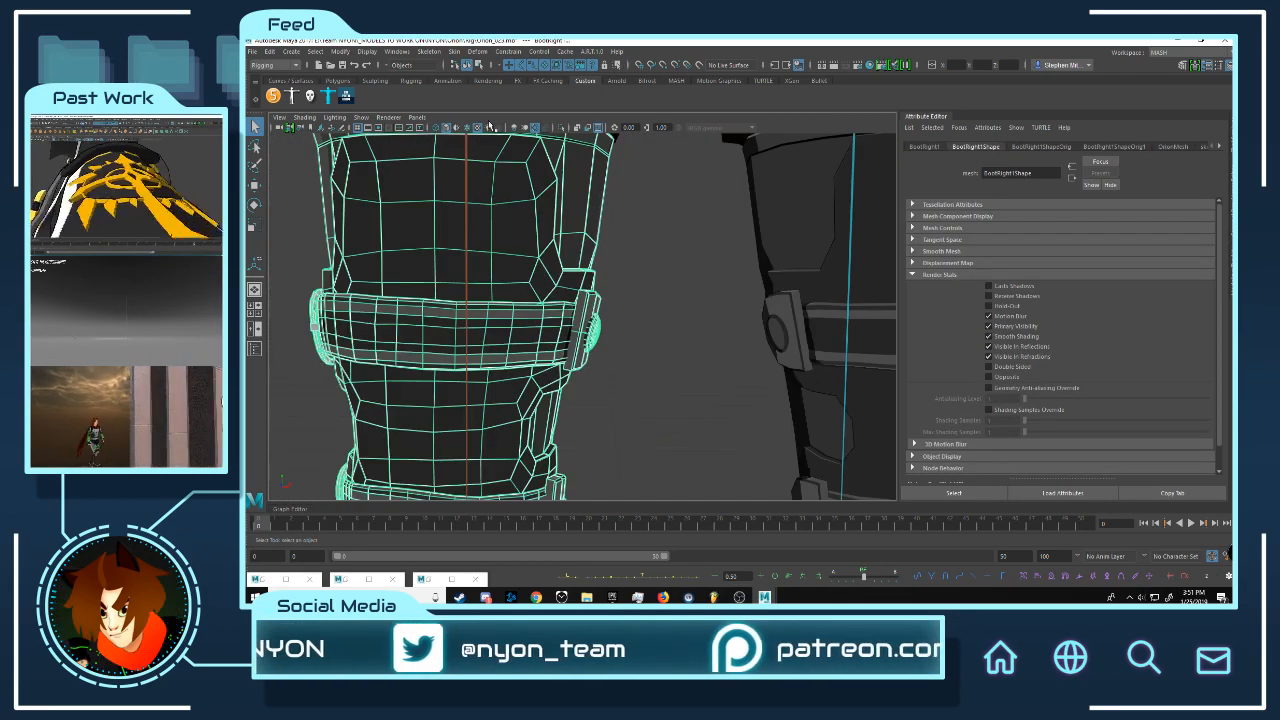
click(459, 51)
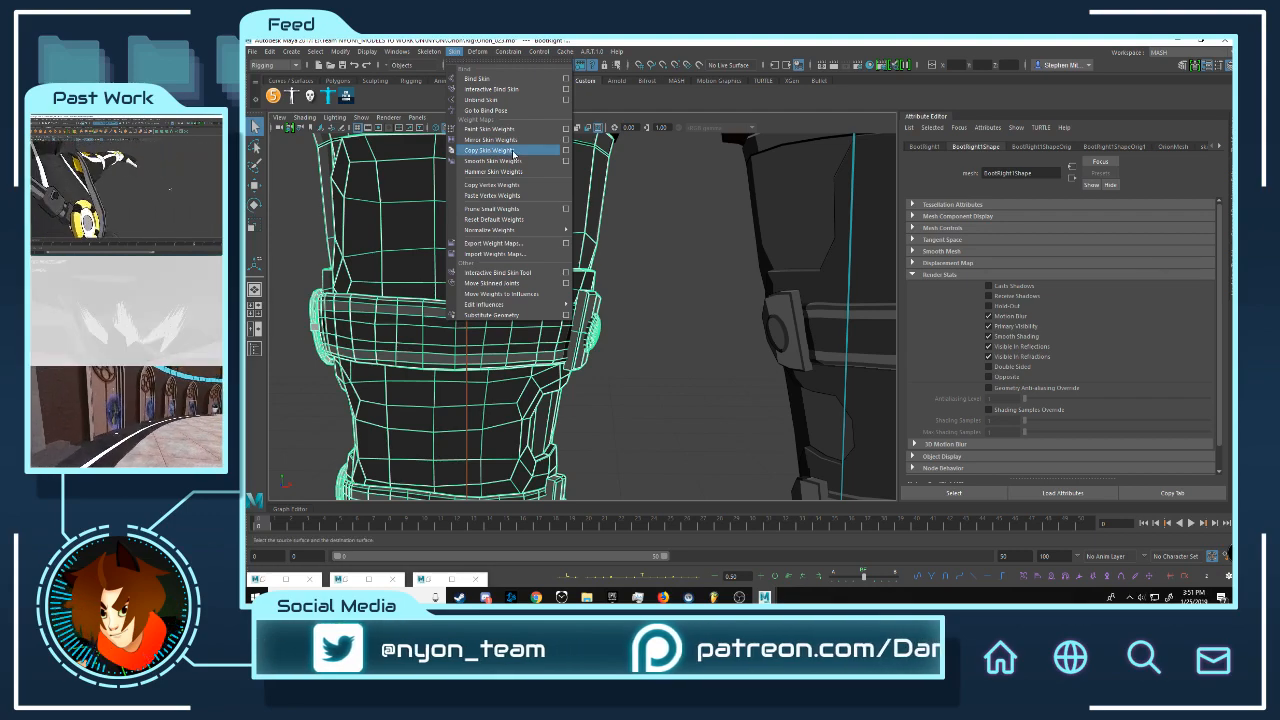
click(514, 153)
click(664, 305)
Step: Add the right and left boot outline meshes to the Outline display layer and clear the selection
scroll(655, 305, down, 9)
alt+middle_drag(588, 197, 567, 351)
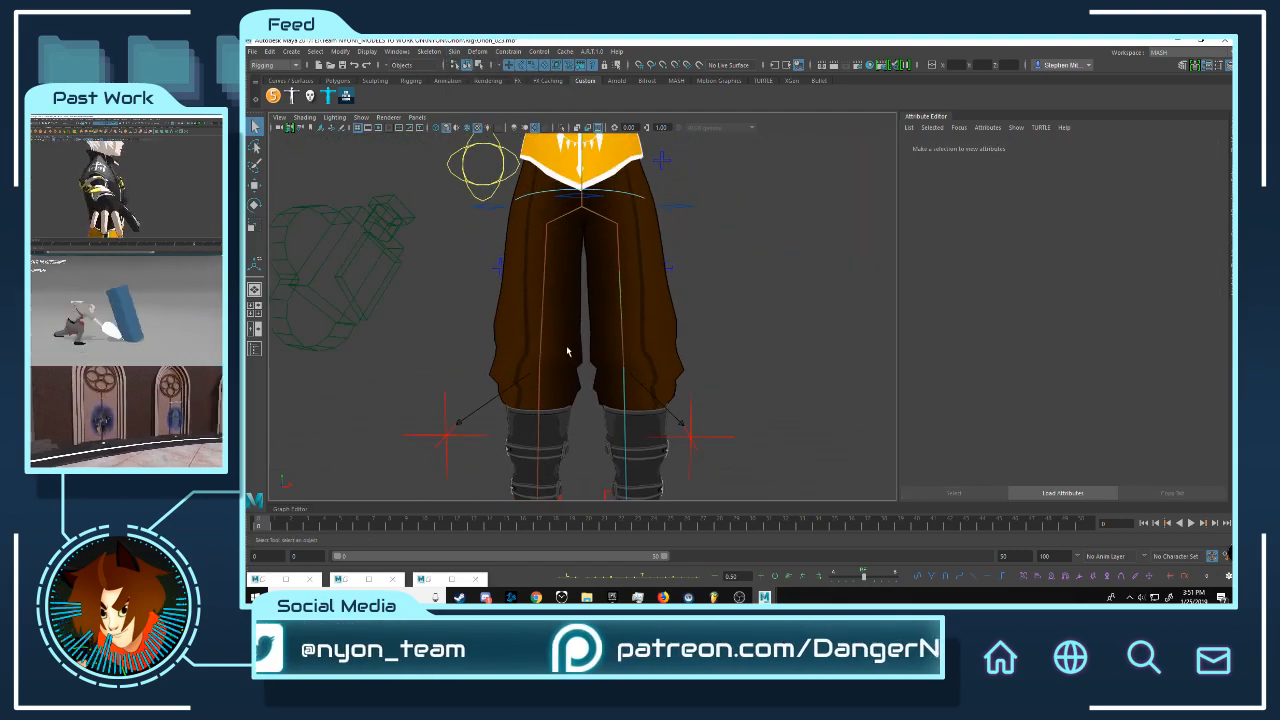
scroll(666, 320, up, 6)
click(779, 333)
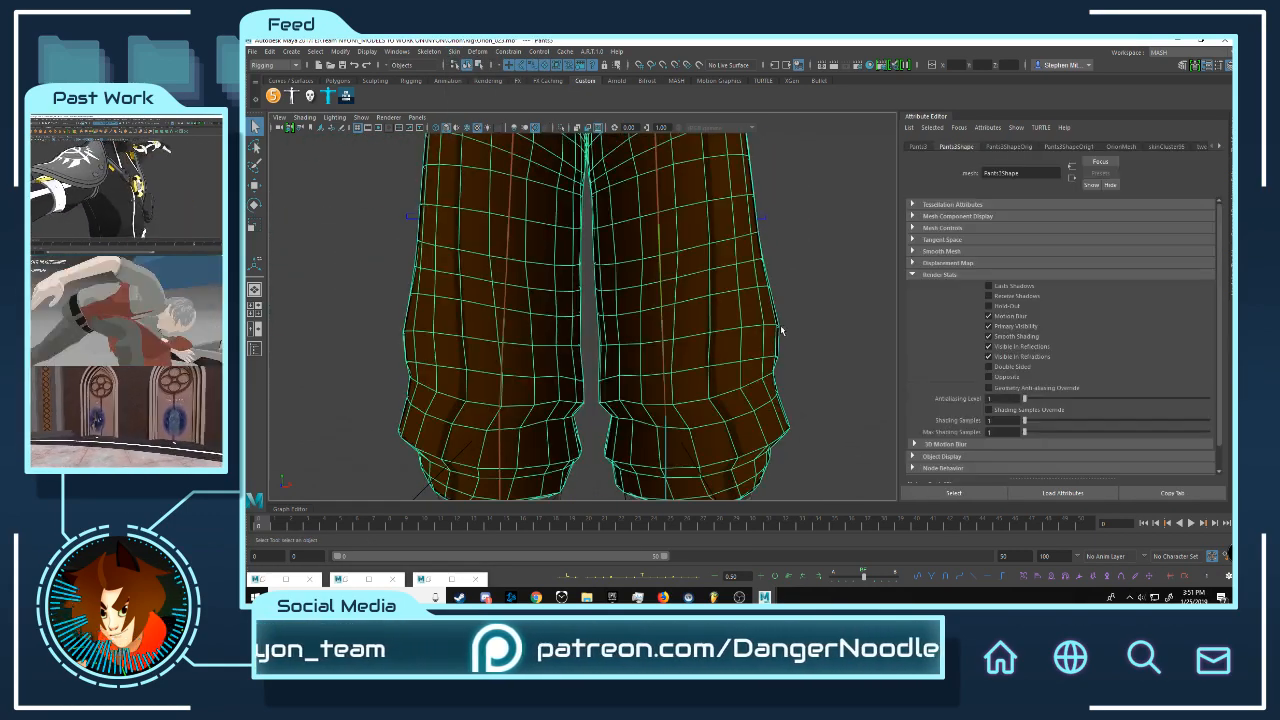
scroll(606, 363, down, 5)
scroll(565, 286, up, 6)
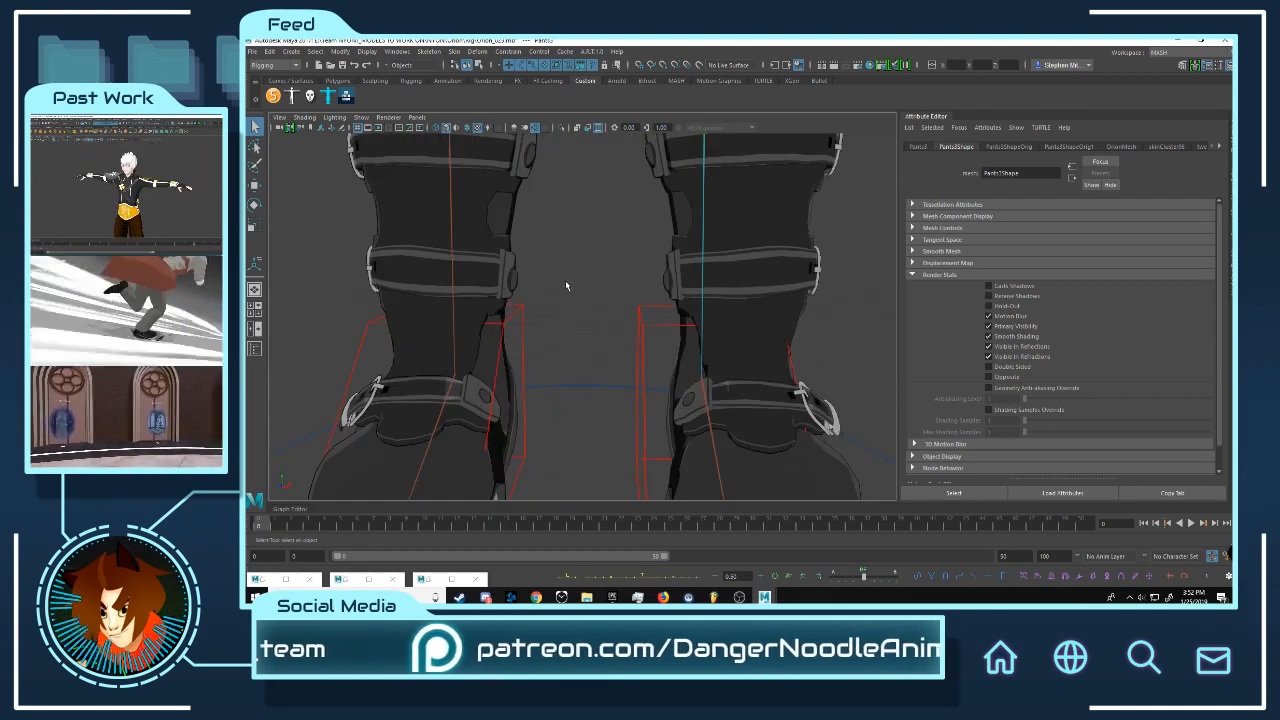
click(517, 221)
shift+click(790, 238)
scroll(645, 234, up, 4)
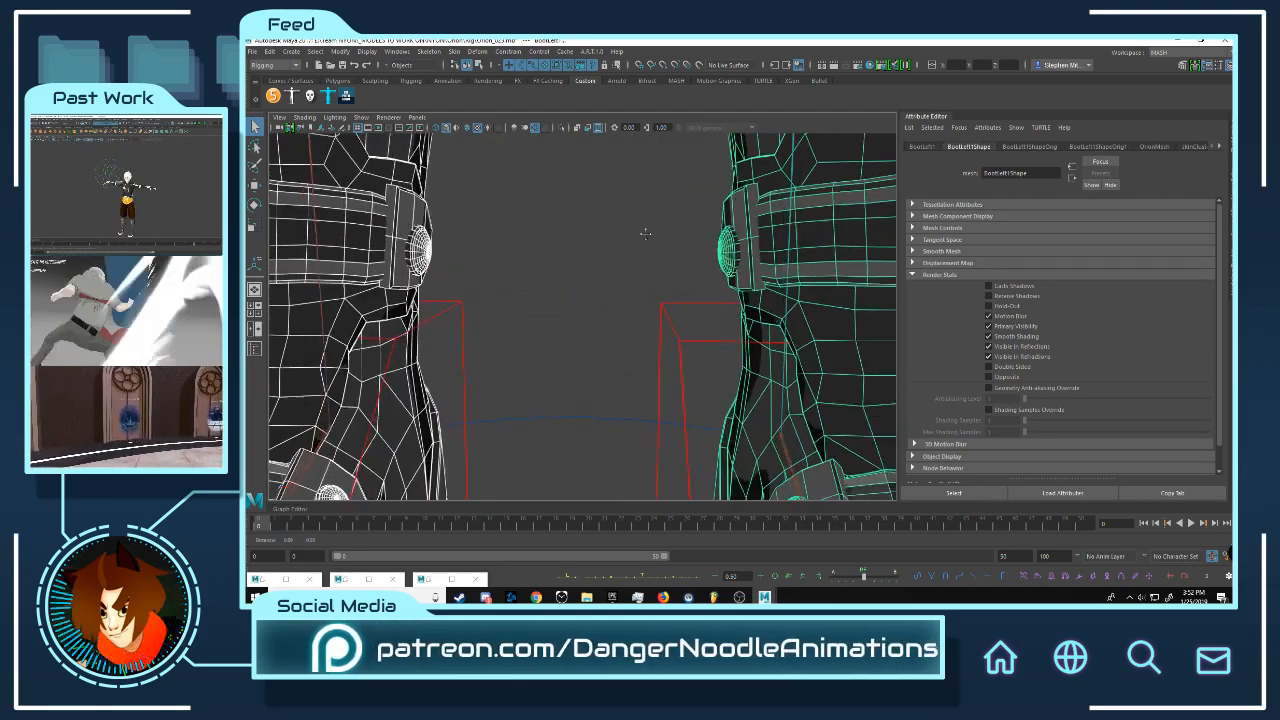
scroll(520, 343, up, 6)
scroll(583, 294, down, 6)
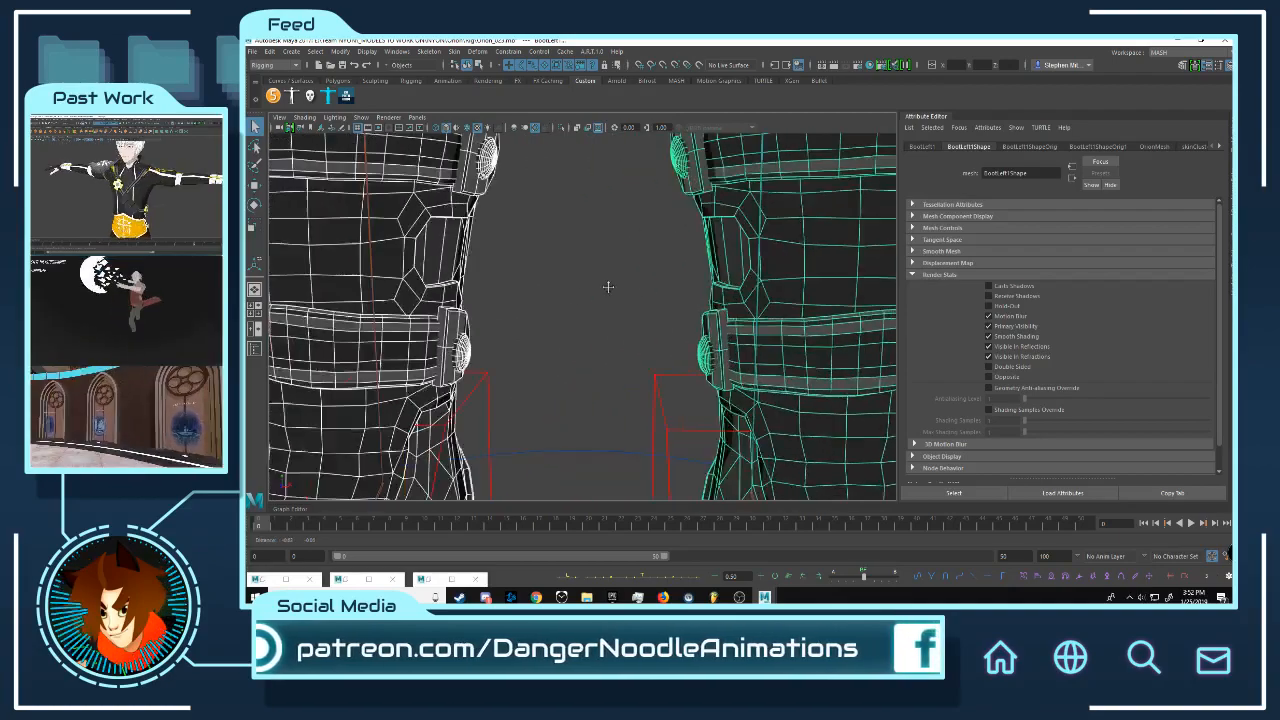
alt+middle_drag(608, 287, 690, 277)
scroll(690, 277, up, 5)
scroll(700, 268, down, 4)
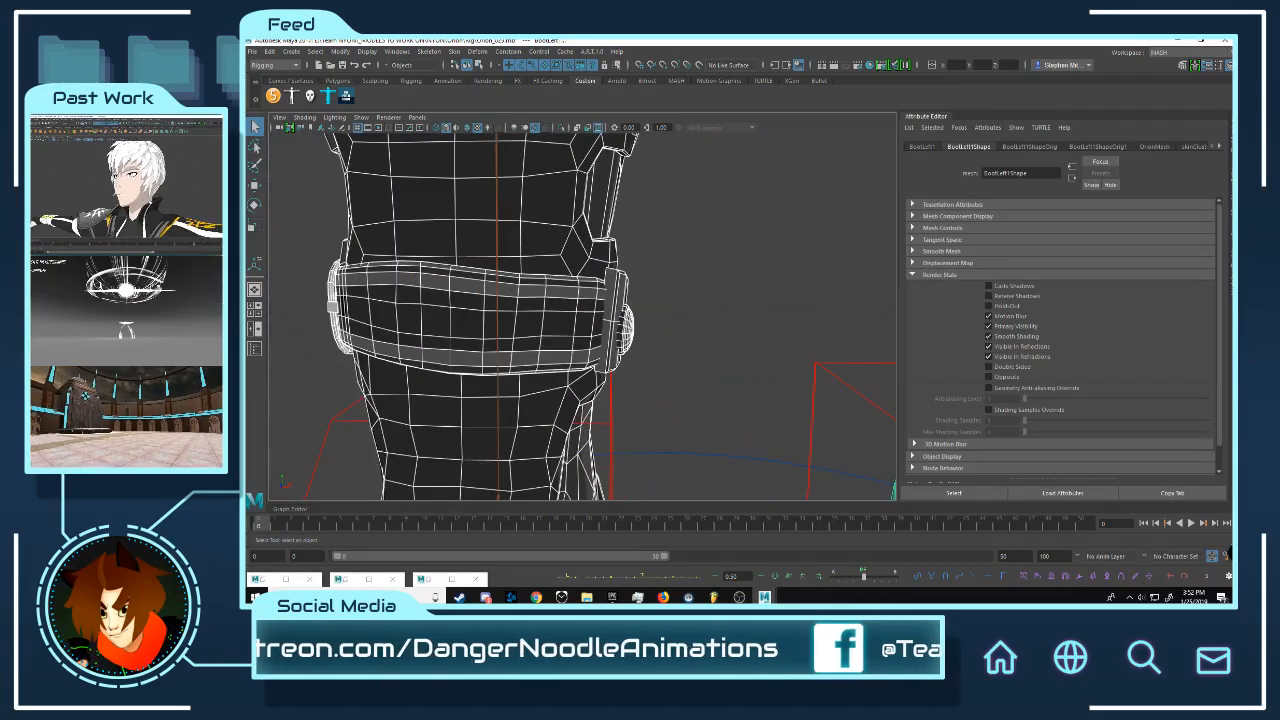
click(1229, 65)
click(708, 119)
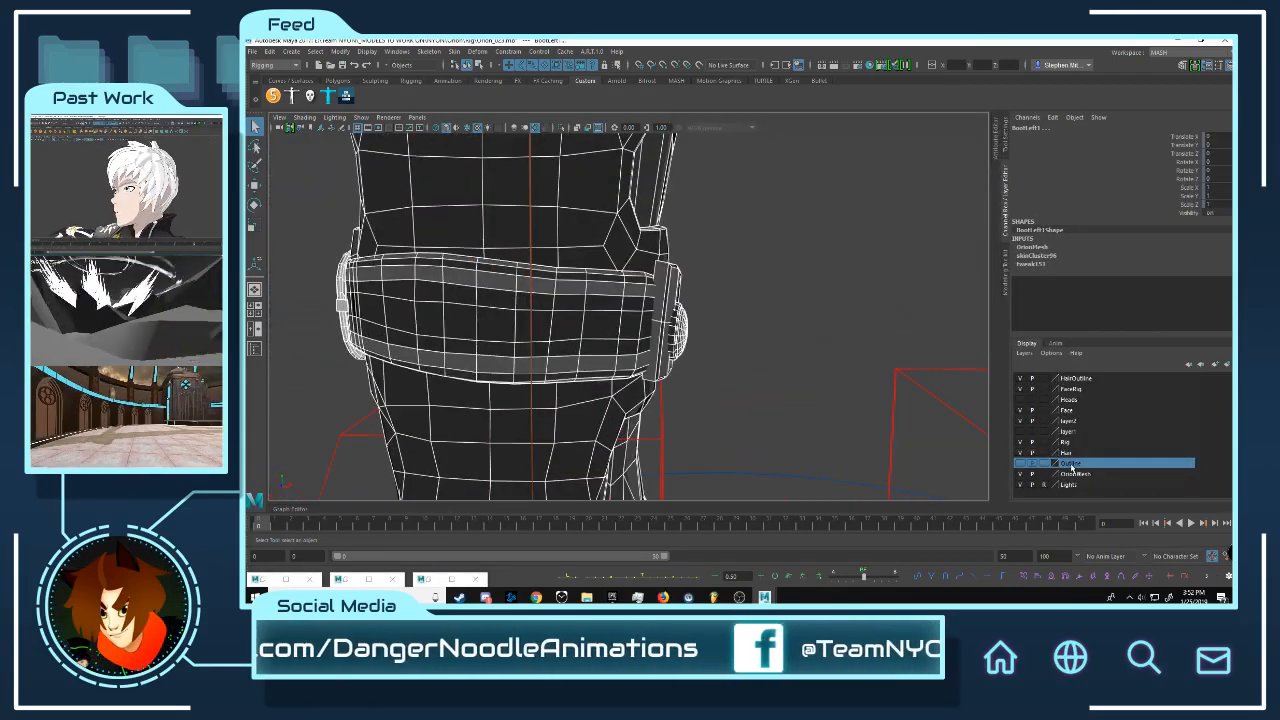
right_click(1071, 466)
click(1074, 487)
scroll(686, 302, down, 6)
click(677, 237)
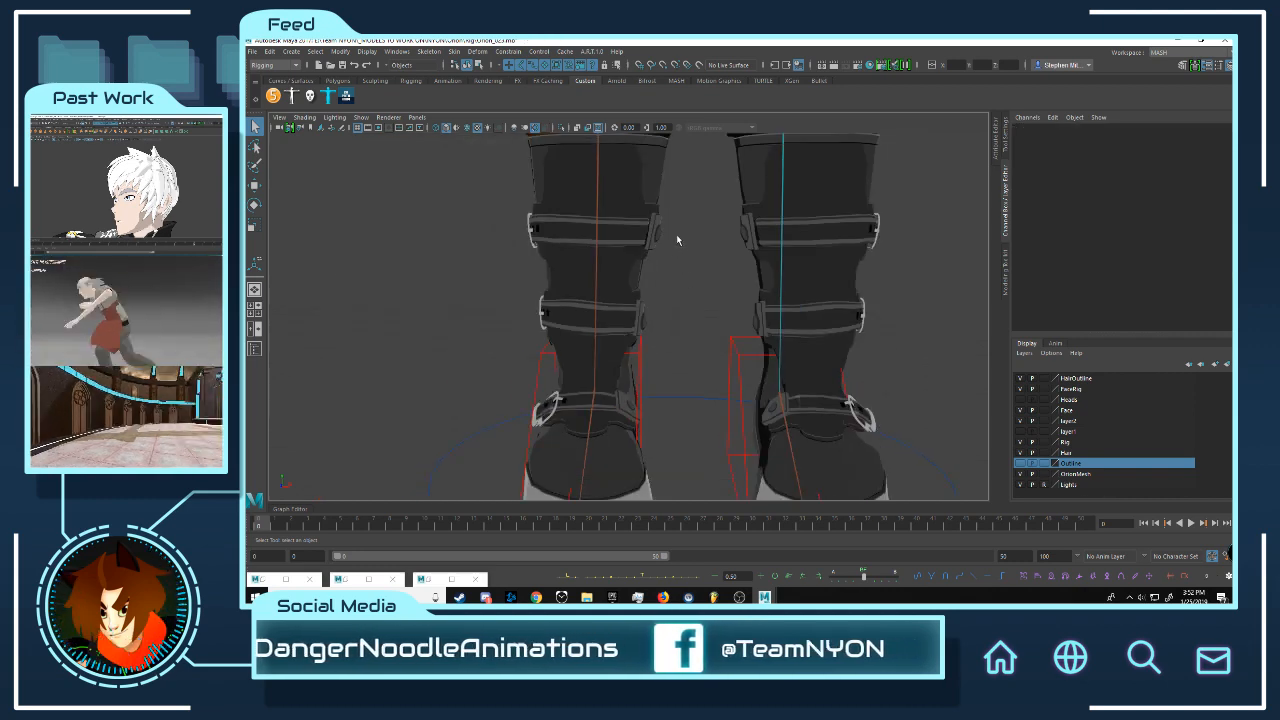
Step: Make the Outline layer visible and review the outlines on the character's head and upper body
scroll(676, 237, down, 4)
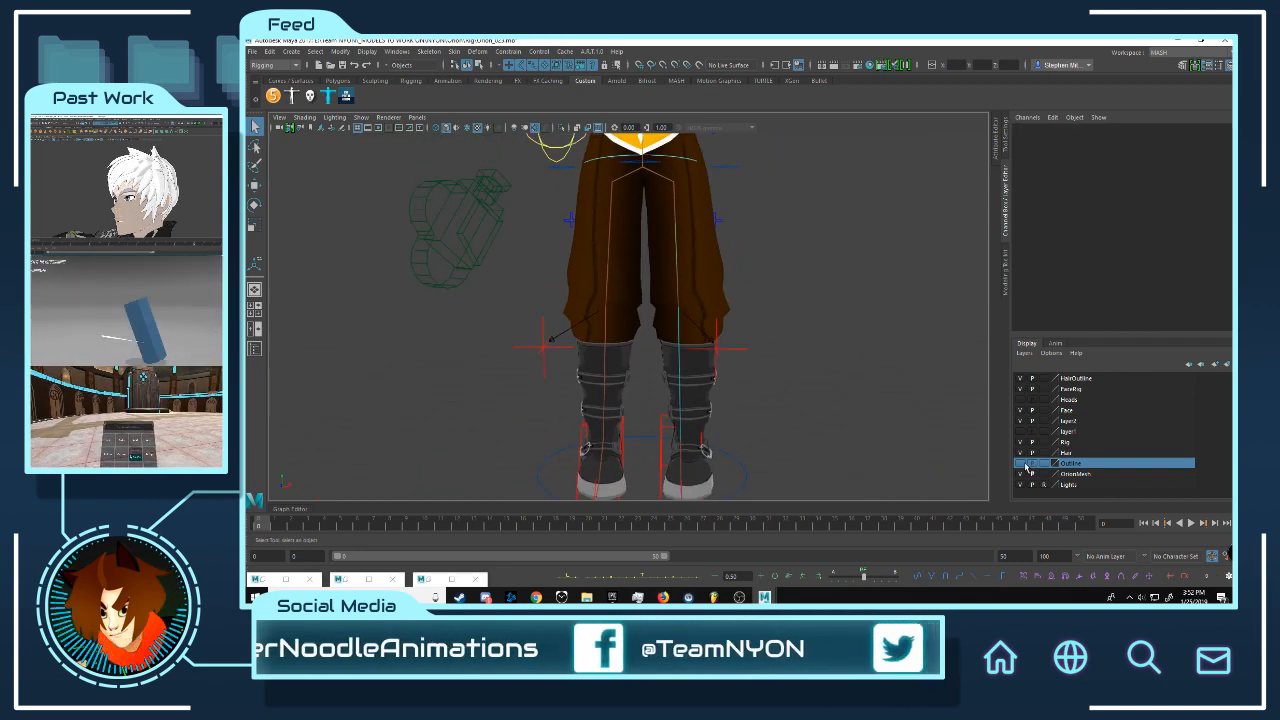
scroll(711, 183, down, 4)
alt+middle_drag(711, 183, 700, 380)
scroll(700, 380, up, 7)
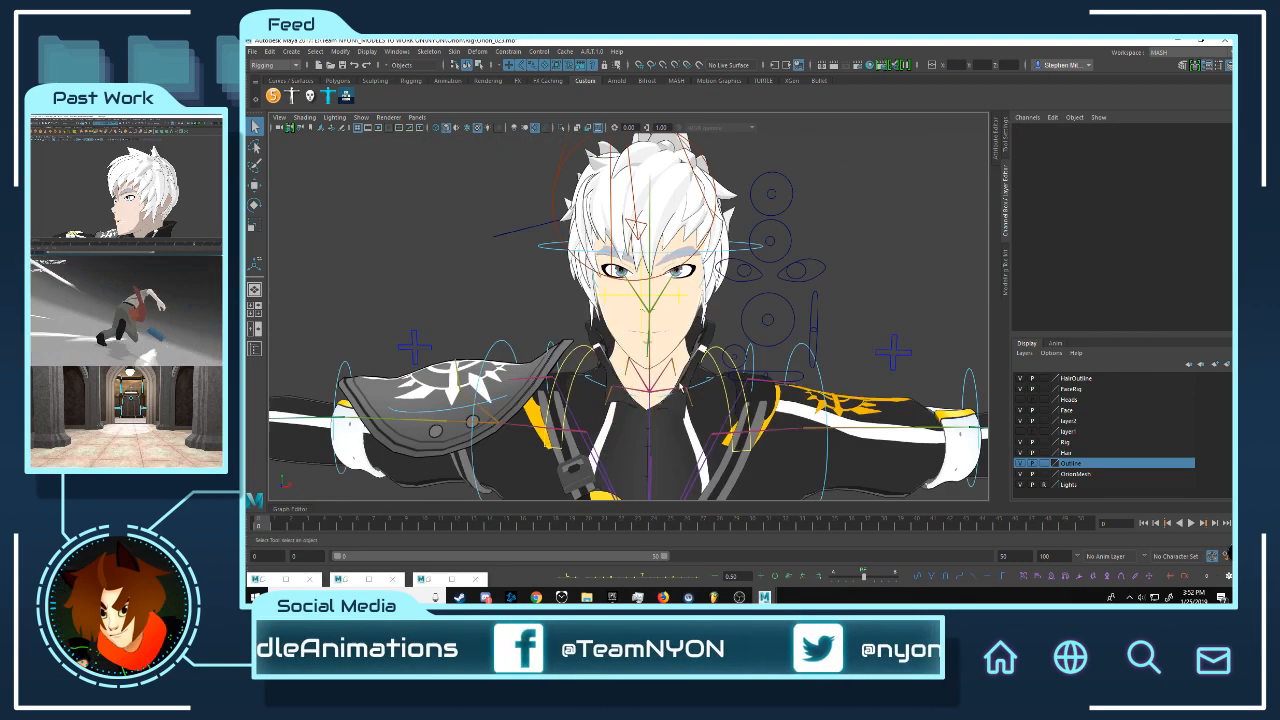
alt+drag(690, 376, 742, 366)
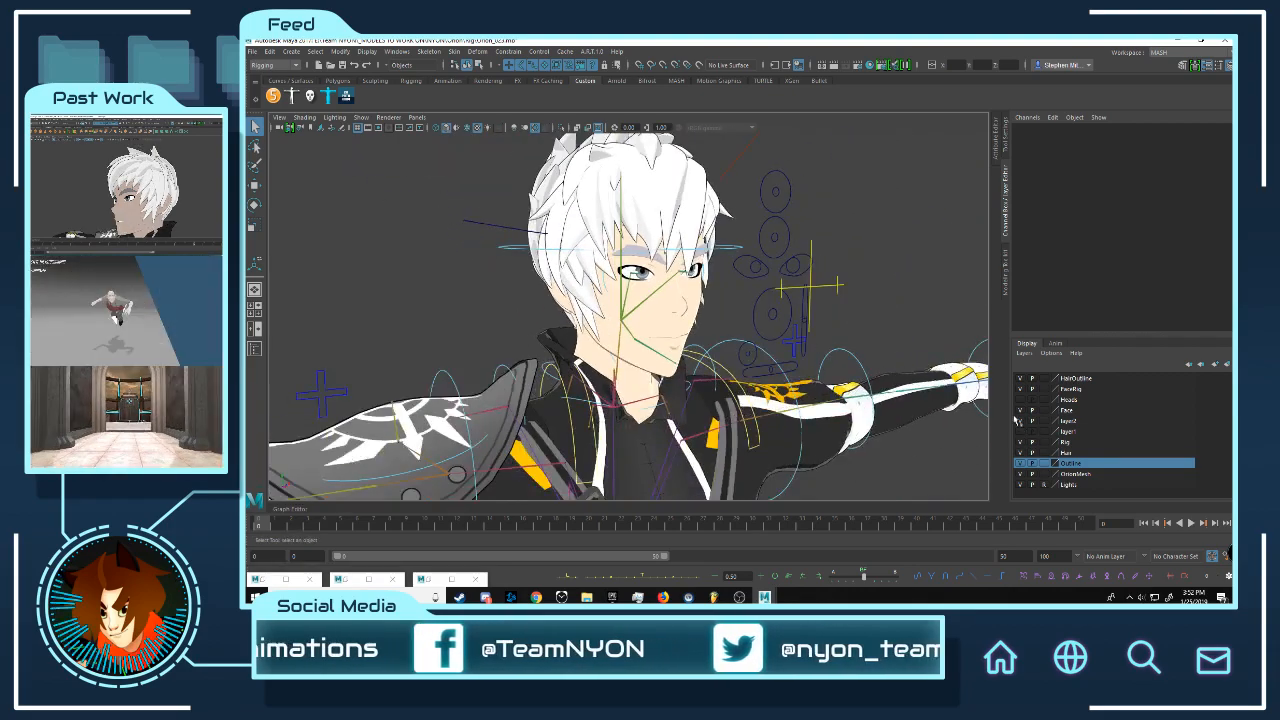
scroll(620, 356, down, 5)
alt+middle_drag(620, 356, 640, 264)
alt+drag(676, 266, 650, 268)
scroll(650, 268, up, 4)
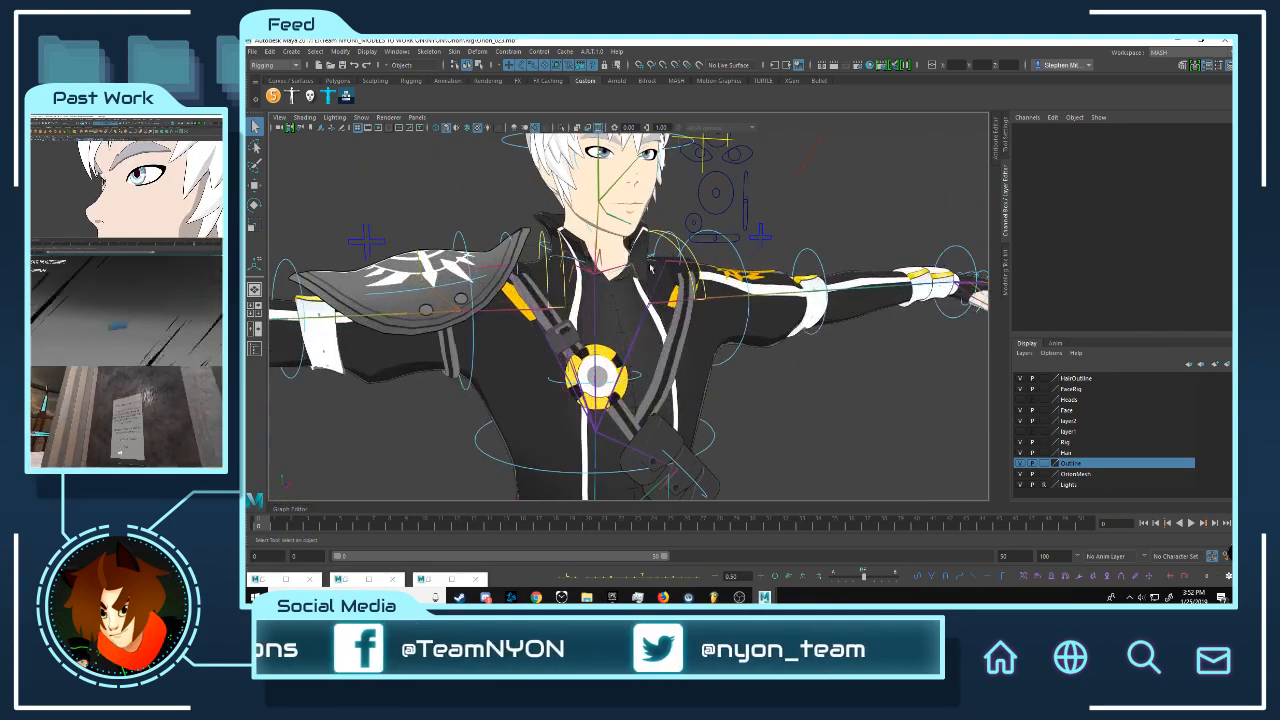
click(717, 190)
key(w)
drag(717, 192, 778, 181)
click(790, 222)
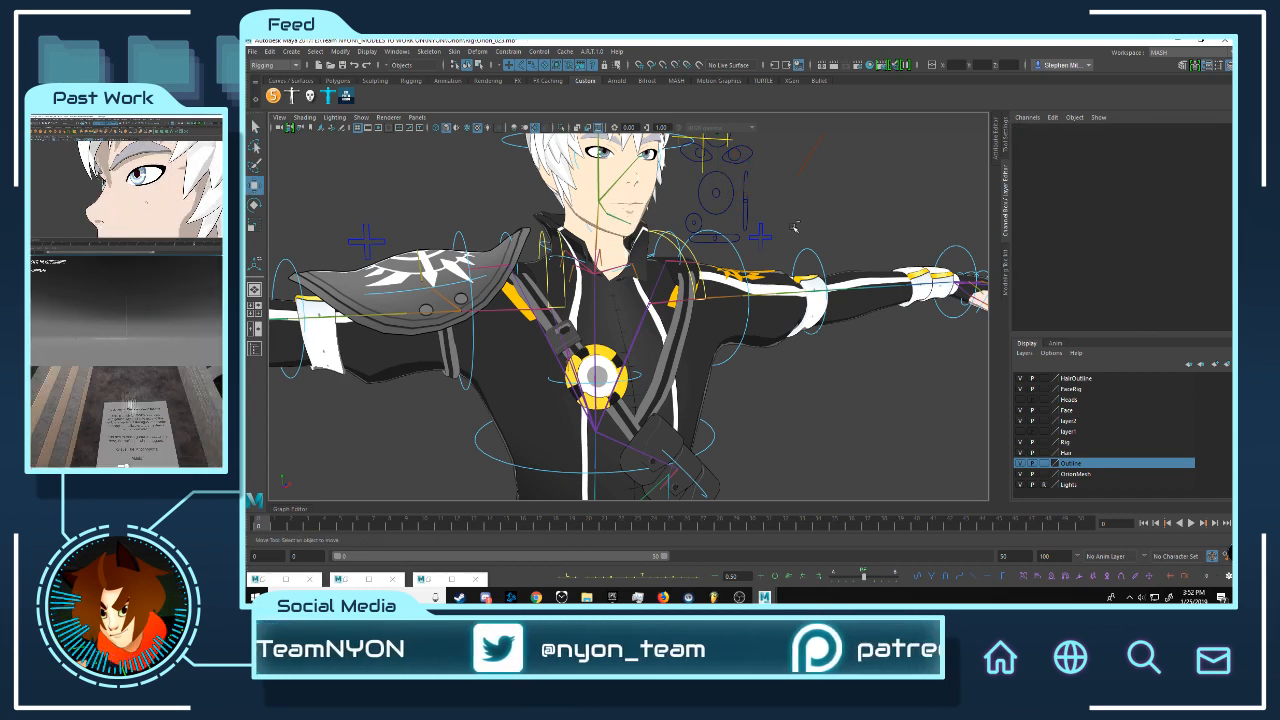
Step: Save the scene and reactivate the Move tool
key(q)
key(ctrl+s)
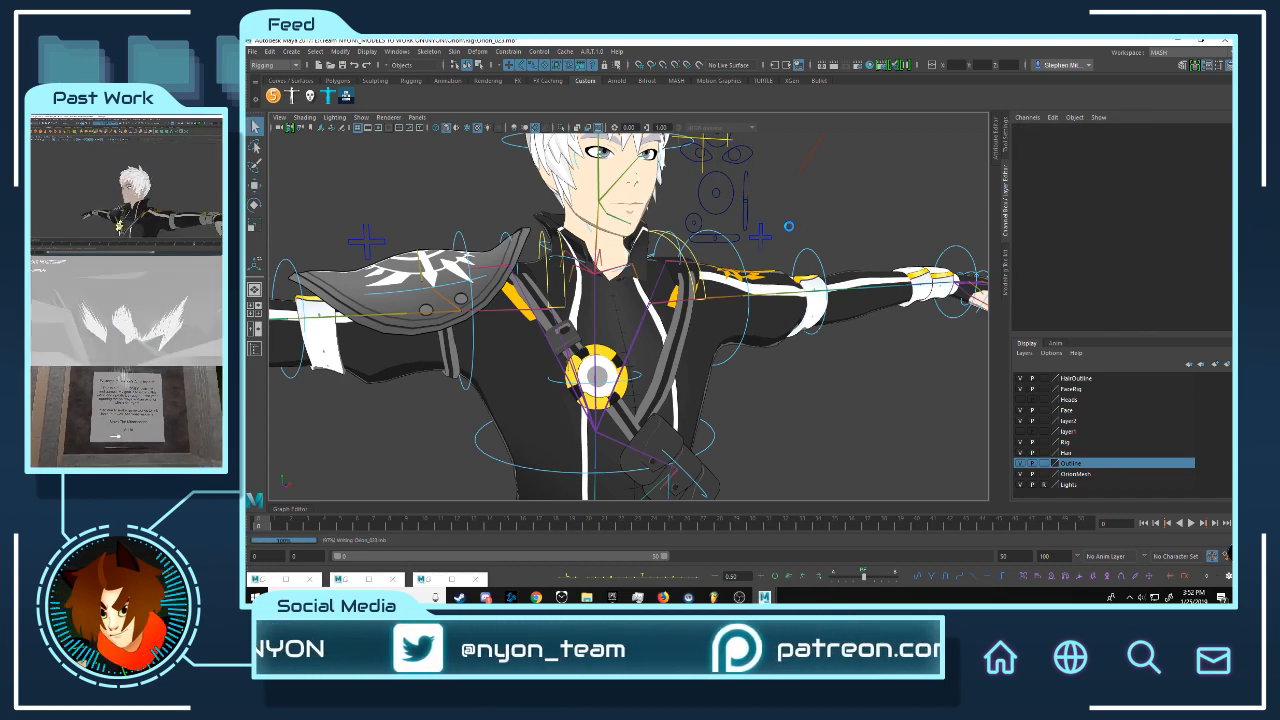
key(w)
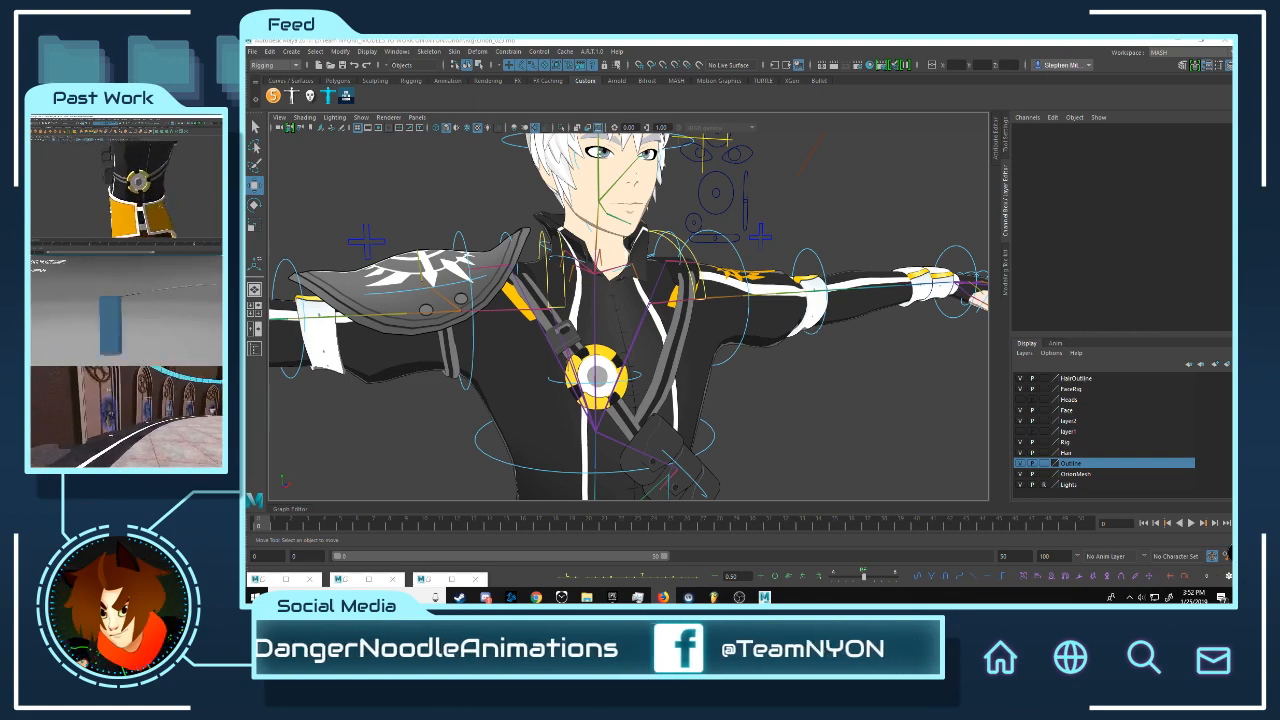
Step: Examine the outlines on the character's trousers and waist guard from the front
scroll(722, 352, down, 3)
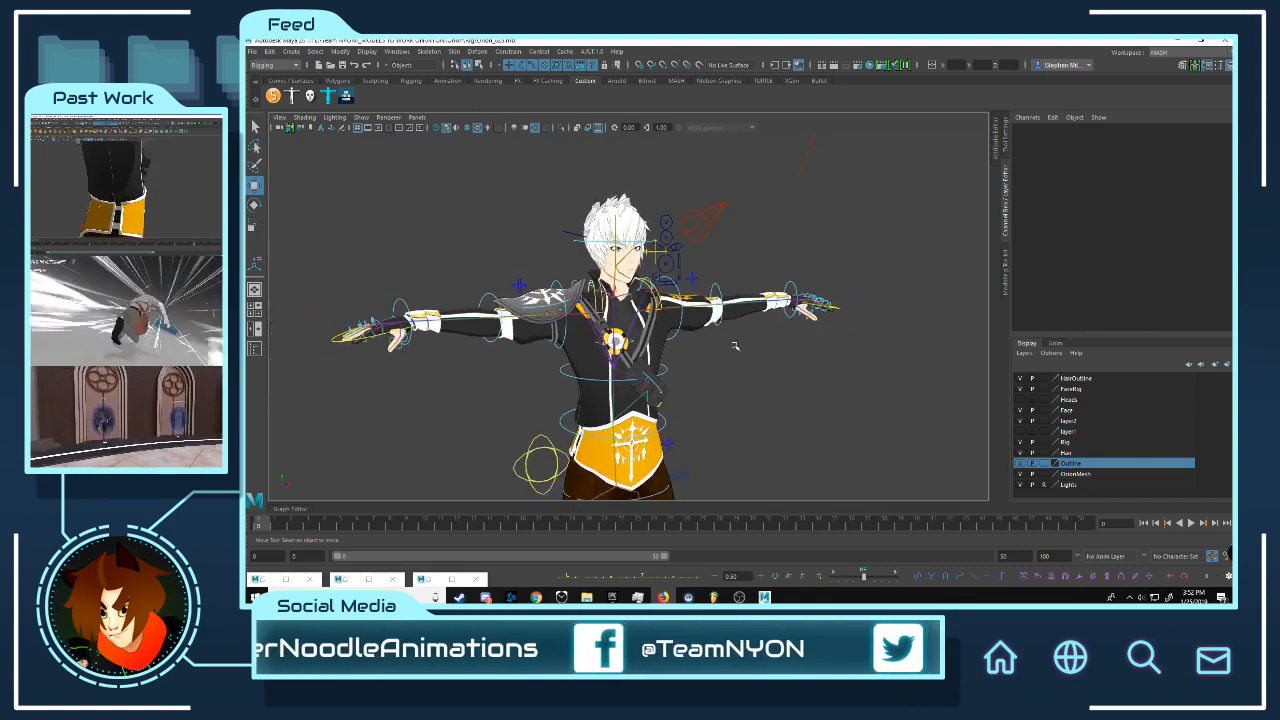
alt+middle_drag(768, 408, 761, 225)
alt+drag(761, 225, 851, 186)
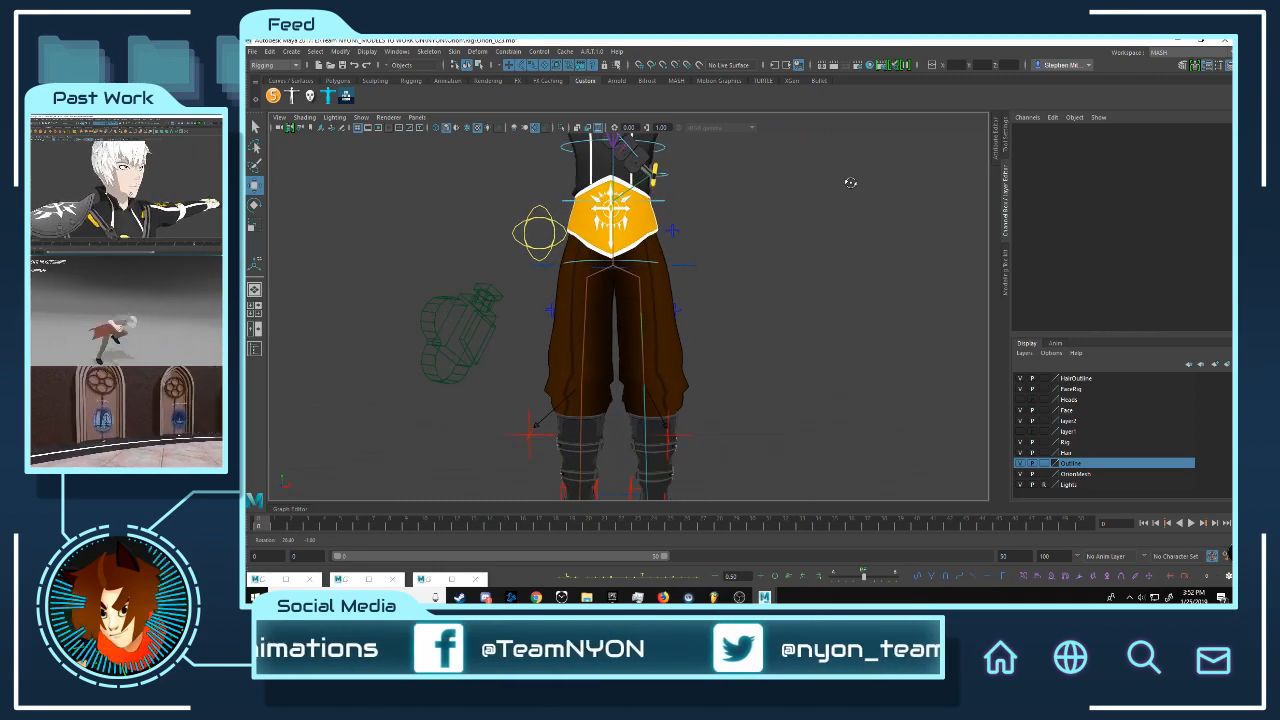
scroll(697, 305, up, 3)
scroll(697, 305, up, 3)
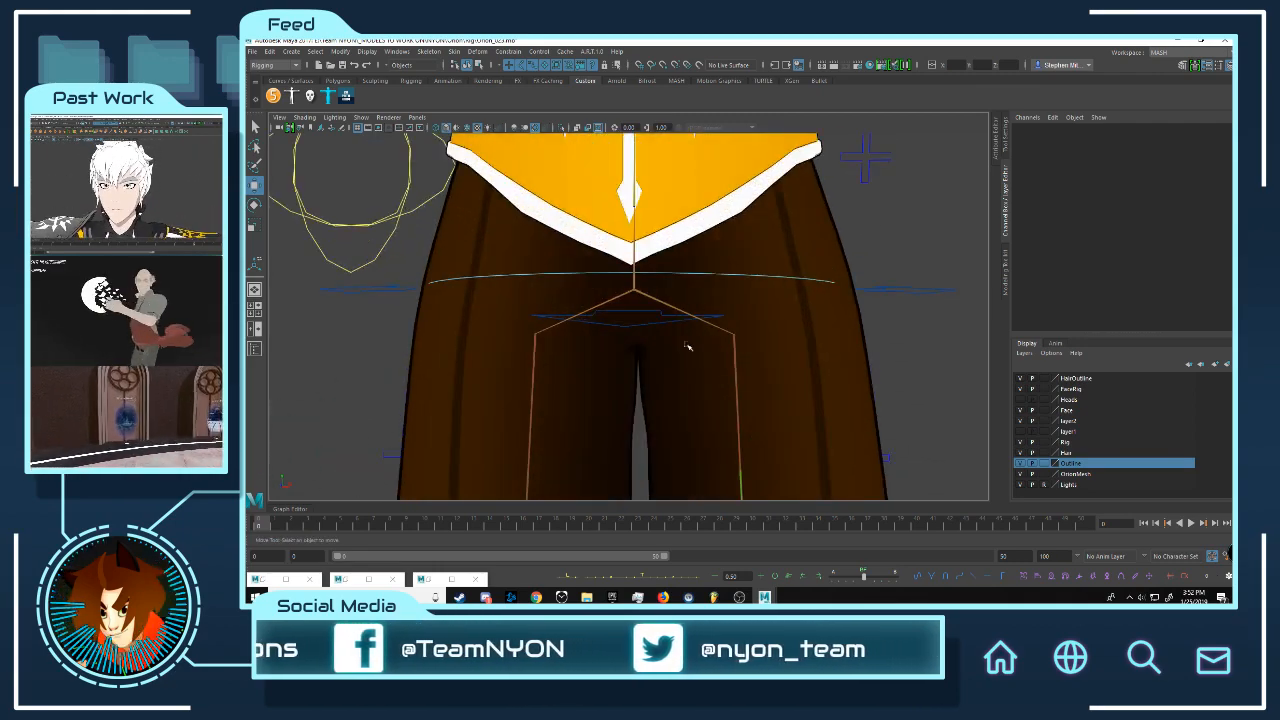
scroll(689, 332, down, 2)
alt+middle_drag(688, 336, 690, 285)
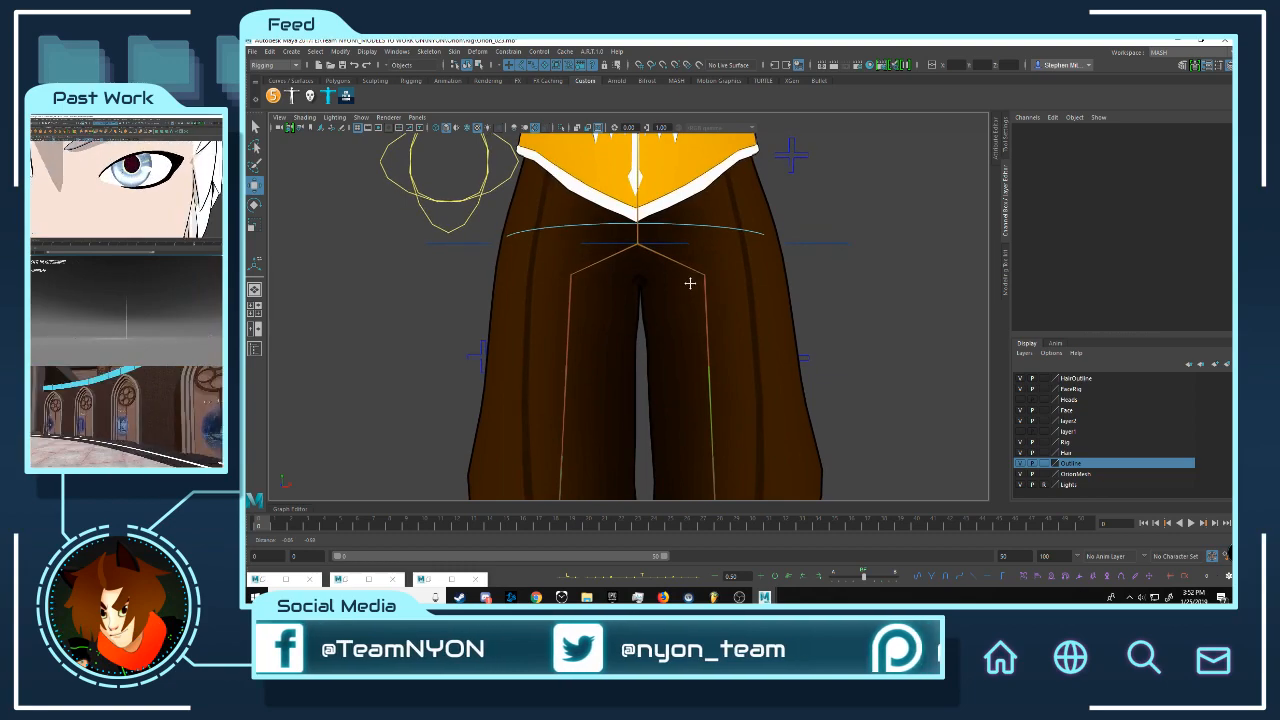
scroll(791, 263, up, 2)
alt+drag(789, 249, 792, 258)
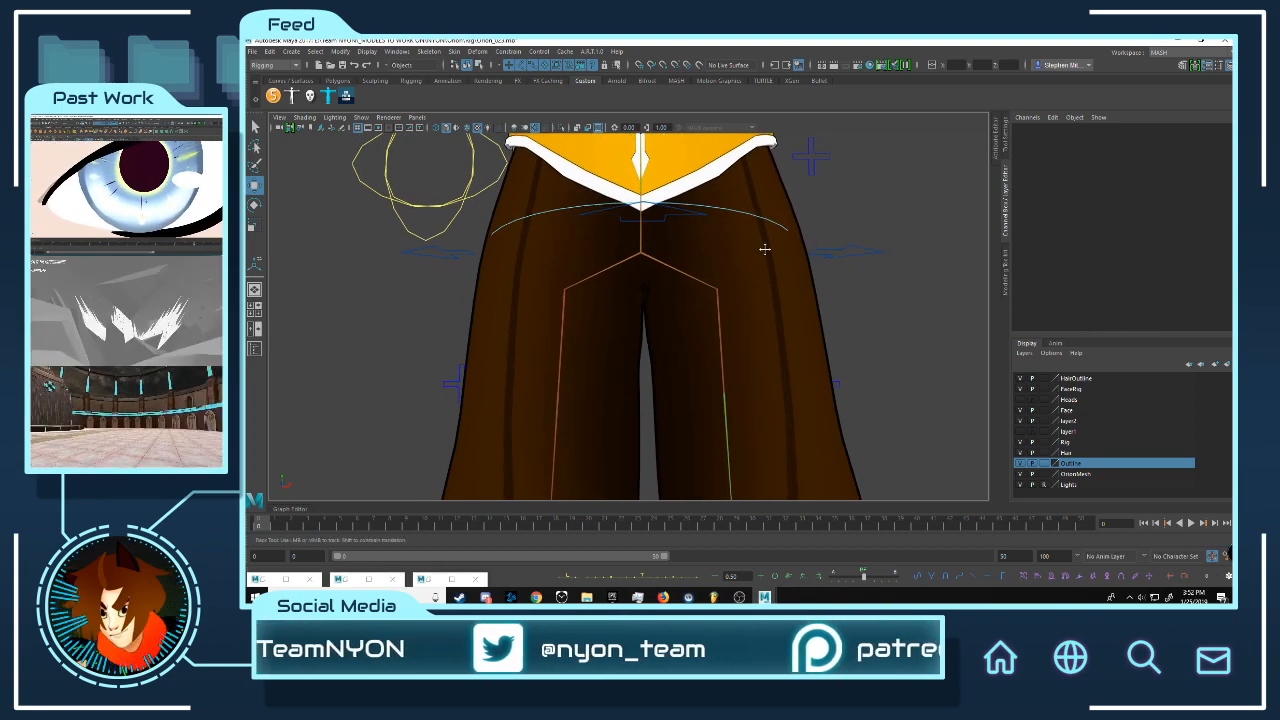
alt+middle_drag(764, 249, 758, 236)
scroll(760, 240, down, 5)
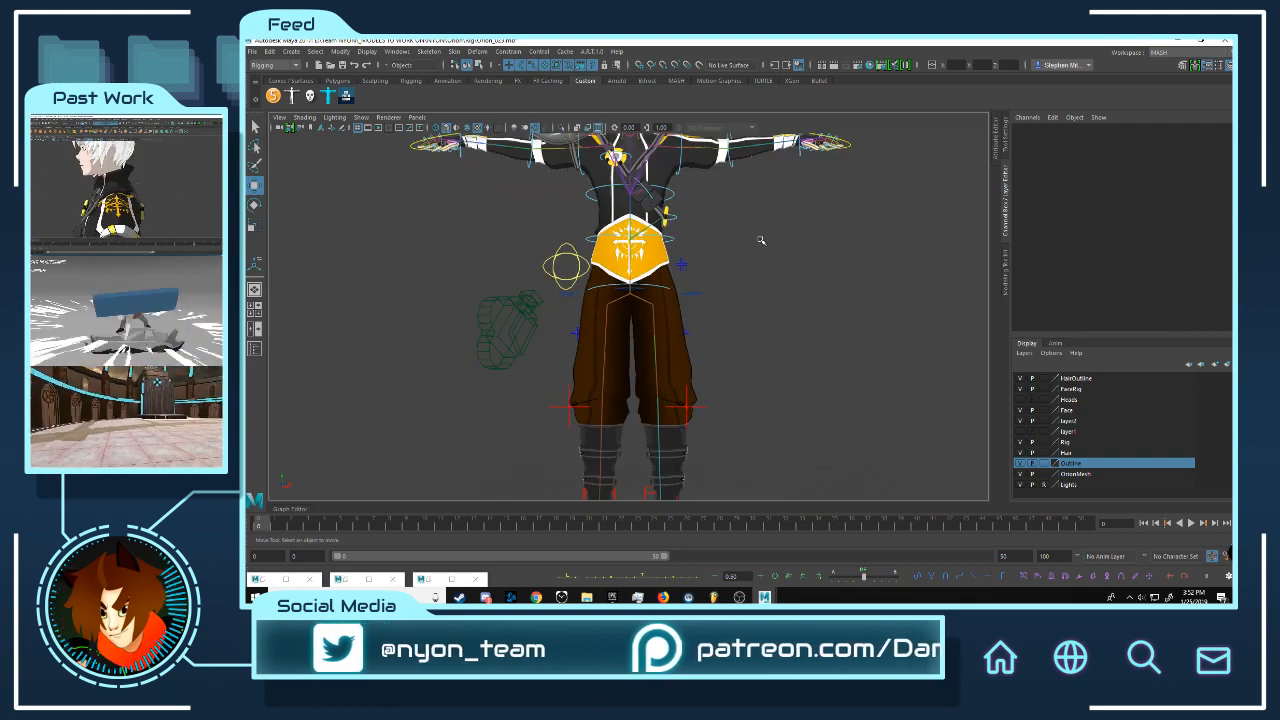
scroll(726, 260, up, 1)
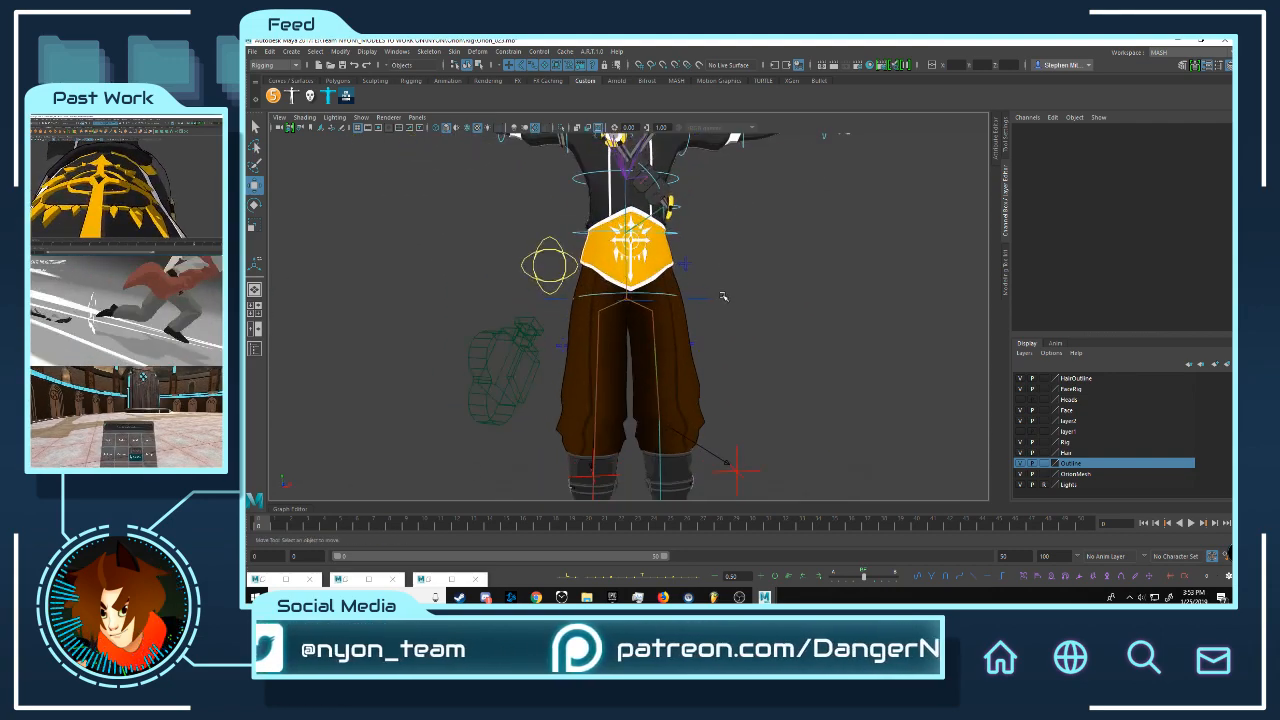
scroll(724, 294, down, 1)
Step: Examine the outlines around the hips, waist guard and torso from the side, ending at the face and chest
alt+drag(830, 278, 731, 231)
scroll(766, 282, up, 5)
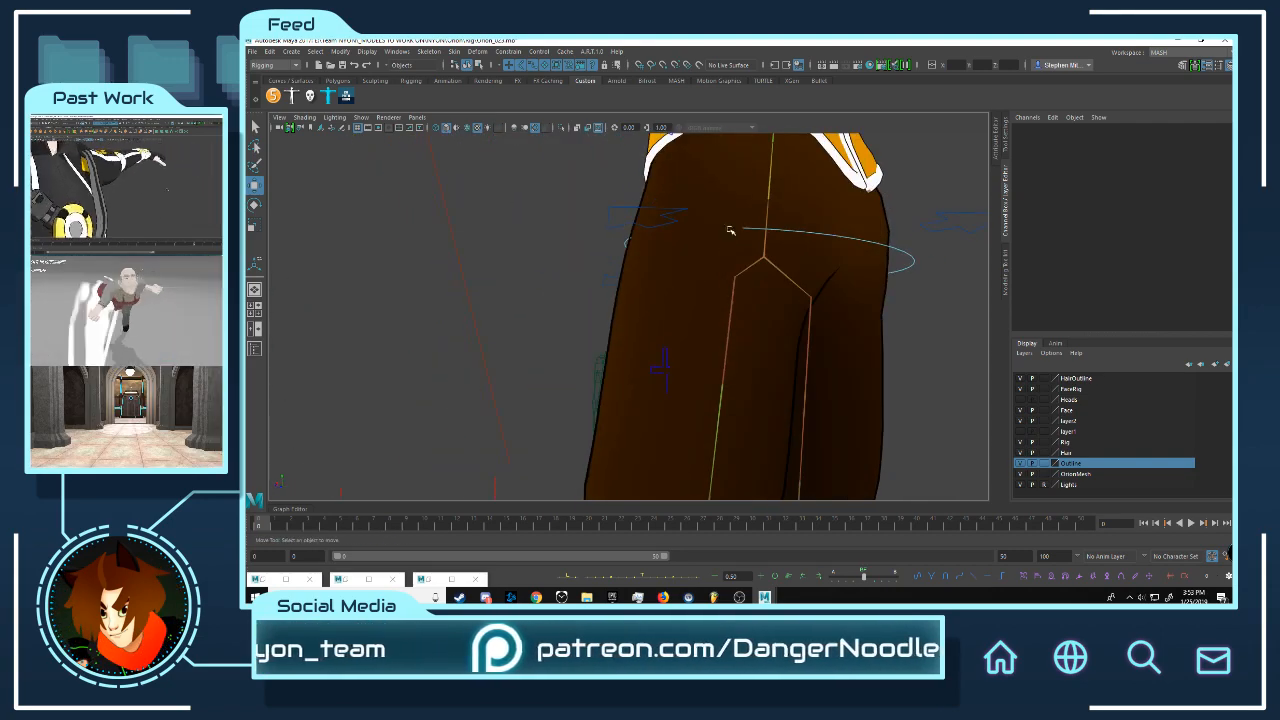
alt+middle_drag(731, 231, 674, 323)
alt+drag(674, 323, 795, 306)
scroll(629, 300, down, 4)
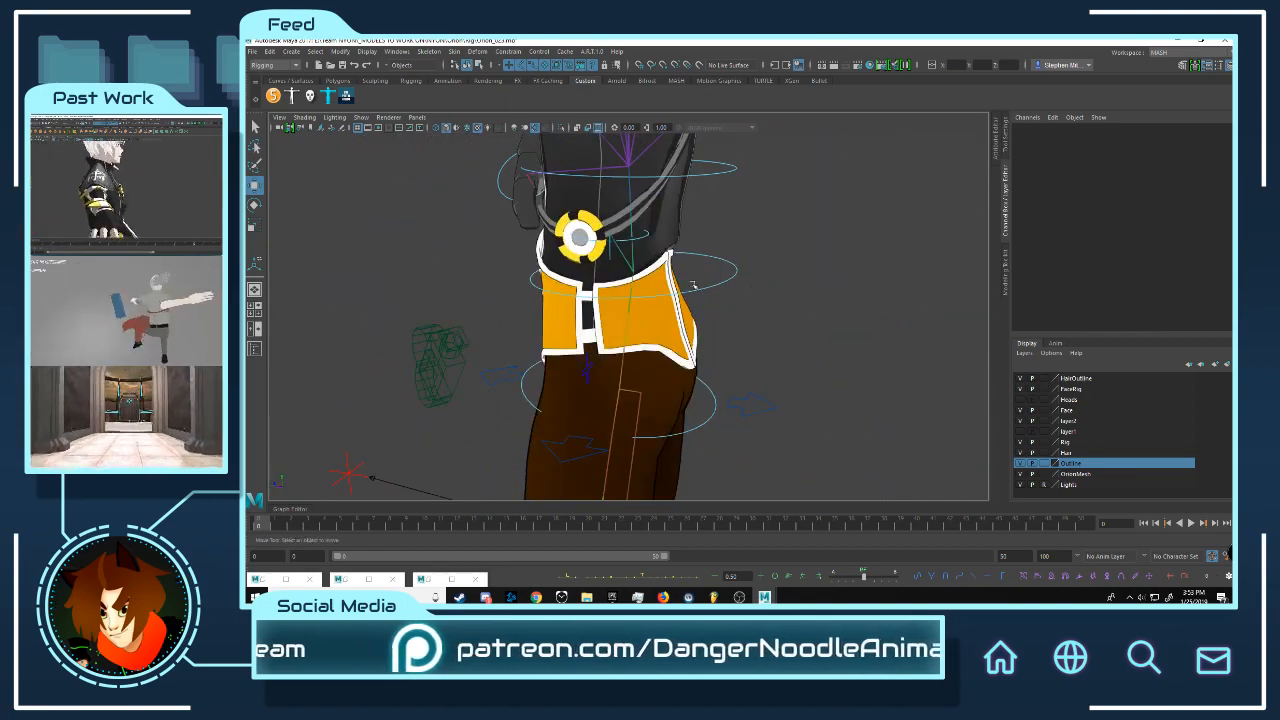
scroll(696, 286, down, 5)
alt+drag(696, 286, 770, 277)
alt+middle_drag(622, 240, 641, 344)
scroll(641, 344, up, 4)
scroll(641, 344, up, 5)
alt+drag(641, 344, 620, 245)
Step: Try moving the CH_U facial control, undo the move and clear the selection
click(596, 239)
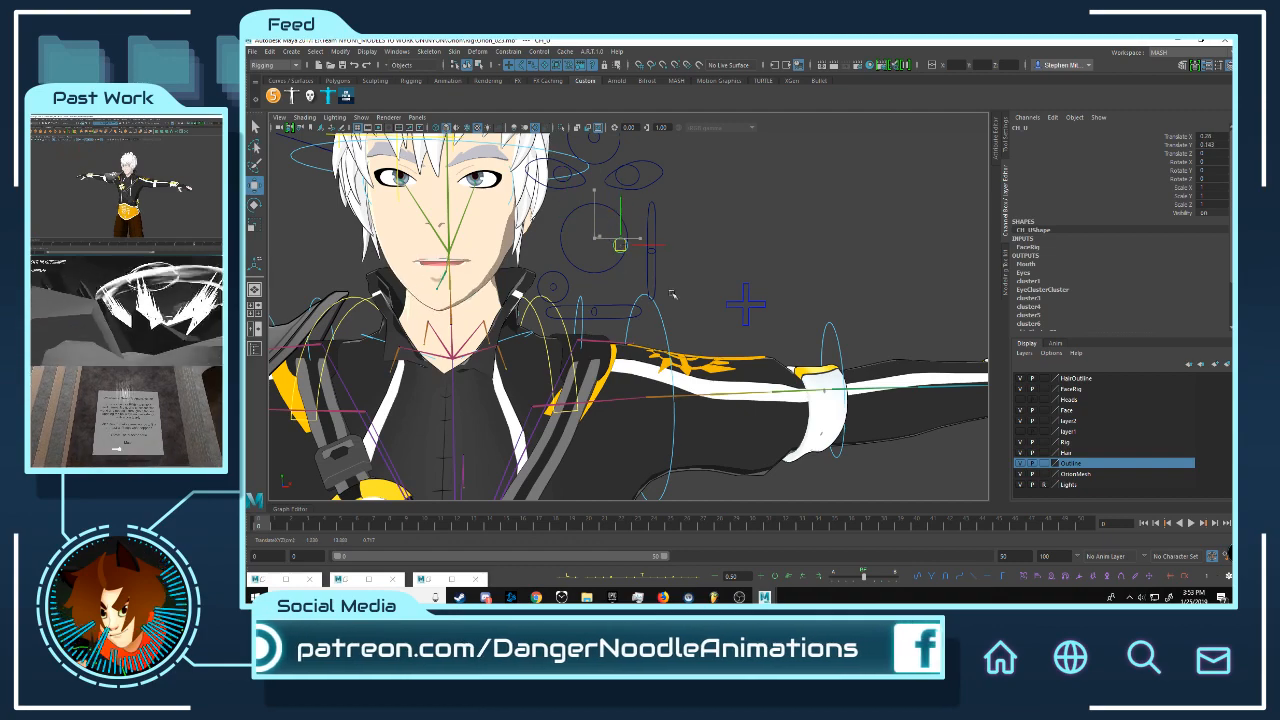
key(ctrl+z)
alt+middle_drag(661, 309, 733, 370)
scroll(733, 370, up, 5)
scroll(677, 316, down, 3)
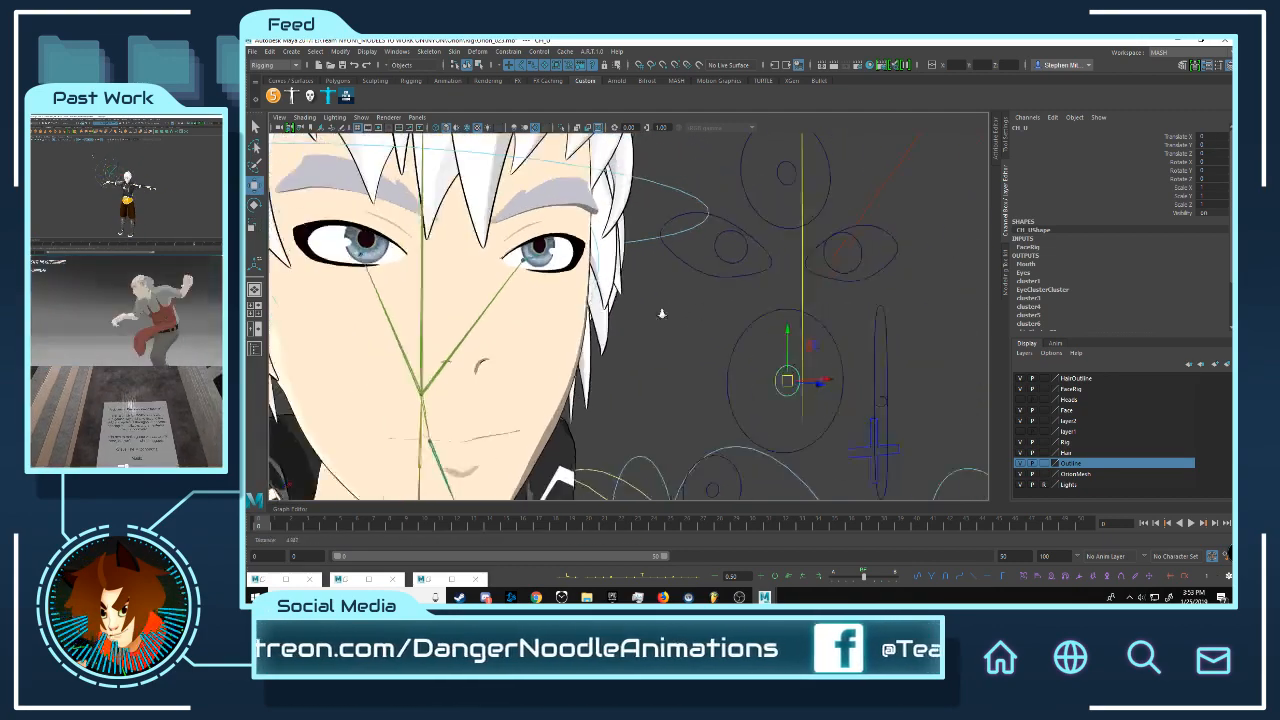
alt+drag(677, 316, 791, 300)
click(868, 297)
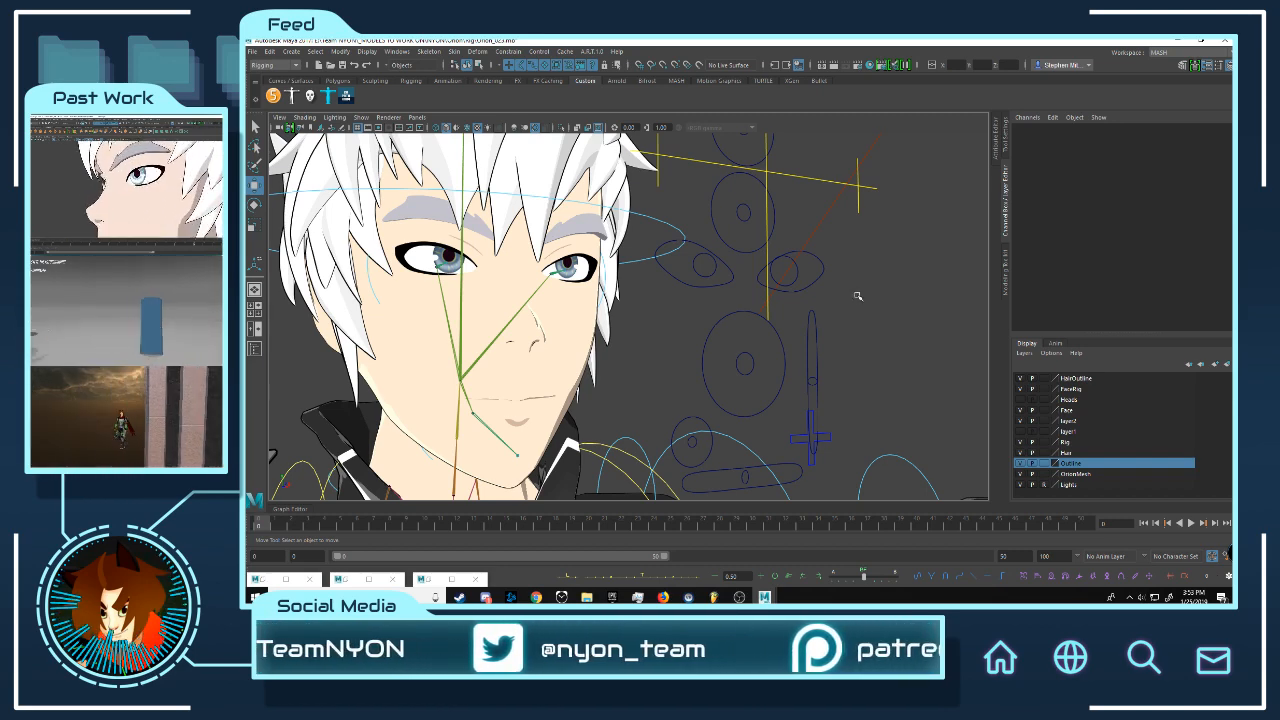
Step: Test the iris size by scaling the round eye control down to 0.6 and up to about 1.23
click(705, 270)
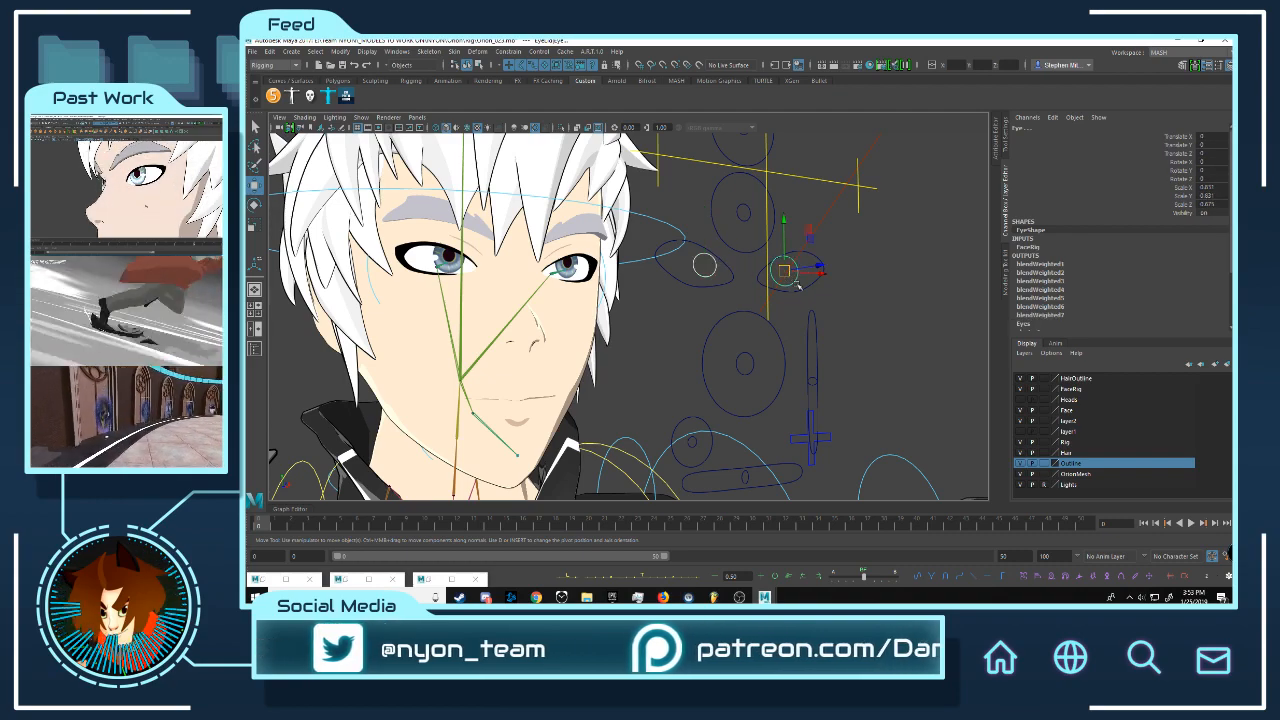
click(795, 281)
click(792, 281)
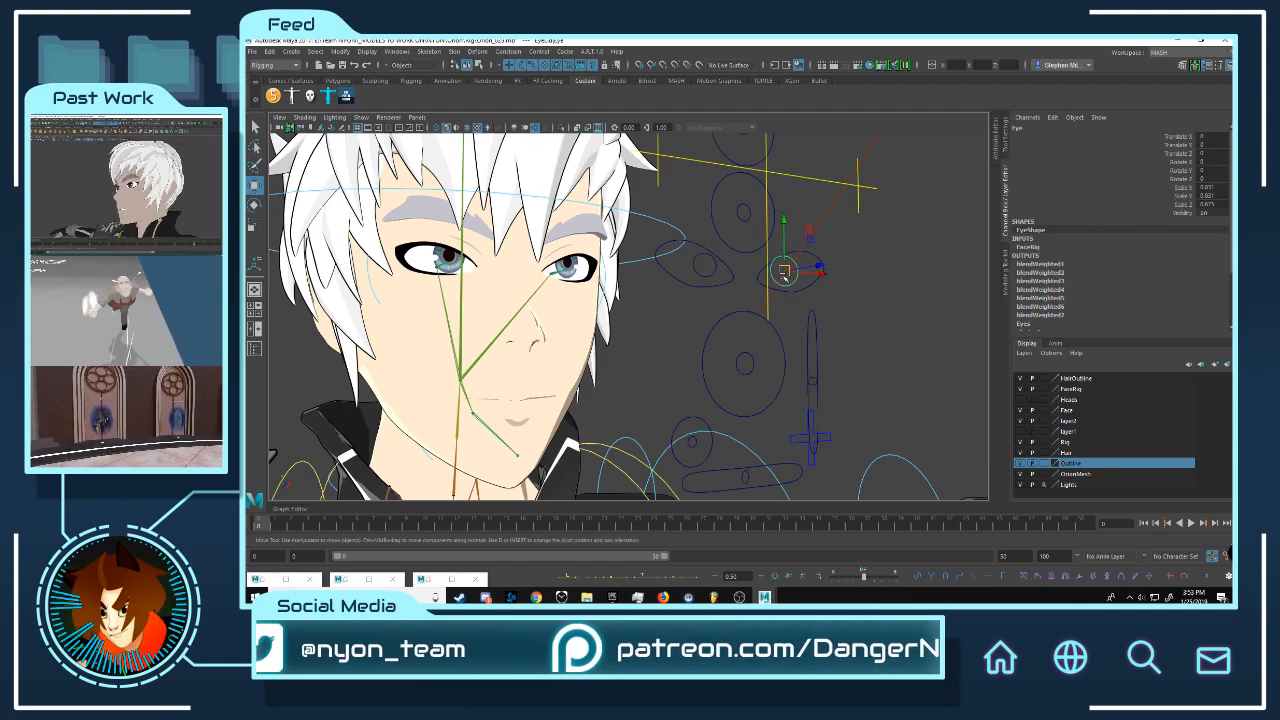
key(r)
drag(785, 275, 770, 297)
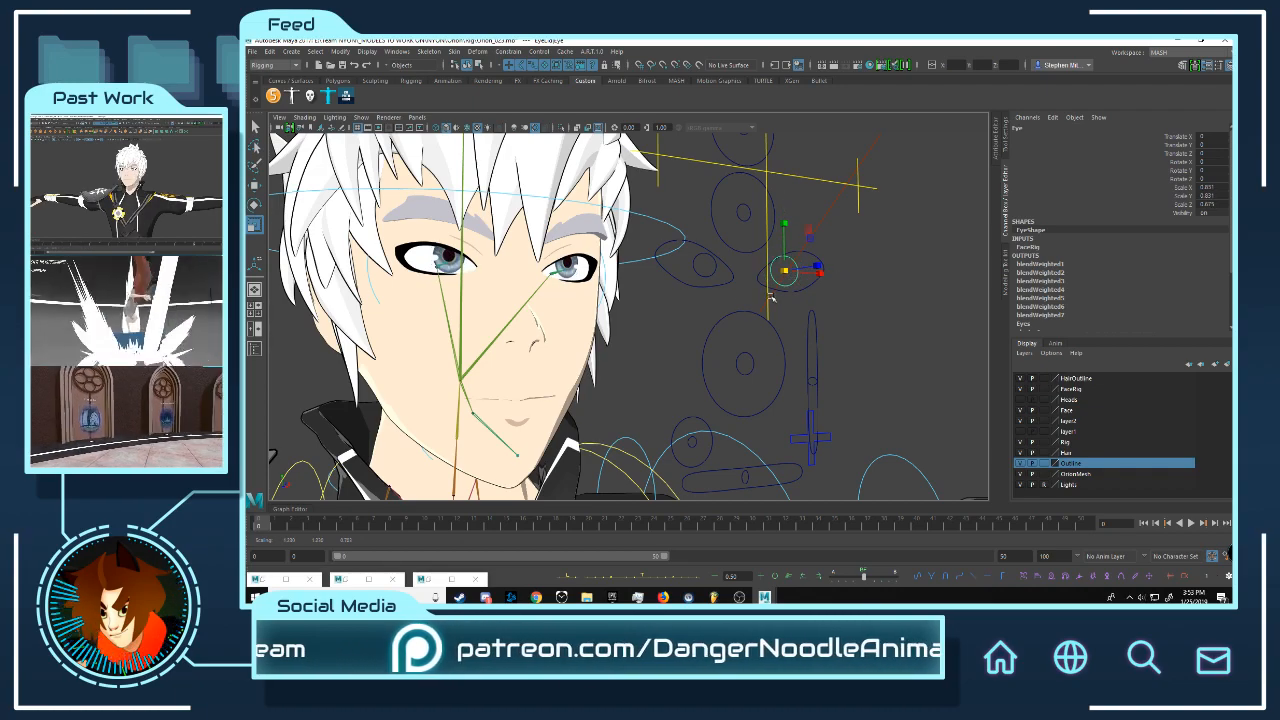
scroll(686, 294, up, 5)
alt+drag(686, 294, 660, 293)
scroll(691, 300, down, 5)
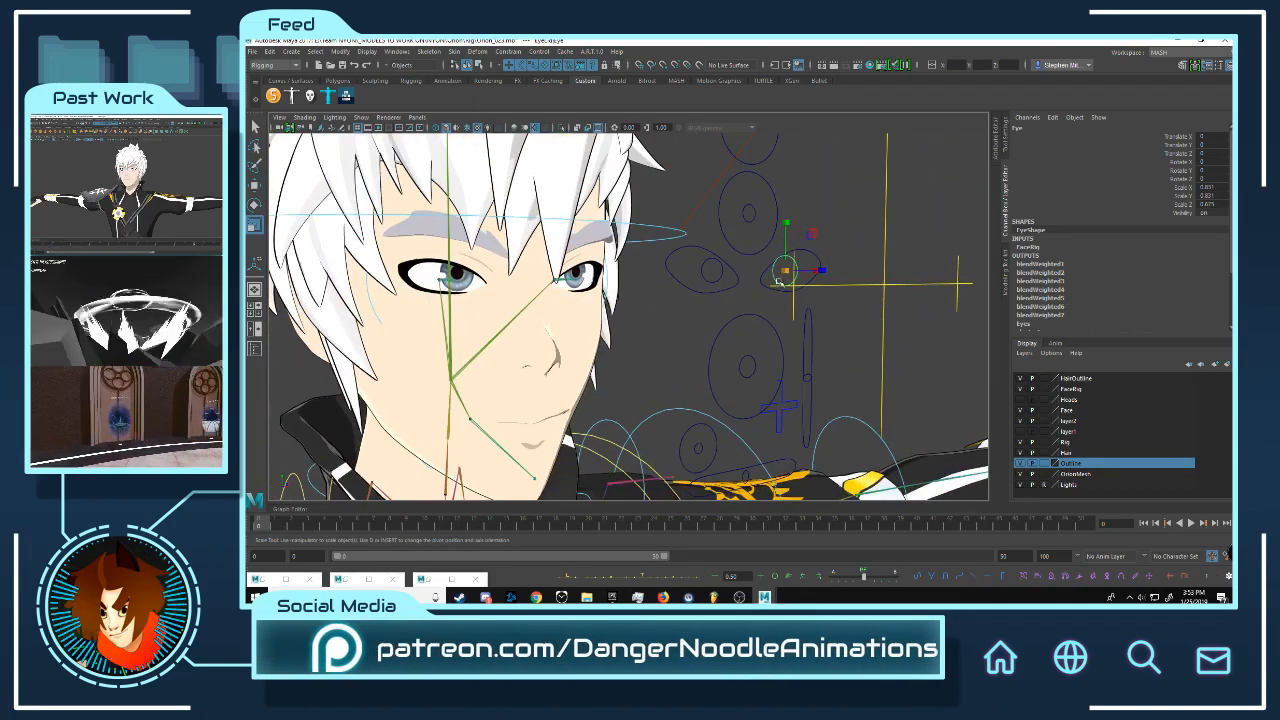
drag(779, 281, 738, 297)
scroll(677, 277, up, 5)
scroll(620, 290, up, 3)
scroll(650, 307, down, 6)
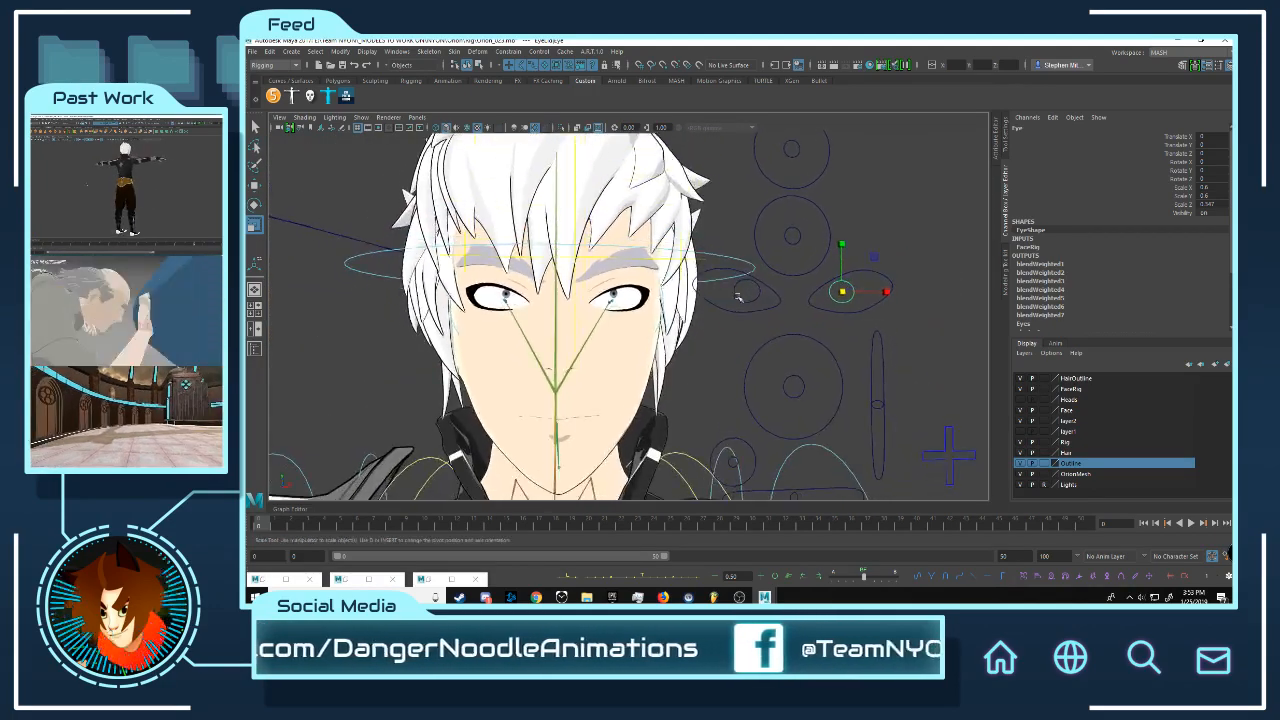
drag(845, 292, 870, 289)
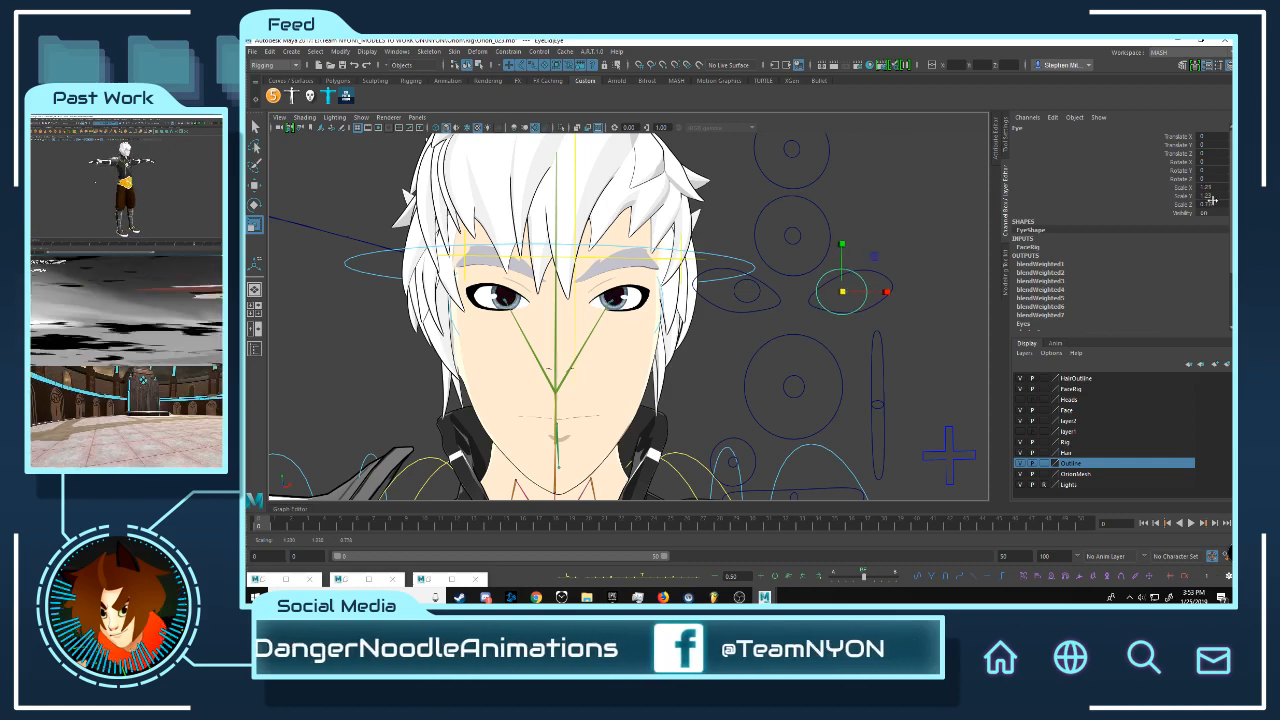
Step: Set the eye control's Scale X, Y and Z to 1 and clear the selection
drag(1212, 186, 1212, 205)
text(1)
key(Return)
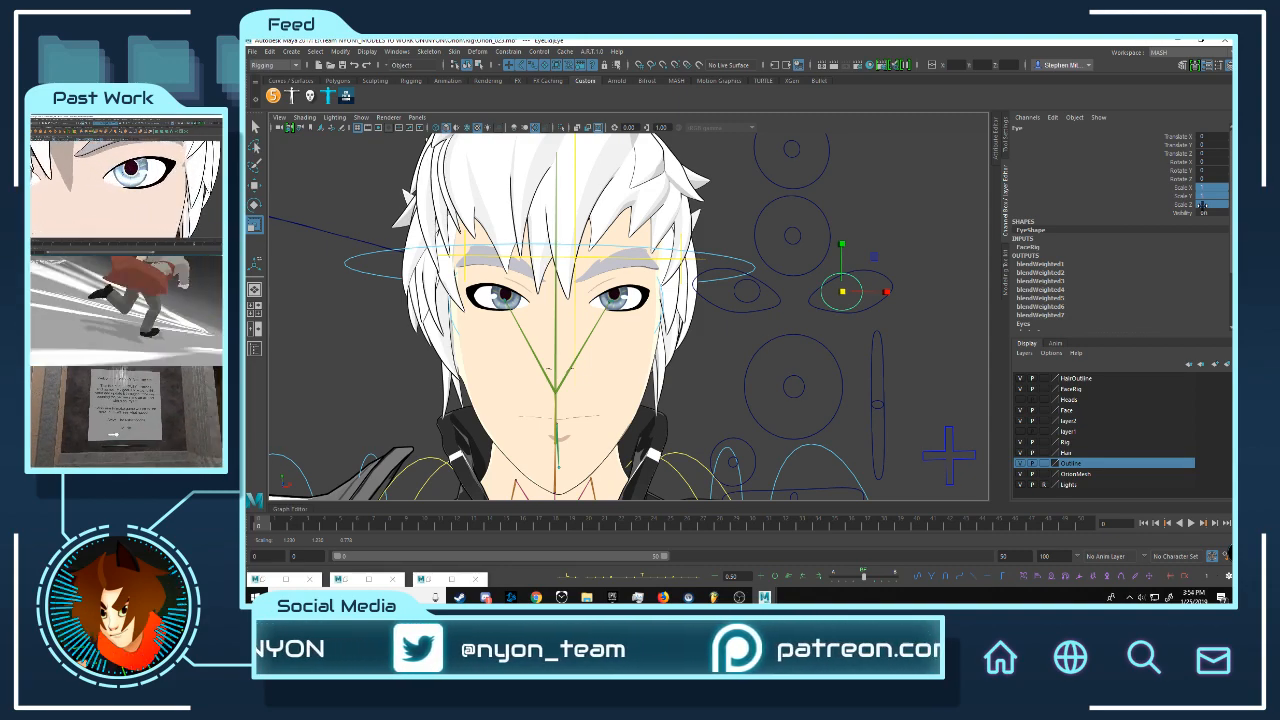
click(868, 266)
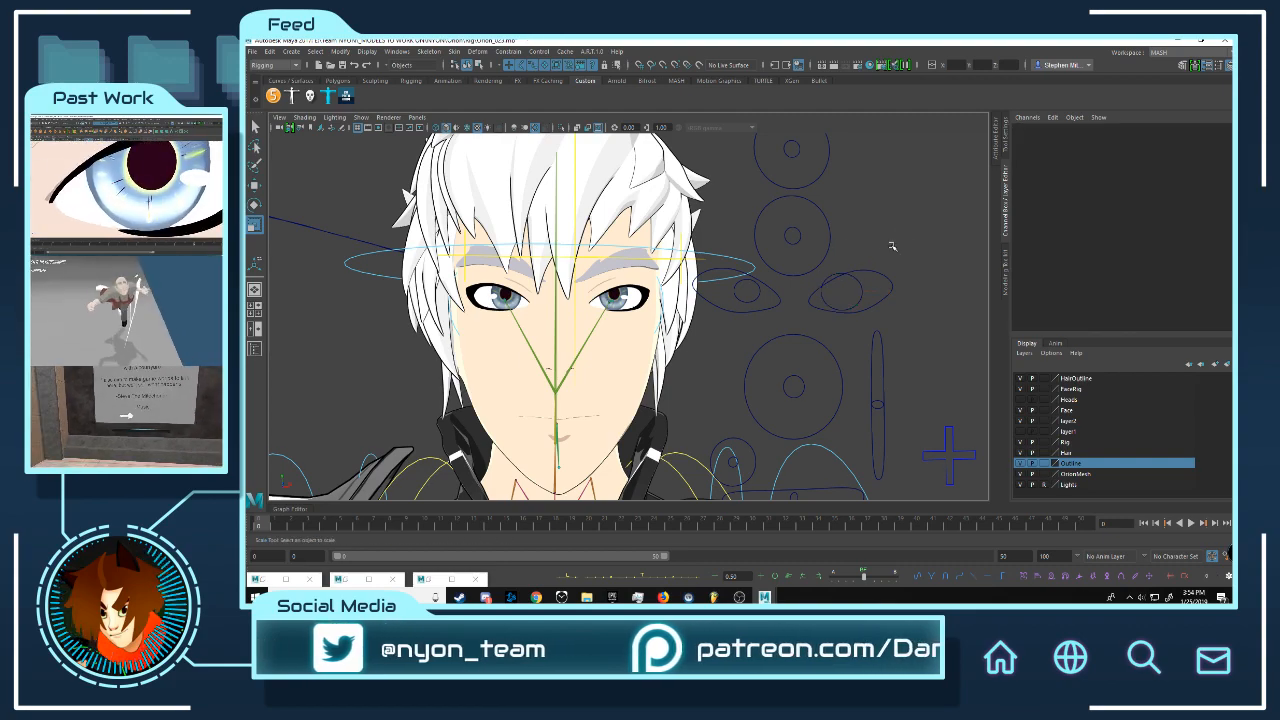
Step: Try scaling the eye control once more, undo the change and deselect the control
click(848, 304)
key(q)
key(w)
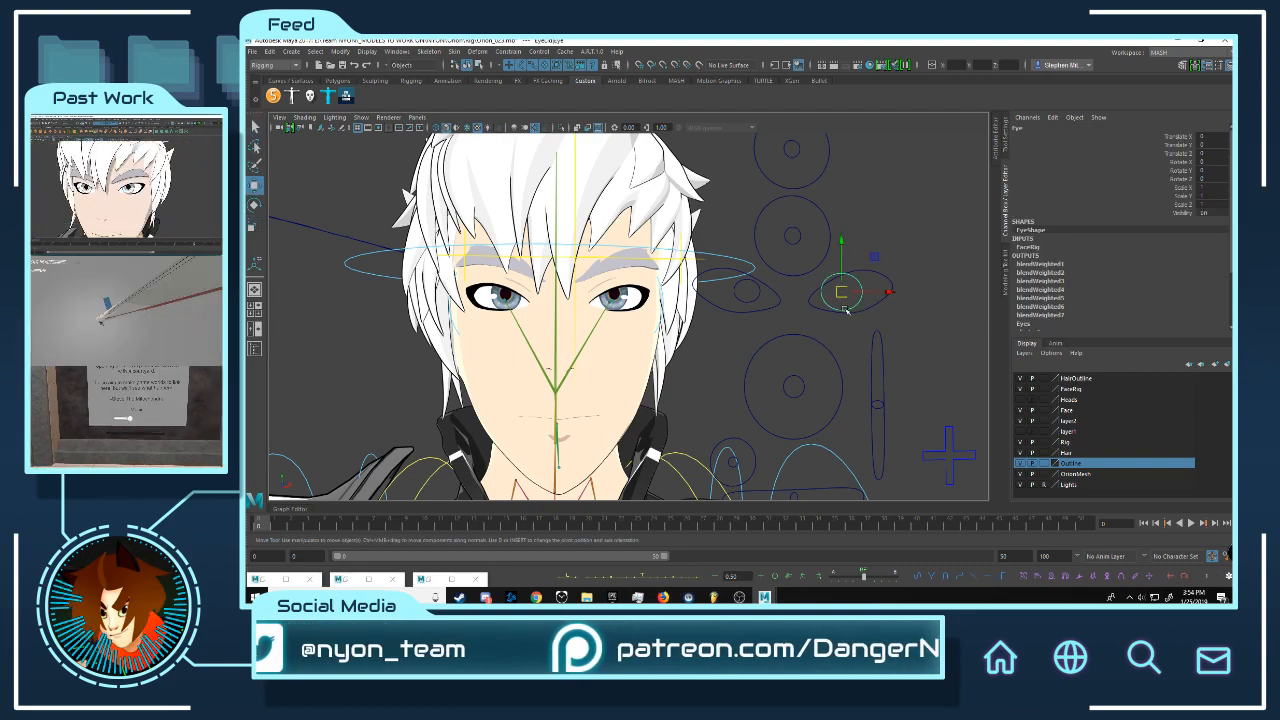
key(r)
drag(843, 294, 841, 290)
key(ctrl+z)
alt+middle_drag(804, 378, 791, 277)
scroll(797, 296, down, 5)
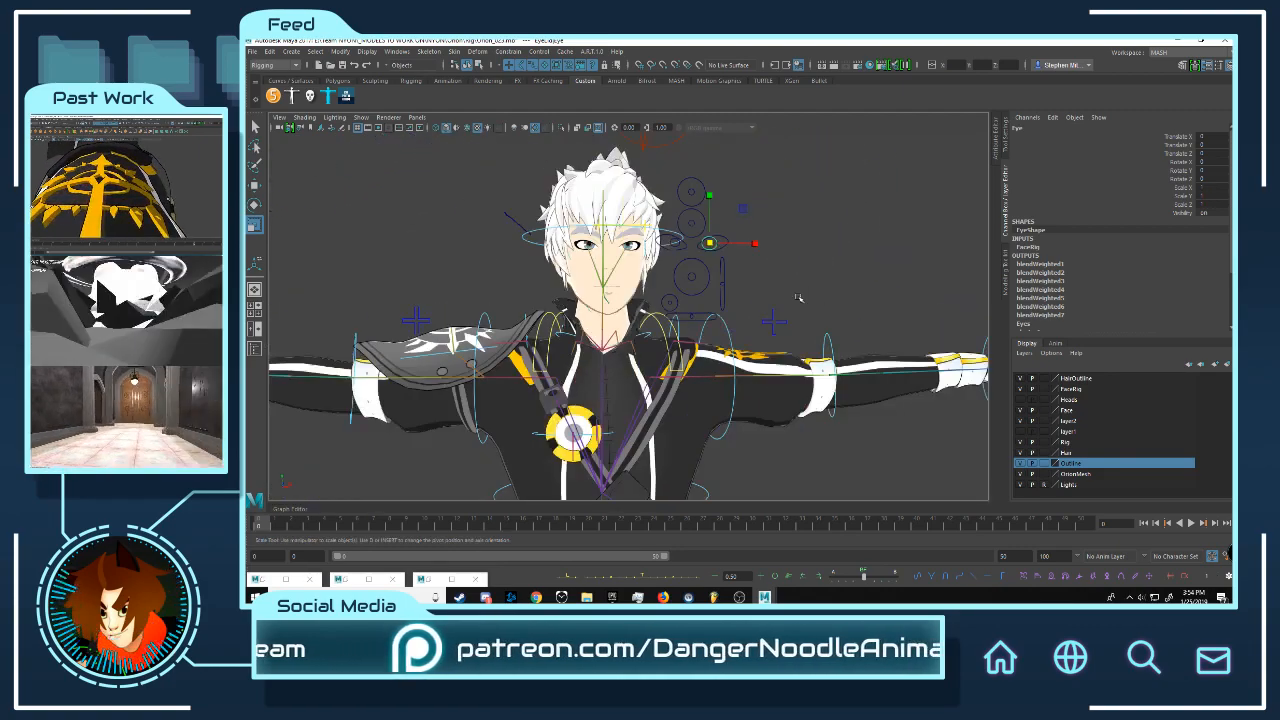
alt+drag(798, 298, 806, 266)
click(806, 266)
Step: Try moving the collar control beside the face to deform the collar, undo the move and clear the selection
scroll(806, 266, up, 6)
alt+middle_drag(806, 266, 727, 272)
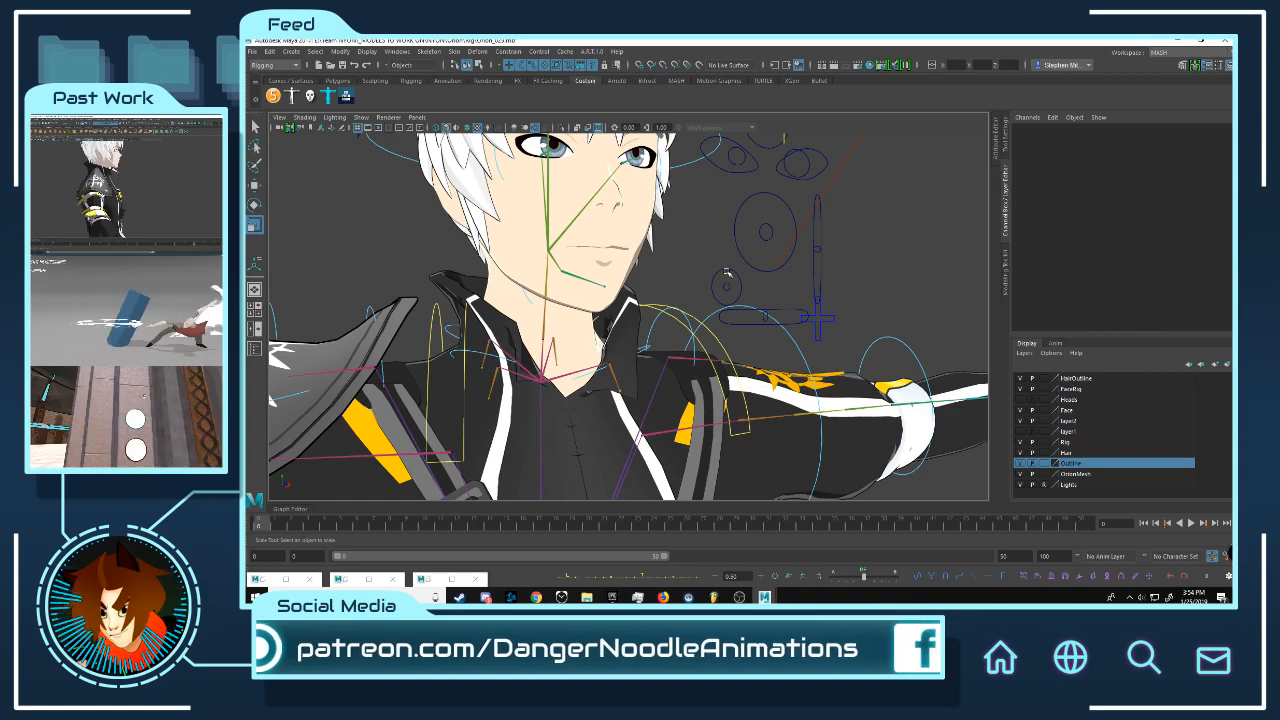
click(726, 285)
key(w)
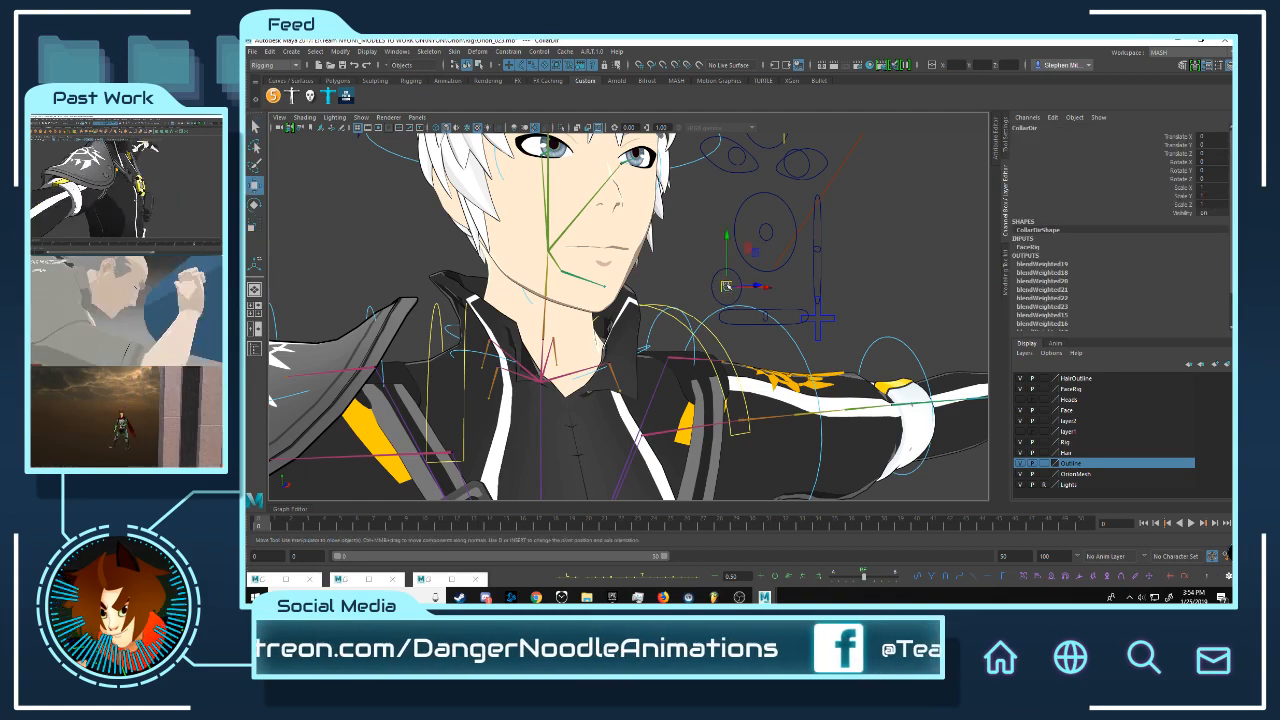
drag(727, 286, 670, 296)
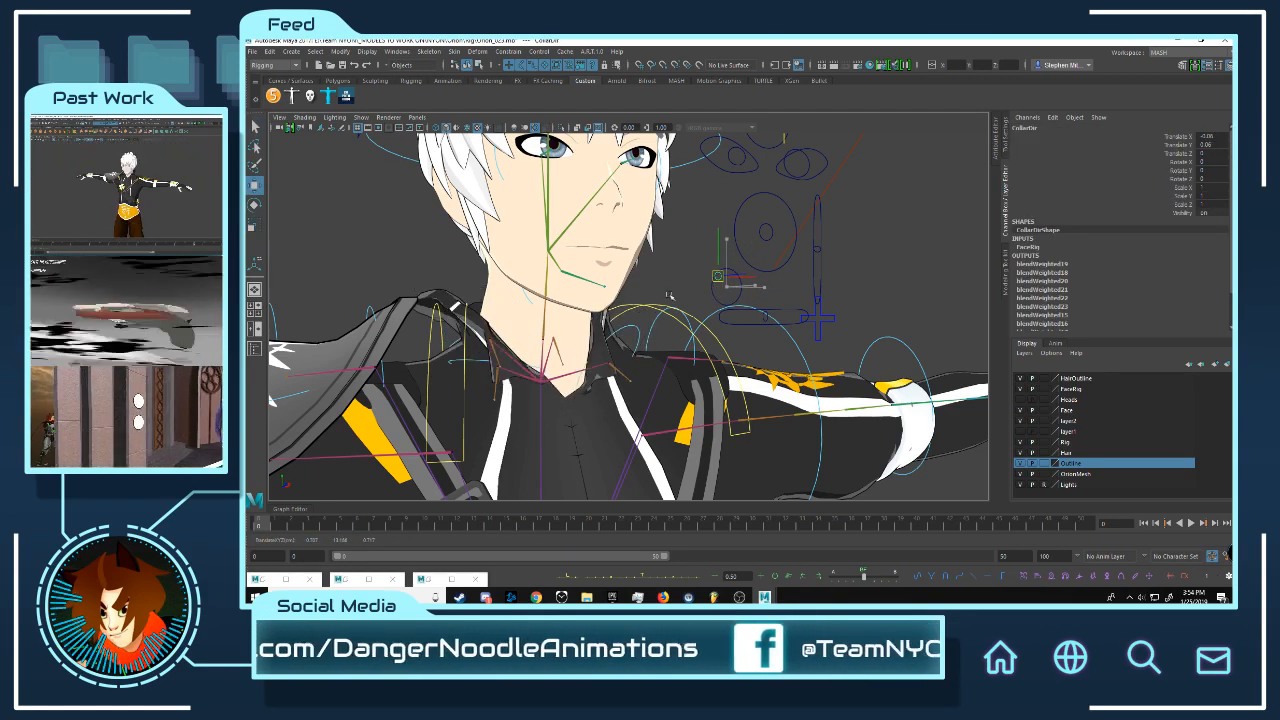
key(ctrl+z)
key(ctrl+z)
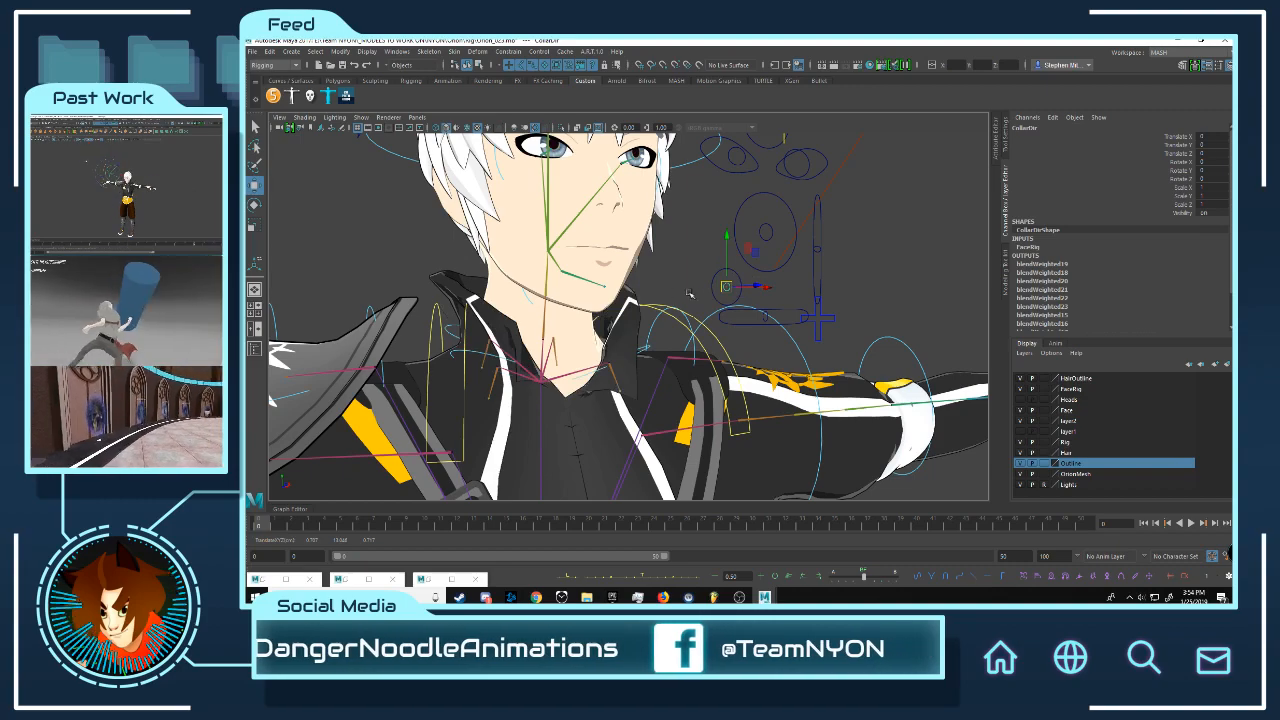
click(829, 297)
Step: Test the collar control again from the front view, undo the changes and clear the selection
alt+drag(827, 298, 722, 295)
scroll(766, 294, down, 5)
scroll(722, 295, up, 6)
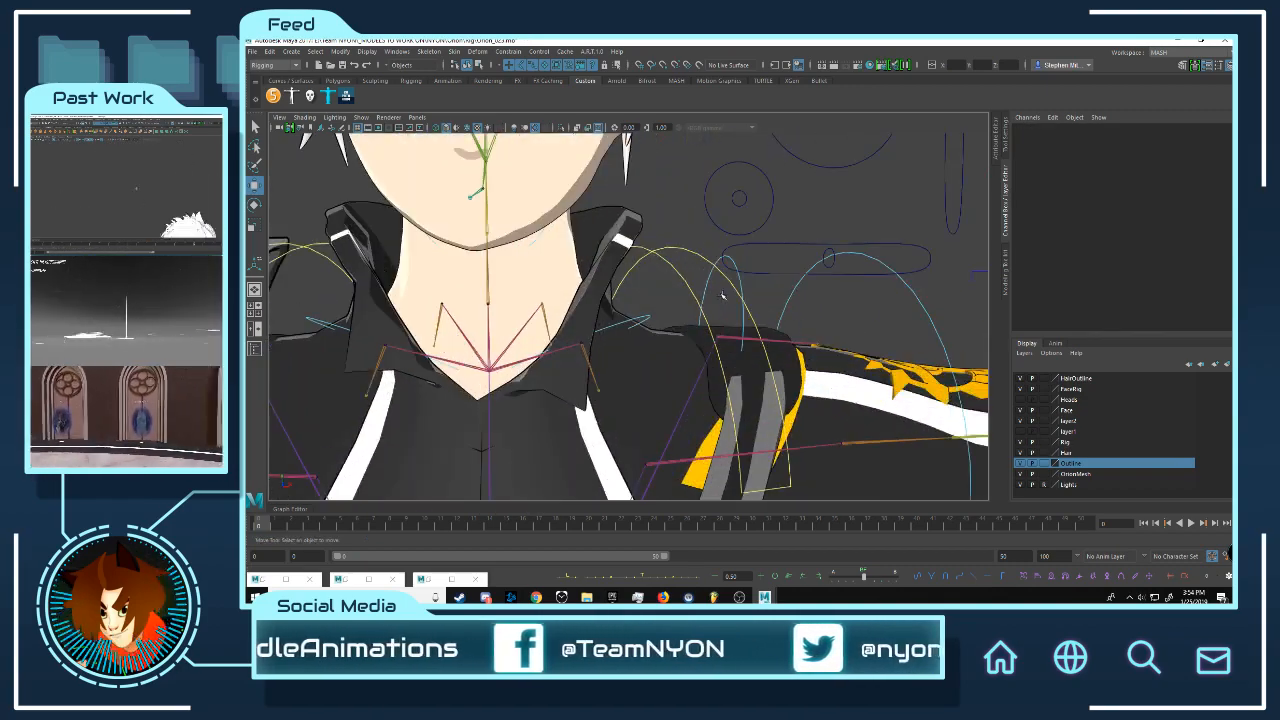
click(735, 206)
drag(735, 206, 716, 247)
key(ctrl+z)
click(662, 212)
scroll(755, 243, down, 5)
click(721, 222)
key(ctrl+z)
click(834, 267)
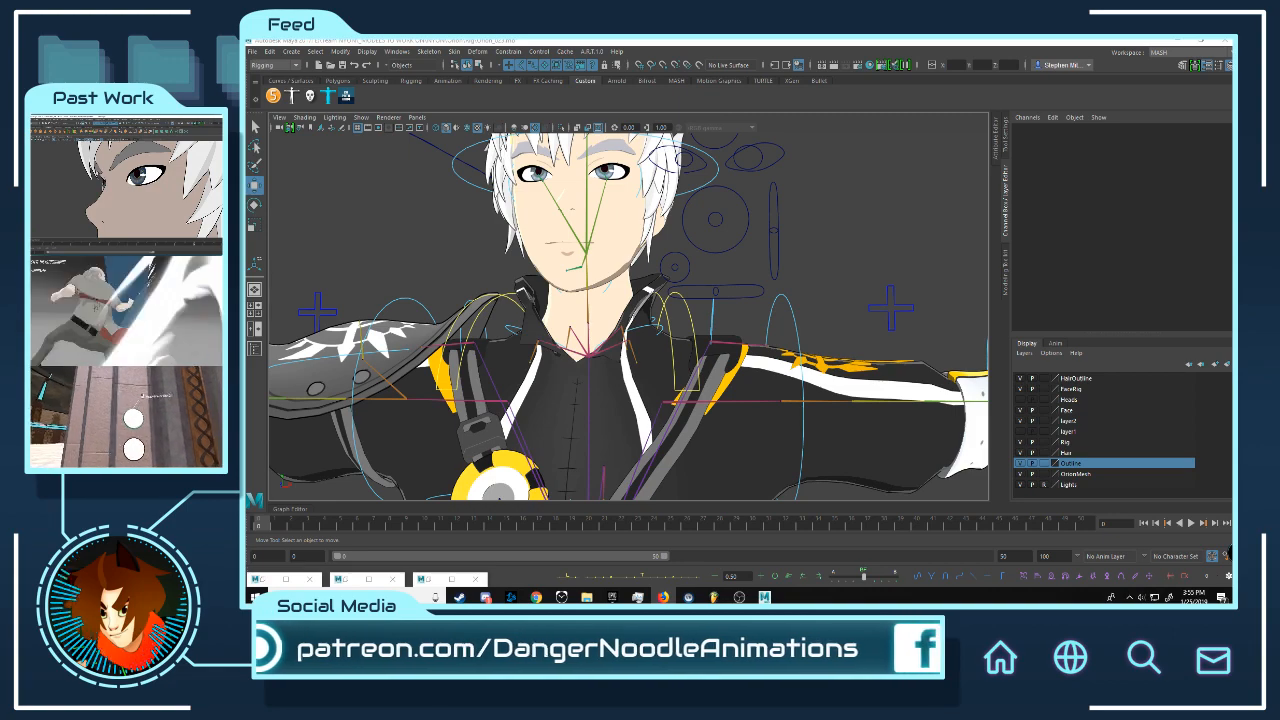
Step: Switch to Google Drive in the browser, view the Abductors artwork and the Aeschna creature sheet, and return to Maya
drag(1232, 320, 910, 41)
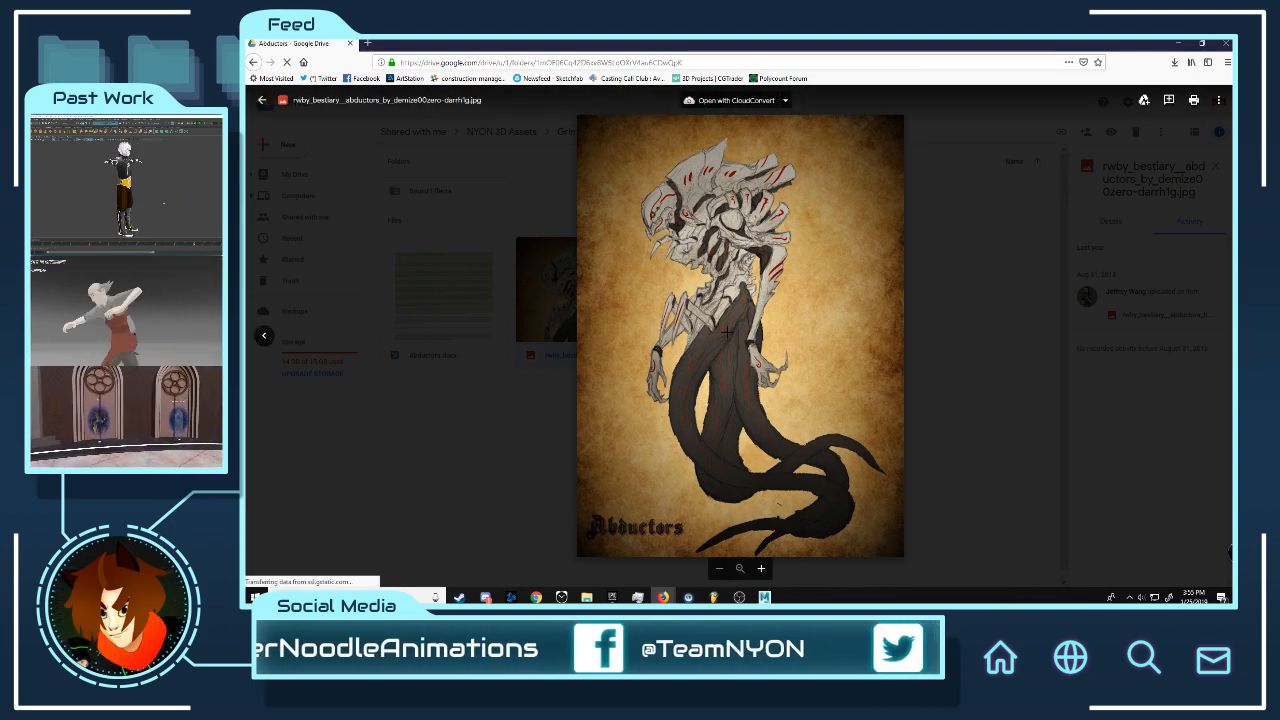
click(986, 305)
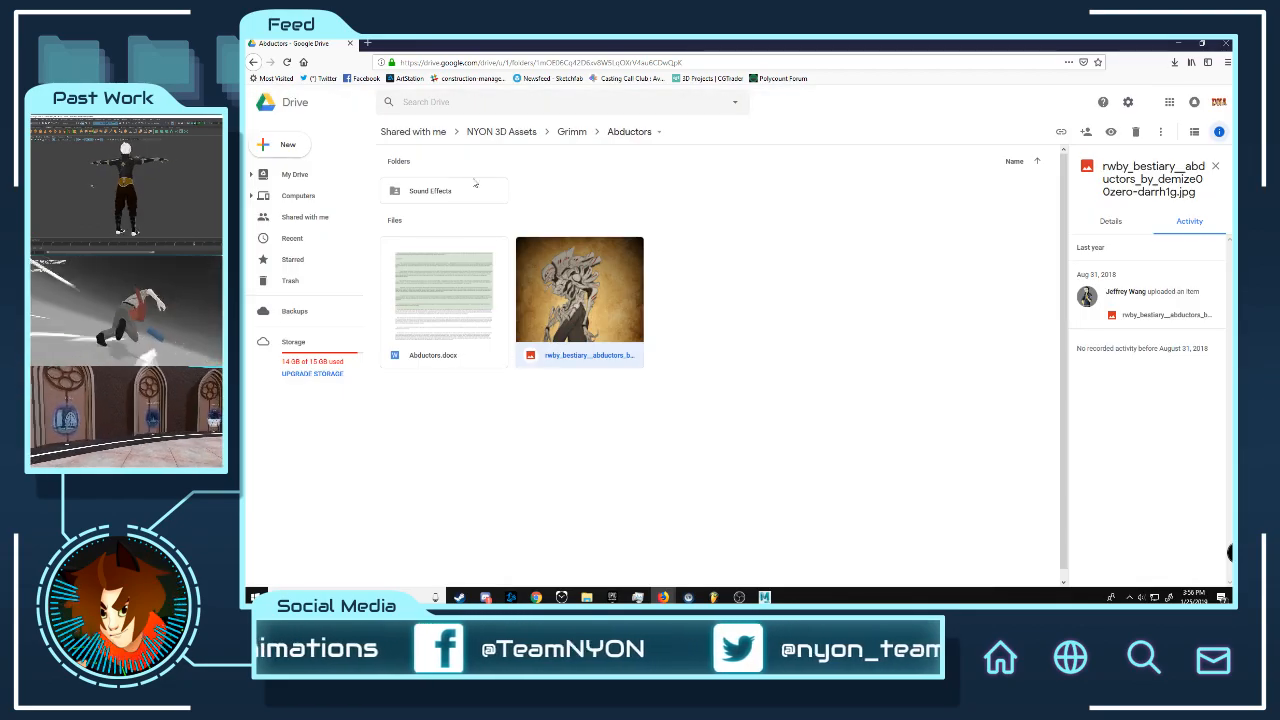
double_click(615, 311)
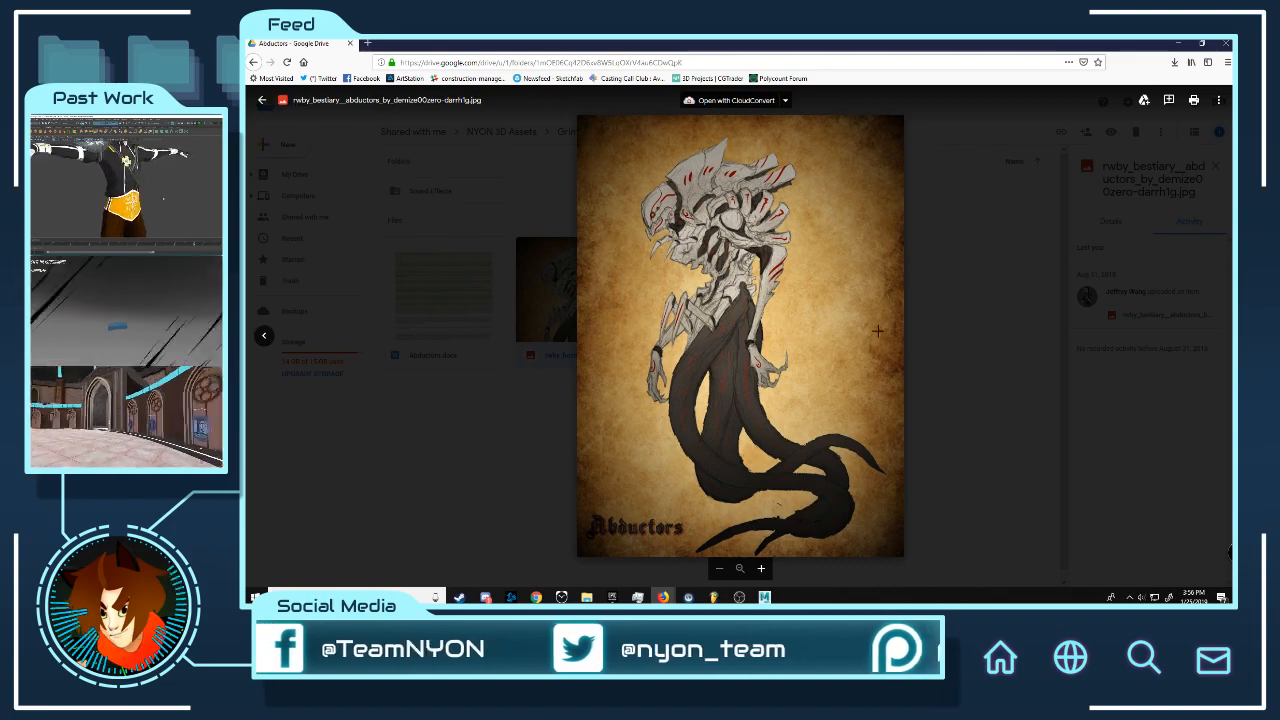
drag(900, 44, 1278, 215)
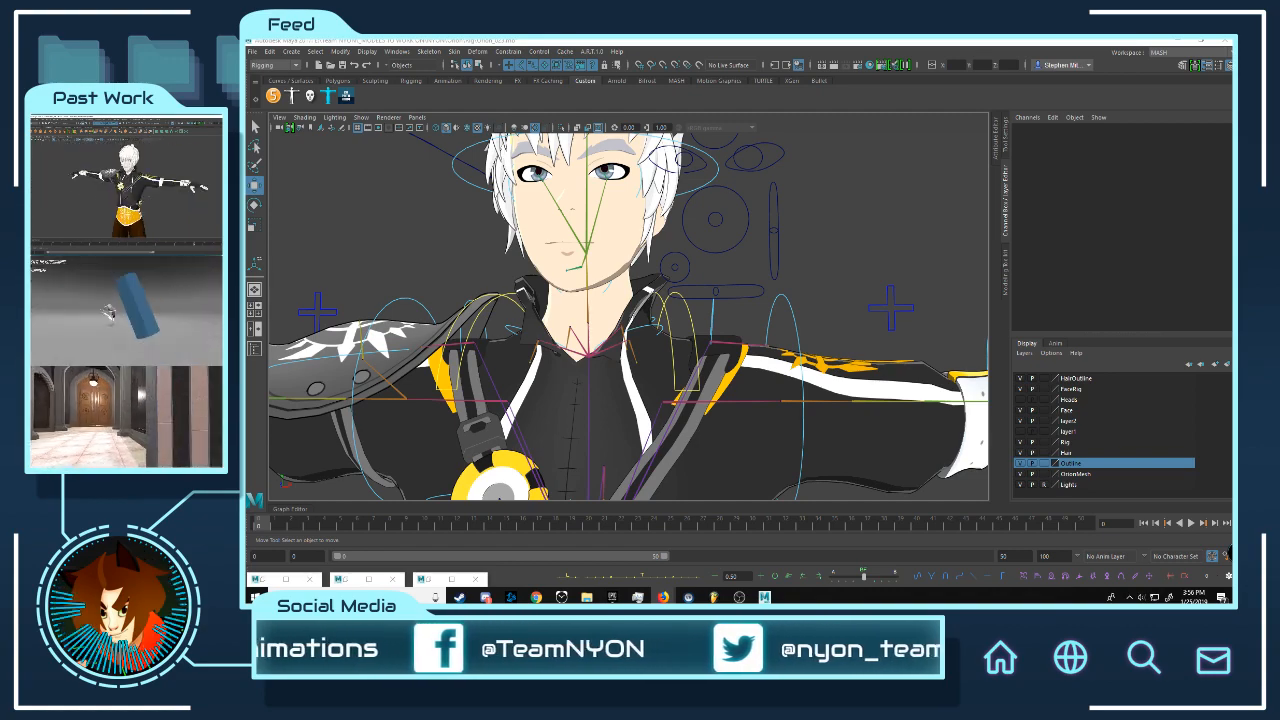
drag(946, 158, 820, 89)
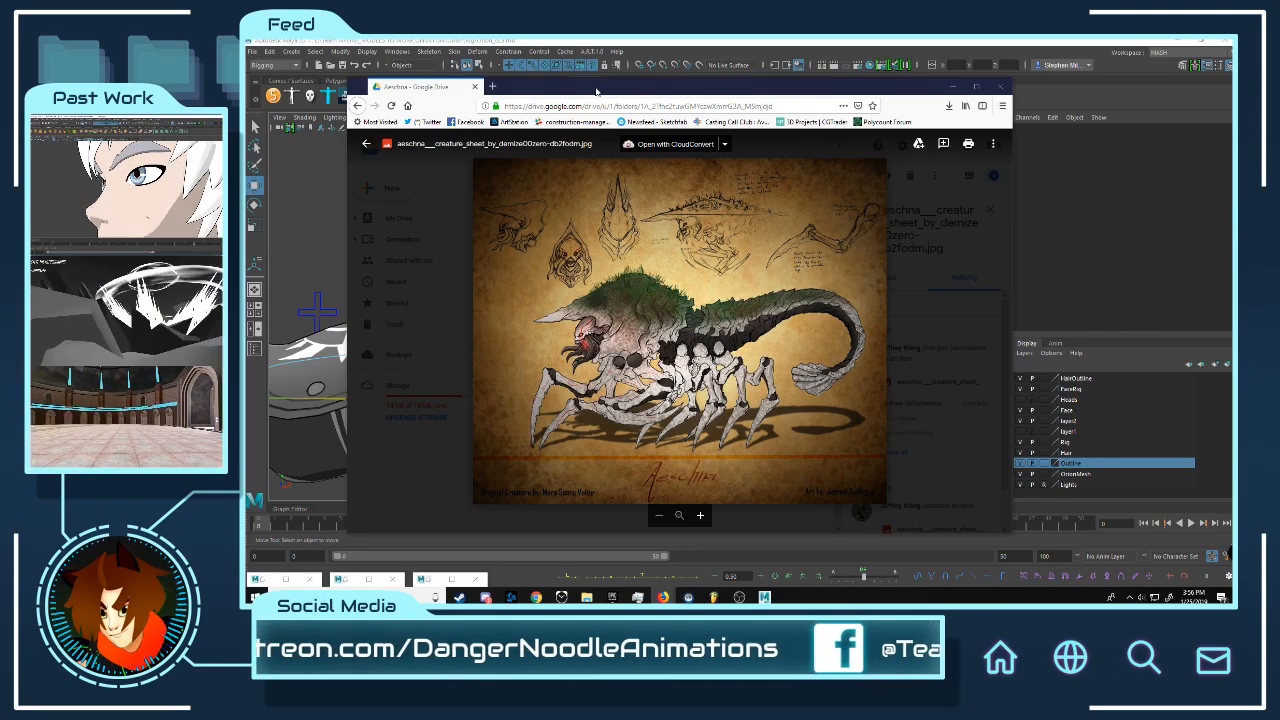
drag(597, 92, 640, 600)
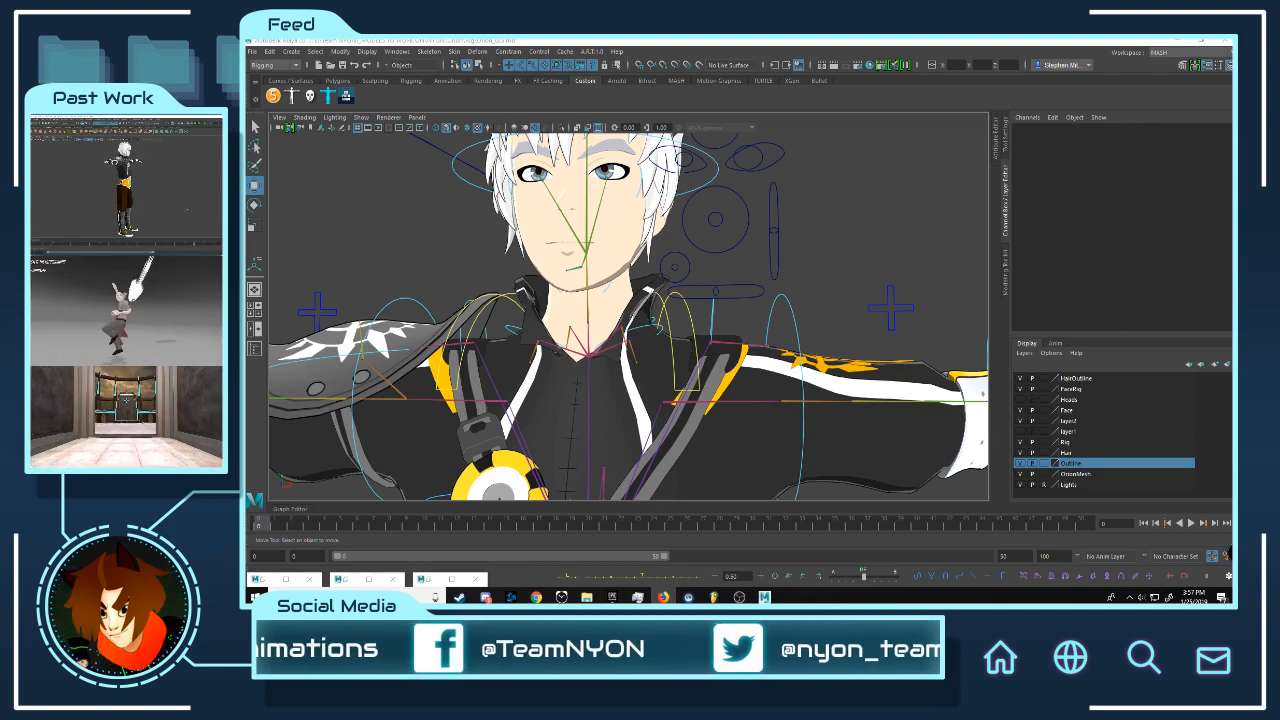
Step: Switch the character's left arm from FK to IK by raising its FKIKBlend attribute
alt+right_drag(908, 257, 655, 394)
alt+middle_drag(597, 348, 537, 331)
alt+right_drag(537, 331, 655, 334)
click(722, 291)
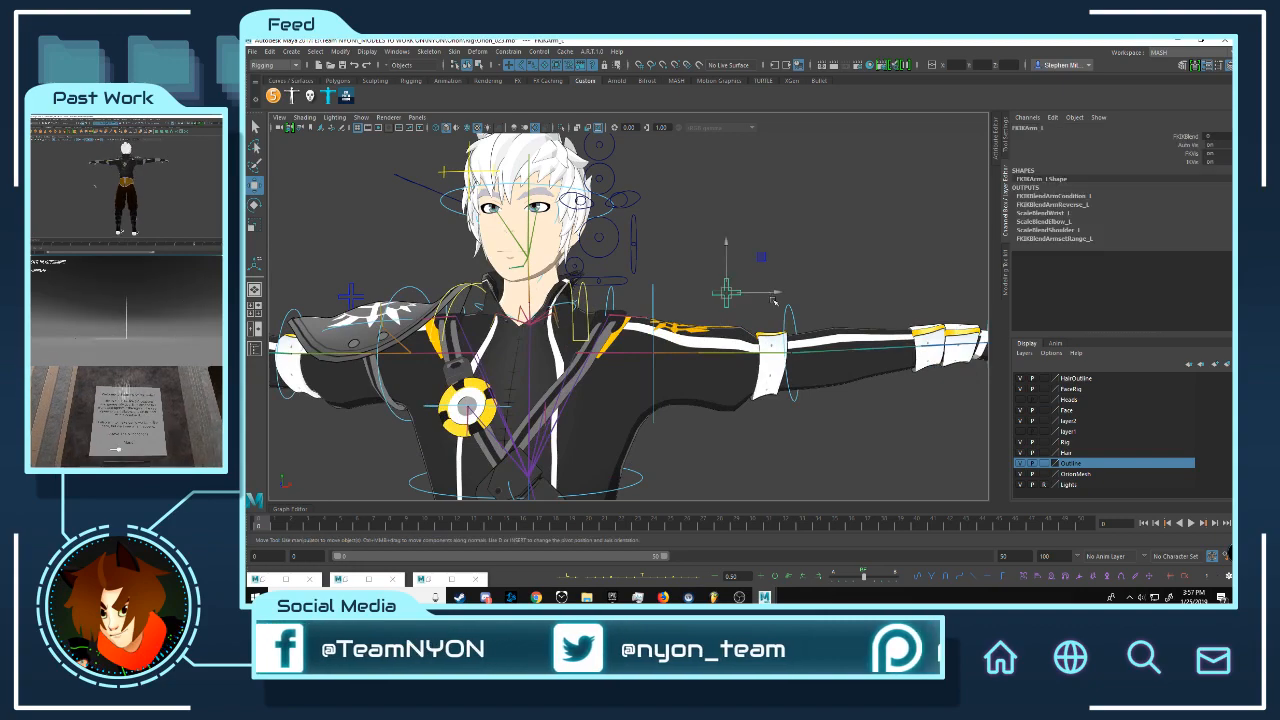
click(1187, 137)
alt+right_drag(614, 261, 540, 264)
middle_drag(560, 270, 806, 283)
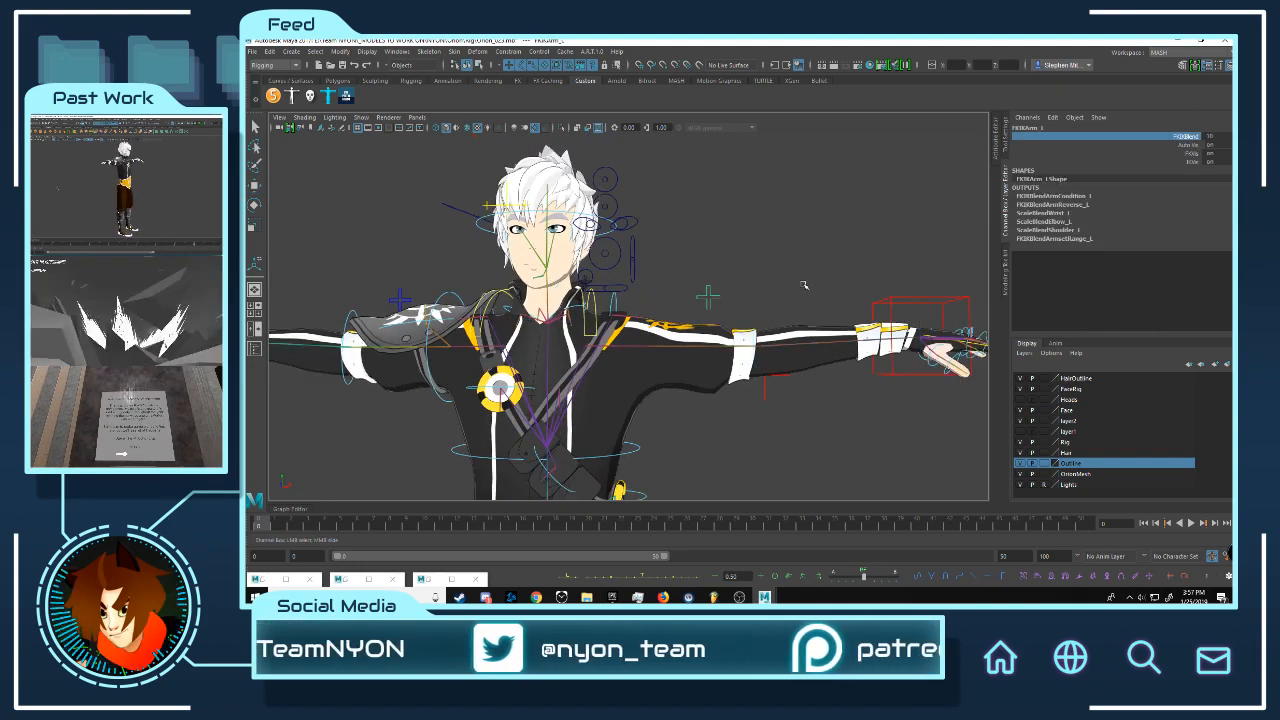
Step: Try moving the left hand's IK control to bend the arm, undo the move and clear the selection
alt+middle_drag(891, 294, 811, 285)
click(859, 294)
key(w)
middle_drag(859, 376, 784, 345)
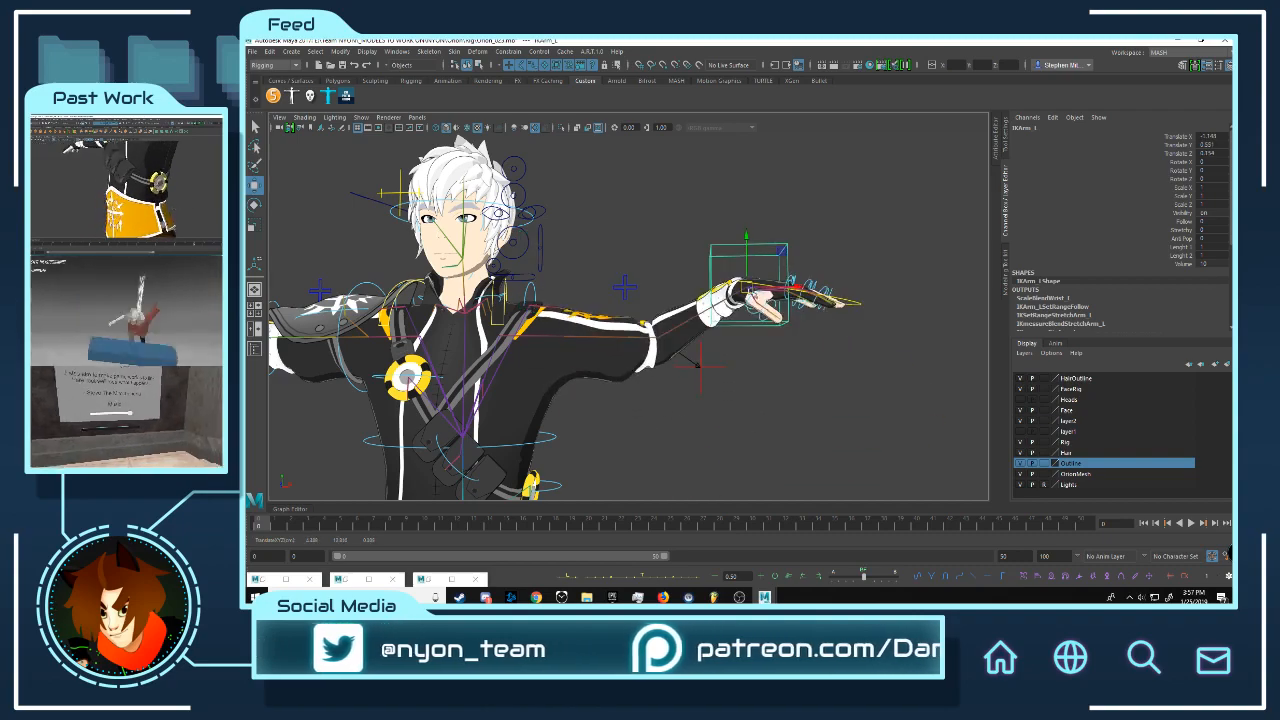
key(ctrl+z)
alt+drag(838, 302, 784, 330)
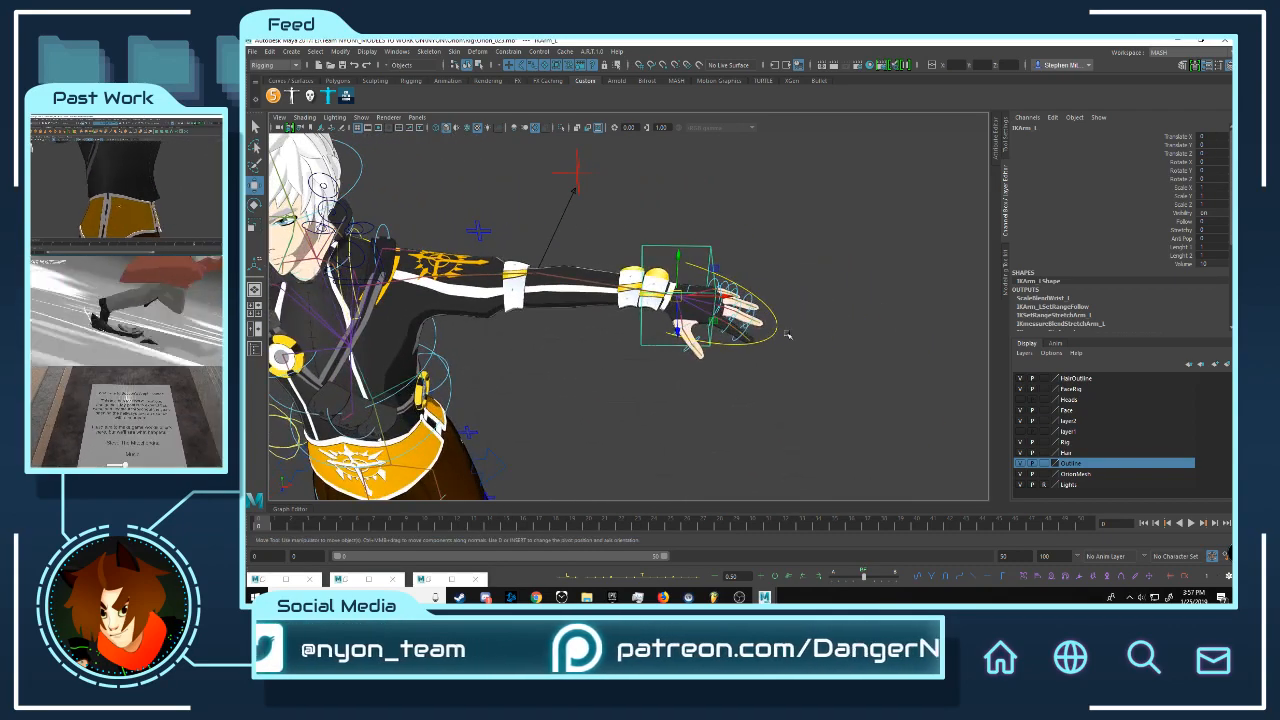
click(762, 336)
Step: Examine the shoulder pauldron's outer edge up close, selecting the pauldron mesh to inspect it and clearing the selection
alt+right_drag(535, 348, 498, 391)
alt+middle_drag(498, 391, 722, 405)
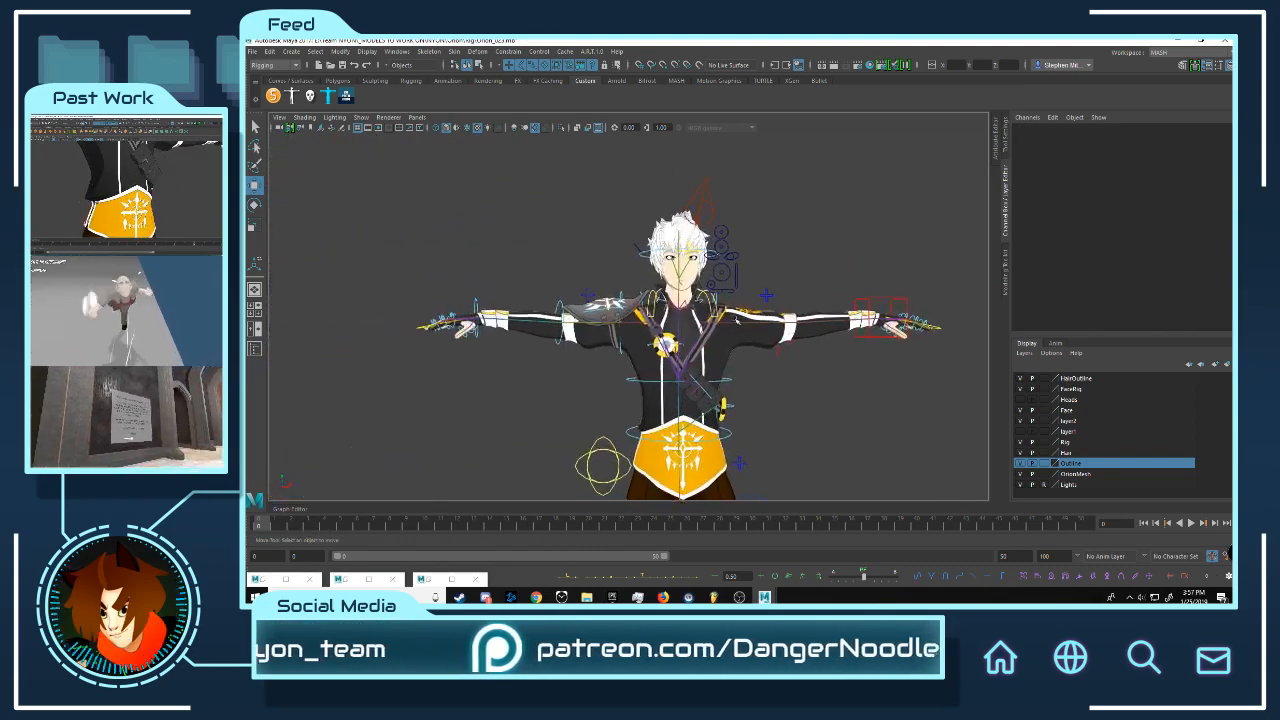
alt+right_drag(722, 405, 708, 334)
alt+drag(708, 334, 758, 324)
alt+right_drag(758, 324, 850, 262)
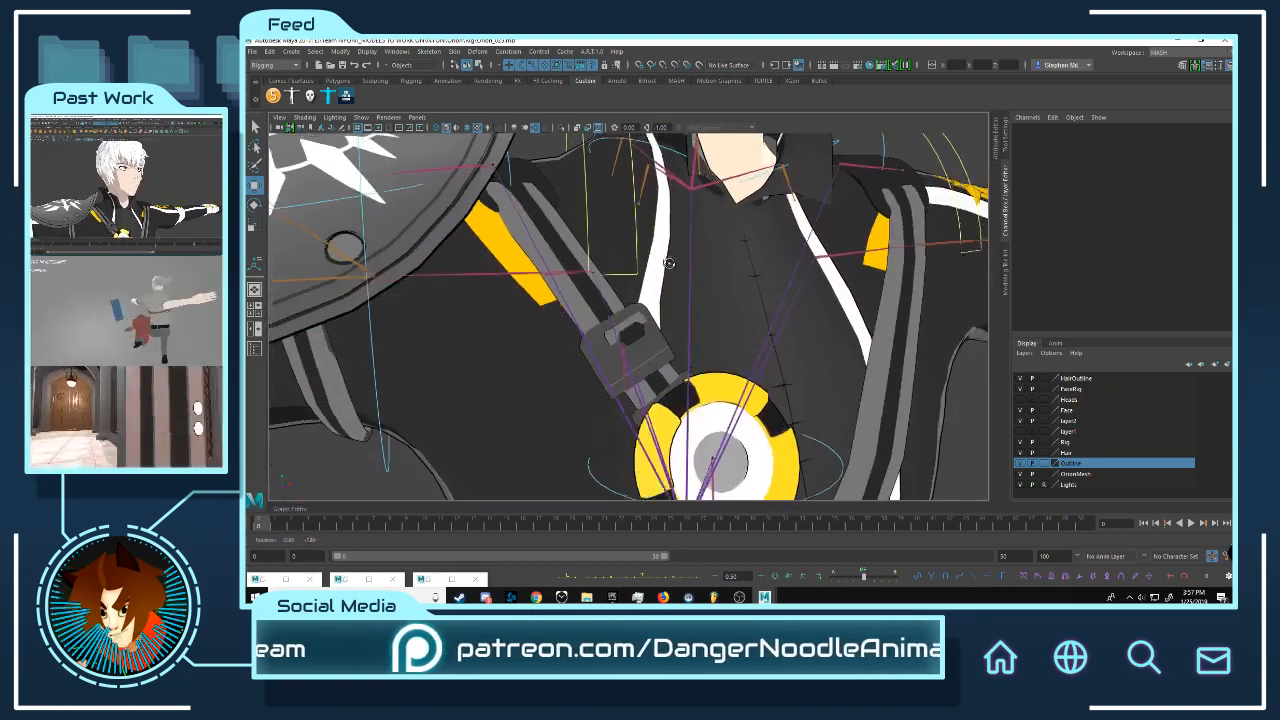
alt+middle_drag(448, 257, 623, 293)
alt+drag(623, 293, 555, 258)
click(545, 235)
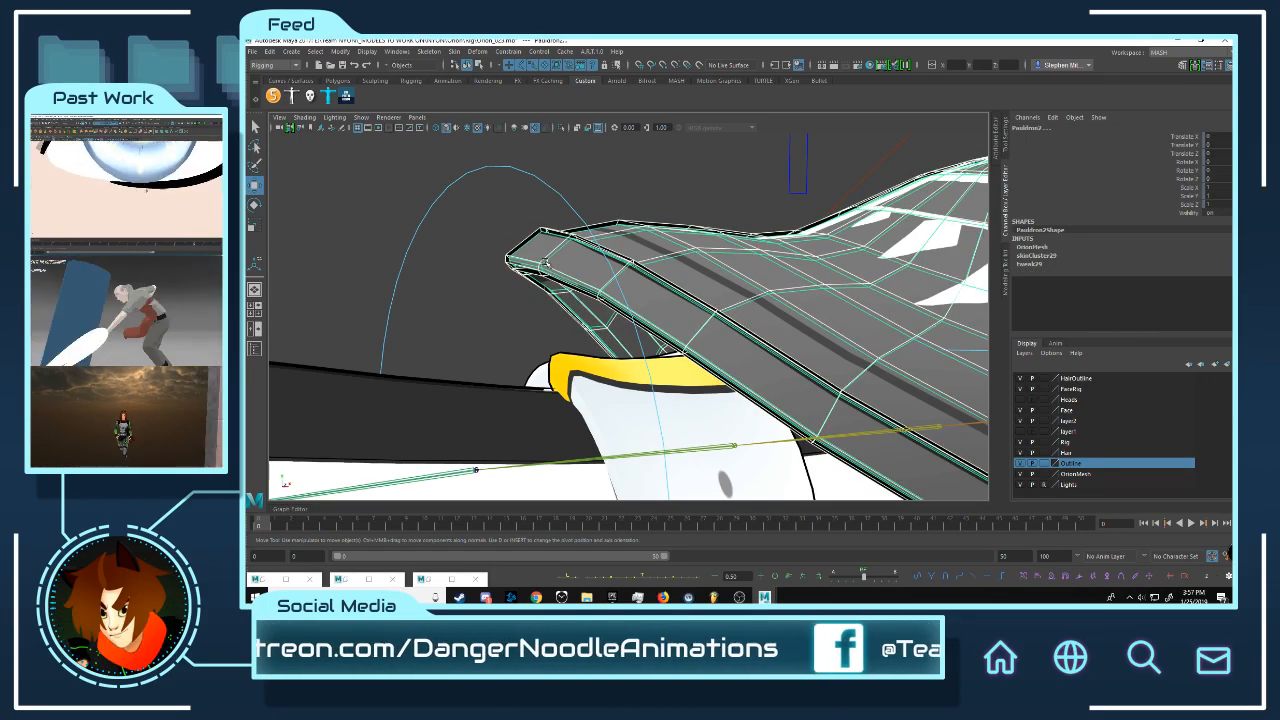
click(462, 310)
Step: Examine the outline along the pauldron's front and its collar-side edge, selecting the outline mesh and deselecting it
scroll(826, 271, down, 5)
alt+middle_drag(826, 271, 703, 283)
scroll(703, 283, up, 6)
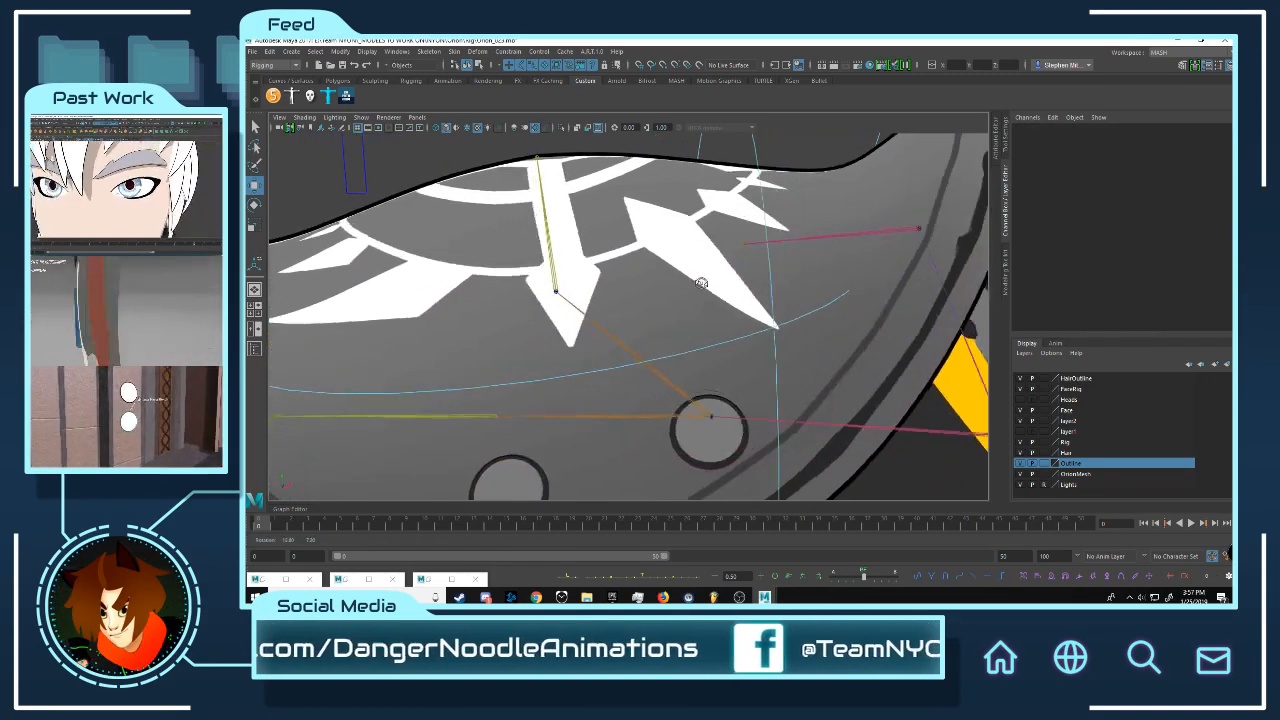
alt+drag(703, 283, 658, 284)
mouse_move(632, 304)
alt+right_down()
mouse_move(709, 331)
mouse_move(643, 312)
alt+right_up()
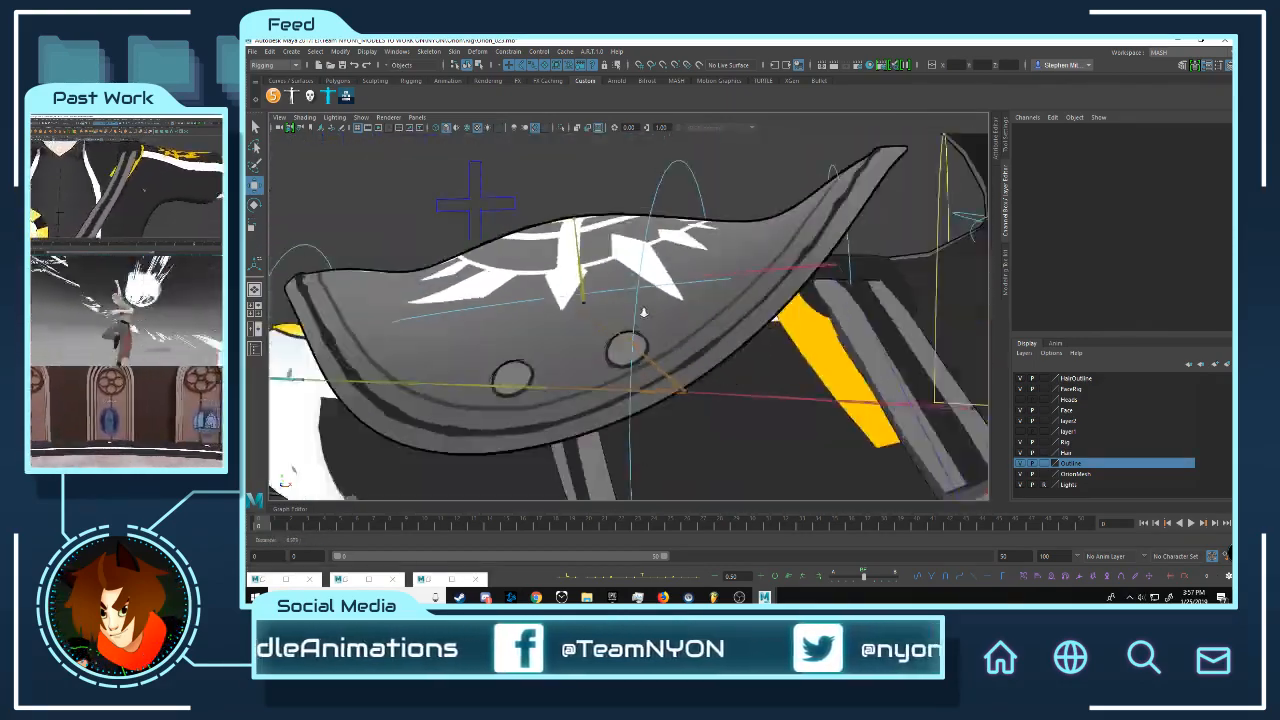
alt+drag(643, 312, 640, 235)
click(640, 235)
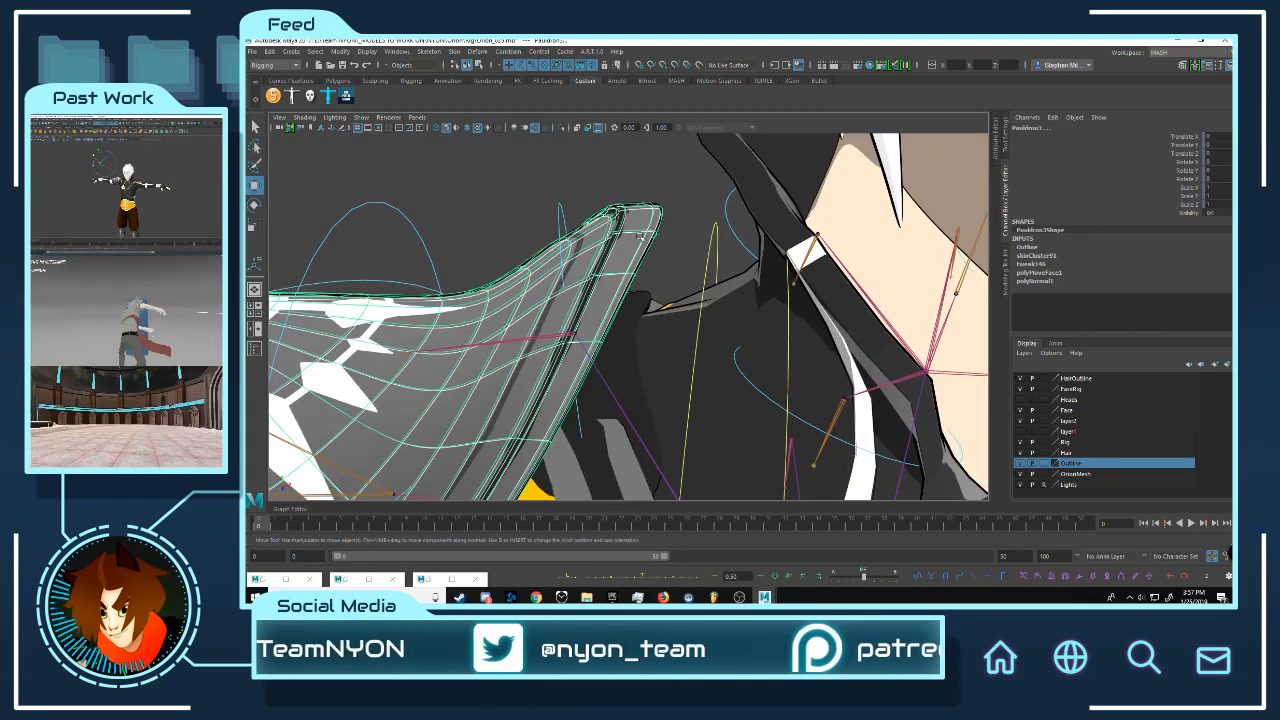
click(575, 199)
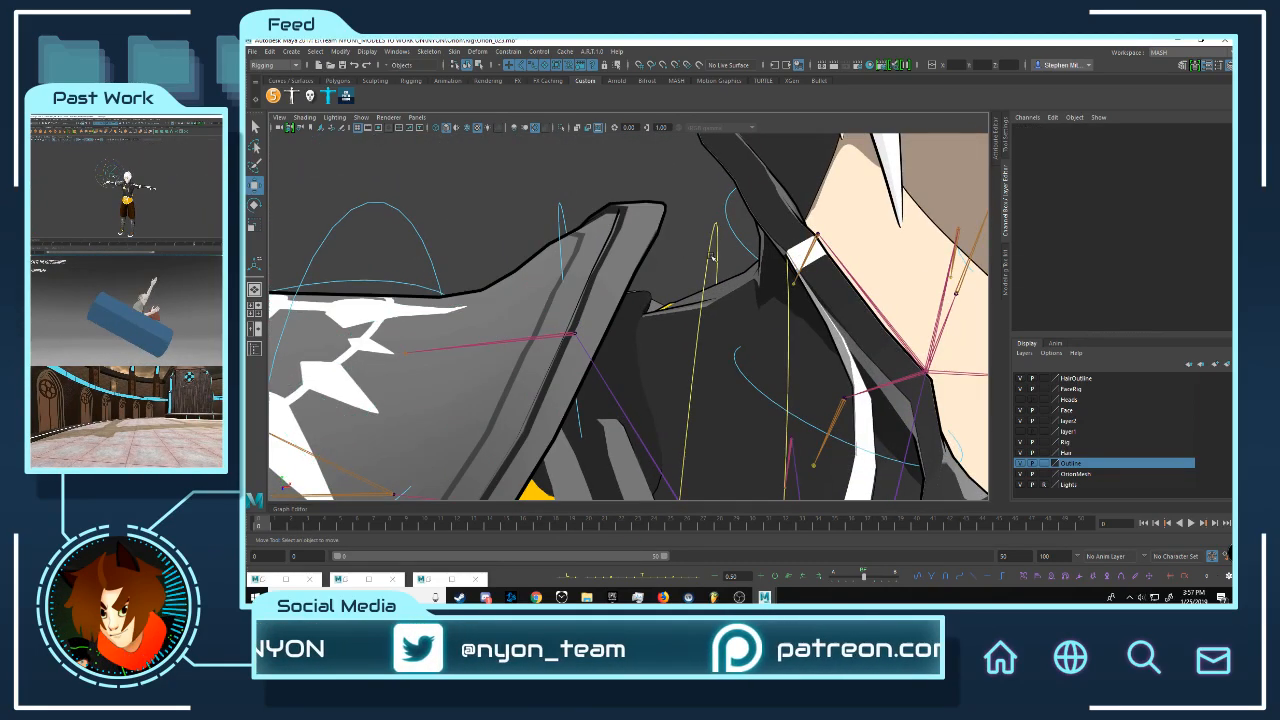
Step: Examine the face, hair and collar outlines from several angles, both up close and from a distance
scroll(610, 220, down, 10)
alt+drag(650, 268, 680, 288)
alt+middle_drag(820, 252, 731, 287)
scroll(731, 287, up, 9)
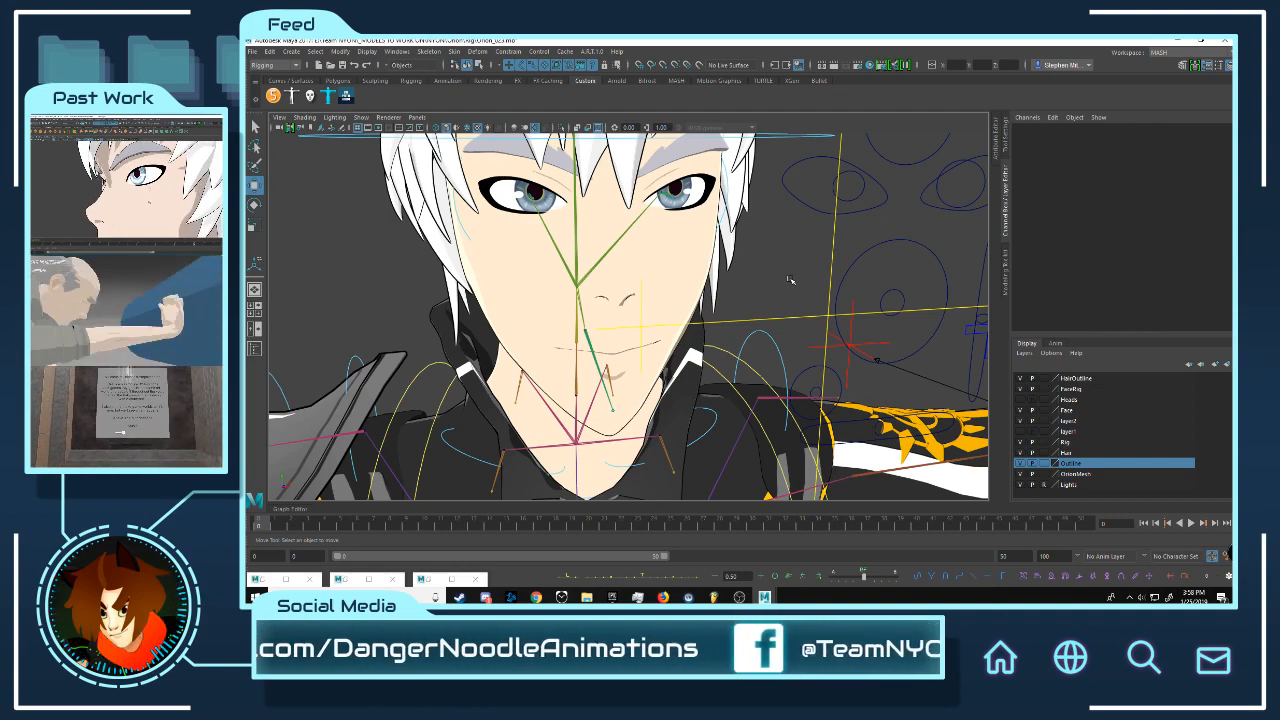
scroll(650, 318, down, 8)
mouse_move(676, 314)
alt+mouse_down()
mouse_move(648, 324)
mouse_move(661, 322)
alt+mouse_up()
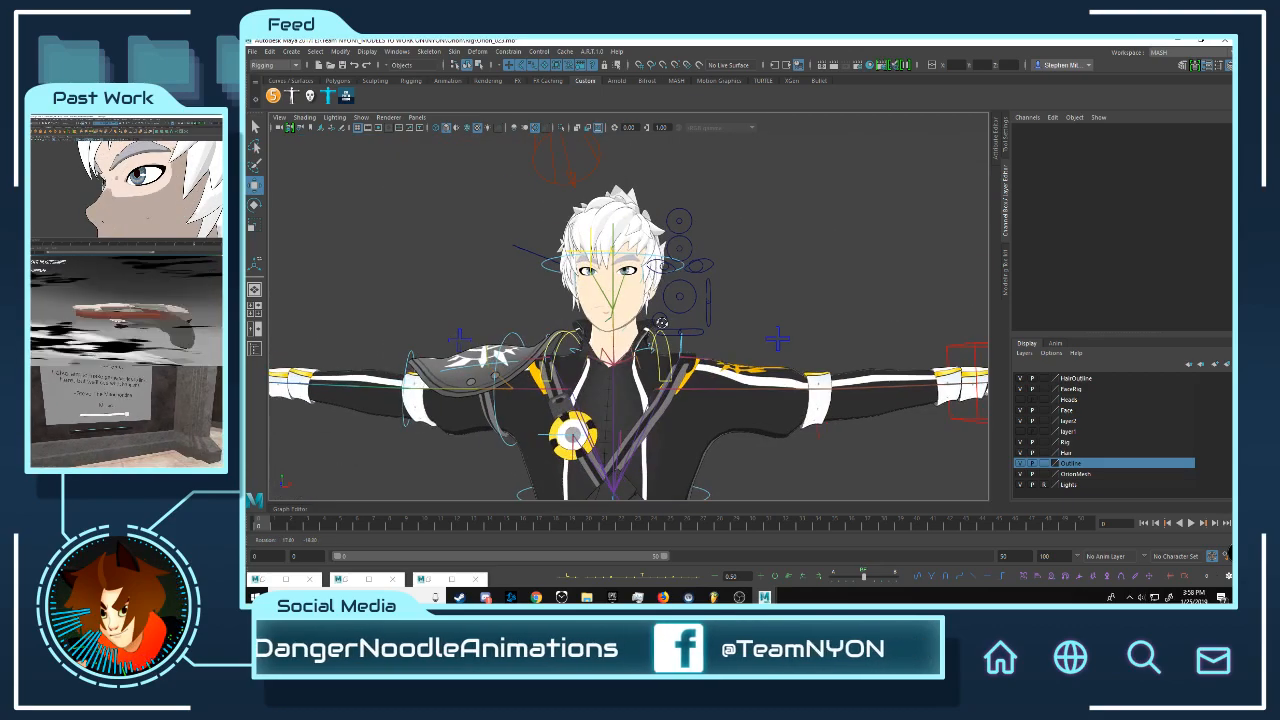
scroll(650, 324, up, 10)
scroll(620, 327, down, 4)
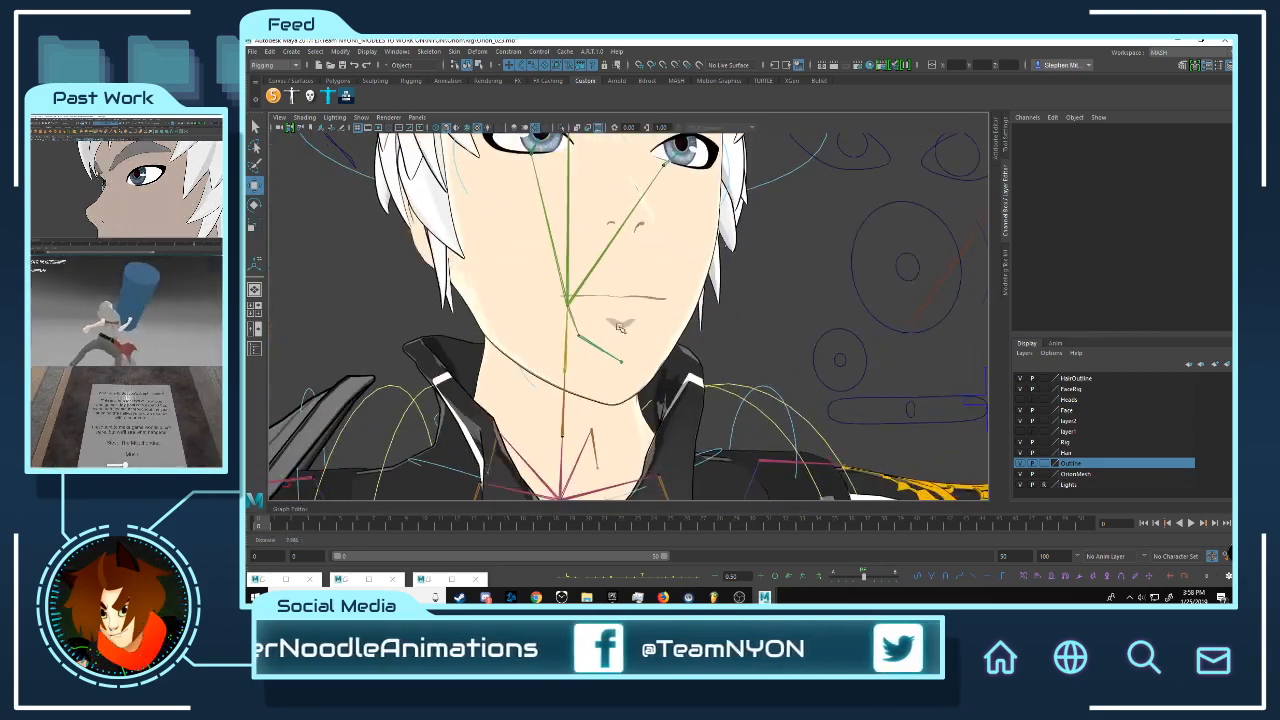
alt+right_drag(620, 327, 614, 326)
alt+middle_drag(629, 324, 635, 368)
alt+drag(635, 370, 655, 352)
scroll(771, 348, down, 5)
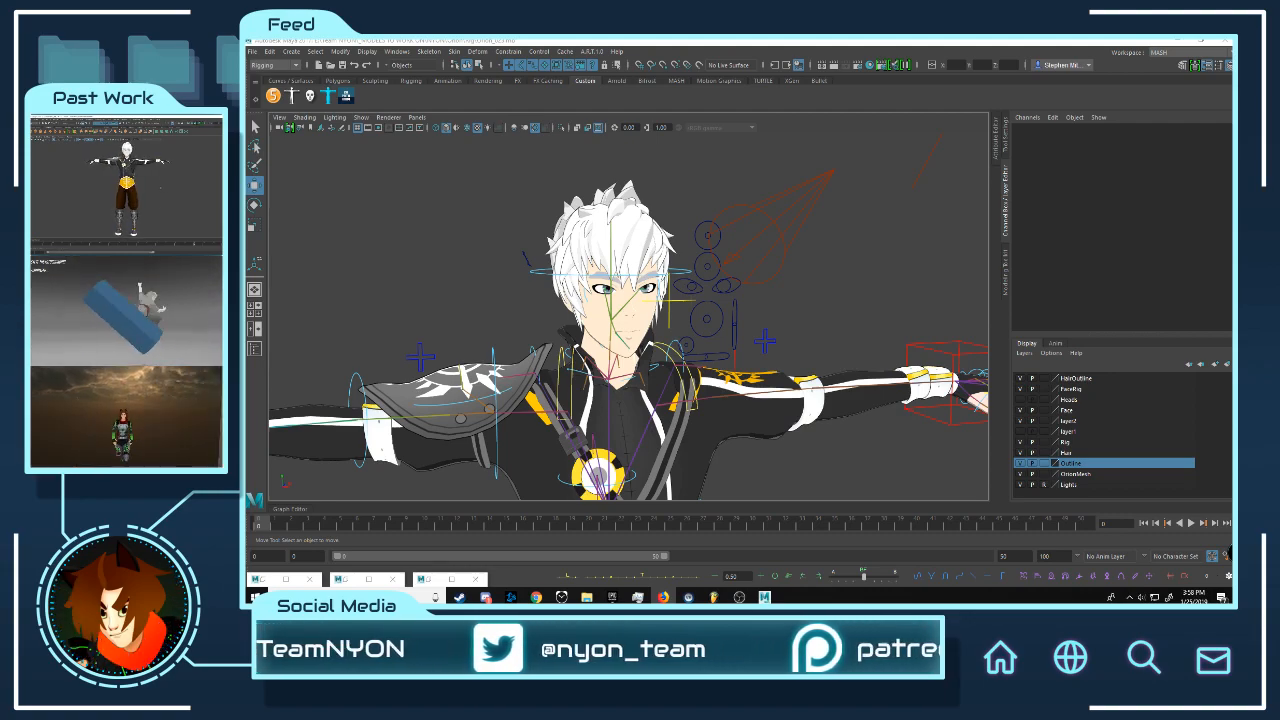
Step: Switch to Google Drive in the browser, look through the Grimm folder's subfolders and files, and return to Maya
drag(1232, 335, 997, 39)
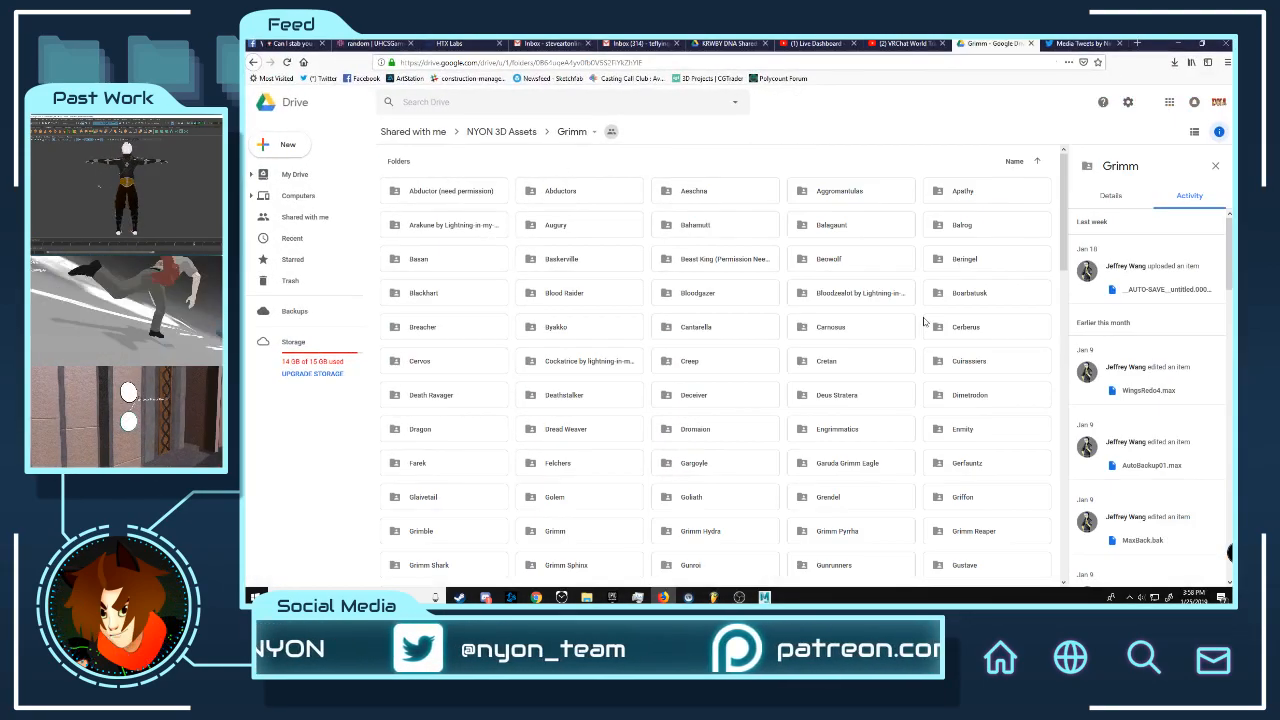
scroll(782, 250, down, 5)
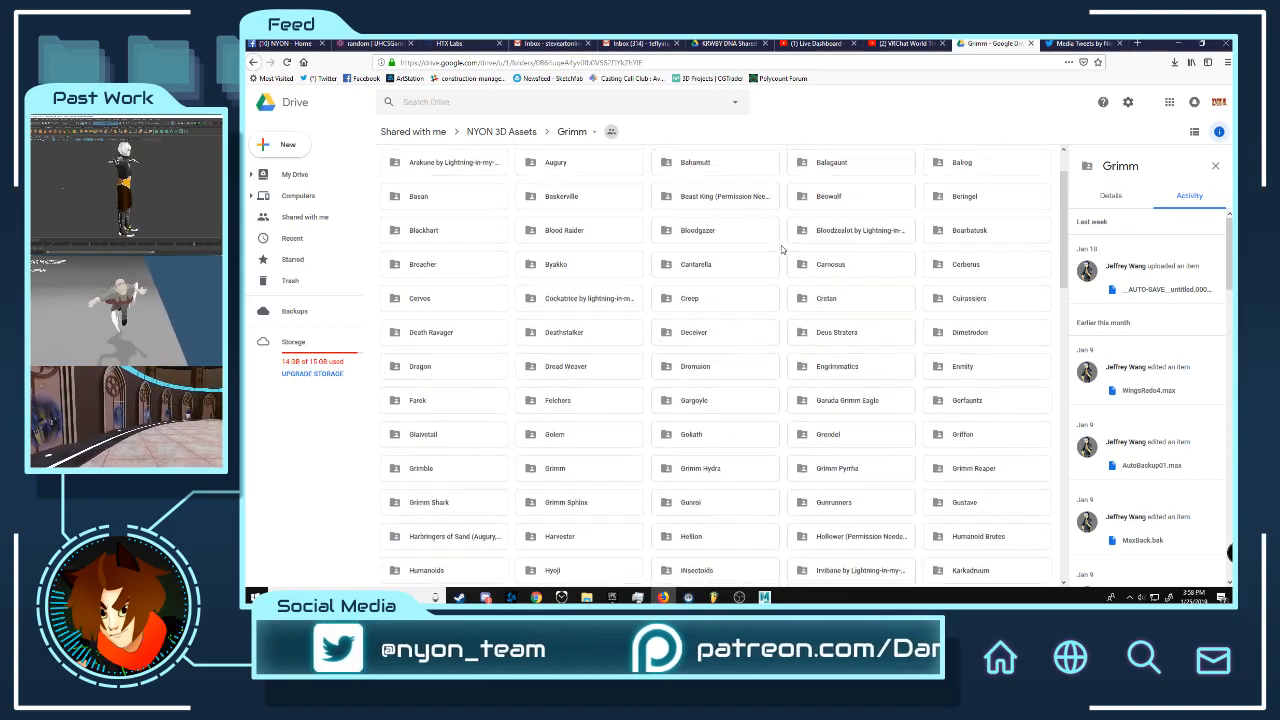
scroll(782, 250, down, 6)
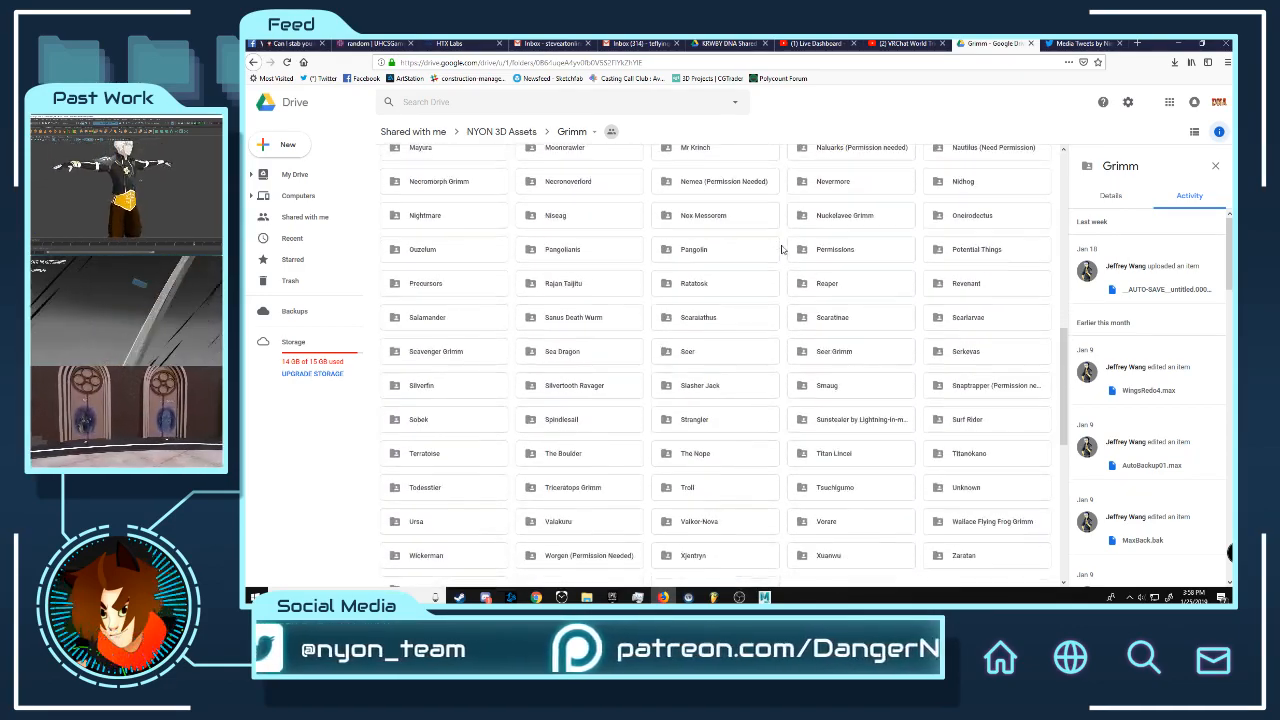
scroll(782, 250, up, 6)
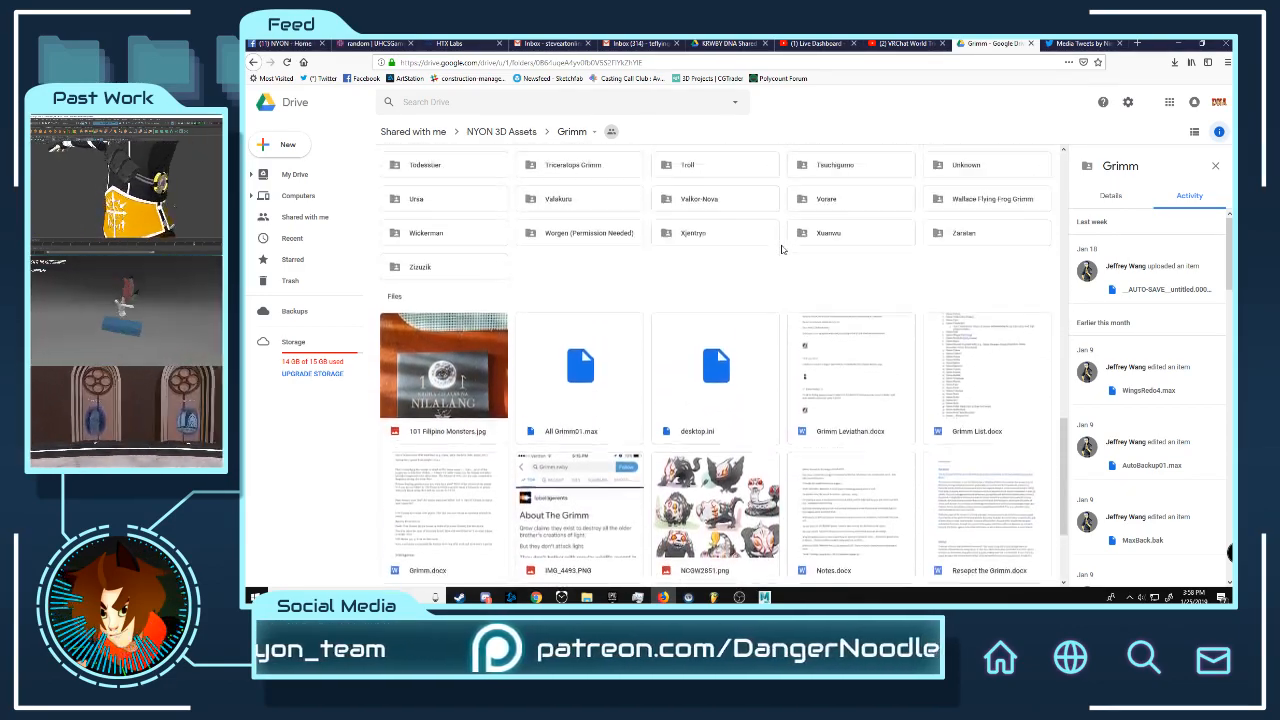
scroll(782, 250, up, 4)
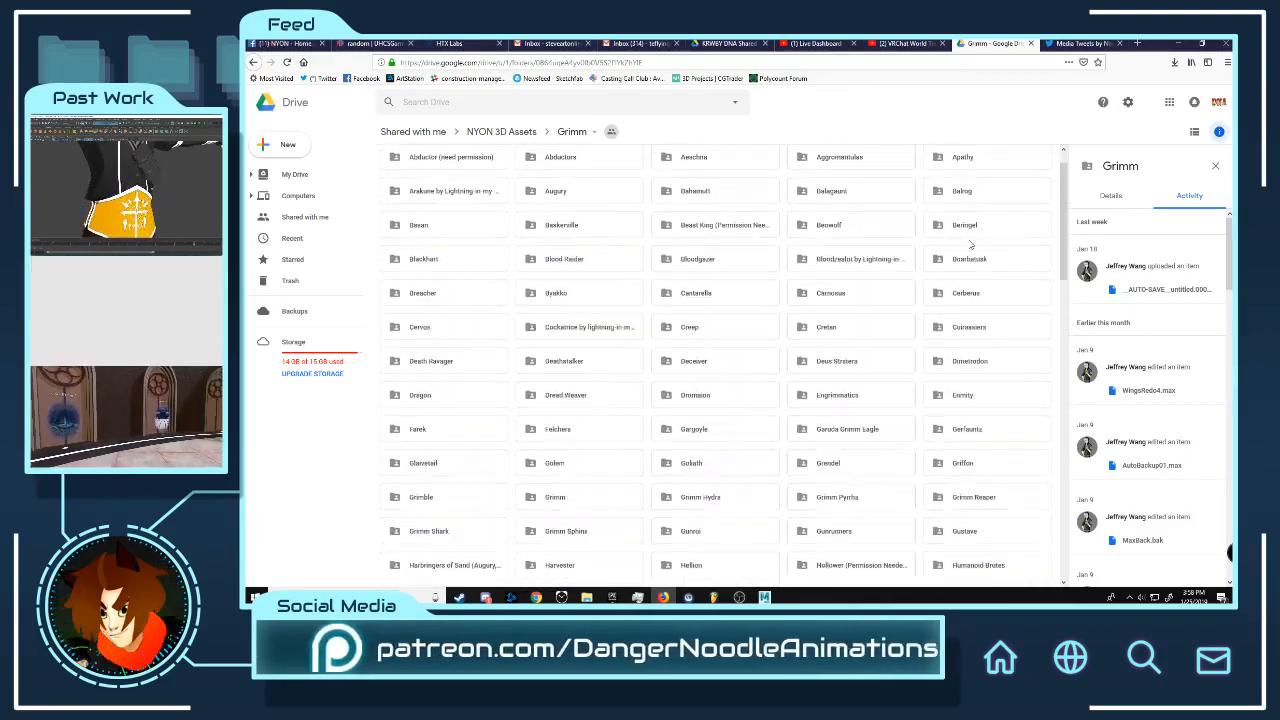
click(1201, 43)
click(1174, 70)
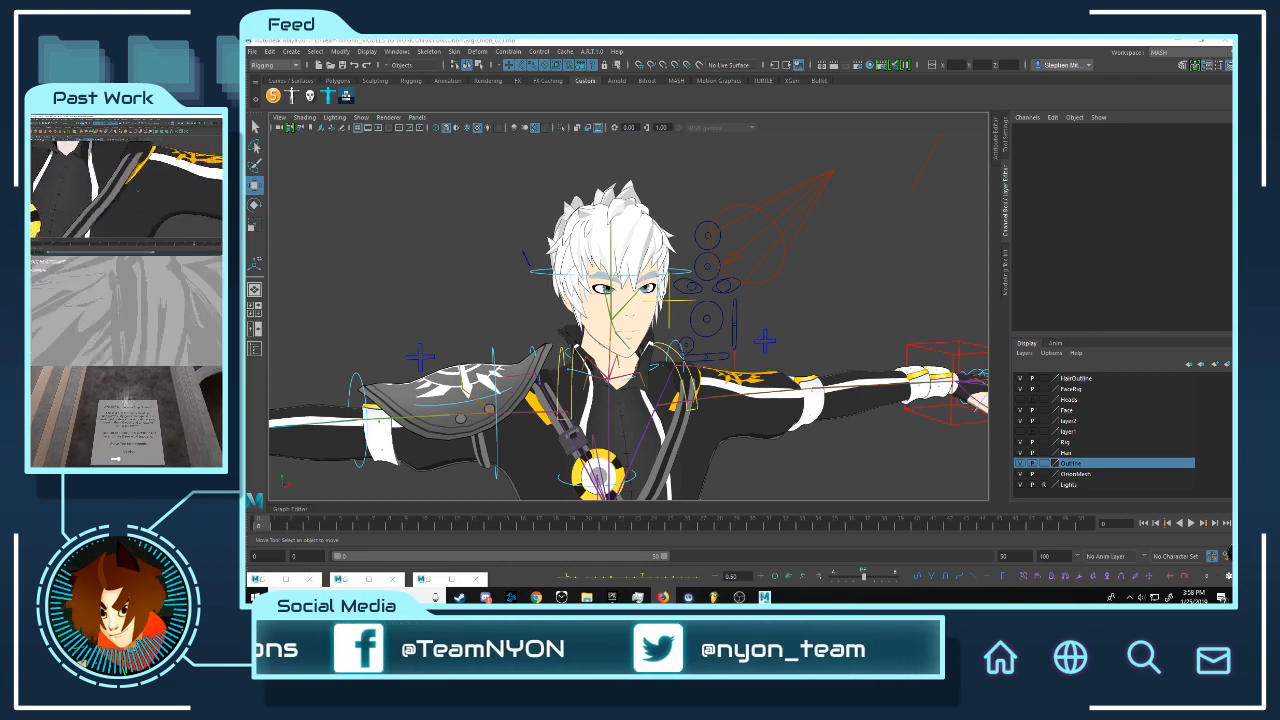
Step: Examine the head and its facial controls from several angles, selecting the main face control and deselecting it
click(721, 291)
click(814, 326)
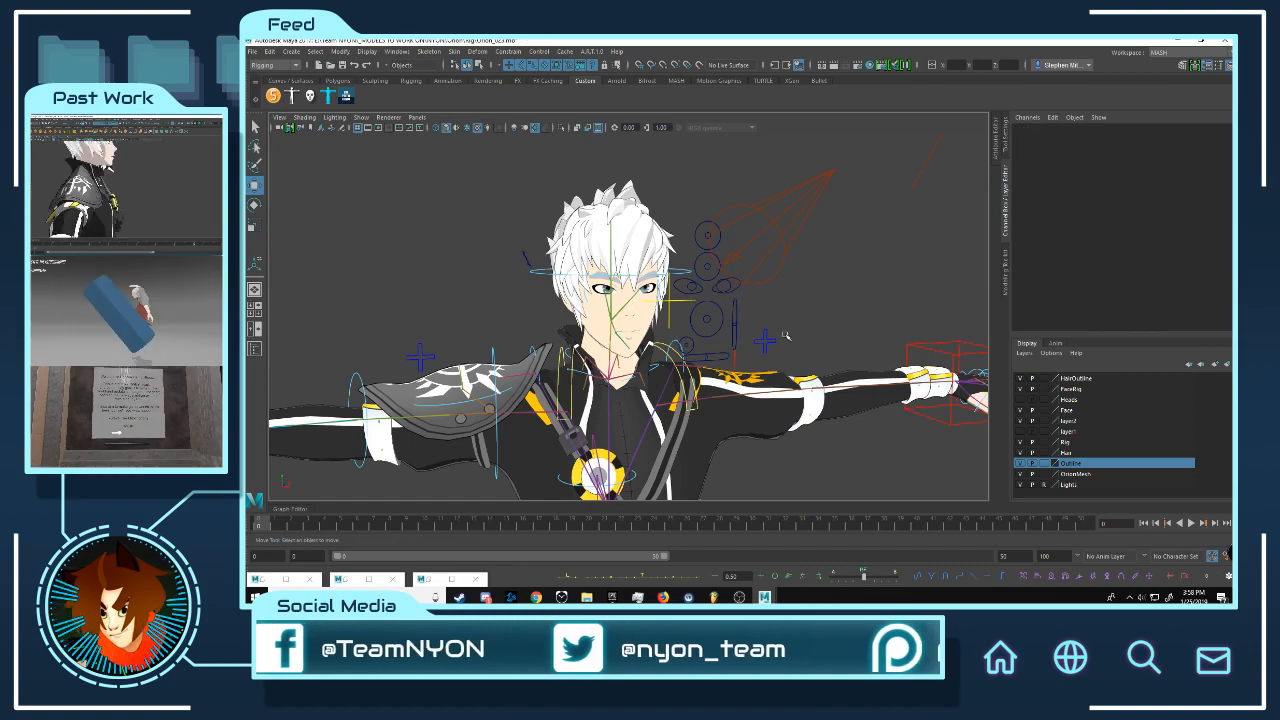
alt+middle_drag(783, 331, 738, 312)
scroll(737, 314, up, 10)
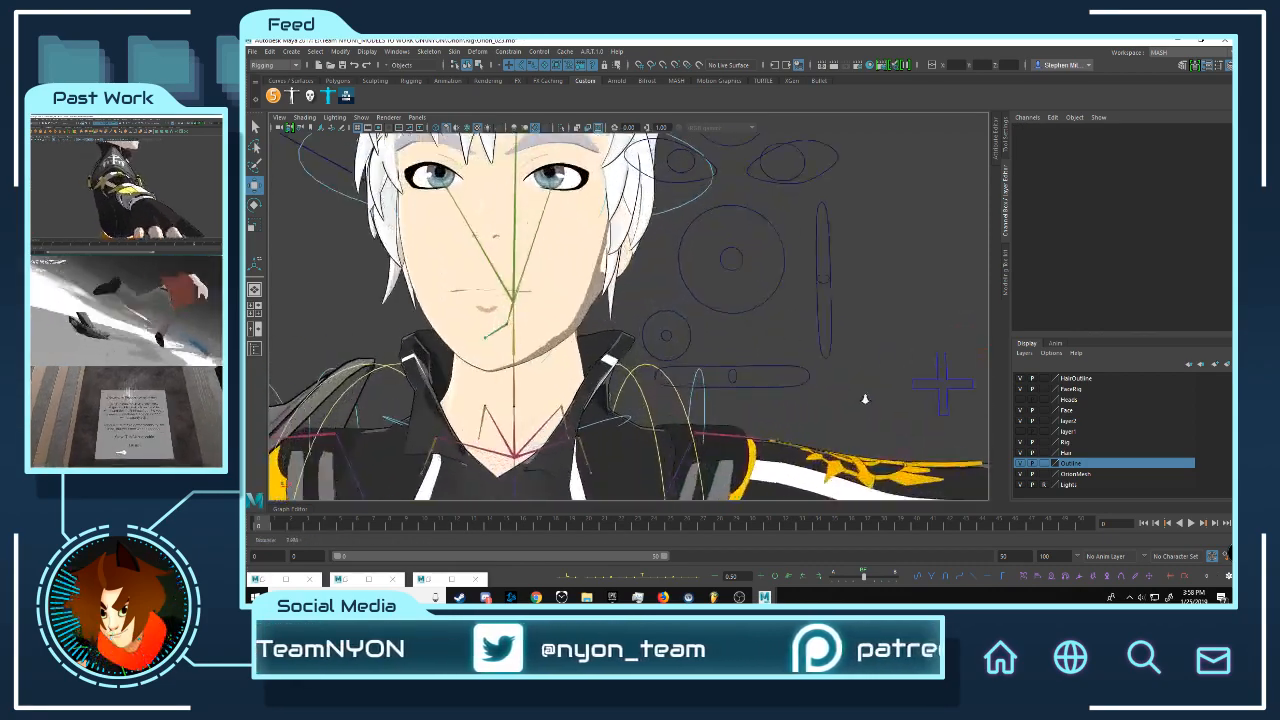
alt+middle_drag(668, 291, 754, 297)
alt+drag(754, 297, 714, 220)
click(752, 285)
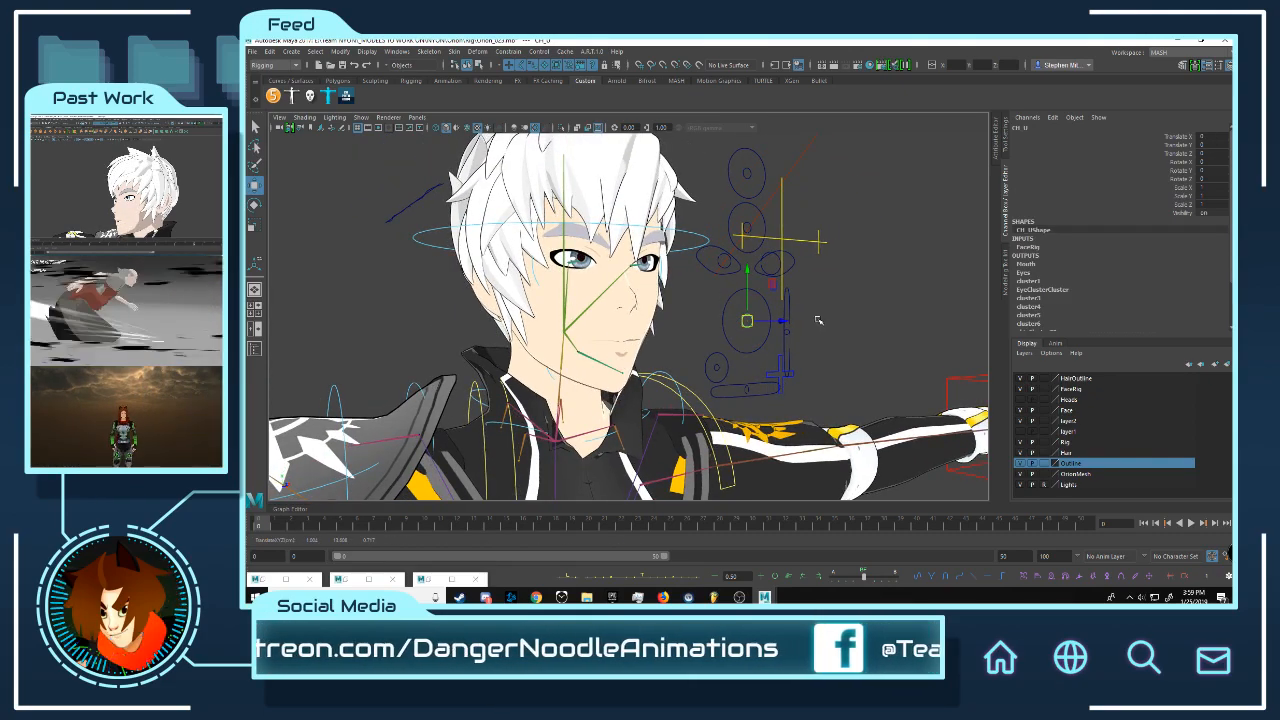
click(818, 320)
scroll(828, 302, up, 3)
mouse_move(793, 286)
alt+mouse_down()
mouse_move(552, 300)
mouse_move(808, 294)
alt+mouse_up()
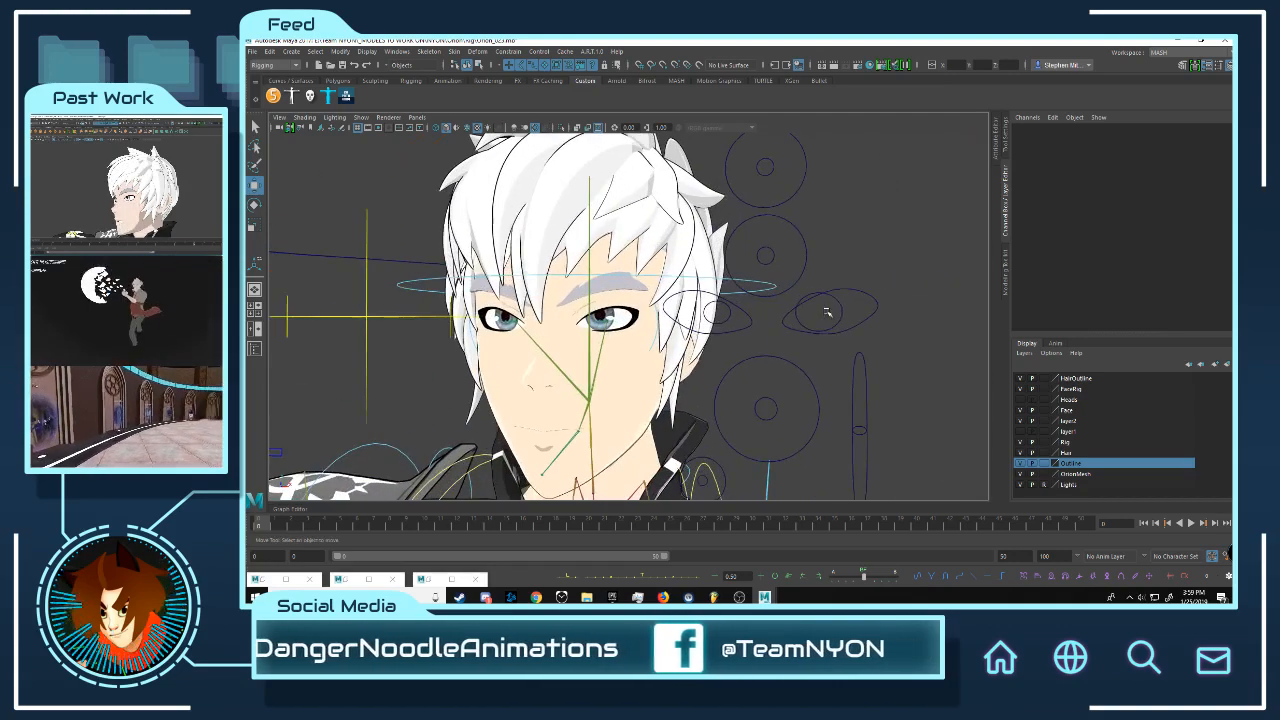
Step: Reset the scale of the small eye control nearest the head to 1 in X, Y and Z, and deselect it
click(831, 311)
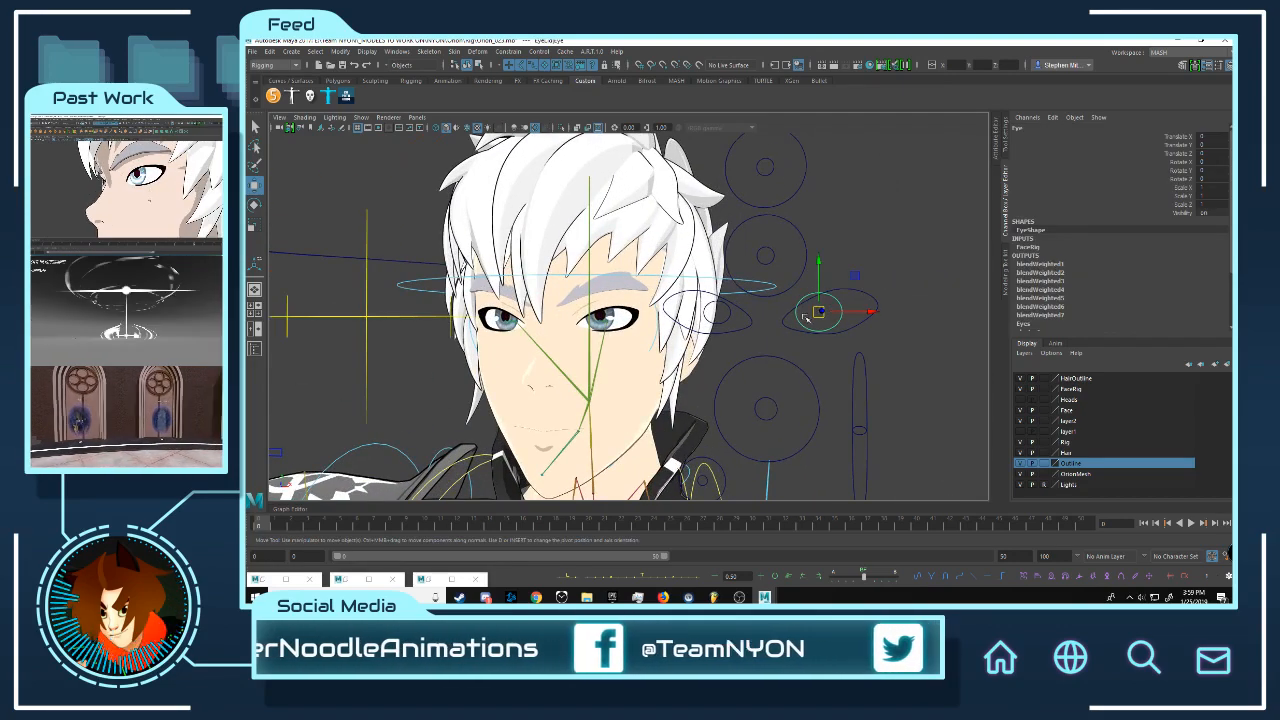
click(724, 313)
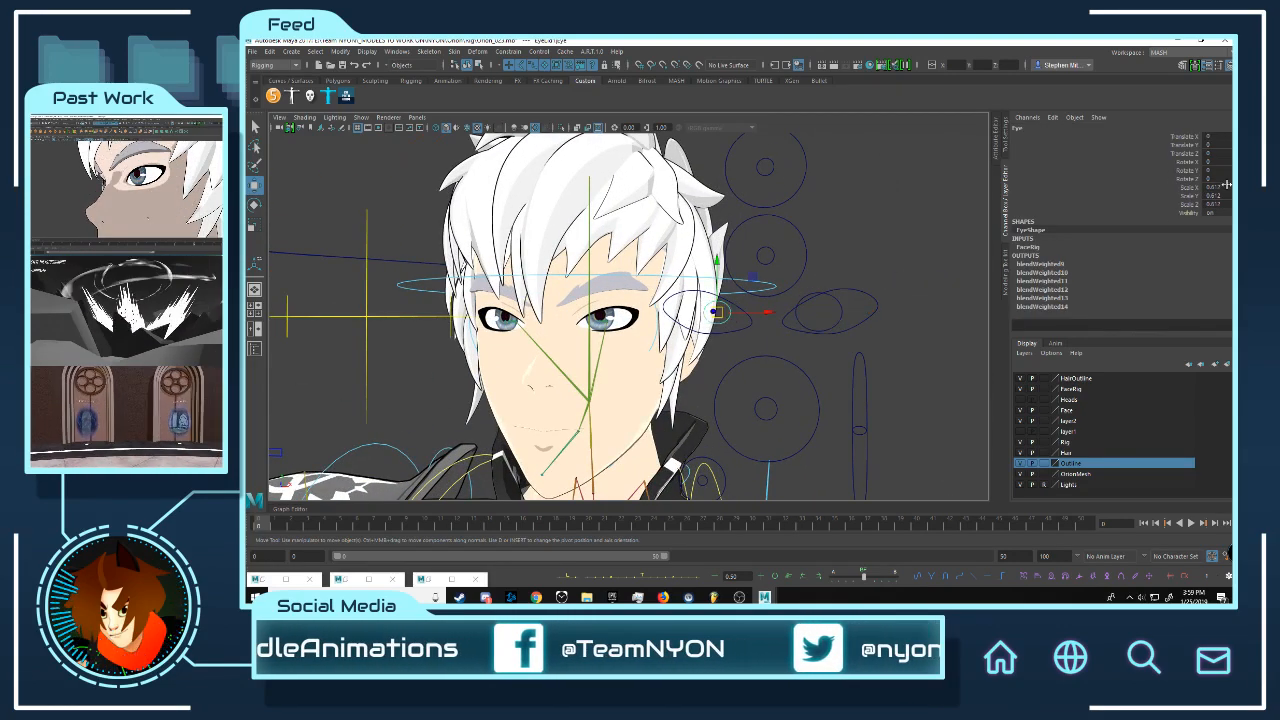
drag(1226, 187, 1227, 203)
text(1)
key(Return)
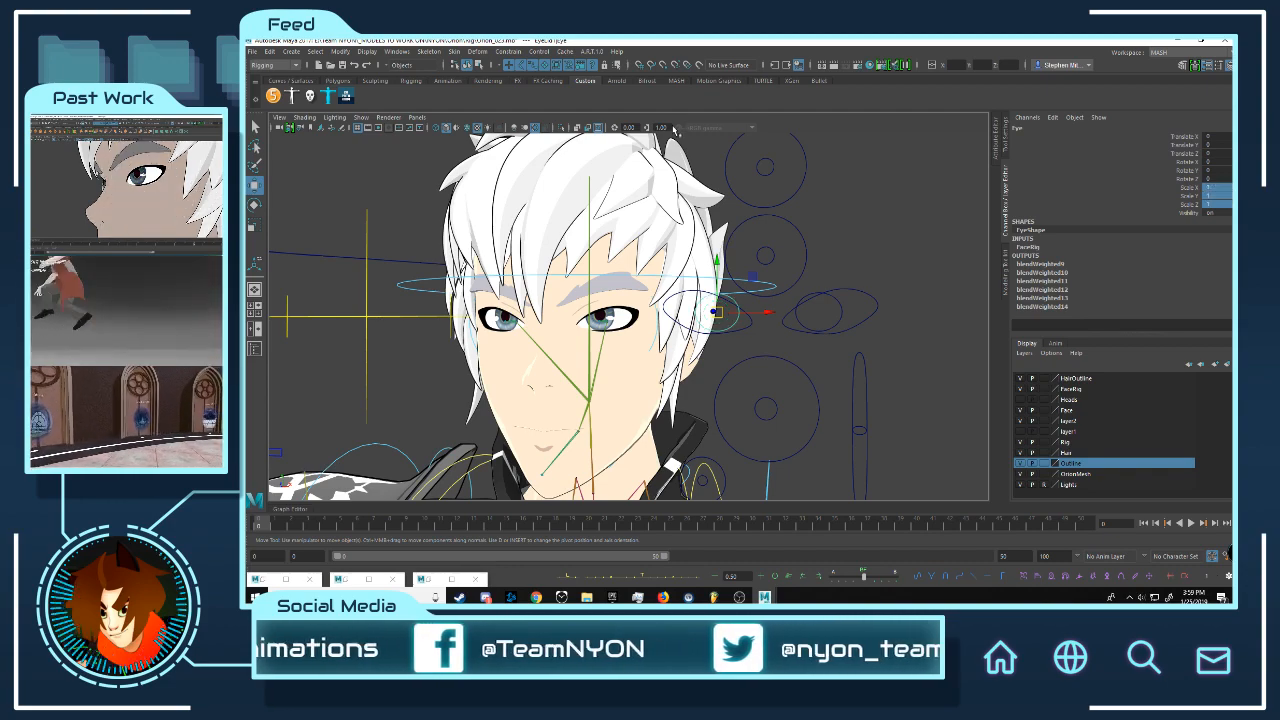
click(914, 257)
Step: Try moving the root control at the hips to test the leg deformation, undo the move and clear the selection
scroll(783, 331, down, 4)
alt+drag(729, 340, 697, 357)
scroll(697, 357, down, 3)
alt+middle_drag(697, 357, 740, 60)
scroll(632, 329, down, 4)
scroll(632, 329, down, 3)
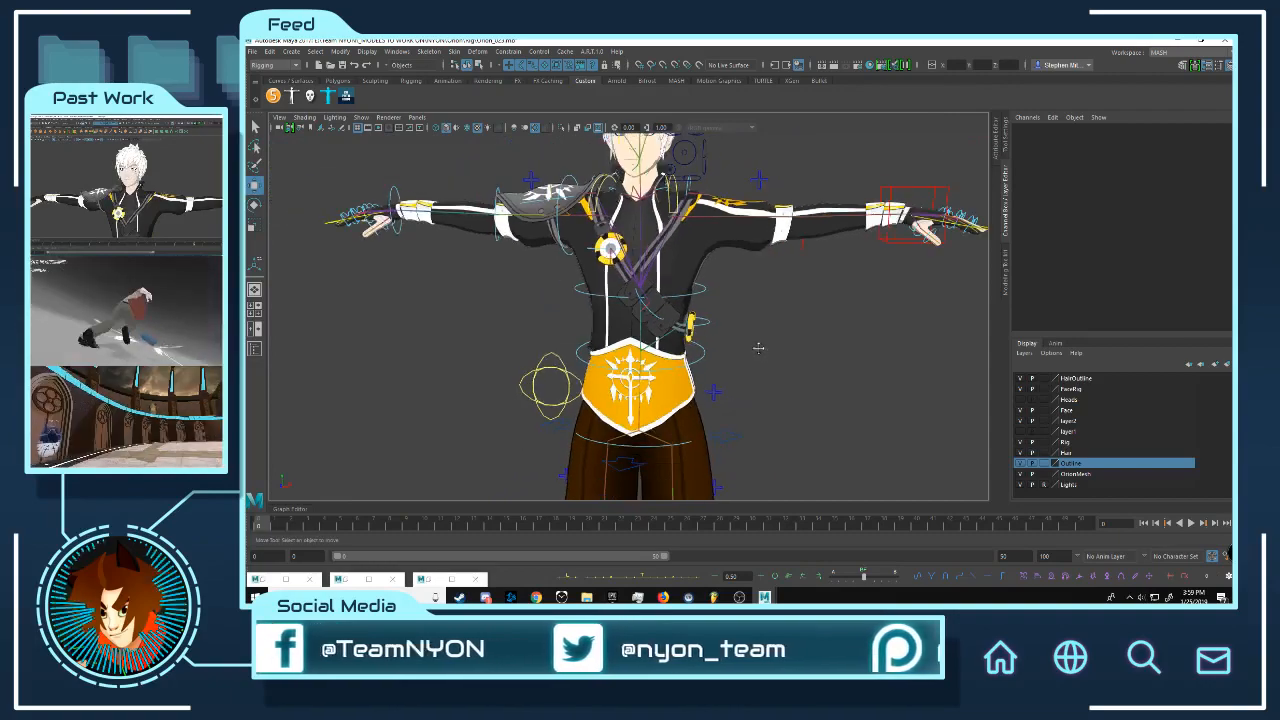
alt+middle_drag(757, 346, 749, 206)
scroll(749, 234, up, 4)
click(764, 232)
alt+middle_drag(750, 378, 749, 223)
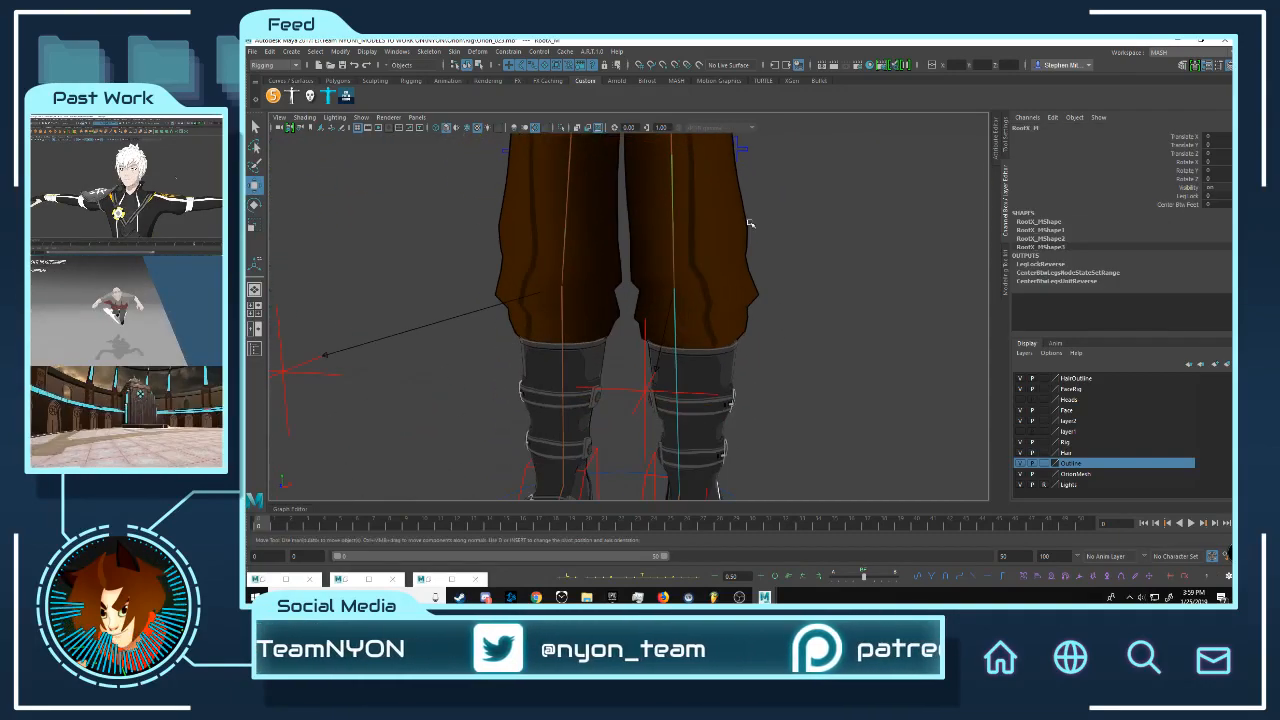
alt+drag(749, 223, 551, 263)
scroll(600, 290, down, 4)
alt+middle_drag(648, 310, 652, 373)
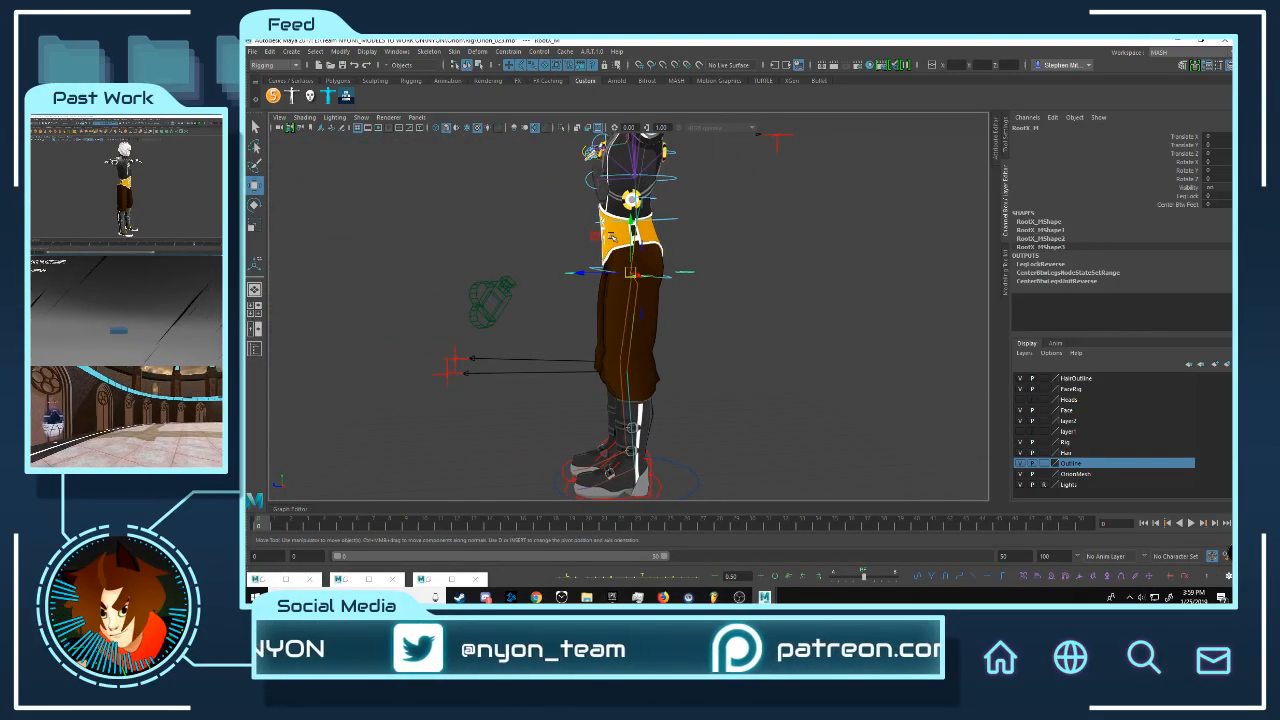
drag(589, 242, 589, 317)
drag(614, 258, 670, 277)
key(ctrl+z)
click(784, 267)
Step: Examine the legs, belt and torso from the front, selecting the root control at the hips and deselecting it
scroll(600, 265, up, 5)
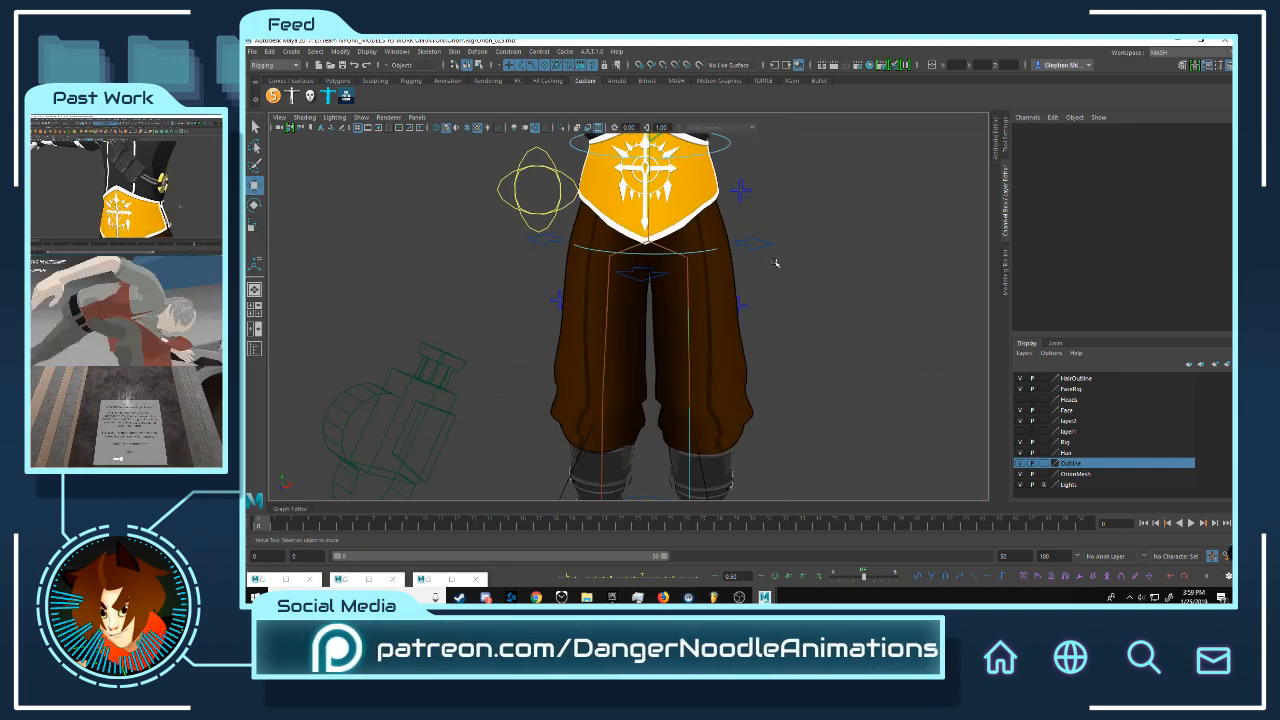
click(750, 232)
scroll(781, 313, down, 4)
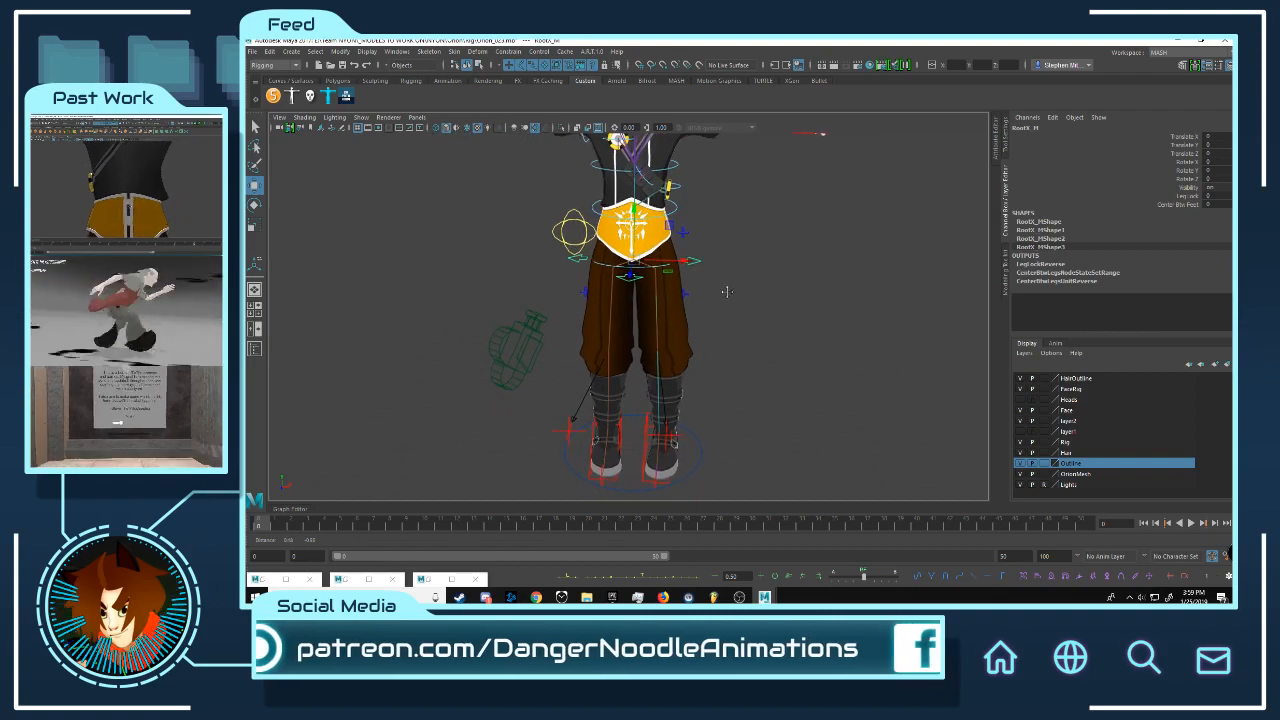
scroll(729, 298, up, 4)
click(768, 294)
alt+middle_drag(762, 275, 710, 294)
mouse_move(710, 294)
alt+mouse_down()
mouse_move(740, 300)
mouse_move(730, 320)
mouse_move(717, 281)
alt+mouse_up()
alt+middle_drag(717, 281, 663, 265)
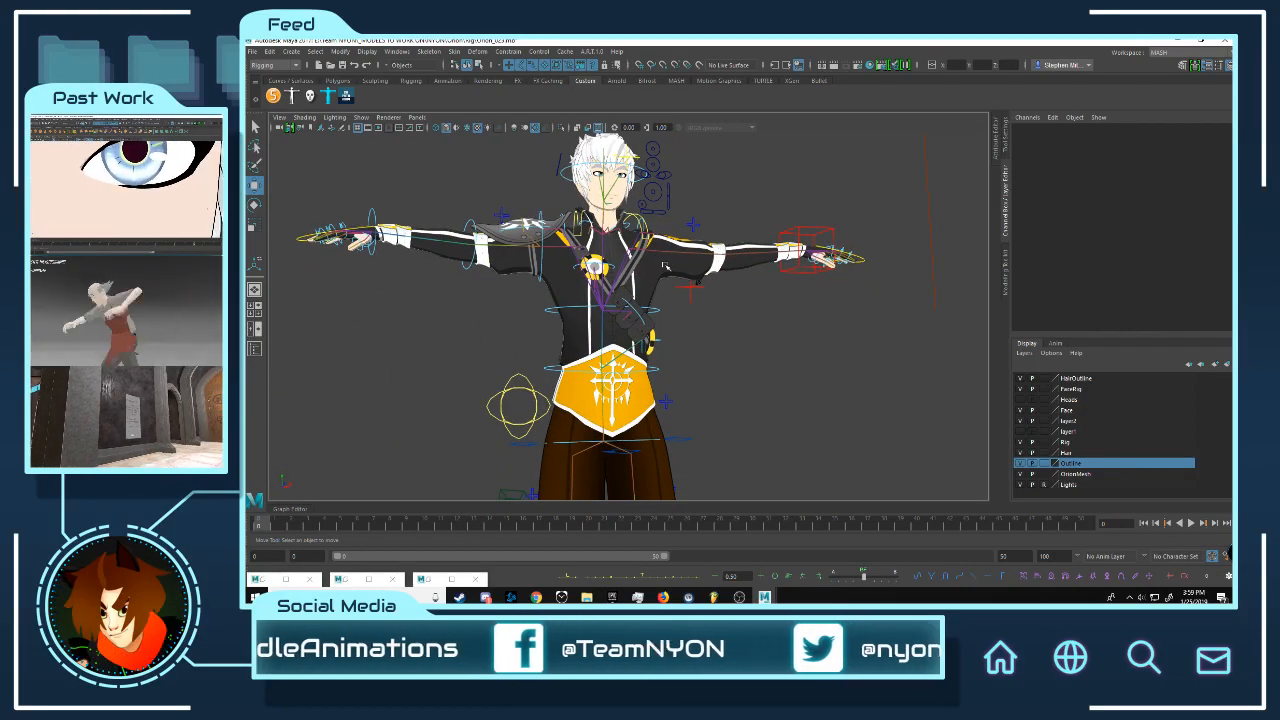
scroll(697, 283, up, 5)
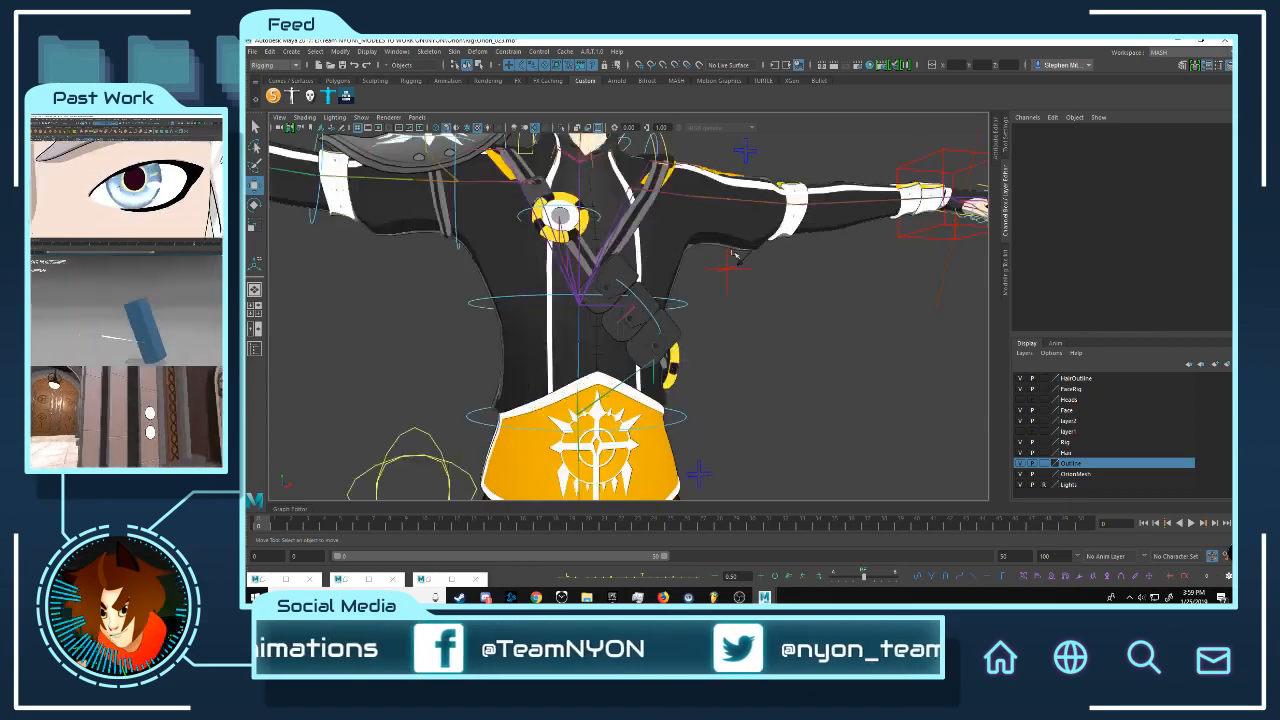
Step: Try rotating the head control to test how the head and neck deform, and undo the rotation
alt+drag(697, 283, 674, 246)
scroll(674, 246, down, 3)
alt+middle_drag(674, 230, 735, 500)
scroll(699, 331, up, 3)
scroll(699, 331, up, 5)
alt+drag(520, 235, 445, 271)
click(416, 278)
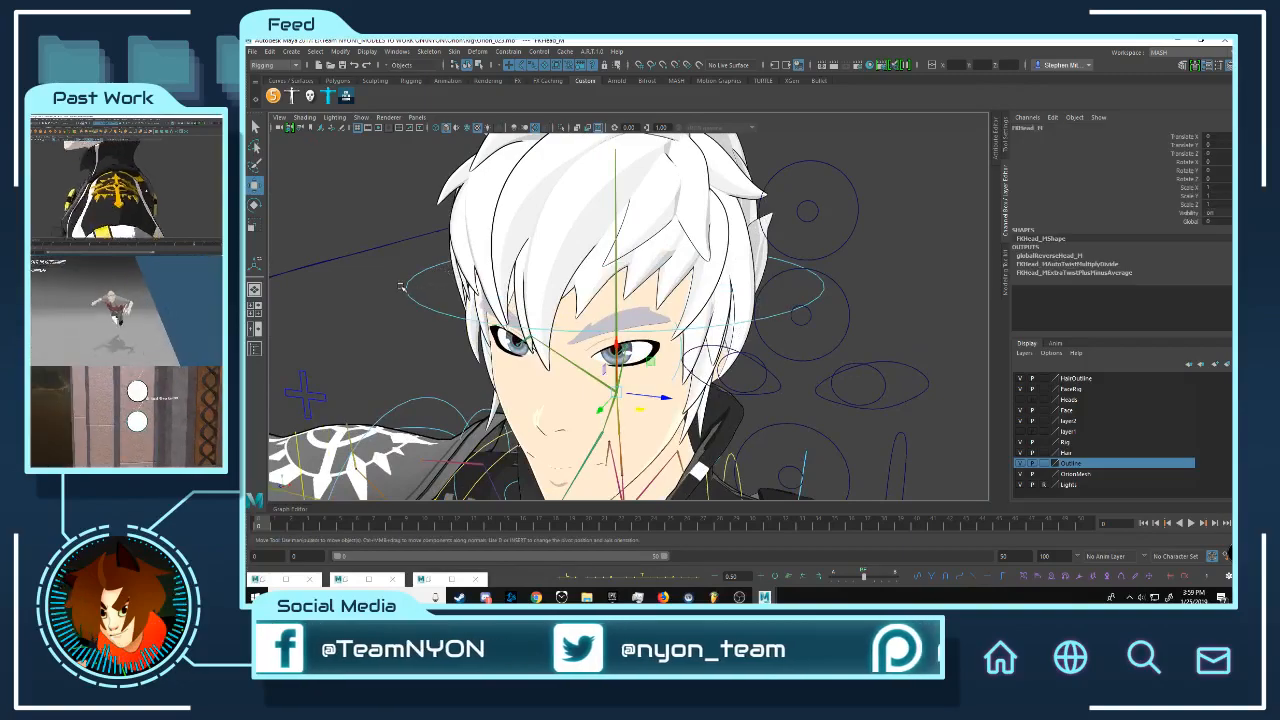
scroll(640, 330, down, 6)
alt+middle_drag(720, 370, 725, 300)
scroll(725, 300, up, 4)
alt+drag(740, 305, 641, 325)
scroll(745, 268, down, 3)
key(e)
key(ctrl+z)
drag(596, 273, 760, 302)
key(ctrl+z)
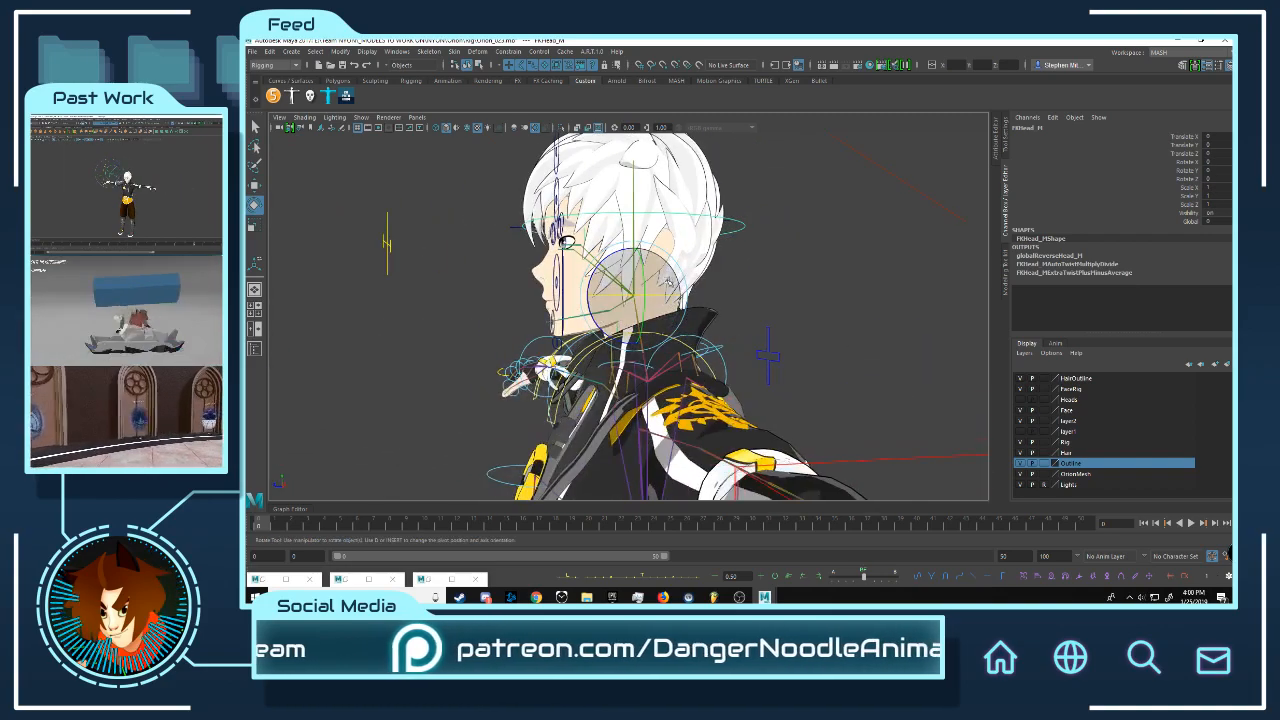
Step: Check the head from the front, undo the last head control change and clear the selection
alt+drag(620, 258, 668, 302)
alt+drag(572, 285, 760, 285)
key(ctrl+z)
scroll(745, 300, down, 5)
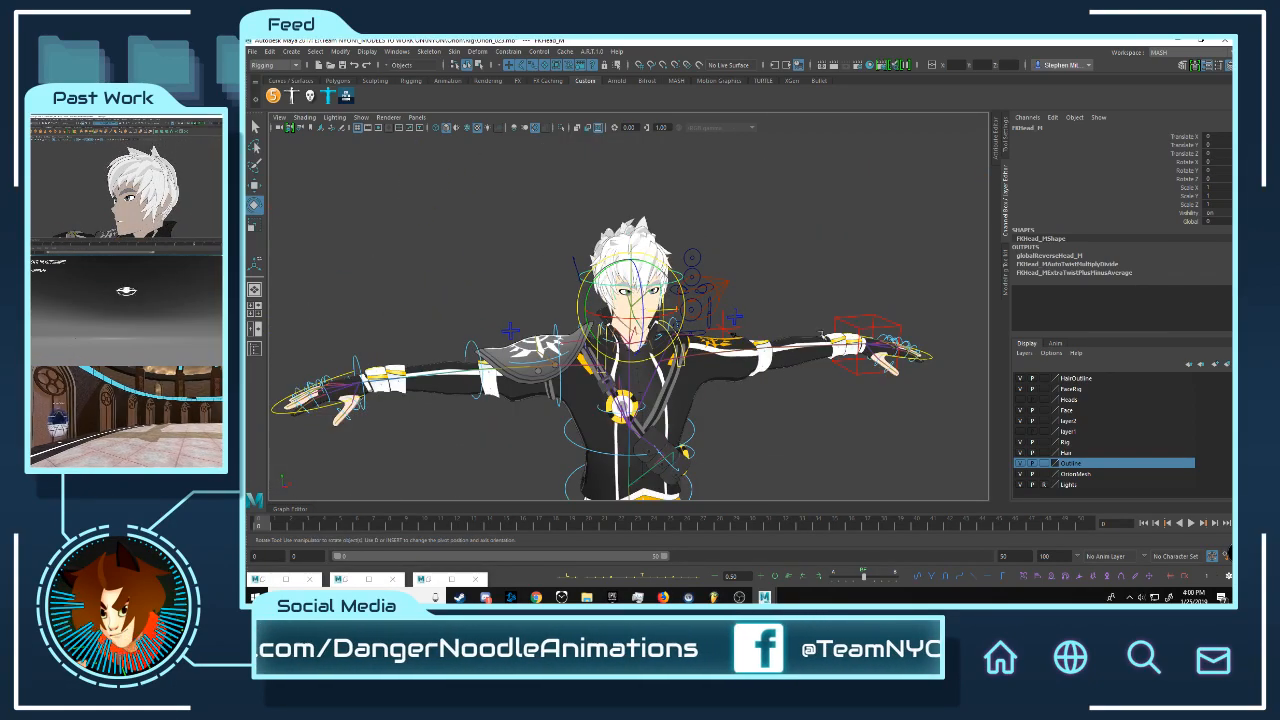
click(782, 289)
Step: Examine the waist, belt, pouches and round side ornament from several angles and distances
alt+middle_drag(795, 470, 803, 290)
scroll(803, 290, up, 4)
alt+drag(803, 290, 719, 242)
alt+middle_drag(719, 242, 680, 297)
scroll(680, 297, up, 6)
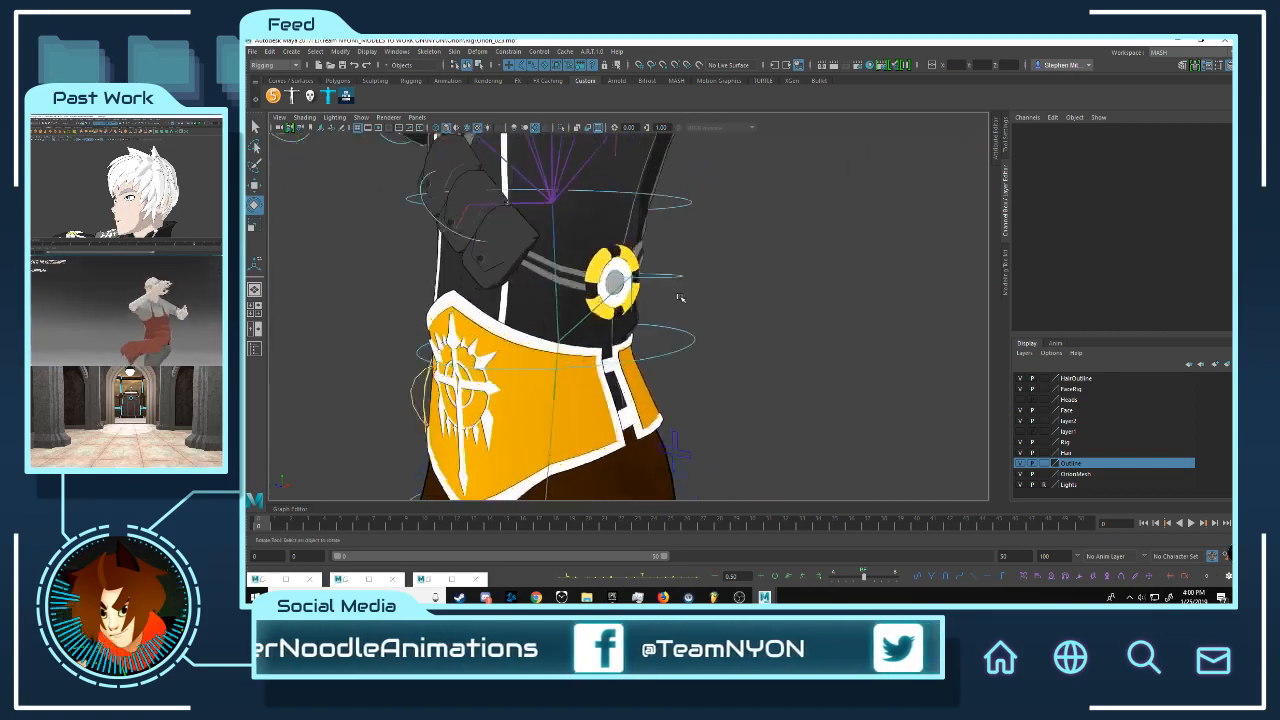
scroll(691, 294, down, 3)
alt+drag(691, 294, 590, 300)
scroll(717, 246, down, 5)
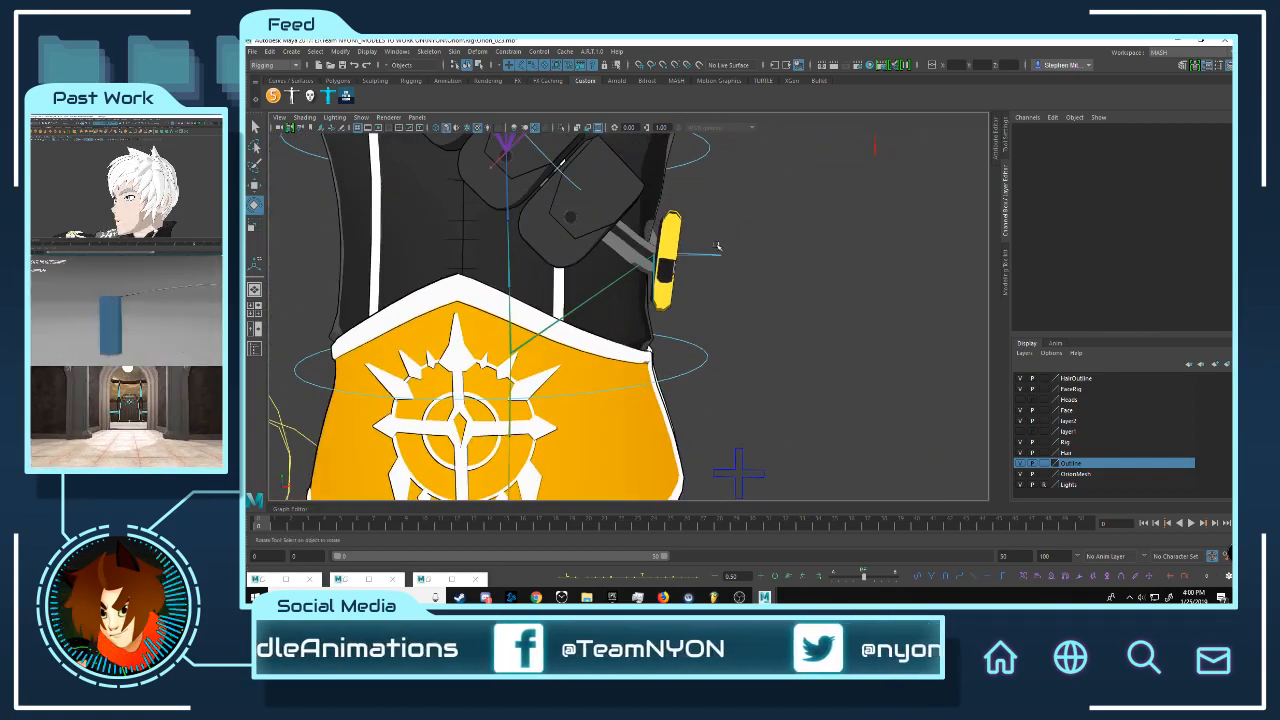
alt+middle_drag(714, 263, 774, 354)
scroll(577, 310, up, 7)
mouse_move(577, 310)
alt+mouse_down()
mouse_move(631, 306)
mouse_move(608, 263)
mouse_move(620, 286)
mouse_move(571, 306)
alt+mouse_up()
scroll(625, 300, down, 5)
scroll(575, 308, down, 6)
alt+middle_drag(656, 351, 619, 279)
mouse_move(619, 279)
alt+mouse_down()
mouse_move(575, 285)
mouse_move(642, 280)
alt+mouse_up()
scroll(642, 279, up, 2)
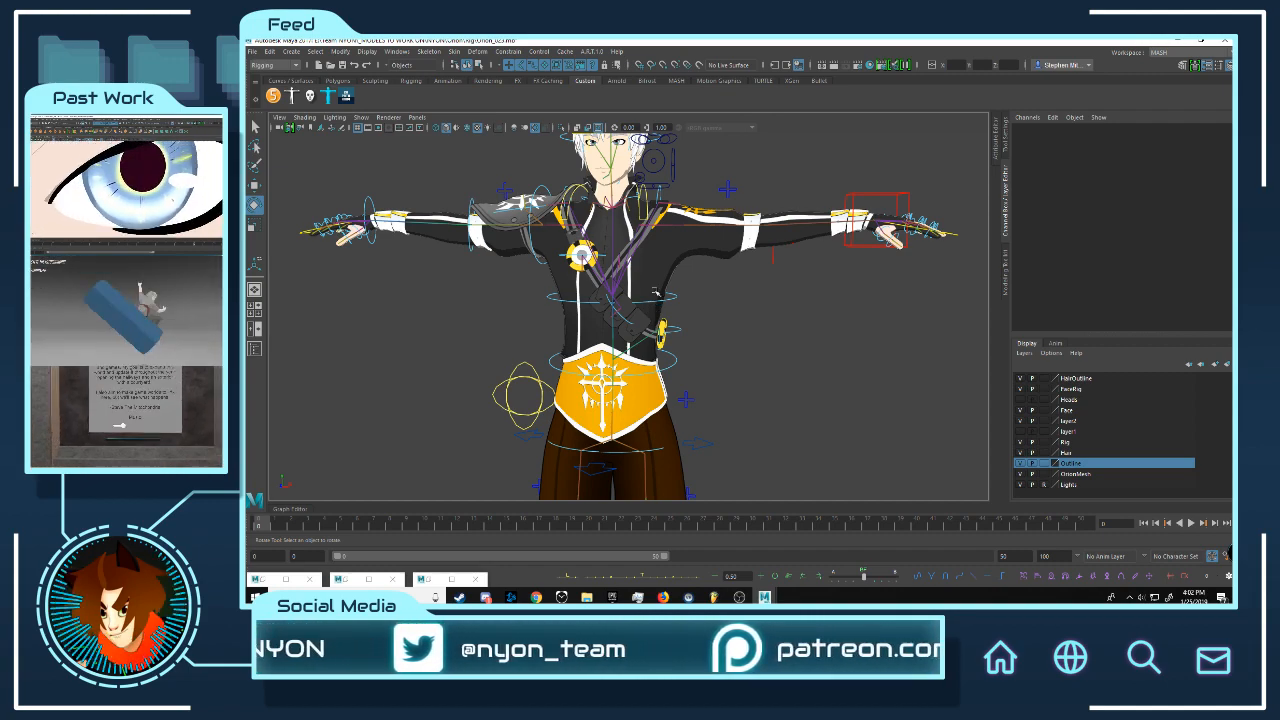
Step: Select the chest control and examine the chest straps, round emblem and collar around it
click(672, 296)
key(f)
alt+drag(700, 349, 677, 320)
scroll(677, 320, down, 8)
alt+middle_drag(677, 320, 632, 364)
scroll(677, 371, up, 5)
alt+drag(677, 371, 737, 371)
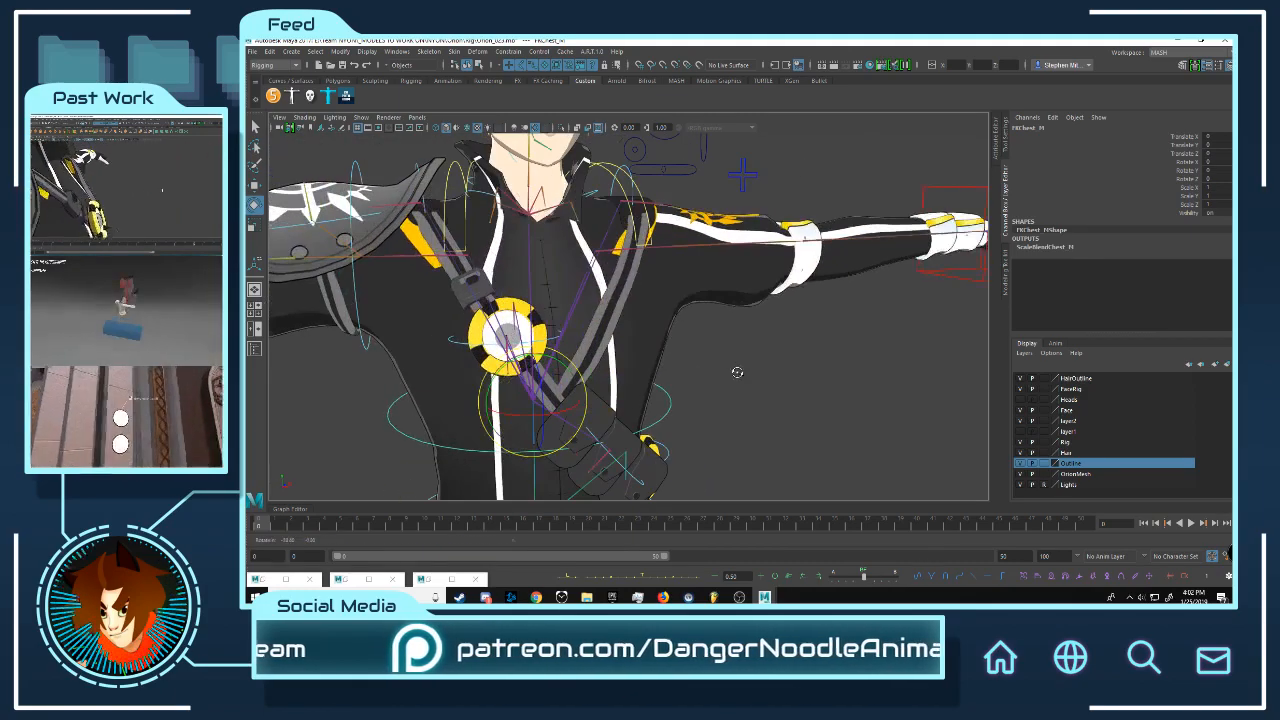
click(686, 403)
click(654, 407)
Step: Reselect the chest control with the Move tool and inspect the whole character from the front
scroll(647, 406, down, 6)
alt+middle_drag(604, 401, 614, 346)
scroll(614, 346, up, 6)
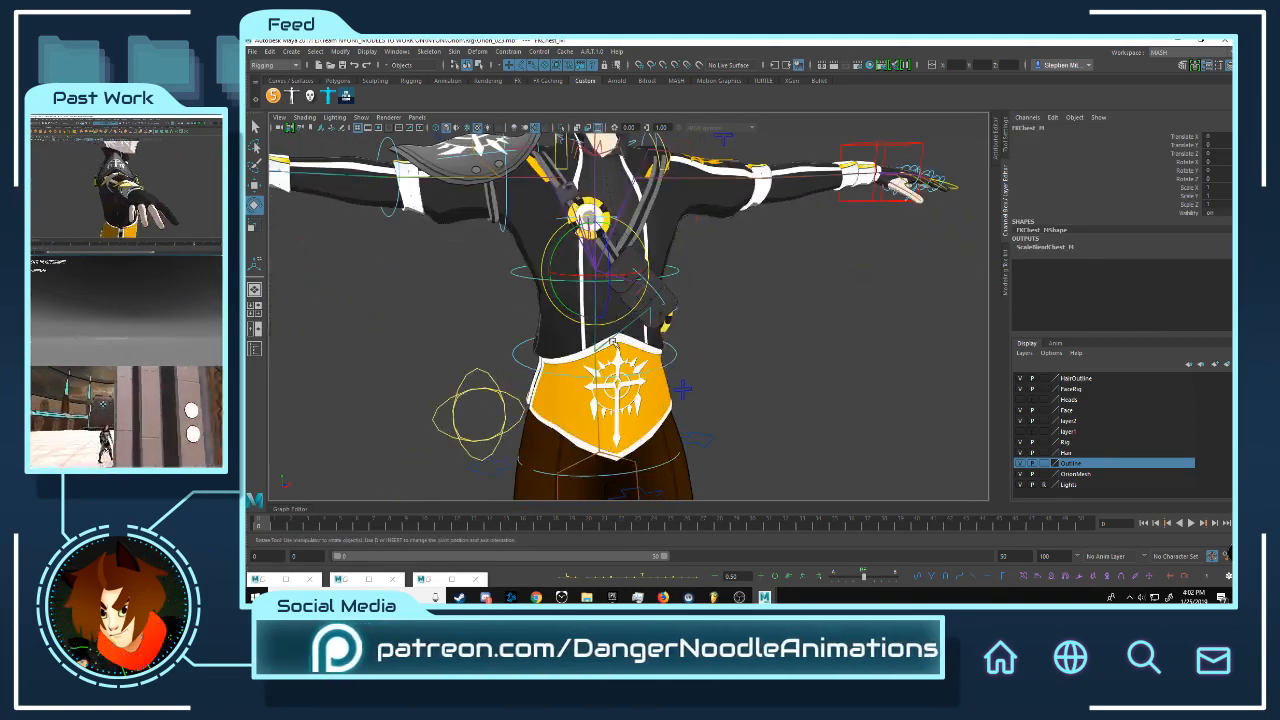
alt+drag(612, 346, 568, 350)
key(w)
click(484, 277)
click(517, 266)
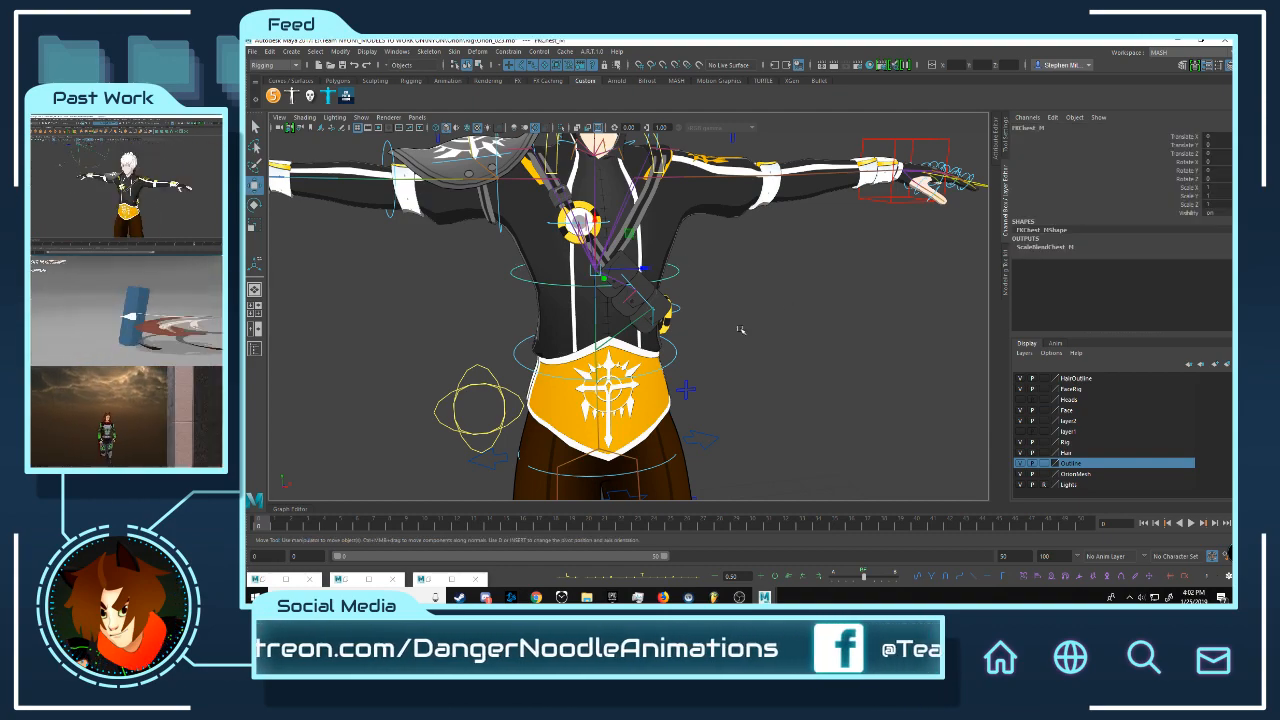
scroll(686, 390, down, 5)
alt+middle_drag(721, 350, 734, 237)
alt+drag(734, 237, 690, 215)
alt+middle_drag(679, 204, 761, 288)
alt+right_drag(761, 288, 746, 291)
alt+middle_drag(746, 291, 750, 275)
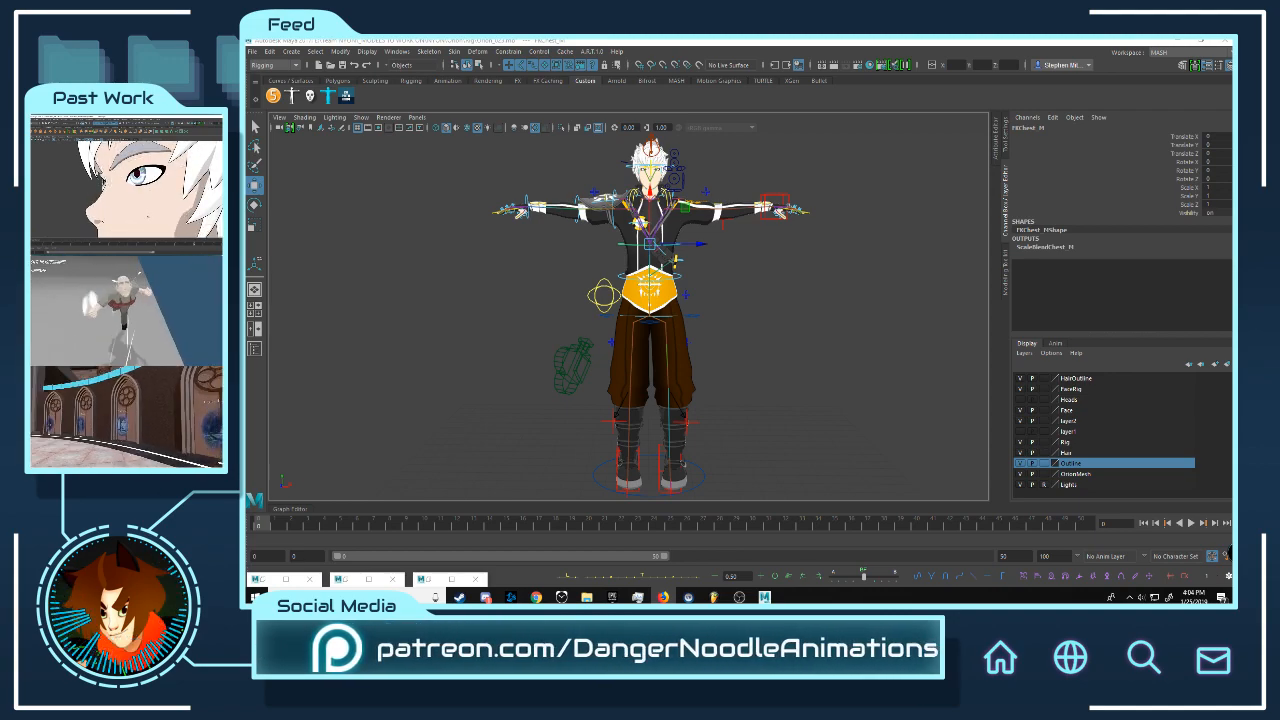
Step: Switch to the YouTube channel page in Firefox and play the video "Pastel Ink mini episode 1 (Splatoon sfm)"
drag(768, 178, 836, 104)
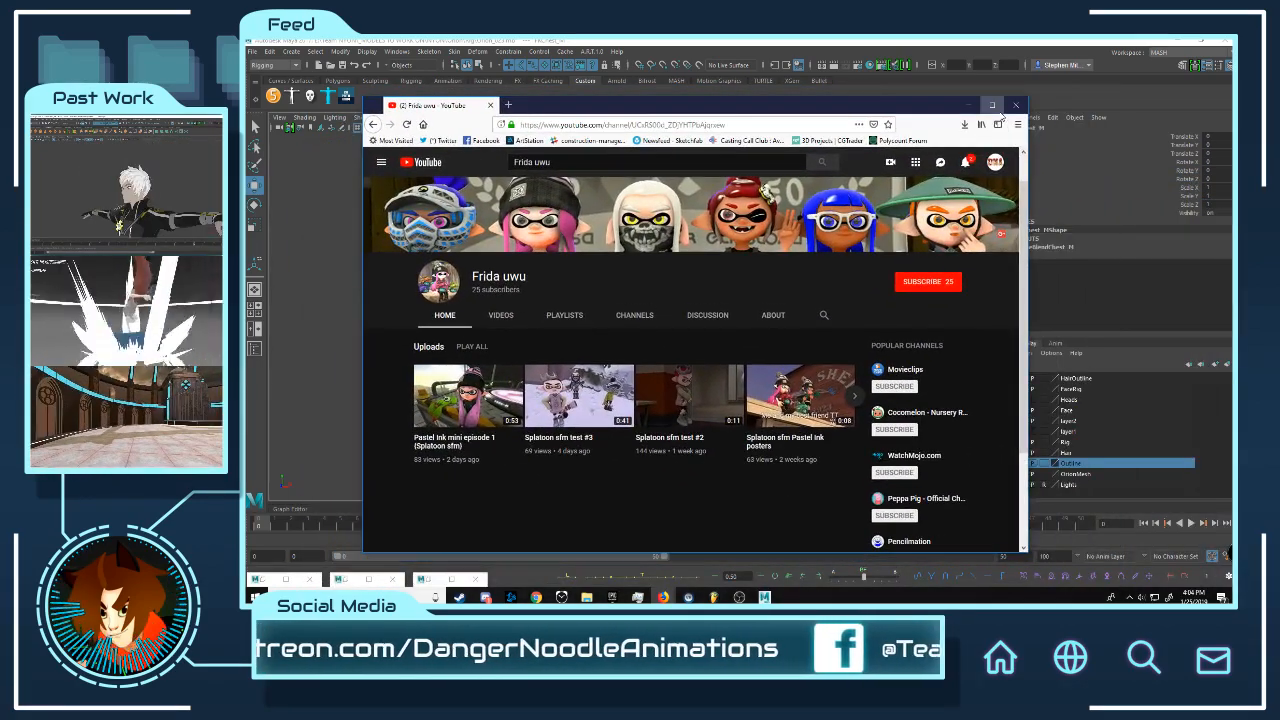
click(993, 106)
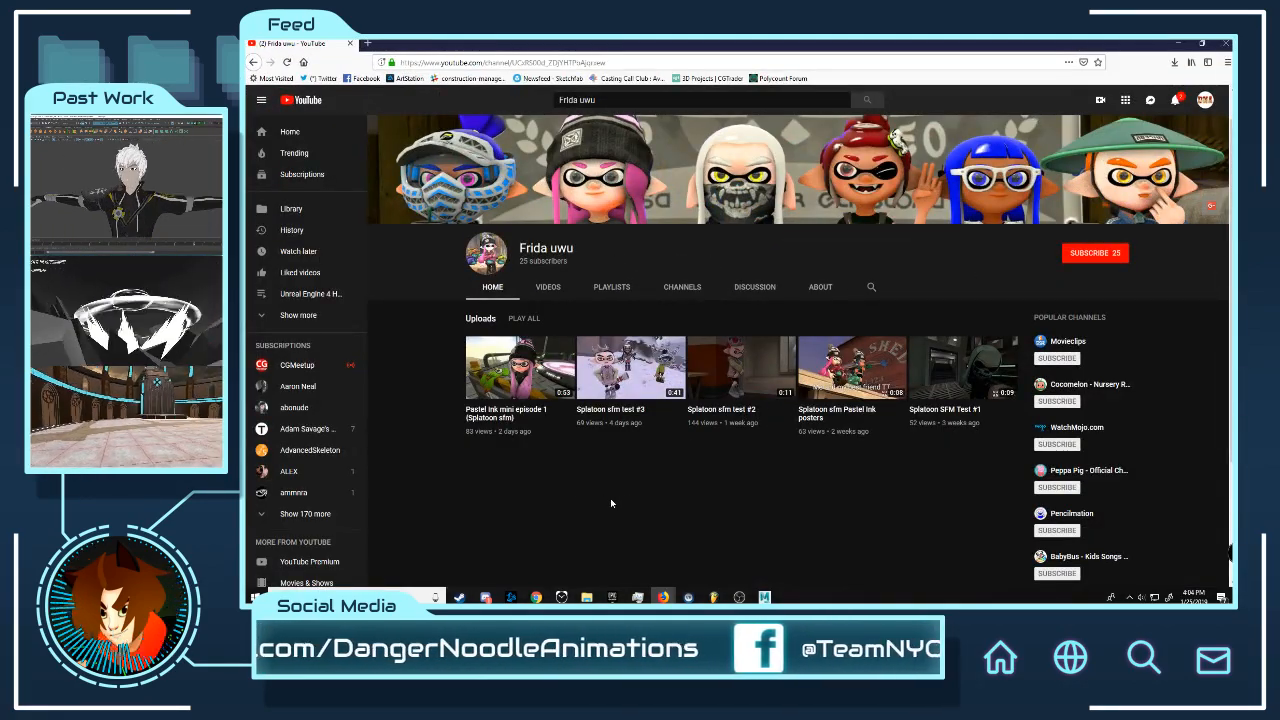
click(519, 410)
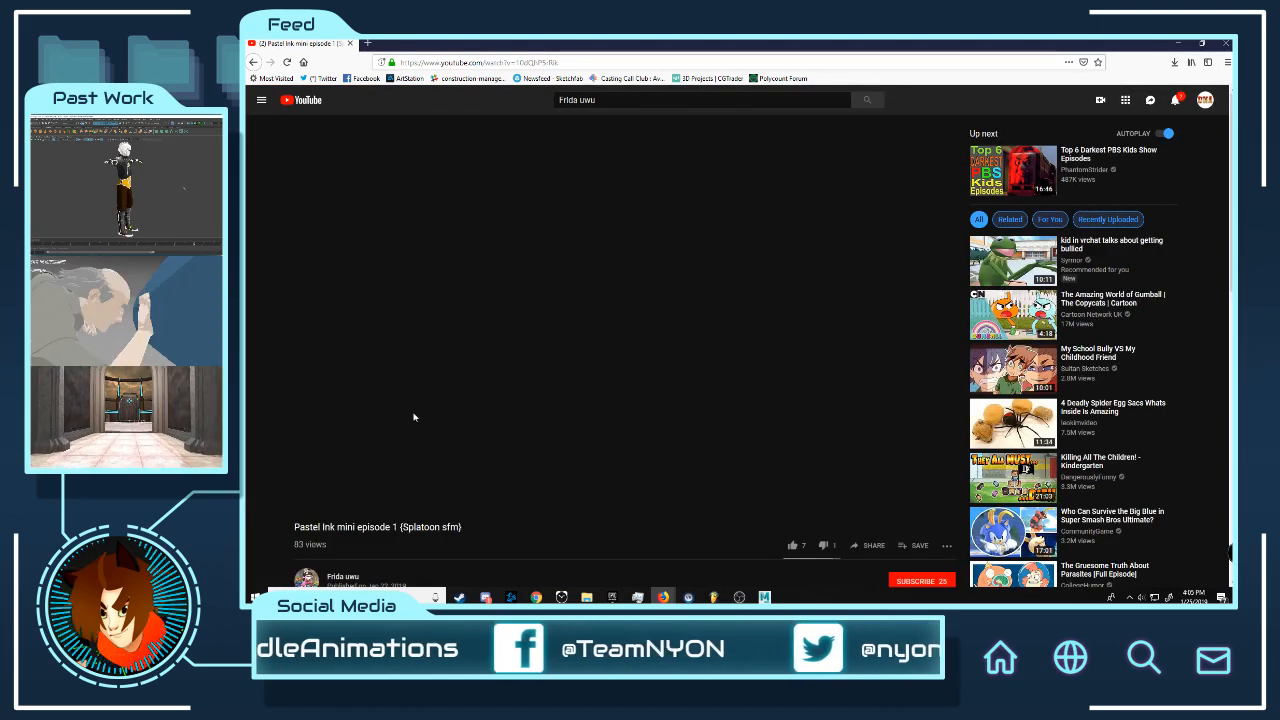
click(287, 62)
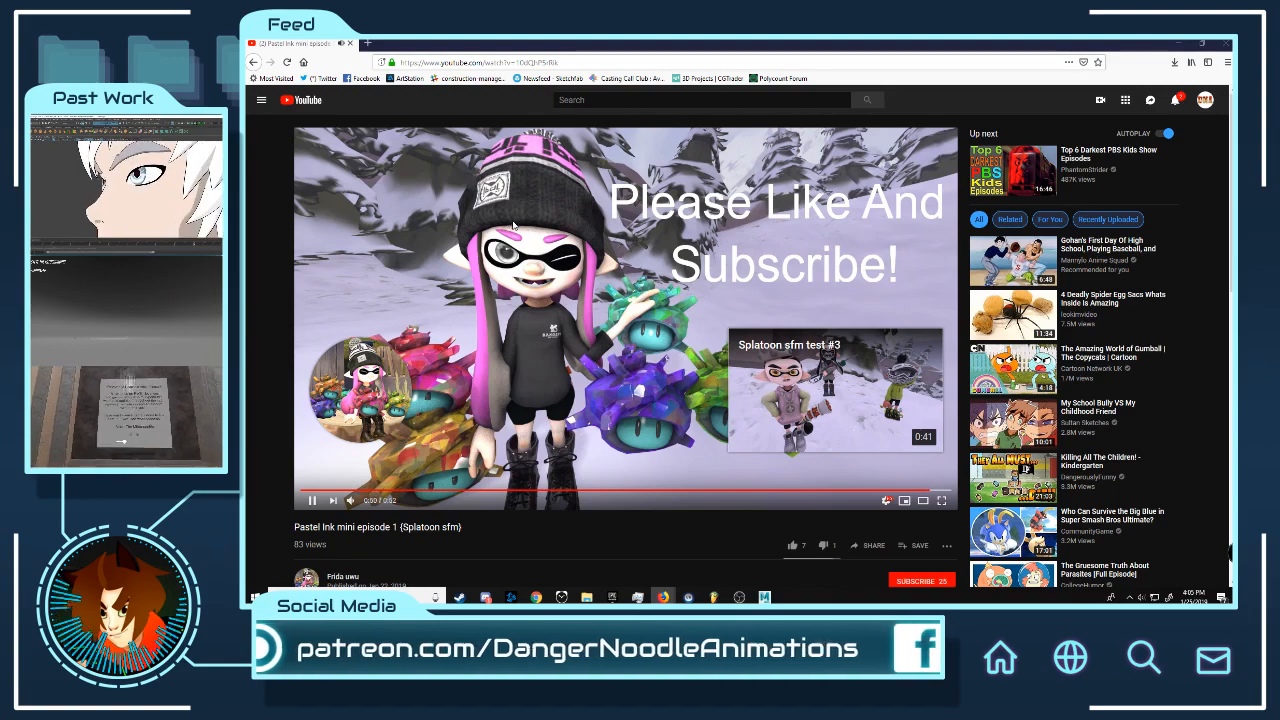
Step: Subscribe to the video's channel and return to the character in Maya
scroll(625, 318, down, 3)
scroll(629, 275, down, 1)
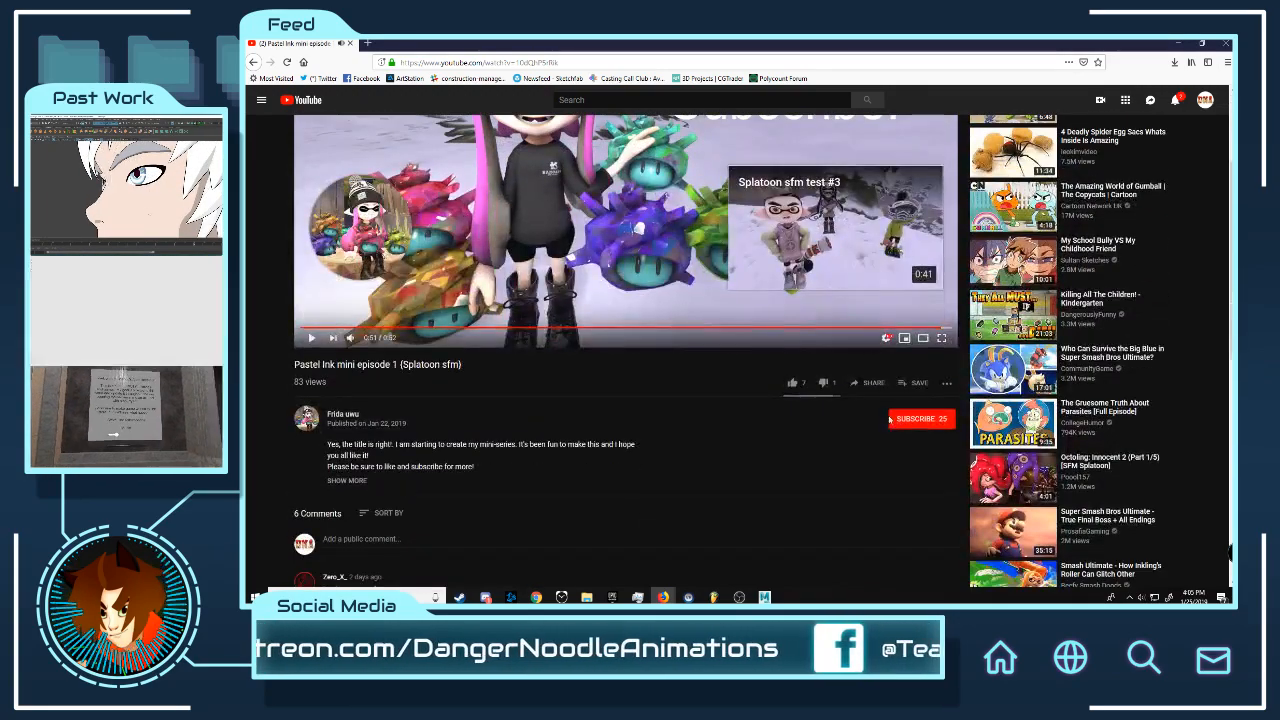
click(918, 418)
scroll(663, 437, up, 3)
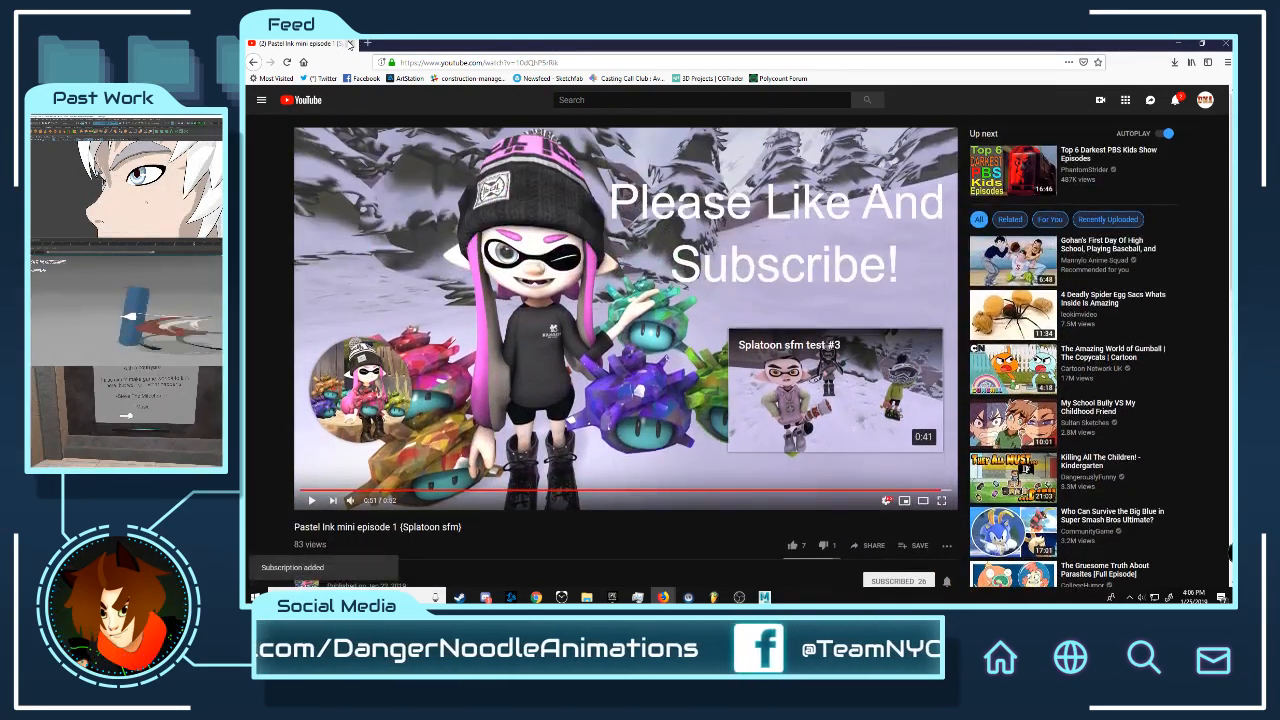
click(1178, 43)
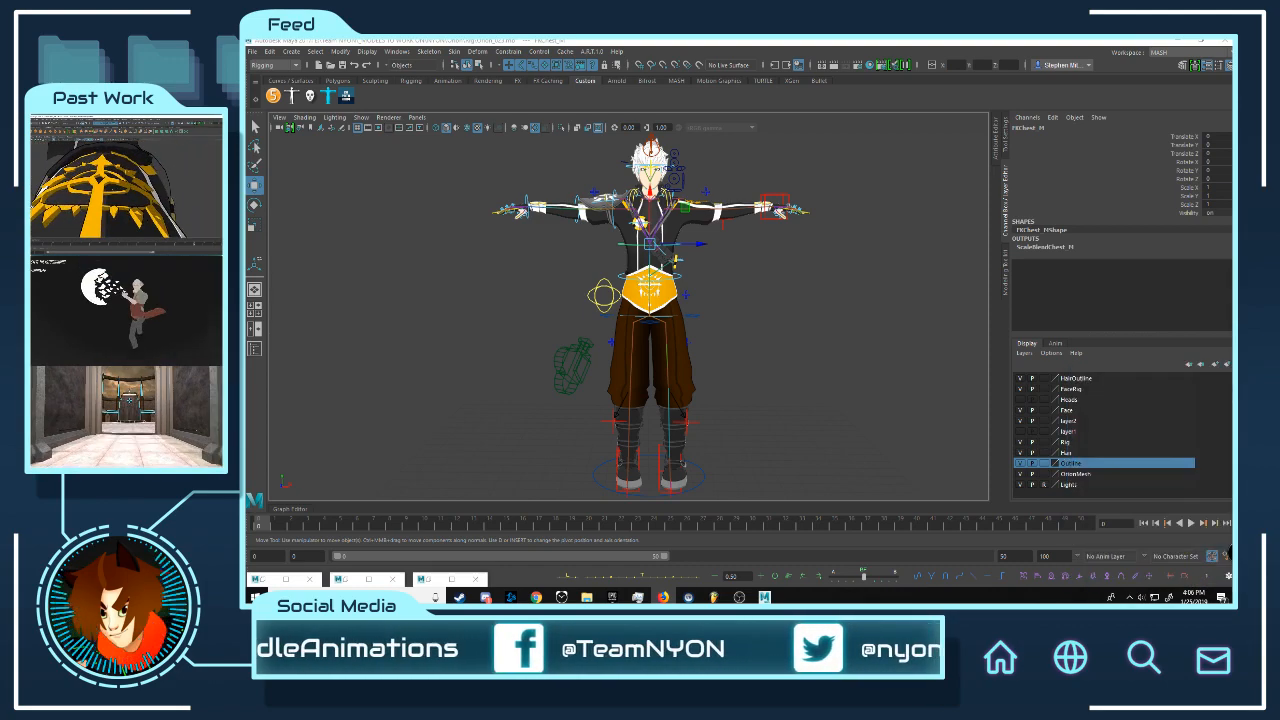
Step: Switch to the Pastel Ink Twitter profile in Firefox, look through its tweets and view the mask model image enlarged
key(alt+Tab)
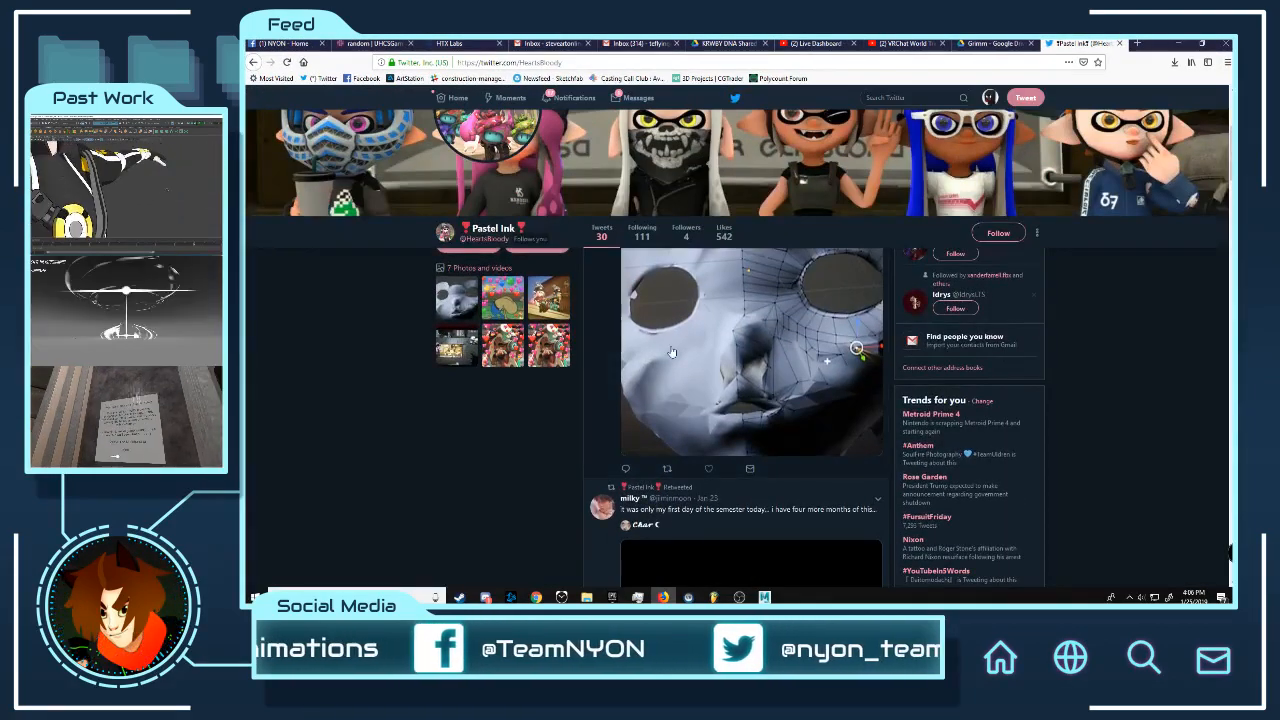
scroll(665, 356, down, 1)
scroll(640, 370, up, 5)
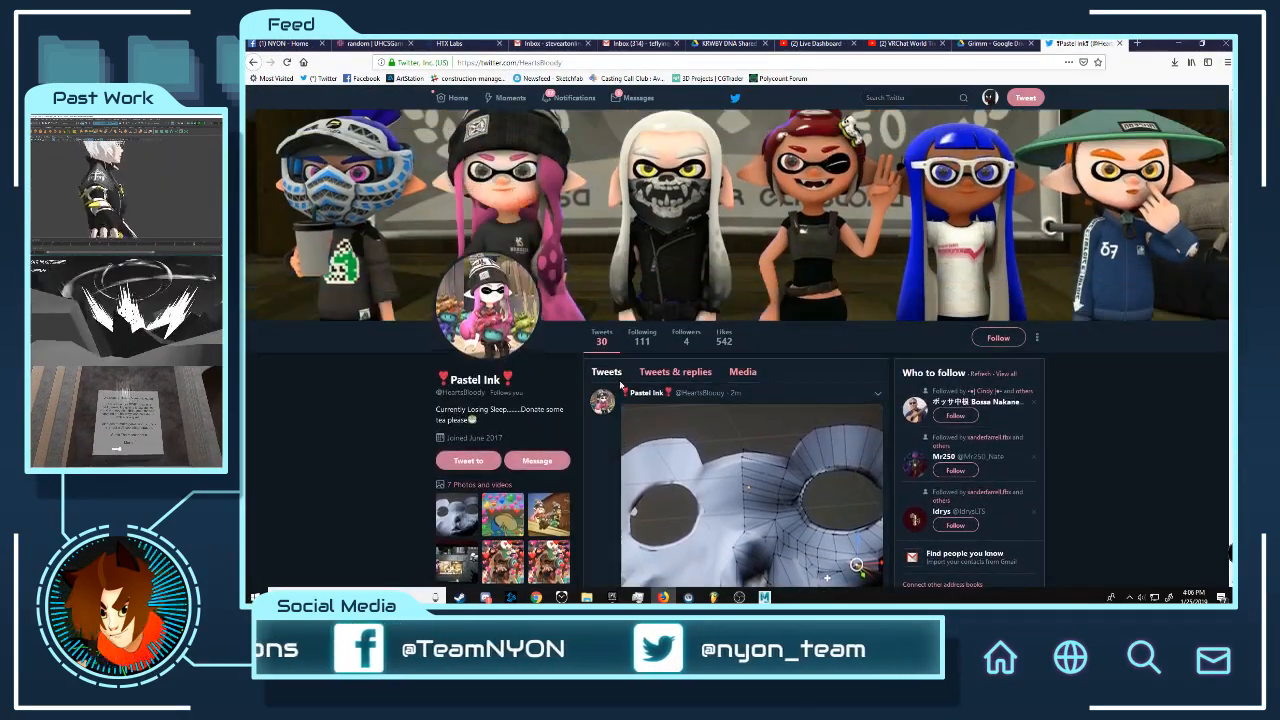
scroll(620, 384, down, 2)
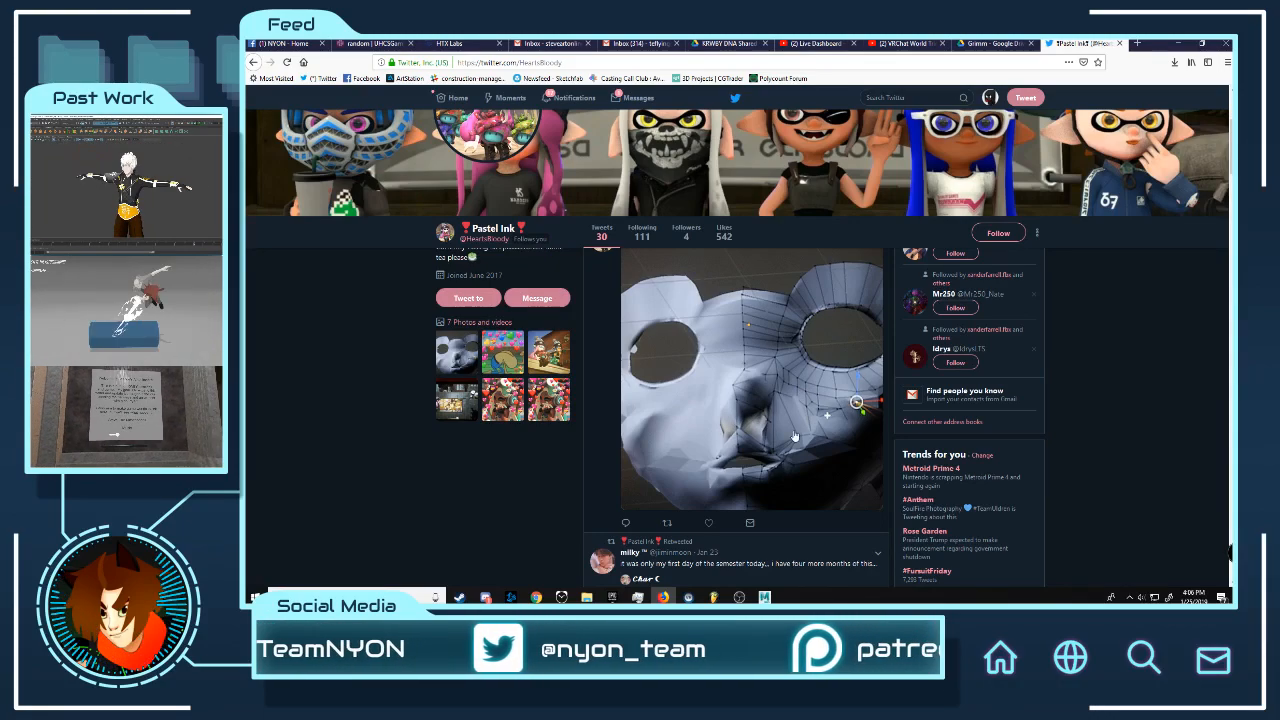
scroll(756, 430, down, 2)
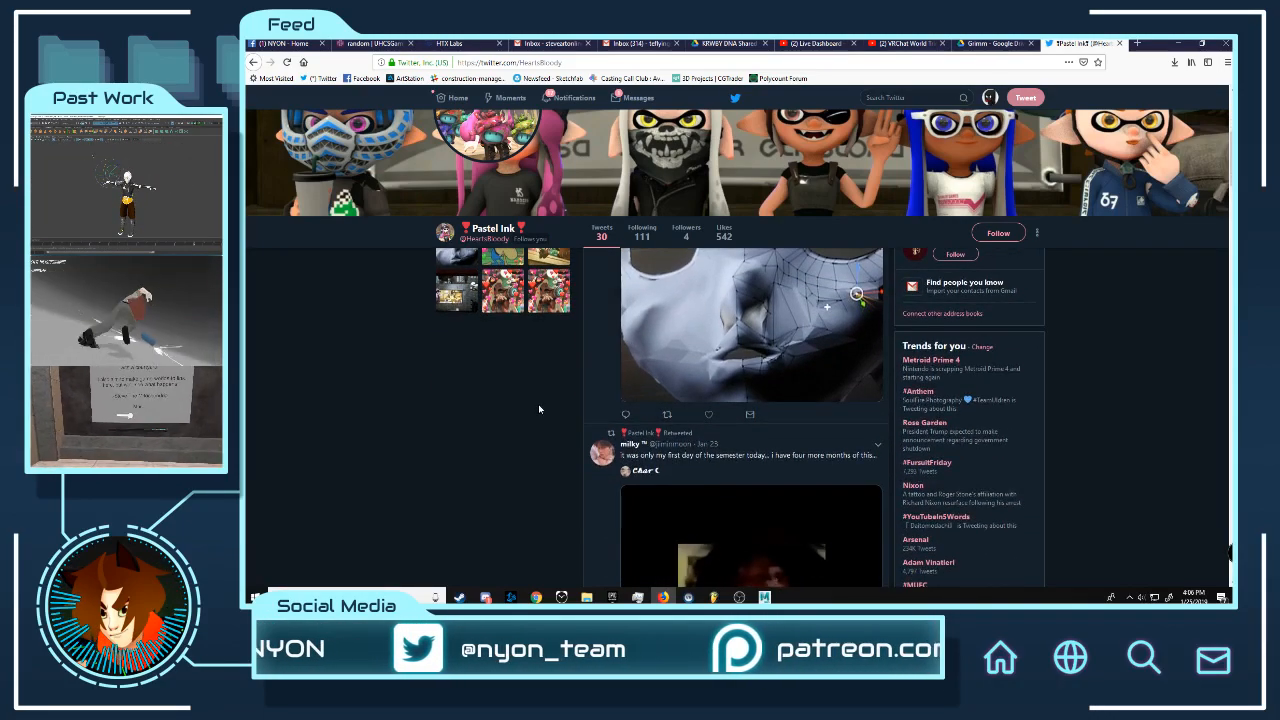
scroll(538, 403, down, 3)
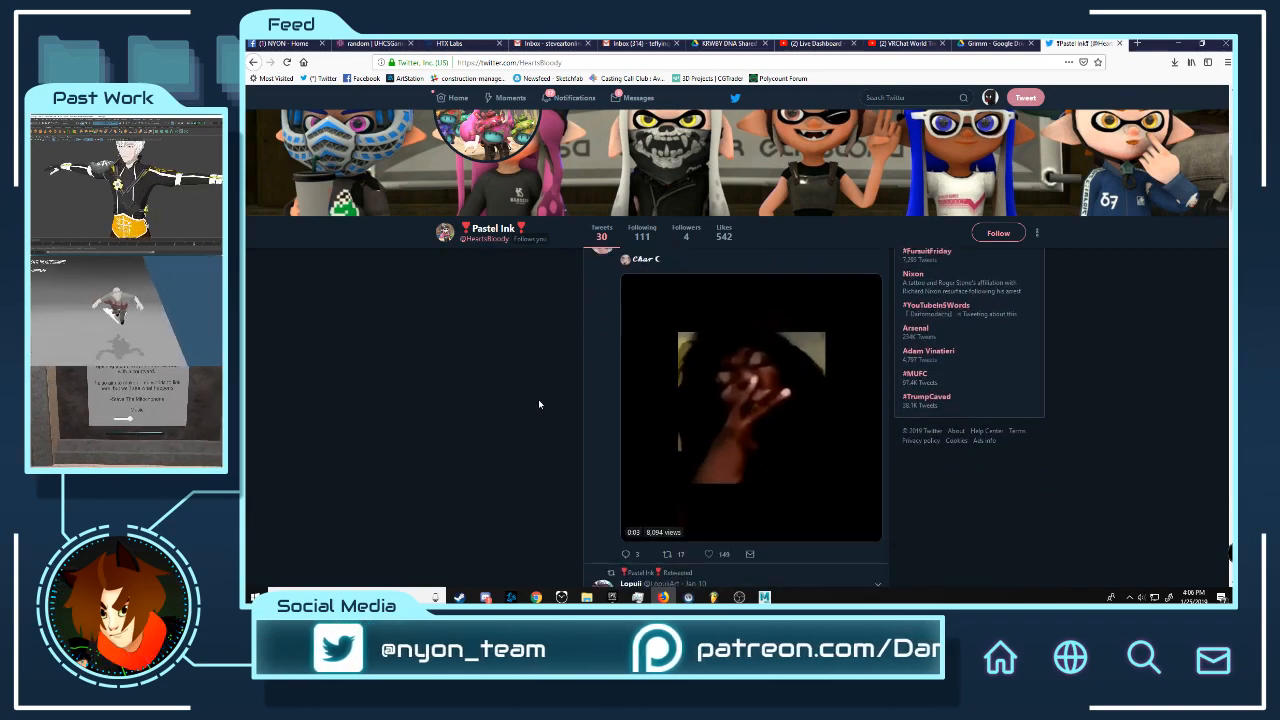
scroll(538, 403, up, 3)
scroll(734, 426, up, 2)
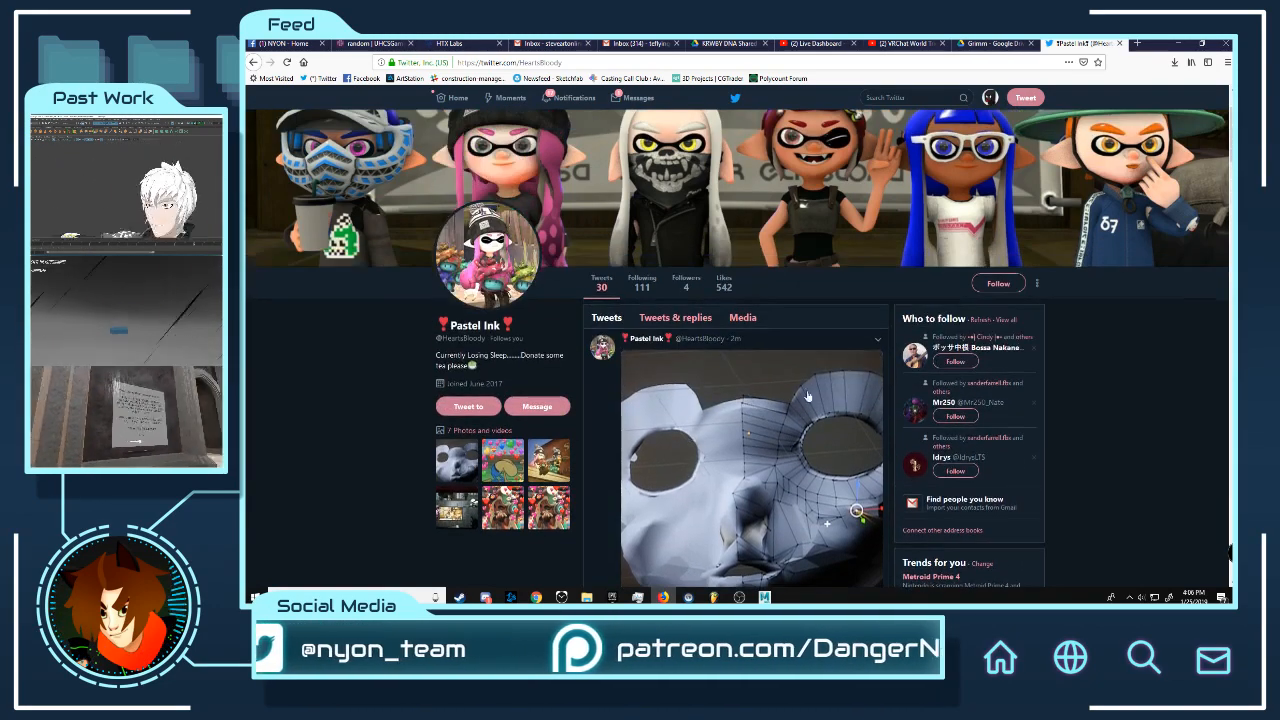
click(734, 426)
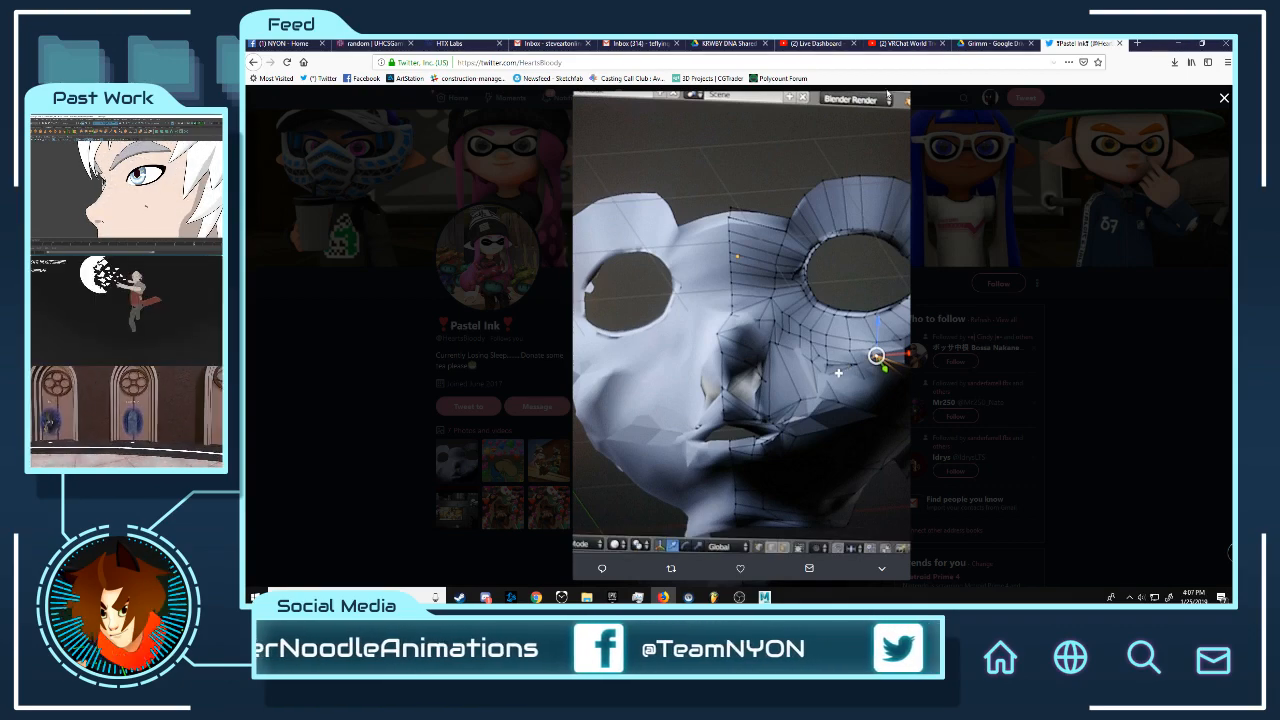
click(1220, 101)
Step: Read the live chat on the YouTube stream dashboard, revisit the Twitter profile and return to Maya
click(903, 44)
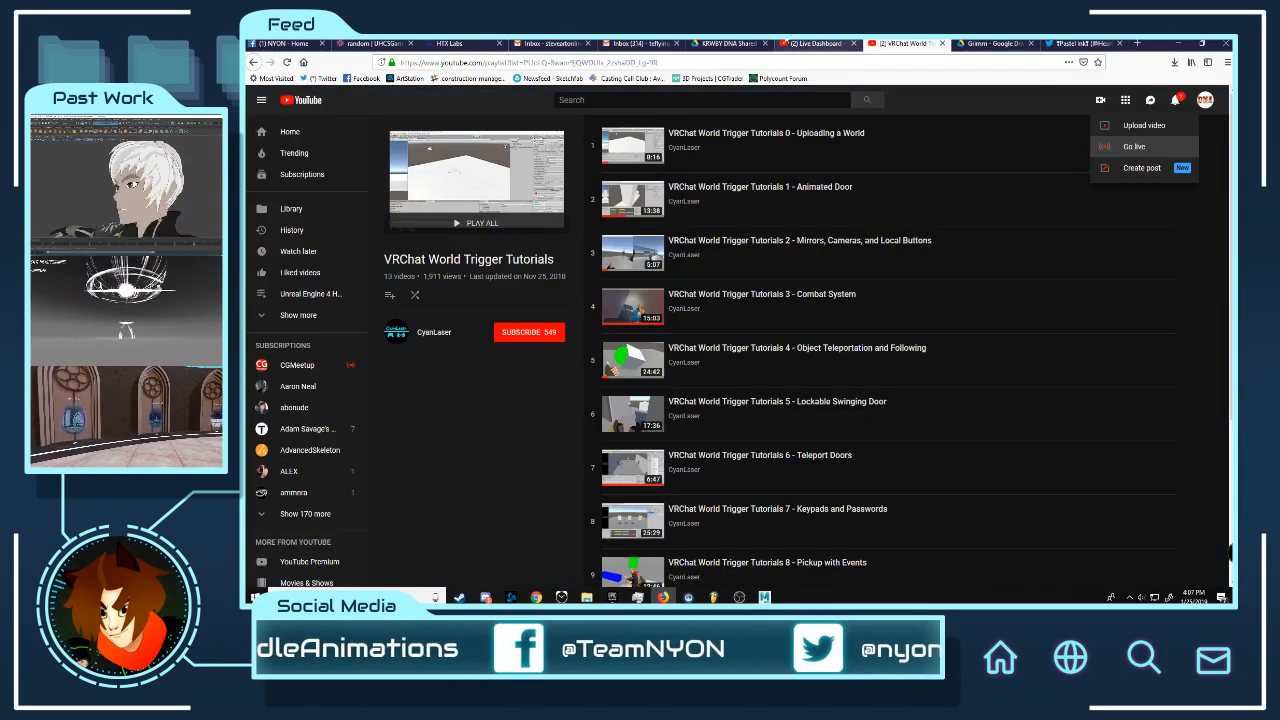
click(816, 44)
drag(929, 513, 961, 513)
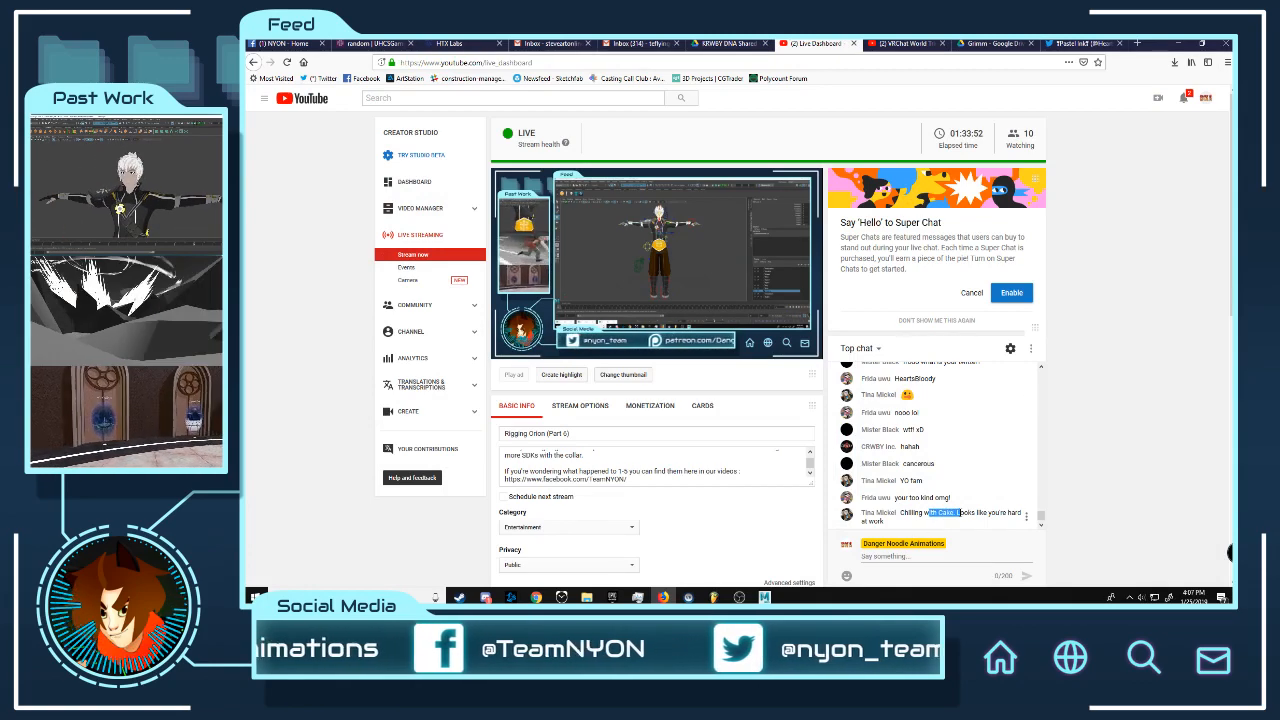
click(966, 513)
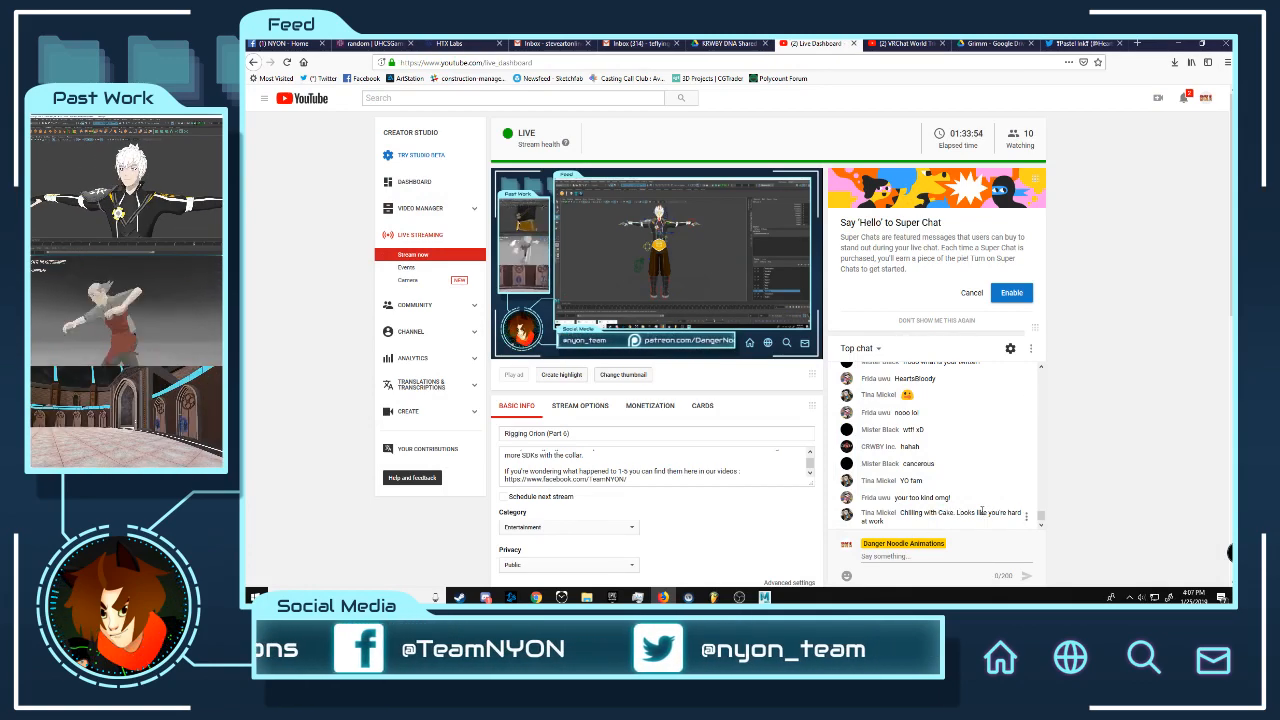
click(1080, 44)
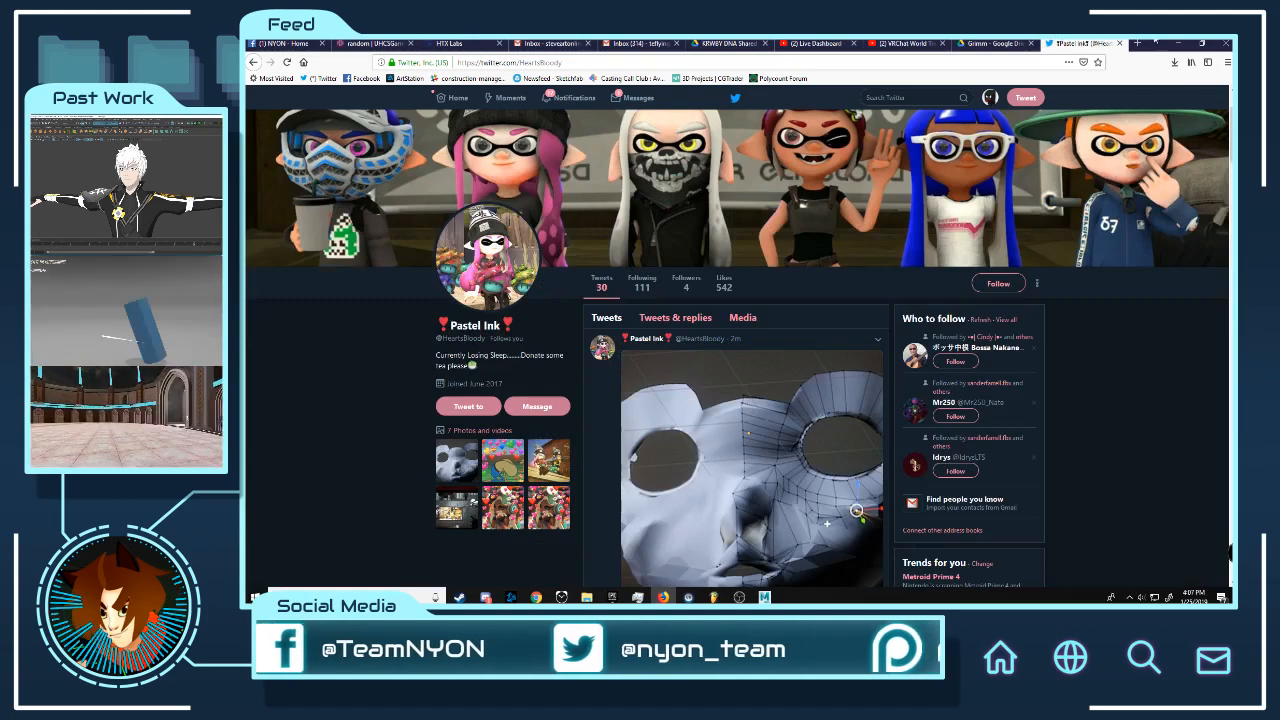
drag(1156, 42, 1279, 190)
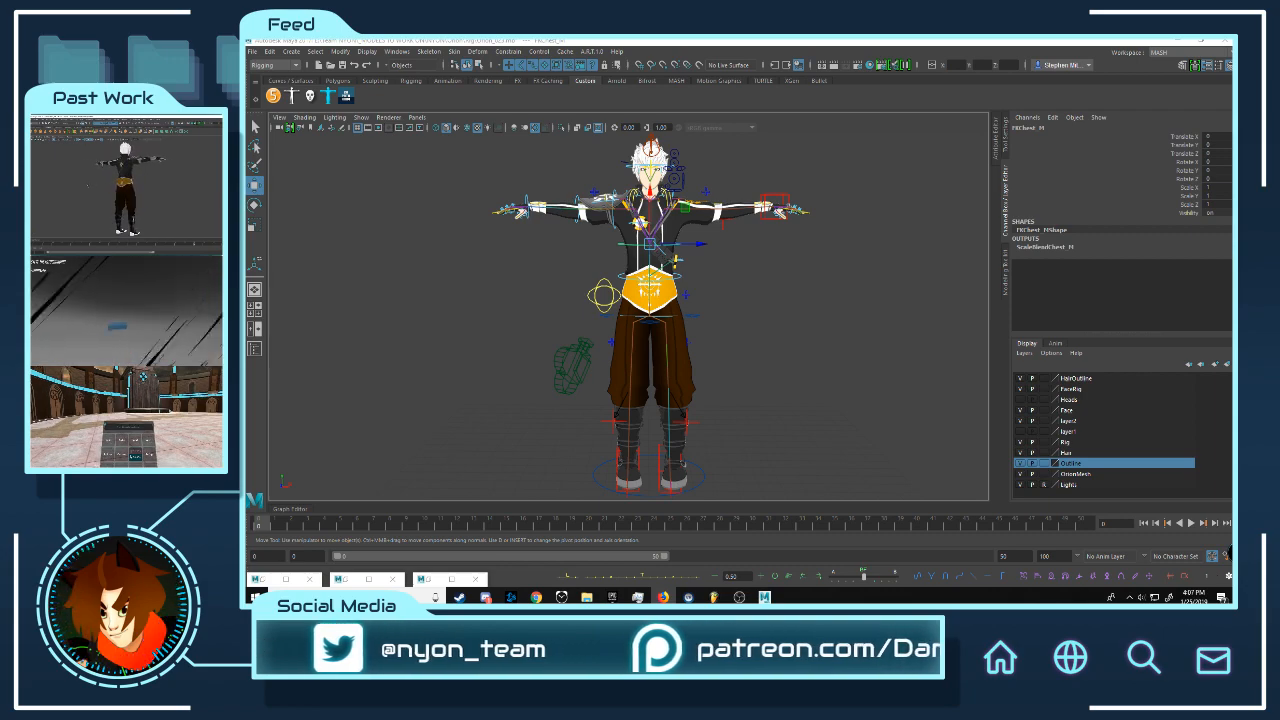
Step: Select the head mesh, examine the face, jaw and eyes up close, and deselect it
scroll(700, 290, up, 5)
alt+middle_drag(650, 190, 638, 385)
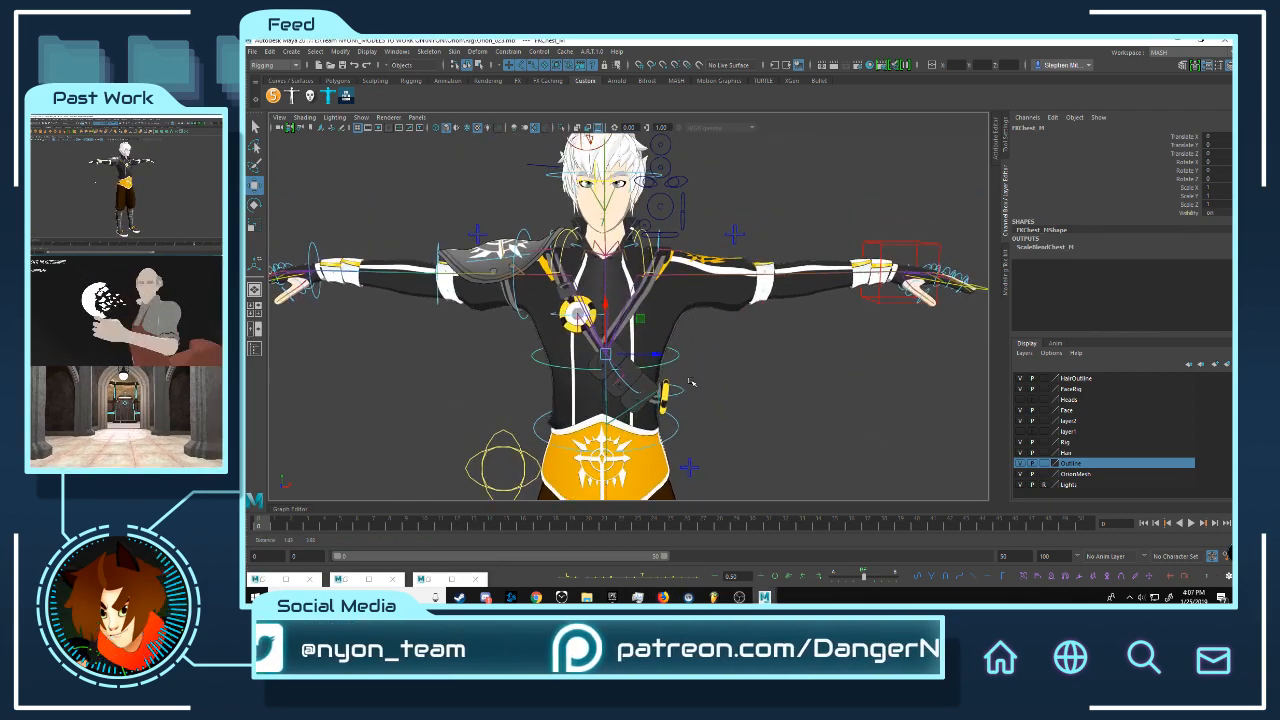
scroll(630, 187, up, 5)
alt+middle_drag(630, 187, 642, 360)
scroll(645, 366, up, 5)
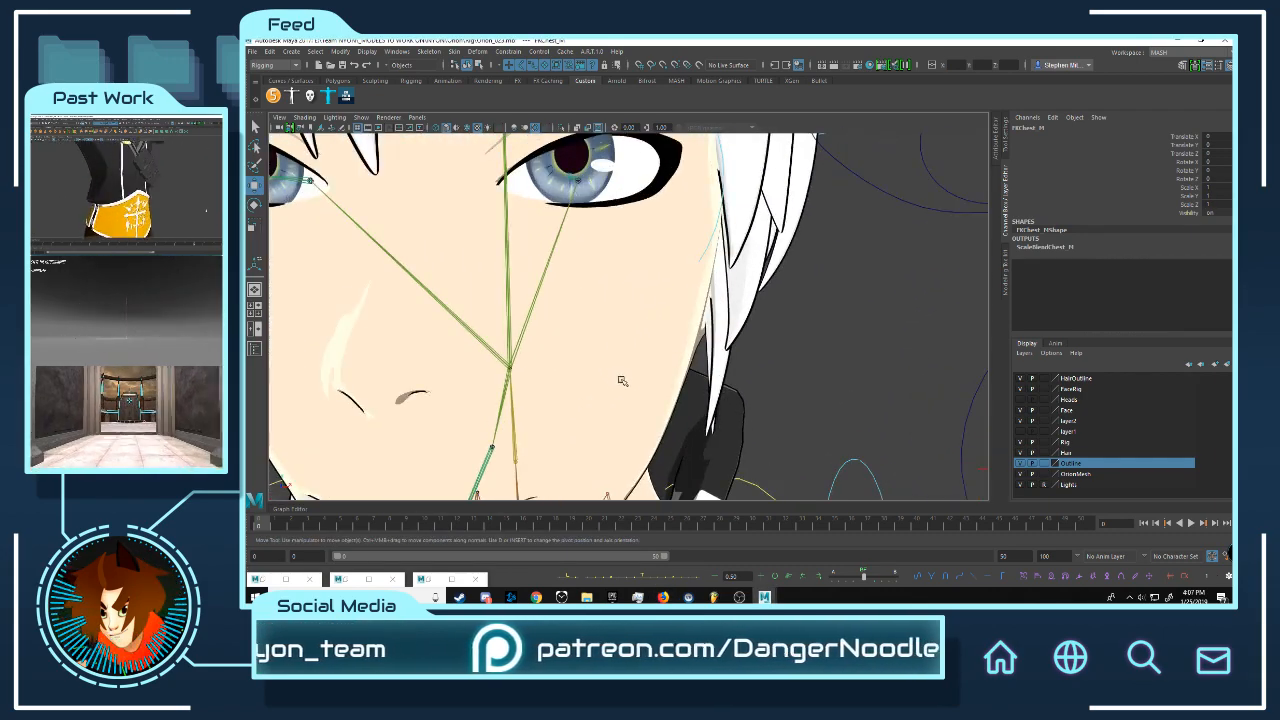
click(622, 381)
scroll(623, 363, down, 6)
alt+drag(623, 363, 659, 246)
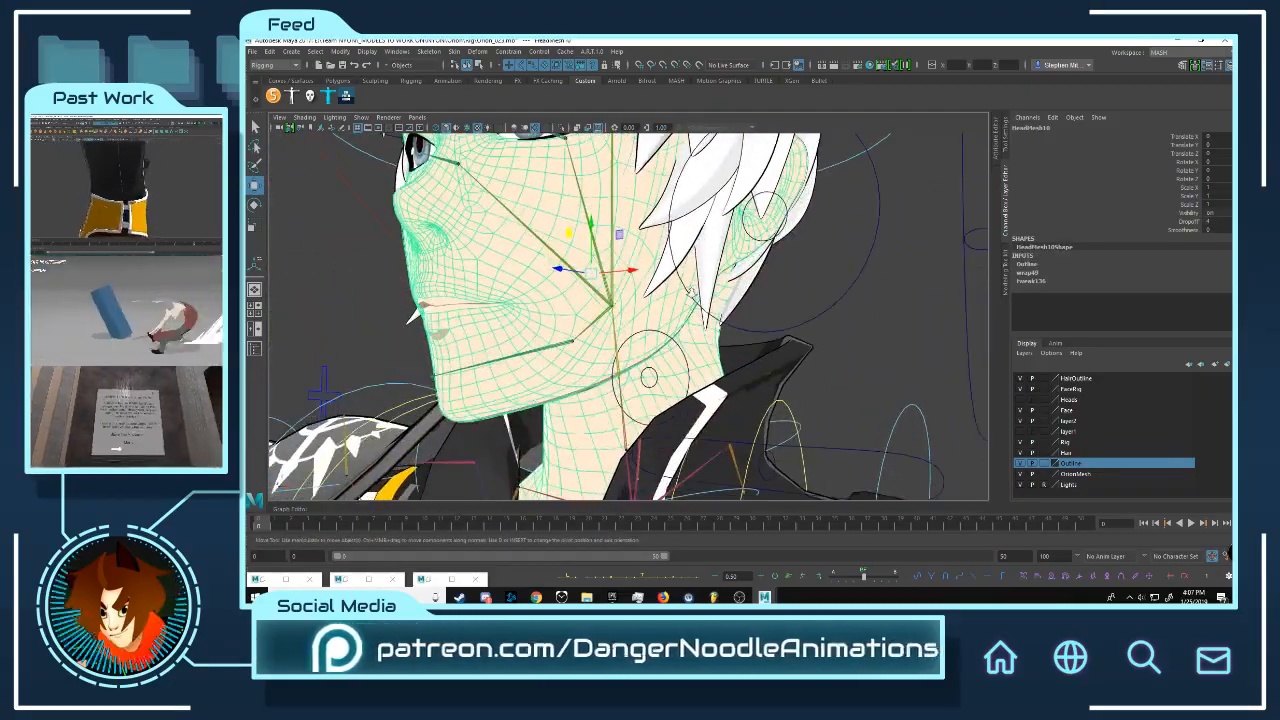
scroll(785, 360, down, 4)
alt+drag(690, 291, 668, 351)
scroll(791, 366, up, 8)
scroll(709, 363, down, 5)
scroll(709, 351, up, 6)
scroll(668, 351, down, 6)
click(803, 370)
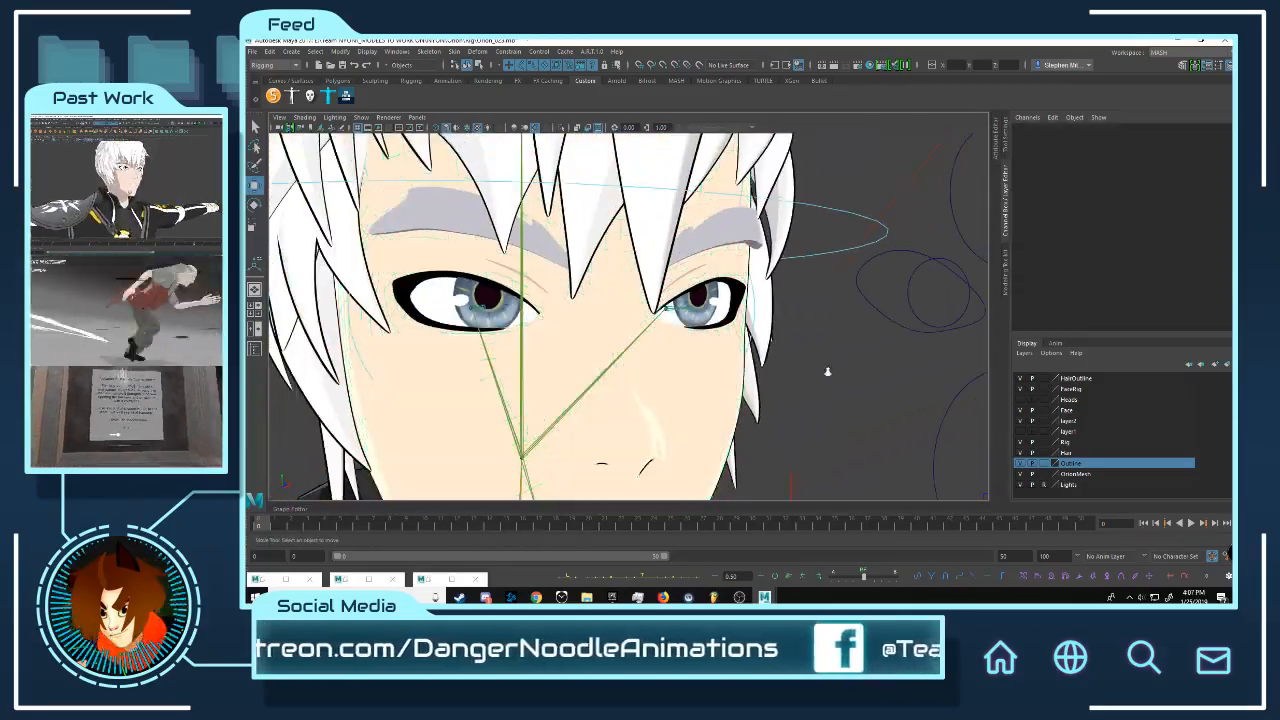
Step: Examine the head, facial controls and shoulders from the side and from the front
scroll(827, 372, down, 5)
alt+drag(827, 372, 773, 318)
scroll(616, 301, up, 4)
scroll(616, 301, down, 4)
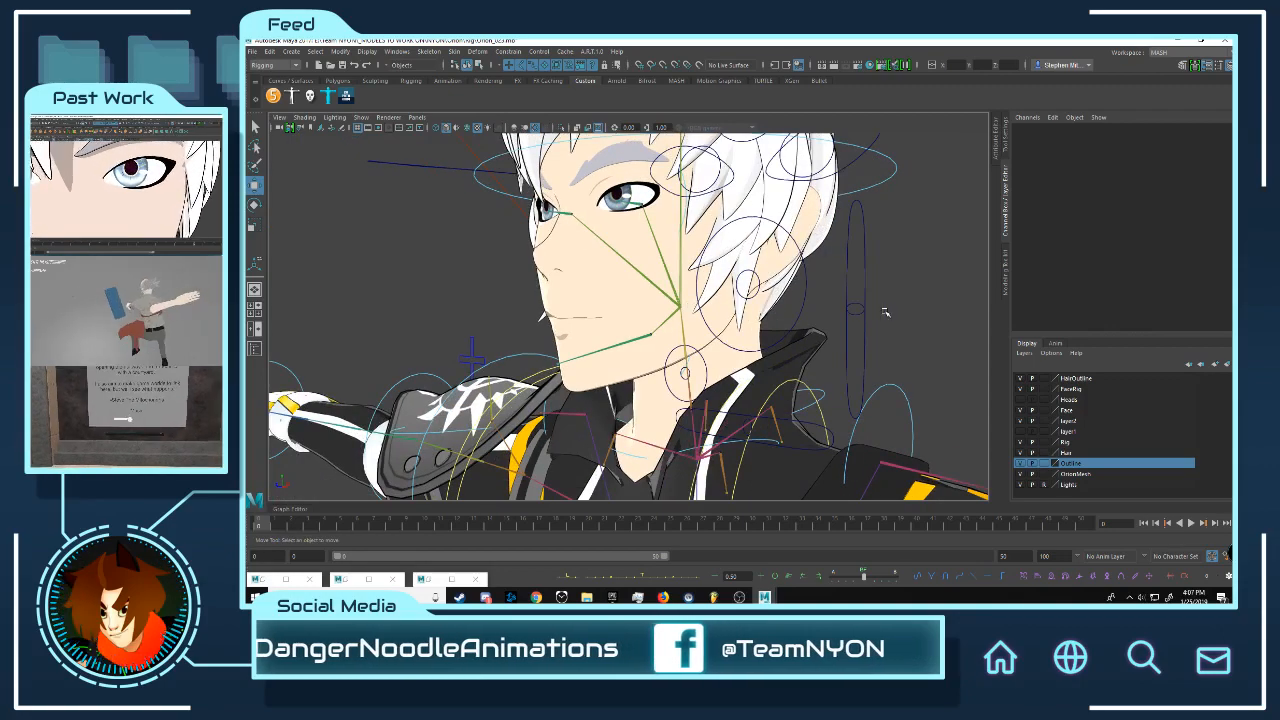
scroll(884, 312, down, 5)
alt+drag(884, 312, 800, 316)
scroll(800, 316, up, 3)
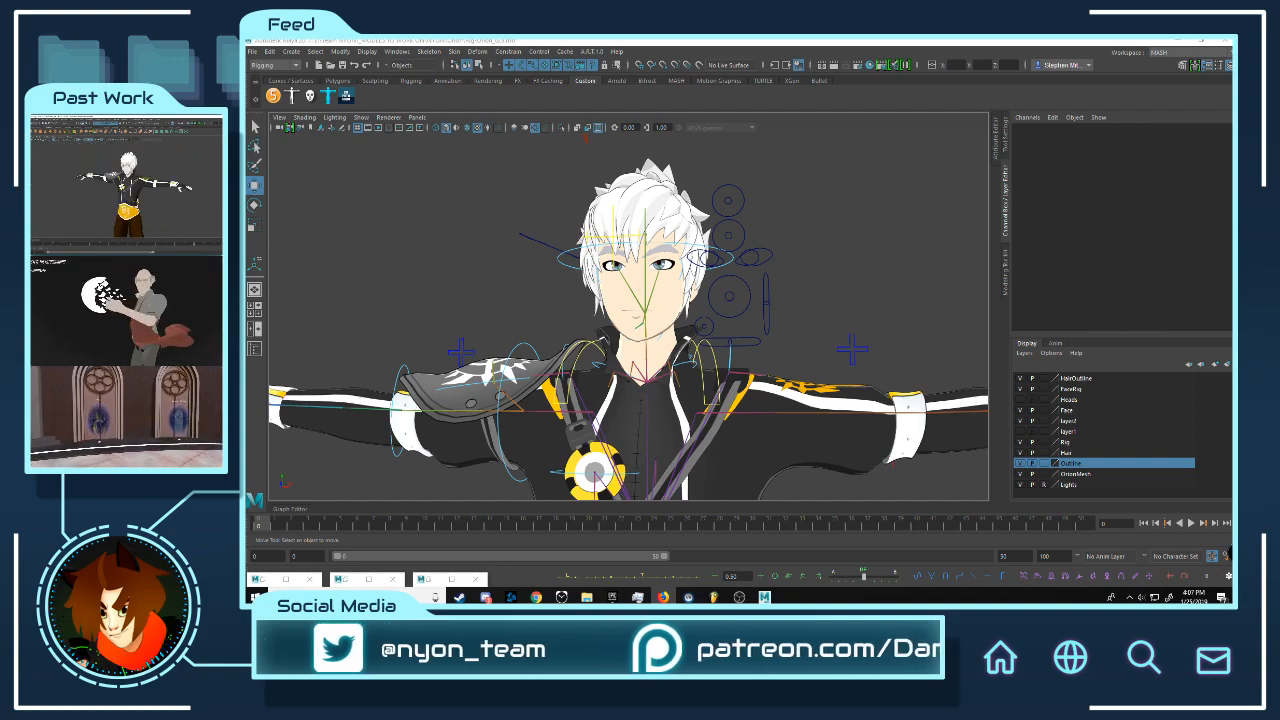
Step: Switch the character's left arm from IK to FK by changing its FKIK Blend, and deselect the control
alt+right_drag(766, 358, 816, 273)
alt+right_drag(808, 380, 763, 300)
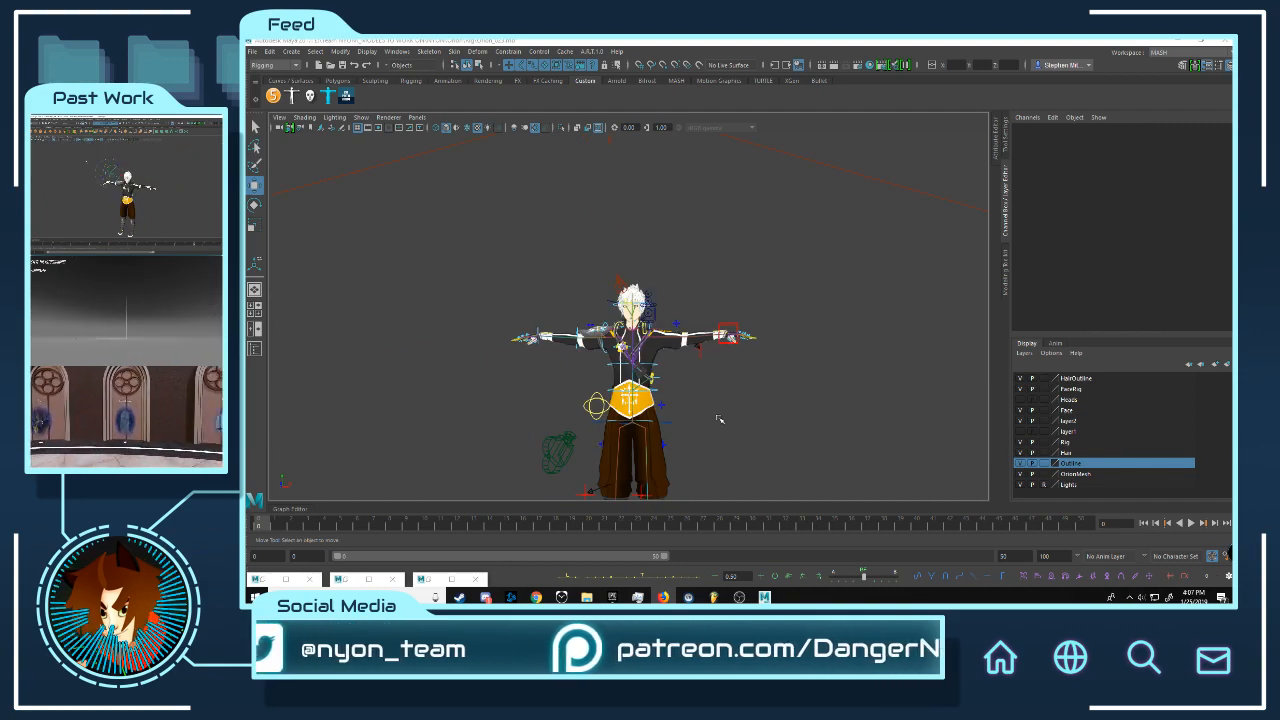
alt+middle_drag(719, 419, 700, 294)
alt+right_drag(700, 294, 697, 326)
alt+drag(697, 326, 711, 355)
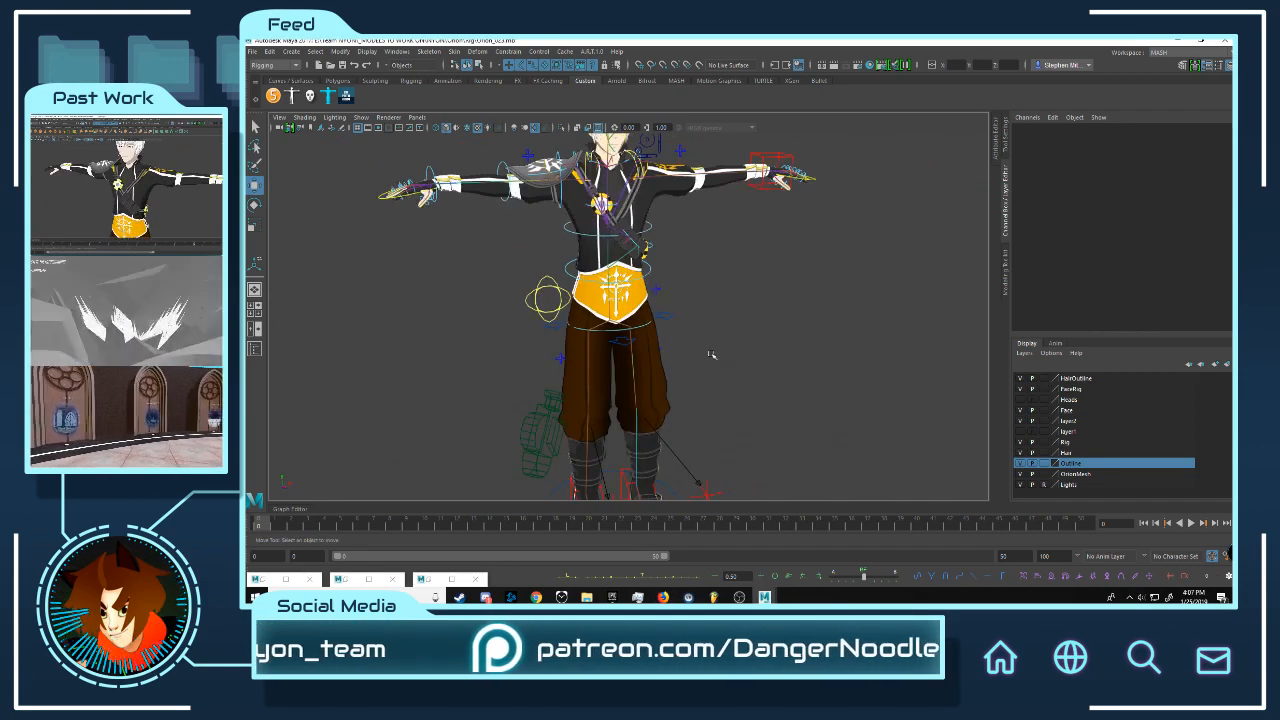
alt+right_drag(711, 355, 739, 296)
click(711, 194)
click(1186, 137)
middle_drag(765, 282, 756, 282)
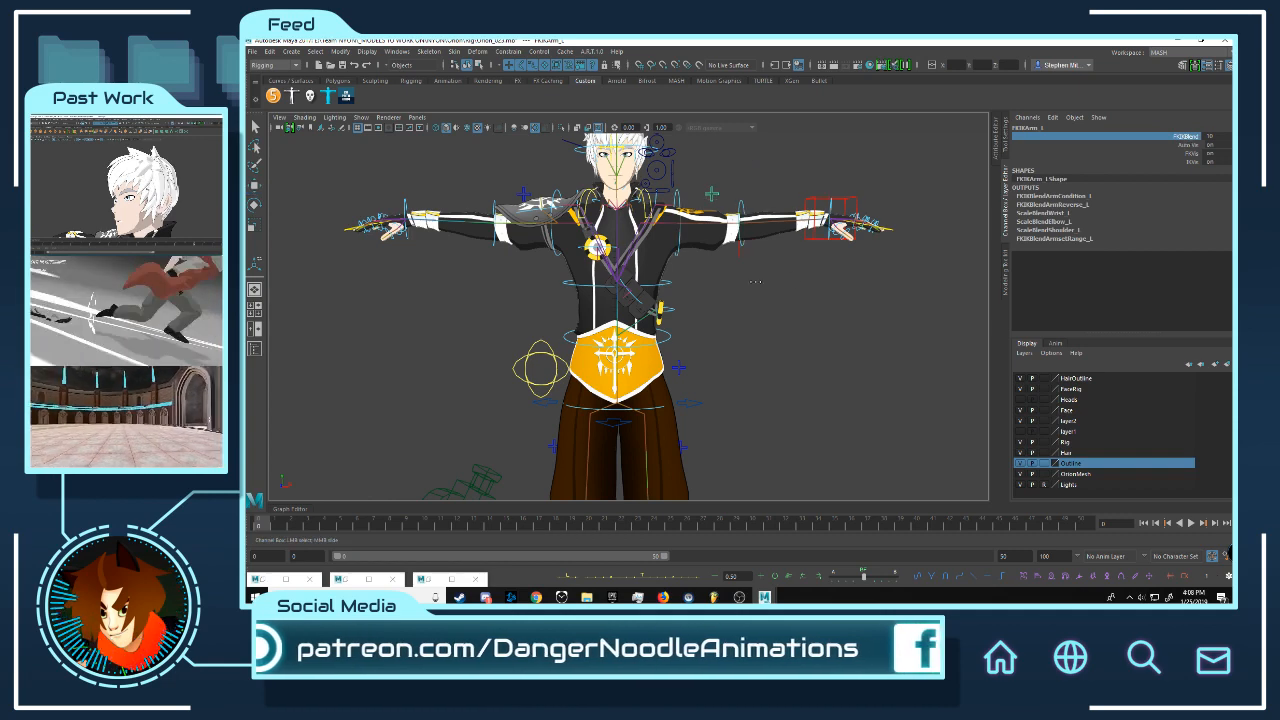
key(w)
click(812, 324)
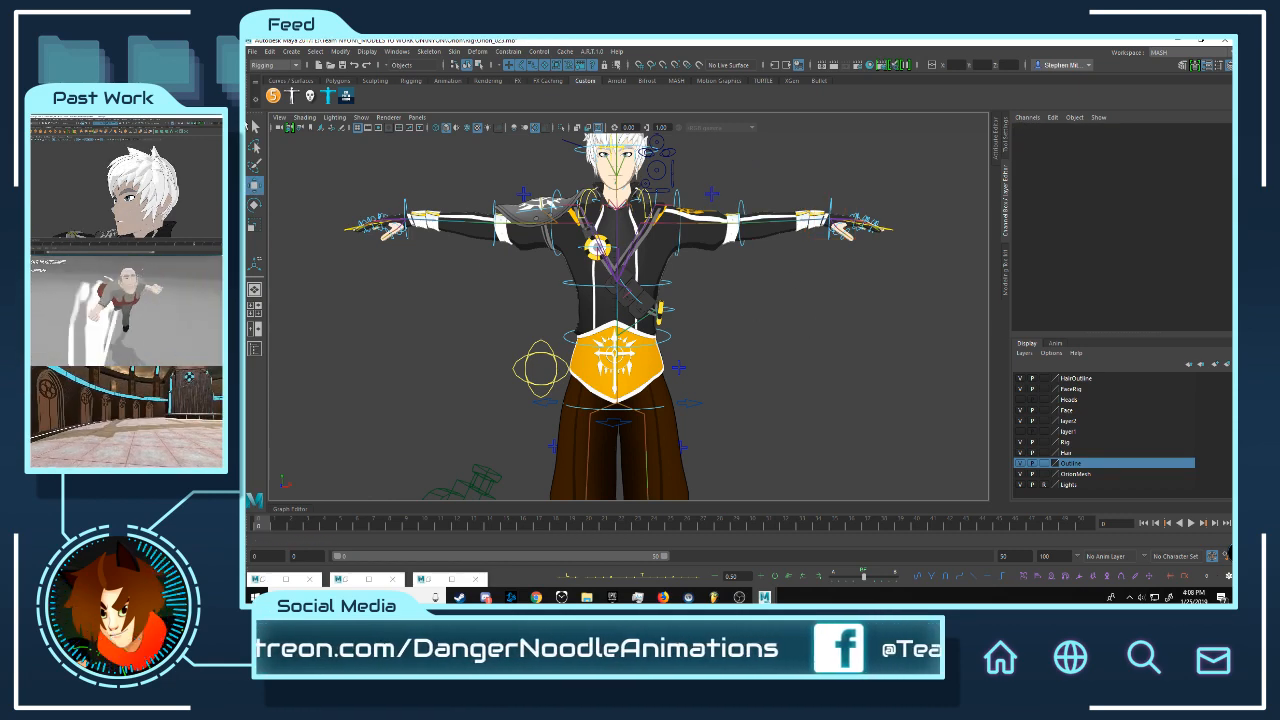
Step: Save the scene under a new version number of the Orion rig file
click(253, 51)
mouse_move(298, 181)
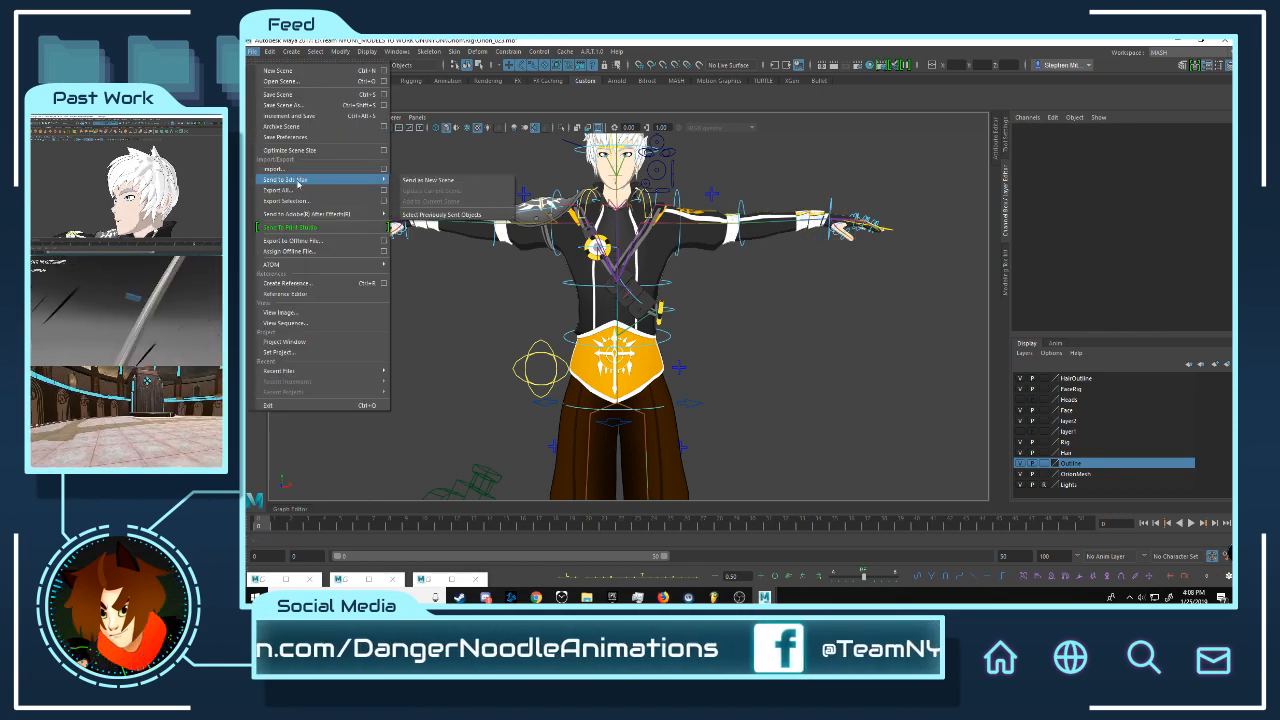
click(285, 104)
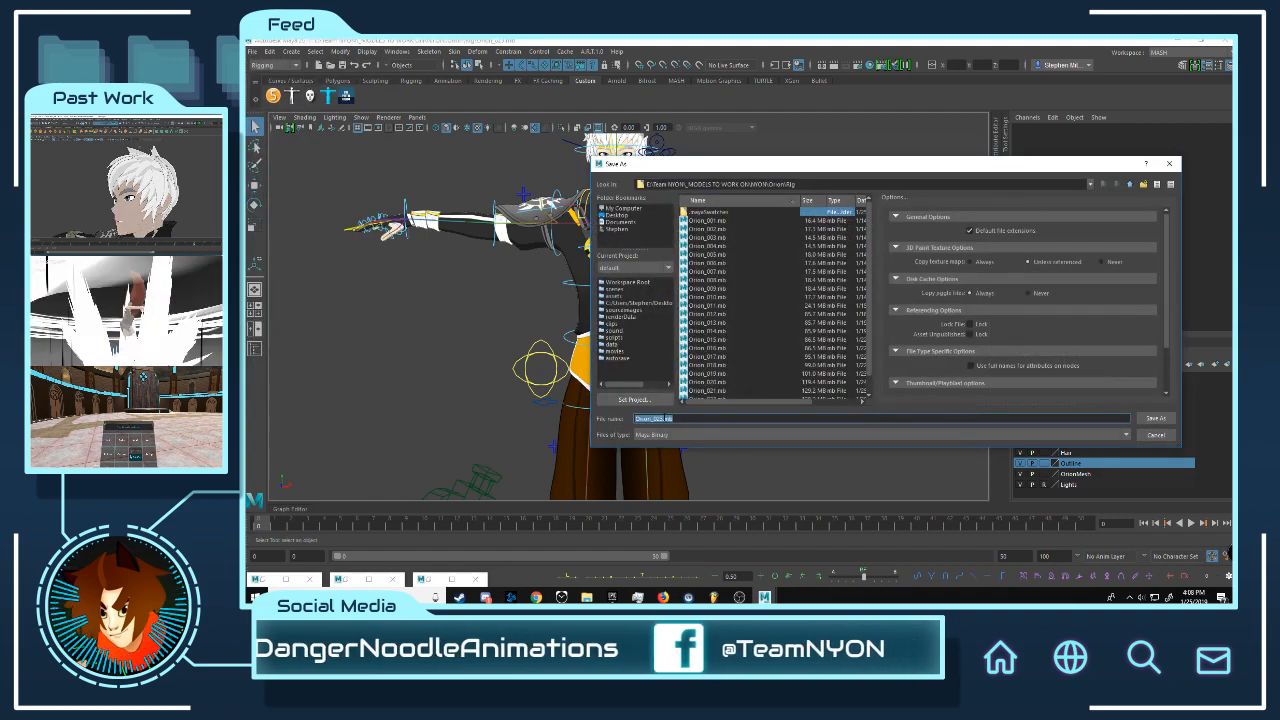
click(722, 422)
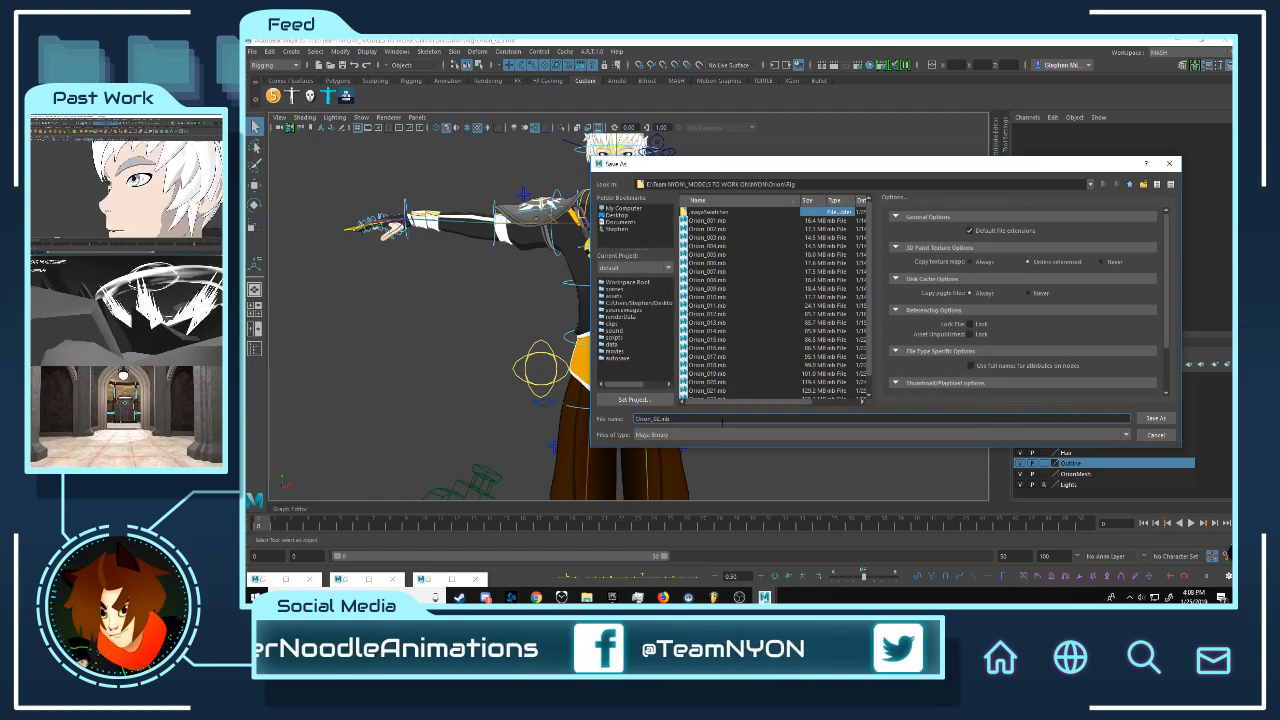
key(Return)
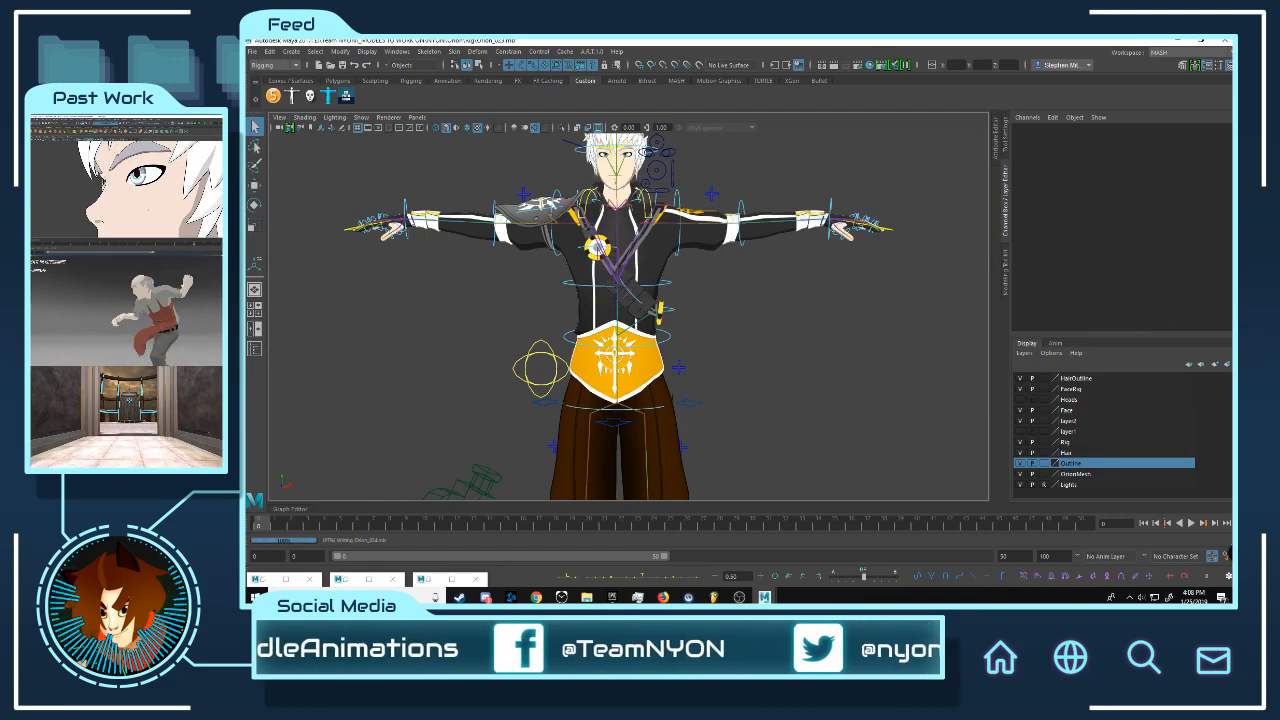
Step: Bring up the Advanced Skeleton tools, collapse the Pose section and apply a walk cycle with the WalkDesigner
click(273, 96)
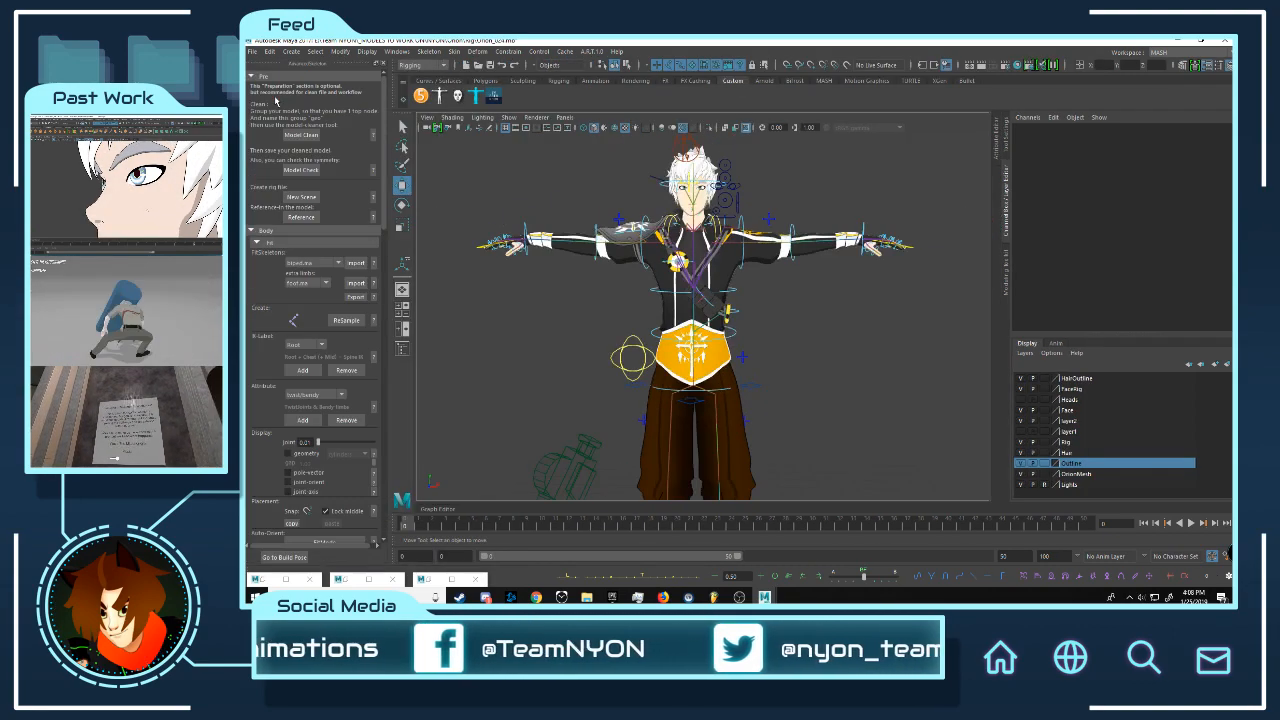
scroll(257, 371, down, 10)
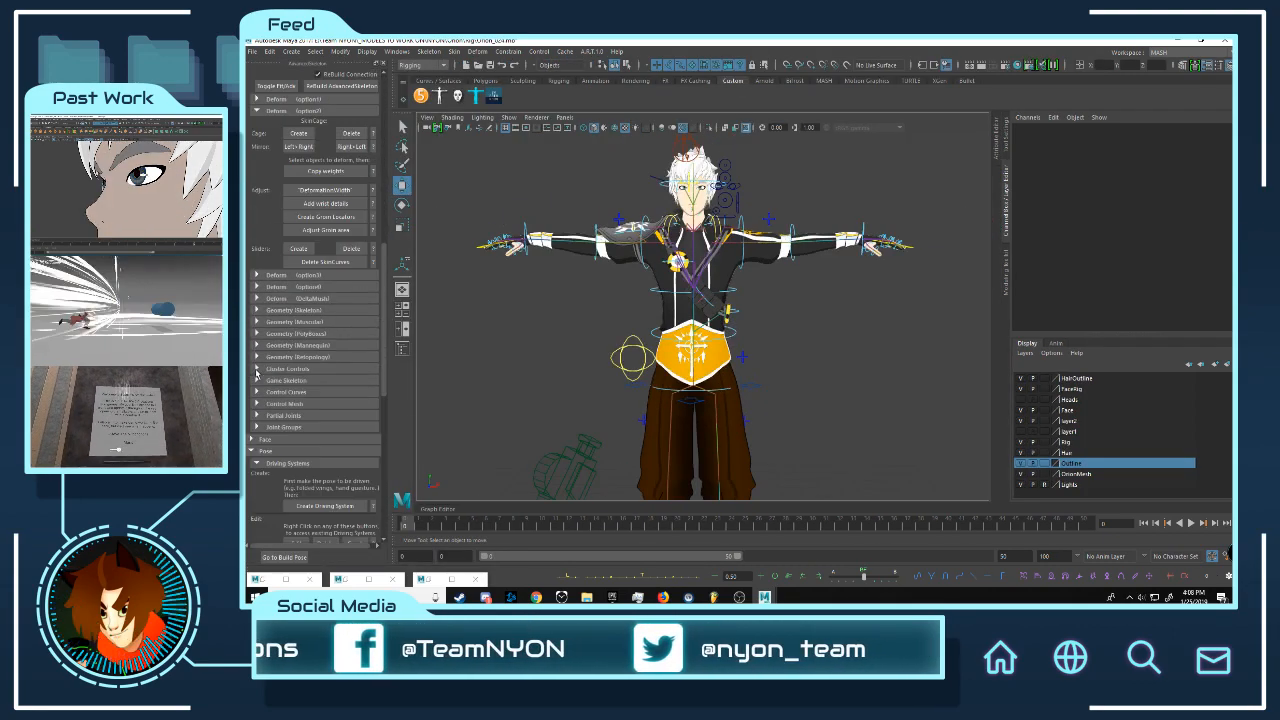
scroll(257, 371, down, 5)
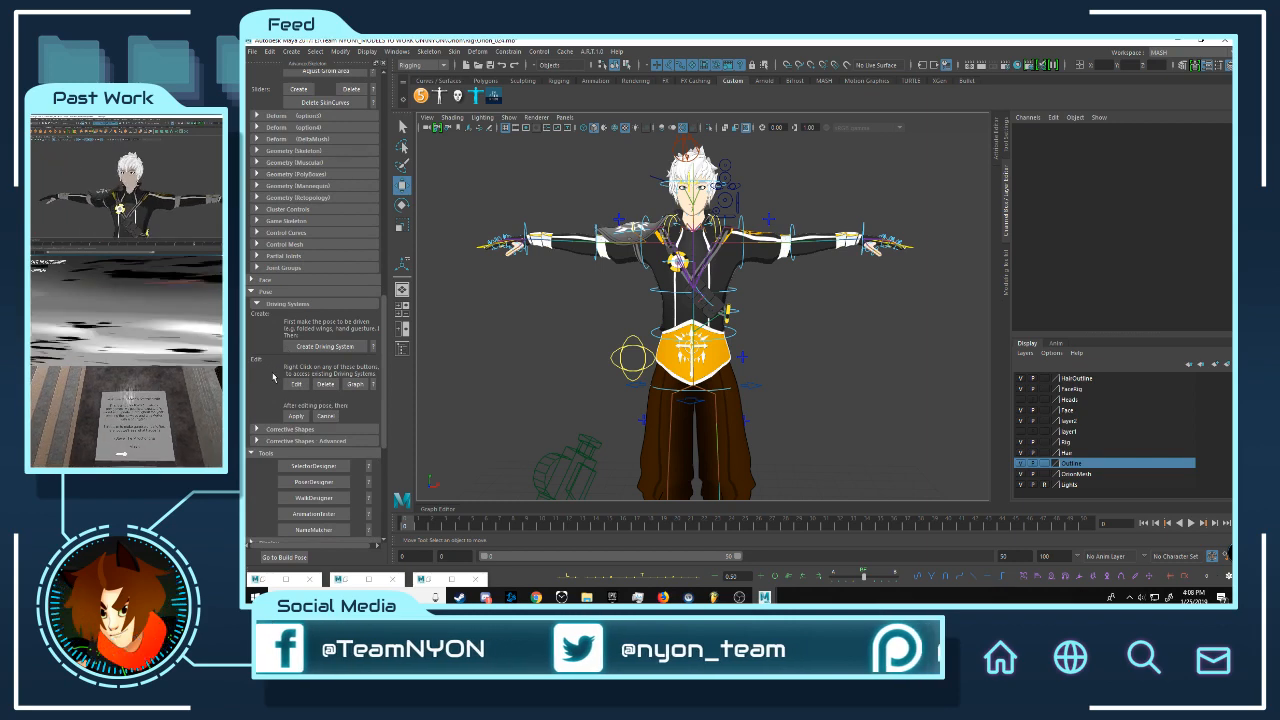
click(265, 292)
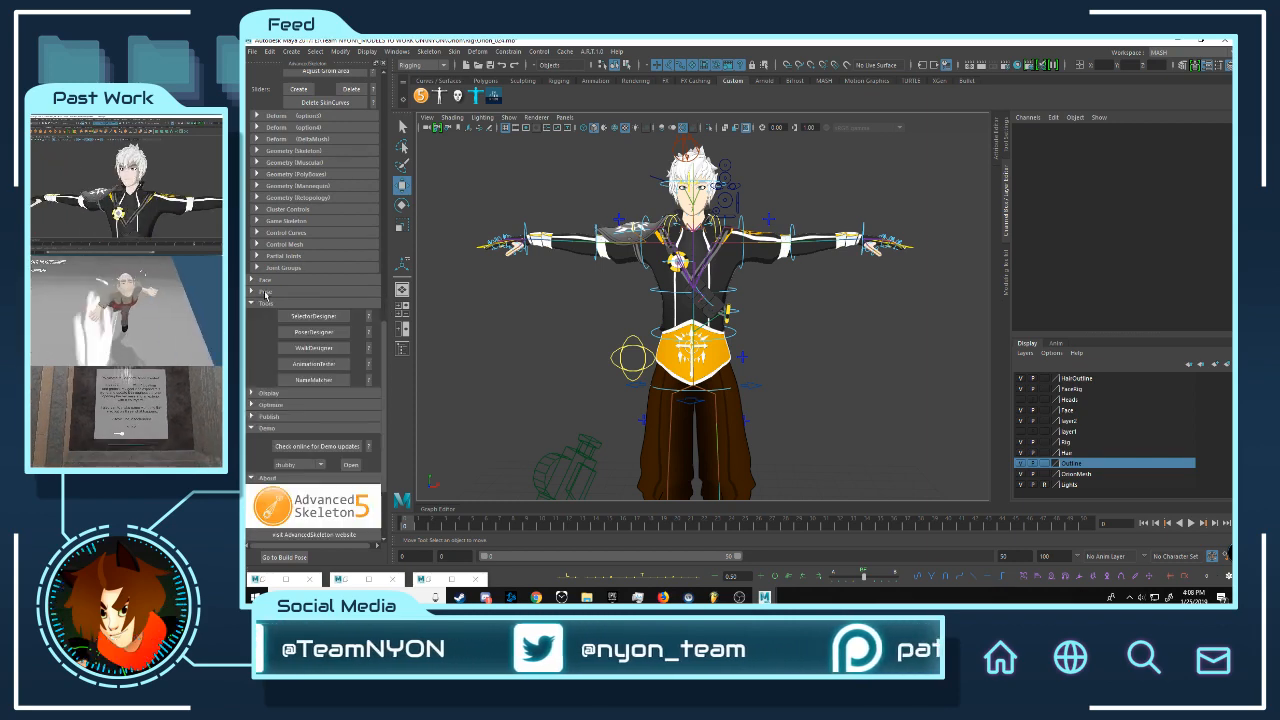
click(322, 349)
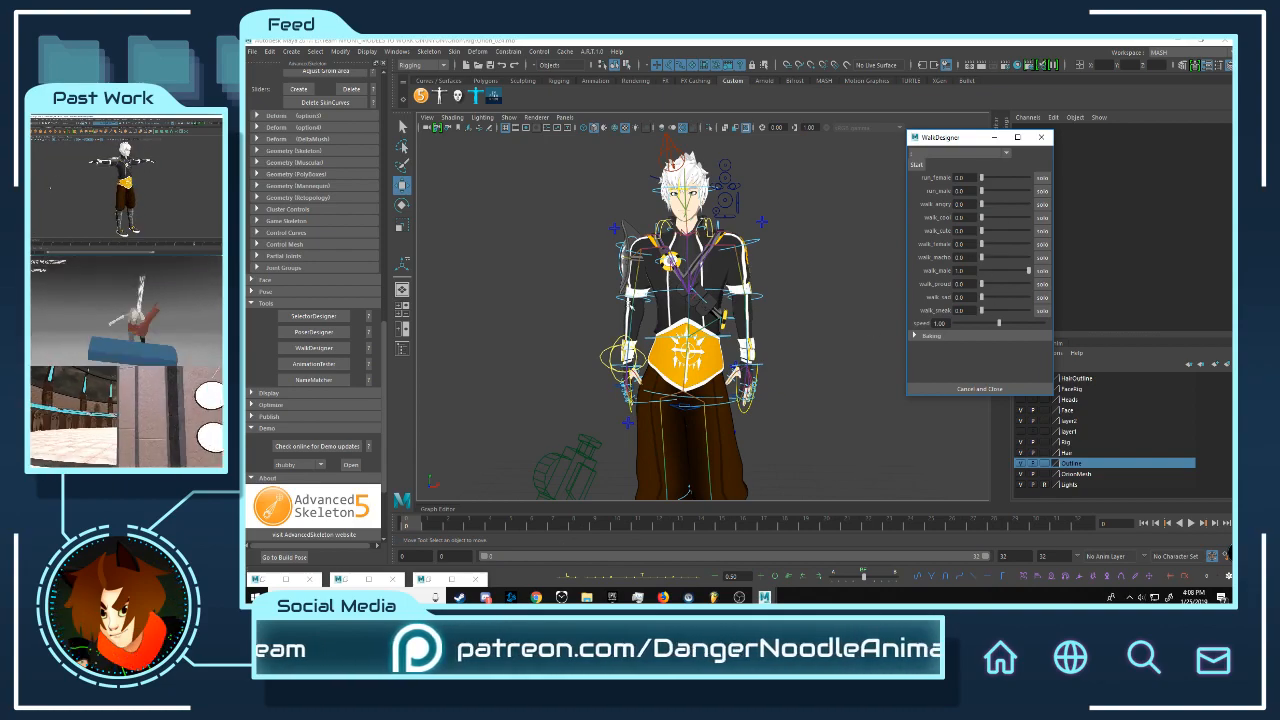
Step: Frame the character from an angle and play the generated walk cycle, stopping it partway
alt+drag(632, 308, 747, 298)
alt+middle_drag(747, 298, 650, 252)
alt+drag(650, 252, 640, 280)
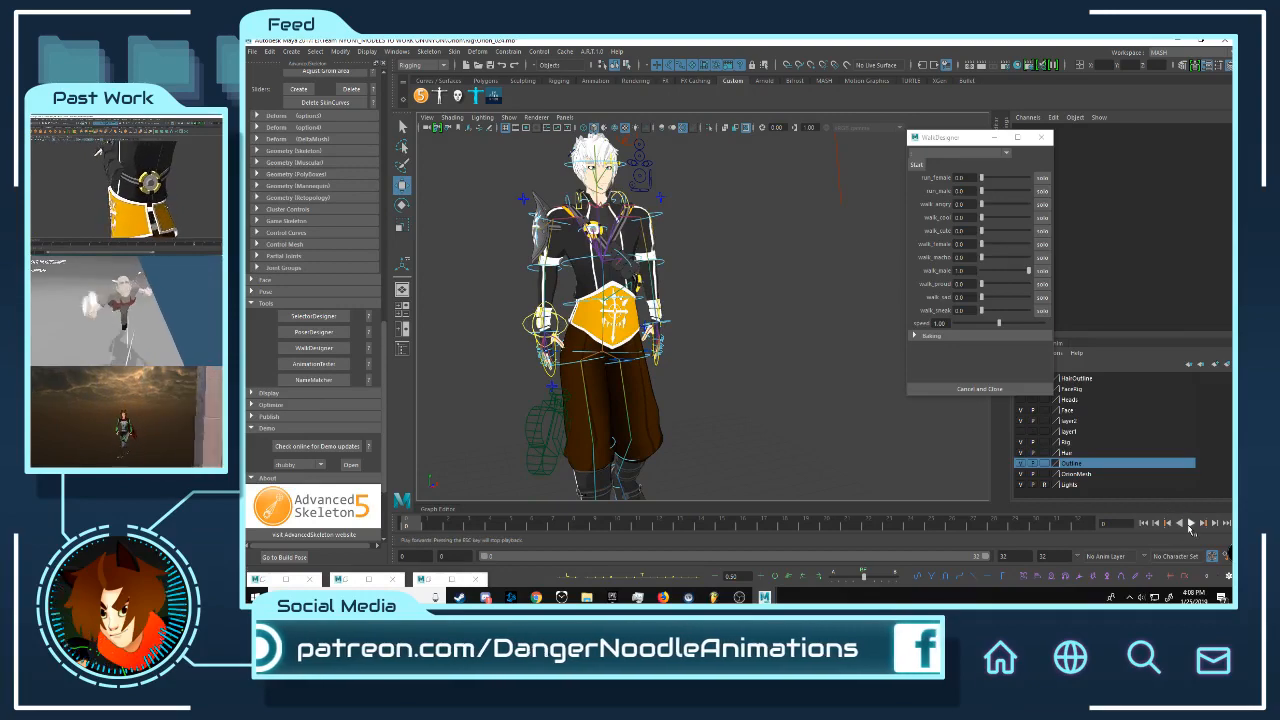
click(1189, 526)
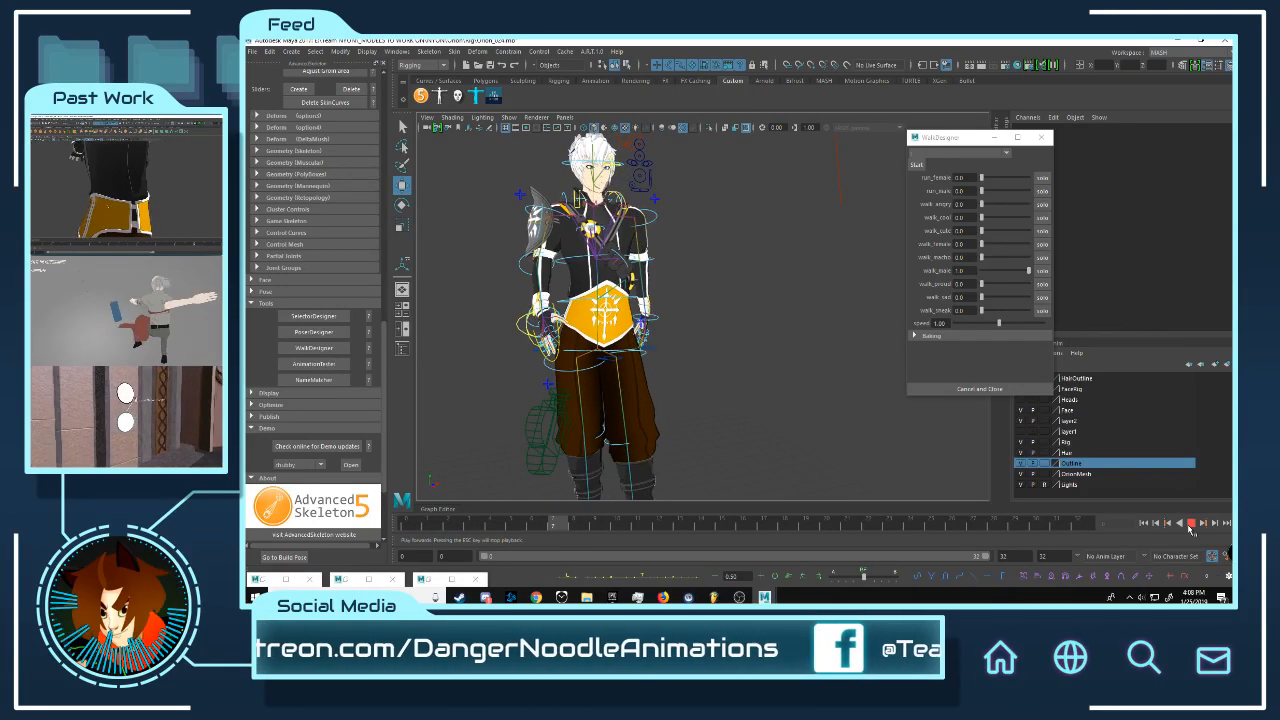
click(1190, 524)
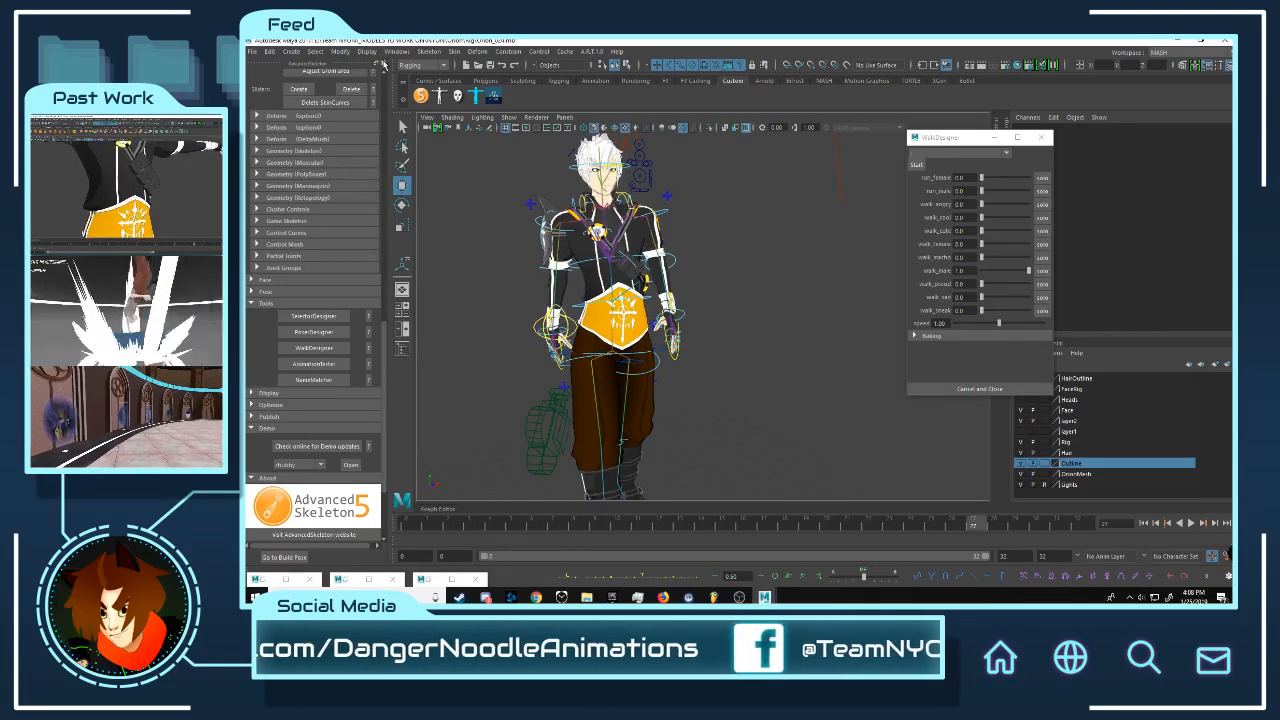
Step: Close the Advanced Skeleton panel, lower the walk speed to about 0.26, preview the motion and minimize the WalkDesigner
click(382, 64)
drag(1005, 323, 981, 324)
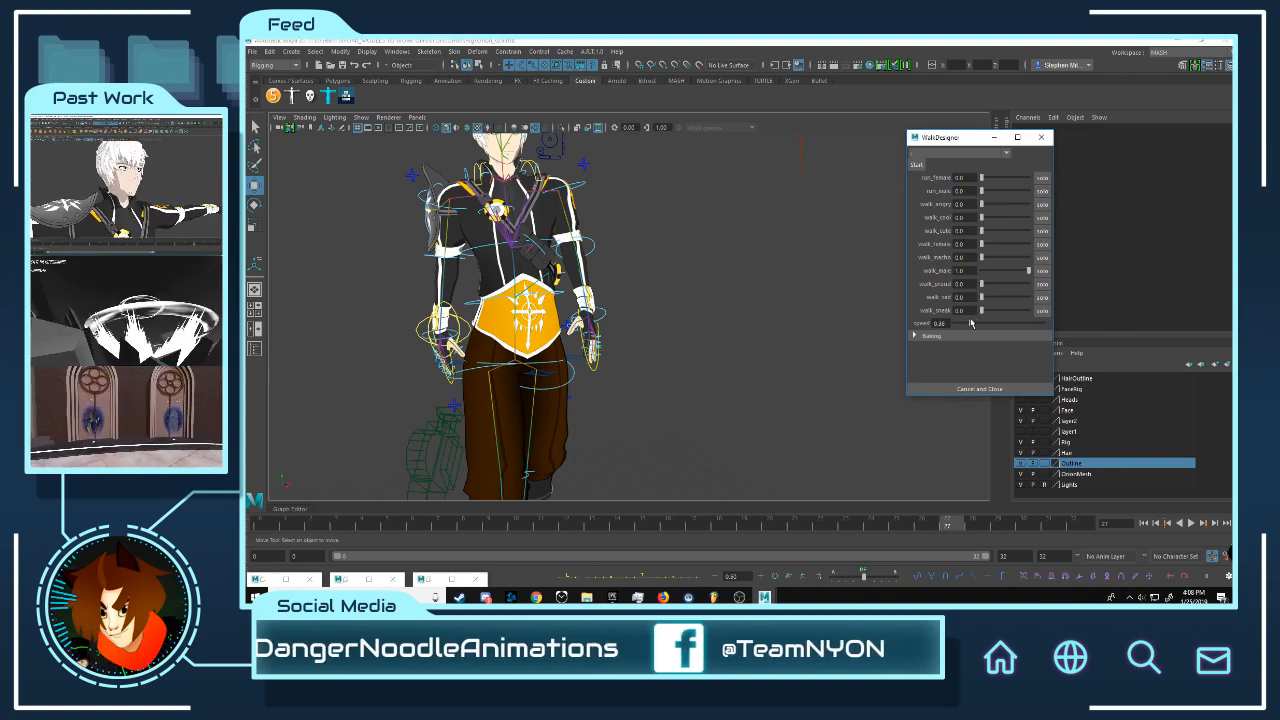
click(1190, 522)
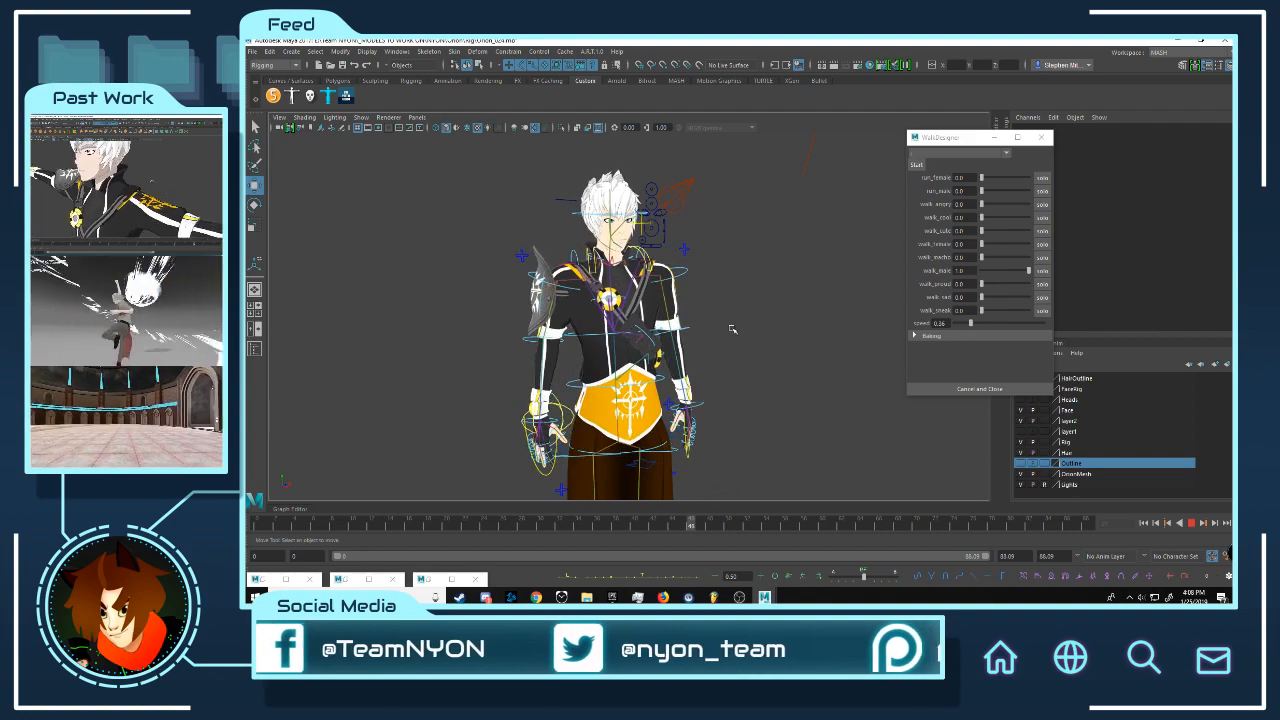
click(995, 138)
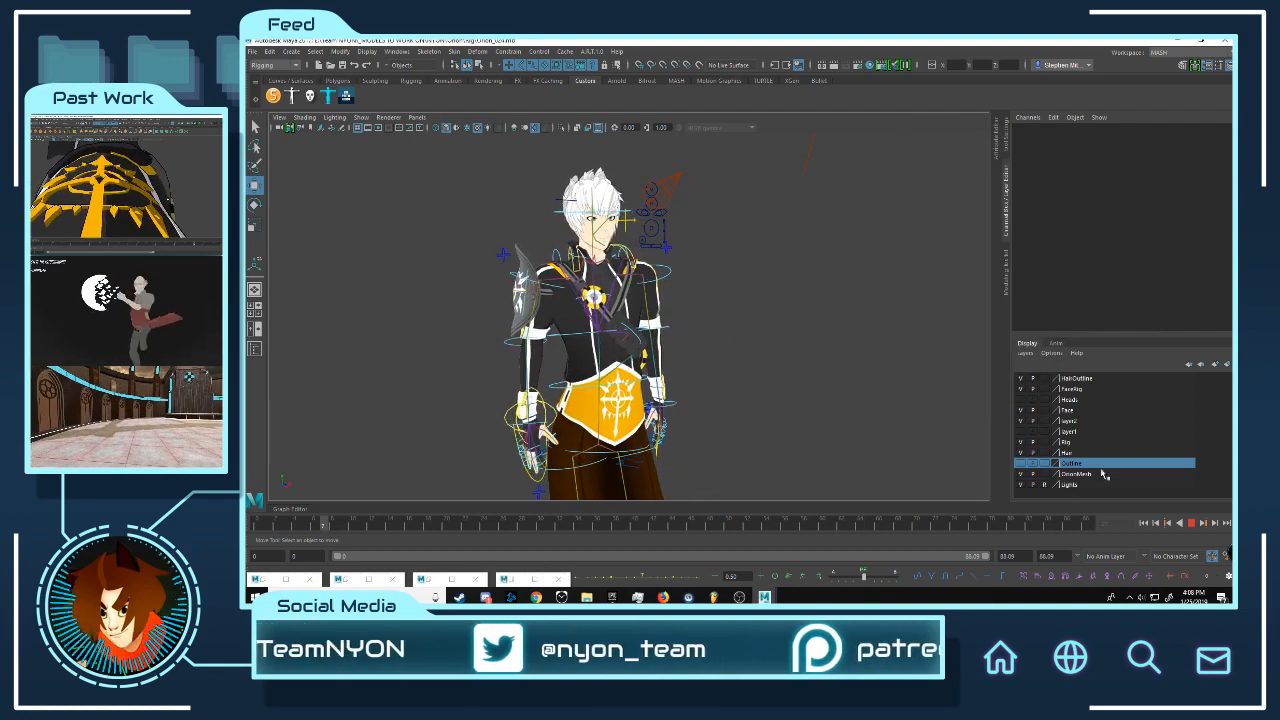
click(1191, 523)
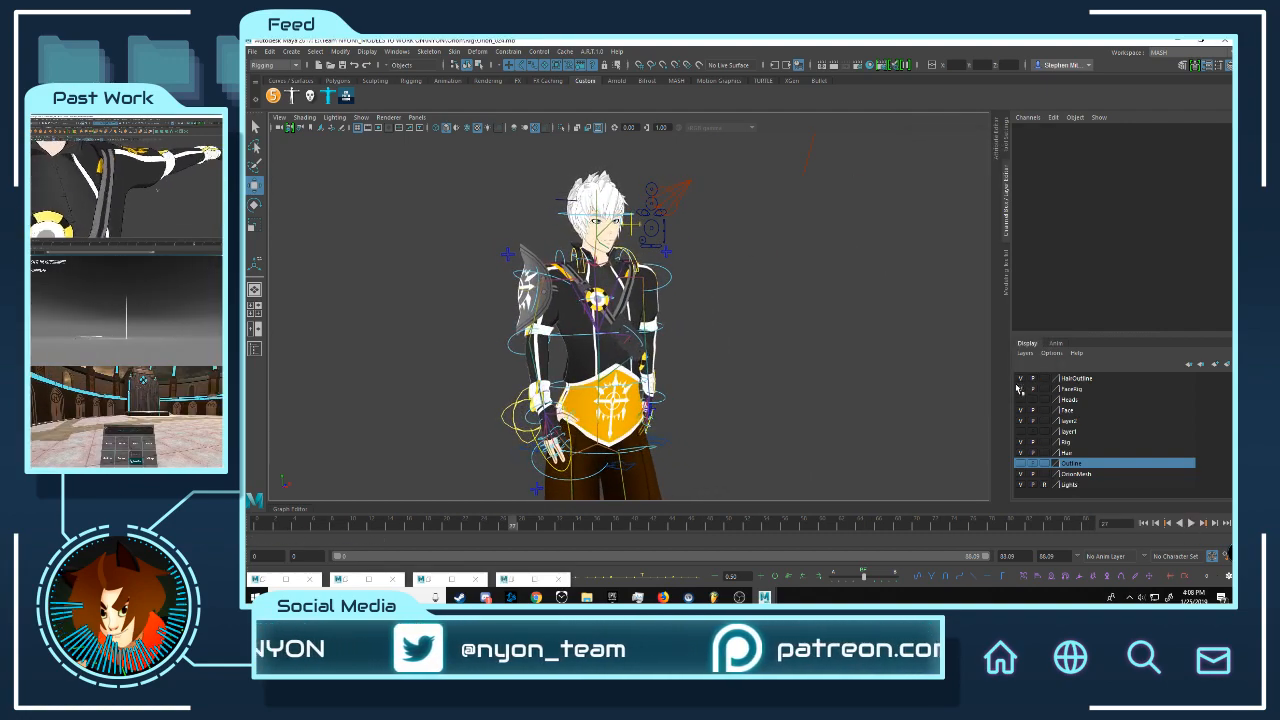
Step: Hide the HairOutline layer and play the slowed walk, viewing it close up on the head and from farther away
click(1020, 379)
alt+right_drag(914, 334, 980, 345)
alt+middle_drag(980, 345, 1020, 488)
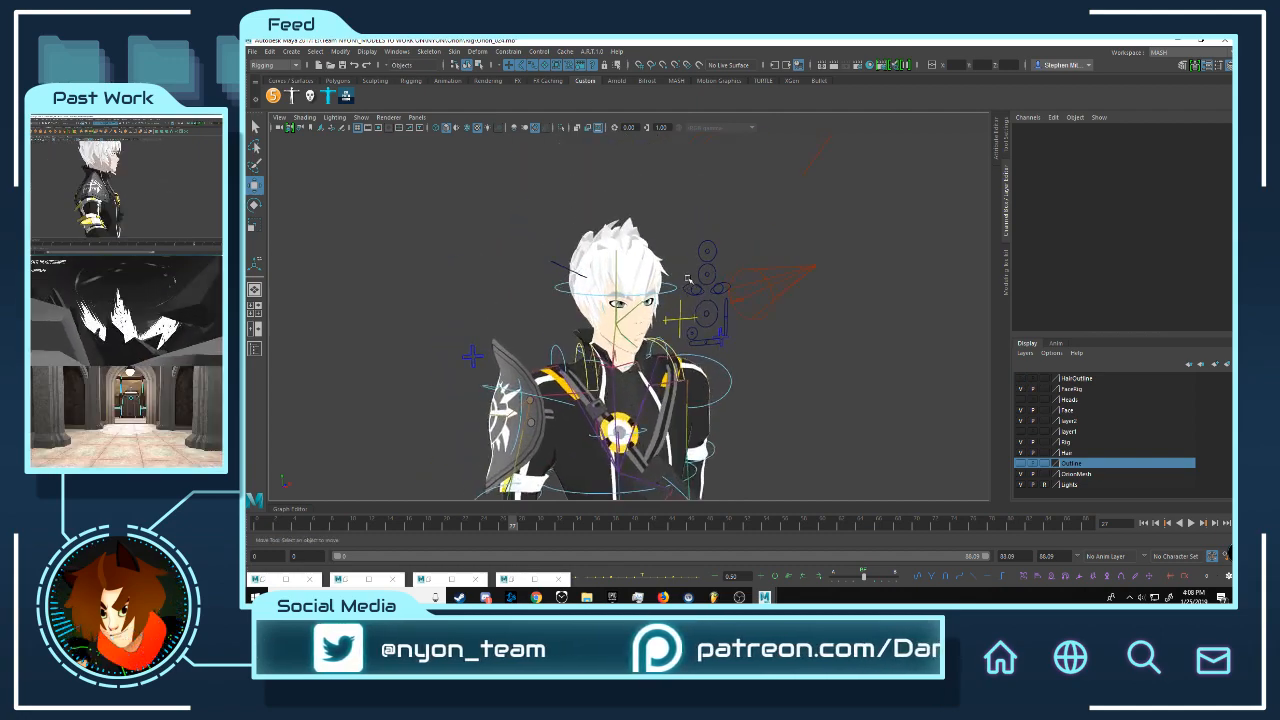
alt+right_drag(1020, 488, 1096, 516)
click(1191, 523)
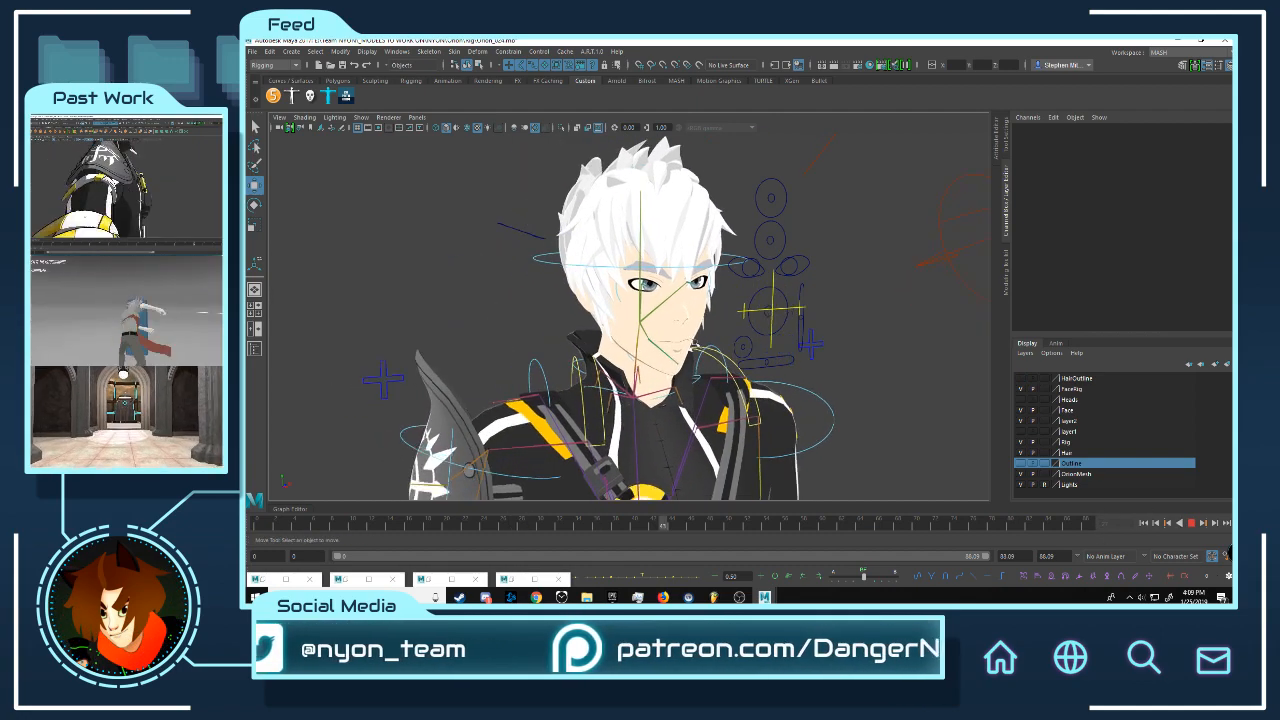
alt+middle_drag(678, 295, 640, 80)
alt+right_drag(640, 80, 620, 290)
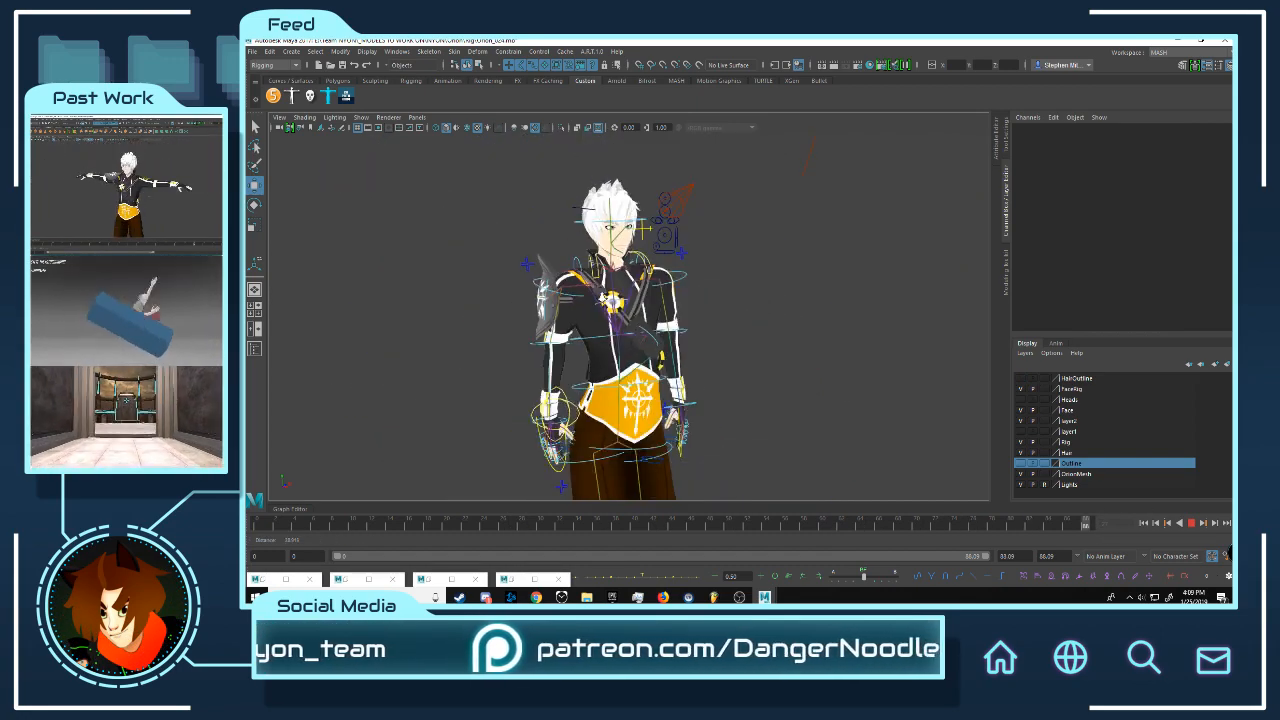
alt+drag(626, 296, 662, 294)
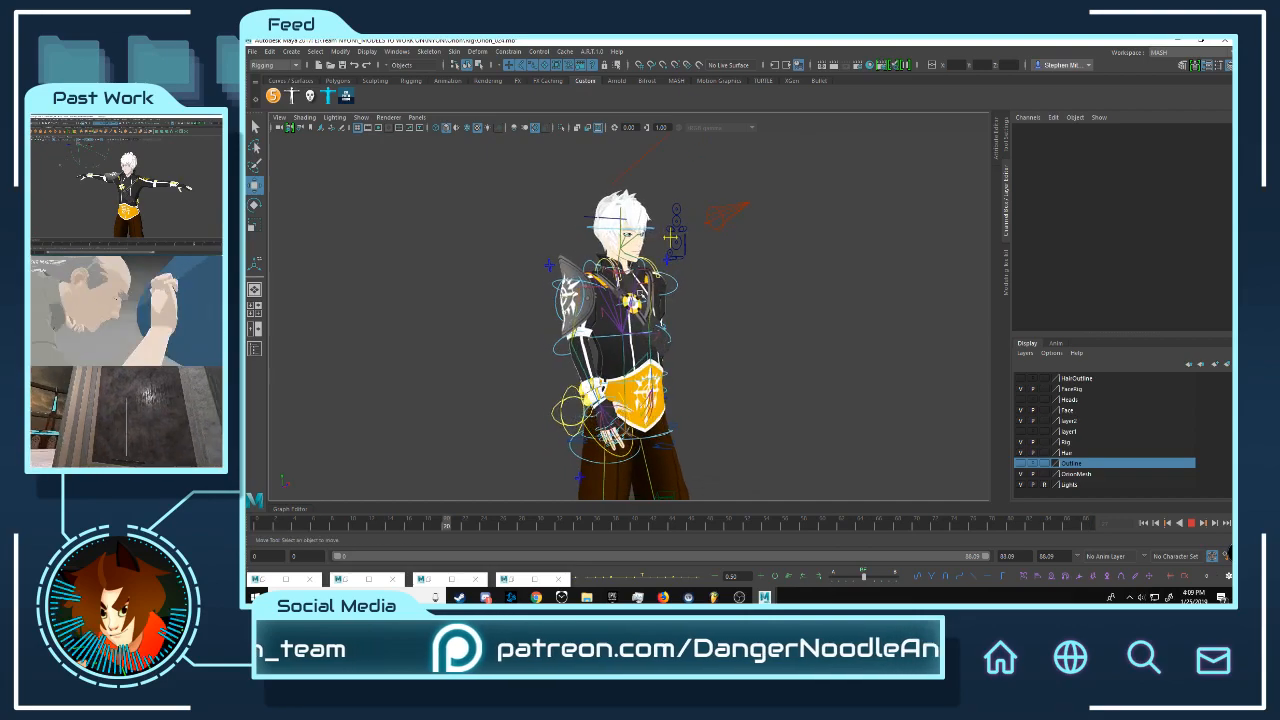
click(1191, 524)
Step: Examine the jaw and neck up close in the paused walk pose, selecting the head mesh to check it and deselecting it
scroll(706, 262, up, 2)
alt+right_drag(706, 262, 869, 391)
alt+middle_drag(690, 190, 634, 428)
alt+drag(634, 428, 688, 383)
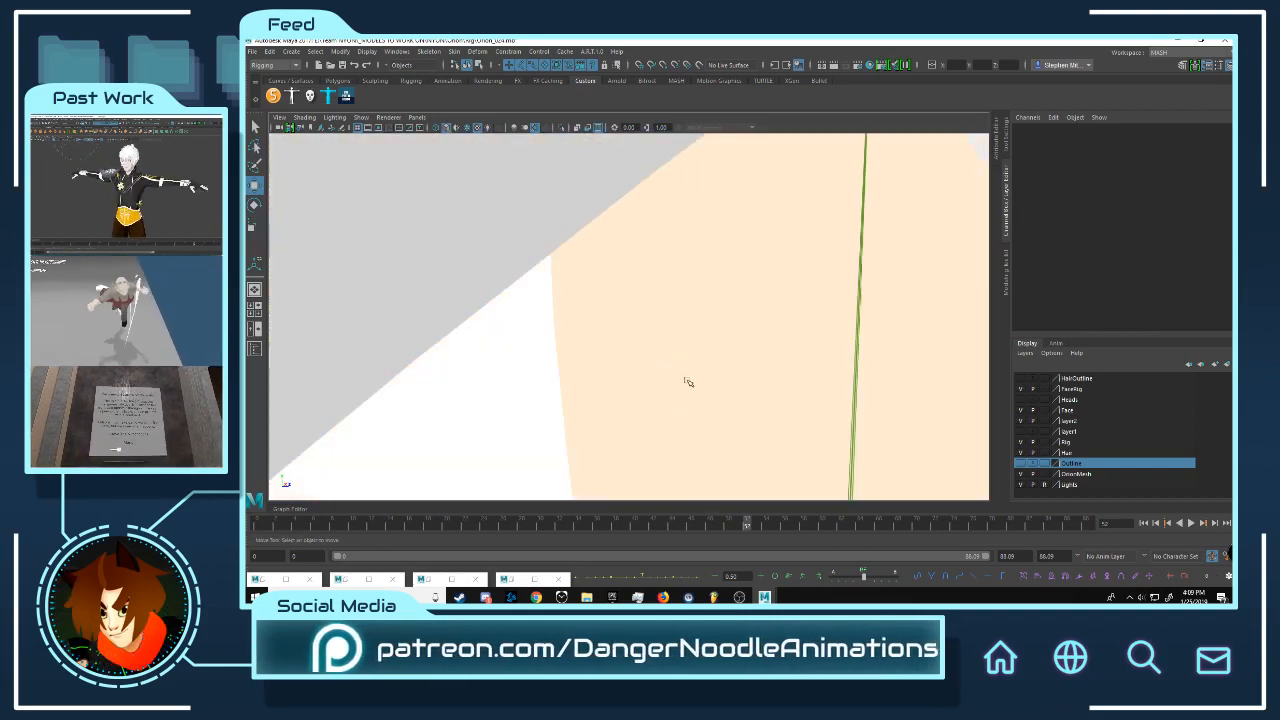
alt+right_drag(688, 383, 630, 340)
alt+middle_drag(630, 340, 638, 284)
alt+right_drag(638, 284, 705, 370)
alt+middle_drag(705, 370, 663, 306)
click(769, 200)
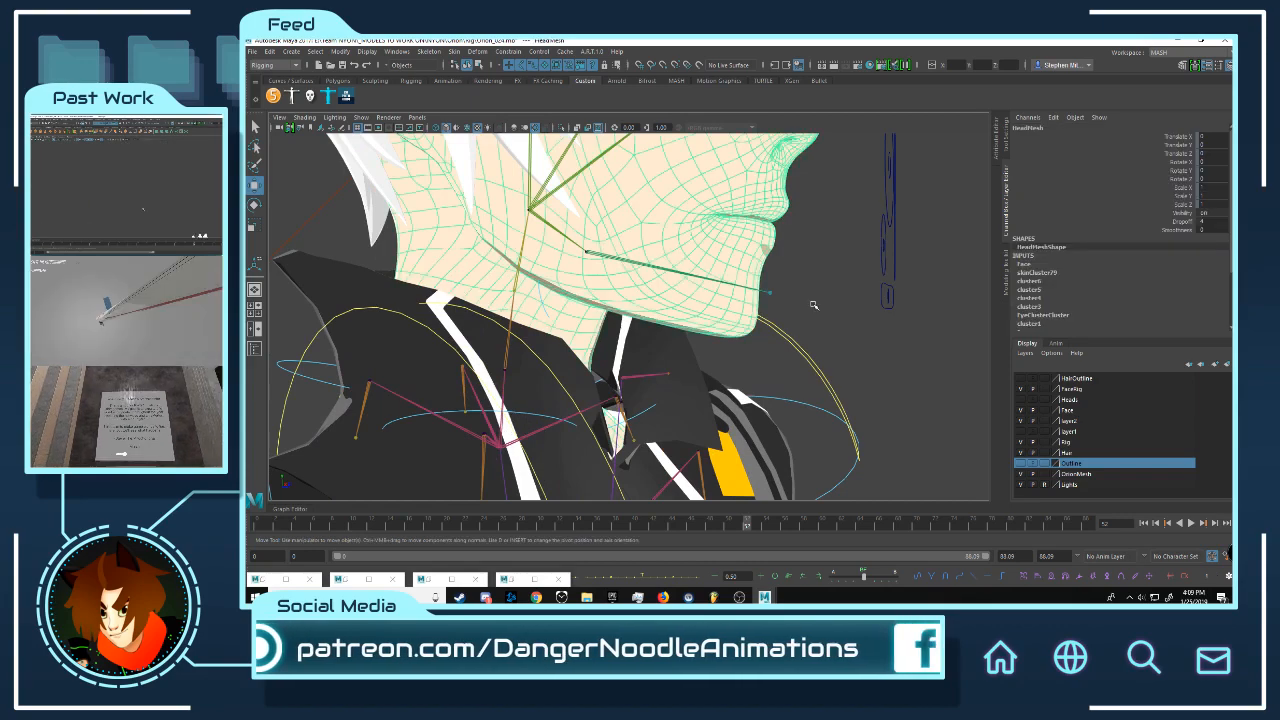
alt+drag(811, 301, 814, 289)
click(814, 289)
Step: Review the looping walk cycle with the whole character in view, and stop playback
alt+right_drag(845, 385, 775, 325)
alt+drag(775, 325, 724, 378)
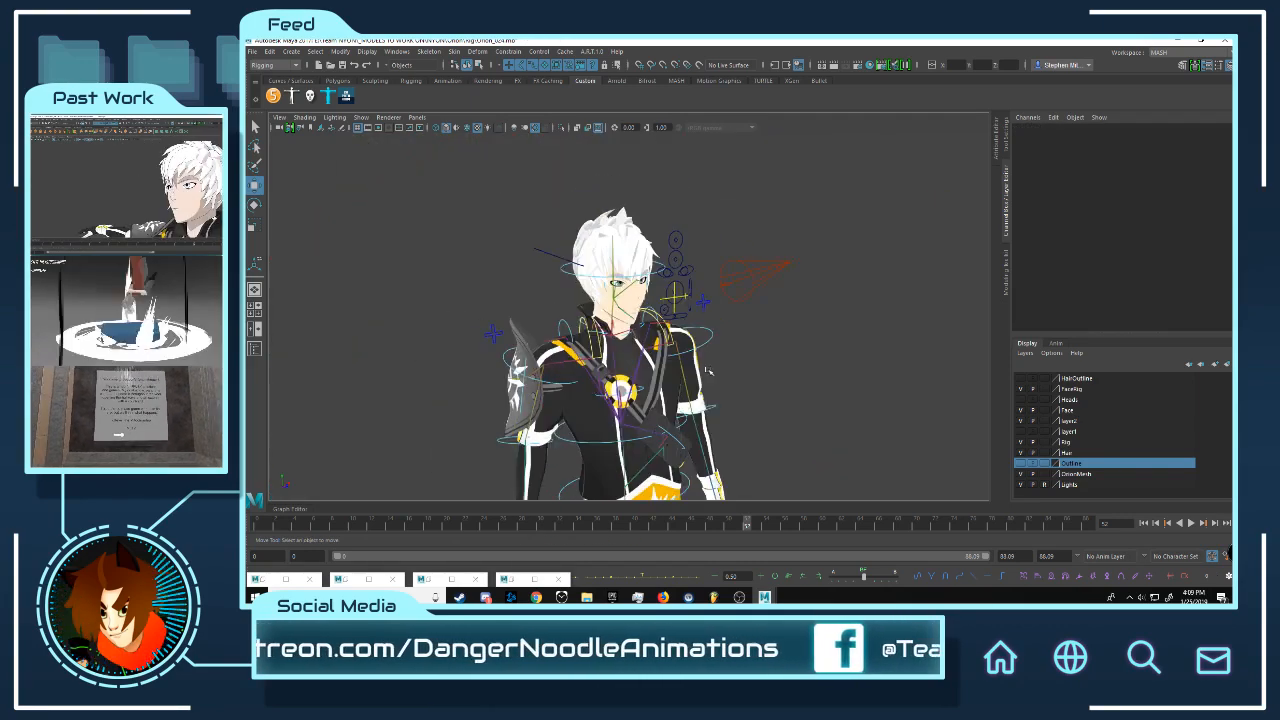
alt+middle_drag(724, 378, 683, 334)
alt+right_drag(683, 334, 730, 370)
click(1191, 522)
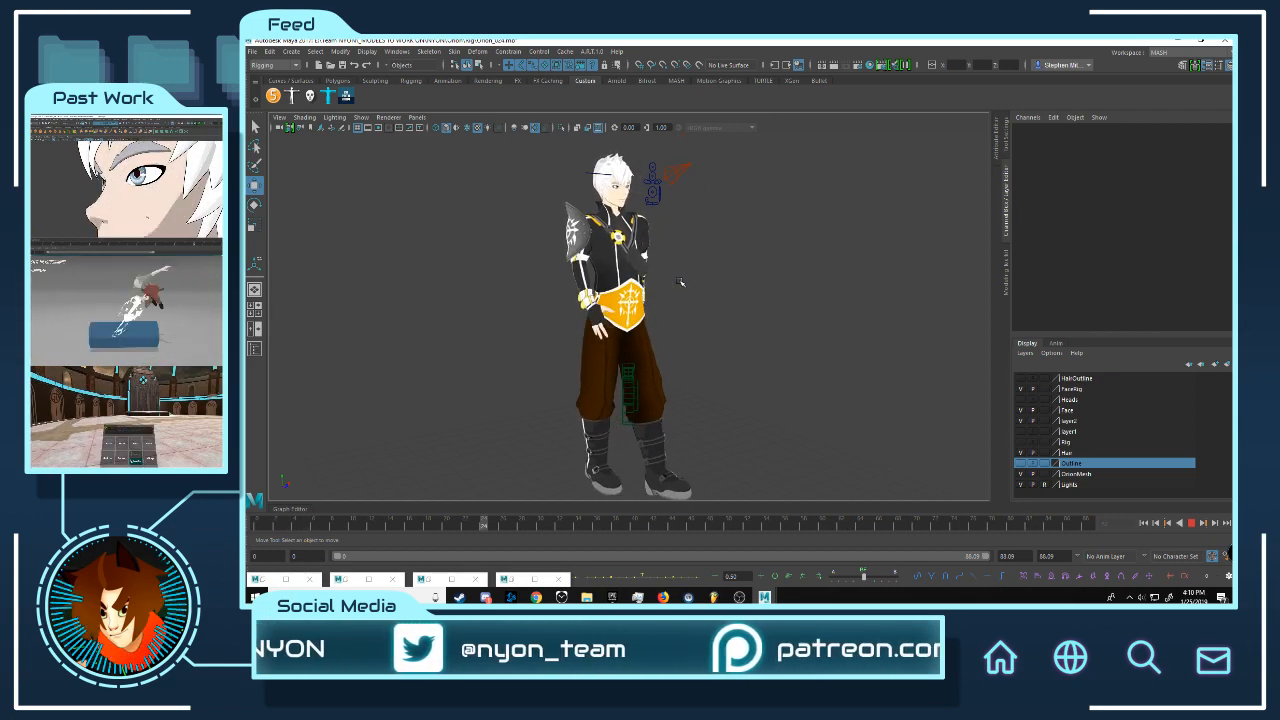
click(1190, 522)
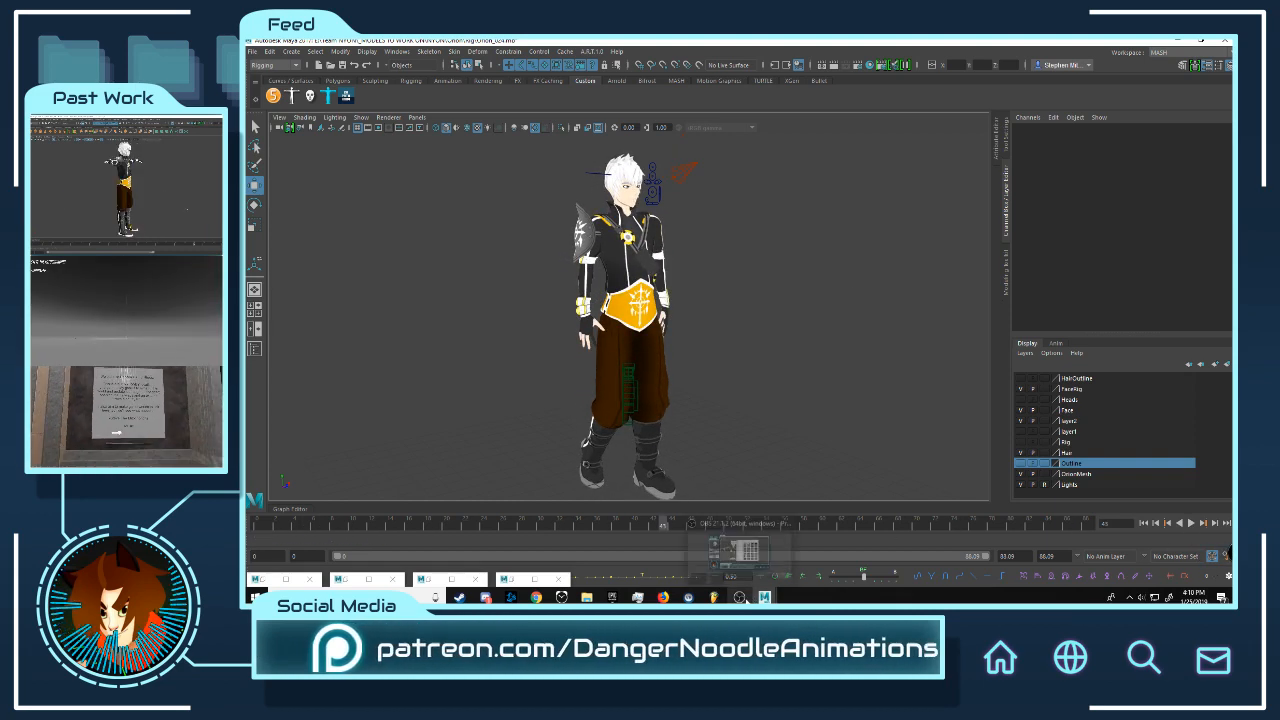